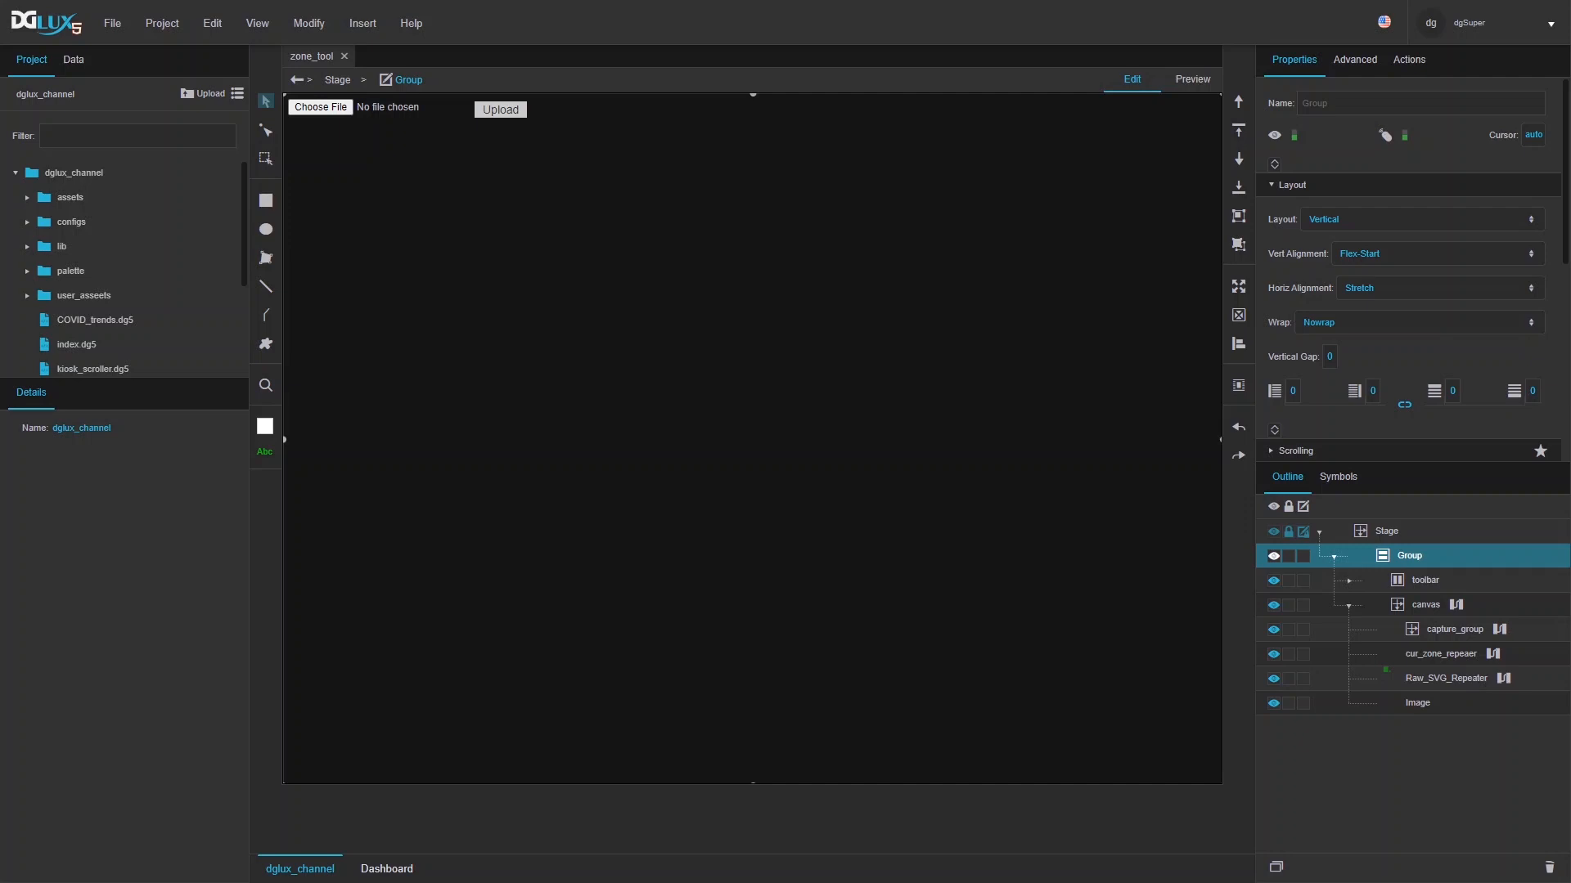
# - Preview the zone tool and upload the floor plan image 2ndFloor3DTest.png
pyautogui.click(1193, 81)
pyautogui.click(309, 110)
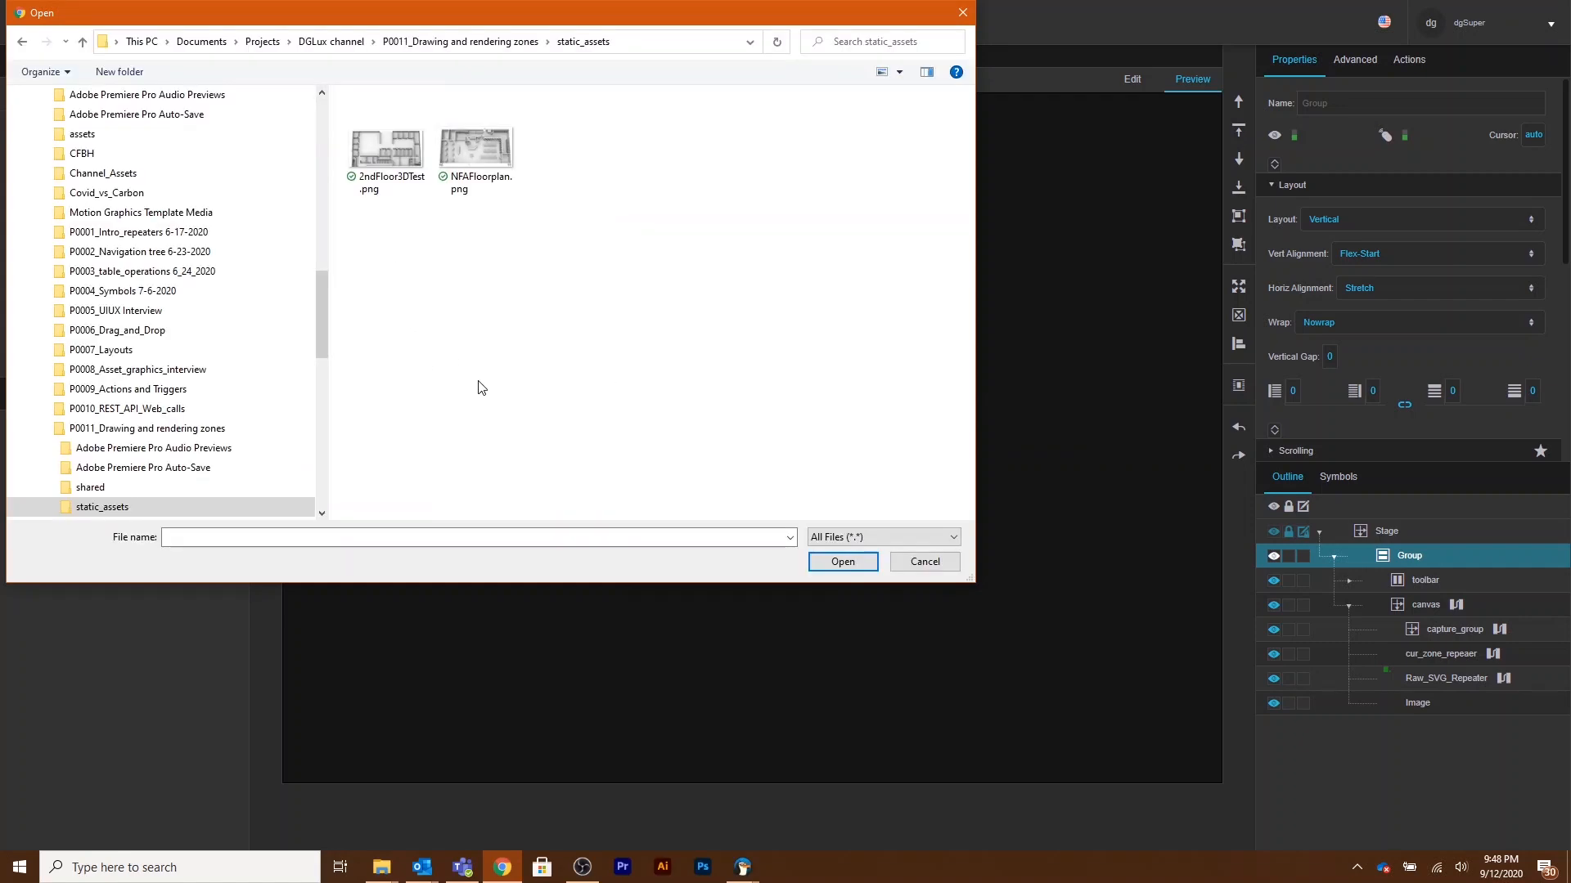
pyautogui.doubleClick(409, 167)
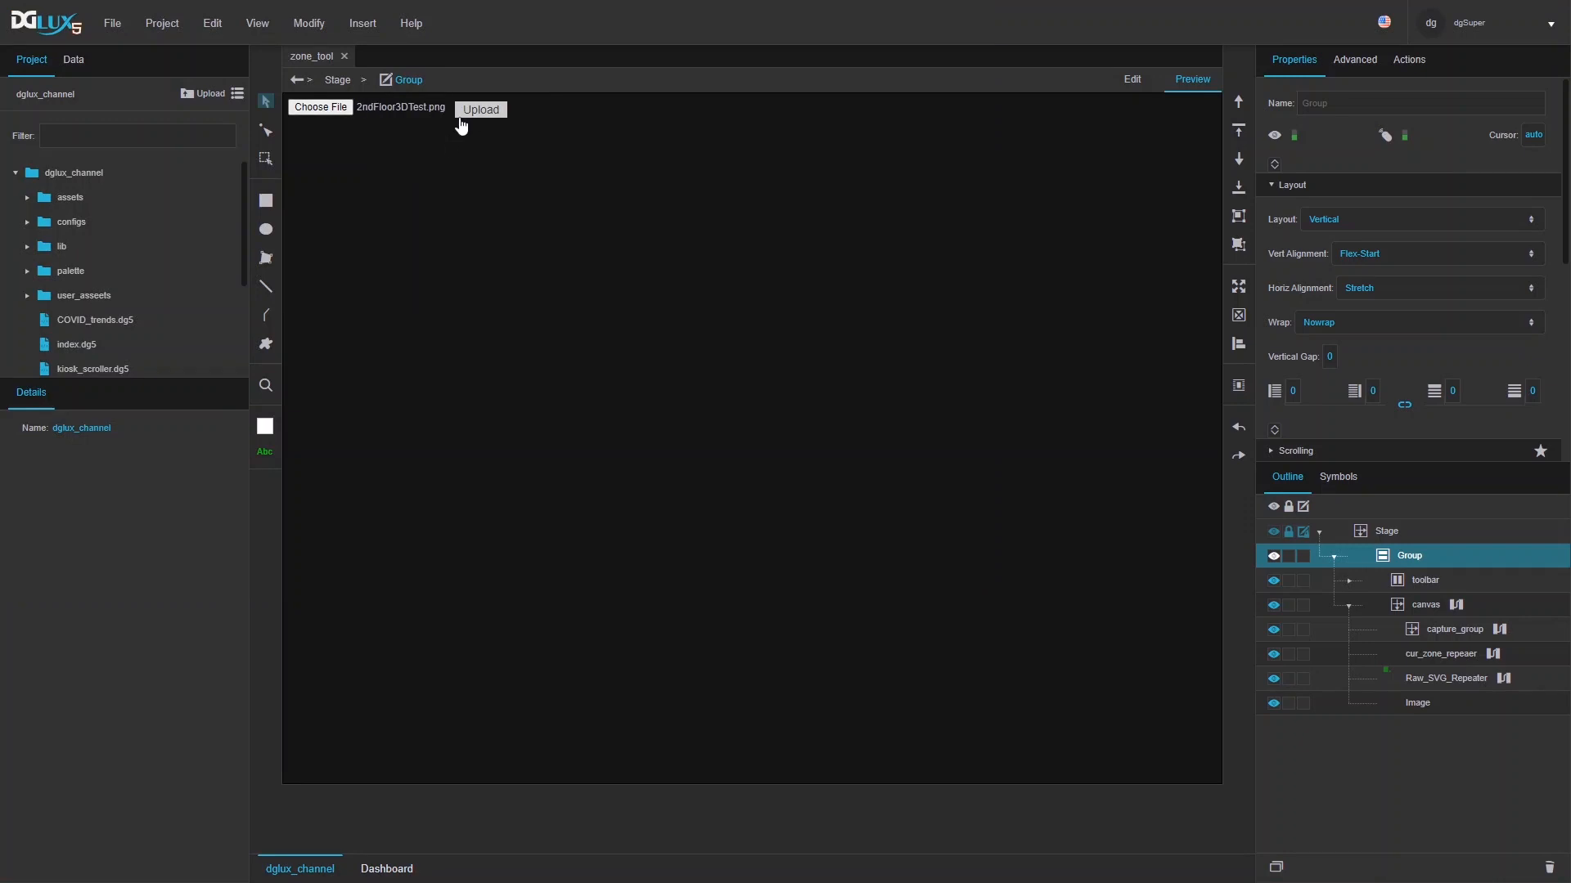
pyautogui.click(480, 111)
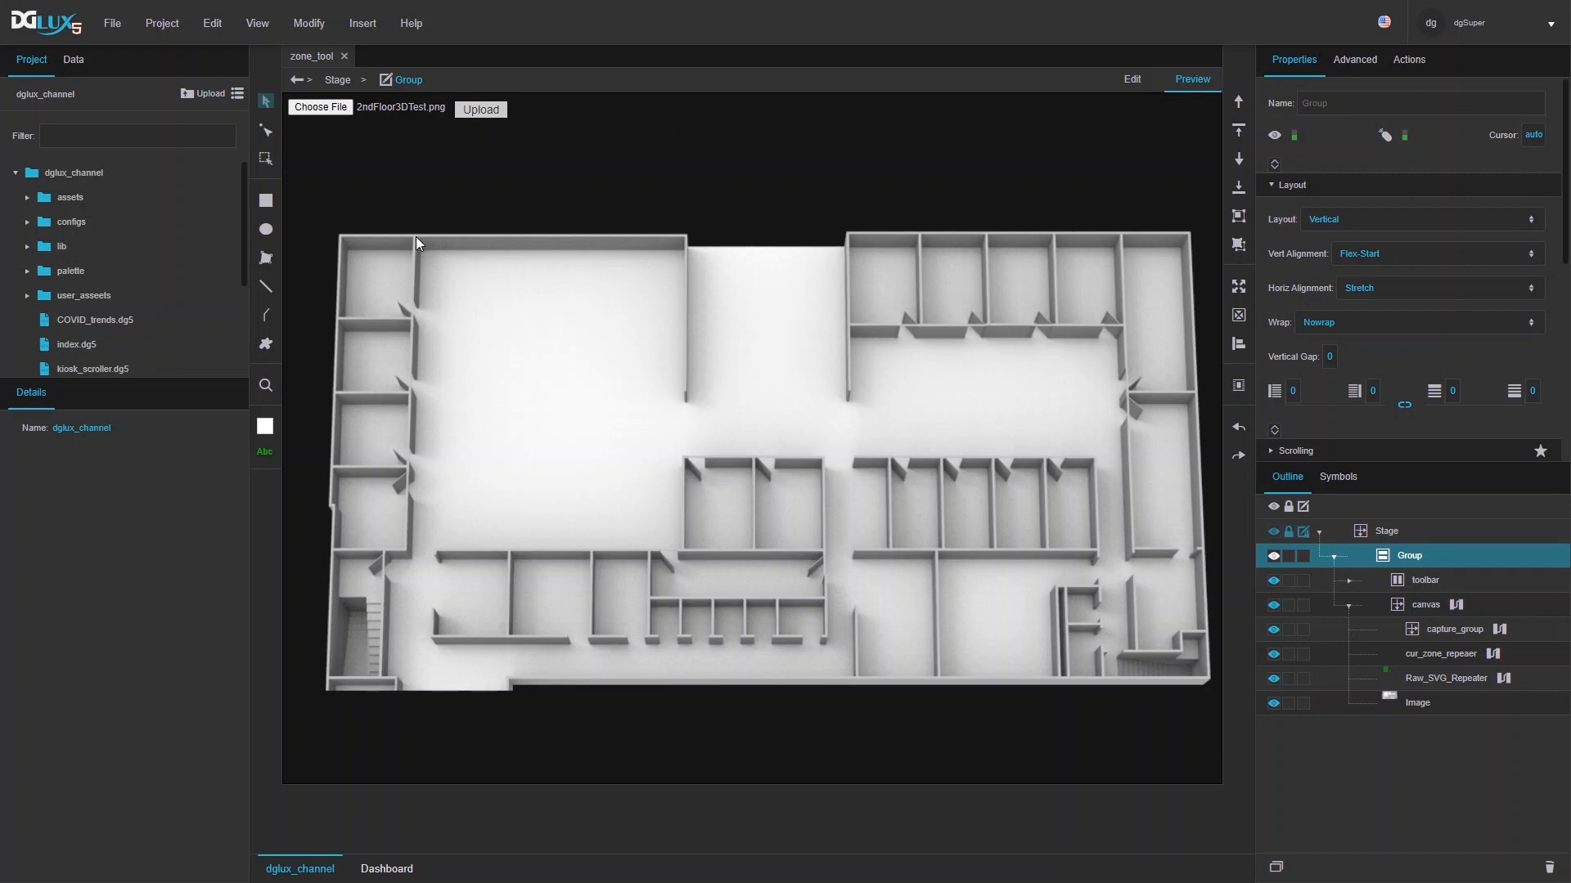
# - Trace zones over the large open room and over the first small room in the upper row right of the white area
pyautogui.moveTo(416, 237)
pyautogui.mouseDown()
pyautogui.moveTo(456, 455)
pyautogui.moveTo(406, 552)
pyautogui.moveTo(758, 541)
pyautogui.moveTo(679, 556)
pyautogui.moveTo(684, 235)
pyautogui.moveTo(573, 307)
pyautogui.moveTo(414, 237)
pyautogui.mouseUp()
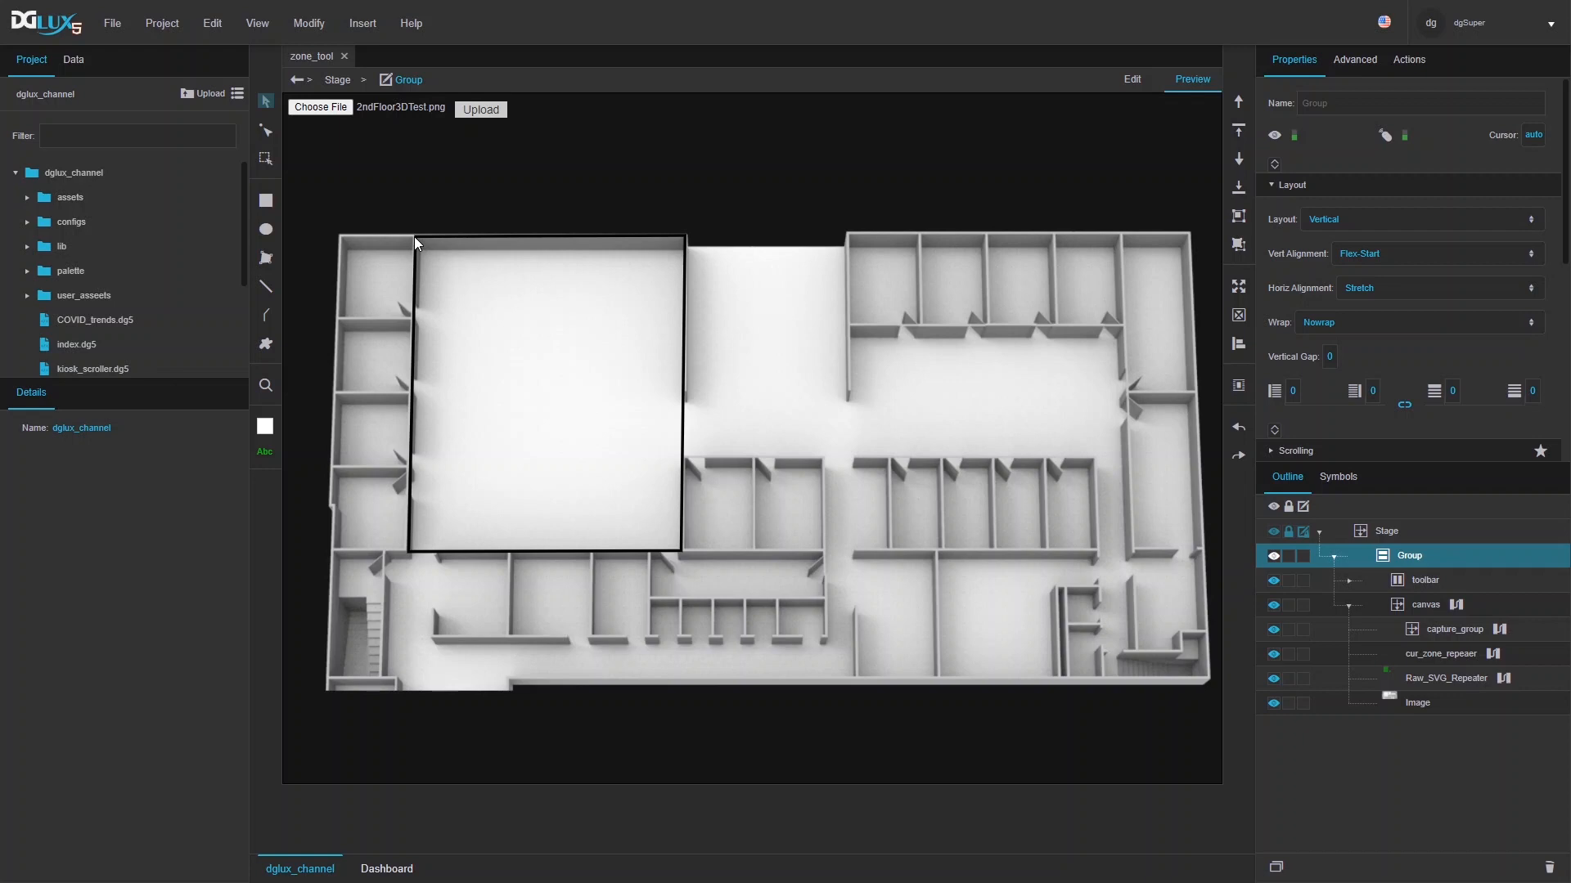
pyautogui.moveTo(414, 237); pyautogui.dragTo(531, 237)
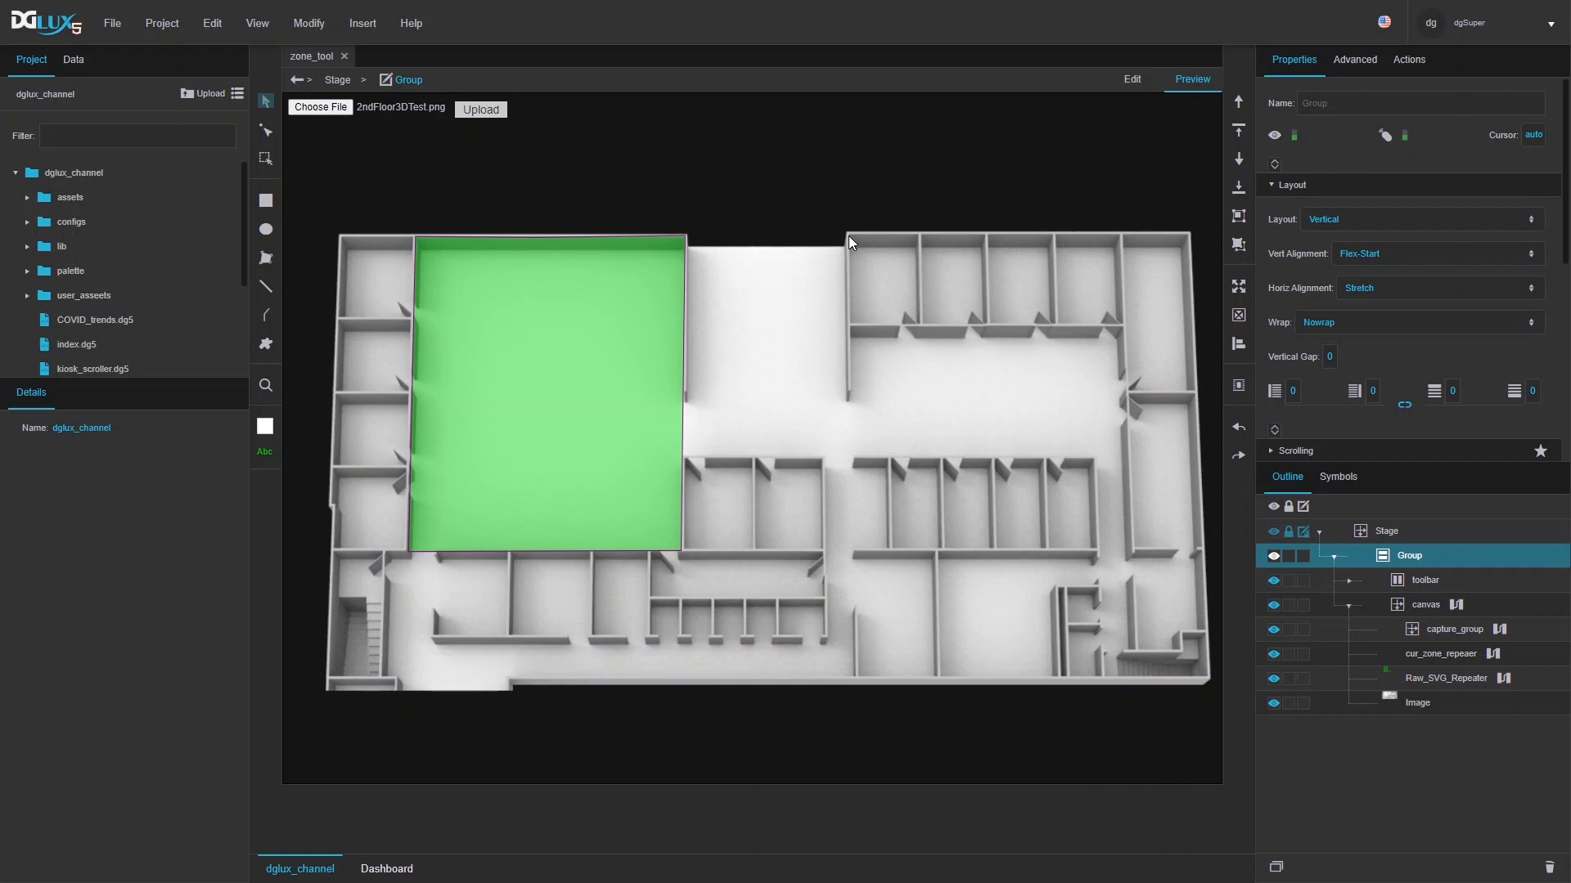
pyautogui.moveTo(847, 234)
pyautogui.mouseDown()
pyautogui.moveTo(849, 324)
pyautogui.moveTo(921, 323)
pyautogui.moveTo(919, 238)
pyautogui.mouseUp()
pyautogui.doubleClick(870, 237)
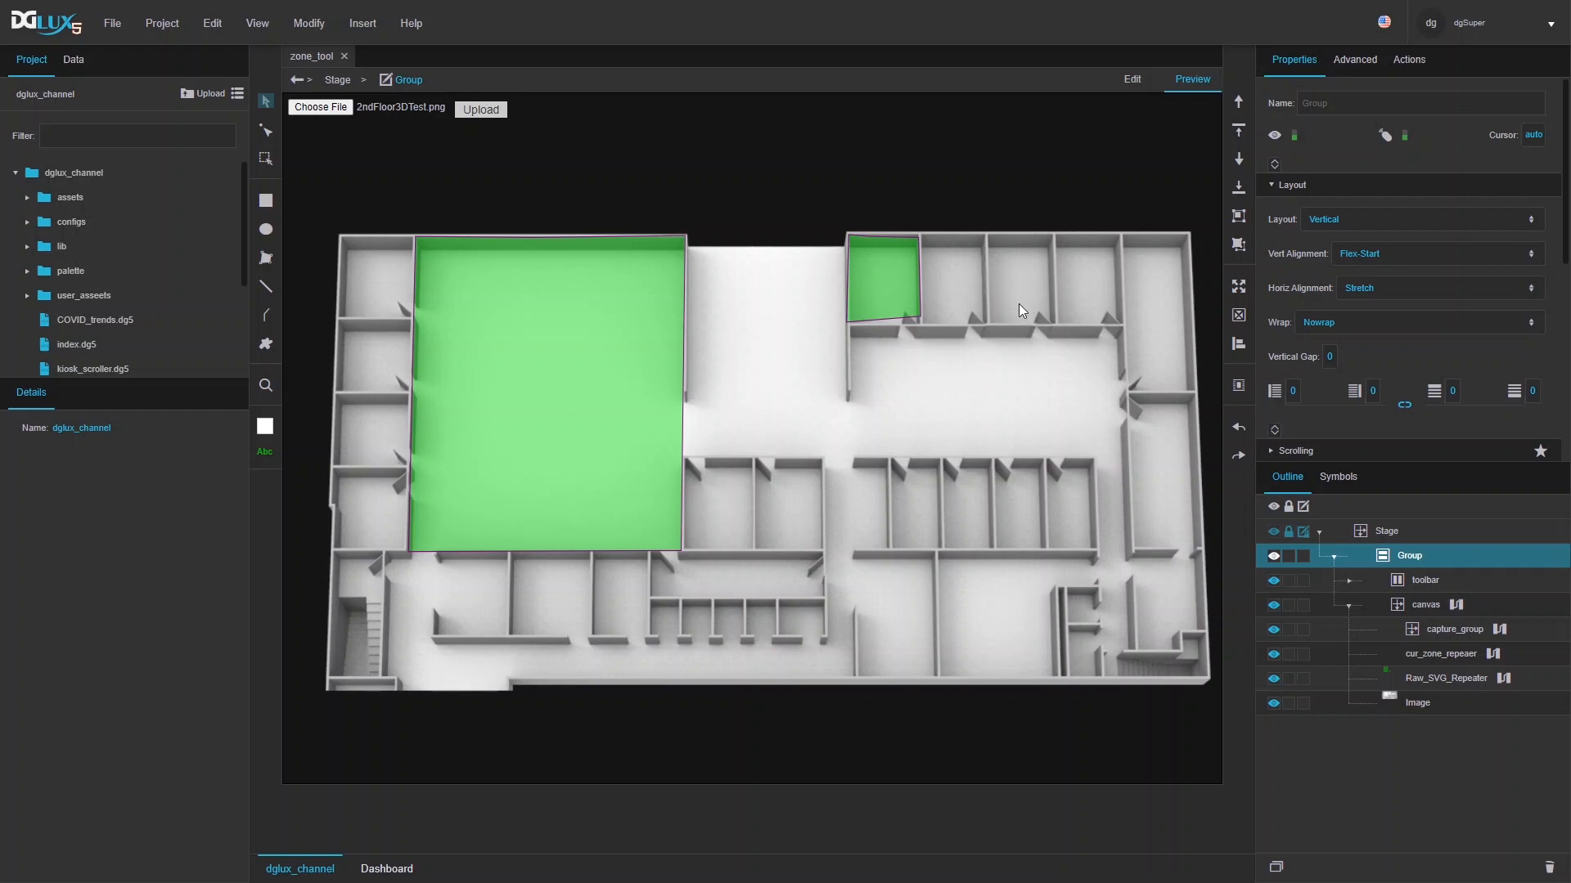
# - Return to edit mode, open the capture_group dataflow, select the concat2 block, and move the dataflow window to uncover the floor plan
pyautogui.click(1134, 80)
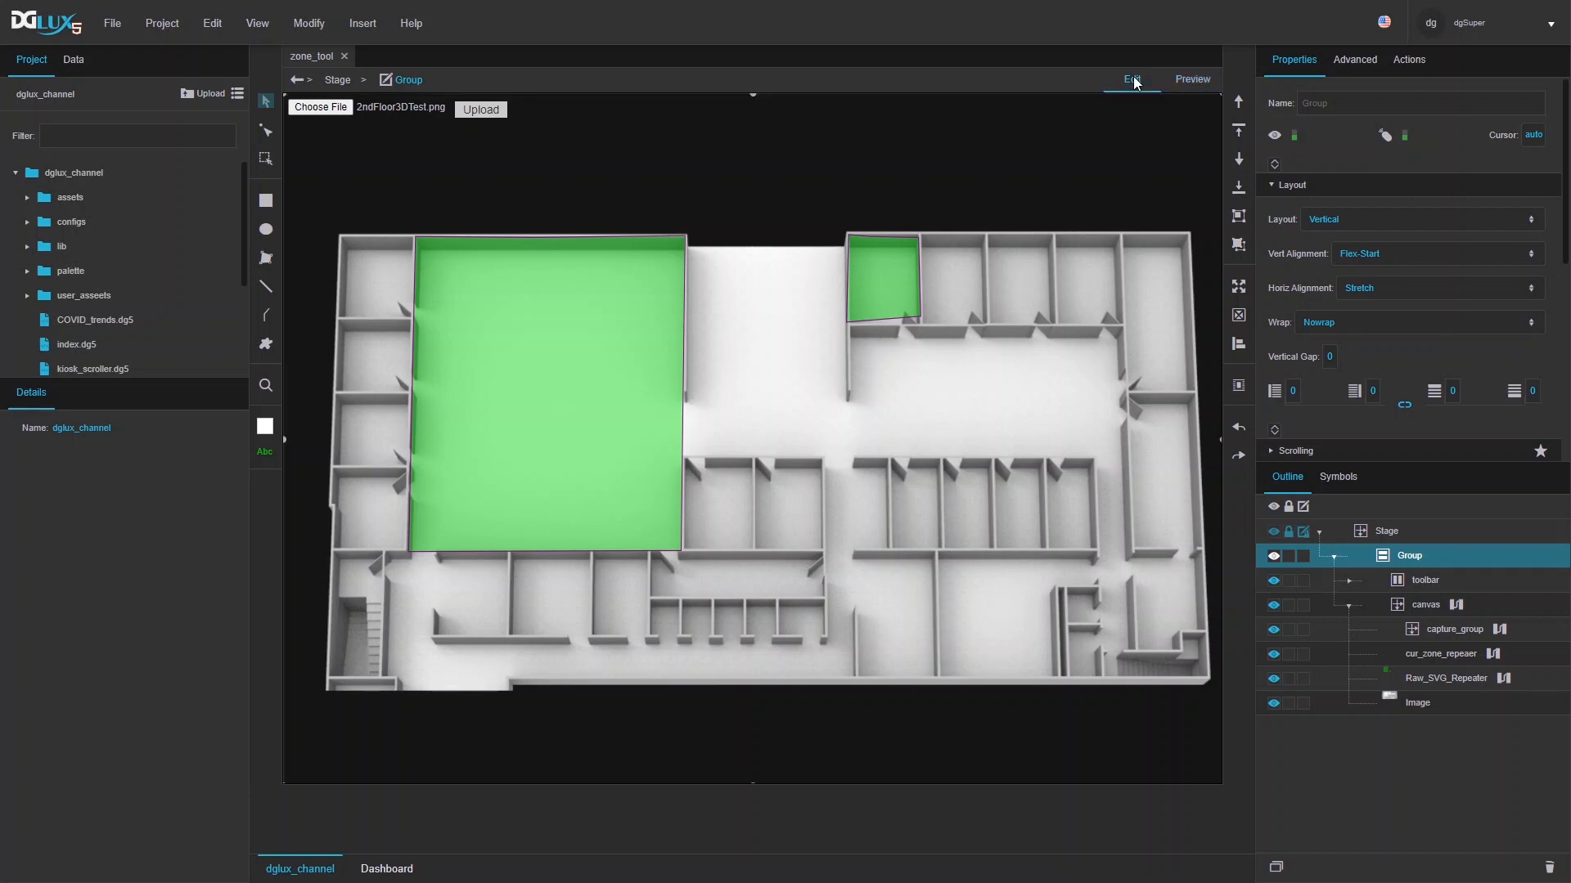
pyautogui.click(1499, 629)
pyautogui.moveTo(1017, 301); pyautogui.dragTo(745, 323)
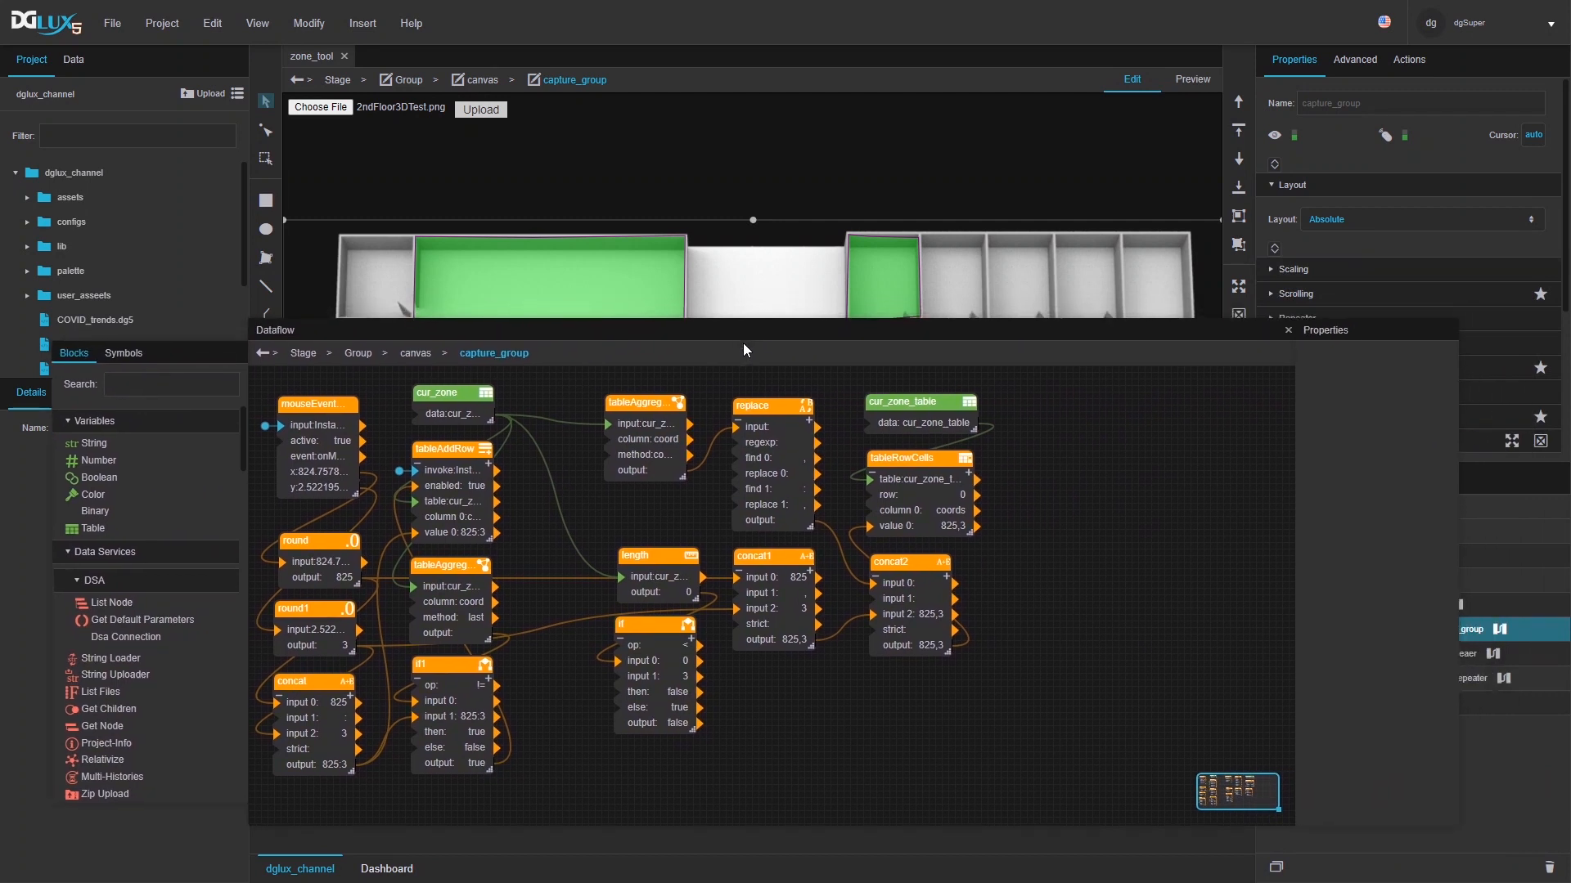
pyautogui.moveTo(1290, 507); pyautogui.dragTo(1129, 537)
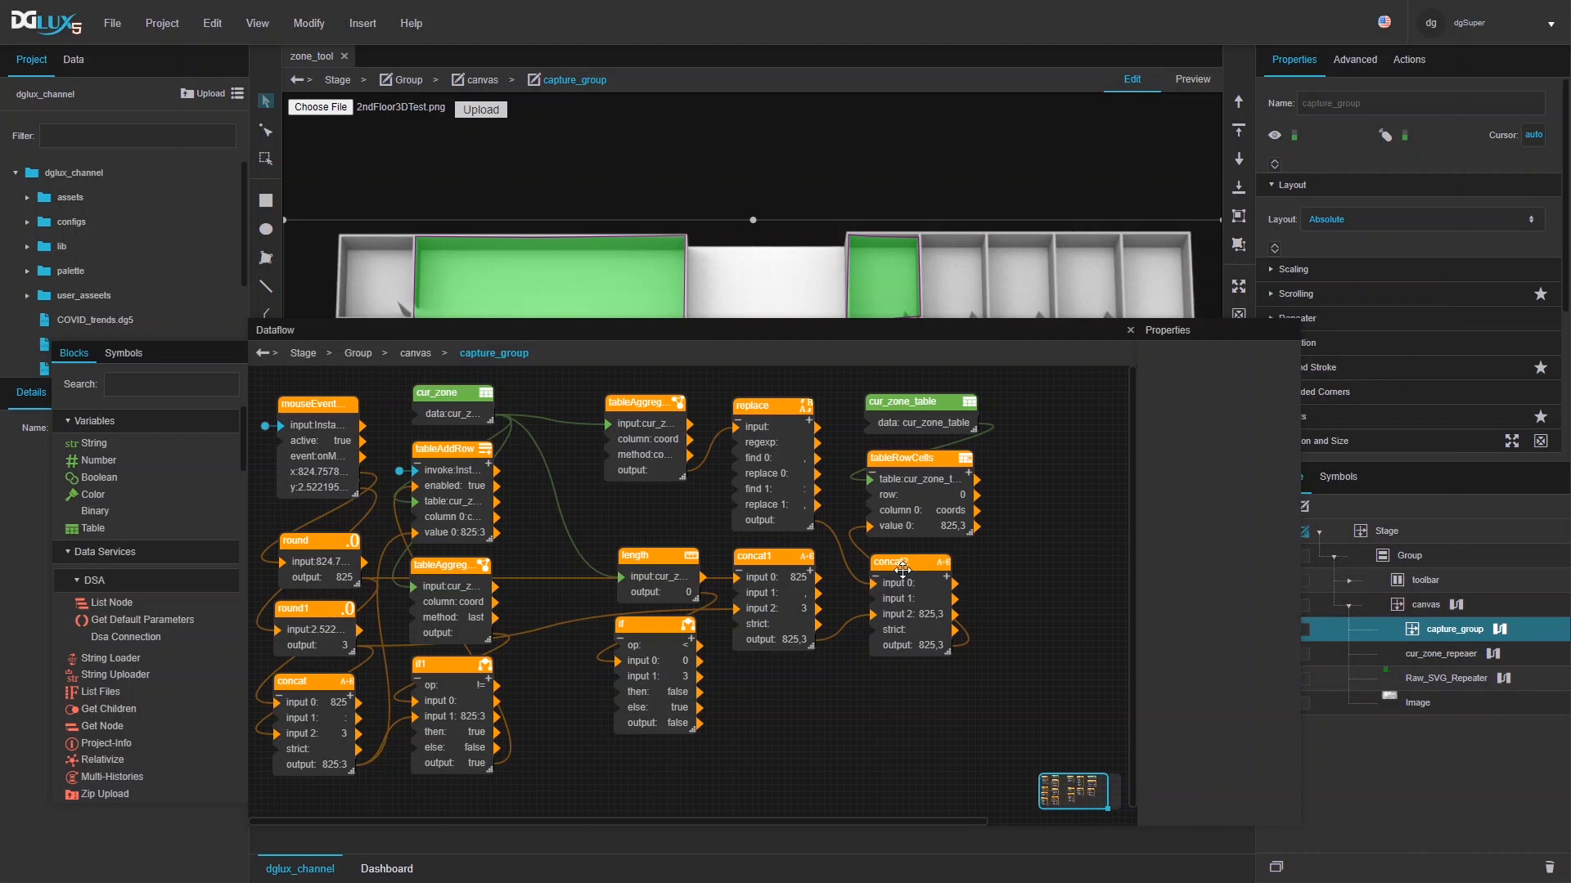
pyautogui.click(897, 536)
pyautogui.click(779, 605)
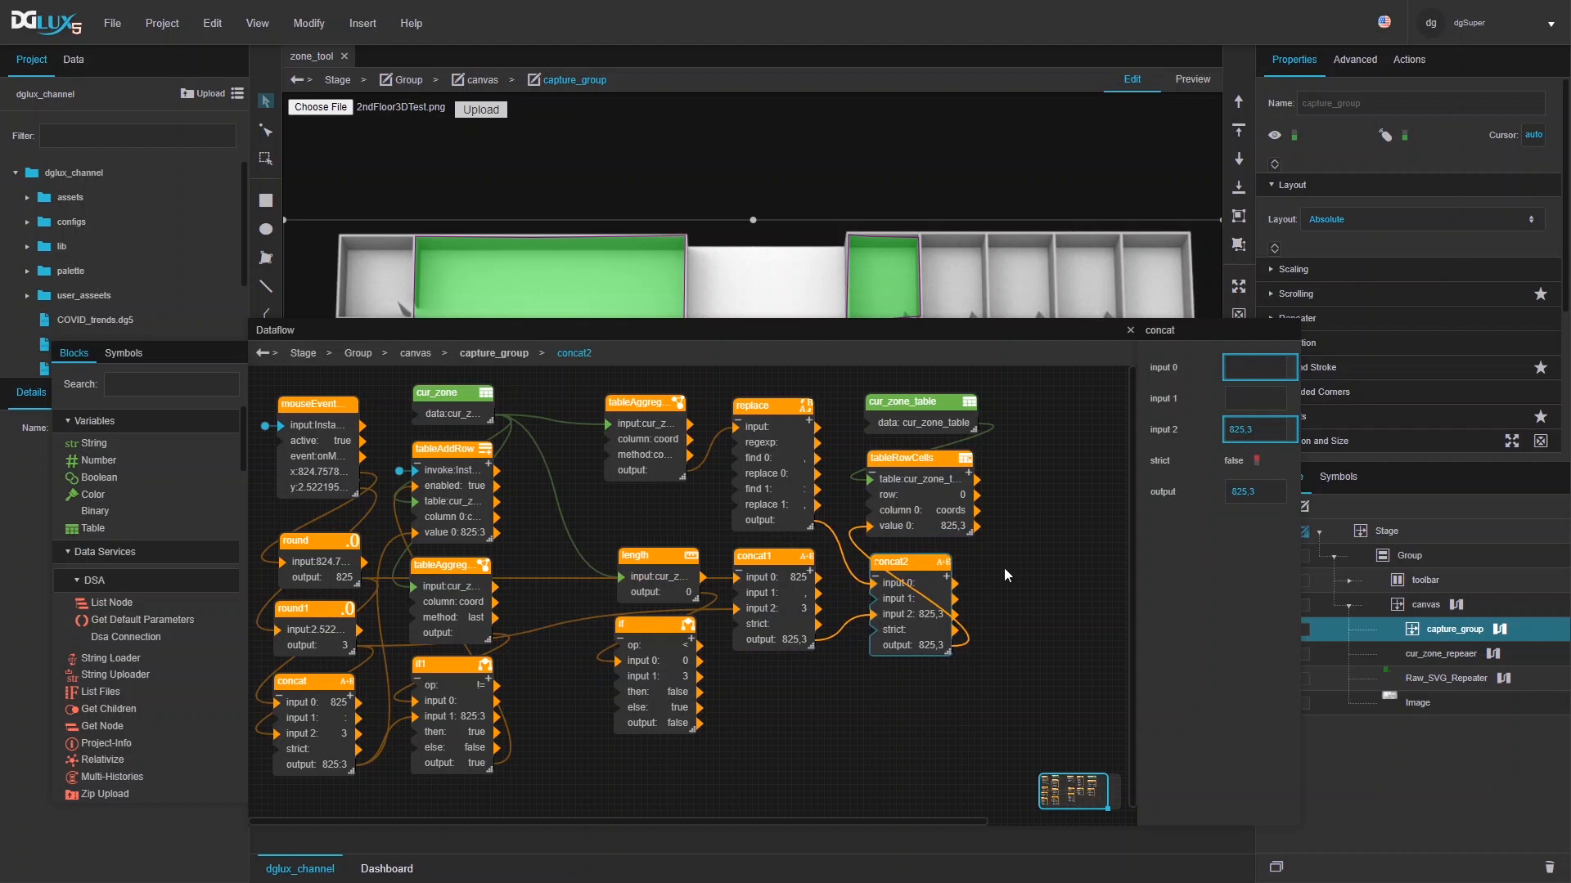
pyautogui.moveTo(927, 332); pyautogui.dragTo(871, 524)
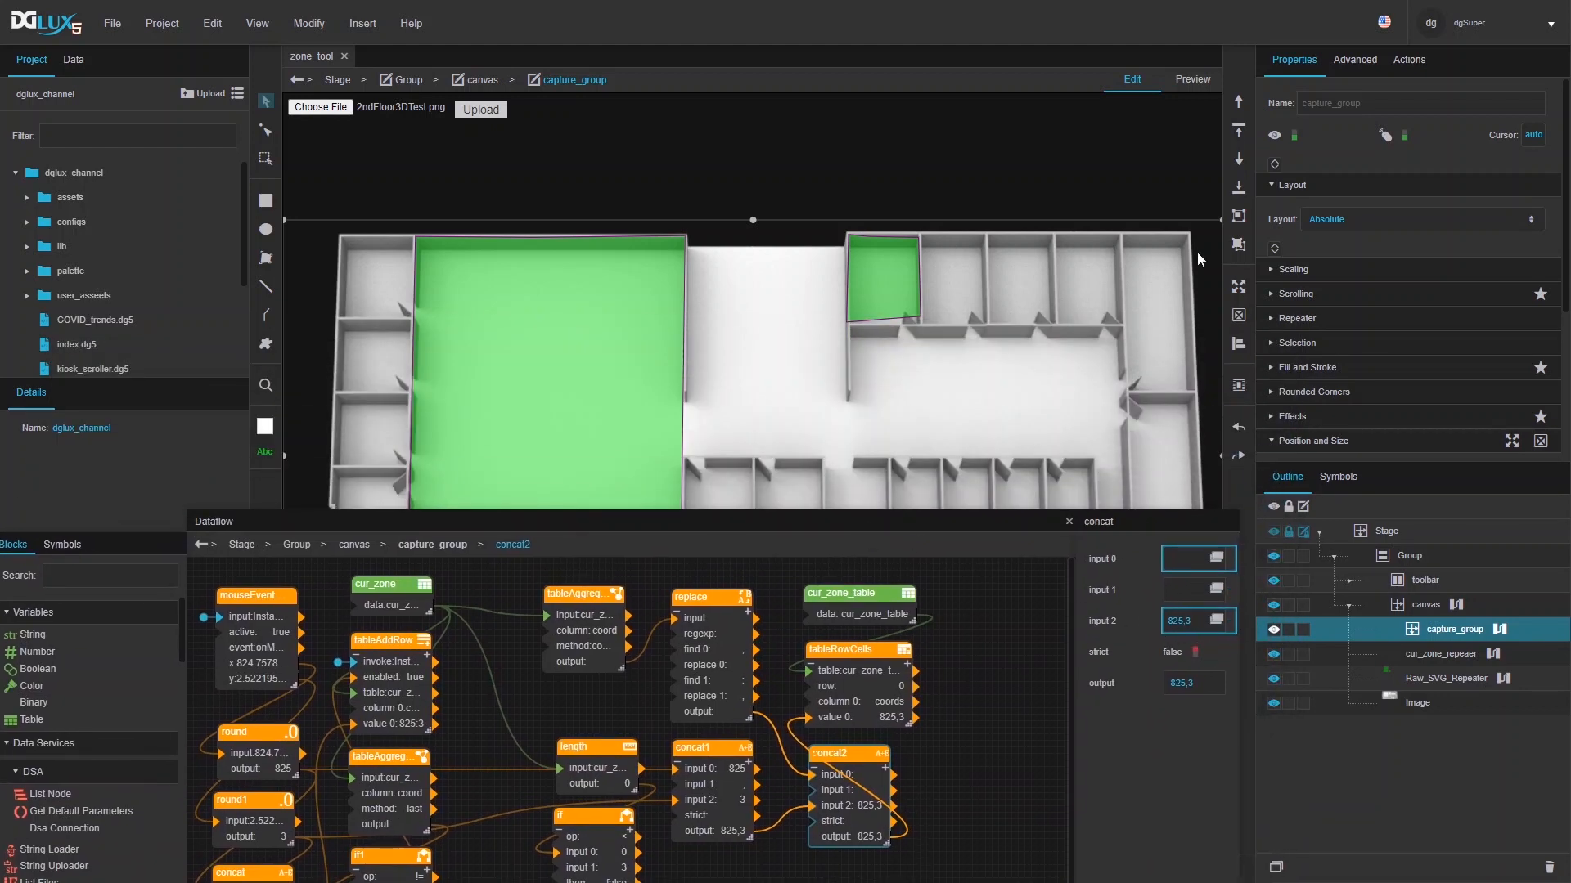
# - Preview the tool and place four corner points of a zone in the white area beside the large green zone
pyautogui.click(1193, 79)
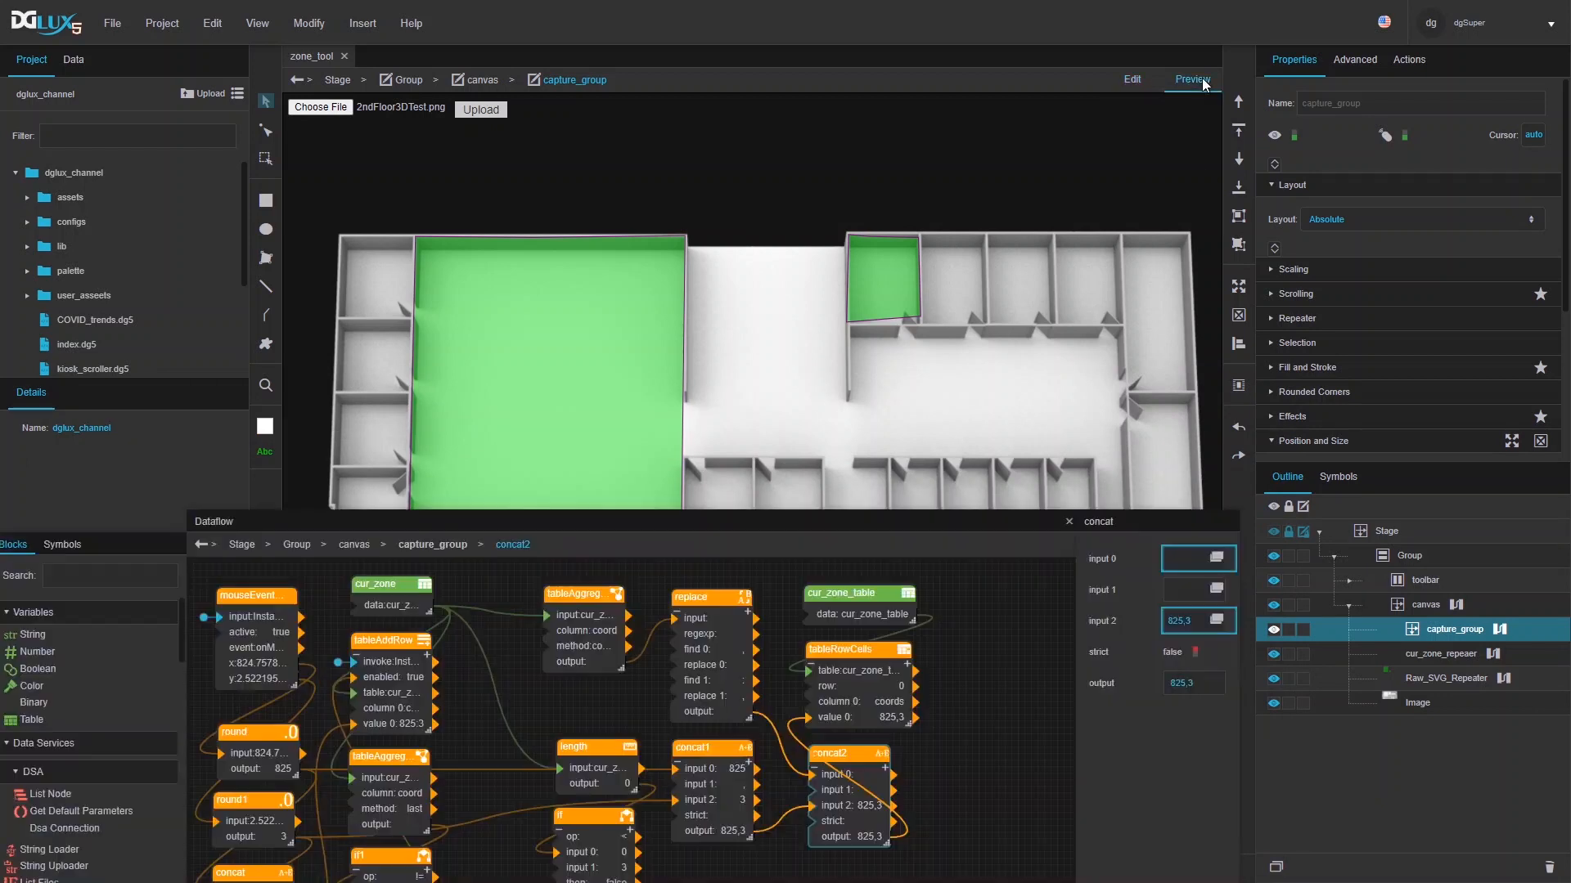
pyautogui.click(719, 283)
pyautogui.click(726, 396)
pyautogui.click(809, 390)
pyautogui.click(791, 286)
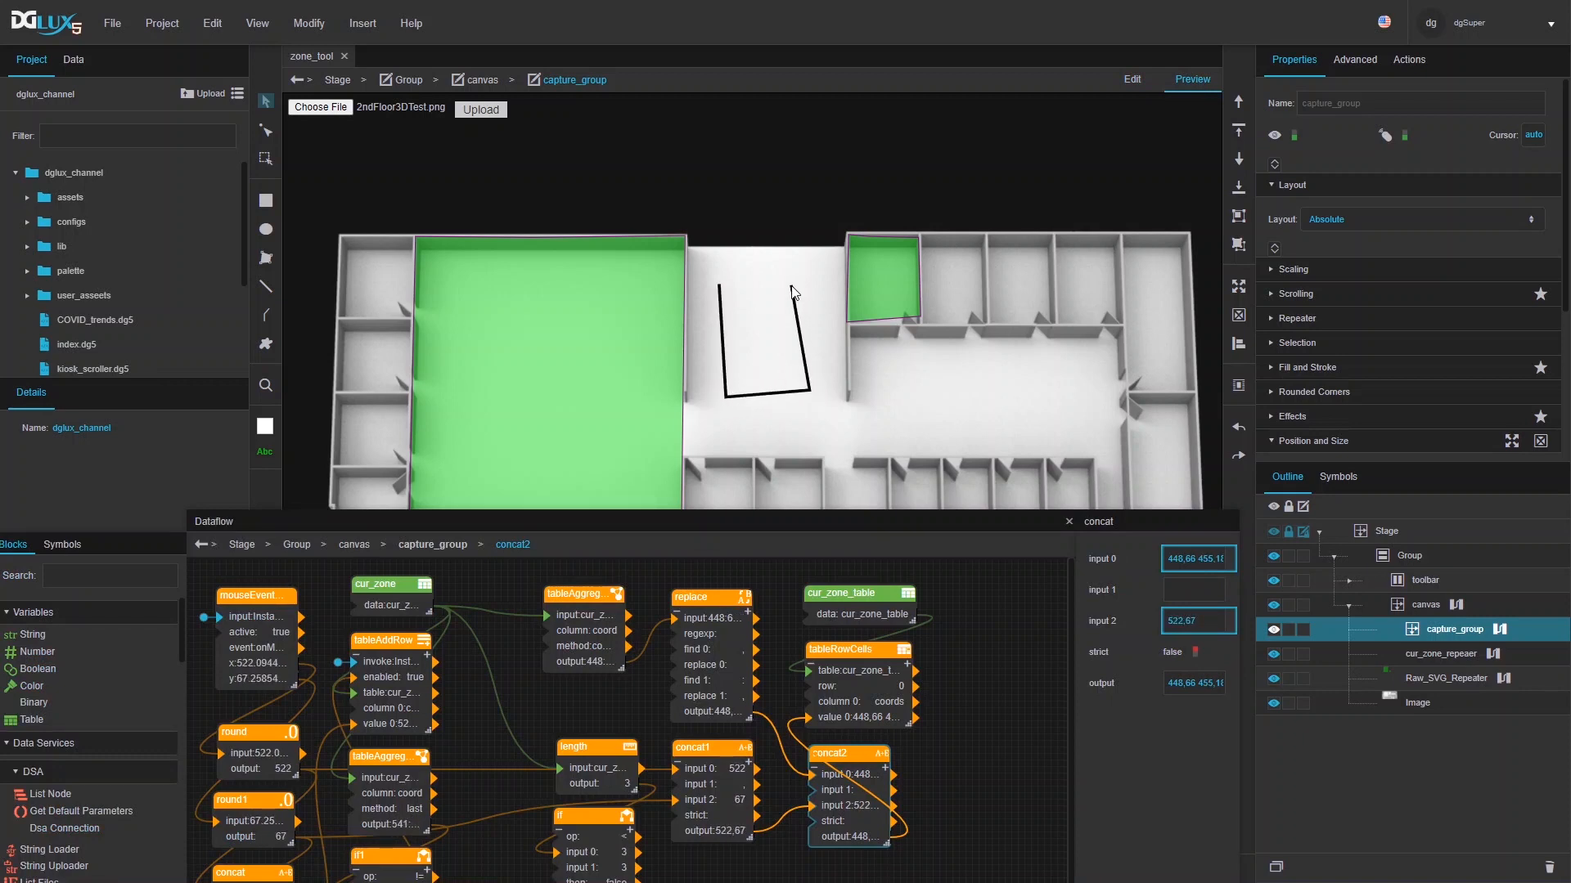
pyautogui.click(809, 286)
# - Examine the full coordinate string held in input 0 of the concat2 block
pyautogui.moveTo(855, 754); pyautogui.dragTo(871, 751)
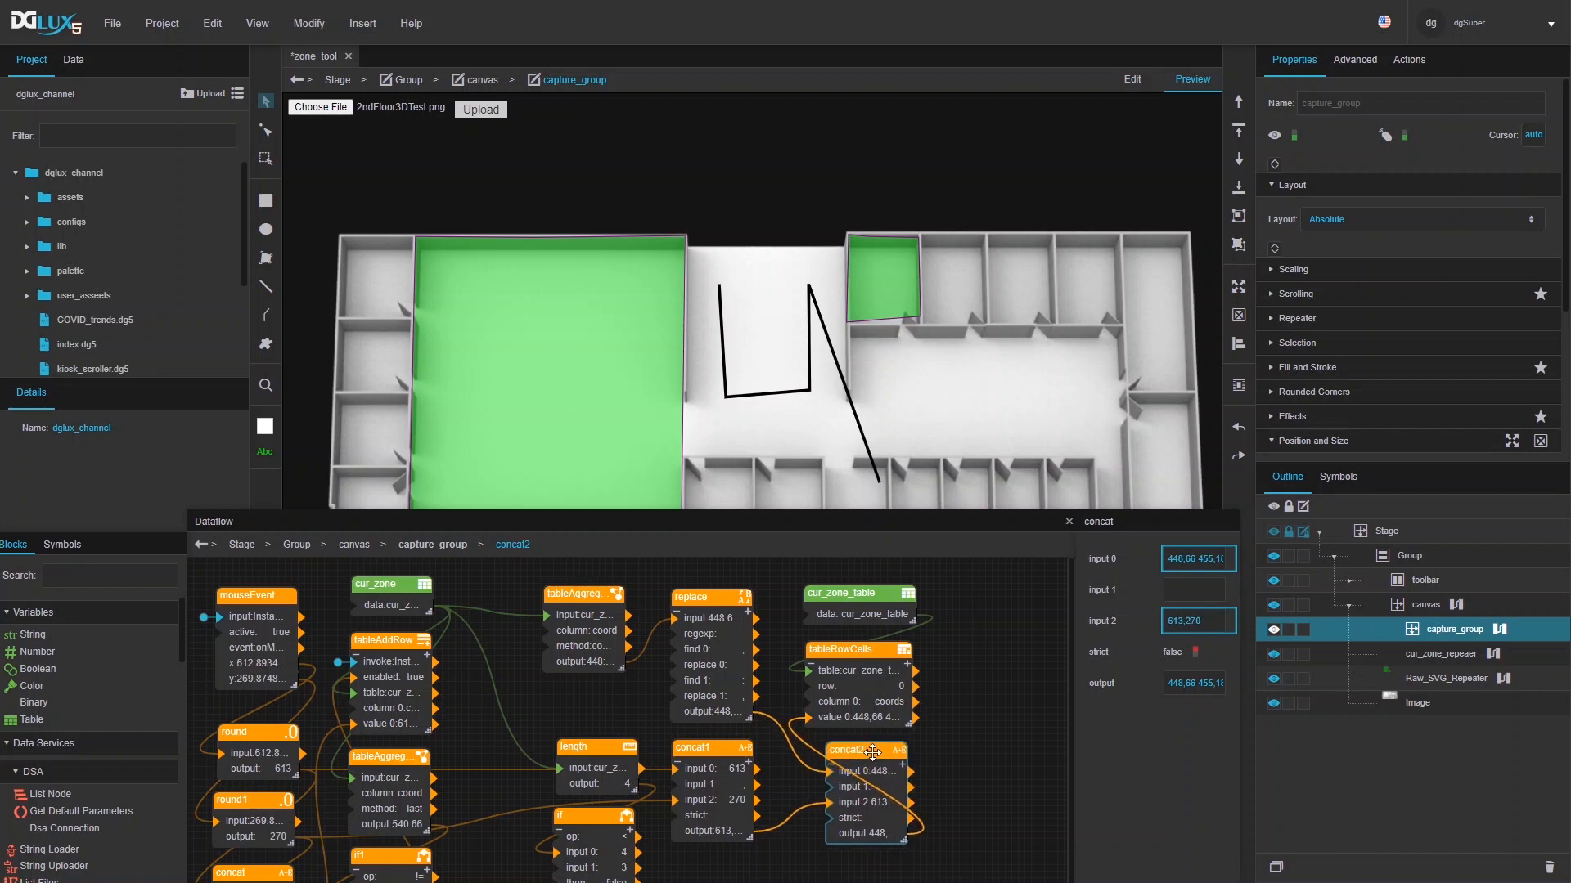
pyautogui.click(1213, 560)
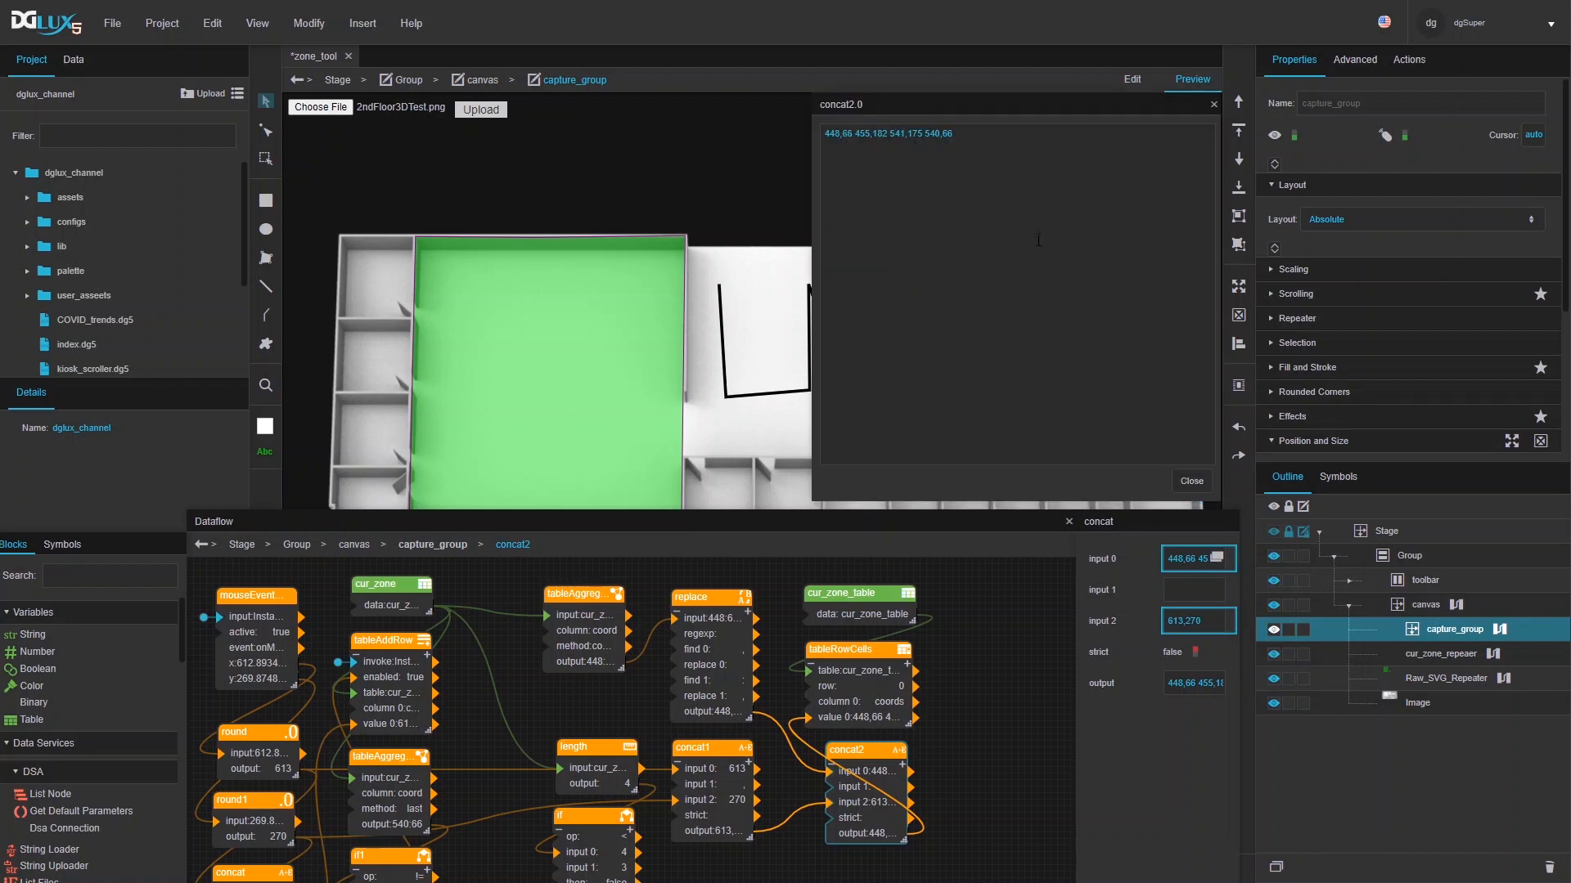
pyautogui.click(1192, 481)
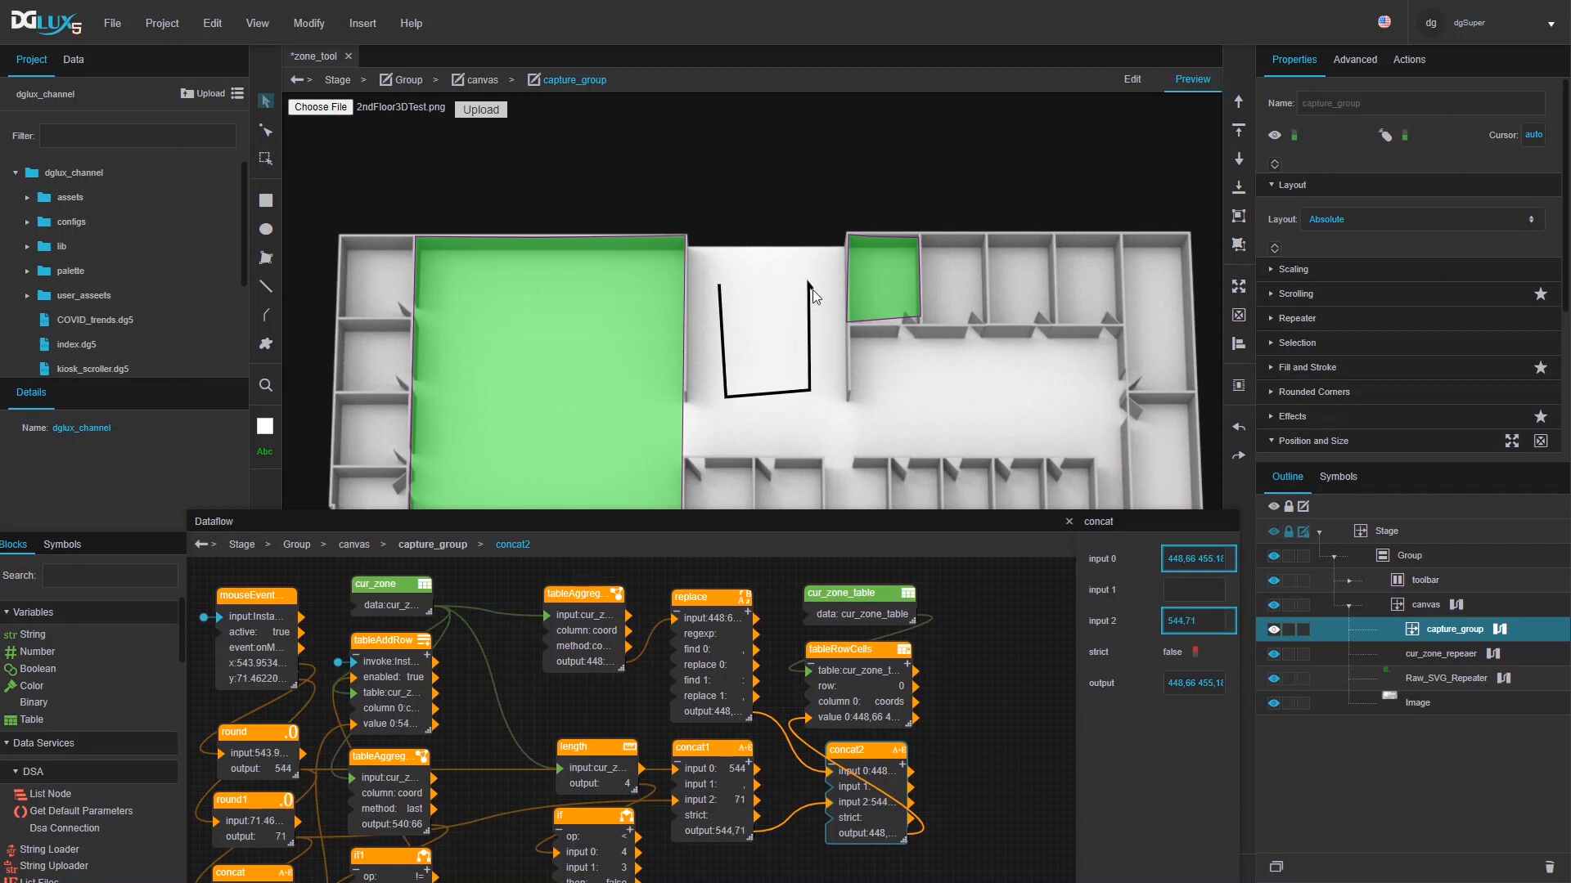
# - Enlarge the visible dataflow area and add two more inputs, input 3 and input 4, to the concat2 block
pyautogui.moveTo(922, 530); pyautogui.dragTo(916, 426)
pyautogui.click(900, 660)
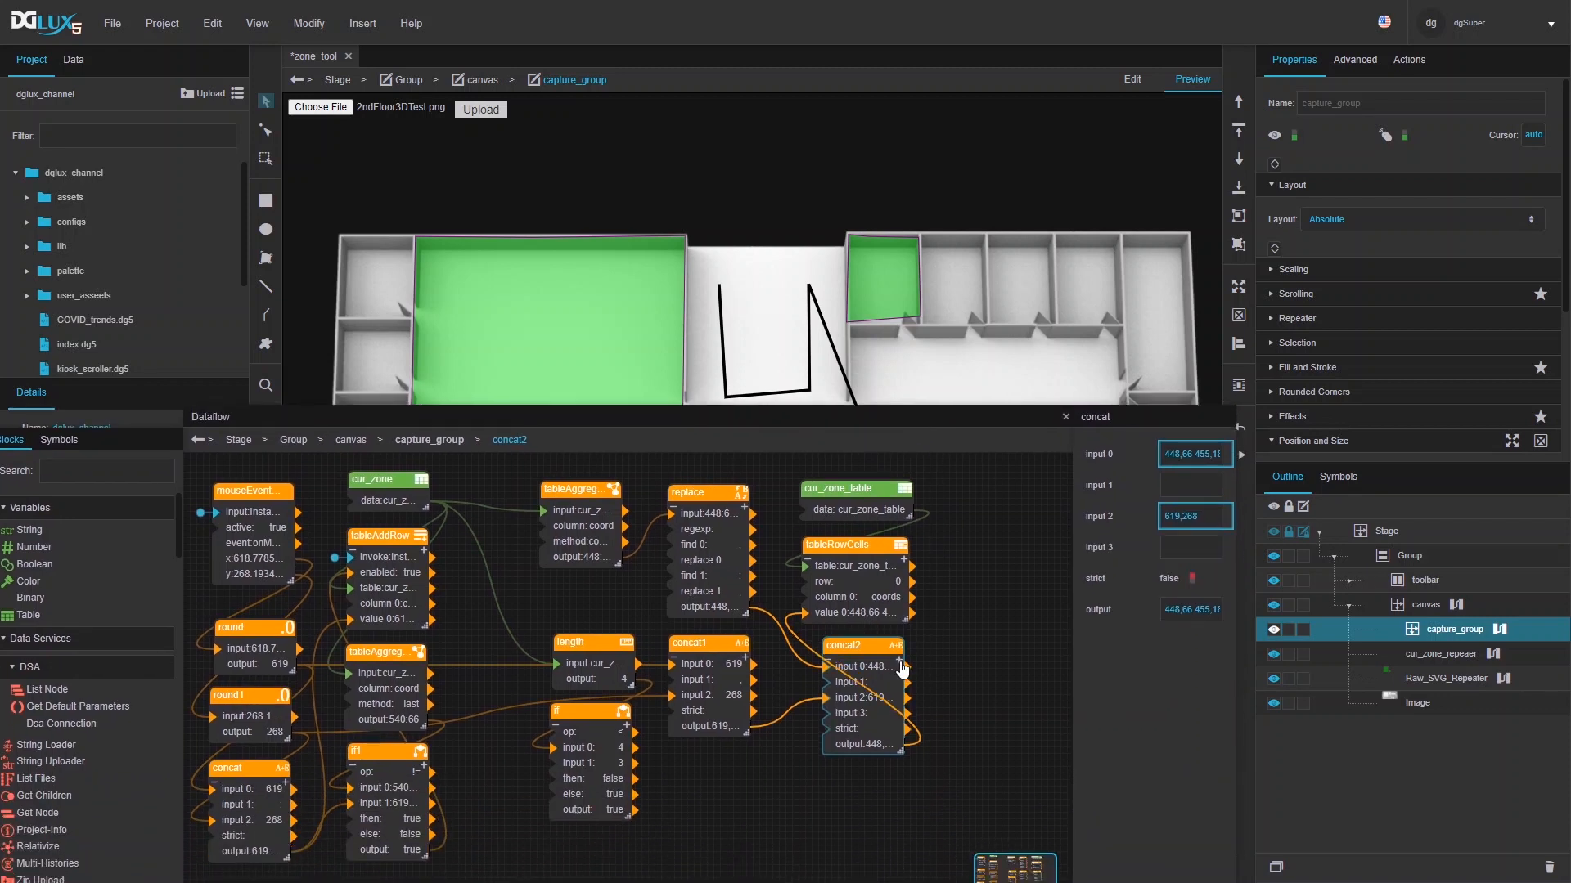
pyautogui.click(900, 661)
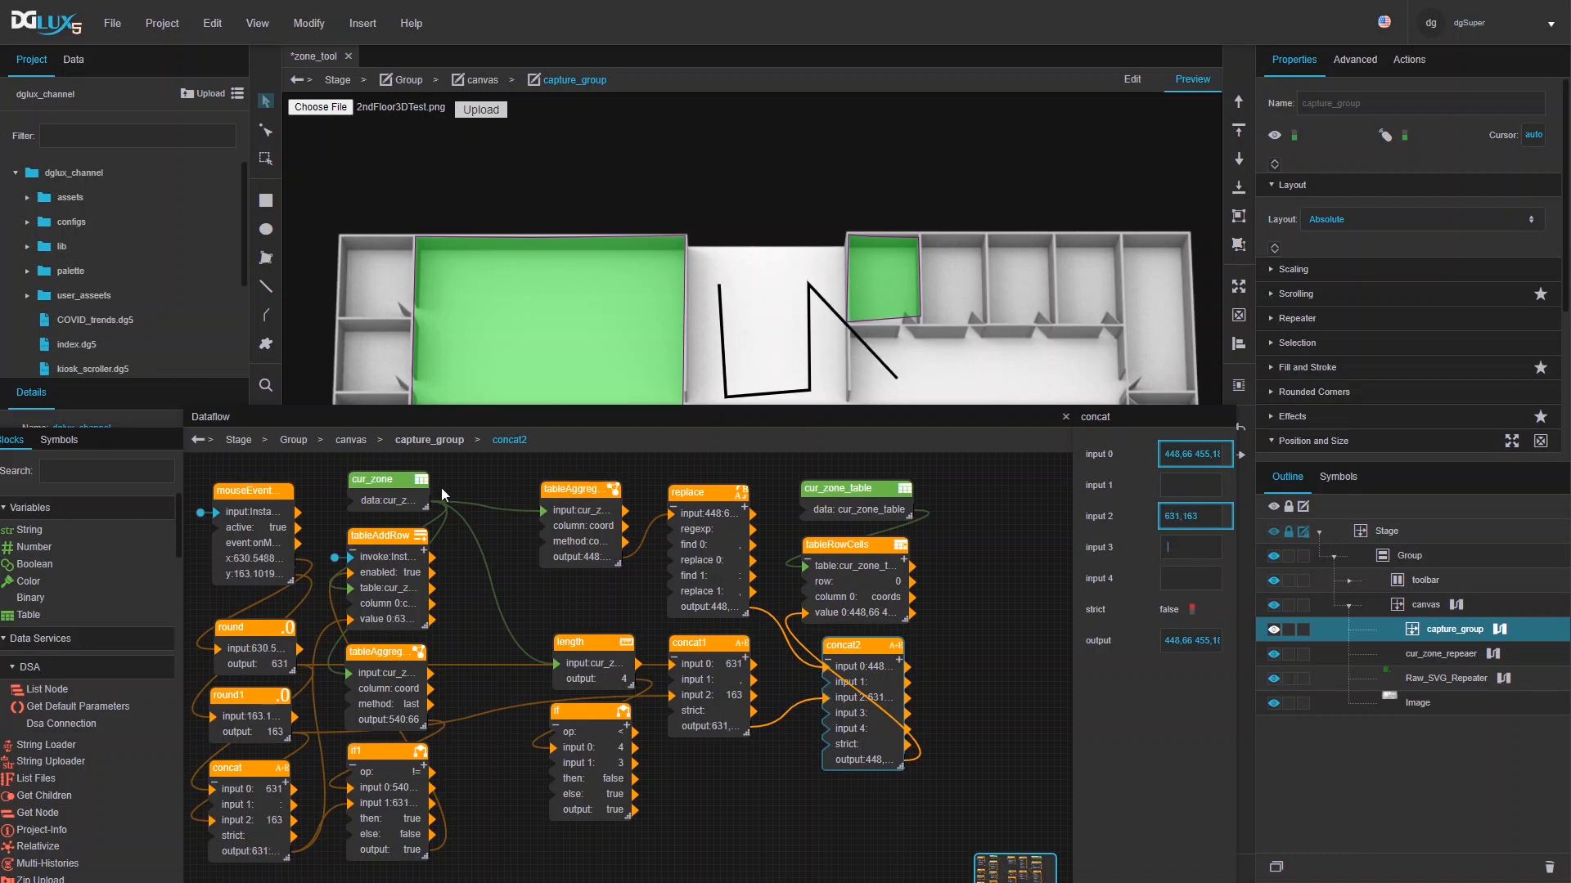
# - Add an Aggregation block fed by the cur_zone table, with coord as its column
pyautogui.click(403, 487)
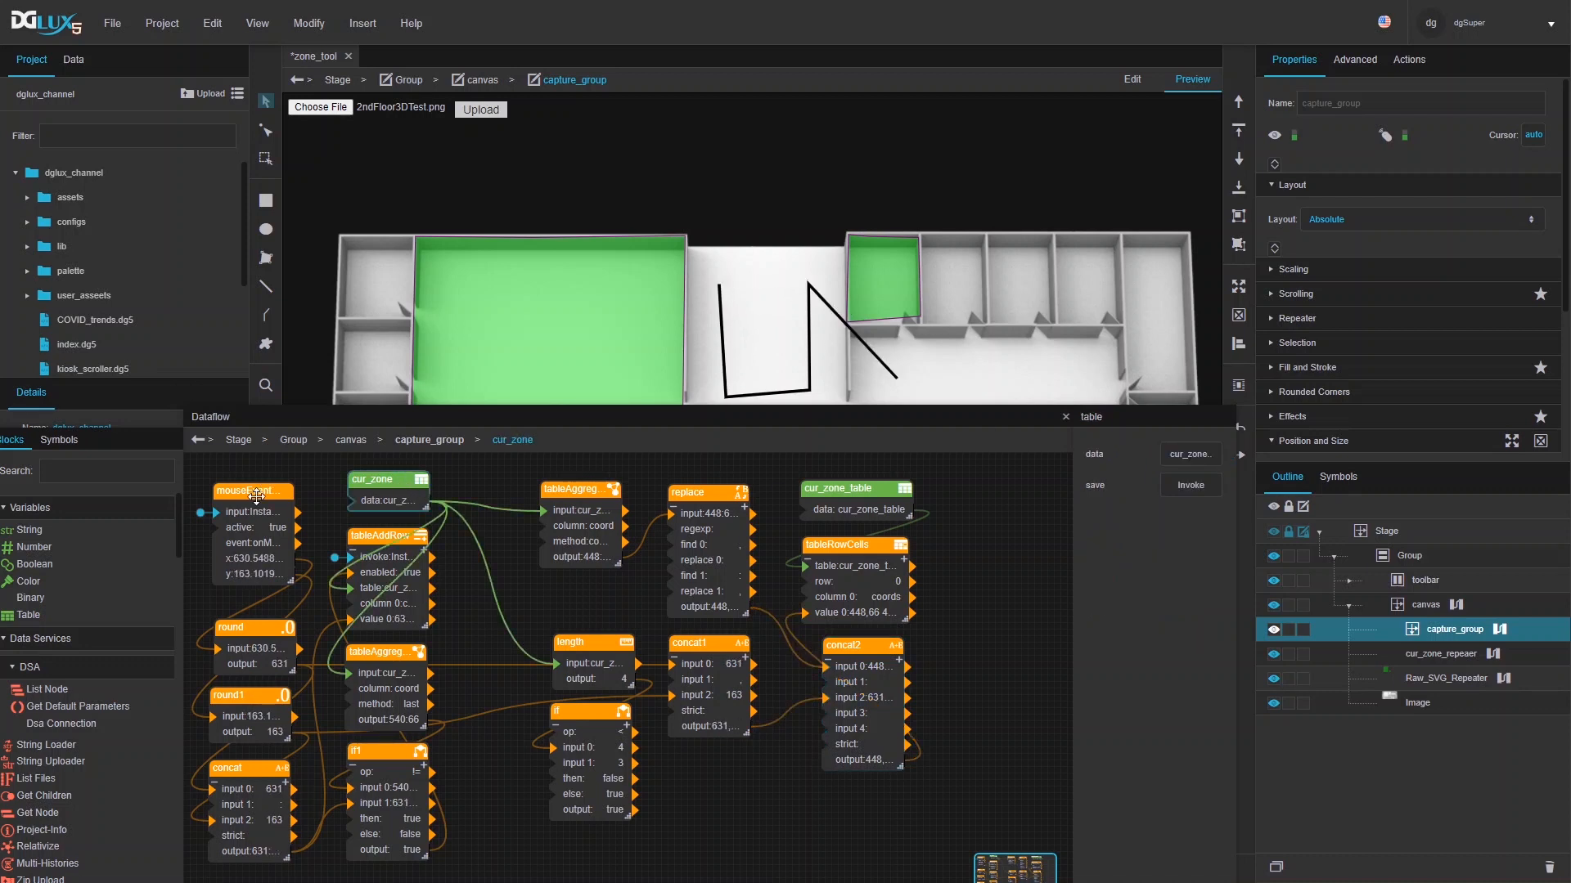
pyautogui.click(102, 481)
pyautogui.write('agg')
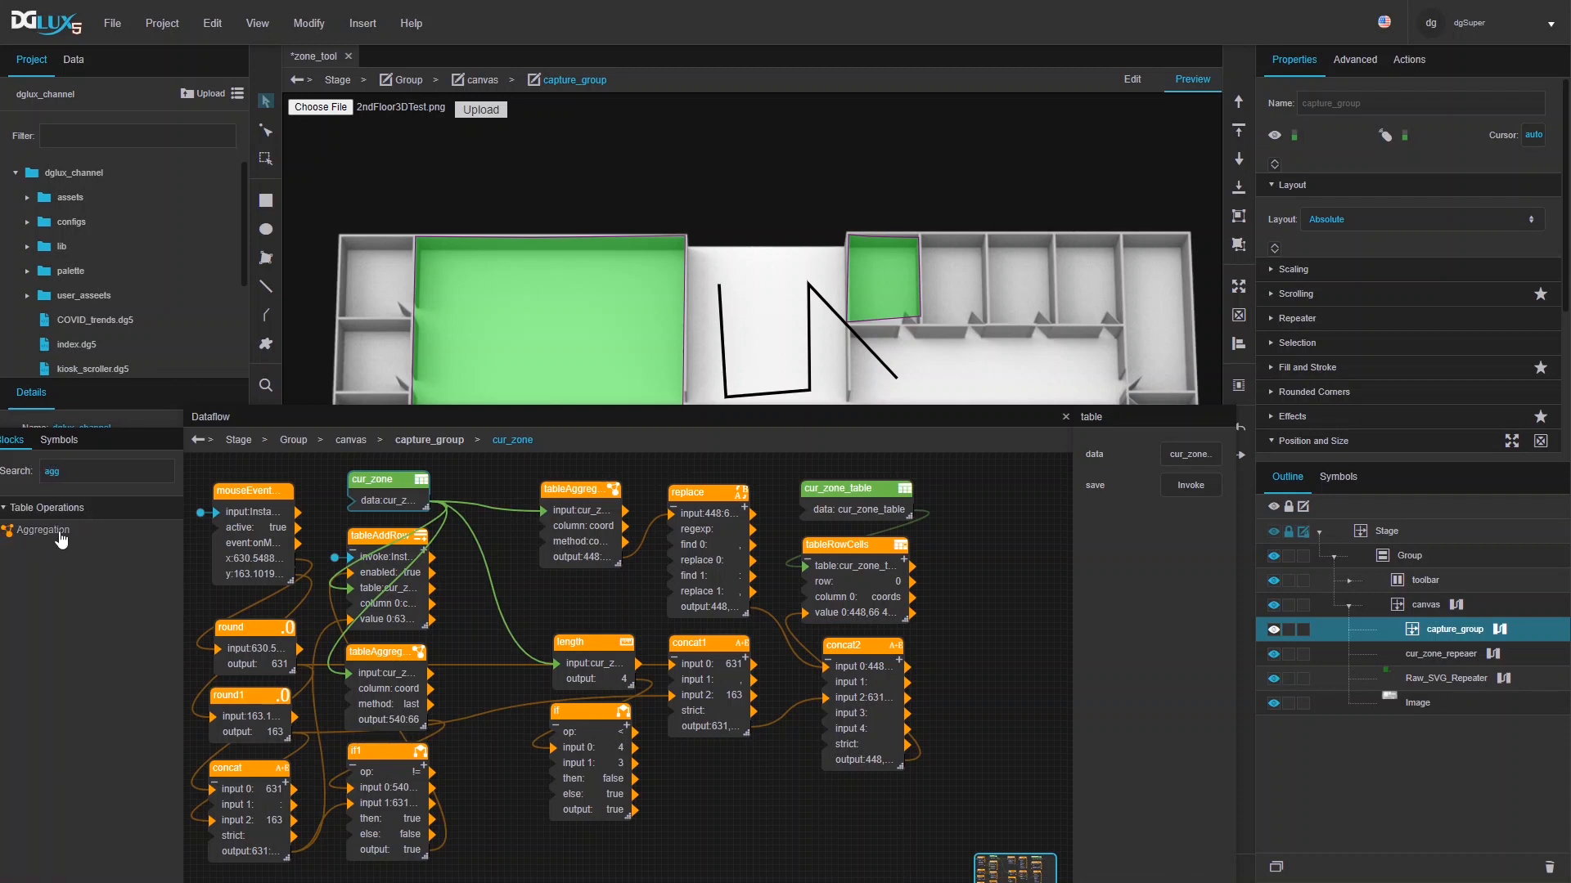
pyautogui.moveTo(59, 536); pyautogui.dragTo(692, 761)
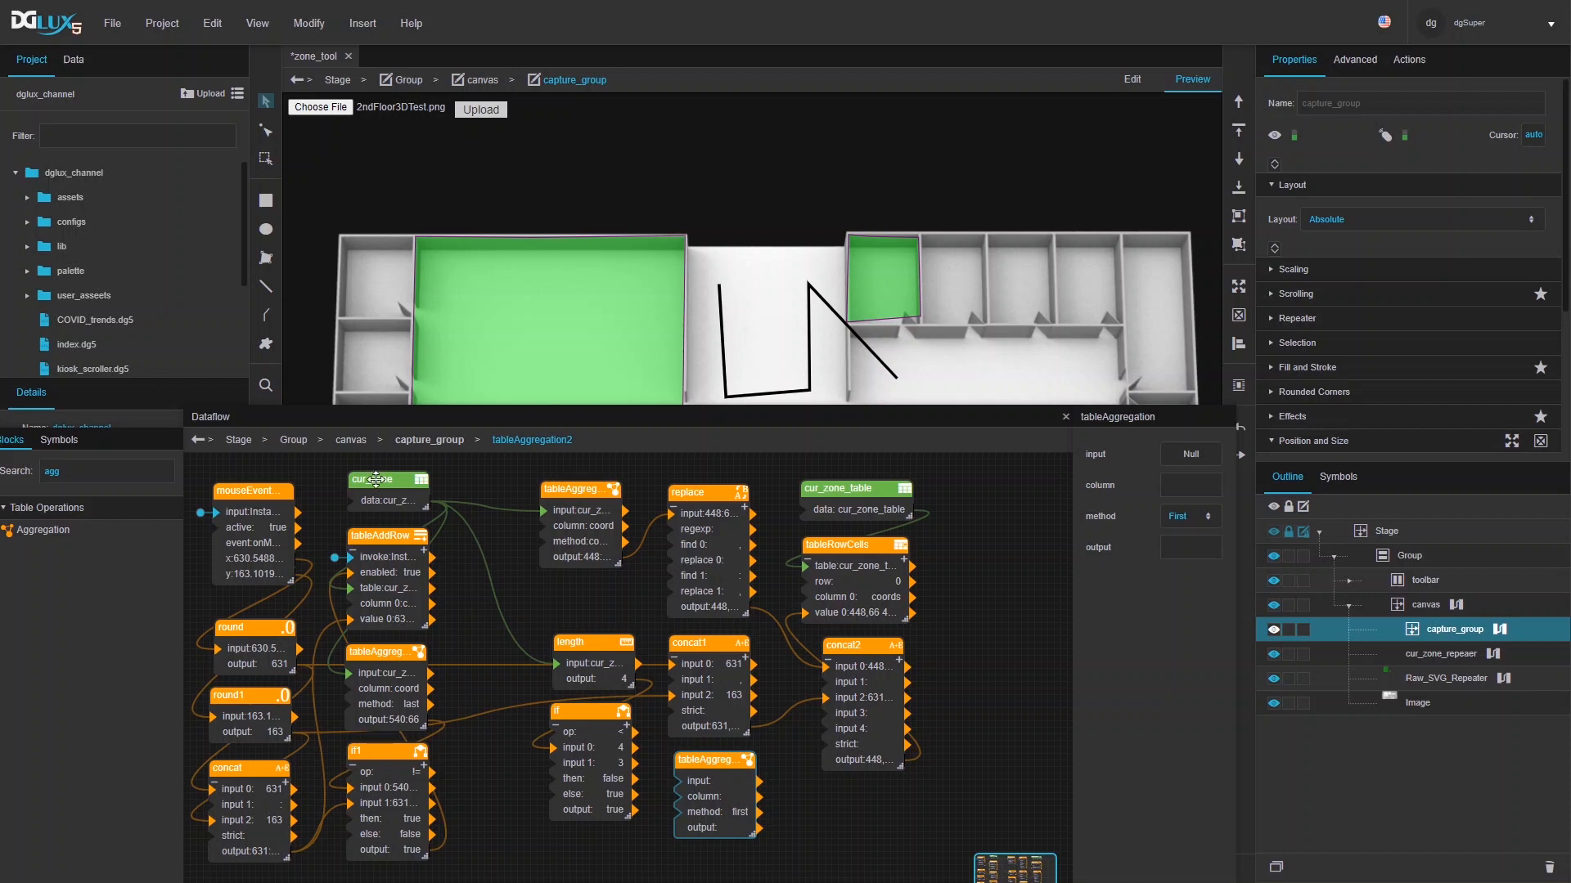
pyautogui.moveTo(388, 507); pyautogui.dragTo(679, 781)
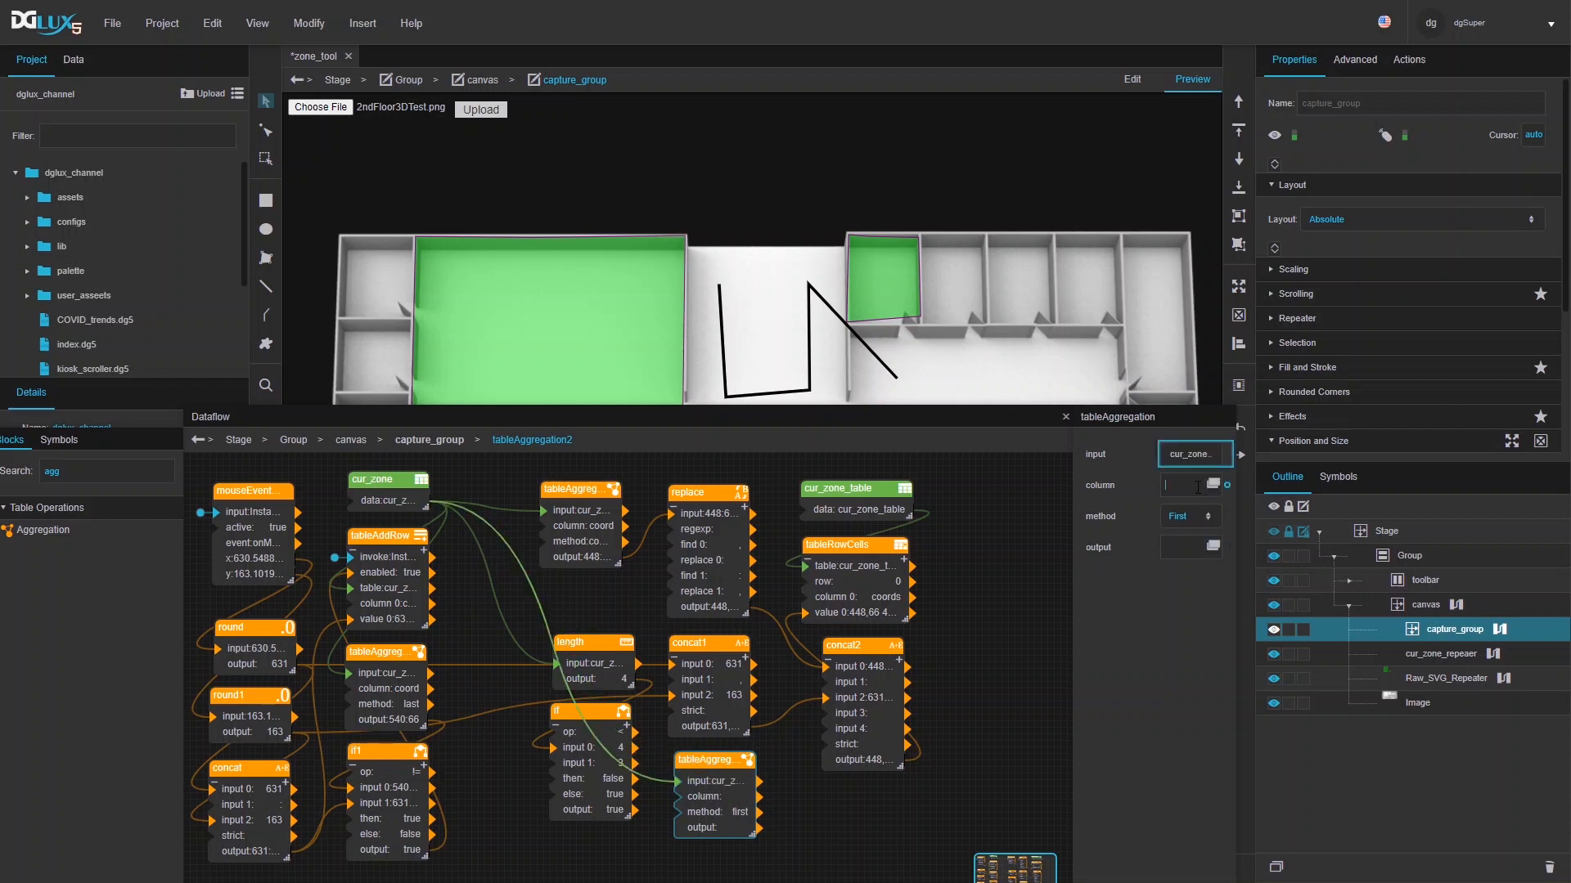
pyautogui.write('coord')
# - Examine the coordinate rows of the cur_zone table feeding the new aggregation block
pyautogui.click(1190, 456)
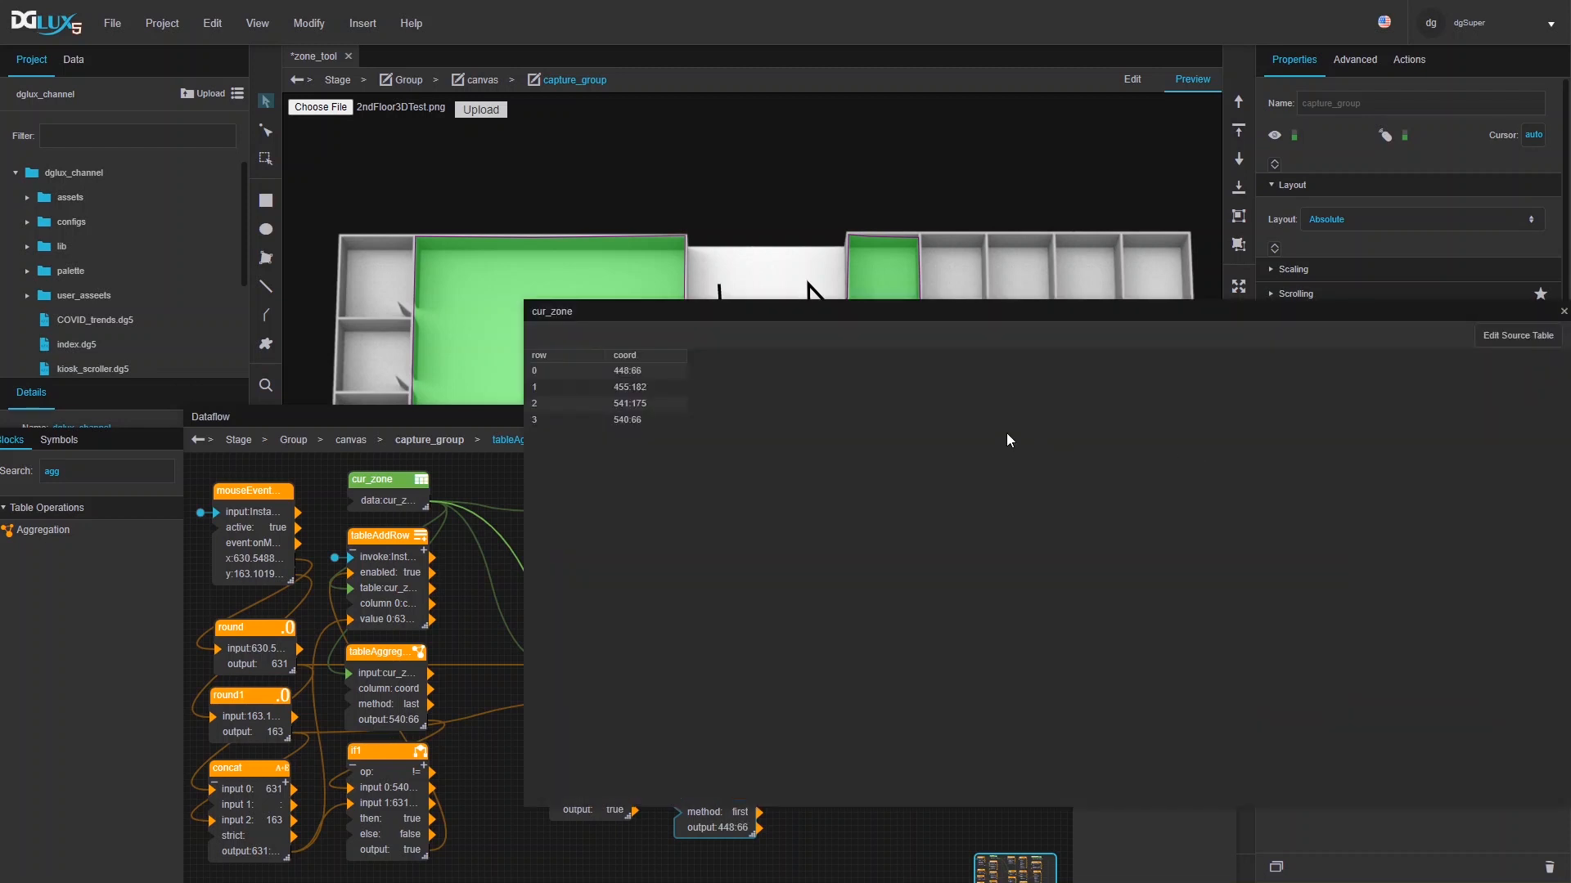
pyautogui.moveTo(611, 315); pyautogui.dragTo(439, 316)
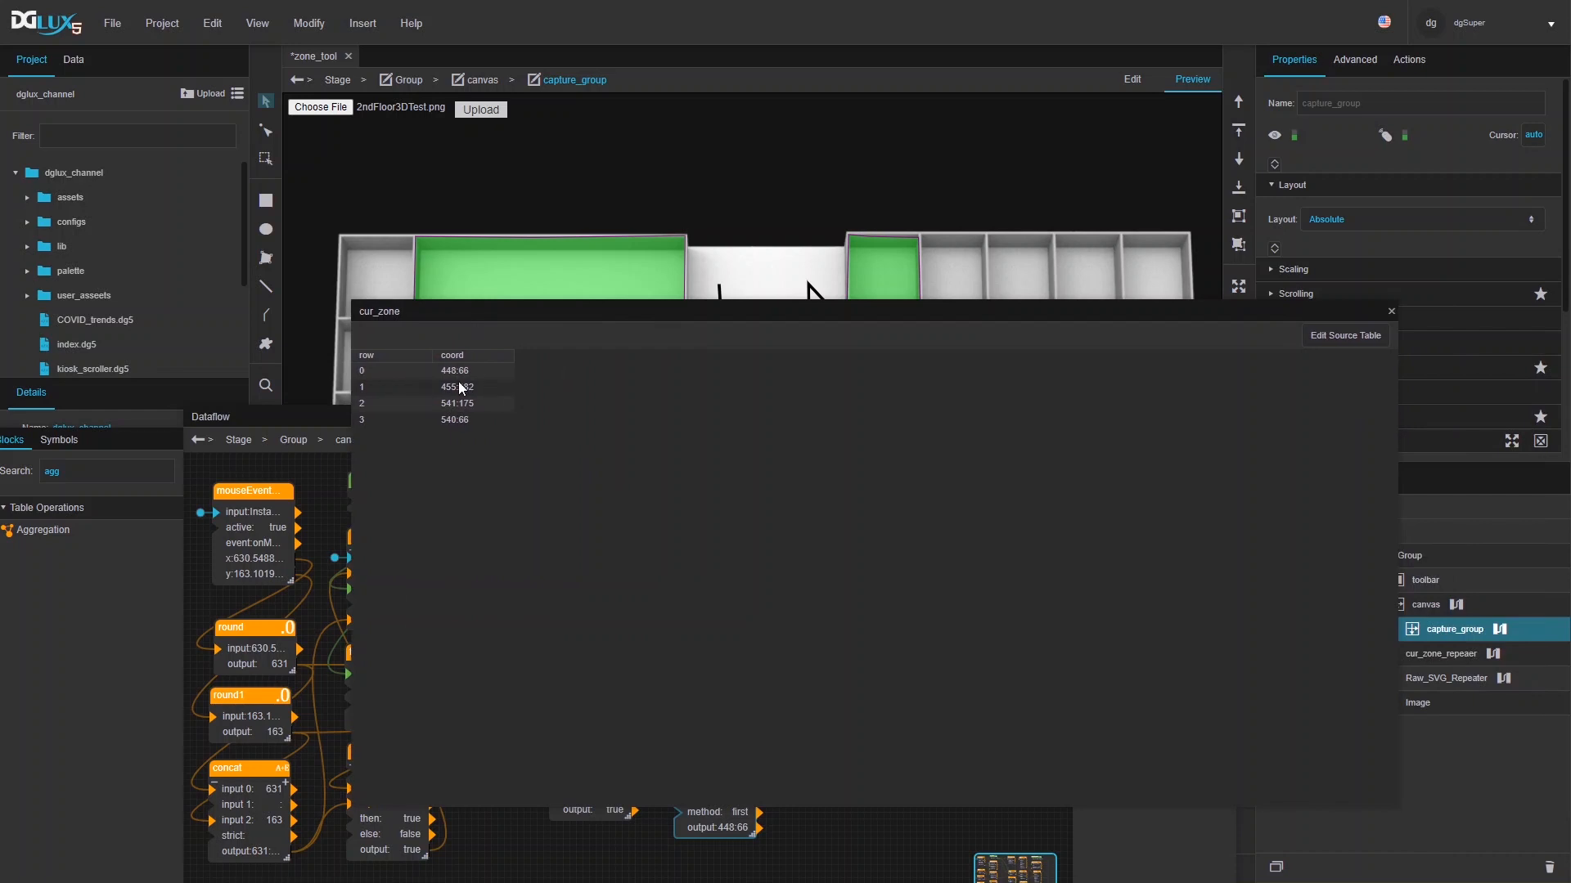
pyautogui.click(1389, 311)
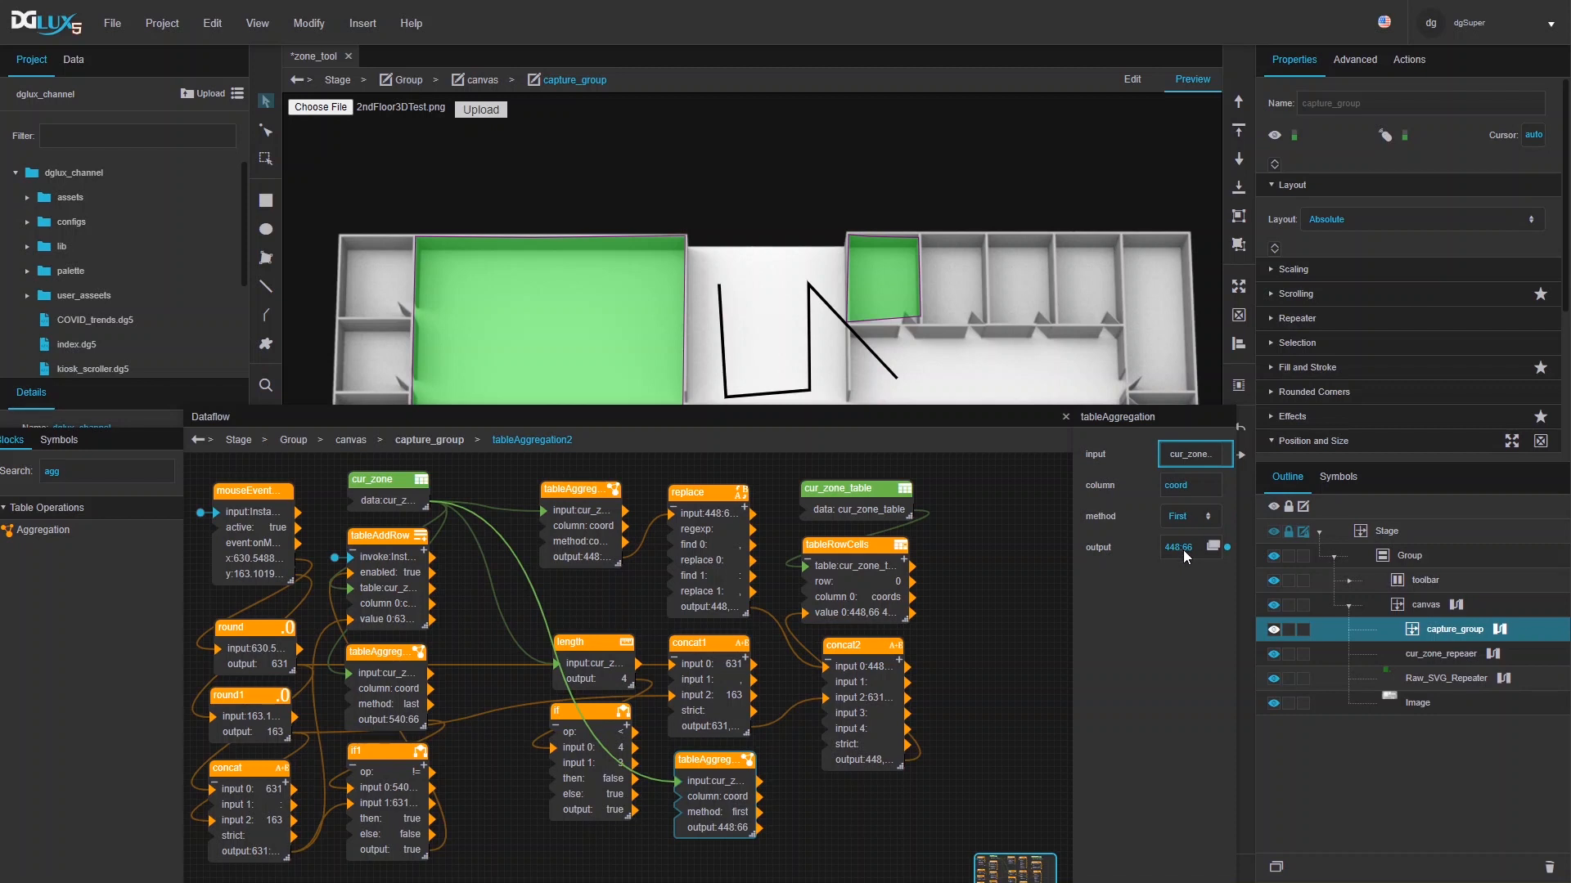
# - Add a Replace block fed by the new aggregation's output, finding ":" and replacing it with ","
pyautogui.doubleClick(118, 472)
pyautogui.write('repl')
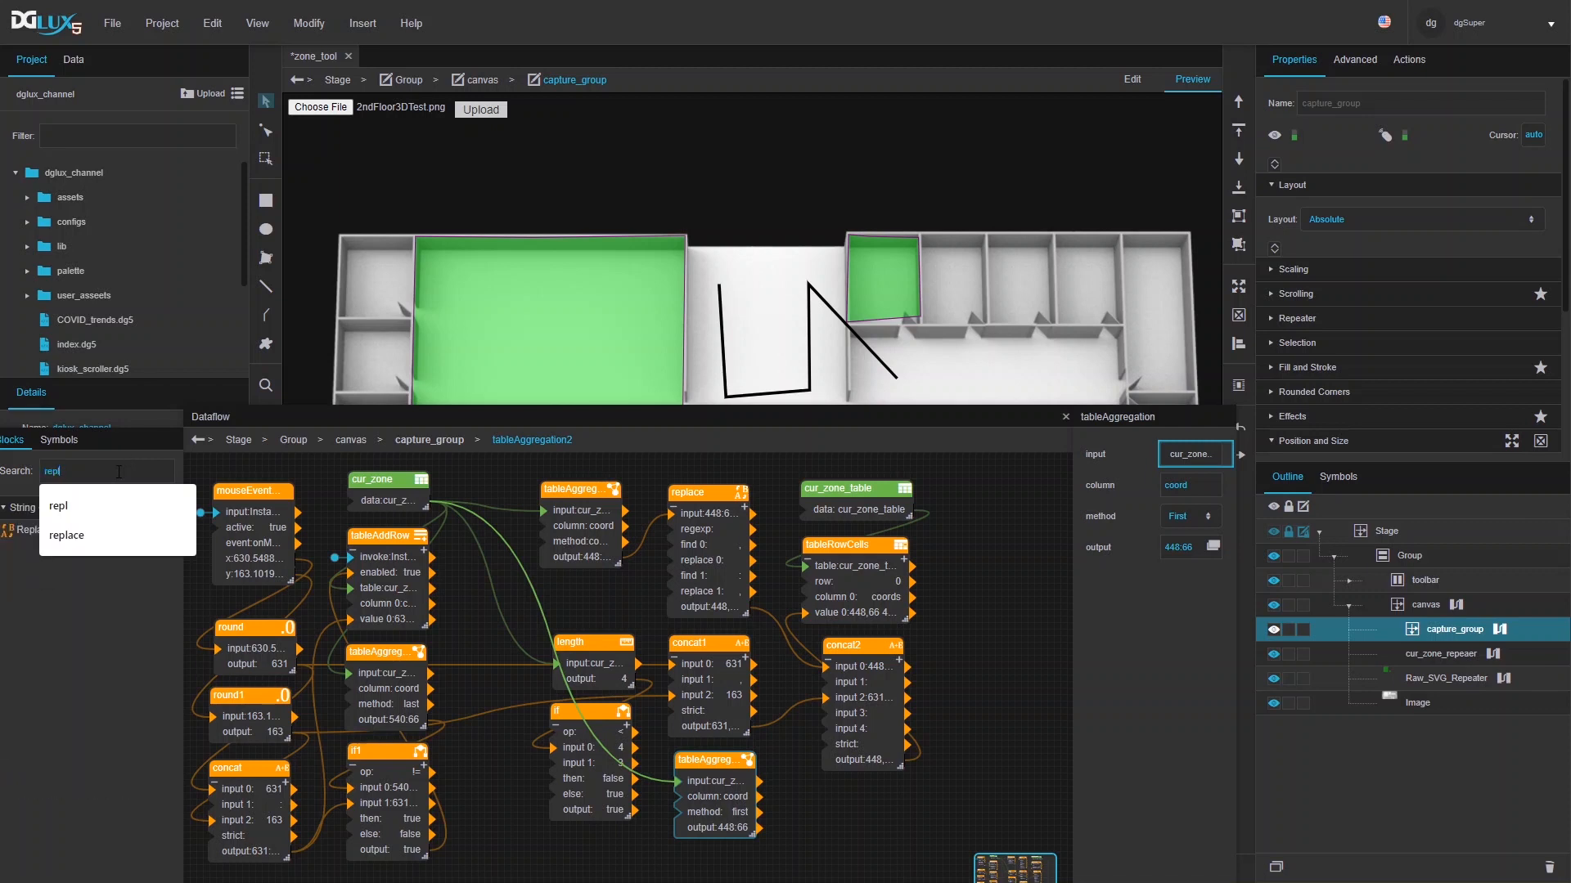
pyautogui.moveTo(22, 540); pyautogui.dragTo(855, 799)
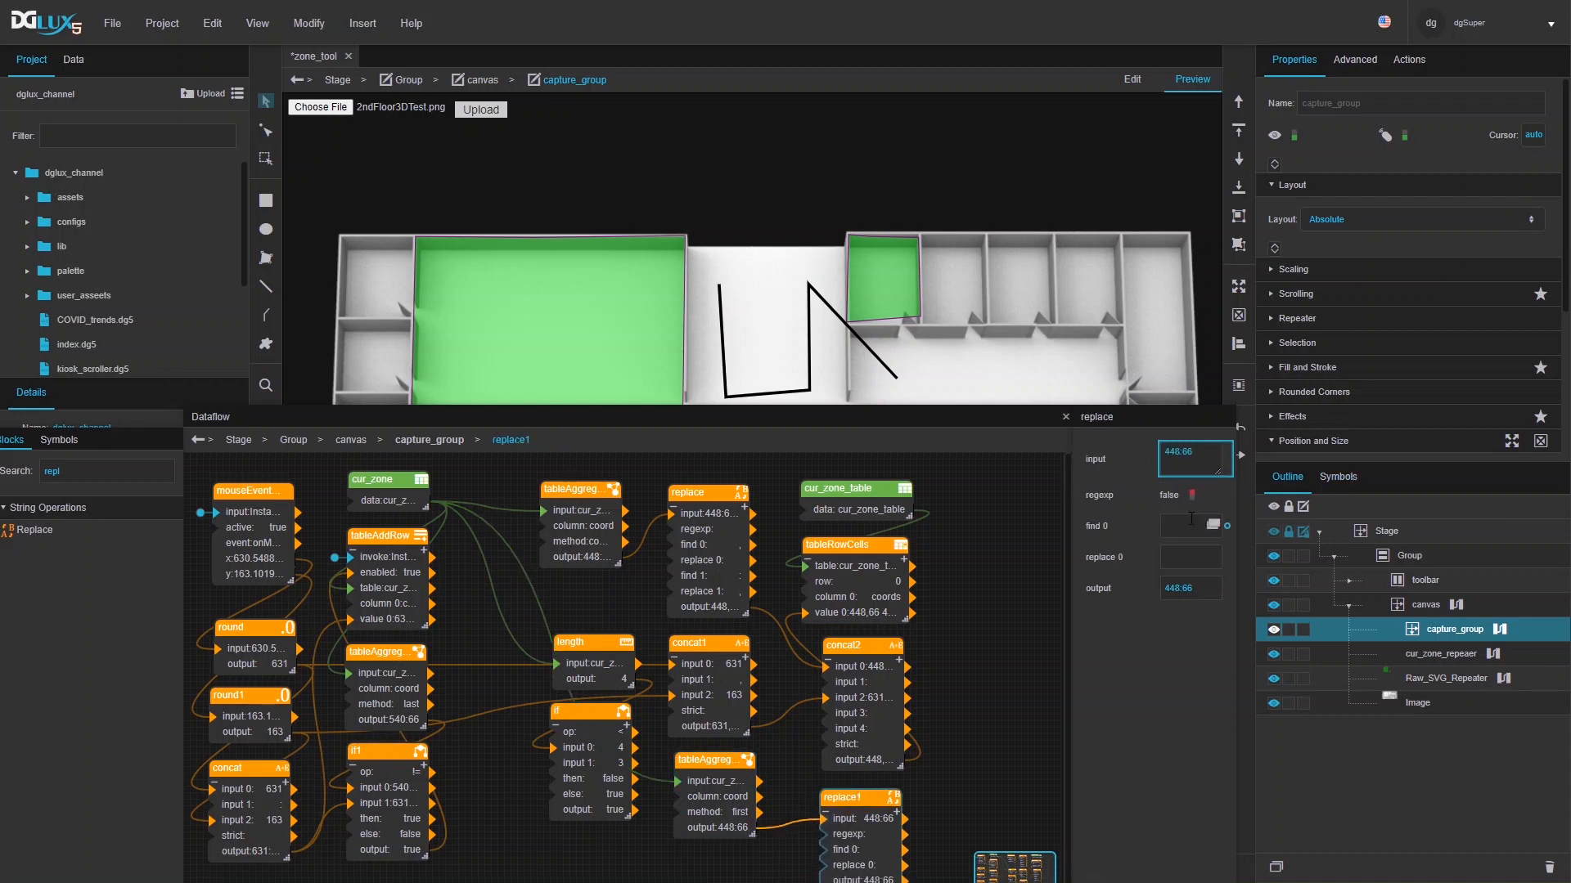
pyautogui.click(1196, 526)
pyautogui.write(':')
pyautogui.click(1197, 557)
pyautogui.write(',')
# - Connect the output of the replace1 block to input 4 of the concat2 block
pyautogui.click(942, 689)
pyautogui.scroll(-1, 949, 681)
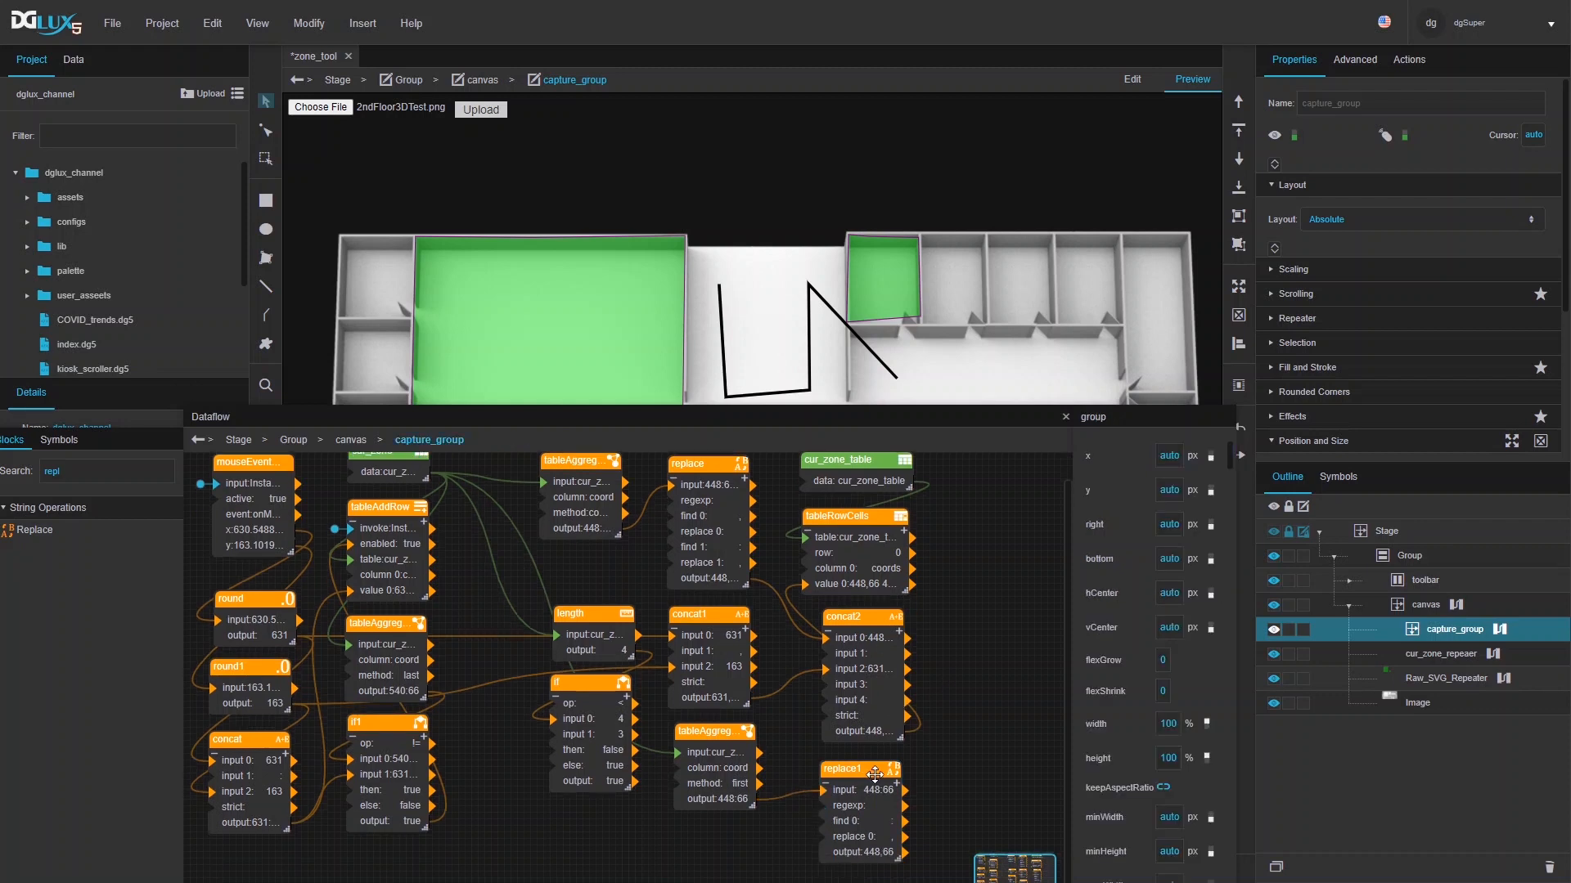
pyautogui.moveTo(880, 853); pyautogui.dragTo(828, 700)
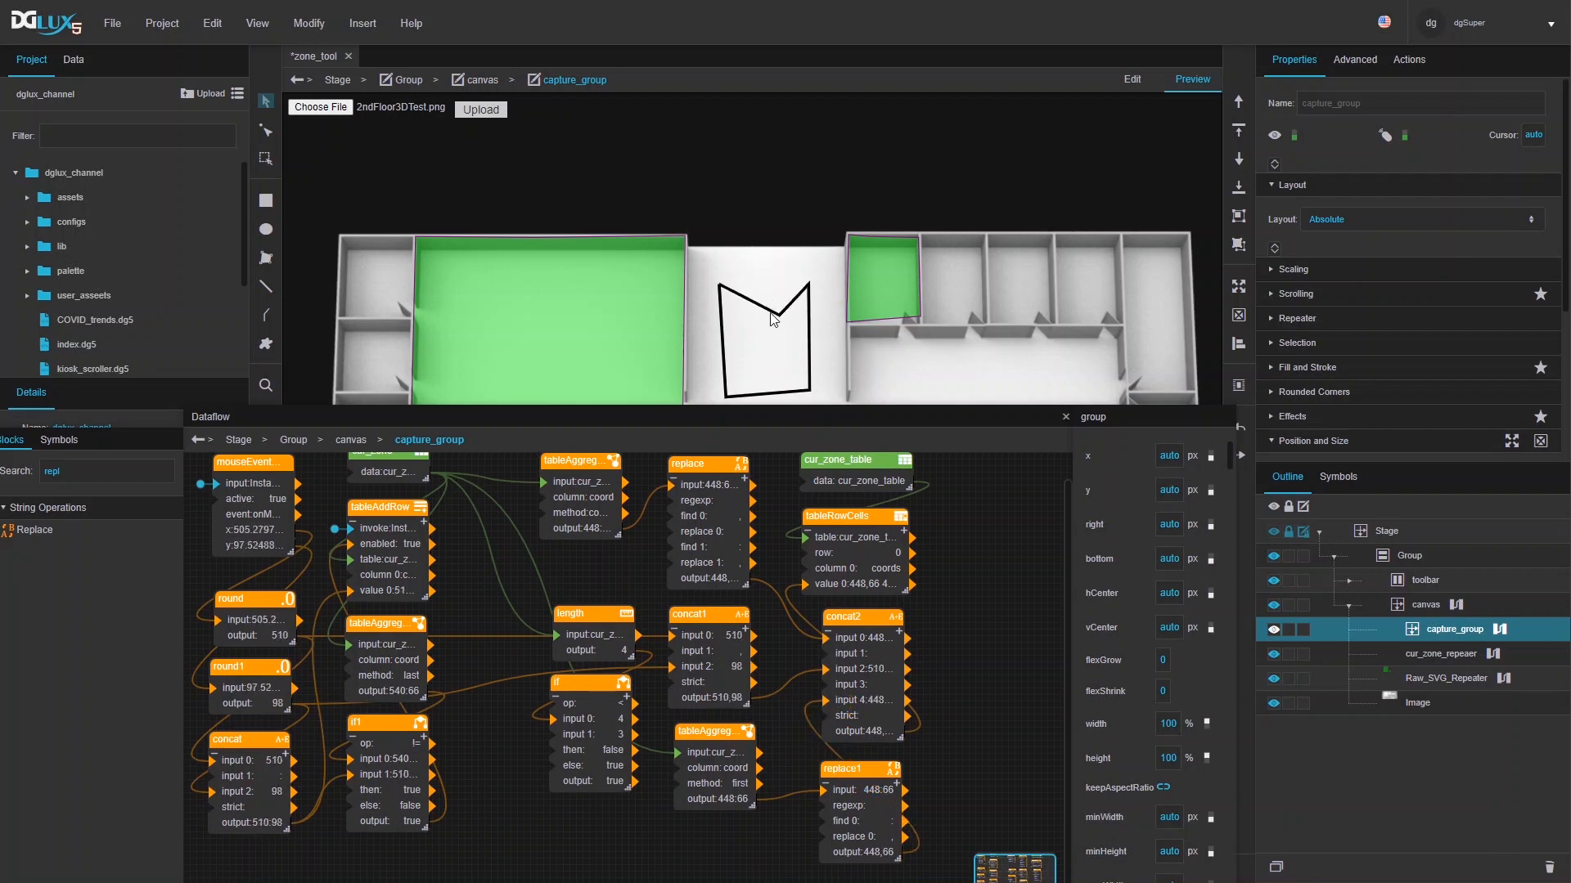
# - Complete the white-area zone with a fifth point above it, and trace a zone over the third small room in the upper row
pyautogui.click(778, 278)
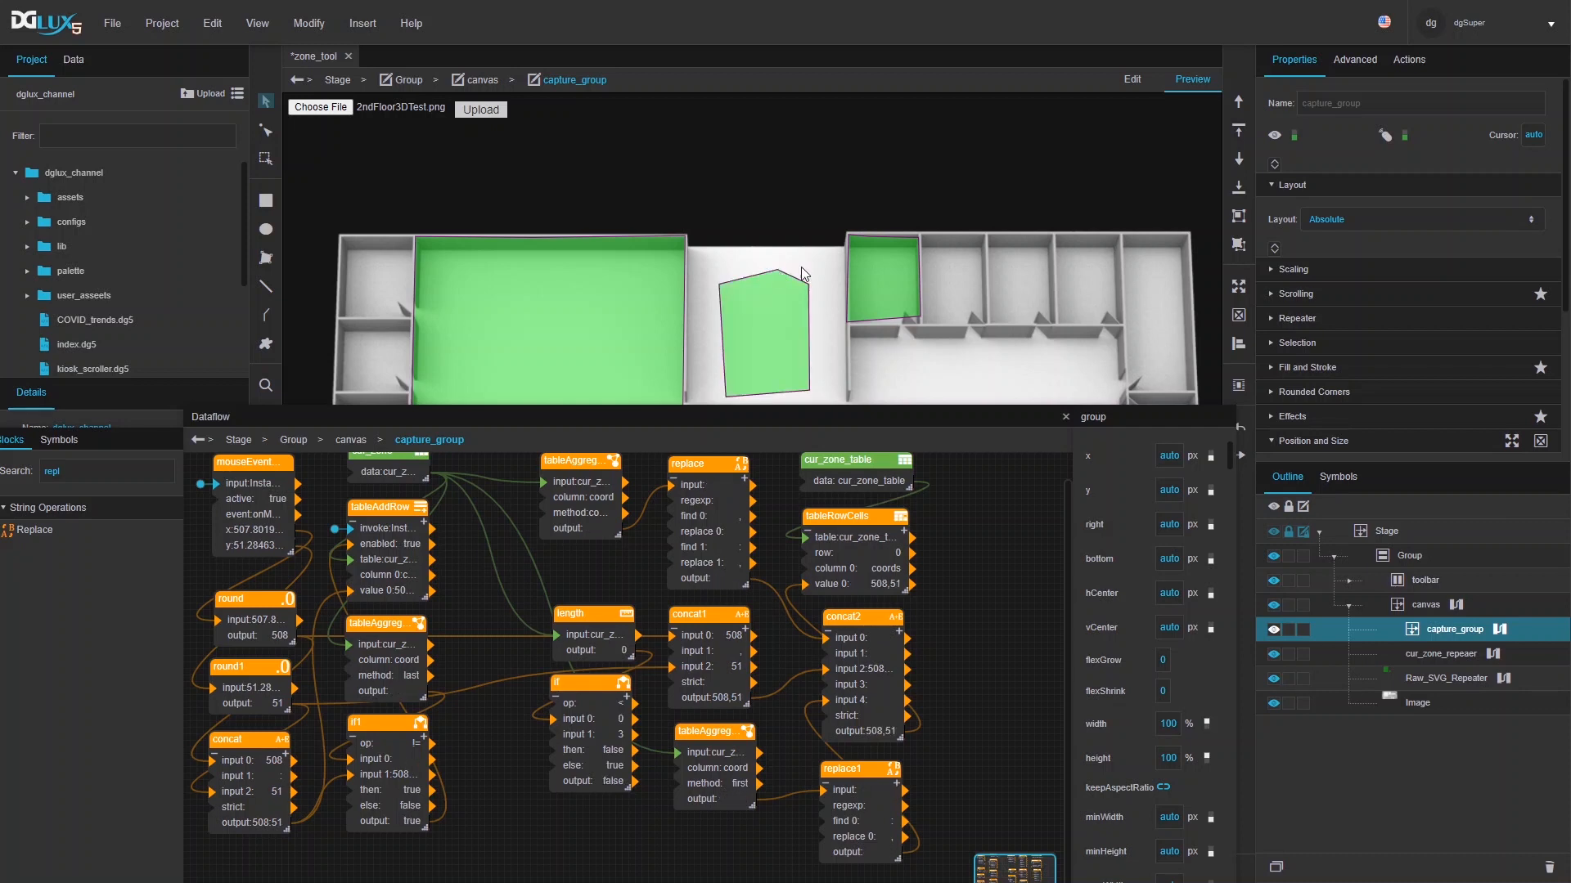
pyautogui.click(985, 237)
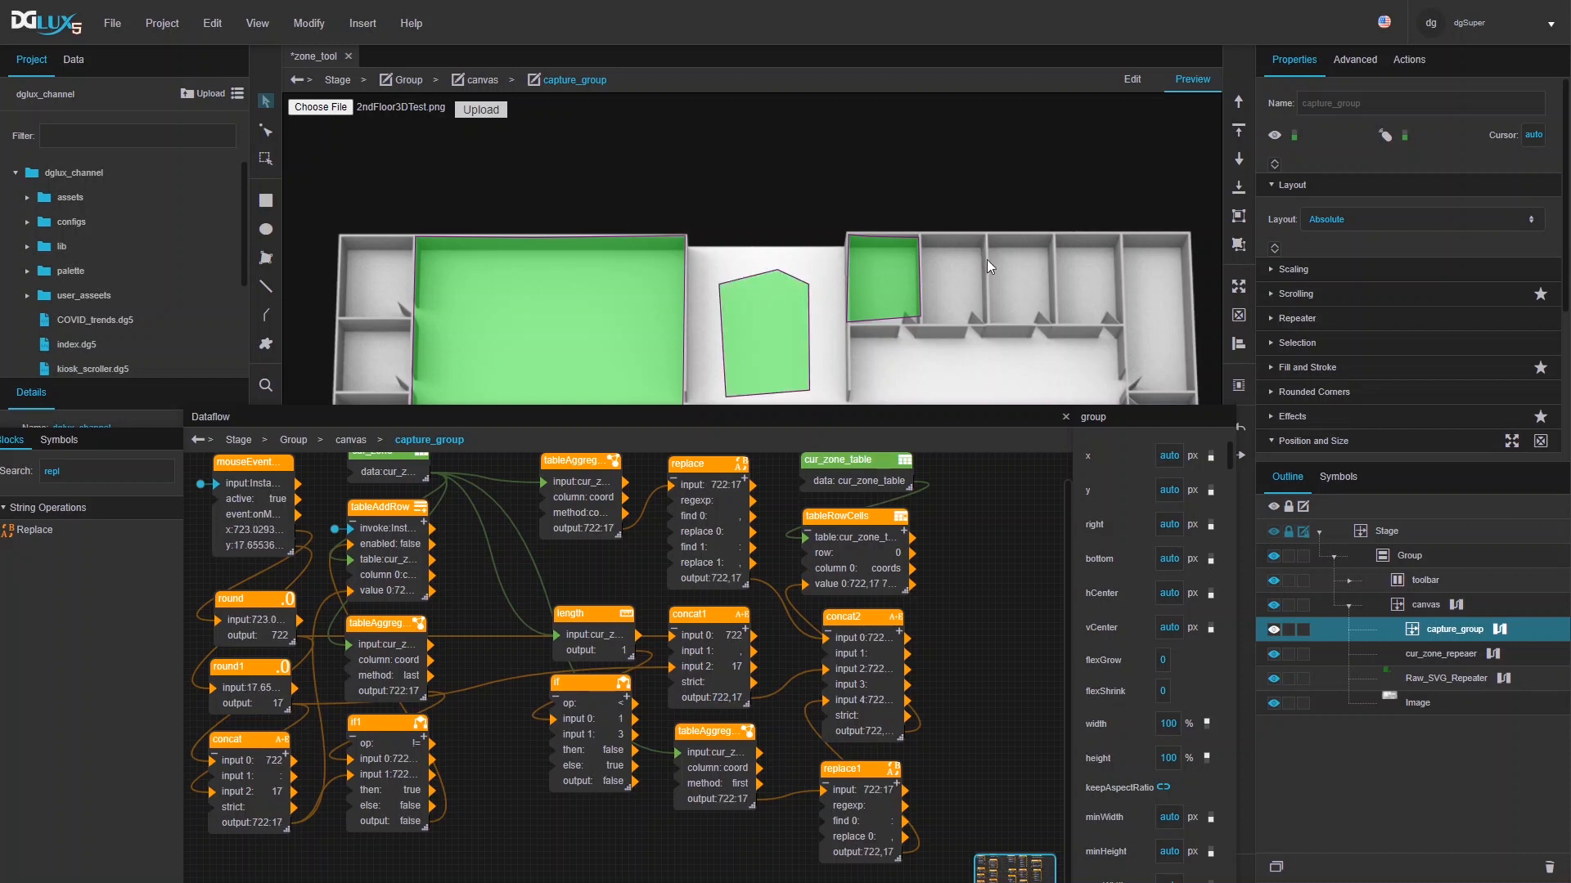
pyautogui.click(990, 323)
pyautogui.click(1058, 316)
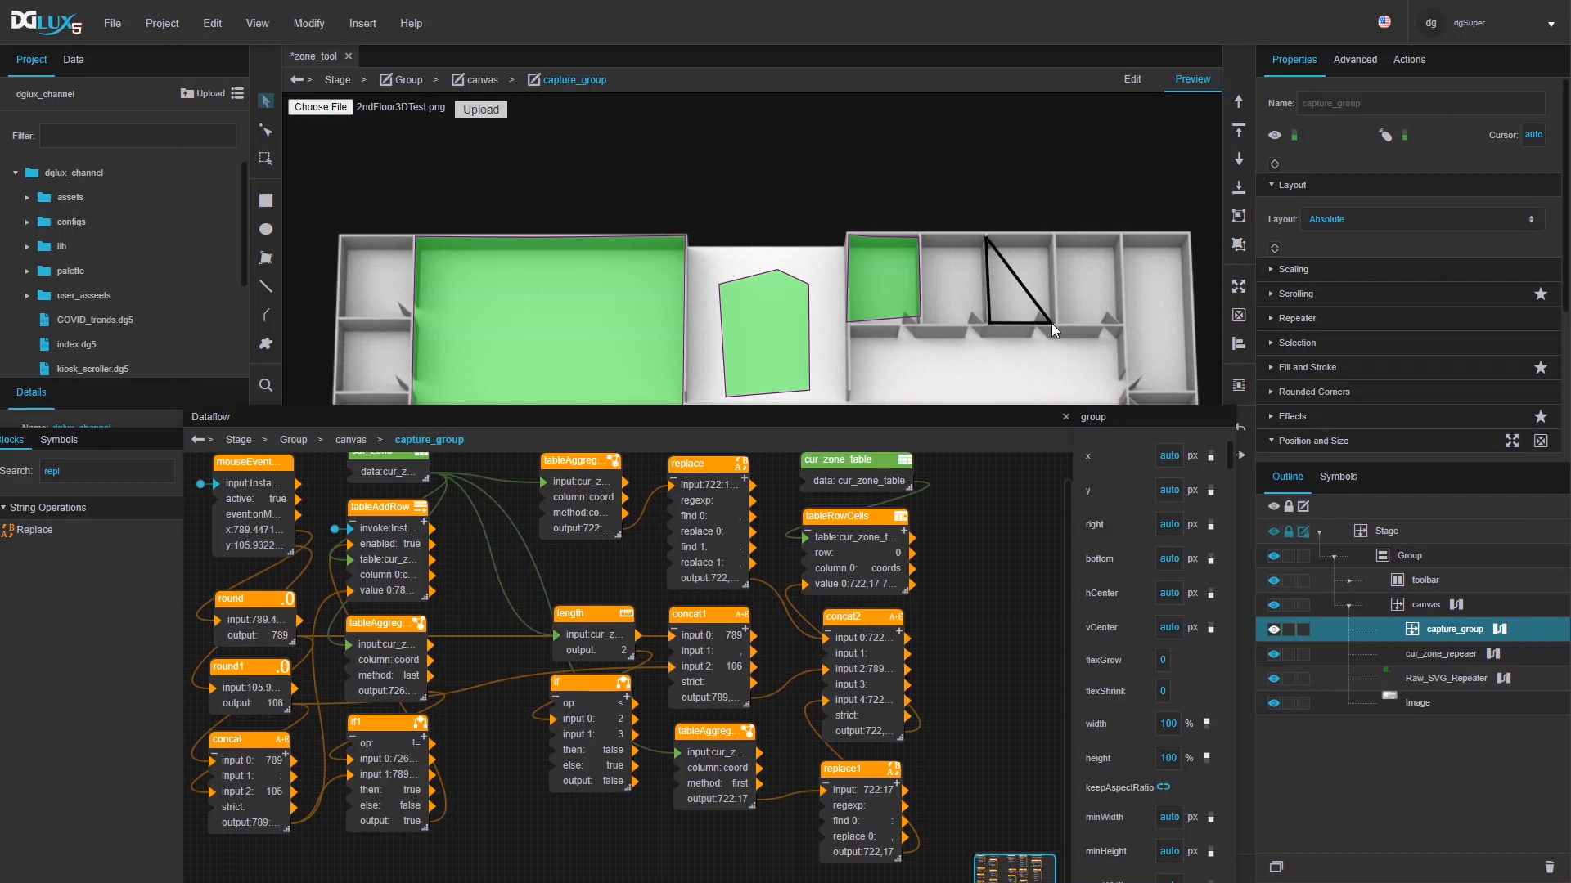
pyautogui.click(1051, 240)
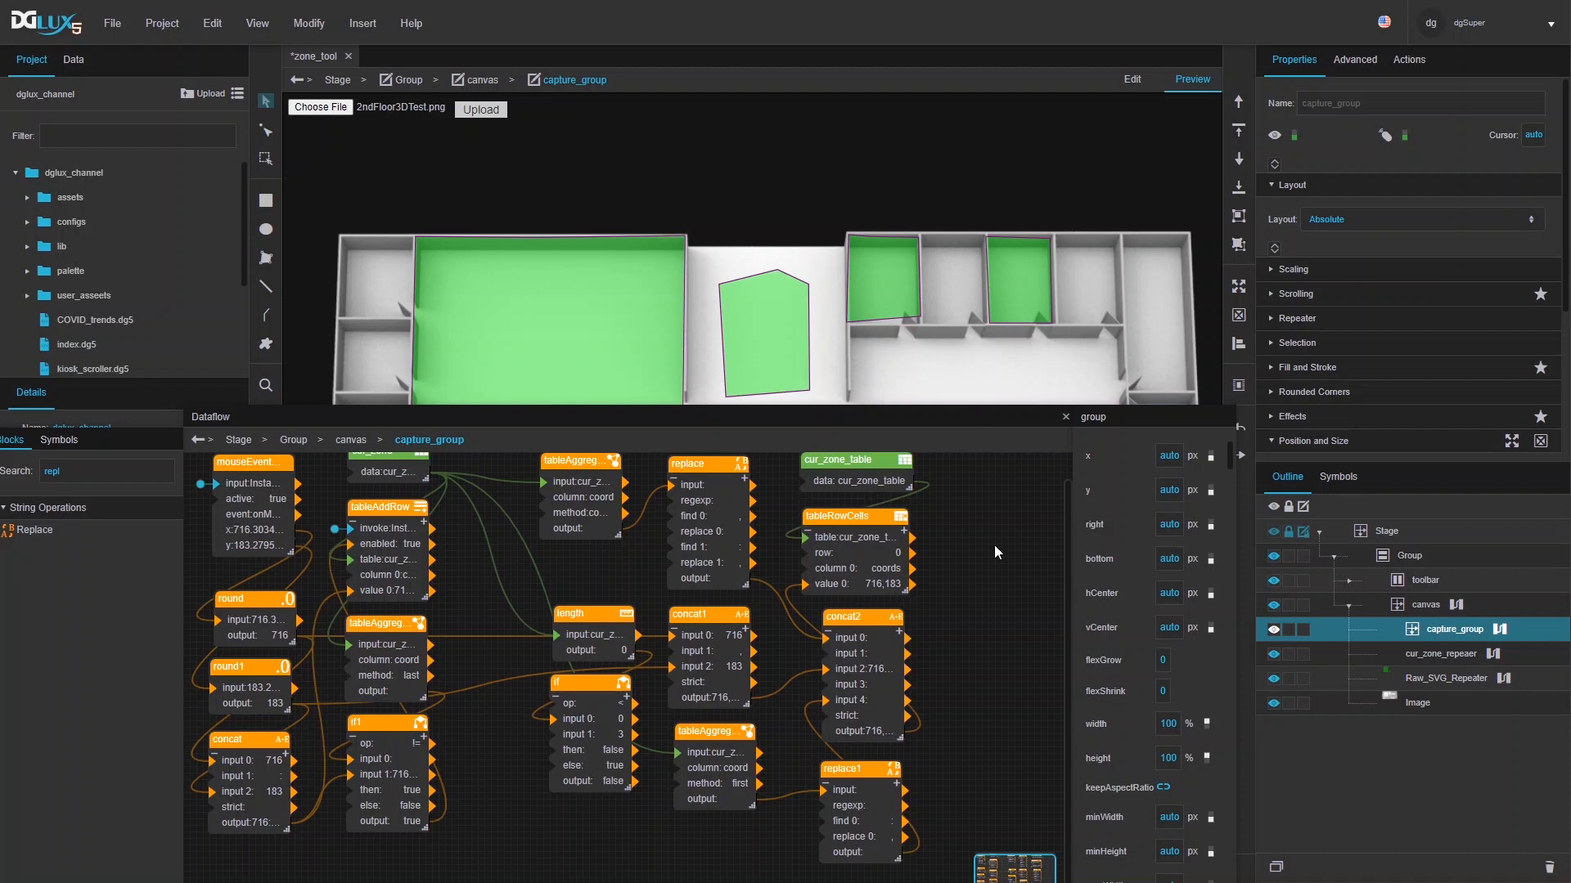
# - Place four corner points of a zone in the open area beneath the upper row of small rooms
pyautogui.click(944, 388)
pyautogui.click(946, 340)
pyautogui.click(1044, 346)
pyautogui.click(1037, 384)
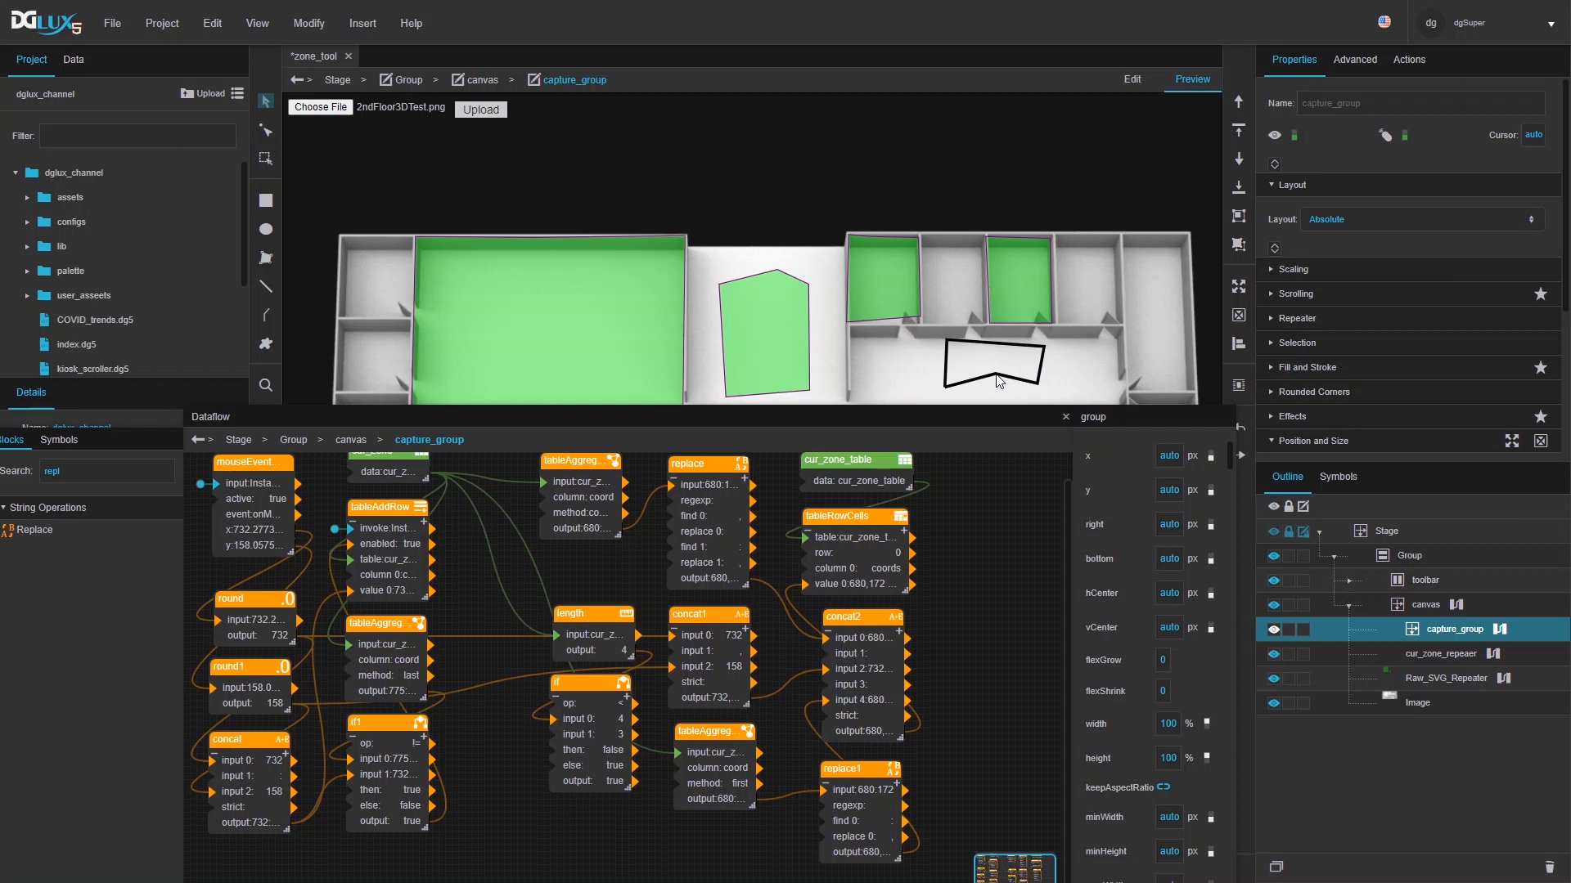
# - In the SVG template feeding cur_zone_repeaer's SVG Item, set the polyline's stroke-width to 2
pyautogui.click(1477, 655)
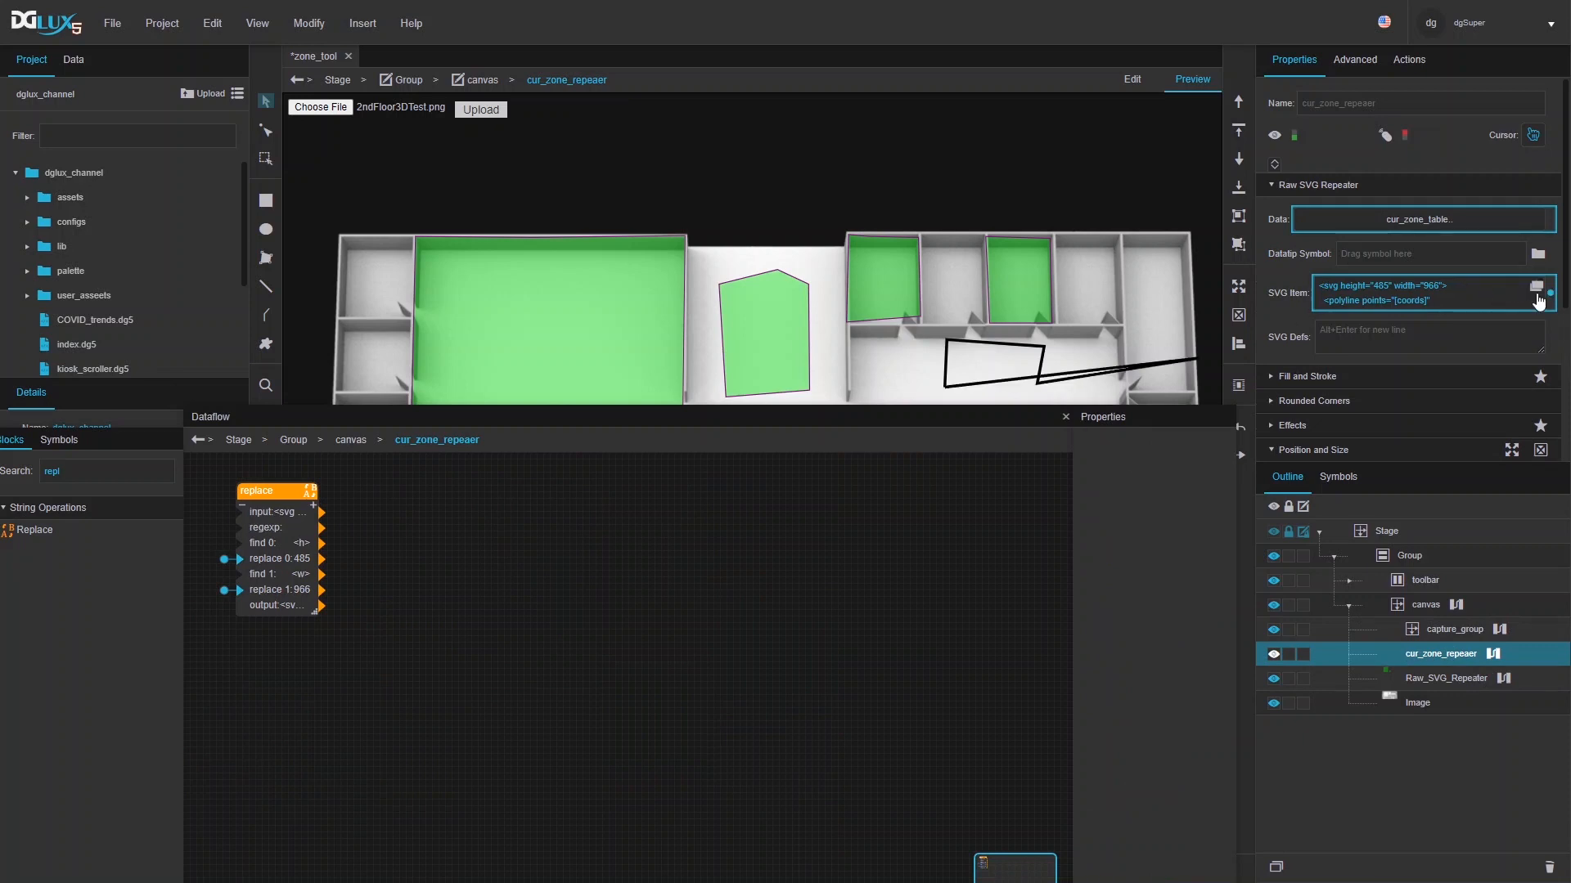
pyautogui.click(1550, 293)
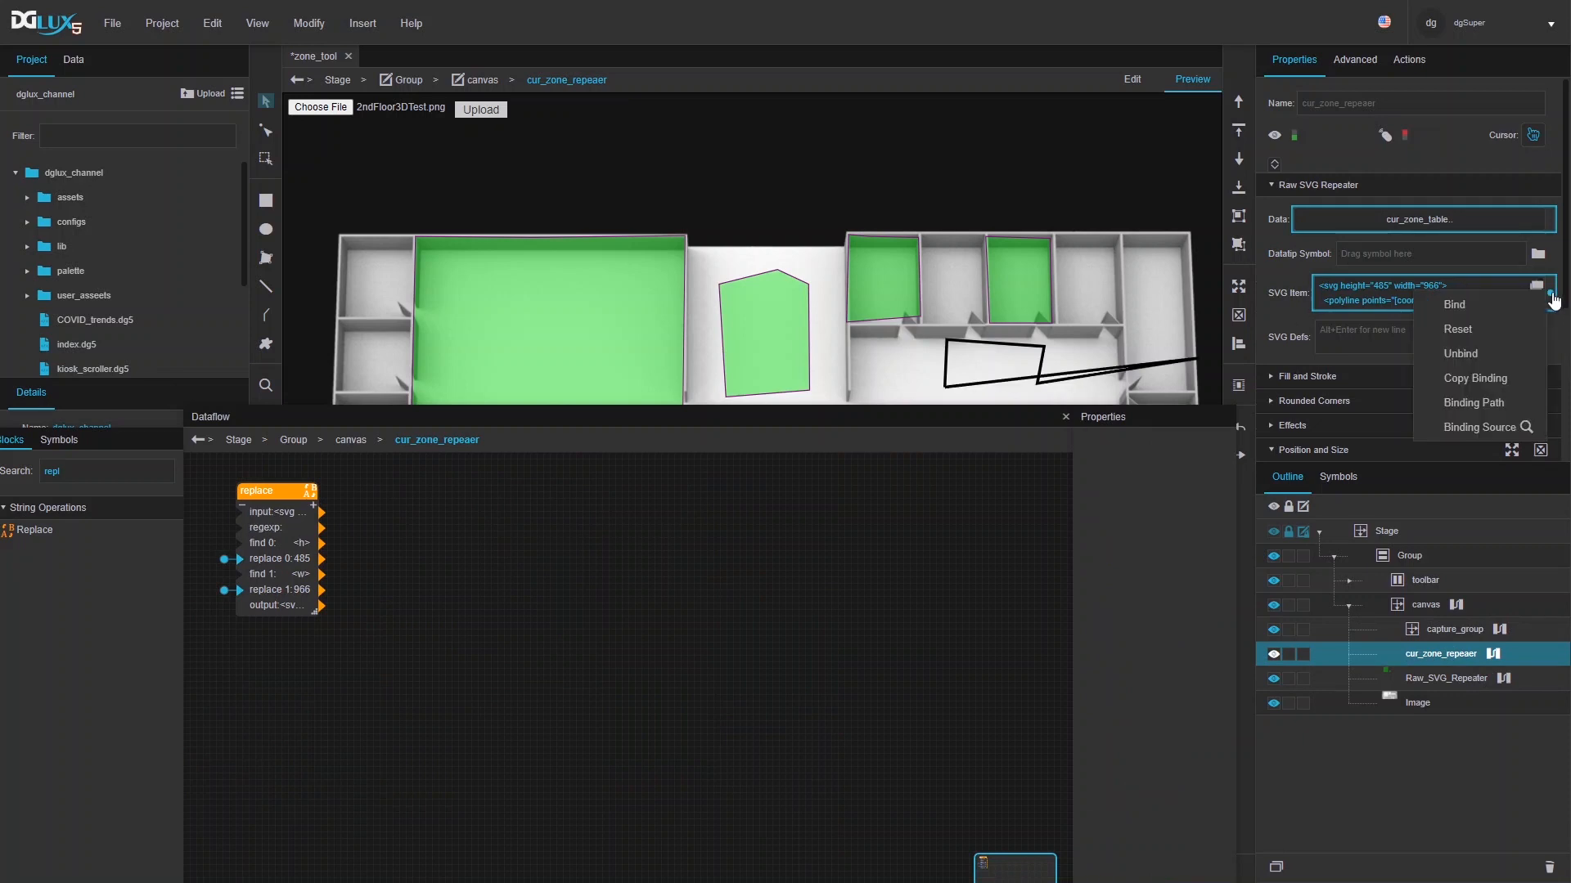
pyautogui.click(1529, 429)
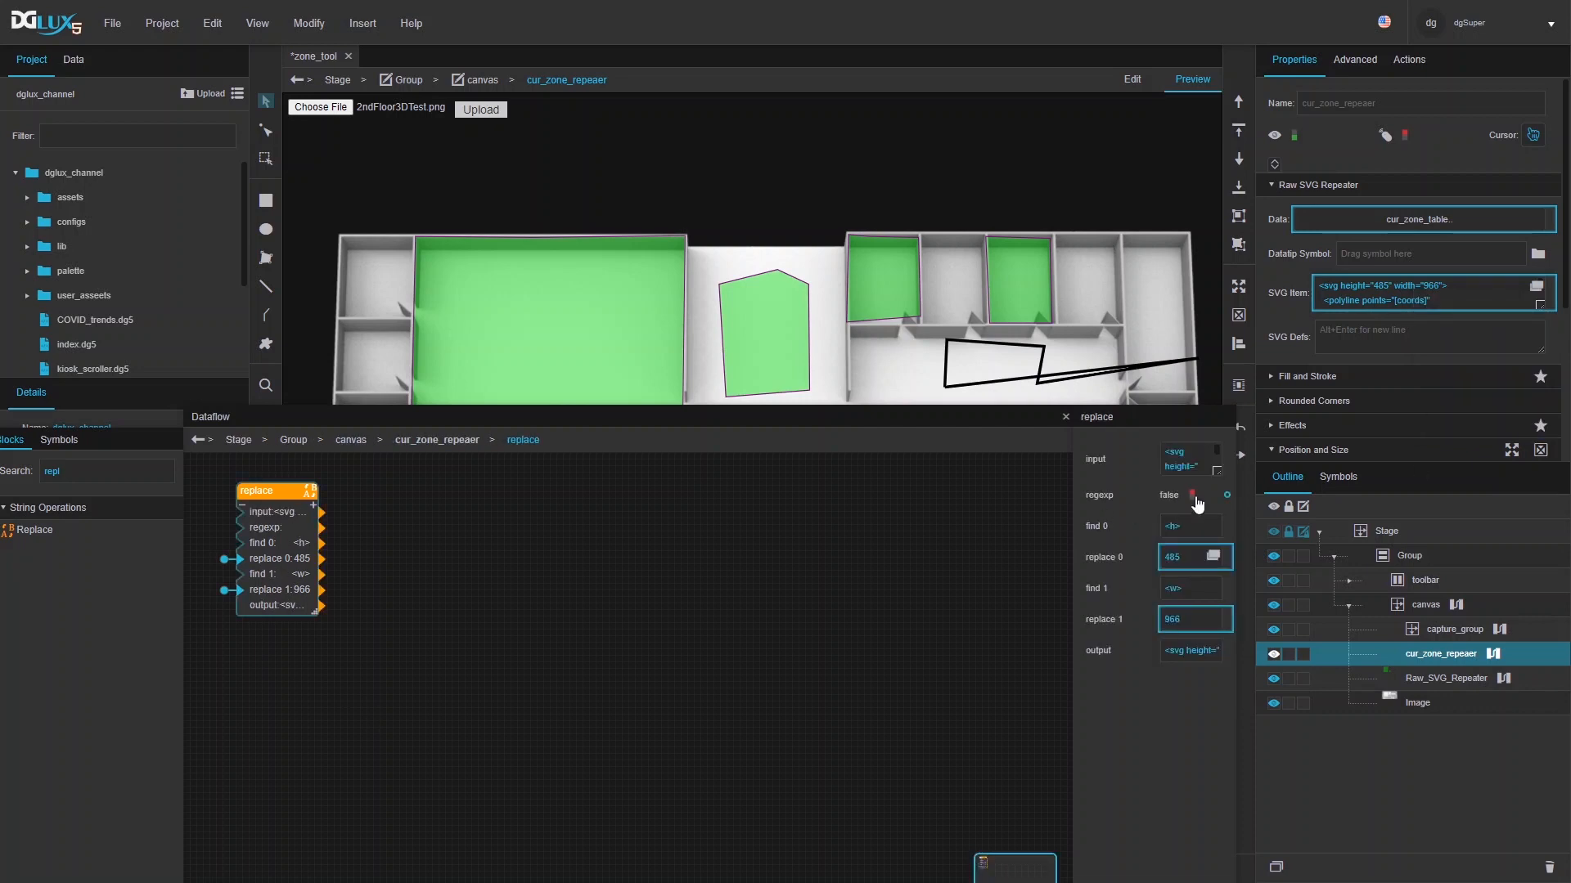
pyautogui.click(1213, 452)
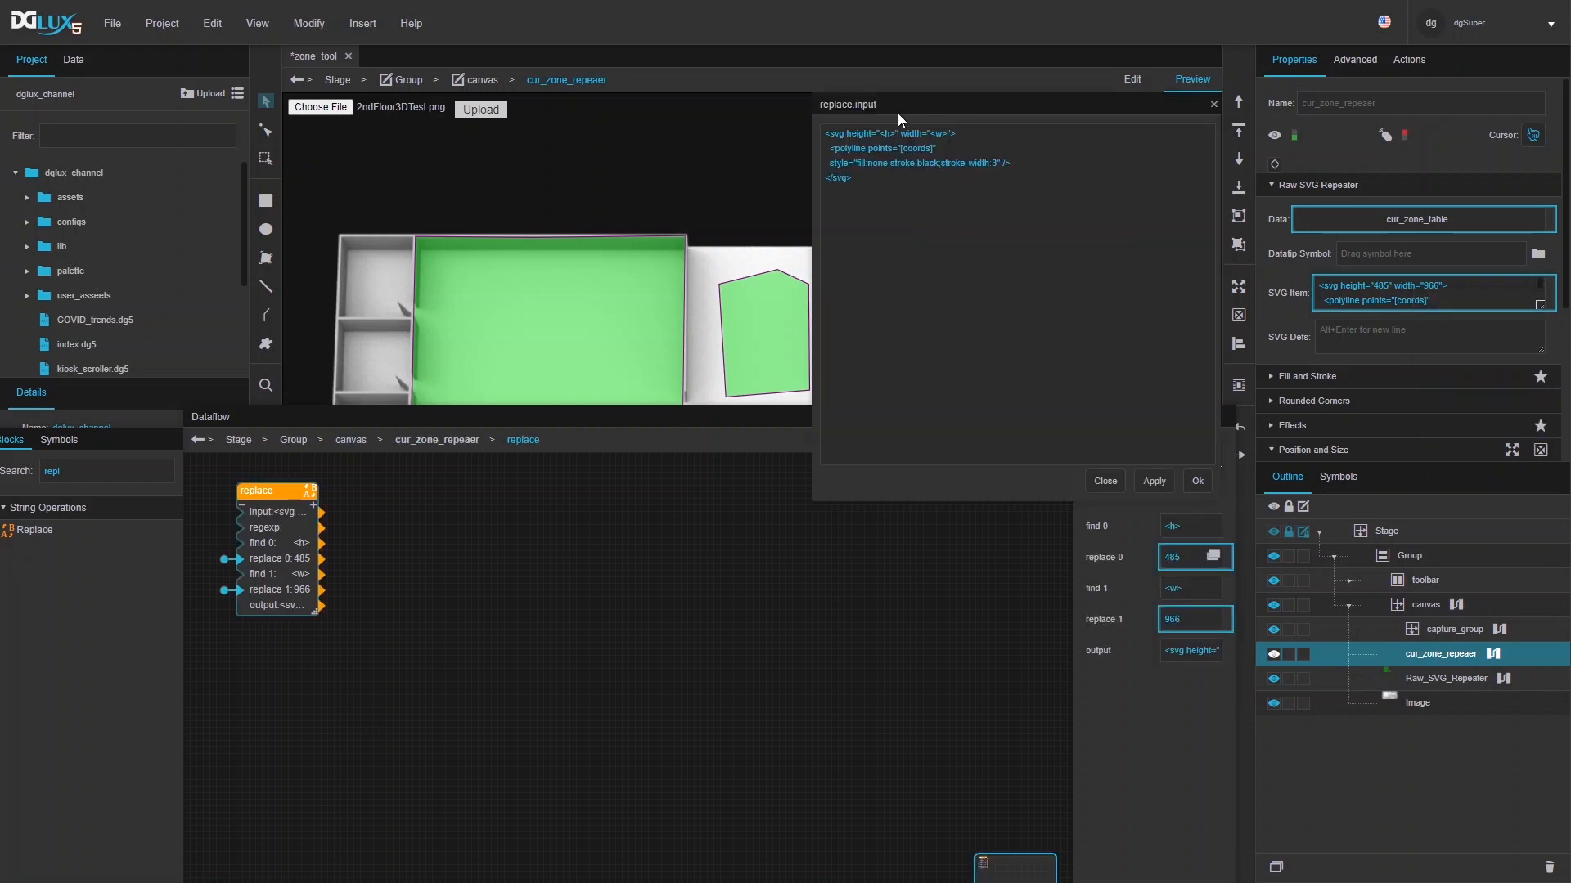
pyautogui.moveTo(907, 103); pyautogui.dragTo(533, 489)
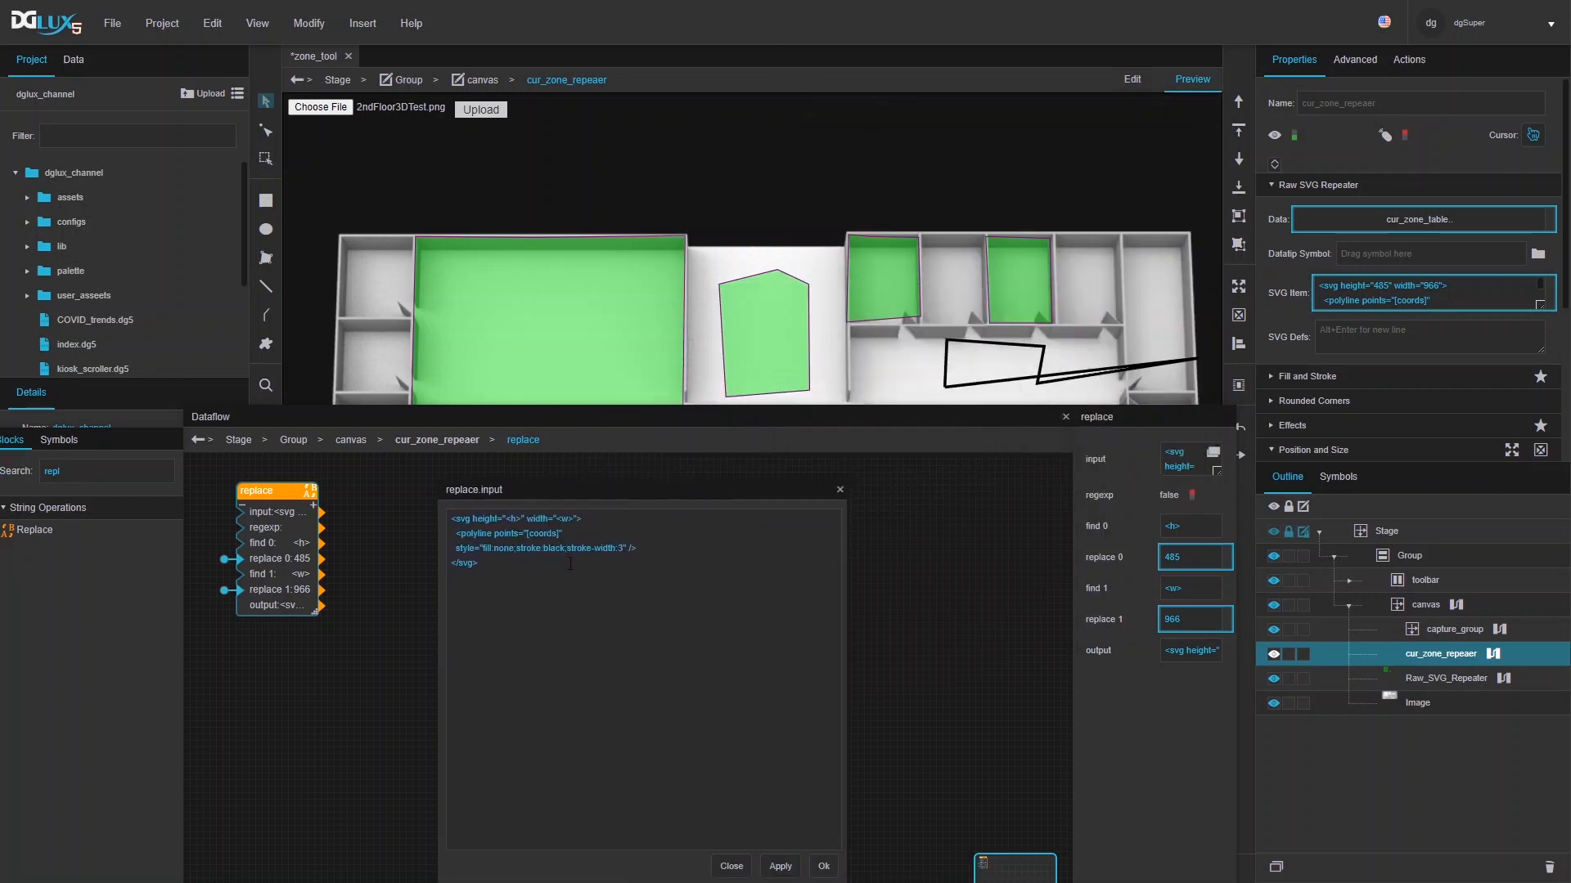
pyautogui.click(621, 554)
pyautogui.press('BackSpace')
pyautogui.write('2')
pyautogui.write(';')
pyautogui.press('BackSpace')
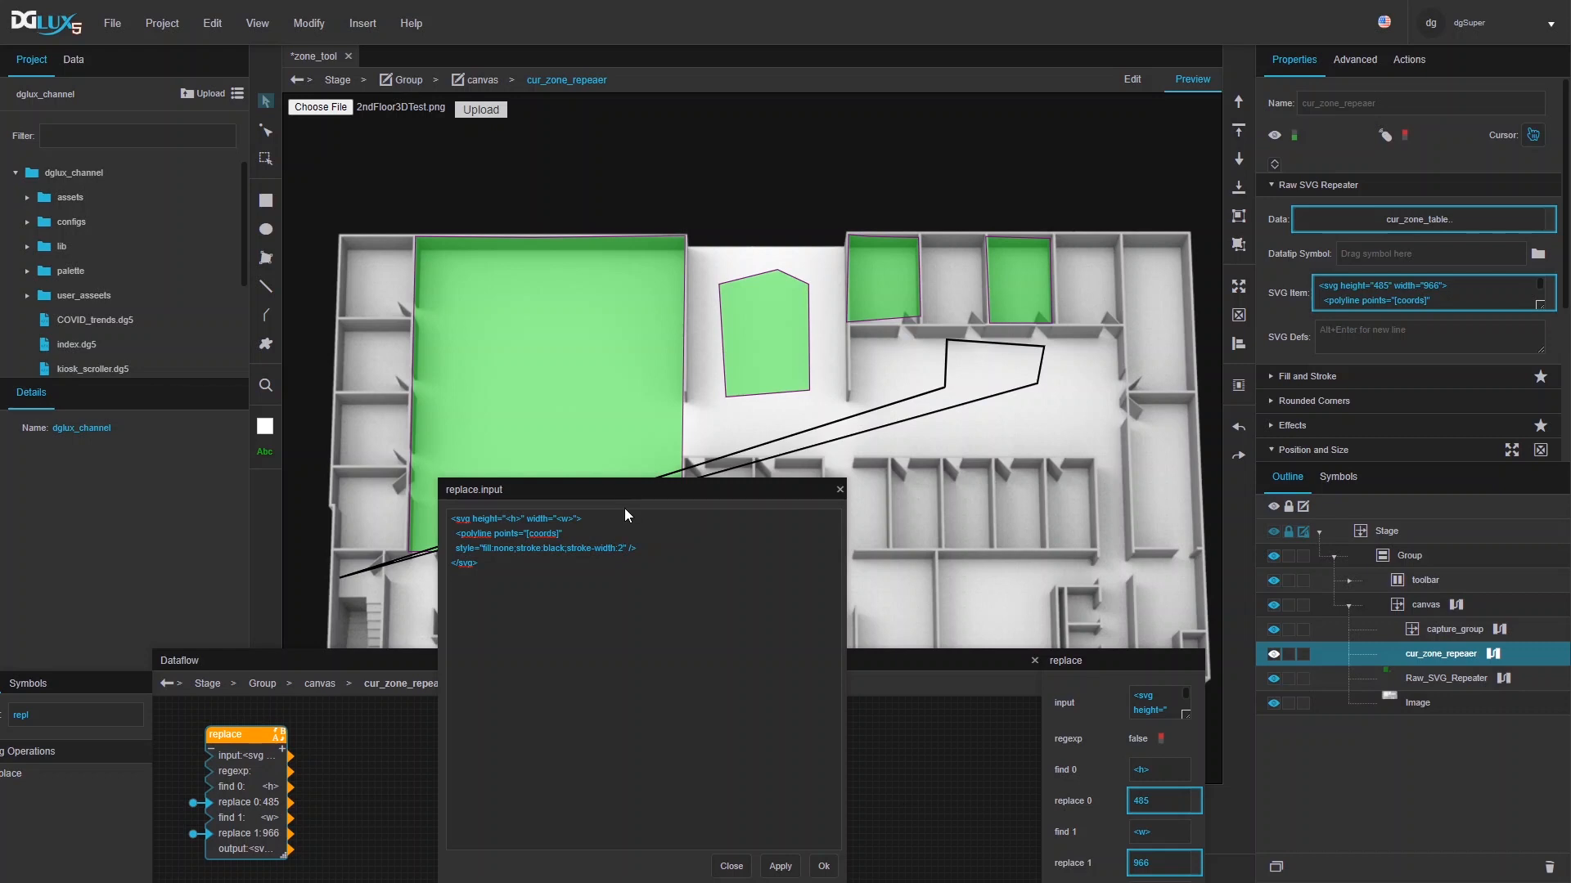
# - Add stroke-dasharray:5,5 to the polyline's style in the template and apply the edit
pyautogui.write(';stroke-dasharraw')
pyautogui.press('BackSpace')
pyautogui.write('y=')
pyautogui.press('BackSpace')
pyautogui.write(':5,5')
pyautogui.click(780, 869)
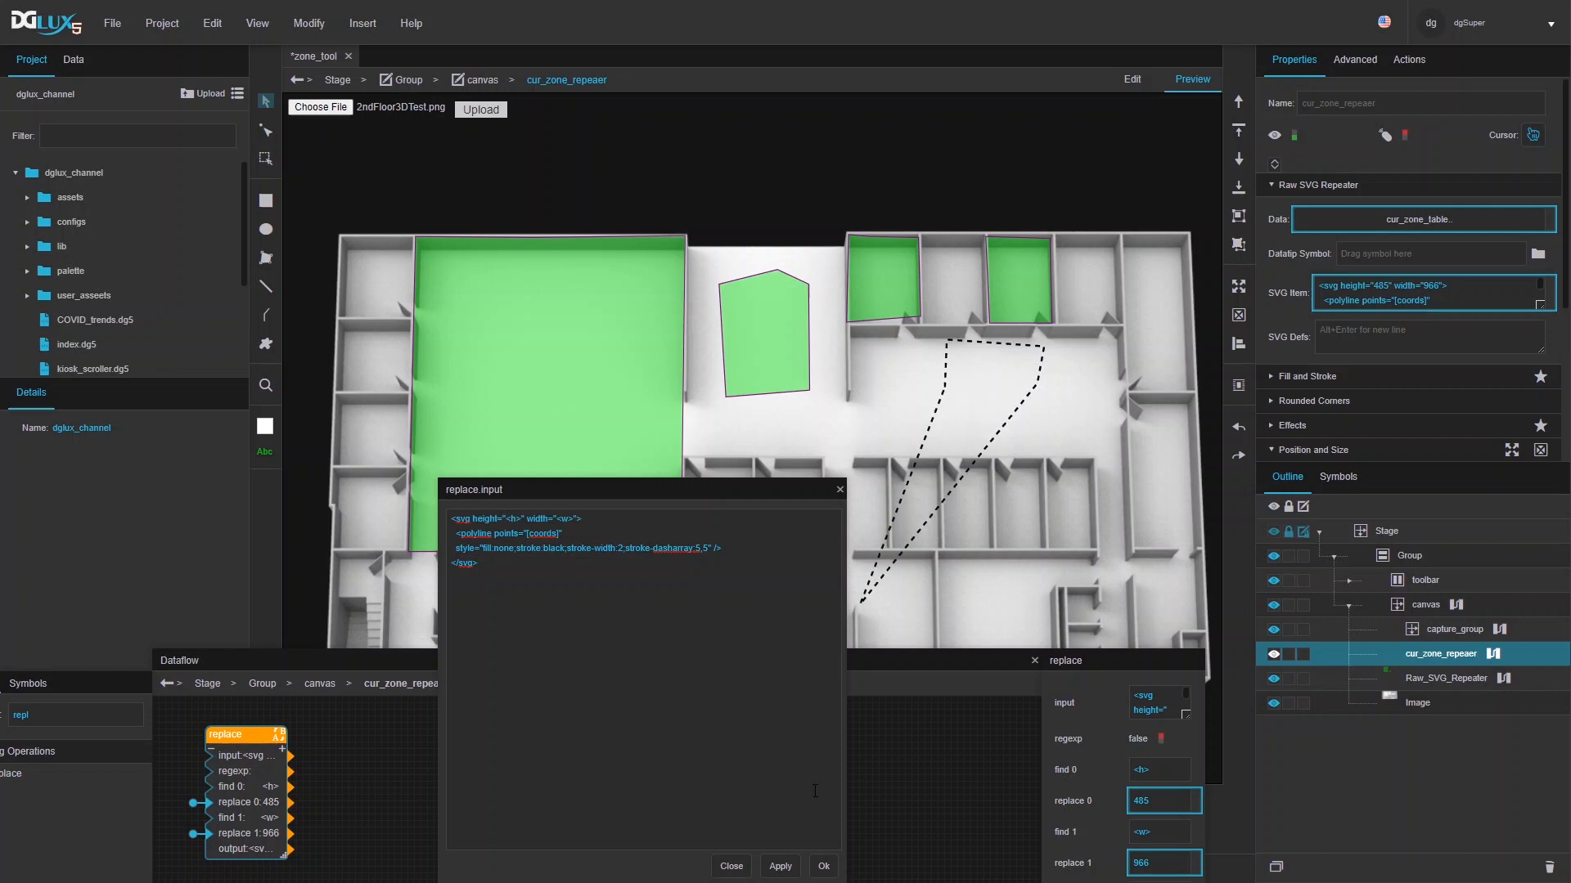
pyautogui.click(824, 866)
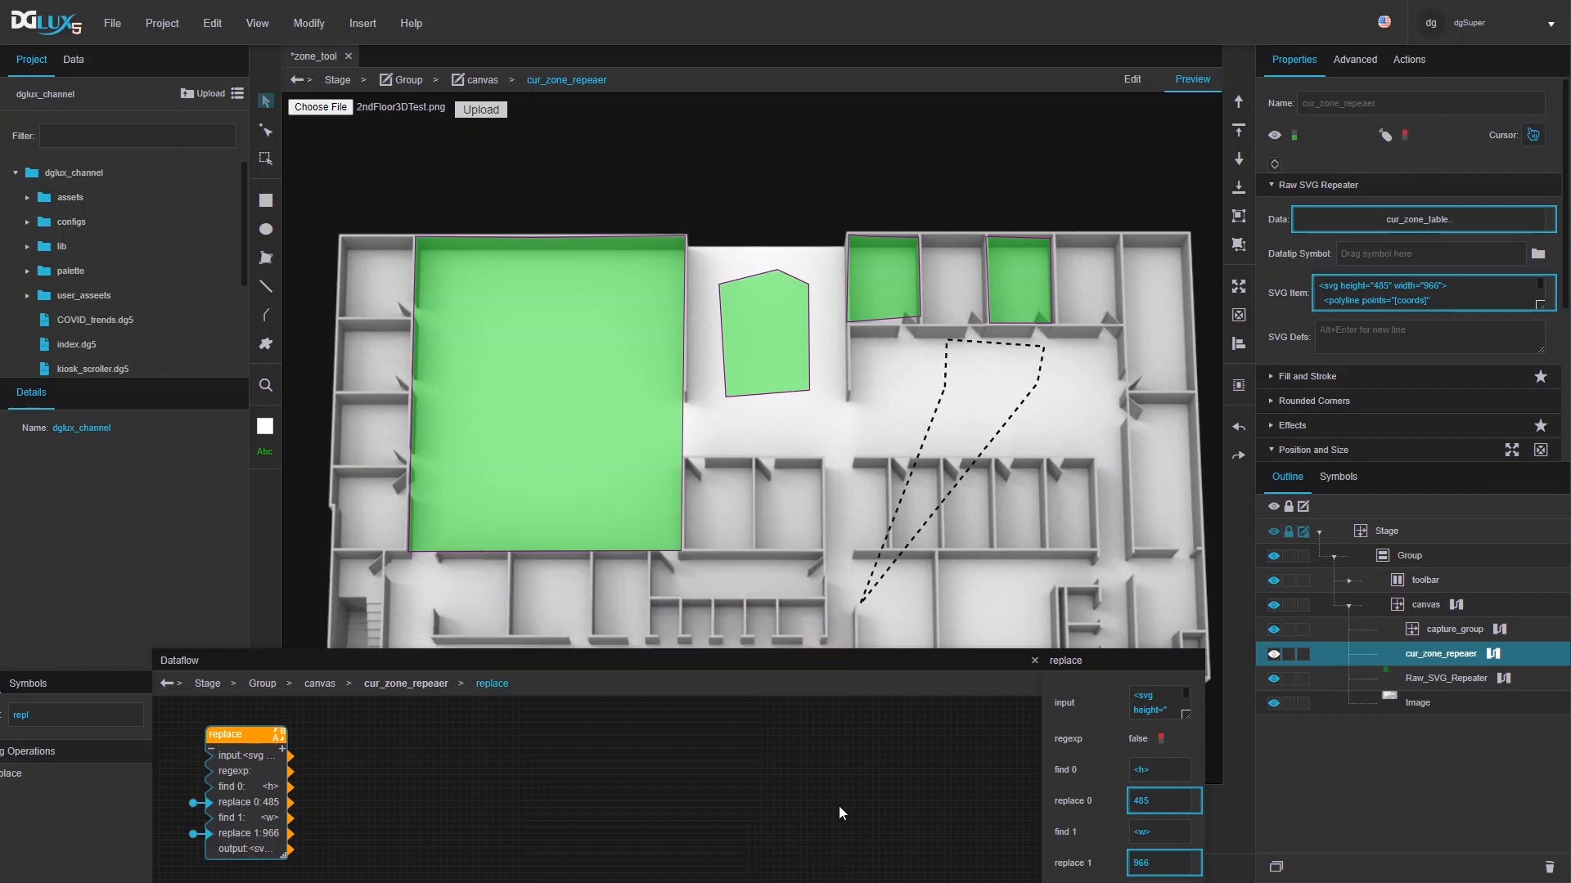
# - Complete the zone beneath the upper row of small rooms with a fifth point below its other corners
pyautogui.click(1034, 661)
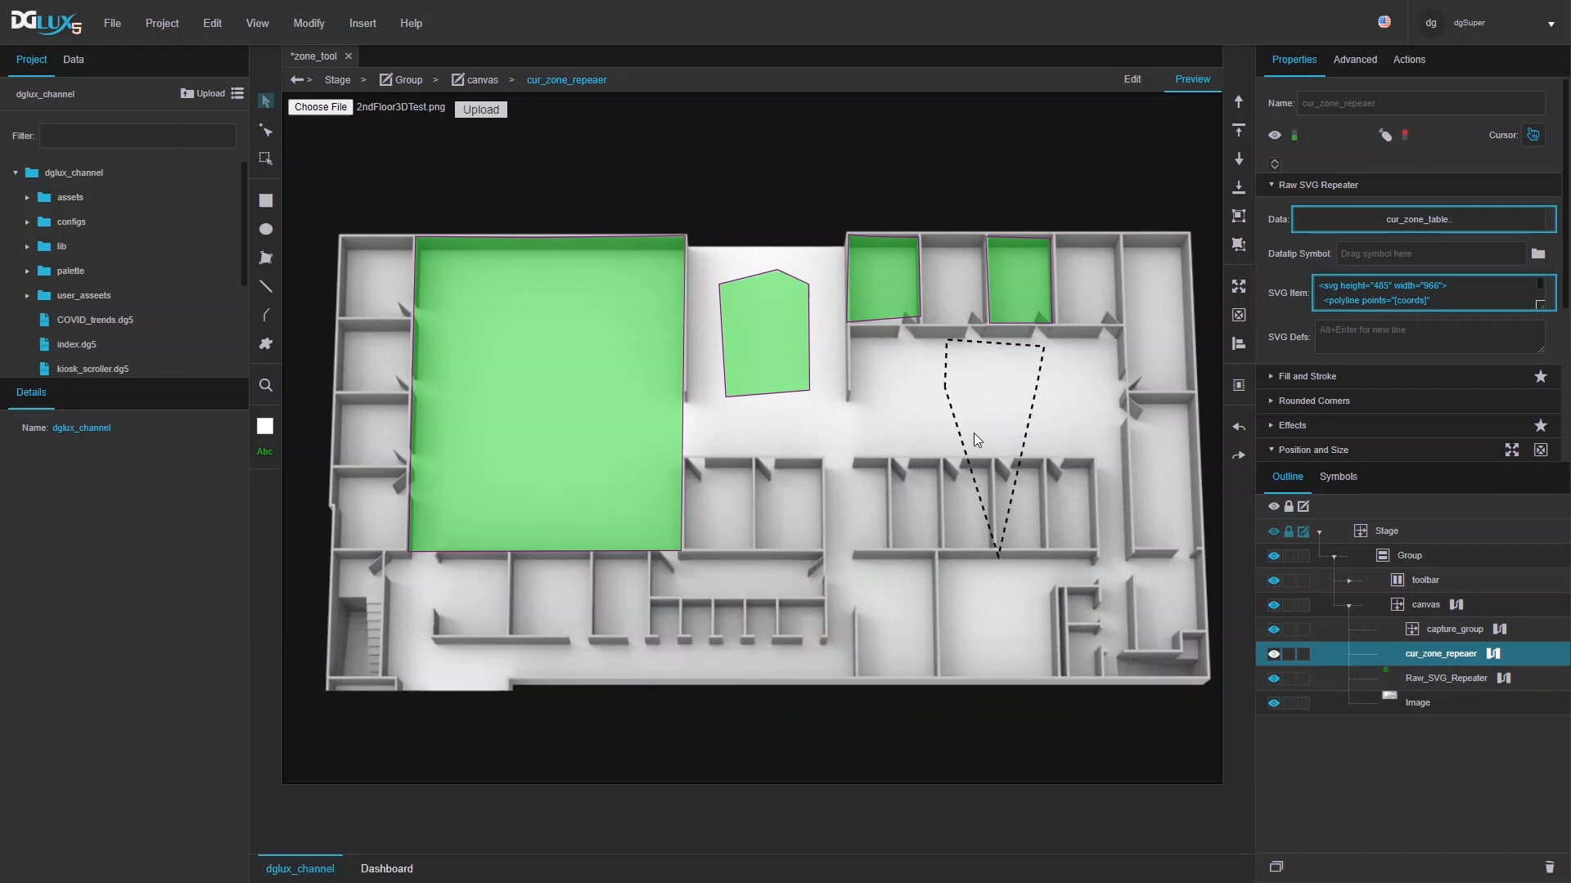
pyautogui.doubleClick(1019, 422)
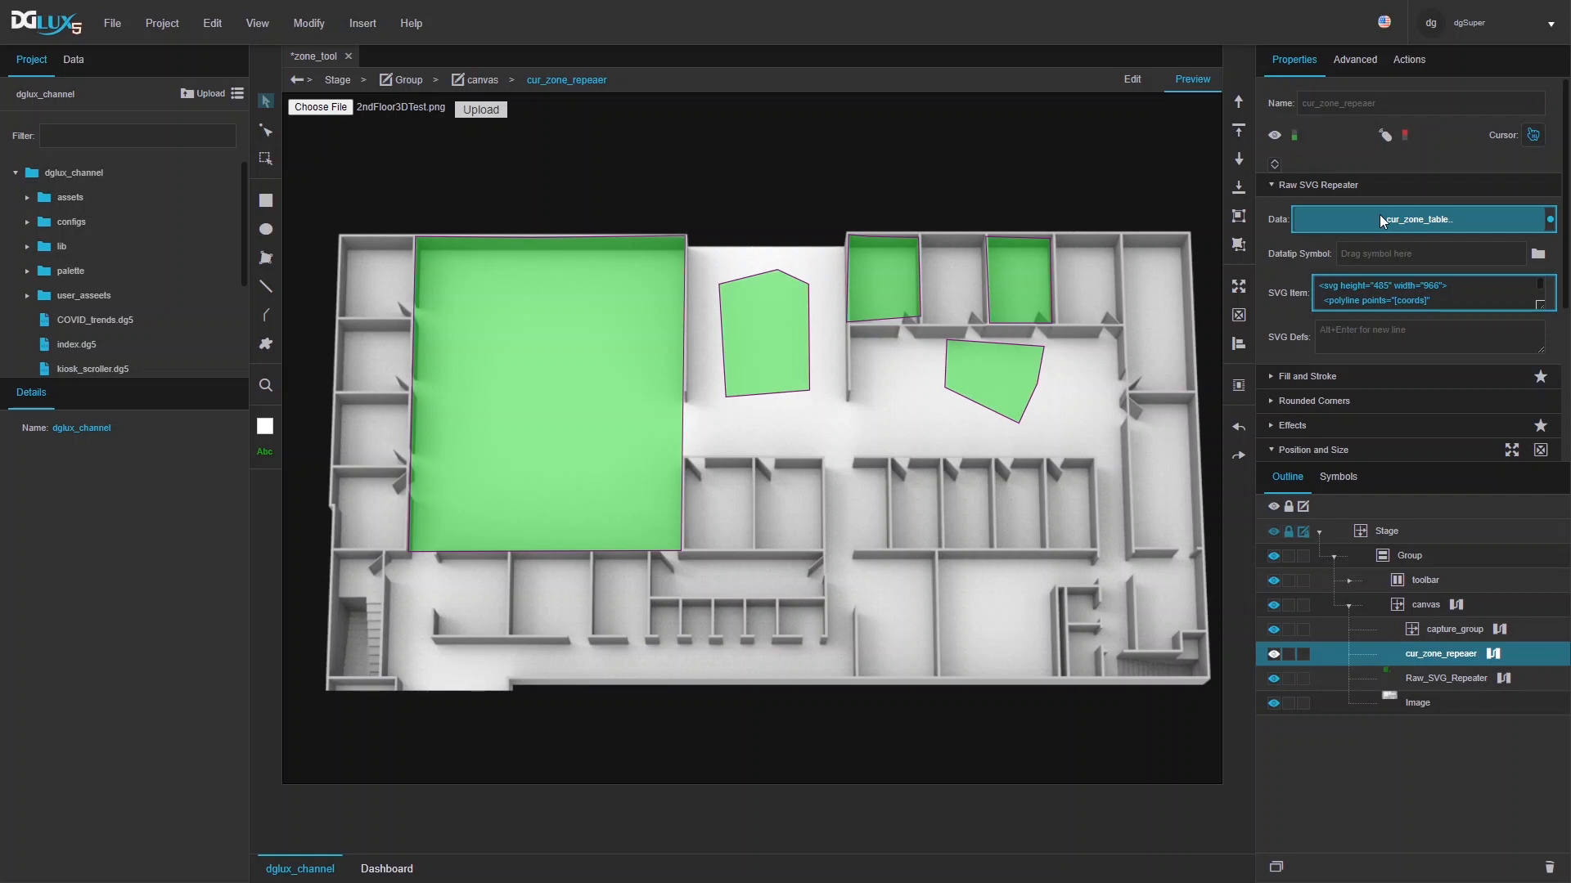
# - Examine the hover_zone and clicked_zone string variables in the dataflow of Raw_SVG_Repeater
pyautogui.click(1436, 676)
pyautogui.rightClick(1436, 676)
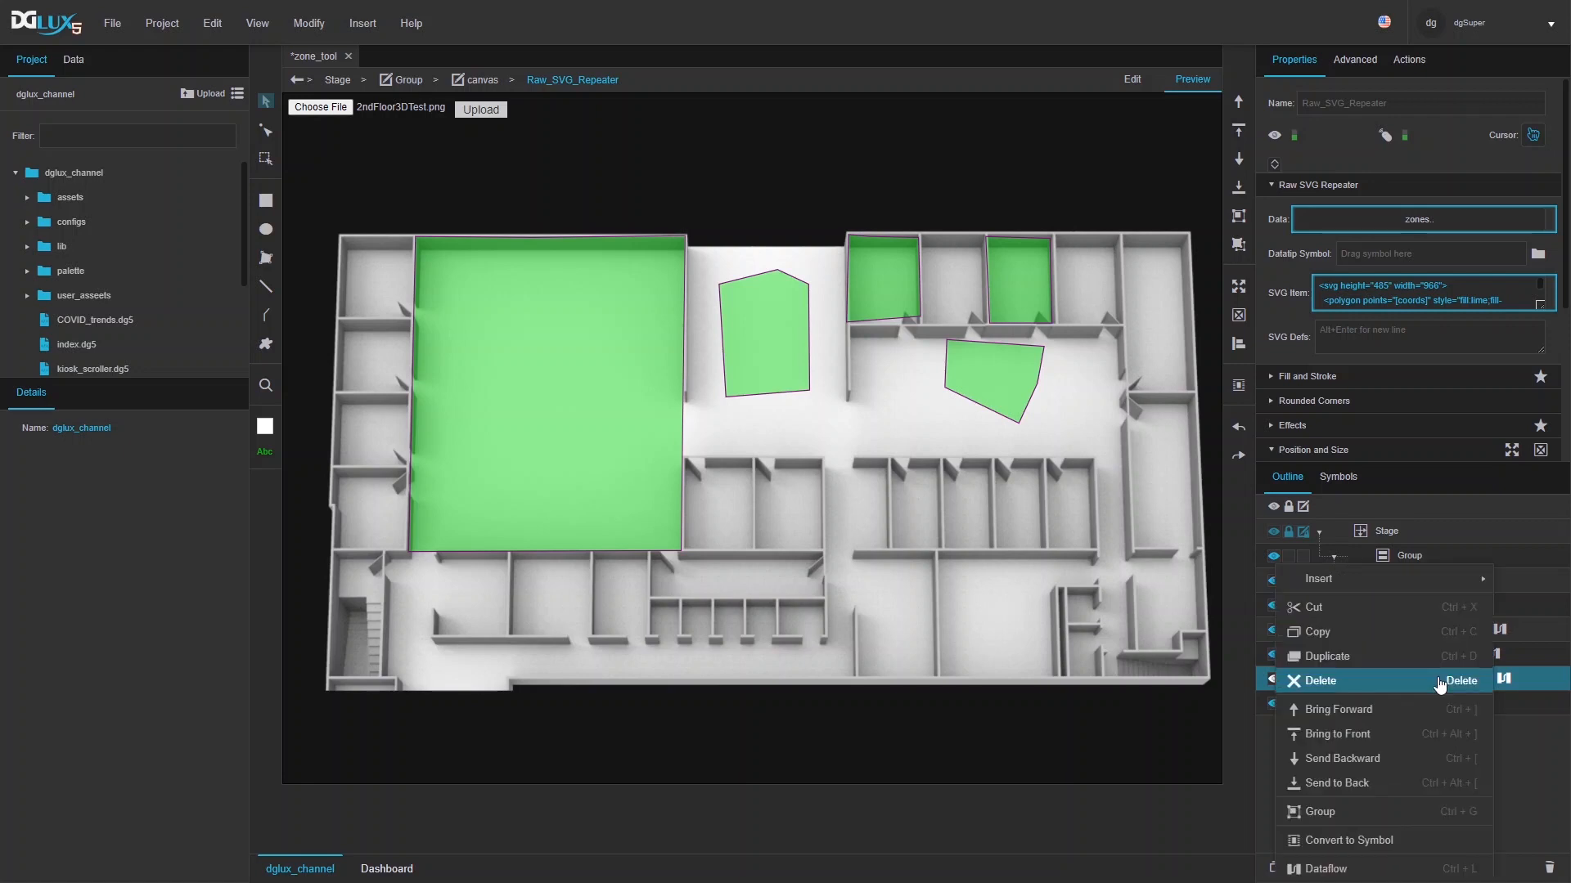
pyautogui.click(1346, 869)
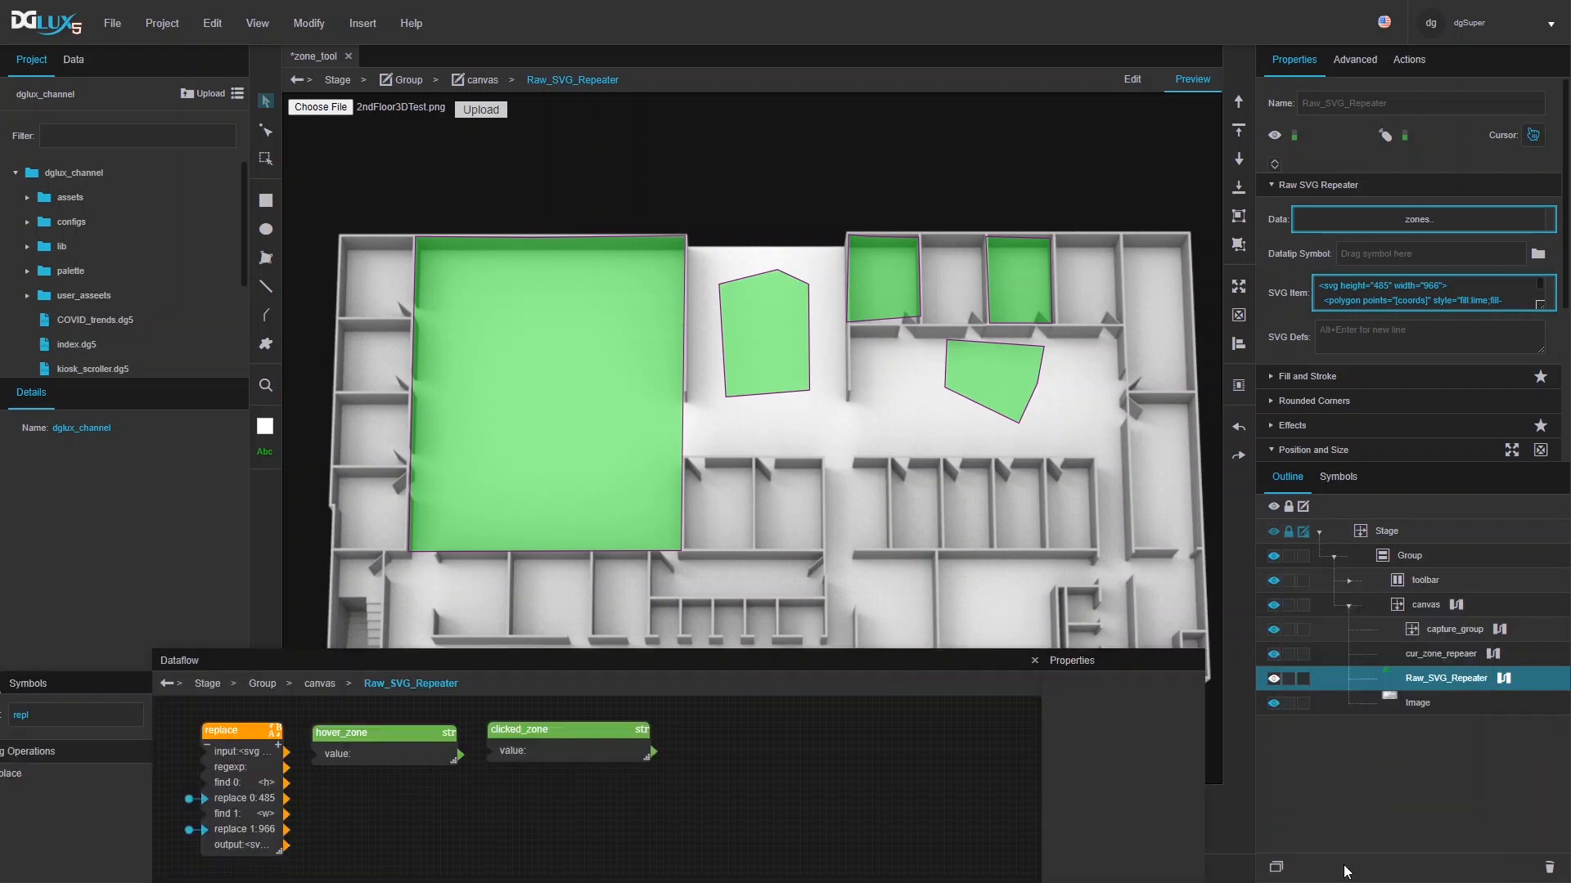
pyautogui.moveTo(846, 655); pyautogui.dragTo(895, 554)
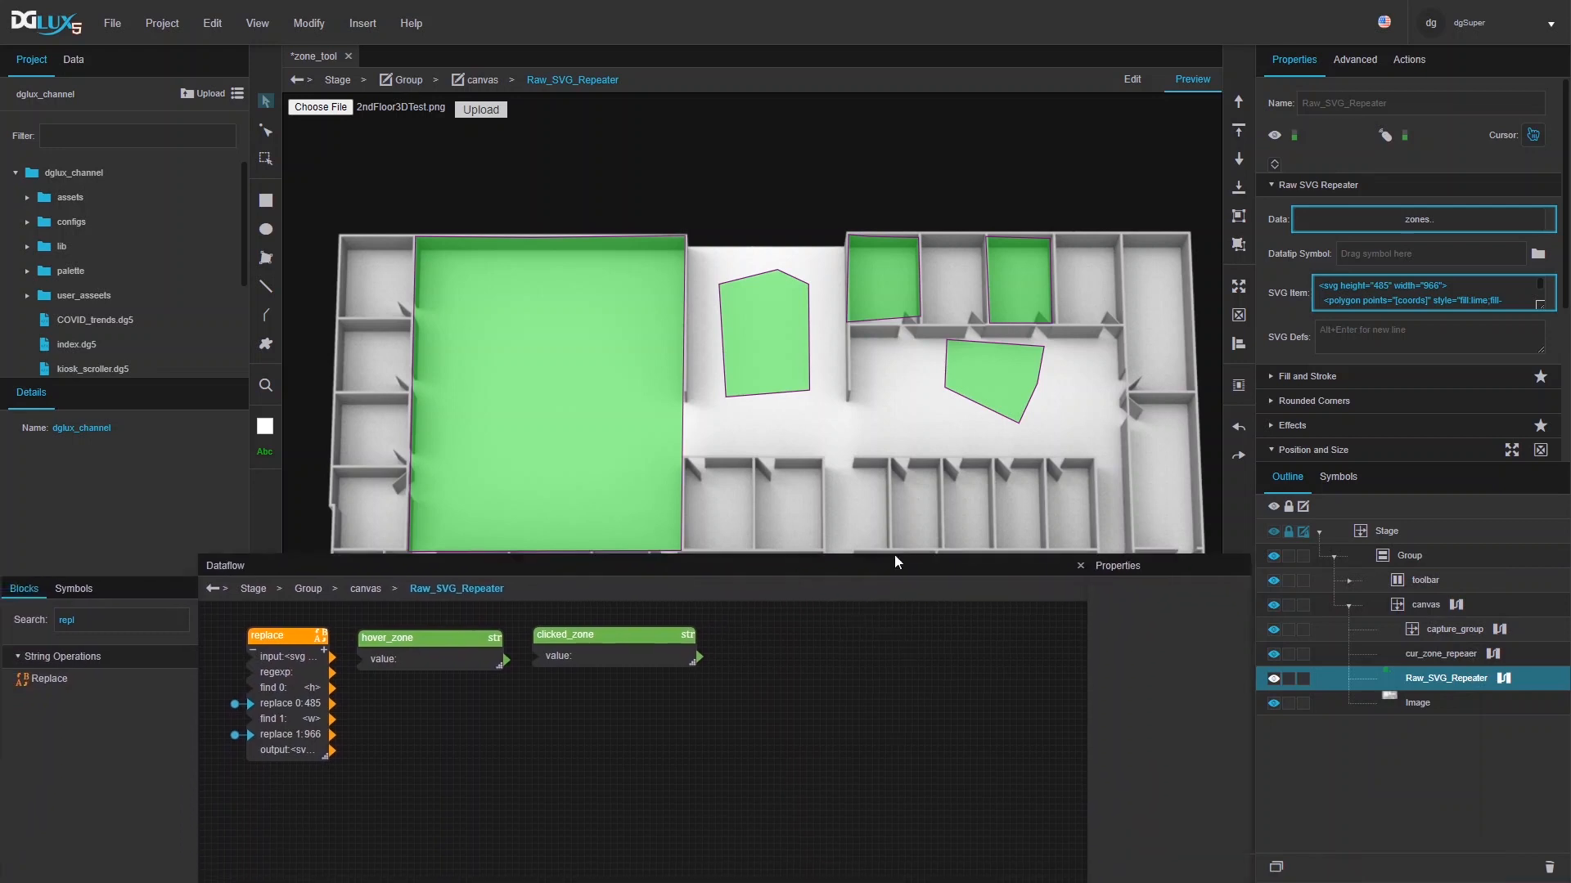
pyautogui.moveTo(428, 629); pyautogui.dragTo(434, 625)
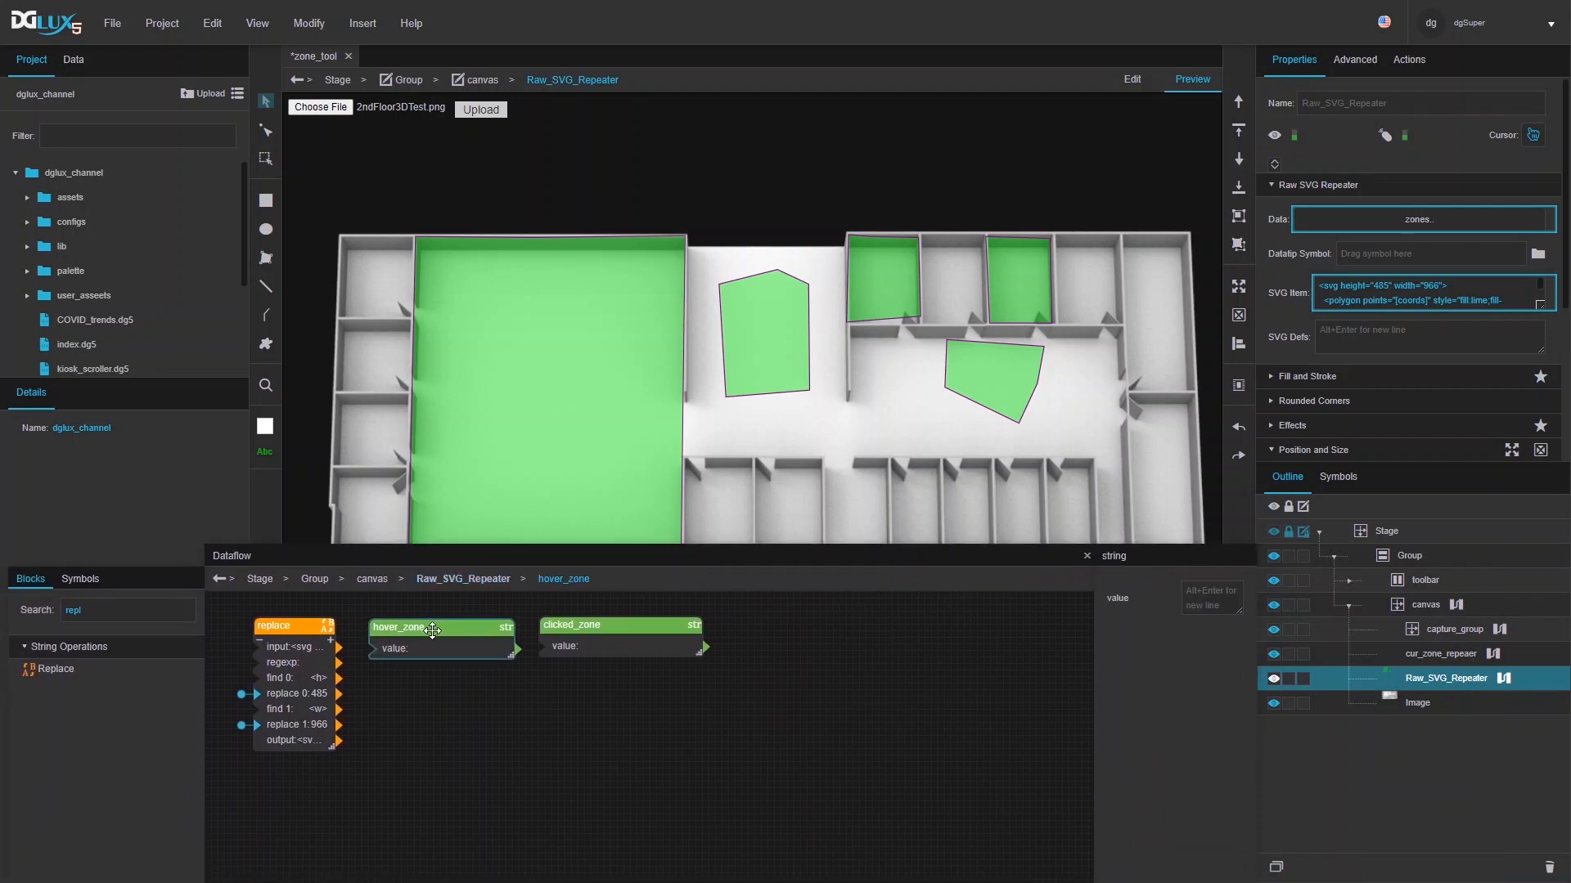
pyautogui.moveTo(588, 626); pyautogui.dragTo(587, 624)
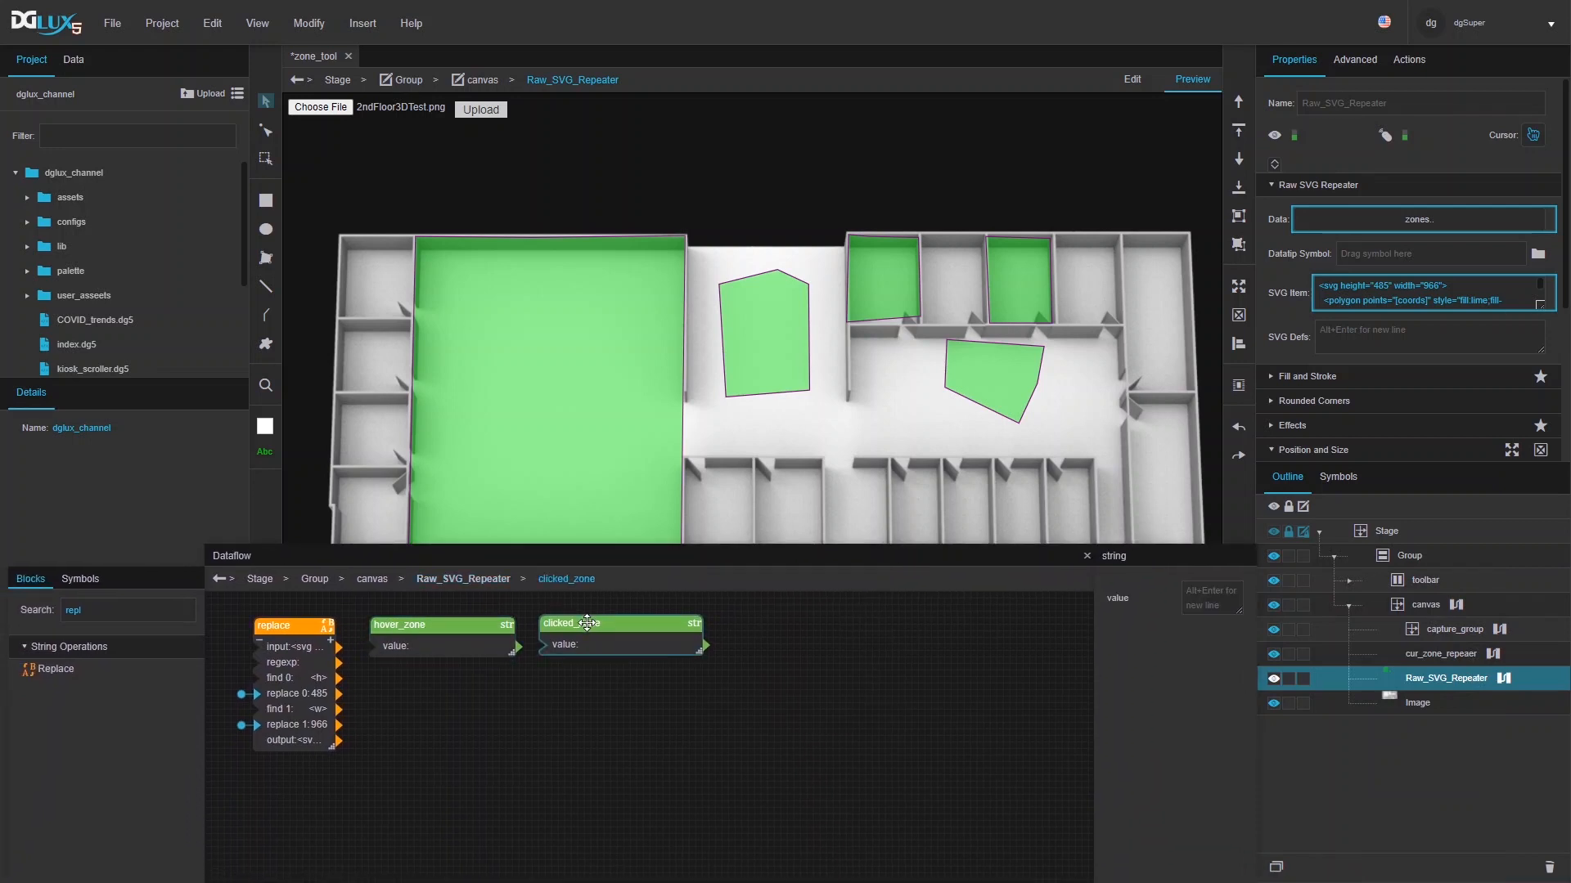
pyautogui.click(445, 628)
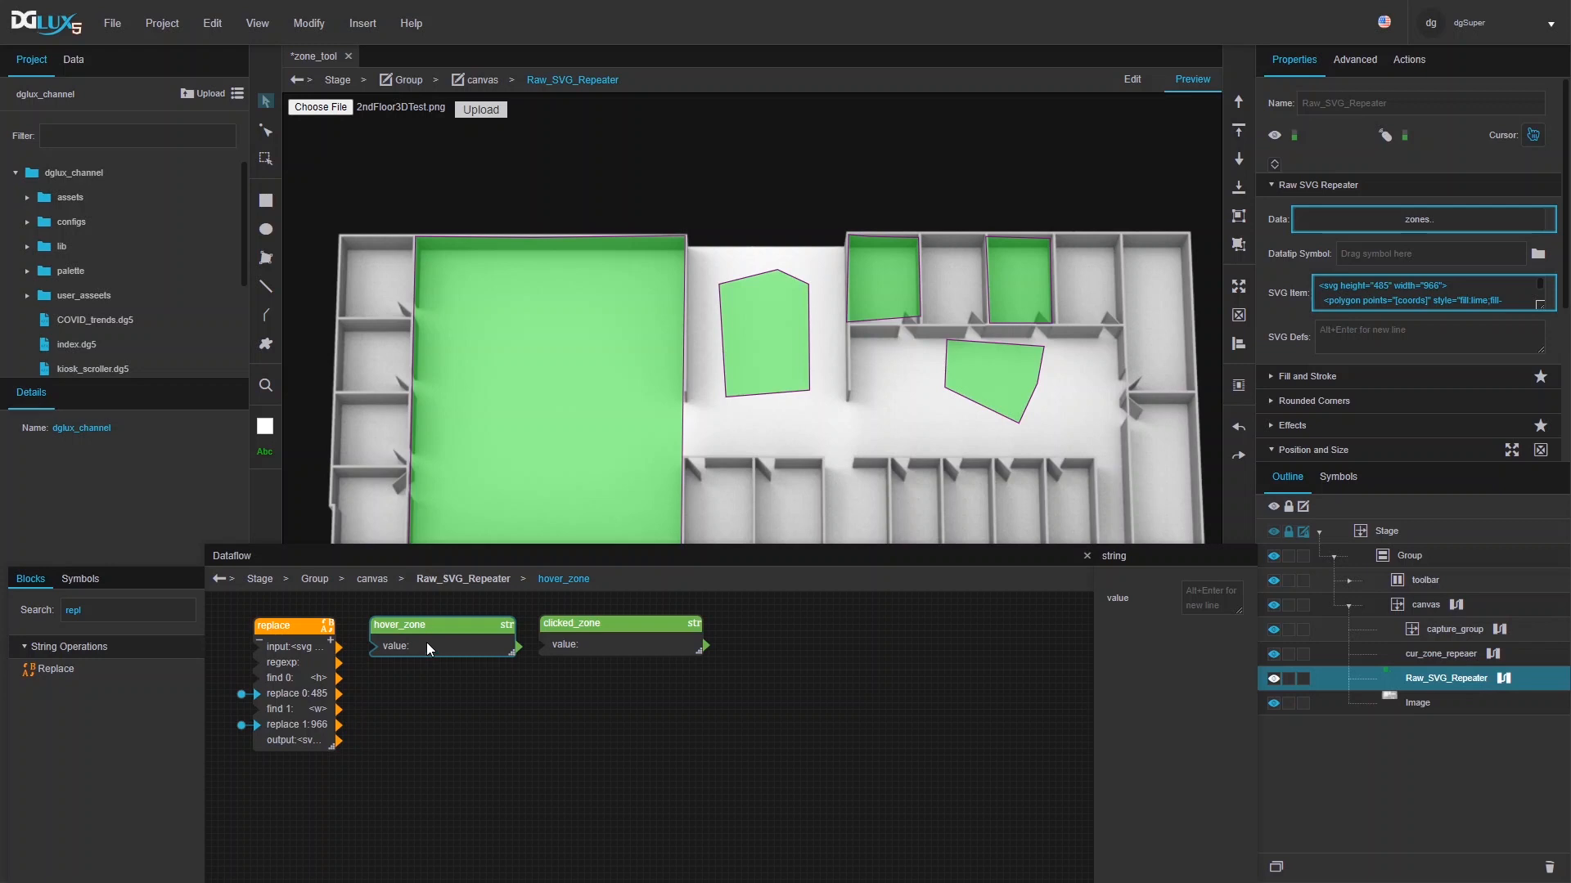
pyautogui.click(614, 649)
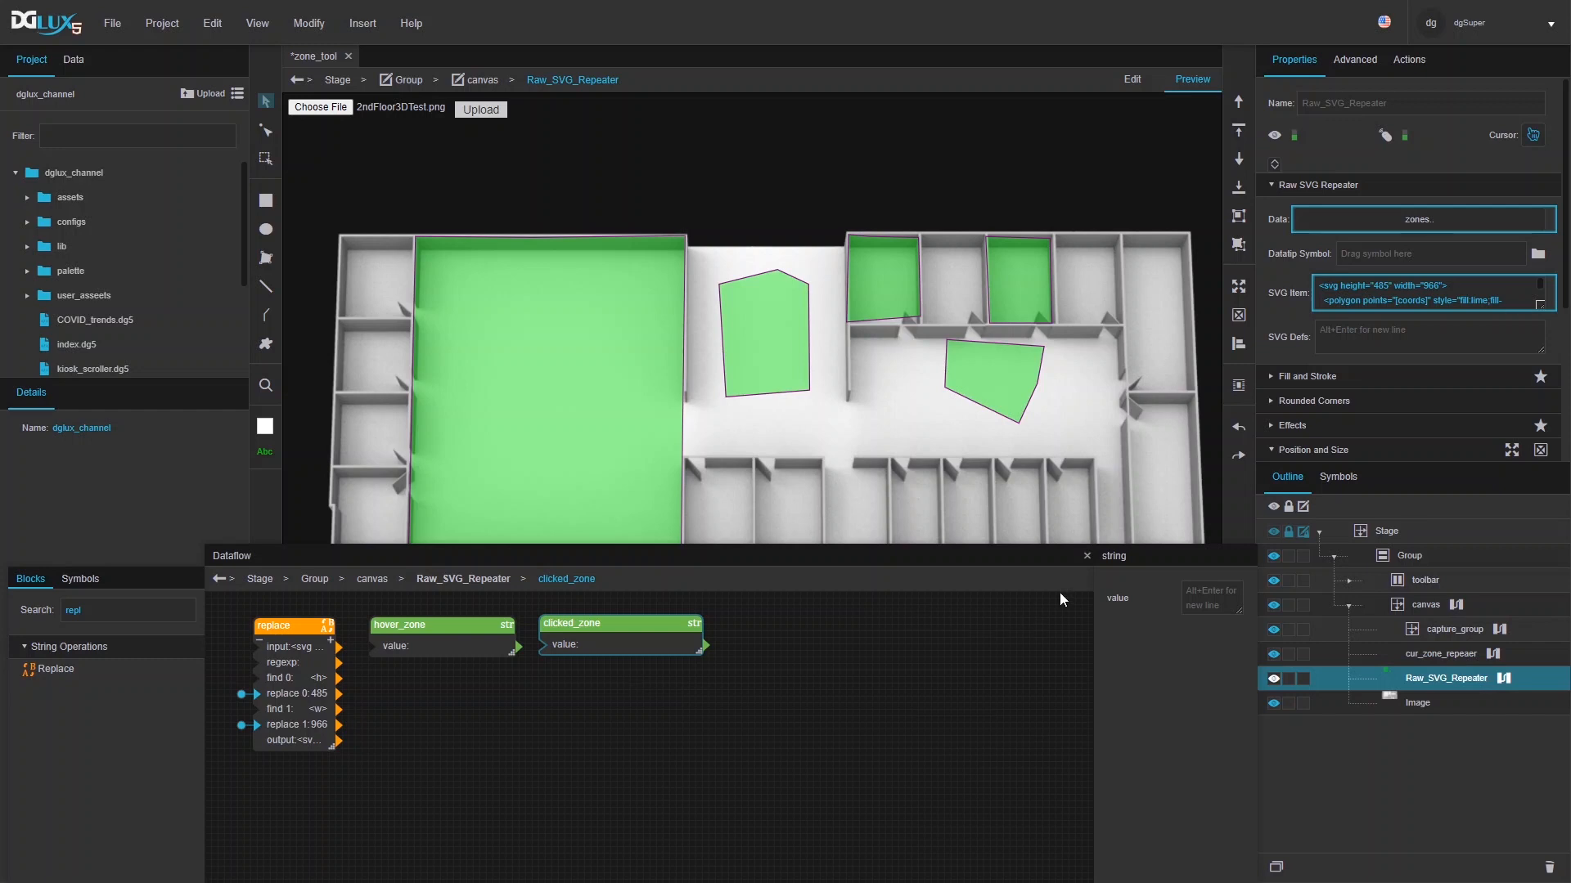
pyautogui.click(1087, 558)
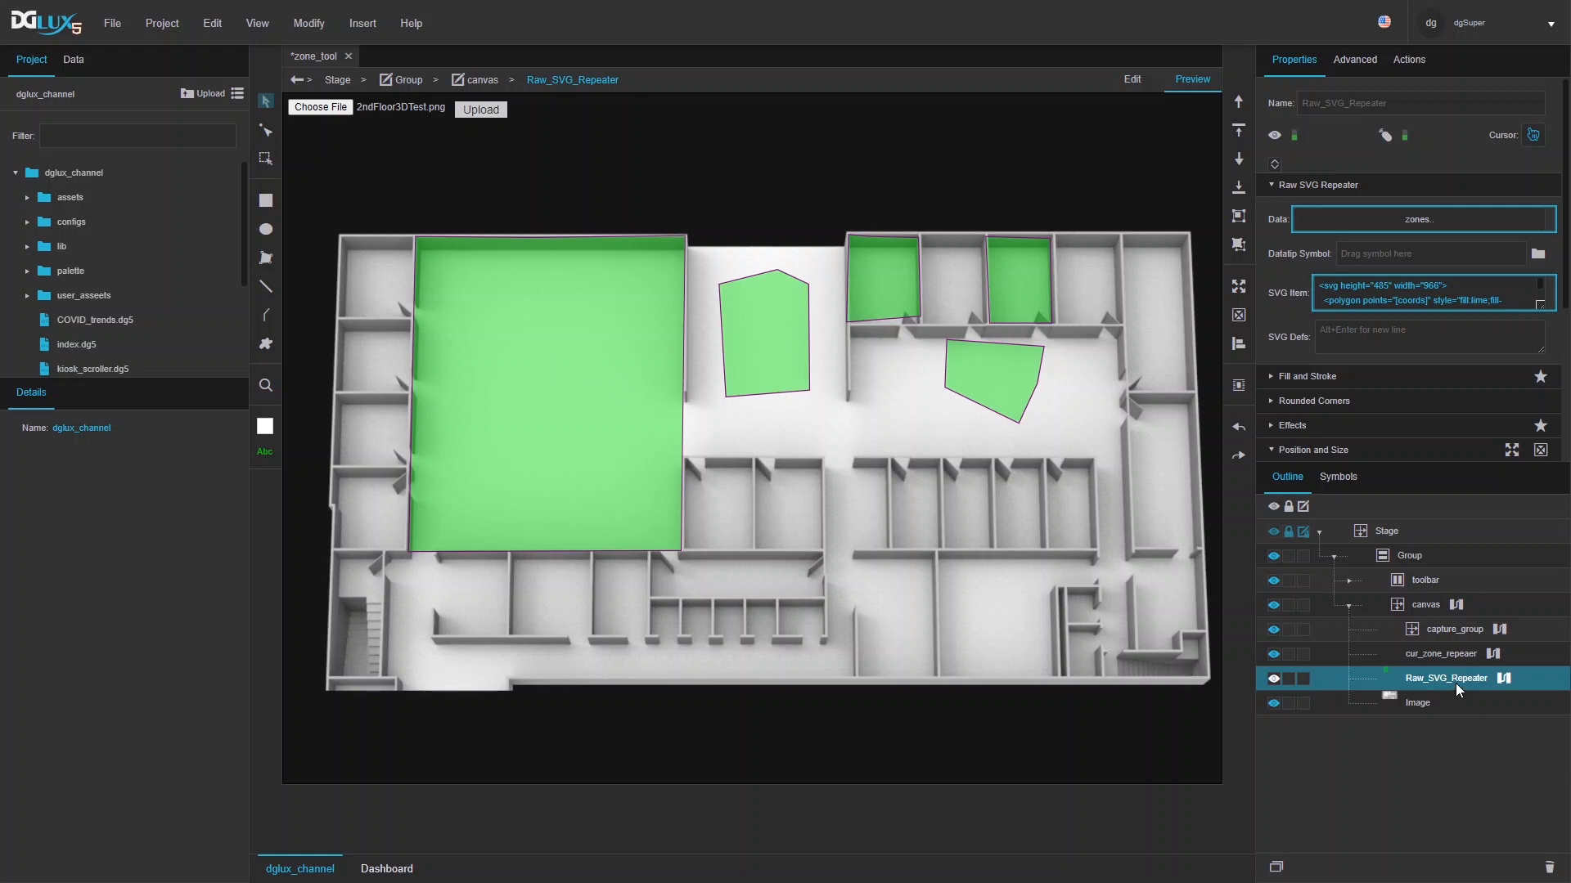
# - Bring Raw_SVG_Repeater forward above cur_zone_repeaer and capture_group in the canvas
pyautogui.click(1457, 631)
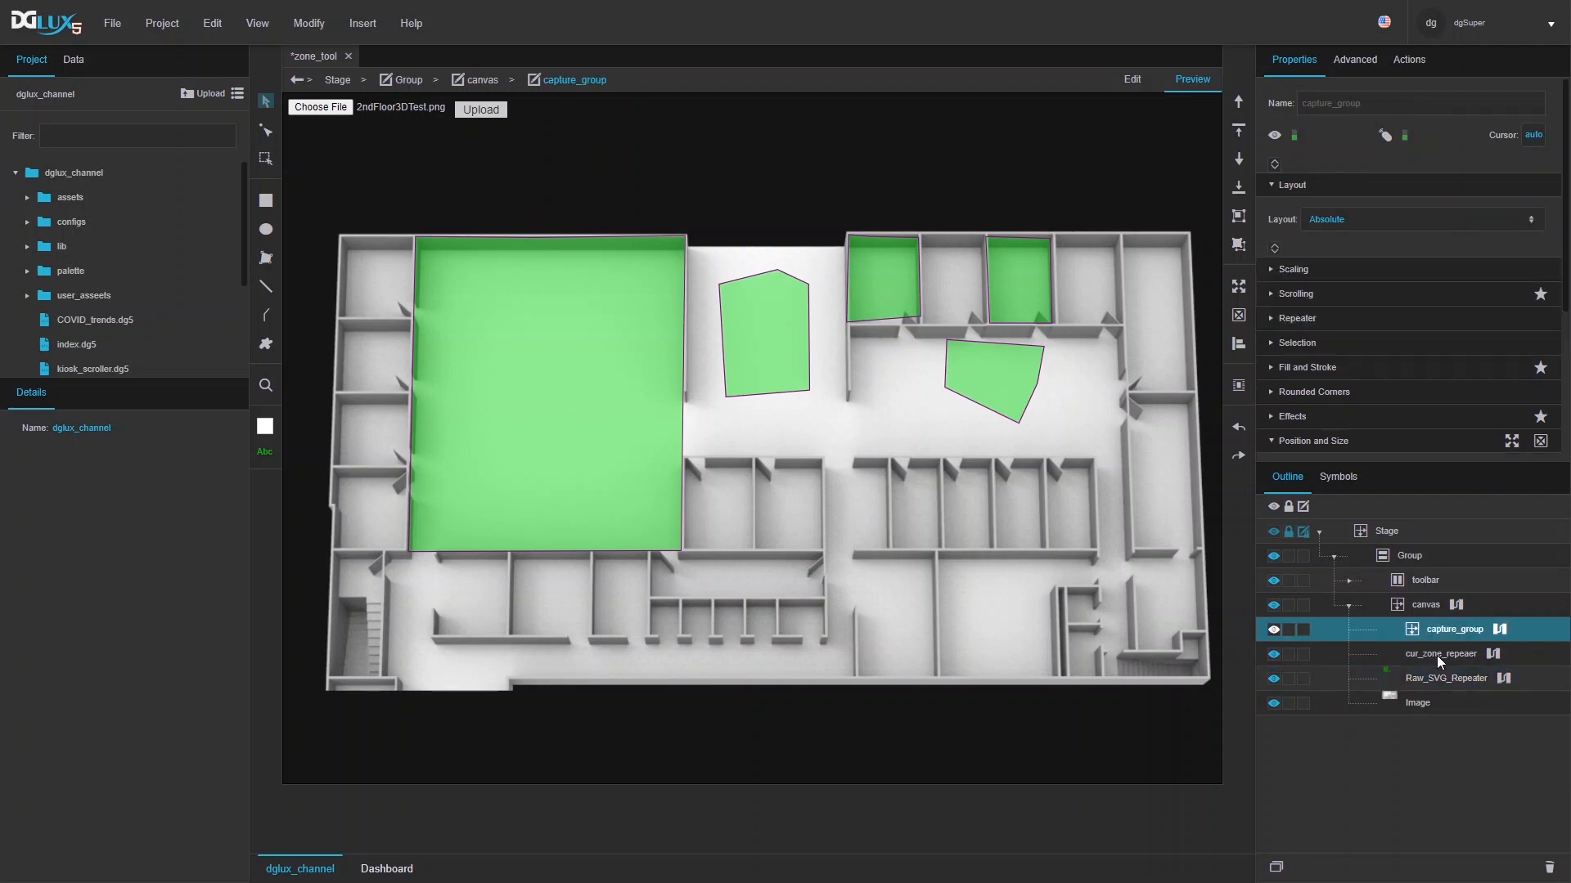
pyautogui.click(1435, 657)
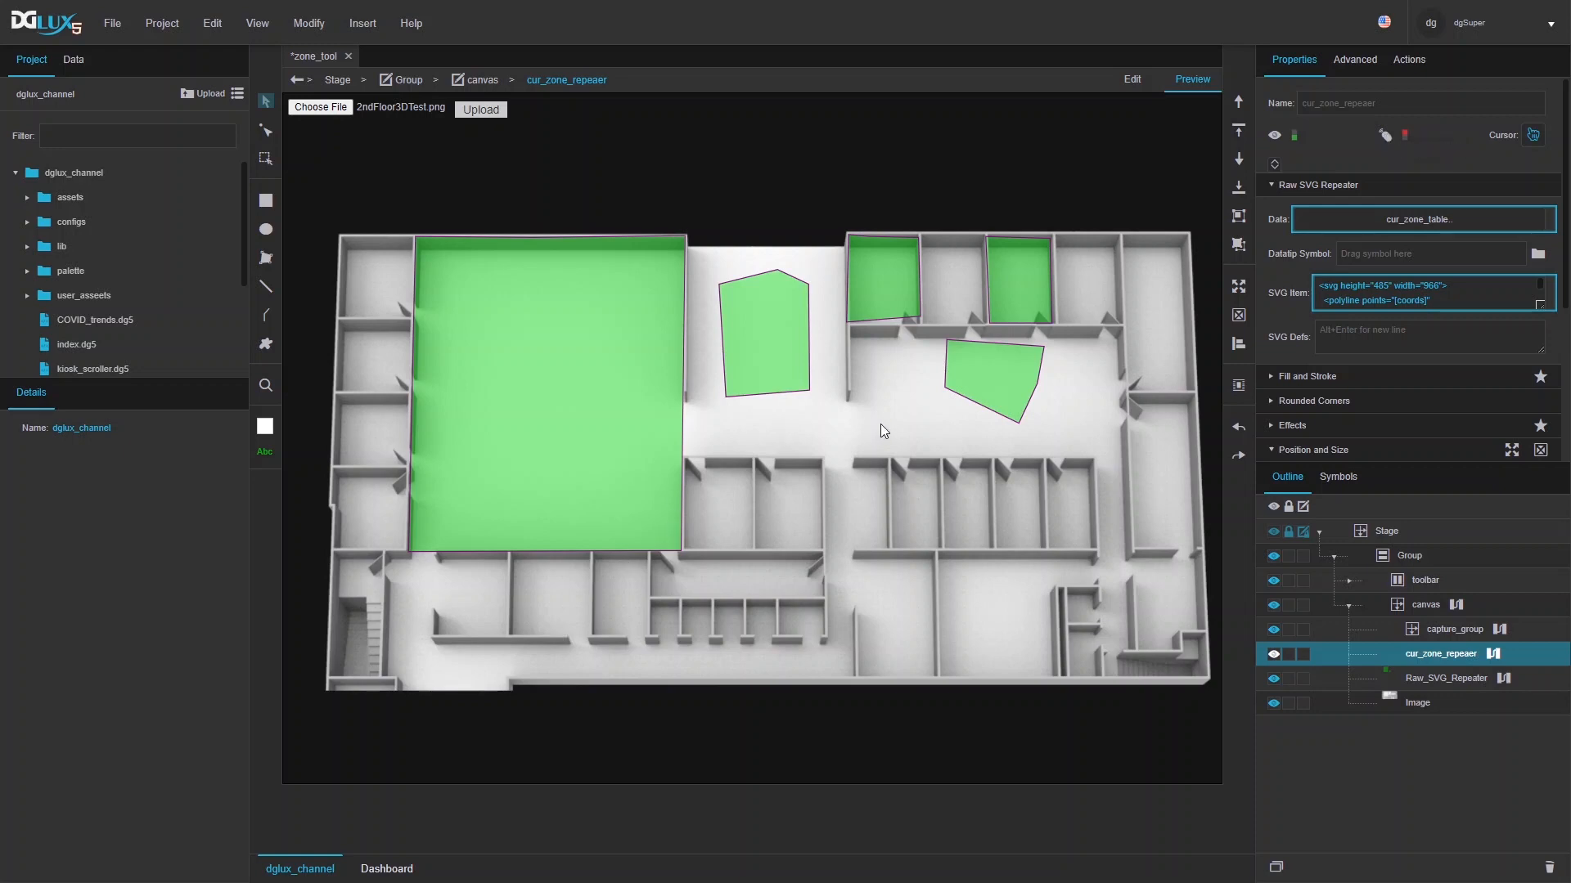
pyautogui.click(1446, 632)
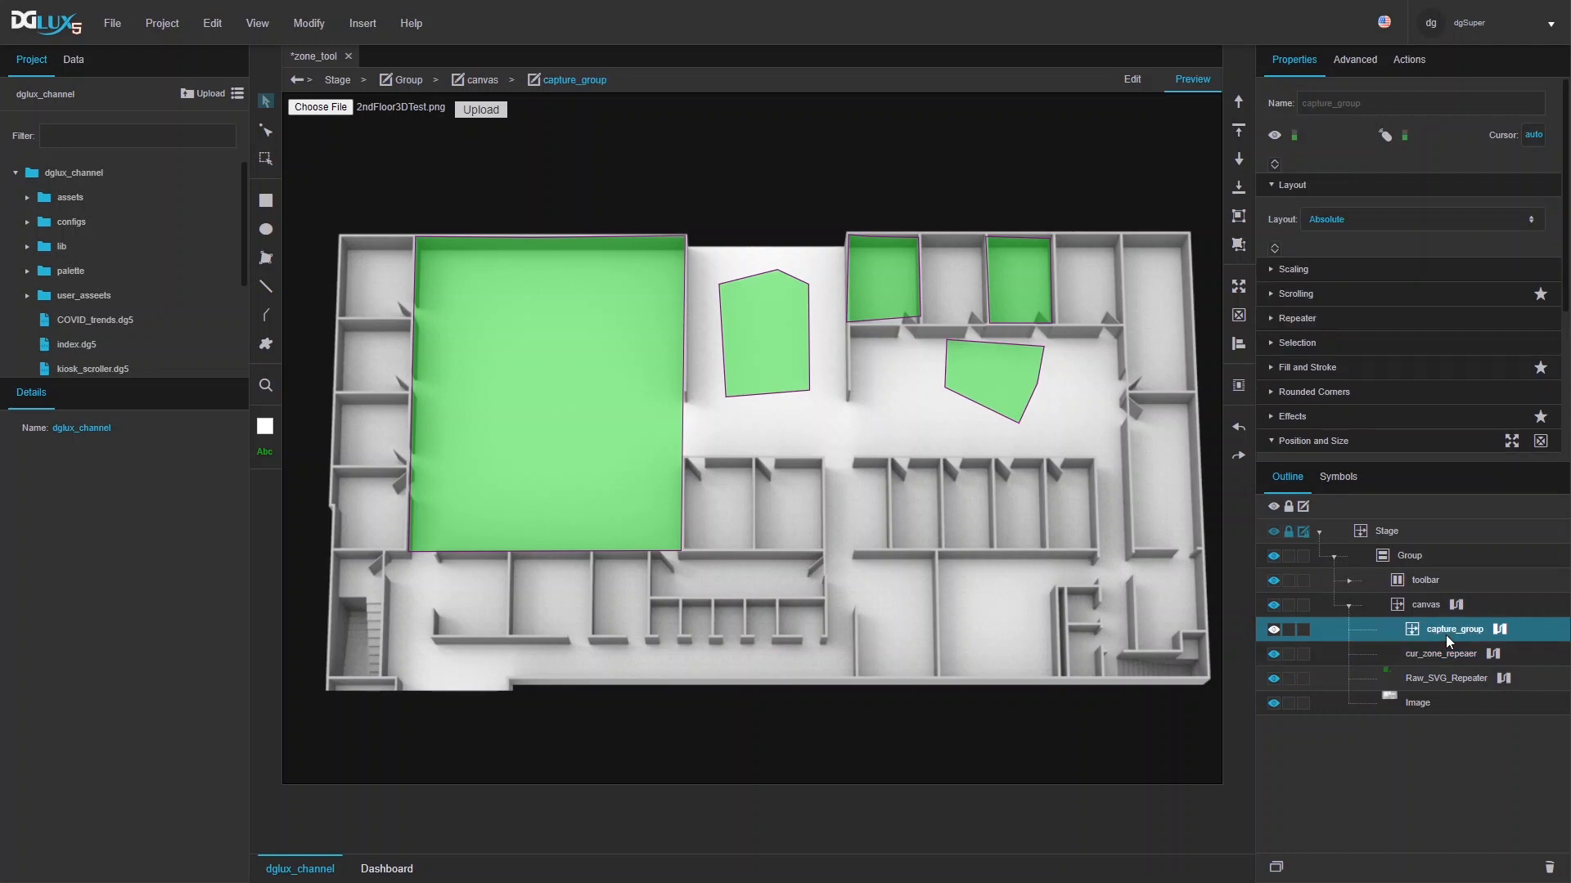
pyautogui.click(1446, 679)
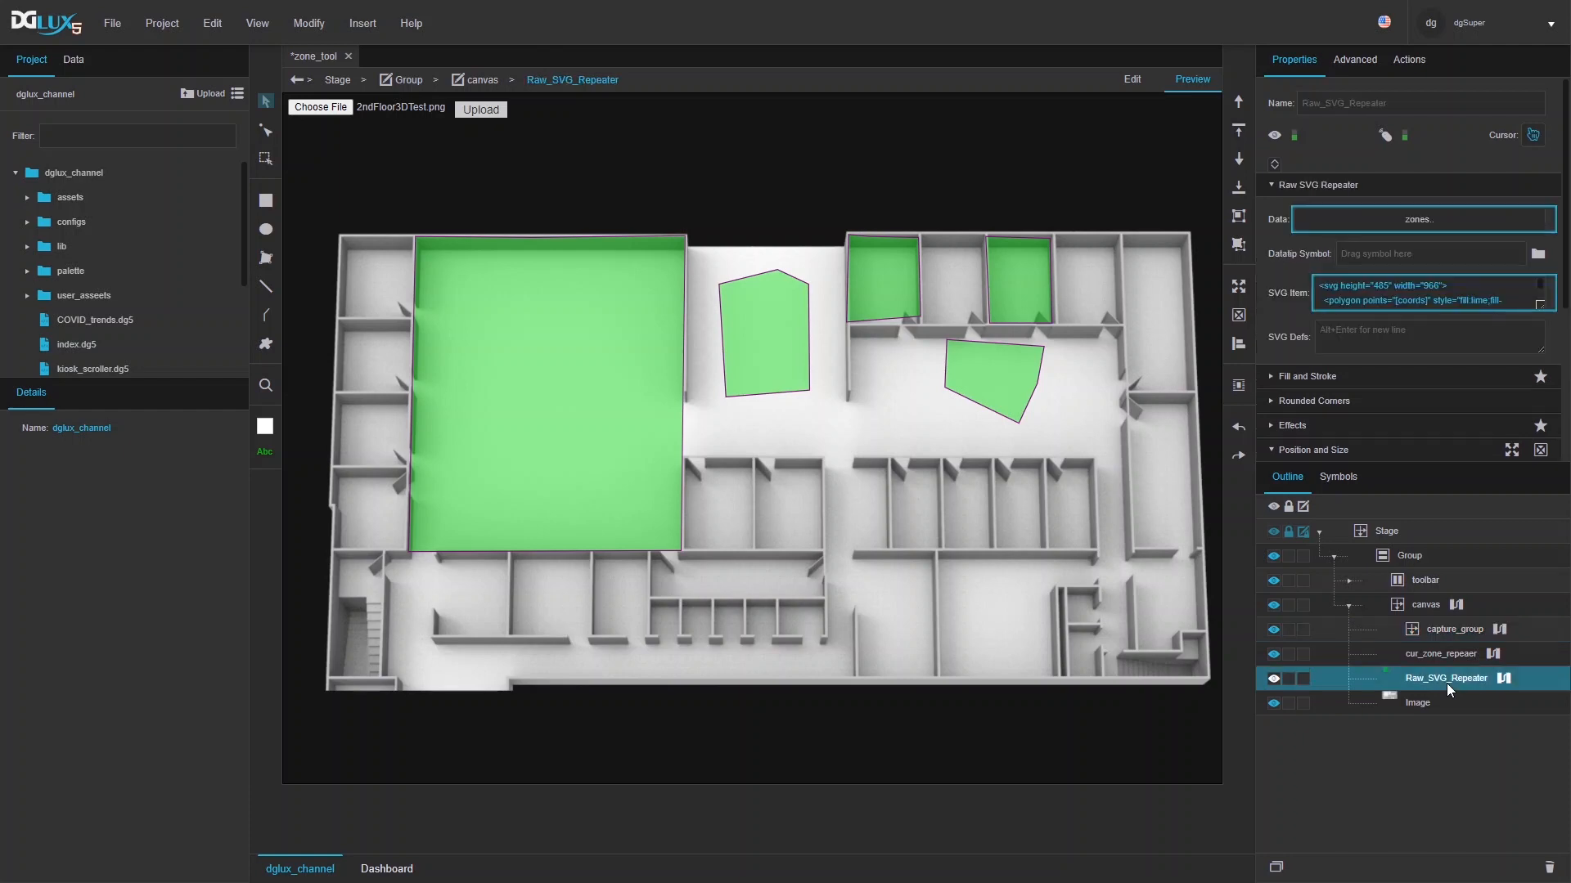
pyautogui.click(1237, 101)
pyautogui.click(1237, 101)
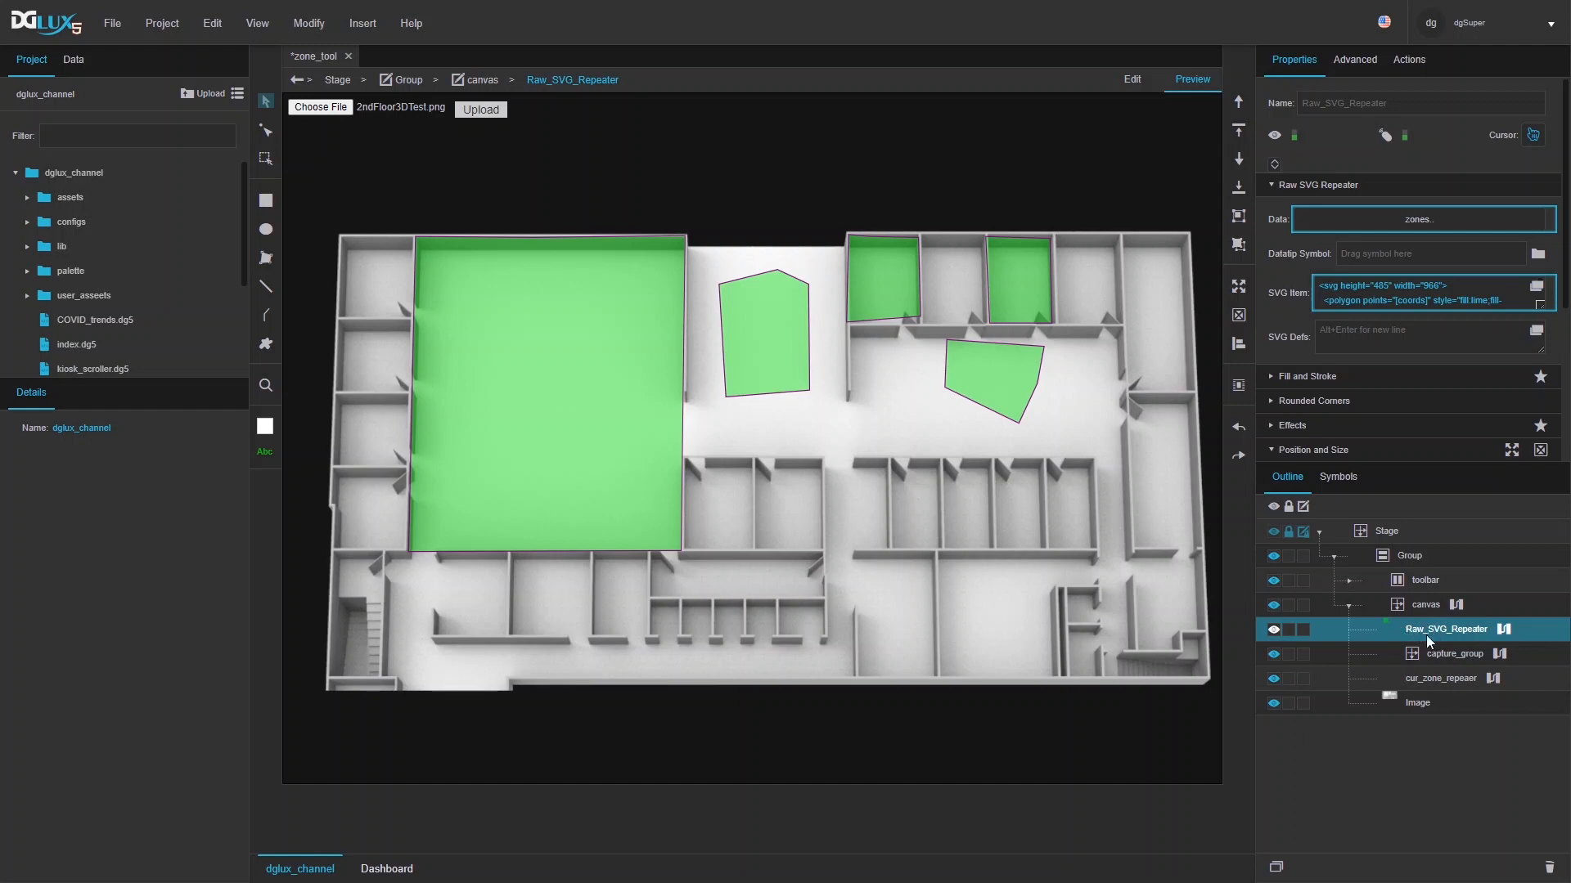
# - Find Raw_SVG_Repeater's click-related advanced properties and set clickThrough to true
pyautogui.click(1361, 61)
pyautogui.click(1338, 110)
pyautogui.write('click')
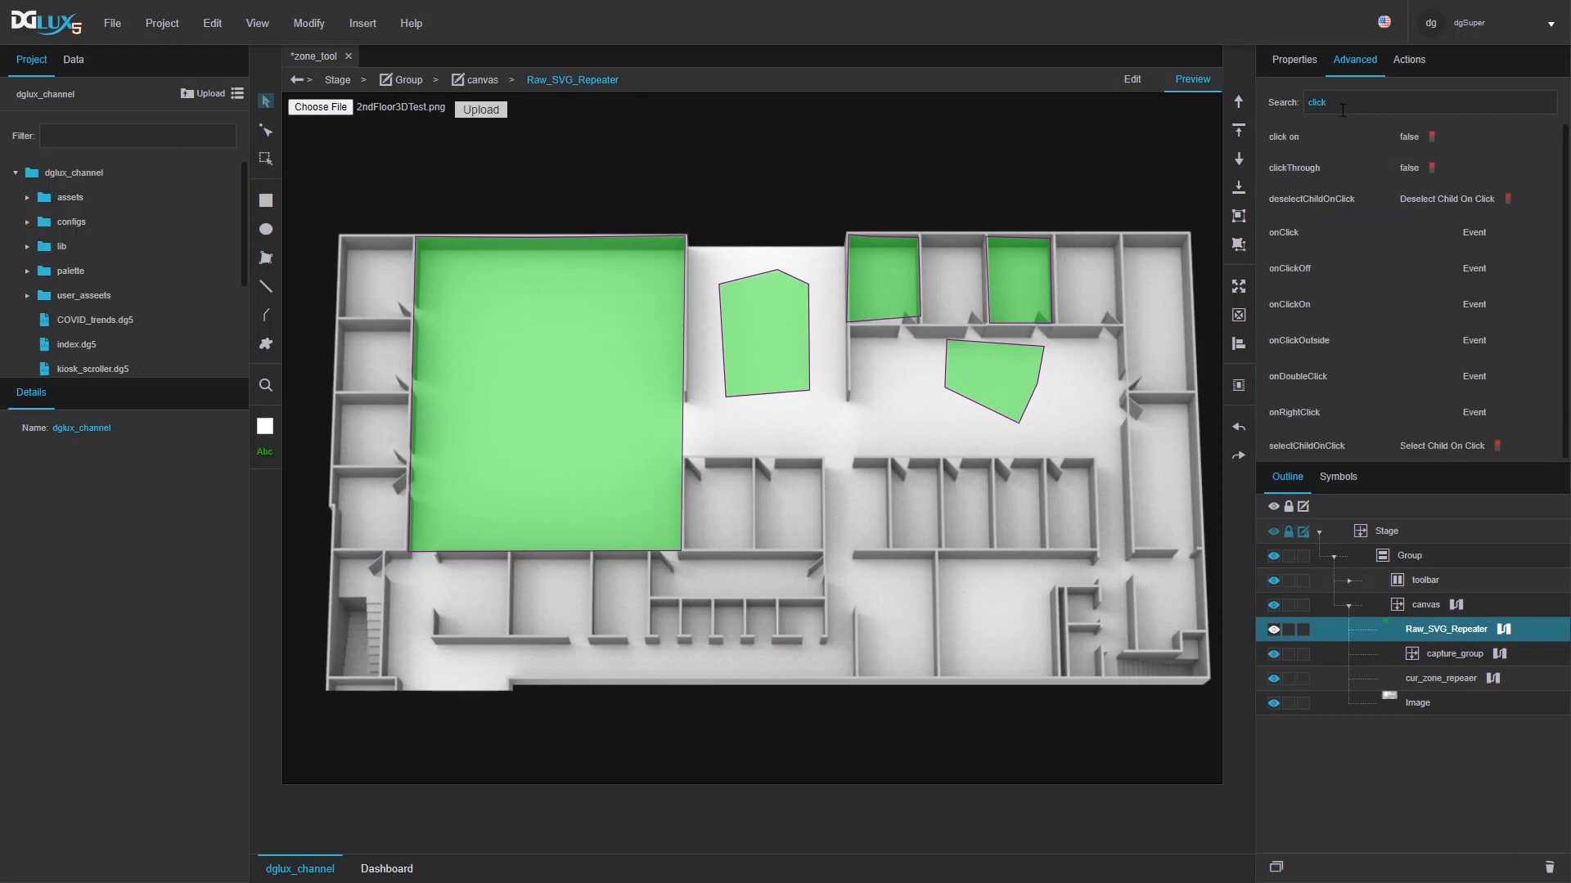
pyautogui.click(1429, 167)
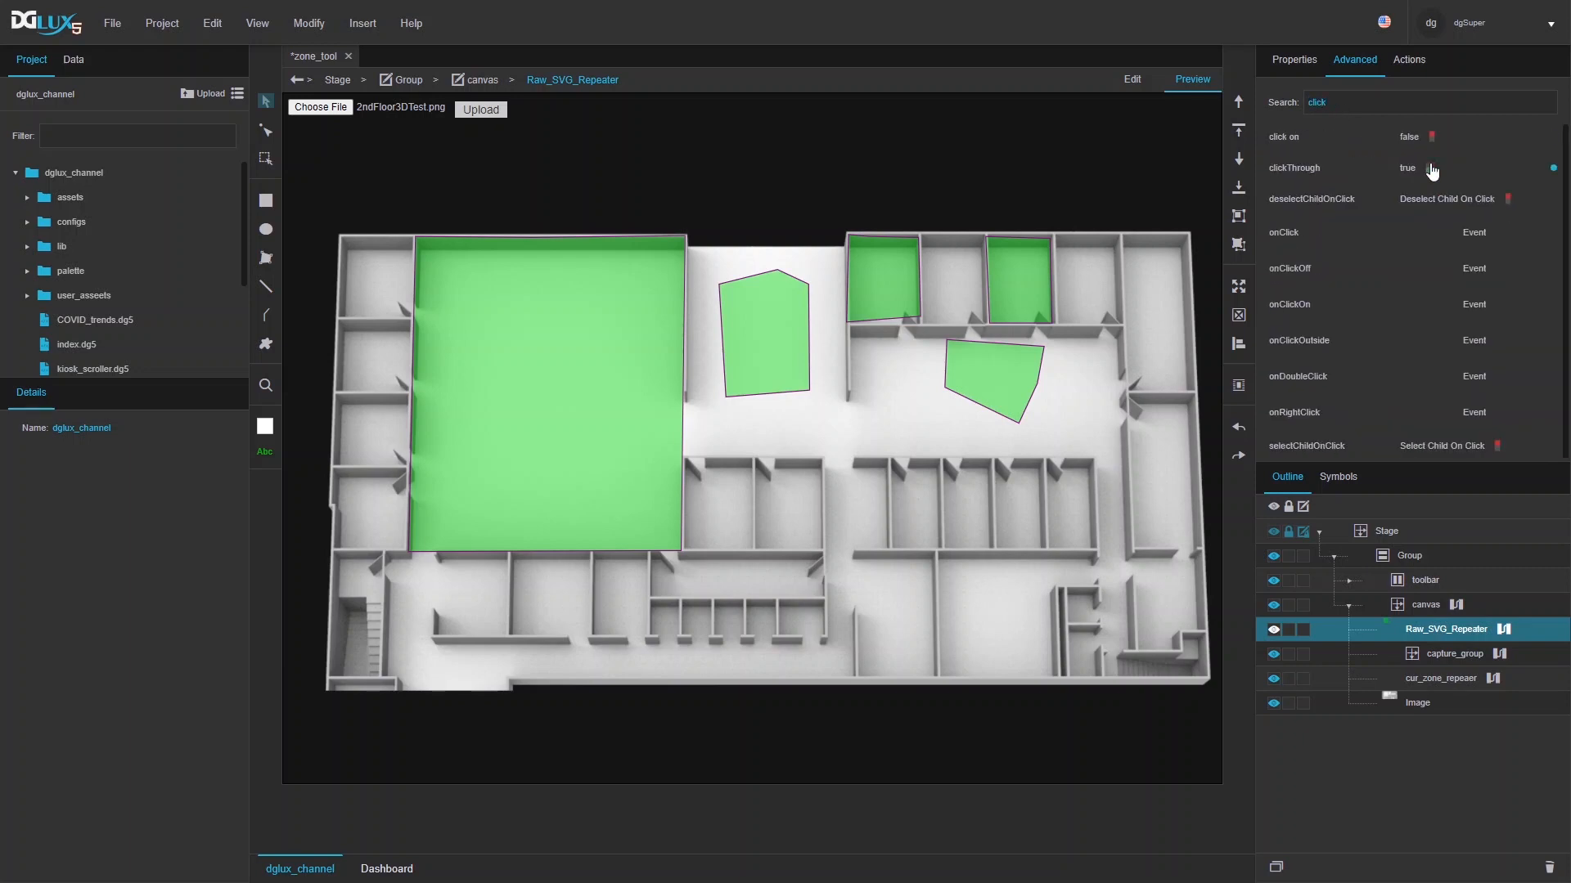
pyautogui.click(1294, 61)
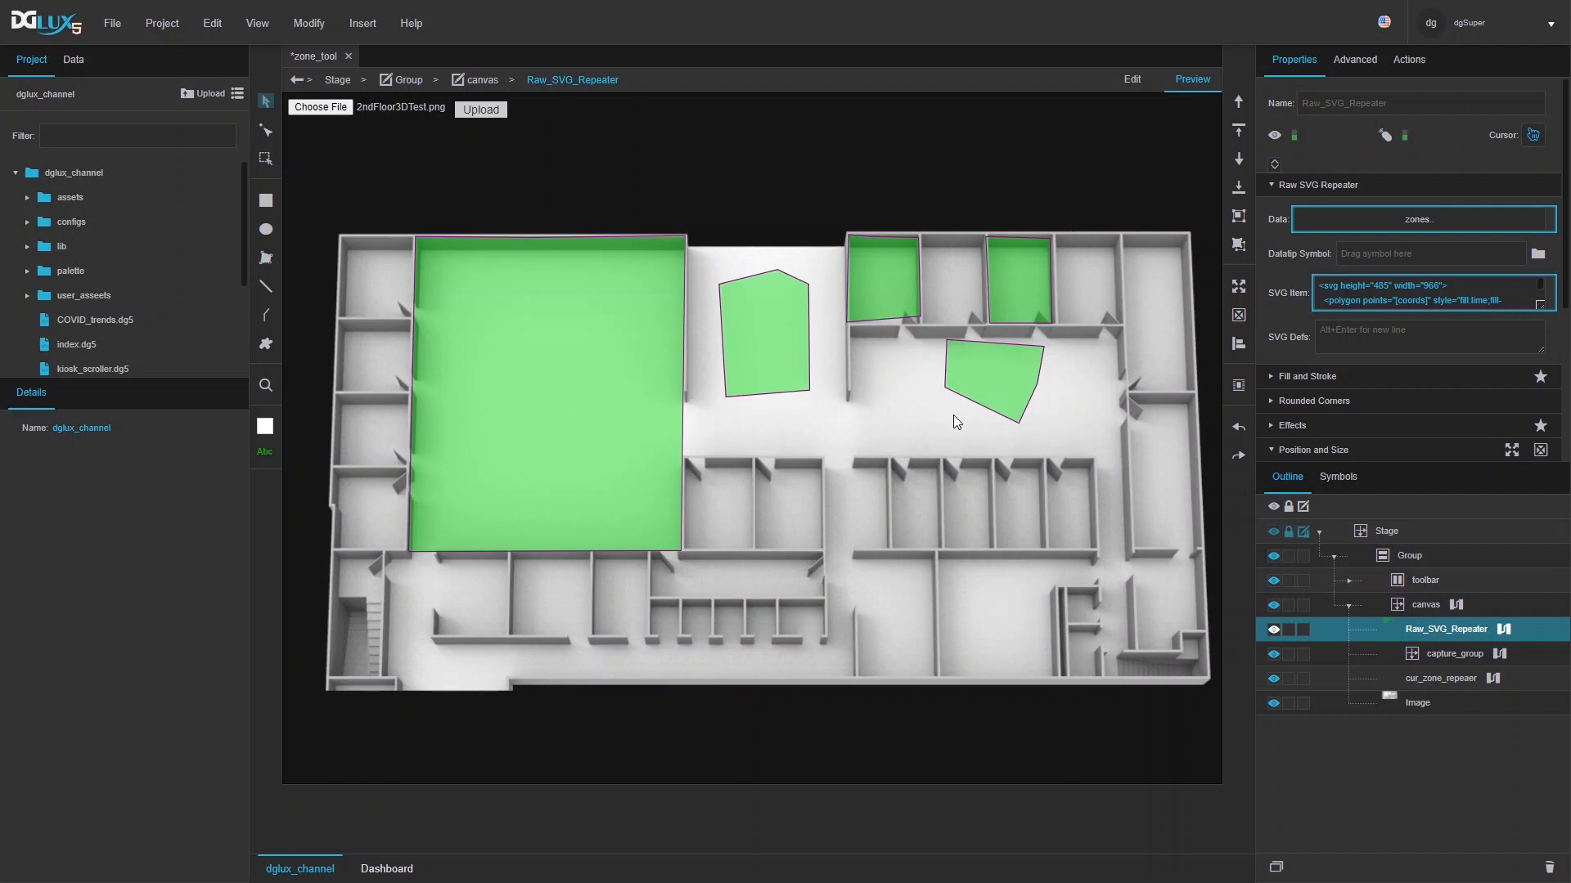
# - Draw a triangular test zone spanning the second and third small rooms along the floor plan's west side
pyautogui.click(1453, 654)
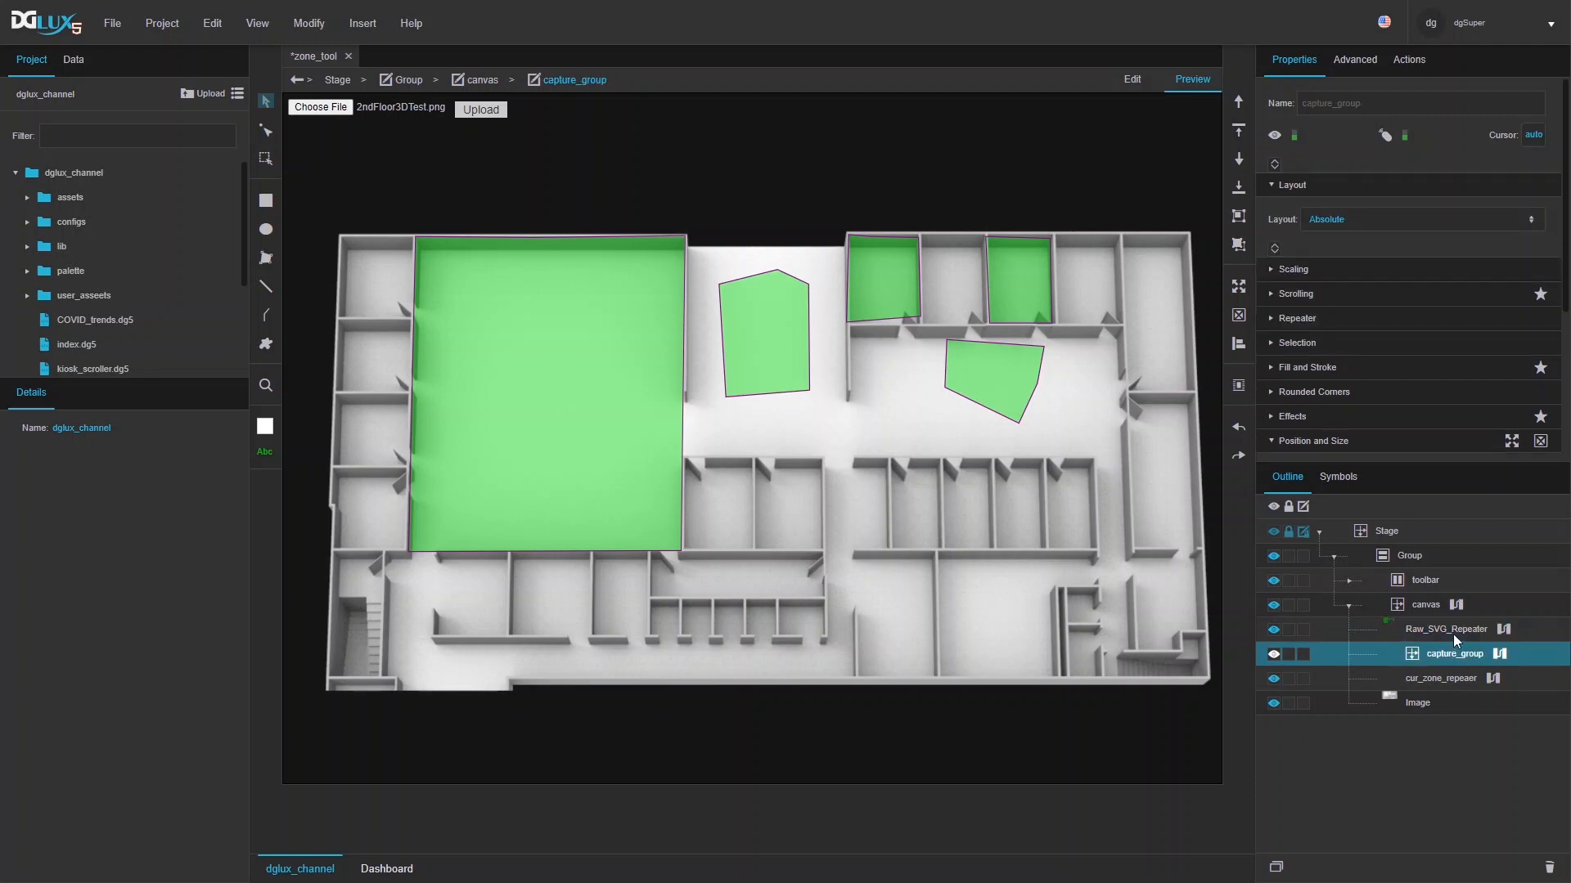
pyautogui.click(1454, 636)
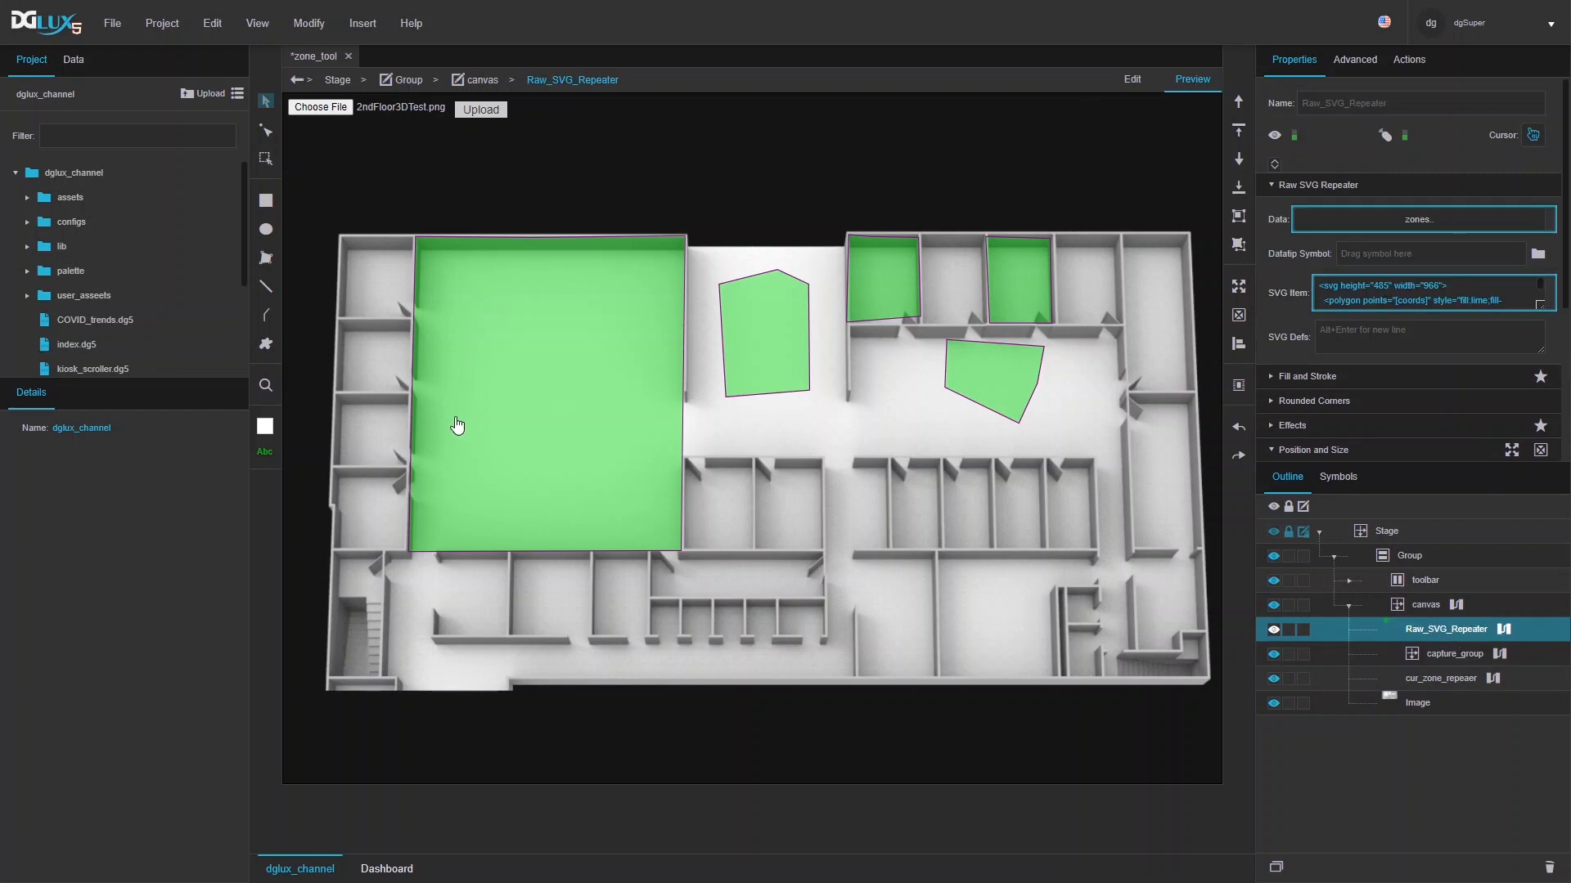
pyautogui.click(392, 362)
pyautogui.click(350, 364)
pyautogui.doubleClick(370, 459)
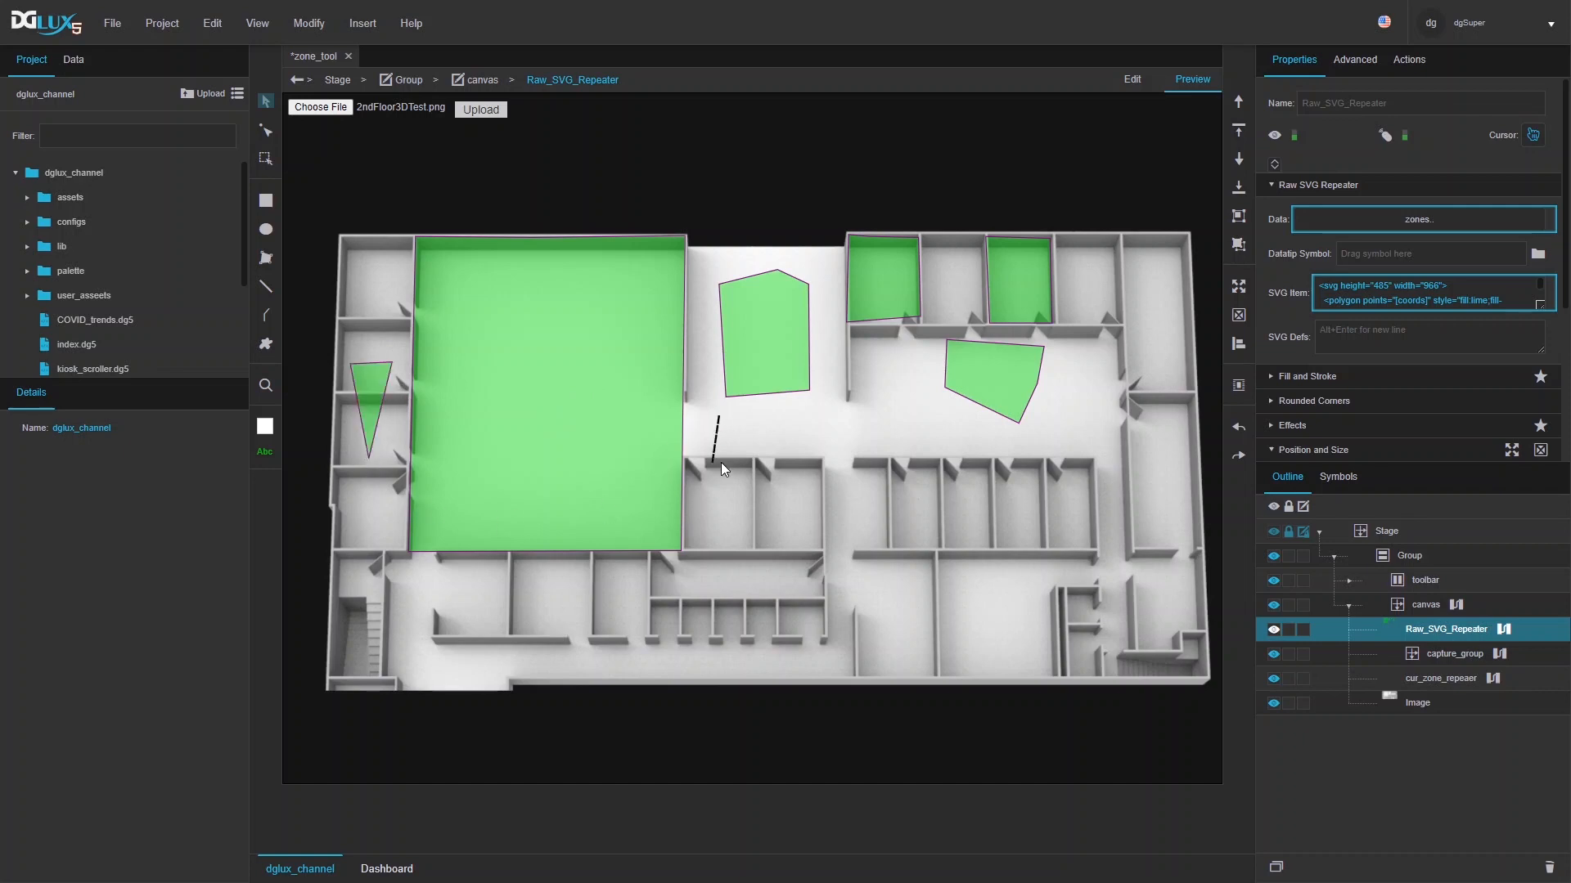
# - Finish a five-point zone across the corridor below the white area, with a notch in its upper edge
pyautogui.click(880, 472)
pyautogui.click(864, 413)
pyautogui.doubleClick(766, 440)
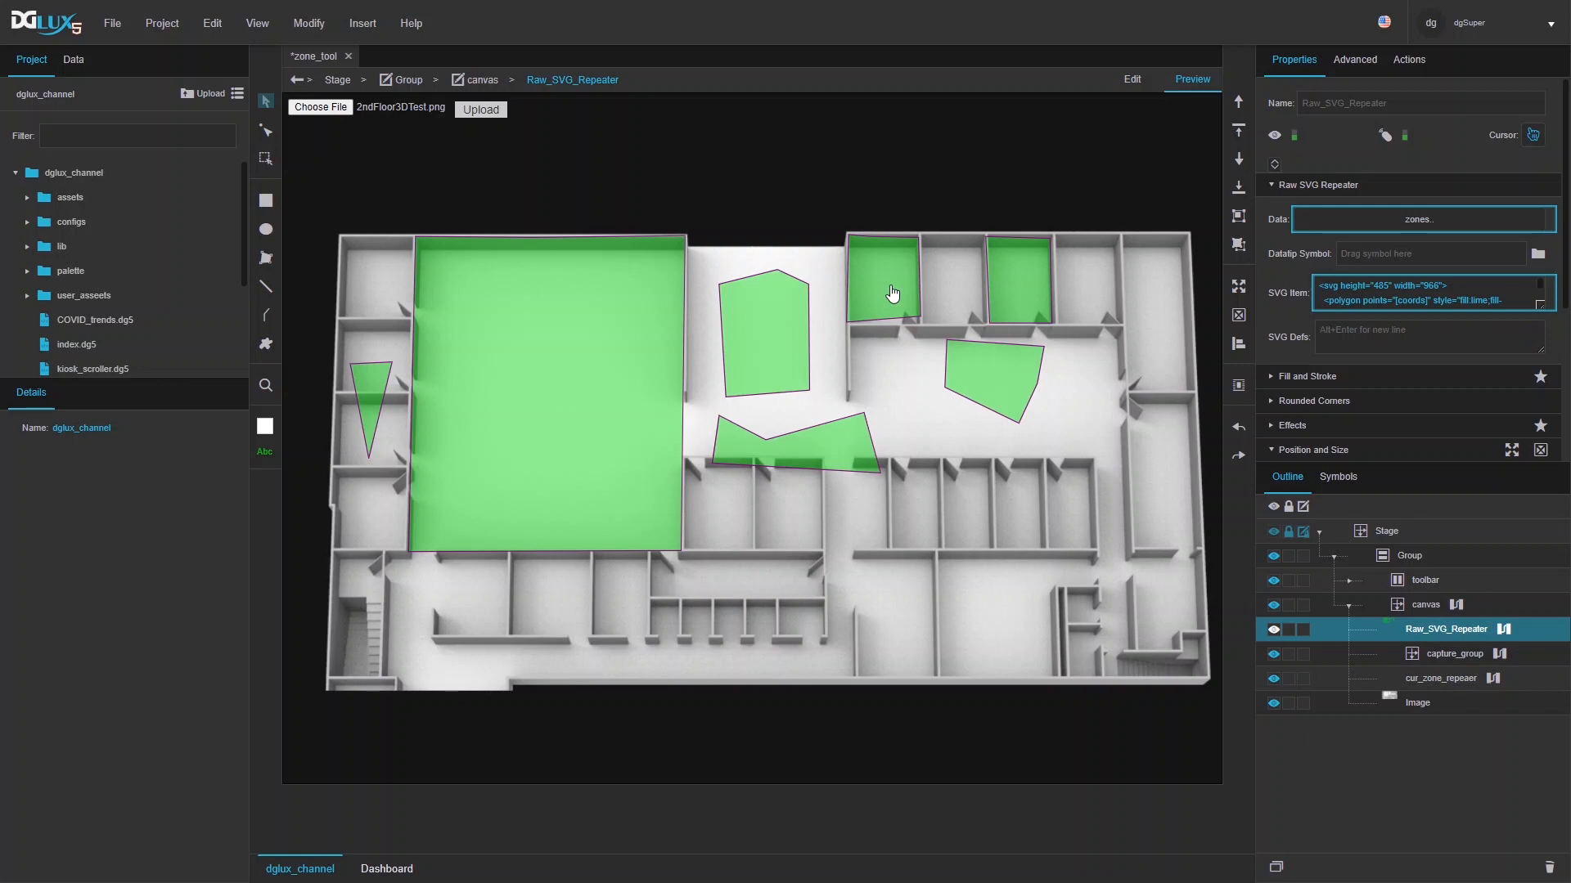
pyautogui.click(1504, 630)
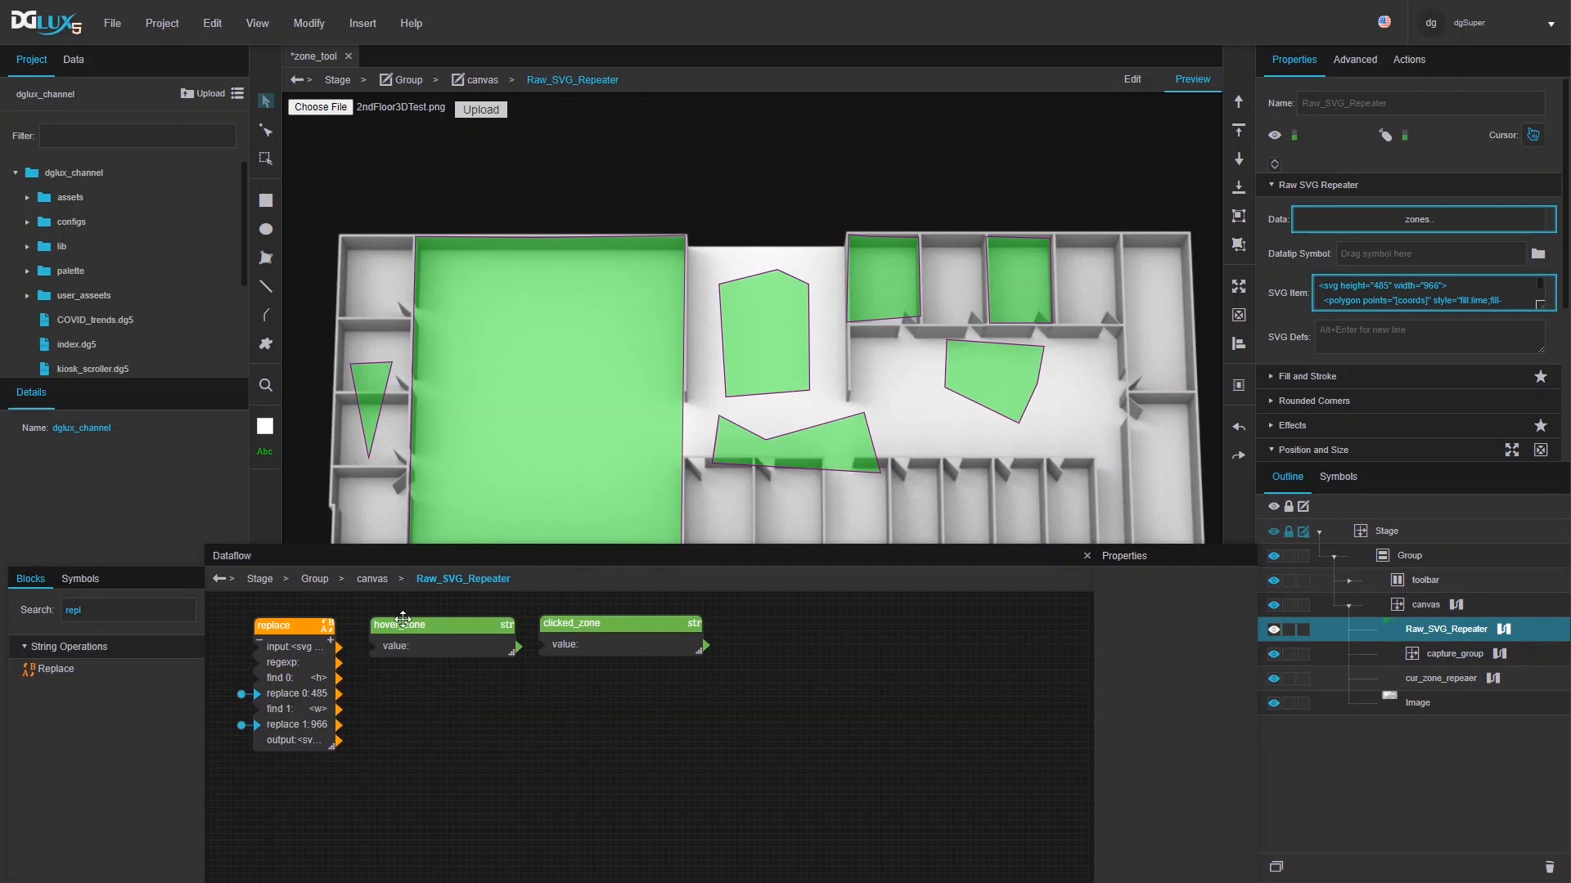
pyautogui.click(1088, 557)
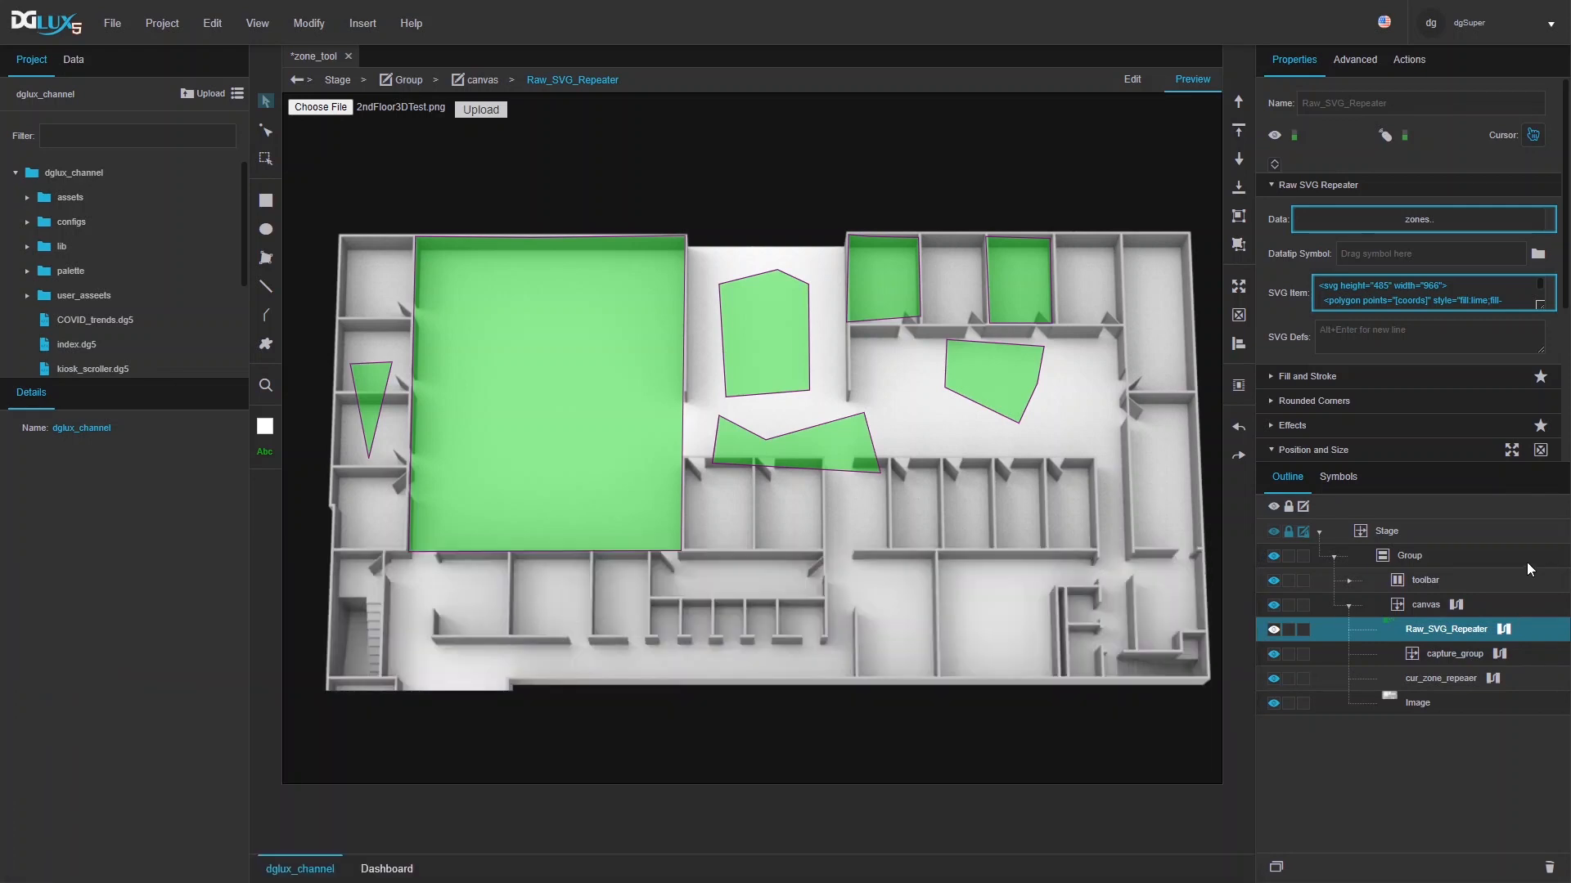
# - Insert a new group with absolute layout directly under the Stage
pyautogui.click(1406, 554)
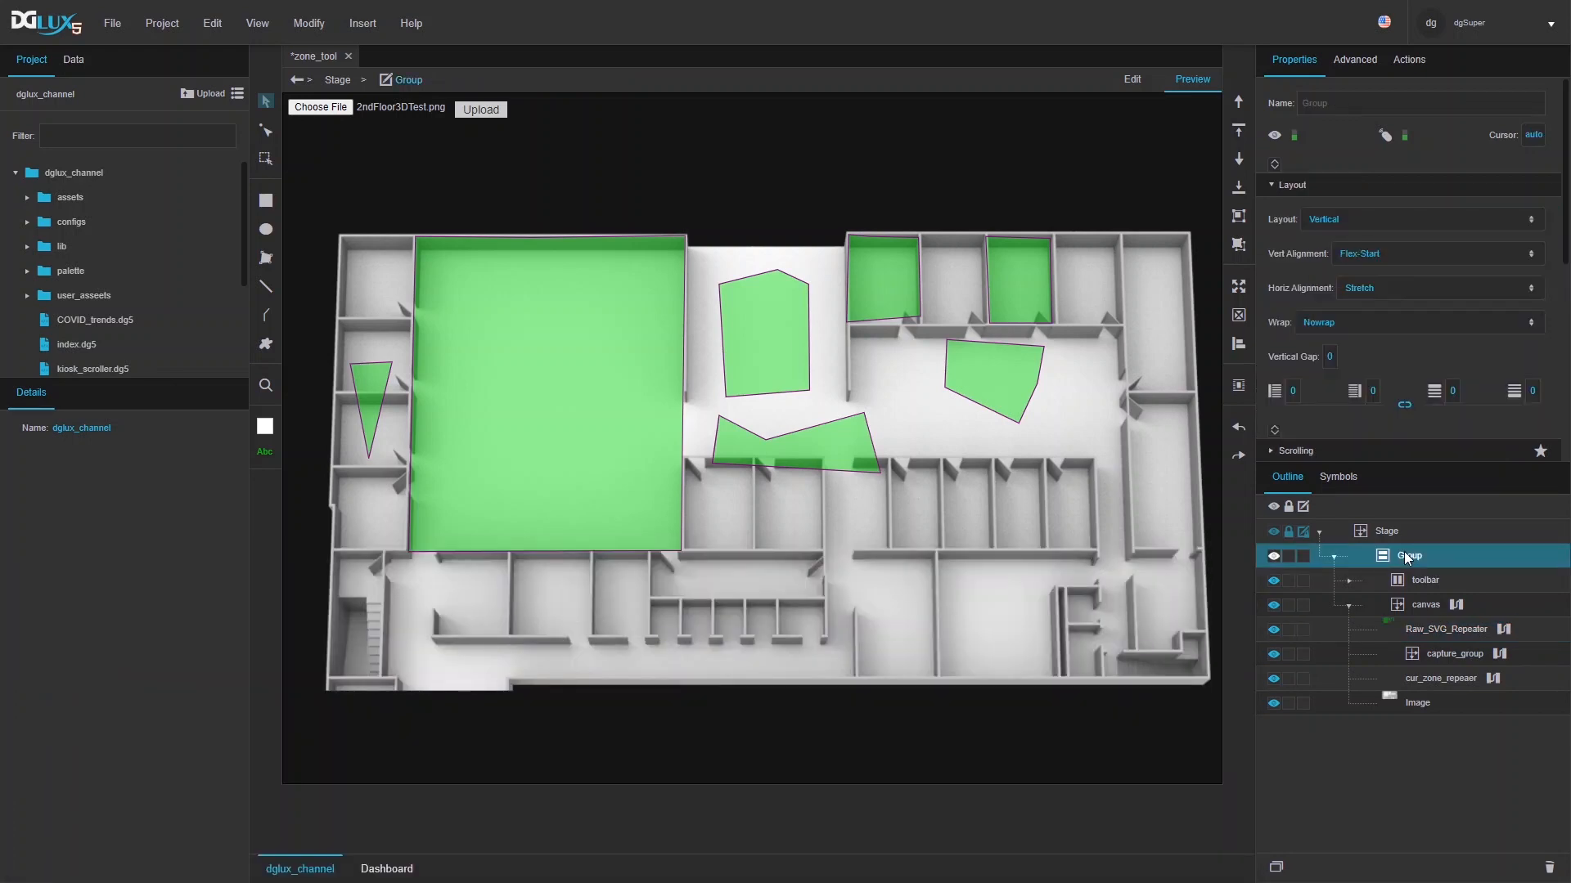
pyautogui.rightClick(1404, 553)
pyautogui.click(1391, 529)
pyautogui.rightClick(1411, 531)
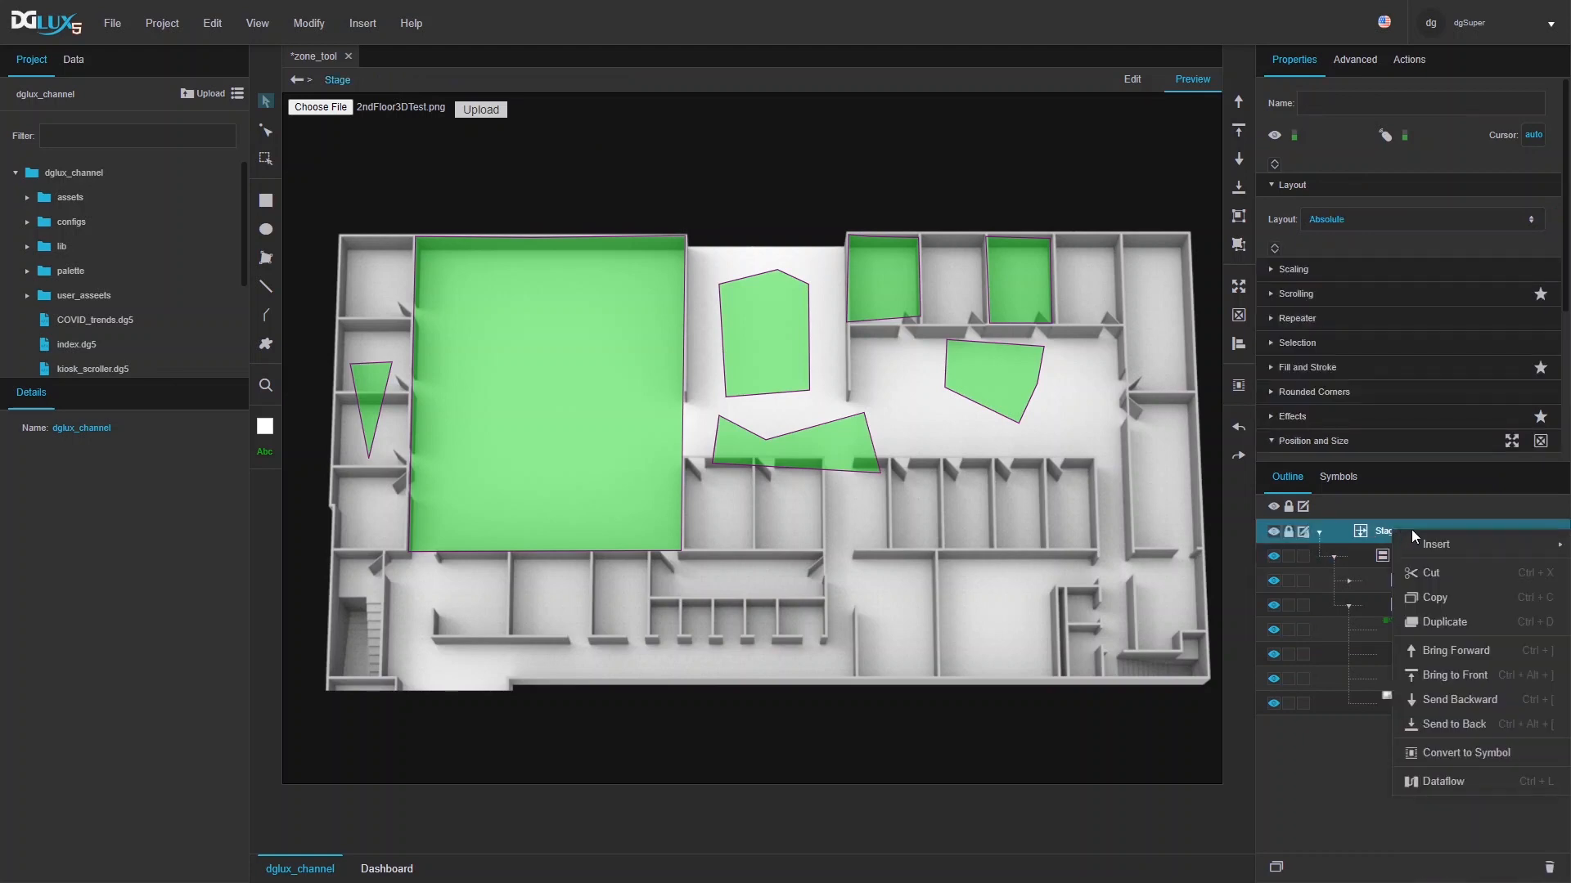
pyautogui.moveTo(1430, 544)
pyautogui.click(1441, 500)
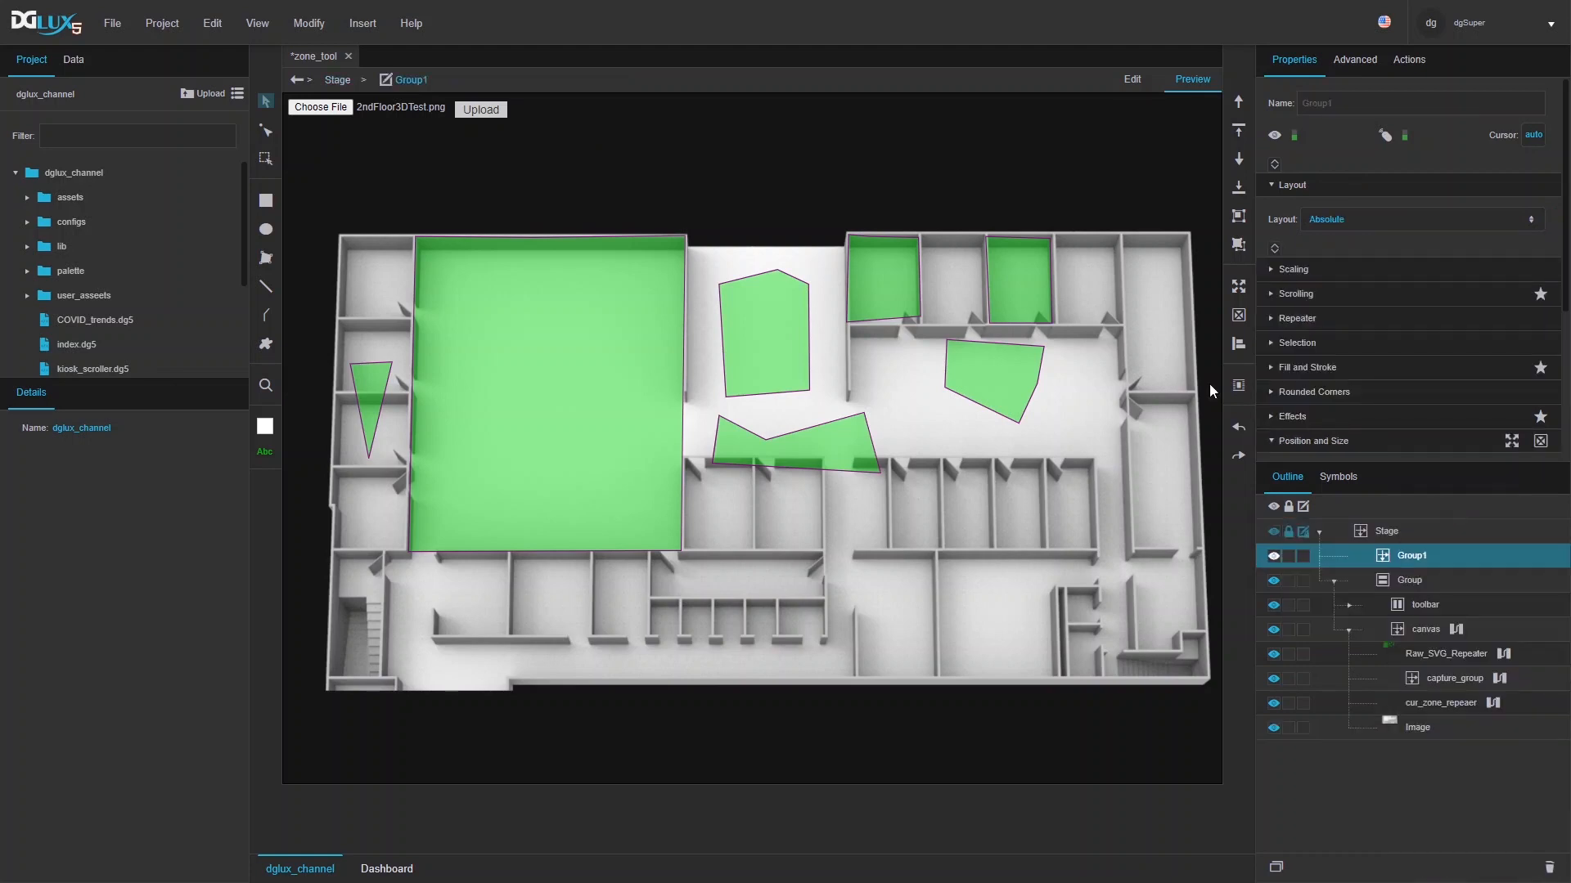
# - Place the new group inside capture_group, below the five-sided eastern zone, and size it about 162 px wide by 25 px high
pyautogui.click(1135, 80)
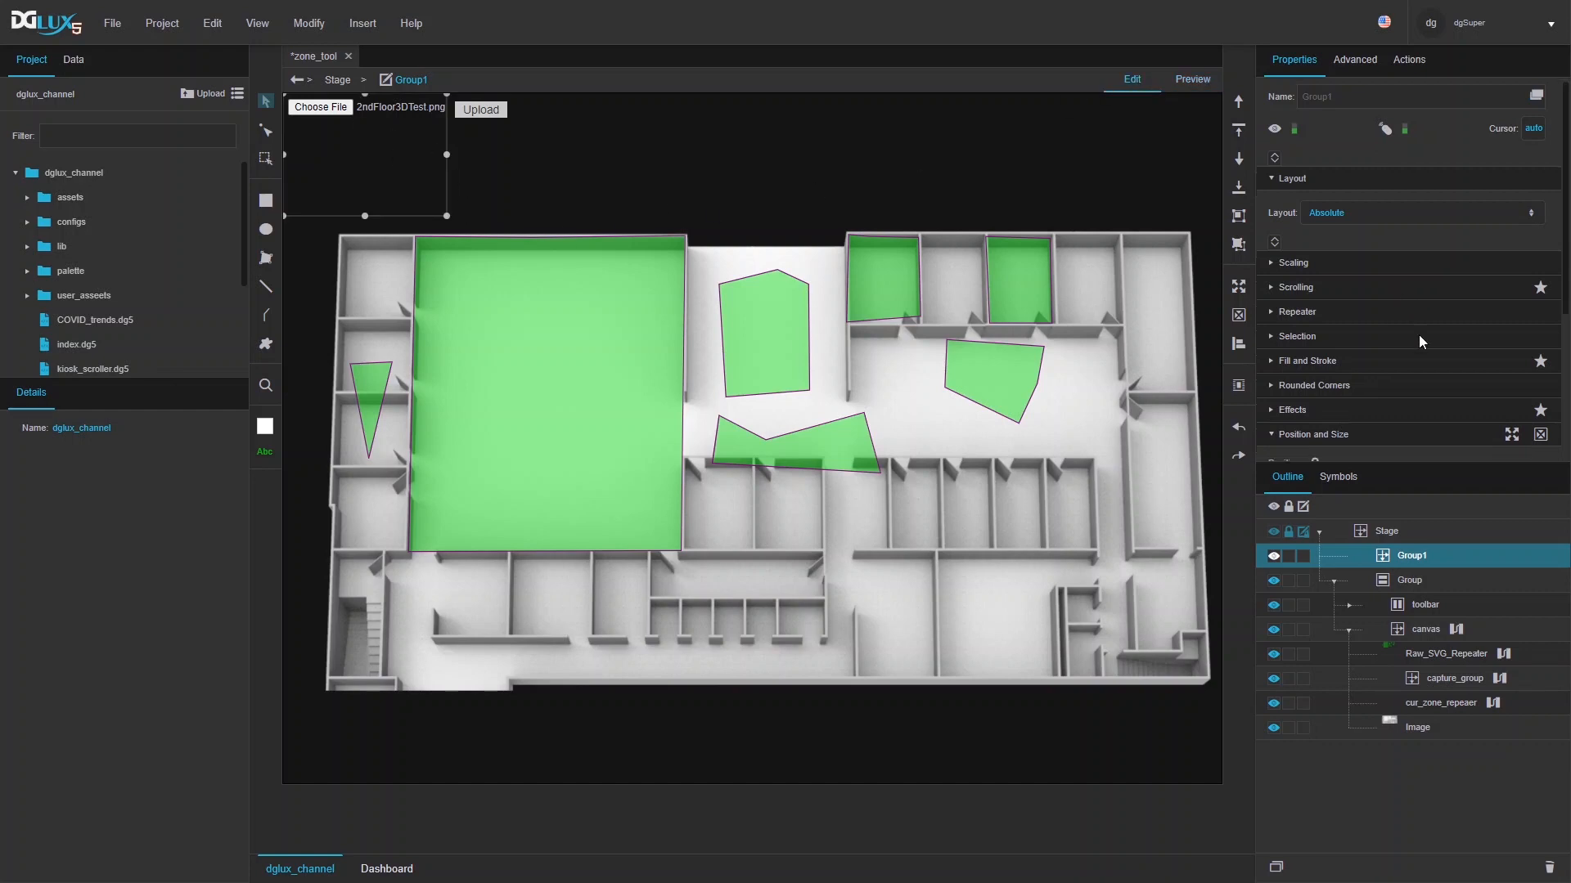
pyautogui.scroll(-3, 1423, 342)
pyautogui.click(1490, 370)
pyautogui.write('25')
pyautogui.press('Return')
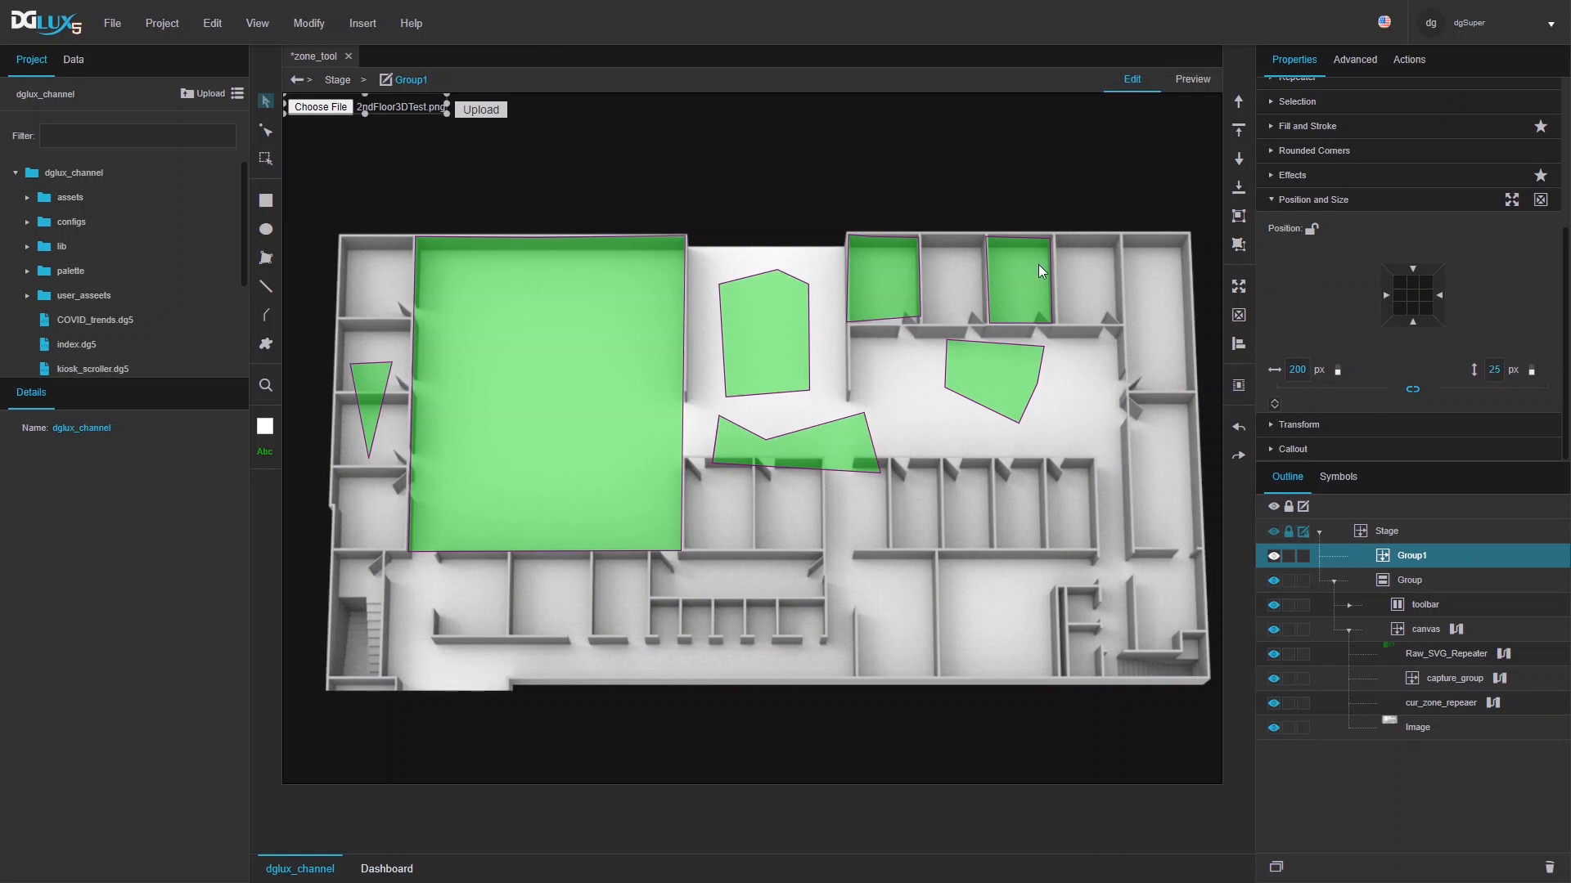
pyautogui.moveTo(427, 120); pyautogui.dragTo(983, 442)
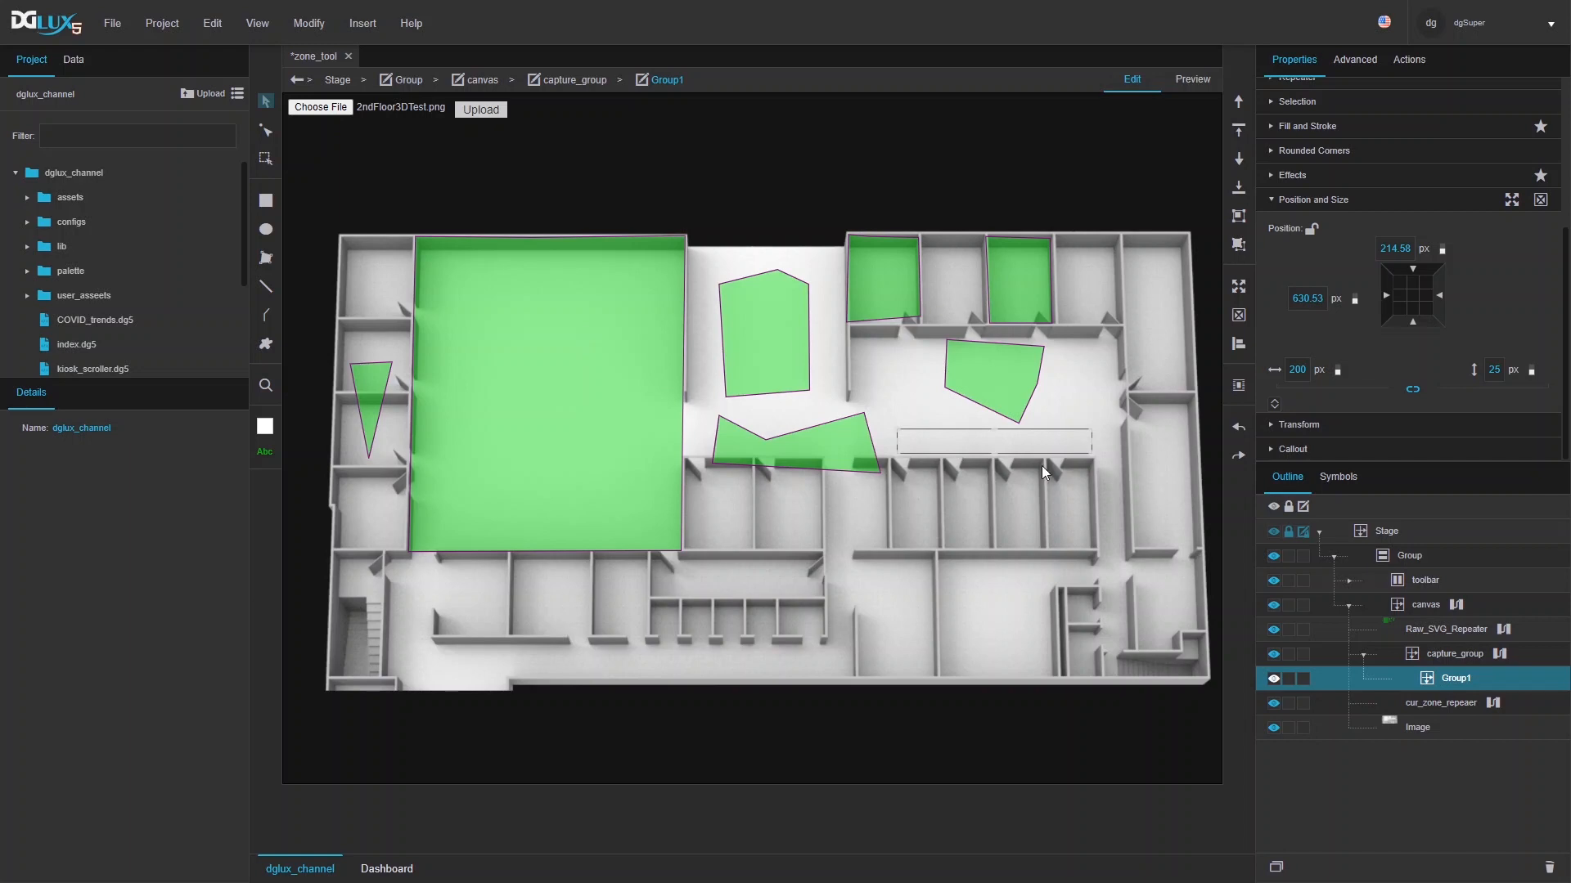
pyautogui.moveTo(1091, 437); pyautogui.dragTo(1054, 446)
# - Convert the resized group into a symbol named svg_tooltip
pyautogui.rightClick(970, 444)
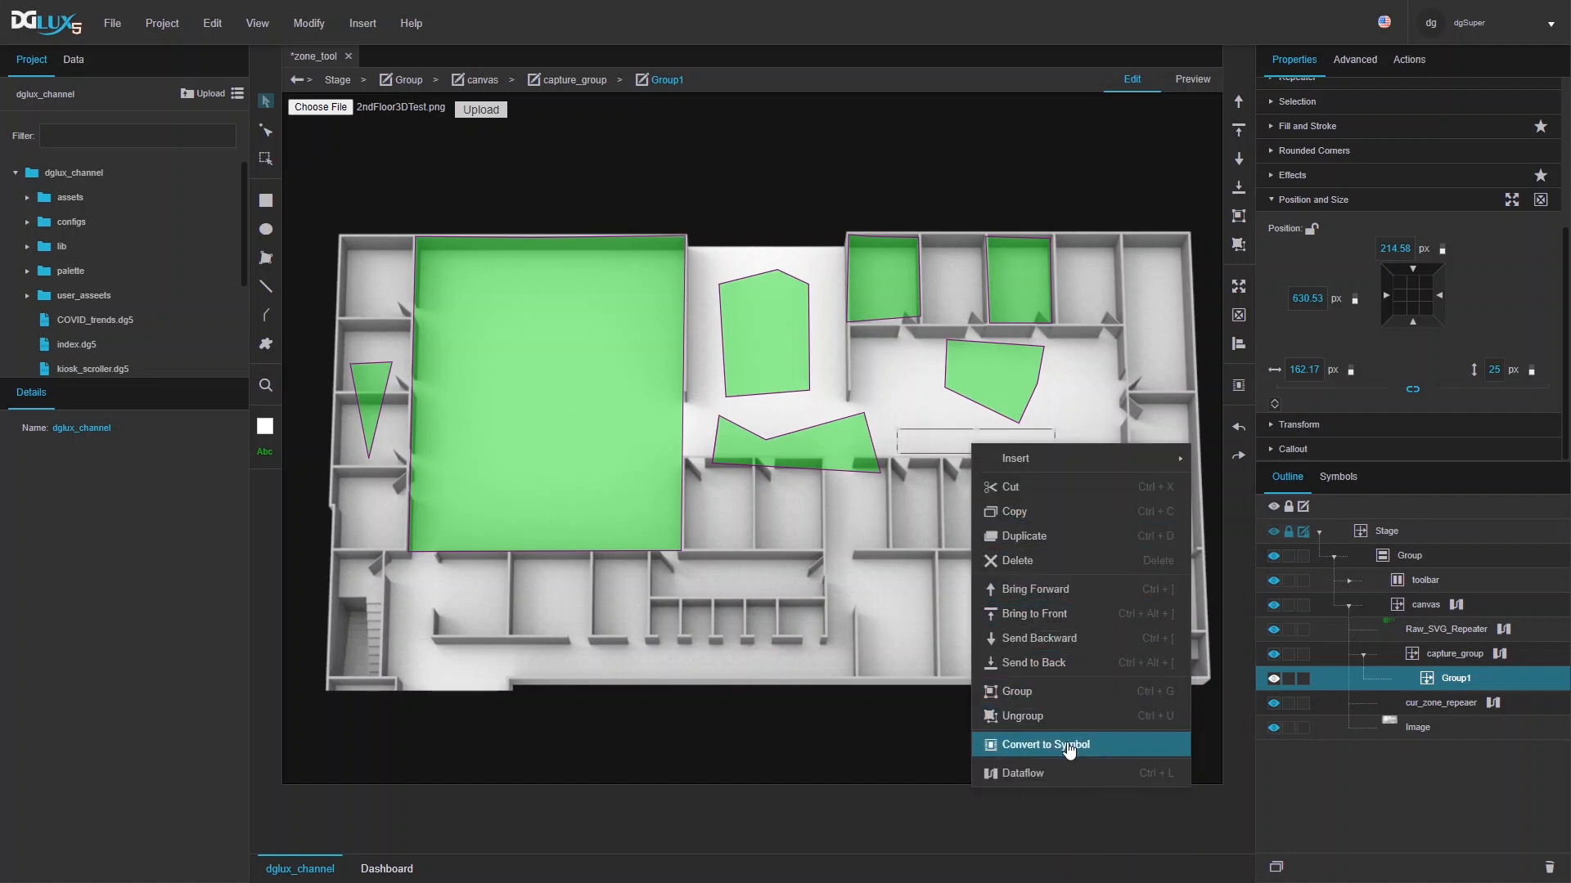
pyautogui.click(1420, 530)
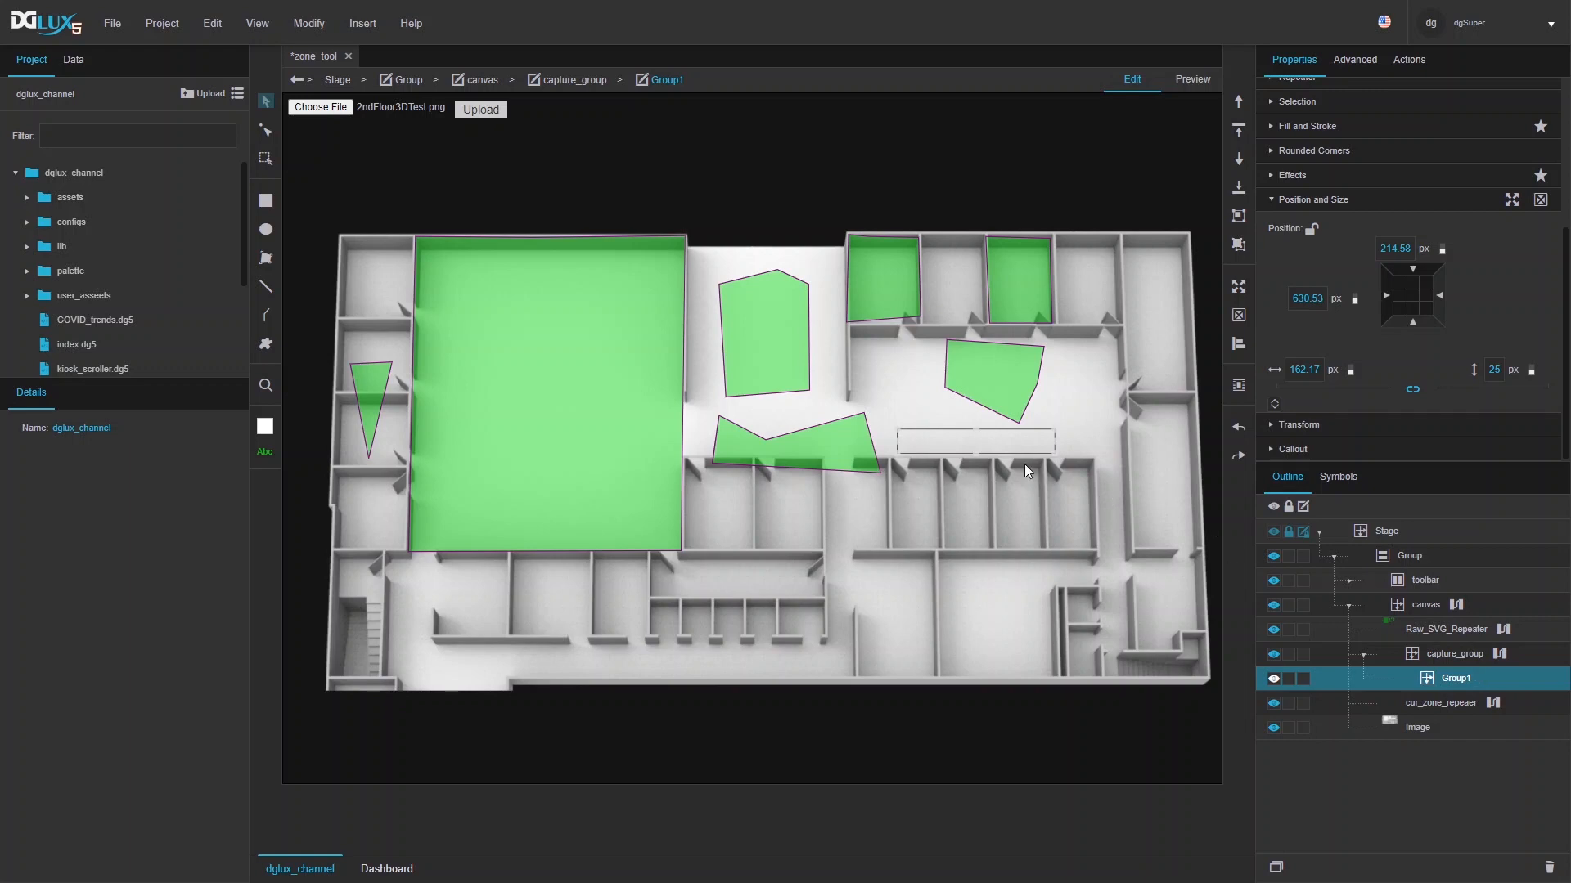
pyautogui.rightClick(1000, 441)
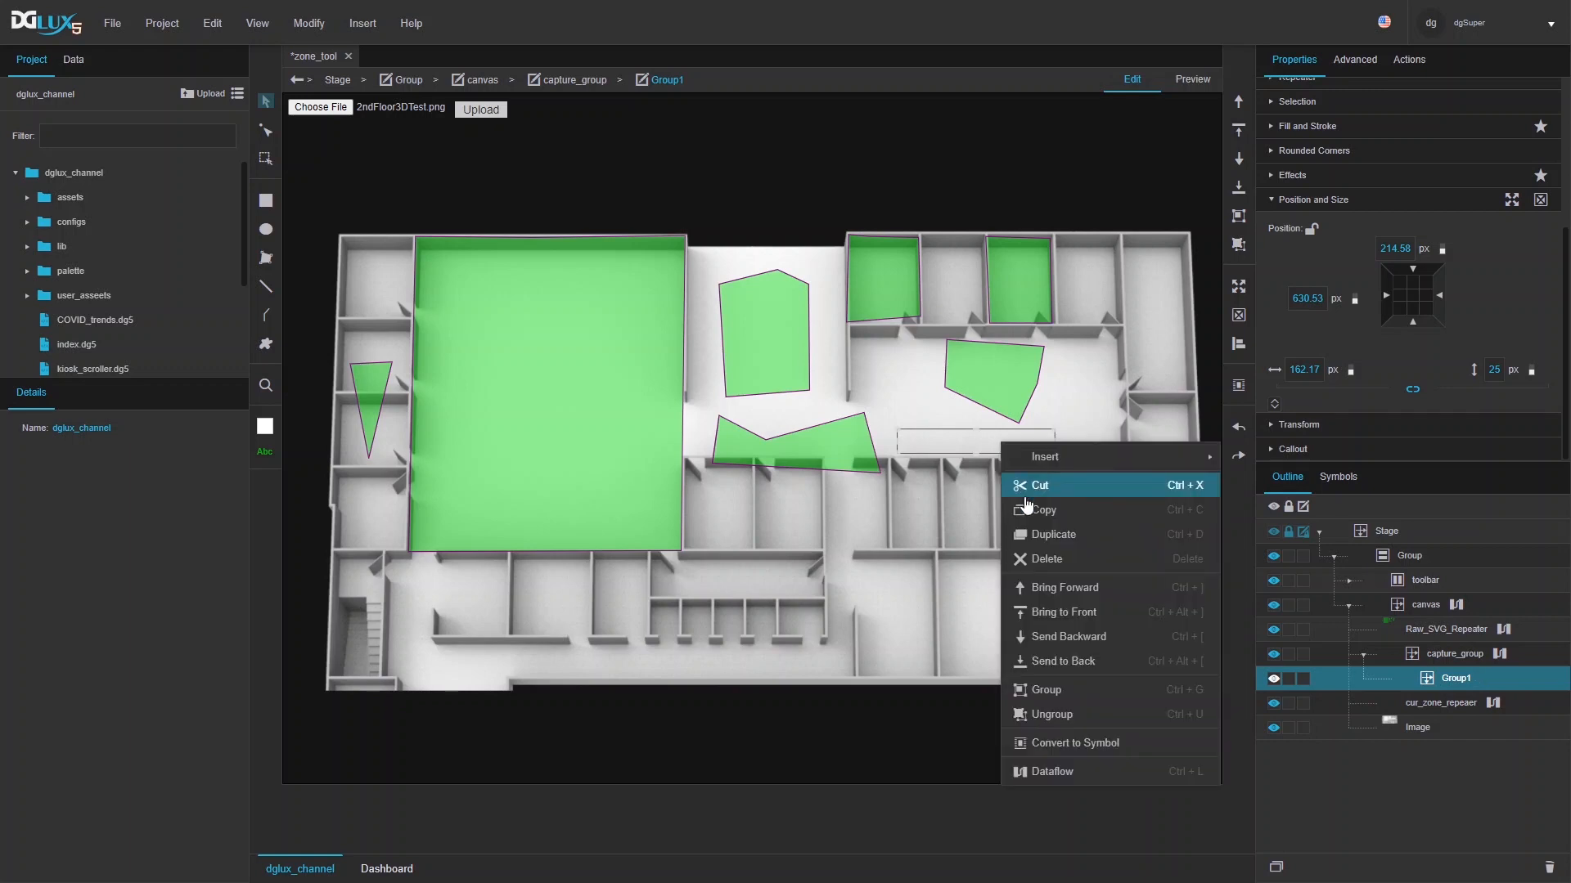
pyautogui.click(1081, 744)
pyautogui.write('s')
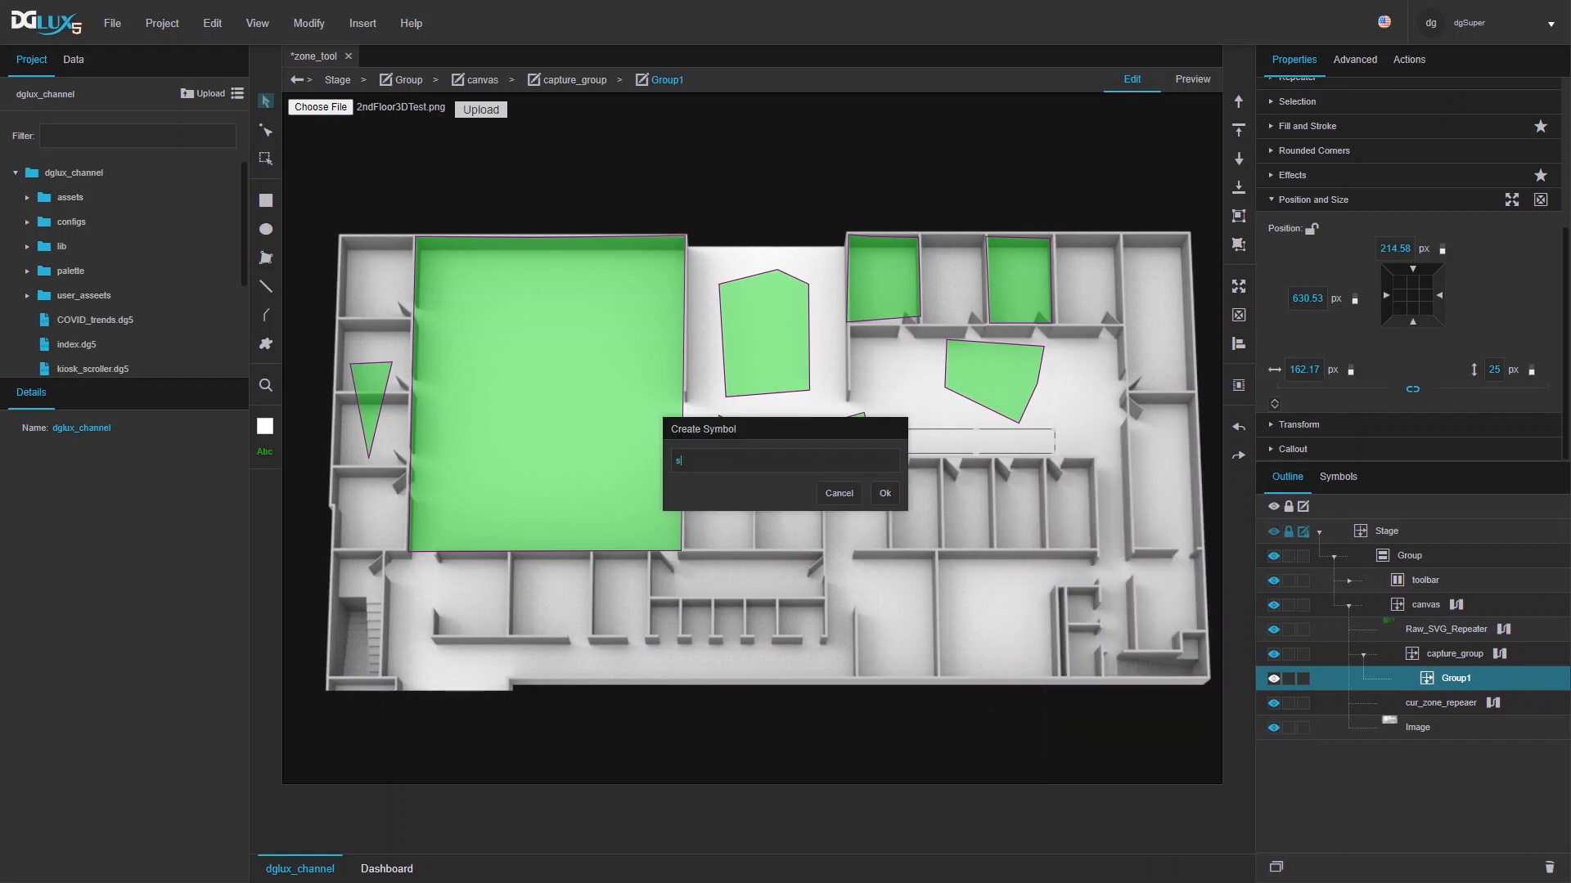
pyautogui.write('vg_tooltip')
pyautogui.click(883, 495)
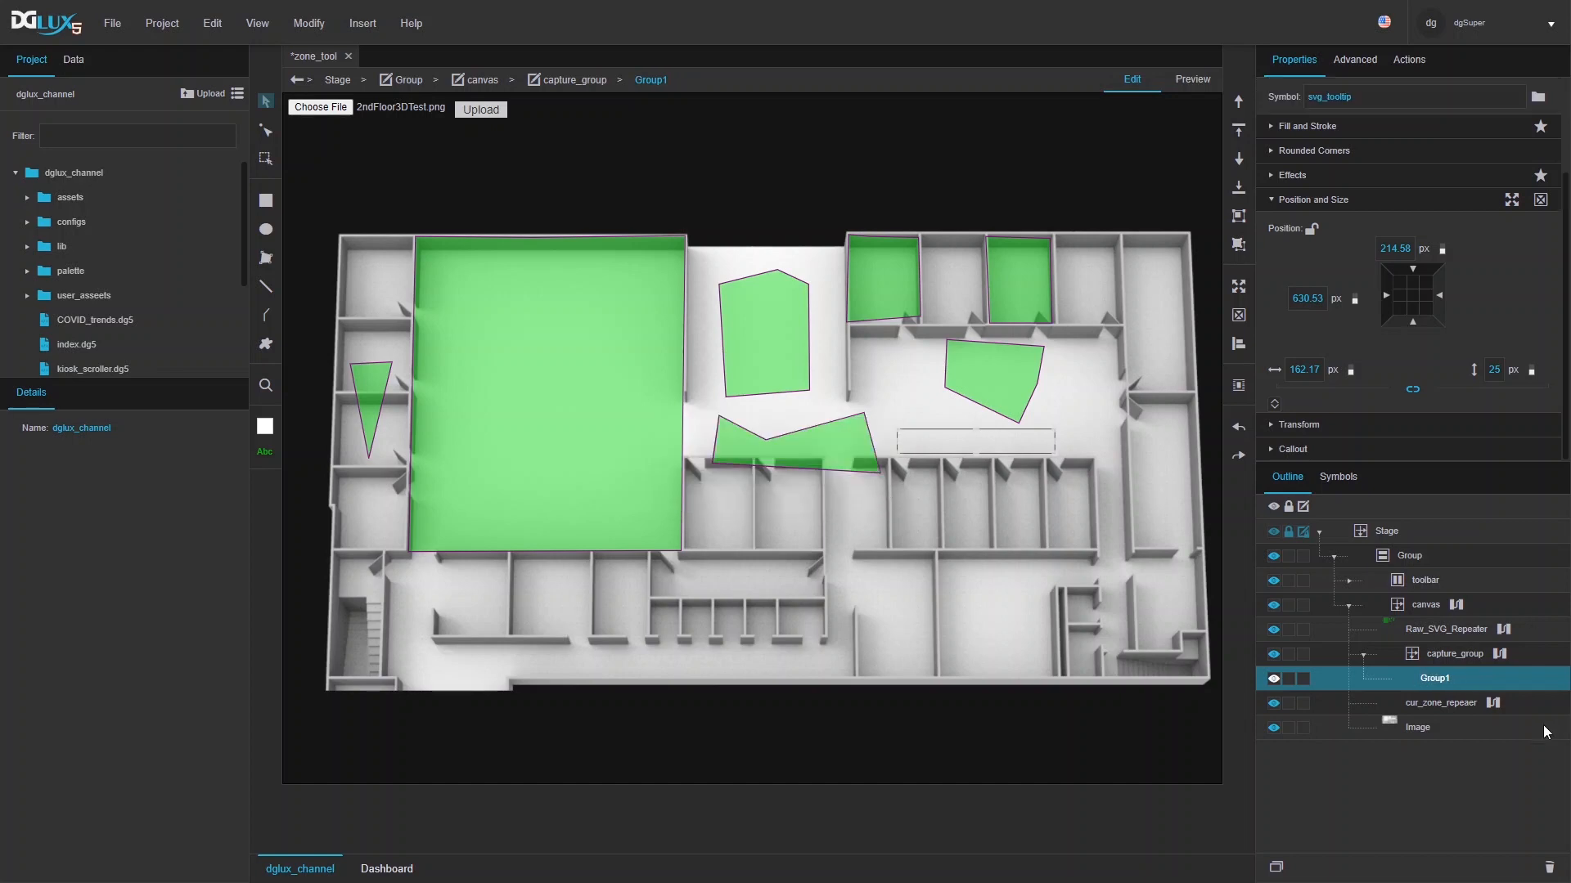
# - Open the svg_tooltip symbol for editing and add a string parameter named uuid to it
pyautogui.doubleClick(977, 439)
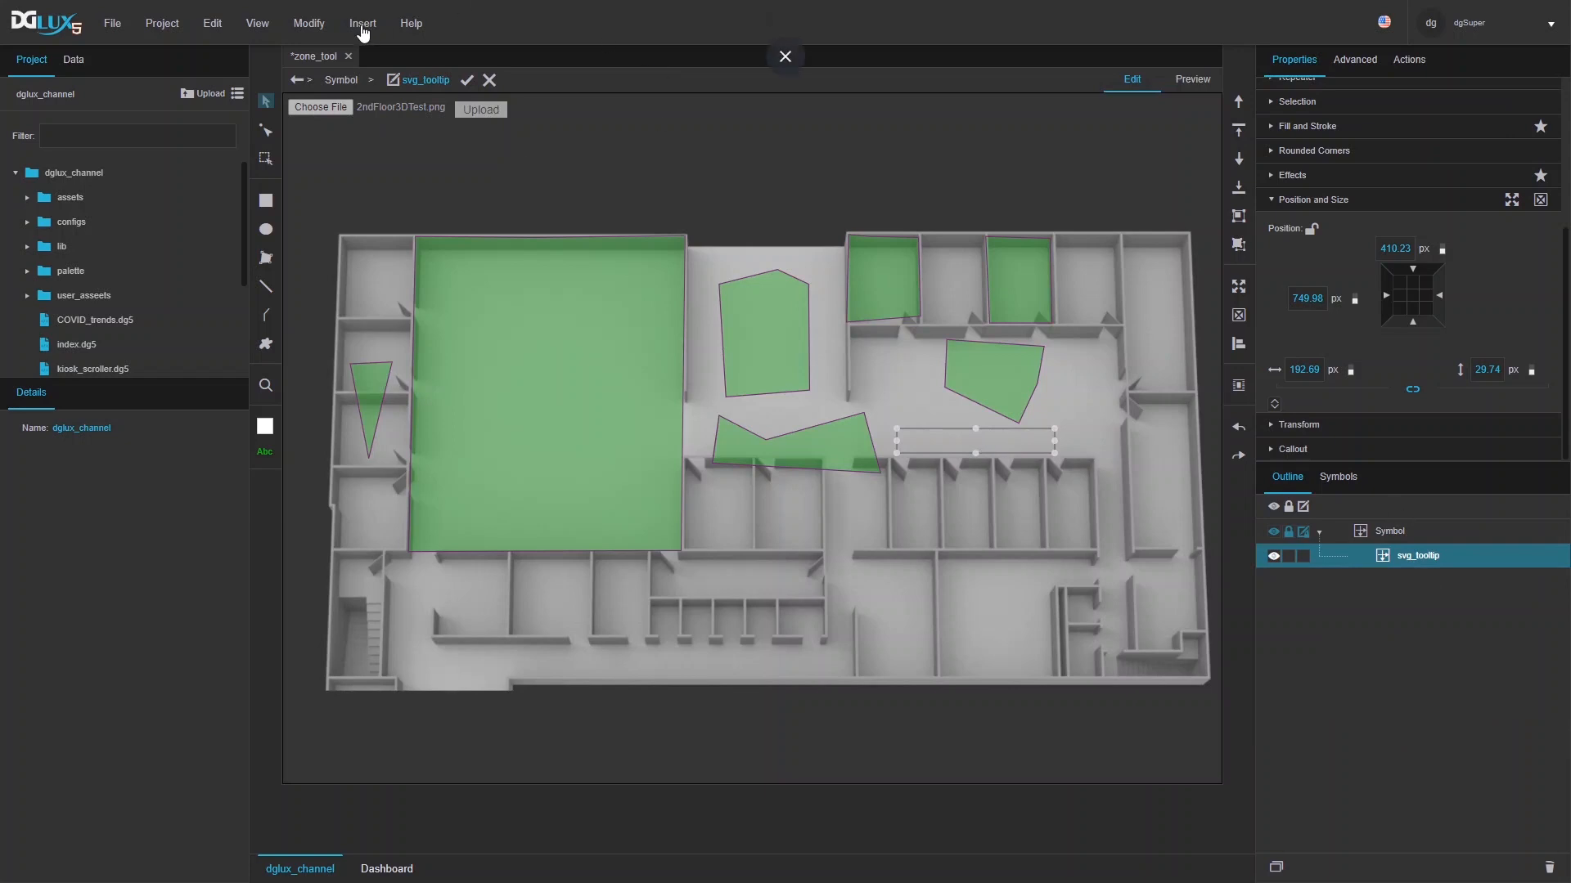
pyautogui.click(315, 29)
pyautogui.click(342, 136)
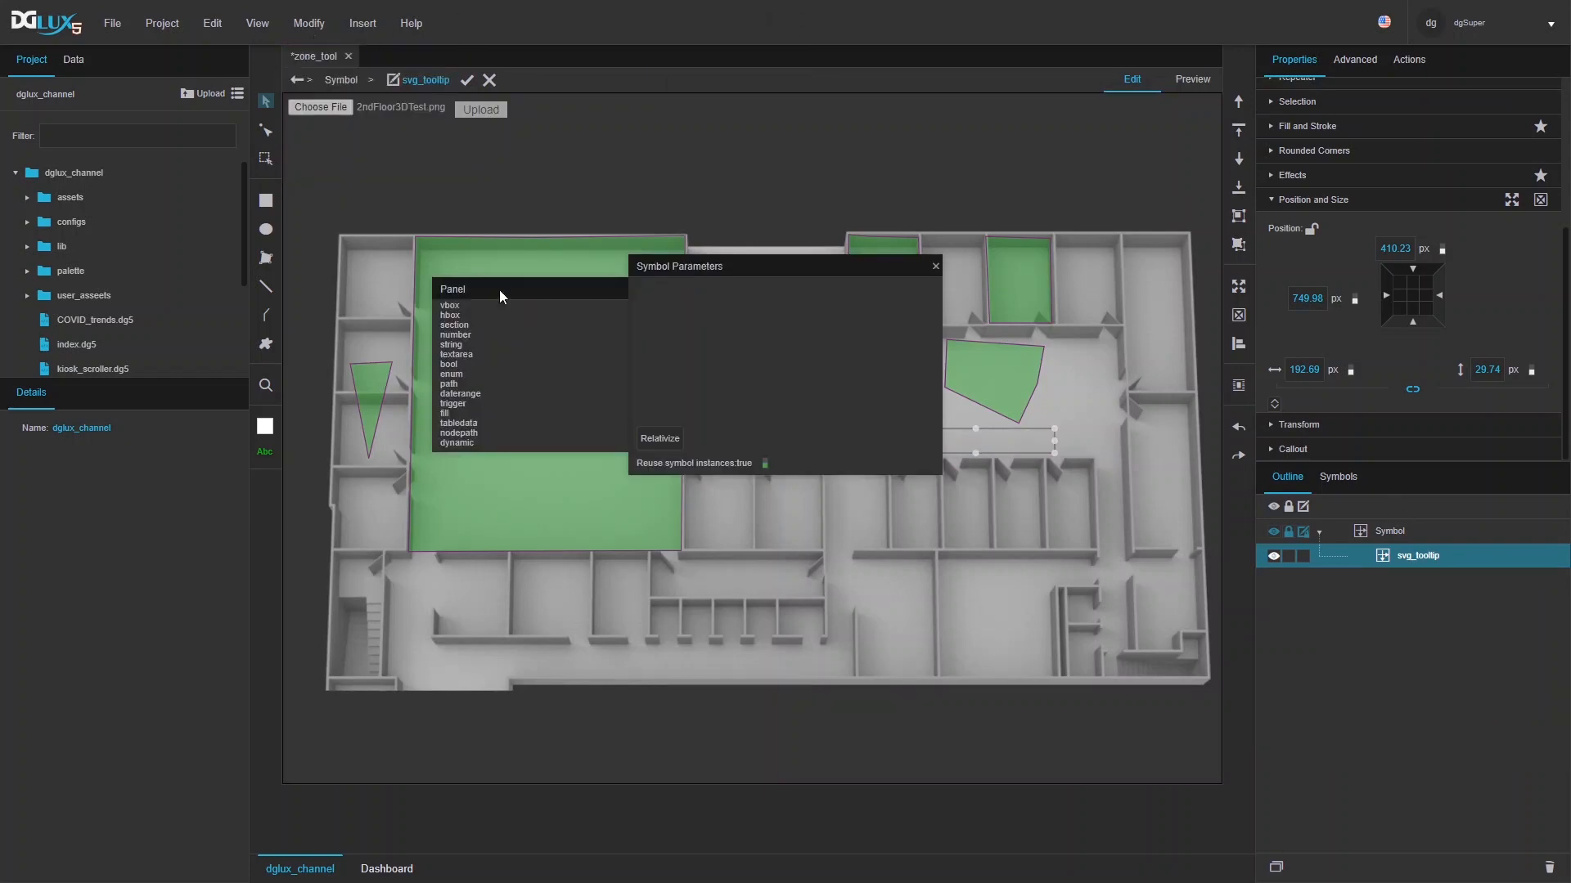
pyautogui.moveTo(448, 346); pyautogui.dragTo(693, 319)
pyautogui.doubleClick(646, 296)
# - Open svg_tooltip's dataflow and insert a Text component inside the symbol's group
pyautogui.rightClick(1415, 566)
pyautogui.click(1415, 810)
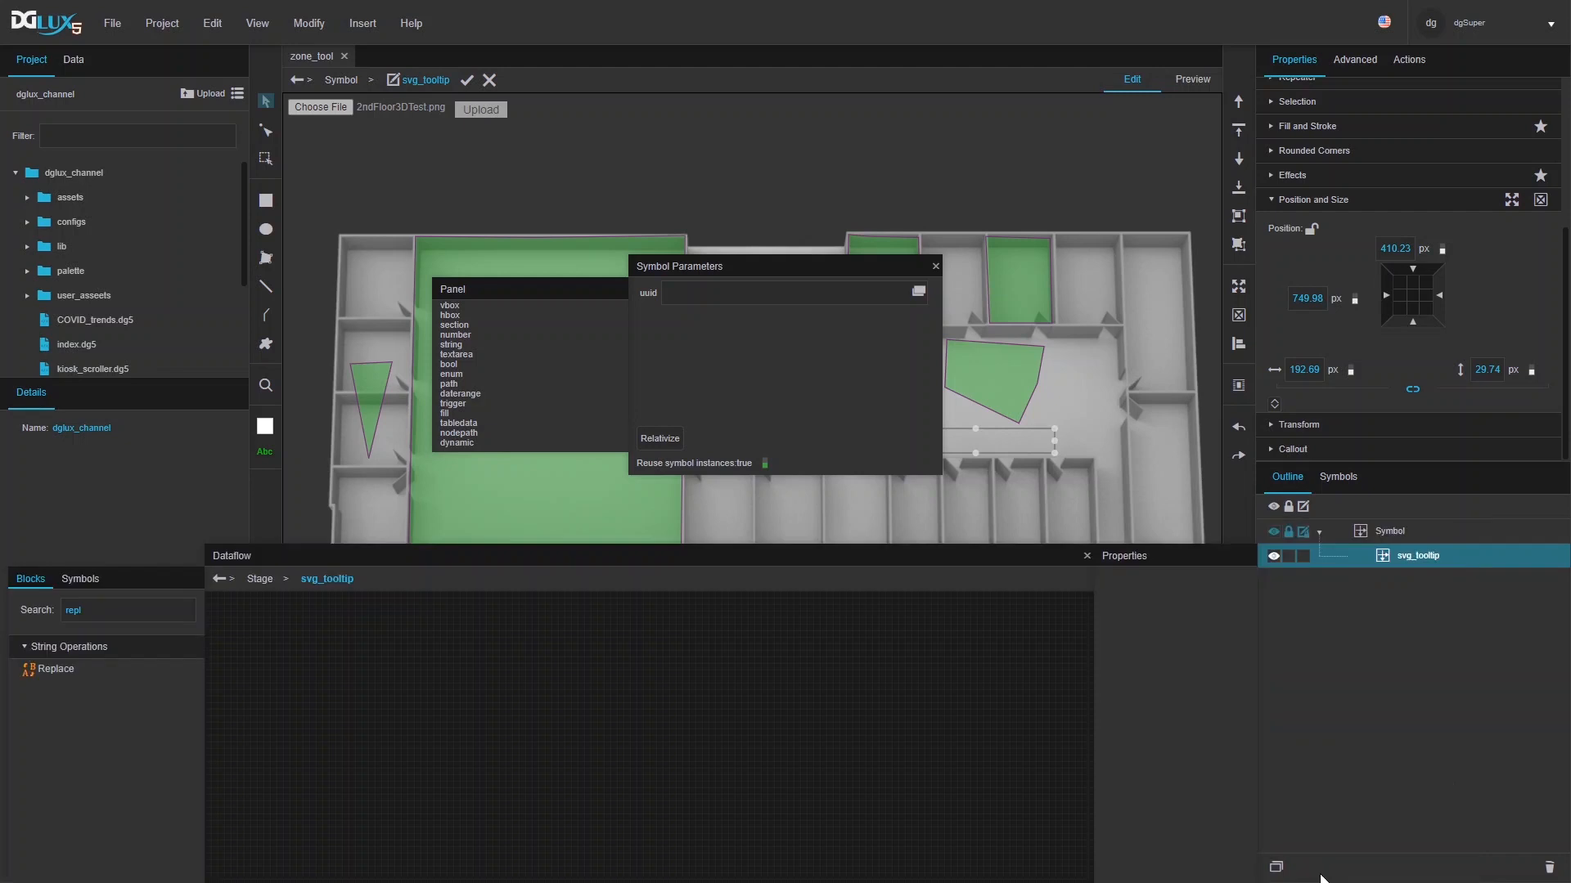
pyautogui.rightClick(1416, 576)
pyautogui.moveTo(1423, 530)
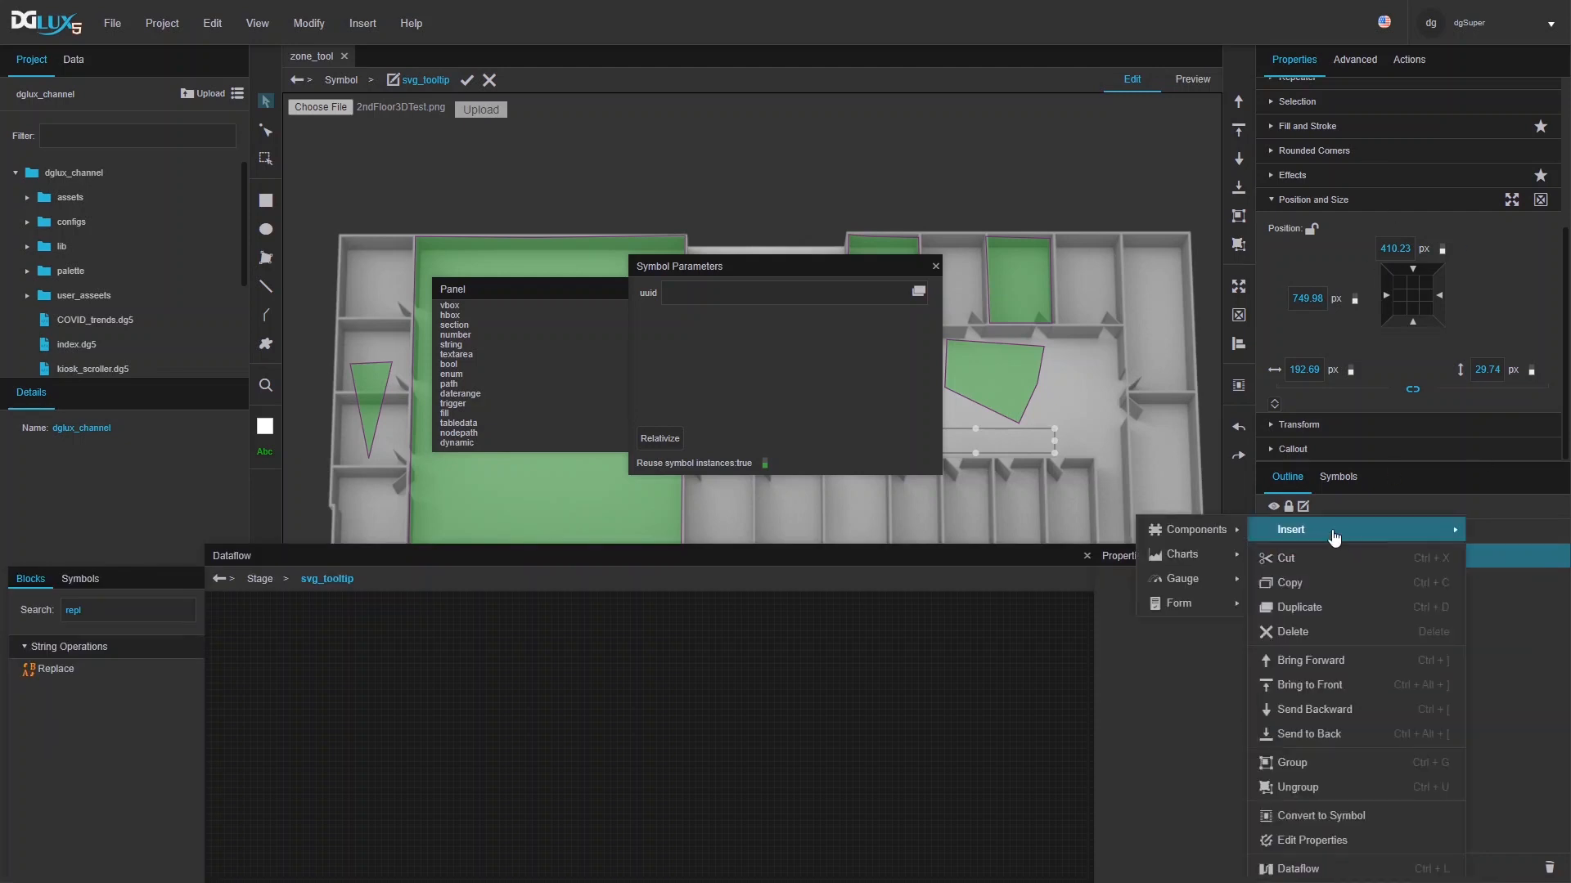
pyautogui.moveTo(1194, 530)
pyautogui.click(1289, 452)
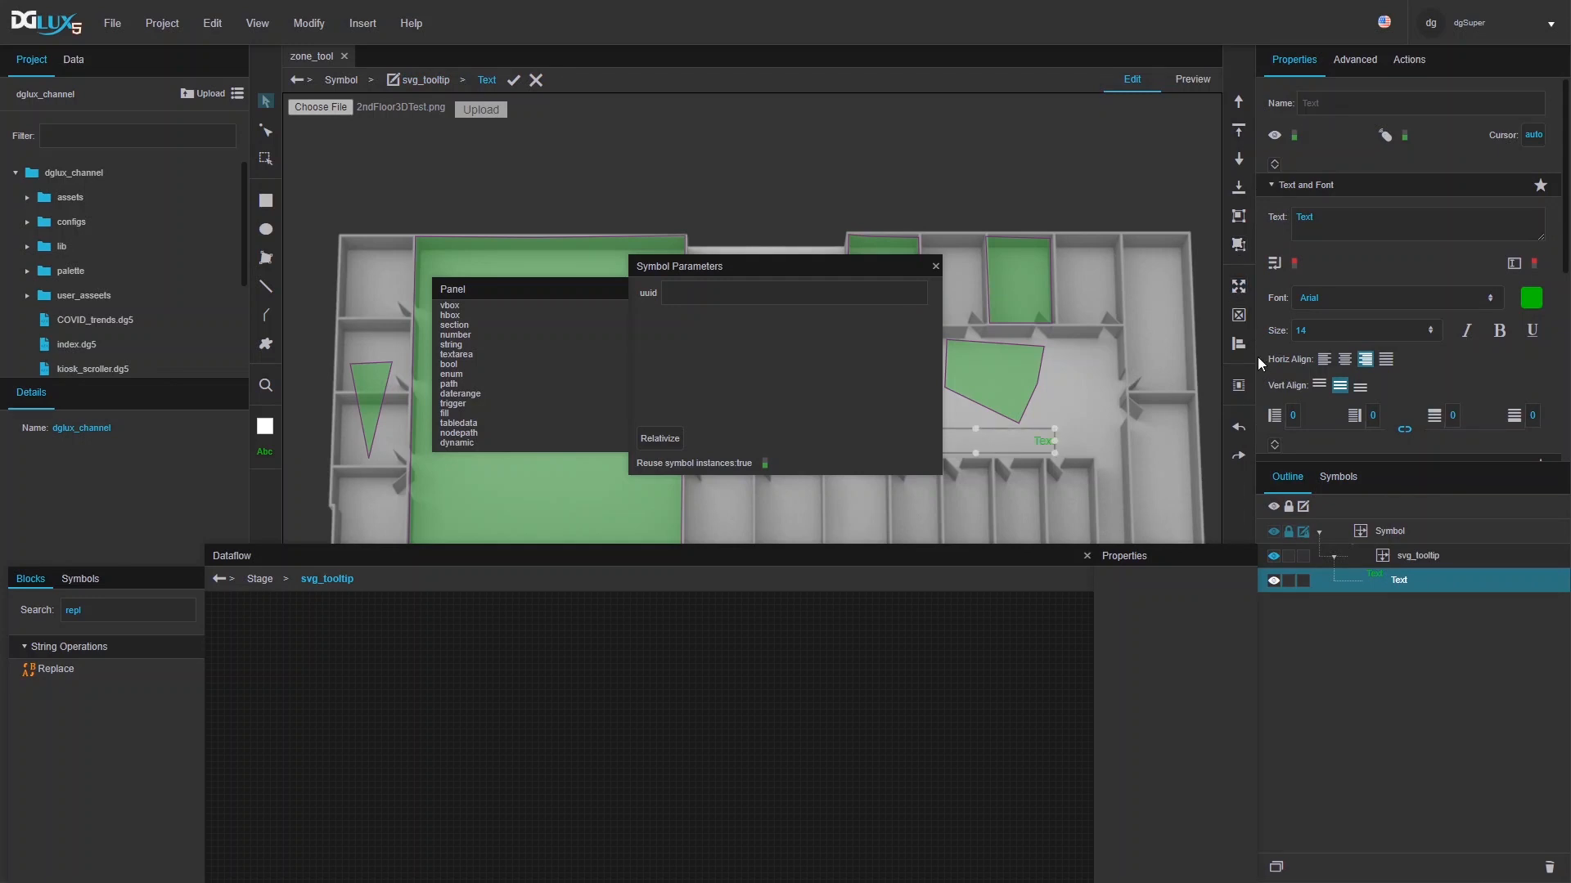
# - Set the tooltip text's font color to grey #666666
pyautogui.scroll(-1, 1382, 350)
pyautogui.scroll(-1, 1383, 350)
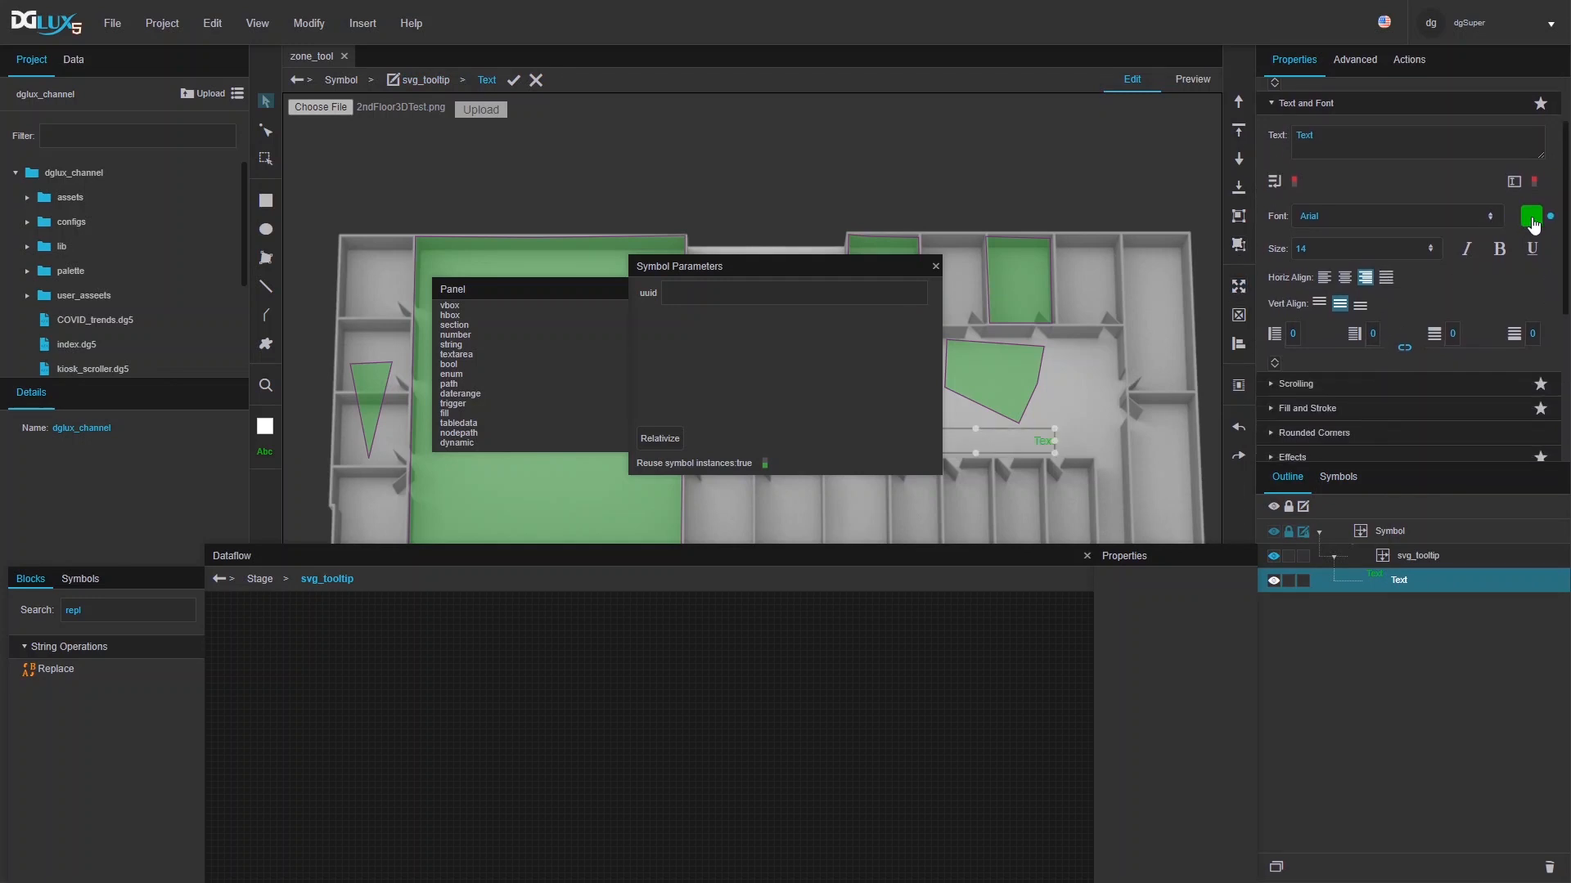
pyautogui.click(1530, 216)
pyautogui.click(1346, 311)
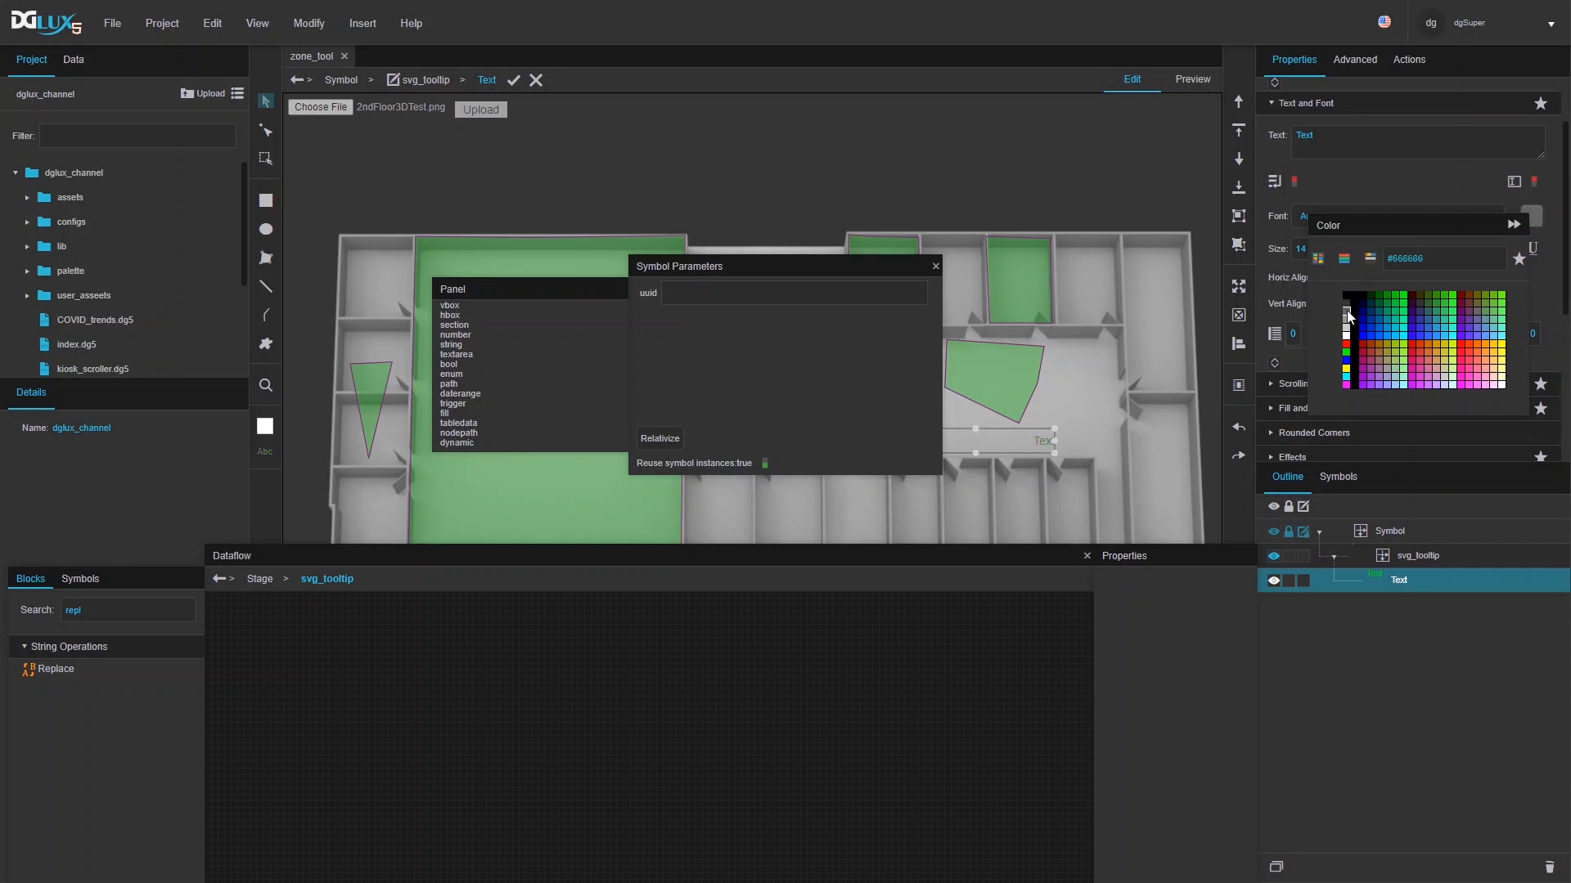
# - Give the tooltip text a solid white fill and center it horizontally
pyautogui.scroll(-1, 1281, 358)
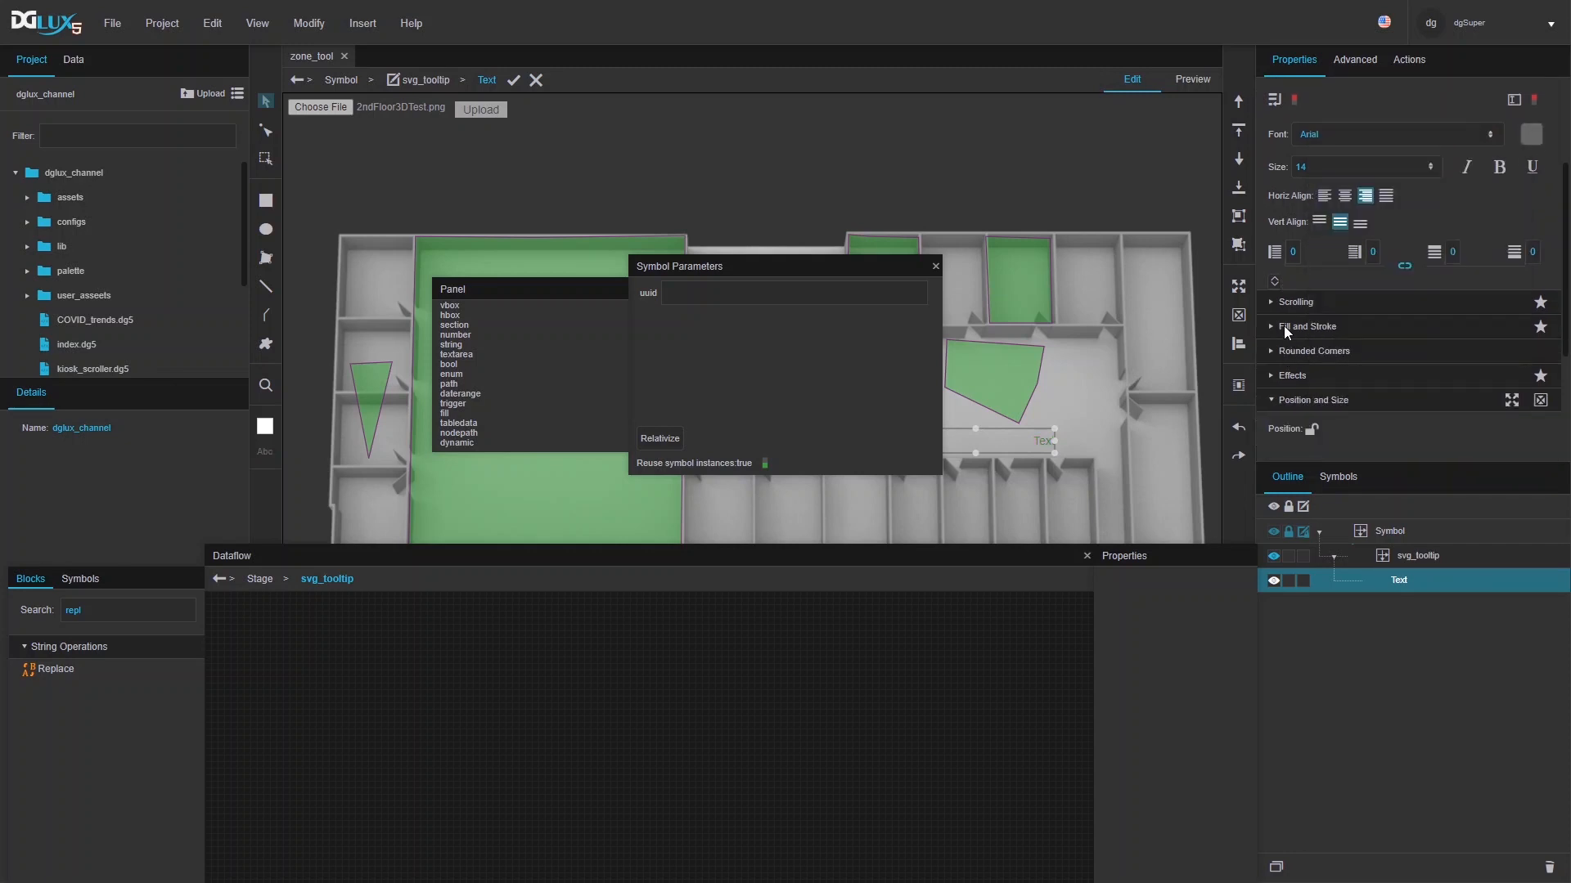
pyautogui.click(1284, 327)
pyautogui.click(1346, 364)
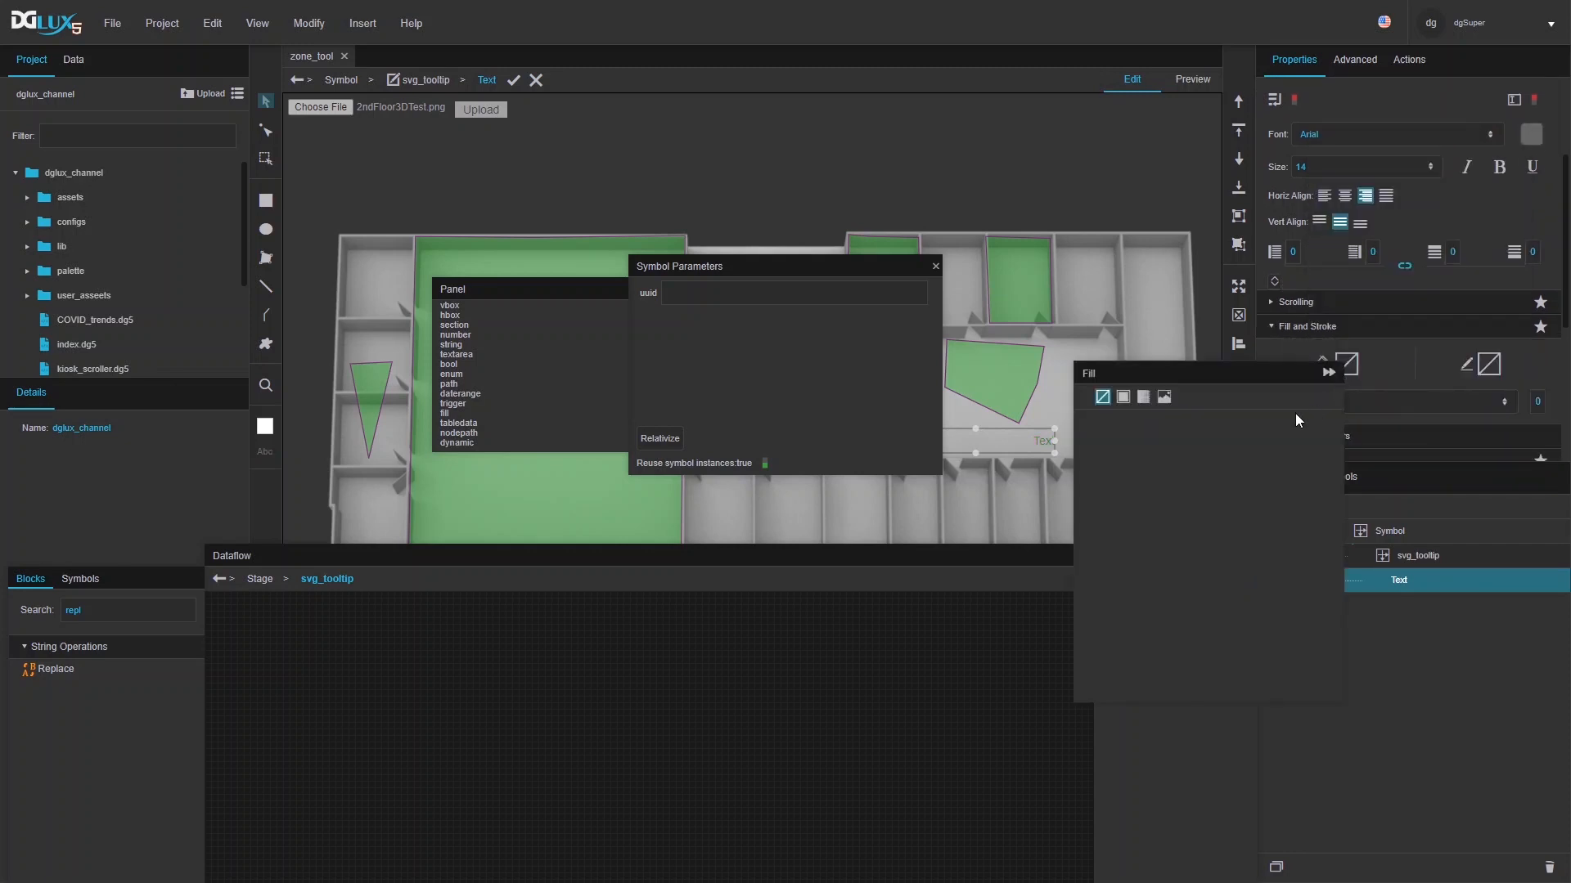
pyautogui.click(1123, 396)
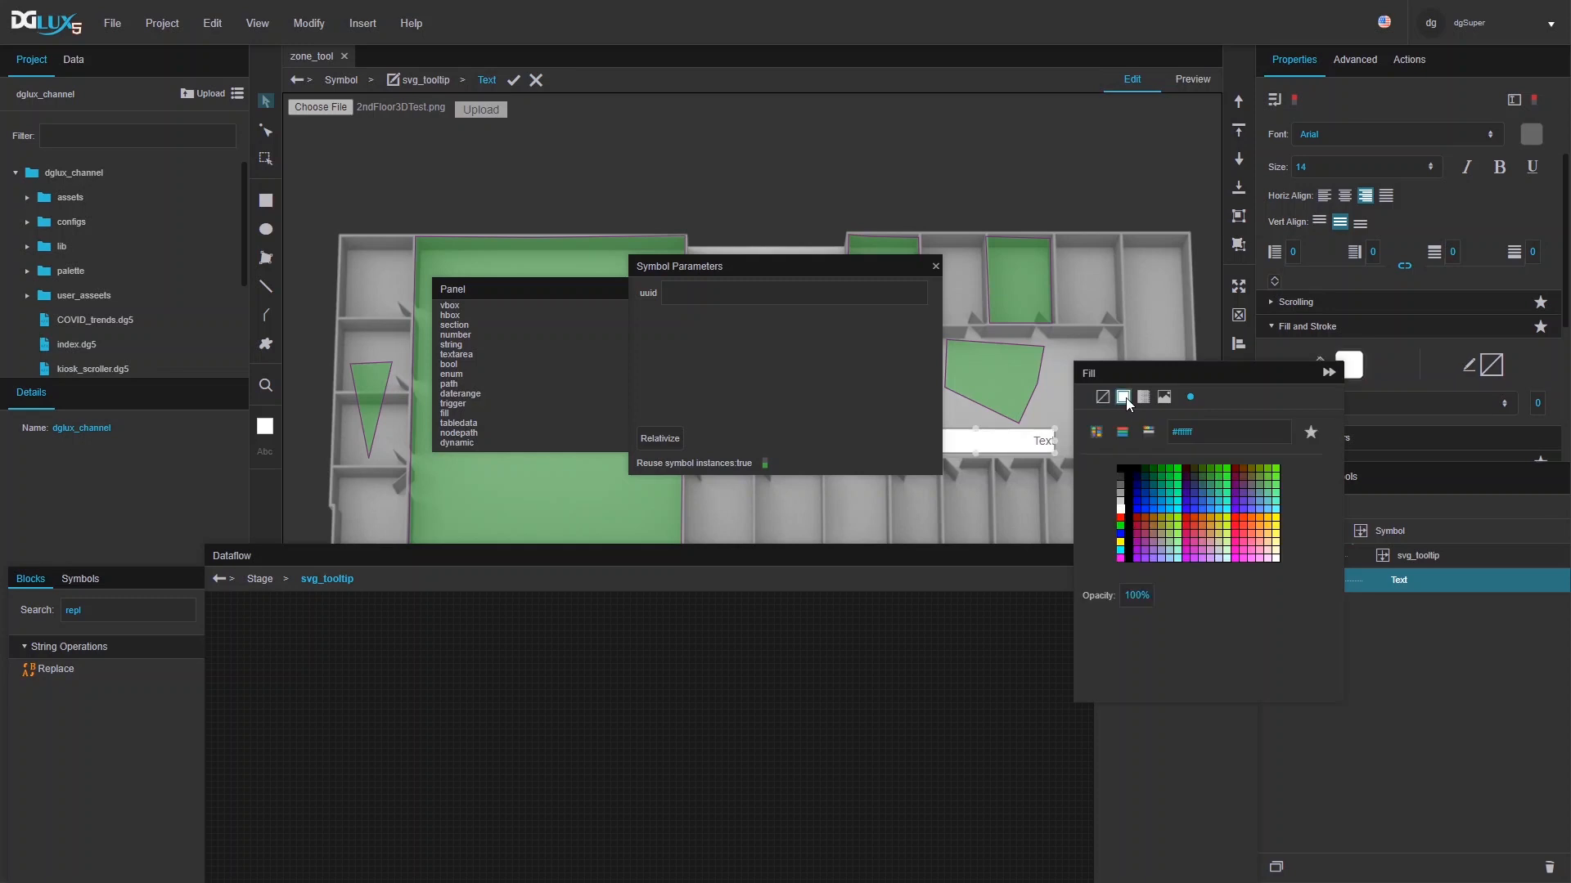
pyautogui.click(1344, 195)
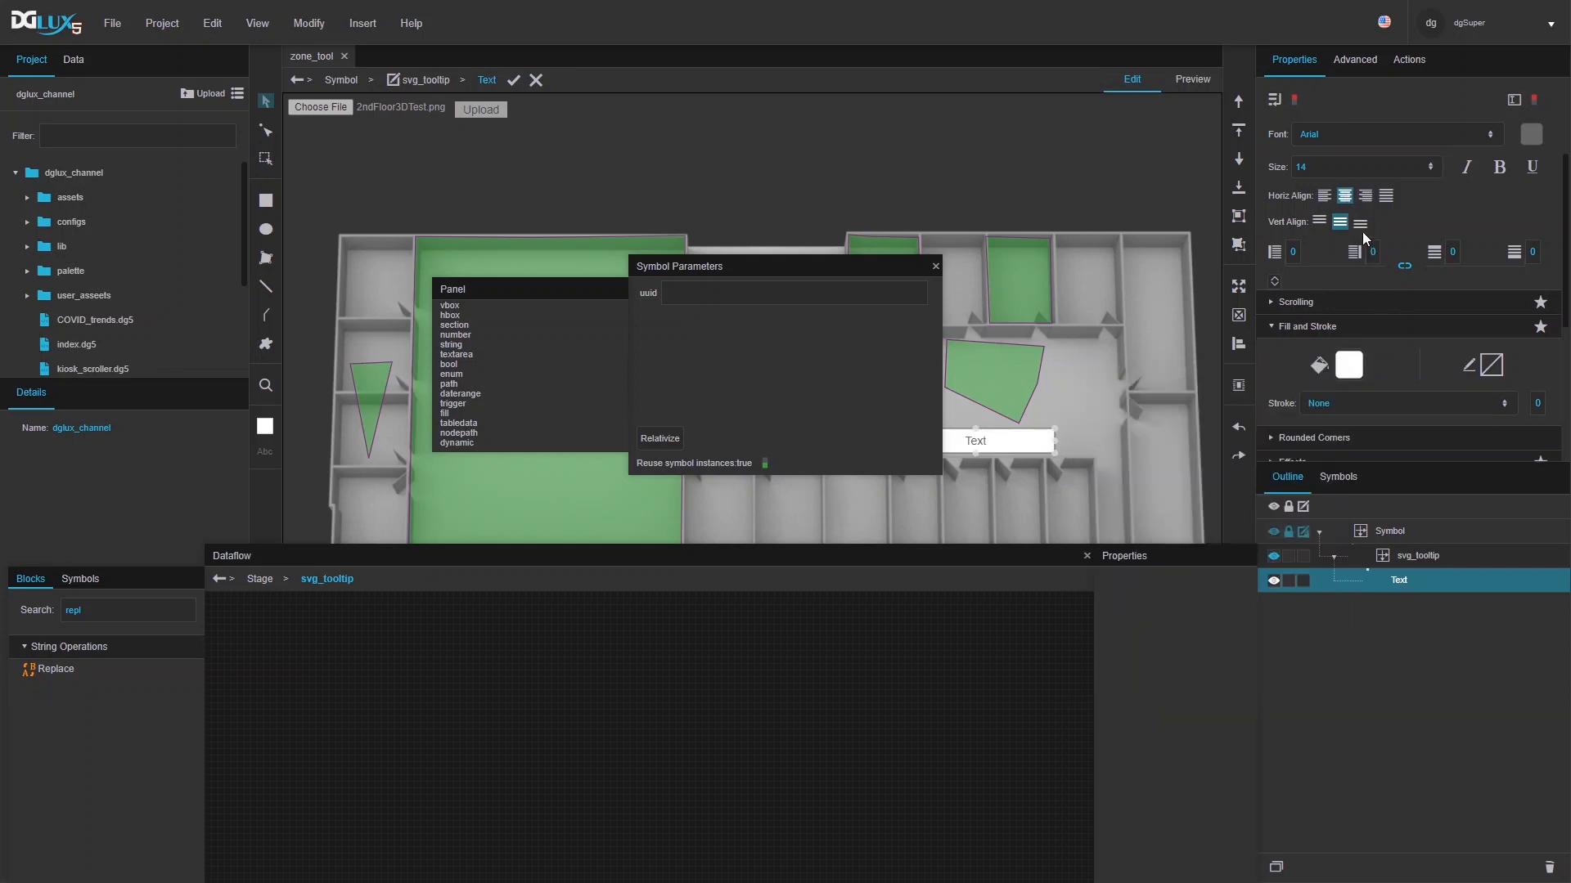
# - Bind the symbol's uuid parameter to the text component's Text property and save the symbol edits
pyautogui.scroll(2, 1312, 203)
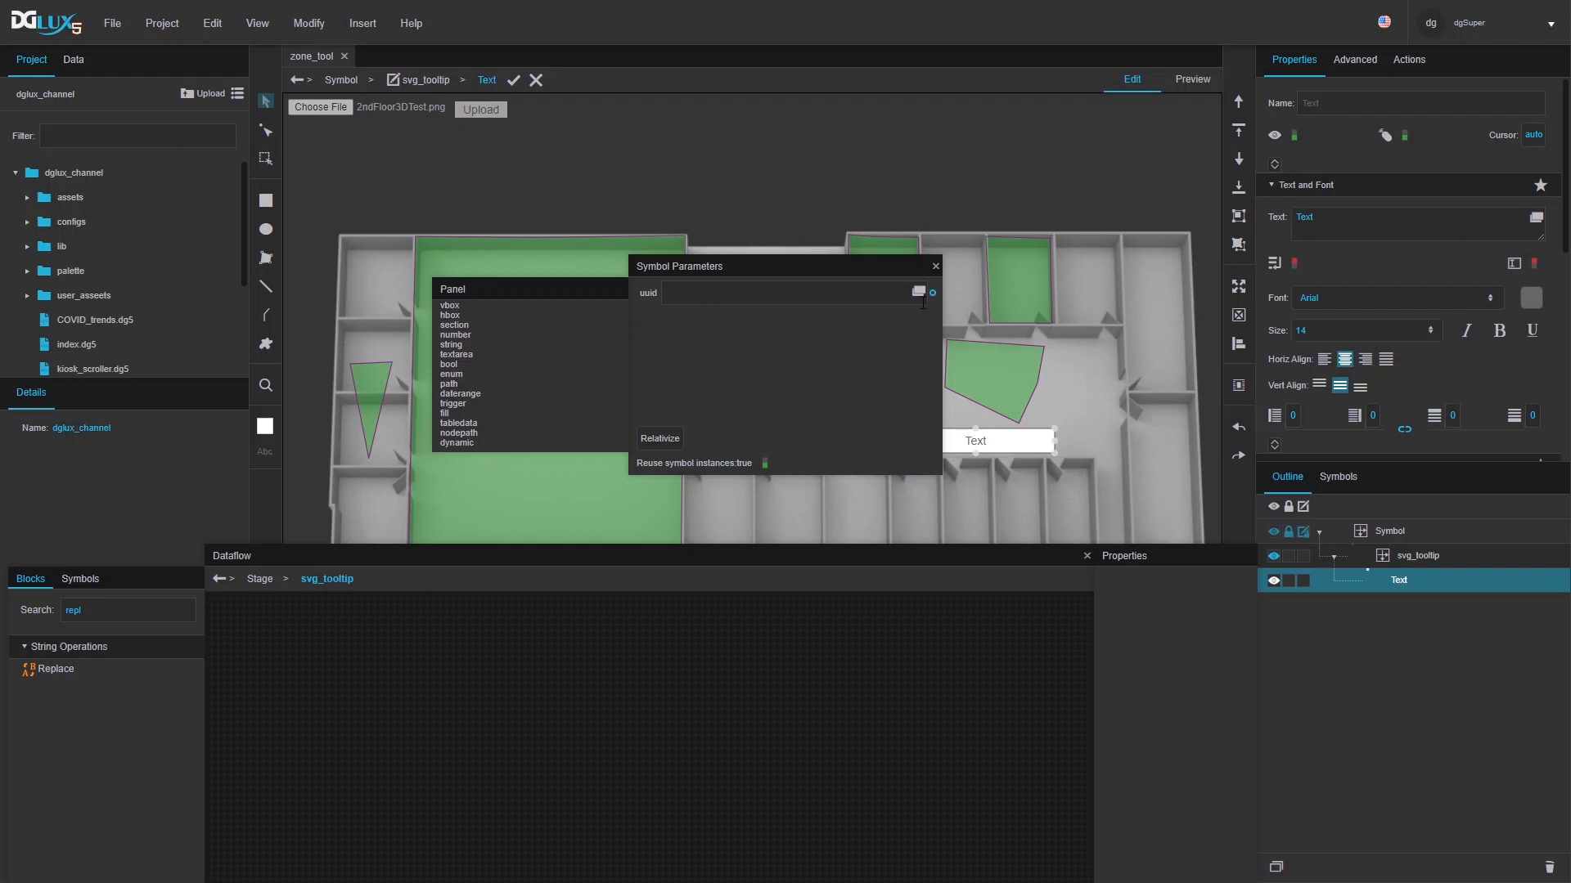
pyautogui.moveTo(934, 296); pyautogui.dragTo(1332, 233)
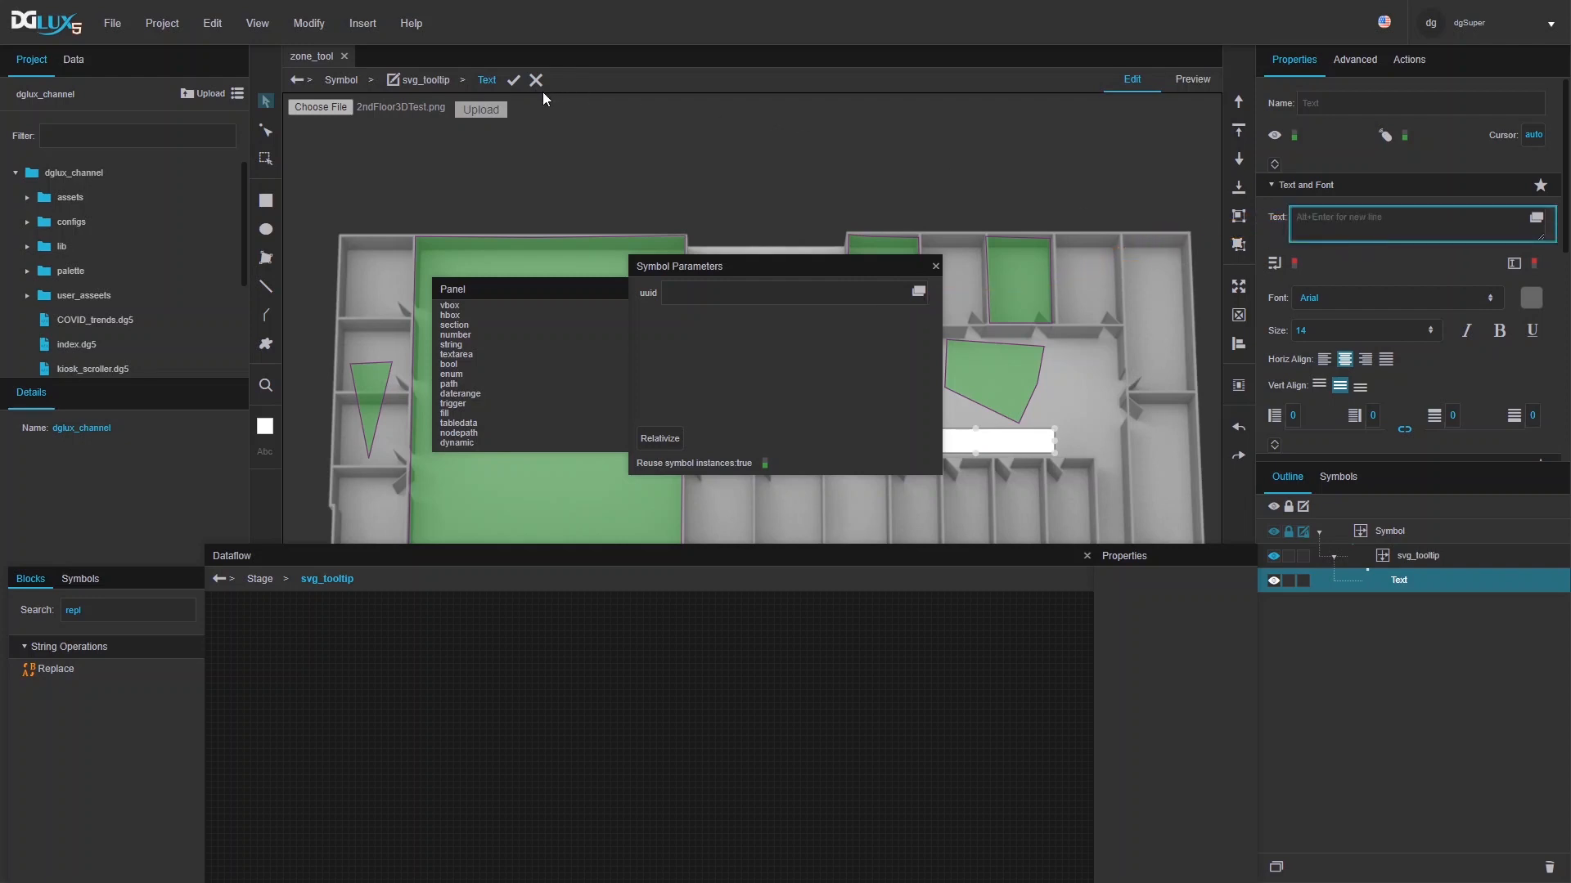
pyautogui.click(515, 80)
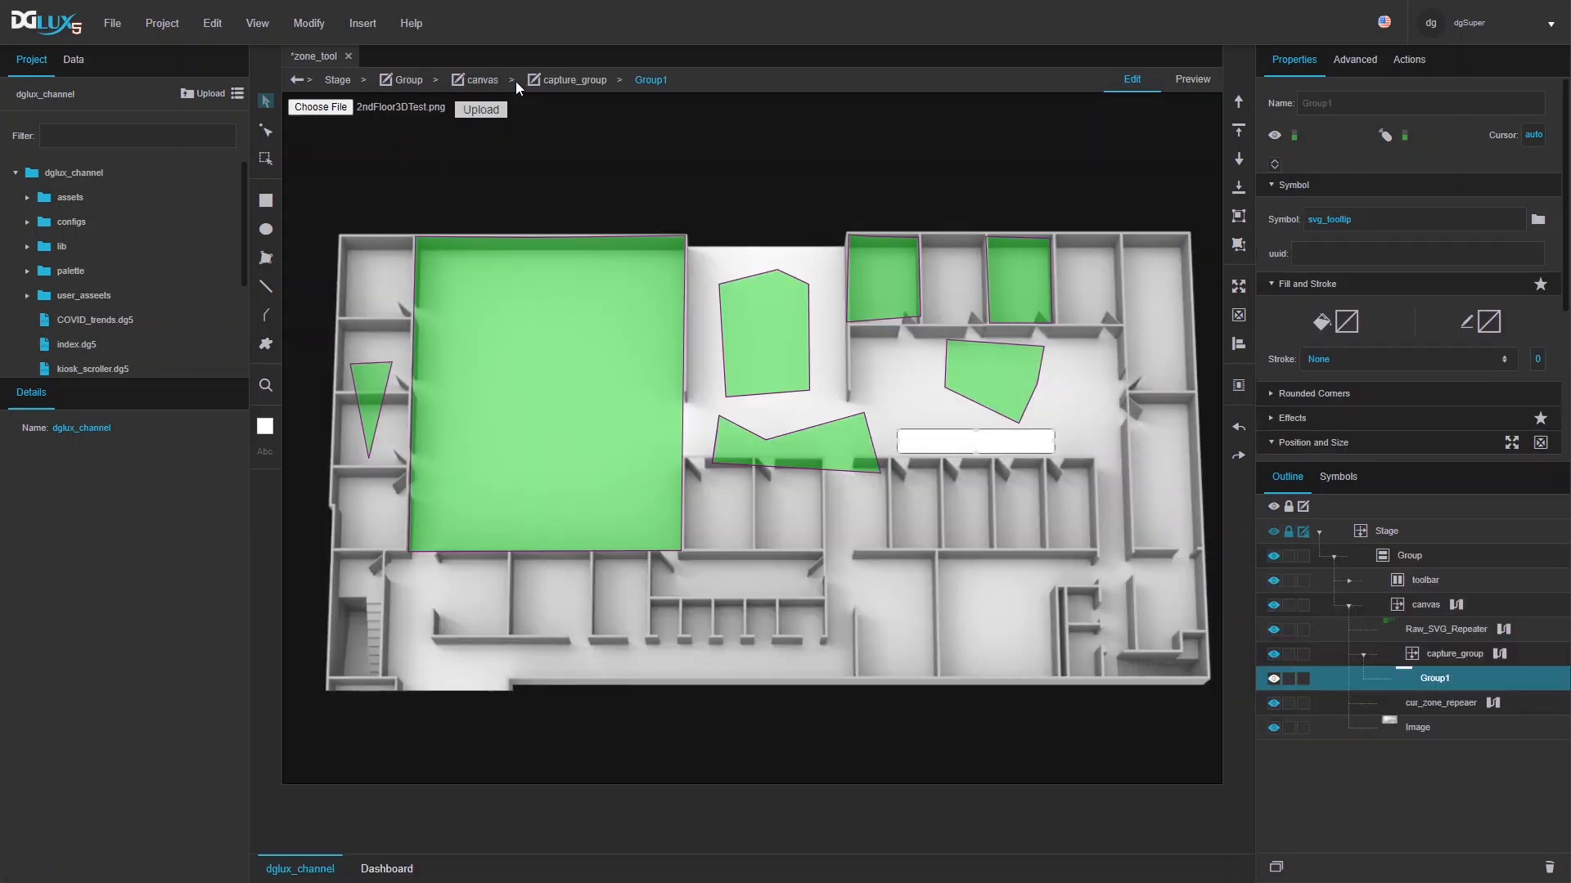
# - Assign svg_tooltip as the Datatip Symbol of Raw_SVG_Repeater
pyautogui.click(1350, 478)
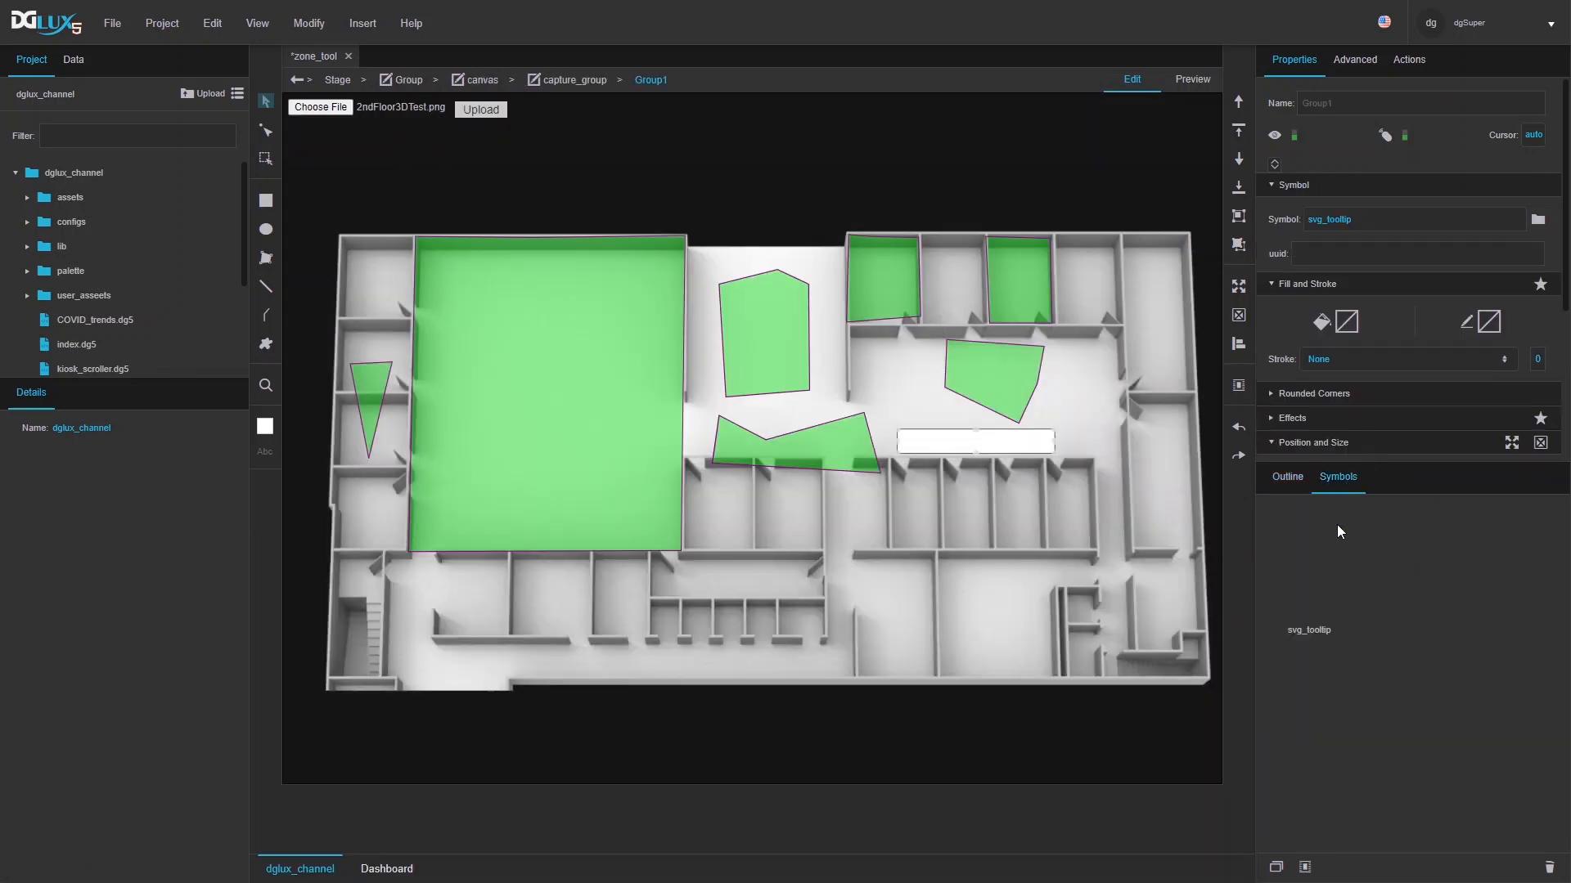
pyautogui.click(1286, 477)
pyautogui.click(1437, 634)
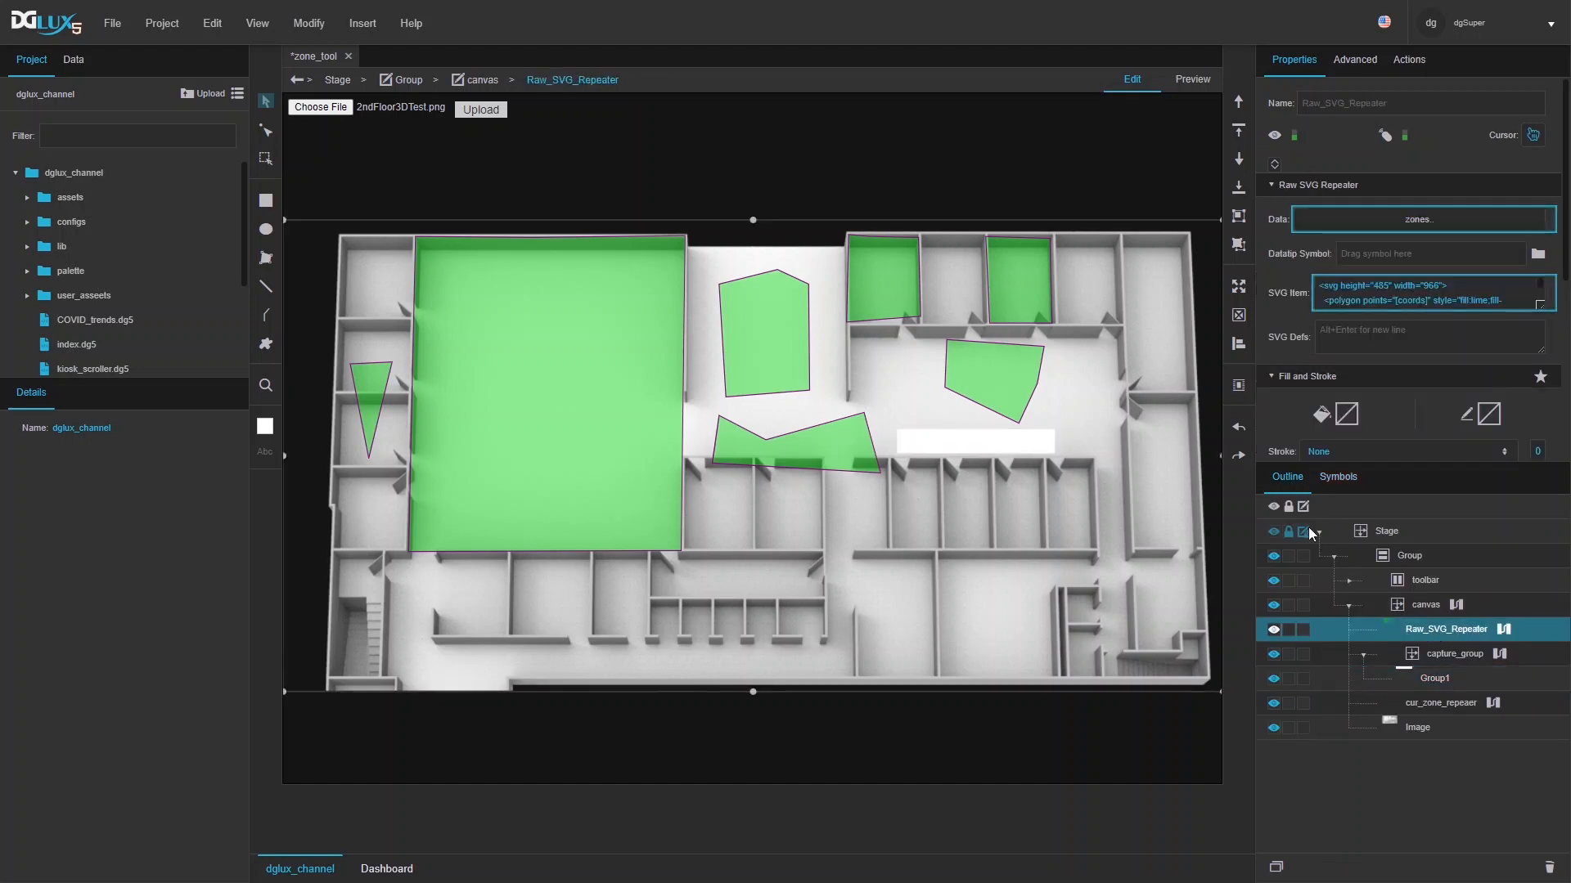
pyautogui.click(1334, 481)
pyautogui.moveTo(1309, 630); pyautogui.dragTo(1359, 249)
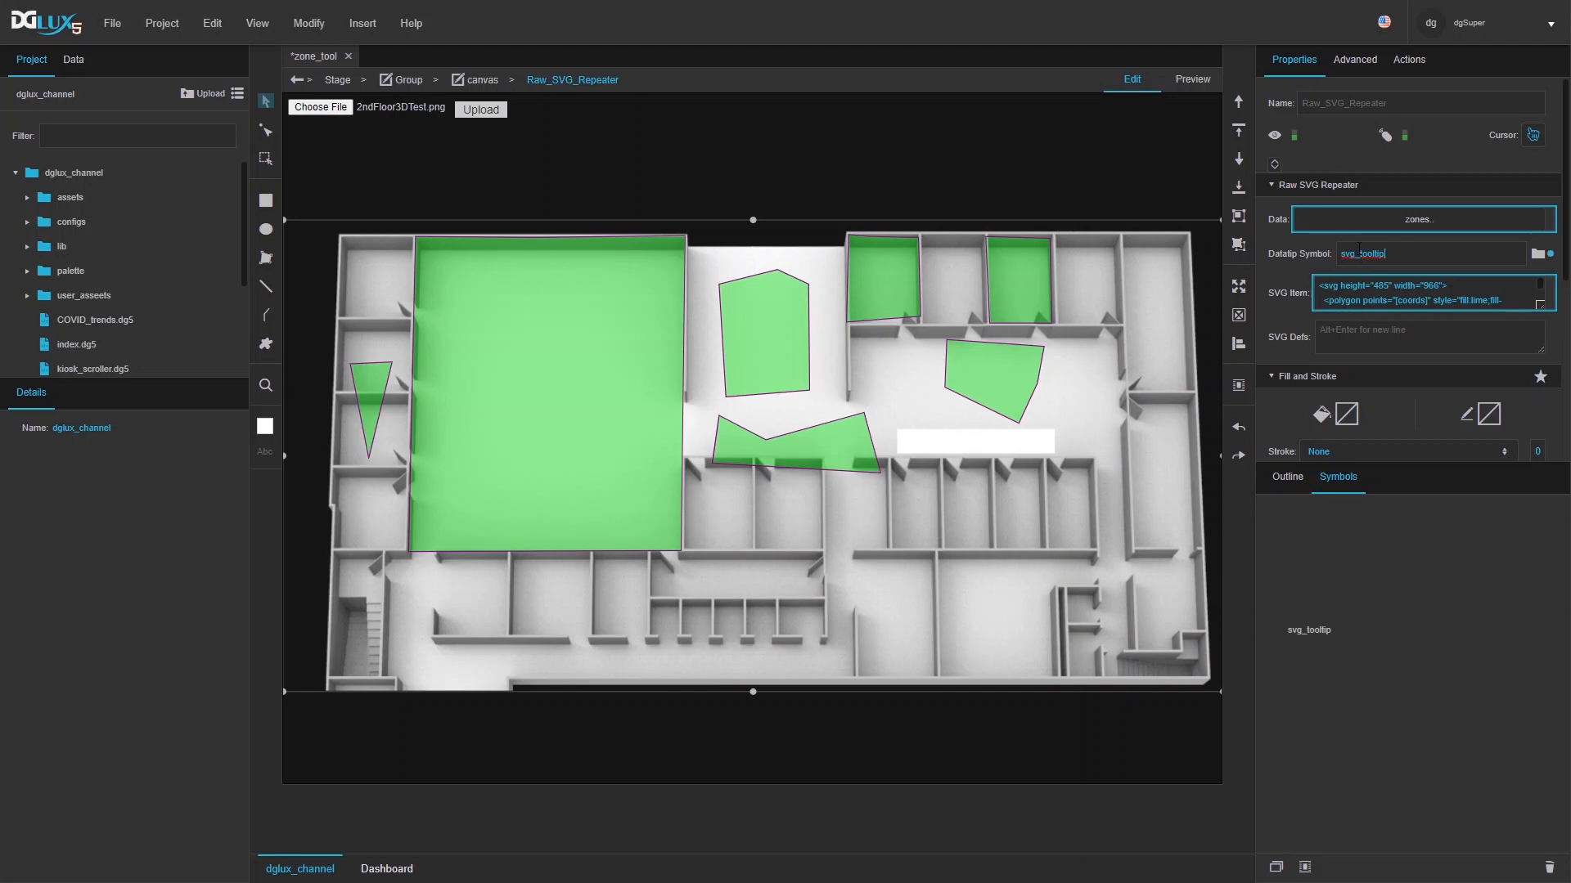
# - Open the repeater's zones data table in a narrower window and select the Datatip Renderer under Raw_SVG_Repeater
pyautogui.click(1287, 478)
pyautogui.click(1348, 226)
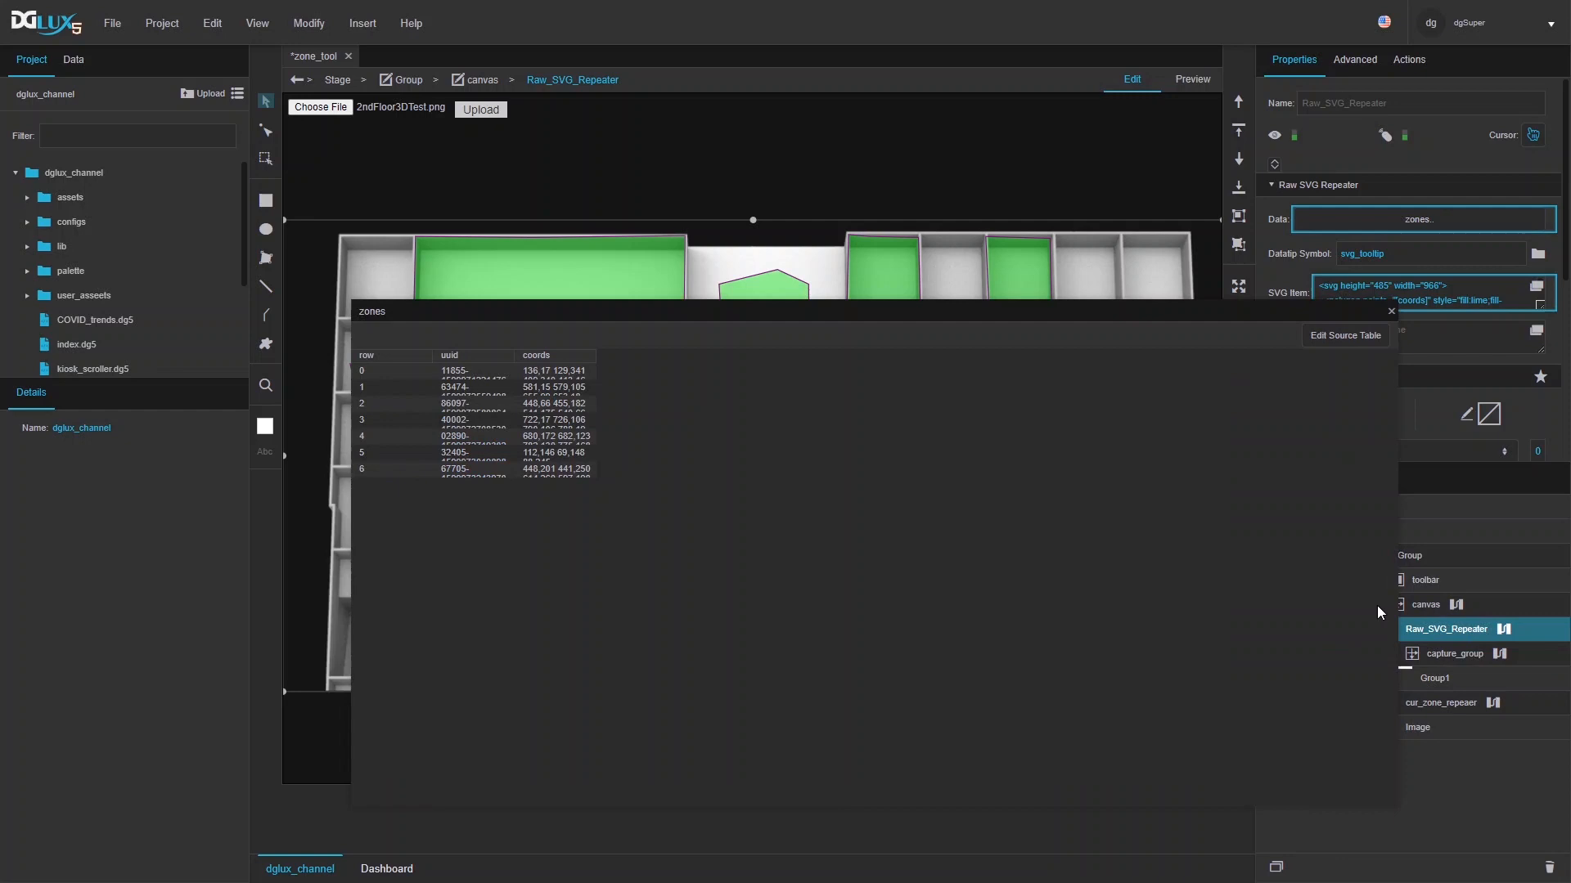
pyautogui.moveTo(1380, 606); pyautogui.dragTo(907, 605)
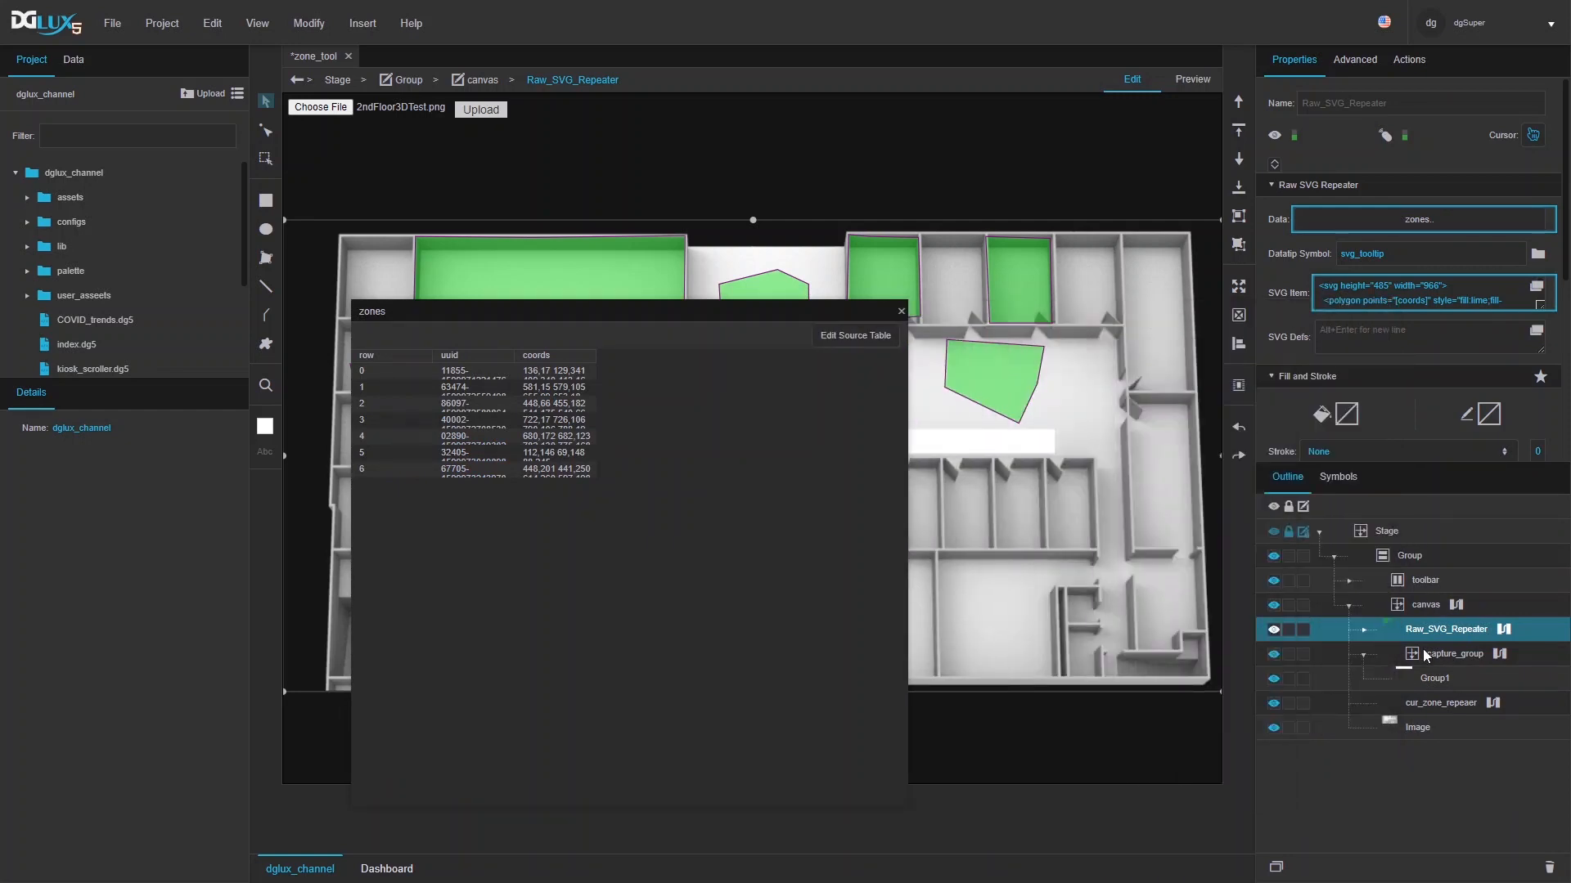
pyautogui.click(1365, 630)
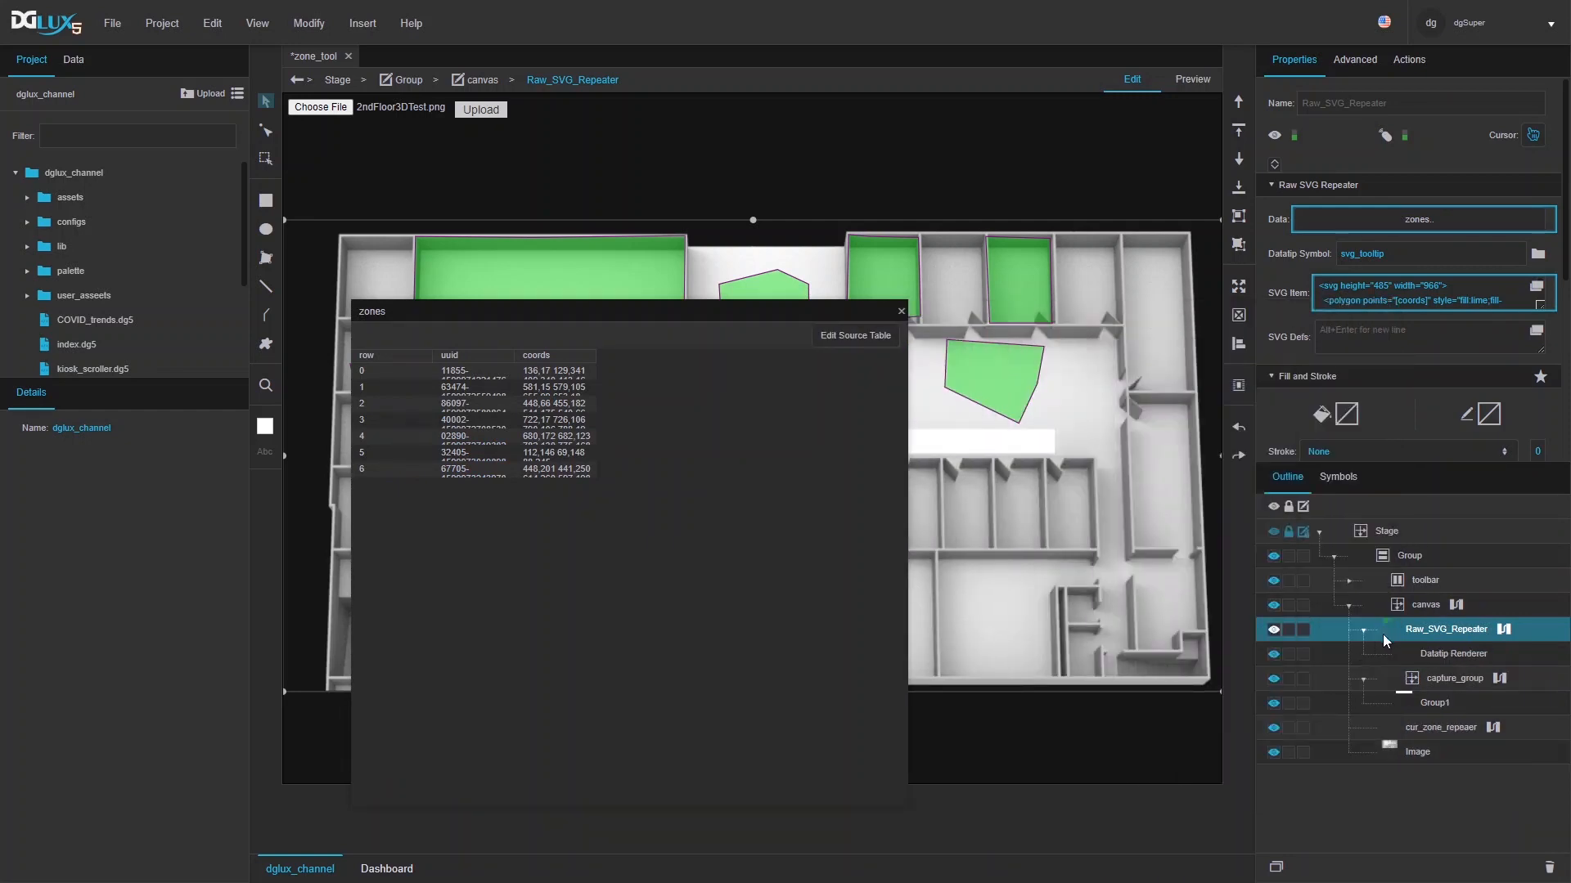
pyautogui.click(1448, 656)
pyautogui.rightClick(1442, 655)
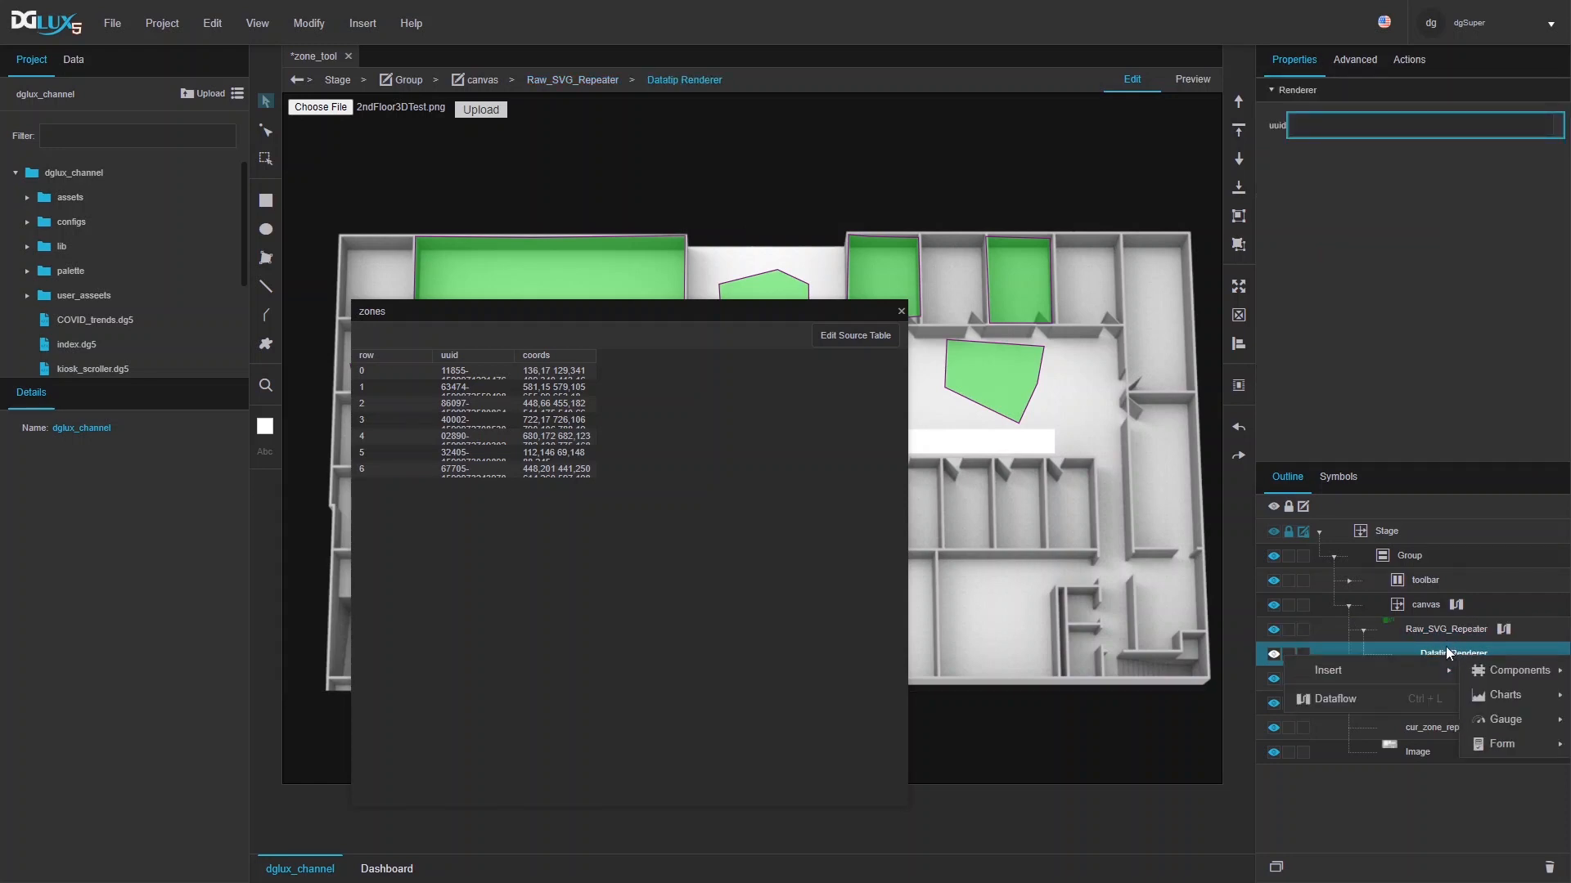
pyautogui.click(1445, 647)
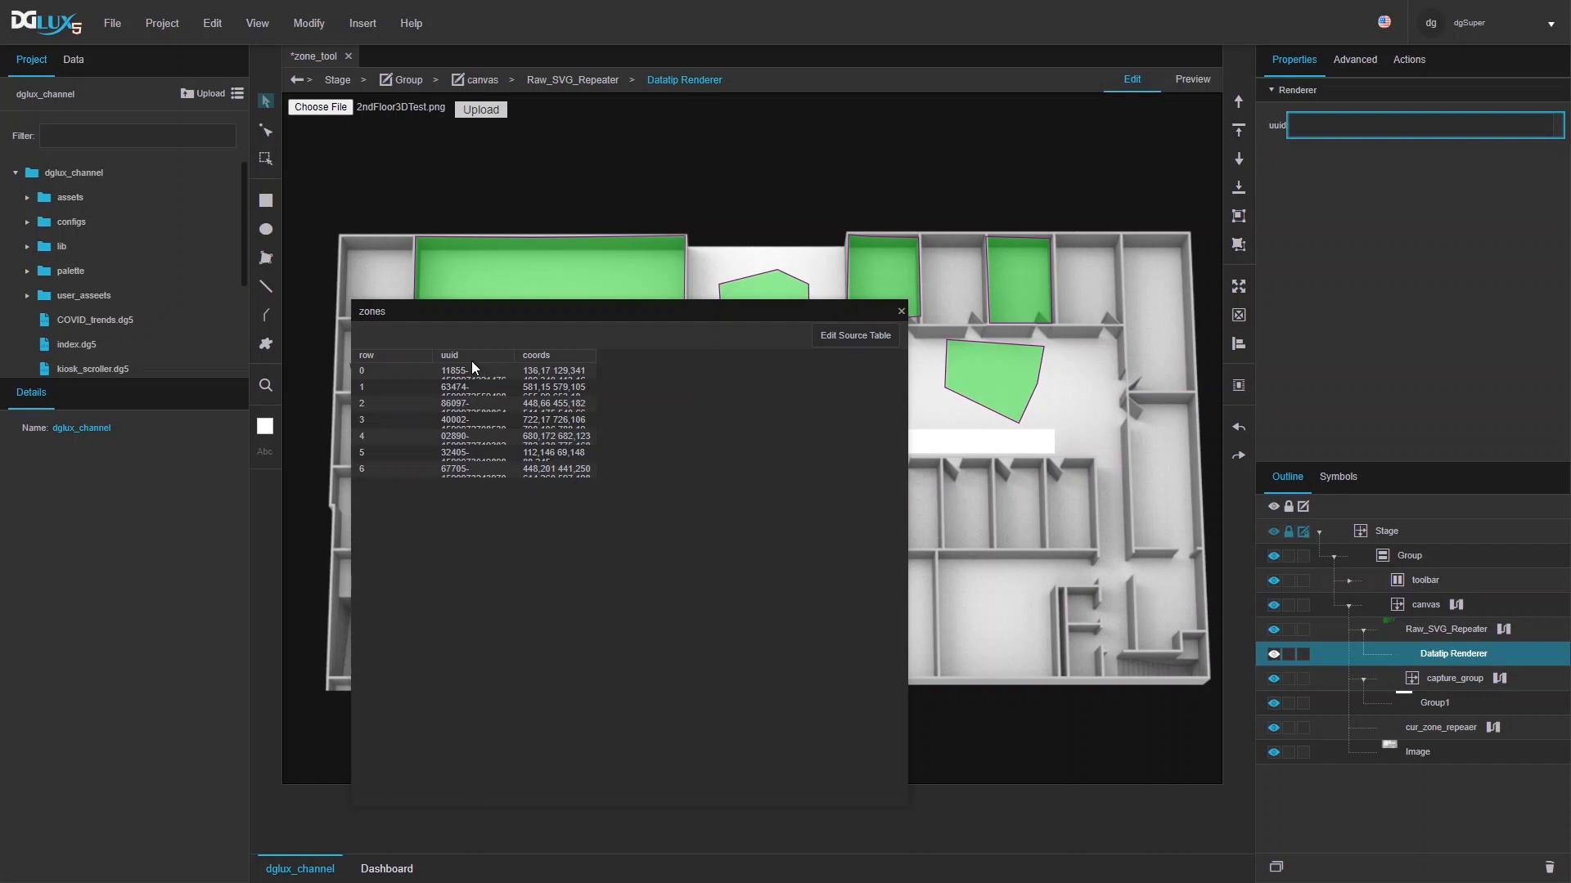
# - Bind the zones table's uuid column to the Datatip Renderer's uuid property and close the table
pyautogui.moveTo(460, 356); pyautogui.dragTo(1317, 130)
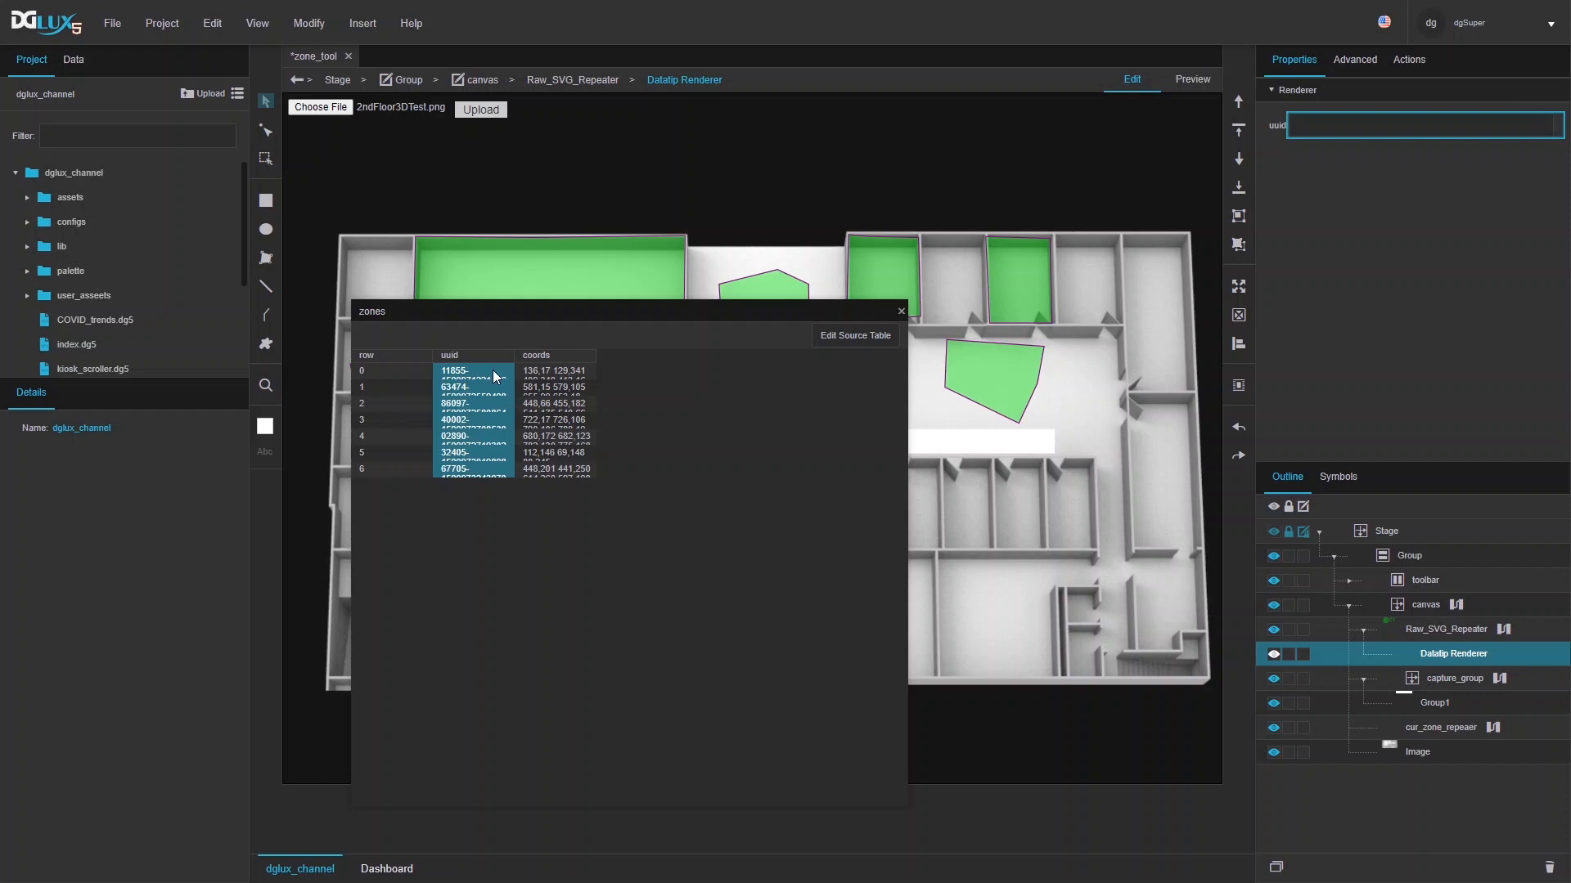
pyautogui.moveTo(454, 356); pyautogui.dragTo(1367, 133)
pyautogui.click(901, 311)
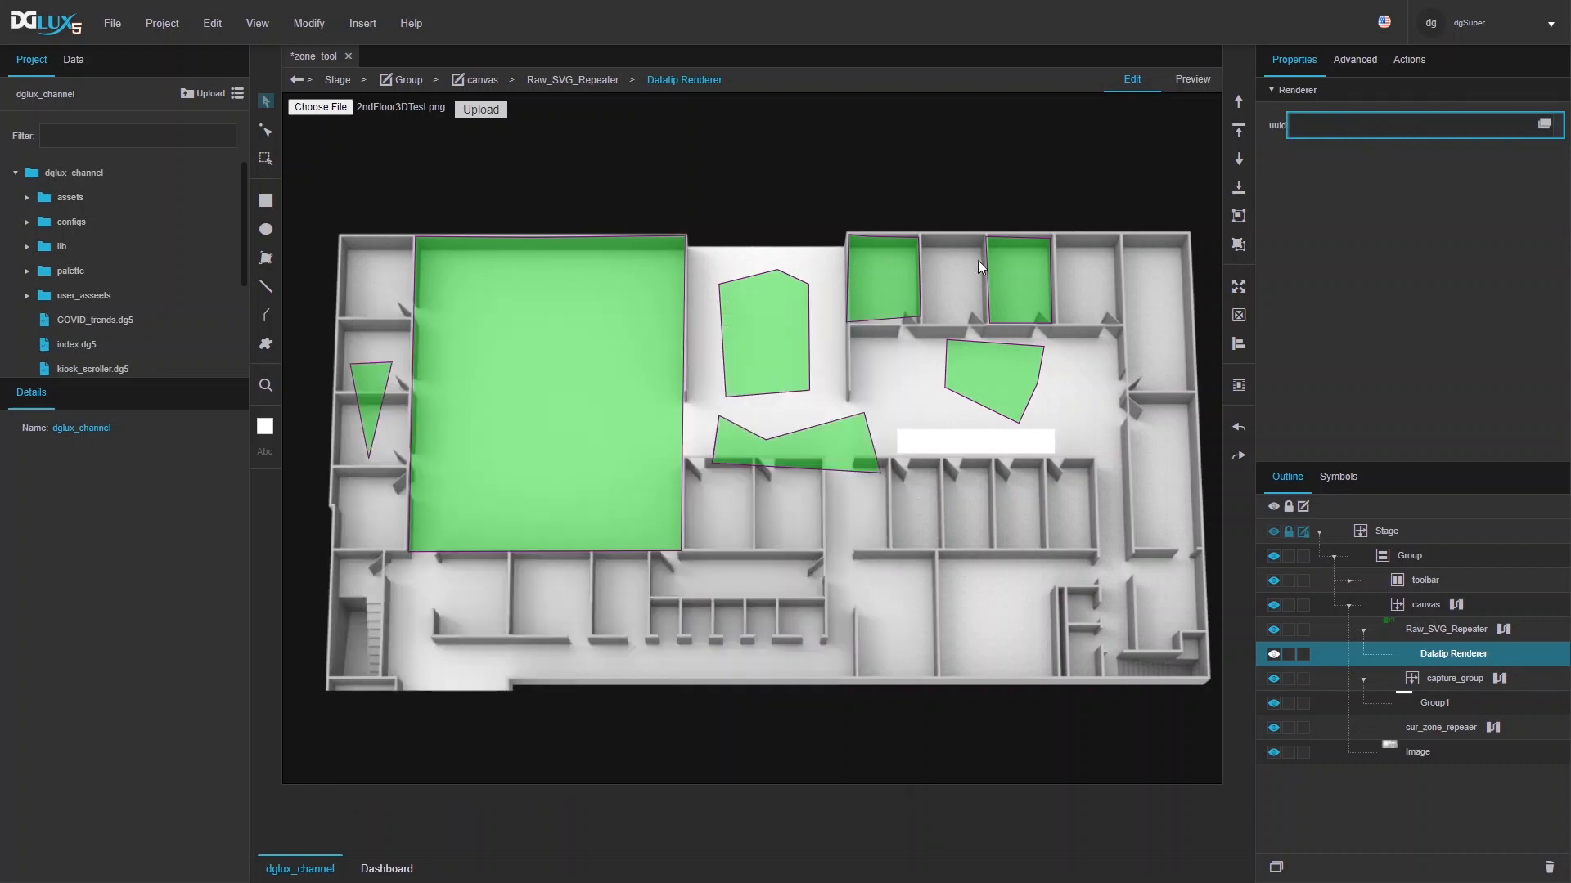
# - Preview the project and check the uuid tooltip over several zones on the floor plan
pyautogui.click(1198, 84)
pyautogui.moveTo(890, 260)
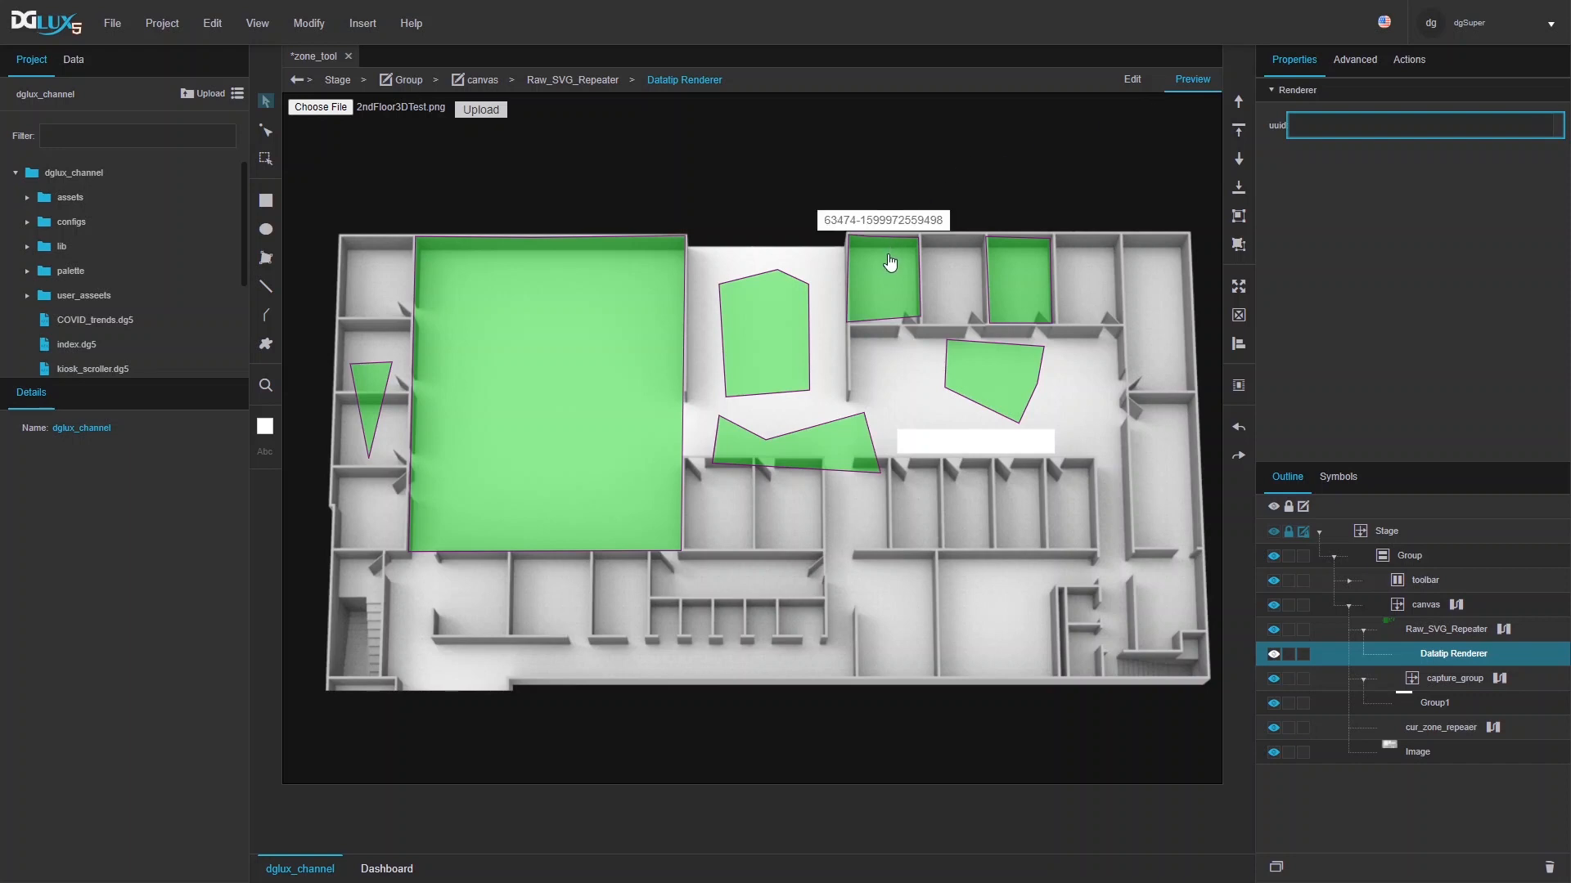
pyautogui.moveTo(631, 333)
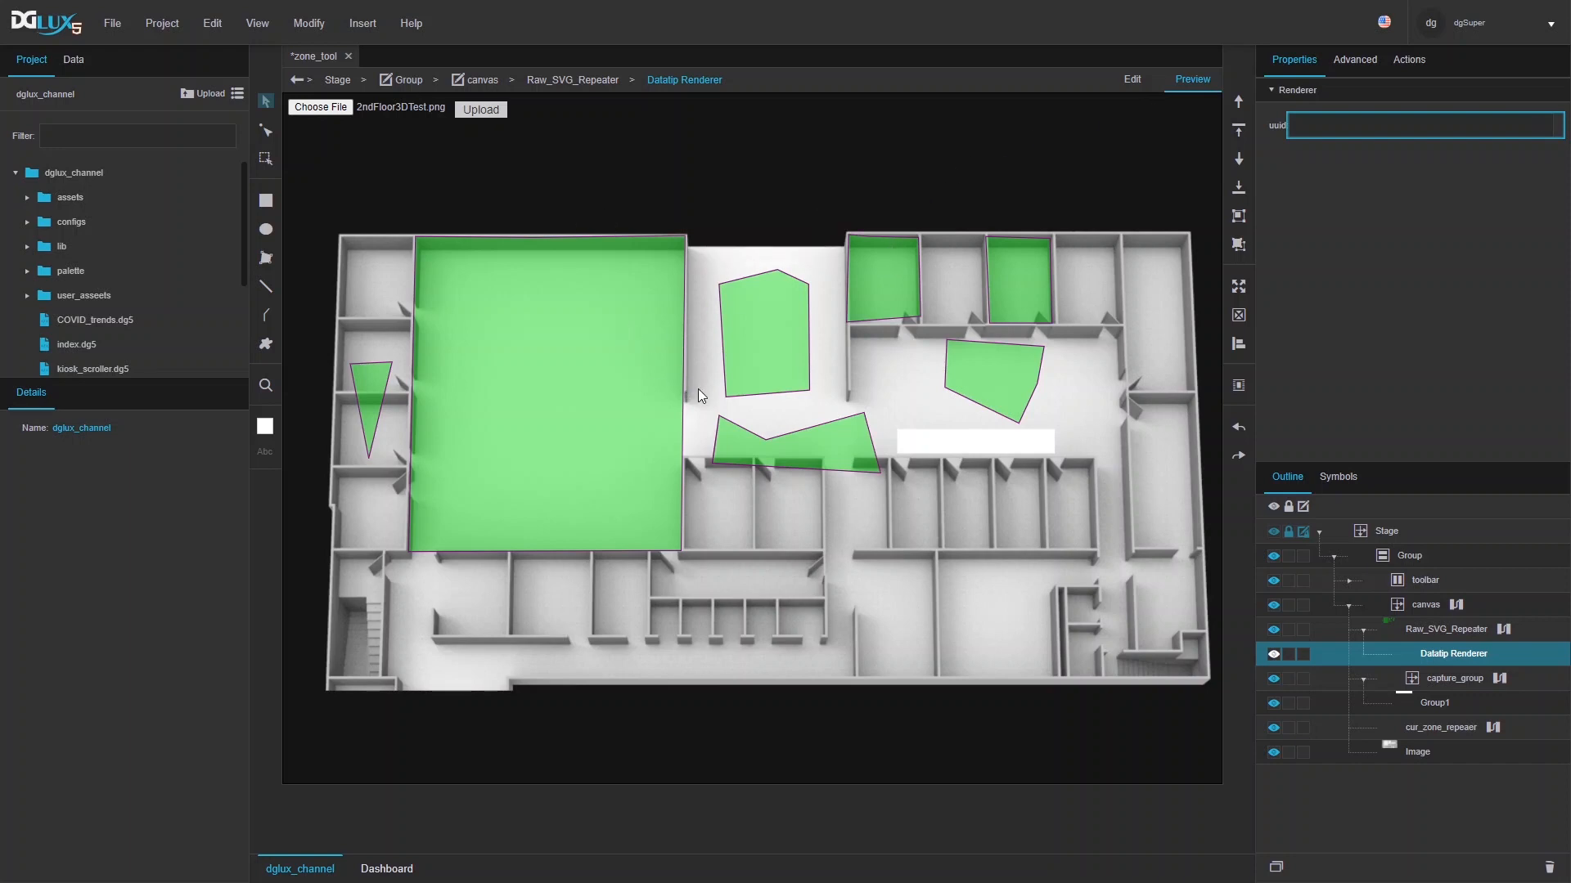
pyautogui.moveTo(746, 448)
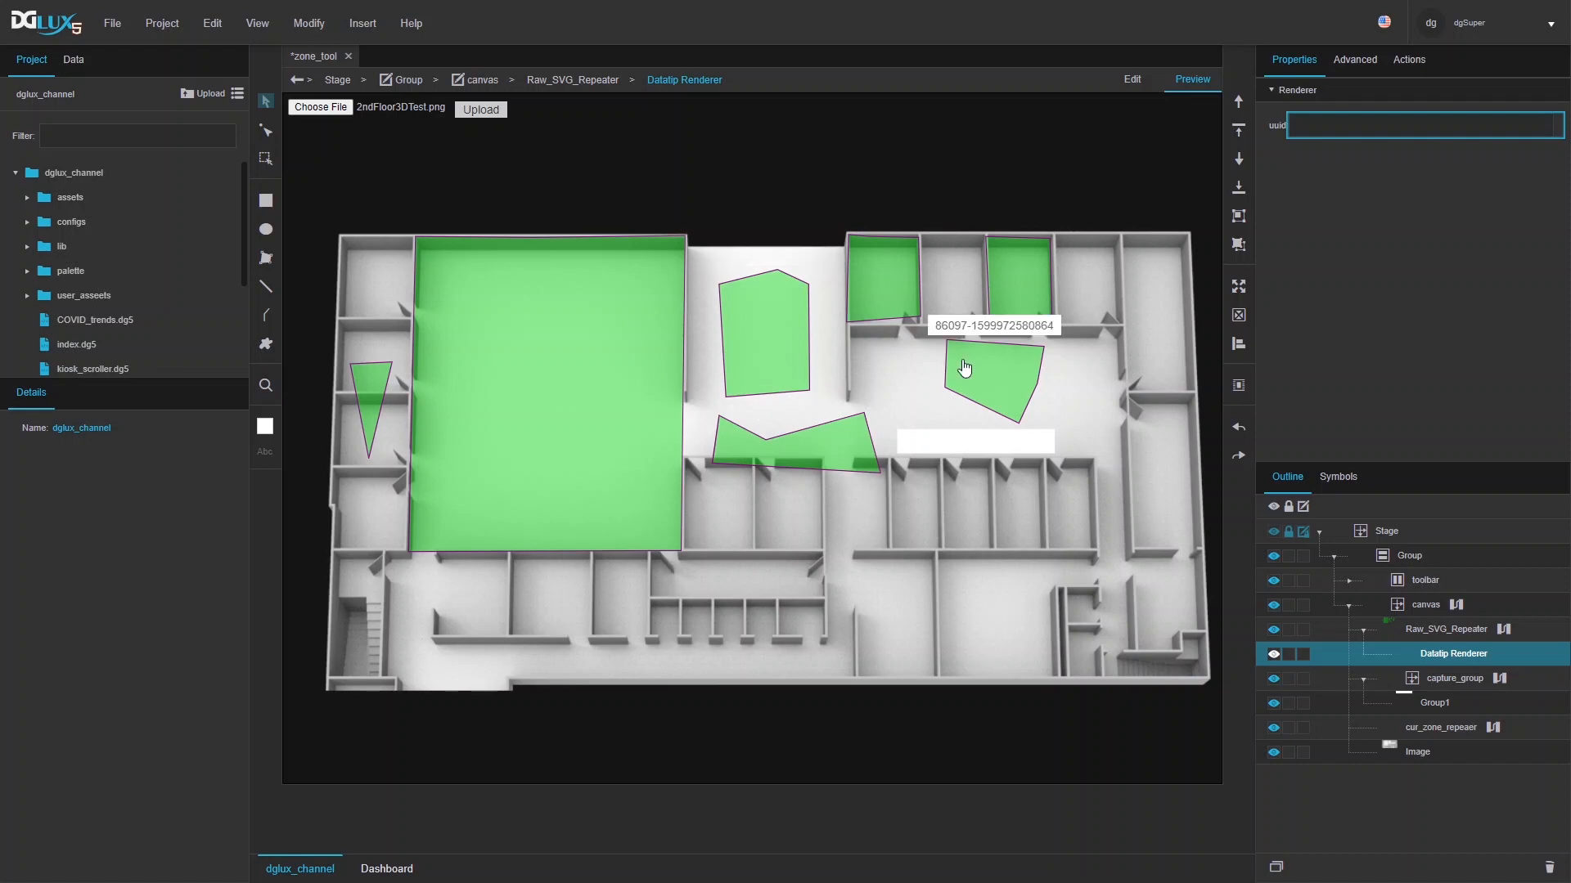
# - Check the hover_zone and clicked_zone values in the Raw_SVG_Repeater dataflow, return to edit mode and close the dataflow
pyautogui.moveTo(1048, 280)
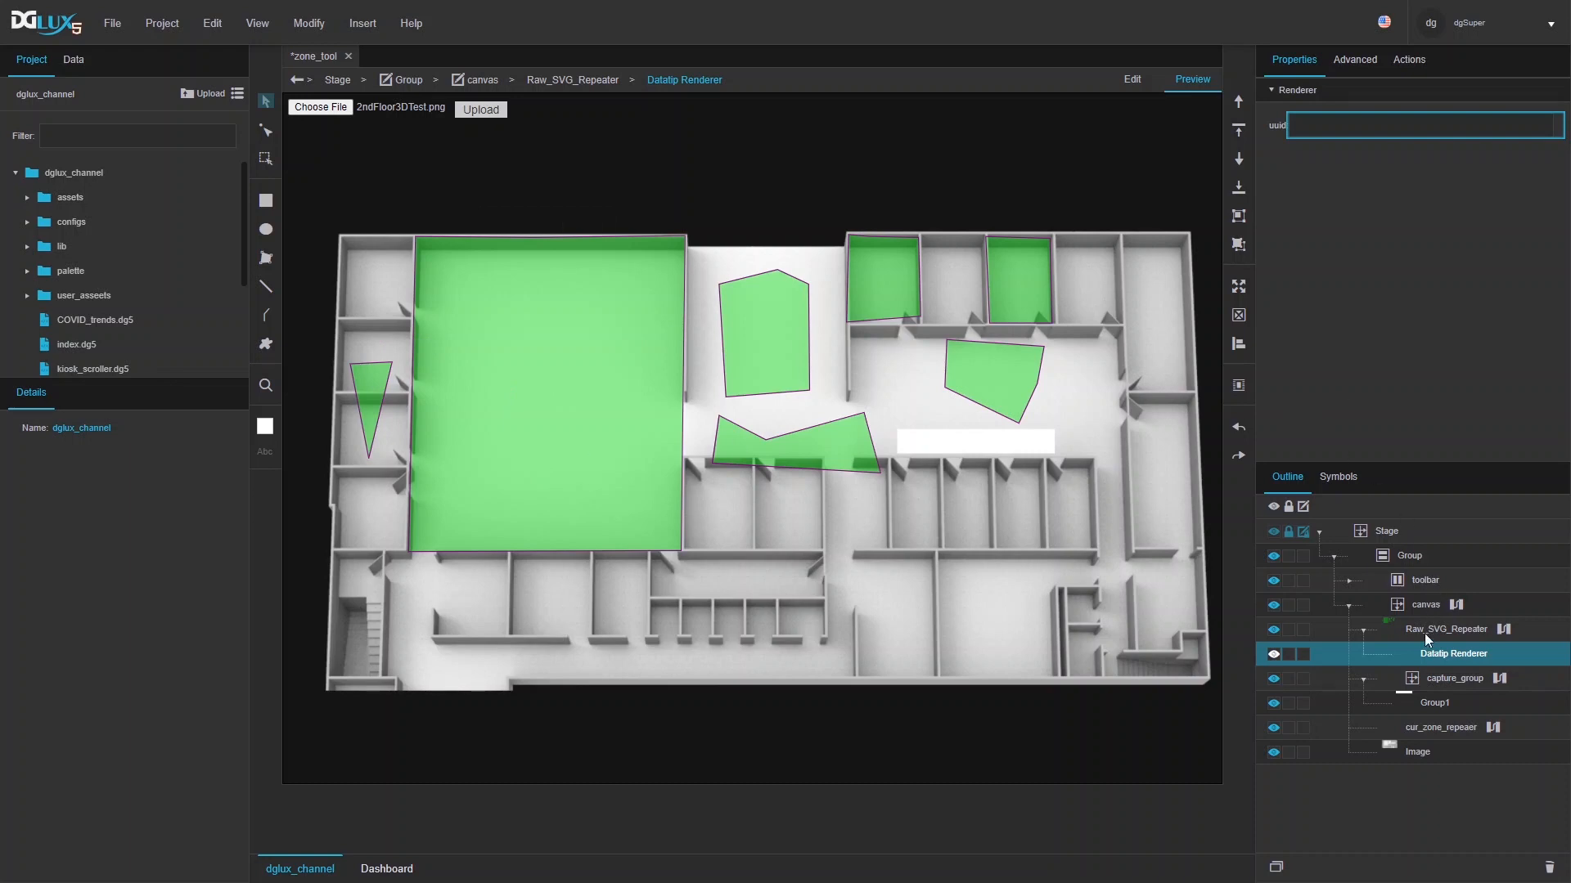
pyautogui.click(1504, 629)
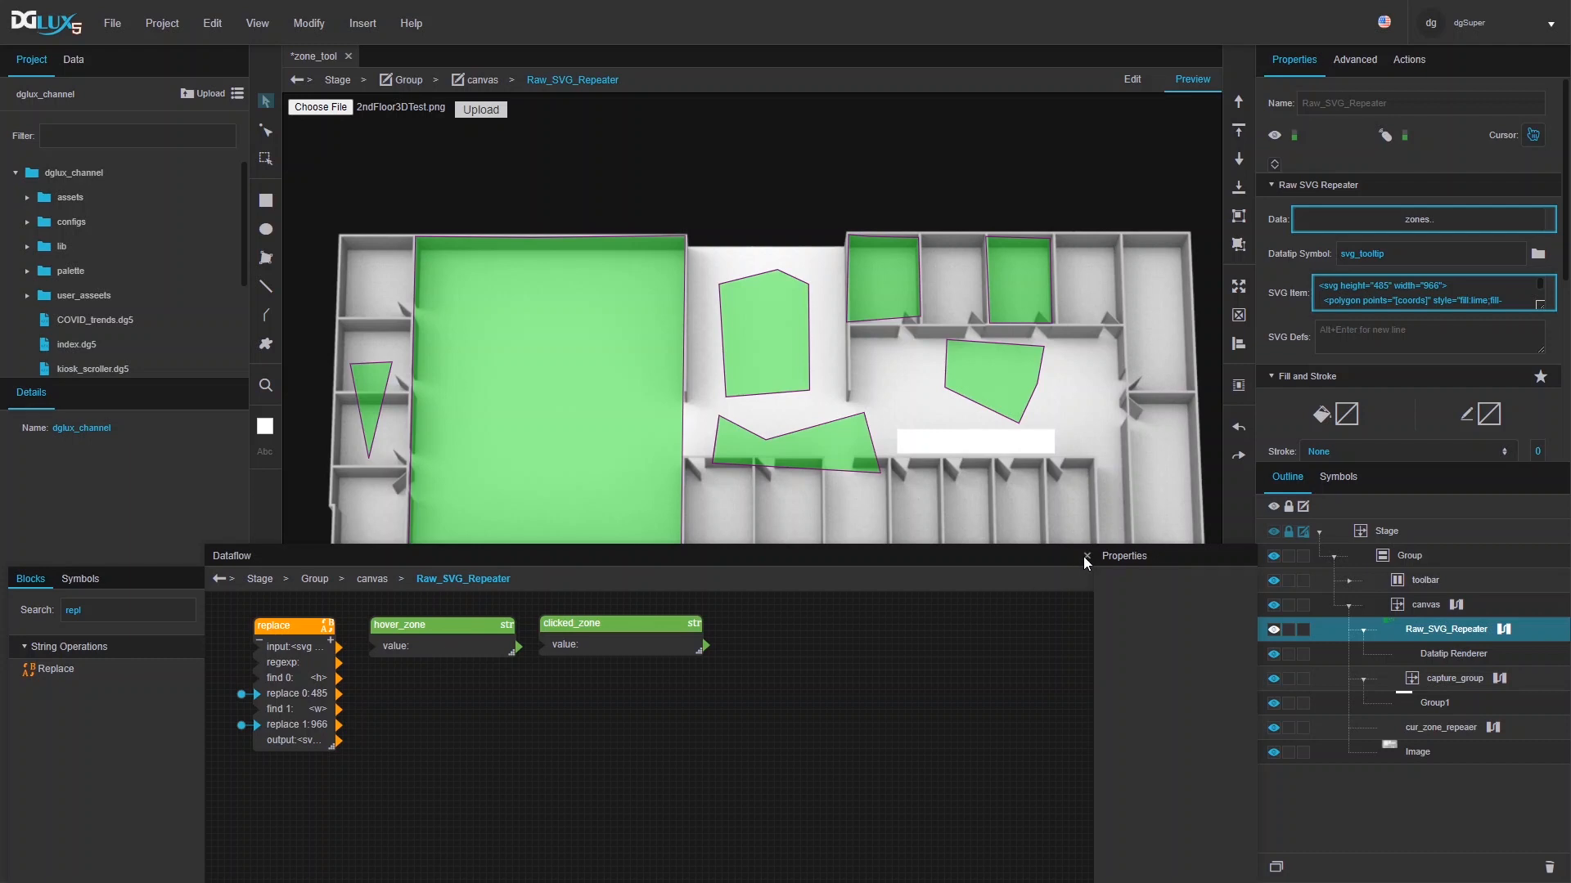
pyautogui.click(1125, 77)
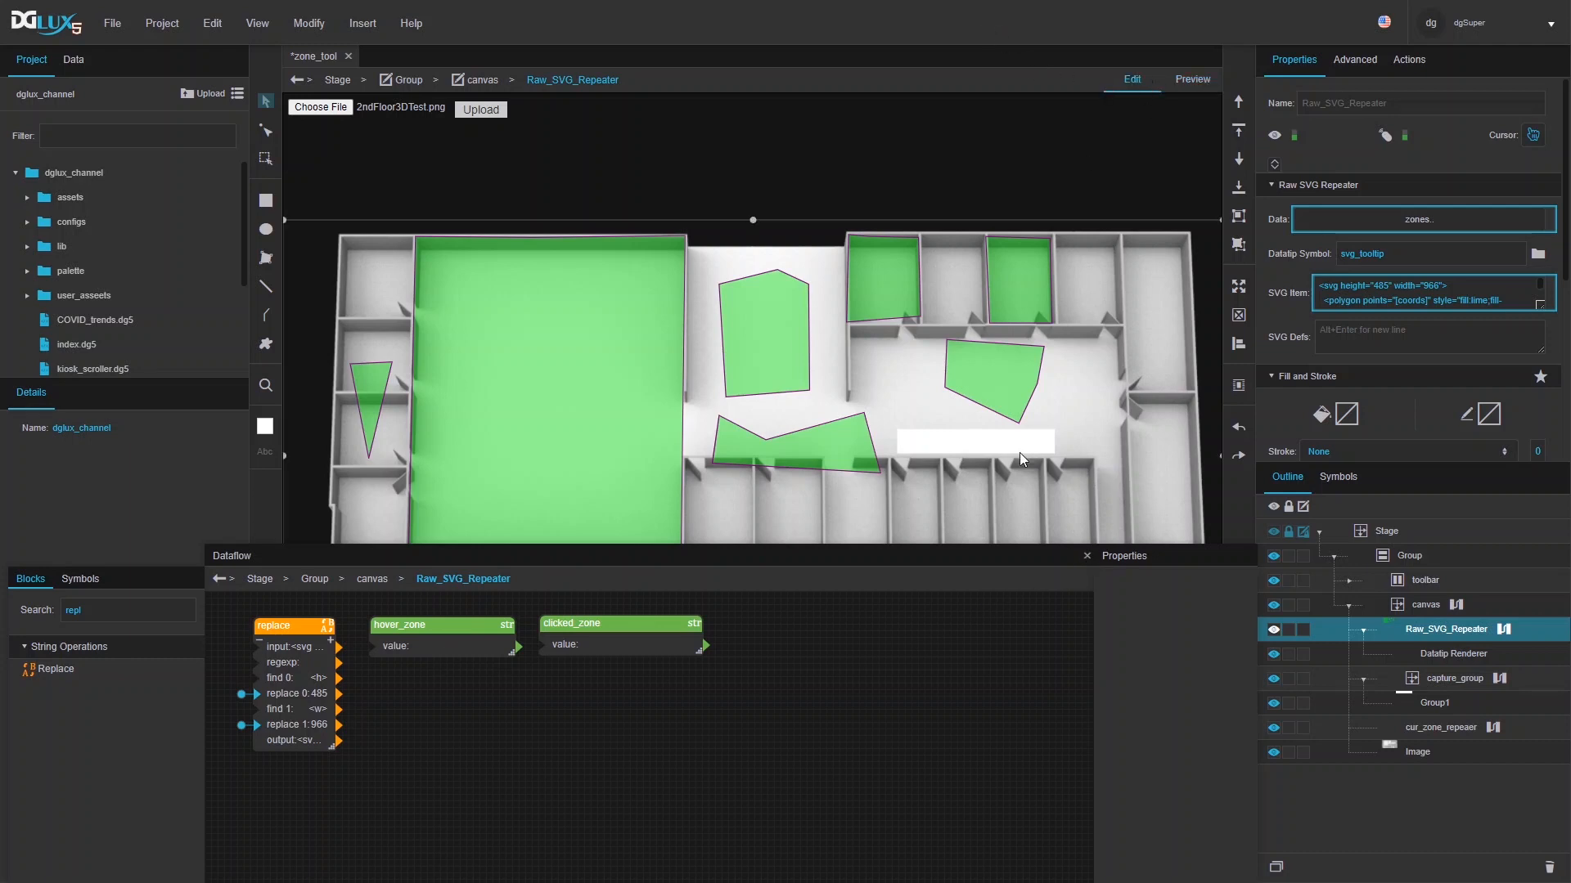
pyautogui.click(1086, 557)
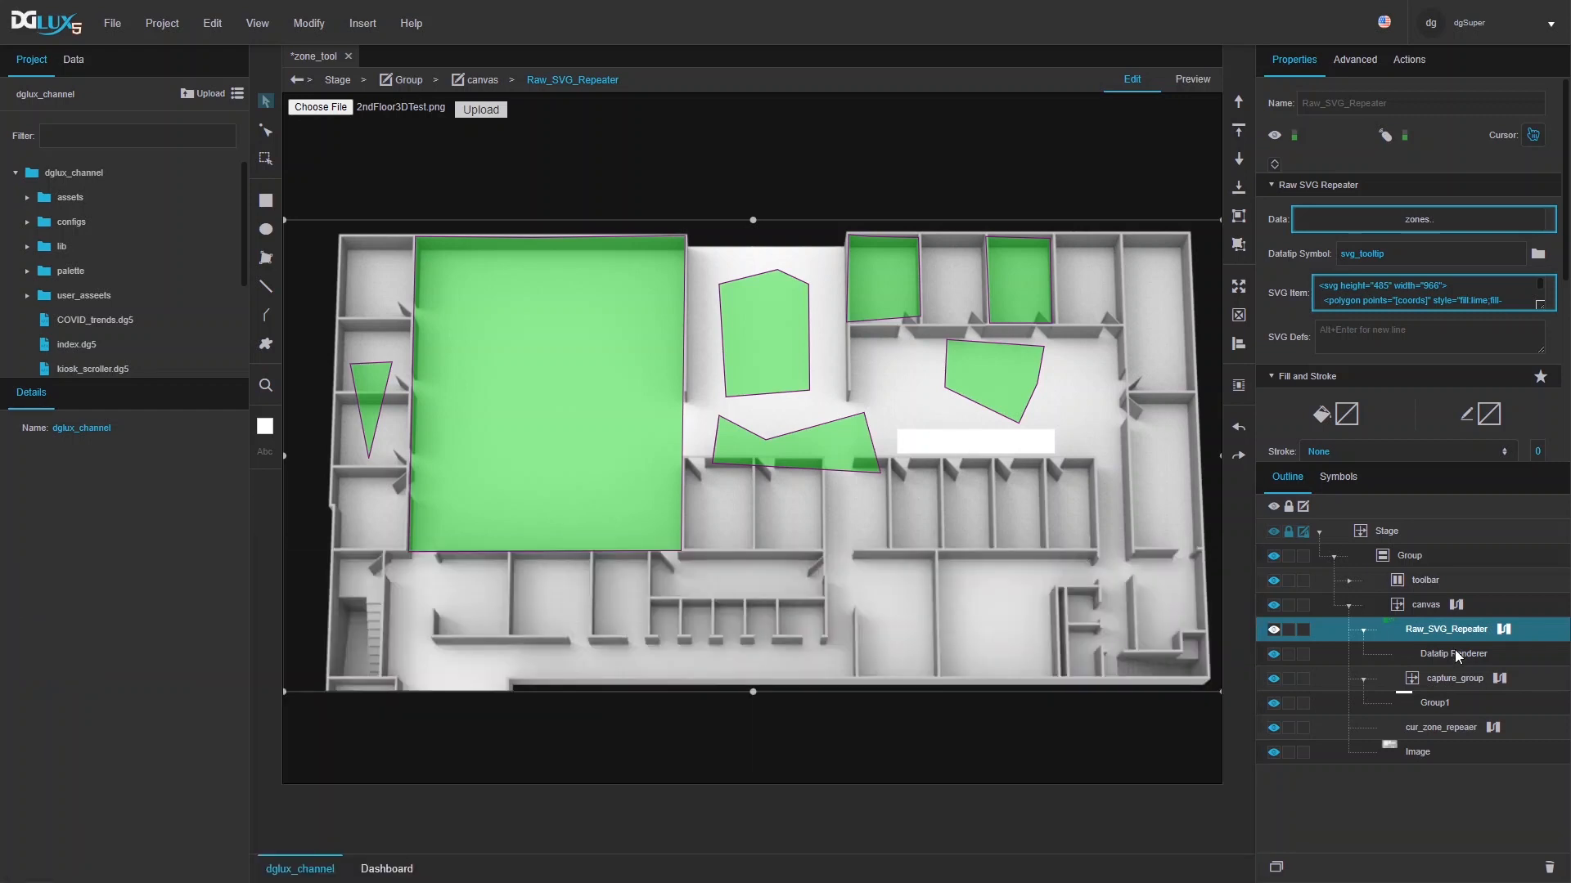
# - Edit the svg_tooltip symbol from its white instance on the floor plan and open the symbol's dataflow
pyautogui.click(1015, 450)
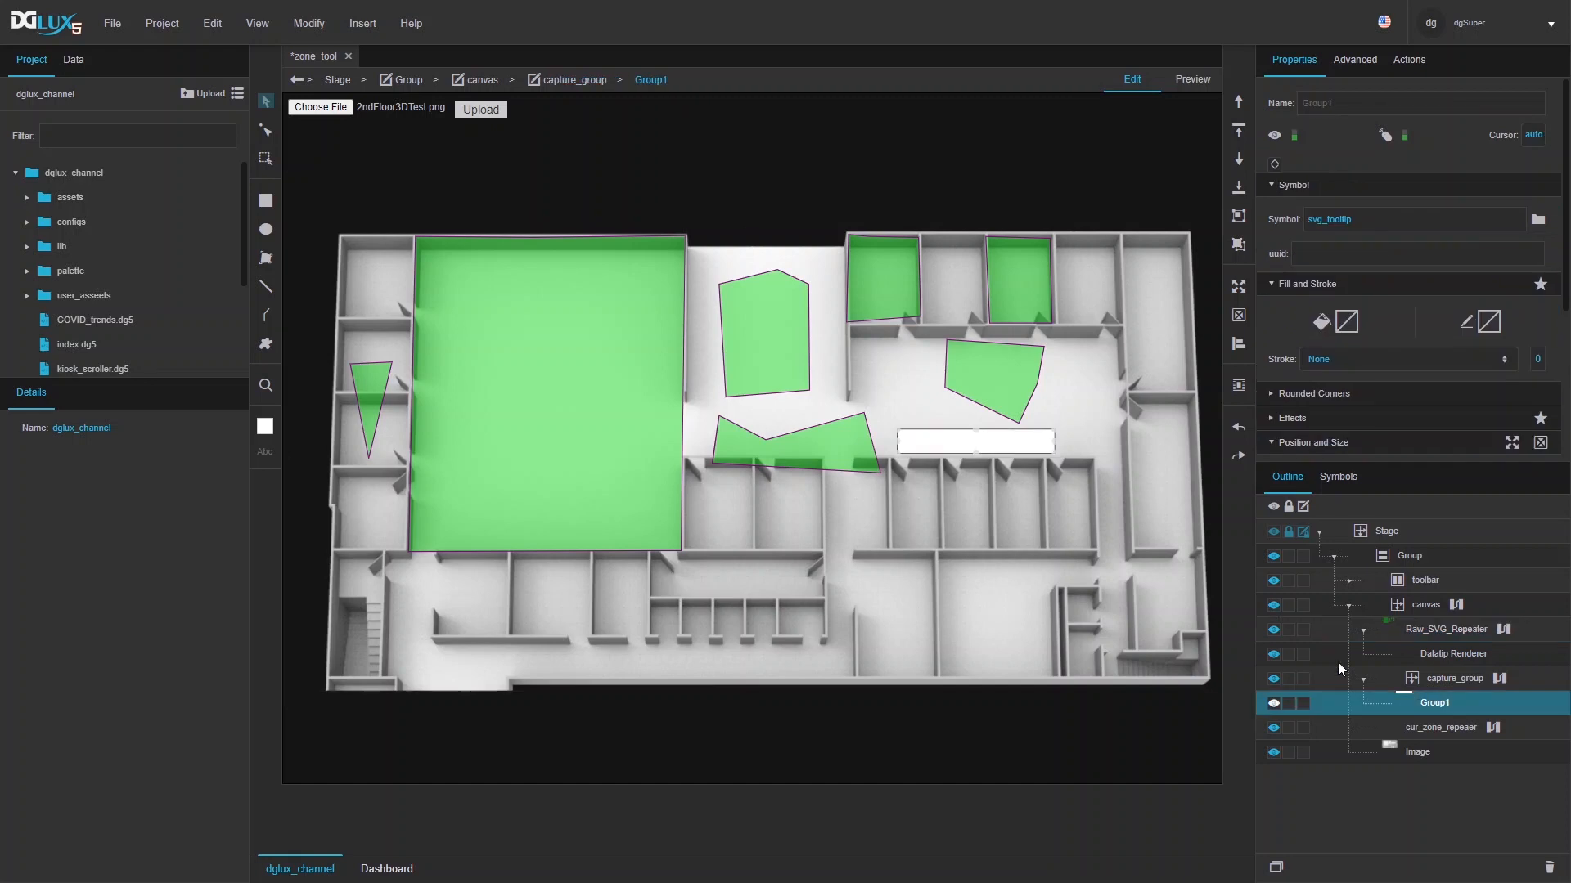
pyautogui.rightClick(983, 442)
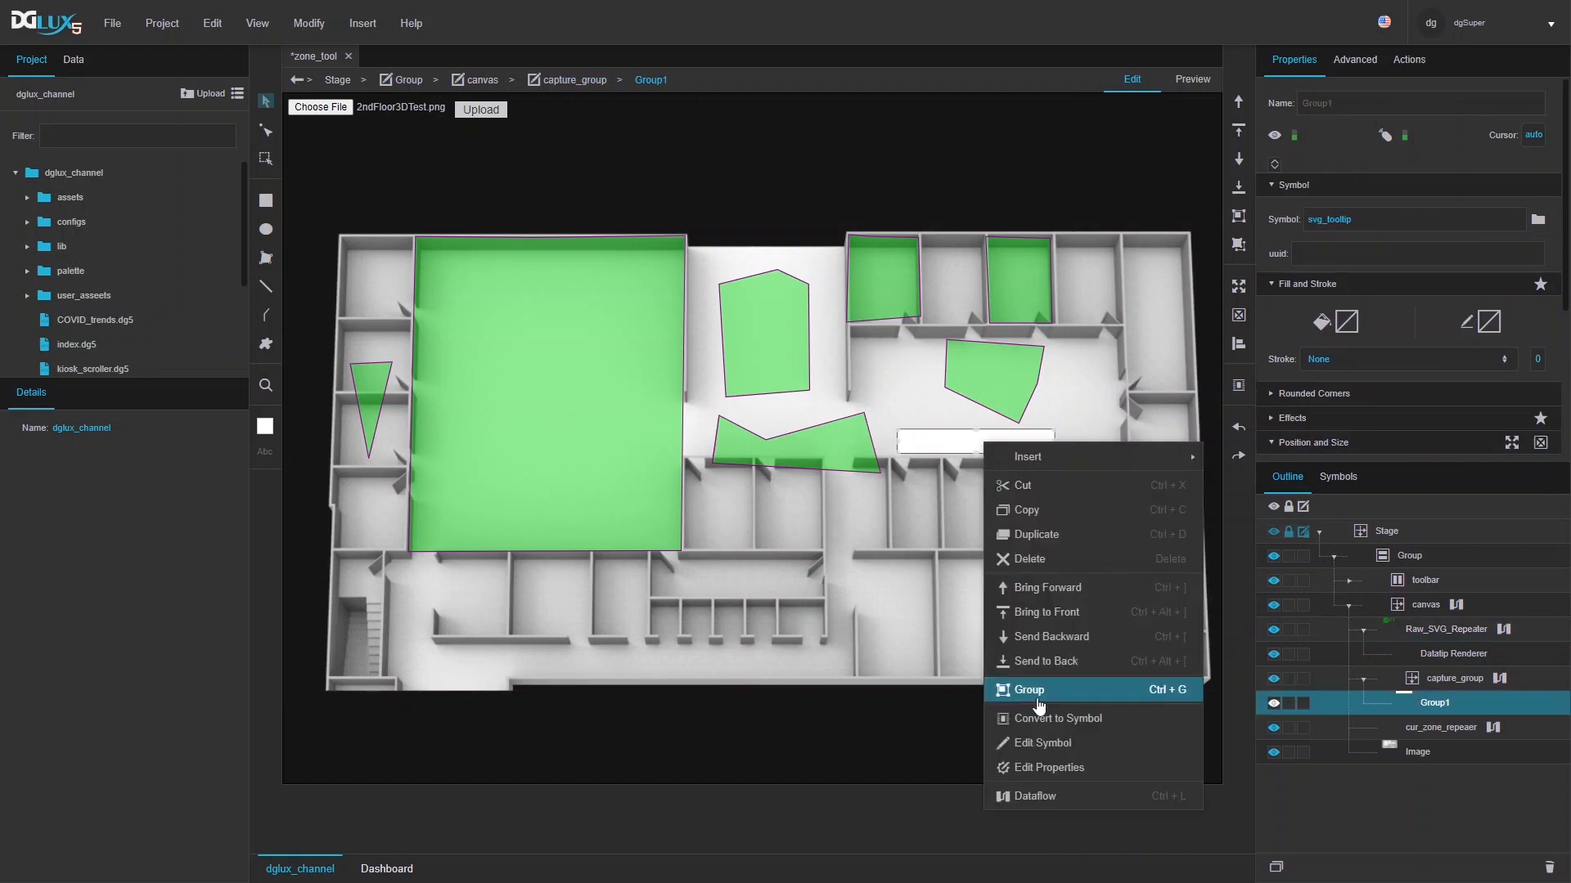
pyautogui.click(1033, 743)
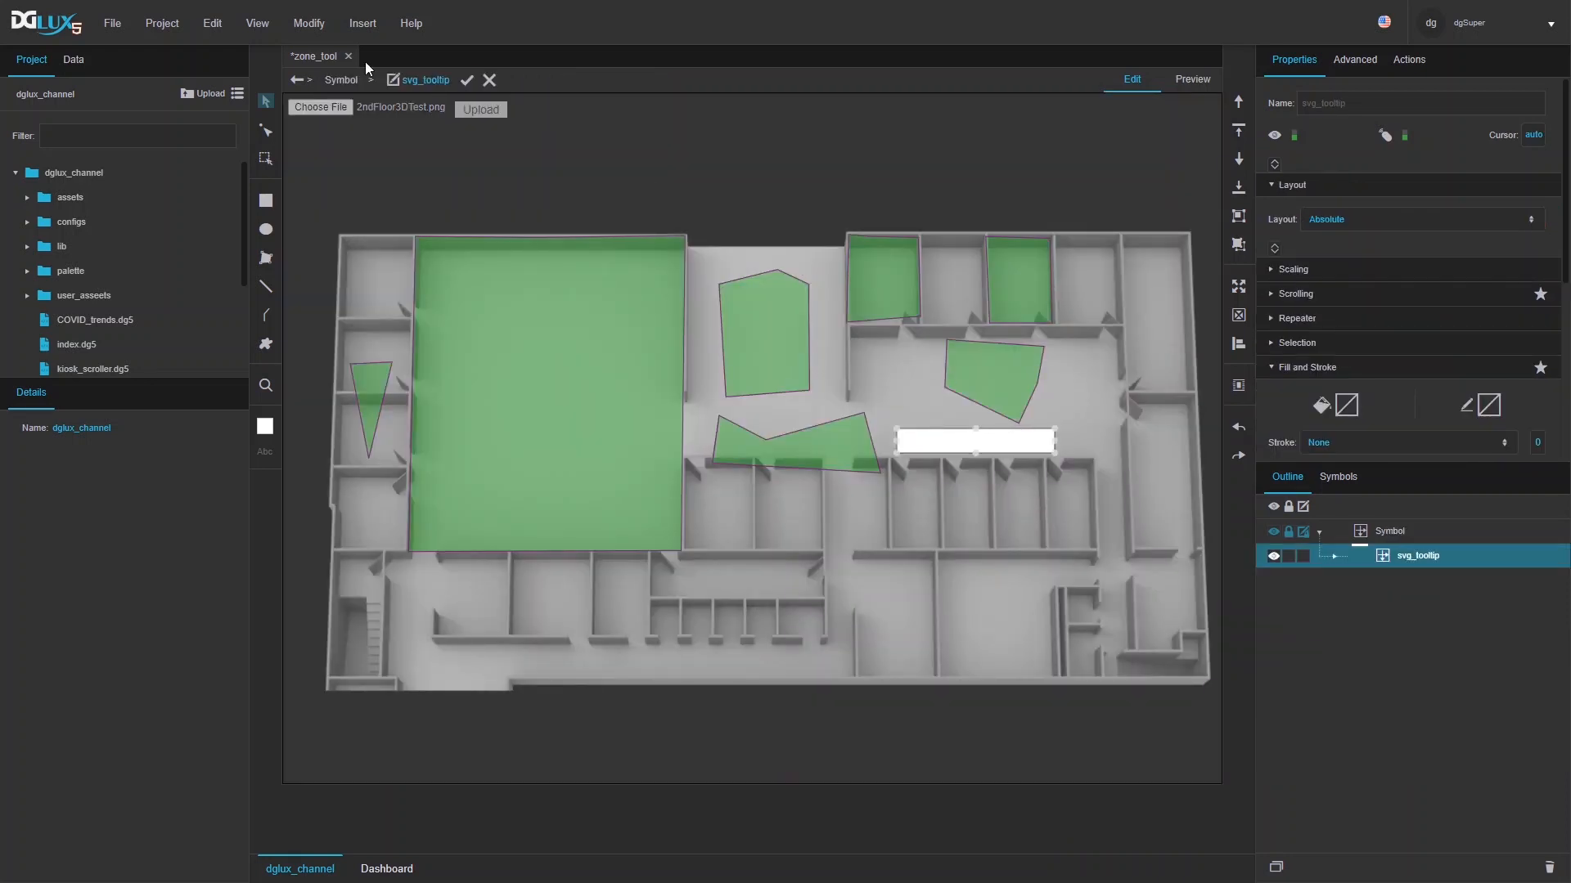
pyautogui.click(309, 23)
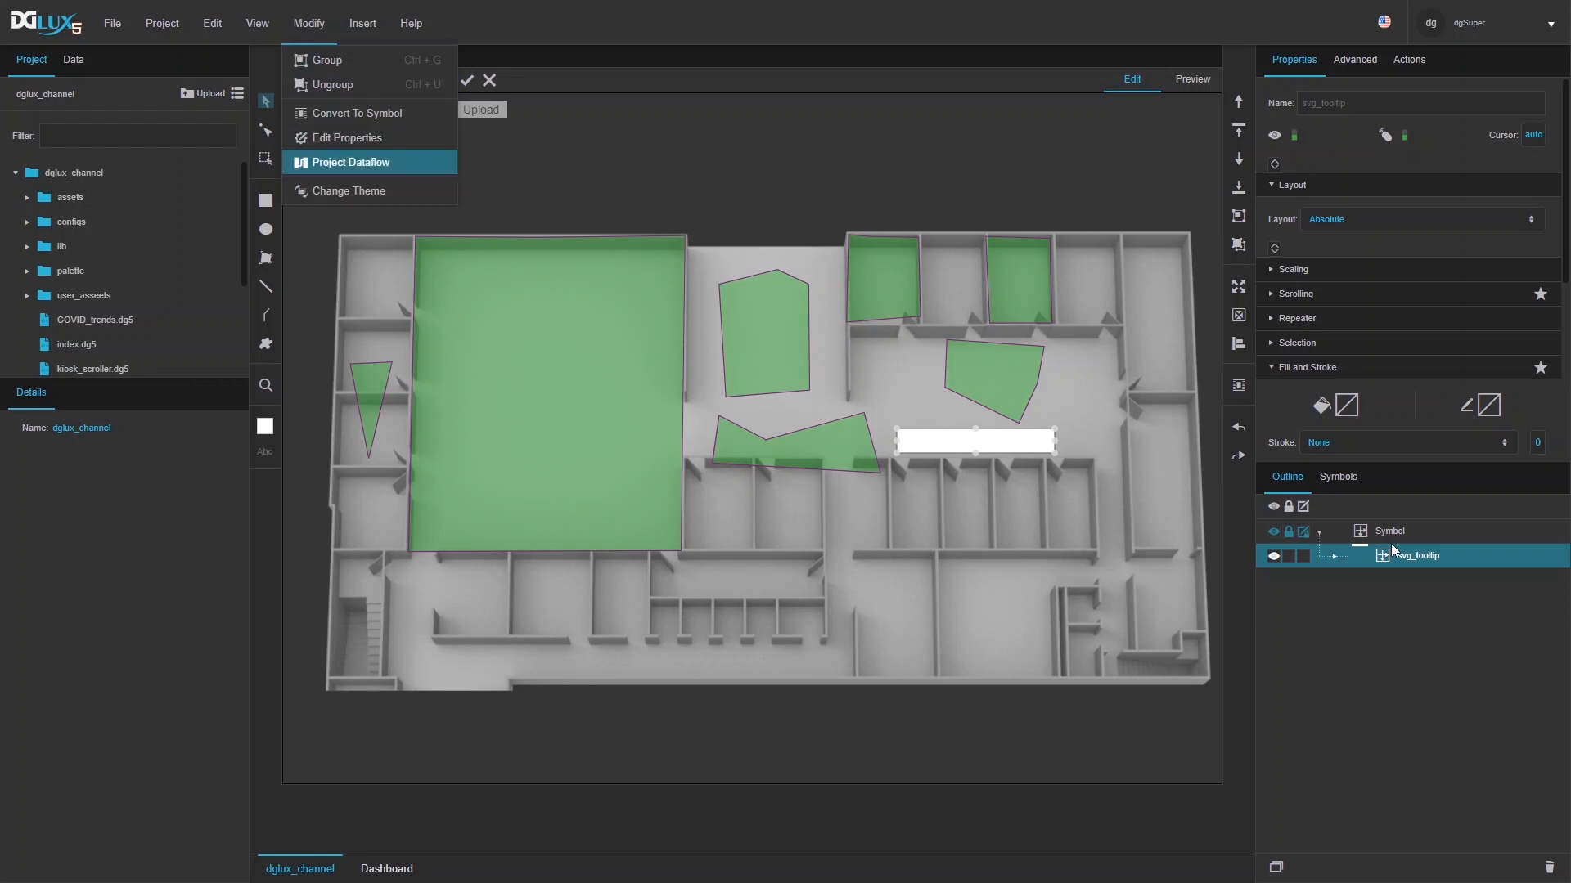
pyautogui.rightClick(1427, 566)
pyautogui.click(1362, 870)
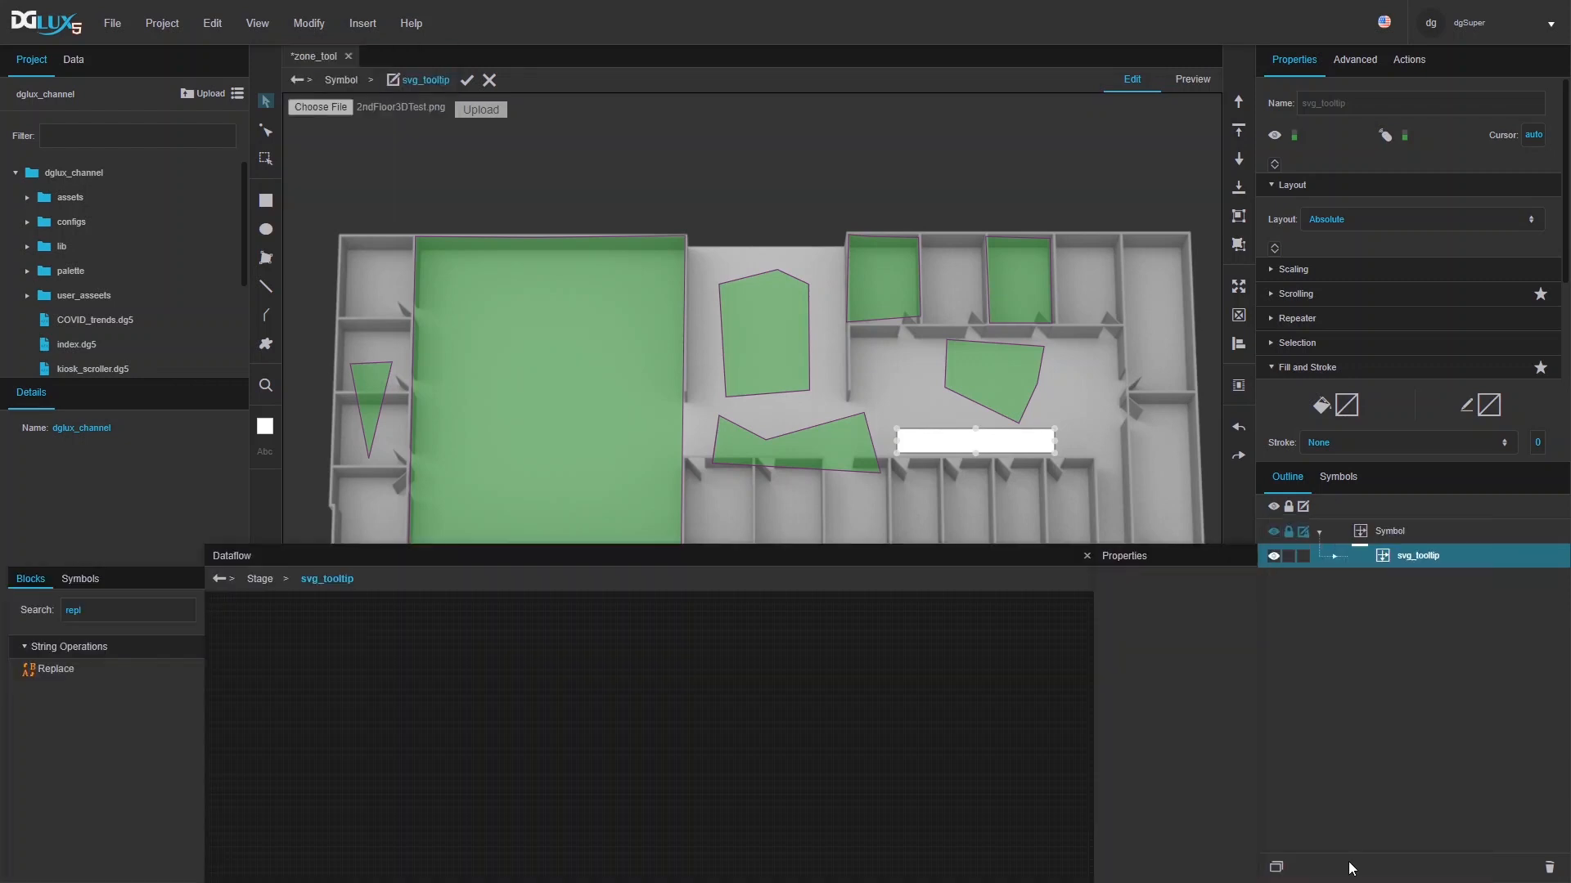
# - Add a State block to the svg_tooltip dataflow and give it one path and change pair
pyautogui.doubleClick(107, 619)
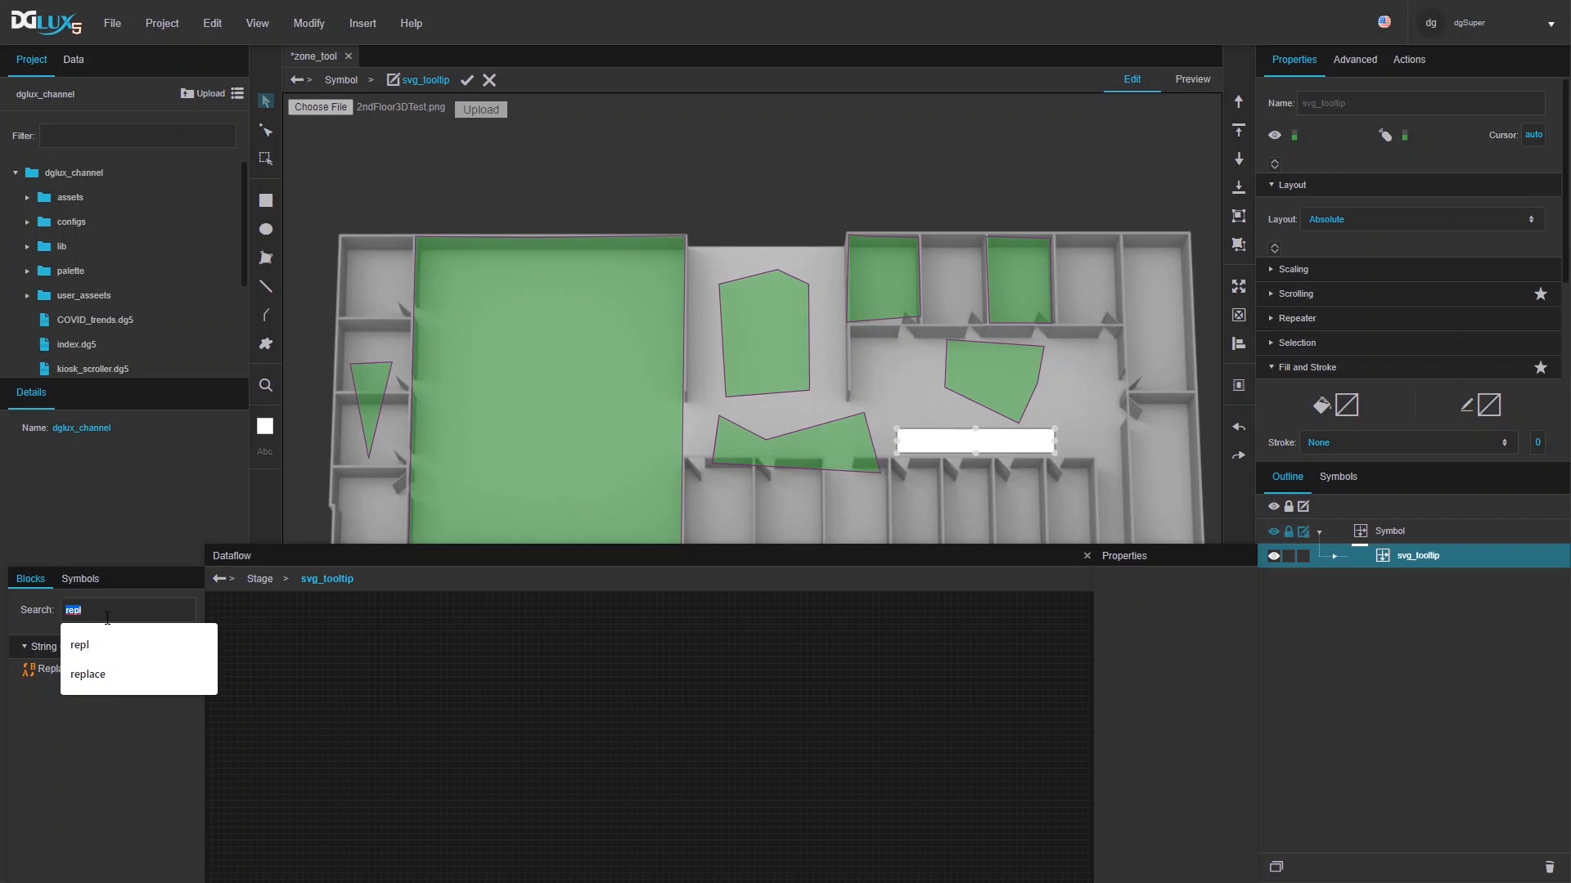
pyautogui.write('state')
pyautogui.moveTo(47, 664); pyautogui.dragTo(283, 631)
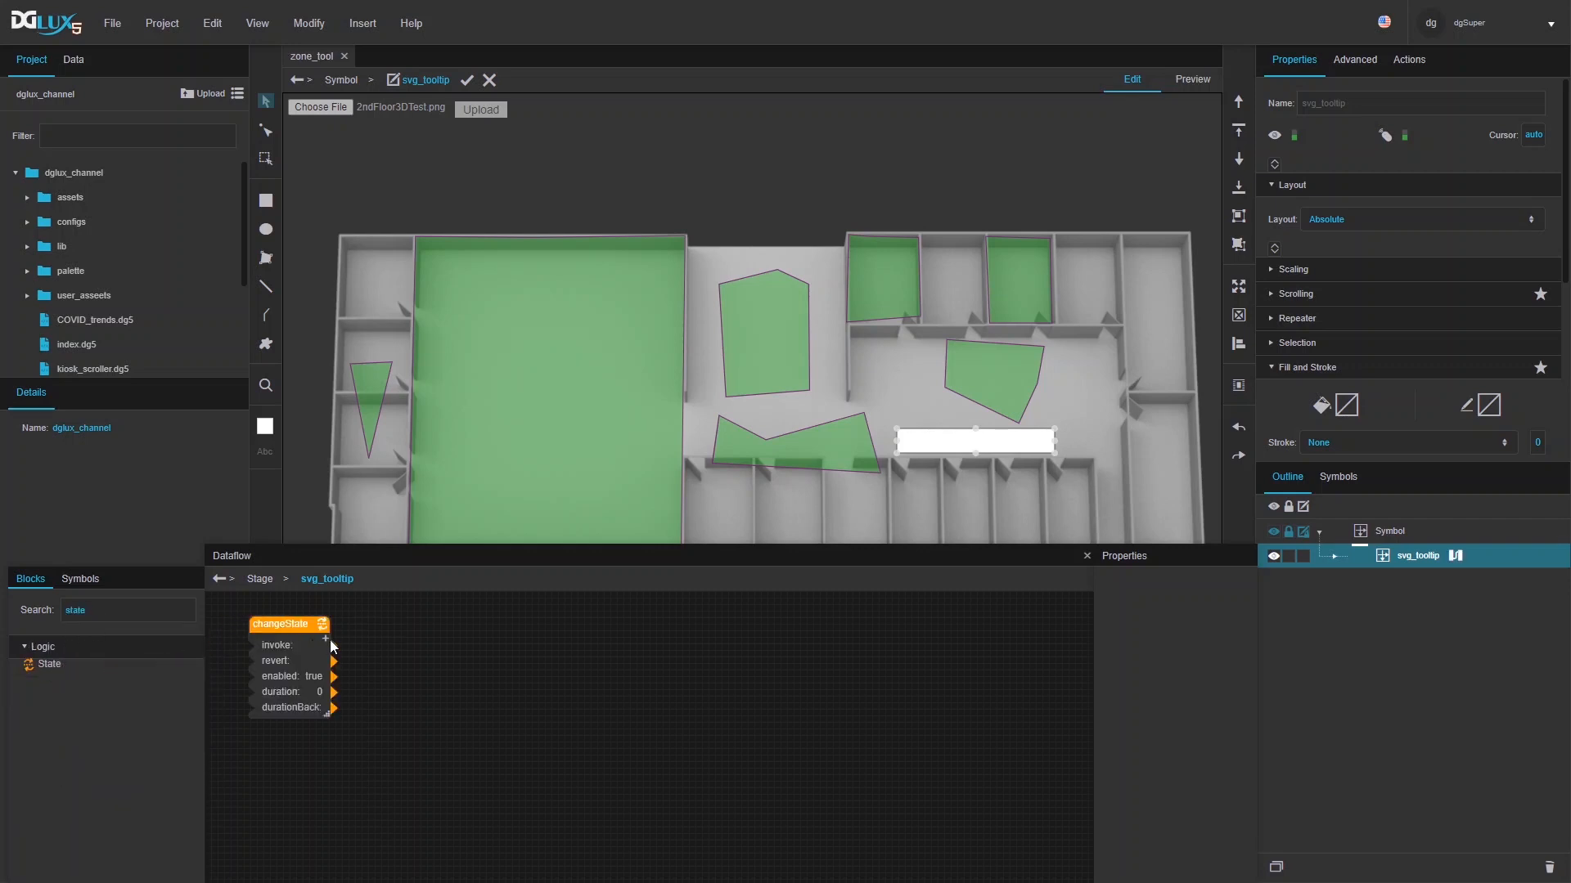
pyautogui.click(327, 641)
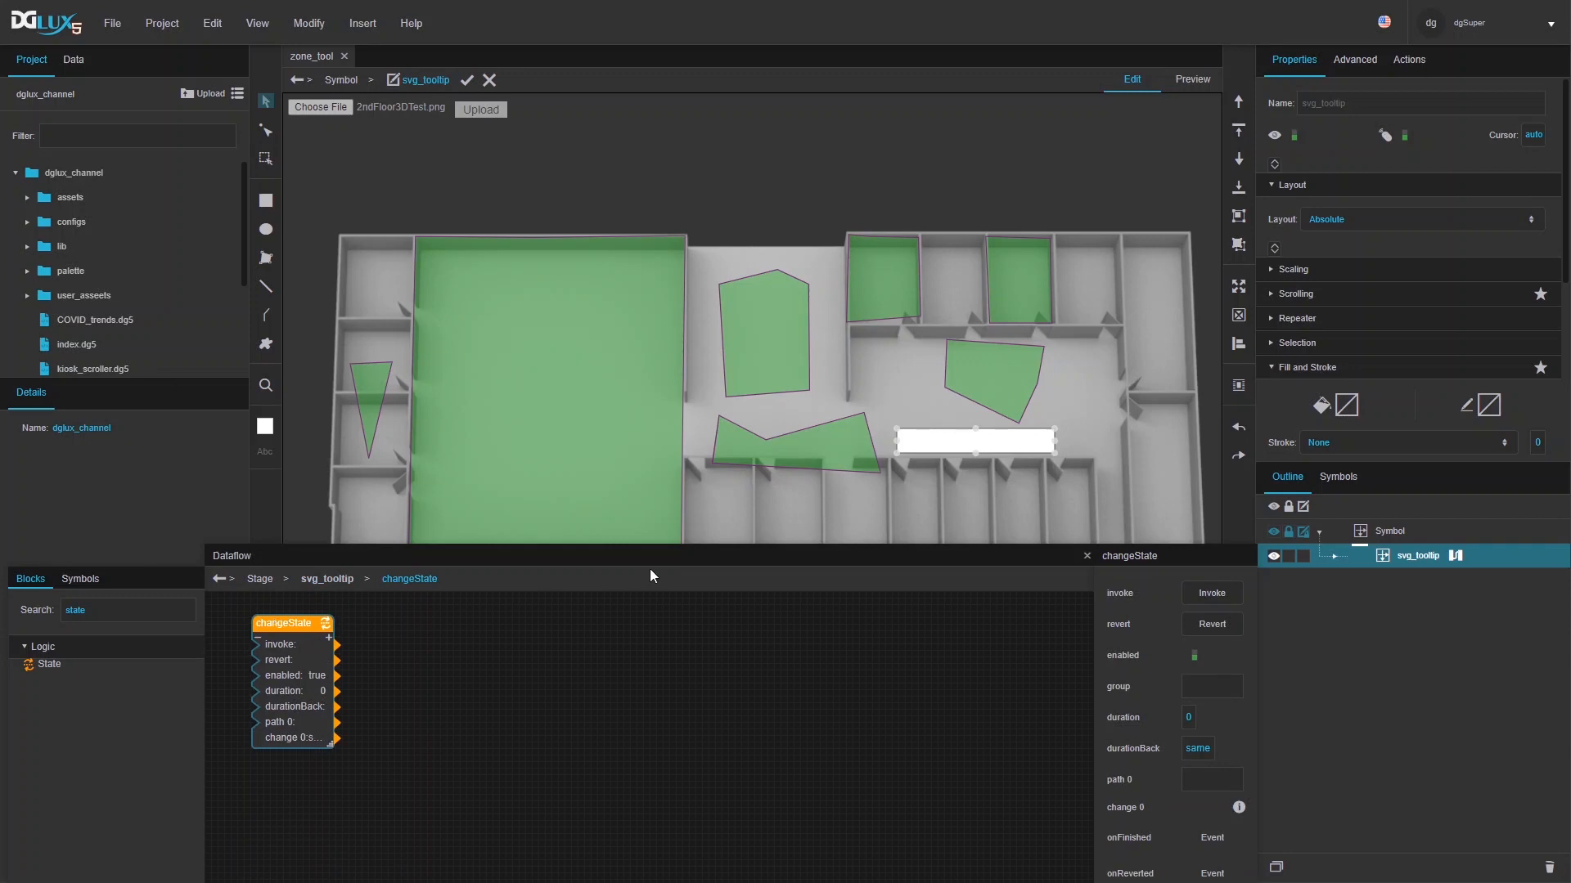
# - Resize and reposition the Dataflow window below the tooltip instance and widen its block properties area
pyautogui.moveTo(639, 555); pyautogui.dragTo(594, 434)
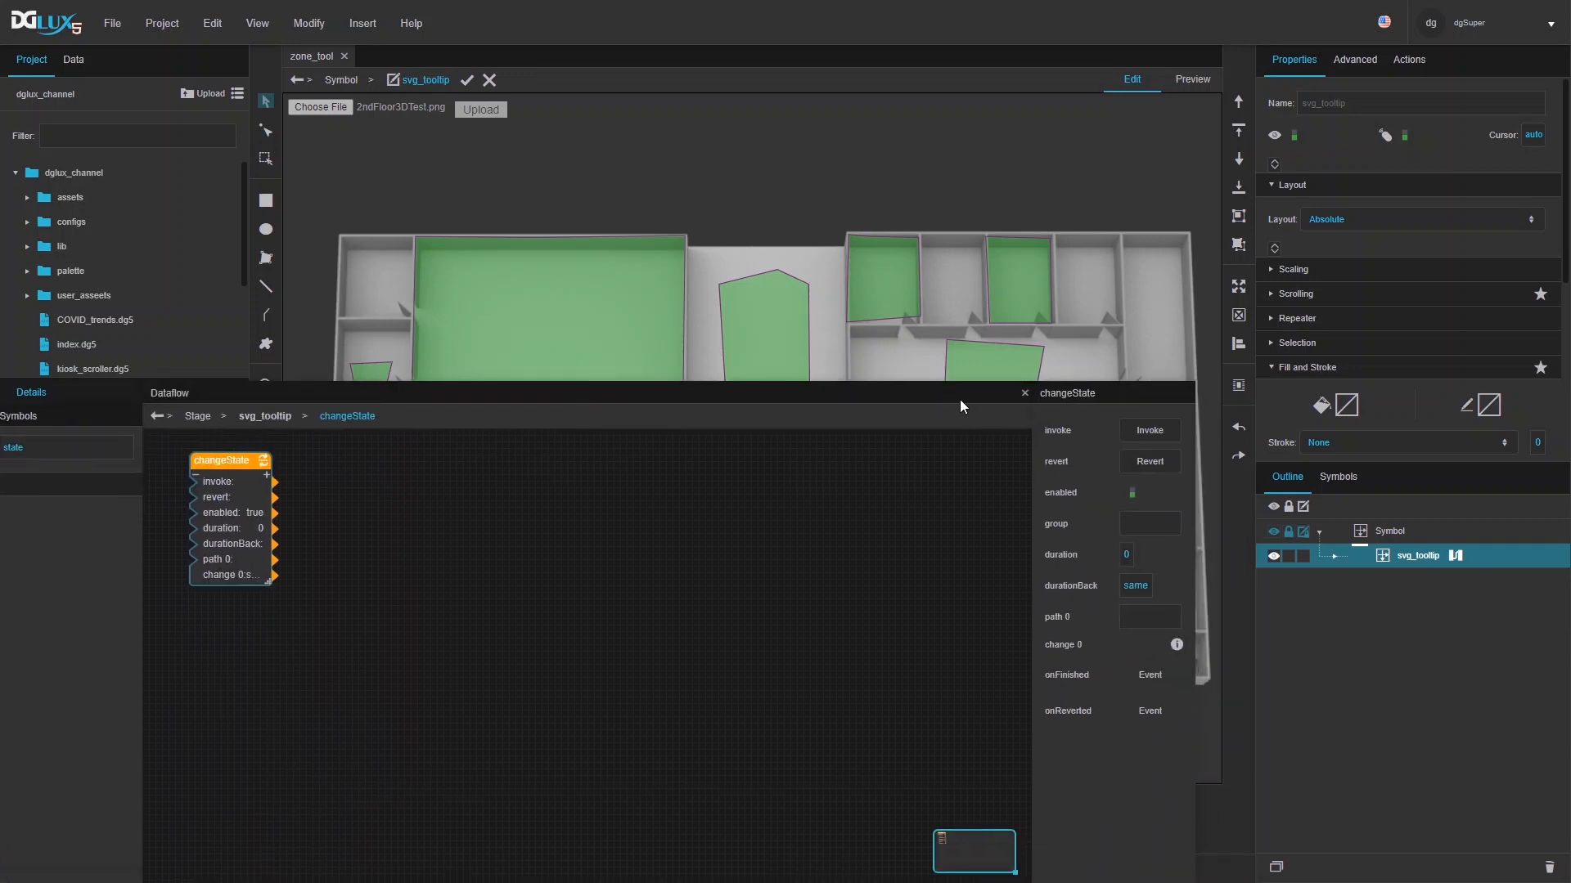
pyautogui.moveTo(961, 400); pyautogui.dragTo(955, 324)
pyautogui.moveTo(1014, 782); pyautogui.dragTo(694, 676)
pyautogui.moveTo(507, 287); pyautogui.dragTo(618, 540)
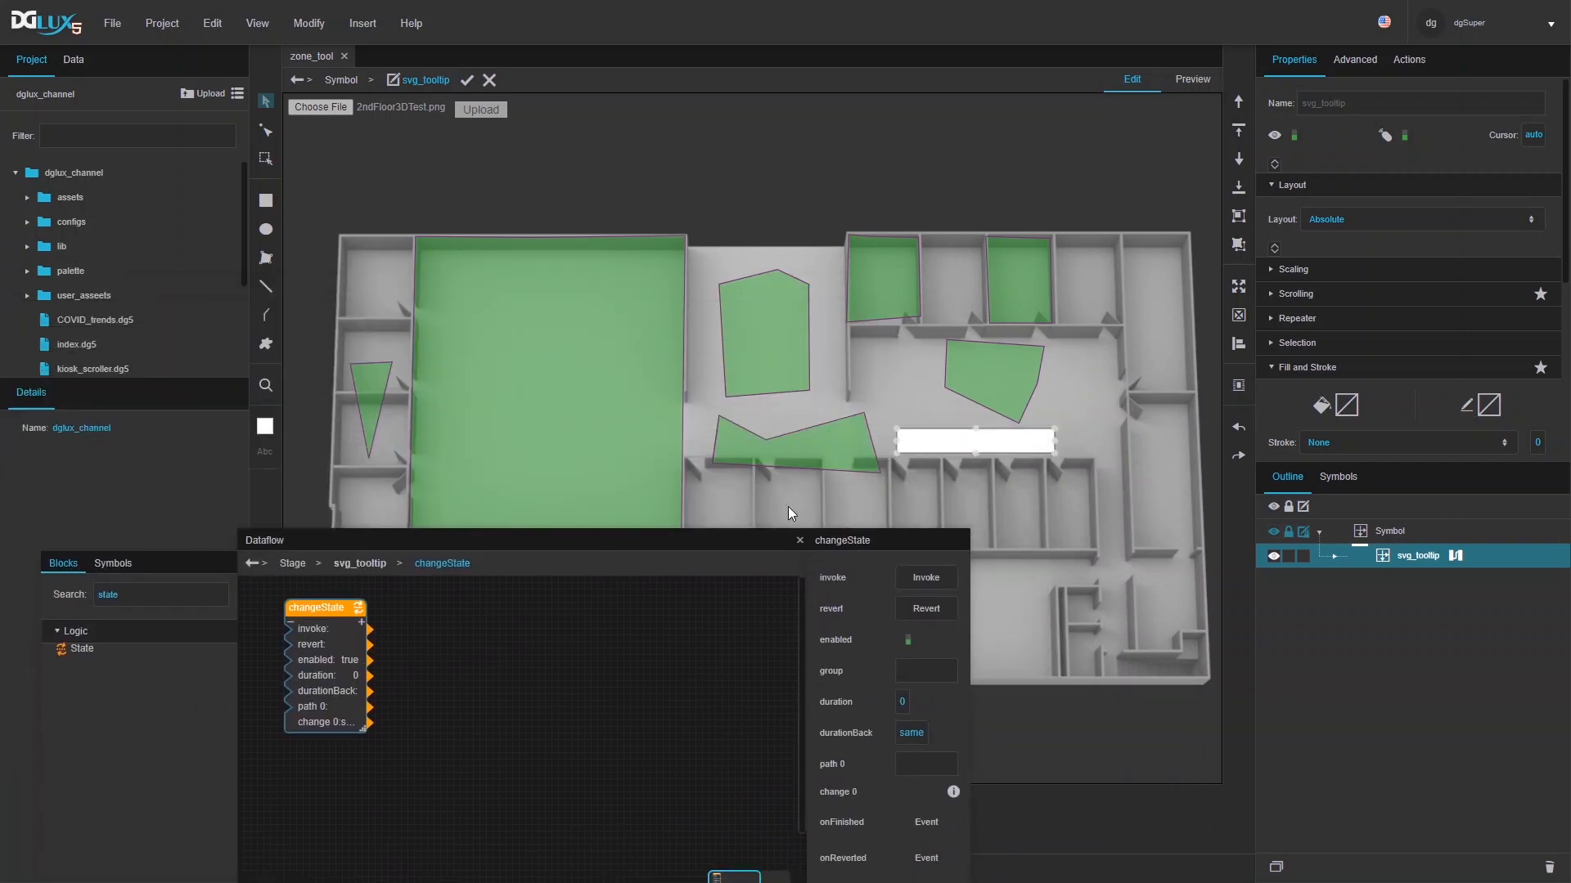
pyautogui.moveTo(709, 533); pyautogui.dragTo(720, 469)
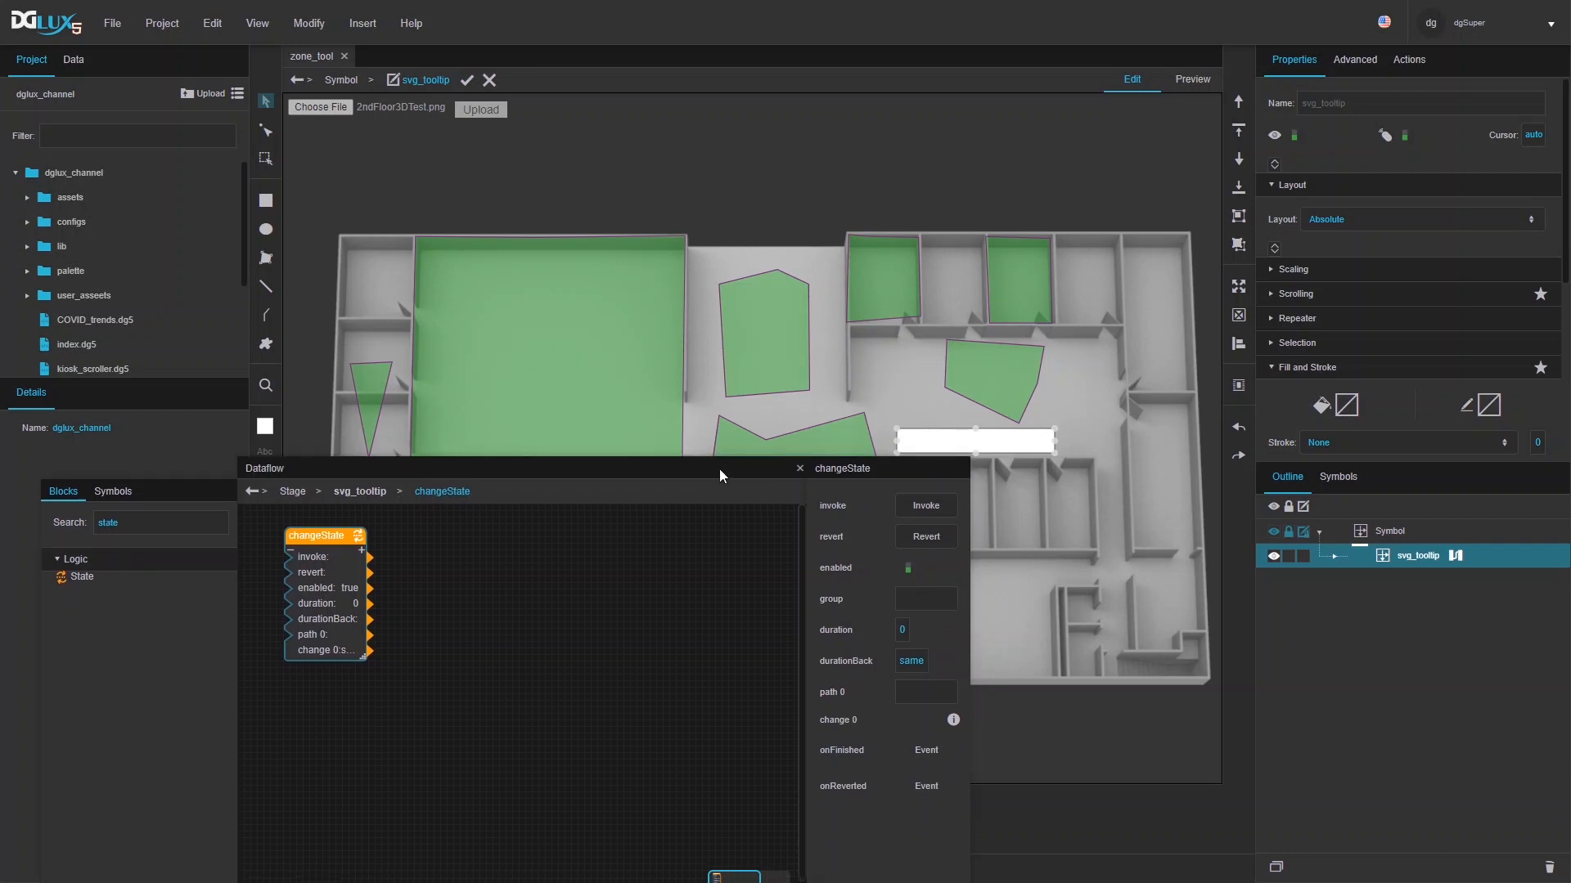
pyautogui.moveTo(966, 657); pyautogui.dragTo(1139, 679)
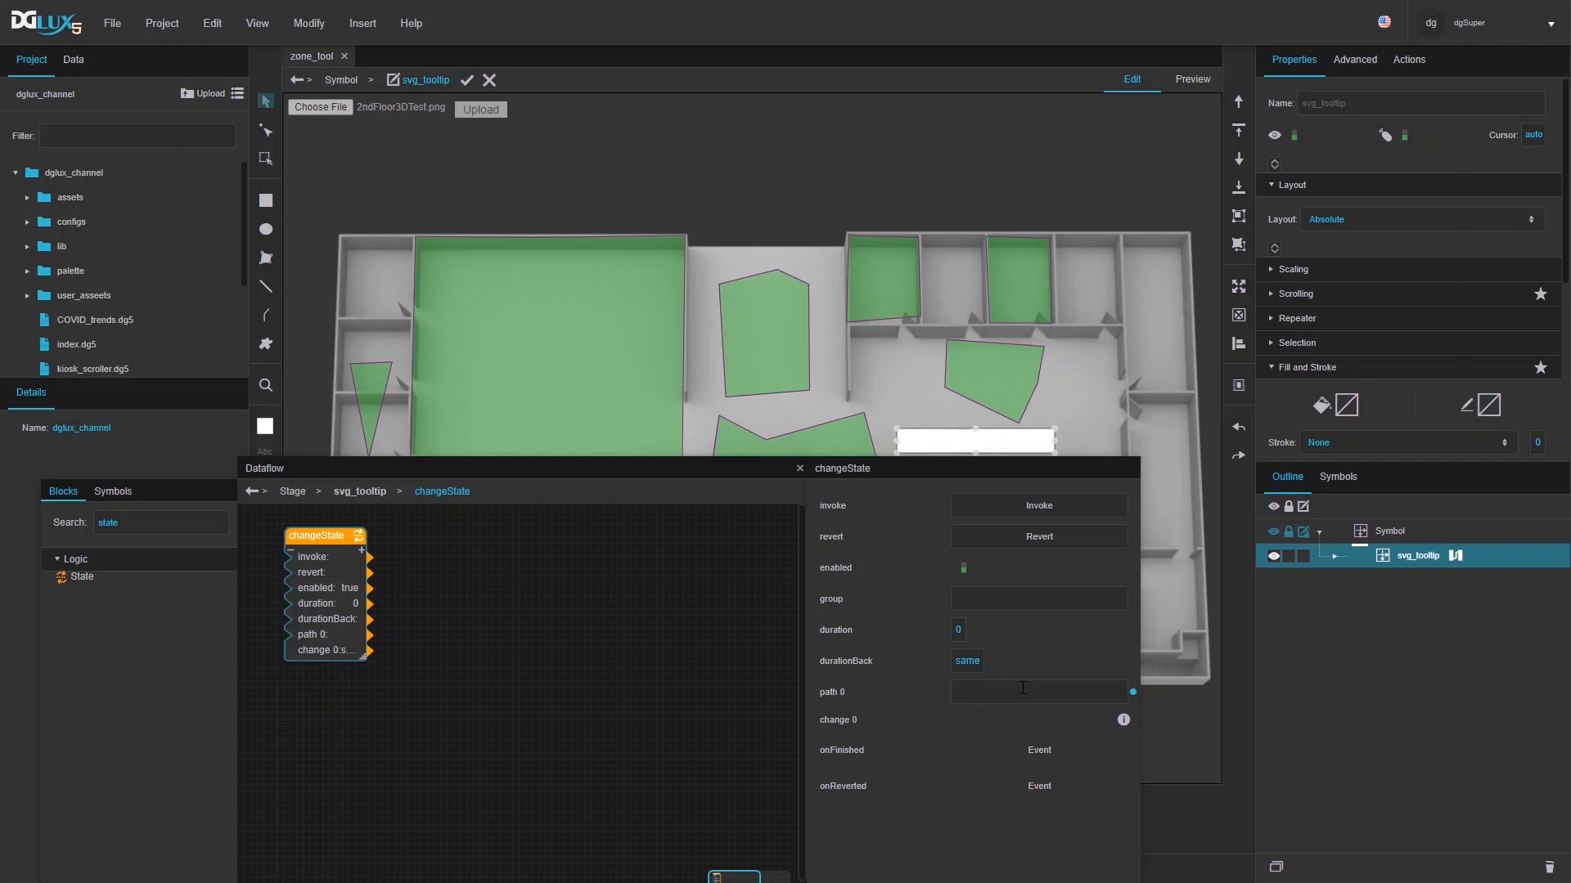
pyautogui.write('@stage')
pyautogui.write(' @pare')
pyautogui.write('nt.hover')
pyautogui.write('_zxc')
pyautogui.press('BackSpace')
pyautogui.press('BackSpace')
pyautogui.press('BackSpace')
pyautogui.write('on')
pyautogui.write('e.value')
pyautogui.press('Return')
pyautogui.click(661, 673)
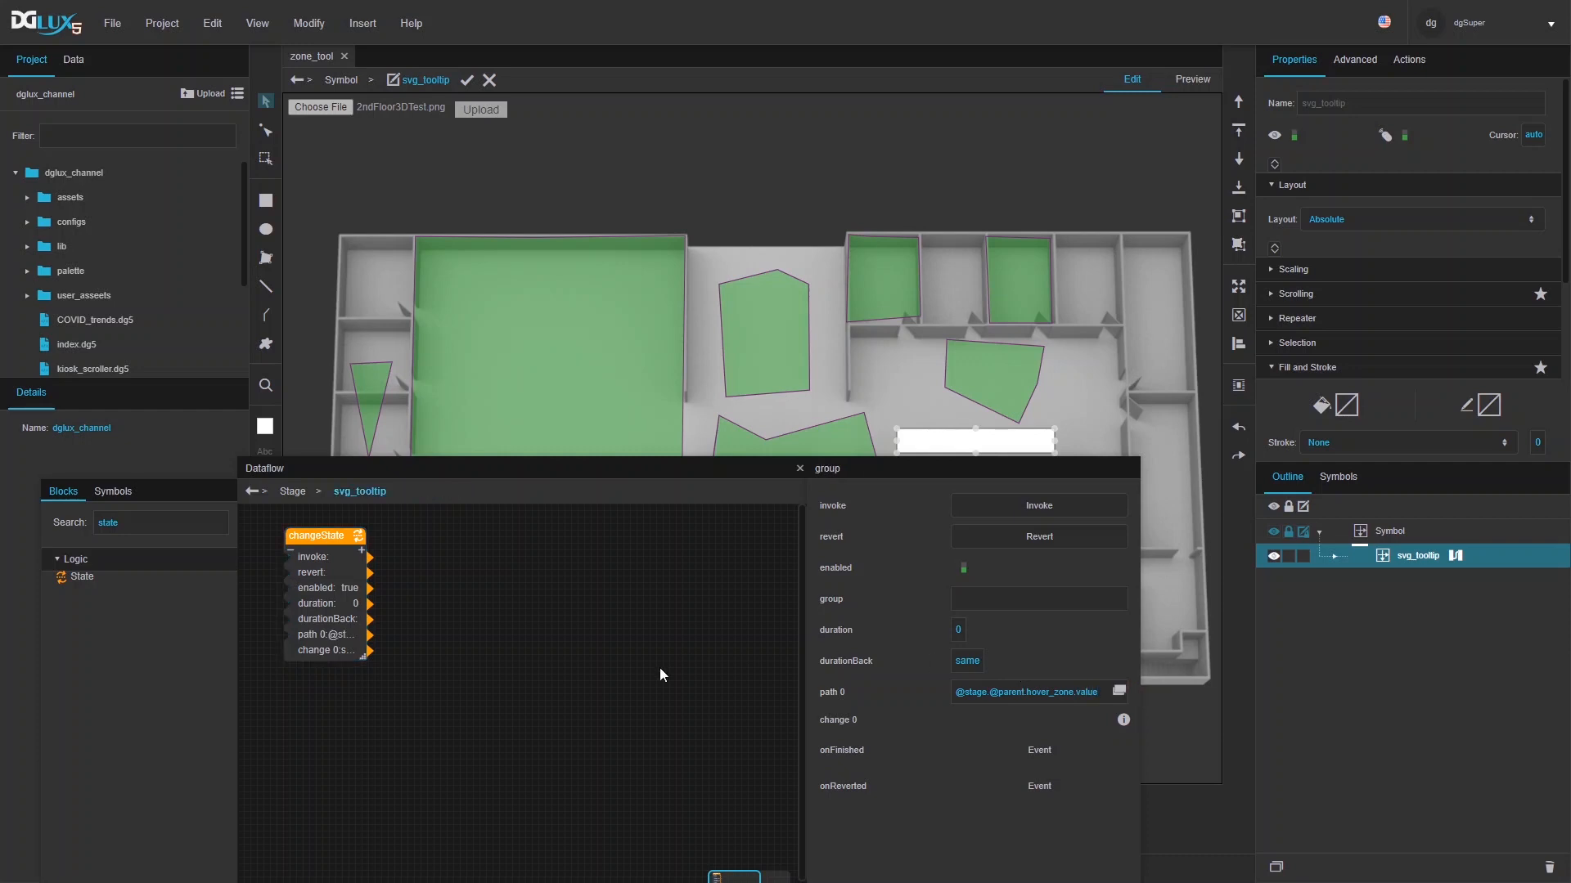
# - Bind the symbol's uuid parameter to change 0 of the changeState block and close the symbol parameters
pyautogui.click(327, 576)
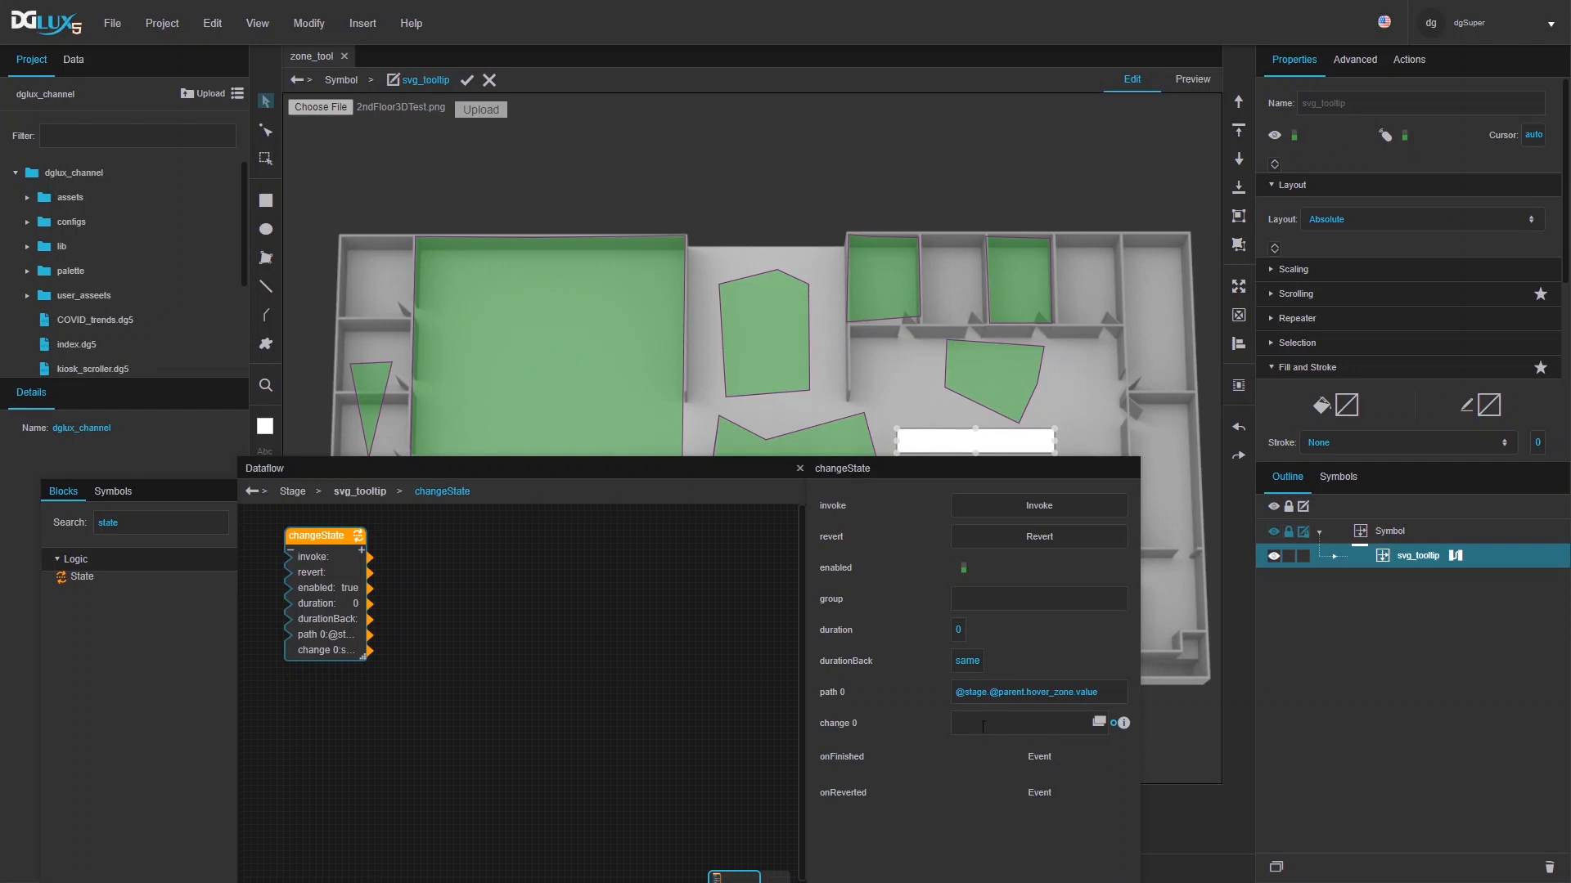
pyautogui.click(315, 23)
pyautogui.click(335, 138)
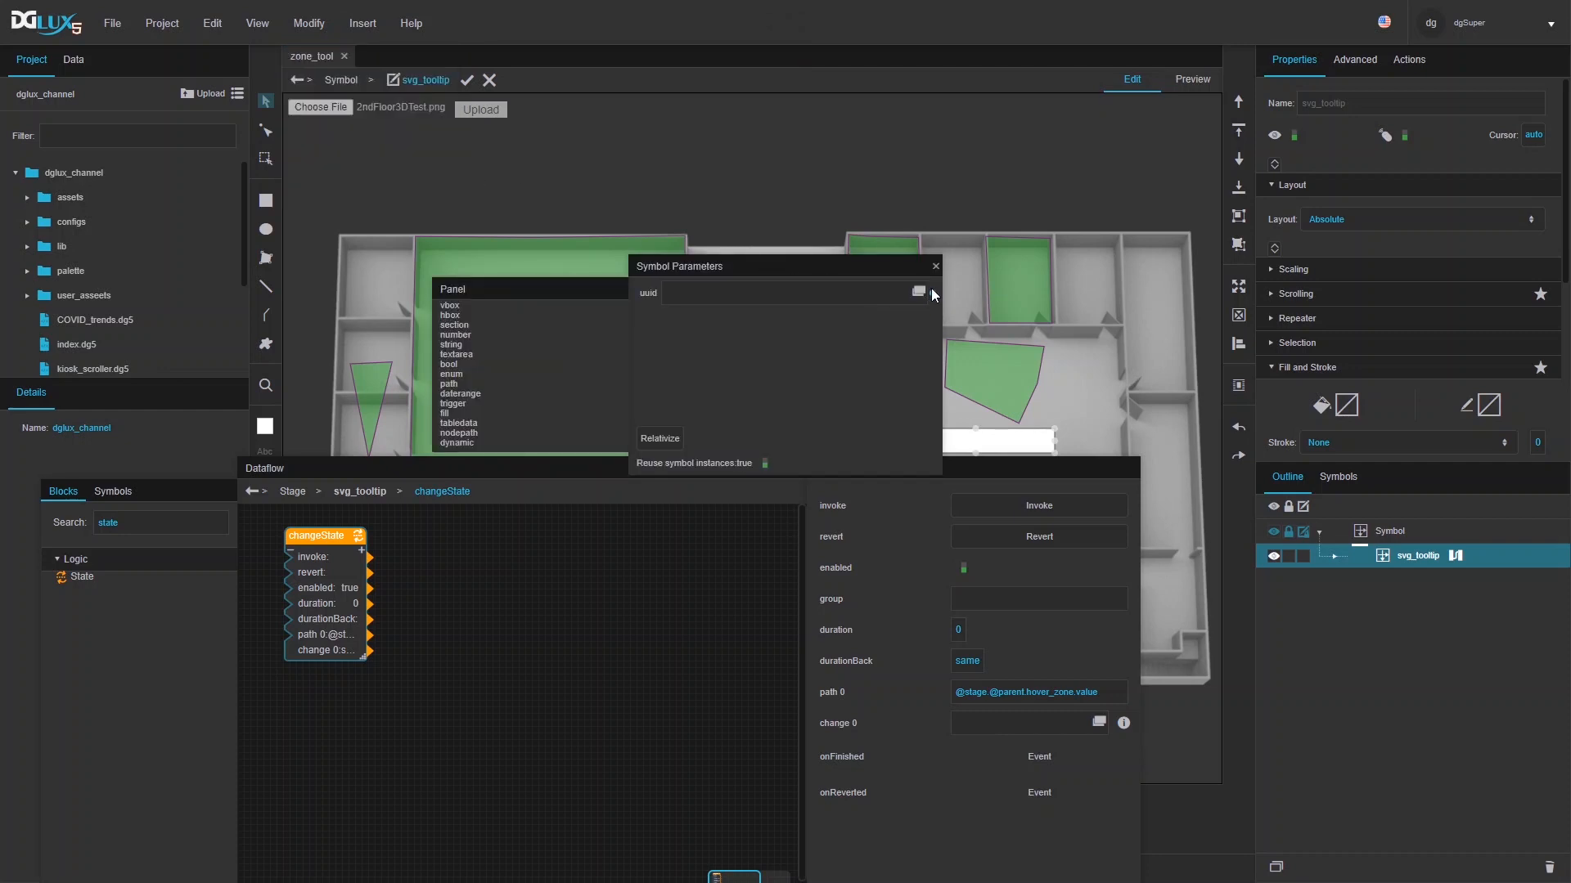
pyautogui.moveTo(934, 301); pyautogui.dragTo(993, 728)
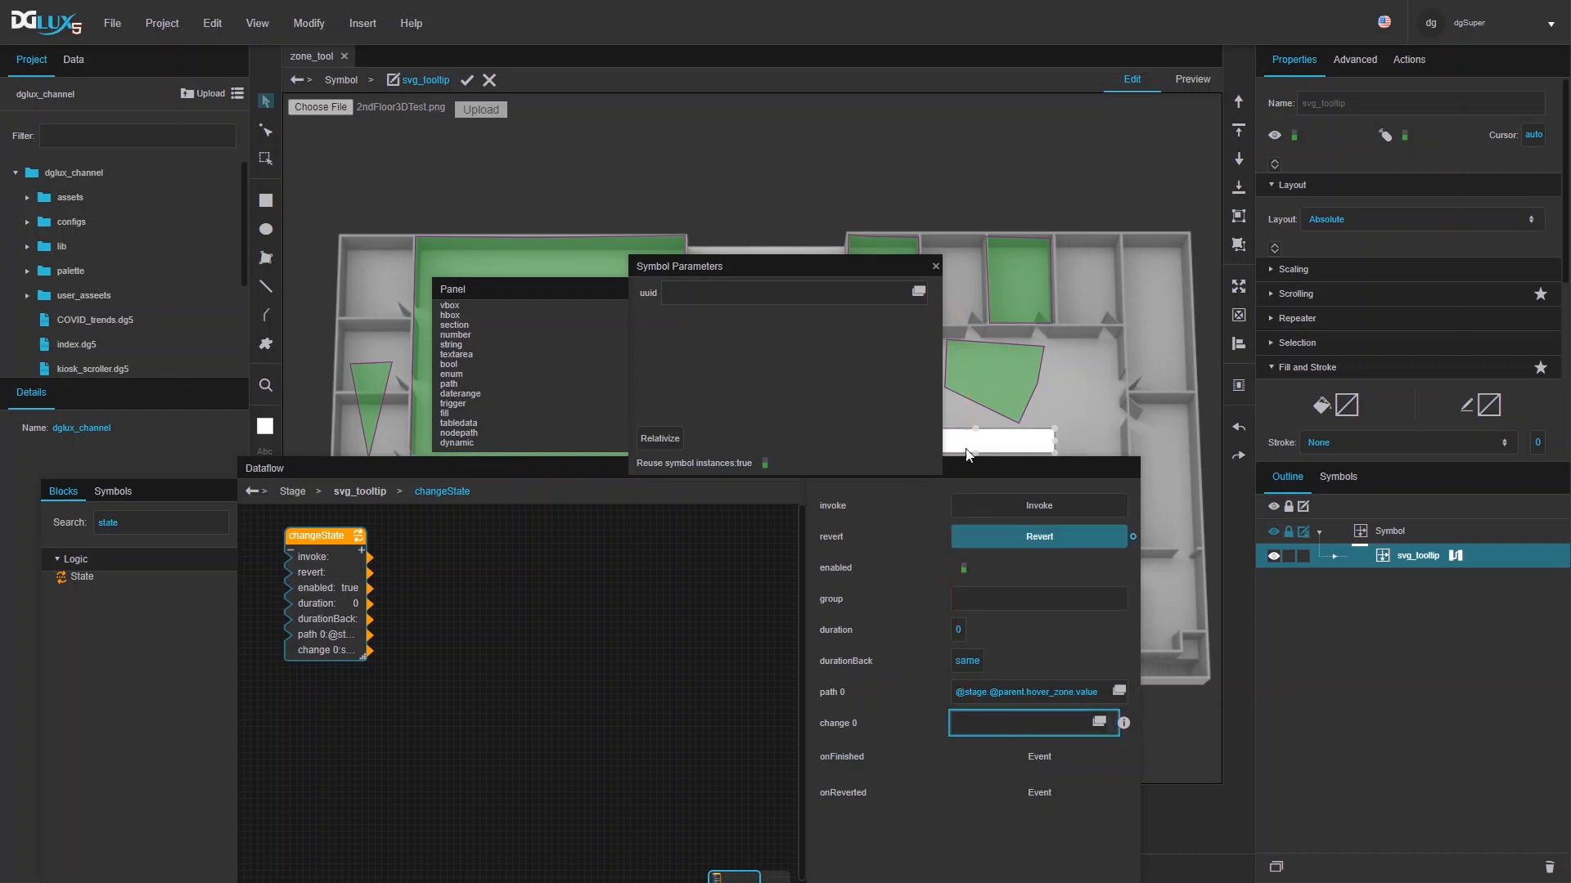
pyautogui.click(935, 266)
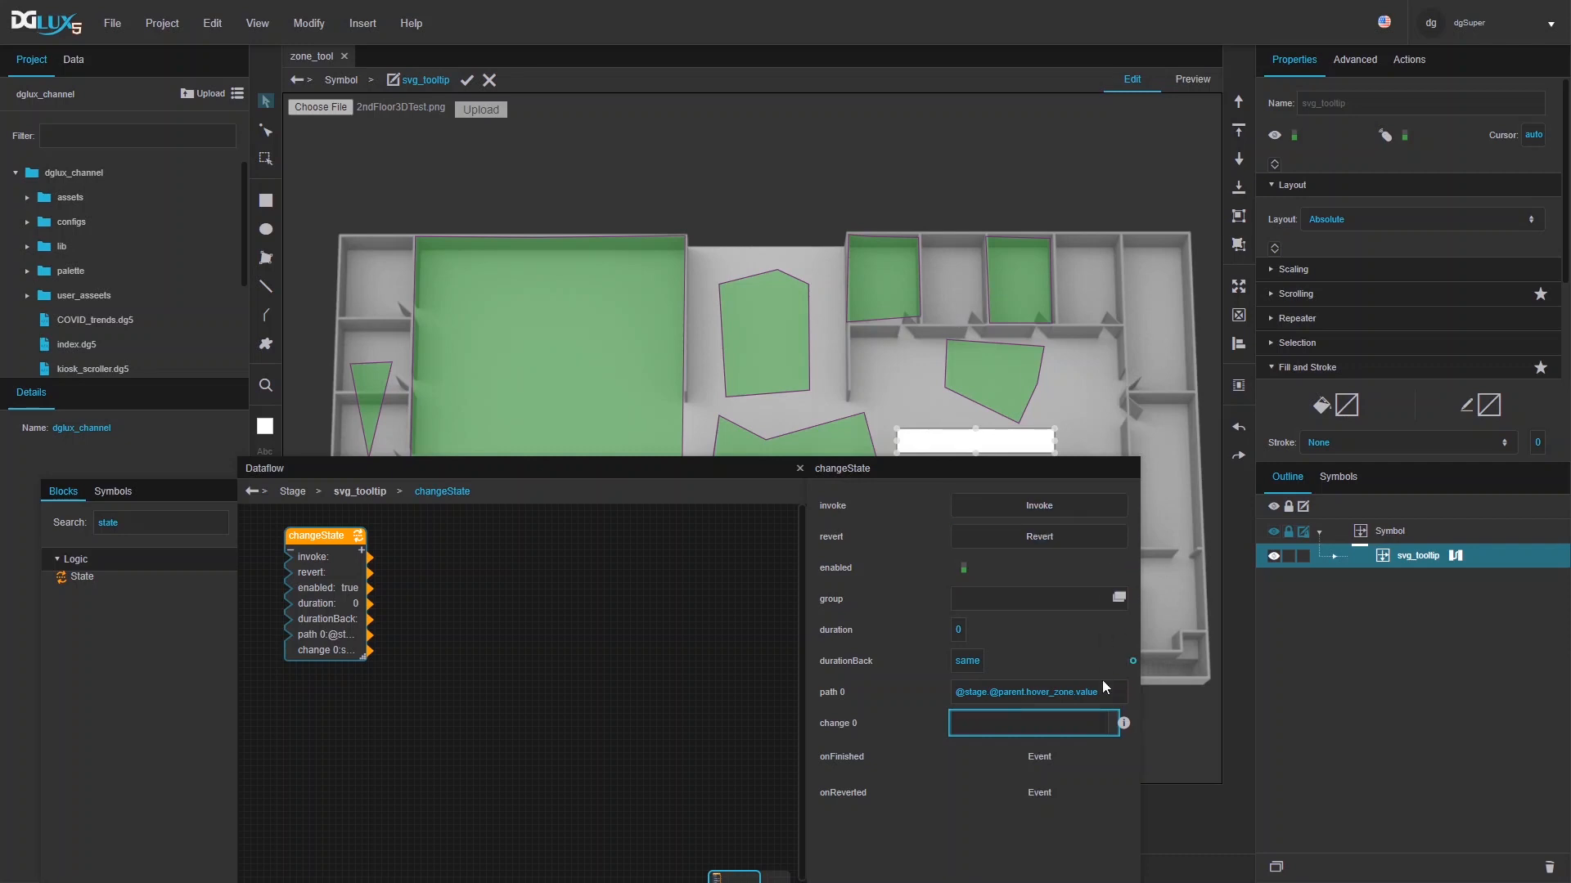
# - Bind change 0 to the changeState block's invoke trigger and commit the svg_tooltip symbol edits
pyautogui.moveTo(1117, 724); pyautogui.dragTo(1012, 510)
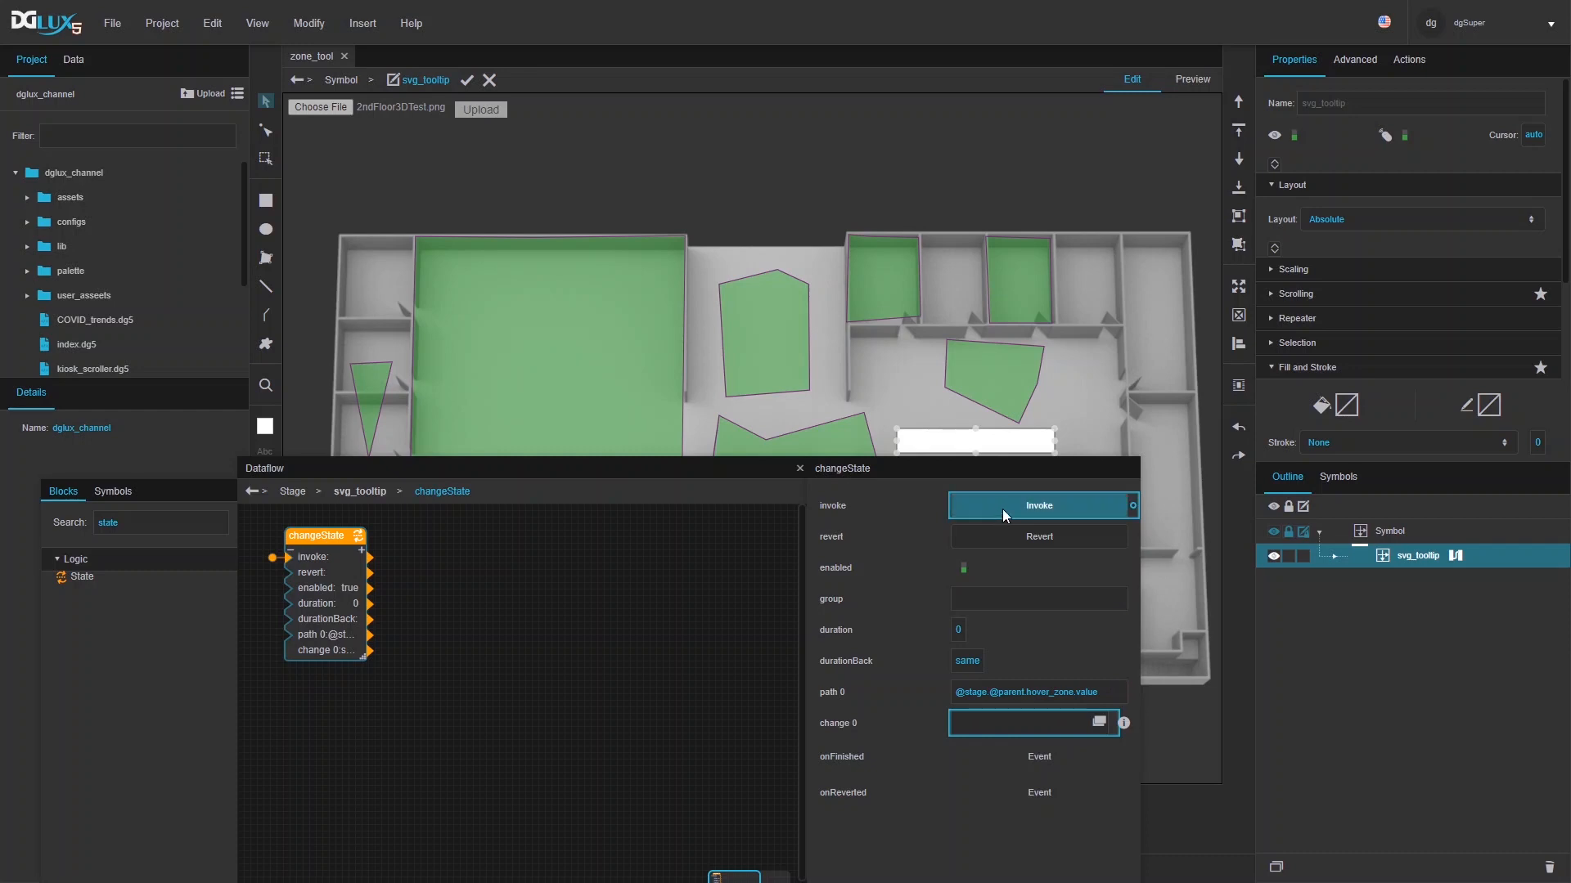
pyautogui.click(464, 81)
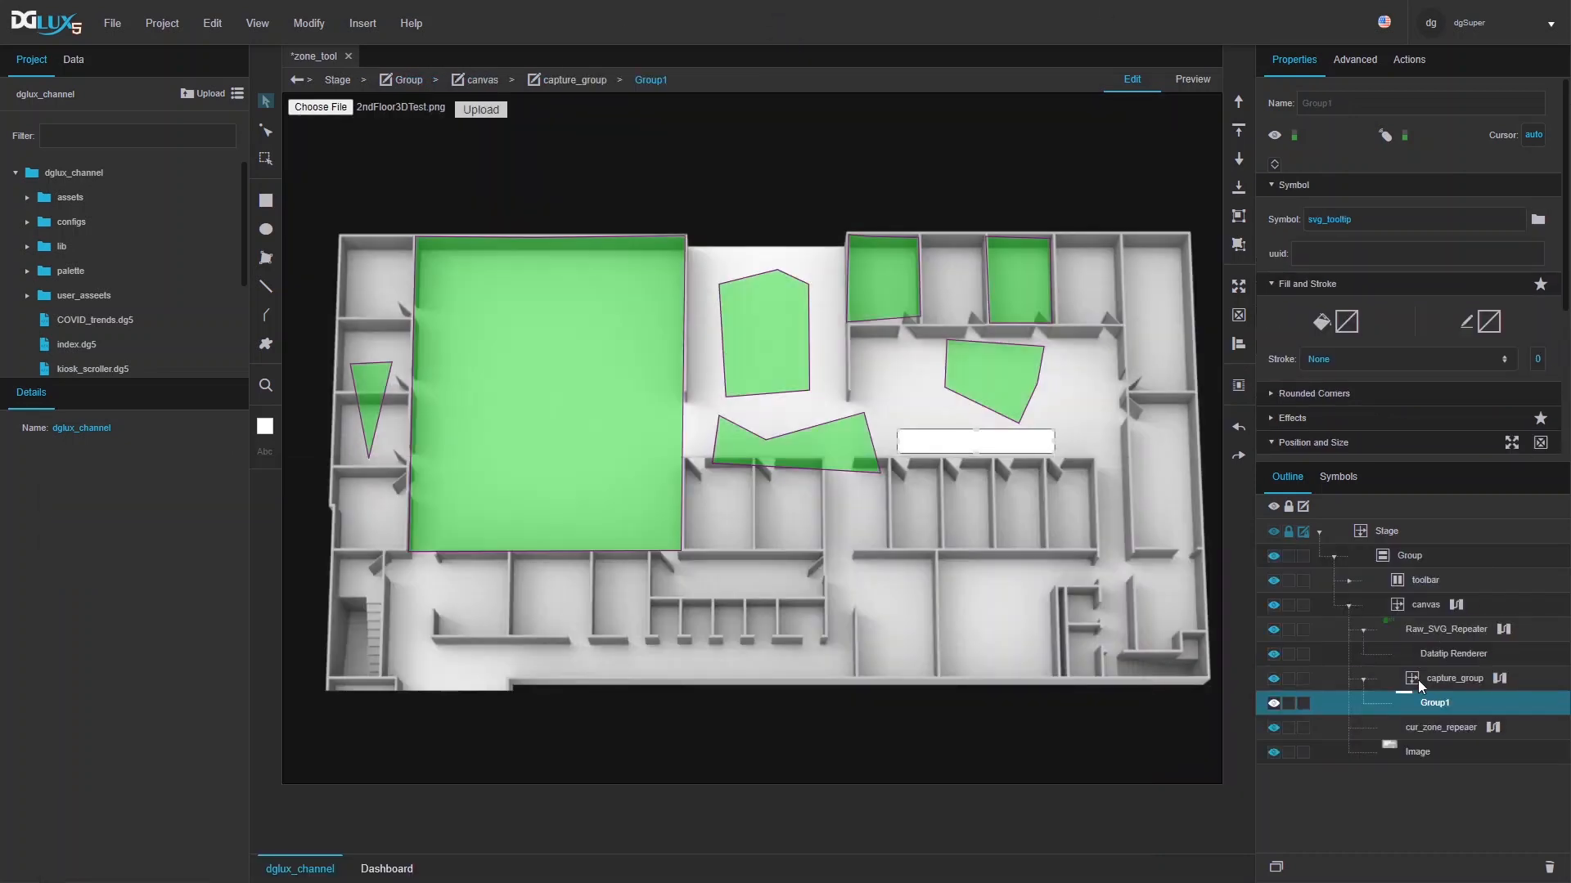
# - Open the Raw_SVG_Repeater dataflow and preview the project to check how hover_zone responds to hovering over several zones
pyautogui.click(1502, 630)
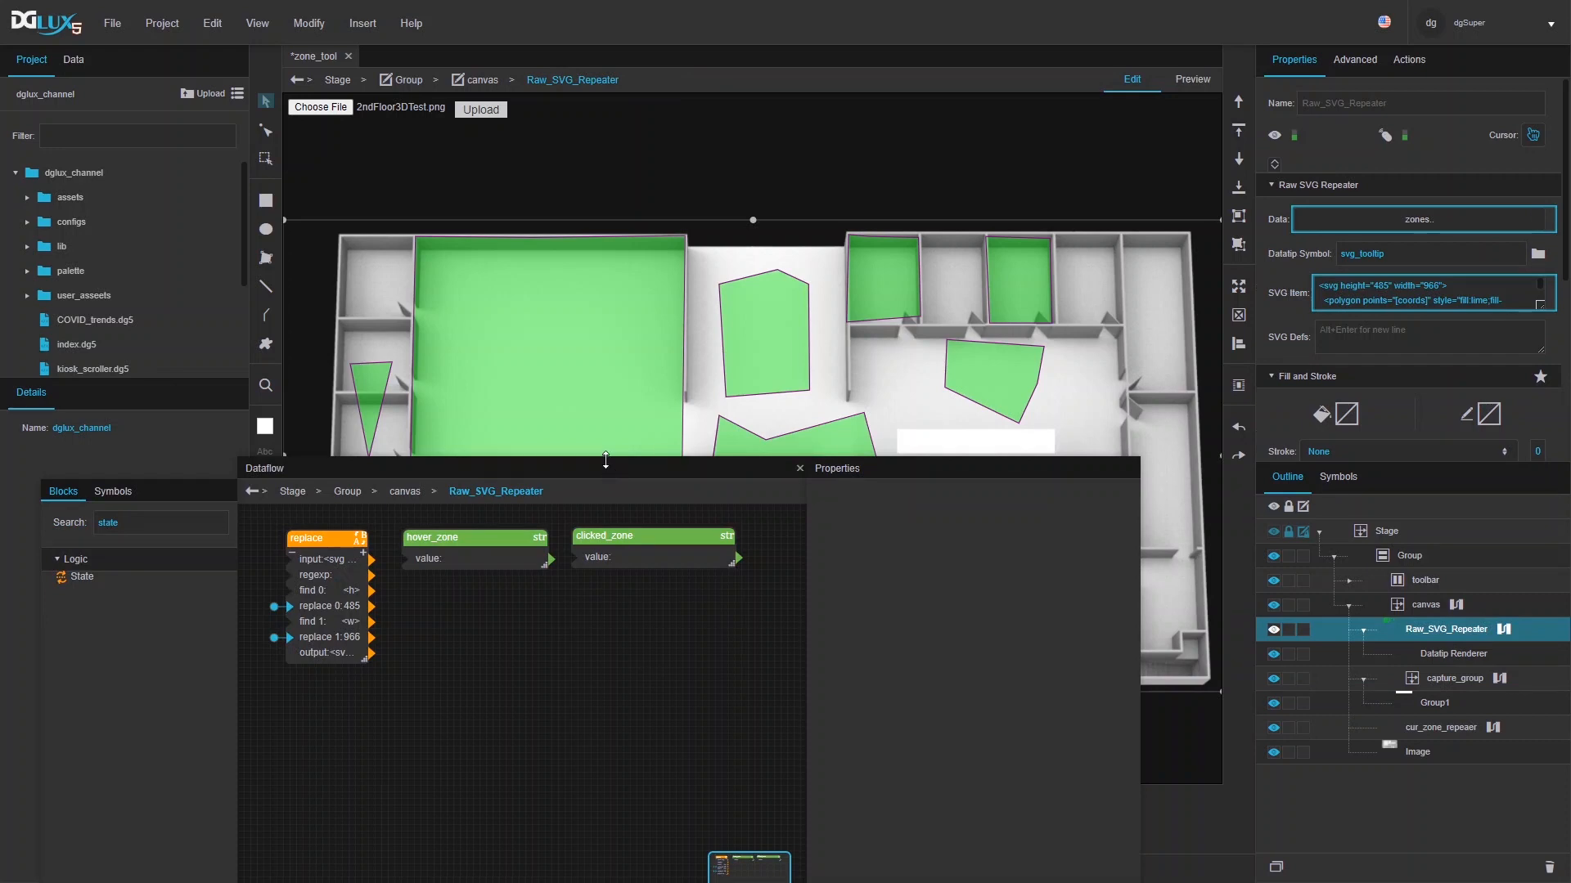
pyautogui.moveTo(606, 461); pyautogui.dragTo(637, 673)
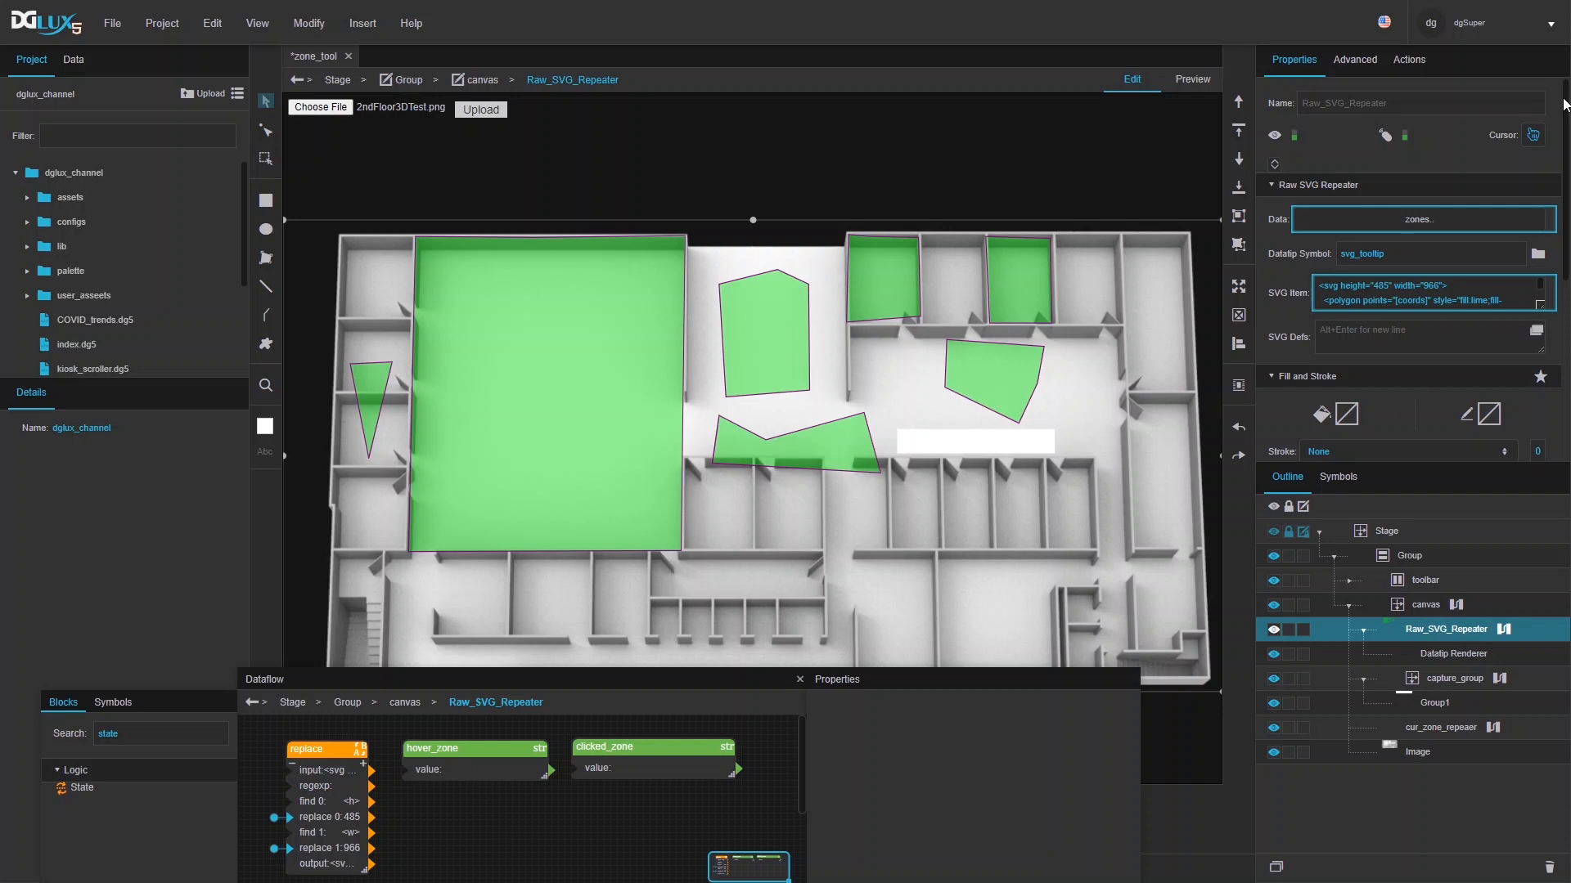
pyautogui.click(1191, 80)
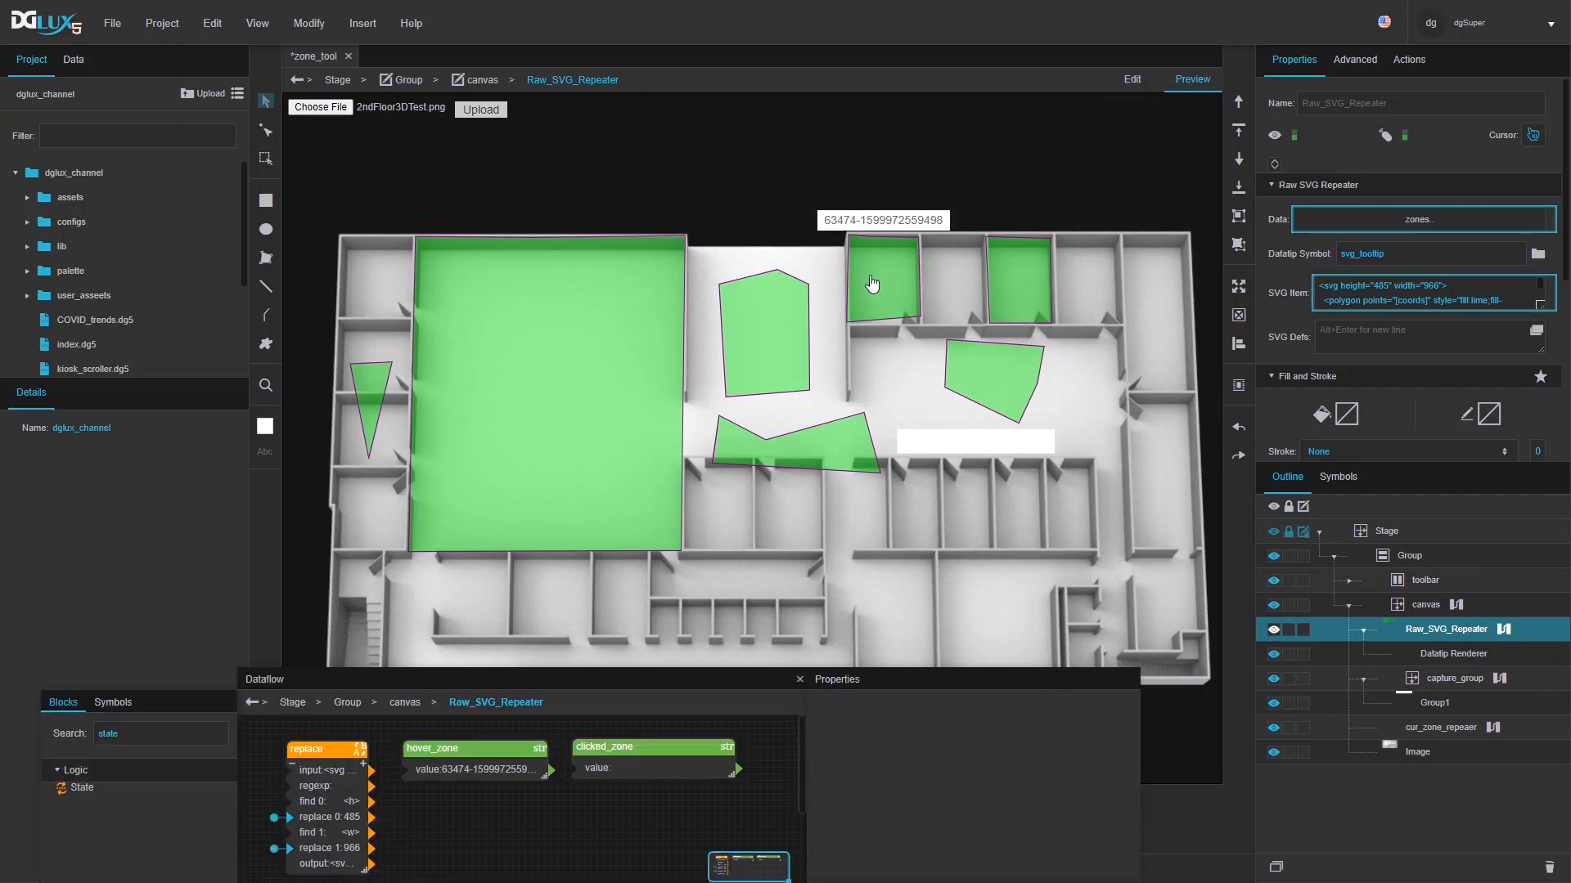
pyautogui.moveTo(641, 319)
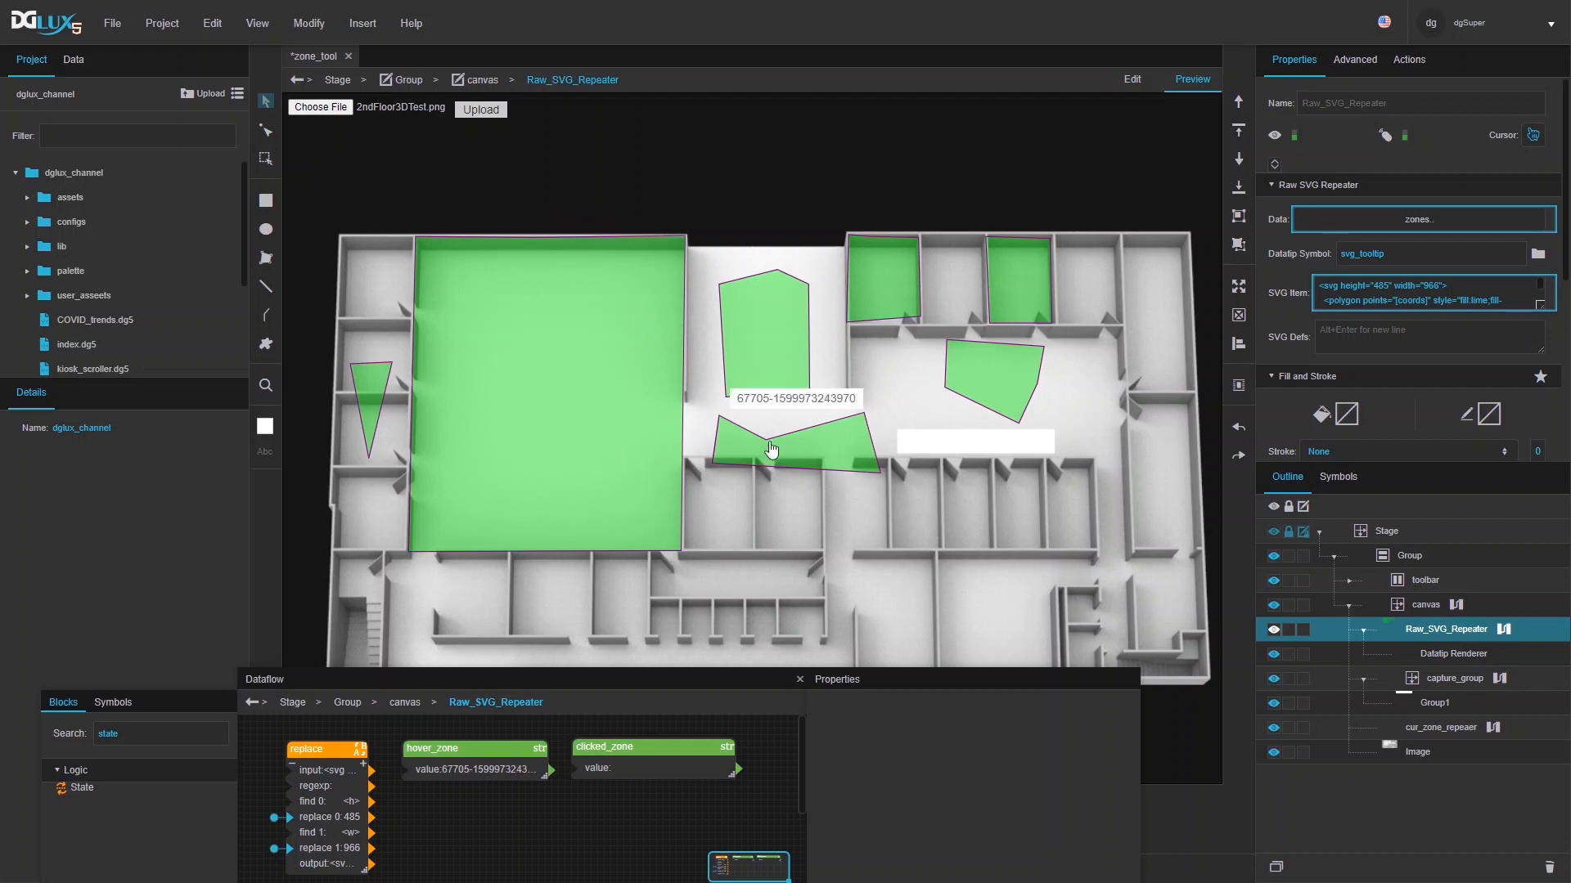
pyautogui.moveTo(774, 370)
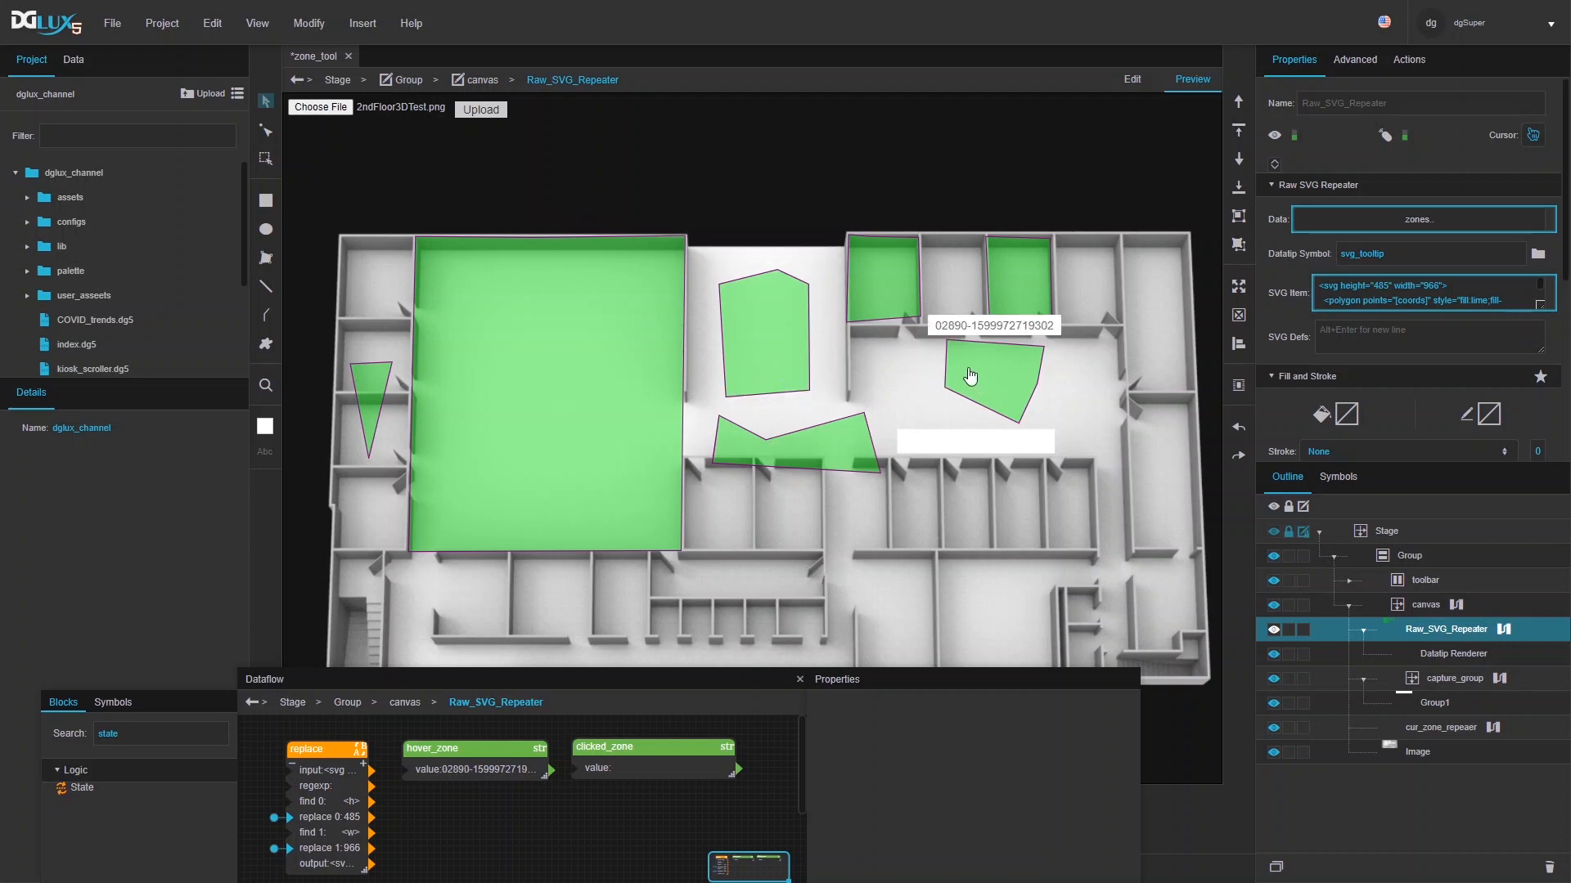
pyautogui.moveTo(1011, 301)
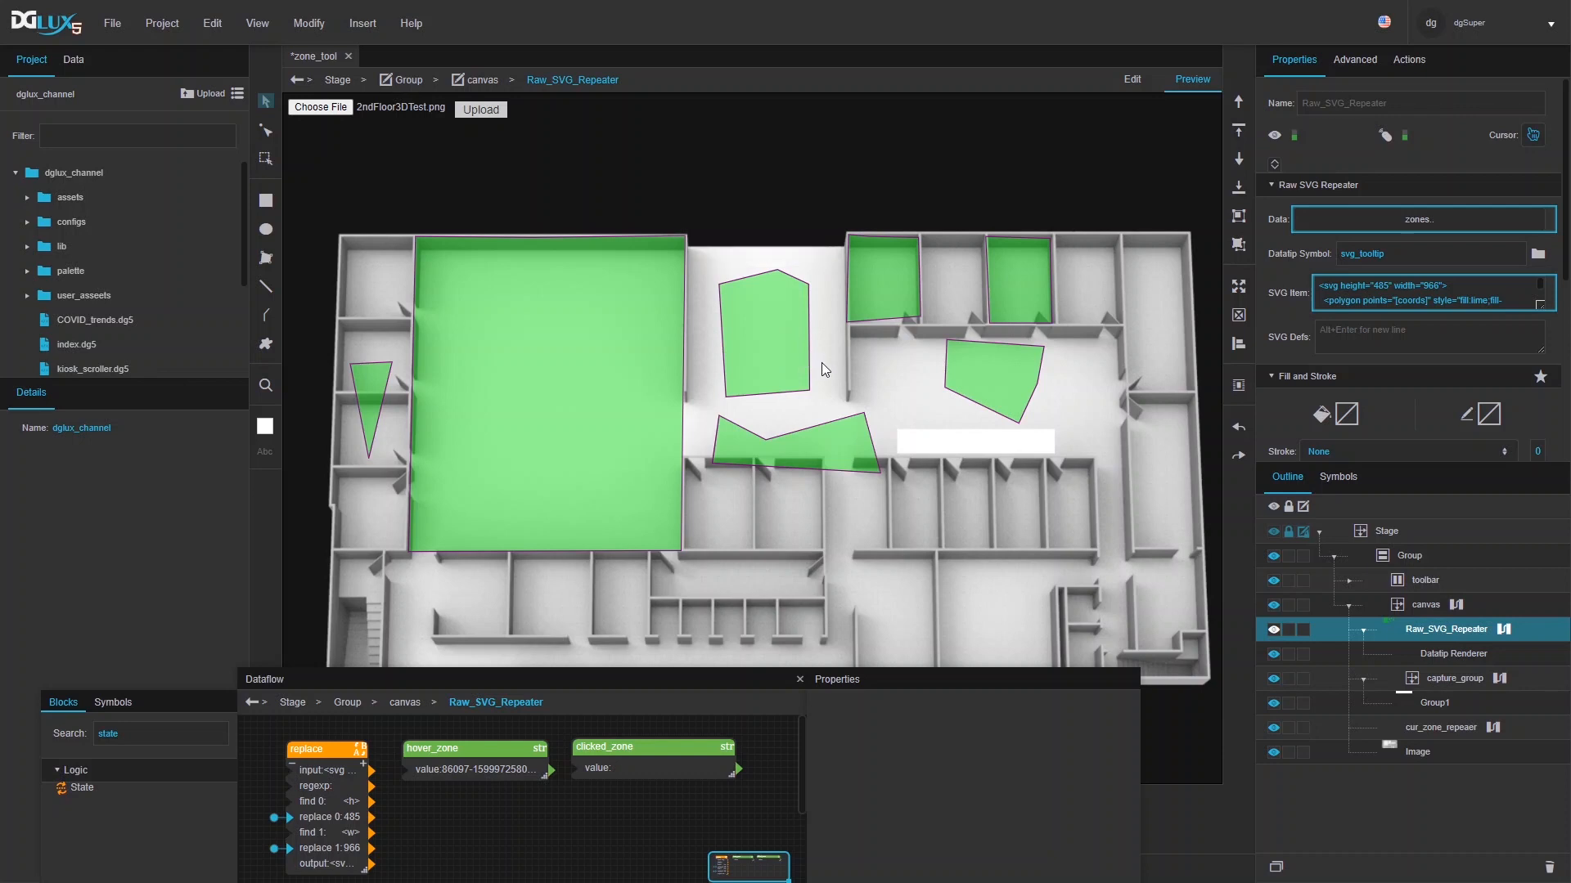
pyautogui.moveTo(779, 358)
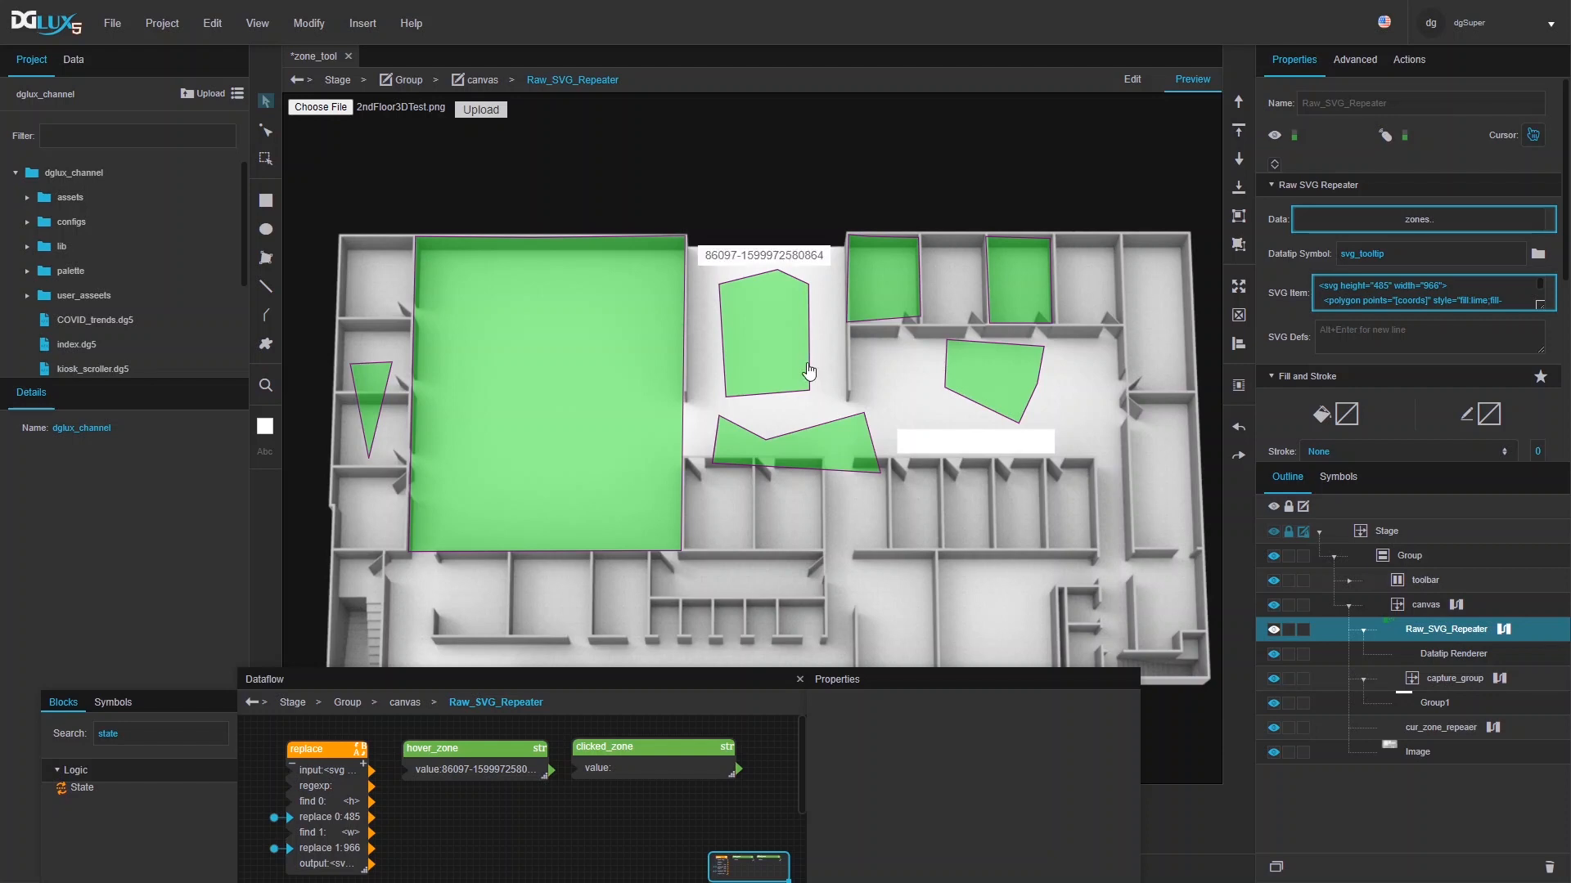
# - In edit mode, add a State block with one path and change pair below hover_zone in the Raw_SVG_Repeater dataflow
pyautogui.click(1124, 82)
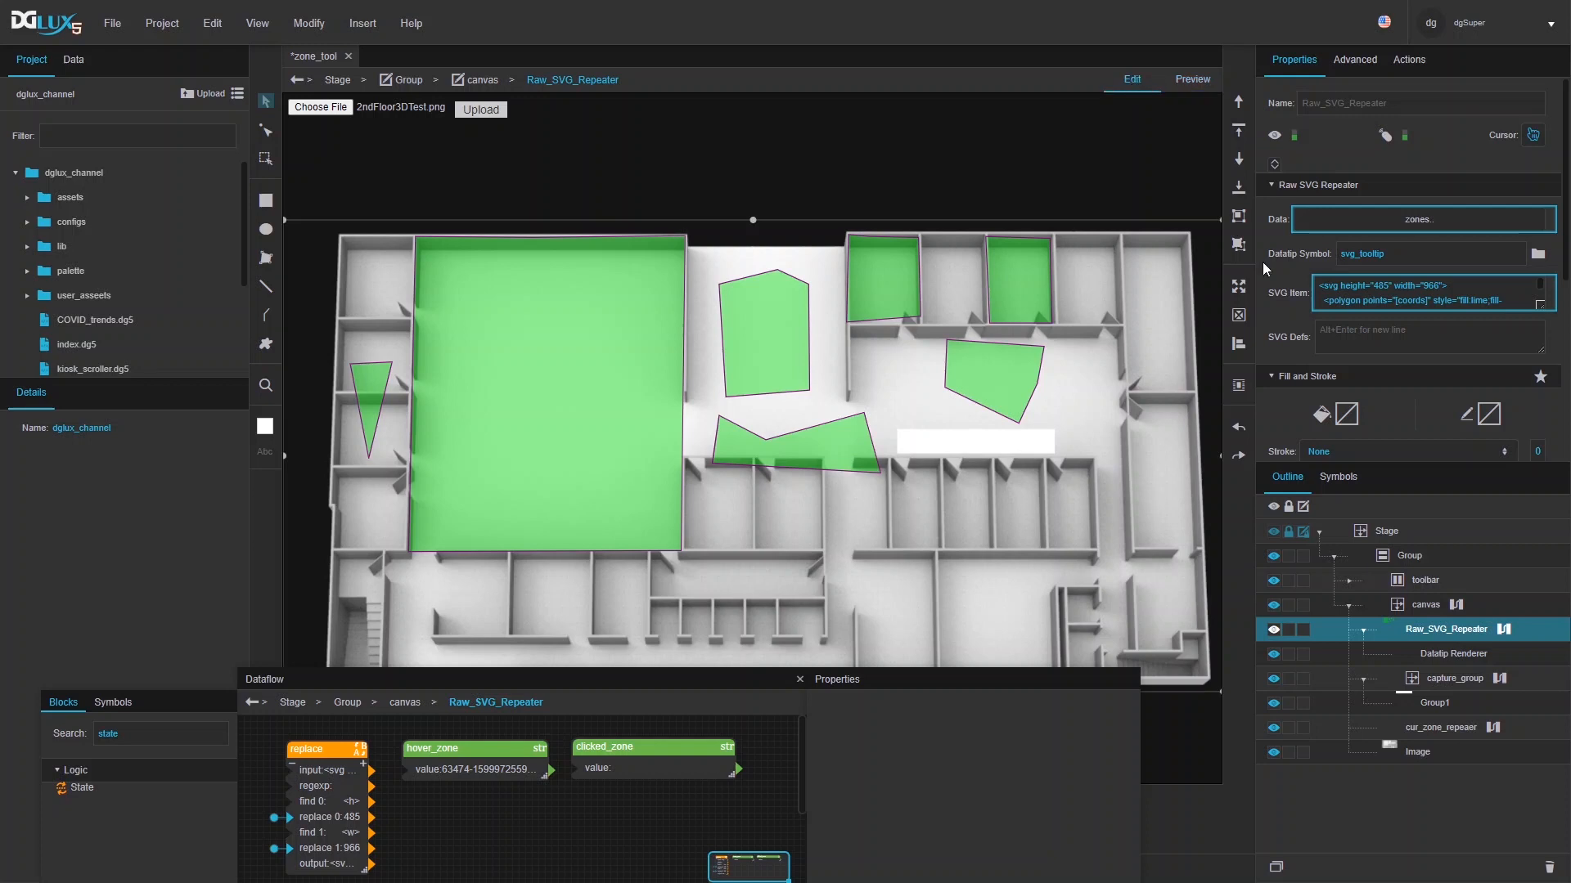
pyautogui.moveTo(653, 694); pyautogui.dragTo(630, 584)
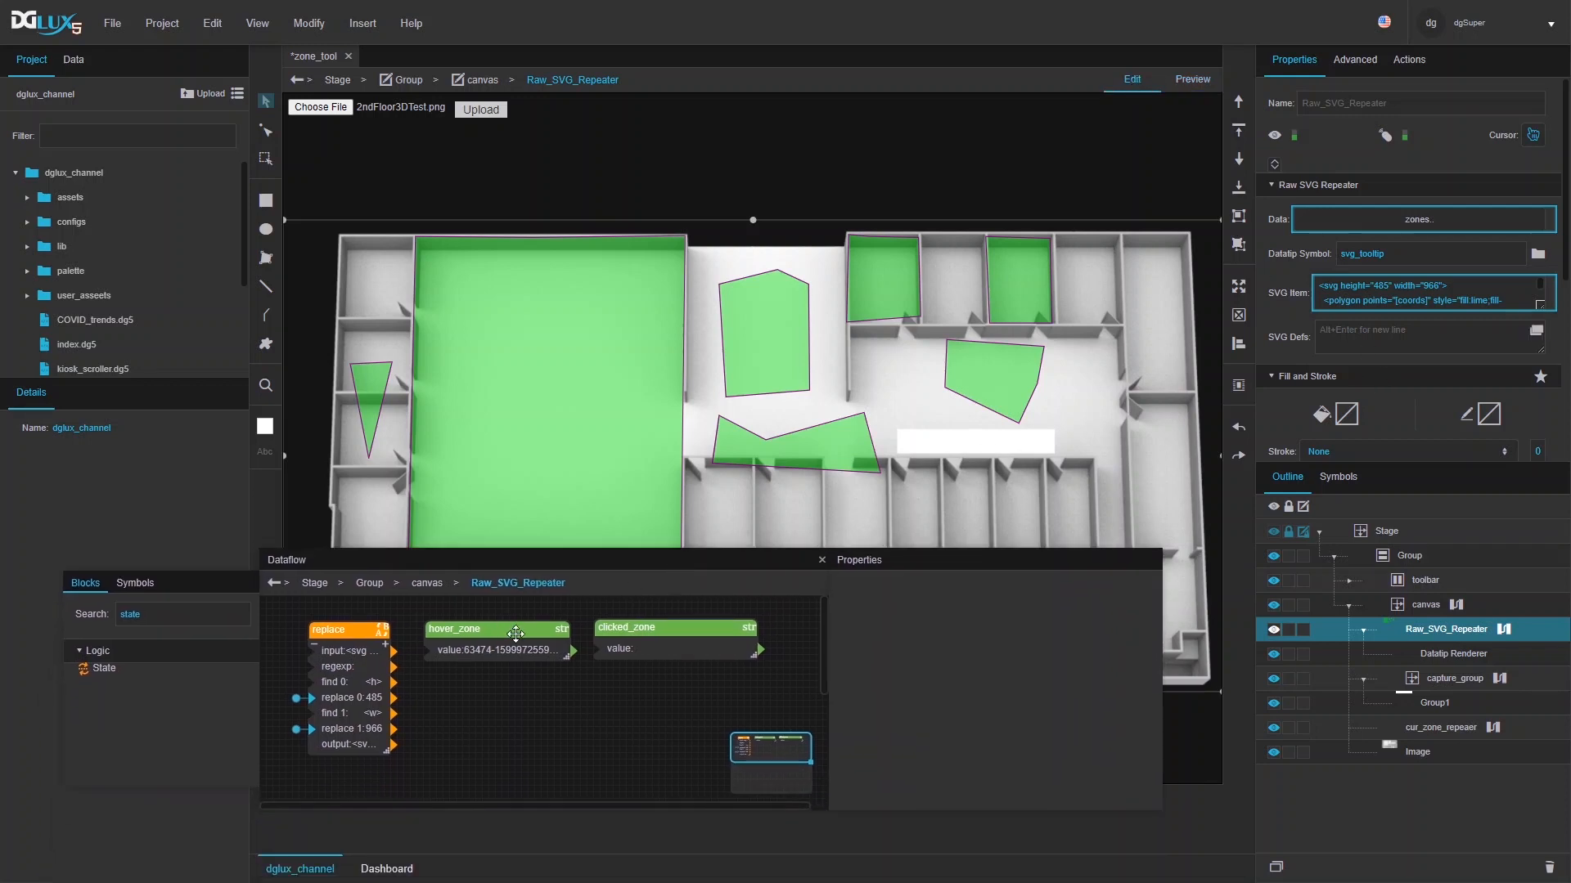
pyautogui.click(1453, 686)
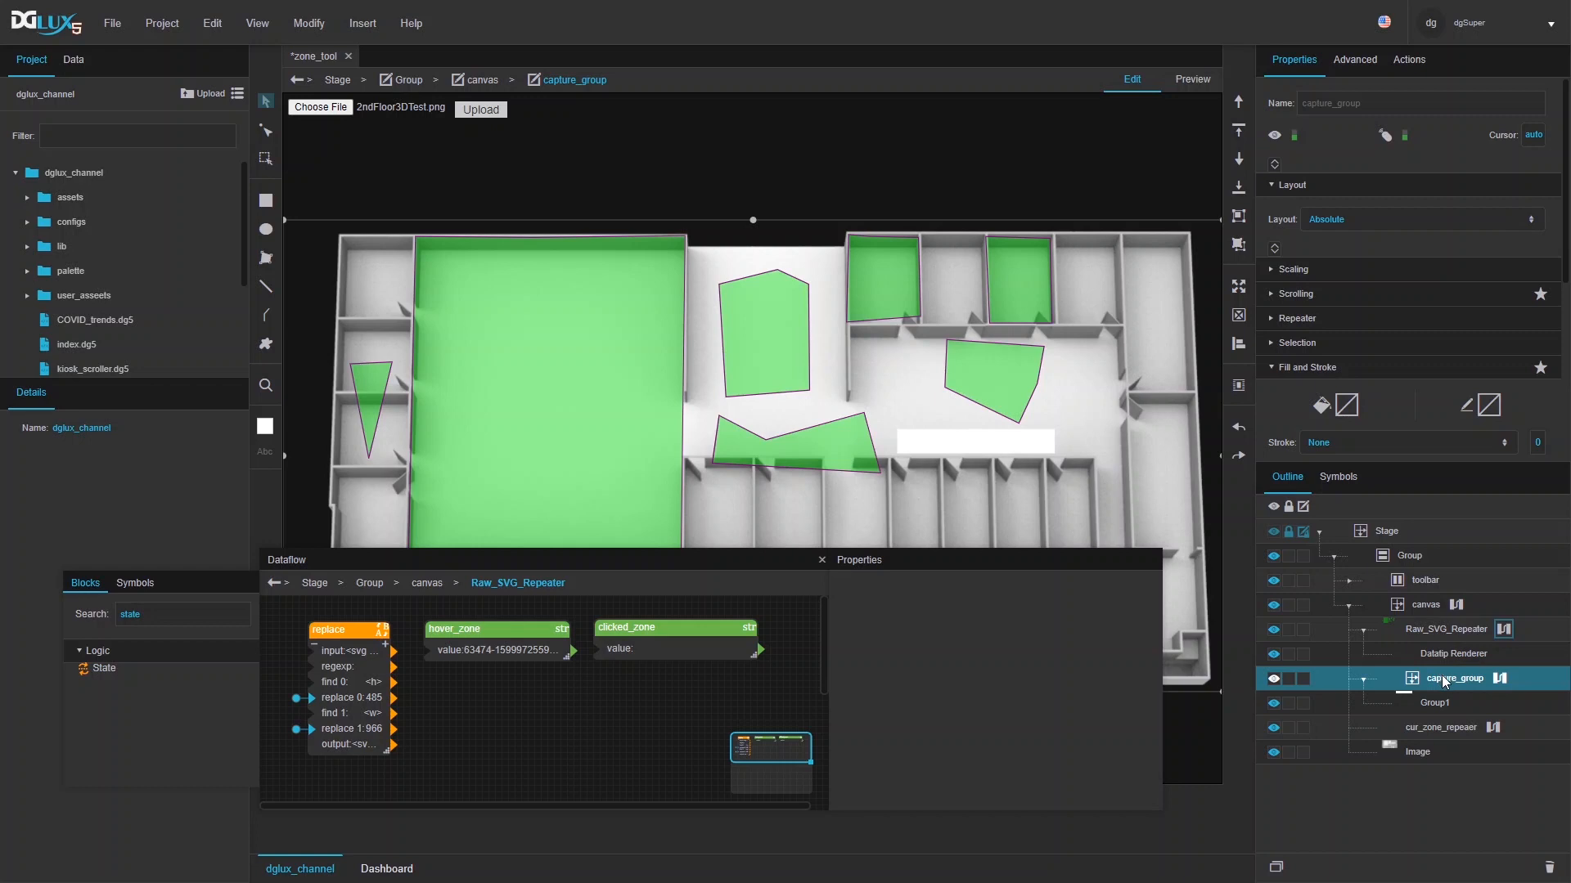
pyautogui.doubleClick(164, 613)
pyautogui.click(164, 613)
pyautogui.moveTo(111, 673); pyautogui.dragTo(488, 710)
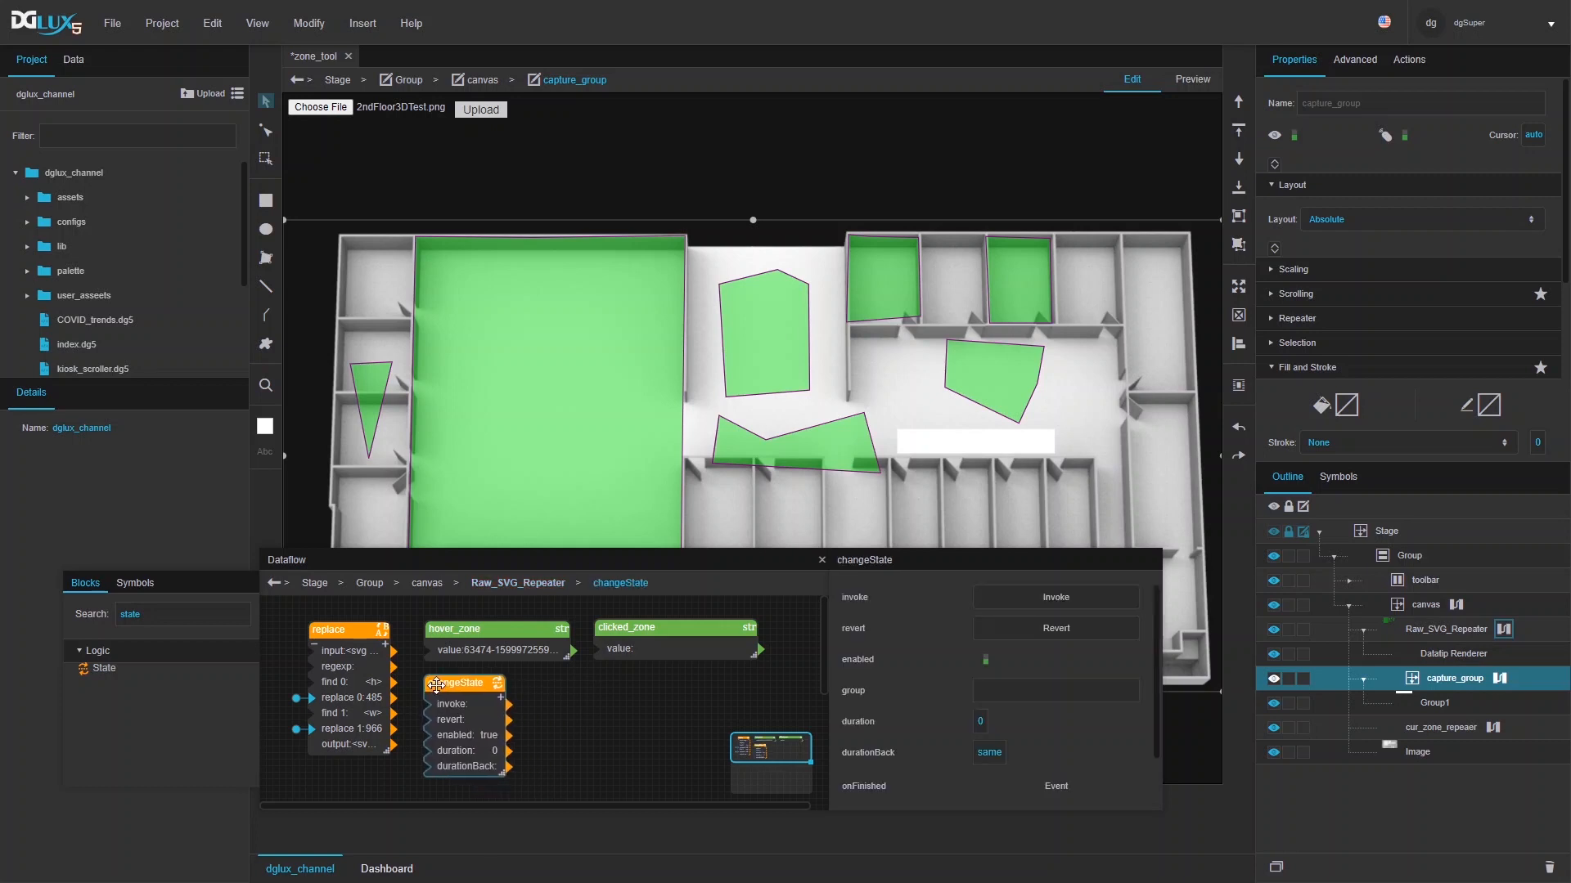
pyautogui.click(500, 698)
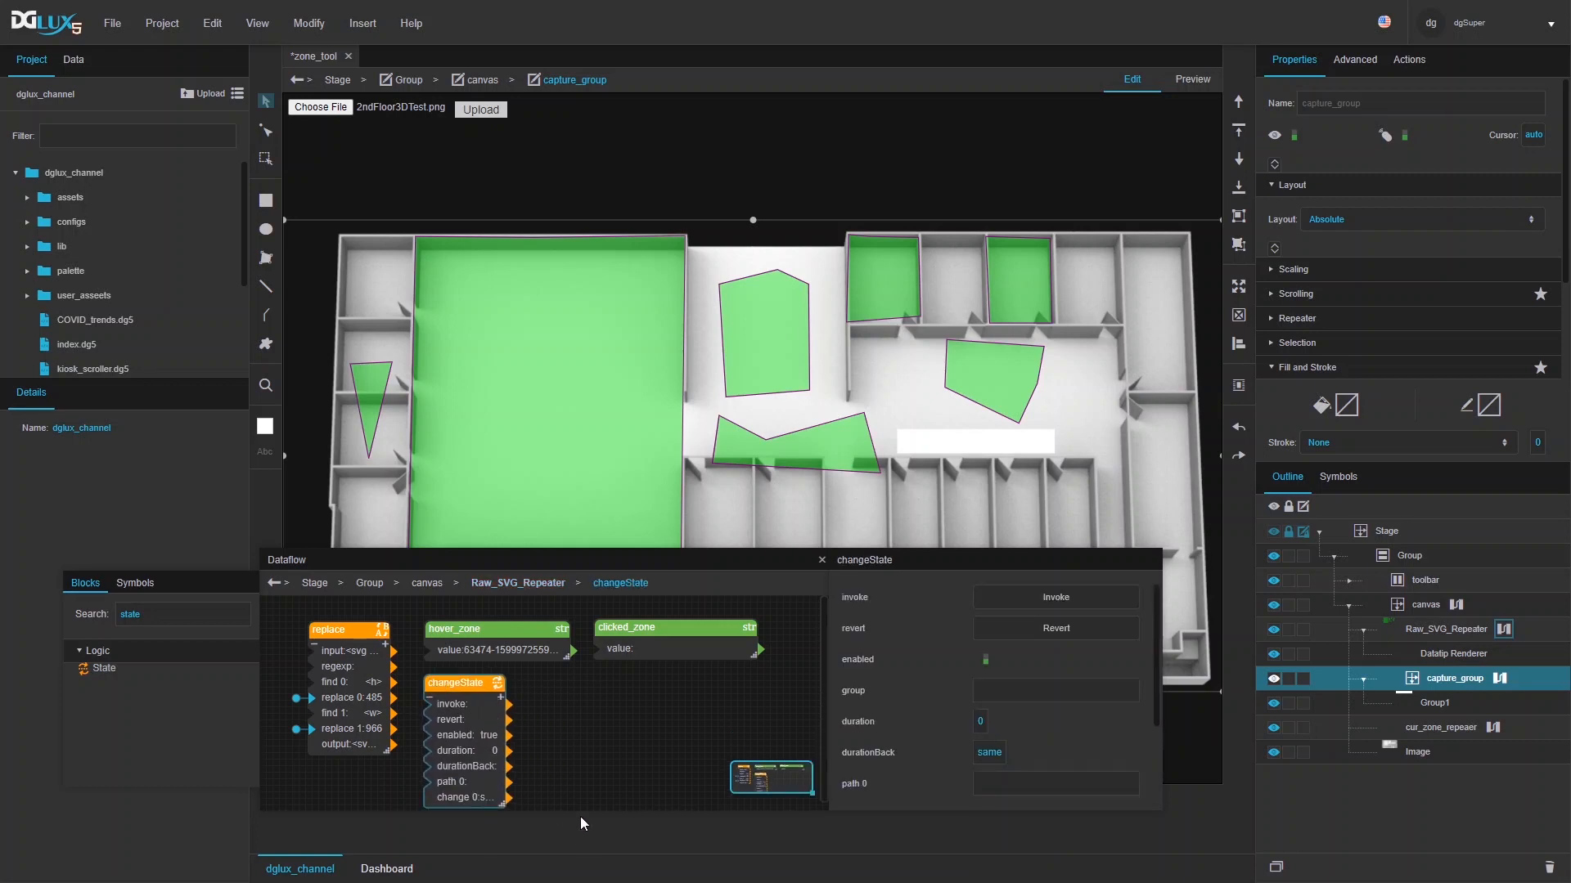
# - Enlarge the dataflow area, widen the changeState block and link its path 0 to the hover_zone value
pyautogui.moveTo(580, 807); pyautogui.dragTo(580, 879)
pyautogui.moveTo(507, 808); pyautogui.dragTo(572, 805)
pyautogui.moveTo(572, 651); pyautogui.dragTo(1012, 792)
pyautogui.click(690, 731)
pyautogui.click(499, 684)
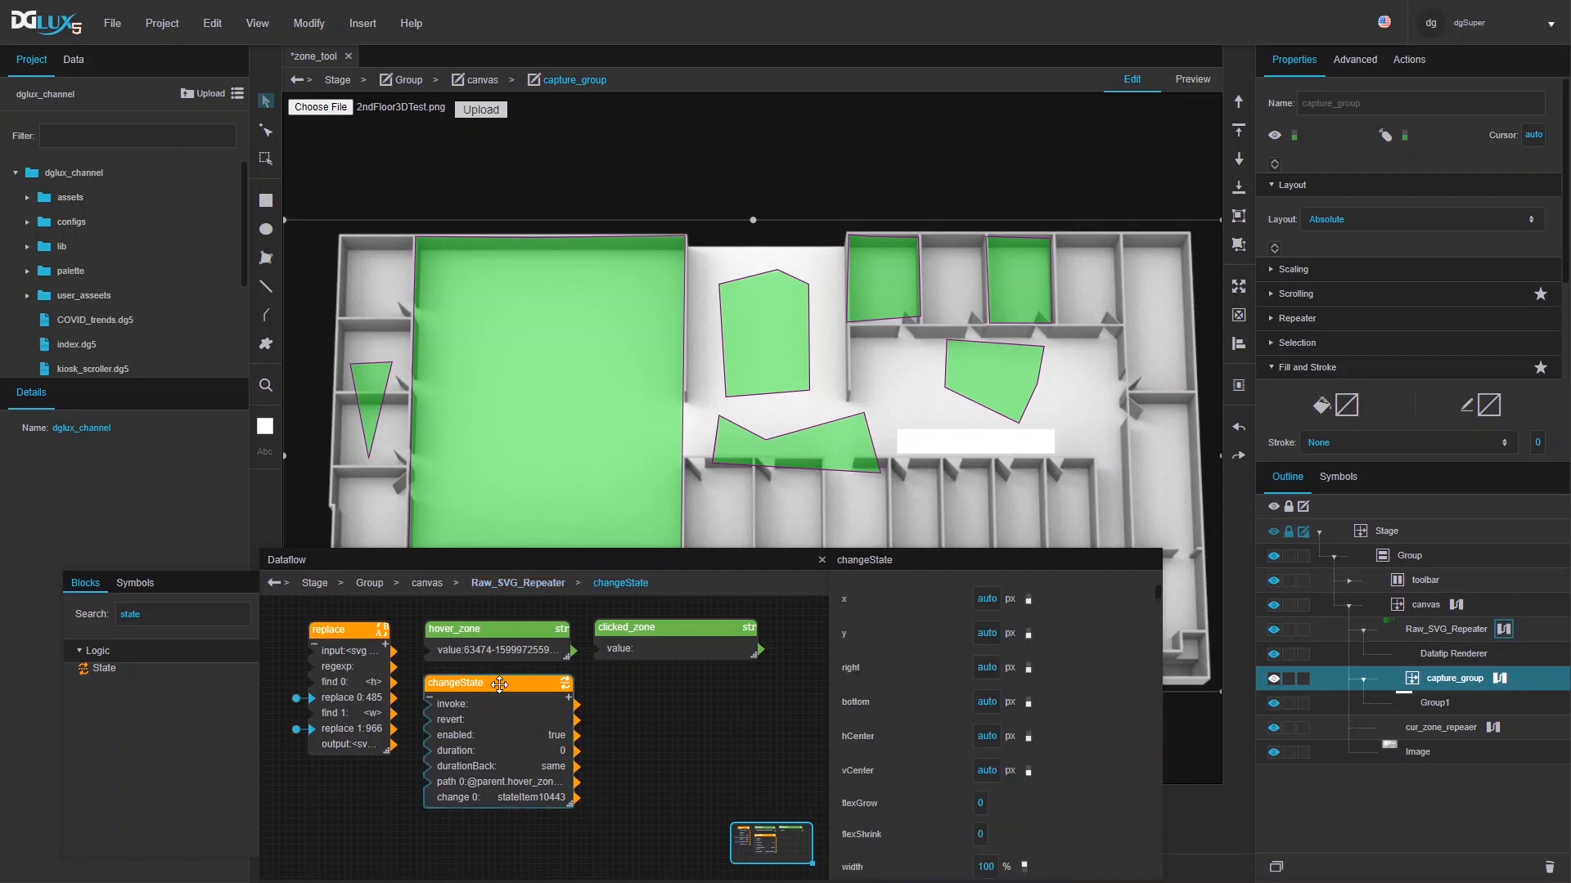
# - Enable disableSerialization in the advanced settings of change 0 on the changeState block
pyautogui.scroll(-1, 1001, 742)
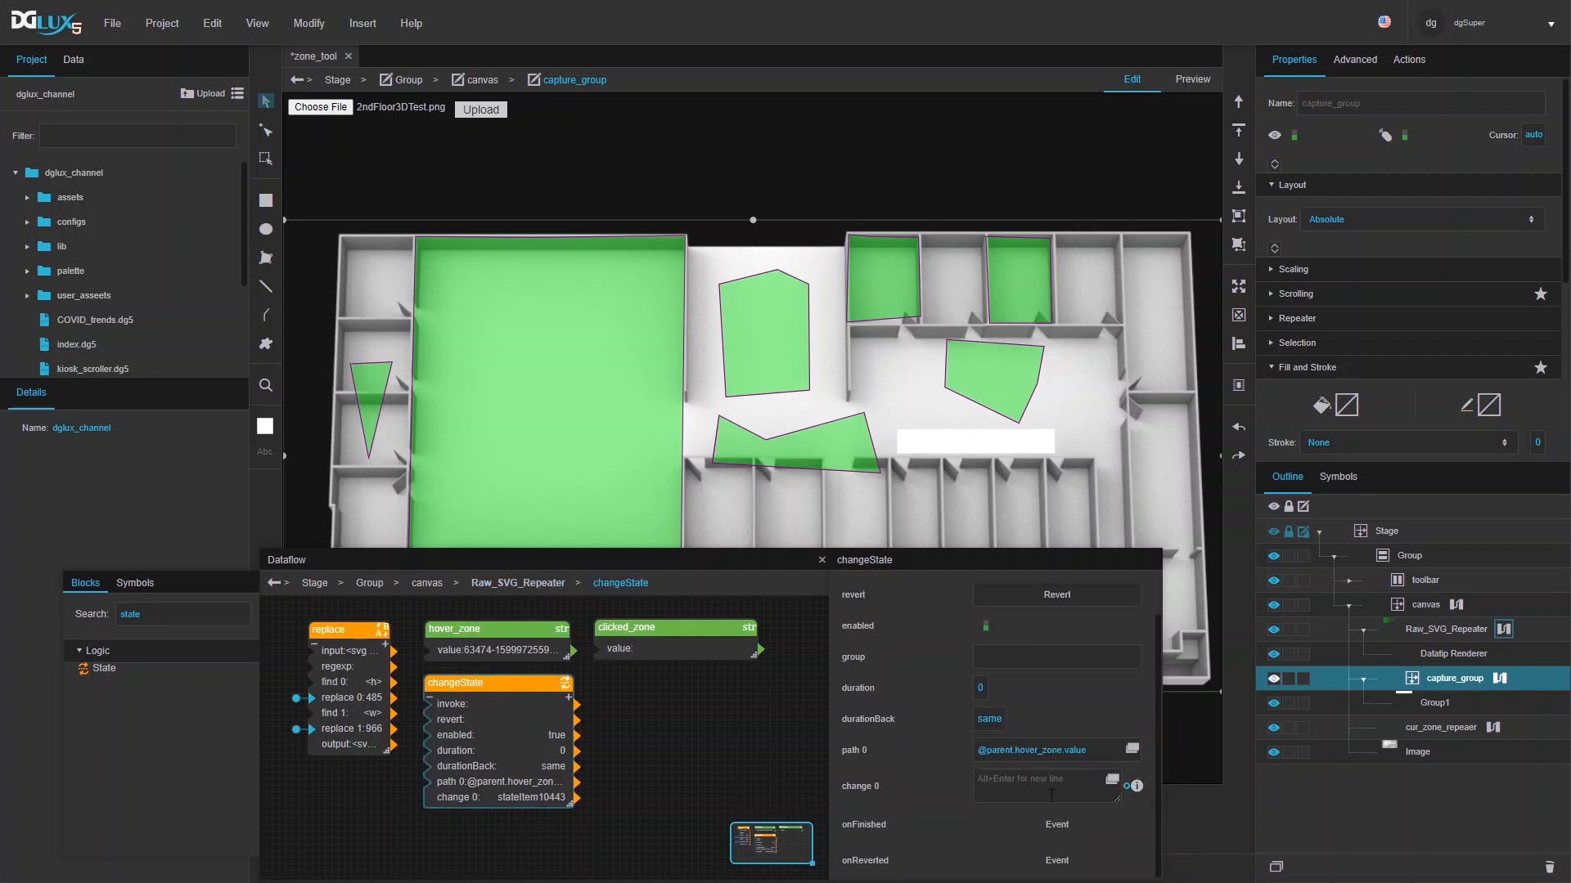
pyautogui.click(1136, 785)
pyautogui.moveTo(987, 566); pyautogui.dragTo(1009, 277)
pyautogui.click(1158, 496)
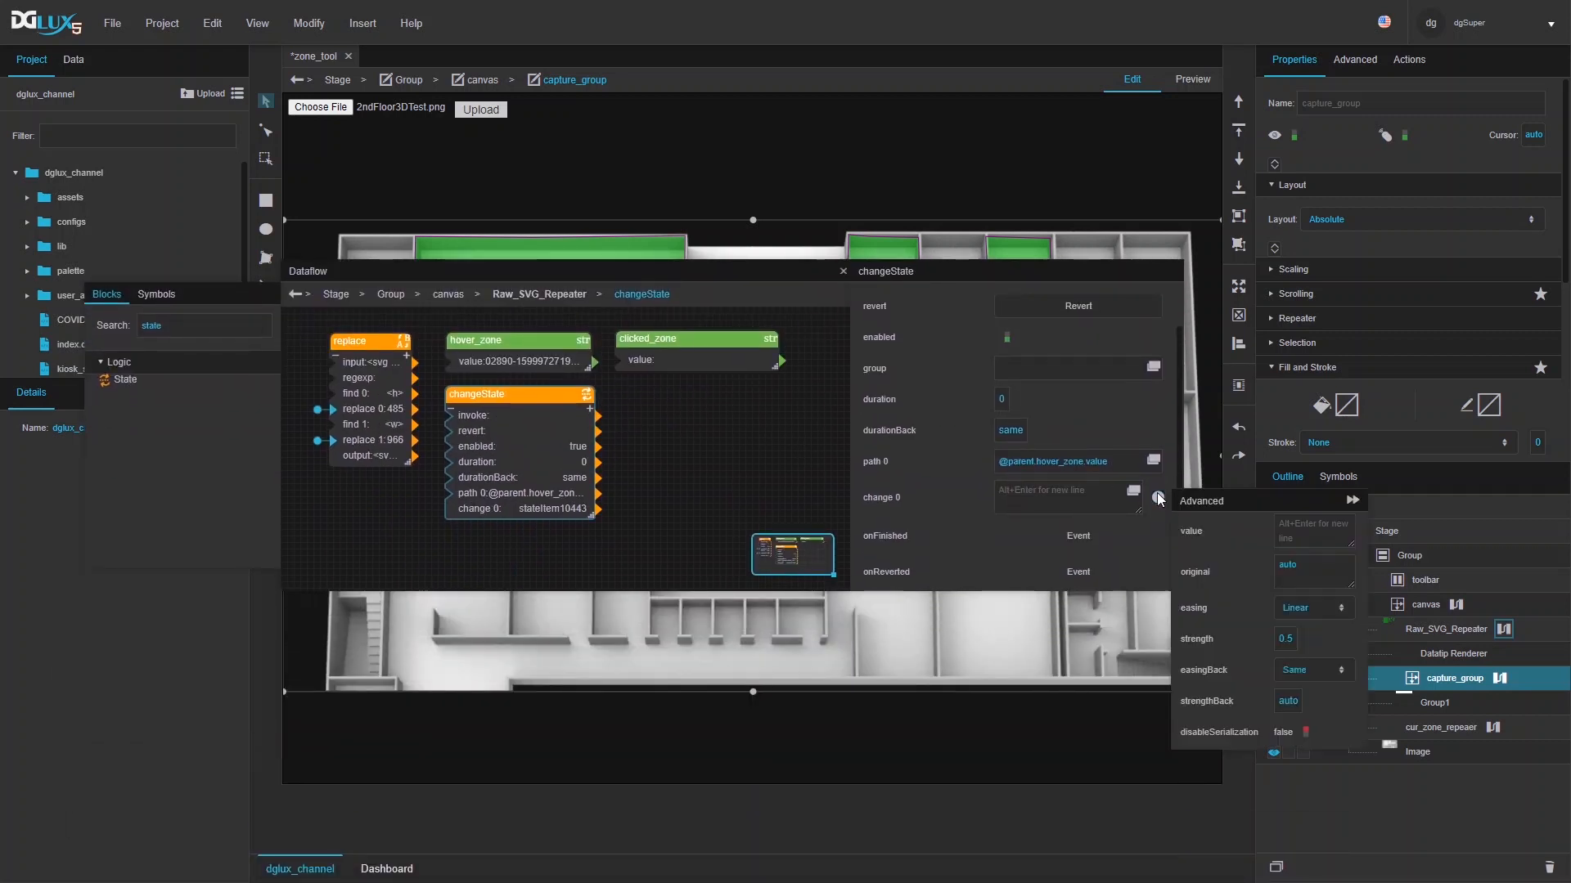
pyautogui.click(1305, 732)
# - Reset the value of the hover_zone string block
pyautogui.moveTo(738, 274); pyautogui.dragTo(735, 510)
pyautogui.click(554, 578)
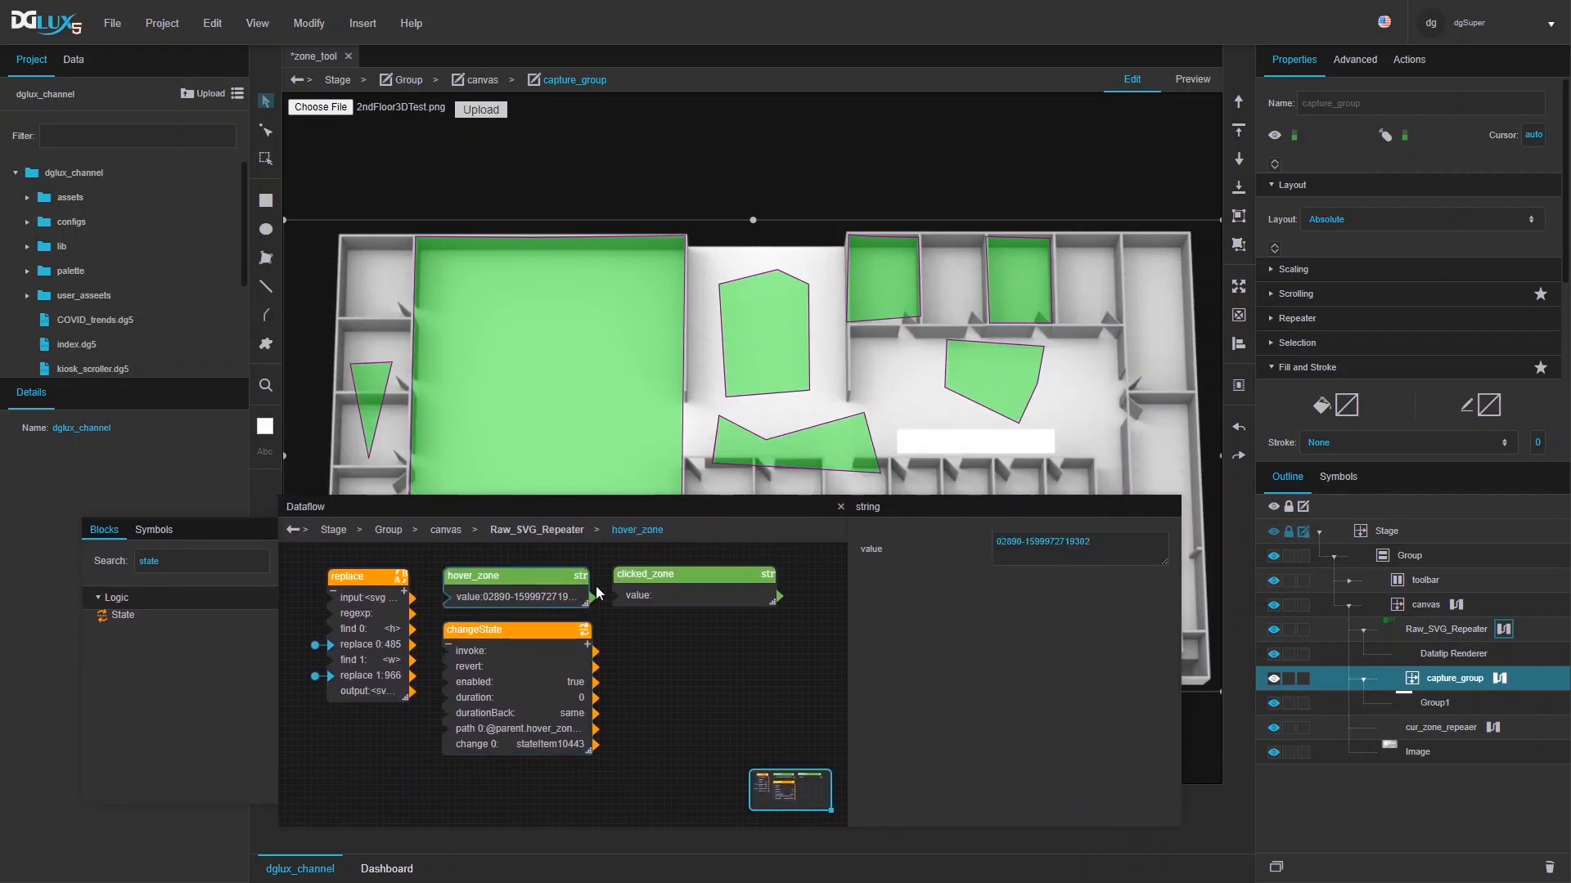
pyautogui.click(1162, 543)
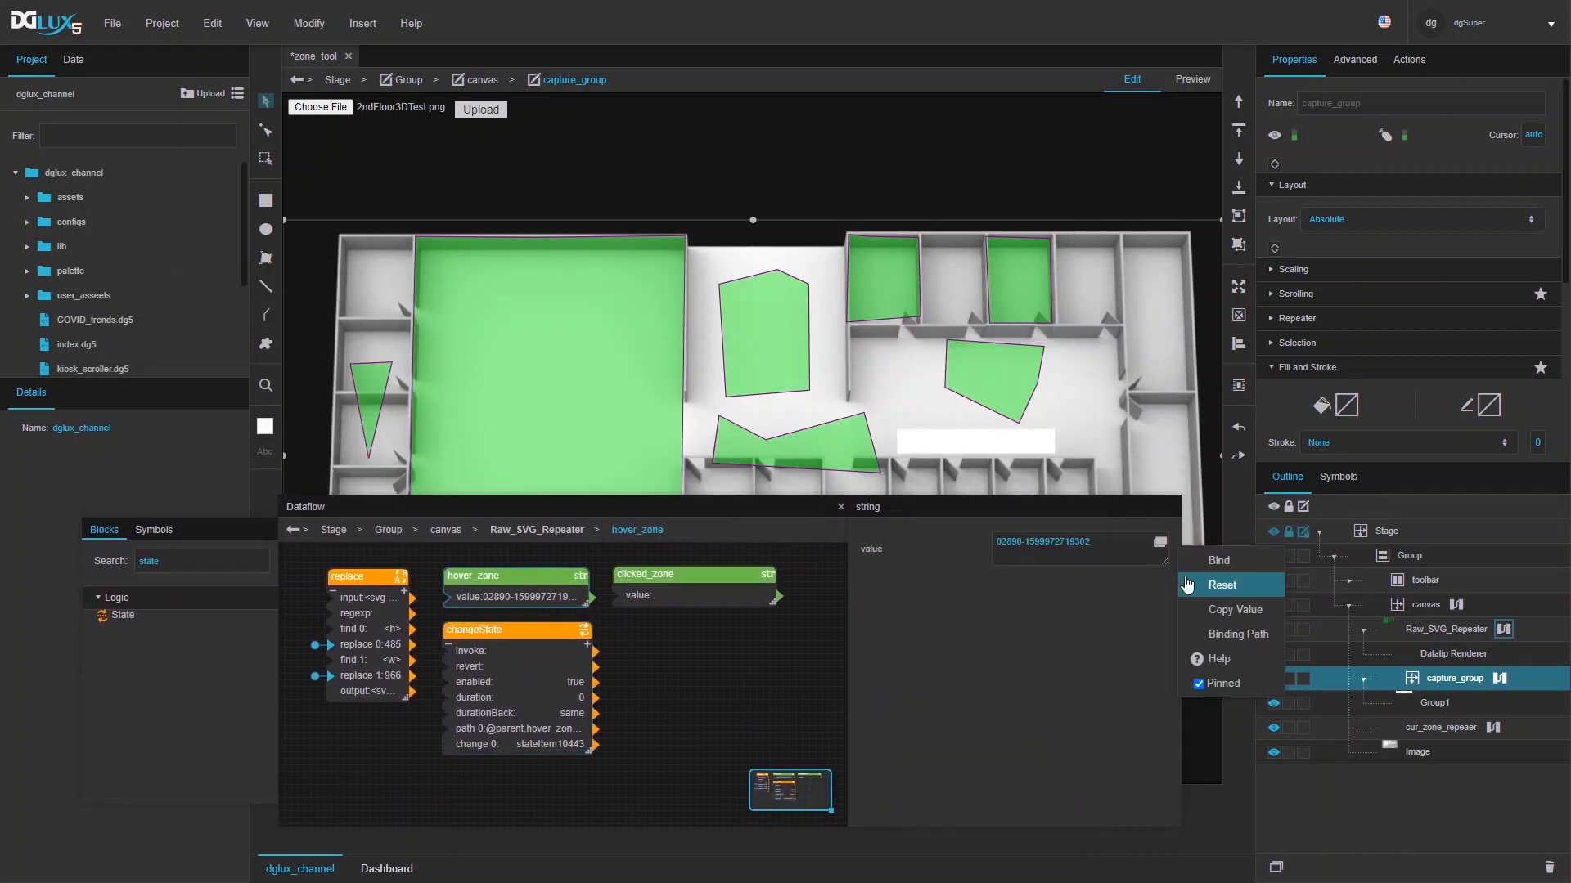
pyautogui.click(1188, 584)
pyautogui.moveTo(757, 507); pyautogui.dragTo(709, 556)
# - Find capture_group's mouse events with the search text mouse and bind onMouseMove to the changeState block's invoke trigger
pyautogui.click(427, 743)
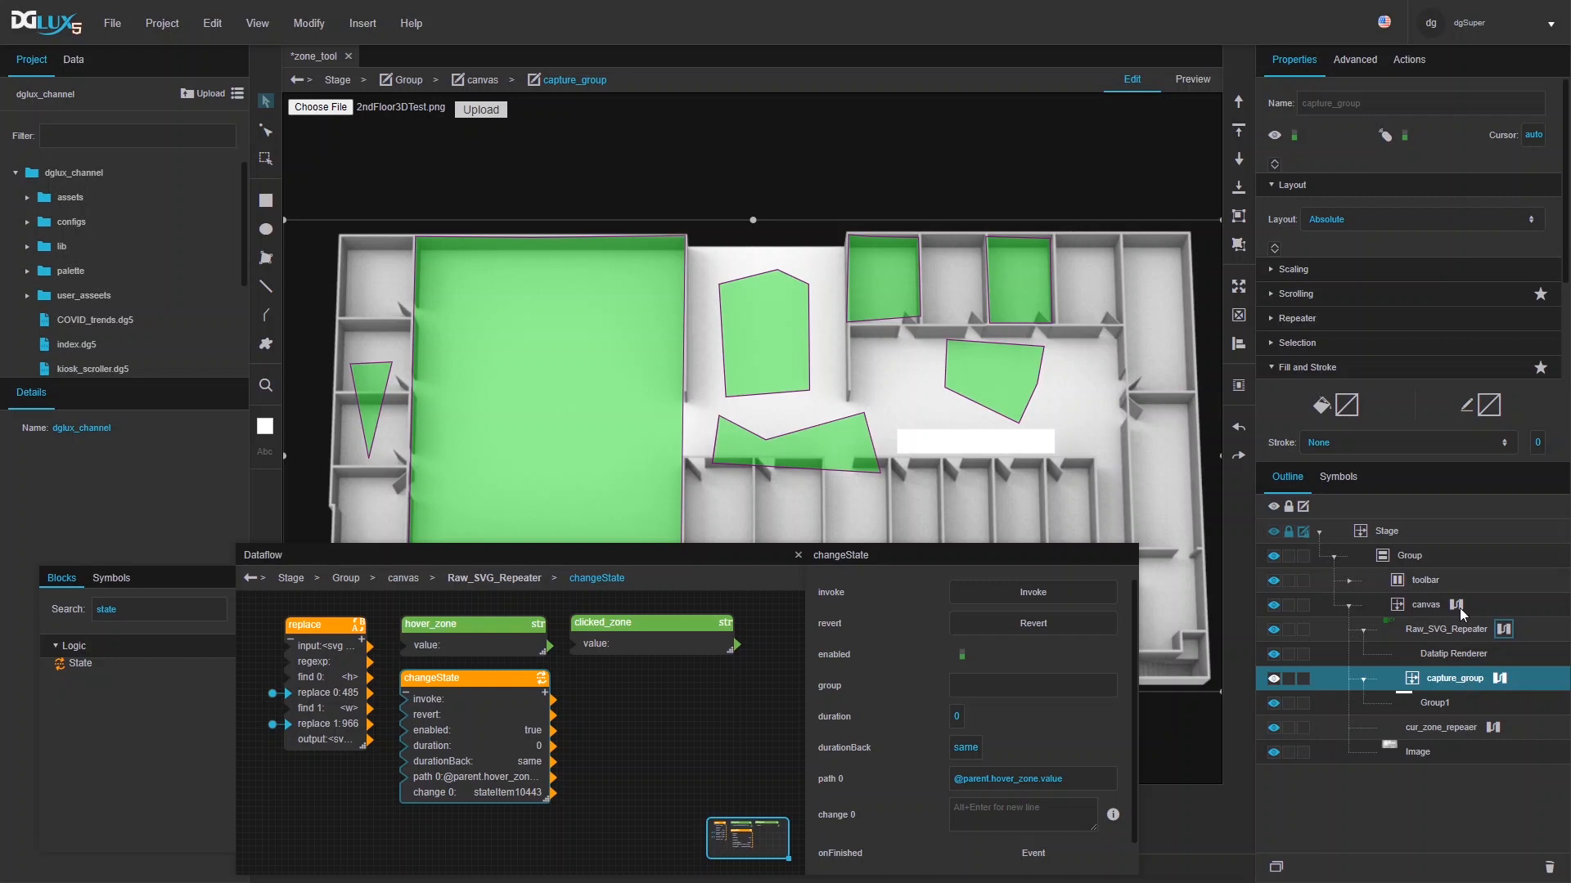
pyautogui.click(1371, 63)
pyautogui.click(1359, 100)
pyautogui.write('mouse')
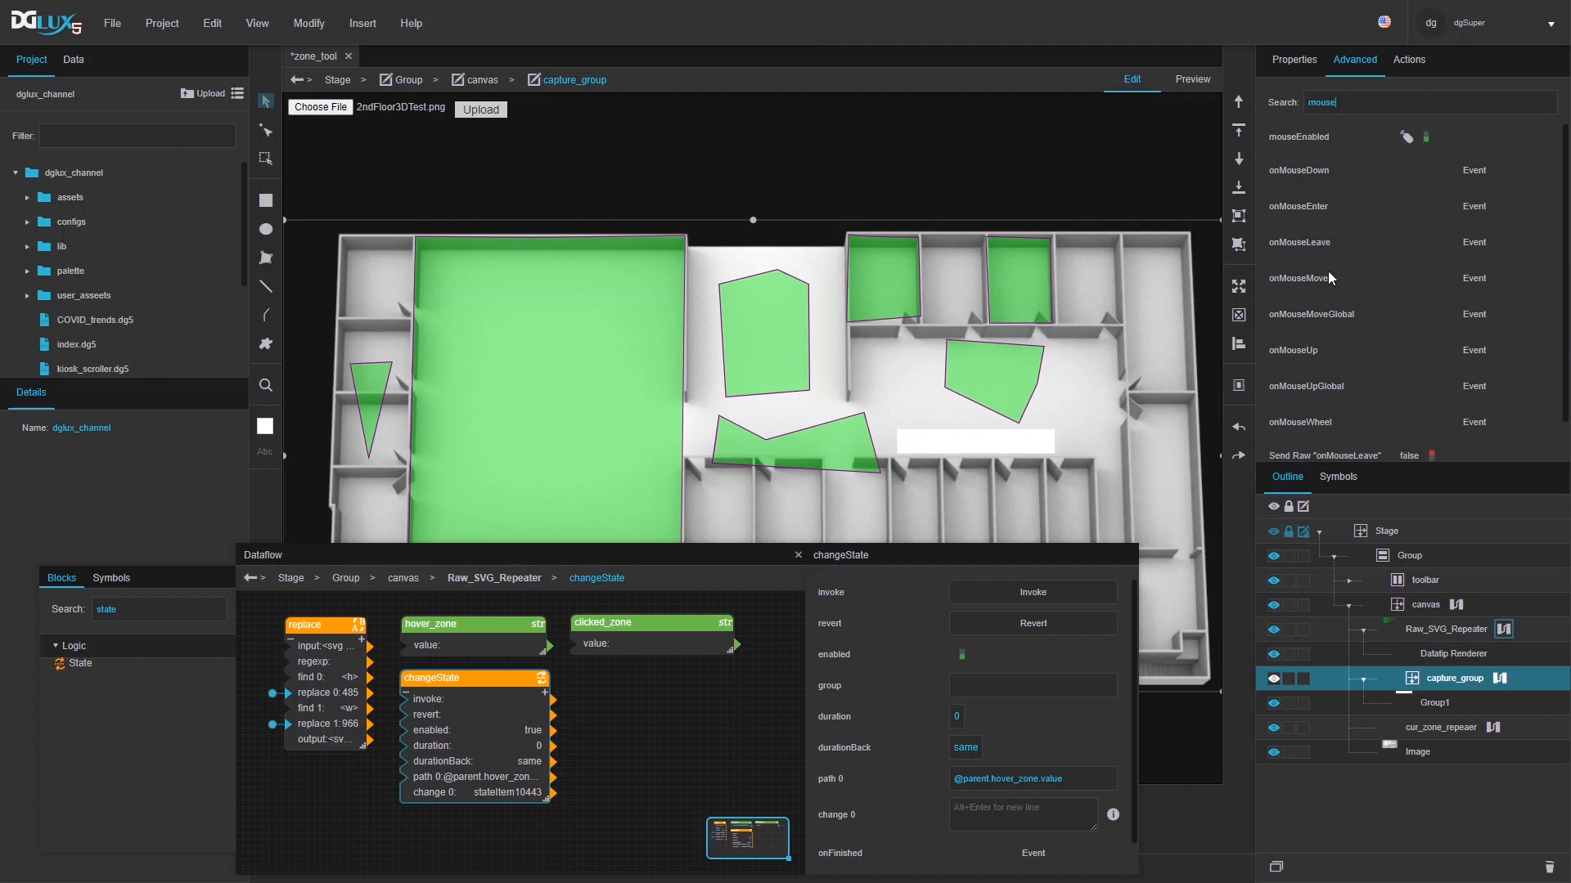
pyautogui.moveTo(1553, 283); pyautogui.dragTo(443, 701)
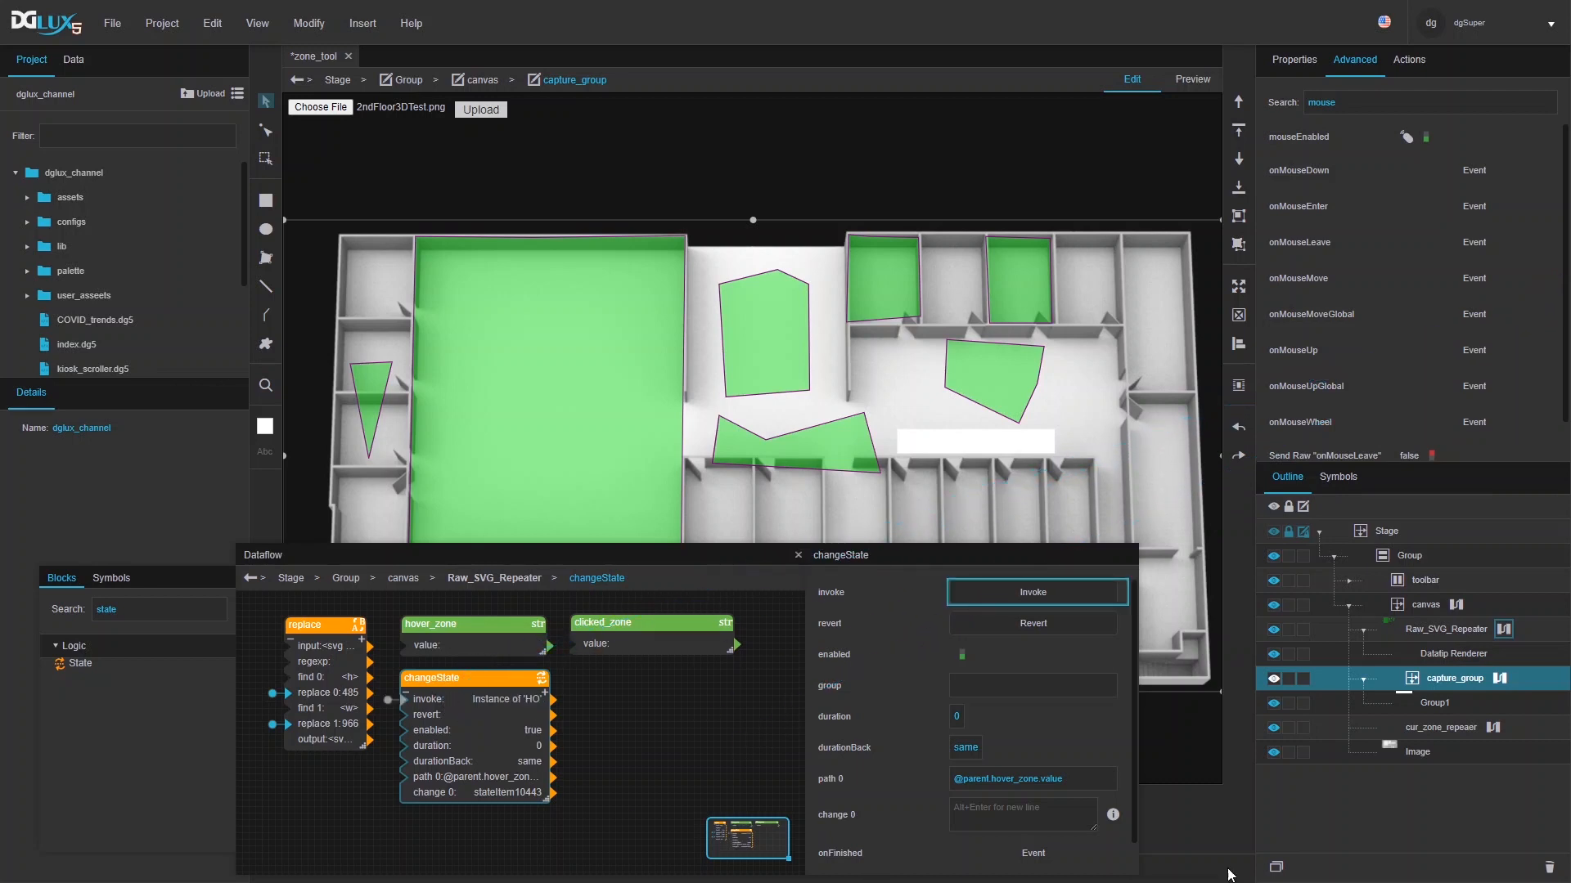
# - Open Group1's svg_tooltip symbol for editing and bring up the properties of its changeState block
pyautogui.moveTo(1015, 405)
pyautogui.click(1440, 707)
pyautogui.rightClick(1439, 707)
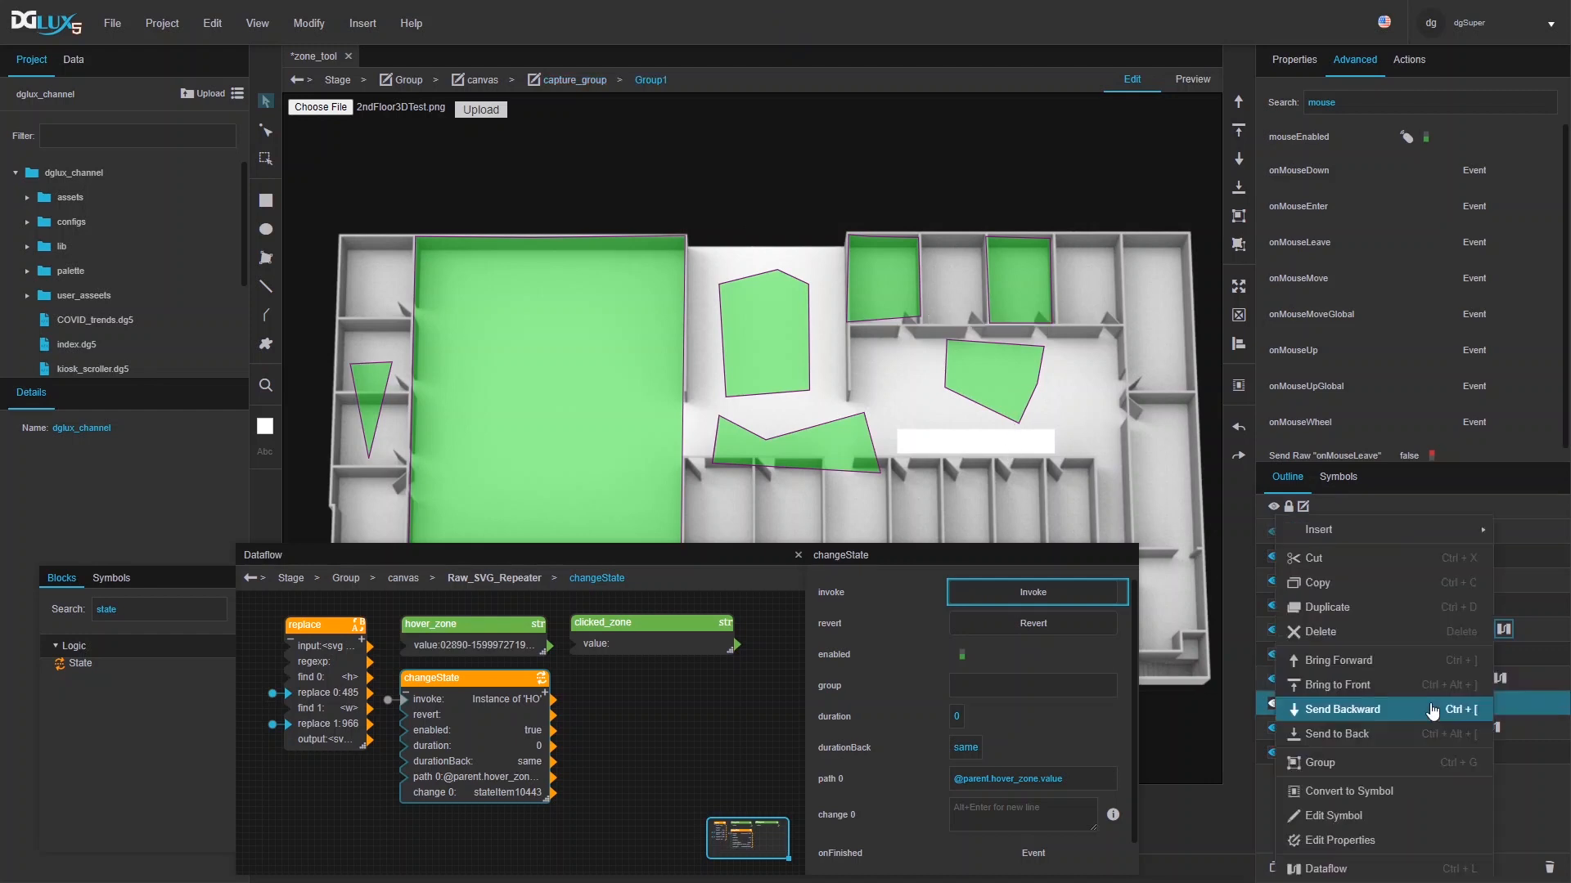
pyautogui.click(1514, 770)
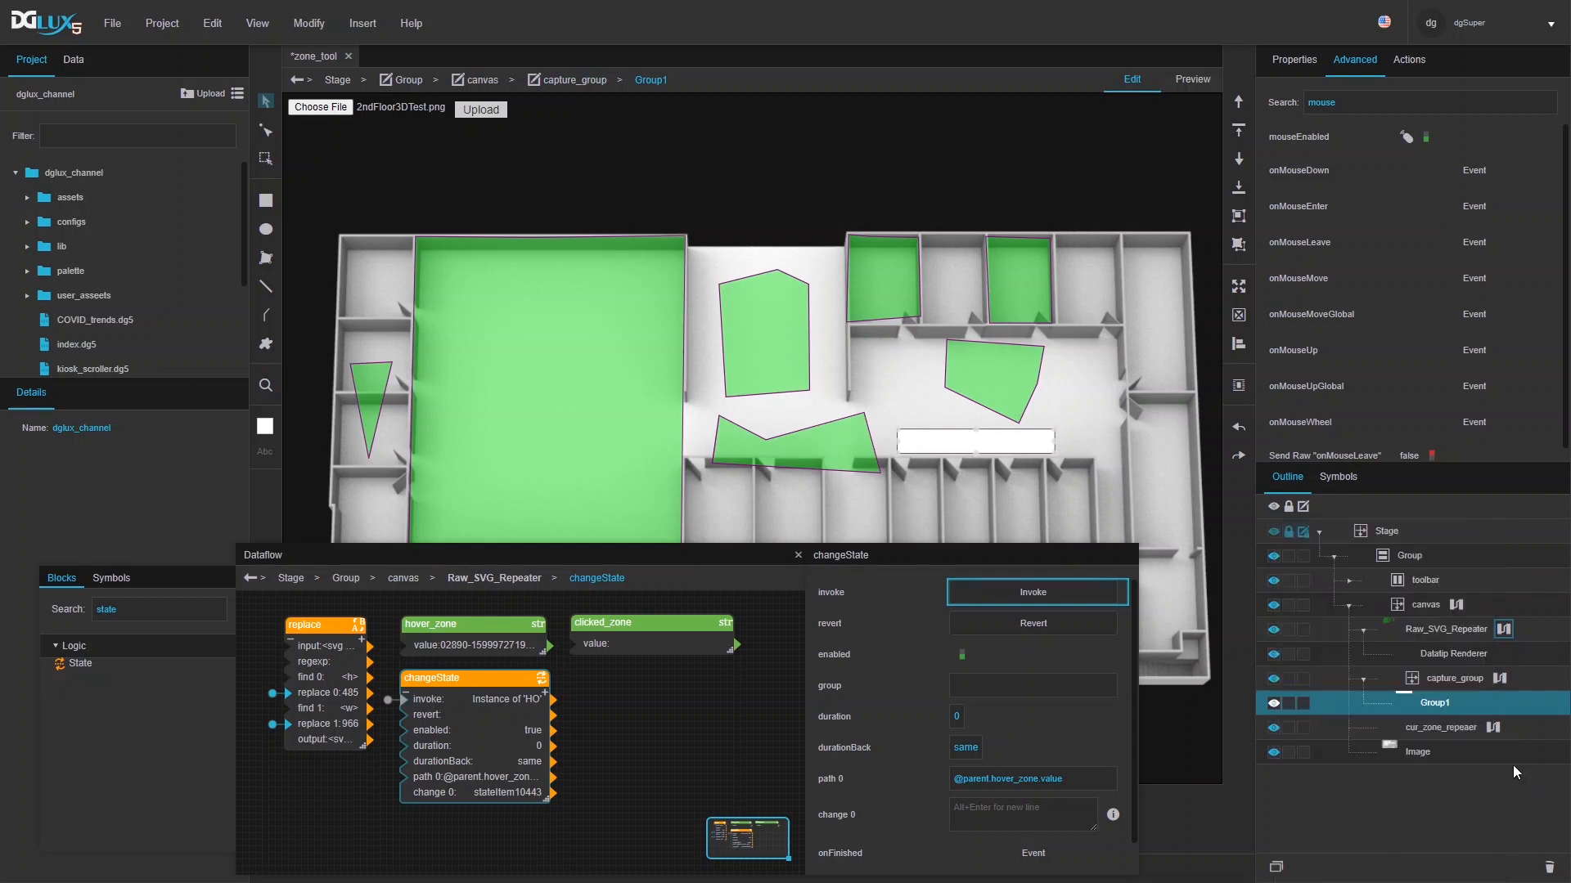
pyautogui.rightClick(1460, 705)
pyautogui.click(1376, 816)
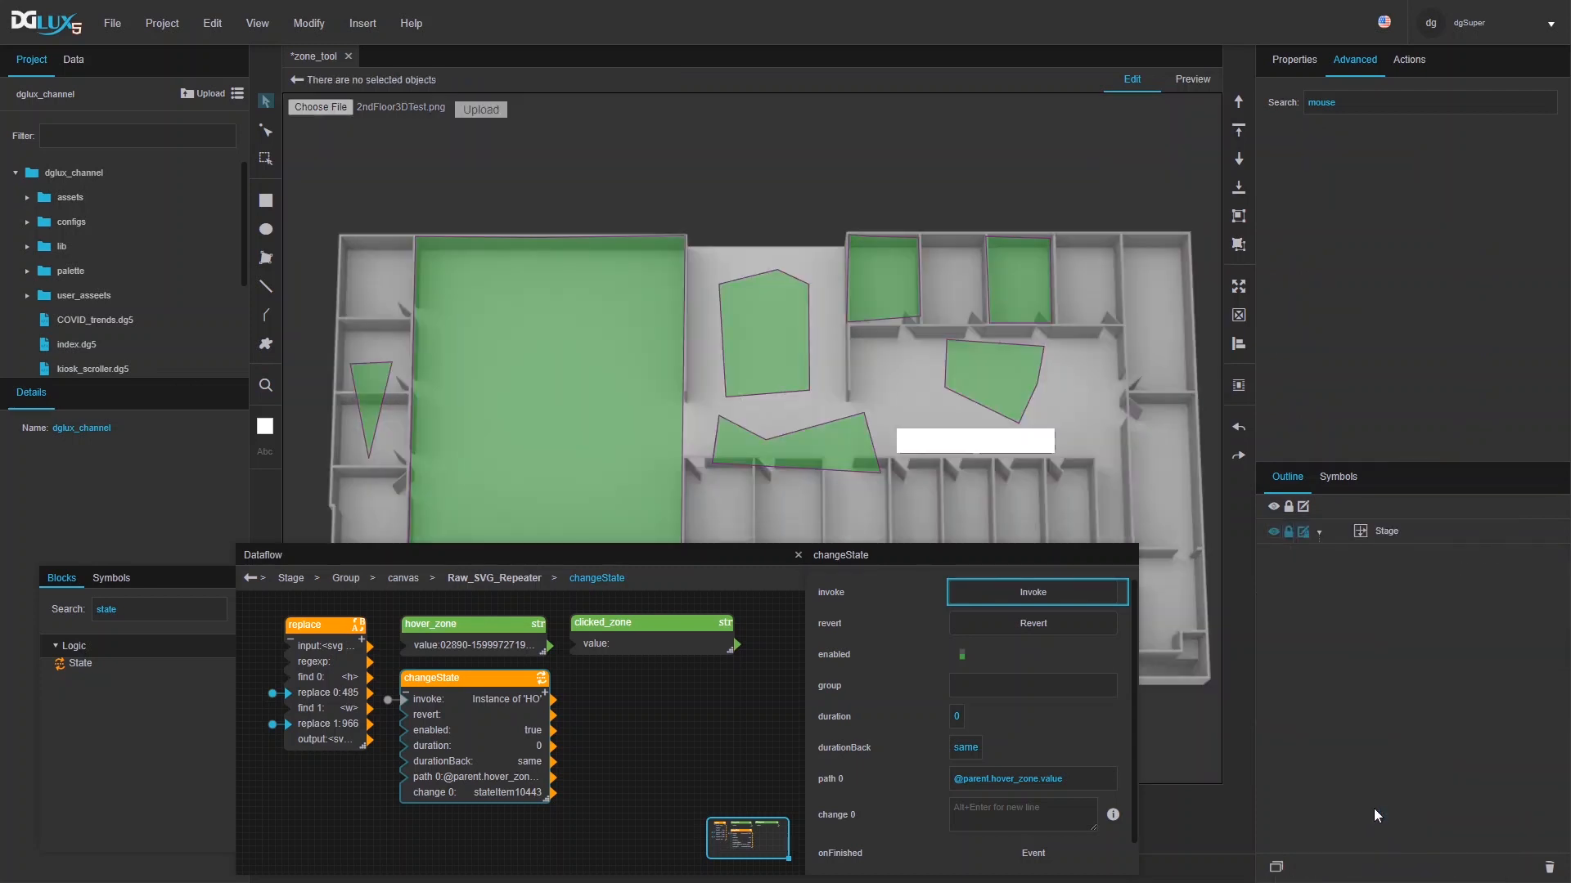
pyautogui.click(1455, 557)
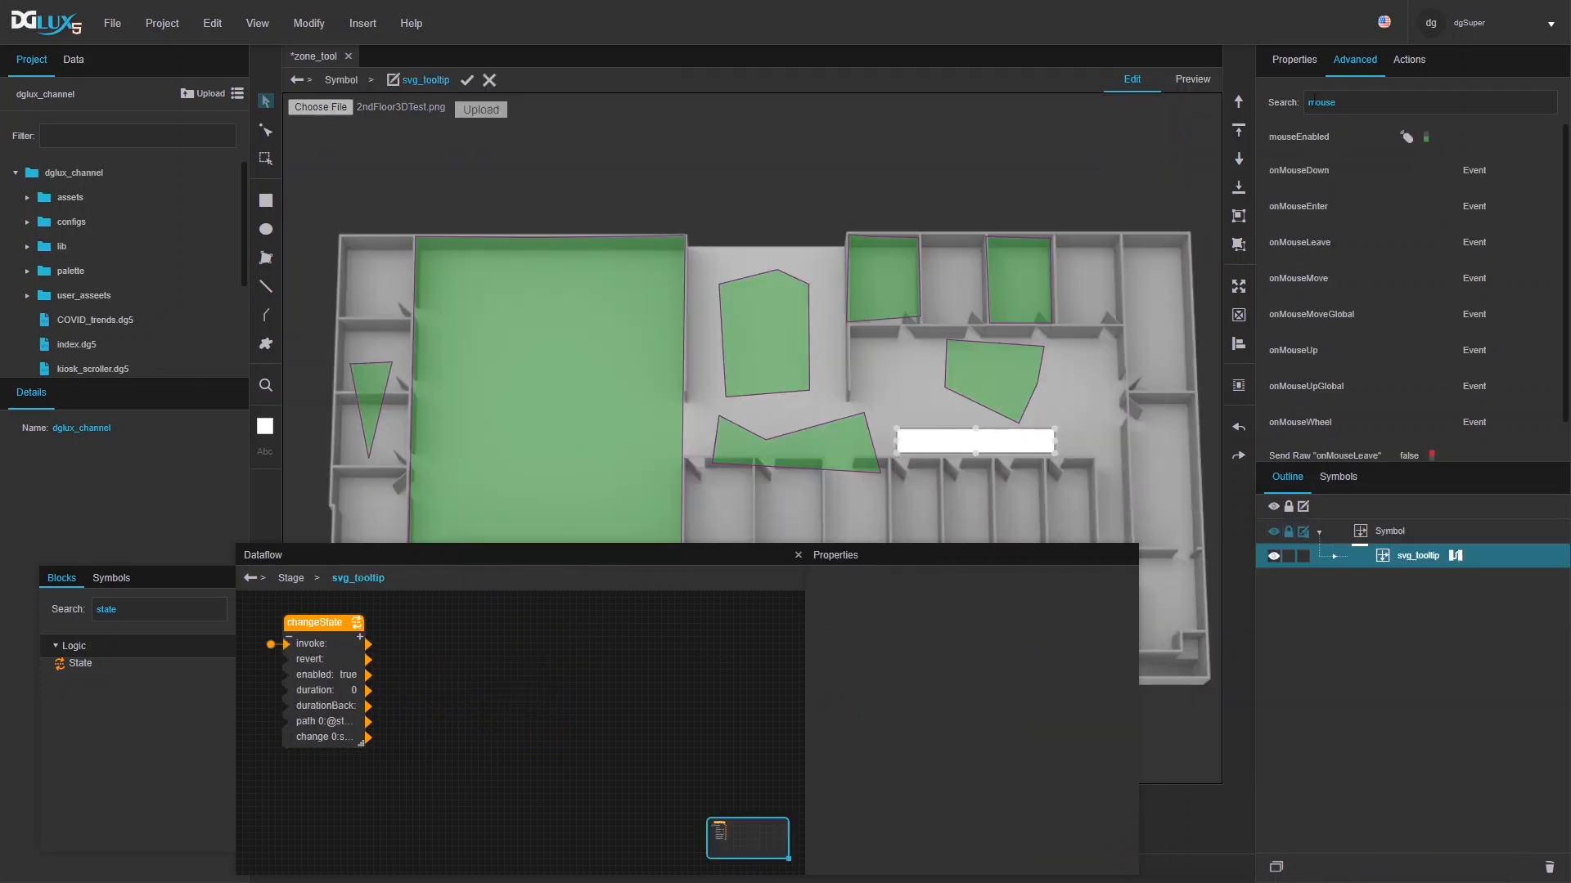
pyautogui.click(1293, 56)
pyautogui.click(318, 675)
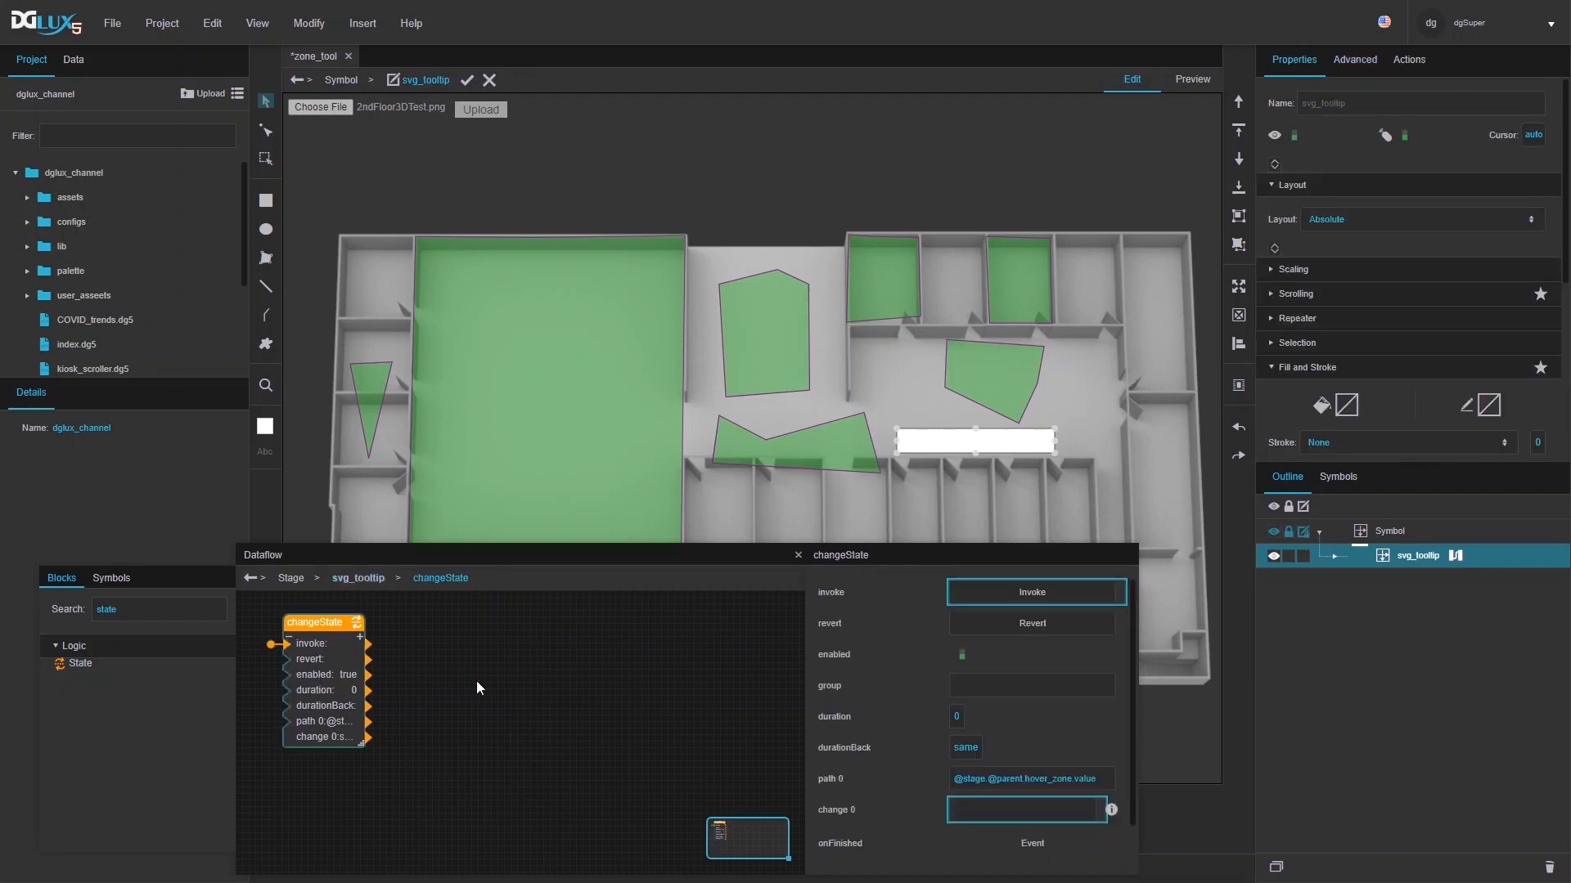
# - Enable disableSerialization for change 0 of the symbol's changeState block and commit the svg_tooltip edits
pyautogui.scroll(-1, 1117, 778)
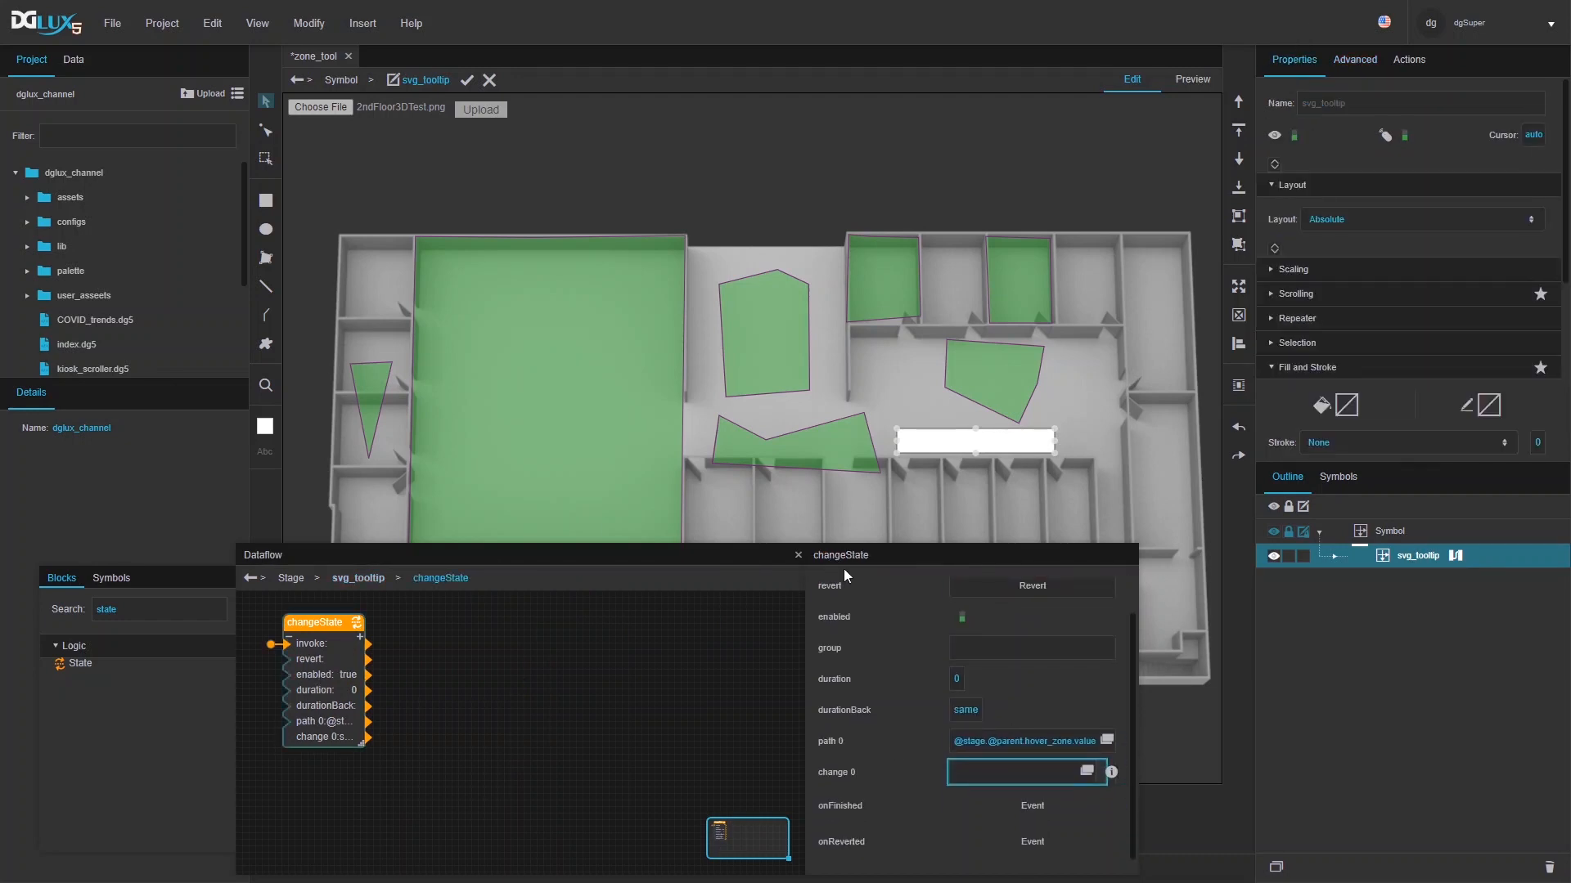
pyautogui.moveTo(844, 570); pyautogui.dragTo(807, 105)
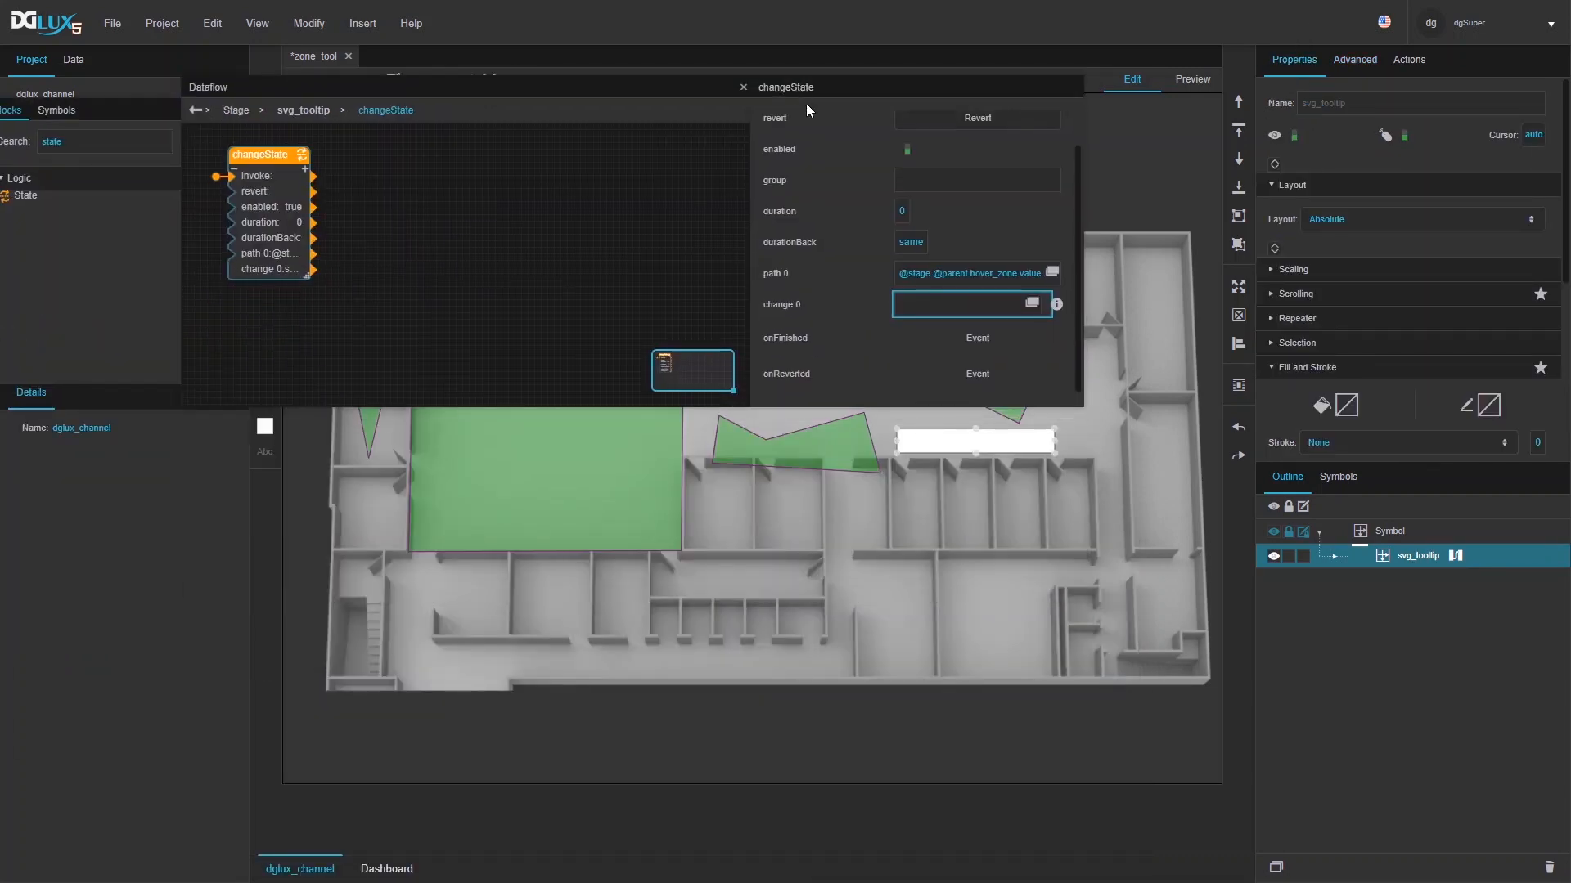
pyautogui.click(1058, 303)
pyautogui.click(1204, 528)
pyautogui.click(743, 88)
pyautogui.click(469, 80)
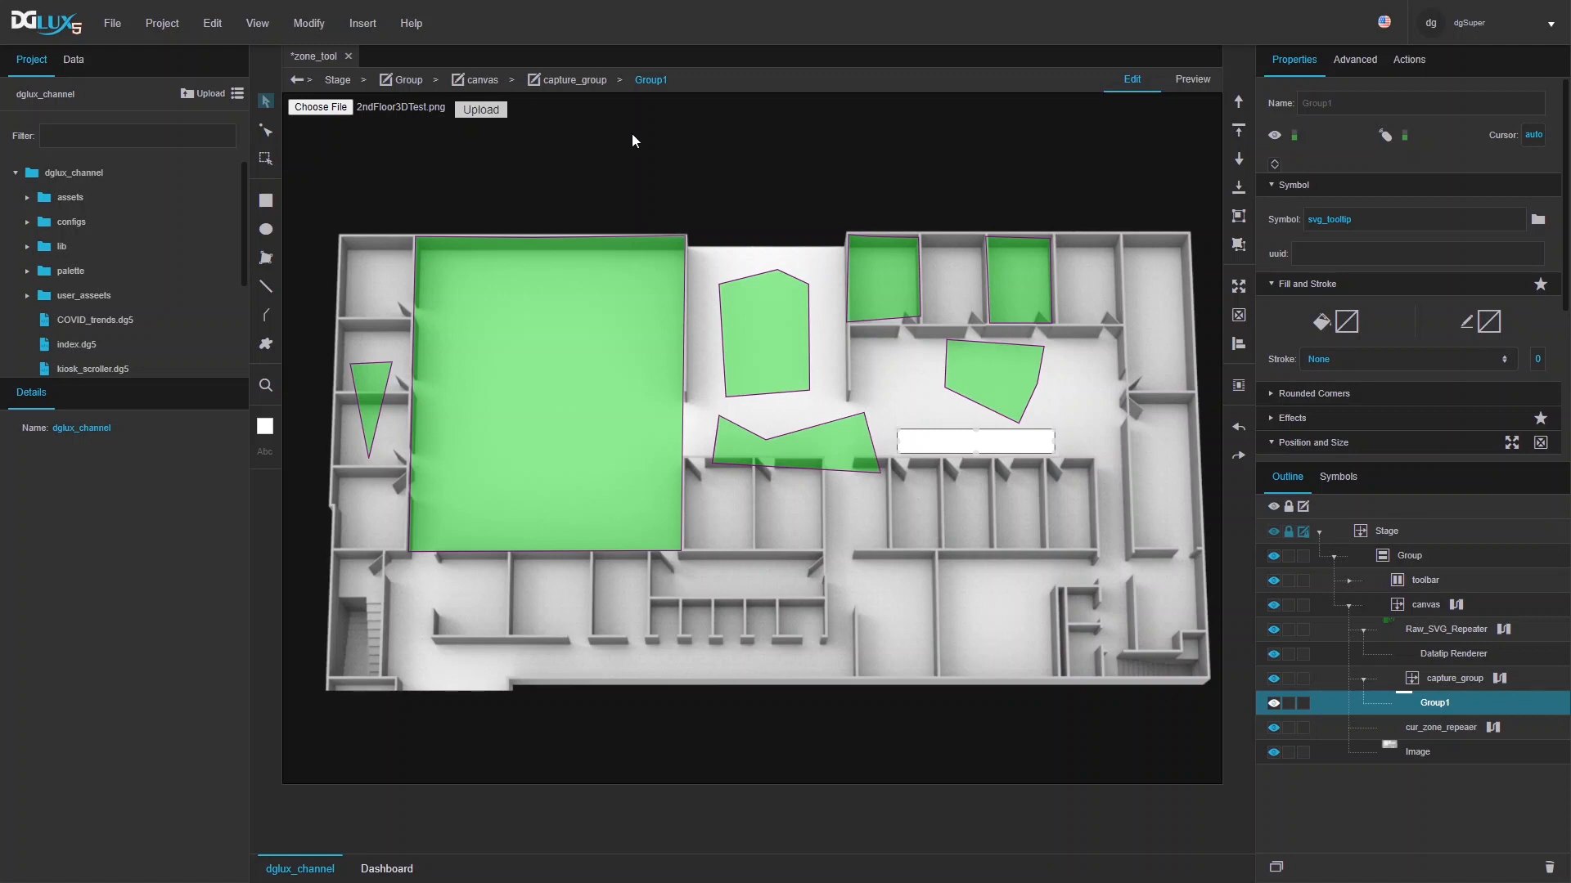
# - Reopen the Raw_SVG_Repeater dataflow and clear the hover_zone value by resetting it
pyautogui.click(1504, 629)
pyautogui.moveTo(712, 90); pyautogui.dragTo(897, 487)
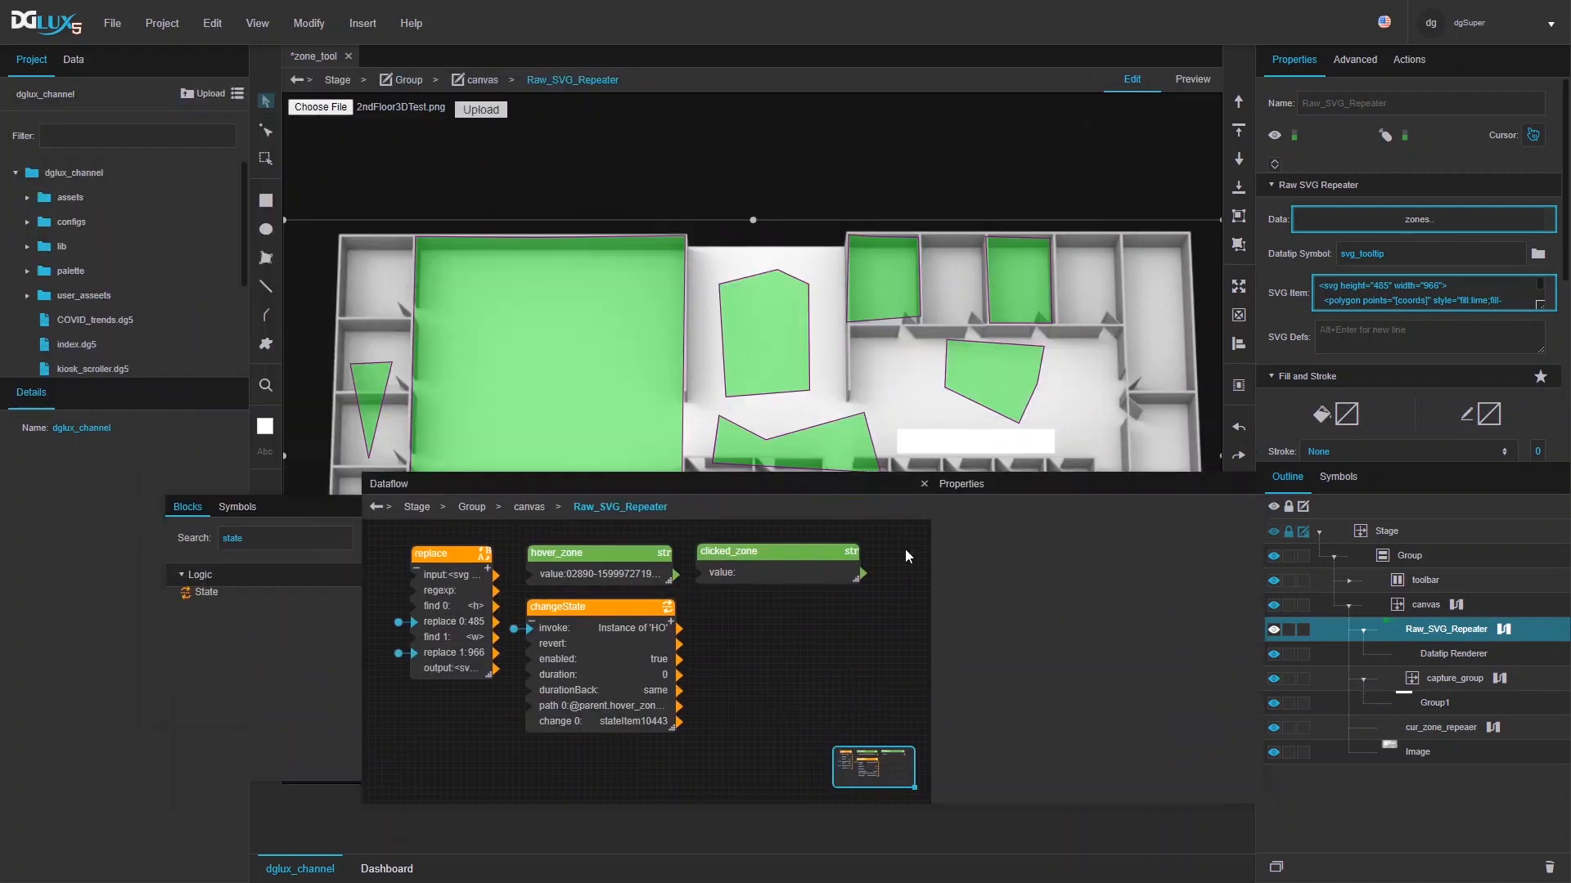
pyautogui.moveTo(905, 557); pyautogui.dragTo(949, 614)
pyautogui.click(621, 678)
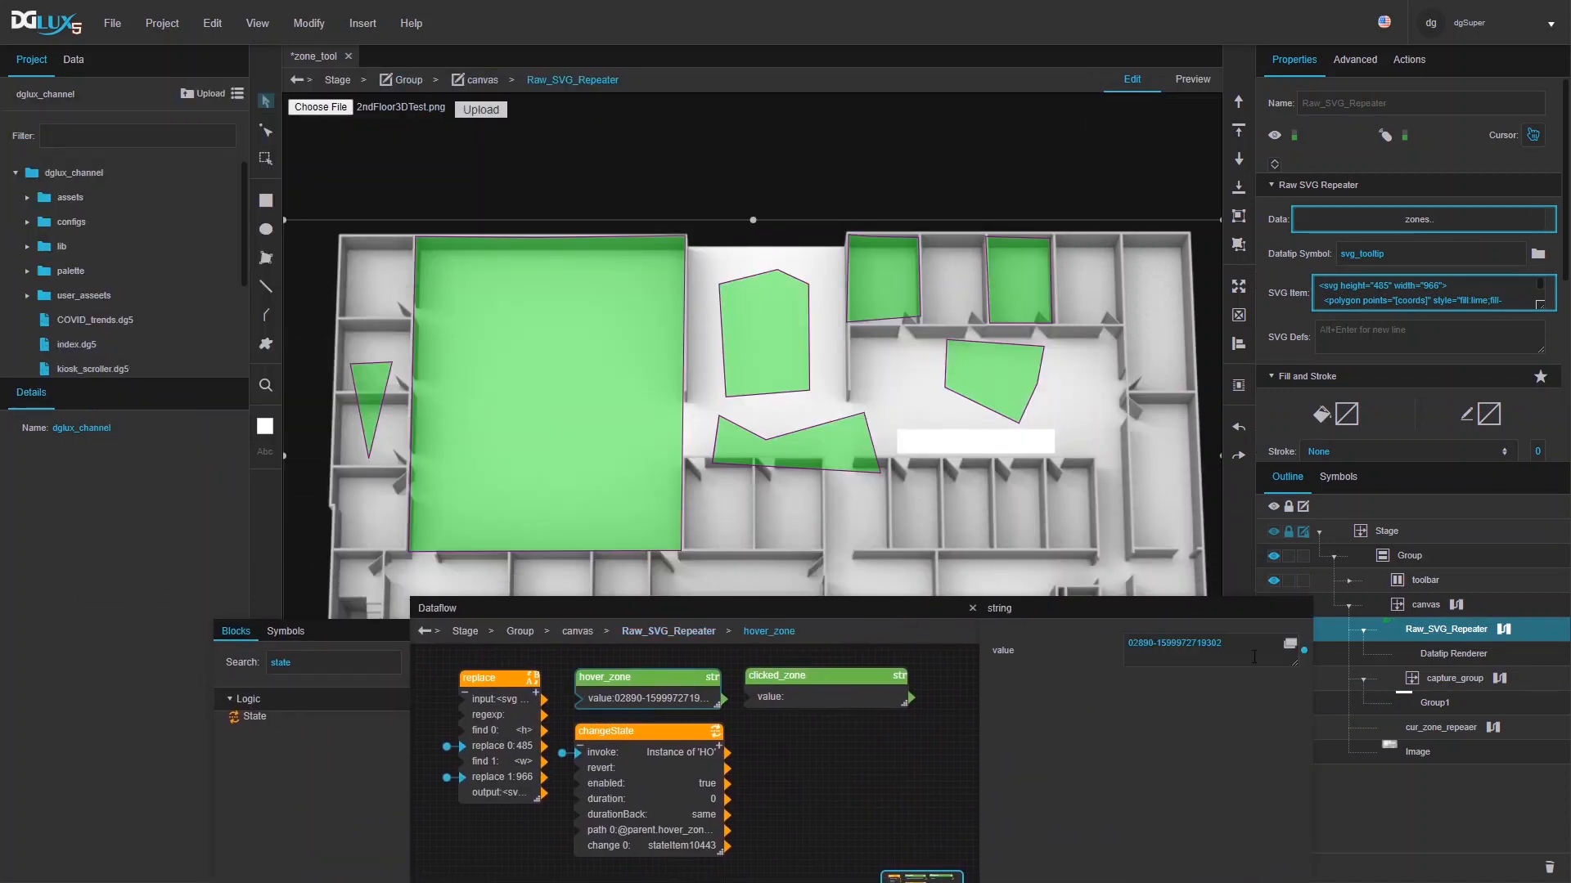
pyautogui.rightClick(1304, 652)
pyautogui.click(1329, 657)
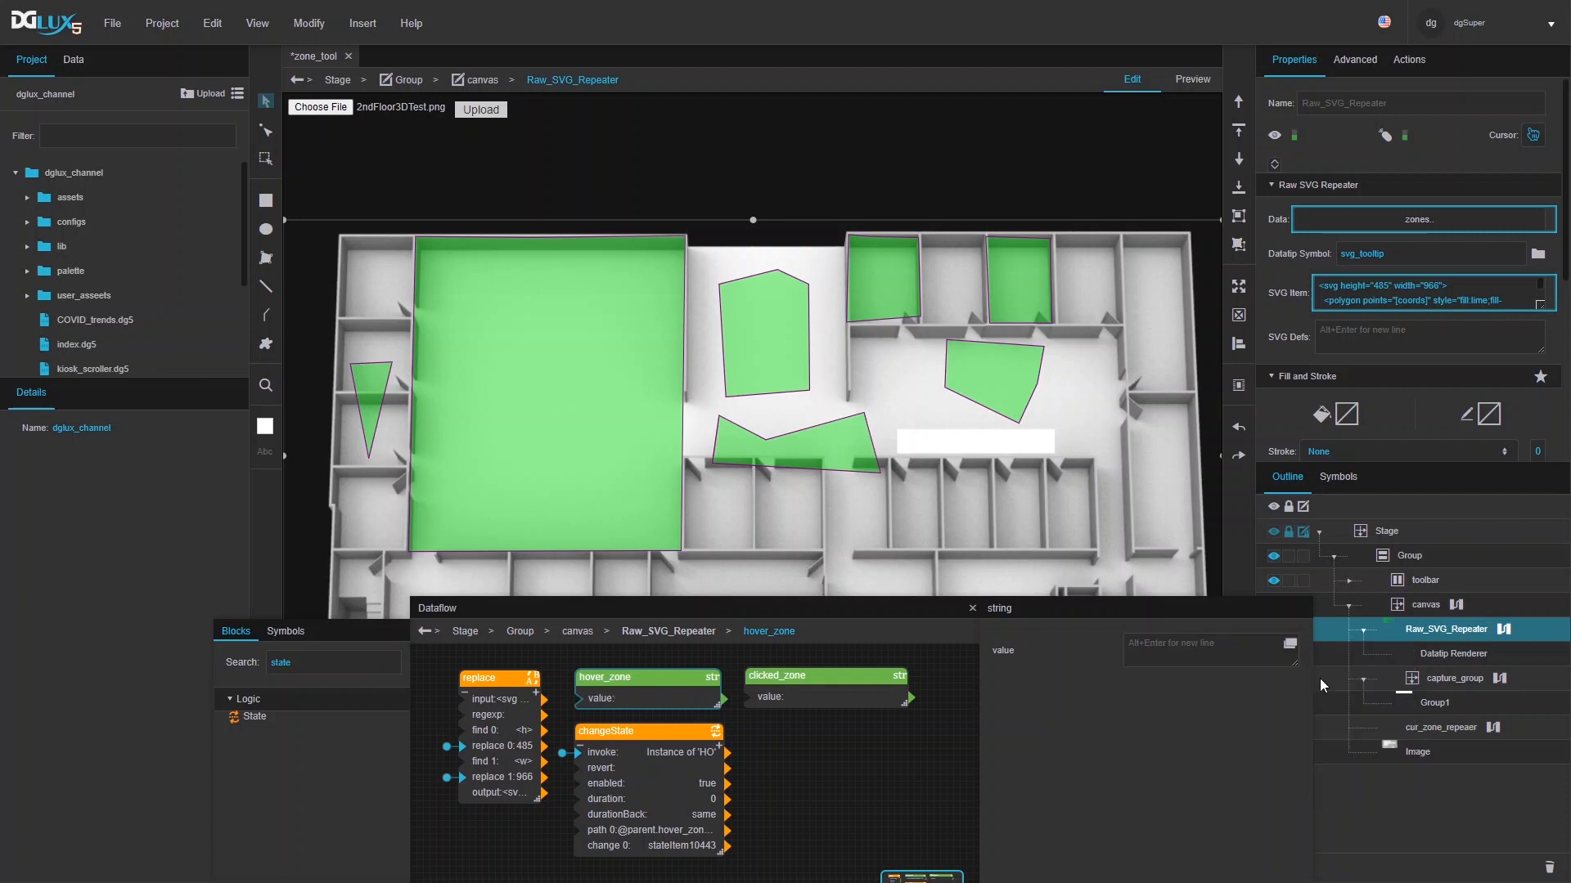
# - Preview the project and check how the tooltip and hover_zone respond when moving over and off the zones
pyautogui.click(1192, 81)
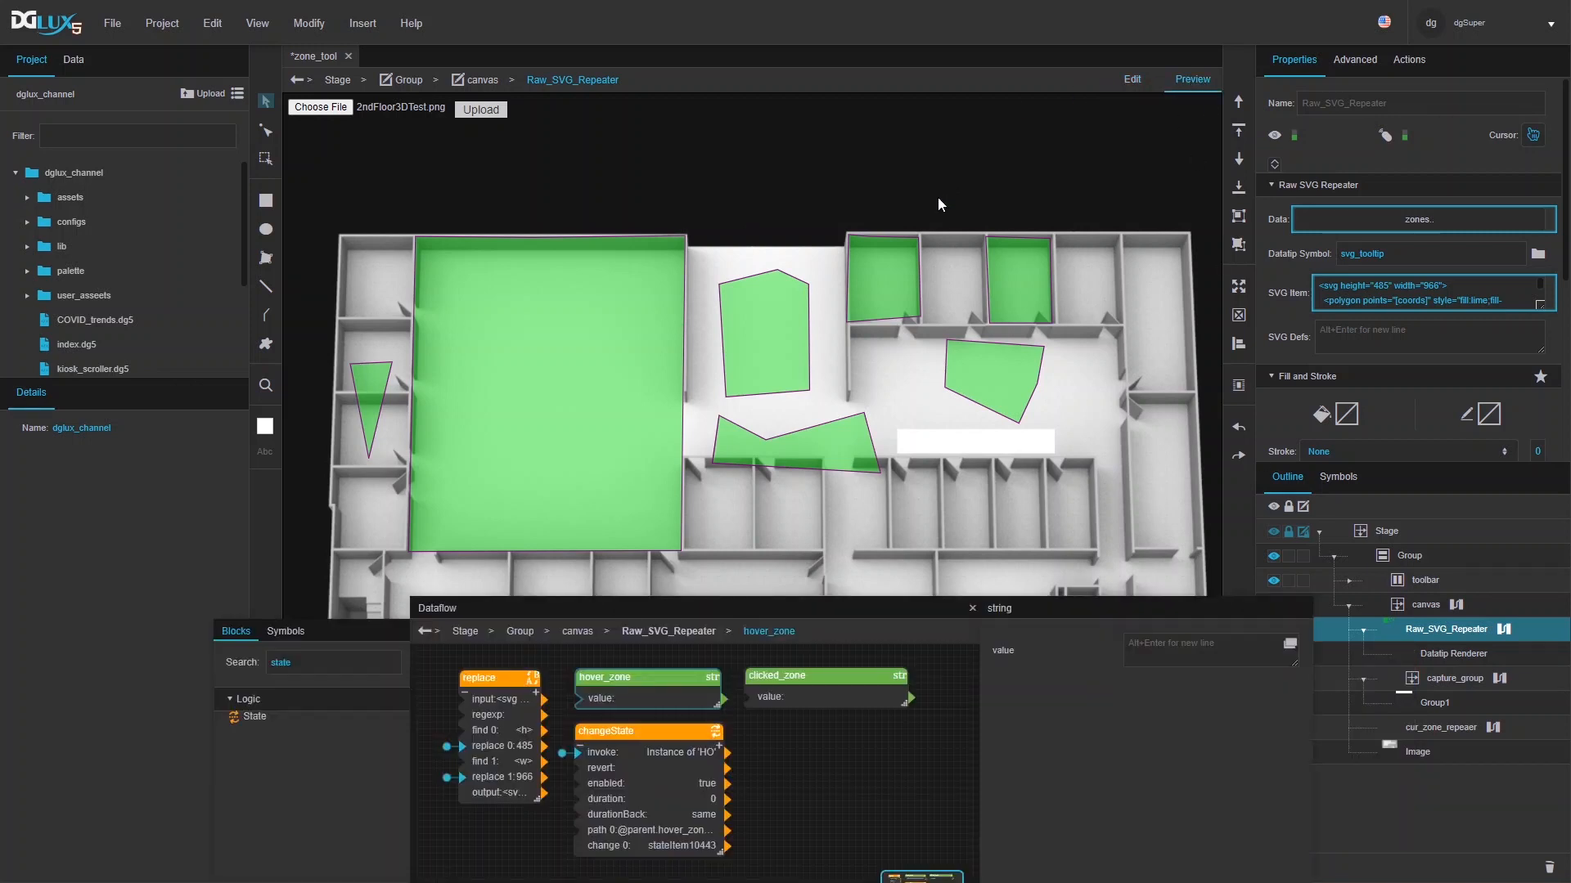
pyautogui.moveTo(890, 293)
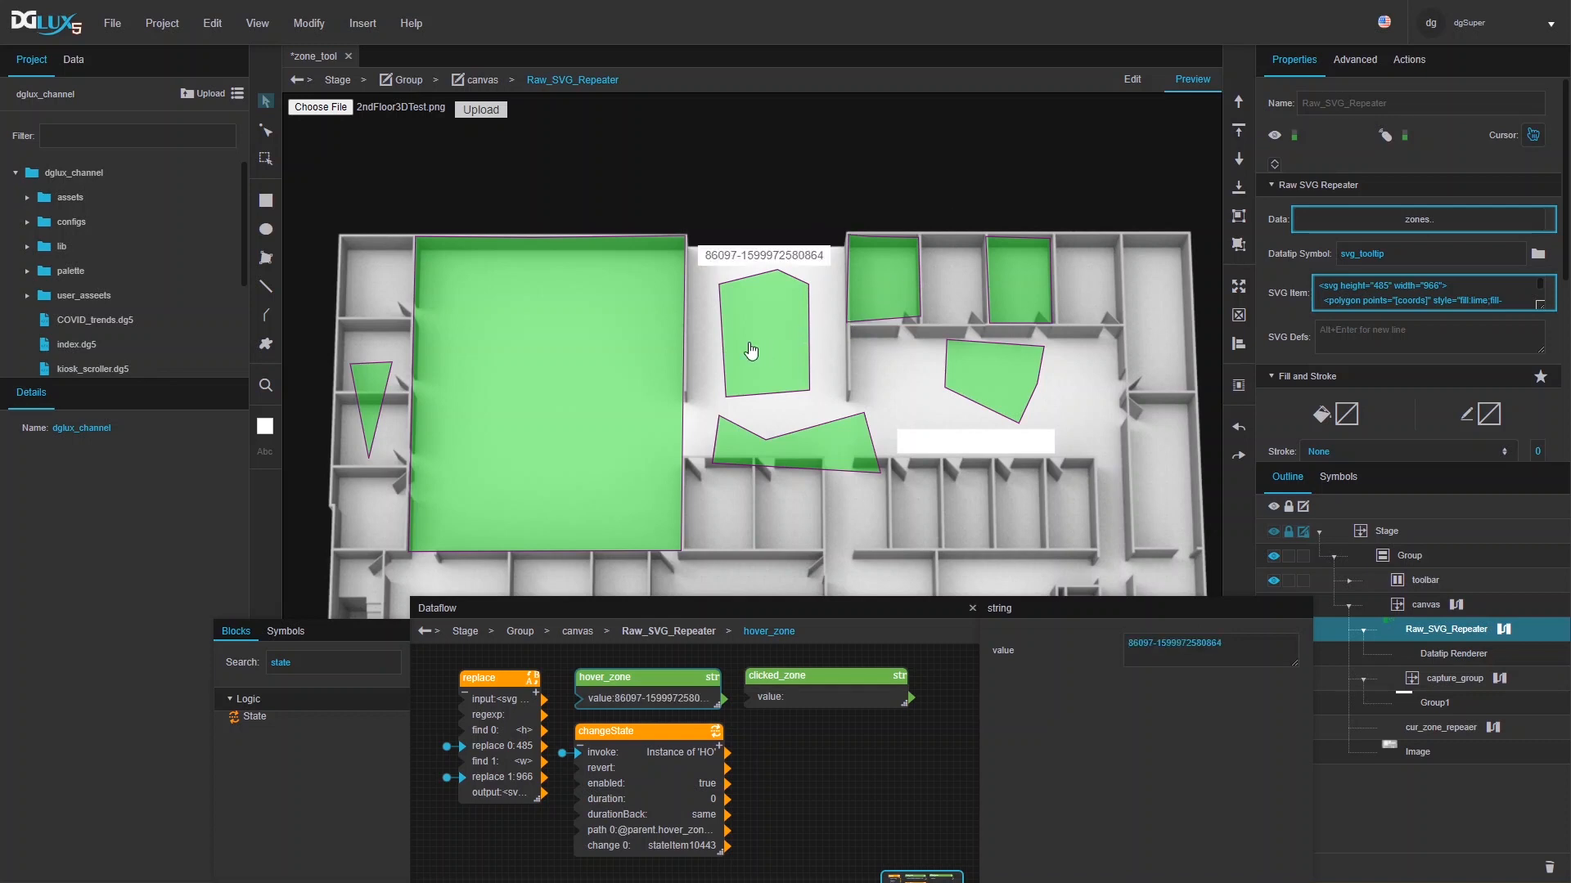
pyautogui.moveTo(602, 426)
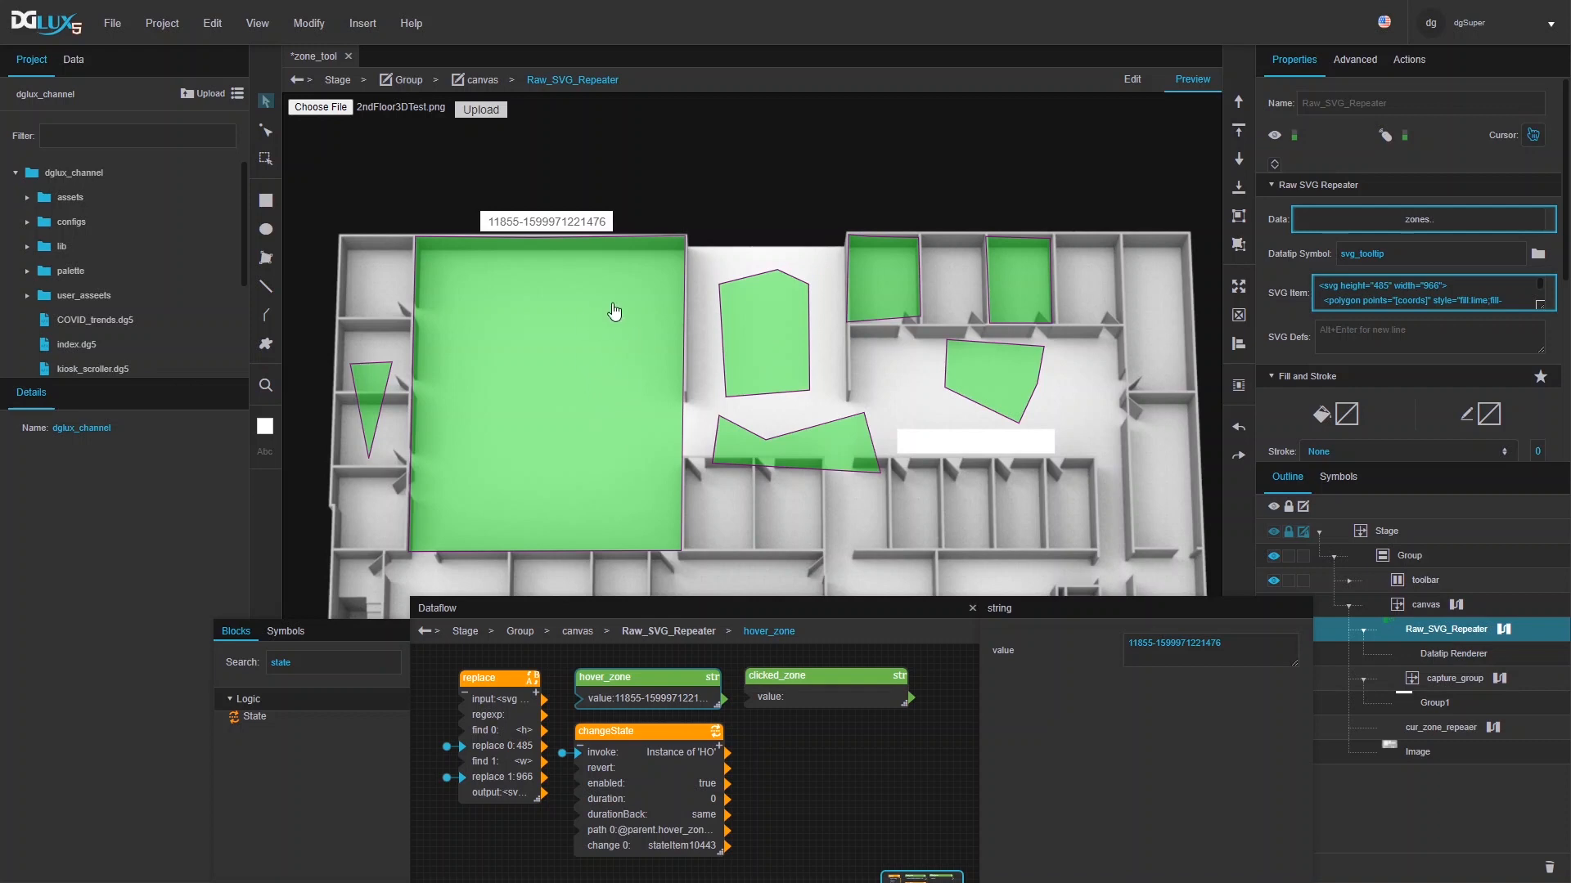
pyautogui.moveTo(638, 612); pyautogui.dragTo(613, 577)
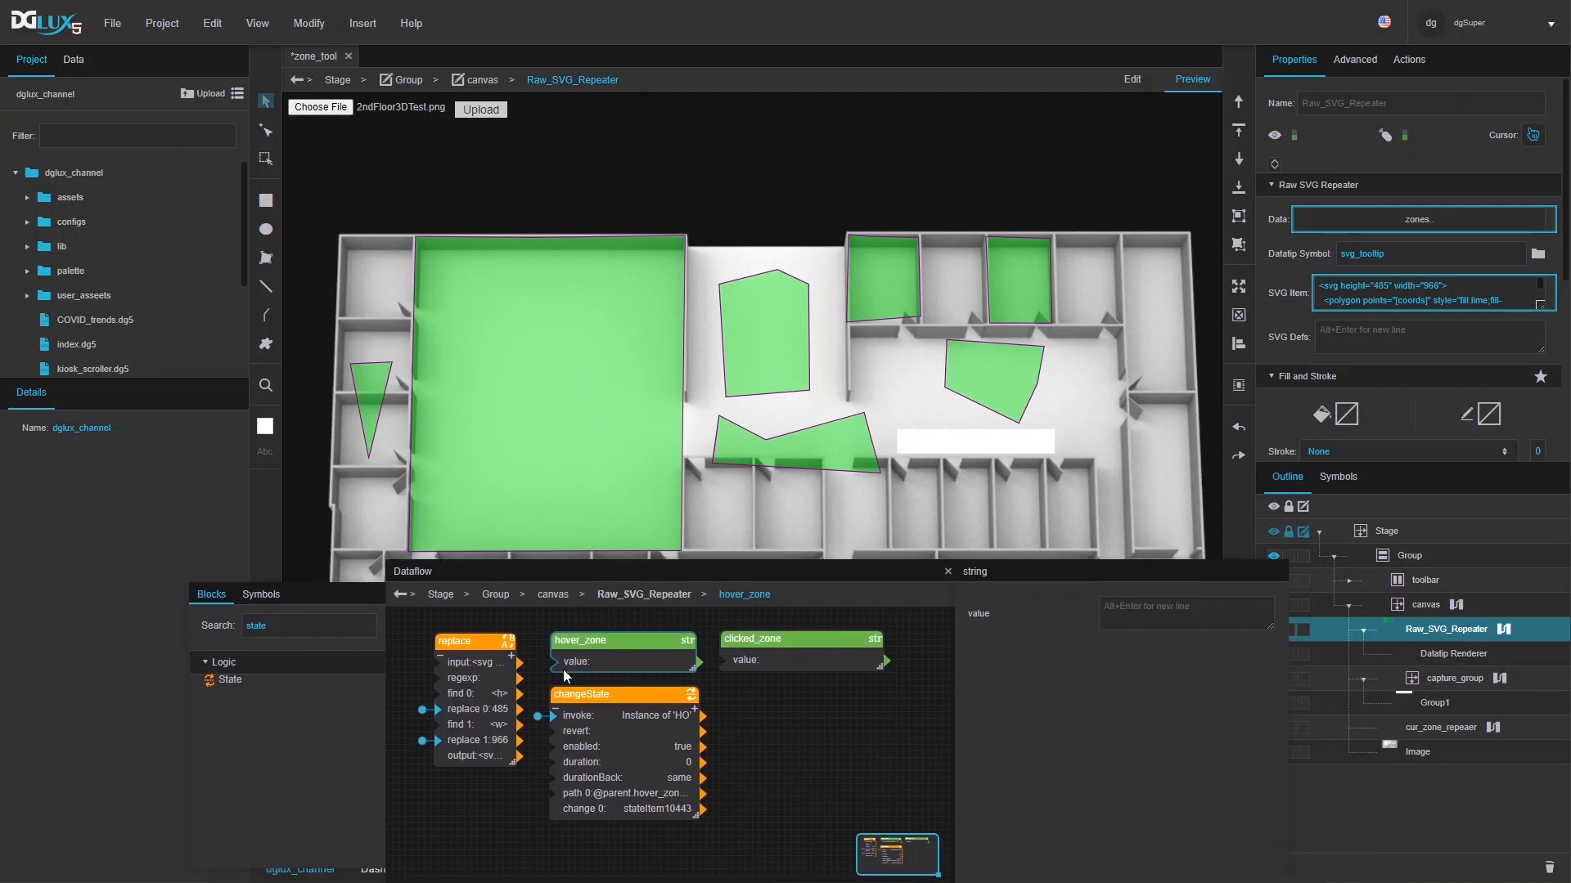
pyautogui.moveTo(554, 506)
# - Add a second State block below clicked_zone with one path and change pair, and link its path 0 to the clicked_zone value
pyautogui.doubleClick(336, 635)
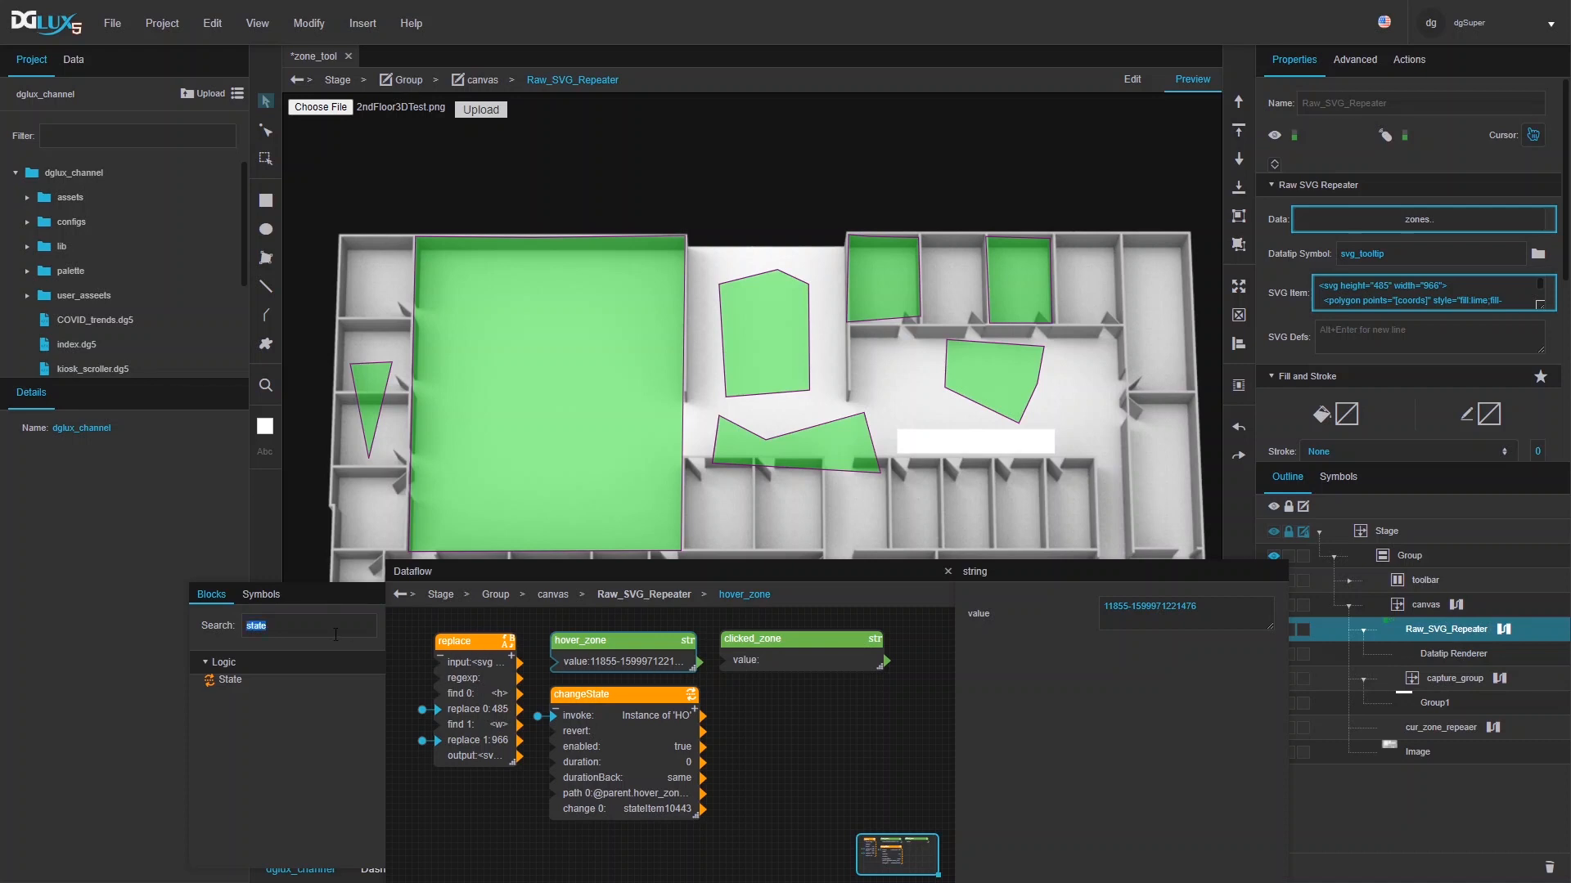
pyautogui.moveTo(223, 695); pyautogui.dragTo(787, 693)
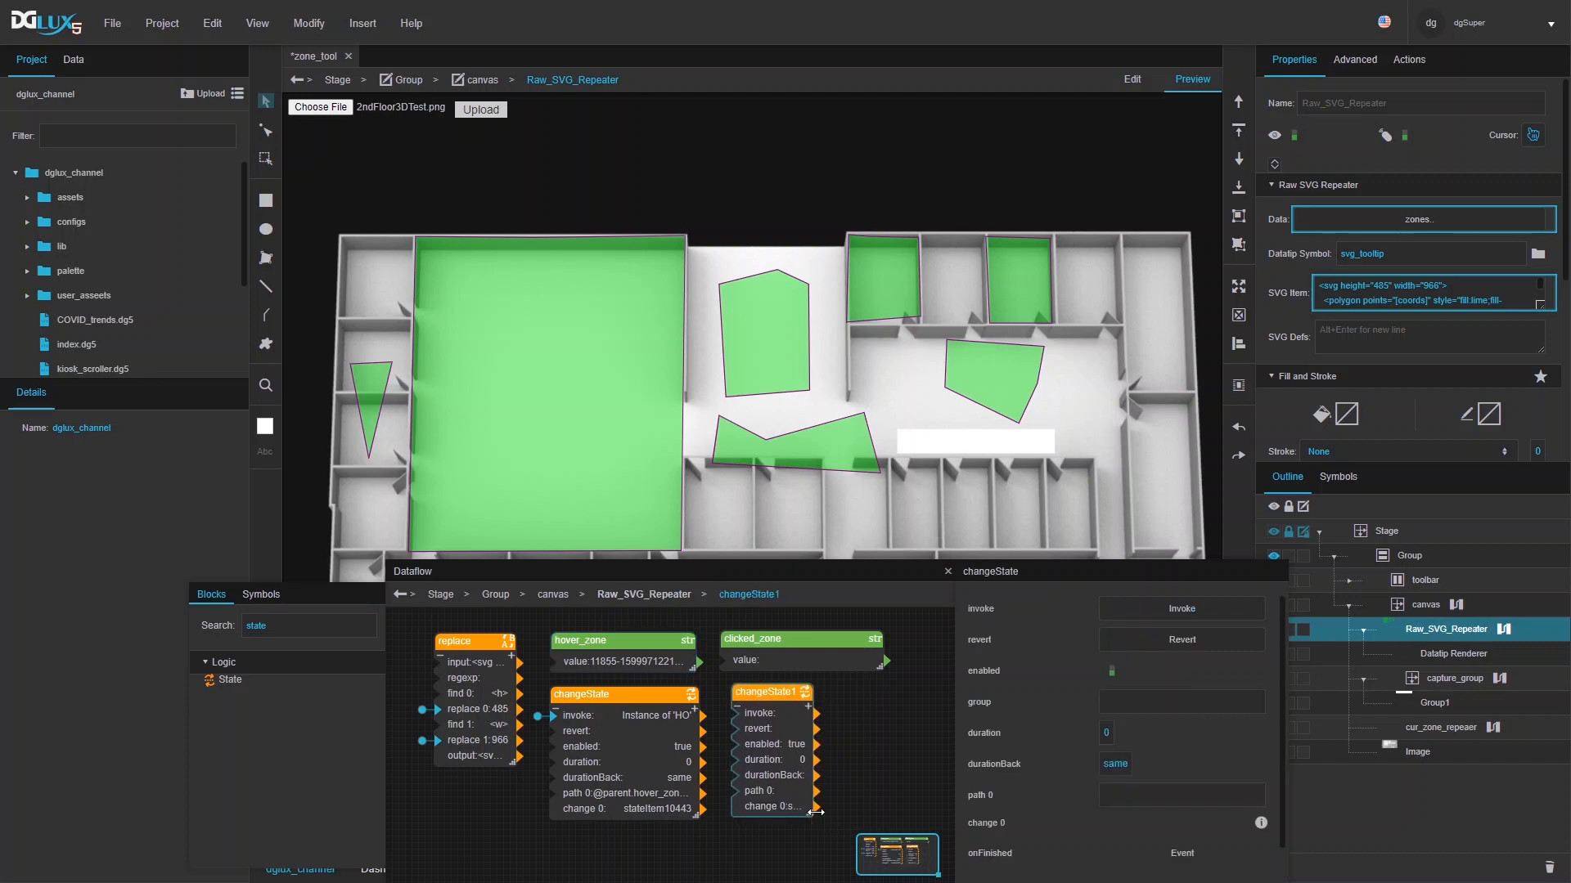
pyautogui.moveTo(813, 813); pyautogui.dragTo(875, 803)
pyautogui.moveTo(782, 660); pyautogui.dragTo(1130, 797)
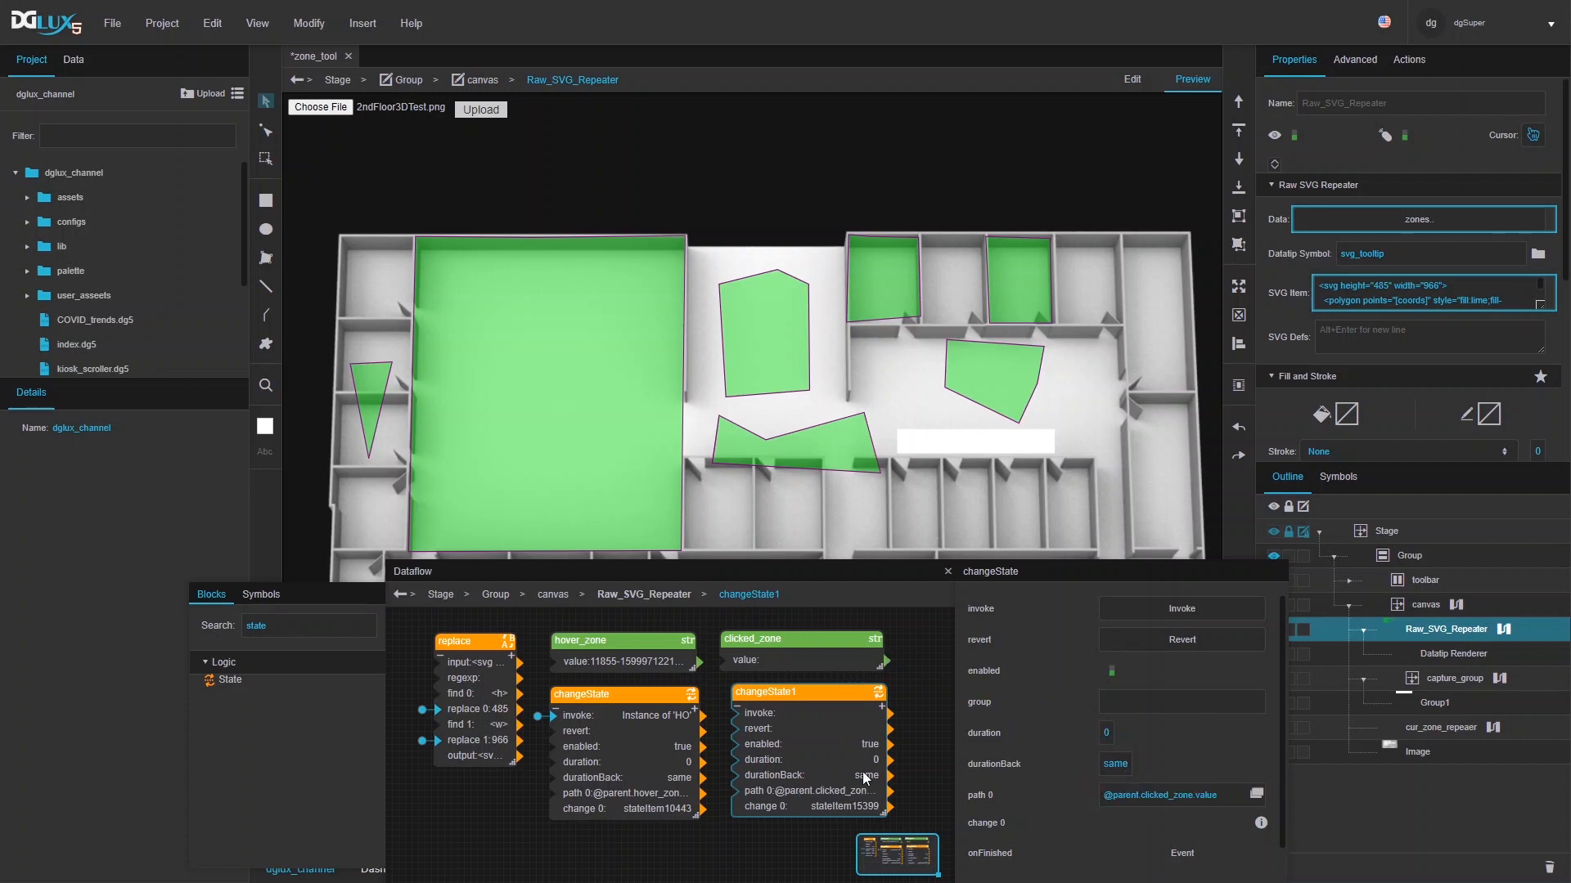
# - Enable disableSerialization for change 0 of changeState1 and bind that change to the hover_zone value
pyautogui.click(799, 840)
pyautogui.click(792, 778)
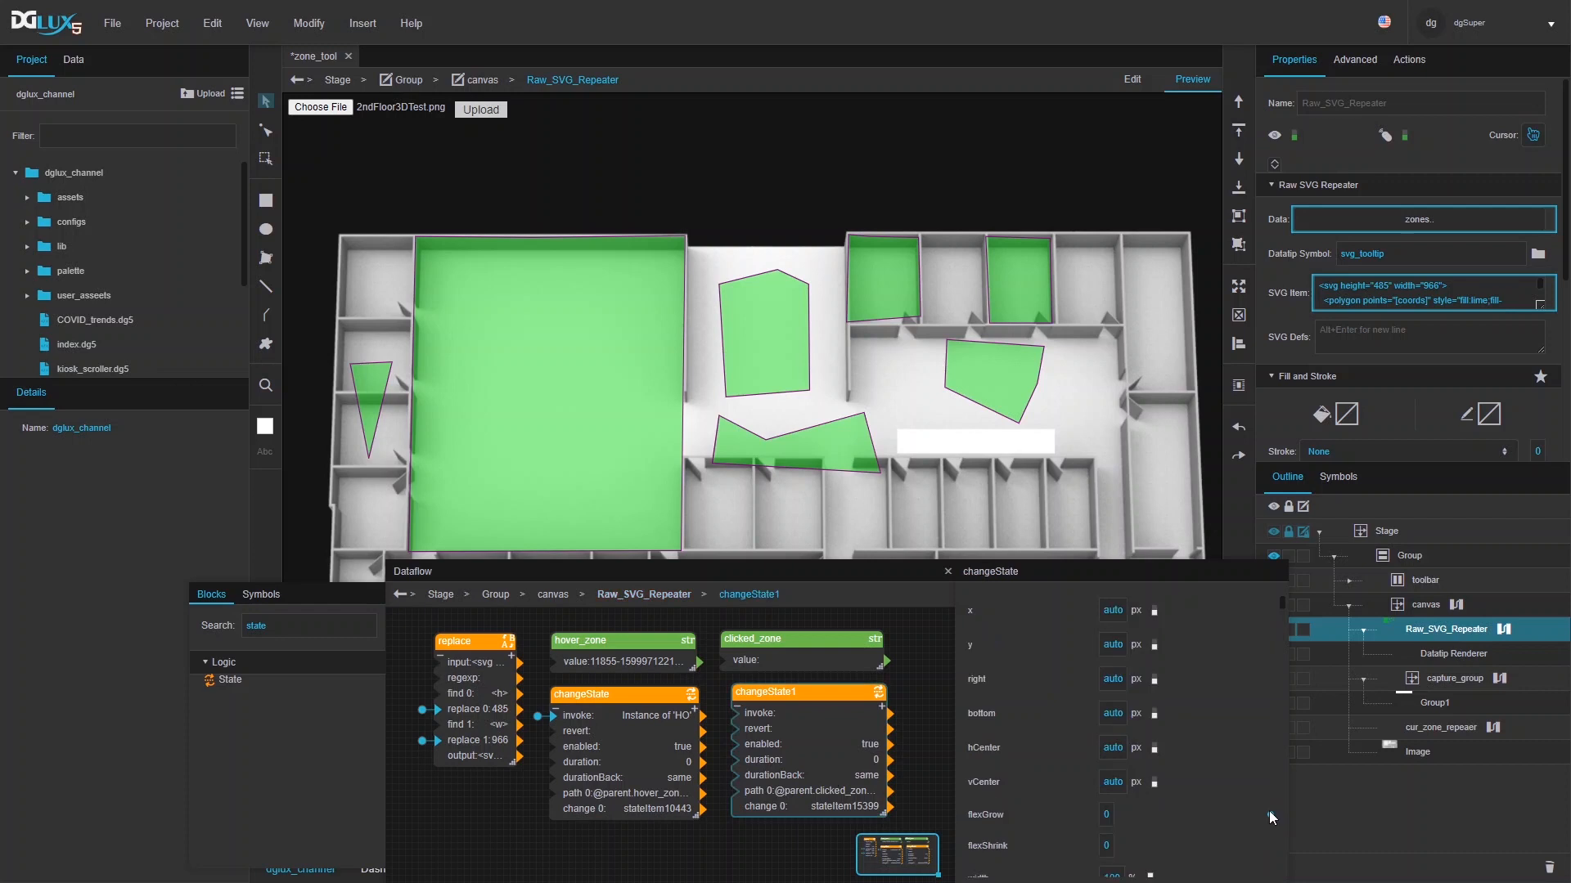
pyautogui.moveTo(909, 576); pyautogui.dragTo(863, 345)
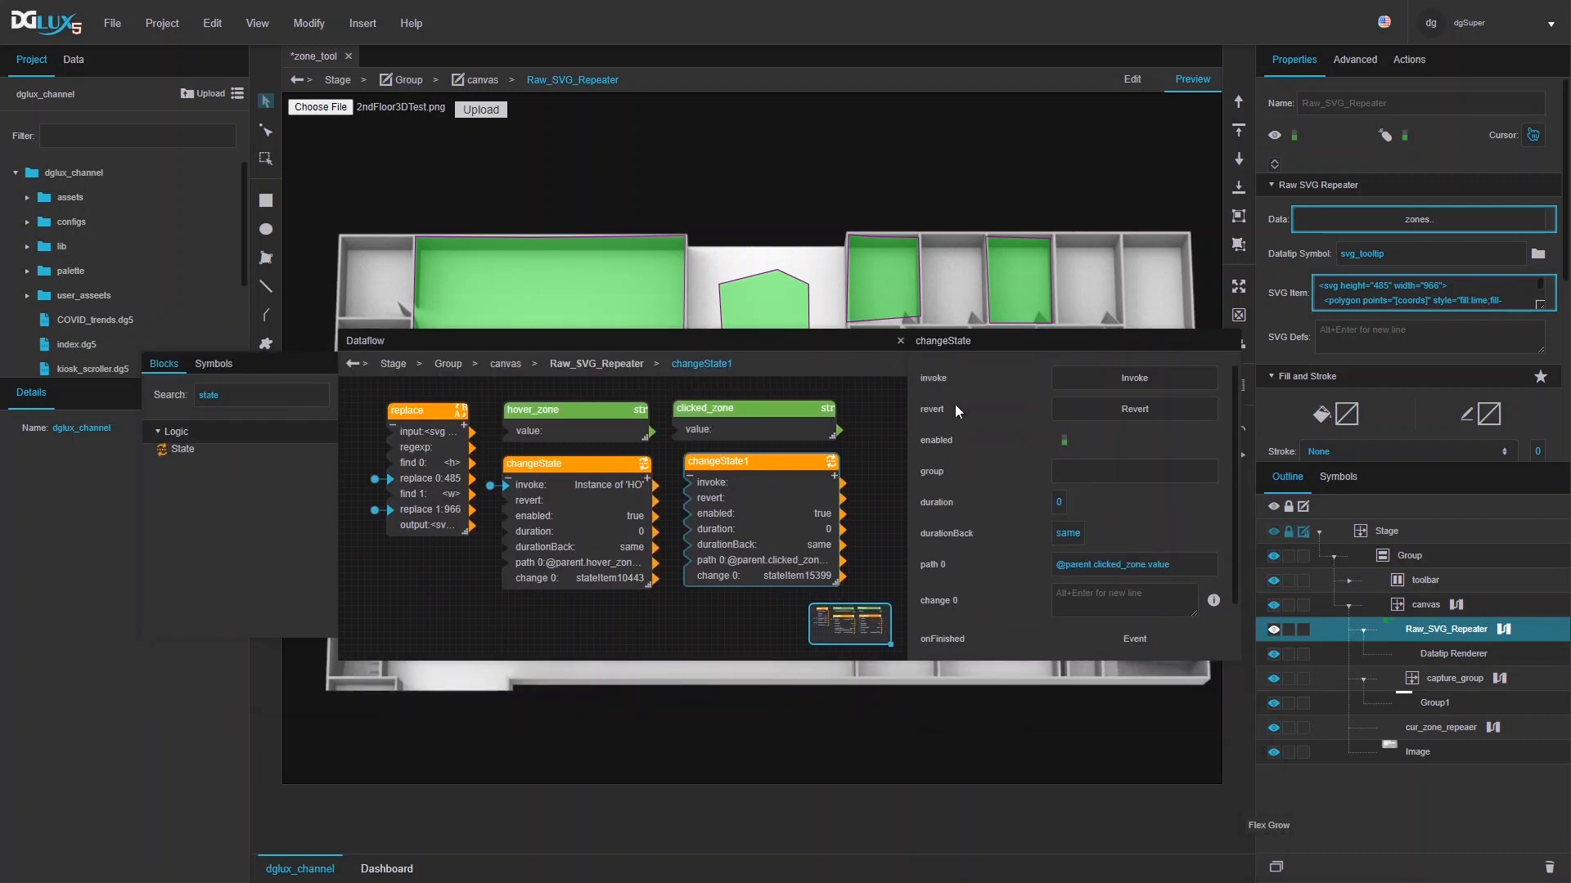
pyautogui.click(1214, 602)
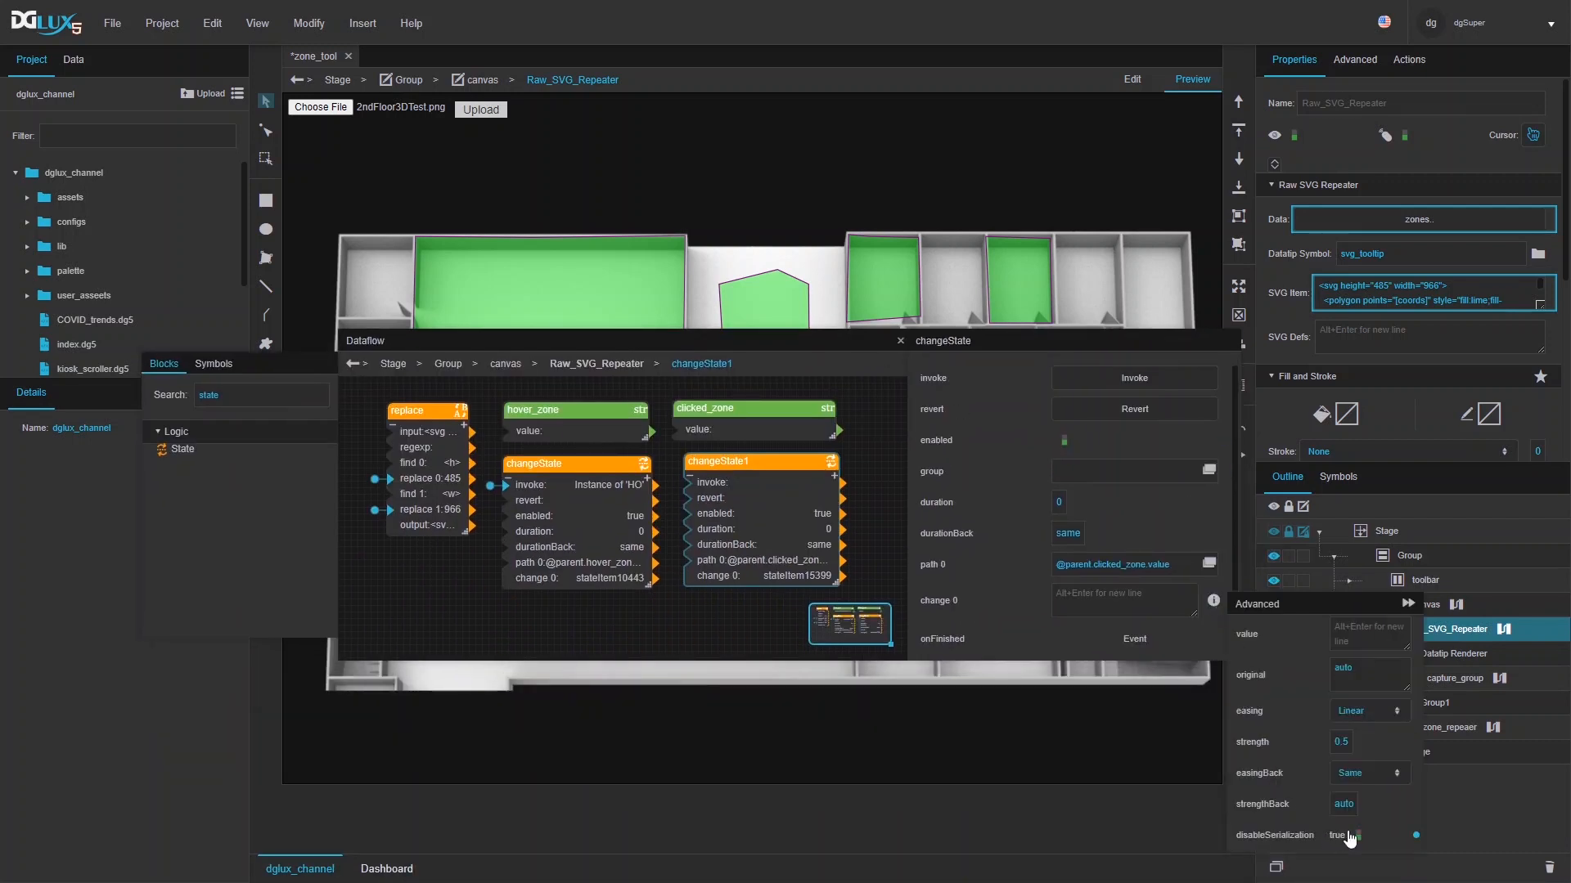
pyautogui.click(576, 439)
pyautogui.moveTo(599, 429); pyautogui.dragTo(1101, 606)
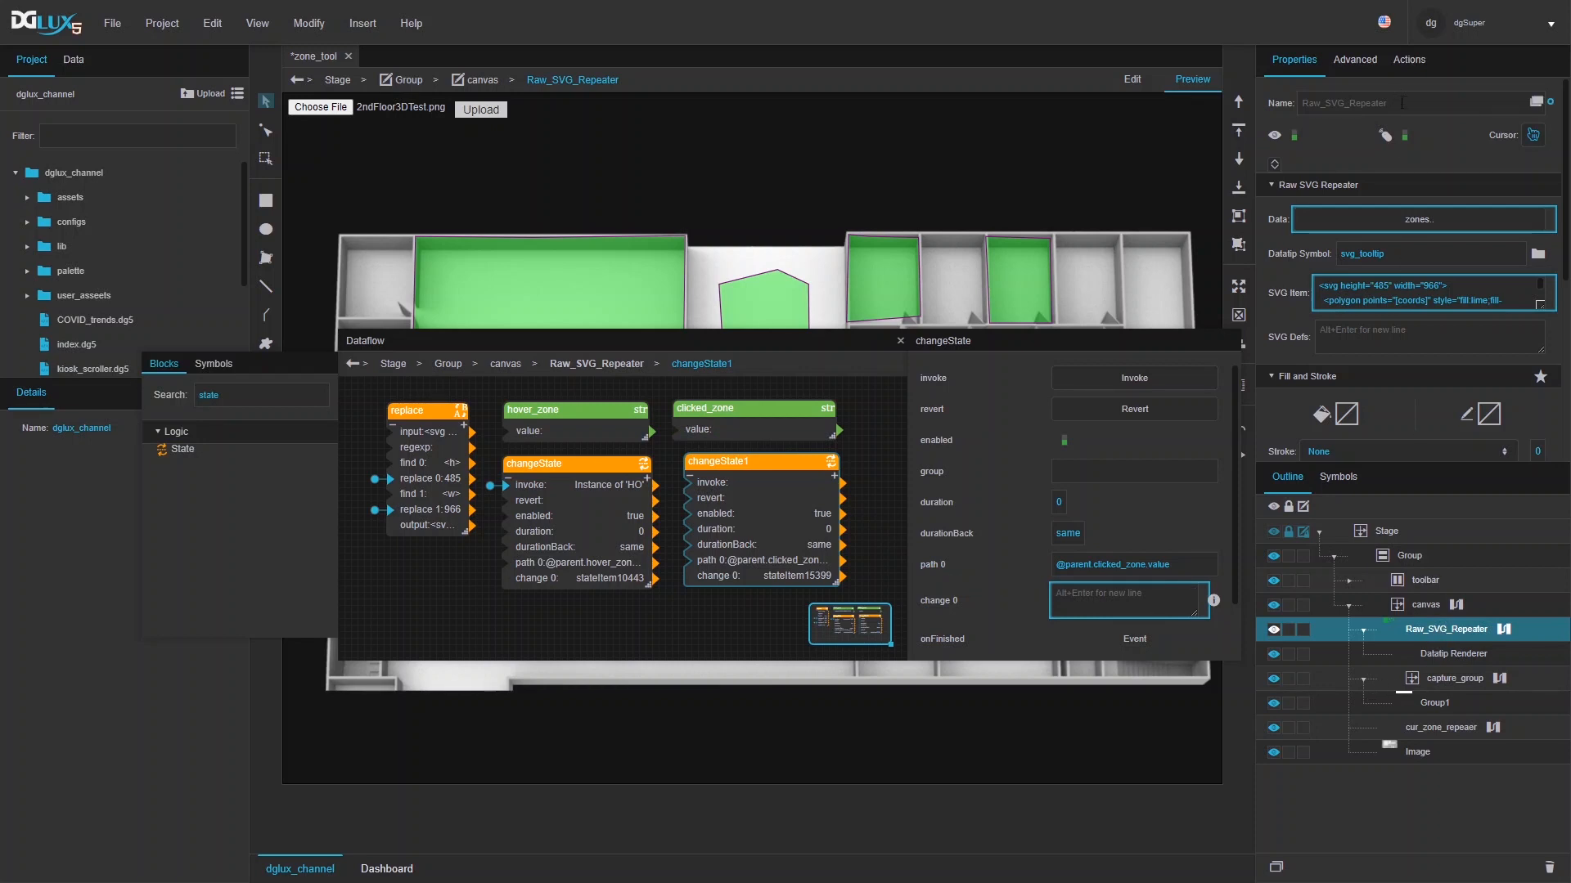
# - Bind Raw_SVG_Repeater's onClick event to the invoke trigger of changeState1
pyautogui.click(1422, 57)
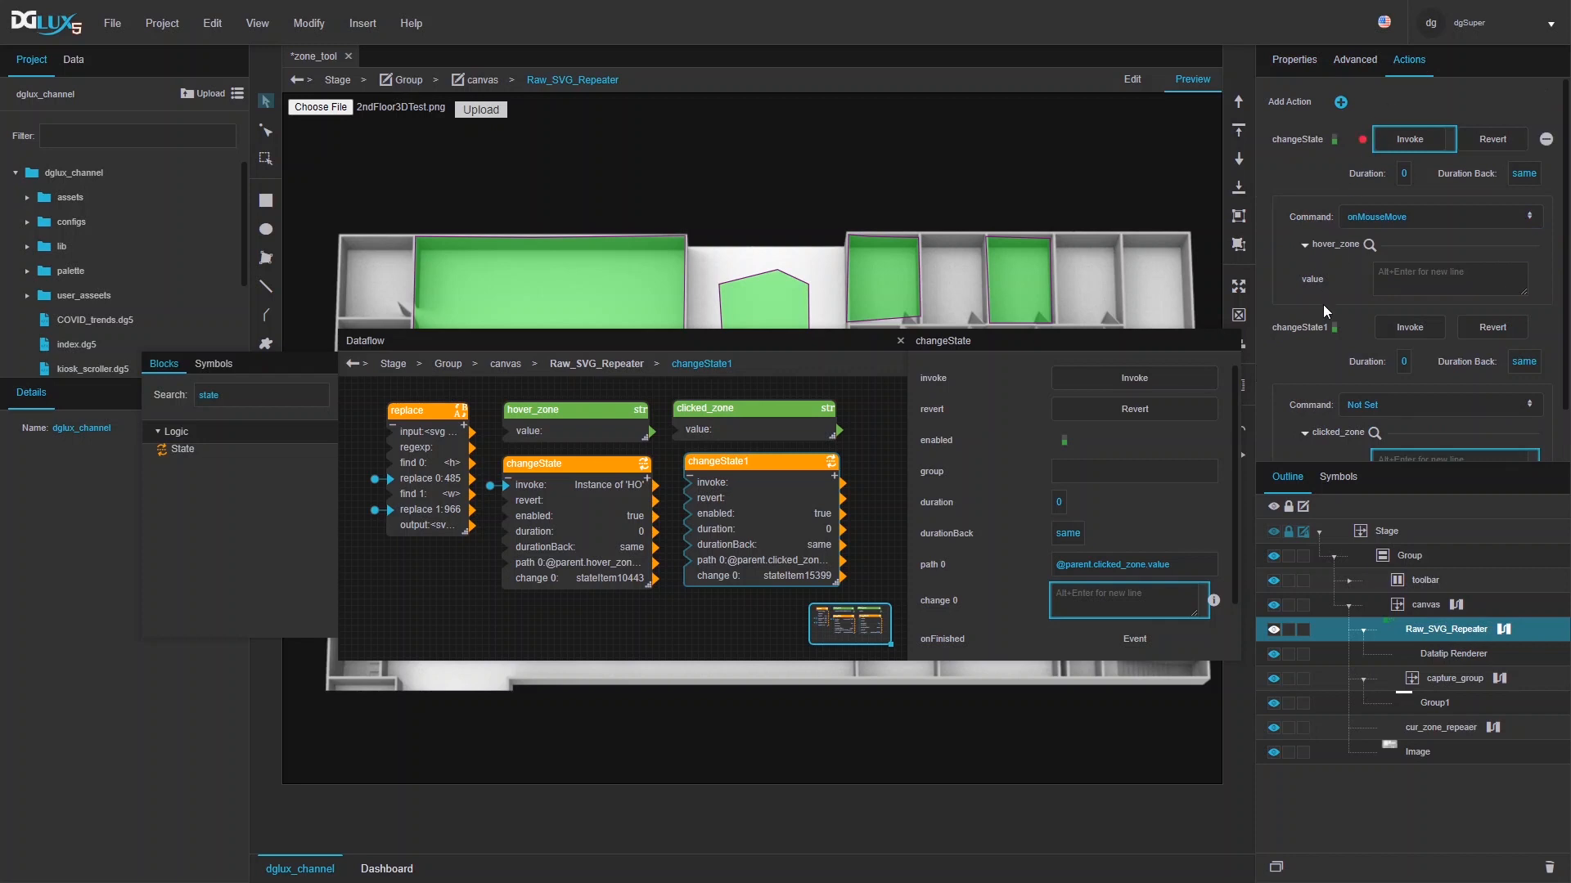
pyautogui.scroll(-2, 1332, 307)
pyautogui.scroll(-5, 1278, 445)
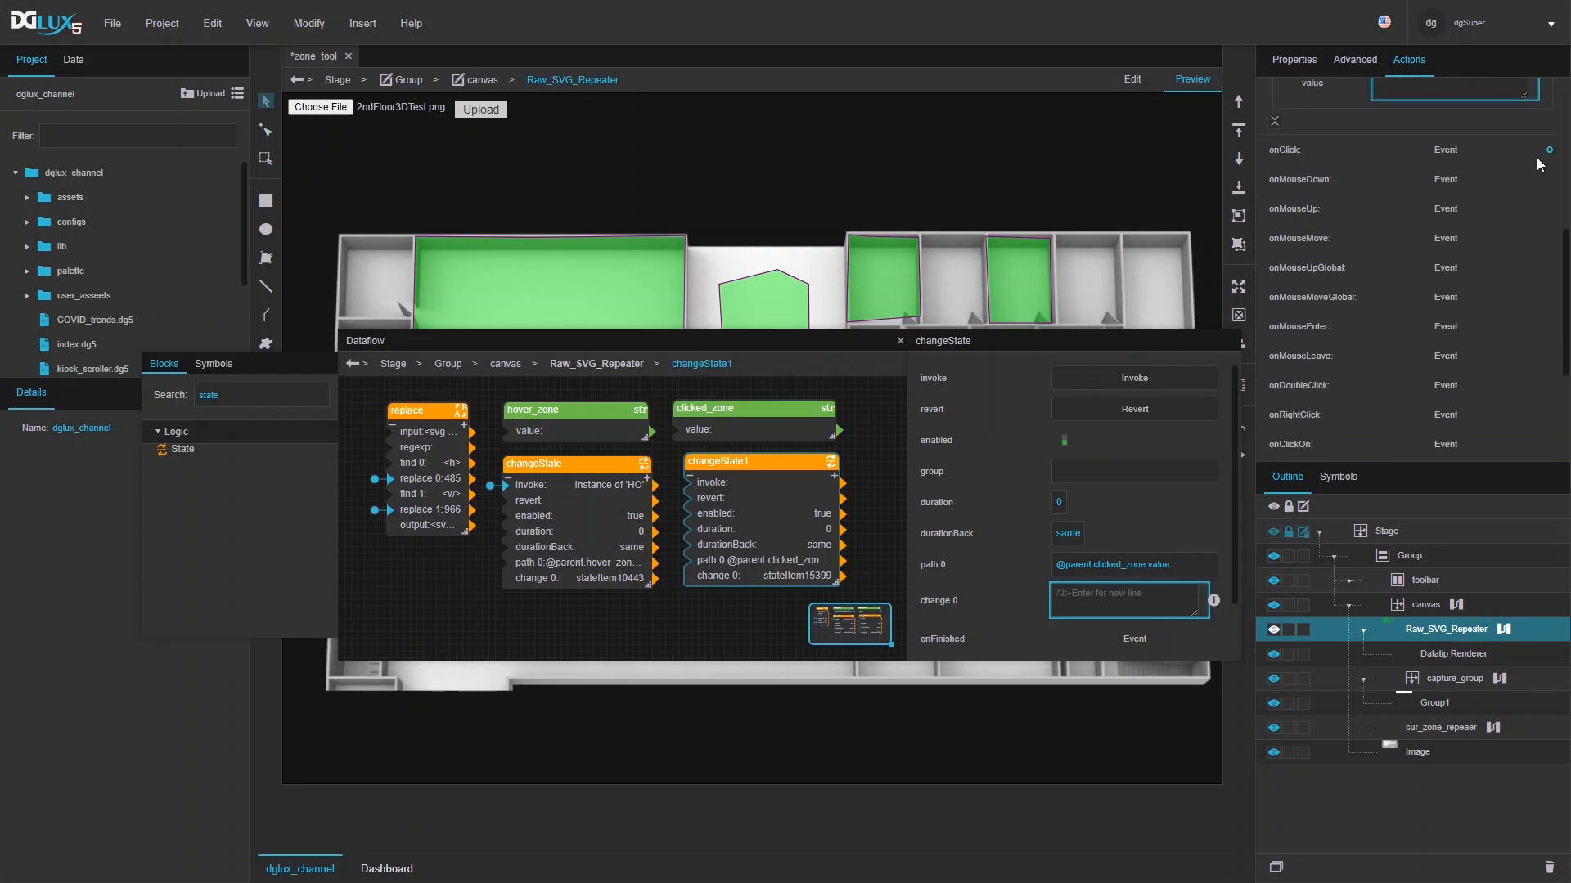
pyautogui.moveTo(1550, 156); pyautogui.dragTo(1078, 376)
# - Test the large zone and the five-sided zone in the preview to check that clicked_zone responds to selecting them
pyautogui.moveTo(838, 336); pyautogui.dragTo(867, 595)
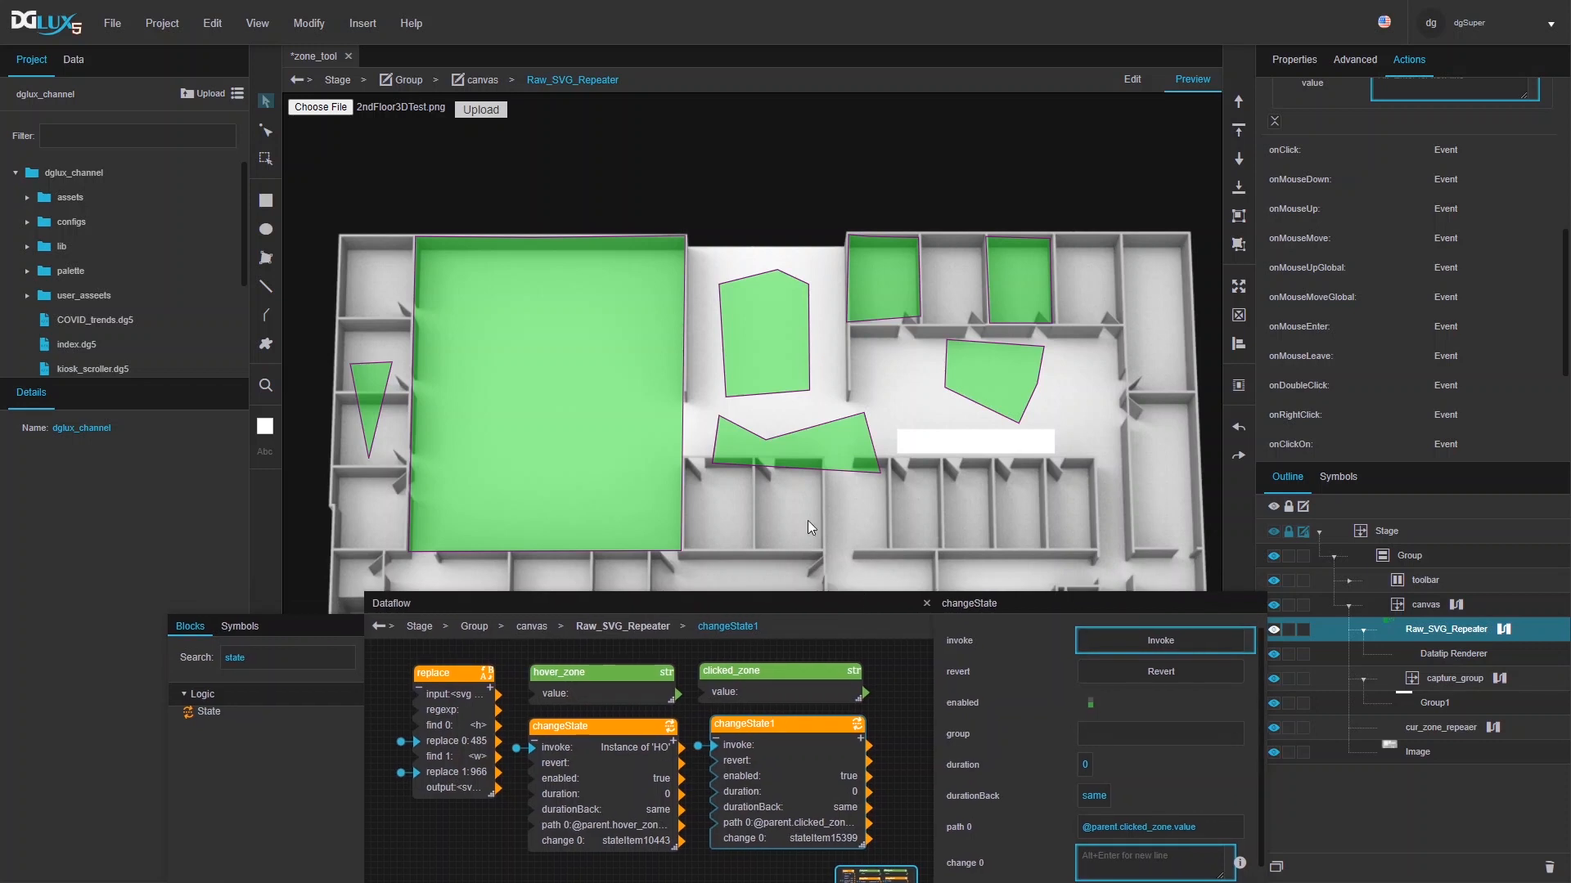
pyautogui.click(509, 328)
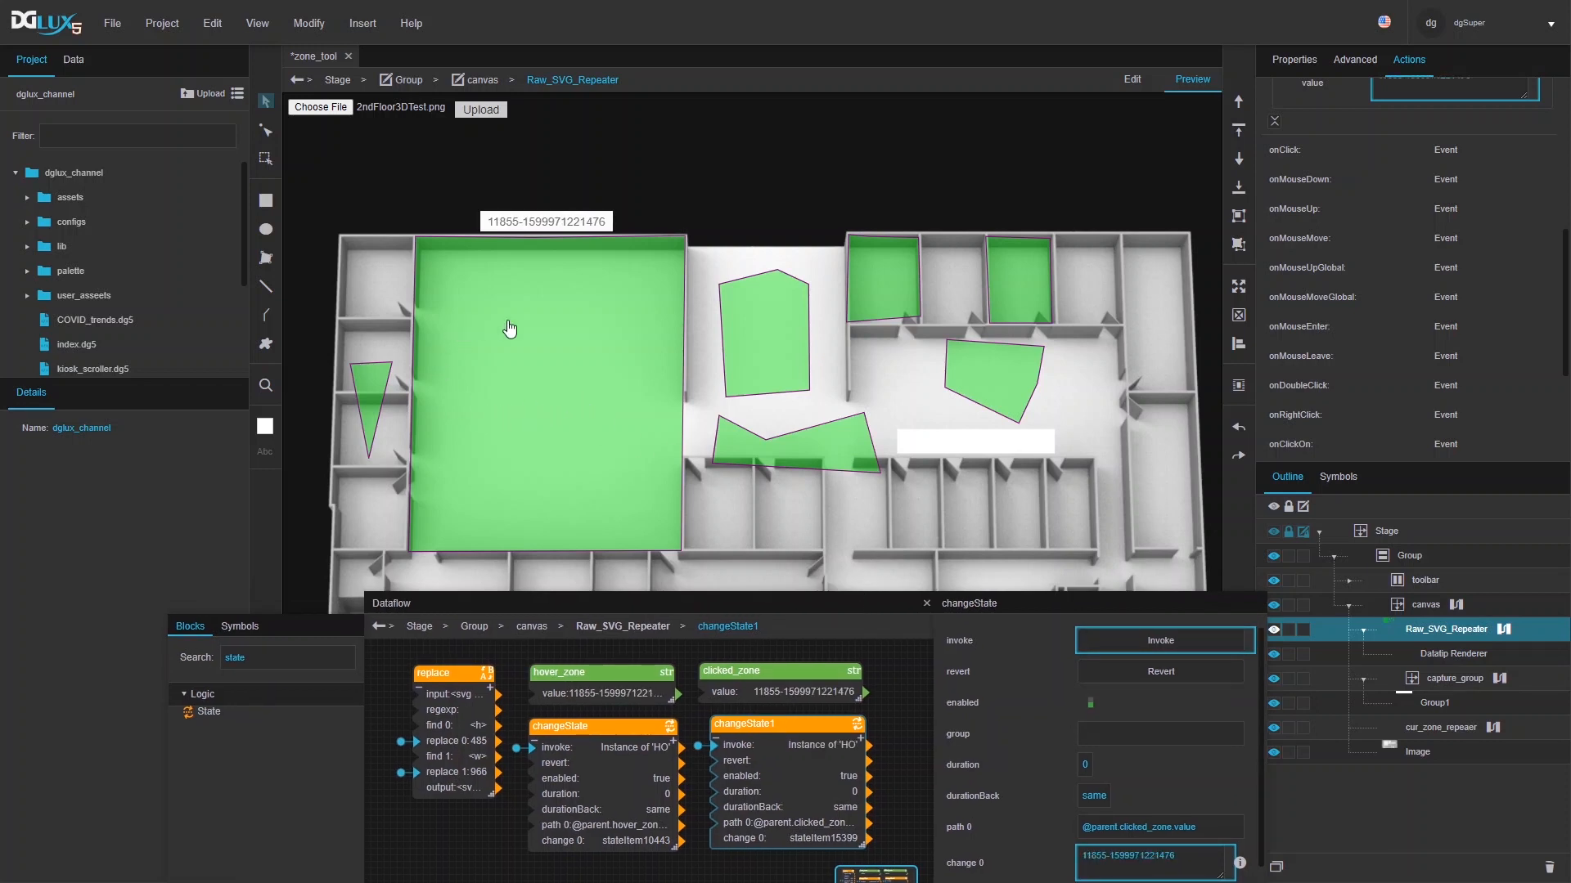
pyautogui.click(754, 331)
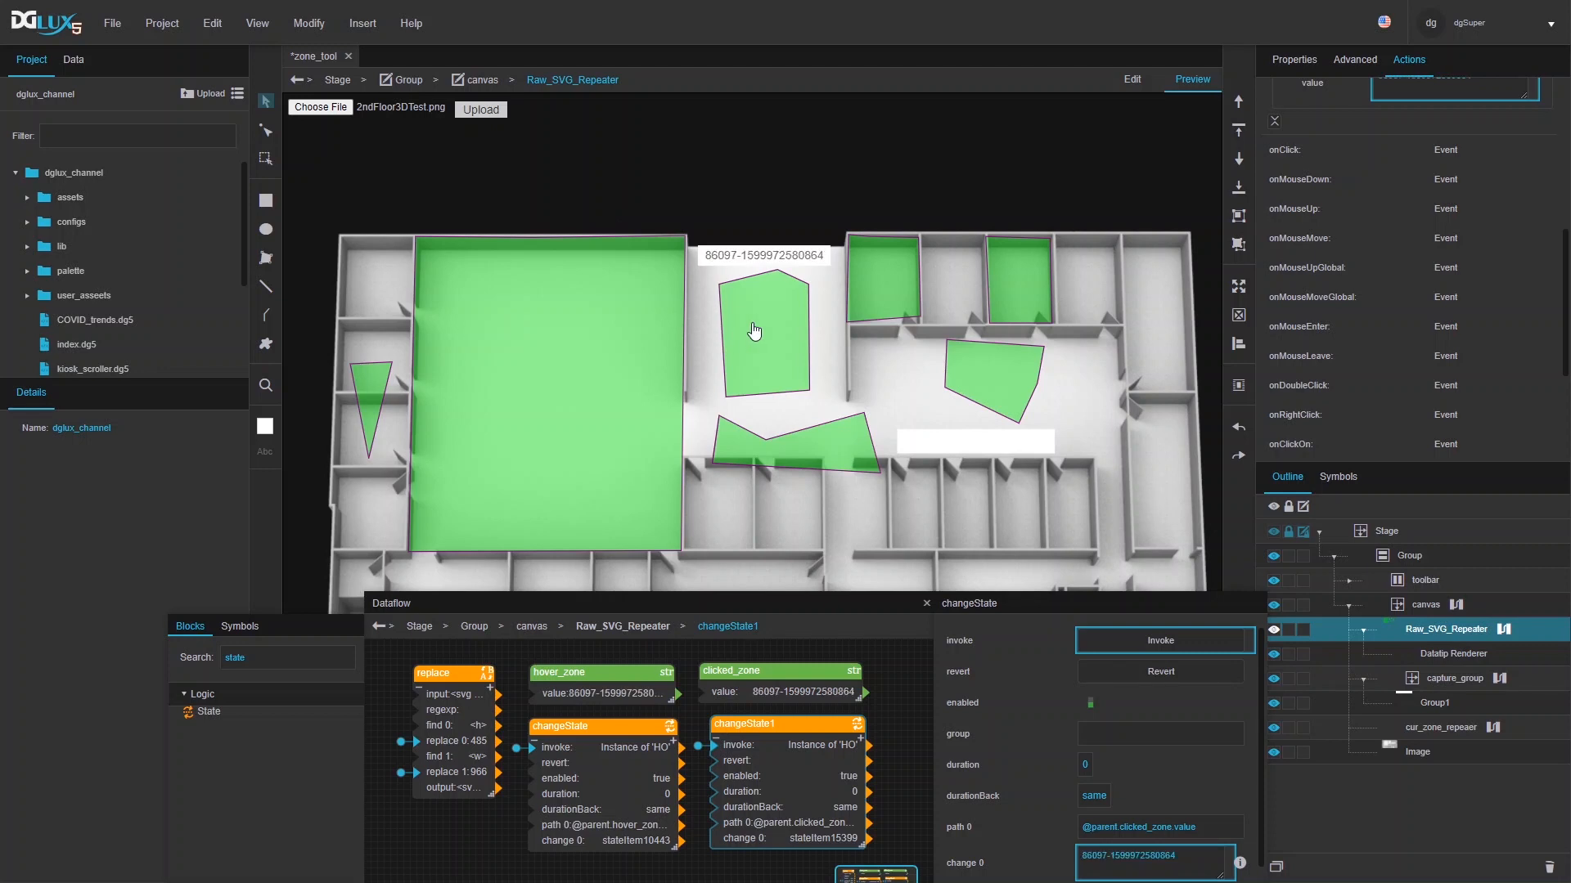
# - Select the first small room zone beside the five-sided zone, and add the hover_zone and clicked_zone values to the floating binding window
pyautogui.click(888, 314)
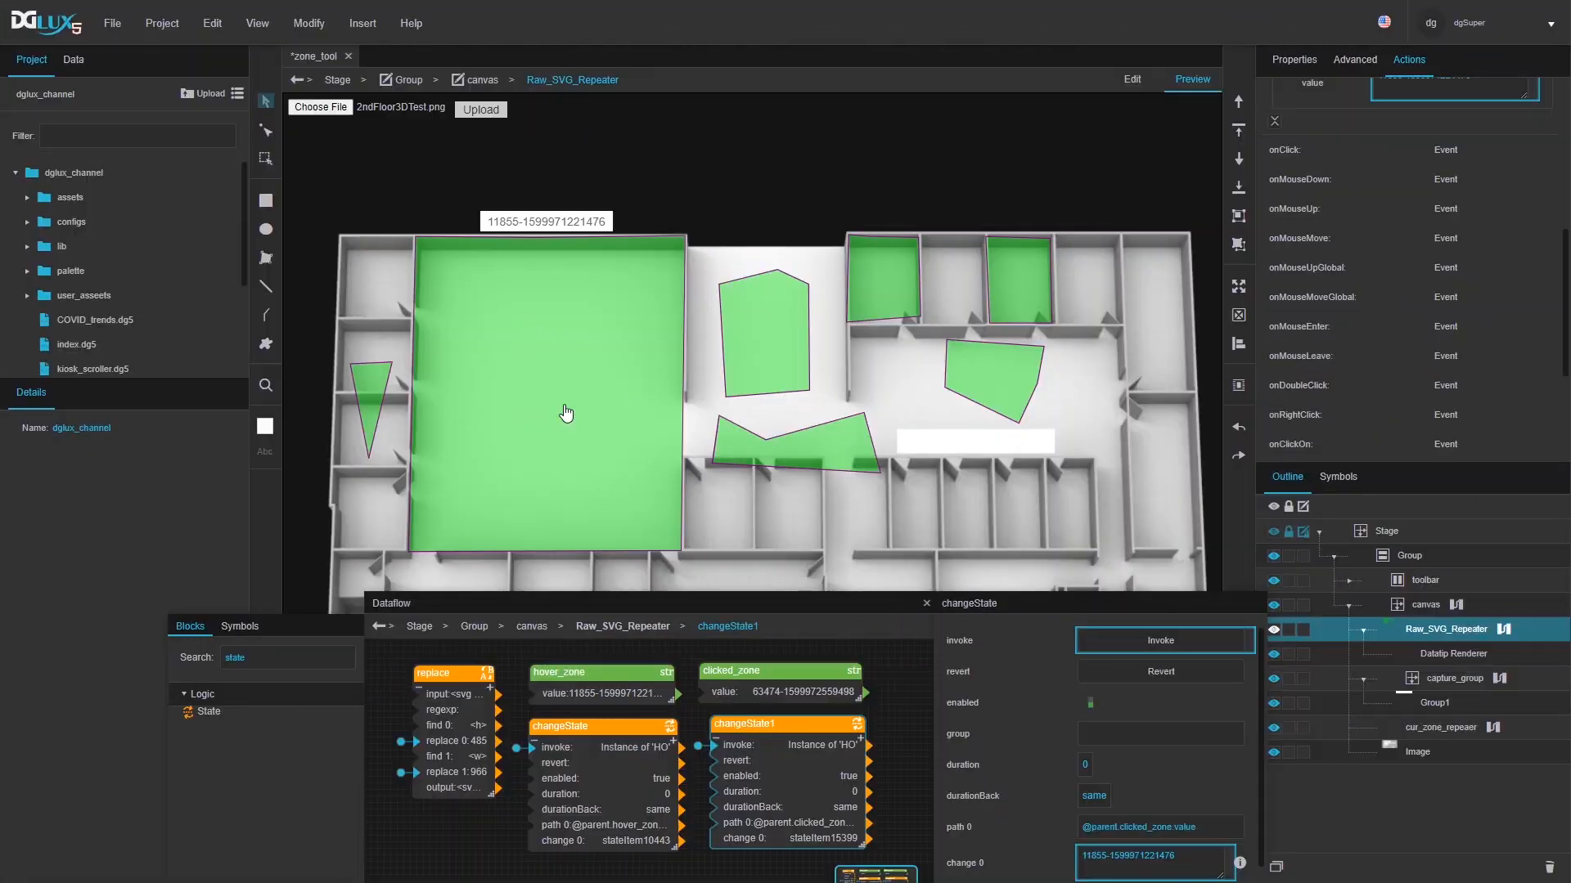
pyautogui.click(600, 692)
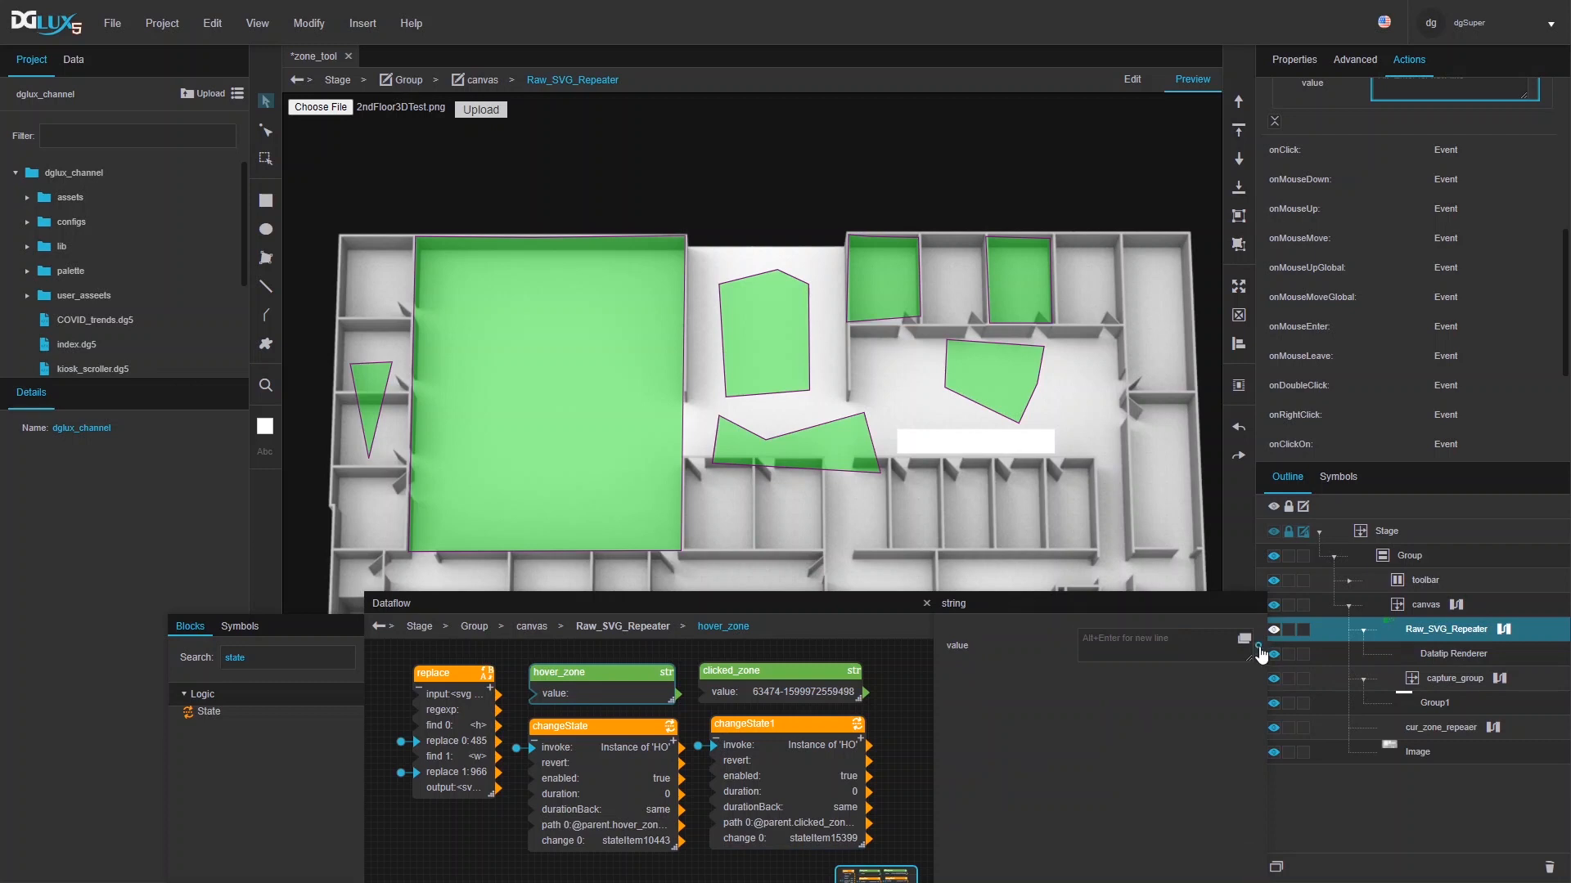
pyautogui.click(1258, 647)
pyautogui.click(767, 685)
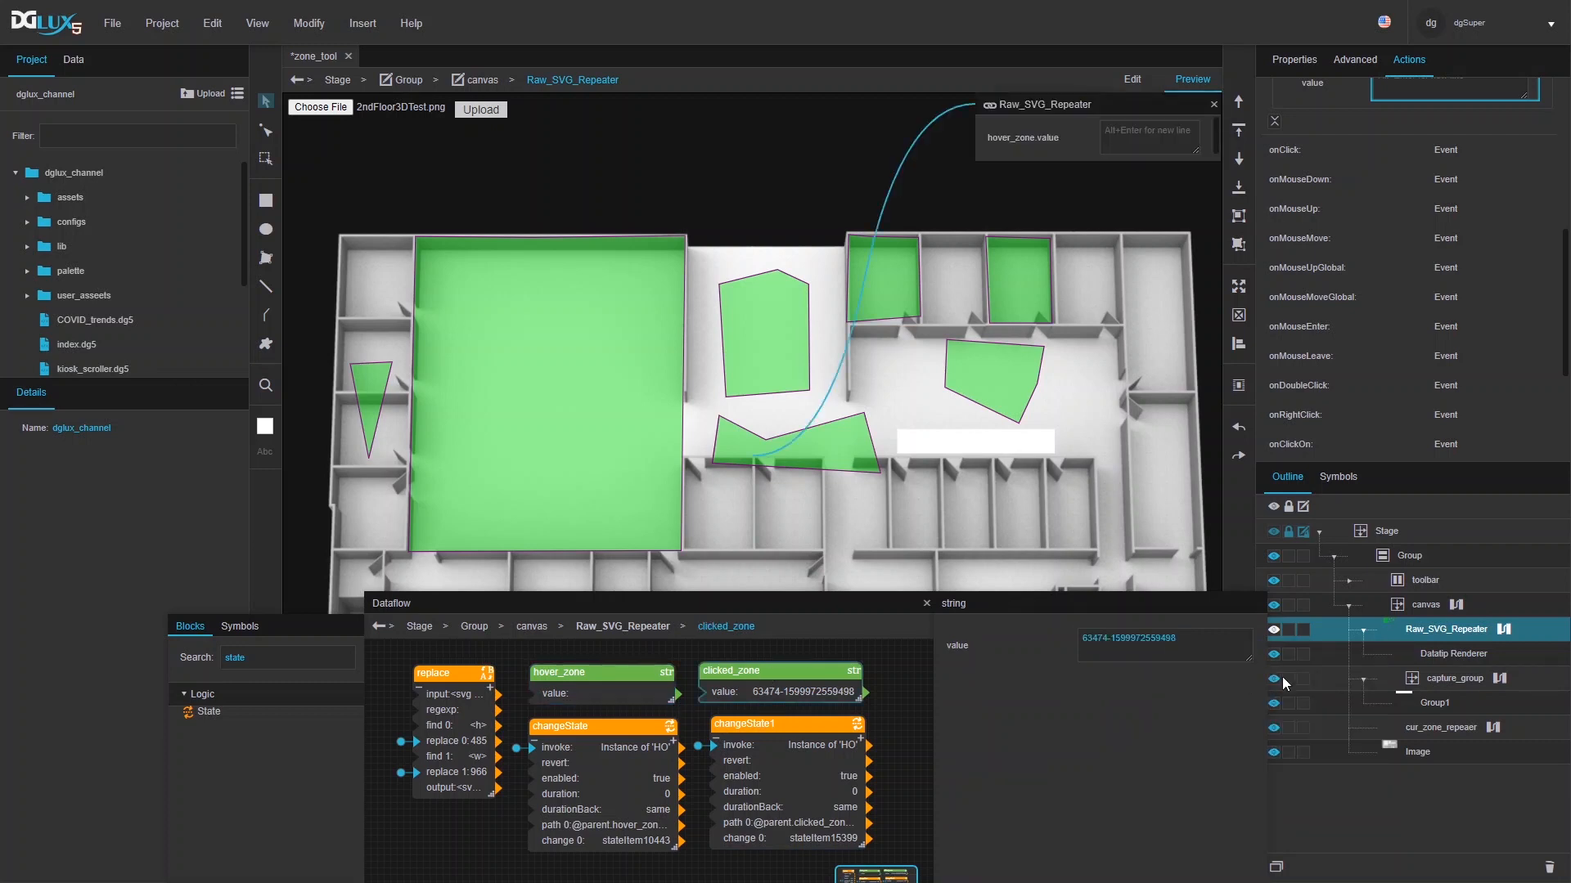
pyautogui.click(1258, 648)
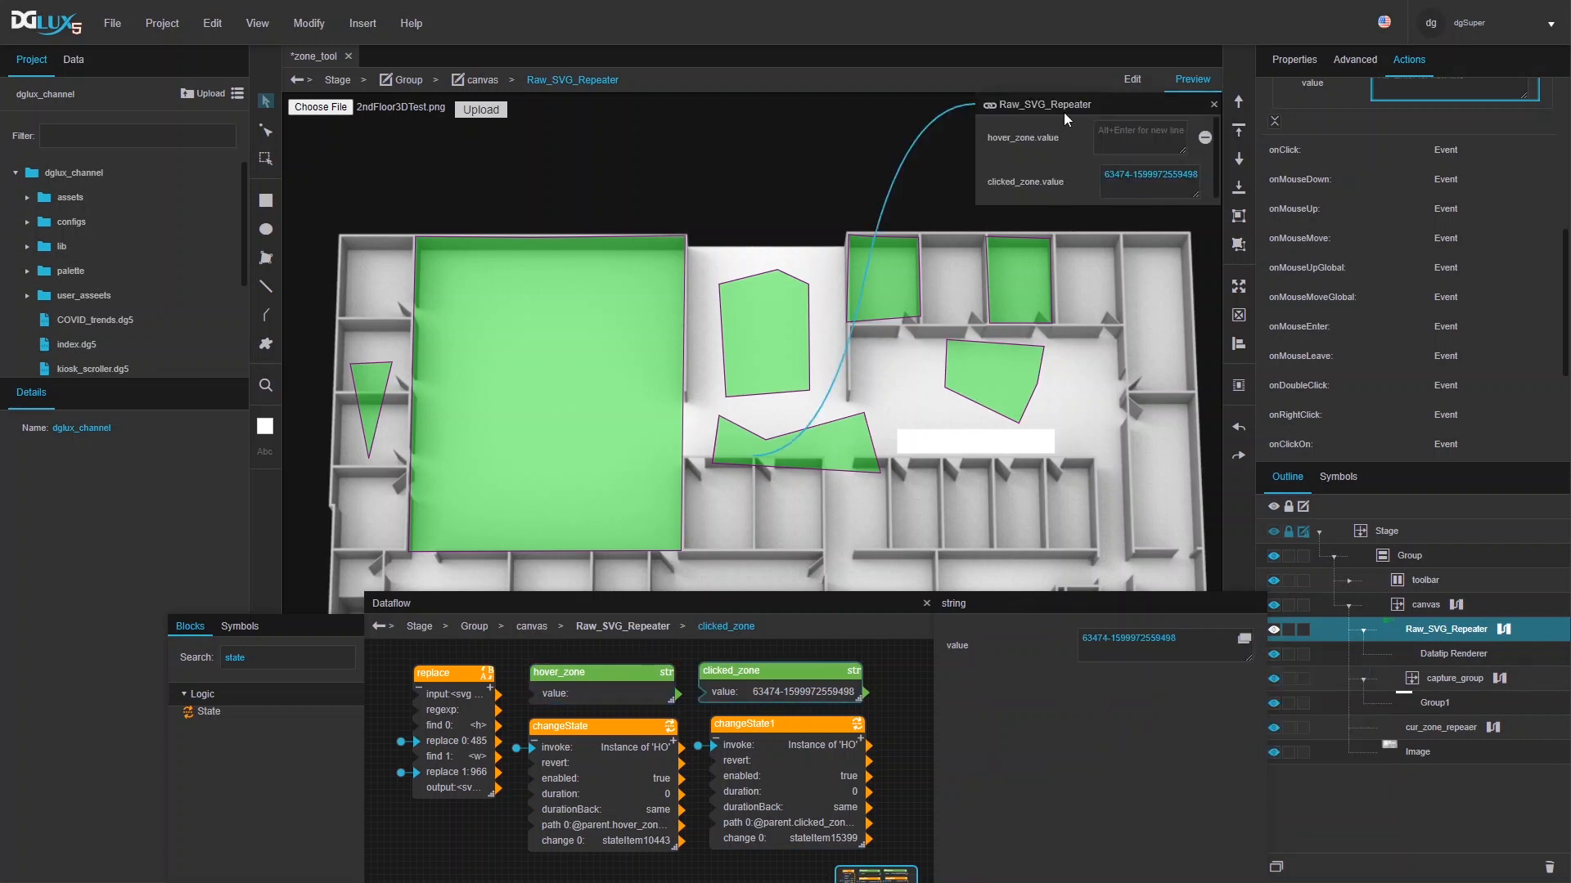
# - Reopen Raw_SVG_Repeater's dataflow and examine the SVG polygon template in the replace block's input for its fill colour and opacity
pyautogui.click(927, 604)
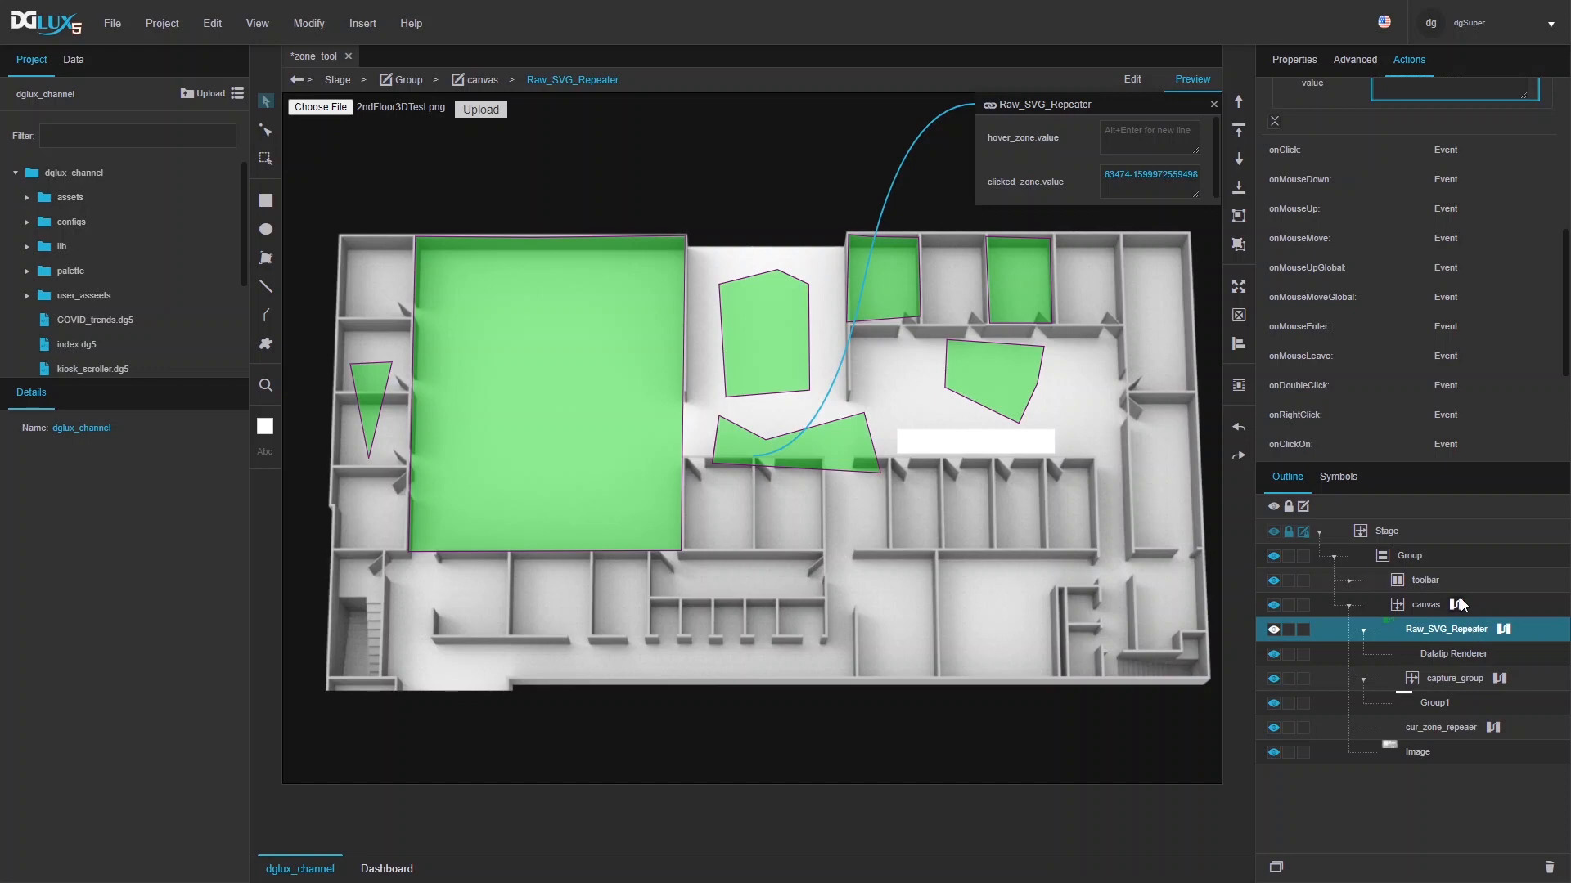
pyautogui.click(1504, 629)
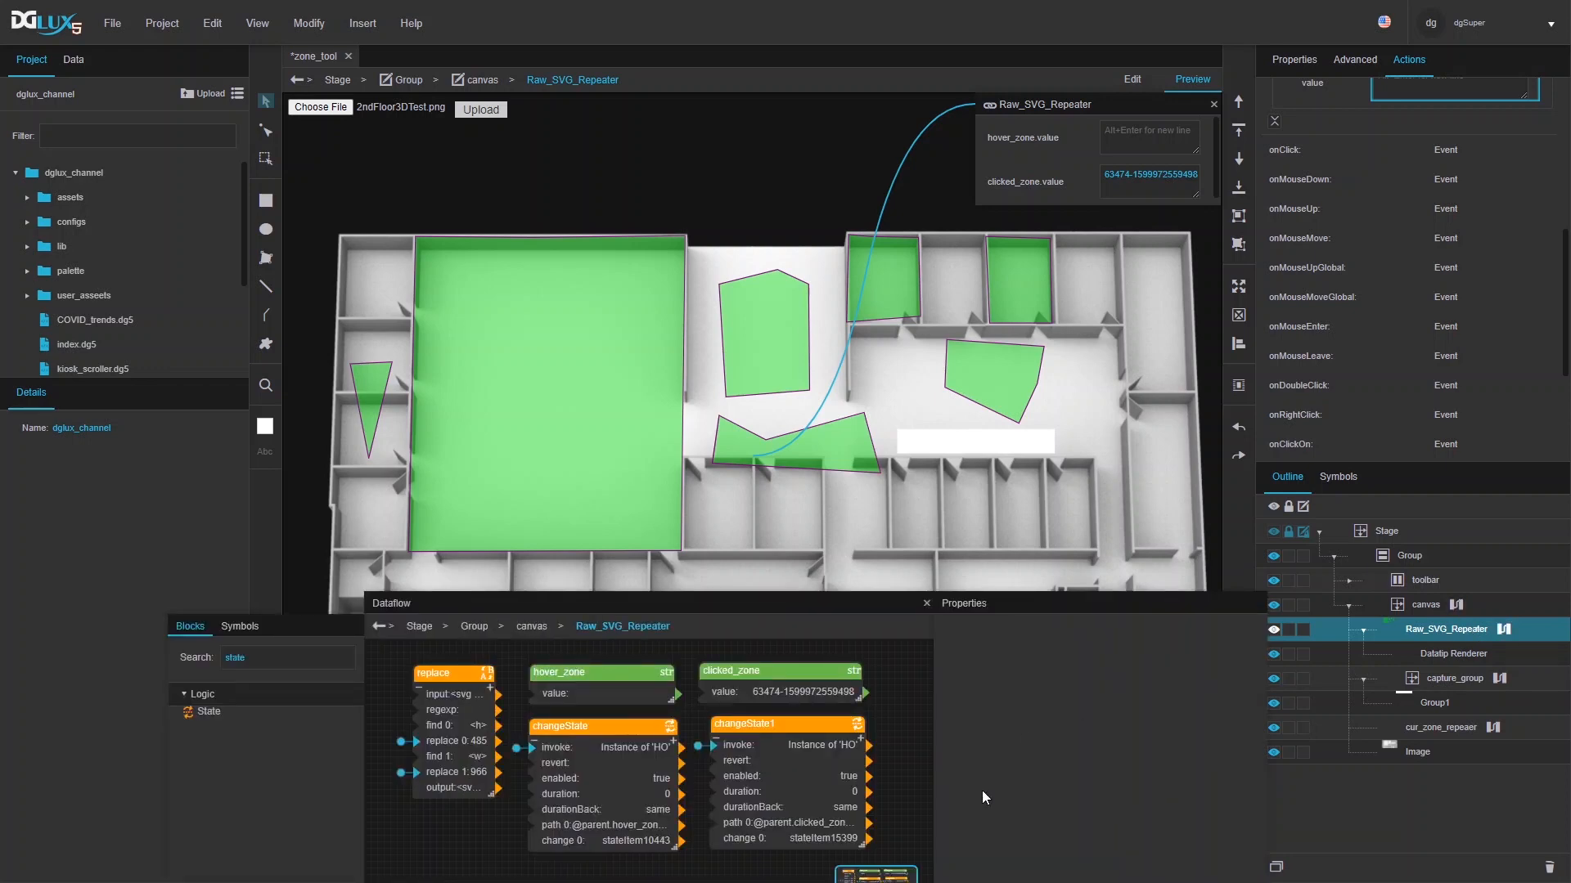
pyautogui.click(463, 699)
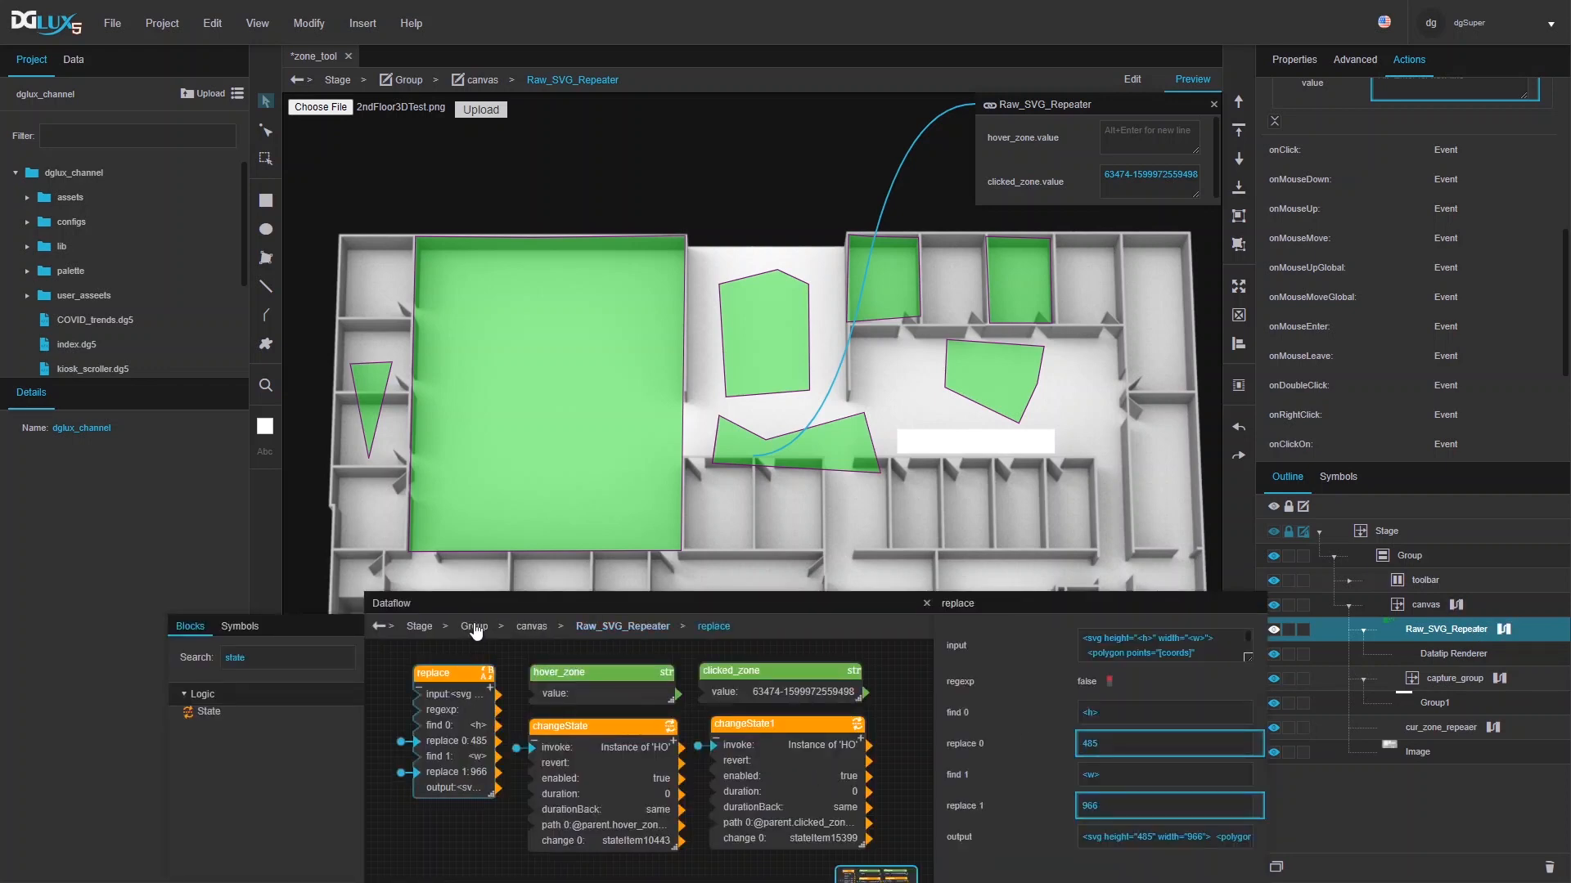
pyautogui.moveTo(469, 606); pyautogui.dragTo(307, 387)
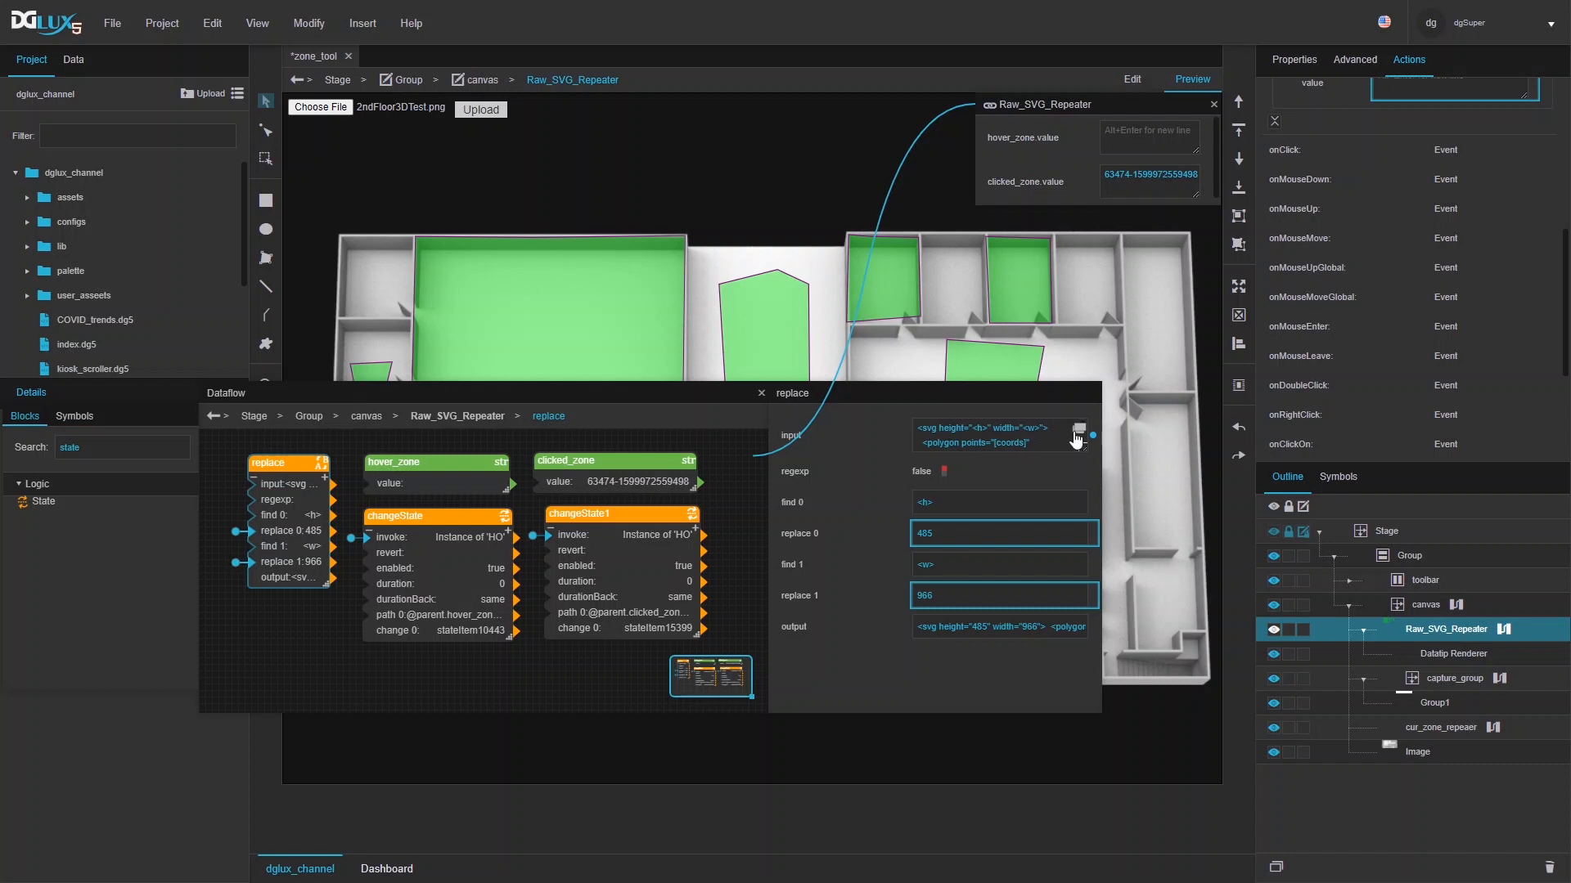
pyautogui.click(1082, 447)
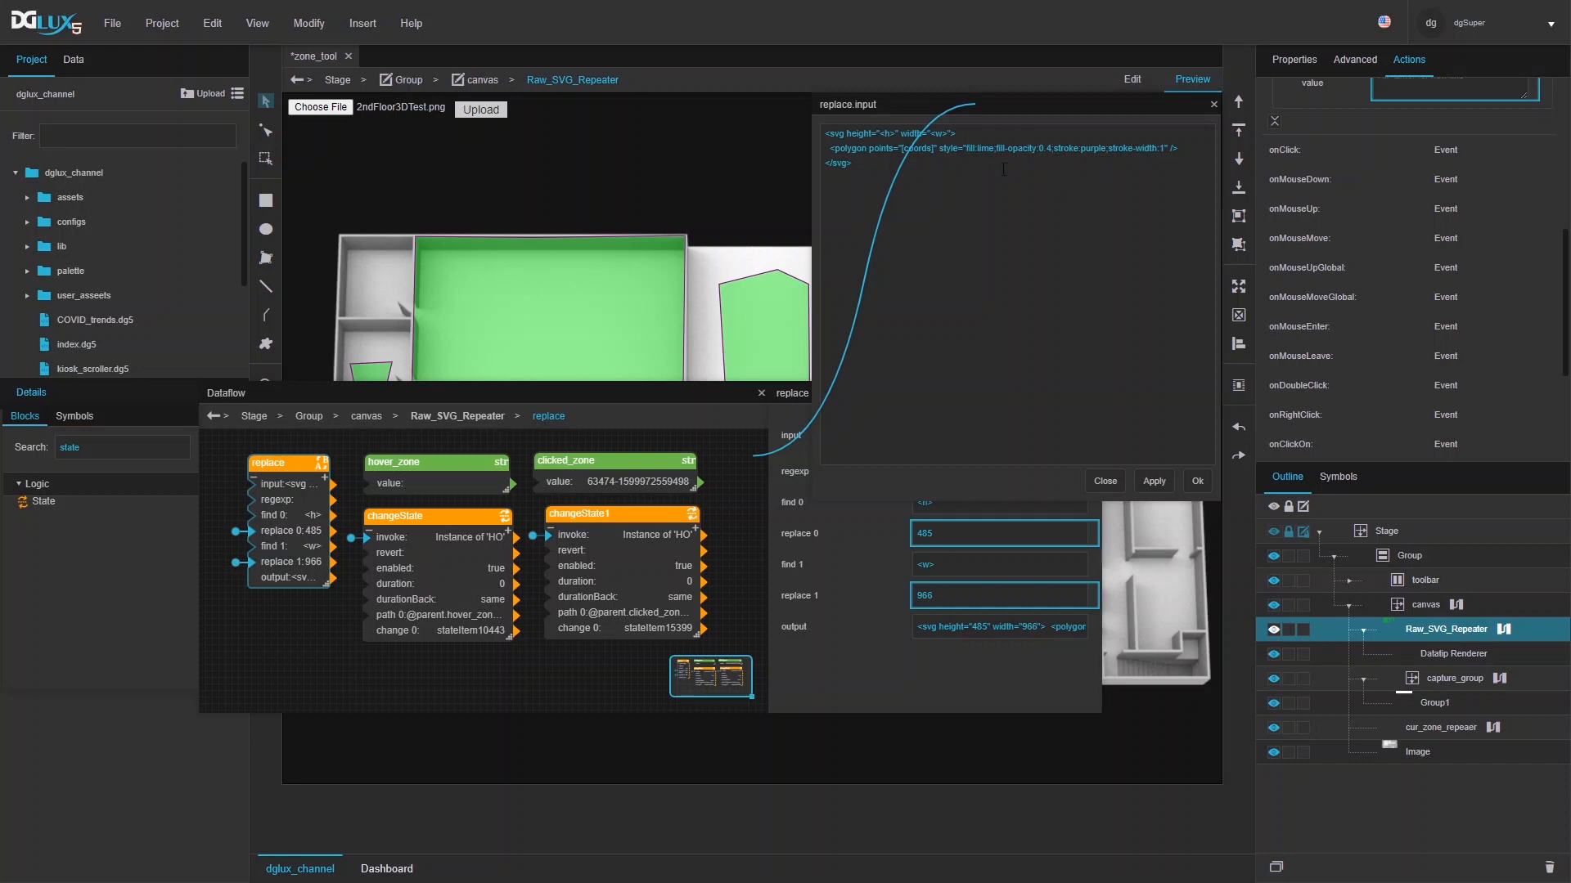
pyautogui.click(1102, 480)
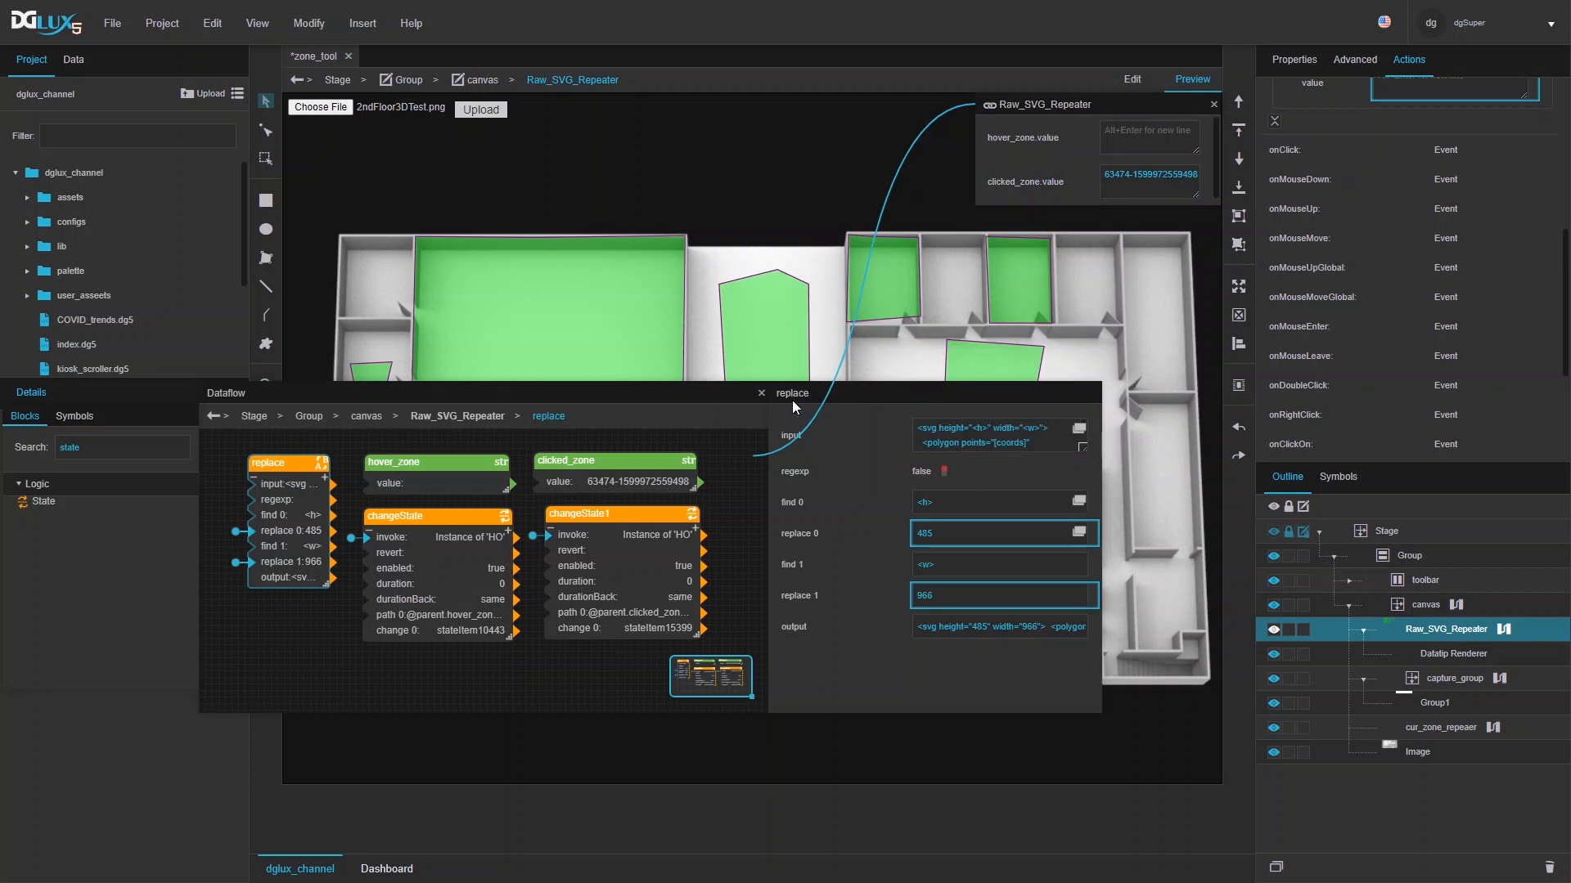
# - Examine the uuid and coords columns of the zones table in the canvas dataflow
pyautogui.click(1461, 606)
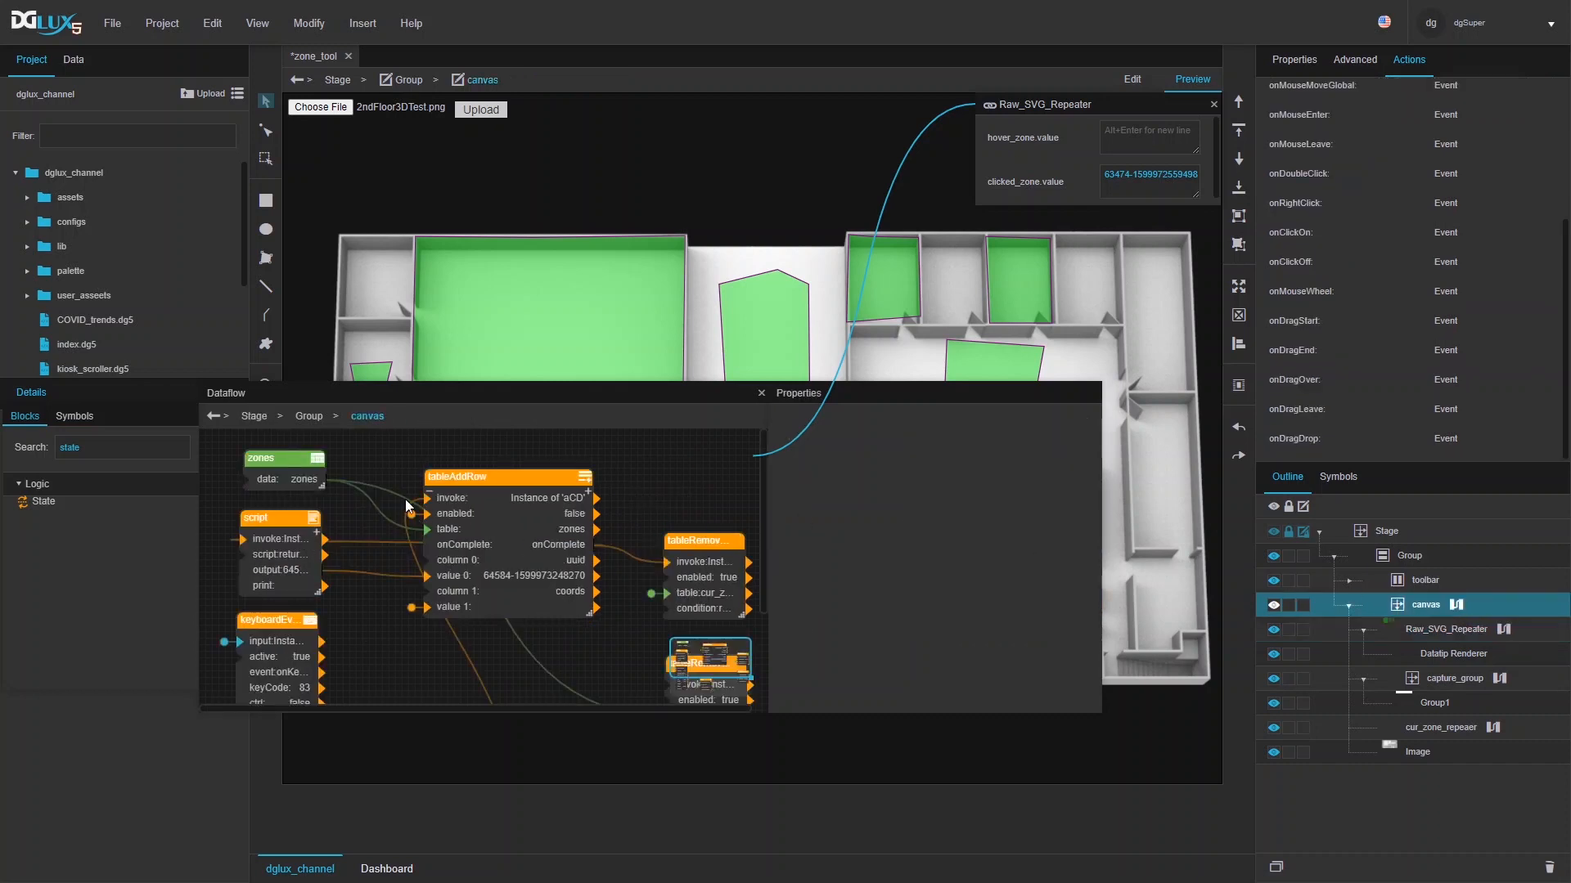
pyautogui.click(305, 480)
pyautogui.click(1055, 423)
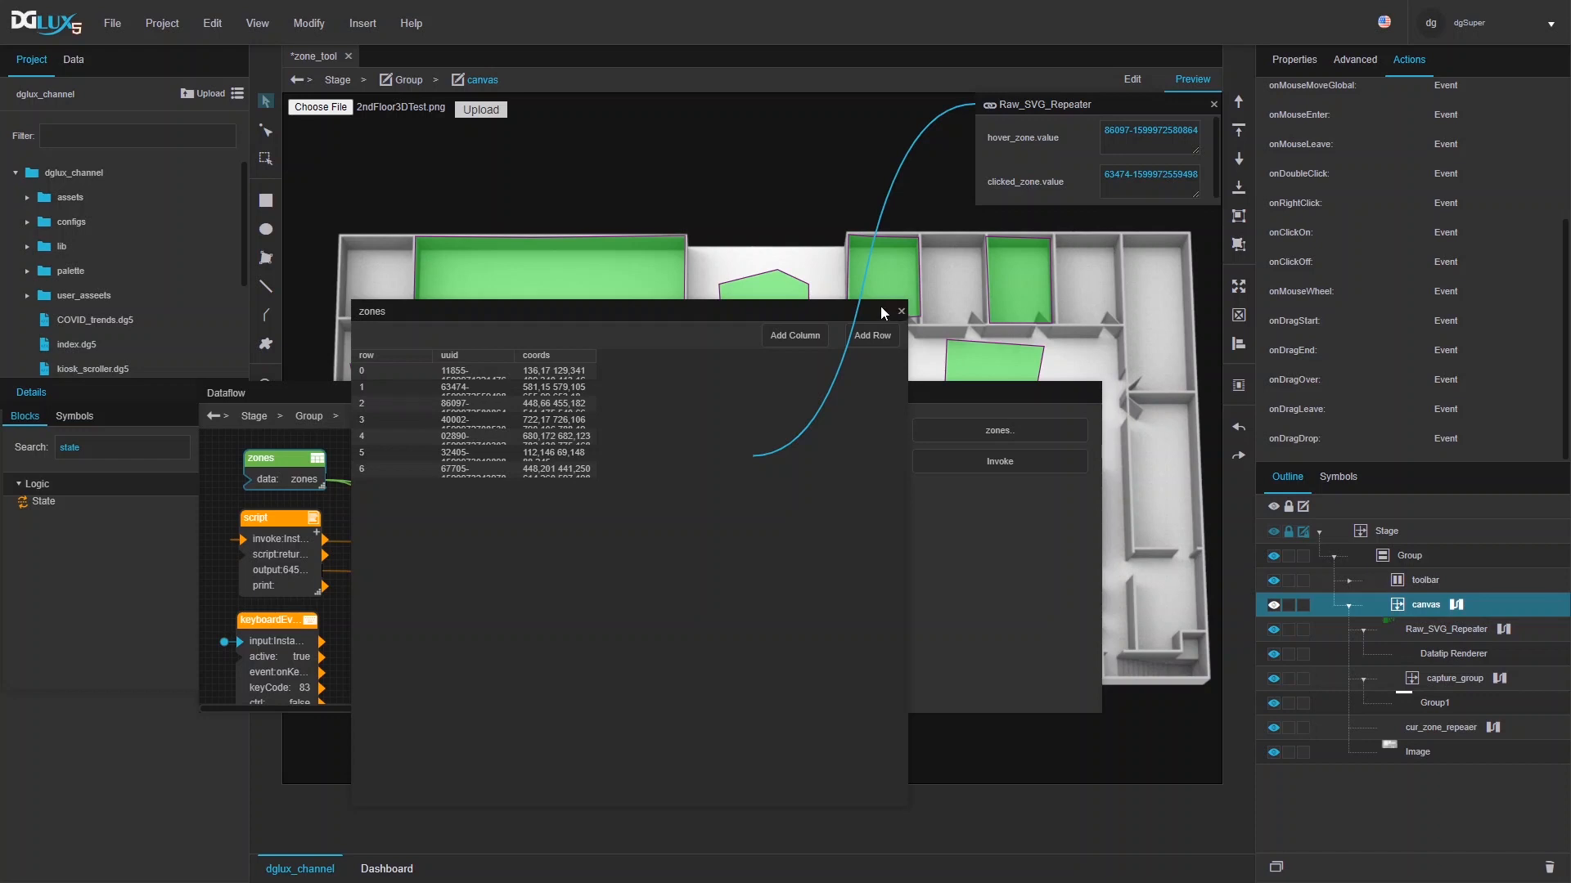
pyautogui.moveTo(880, 306); pyautogui.dragTo(884, 577)
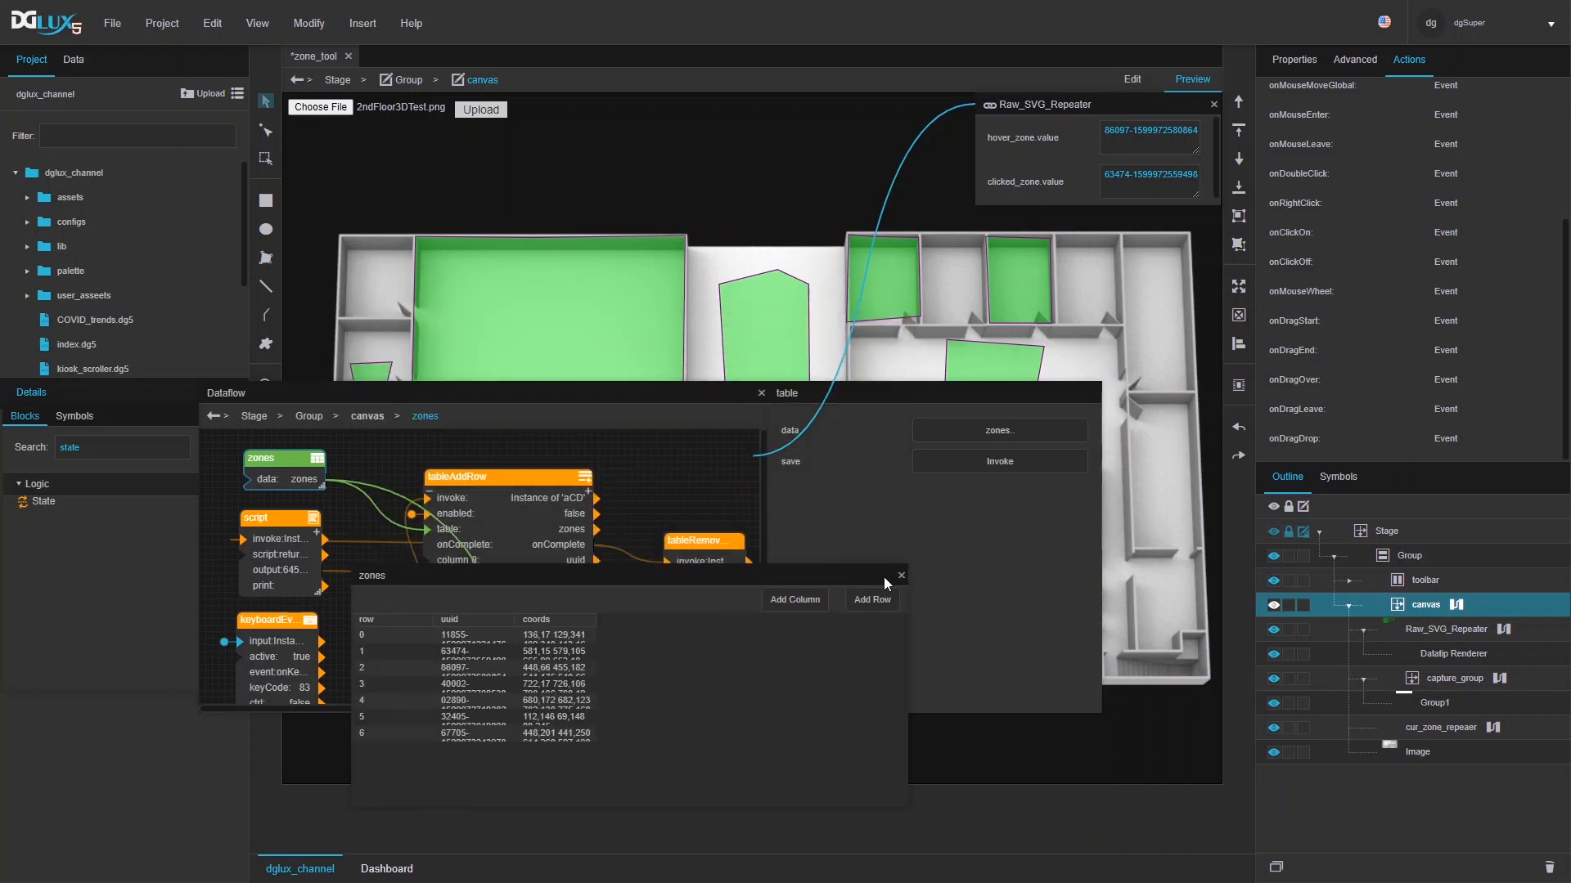
pyautogui.click(901, 576)
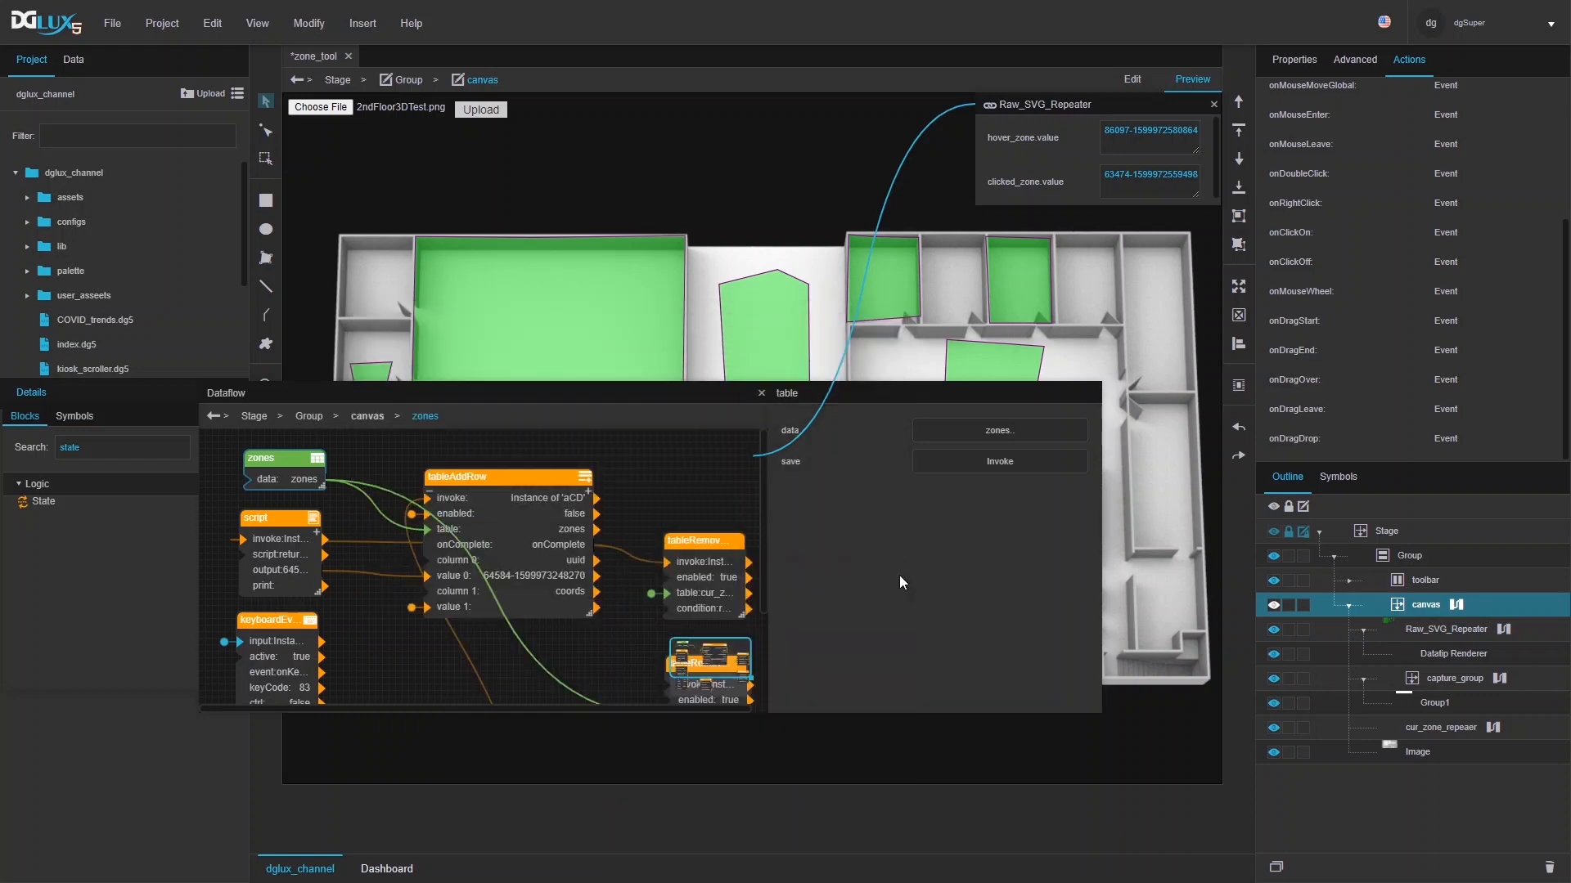
# - Enlarge the dataflow window, add a Column Mapping block beyond tableAddRow, and link the zones data to its input
pyautogui.moveTo(767, 714); pyautogui.dragTo(1062, 873)
pyautogui.doubleClick(109, 447)
pyautogui.write('map')
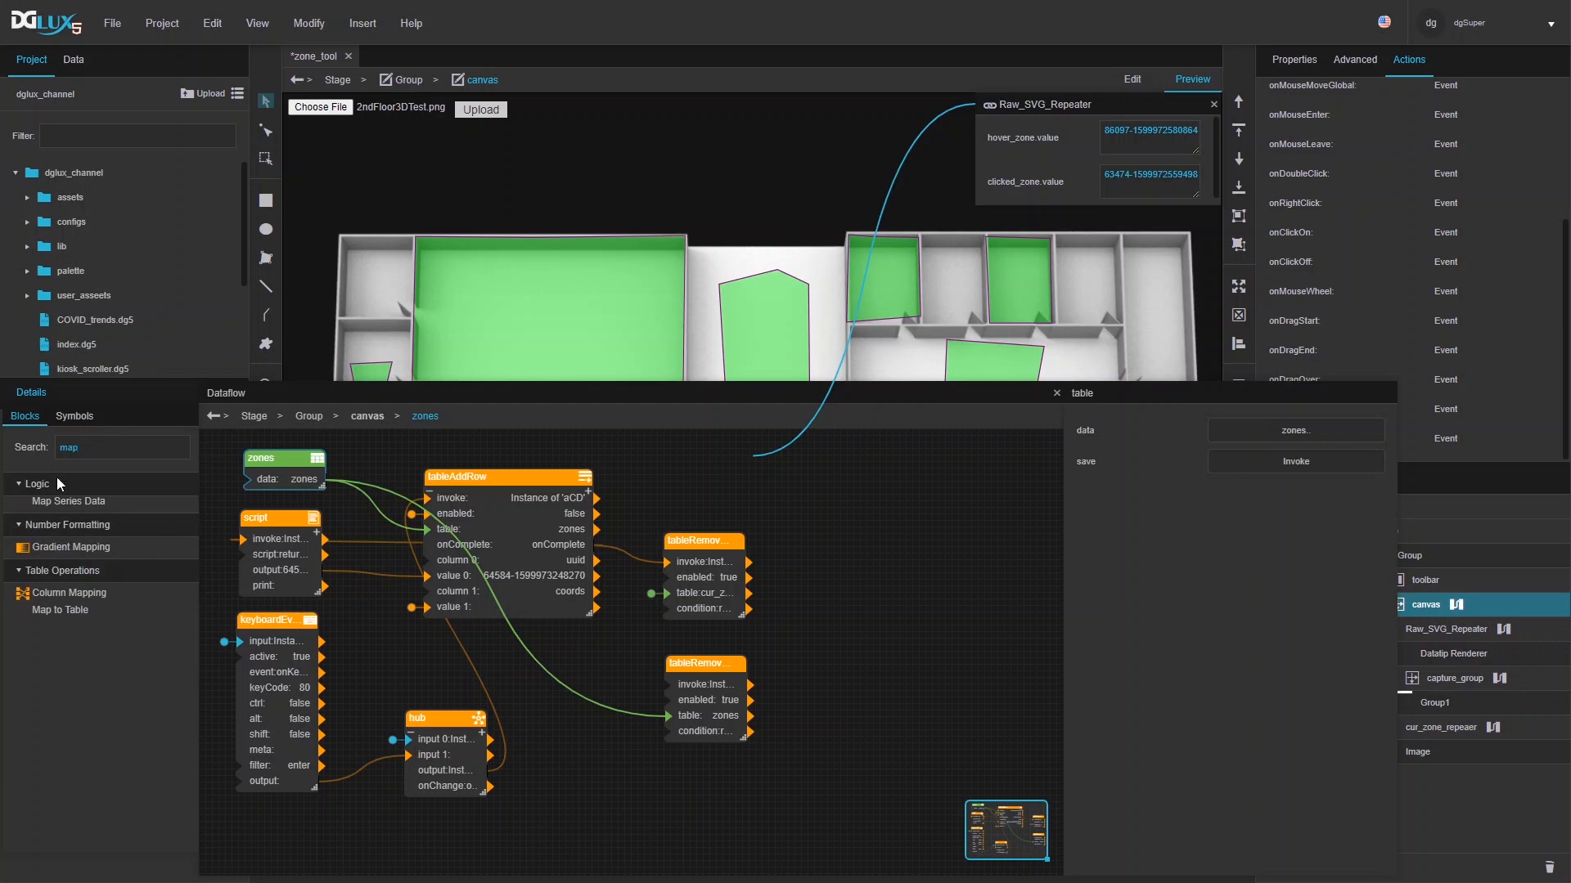
pyautogui.moveTo(57, 602); pyautogui.dragTo(748, 491)
pyautogui.moveTo(852, 459); pyautogui.dragTo(853, 460)
pyautogui.moveTo(319, 484); pyautogui.dragTo(872, 489)
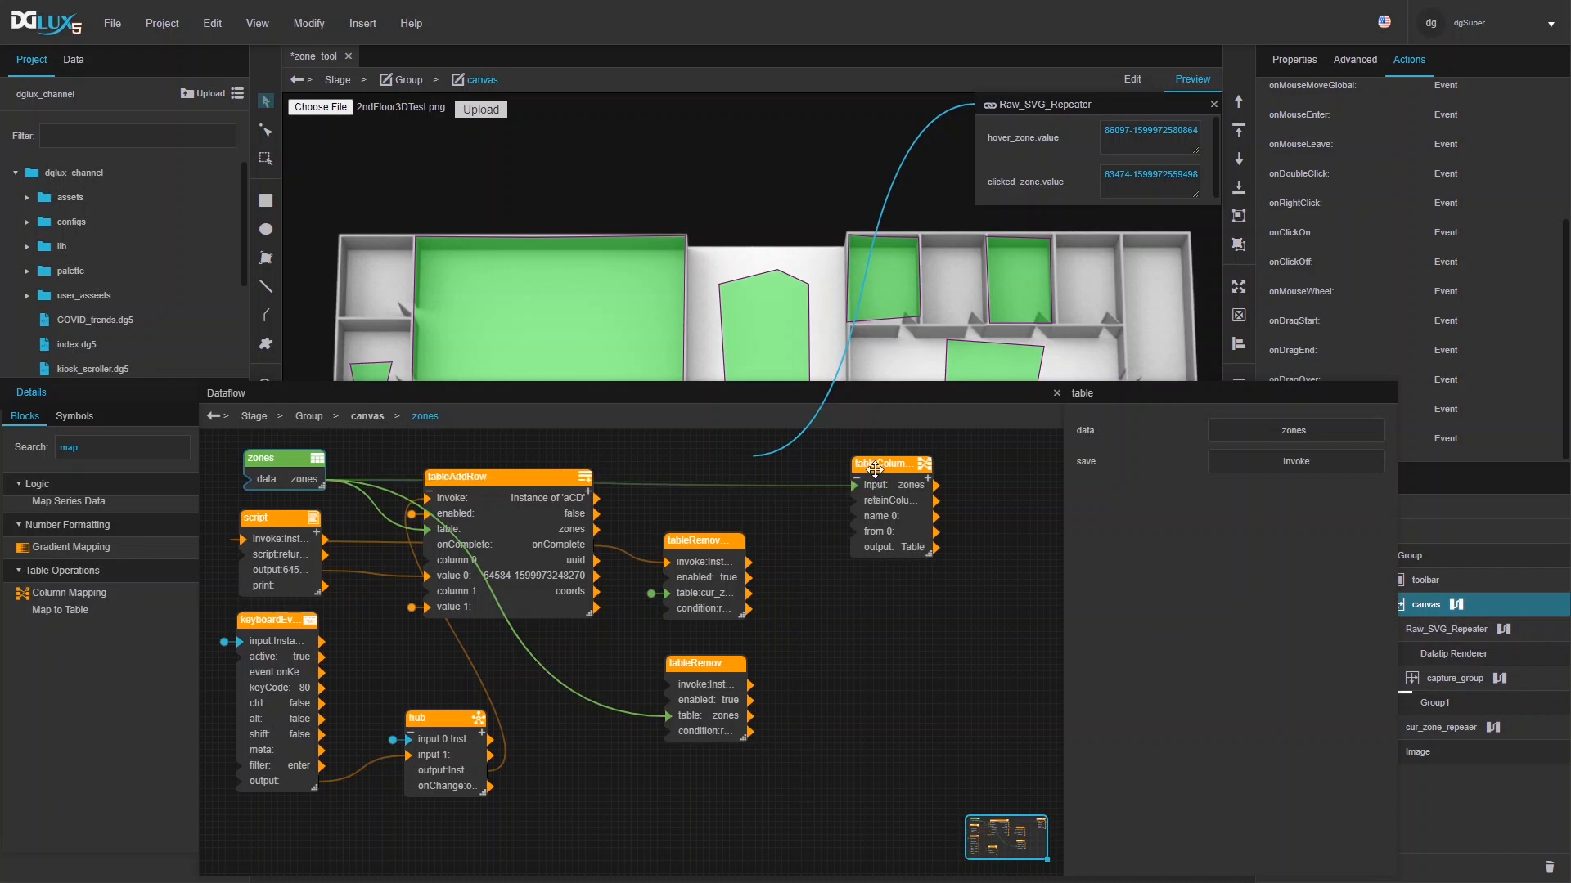
# - Widen the tableColumnMapping block, enable retainColumns, and name its two mapped columns opp and color
pyautogui.click(900, 536)
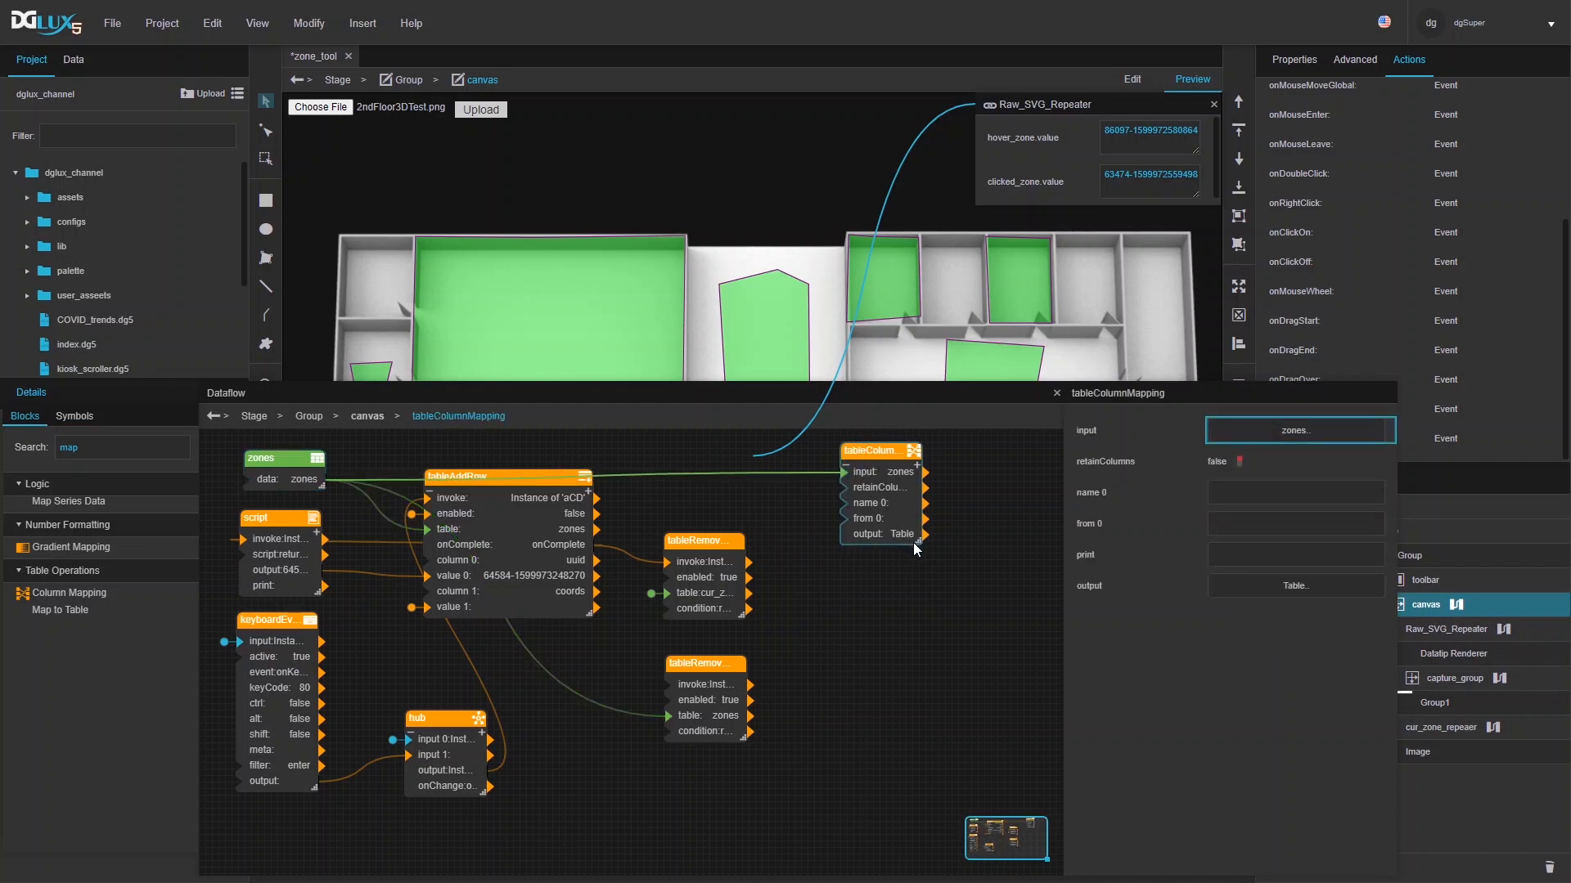
pyautogui.moveTo(917, 541); pyautogui.dragTo(998, 552)
pyautogui.click(1239, 461)
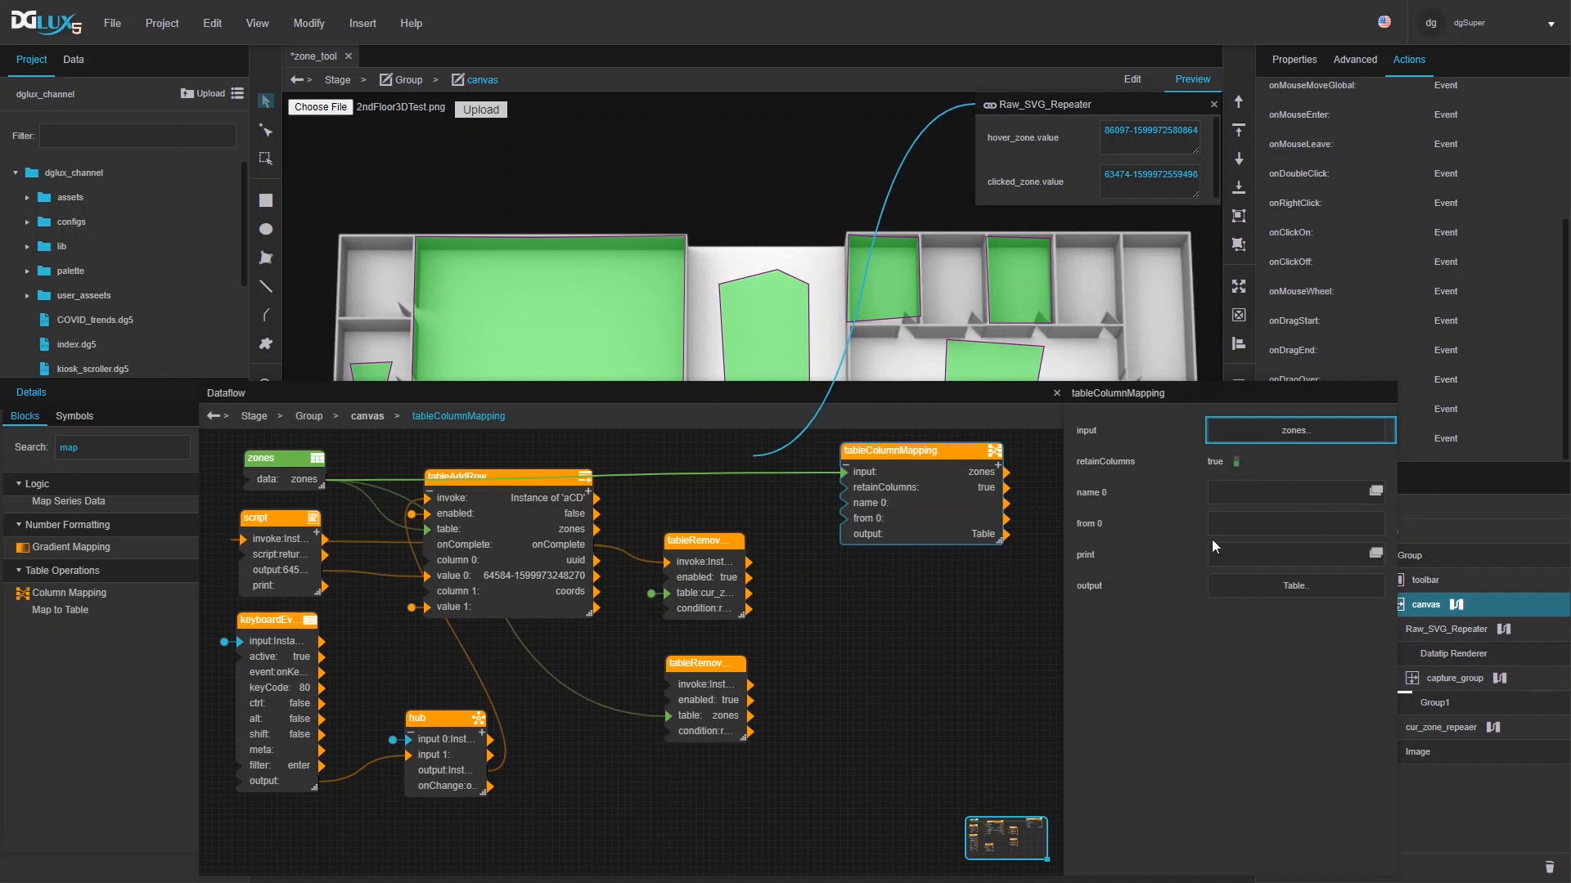
pyautogui.click(1229, 495)
pyautogui.write('opp')
pyautogui.press('Return')
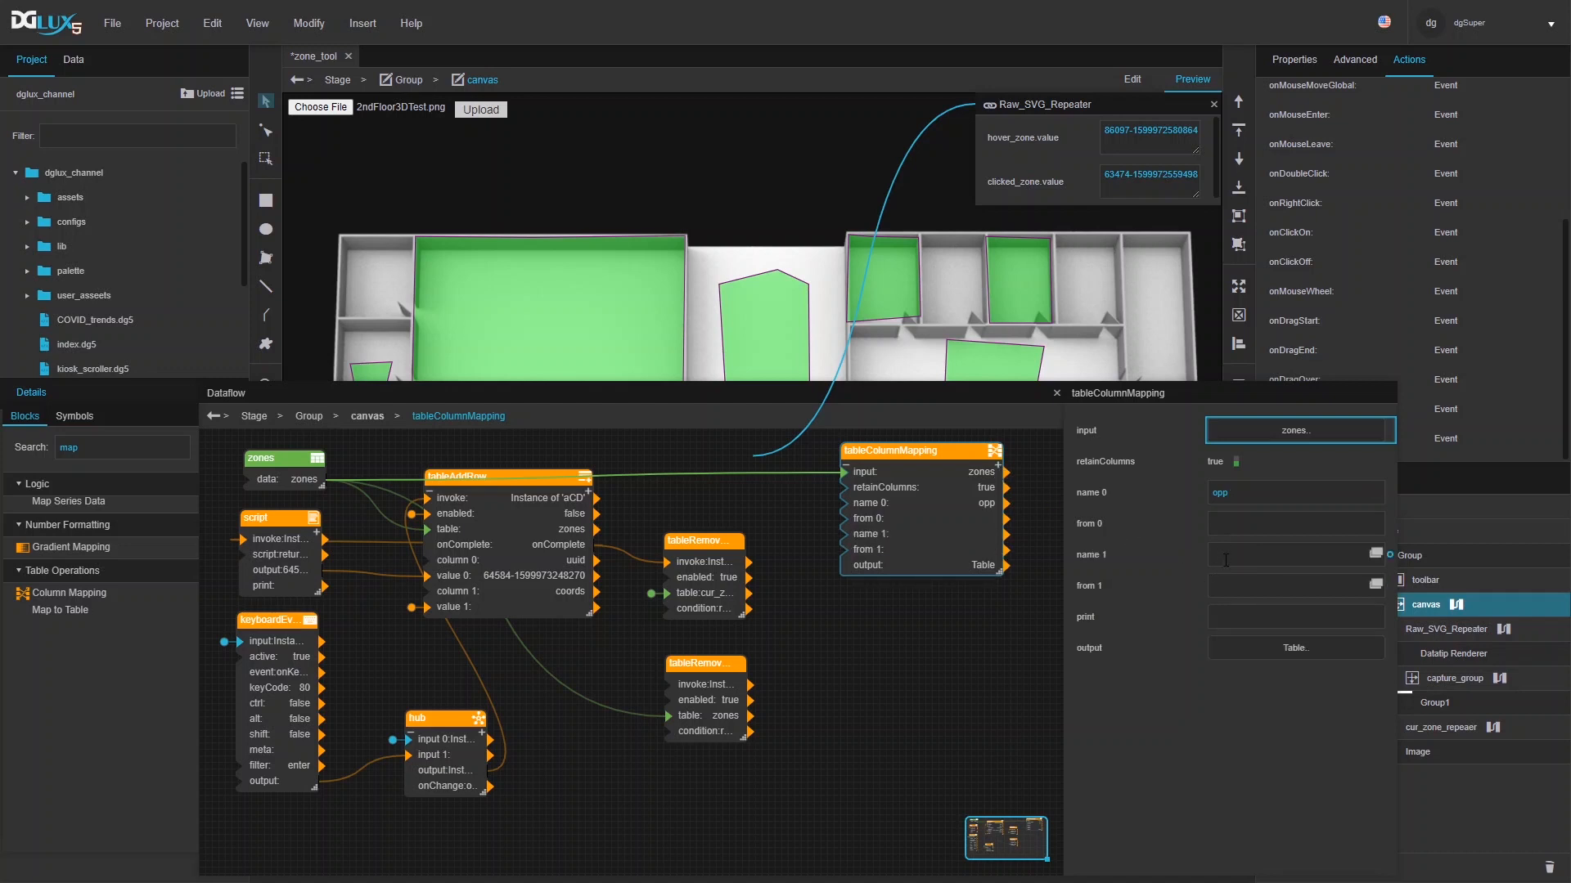
pyautogui.click(1225, 559)
pyautogui.write('color')
# - Move the two tableRemoveRow blocks beneath tableAddRow and add a Replace block in the space before tableColumnMapping
pyautogui.moveTo(787, 702); pyautogui.dragTo(551, 630)
pyautogui.click(969, 530)
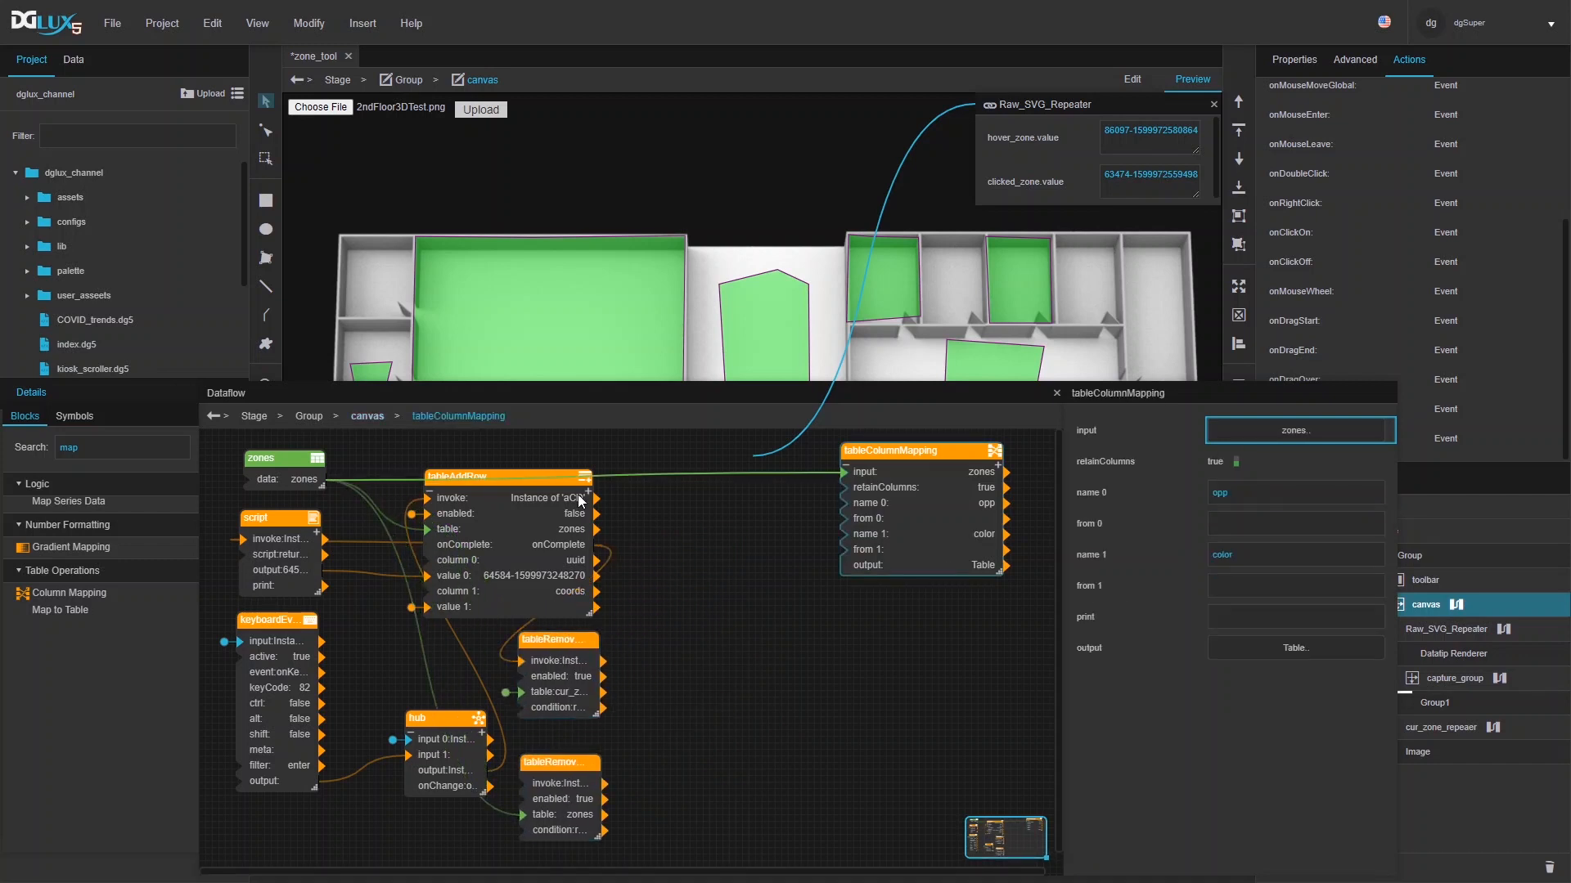
pyautogui.doubleClick(68, 447)
pyautogui.write('repl')
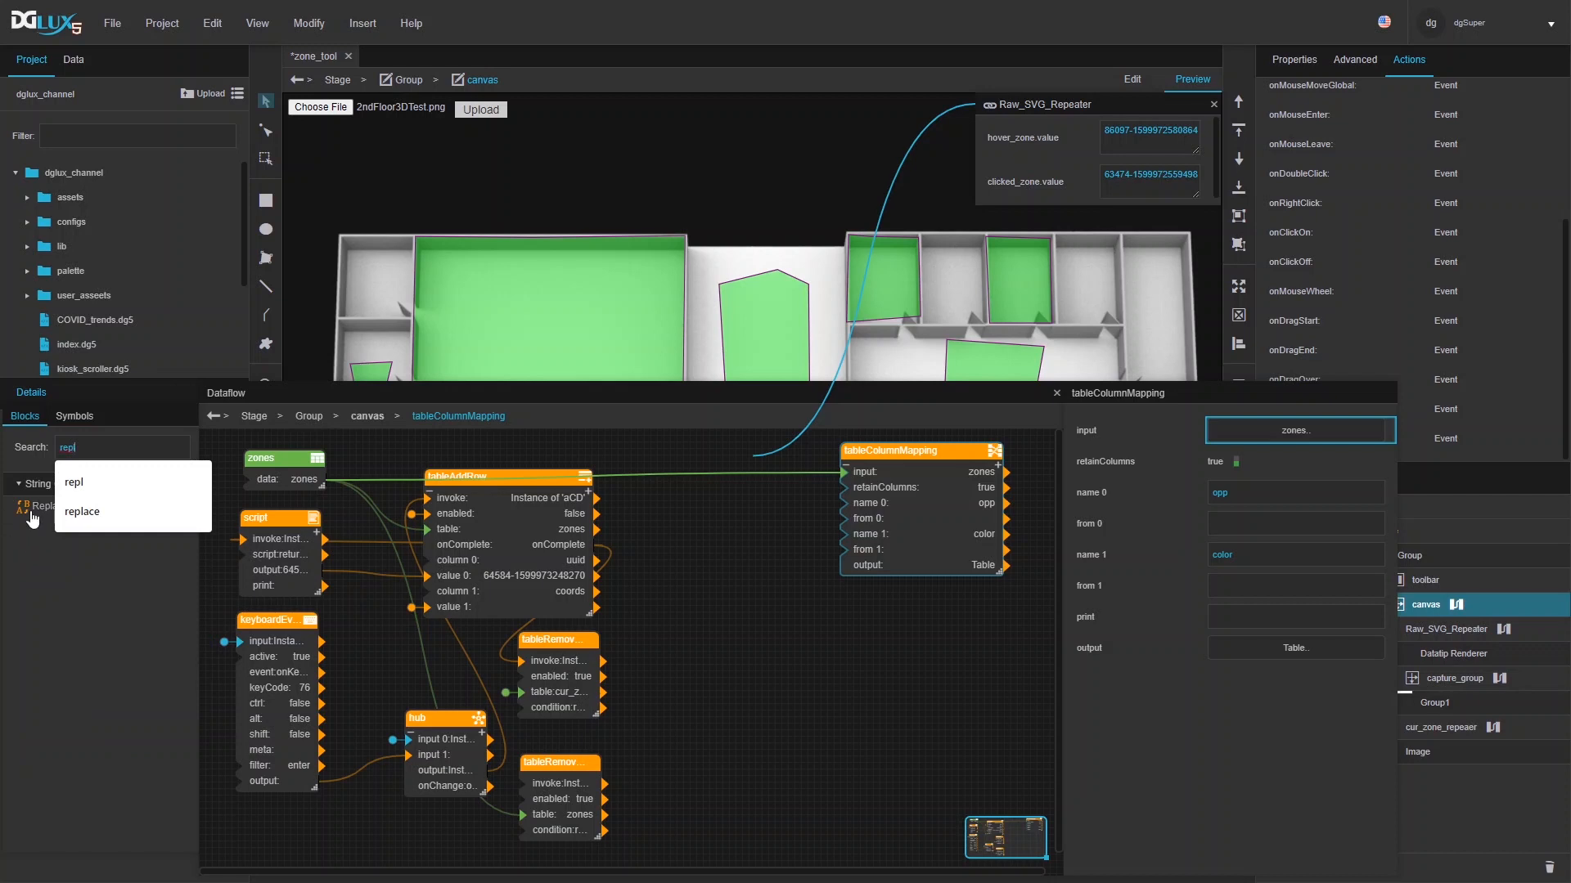
pyautogui.moveTo(41, 506); pyautogui.dragTo(736, 583)
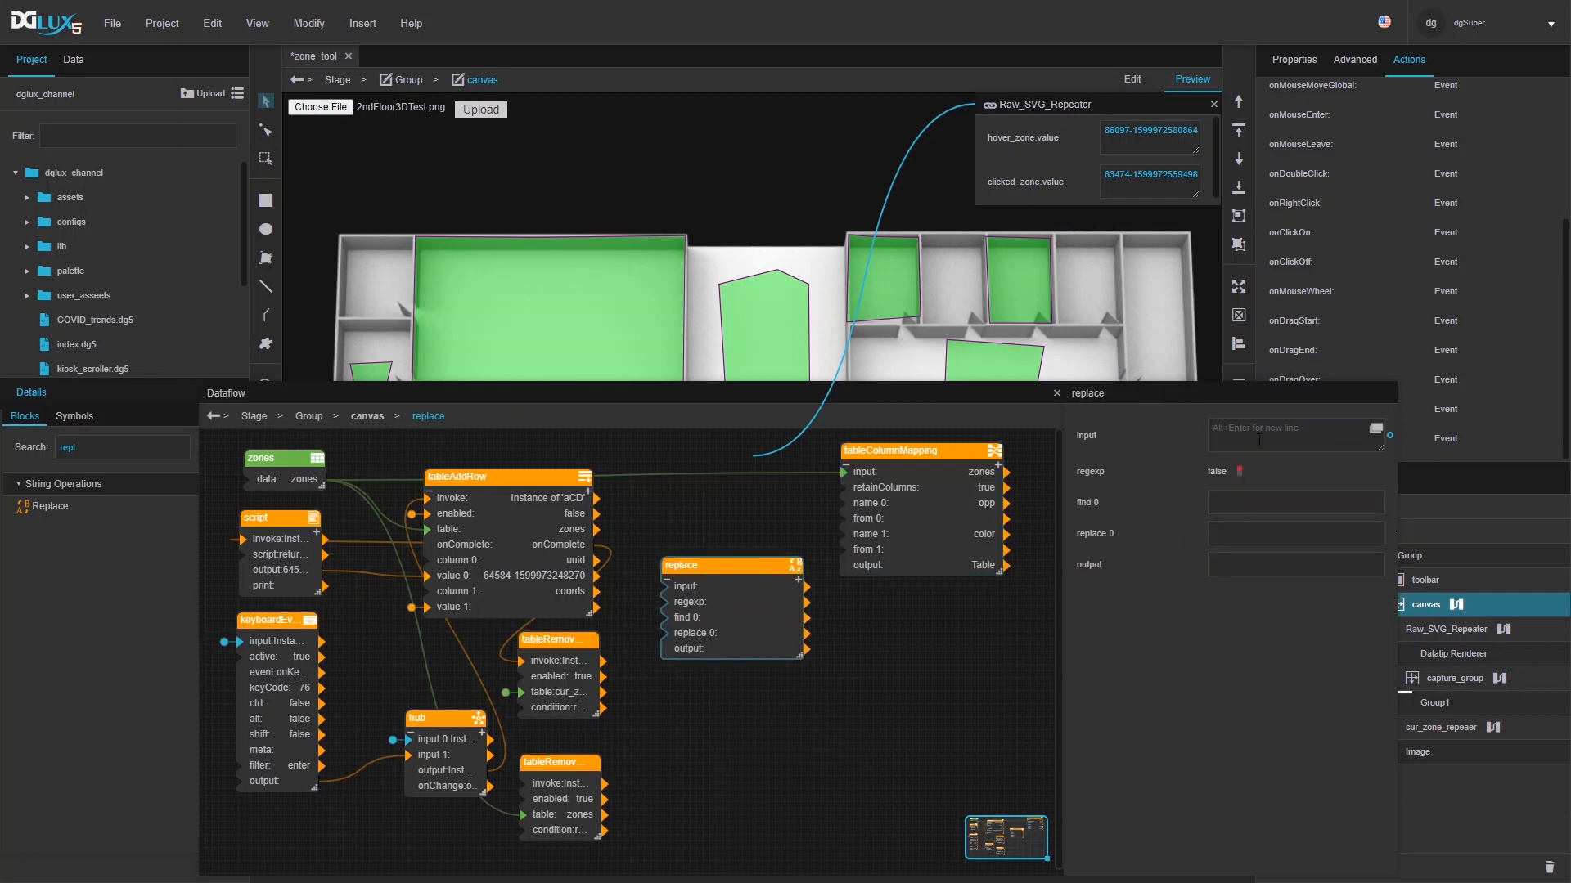
# - Set the new replace block's input to the expression =uuid == '<uuid>' ? 0.7 : 0.4
pyautogui.click(1294, 428)
pyautogui.write('=')
pyautogui.write('uui')
pyautogui.write("d == '<uu")
pyautogui.write("id>'")
pyautogui.write(' ?')
pyautogui.write(' {.')
pyautogui.press('BackSpace')
pyautogui.press('BackSpace')
pyautogui.write('()')
pyautogui.write('7')
pyautogui.write(' : ')
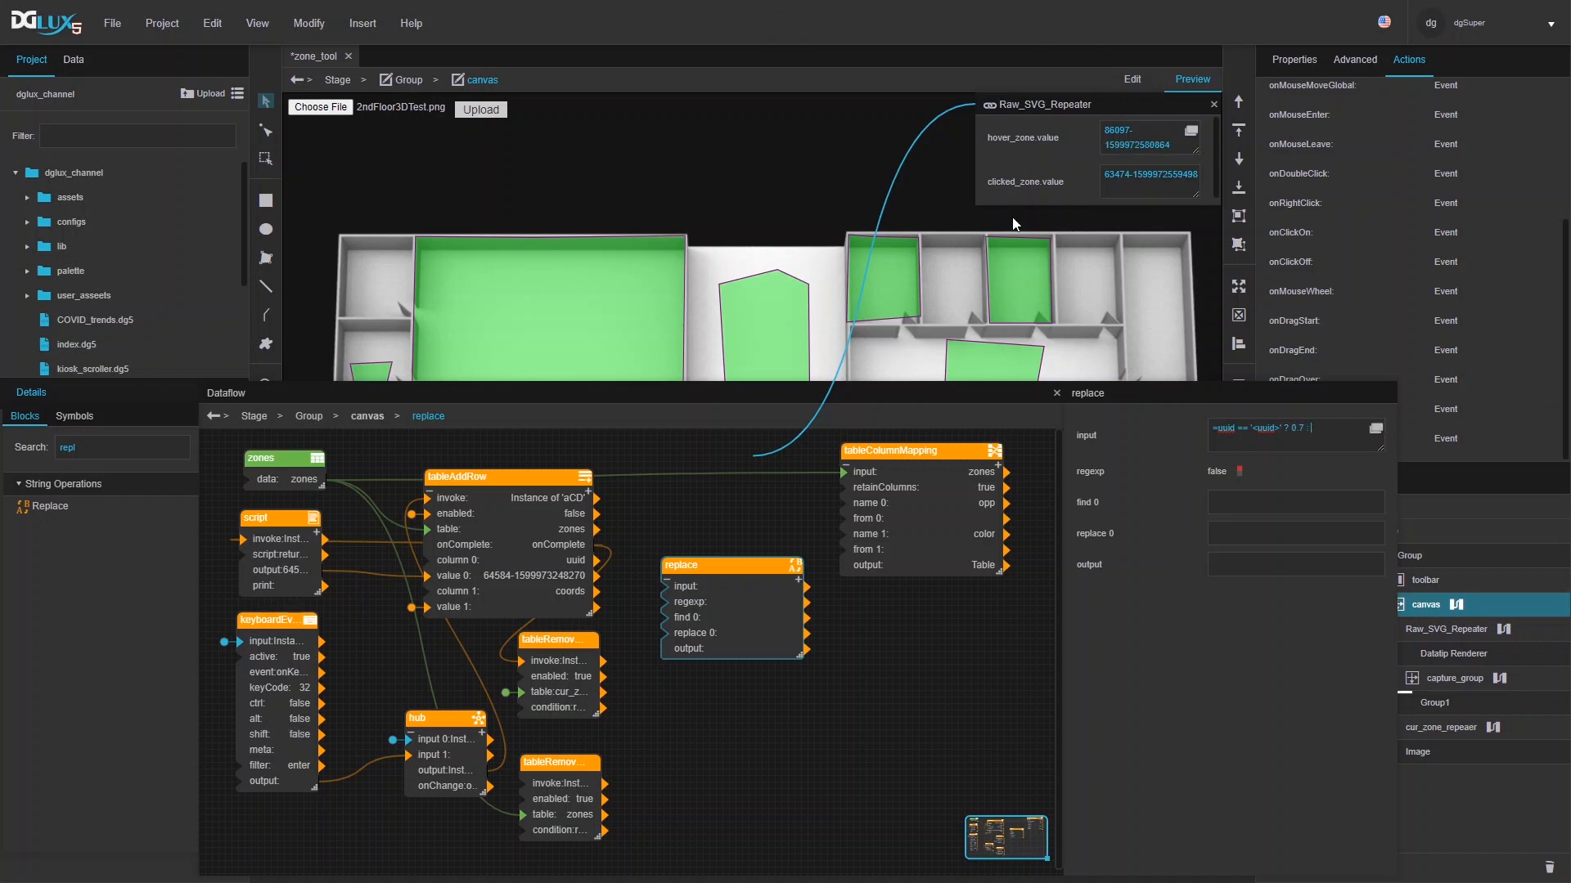
pyautogui.write('.4')
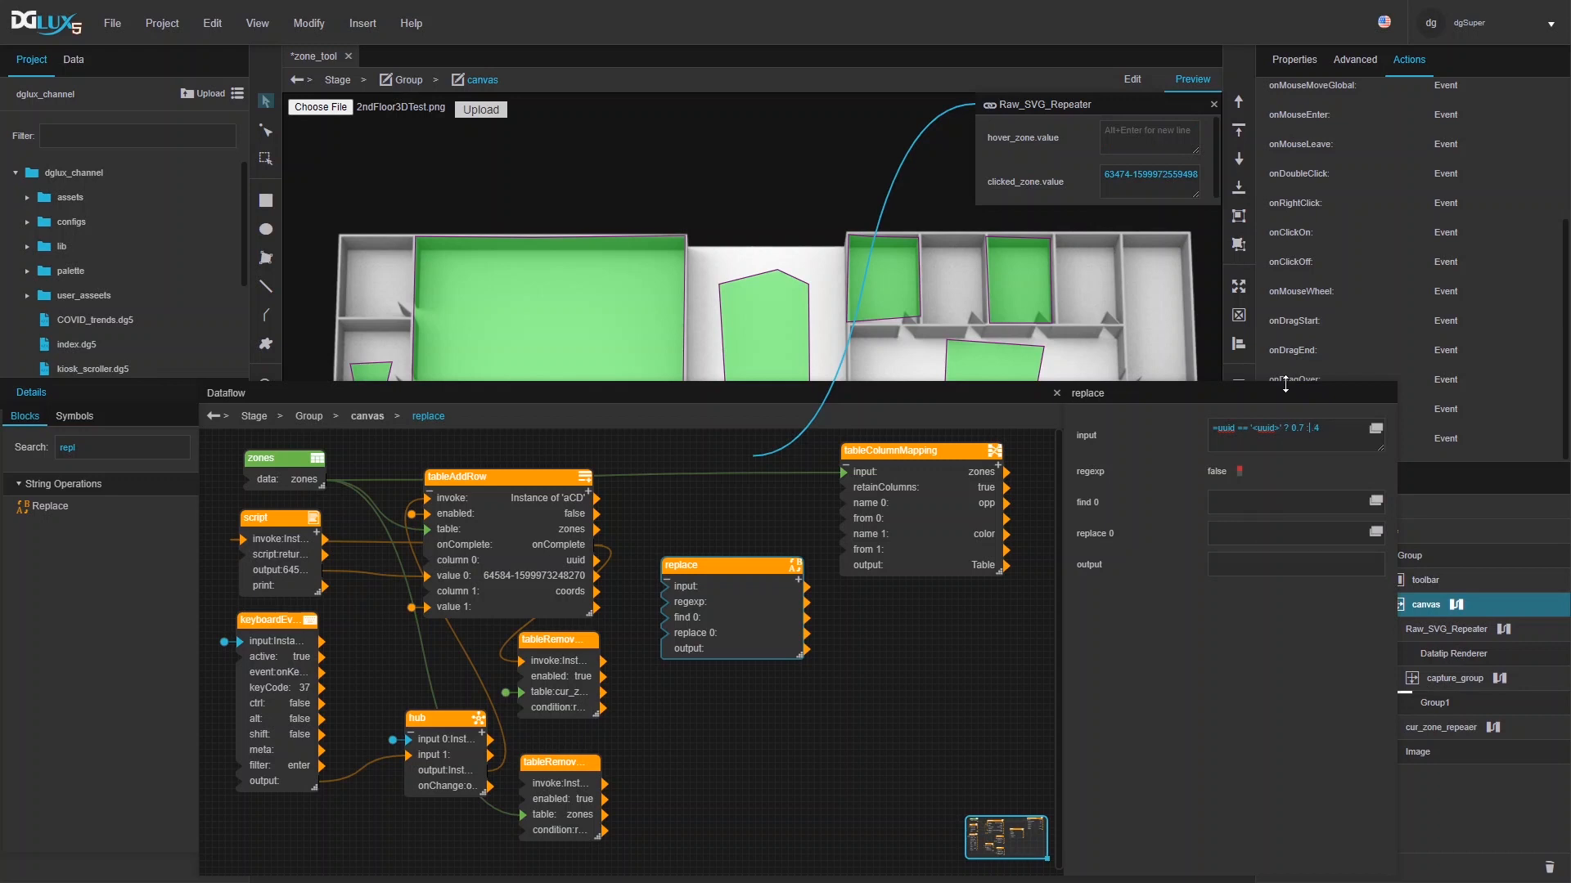
pyautogui.write('0')
# - Set find 0 of the replace block to <uuid> and bind replace 0 to the hover_zone value
pyautogui.click(1229, 505)
pyautogui.write('<uu')
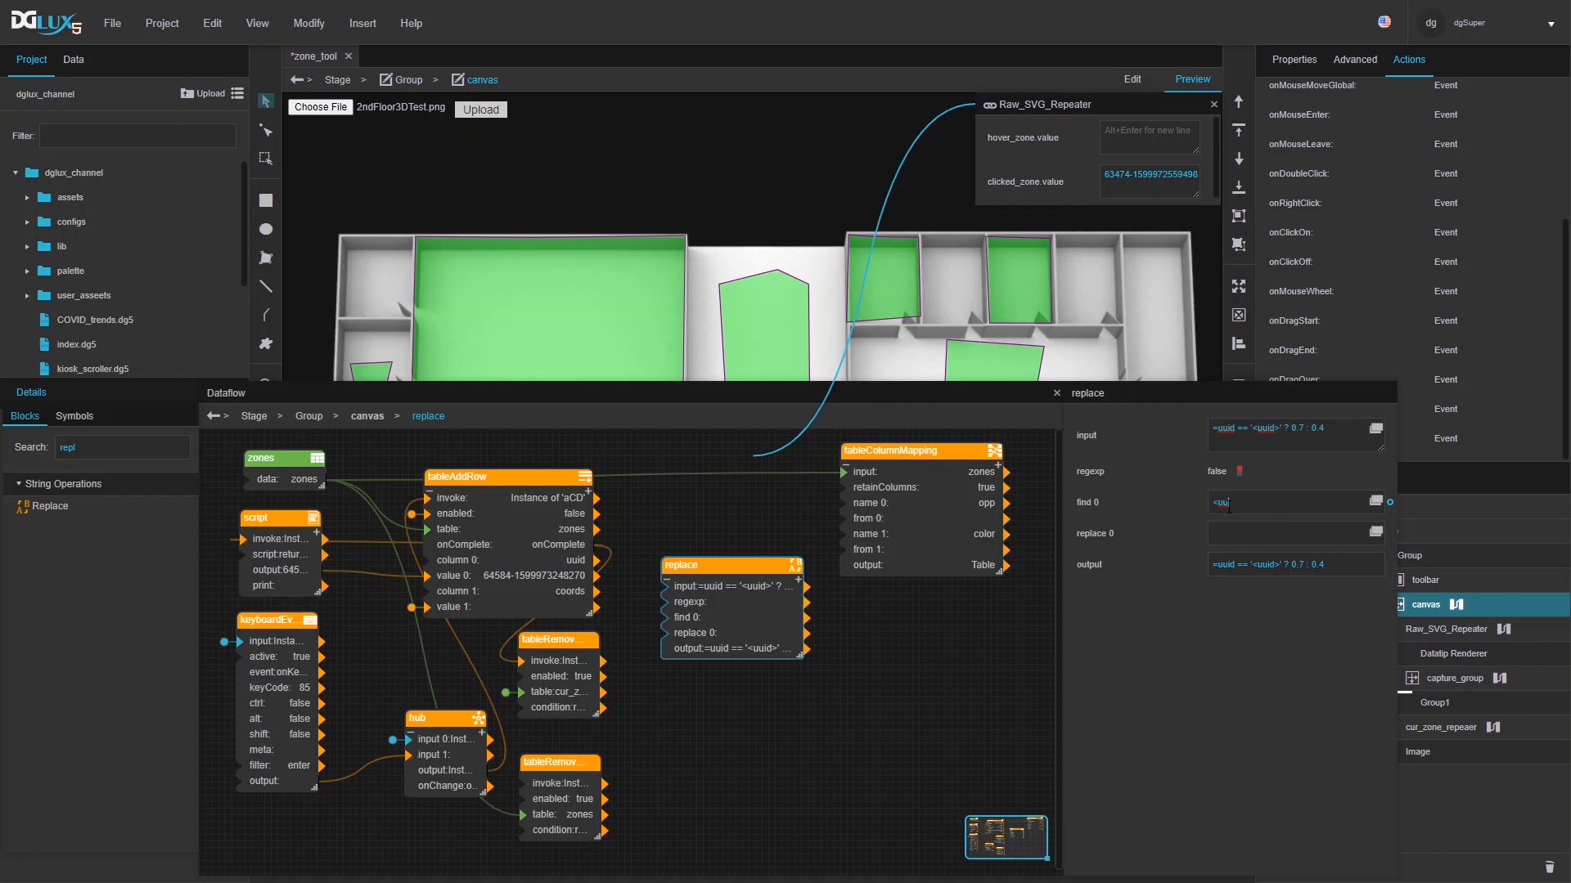
pyautogui.write('id')
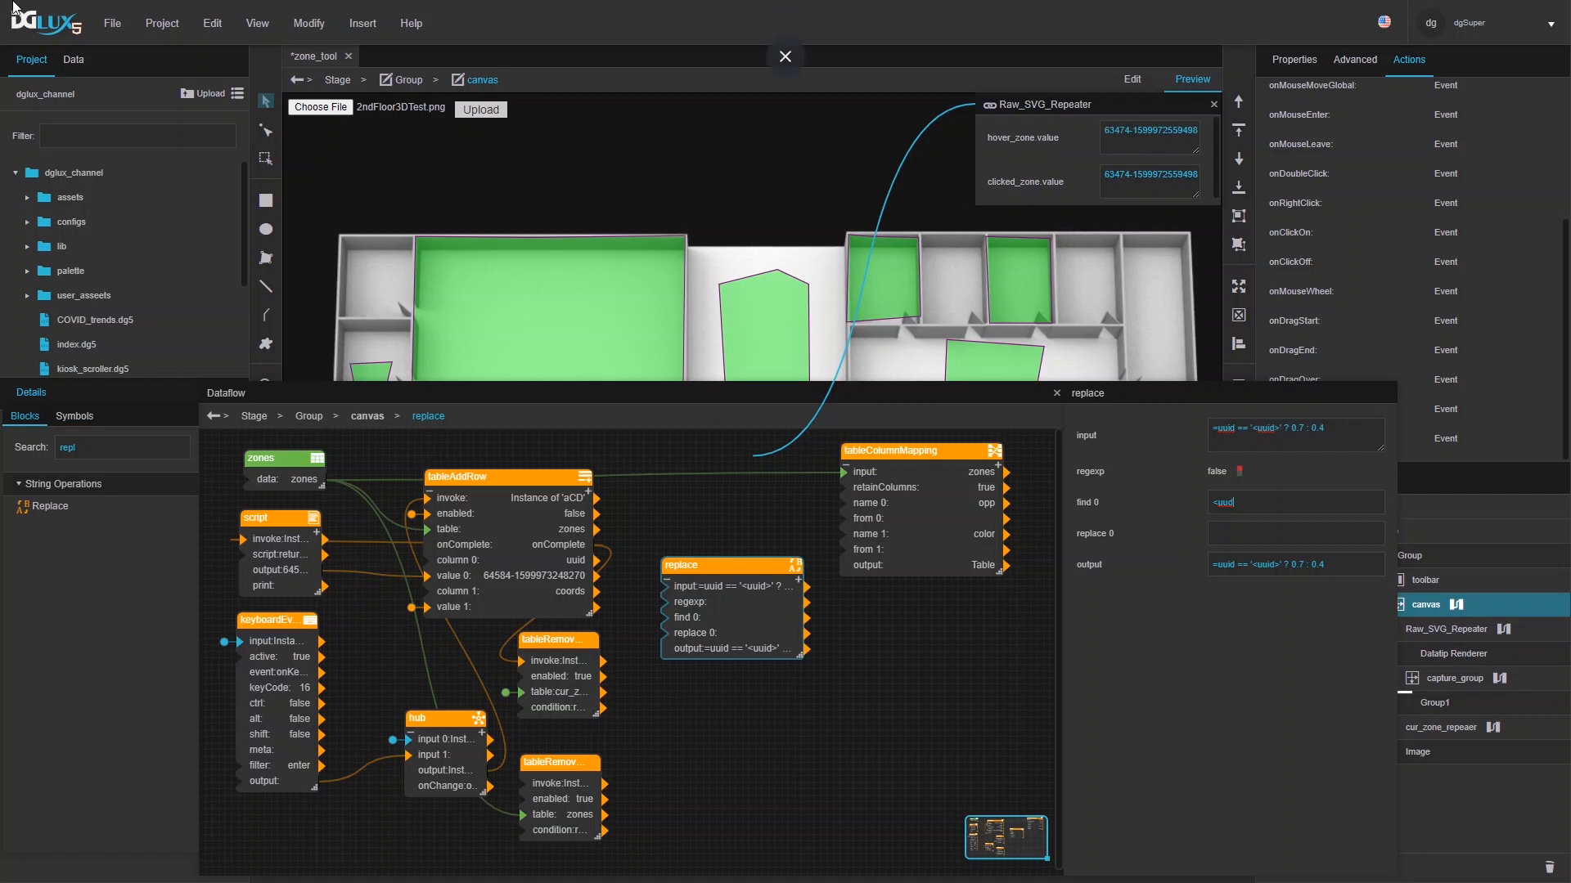
pyautogui.write('id')
pyautogui.press('Return')
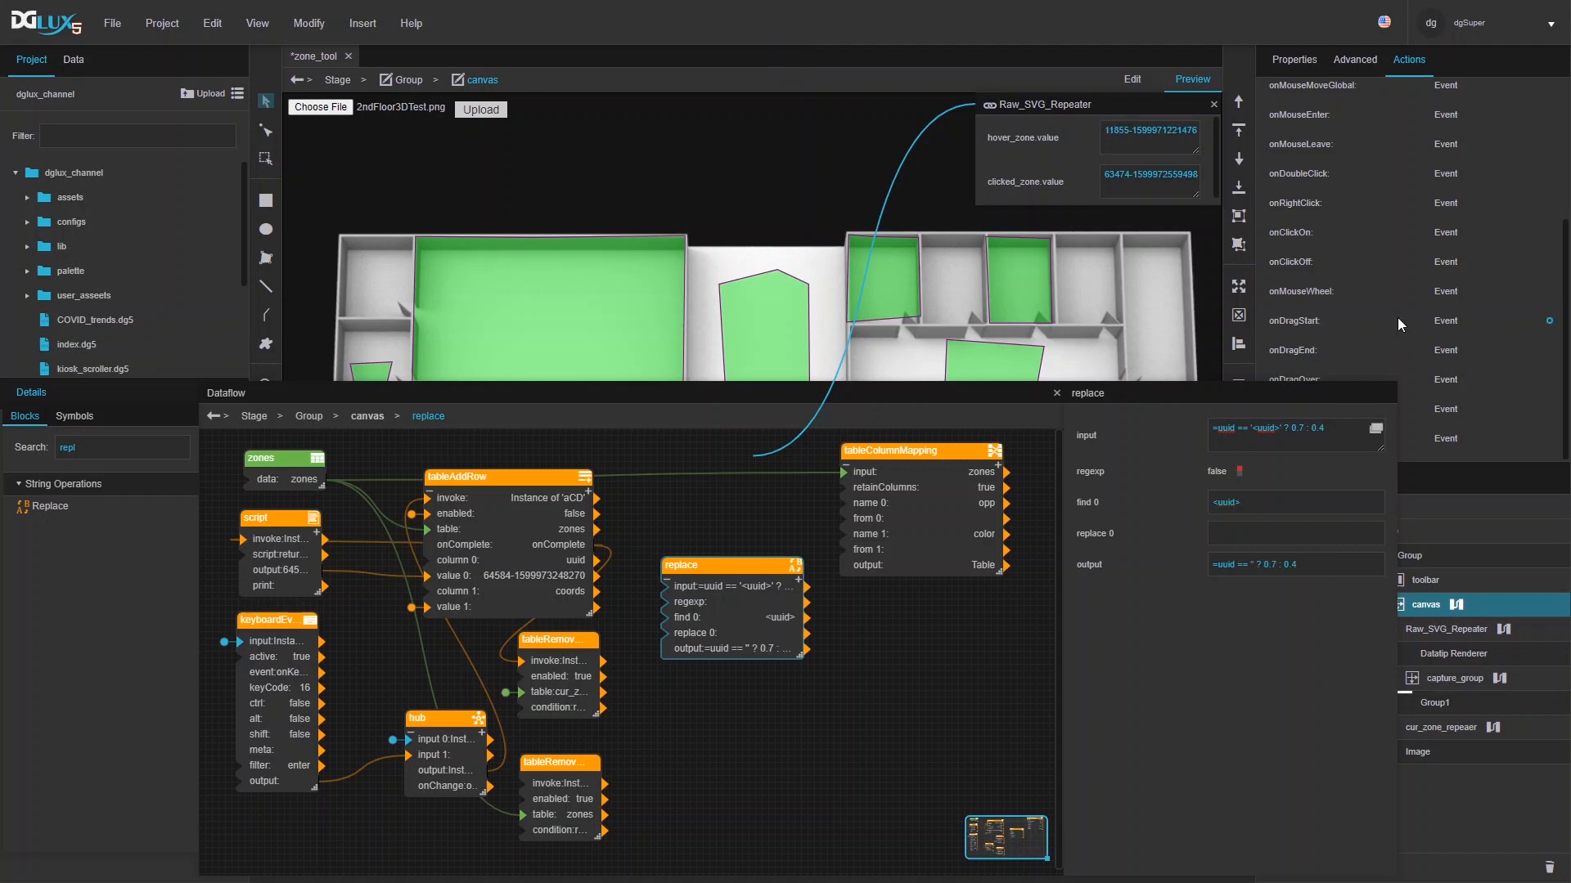
pyautogui.moveTo(1204, 139); pyautogui.dragTo(1229, 538)
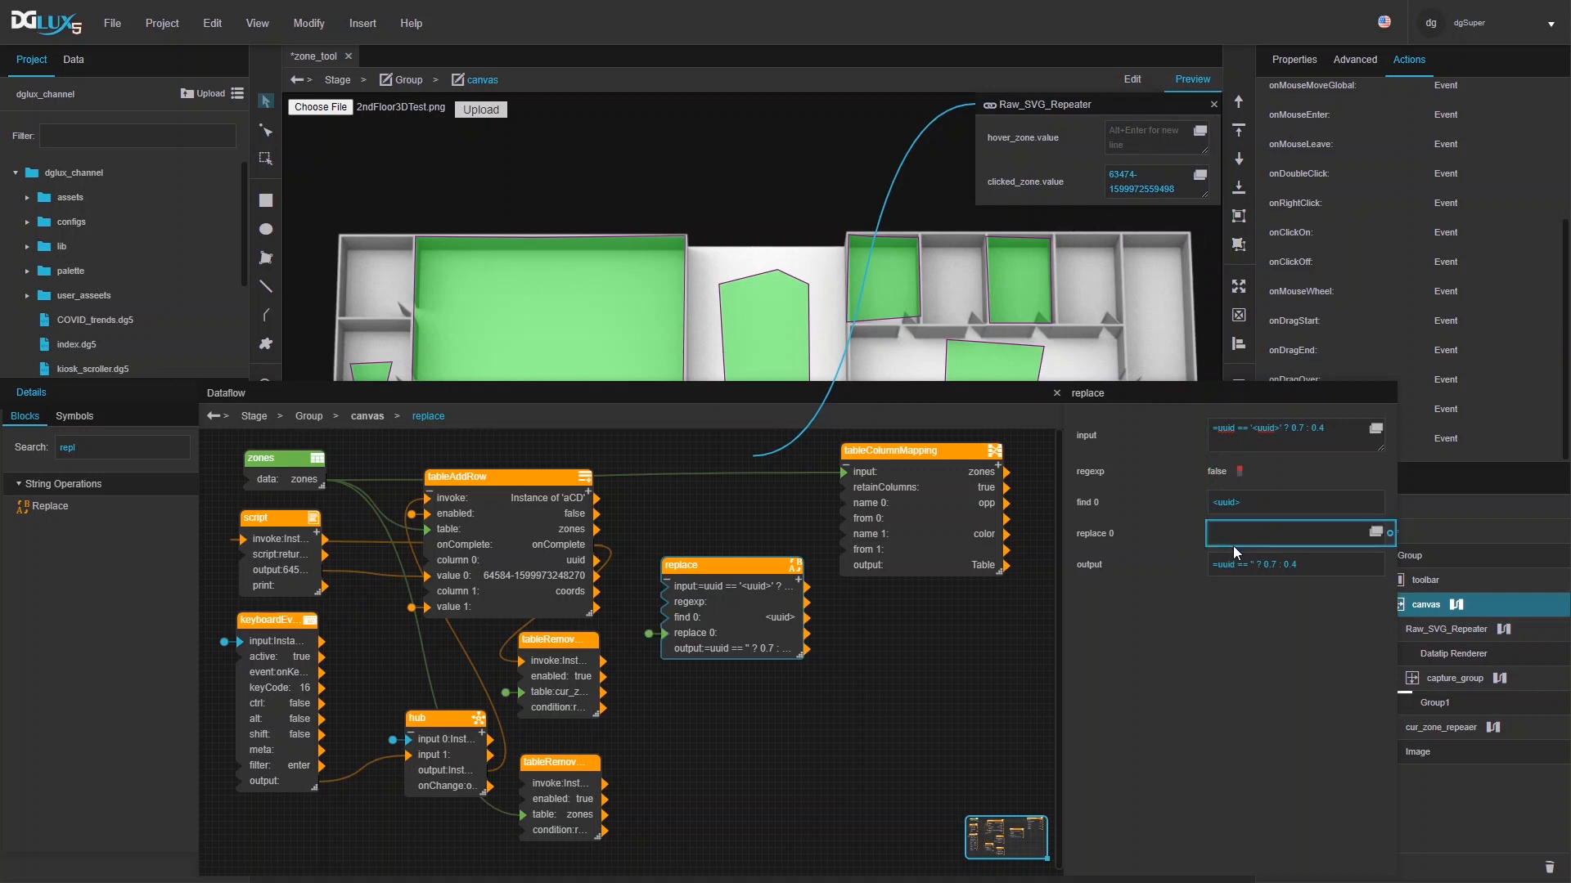
pyautogui.moveTo(1034, 272)
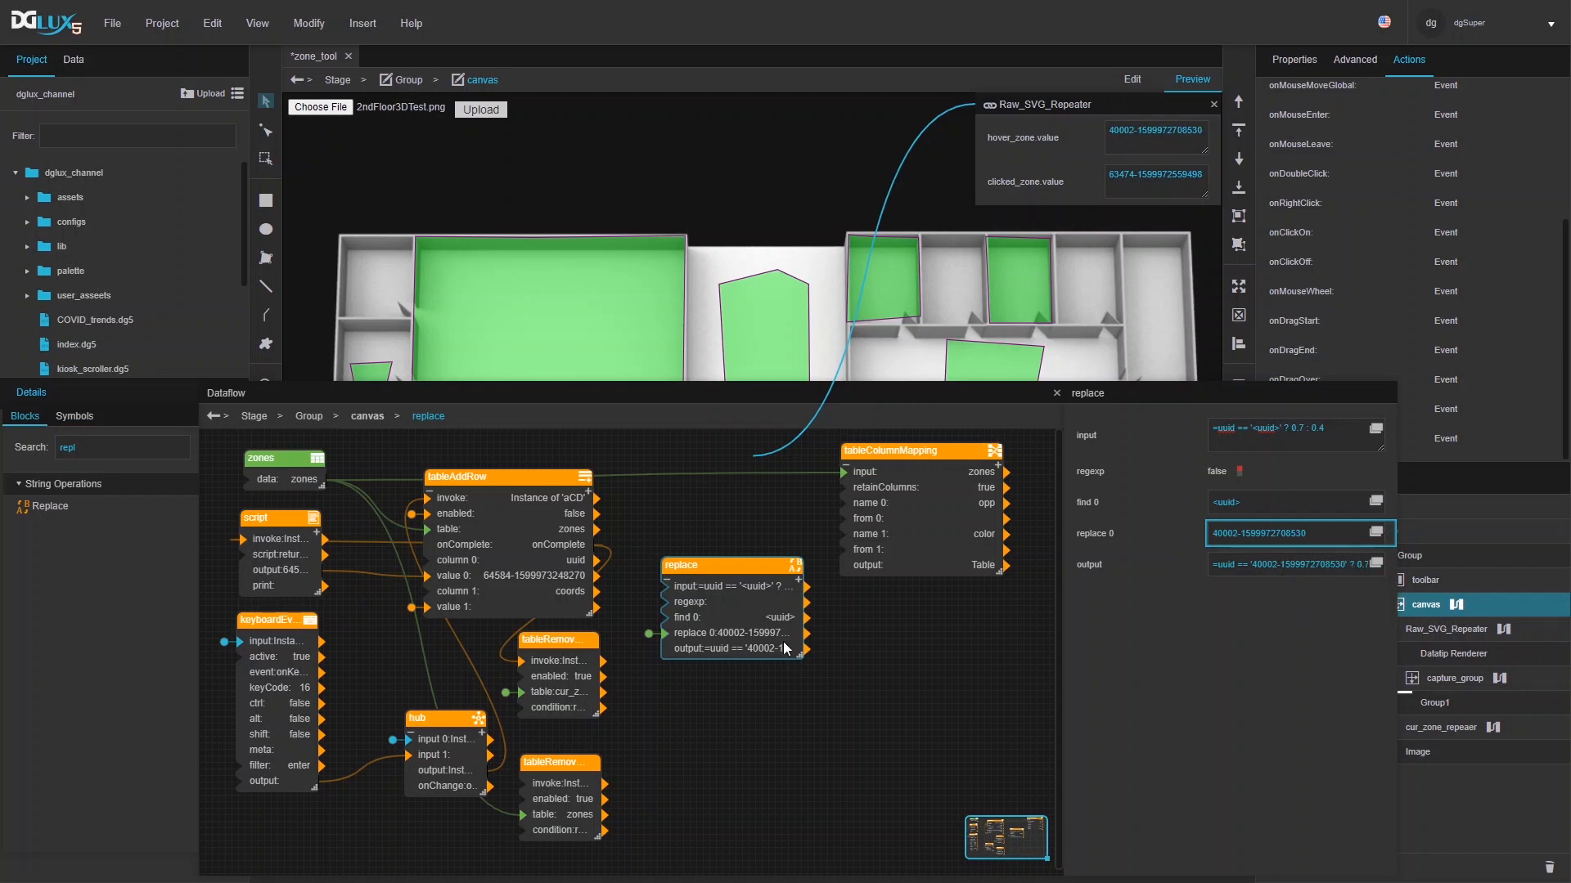
# - Link the replace block's output to from 0 of tableColumnMapping and place a copy of the replace block beneath it
pyautogui.moveTo(800, 648); pyautogui.dragTo(845, 518)
pyautogui.moveTo(764, 565); pyautogui.dragTo(760, 627)
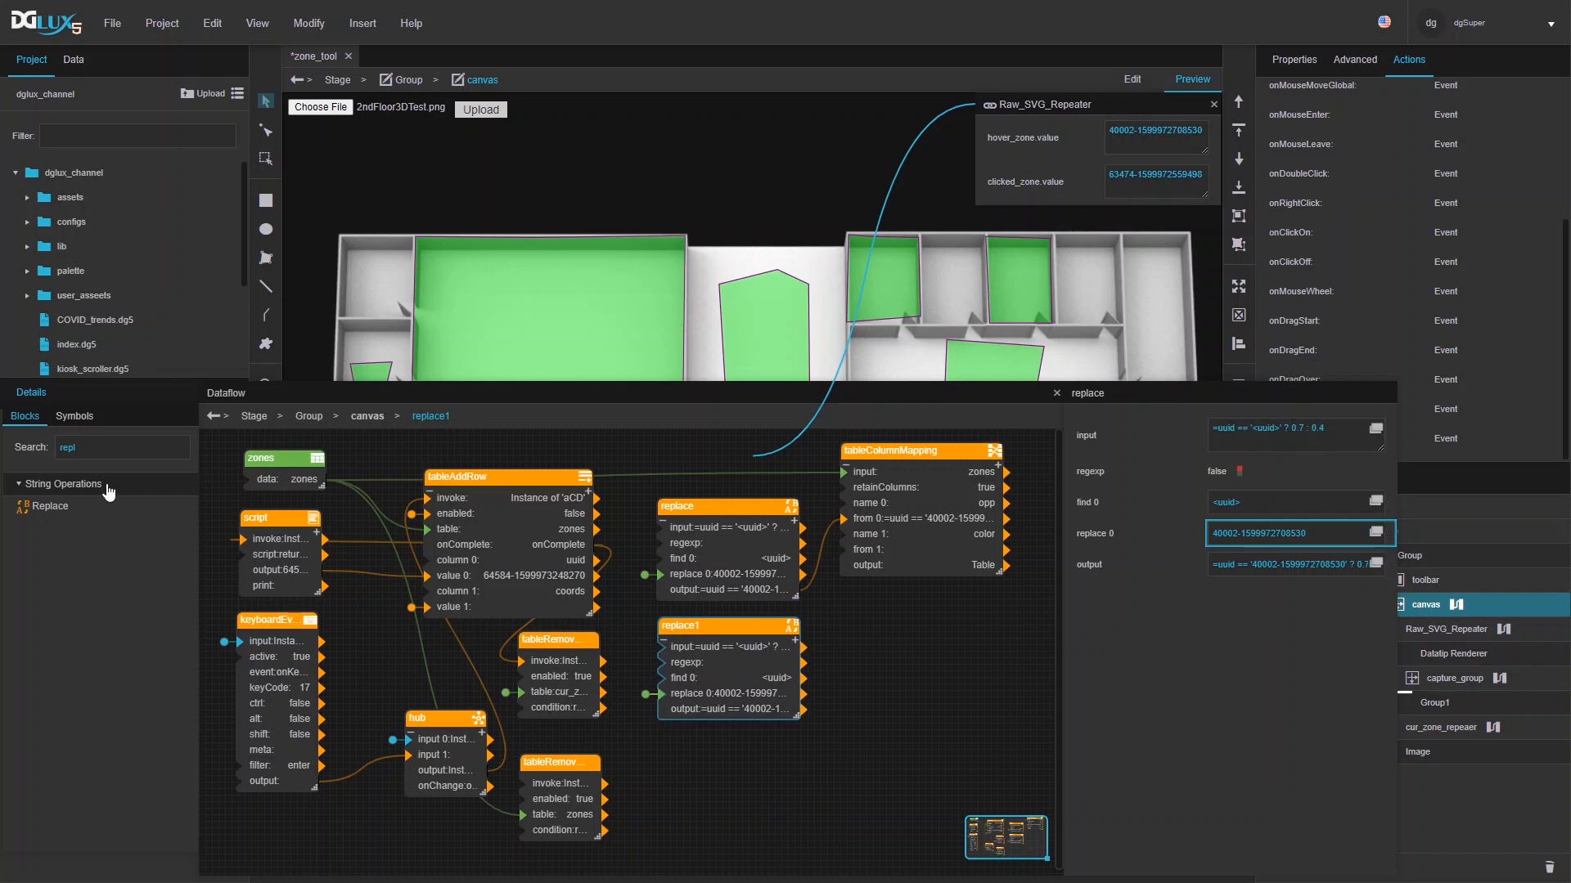
# - Add a Color block beside the second replace block, set it to green #00cc00 and select its hex code for copying
pyautogui.doubleClick(127, 448)
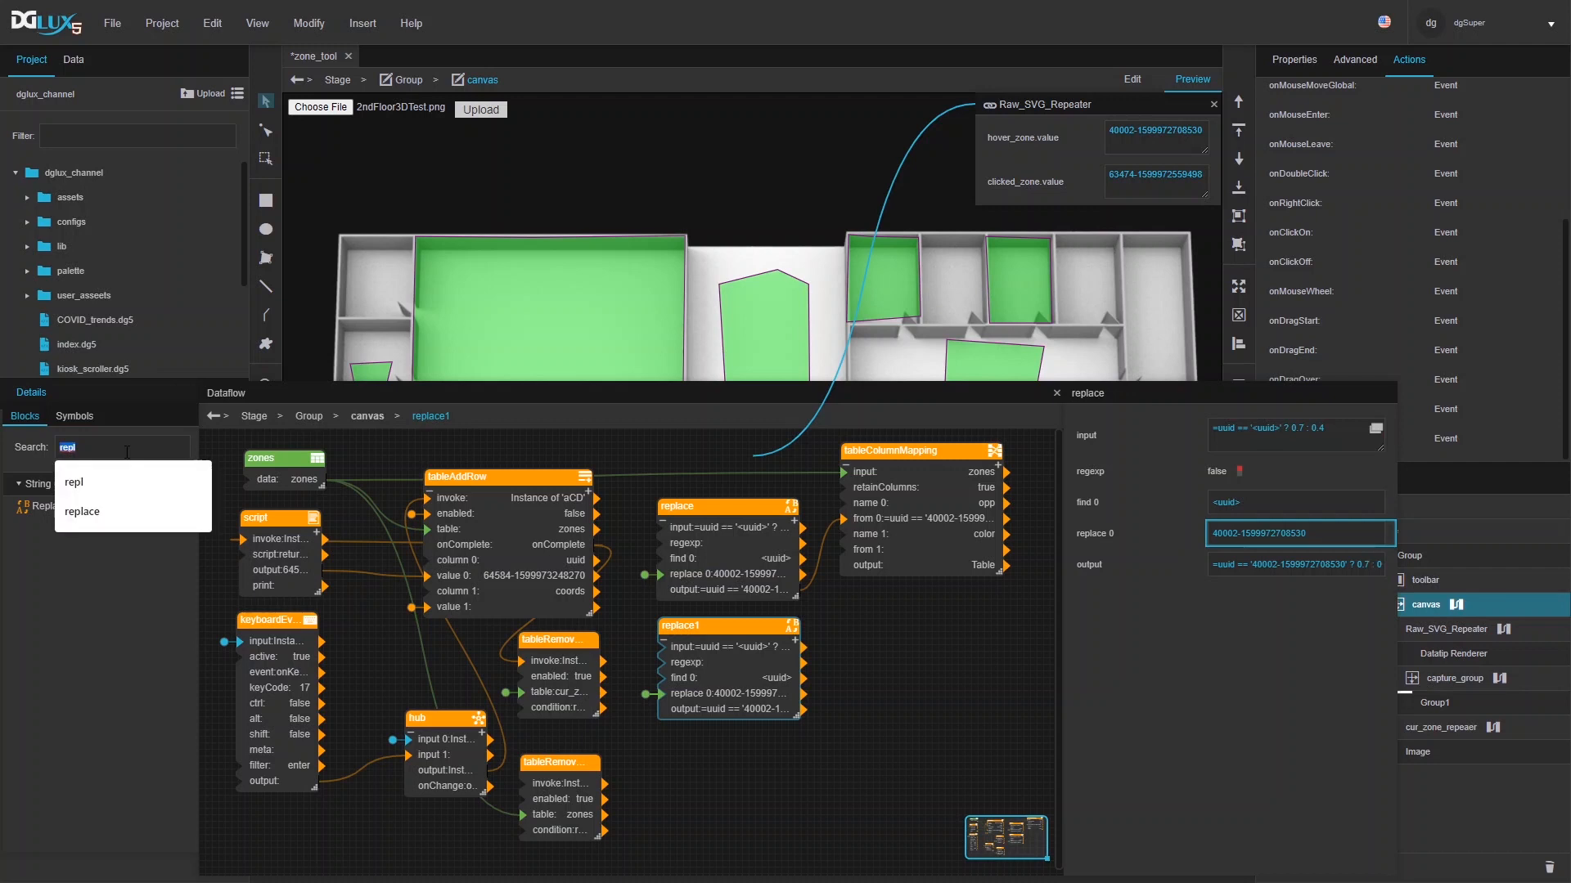
pyautogui.write('col')
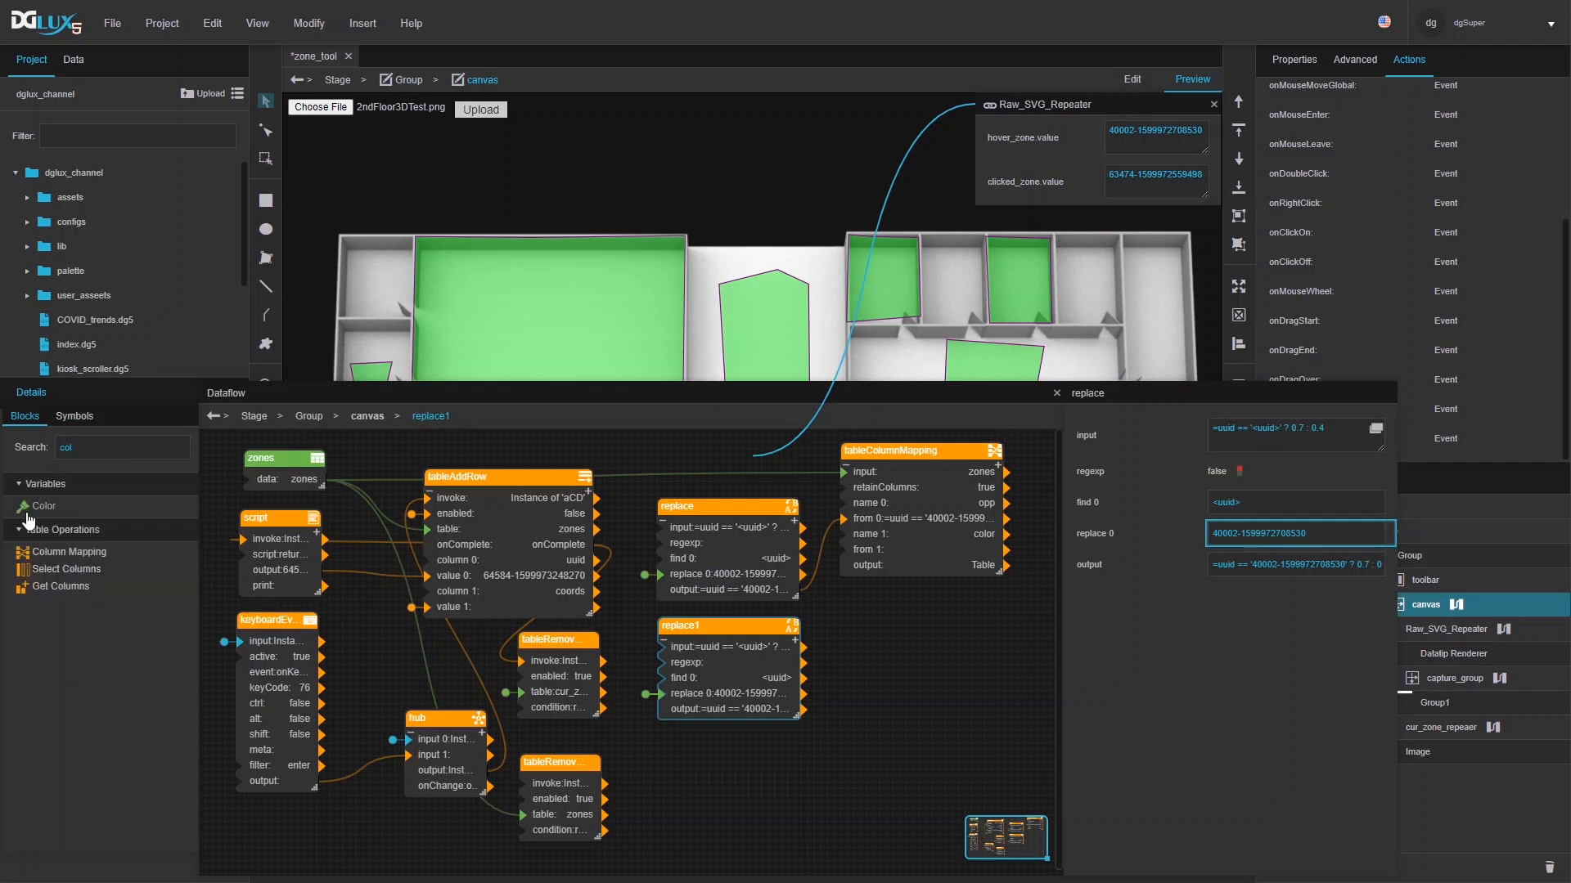
pyautogui.moveTo(872, 648); pyautogui.dragTo(872, 649)
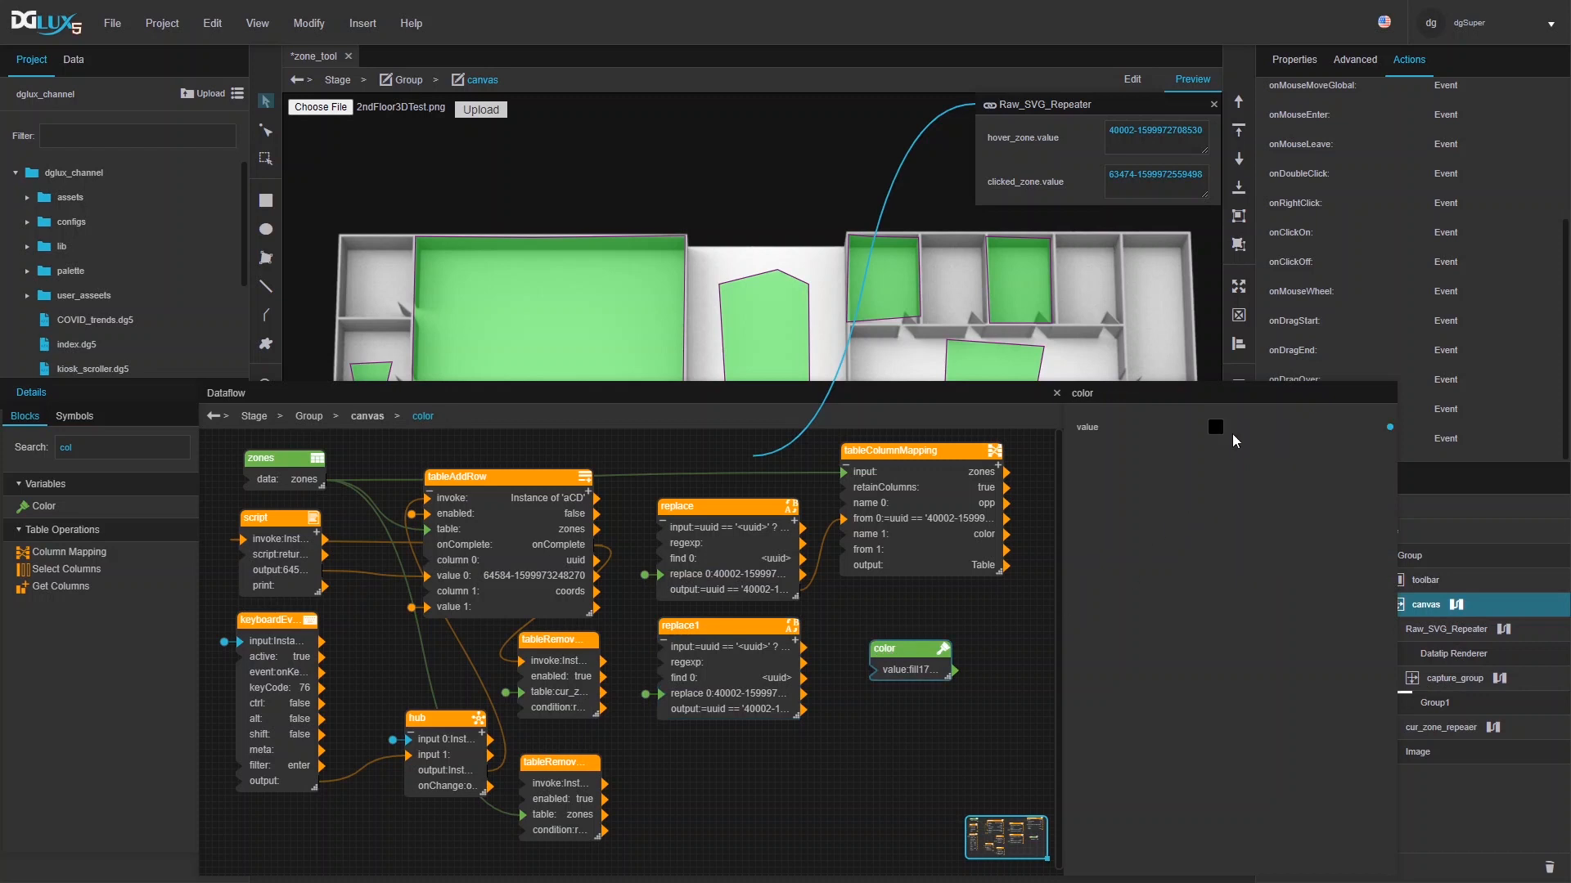
pyautogui.click(1215, 427)
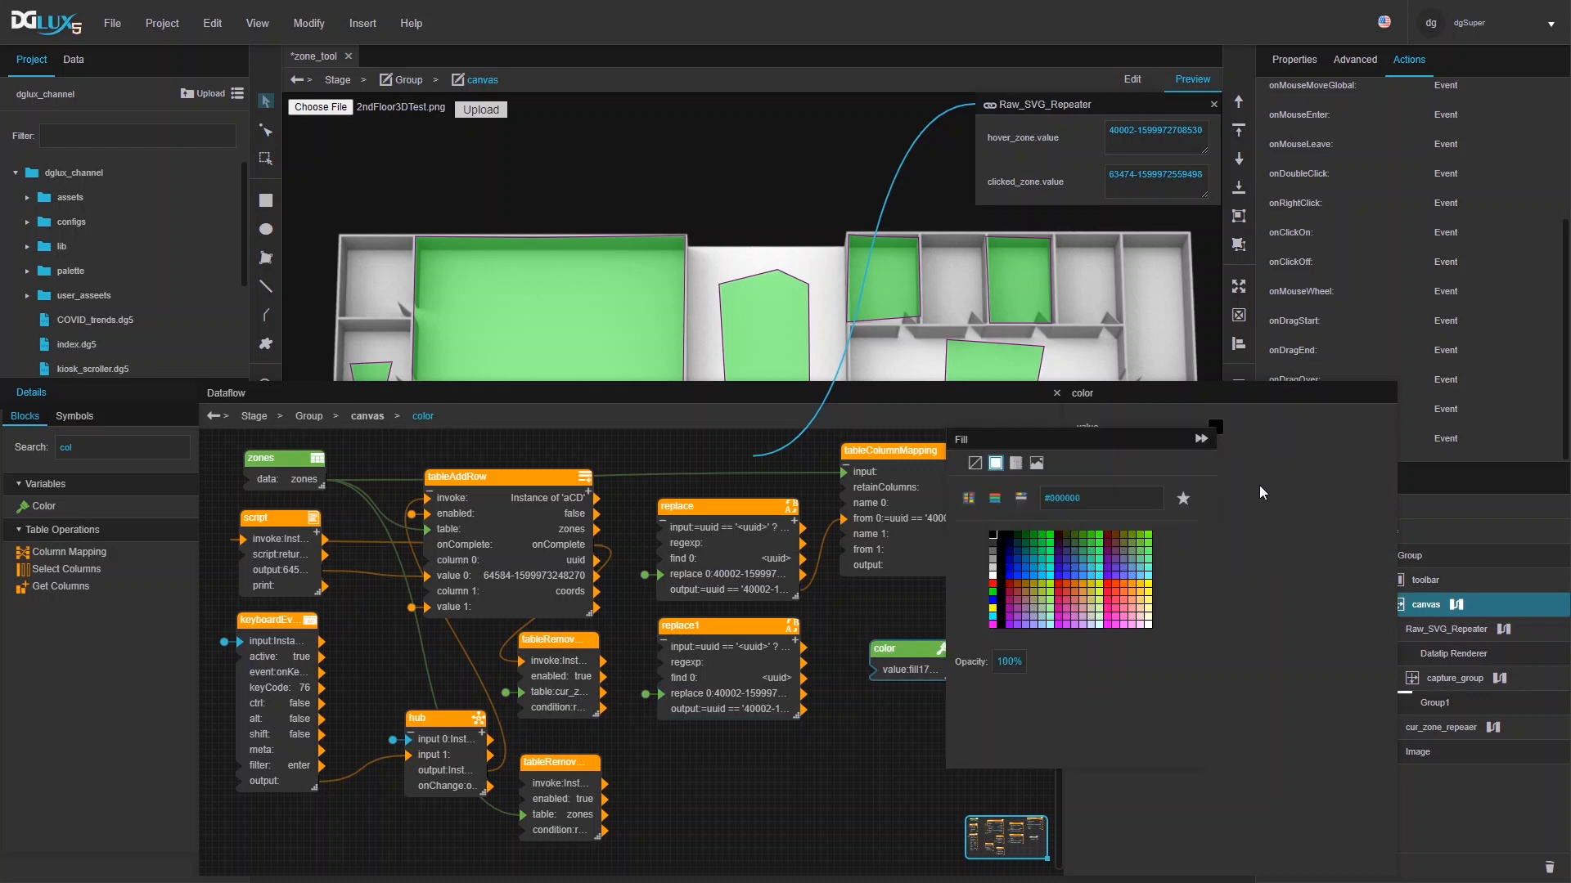
pyautogui.click(1046, 540)
pyautogui.doubleClick(1080, 502)
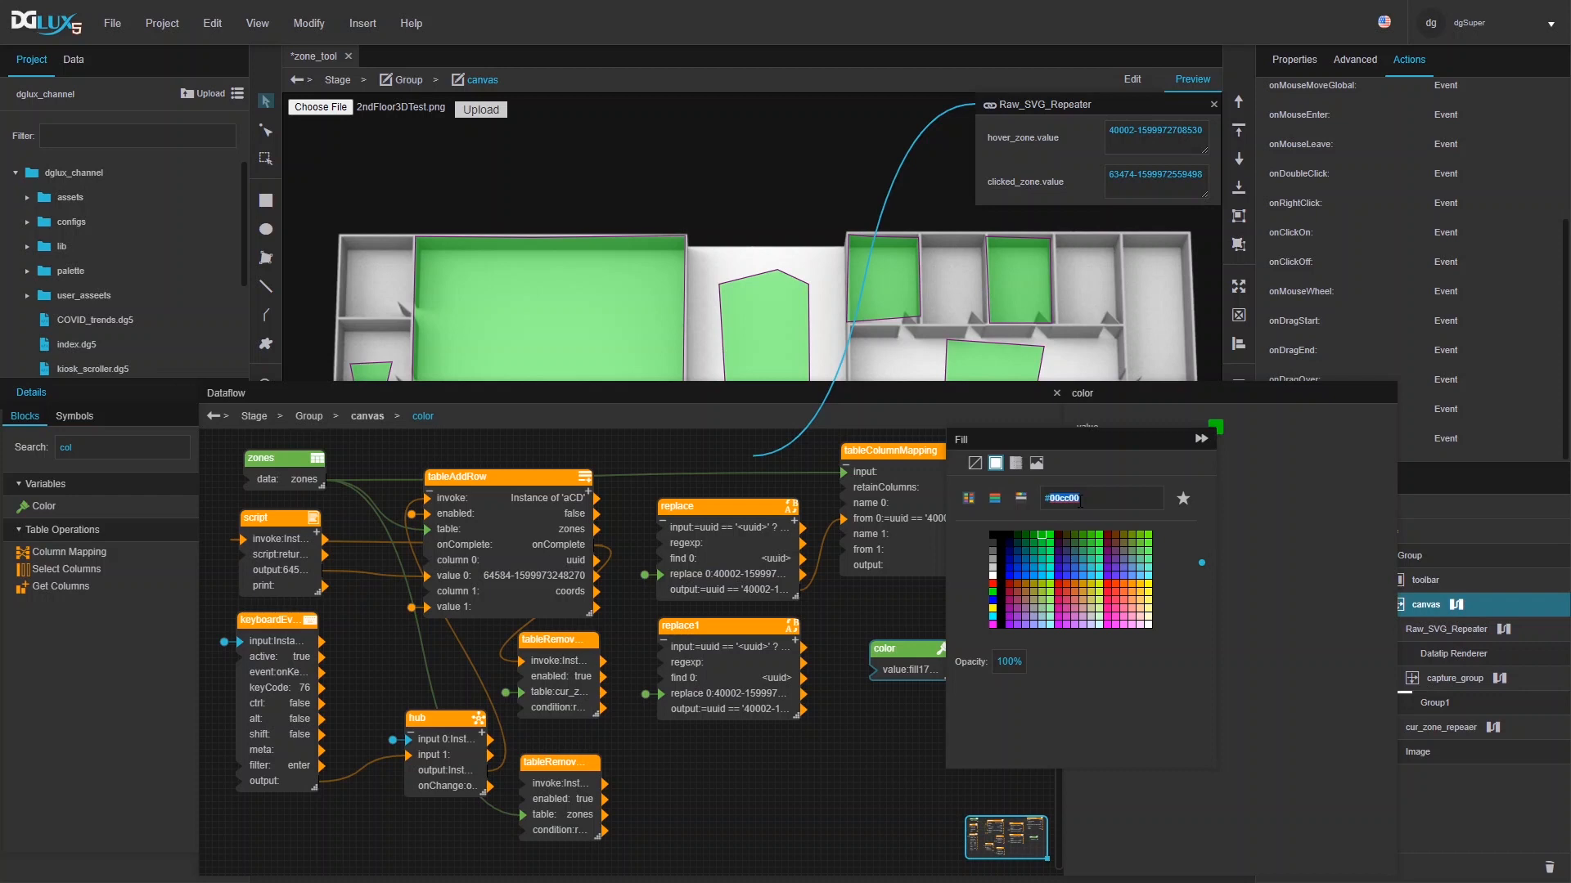
# - Replace the 0.4 fallback value in the second replace block's input expression with '#00cc00'
pyautogui.click(751, 659)
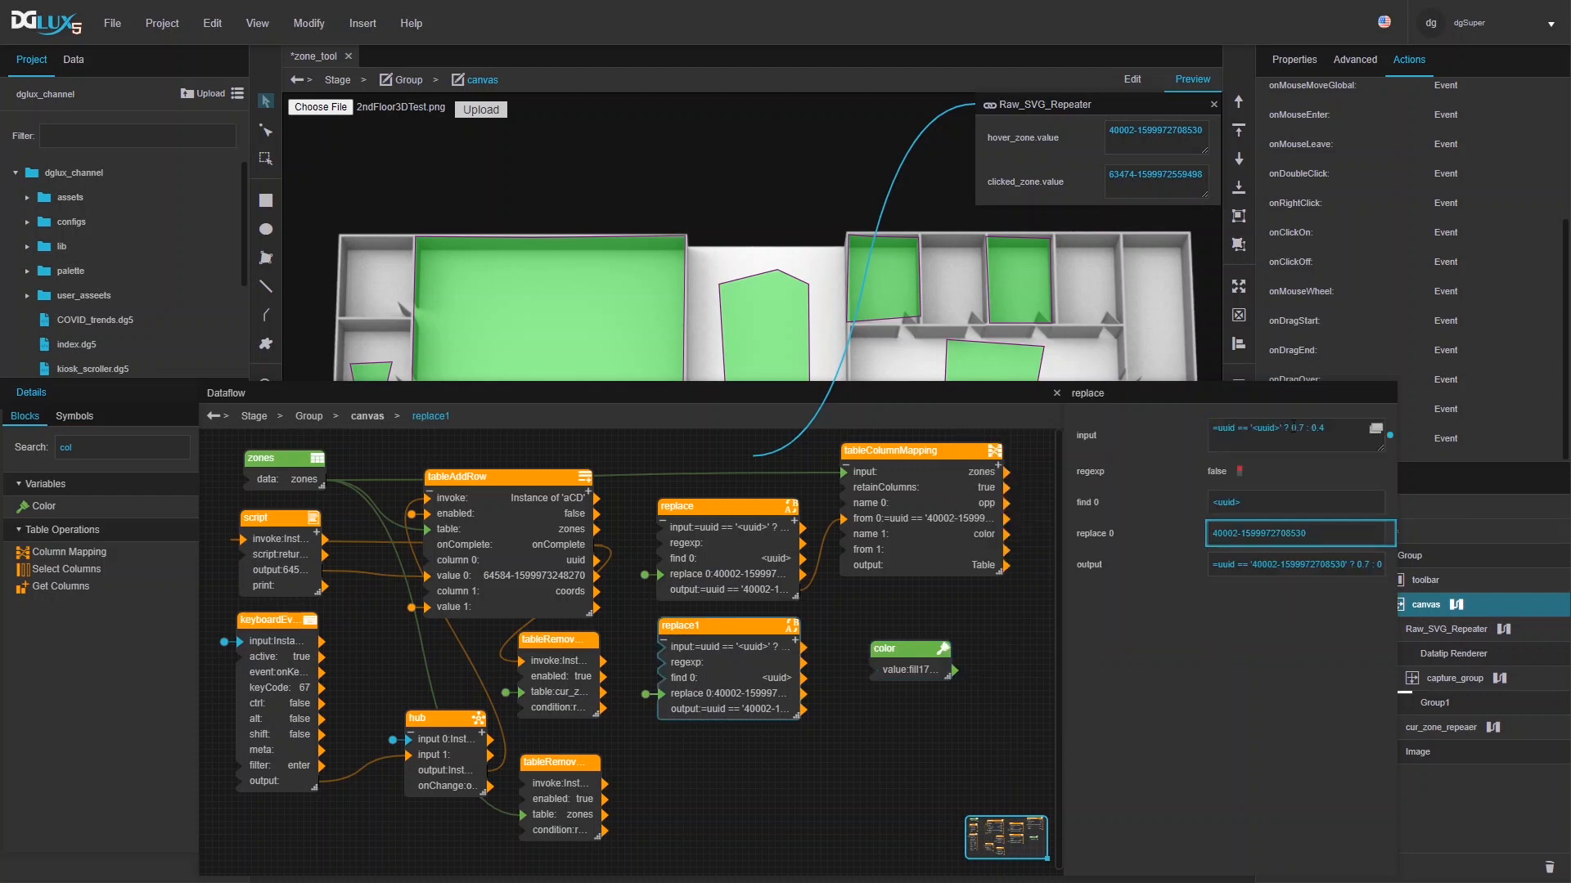
pyautogui.press('Right')
pyautogui.hotkey('shift', 'End')
pyautogui.write("'#00cc00'")
pyautogui.write("'")
# - Set the color block's value to yellow #ffcc00 and copy its hex code
pyautogui.click(932, 673)
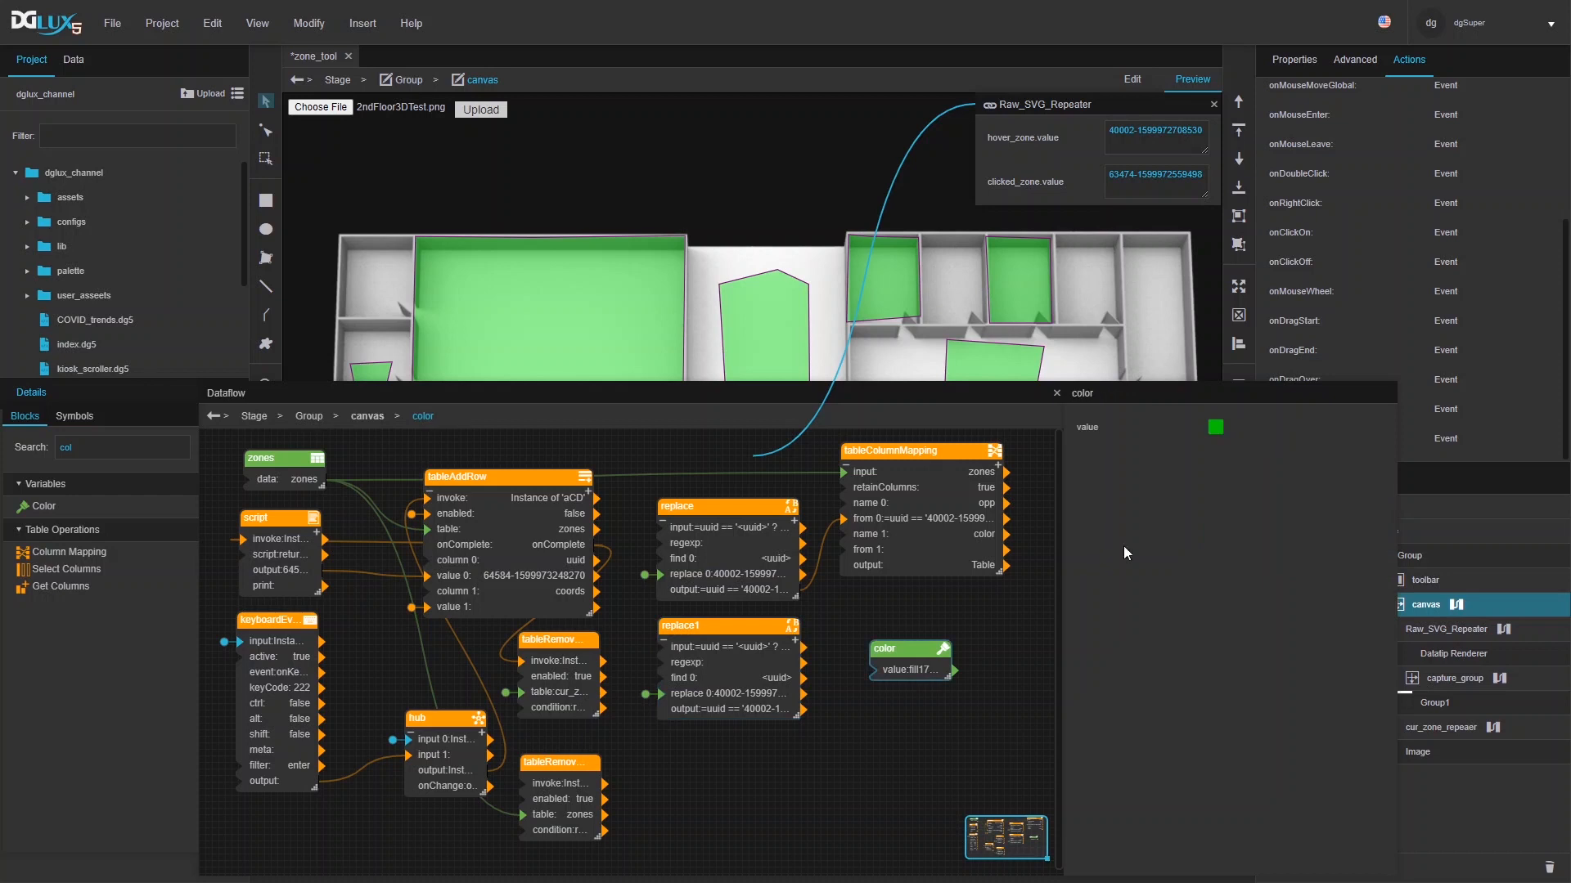
pyautogui.click(1216, 429)
pyautogui.click(1148, 581)
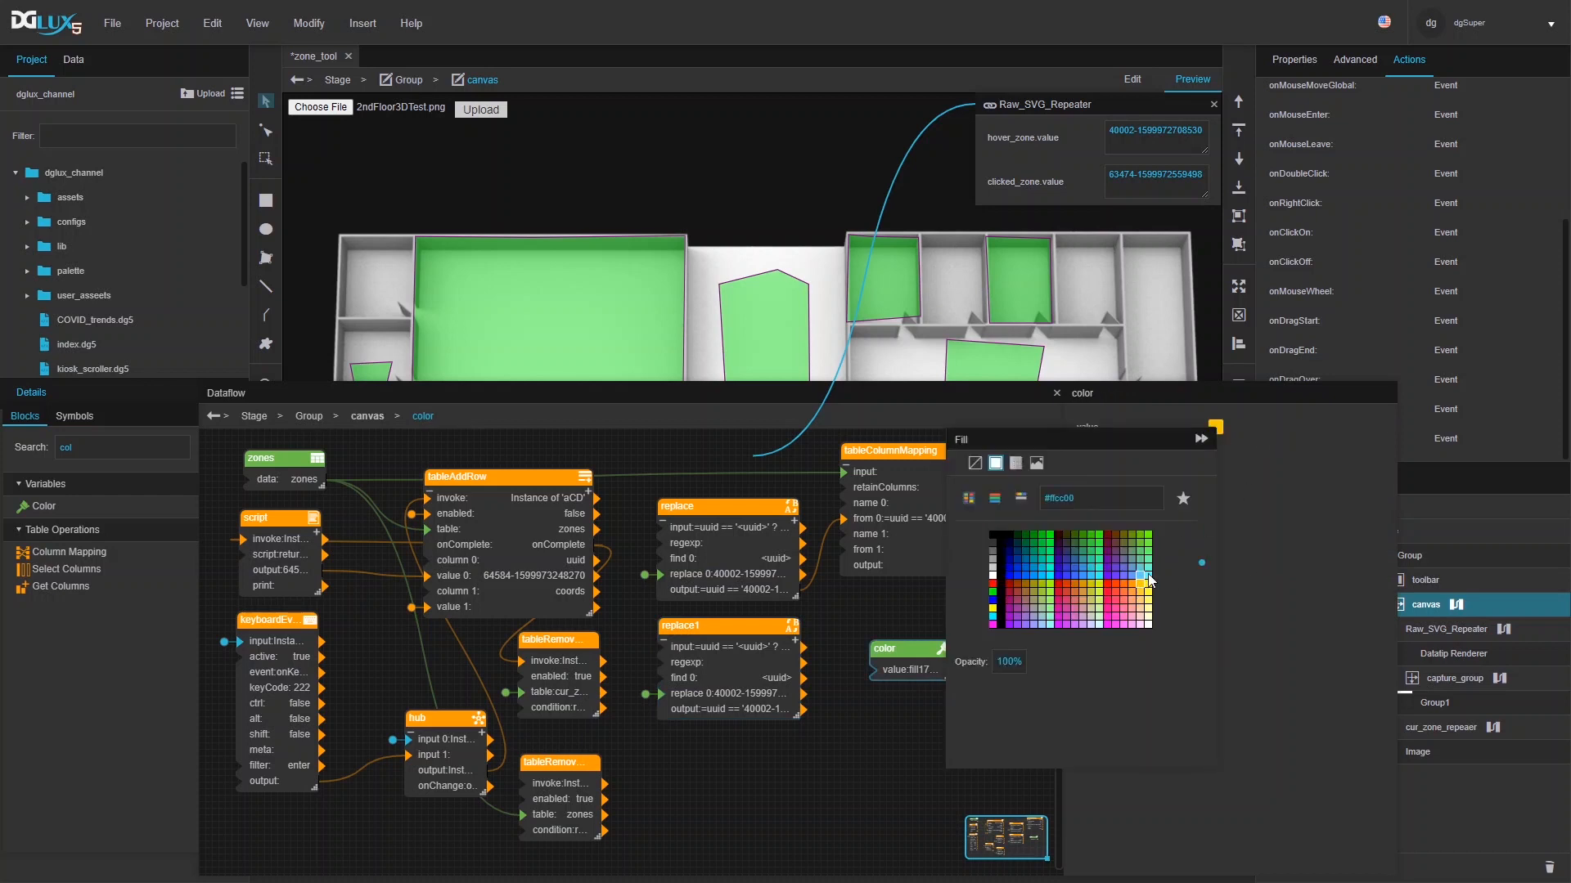
pyautogui.click(1118, 497)
pyautogui.hotkey('ctrl', 'c')
pyautogui.click(911, 665)
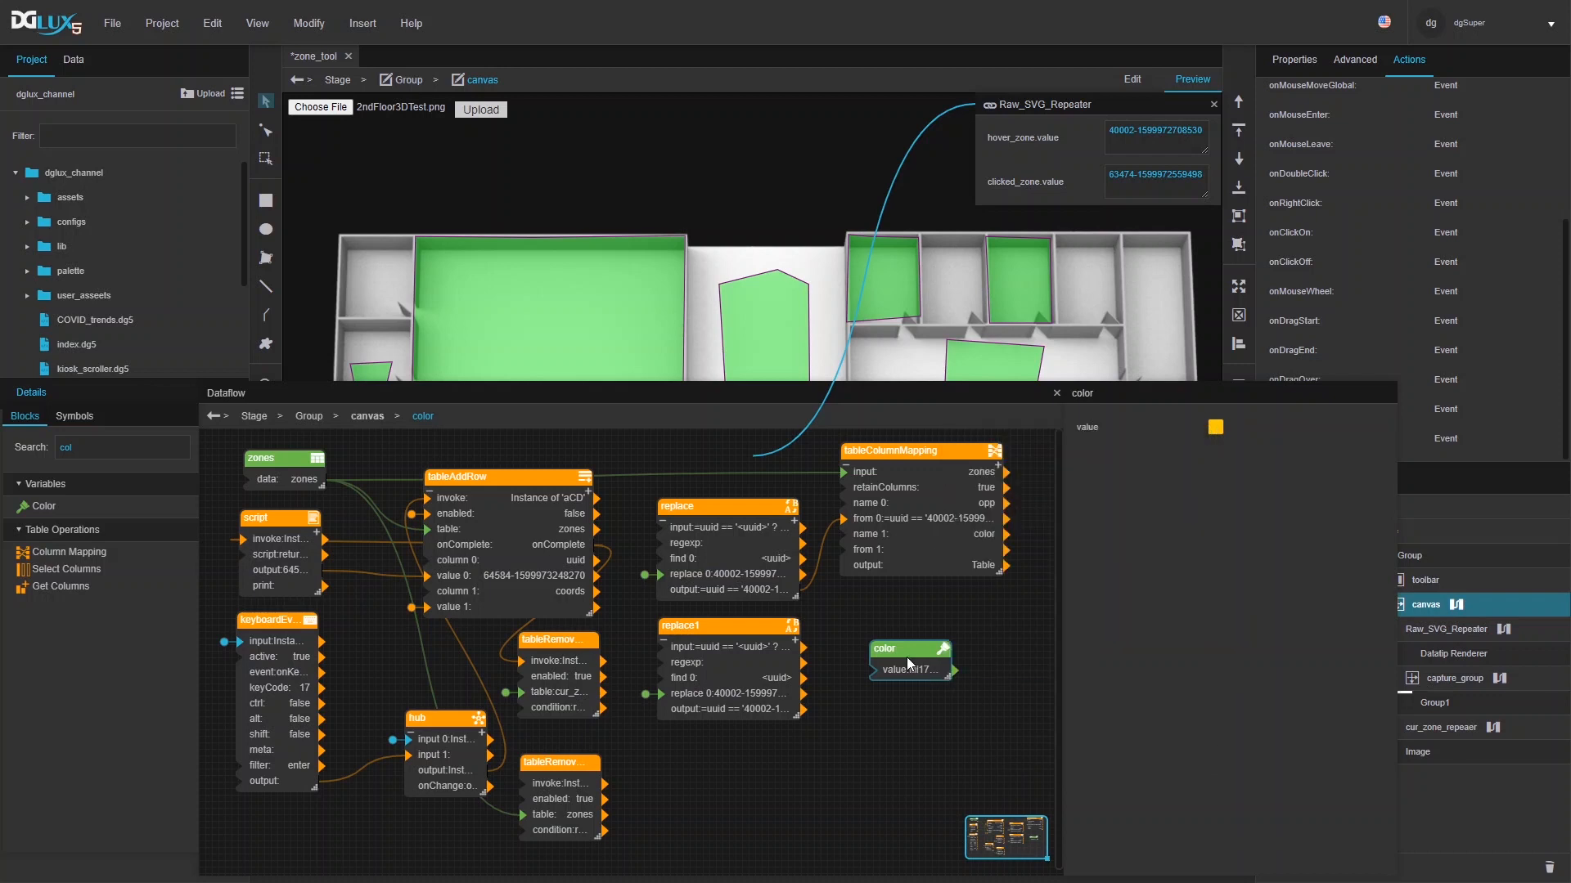
# - Replace the 0.7 match value in the second replace block's input expression with '#ffcc00'
pyautogui.click(759, 700)
pyautogui.click(1306, 430)
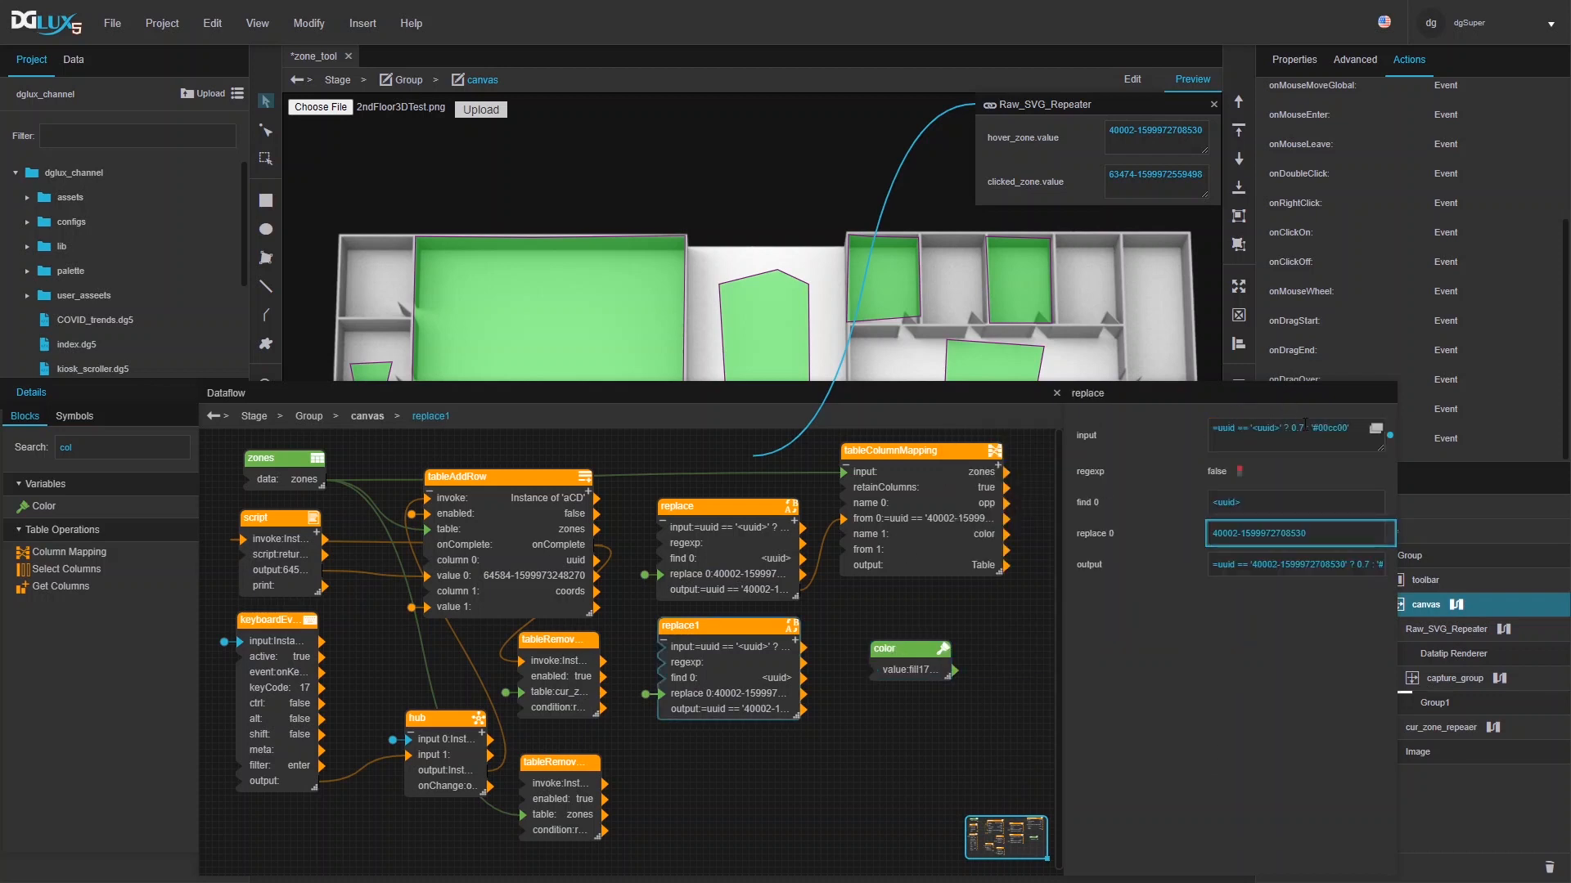
pyautogui.press('Right')
pyautogui.hotkey('shift', 'Left')
pyautogui.hotkey('shift', 'Left')
pyautogui.hotkey('shift', 'Left')
pyautogui.write("'")
pyautogui.hotkey('ctrl', 'v')
pyautogui.write("'")
pyautogui.click(1228, 760)
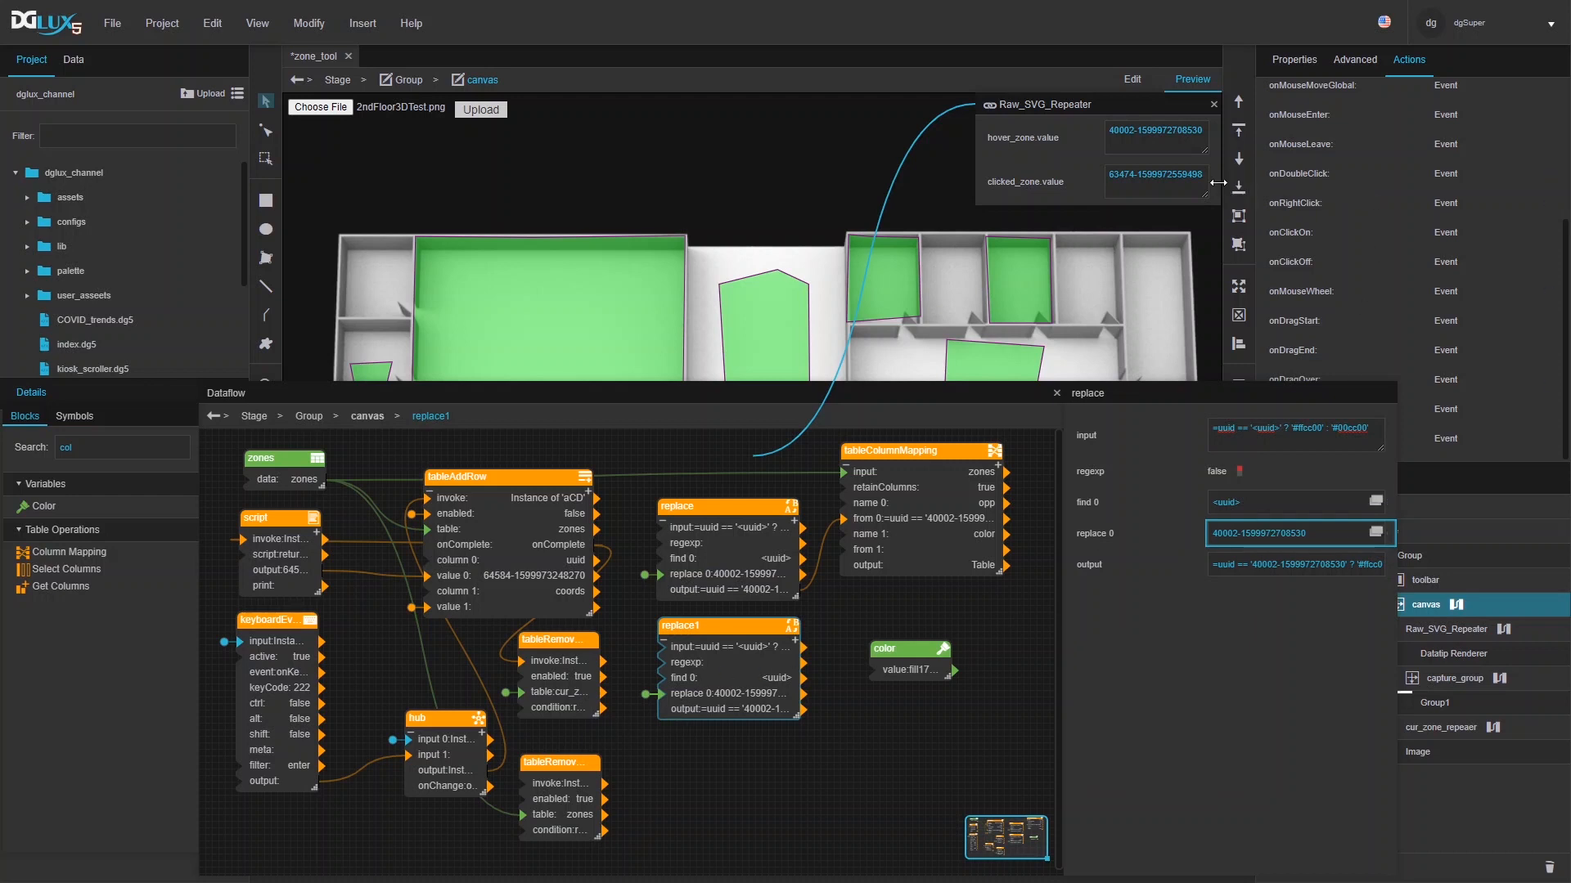
# - Bind replace 0 of the second replace block to the clicked_zone value and link its output to from 1 of tableColumnMapping
pyautogui.moveTo(1207, 184); pyautogui.dragTo(1250, 543)
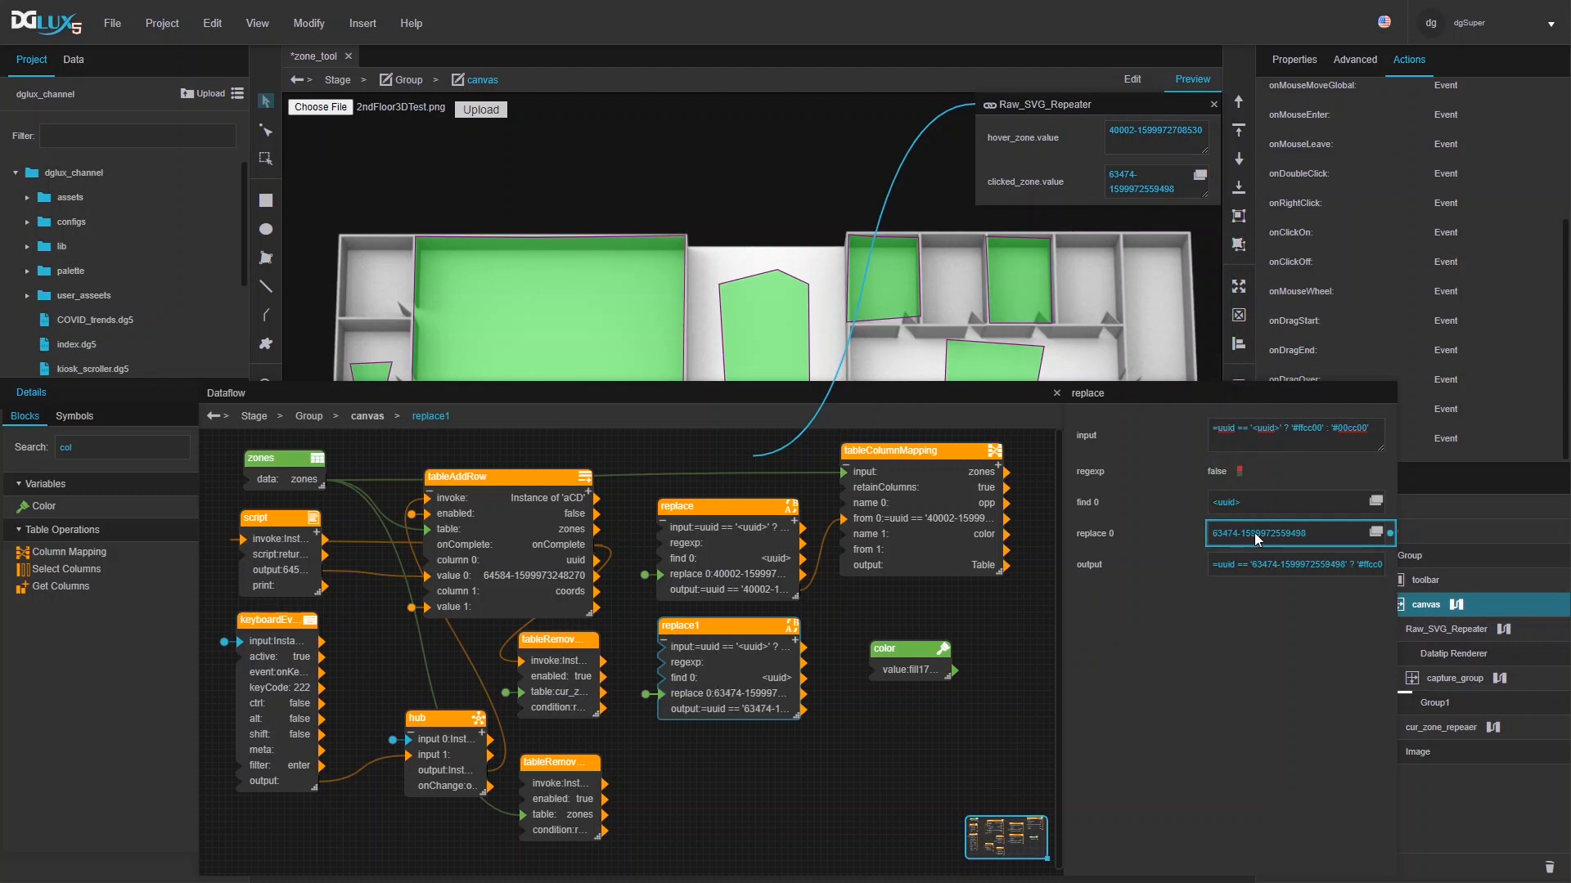
pyautogui.moveTo(800, 710); pyautogui.dragTo(849, 551)
# - Check the opp and color columns of tableColumnMapping's output table while pointing at zones and selecting the large zone
pyautogui.click(920, 543)
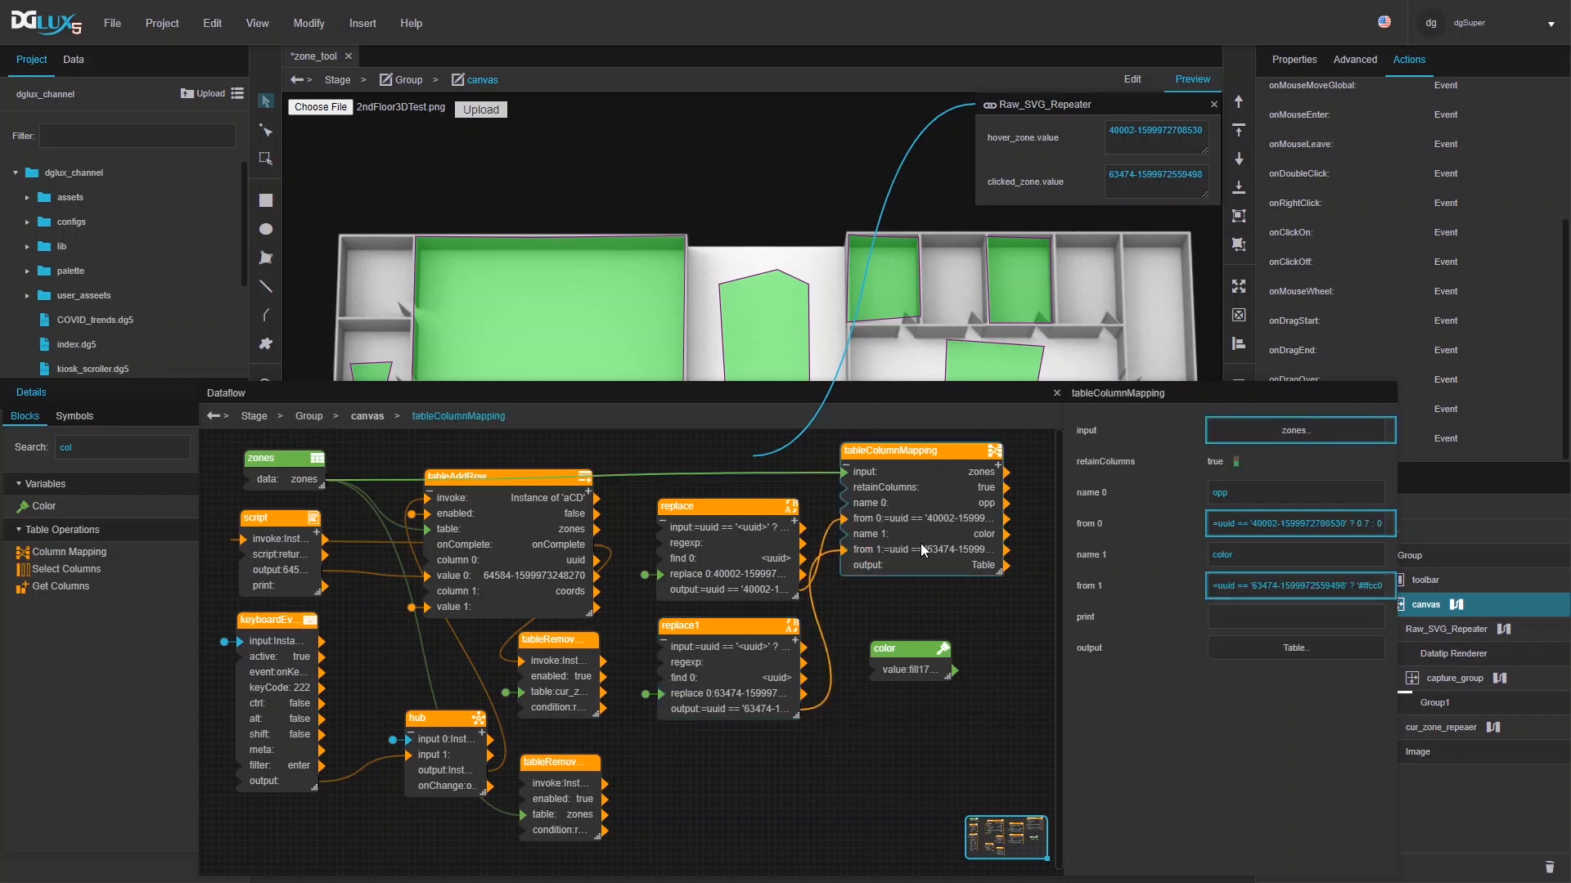
pyautogui.click(1309, 650)
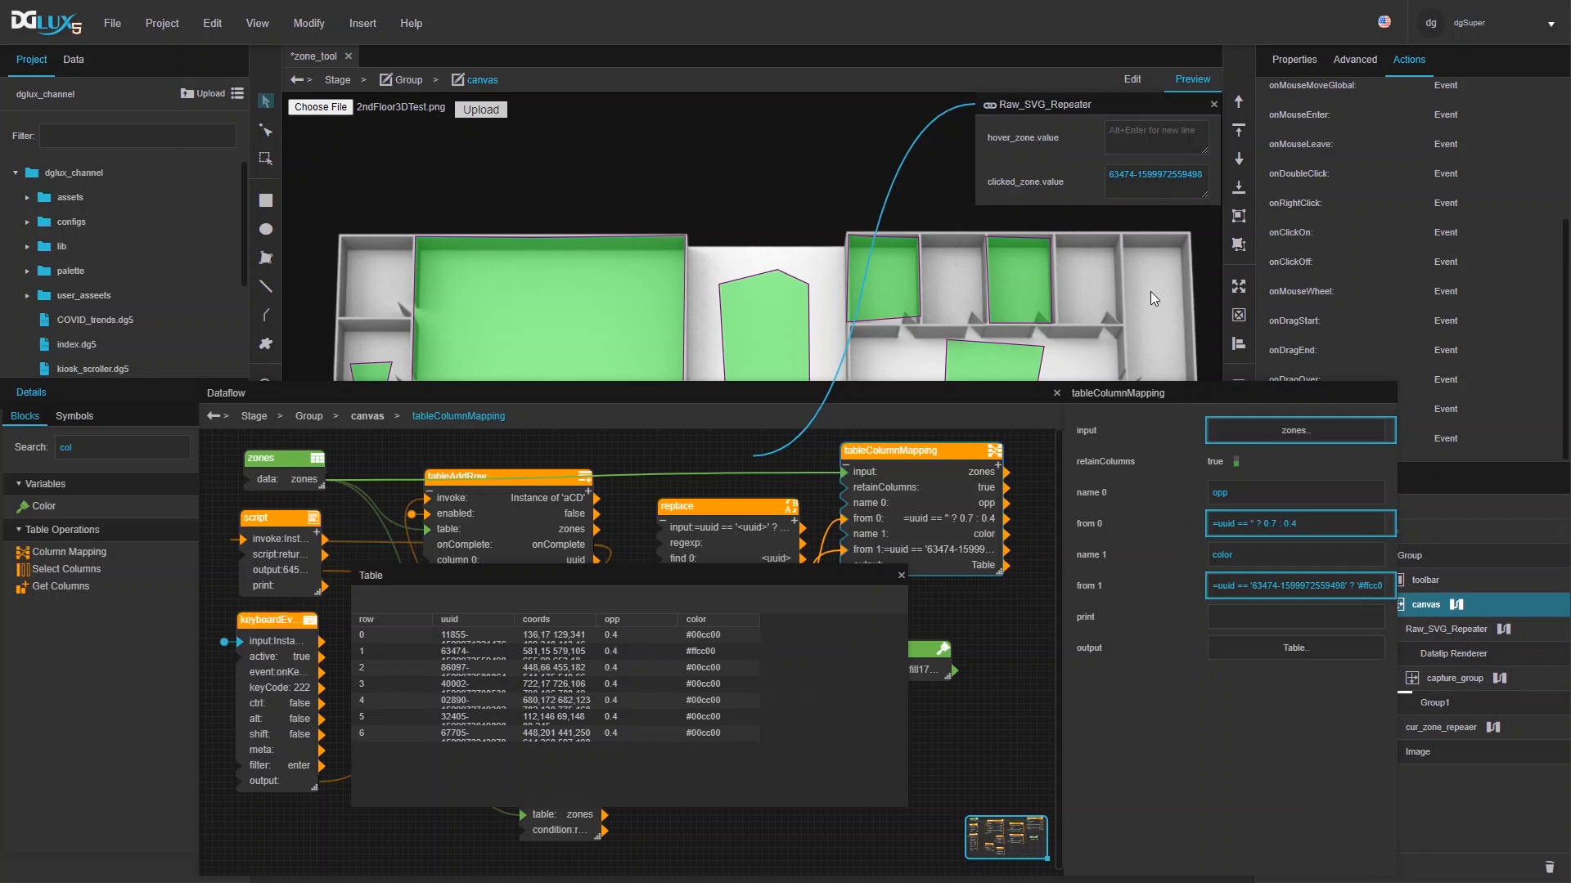
pyautogui.moveTo(1047, 278)
pyautogui.moveTo(744, 325)
pyautogui.moveTo(650, 313)
pyautogui.moveTo(648, 280)
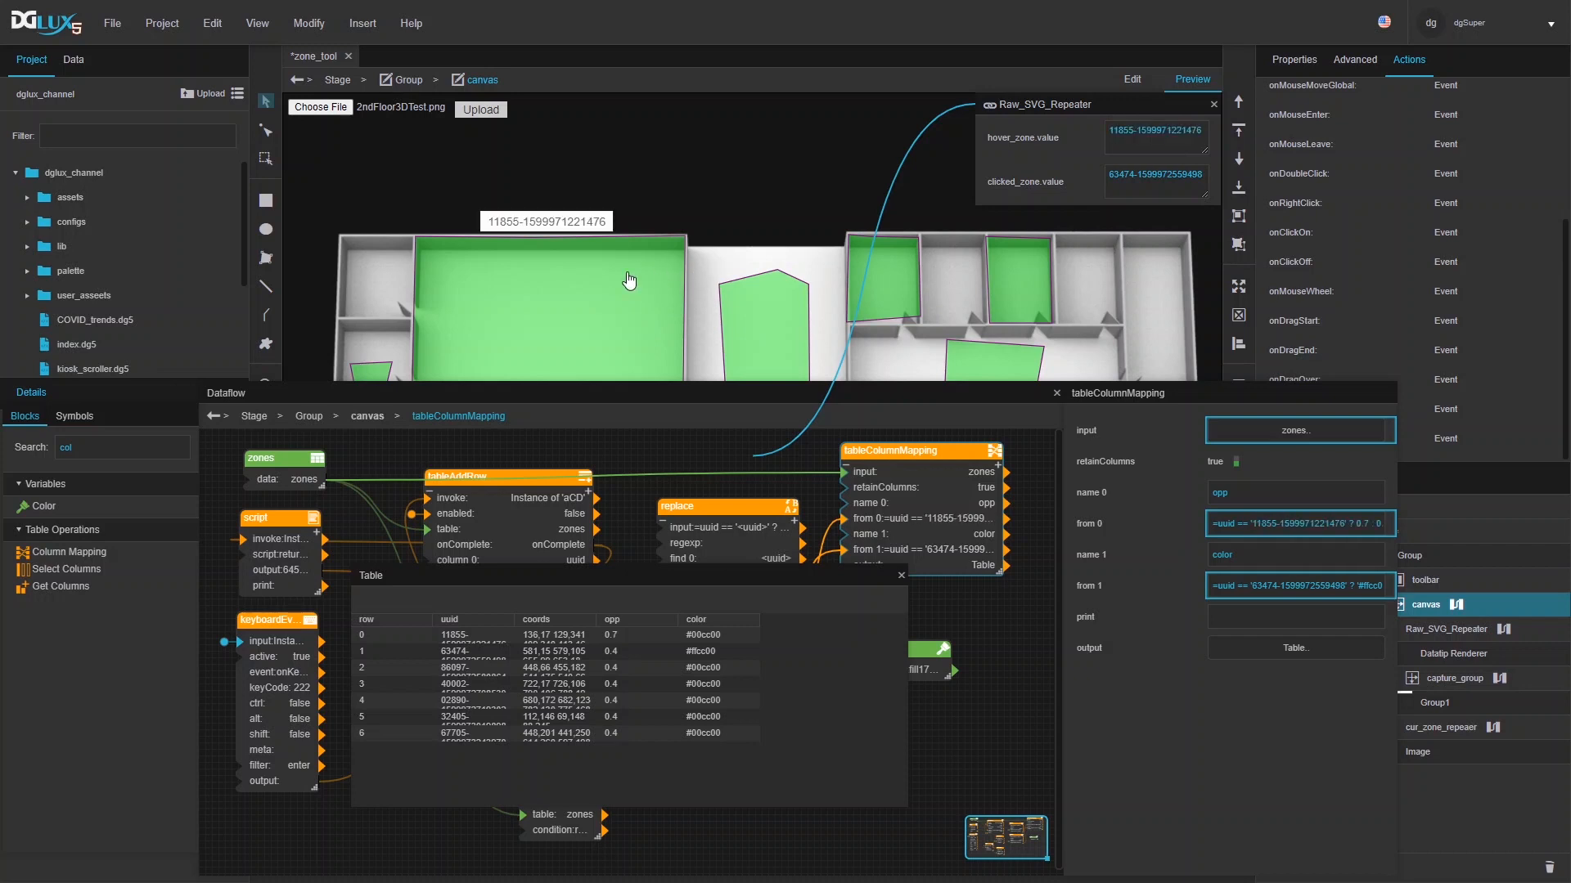
pyautogui.click(624, 281)
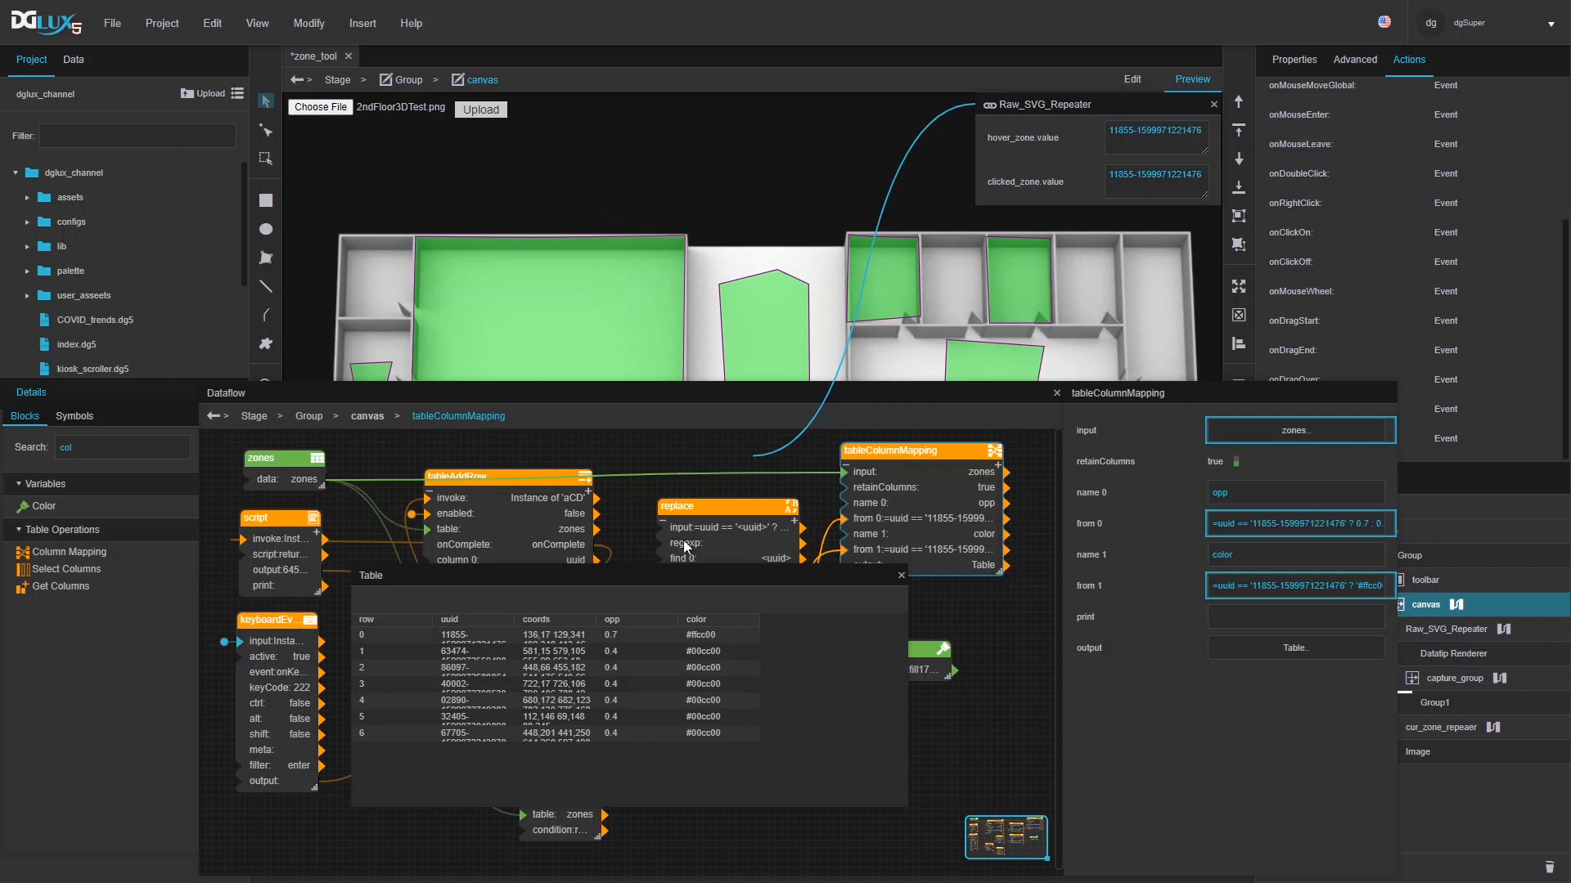
pyautogui.click(900, 577)
# - Bind the Data property of Raw_SVG_Repeater to tableColumnMapping's output table and close the canvas dataflow
pyautogui.click(1426, 632)
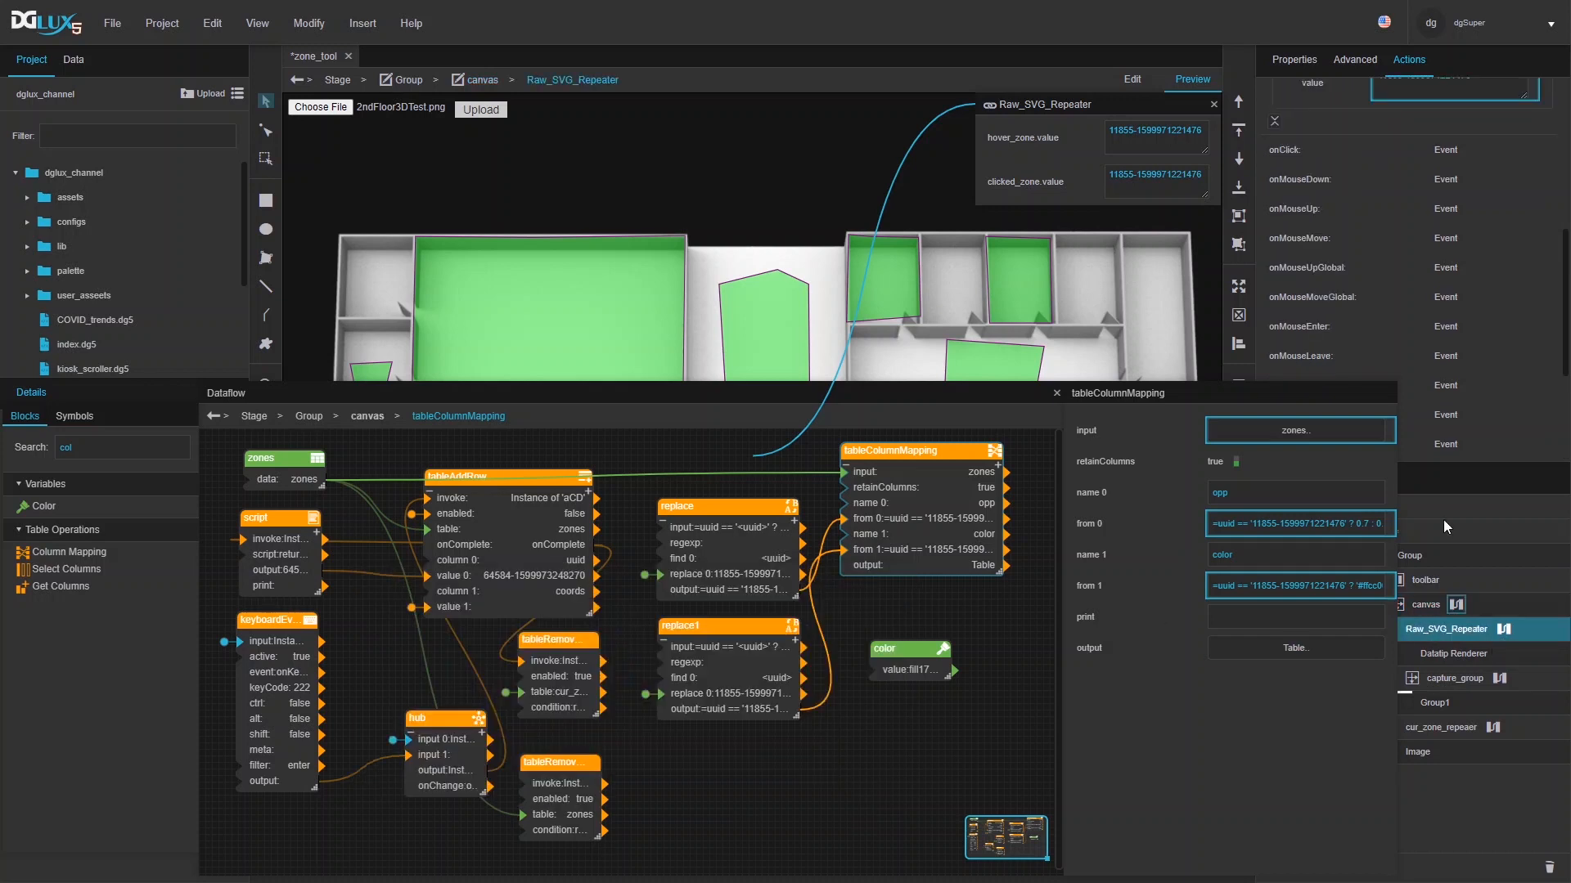
pyautogui.click(1299, 60)
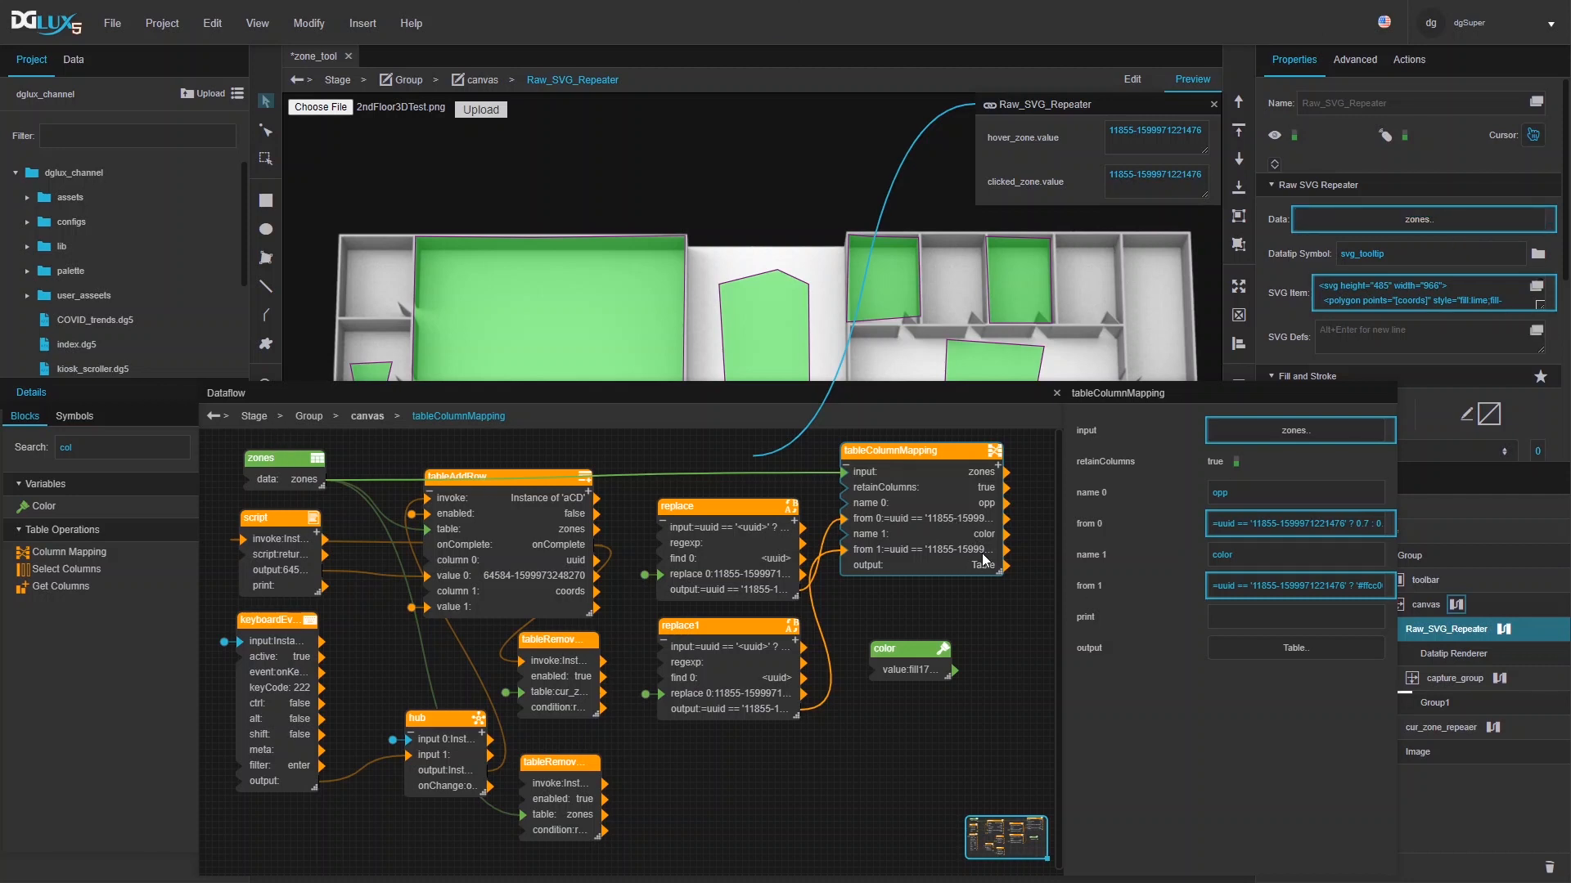
pyautogui.moveTo(1003, 566); pyautogui.dragTo(1337, 232)
pyautogui.click(1213, 104)
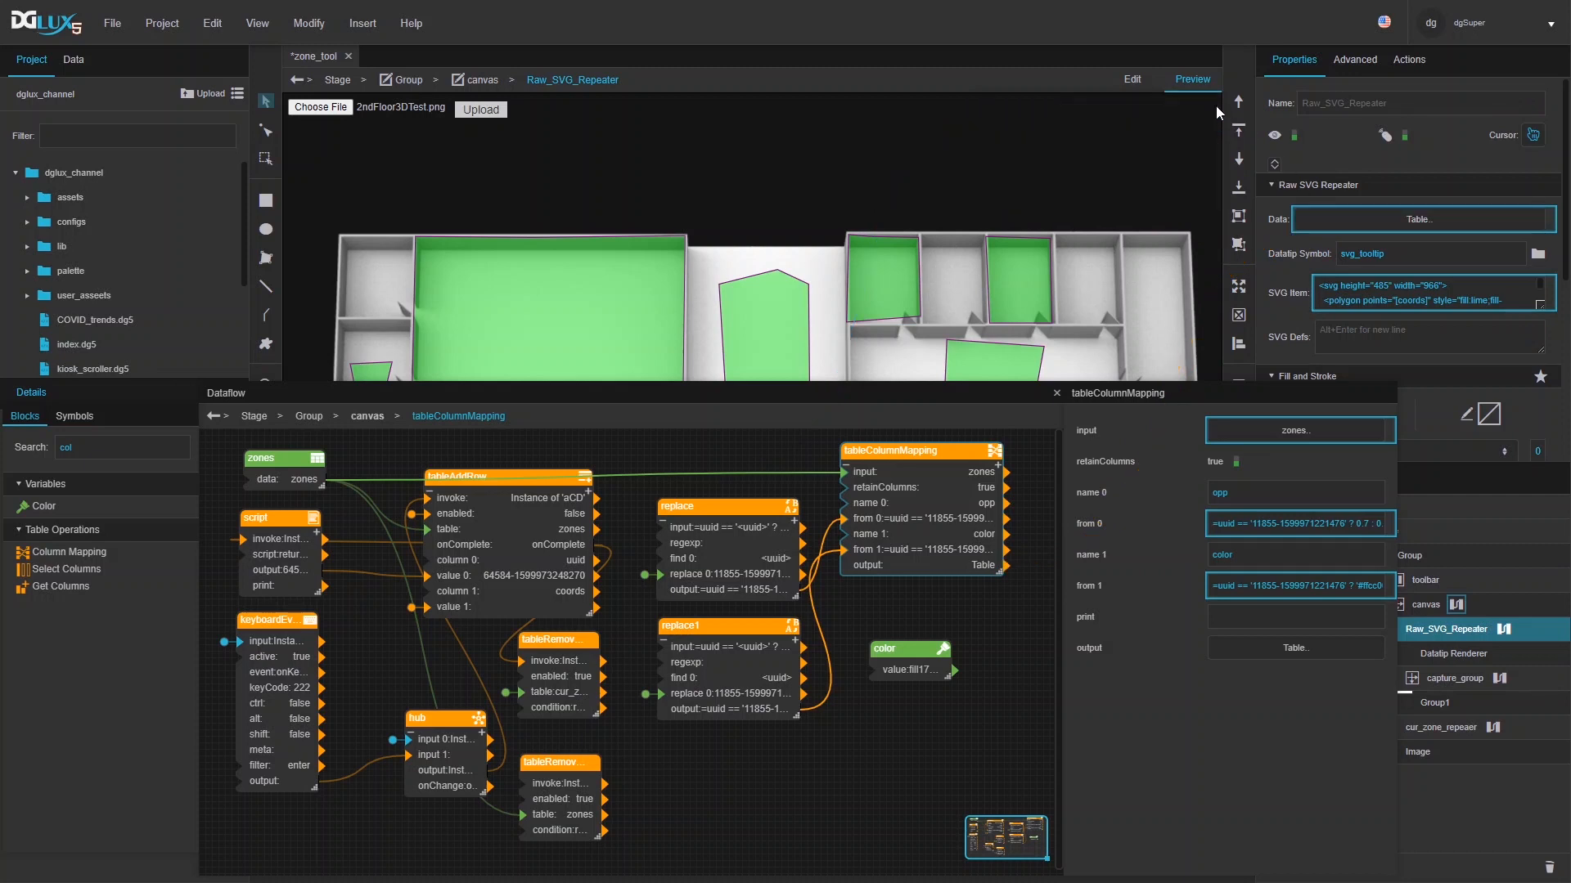
pyautogui.click(1057, 392)
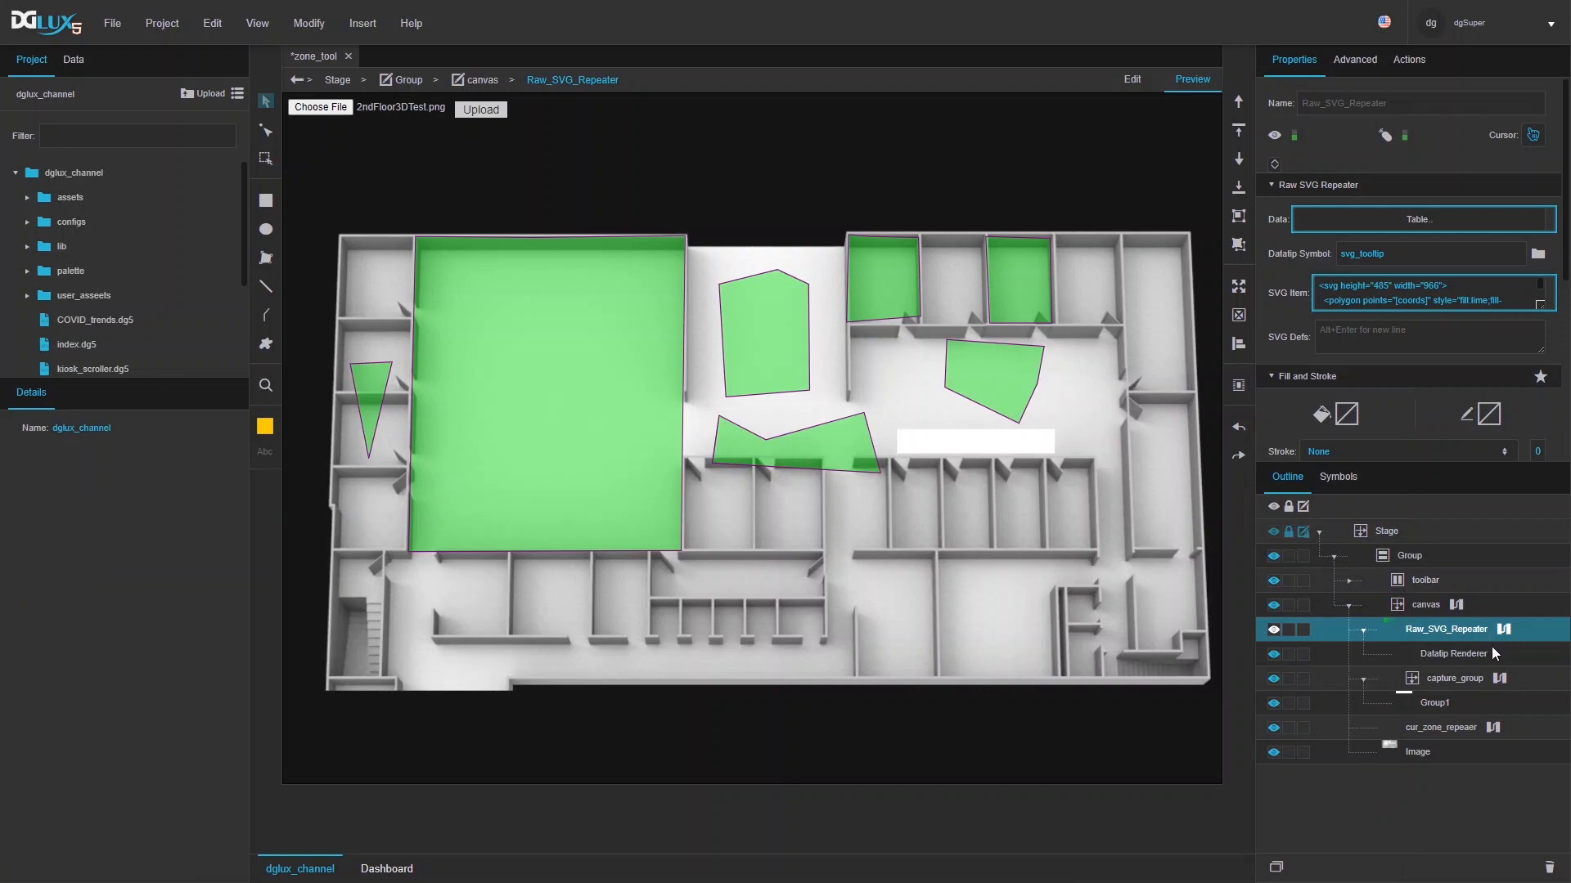
# - In Raw_SVG_Repeater's dataflow, change the polygon's fill in the replace block's SVG input from lime to [color]
pyautogui.click(1503, 629)
pyautogui.click(272, 484)
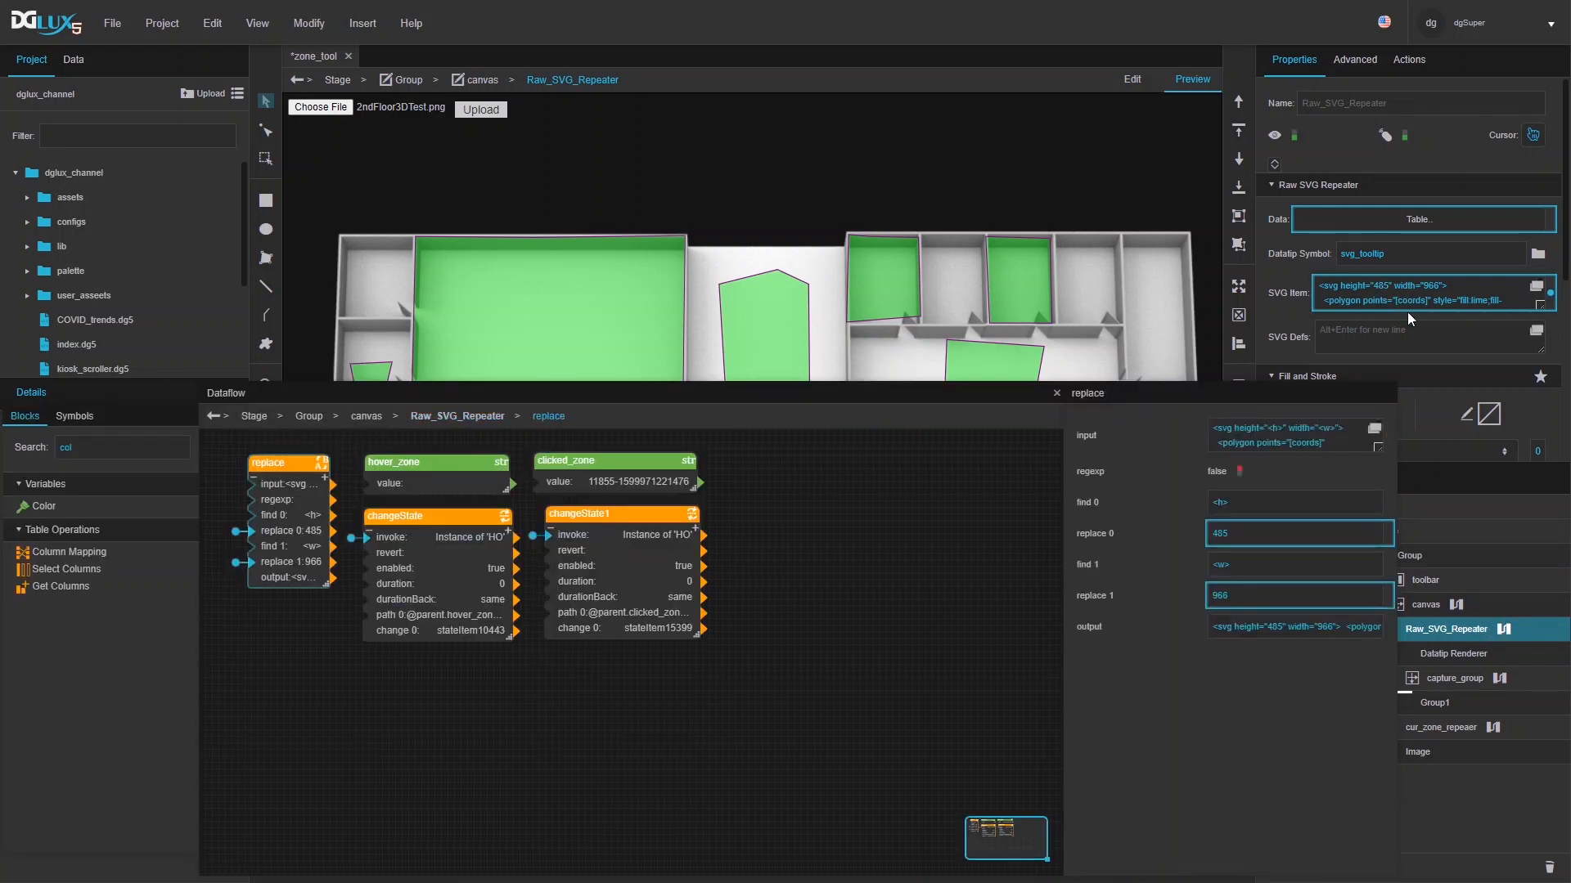
pyautogui.click(1374, 428)
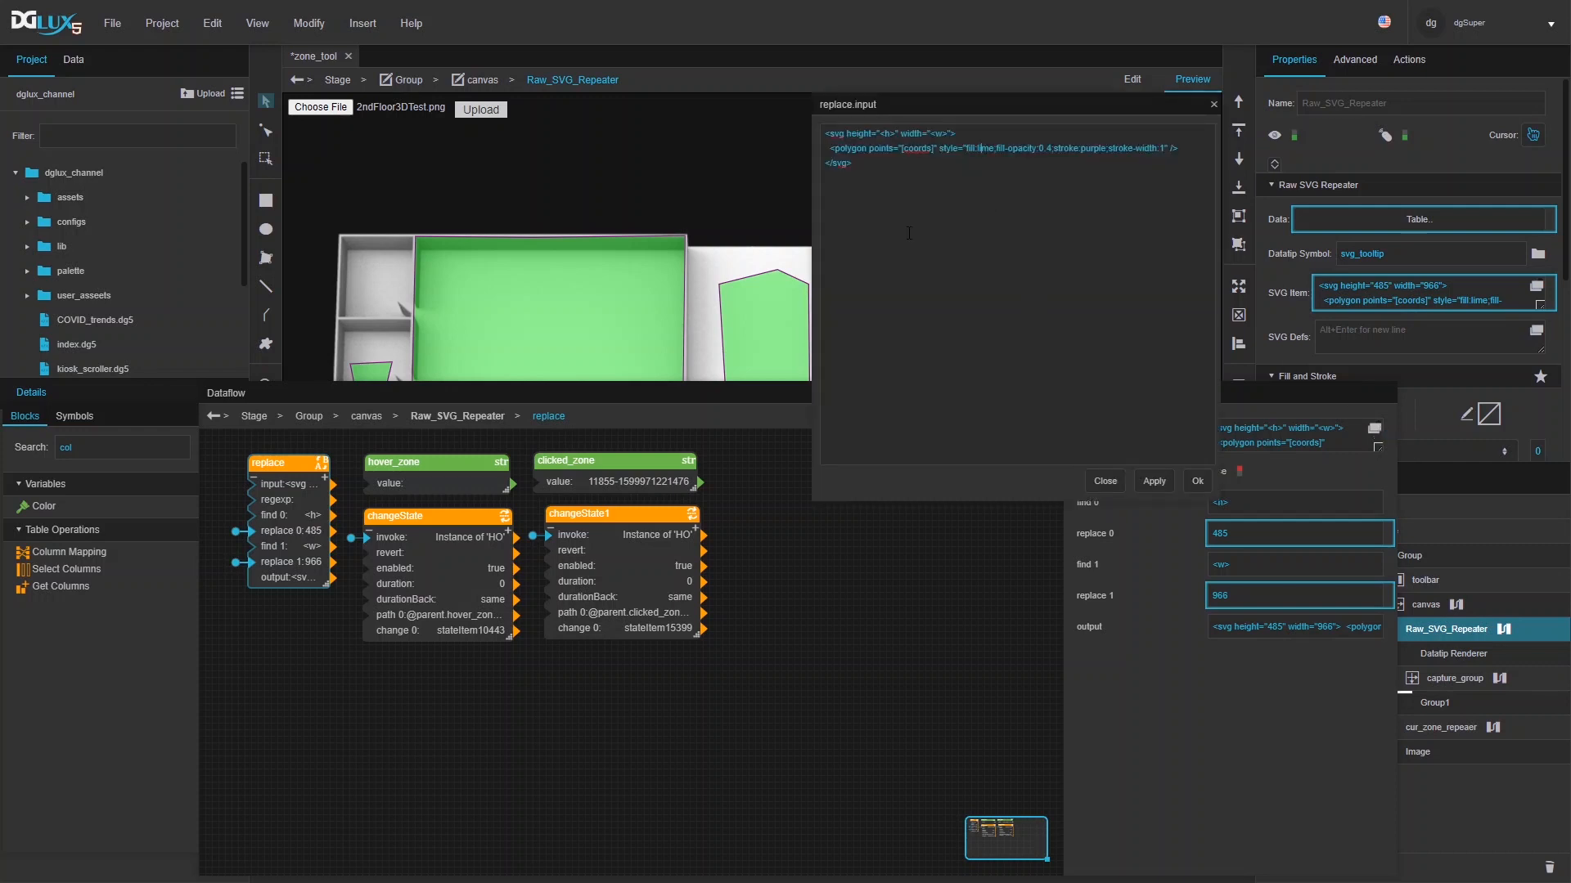
pyautogui.hotkey('shift', 'Right')
pyautogui.hotkey('shift', 'Right')
pyautogui.hotkey('shift', 'Right')
pyautogui.hotkey('shift', 'Right')
pyautogui.write('[color]')
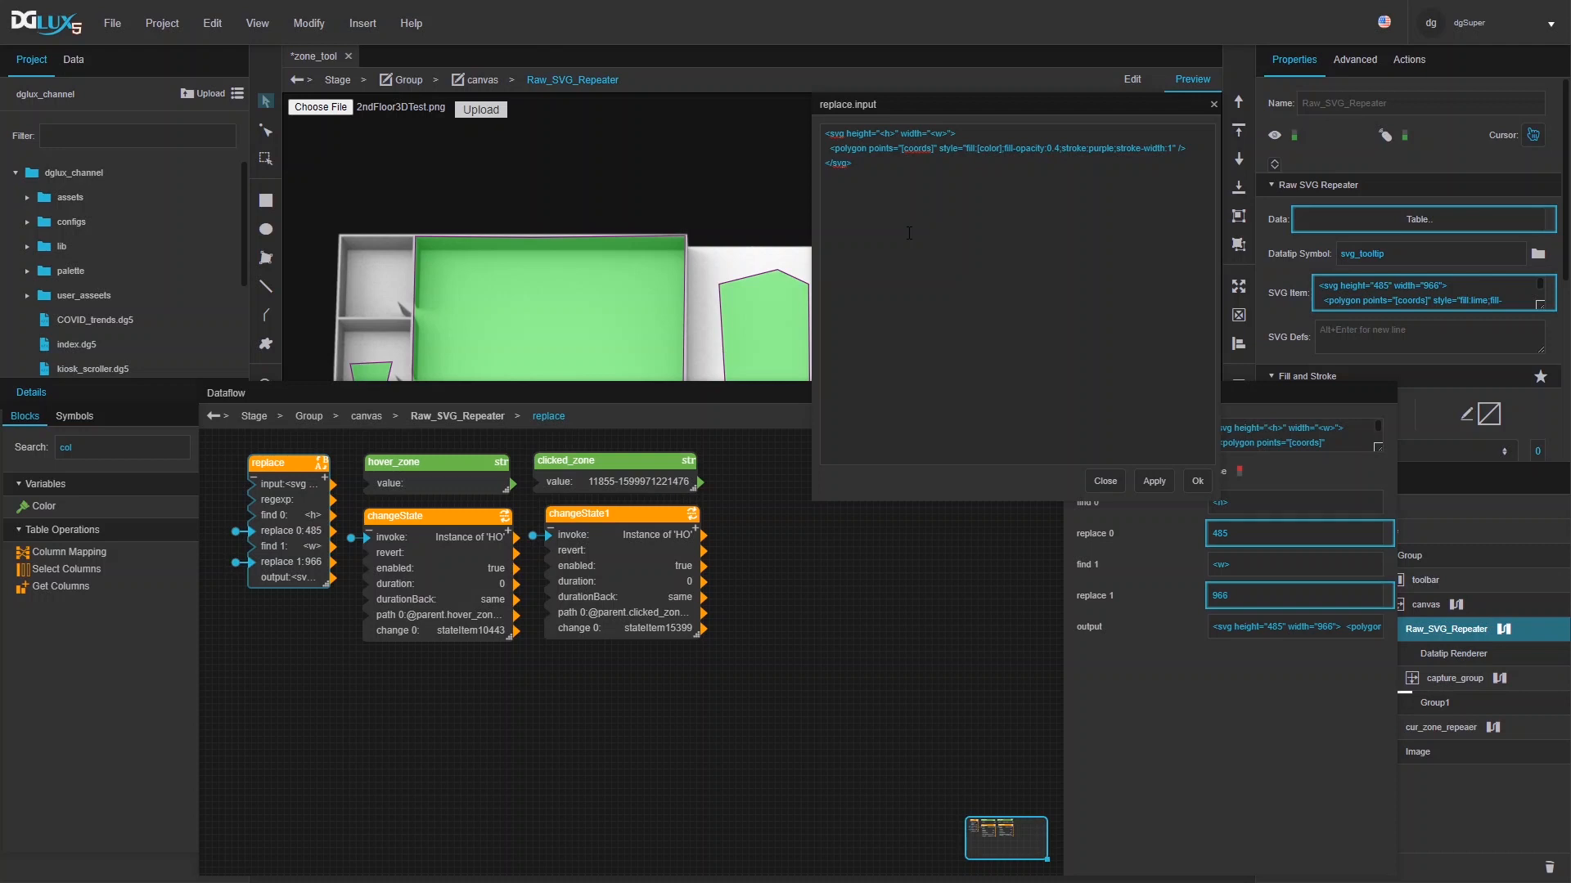
# - Set the polygon's fill-opacity in the SVG input to [opp], apply the edit and close the dataflow
pyautogui.hotkey('shift', 'Right')
pyautogui.hotkey('shift', 'Right')
pyautogui.hotkey('shift', 'Right')
pyautogui.write('[opp')
pyautogui.write(']')
pyautogui.click(1155, 482)
pyautogui.click(1195, 482)
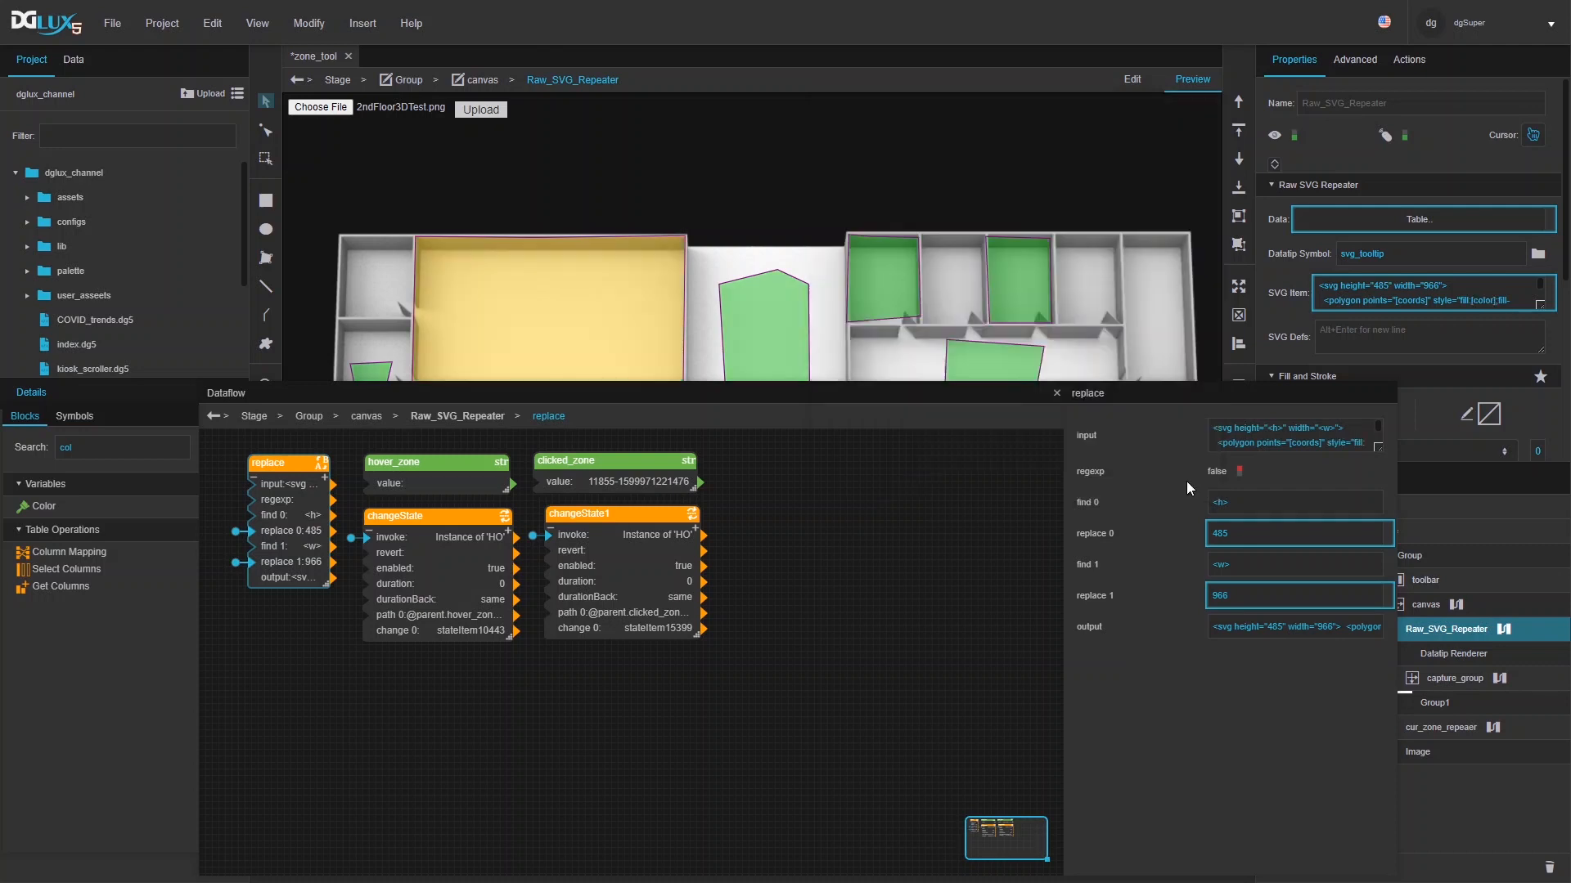
pyautogui.click(1056, 394)
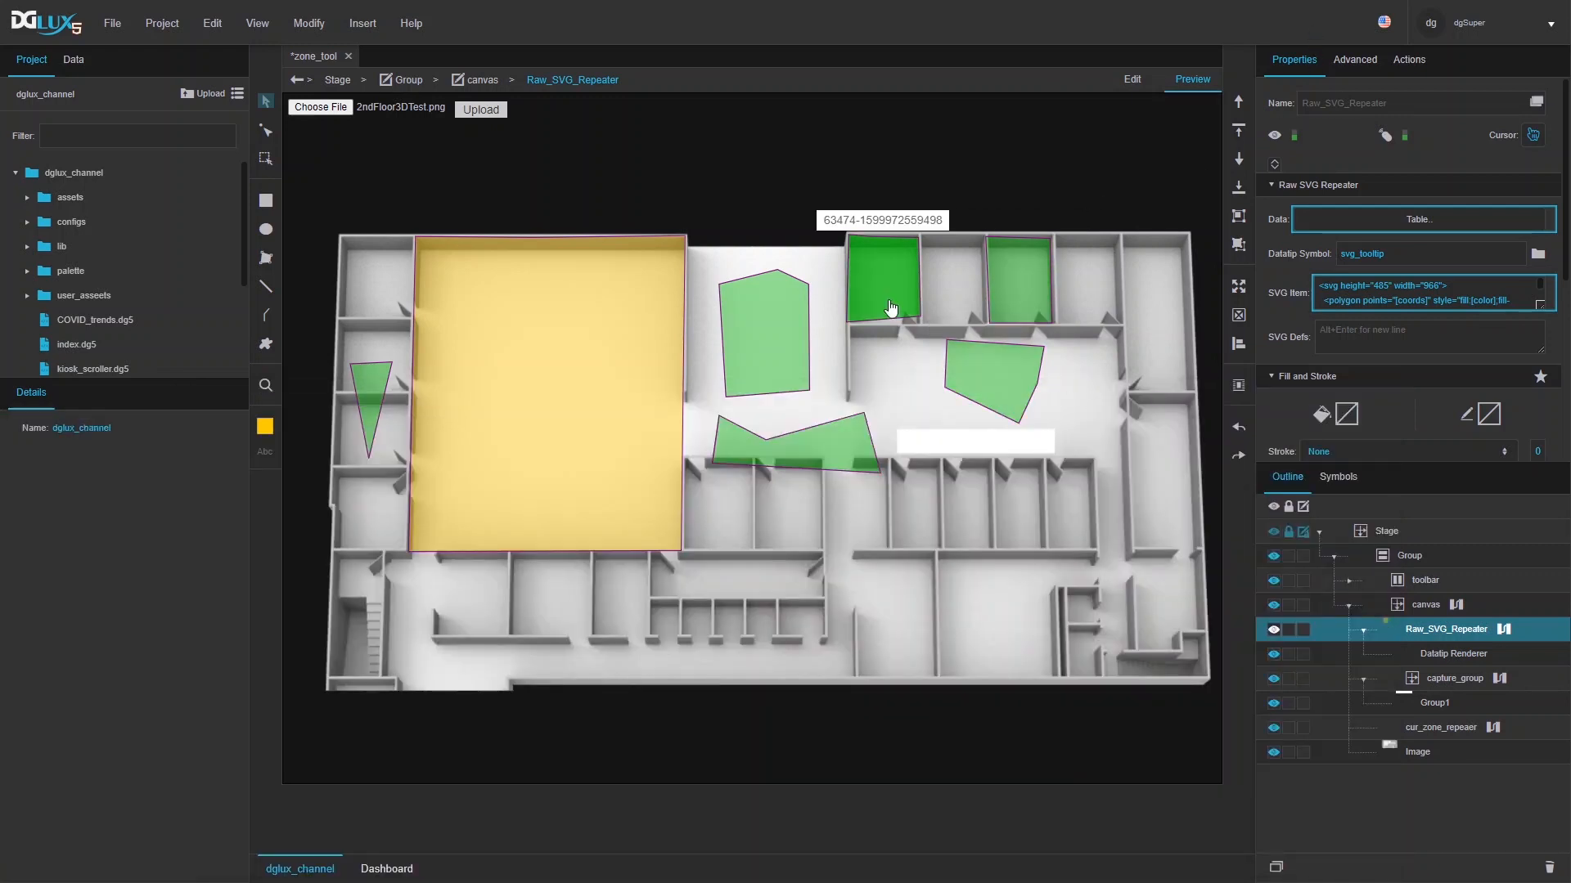
# - Test the hover opacity and selection colour by pointing at and selecting different zones on the floor plan
pyautogui.moveTo(783, 331)
pyautogui.moveTo(725, 450)
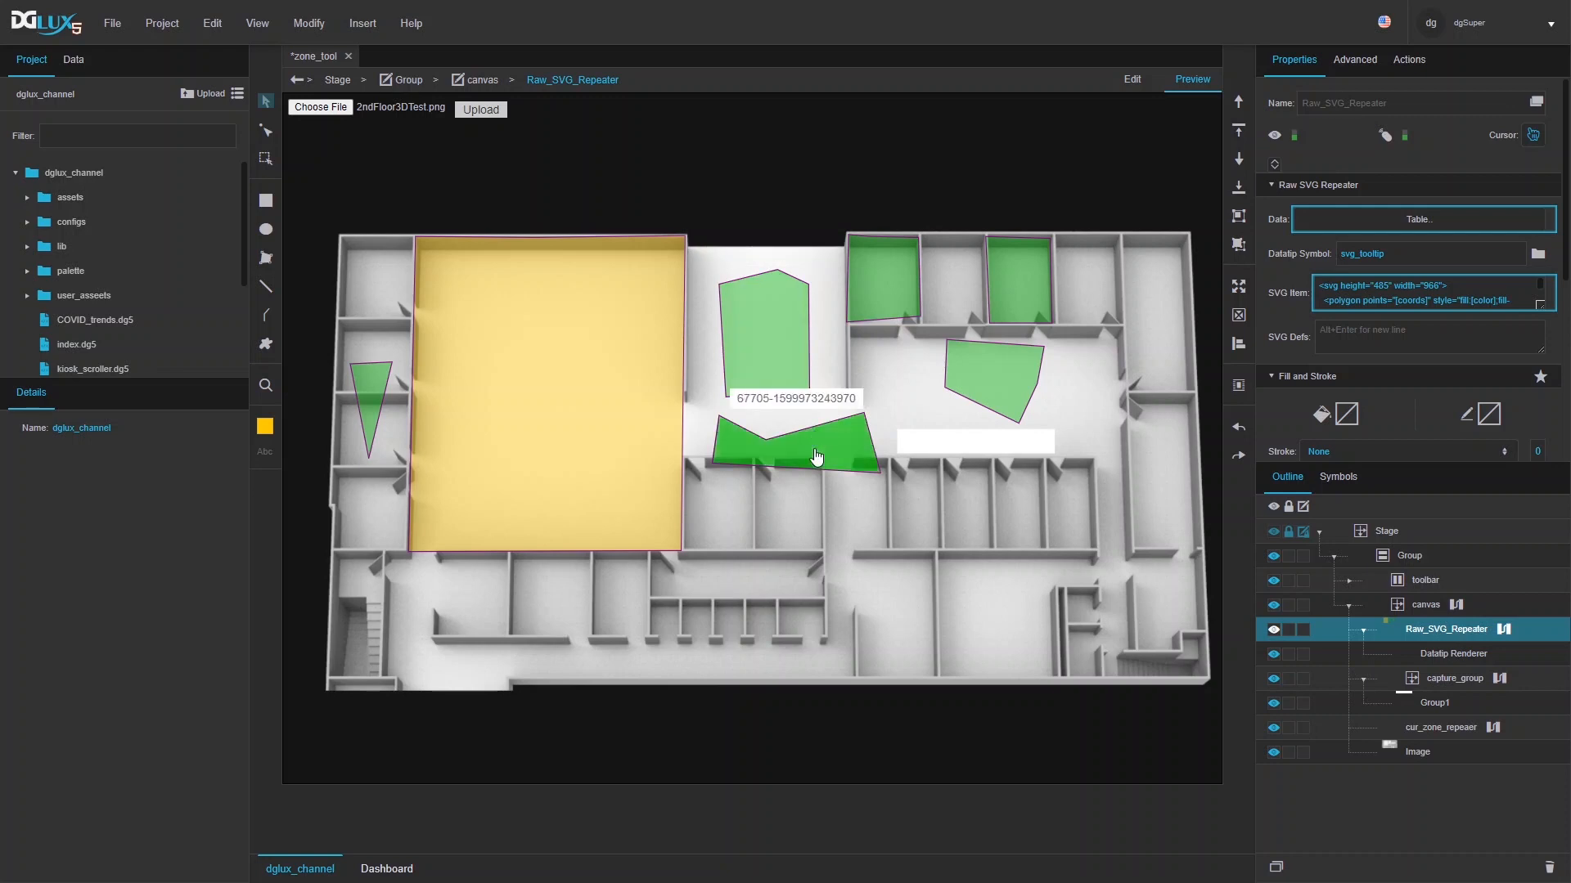
pyautogui.click(742, 352)
pyautogui.moveTo(860, 312)
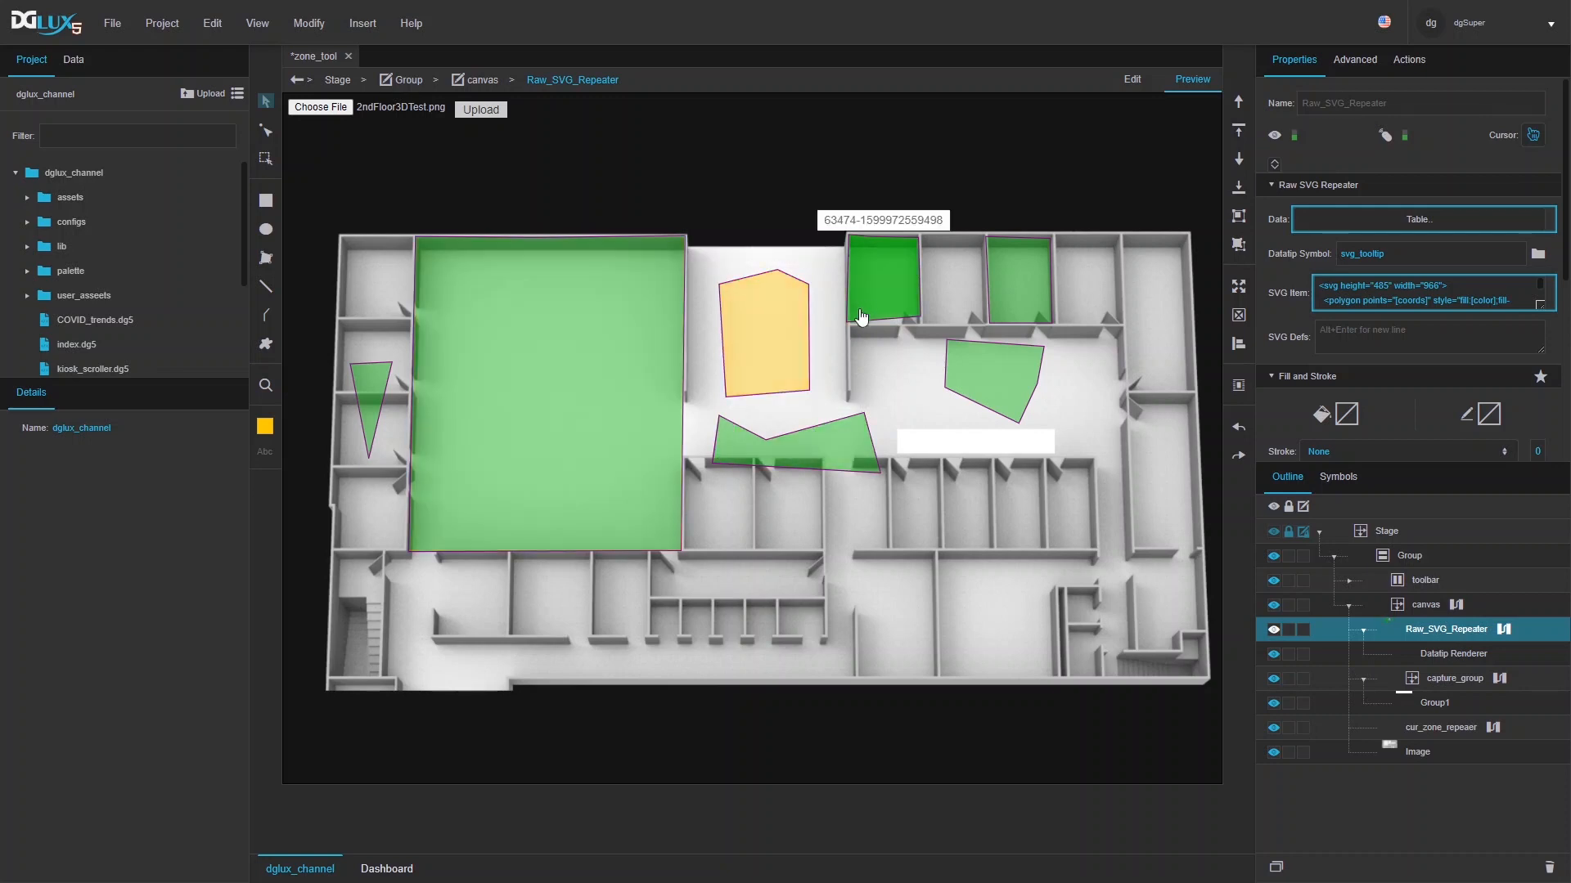
pyautogui.click(894, 293)
pyautogui.click(1014, 285)
pyautogui.click(987, 391)
pyautogui.click(812, 450)
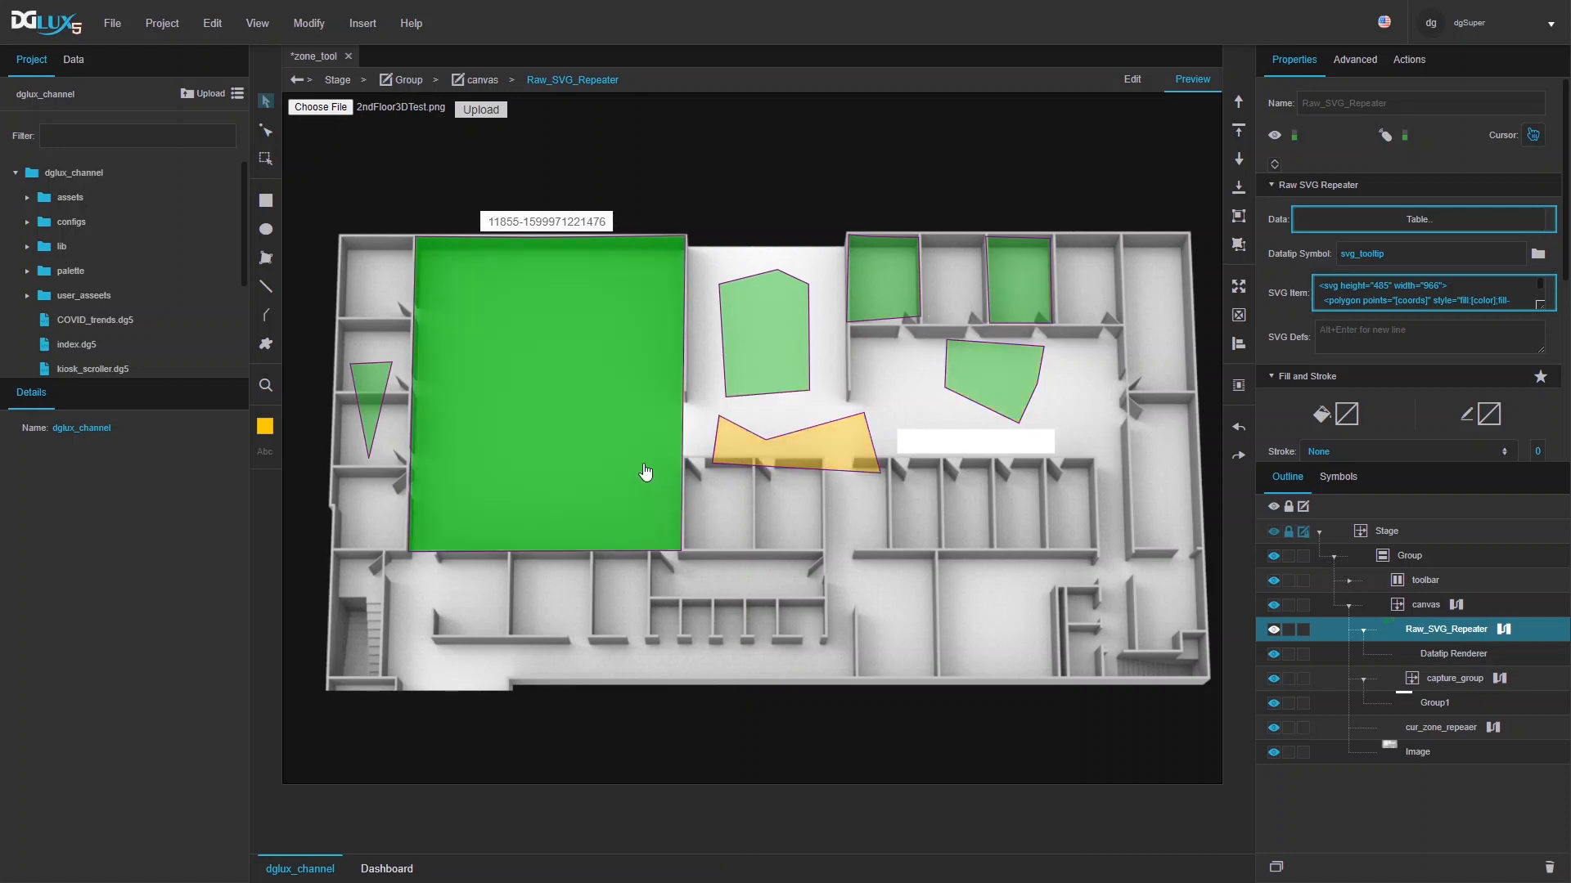
pyautogui.click(652, 473)
pyautogui.click(754, 391)
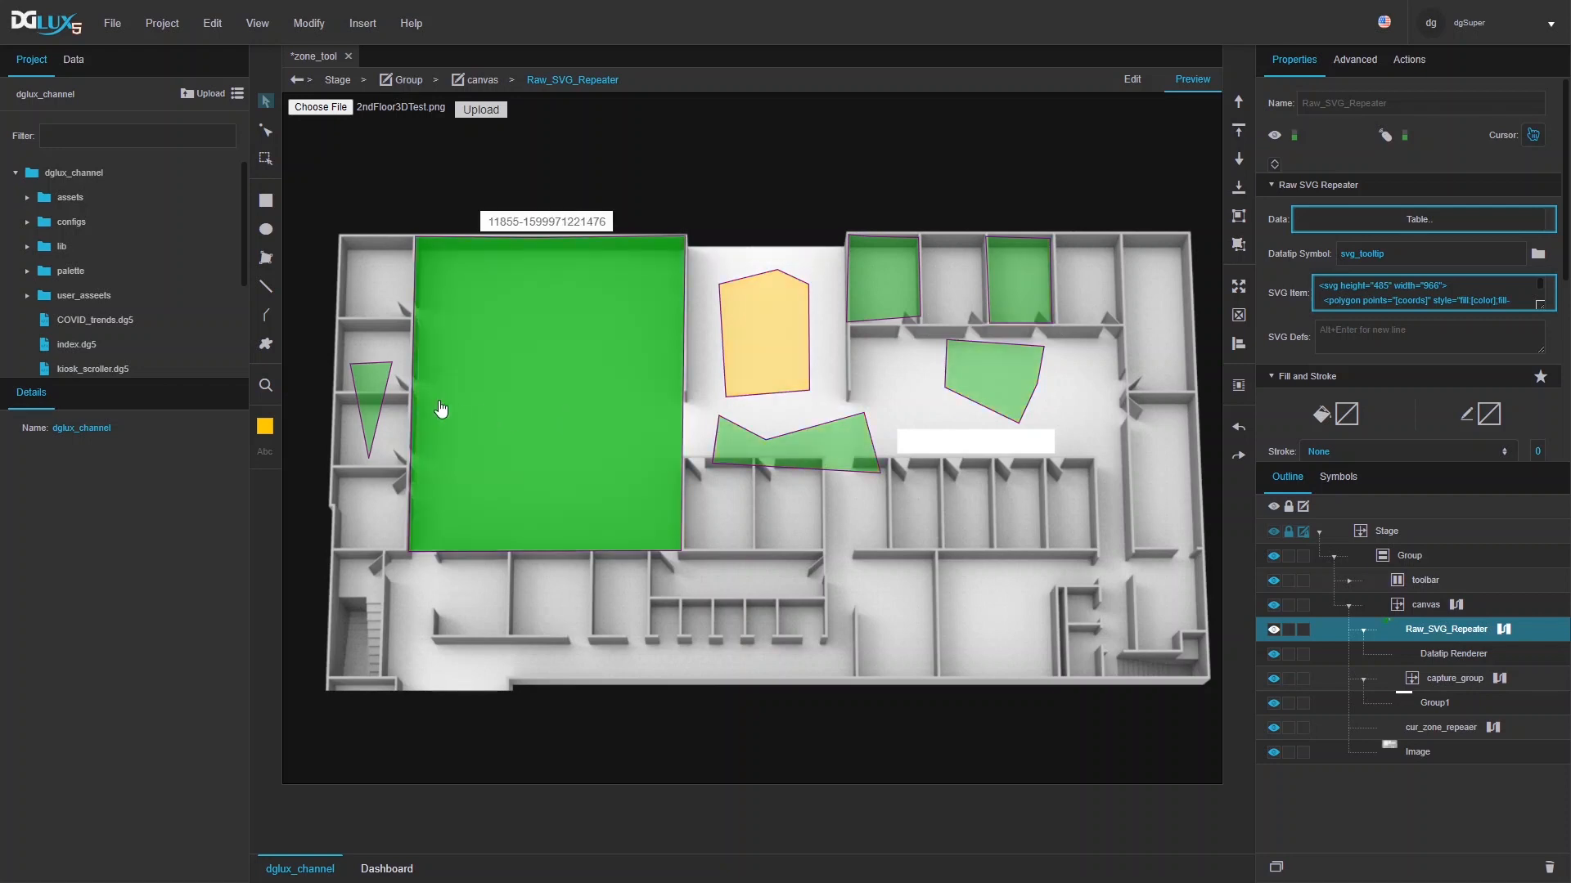
pyautogui.click(370, 389)
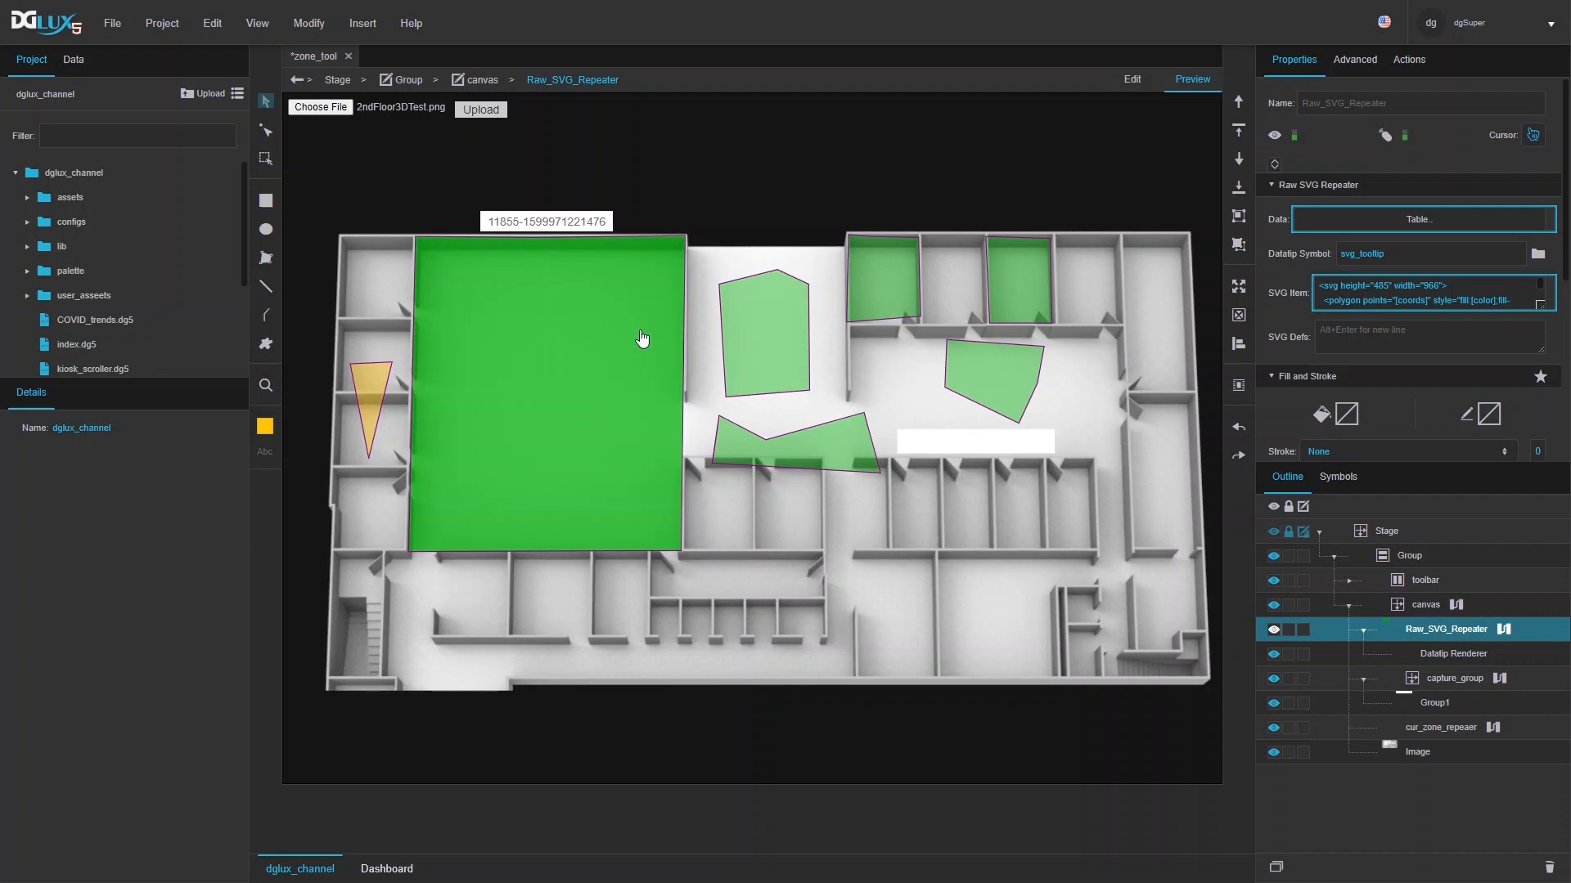
pyautogui.click(584, 297)
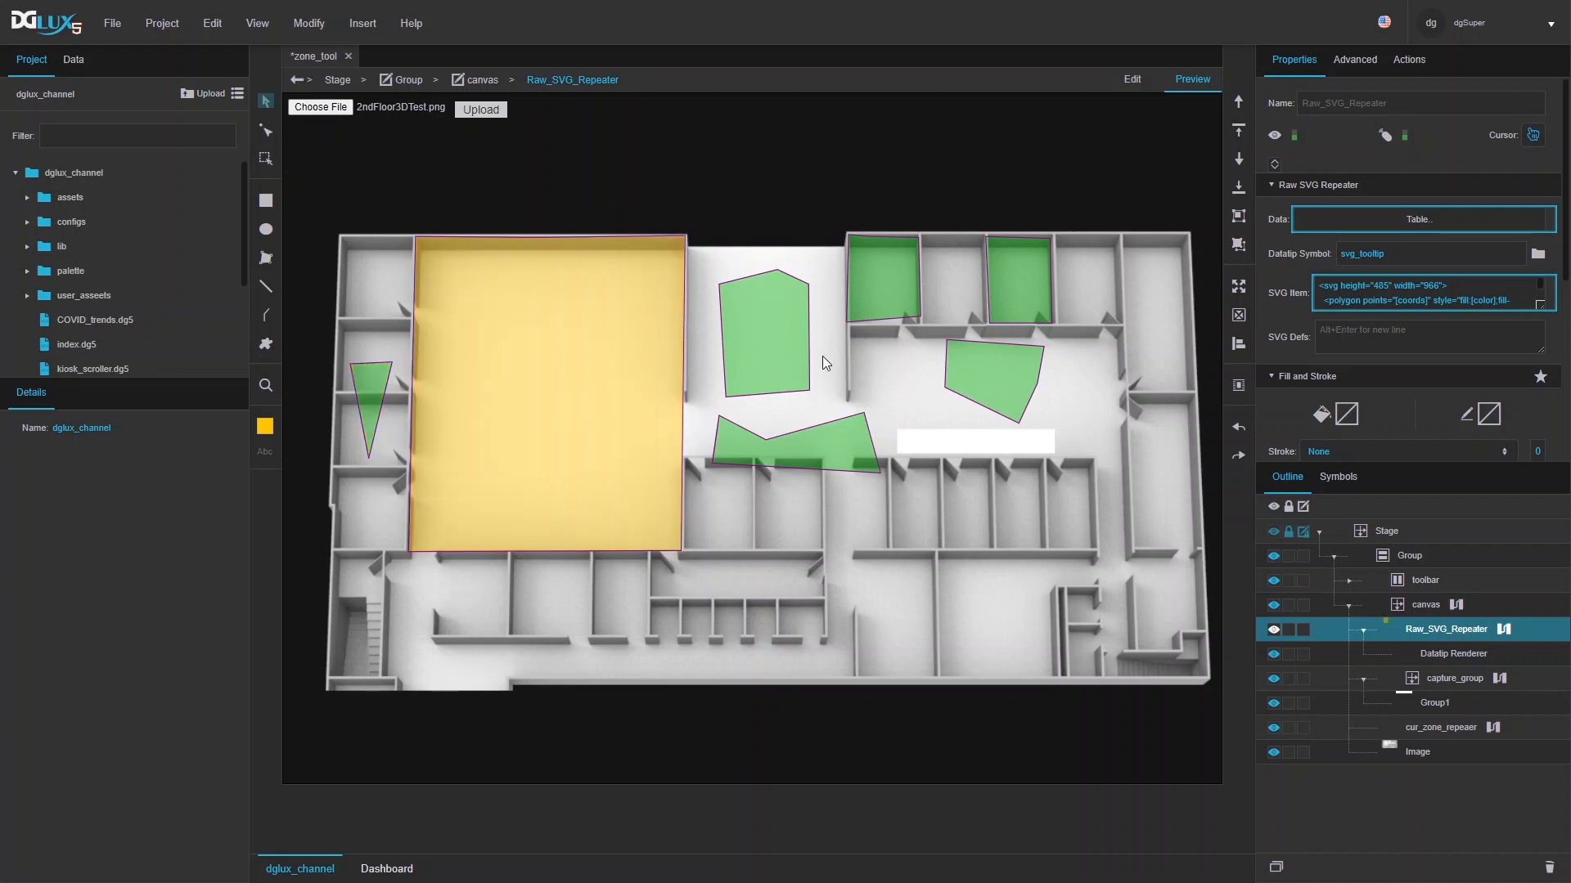
pyautogui.click(777, 342)
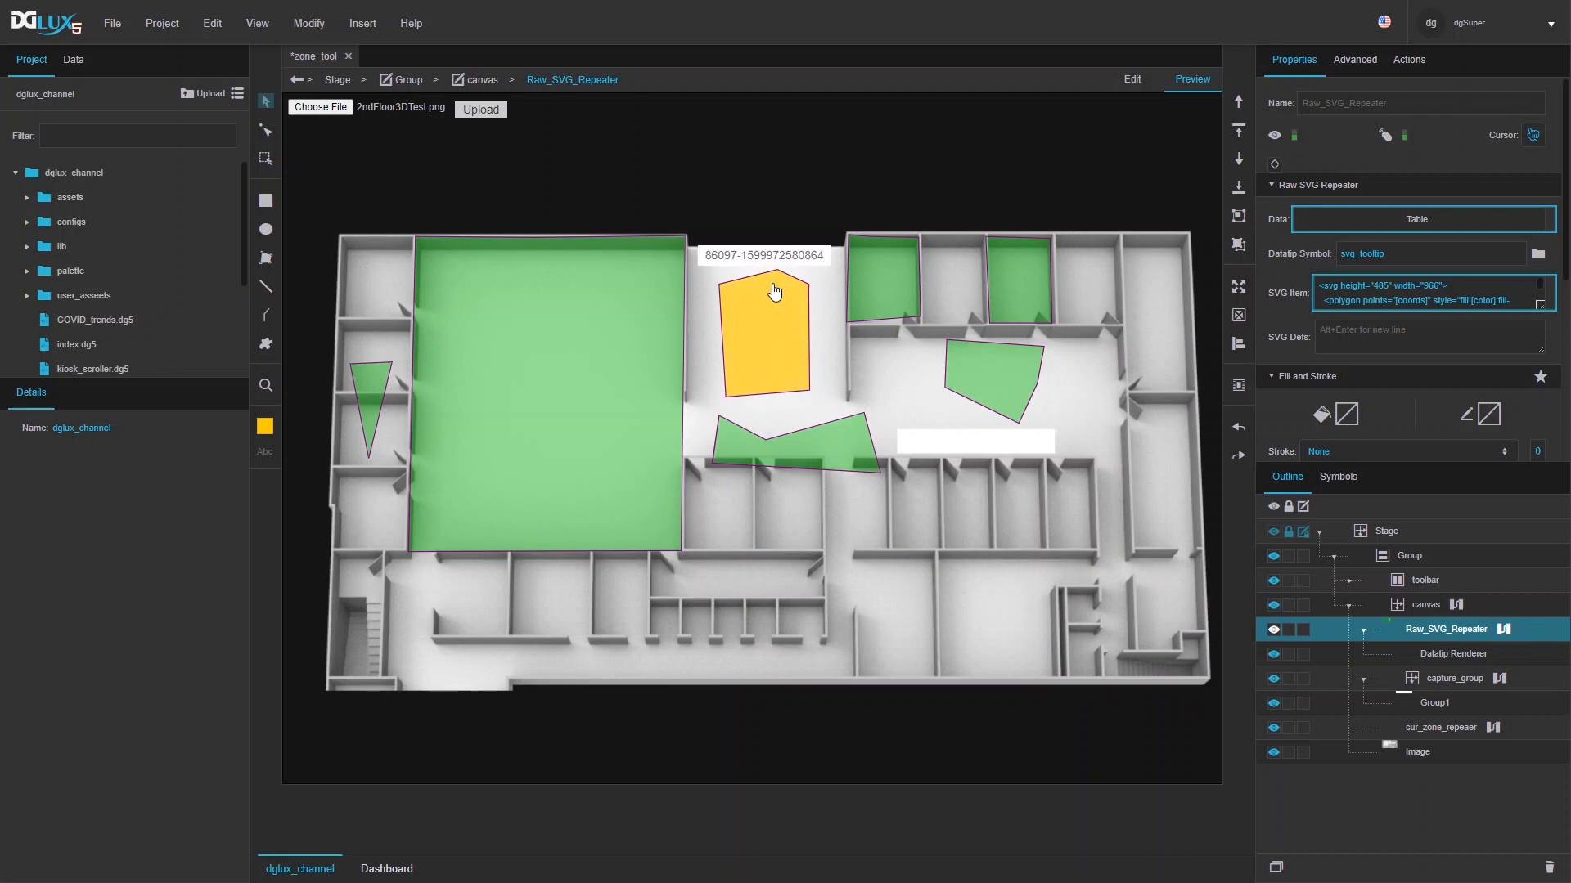
# - Edit the svg_tooltip symbol from Group1 in capture_group, make its svg_tooltip group invisible and apply the symbol edit
pyautogui.click(1141, 79)
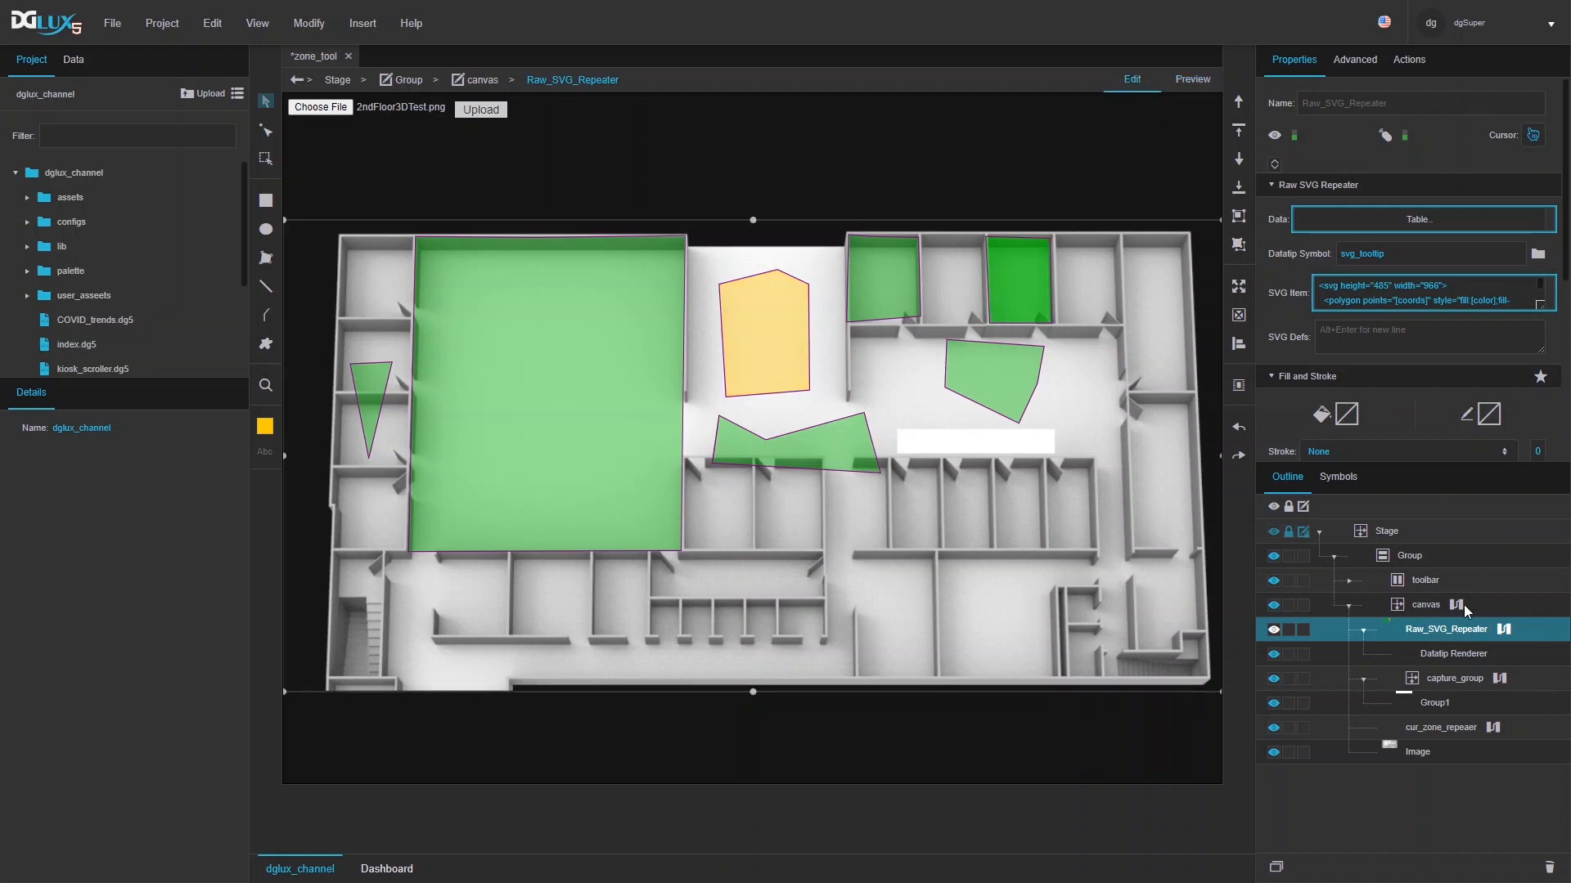
pyautogui.click(1429, 711)
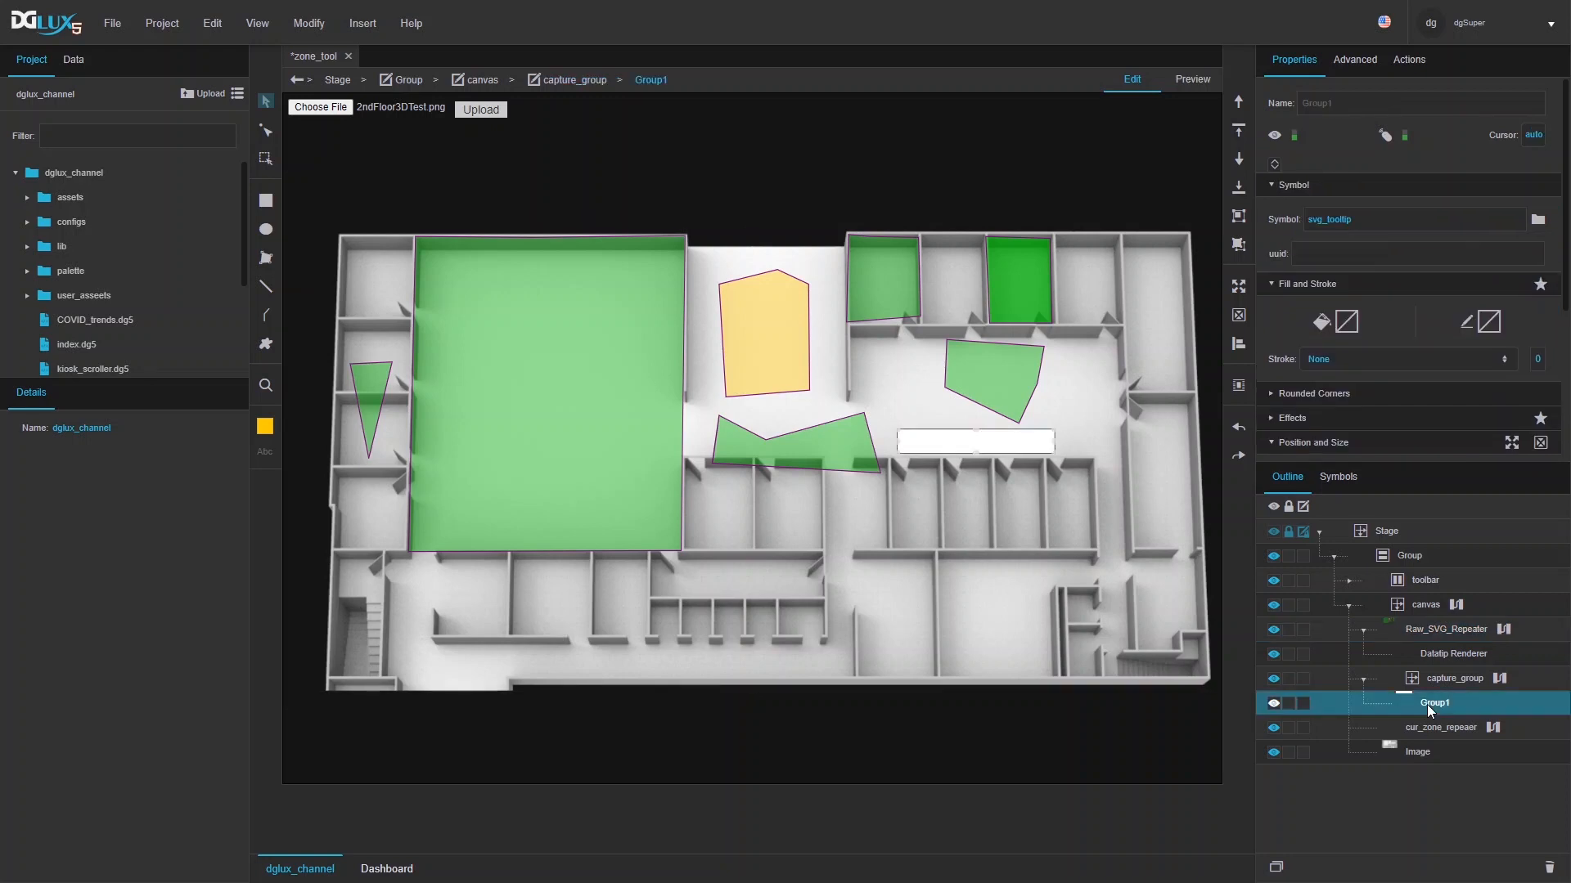
pyautogui.rightClick(1427, 705)
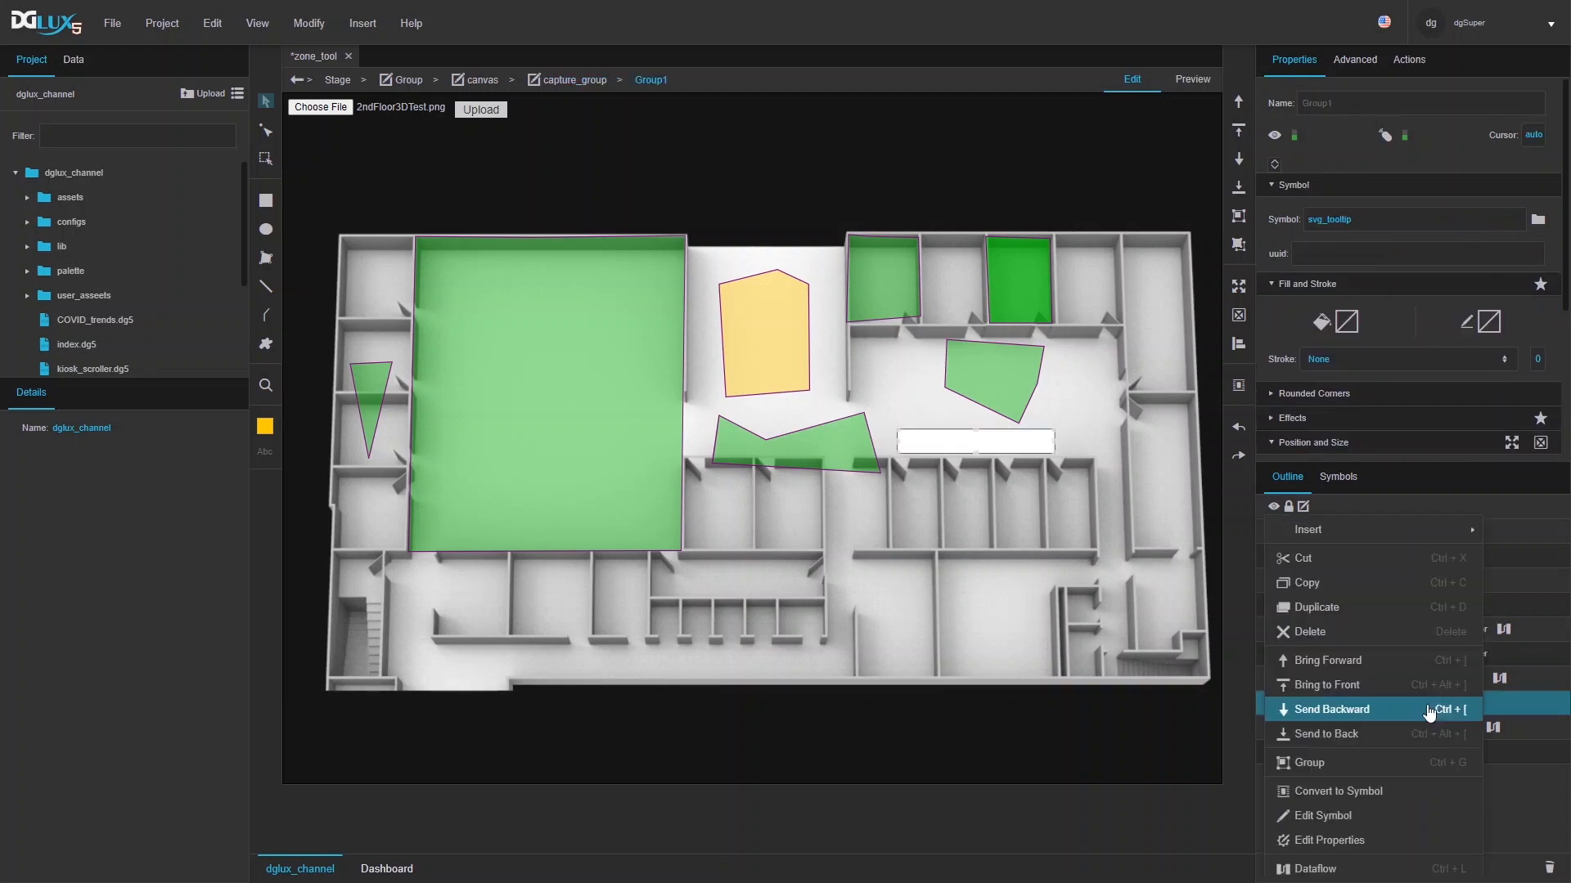
pyautogui.click(1331, 812)
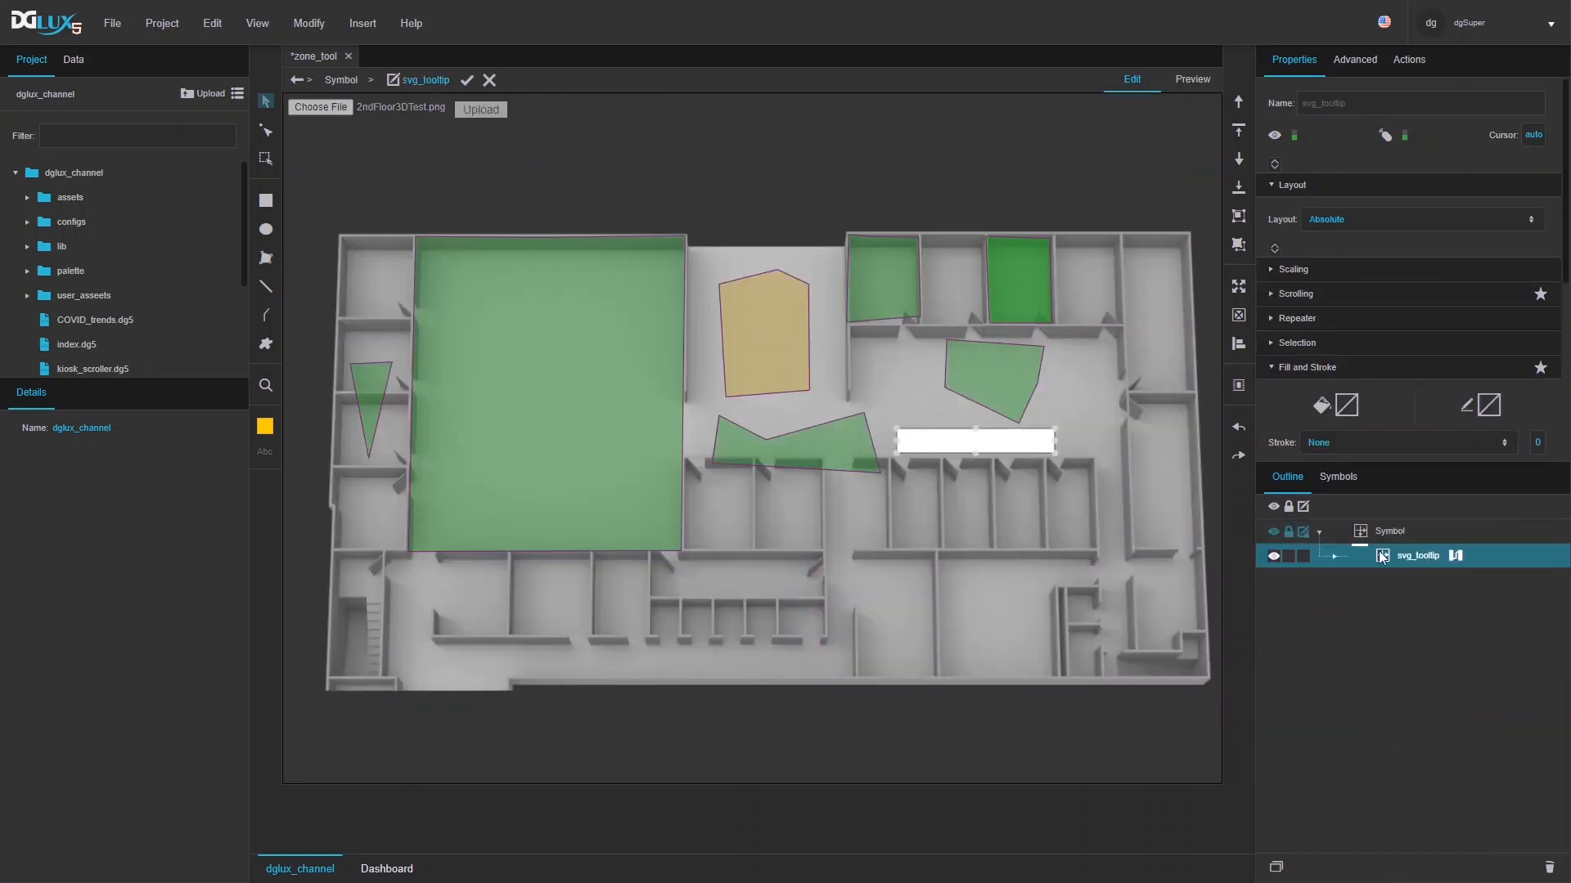
pyautogui.click(1335, 557)
pyautogui.click(1285, 138)
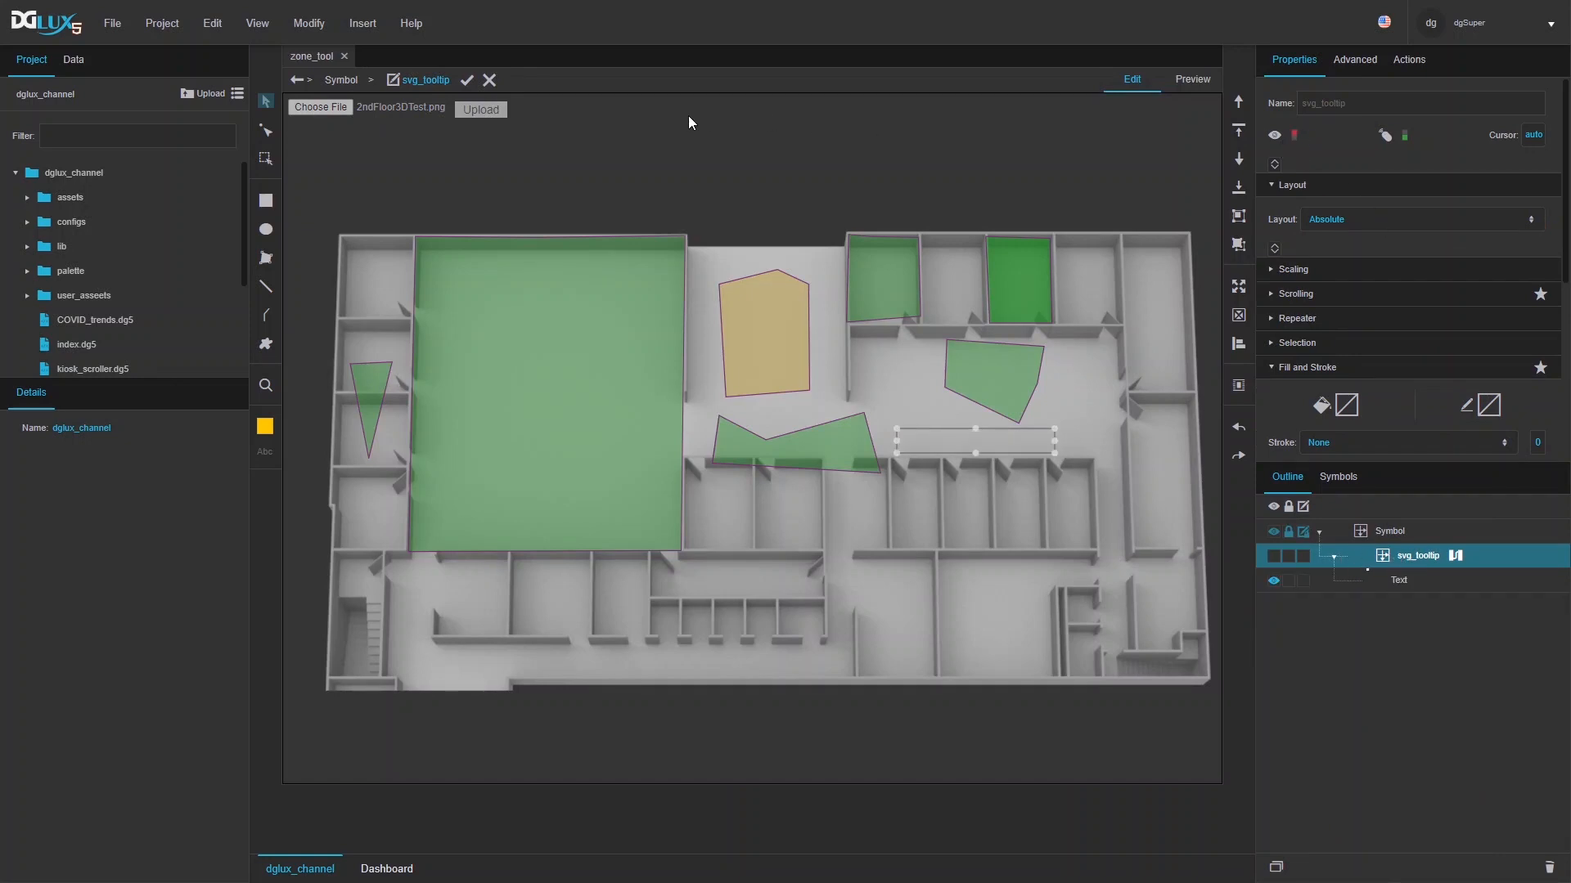
pyautogui.click(467, 80)
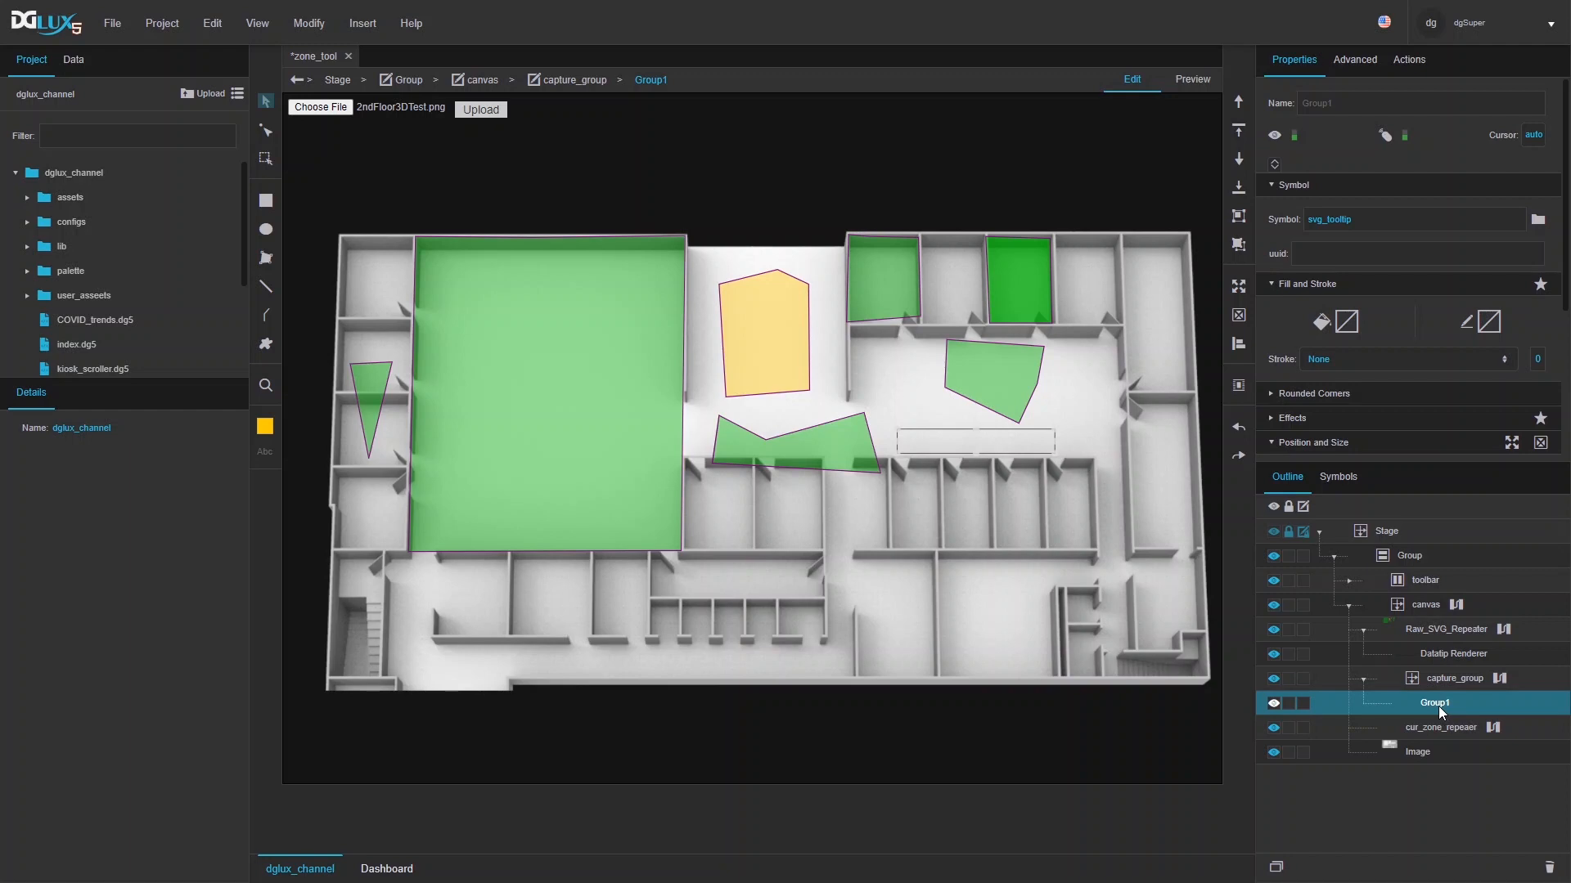
# - Delete Group1 from capture_group and check that the svg_tooltip symbol is still in the symbol library
pyautogui.click(1550, 871)
pyautogui.click(1341, 489)
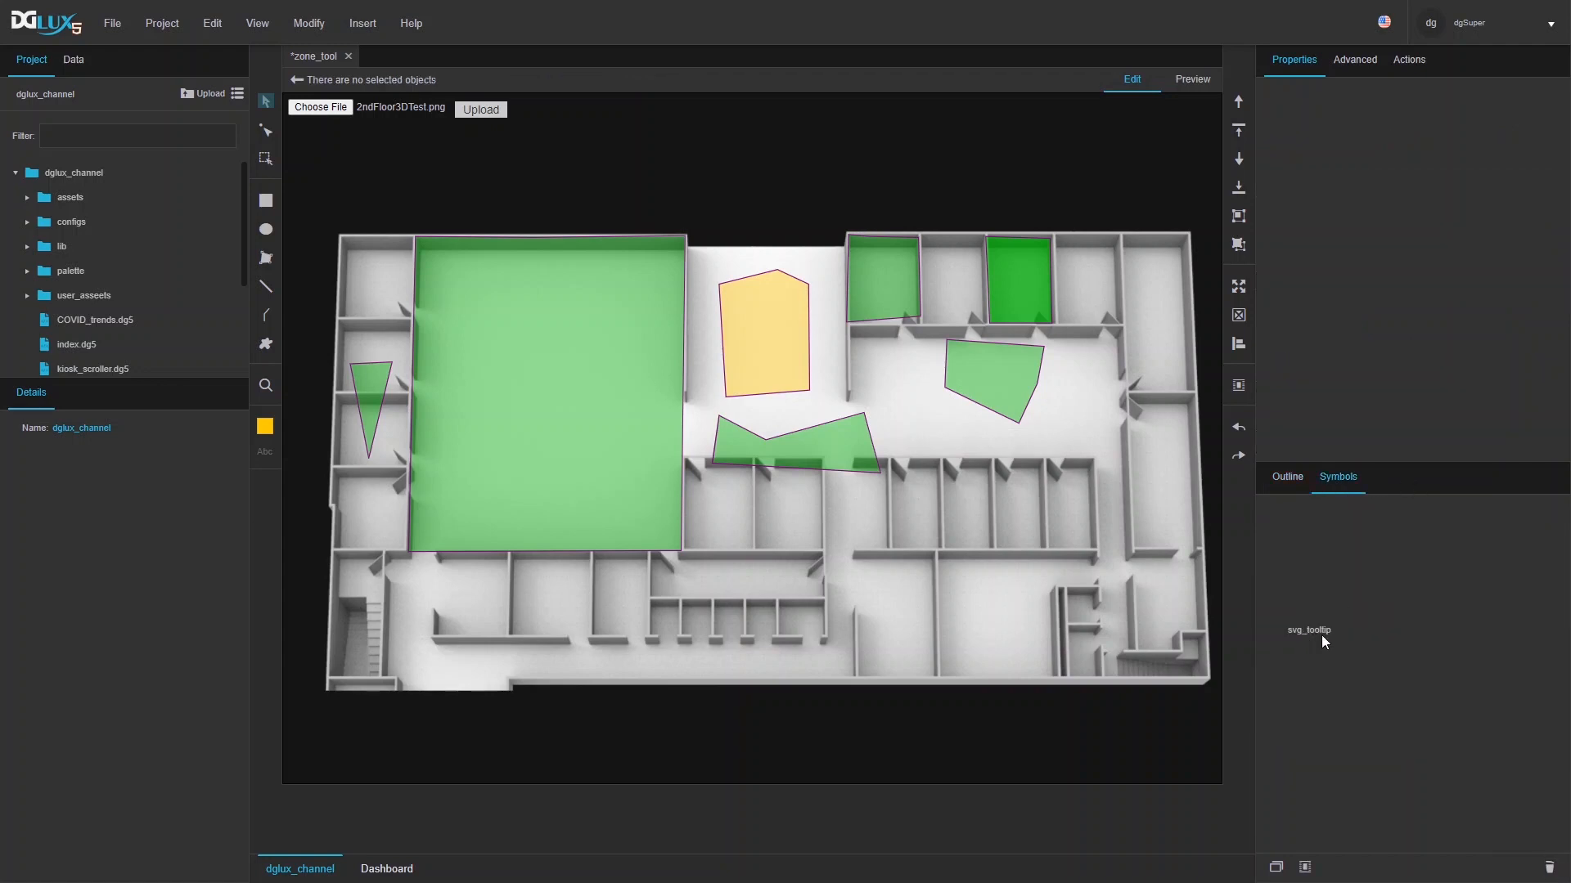
pyautogui.click(1281, 478)
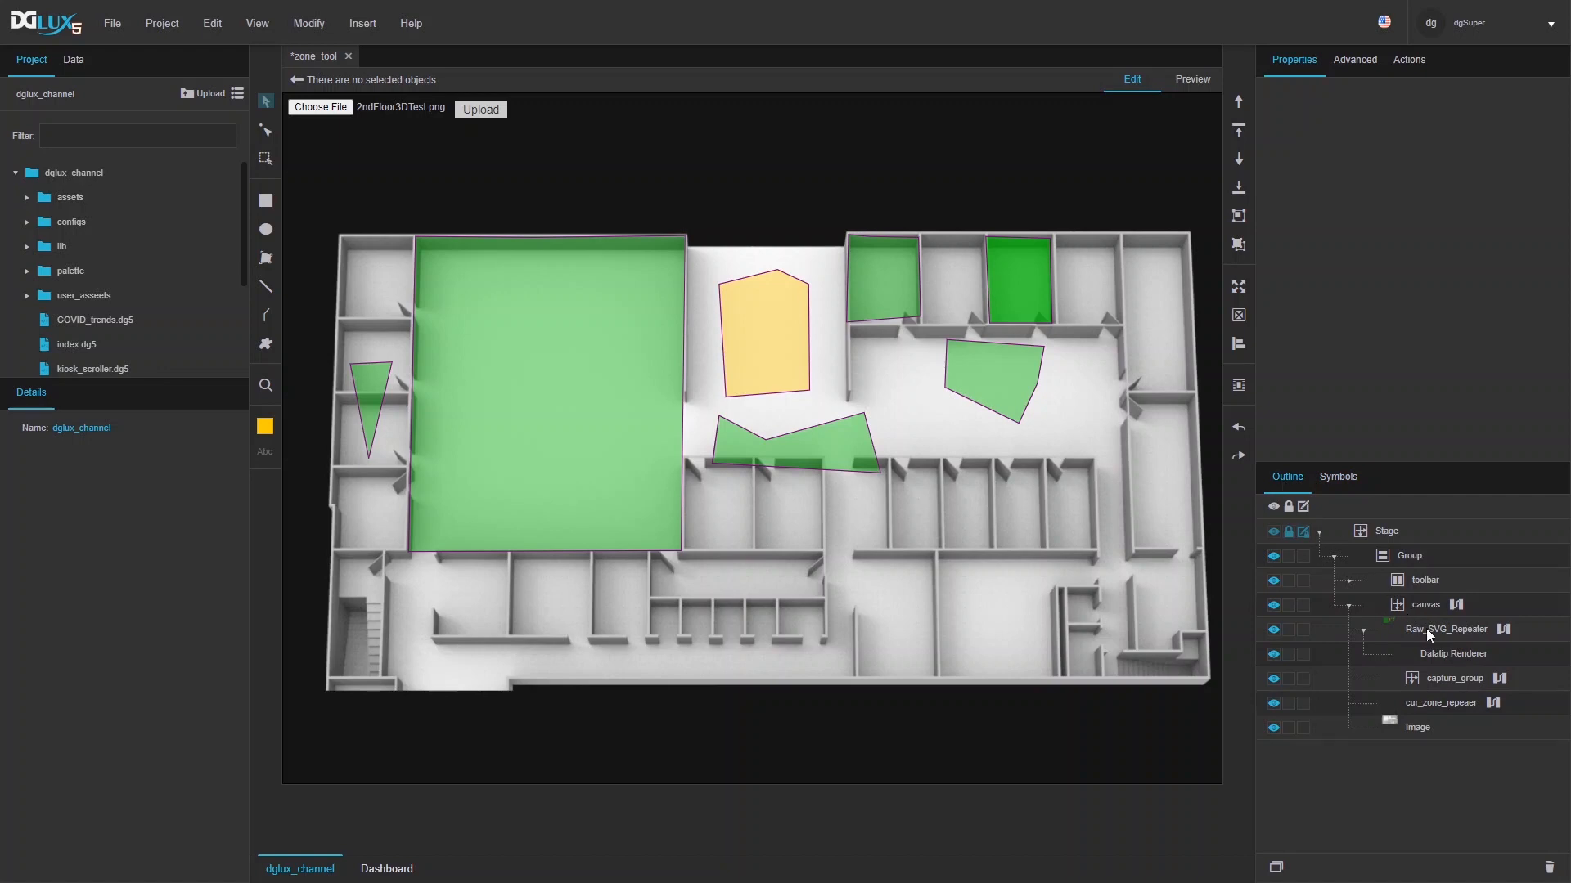
# - Preview the page and test zone selection by selecting several different zones on the floor plan
pyautogui.click(1195, 85)
pyautogui.click(614, 333)
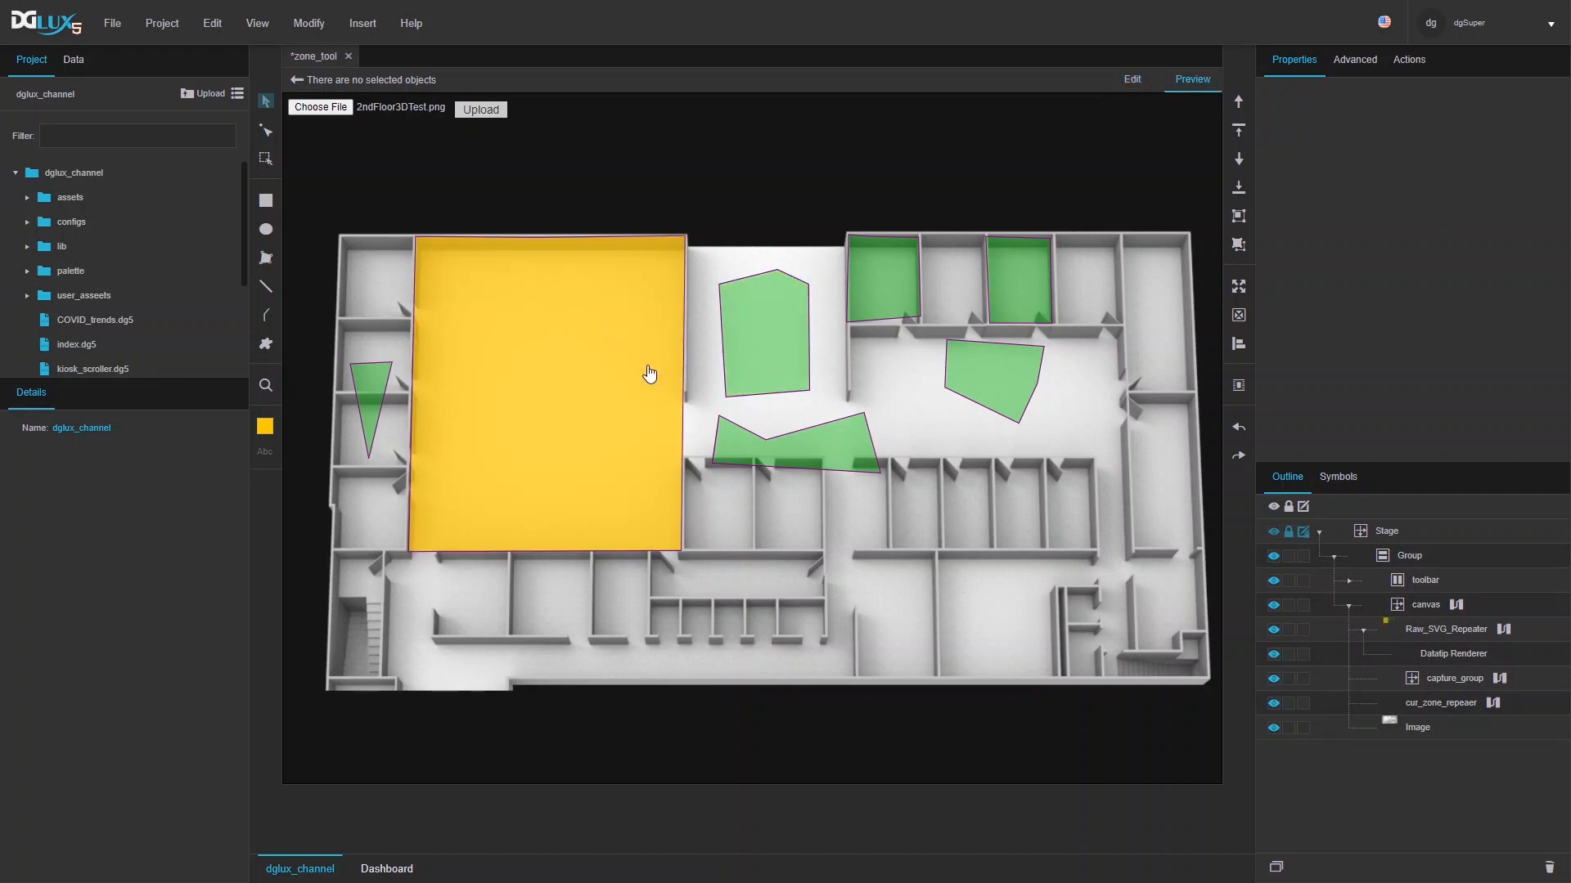
pyautogui.click(753, 358)
pyautogui.click(789, 449)
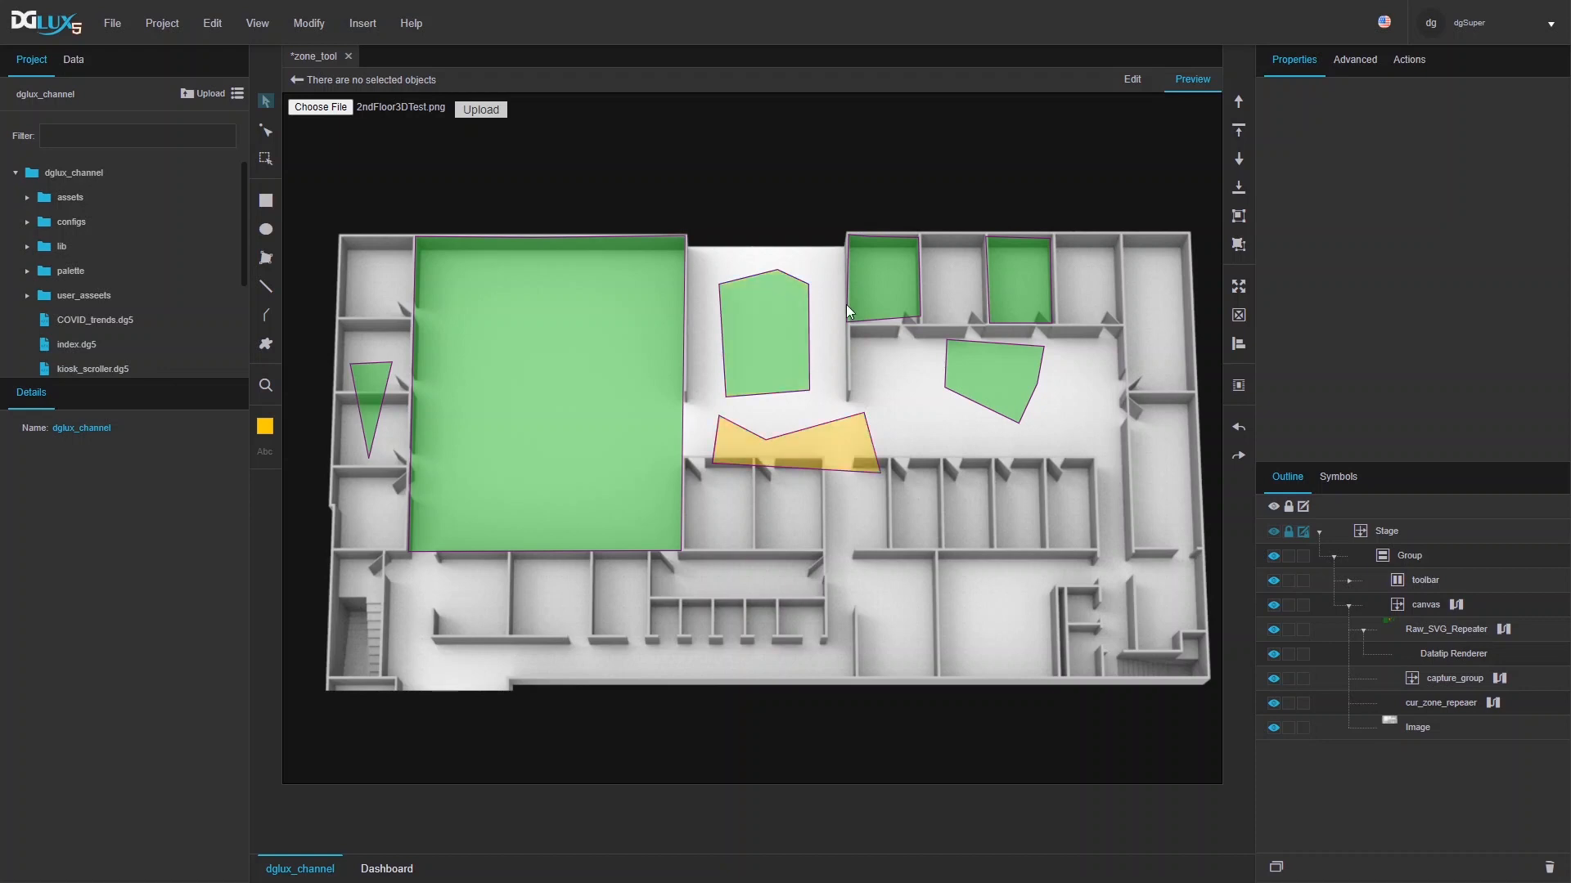
pyautogui.click(879, 297)
pyautogui.click(997, 288)
pyautogui.click(1005, 378)
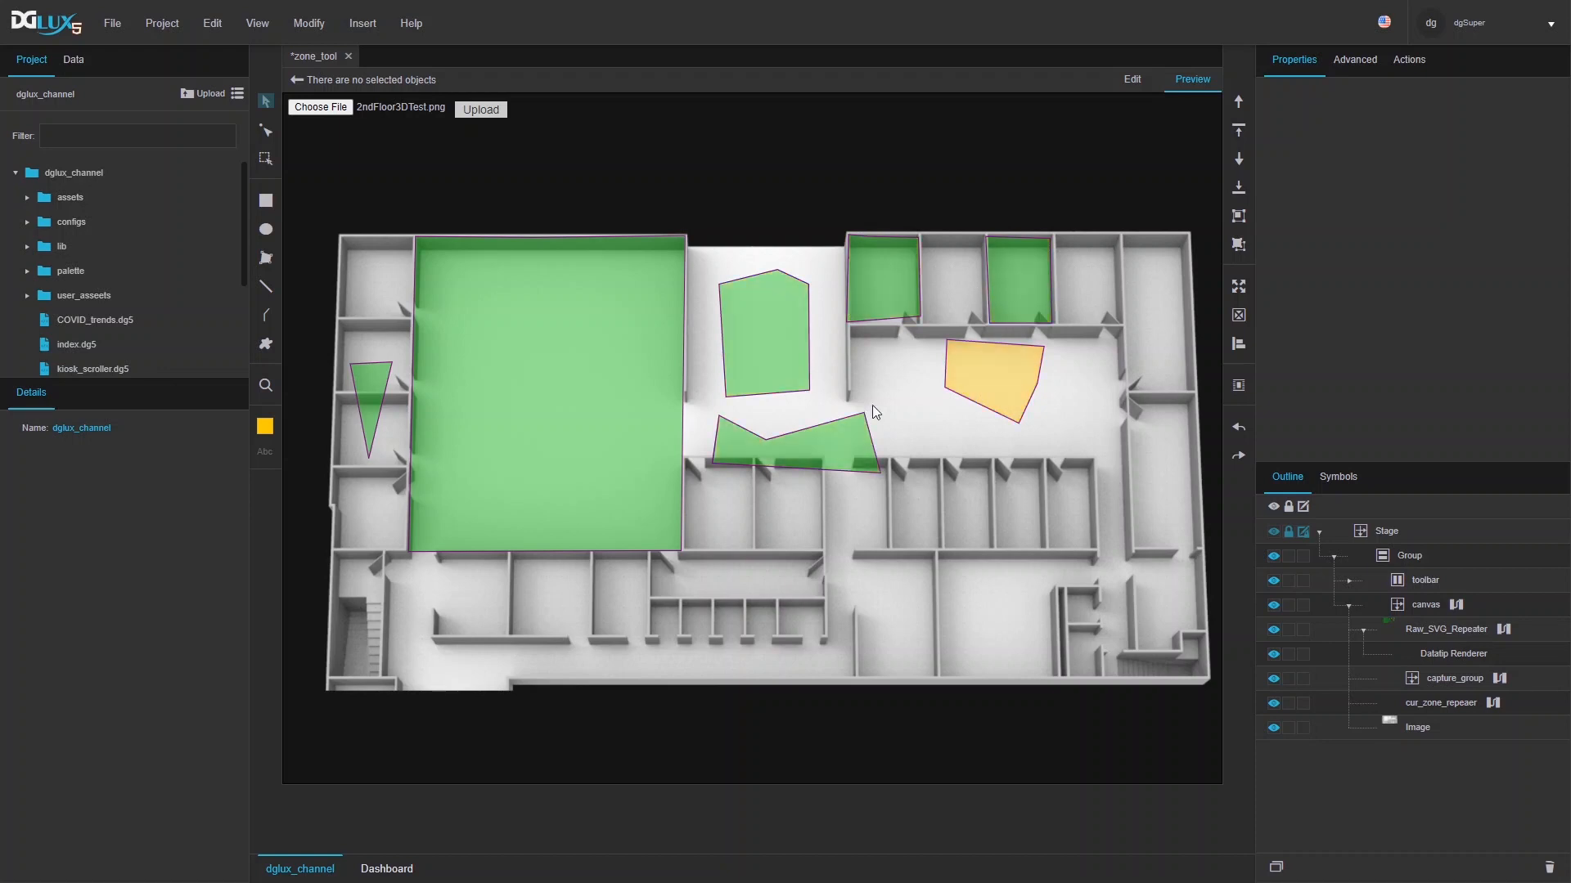
pyautogui.click(820, 458)
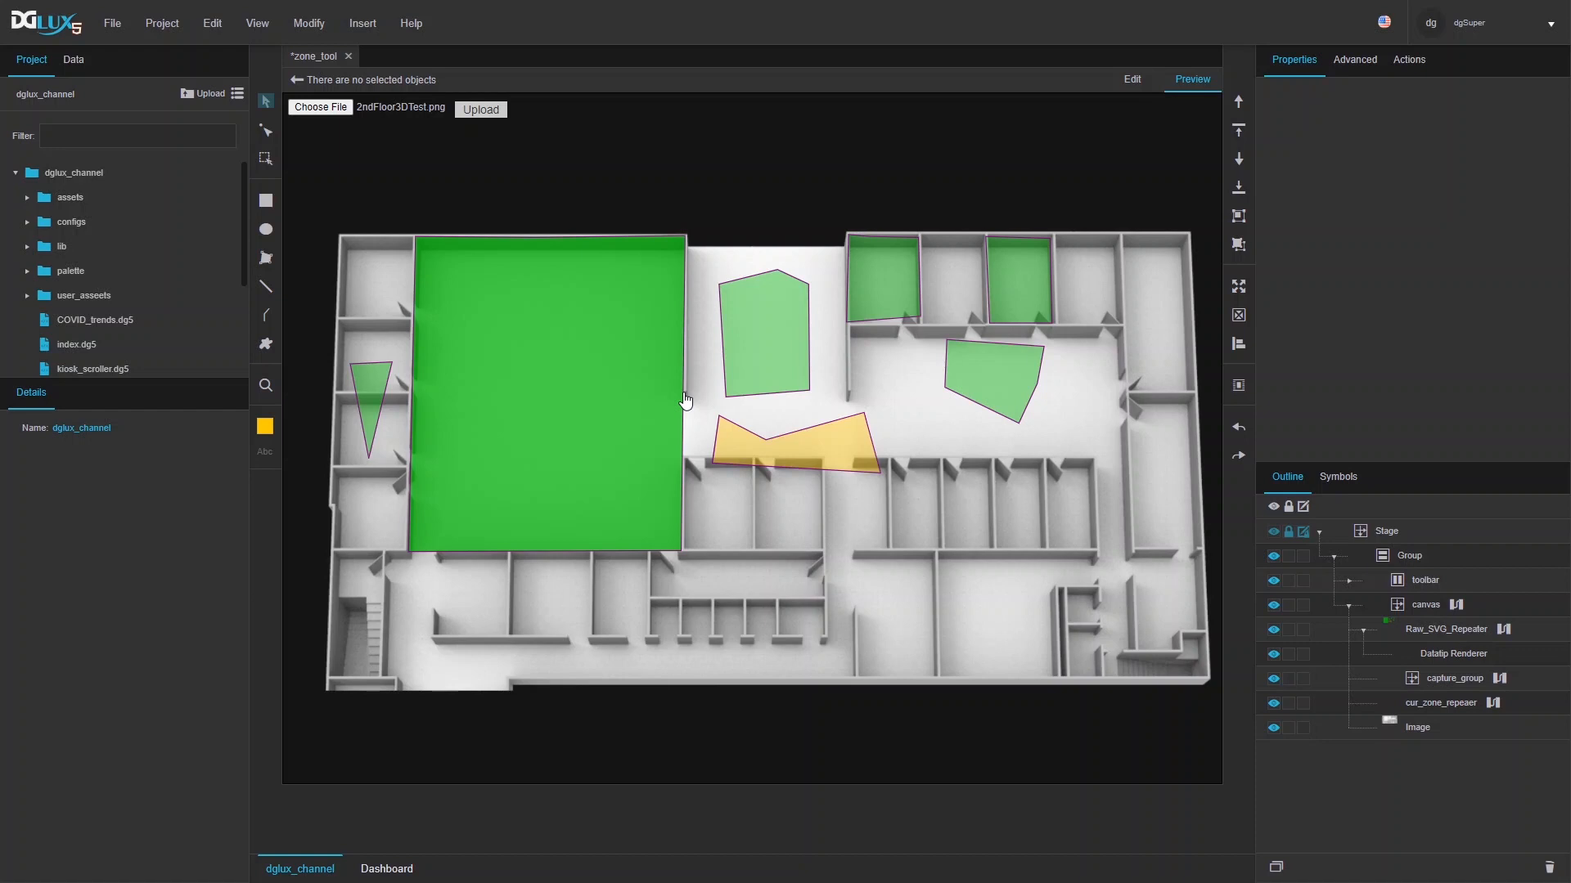
# - Return to editing, insert a Group component inside toolbar and make it fill the remaining toolbar space
pyautogui.click(1129, 81)
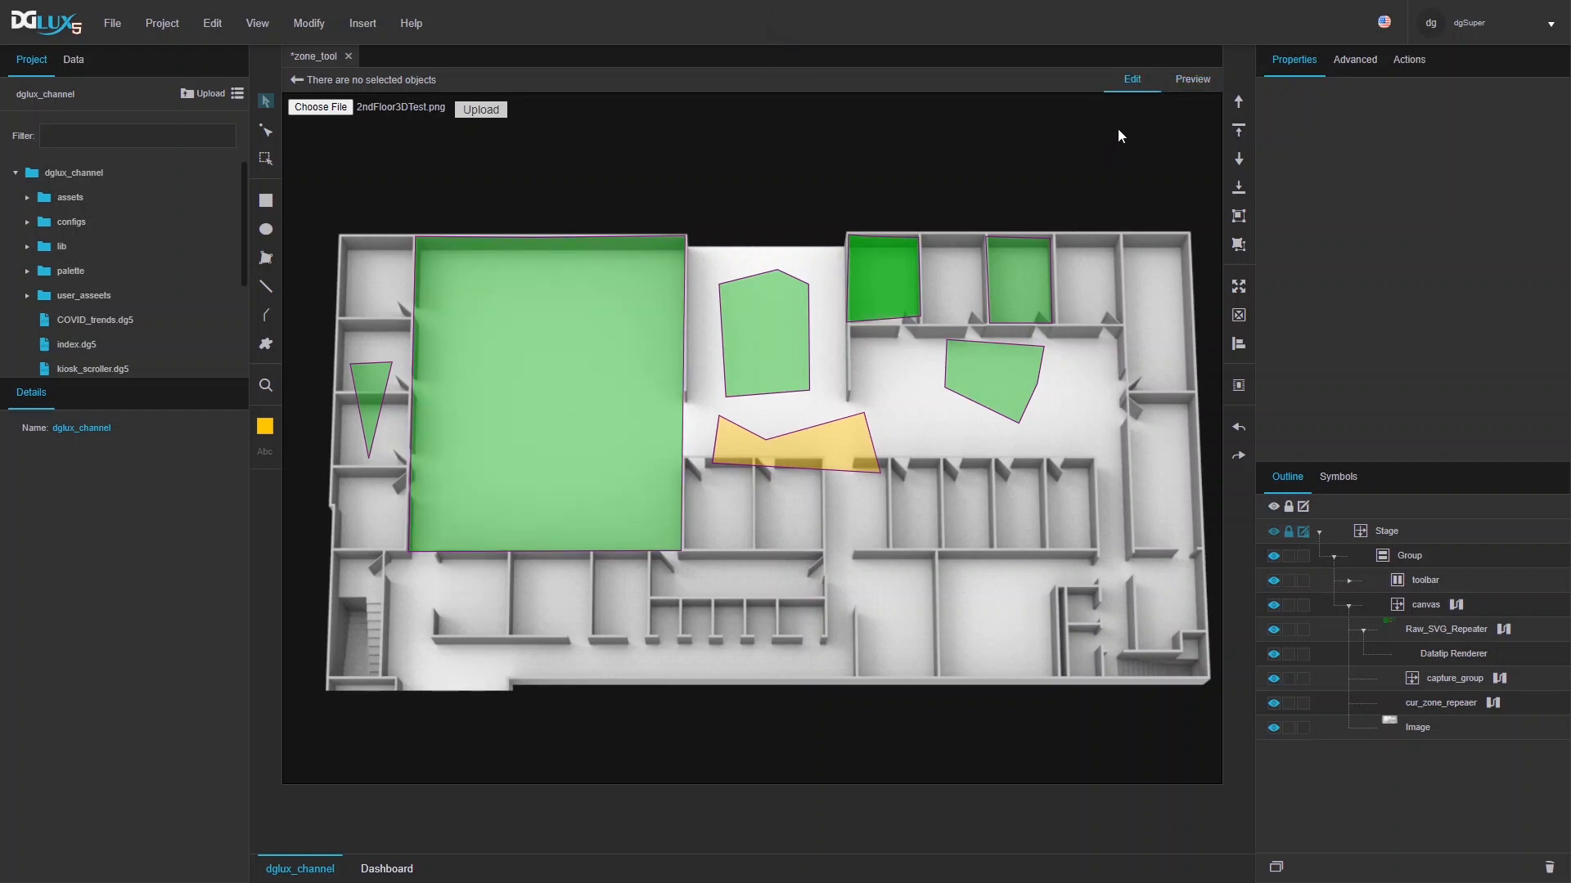
pyautogui.click(554, 115)
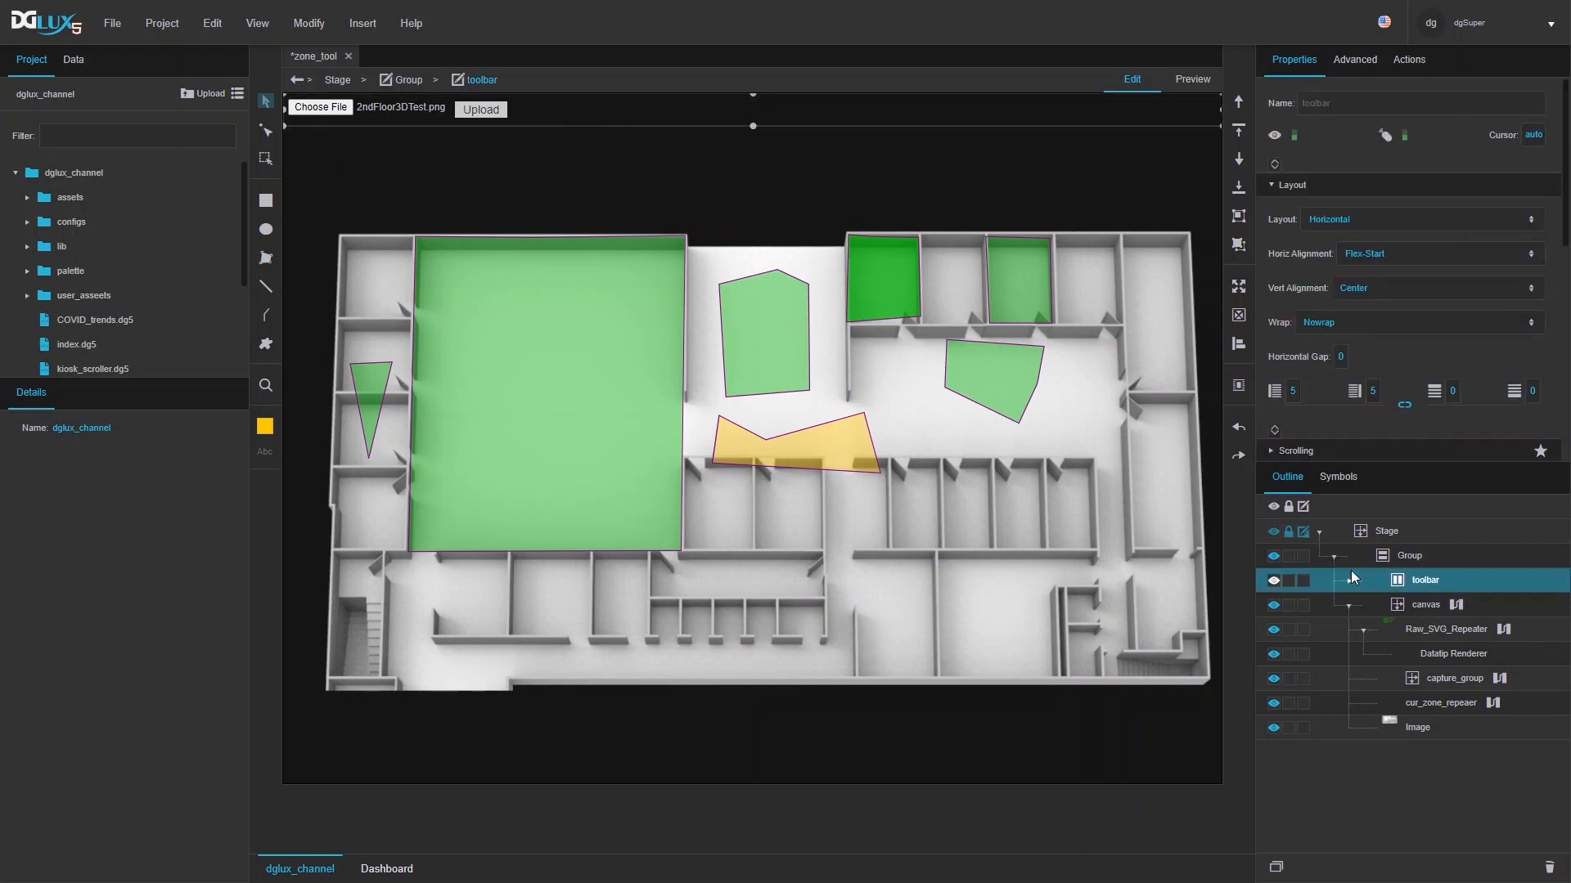
pyautogui.rightClick(1439, 581)
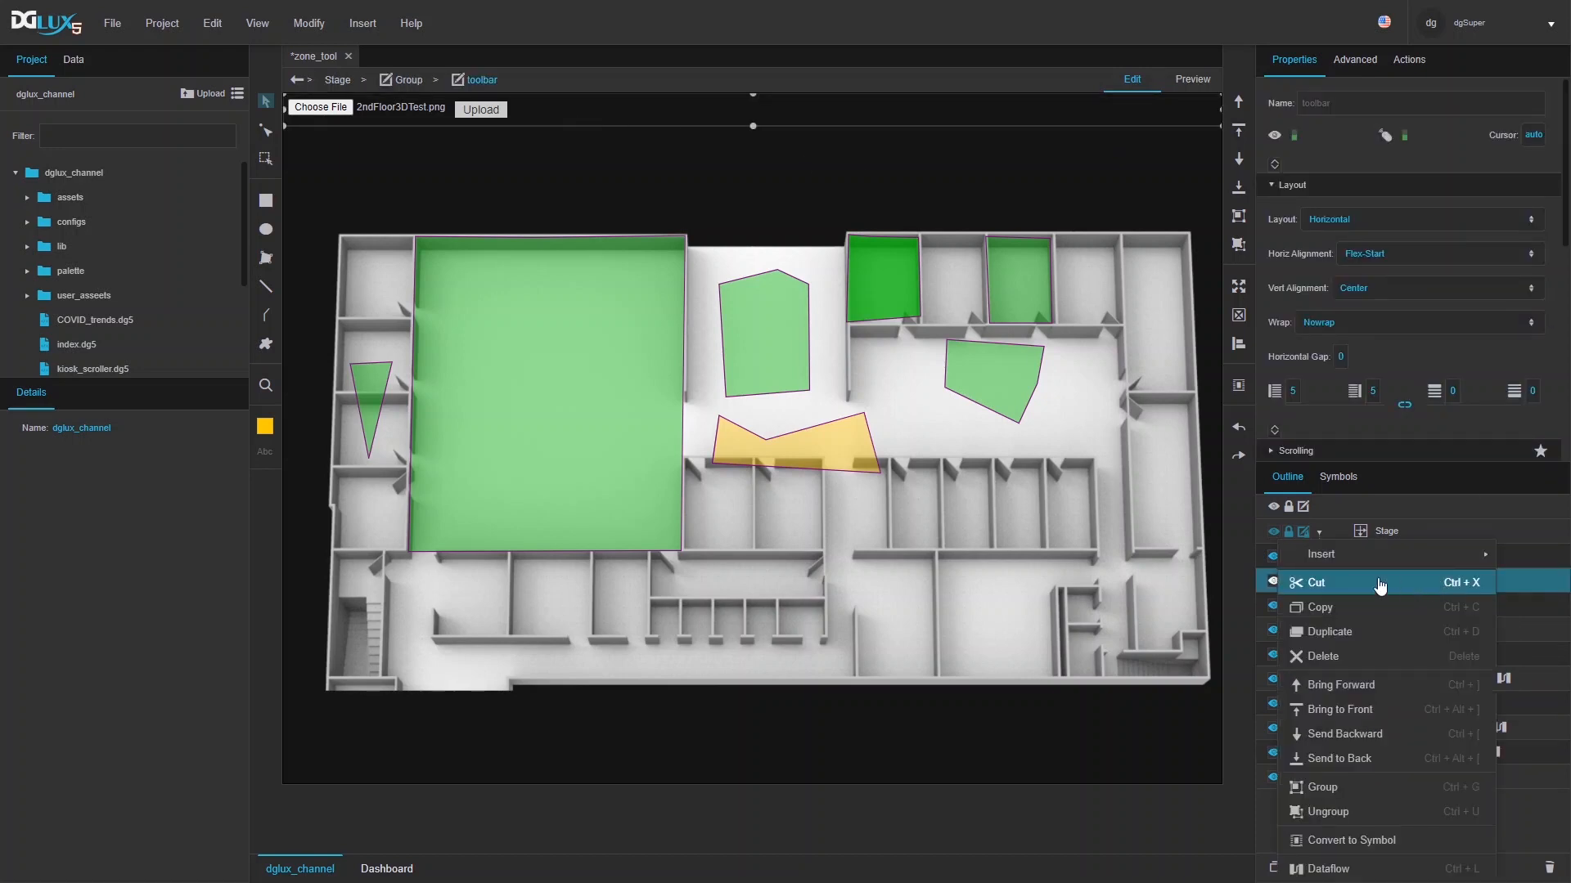
pyautogui.moveTo(1308, 555)
pyautogui.moveTo(1254, 556)
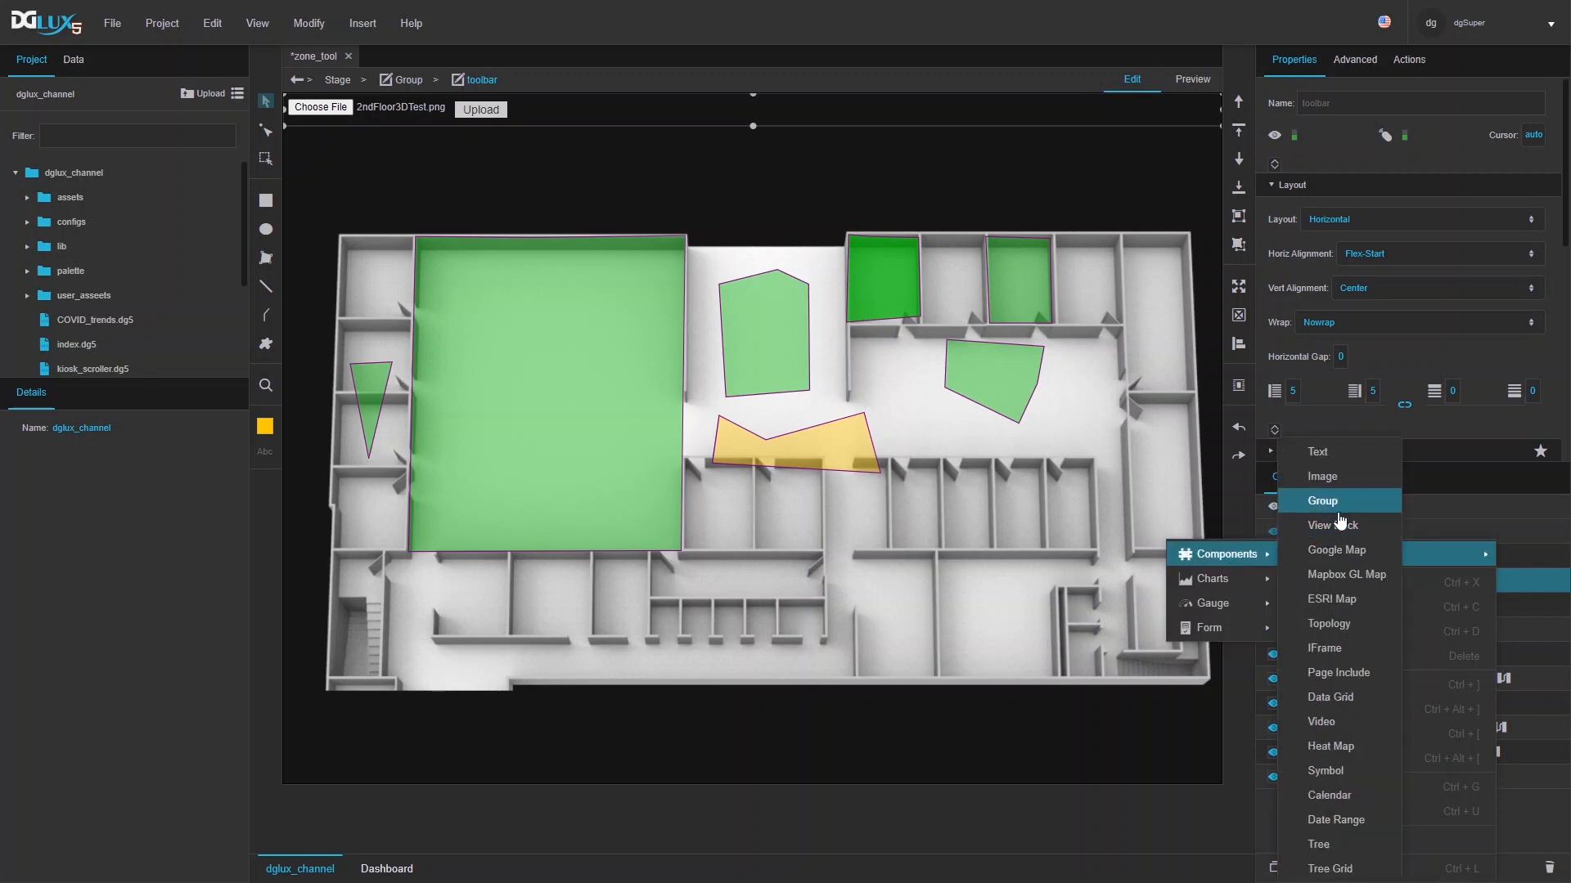
pyautogui.click(1327, 503)
pyautogui.click(1239, 286)
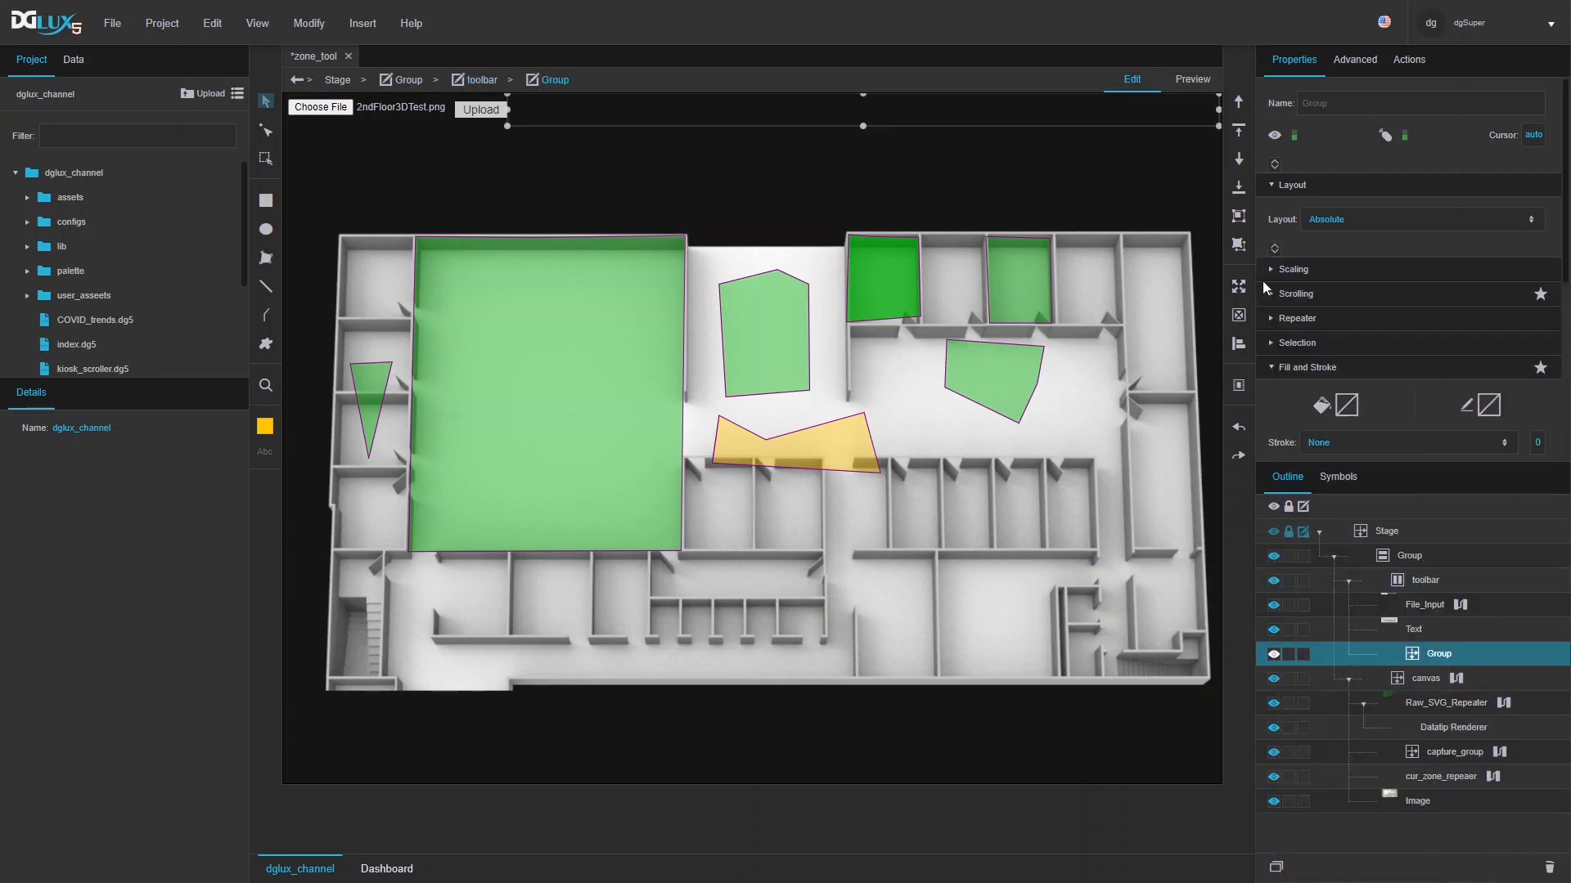
# - Set the new toolbar group's layout to Horizontal with Flex-End horizontal alignment
pyautogui.click(1319, 221)
pyautogui.click(1330, 268)
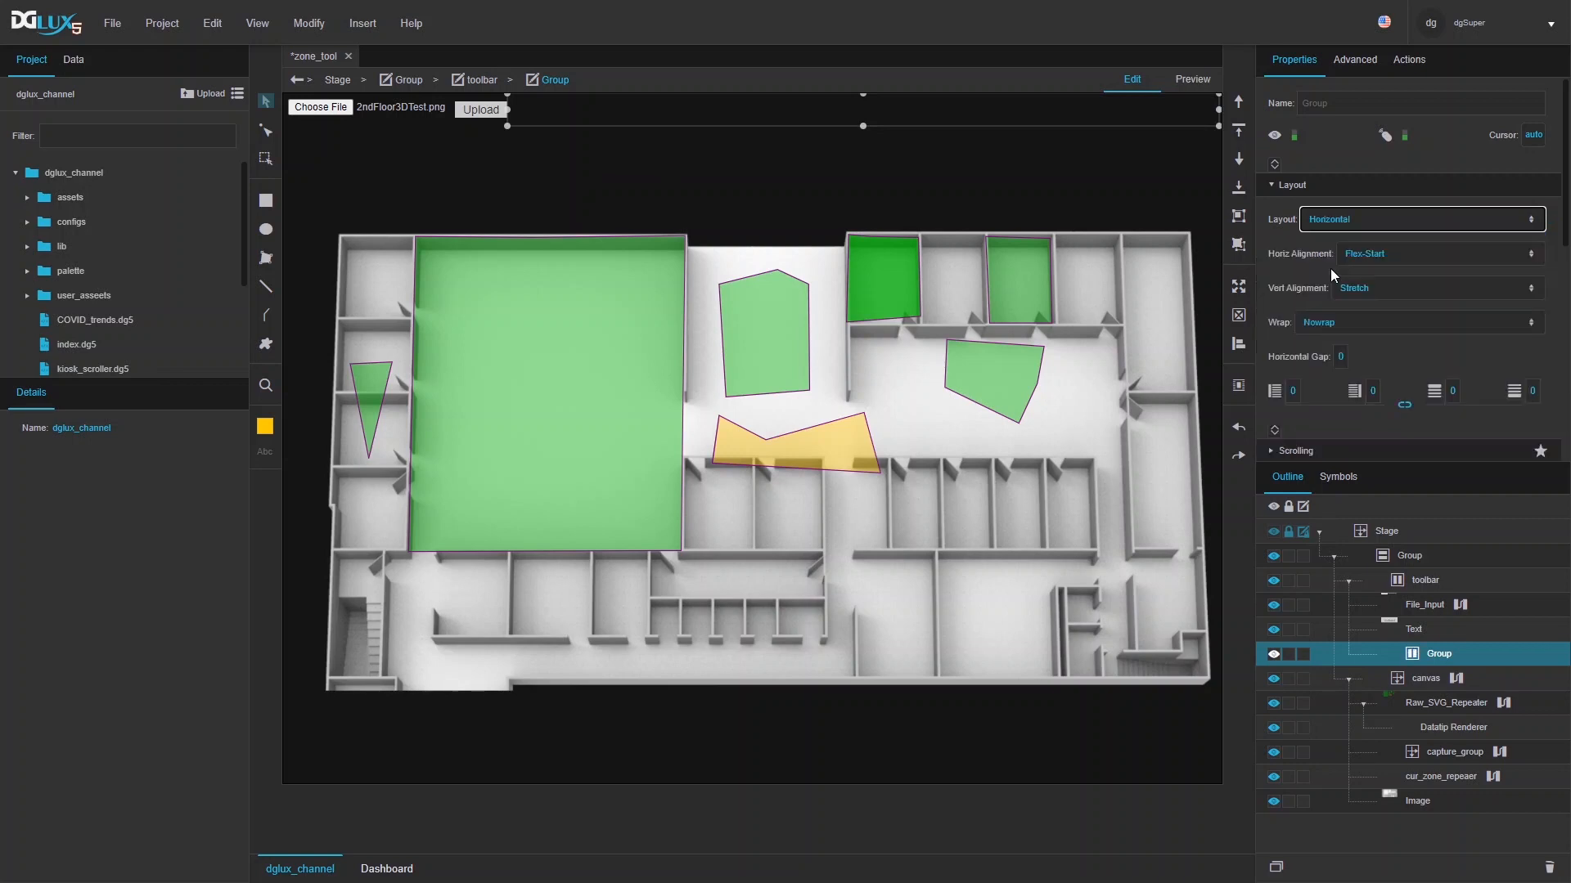
pyautogui.click(1368, 256)
pyautogui.click(1367, 299)
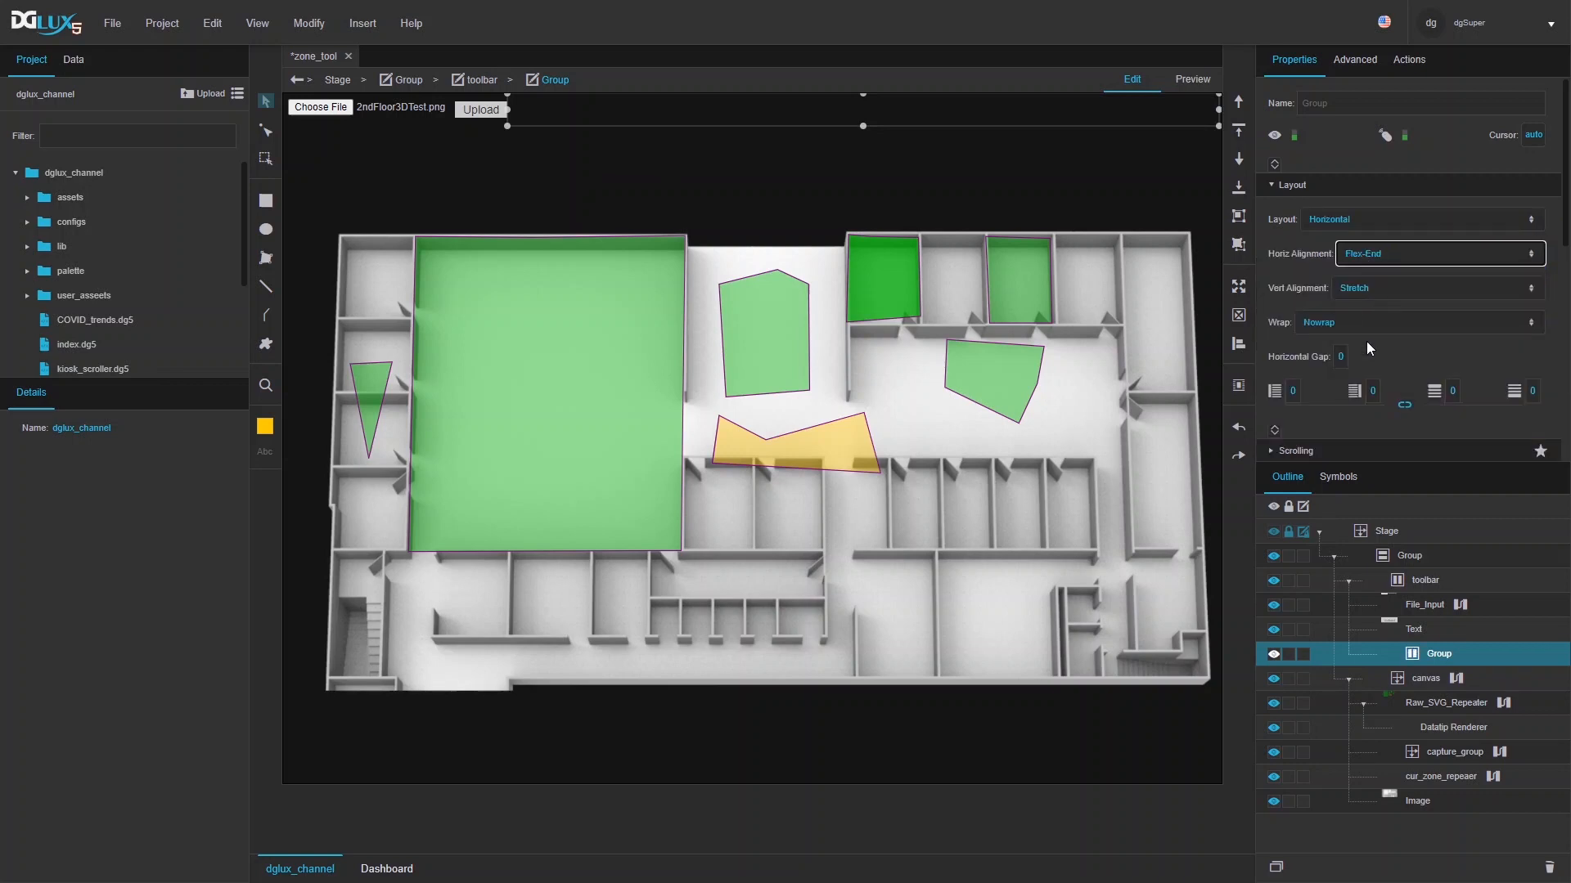
# - Set the toolbar group's left and right padding to 5 and its vertical alignment to Center
pyautogui.click(1366, 391)
pyautogui.write('5')
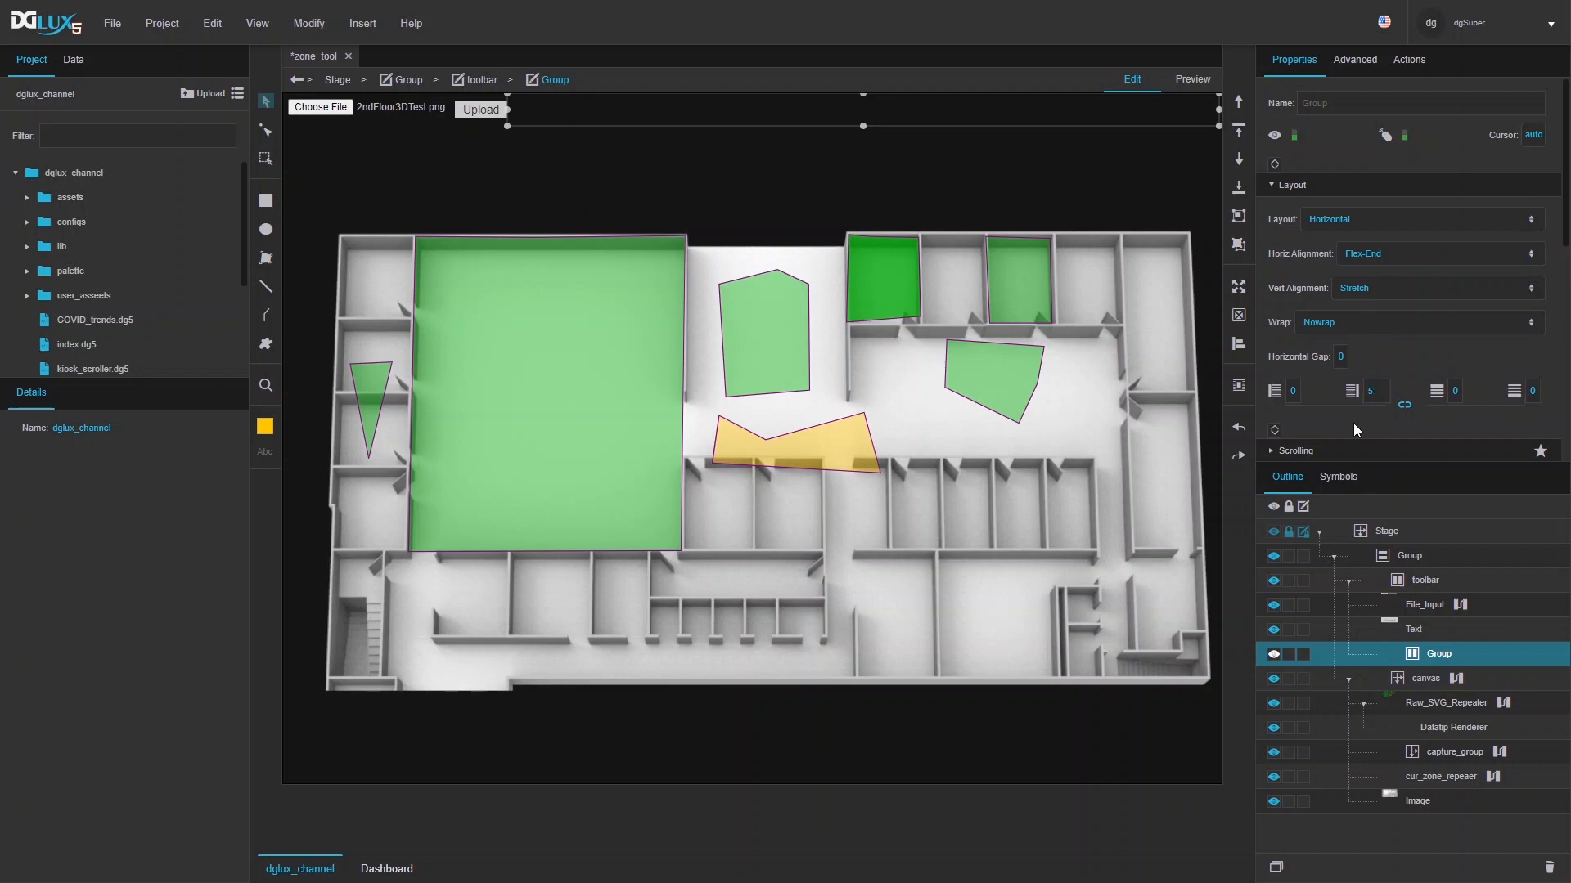
pyautogui.click(1292, 392)
pyautogui.write('5')
pyautogui.press('Return')
pyautogui.click(1340, 286)
pyautogui.click(1358, 365)
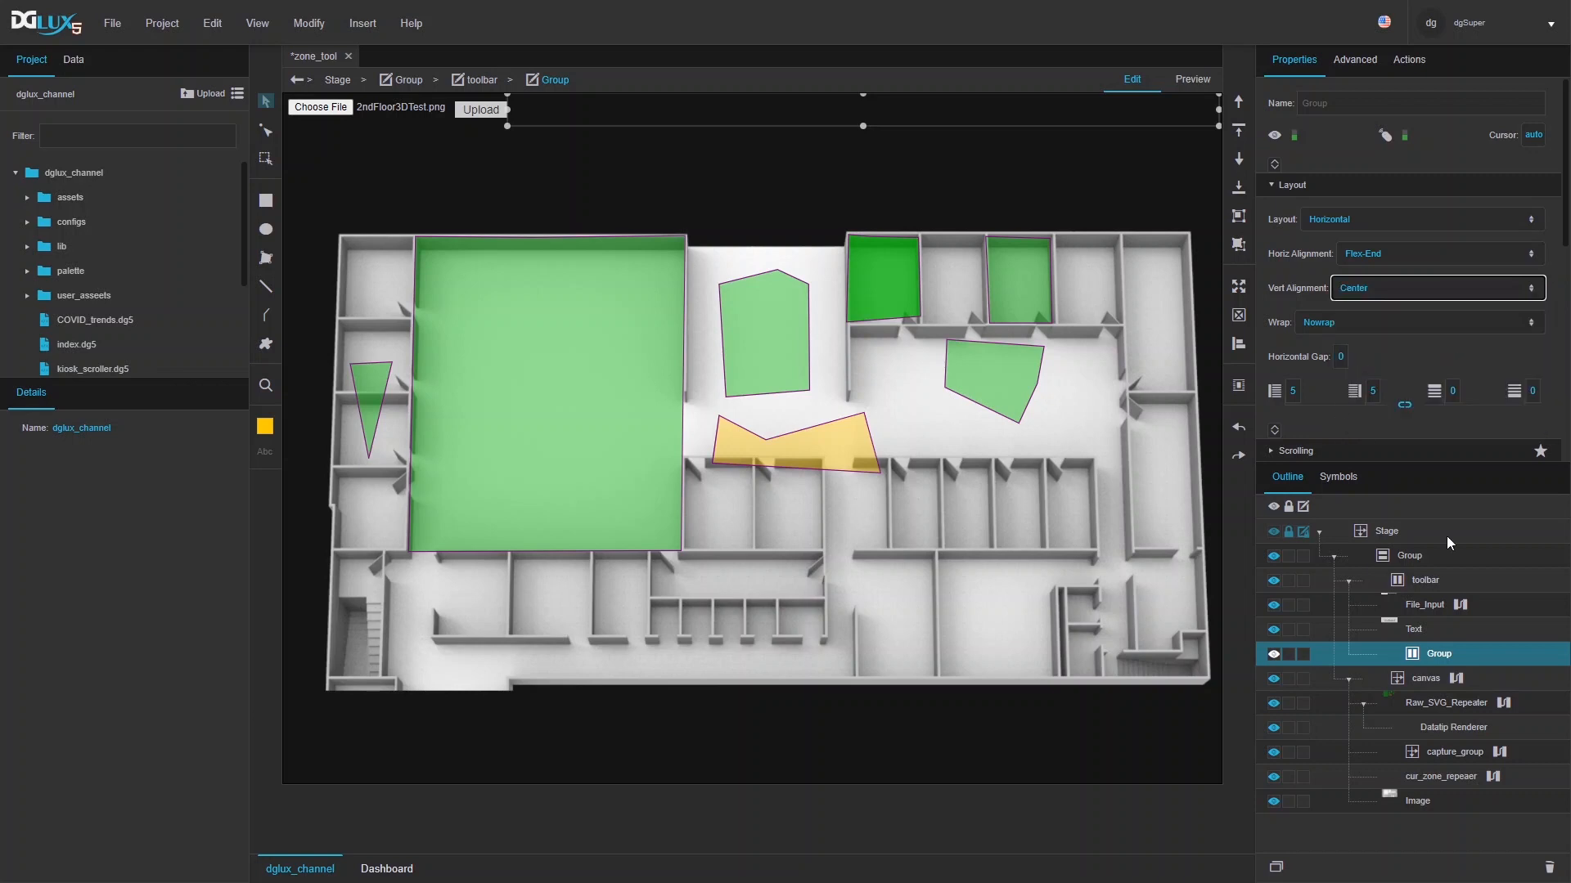
# - Rename the new group inside toolbar as tools
pyautogui.doubleClick(1451, 656)
pyautogui.write('tools')
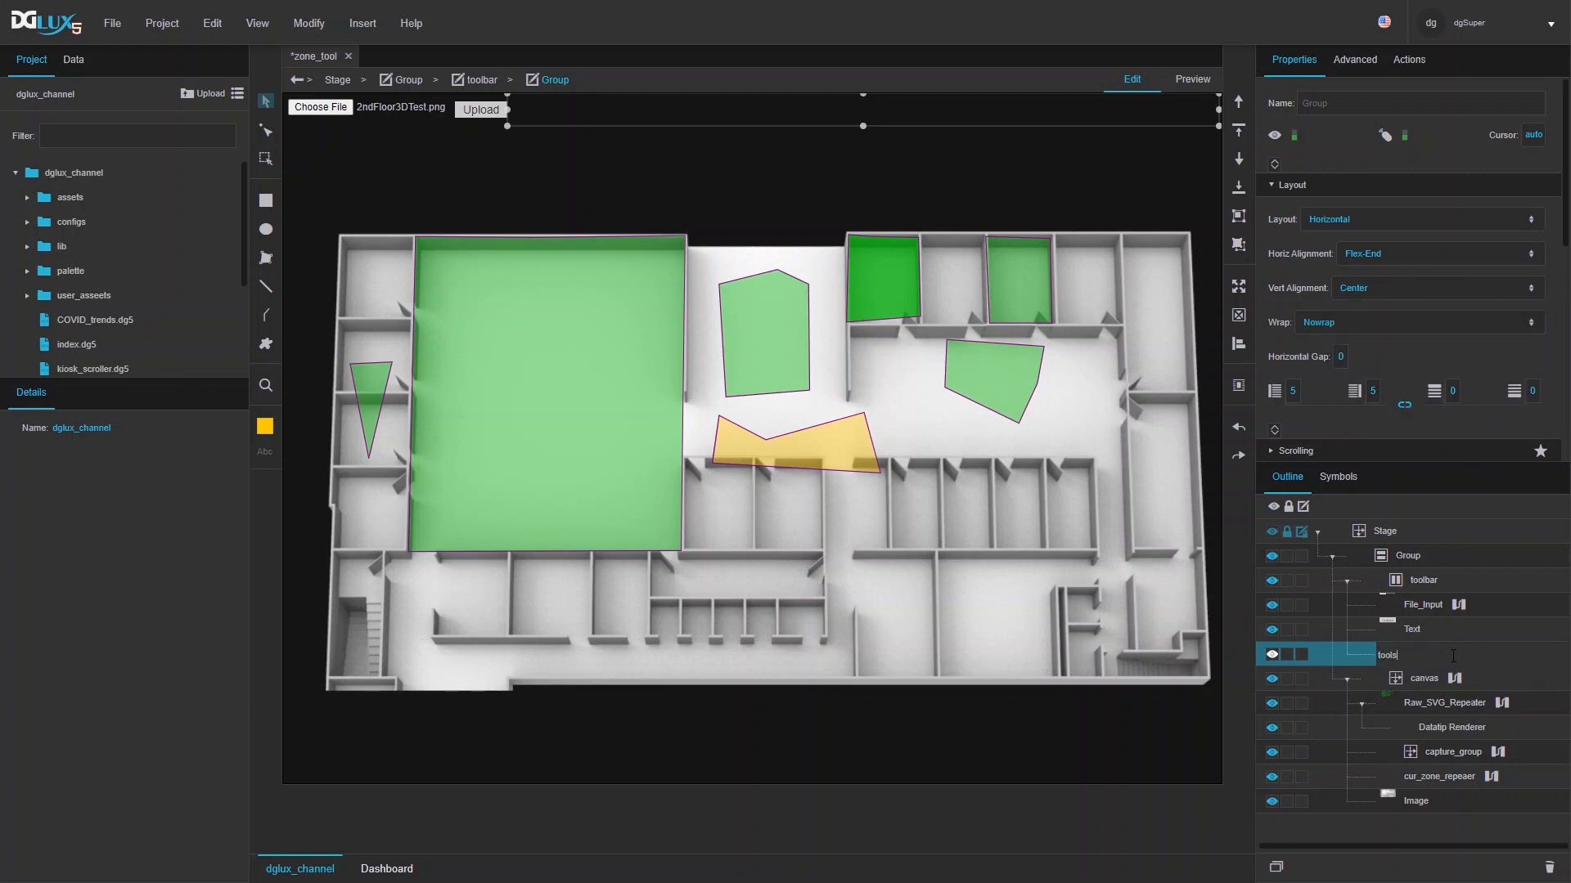
pyautogui.press('Return')
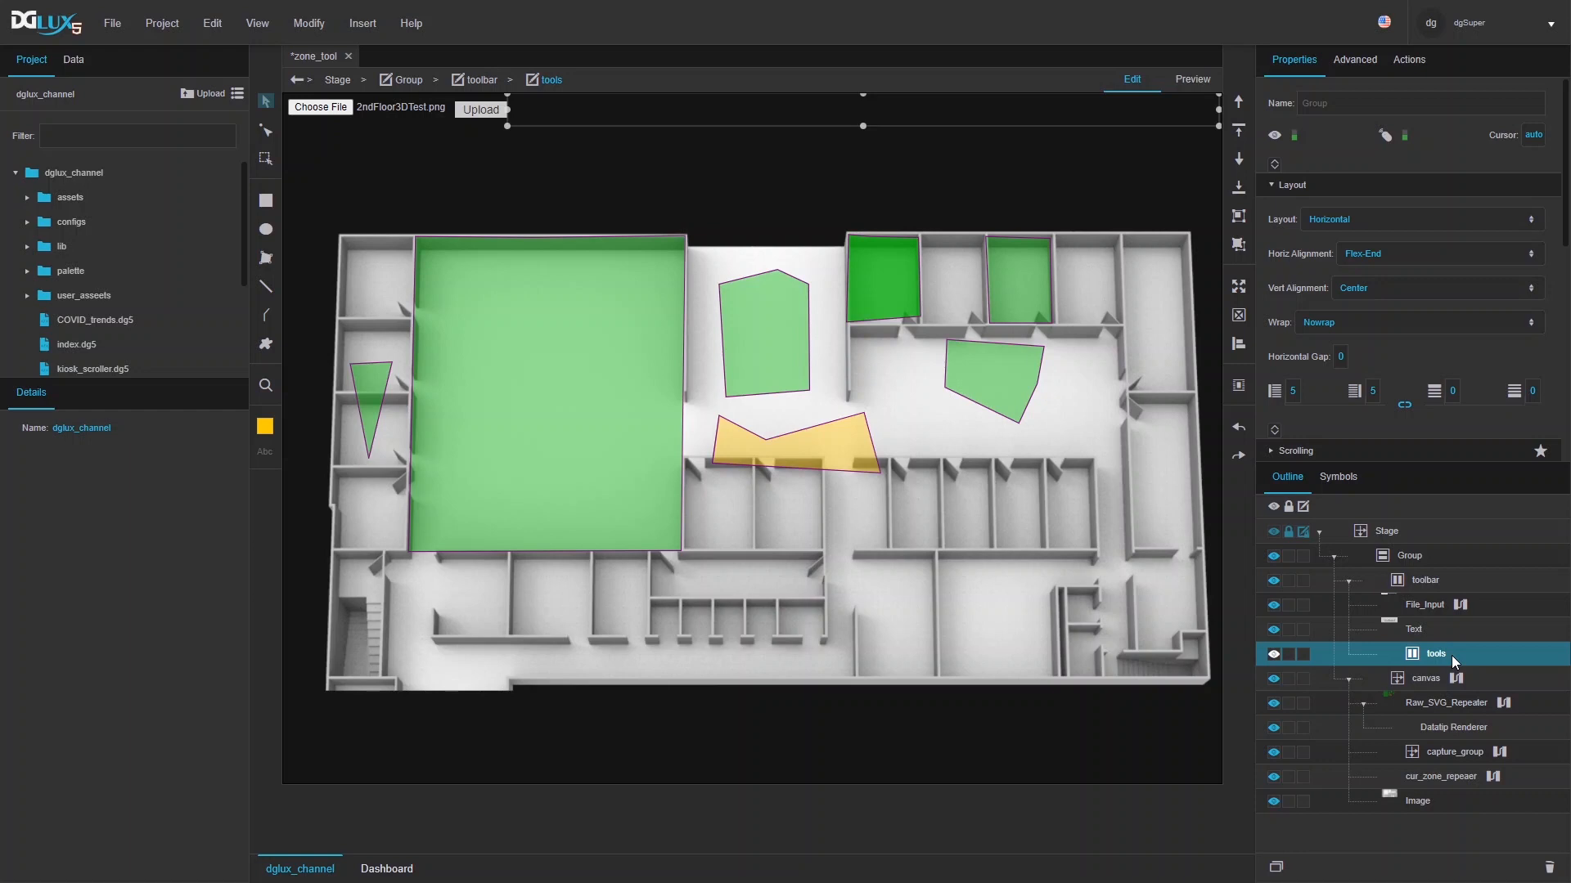
# - Insert a Text component in the tools group and set its text to Delete
pyautogui.rightClick(1454, 659)
pyautogui.moveTo(1368, 559)
pyautogui.moveTo(1278, 556)
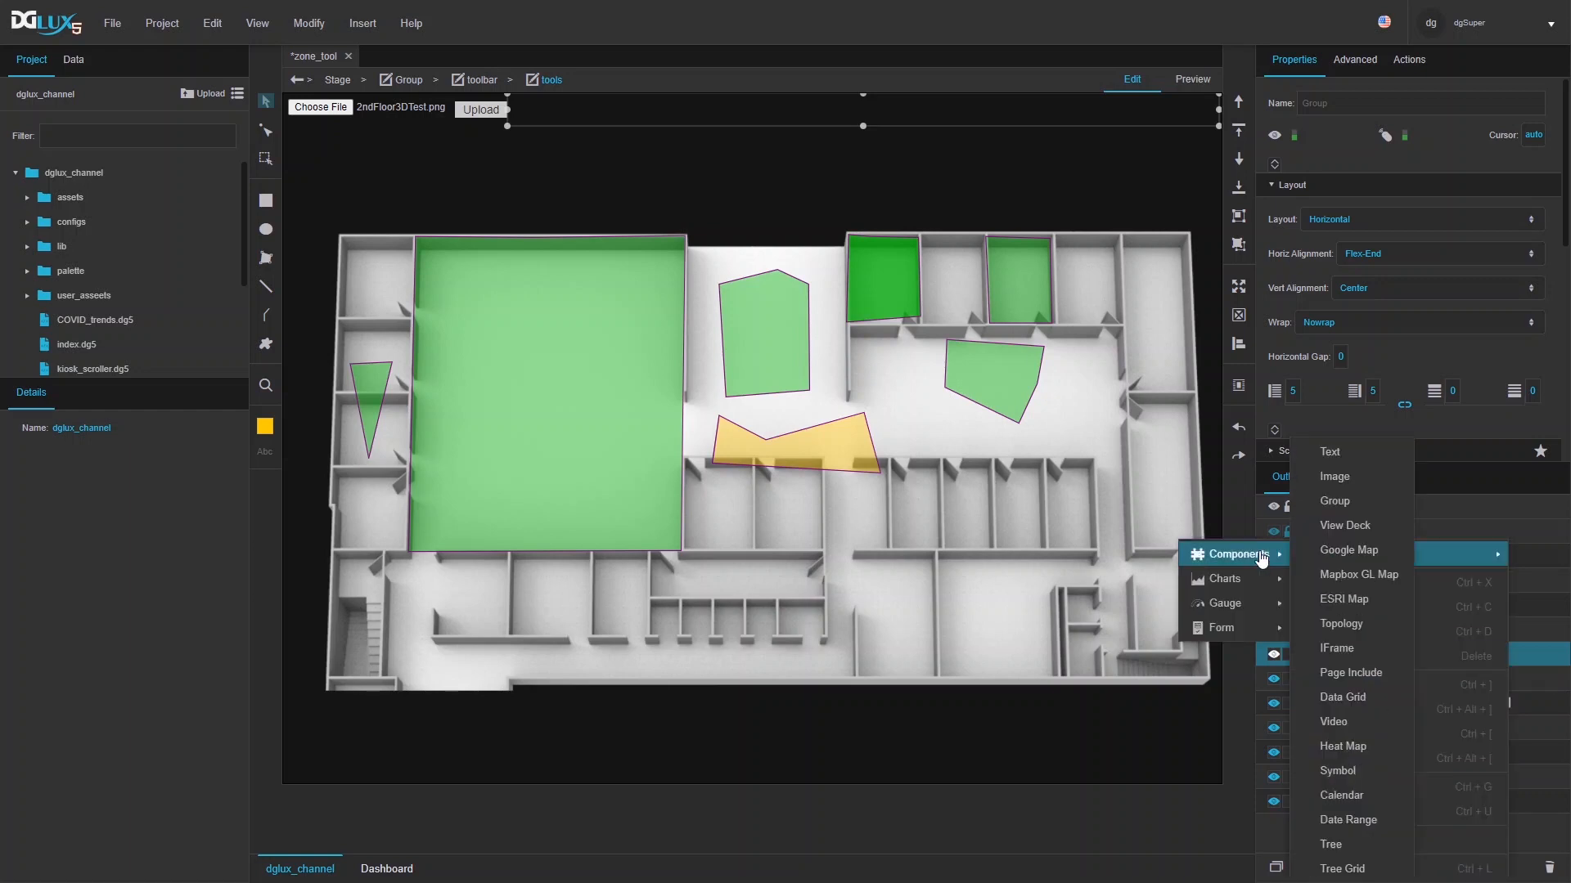
pyautogui.click(1339, 460)
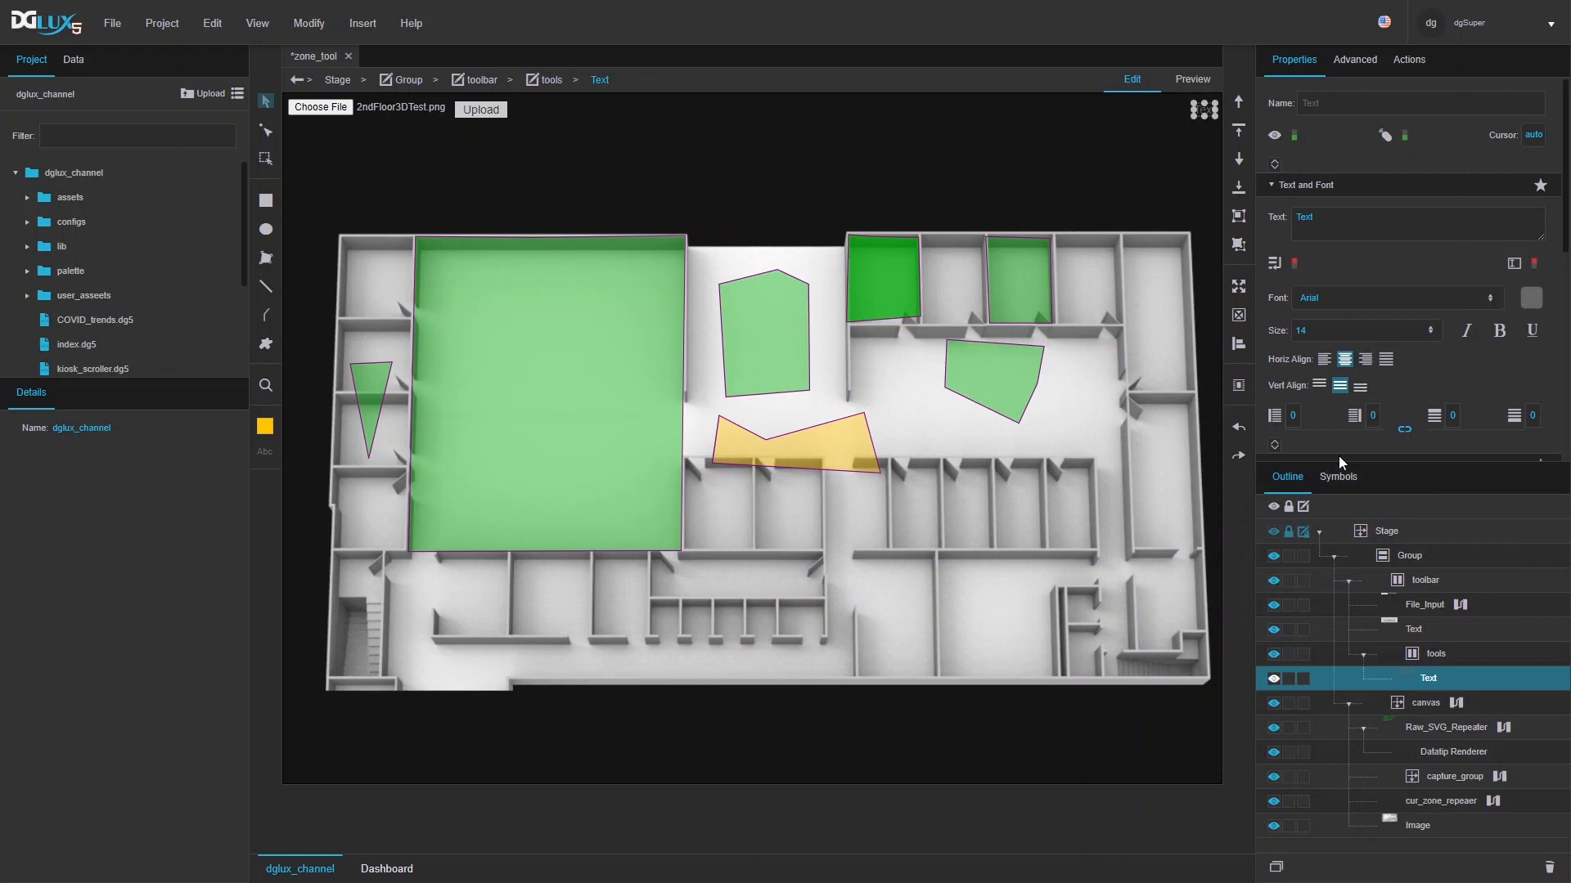
pyautogui.click(1327, 229)
pyautogui.write('Delete')
# - Give the Delete text a white font colour and a solid red #ff3333 fill
pyautogui.click(1531, 298)
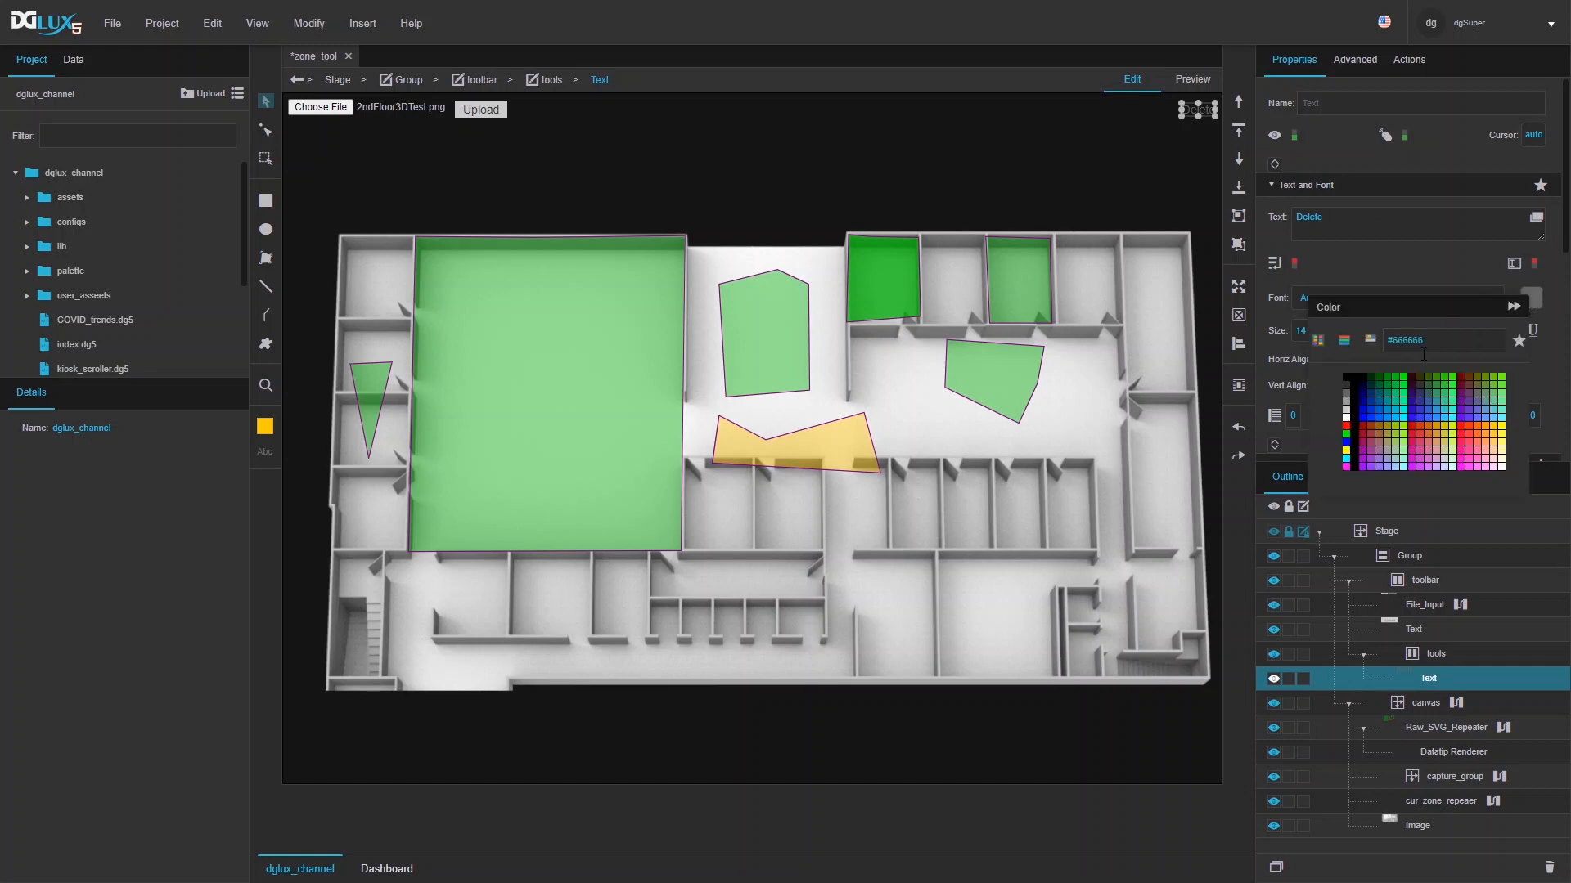
pyautogui.click(1347, 419)
pyautogui.scroll(-5, 1276, 331)
pyautogui.click(1348, 283)
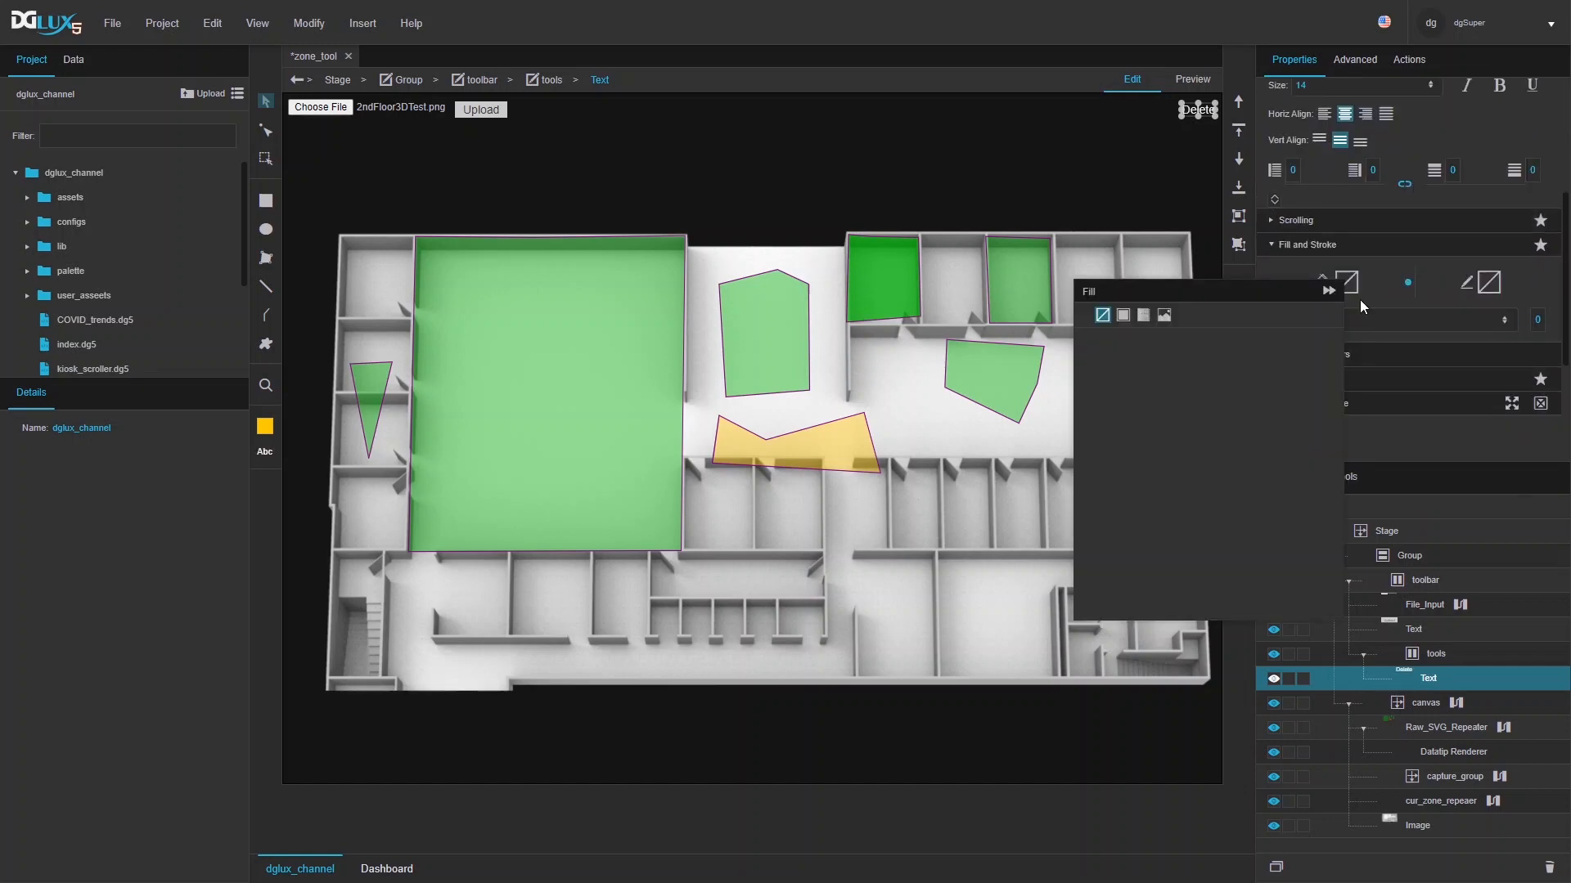
pyautogui.click(1123, 315)
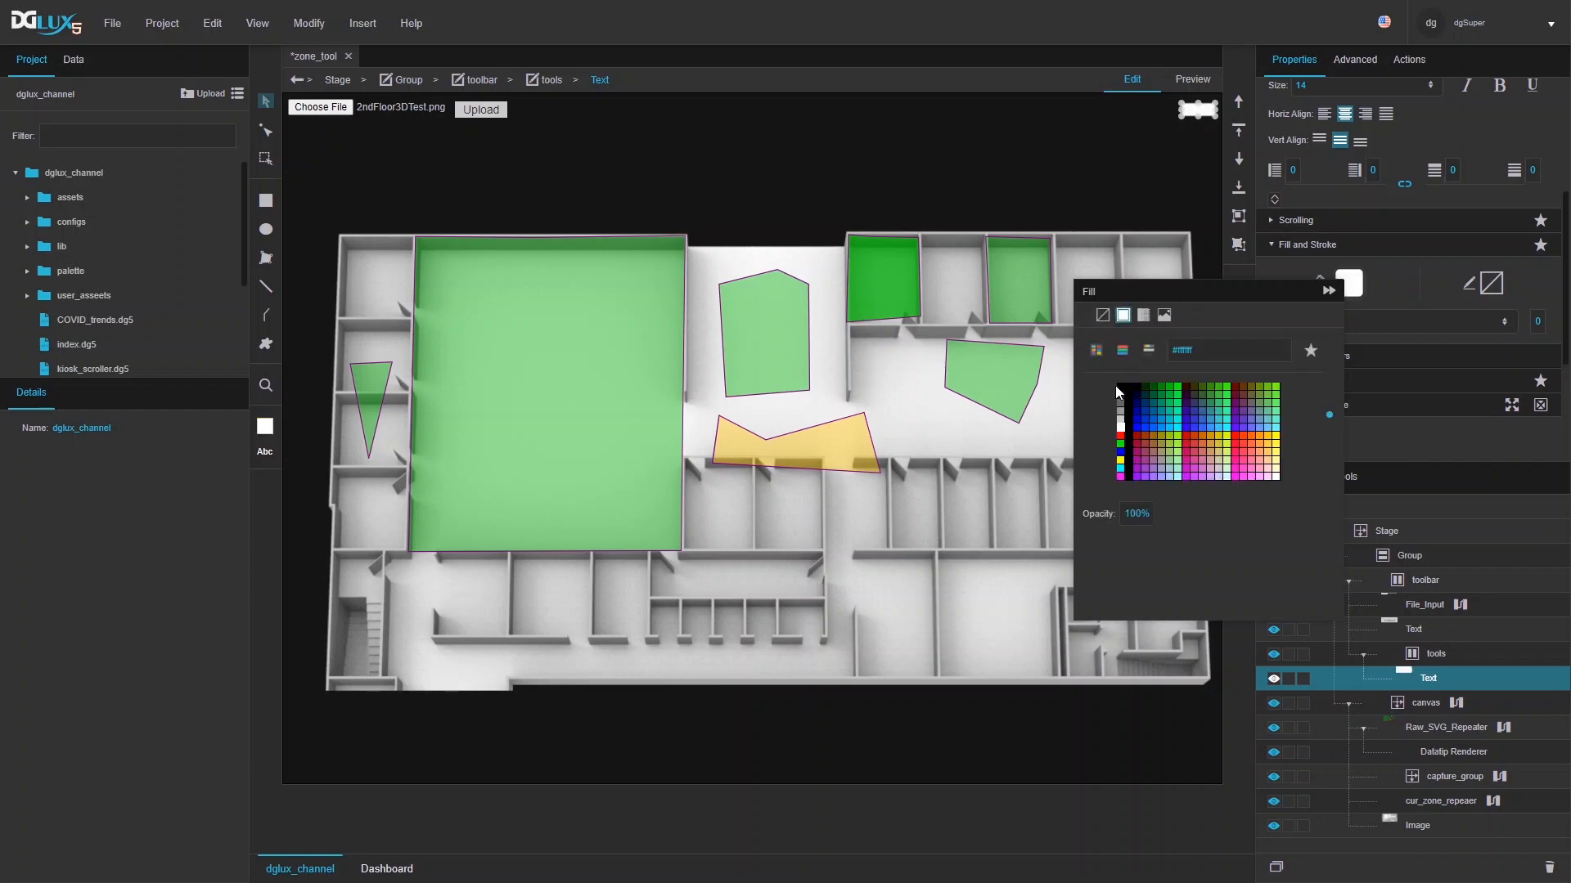
pyautogui.click(1243, 445)
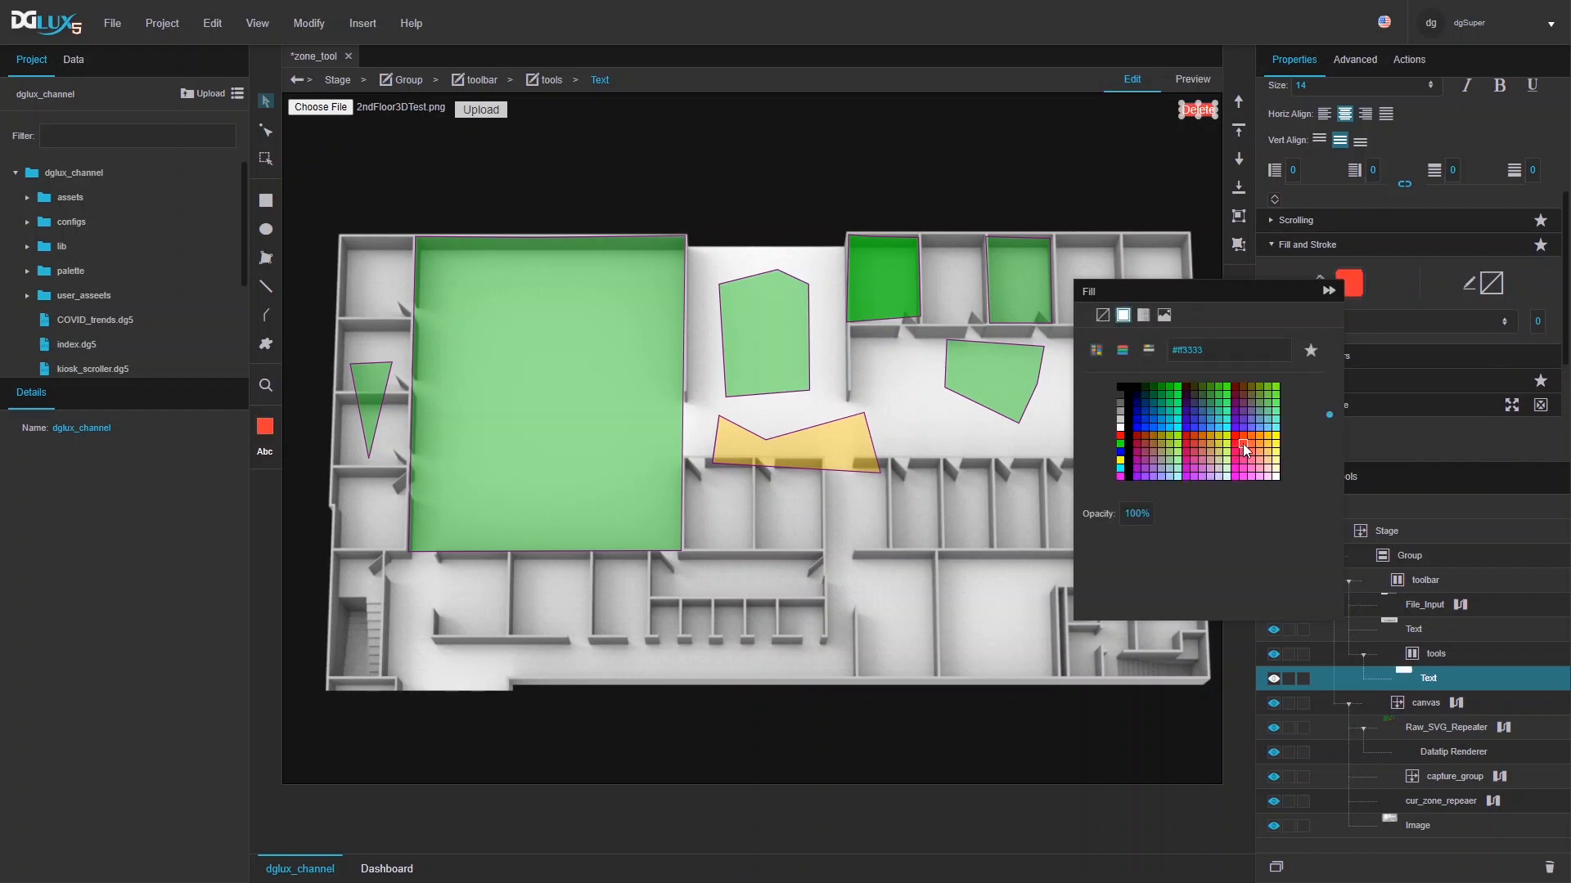
# - Link the Delete text's padding values and set the padding to 3 on all sides
pyautogui.click(1398, 191)
pyautogui.click(1405, 186)
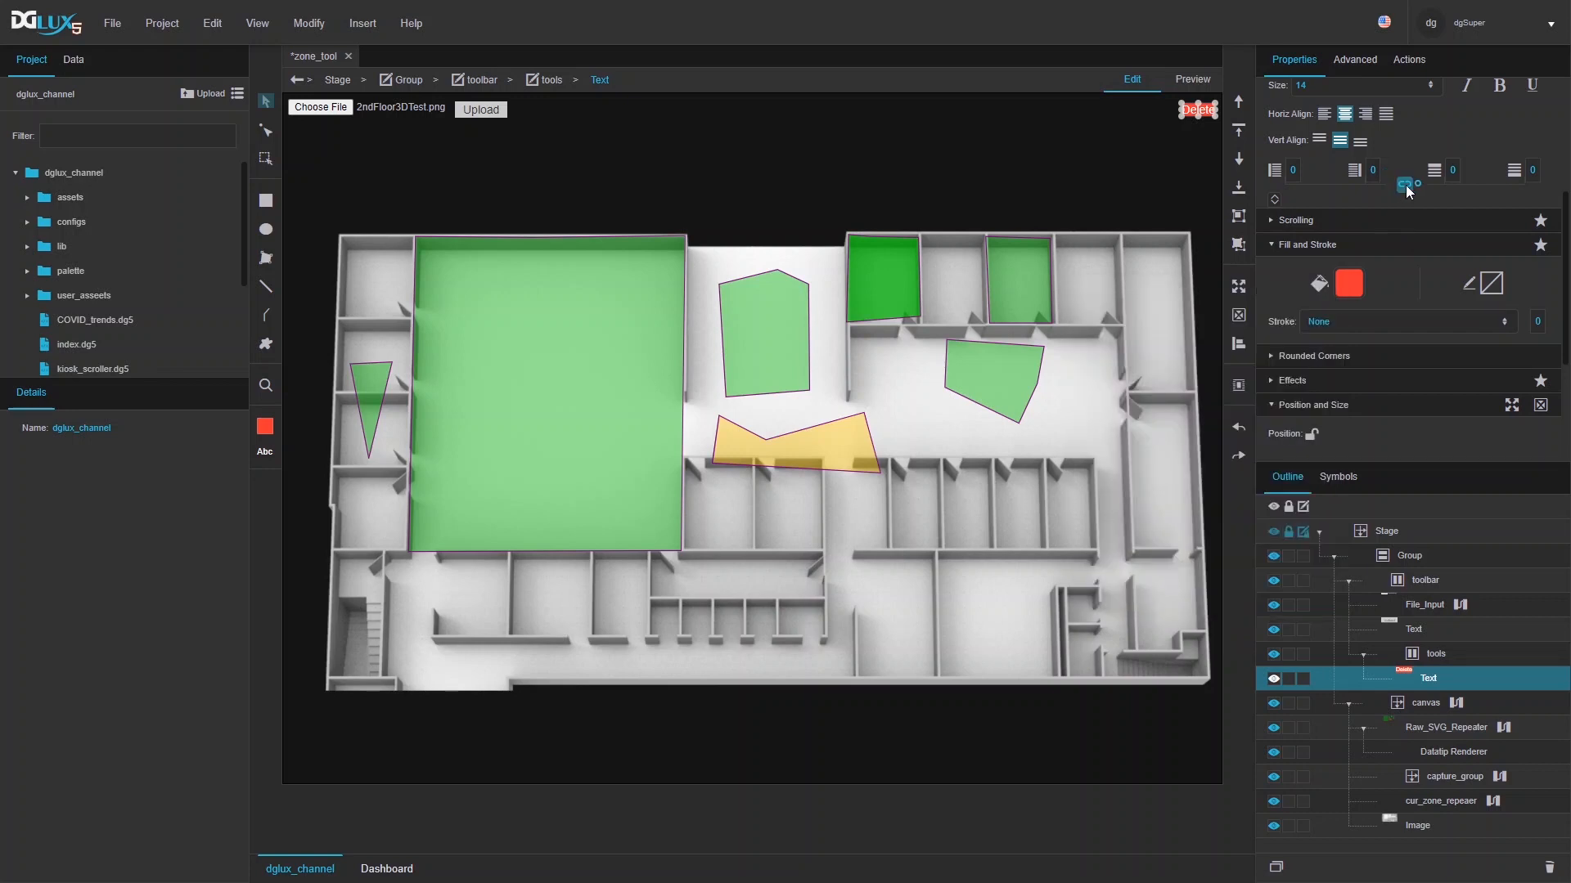
pyautogui.click(1378, 176)
pyautogui.write('3')
pyautogui.press('Return')
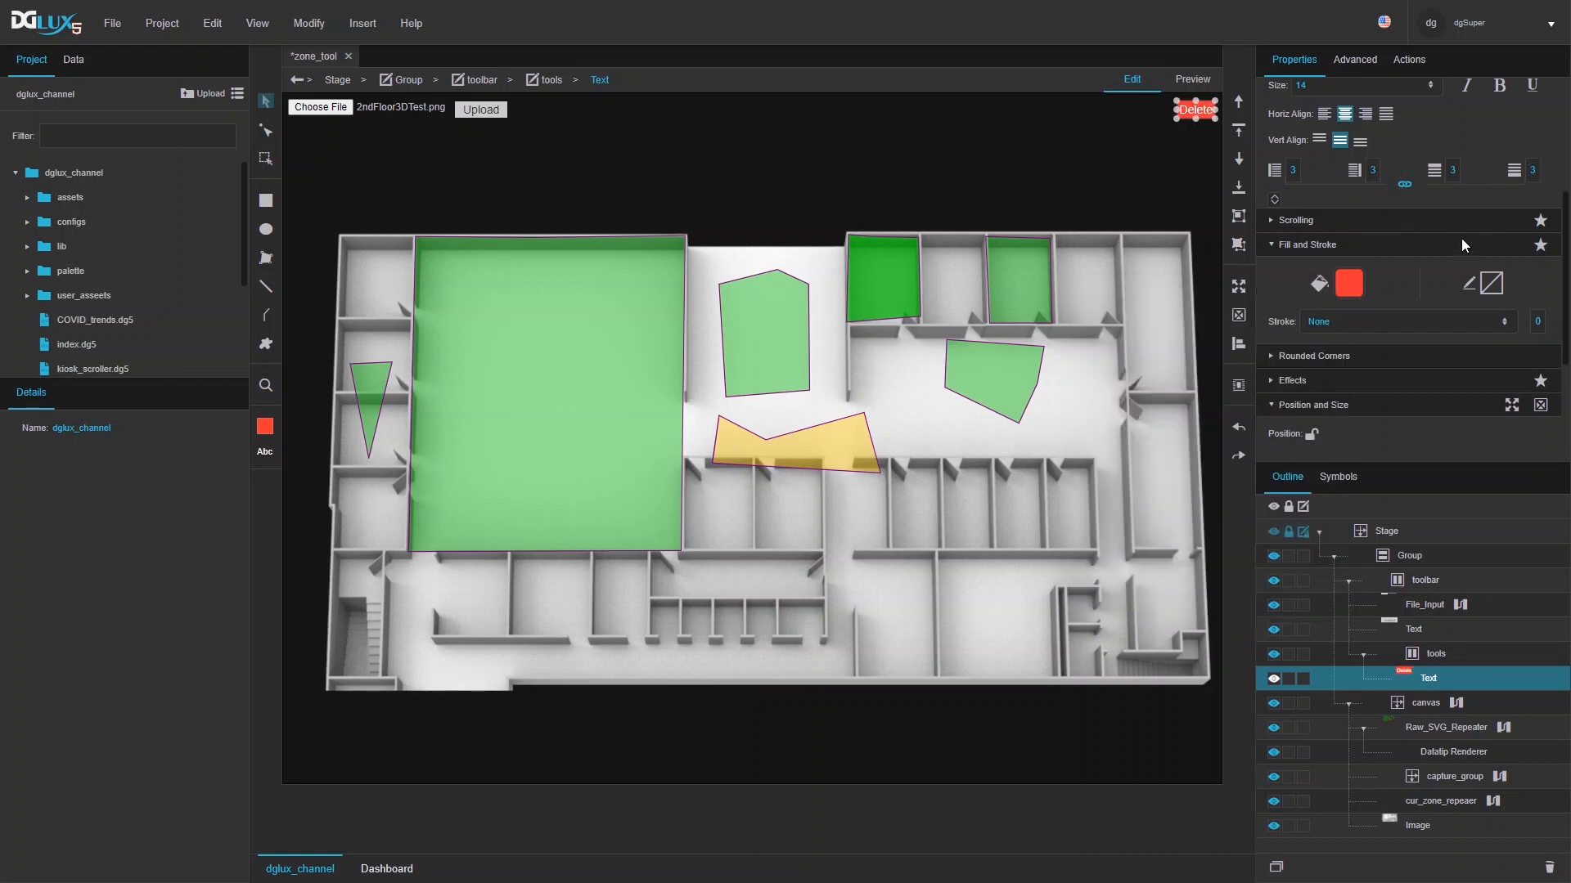
# - Round the Delete text's corners with a 4 px corner radius
pyautogui.click(1356, 362)
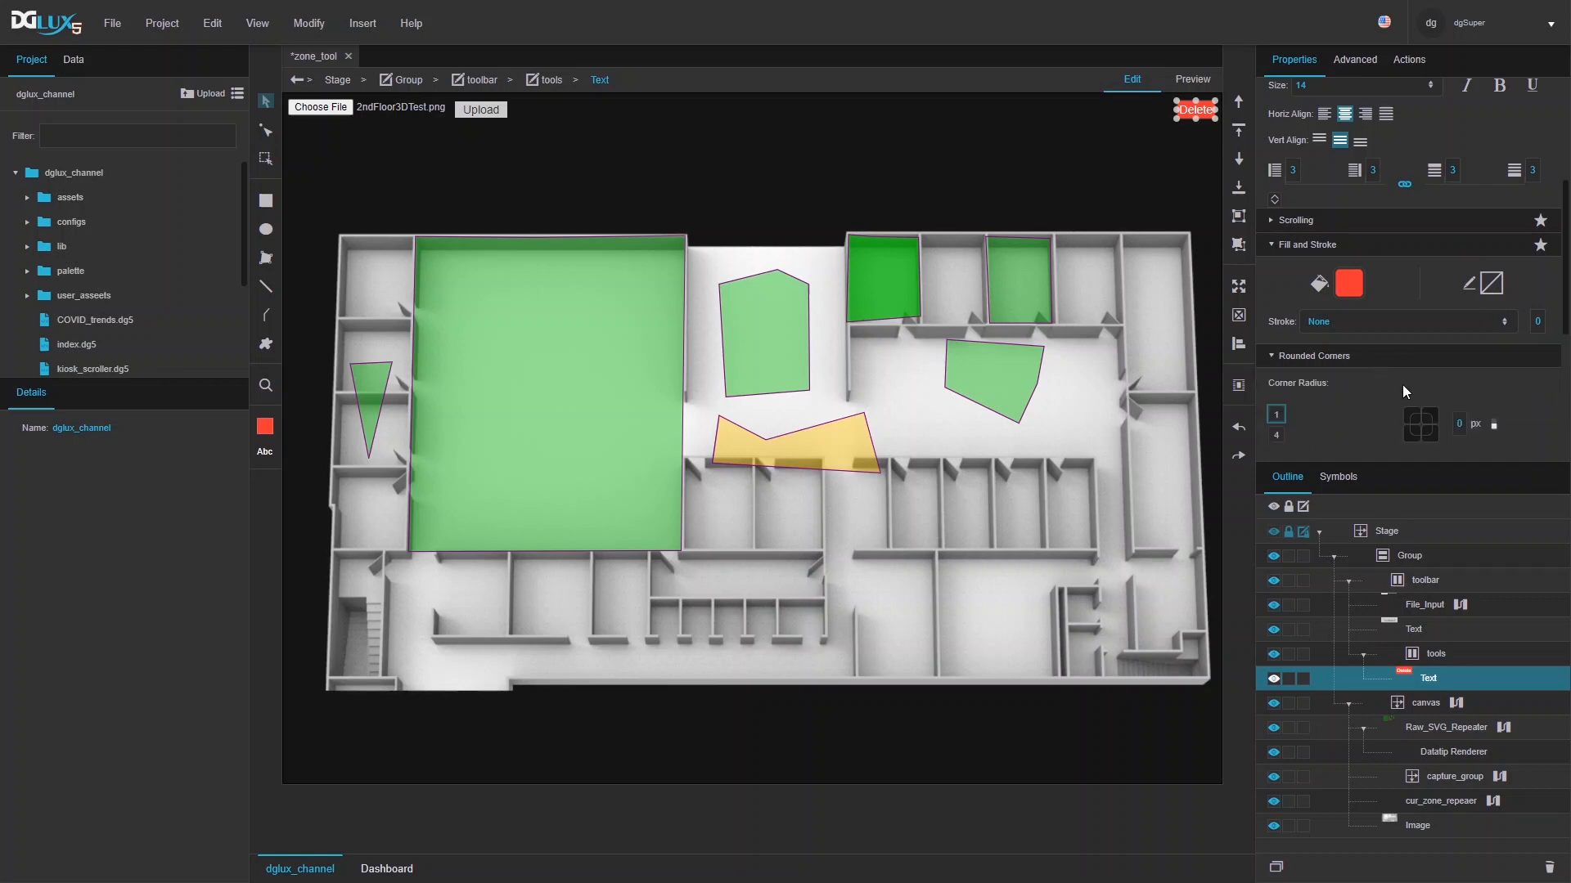
pyautogui.click(1461, 422)
pyautogui.write('4')
pyautogui.press('Return')
# - Set the Delete text's cursor to the pointing hand and switch the page to preview
pyautogui.scroll(4, 1505, 245)
pyautogui.click(1529, 135)
pyautogui.click(1455, 168)
pyautogui.click(1203, 81)
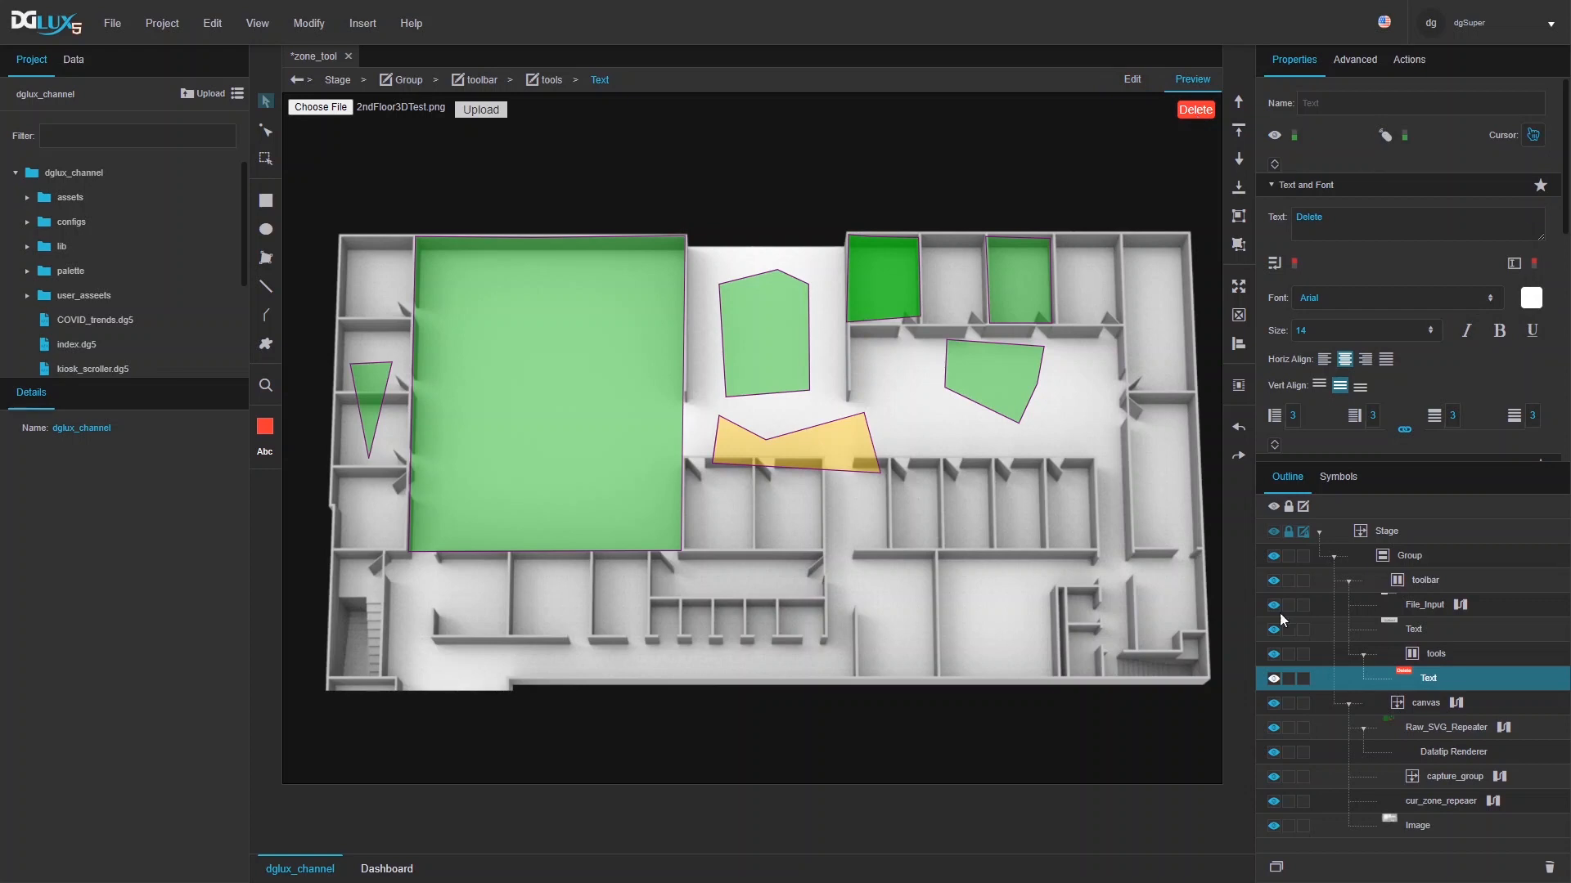
# - Rename the Text component in the tools group as delete
pyautogui.doubleClick(1438, 678)
pyautogui.write('de')
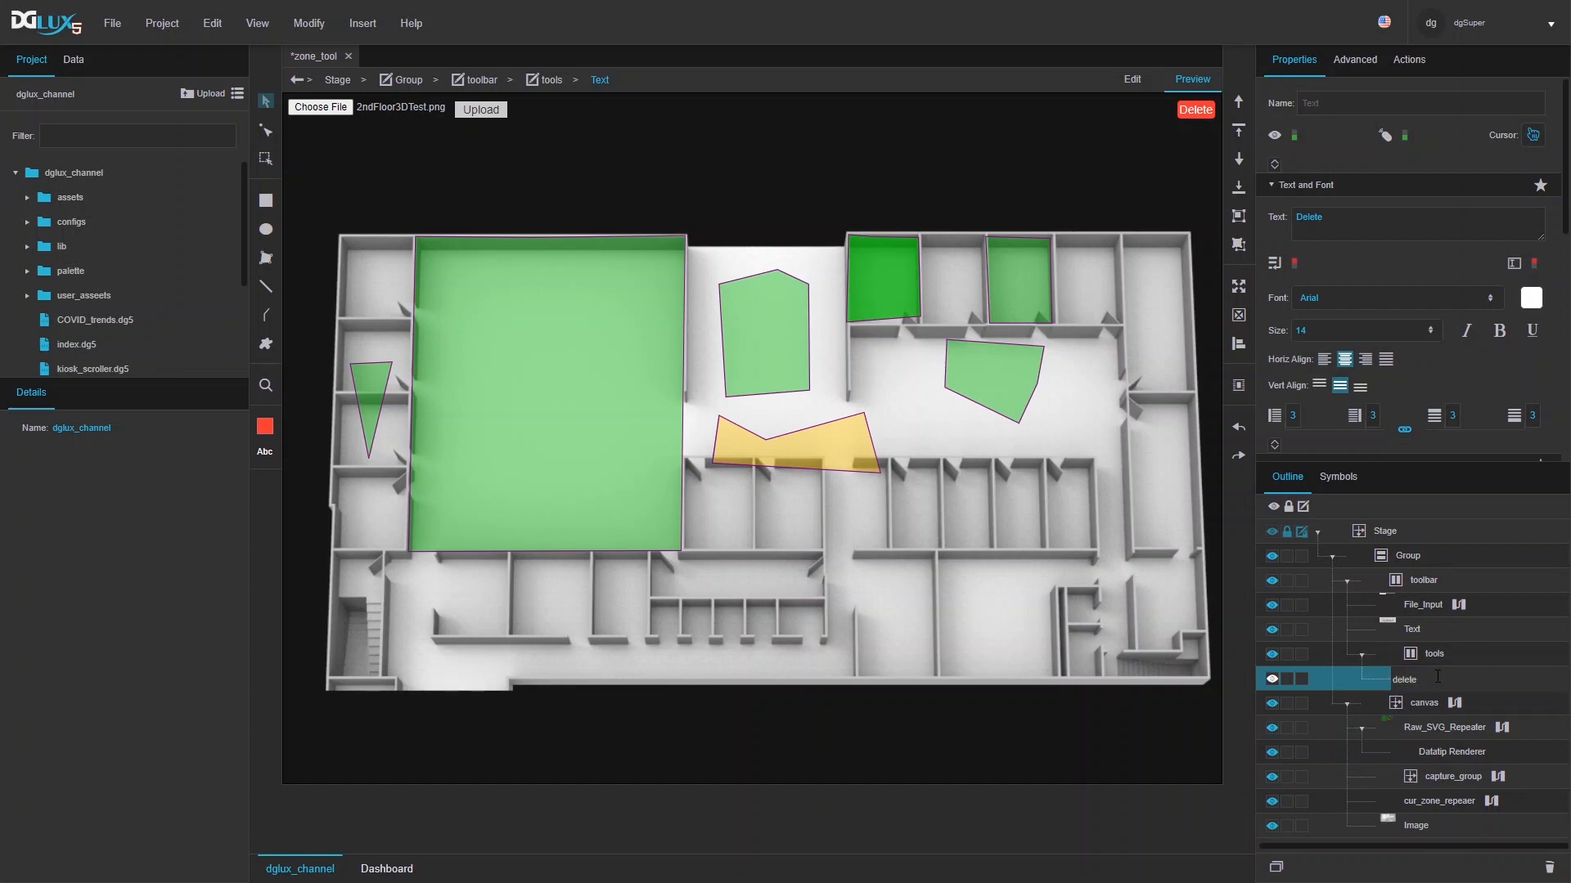
pyautogui.write('lete')
pyautogui.press('Return')
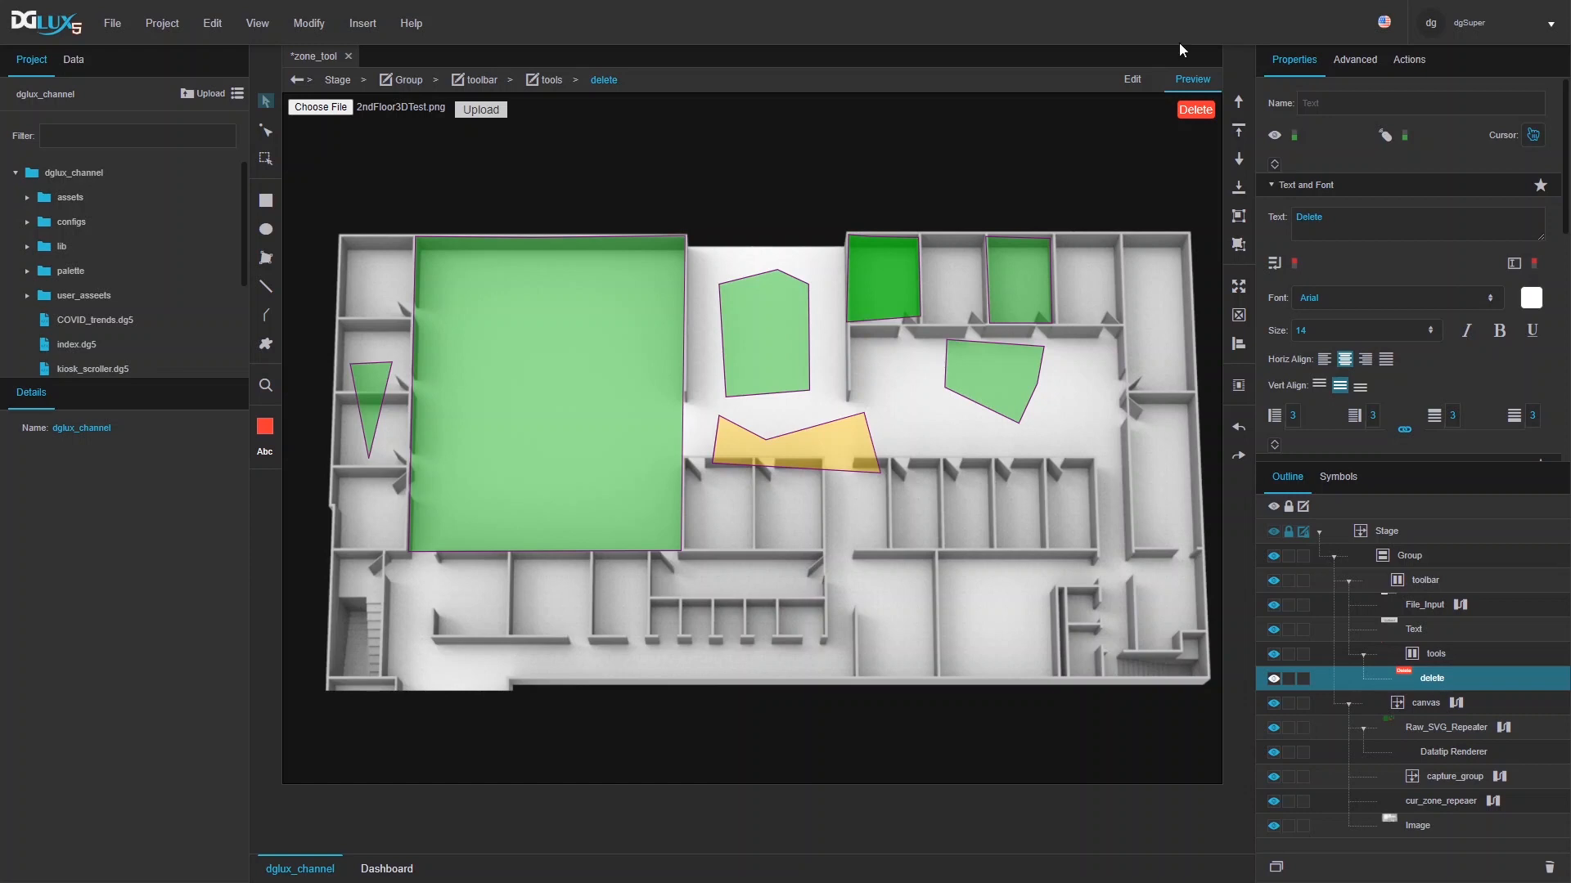
# - Switch the page back to editing and pin the clicked_zone value from Raw_SVG_Repeater's dataflow as a binding source on the canvas, beside the Delete text
pyautogui.click(1134, 80)
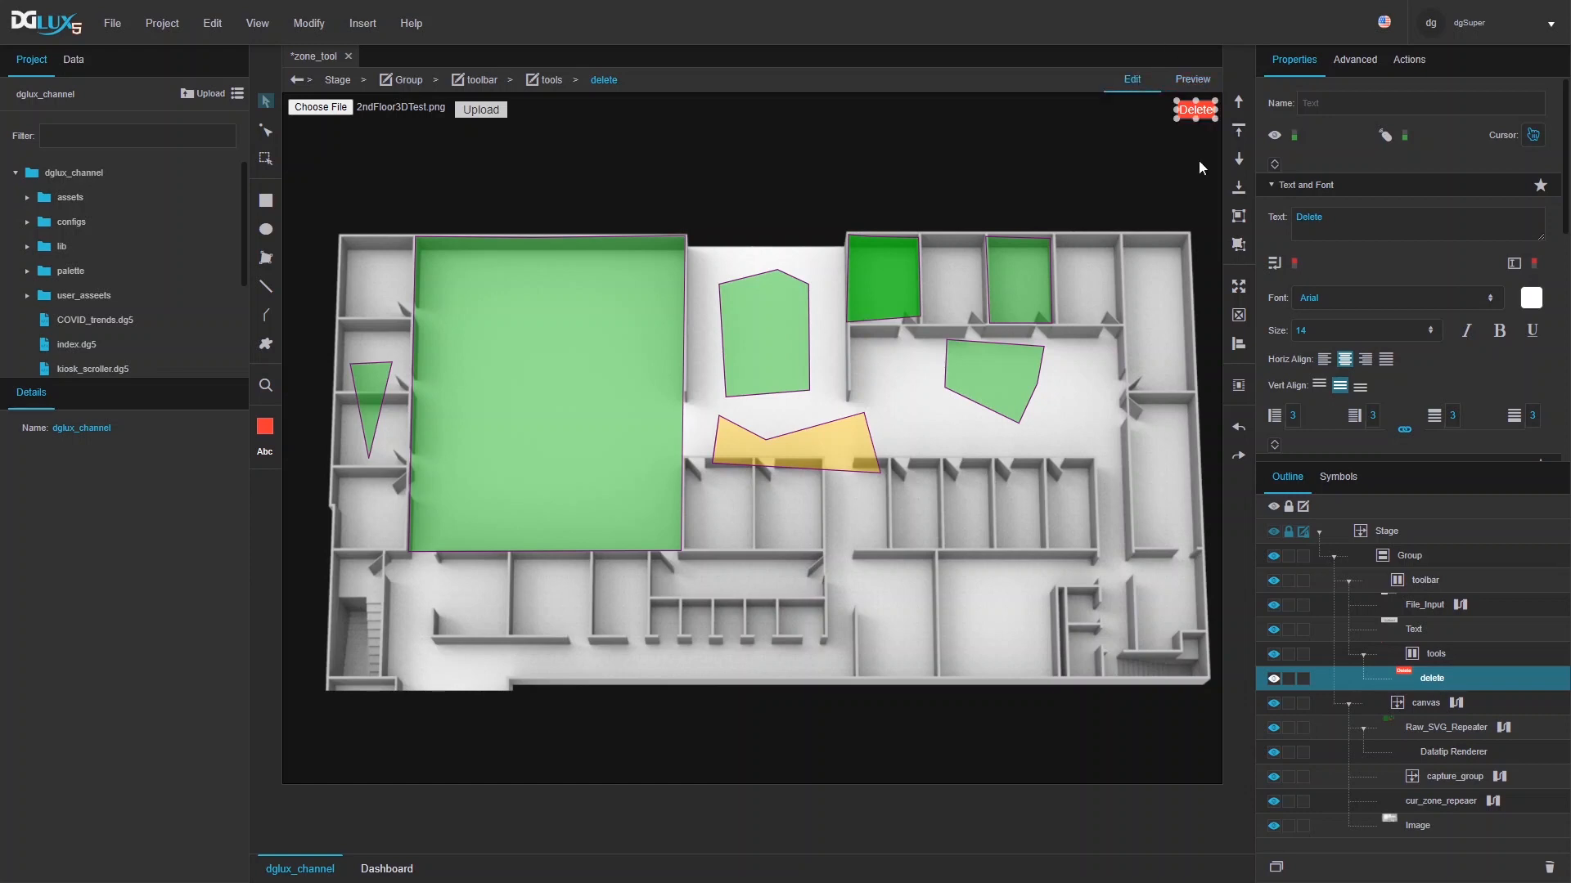
pyautogui.click(1502, 727)
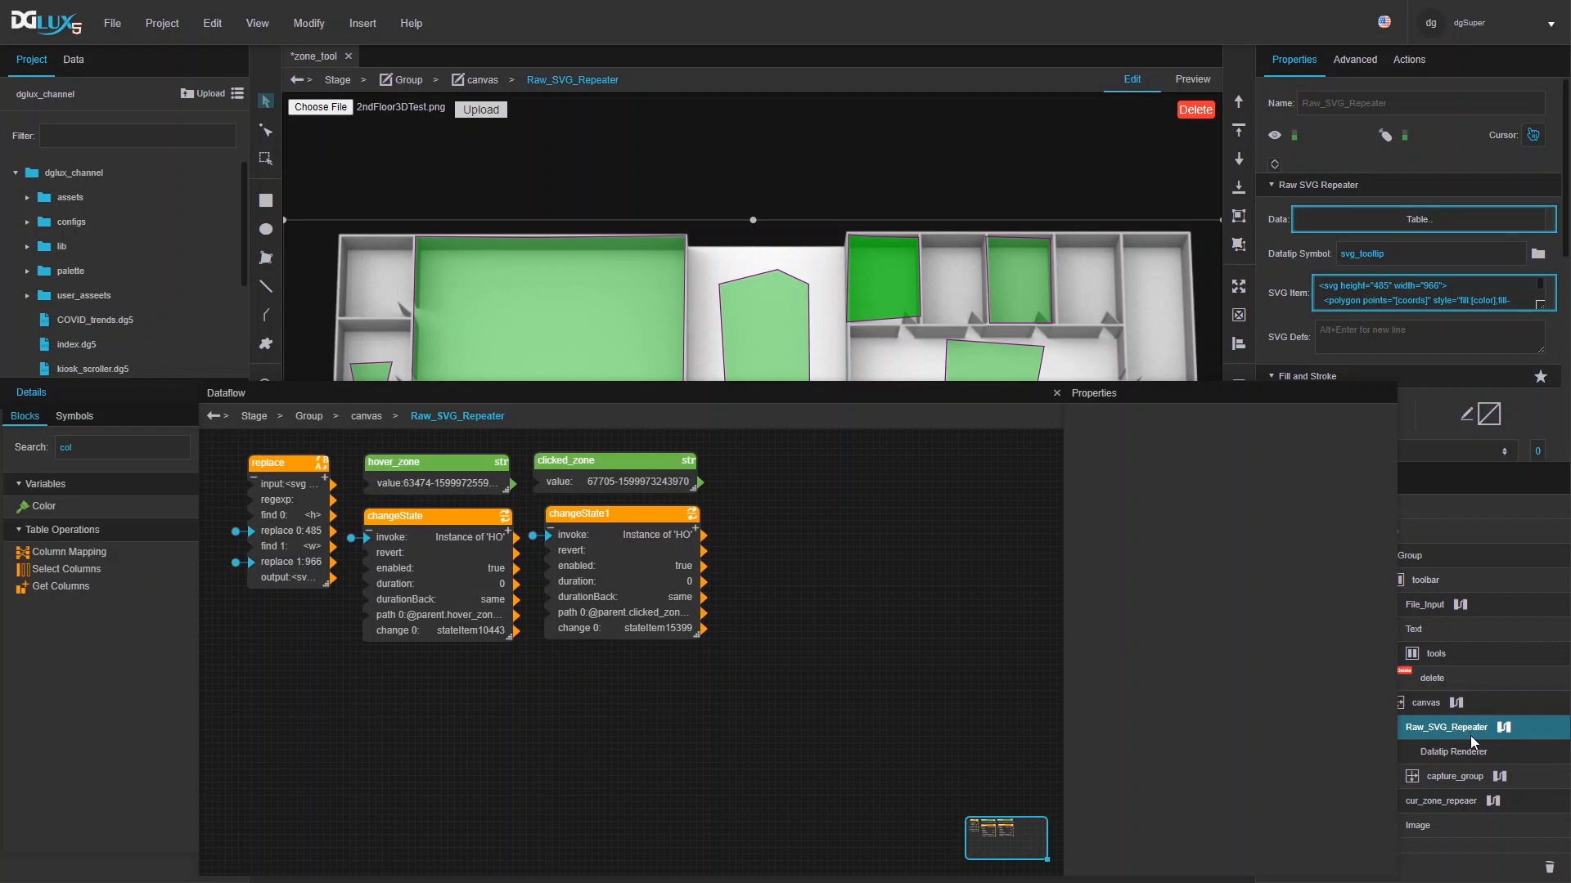
pyautogui.click(647, 481)
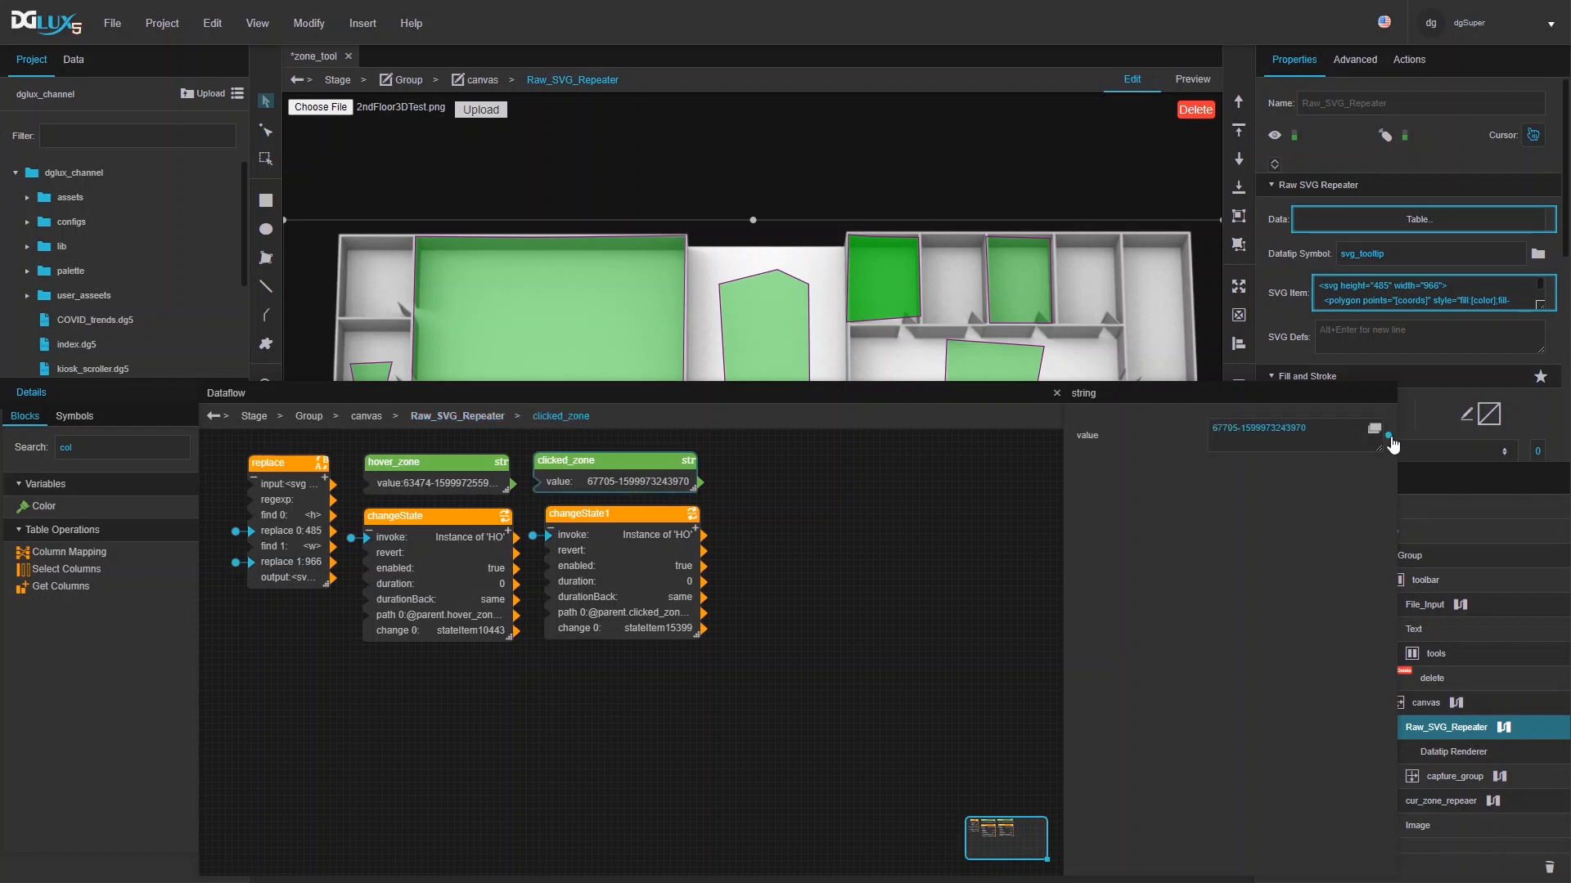
pyautogui.click(1389, 437)
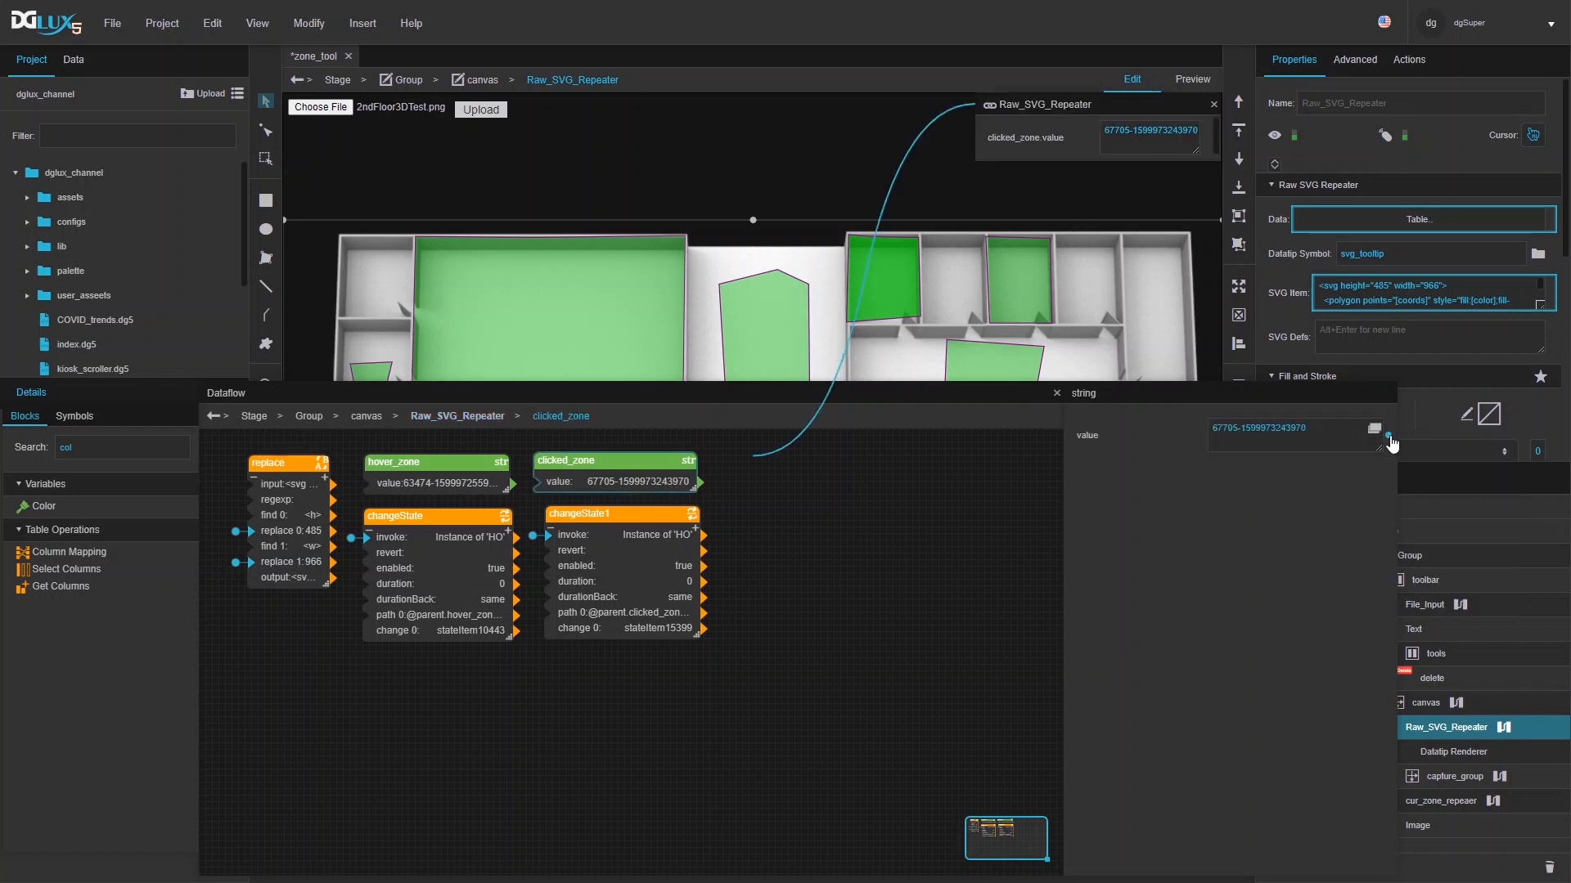
pyautogui.click(1057, 390)
pyautogui.moveTo(1037, 104); pyautogui.dragTo(956, 115)
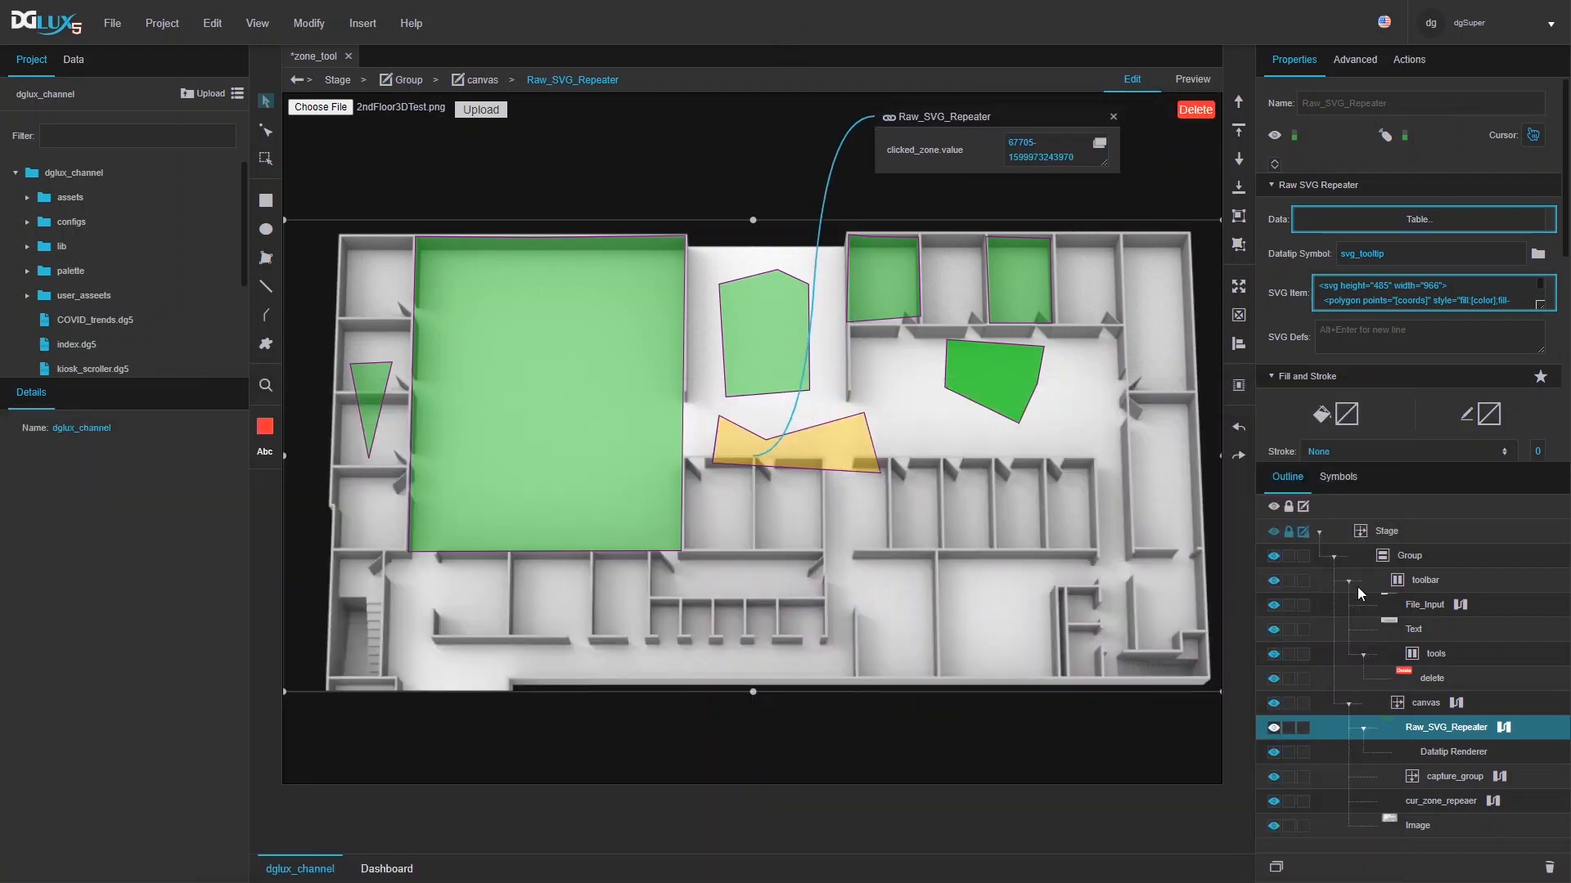
# - Select the delete component in the tools group
pyautogui.rightClick(1432, 675)
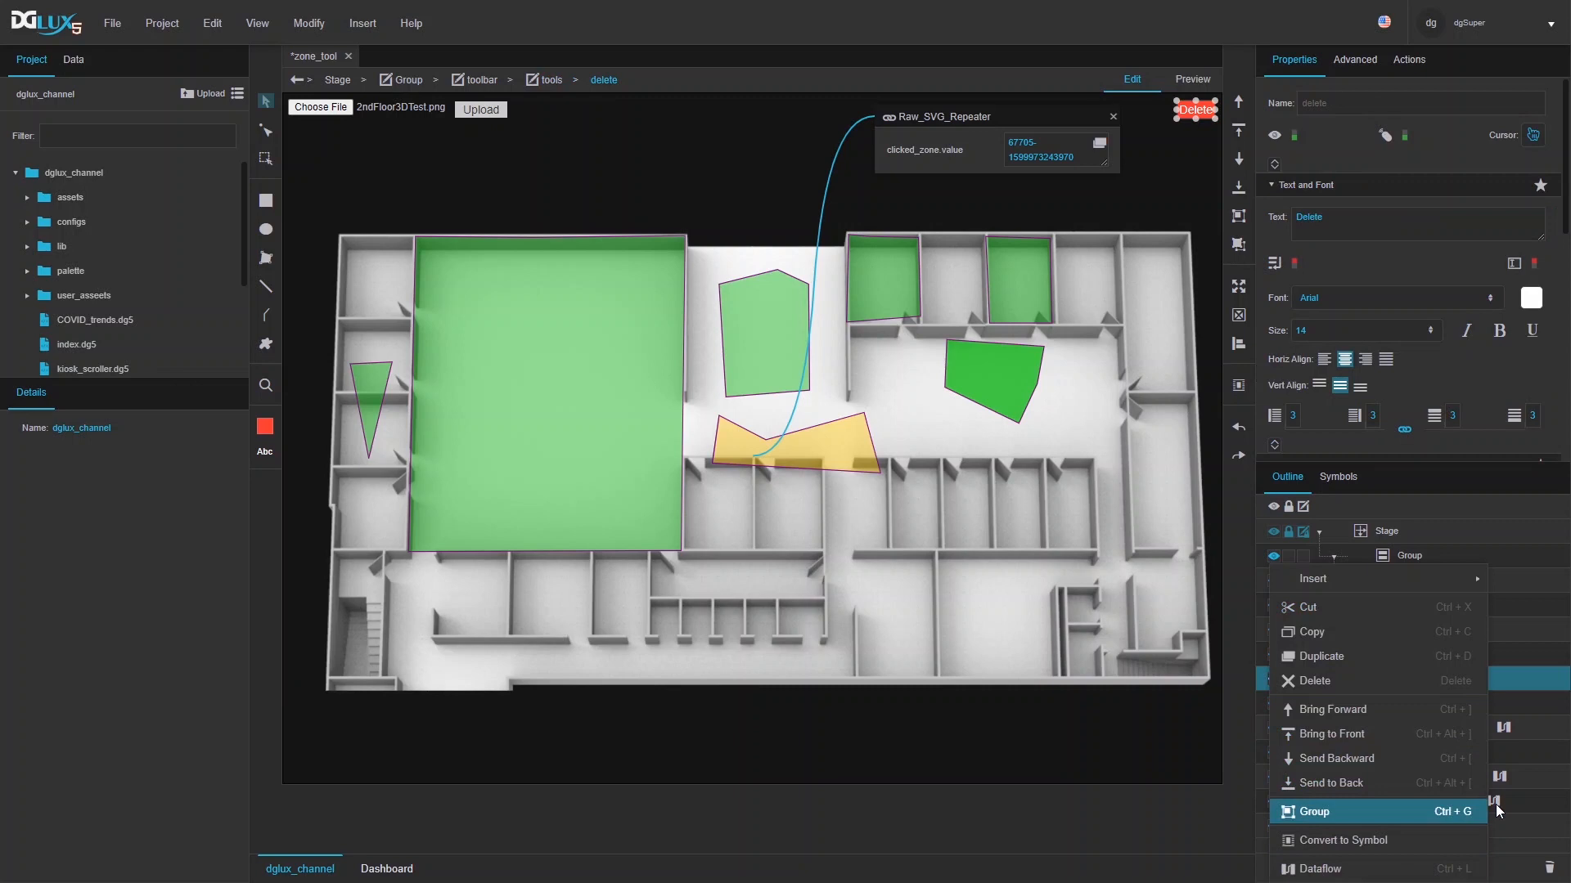
pyautogui.click(1548, 846)
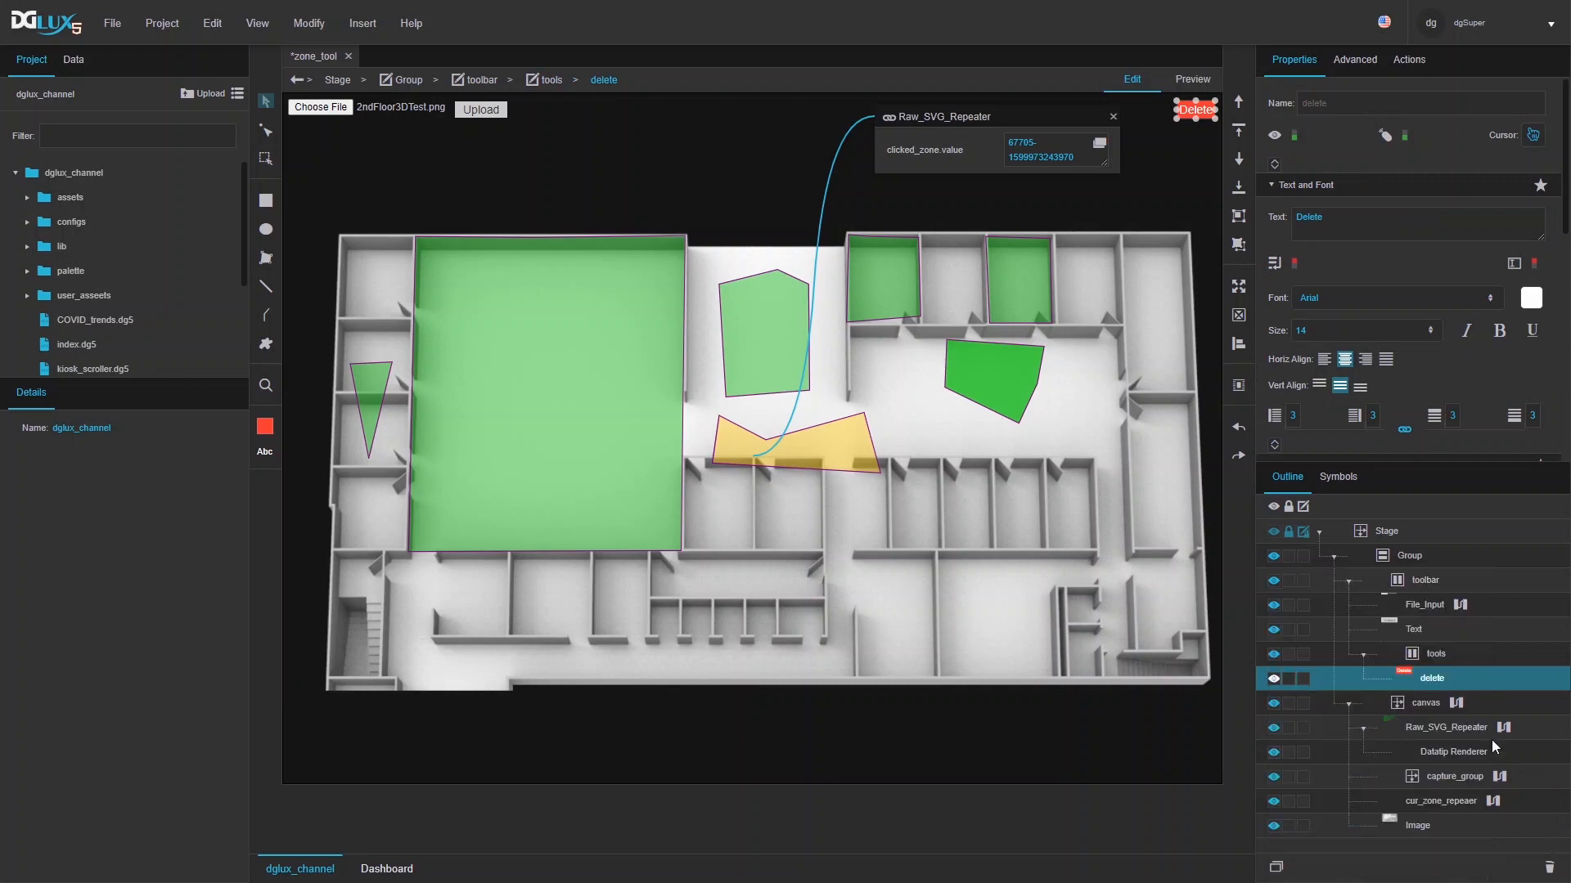
# - Pin the data property of the canvas dataflow's zones table over the stage, beside the pinned clicked_zone value, and close the dataflow
pyautogui.click(1458, 704)
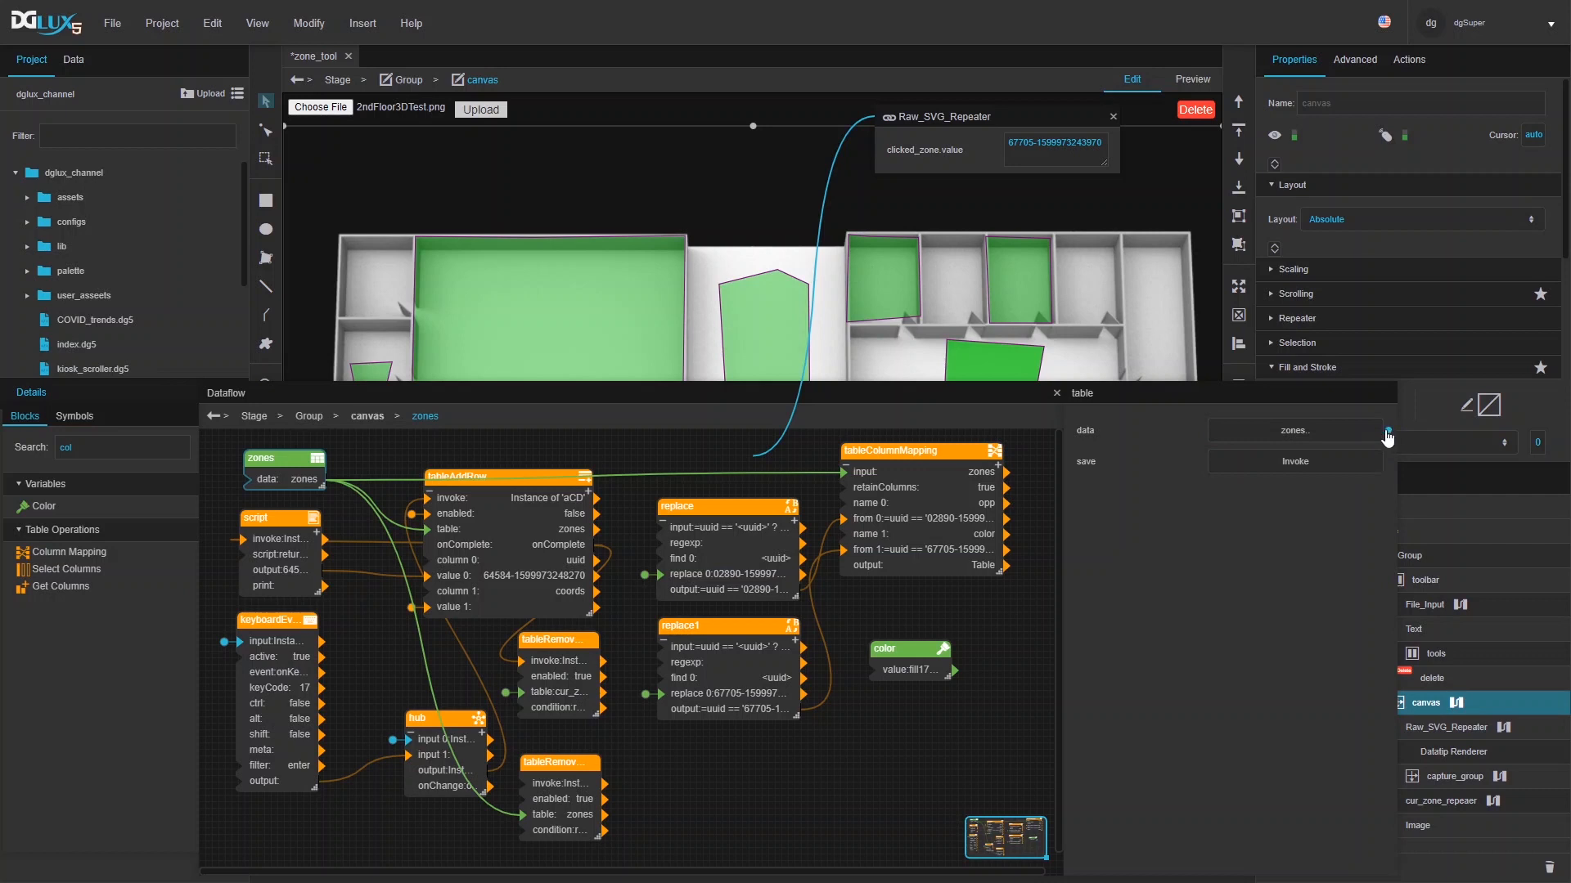
pyautogui.click(1388, 432)
pyautogui.moveTo(1057, 106); pyautogui.dragTo(669, 112)
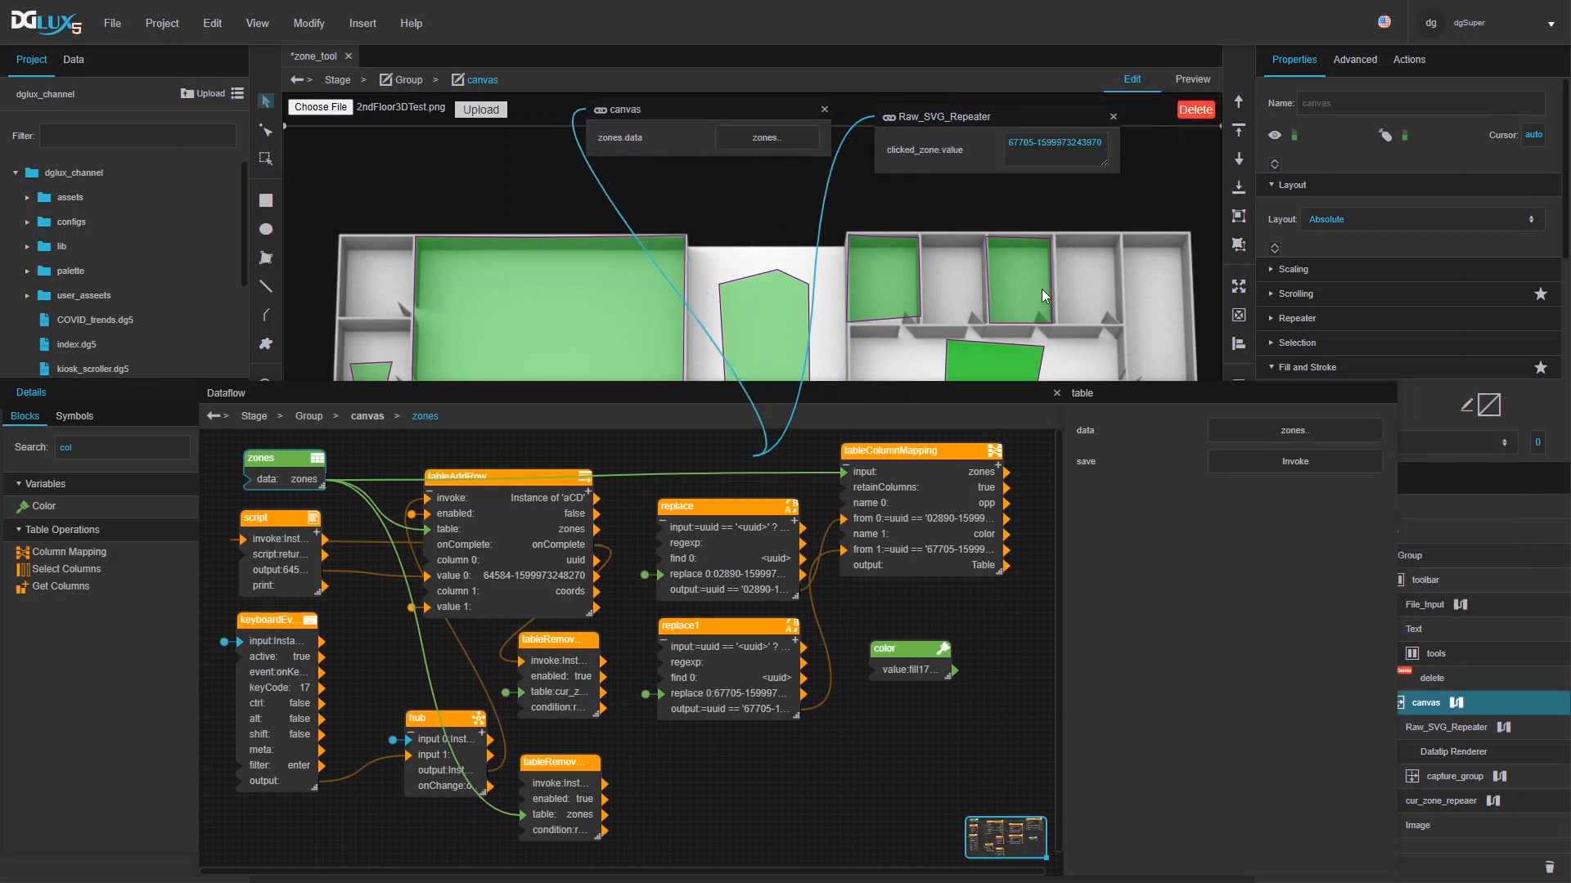
pyautogui.click(1056, 393)
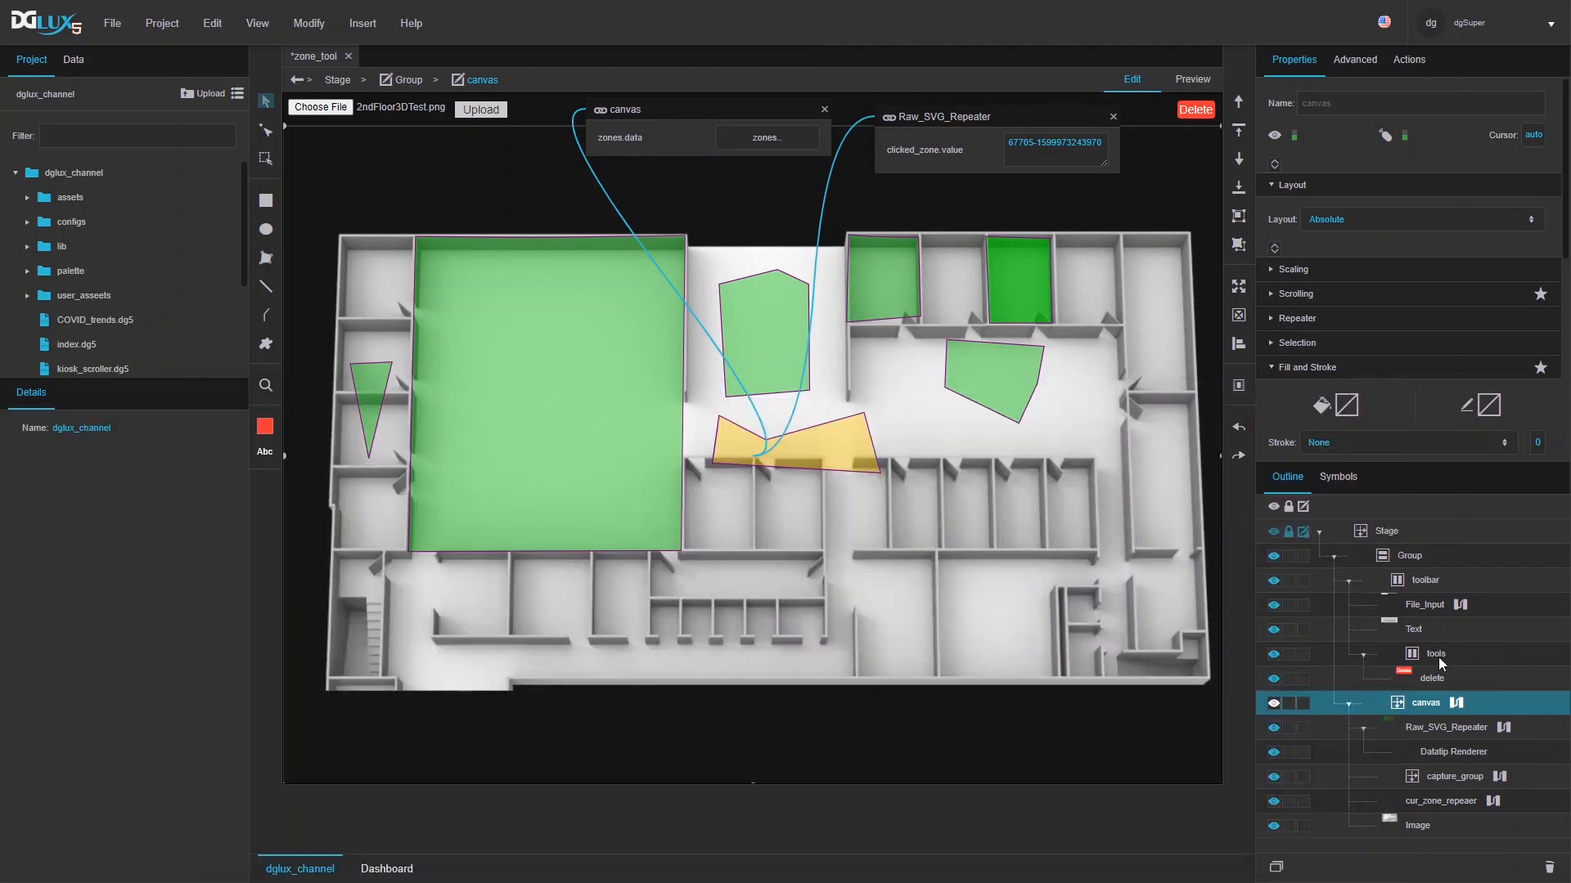
# - Add a Remove Rows block to the delete button's dataflow and bind its table to the canvas zones.data
pyautogui.rightClick(1439, 680)
pyautogui.click(1353, 871)
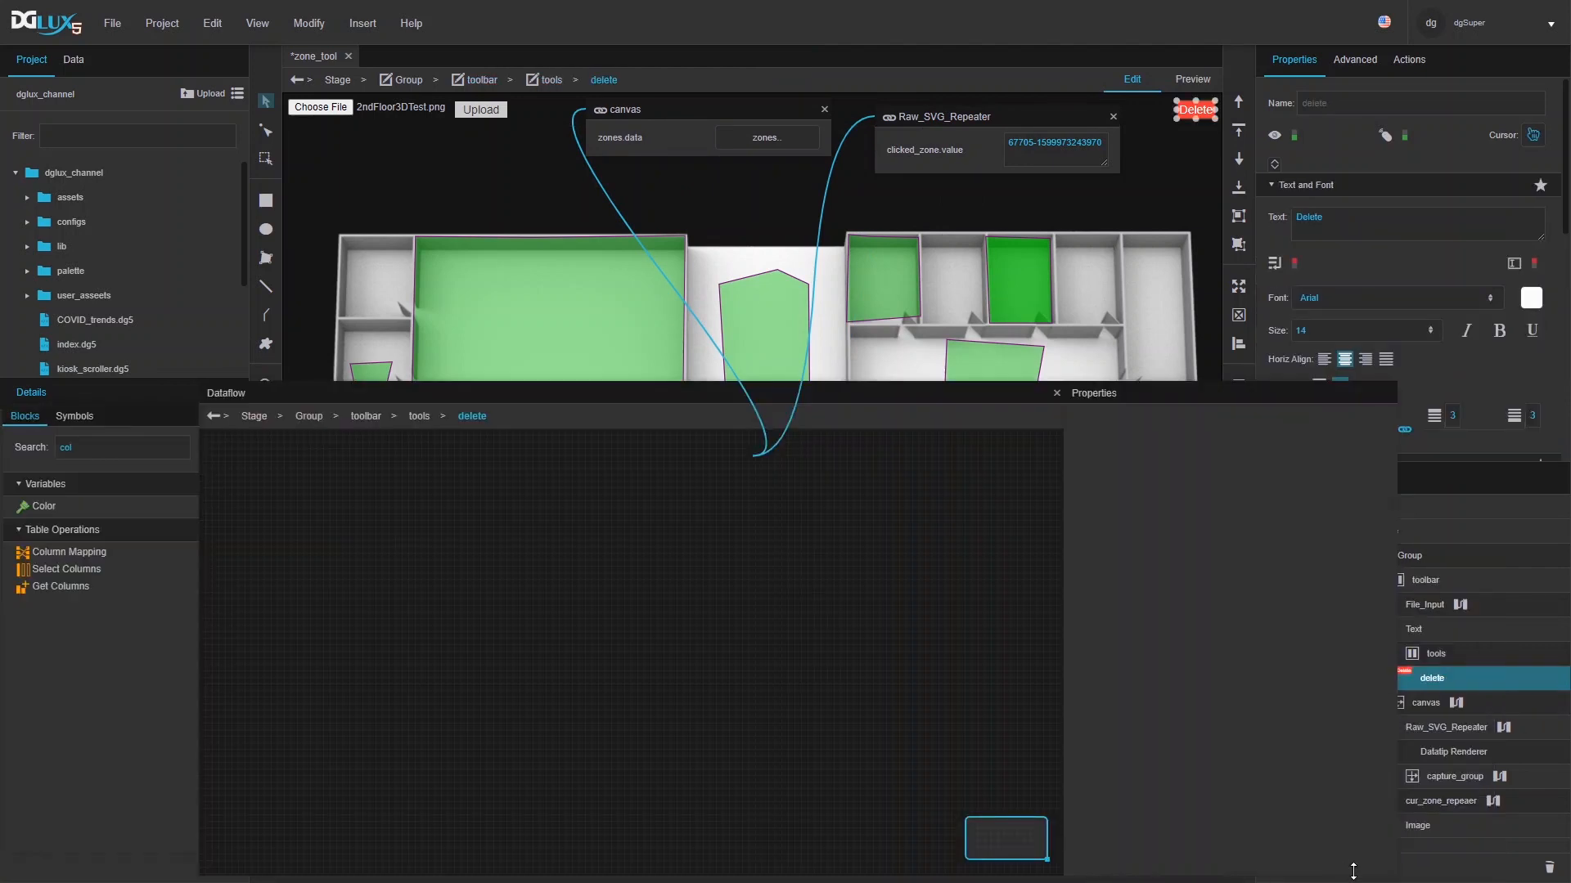
pyautogui.moveTo(537, 391); pyautogui.dragTo(649, 340)
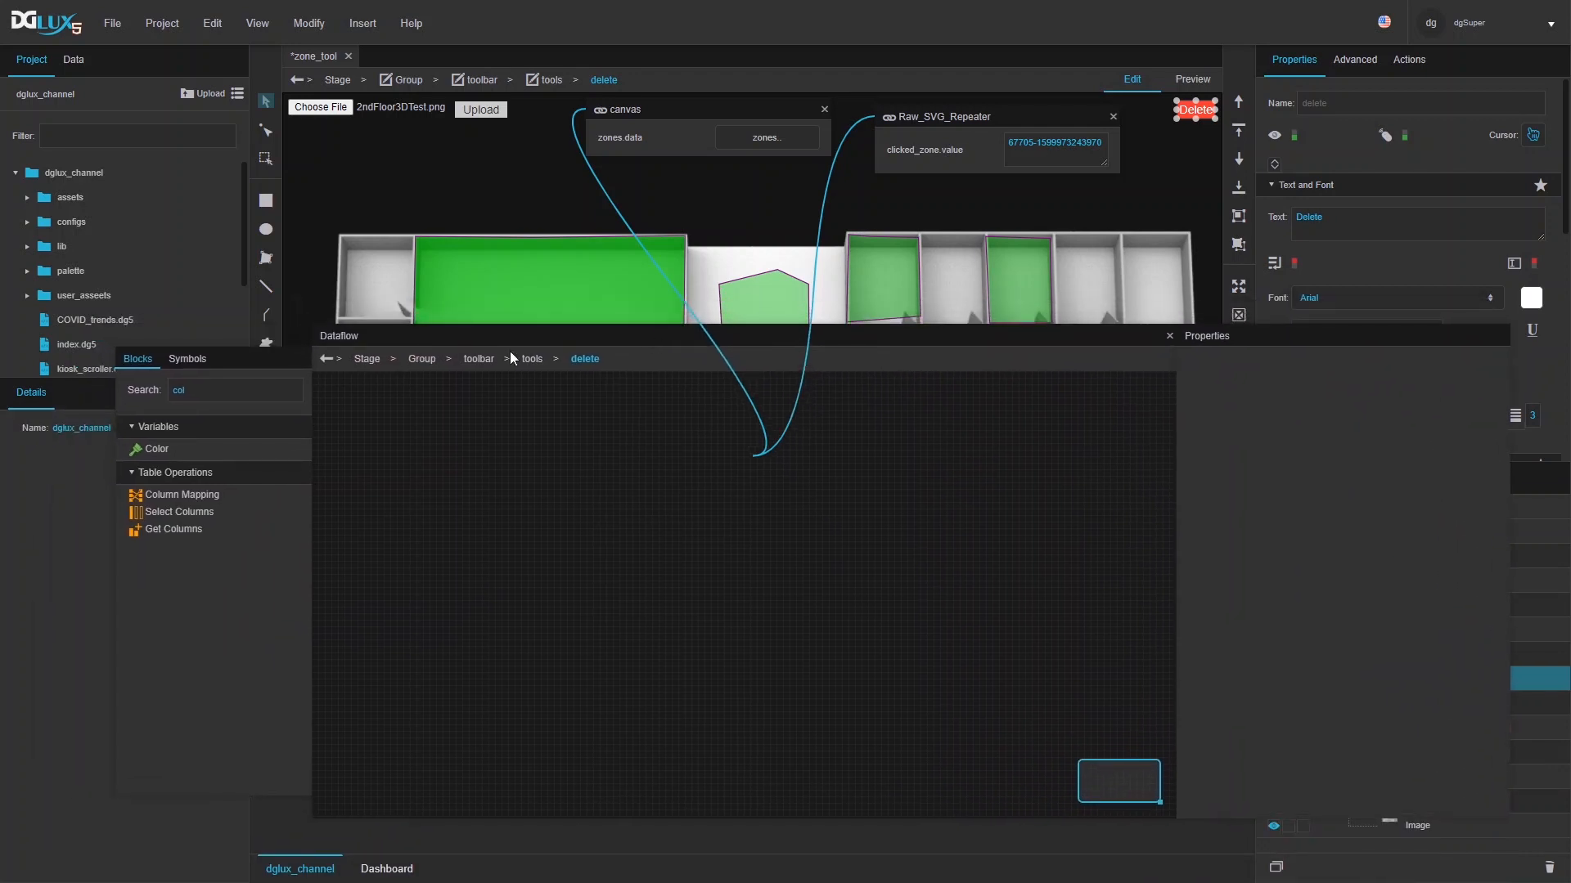
pyautogui.doubleClick(225, 392)
pyautogui.write('remo')
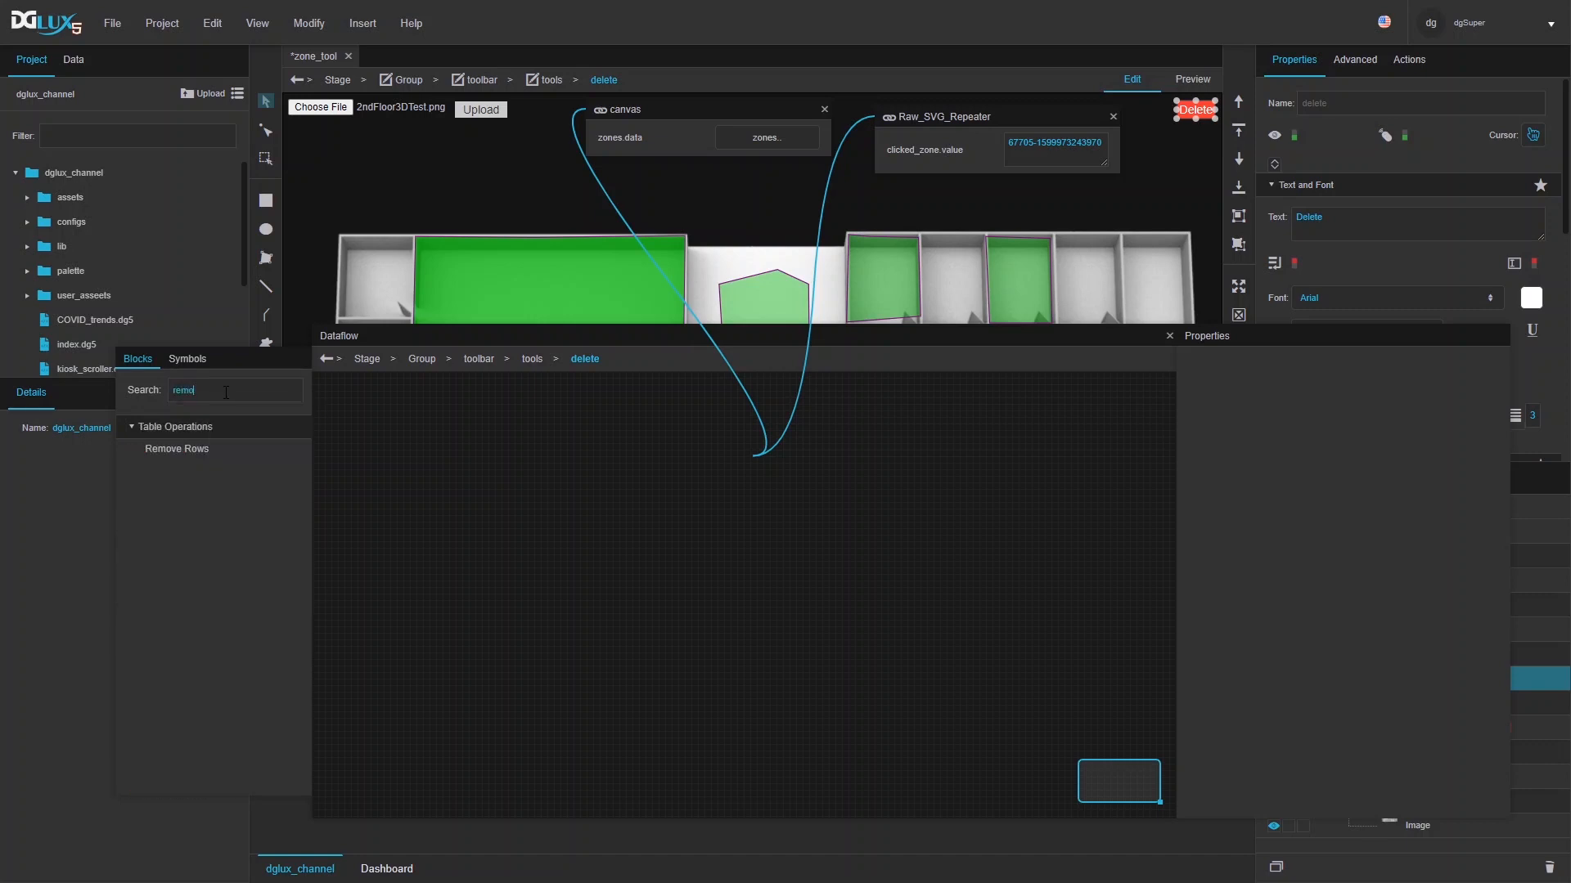
pyautogui.moveTo(165, 462); pyautogui.dragTo(467, 404)
pyautogui.click(538, 431)
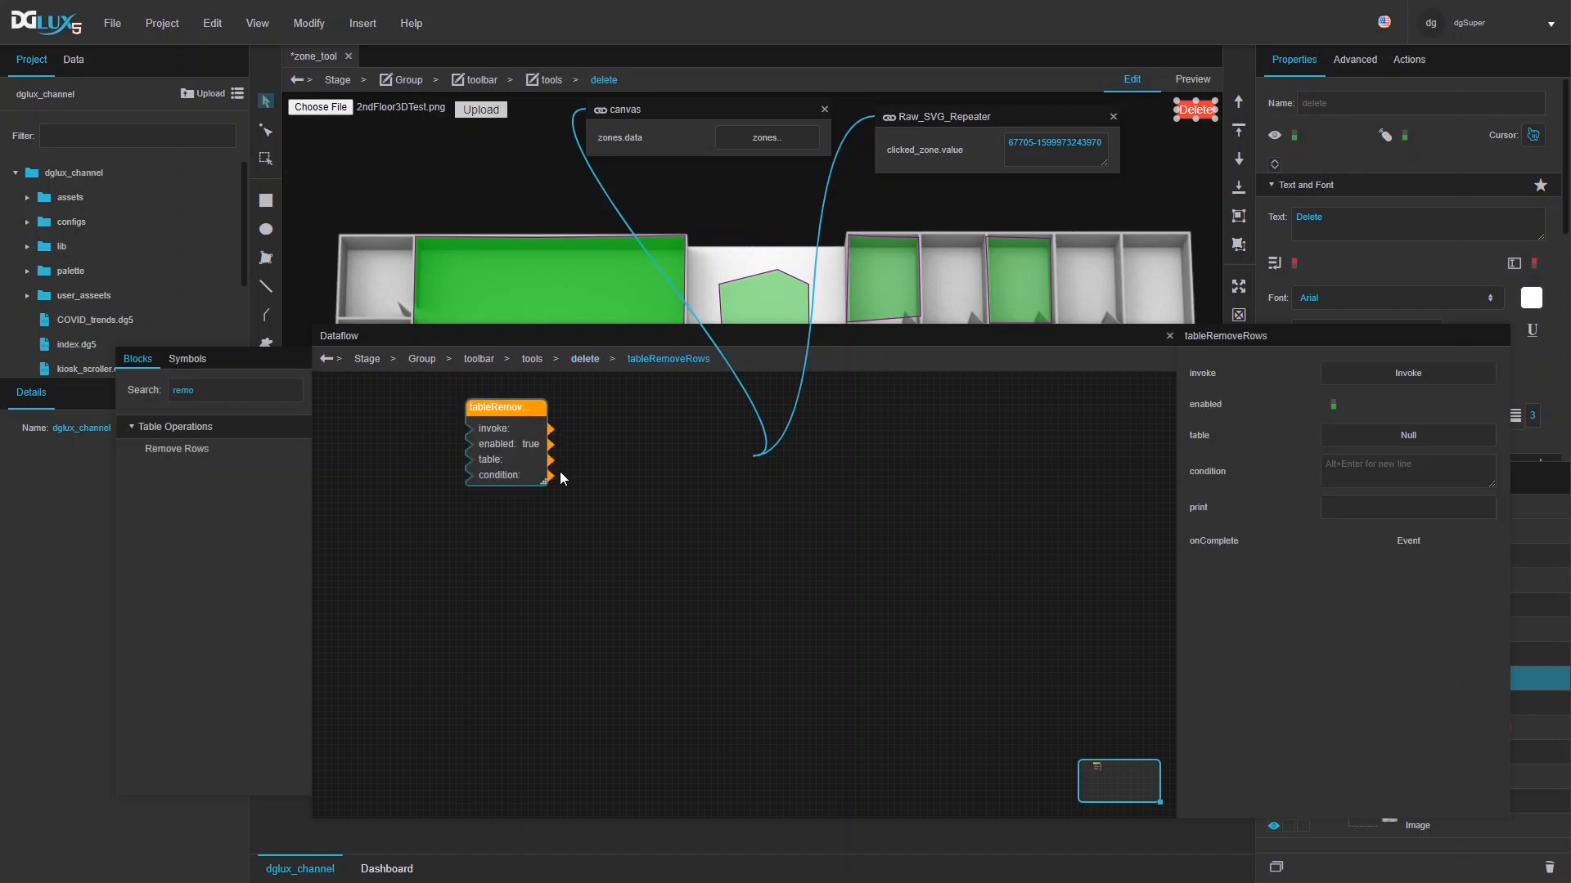
pyautogui.moveTo(545, 482); pyautogui.dragTo(606, 484)
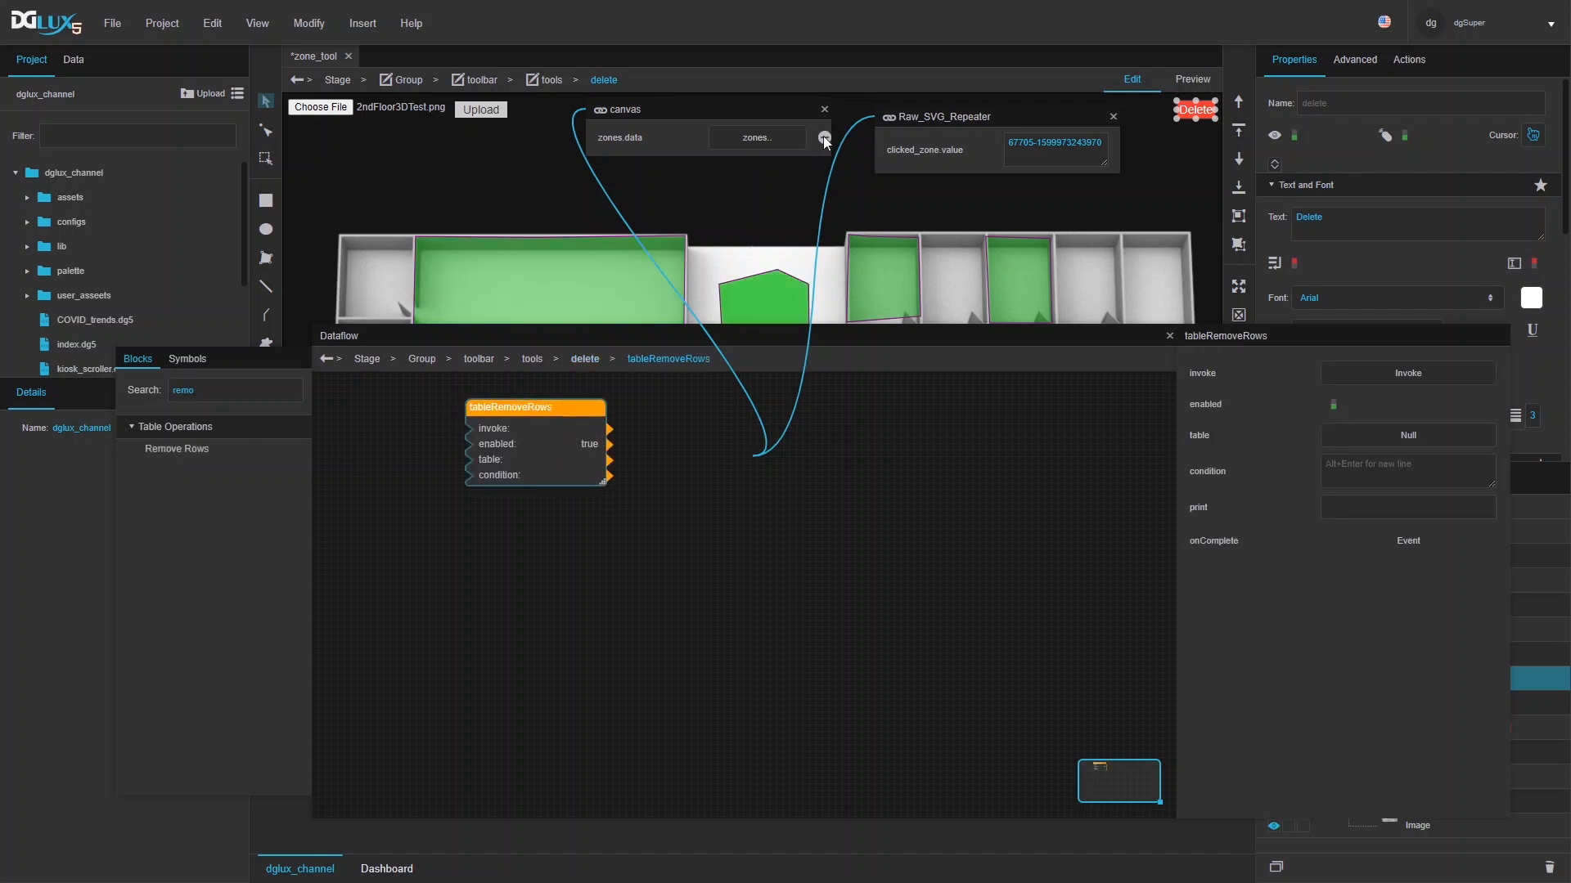
pyautogui.moveTo(820, 138); pyautogui.dragTo(1440, 440)
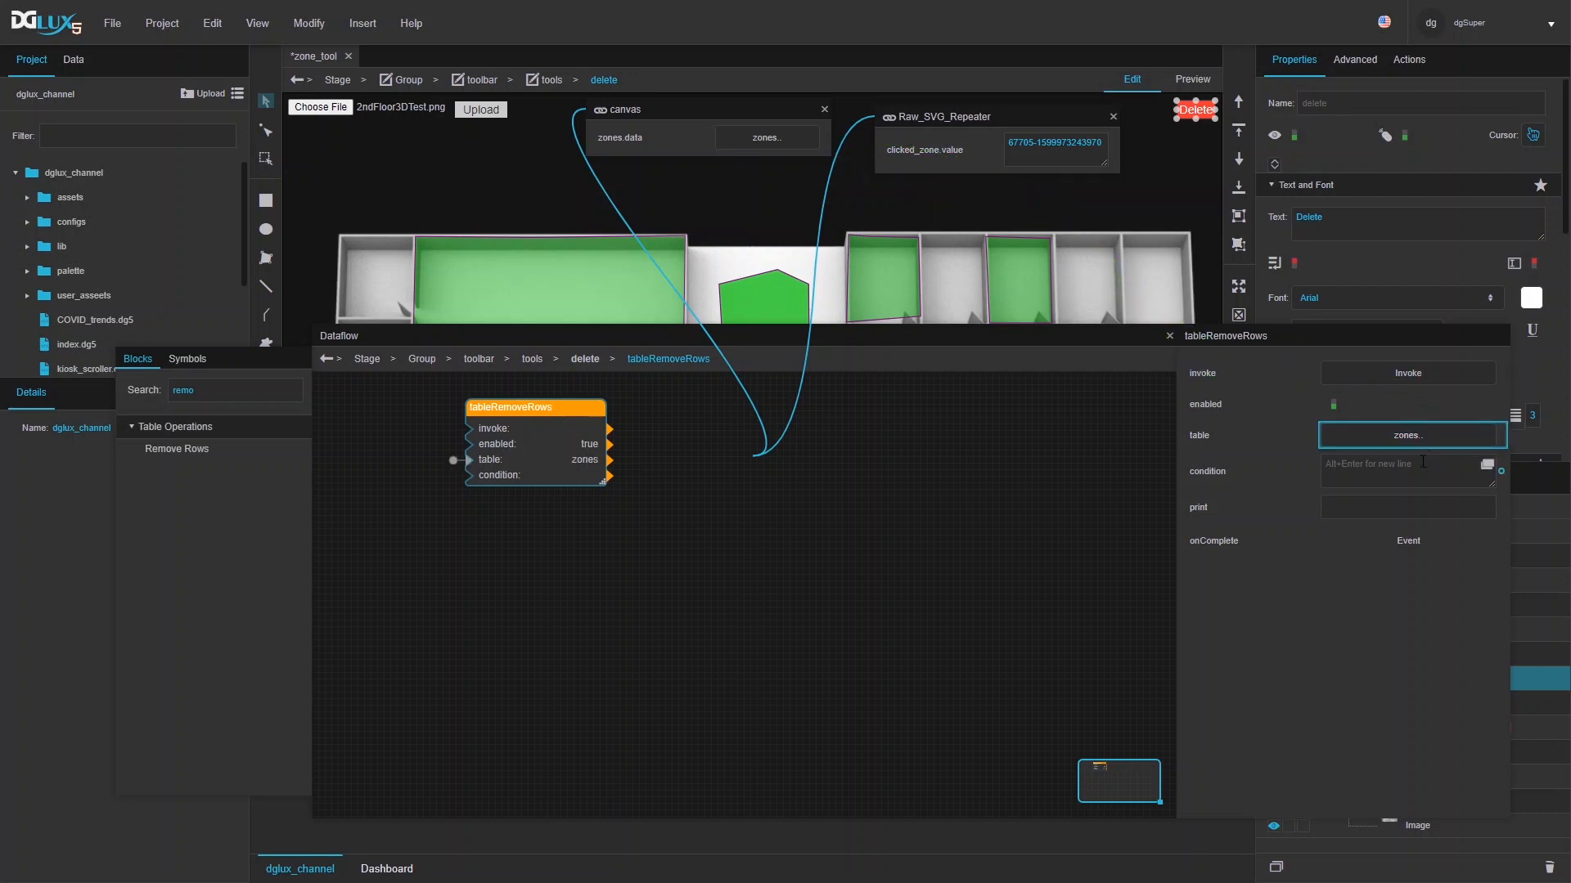
# - Add a Replace block below Remove Rows with input uuid == '<uuid>' and find 0 set to <uuid>
pyautogui.doubleClick(288, 394)
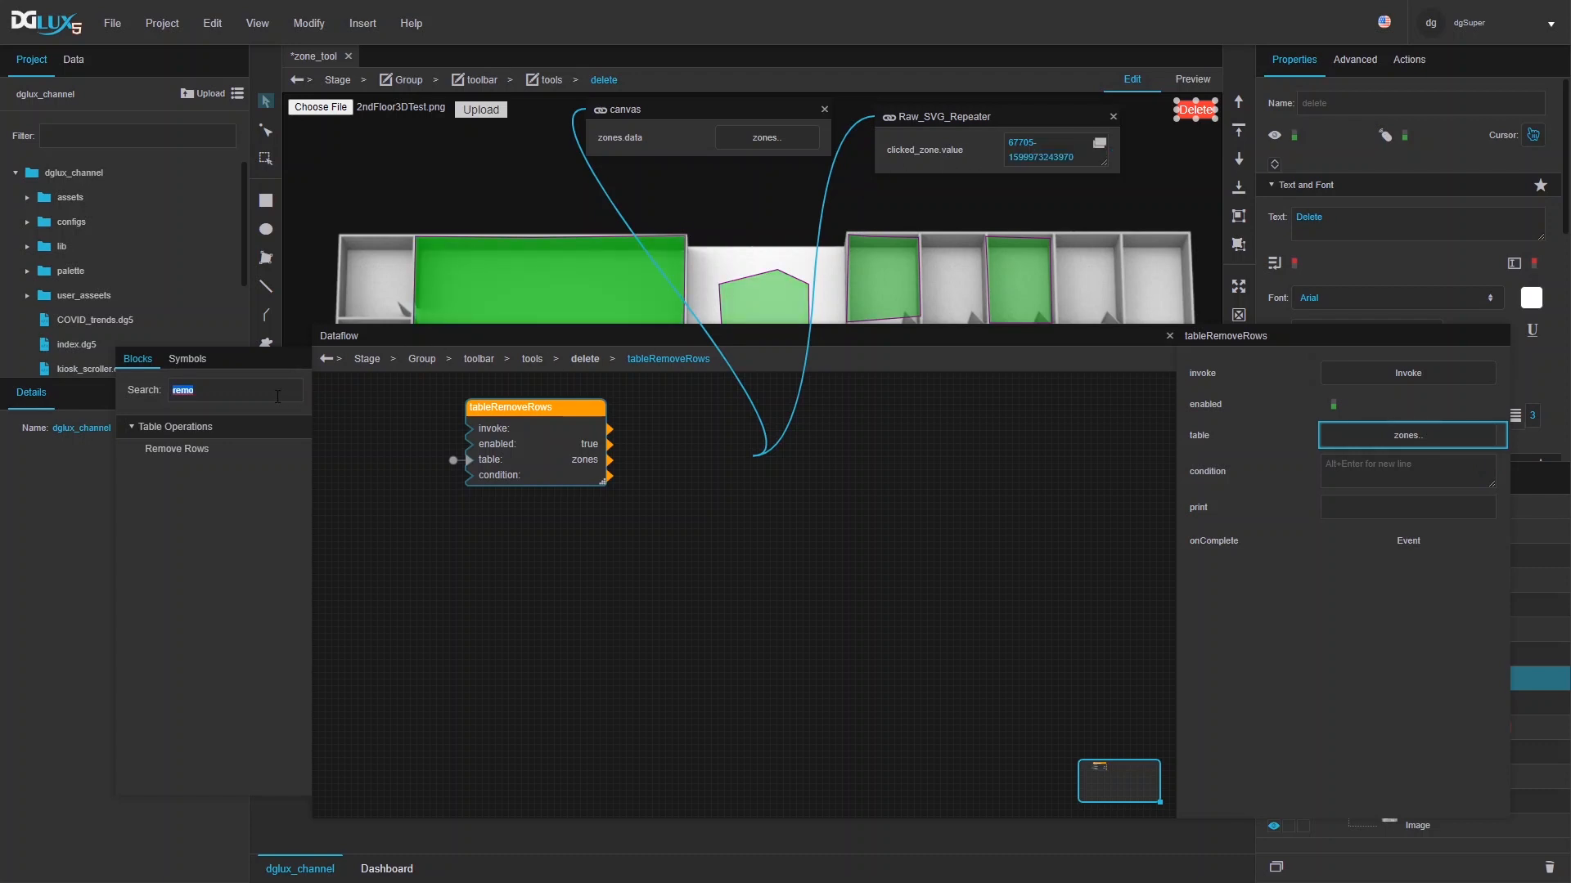
pyautogui.write('repl')
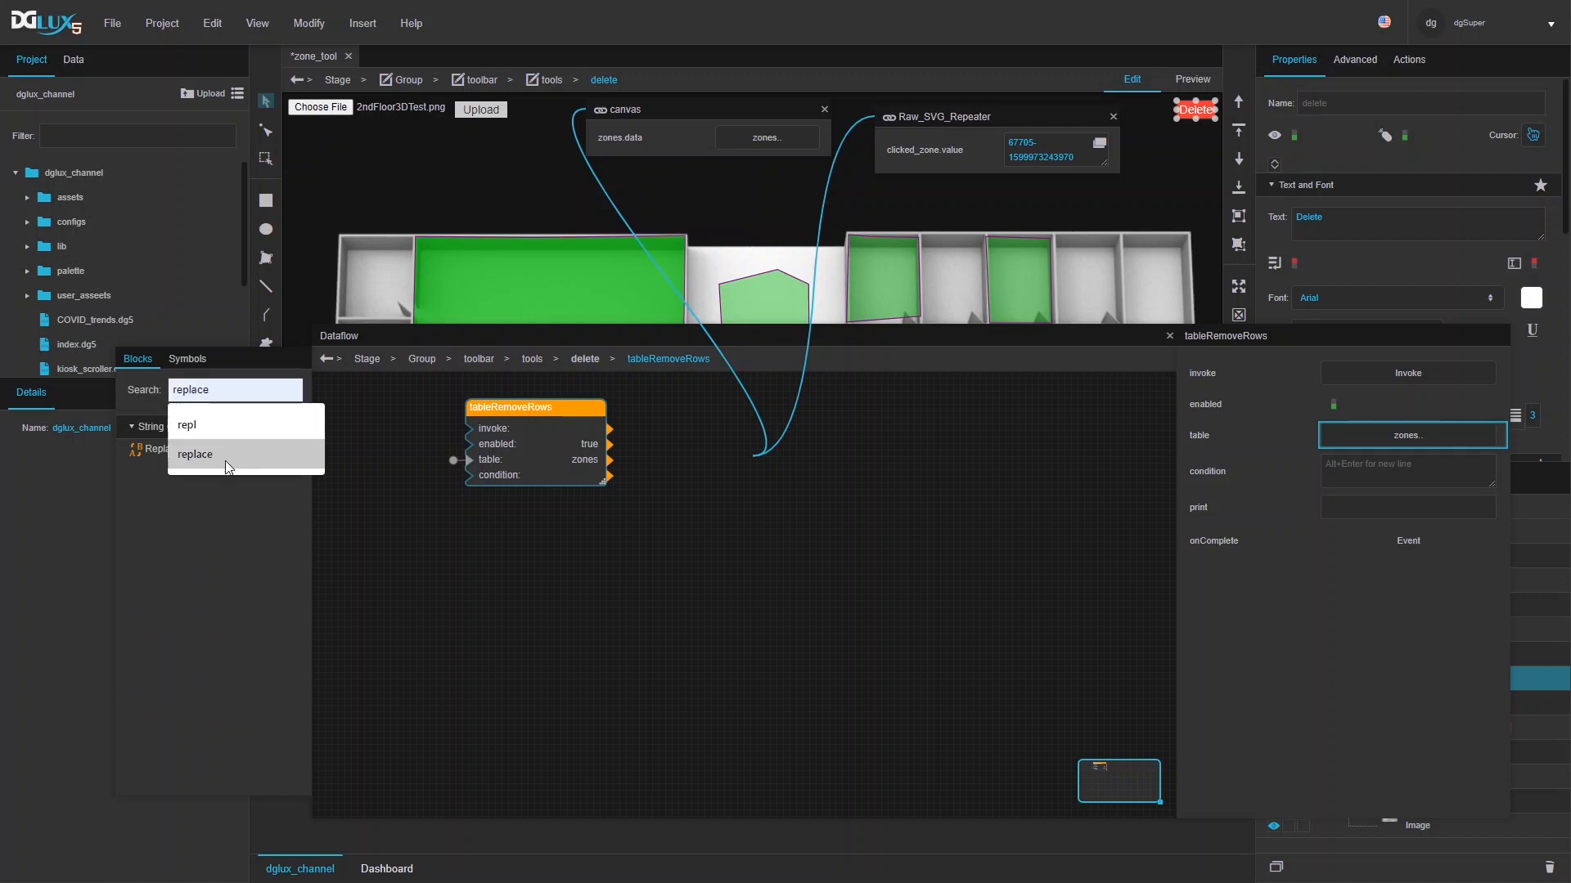
pyautogui.moveTo(151, 462); pyautogui.dragTo(494, 507)
pyautogui.click(1364, 378)
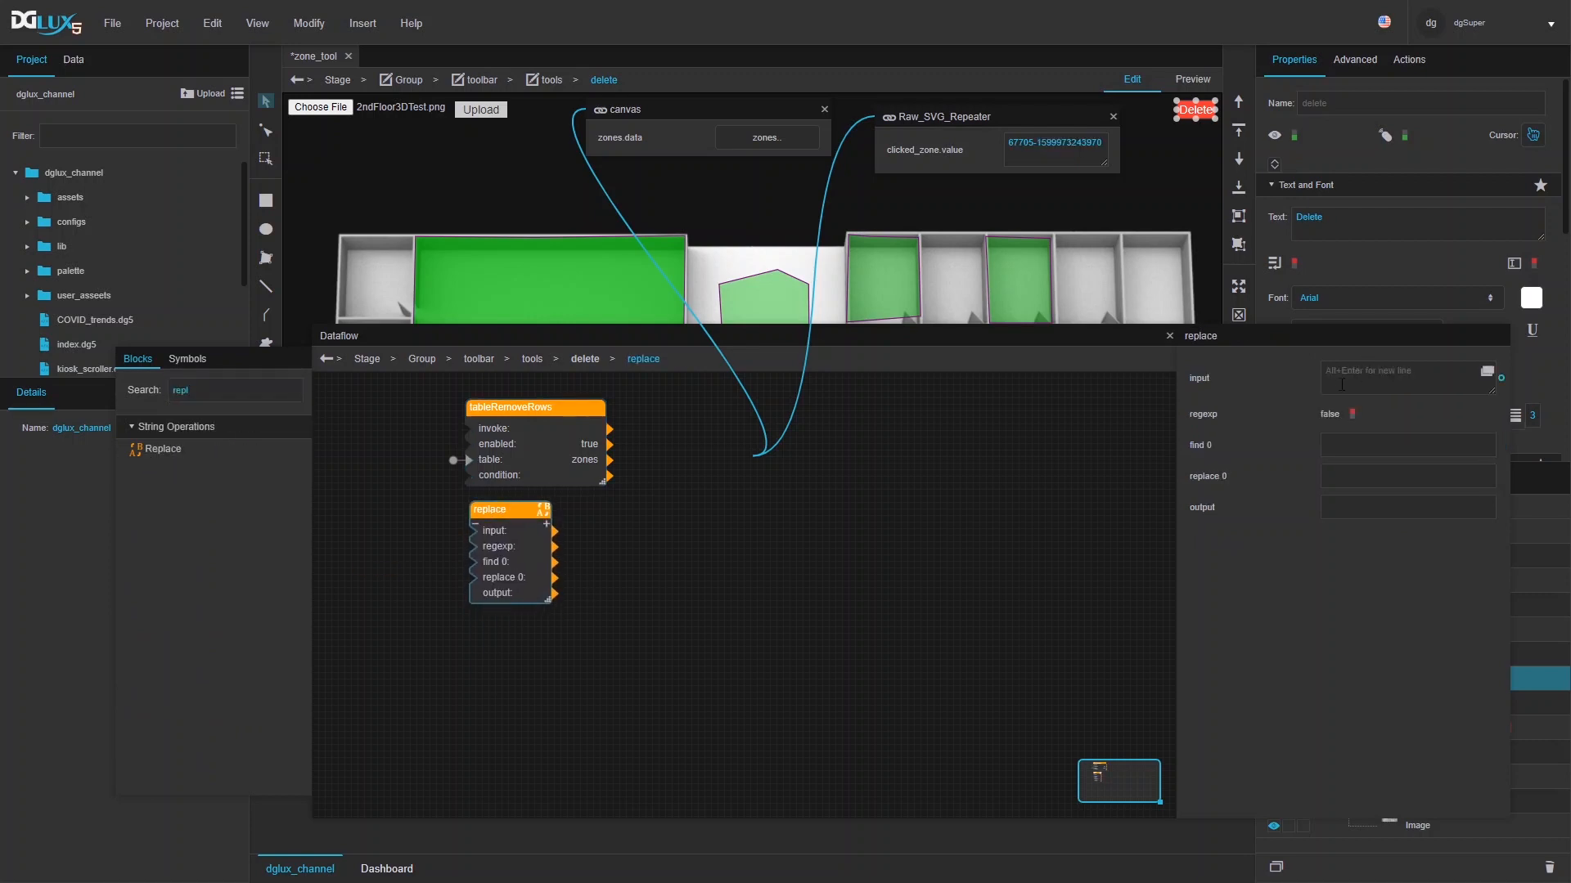
pyautogui.write('=')
pyautogui.press('BackSpace')
pyautogui.write("uuid == '<uuid>")
pyautogui.moveTo(1344, 371); pyautogui.dragTo(1281, 377)
pyautogui.click(1390, 389)
pyautogui.click(1343, 450)
# - Bind the Replace block's replace 0 to clicked_zone.value and feed its output into the Remove Rows condition
pyautogui.moveTo(1101, 153)
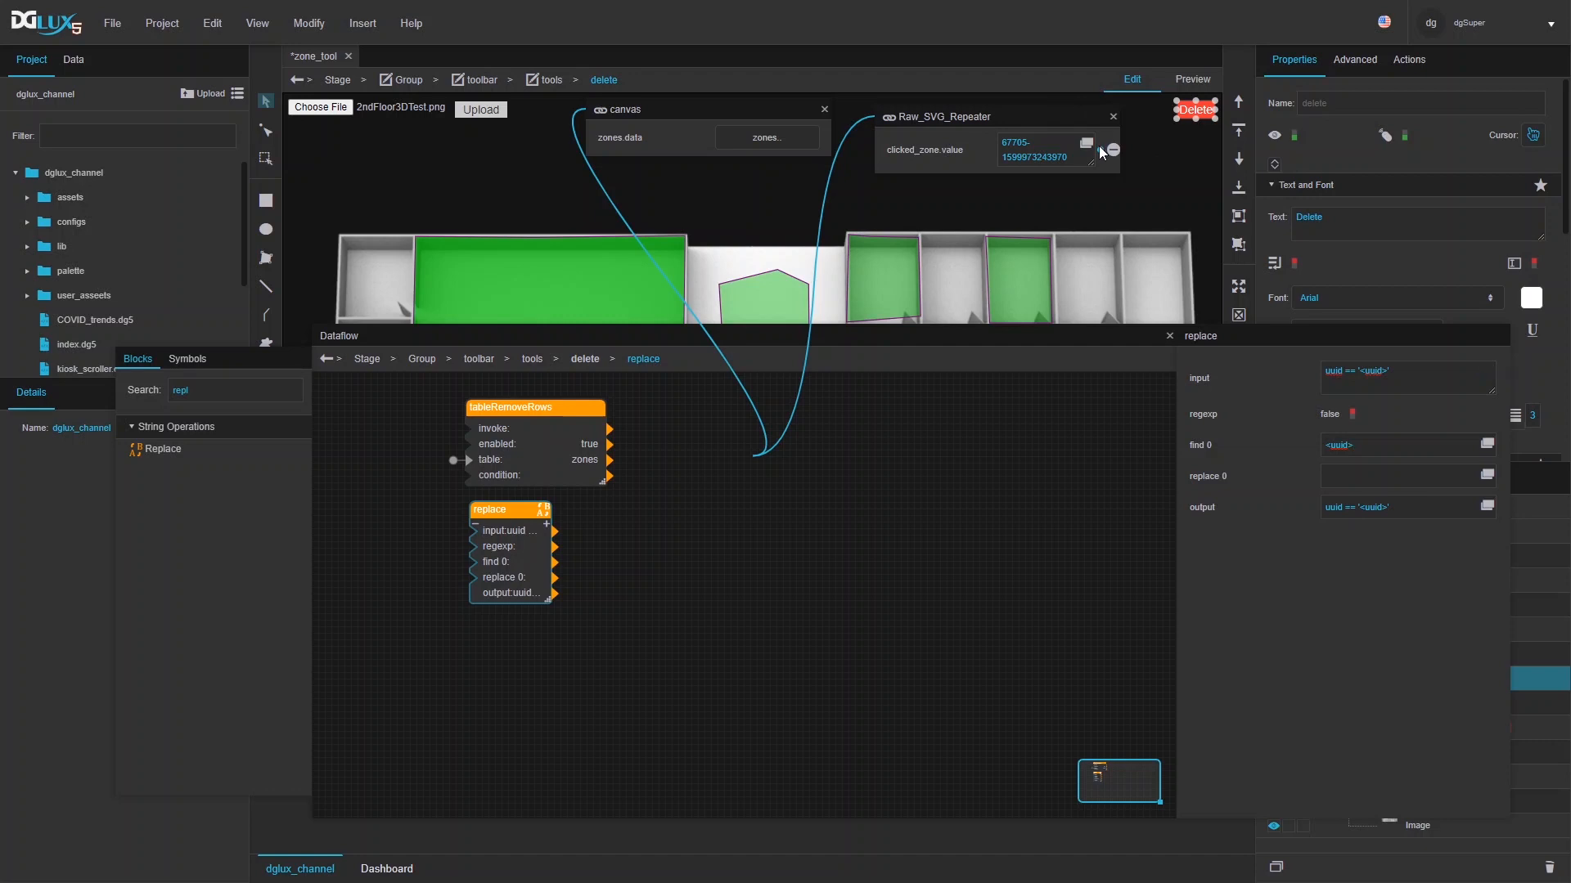
pyautogui.moveTo(1114, 150); pyautogui.dragTo(1382, 476)
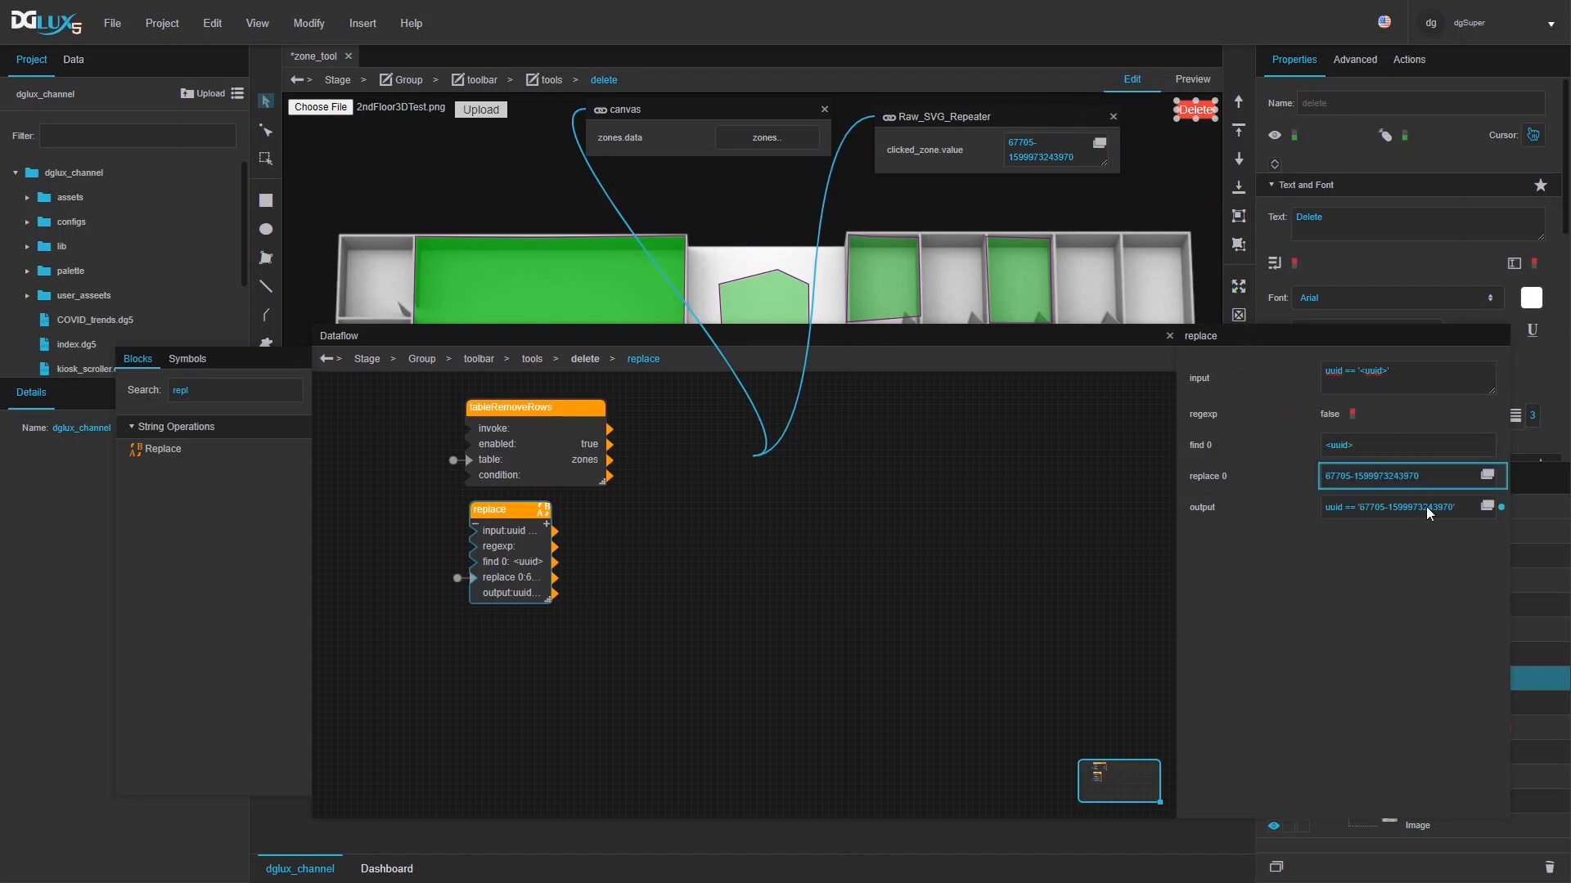
pyautogui.click(507, 479)
pyautogui.moveTo(524, 593); pyautogui.dragTo(1446, 476)
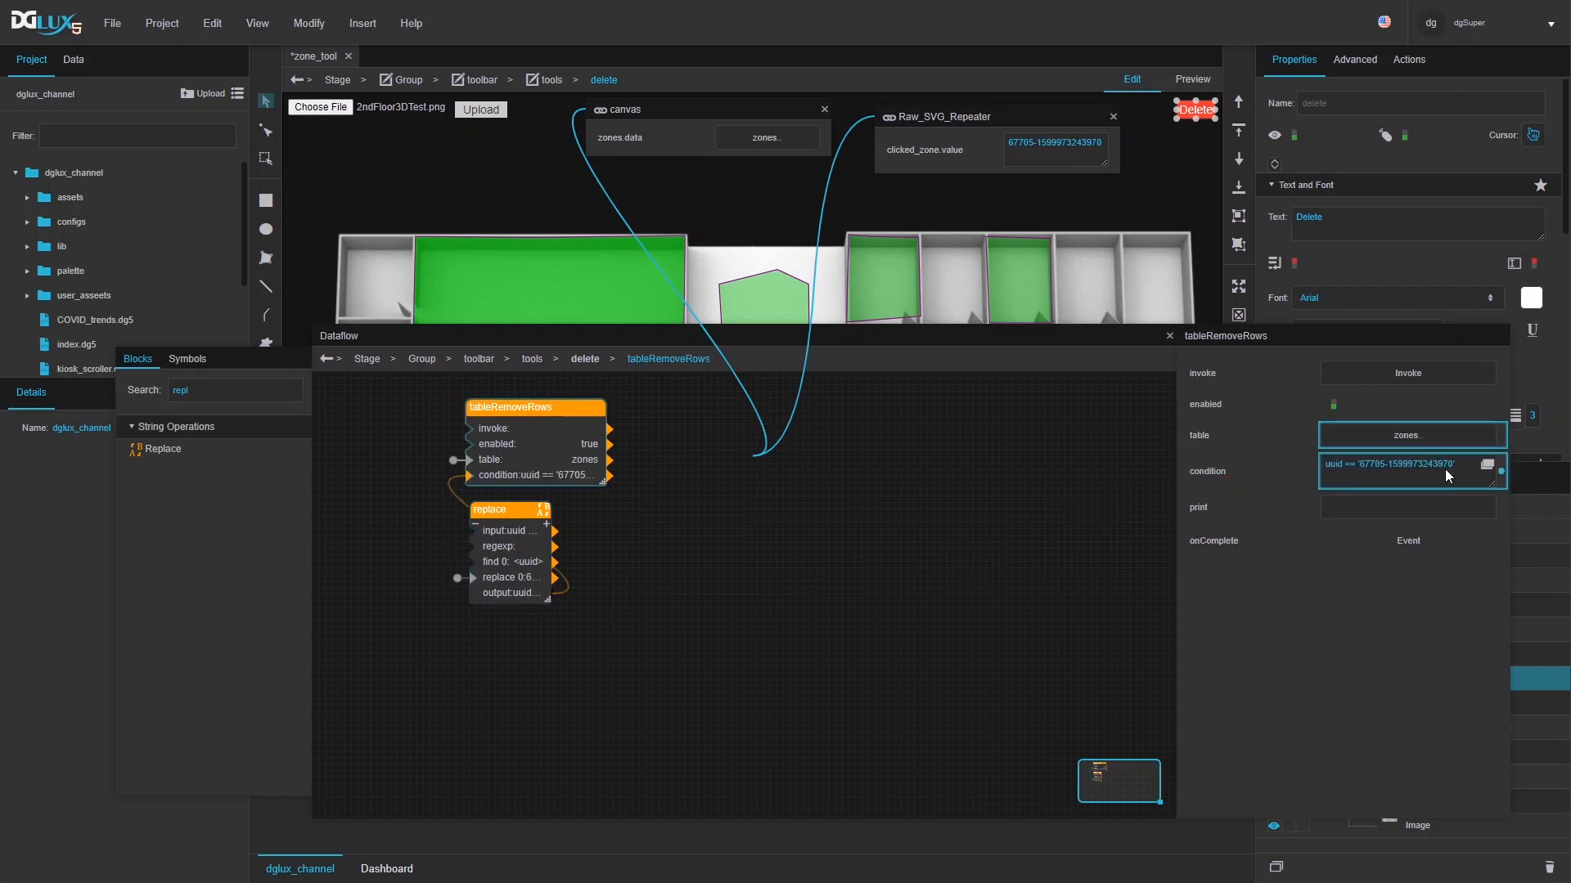
# - Bind the delete button's onClick event to the invoke of the Remove Rows block
pyautogui.click(1414, 60)
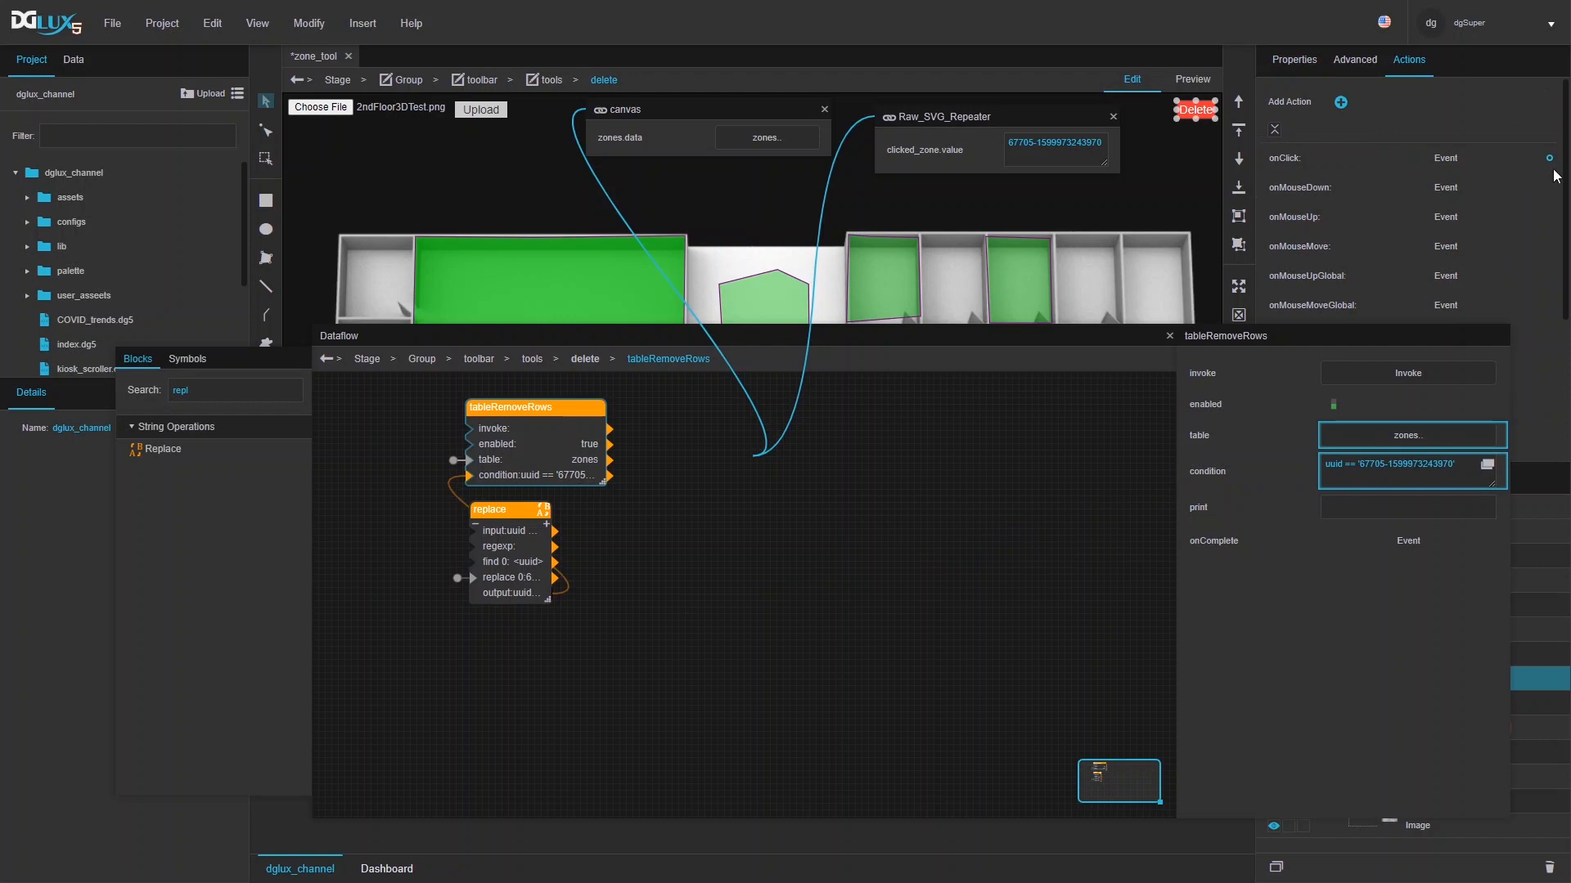
pyautogui.moveTo(1548, 158); pyautogui.dragTo(1409, 373)
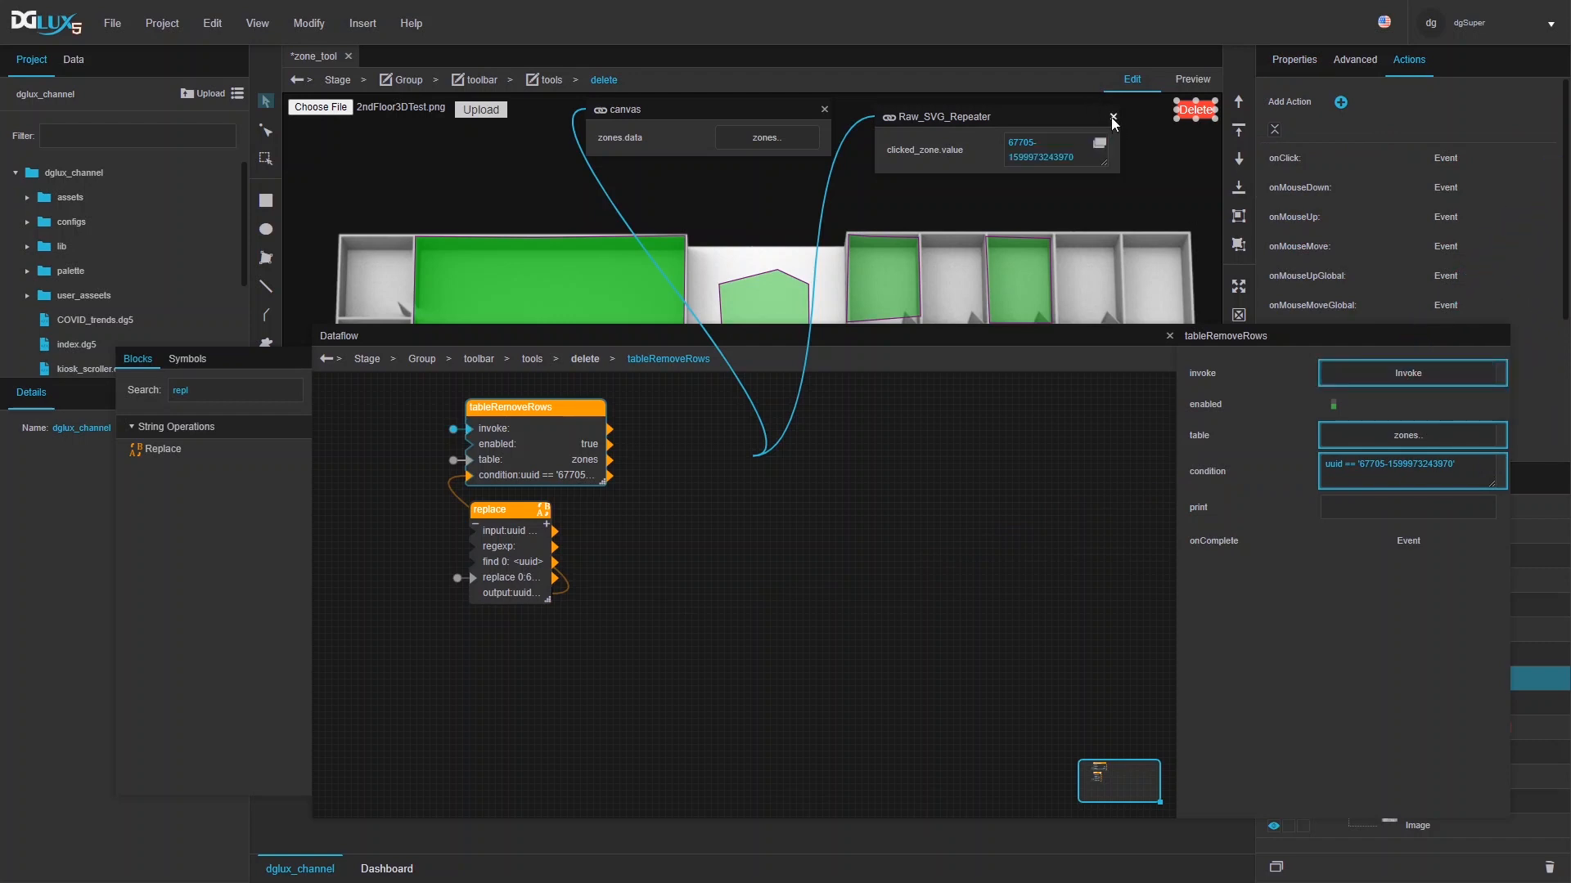
pyautogui.moveTo(1052, 335); pyautogui.dragTo(946, 396)
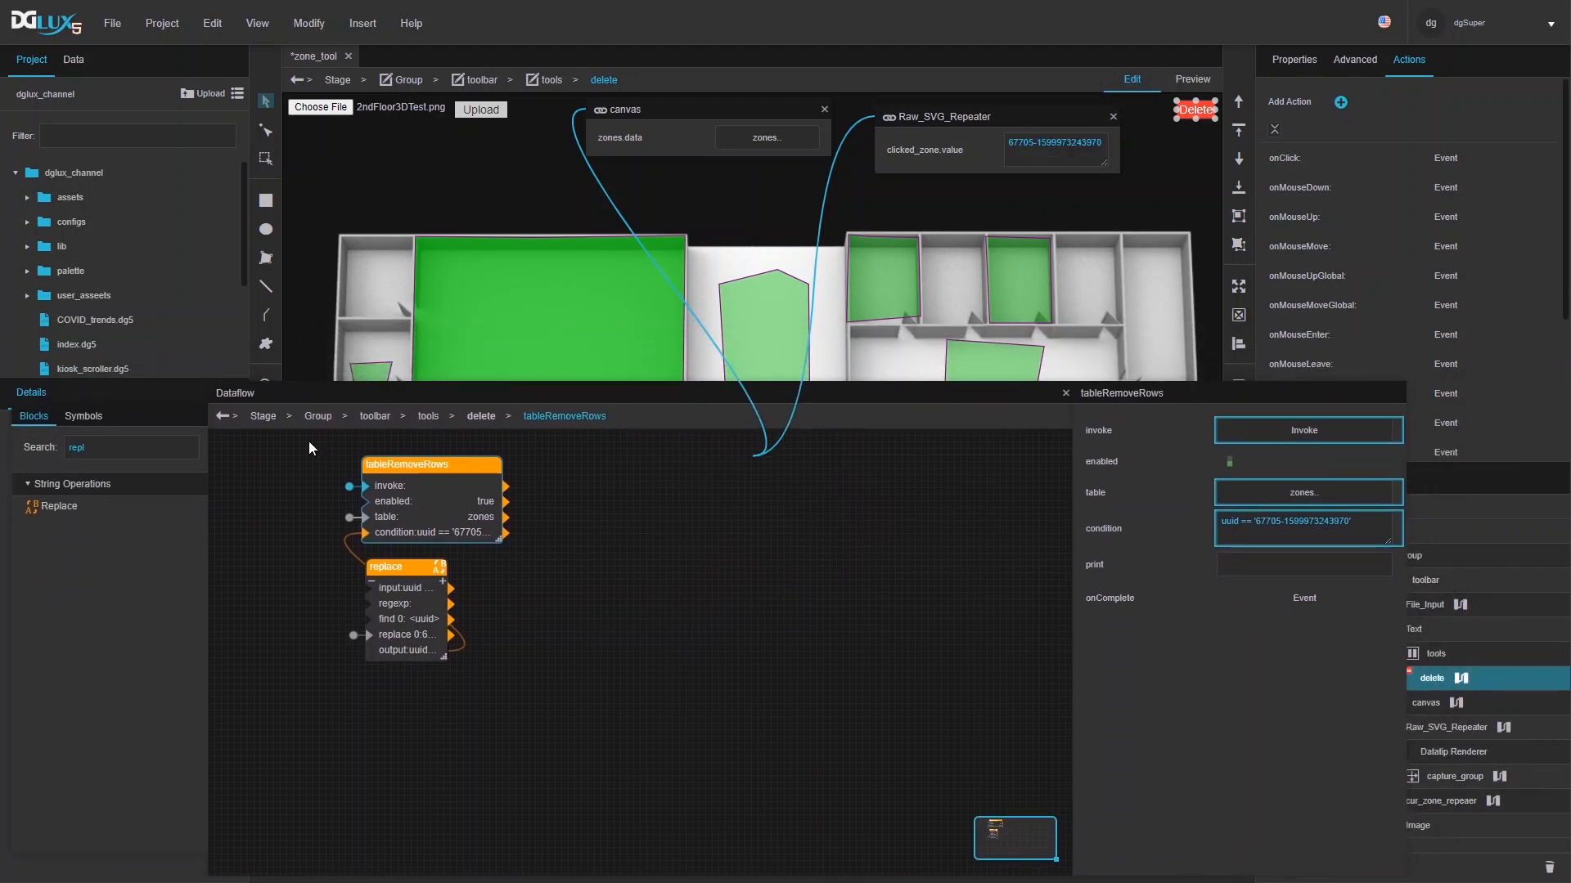
pyautogui.click(139, 448)
pyautogui.doubleClick(139, 449)
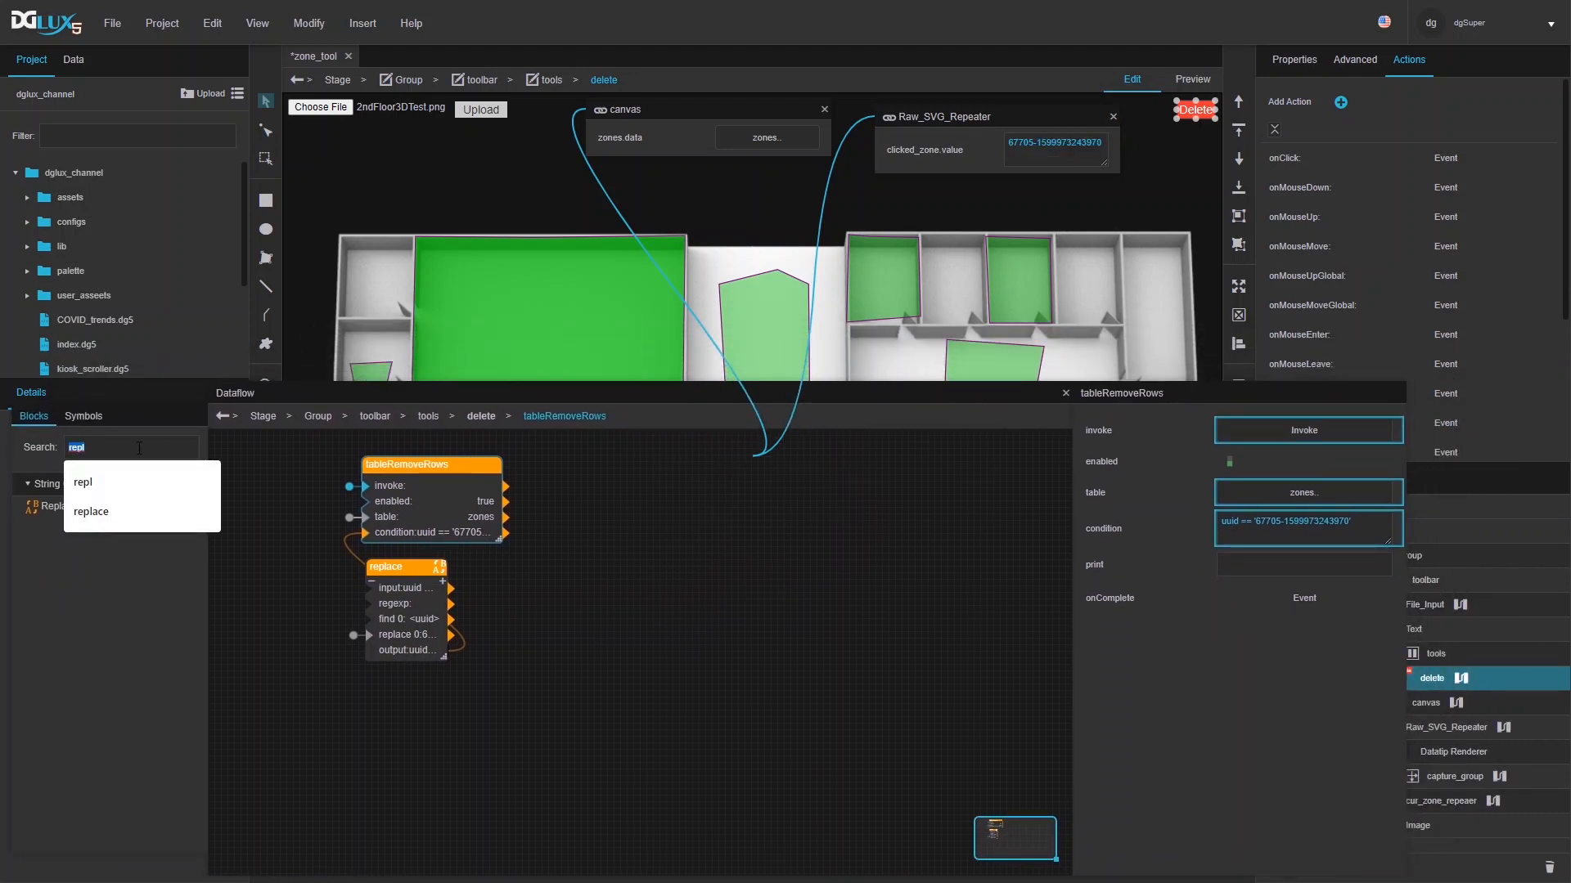
pyautogui.click(523, 628)
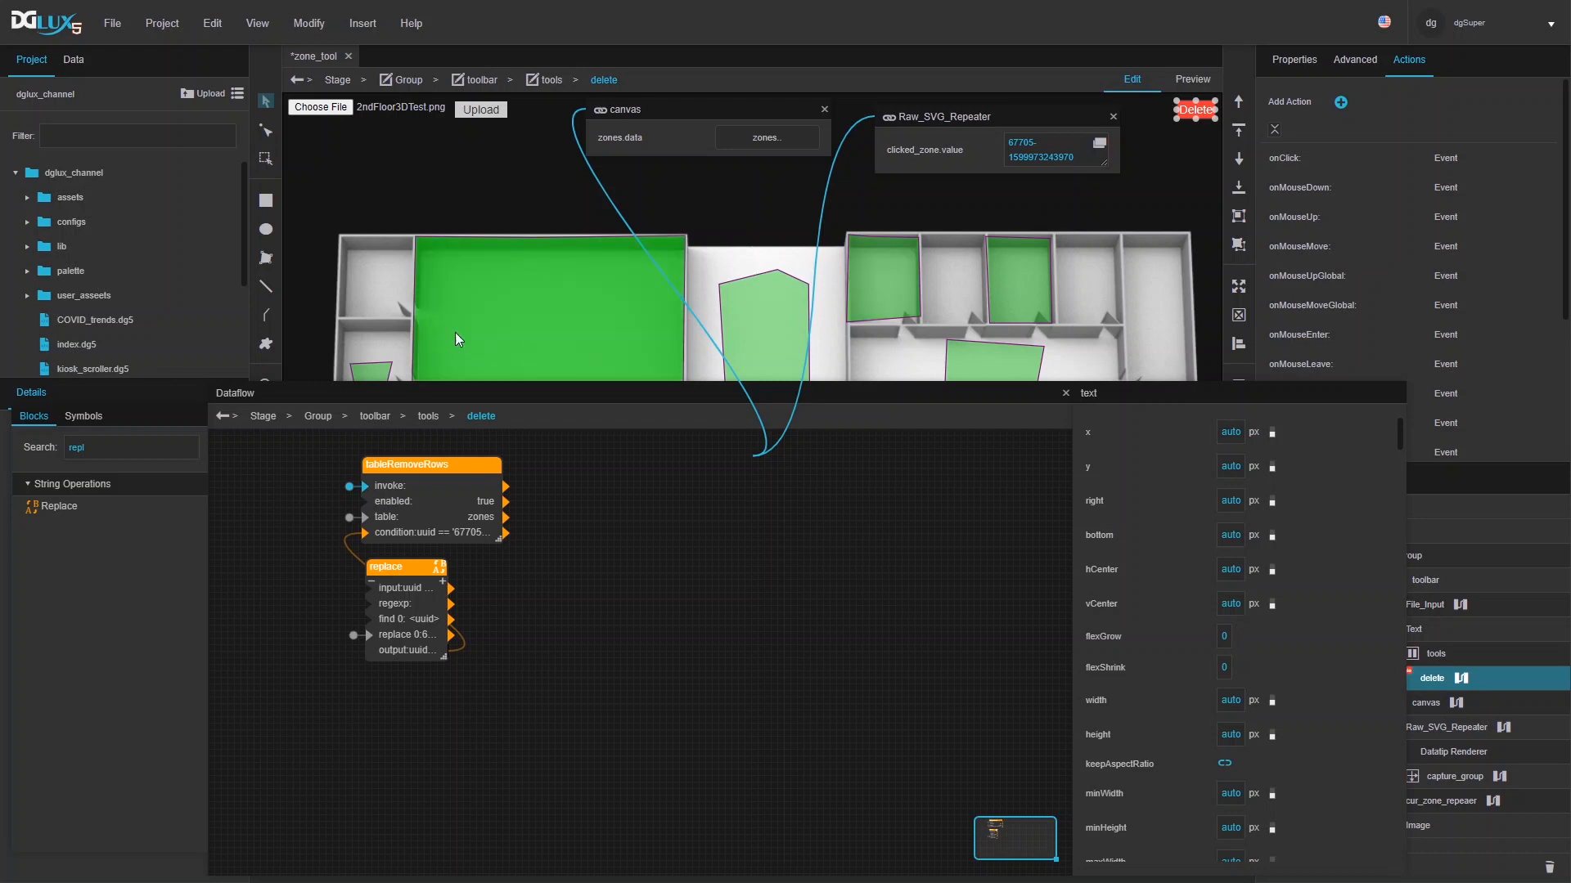
# - Add a State block beside the Remove Rows block and widen it so its property values are readable
pyautogui.doubleClick(164, 440)
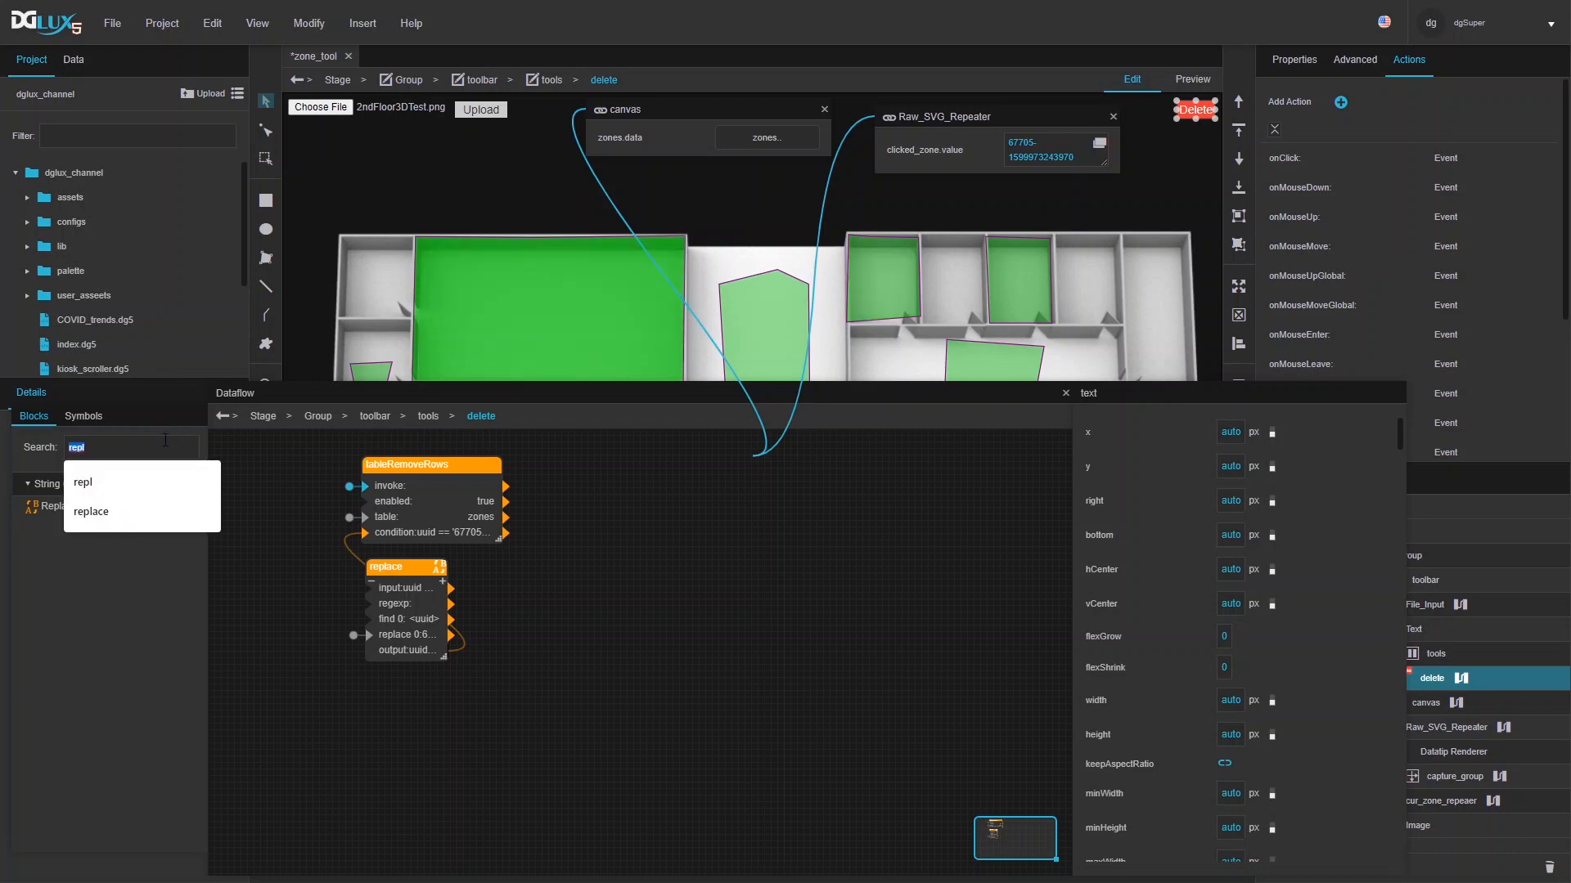
pyautogui.write('sta')
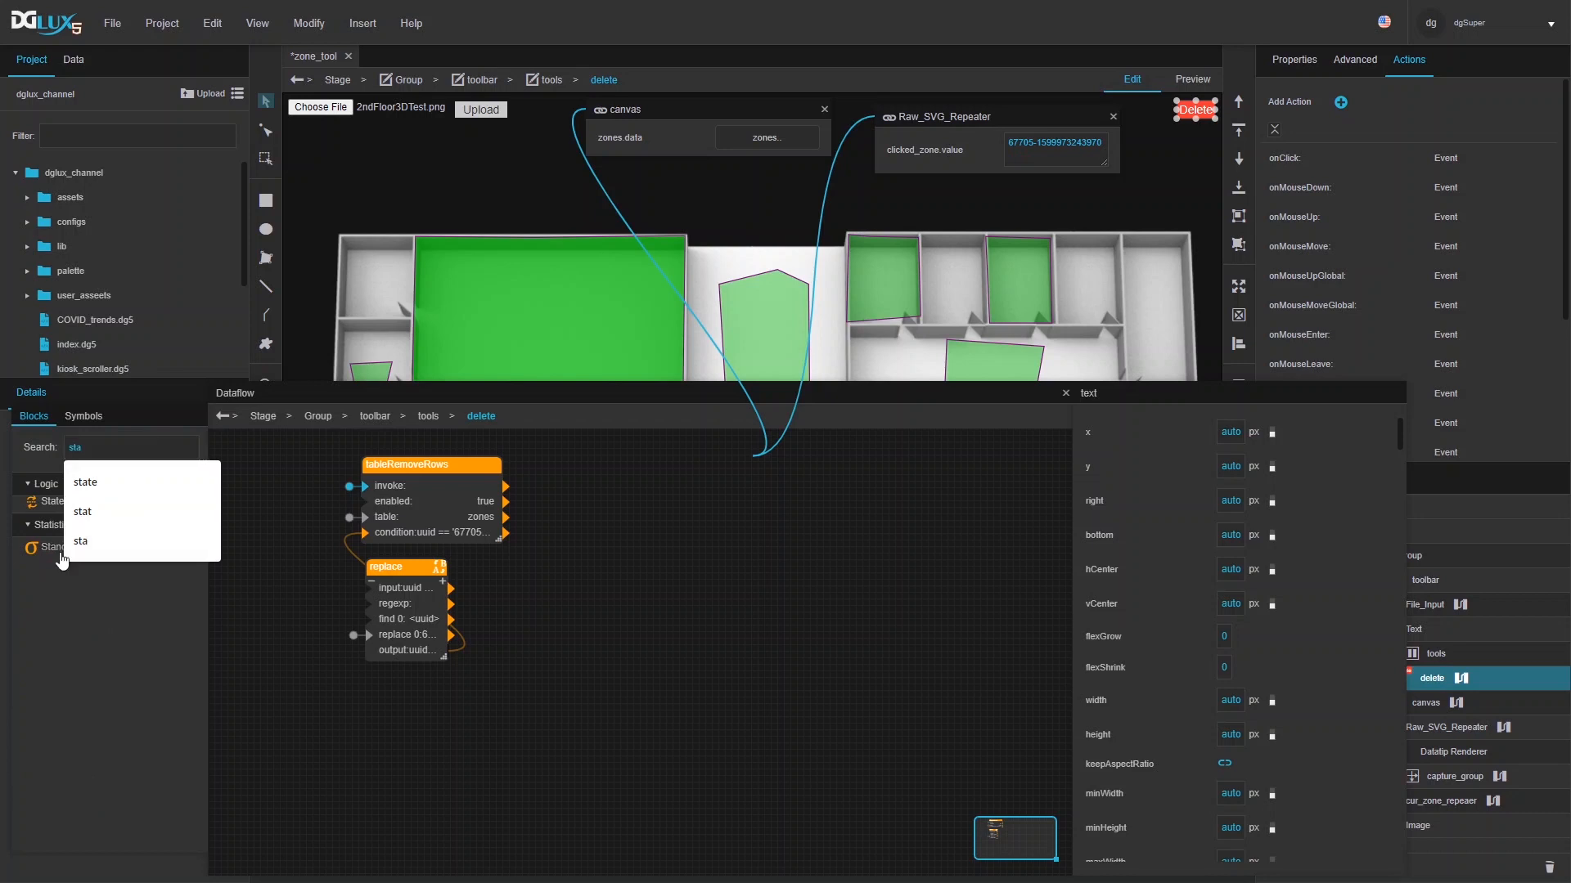
pyautogui.moveTo(49, 502); pyautogui.dragTo(562, 467)
pyautogui.click(637, 493)
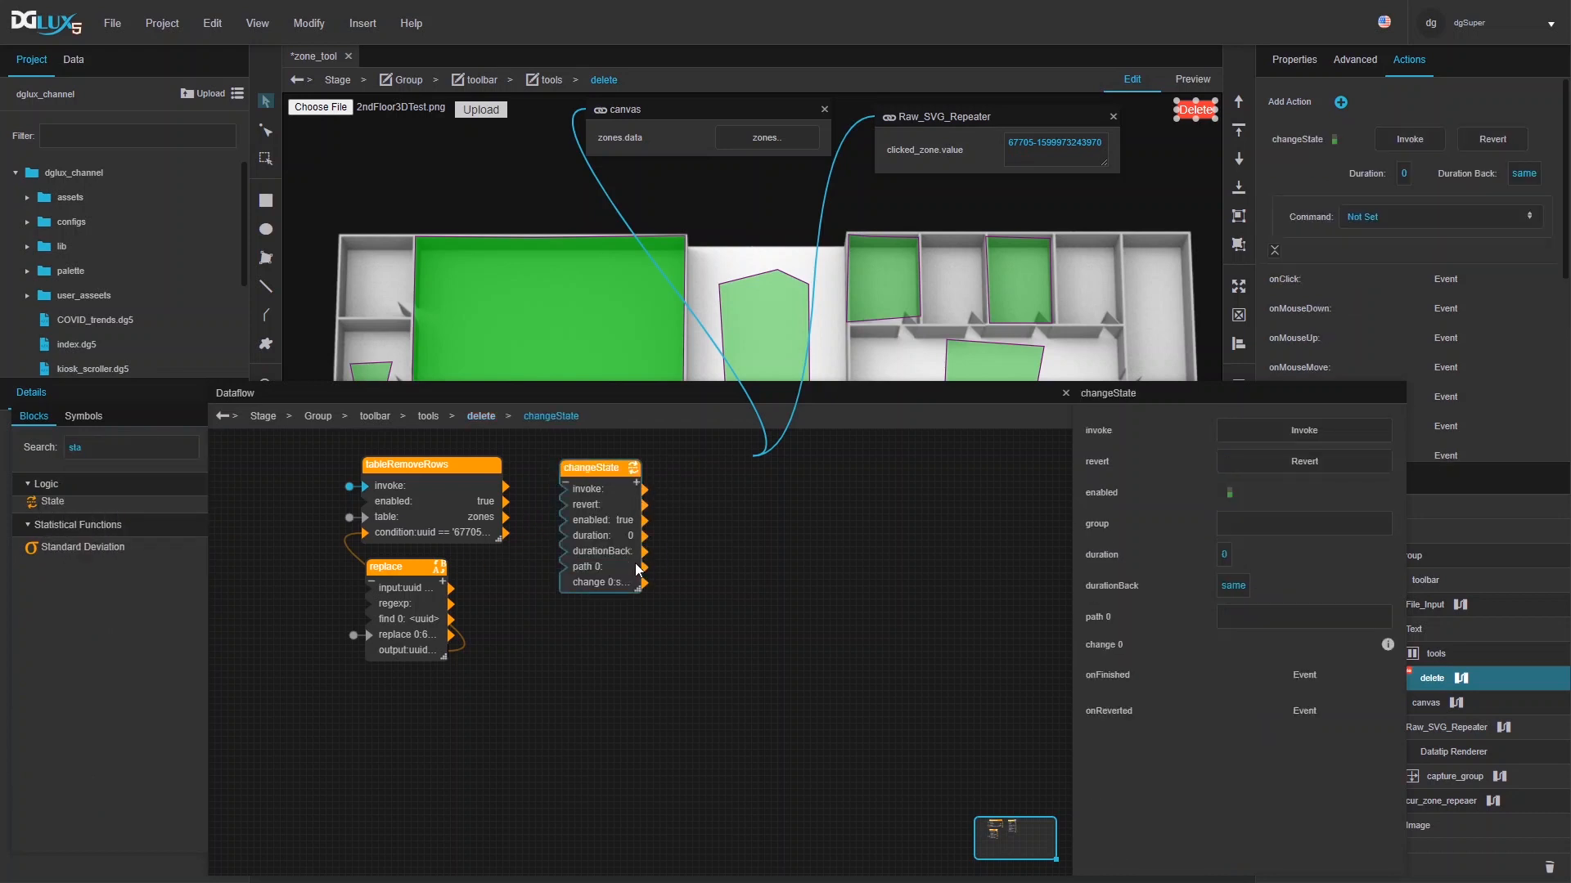
pyautogui.moveTo(637, 588); pyautogui.dragTo(686, 589)
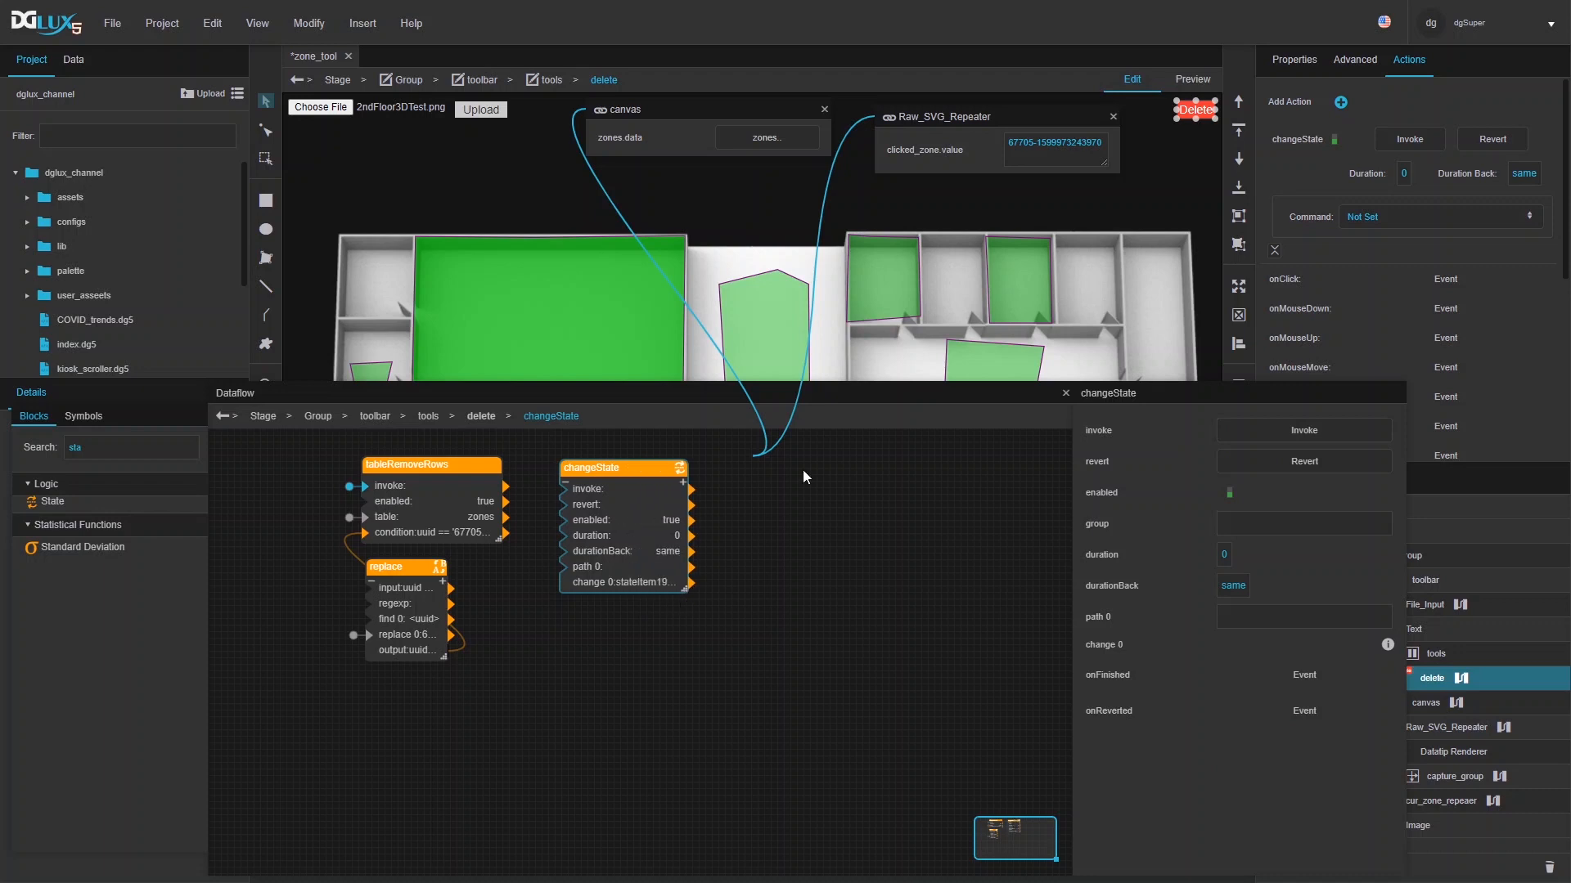
# - Set path 0 of the changeState block to Raw_SVG_Repeater's clicked_zone.value and check the advanced settings of change 0
pyautogui.moveTo(1102, 151); pyautogui.dragTo(1276, 619)
pyautogui.click(835, 619)
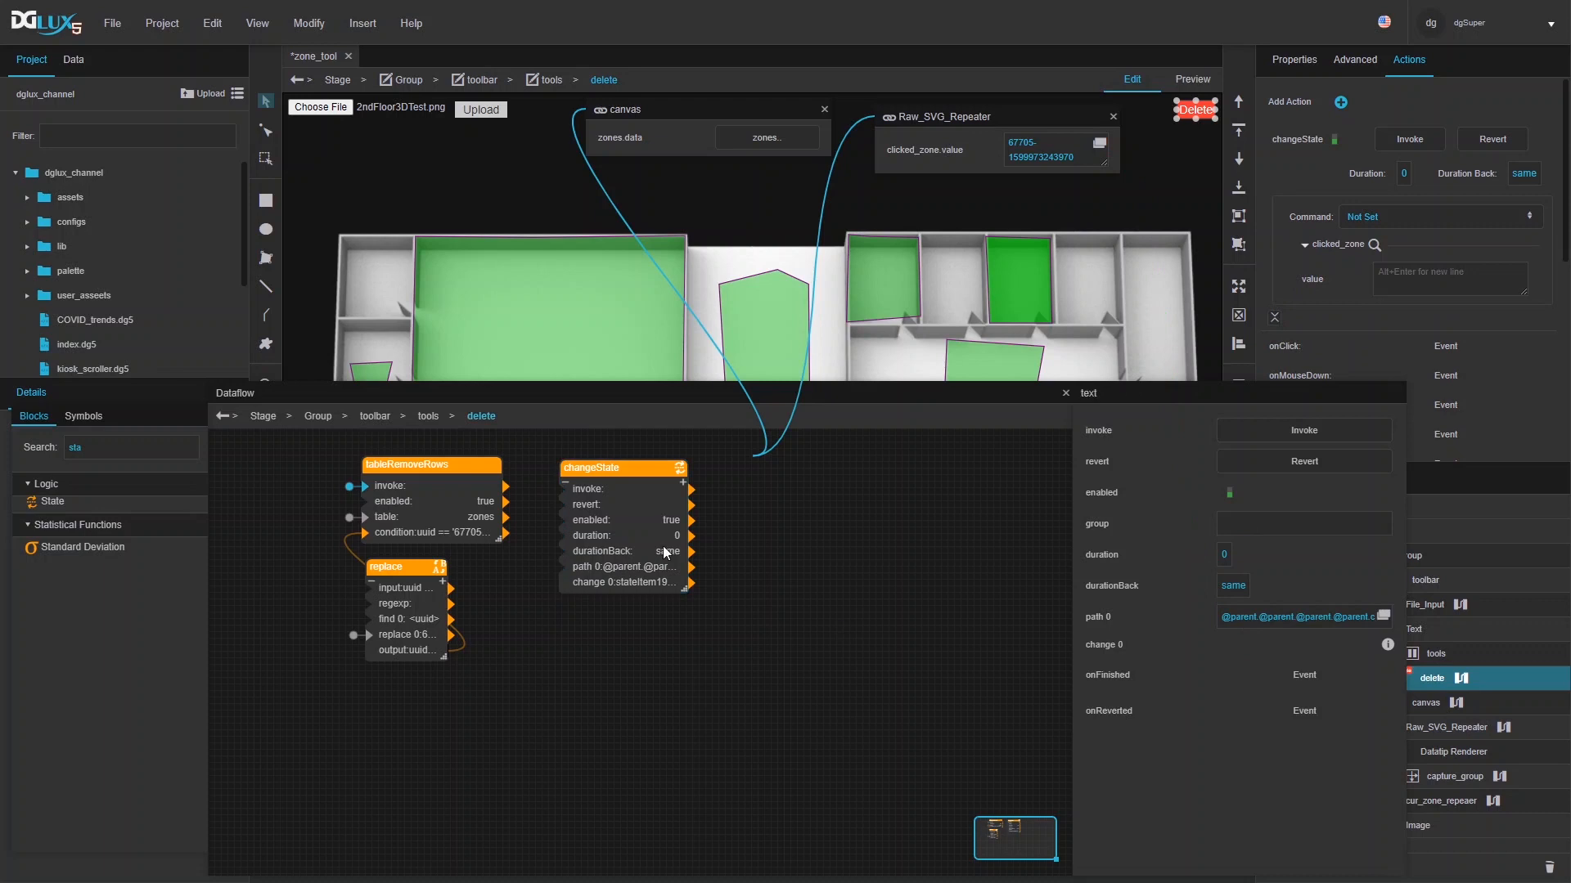
pyautogui.click(592, 516)
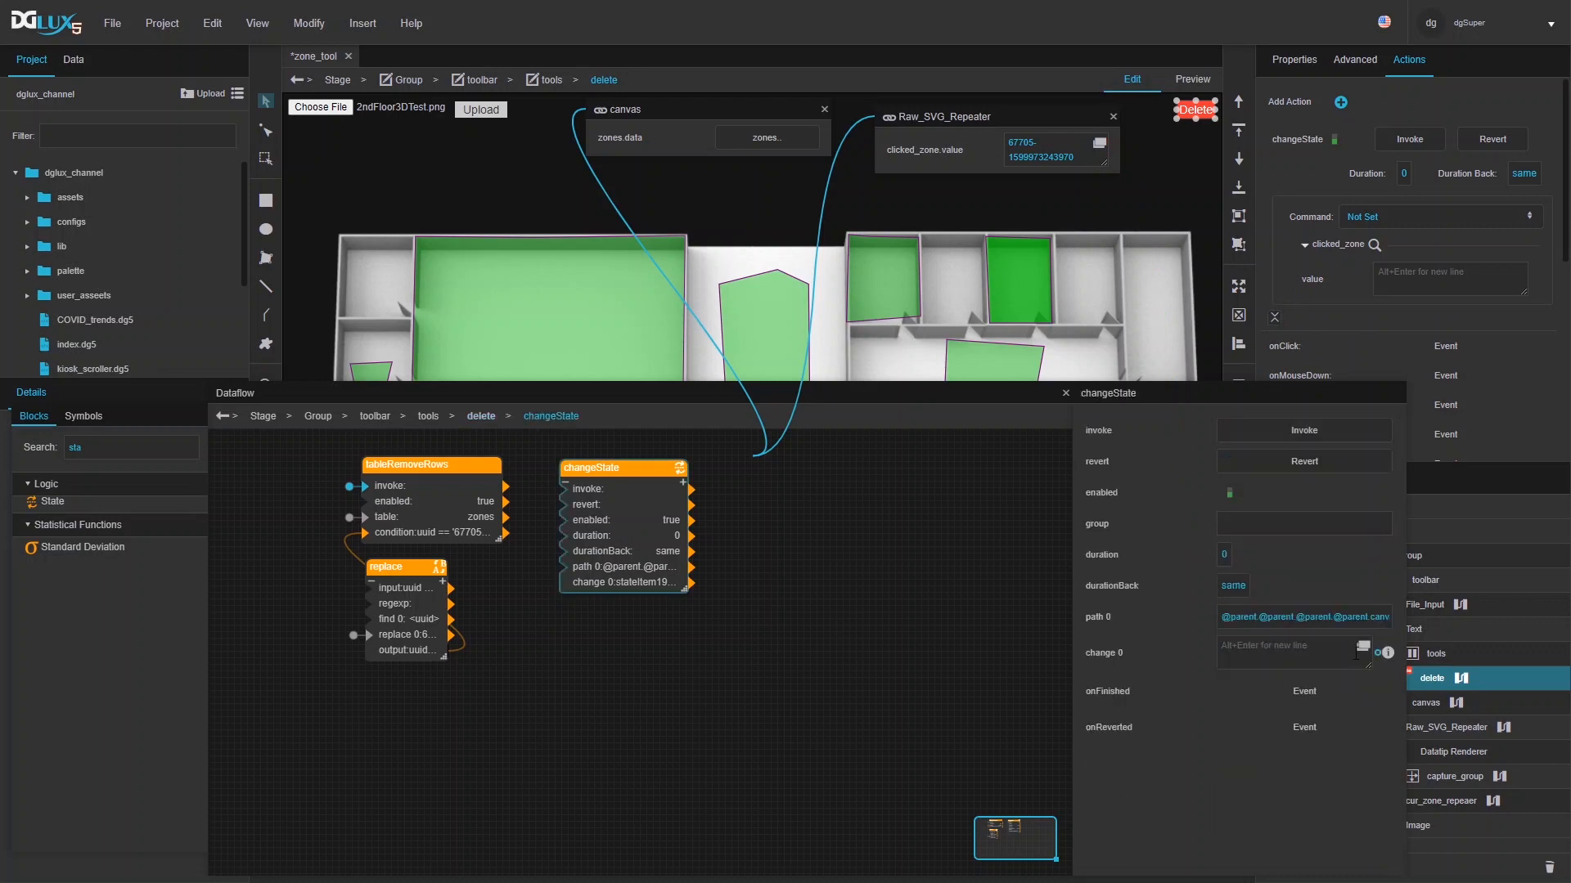
pyautogui.click(1392, 650)
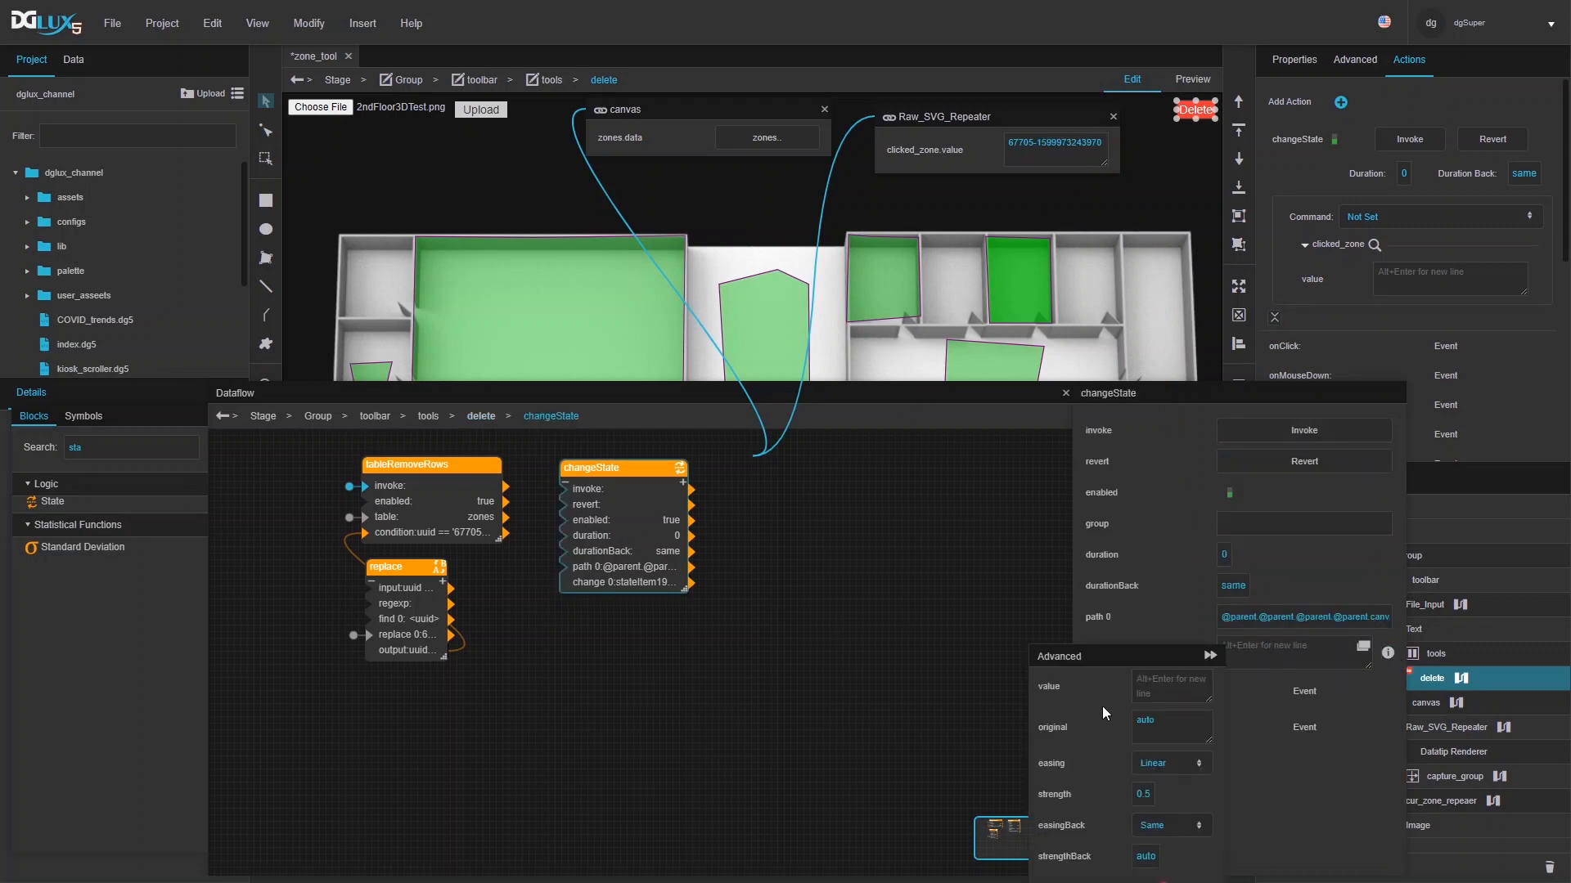
pyautogui.moveTo(1026, 395); pyautogui.dragTo(1014, 322)
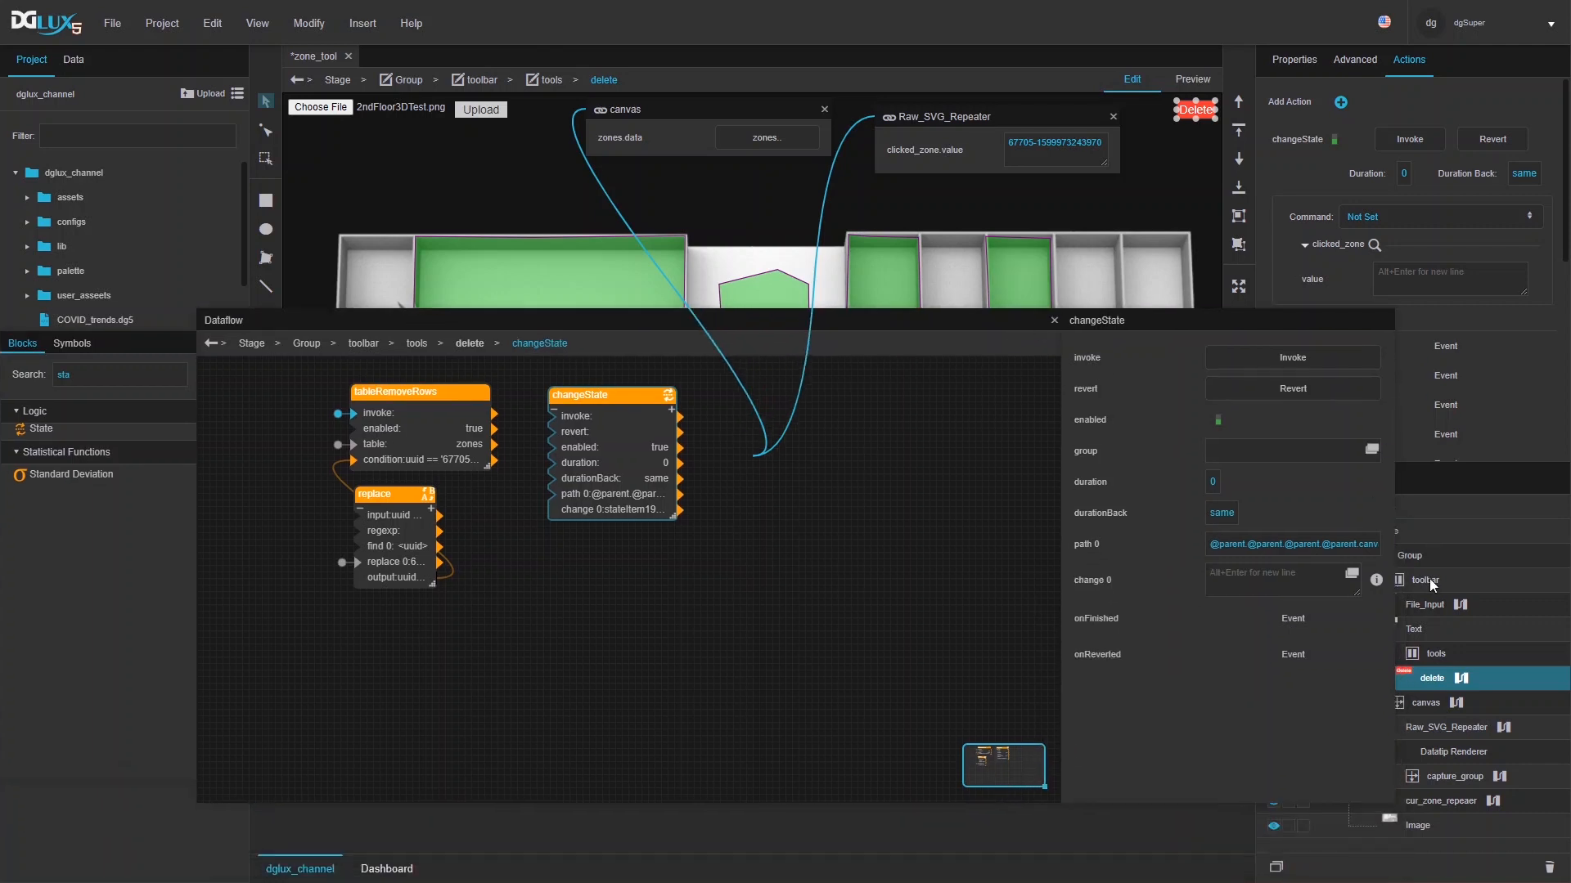
pyautogui.click(1378, 578)
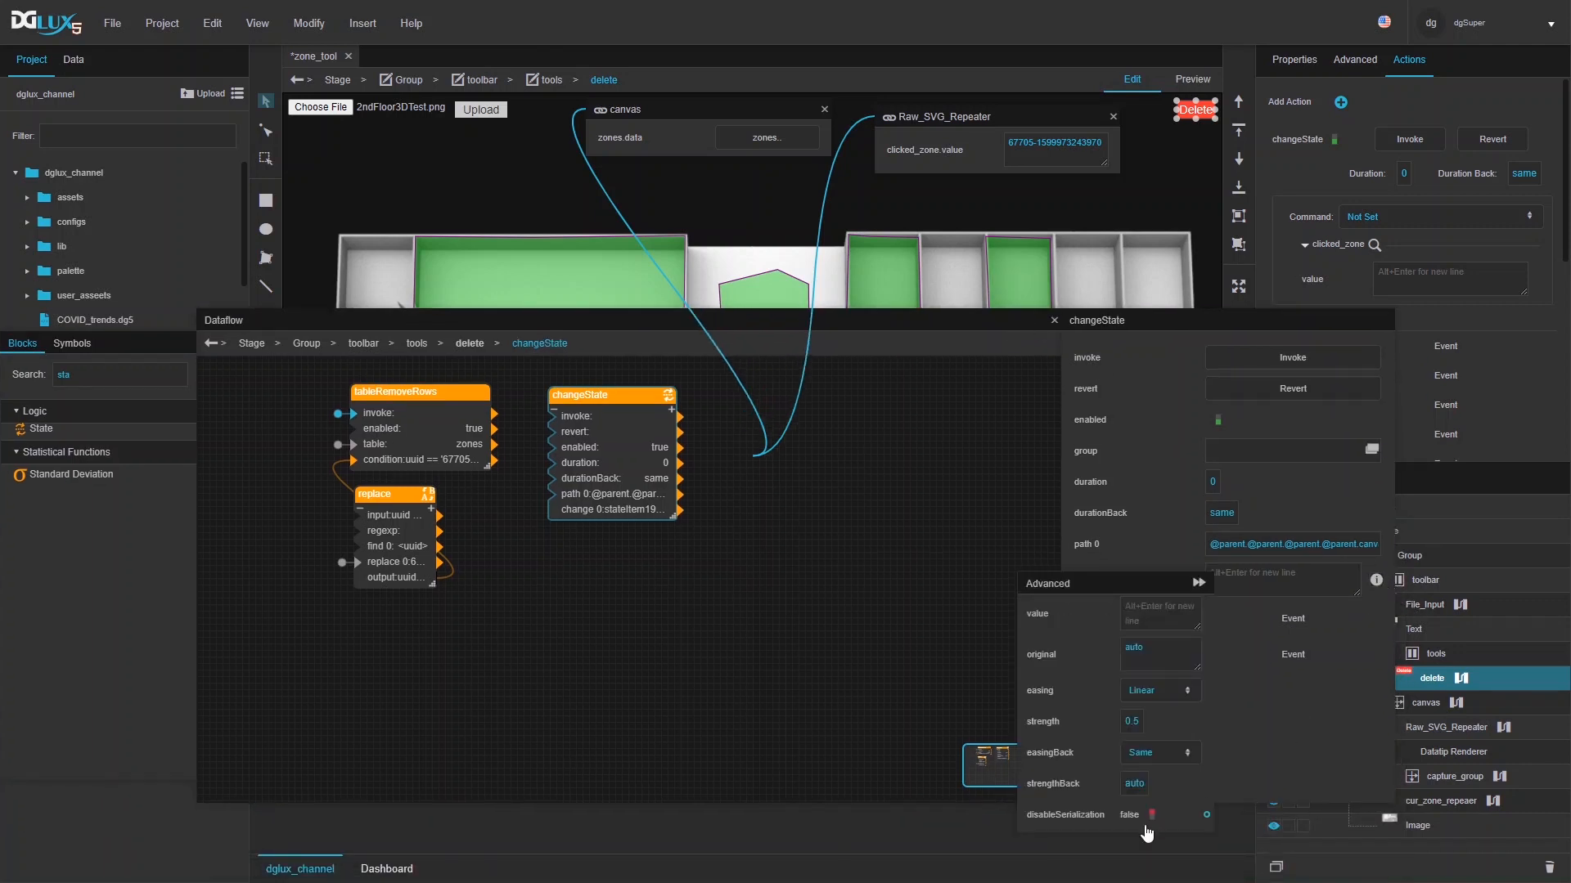
pyautogui.click(916, 460)
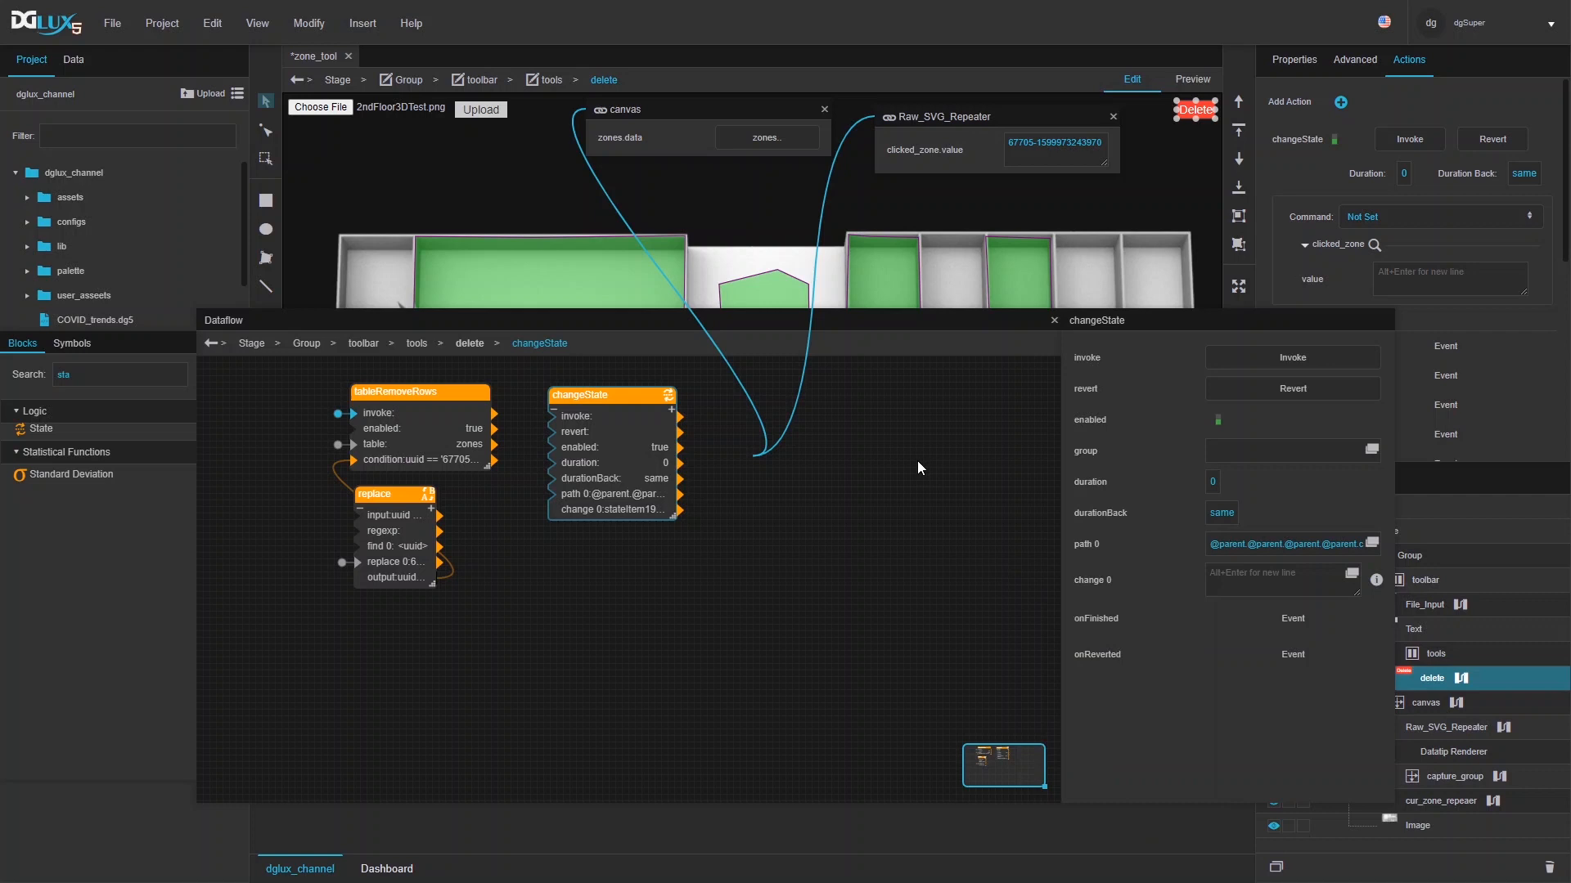
# - Connect the Remove Rows onComplete event to changeState's invoke, tidy the blocks, and close both pinned property windows
pyautogui.click(471, 422)
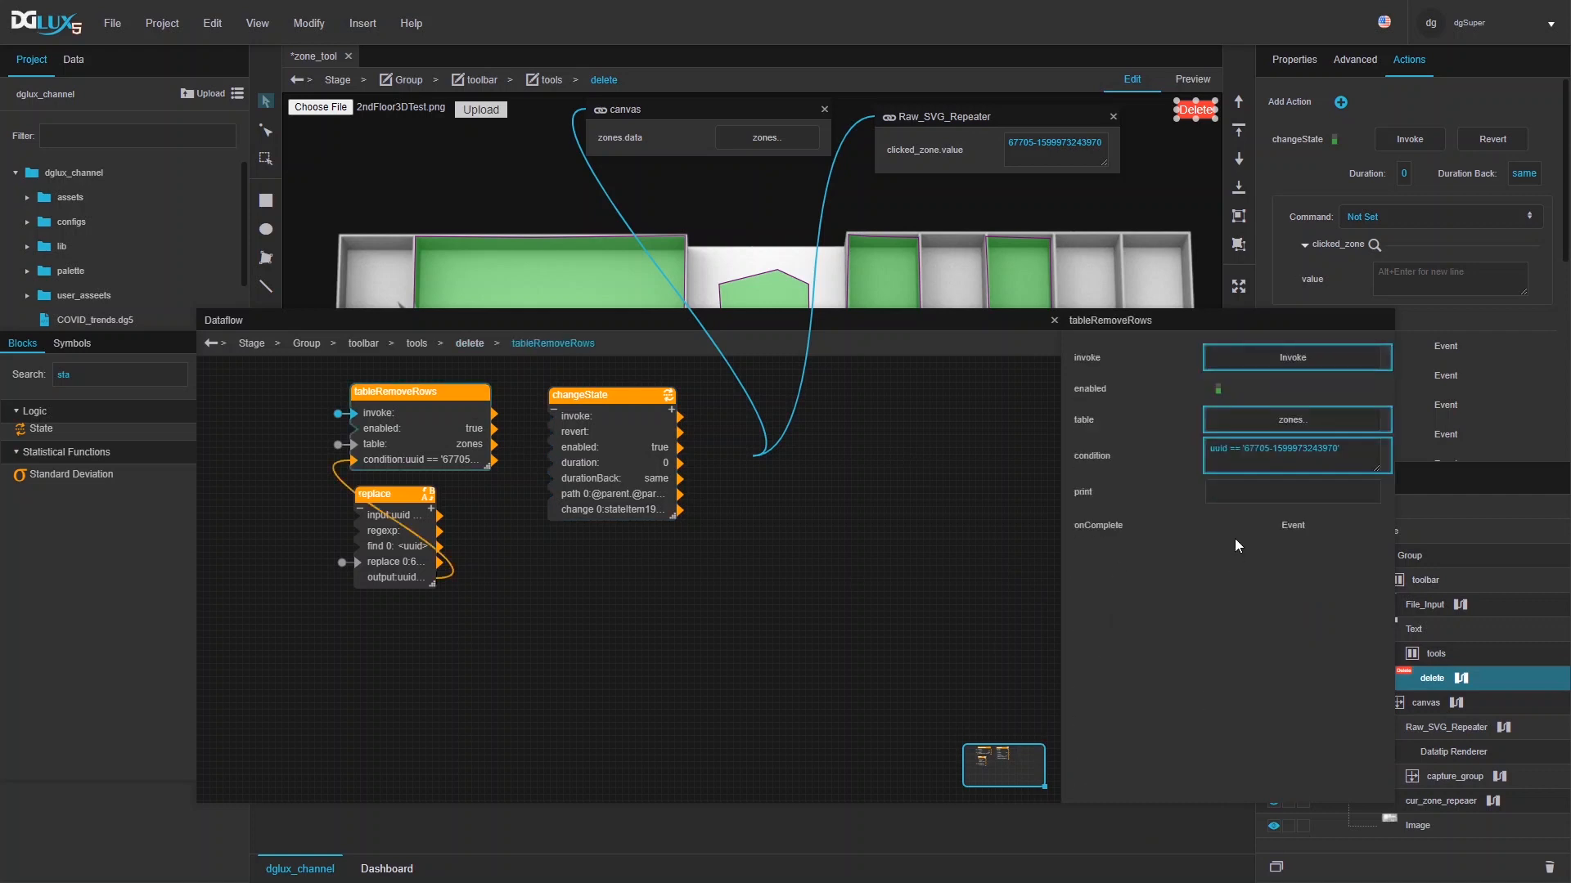
pyautogui.click(1384, 527)
pyautogui.click(1407, 561)
pyautogui.moveTo(494, 475); pyautogui.dragTo(533, 407)
pyautogui.moveTo(387, 494); pyautogui.dragTo(384, 507)
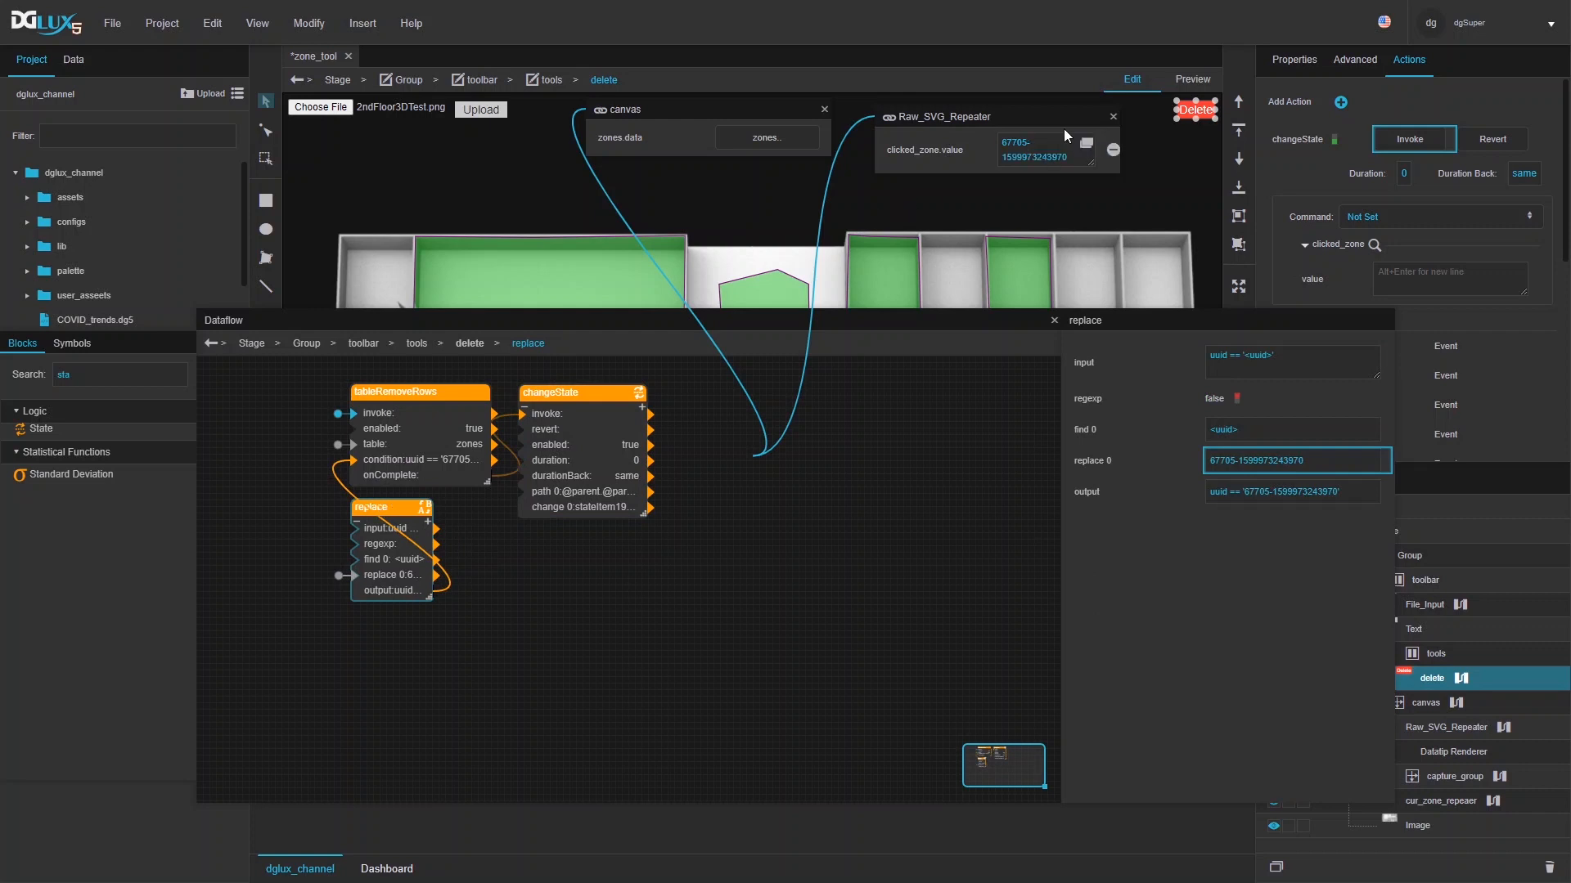
pyautogui.click(1113, 117)
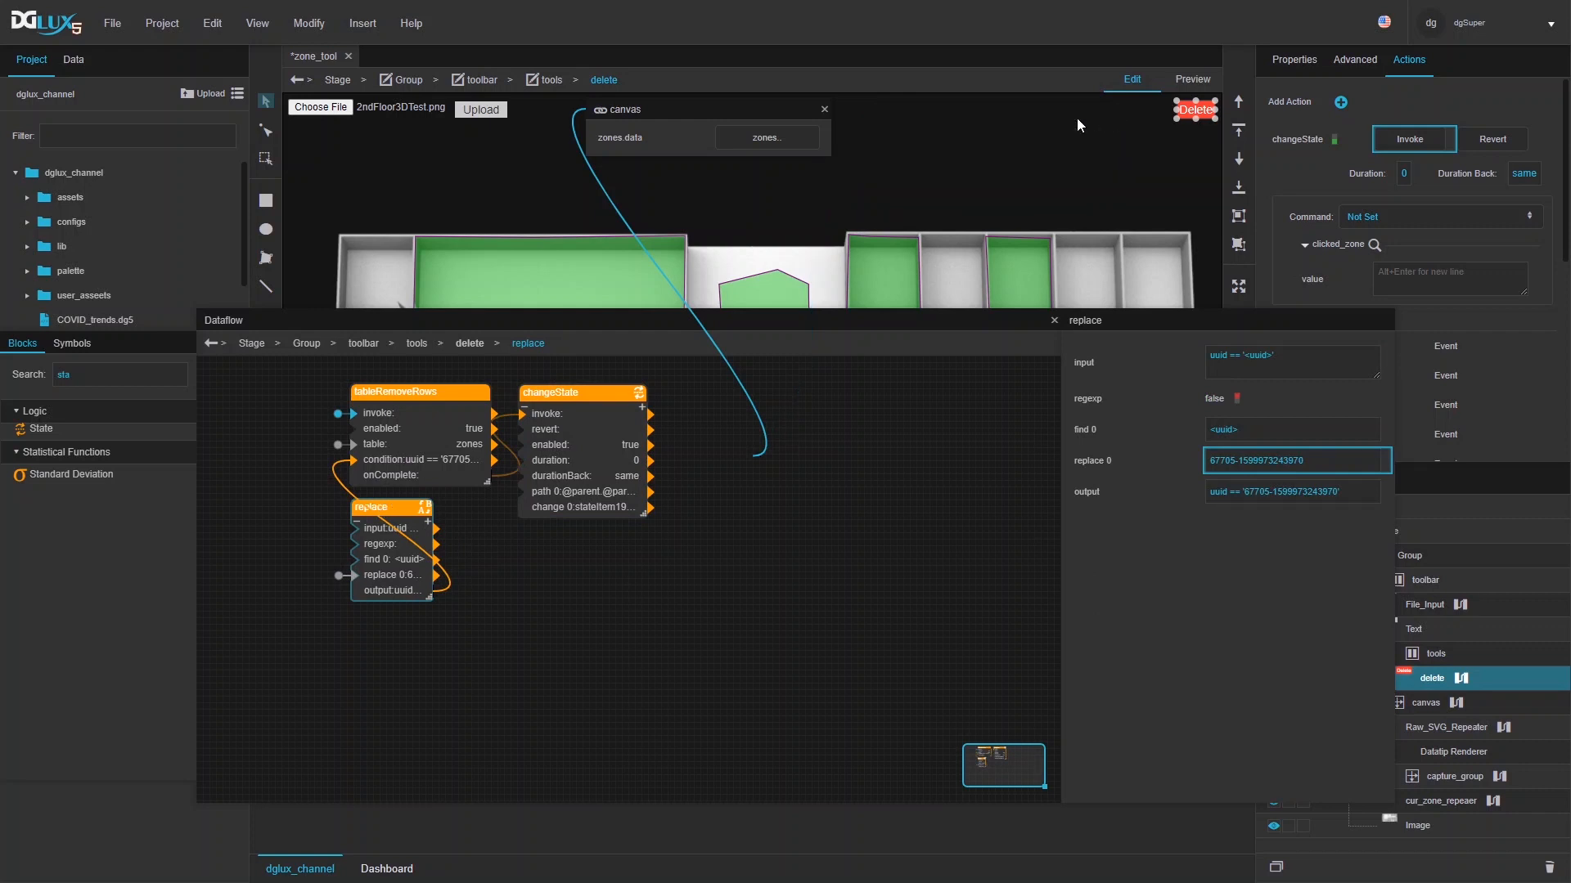
pyautogui.click(823, 110)
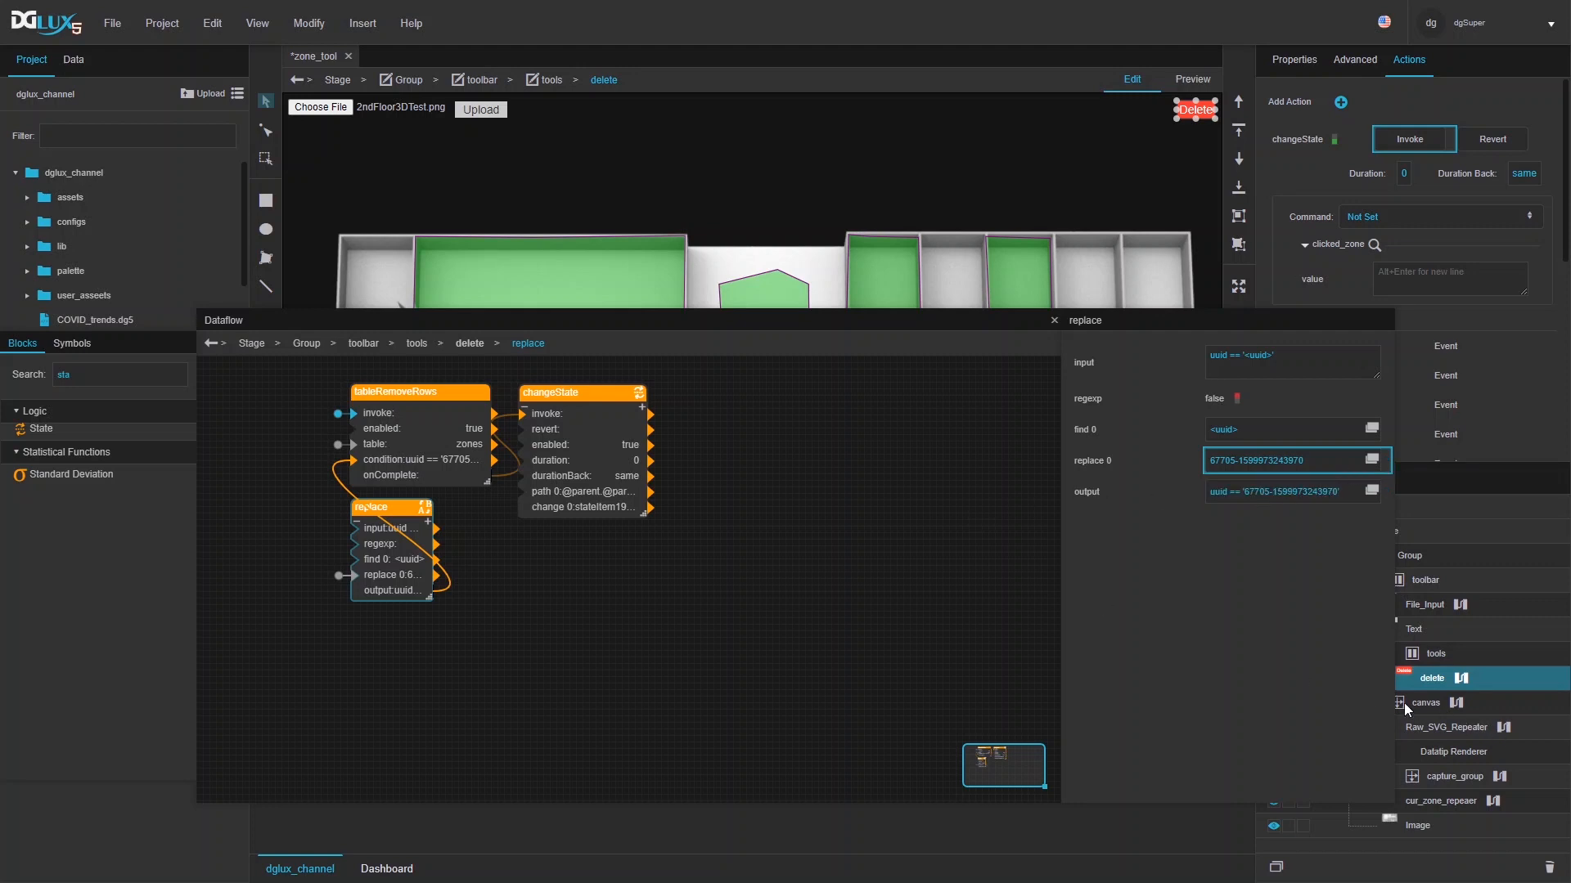
# - Pin the clicked_zone value from Raw_SVG_Repeater's dataflow, and return to the delete button's dataflow
pyautogui.click(1504, 728)
pyautogui.click(577, 388)
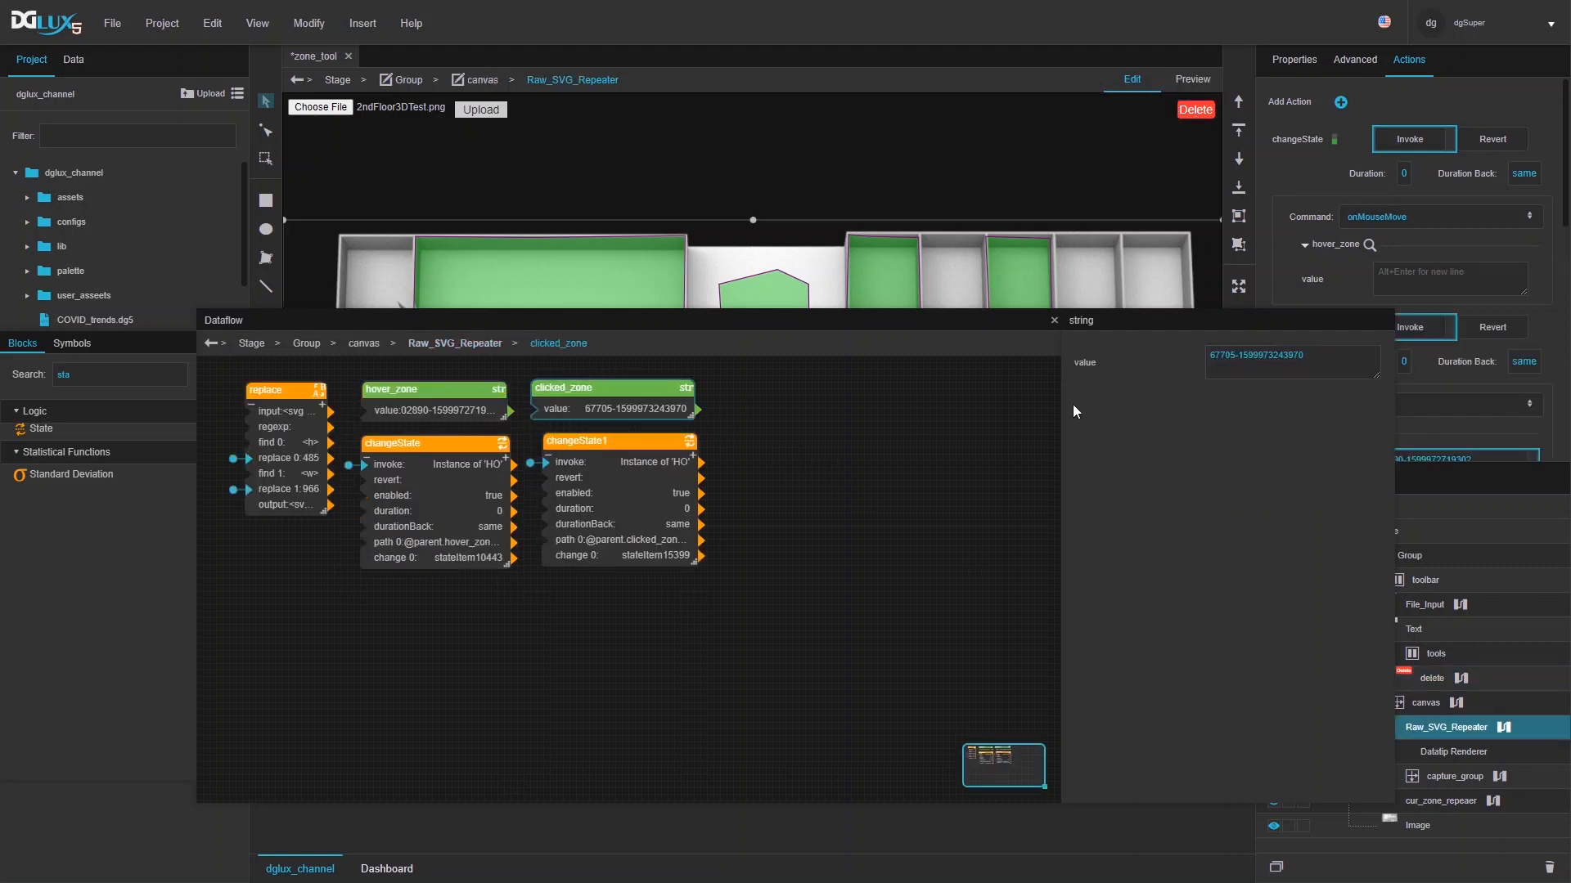
pyautogui.doubleClick(1386, 364)
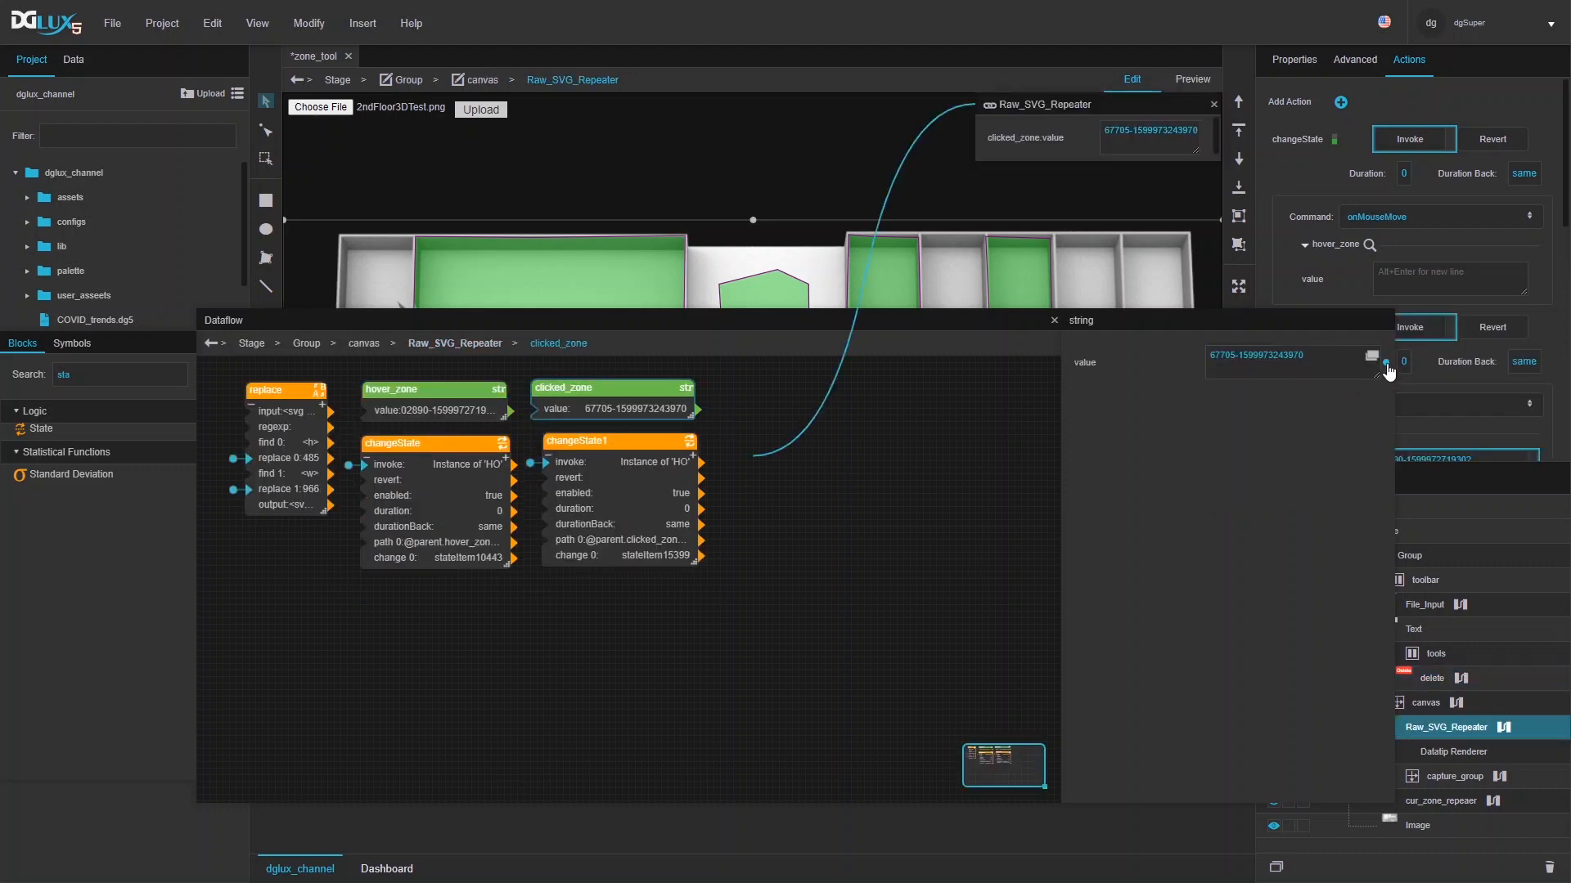
pyautogui.click(1055, 321)
pyautogui.click(1462, 679)
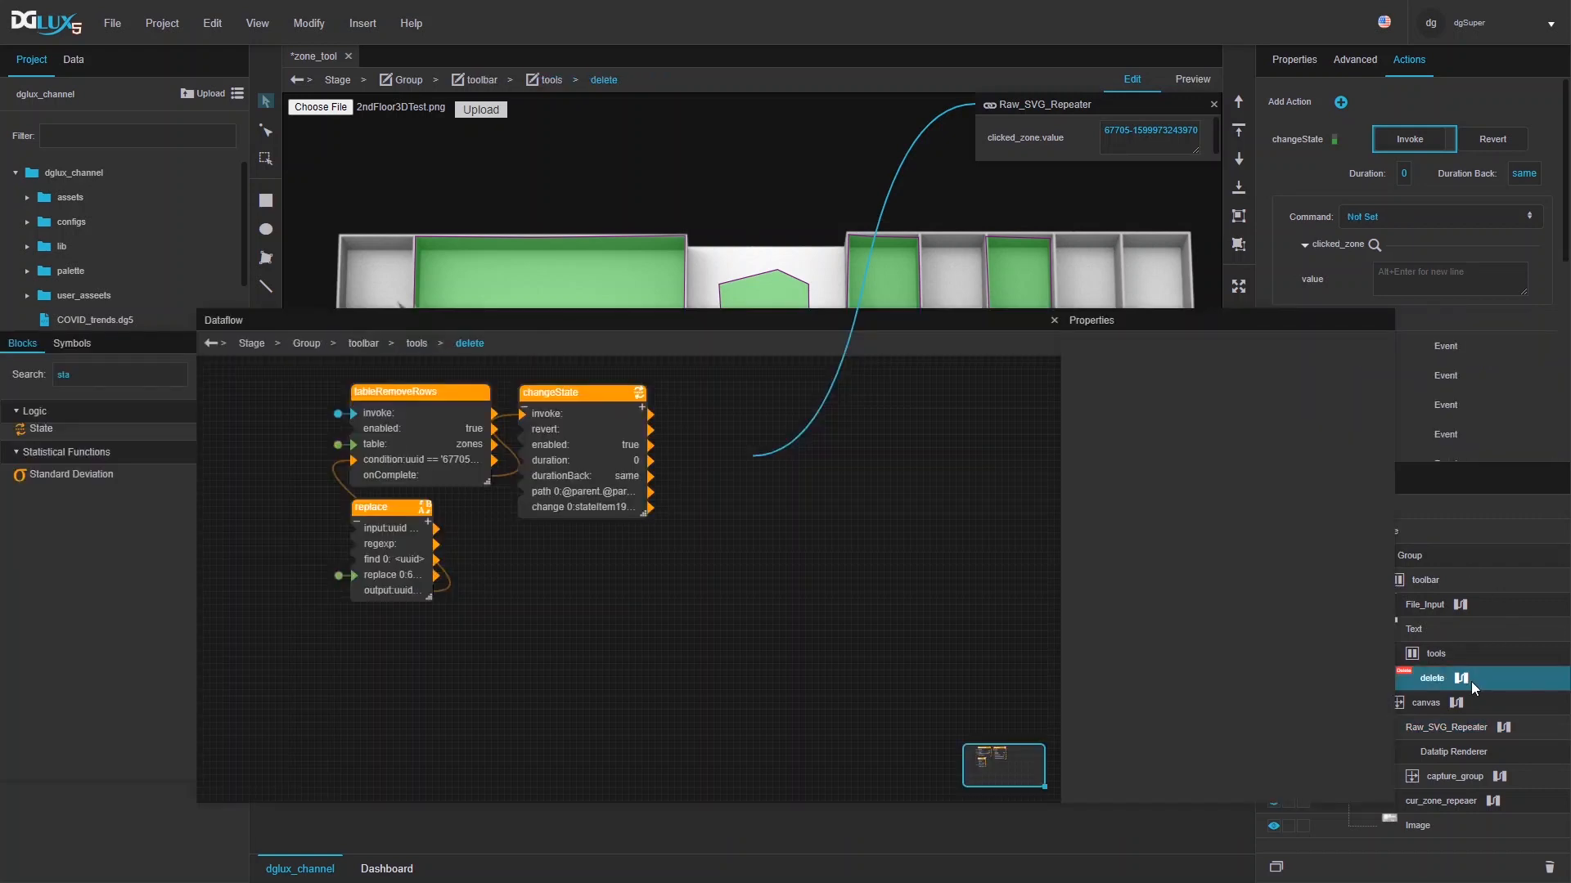
# - Add a Length block below the replace block and bind its input to the pinned clicked_zone.value
pyautogui.doubleClick(61, 374)
pyautogui.write('len')
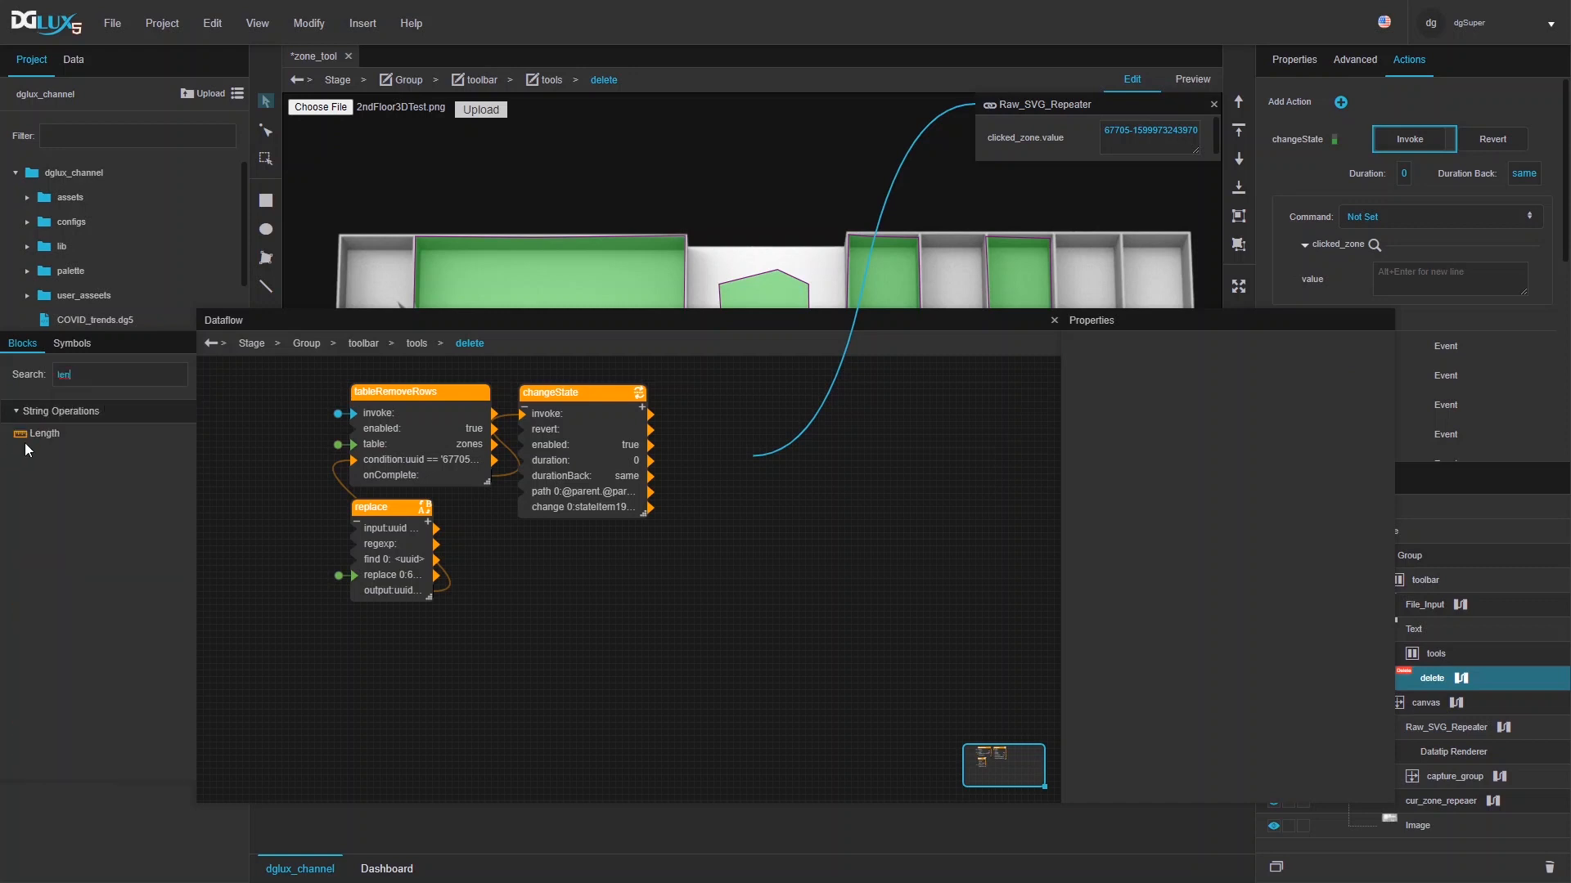
pyautogui.moveTo(25, 437); pyautogui.dragTo(288, 626)
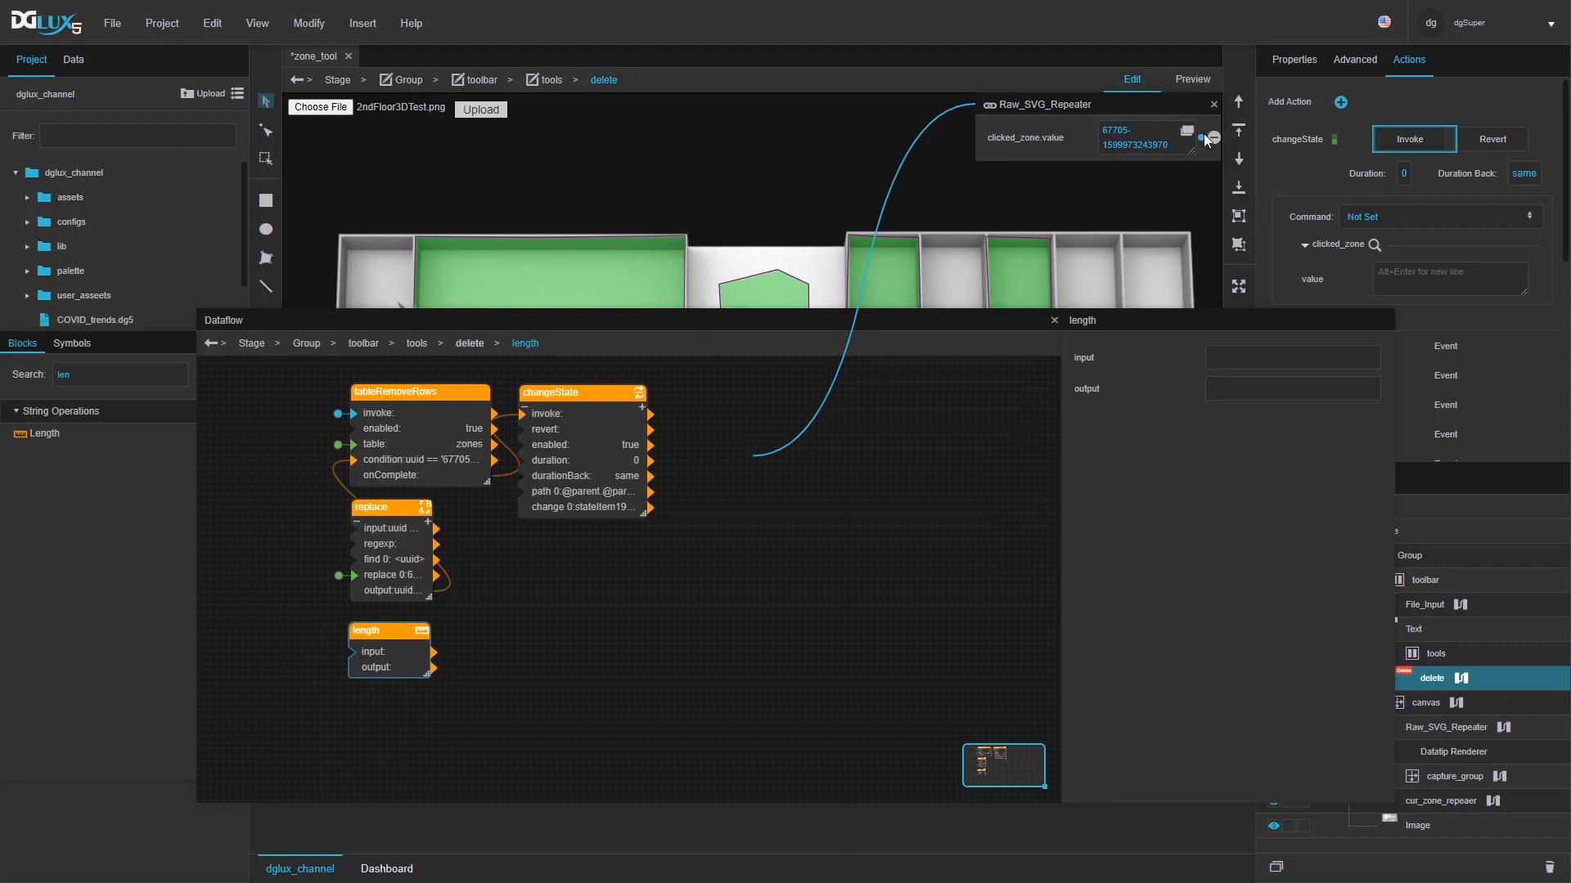
pyautogui.moveTo(1213, 137); pyautogui.dragTo(1254, 359)
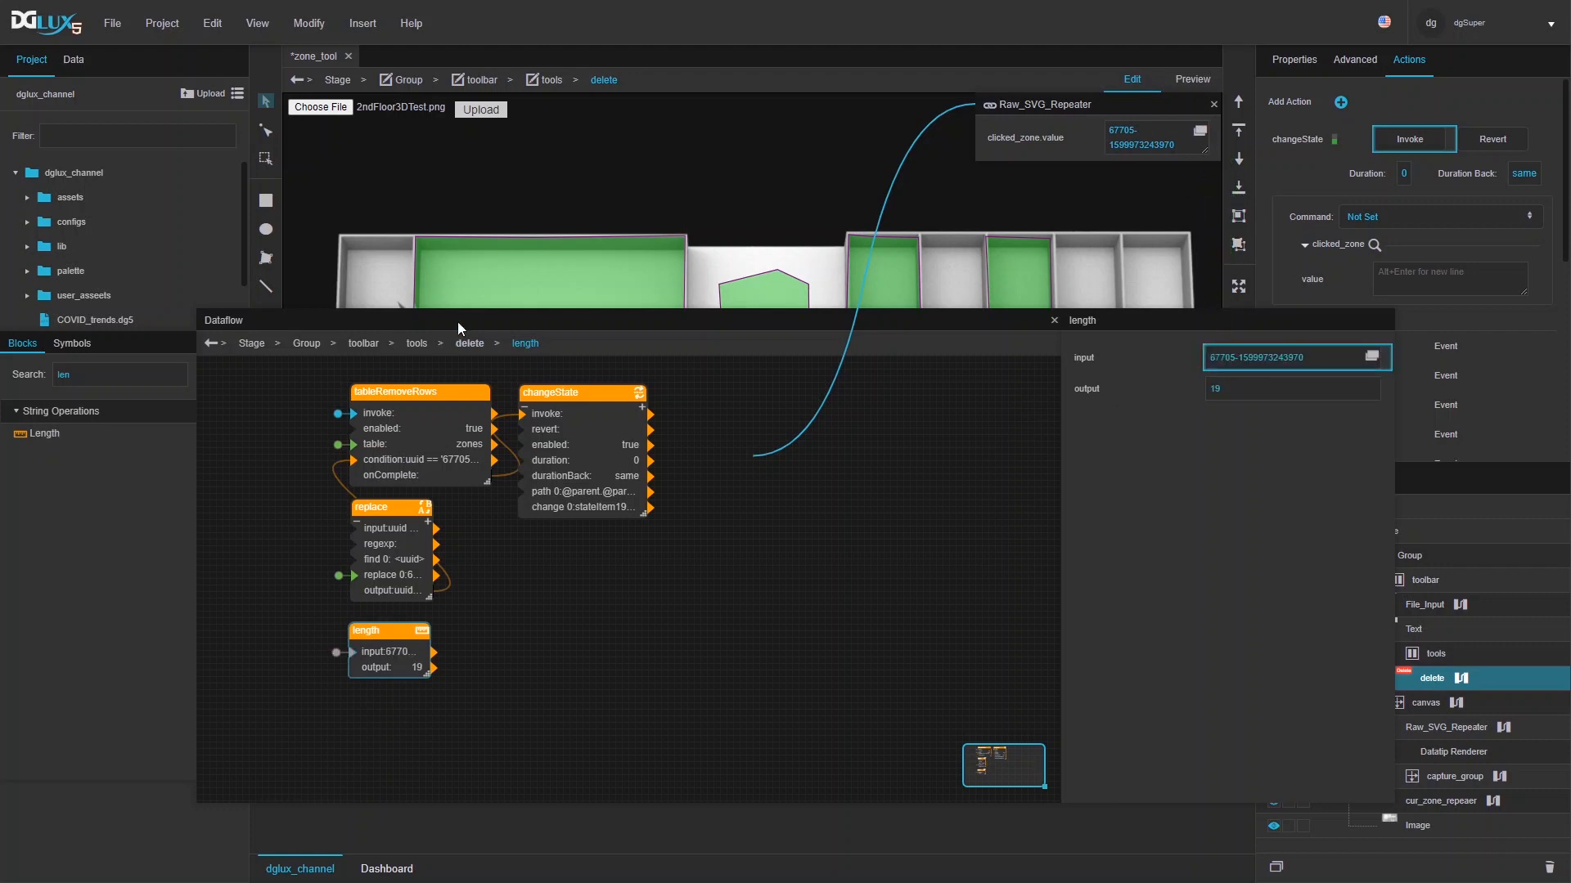
# - Add an If block that outputs true when the Length block's output is > 0 and false otherwise
pyautogui.doubleClick(128, 383)
pyautogui.write('if')
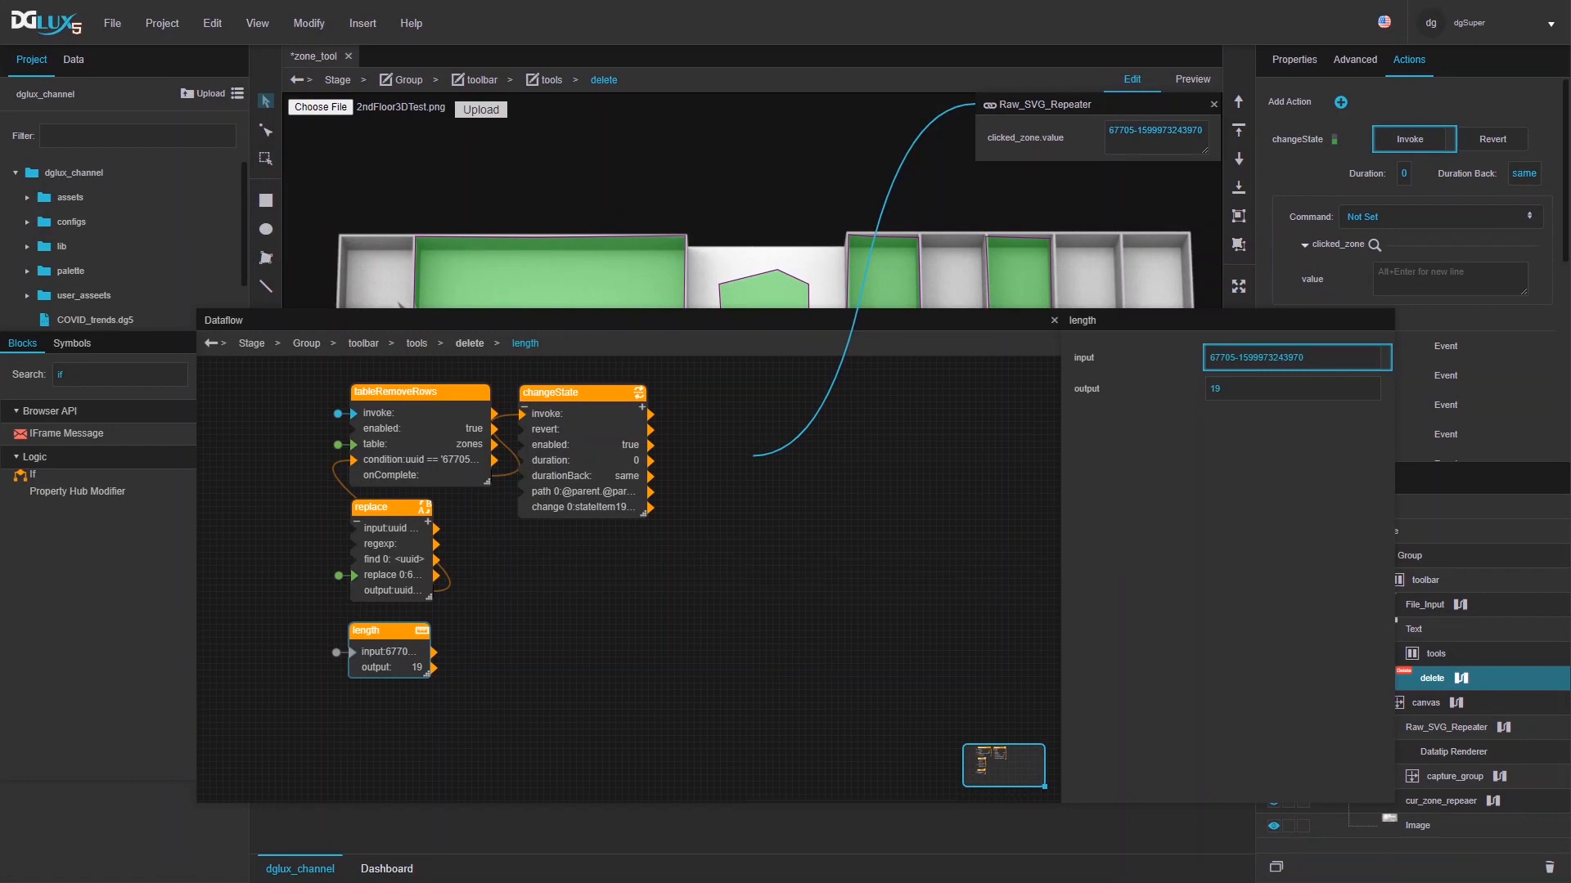
pyautogui.moveTo(33, 485); pyautogui.dragTo(473, 667)
pyautogui.click(1278, 357)
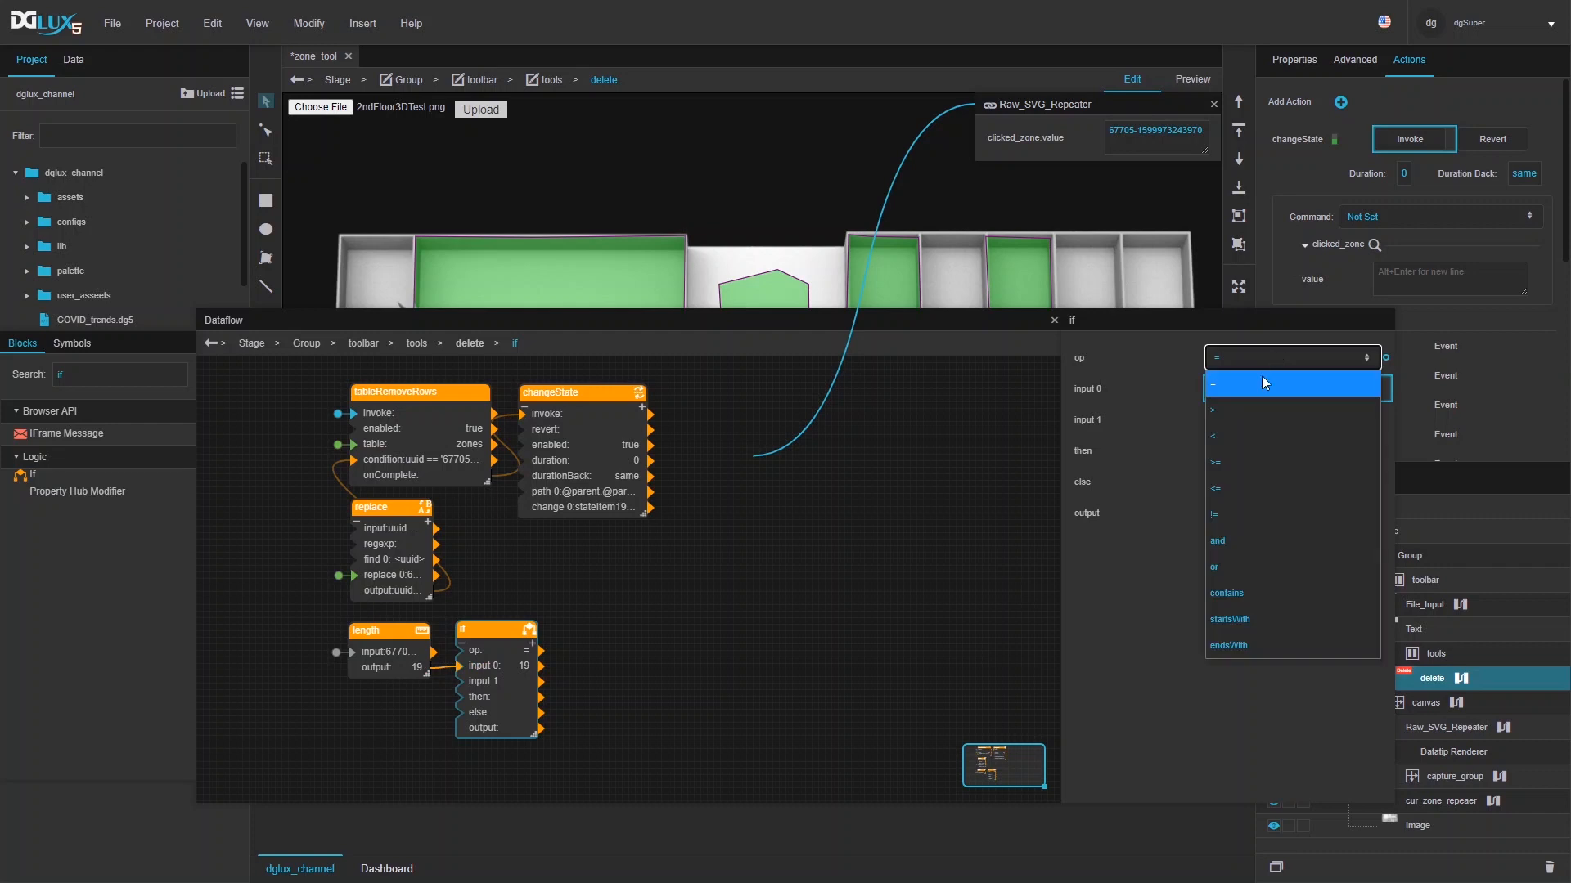
pyautogui.click(1235, 410)
pyautogui.click(1233, 418)
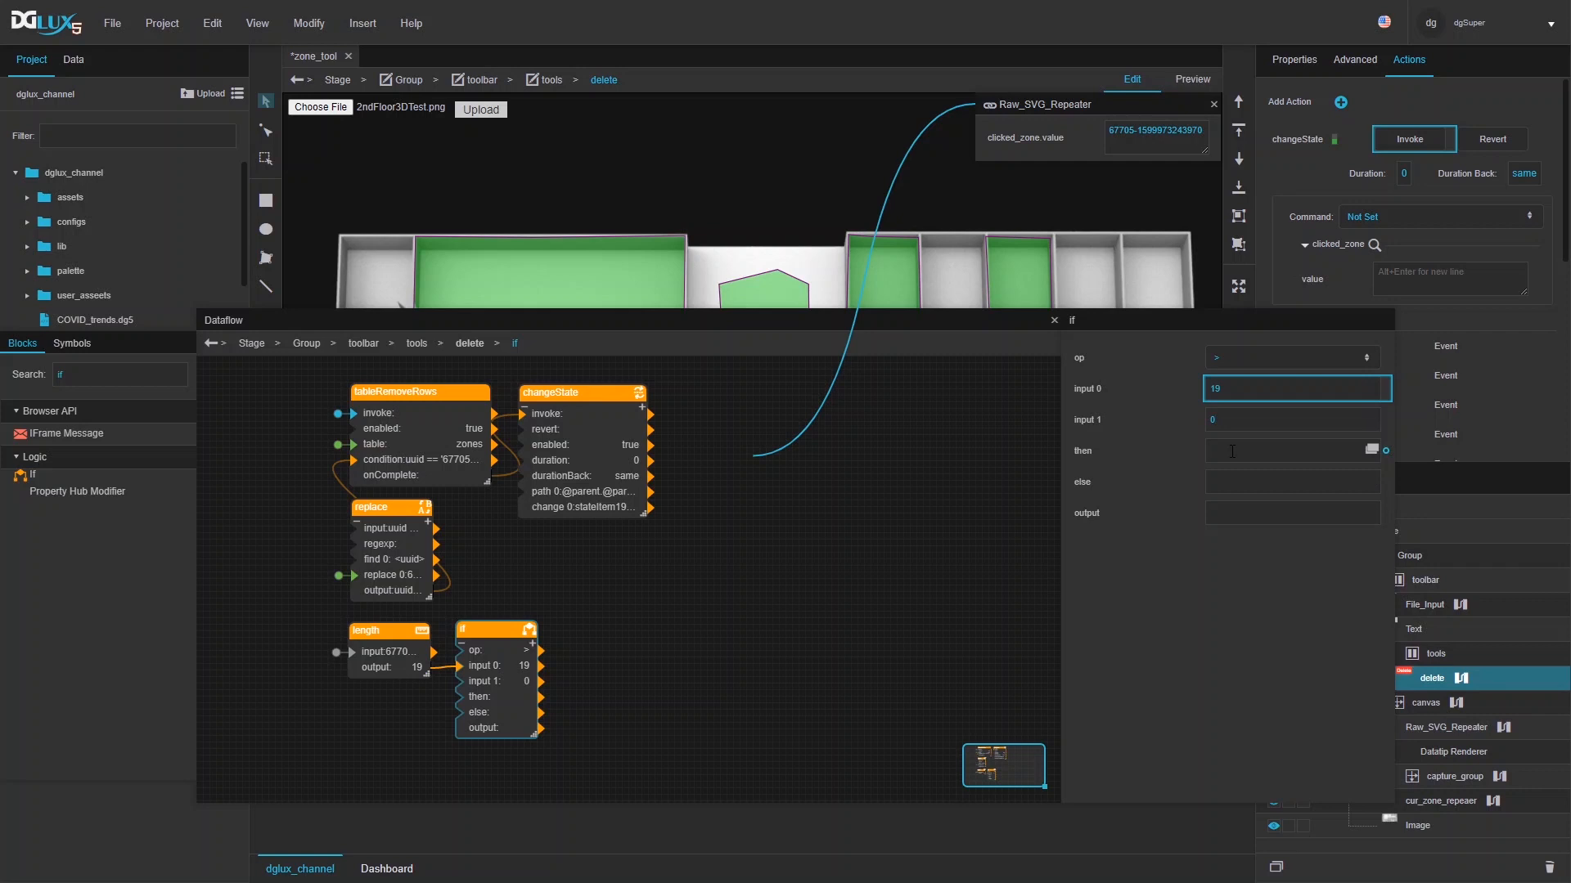
pyautogui.press('Tab')
pyautogui.write('false')
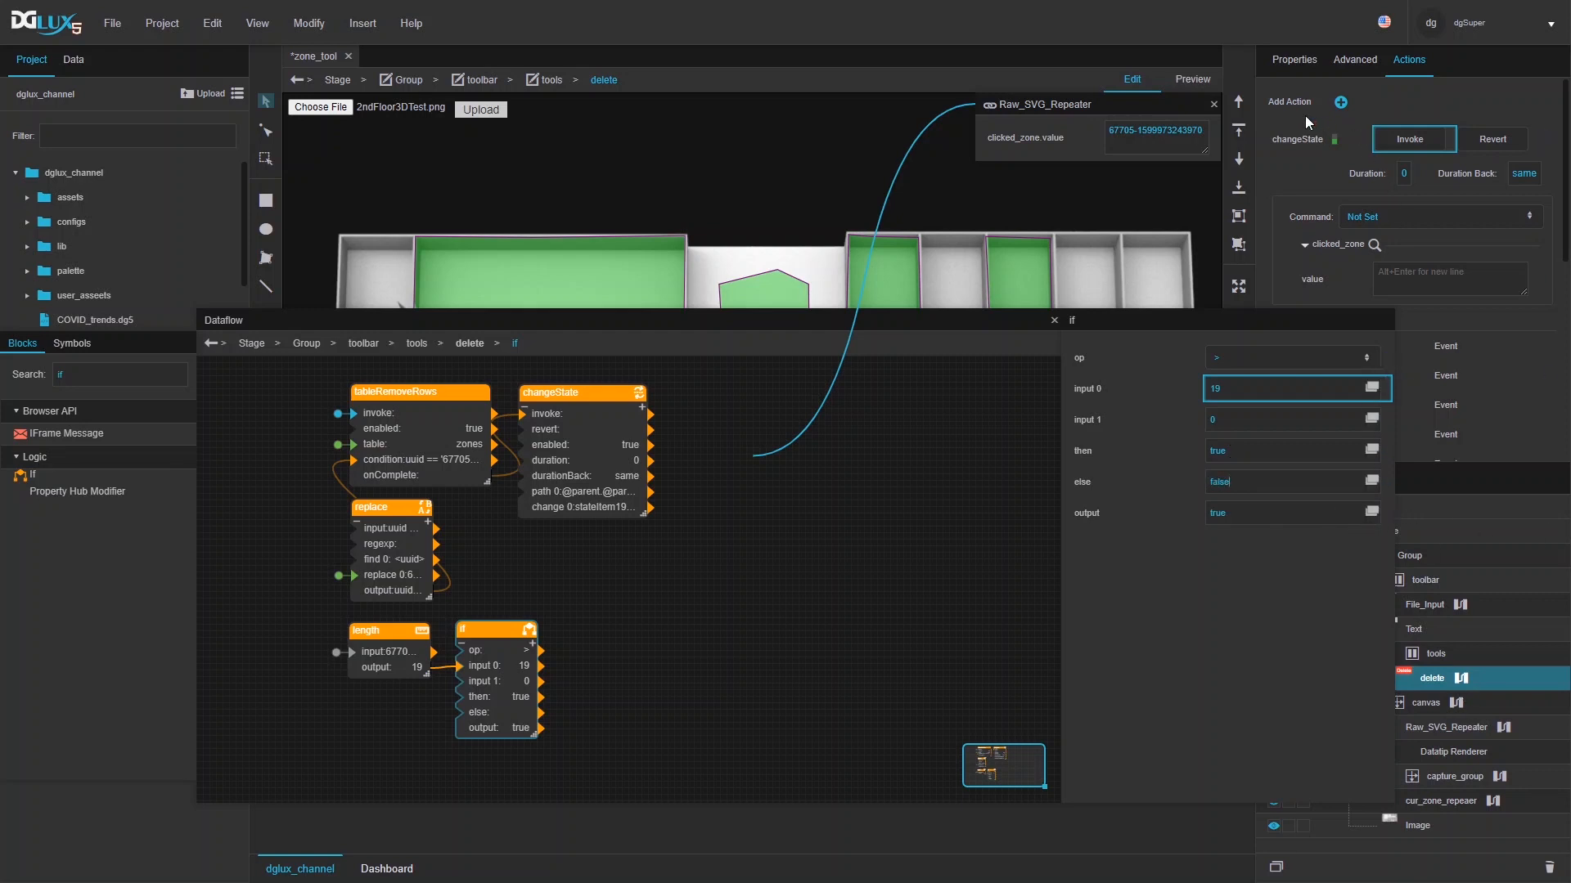
# - Reveal the delete button's additional display properties and move the pinned Raw_SVG_Repeater window clear of the button
pyautogui.click(1294, 60)
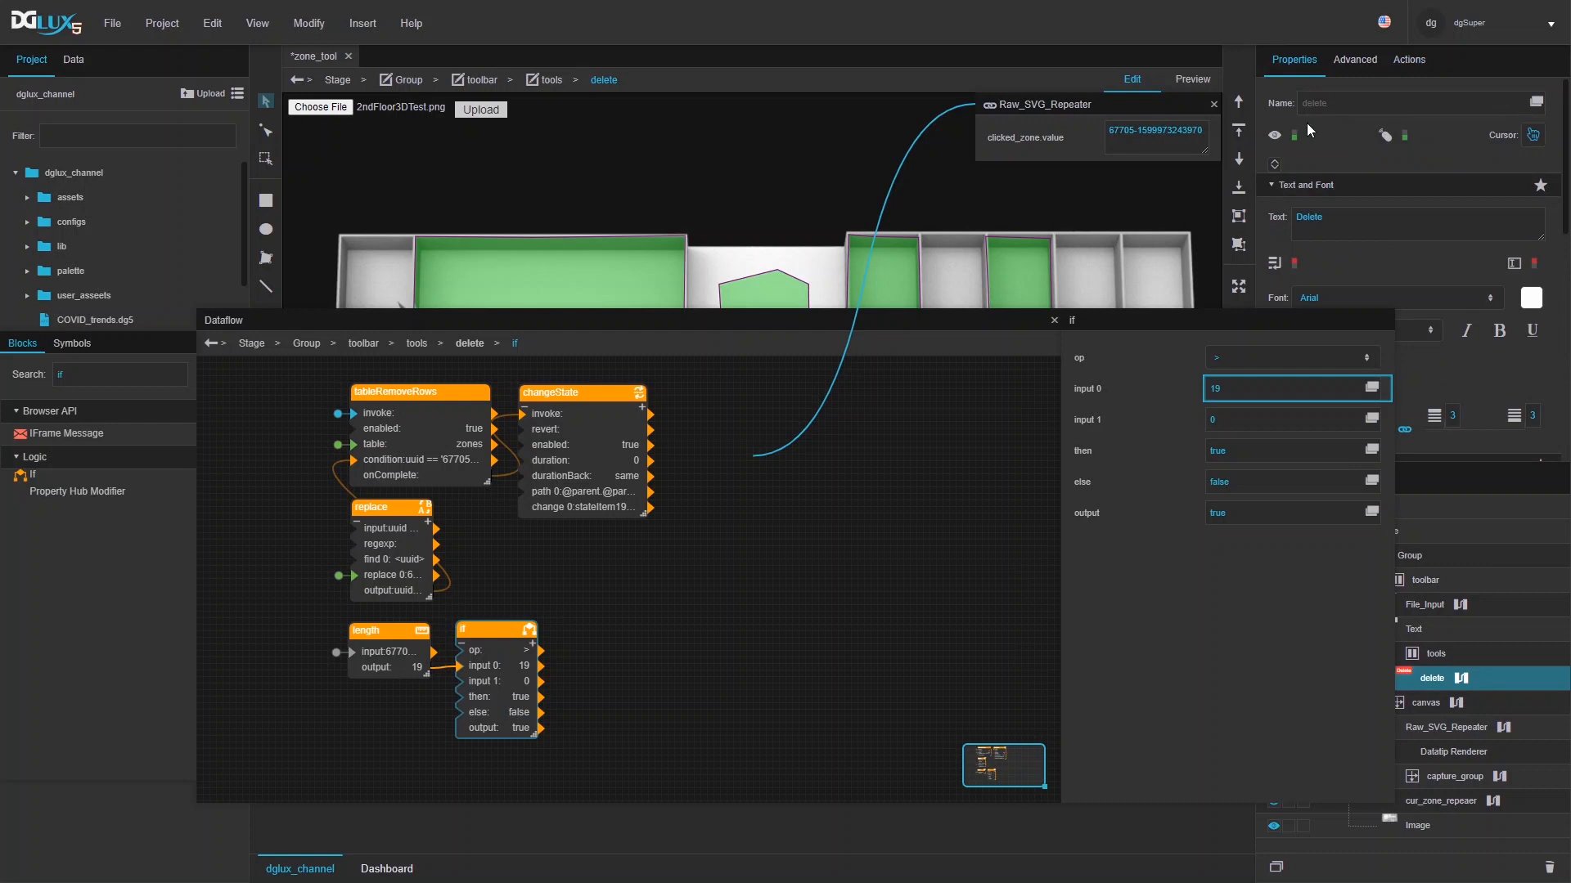
pyautogui.click(1275, 164)
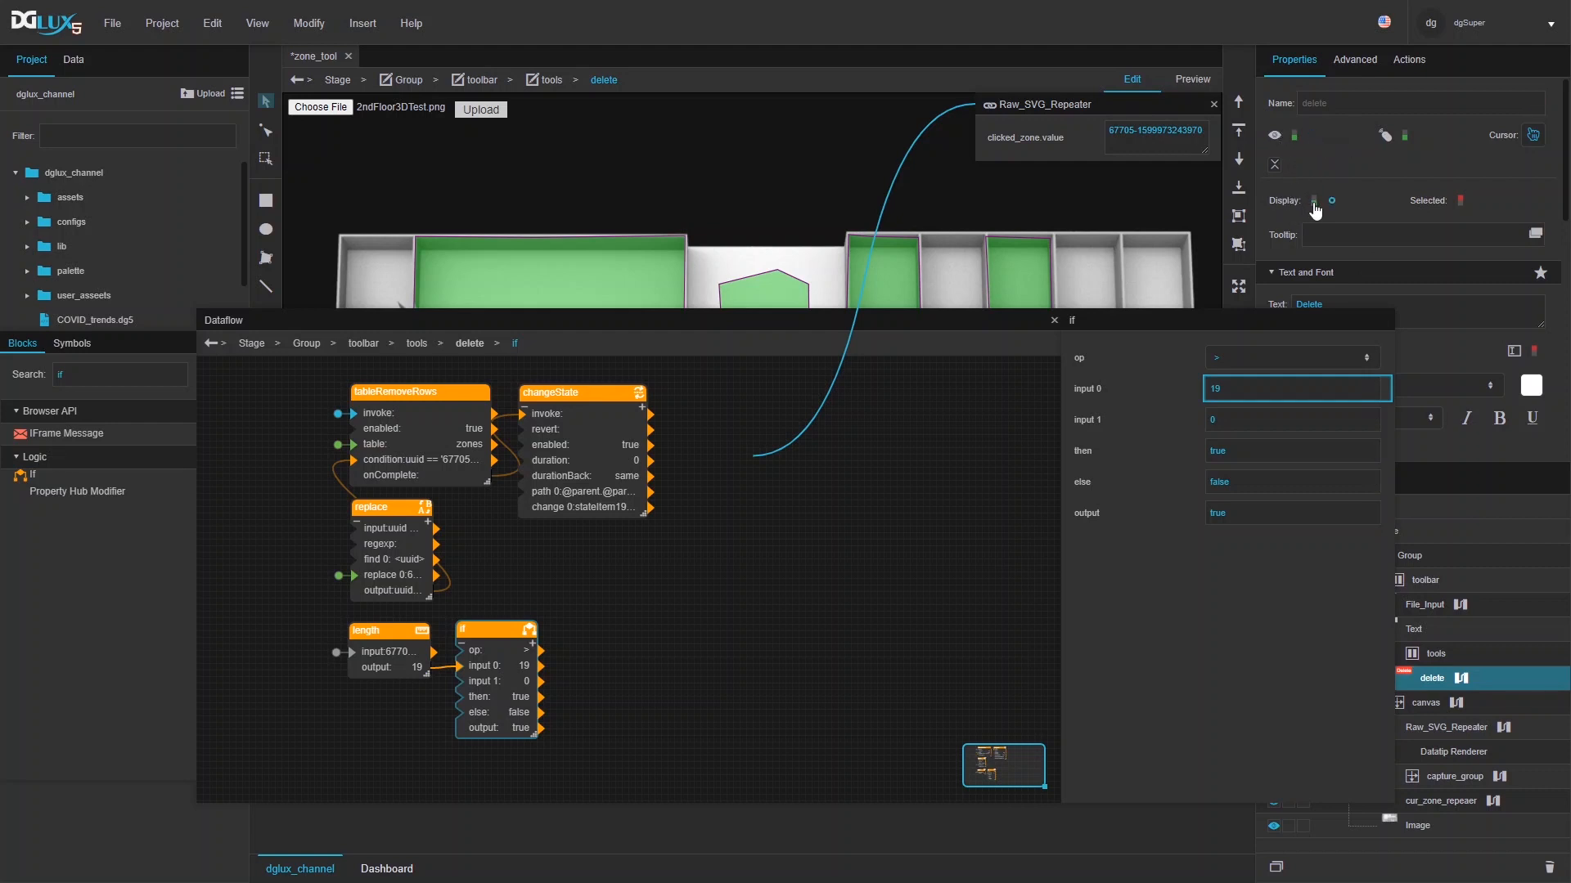
pyautogui.moveTo(1160, 113); pyautogui.dragTo(1114, 157)
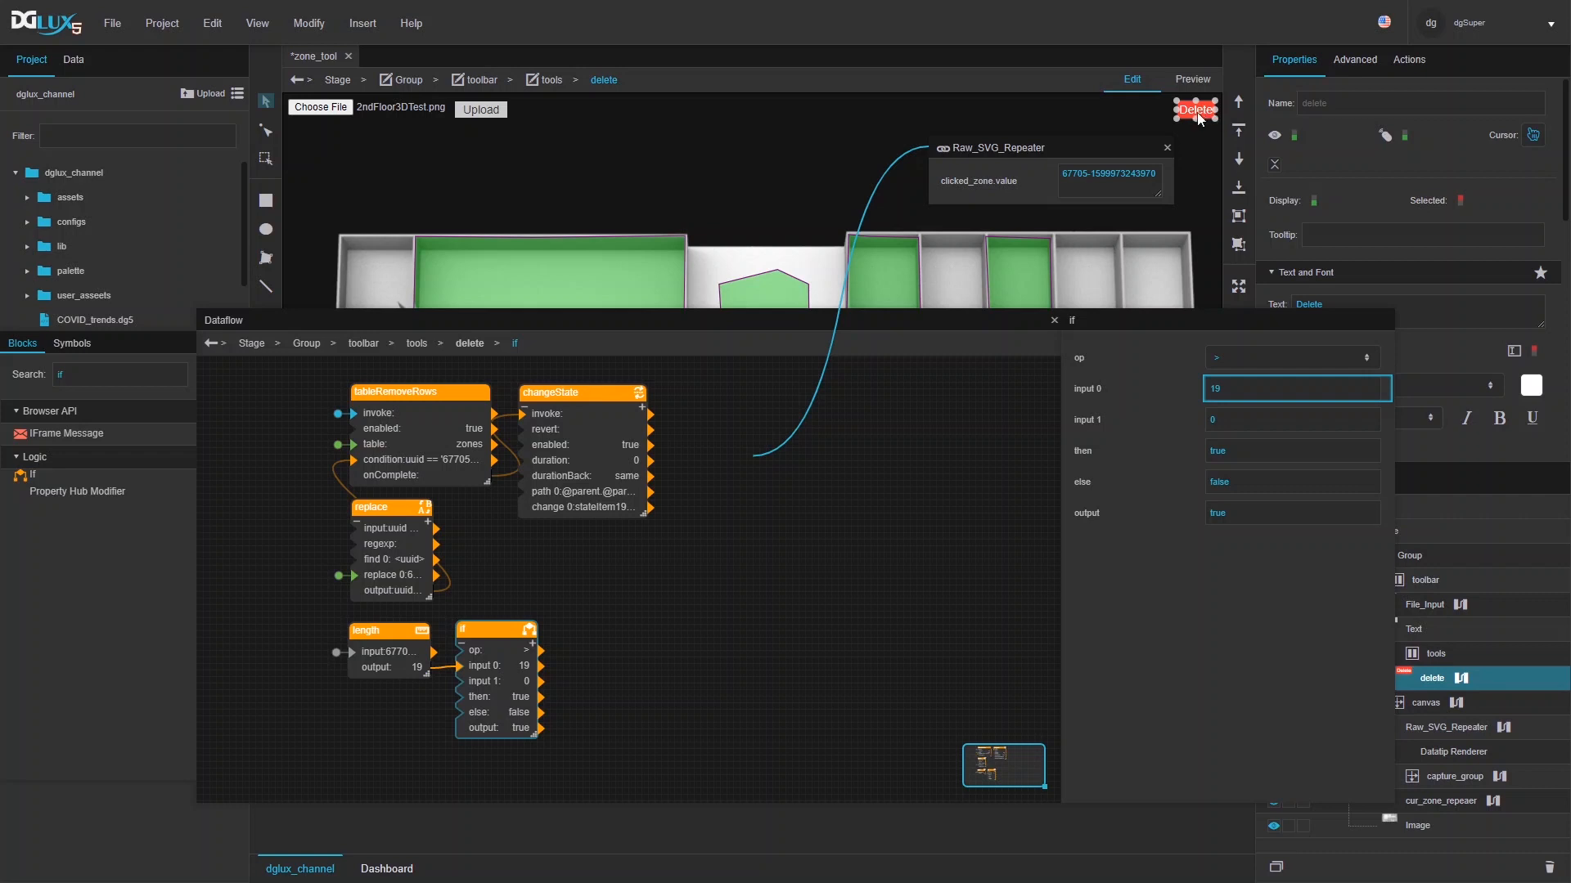
# - Toggle the delete button's visibility and then its Display property off and on to compare their effects
pyautogui.click(1290, 136)
pyautogui.click(1293, 135)
pyautogui.click(1291, 135)
pyautogui.click(1294, 135)
pyautogui.click(1311, 202)
pyautogui.click(1311, 202)
pyautogui.click(1311, 202)
pyautogui.click(1312, 203)
# - Bind the delete button's Display property to the If block's output, switch to preview, and close the dataflow and pinned windows
pyautogui.moveTo(1385, 513); pyautogui.dragTo(1300, 203)
pyautogui.click(1191, 80)
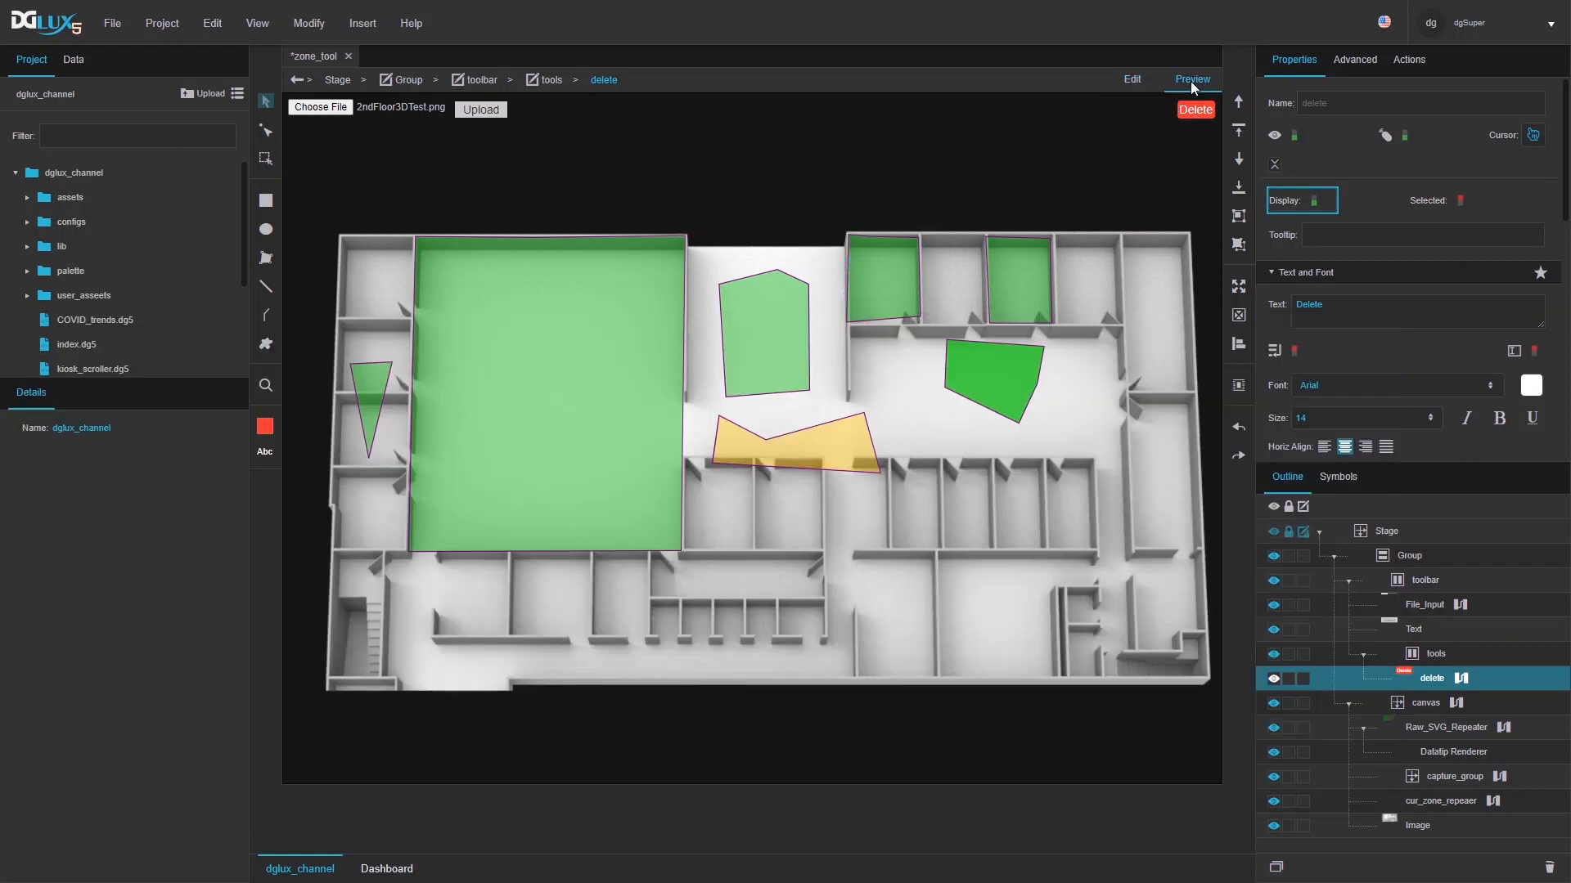
pyautogui.click(1191, 83)
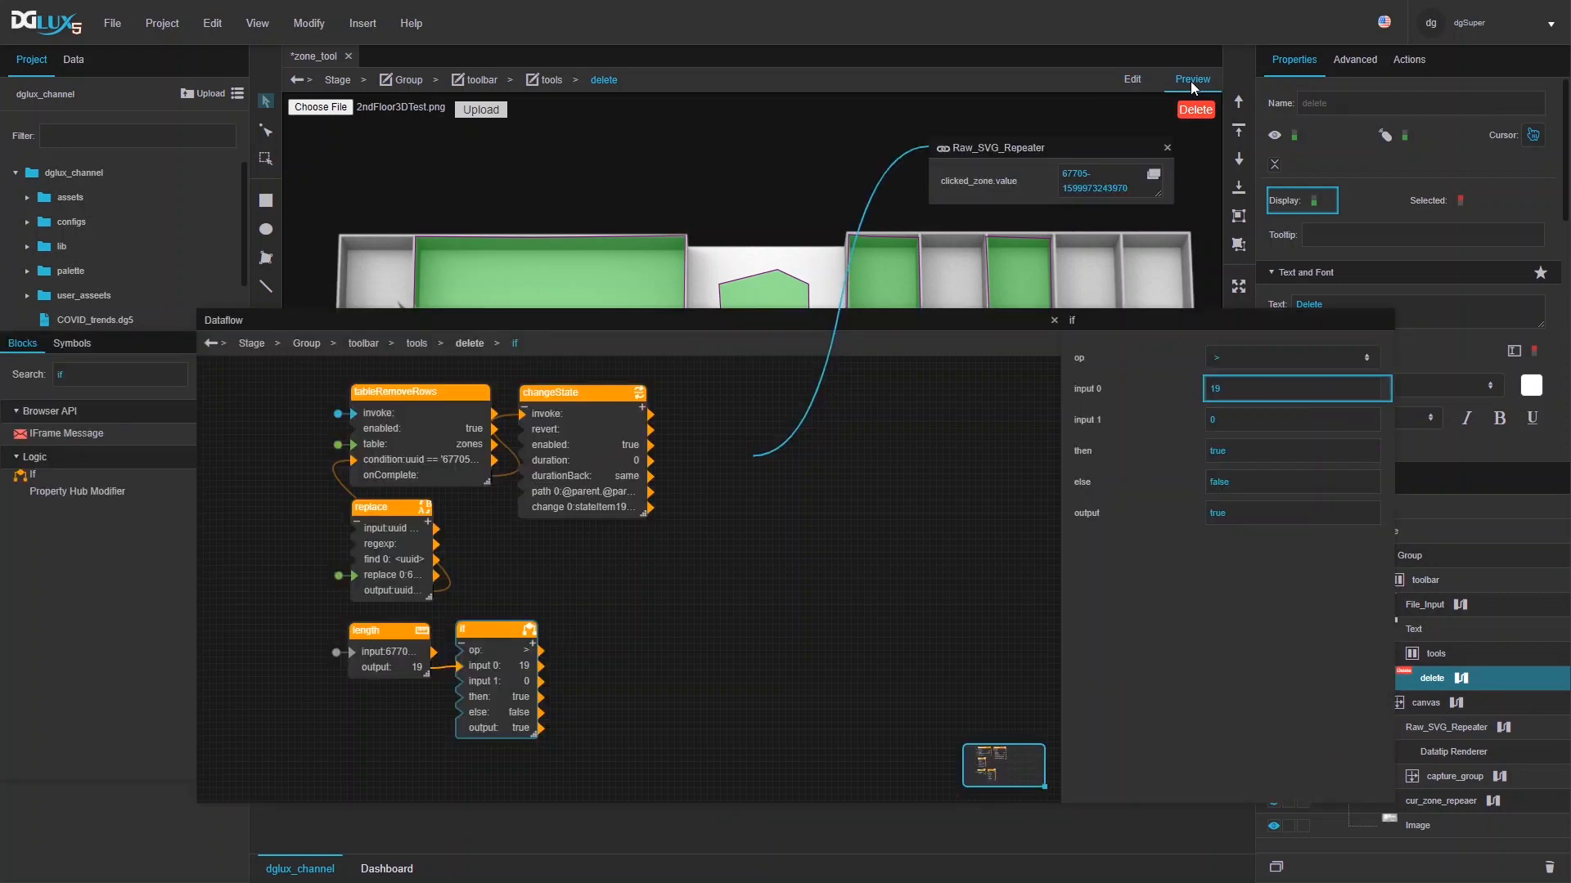
pyautogui.click(1054, 320)
pyautogui.click(1167, 149)
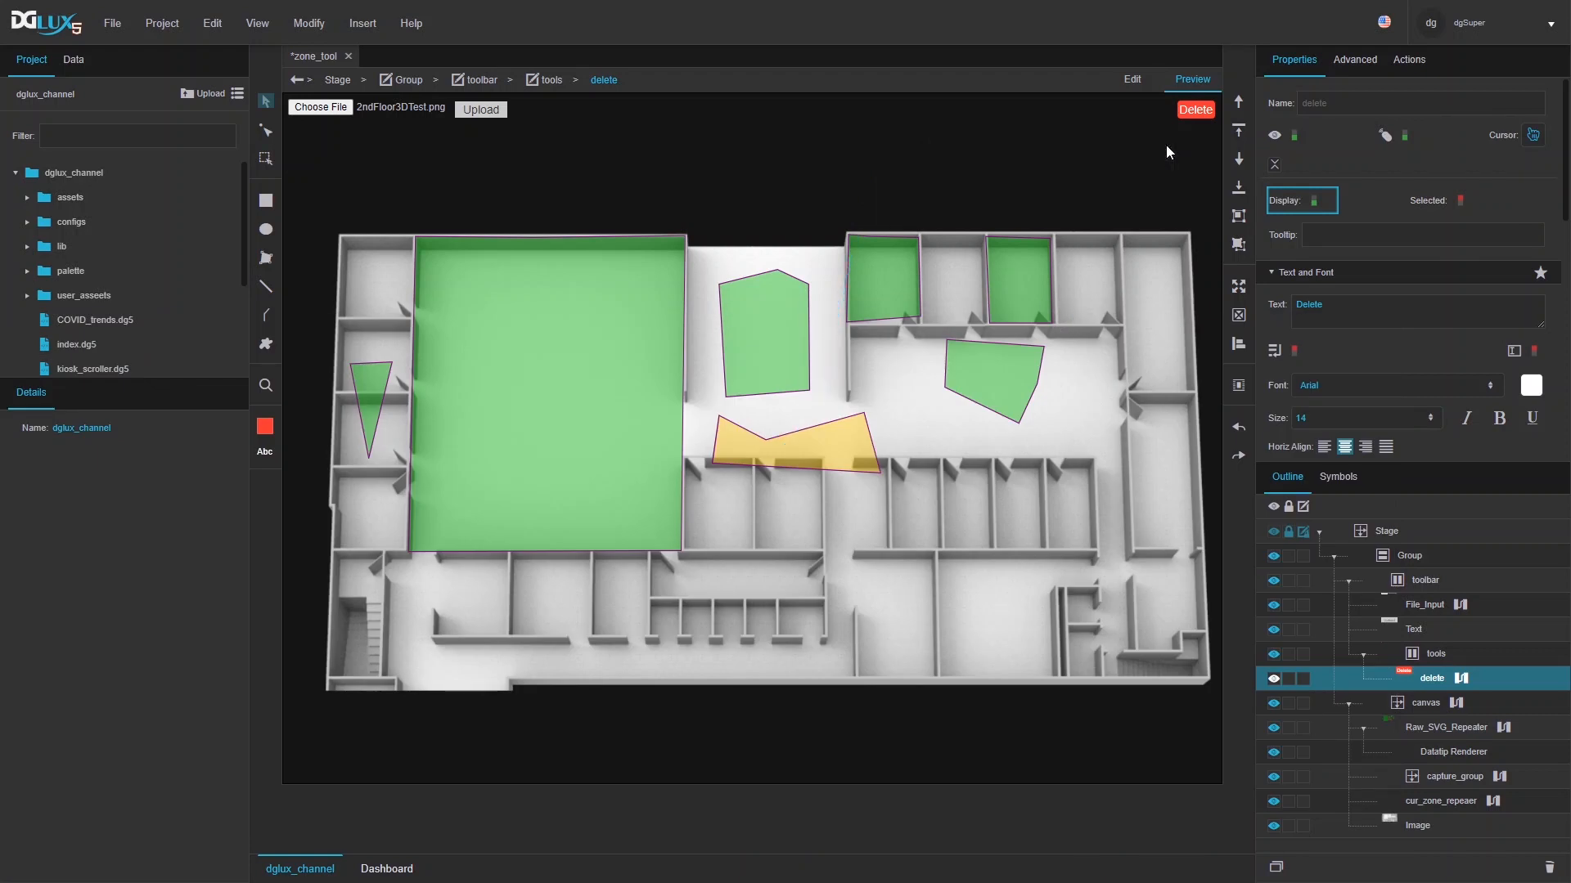
# - Test deletion in the preview by removing the five-sided zone in the central room and the notched zone below it
pyautogui.click(769, 309)
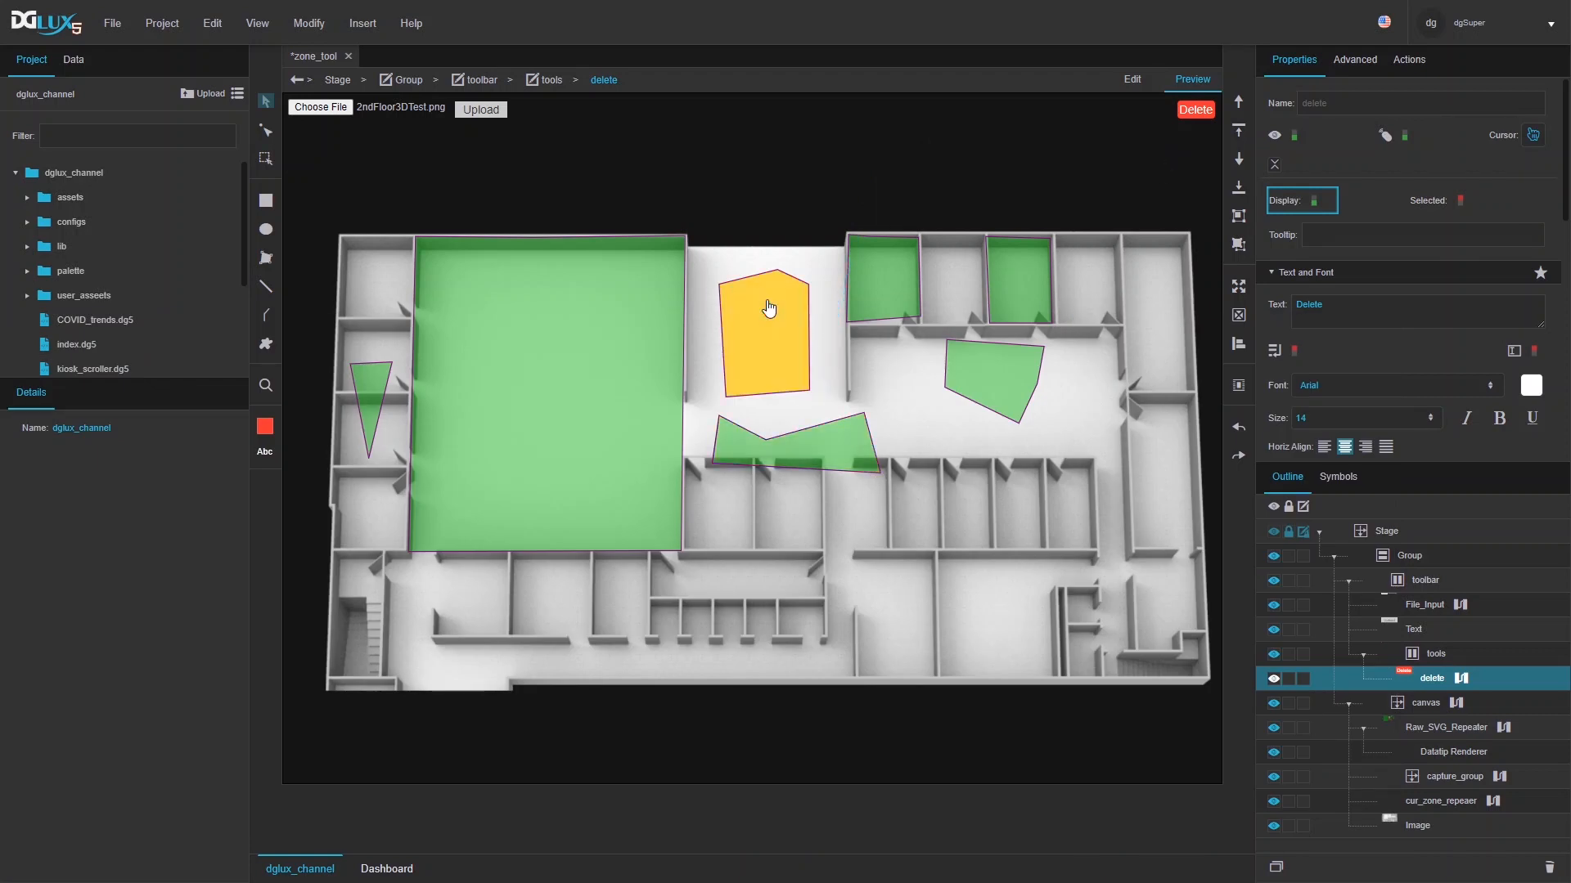
pyautogui.click(1185, 116)
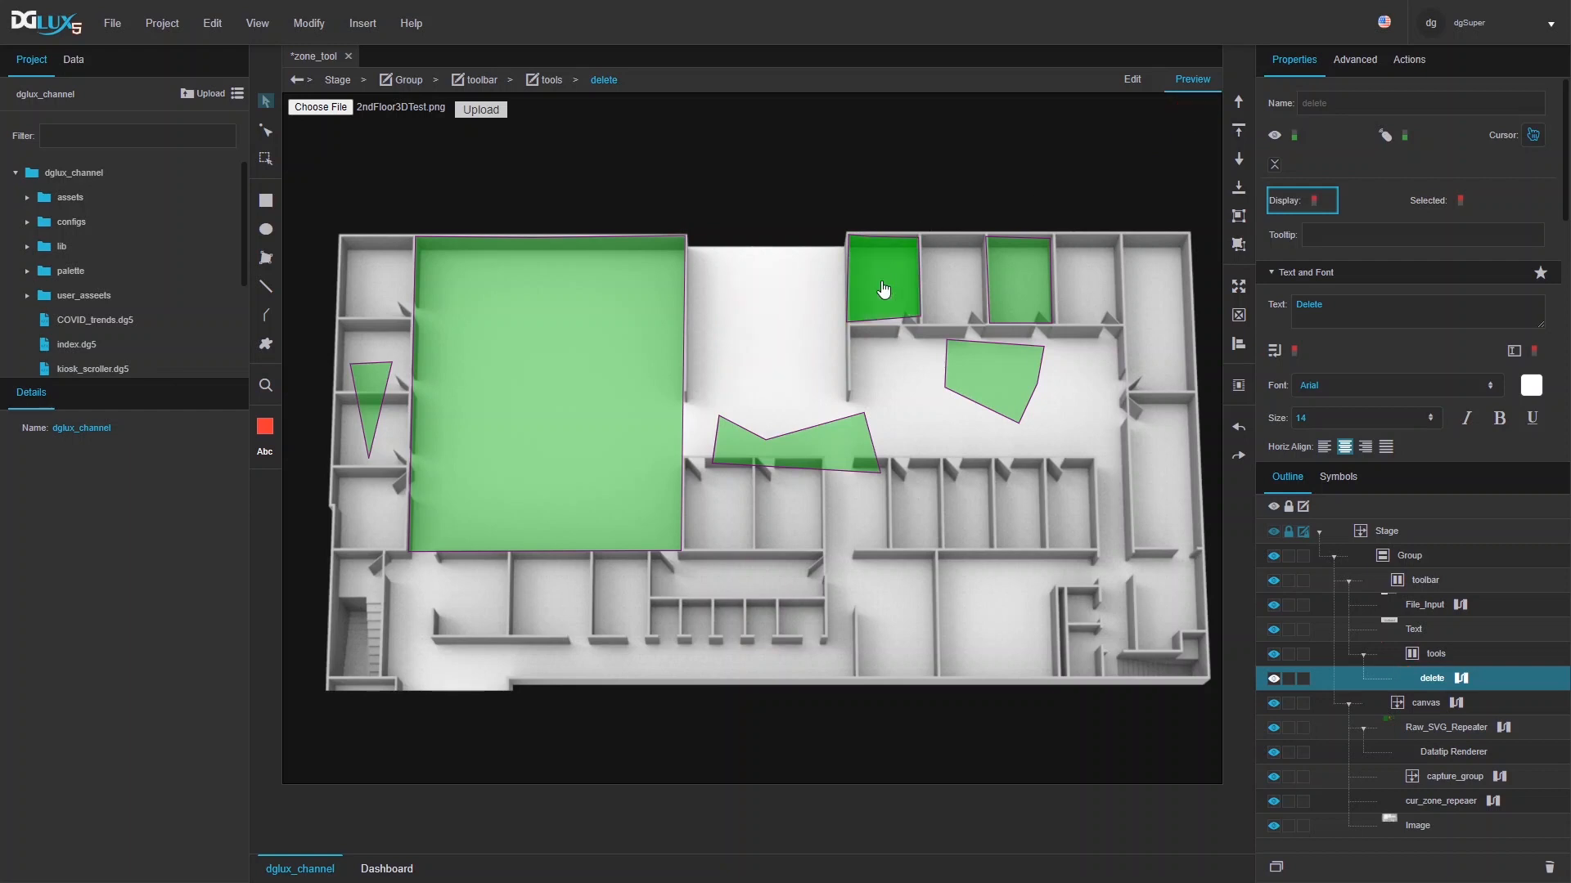
pyautogui.click(827, 452)
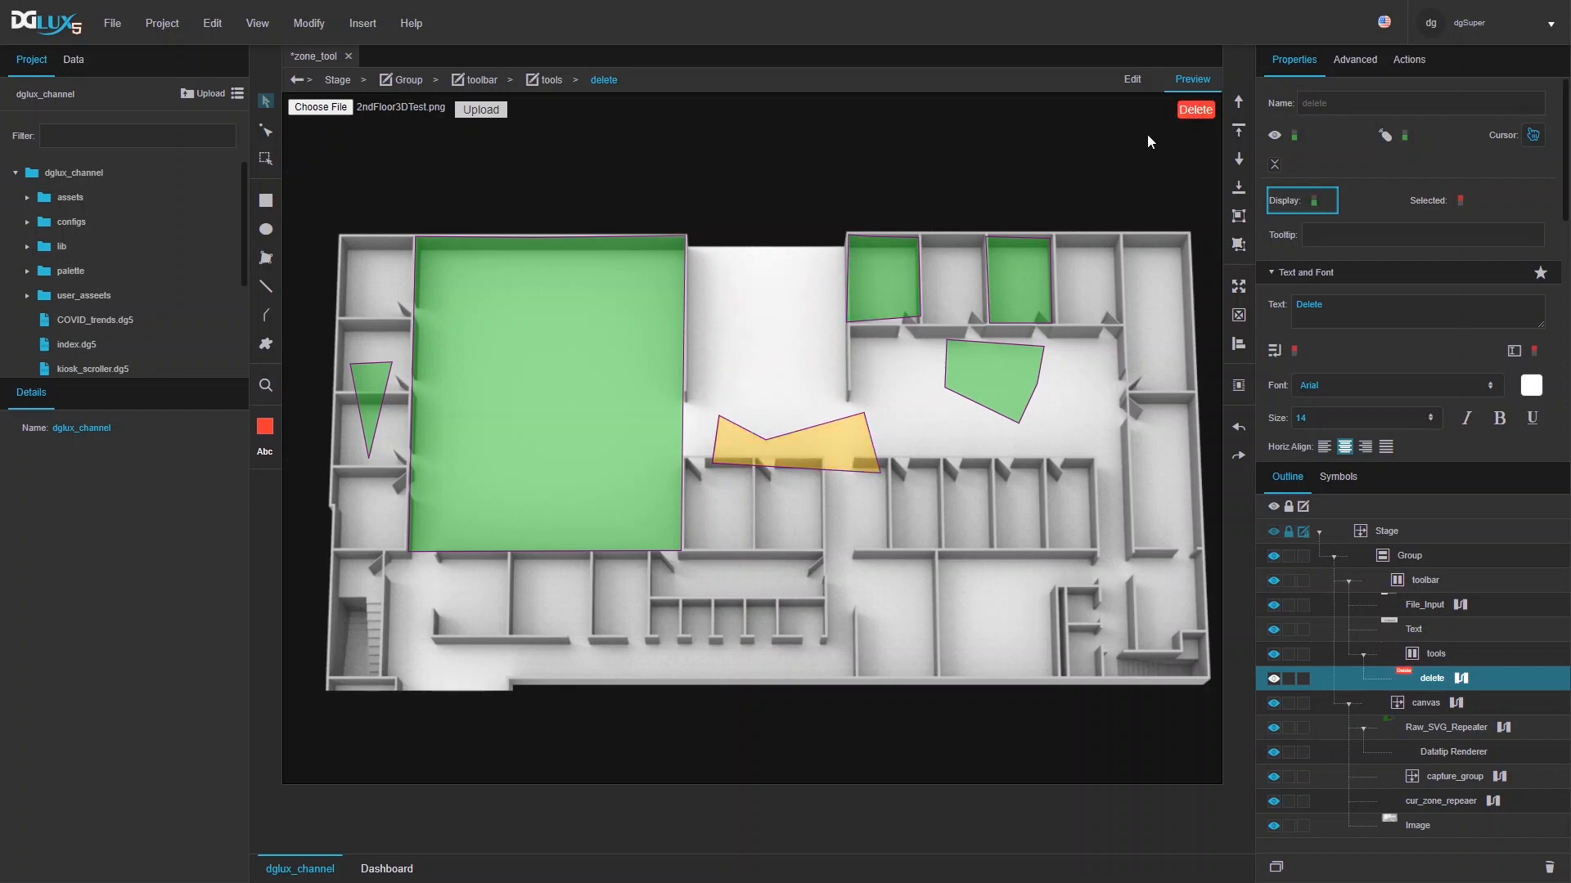
pyautogui.click(1193, 115)
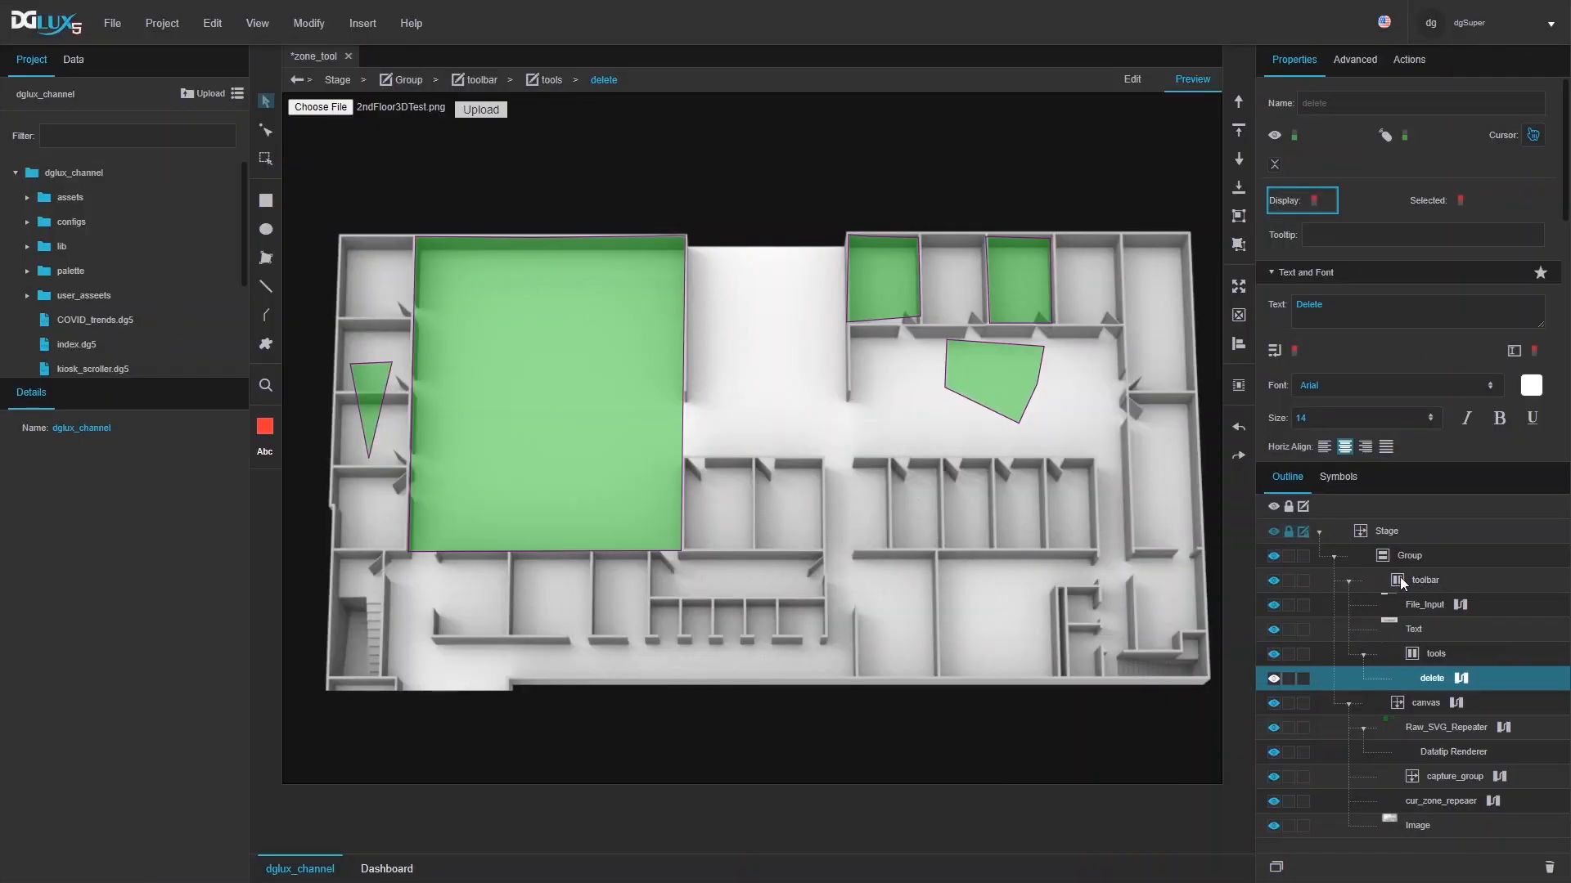
# - Insert a new Group component directly under Stage and return to edit mode
pyautogui.rightClick(1387, 532)
pyautogui.moveTo(1448, 544)
pyautogui.moveTo(1335, 546)
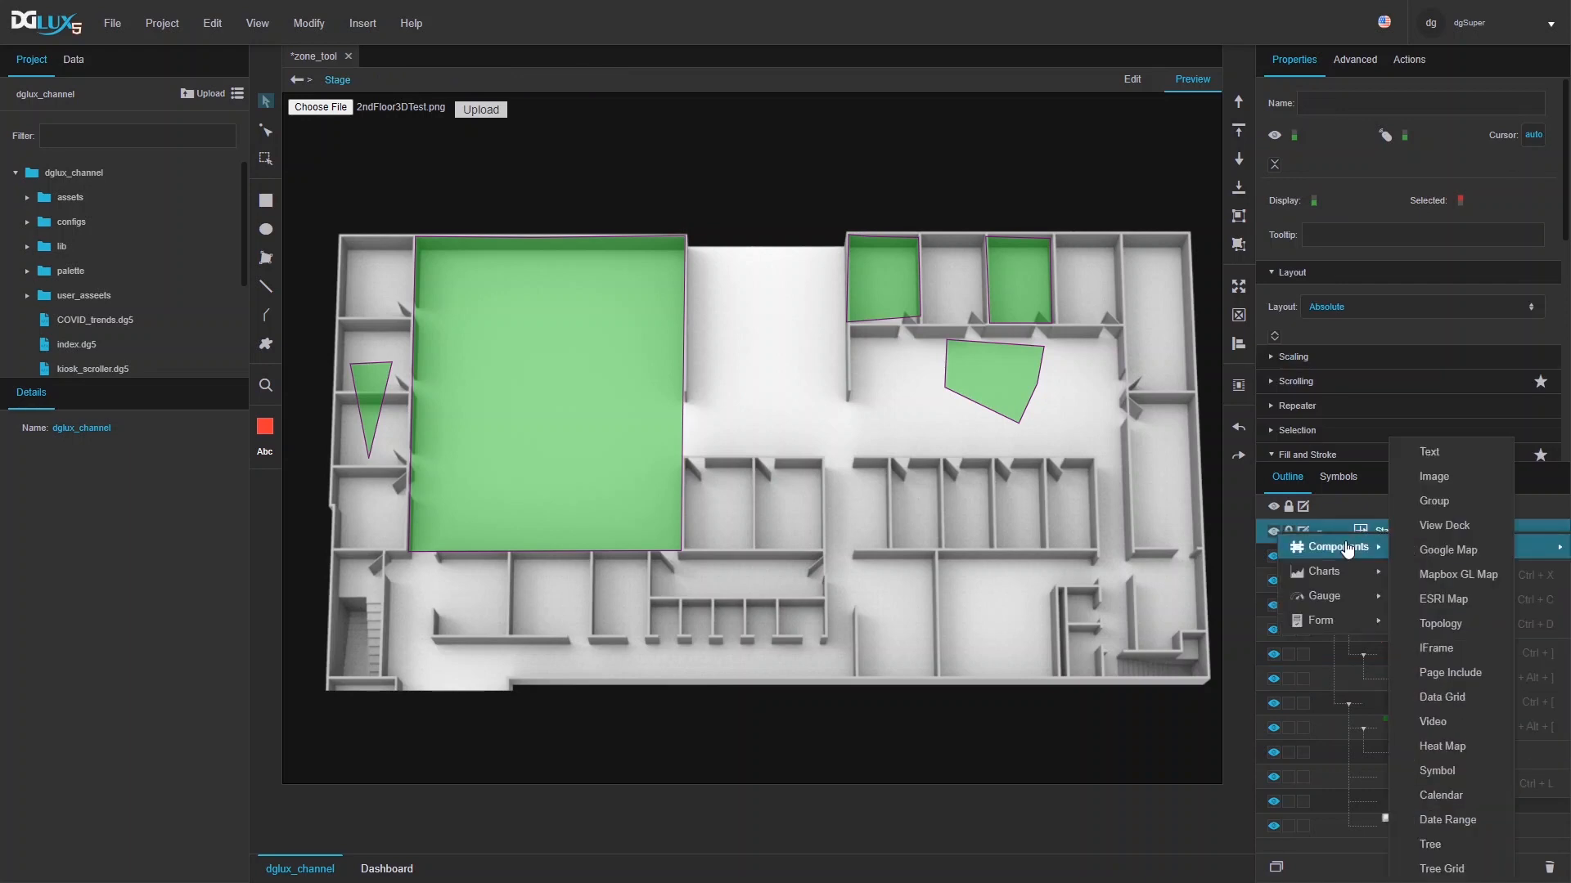
pyautogui.click(1432, 511)
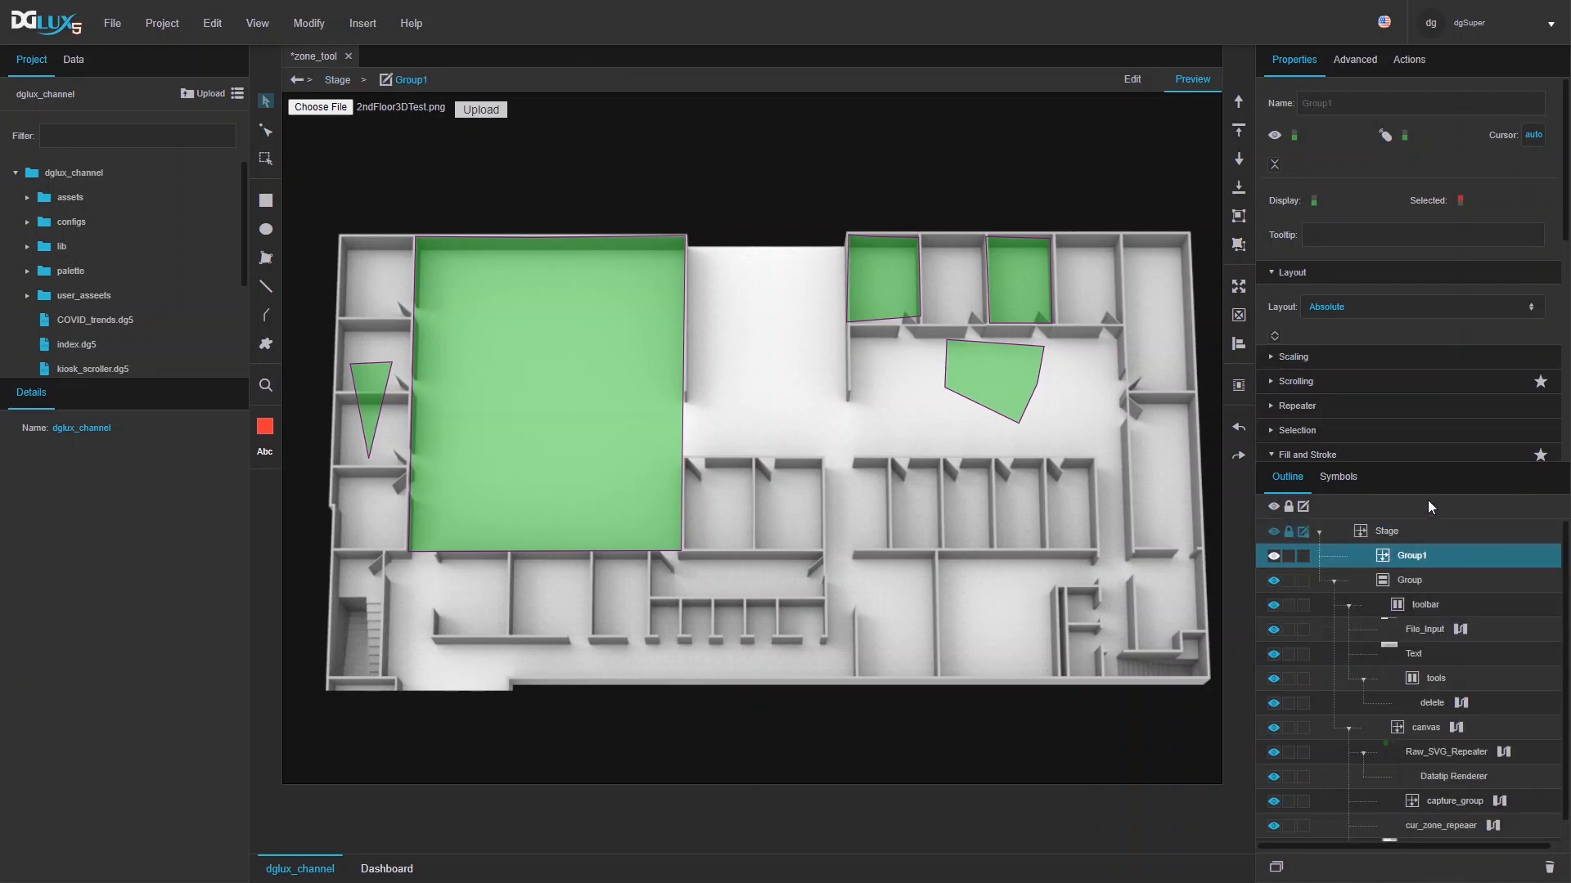
pyautogui.click(1142, 76)
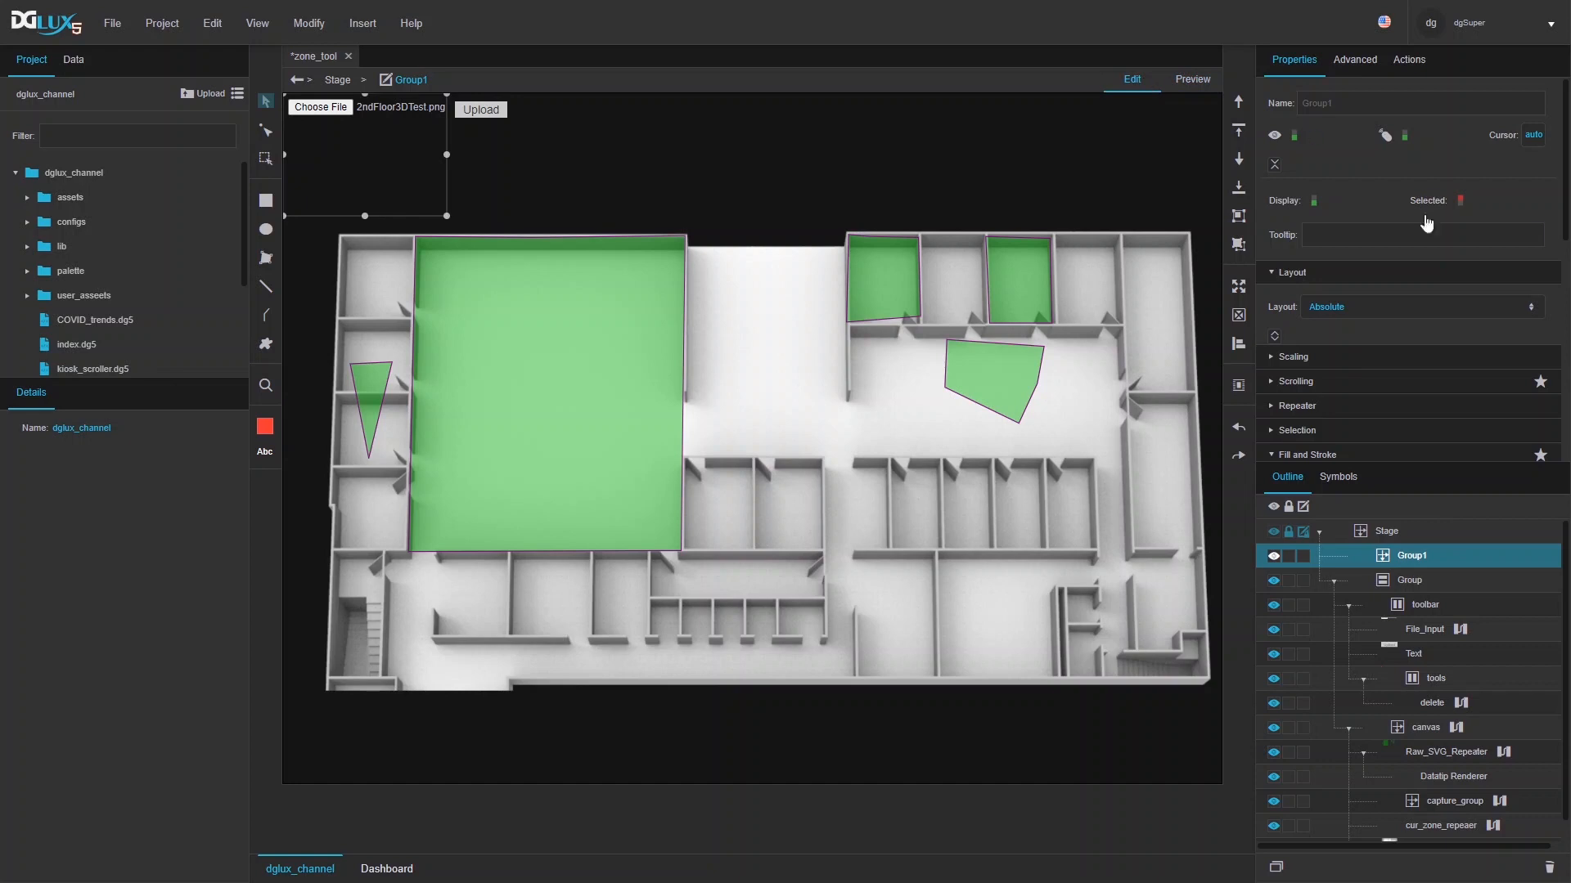
# - Set the new group's width to 300 px and its height to 250 px
pyautogui.scroll(-4, 1454, 291)
pyautogui.scroll(-3, 1366, 296)
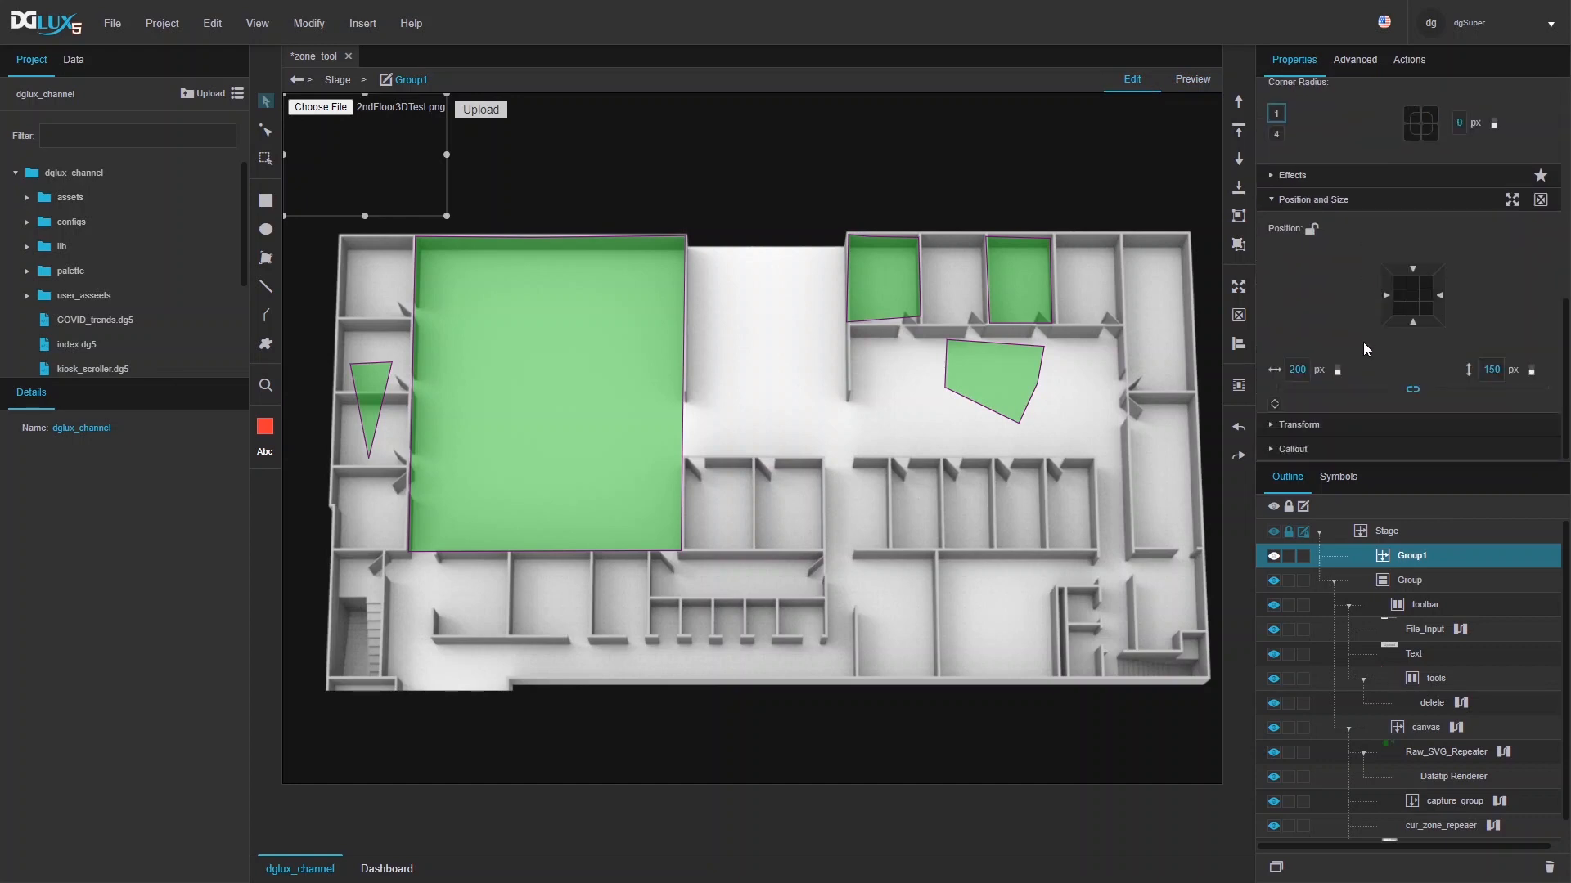
pyautogui.moveTo(1297, 370); pyautogui.dragTo(1317, 294)
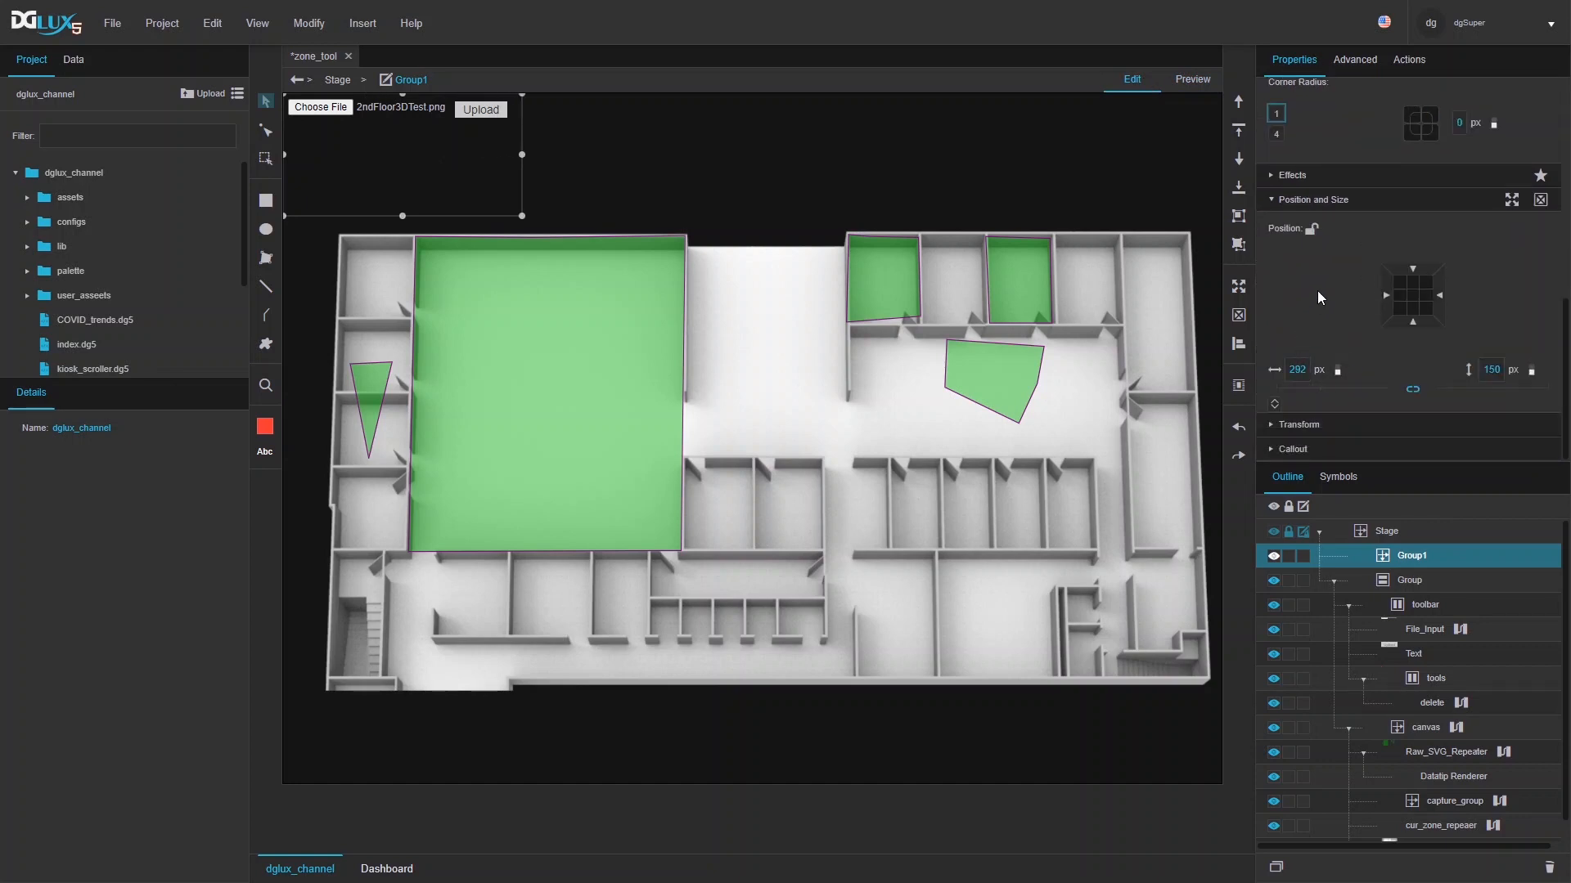
pyautogui.click(1297, 369)
pyautogui.write('300')
pyautogui.click(1482, 370)
pyautogui.write('250')
pyautogui.press('Return')
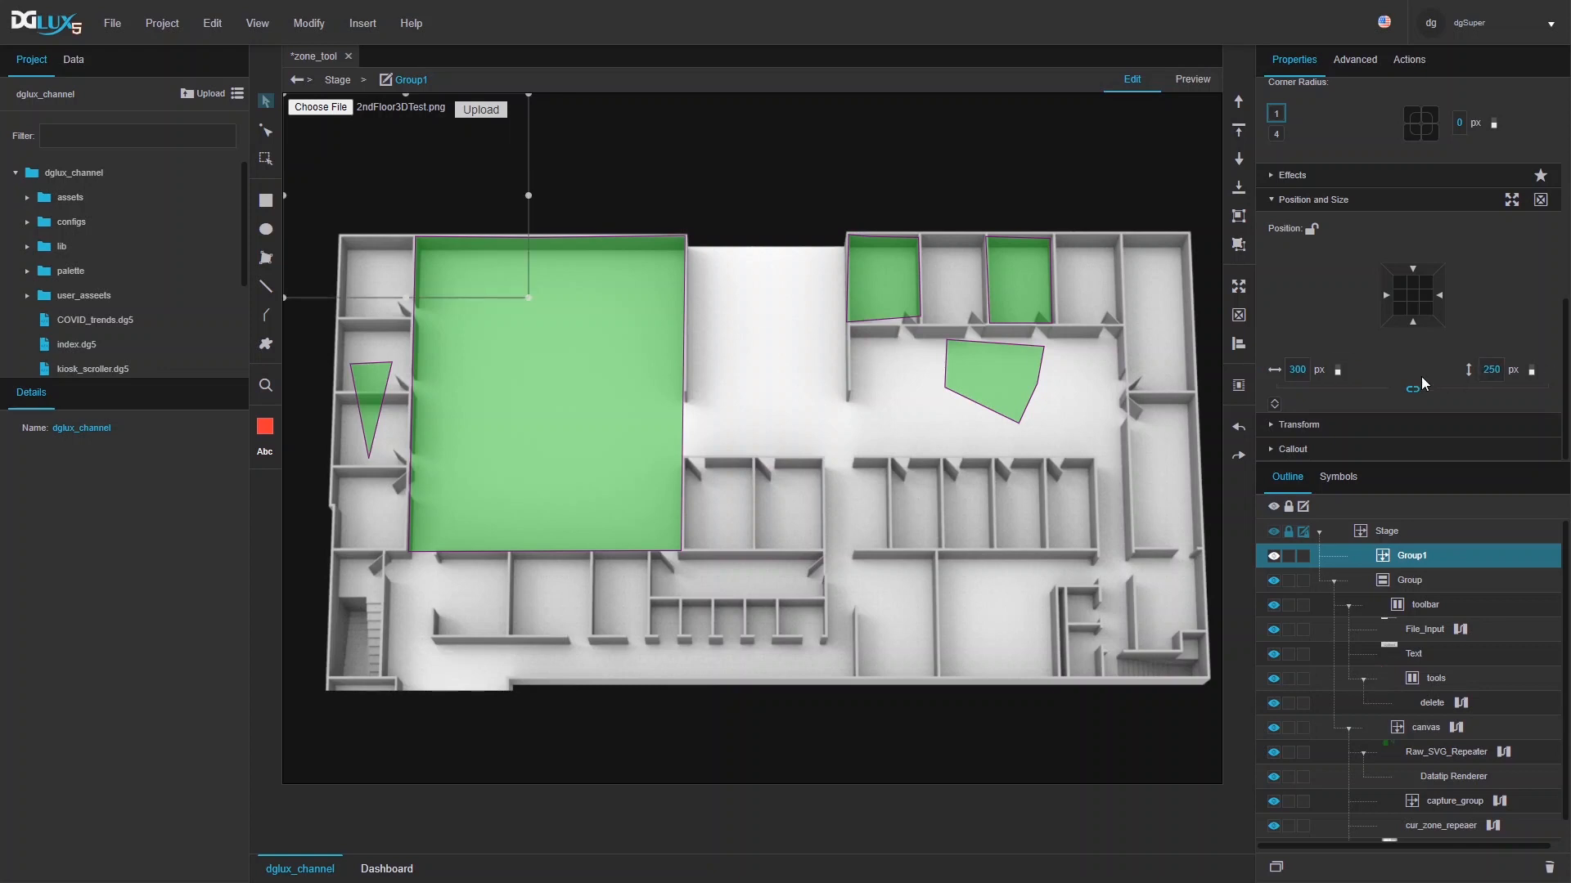
# - Give the new group a solid white fill, #ffffff
pyautogui.scroll(4, 1362, 316)
pyautogui.click(1348, 316)
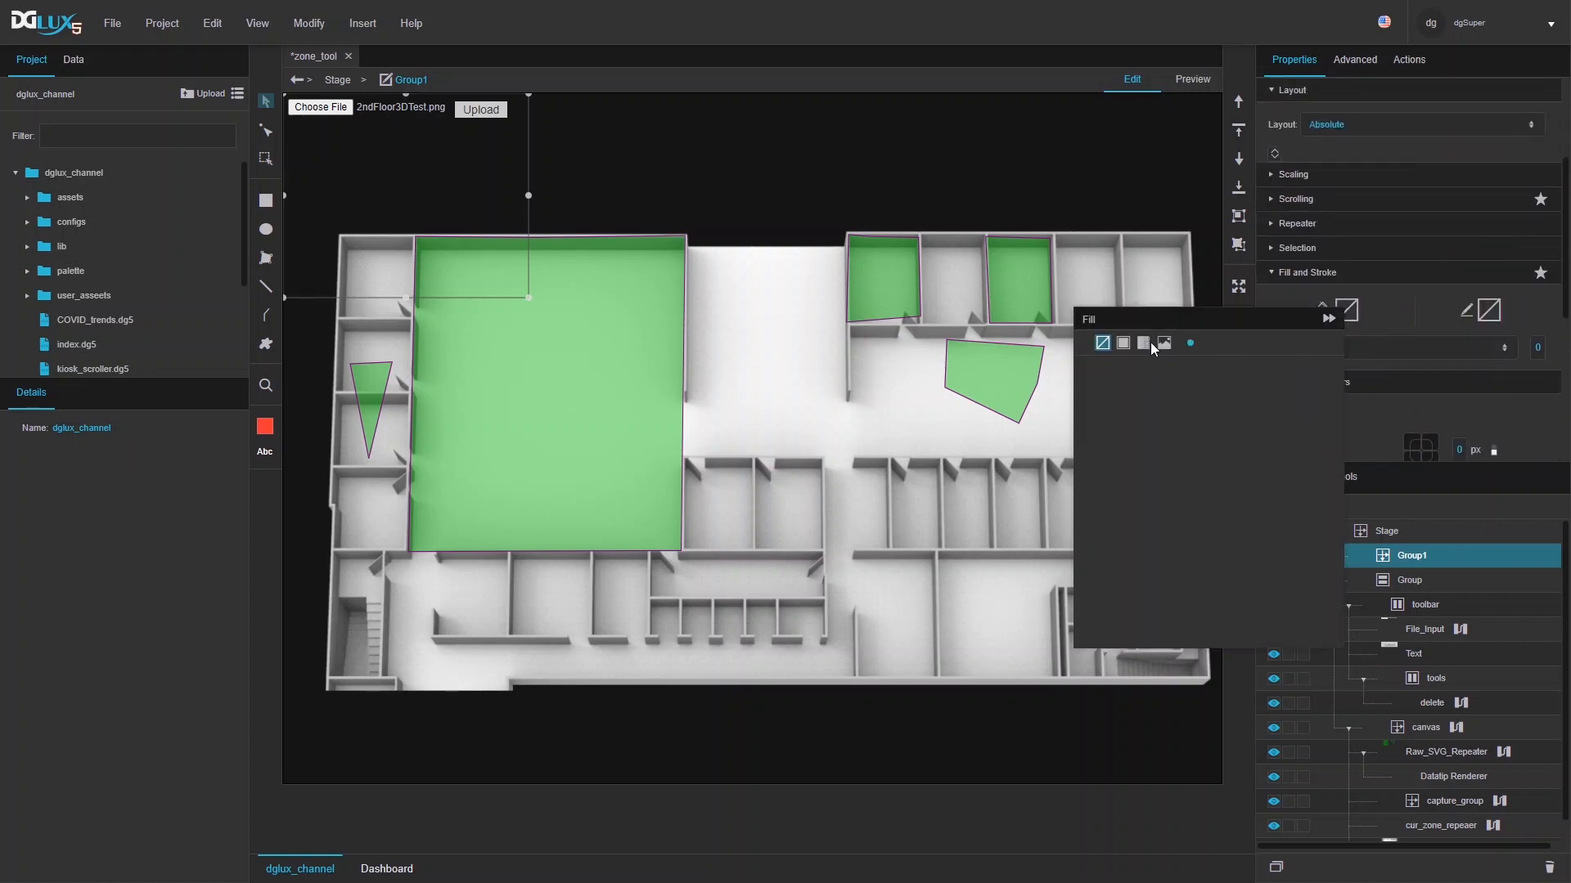
pyautogui.click(1123, 343)
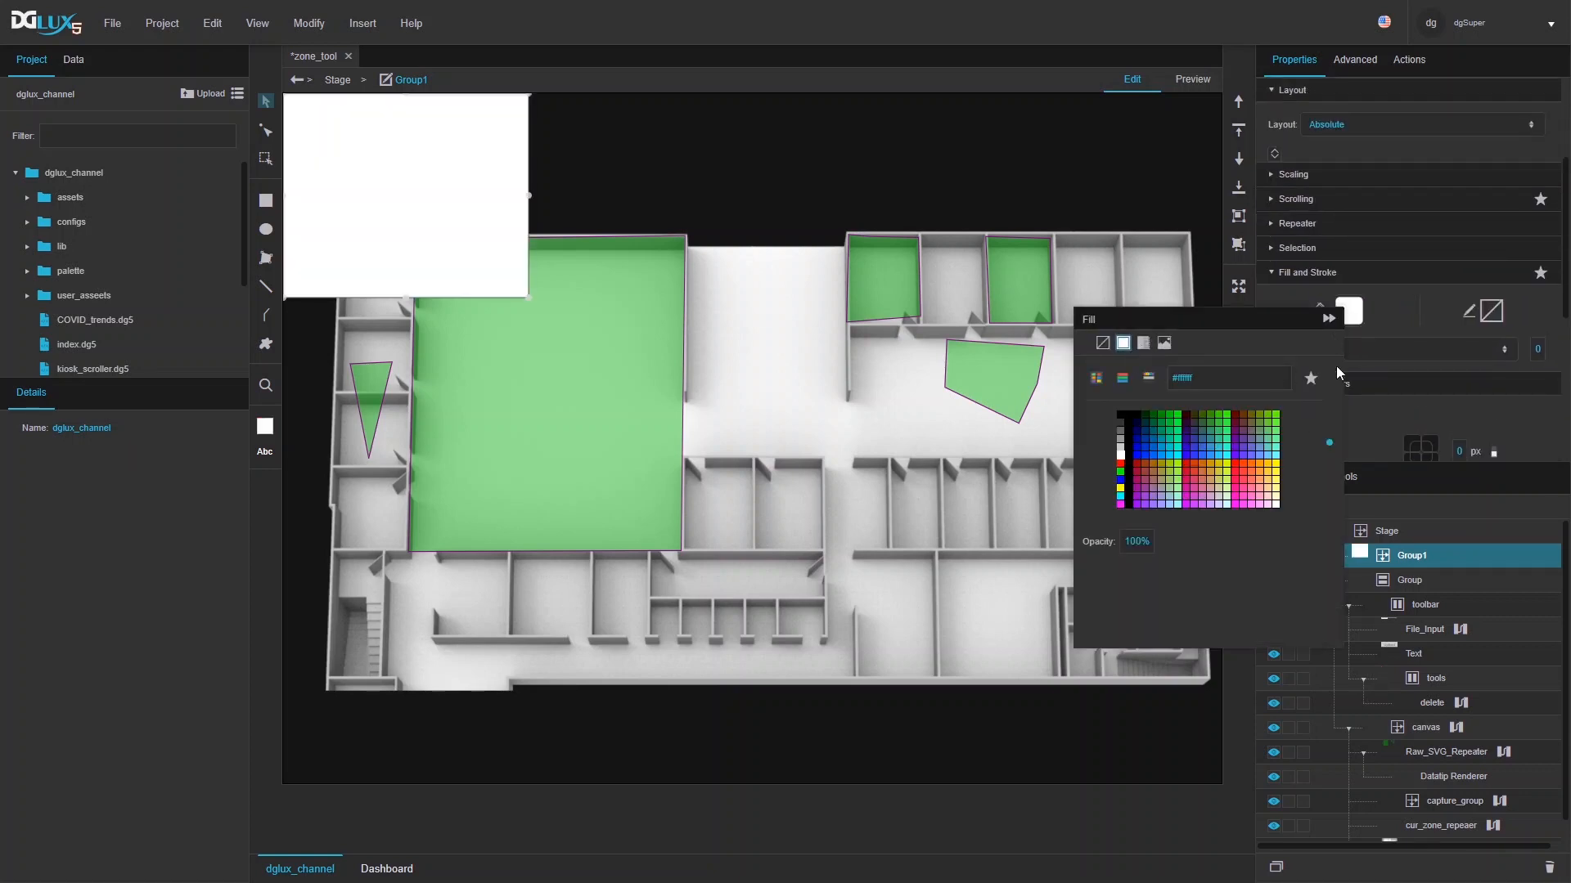
# - Add a box shadow to the new group and set its color to black, #000000
pyautogui.scroll(-4, 1439, 327)
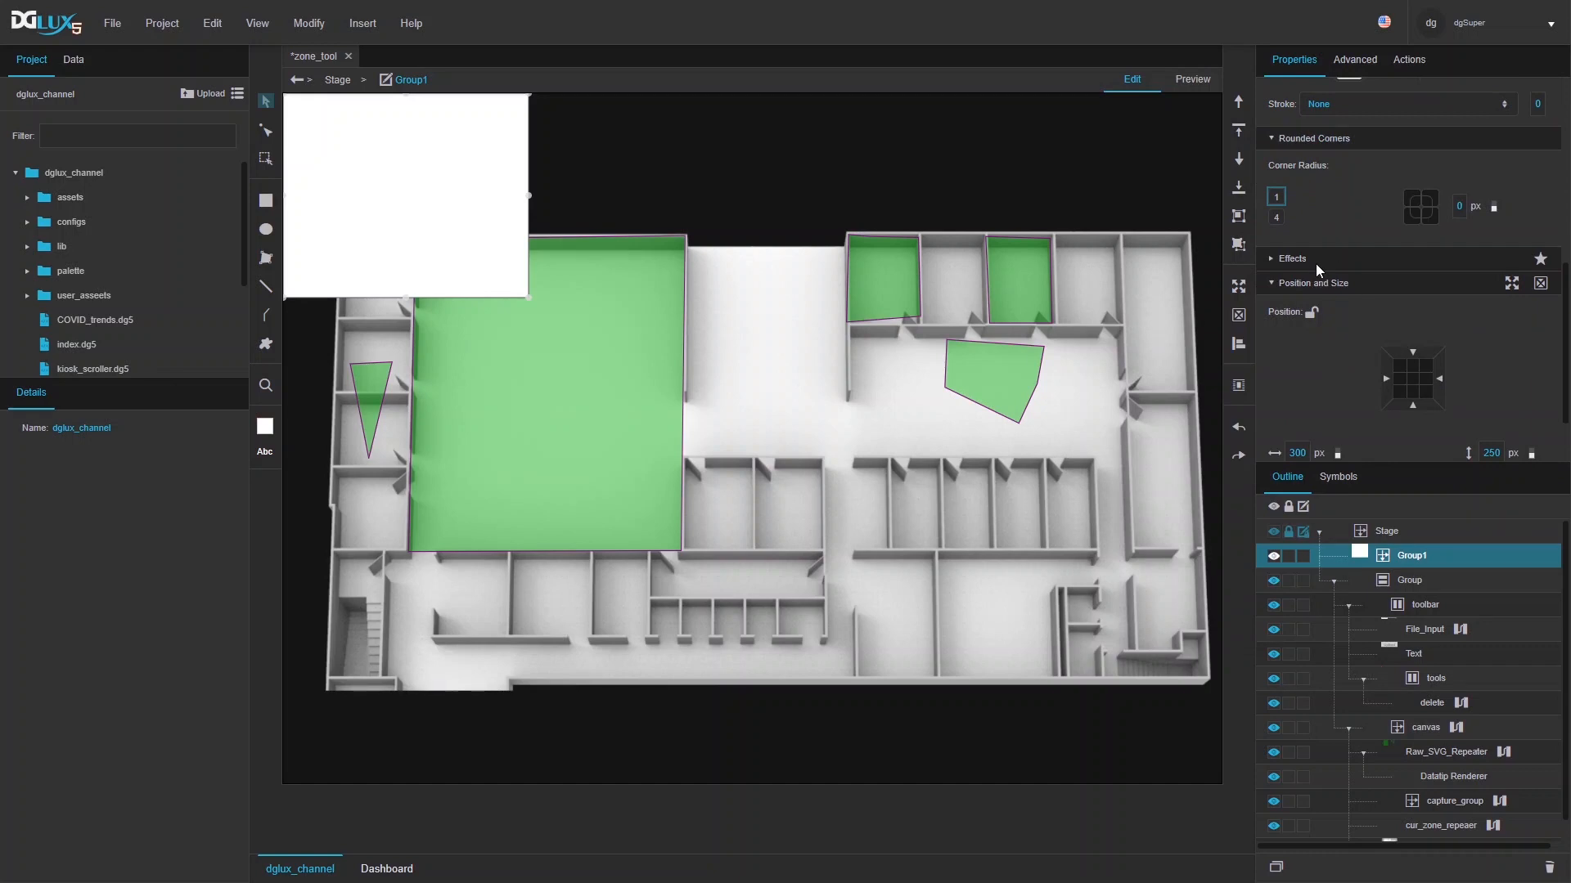
pyautogui.click(1292, 258)
pyautogui.click(1340, 327)
pyautogui.click(1368, 350)
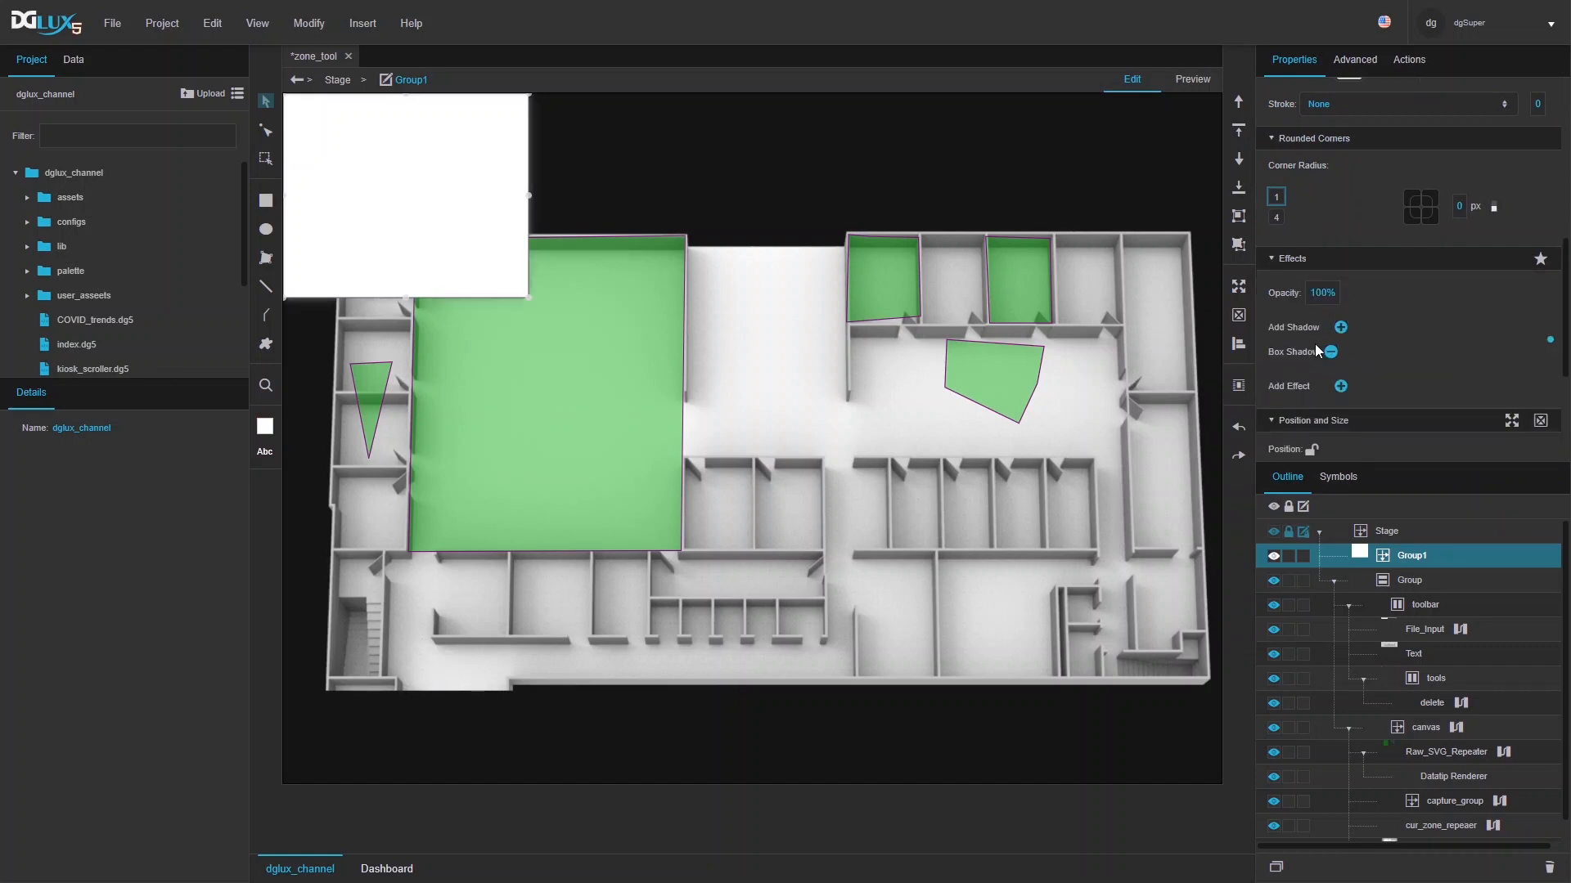
pyautogui.click(1294, 353)
pyautogui.click(1443, 391)
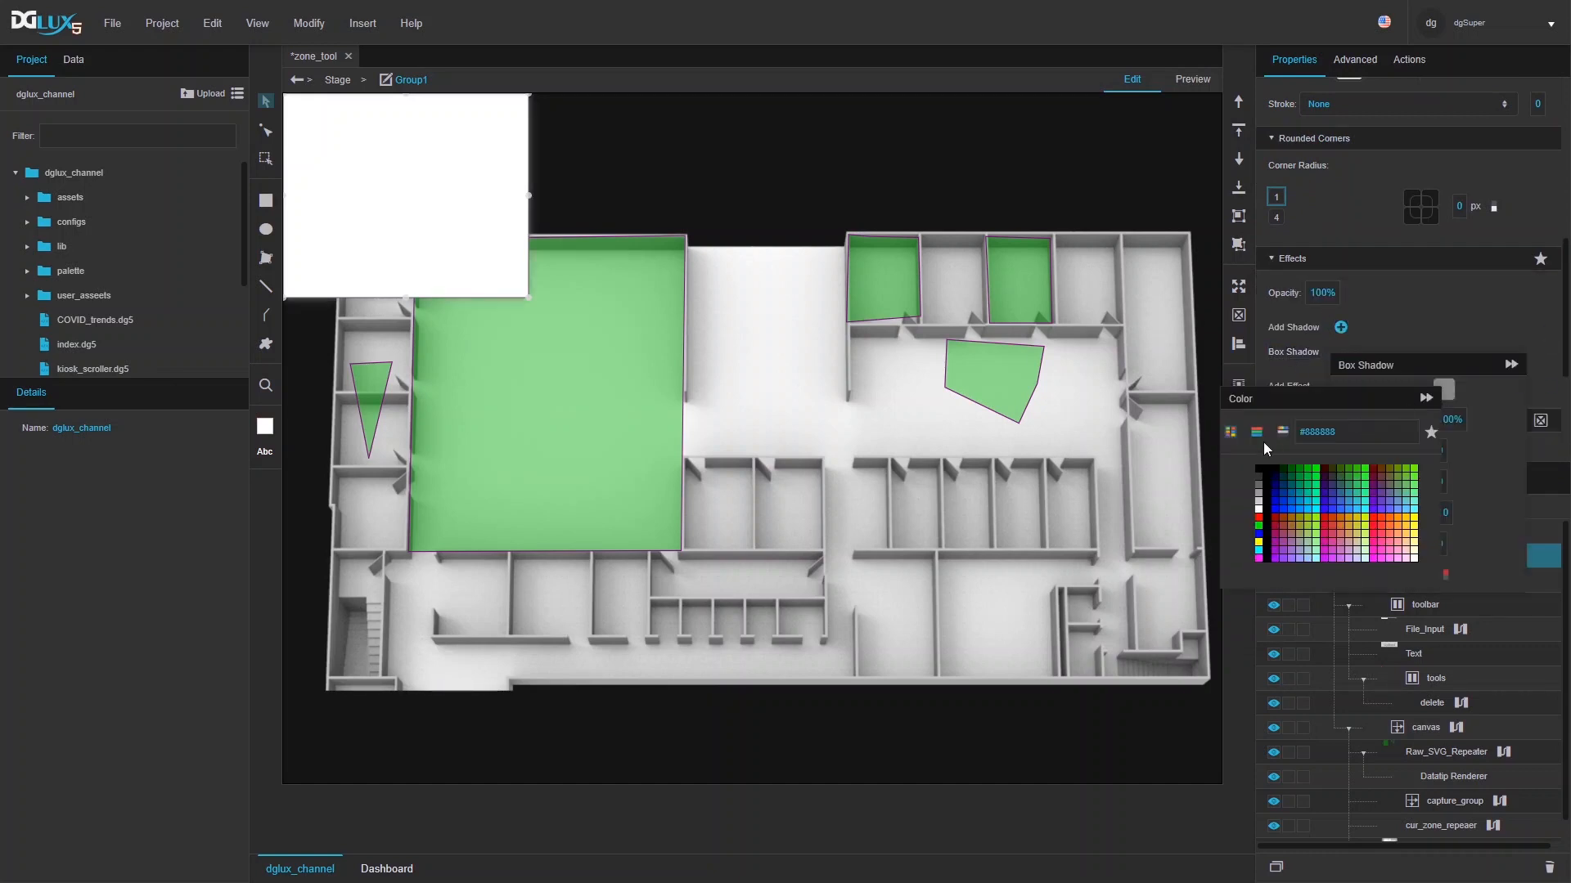
pyautogui.click(1257, 468)
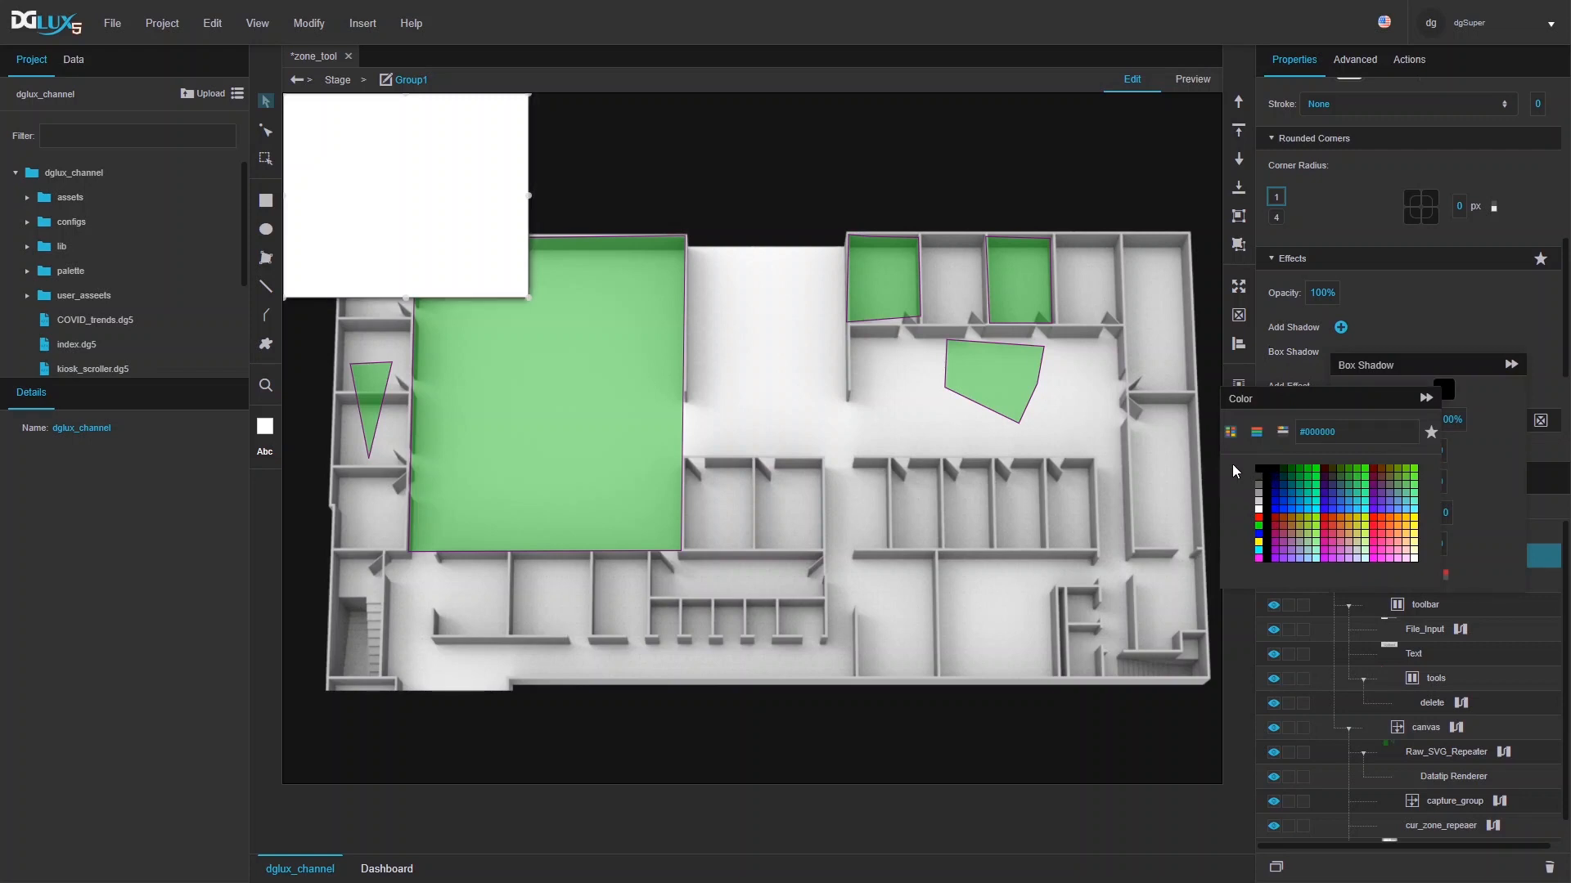
# - Round the new group's corners with a radius of 6 px
pyautogui.scroll(-1, 1446, 292)
pyautogui.click(1458, 124)
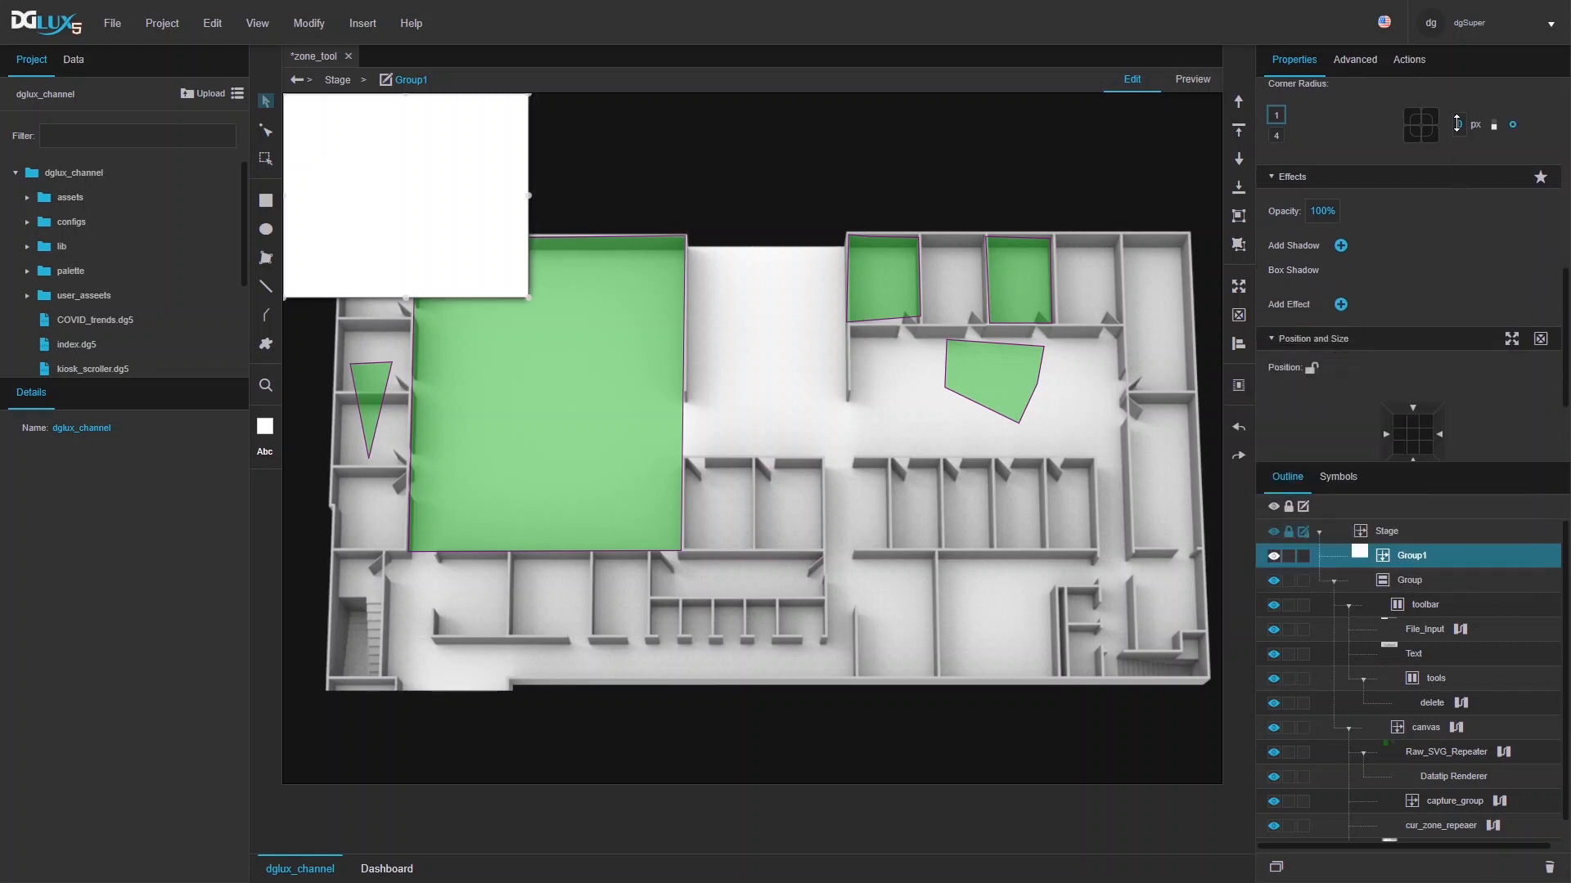
pyautogui.write('6')
pyautogui.press('Return')
# - Convert the styled white group to a symbol named zone_data
pyautogui.rightClick(1410, 556)
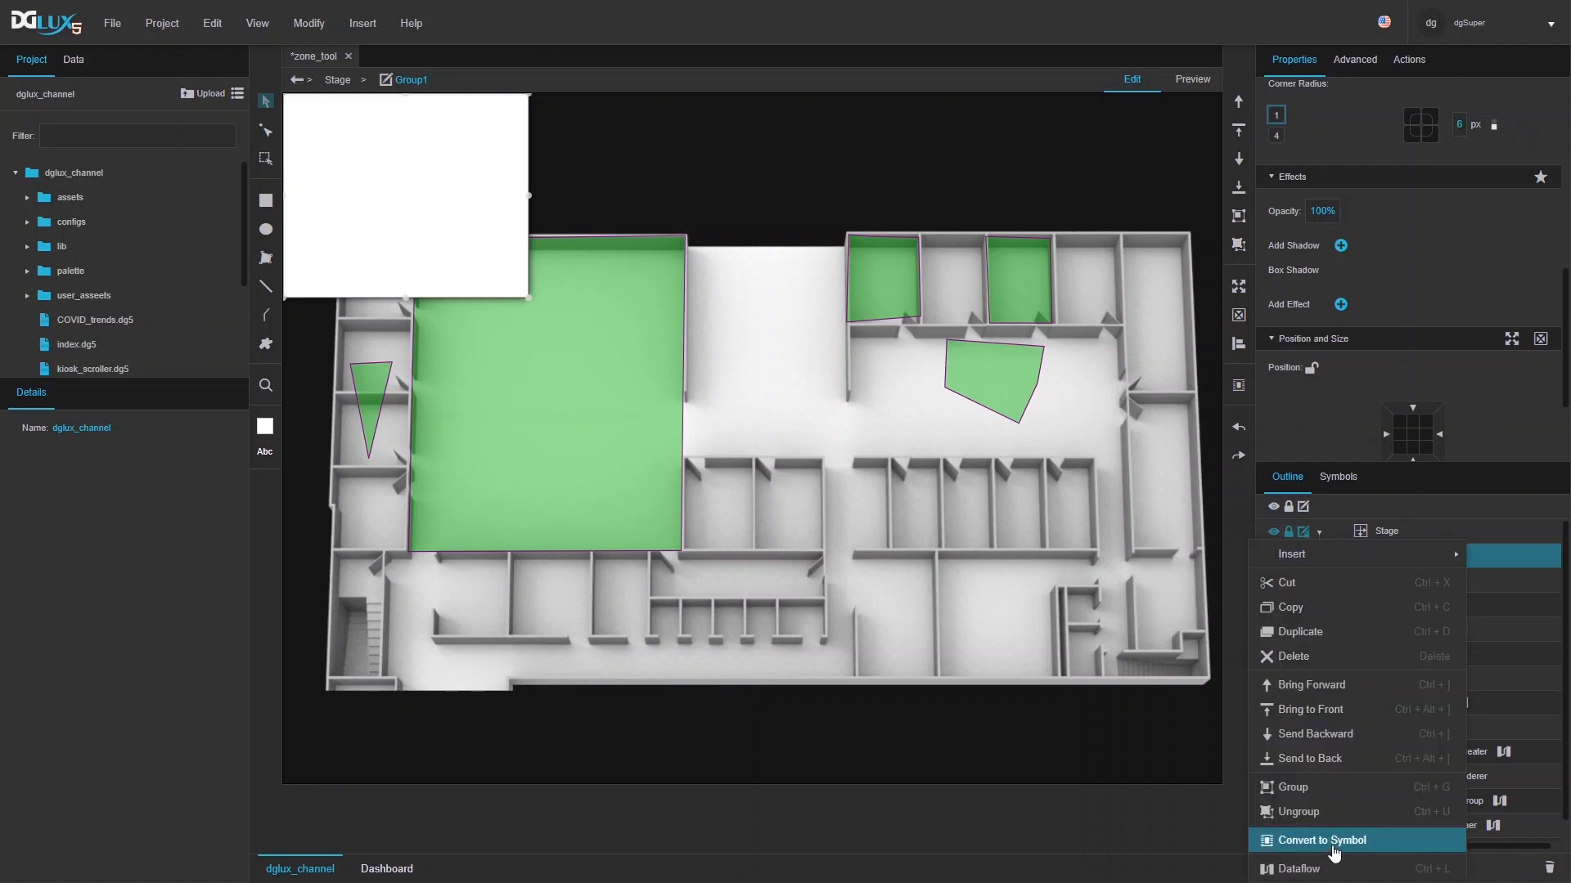
pyautogui.click(1289, 798)
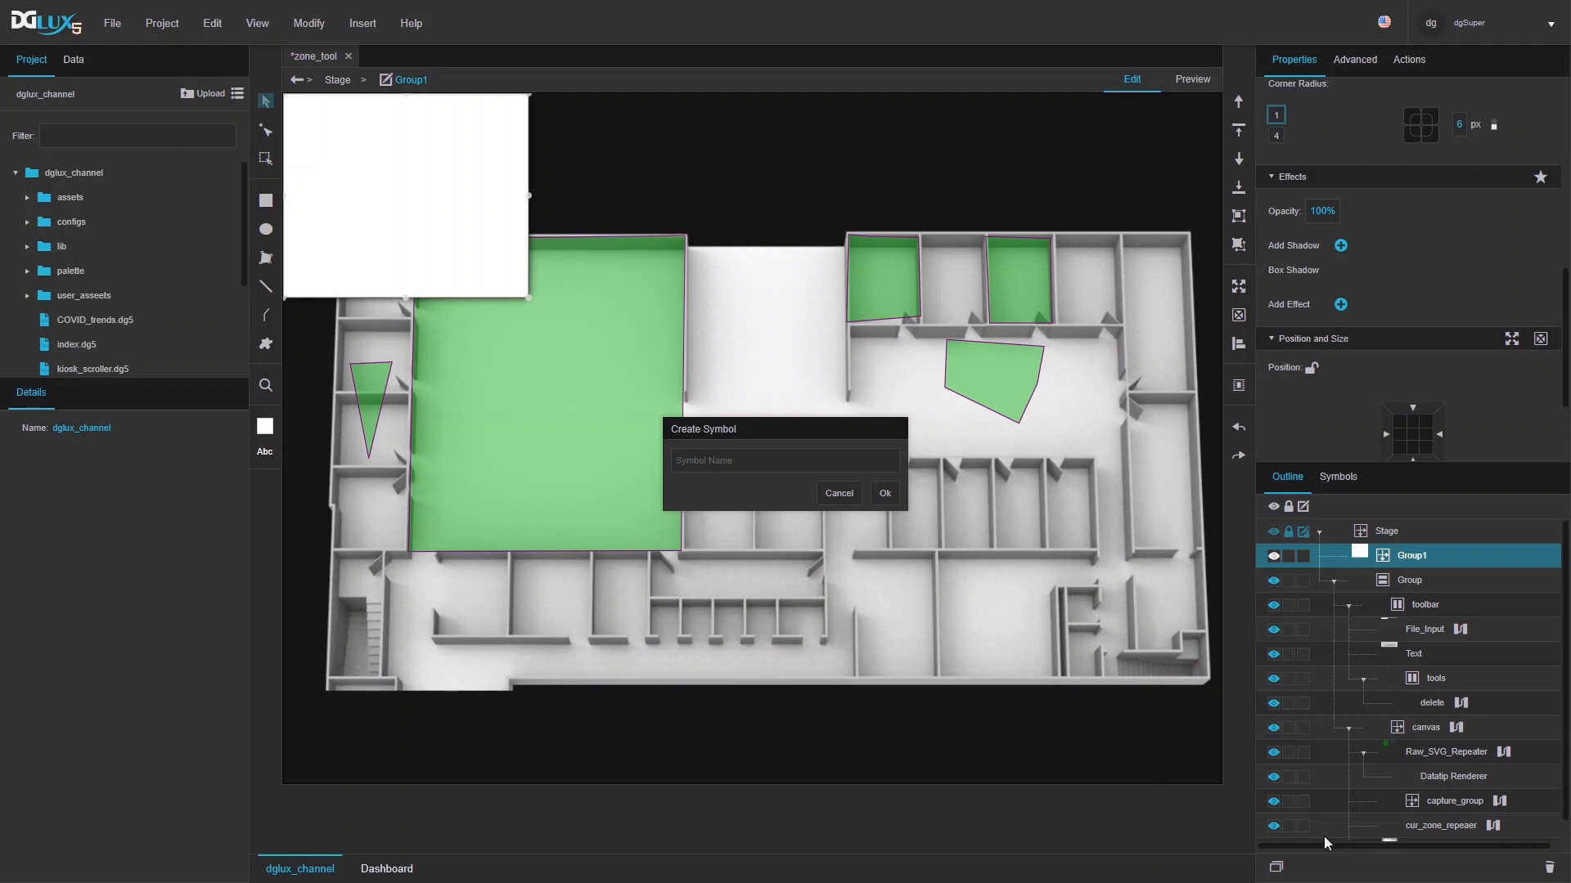
pyautogui.write('zone_data')
pyautogui.click(883, 495)
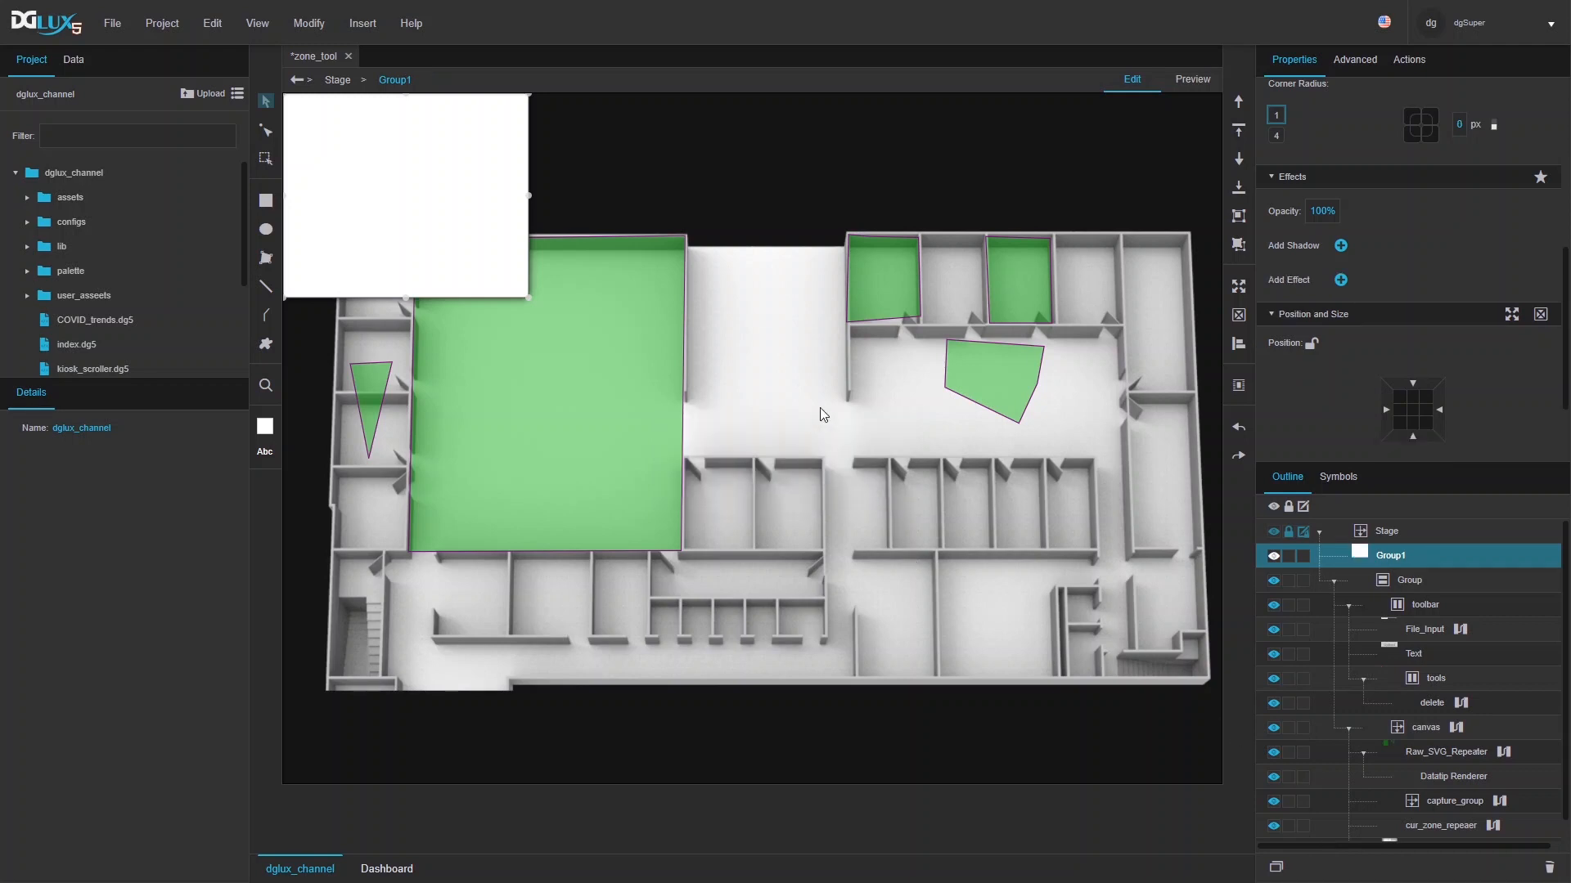
# - Open the zone_data symbol for editing and set its layout to Vertical
pyautogui.doubleClick(442, 203)
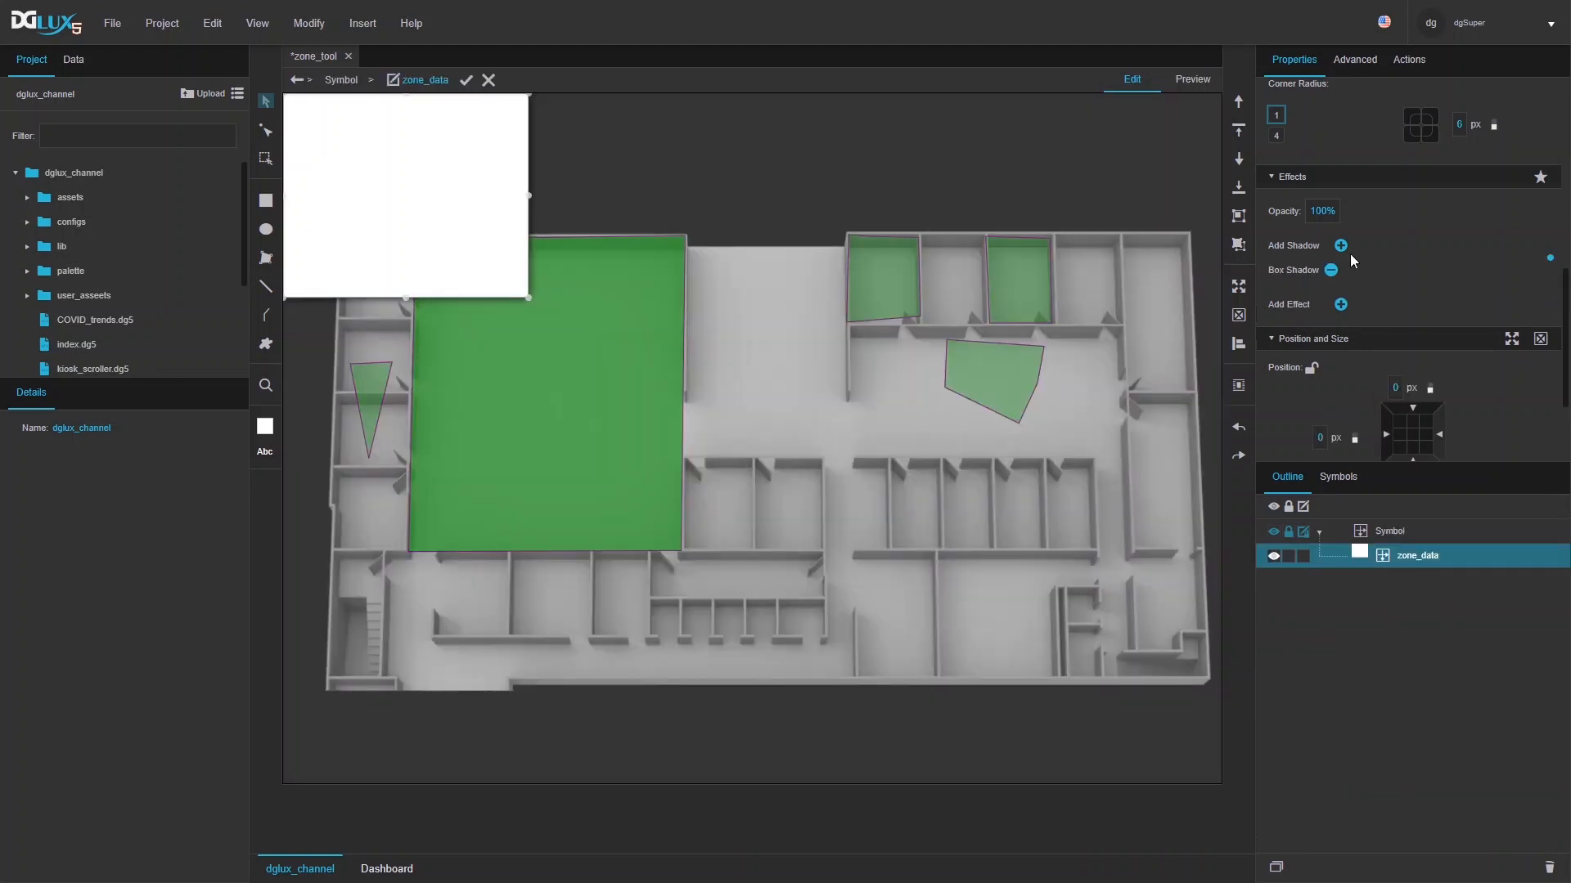
pyautogui.scroll(1, 1368, 236)
pyautogui.click(1353, 303)
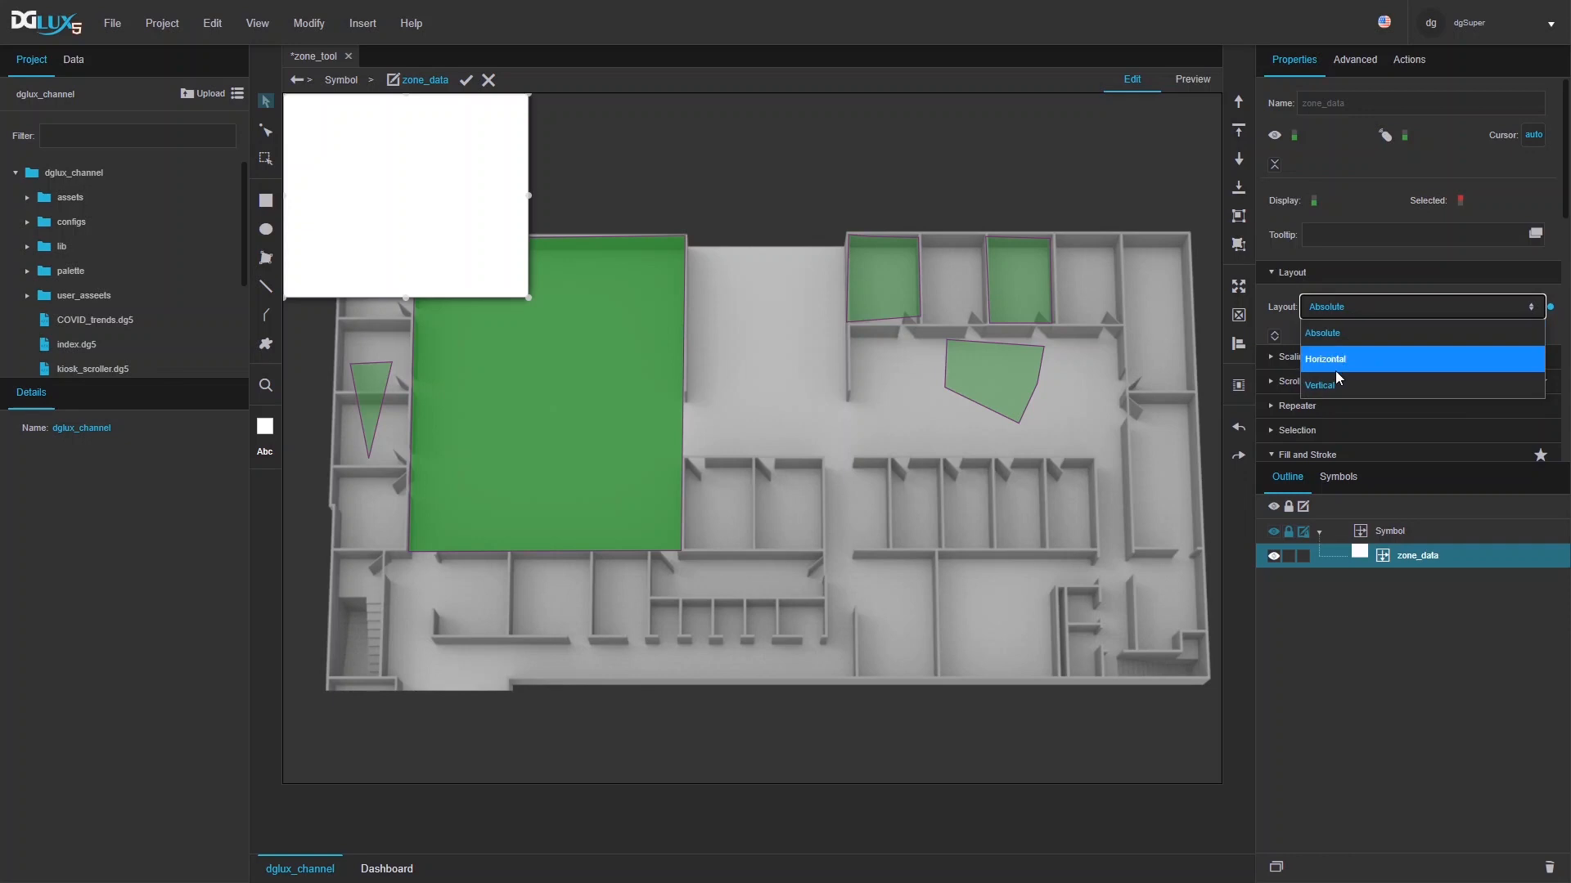
pyautogui.click(1333, 373)
# - Insert a new group inside zone_data and stretch it to fill its parent
pyautogui.rightClick(1399, 561)
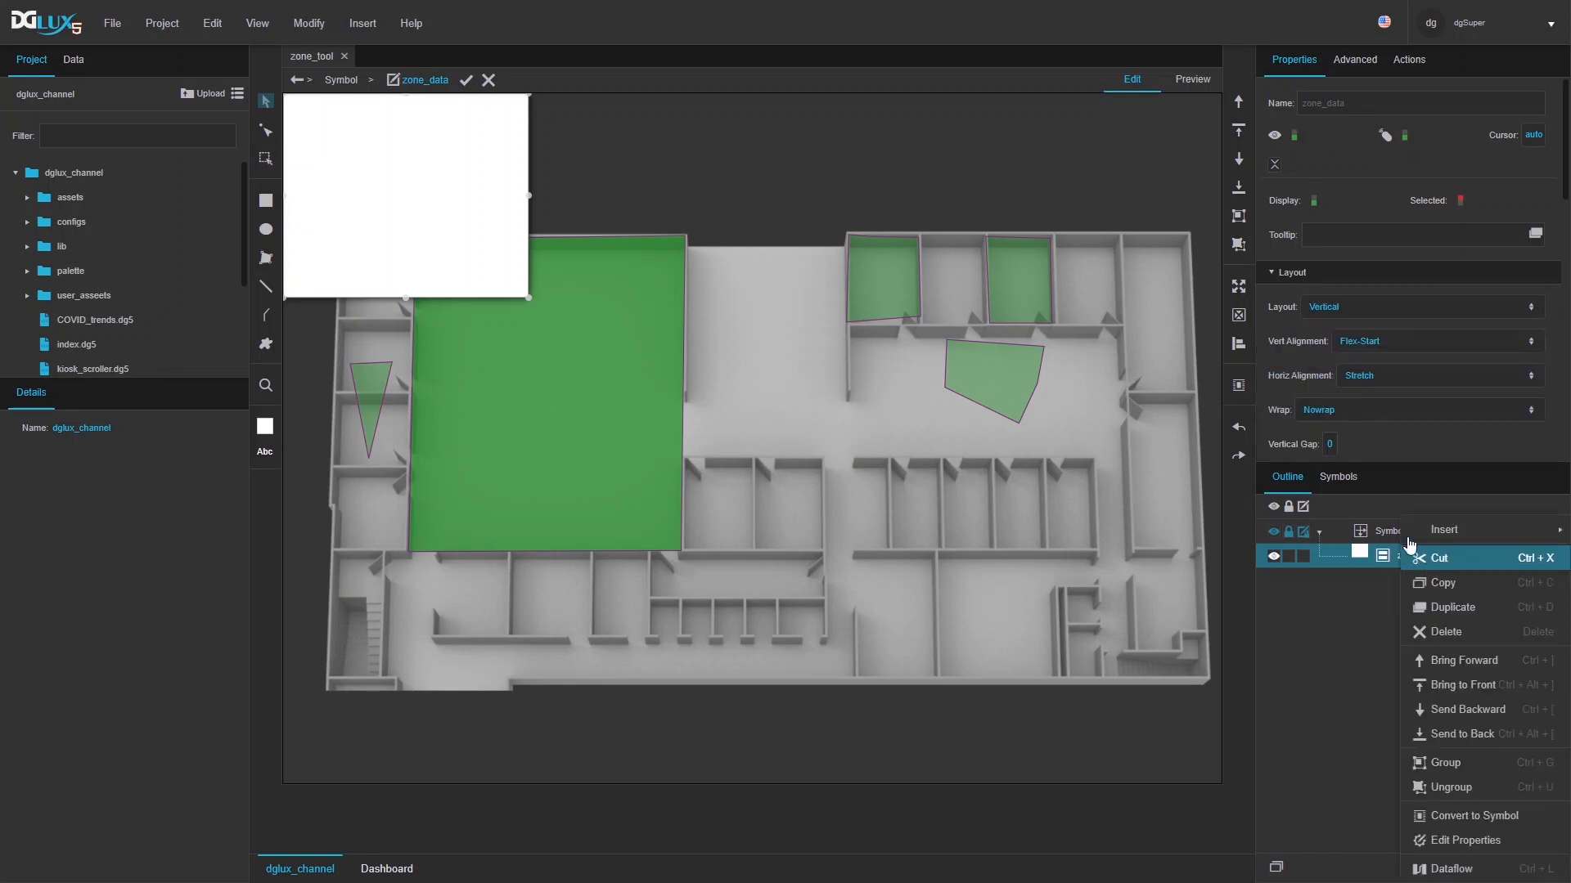
pyautogui.moveTo(1449, 530)
pyautogui.moveTo(1382, 530)
pyautogui.click(1441, 501)
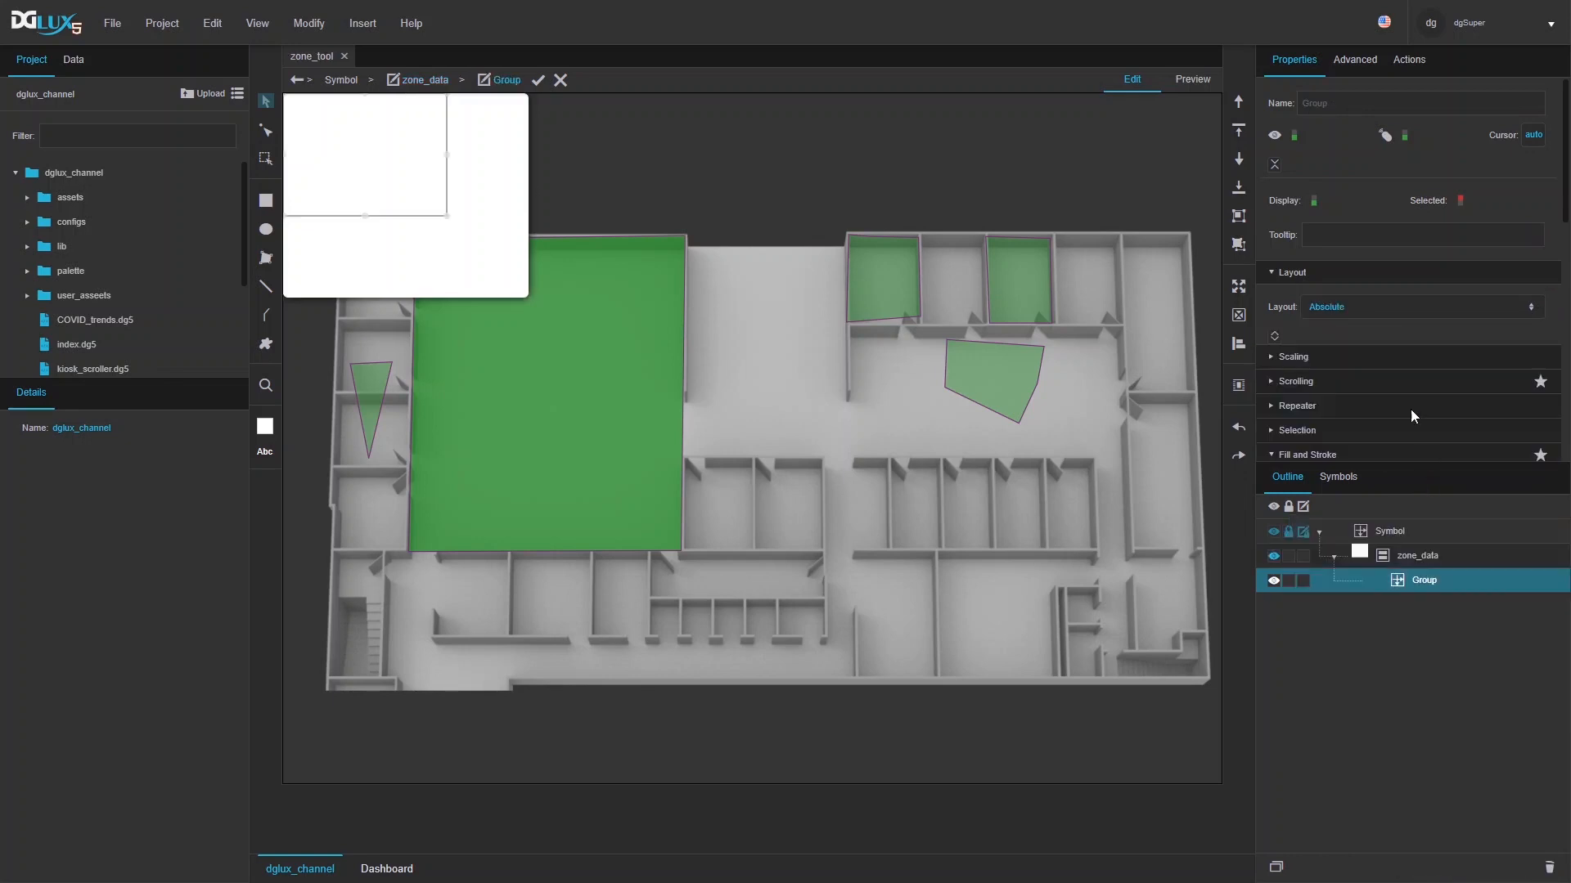
pyautogui.click(1237, 286)
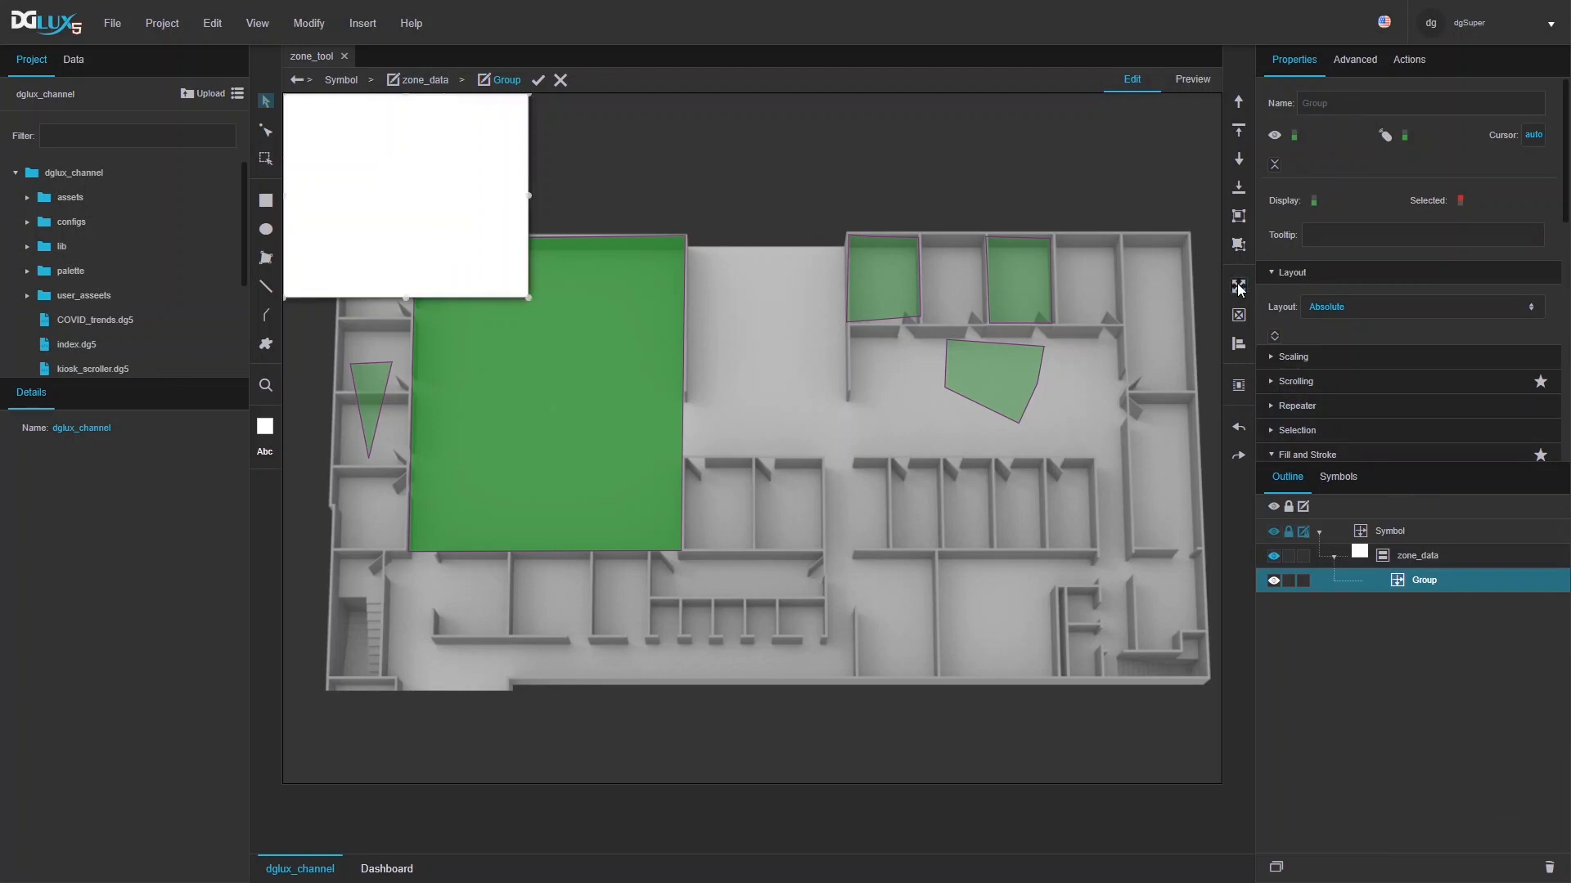
# - Set the nested group's height to 30 px and its flexsize shrink value to 0
pyautogui.scroll(-5, 1397, 314)
pyautogui.scroll(-2, 1454, 381)
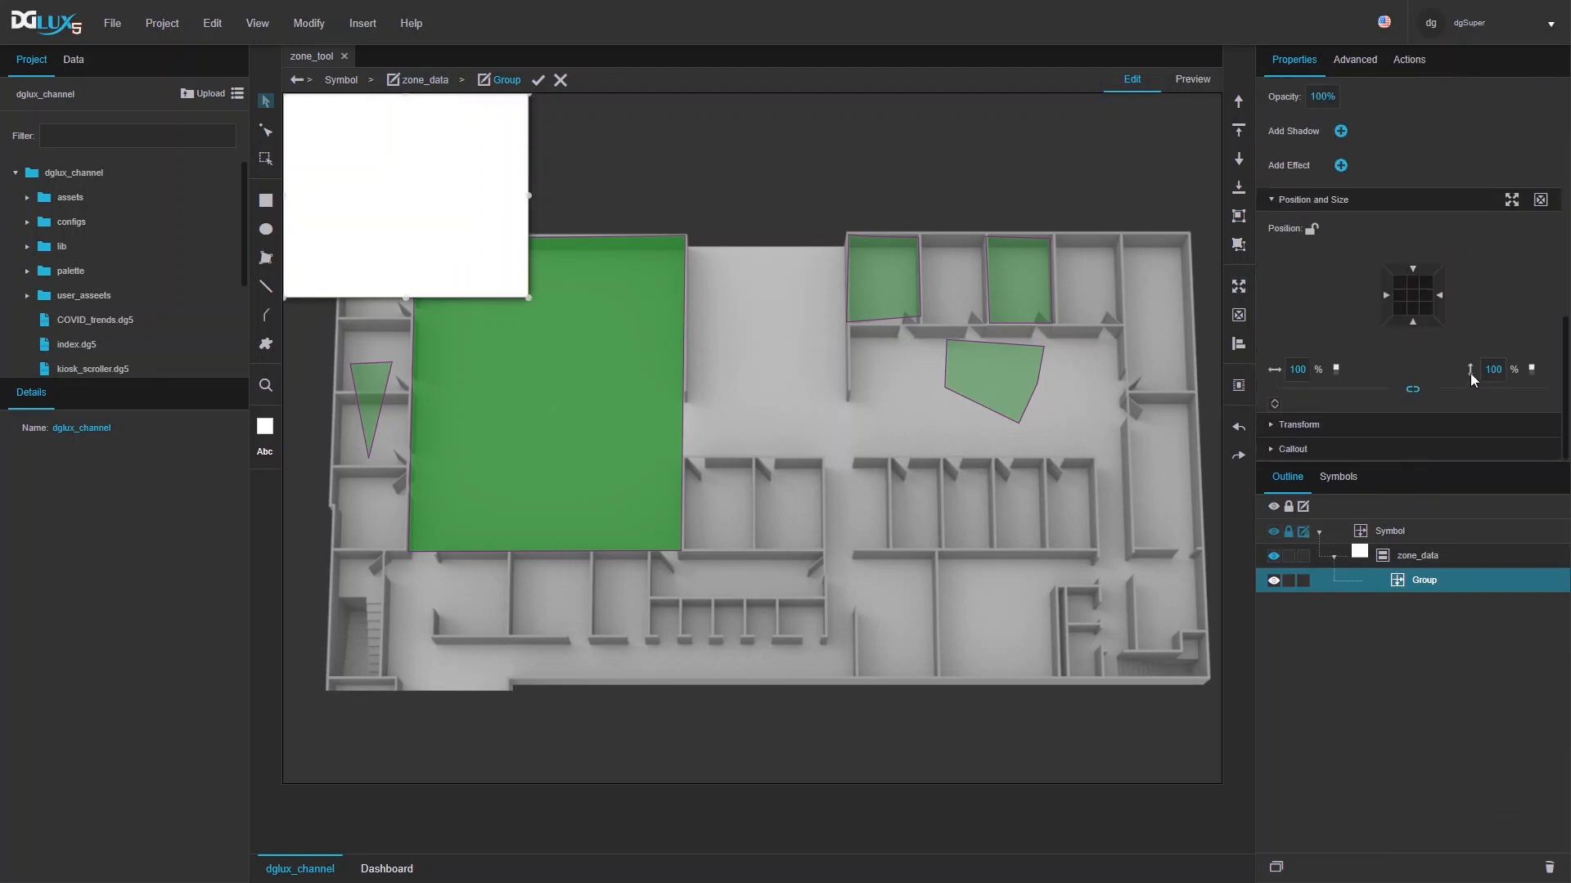
pyautogui.click(1531, 370)
pyautogui.doubleClick(1489, 370)
pyautogui.write('30')
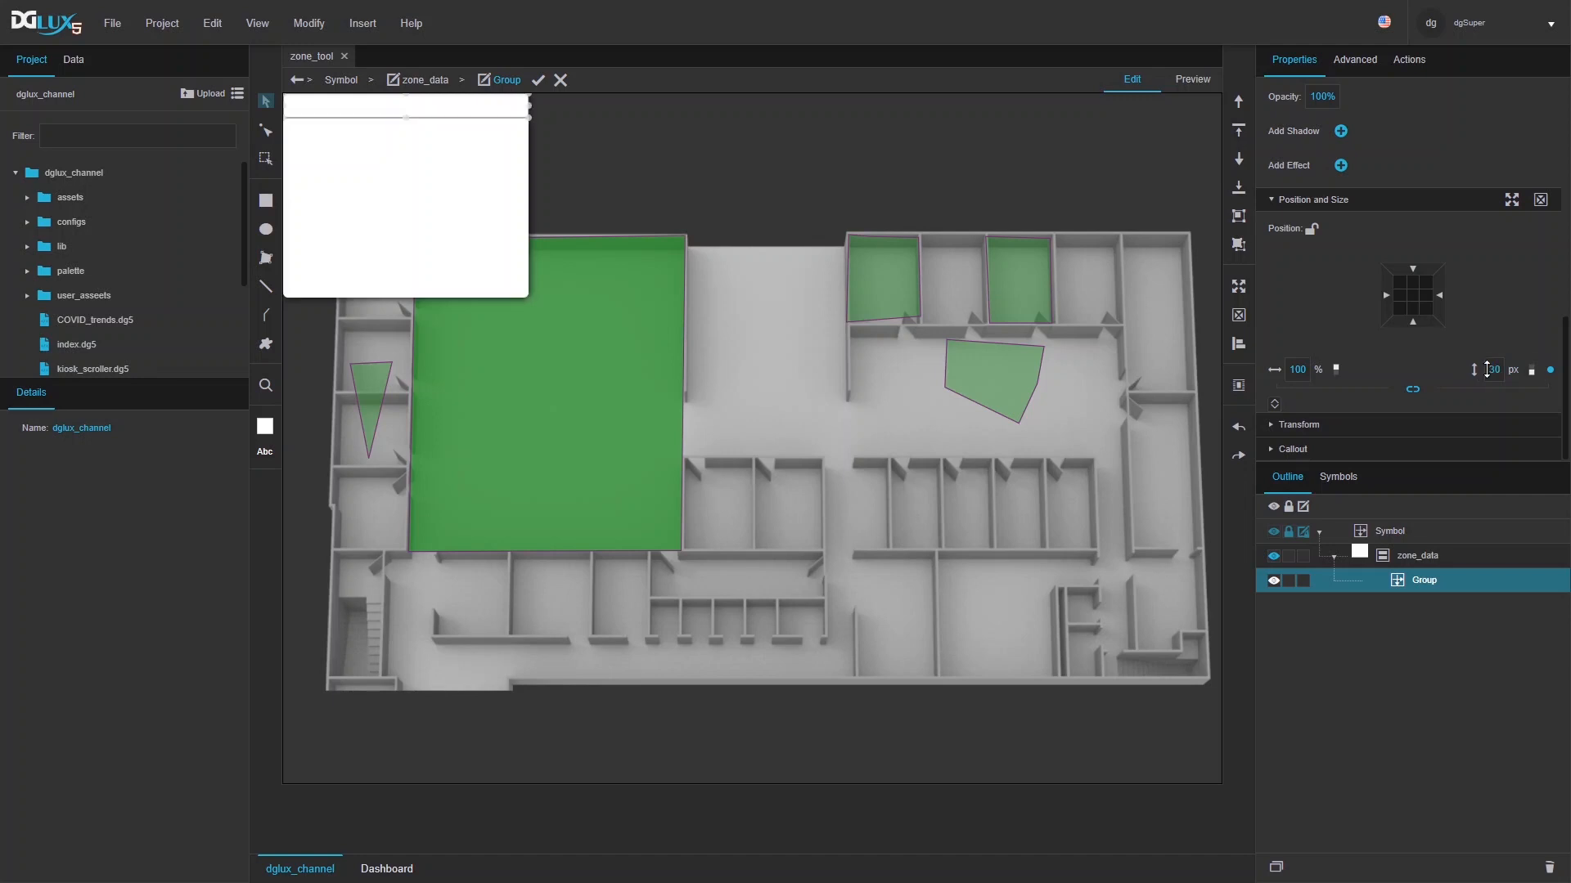
pyautogui.click(1274, 404)
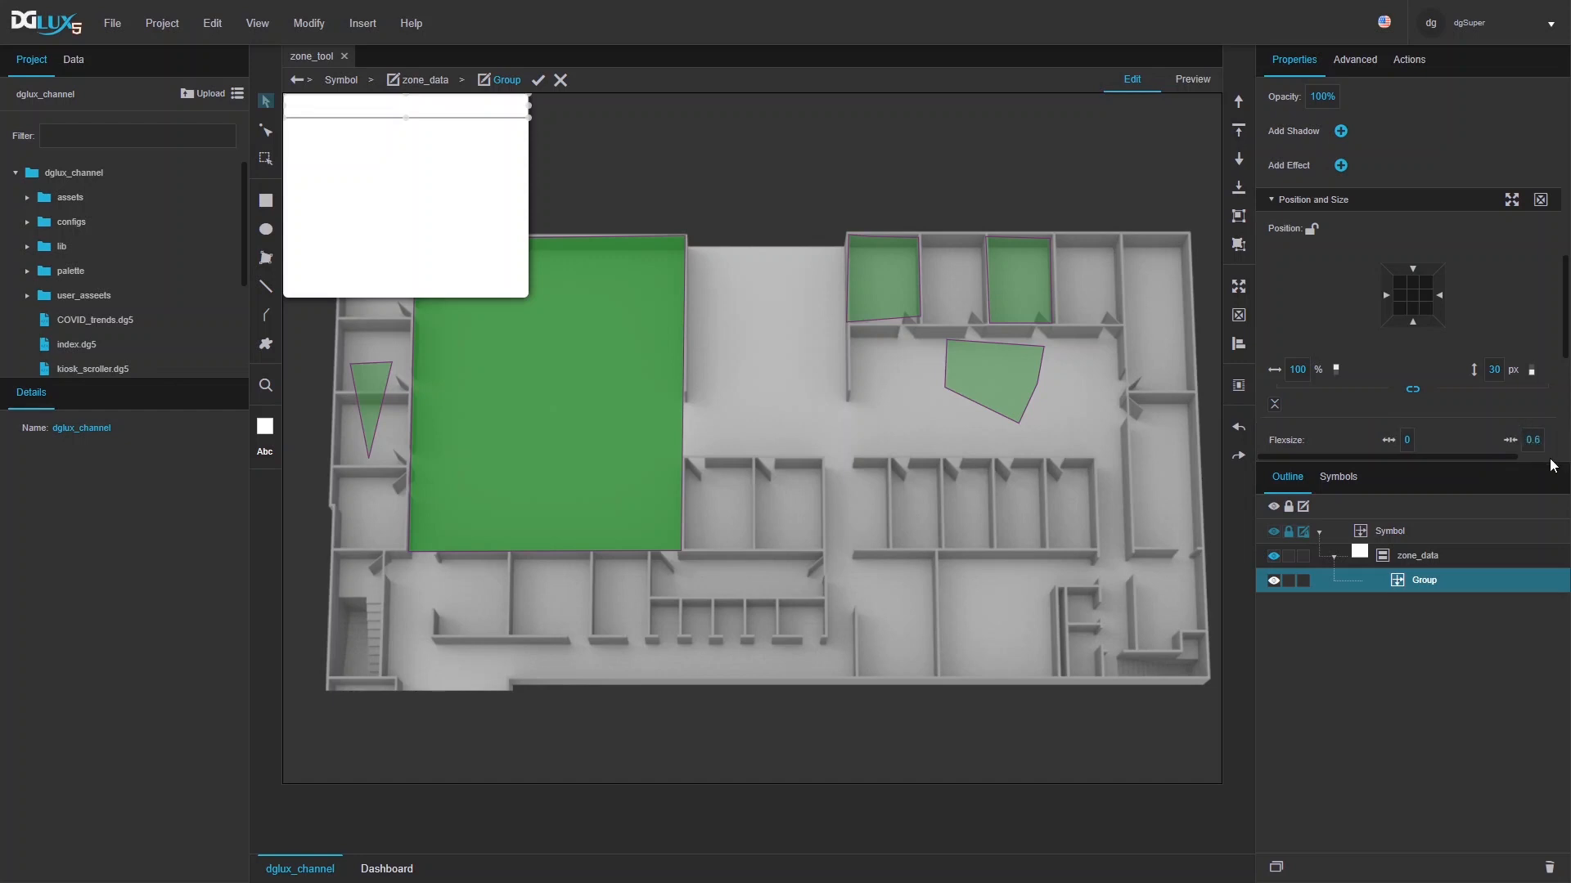
pyautogui.click(1527, 440)
pyautogui.write('0')
pyautogui.press('Return')
# - Rename the nested group as header and set its layout to Horizontal
pyautogui.doubleClick(1438, 579)
pyautogui.write('header')
pyautogui.press('Return')
pyautogui.scroll(5, 1456, 189)
pyautogui.click(1327, 308)
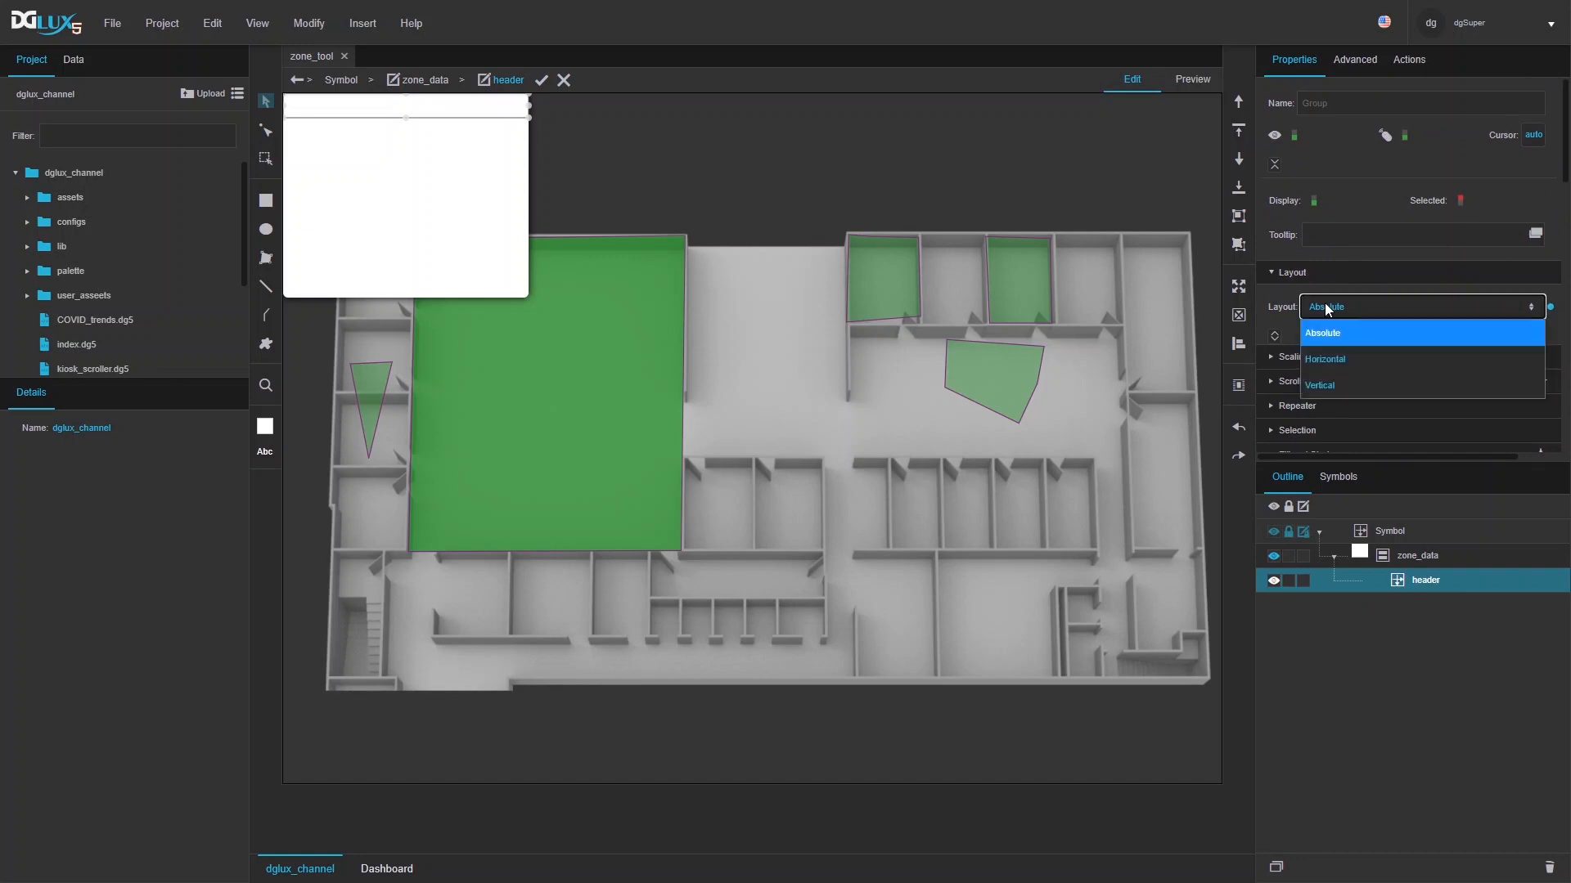
pyautogui.click(1311, 359)
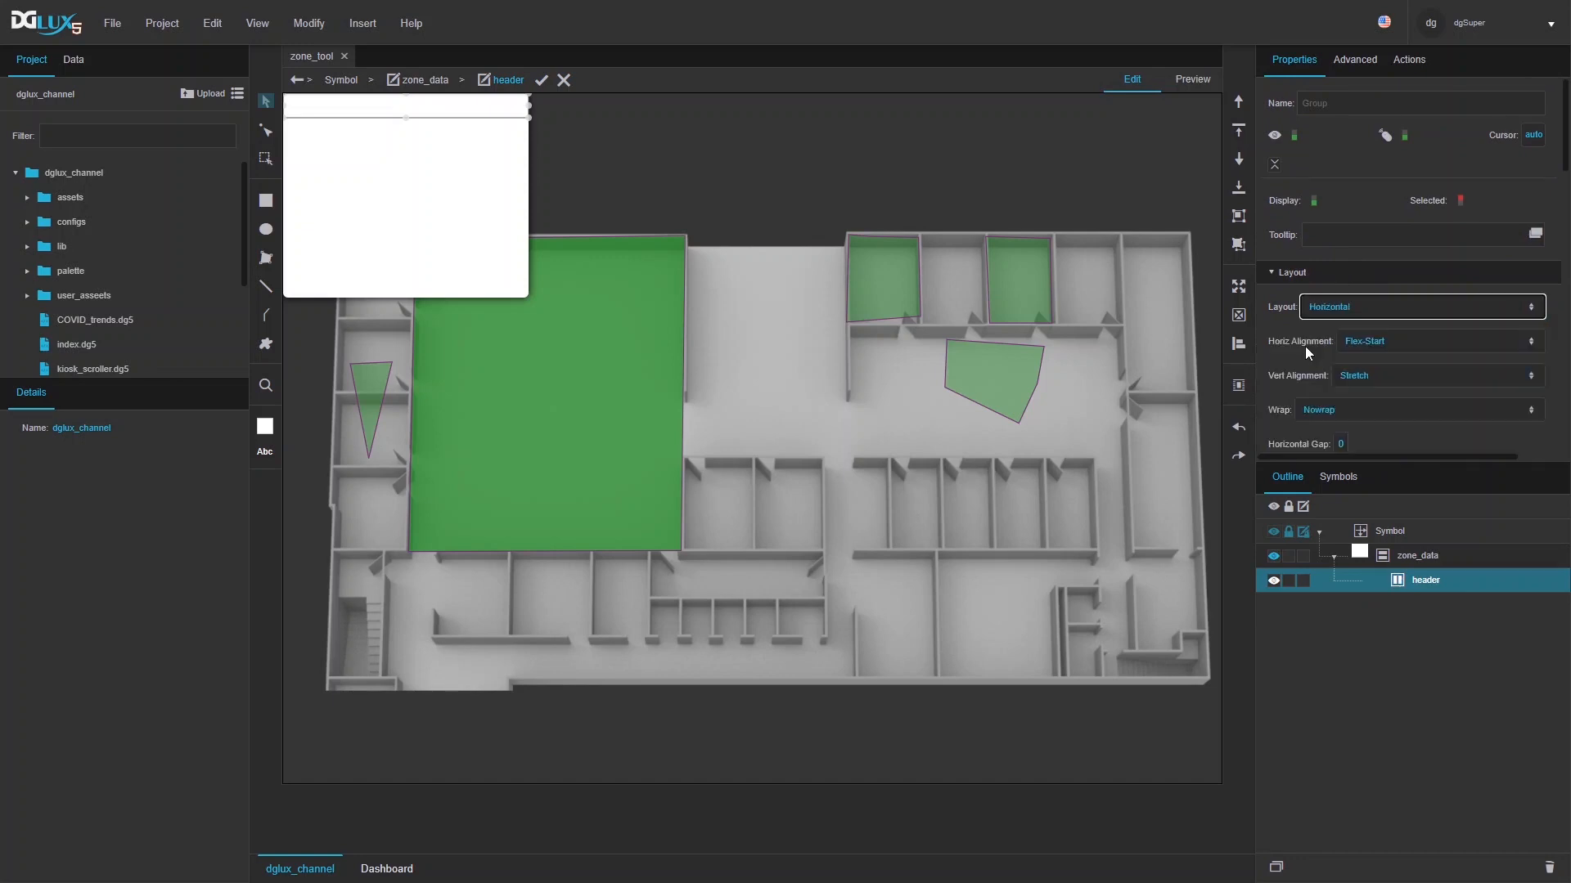
# - Insert a text component into the header group and make it fill the header
pyautogui.scroll(-3, 1391, 427)
pyautogui.rightClick(1418, 582)
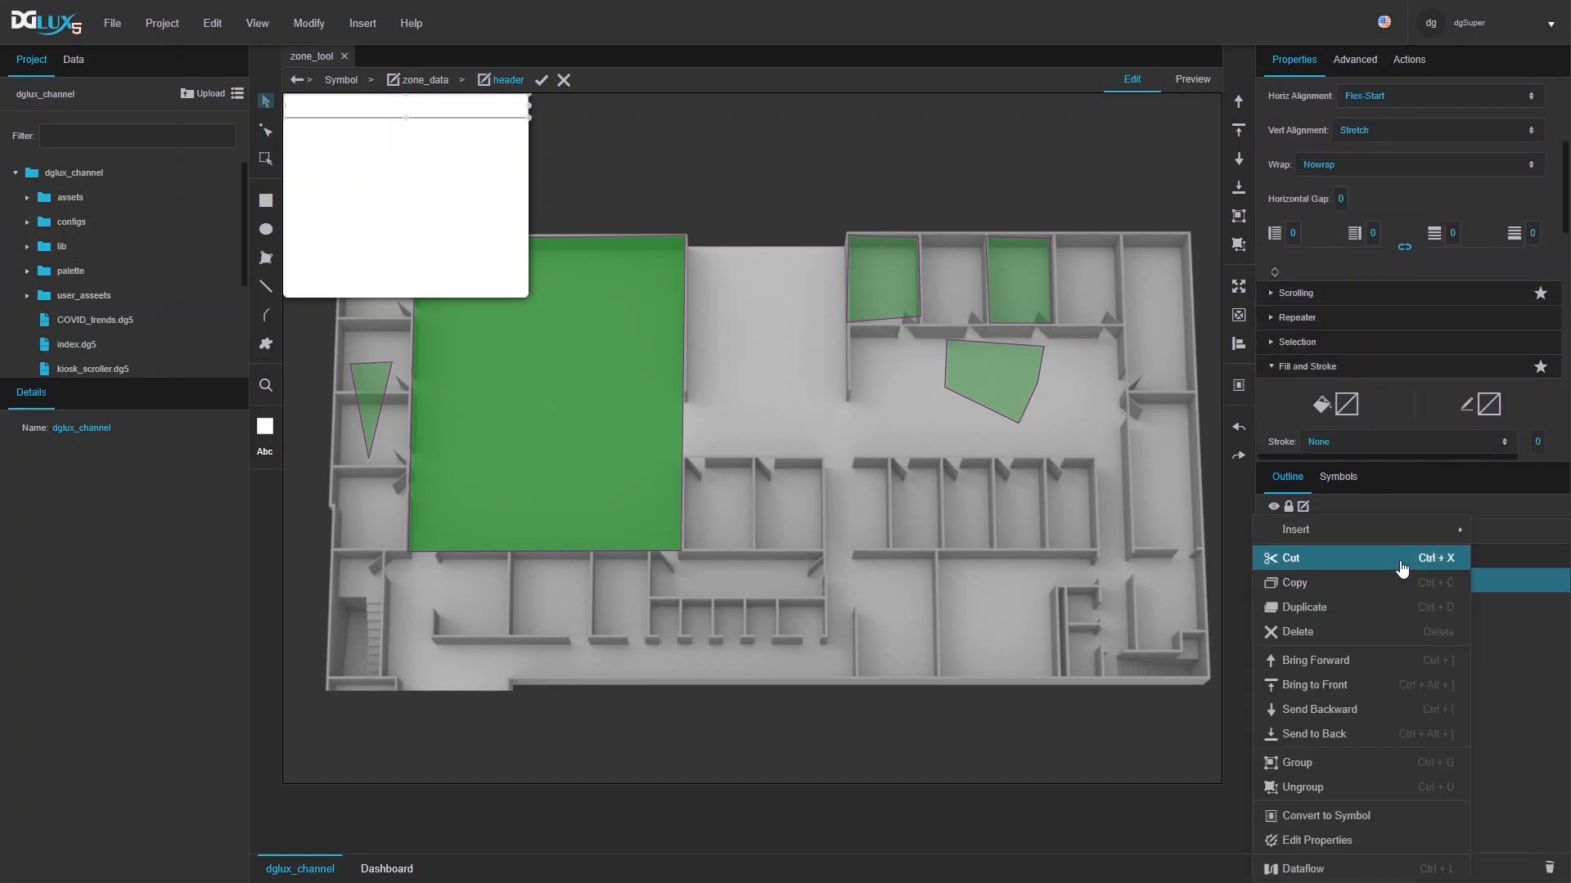
pyautogui.moveTo(1423, 530)
pyautogui.moveTo(1196, 529)
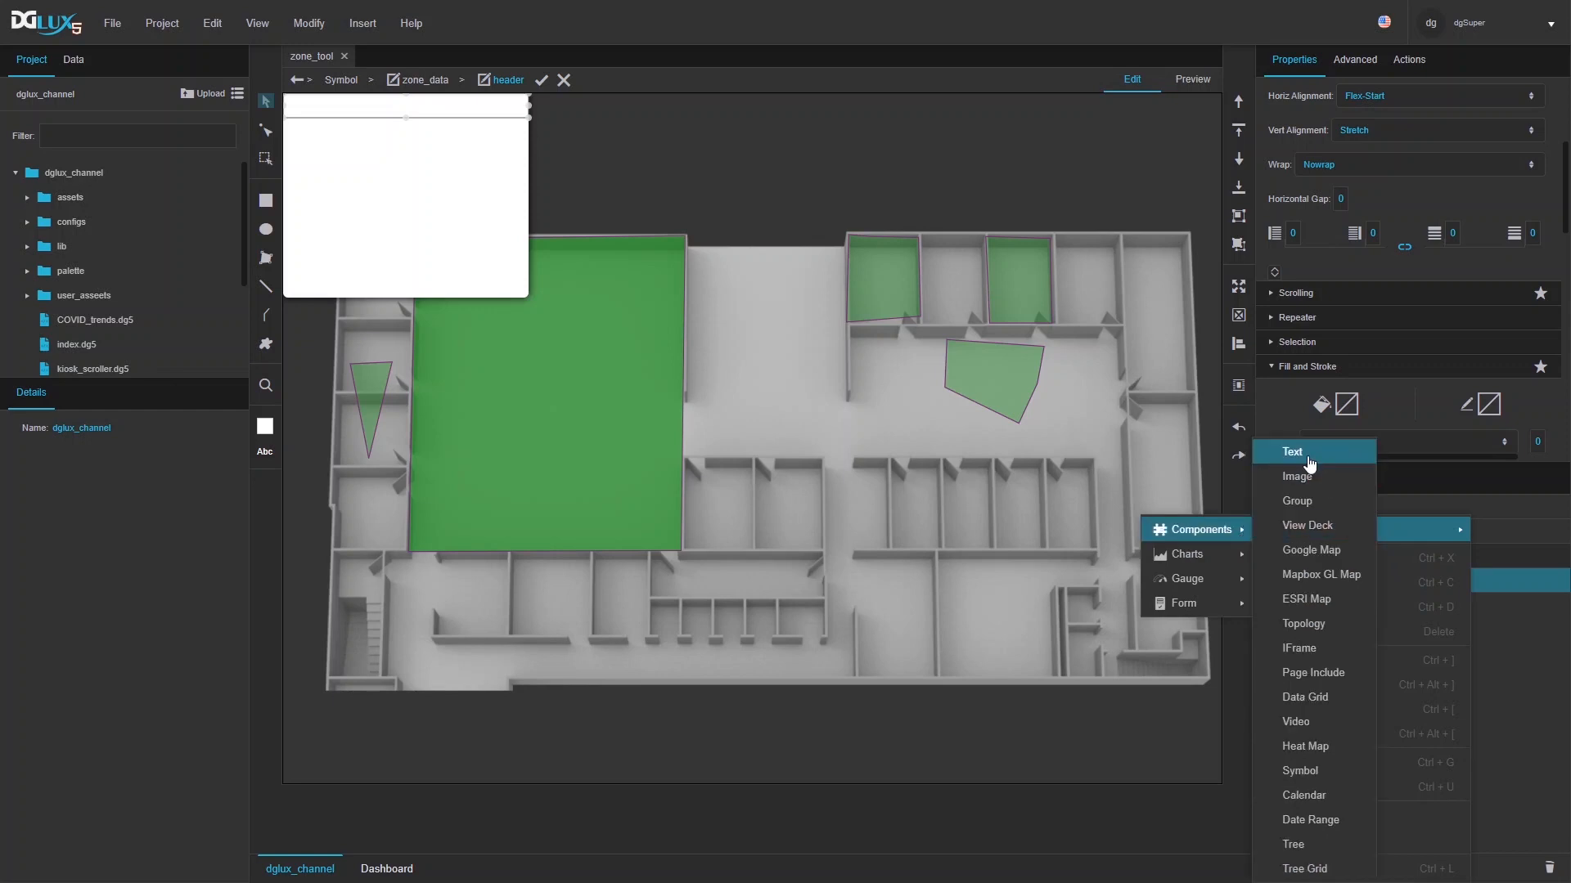
pyautogui.click(1311, 456)
pyautogui.click(1290, 349)
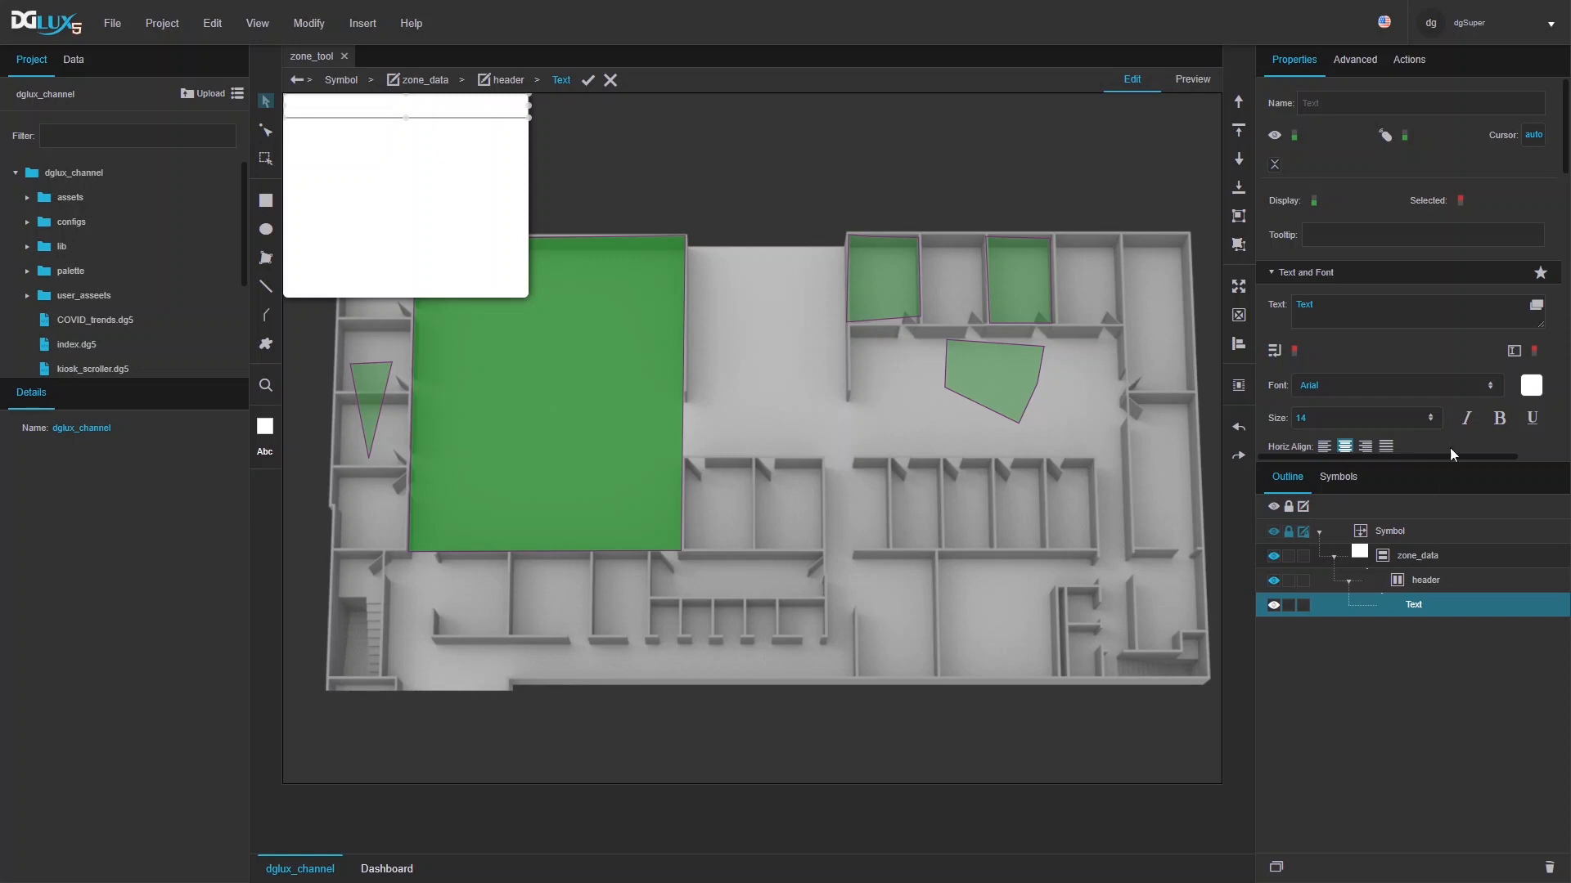
# - Style the header text with color #333333, left alignment and a left padding of 5
pyautogui.click(1530, 385)
pyautogui.click(1348, 474)
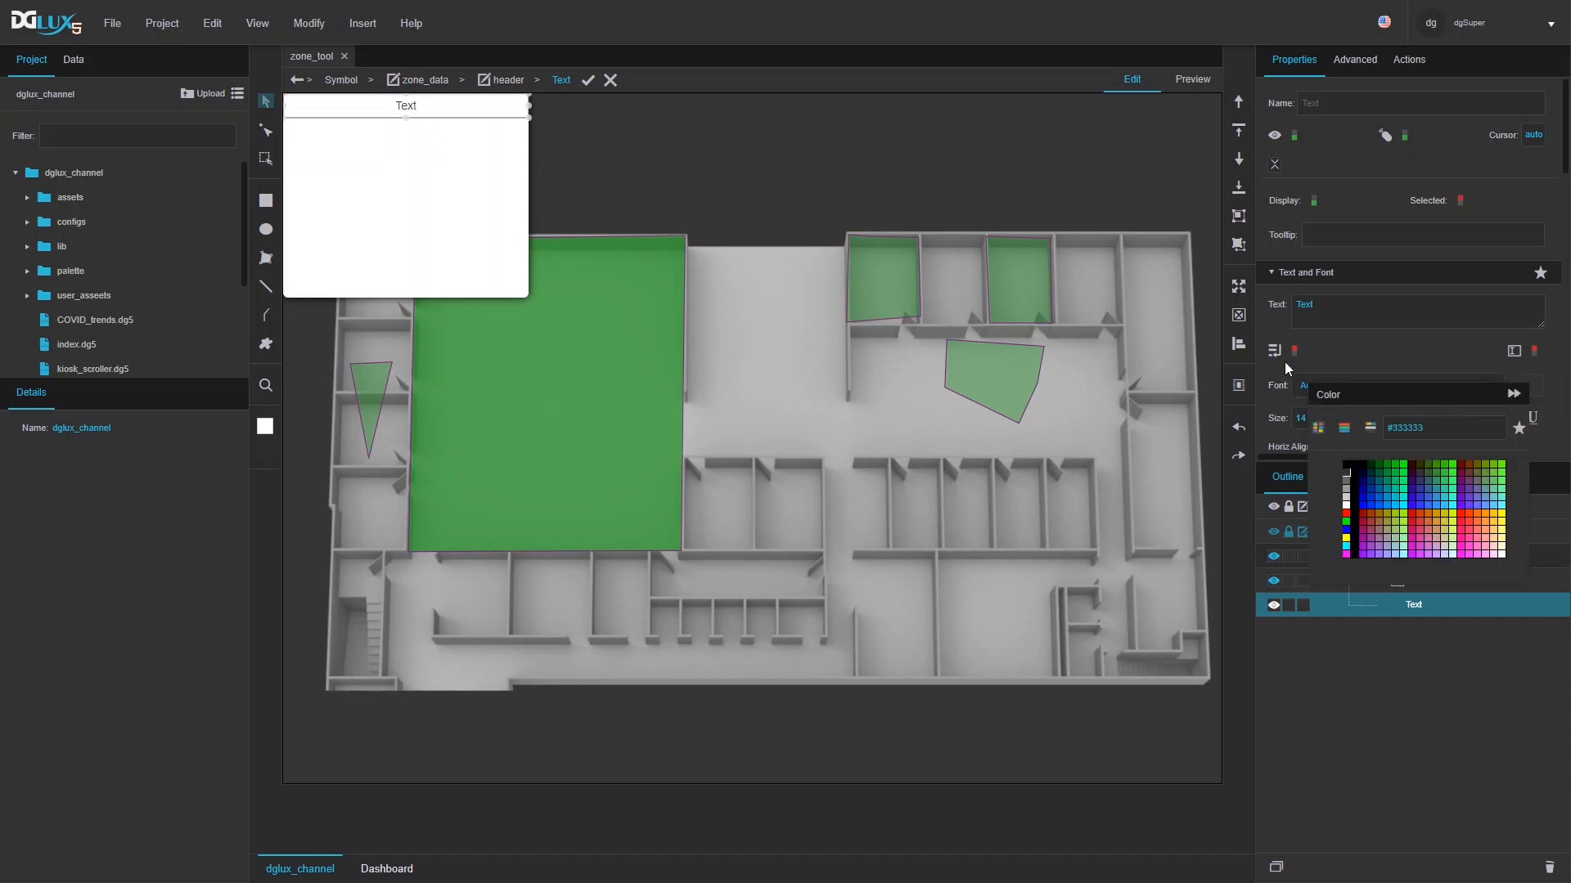
pyautogui.scroll(-3, 1293, 343)
pyautogui.click(1324, 201)
pyautogui.write('5')
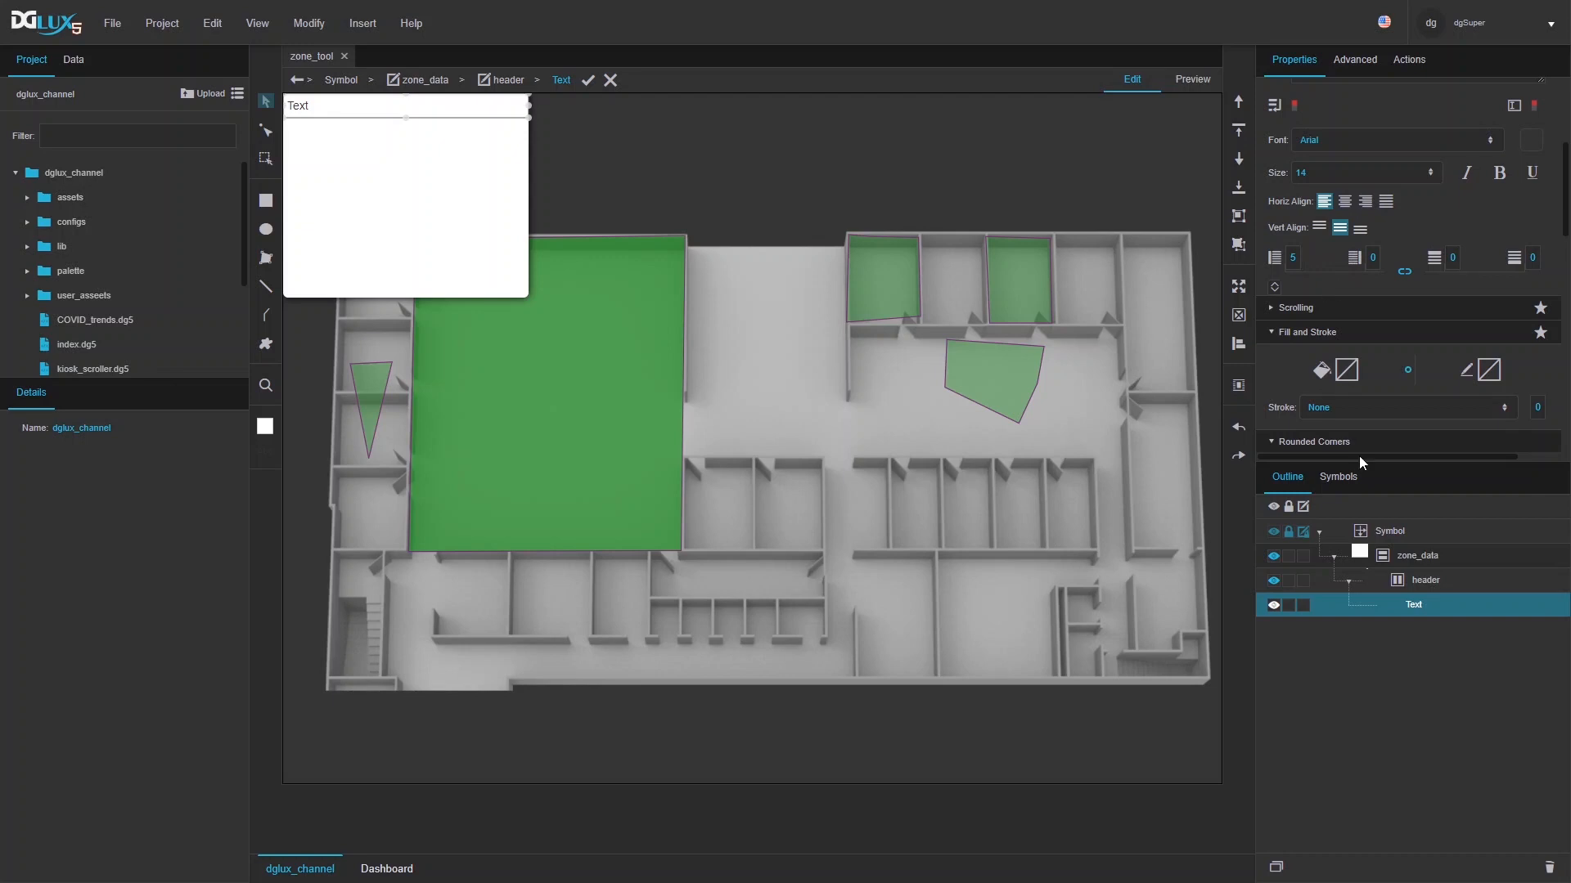
# - Change the header text to "Edit zone info"
pyautogui.scroll(3, 1327, 205)
pyautogui.doubleClick(1345, 311)
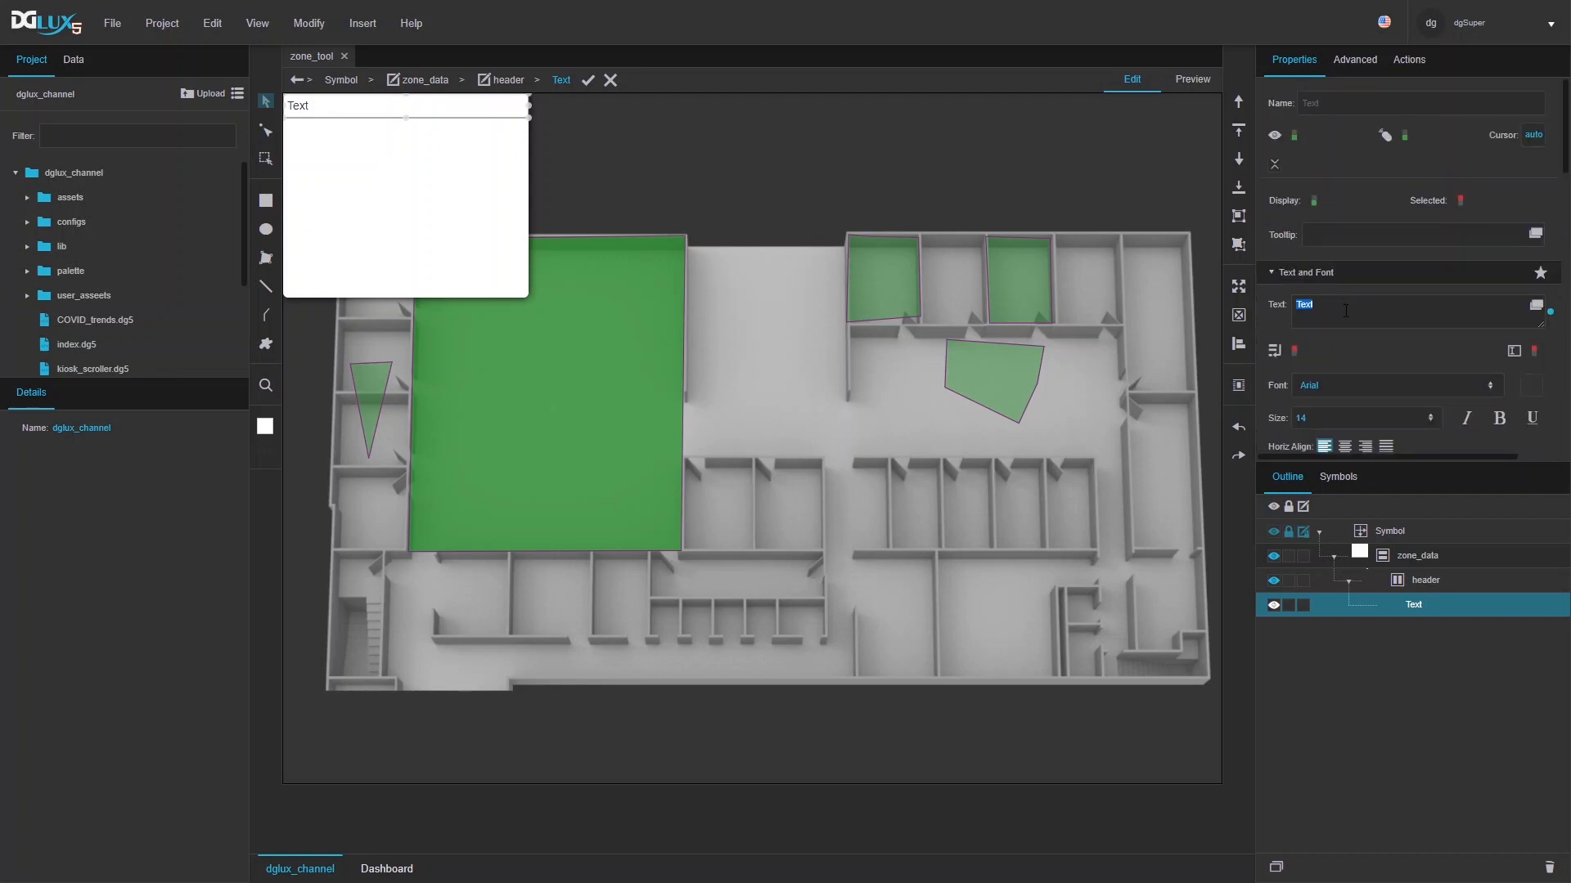
pyautogui.write('Edi zone')
pyautogui.press('BackSpace')
pyautogui.press('BackSpace')
pyautogui.press('BackSpace')
pyautogui.press('BackSpace')
pyautogui.write('t zone info')
# - Duplicate the header text and set the copy's flexsize shrink value to 0
pyautogui.hotkey('ctrl', 'd')
pyautogui.scroll(-10, 1416, 403)
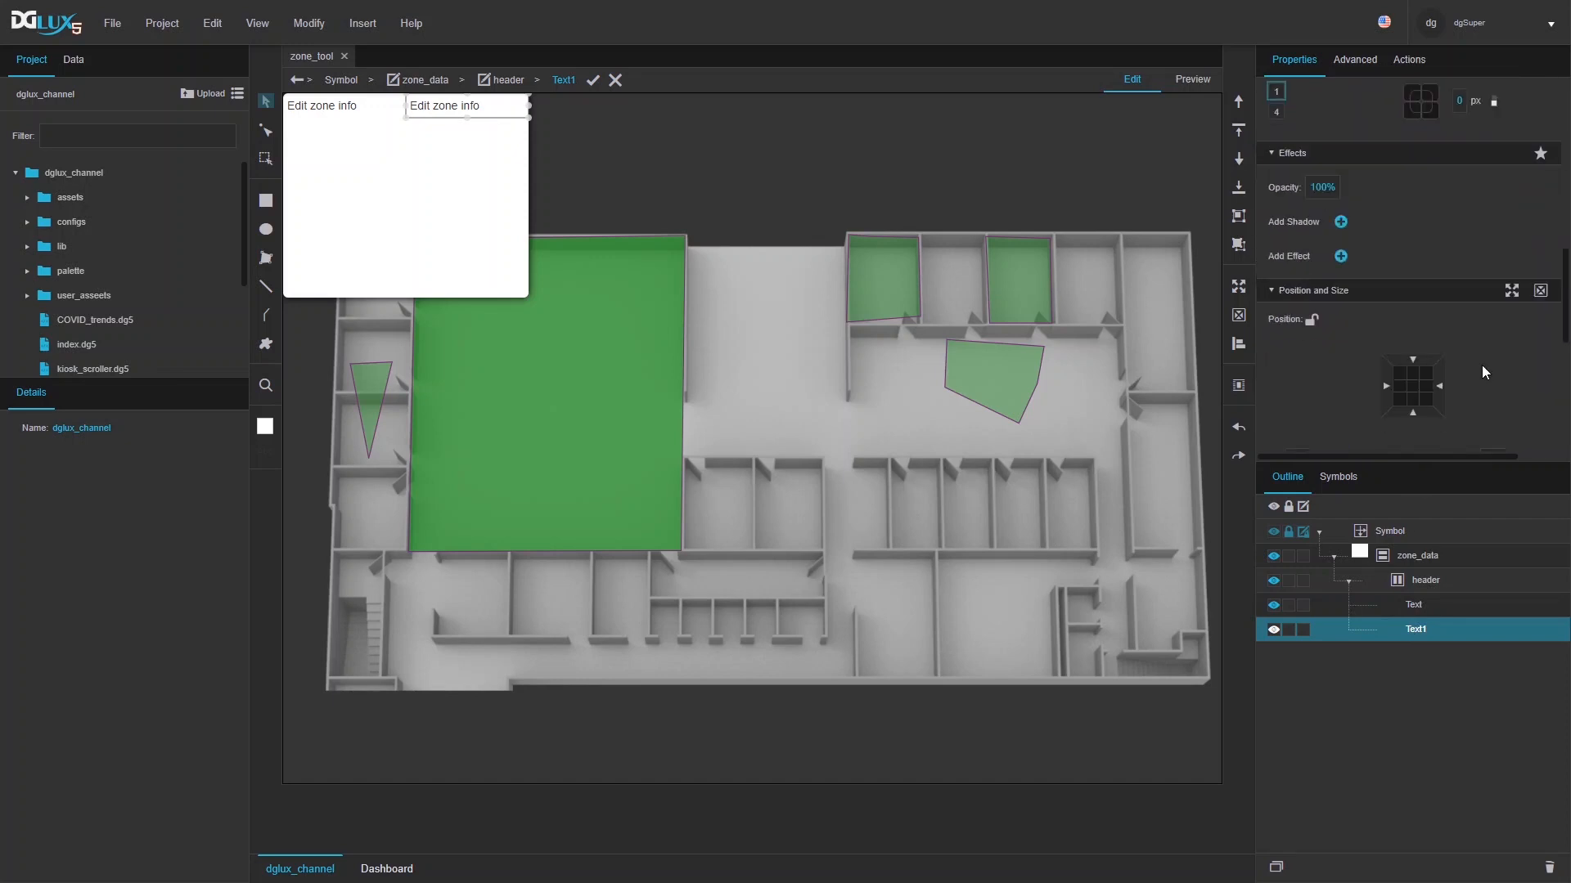
pyautogui.scroll(2, 1511, 324)
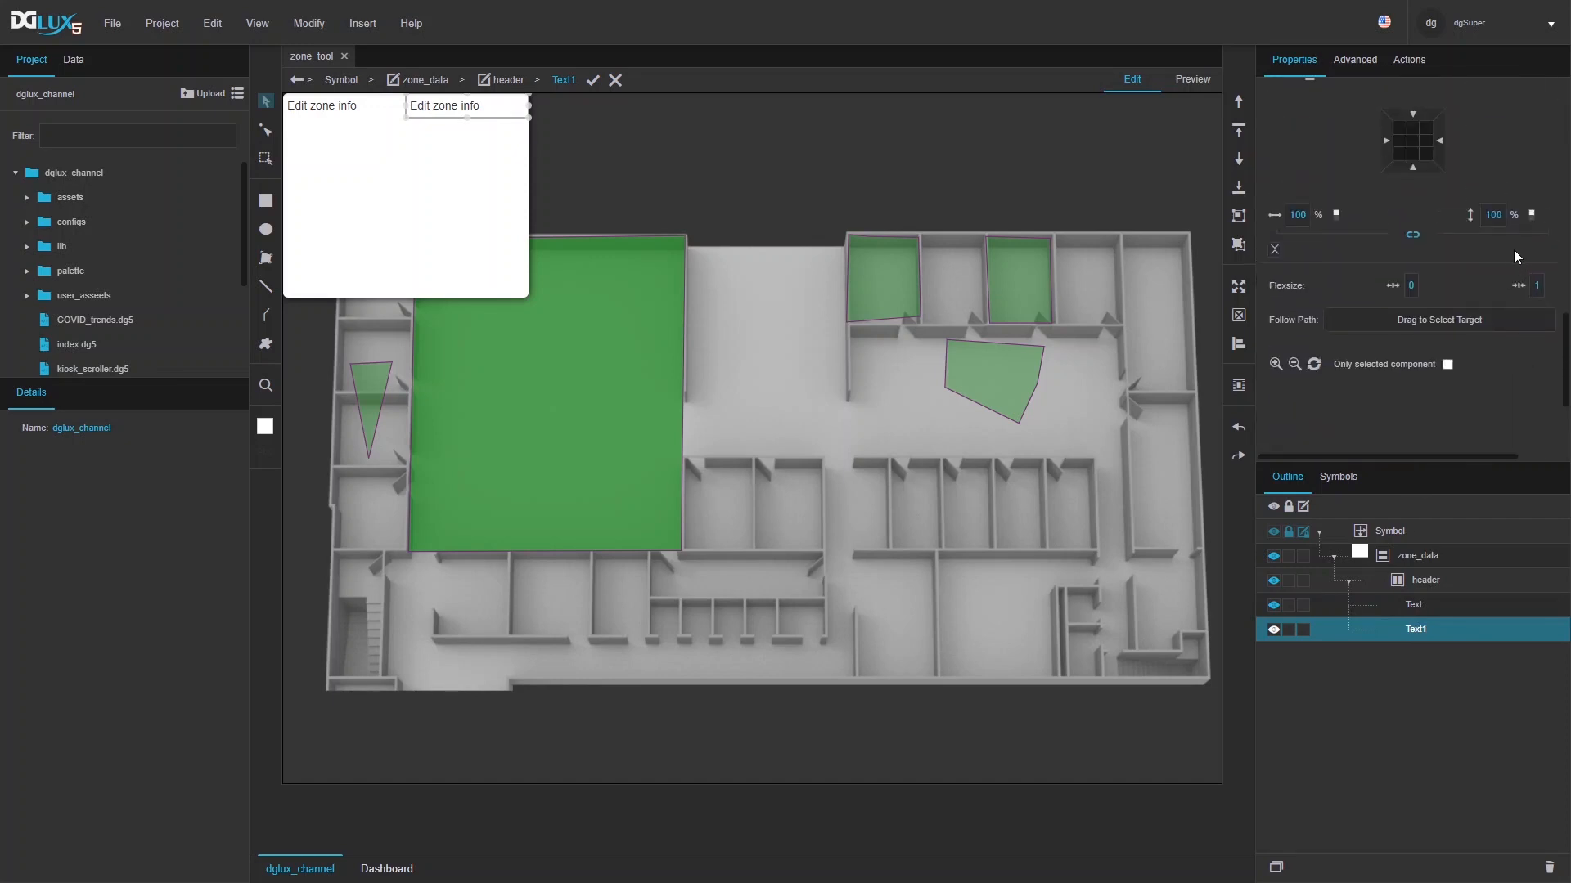
pyautogui.scroll(4, 1509, 278)
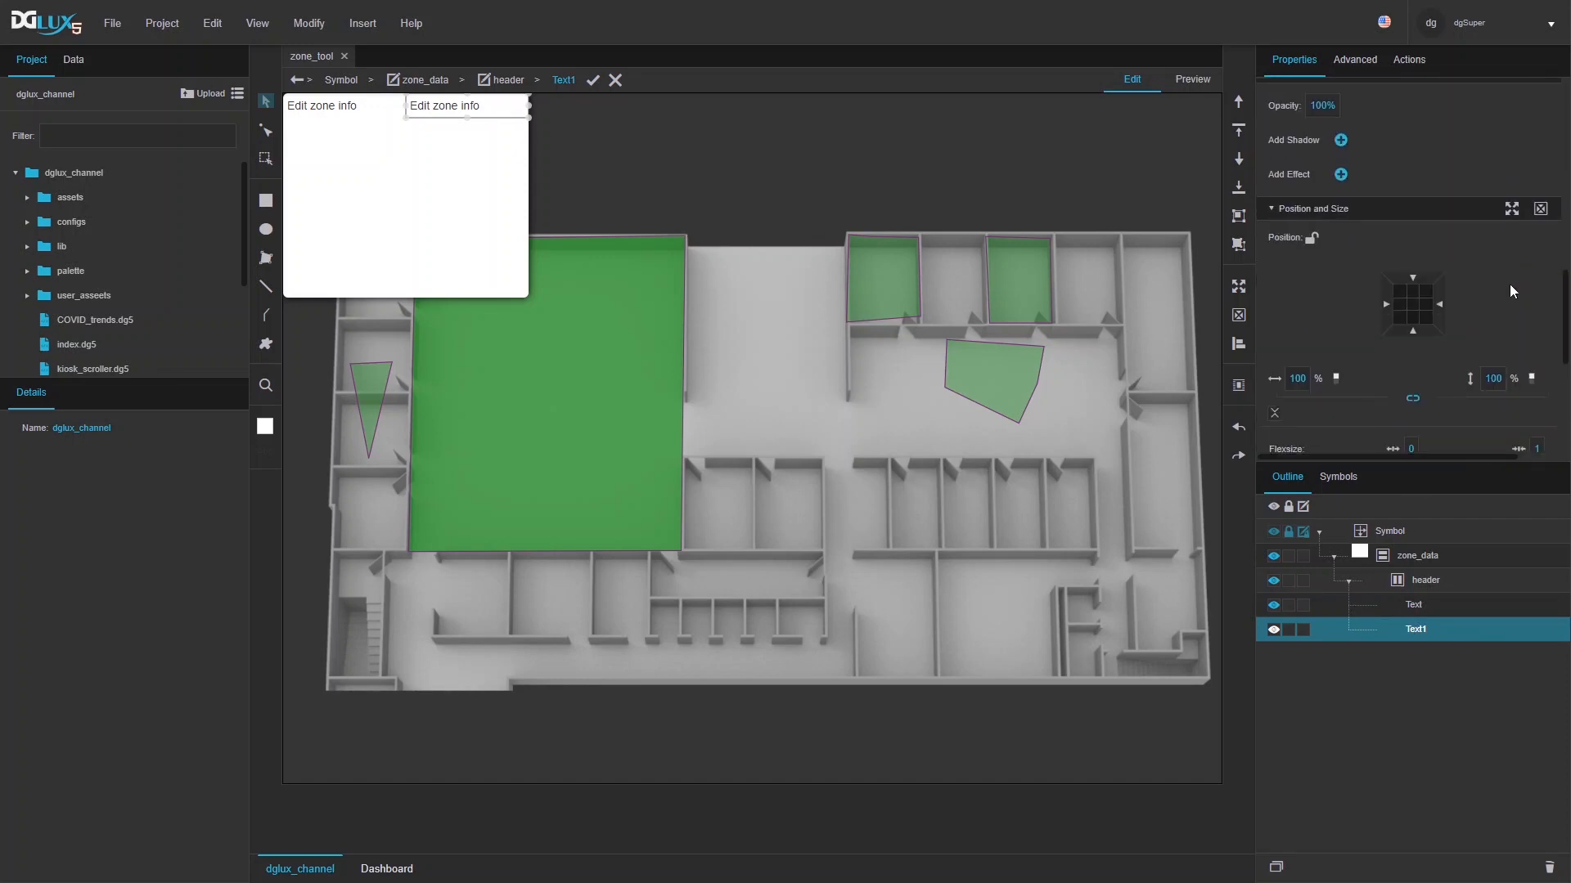
pyautogui.scroll(-3, 1514, 319)
pyautogui.click(1533, 287)
pyautogui.write('0')
pyautogui.press('Return')
# - Set the duplicated text's width to 30 px
pyautogui.click(1532, 216)
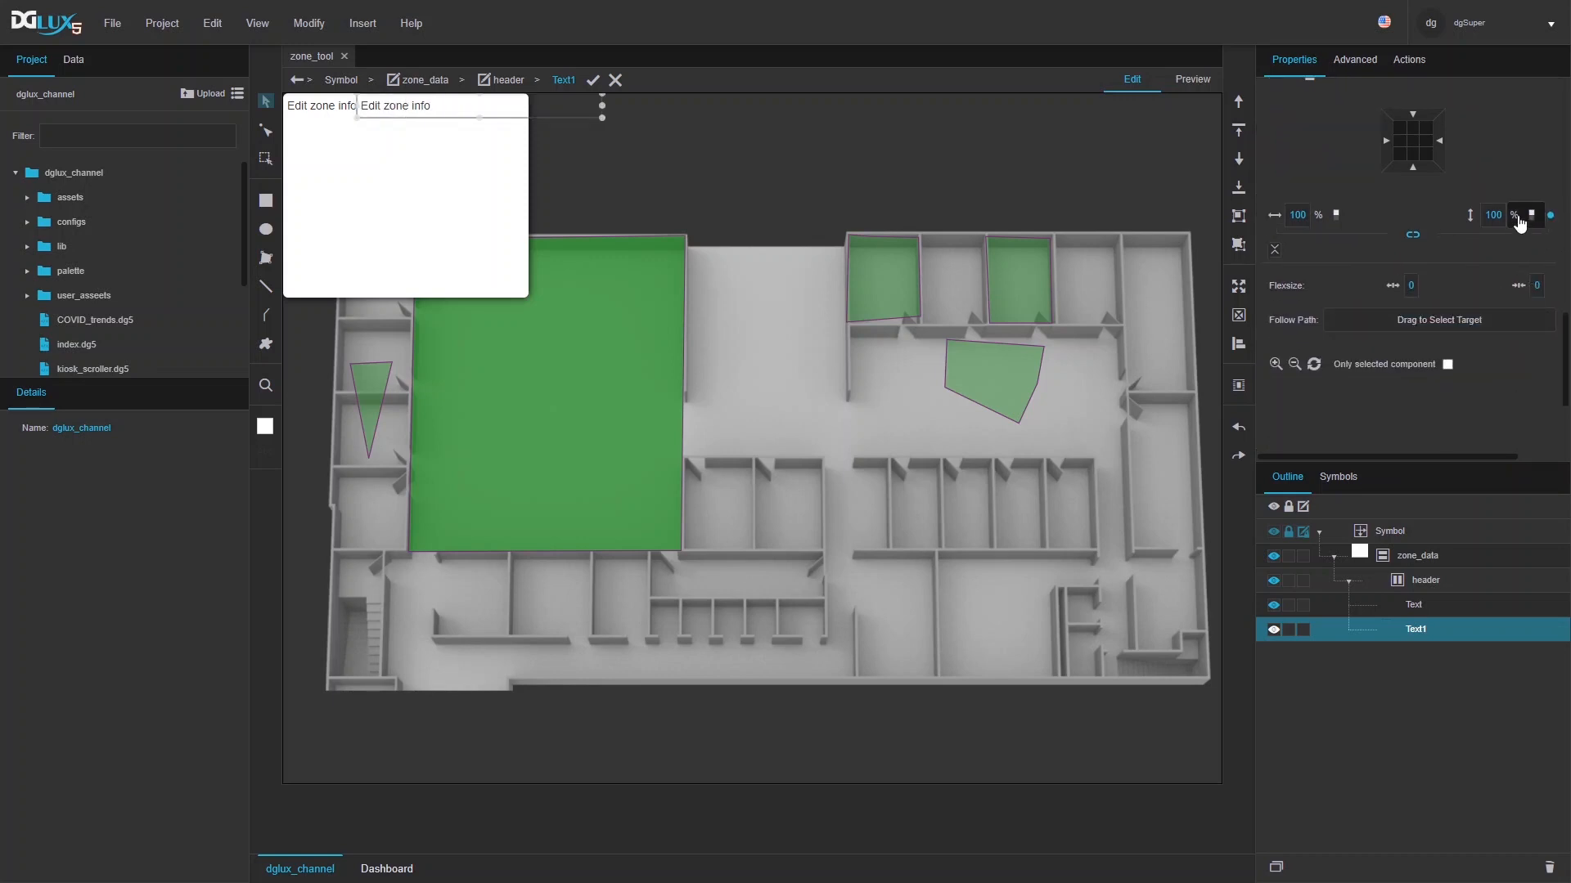
pyautogui.click(1487, 215)
pyautogui.click(1336, 215)
pyautogui.click(1294, 214)
pyautogui.write('30')
pyautogui.press('Return')
# - Change the duplicated text to "X" and center it horizontally
pyautogui.scroll(11, 1313, 239)
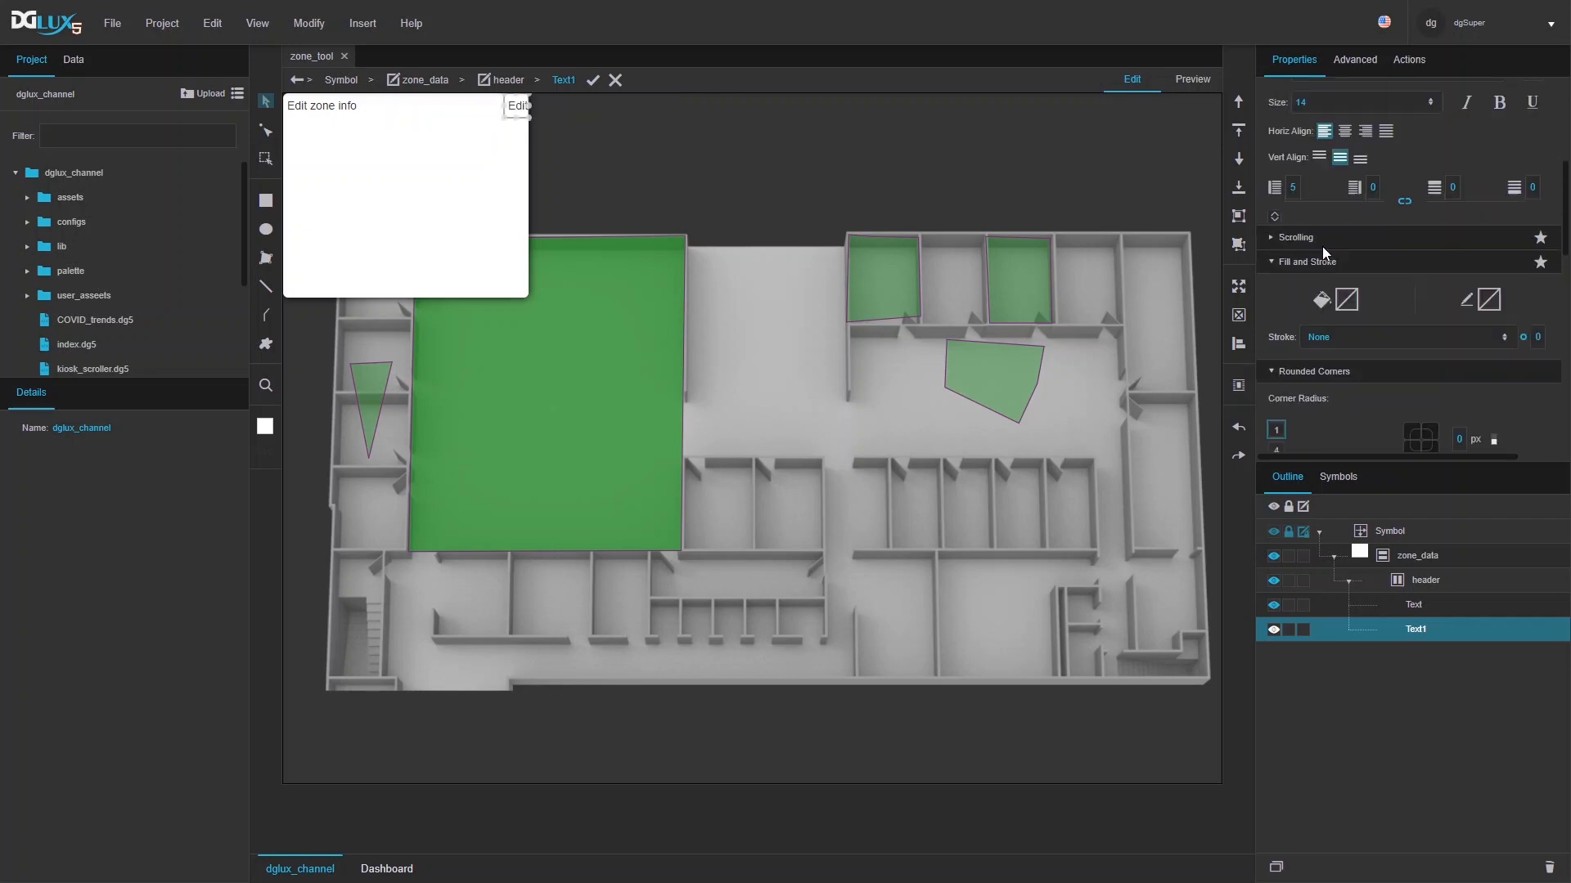
pyautogui.tripleClick(1356, 301)
pyautogui.write('X')
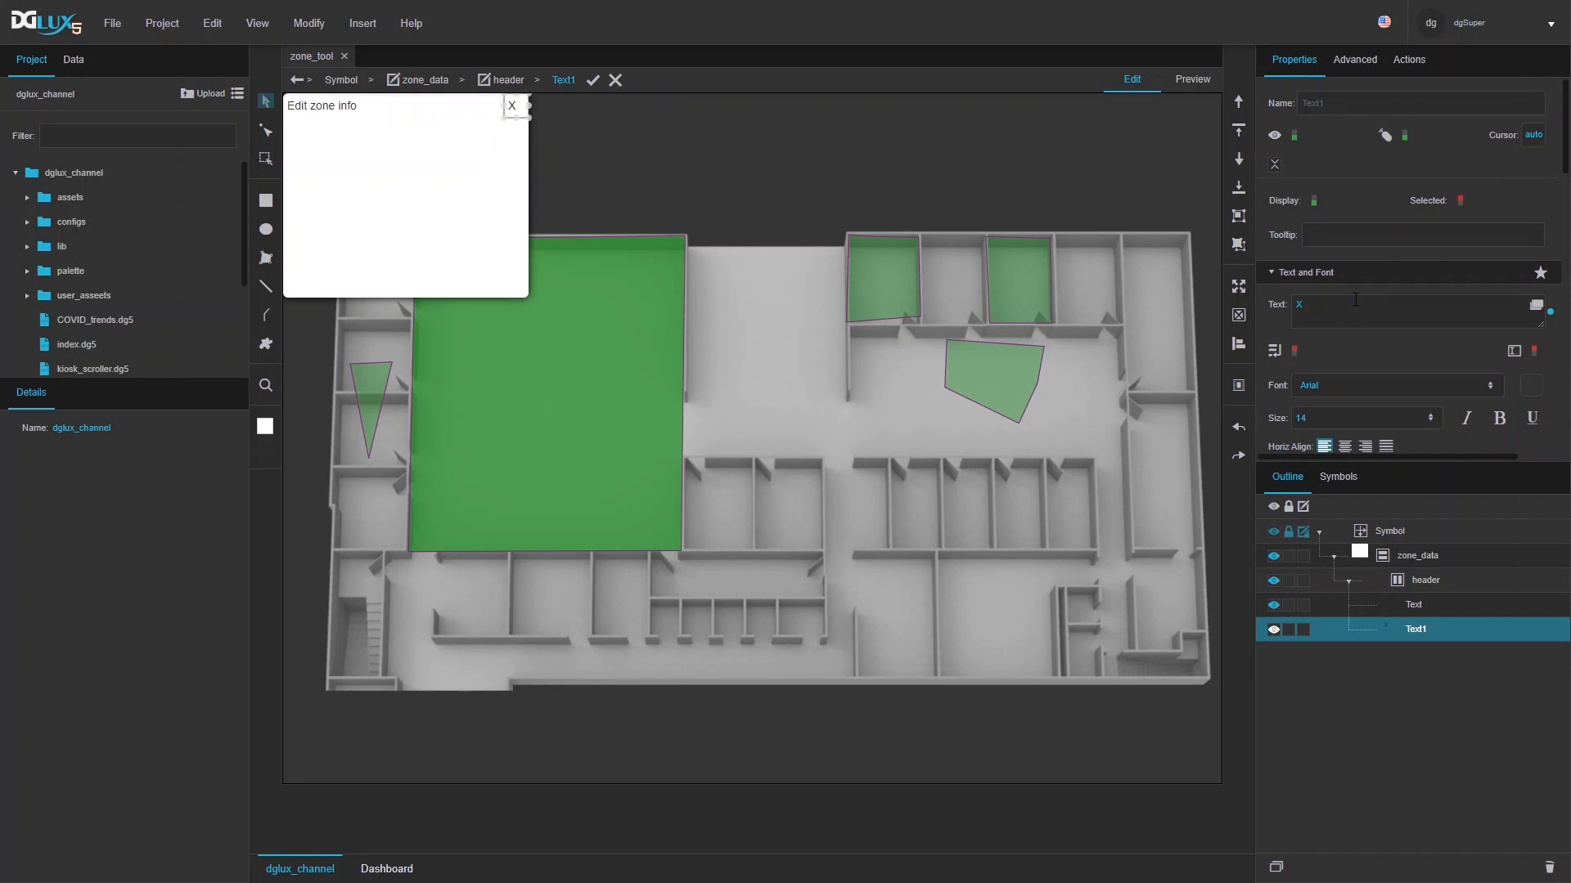
pyautogui.click(1346, 442)
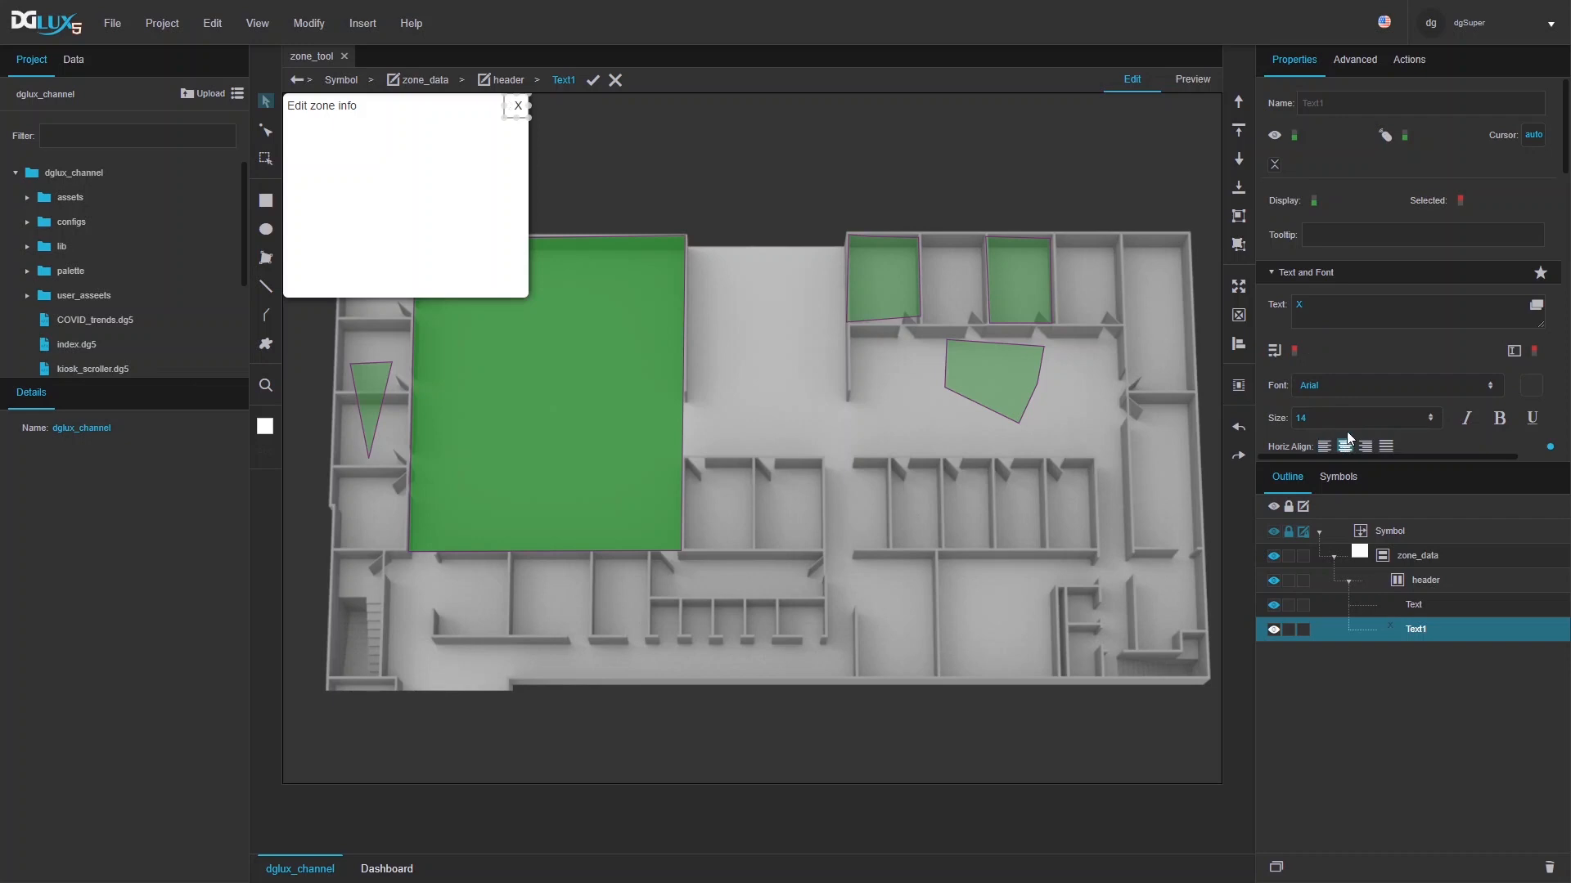
# - Set the mouse cursor of the "X" text to the pointing hand
pyautogui.click(1528, 137)
pyautogui.click(1453, 170)
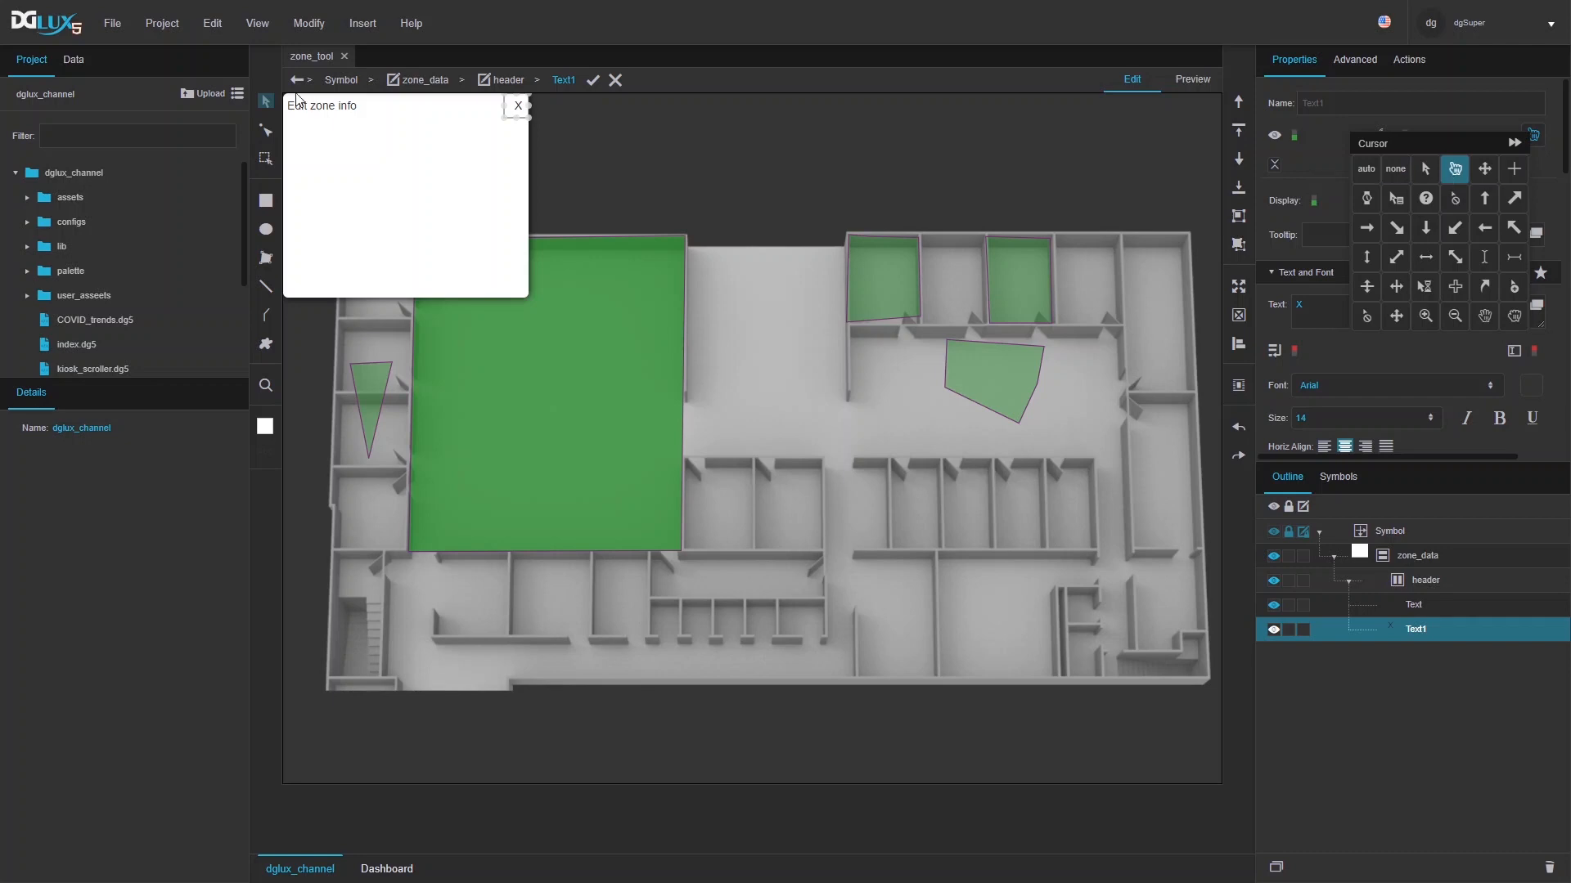
pyautogui.click(481, 123)
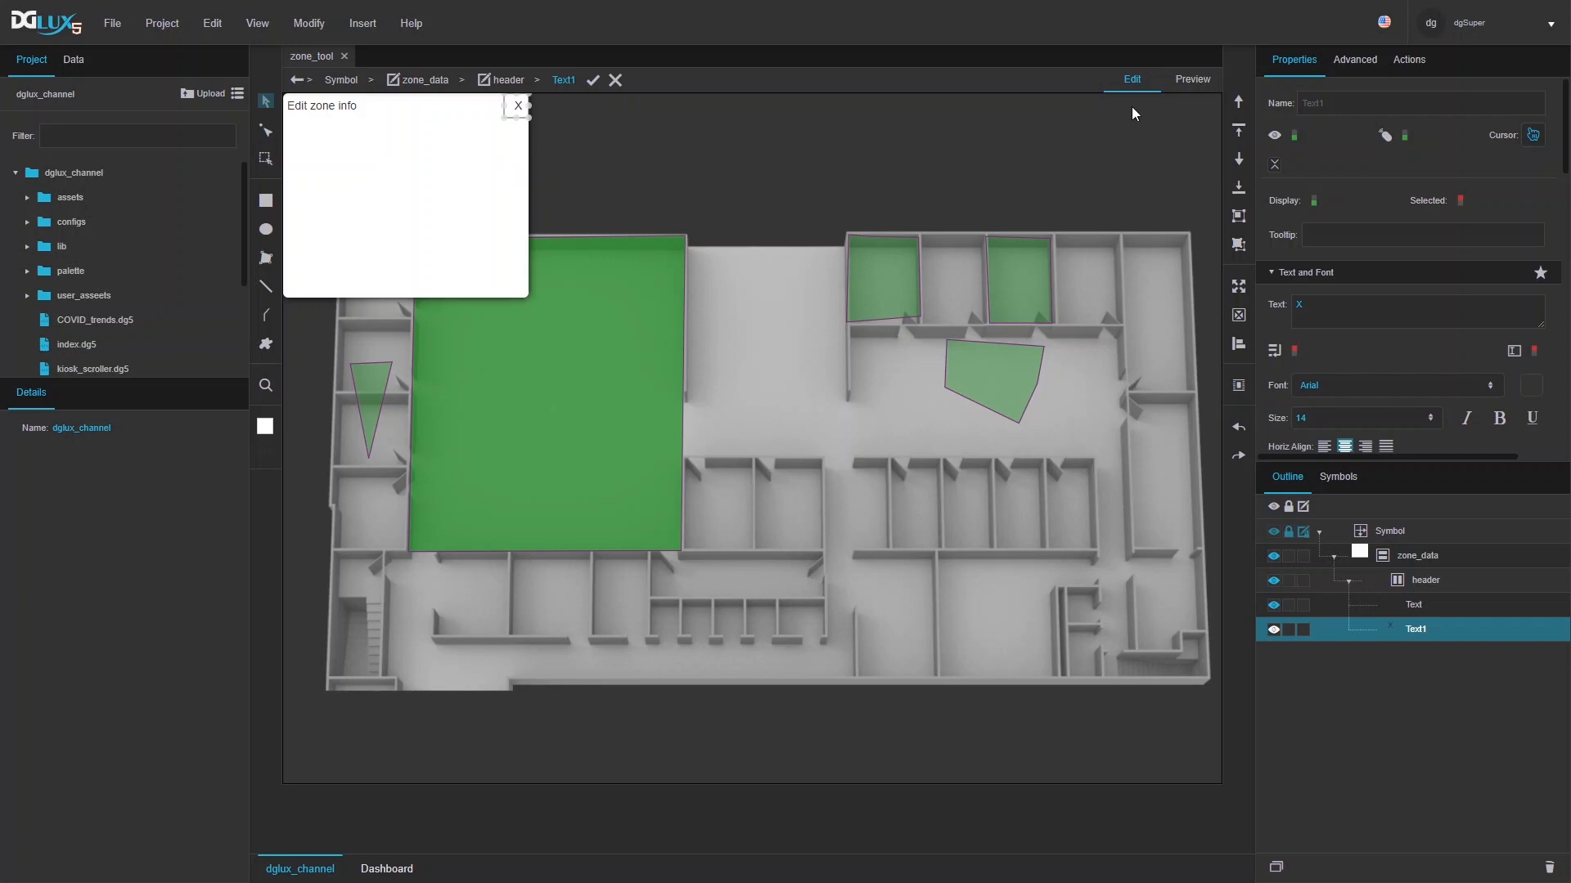
# - Switch to preview and give the header group a solid bottom border, 1 px wide, in #cccccc
pyautogui.click(1191, 81)
pyautogui.click(1400, 580)
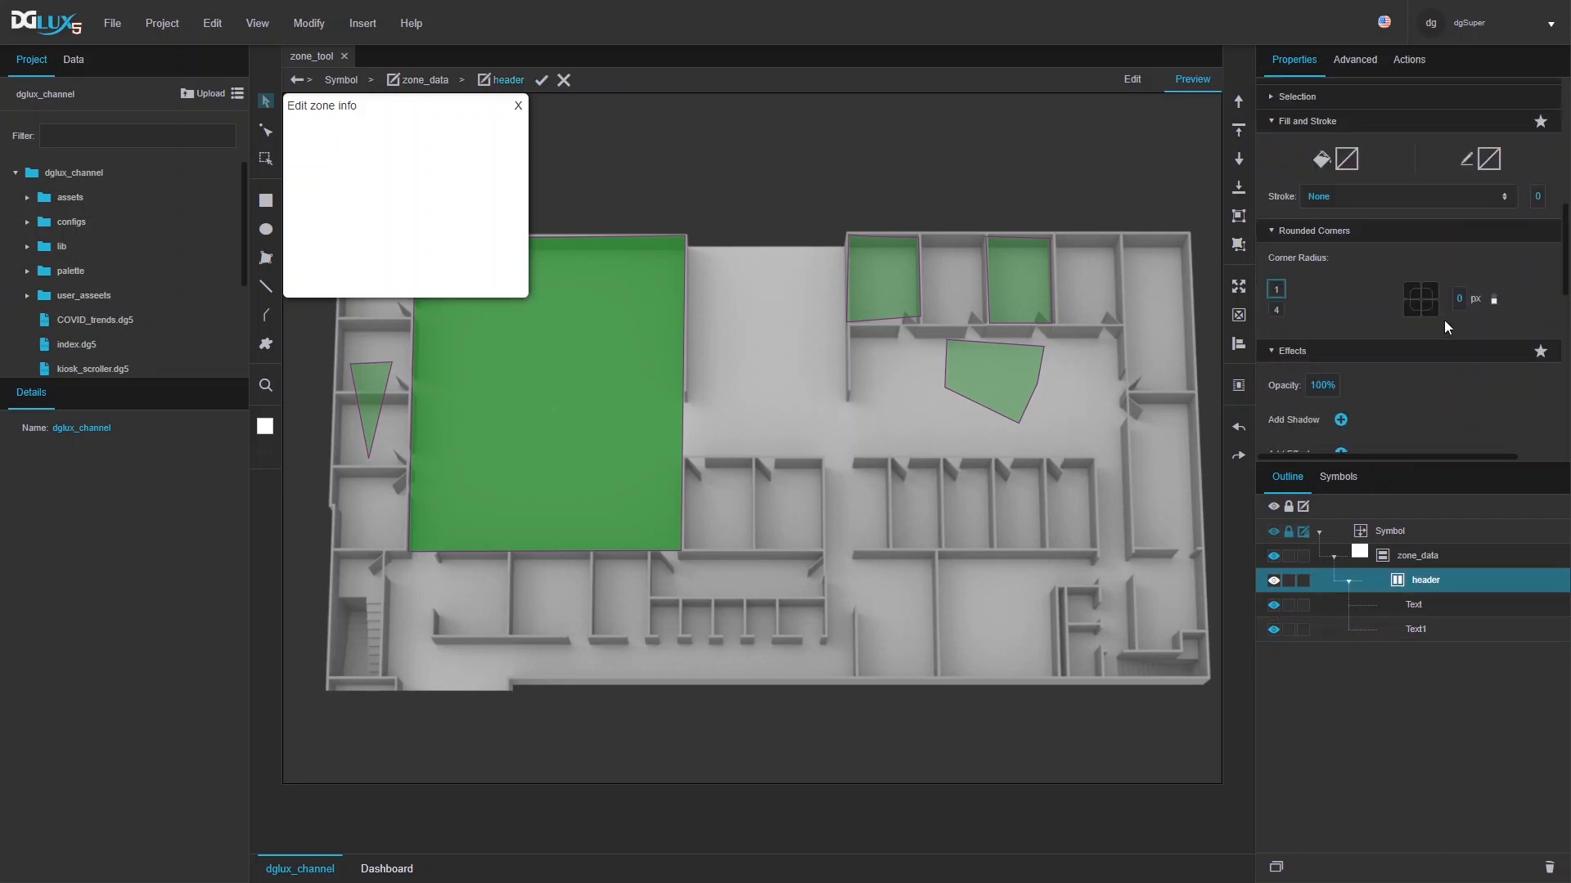
pyautogui.click(1490, 193)
pyautogui.click(1468, 192)
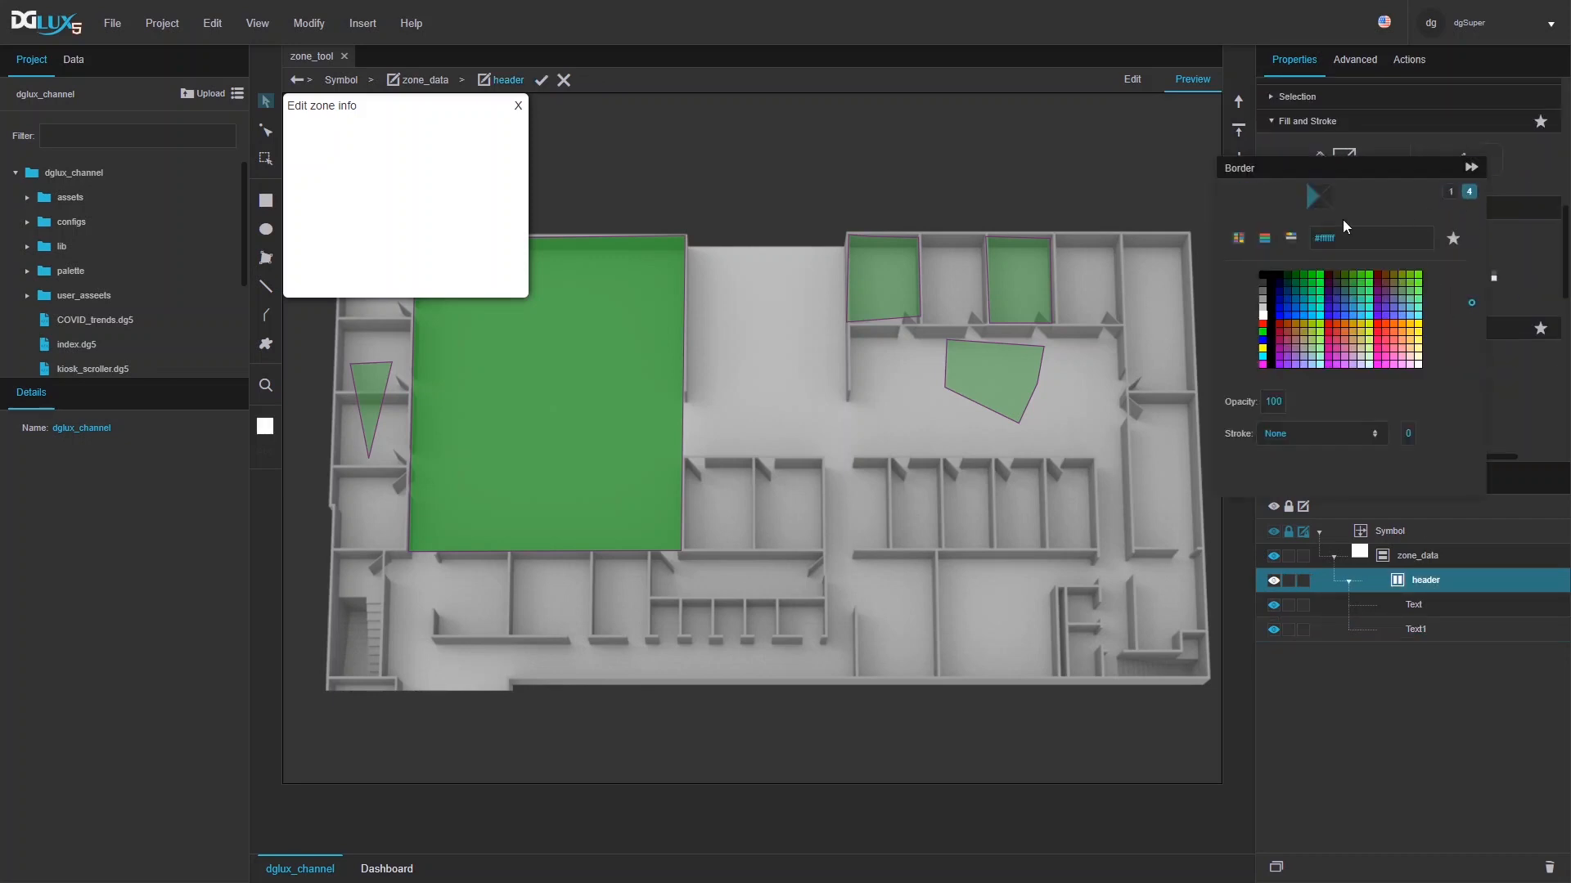
pyautogui.click(1319, 206)
pyautogui.click(1262, 308)
pyautogui.click(1407, 434)
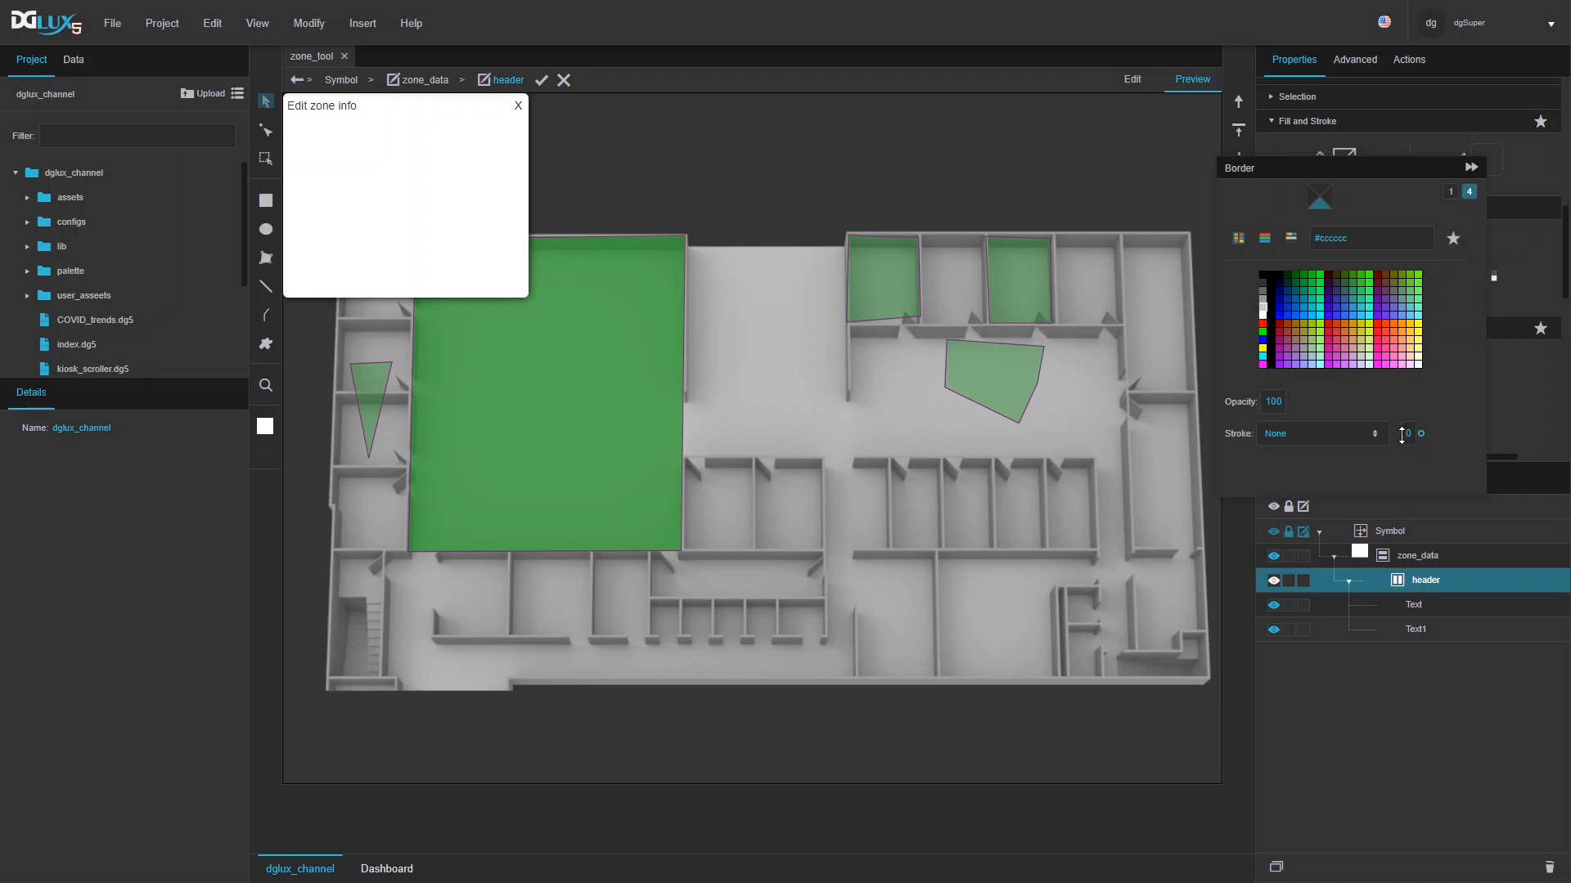
pyautogui.click(1338, 434)
pyautogui.click(1264, 571)
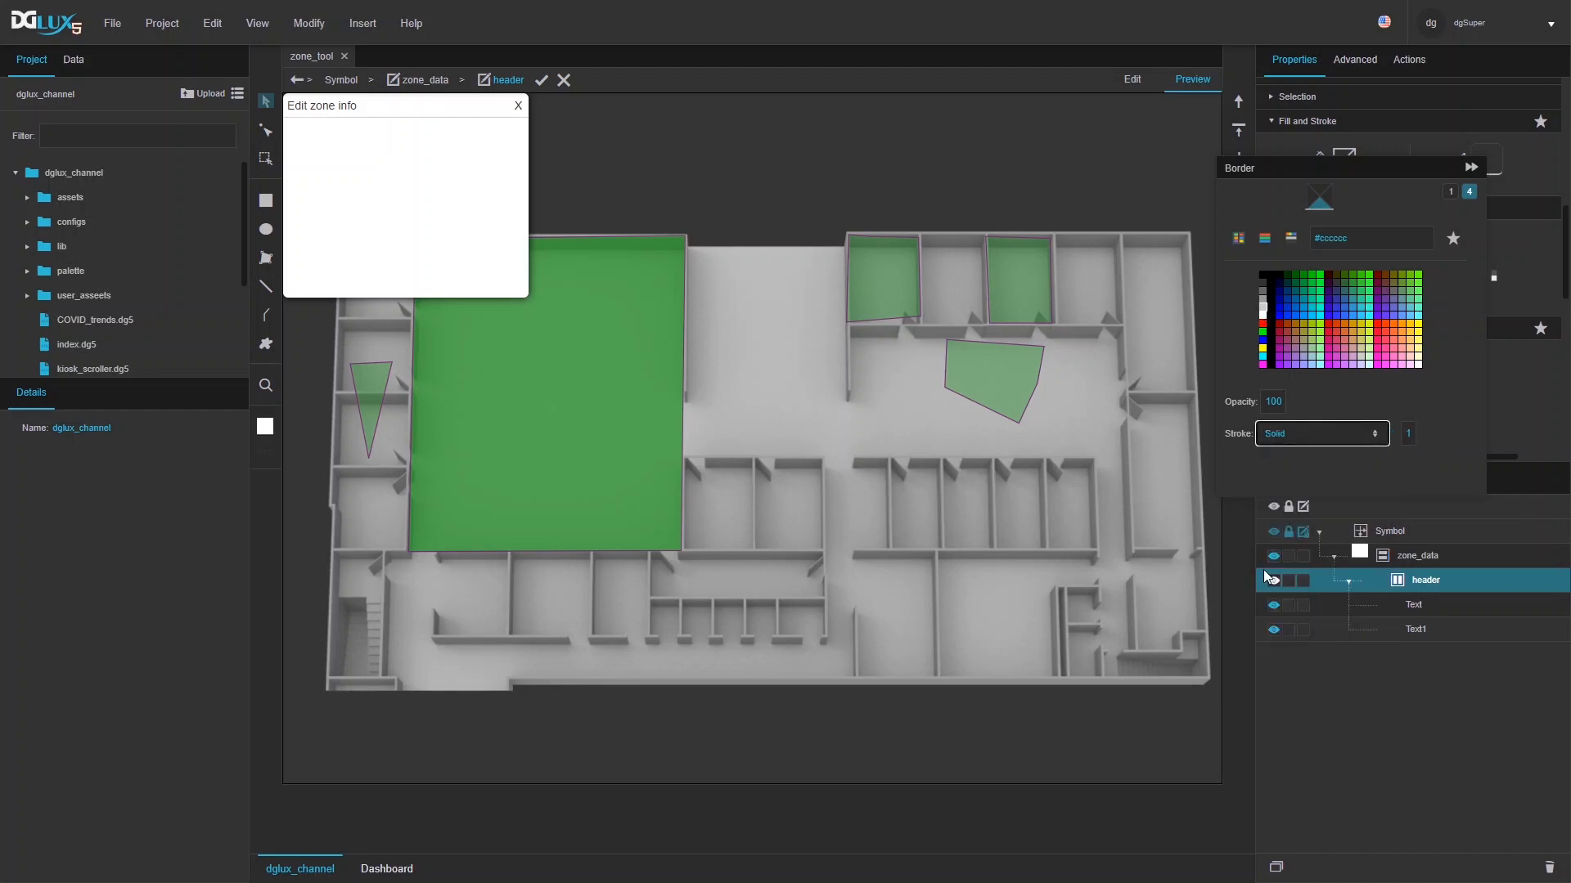
pyautogui.click(1396, 740)
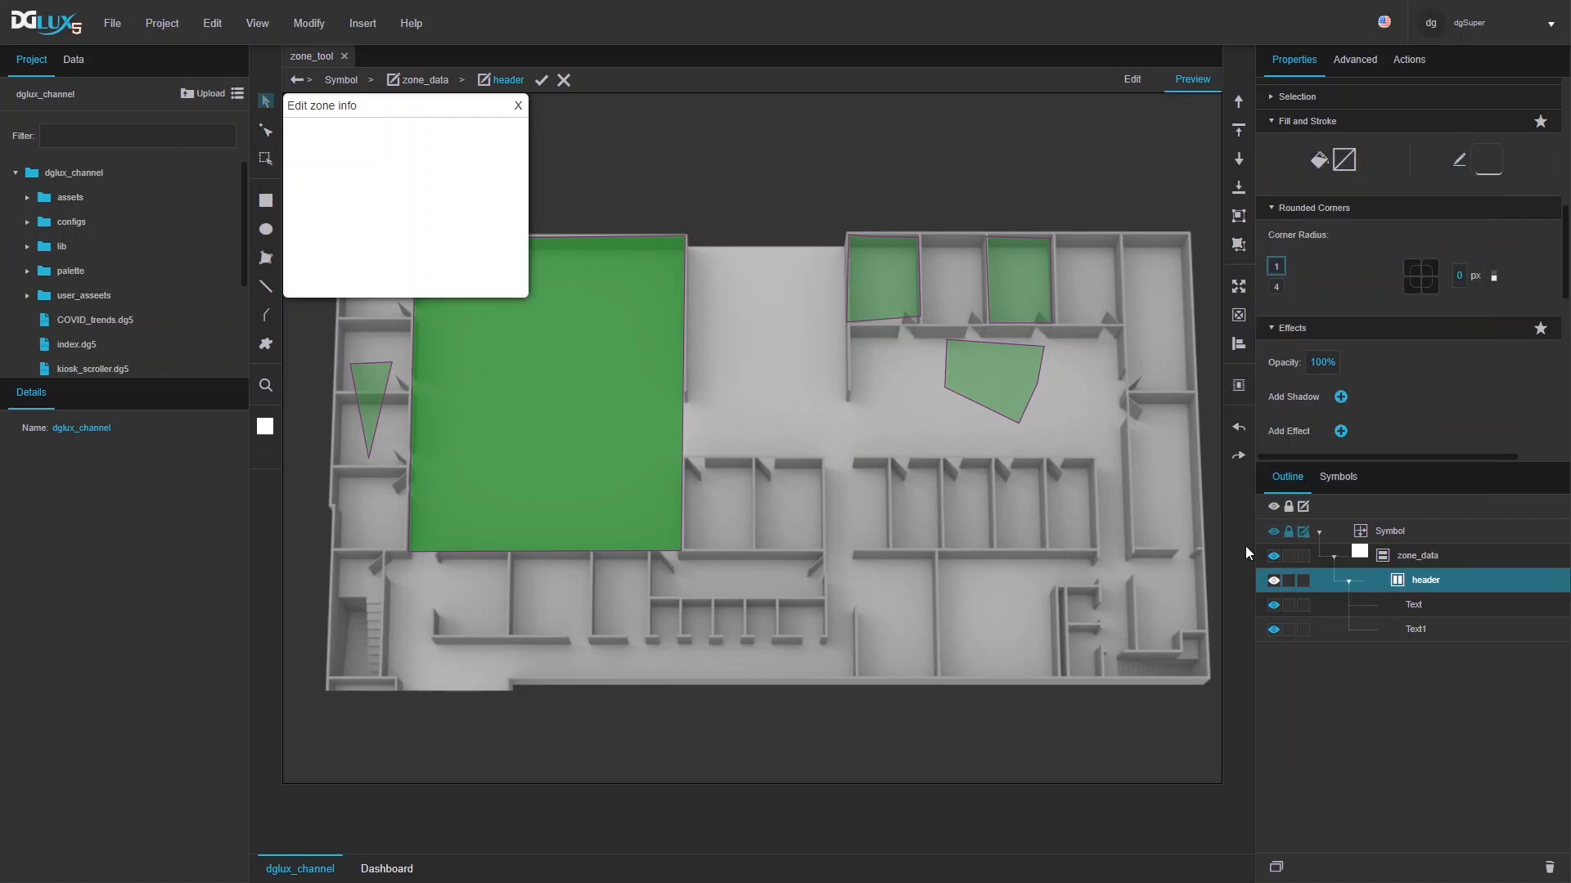
# - Open the dataflow of the zone_data group and add a Drag Position block to it
pyautogui.click(1400, 557)
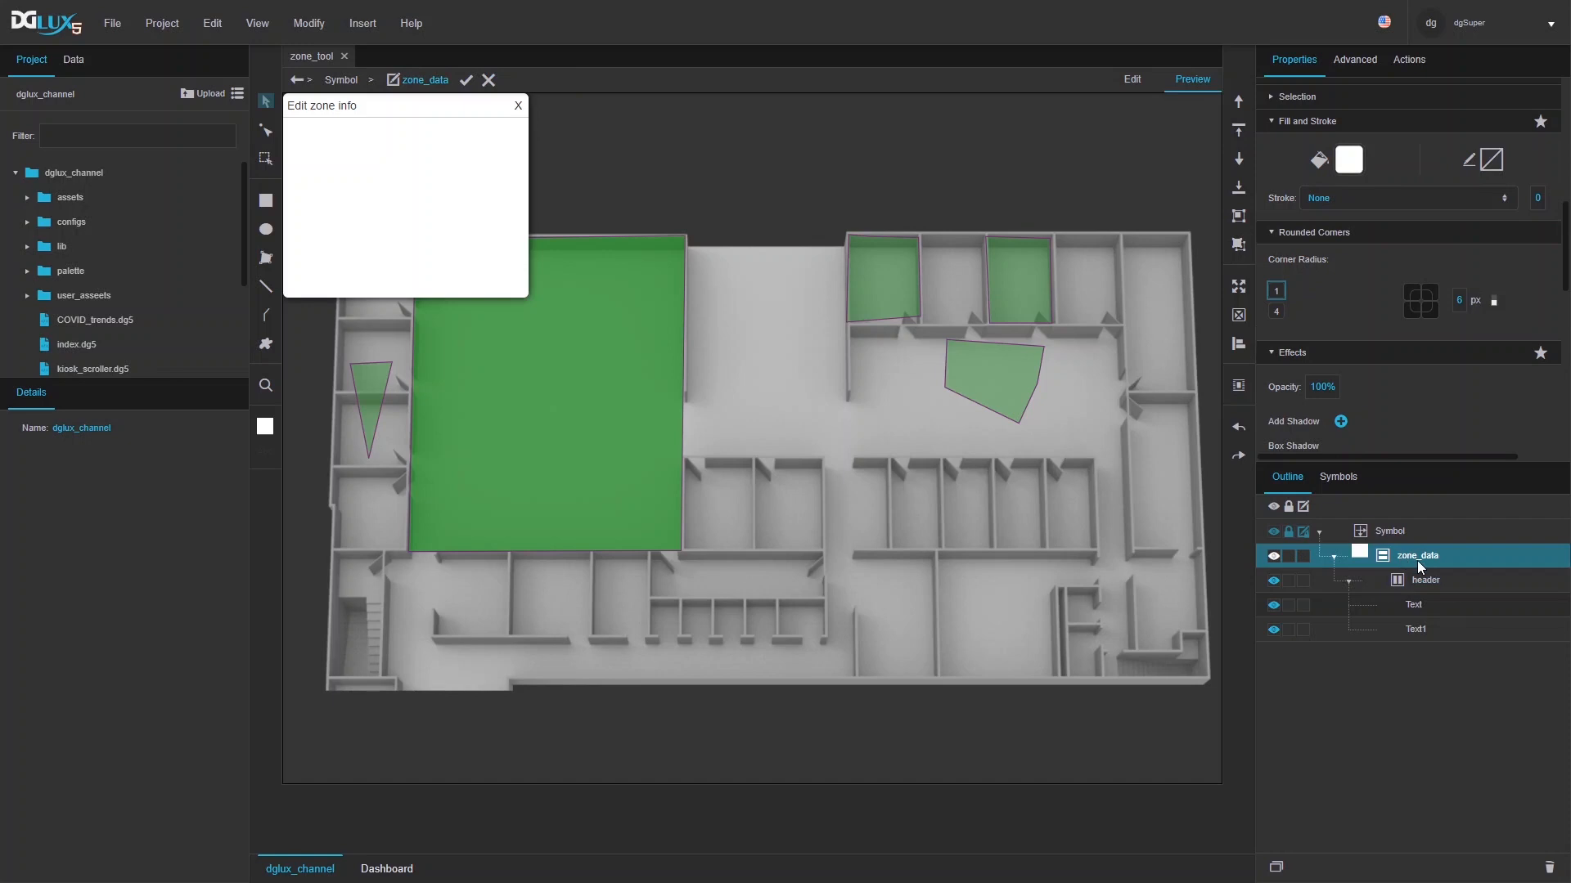
pyautogui.rightClick(1425, 557)
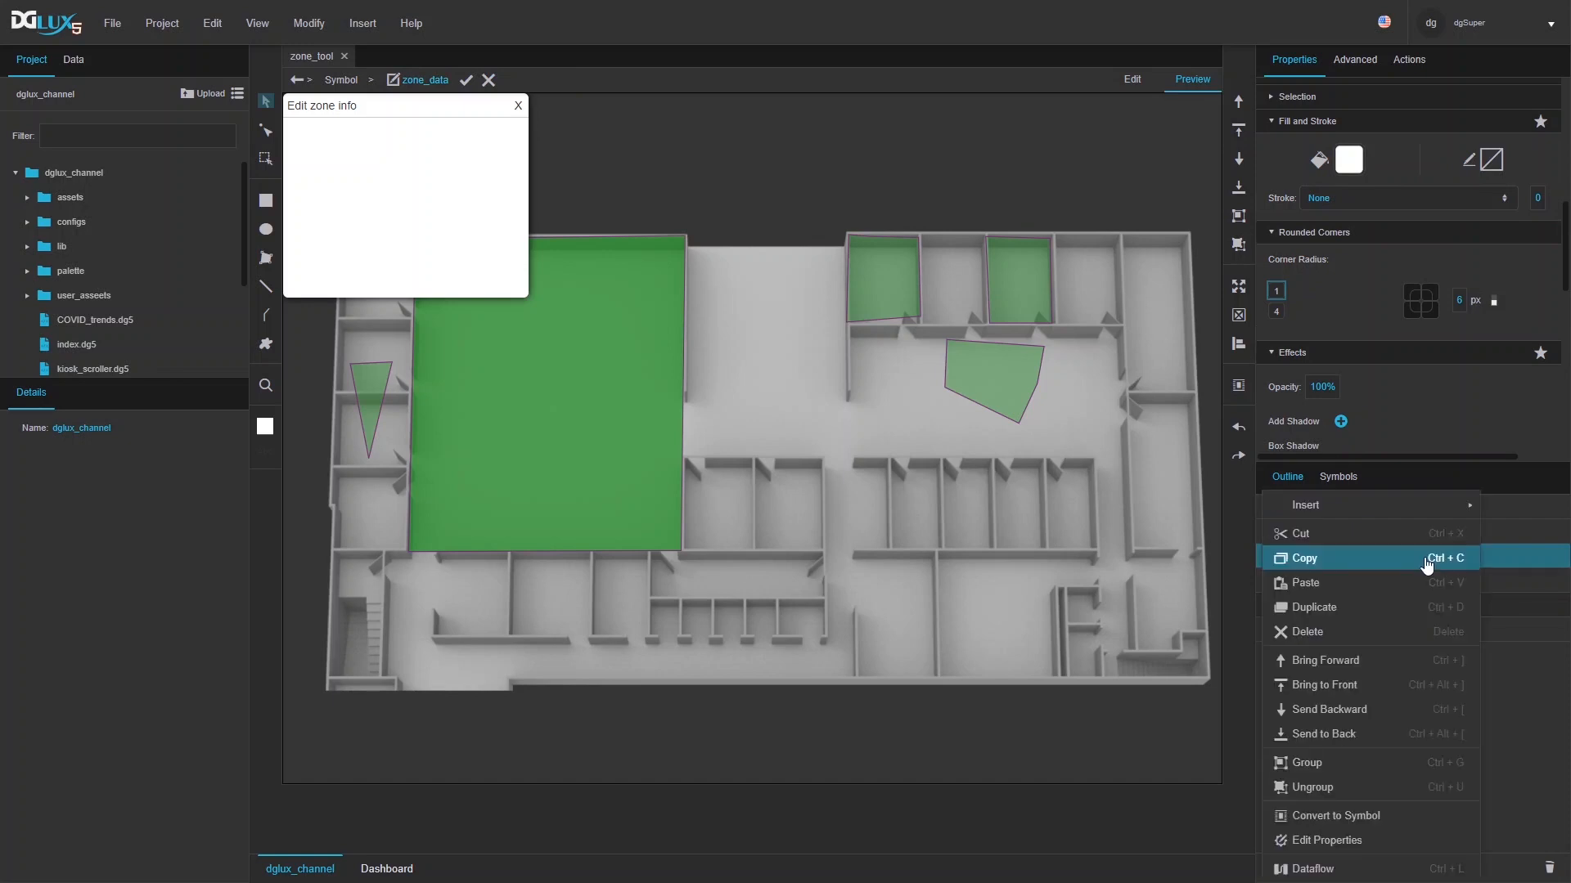
pyautogui.click(1341, 870)
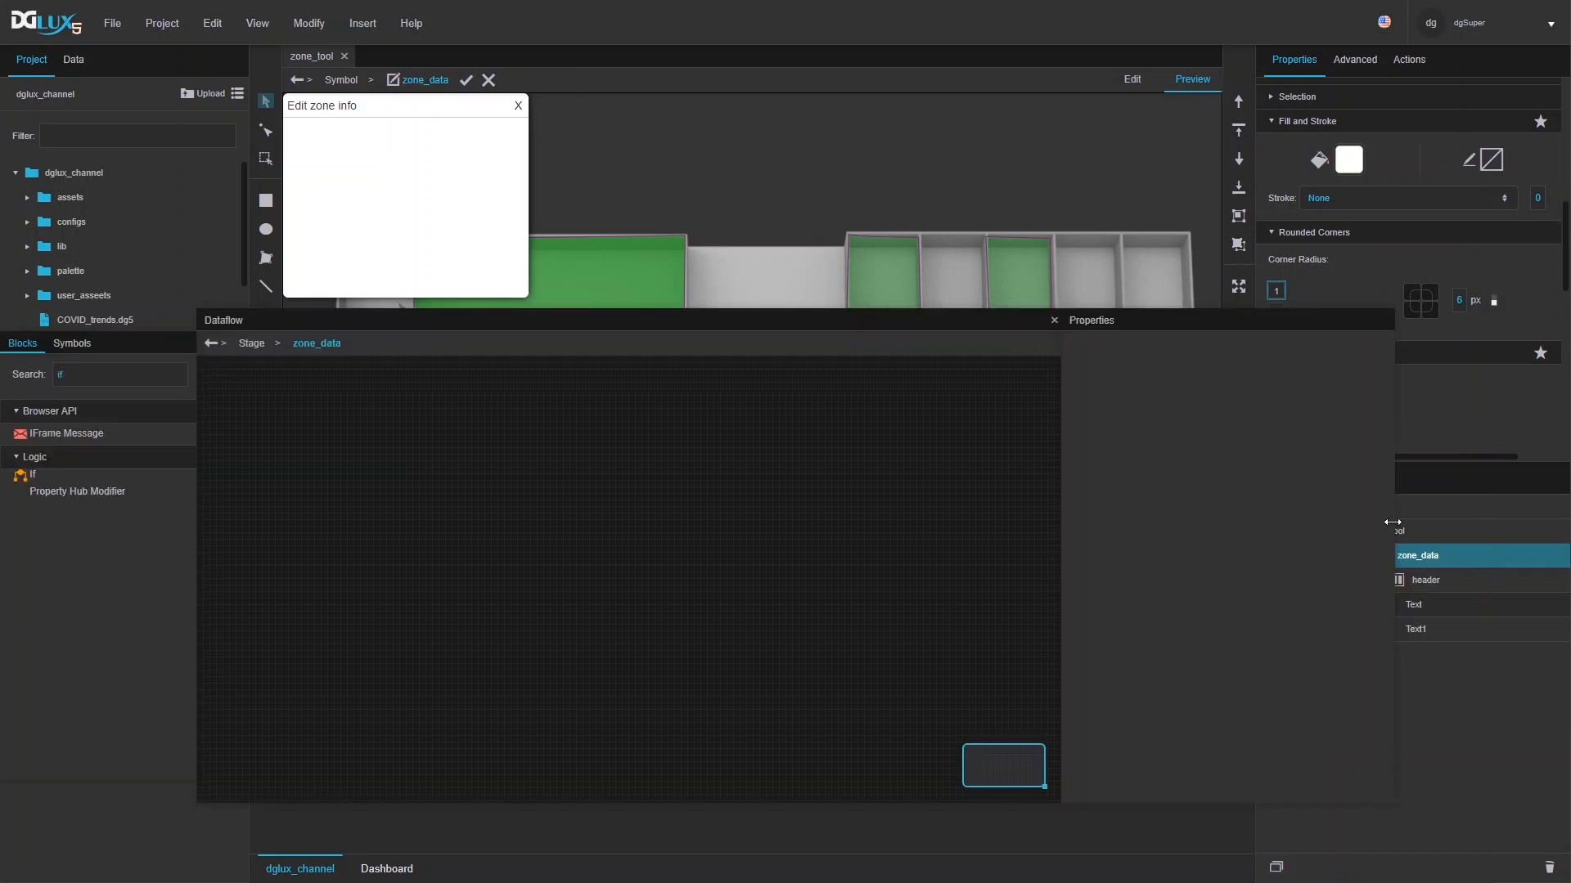
pyautogui.moveTo(989, 326); pyautogui.dragTo(903, 403)
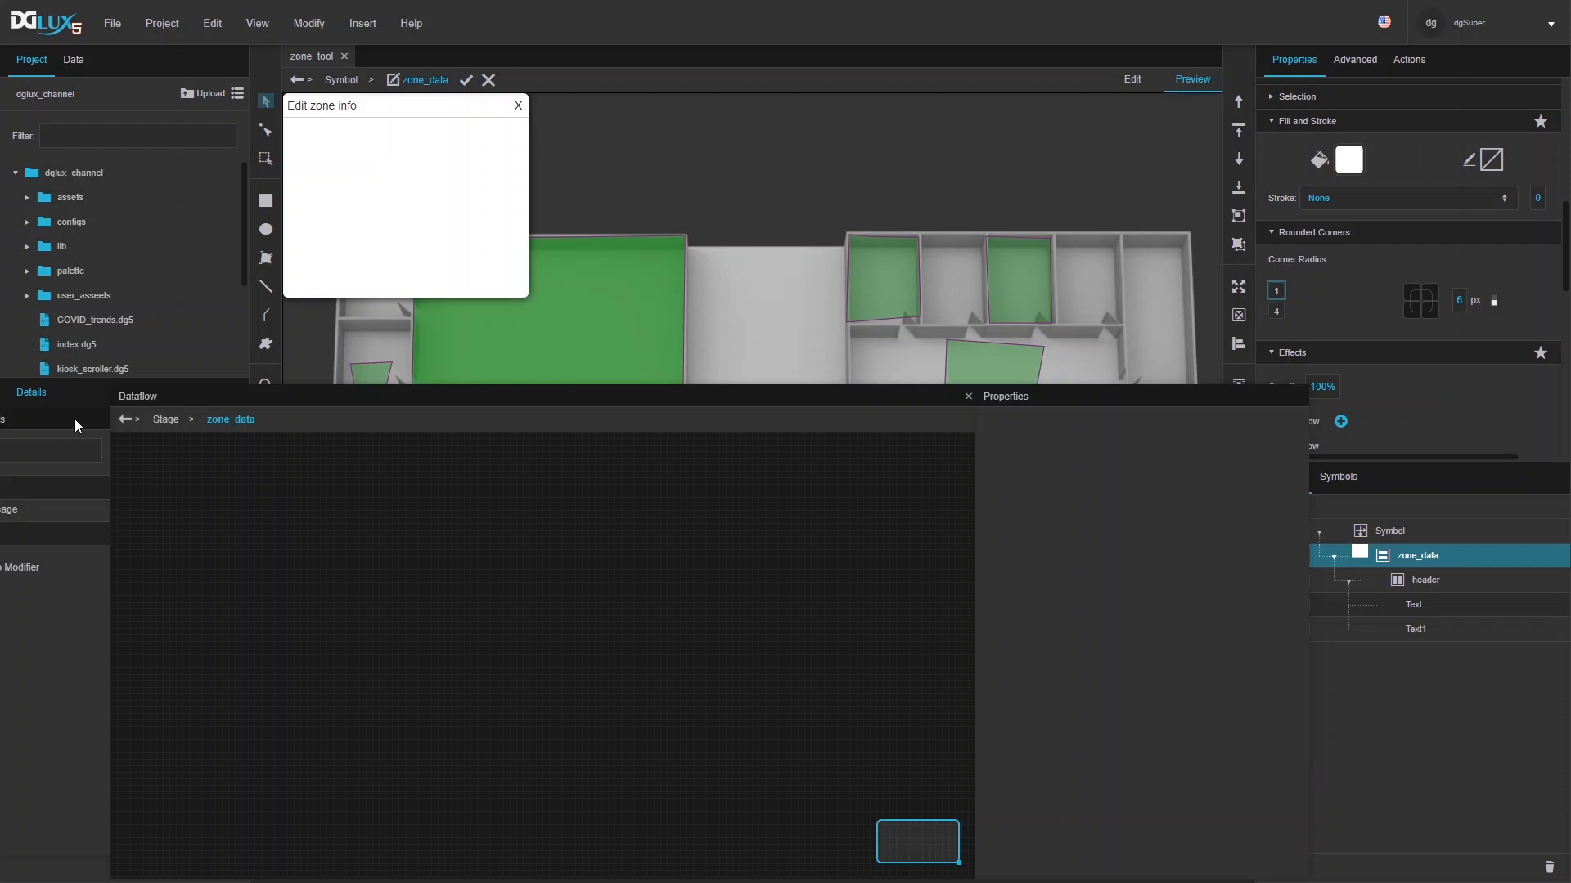
pyautogui.moveTo(149, 396); pyautogui.dragTo(384, 360)
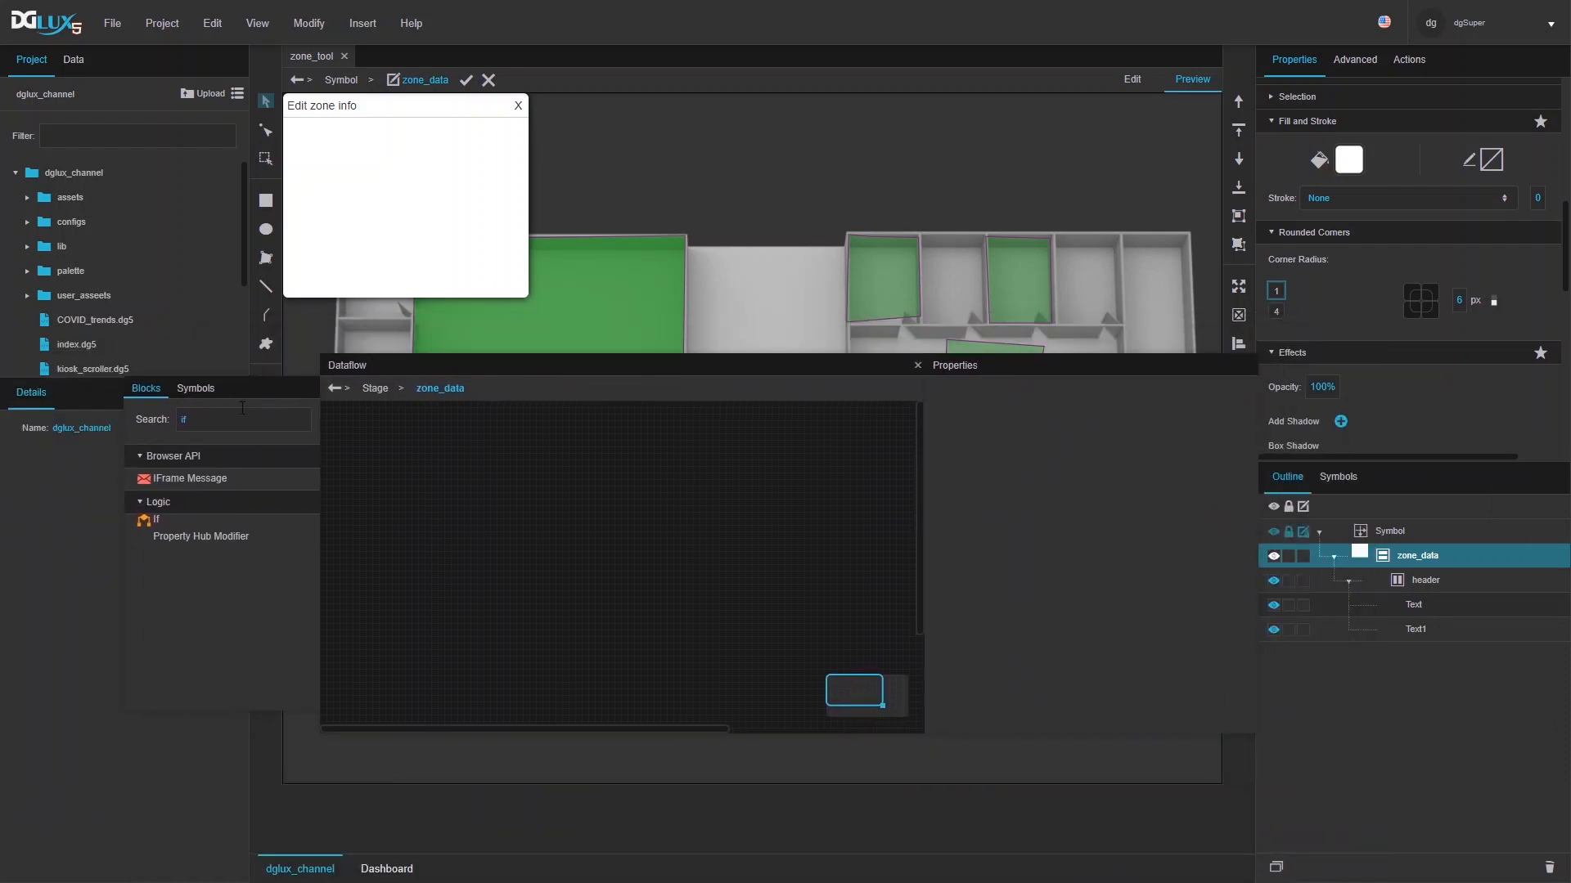
pyautogui.write('d')
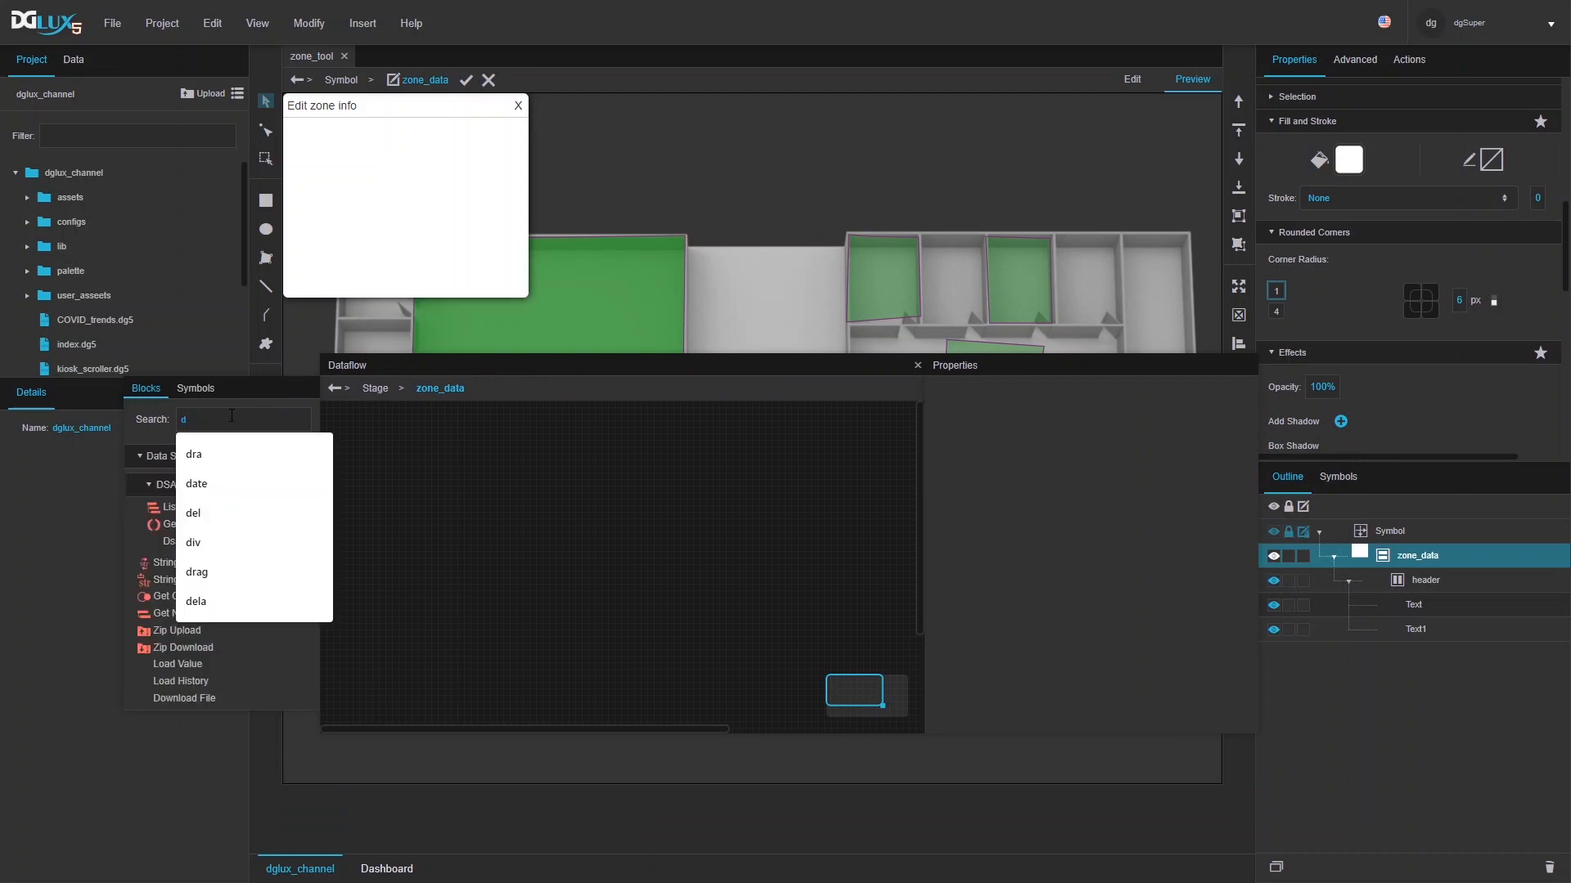
pyautogui.write('ra')
pyautogui.moveTo(192, 482); pyautogui.dragTo(367, 440)
pyautogui.click(368, 432)
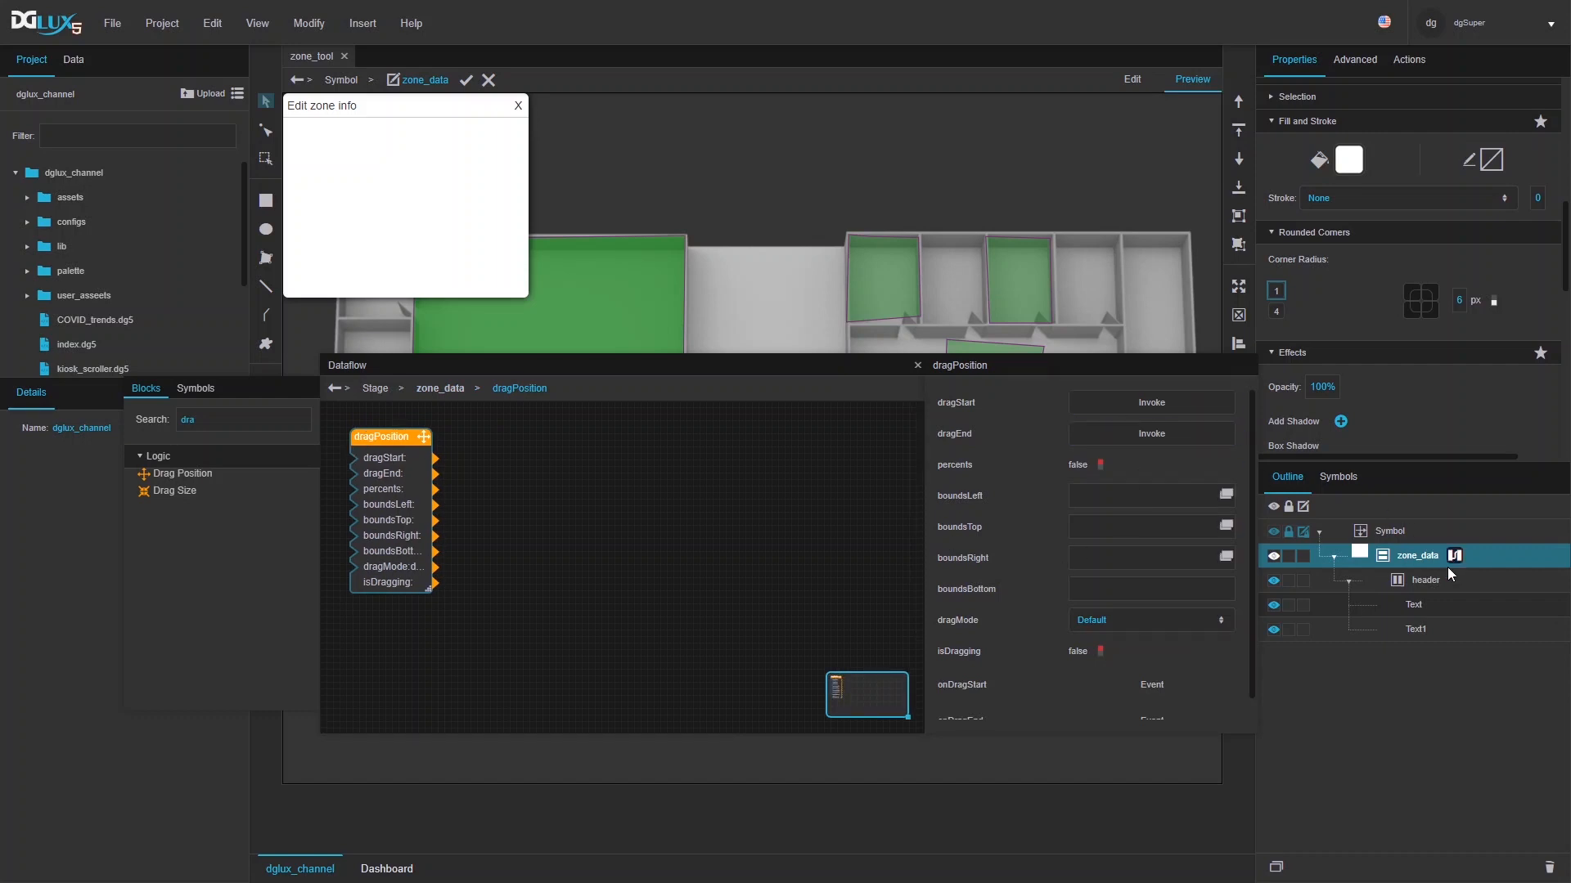
# - Rename the header's "Edit zone info" text element as label
pyautogui.click(1412, 607)
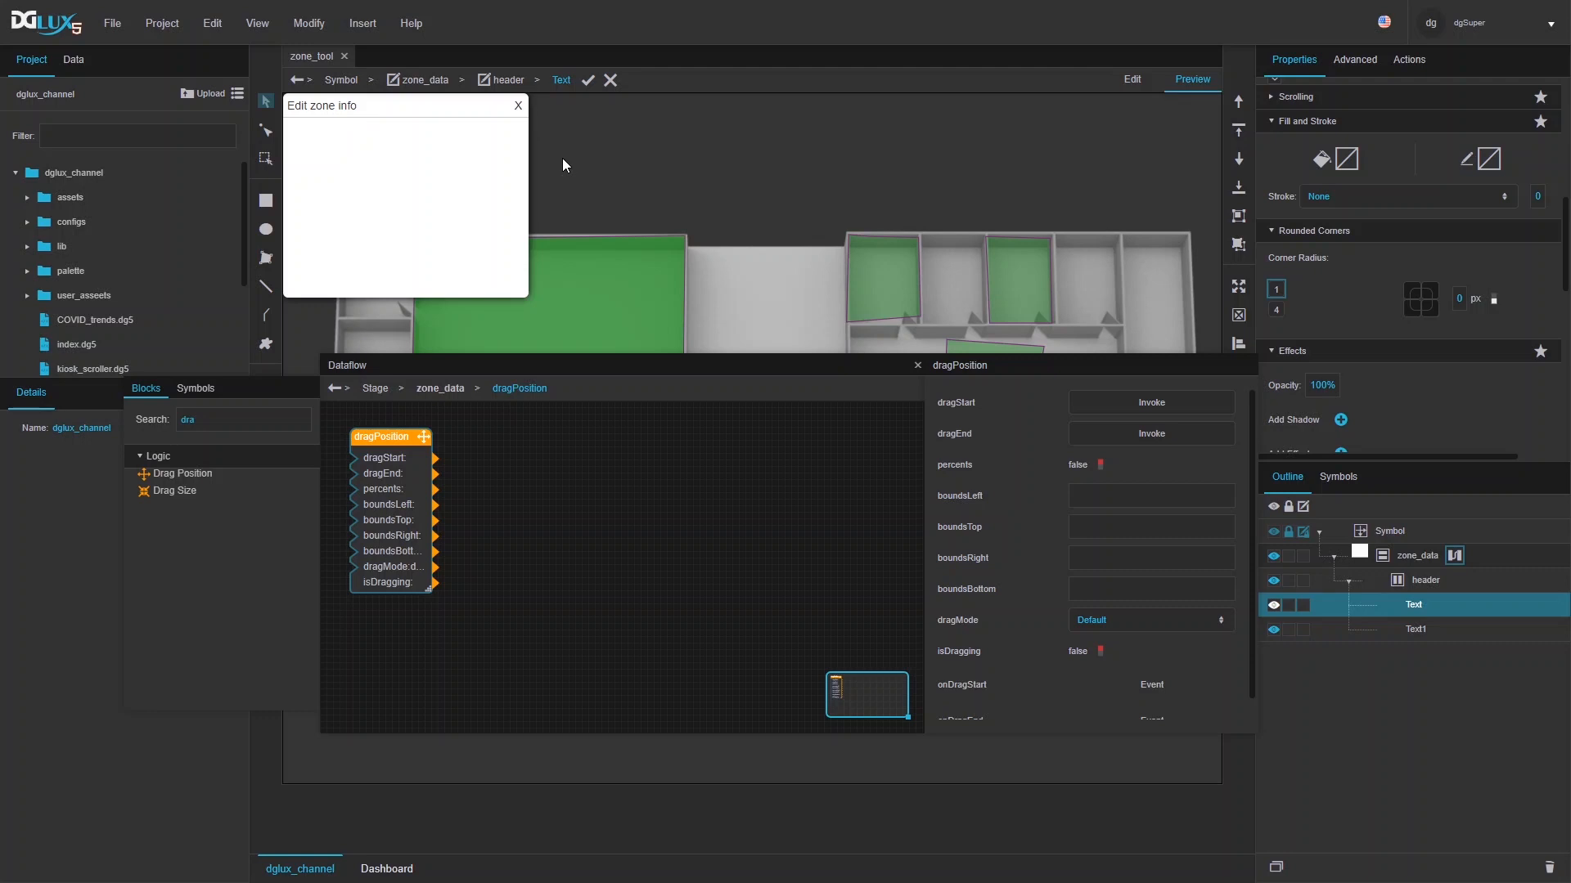
pyautogui.click(1426, 583)
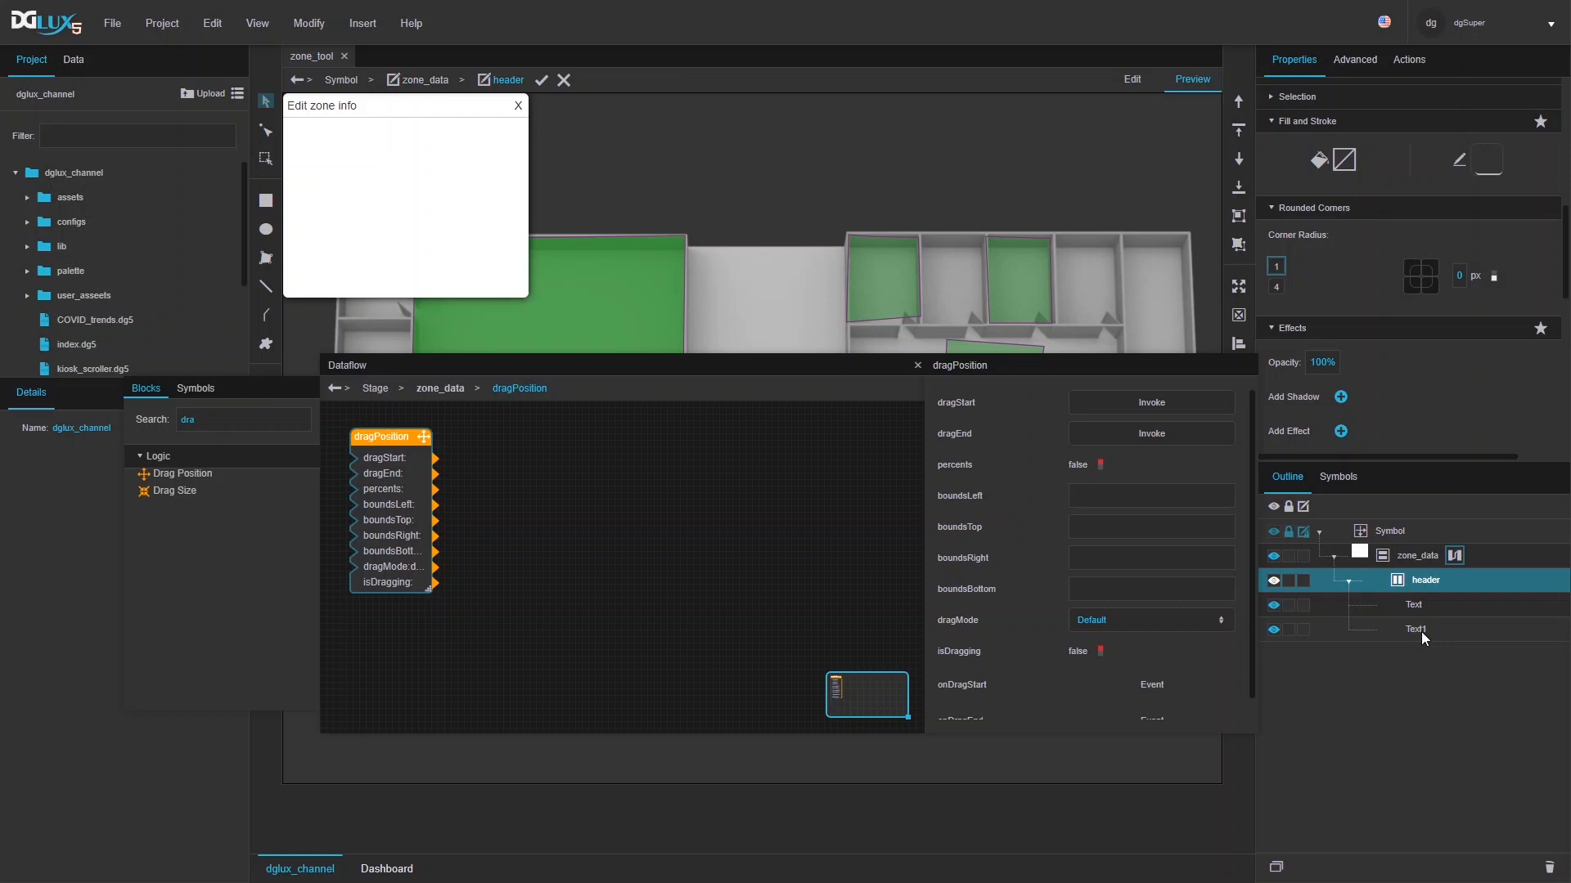
pyautogui.click(1416, 606)
pyautogui.click(1416, 606)
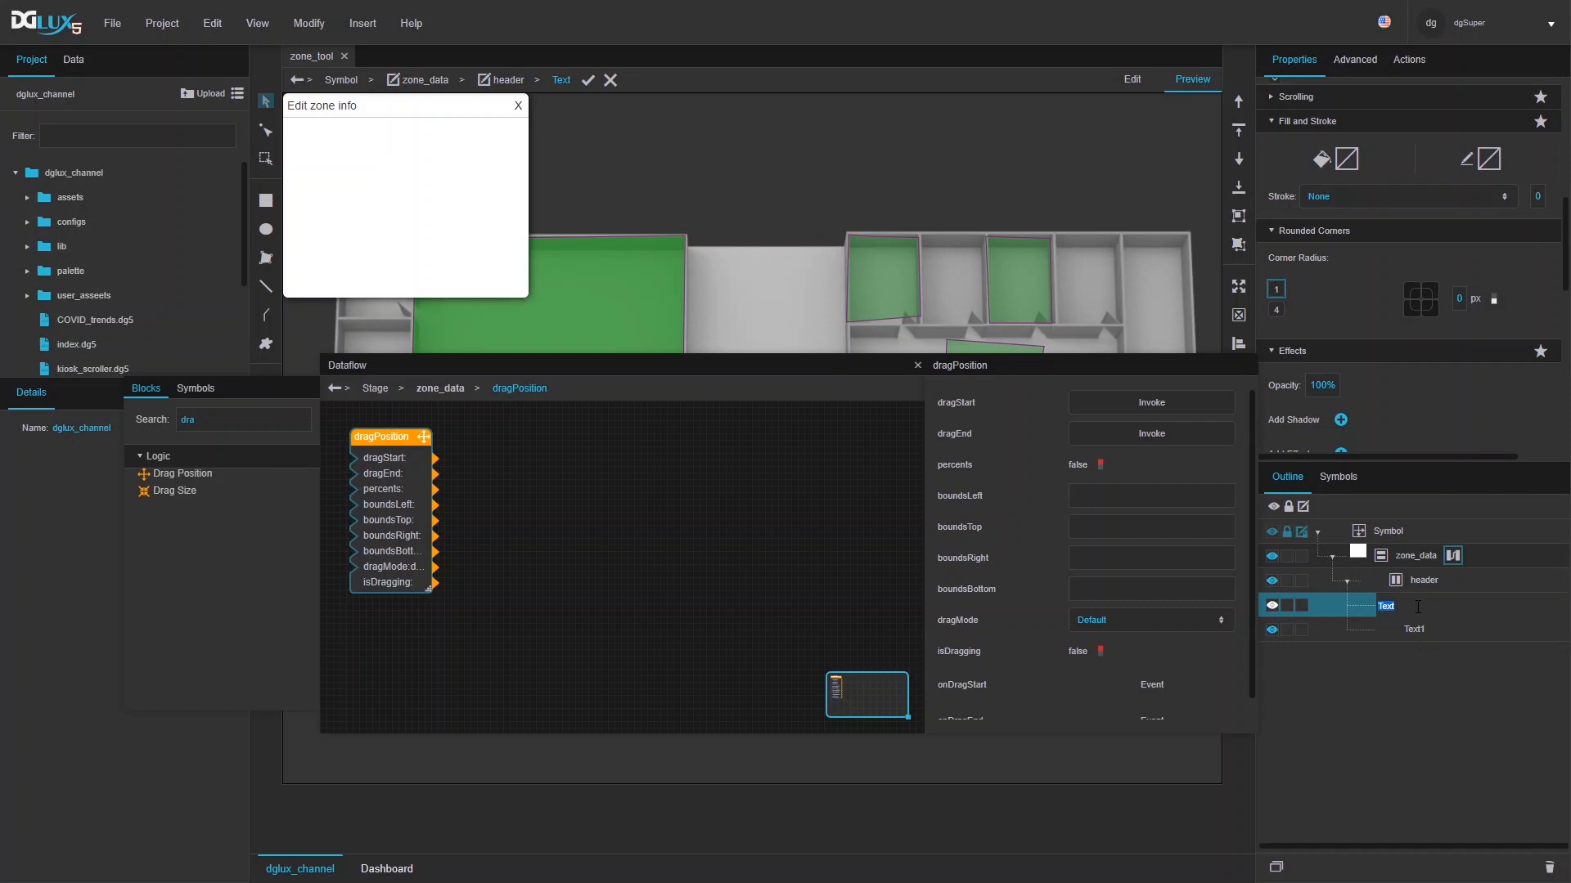
pyautogui.write('label')
pyautogui.press('Return')
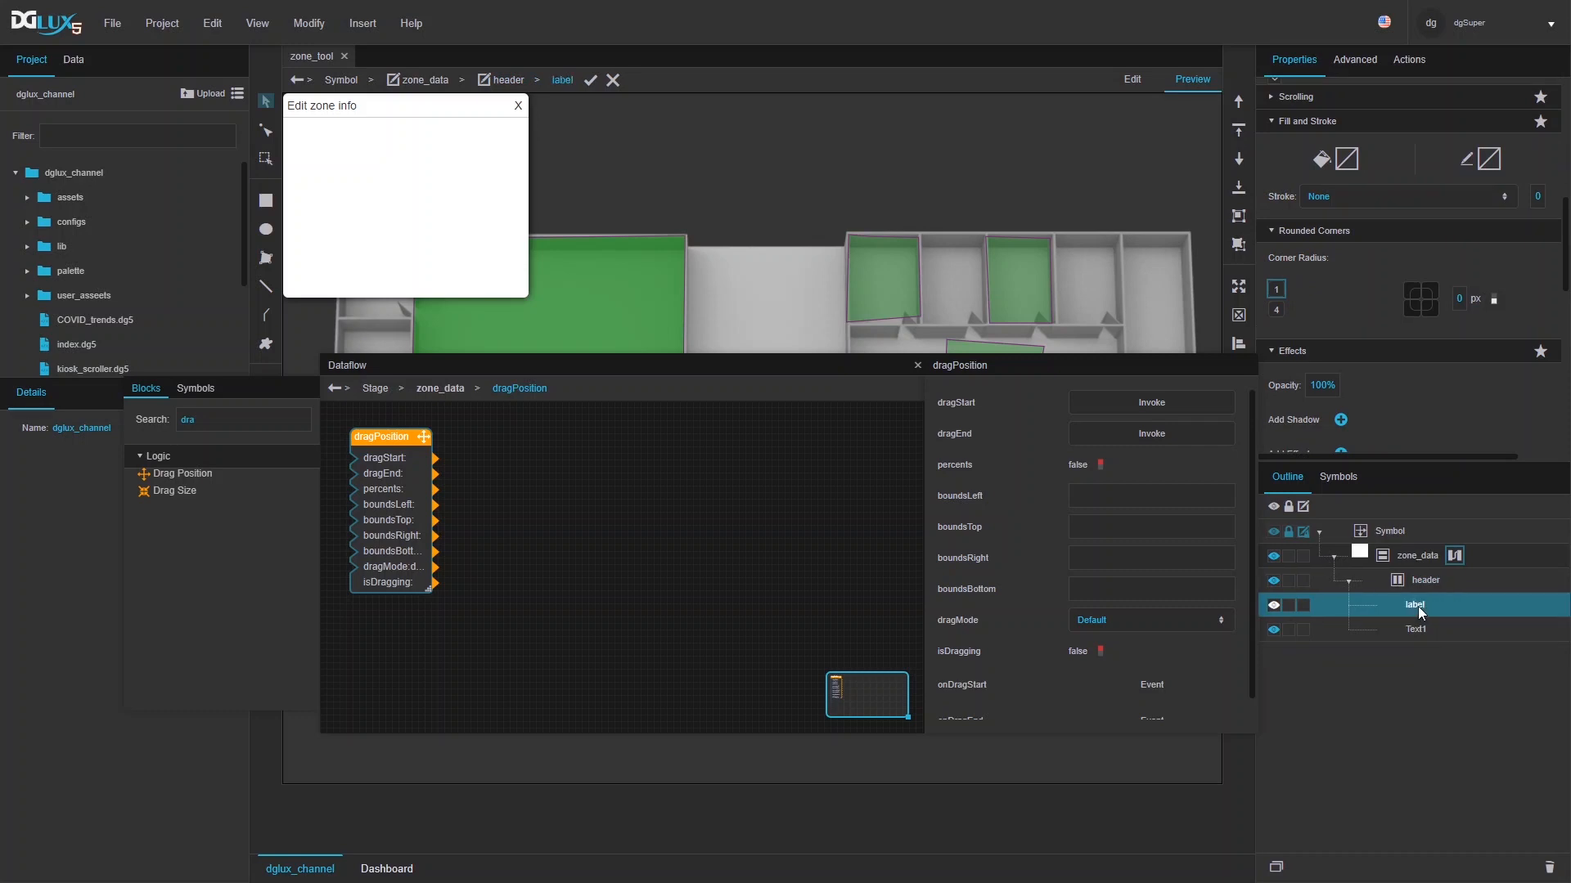
# - Rename the header's "X" text element as close_btn
pyautogui.doubleClick(1420, 629)
pyautogui.write('clos')
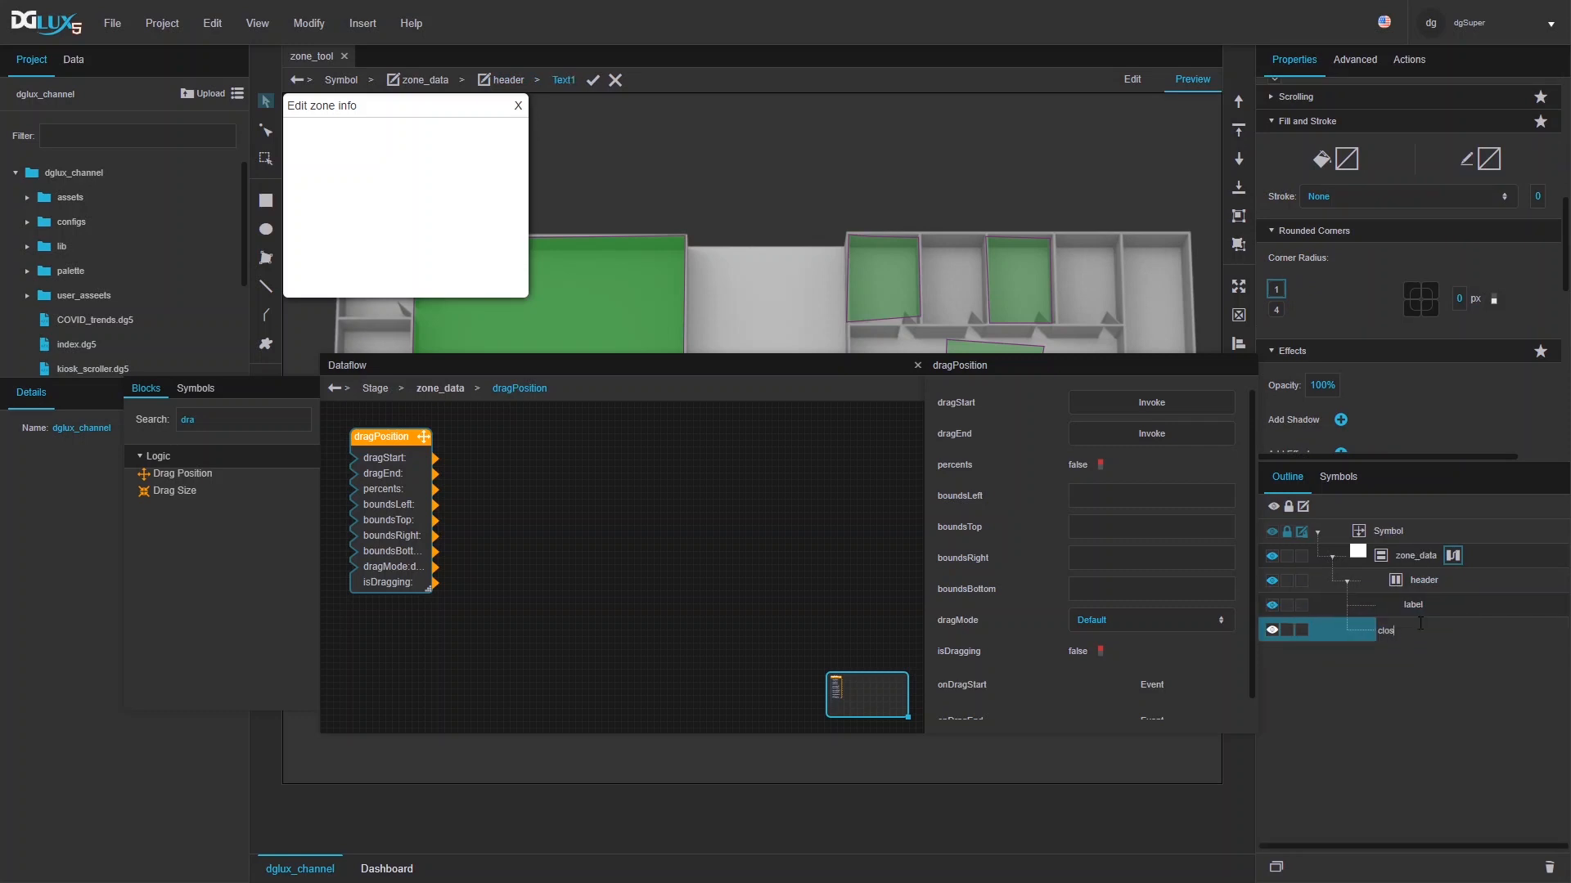
pyautogui.write('e_btn')
pyautogui.press('Return')
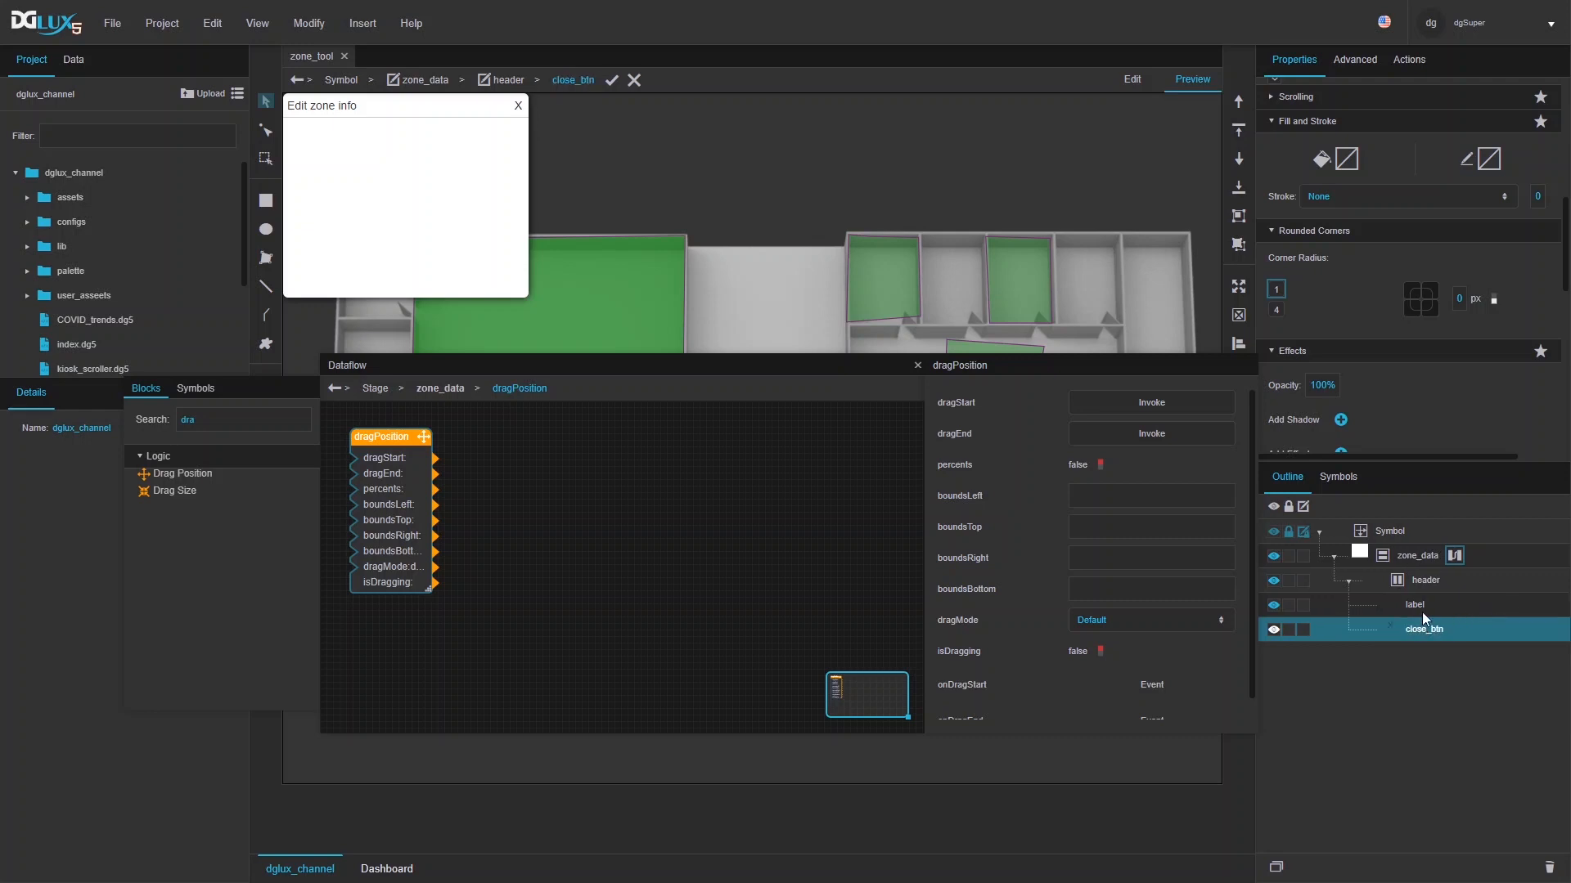
# - Bind the label's onMouseDown event to dragStart and its onMouseUpGlobal event to dragEnd of the Drag Position block
pyautogui.click(1422, 612)
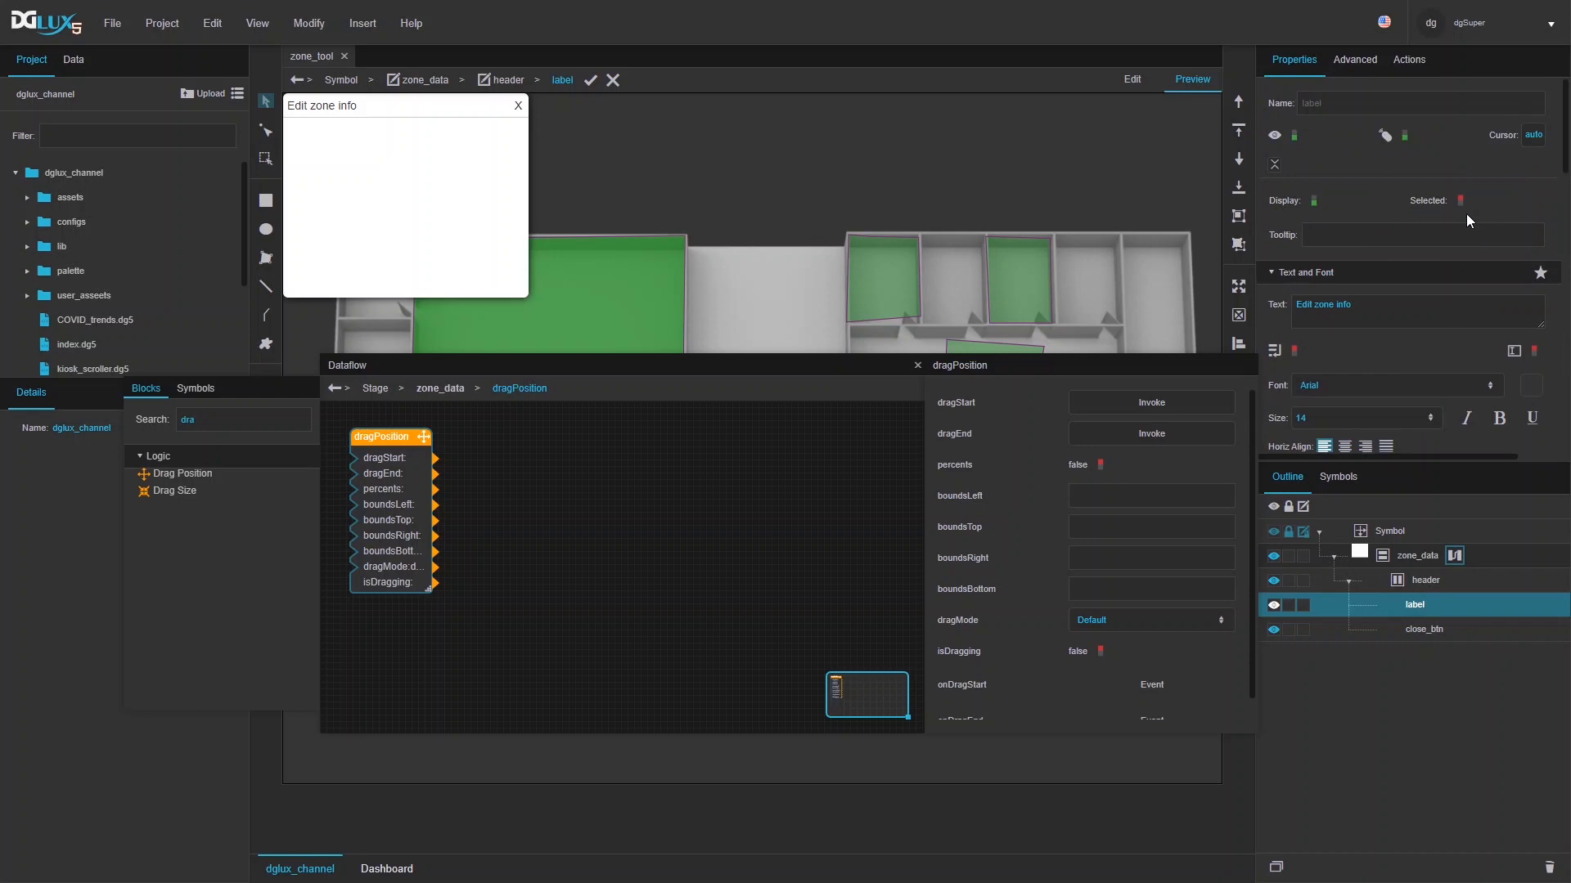
pyautogui.click(1399, 59)
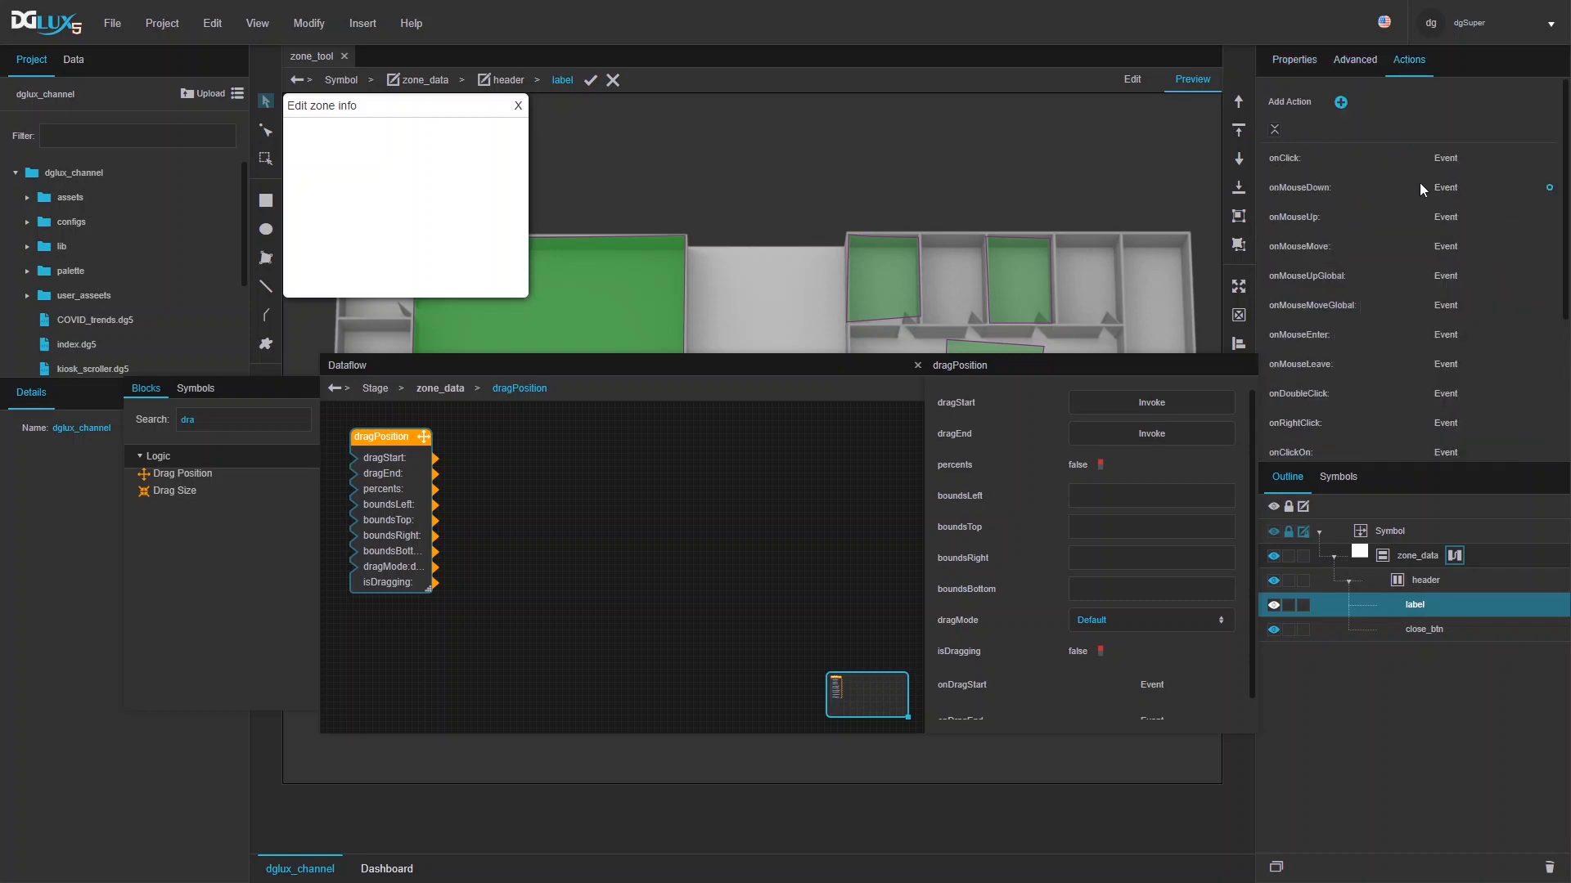
pyautogui.moveTo(1548, 188); pyautogui.dragTo(1137, 406)
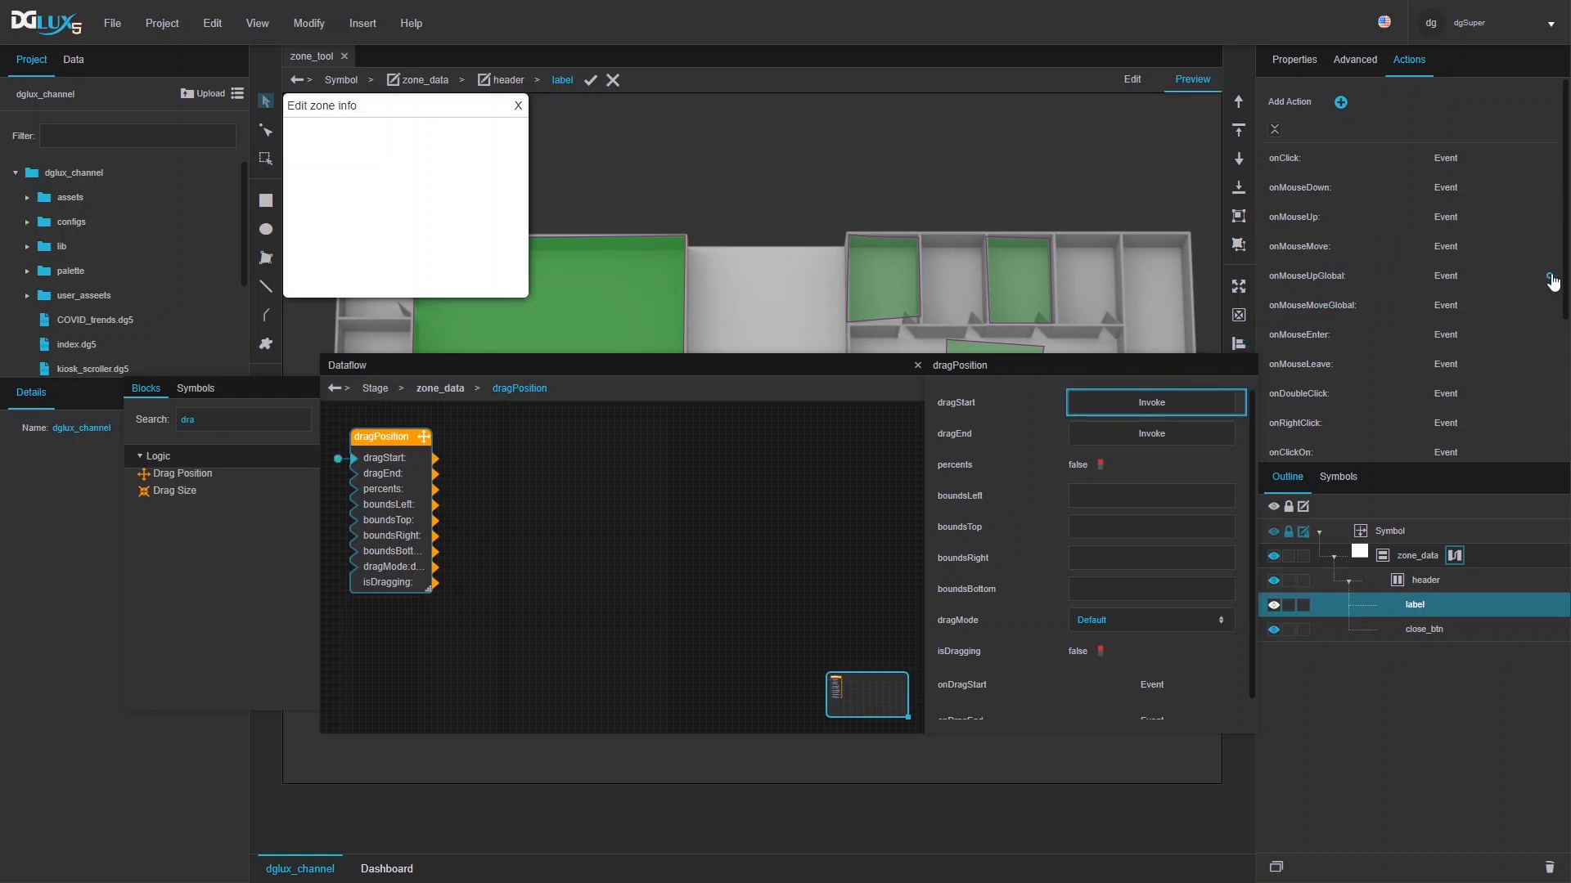
pyautogui.moveTo(1549, 276)
pyautogui.mouseDown()
pyautogui.moveTo(1532, 304)
pyautogui.moveTo(1510, 301)
pyautogui.moveTo(1539, 288)
pyautogui.mouseUp()
pyautogui.moveTo(1549, 281); pyautogui.dragTo(1168, 375)
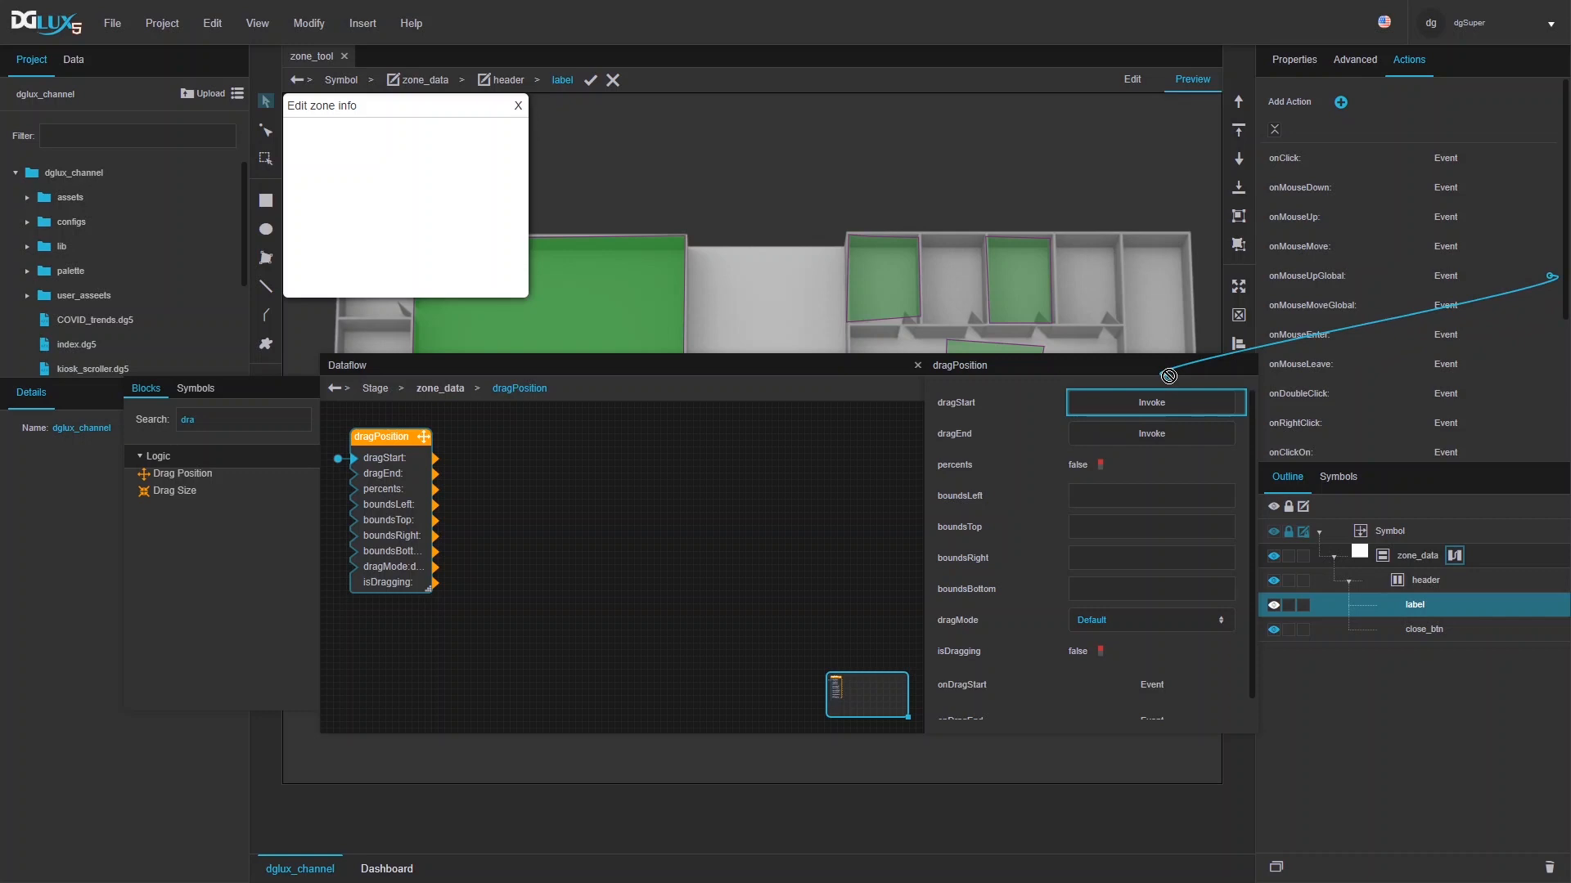
pyautogui.moveTo(1168, 376); pyautogui.dragTo(1123, 430)
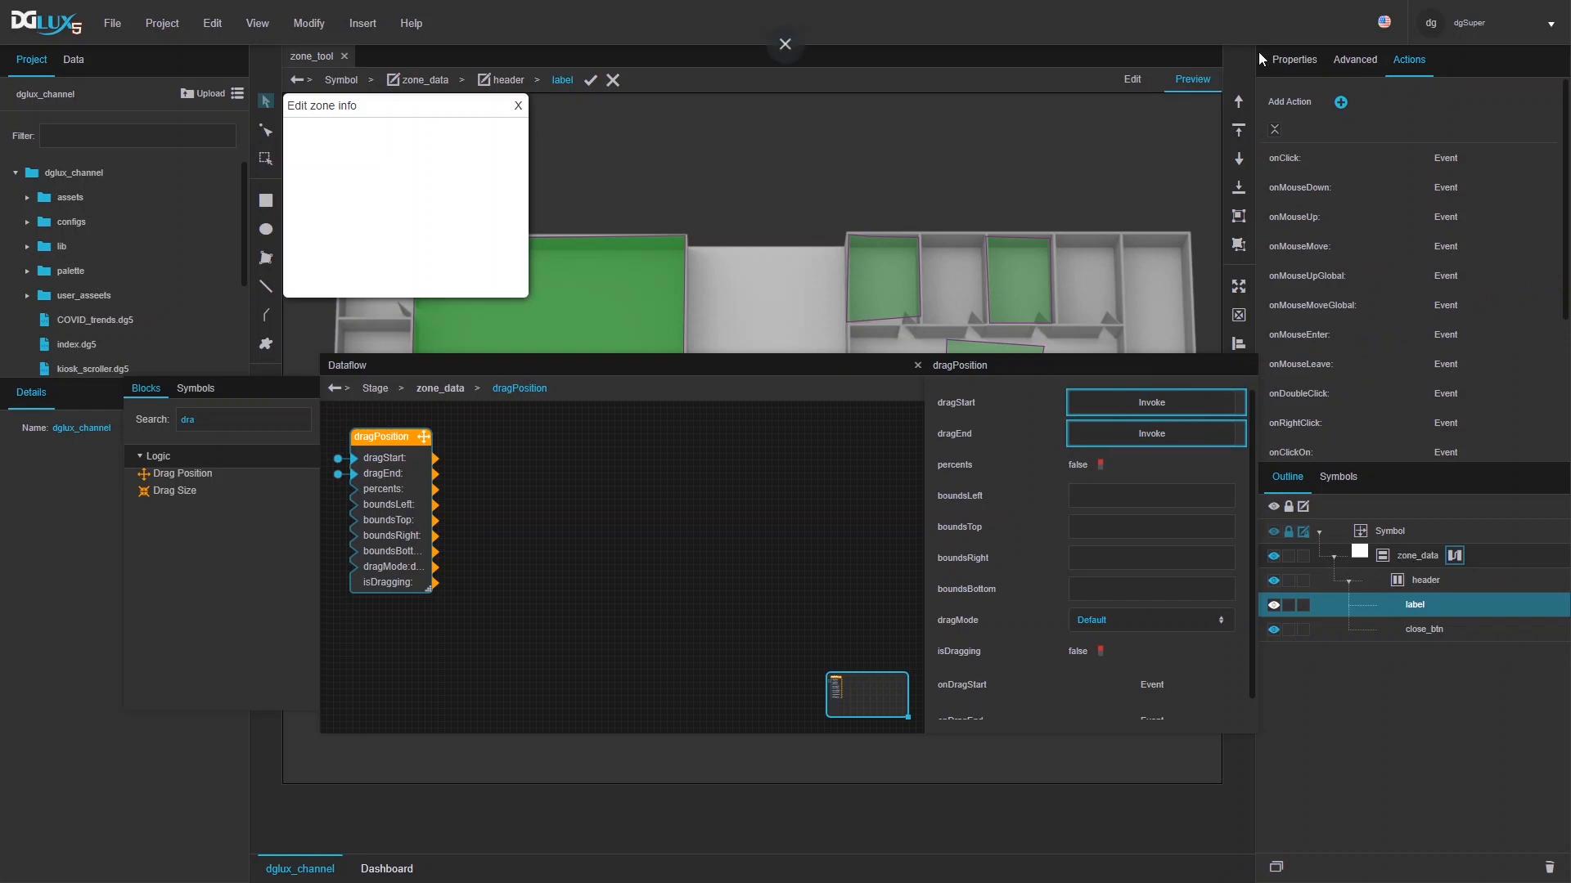
# - Bind the label's cursor to isDragging with a bool mapping: closed grabbing hand for true, open hand as default
pyautogui.click(1278, 62)
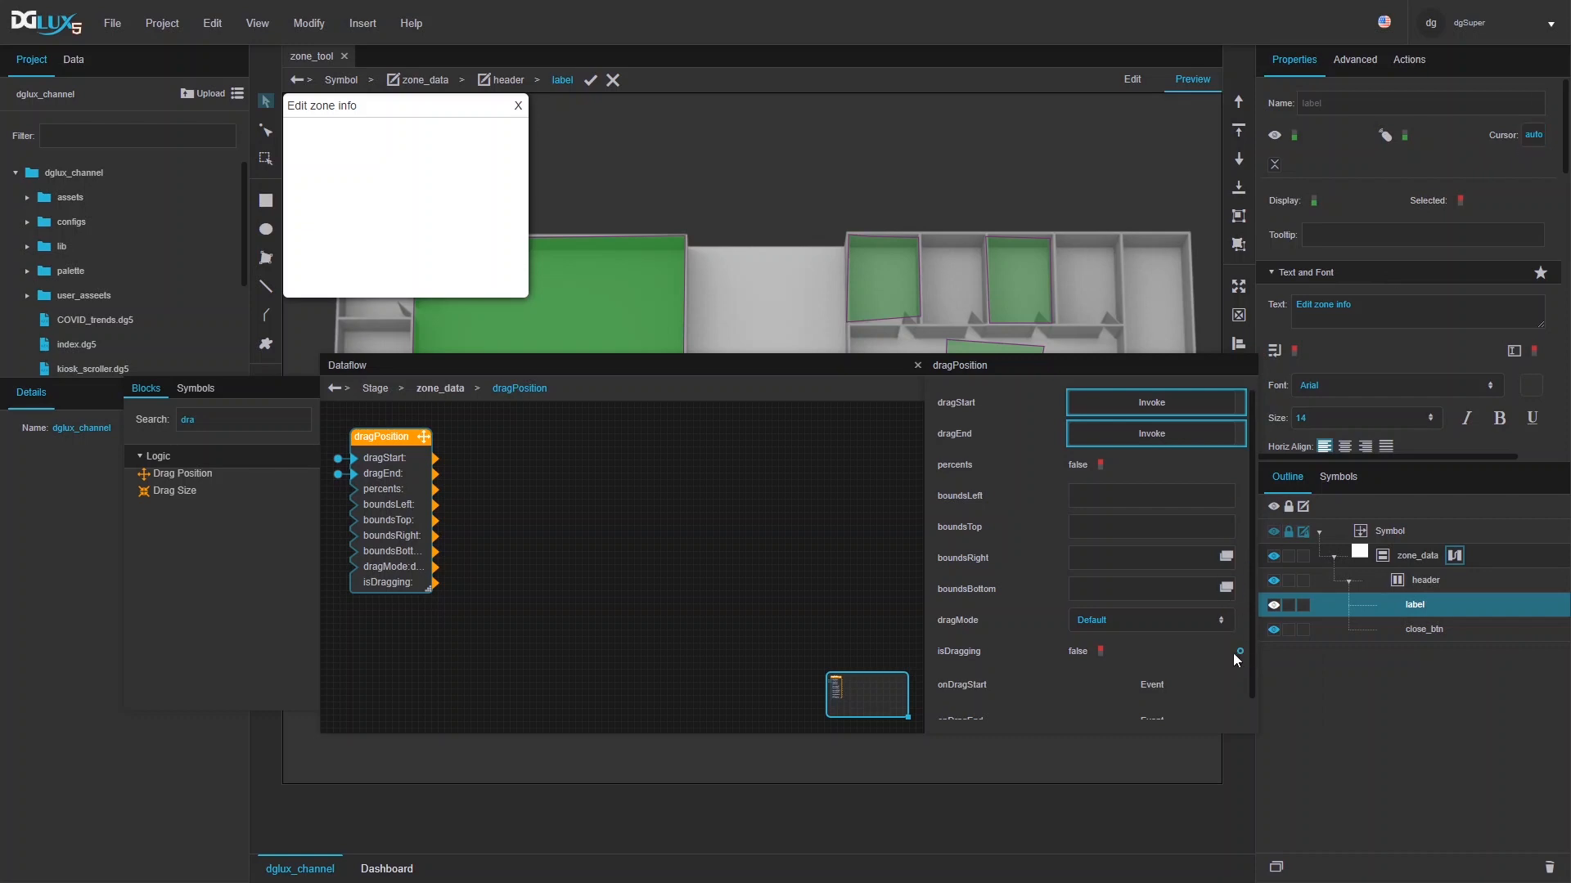
pyautogui.moveTo(1240, 651); pyautogui.dragTo(1537, 141)
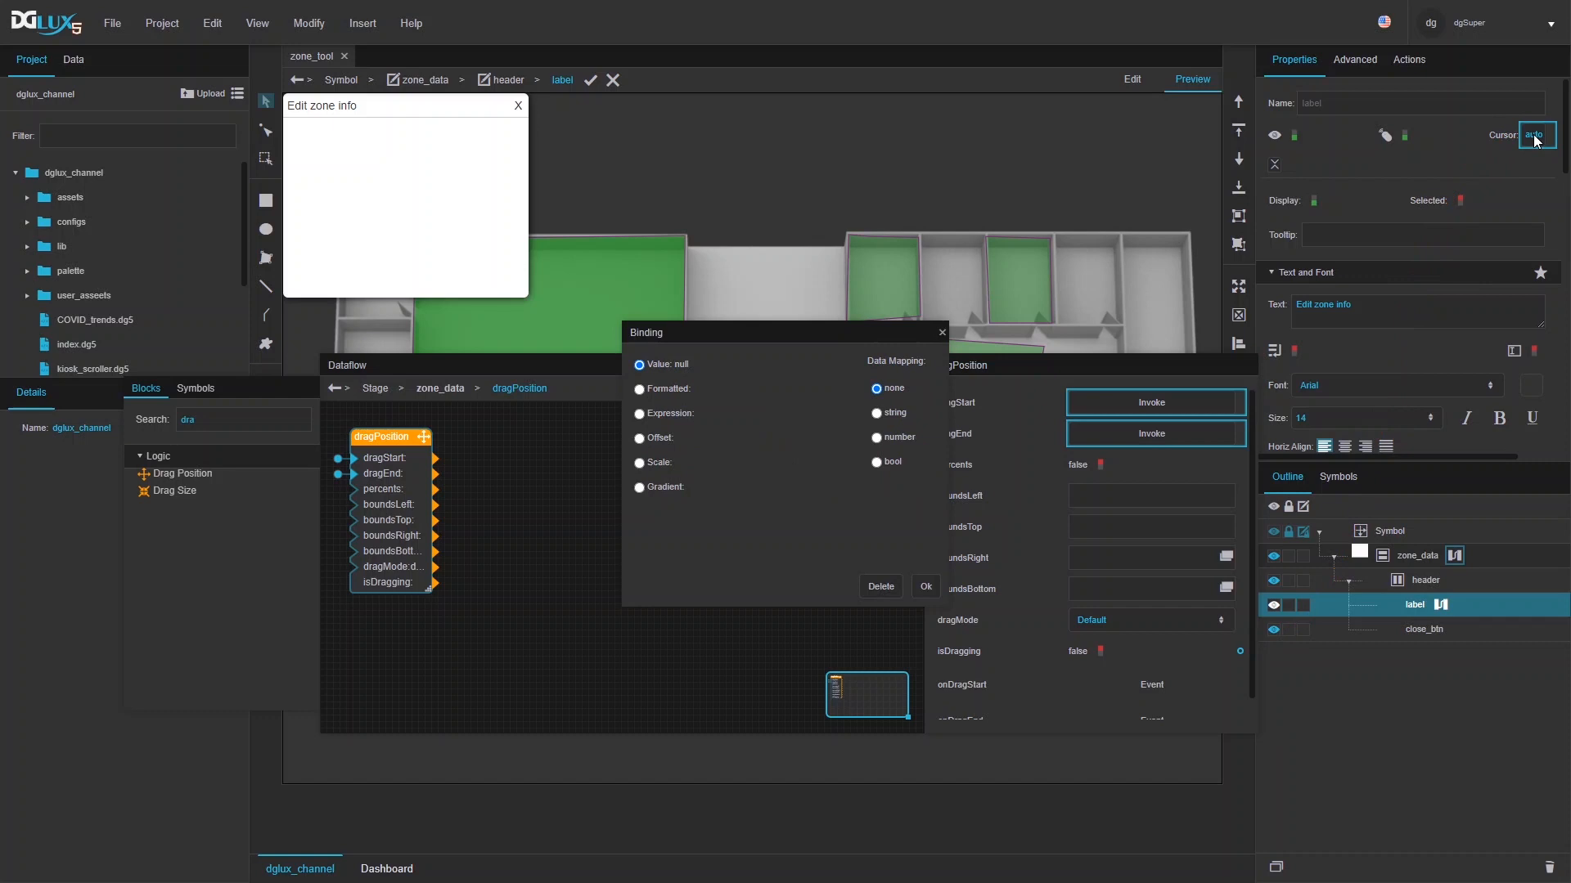
pyautogui.click(877, 462)
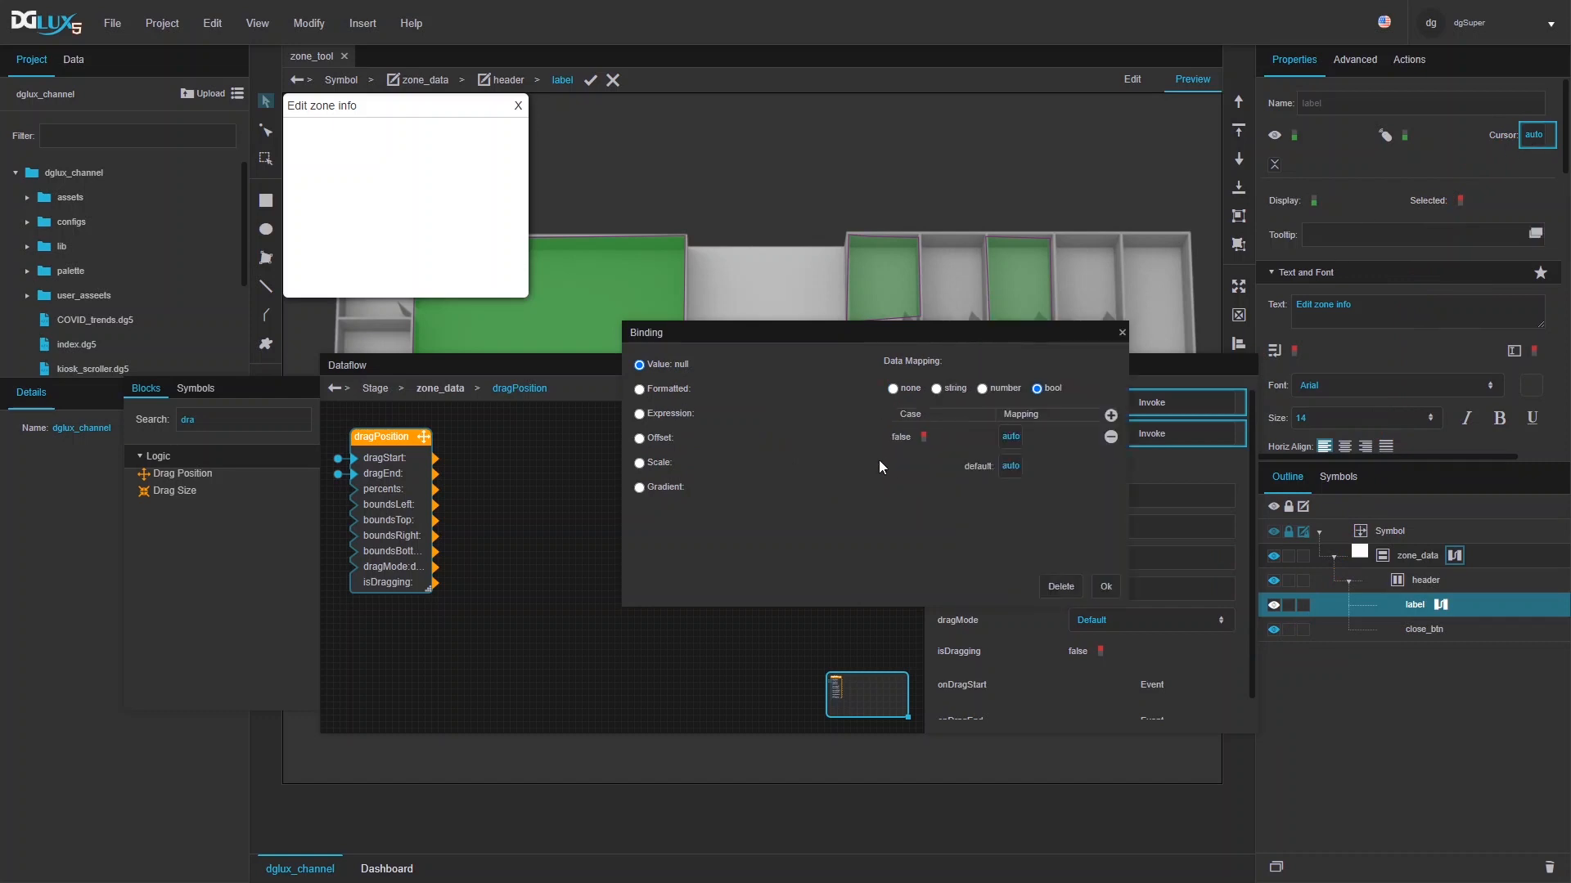
pyautogui.click(1011, 436)
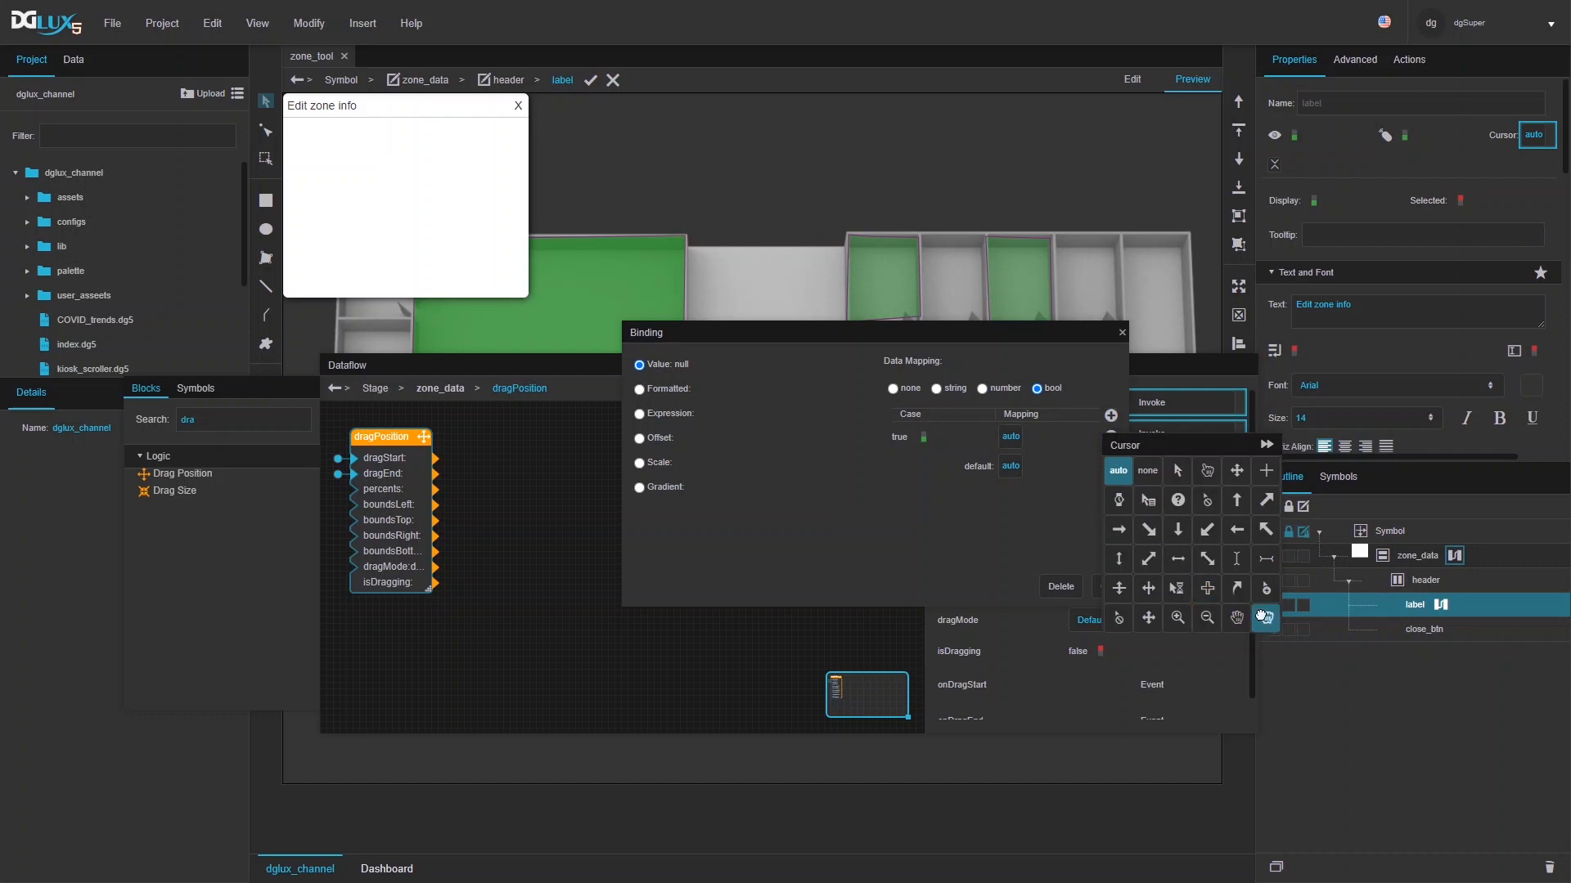
pyautogui.click(1266, 618)
pyautogui.click(1019, 470)
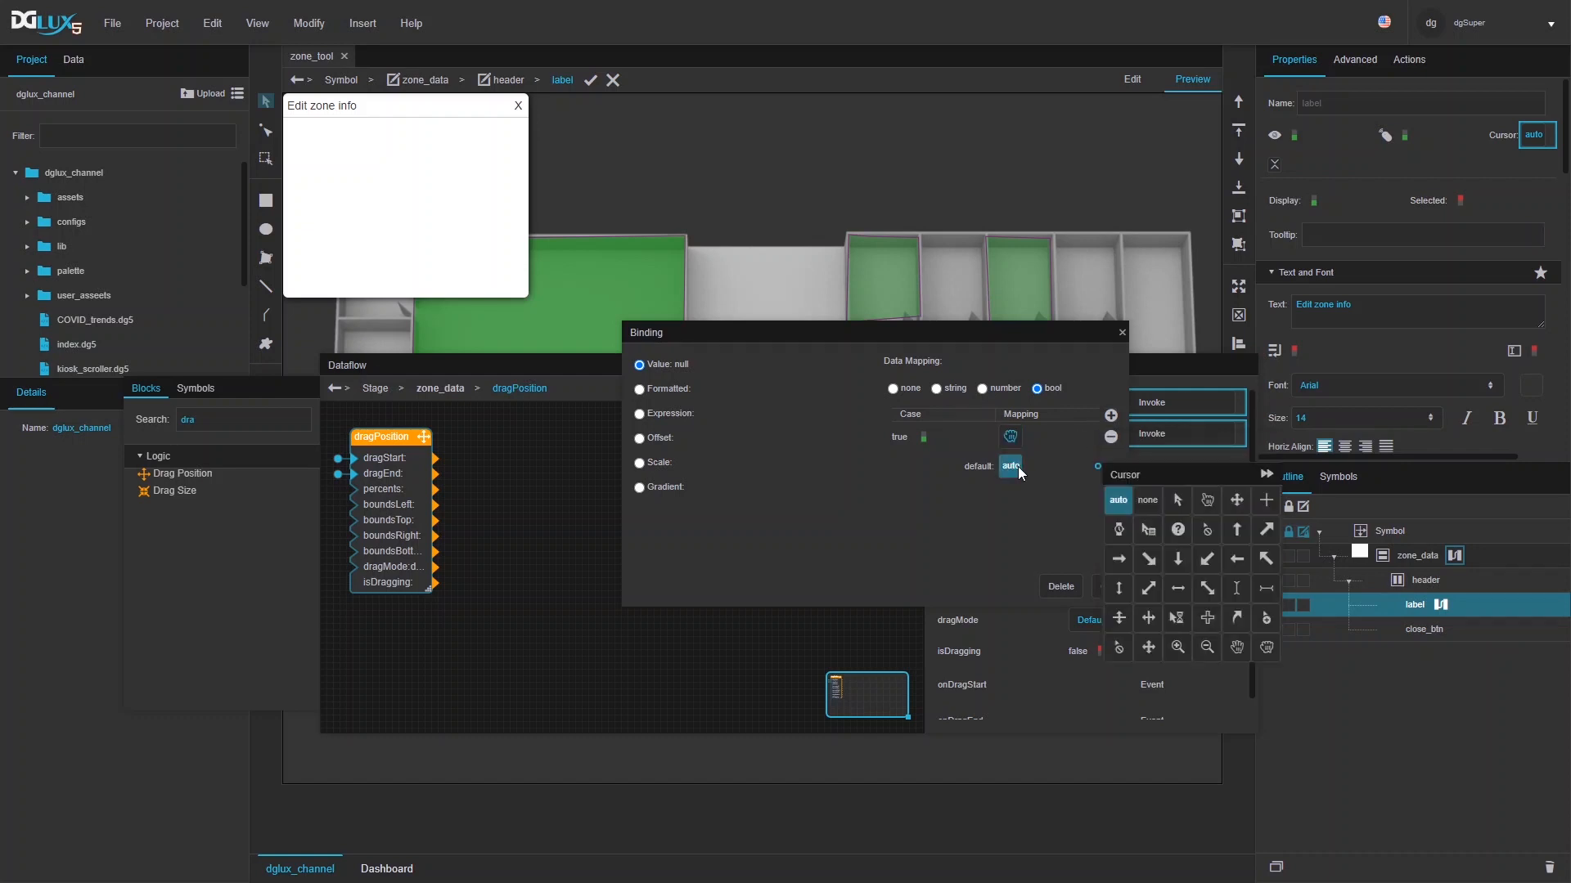
pyautogui.click(1237, 646)
pyautogui.click(982, 480)
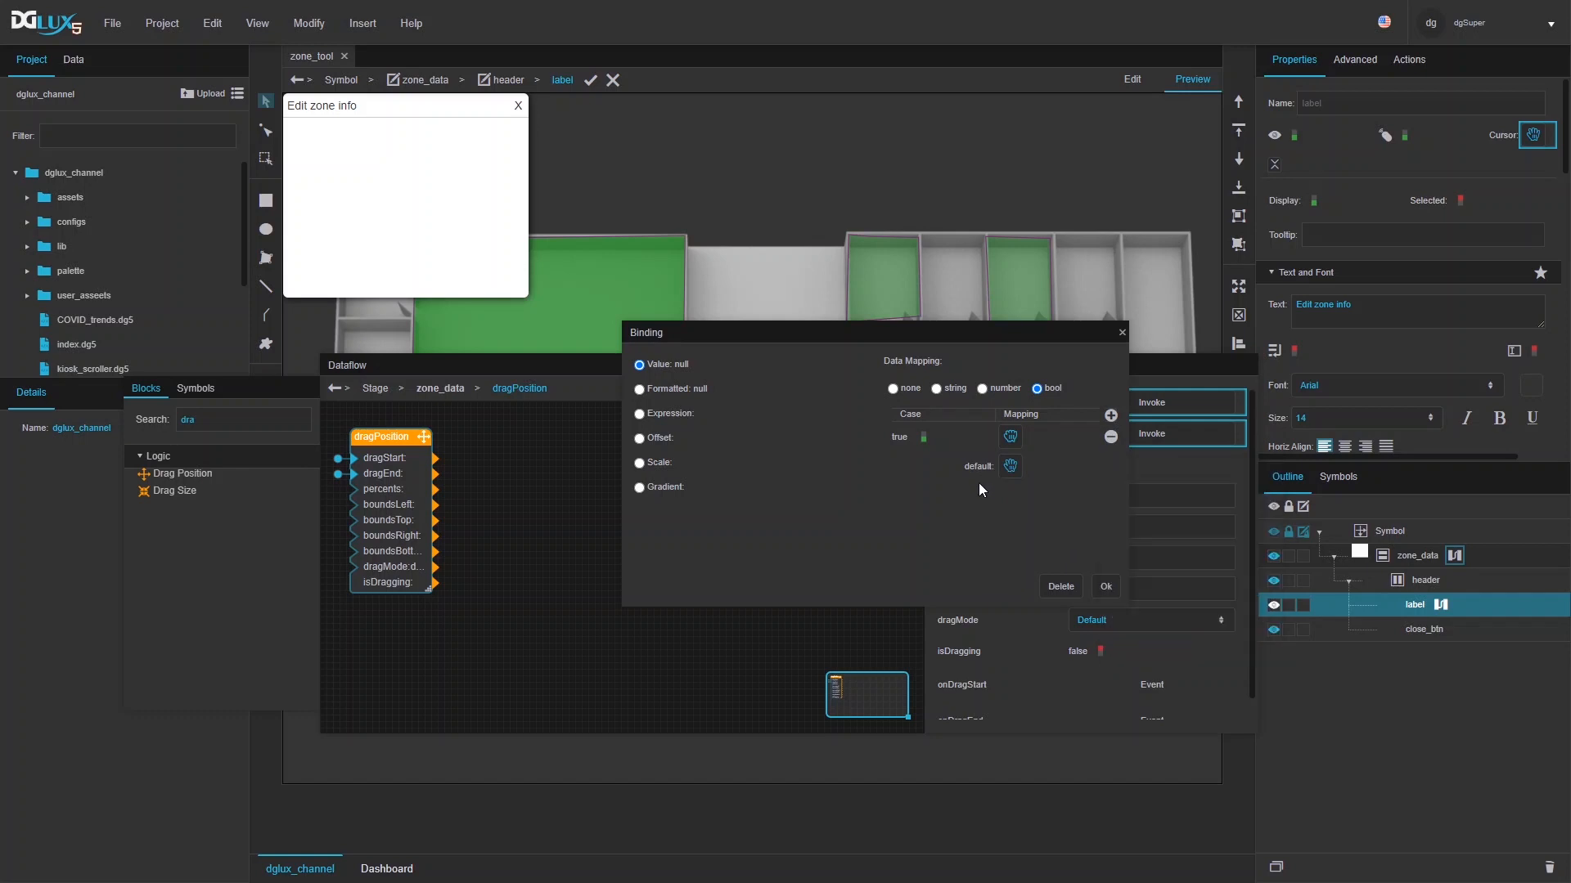
pyautogui.click(1107, 587)
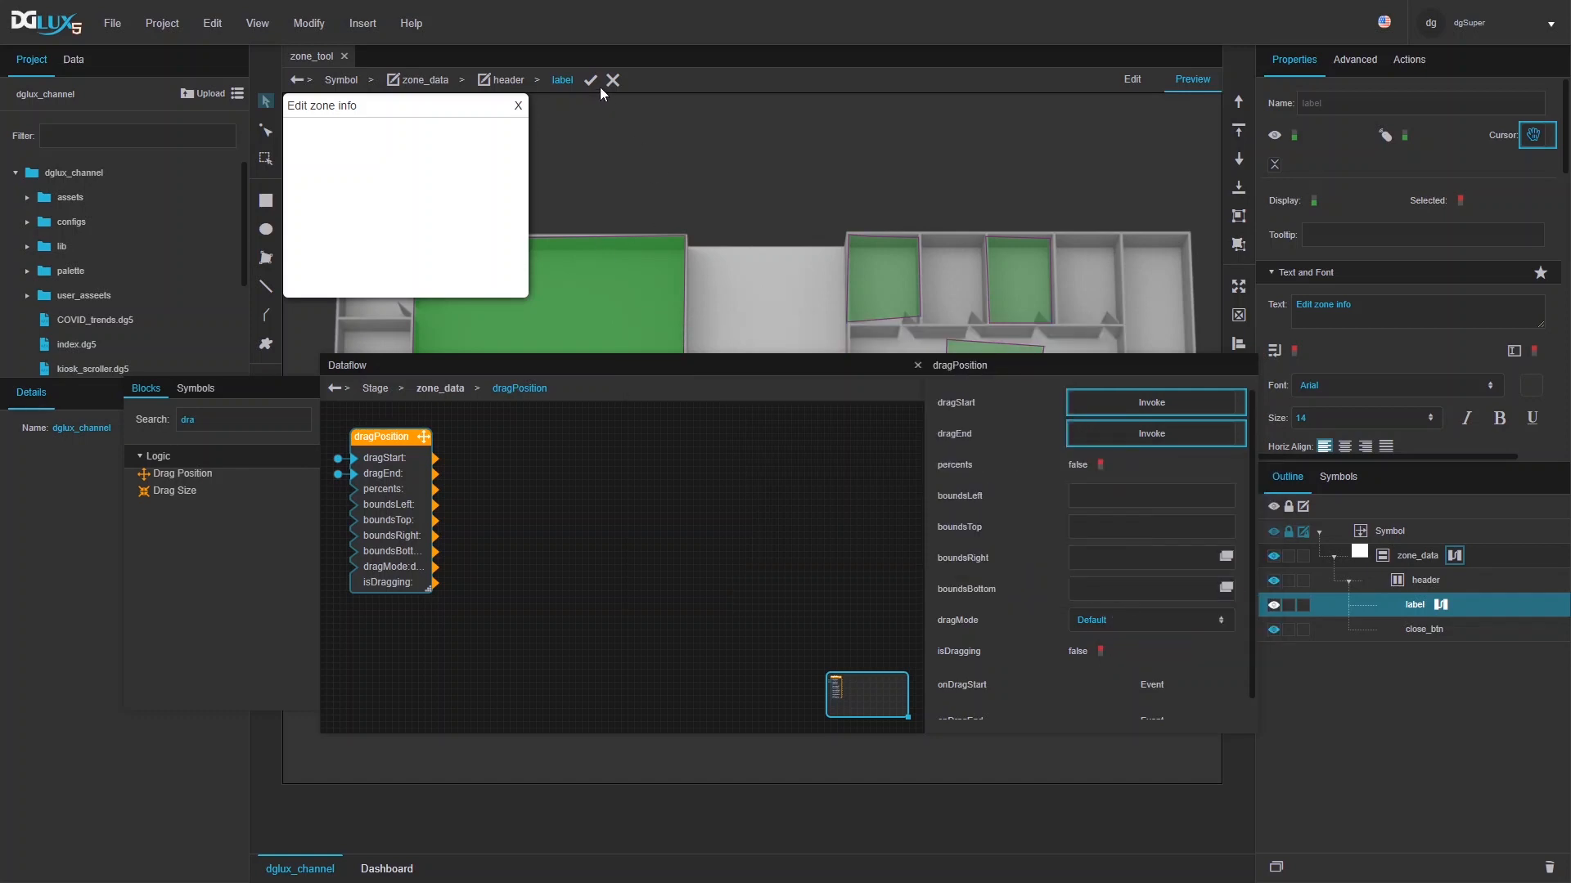
# - Close the dataflow, test moving the popup by its header label in preview, and return to edit mode
pyautogui.click(917, 365)
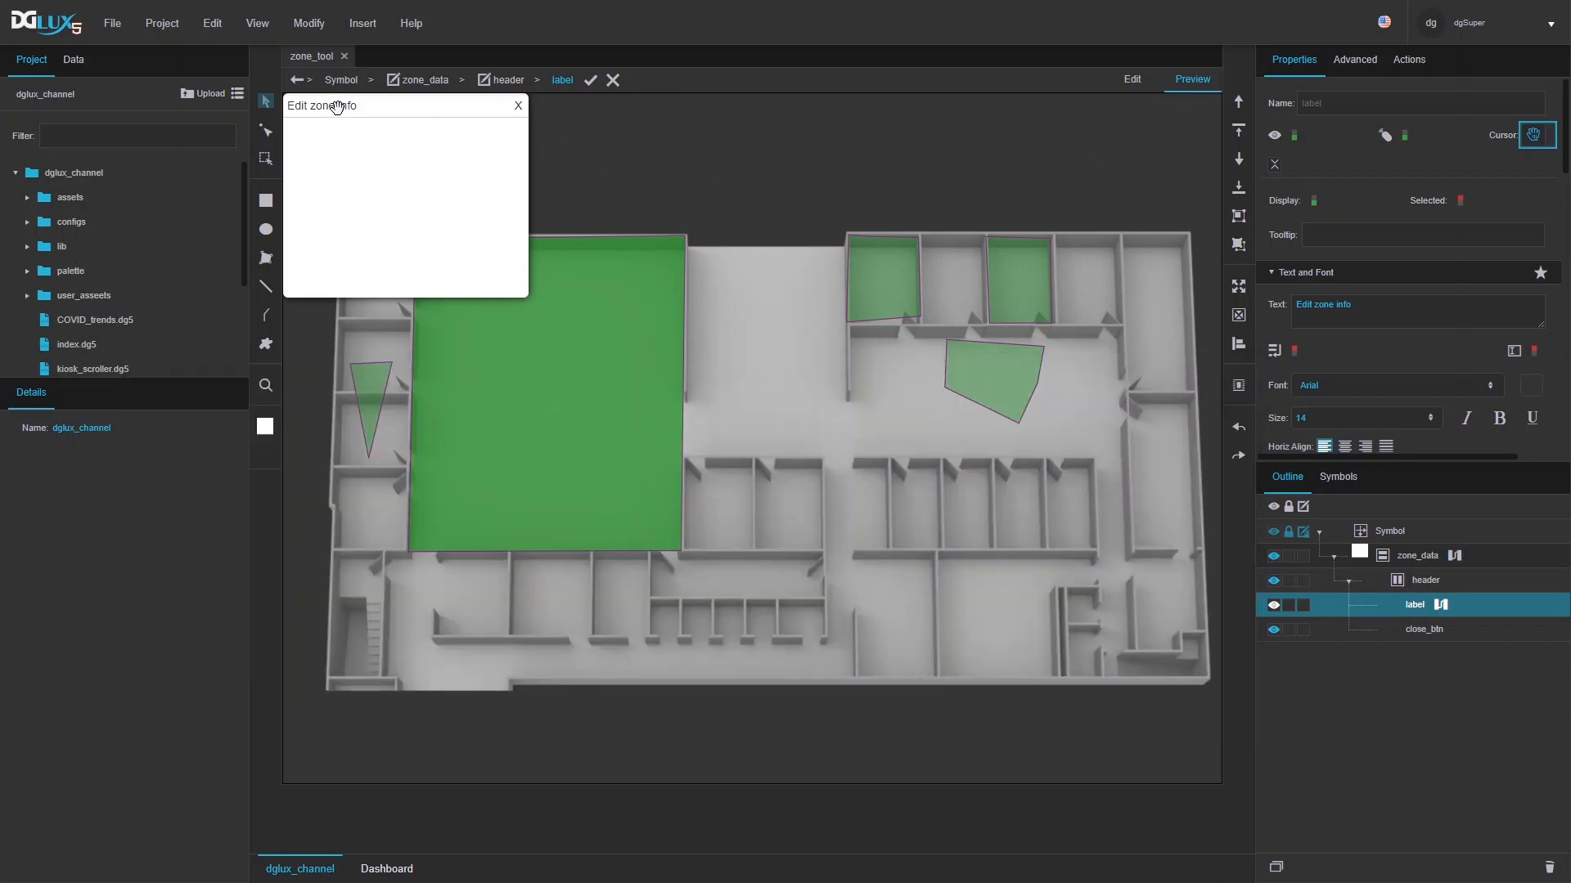
pyautogui.moveTo(337, 108); pyautogui.dragTo(593, 136)
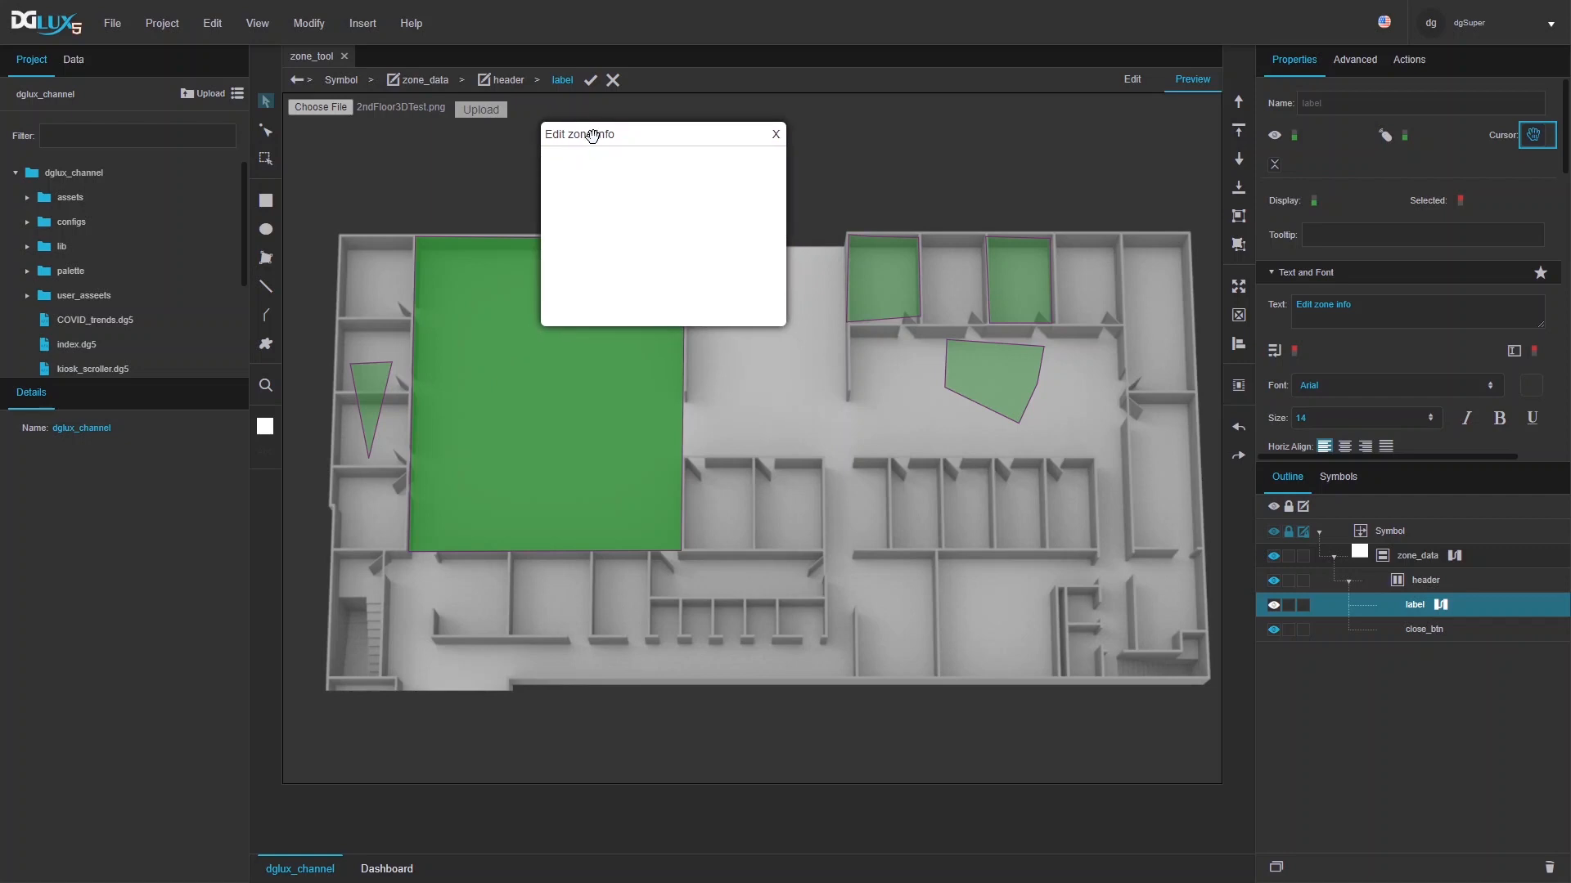
pyautogui.click(1138, 80)
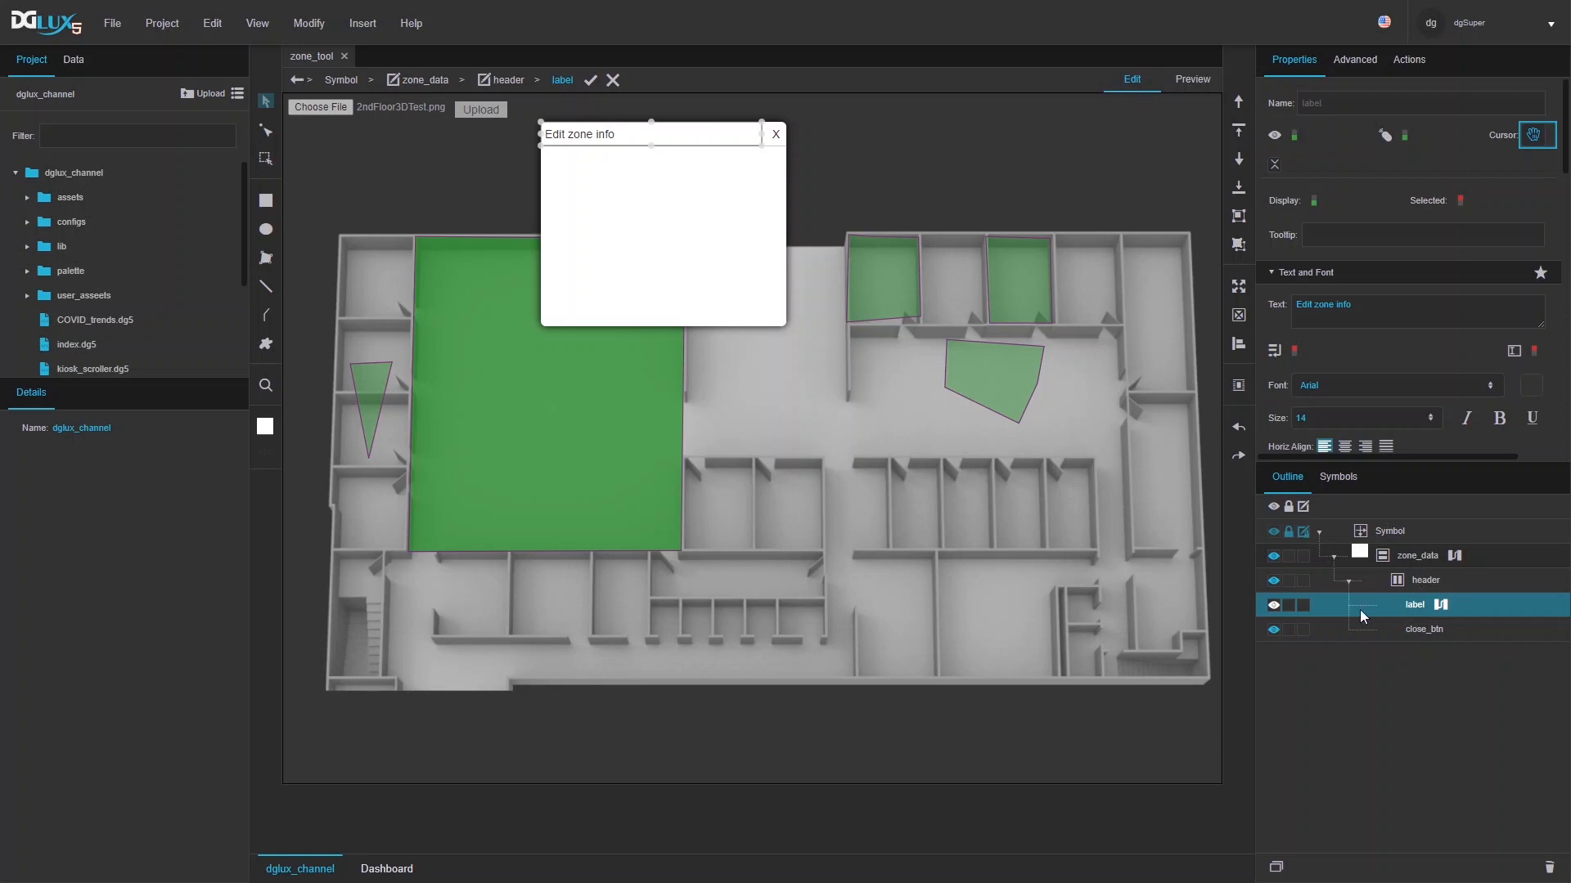
# - Insert a new group into zone_data below the header and make it fill the popup's remaining area
pyautogui.click(1351, 581)
pyautogui.click(1415, 553)
pyautogui.rightClick(1419, 557)
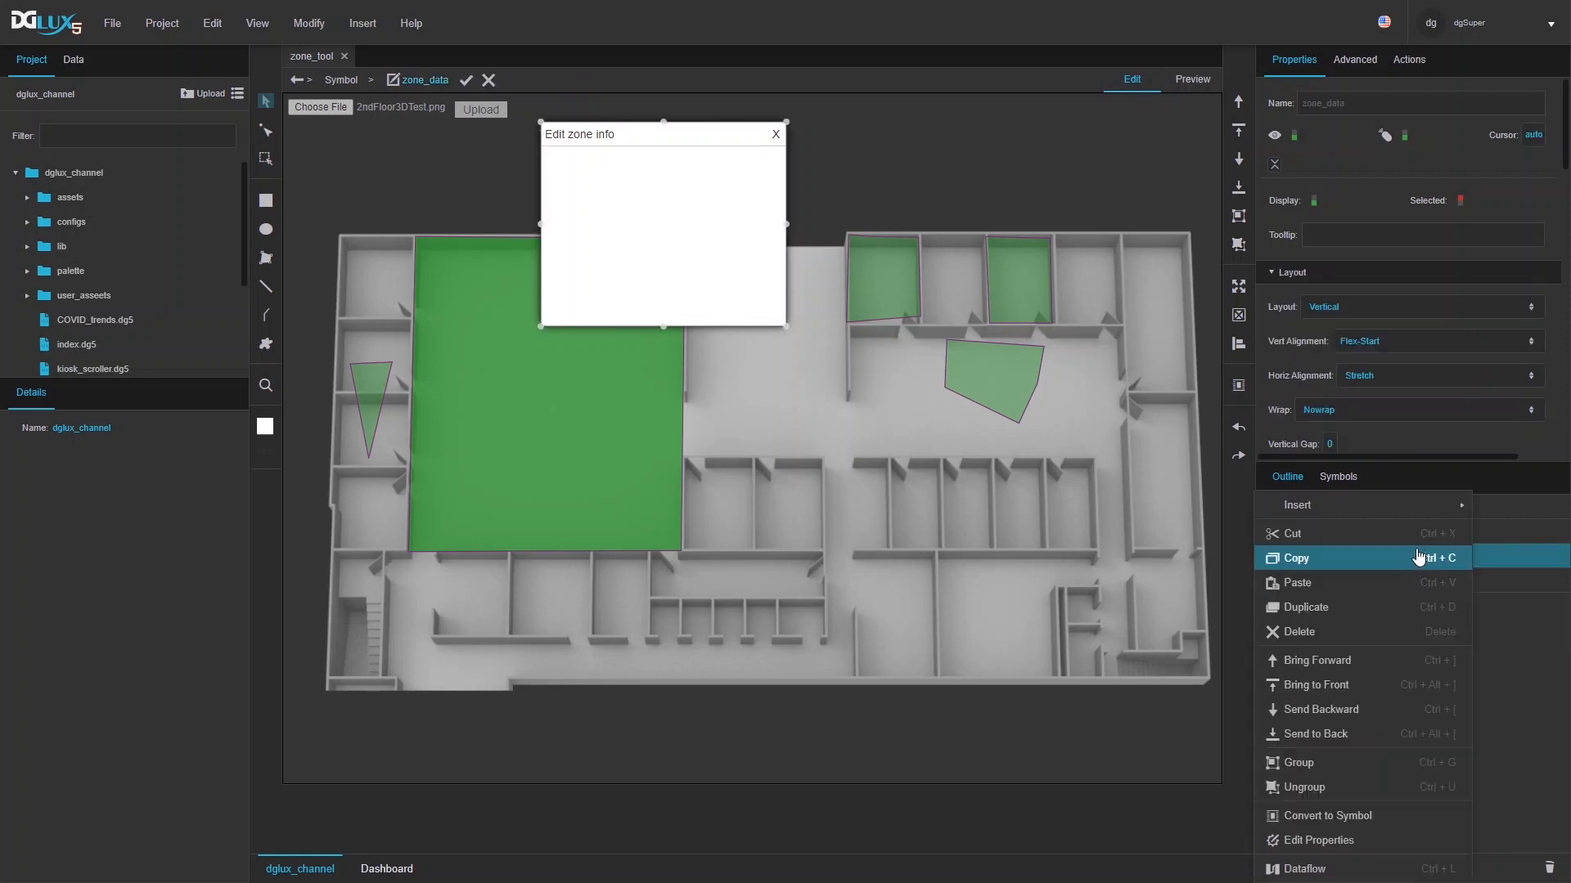
pyautogui.moveTo(1309, 508)
pyautogui.moveTo(1198, 508)
pyautogui.click(1324, 499)
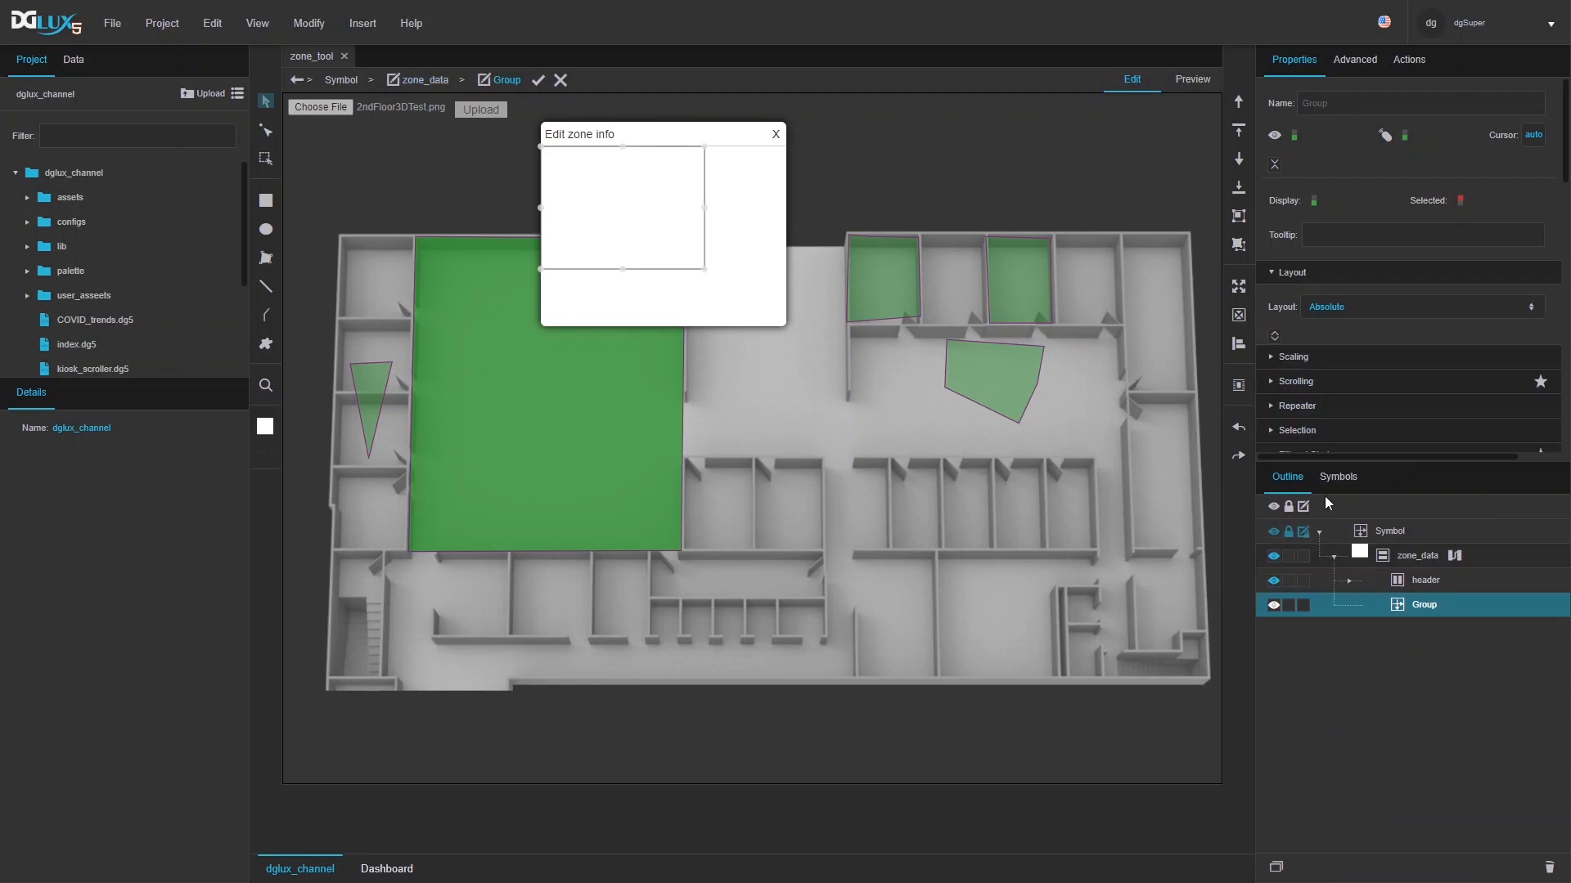
pyautogui.click(1238, 284)
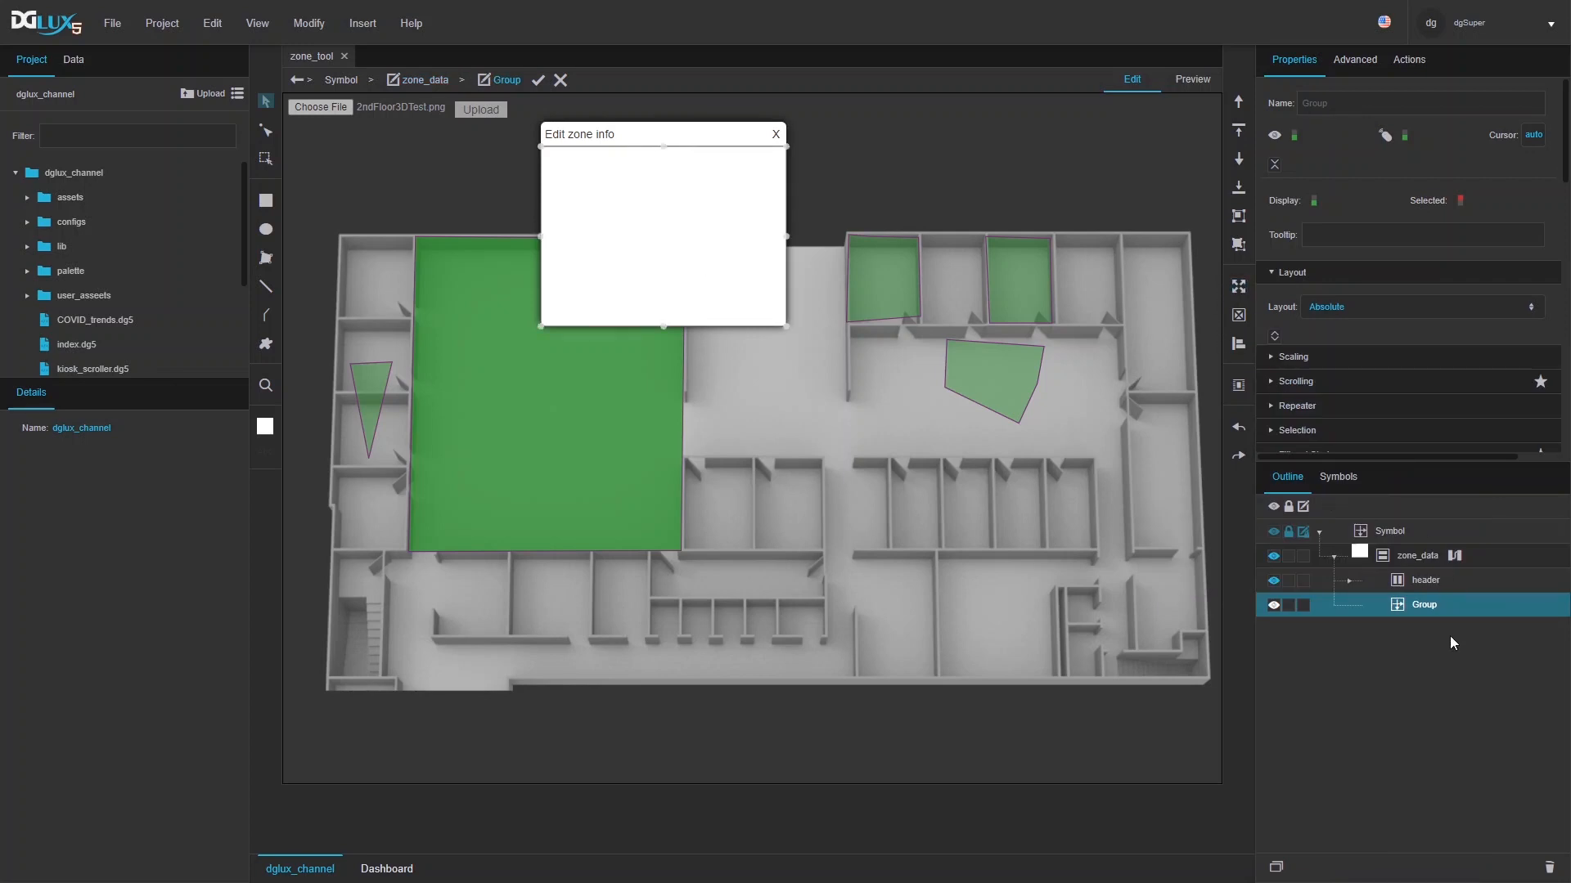
# - Rename the new group as content
pyautogui.doubleClick(1432, 608)
pyautogui.write('conten')
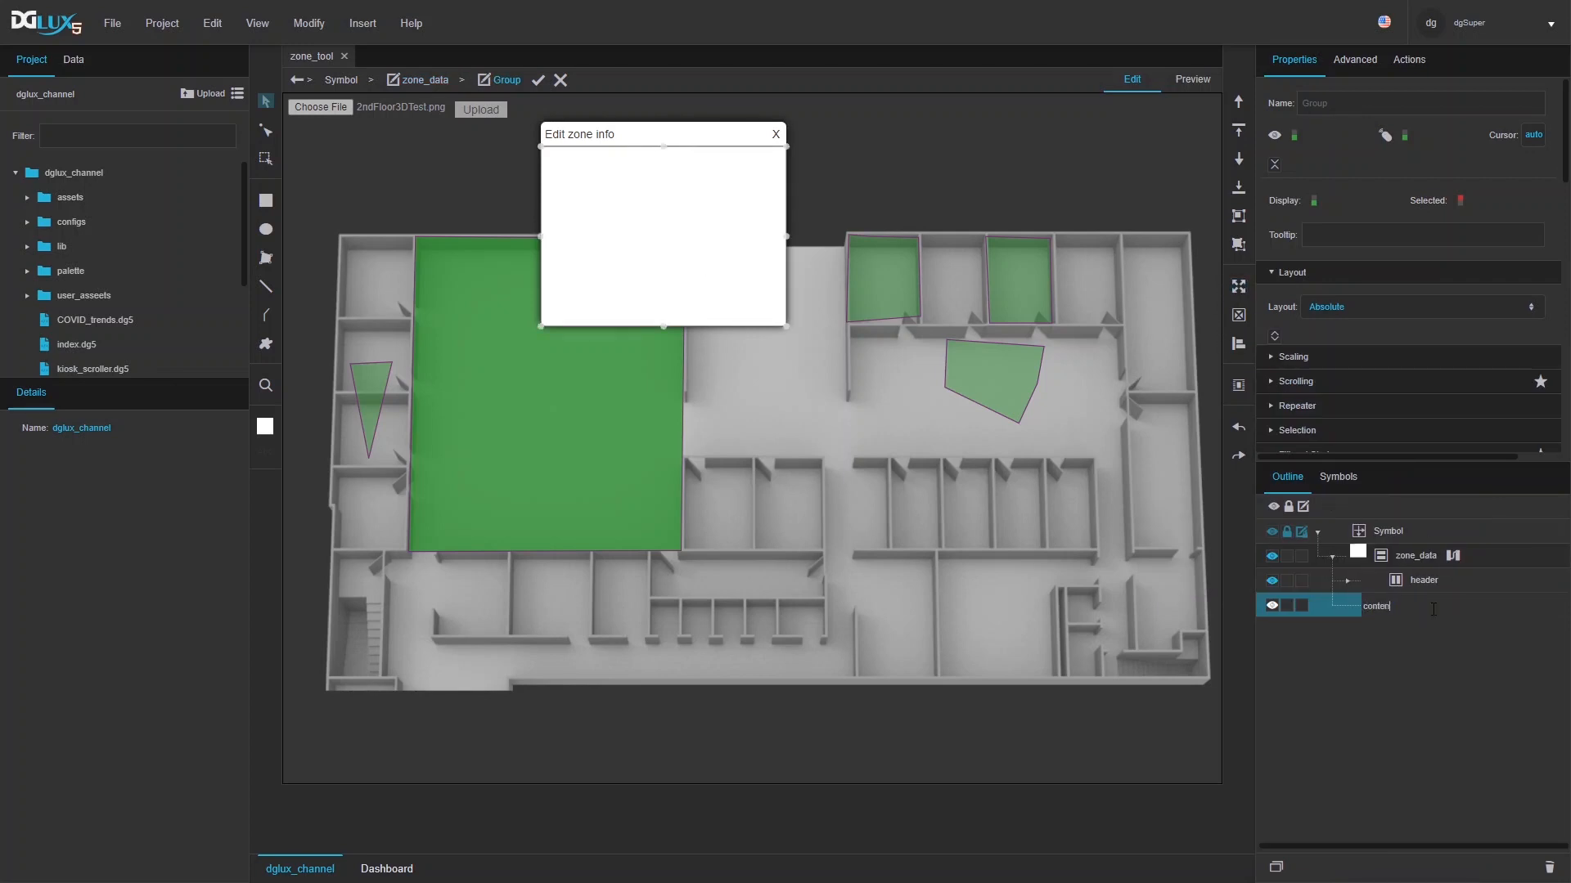
pyautogui.write('t')
pyautogui.press('Return')
# - Set the content group's layout to Vertical with a padding of 5 on all sides
pyautogui.click(1347, 305)
pyautogui.click(1343, 382)
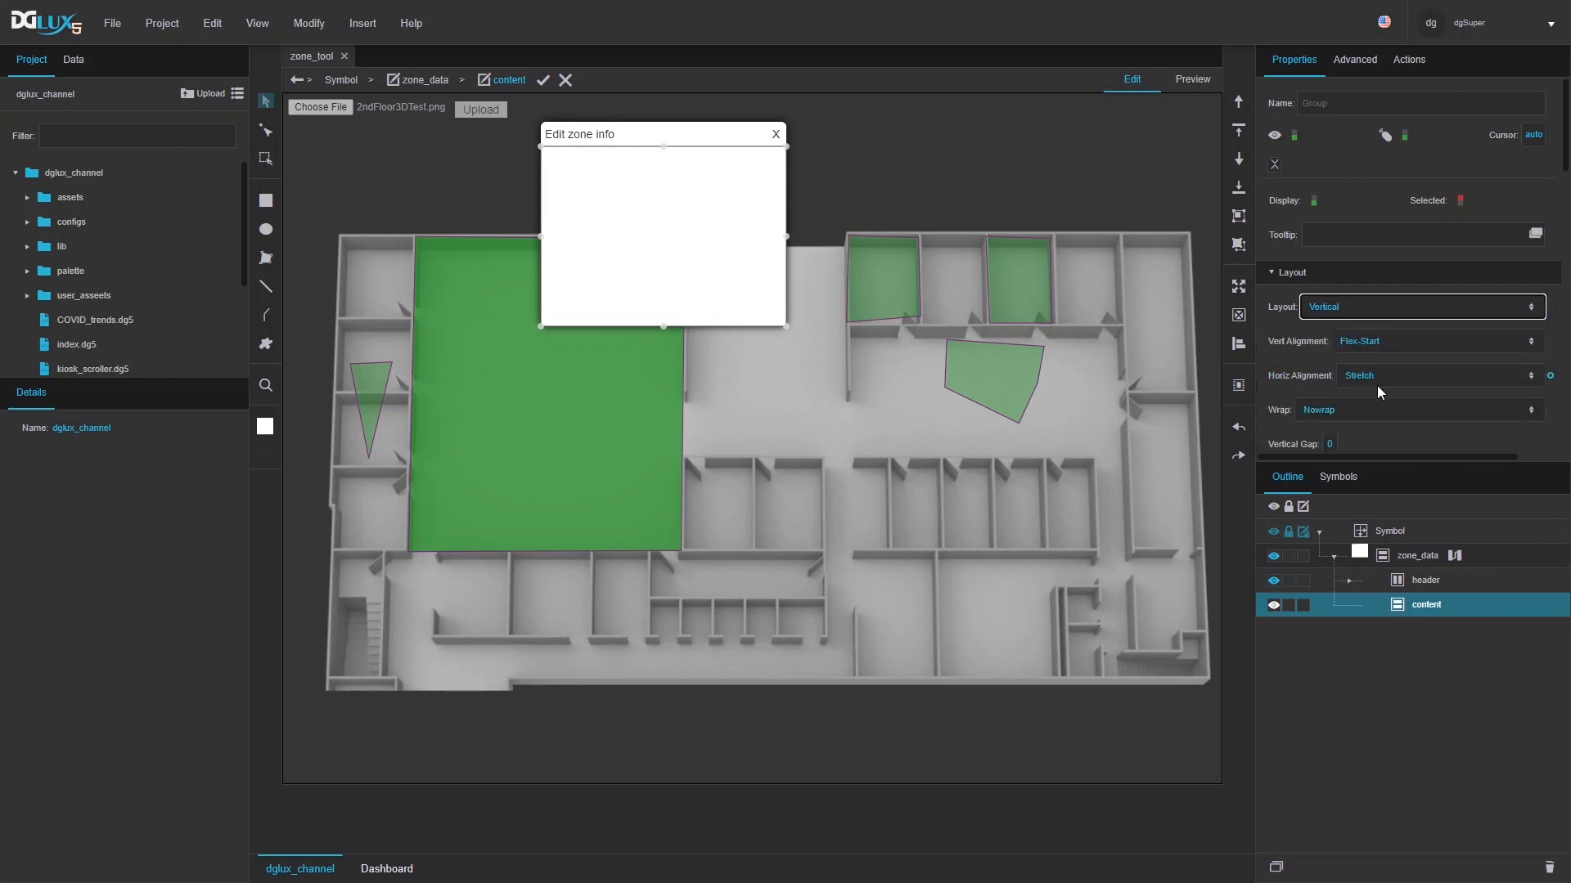
pyautogui.scroll(-2, 1401, 390)
pyautogui.click(1294, 316)
pyautogui.press('Return')
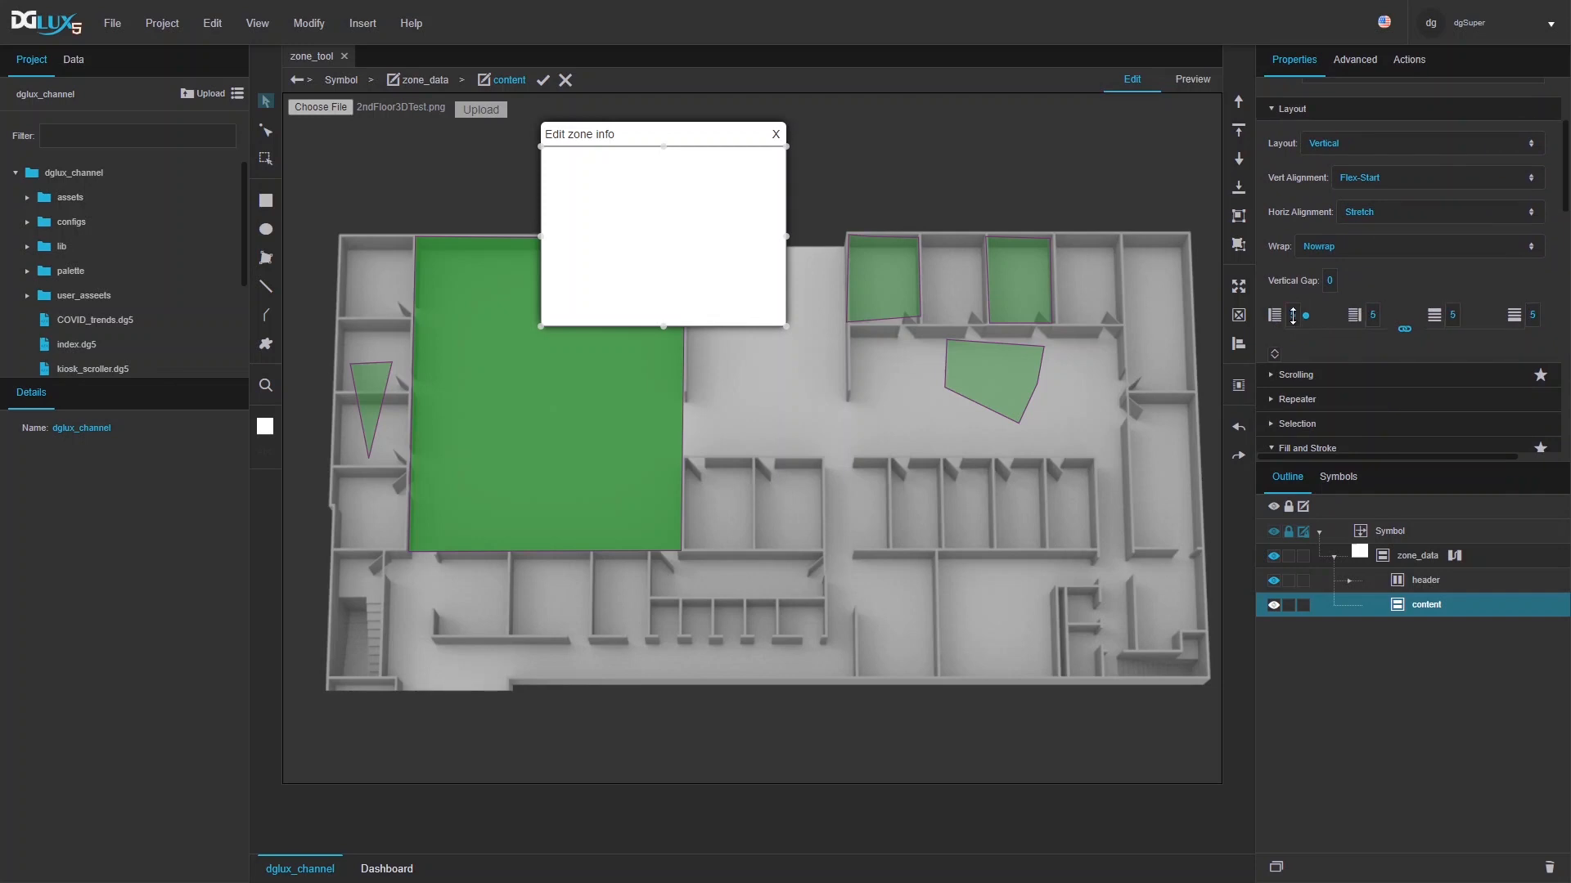
# - Insert a new group inside the content group and make it fill the content area
pyautogui.rightClick(1400, 605)
pyautogui.moveTo(1415, 504)
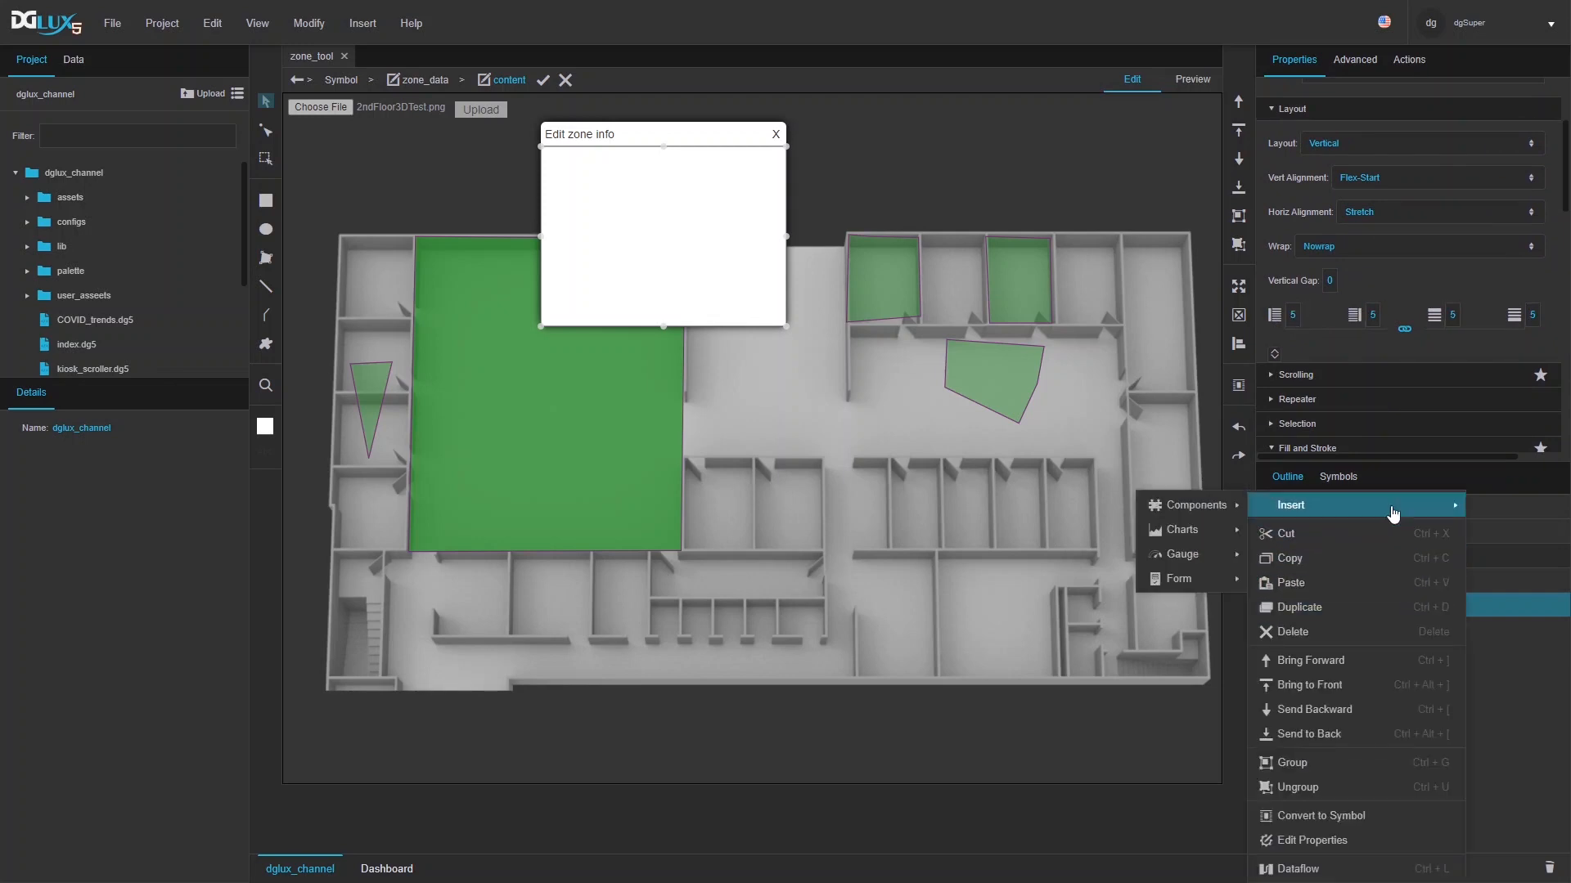
pyautogui.moveTo(1200, 505)
pyautogui.click(1293, 501)
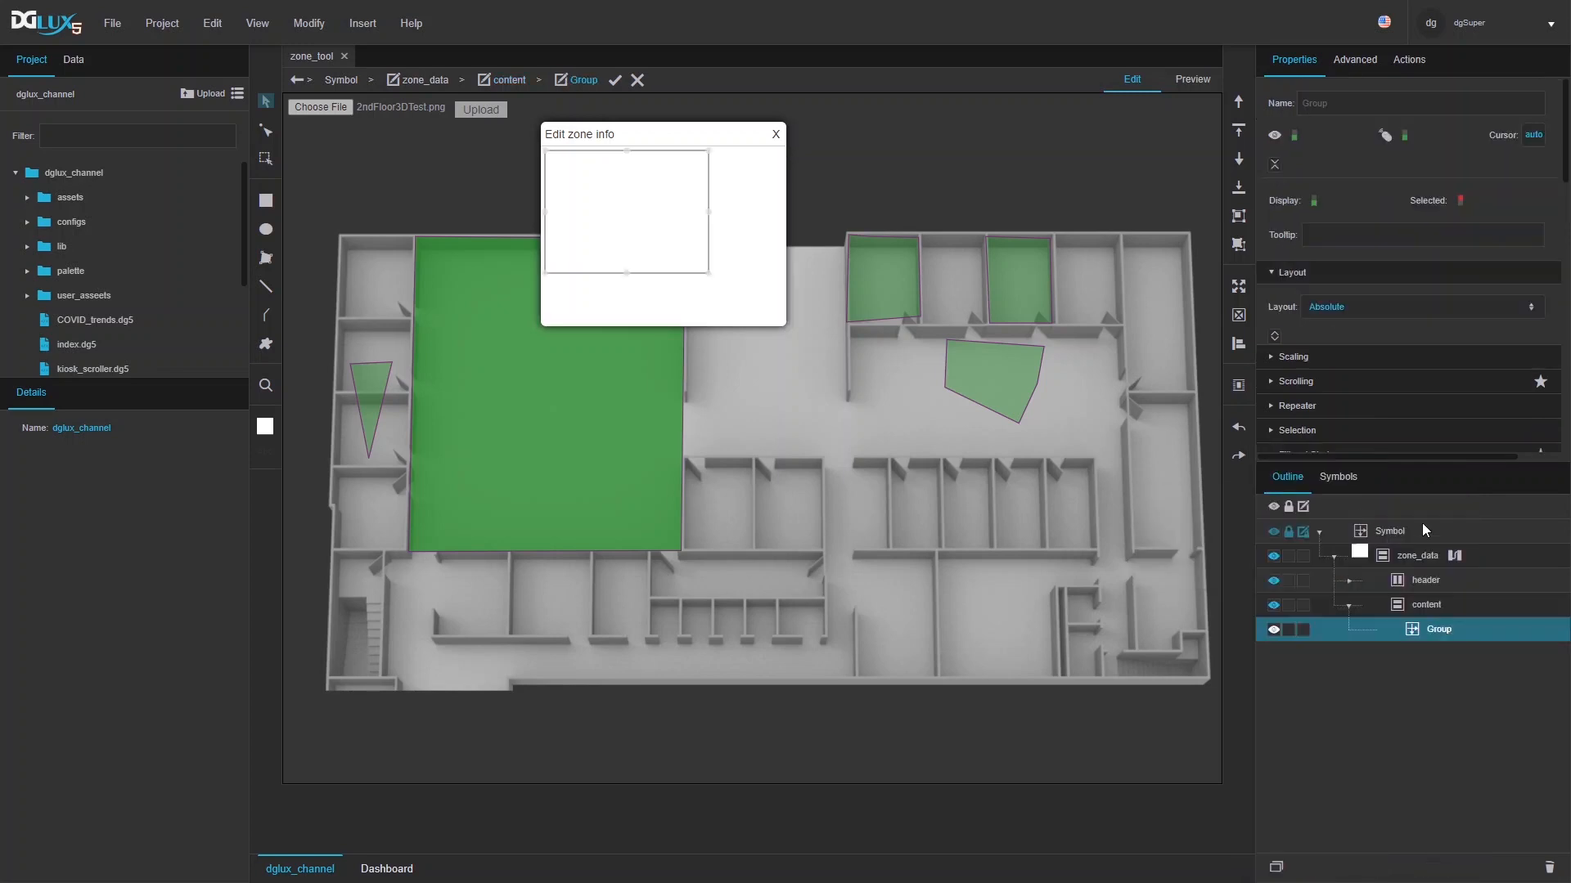
pyautogui.click(1233, 286)
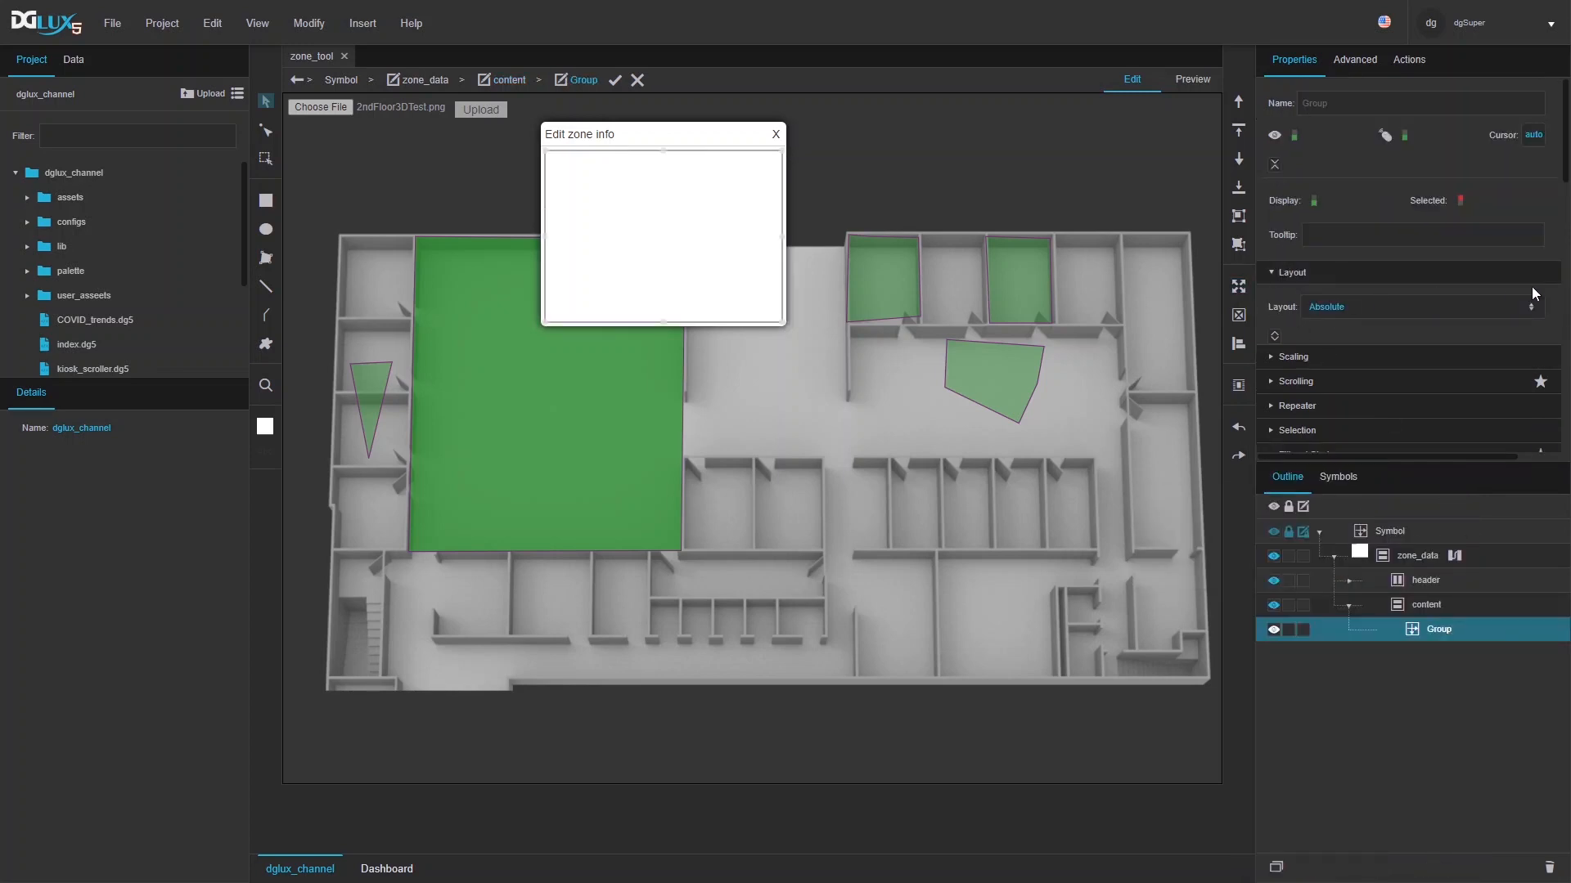
# - Set the new group's height to 40 px
pyautogui.scroll(-5, 1512, 342)
pyautogui.click(1552, 409)
pyautogui.click(1514, 337)
pyautogui.click(1489, 338)
pyautogui.write('40')
pyautogui.press('Return')
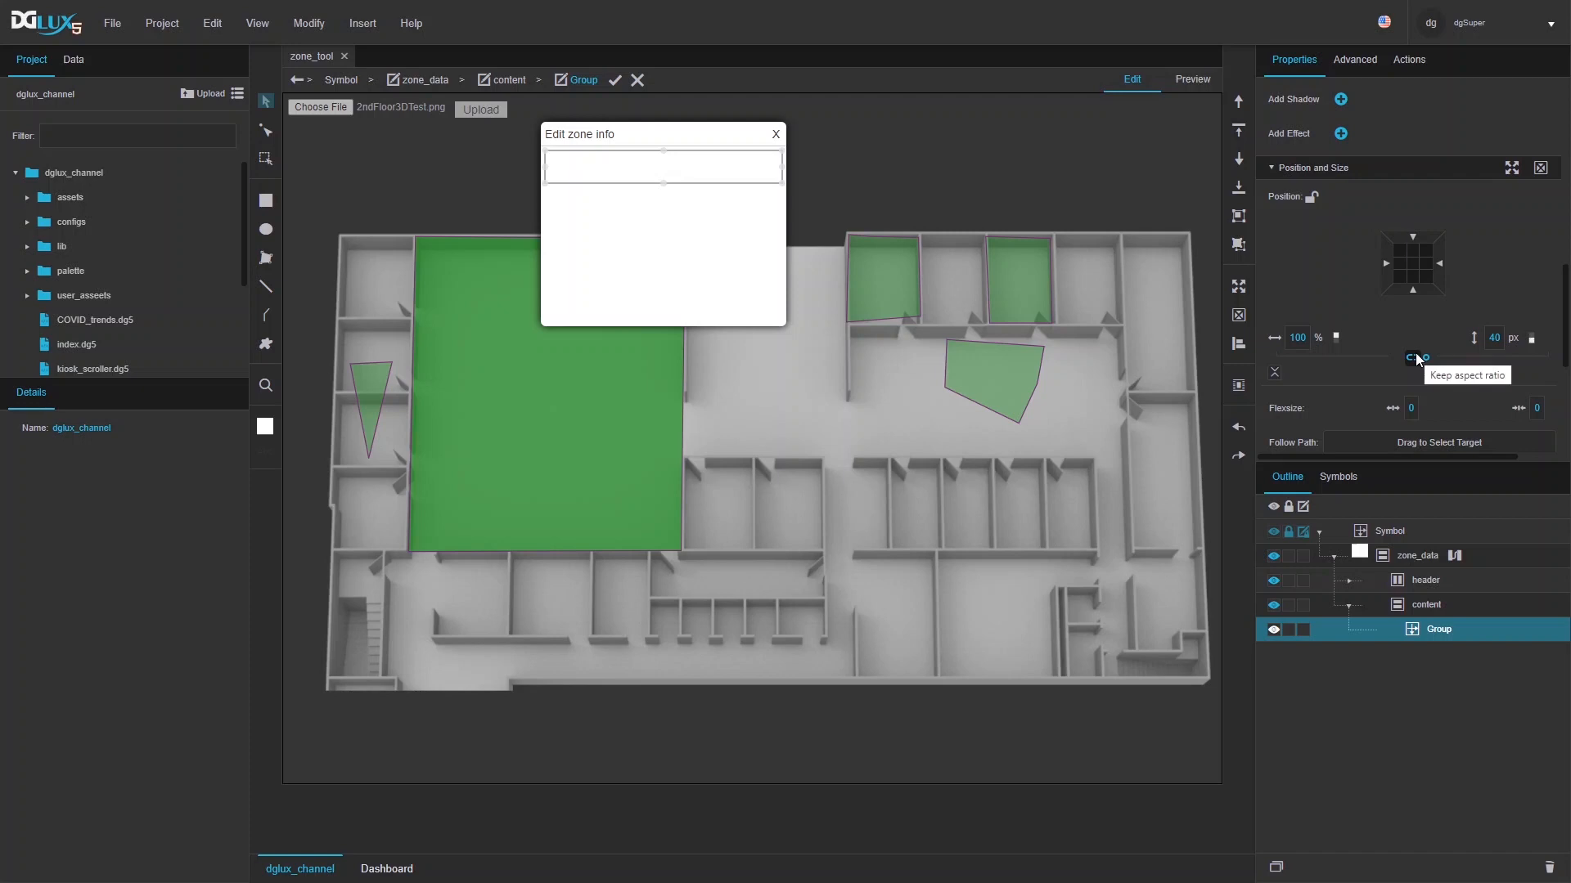
# - Set the new group's layout to Horizontal and its vertical alignment to Center
pyautogui.scroll(5, 1409, 288)
pyautogui.click(1341, 308)
pyautogui.click(1333, 350)
pyautogui.click(1354, 375)
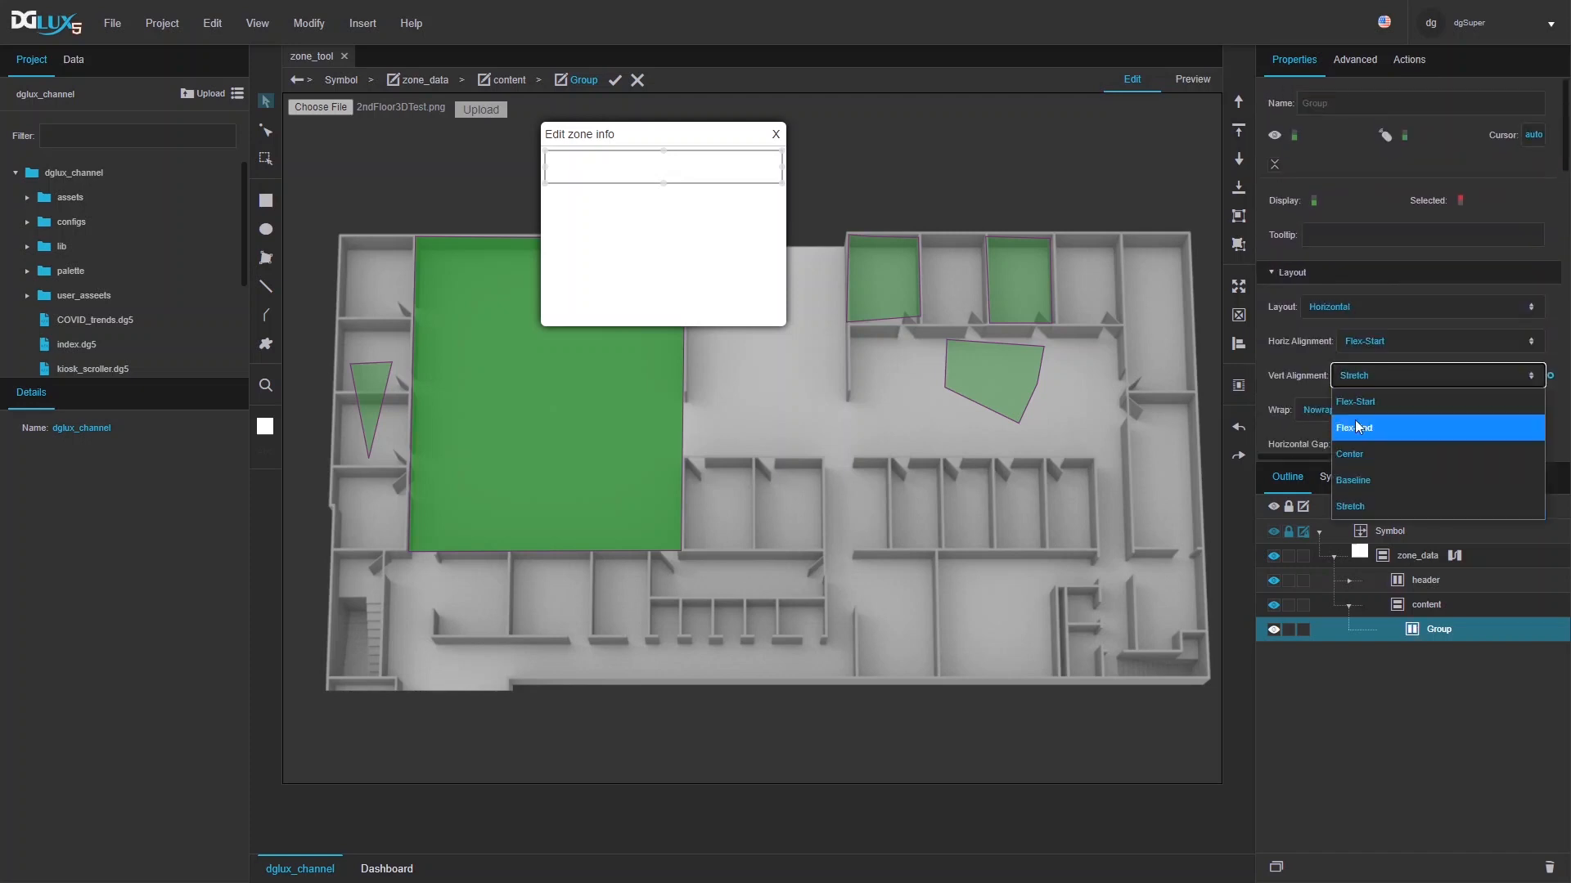
pyautogui.click(1351, 450)
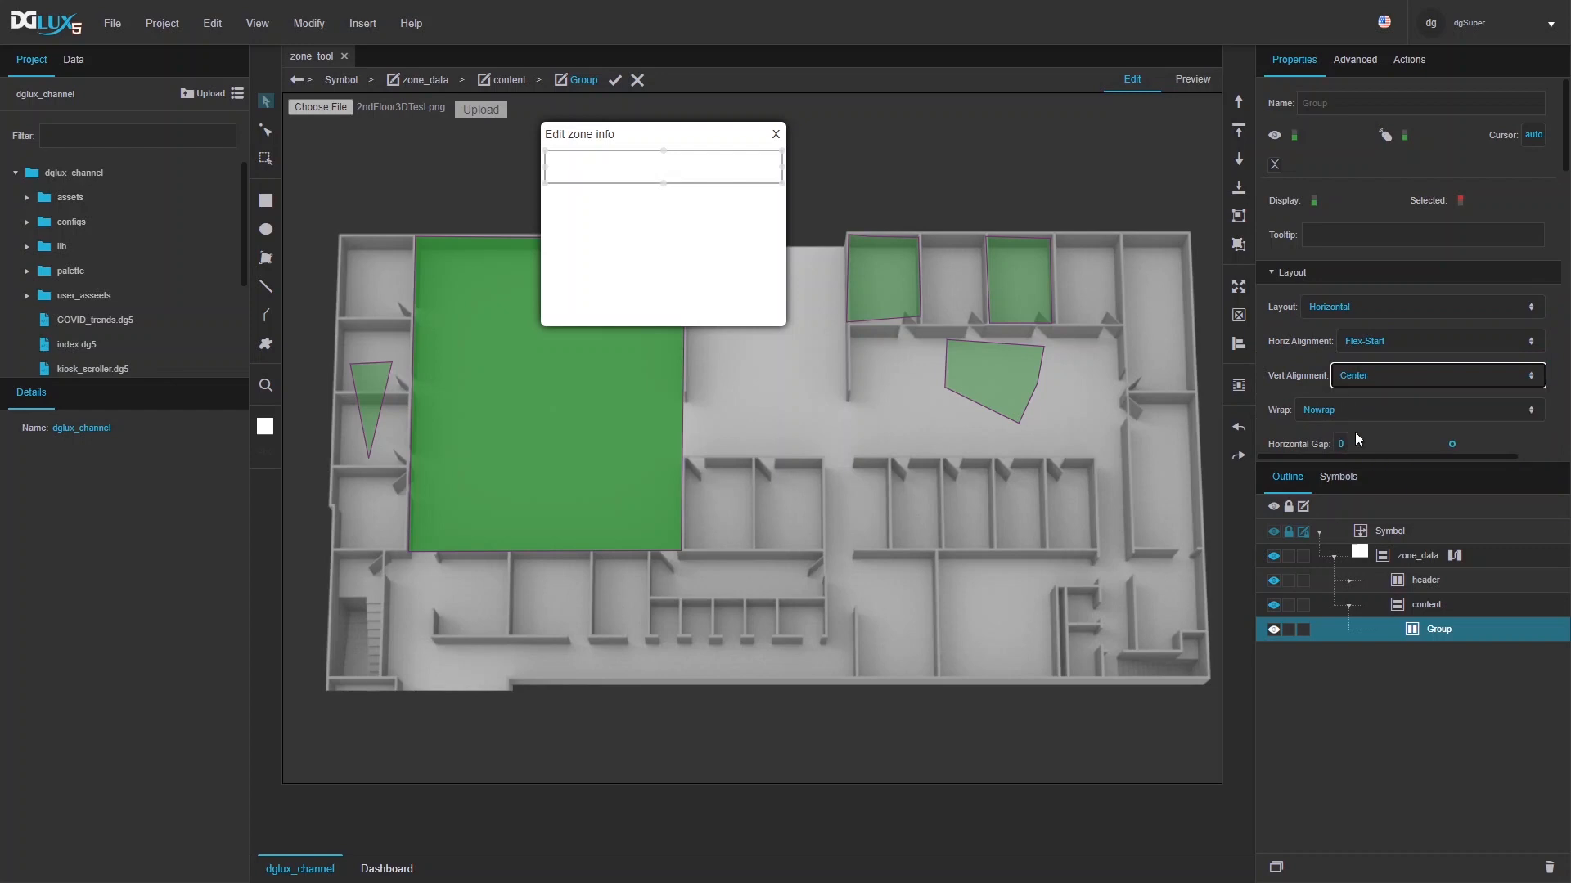
# - Insert a text component into the horizontal group and set its width to 90 px
pyautogui.rightClick(1446, 628)
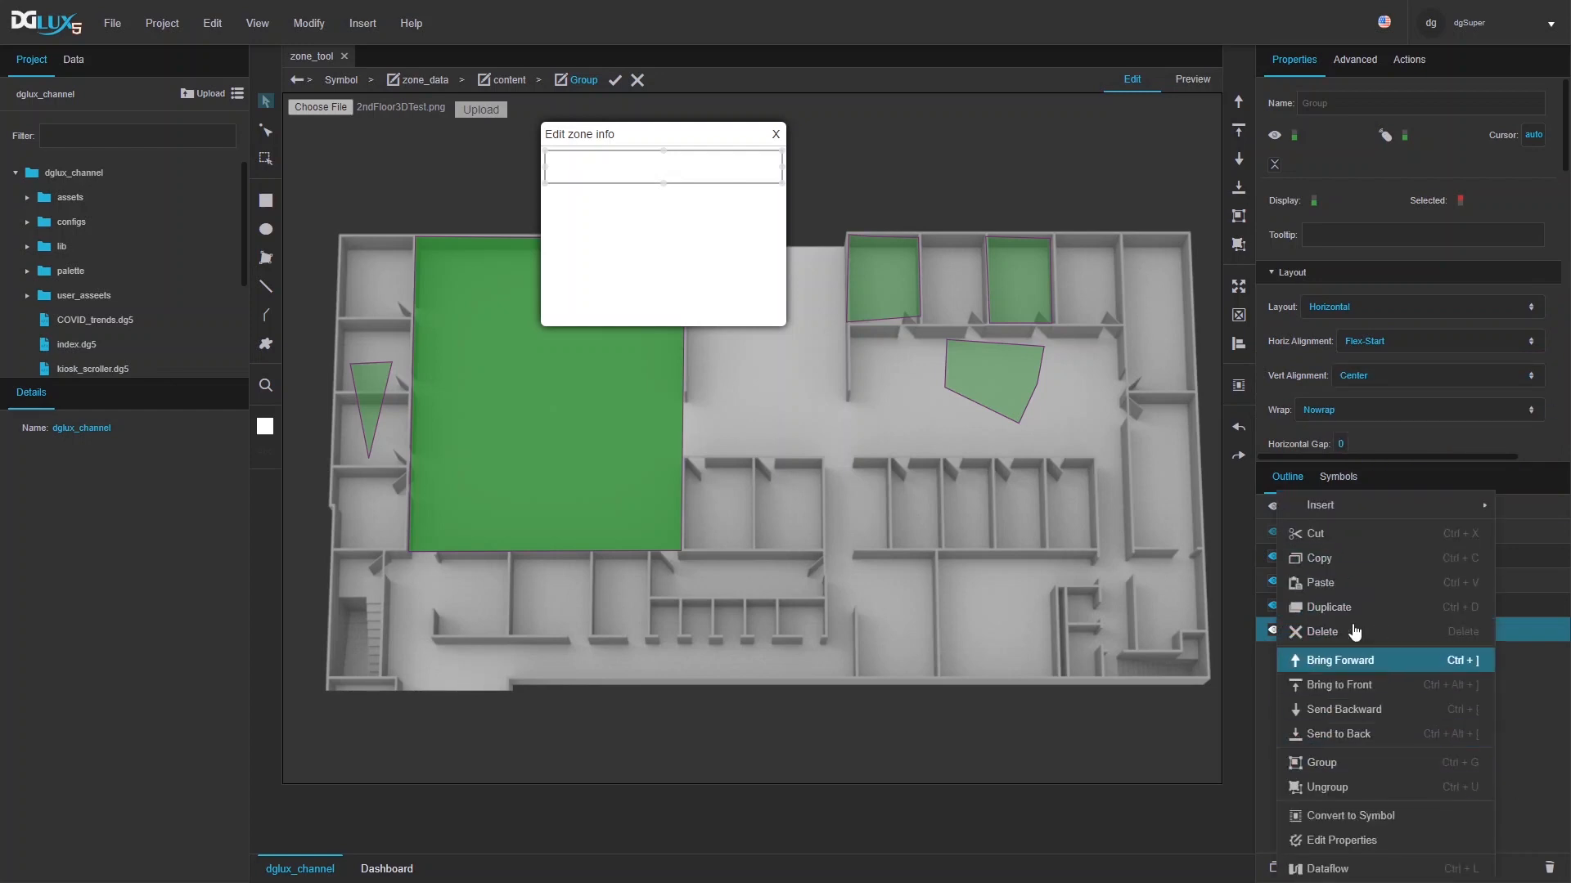
pyautogui.moveTo(1315, 505)
pyautogui.moveTo(1255, 510)
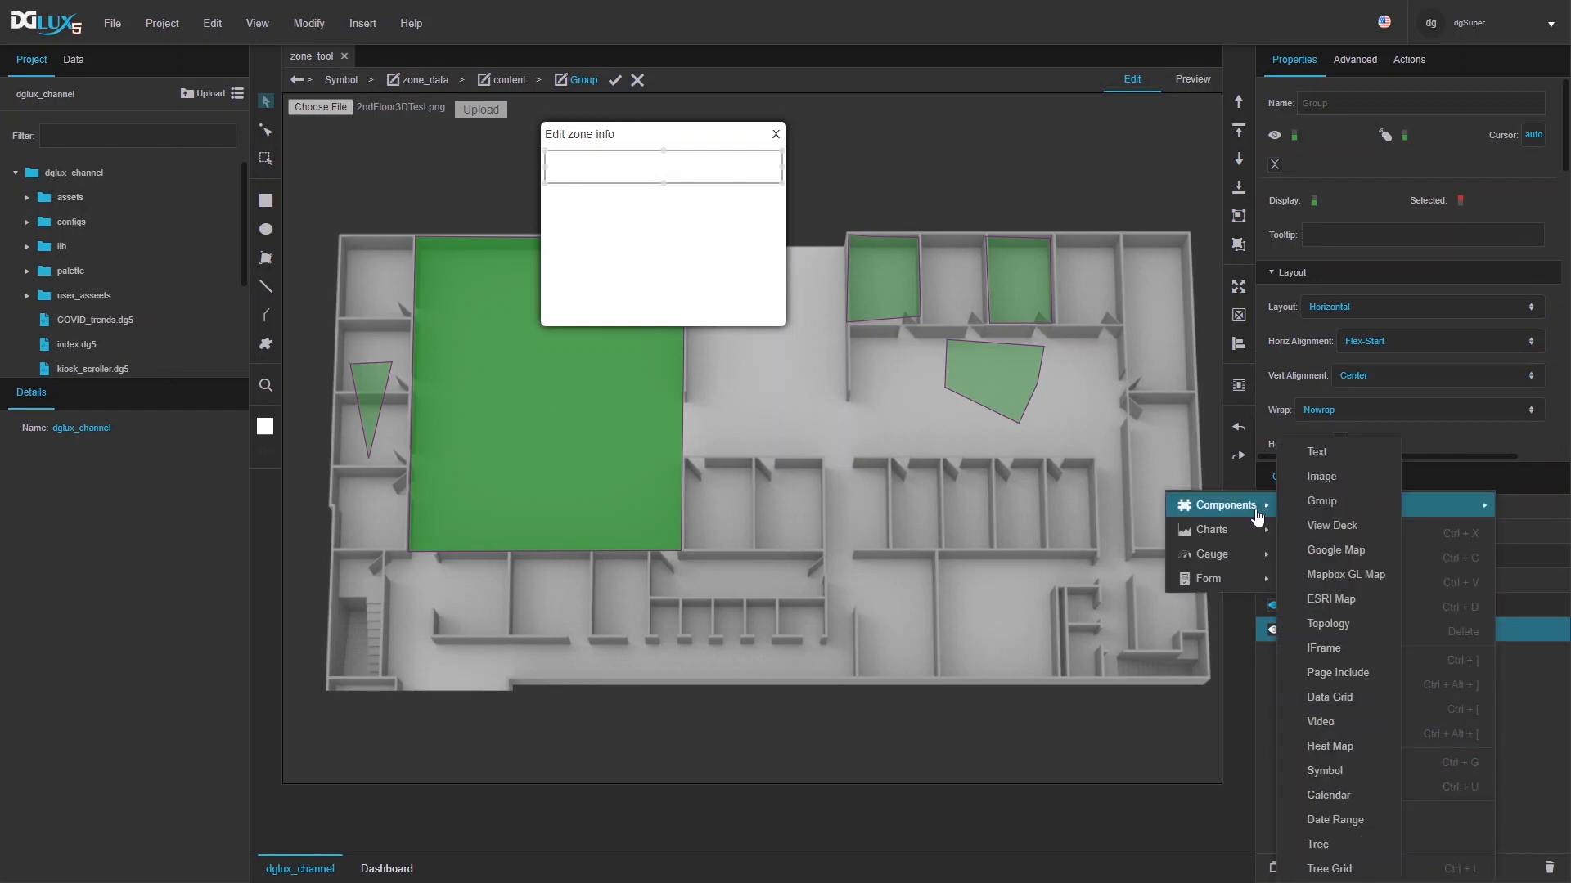
pyautogui.click(1331, 452)
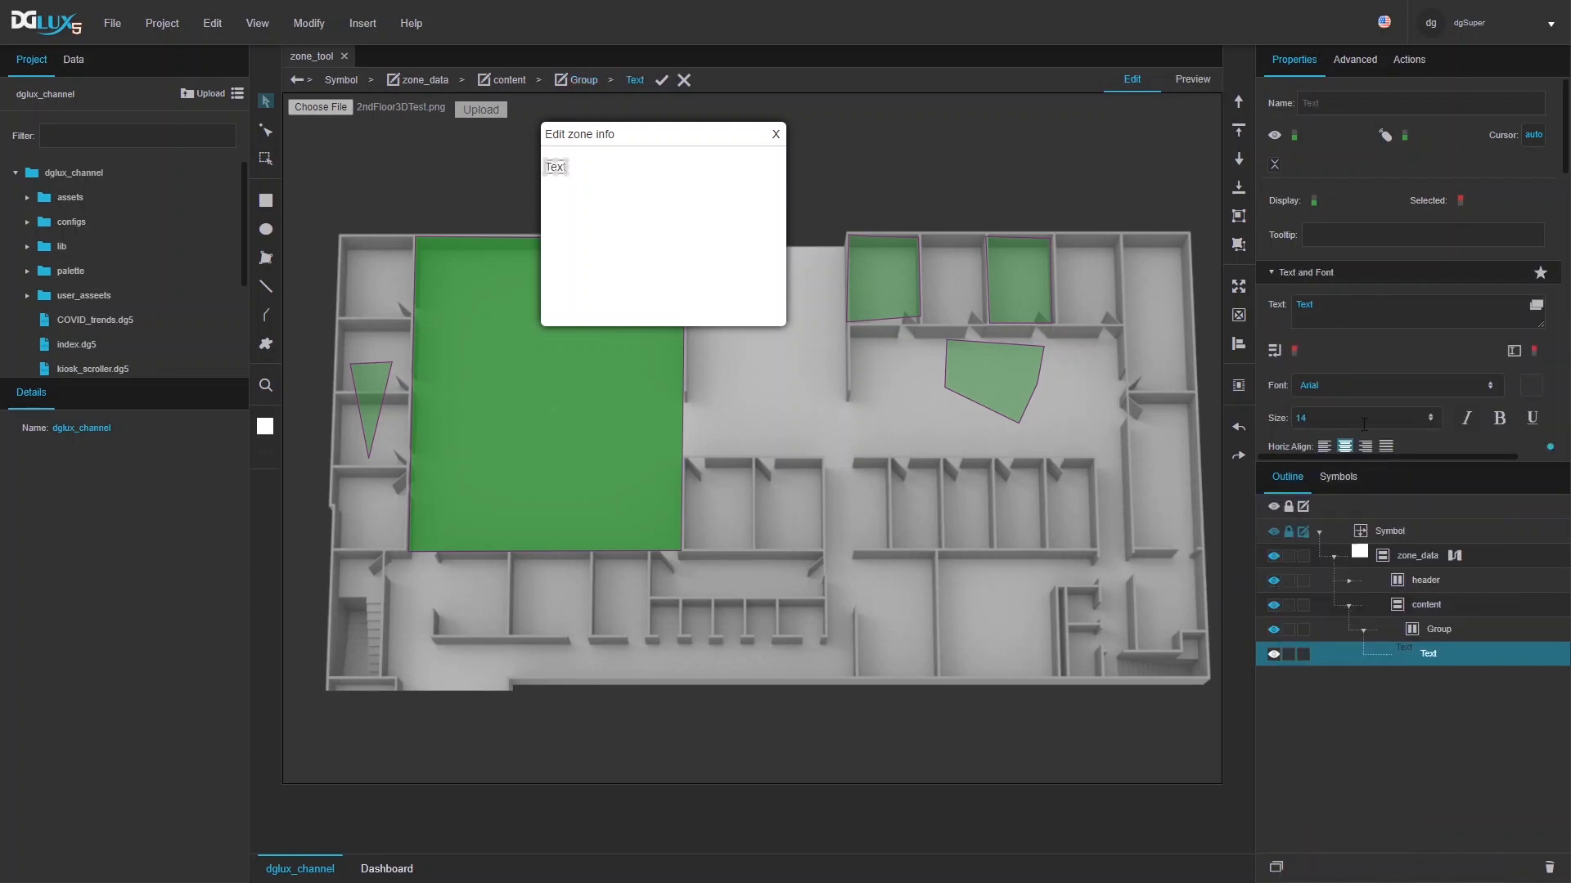
pyautogui.scroll(-10, 1342, 343)
pyautogui.scroll(2, 1307, 276)
pyautogui.click(1301, 214)
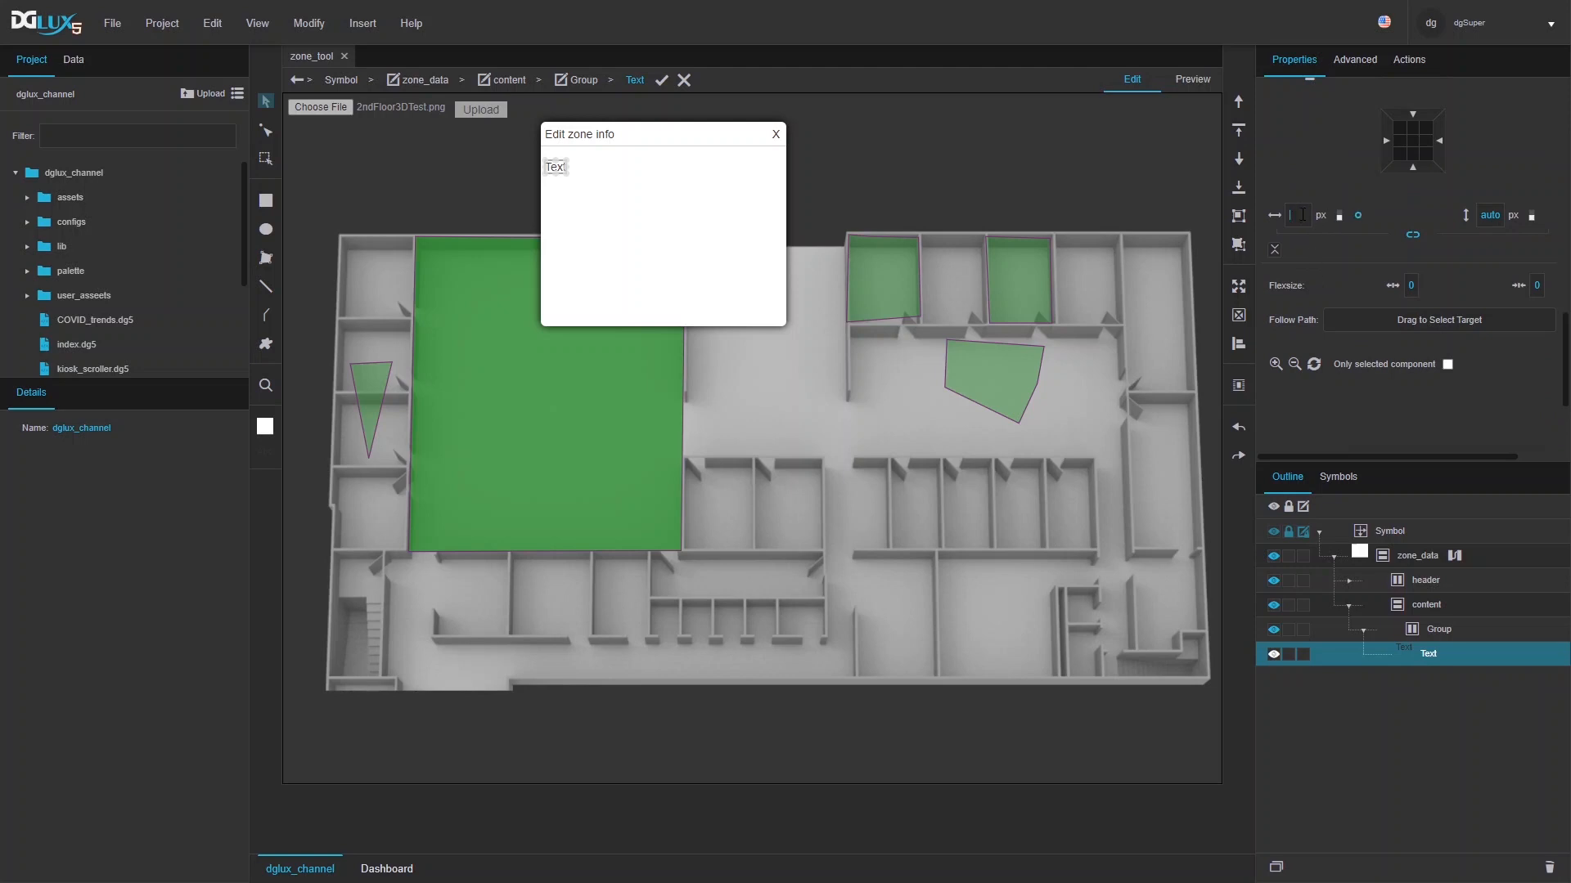
pyautogui.write('50')
pyautogui.press('Return')
pyautogui.write('90')
pyautogui.press('Return')
# - Right-align the text component and change its text to "Zone name:"
pyautogui.scroll(-5, 1335, 258)
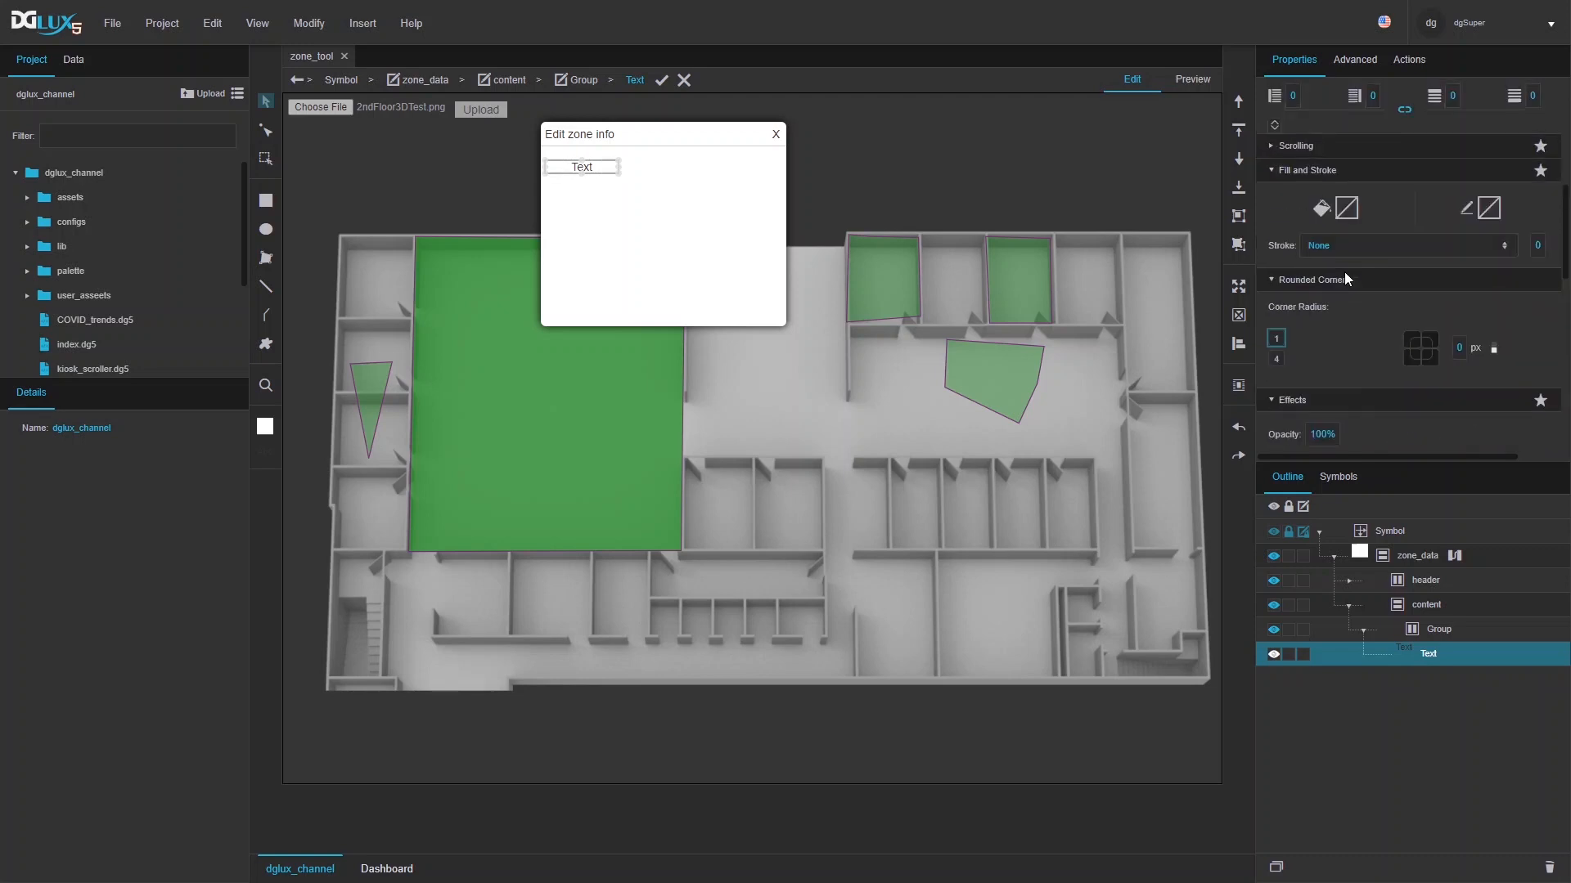
pyautogui.click(1366, 365)
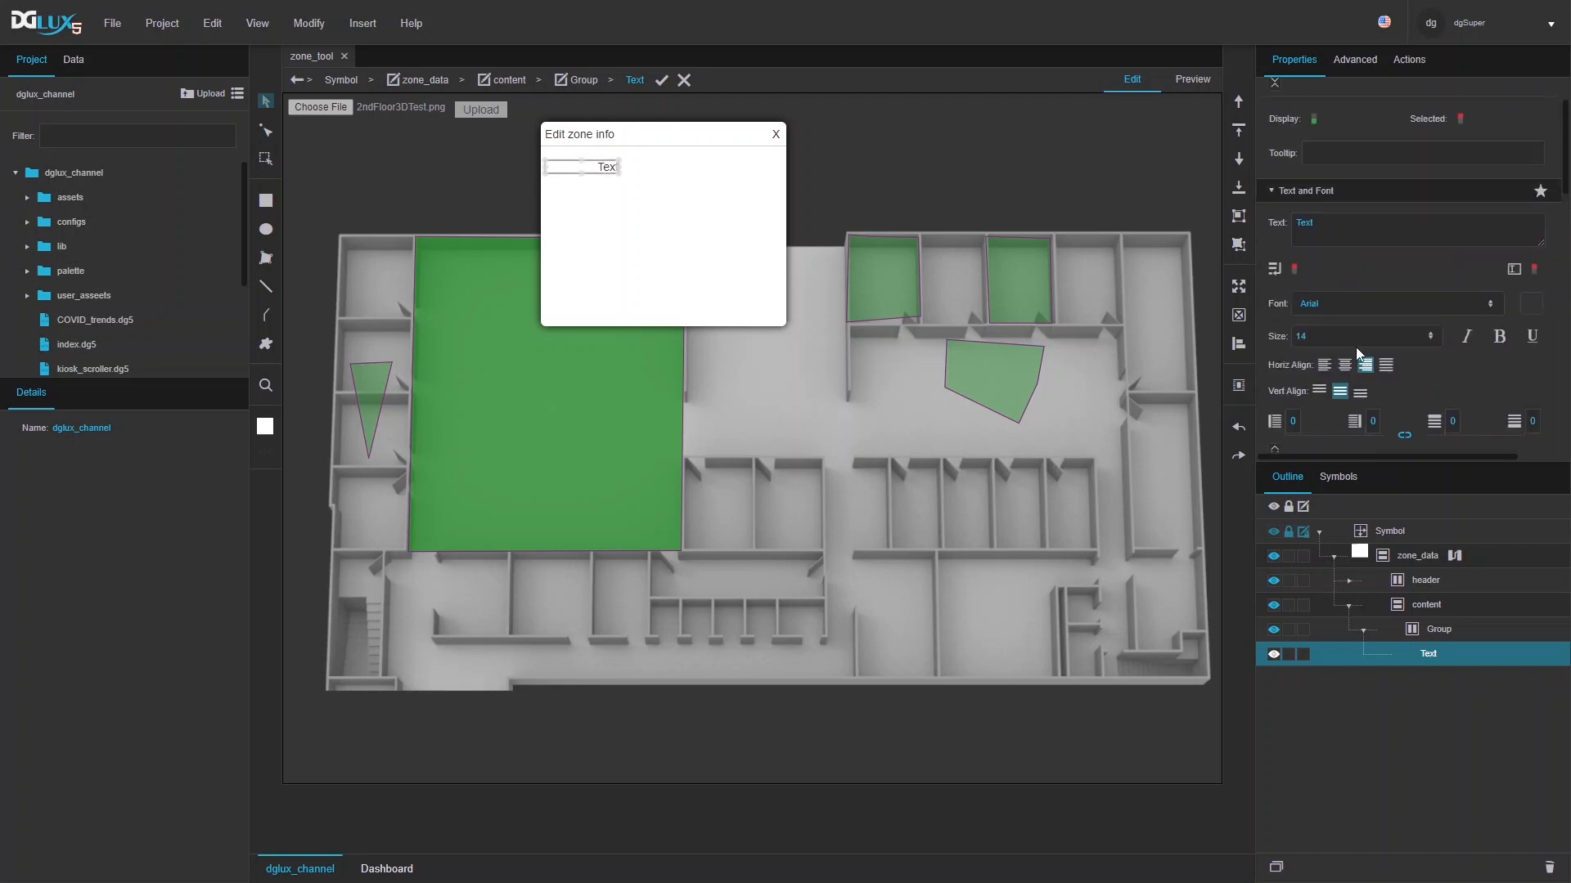
pyautogui.doubleClick(1321, 233)
pyautogui.write('Zone name:')
# - Rename the horizontal group inside content as prop and set its horizontal gap to 10
pyautogui.click(1432, 632)
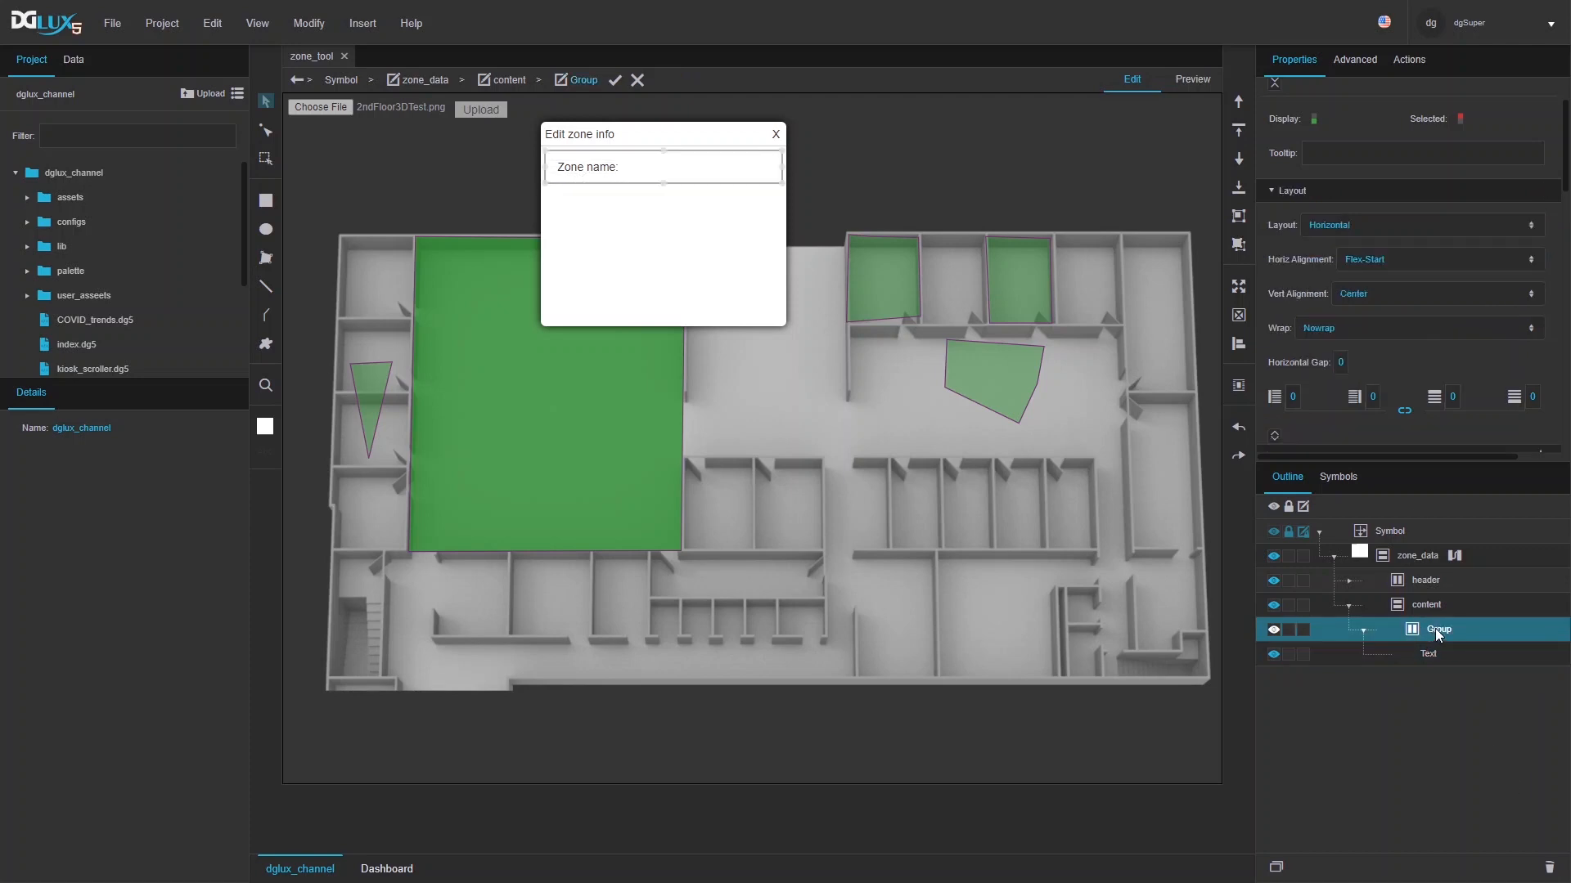
pyautogui.doubleClick(1437, 631)
pyautogui.write('prop')
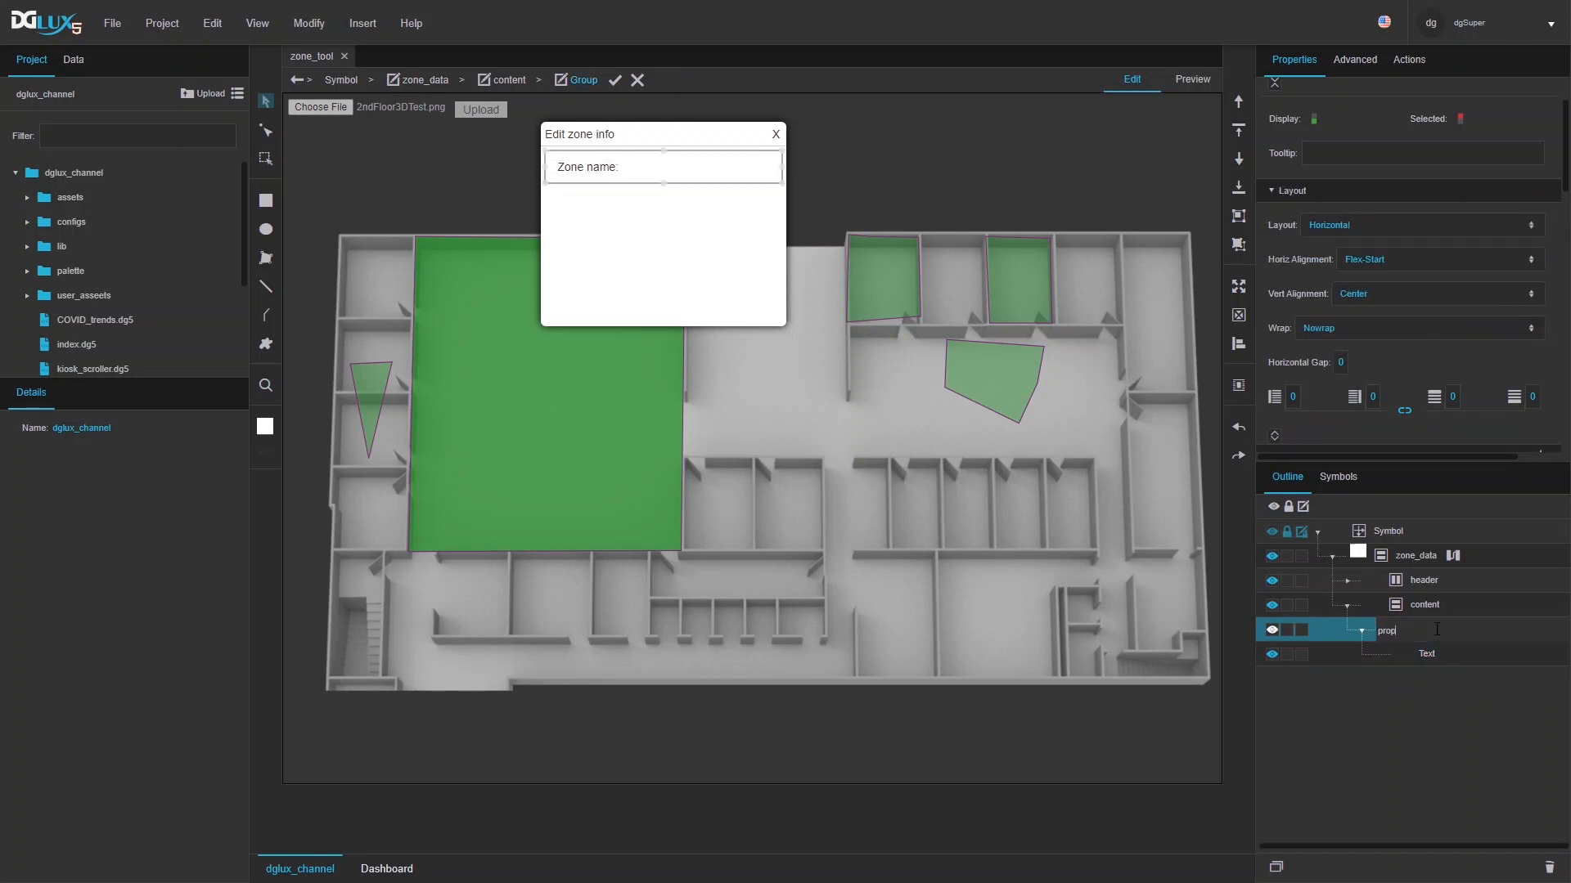
pyautogui.press('Return')
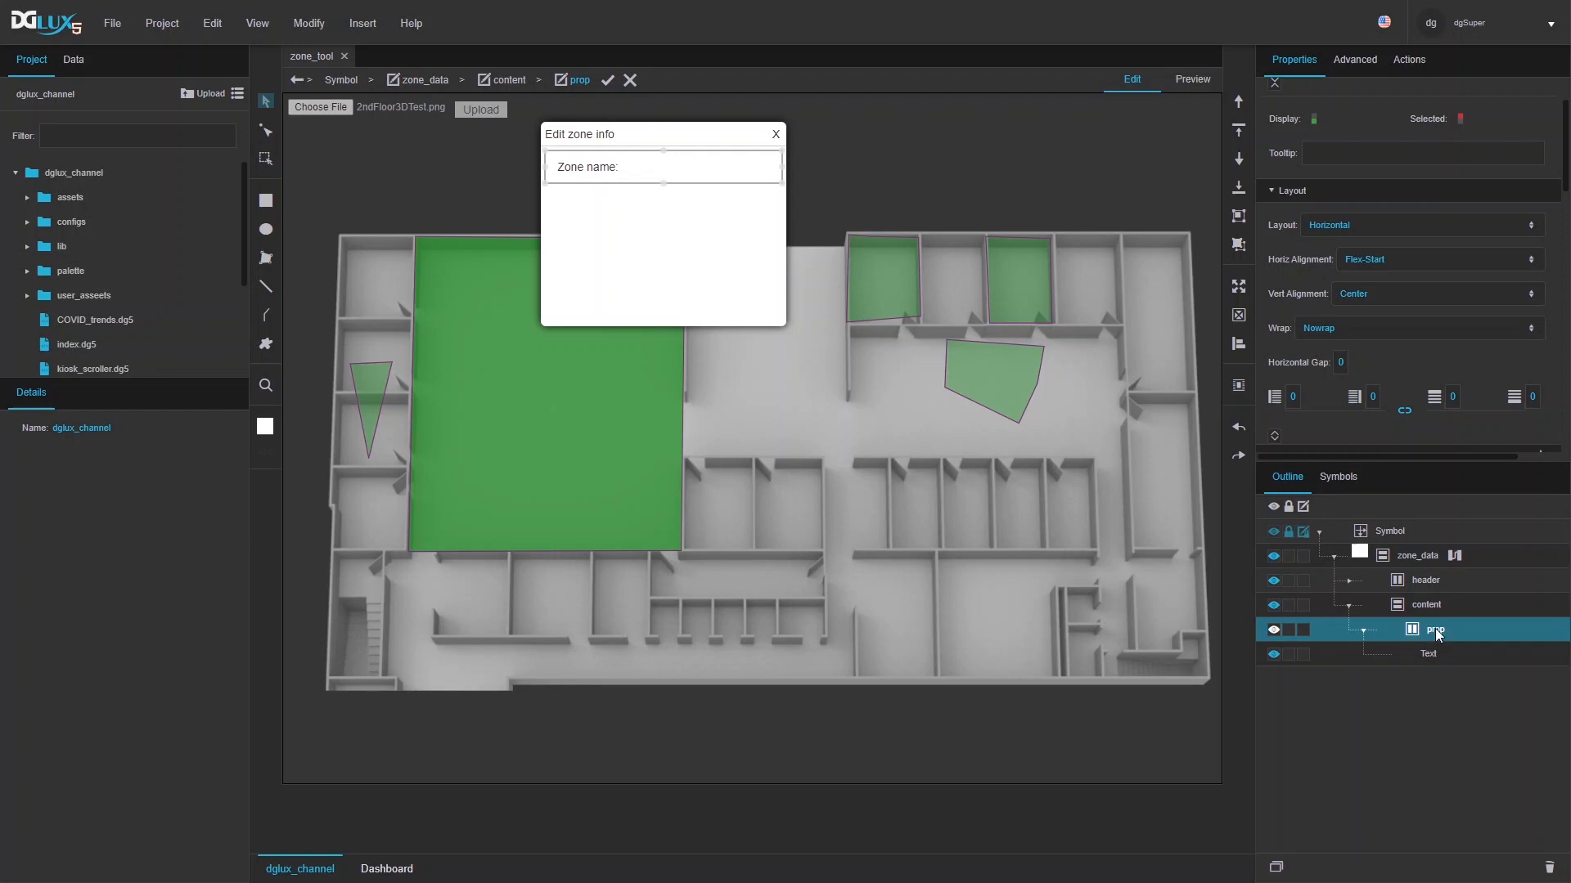
pyautogui.click(1344, 359)
pyautogui.write('10')
pyautogui.press('Return')
# - Insert a text input into the prop group and set its width to 100%
pyautogui.rightClick(1430, 647)
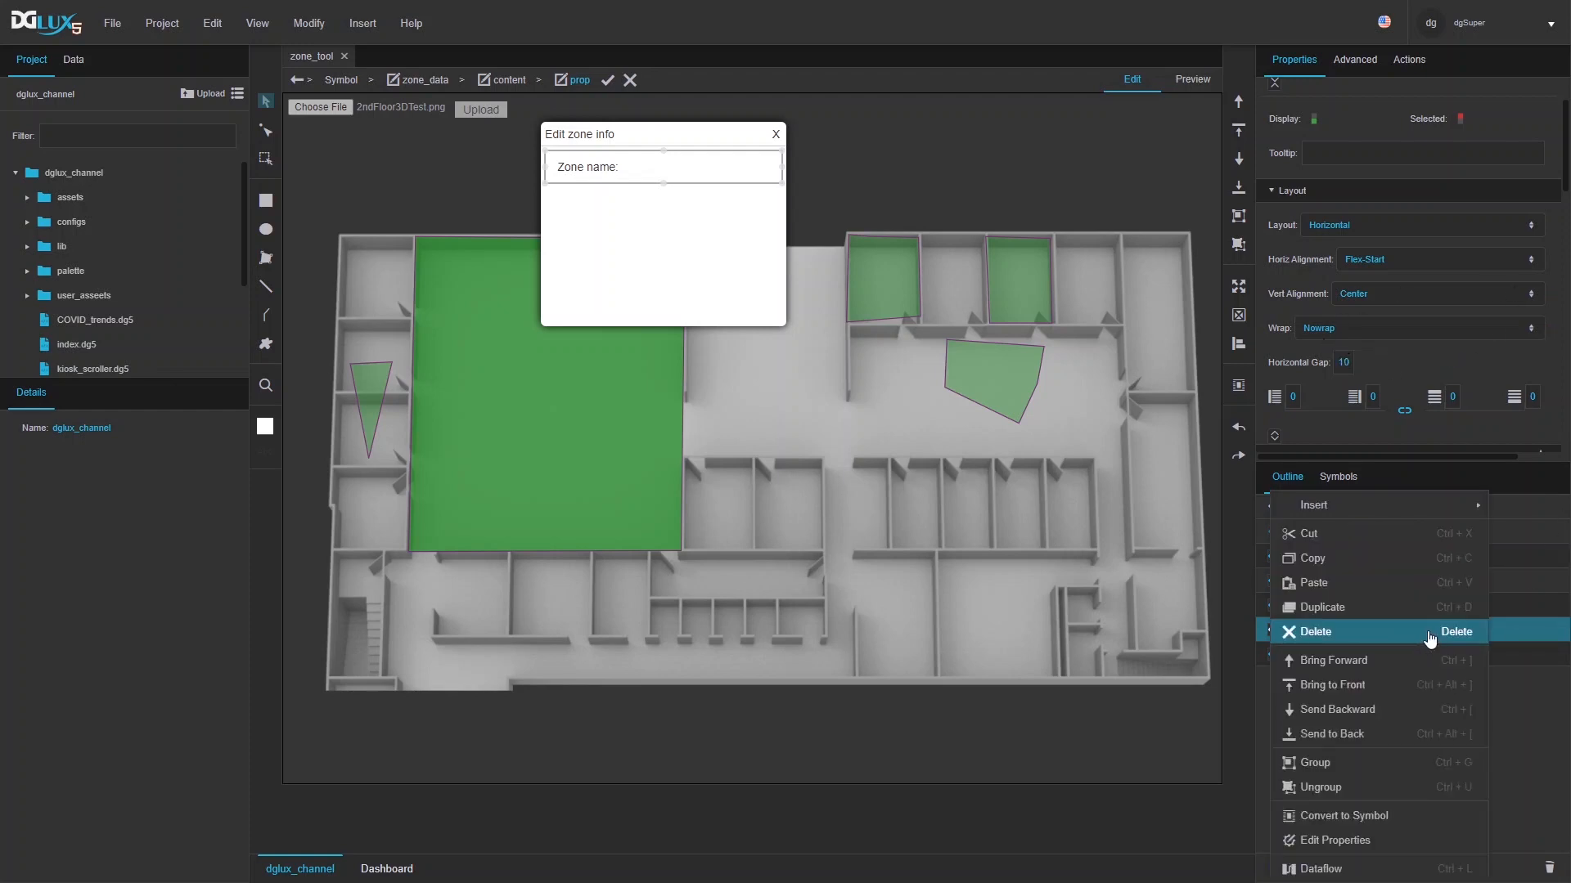
pyautogui.moveTo(1358, 509)
pyautogui.moveTo(1201, 580)
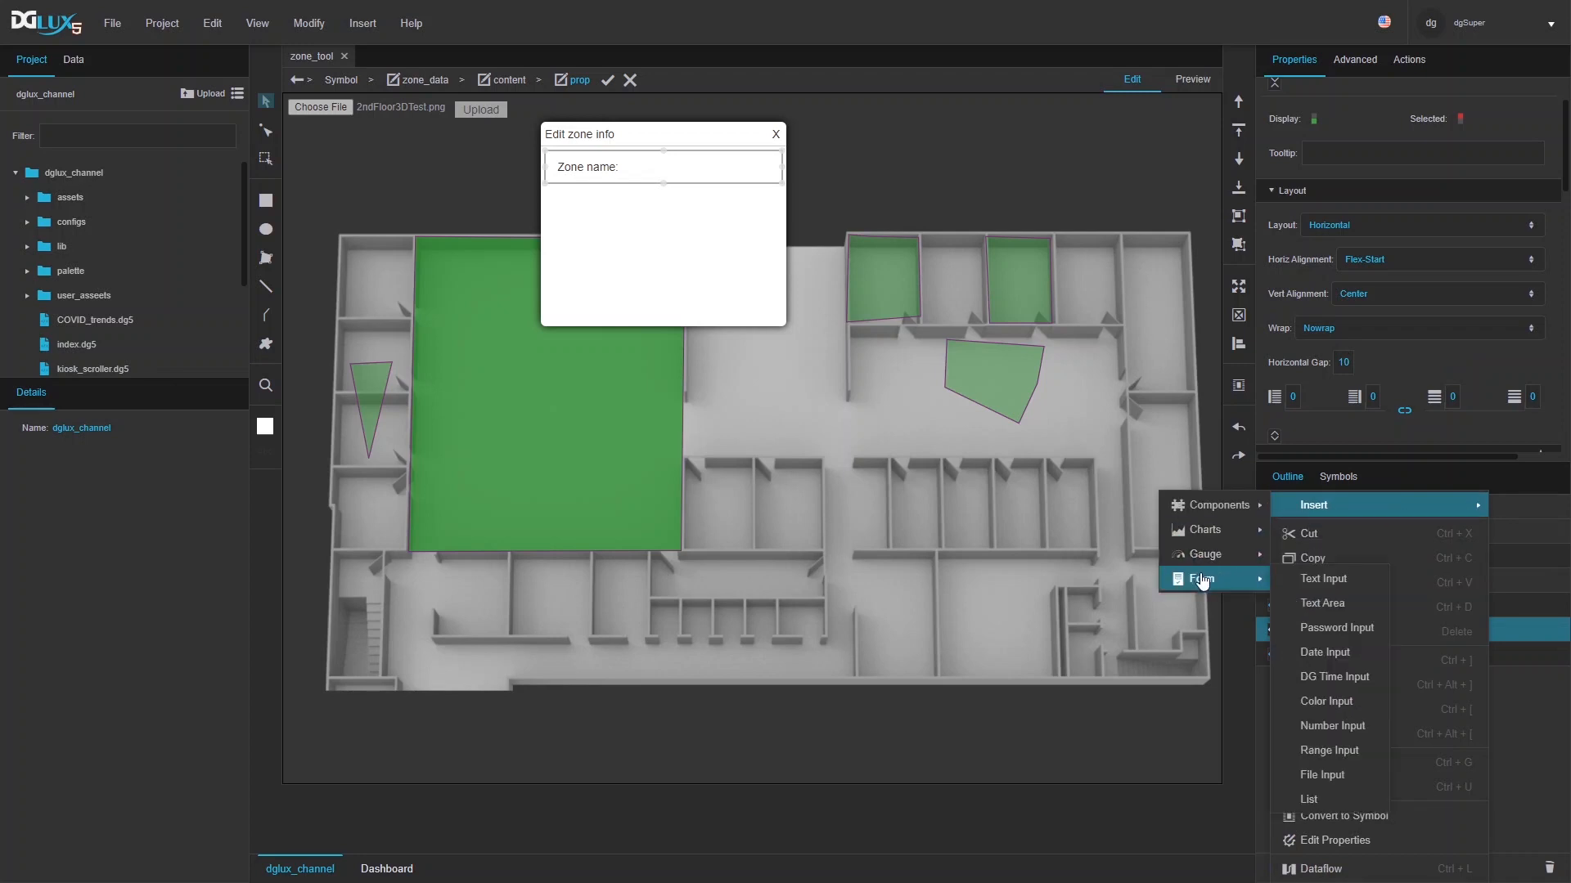
pyautogui.click(1340, 580)
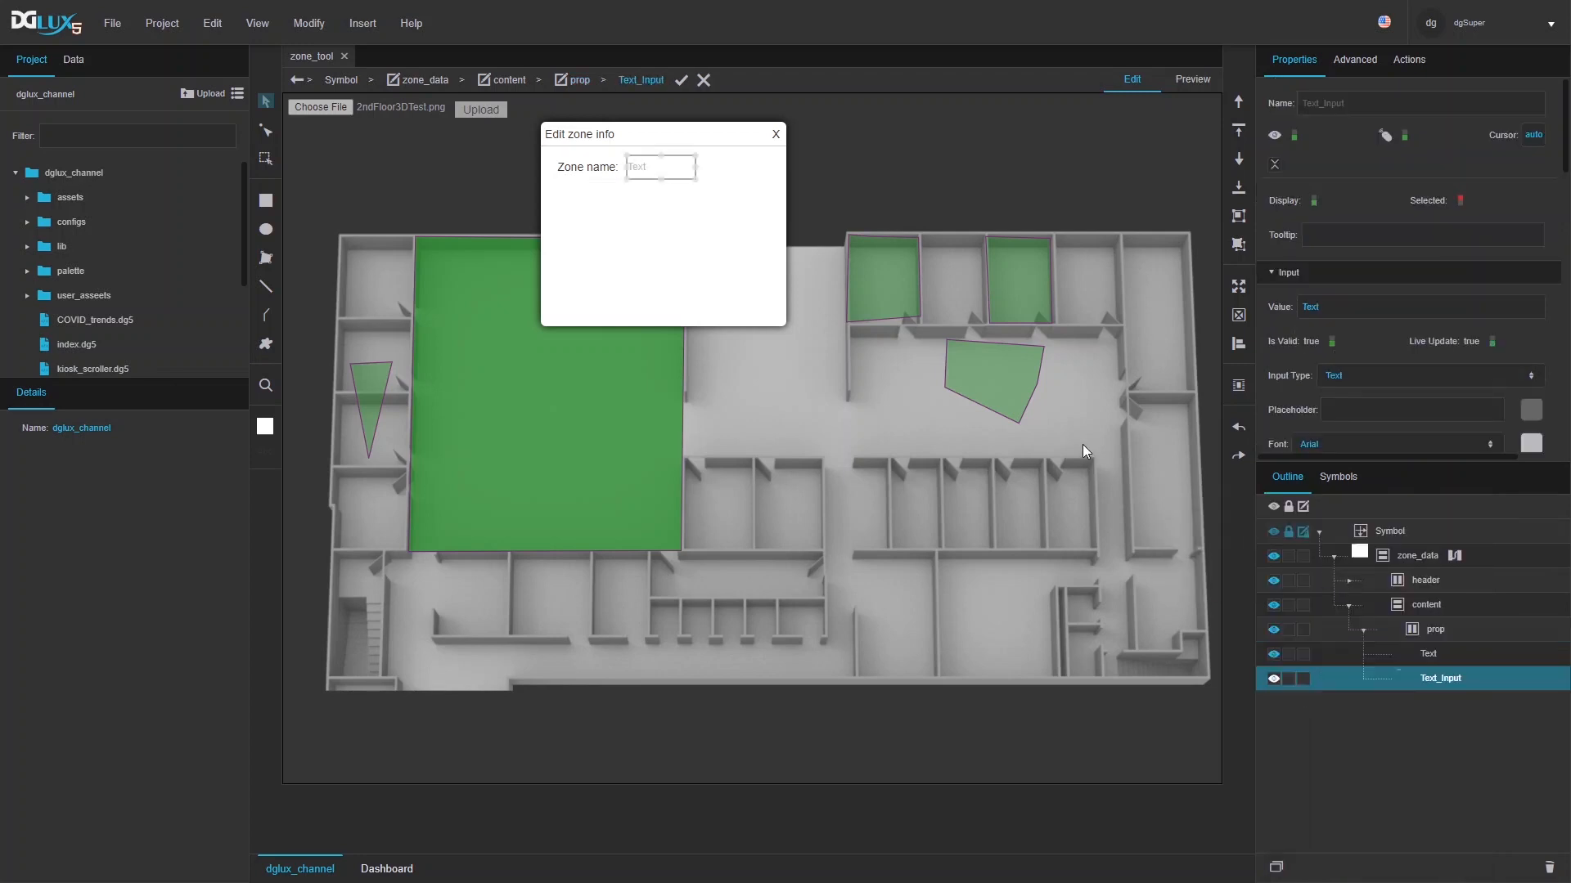
pyautogui.scroll(-10, 1348, 376)
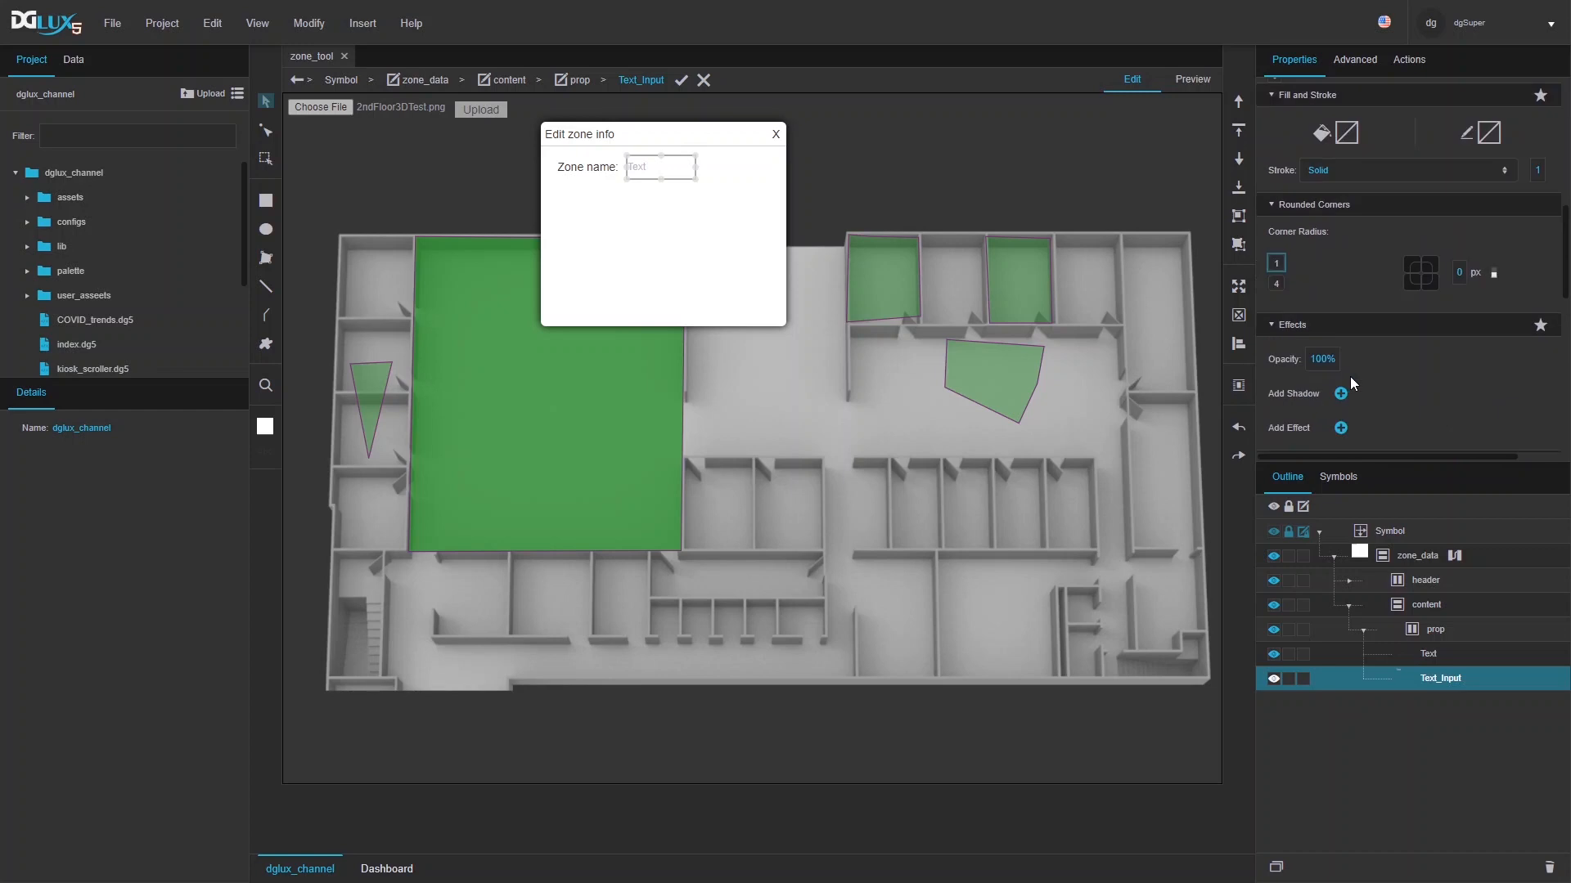
pyautogui.click(1301, 308)
pyautogui.write('100%')
pyautogui.press('Return')
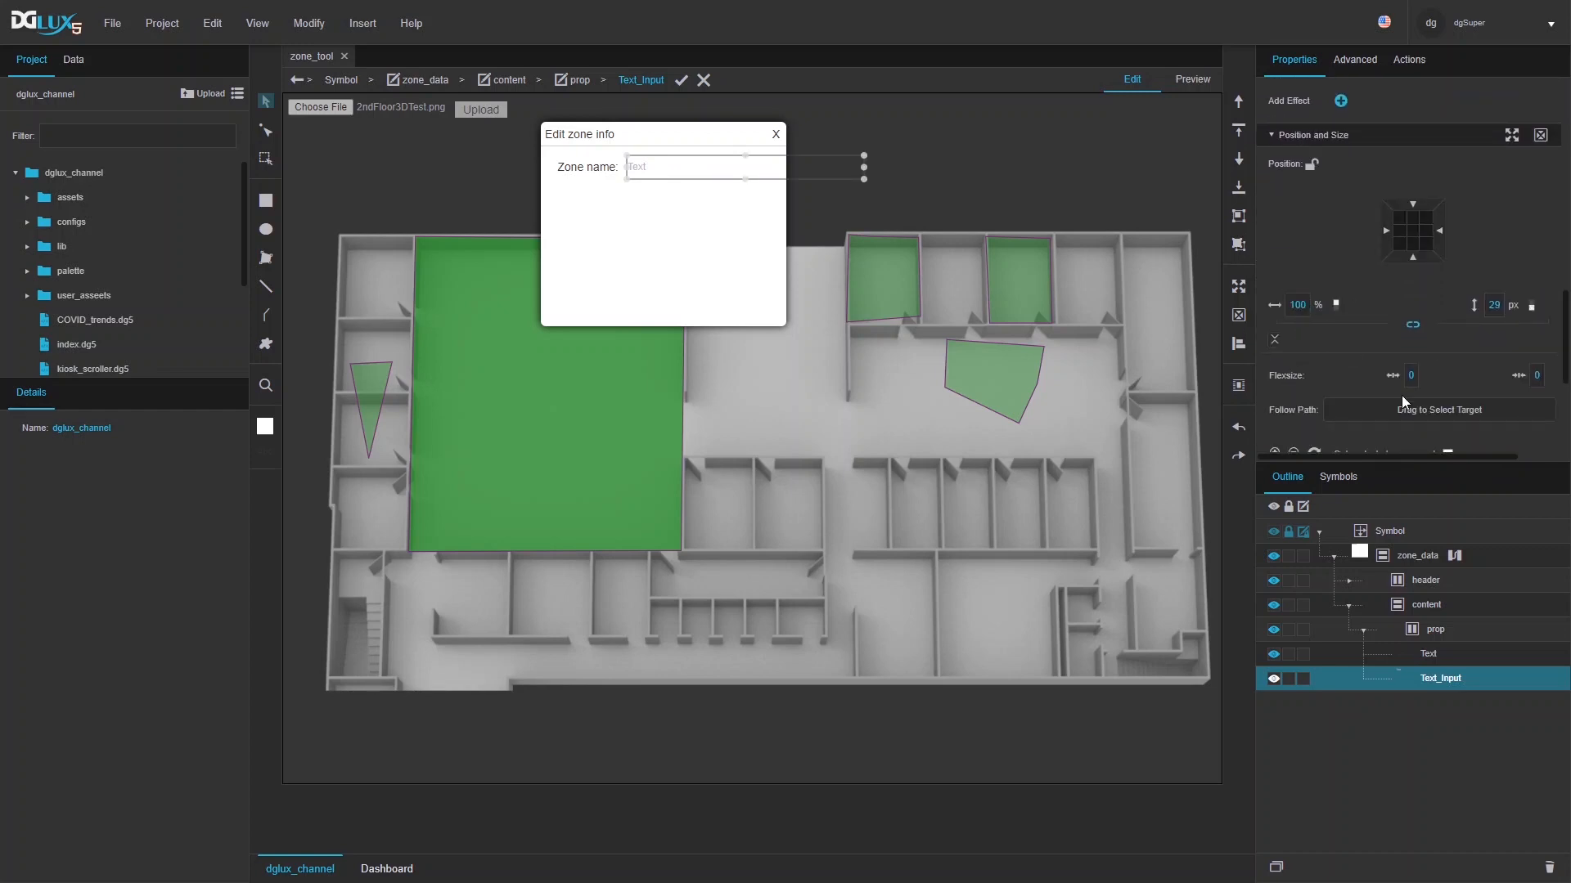
# - Set both Flexsize values of the text input to 1 and its height to 30 px
pyautogui.click(1409, 376)
pyautogui.write('1')
pyautogui.click(1533, 376)
pyautogui.write('1')
pyautogui.click(1488, 310)
pyautogui.write('30')
pyautogui.press('Return')
# - Style the text input with a 3 px corner radius, a solid-colour border and a white fill
pyautogui.scroll(-5, 1386, 319)
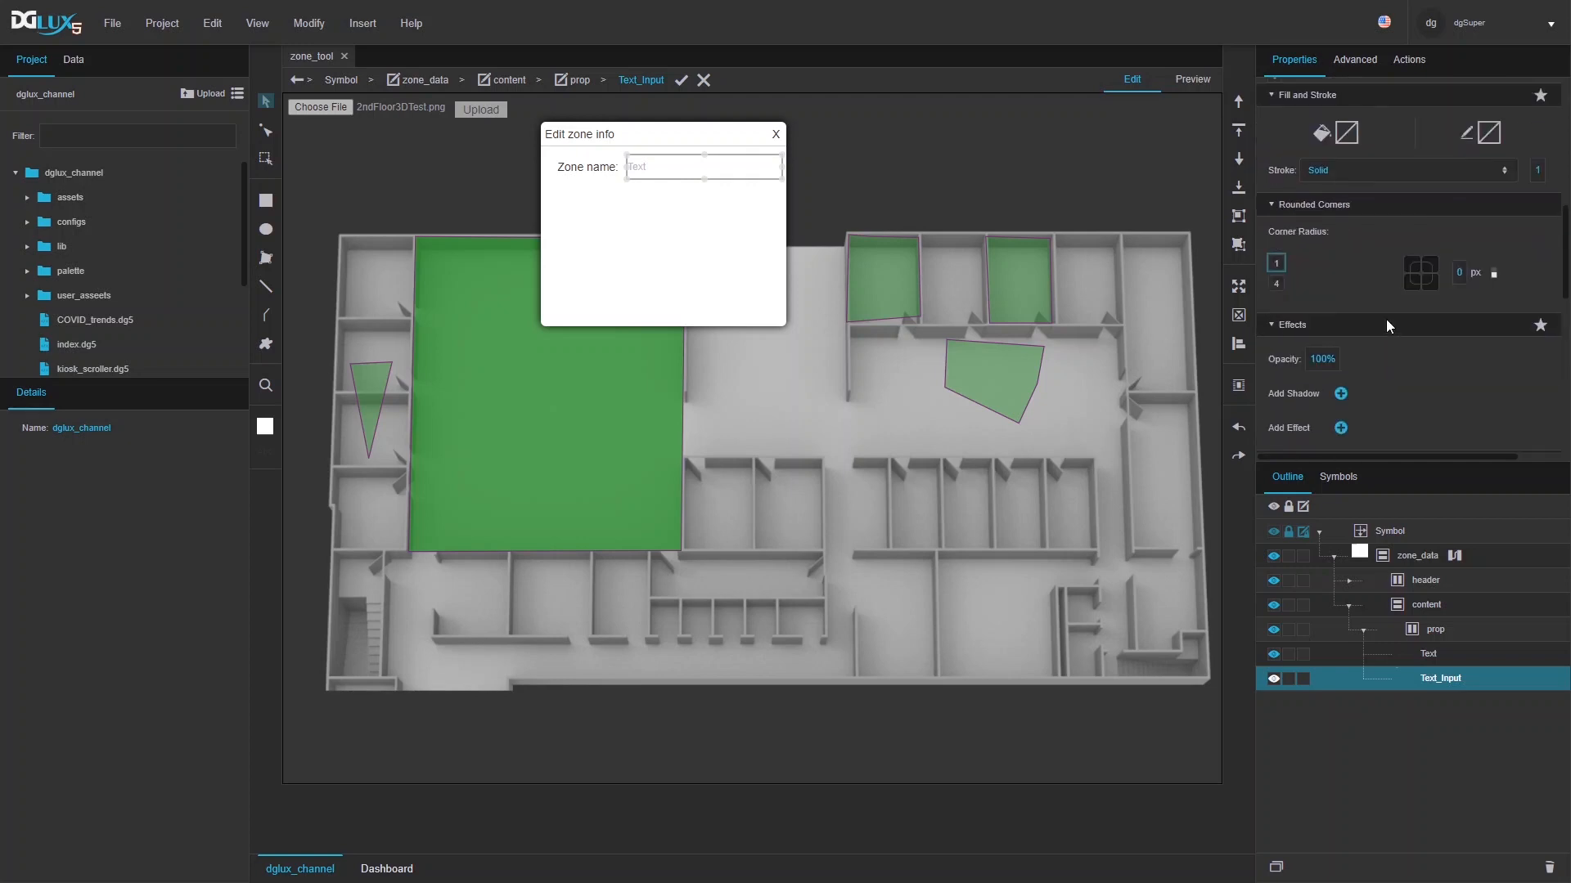
pyautogui.write('3')
pyautogui.press('Return')
pyautogui.click(1489, 133)
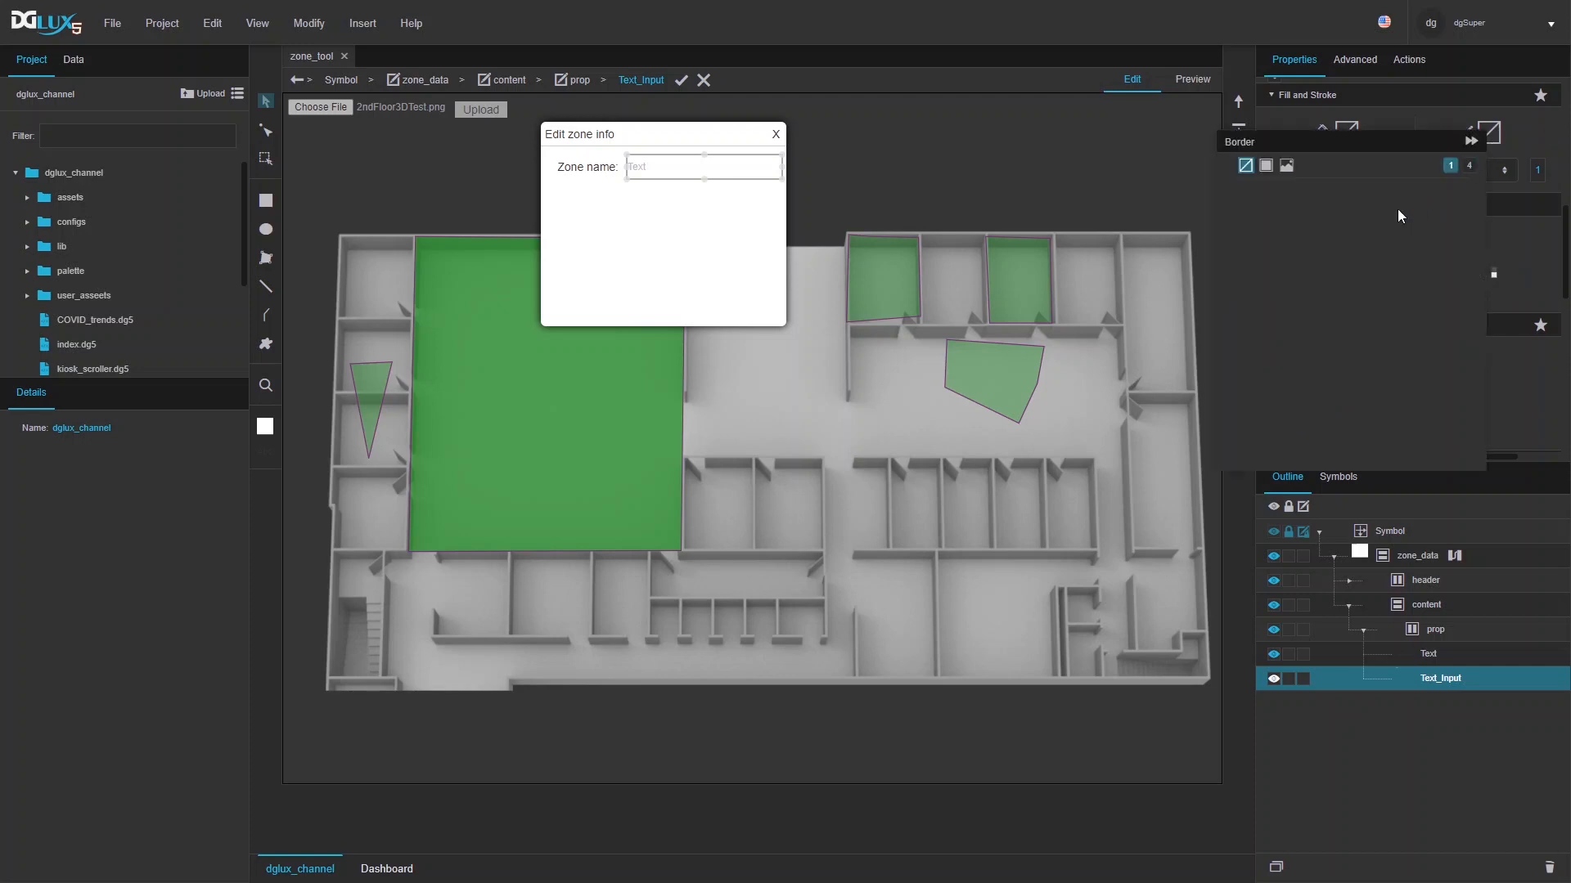
pyautogui.click(1265, 167)
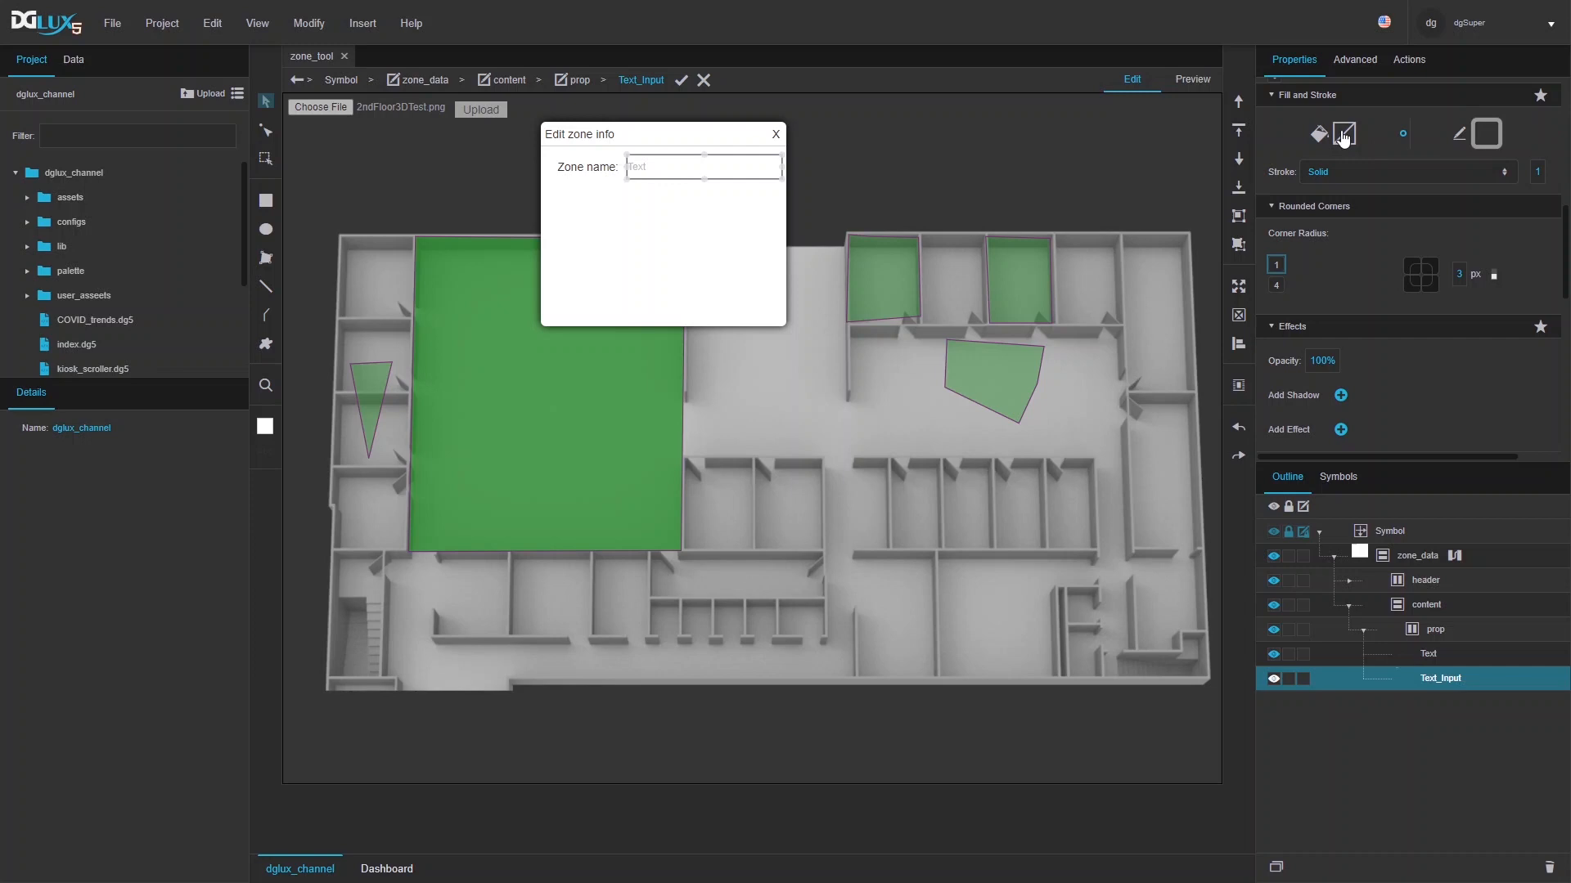
pyautogui.click(1342, 133)
pyautogui.click(1120, 167)
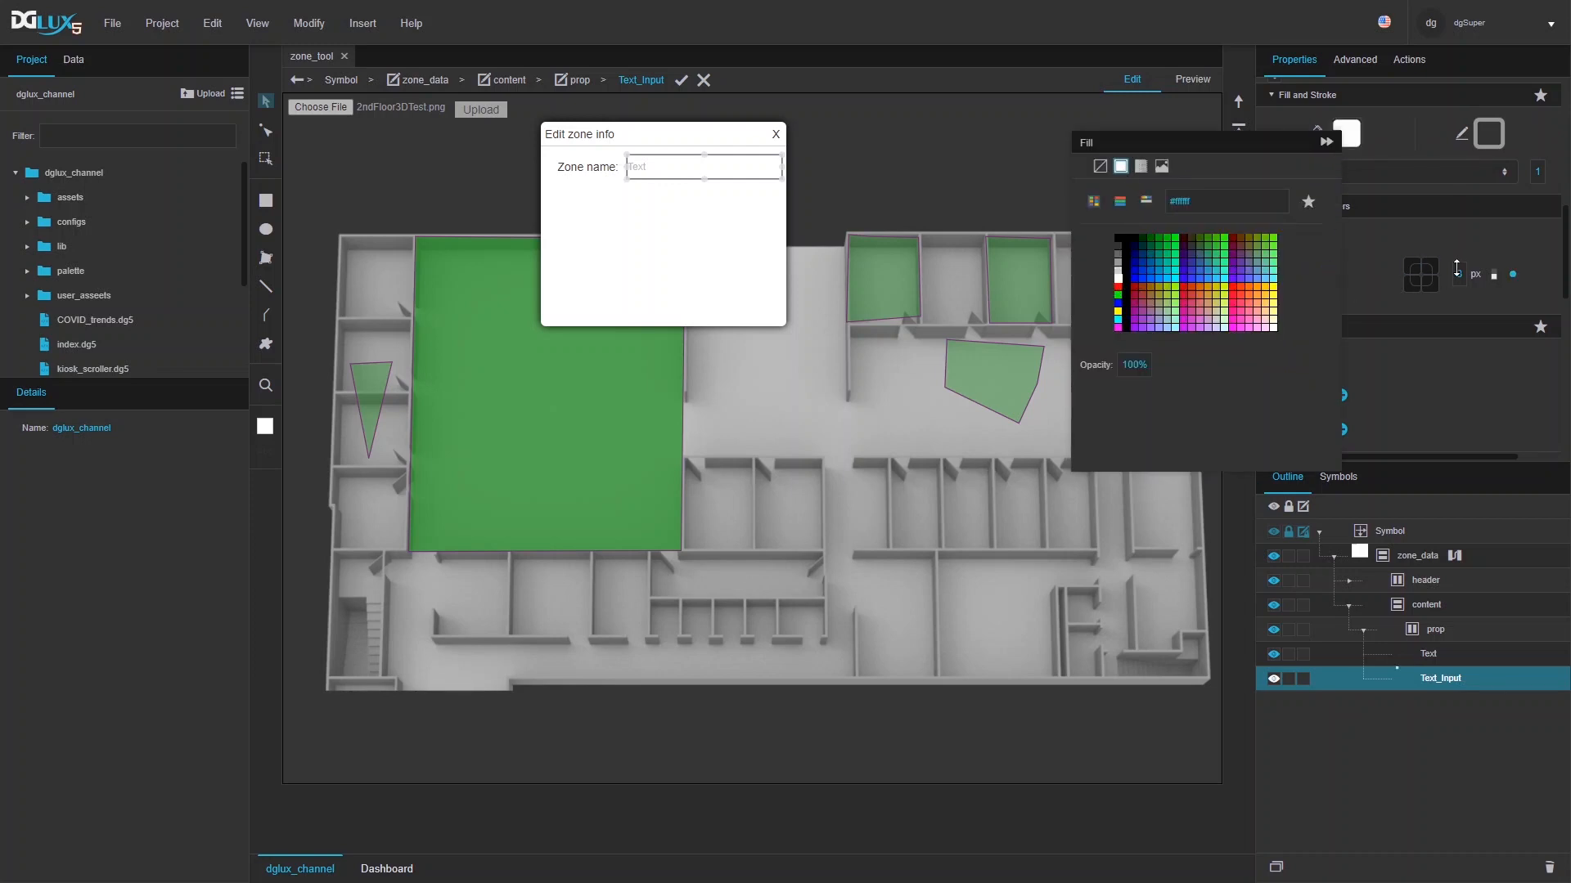
# - Set the text input's left and right padding to 5
pyautogui.scroll(4, 1460, 266)
pyautogui.click(1295, 372)
pyautogui.write('4')
pyautogui.press('BackSpace')
pyautogui.write('5')
pyautogui.click(1379, 372)
pyautogui.write('5')
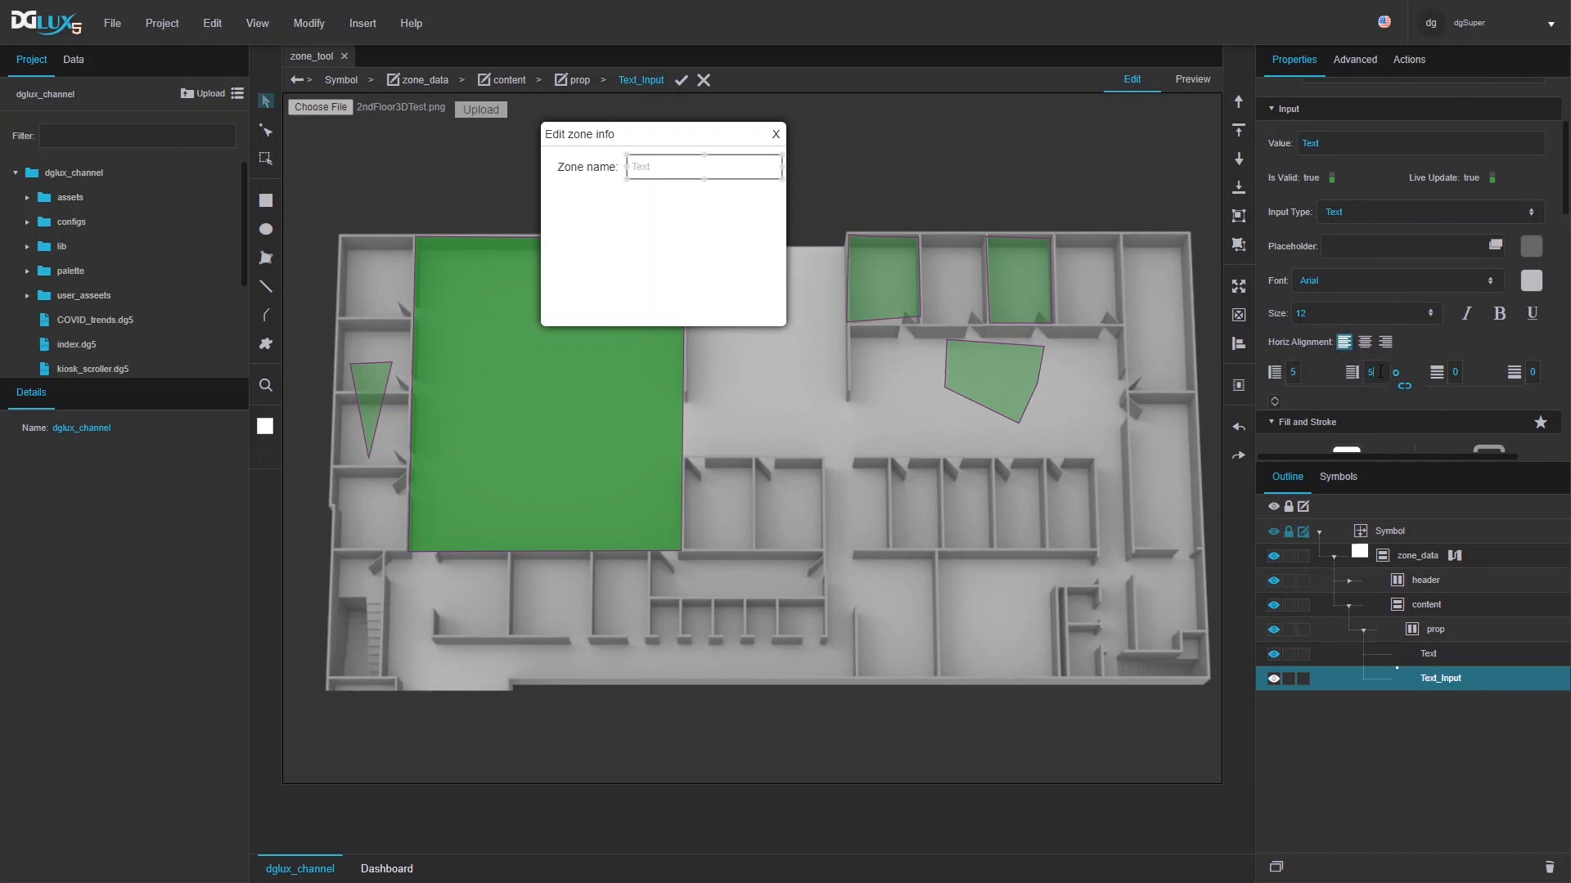
# - Set the text input's font colour to #333333 and its placeholder colour to light grey
pyautogui.click(1523, 283)
pyautogui.click(1344, 371)
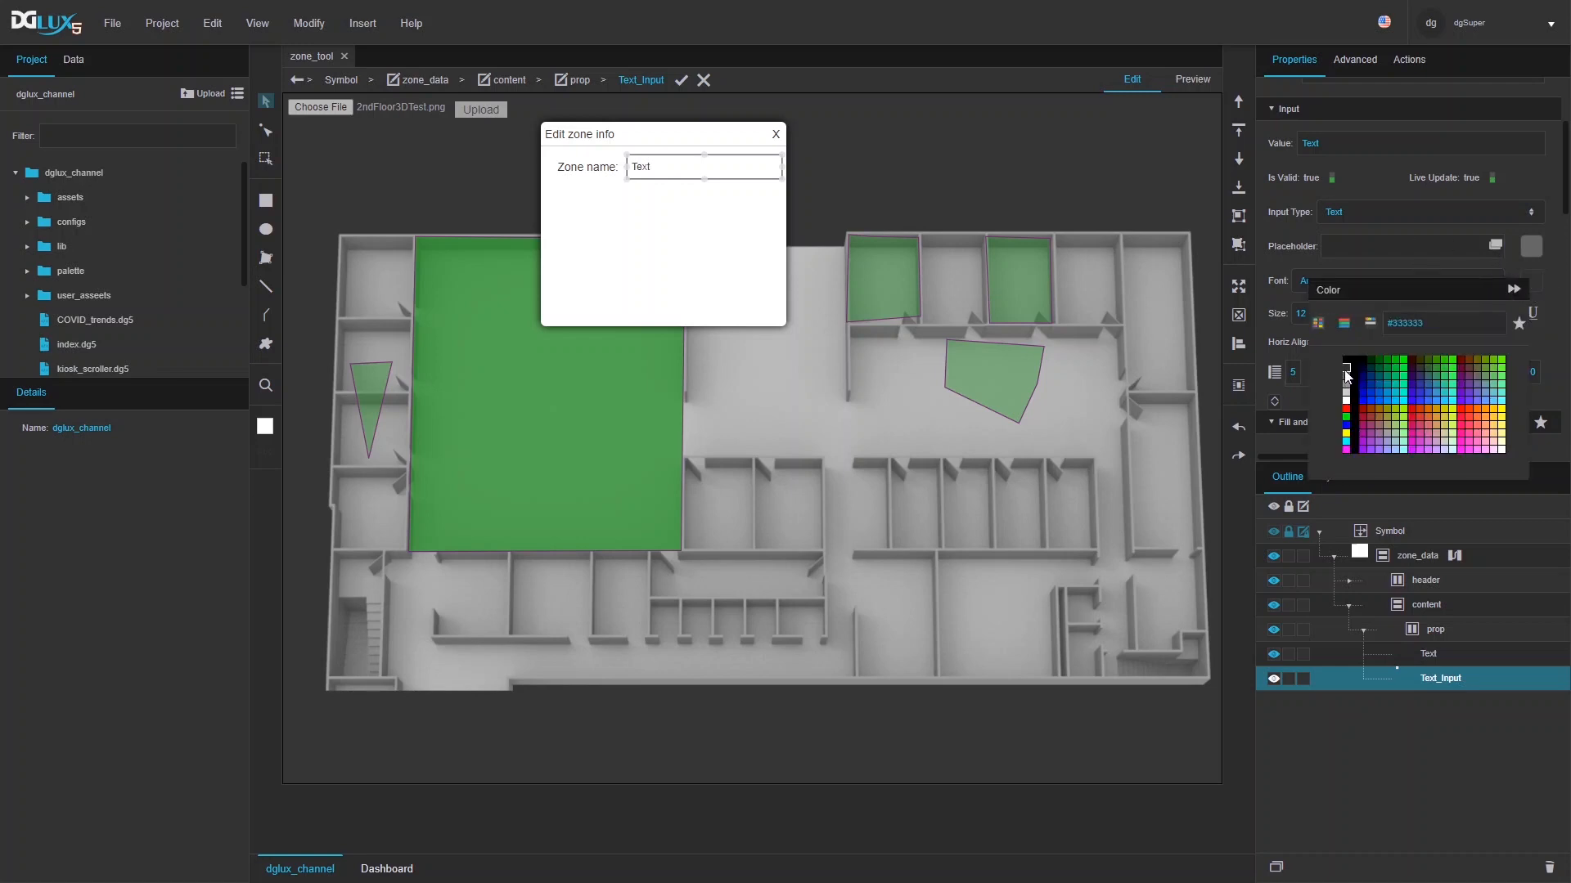
pyautogui.click(1531, 252)
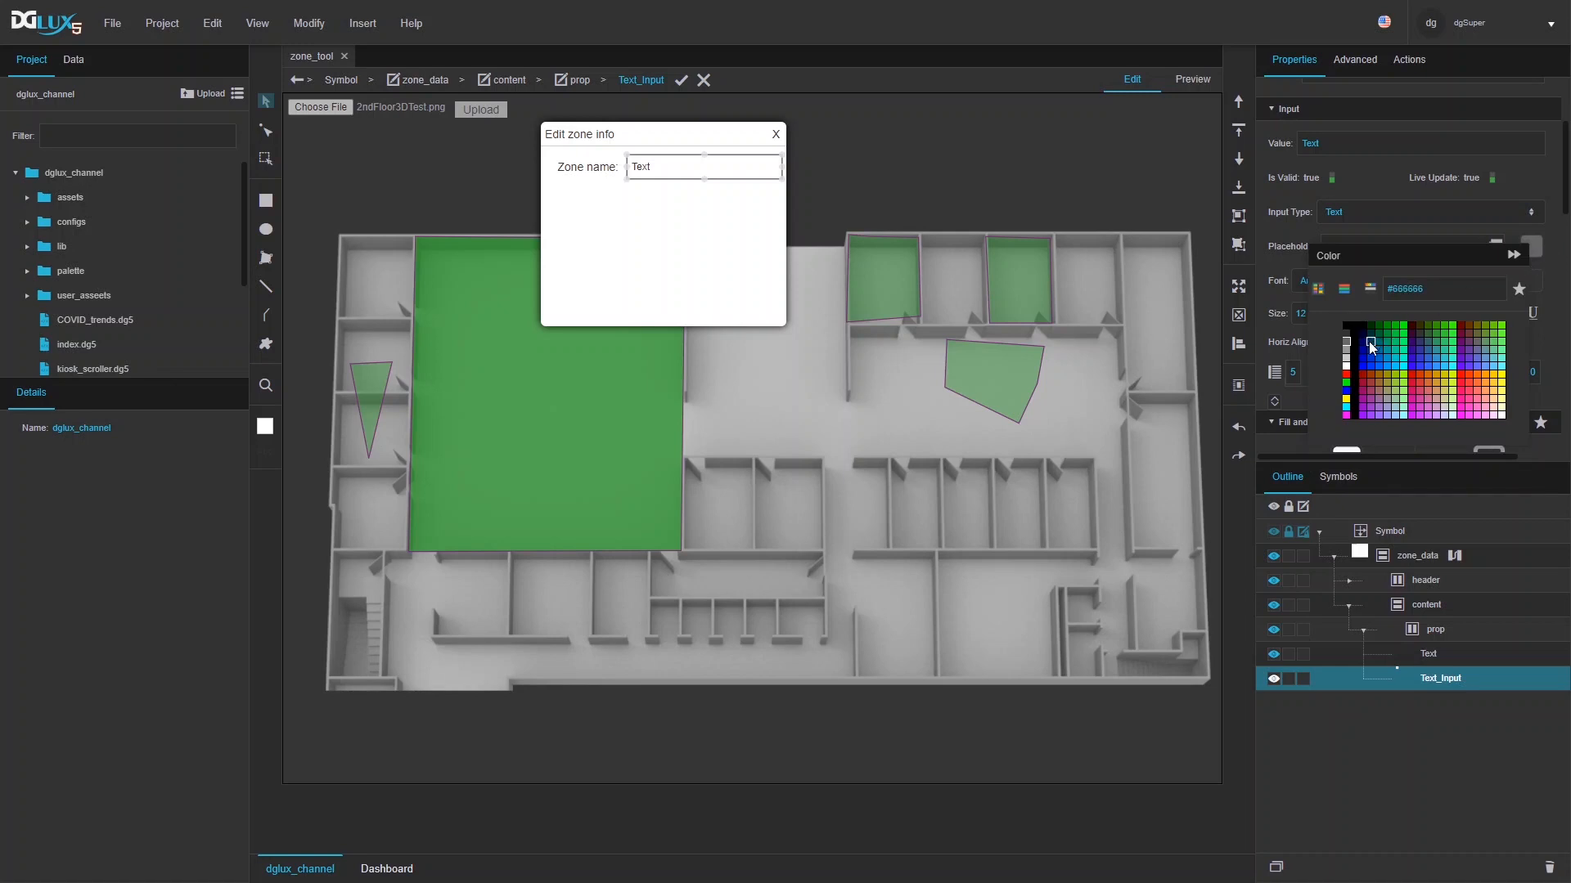
# - Clear the text input's value, set its placeholder to "zone name..." and preview the popup
pyautogui.doubleClick(1335, 147)
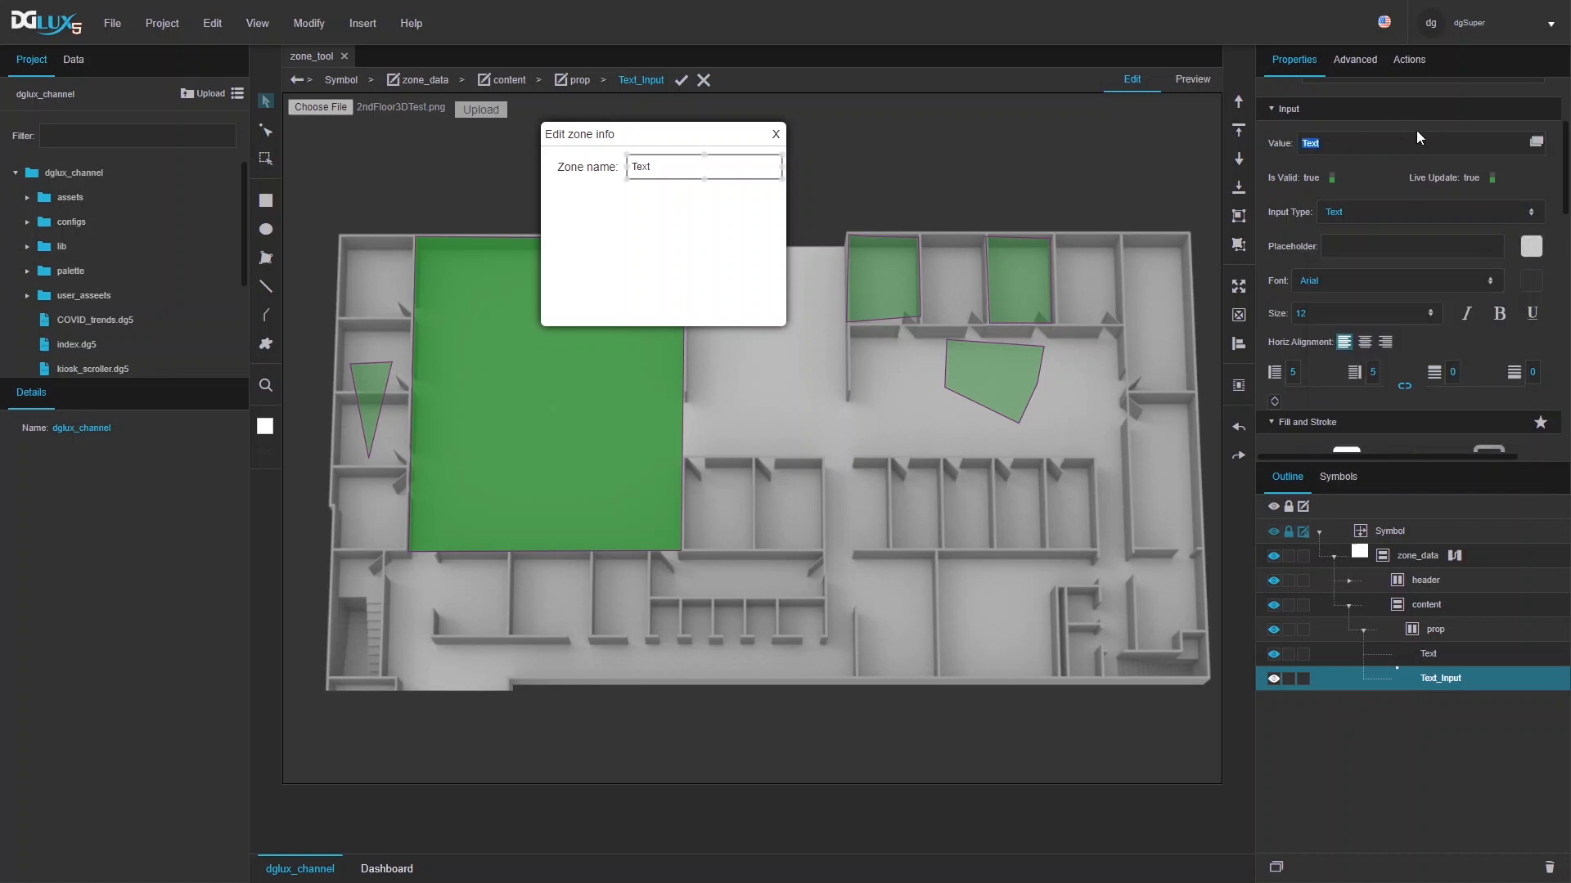
pyautogui.click(1537, 142)
pyautogui.click(1493, 181)
pyautogui.write('zone name...')
pyautogui.click(1199, 81)
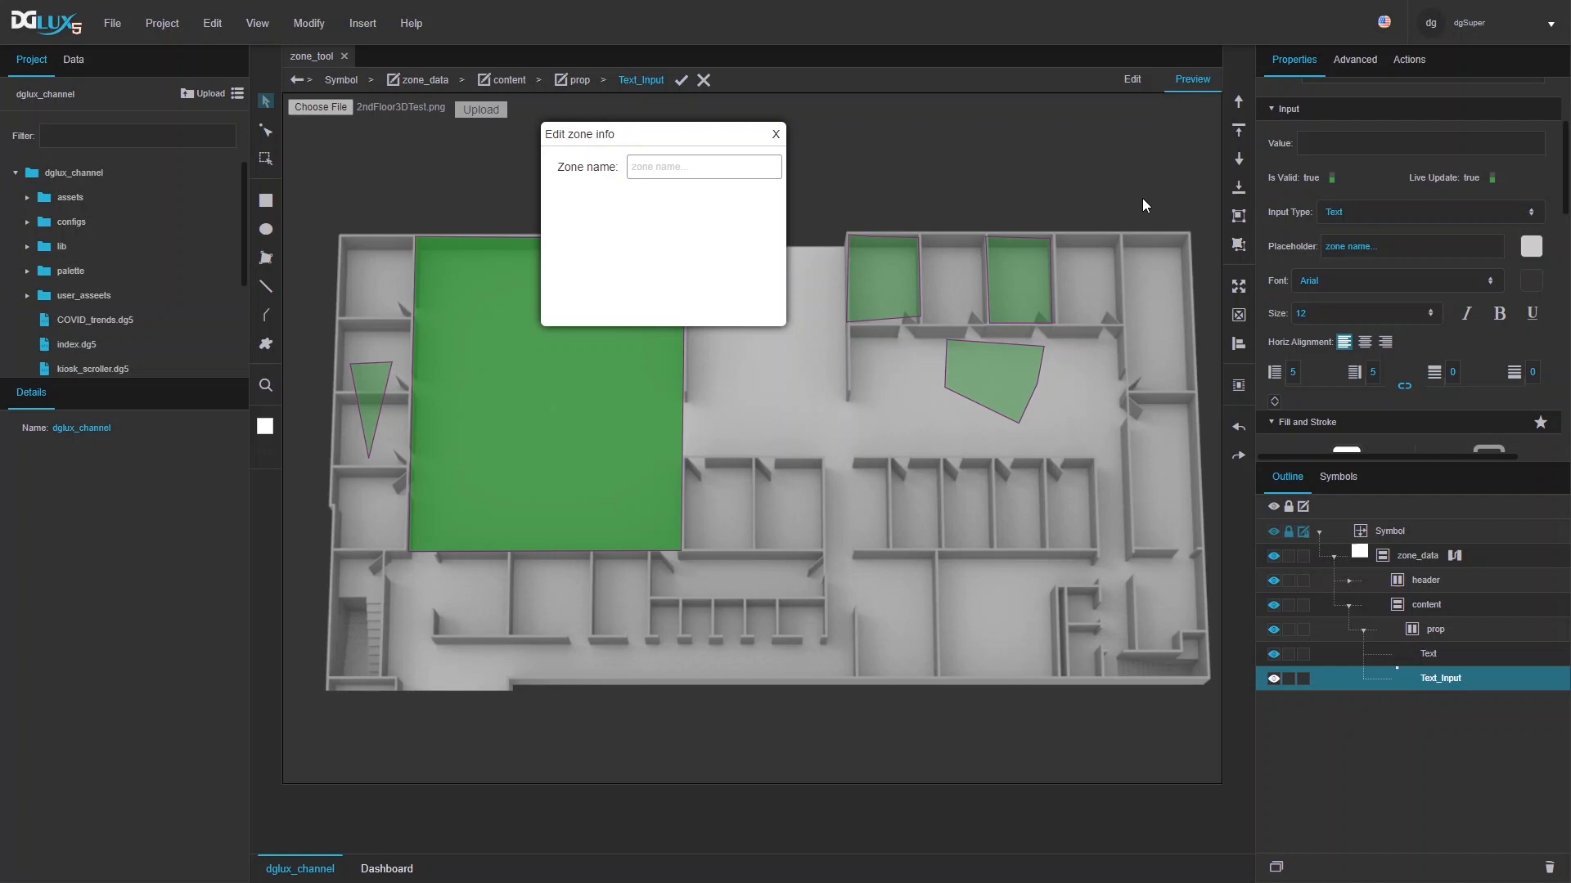
# - Duplicate the prop group to add a second row in the content group
pyautogui.click(1364, 633)
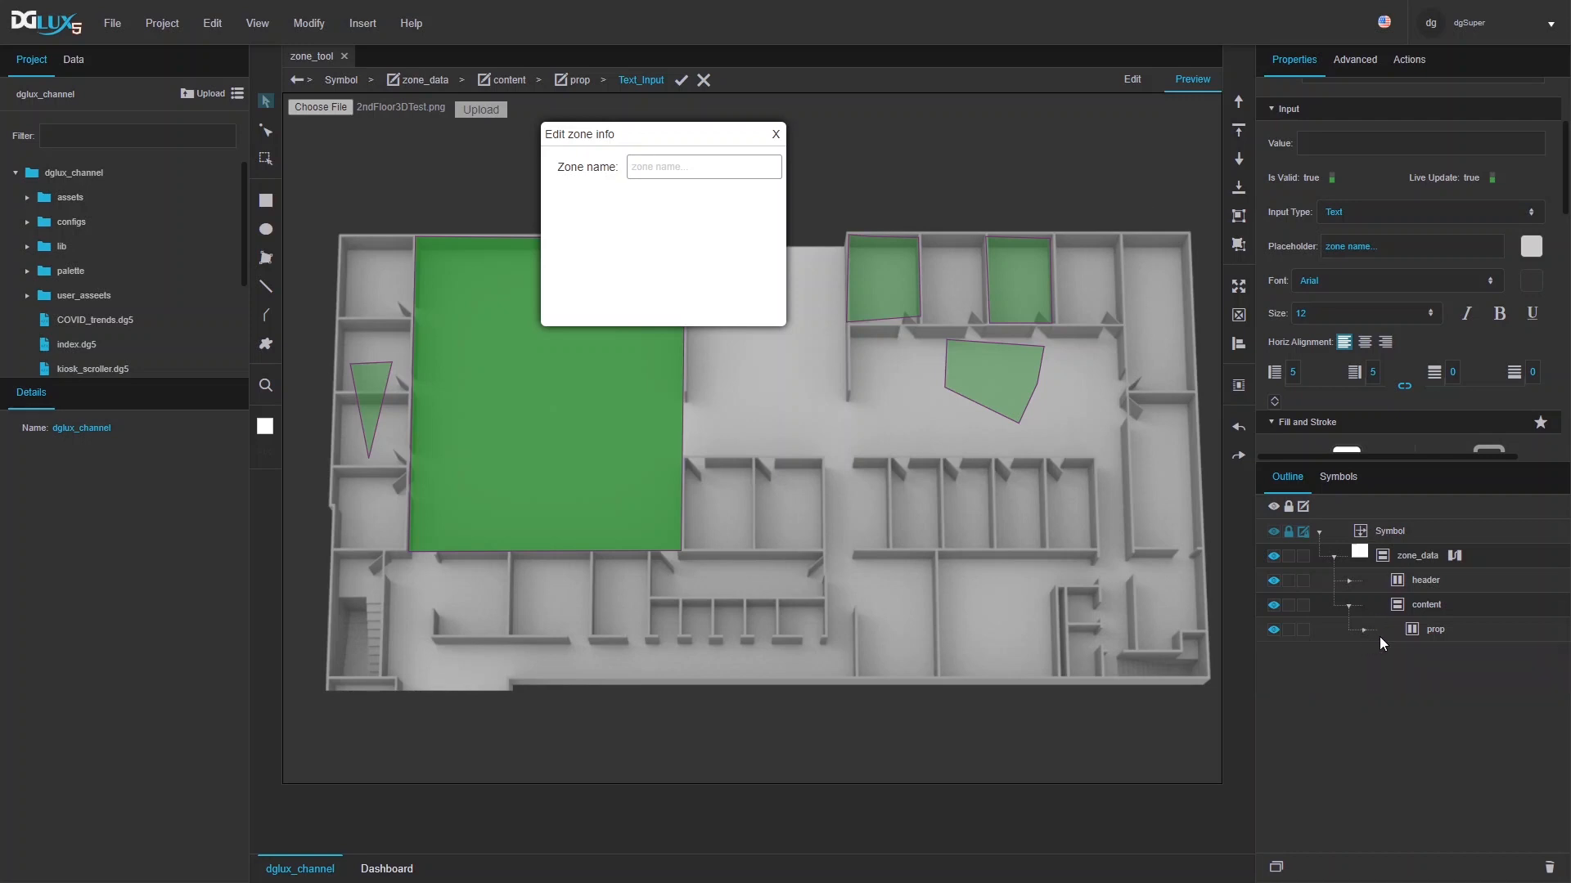
pyautogui.click(1435, 634)
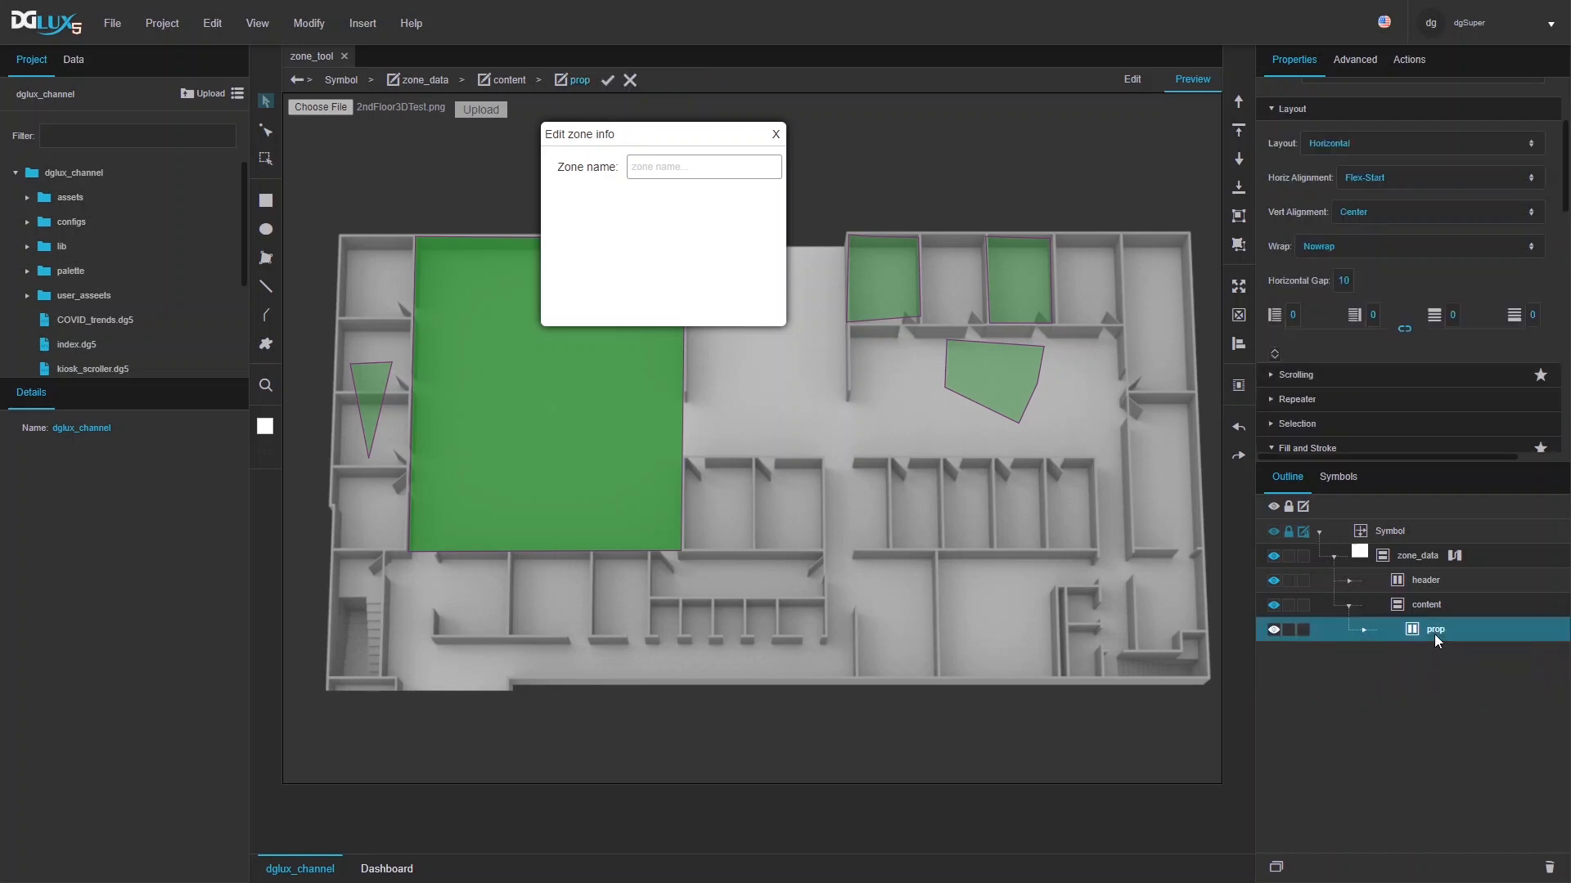
pyautogui.hotkey('ctrl', 'd')
# - Change the duplicated row's label to "Device:" and delete its text input
pyautogui.click(1363, 654)
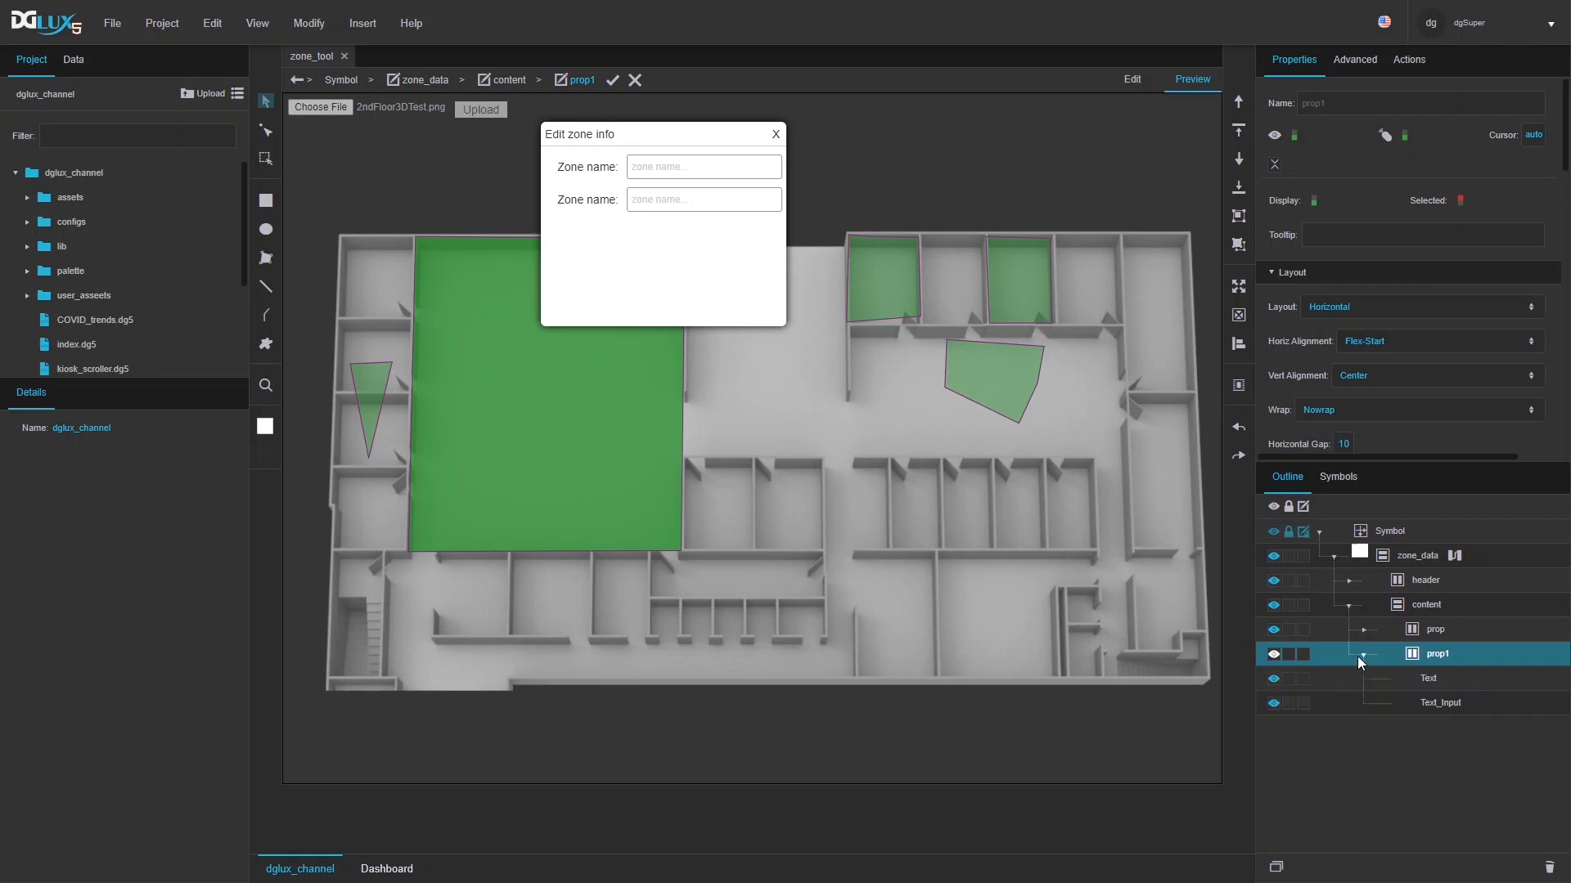
pyautogui.click(1416, 681)
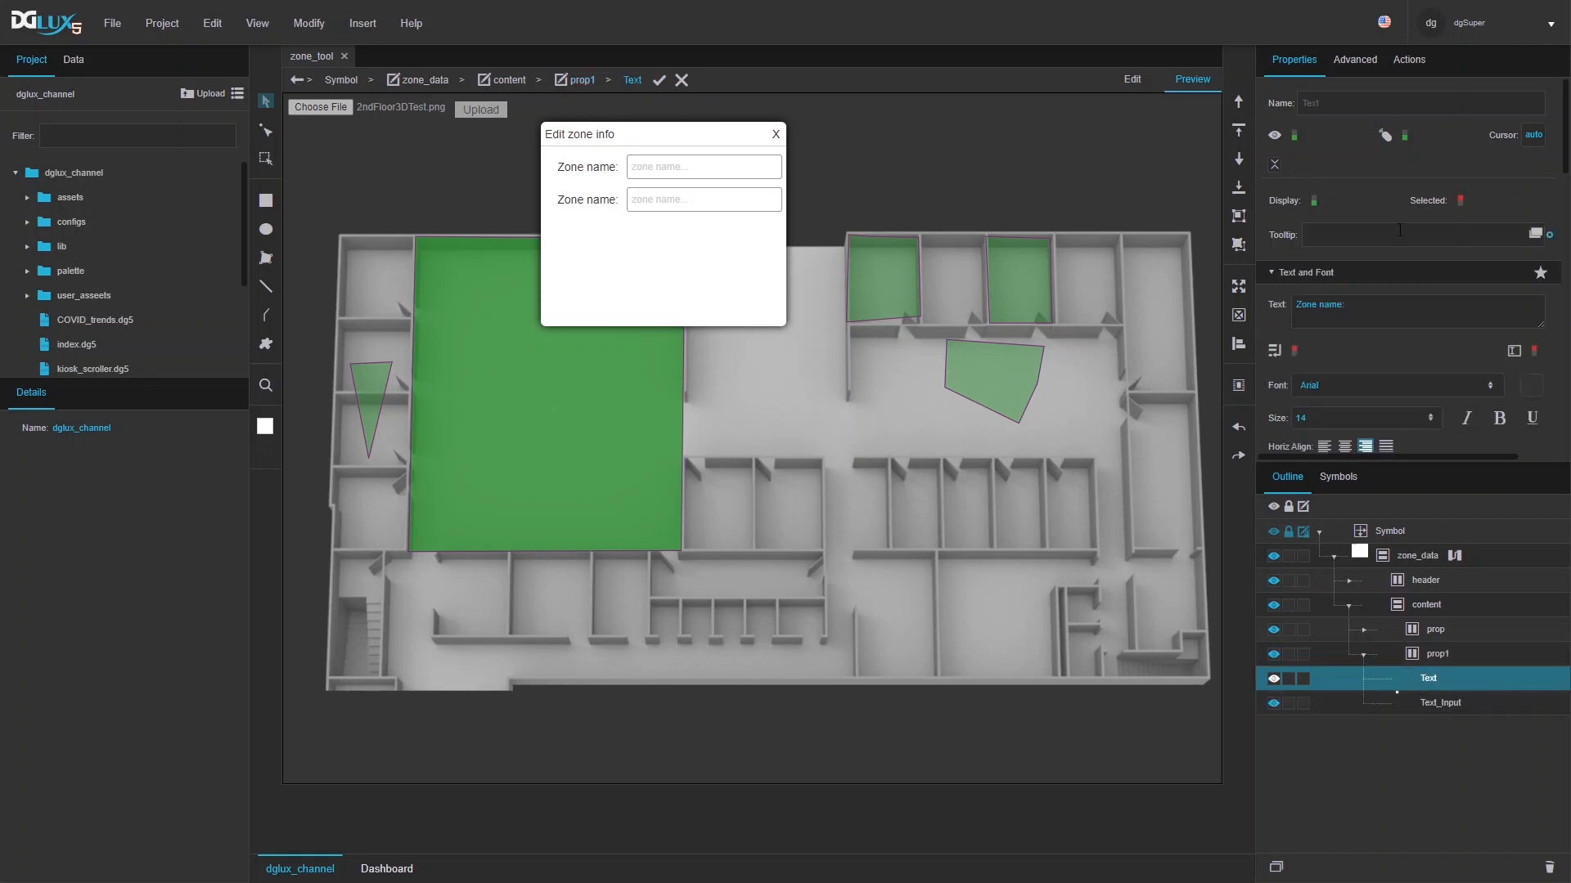
pyautogui.tripleClick(1341, 306)
pyautogui.write('Device:')
pyautogui.click(1445, 706)
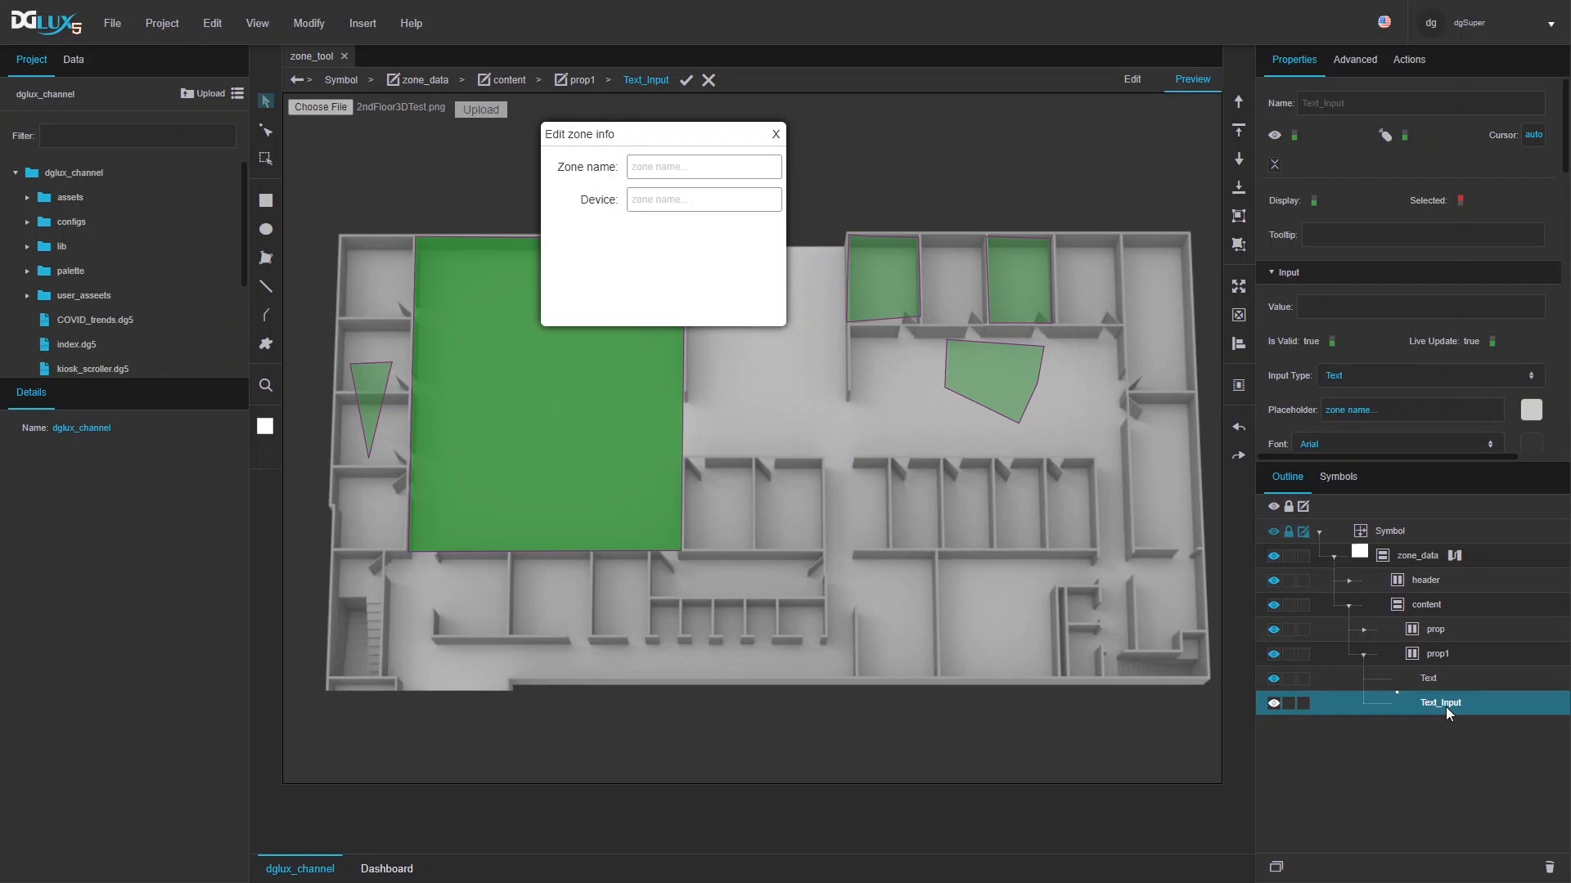
pyautogui.click(1549, 868)
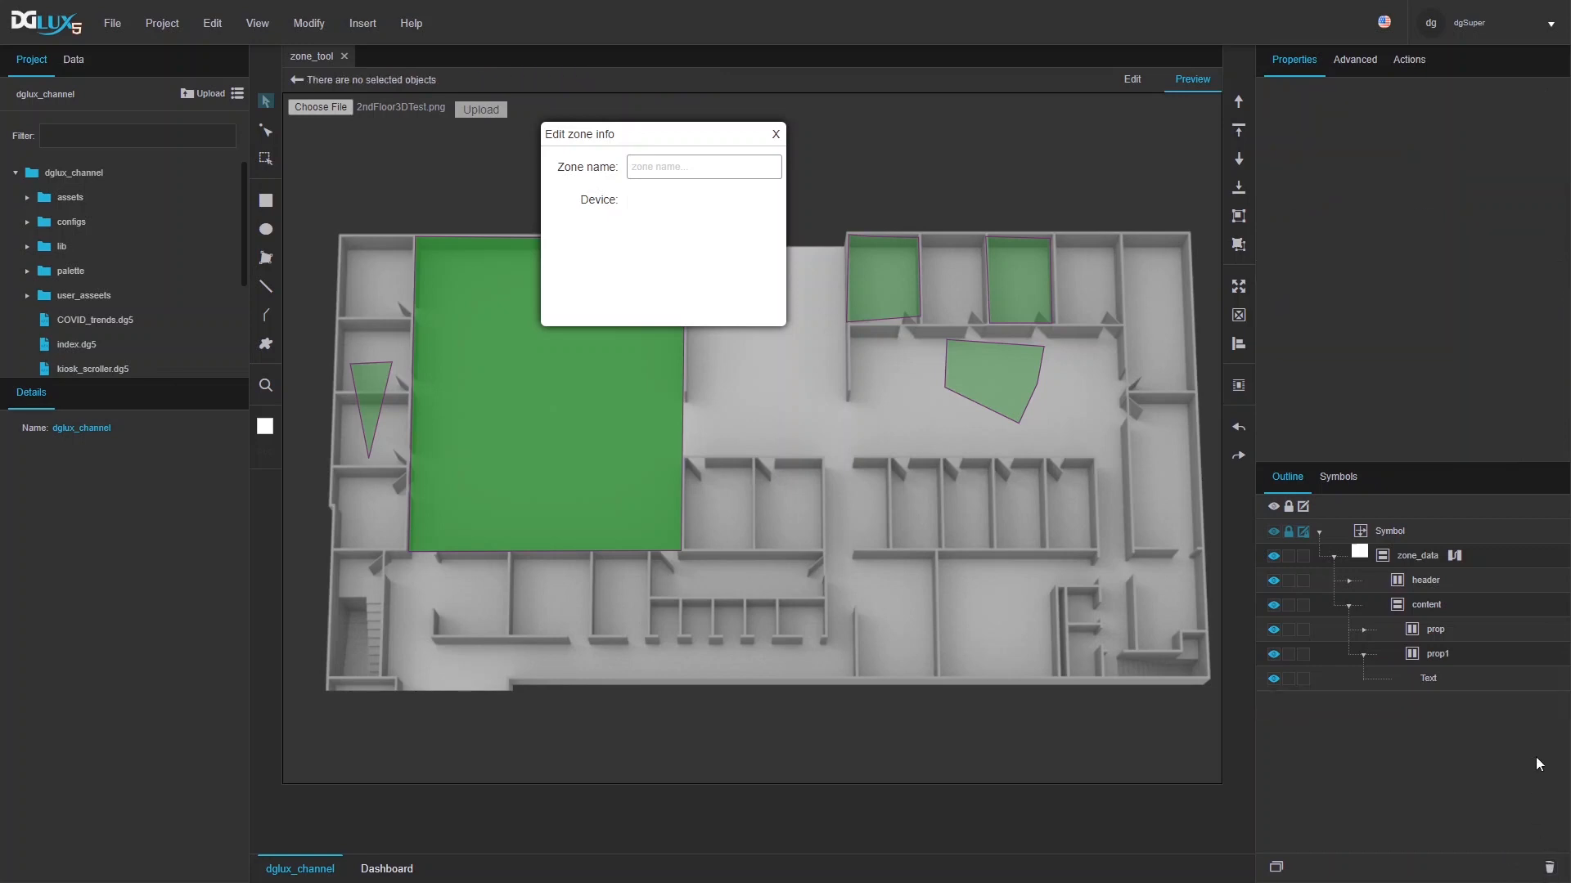
# - Insert a List form element into the prop1 group beside the "Device:" label
pyautogui.click(1458, 661)
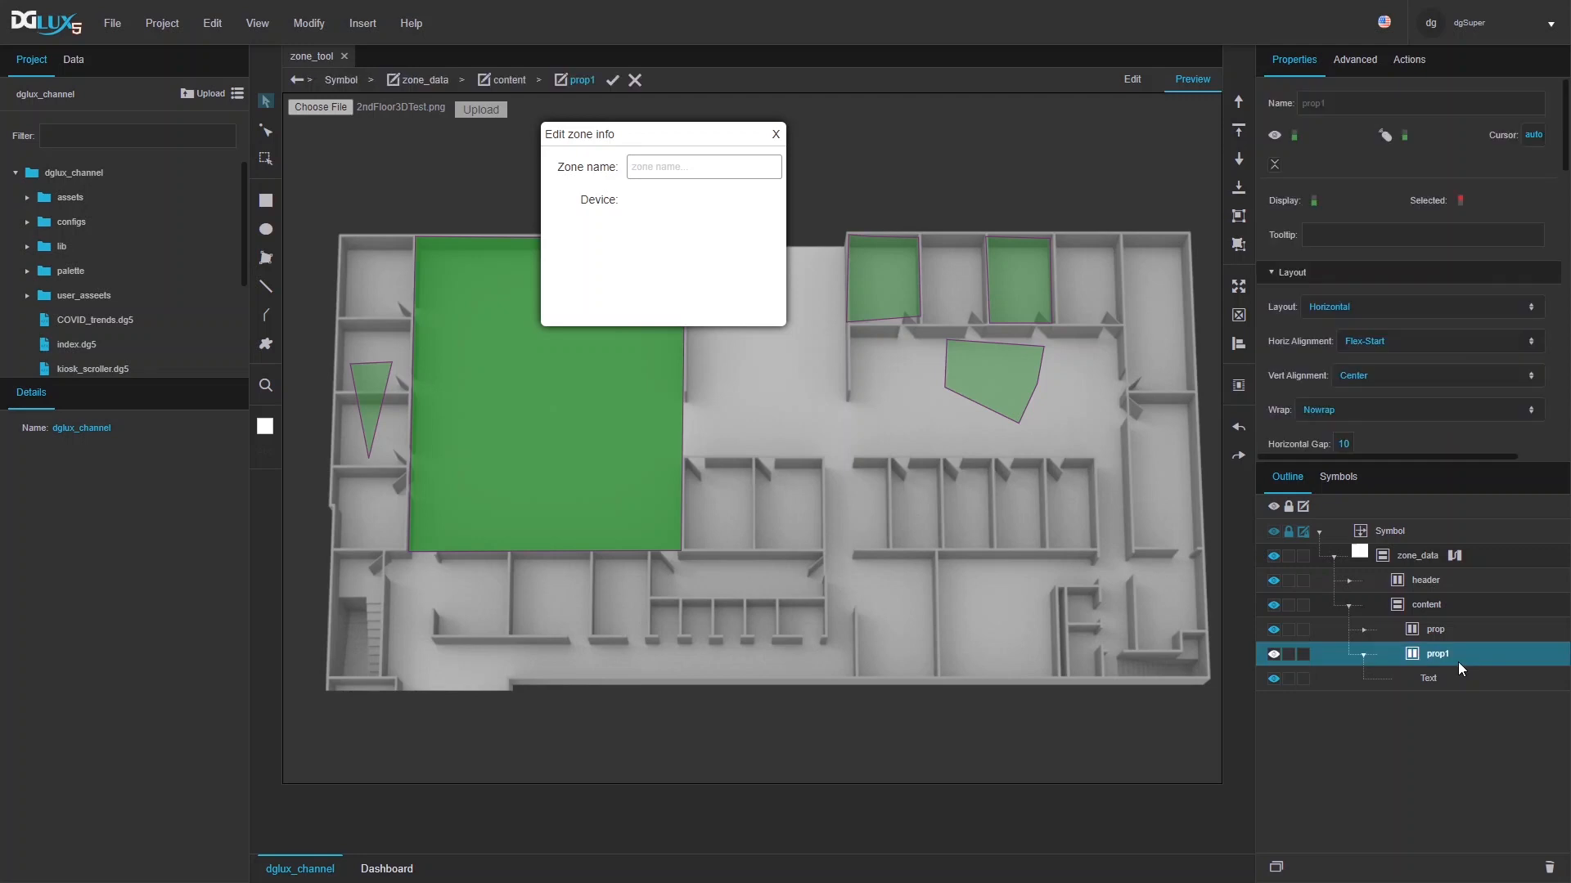
pyautogui.rightClick(1447, 656)
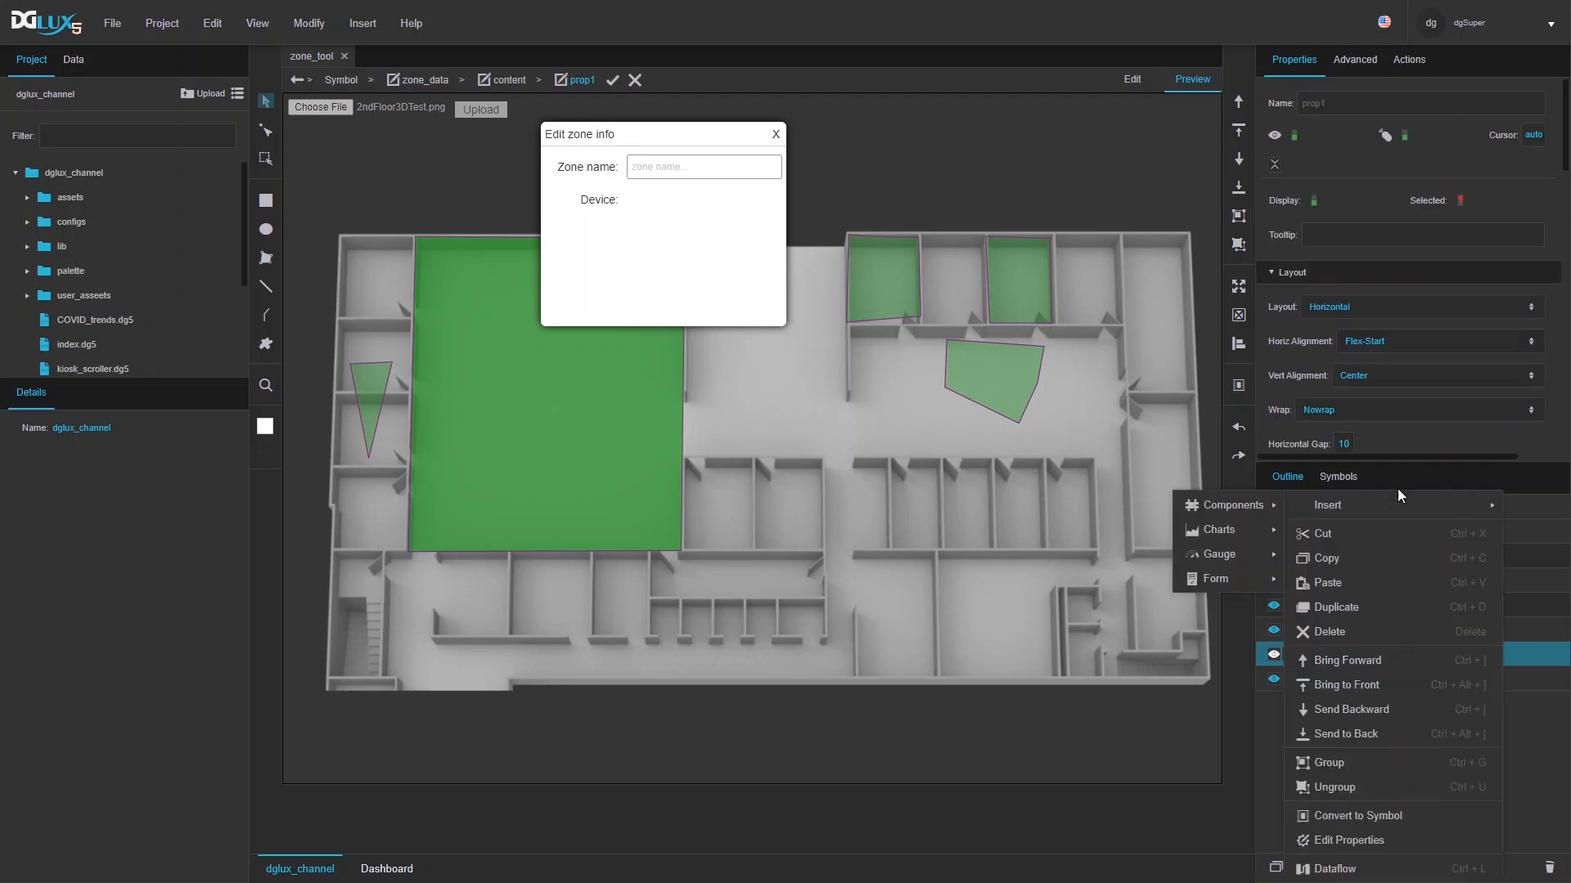
pyautogui.moveTo(1327, 505)
pyautogui.moveTo(1219, 578)
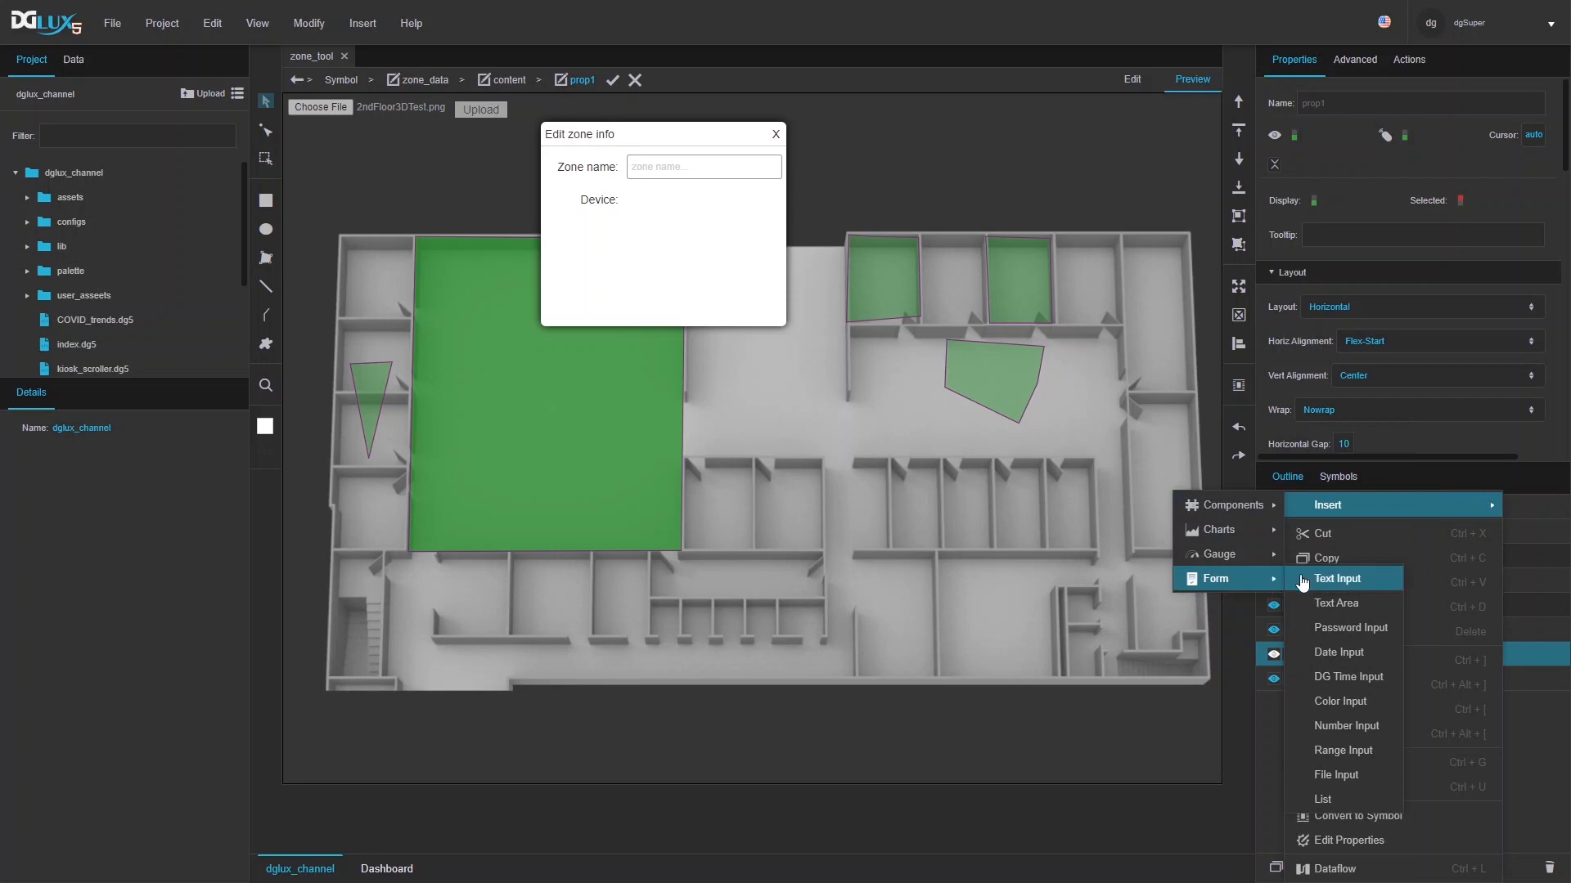
pyautogui.click(1341, 799)
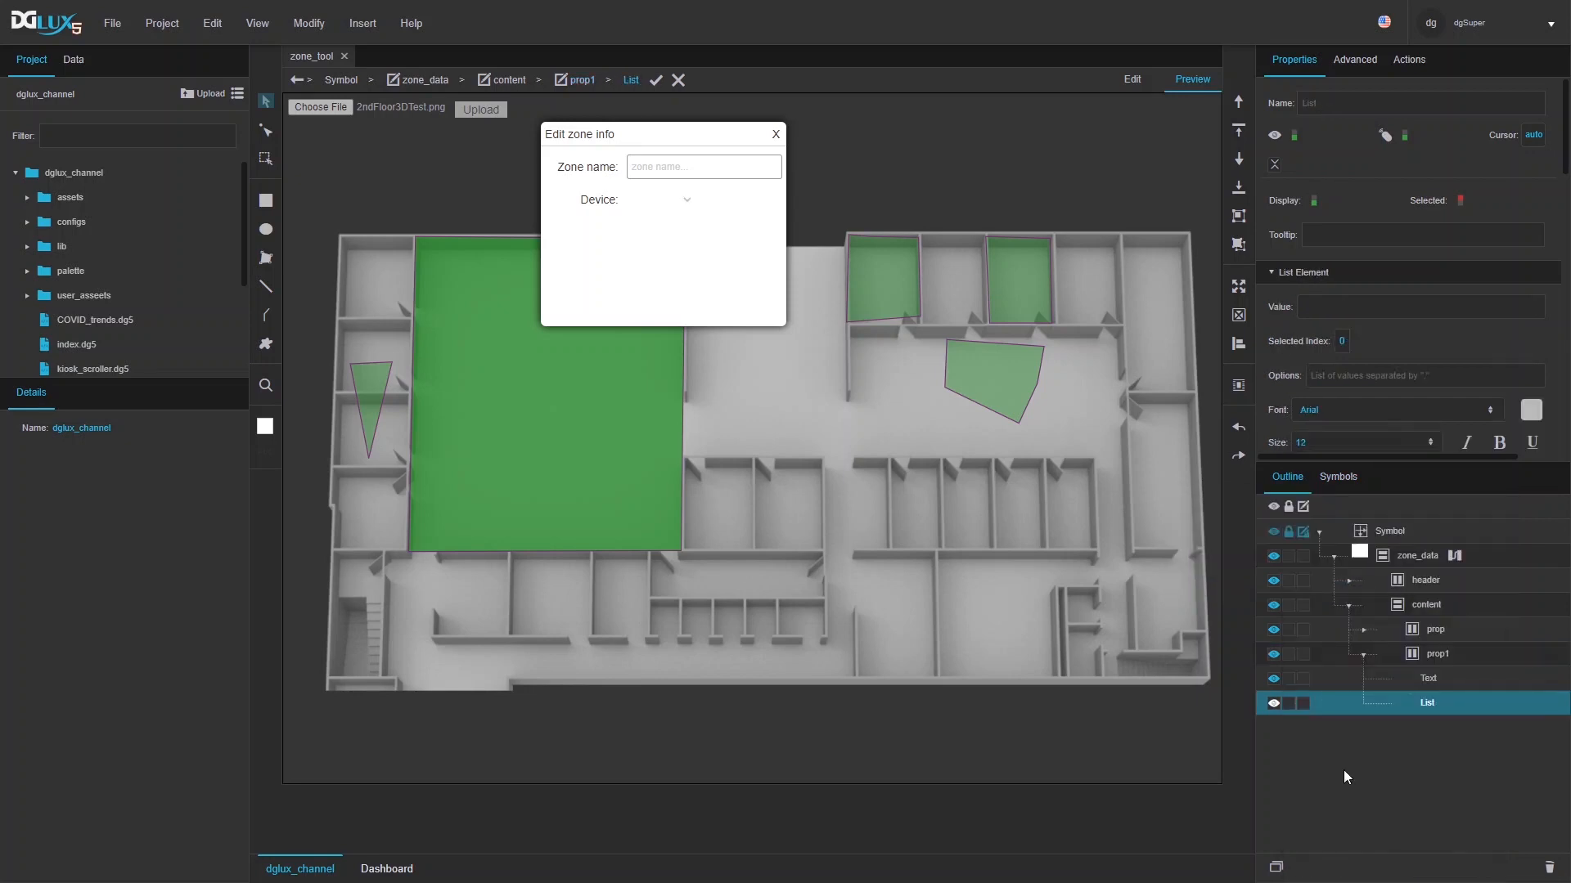
# - Size the list to 100% width and 30 px height, with both flexsize values set to 1
pyautogui.scroll(-5, 1372, 341)
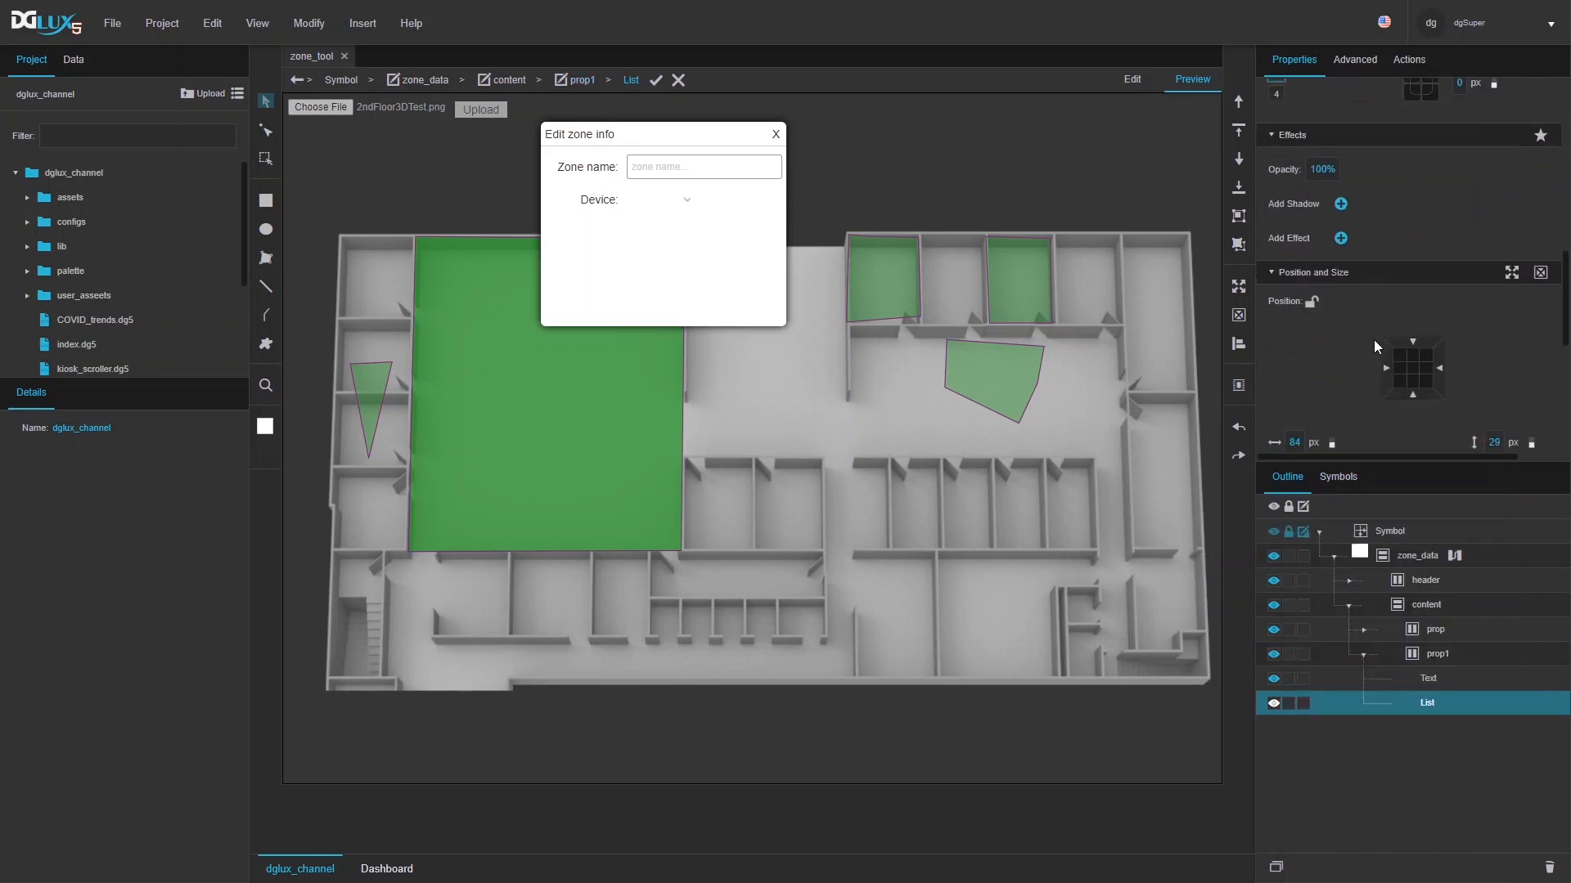
pyautogui.scroll(-2, 1389, 341)
pyautogui.click(1502, 278)
pyautogui.write('30')
pyautogui.click(1301, 281)
pyautogui.write('100%')
pyautogui.press('Return')
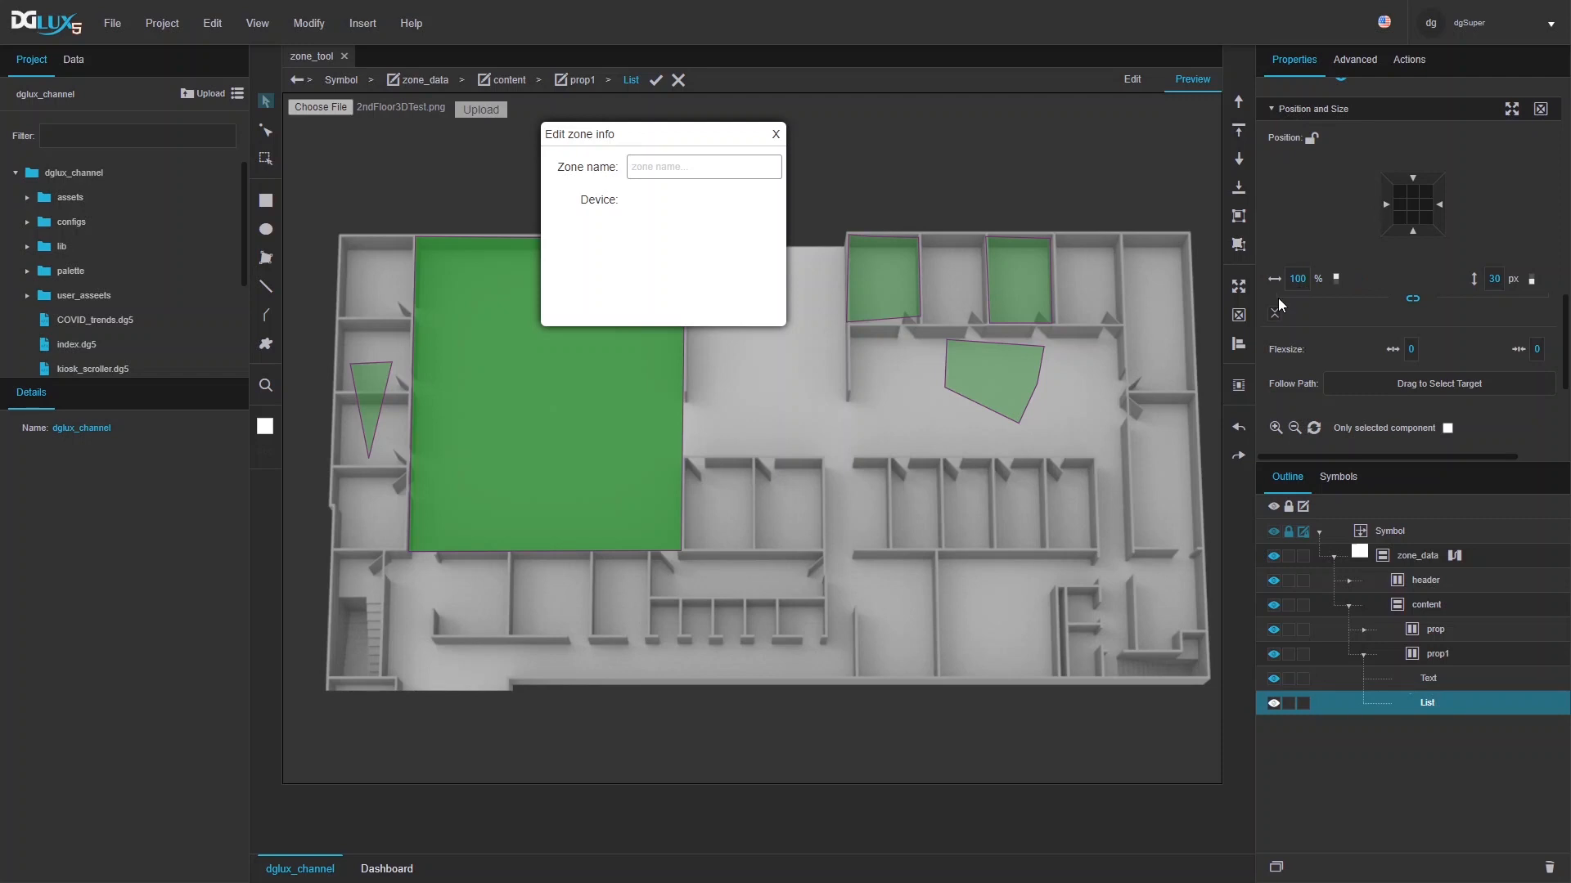
pyautogui.click(1410, 350)
pyautogui.write('1')
pyautogui.click(1535, 348)
pyautogui.write('1')
# - Round the list's corners with a 3 px radius
pyautogui.scroll(5, 1515, 337)
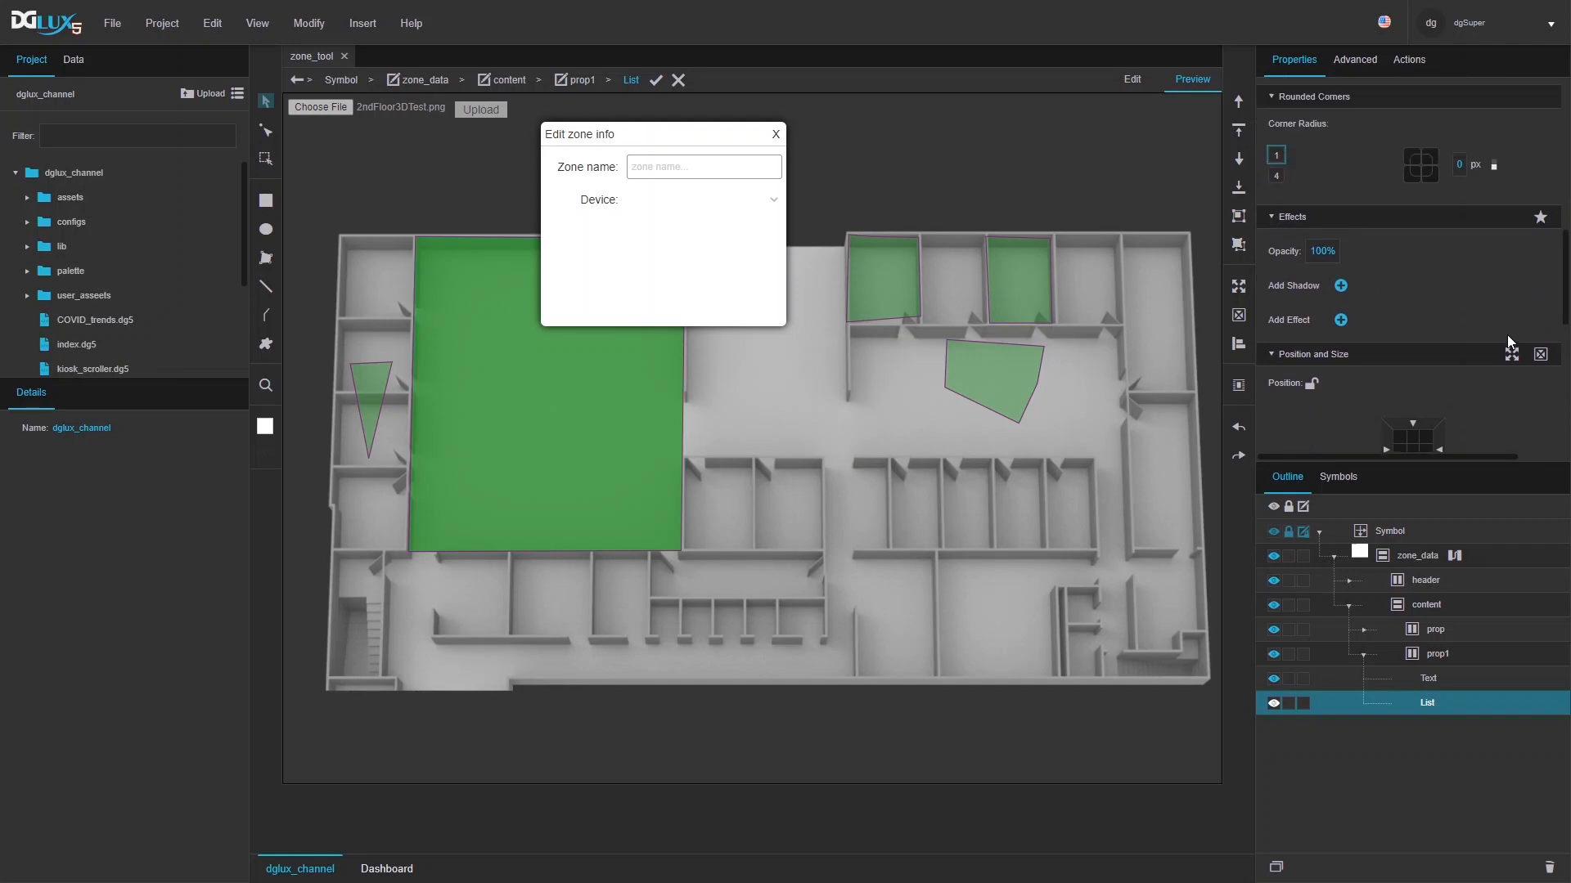
pyautogui.scroll(2, 1507, 335)
pyautogui.click(1459, 247)
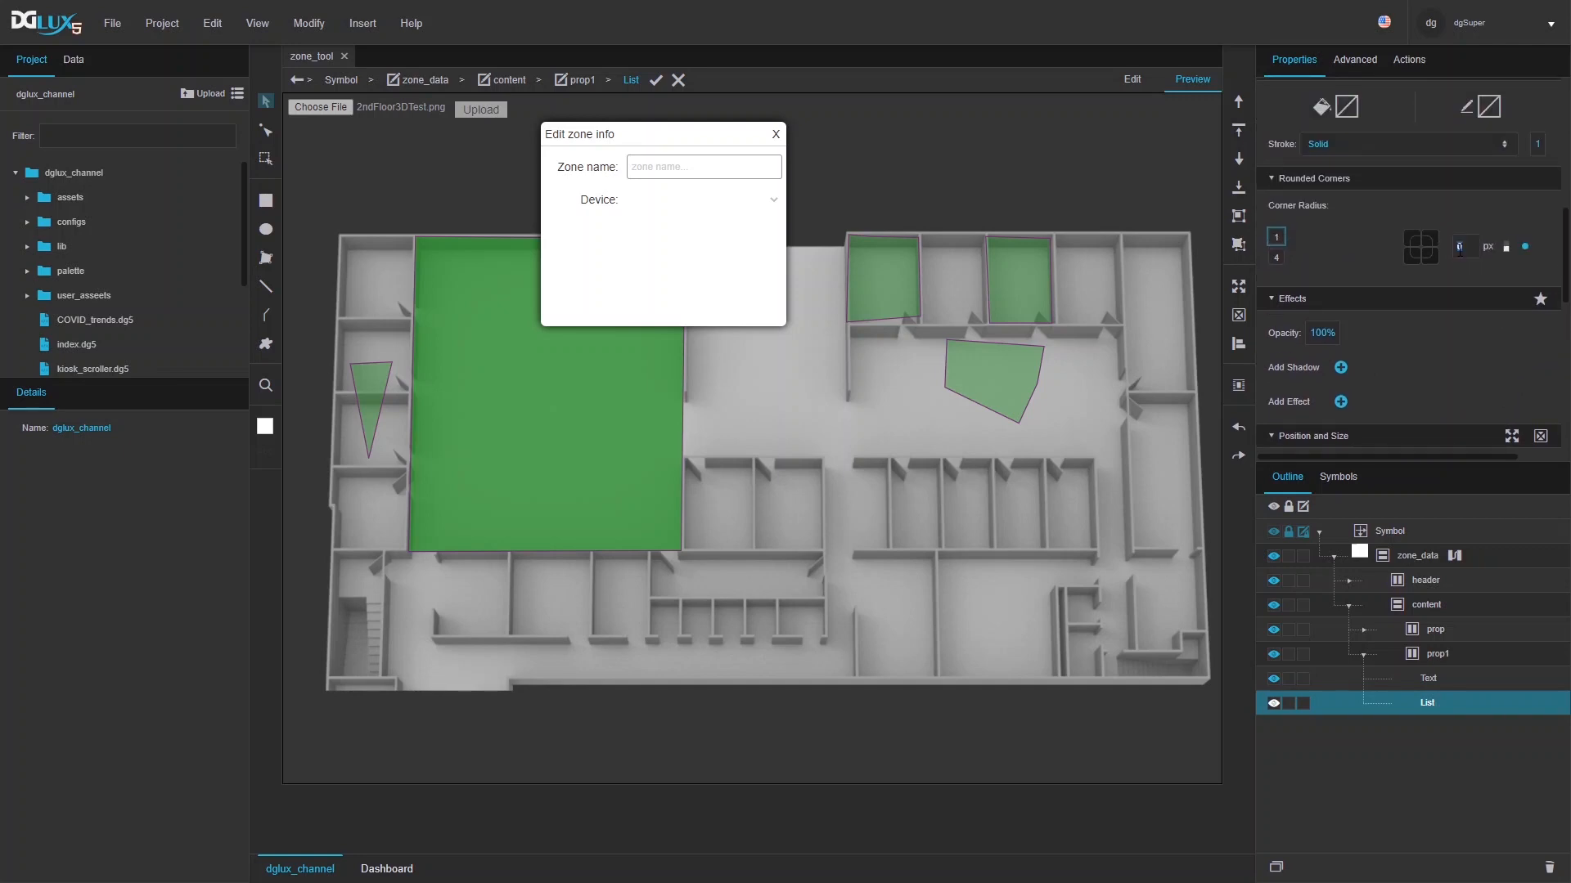
pyautogui.write('3')
pyautogui.press('Return')
# - Give the list a solid white fill and a solid #999999 border
pyautogui.scroll(6, 1390, 288)
pyautogui.click(1343, 354)
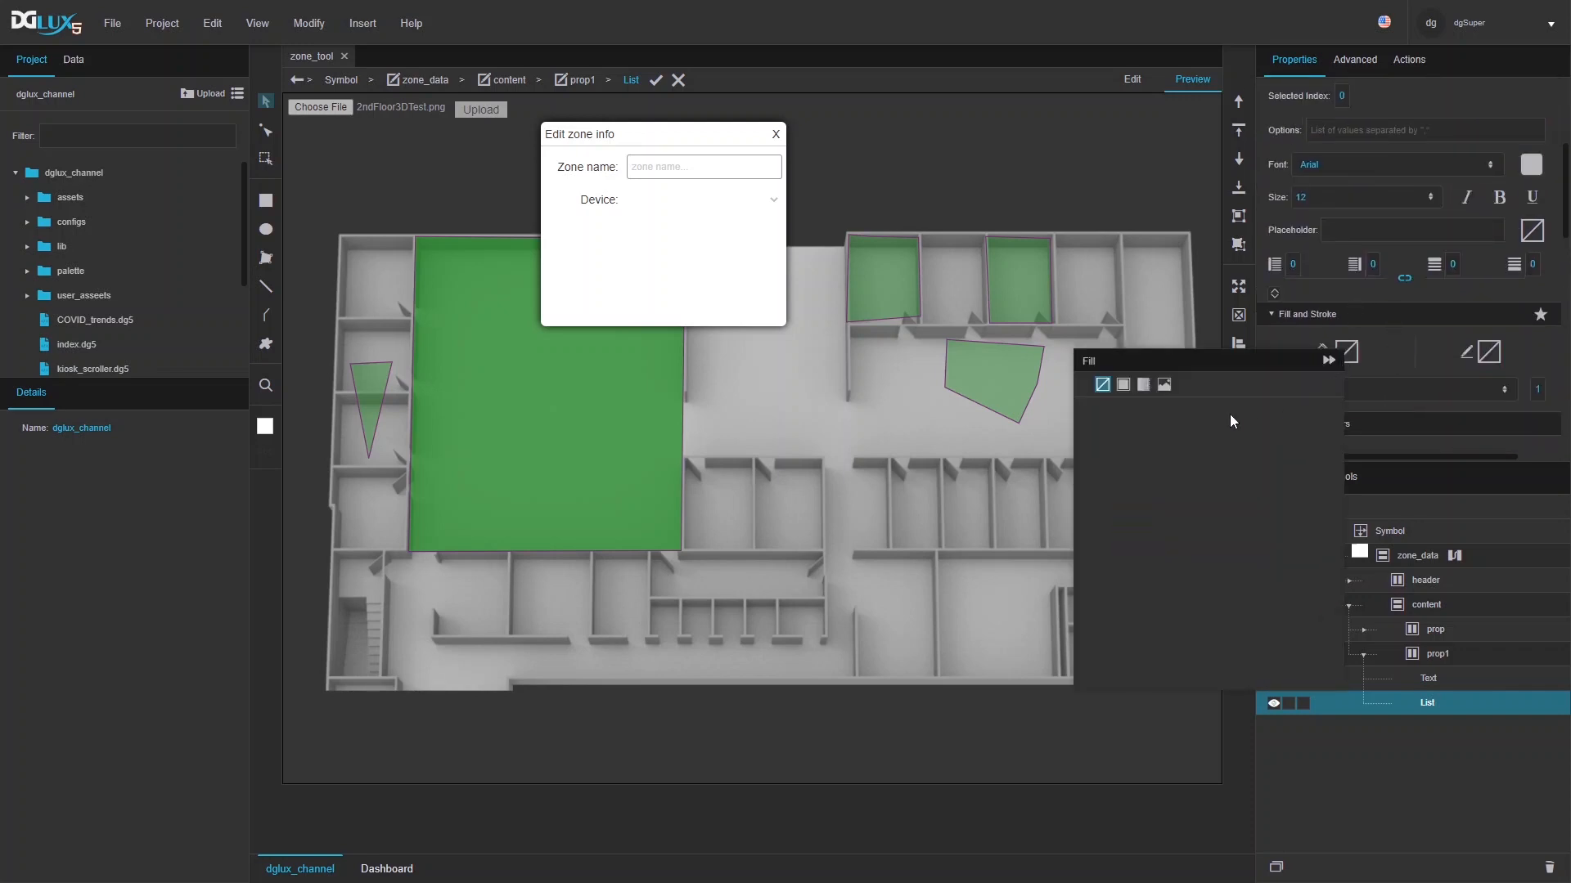
pyautogui.click(1123, 384)
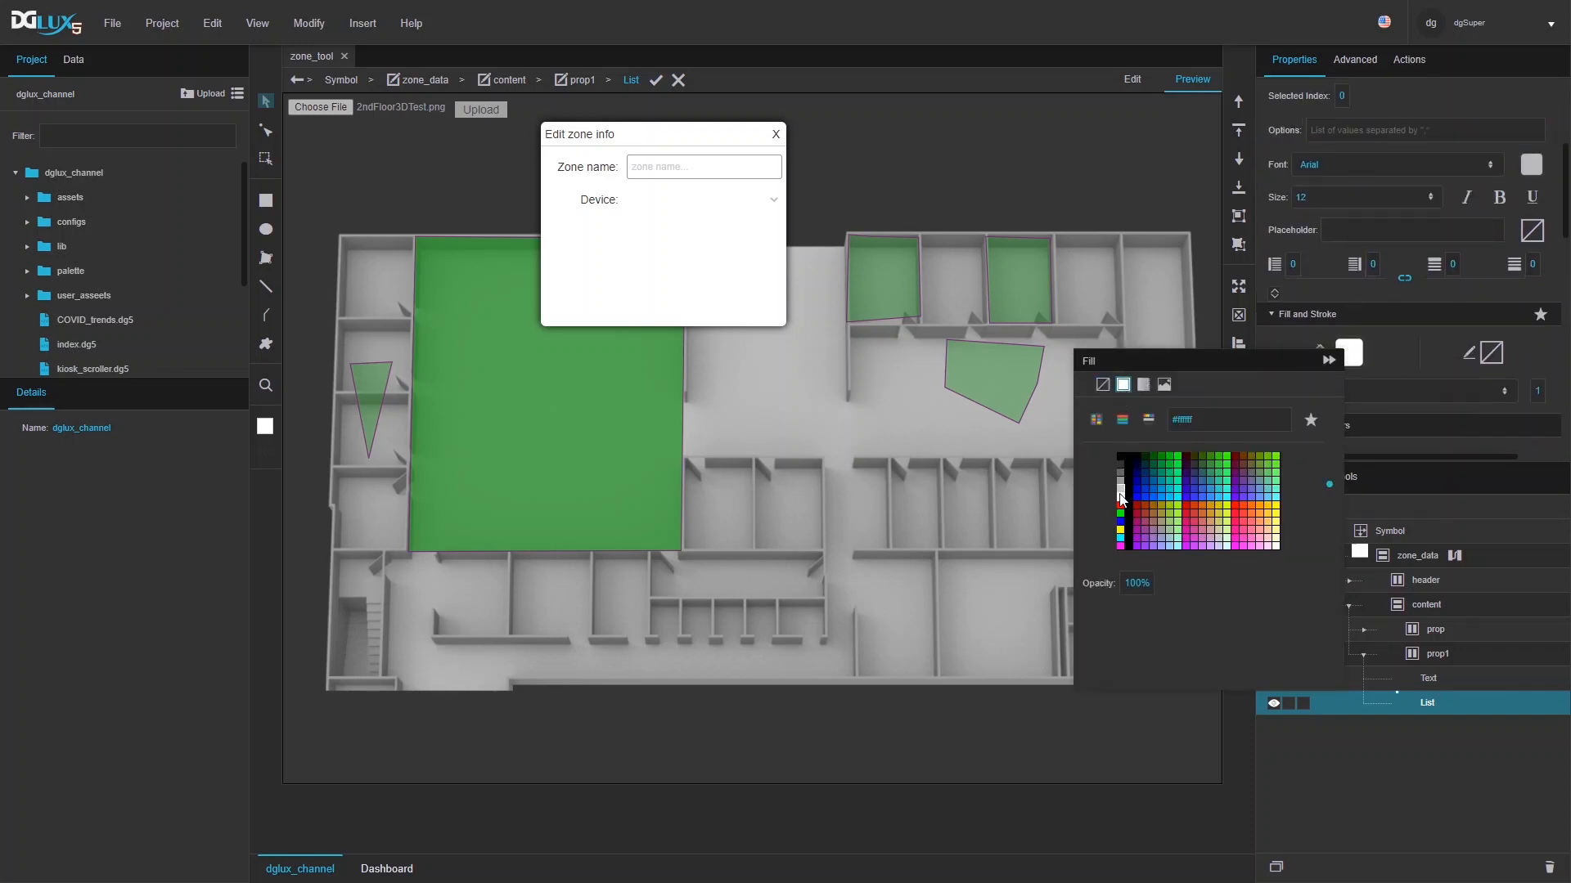
pyautogui.click(1491, 354)
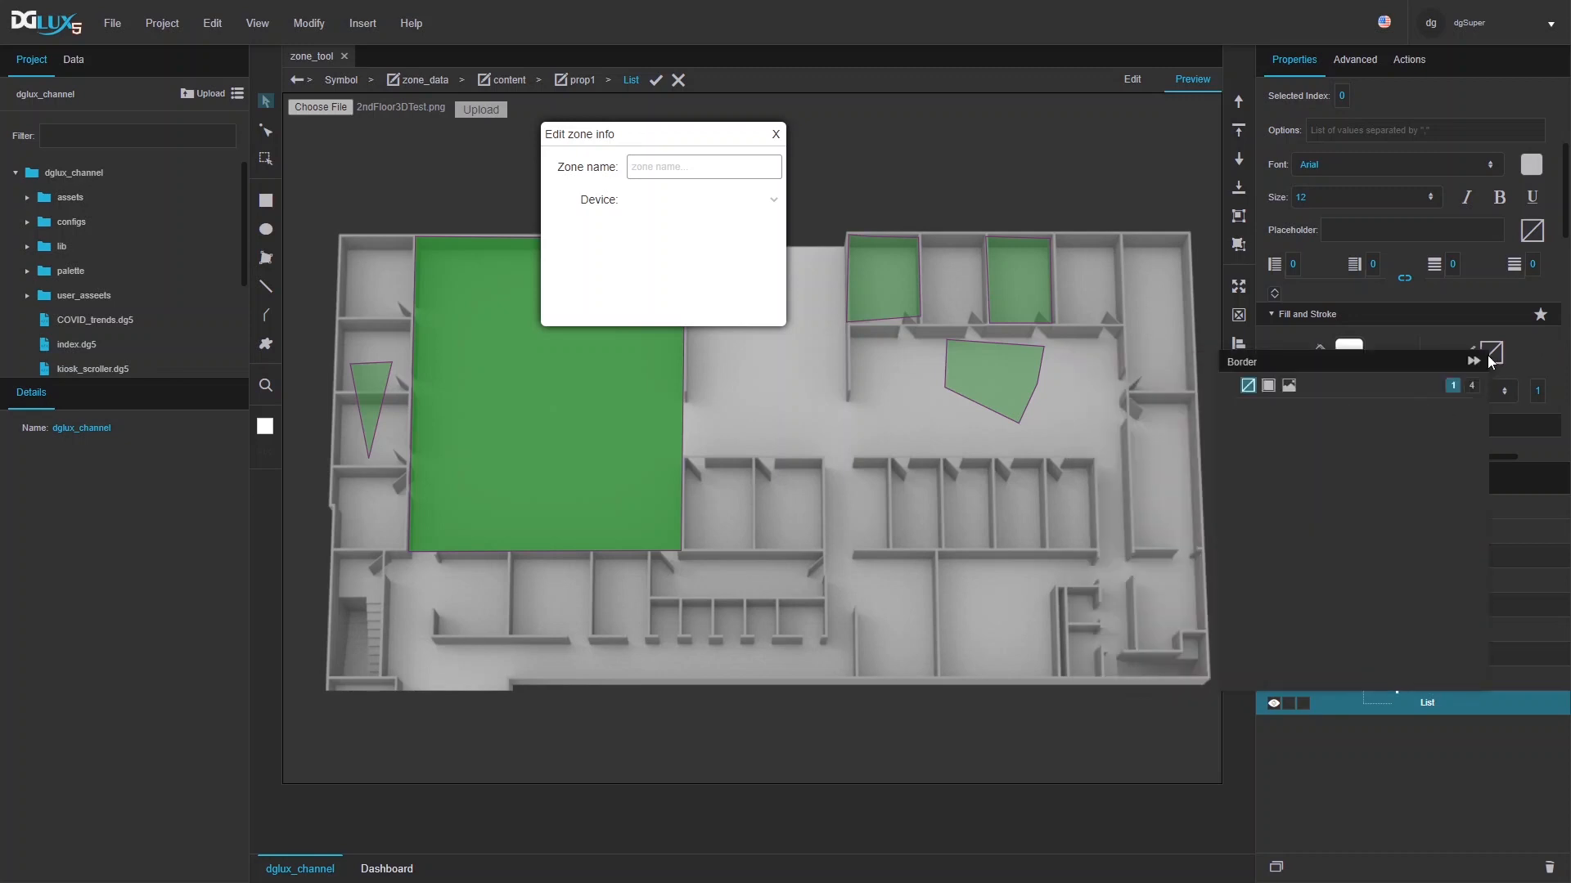
pyautogui.click(1272, 387)
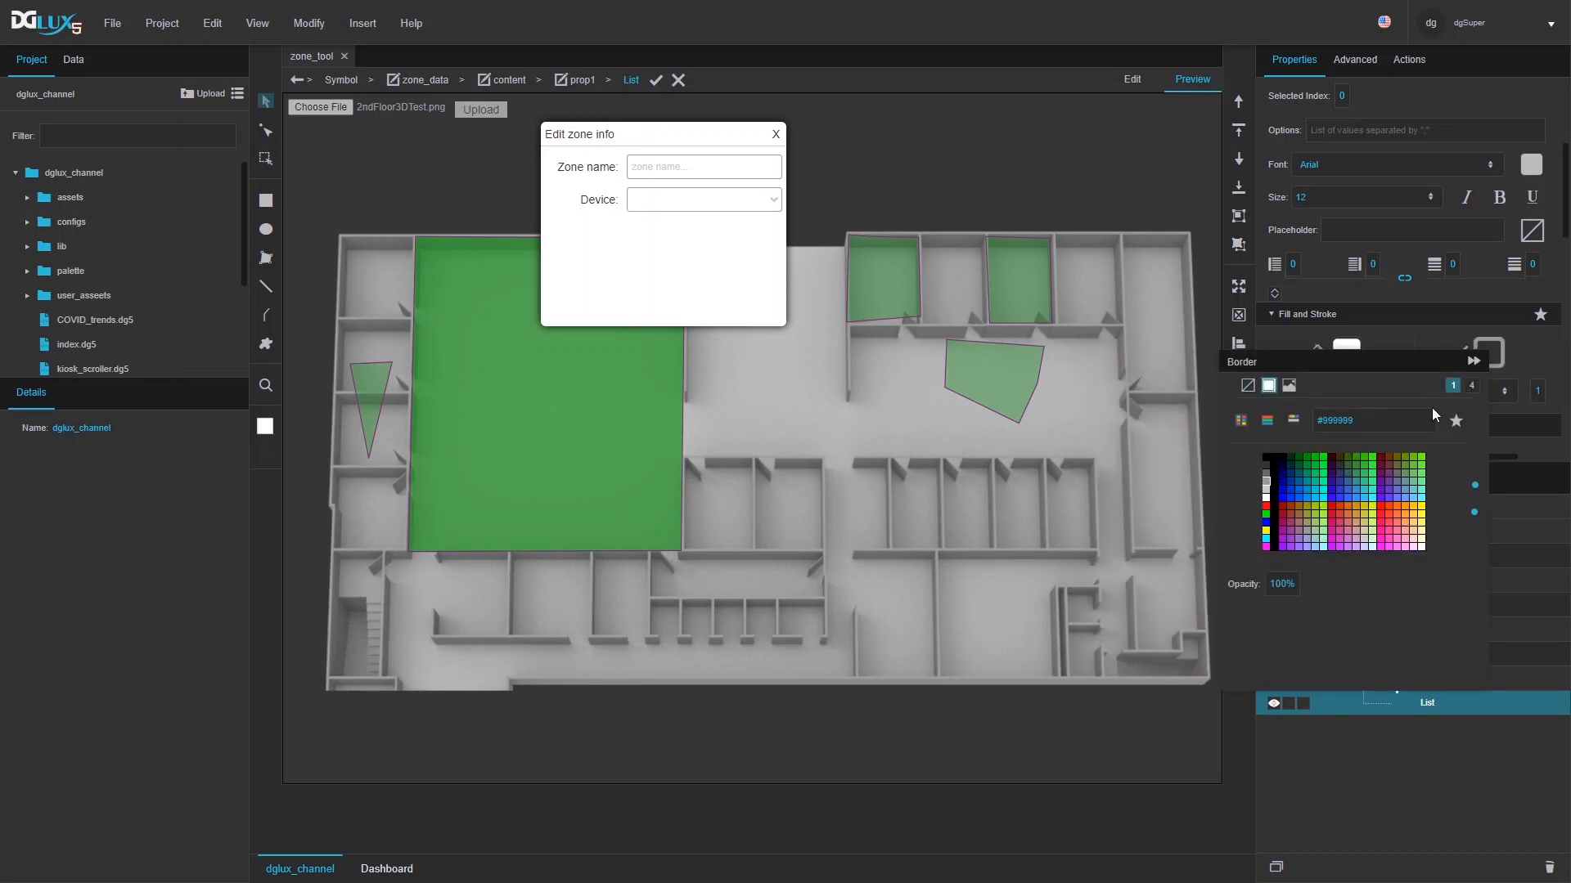
pyautogui.click(1540, 355)
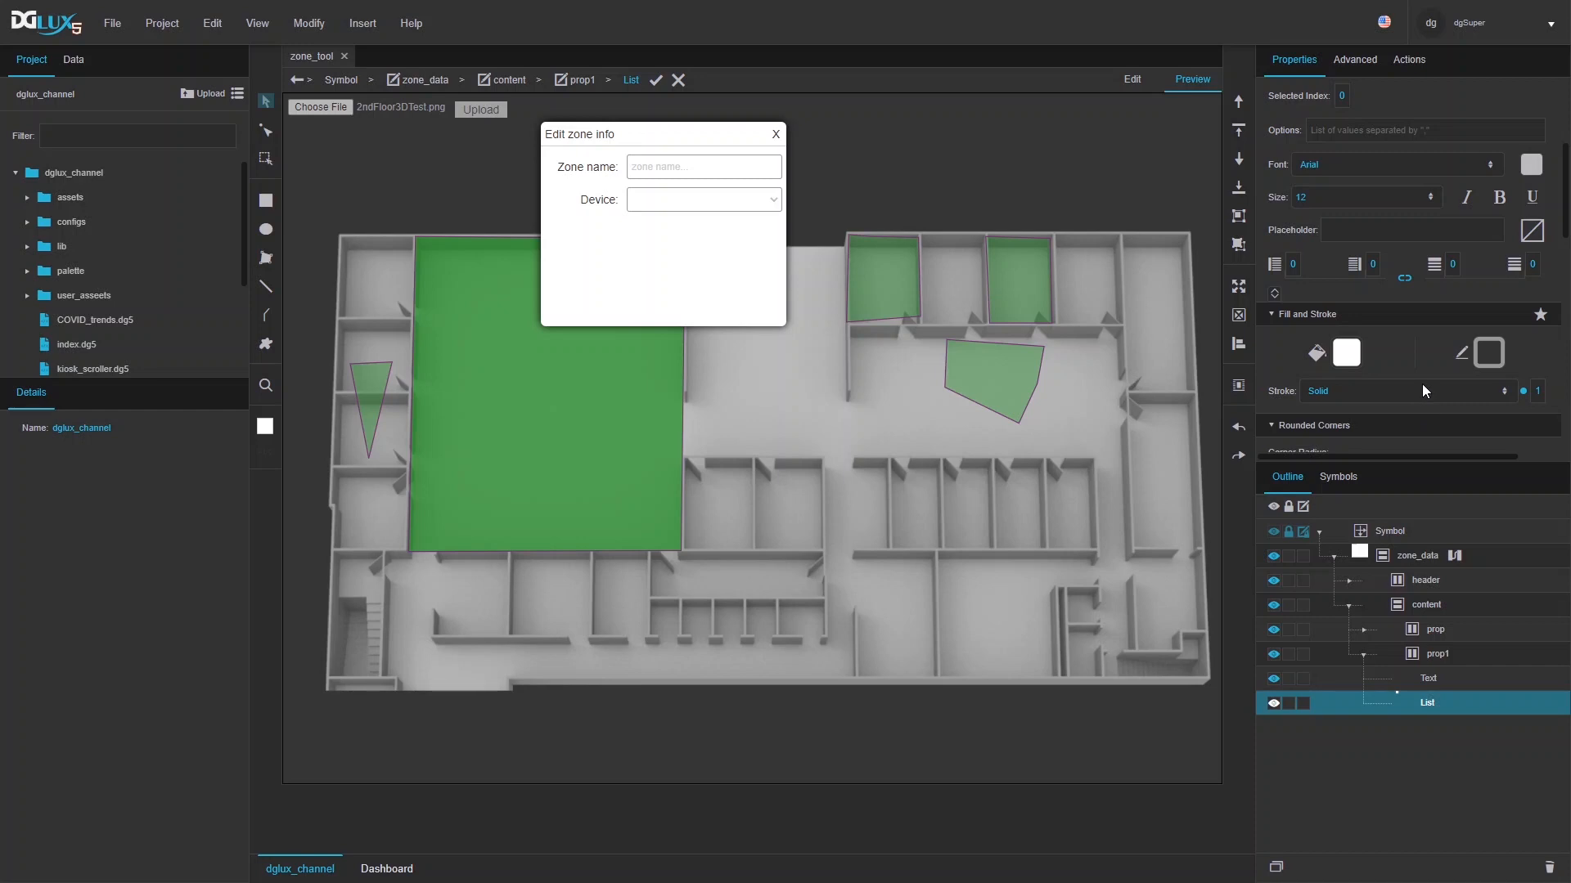
# - Set the list's font colour to dark grey and its placeholder to "Device" in light grey
pyautogui.scroll(2, 1416, 204)
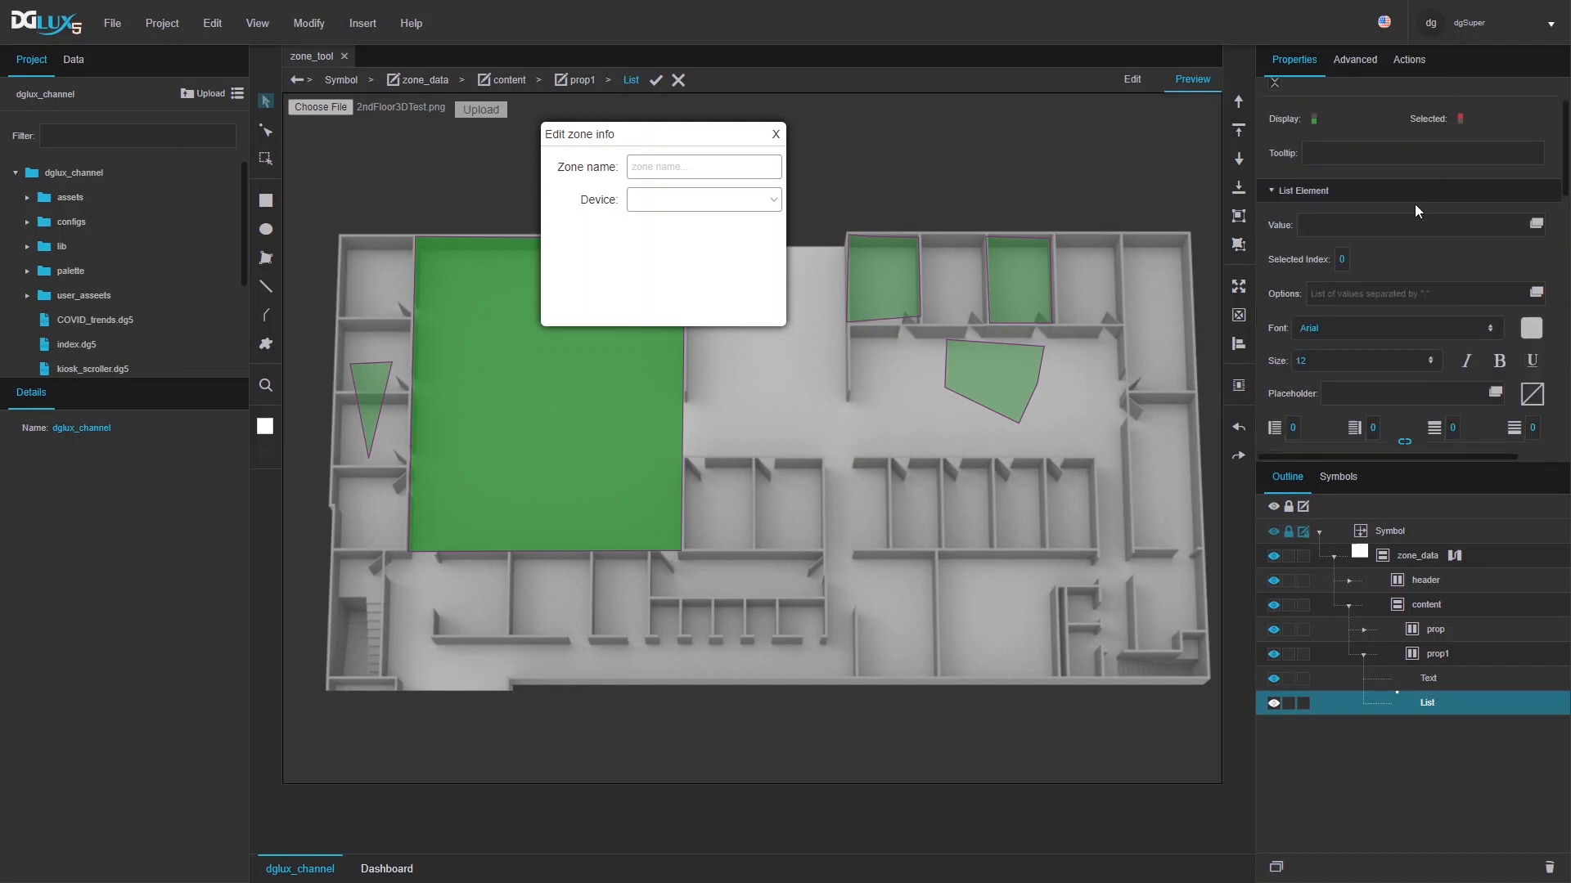
pyautogui.click(1525, 330)
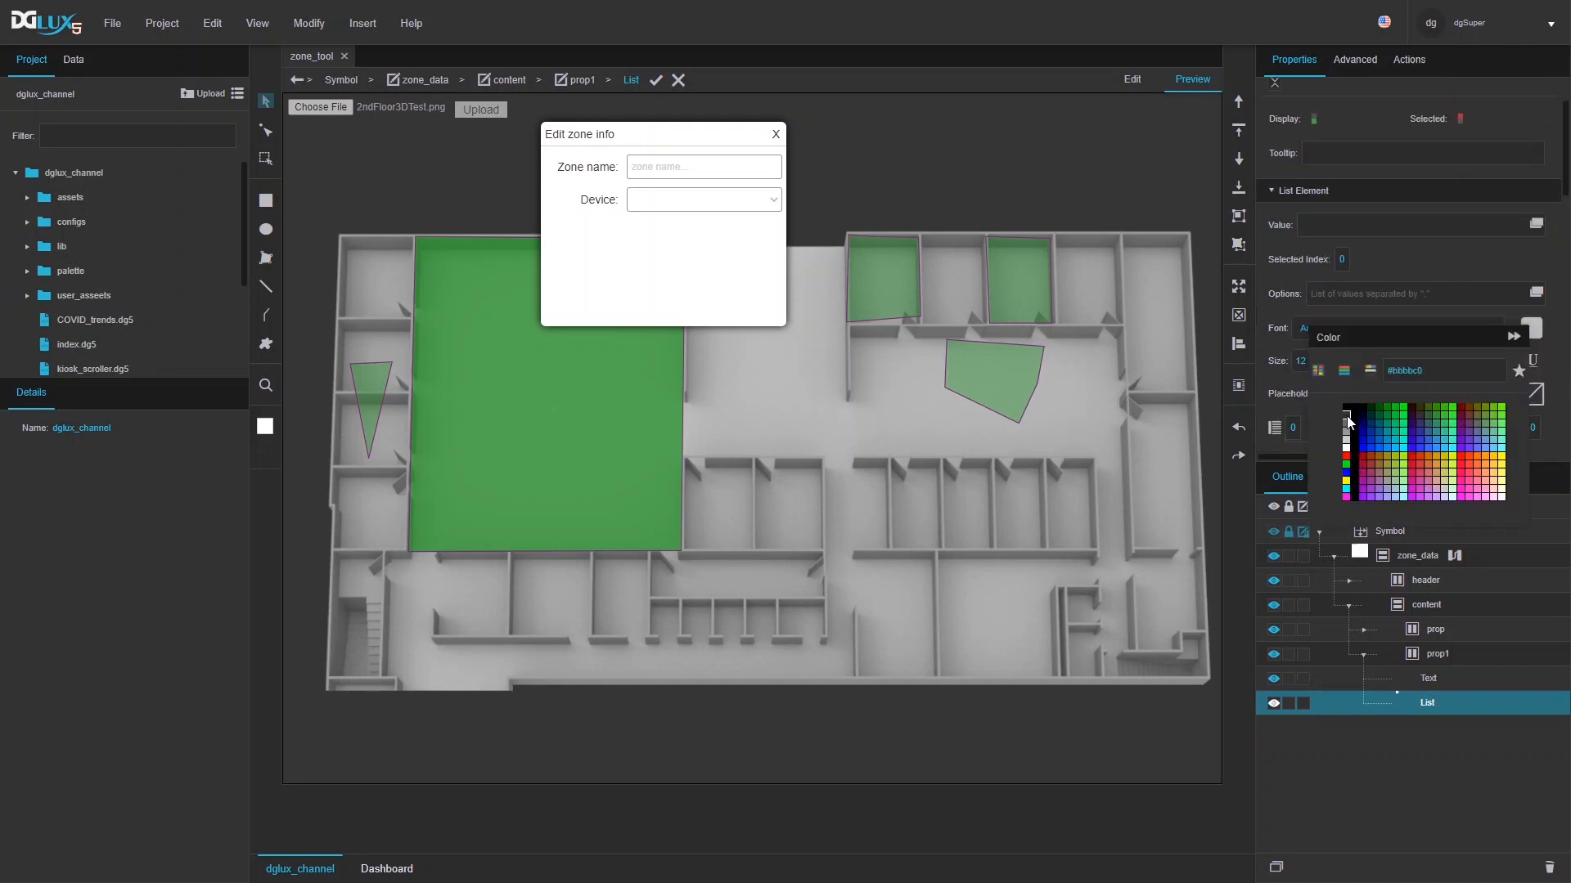
pyautogui.click(1338, 295)
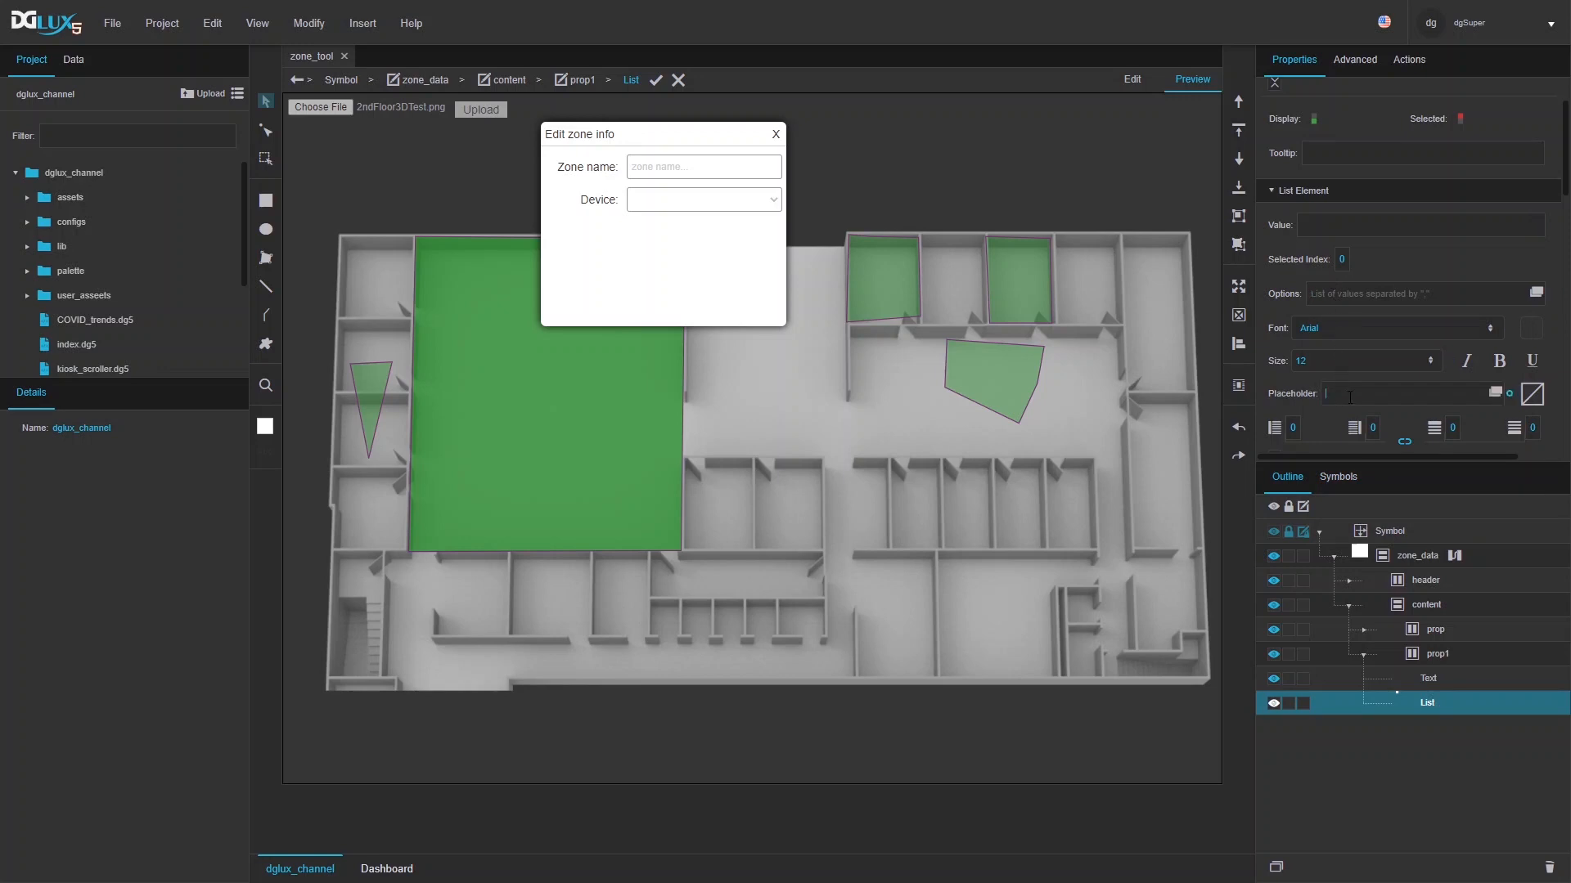
pyautogui.write('Device')
pyautogui.click(1531, 394)
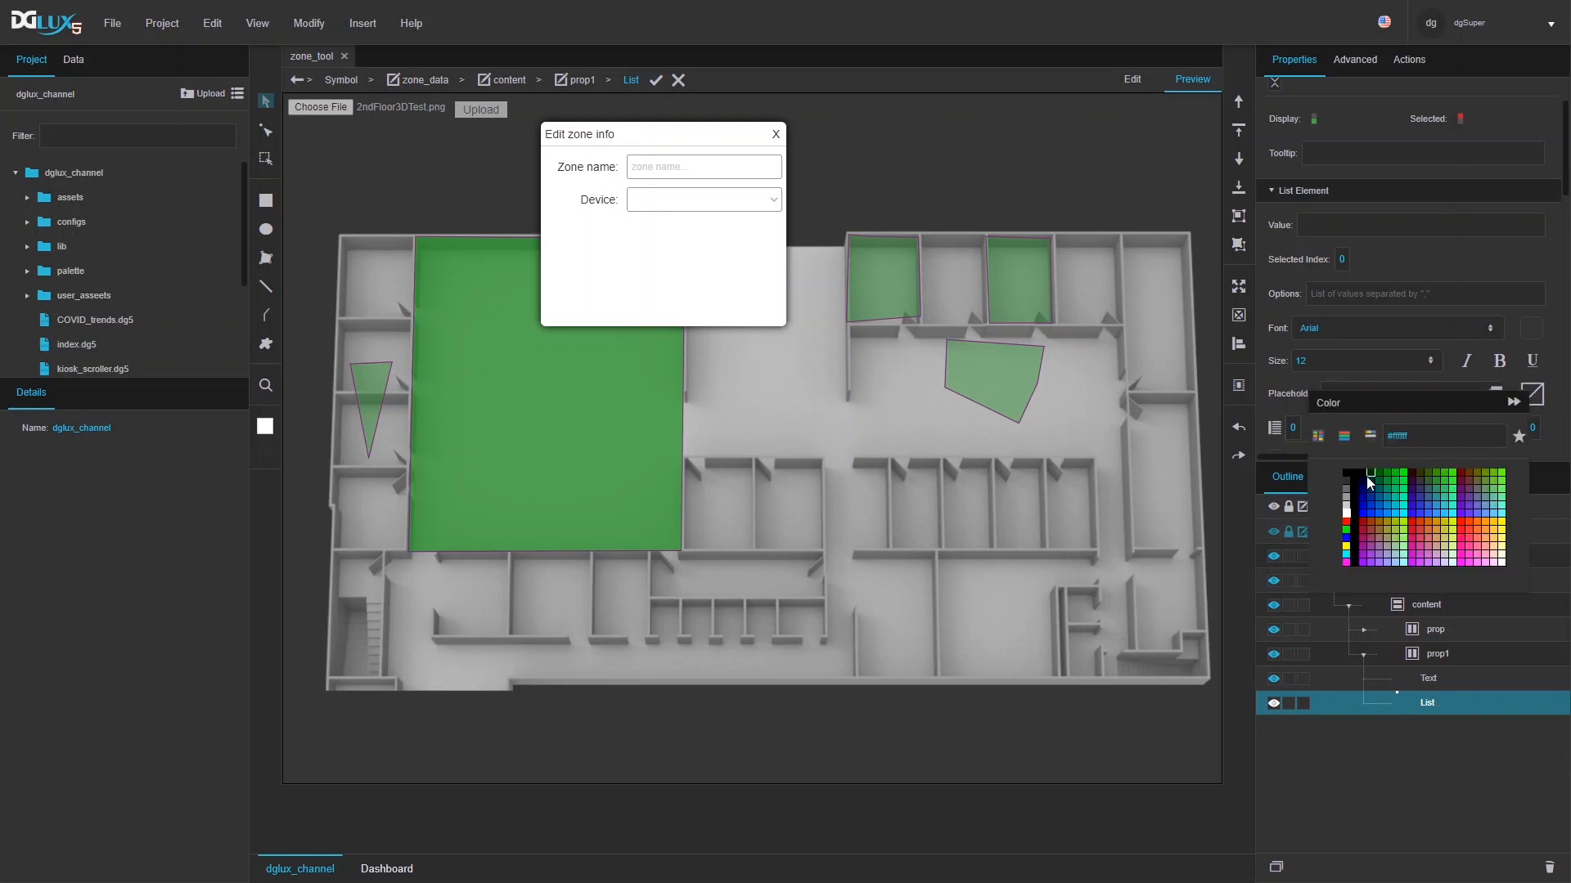
pyautogui.click(1346, 511)
pyautogui.click(1342, 229)
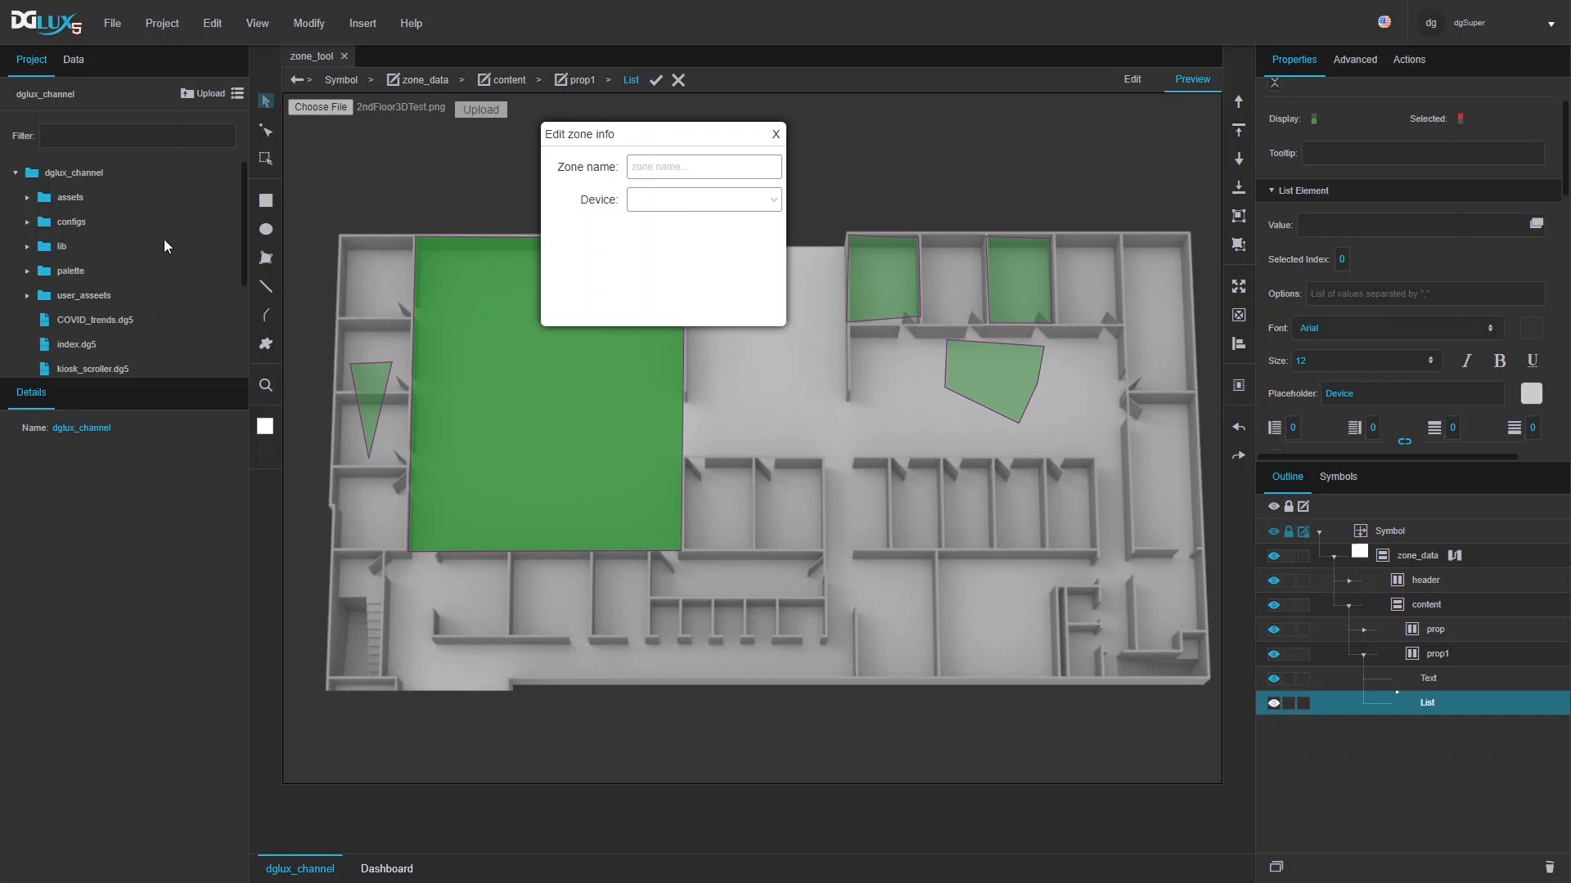
# - Recursively delete the node named New from HVAC under Building A in the data tree
pyautogui.click(85, 60)
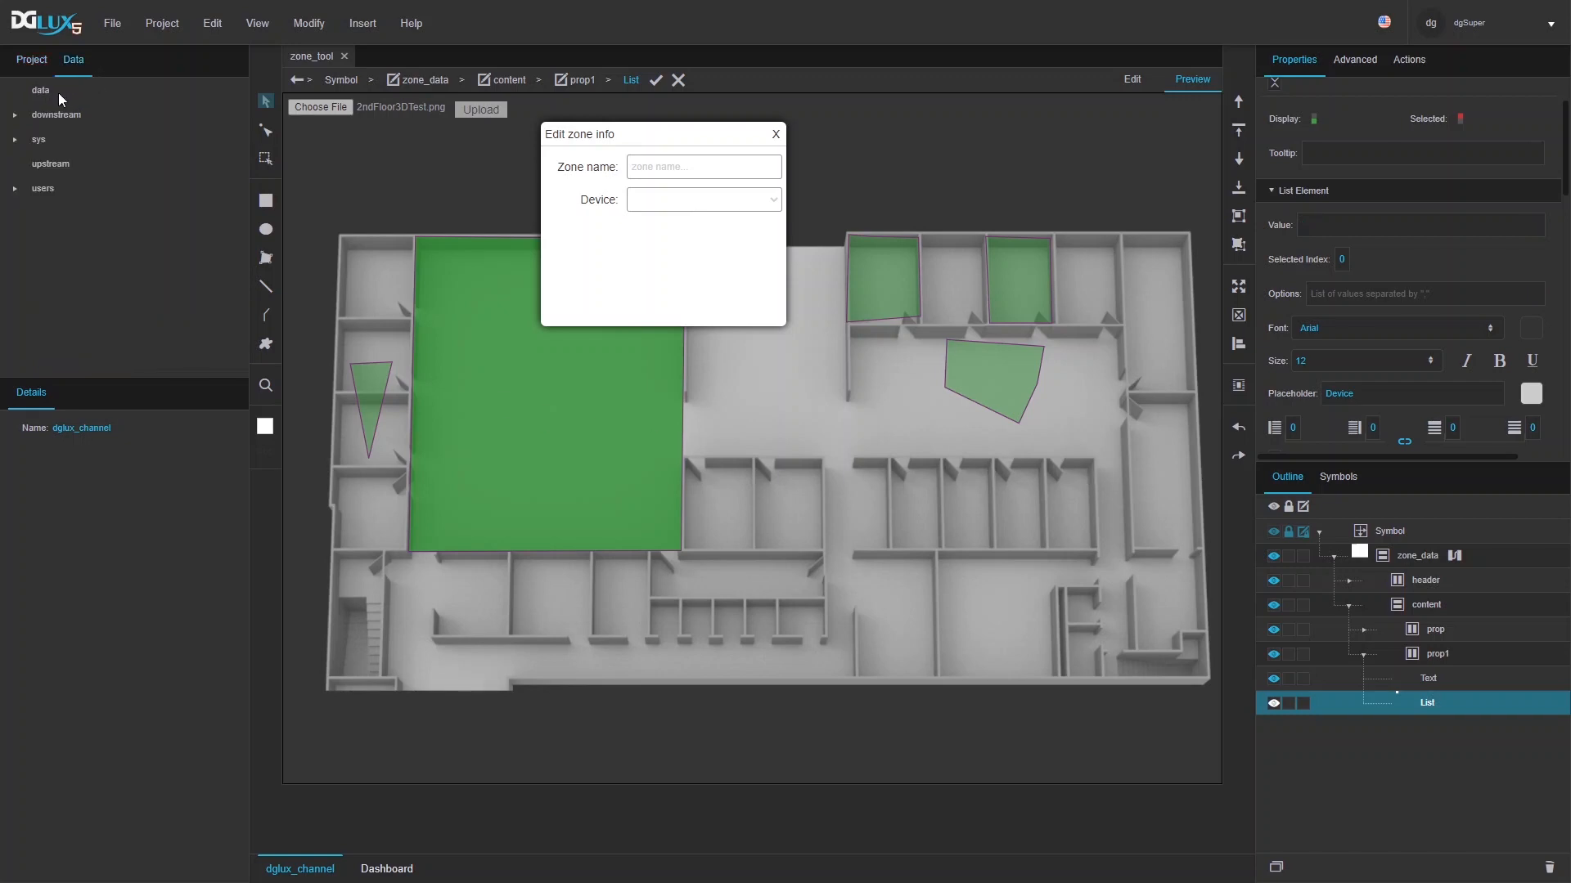
pyautogui.click(21, 460)
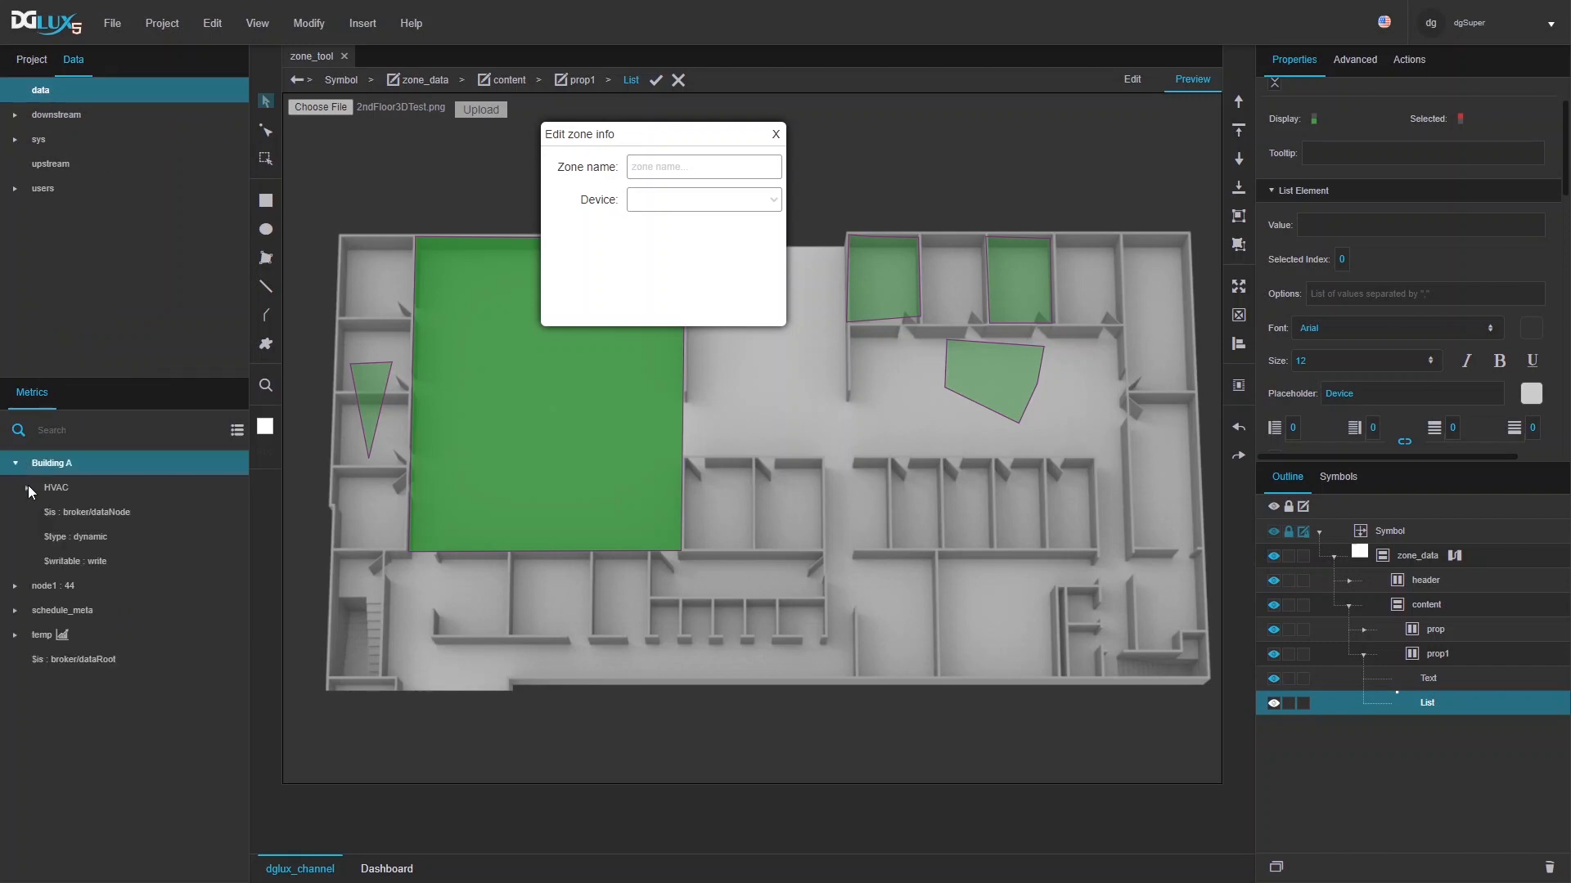
pyautogui.click(28, 486)
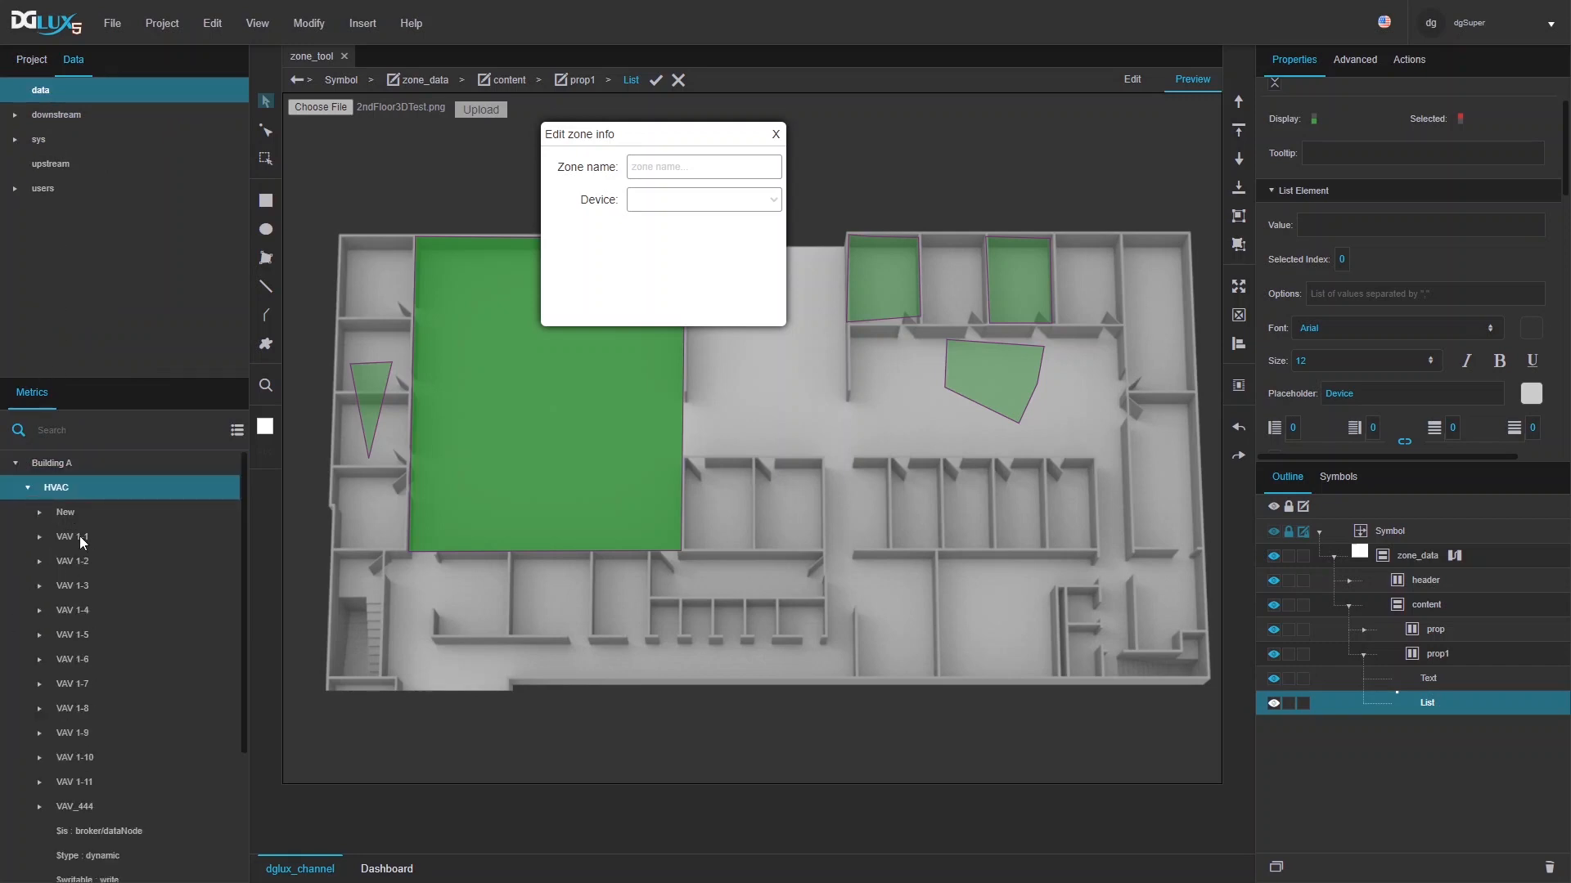
pyautogui.click(64, 511)
pyautogui.rightClick(67, 514)
pyautogui.moveTo(90, 664)
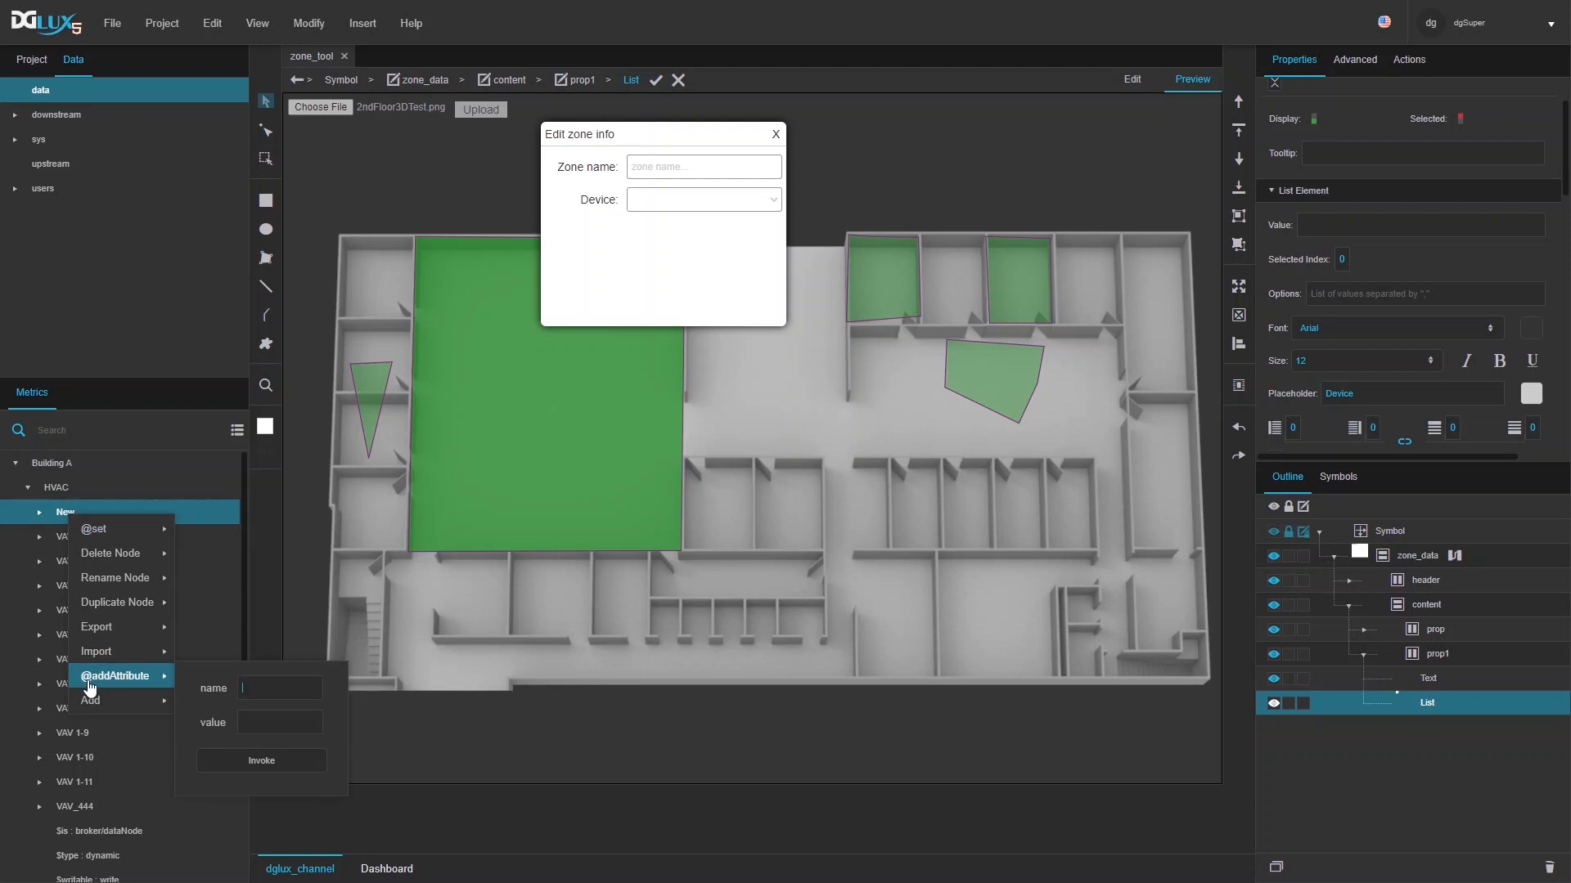
pyautogui.moveTo(162, 563)
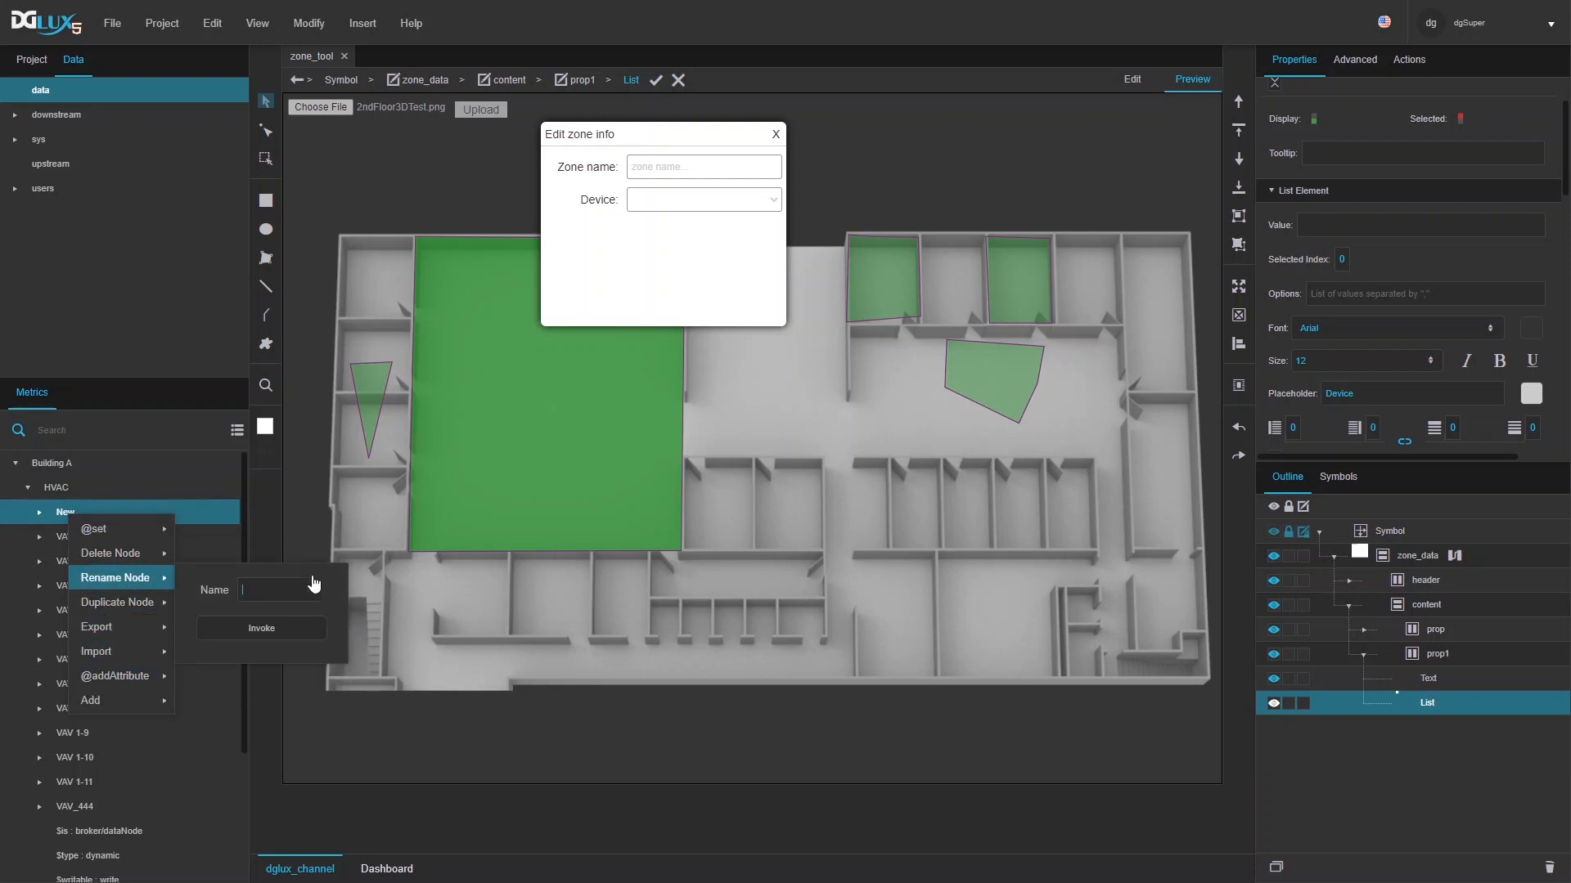
pyautogui.click(278, 567)
pyautogui.click(257, 602)
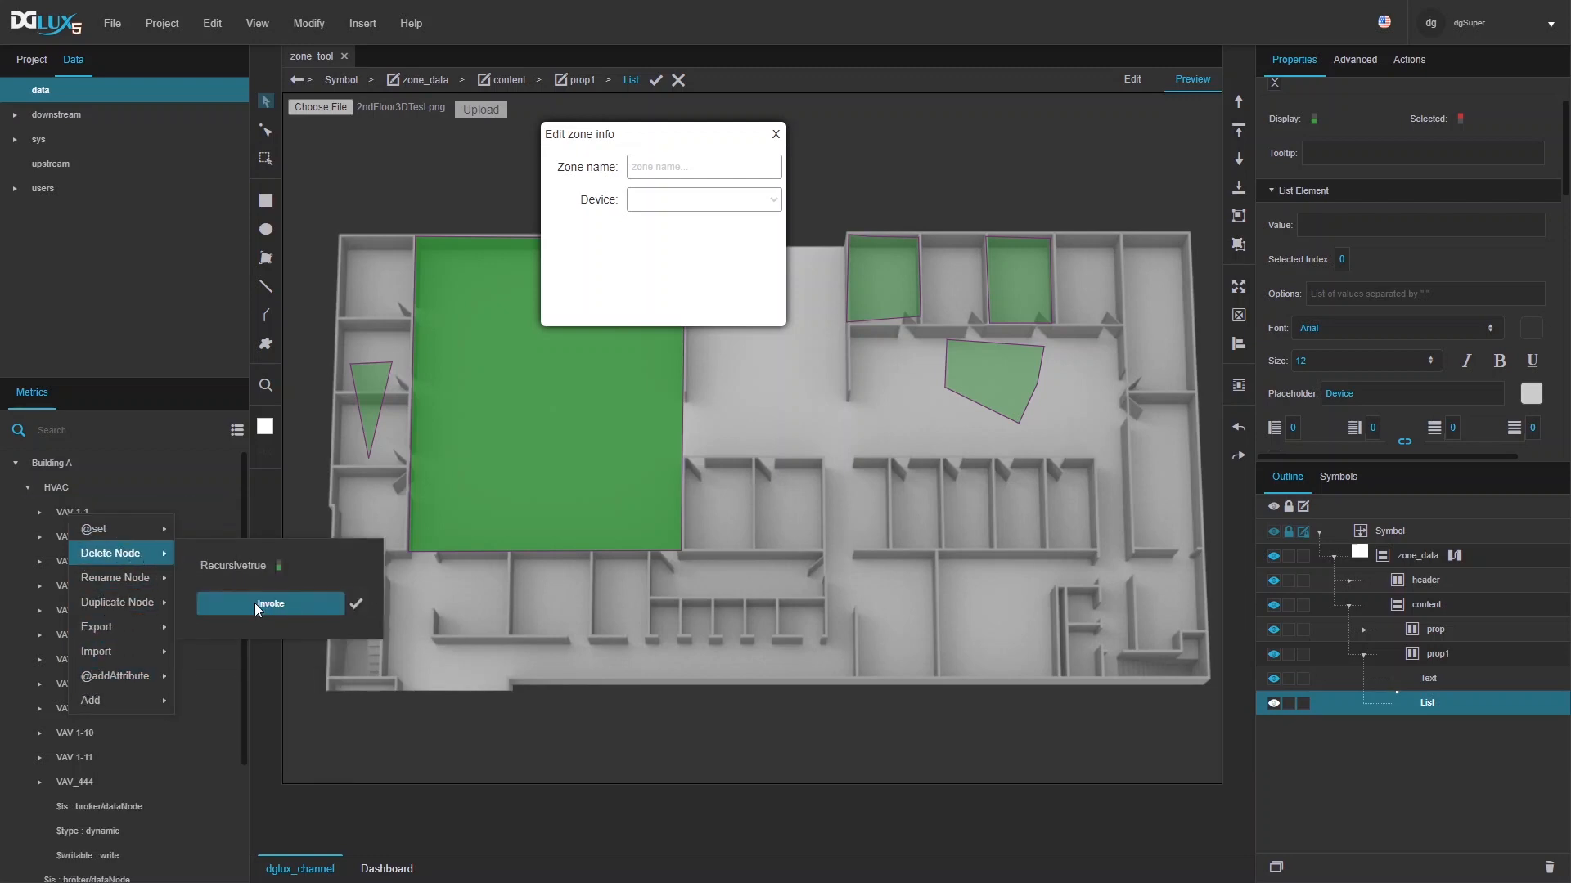
pyautogui.moveTo(66, 529)
pyautogui.click(51, 491)
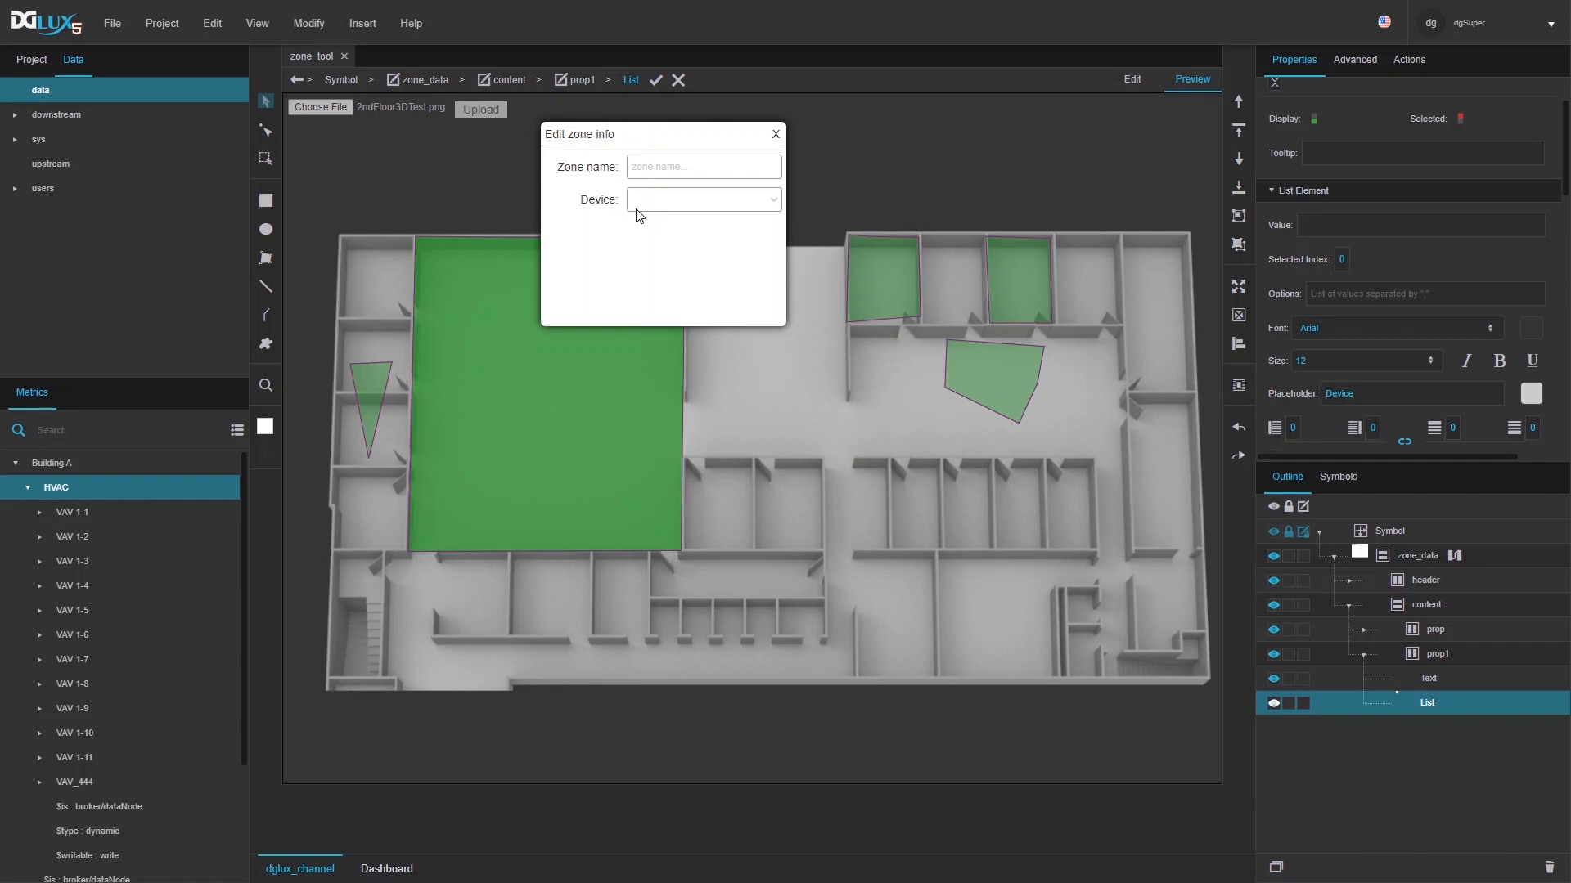
# - Add a List Node block to the list's dataflow with path /data/Building A/HVAC and inspect its children table
pyautogui.rightClick(1422, 705)
pyautogui.click(1351, 869)
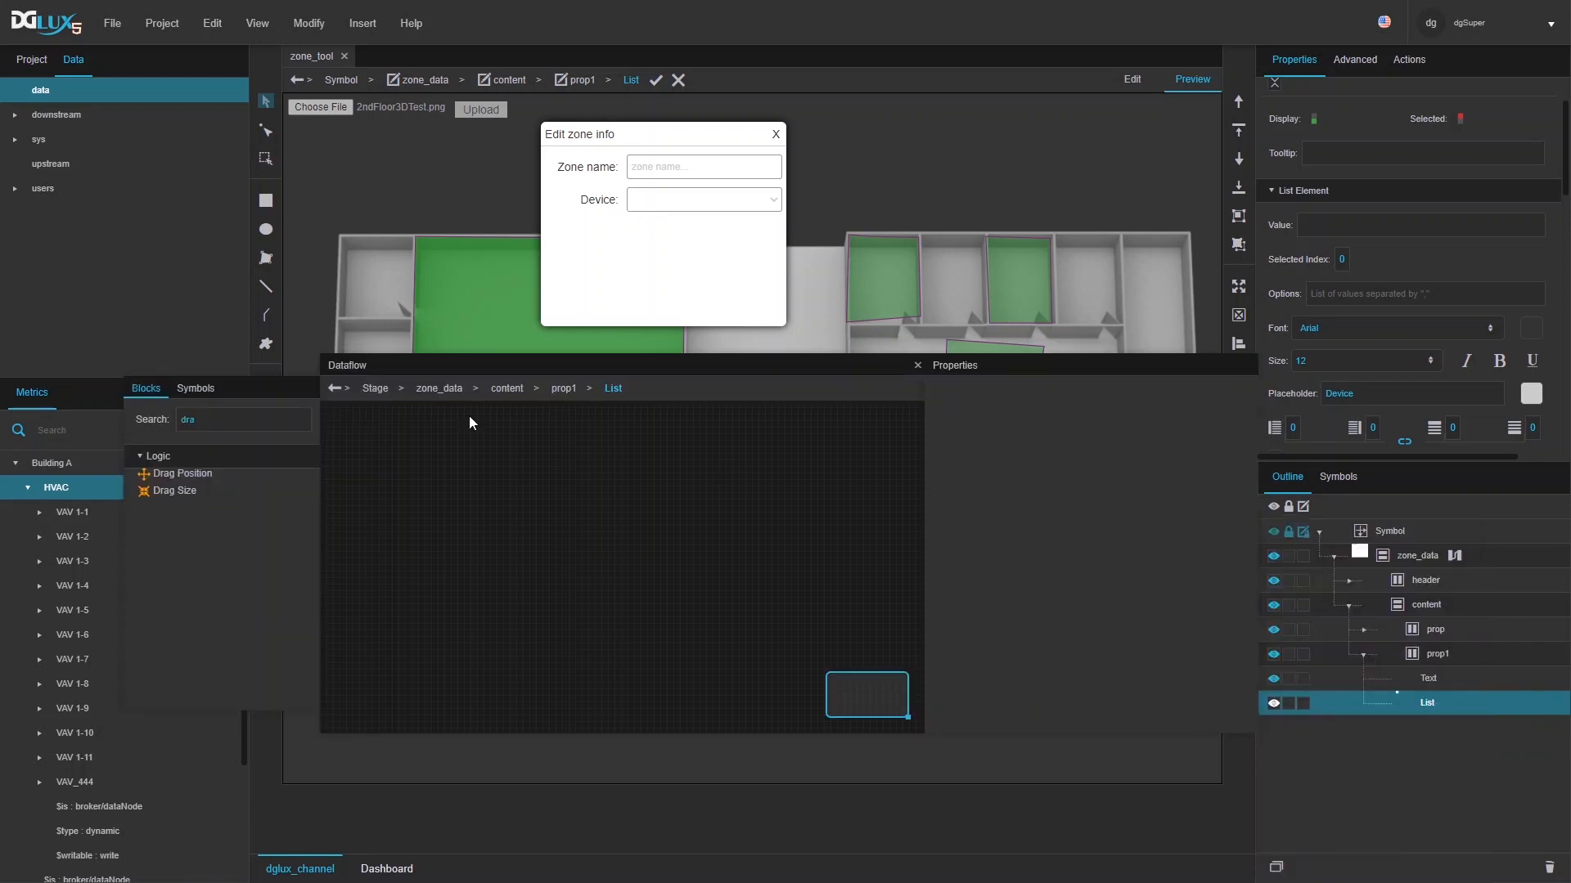
pyautogui.doubleClick(290, 419)
pyautogui.write('list')
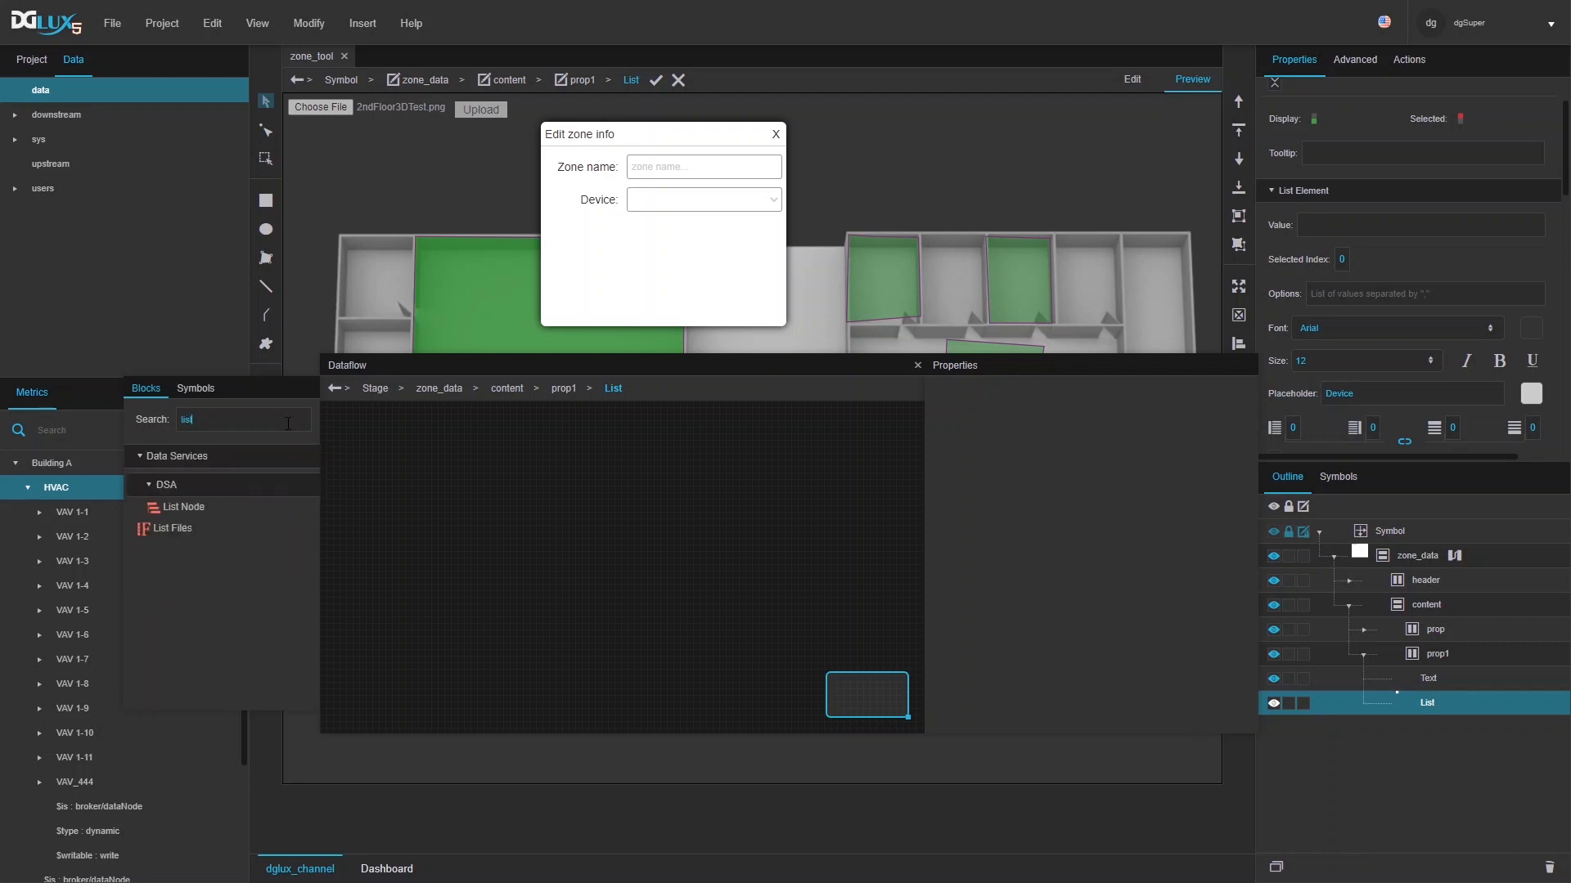
pyautogui.moveTo(205, 516); pyautogui.dragTo(391, 440)
pyautogui.moveTo(56, 493); pyautogui.dragTo(1097, 439)
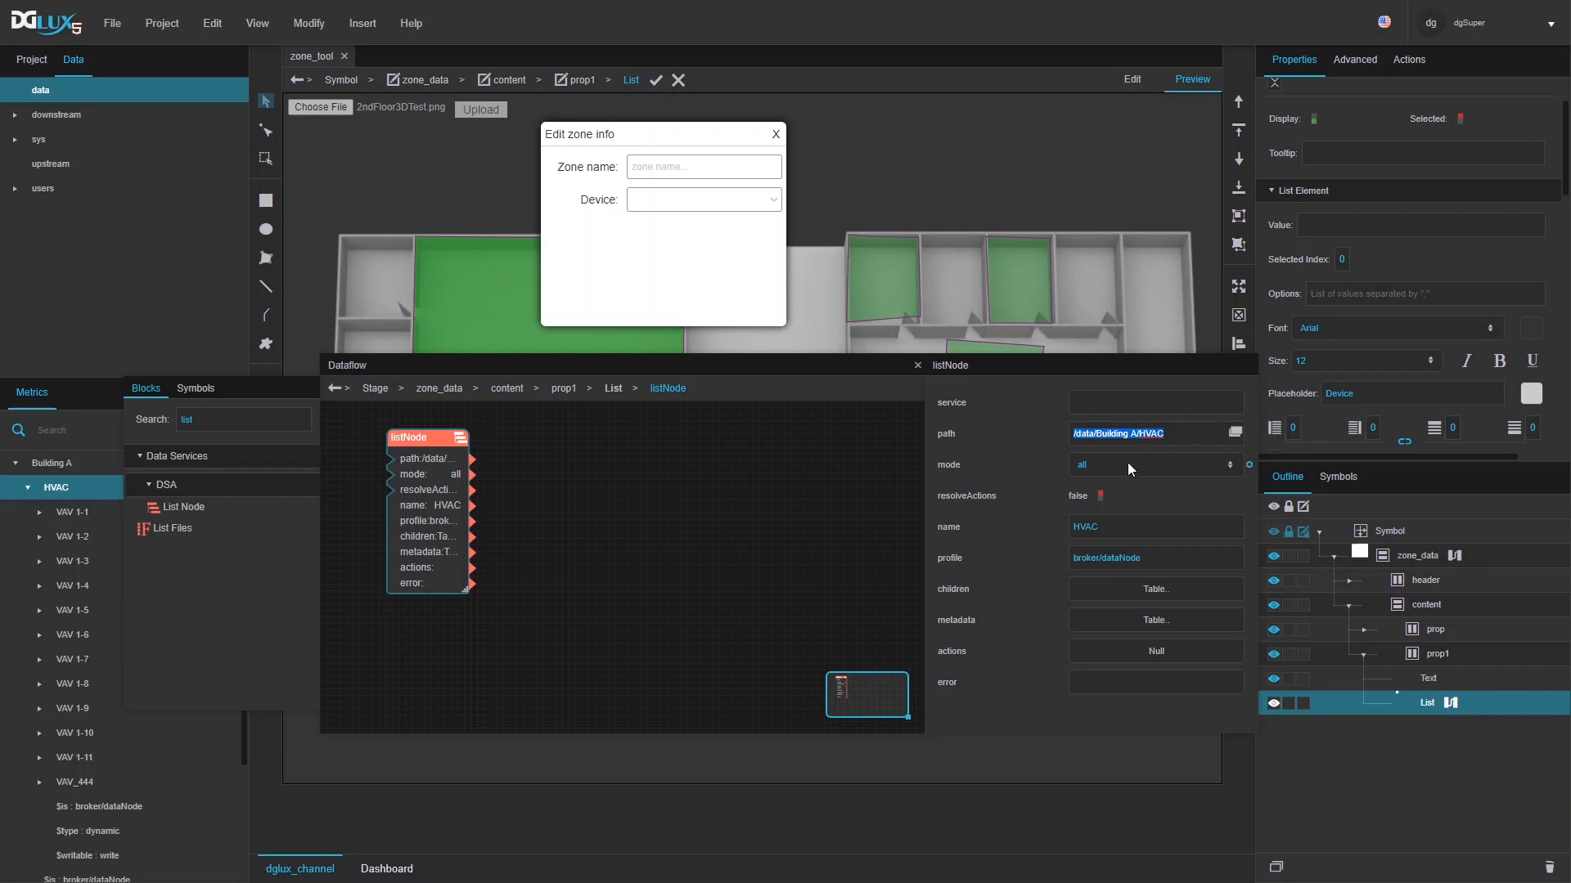
pyautogui.click(1135, 596)
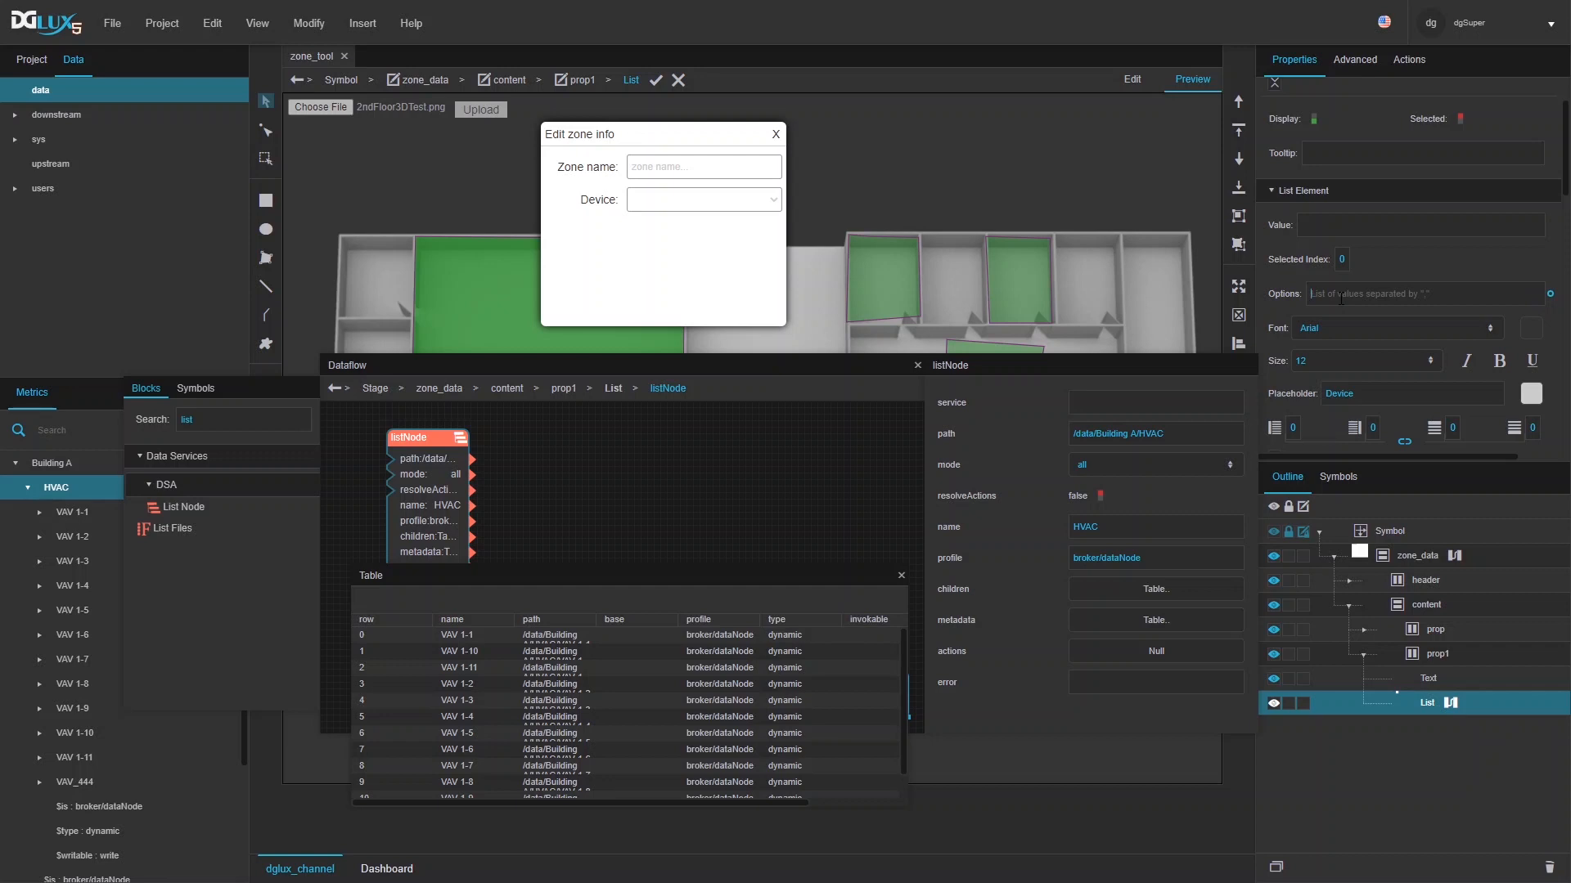
# - Add a Column Mapping block to the dataflow and feed the List Node's children table into its input
pyautogui.doubleClick(229, 420)
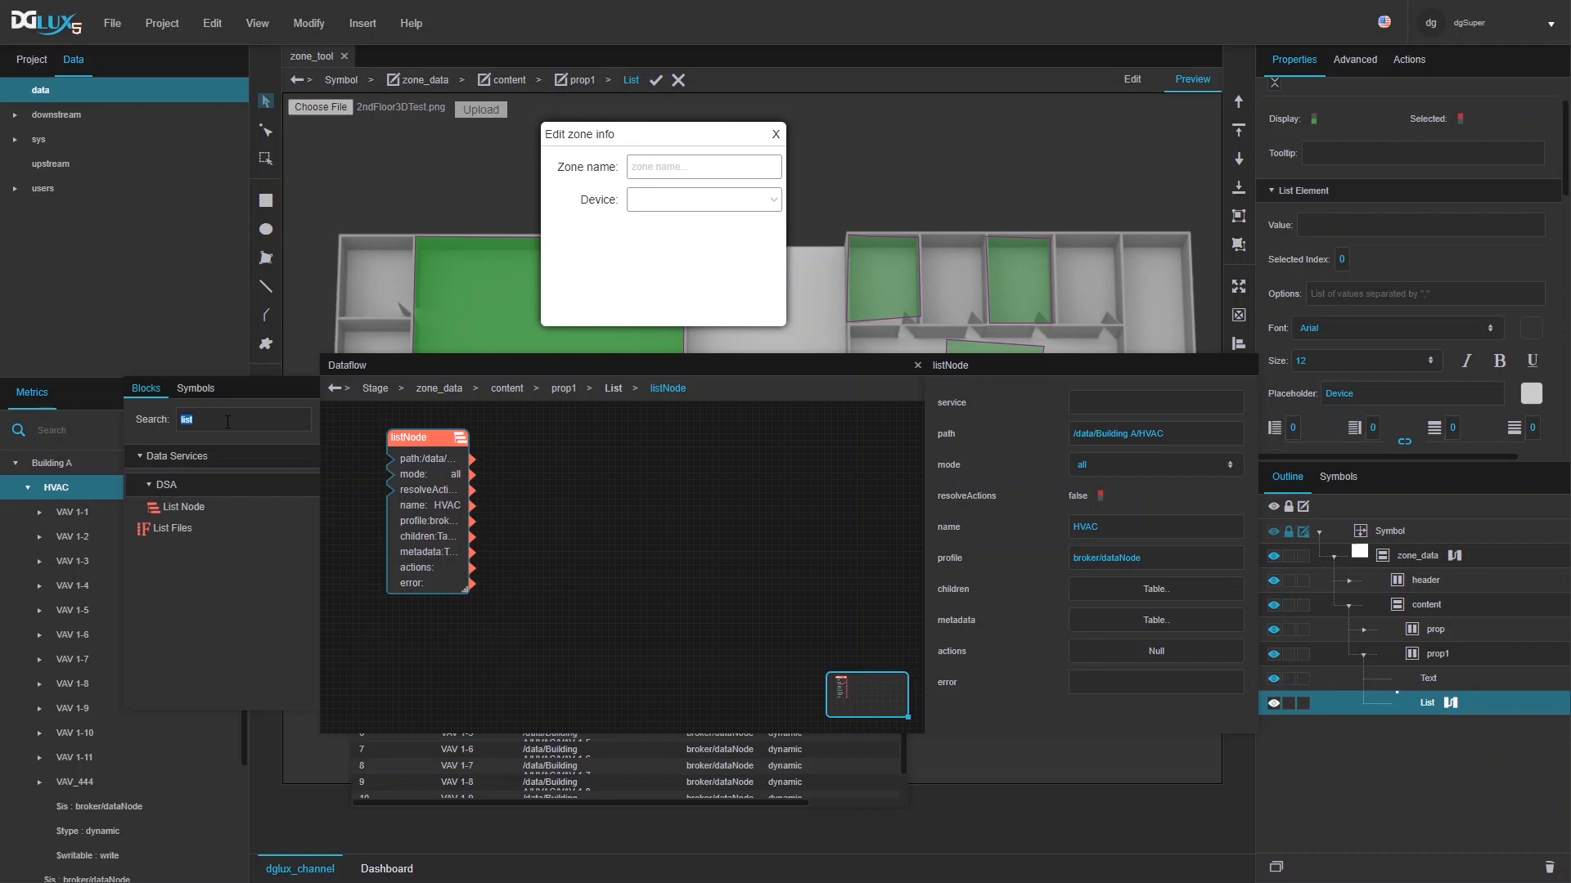
pyautogui.write('col')
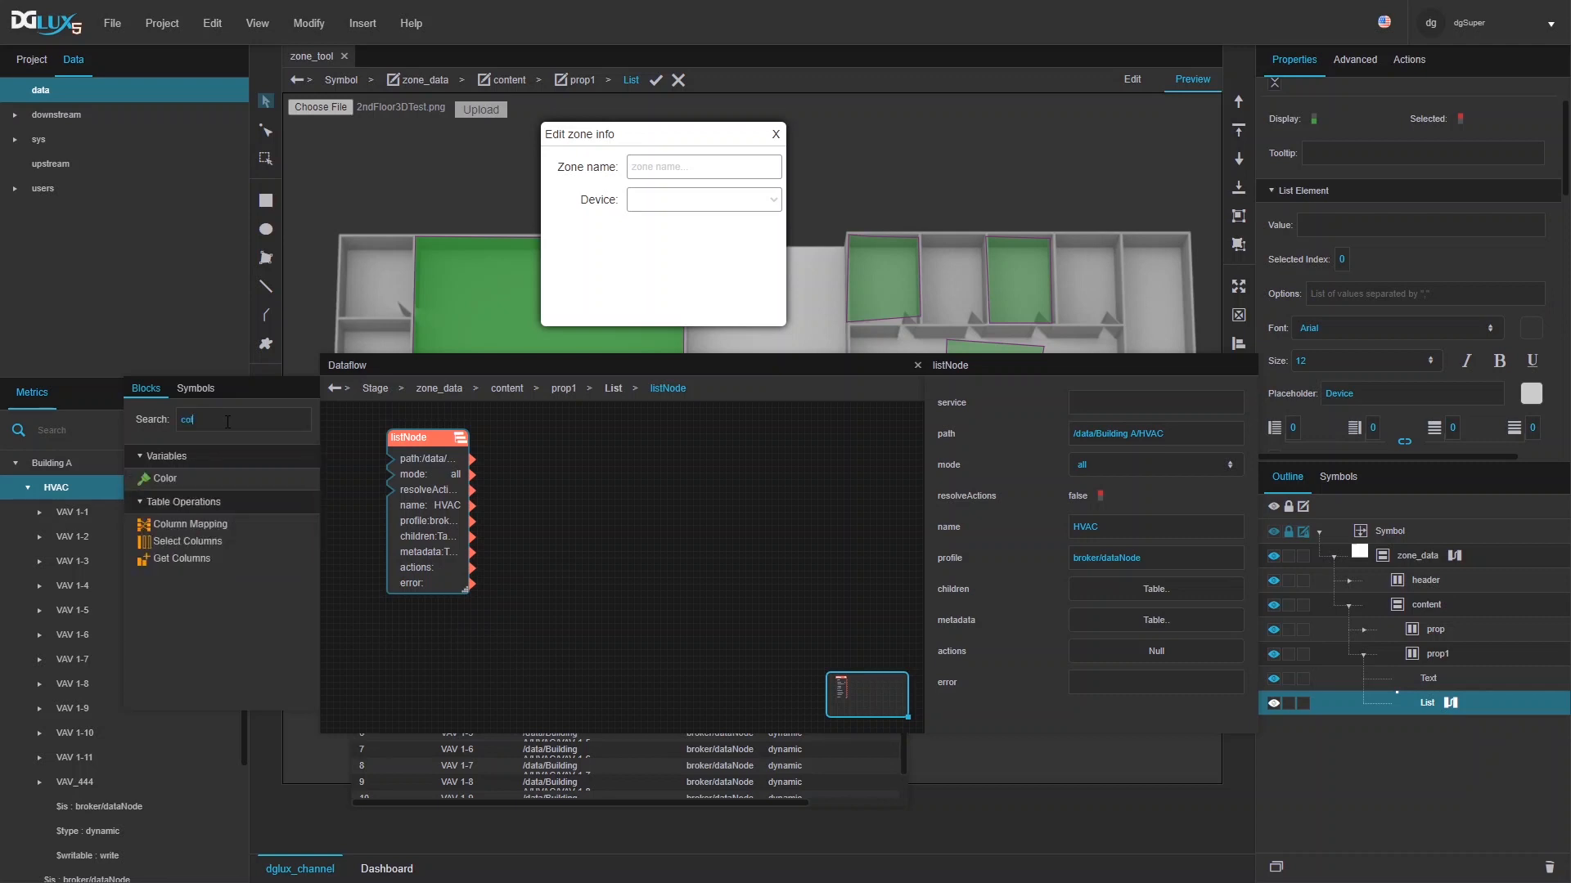
pyautogui.moveTo(205, 530); pyautogui.dragTo(553, 470)
pyautogui.moveTo(472, 536); pyautogui.dragTo(522, 499)
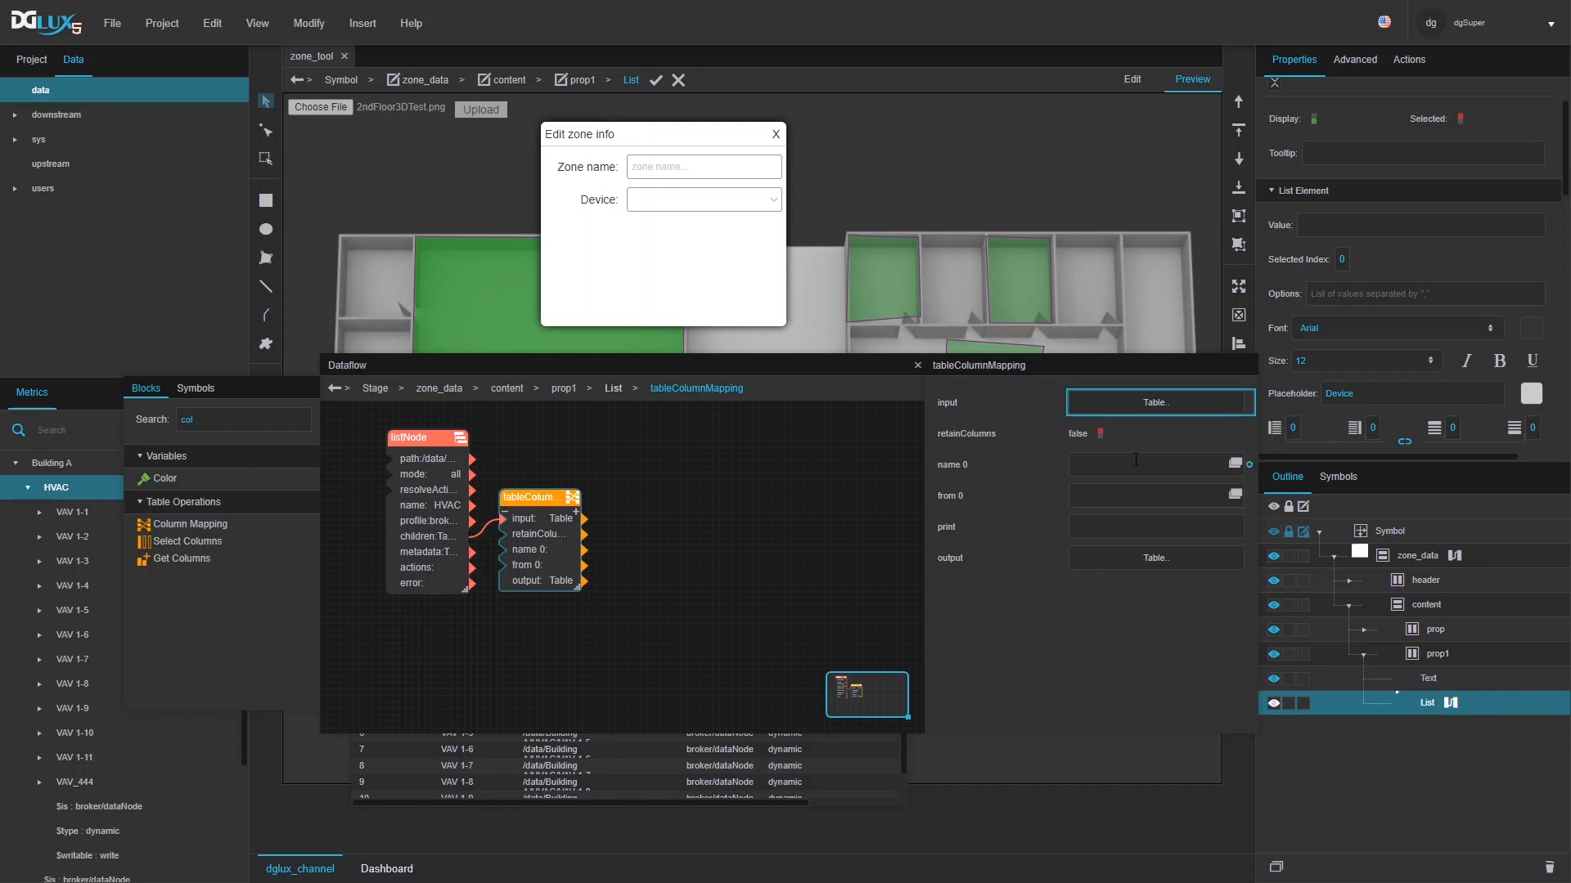
# - Map a column named value from the expression =name + ':' + path and check the output table
pyautogui.click(1121, 465)
pyautogui.write('value')
pyautogui.click(1101, 489)
pyautogui.write("=name + ':' + path")
pyautogui.click(1122, 561)
pyautogui.moveTo(514, 621); pyautogui.dragTo(845, 655)
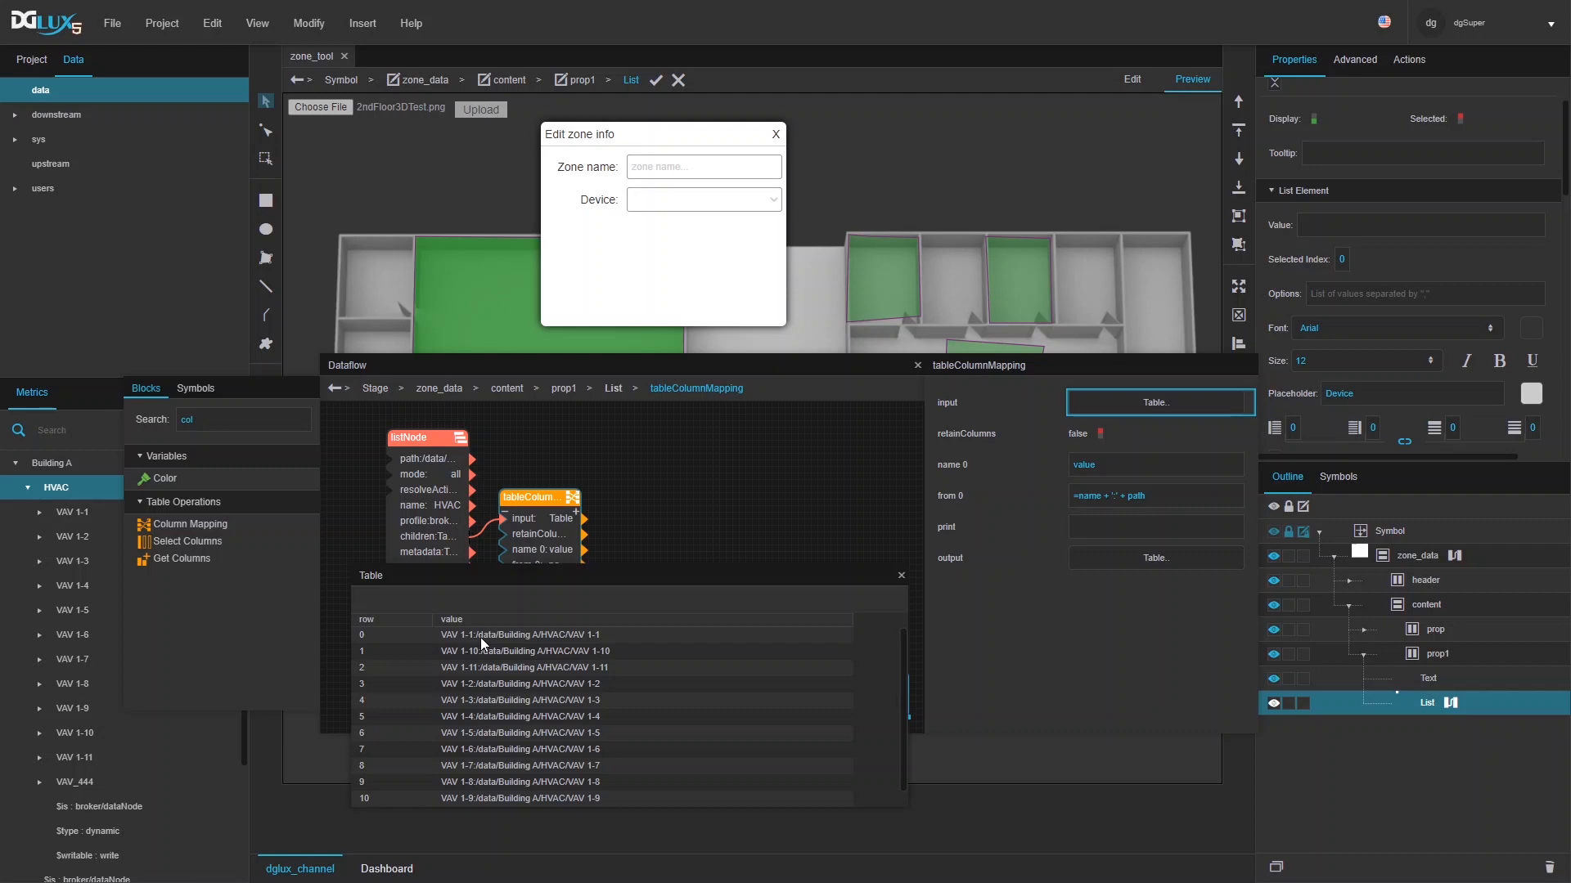
pyautogui.click(901, 577)
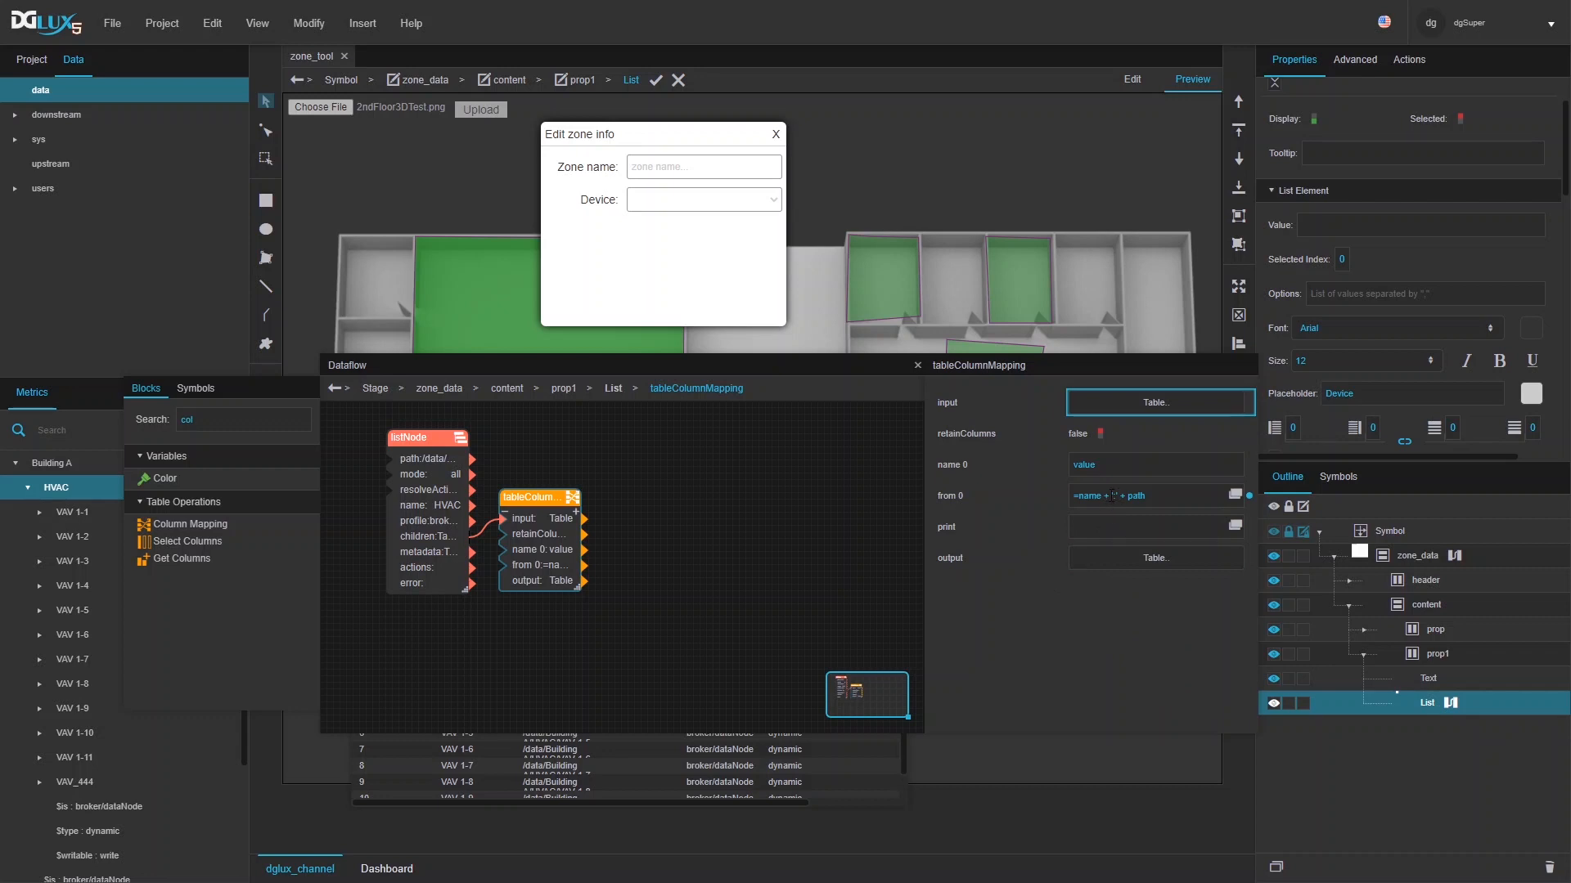
# - Change the mapping expression to =String(name) + ':' + path and view the output table
pyautogui.moveTo(1102, 495); pyautogui.dragTo(1078, 496)
pyautogui.click(1087, 495)
pyautogui.write('String(name)')
pyautogui.click(1118, 557)
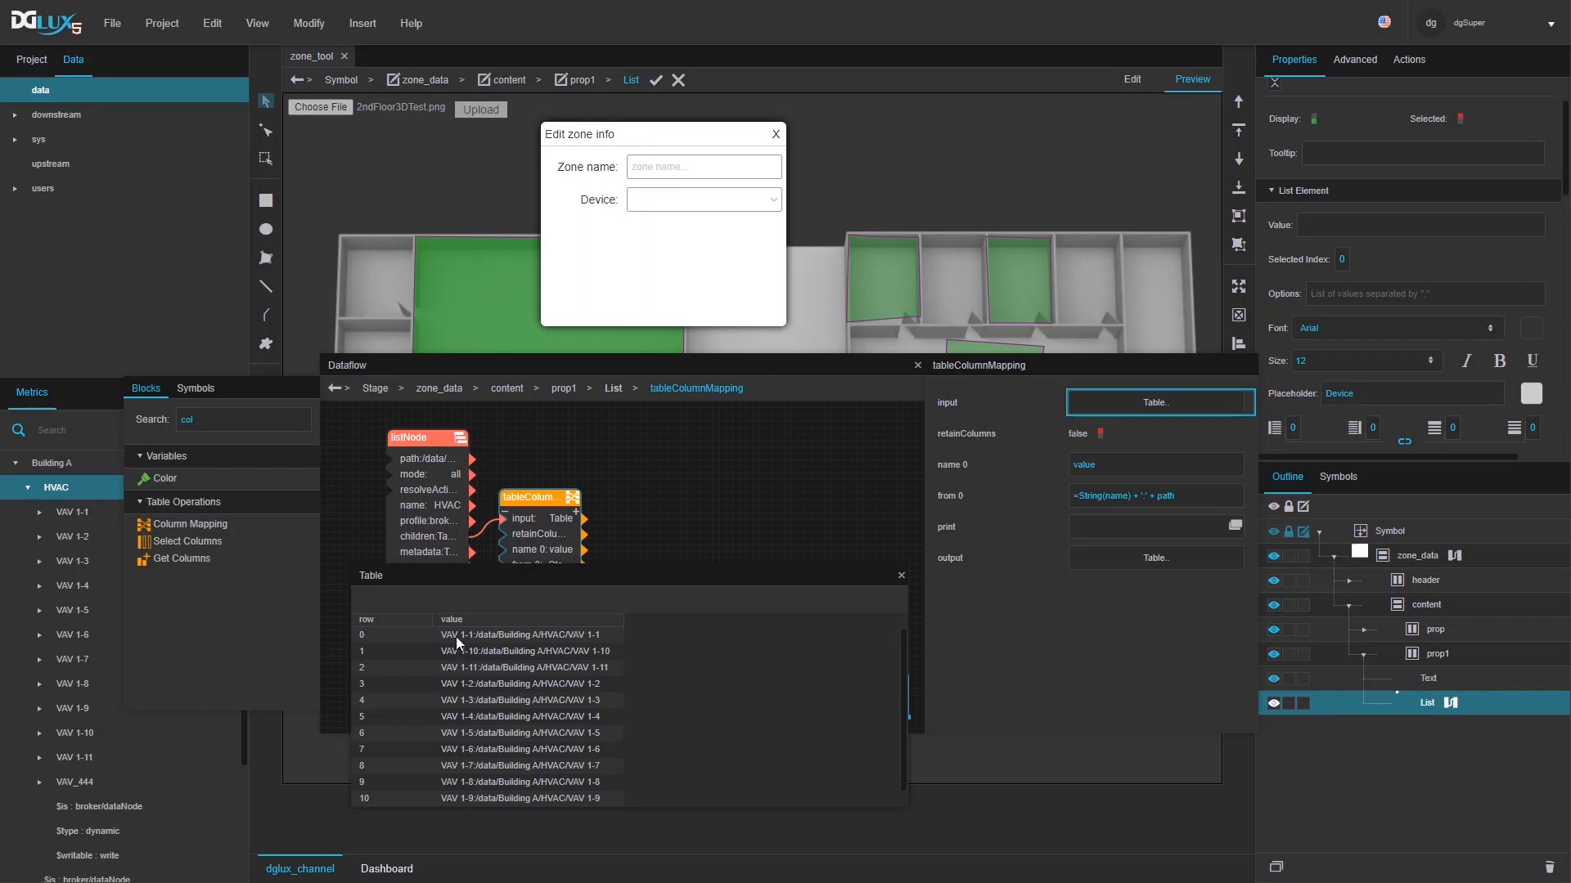
# - Add an Aggregation block to the list's dataflow and feed the Column Mapping block's output table into its input
pyautogui.click(902, 577)
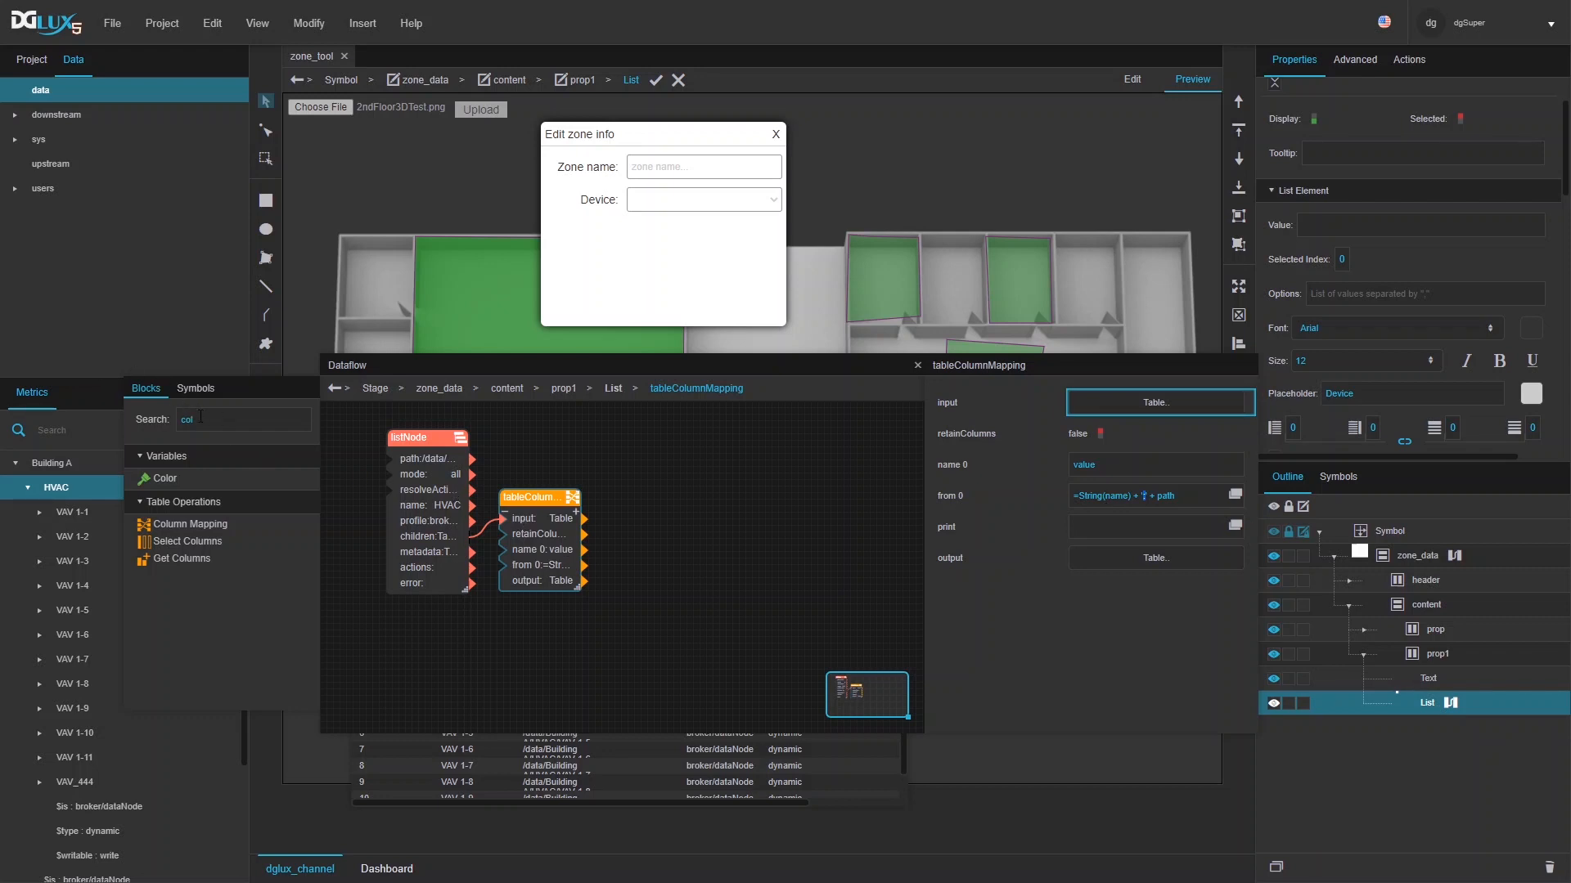
pyautogui.write('agg')
pyautogui.moveTo(176, 484); pyautogui.dragTo(619, 514)
pyautogui.moveTo(584, 581); pyautogui.dragTo(648, 519)
# - Set the Aggregation block's column to value and its method to Concat, and inspect the full output text
pyautogui.click(1110, 437)
pyautogui.write('value')
pyautogui.click(1113, 463)
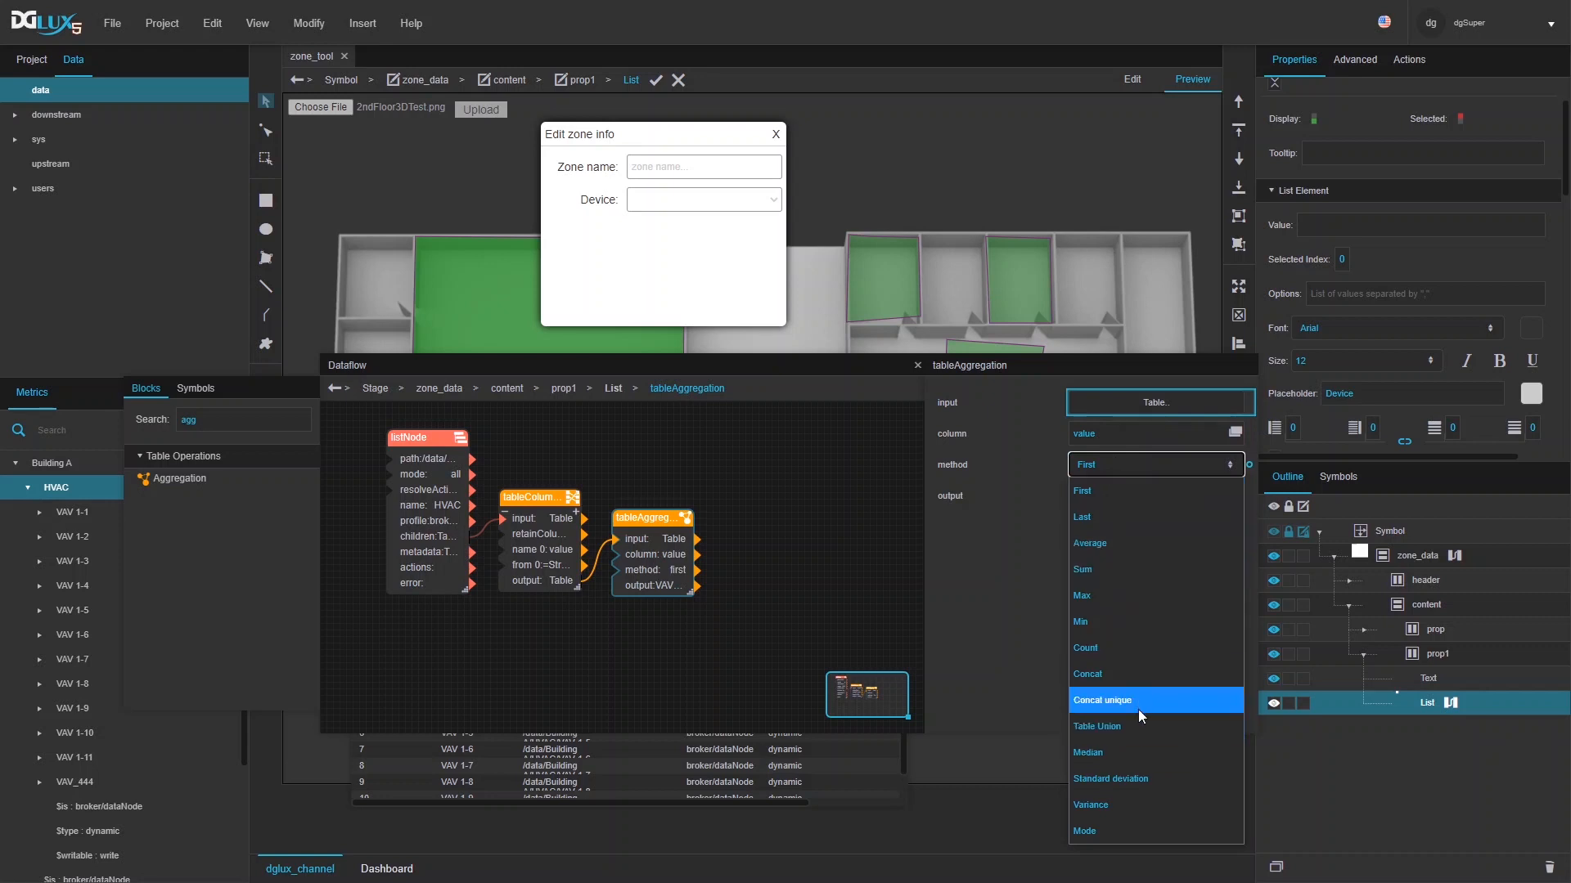
pyautogui.click(1131, 680)
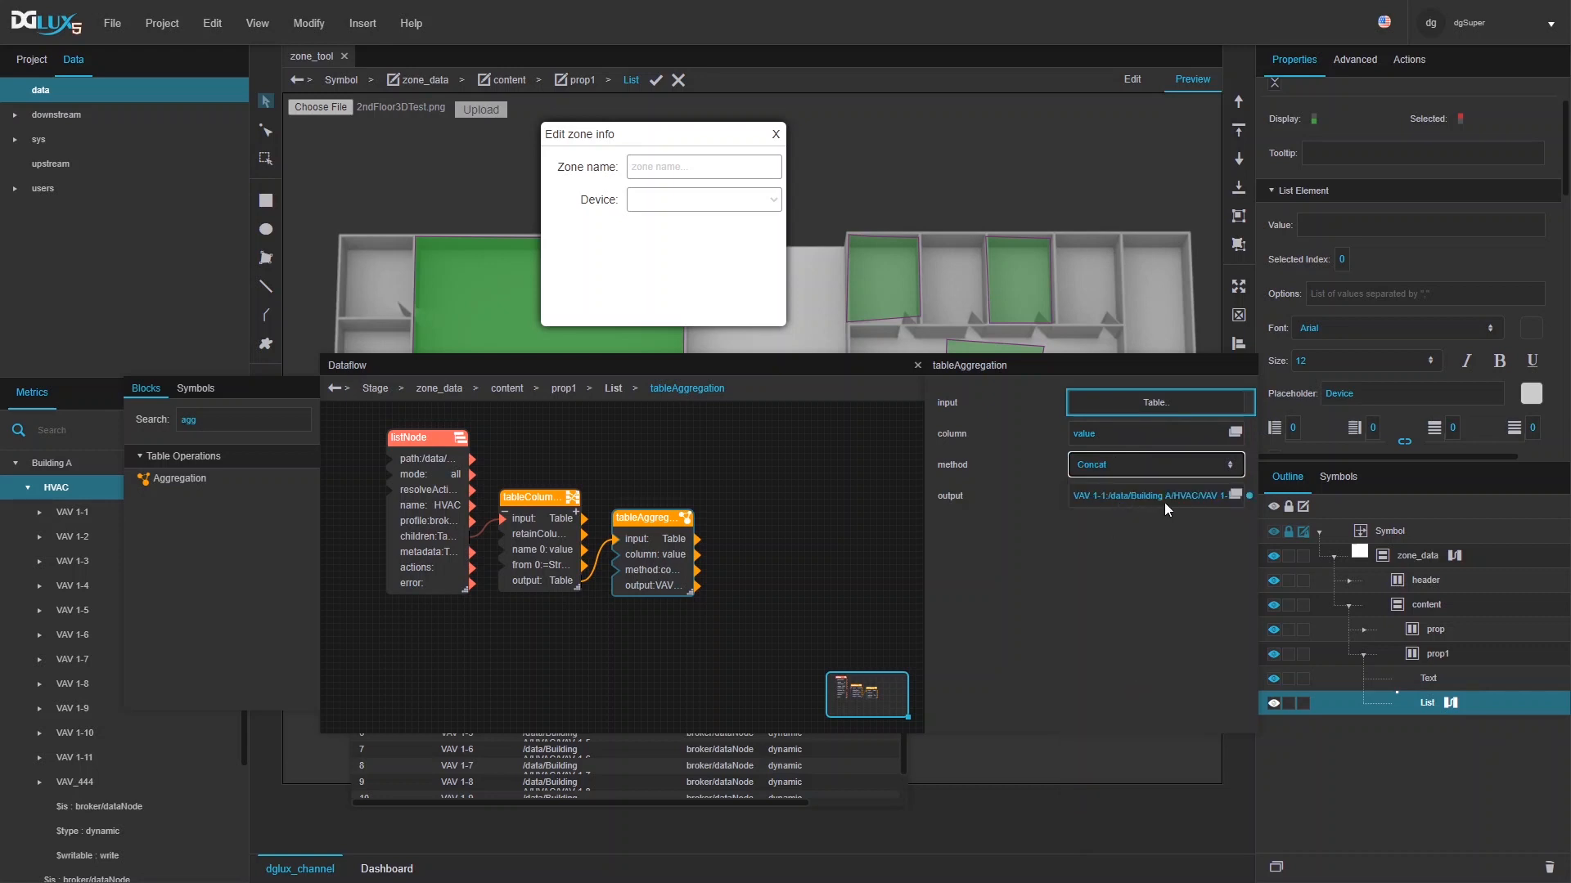
pyautogui.click(1234, 497)
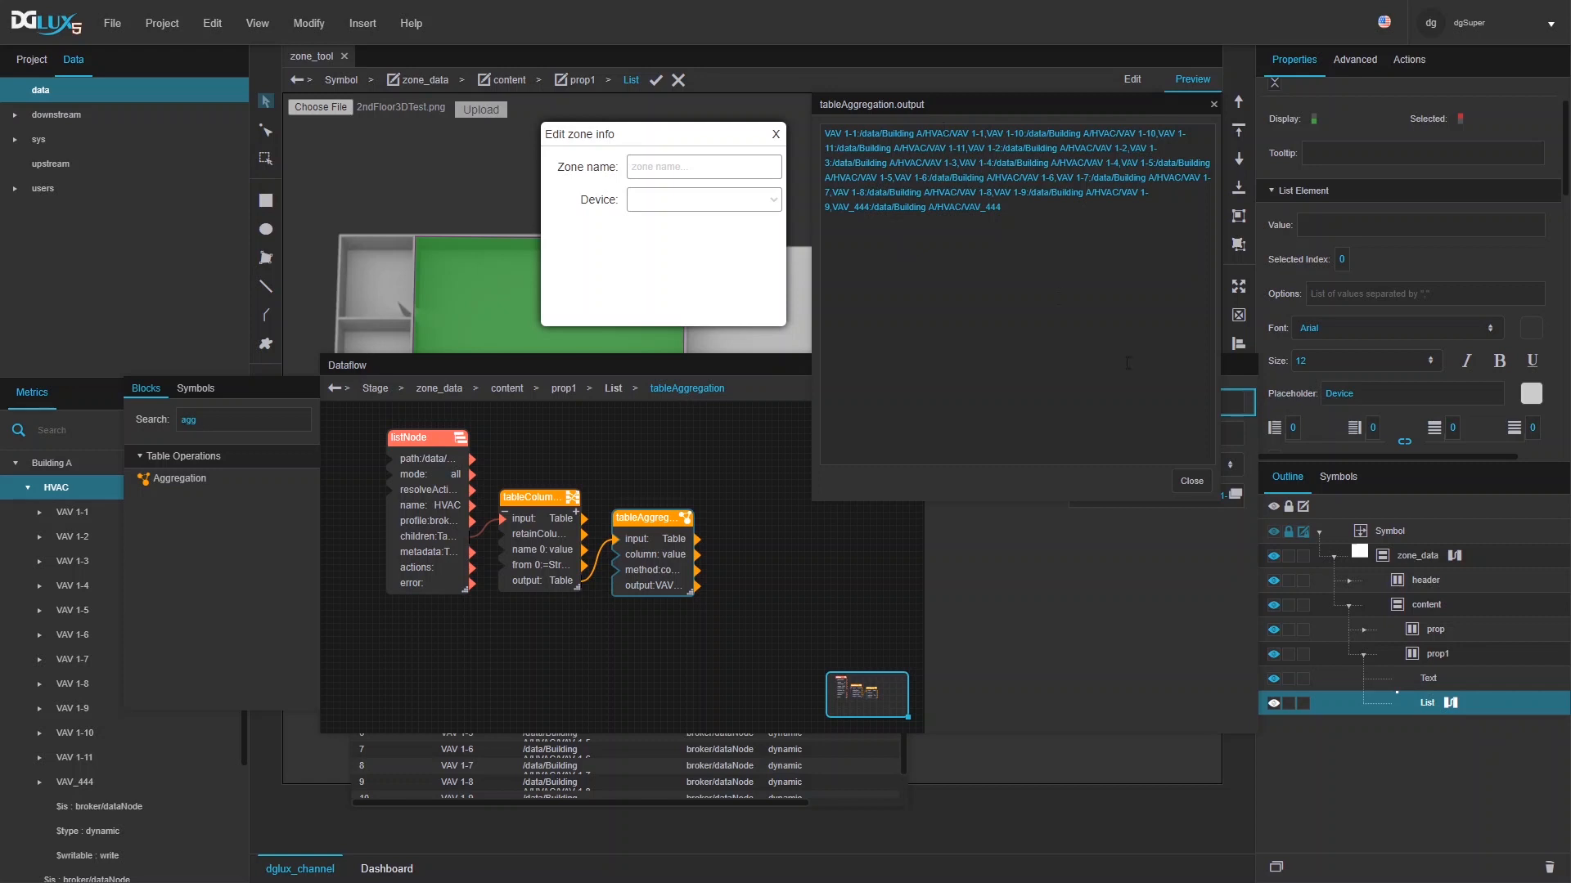
pyautogui.click(1191, 482)
# - Bind the Aggregation output to the List's Options, check the Device dropdown's entries, and close the dataflow
pyautogui.moveTo(645, 587); pyautogui.dragTo(1331, 292)
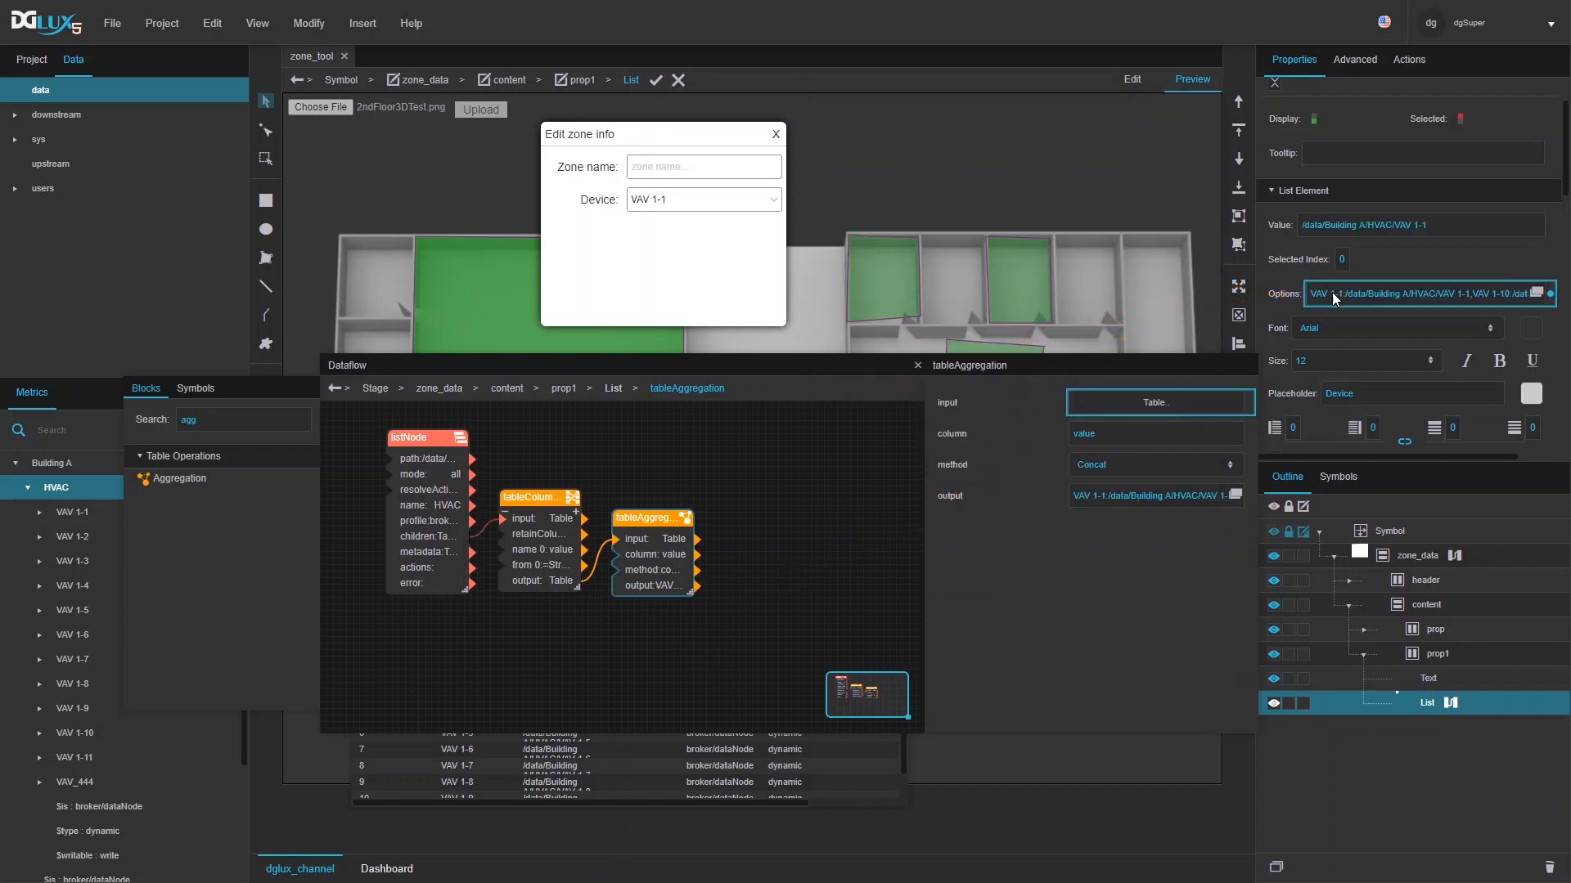
pyautogui.click(634, 200)
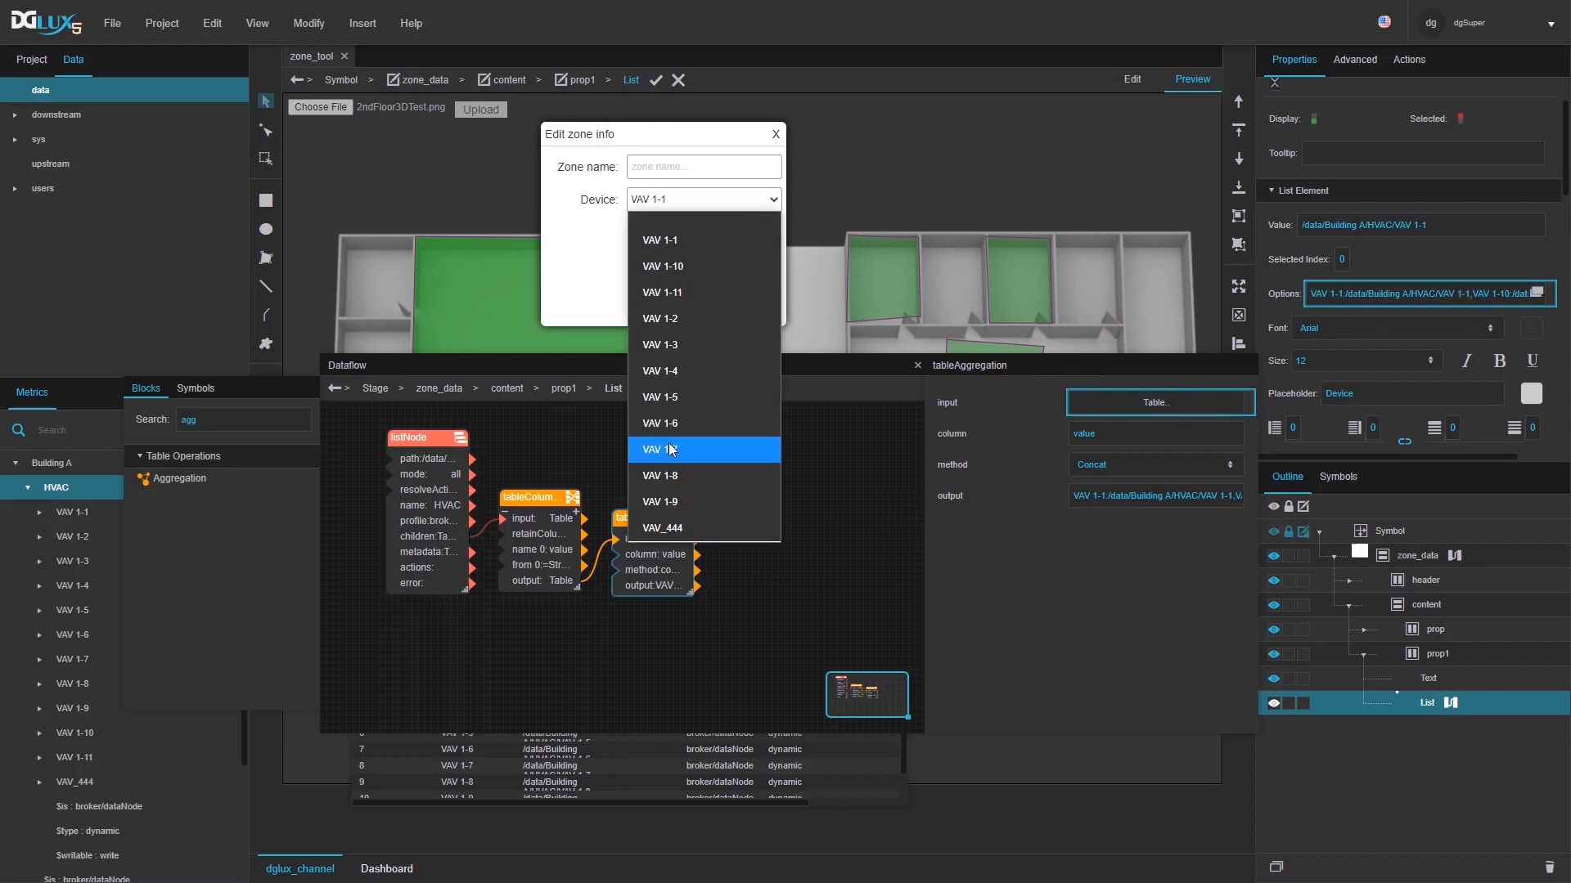
pyautogui.click(686, 207)
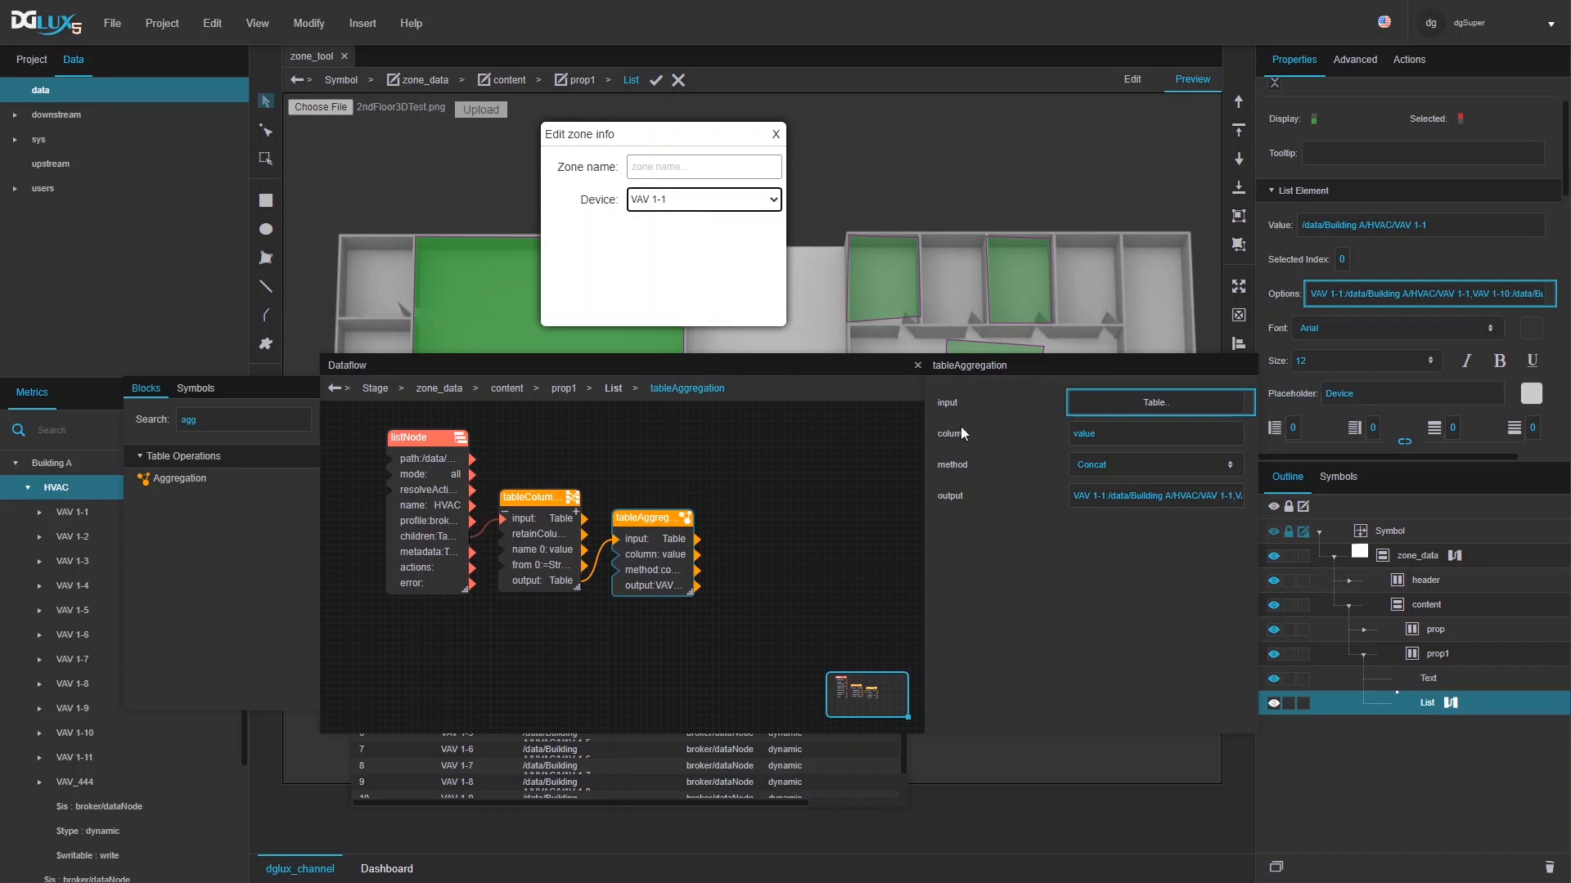
pyautogui.click(917, 366)
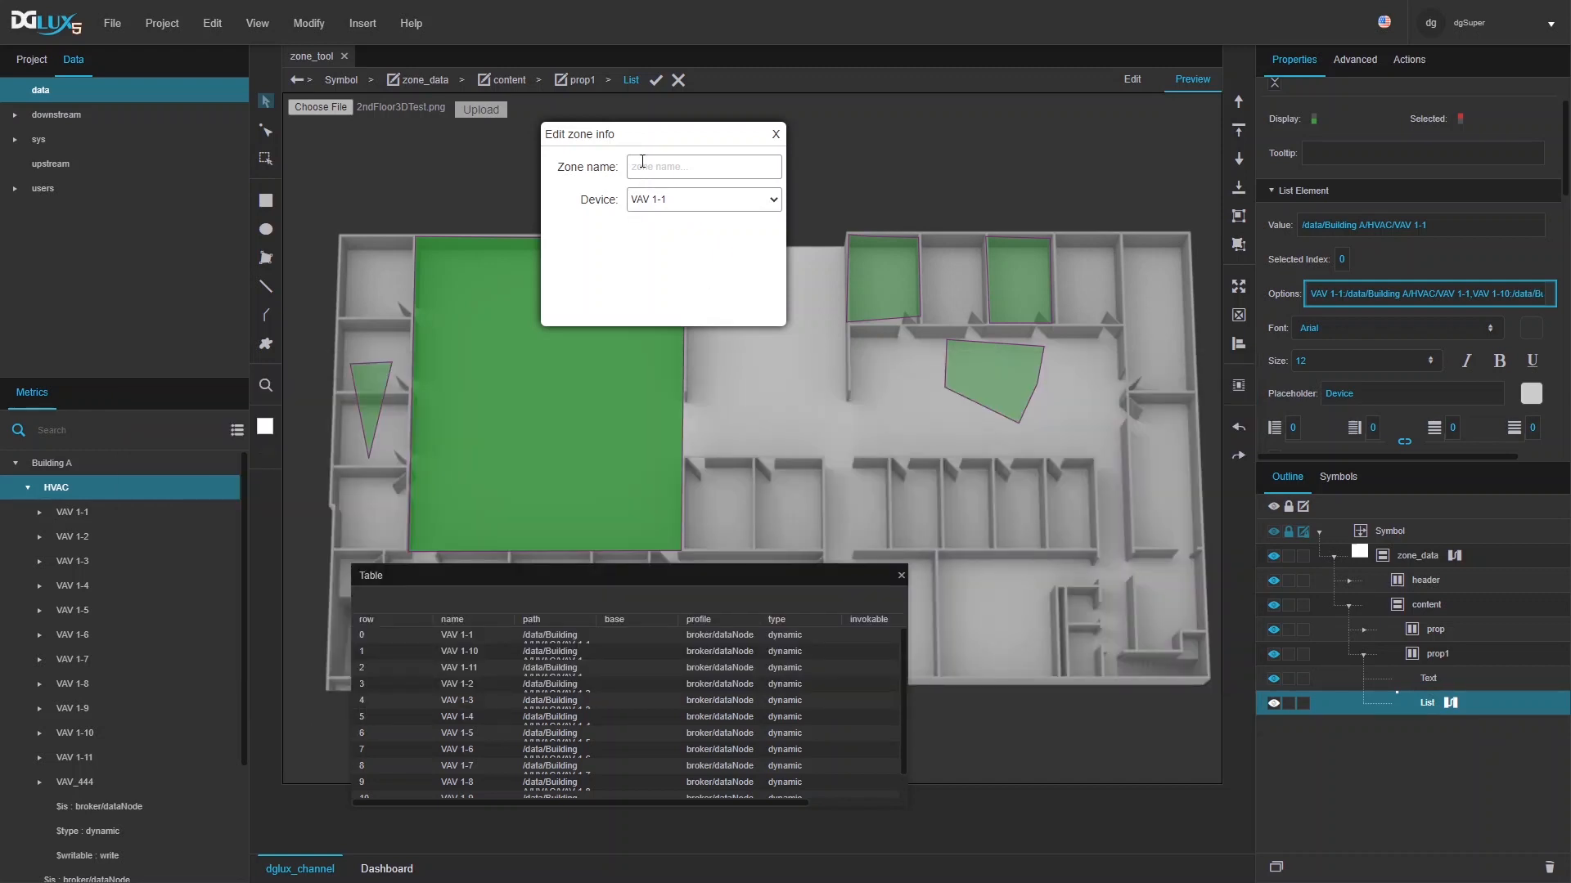
# - Set the content group's Flexsize to 0 and its height to auto, and return to edit mode
pyautogui.click(1365, 655)
pyautogui.click(1422, 602)
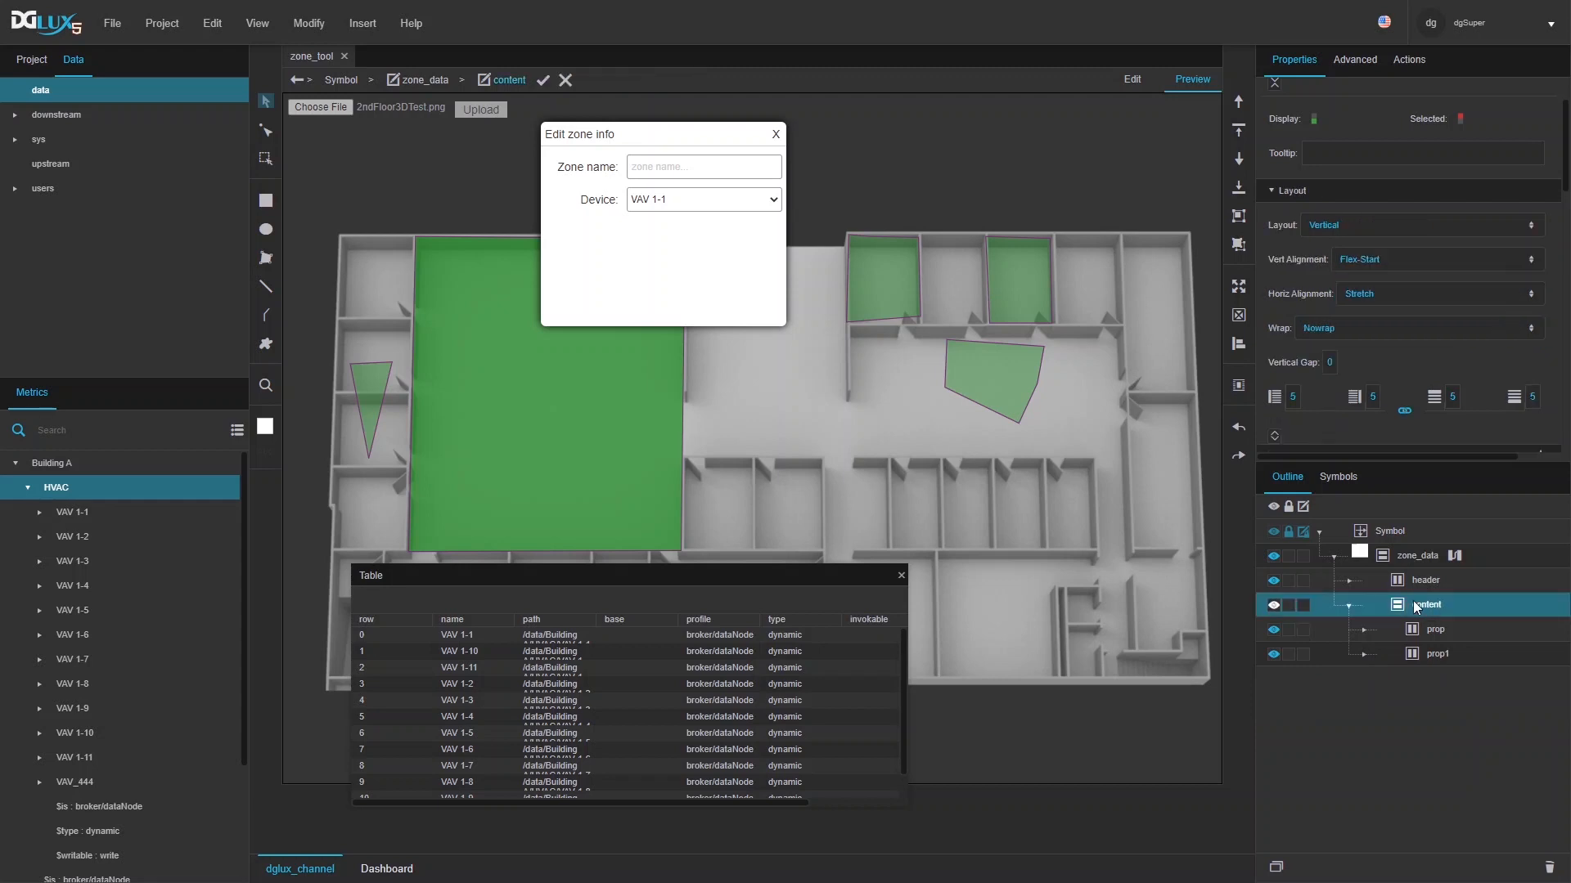
pyautogui.scroll(-5, 1461, 311)
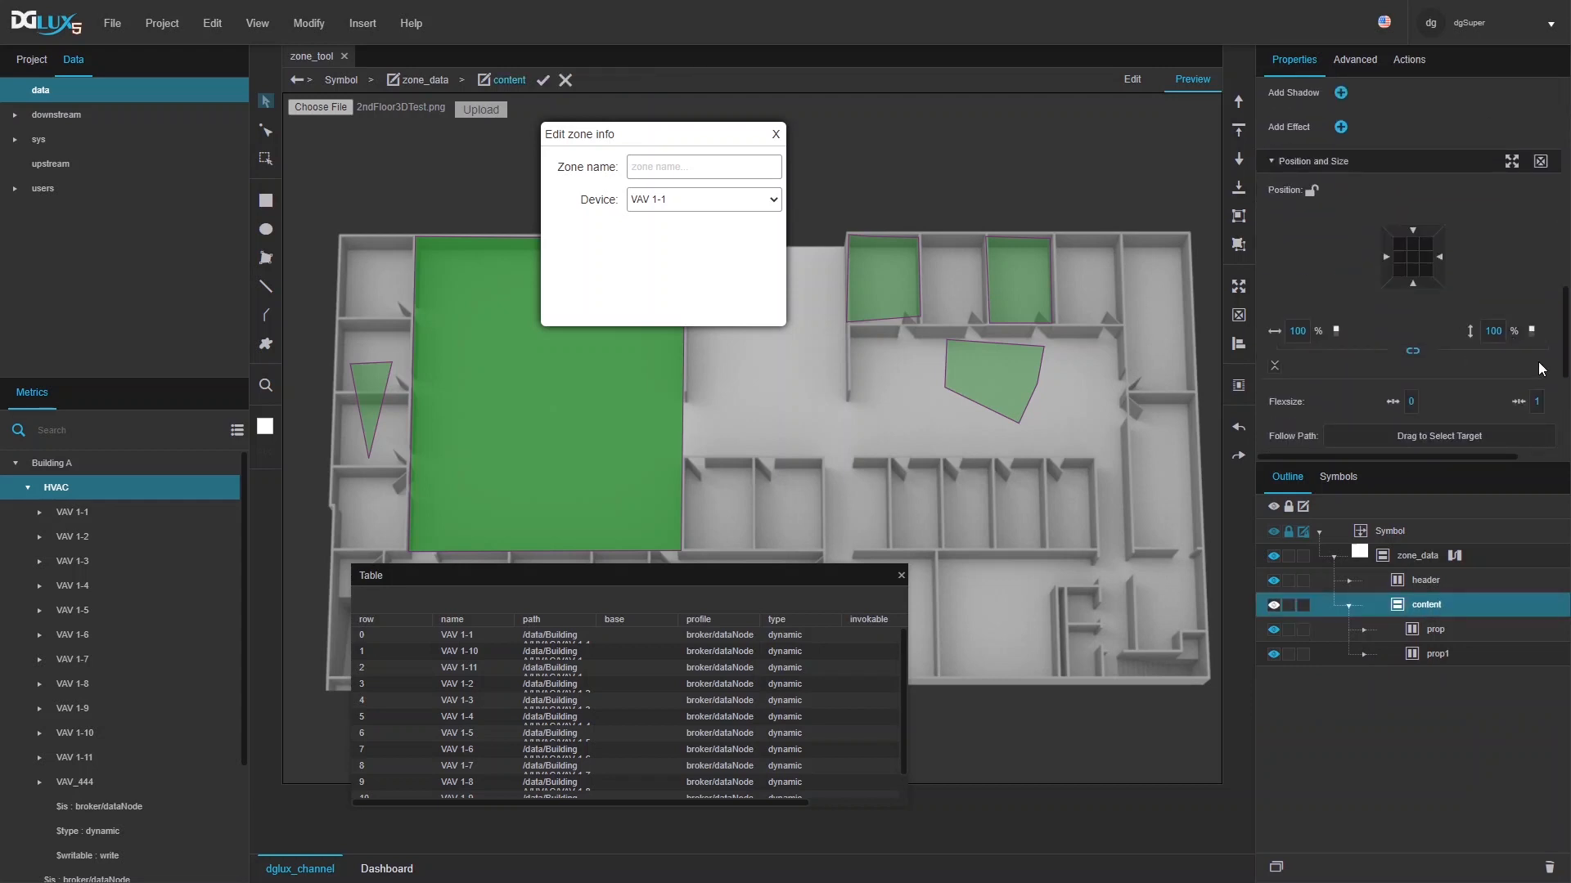
pyautogui.click(1536, 402)
pyautogui.write('0')
pyautogui.press('Return')
pyautogui.click(1552, 337)
pyautogui.click(1508, 370)
pyautogui.click(1134, 85)
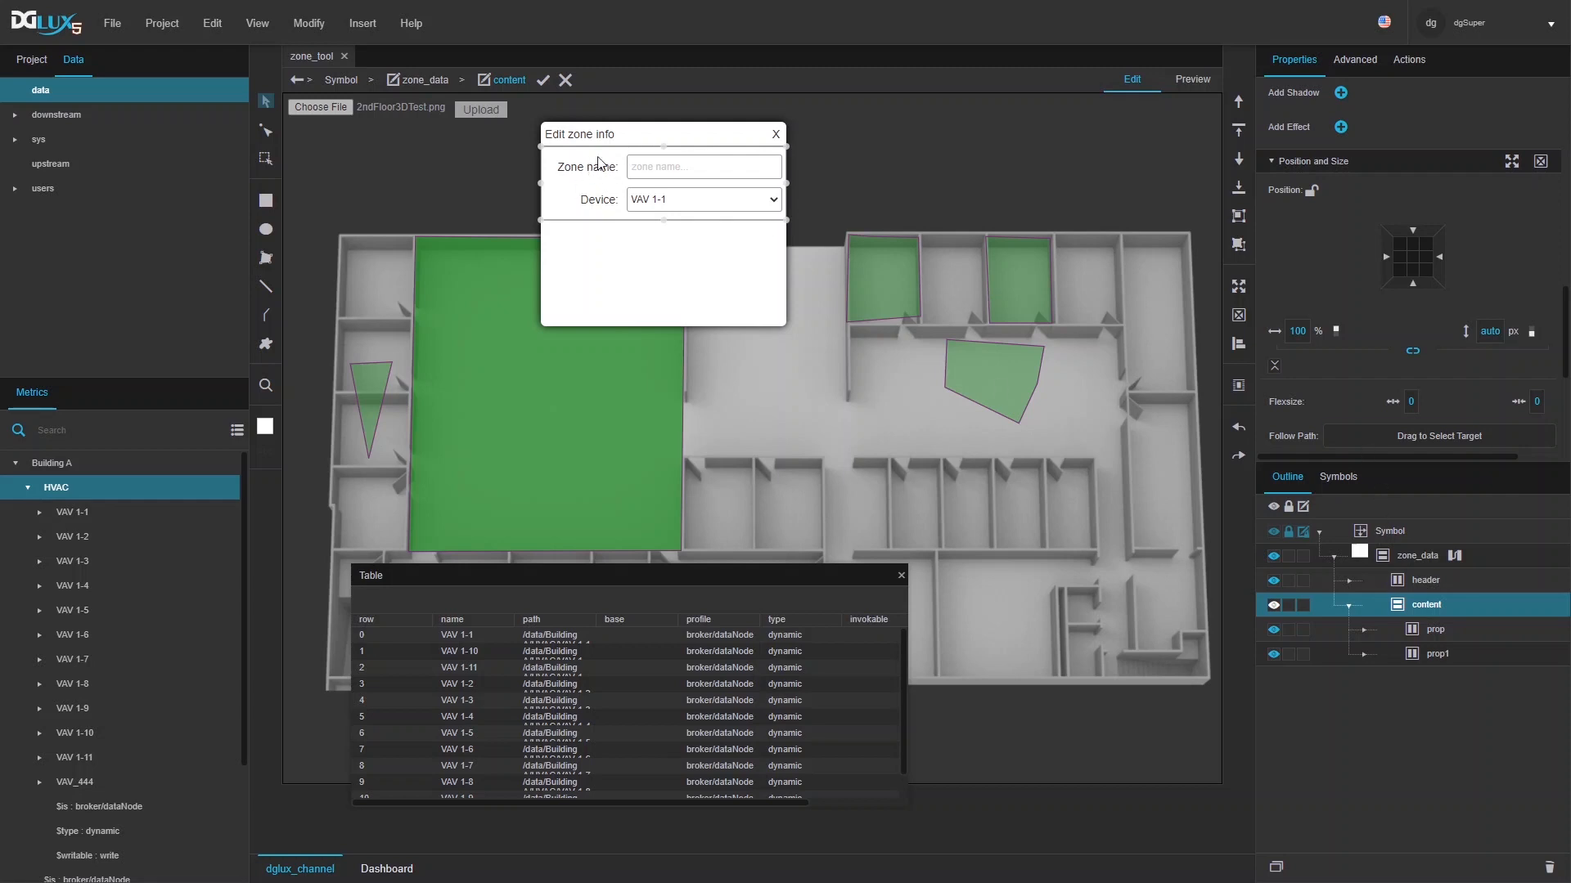
# - Duplicate the prop1 row to test the content group's auto height, and delete the copy
pyautogui.click(1437, 655)
pyautogui.hotkey('ctrl', 'd')
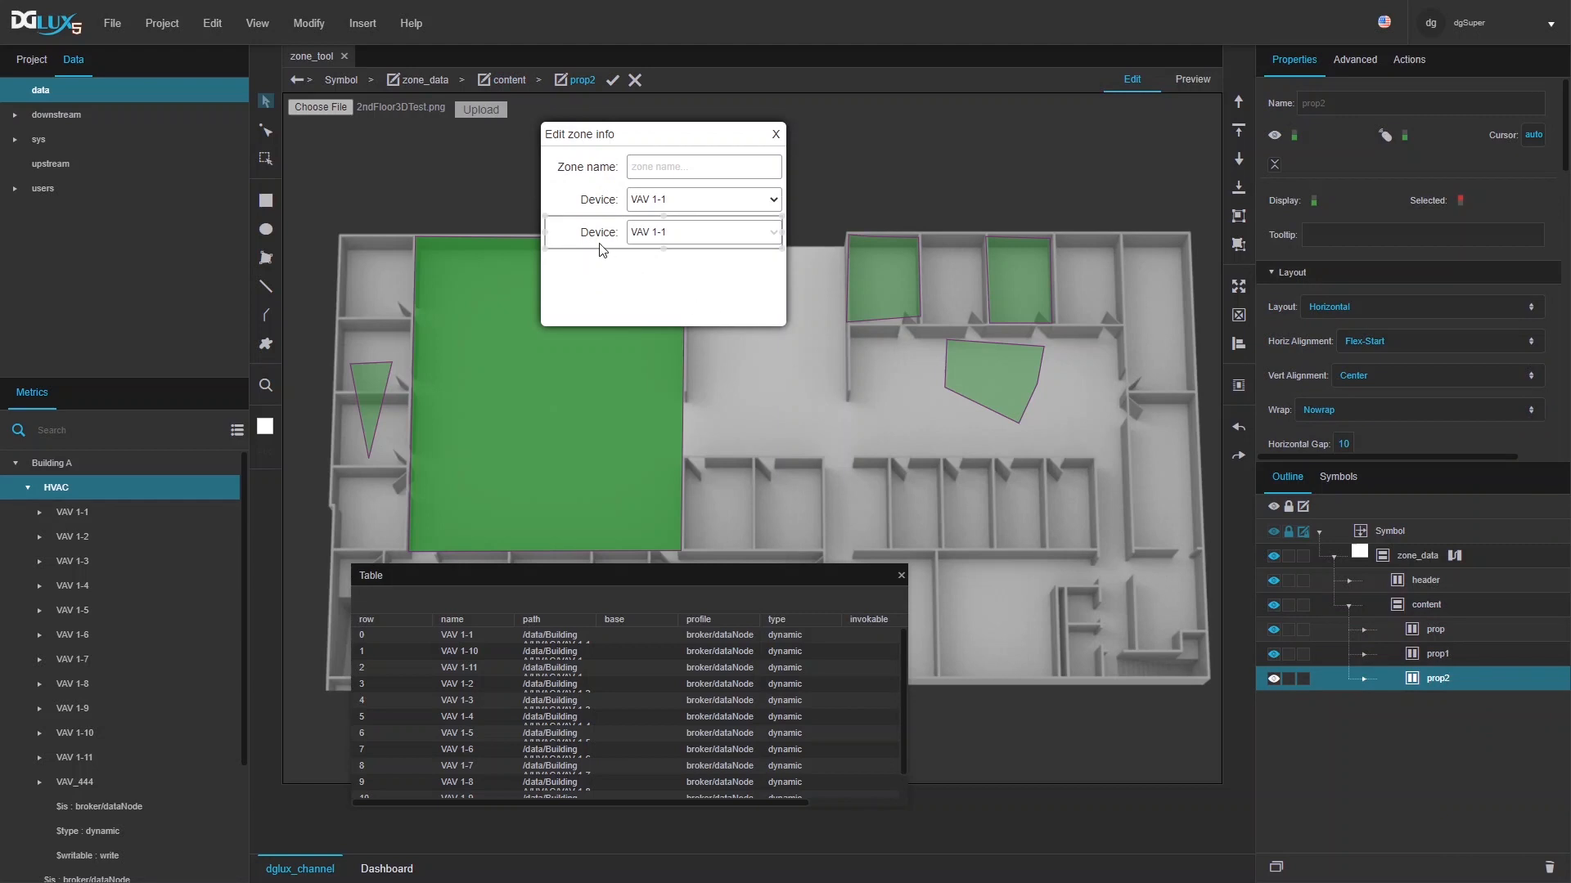
pyautogui.click(1426, 605)
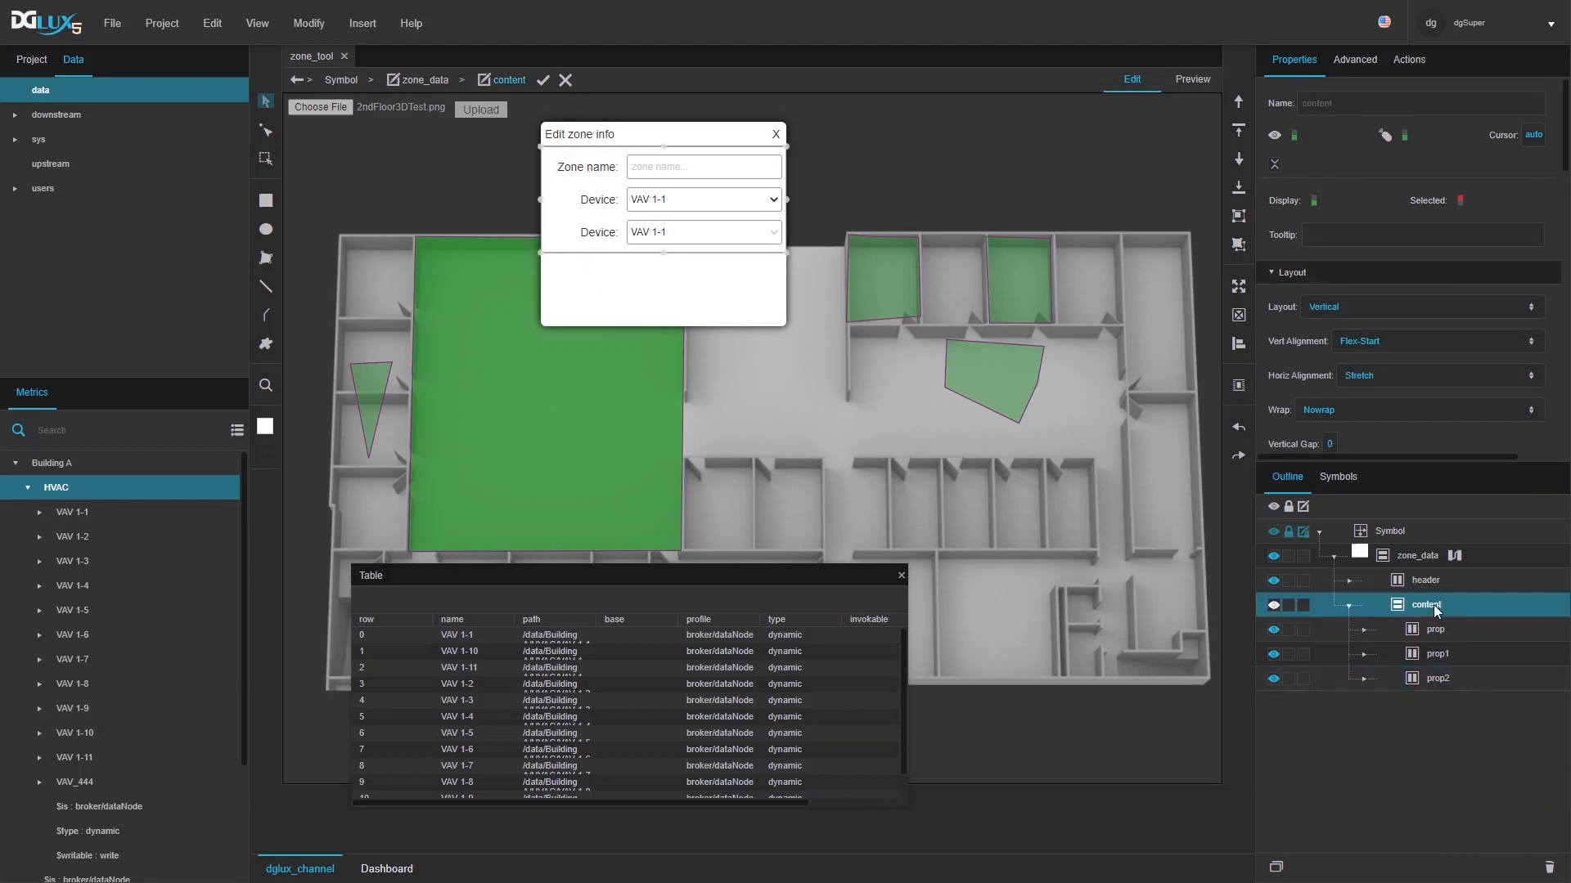
pyautogui.click(1432, 680)
pyautogui.click(1548, 867)
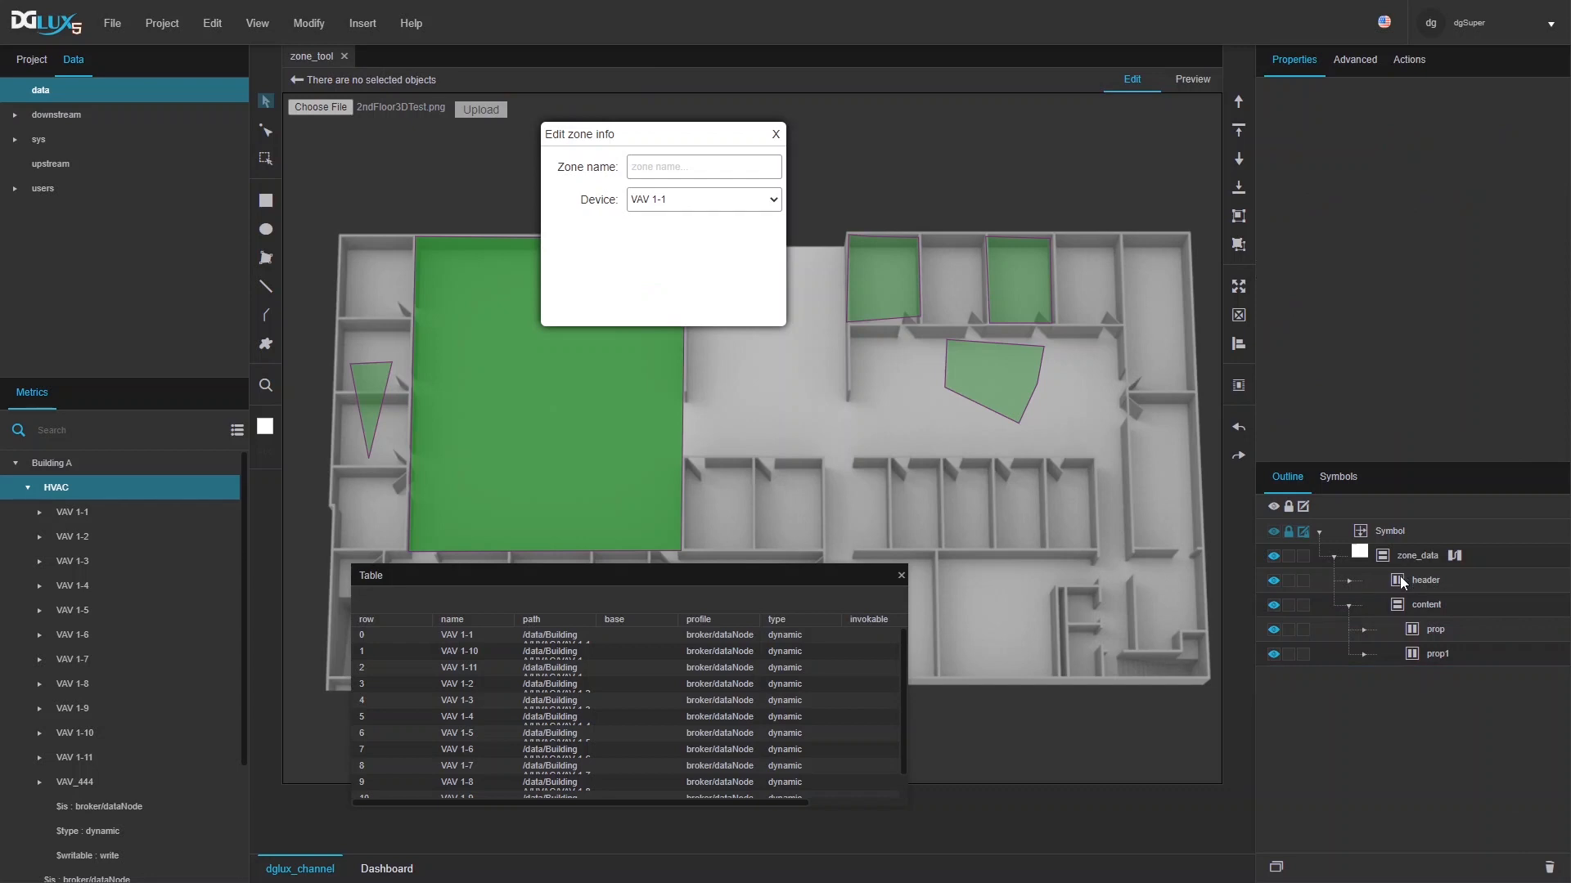
# - Set the height of the zone_data group to auto
pyautogui.click(1425, 555)
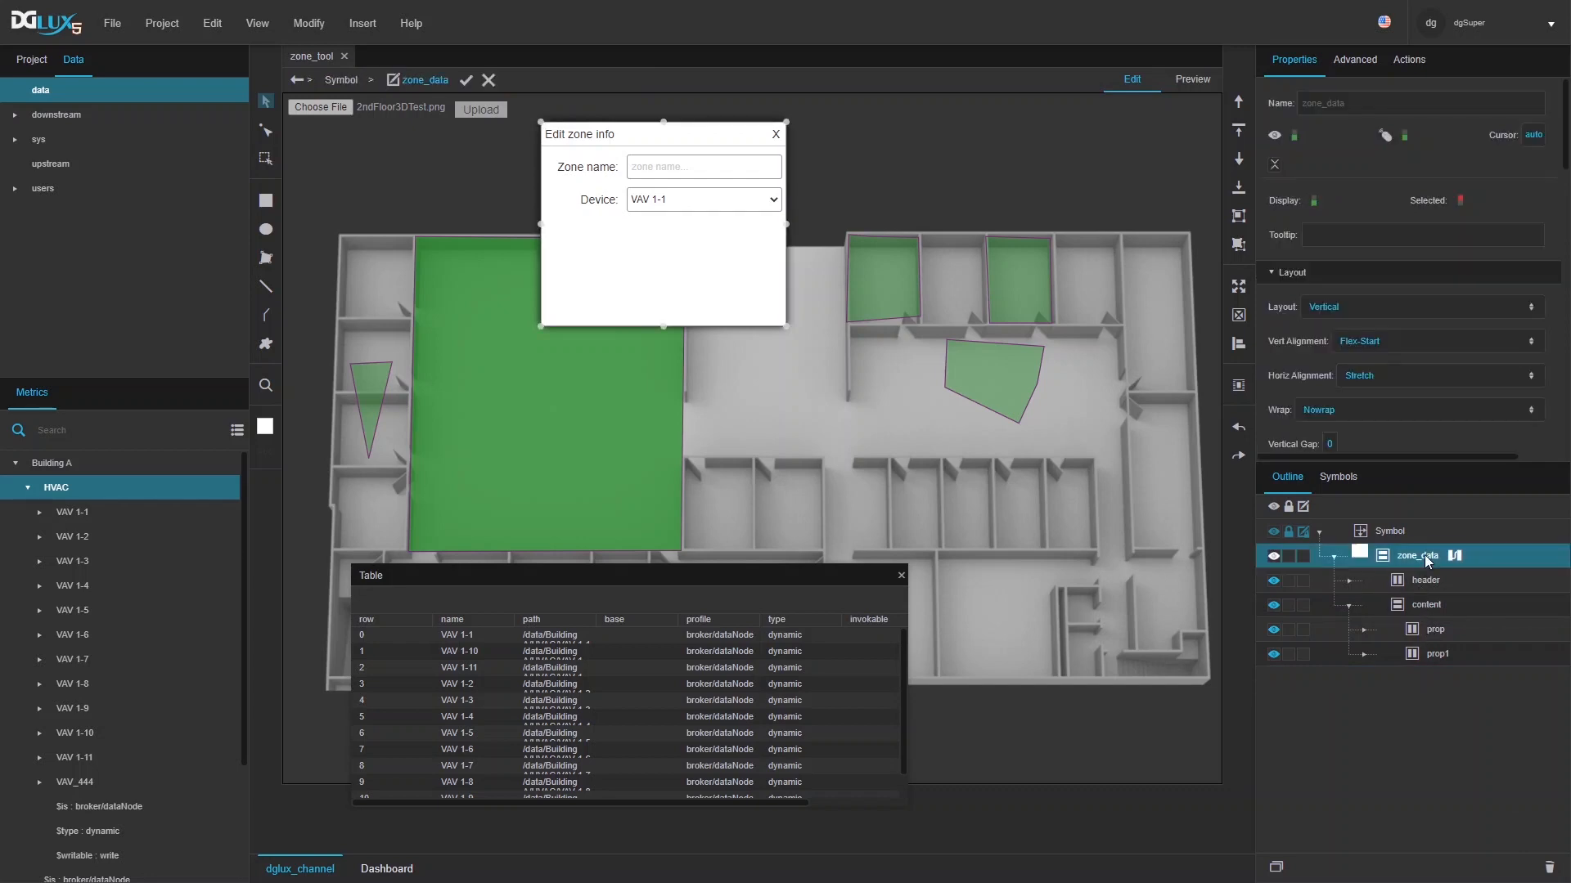
pyautogui.scroll(-10, 1456, 324)
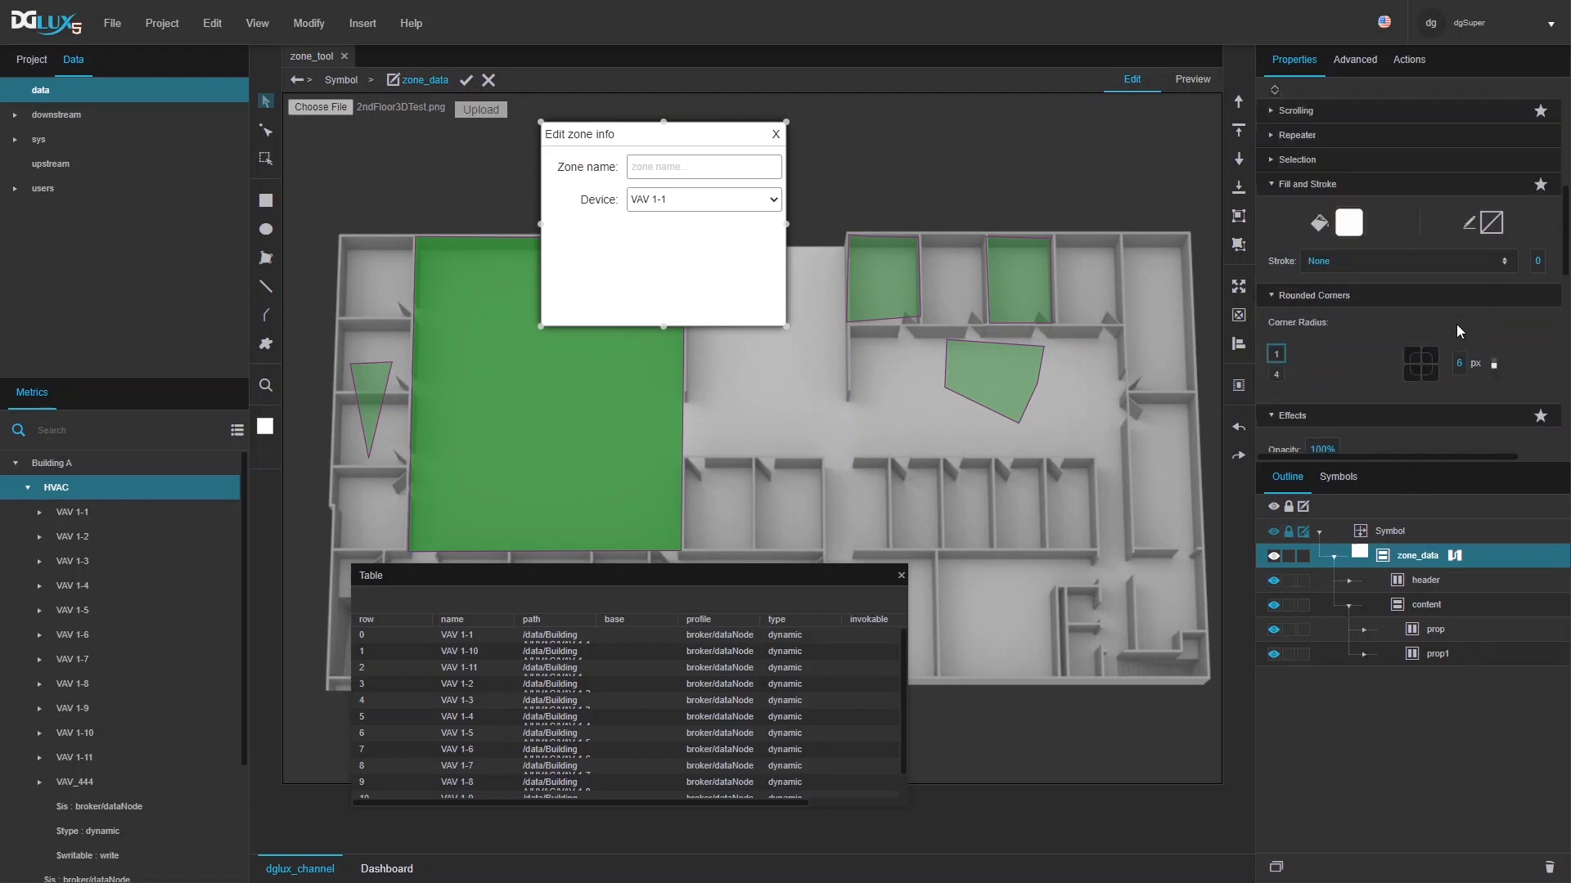
pyautogui.scroll(-2, 1487, 319)
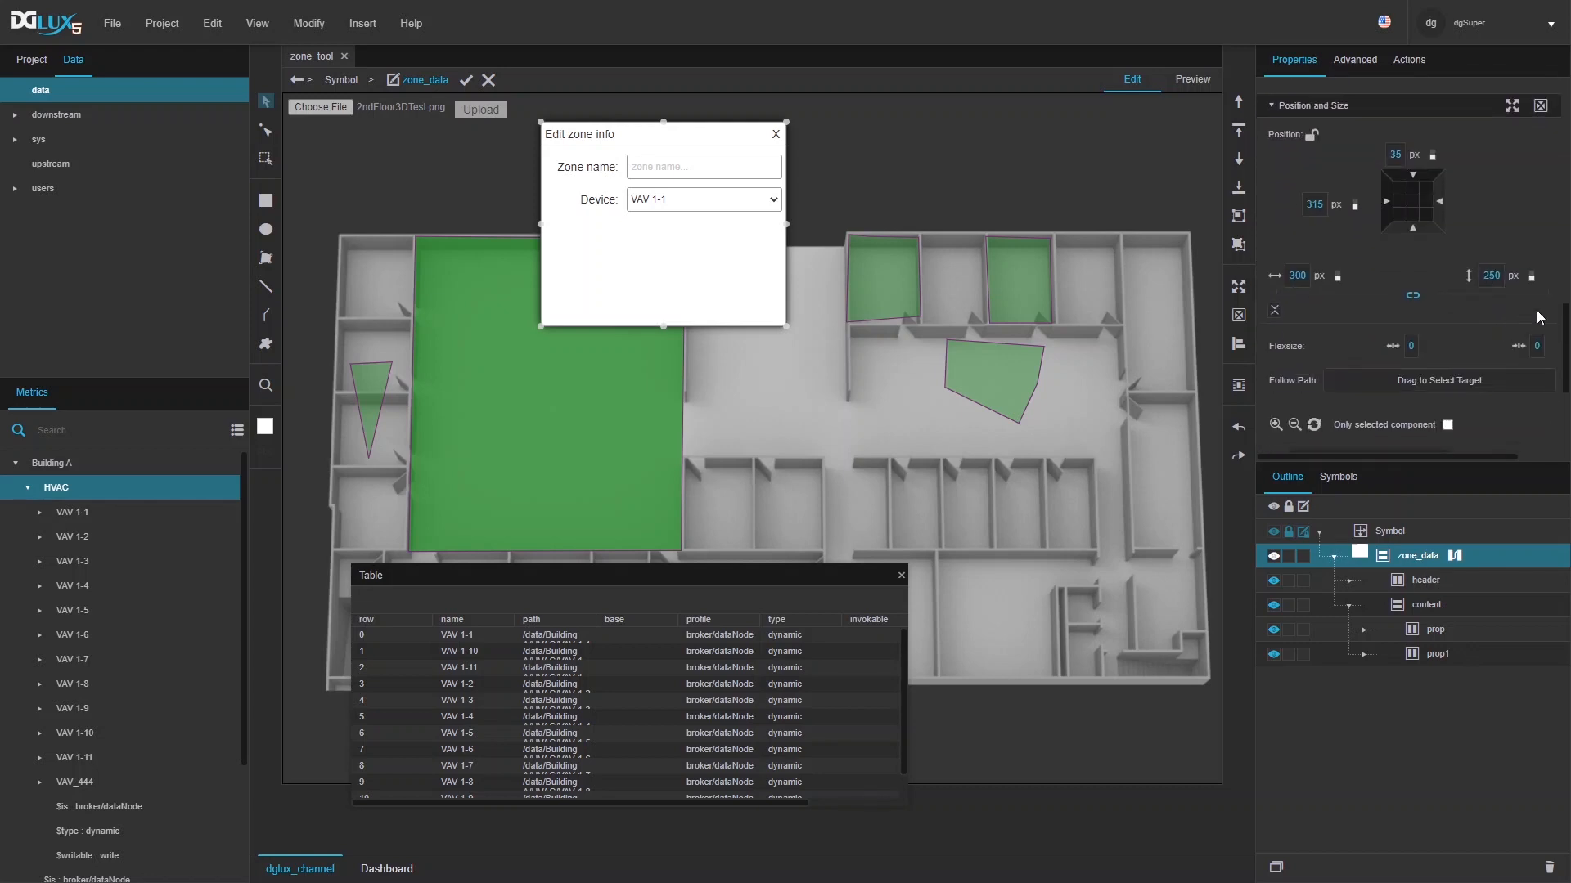
pyautogui.click(1531, 276)
pyautogui.click(1484, 313)
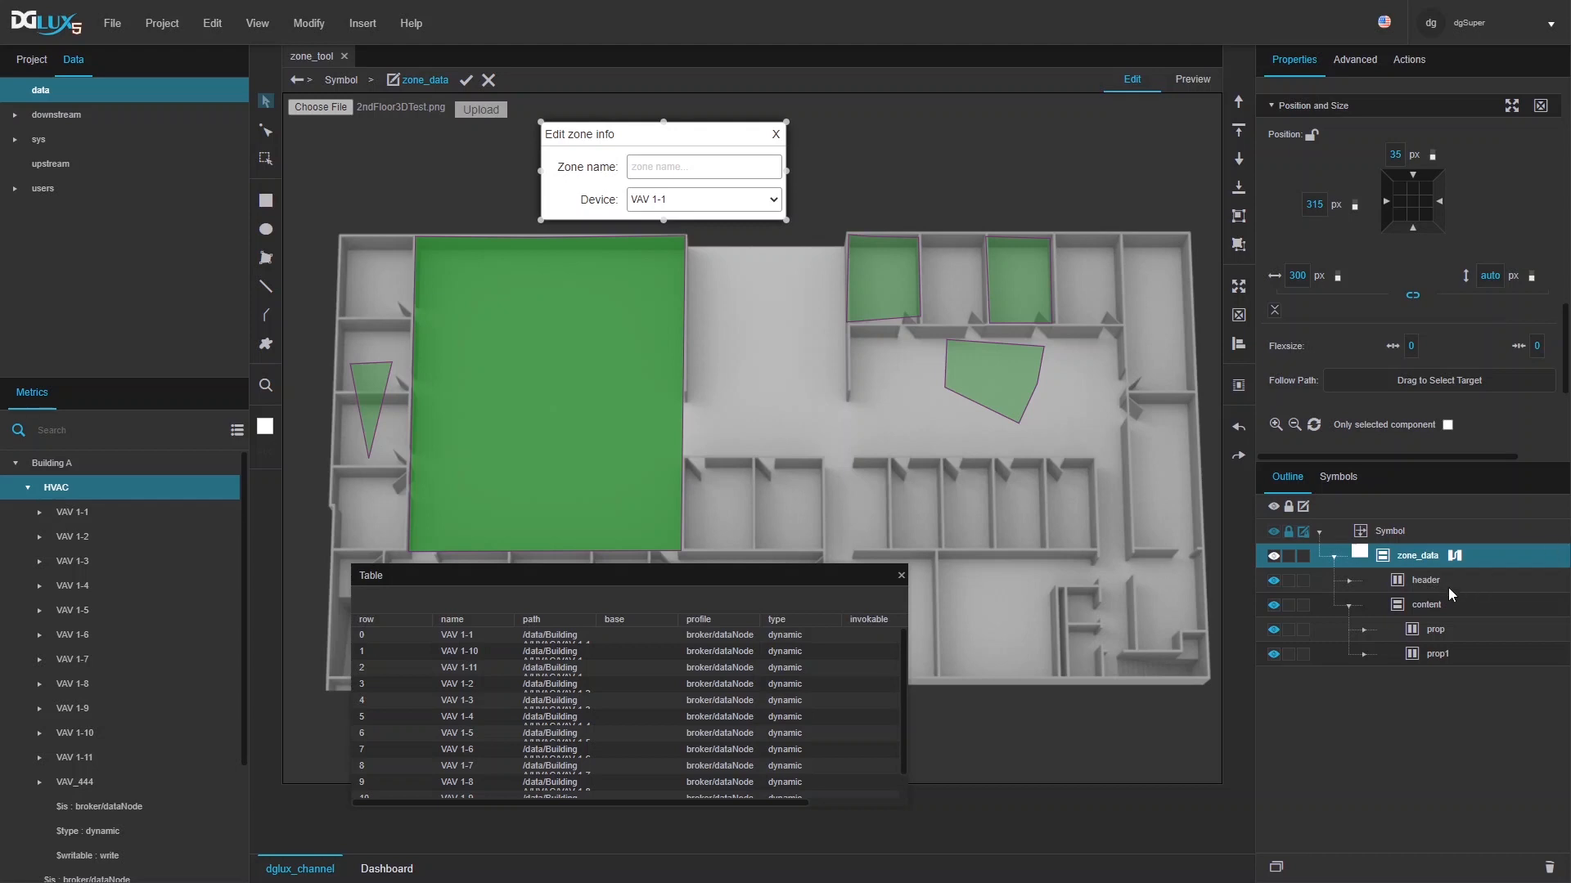
# - Insert a Group component into zone_data and fit it to its parent's size
pyautogui.rightClick(1414, 557)
pyautogui.moveTo(1419, 506)
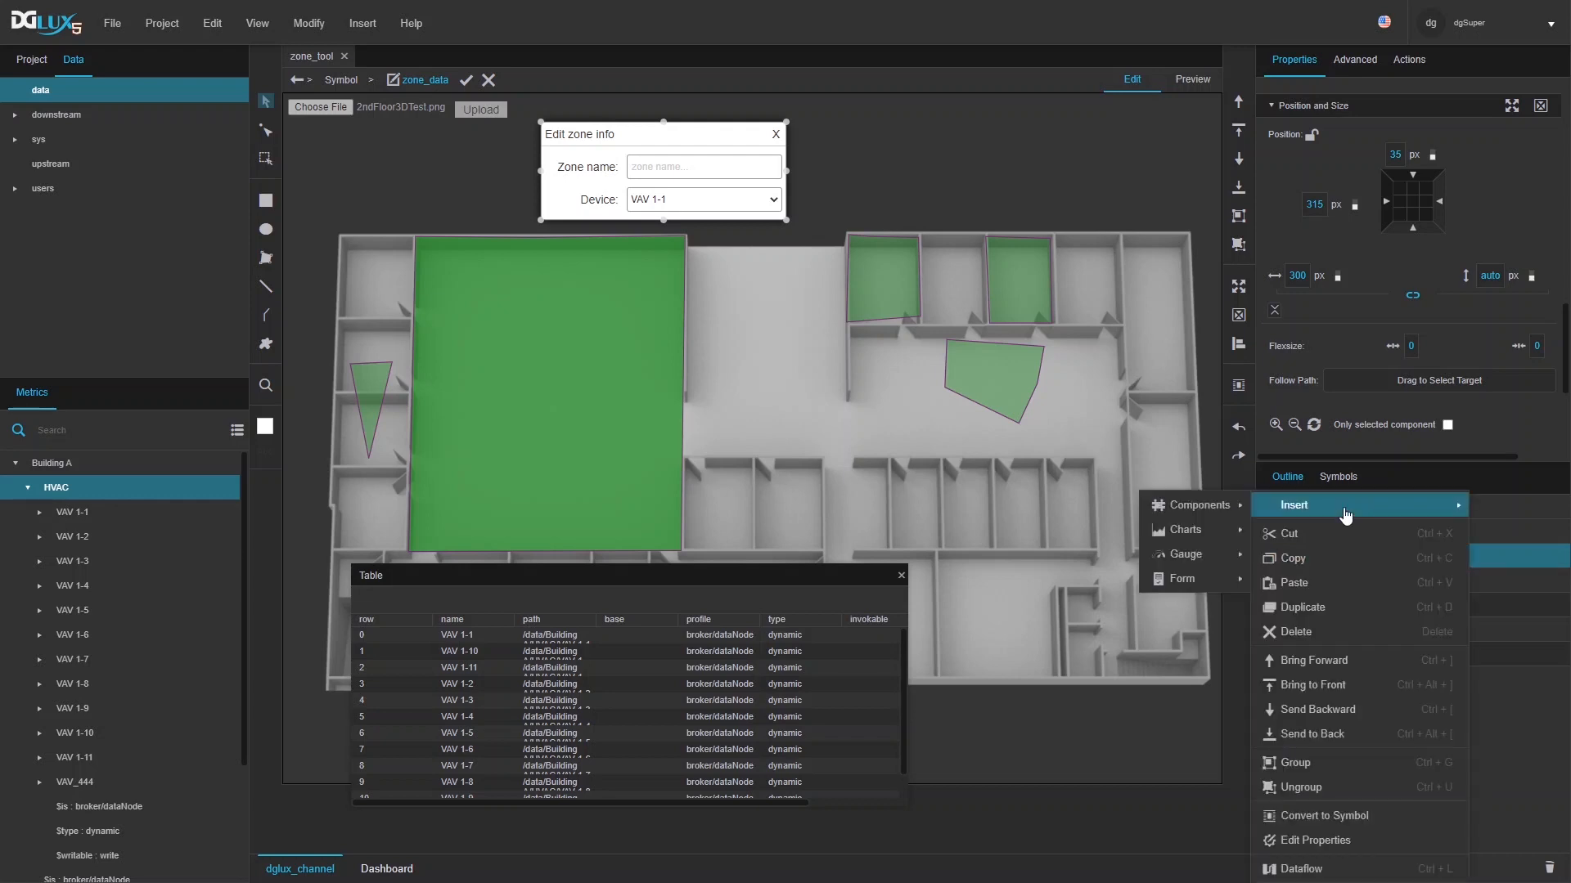
pyautogui.moveTo(1200, 495)
pyautogui.click(1295, 501)
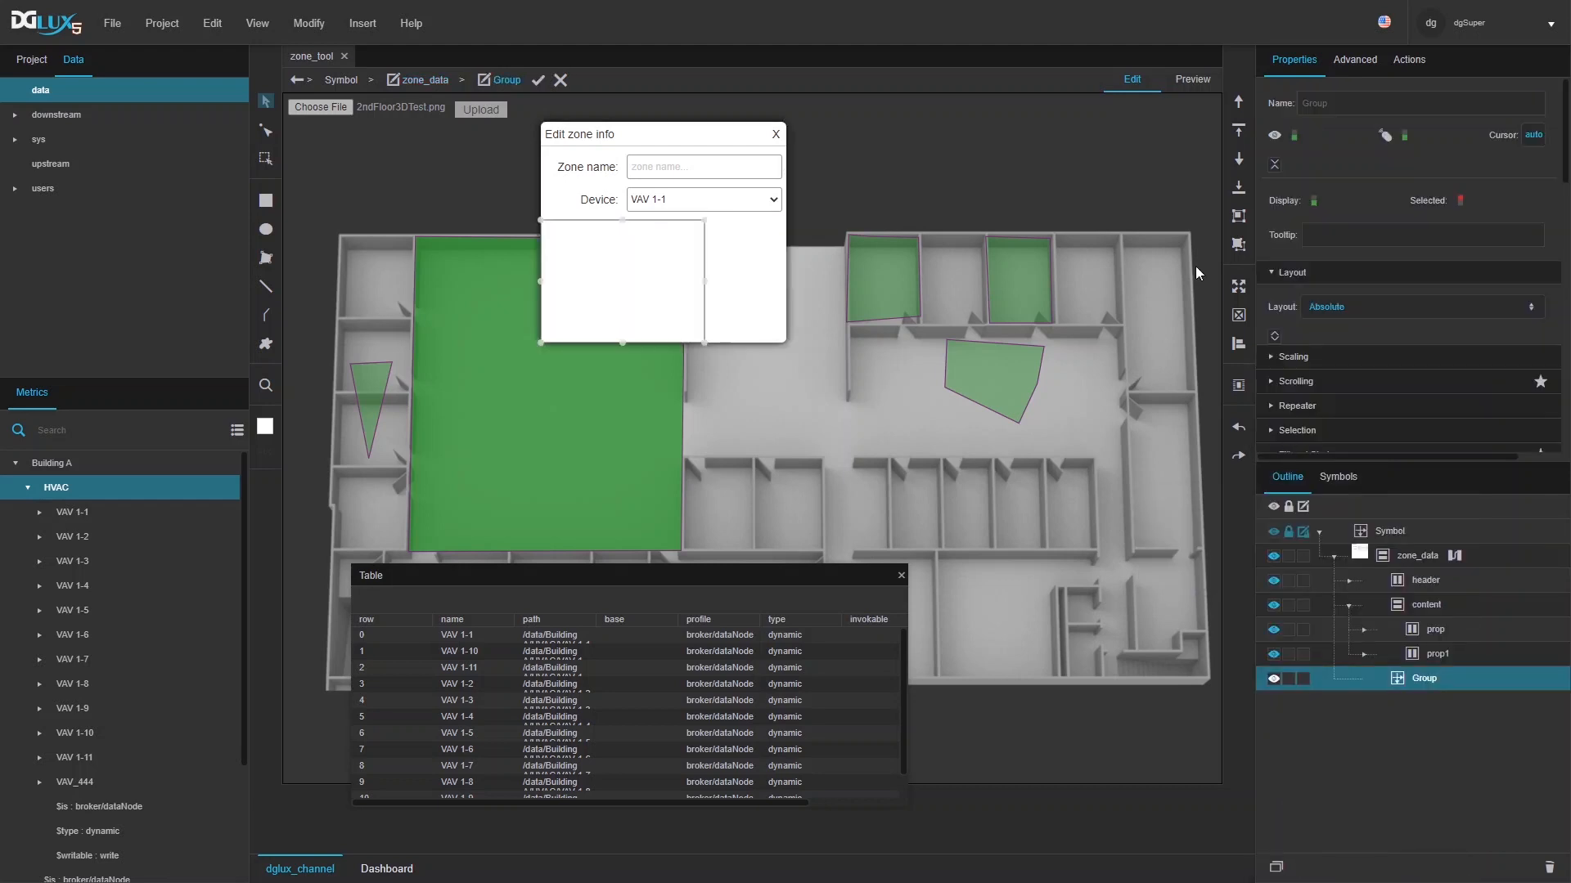
pyautogui.click(1245, 292)
# - Set the new group's height to 30 px and its Flexsize to 0
pyautogui.scroll(-5, 1489, 311)
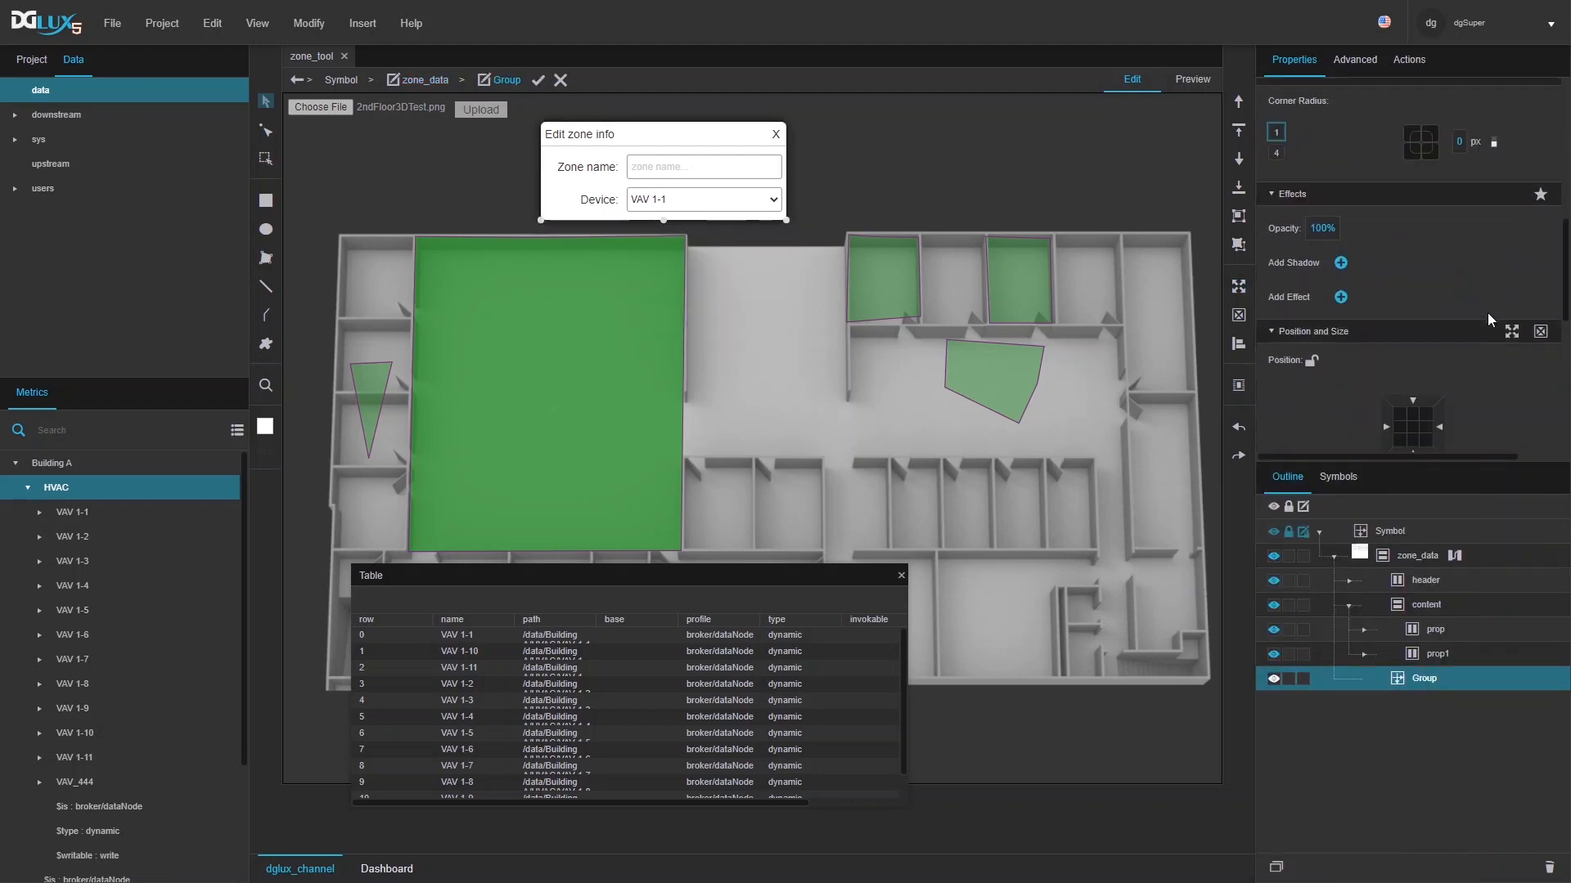
pyautogui.scroll(-1, 1516, 356)
pyautogui.click(1513, 179)
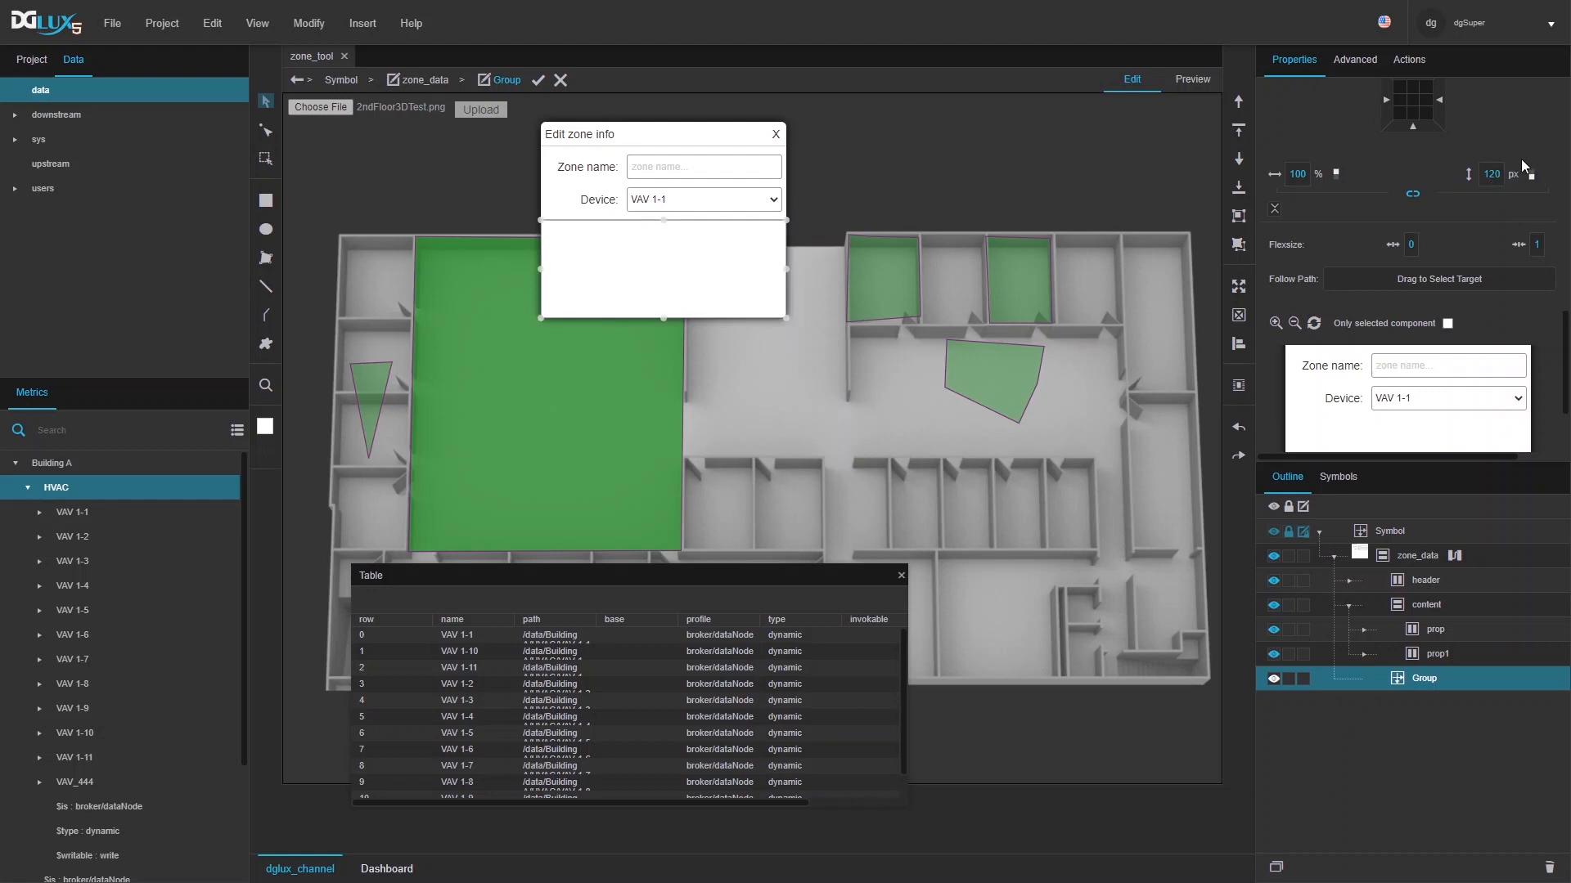
pyautogui.click(1486, 169)
pyautogui.write('30')
pyautogui.press('Return')
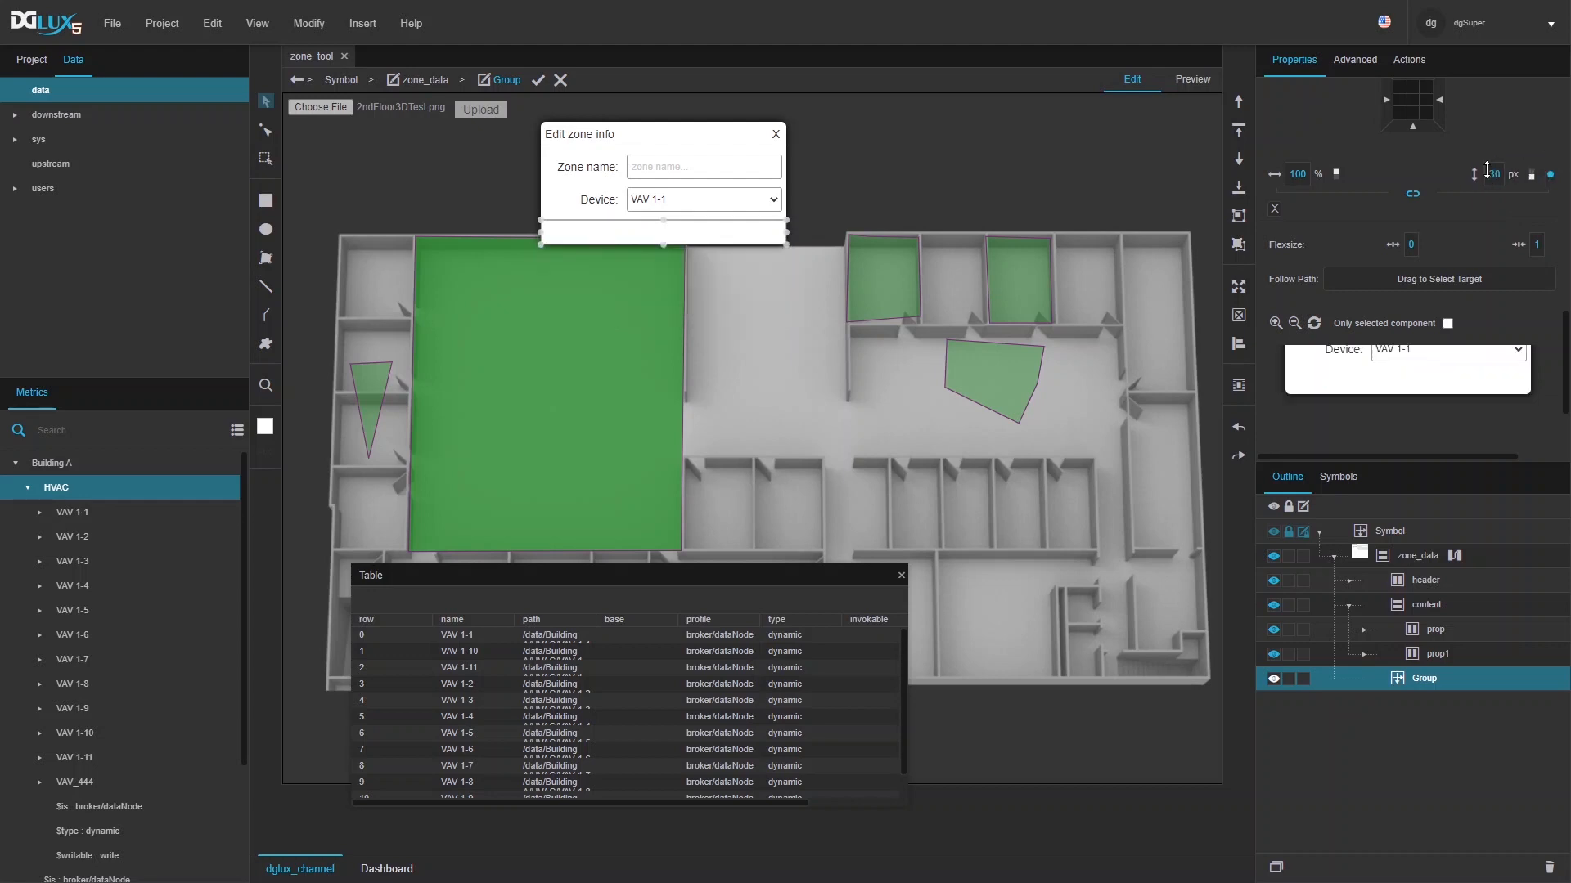
pyautogui.click(1533, 245)
pyautogui.write('0')
pyautogui.press('Return')
pyautogui.scroll(-5, 1440, 284)
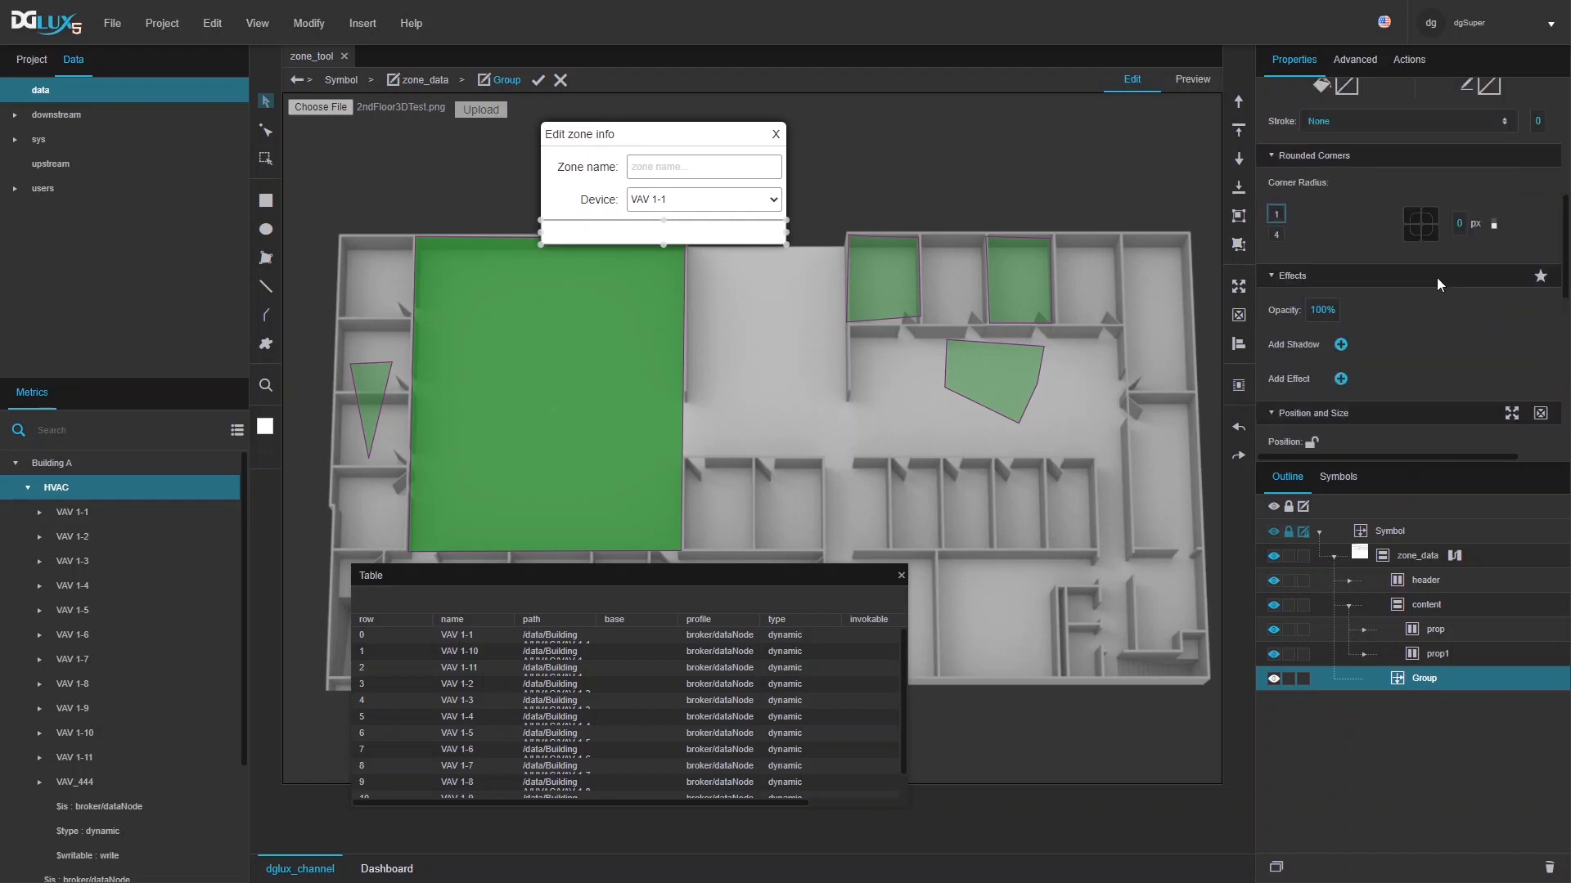
# - Rename the new group under zone_data as footer
pyautogui.doubleClick(1433, 681)
pyautogui.write('footer')
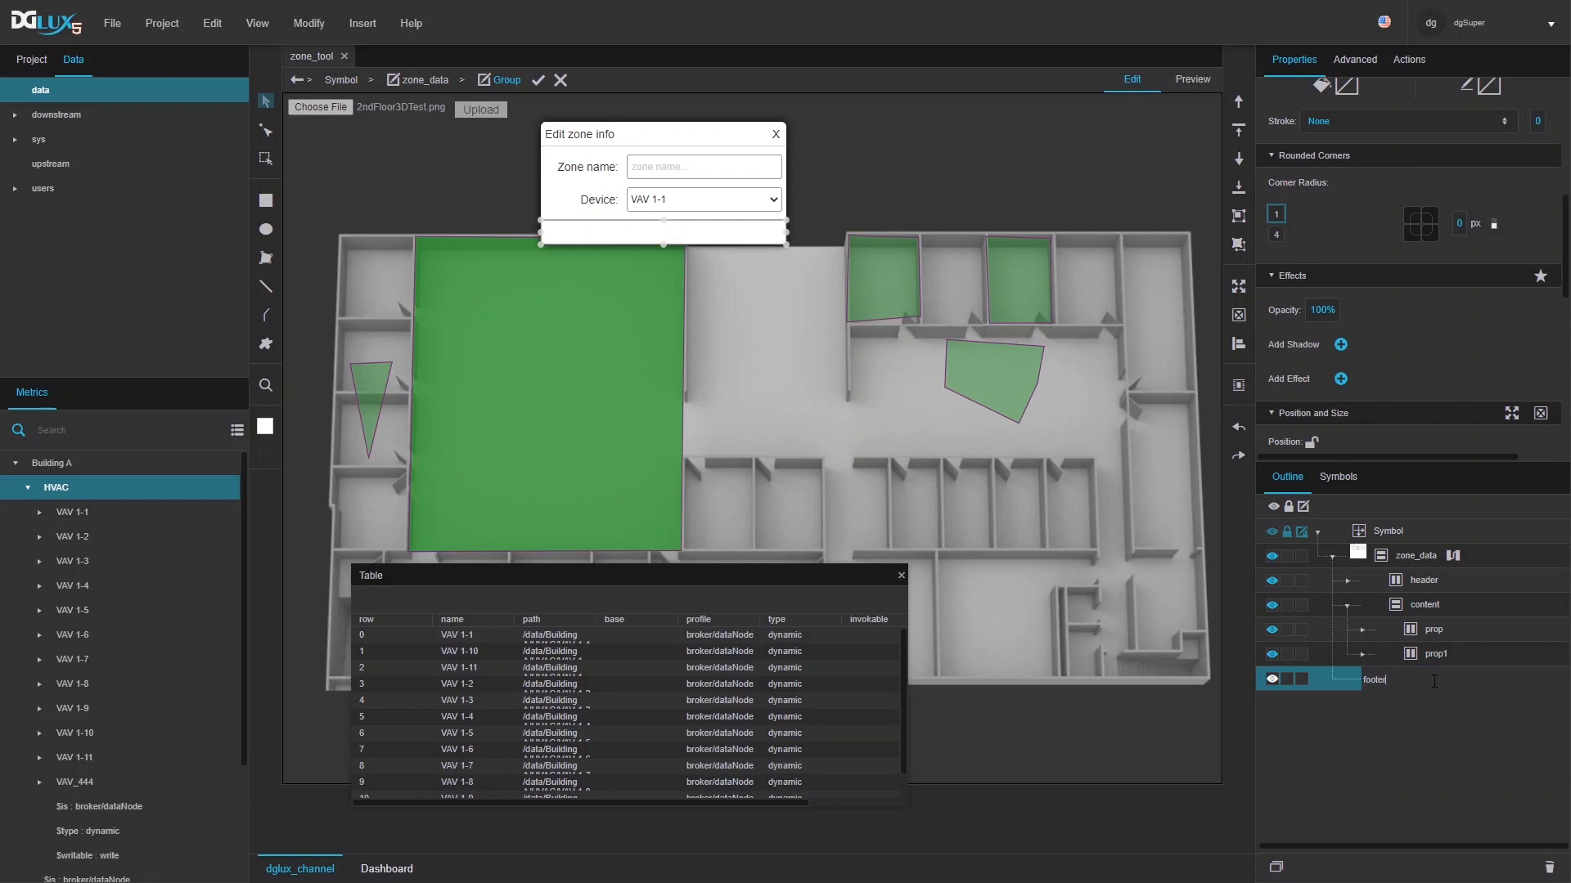
pyautogui.press('Return')
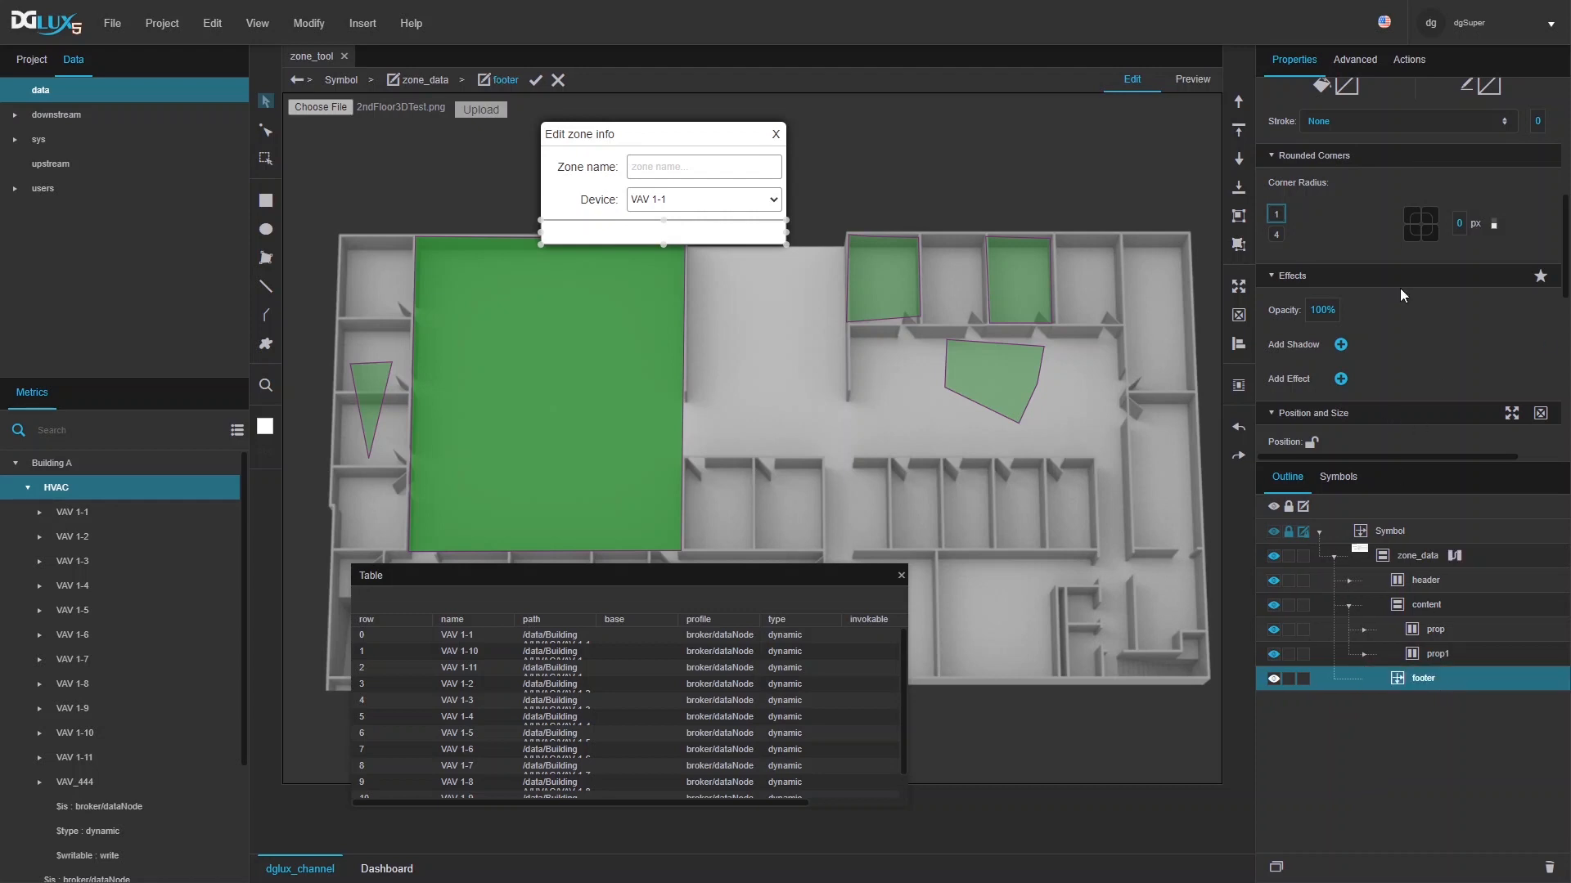
# - Give the footer a Horizontal layout with Center vertical alignment and Flex-End horizontal alignment
pyautogui.click(1350, 306)
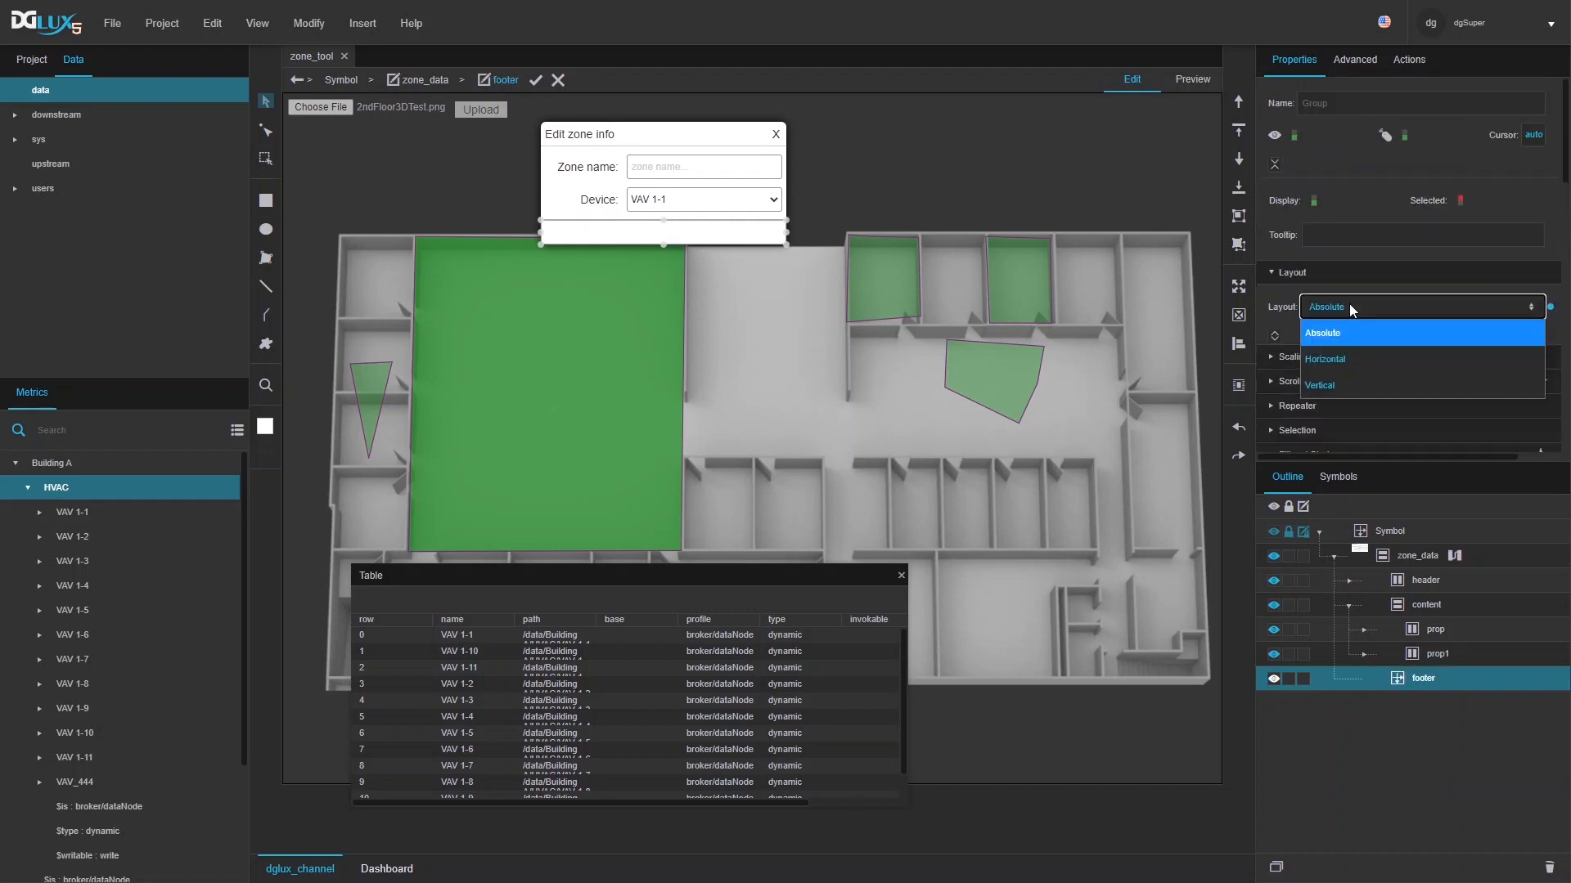
pyautogui.click(1331, 355)
pyautogui.click(1359, 370)
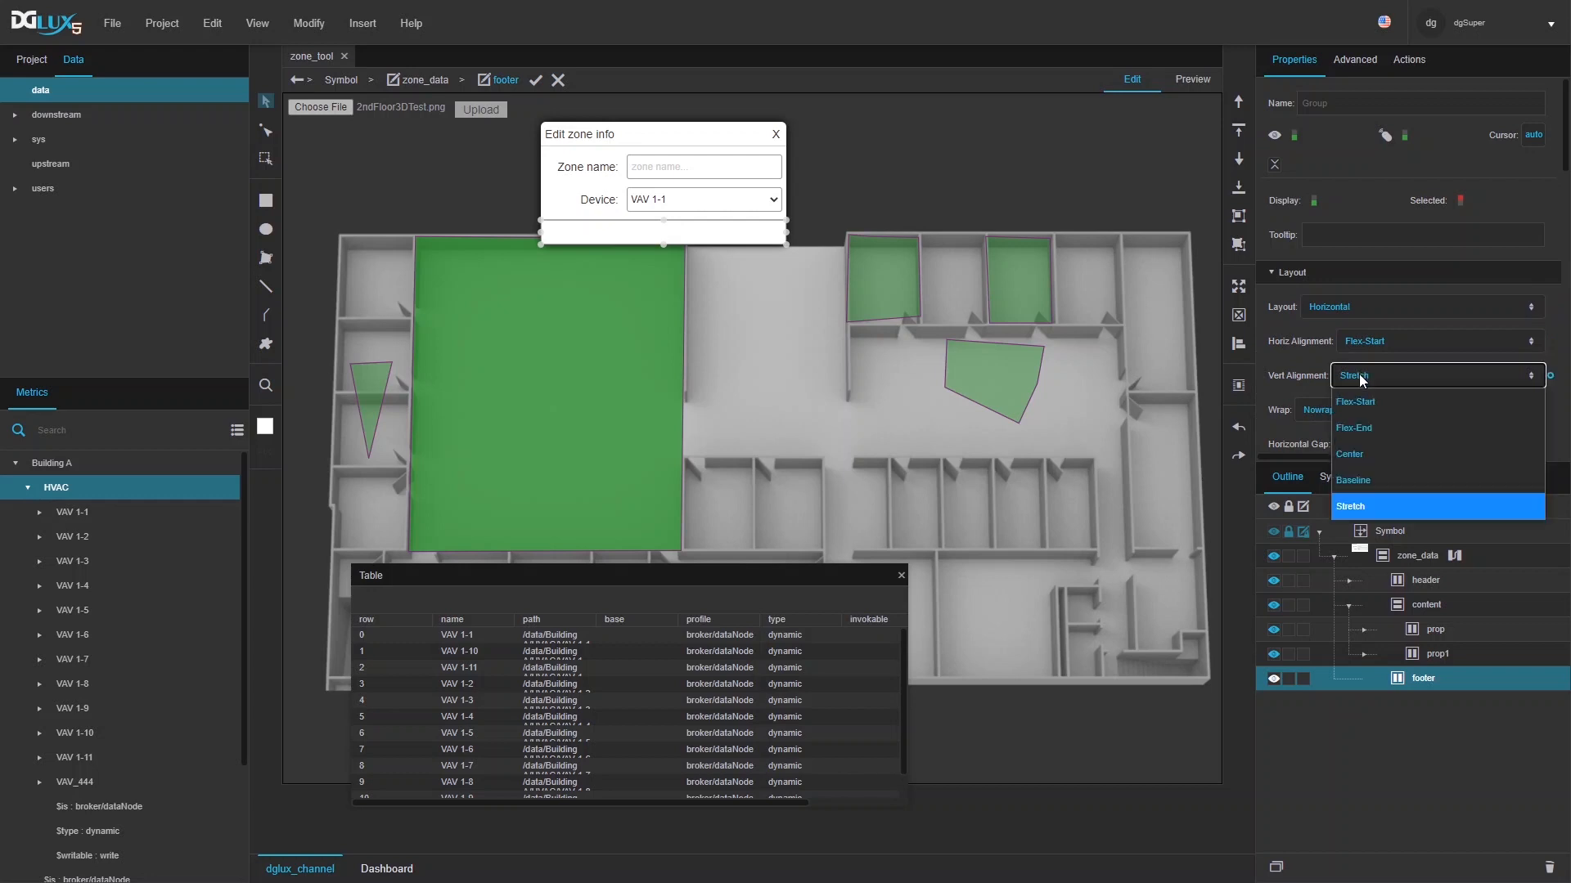
pyautogui.click(1359, 432)
pyautogui.click(1371, 340)
pyautogui.click(1362, 418)
# - Set the footer's left and right padding to 5
pyautogui.scroll(-2, 1358, 422)
pyautogui.click(1371, 319)
pyautogui.write('5')
pyautogui.click(1289, 315)
pyautogui.write('5')
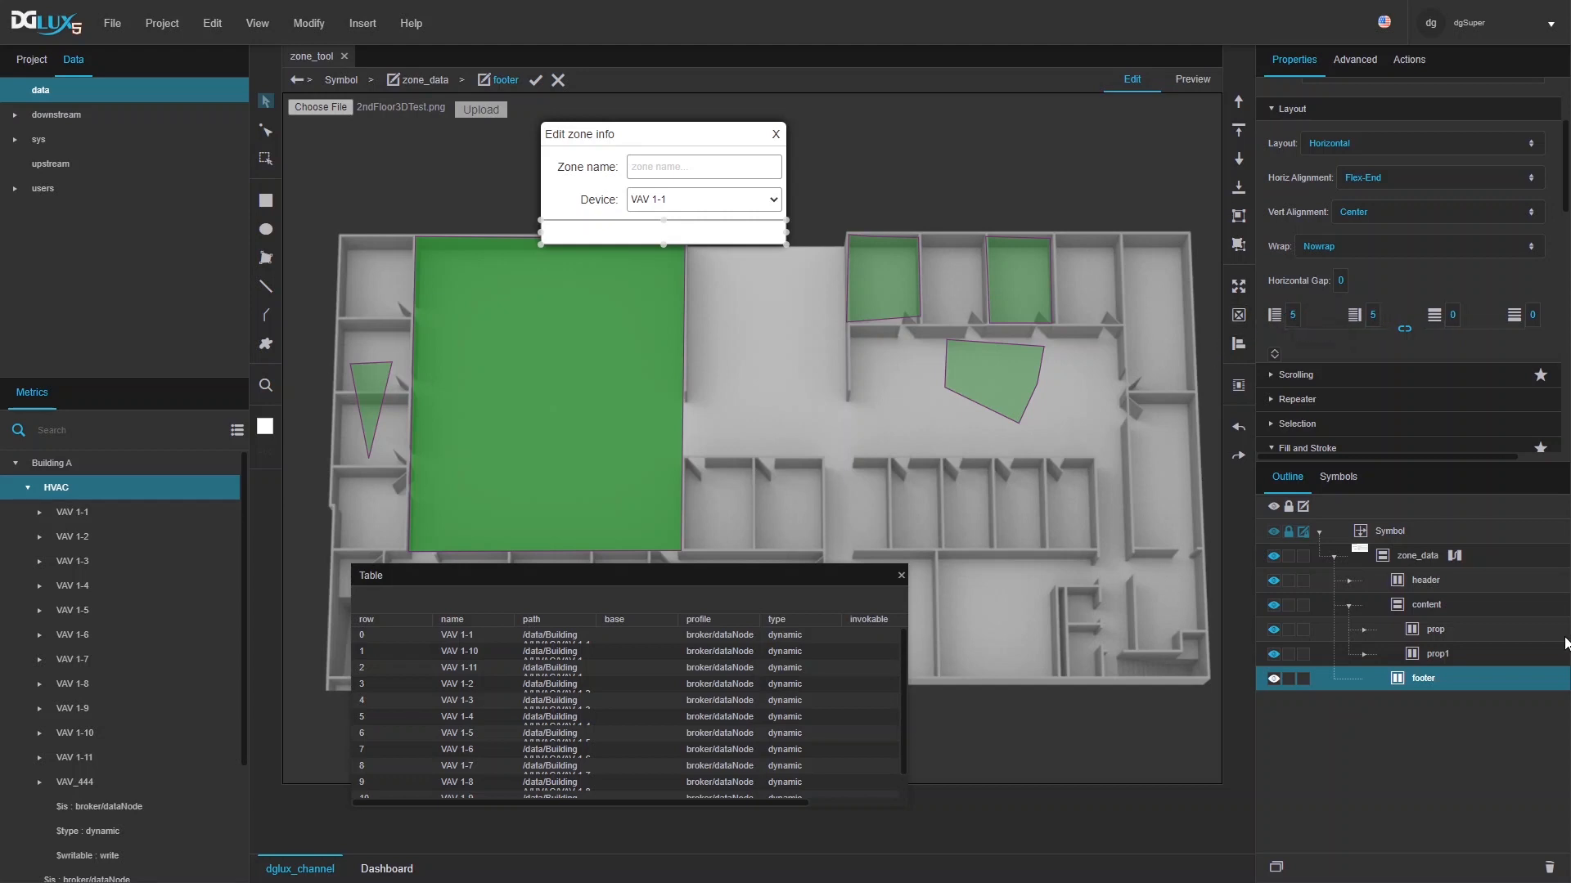
# - Insert a Text component into the footer with the text Save and rename the element Save
pyautogui.rightClick(1475, 686)
pyautogui.moveTo(1456, 505)
pyautogui.moveTo(1270, 508)
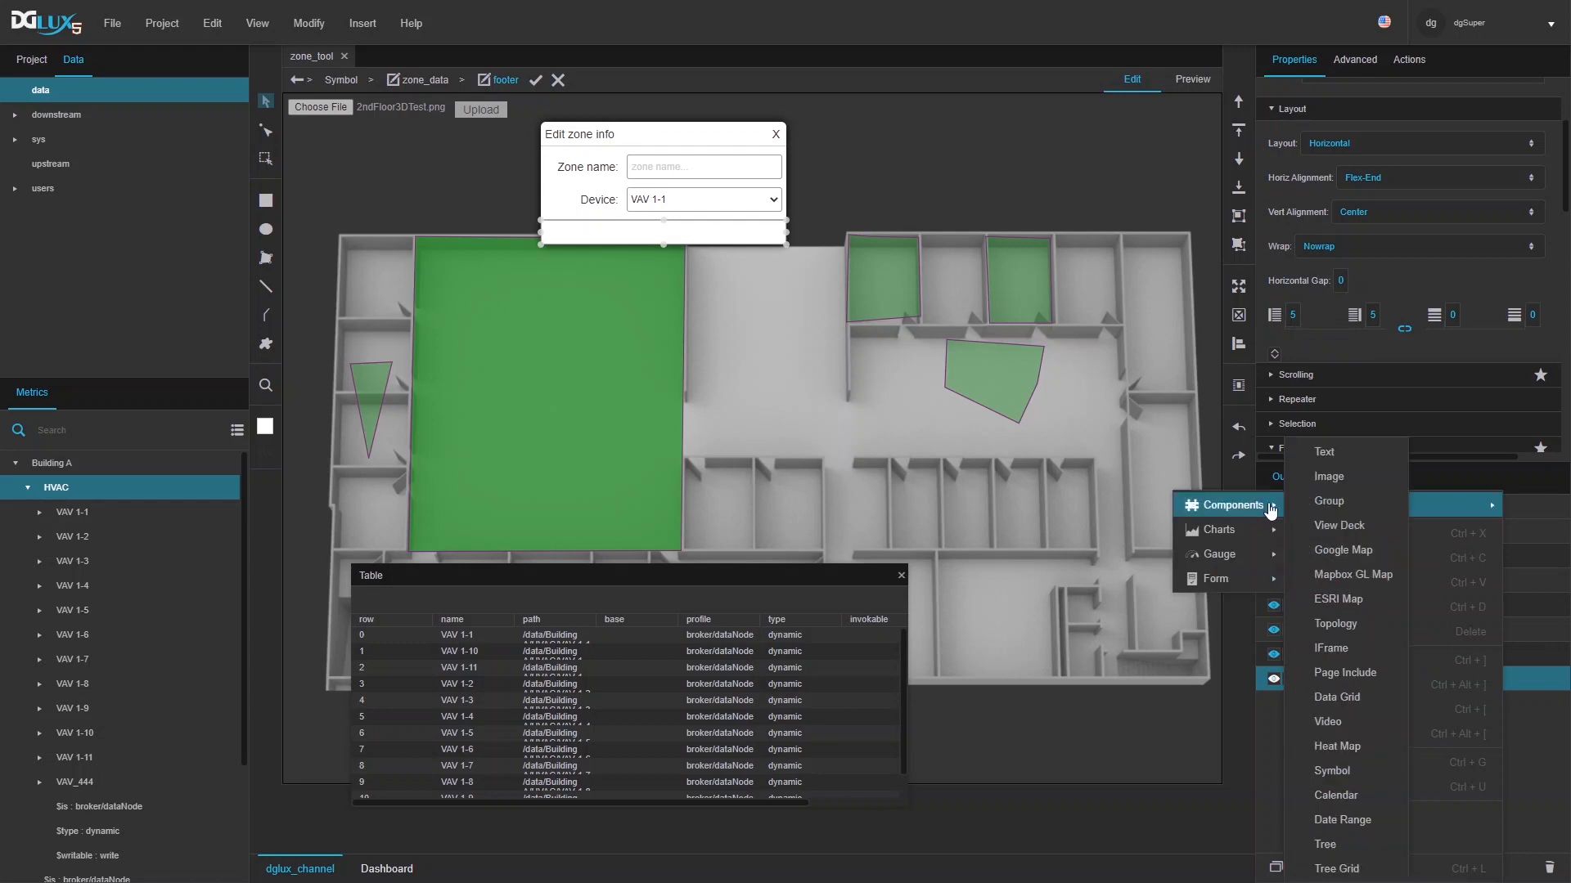
pyautogui.click(1321, 451)
pyautogui.click(1321, 304)
pyautogui.write('Save')
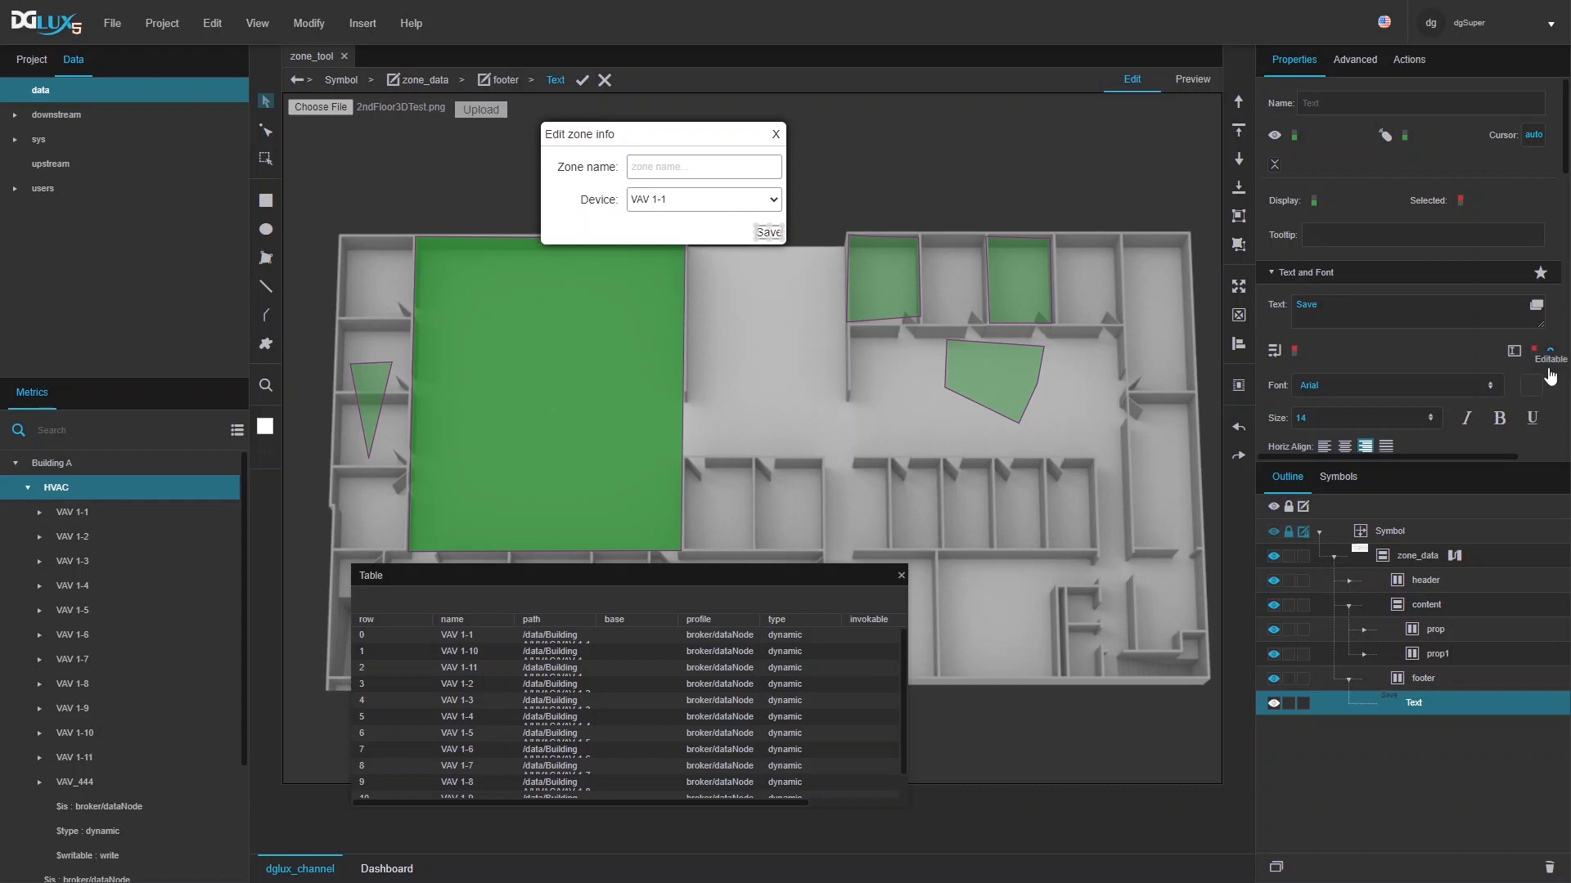
pyautogui.doubleClick(1426, 704)
pyautogui.write('Save')
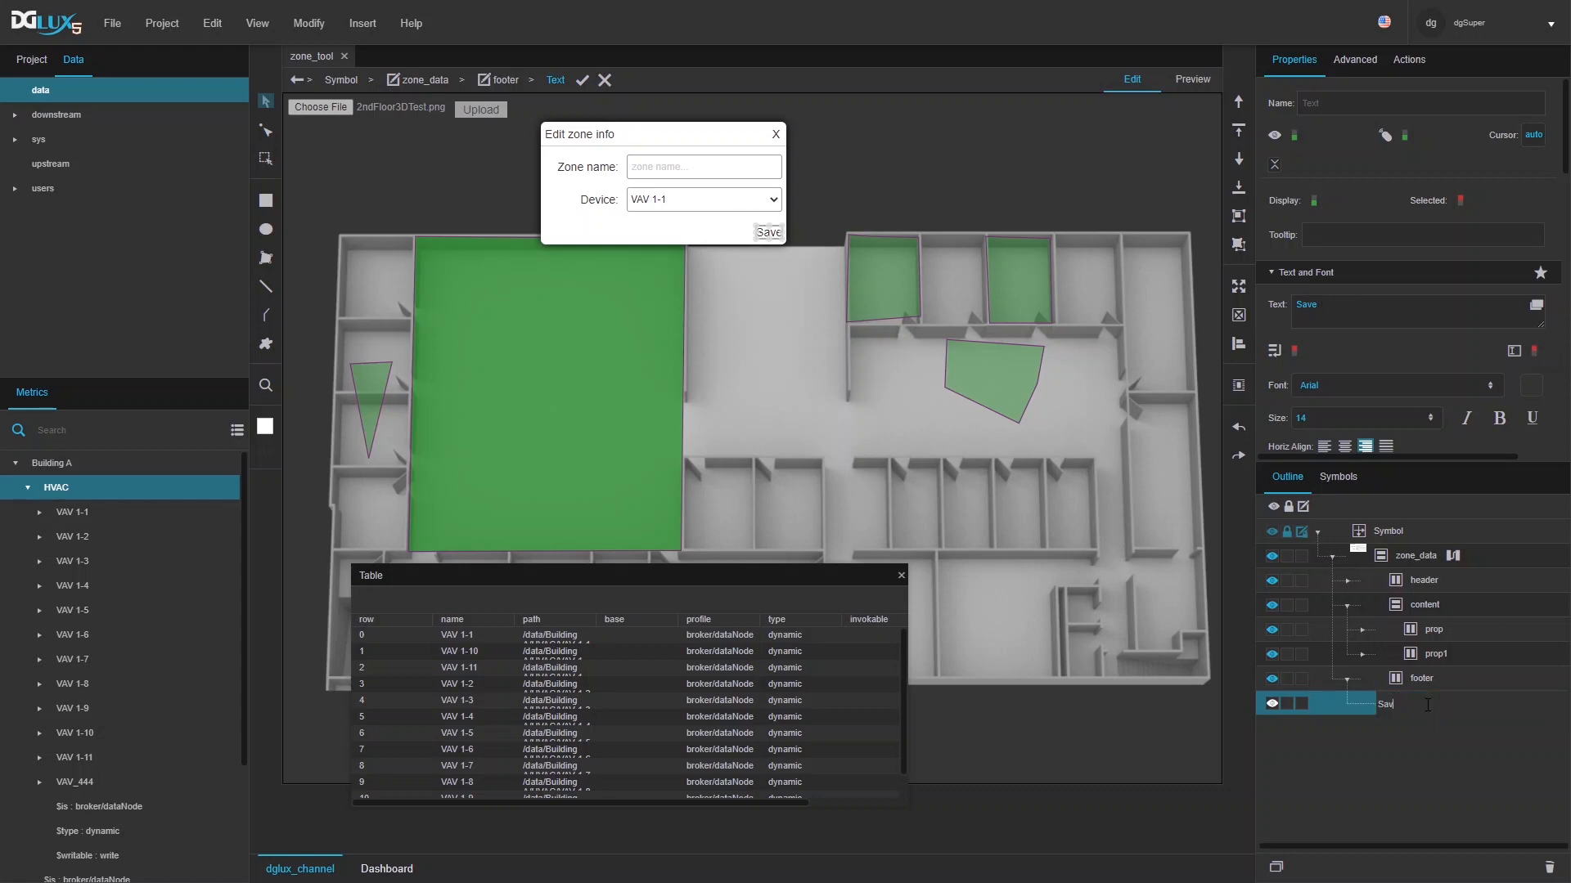
pyautogui.press('Return')
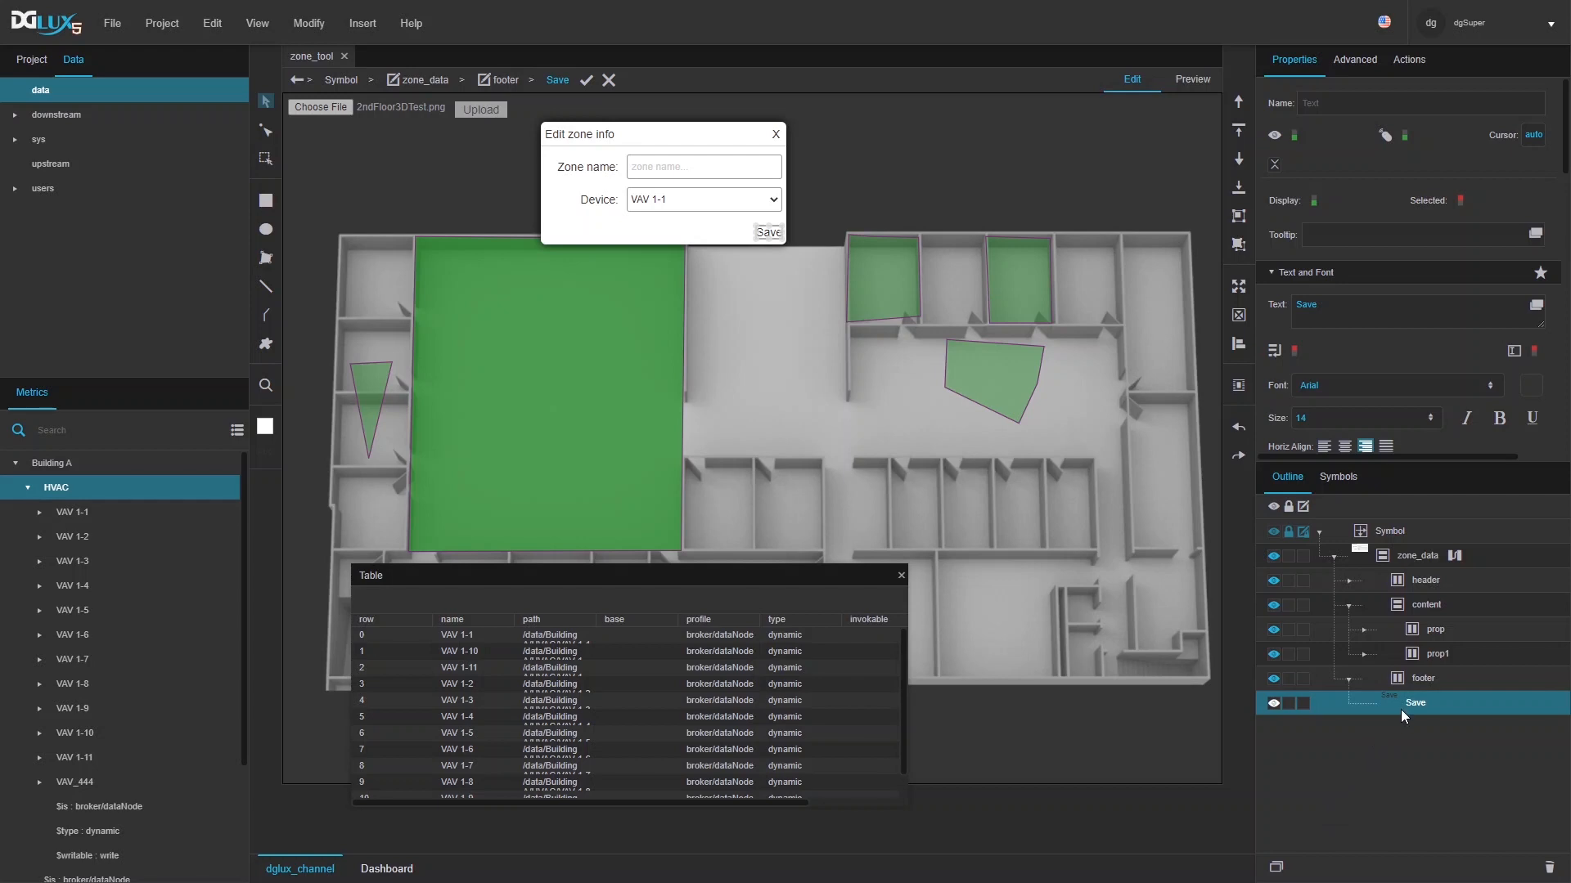
# - Duplicate the Save text, rename the copy Cancel, change its text to Cancel, and select the footer
pyautogui.hotkey('ctrl', 'd')
pyautogui.doubleClick(1407, 725)
pyautogui.write('Cancel')
pyautogui.press('Return')
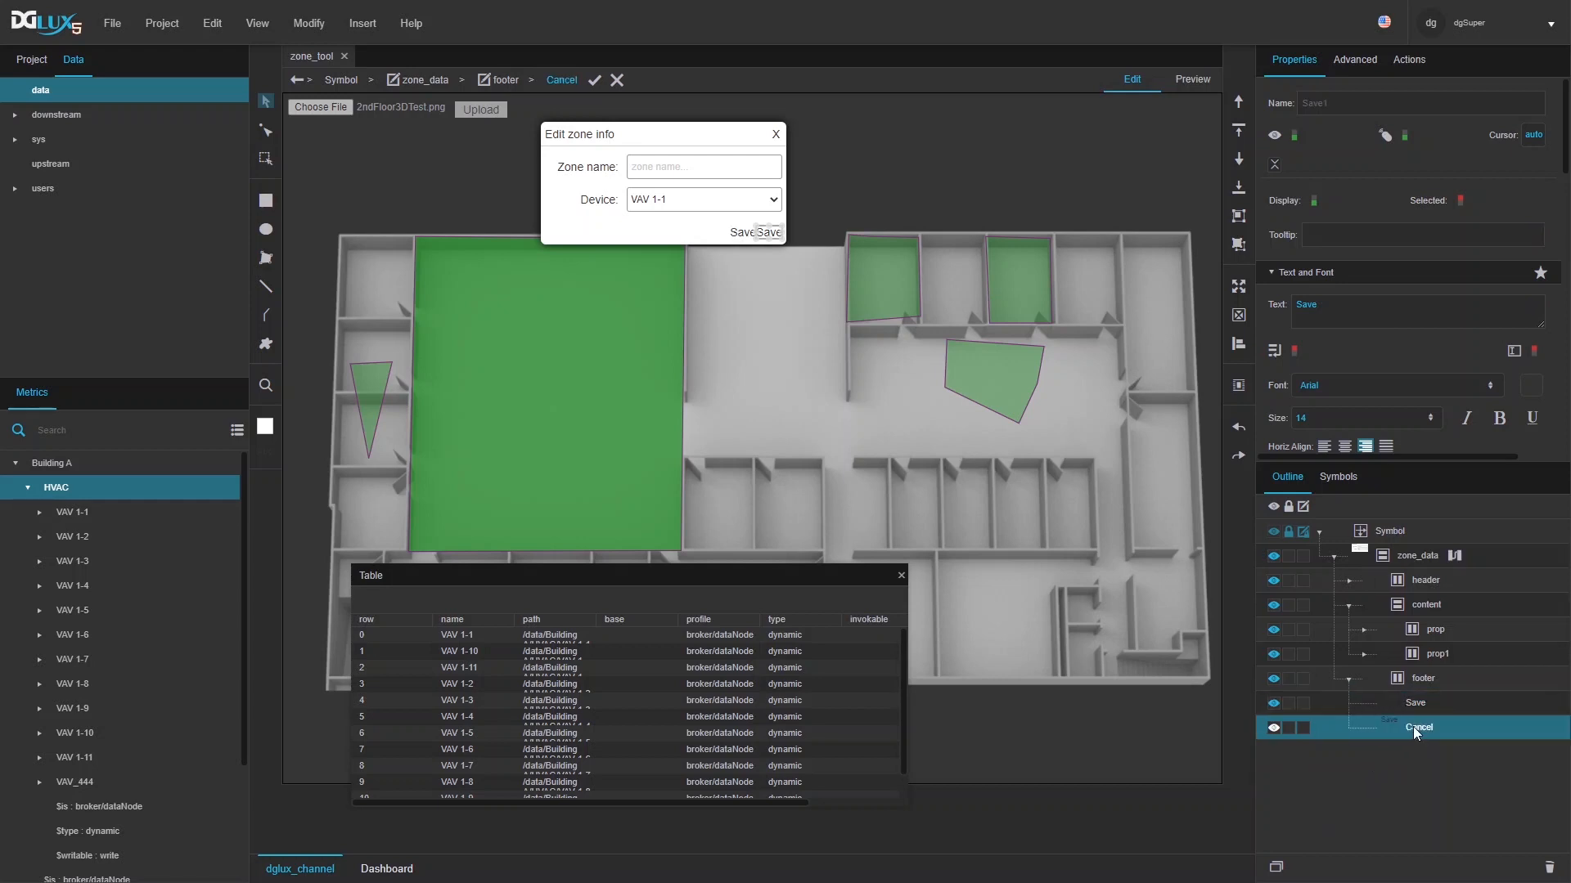
pyautogui.doubleClick(1345, 303)
pyautogui.write('Cancel')
pyautogui.click(1435, 678)
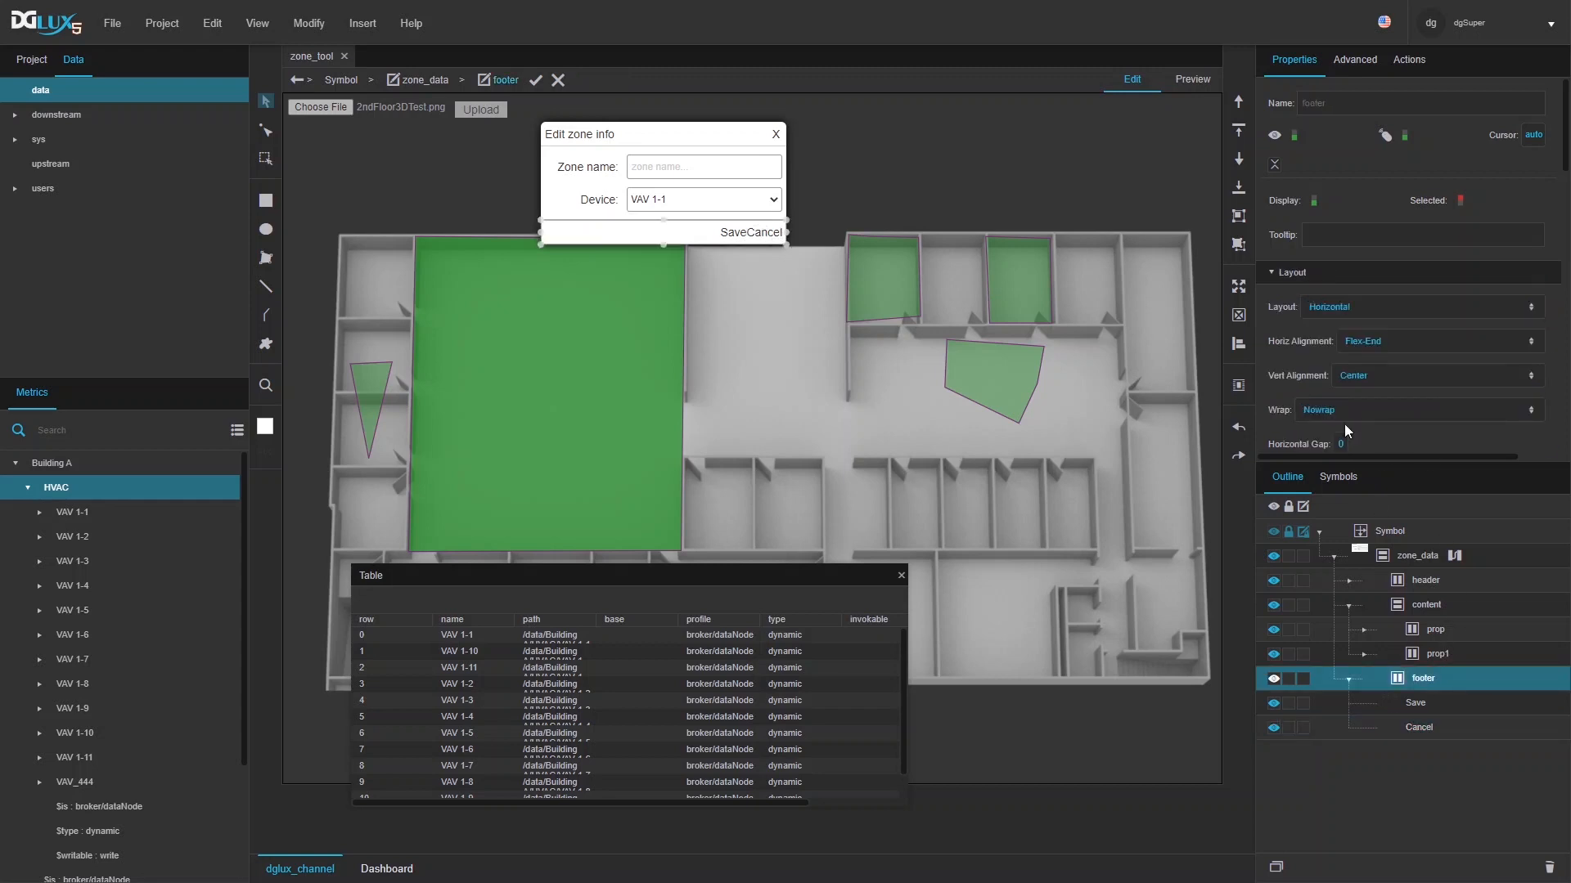
# - Set the footer's horizontal gap to 20
pyautogui.scroll(-1, 1338, 401)
pyautogui.click(1341, 280)
pyautogui.write('20')
pyautogui.press('Return')
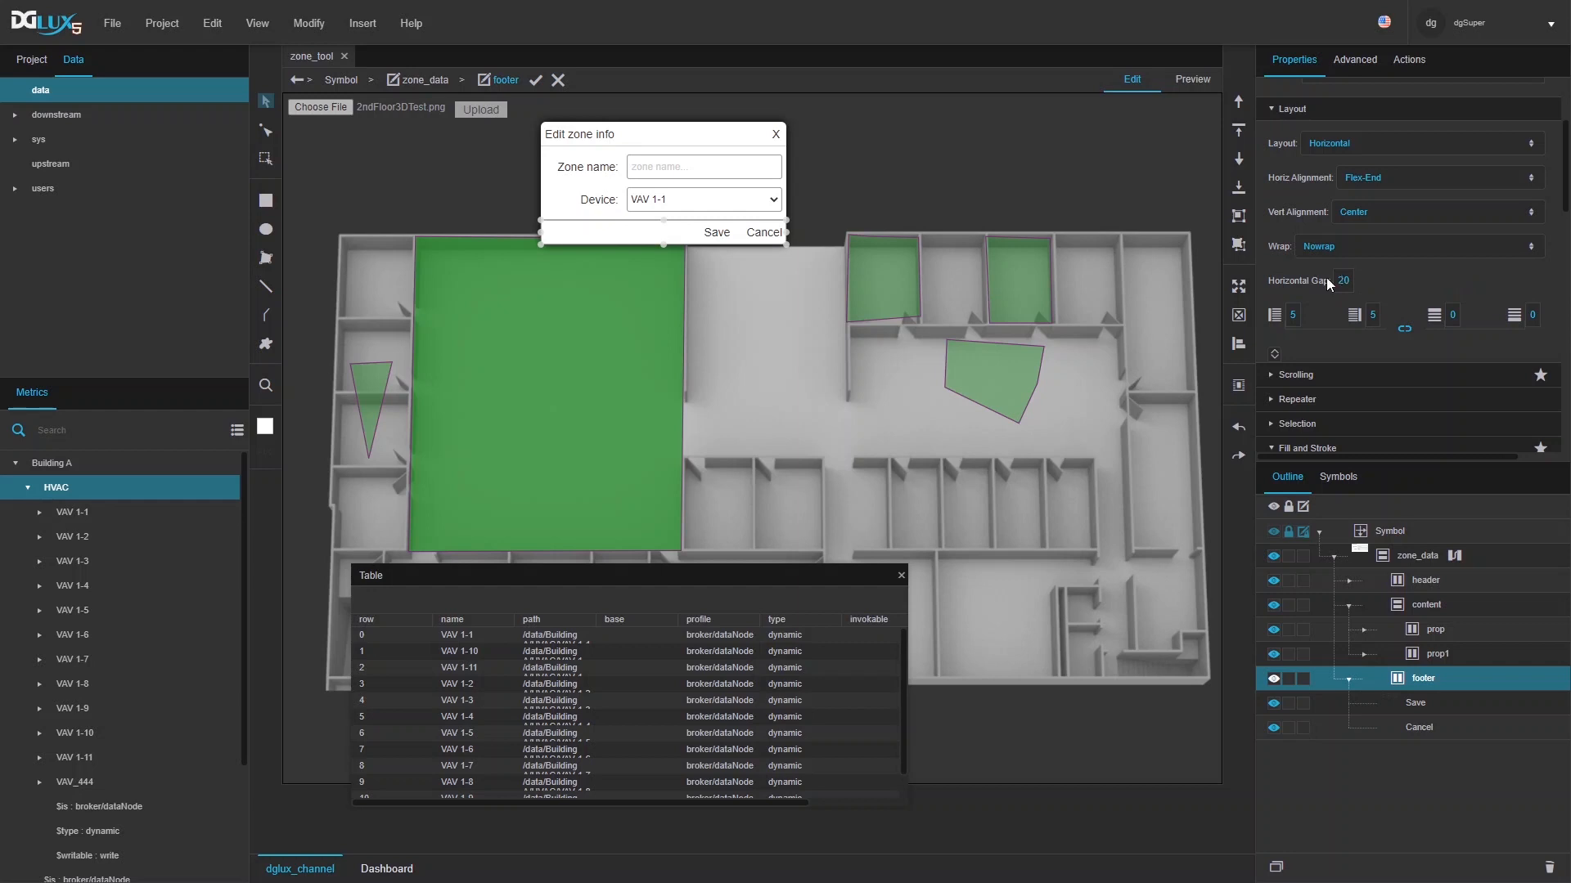
# - Reorder the footer's texts so that Save comes after Cancel
pyautogui.click(1428, 705)
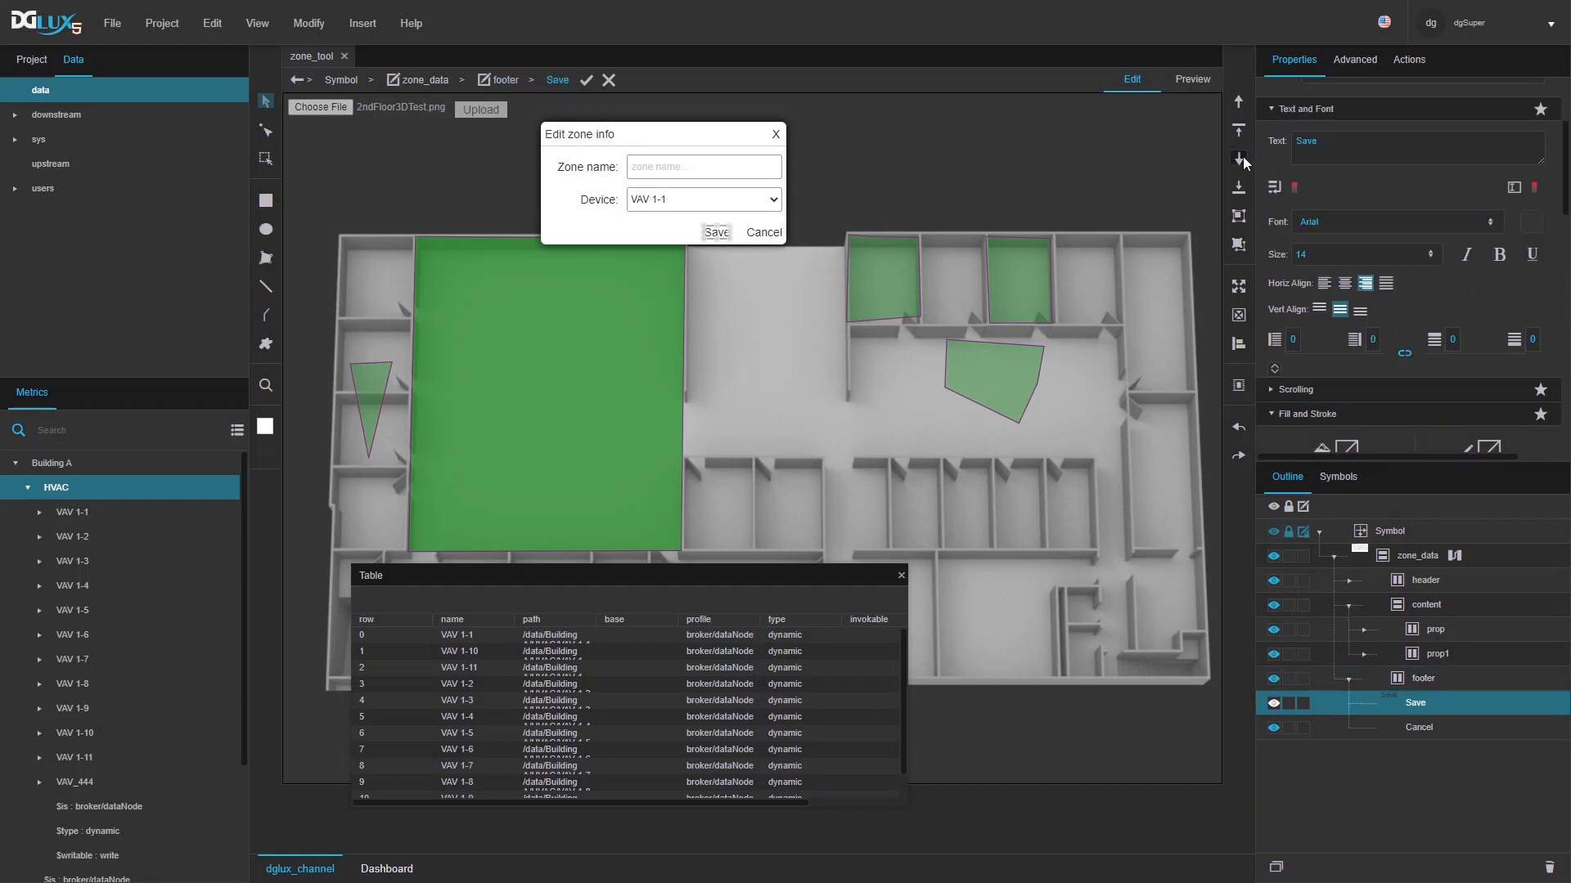
pyautogui.click(1240, 157)
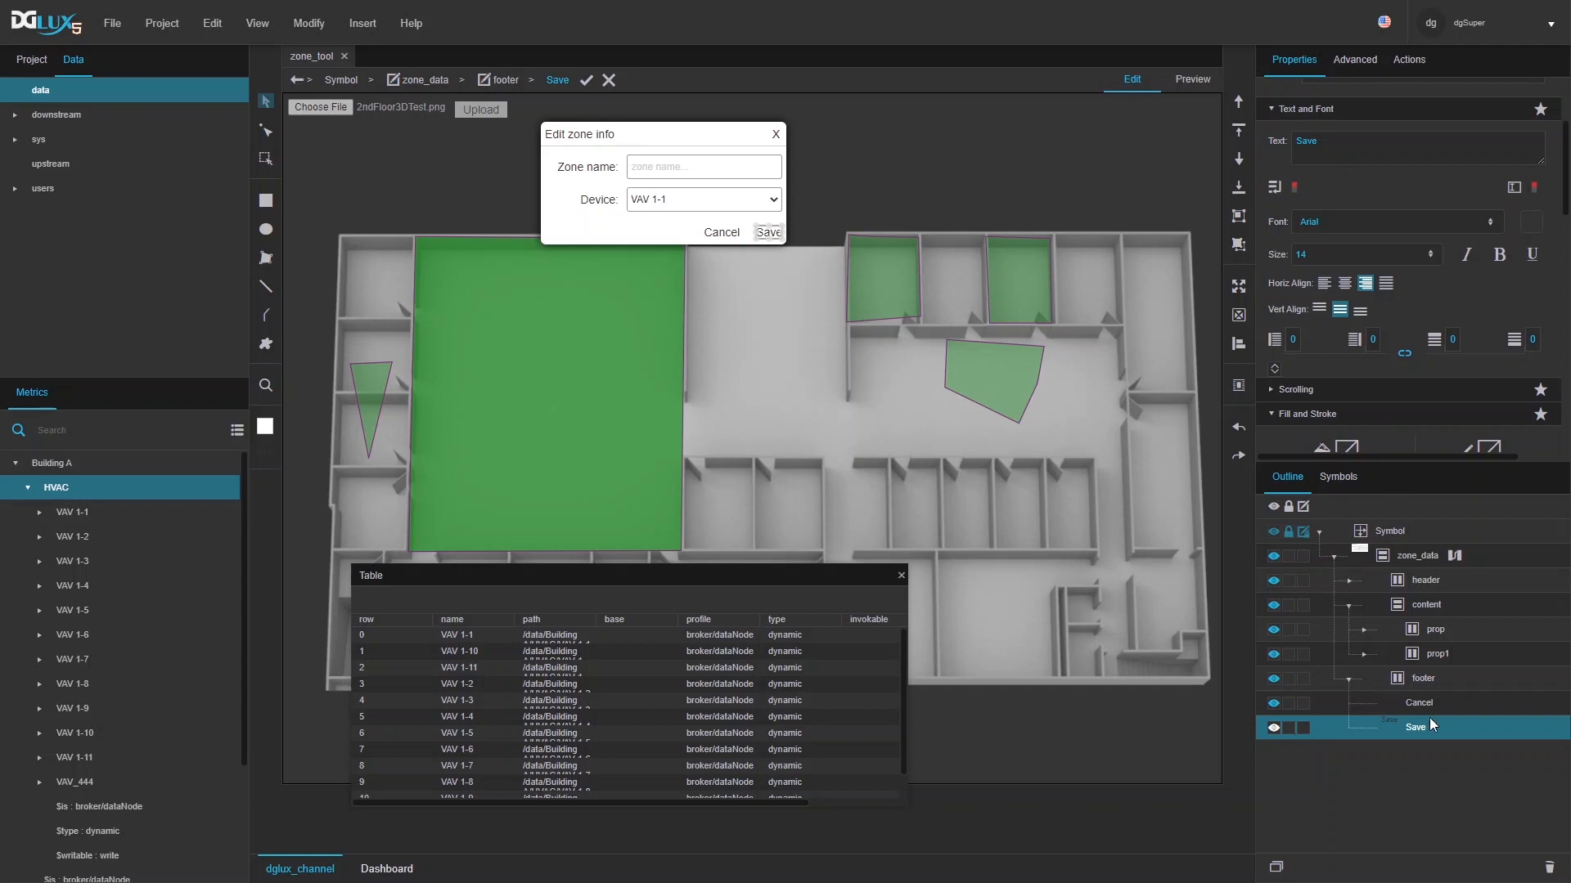
# - Set both the footer's horizontal gap and its right padding to 10
pyautogui.click(1423, 681)
pyautogui.click(1350, 277)
pyautogui.write('10')
pyautogui.press('Return')
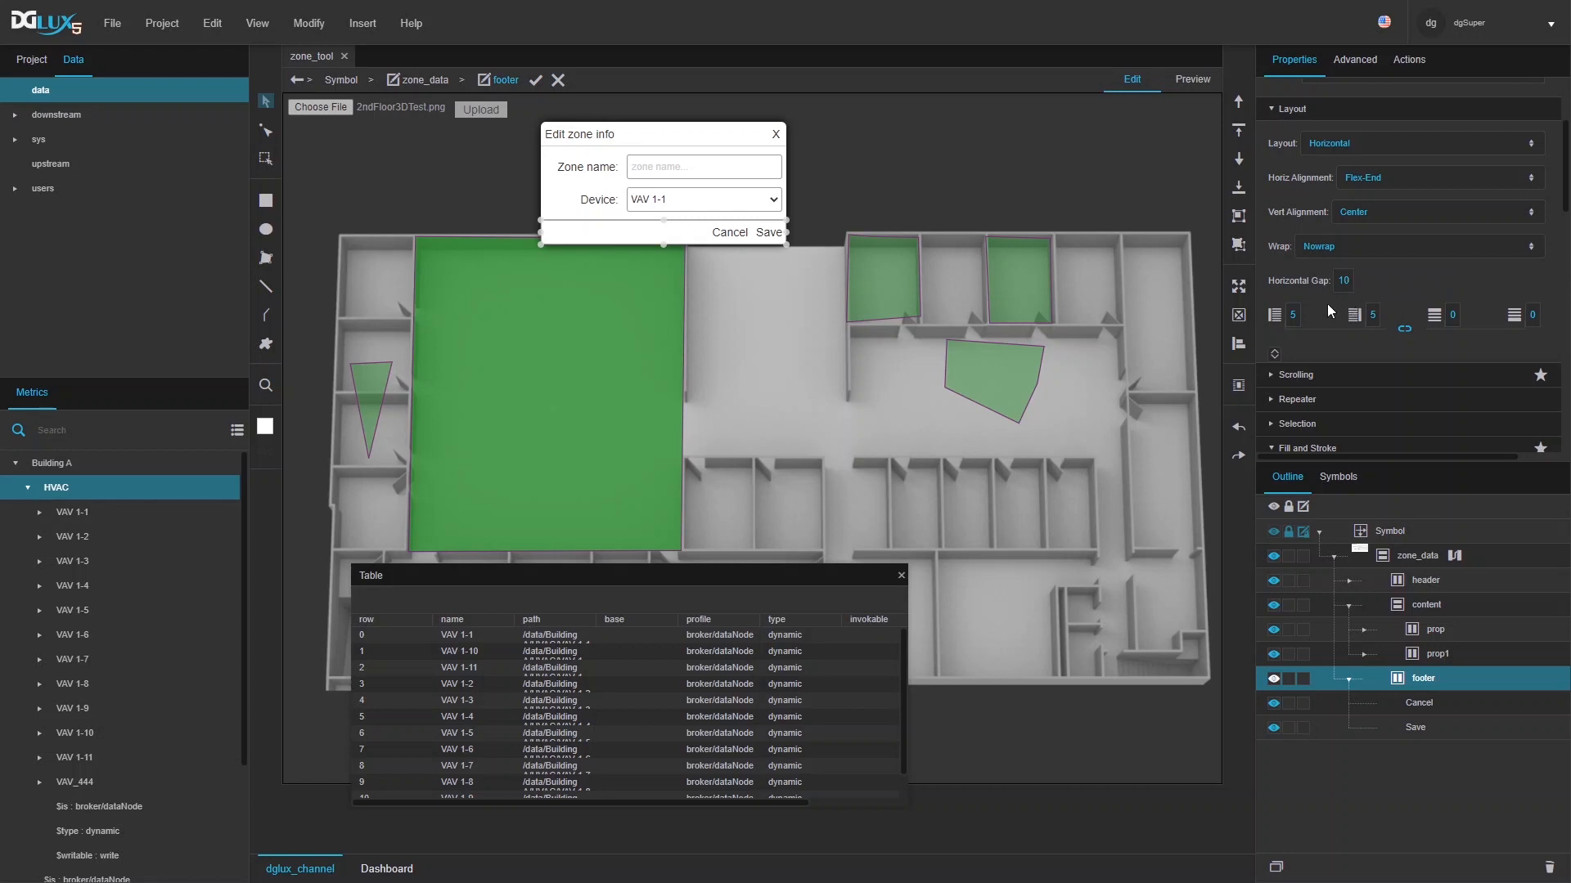
pyautogui.moveTo(1374, 310); pyautogui.dragTo(1374, 316)
# - Open the symbol's parameter editor and add a tabledata parameter named zones
pyautogui.click(321, 37)
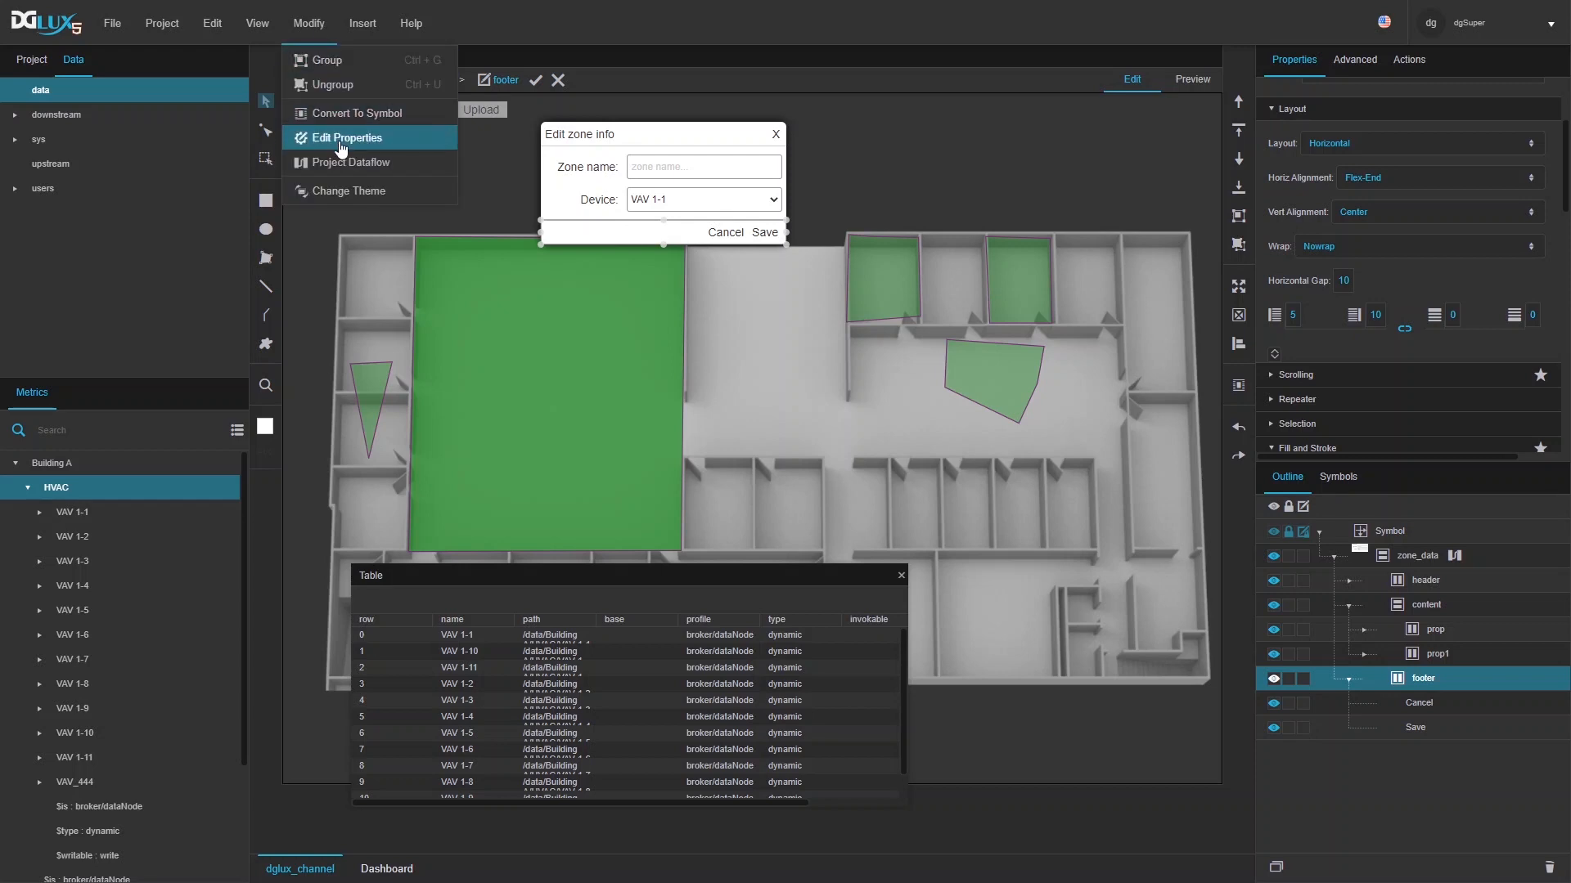
pyautogui.click(342, 140)
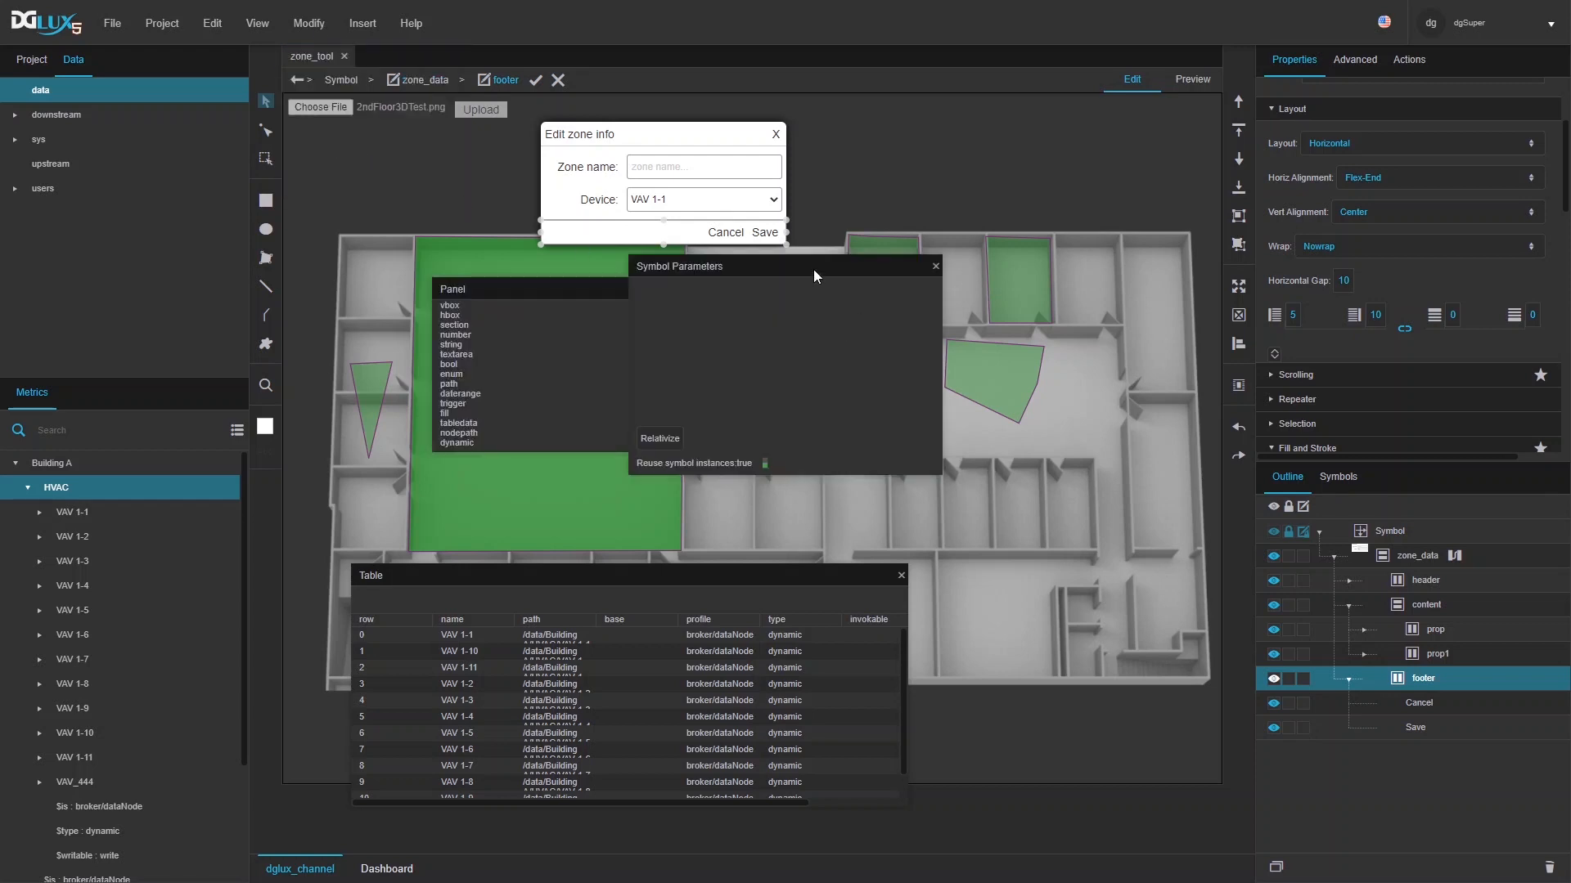
pyautogui.moveTo(813, 269); pyautogui.dragTo(888, 317)
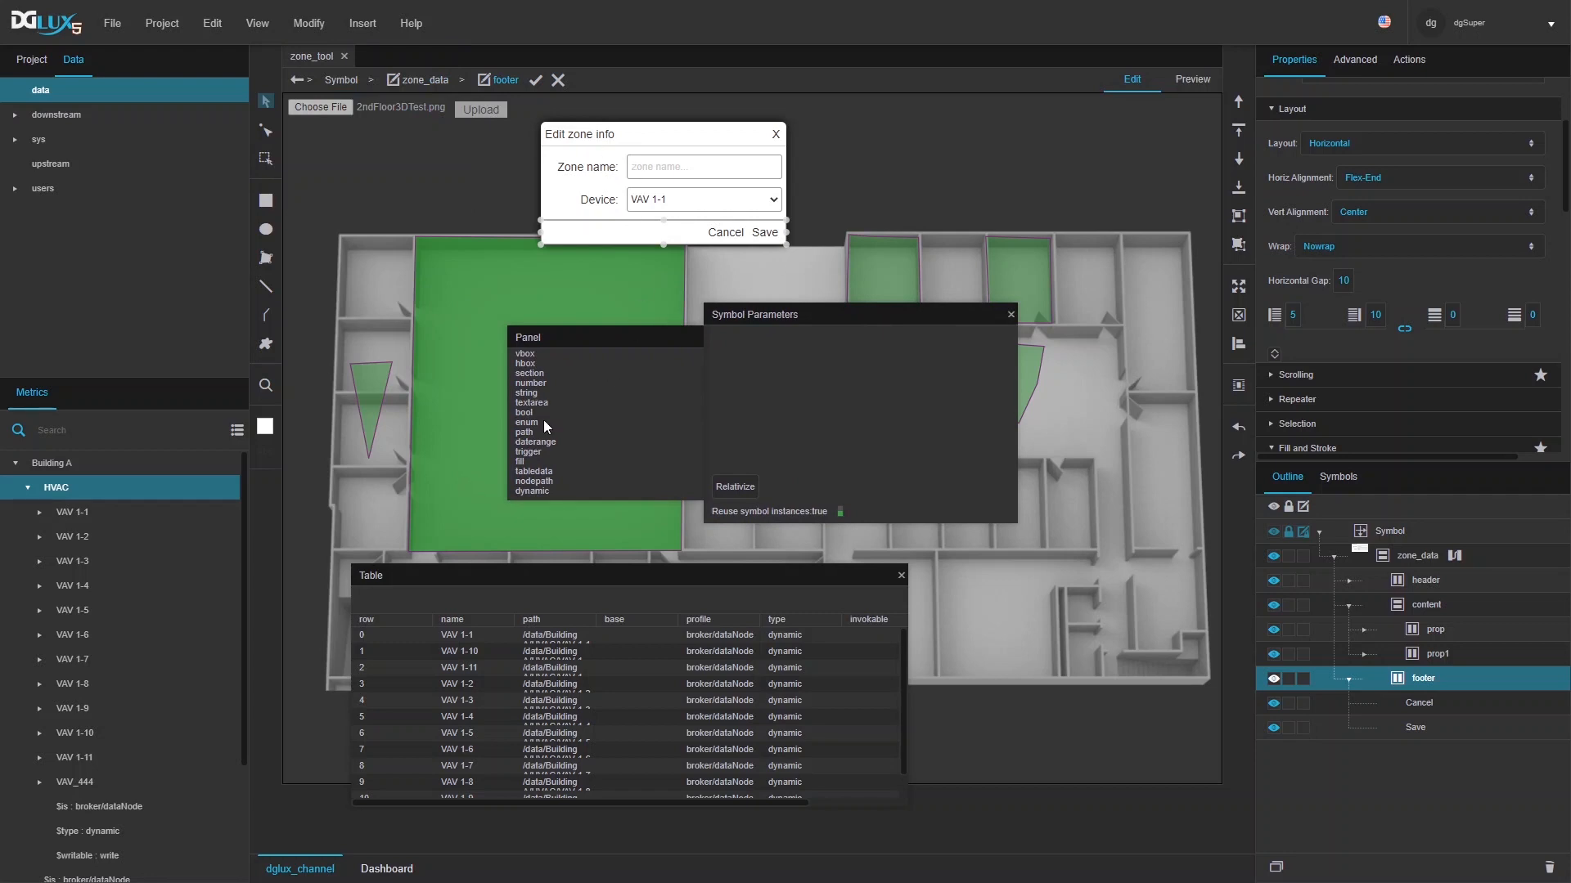
pyautogui.moveTo(540, 478); pyautogui.dragTo(728, 345)
pyautogui.write('t')
pyautogui.write('zones')
# - Add two trigger parameters named close and onCancel to the symbol
pyautogui.moveTo(535, 453); pyautogui.dragTo(720, 374)
pyautogui.write('close')
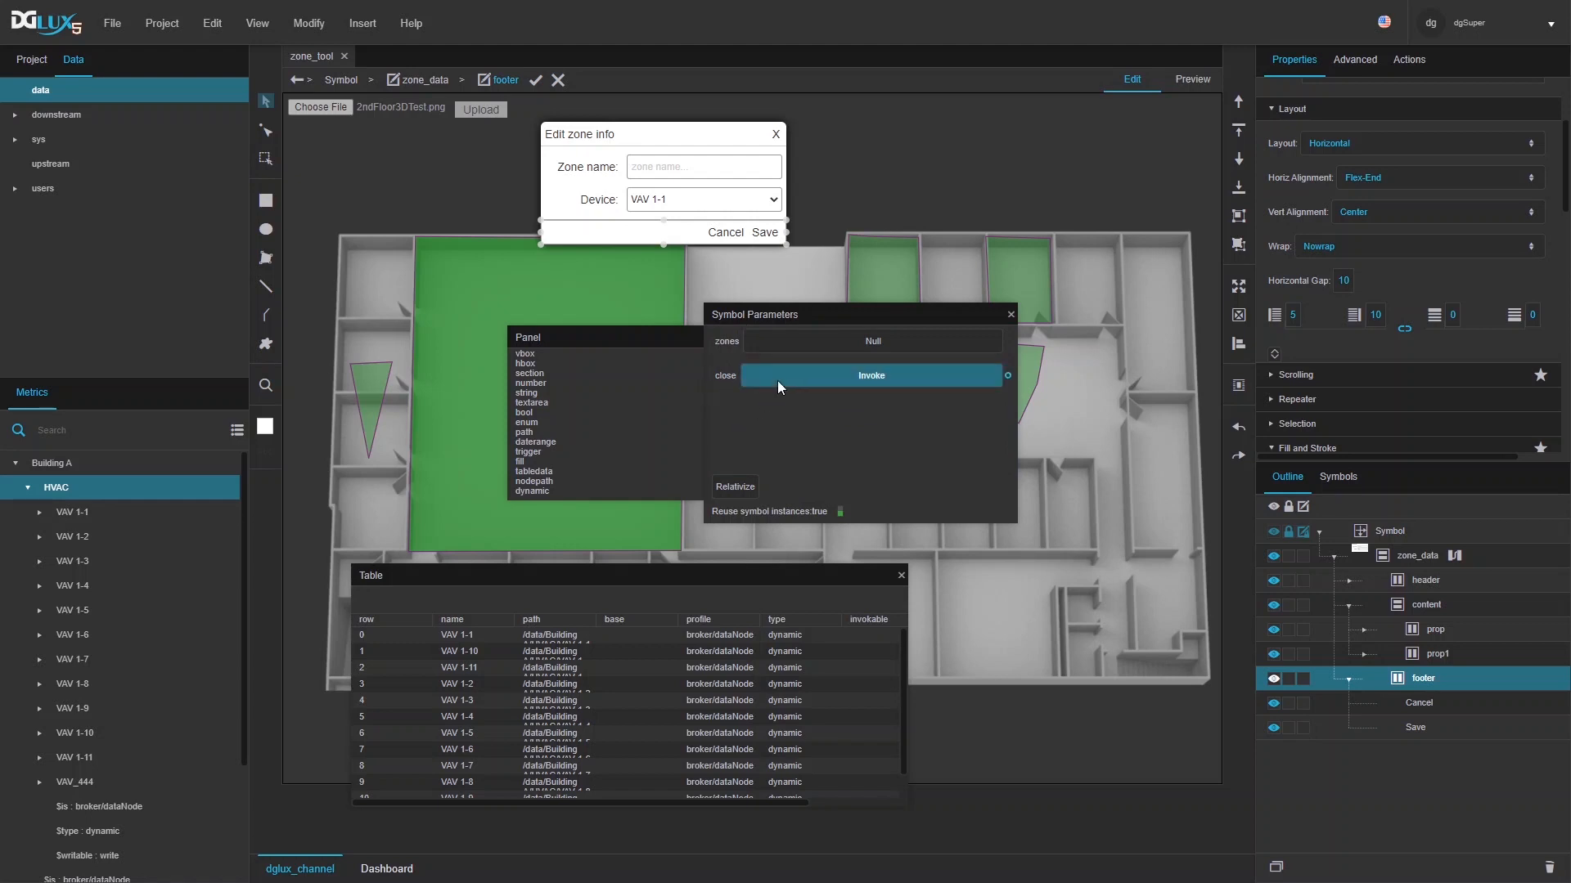
pyautogui.moveTo(520, 450); pyautogui.dragTo(728, 412)
pyautogui.doubleClick(727, 410)
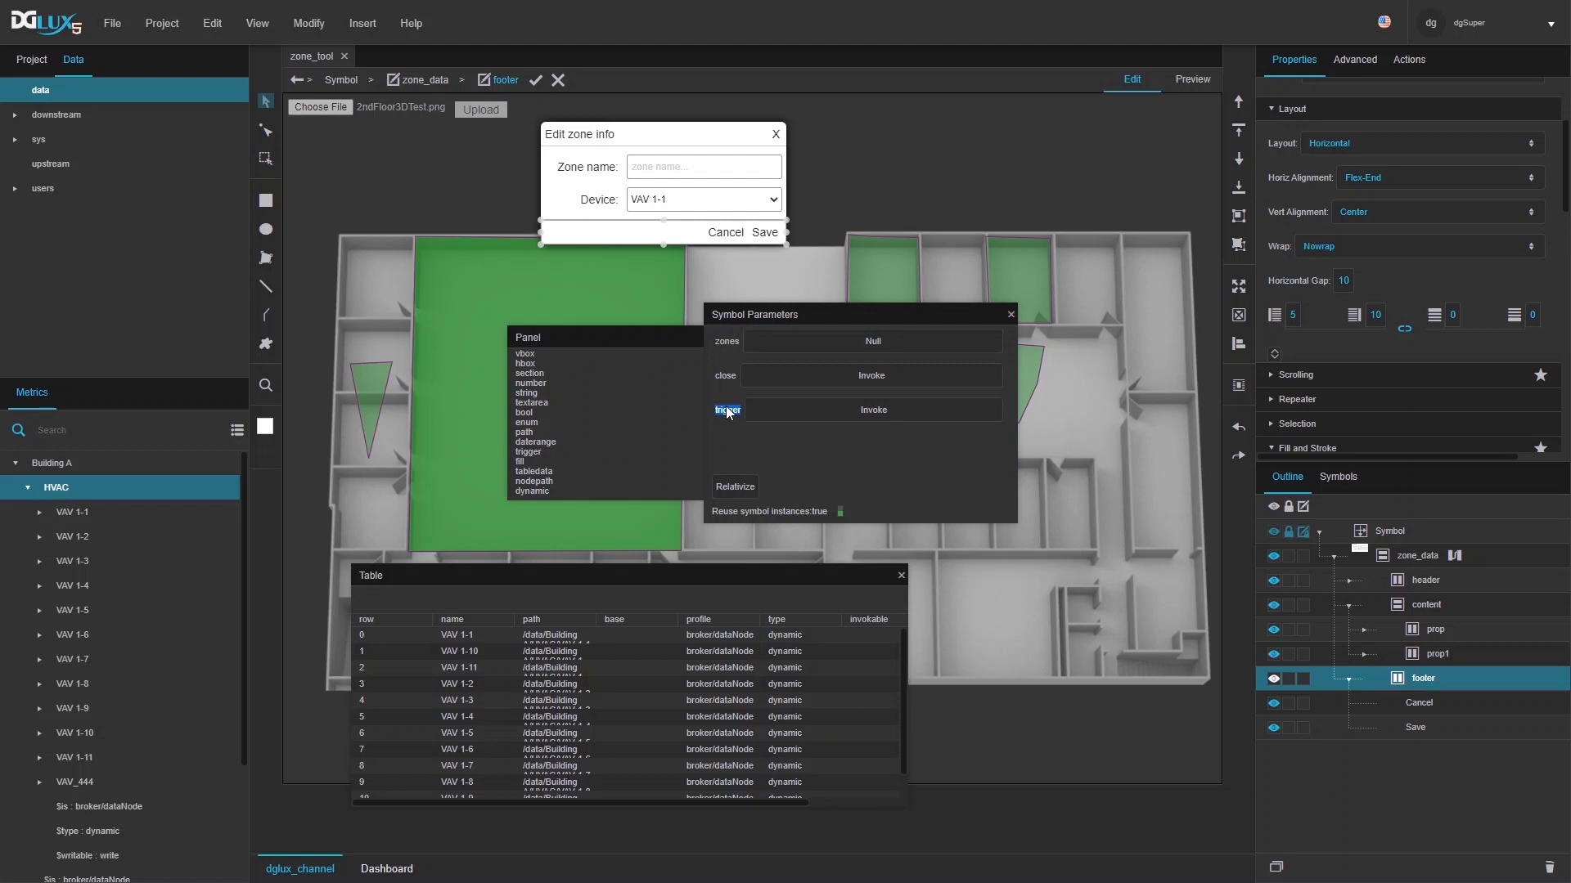
pyautogui.write('onCancelonCancel')
# - Add a string parameter named uuid between zones and close, and finish editing the symbol
pyautogui.moveTo(523, 393); pyautogui.dragTo(763, 359)
pyautogui.click(535, 81)
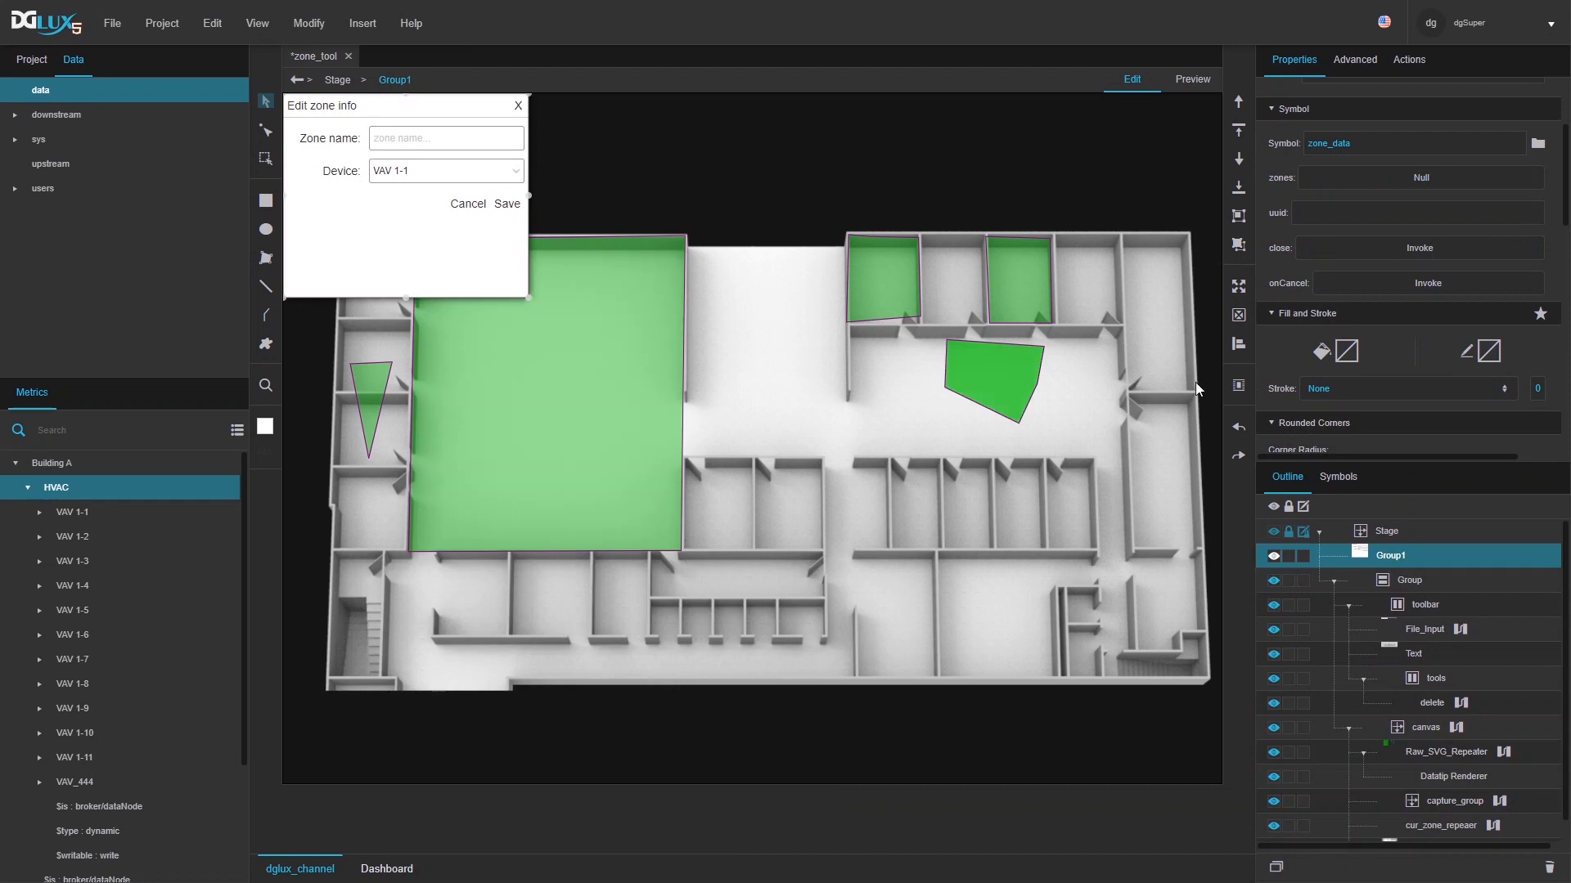
# - Delete the zone_data instance from the stage and check that the symbol is still in the project's symbol list
pyautogui.click(1548, 866)
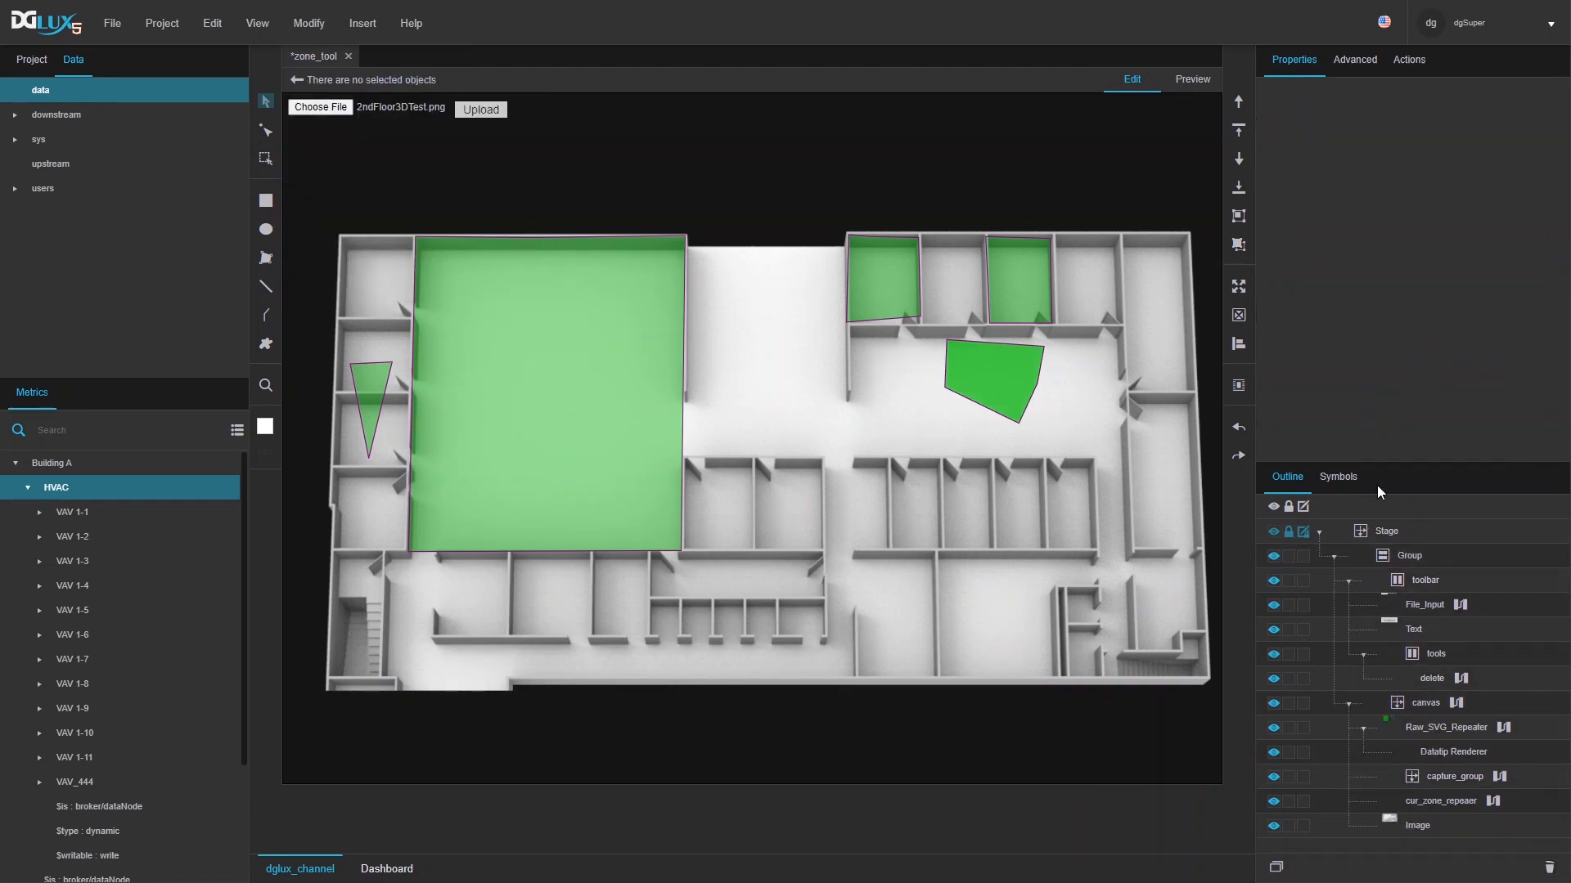
pyautogui.click(1342, 479)
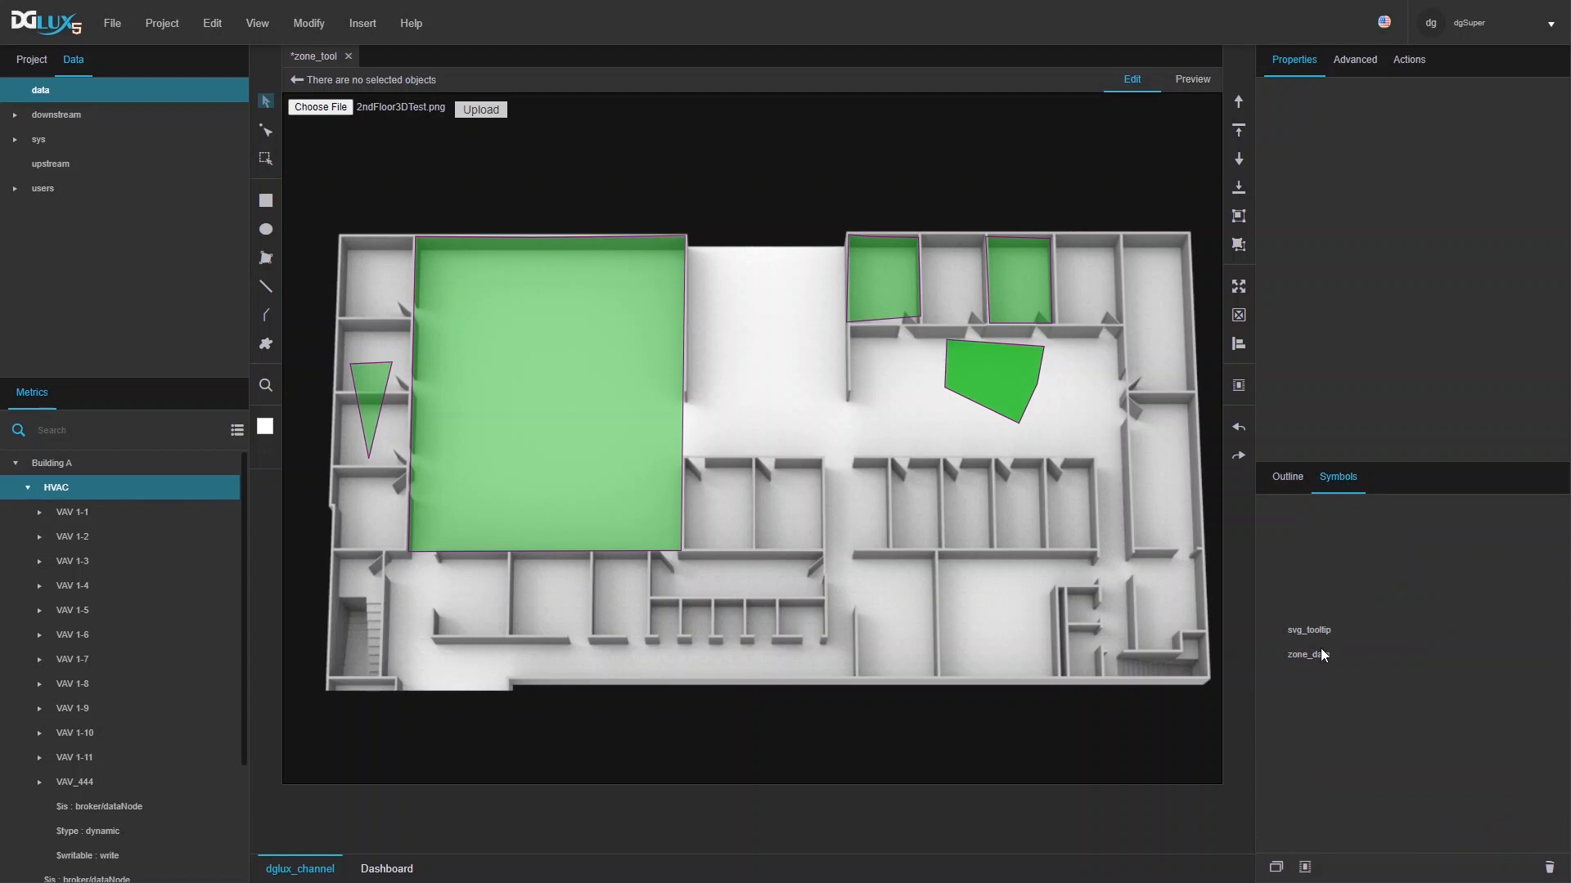
pyautogui.click(1286, 485)
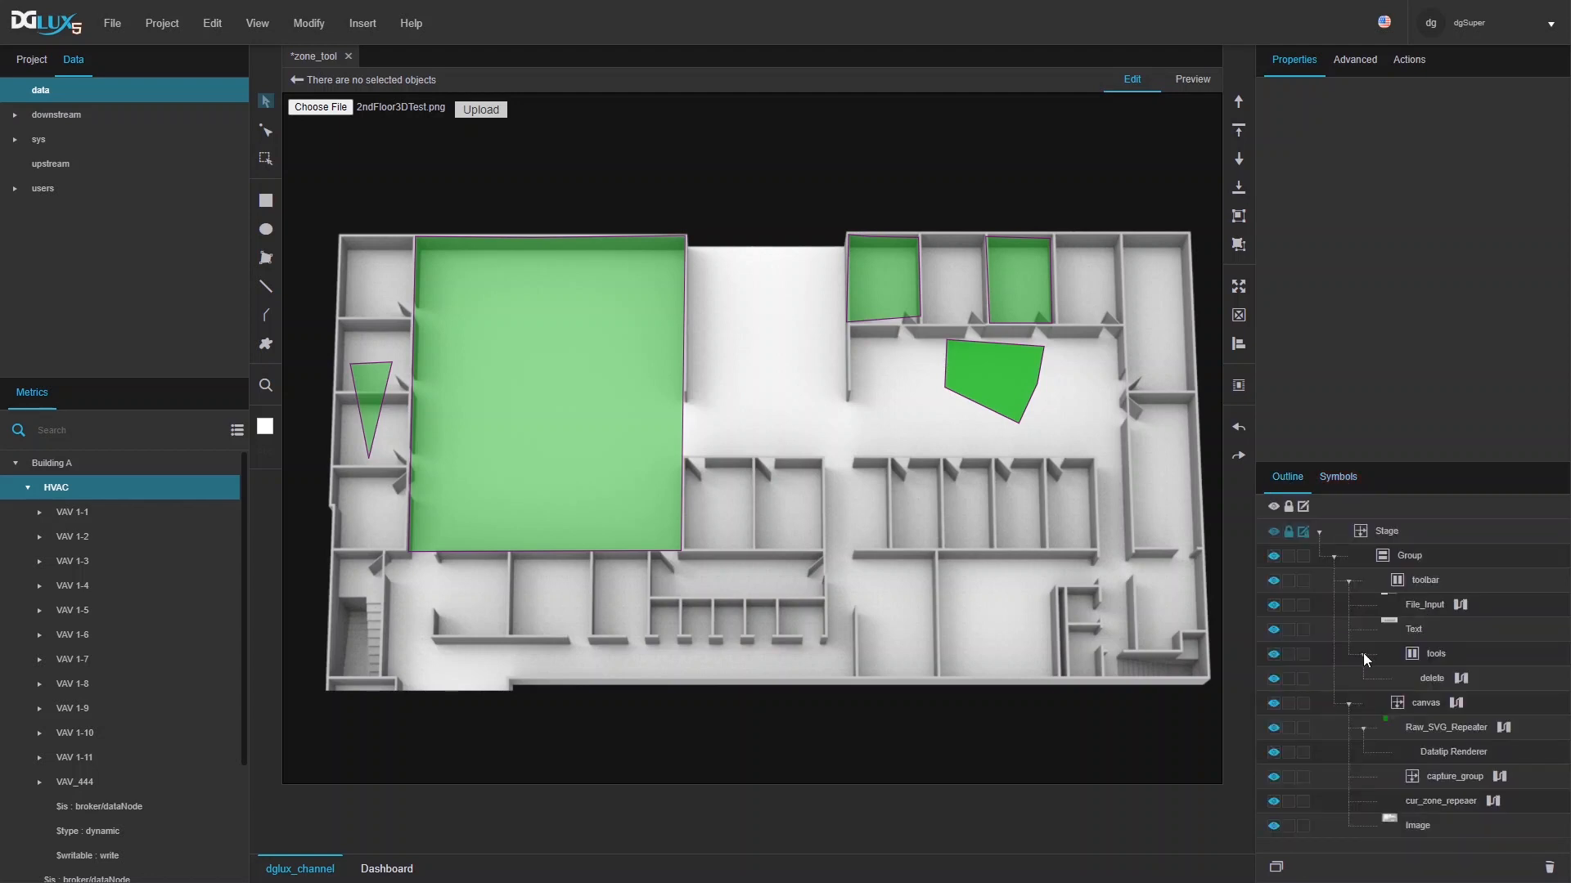
# - Give Raw_SVG_Repeater a callout of the last type offered, which uses show and hide triggers
pyautogui.click(1403, 706)
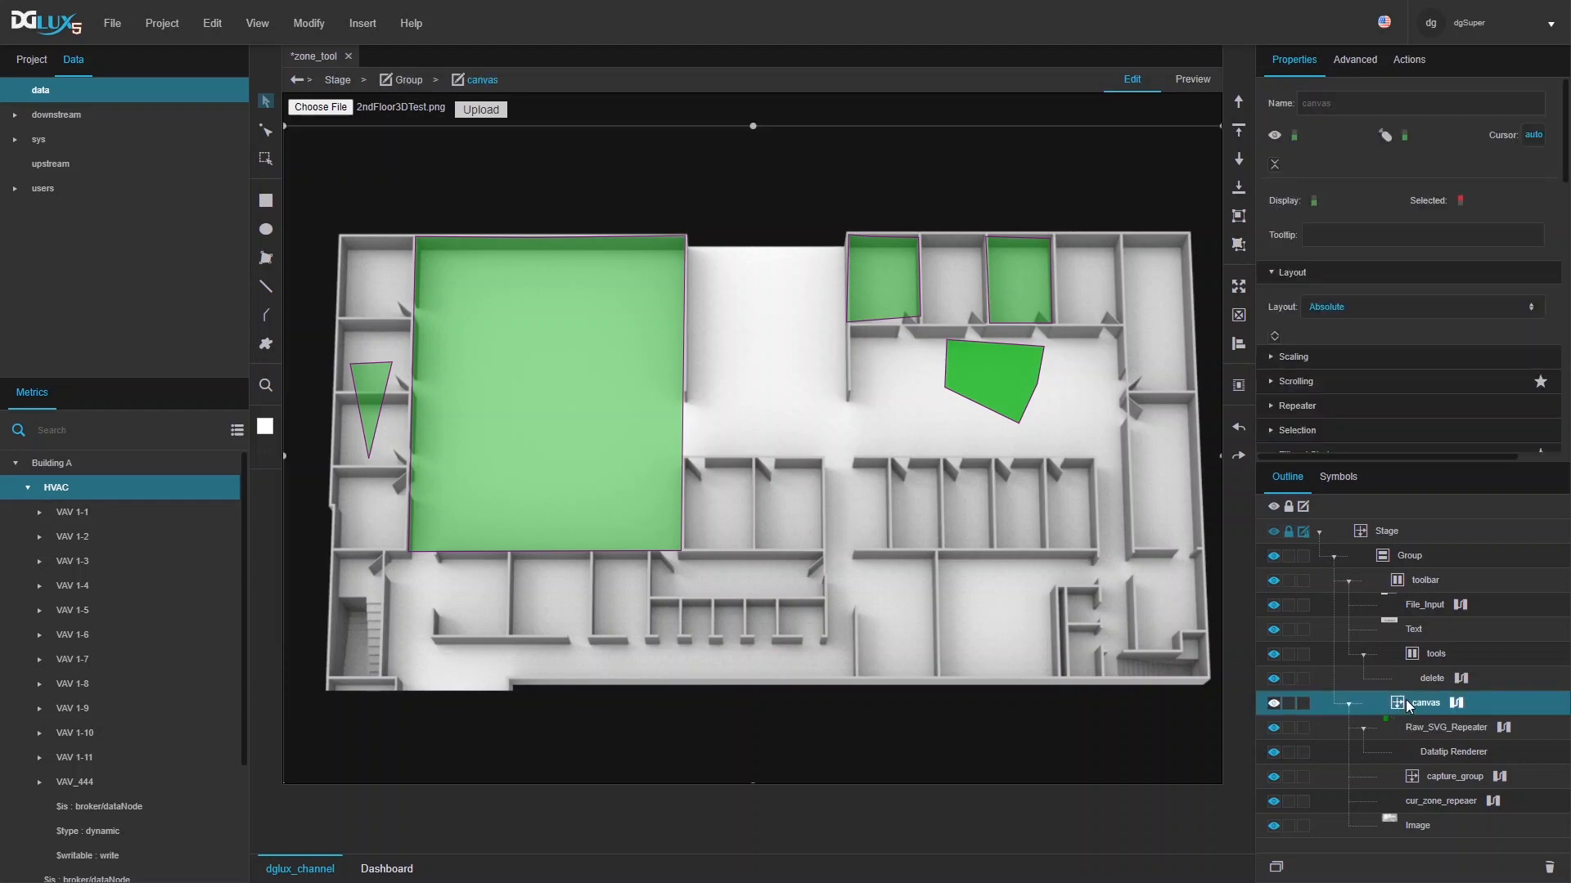
pyautogui.scroll(-5, 1429, 304)
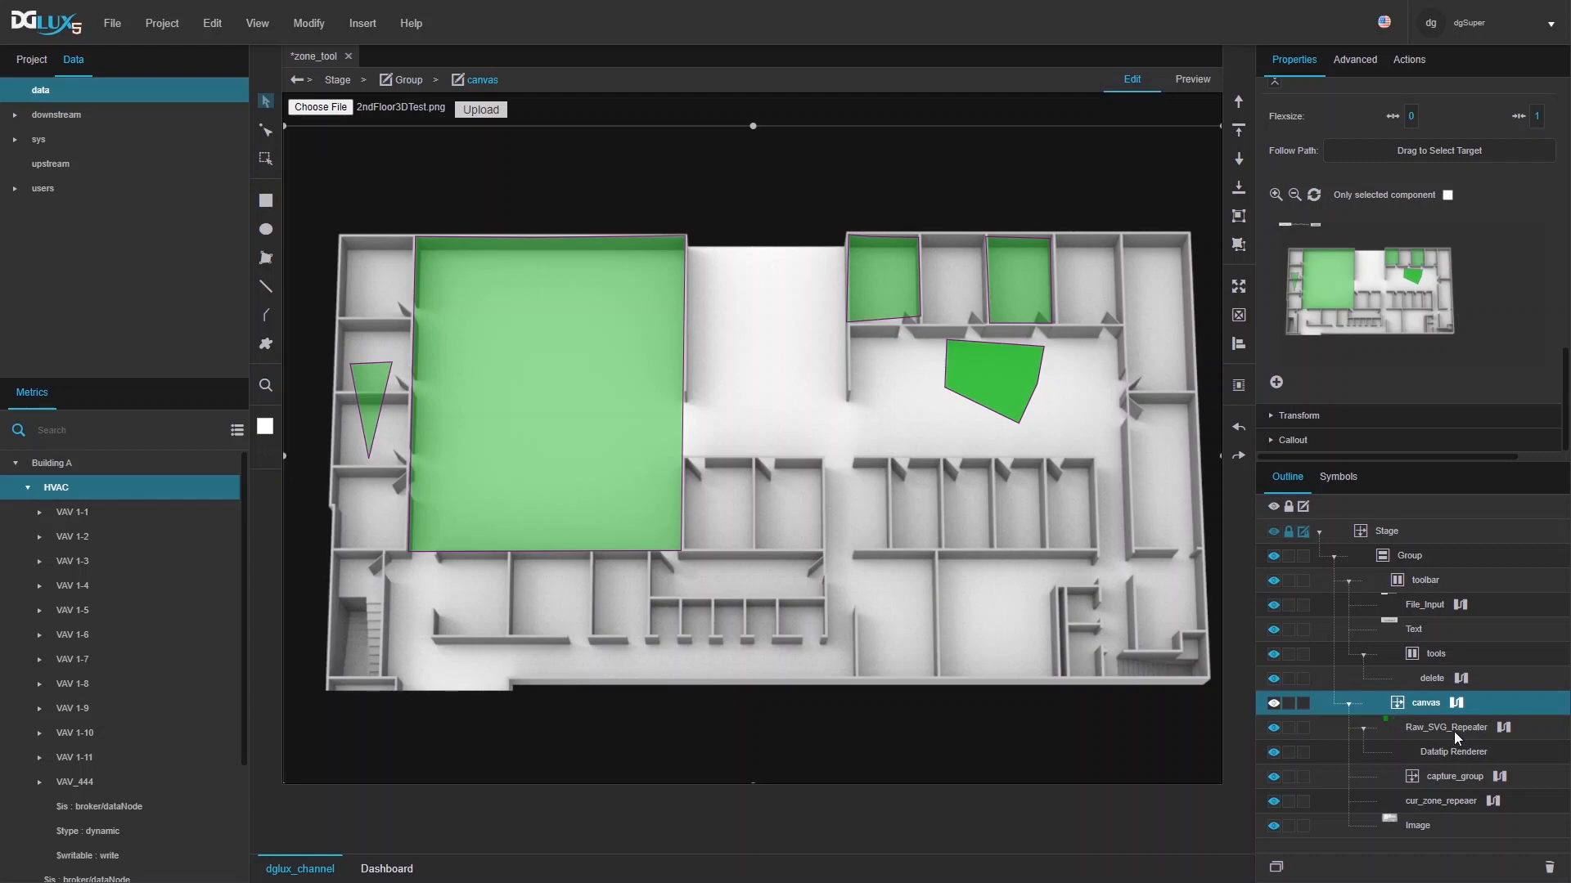
pyautogui.click(1457, 731)
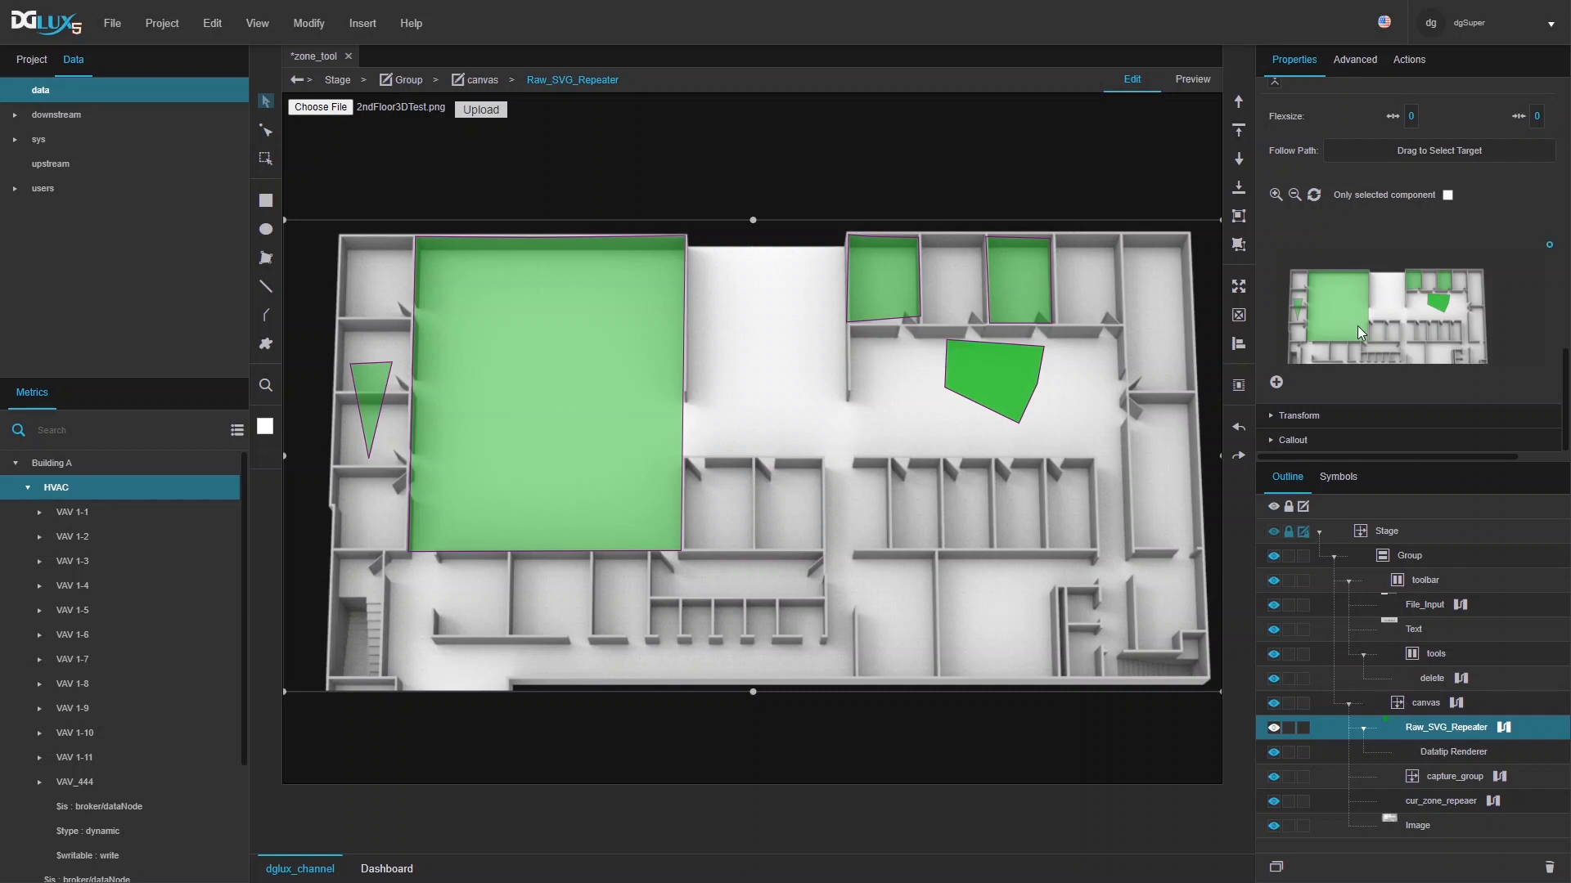
pyautogui.click(1299, 442)
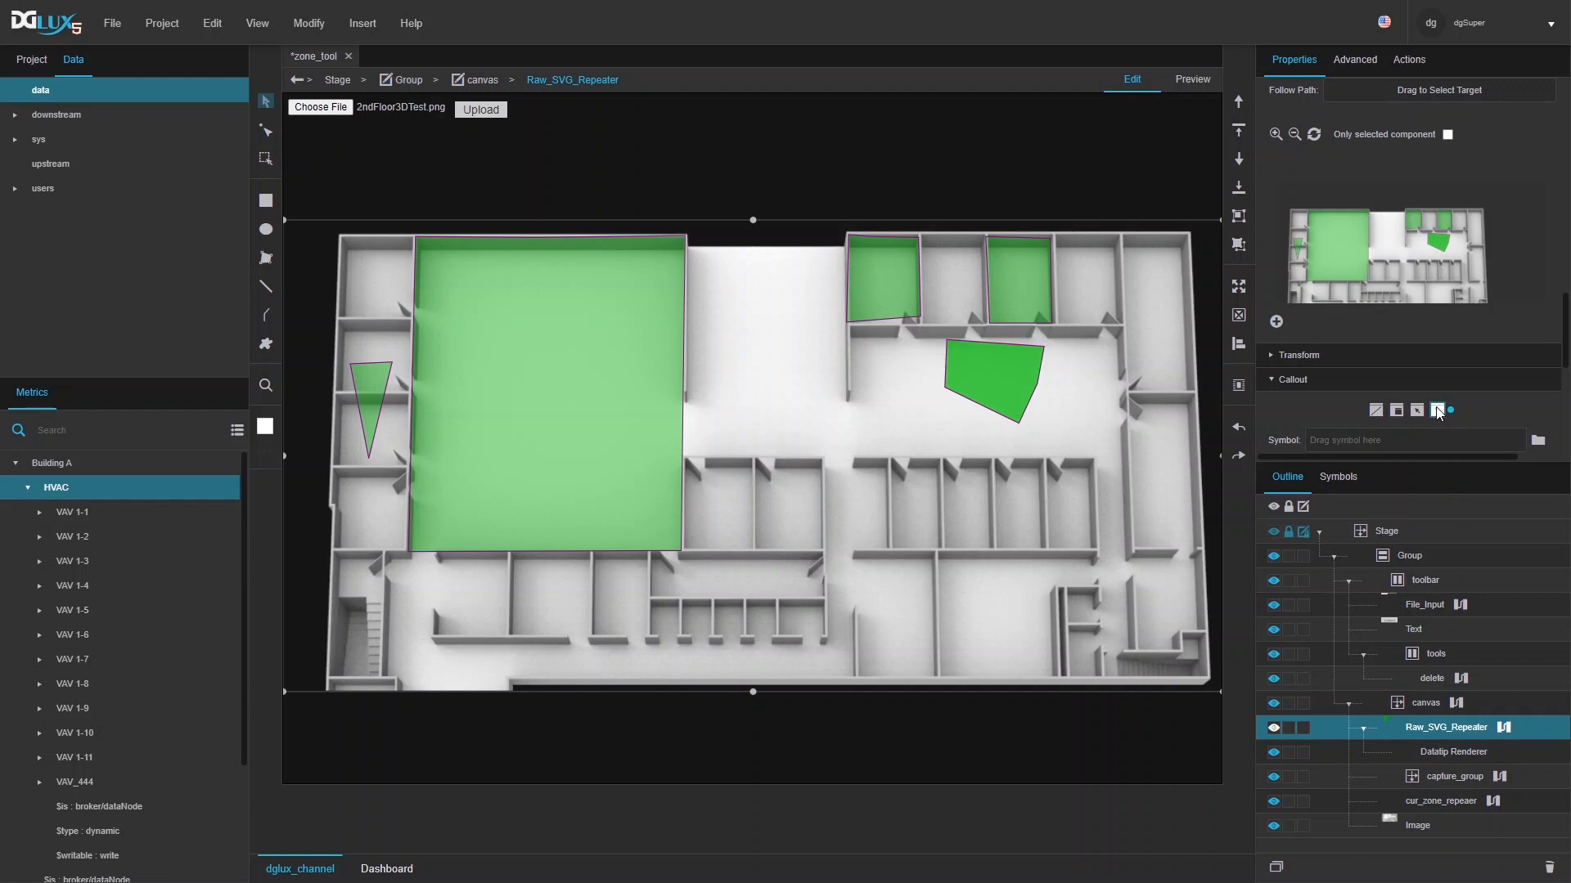
pyautogui.click(1438, 410)
pyautogui.click(1411, 358)
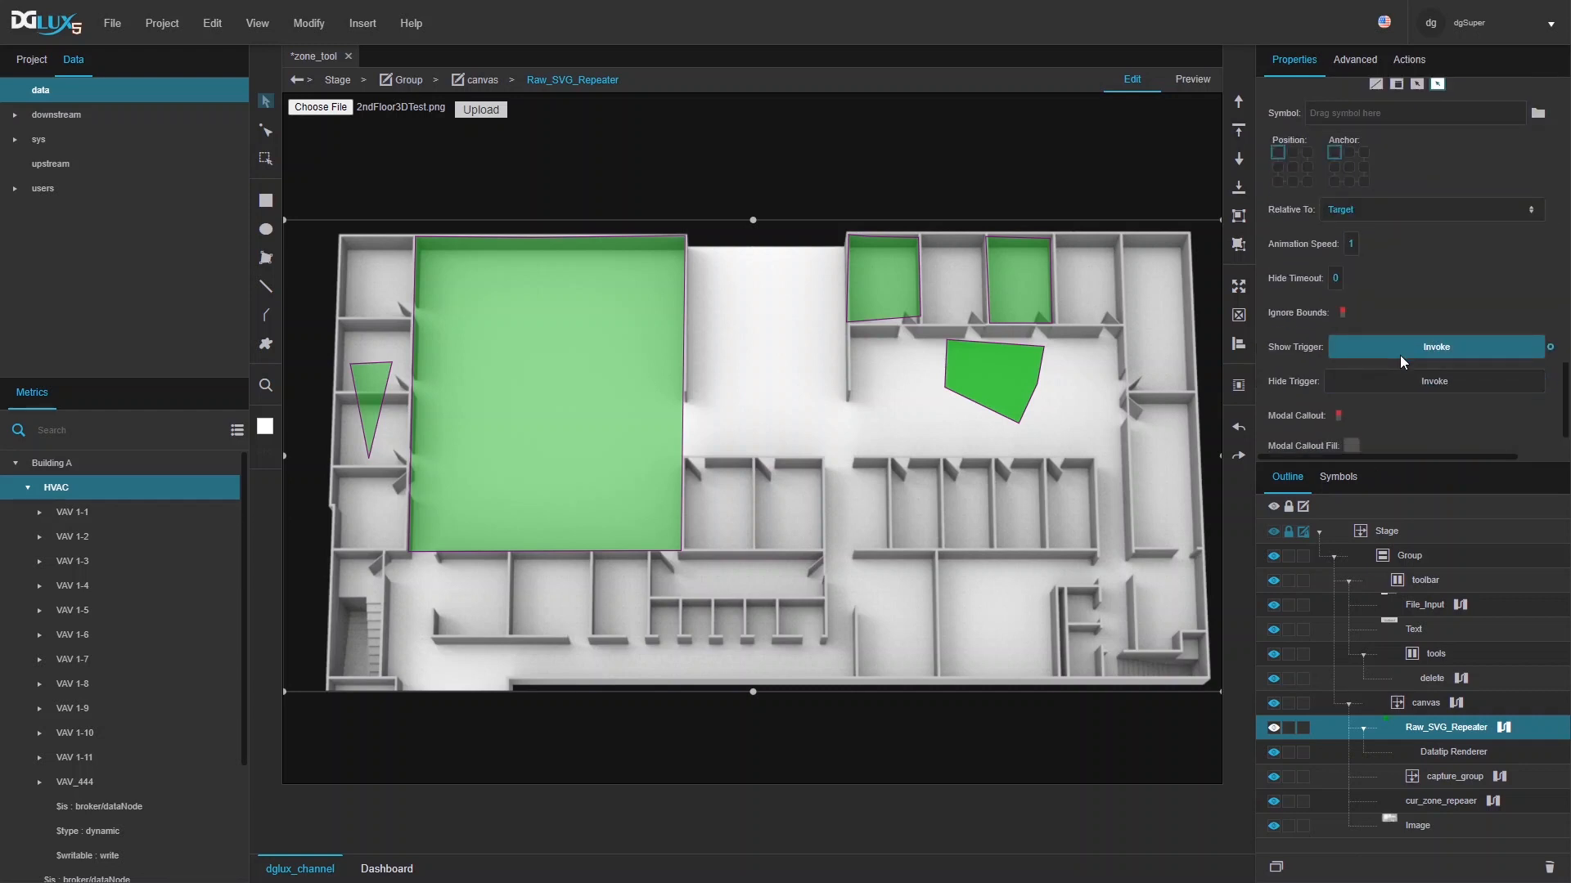
# - Center the callout's position and anchor, and assign zone_data as its symbol
pyautogui.scroll(1, 1403, 361)
pyautogui.click(1293, 248)
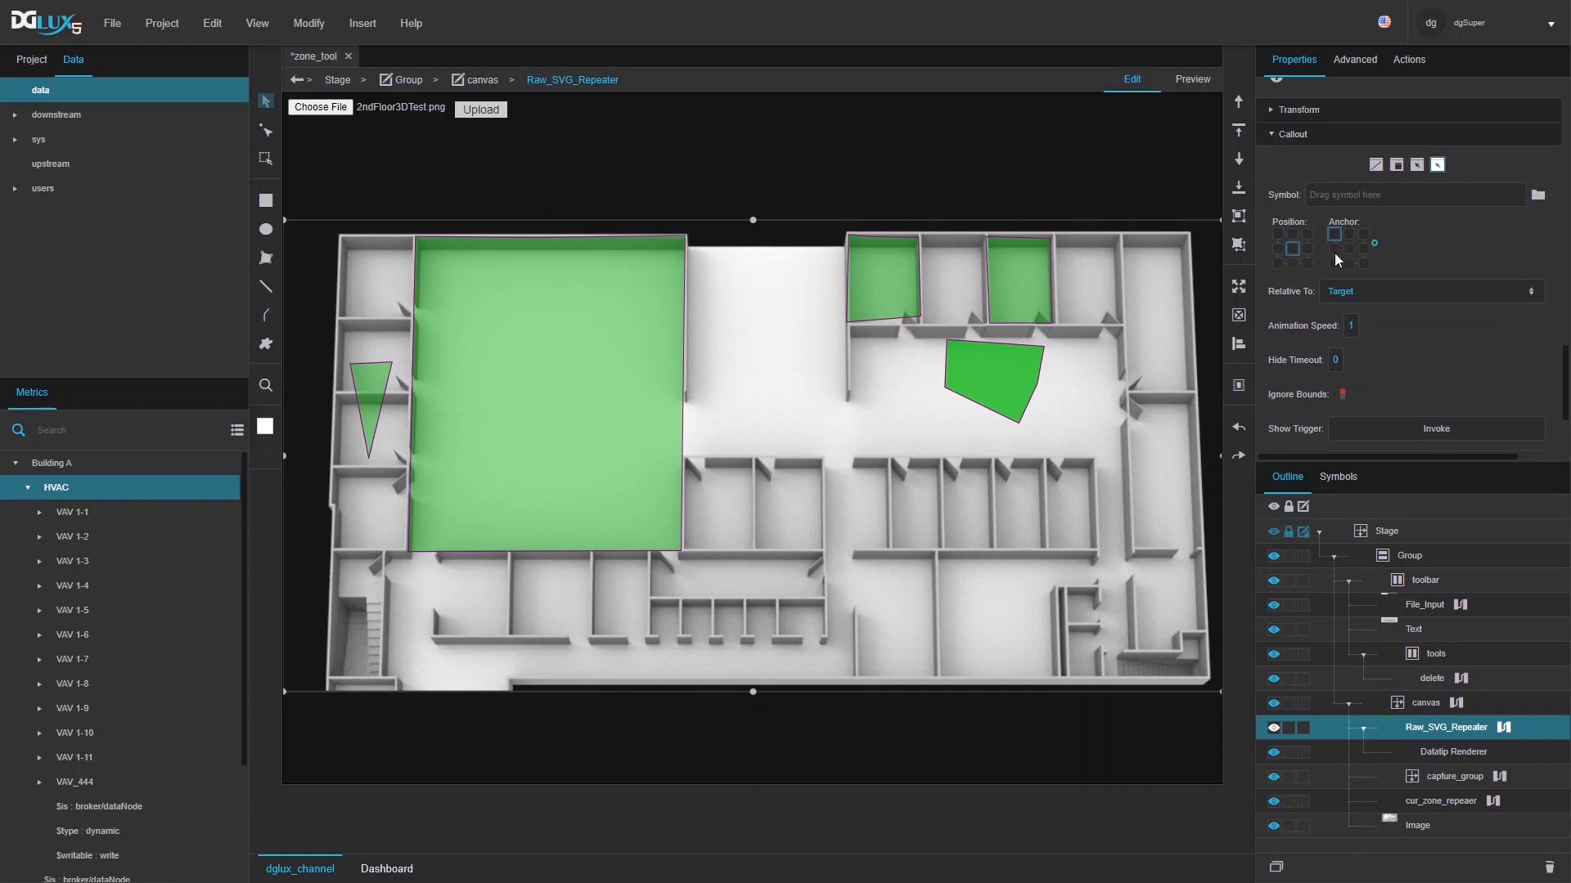
pyautogui.click(1349, 251)
pyautogui.click(1336, 479)
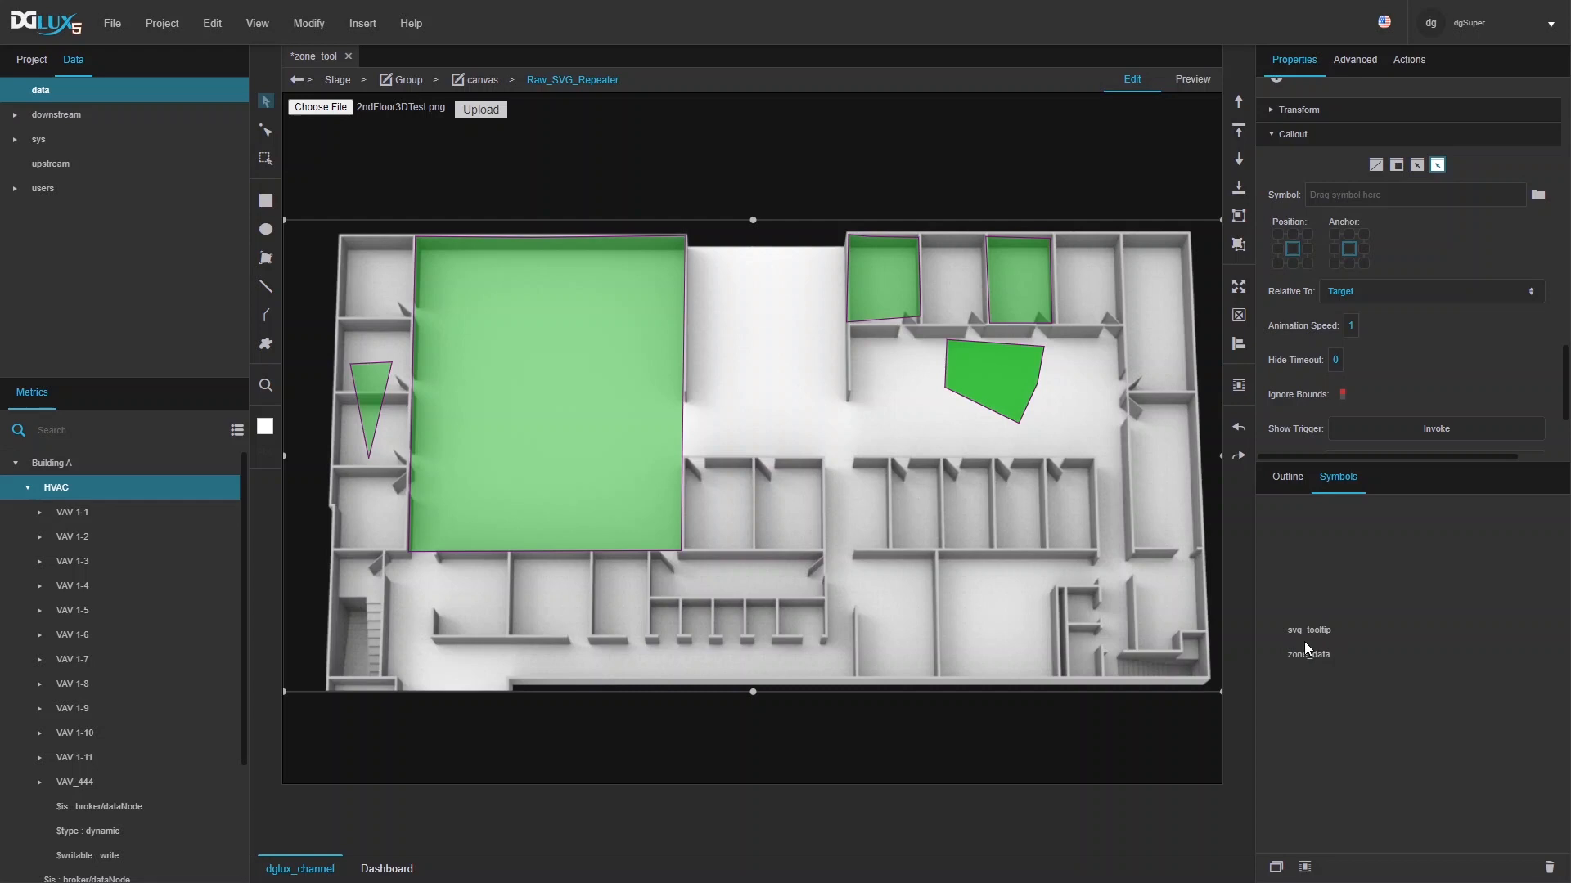
pyautogui.moveTo(1307, 661); pyautogui.dragTo(1349, 196)
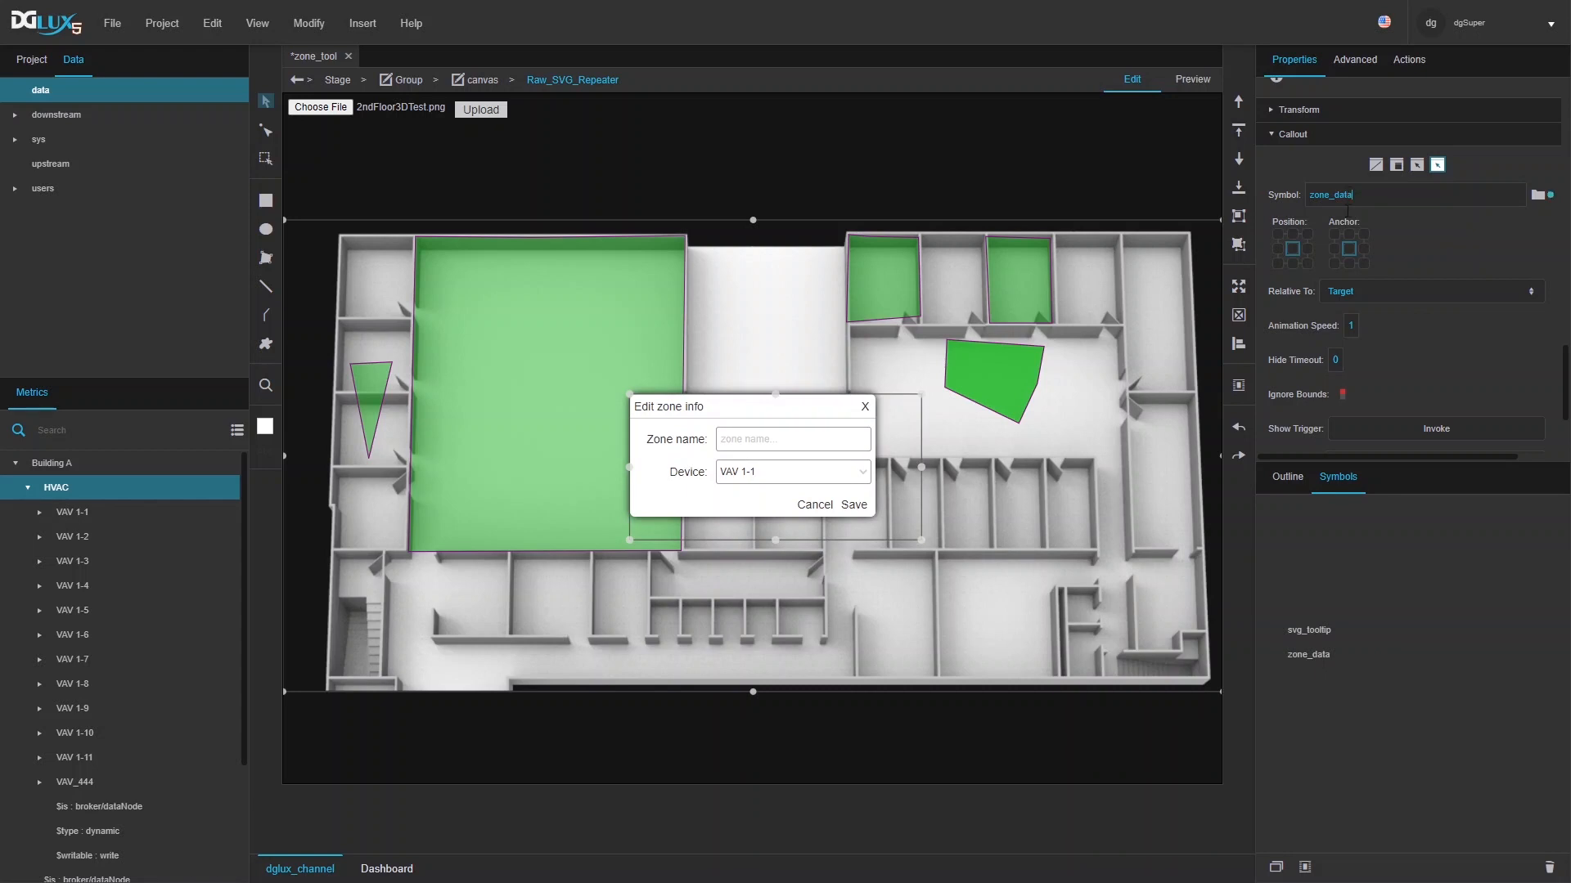
pyautogui.click(1288, 477)
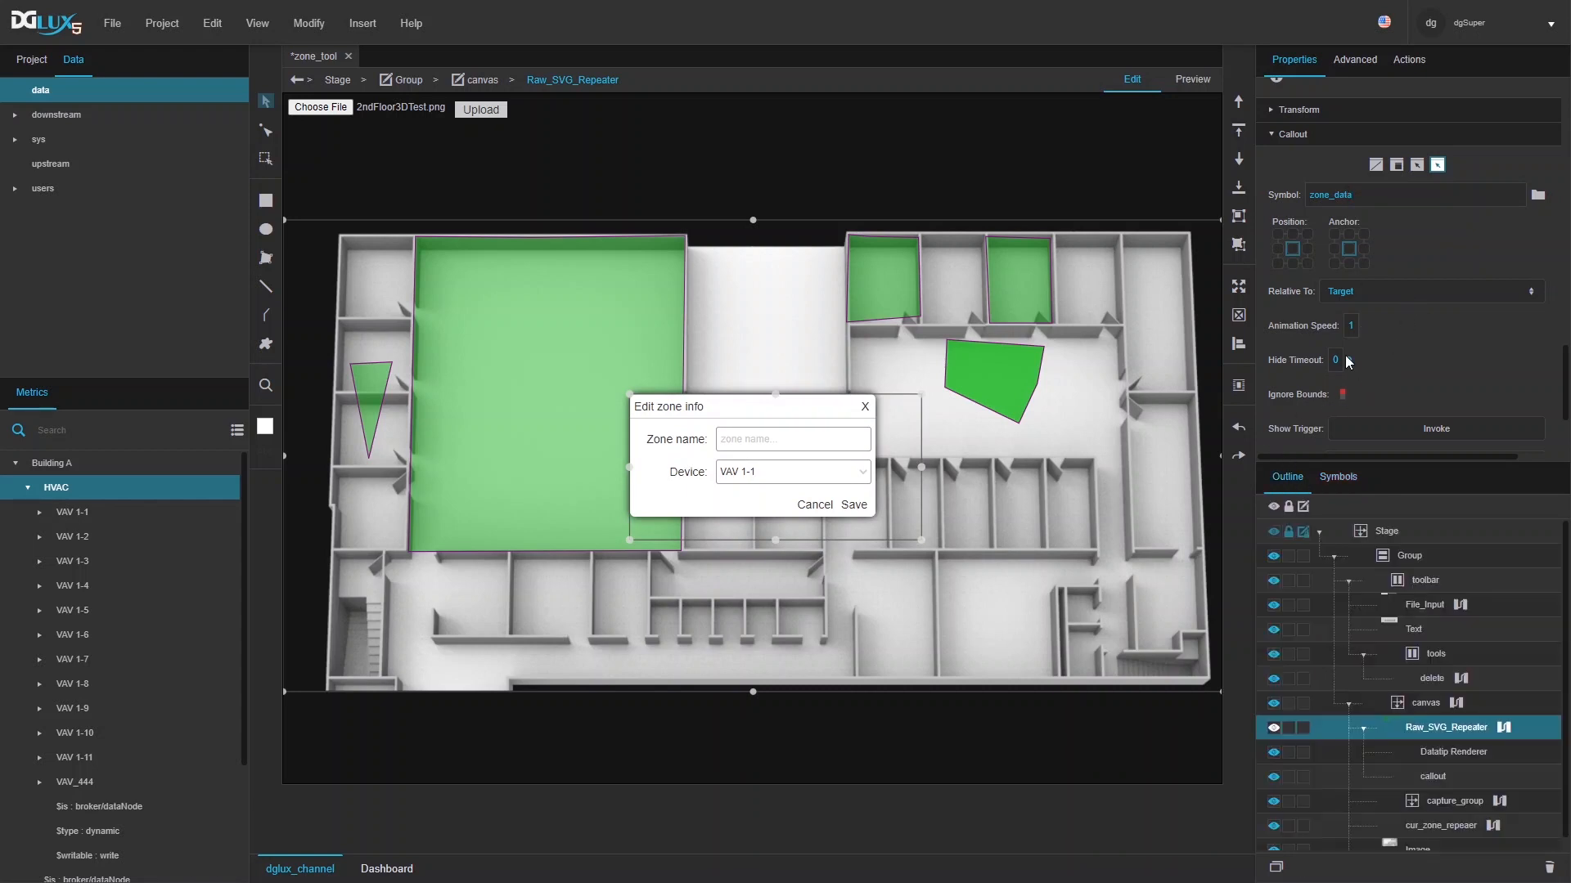
# - Set the callout's animation speed to 0 and enable Modal Callout and Gray Out Component
pyautogui.write('0')
pyautogui.press('Return')
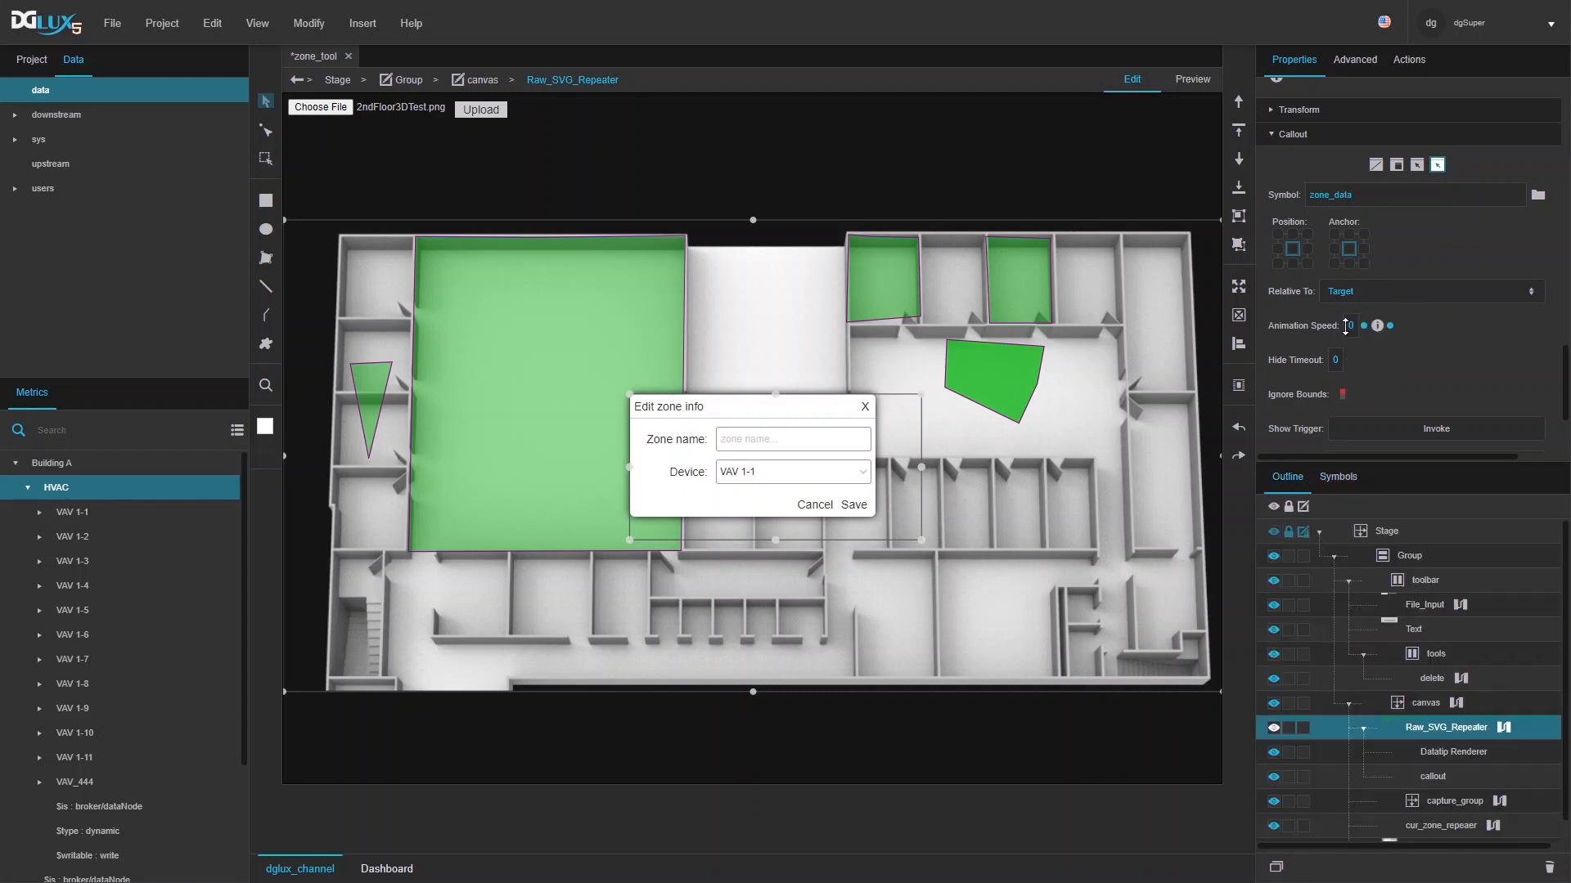
pyautogui.scroll(-1, 1358, 325)
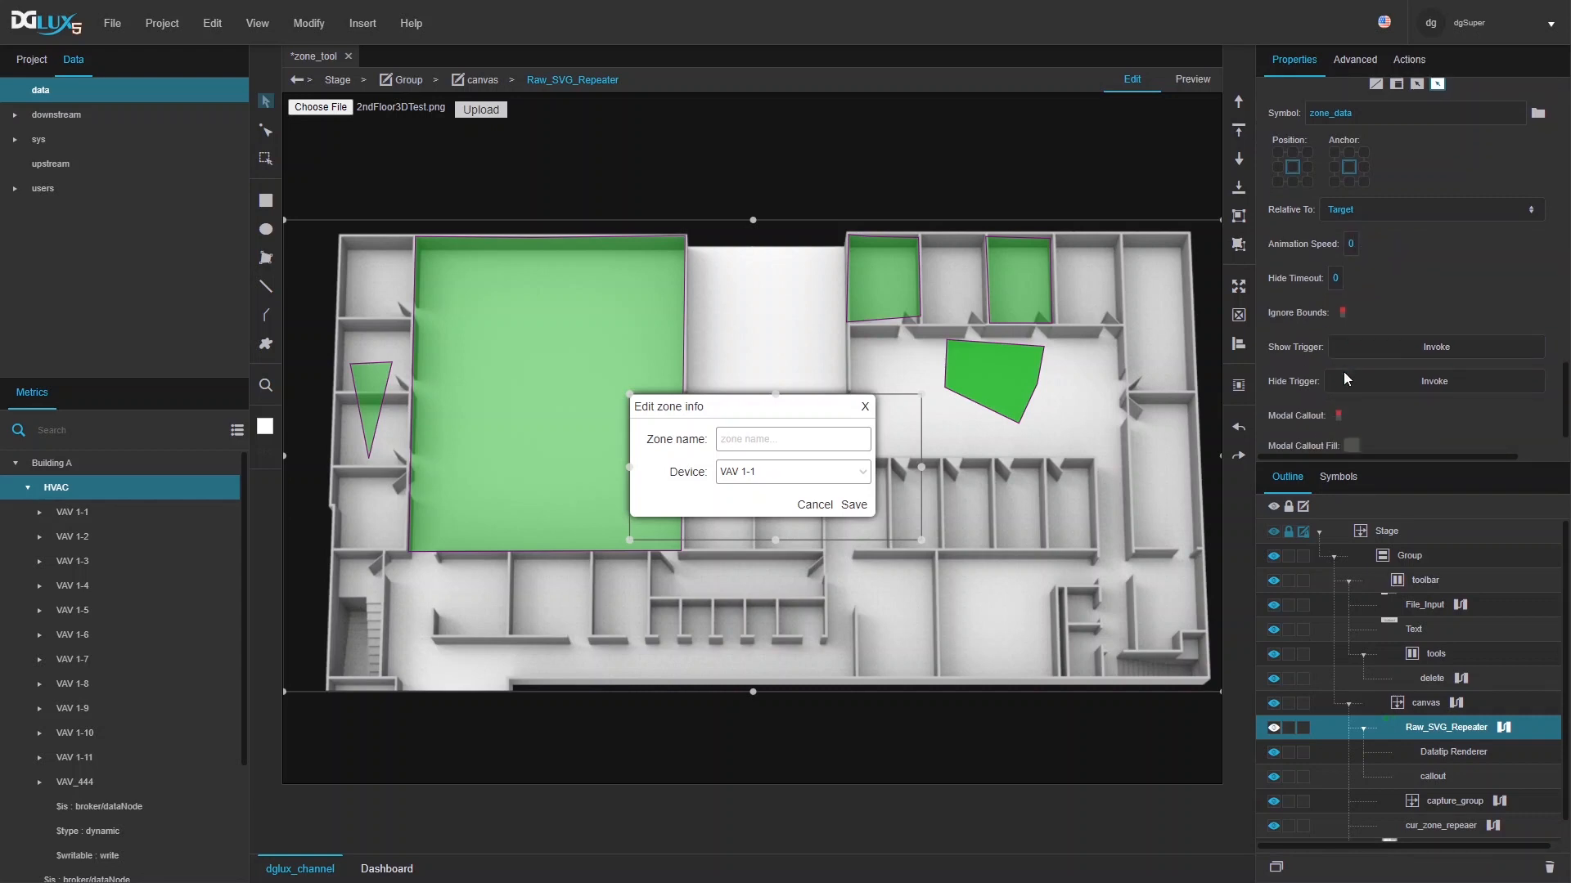
pyautogui.click(1345, 417)
pyautogui.scroll(-1, 1348, 419)
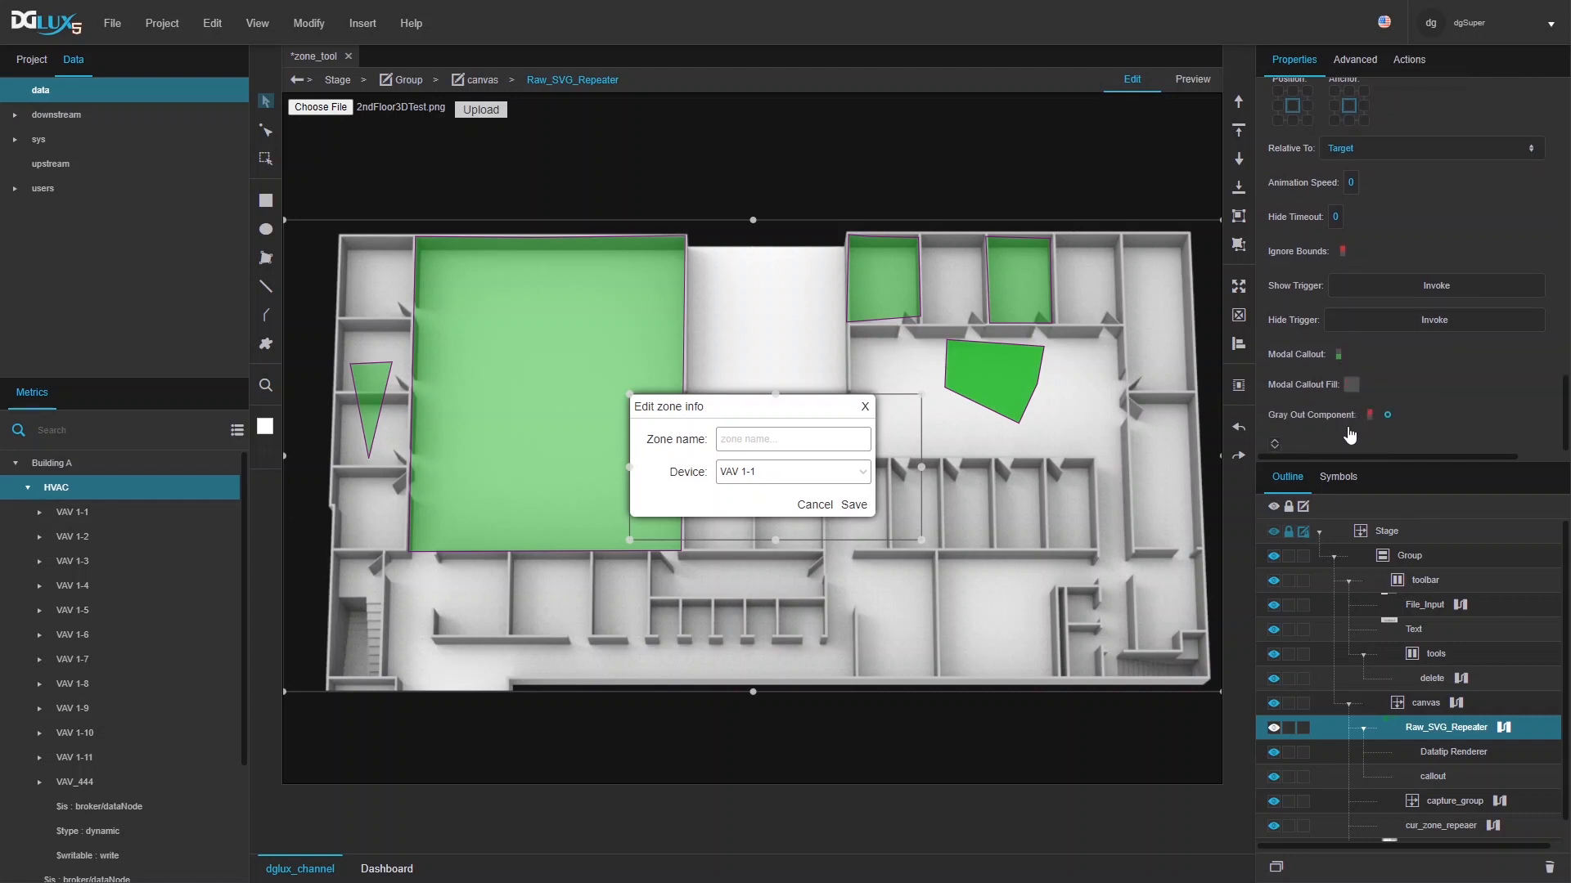
pyautogui.click(1367, 417)
pyautogui.click(1274, 443)
pyautogui.scroll(-4, 1317, 421)
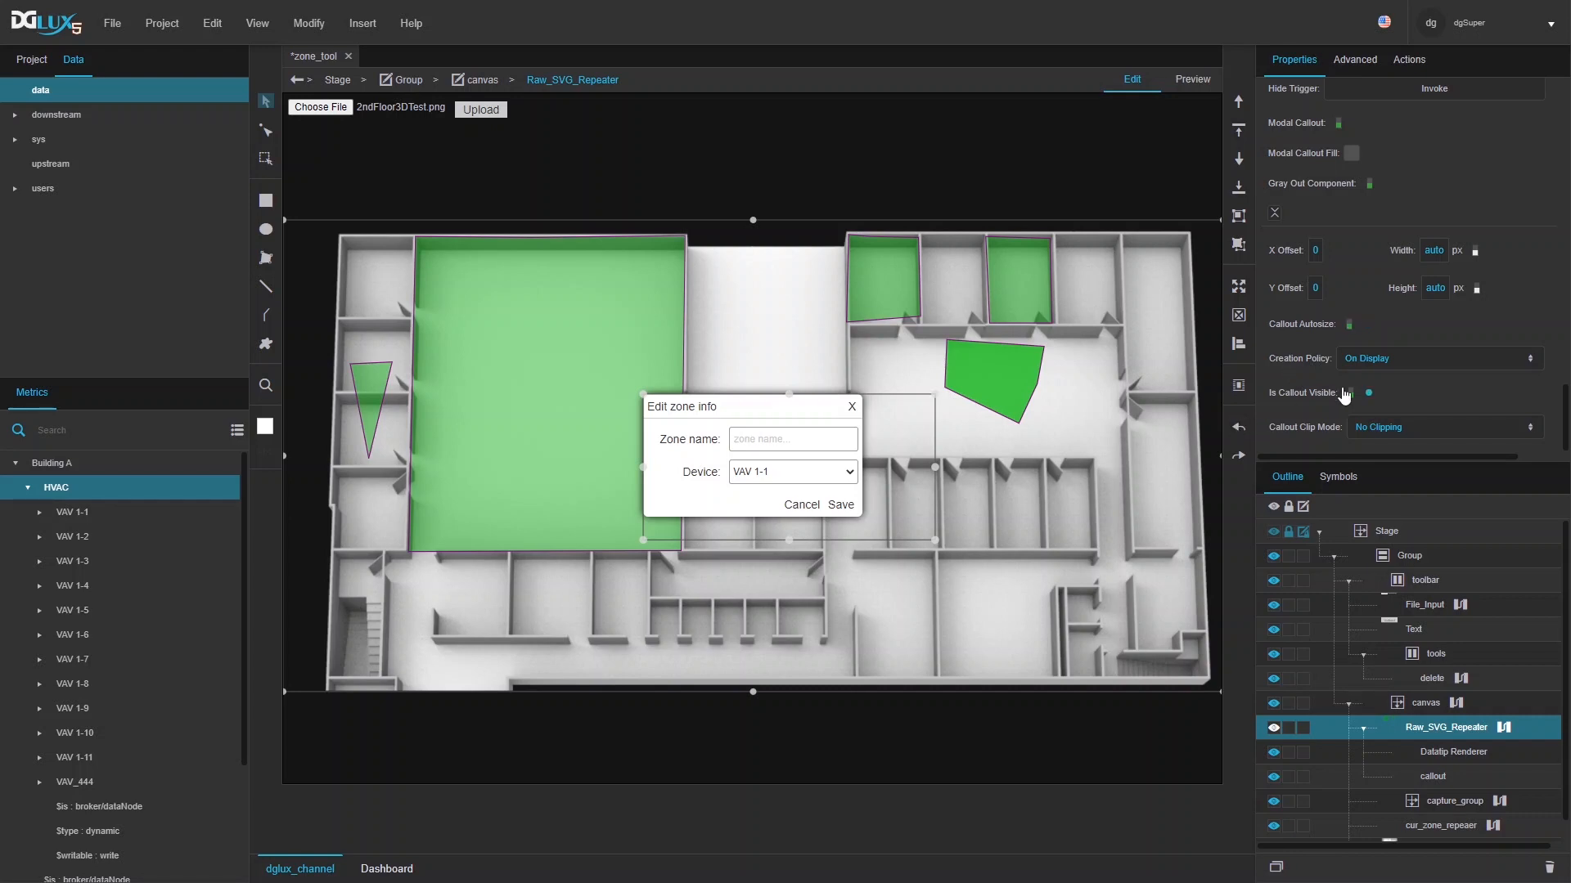
pyautogui.scroll(3, 1344, 396)
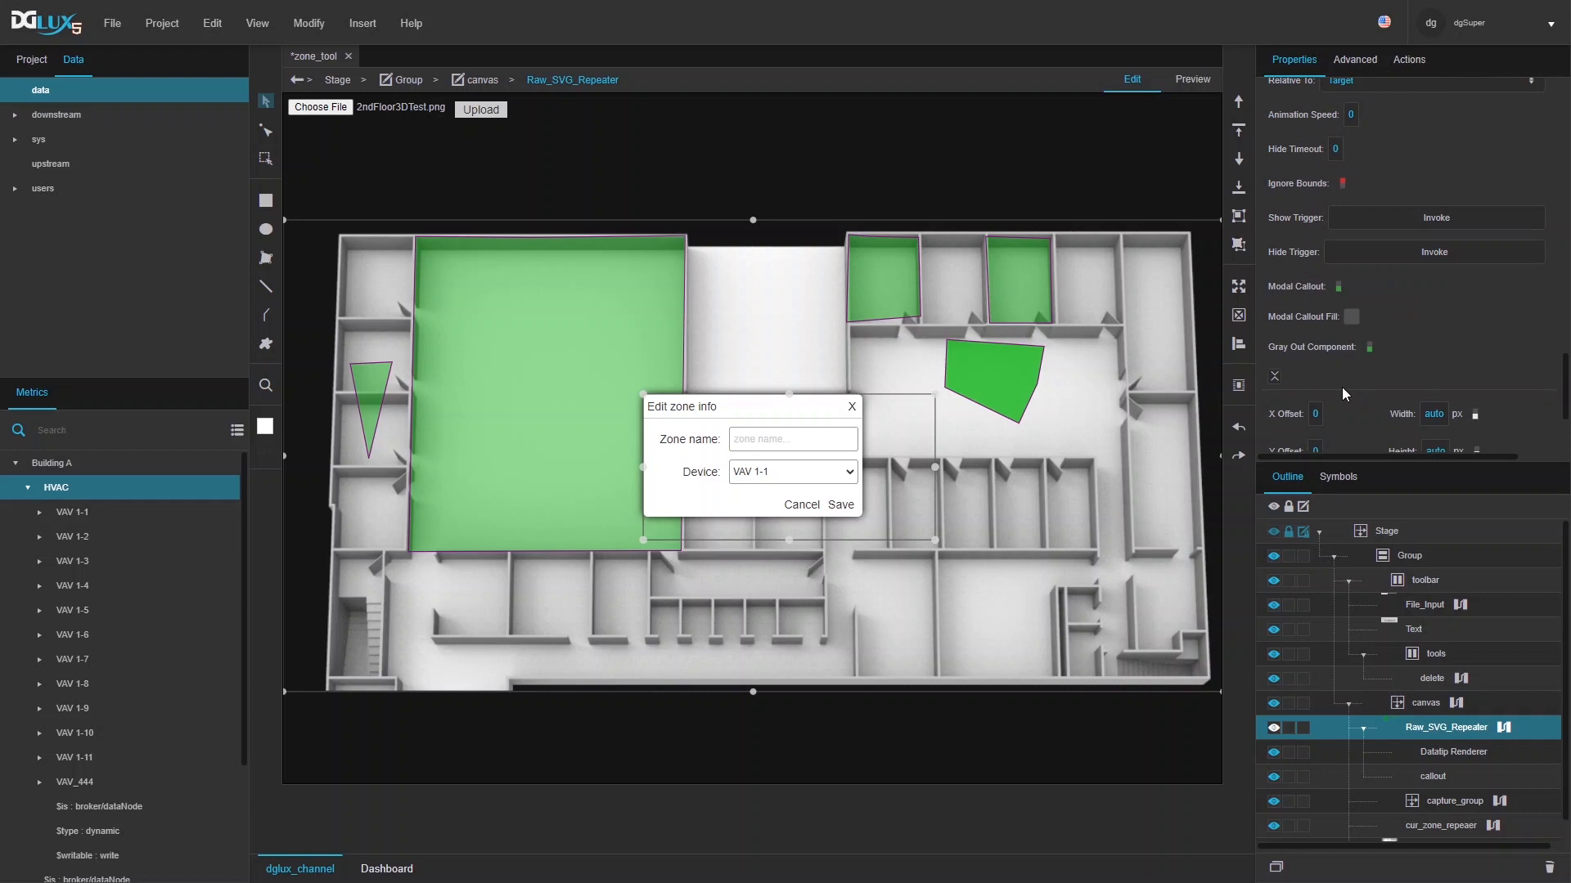
# - Bind the callout's close parameter to the Hide Trigger of Raw_SVG_Repeater
pyautogui.click(1432, 778)
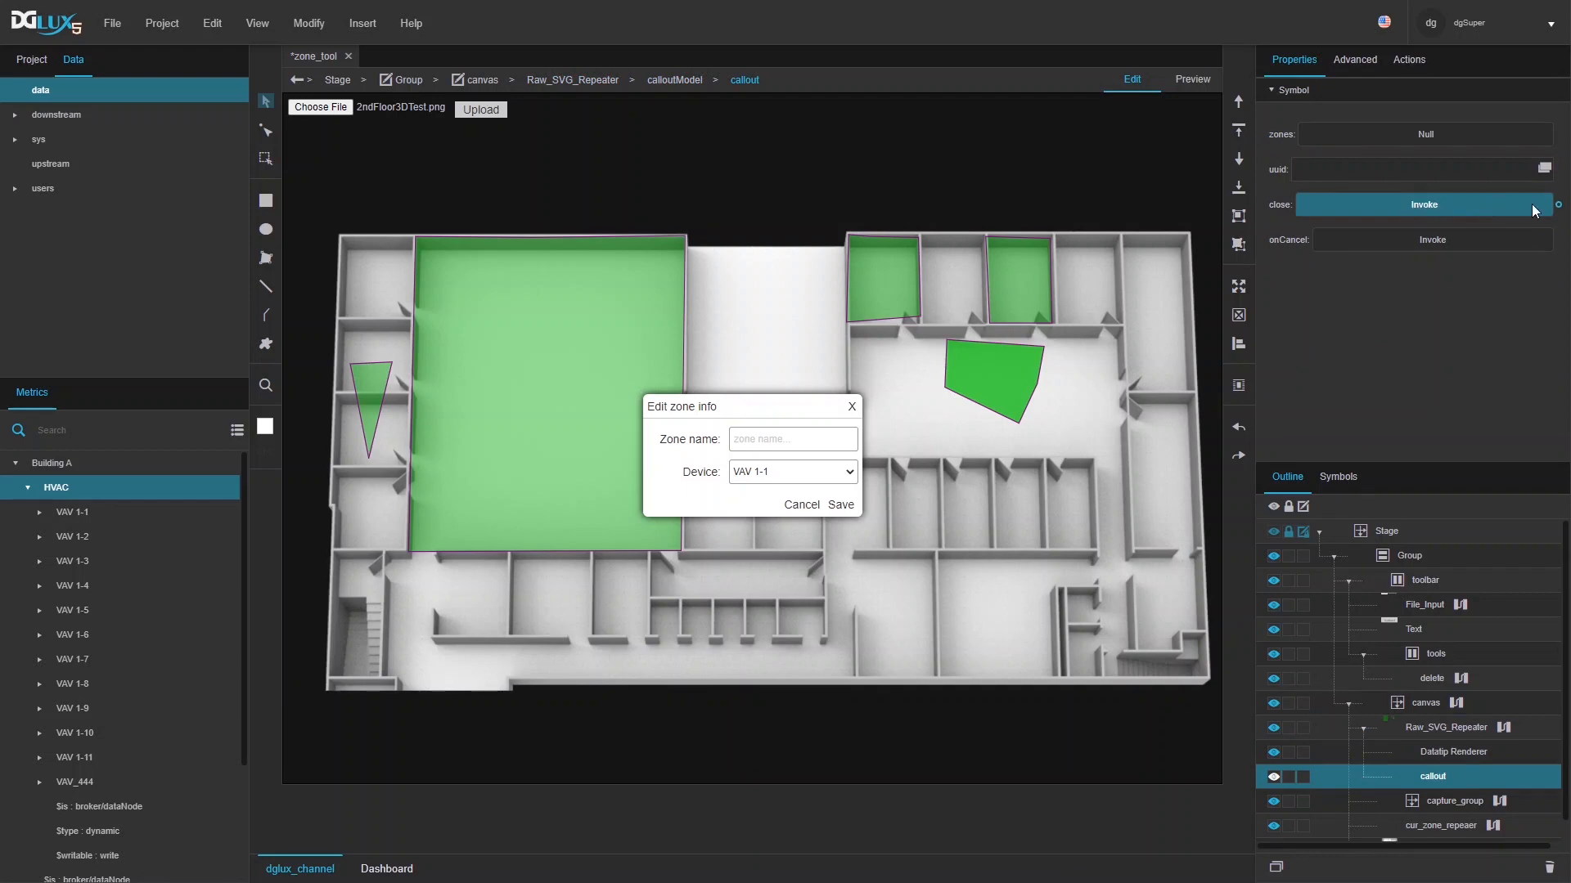
pyautogui.click(1559, 204)
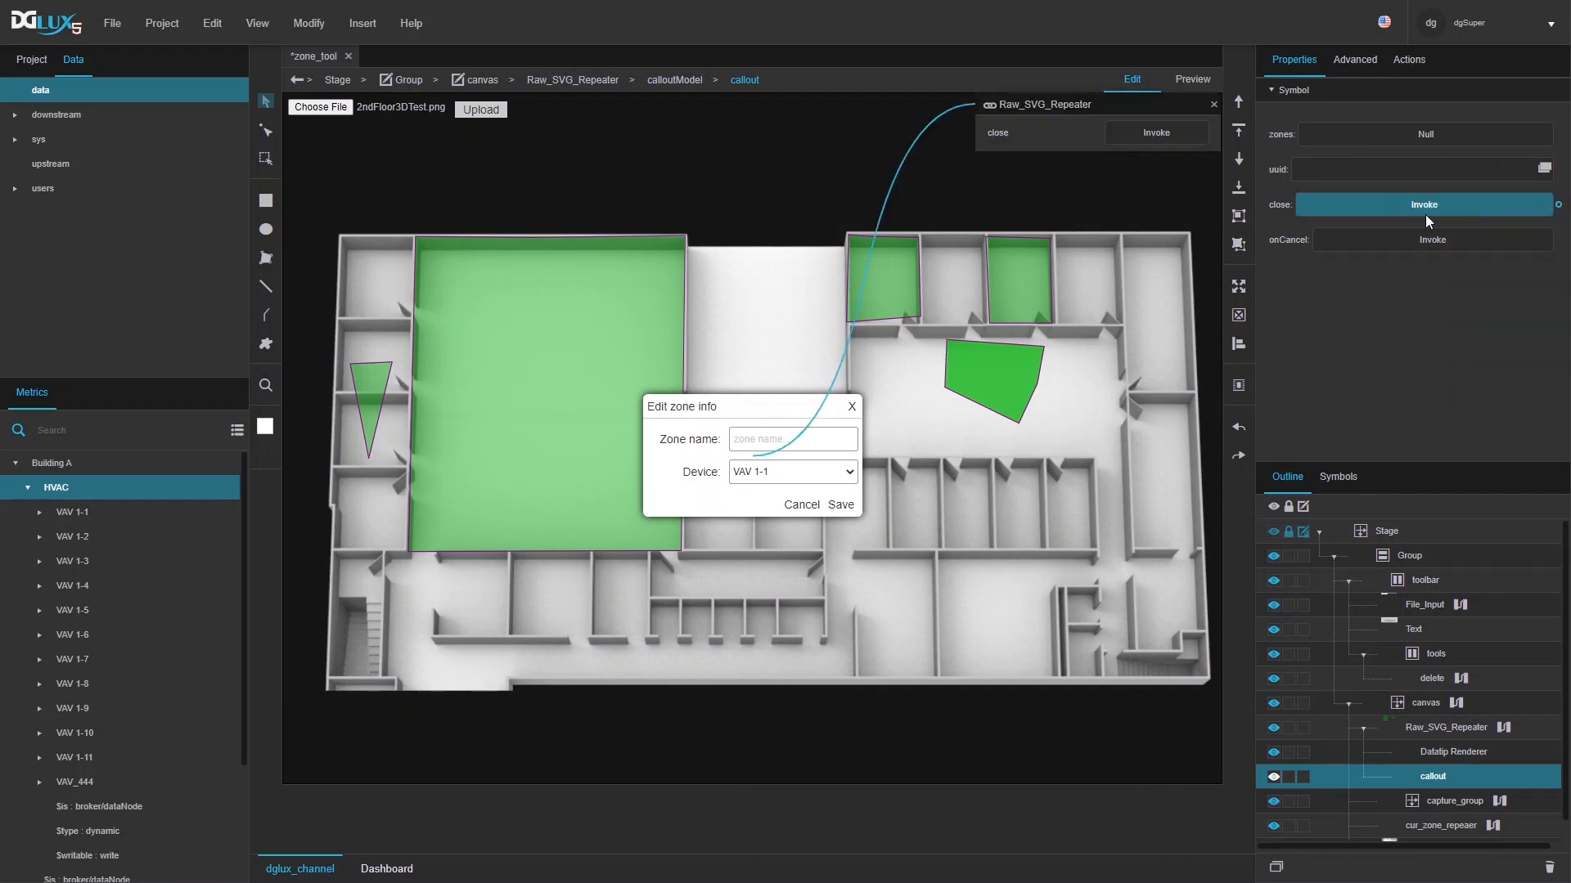
pyautogui.click(1438, 734)
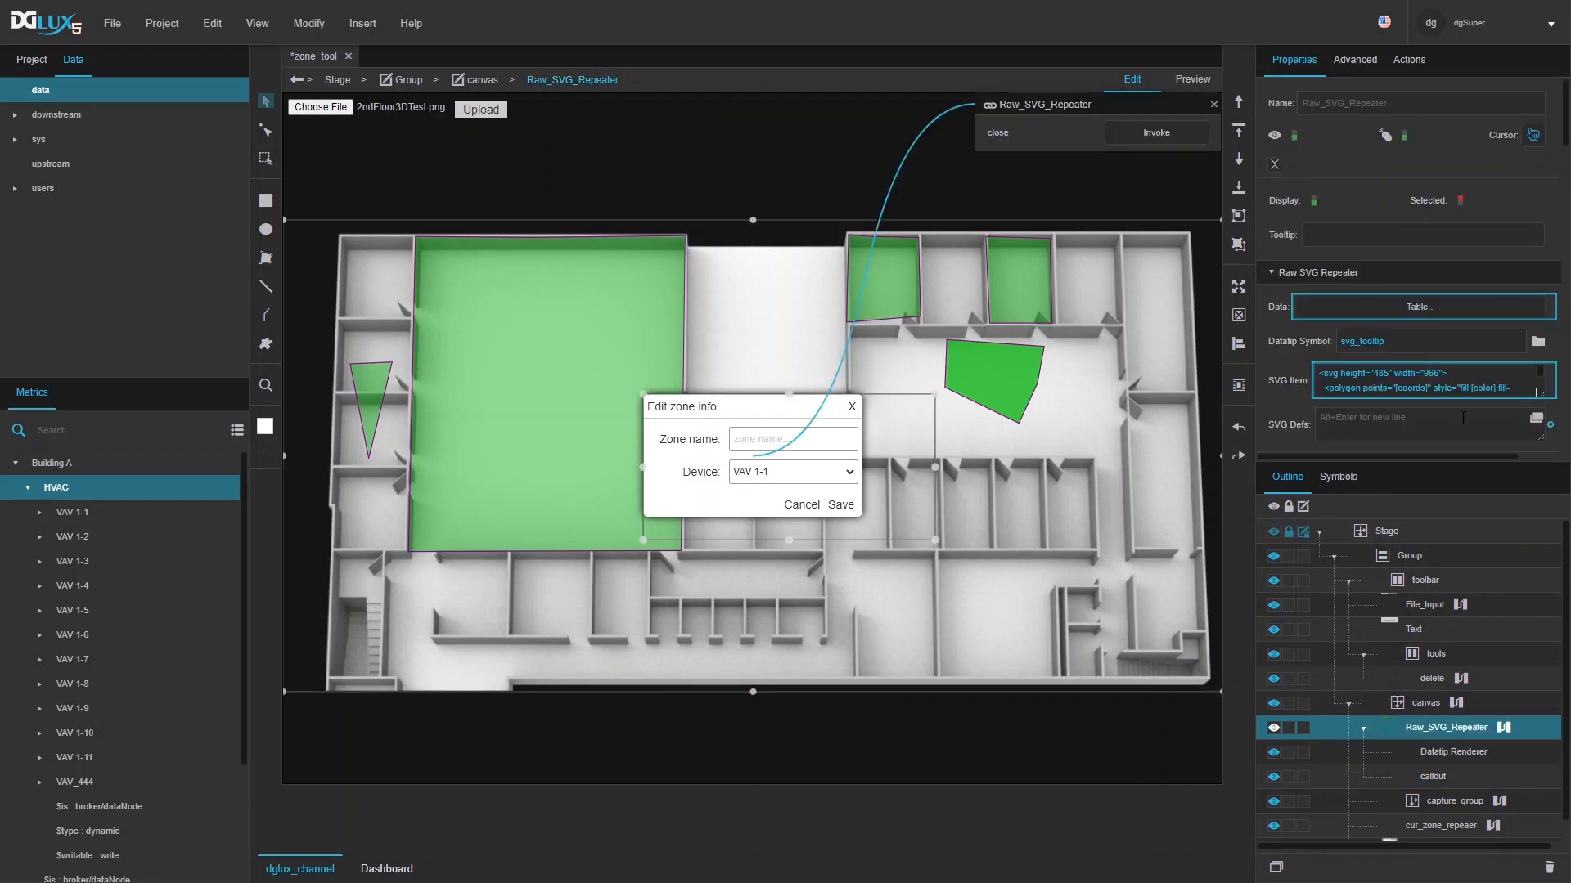
pyautogui.scroll(-5, 1447, 347)
pyautogui.scroll(2, 1430, 260)
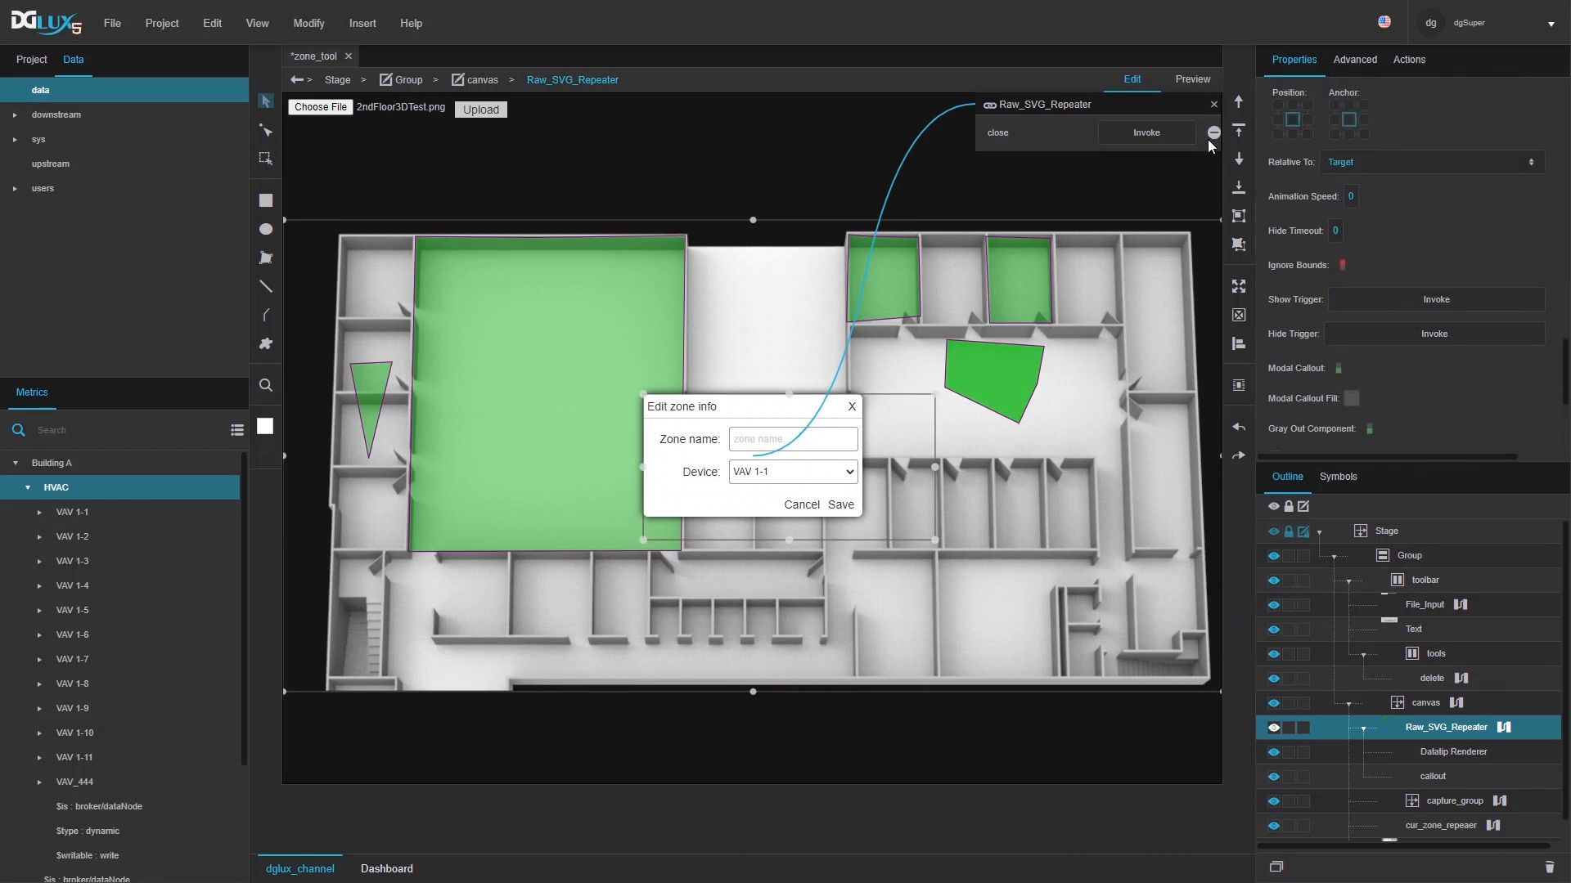
pyautogui.moveTo(1204, 133); pyautogui.dragTo(1402, 347)
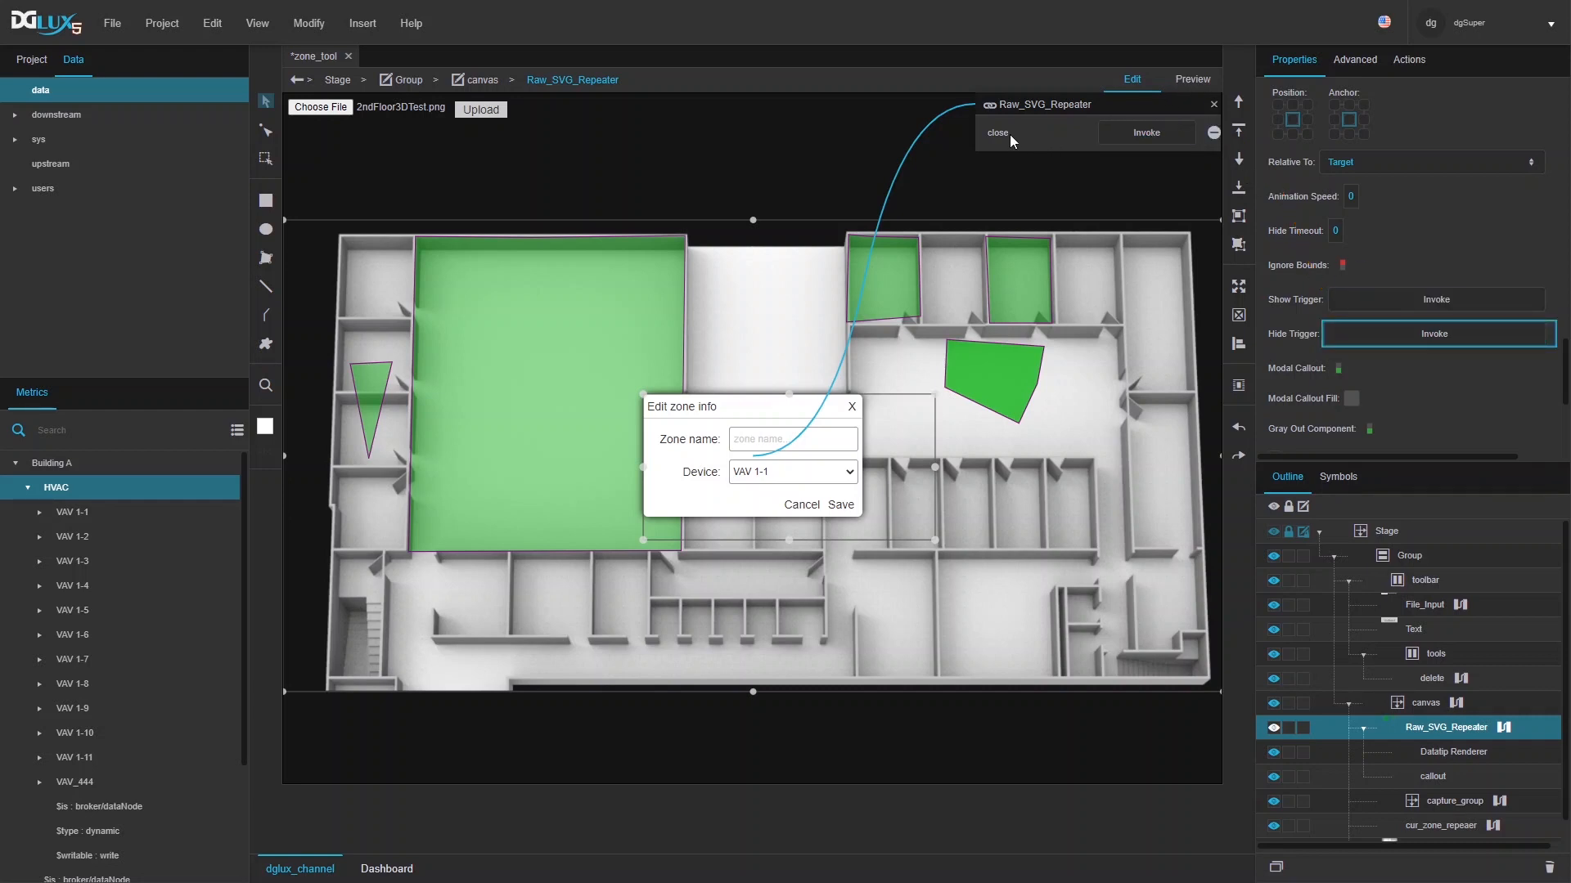
pyautogui.click(1214, 106)
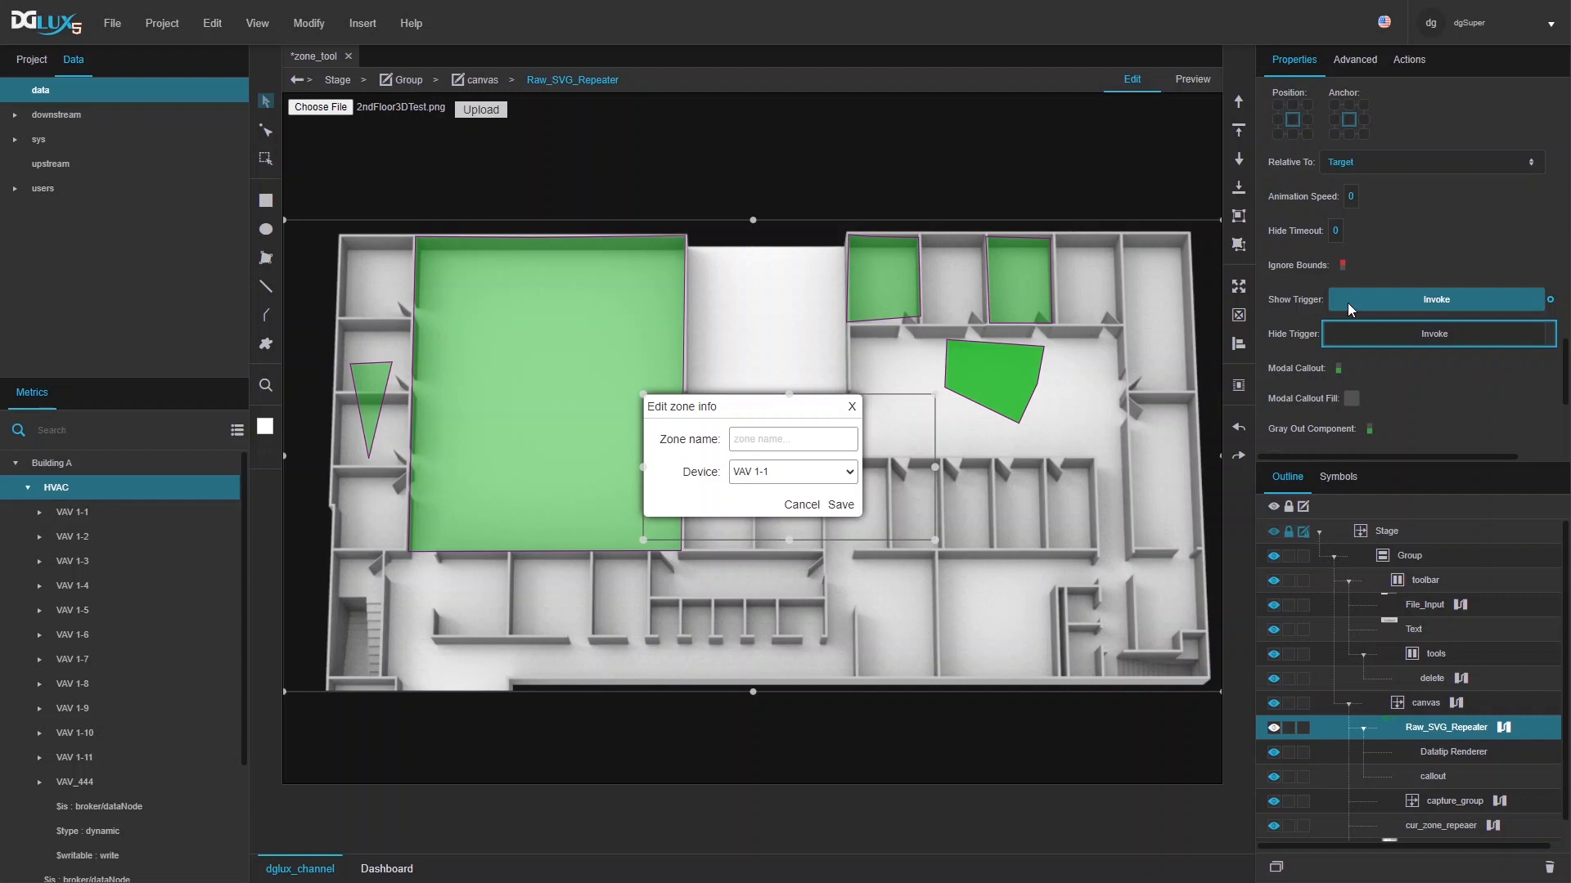
# - Open the dataflow of Raw_SVG_Repeater, then widen and reposition its window so the block library is visible
pyautogui.click(1504, 728)
pyautogui.moveTo(782, 355); pyautogui.dragTo(615, 548)
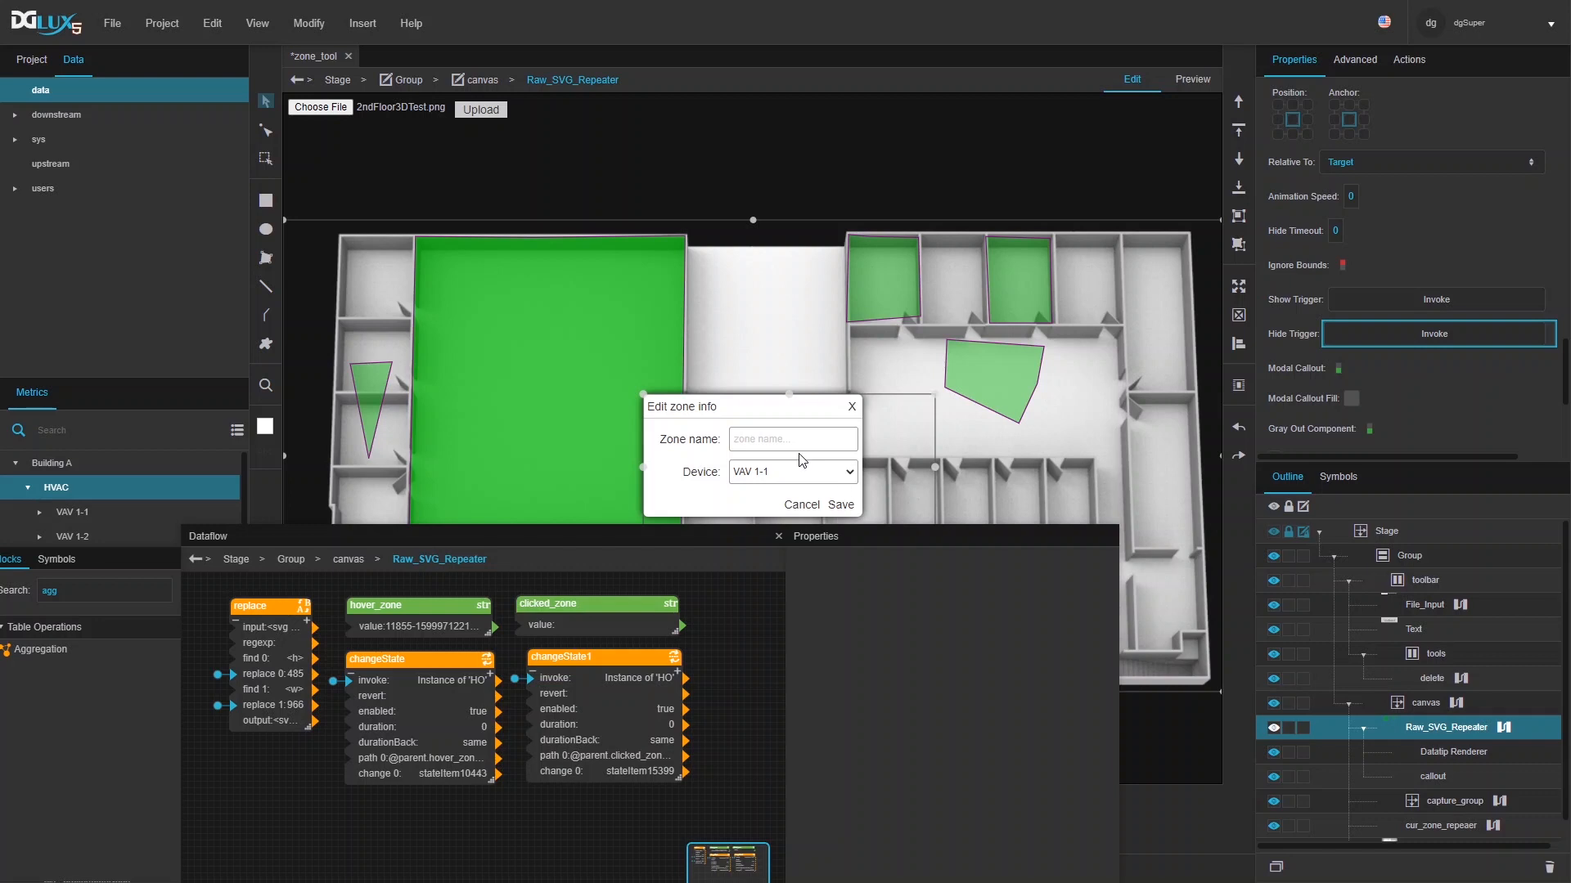
pyautogui.moveTo(784, 750); pyautogui.dragTo(822, 764)
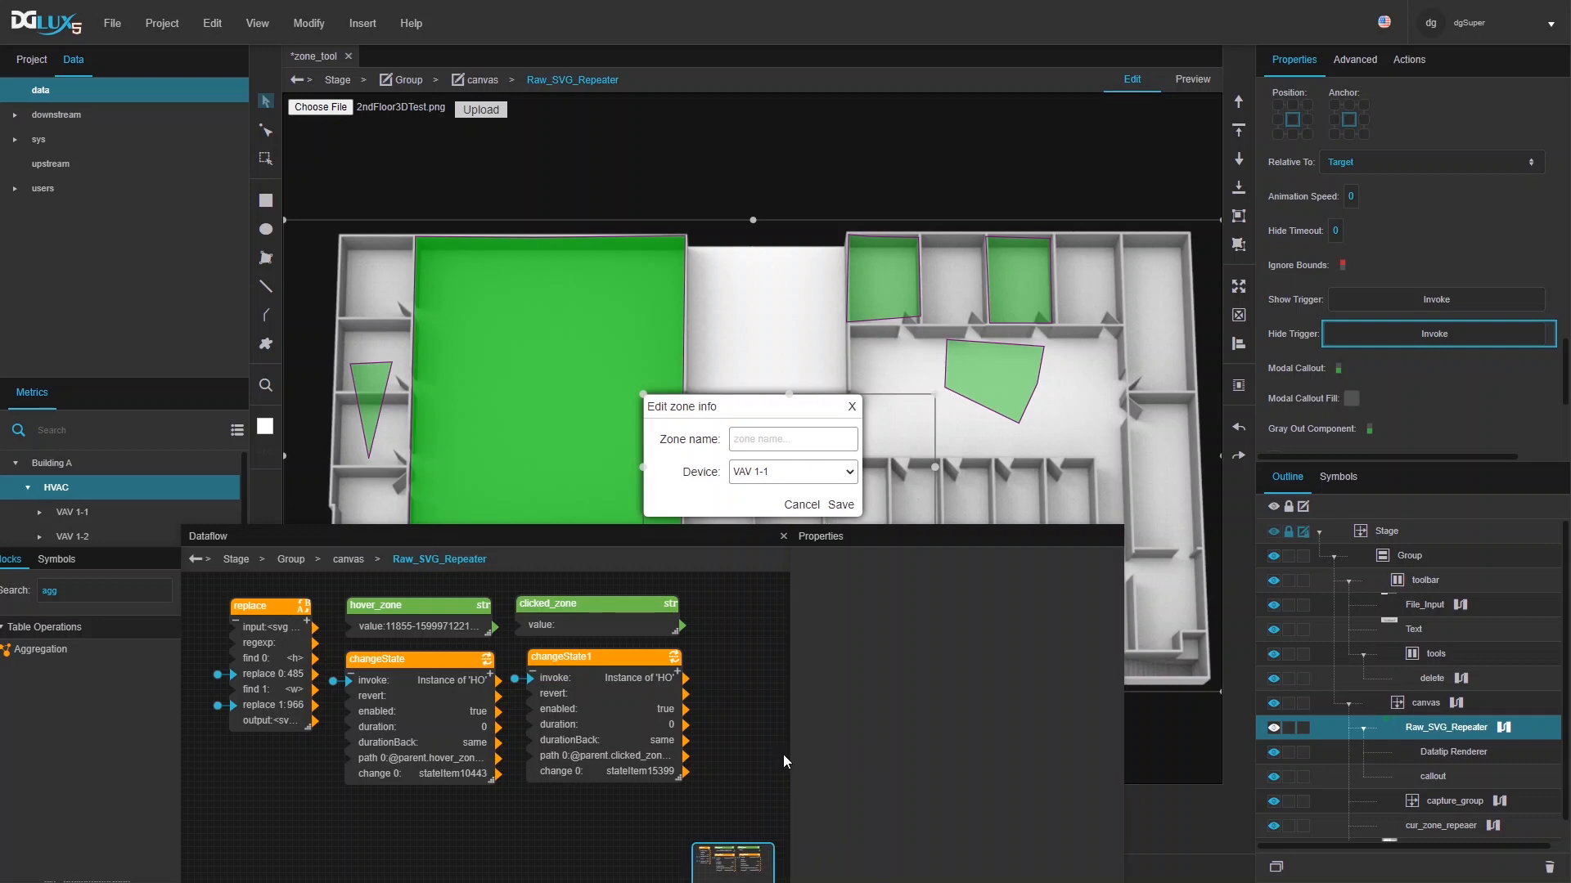
pyautogui.moveTo(790, 751); pyautogui.dragTo(1037, 777)
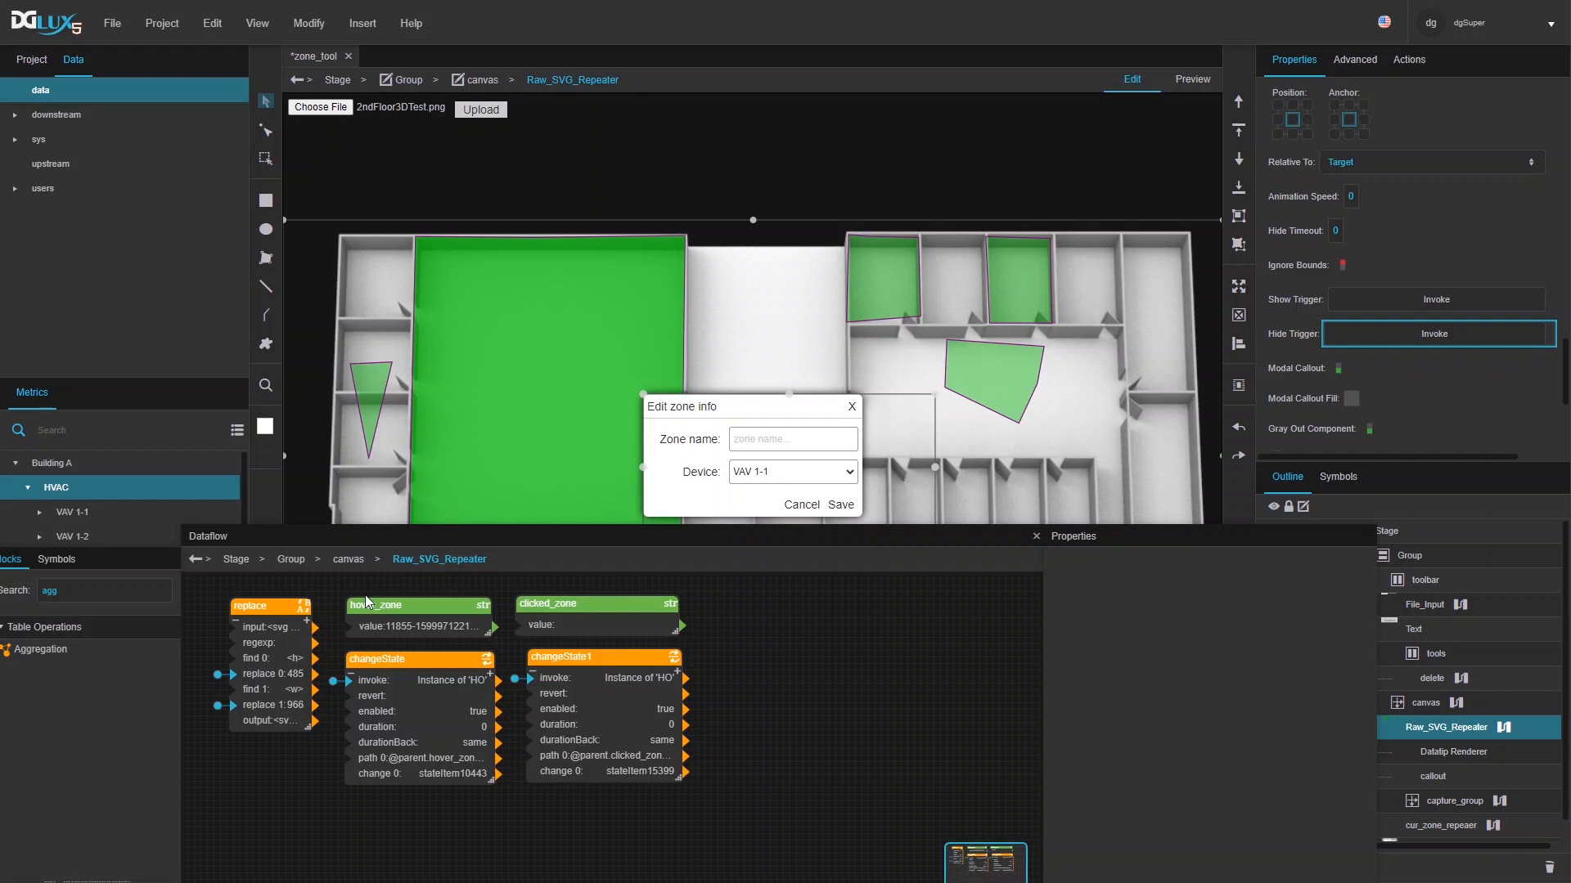
pyautogui.moveTo(224, 538); pyautogui.dragTo(395, 546)
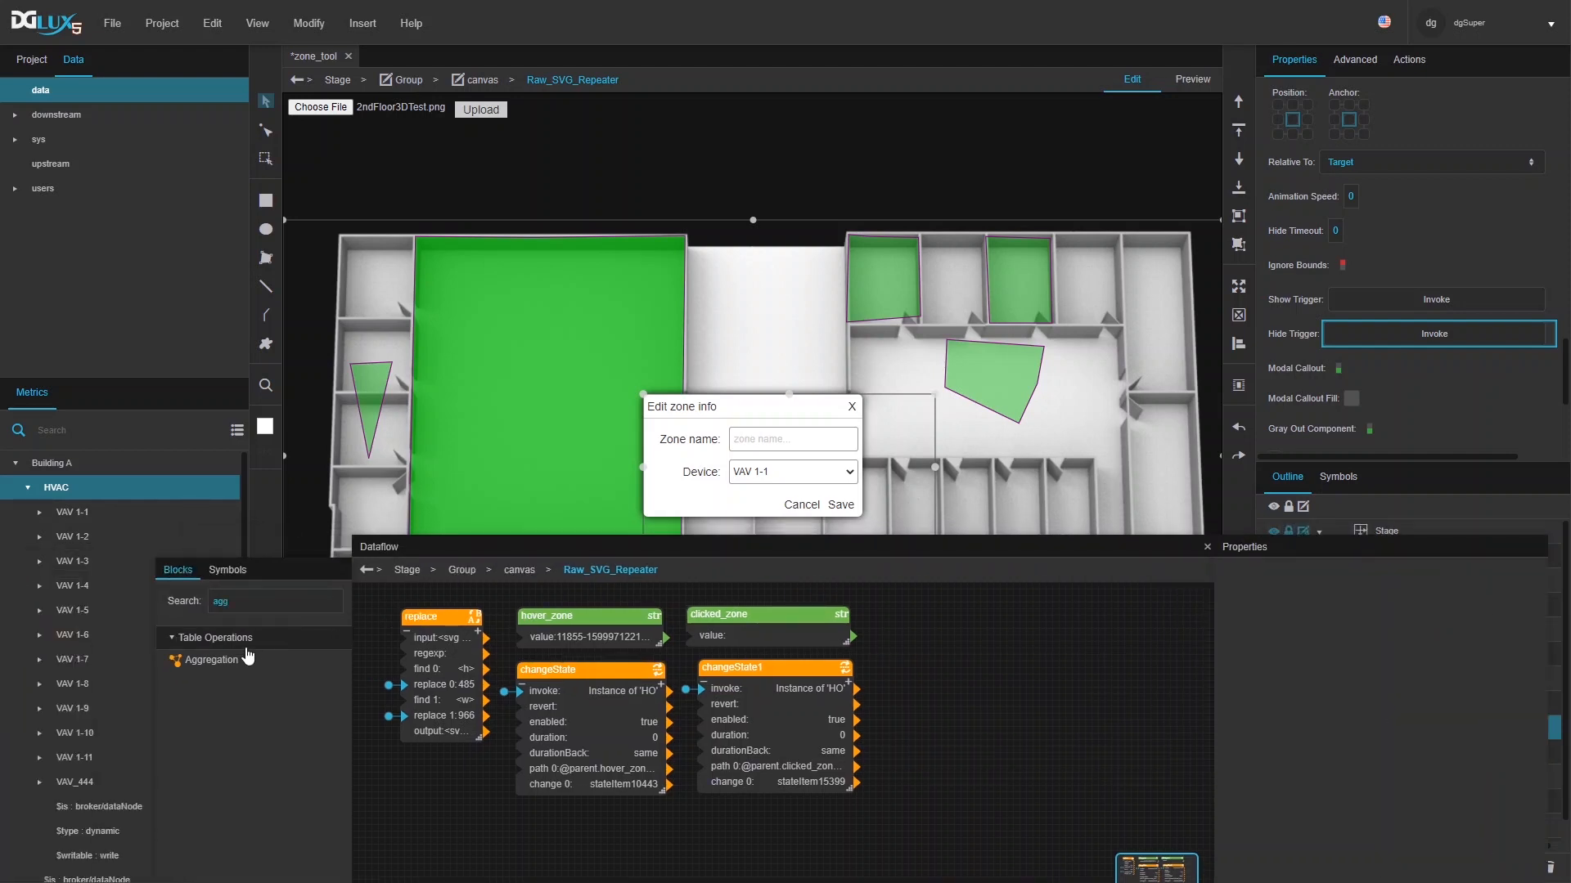
# - Add a Length block to the dataflow and connect the hover_zone value to its input
pyautogui.doubleClick(229, 603)
pyautogui.write('len')
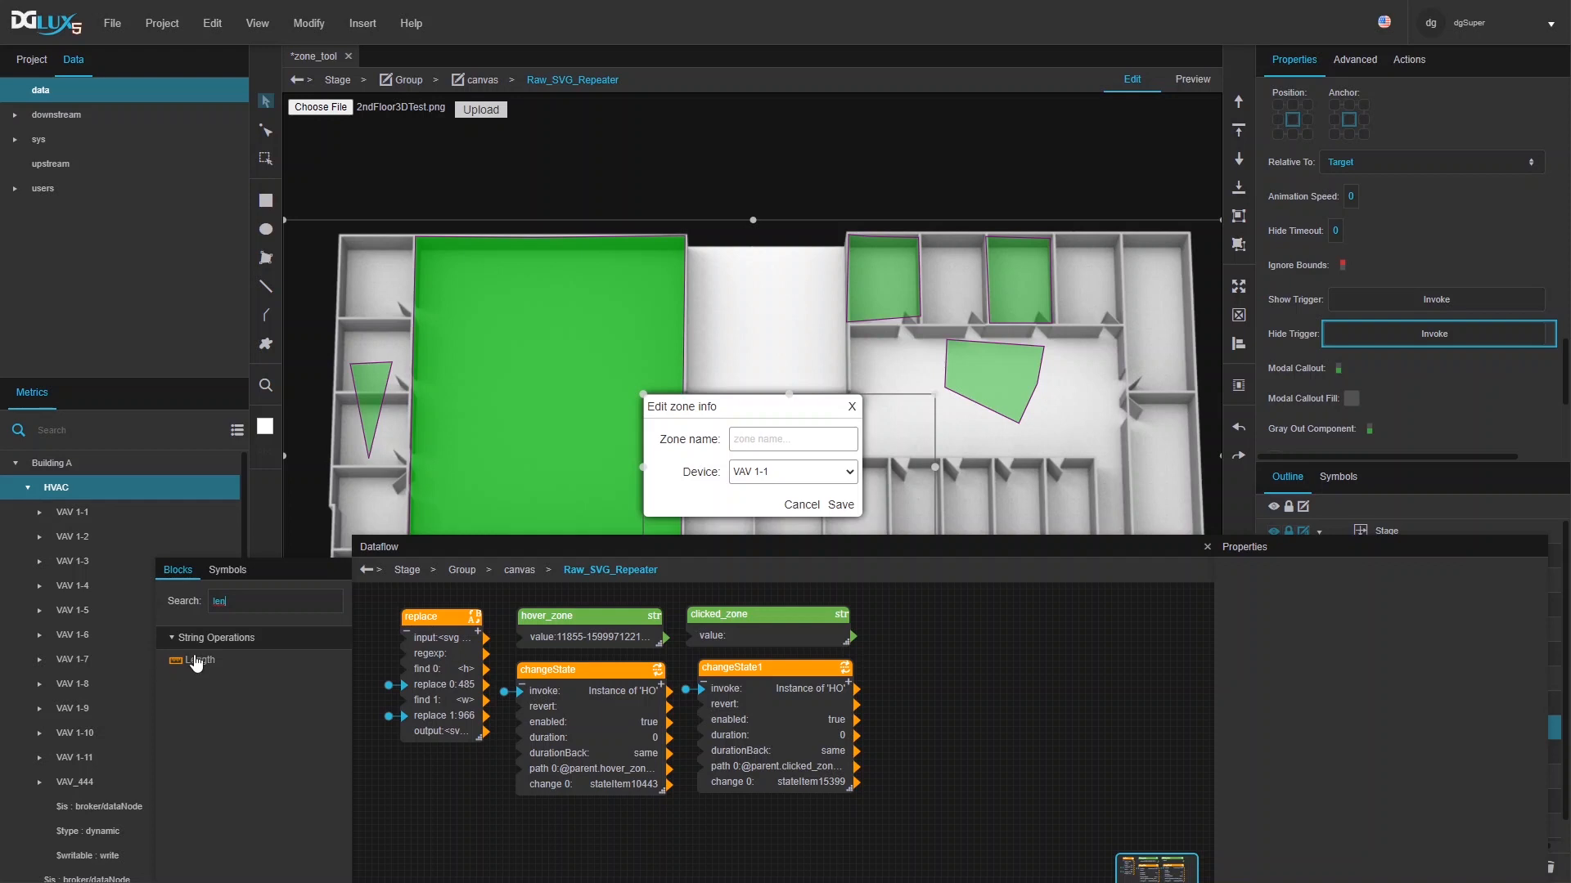
pyautogui.moveTo(196, 662); pyautogui.dragTo(910, 623)
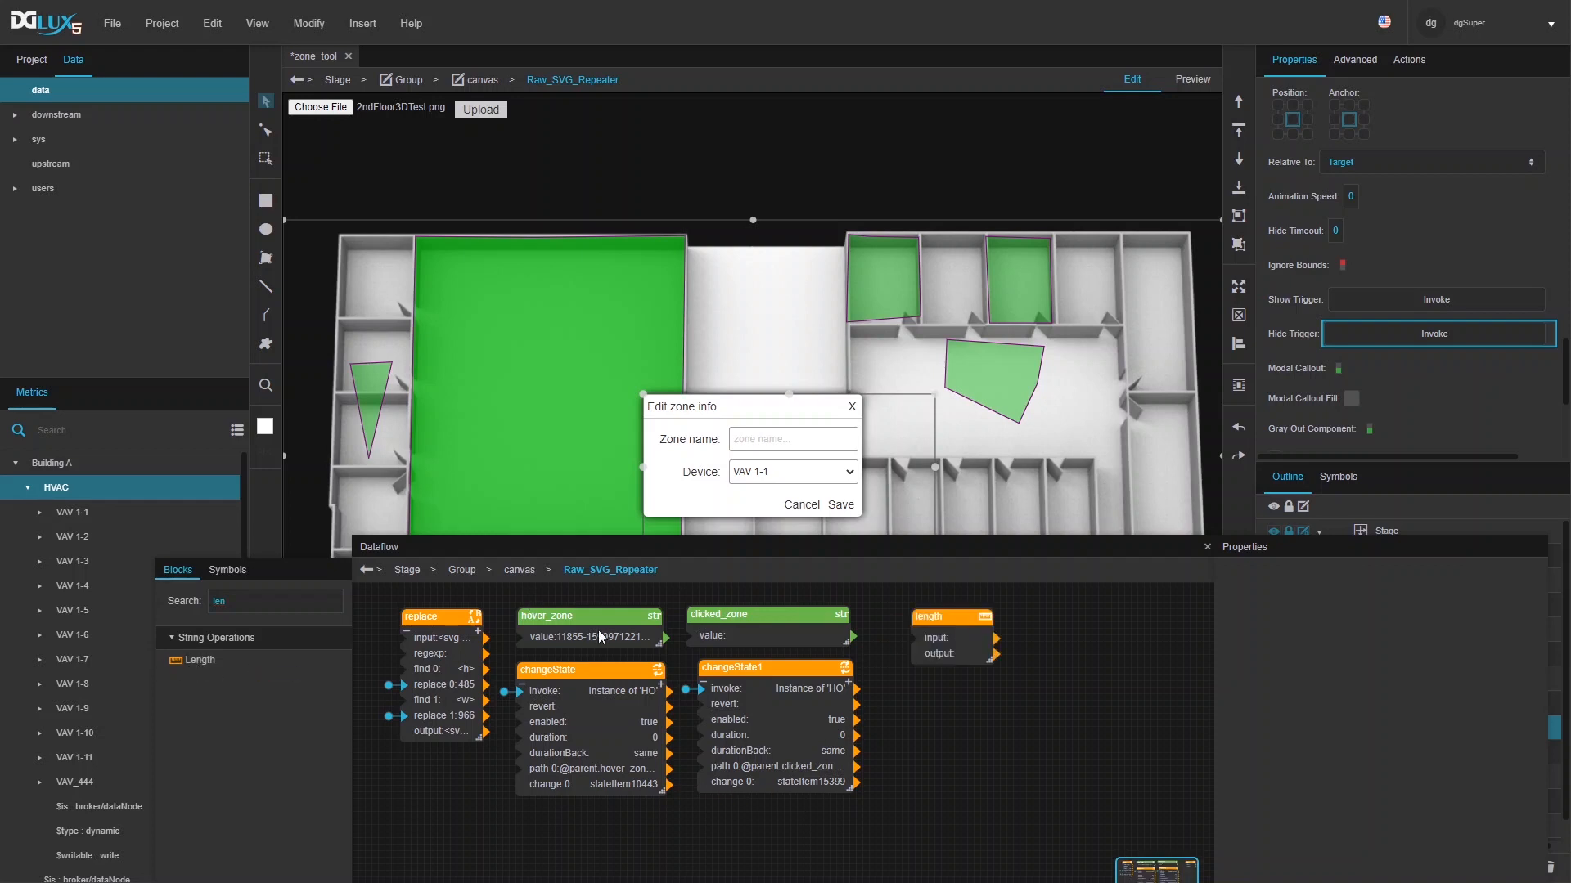
pyautogui.moveTo(665, 637); pyautogui.dragTo(941, 605)
# - Start a new search in the dataflow block library
pyautogui.doubleClick(243, 595)
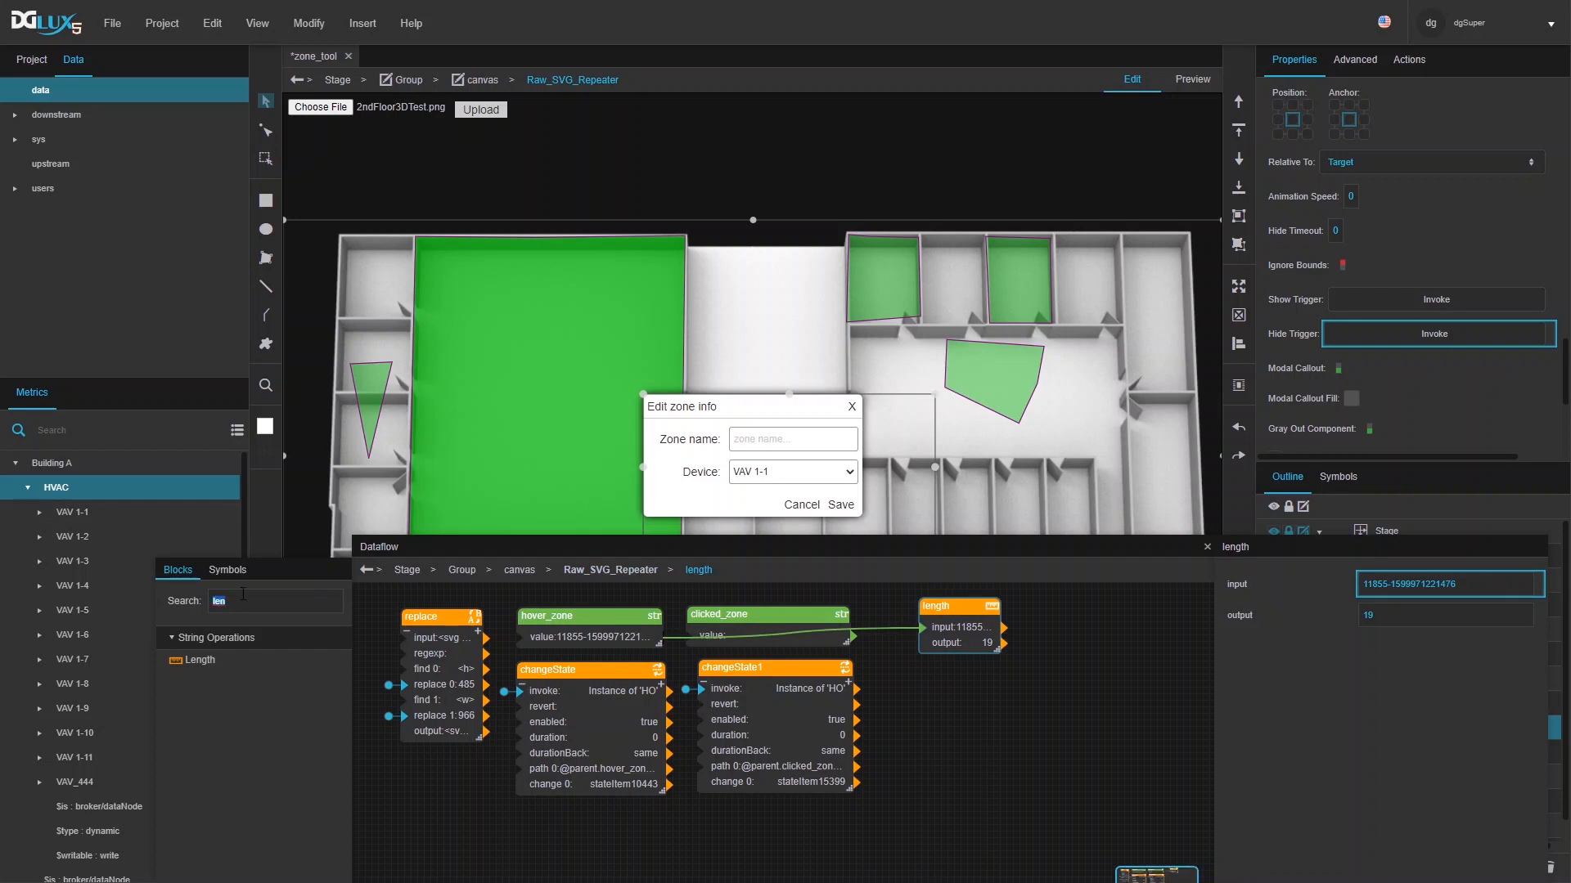
# - Add an If block to the Raw_SVG_Repeater dataflow and connect the length block's output to its input 0
pyautogui.write('if')
pyautogui.moveTo(234, 703); pyautogui.dragTo(920, 679)
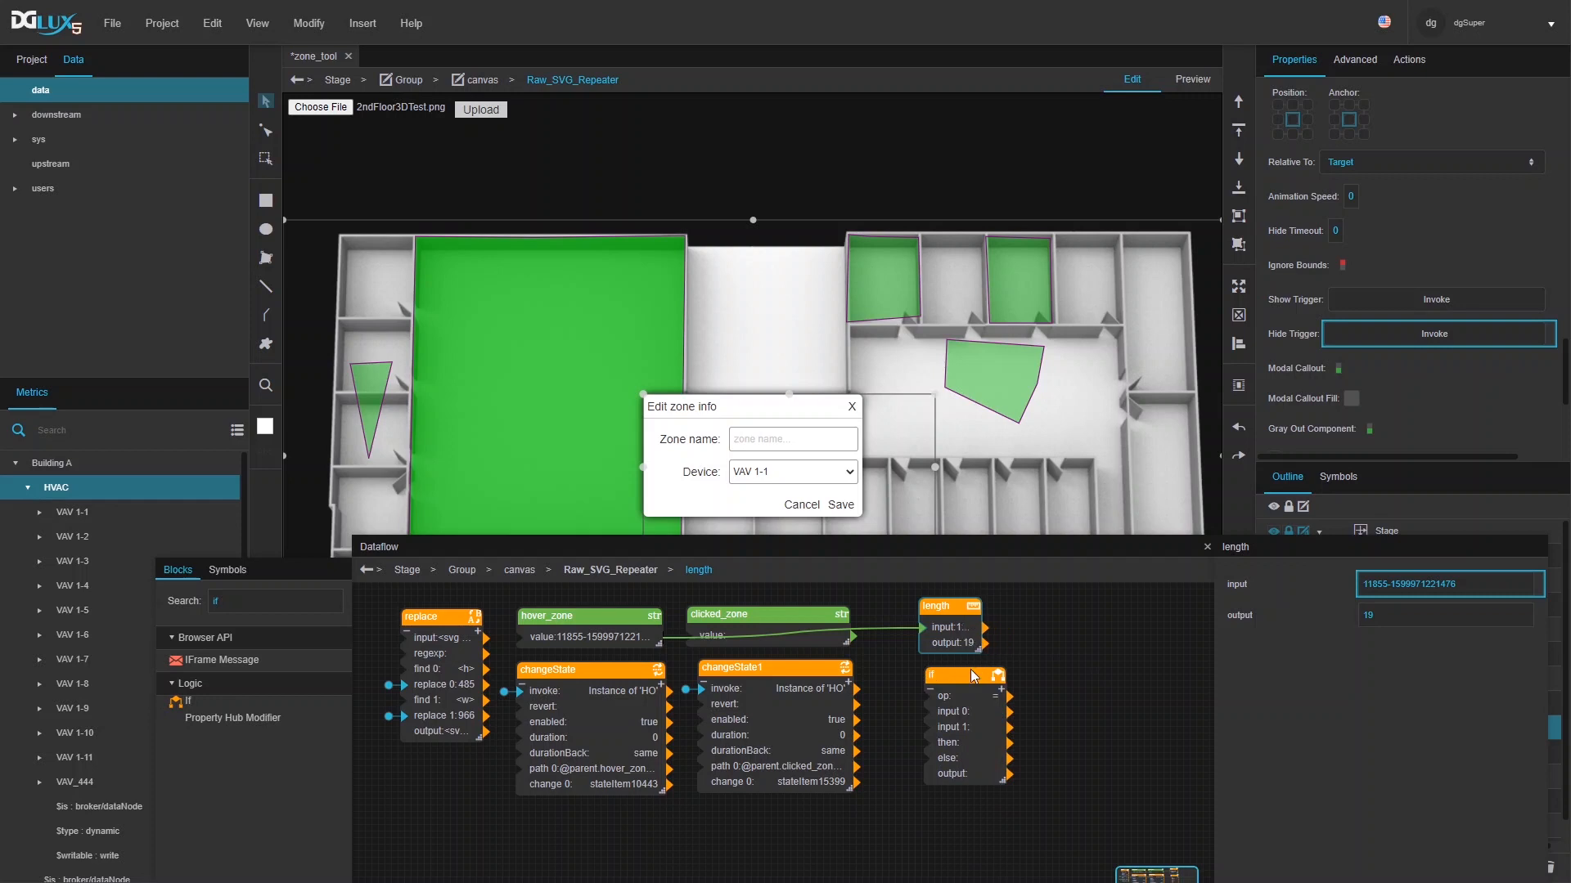
pyautogui.moveTo(1061, 643); pyautogui.dragTo(973, 716)
pyautogui.click(977, 716)
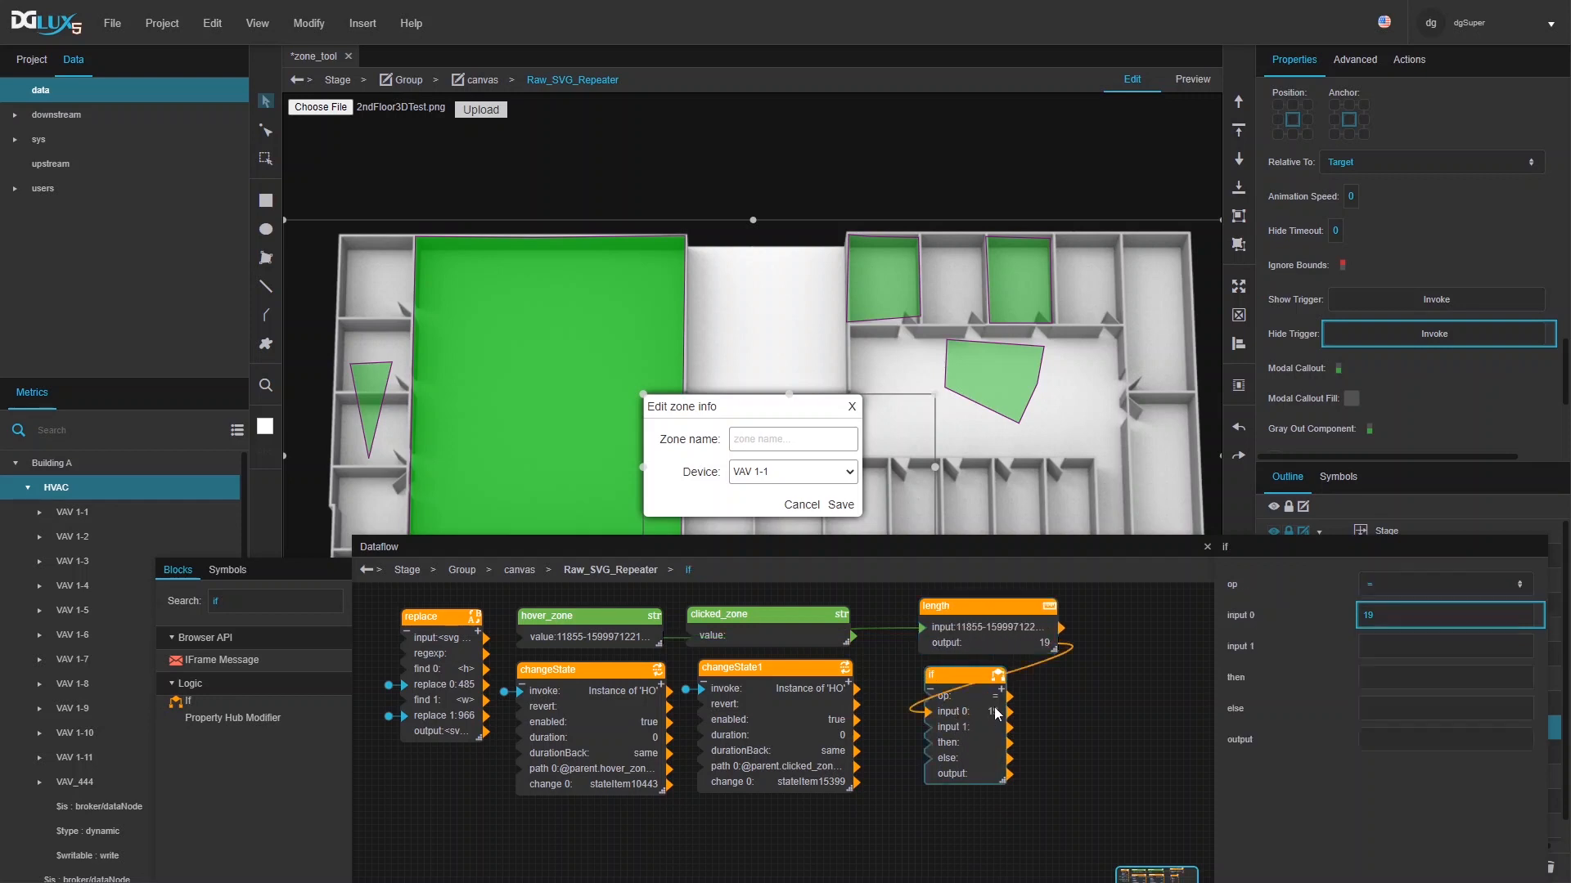
# - Configure the If block with the > operator and set its input 1 to 0
pyautogui.click(1396, 582)
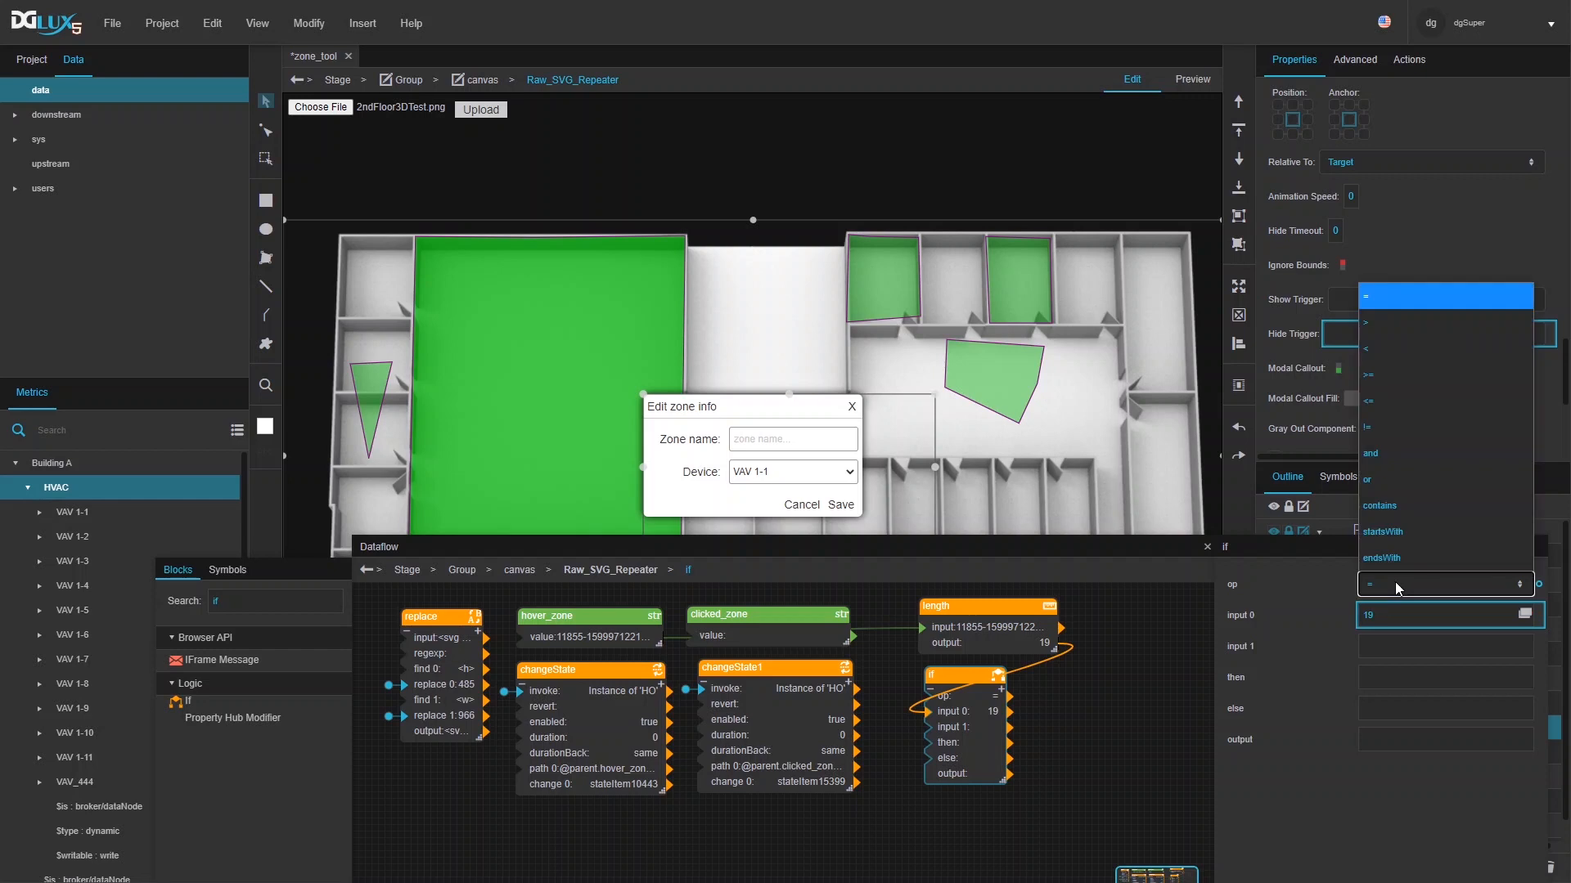
pyautogui.click(1392, 331)
pyautogui.click(1379, 643)
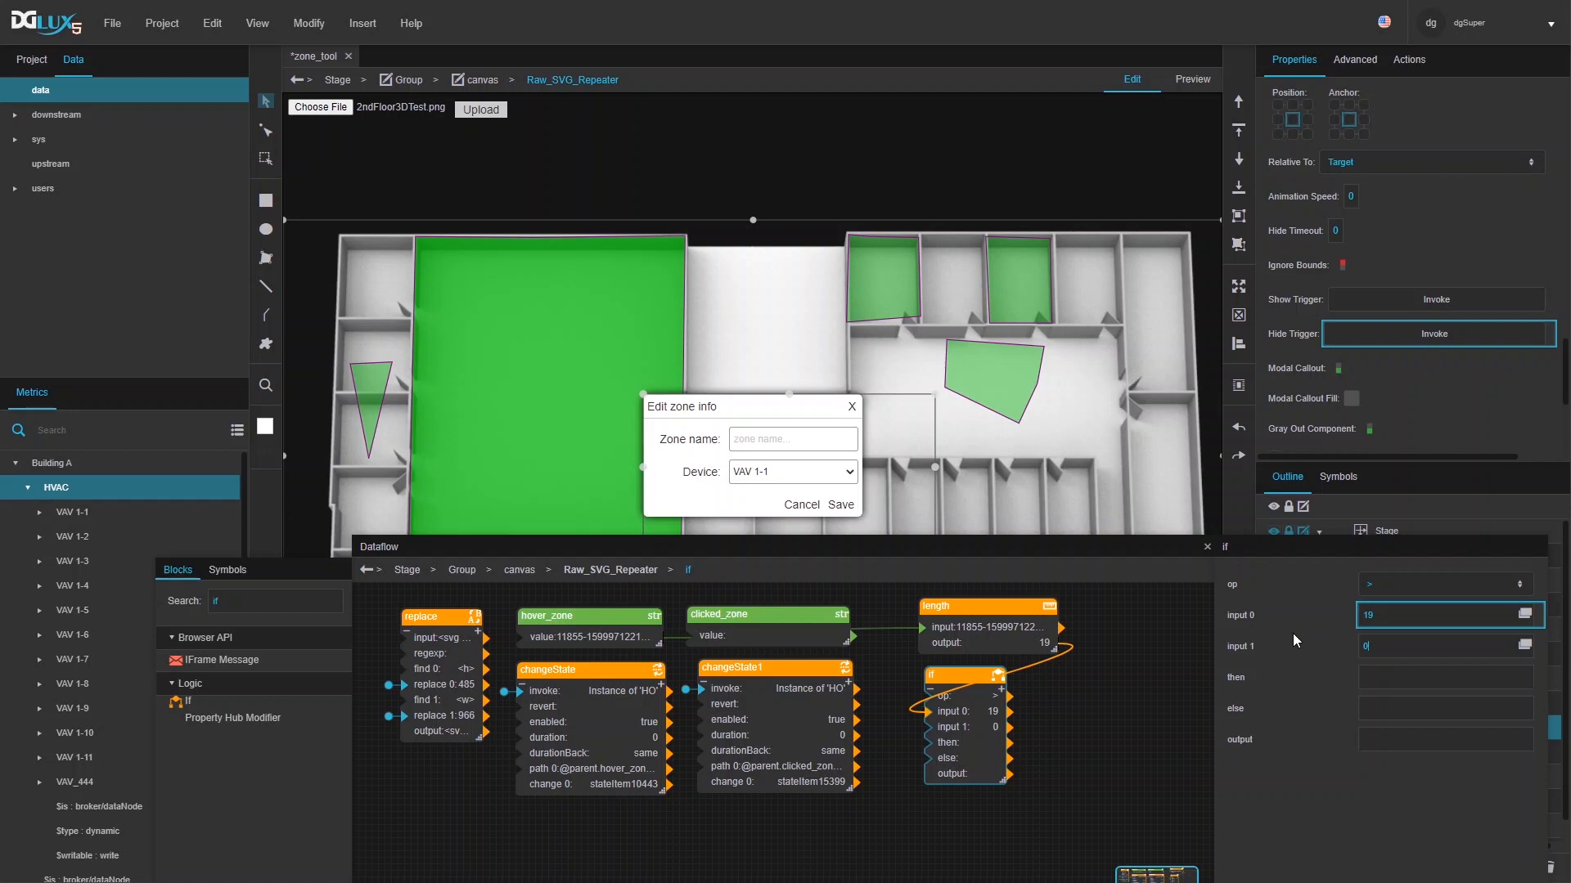
# - Bind the Raw_SVG_Repeater's onRightClick event to the If block's then input
pyautogui.moveTo(1164, 551); pyautogui.dragTo(935, 524)
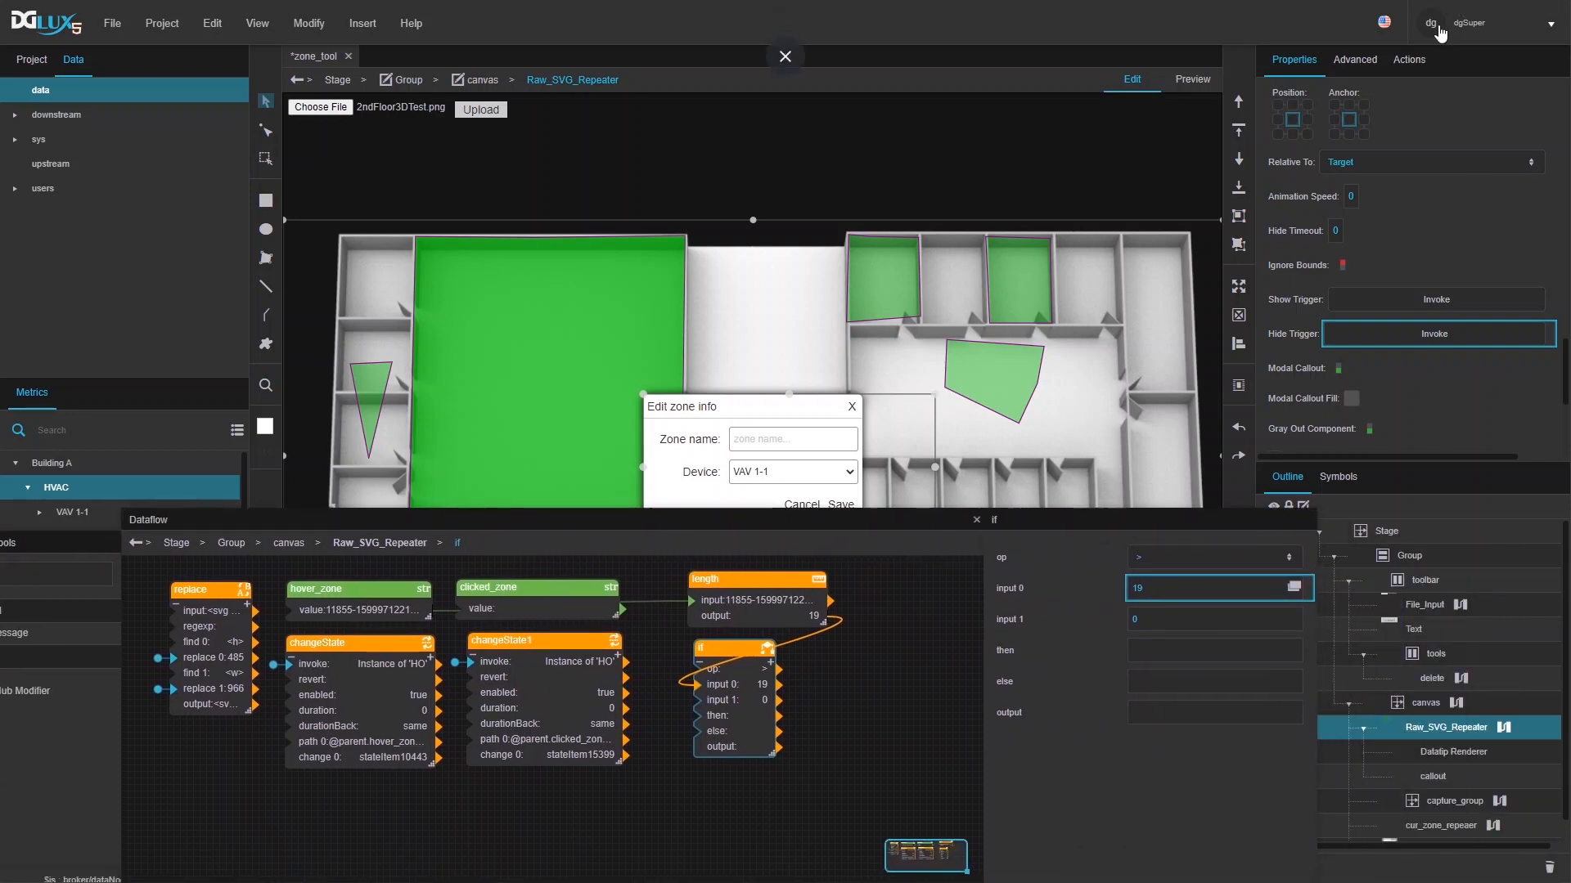
pyautogui.click(1405, 61)
pyautogui.scroll(-7, 1413, 256)
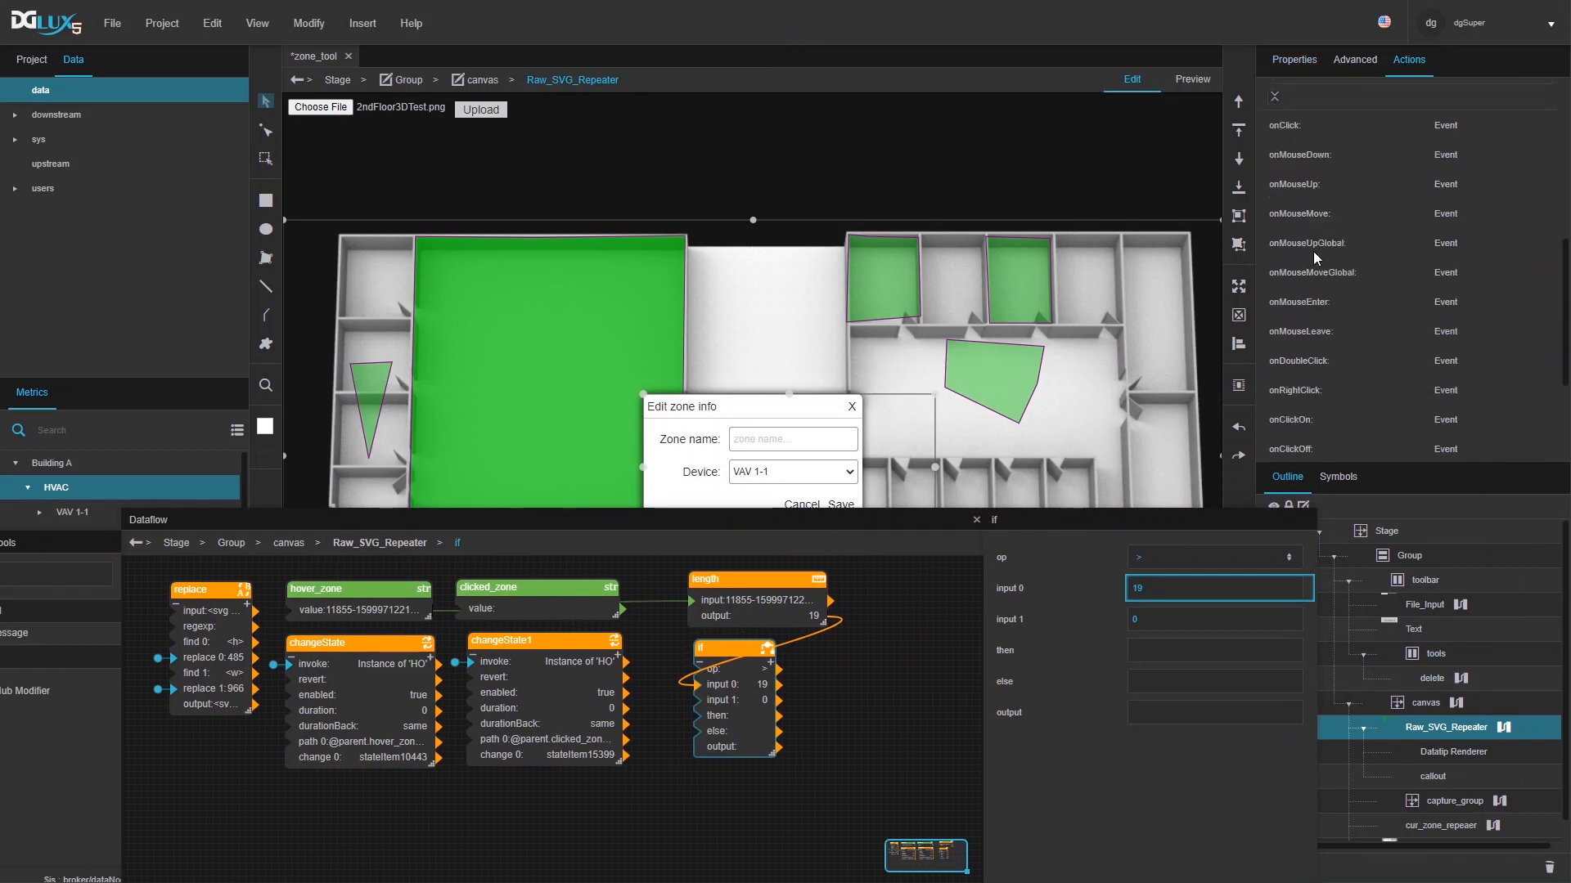
pyautogui.scroll(2, 1294, 214)
pyautogui.scroll(1, 1292, 203)
pyautogui.scroll(-1, 1308, 192)
pyautogui.scroll(-1, 1354, 245)
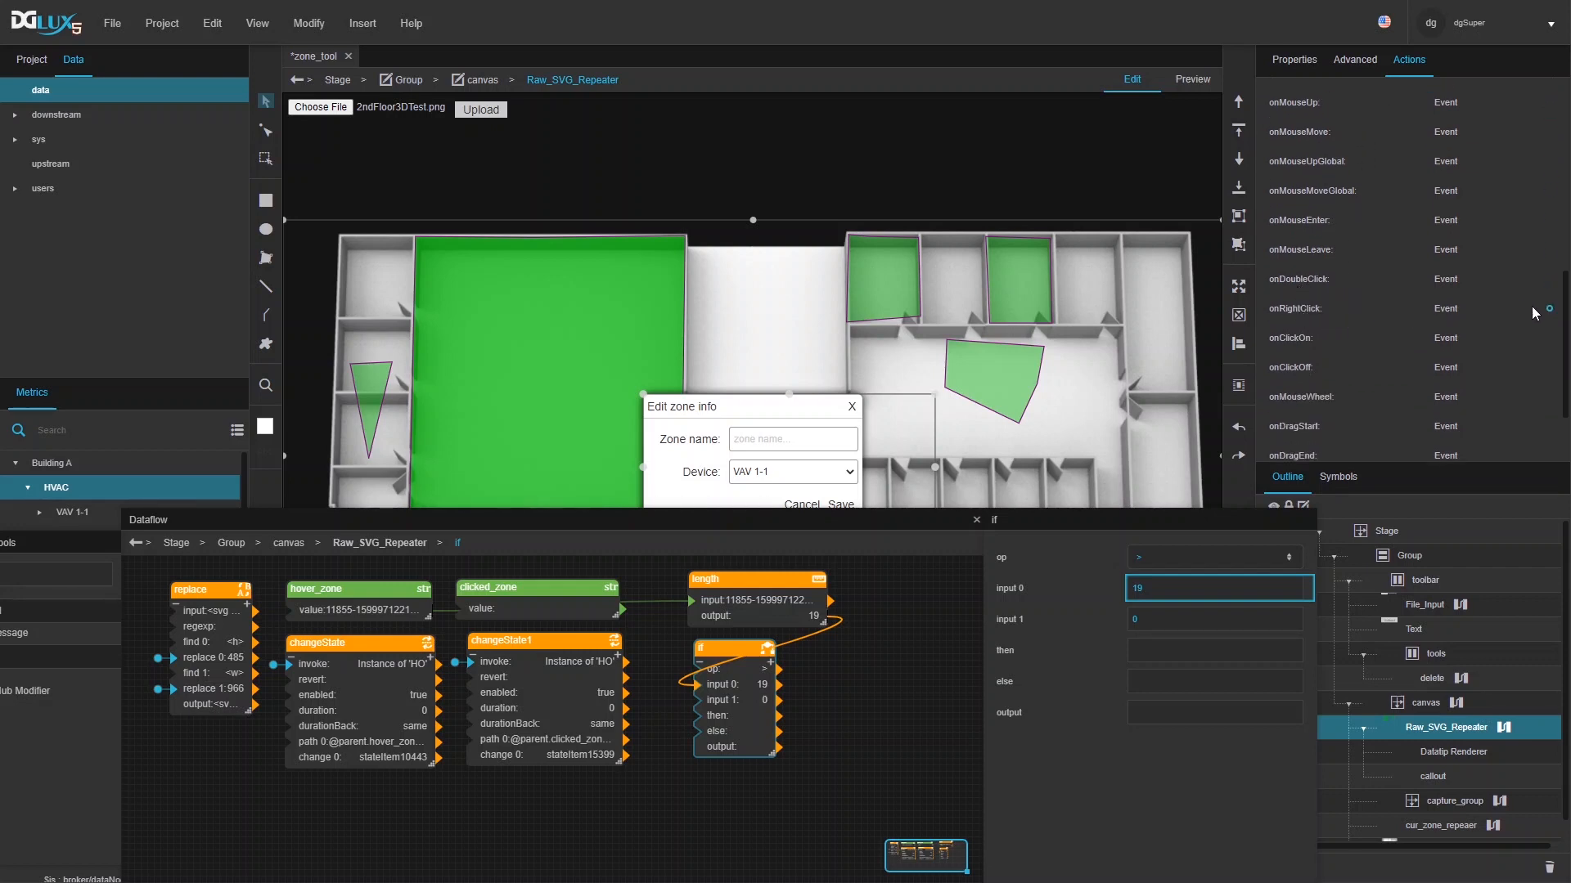
pyautogui.moveTo(1549, 309); pyautogui.dragTo(1158, 665)
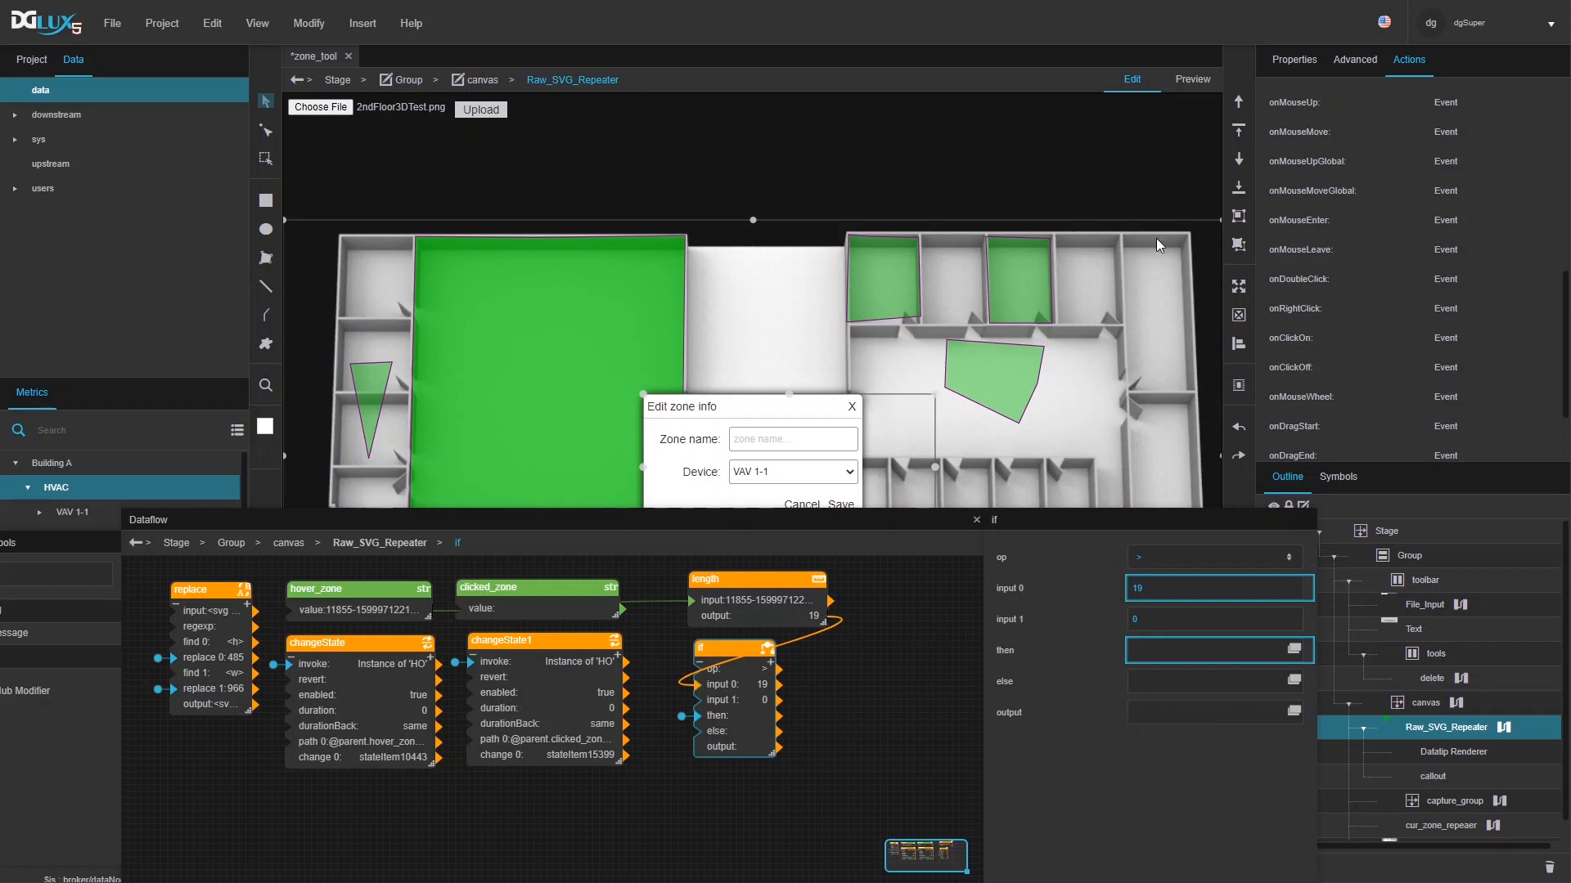
# - Bind the If block's output to the Show Trigger of the Raw_SVG_Repeater's callout
pyautogui.click(1291, 59)
pyautogui.scroll(-5, 1431, 311)
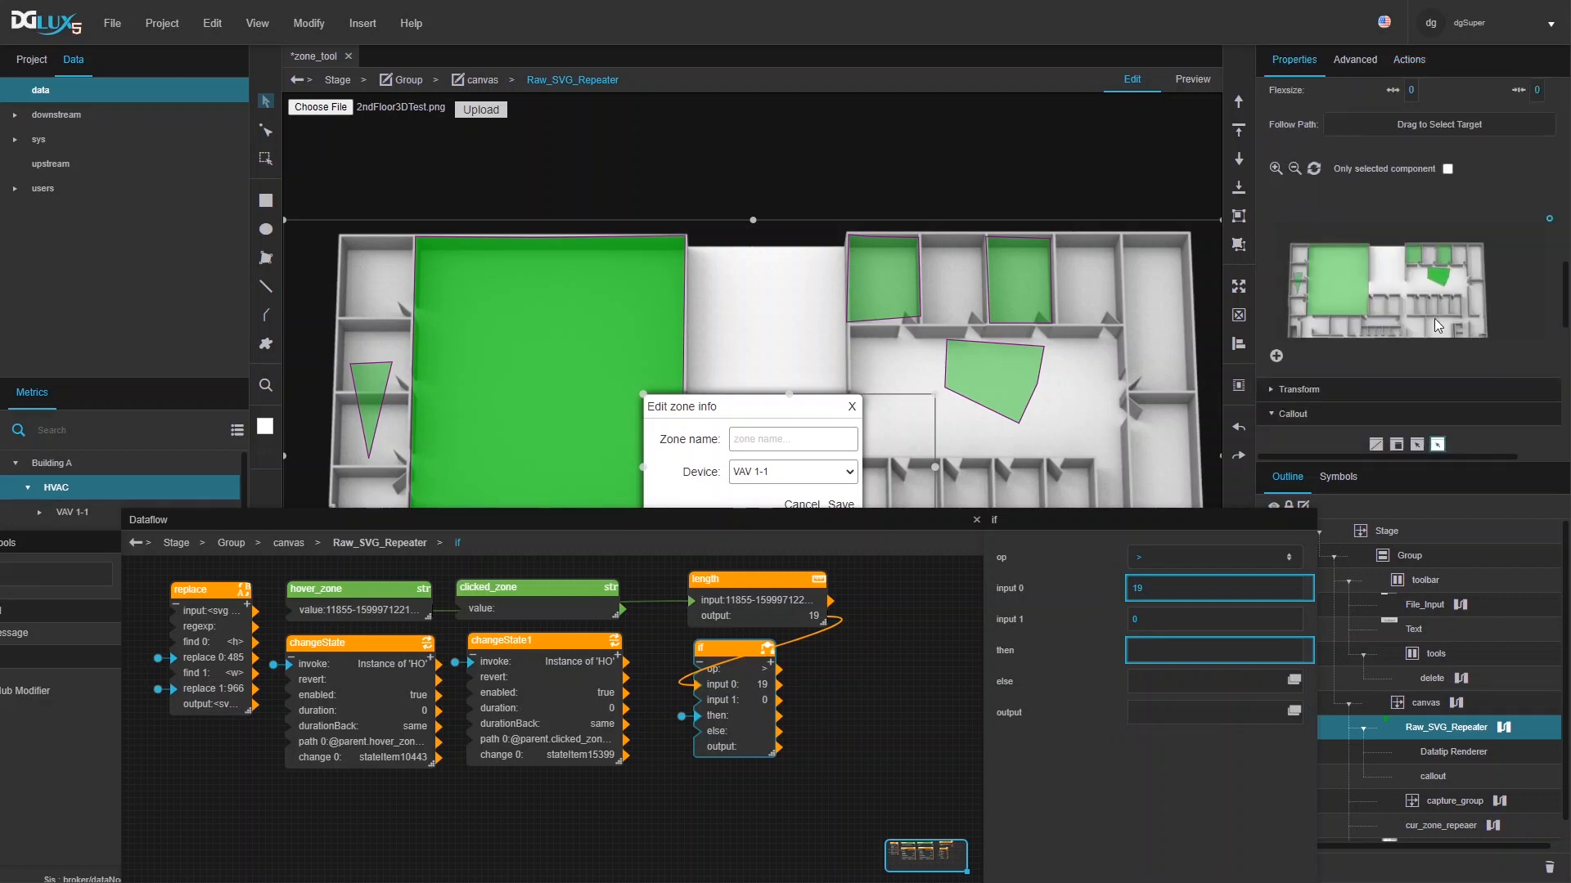
pyautogui.scroll(3, 1407, 303)
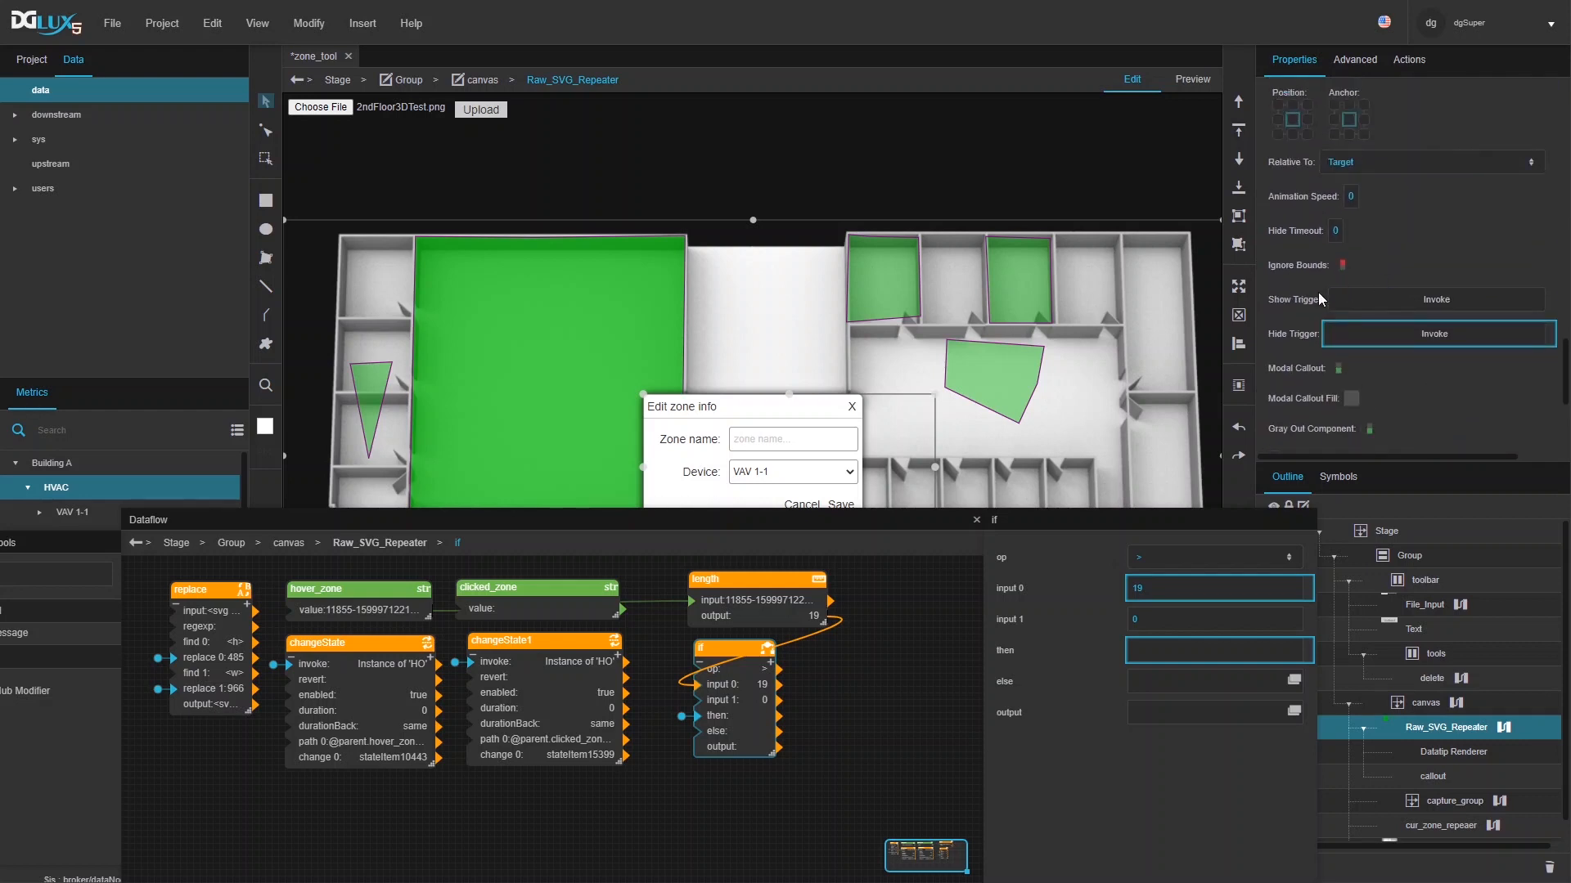
pyautogui.moveTo(1310, 713); pyautogui.dragTo(1361, 303)
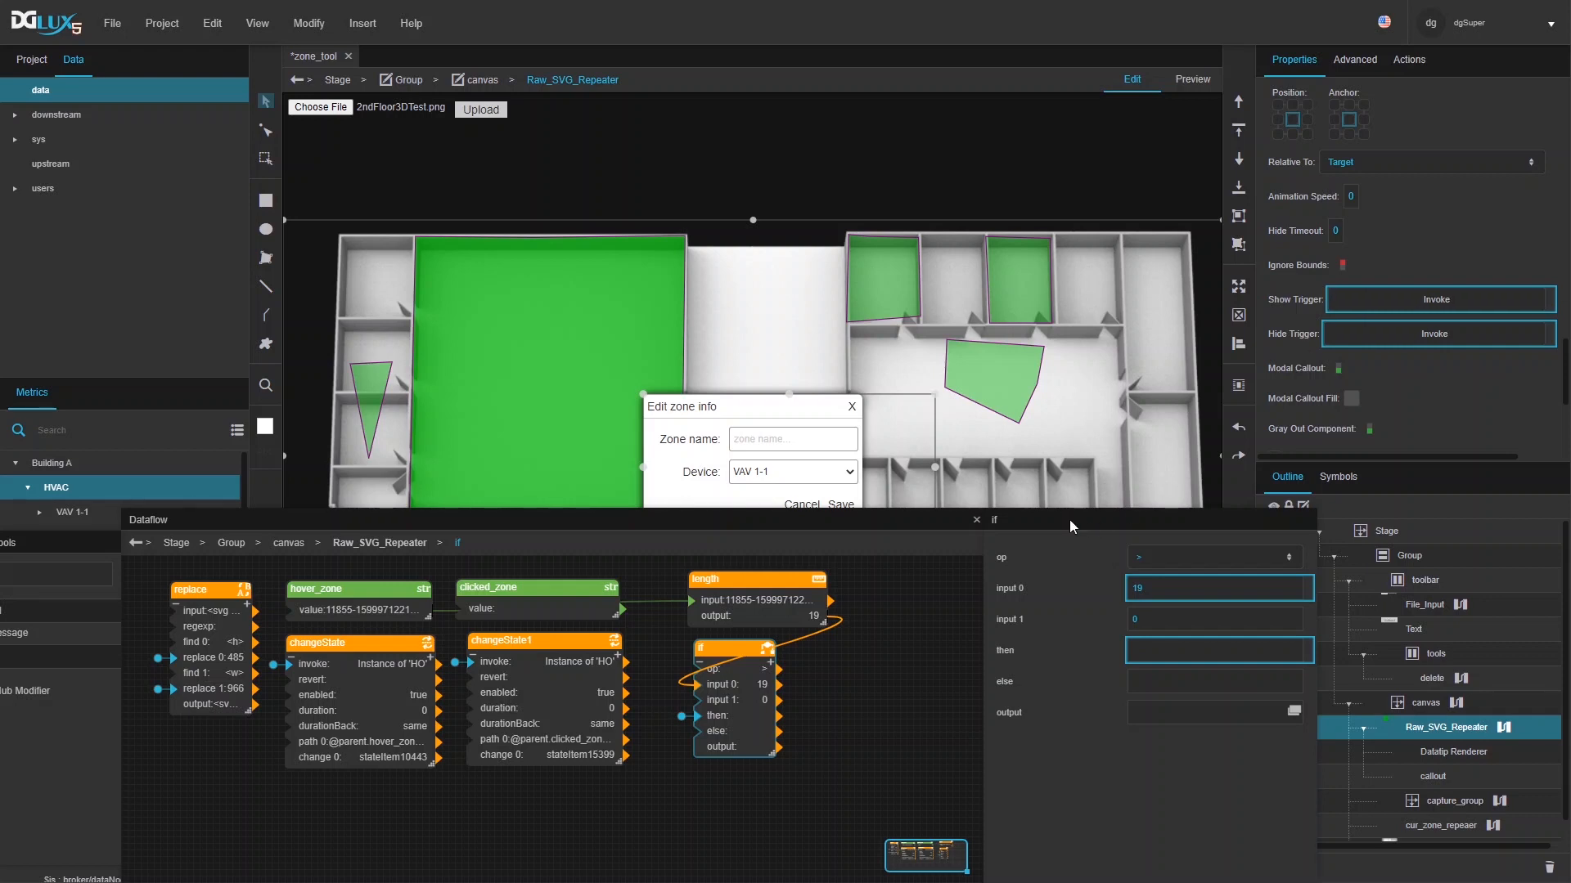
# - Bind the callout's uuid to the hover_zone value and its zones parameter to the canvas zones table
pyautogui.click(1438, 777)
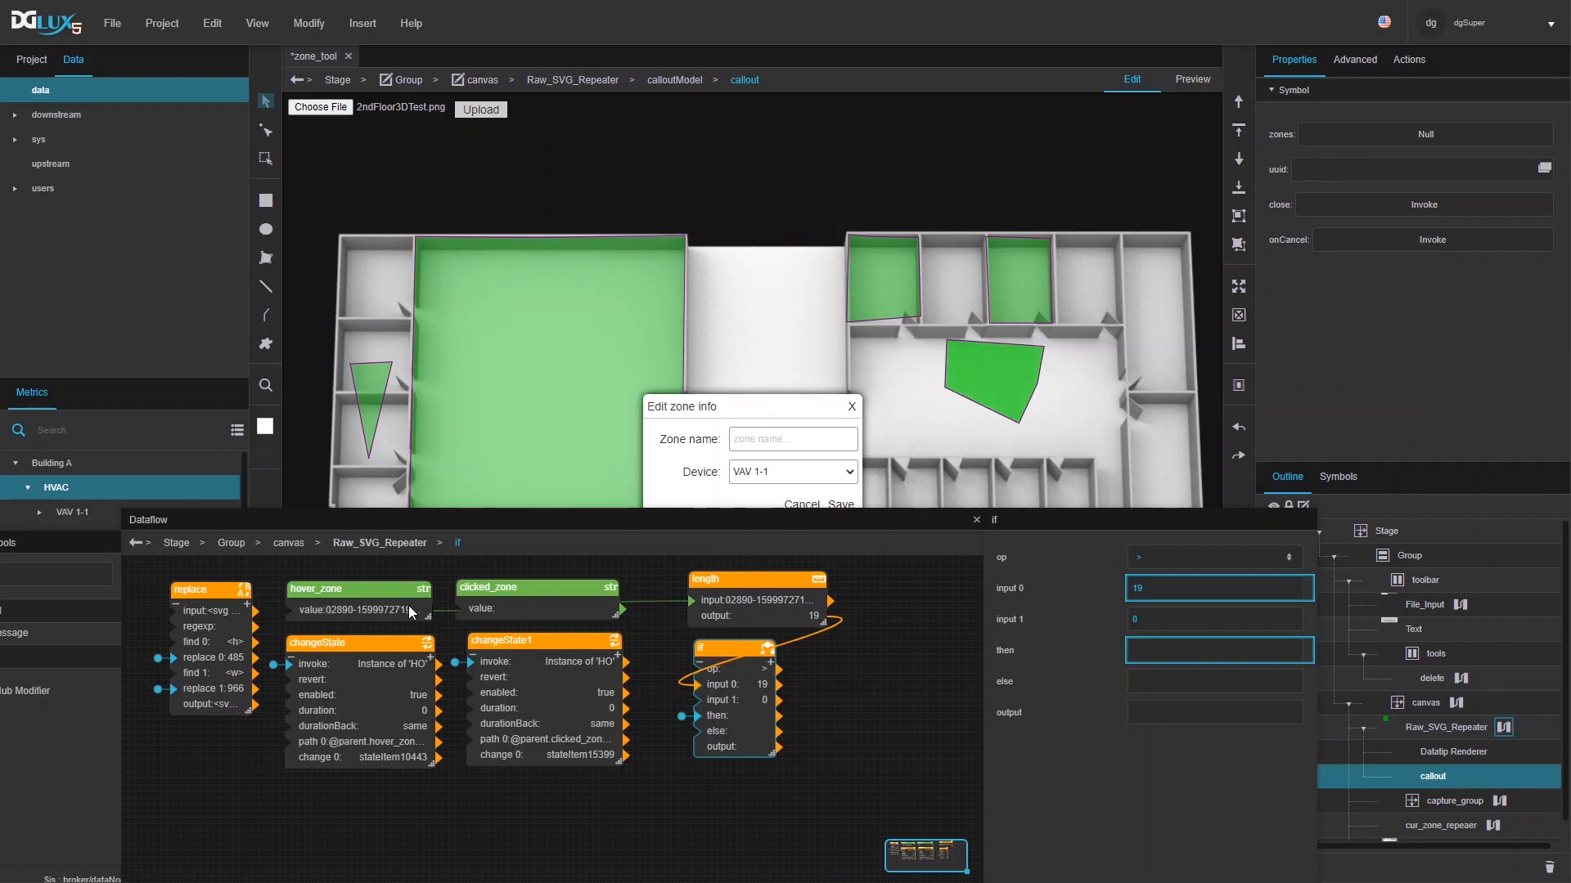
pyautogui.moveTo(414, 610); pyautogui.dragTo(1377, 174)
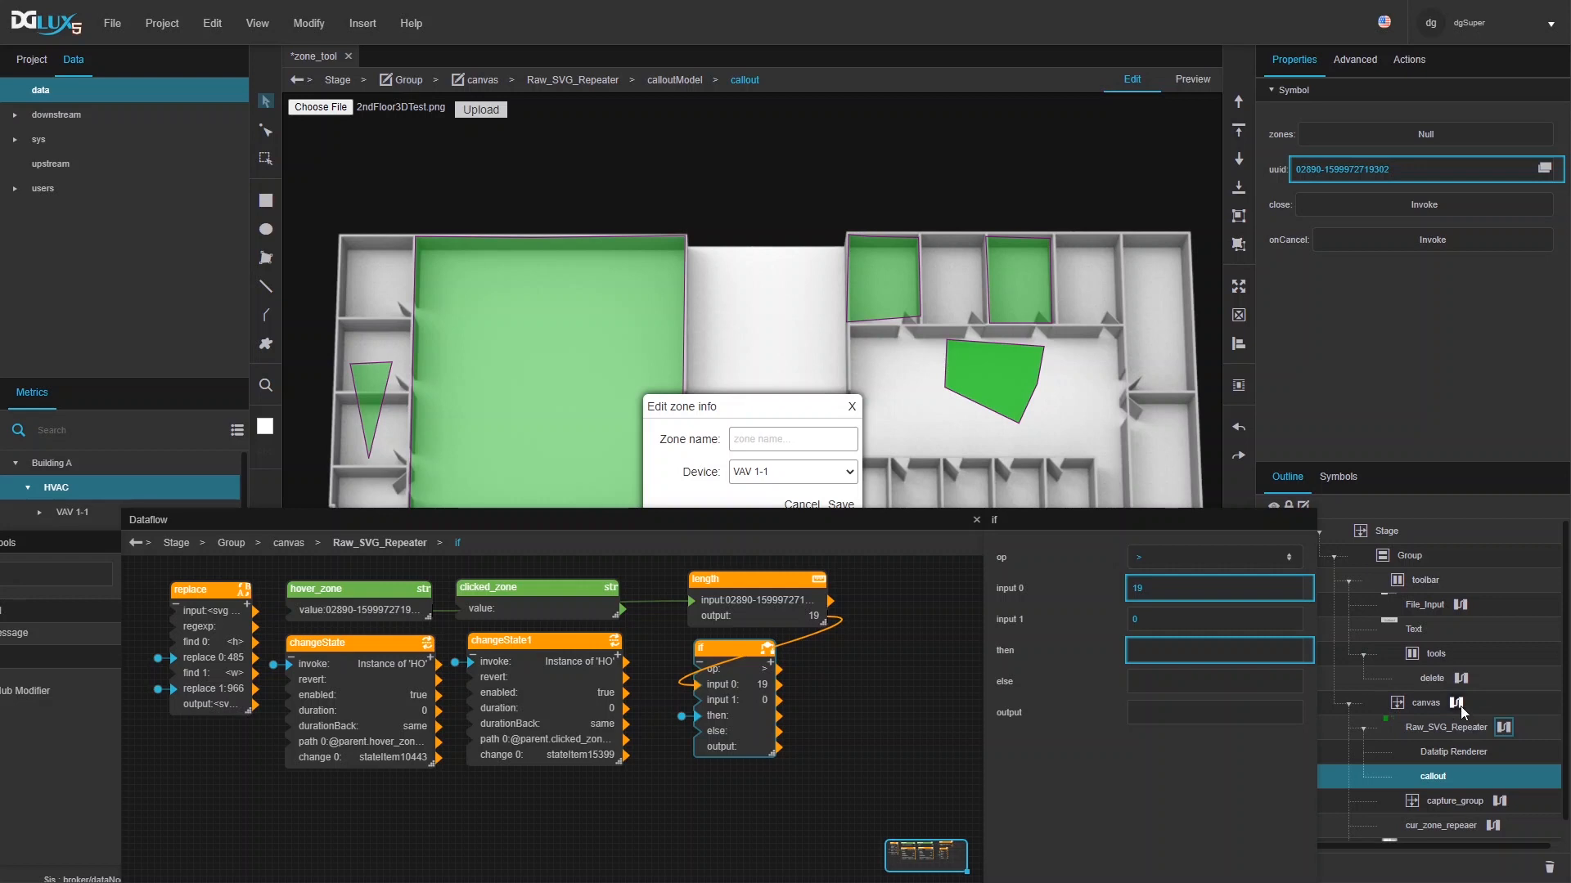
pyautogui.click(1457, 702)
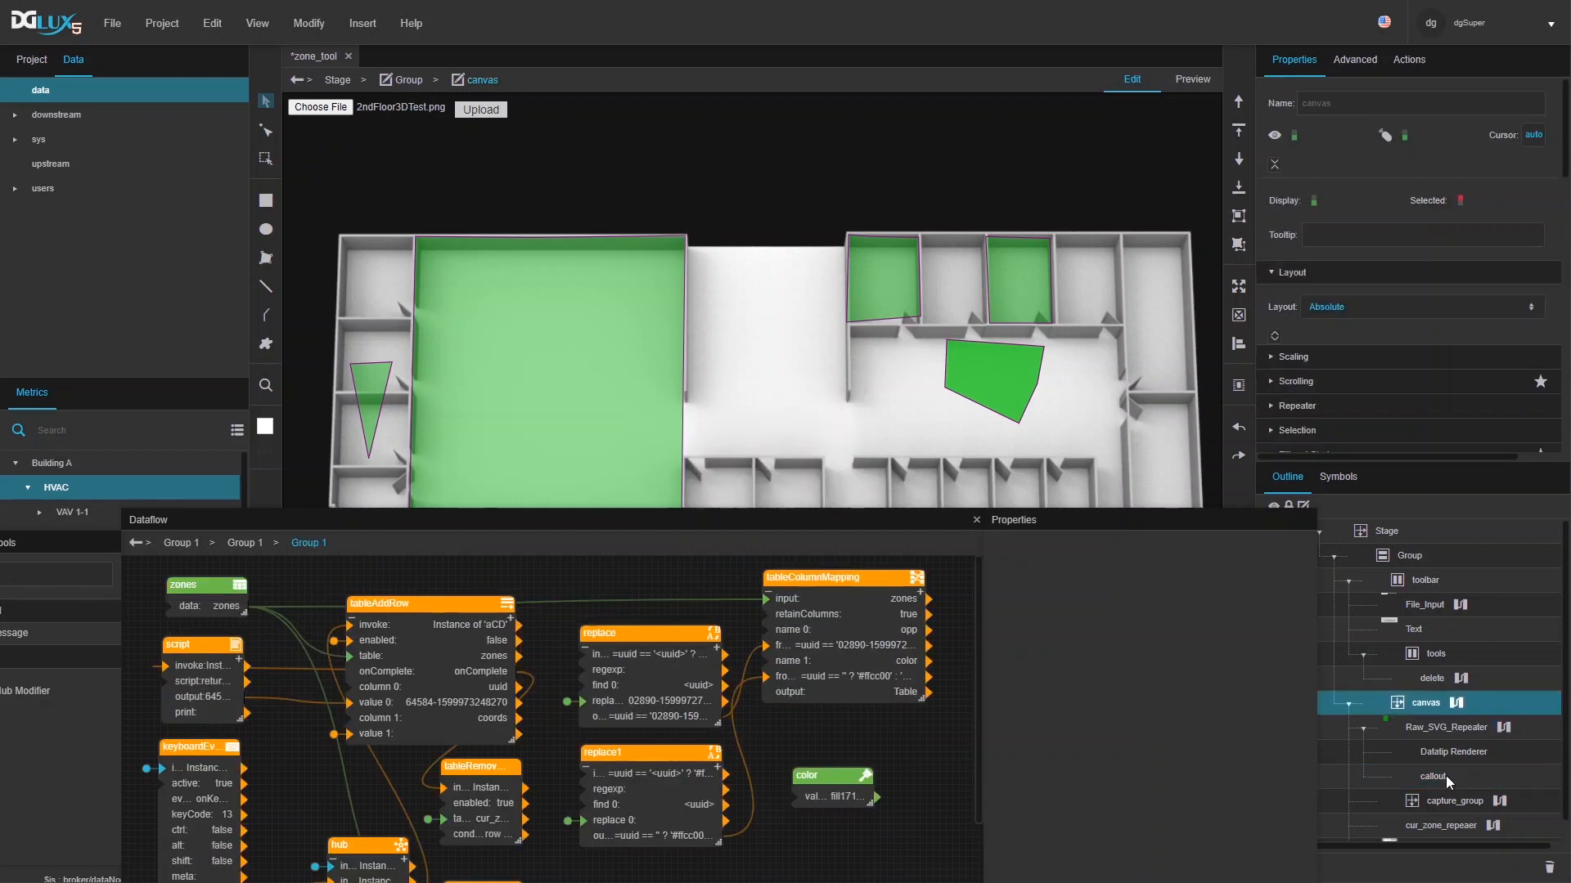
pyautogui.click(1433, 777)
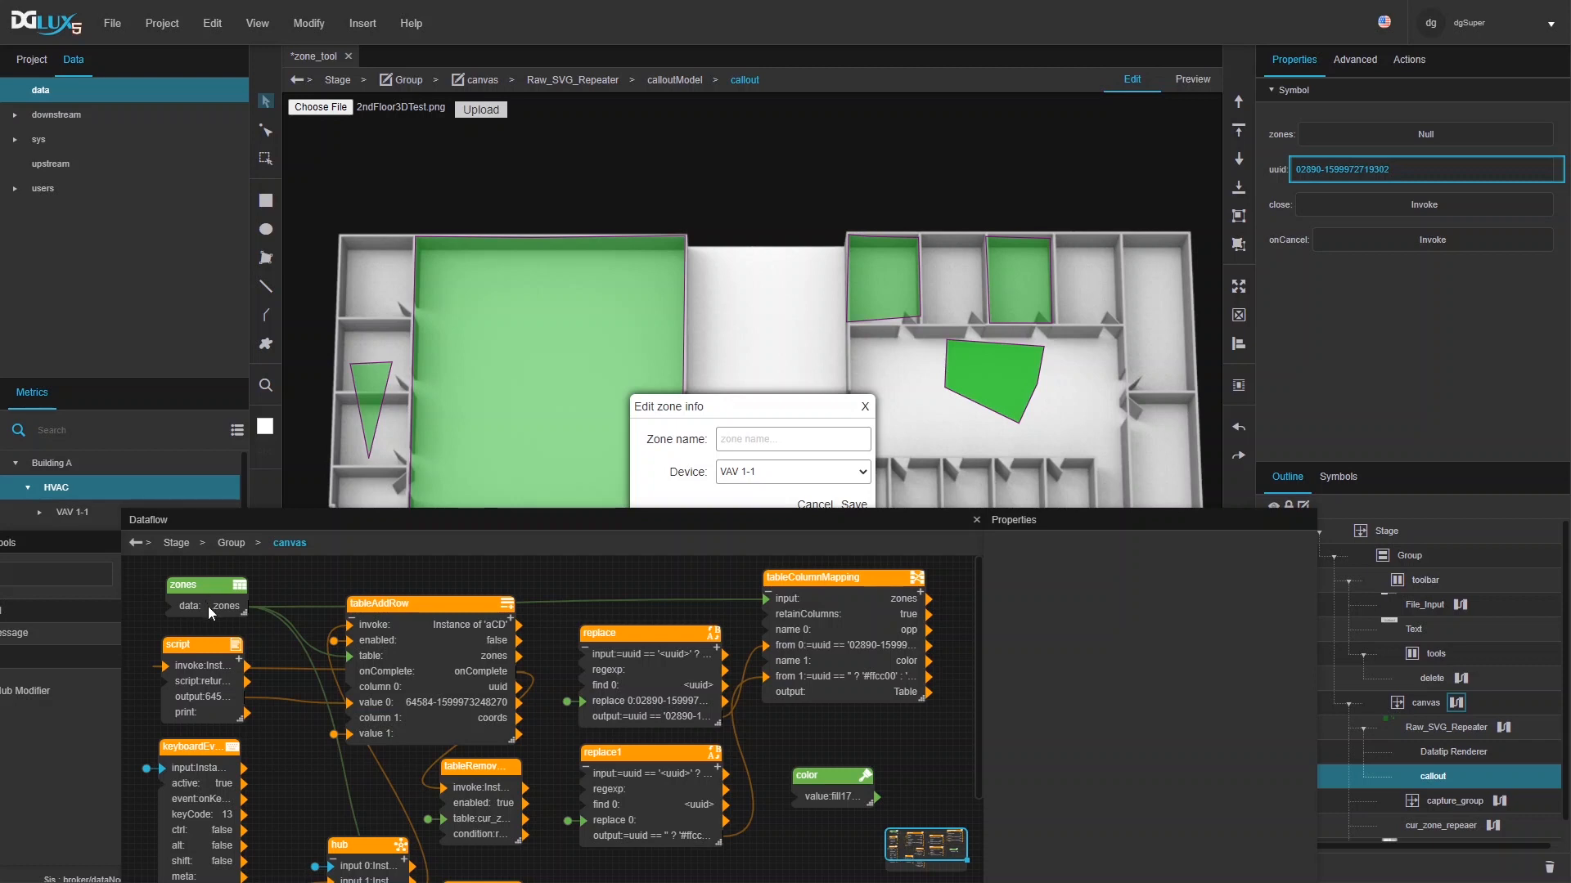
pyautogui.moveTo(208, 606); pyautogui.dragTo(1358, 127)
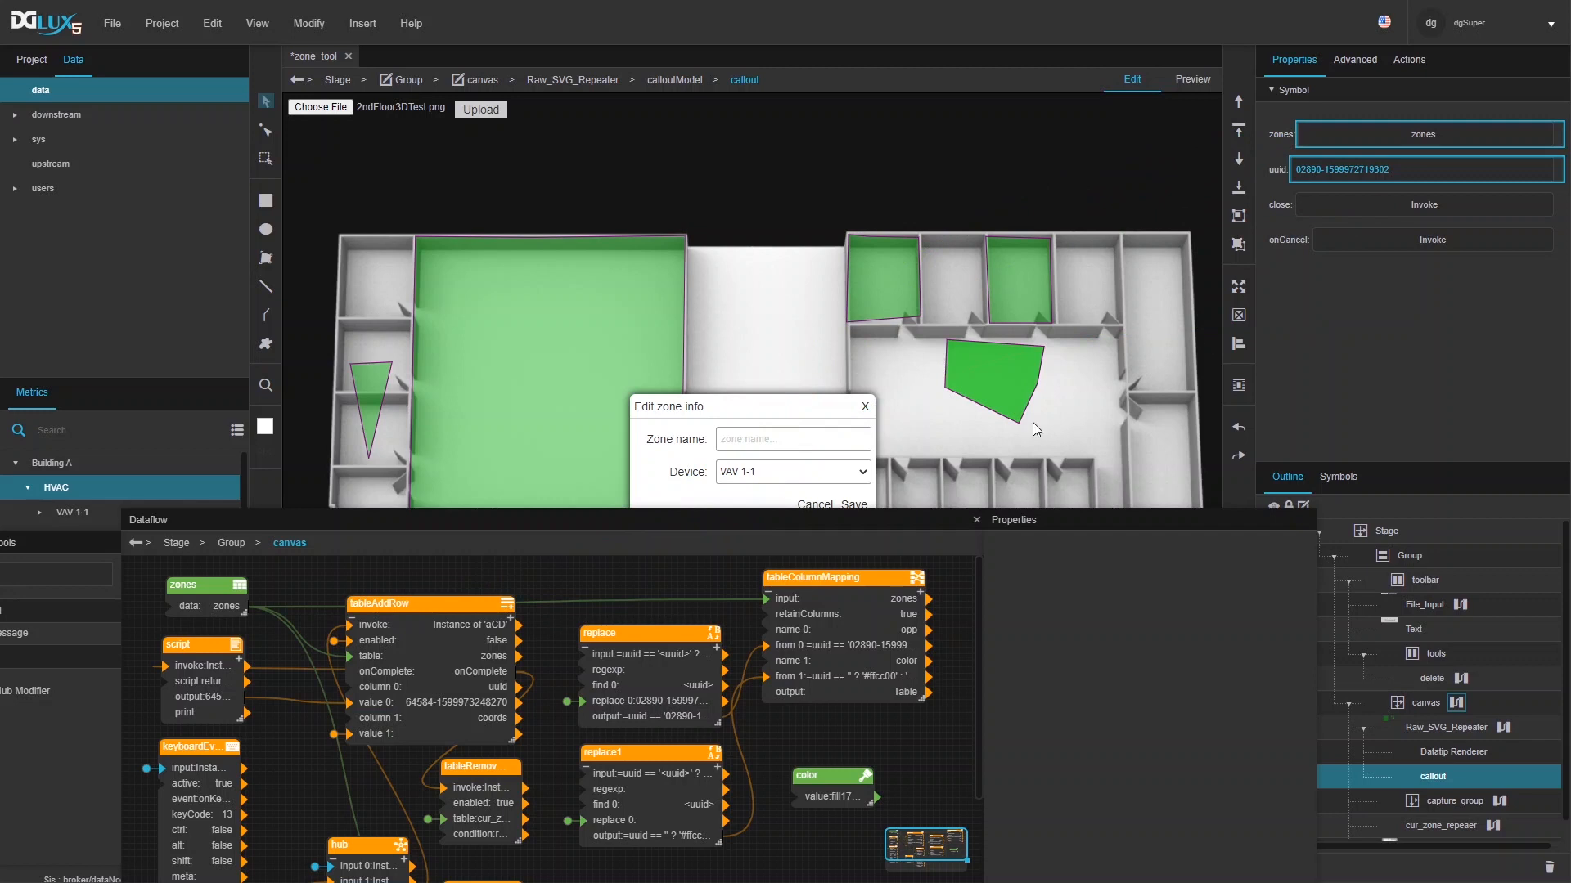
# - Close the dataflow, test opening the callout from the large green zone in preview, and return to edit mode
pyautogui.click(974, 520)
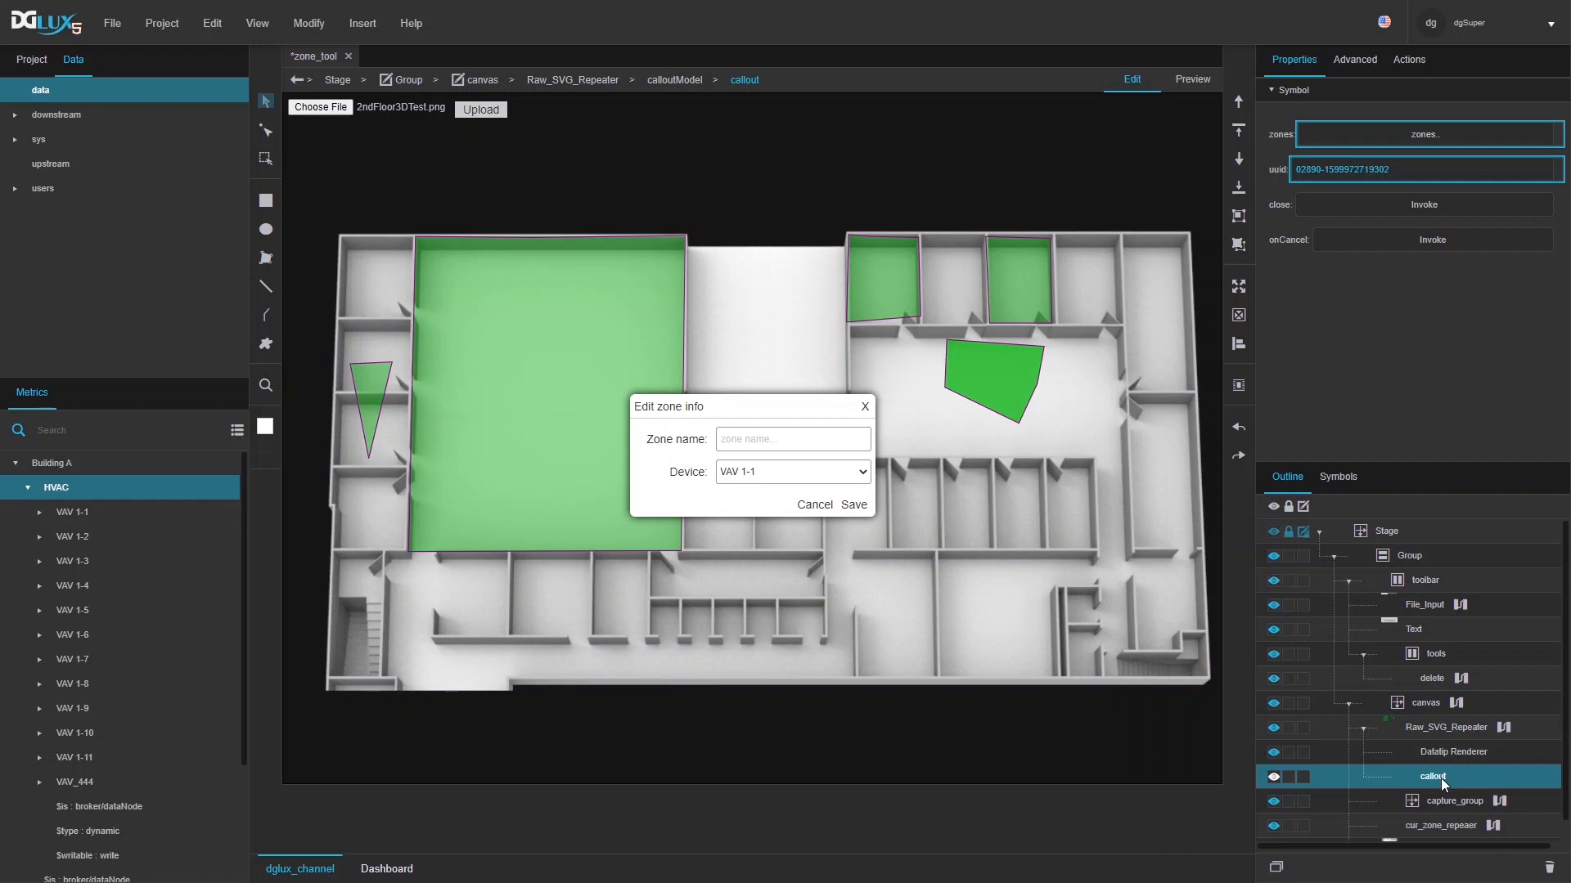
pyautogui.click(1199, 86)
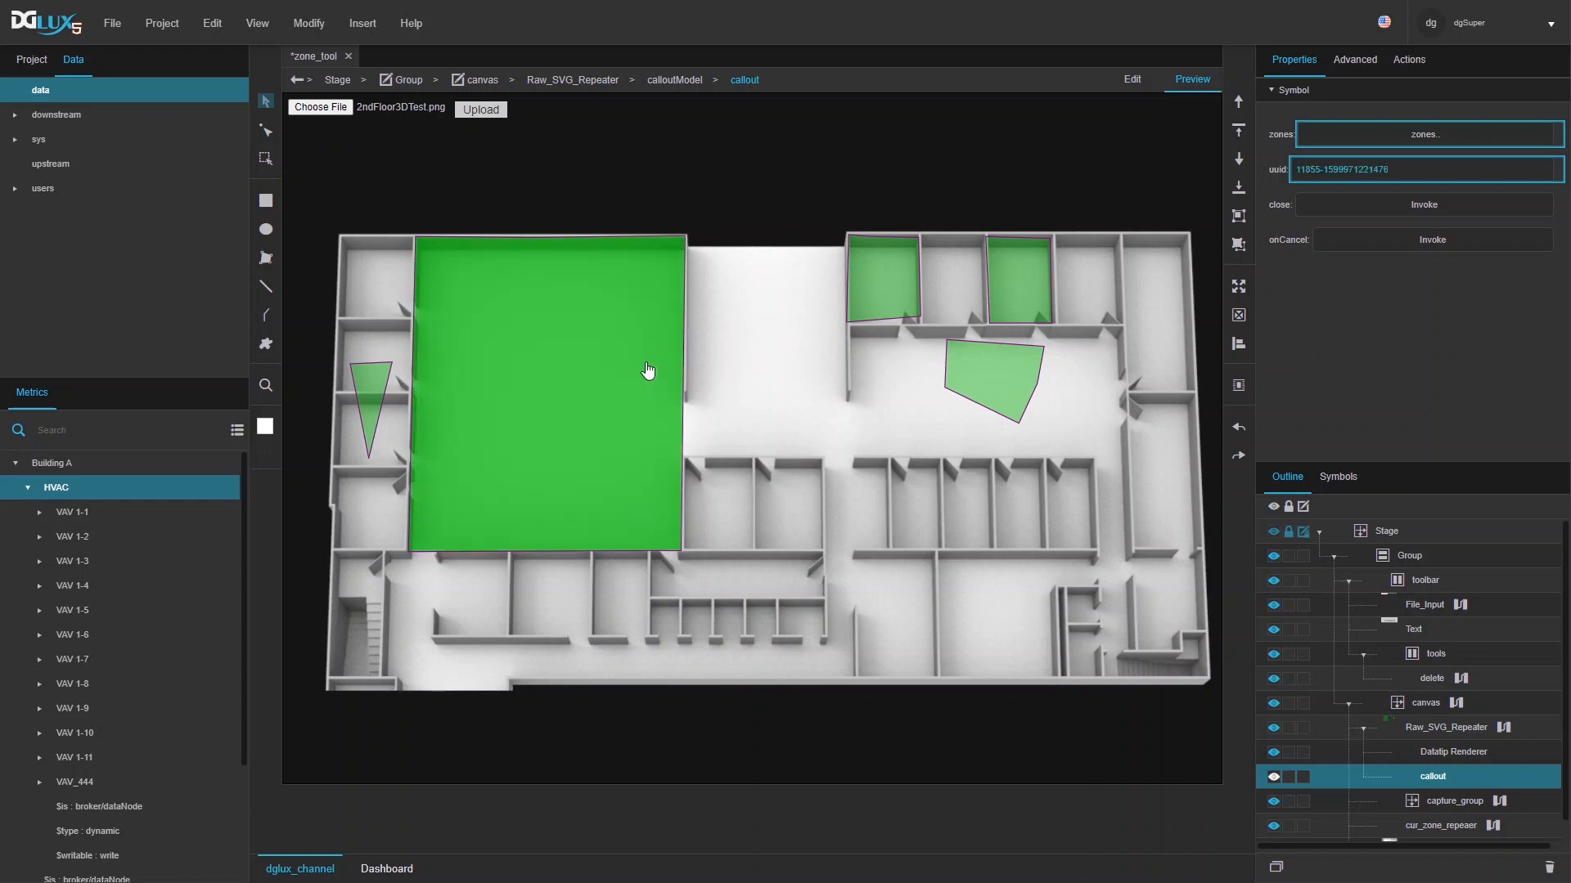
pyautogui.click(538, 377)
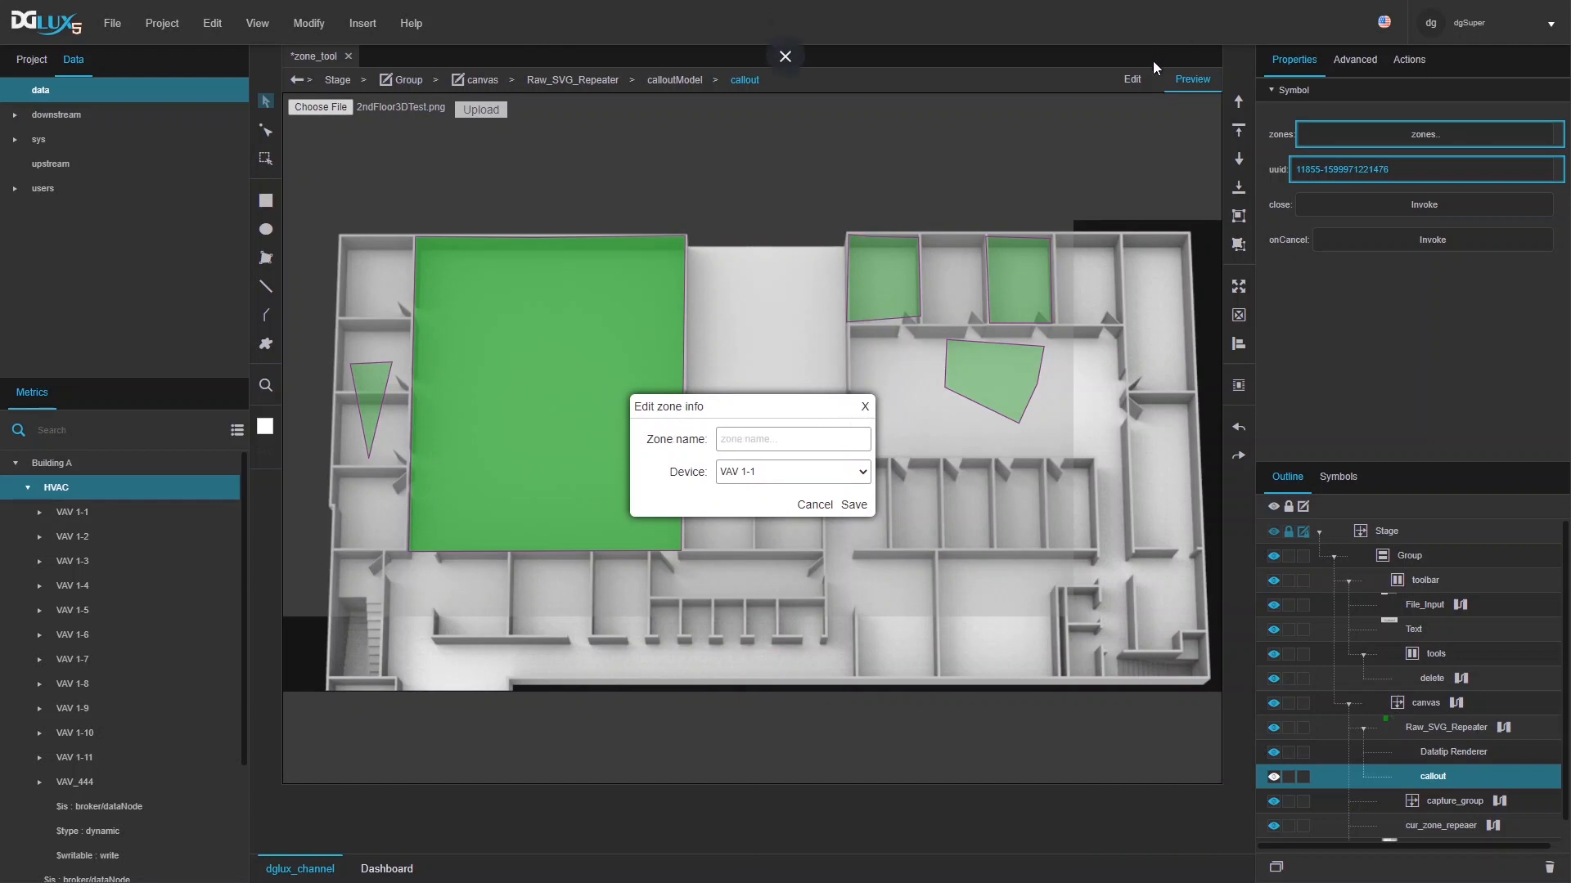
pyautogui.click(1146, 80)
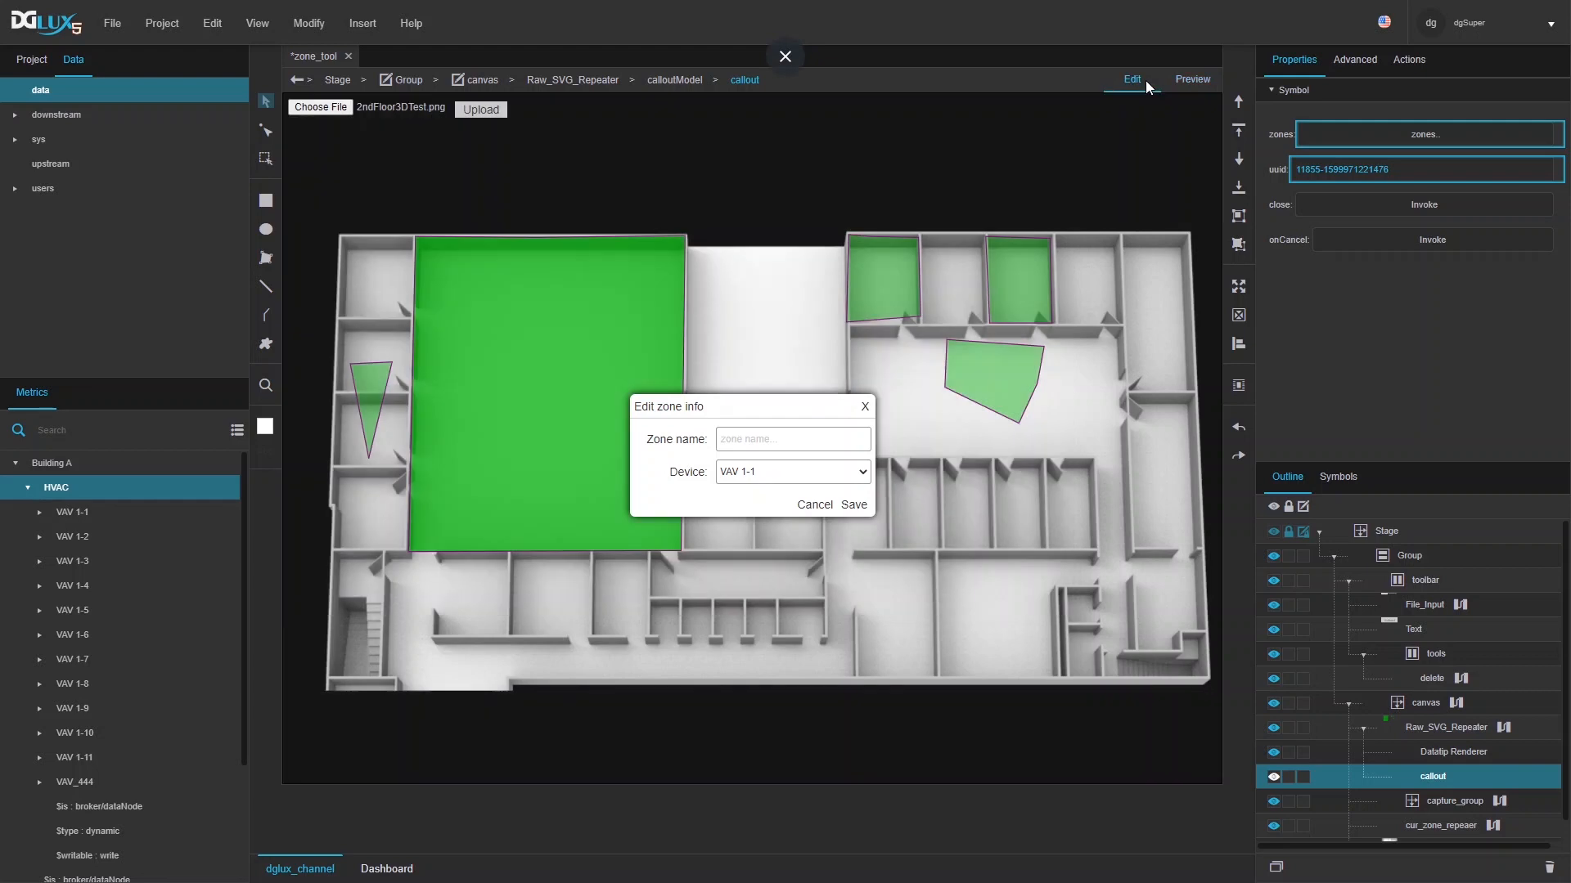
pyautogui.rightClick(1436, 781)
pyautogui.moveTo(1460, 793)
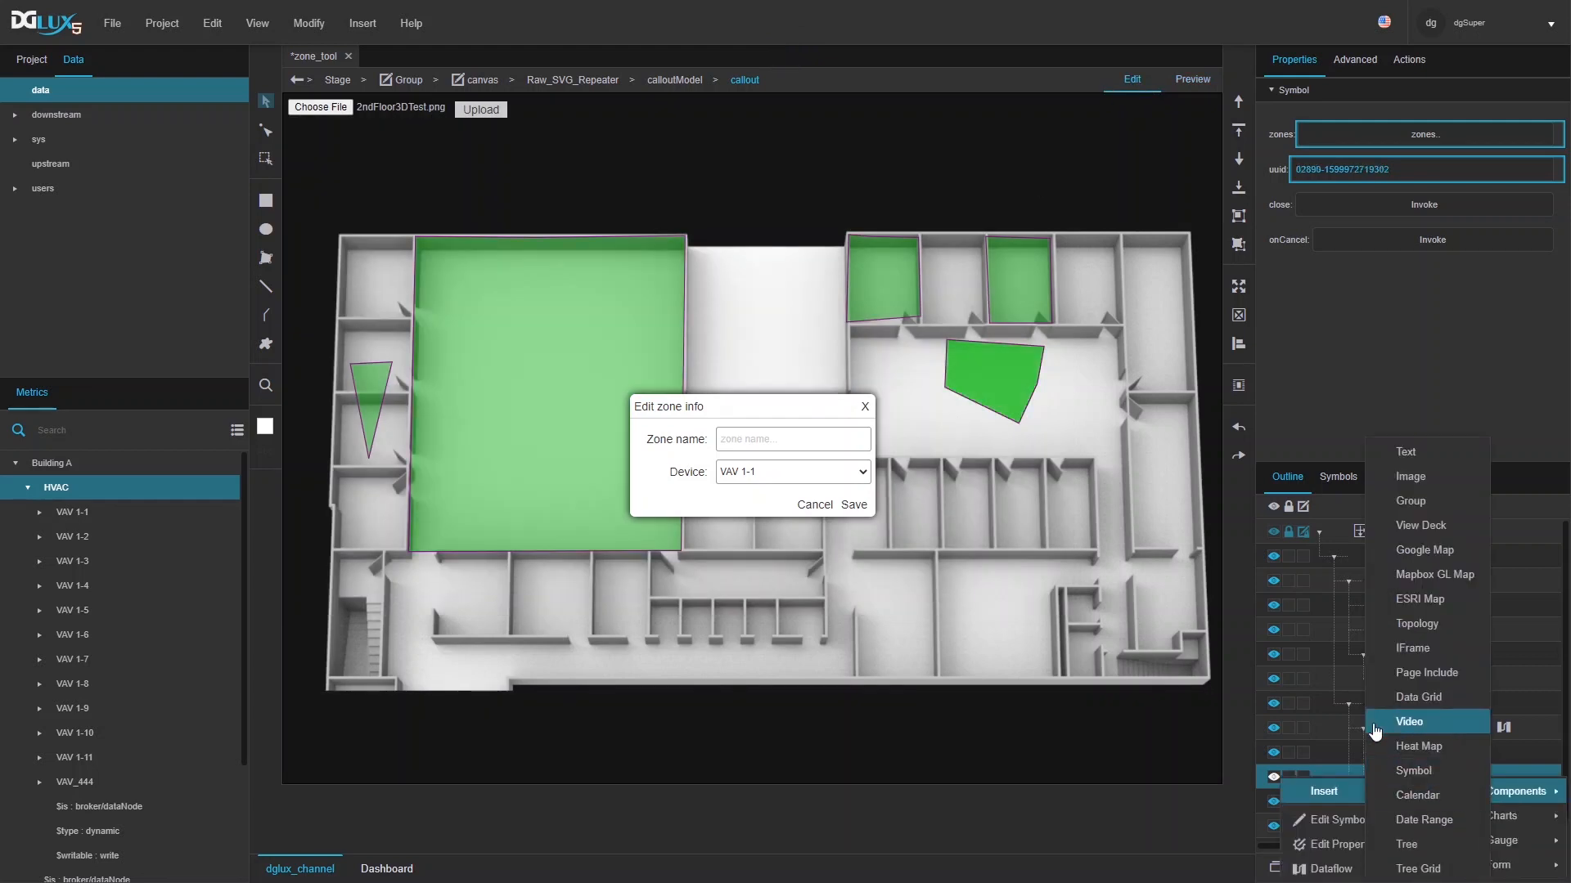
pyautogui.rightClick(1443, 777)
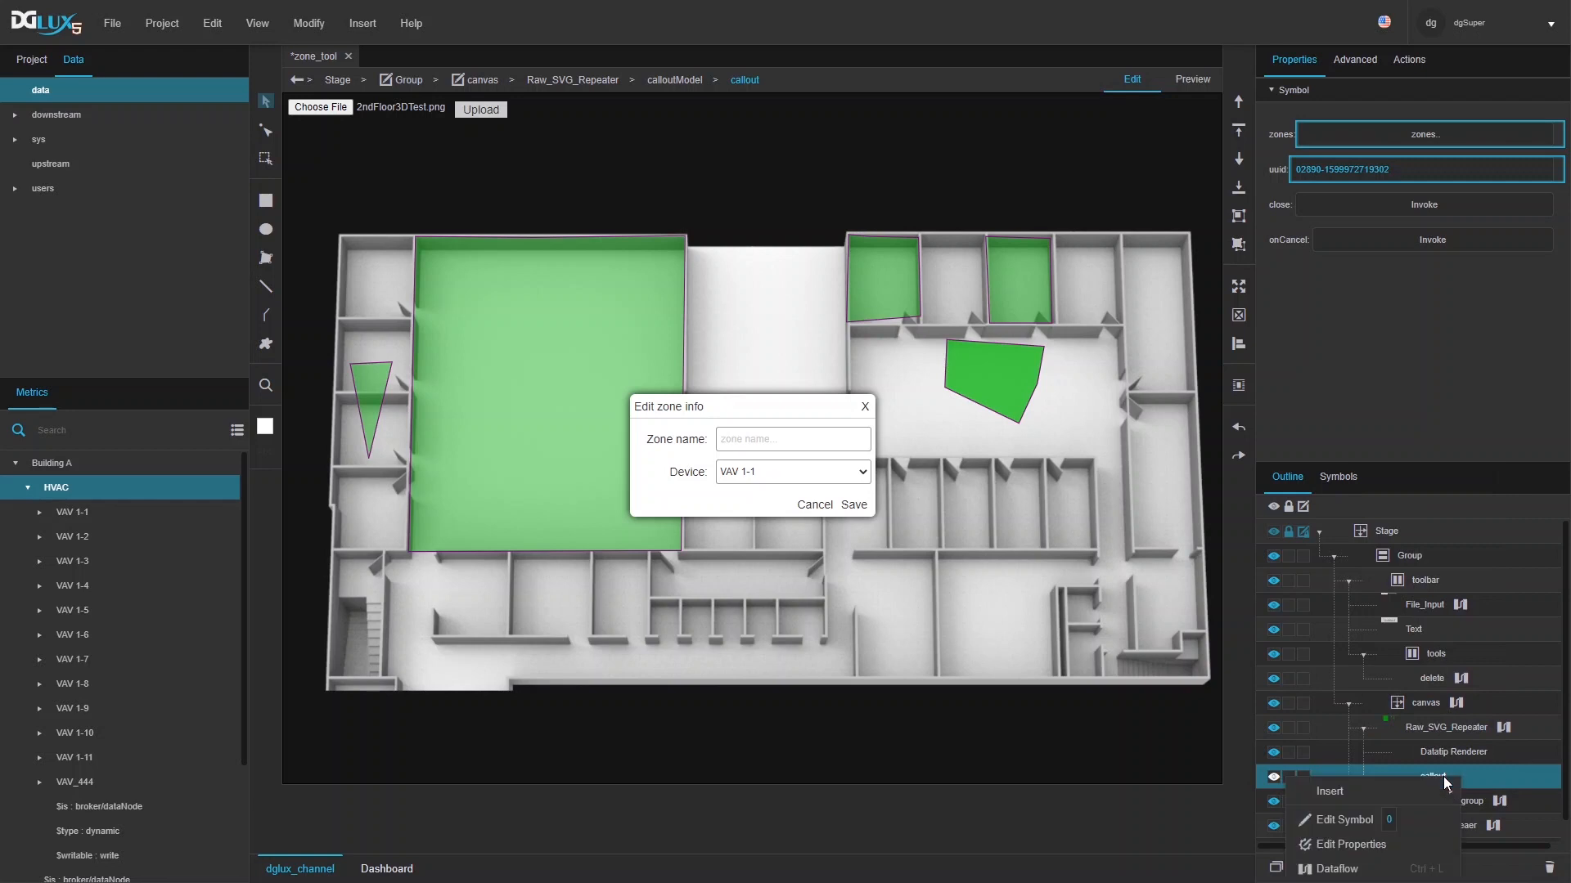
pyautogui.moveTo(1370, 802)
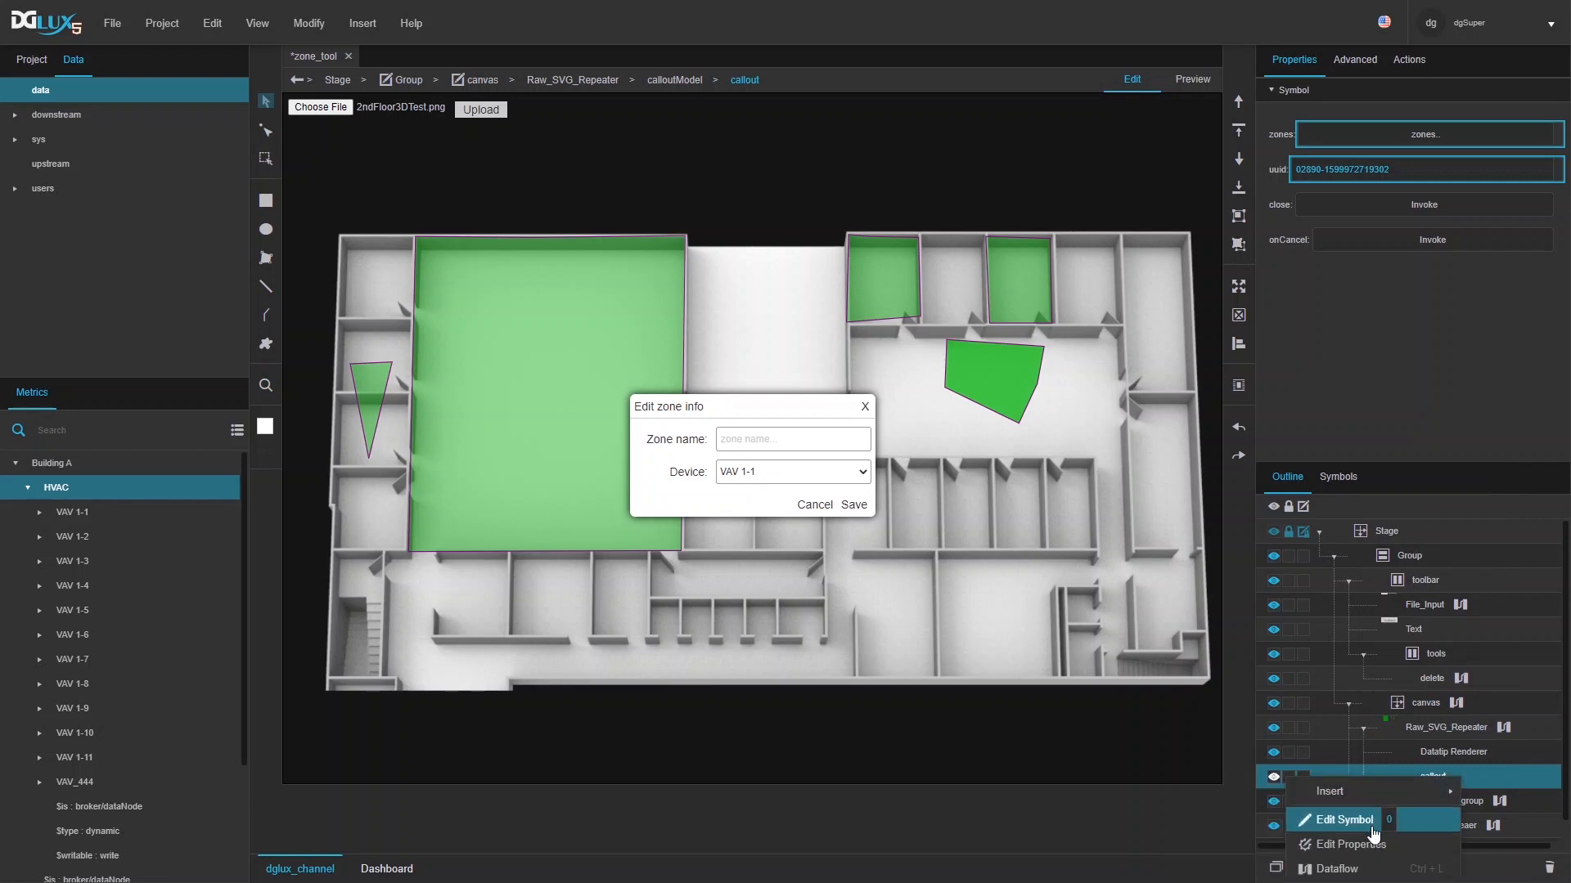
pyautogui.click(1480, 783)
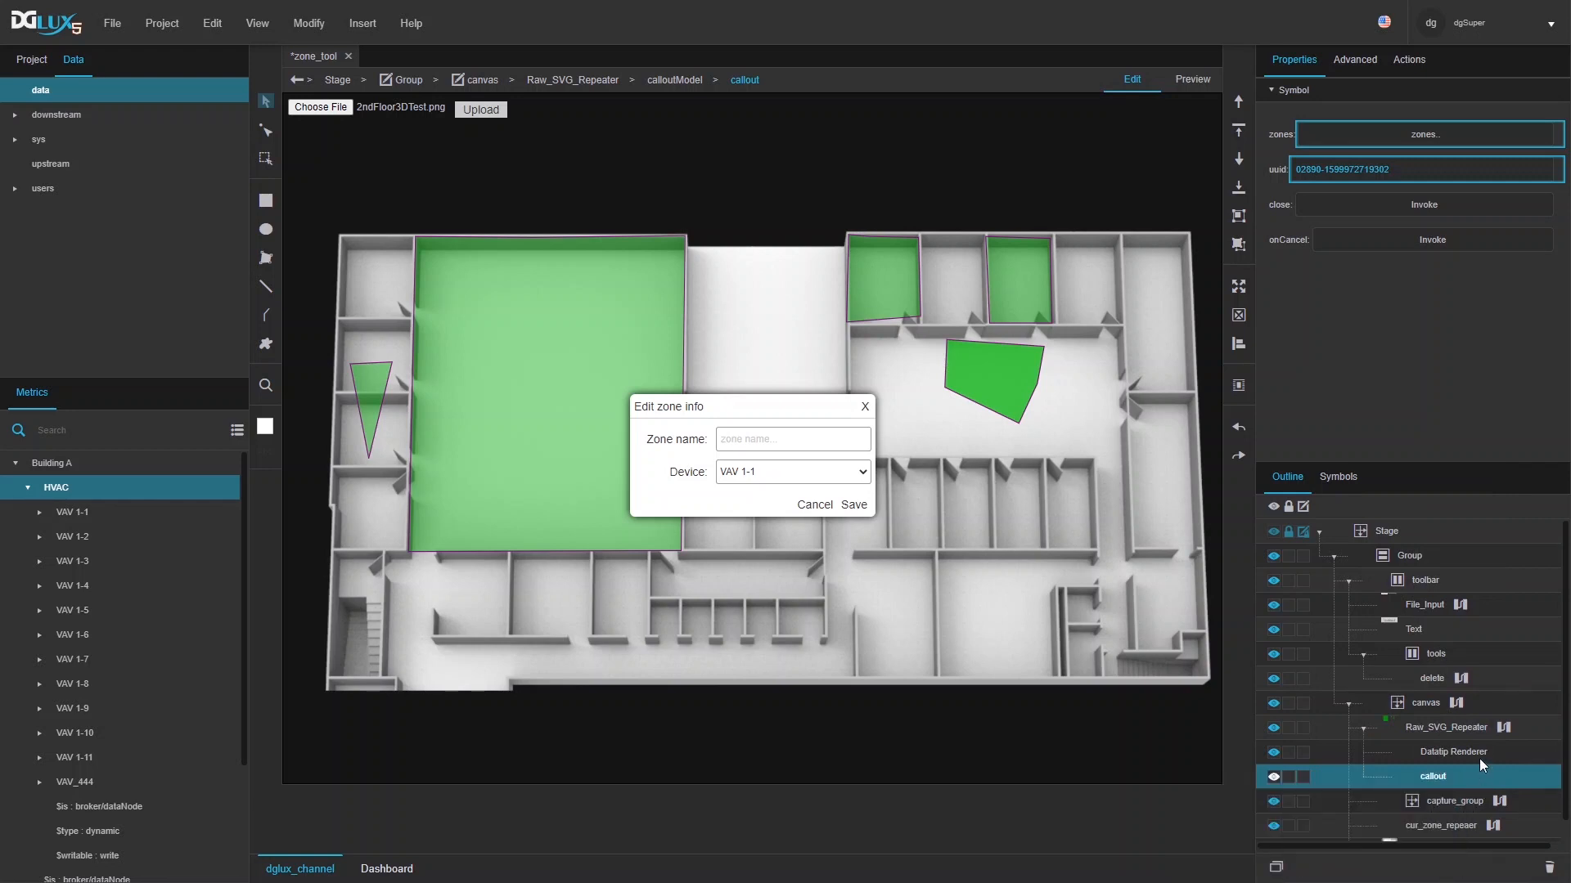
pyautogui.click(1338, 479)
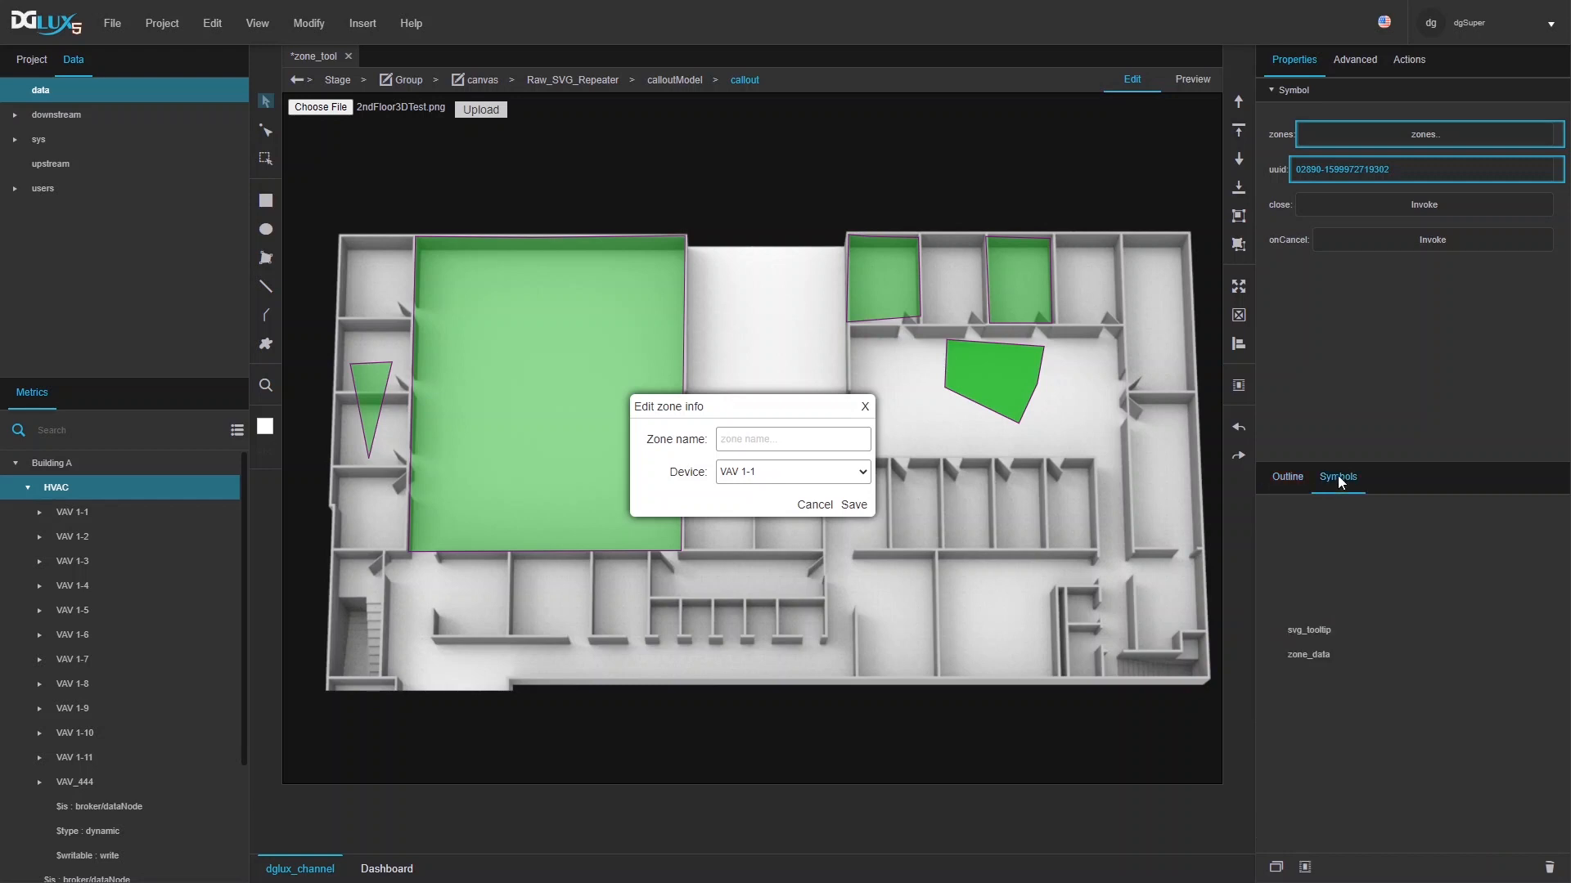
pyautogui.click(1315, 655)
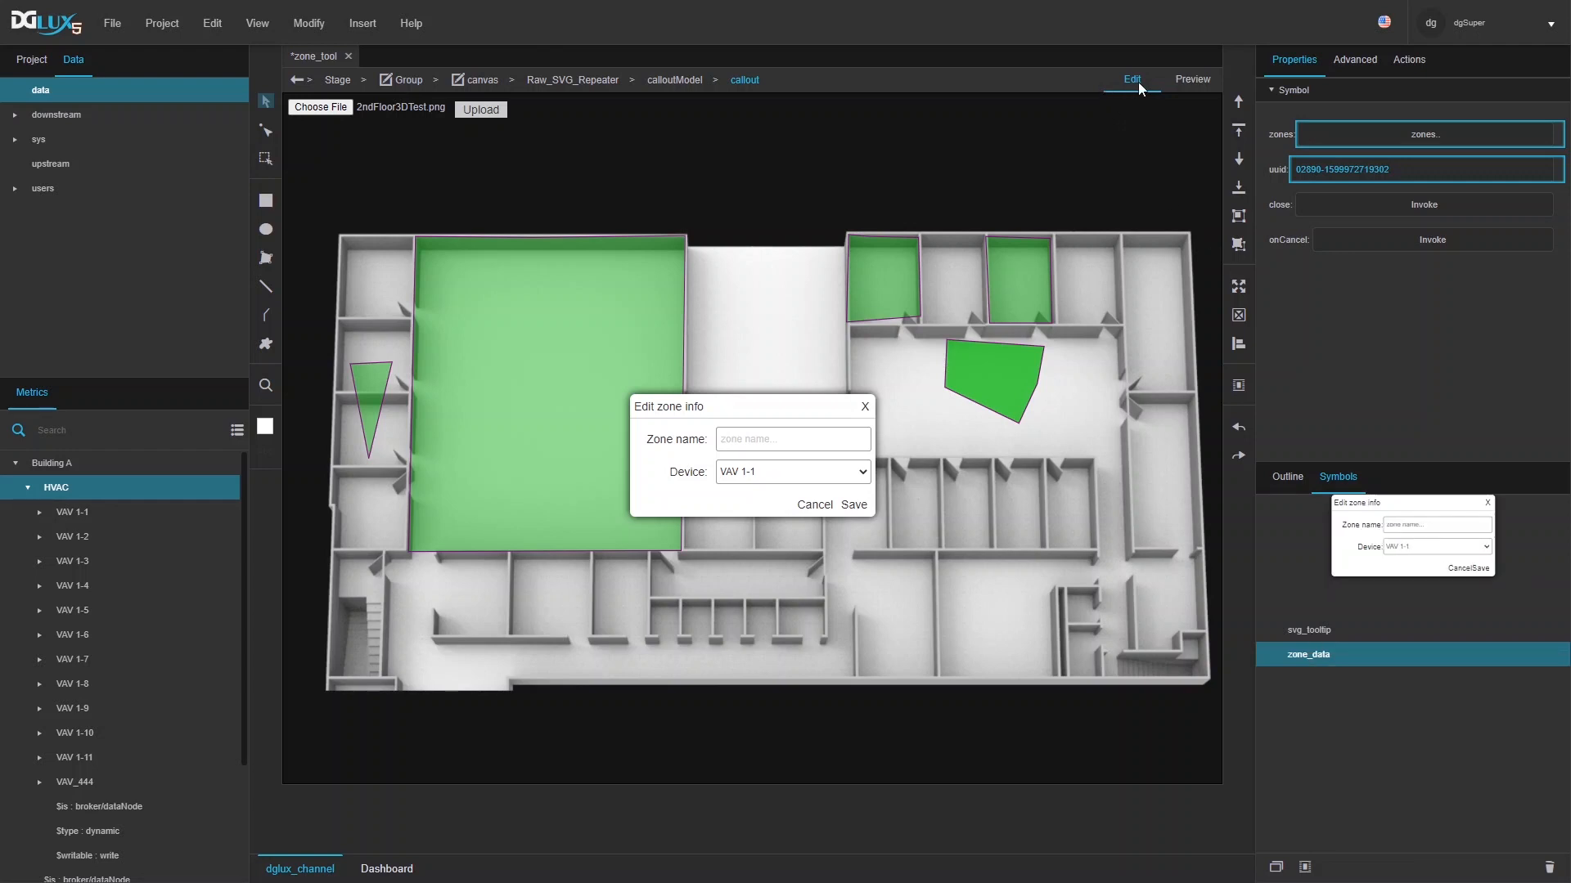
pyautogui.click(1282, 476)
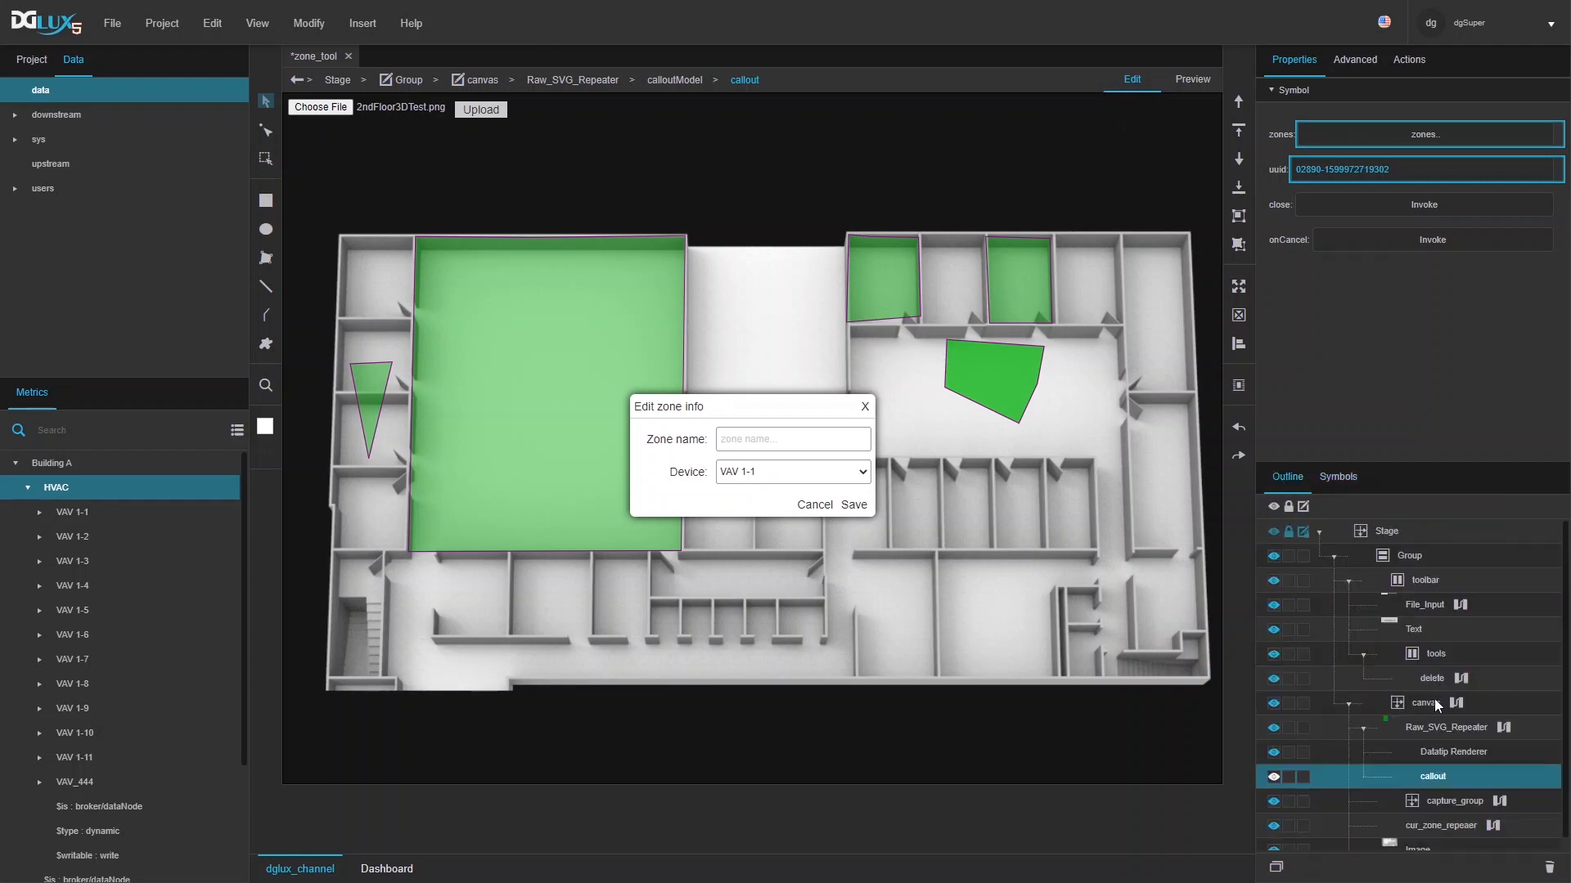
# - Open the zone_data symbol for editing, expand its outline, and display its symbol parameters
pyautogui.click(1430, 724)
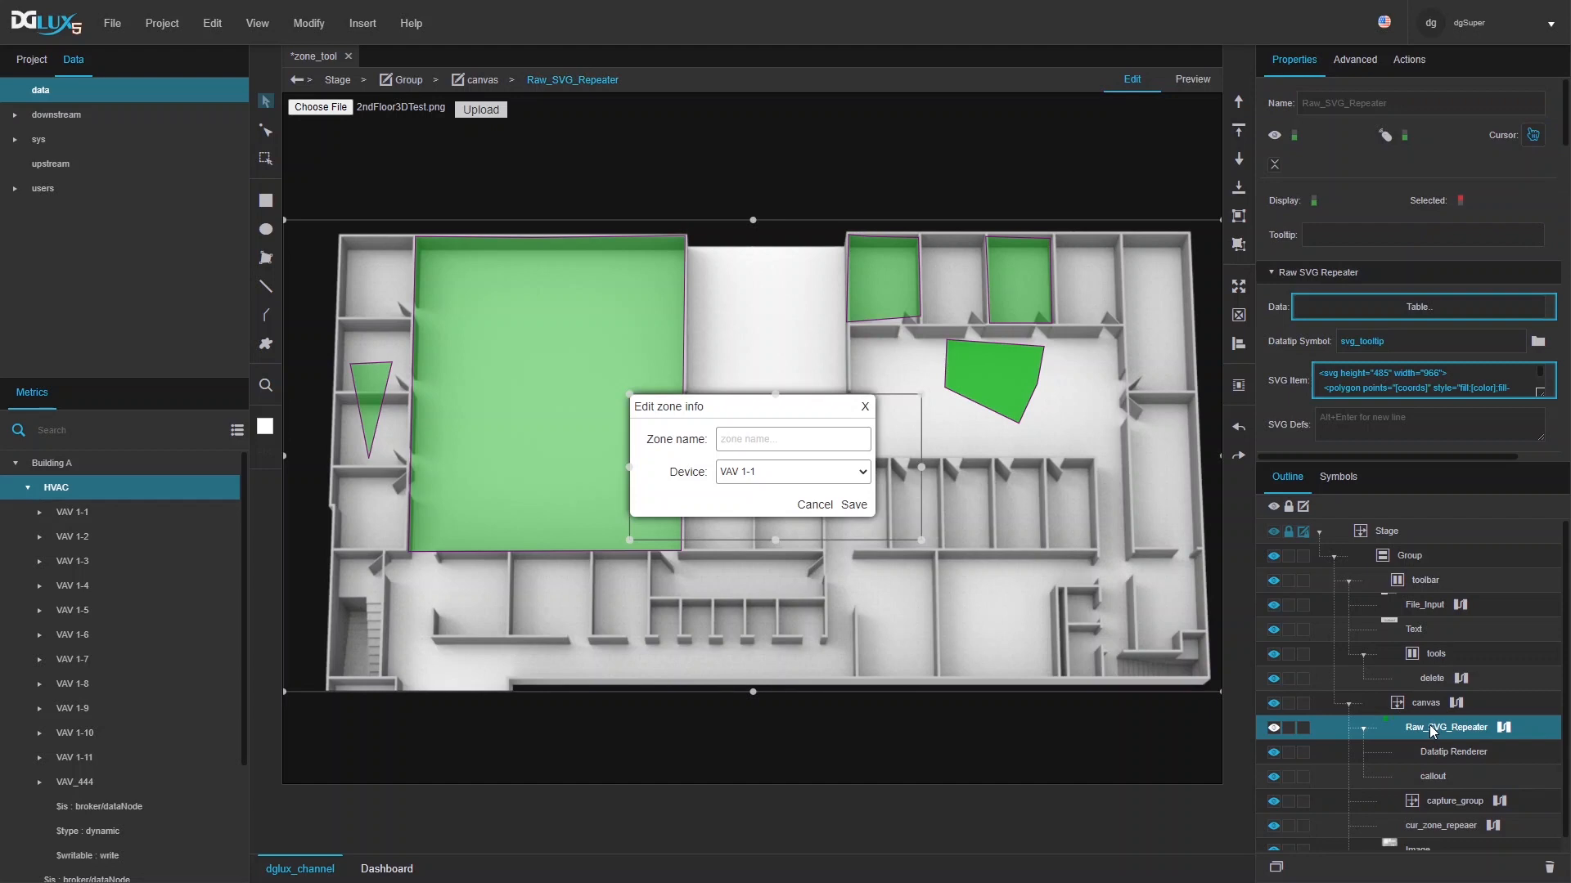
pyautogui.doubleClick(797, 476)
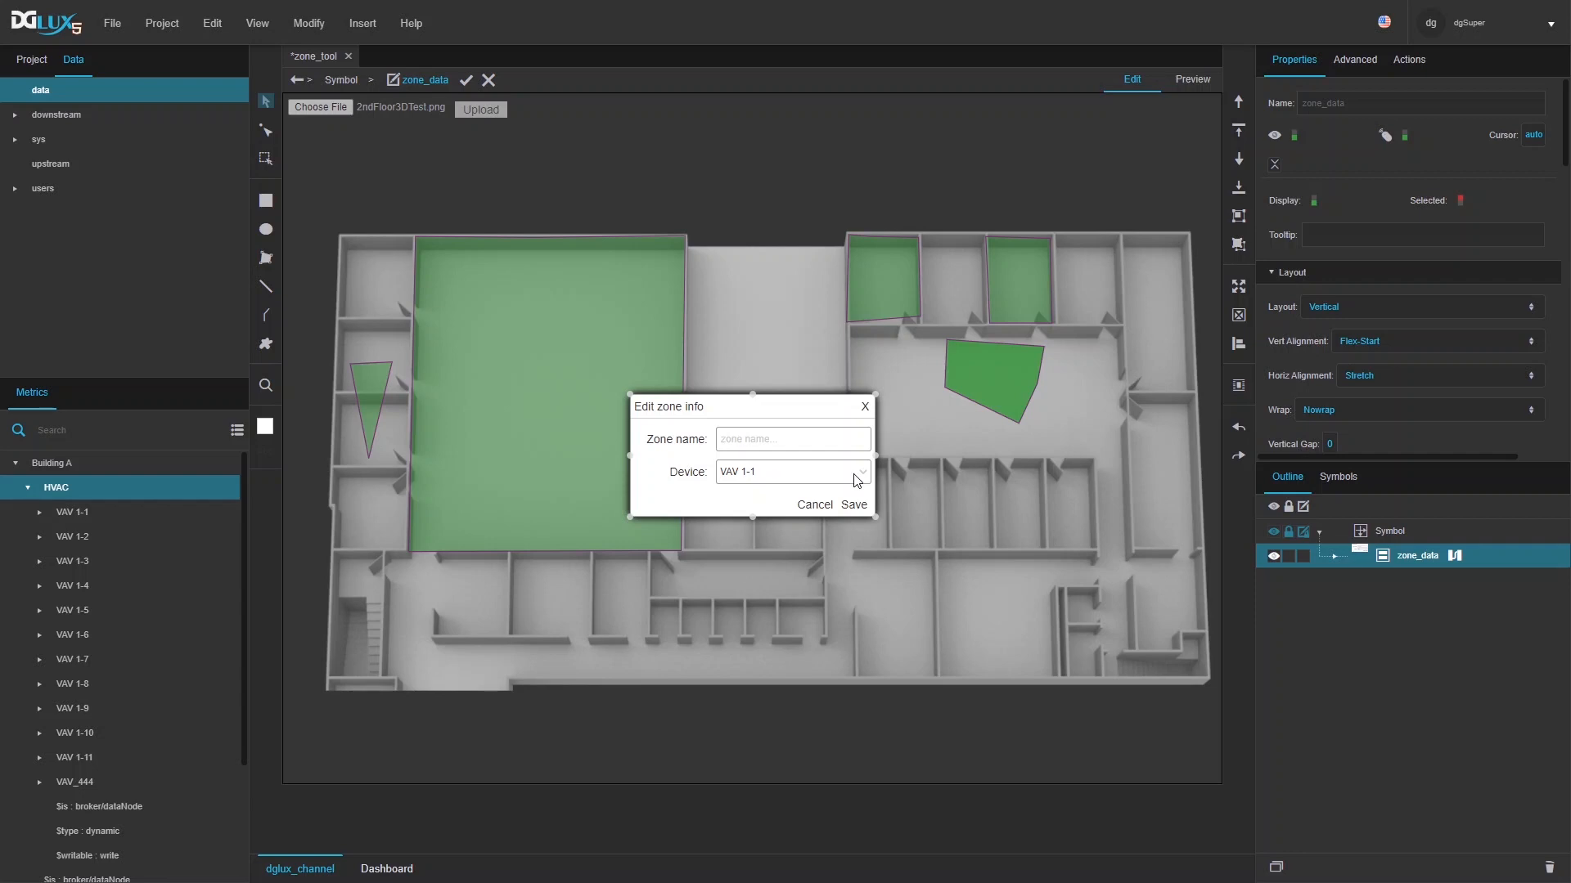
pyautogui.click(1334, 556)
pyautogui.click(305, 26)
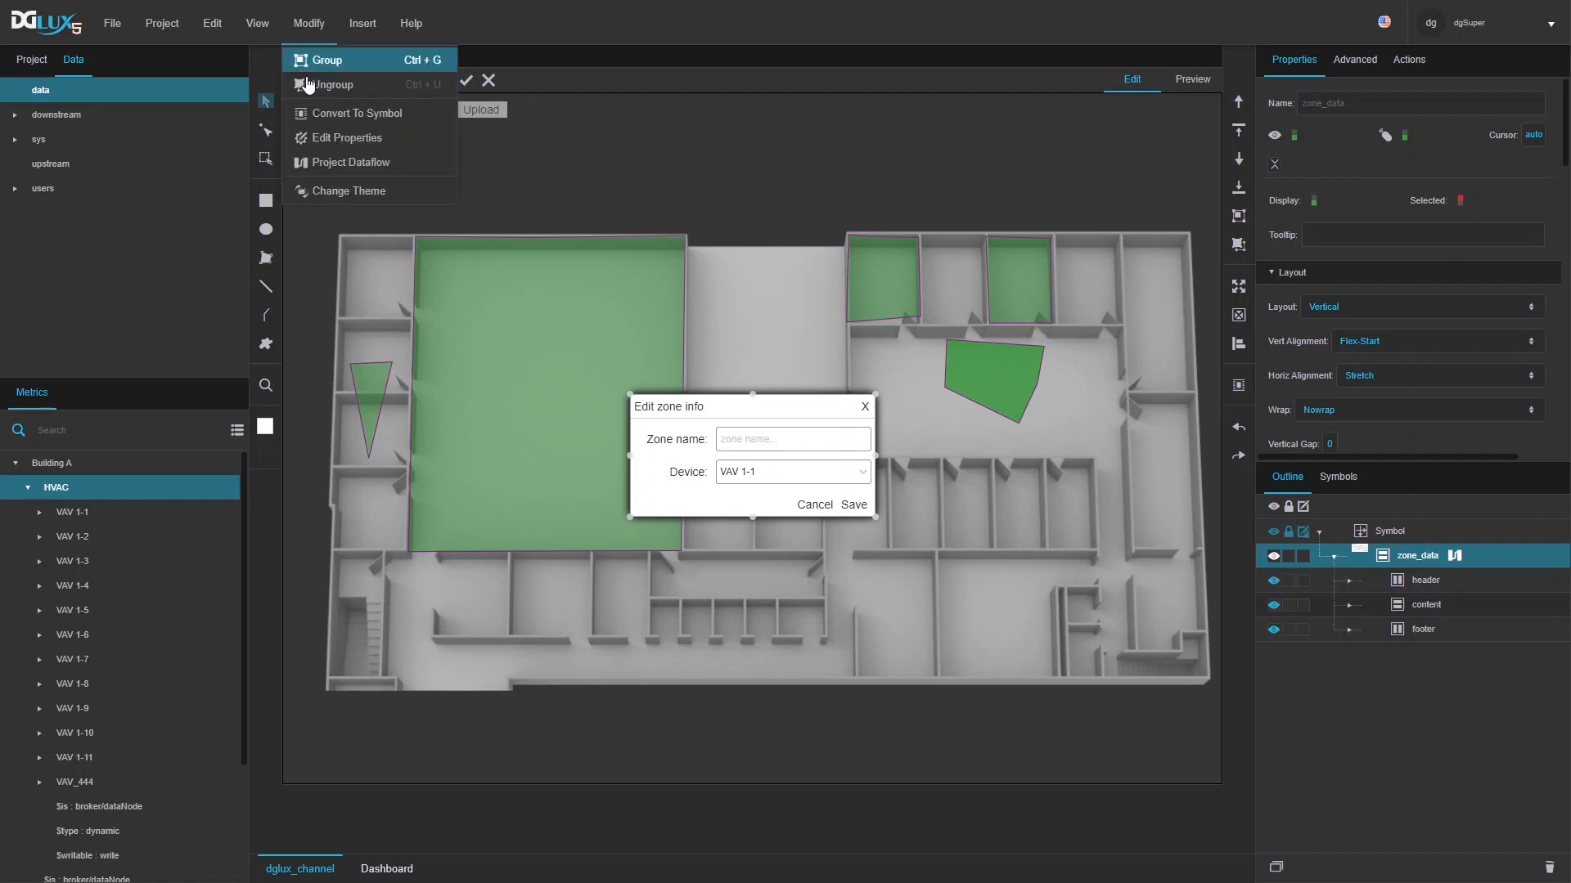
pyautogui.click(344, 138)
pyautogui.moveTo(735, 311); pyautogui.dragTo(611, 118)
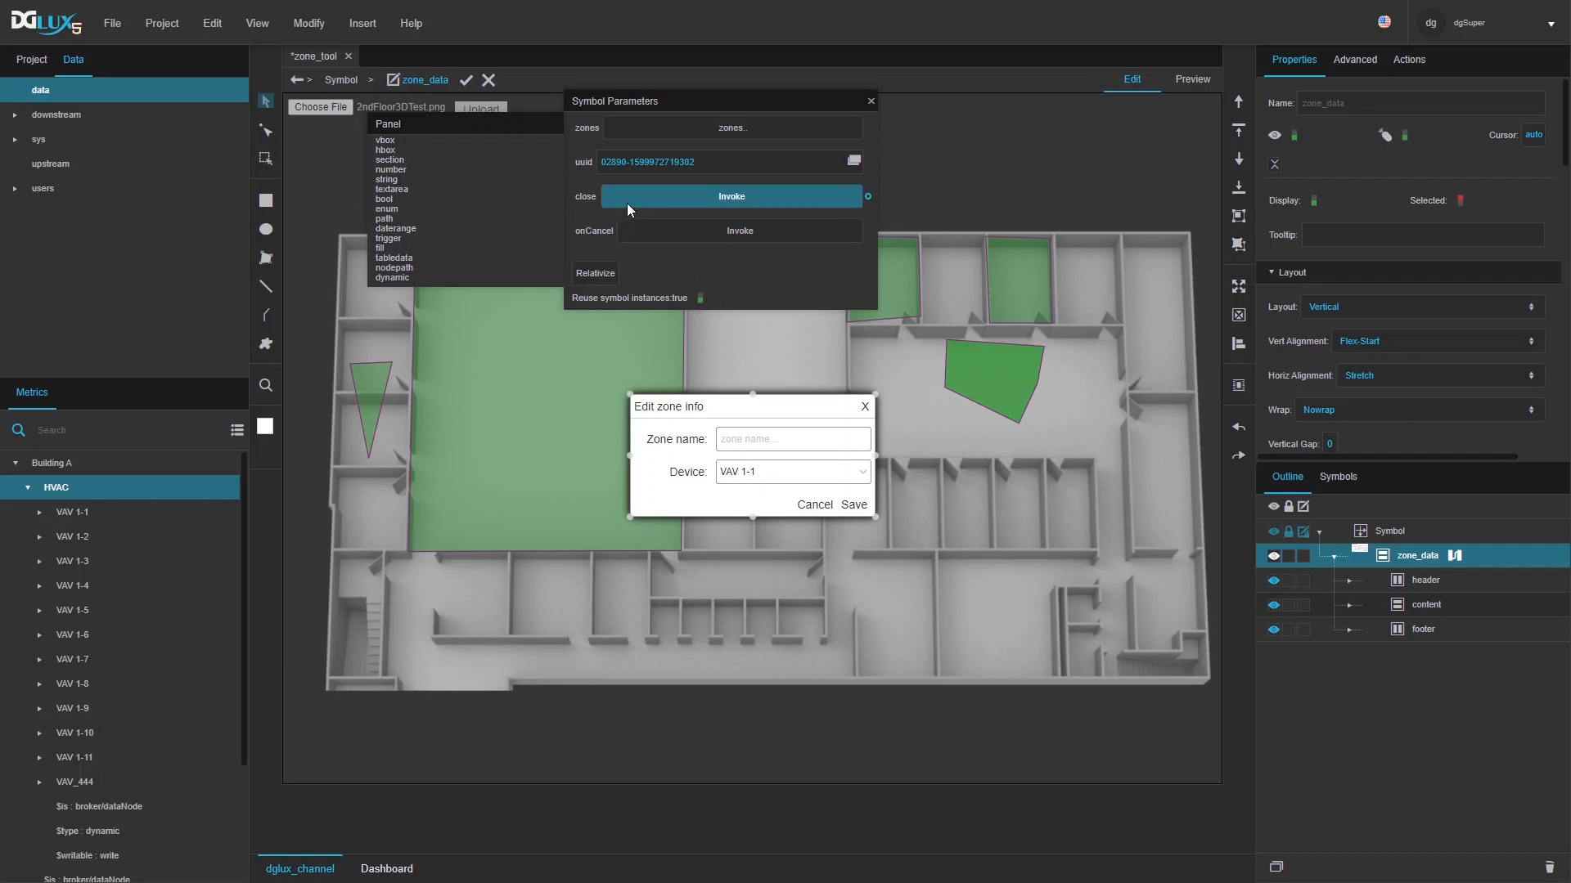
# - Select the X close button in the zone_data header and open its dataflow
pyautogui.click(867, 411)
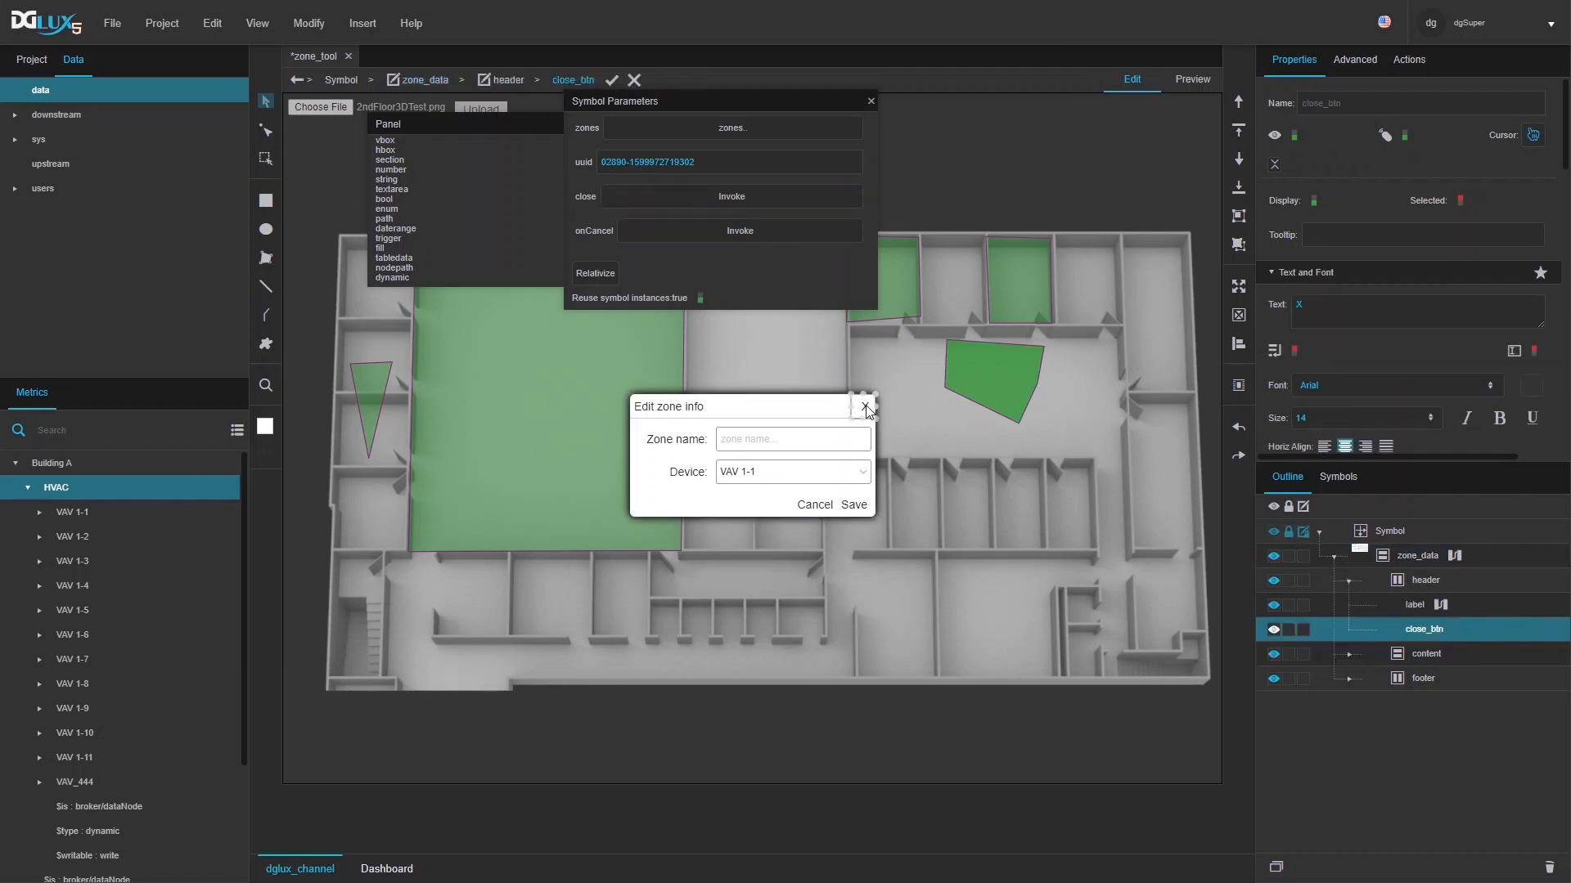
pyautogui.rightClick(1442, 635)
pyautogui.click(1394, 869)
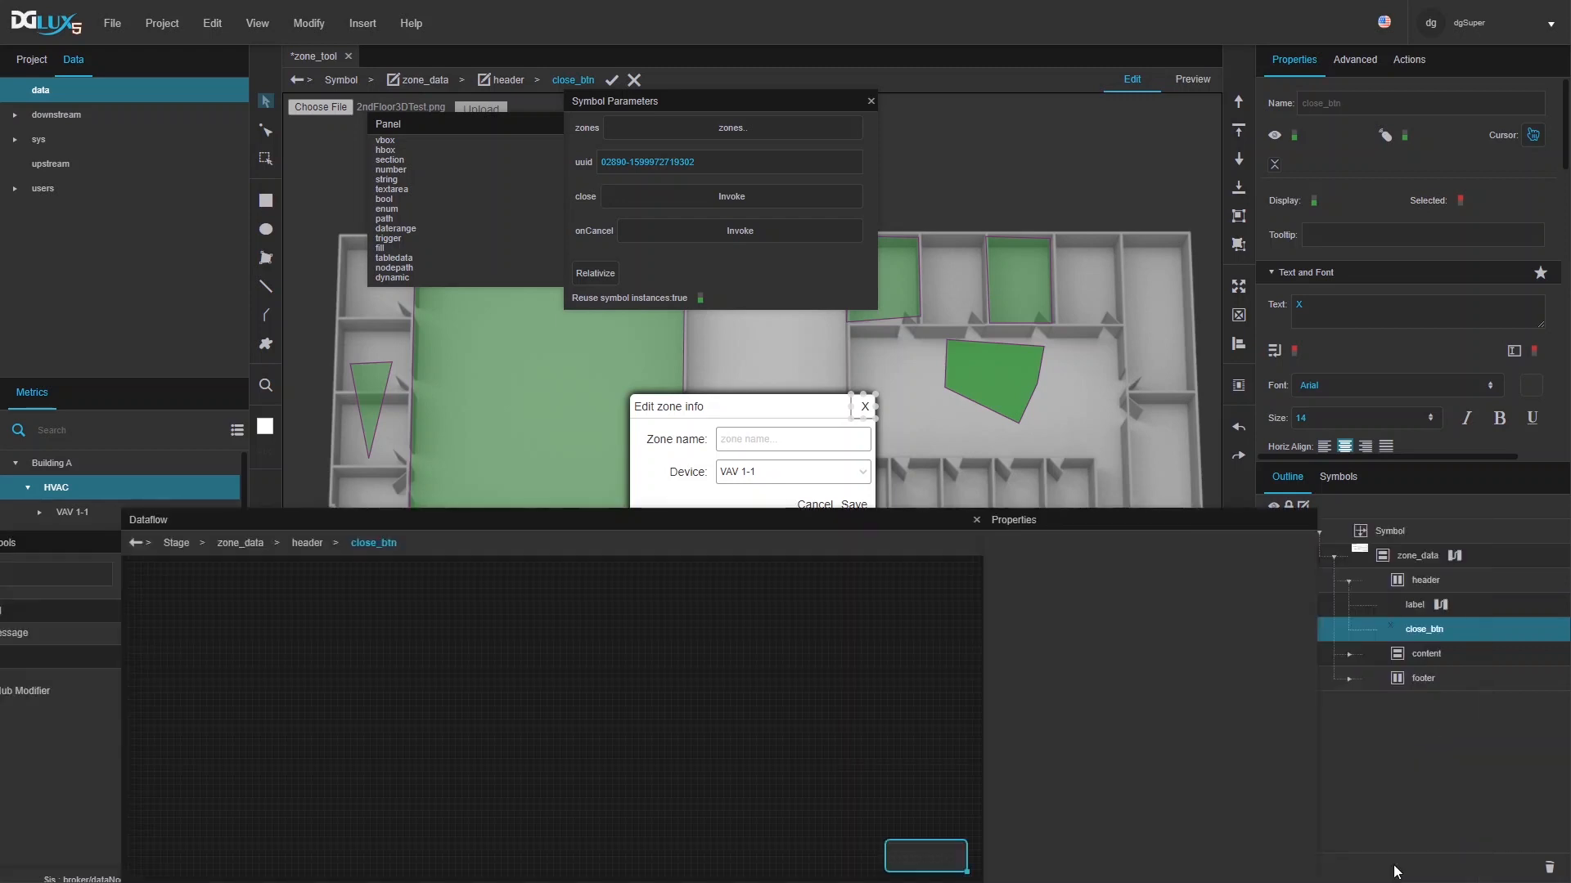
pyautogui.moveTo(160, 525); pyautogui.dragTo(281, 464)
# - Add a State block with a path 0 and change 0 entry to the close_btn dataflow
pyautogui.click(118, 515)
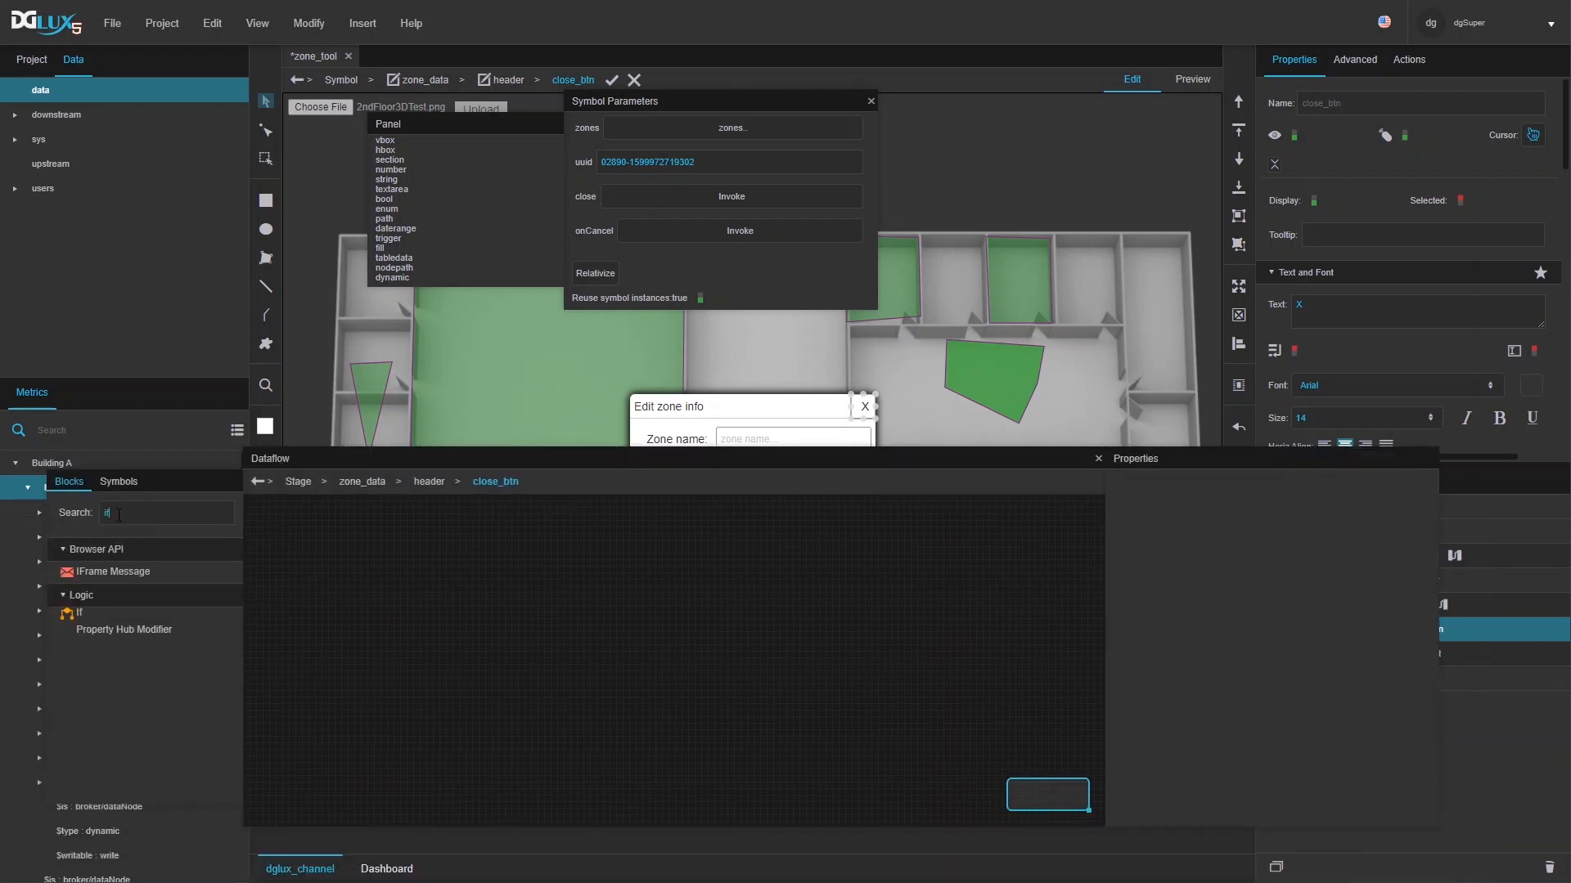
pyautogui.write('state')
pyautogui.moveTo(88, 567); pyautogui.dragTo(286, 525)
pyautogui.click(360, 544)
pyautogui.click(360, 540)
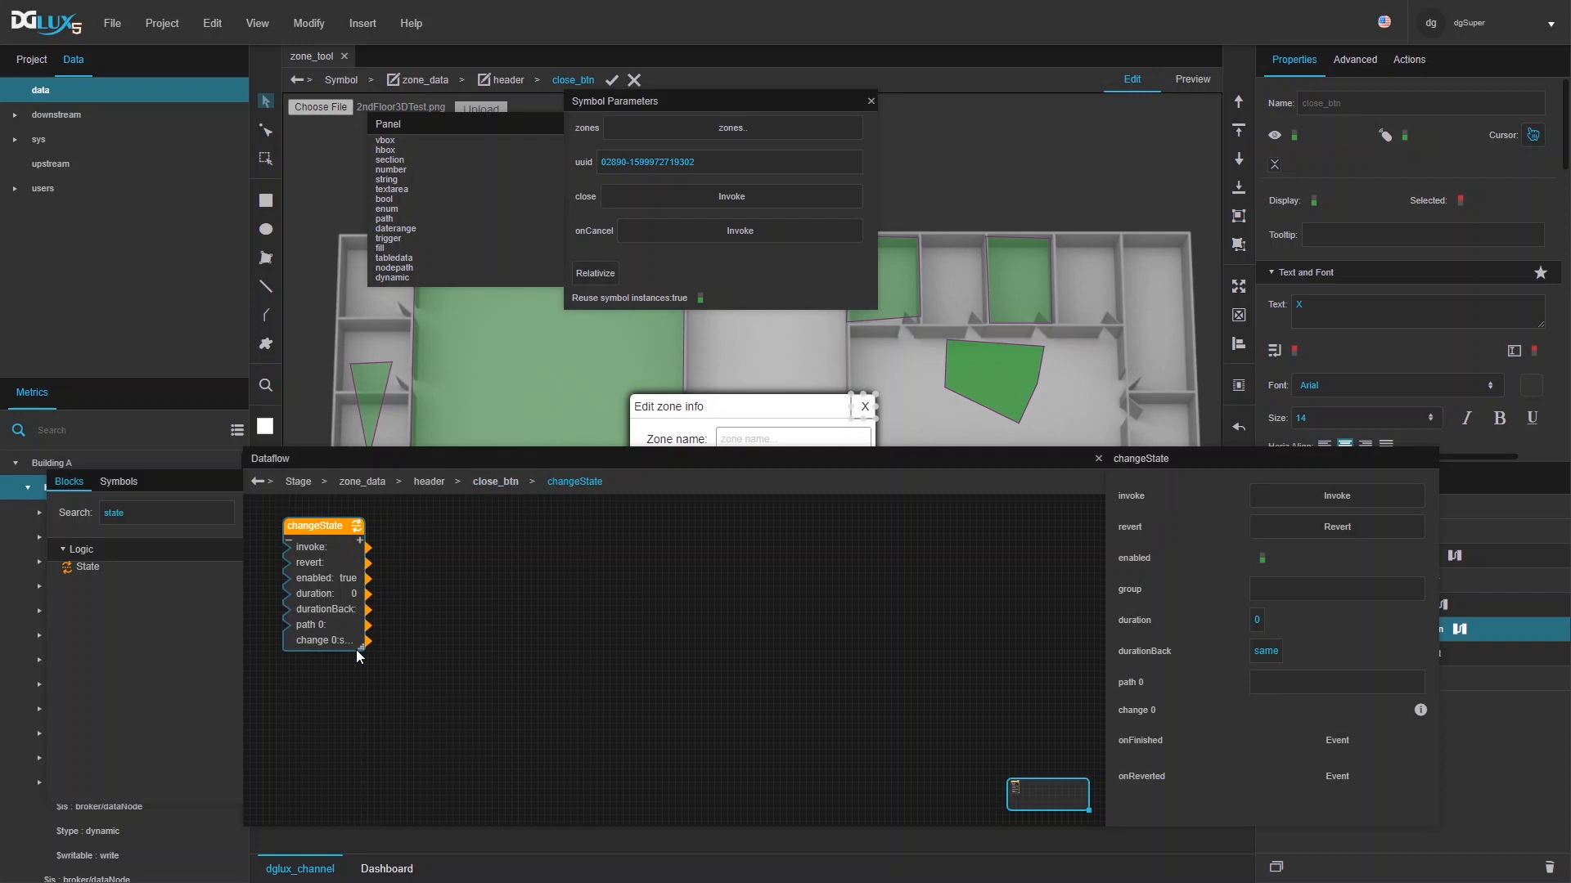
# - Widen the changeState block and link the symbol's close parameter into its path 0
pyautogui.moveTo(361, 651); pyautogui.dragTo(417, 652)
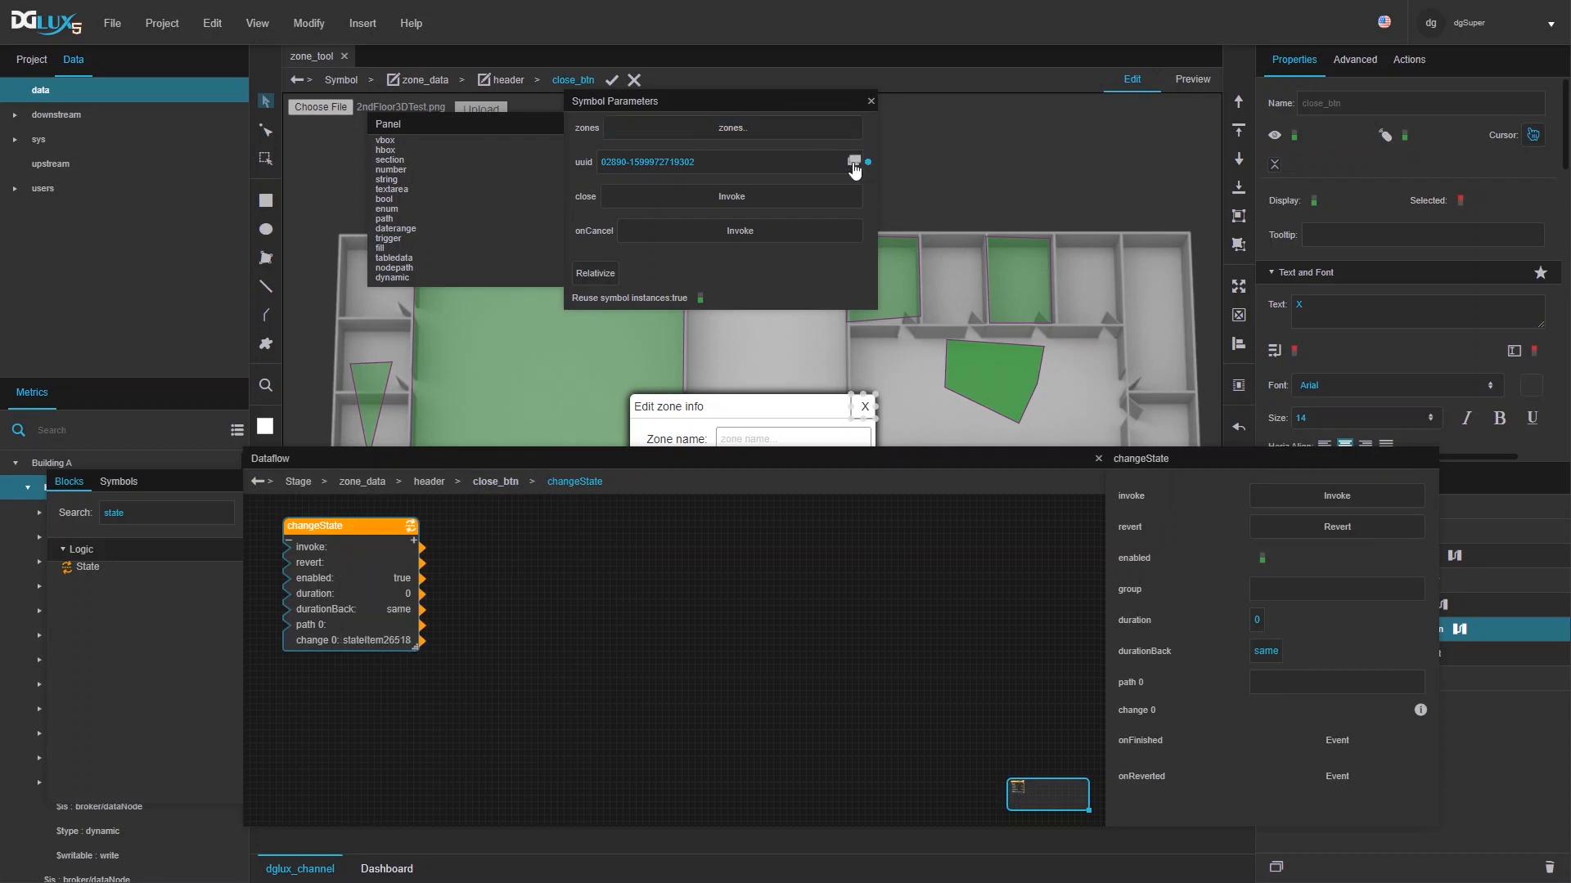
pyautogui.moveTo(868, 196); pyautogui.dragTo(1349, 682)
pyautogui.click(454, 632)
pyautogui.click(352, 583)
pyautogui.click(1270, 684)
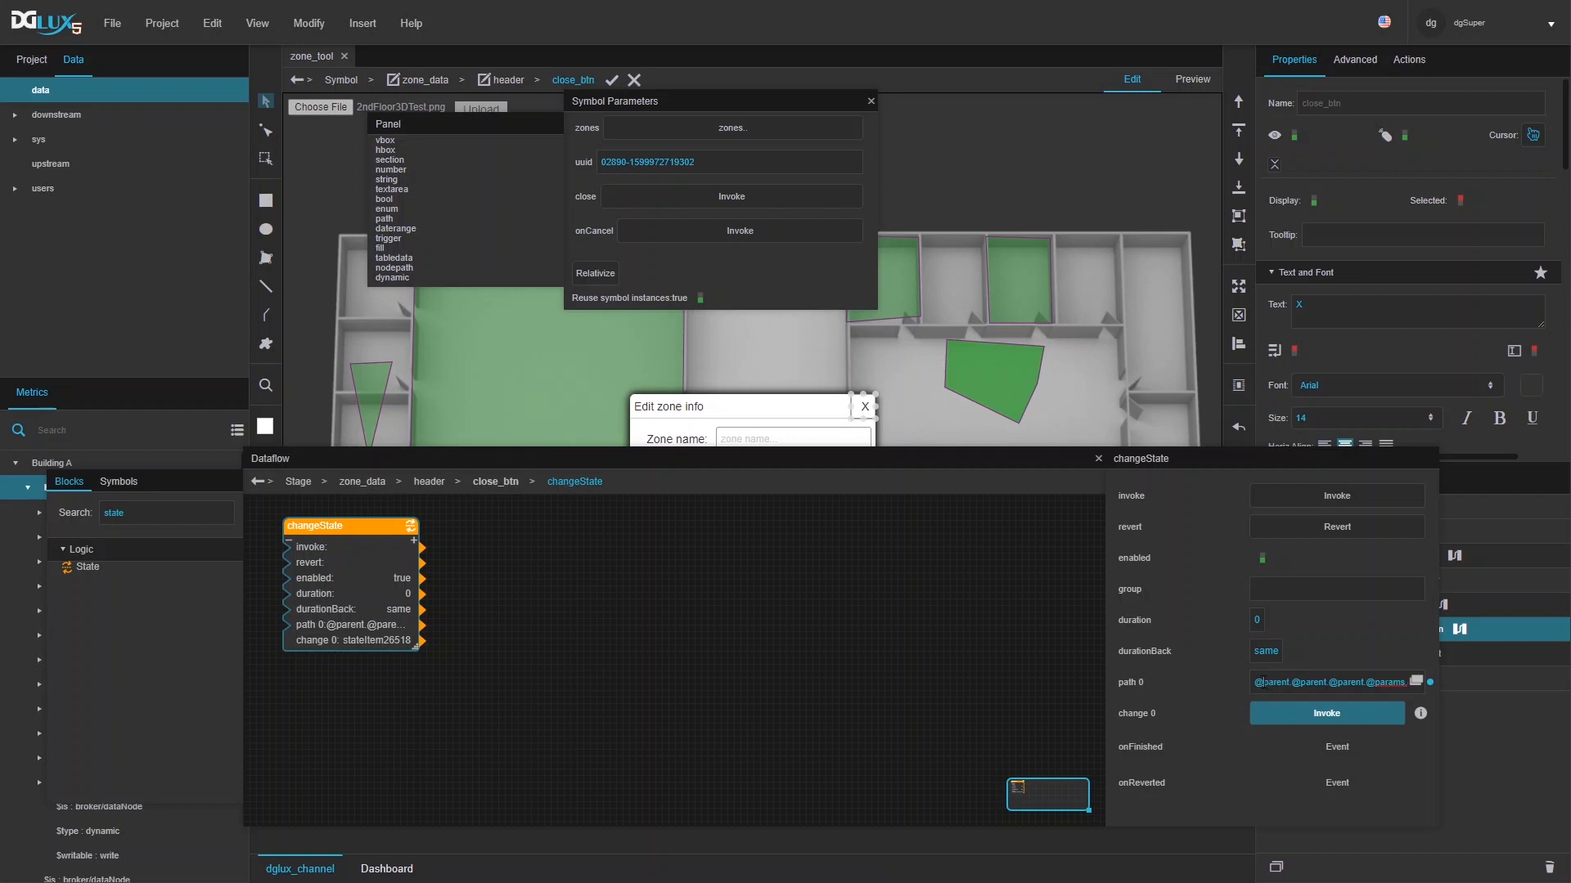
pyautogui.doubleClick(1264, 683)
pyautogui.moveTo(991, 452); pyautogui.dragTo(898, 429)
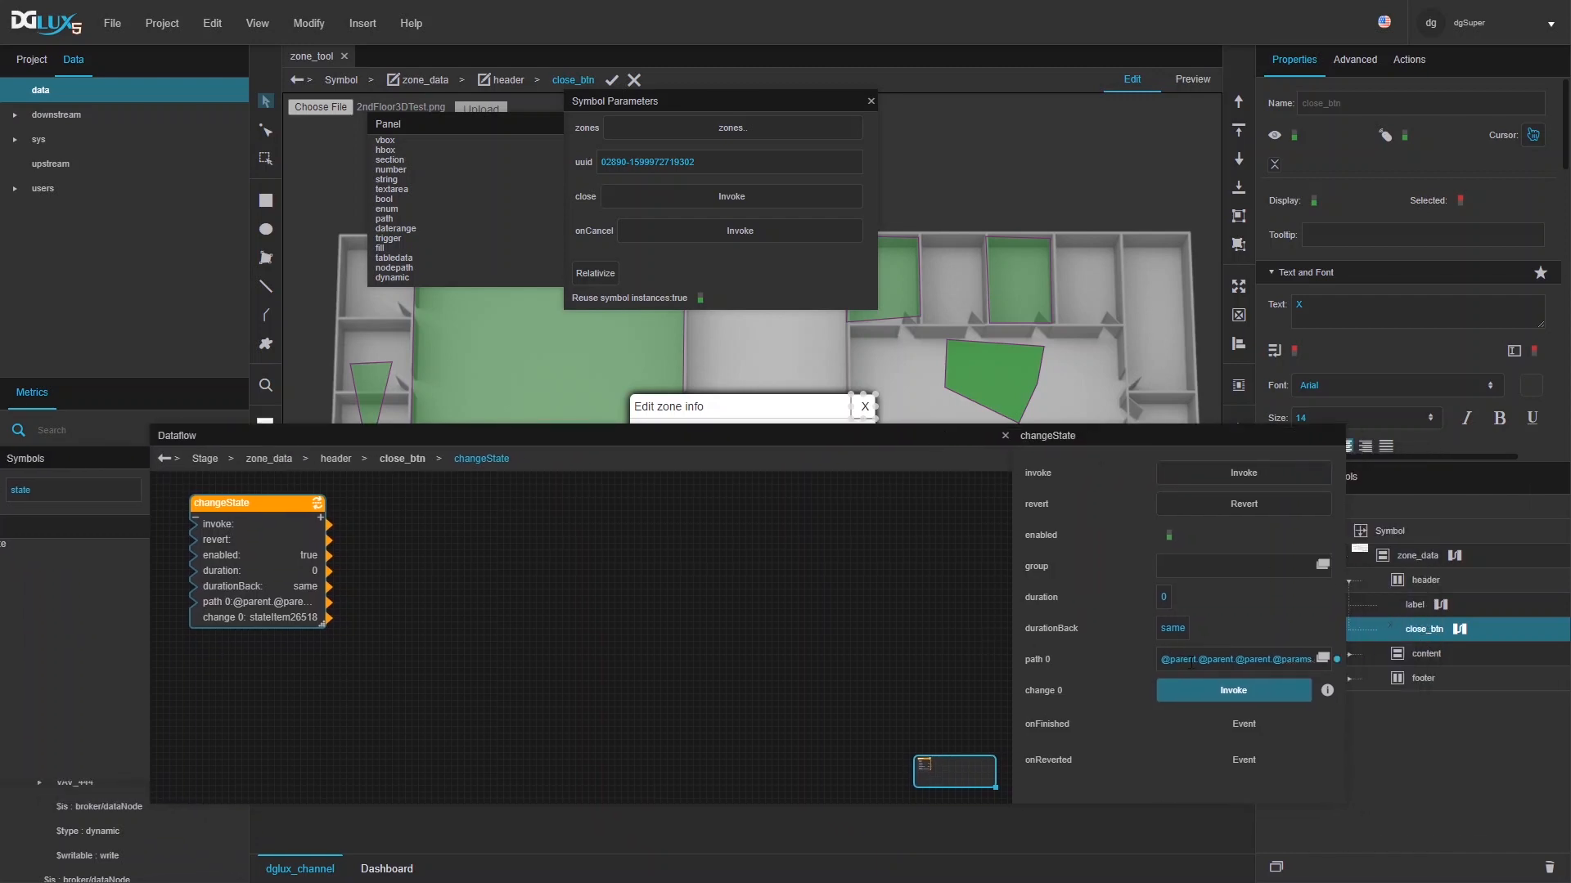
pyautogui.moveTo(1168, 659); pyautogui.dragTo(1254, 659)
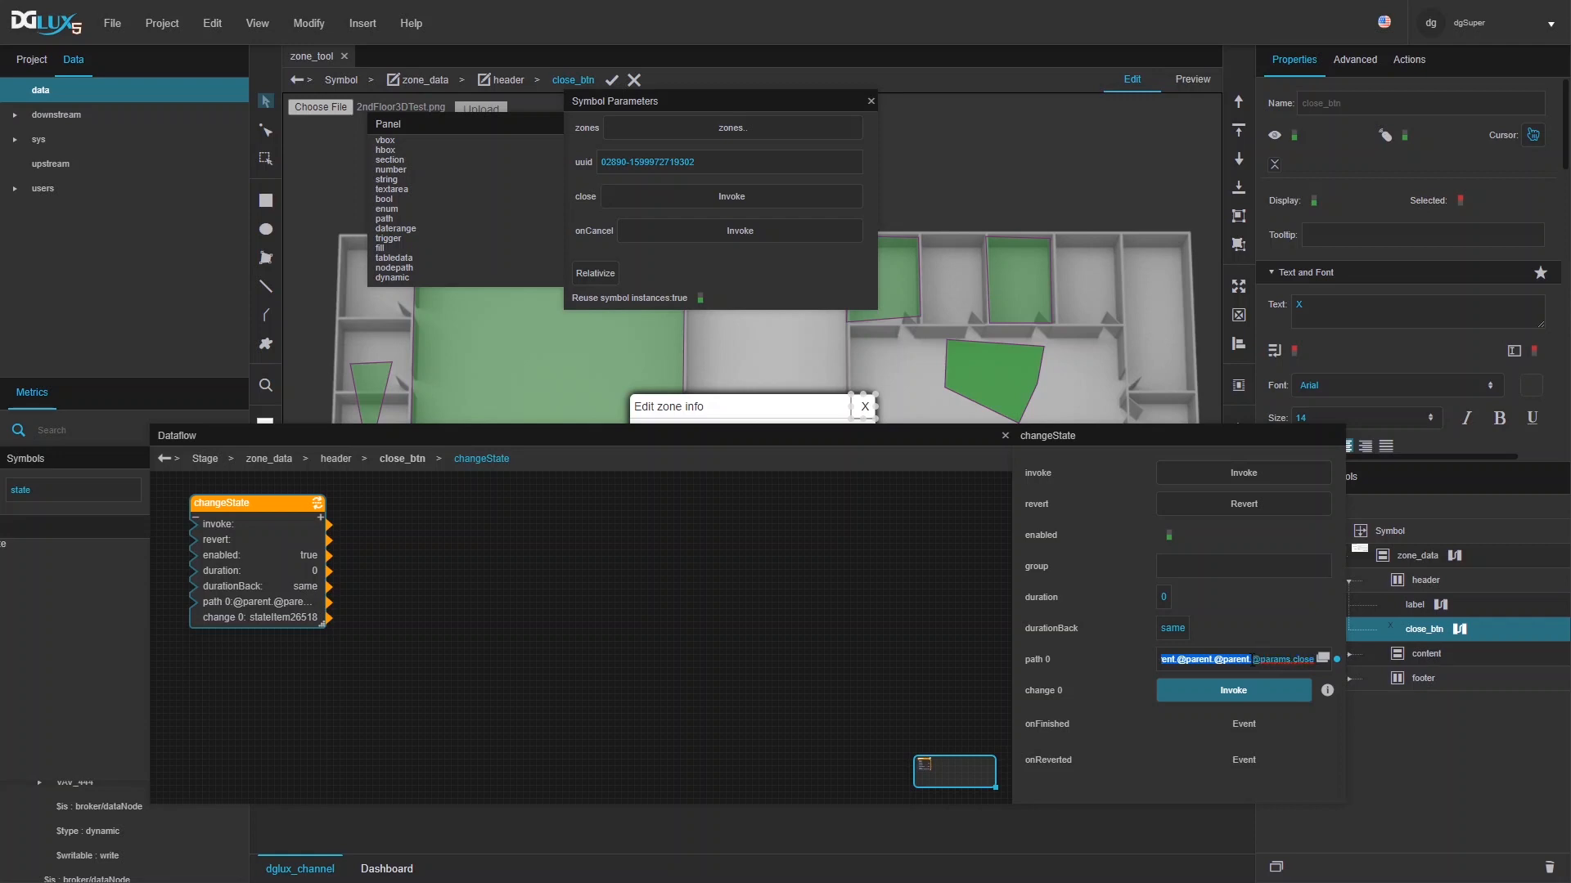
pyautogui.write('stage')
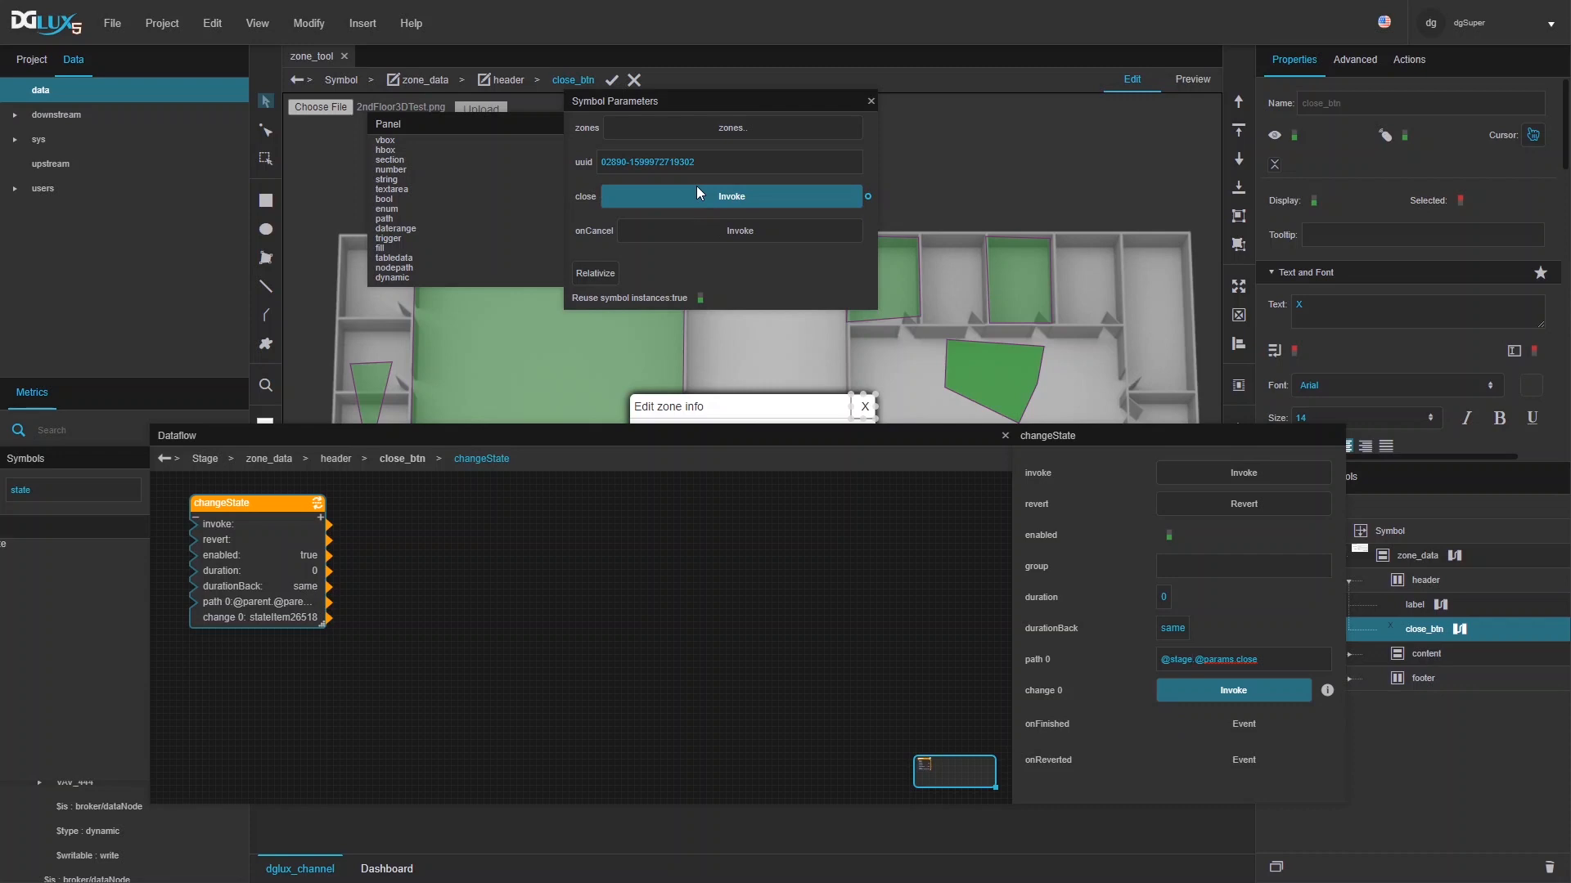
pyautogui.click(523, 599)
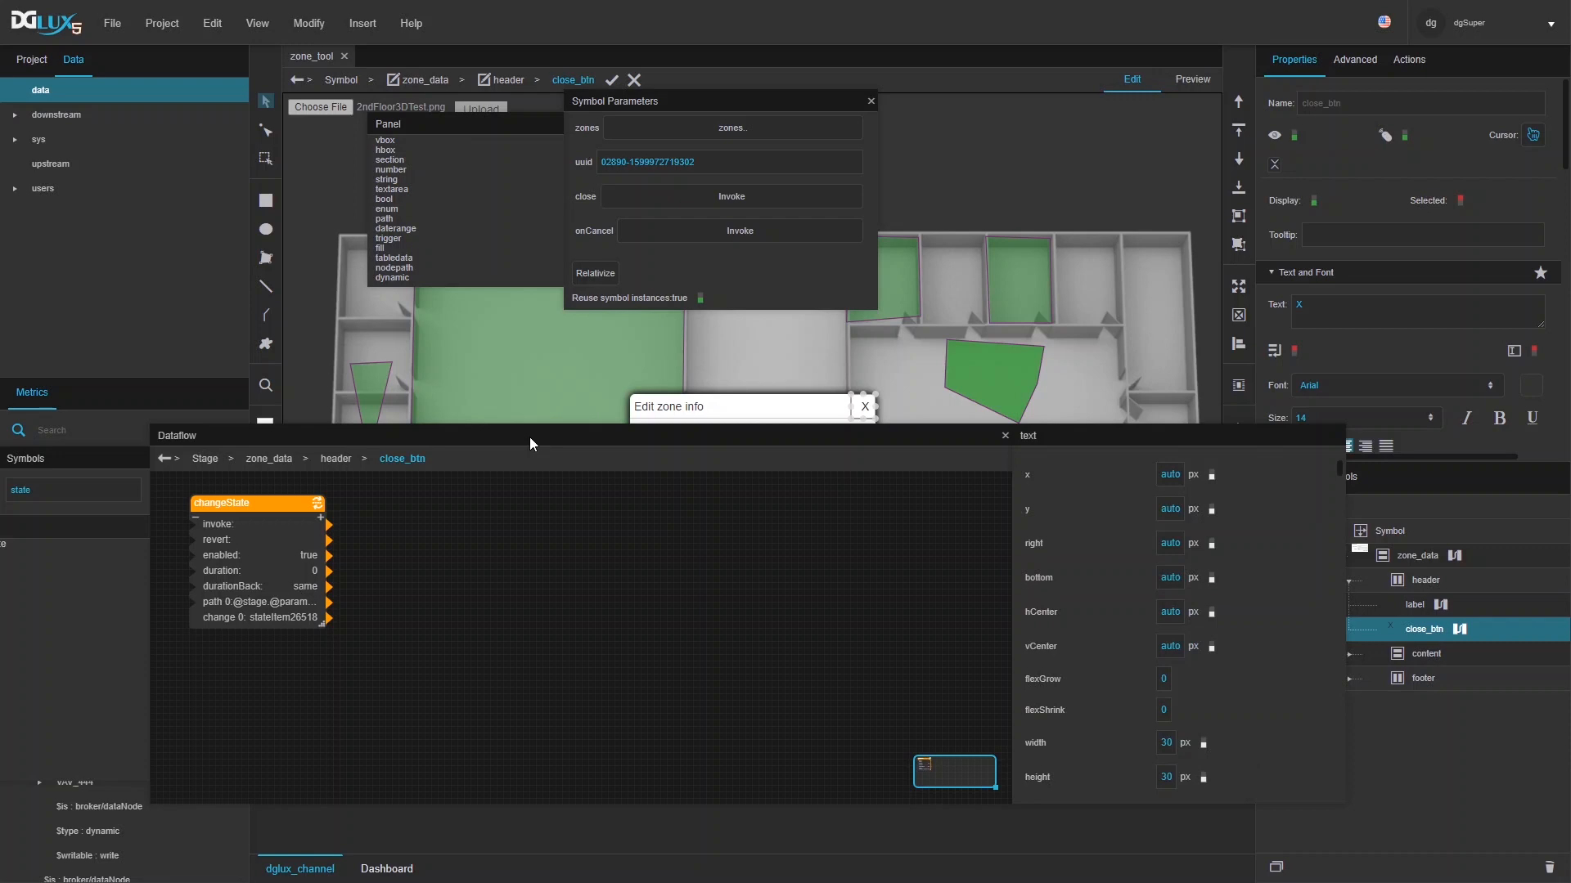
# - Examine the changeState block's advanced options for change 0 and its path 0 entry
pyautogui.moveTo(528, 437); pyautogui.dragTo(524, 231)
pyautogui.click(237, 410)
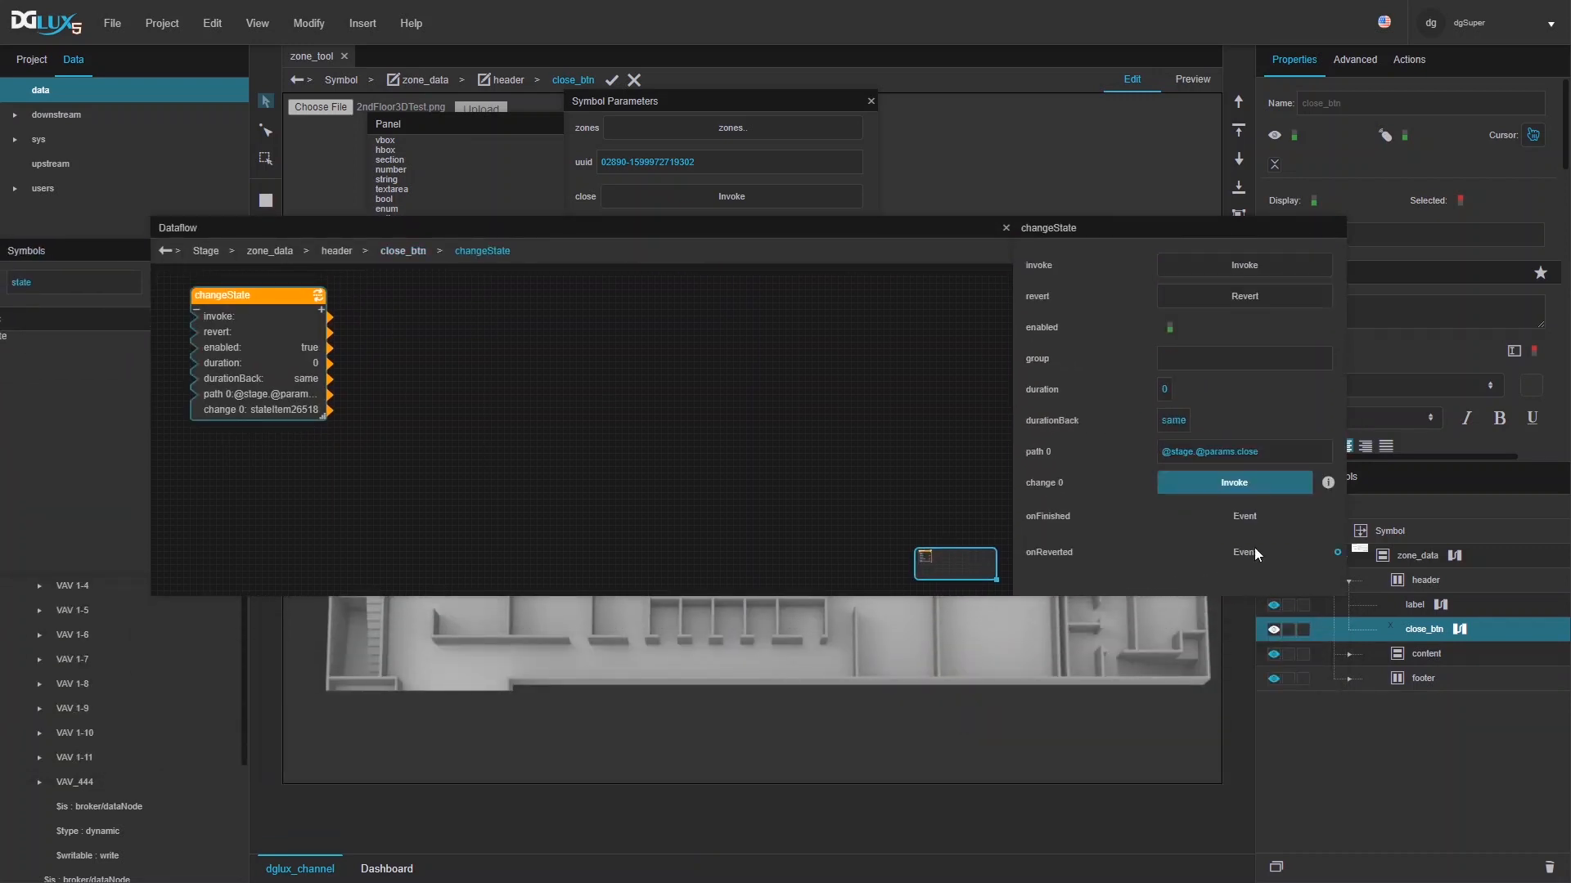
pyautogui.click(1326, 482)
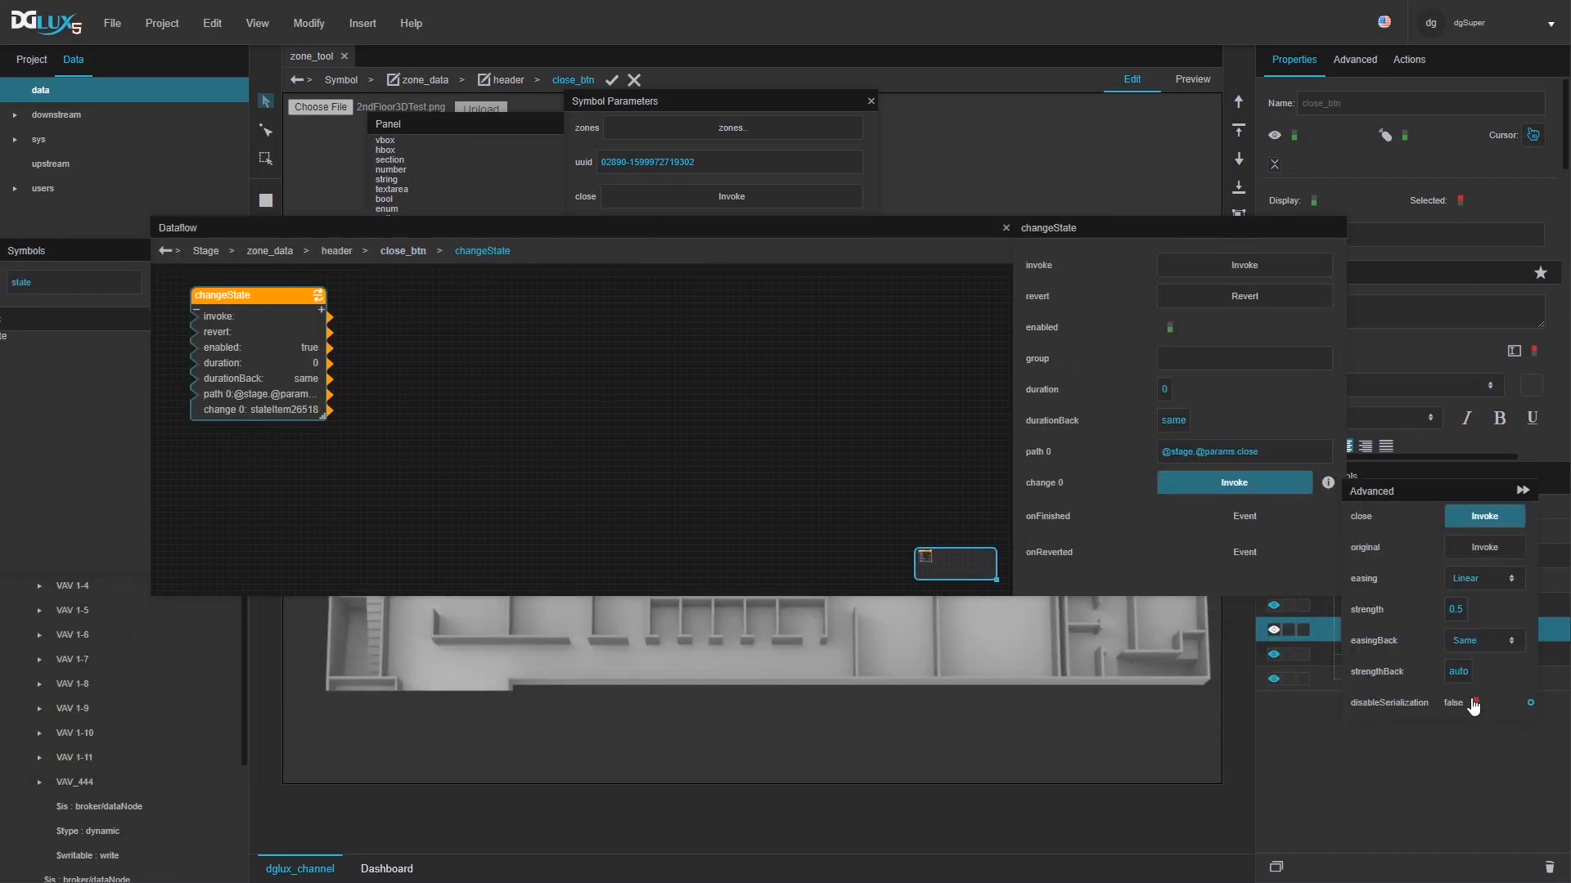
pyautogui.click(918, 420)
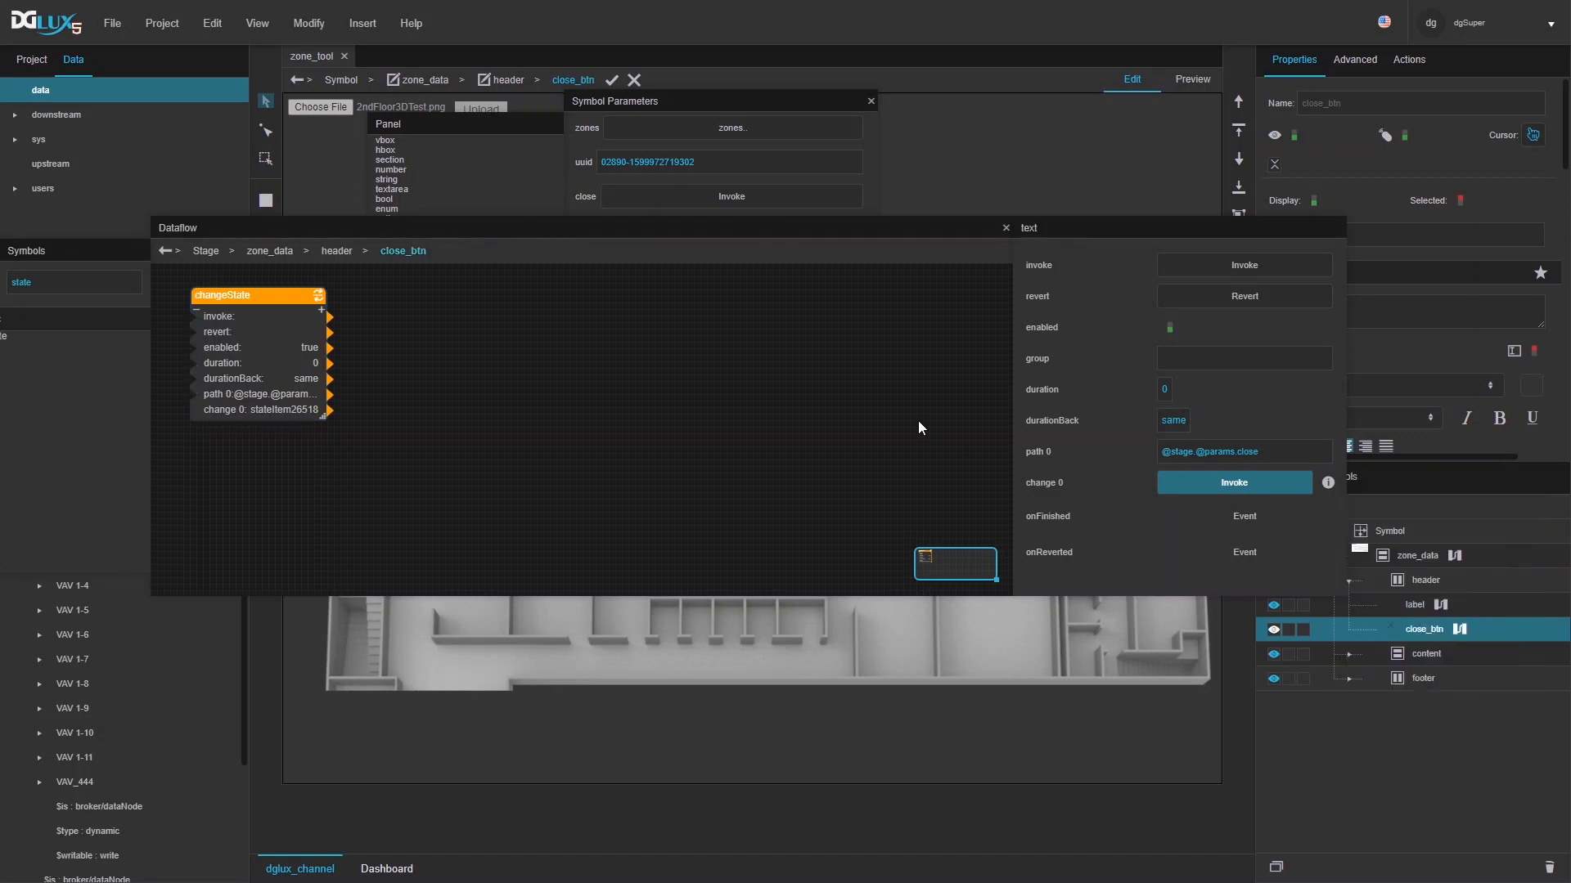
pyautogui.click(277, 345)
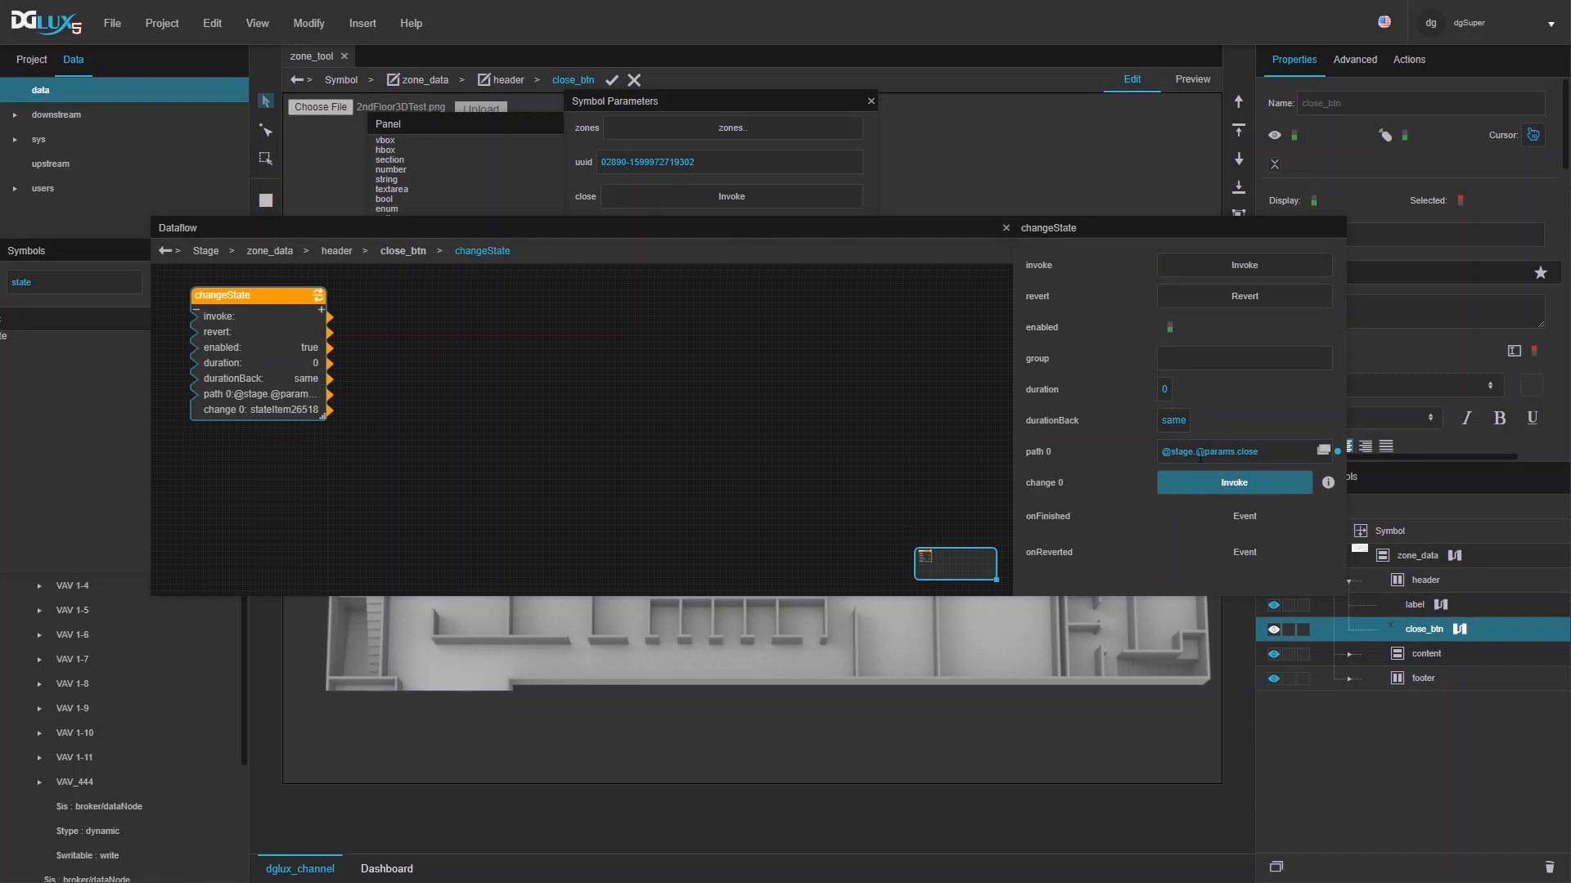
pyautogui.moveTo(1010, 436); pyautogui.dragTo(899, 441)
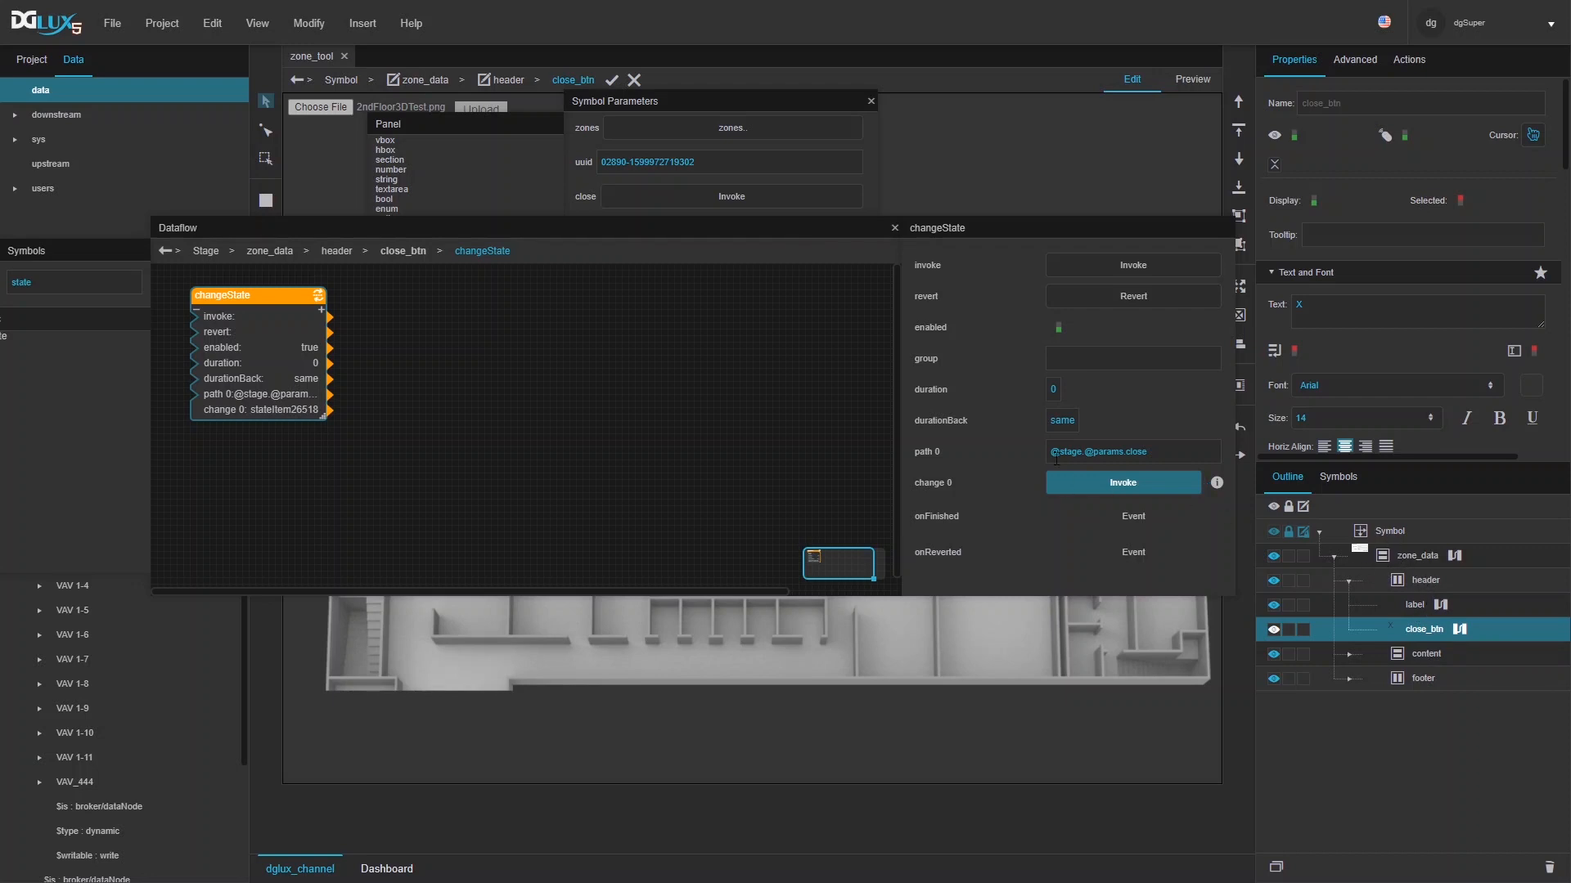
pyautogui.moveTo(1061, 457); pyautogui.dragTo(1122, 457)
pyautogui.click(1121, 457)
# - Bind the close button's onClick event to changeState's invoke, and close the dataflow
pyautogui.click(1409, 60)
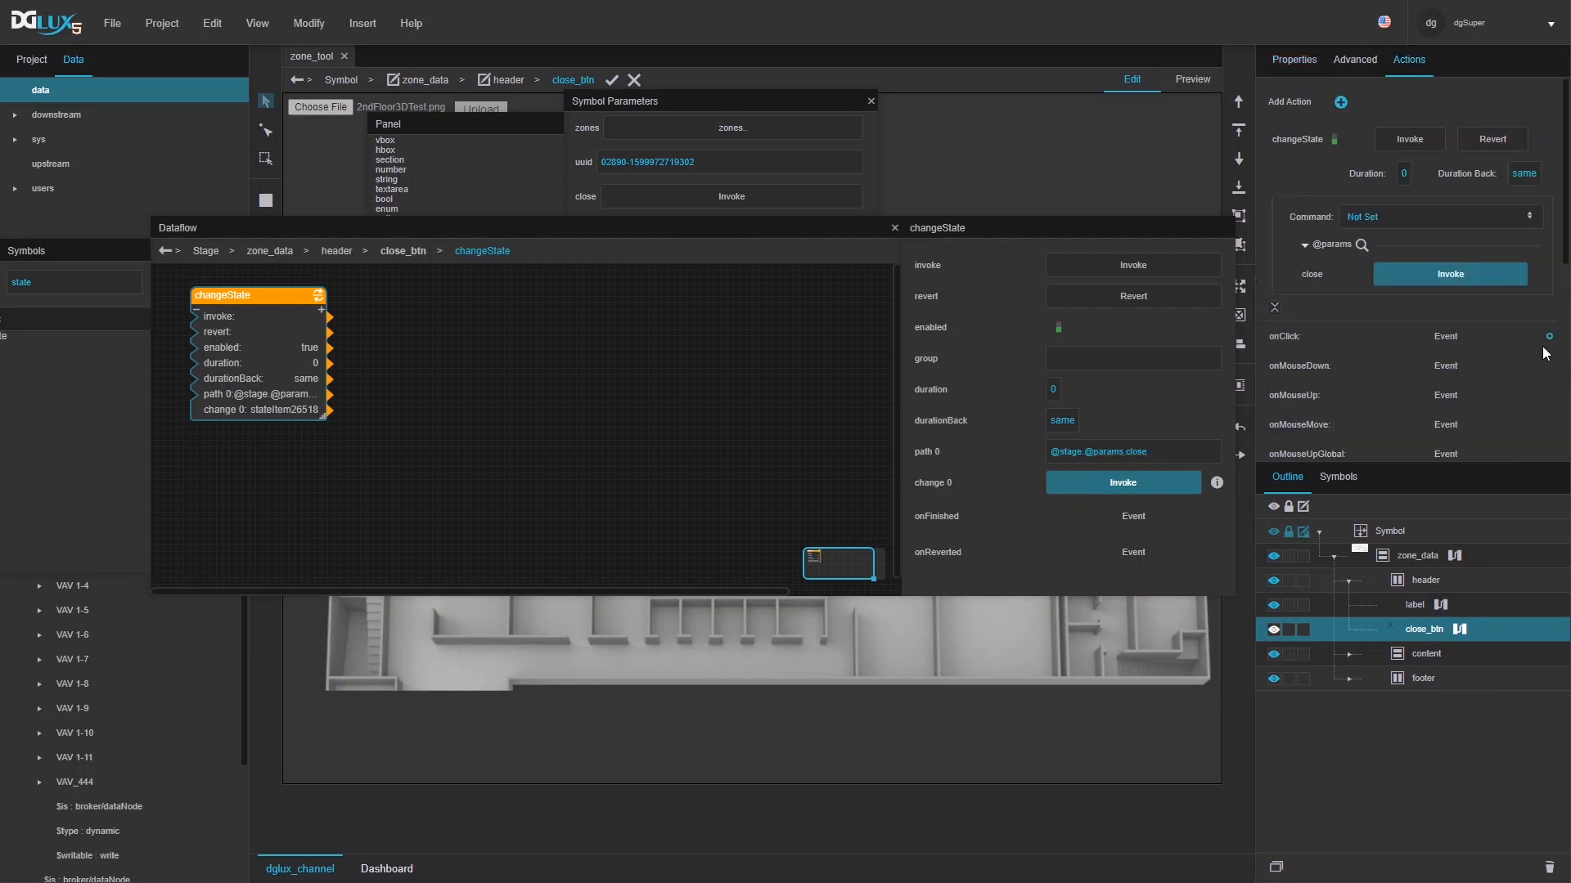
pyautogui.click(1147, 269)
pyautogui.moveTo(1551, 336); pyautogui.dragTo(1135, 265)
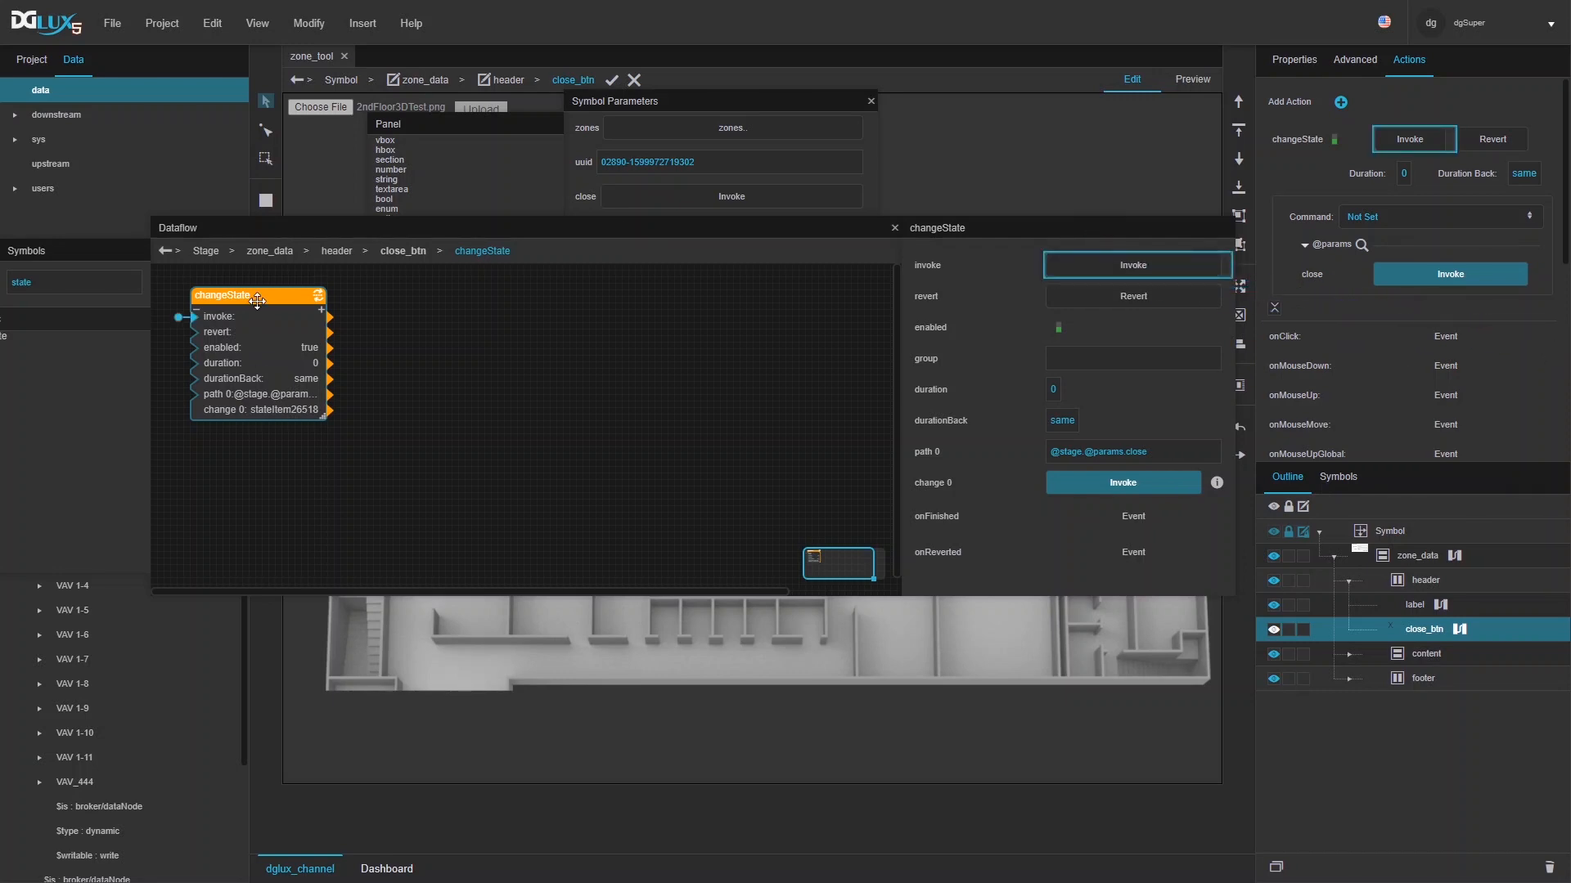
pyautogui.click(894, 227)
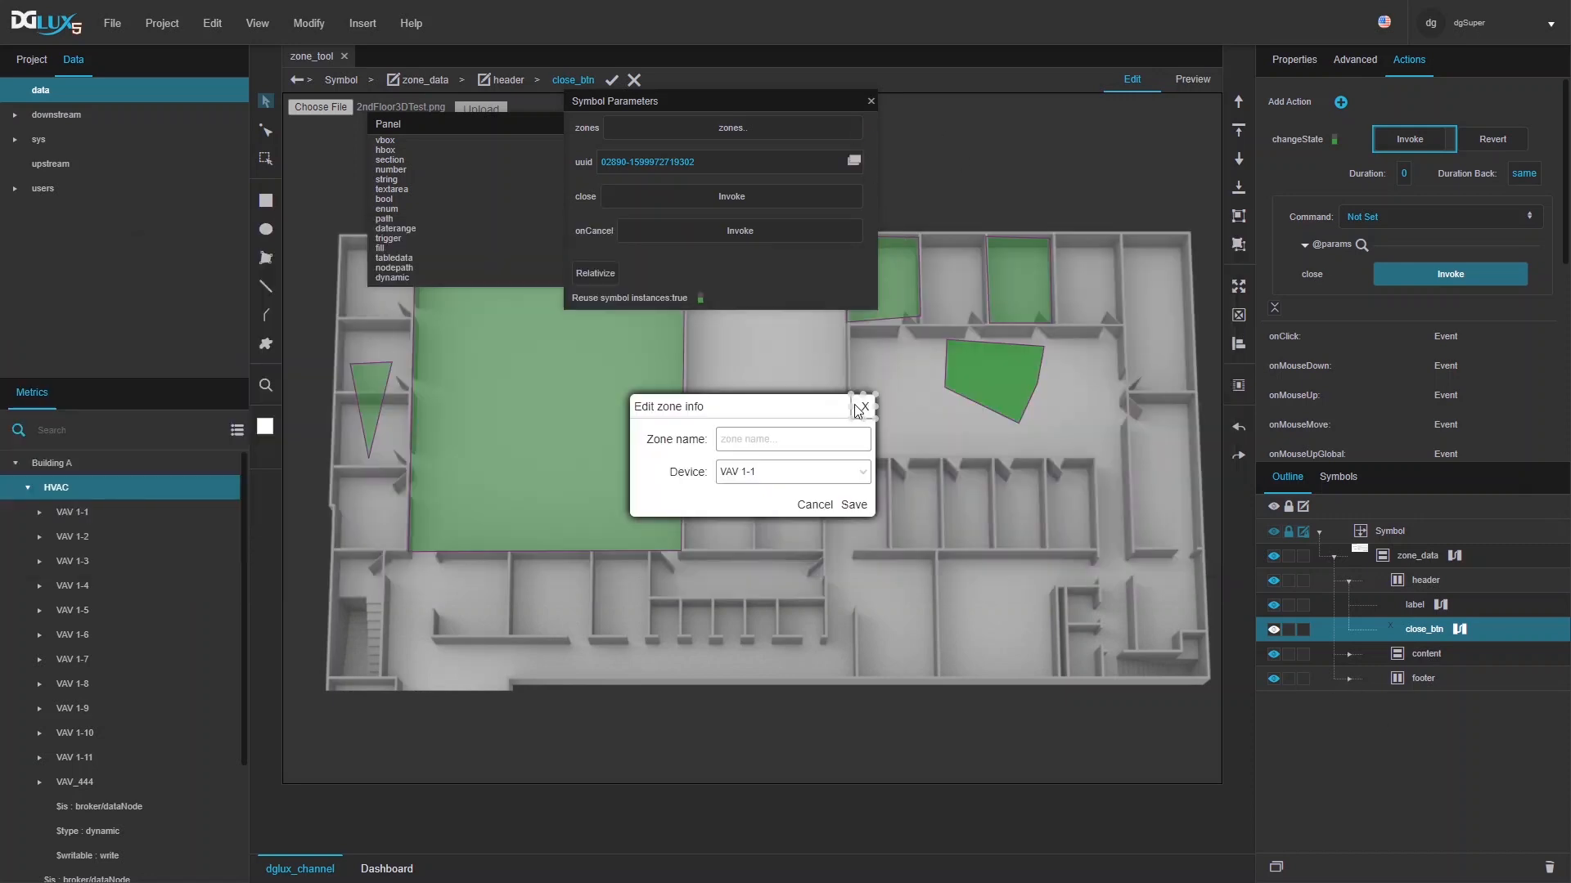
# - Paste the changeState block into the dataflow of the footer's Cancel button, and close that dataflow
pyautogui.click(808, 505)
pyautogui.rightClick(1392, 701)
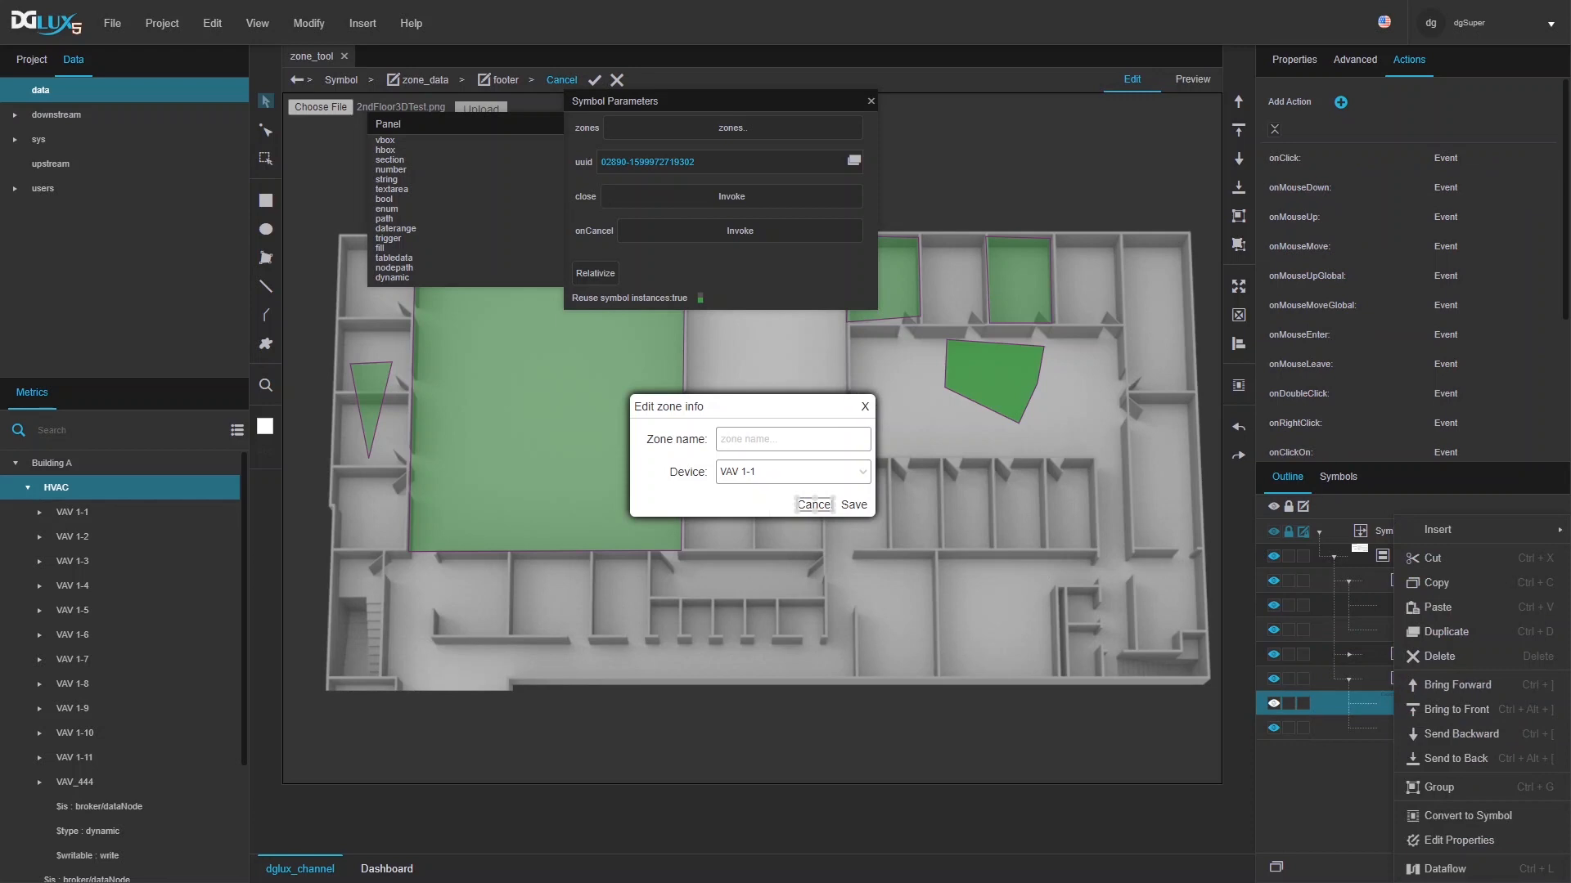
pyautogui.click(1432, 871)
pyautogui.click(664, 508)
pyautogui.hotkey('ctrl', 'v')
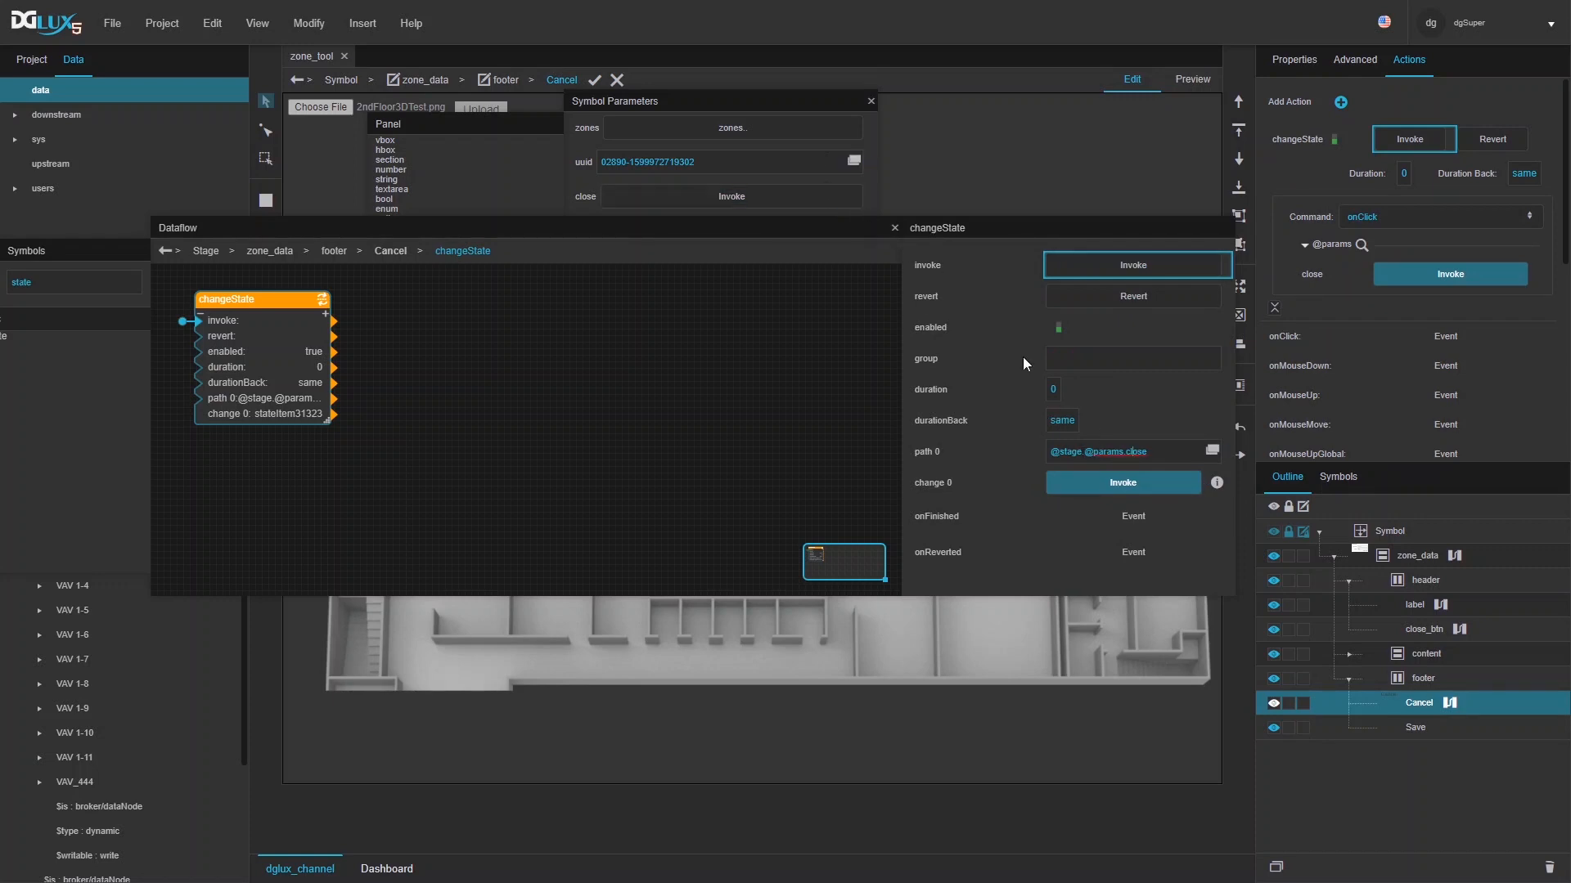
pyautogui.click(895, 229)
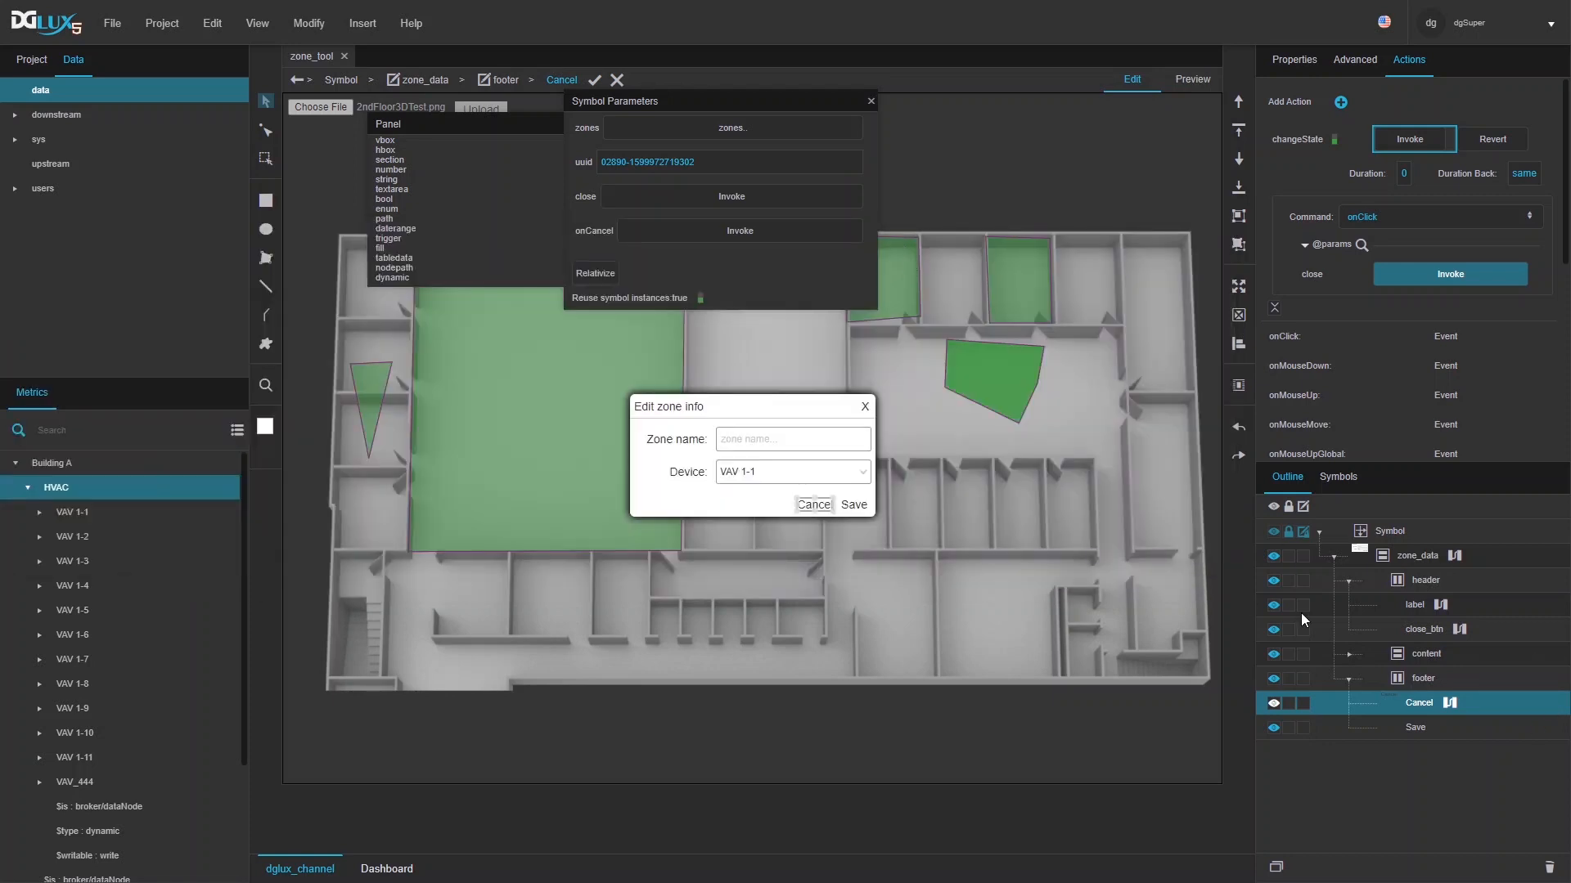
# - Paste the changeState block into the Save button's dataflow and move it aside to free space before it
pyautogui.click(1417, 732)
pyautogui.rightClick(1416, 731)
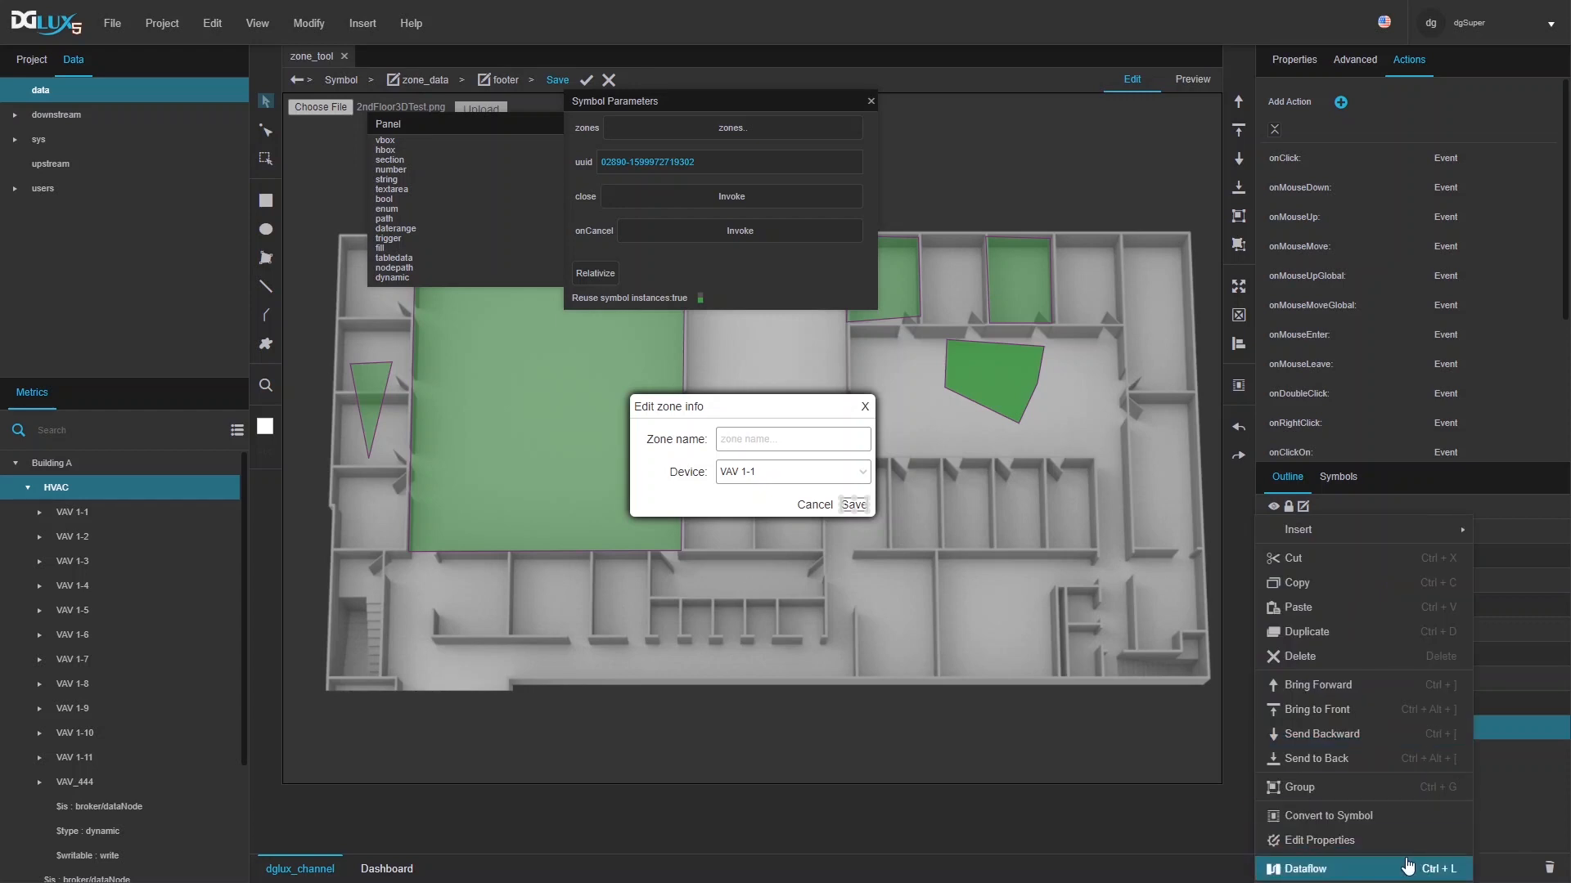
pyautogui.click(1300, 869)
pyautogui.click(673, 440)
pyautogui.hotkey('ctrl', 'v')
pyautogui.moveTo(267, 295); pyautogui.dragTo(708, 300)
pyautogui.moveTo(646, 242); pyautogui.dragTo(718, 394)
# - Add an Edit Rows block to the Save dataflow and bind its table to the symbol's zones parameter
pyautogui.doubleClick(177, 436)
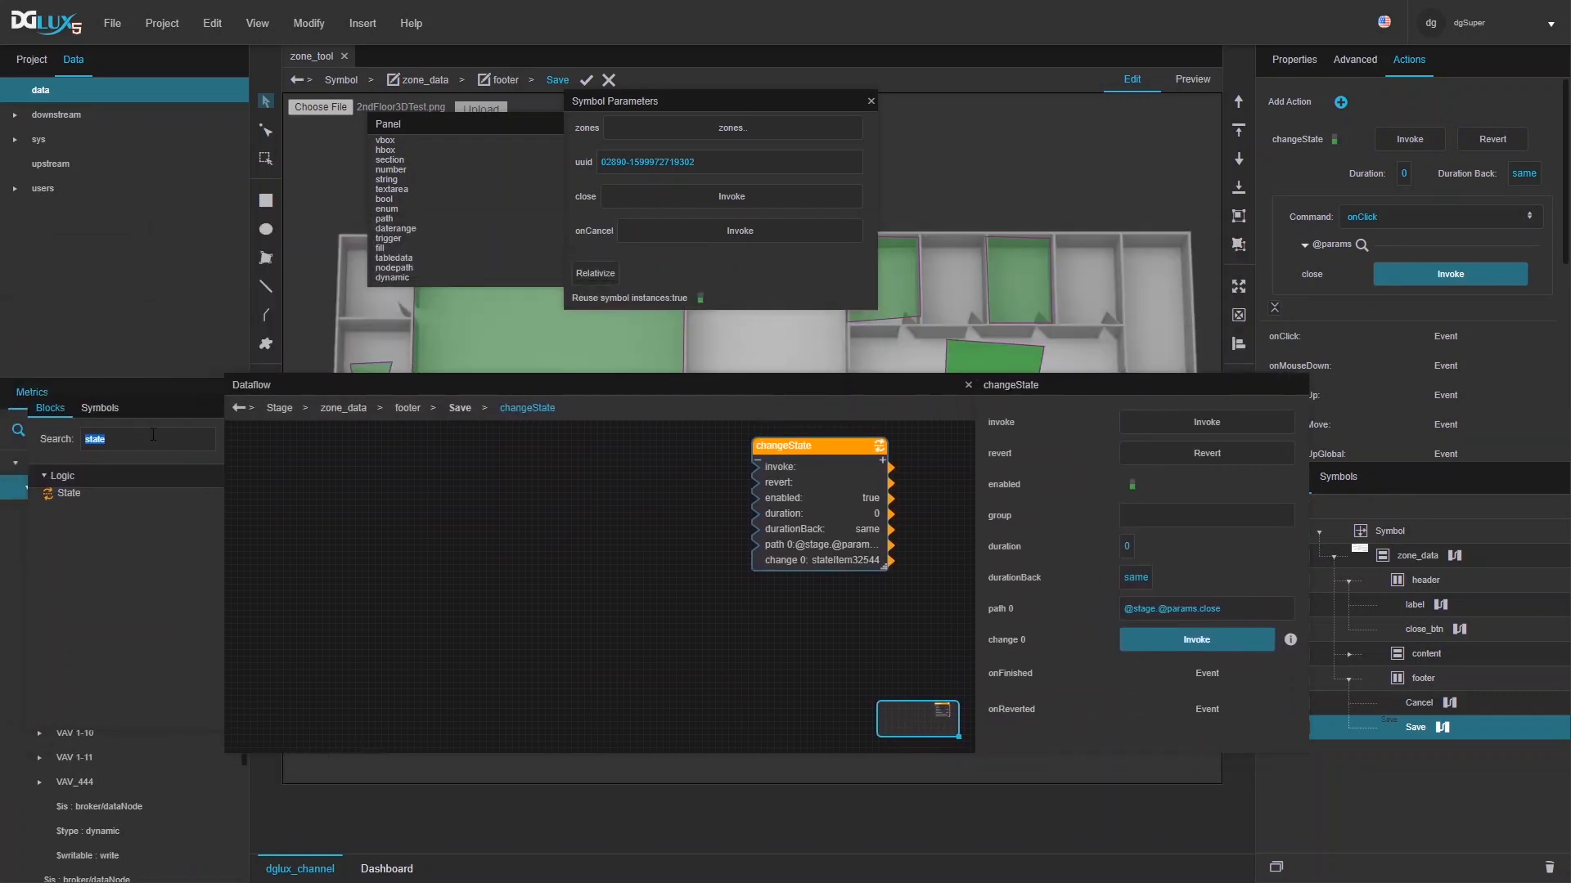
pyautogui.write('edt')
pyautogui.doubleClick(111, 448)
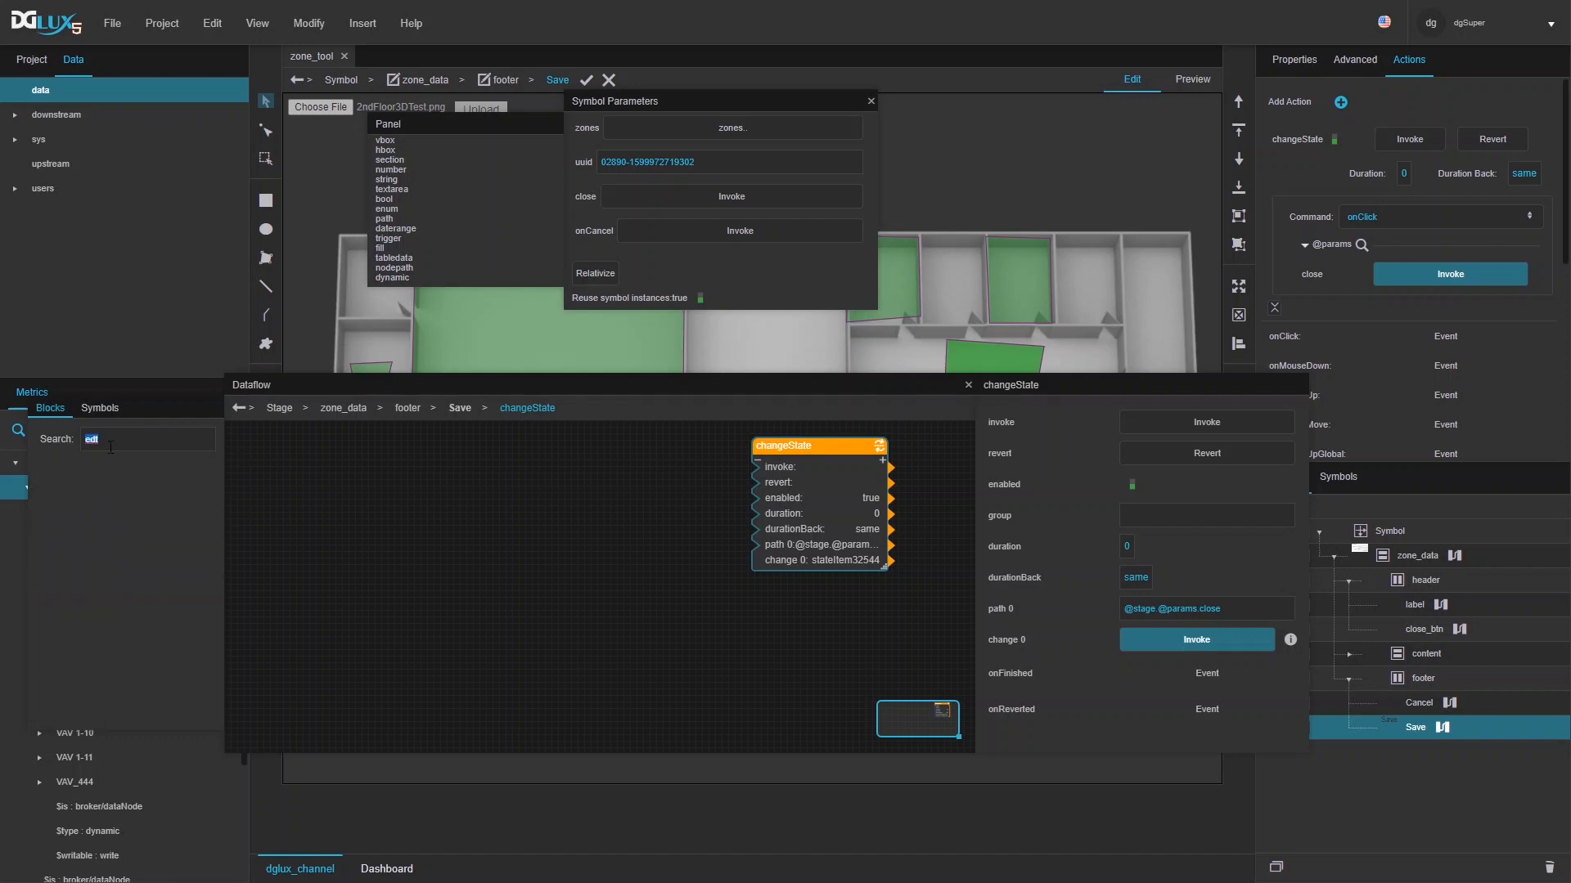
pyautogui.write('ed')
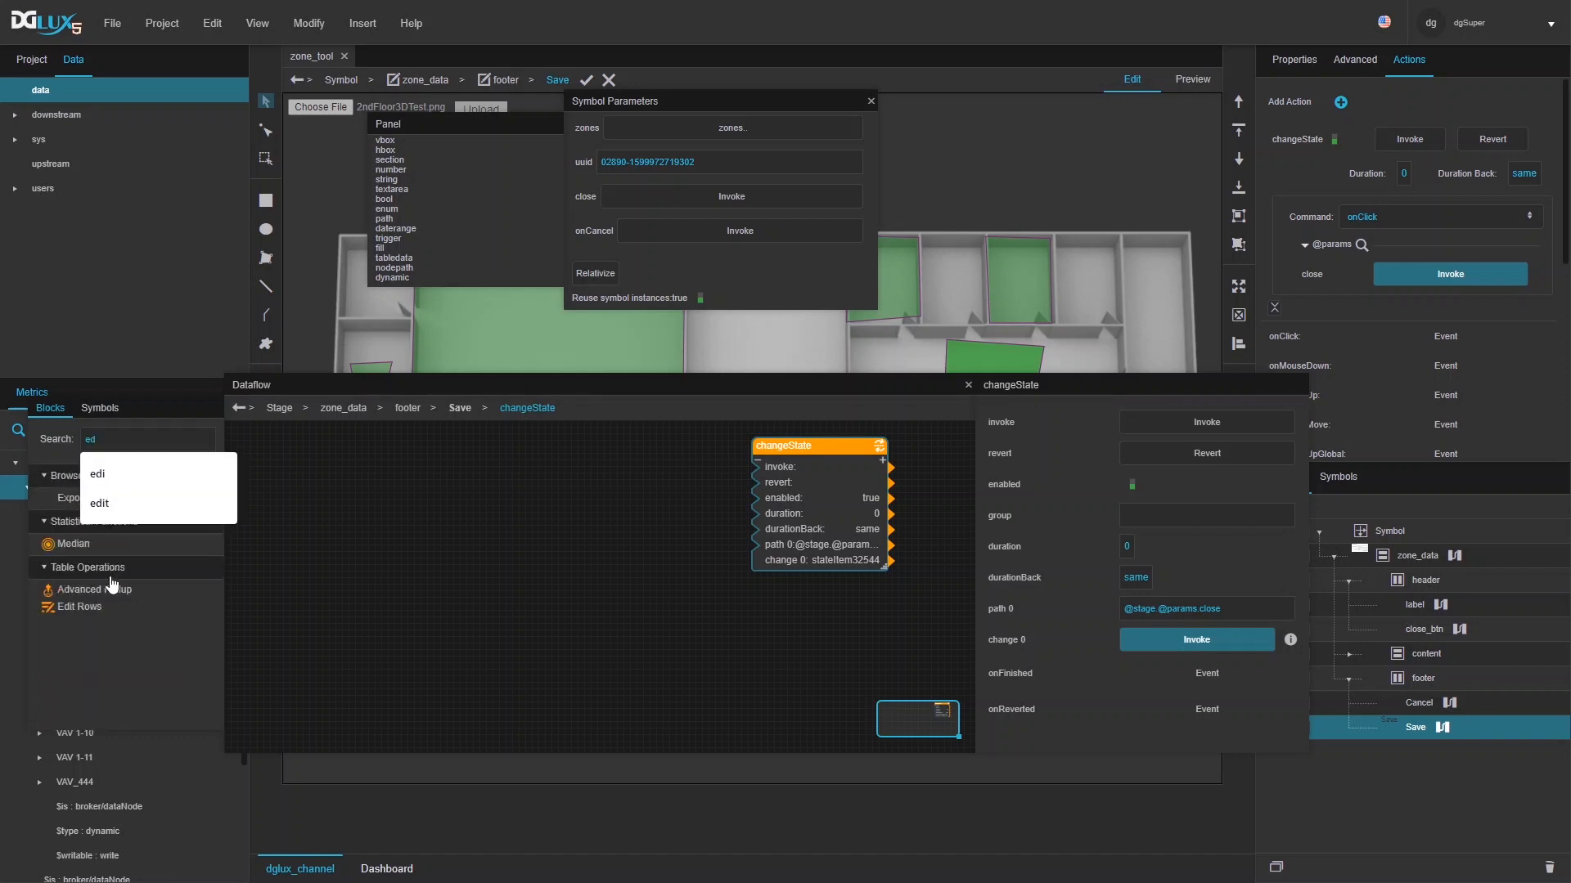
pyautogui.moveTo(100, 612); pyautogui.dragTo(299, 439)
pyautogui.moveTo(868, 129); pyautogui.dragTo(1181, 486)
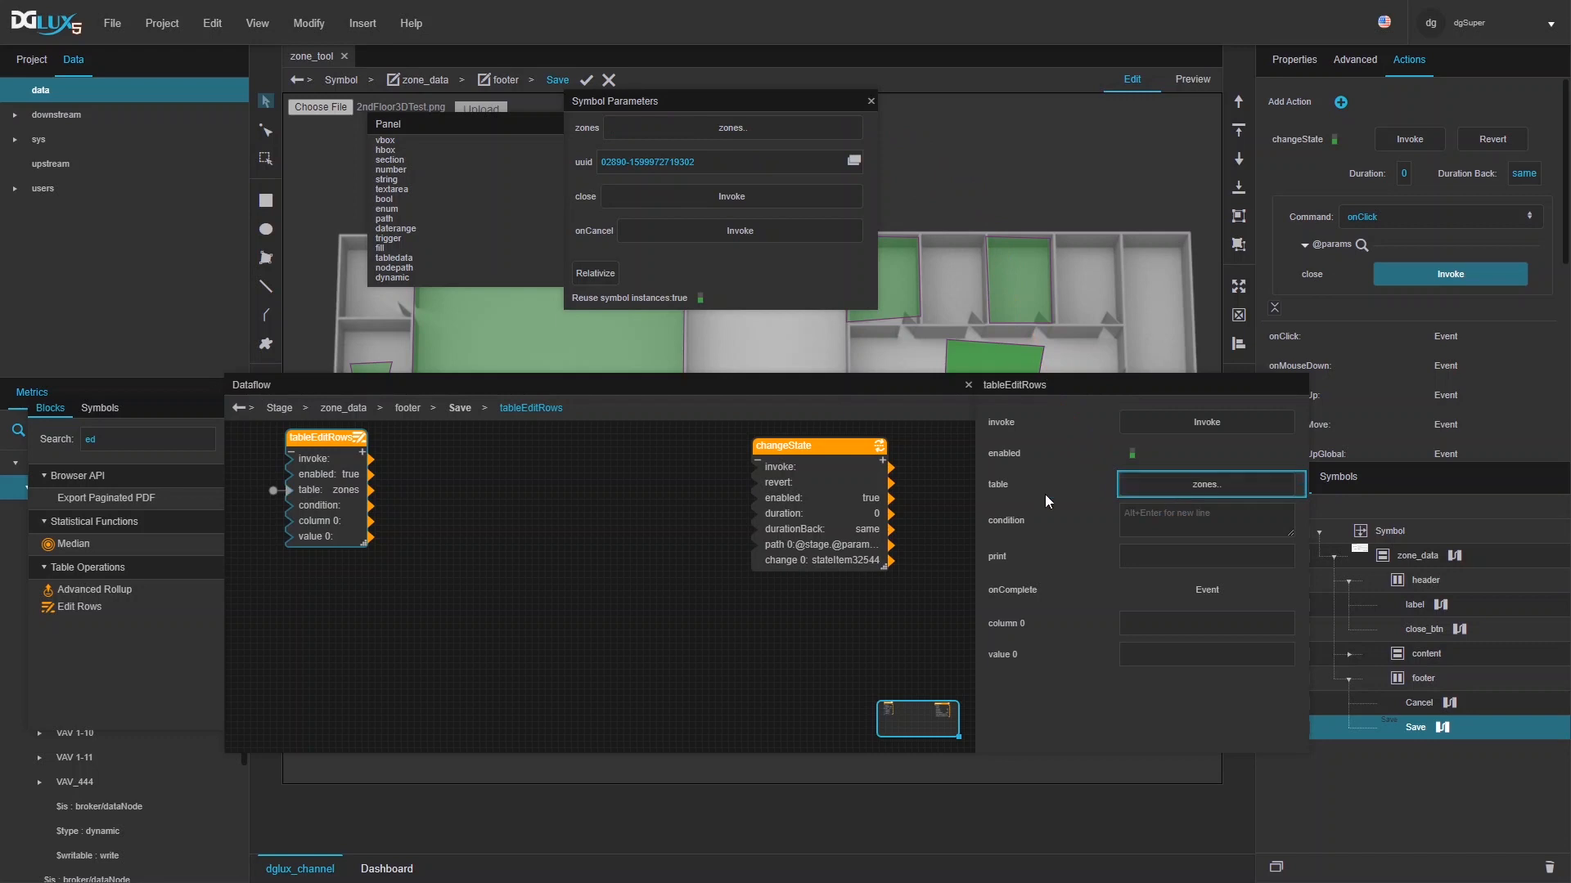
pyautogui.moveTo(329, 434); pyautogui.dragTo(476, 439)
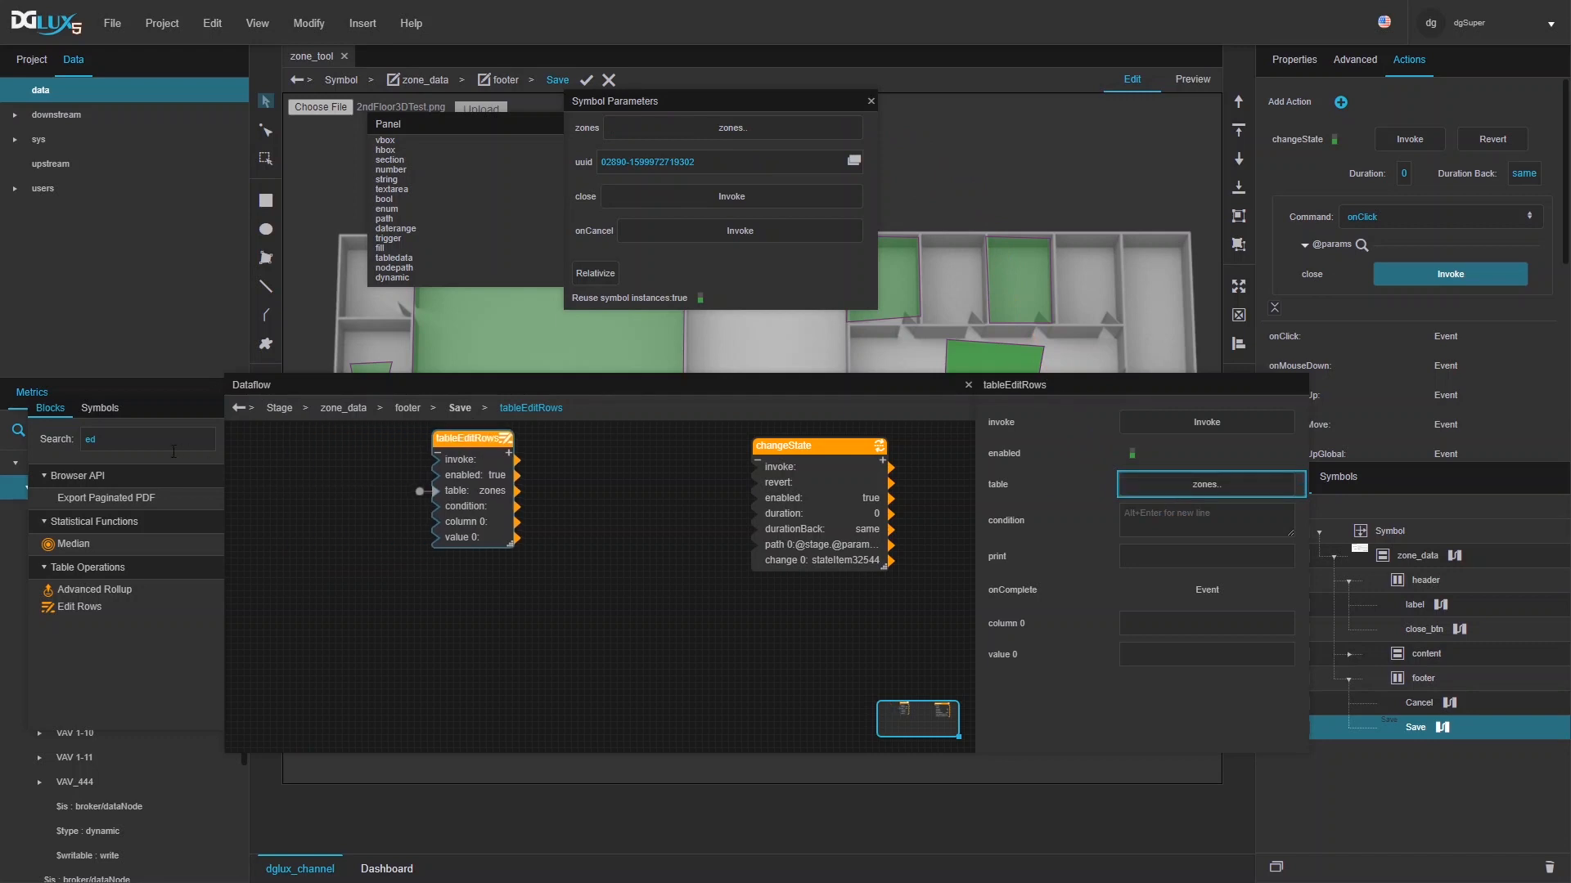
# - Add a Replace block with input uuid == '<uuid>' and find 0 set to <uuid>
pyautogui.doubleClick(138, 441)
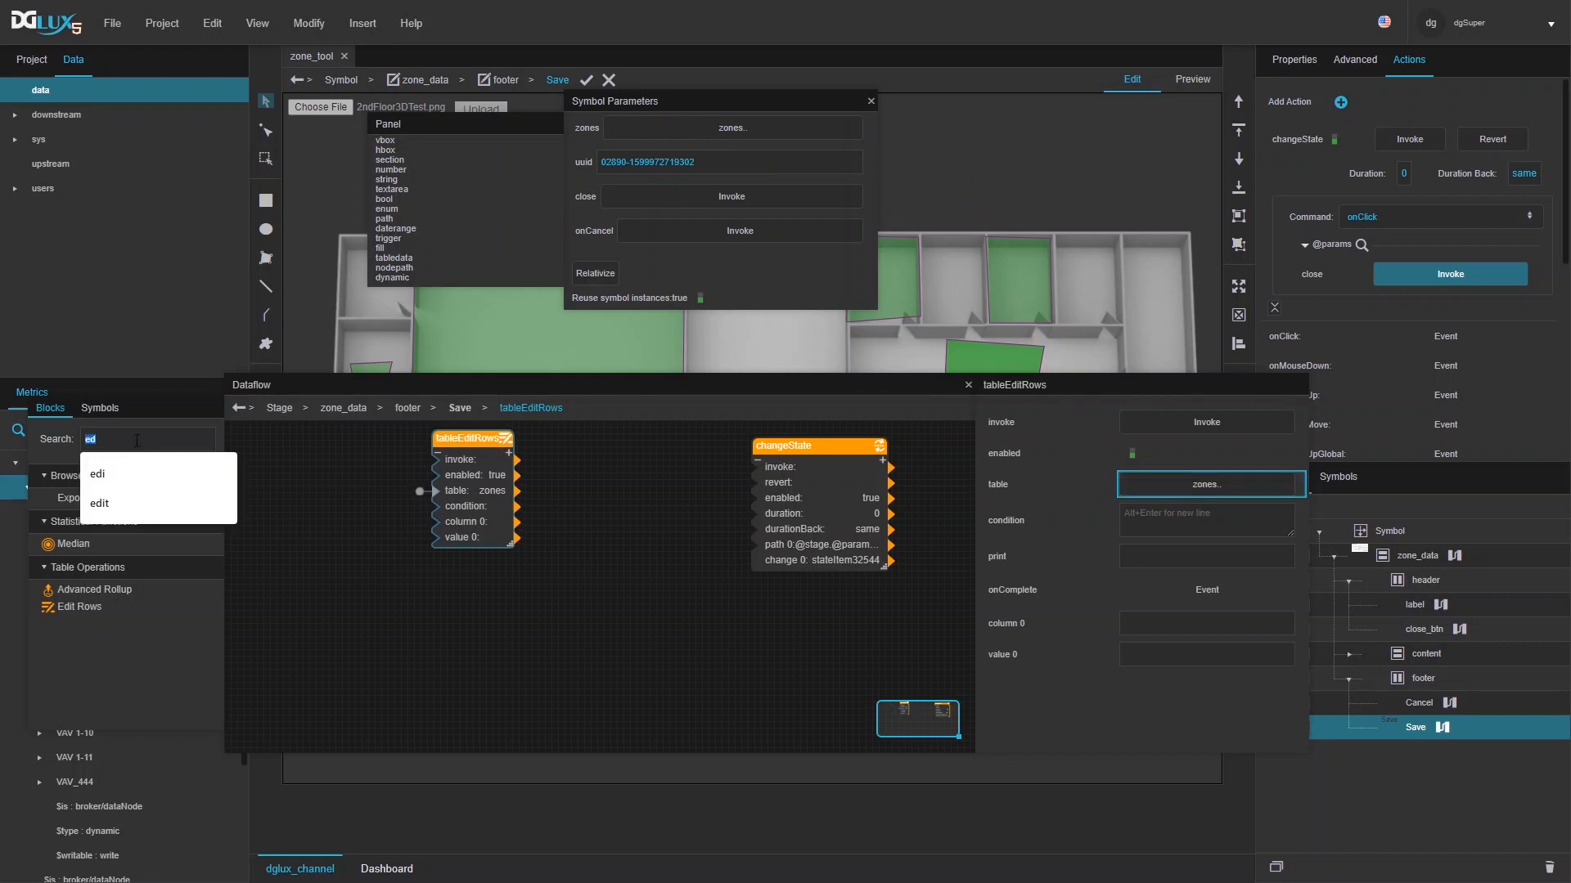
pyautogui.write('rep')
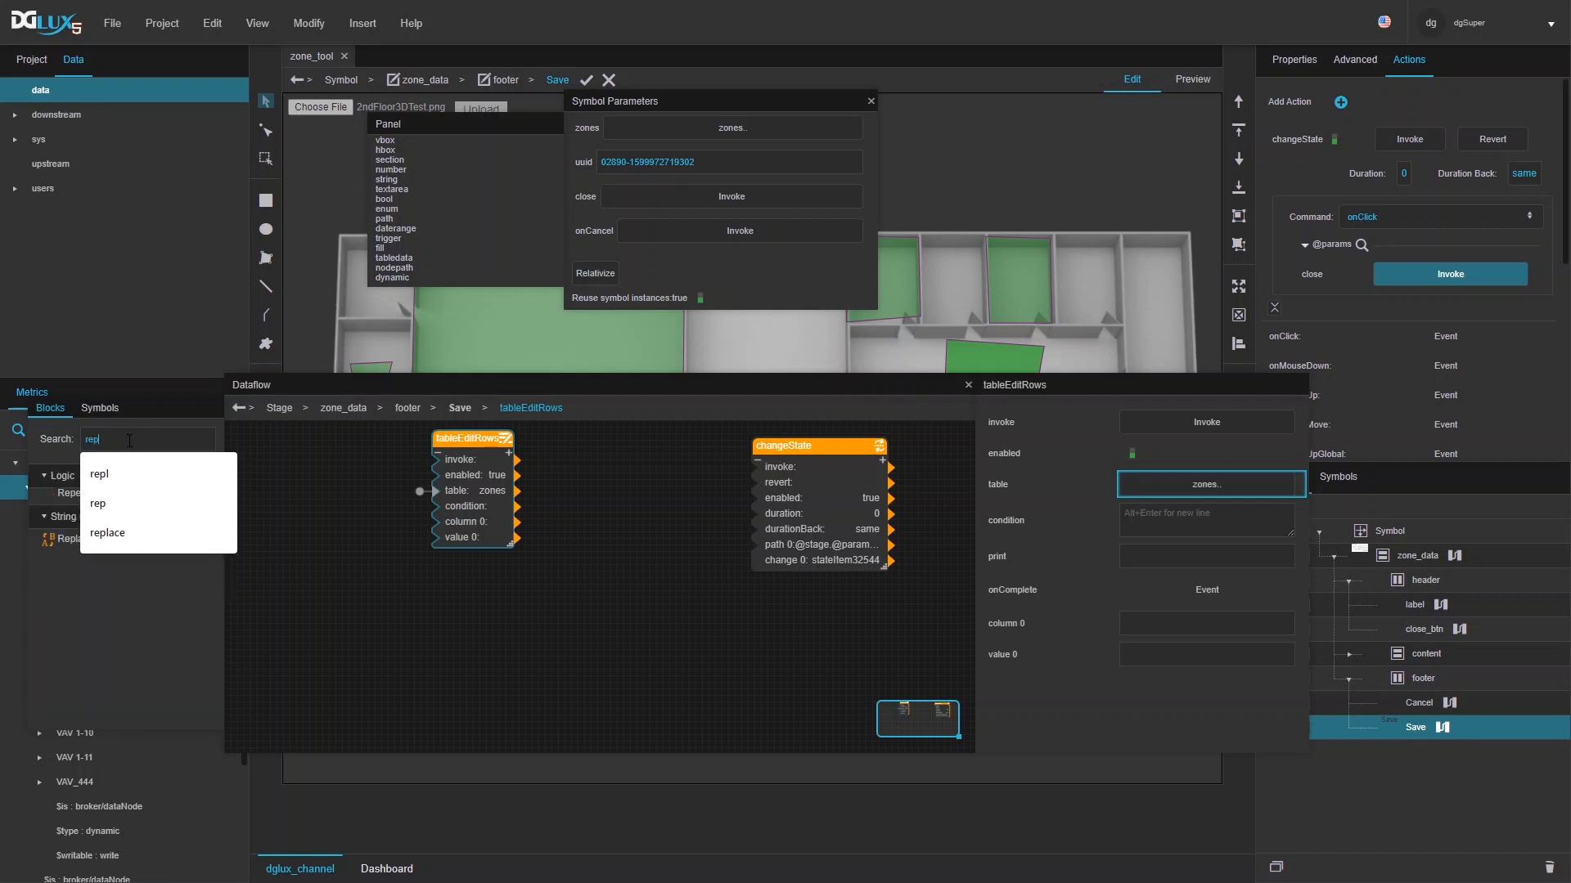
pyautogui.moveTo(71, 539); pyautogui.dragTo(270, 431)
pyautogui.write("uuid == '<uuid>'")
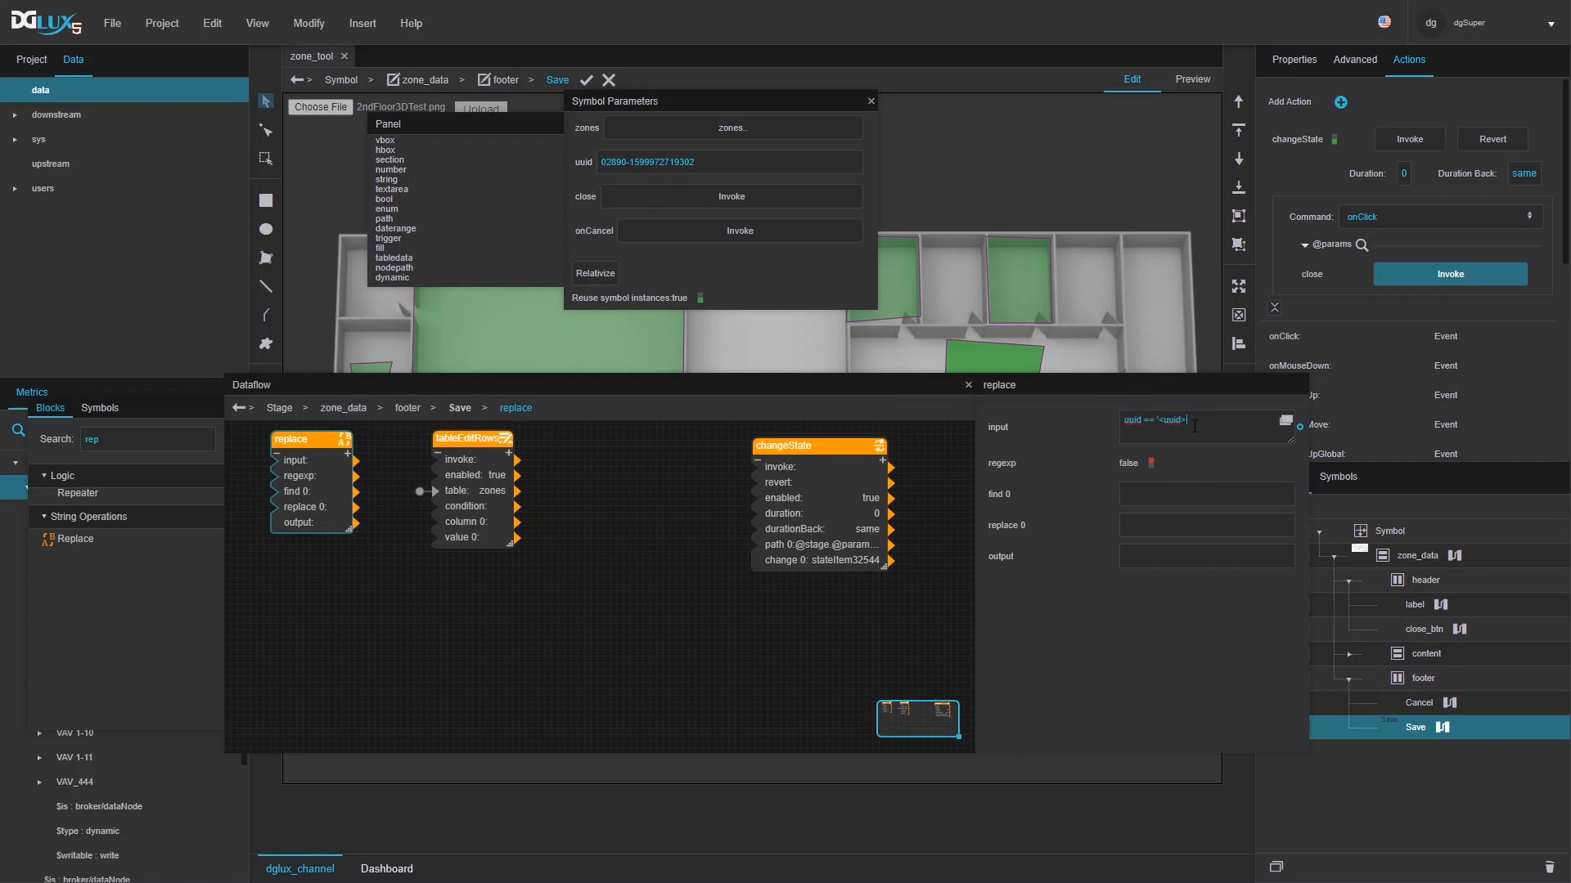
pyautogui.write('\\')
pyautogui.press('BackSpace')
pyautogui.press('Return')
pyautogui.click(1175, 496)
pyautogui.write('<uuid>')
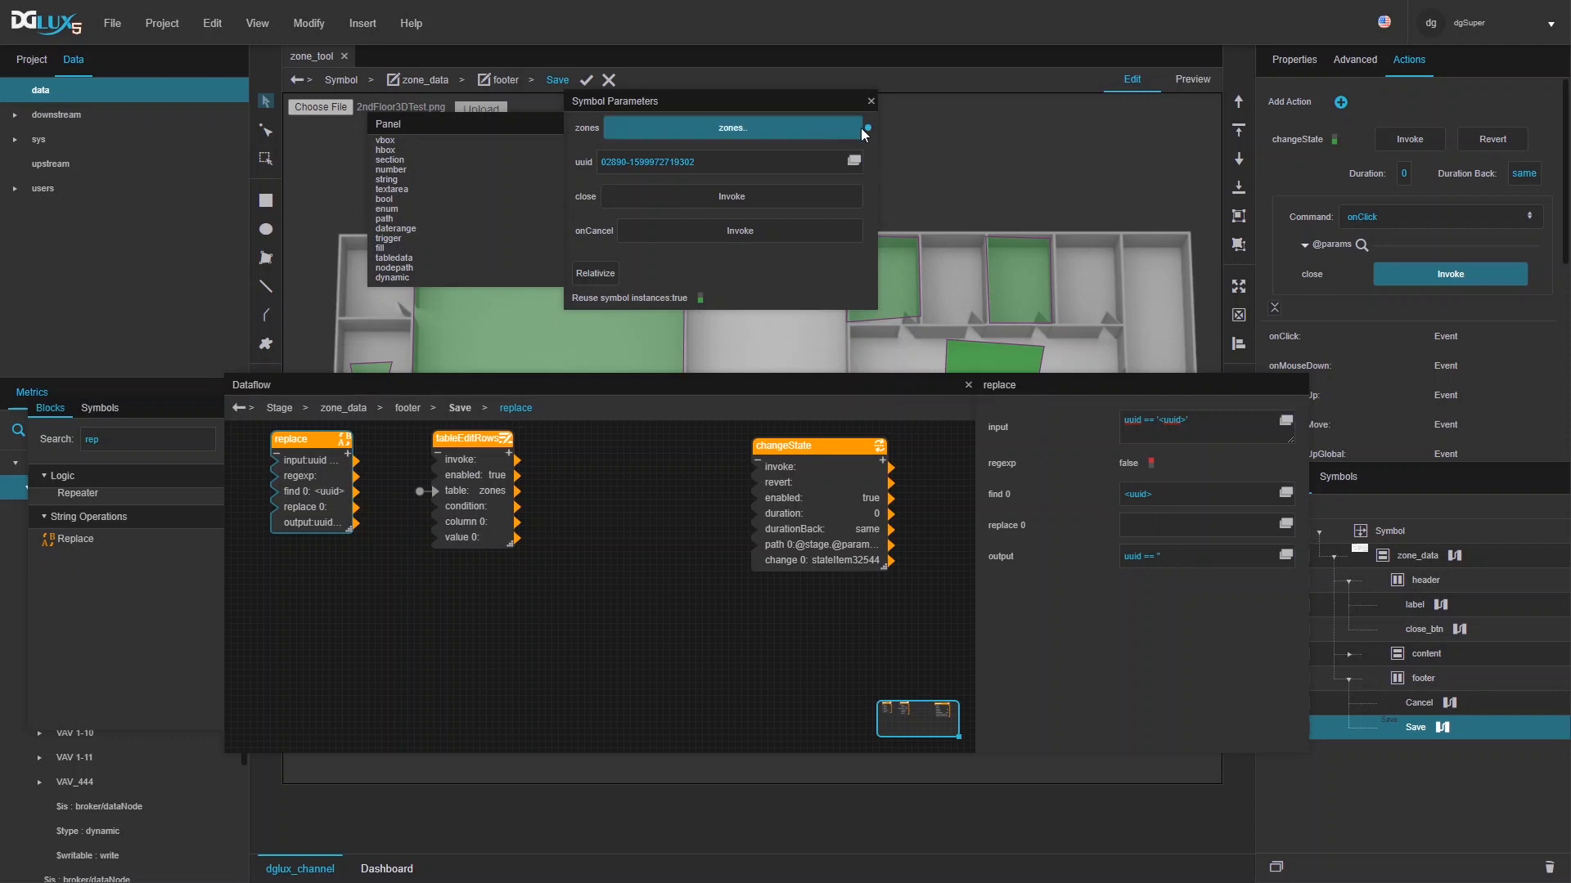
# - Bind the uuid parameter to the Replace block's replace 0, and its output to the Edit Rows condition
pyautogui.moveTo(867, 162); pyautogui.dragTo(1216, 537)
pyautogui.click(485, 519)
pyautogui.moveTo(357, 522); pyautogui.dragTo(1202, 521)
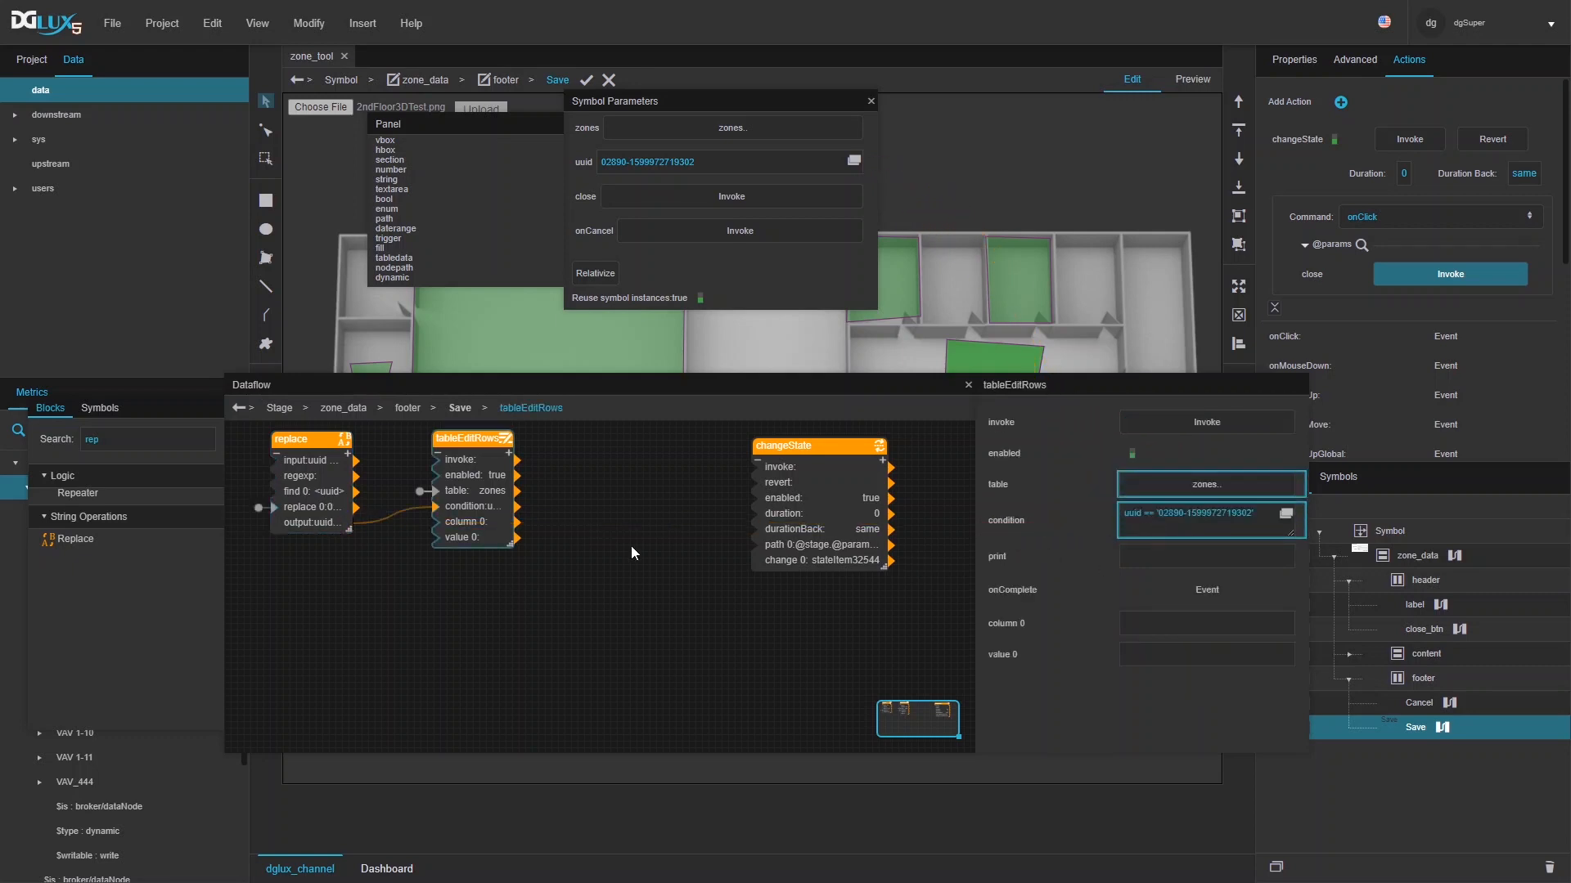
# - Add a second column/value pair to Edit Rows, name column 0 name and column 1 path, and close the symbol parameters
pyautogui.click(509, 453)
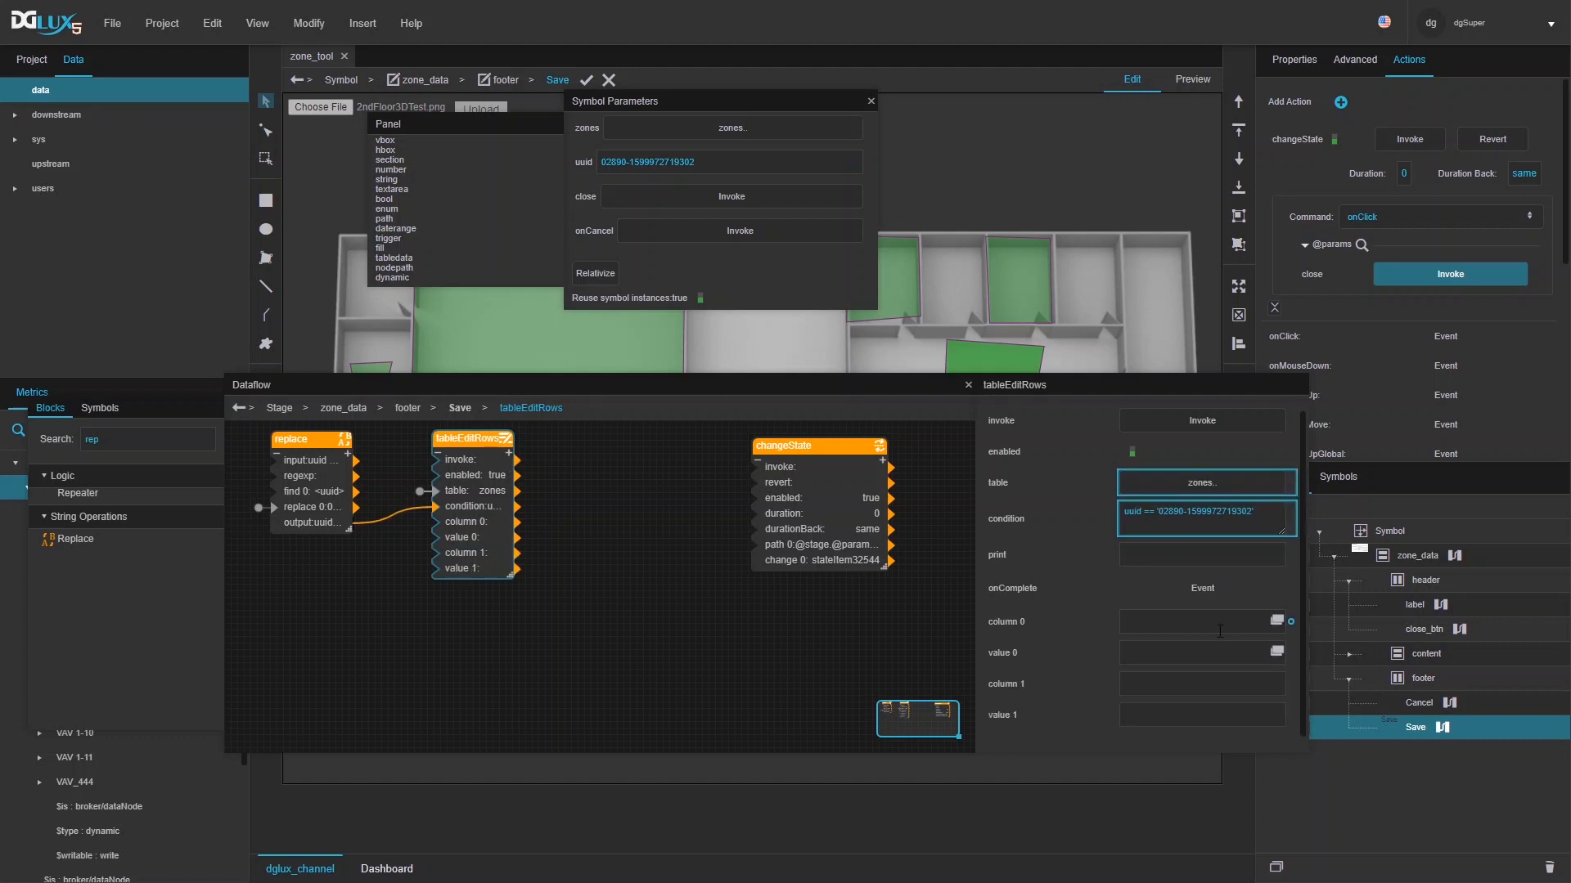
pyautogui.click(1202, 489)
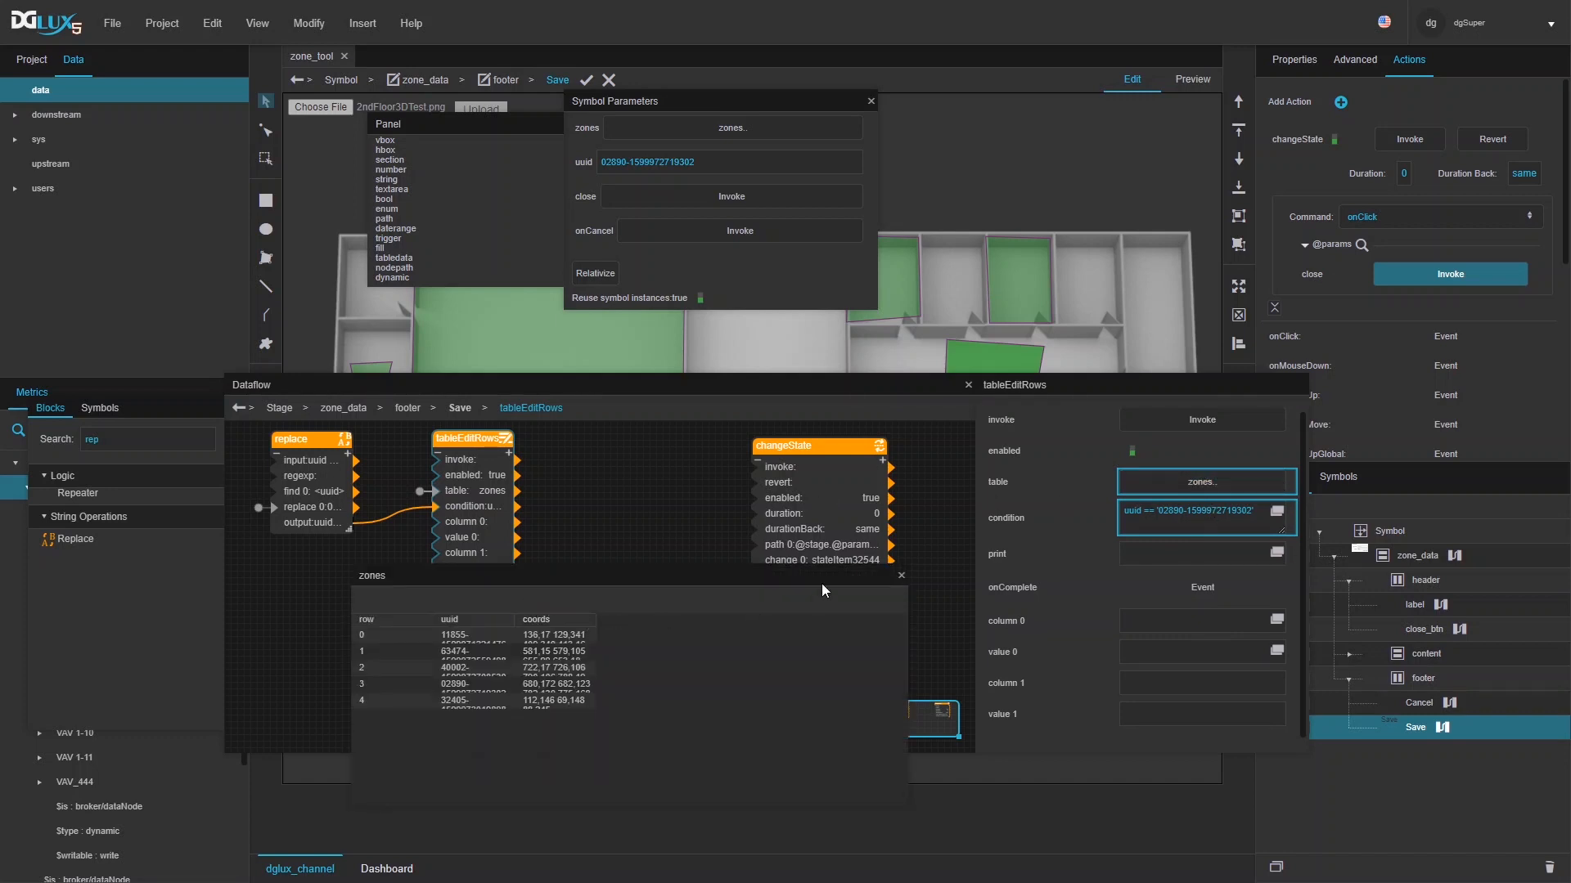
pyautogui.click(903, 575)
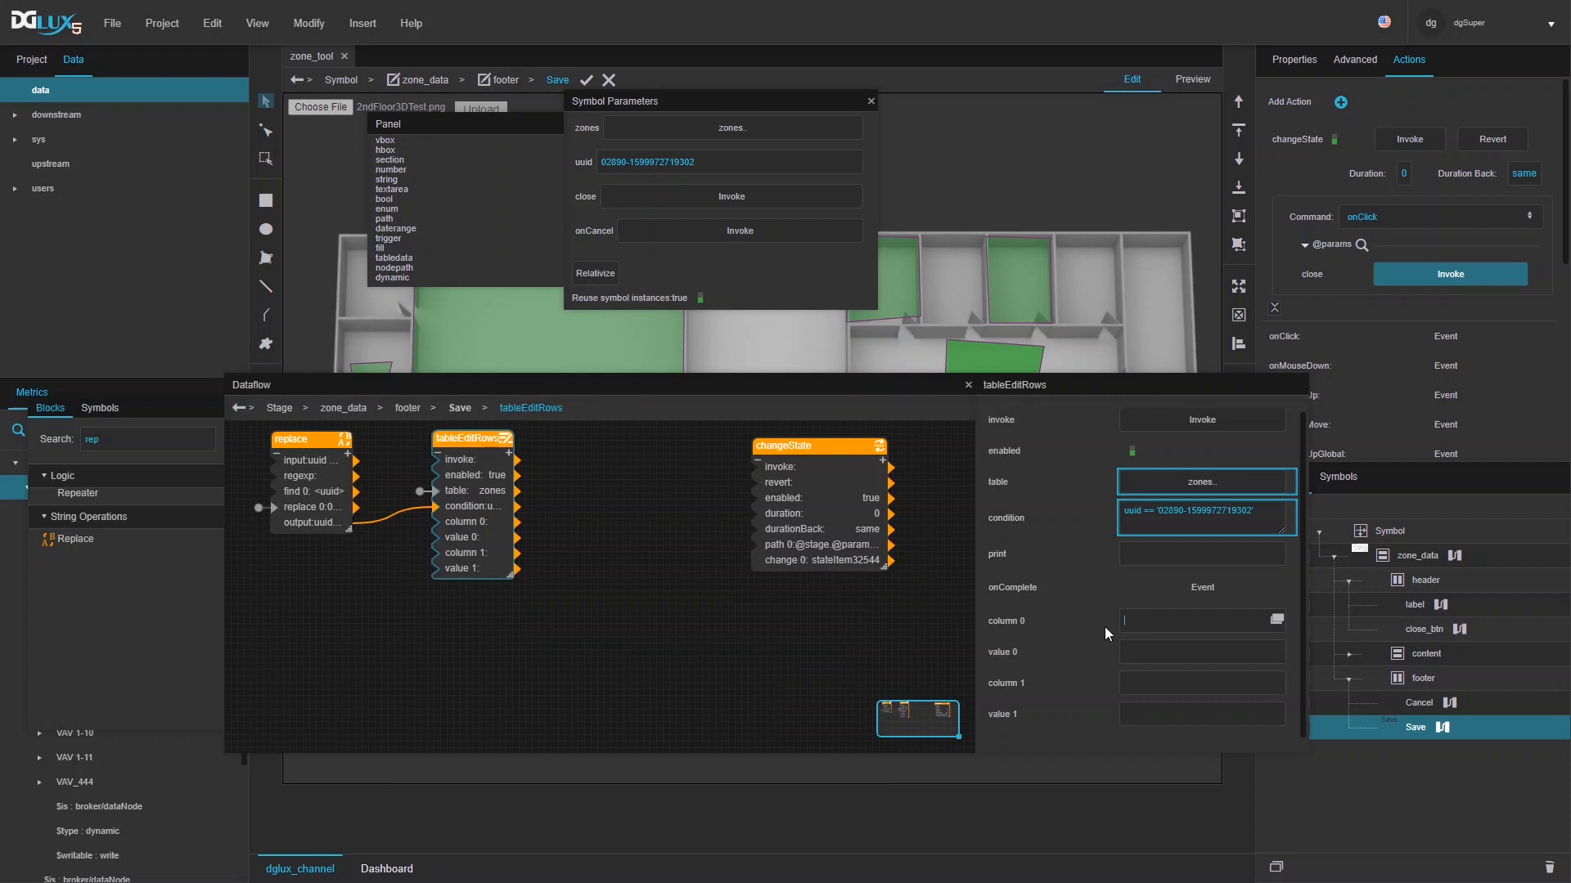
pyautogui.write('name')
pyautogui.press('Tab')
pyautogui.write('pah')
pyautogui.press('BackSpace')
pyautogui.write('th')
pyautogui.click(1170, 647)
pyautogui.click(870, 100)
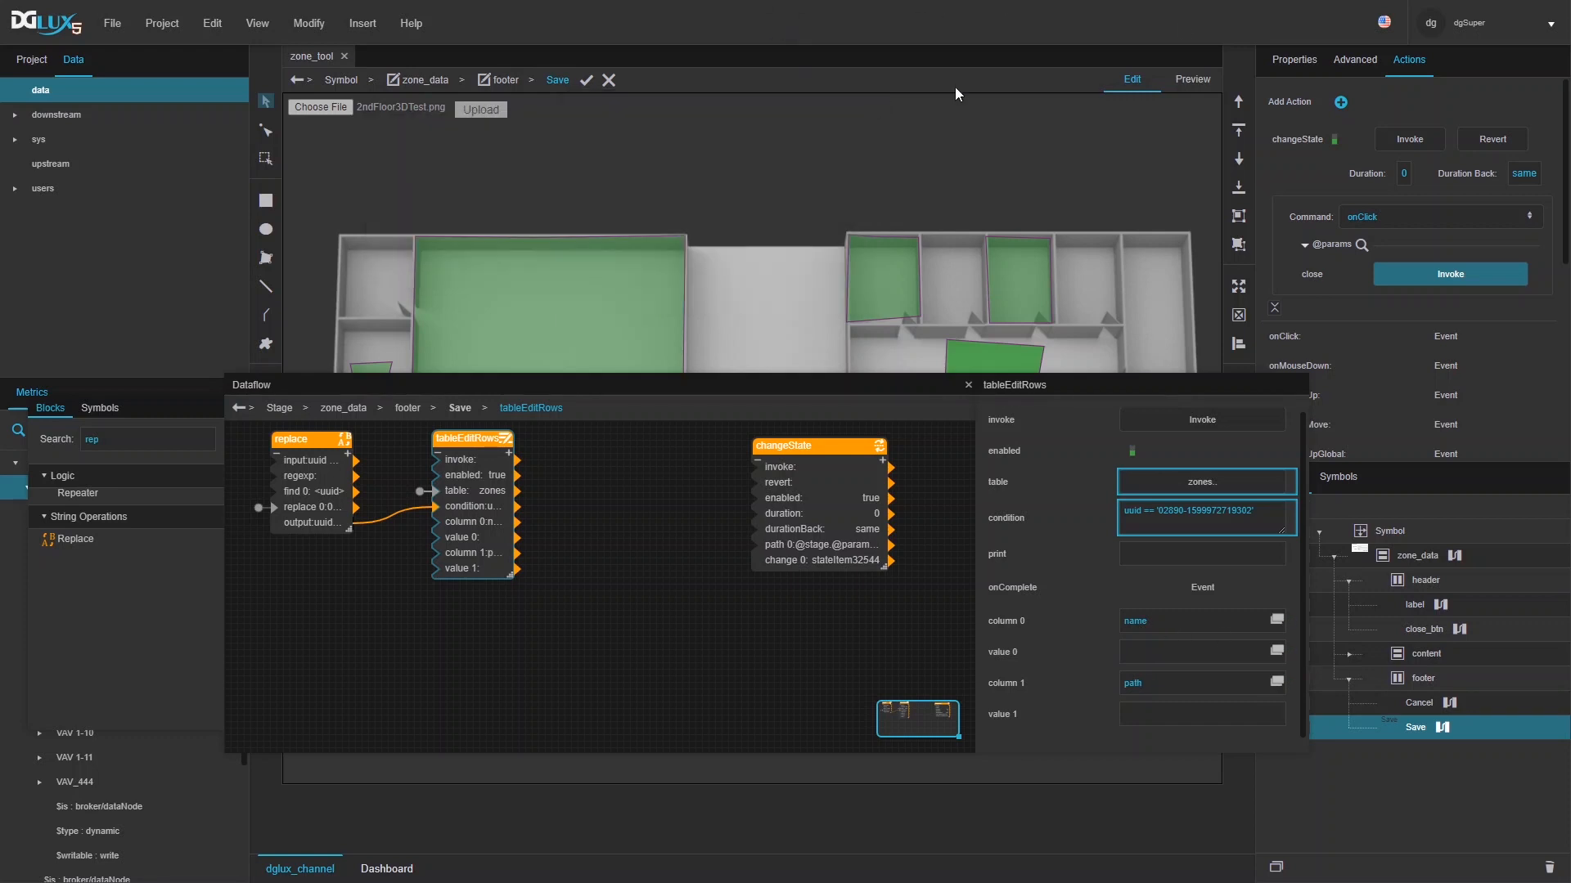
# - Bind the zone name input's value to Edit Rows value 0 and the device list's value to value 1
pyautogui.moveTo(823, 386); pyautogui.dragTo(740, 51)
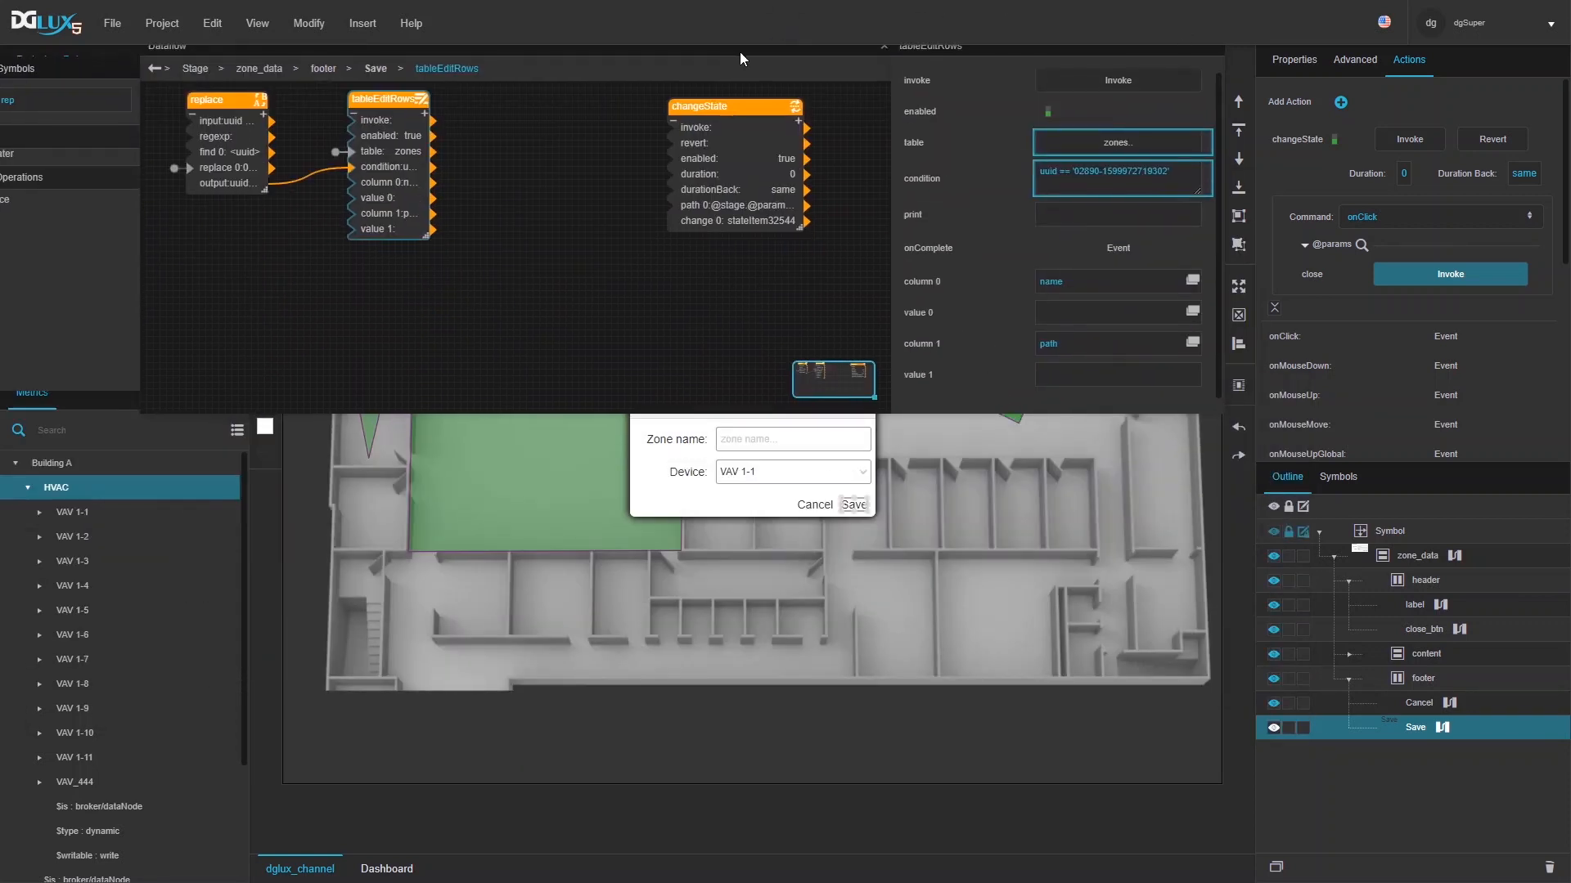
pyautogui.click(751, 437)
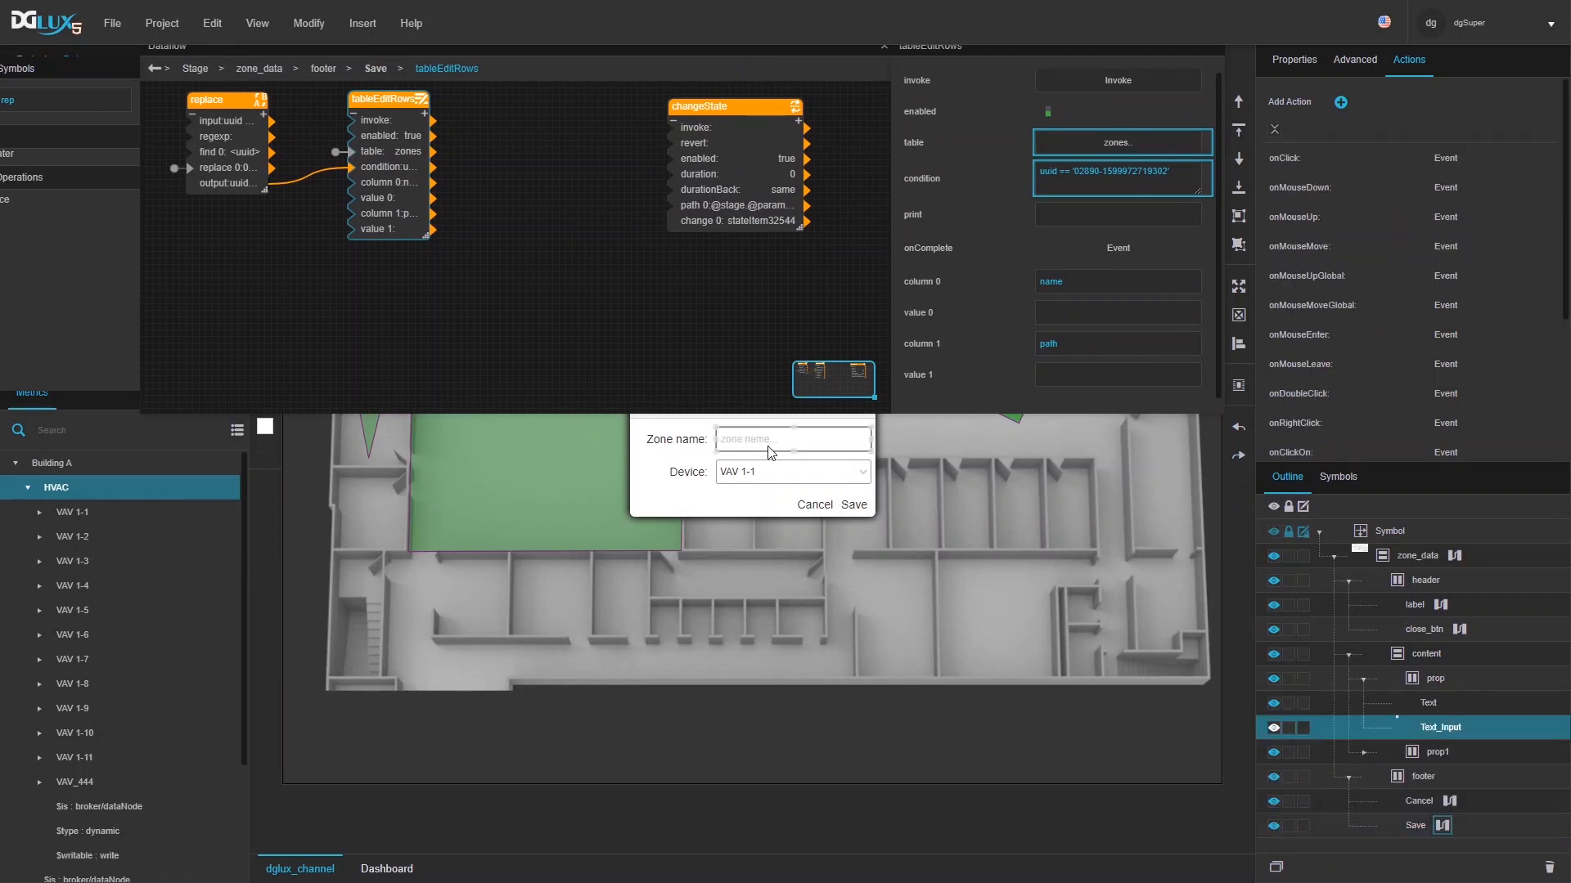
pyautogui.click(1292, 71)
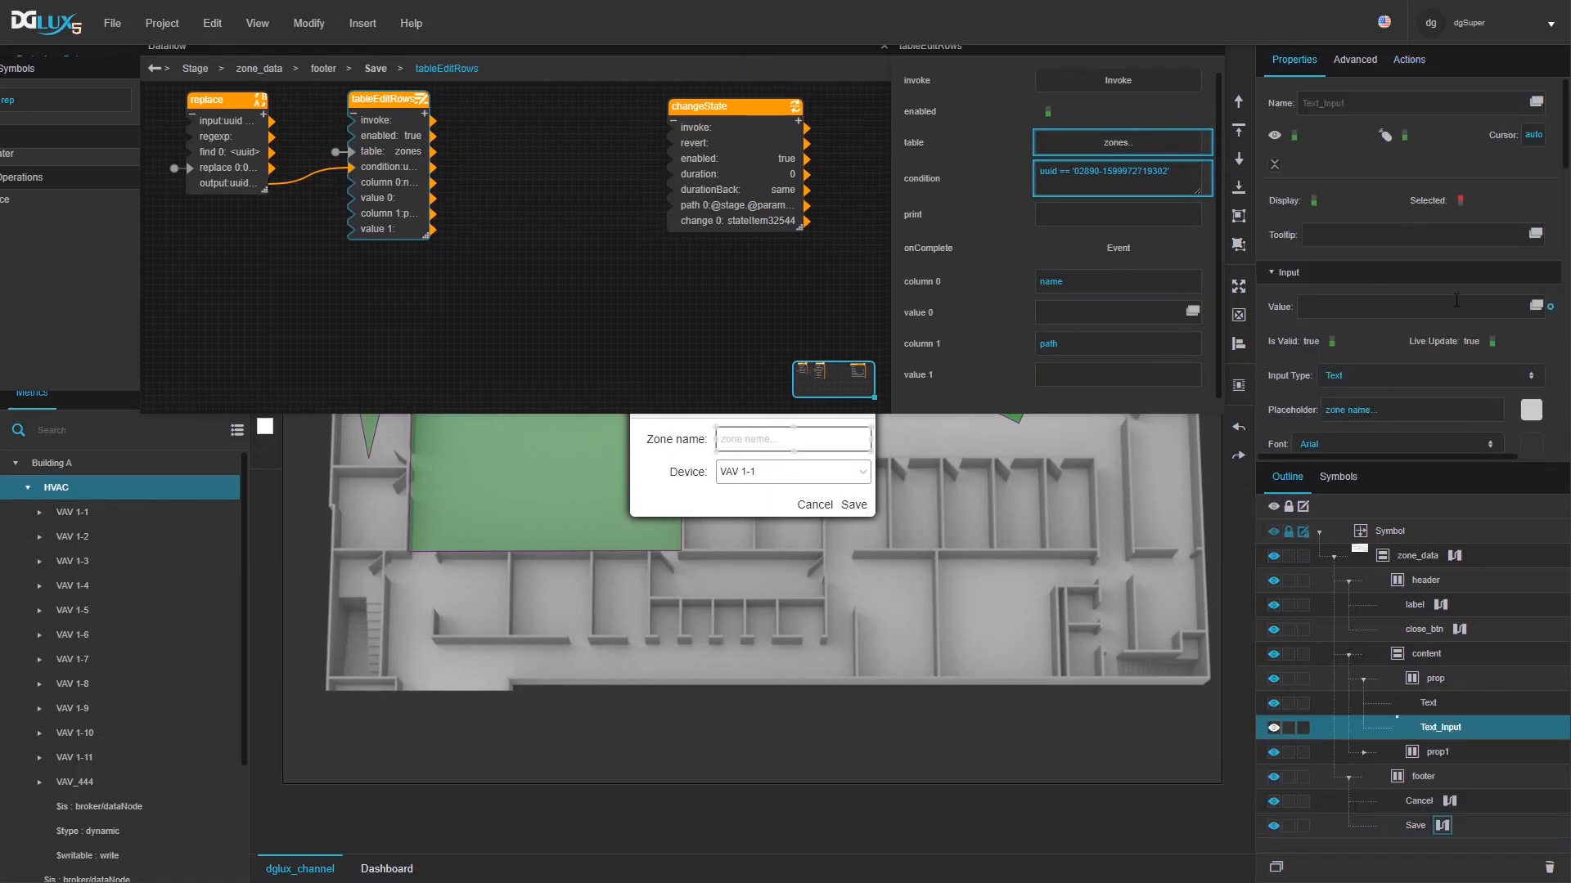
pyautogui.moveTo(1551, 309); pyautogui.dragTo(1112, 314)
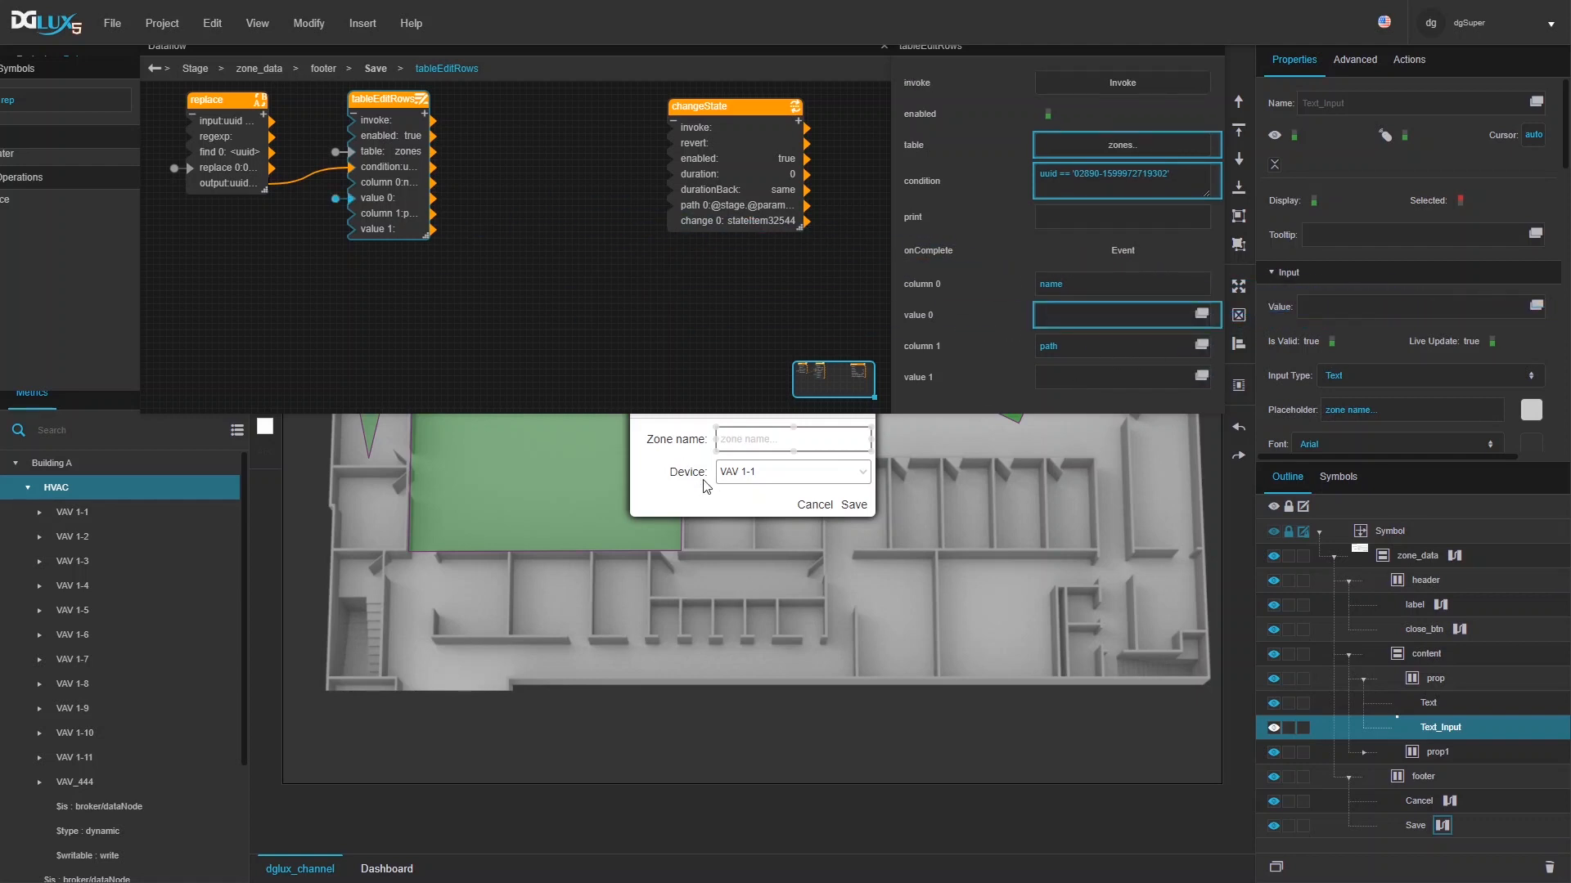
pyautogui.click(746, 471)
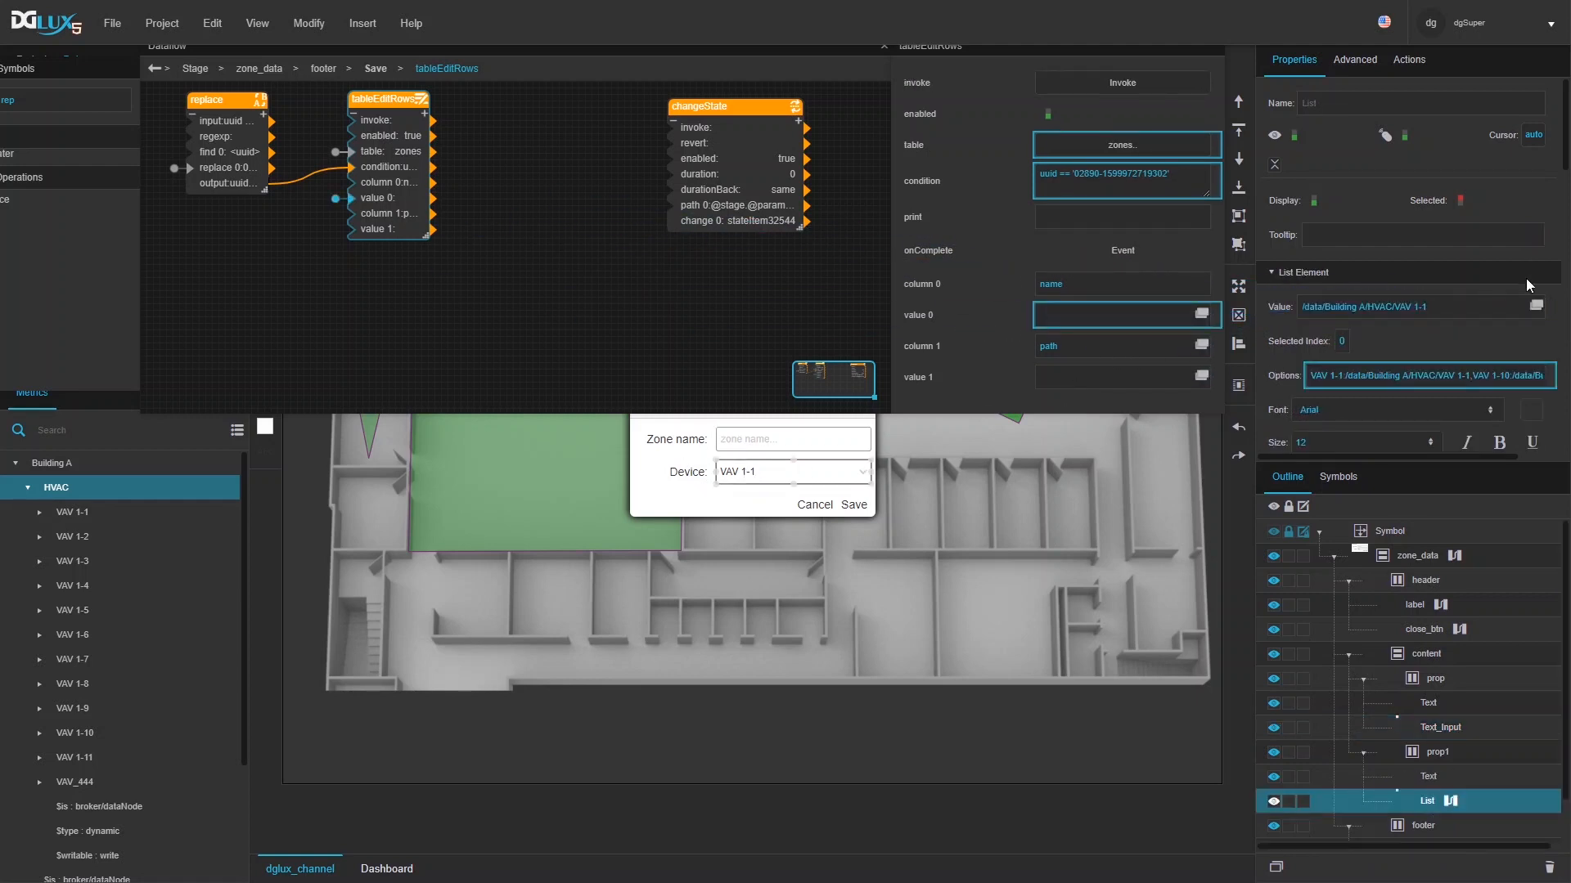
pyautogui.moveTo(1551, 307); pyautogui.dragTo(1098, 384)
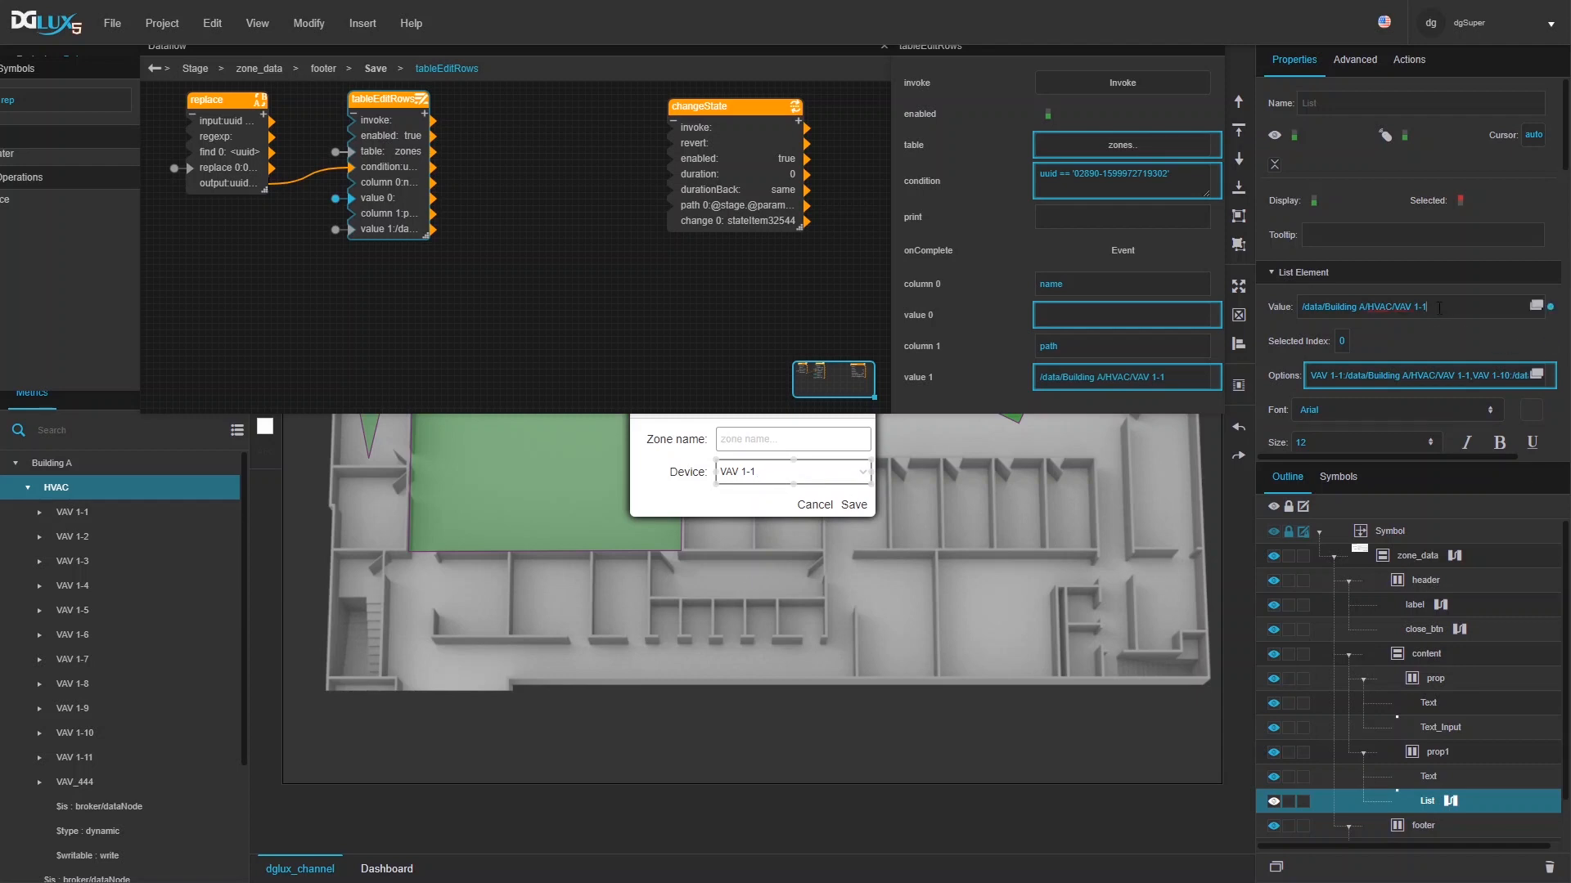
pyautogui.moveTo(1439, 309); pyautogui.dragTo(1297, 298)
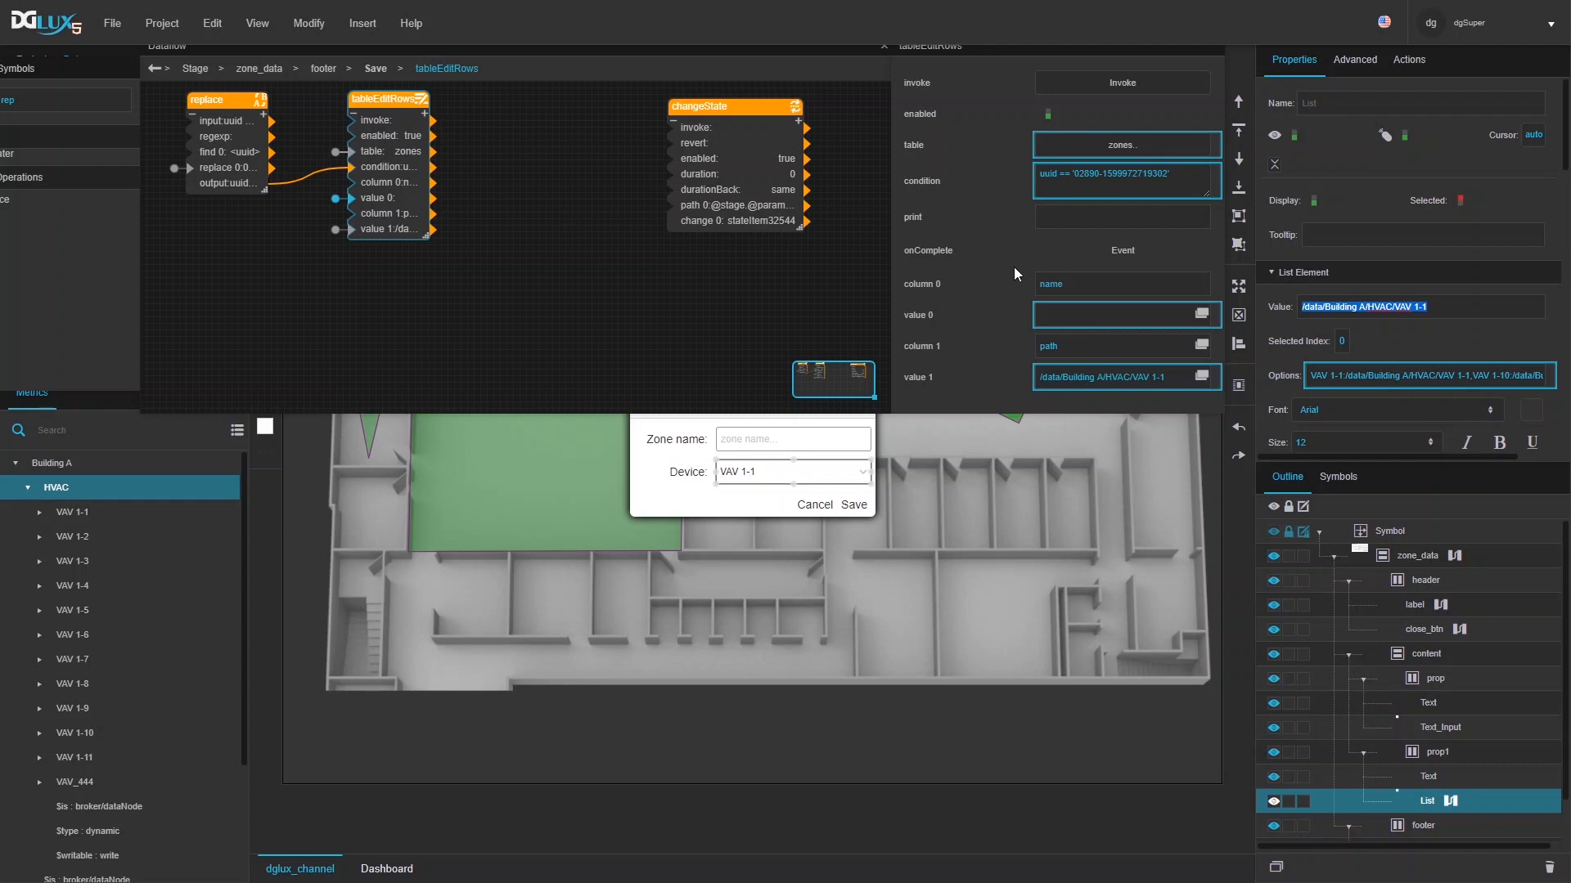
# - Pin onComplete on the Edit Rows block, connect it to the changeState block's invoke, and accept the symbol edits
pyautogui.click(1217, 253)
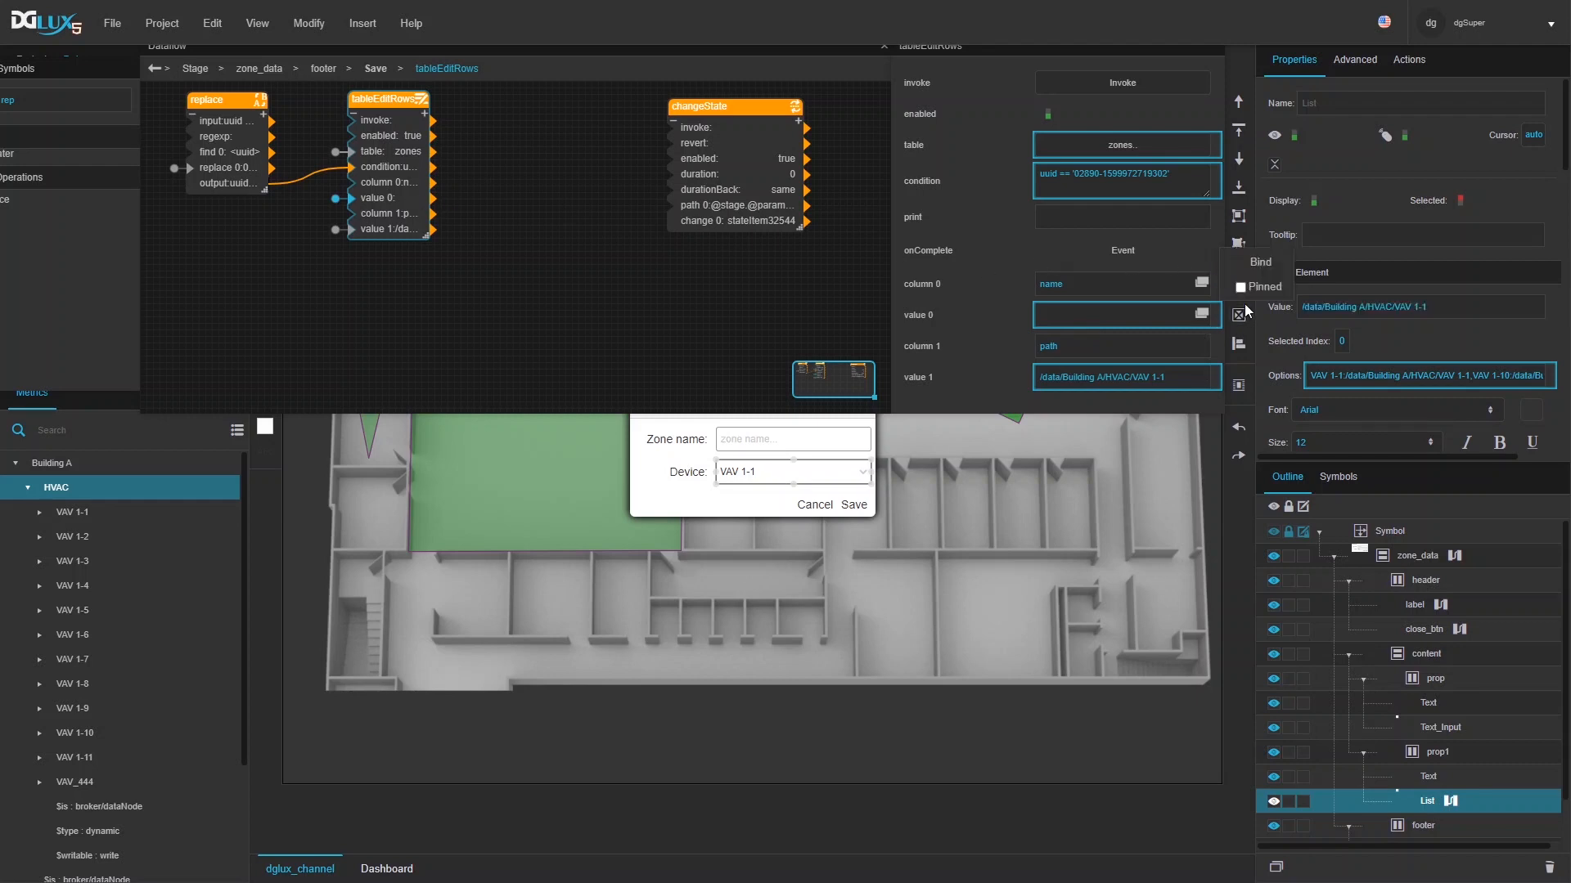
pyautogui.click(1259, 261)
pyautogui.moveTo(433, 181); pyautogui.dragTo(531, 112)
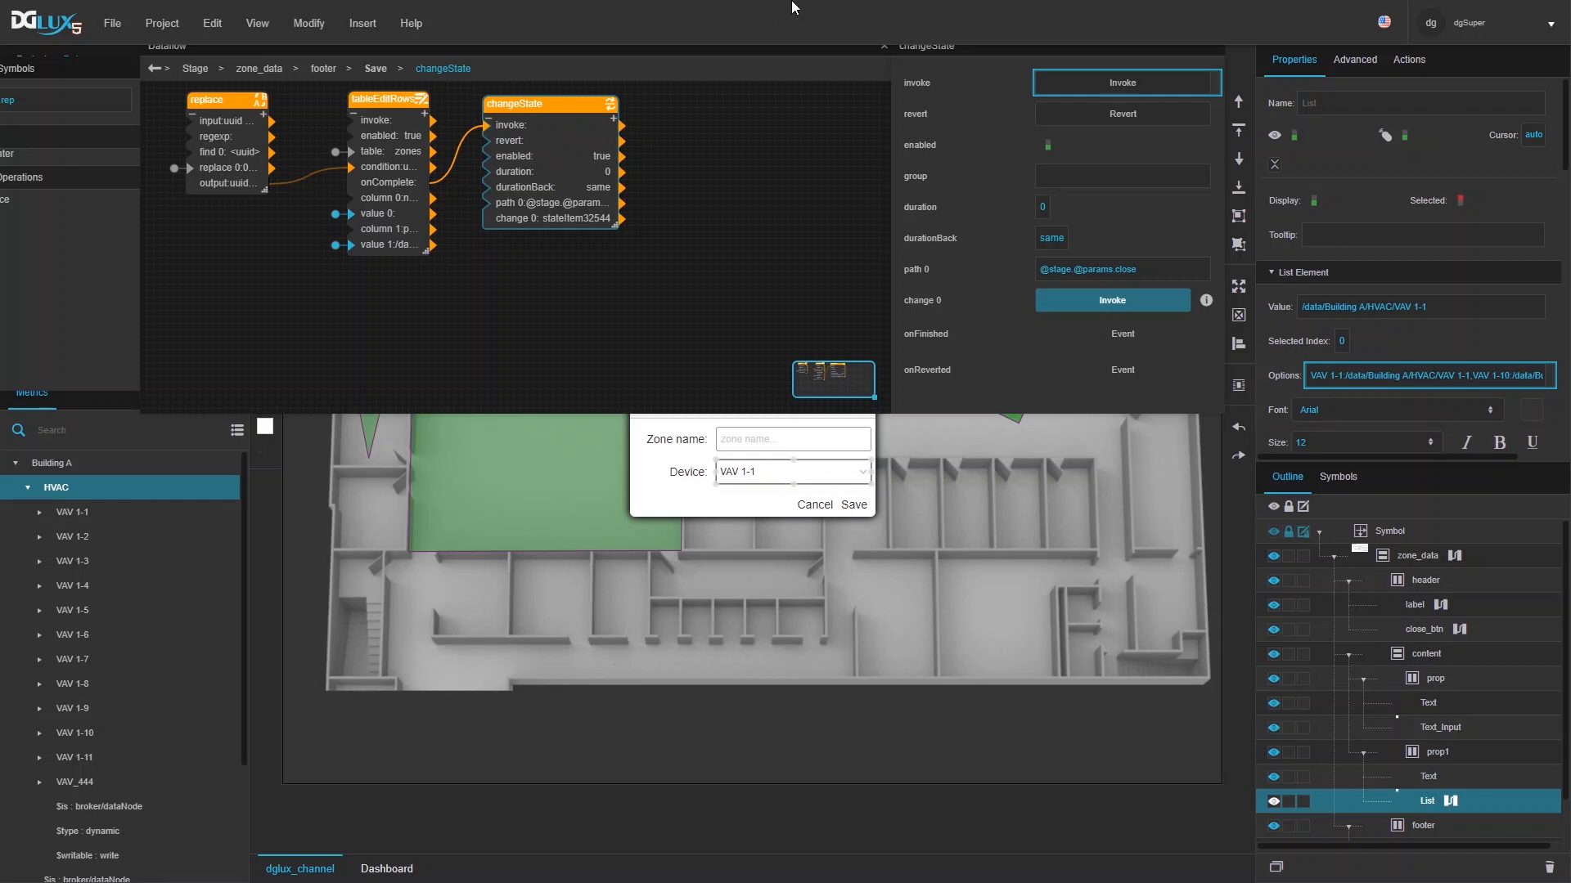
pyautogui.moveTo(708, 52); pyautogui.dragTo(861, 242)
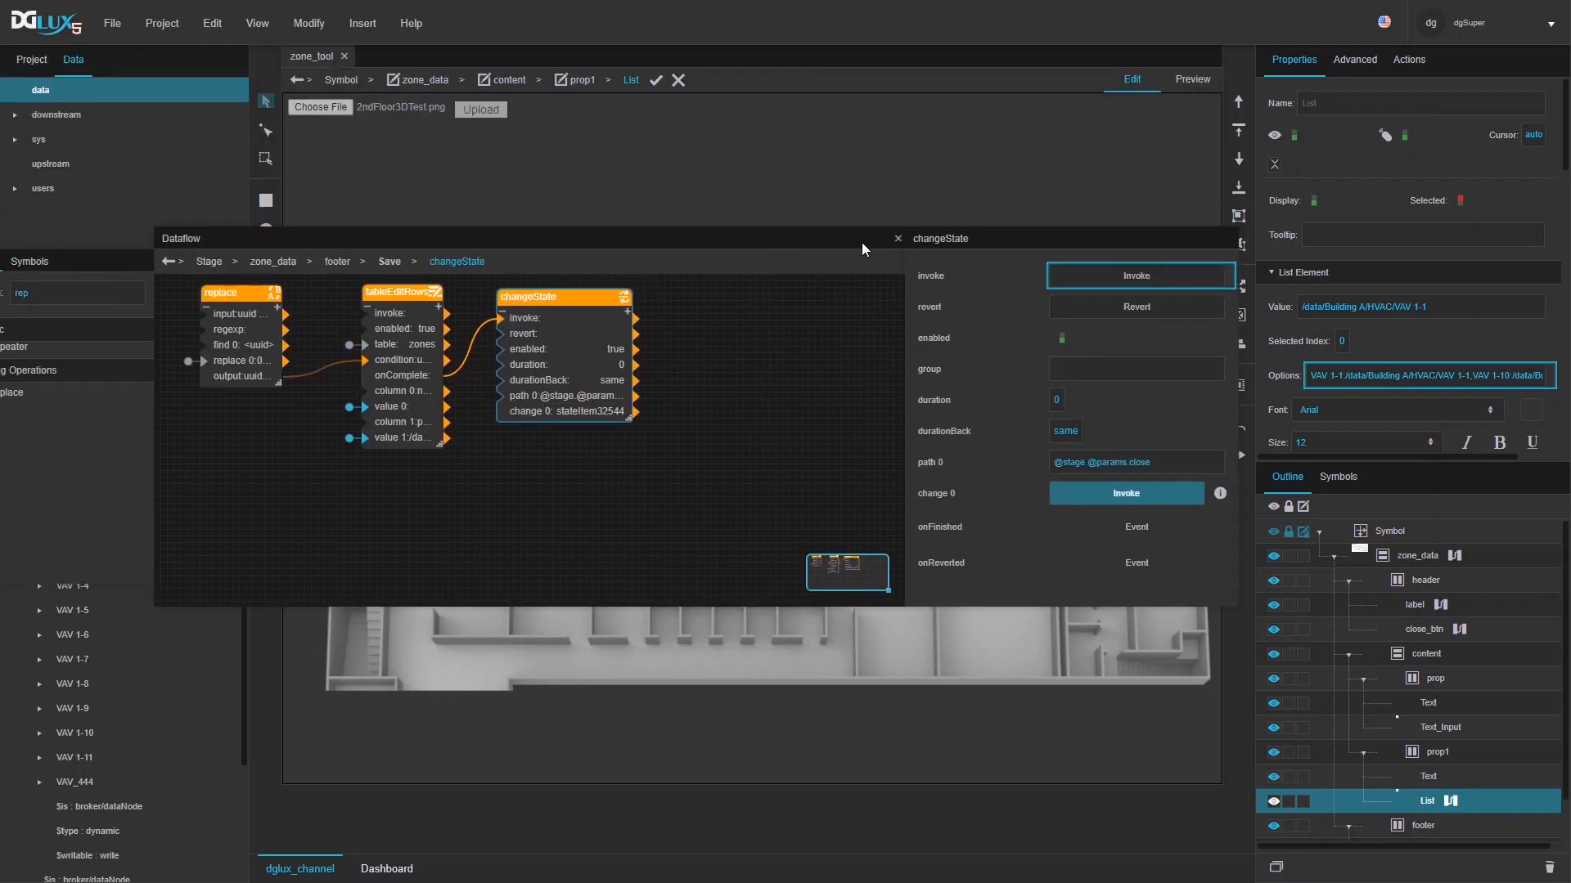
pyautogui.click(656, 81)
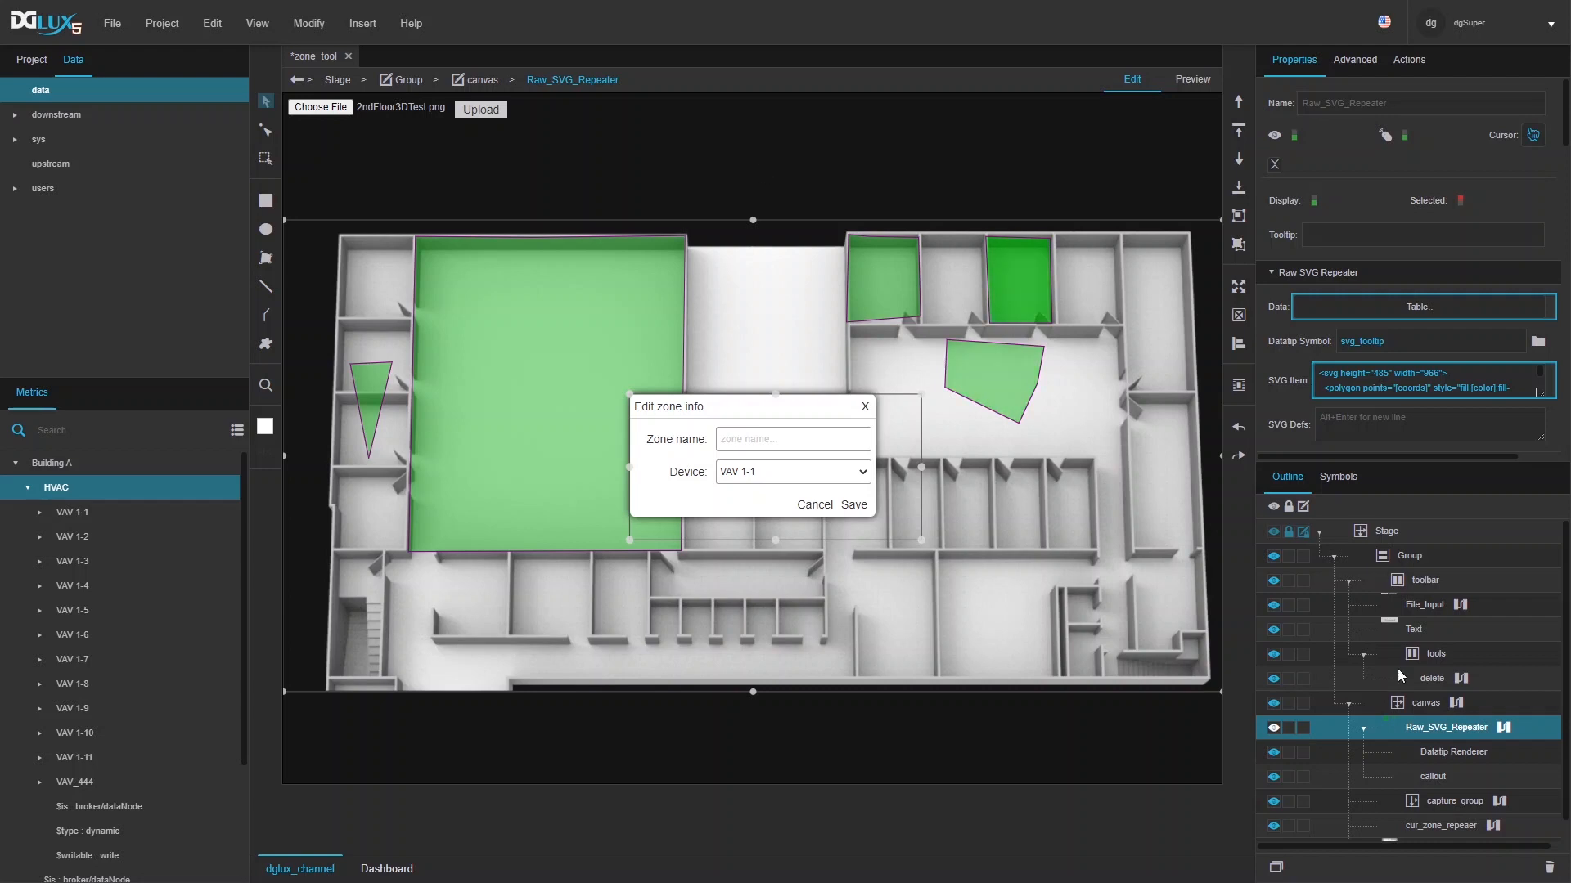
# - Open the zones table in the canvas dataflow and add two columns named name and path
pyautogui.click(1456, 703)
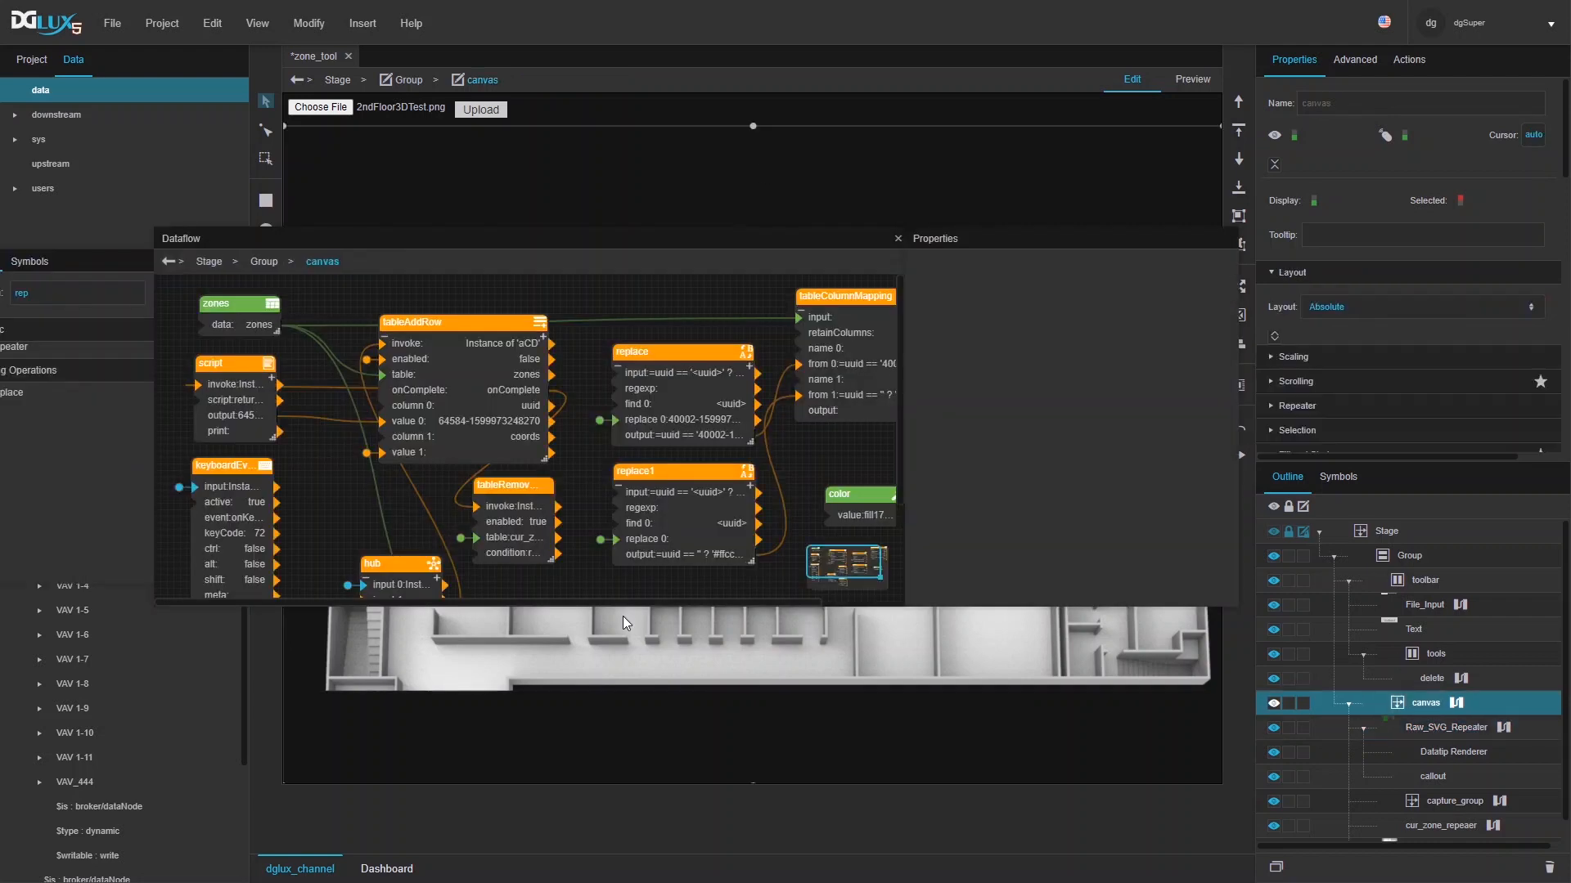
pyautogui.click(1126, 301)
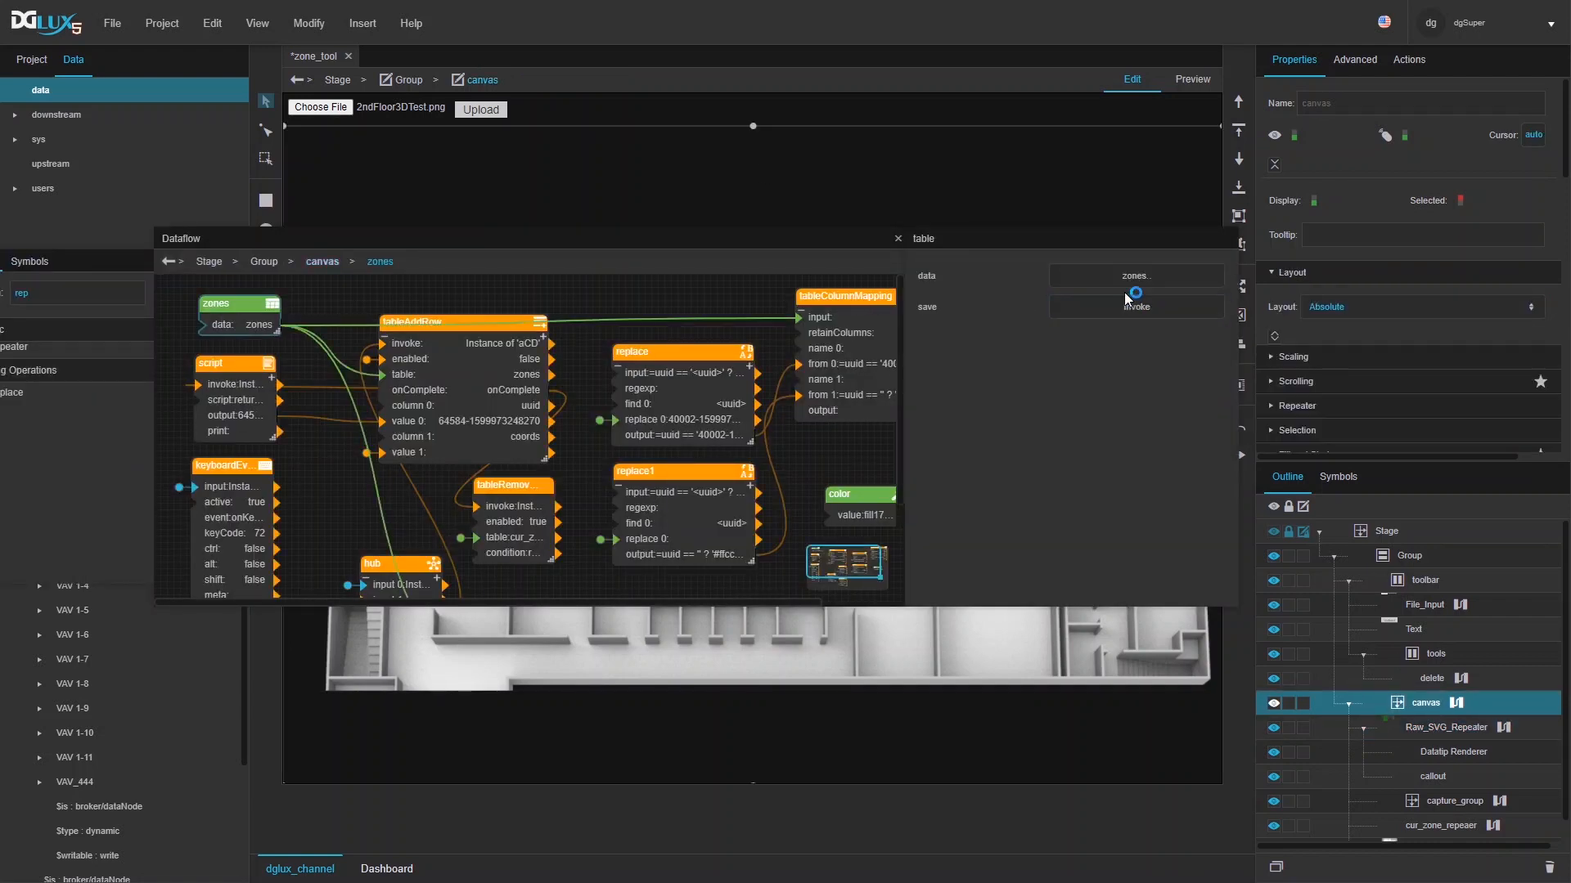
pyautogui.click(1131, 278)
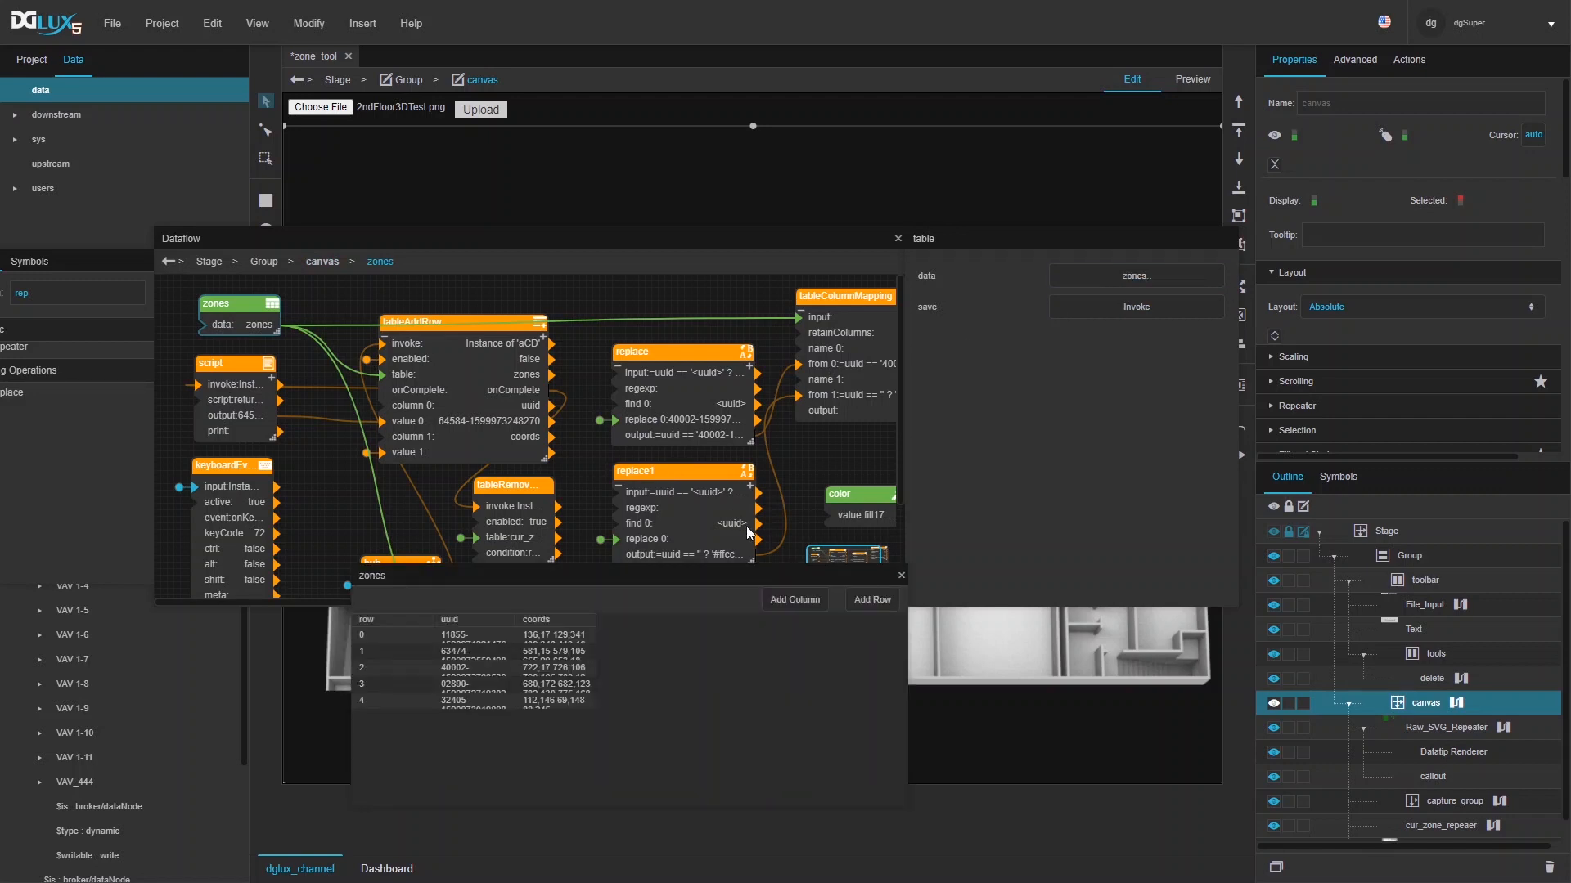
pyautogui.doubleClick(785, 600)
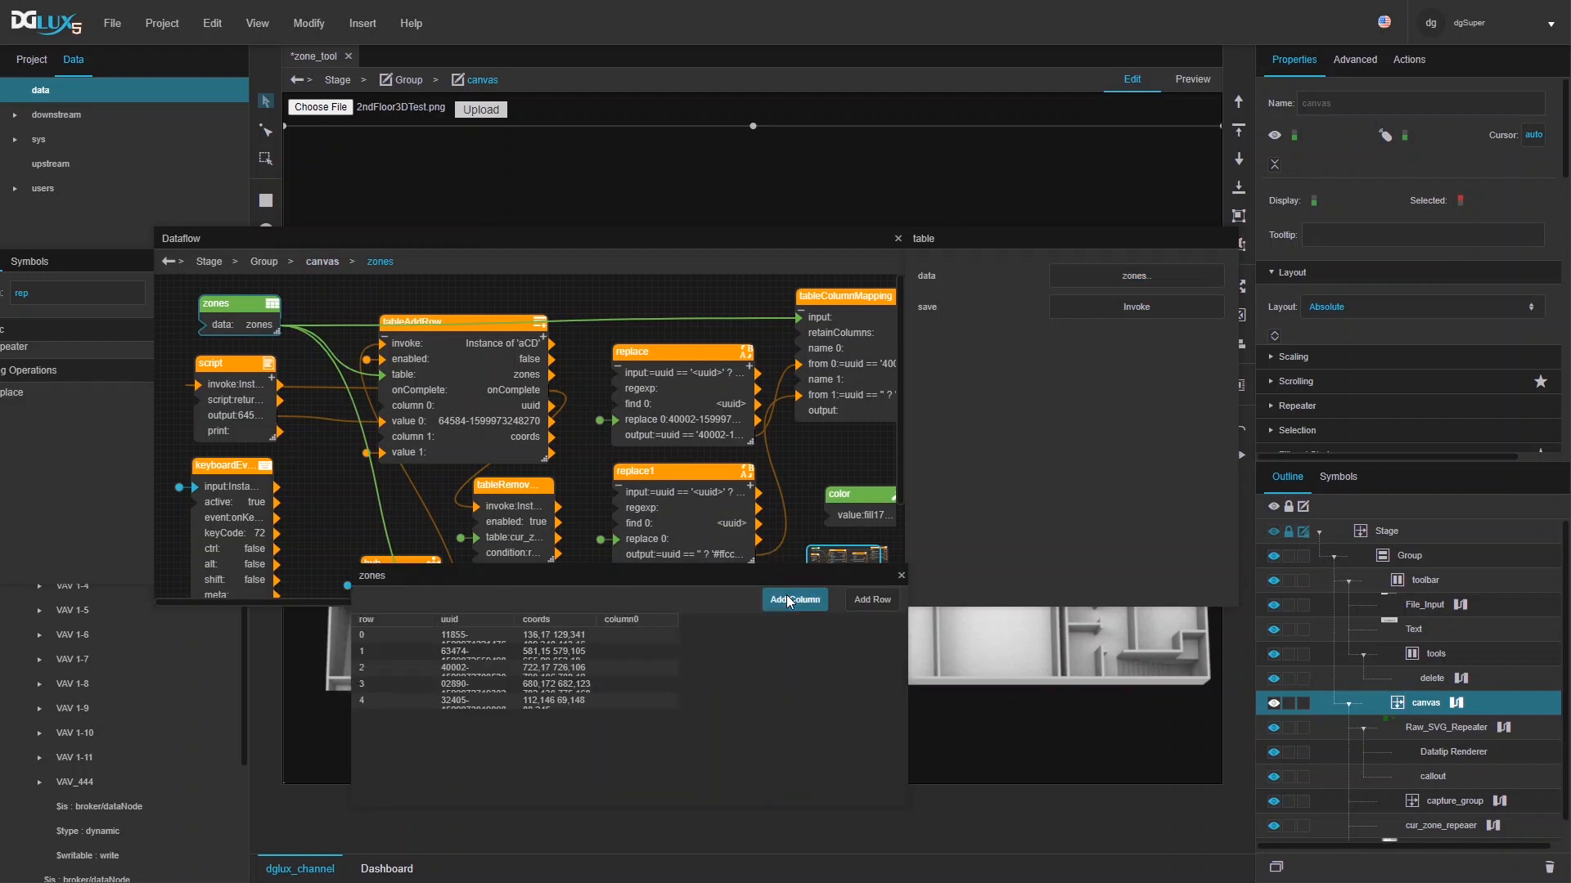
pyautogui.doubleClick(646, 619)
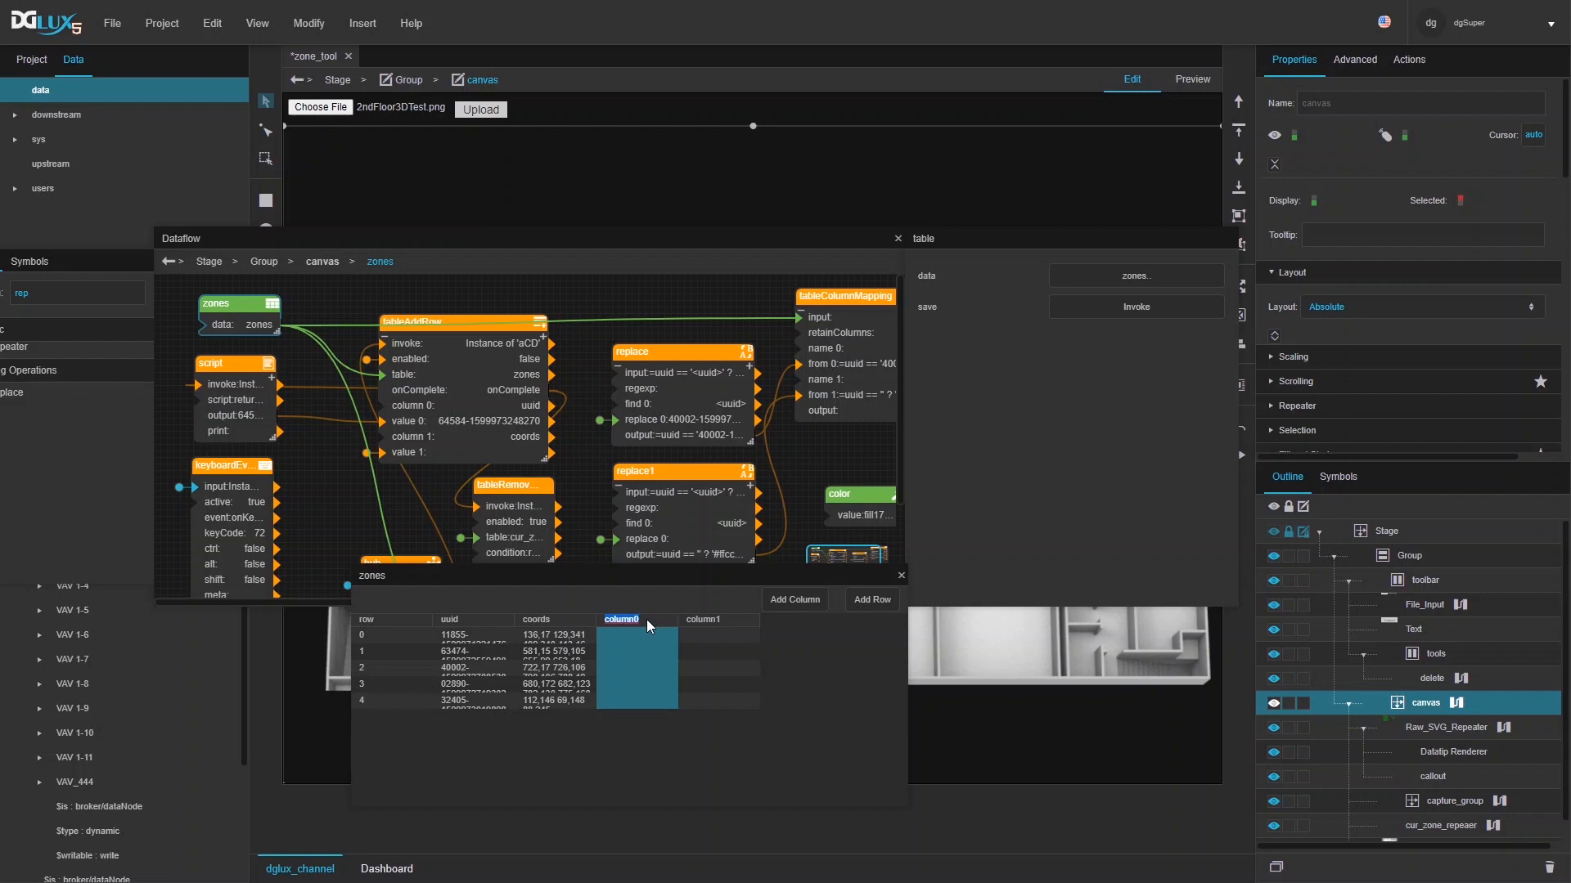
pyautogui.click(696, 620)
pyautogui.click(696, 620)
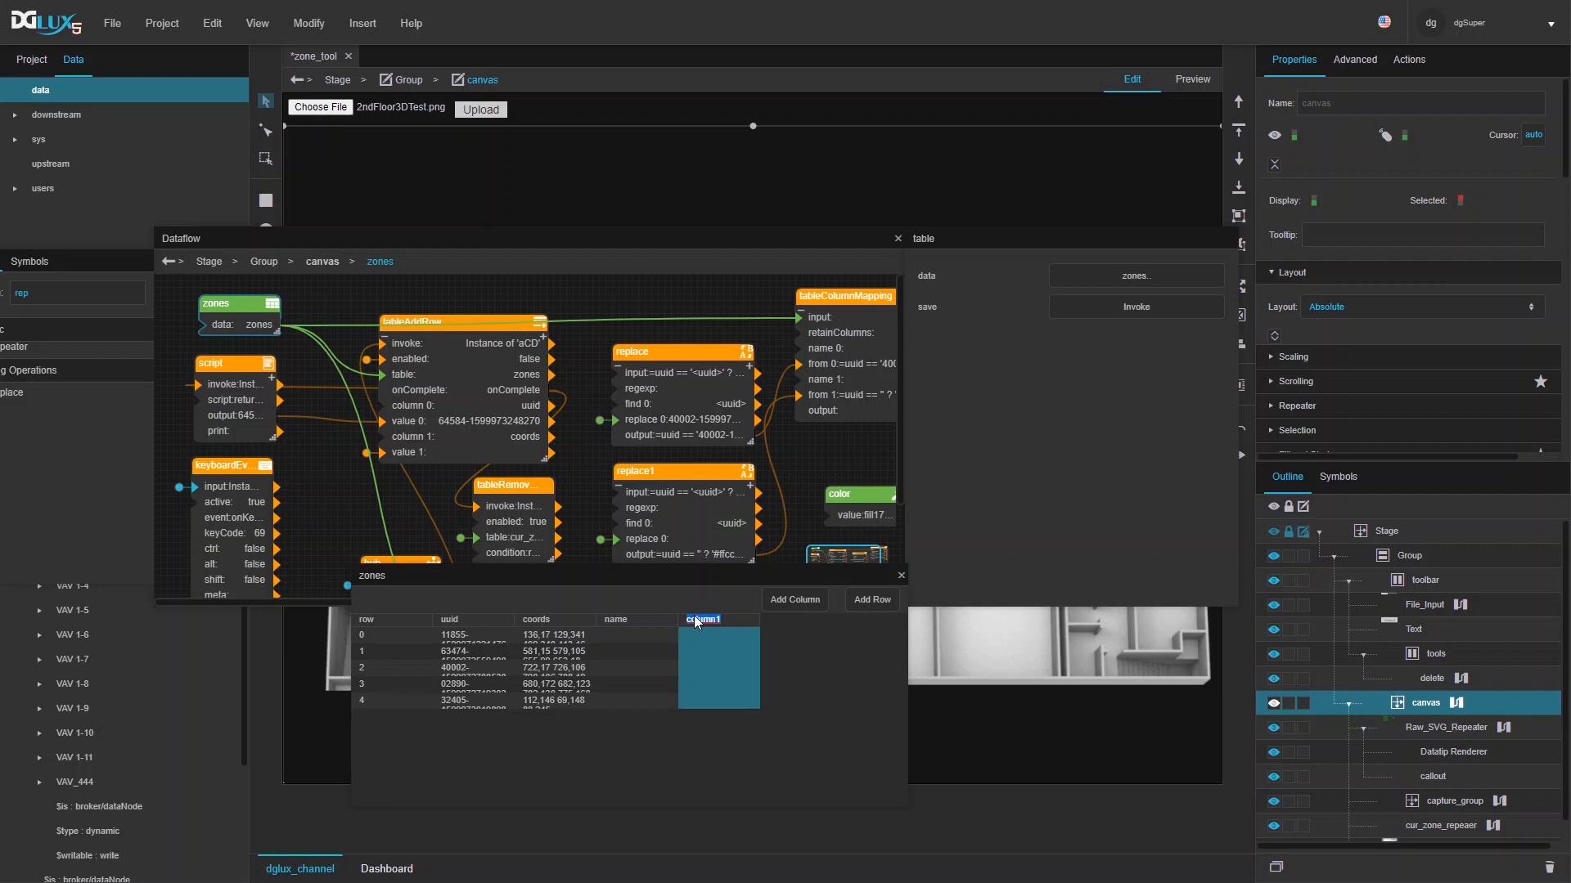
pyautogui.write('path')
# - Preview the floor plan with the zones table still in view and reopen the edit callout for the large zone
pyautogui.click(1186, 80)
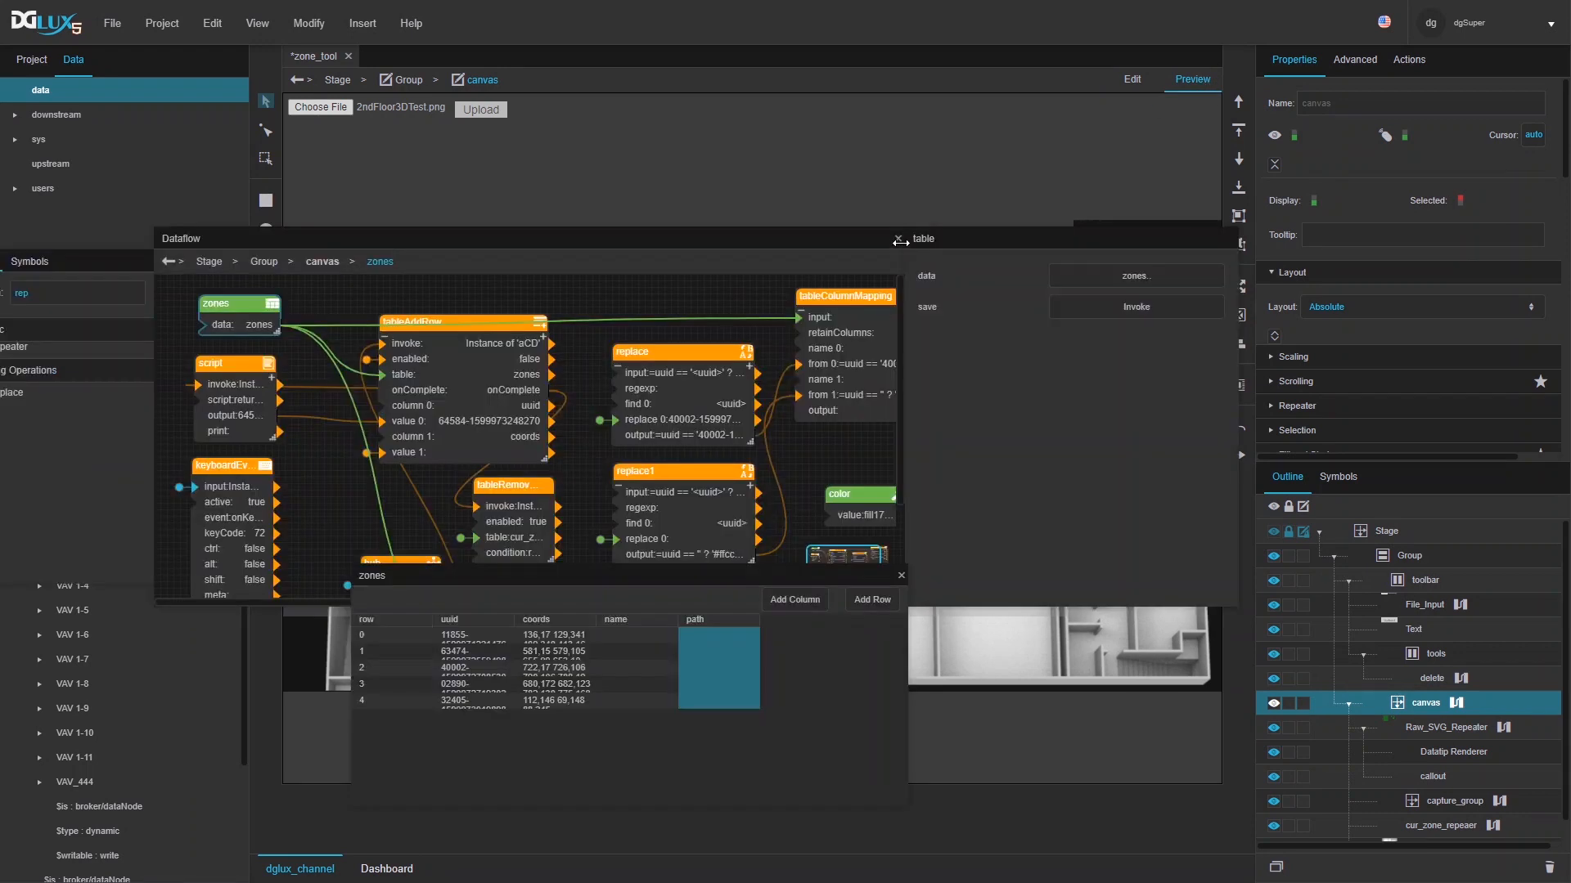
pyautogui.click(898, 238)
pyautogui.moveTo(754, 565); pyautogui.dragTo(772, 647)
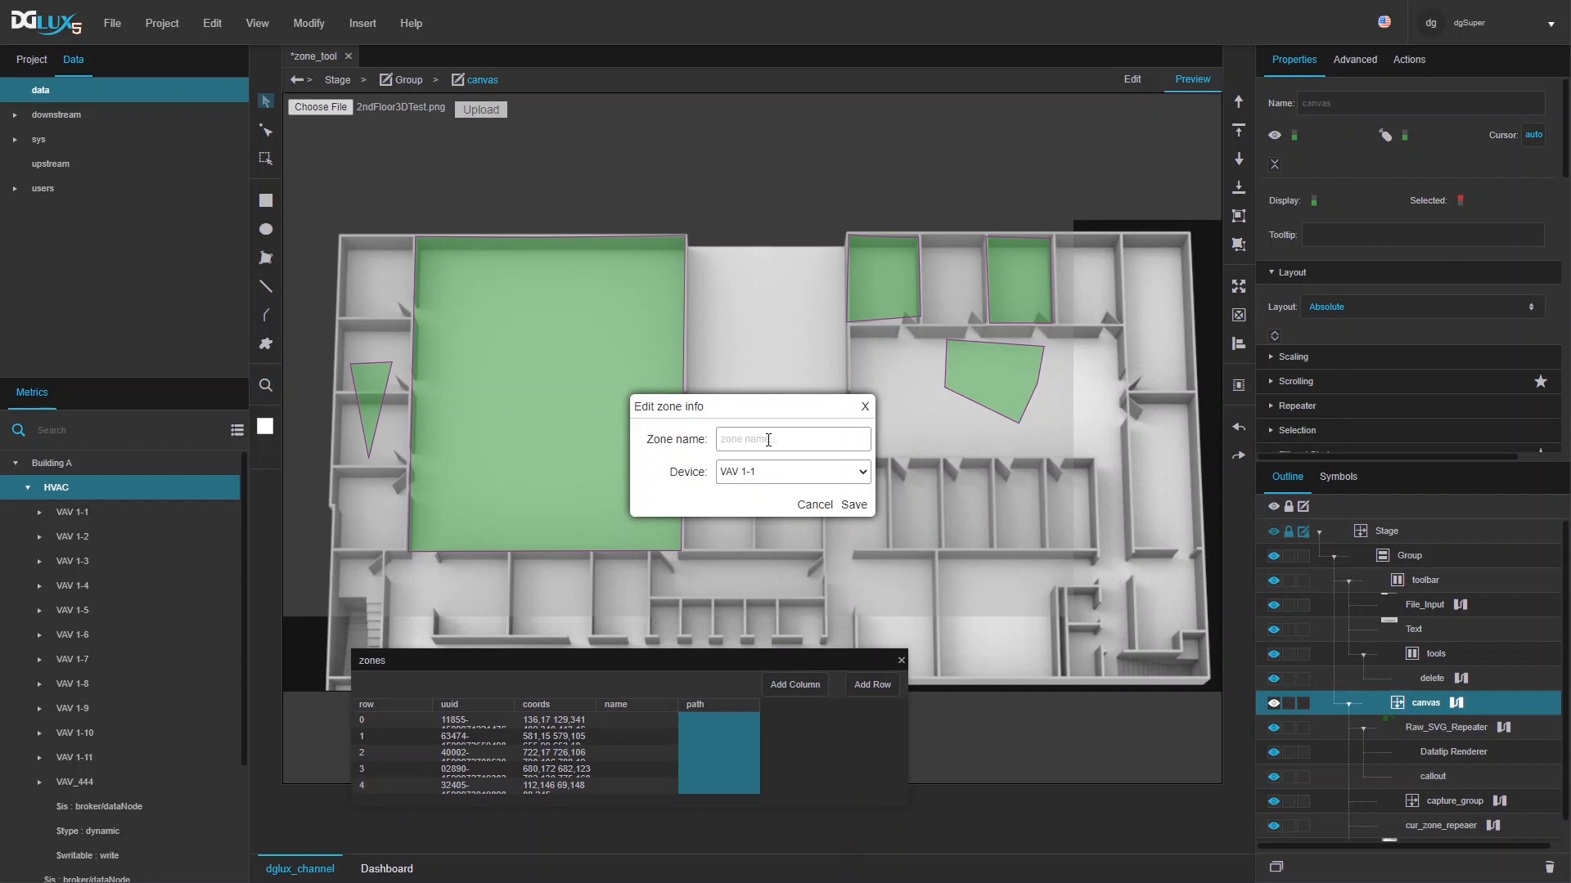
pyautogui.click(864, 407)
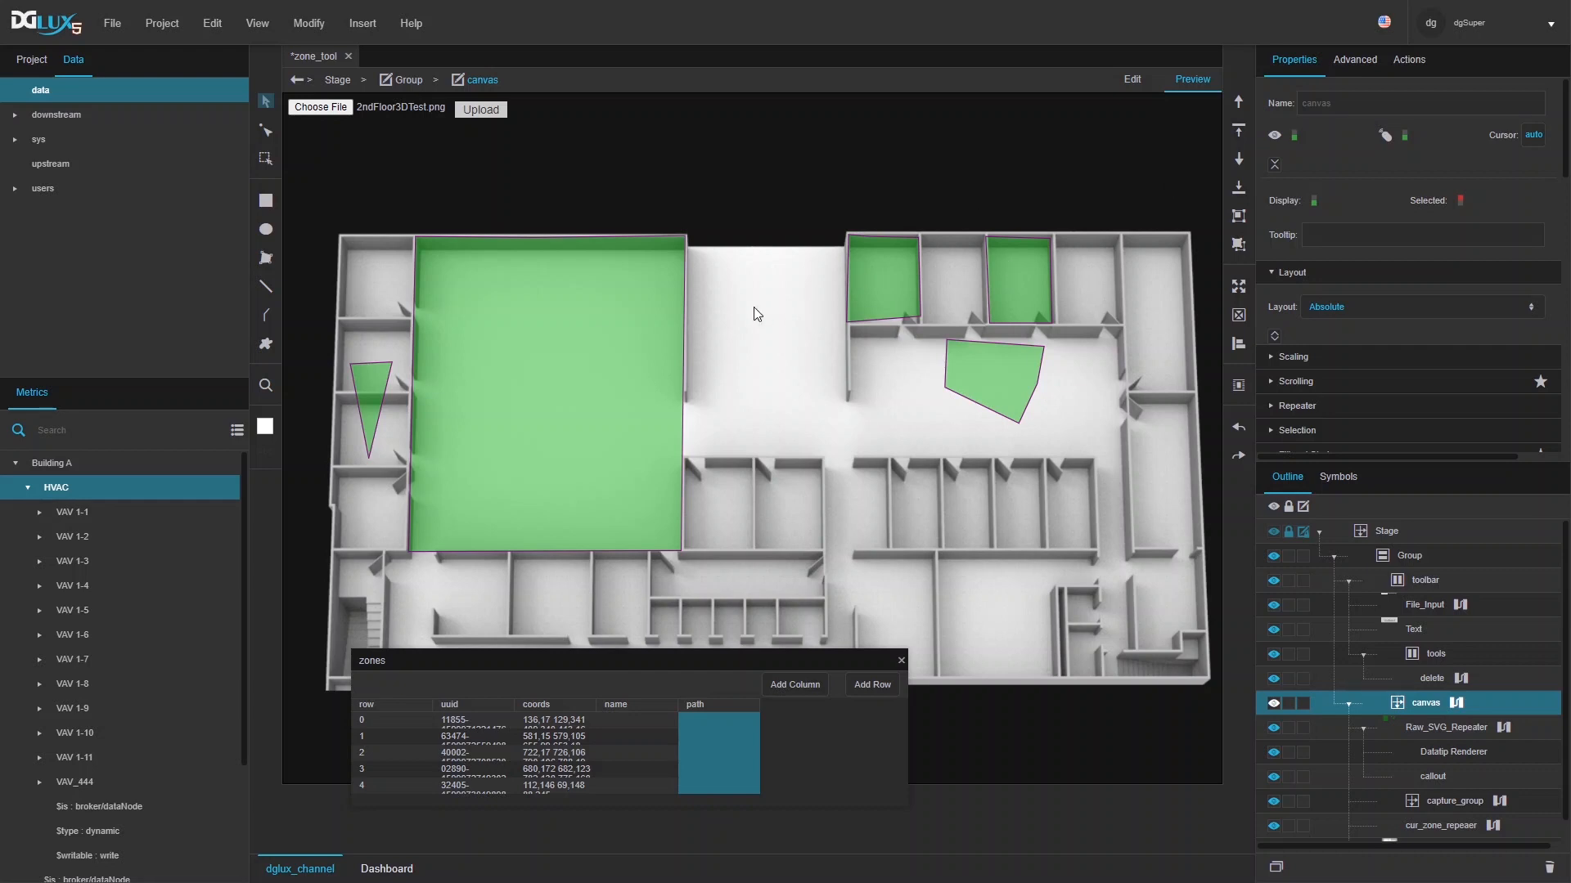
pyautogui.click(515, 358)
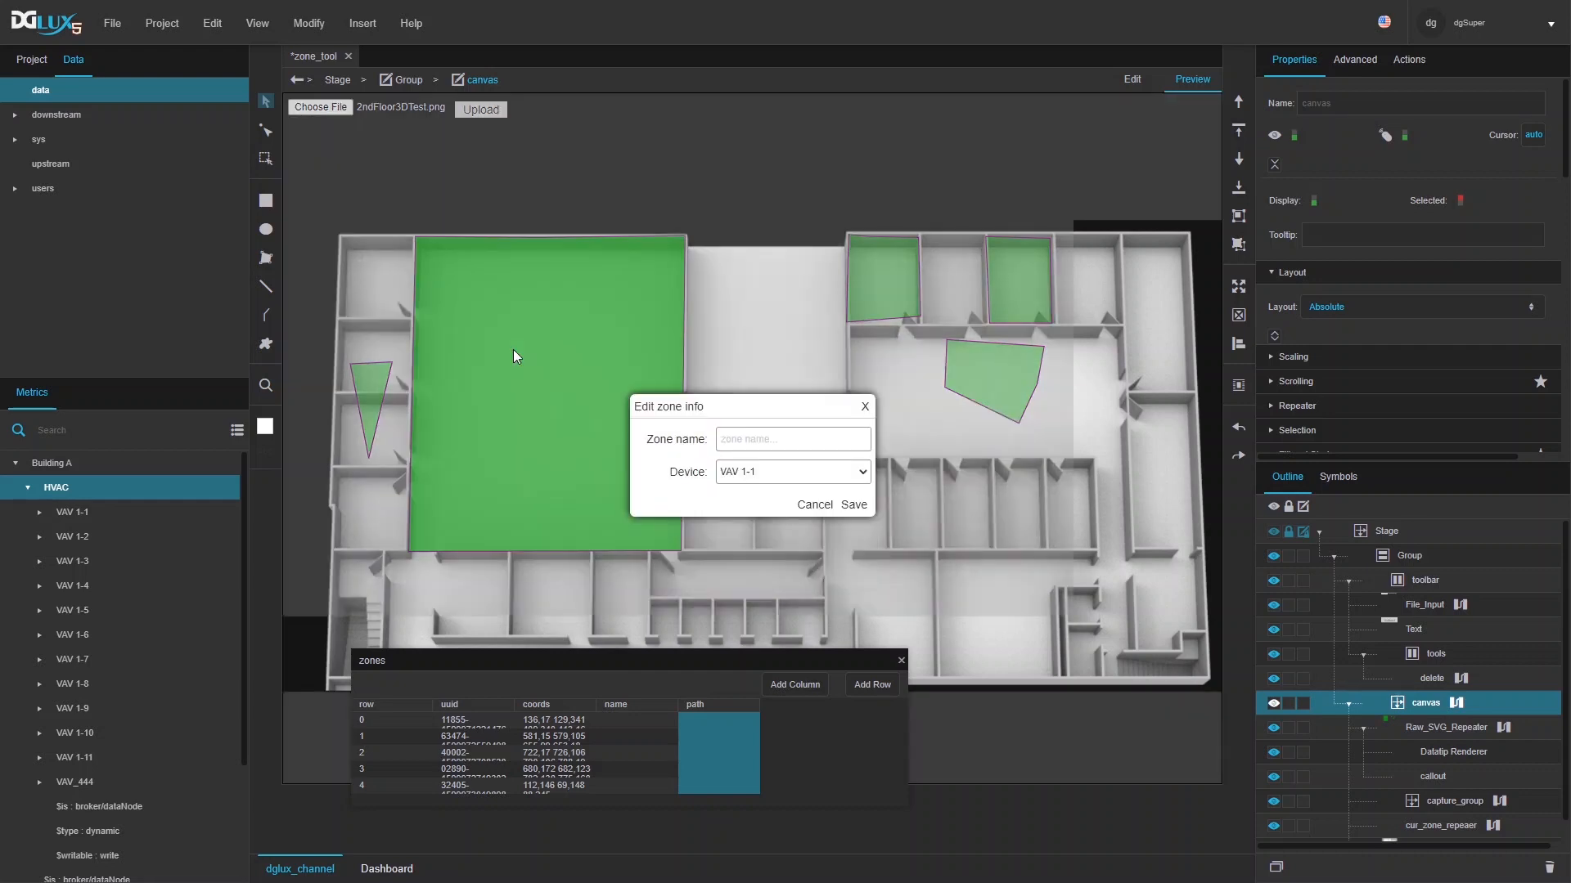
# - Enter Meeting room 1A as the zone name and choose VAV 1-3 as the device
pyautogui.click(742, 442)
pyautogui.write('Meeting room 1A')
pyautogui.click(763, 473)
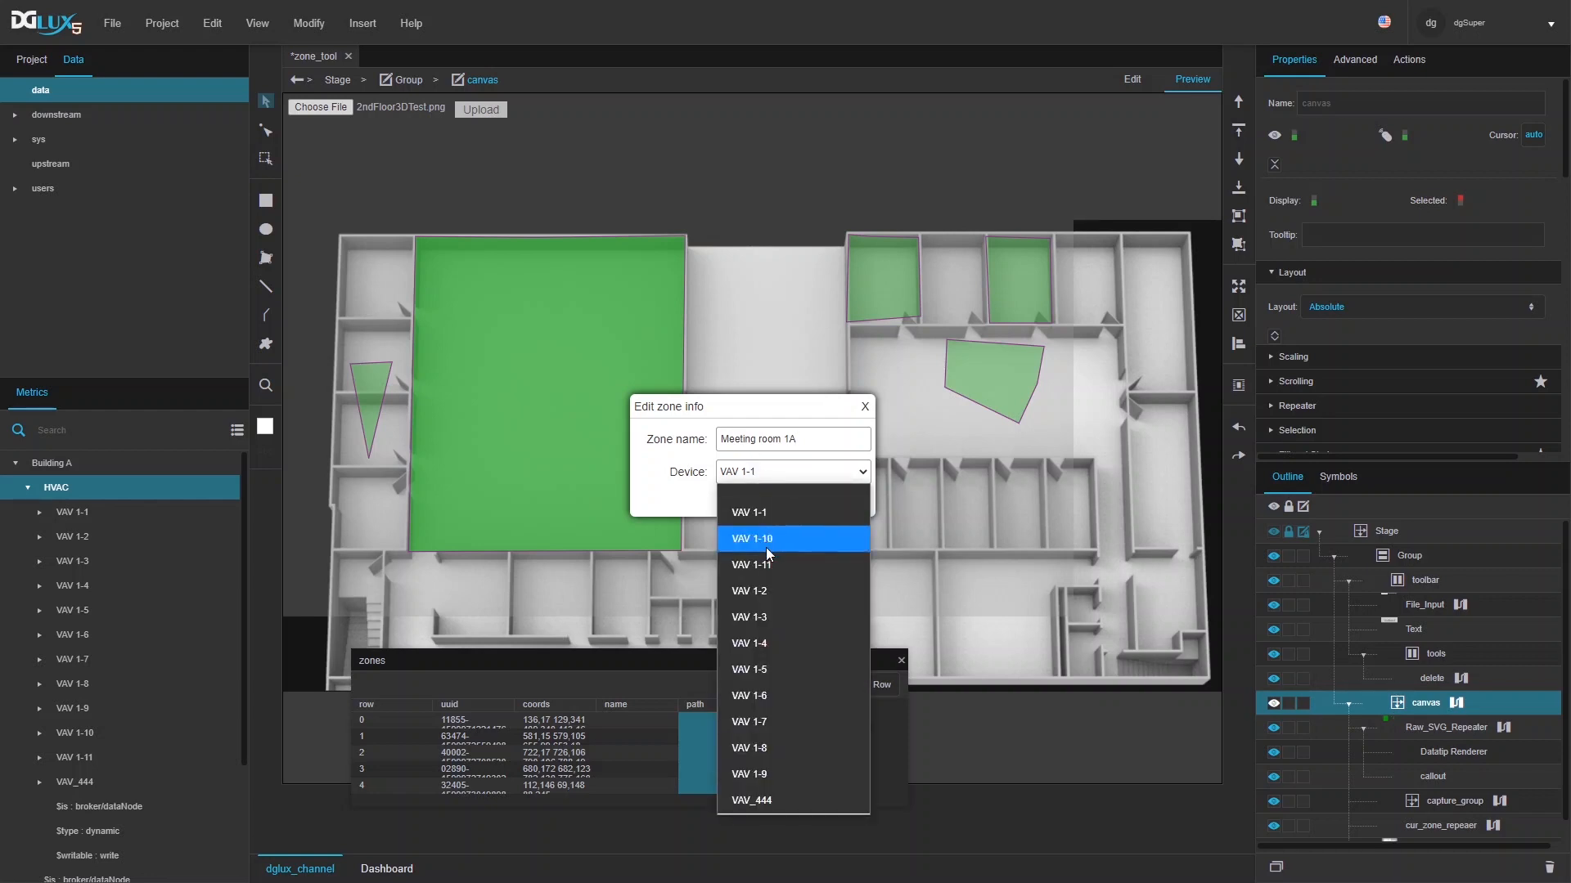
pyautogui.click(757, 618)
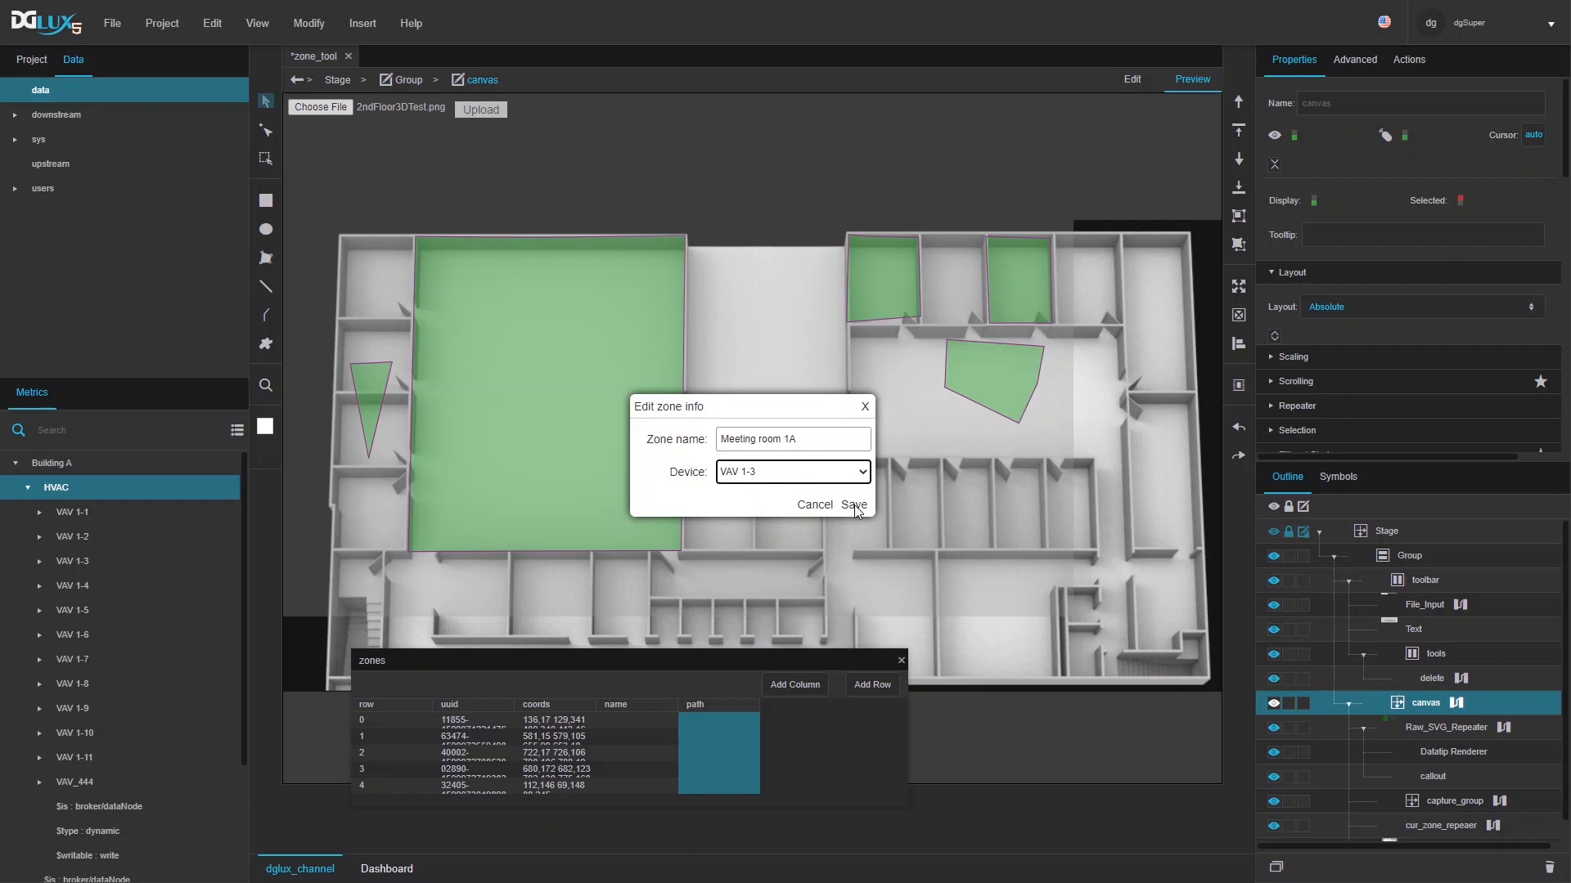
# - Move the callout slightly, examine how its Device list opens and closes, and close the callout without saving
pyautogui.moveTo(806, 407); pyautogui.dragTo(802, 408)
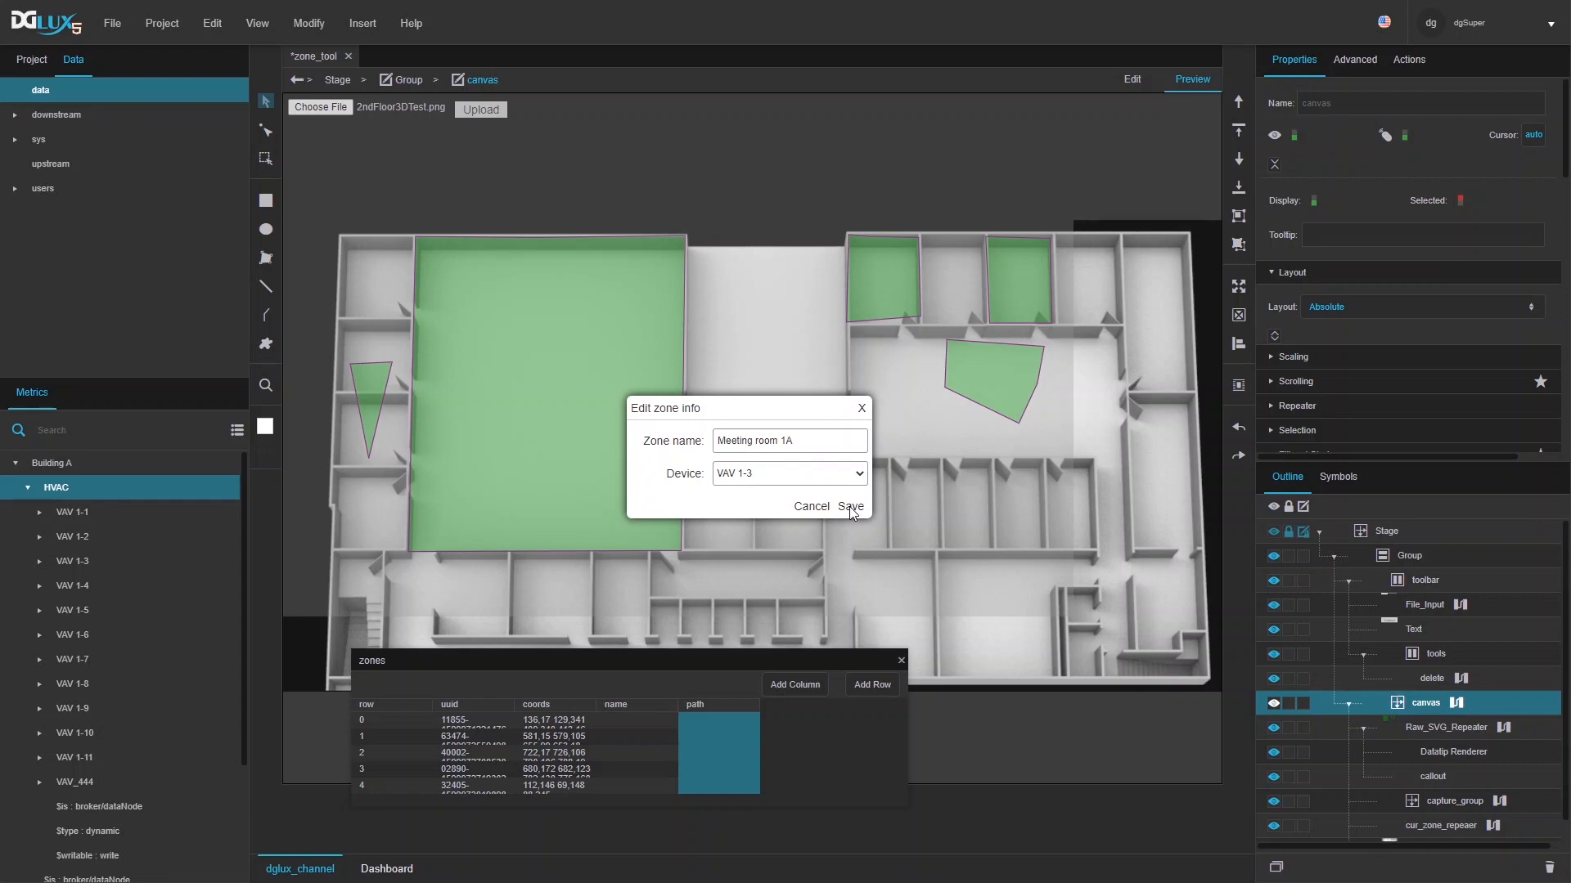
pyautogui.click(843, 473)
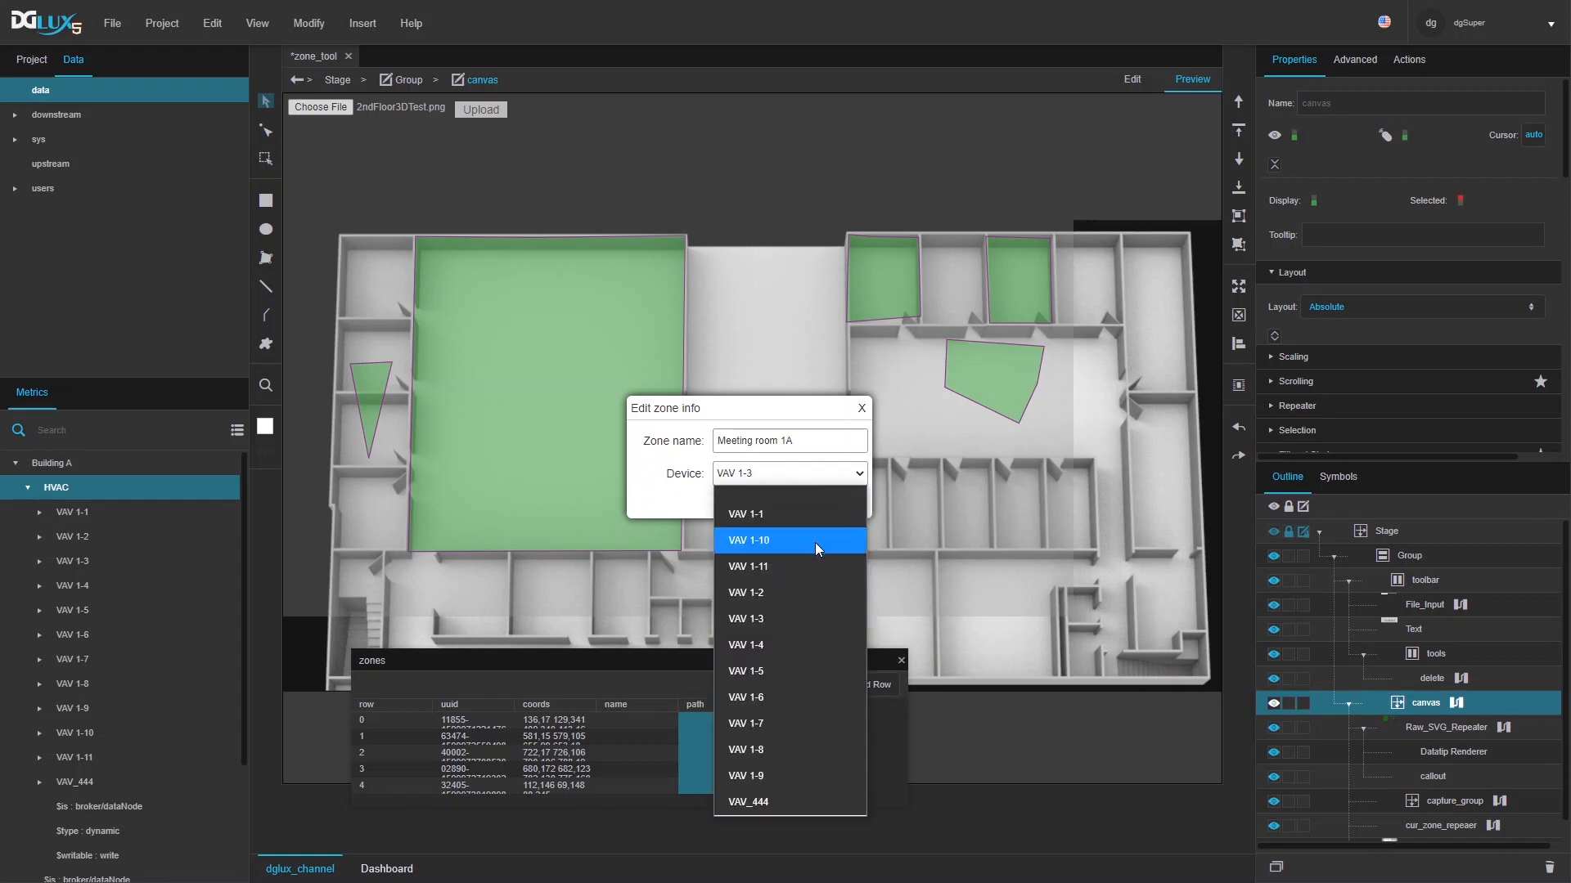
pyautogui.click(781, 435)
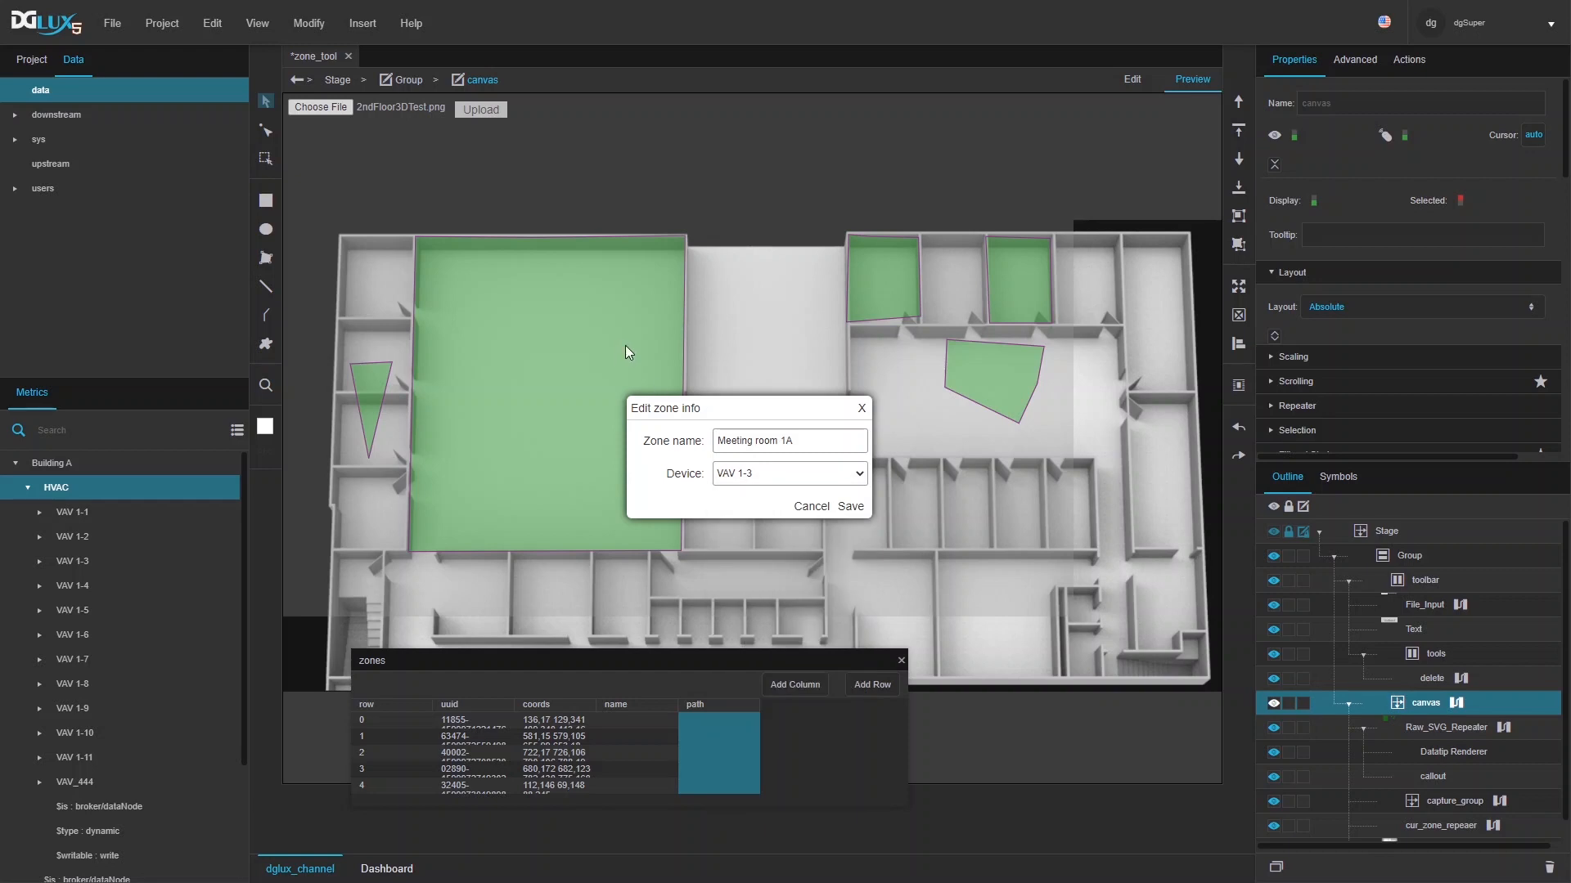
pyautogui.click(771, 474)
pyautogui.click(773, 478)
pyautogui.click(773, 478)
pyautogui.click(773, 478)
pyautogui.click(814, 483)
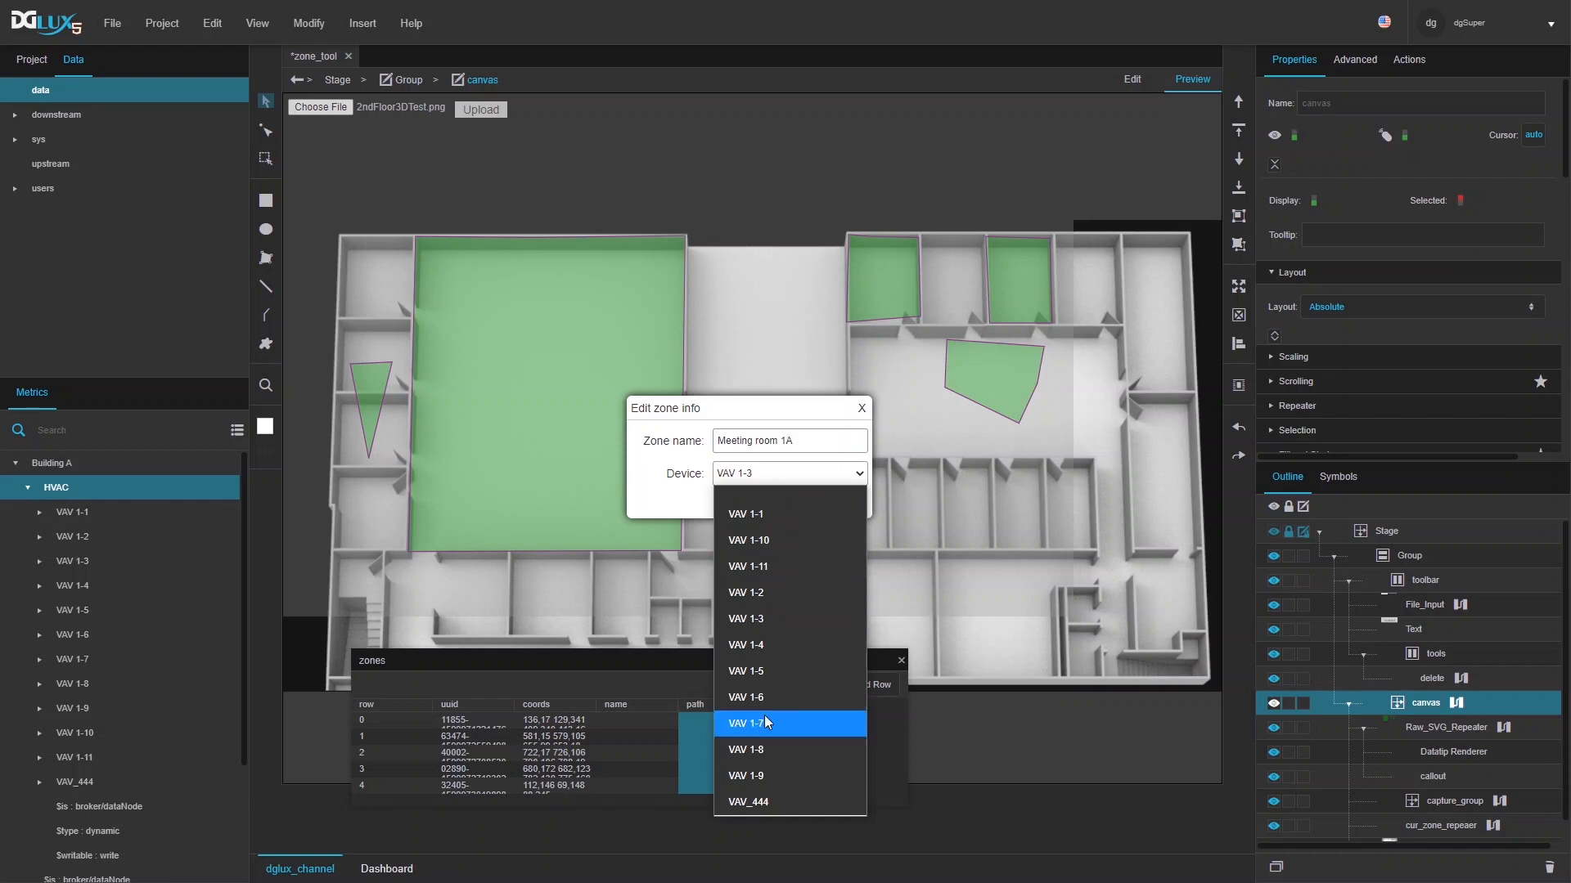
pyautogui.click(770, 474)
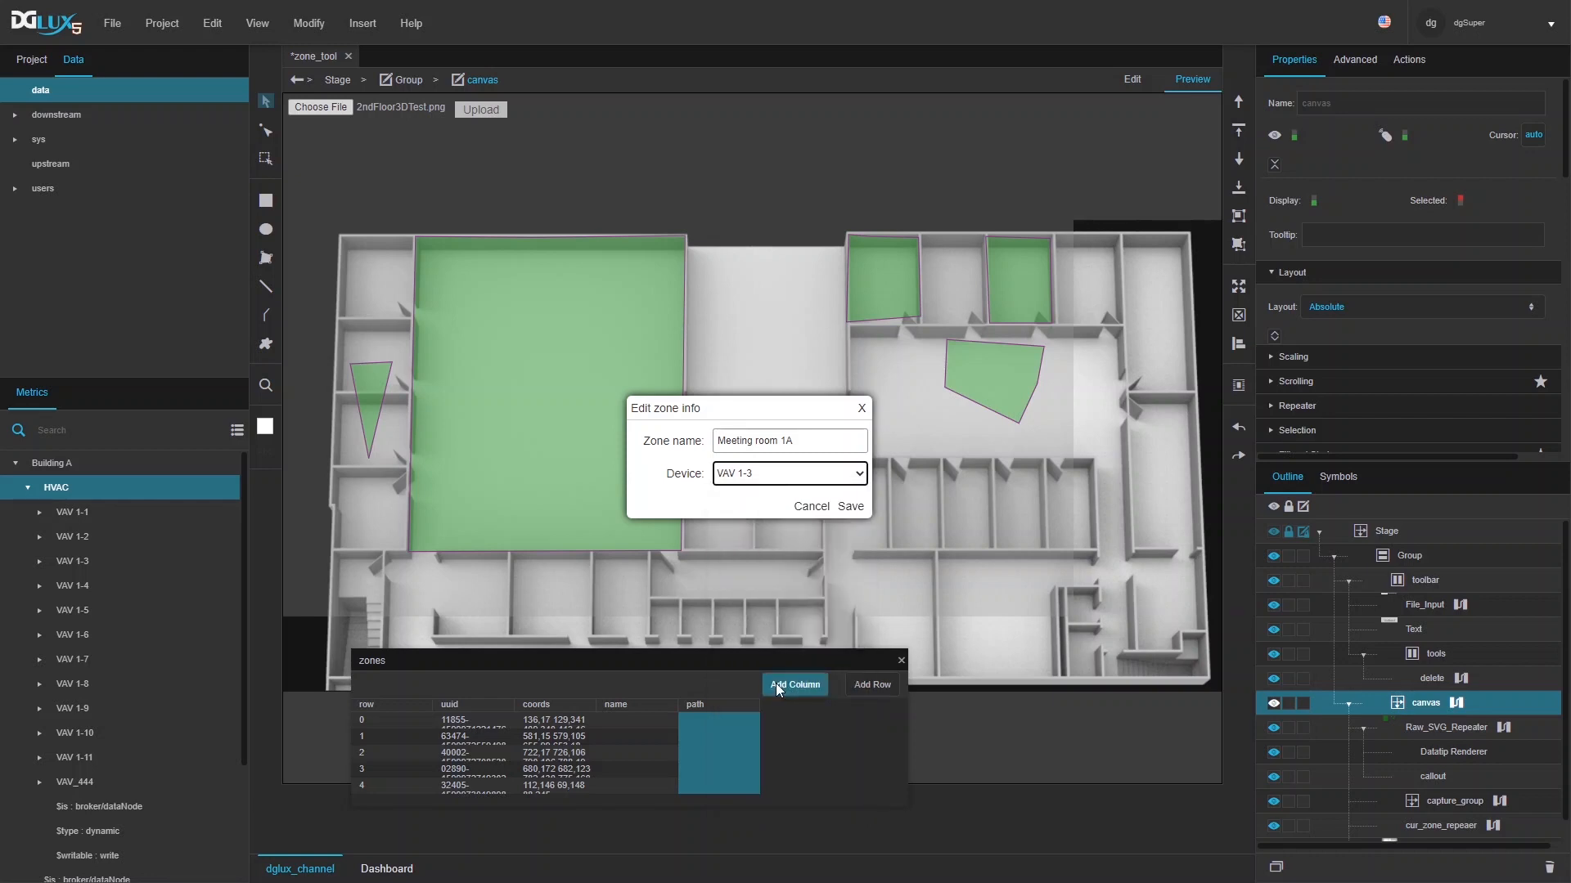
pyautogui.click(740, 474)
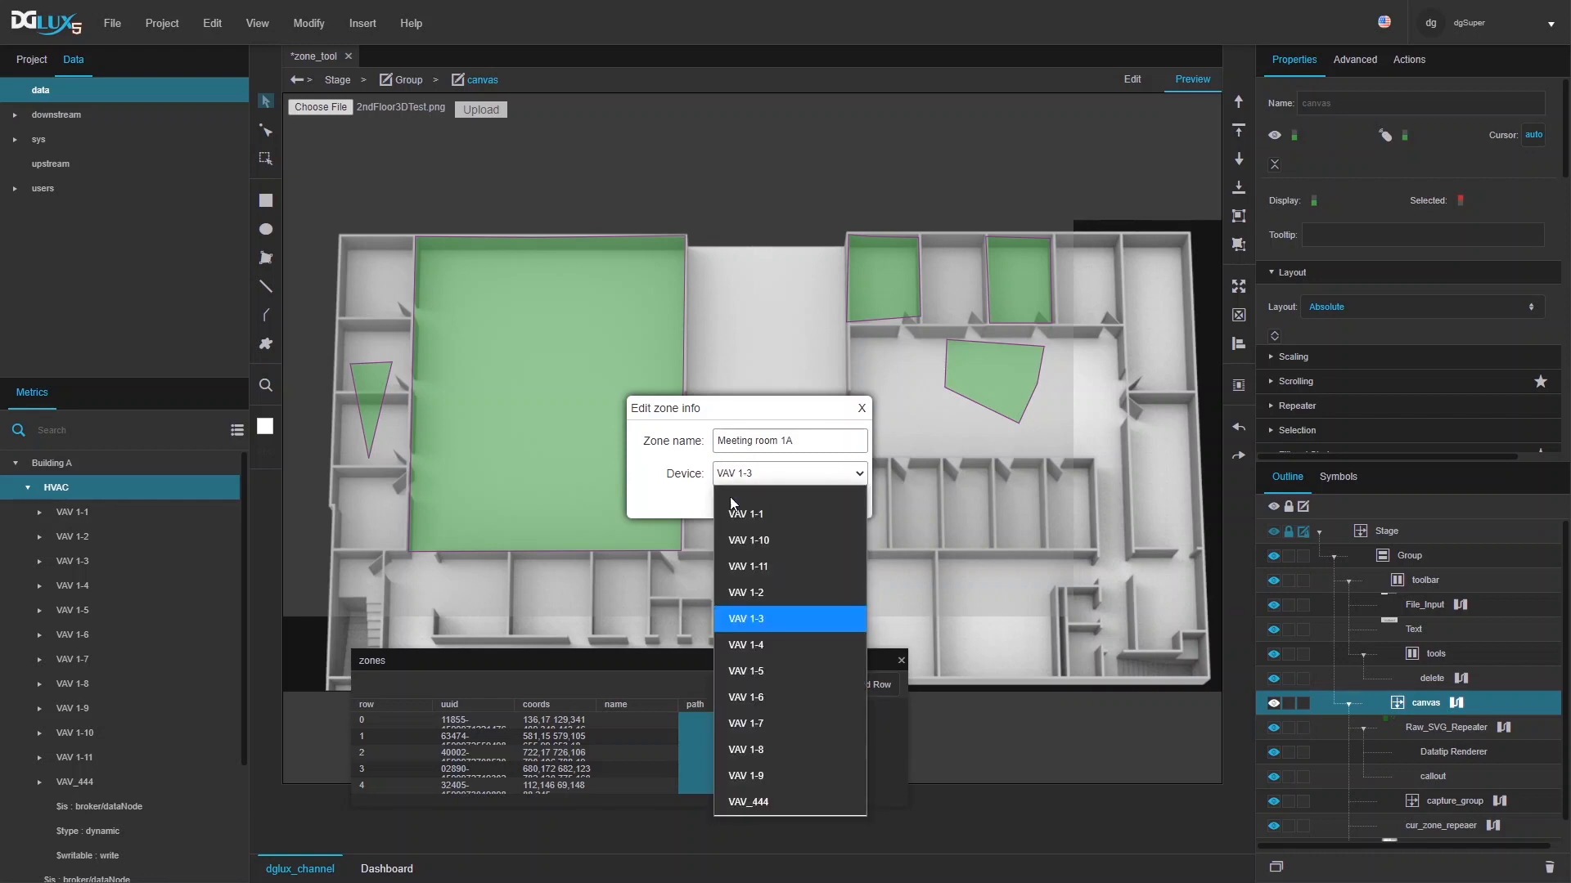
pyautogui.click(692, 536)
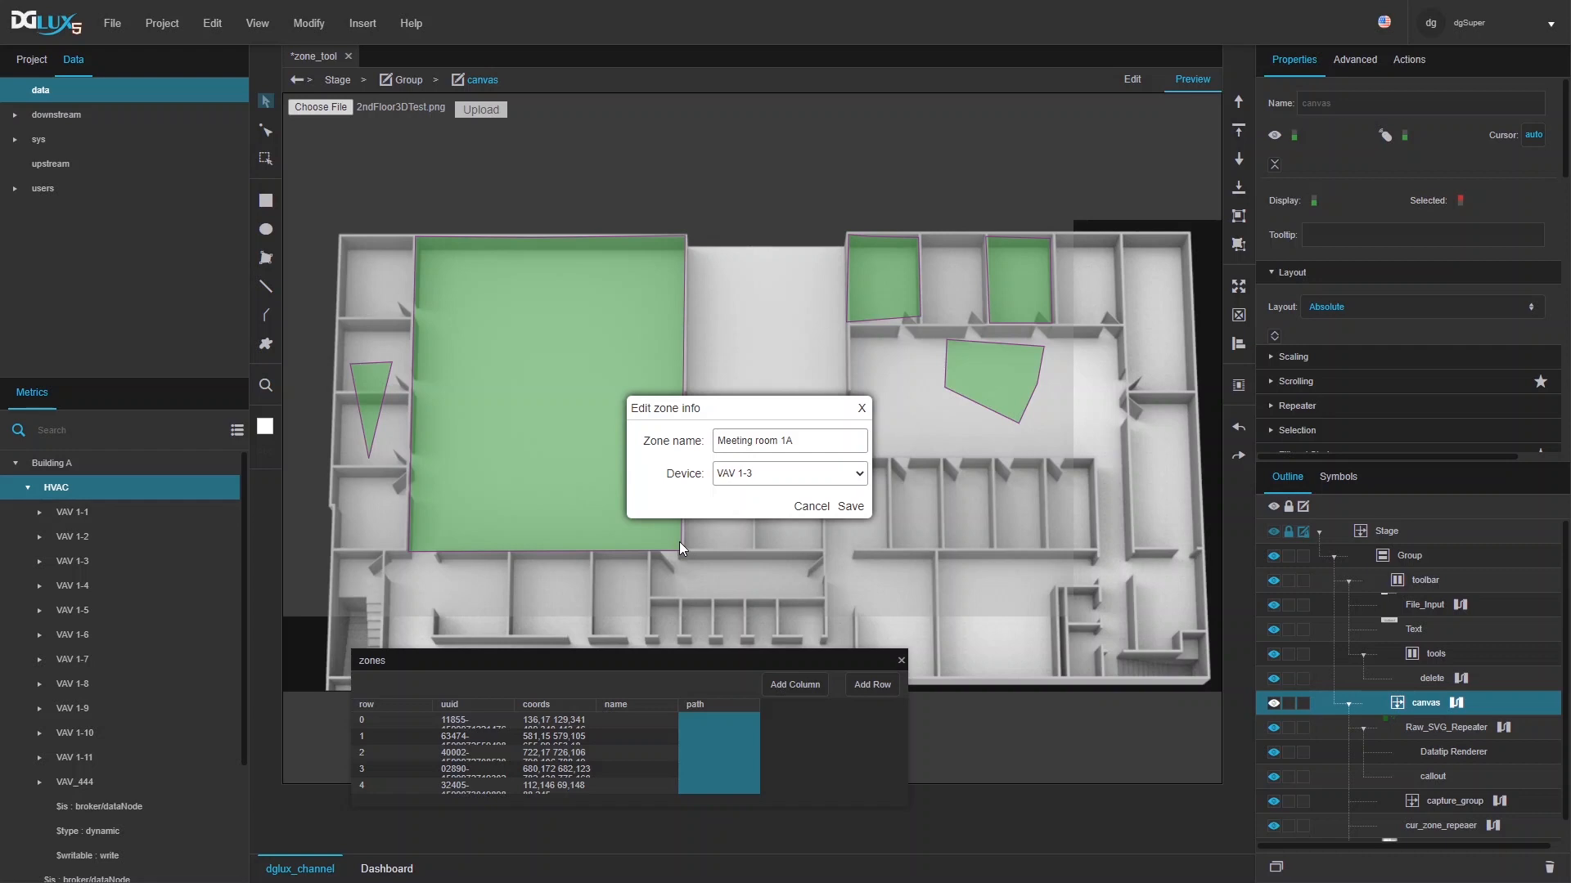
pyautogui.click(863, 410)
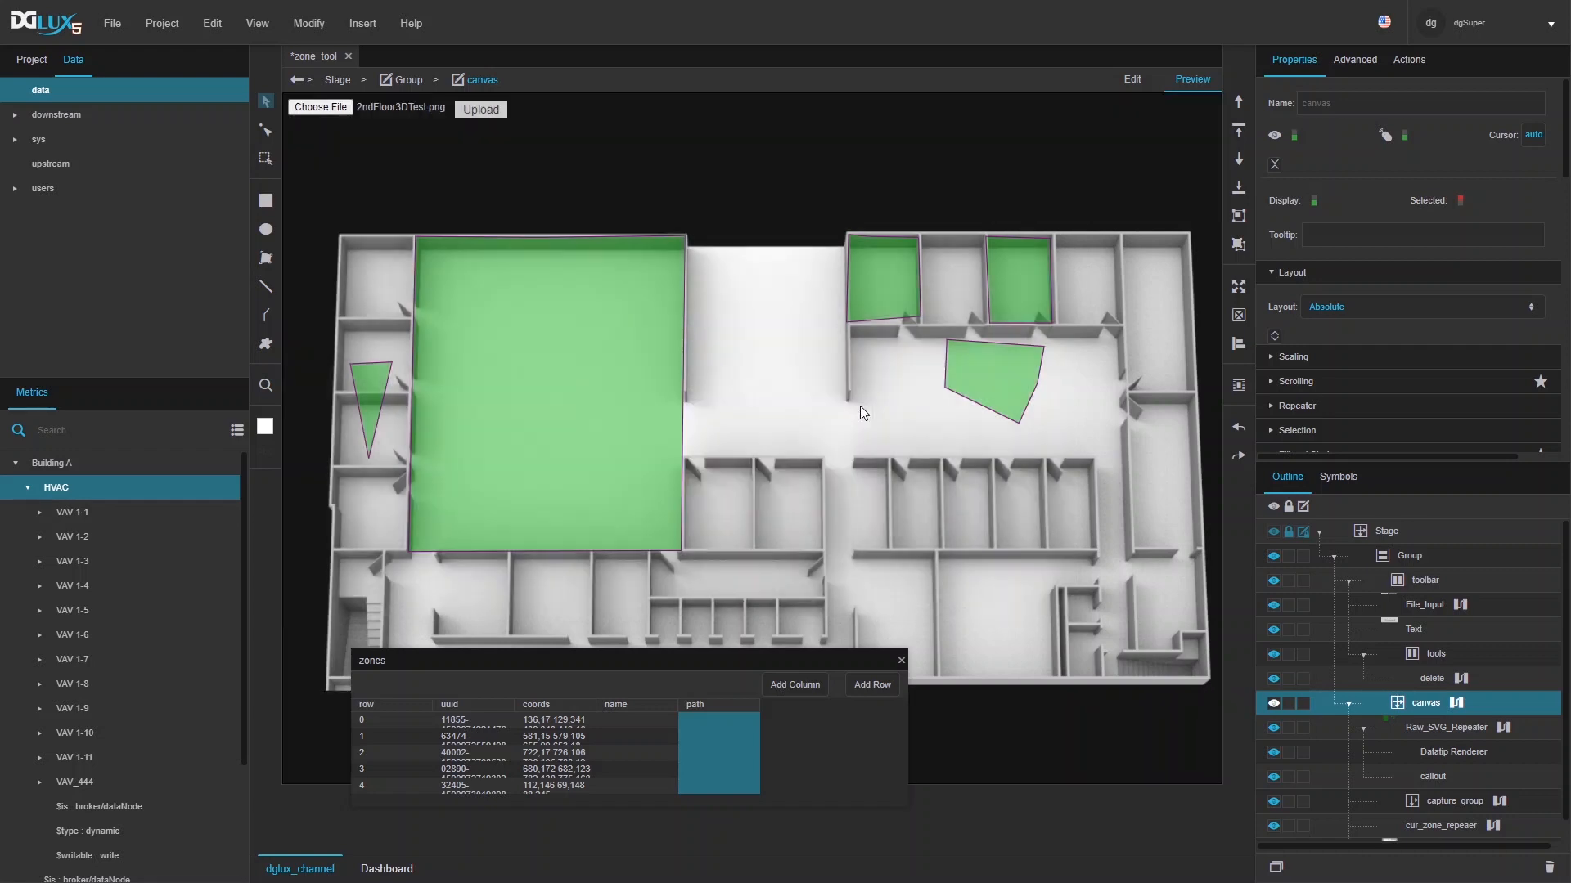
# - Remove the existing binding from the callout's uuid parameter
pyautogui.click(1447, 777)
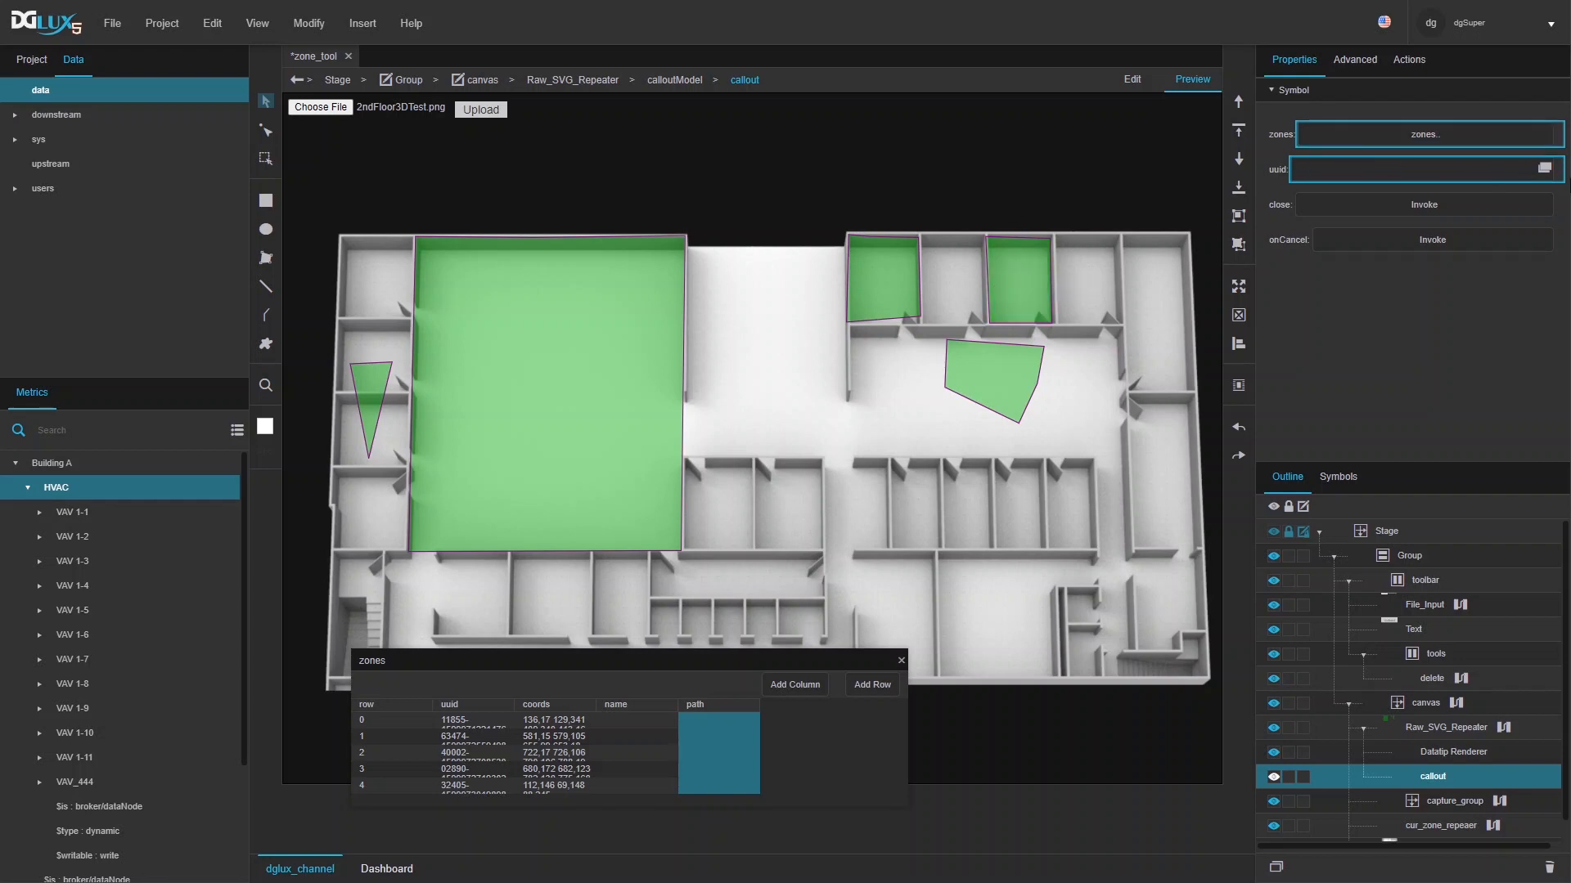
pyautogui.click(1558, 170)
pyautogui.click(1500, 208)
pyautogui.doubleClick(1559, 170)
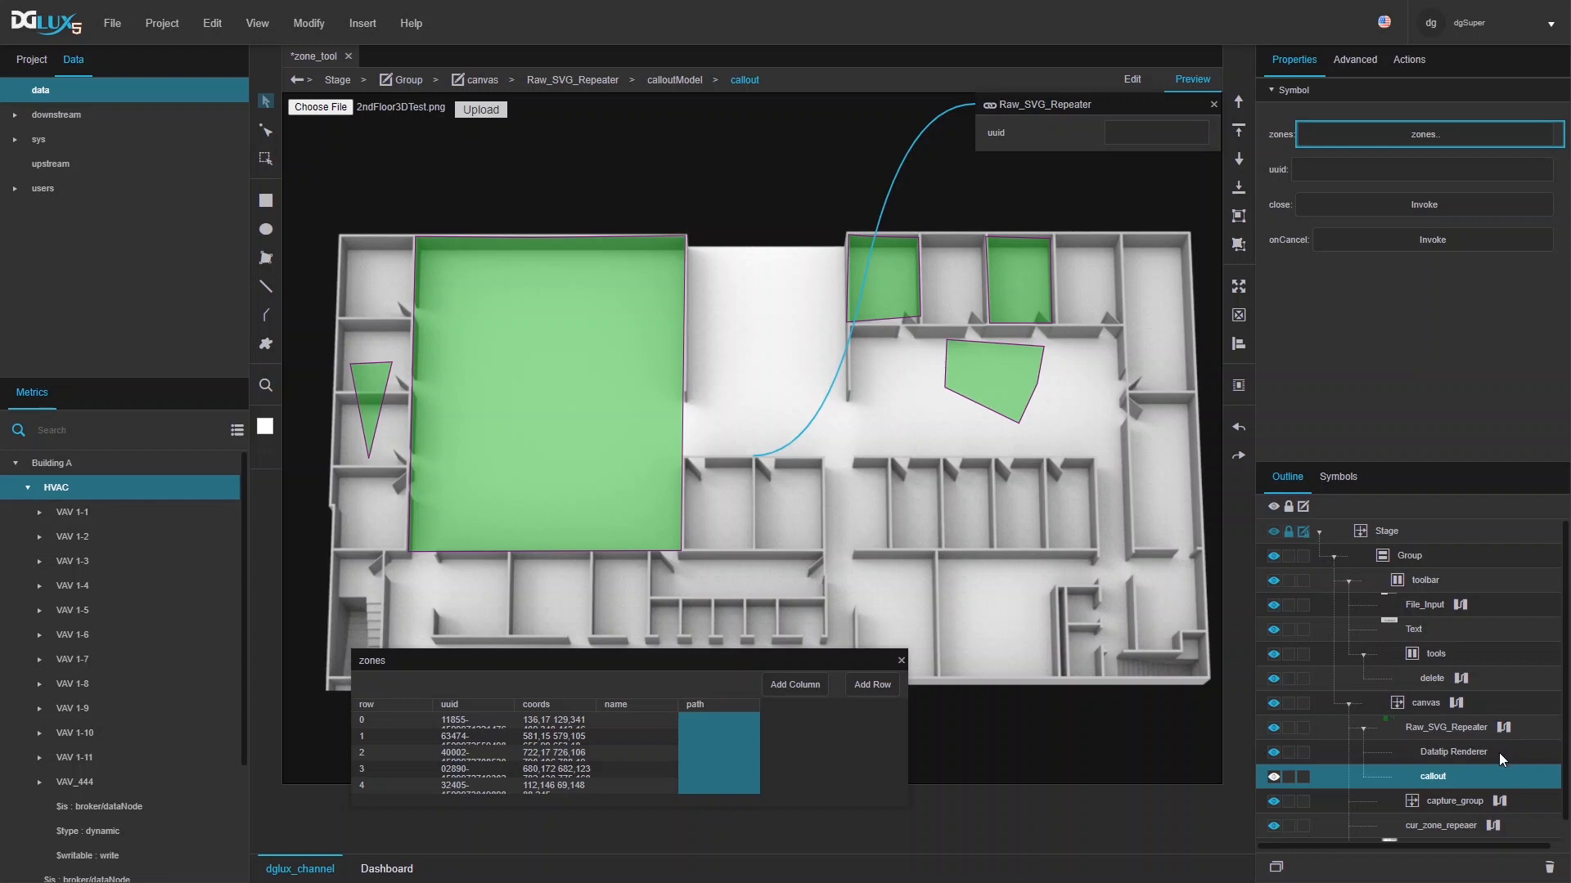
# - Find the State block and add it below the if block in the Raw_SVG_Repeater dataflow
pyautogui.click(1503, 728)
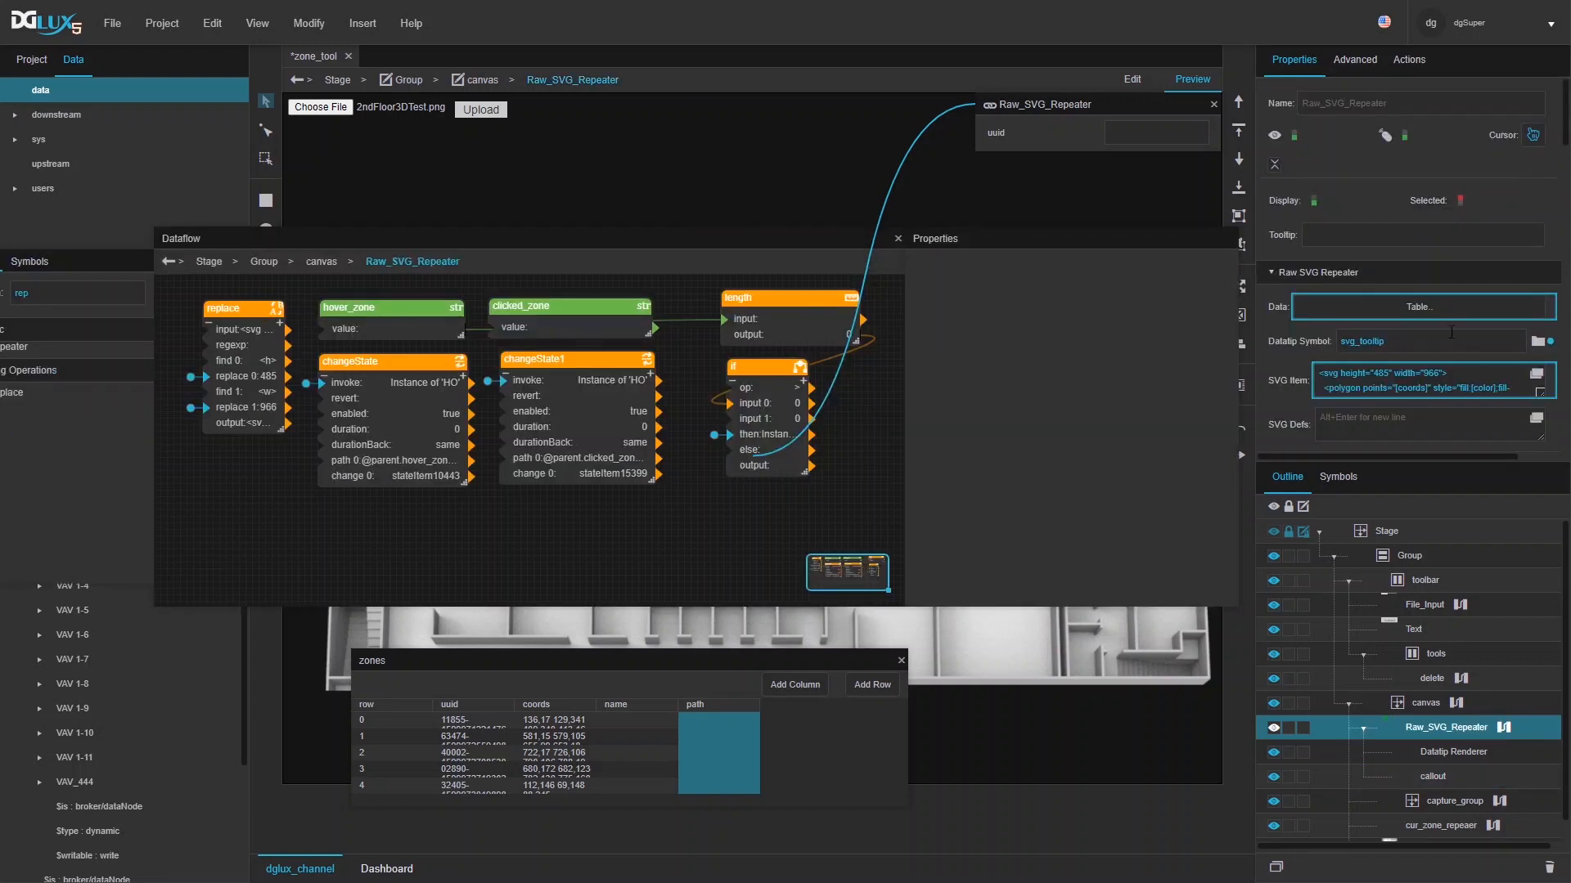
pyautogui.scroll(-10, 1415, 327)
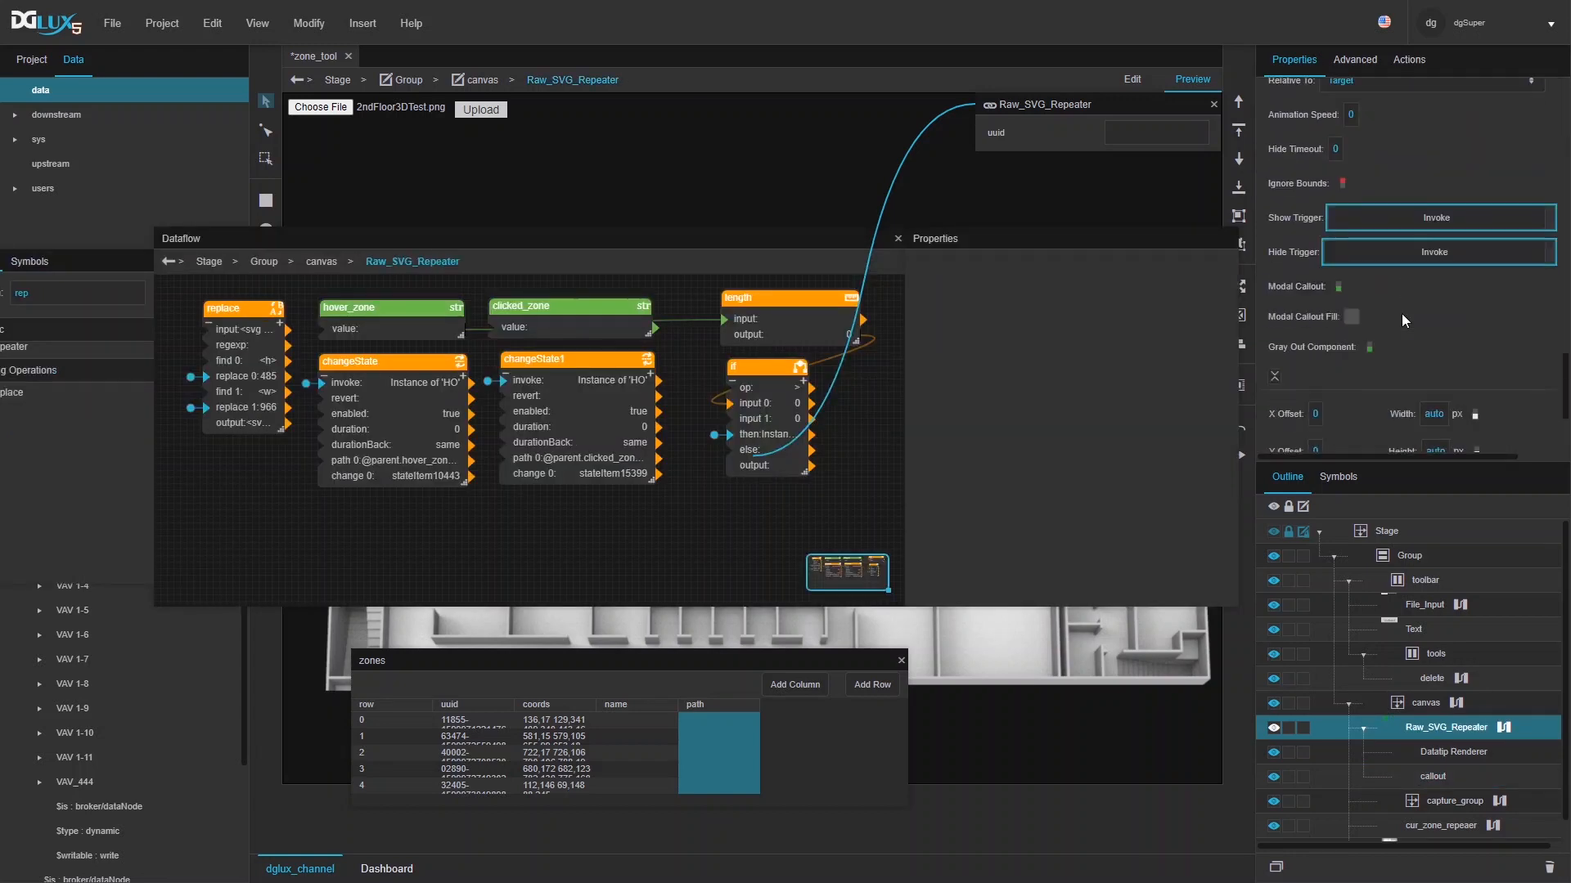
pyautogui.scroll(3, 1407, 309)
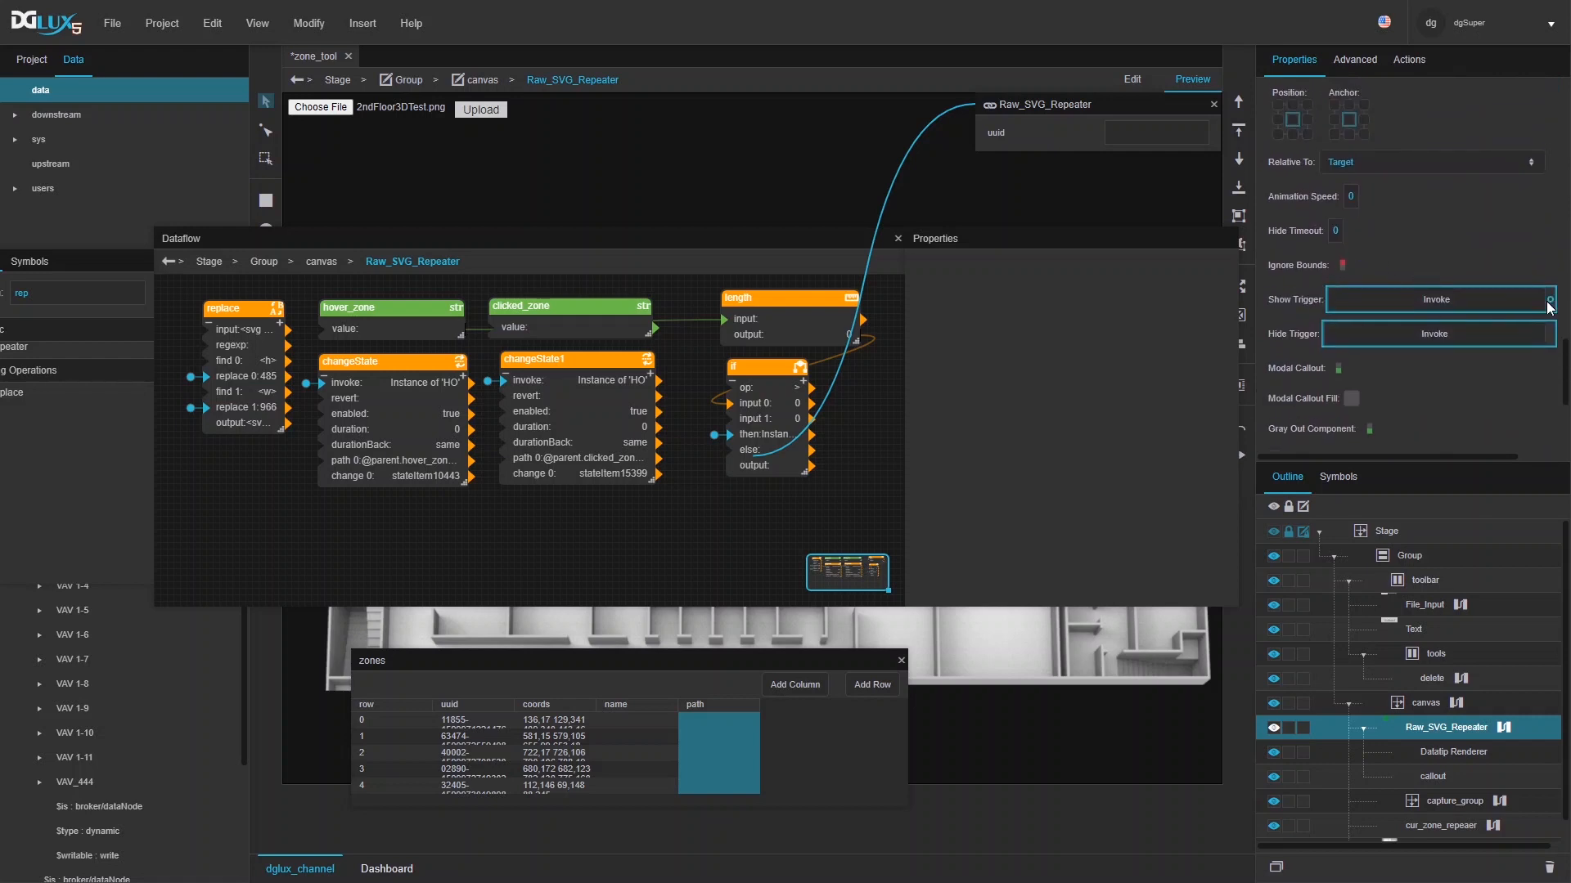
pyautogui.click(767, 415)
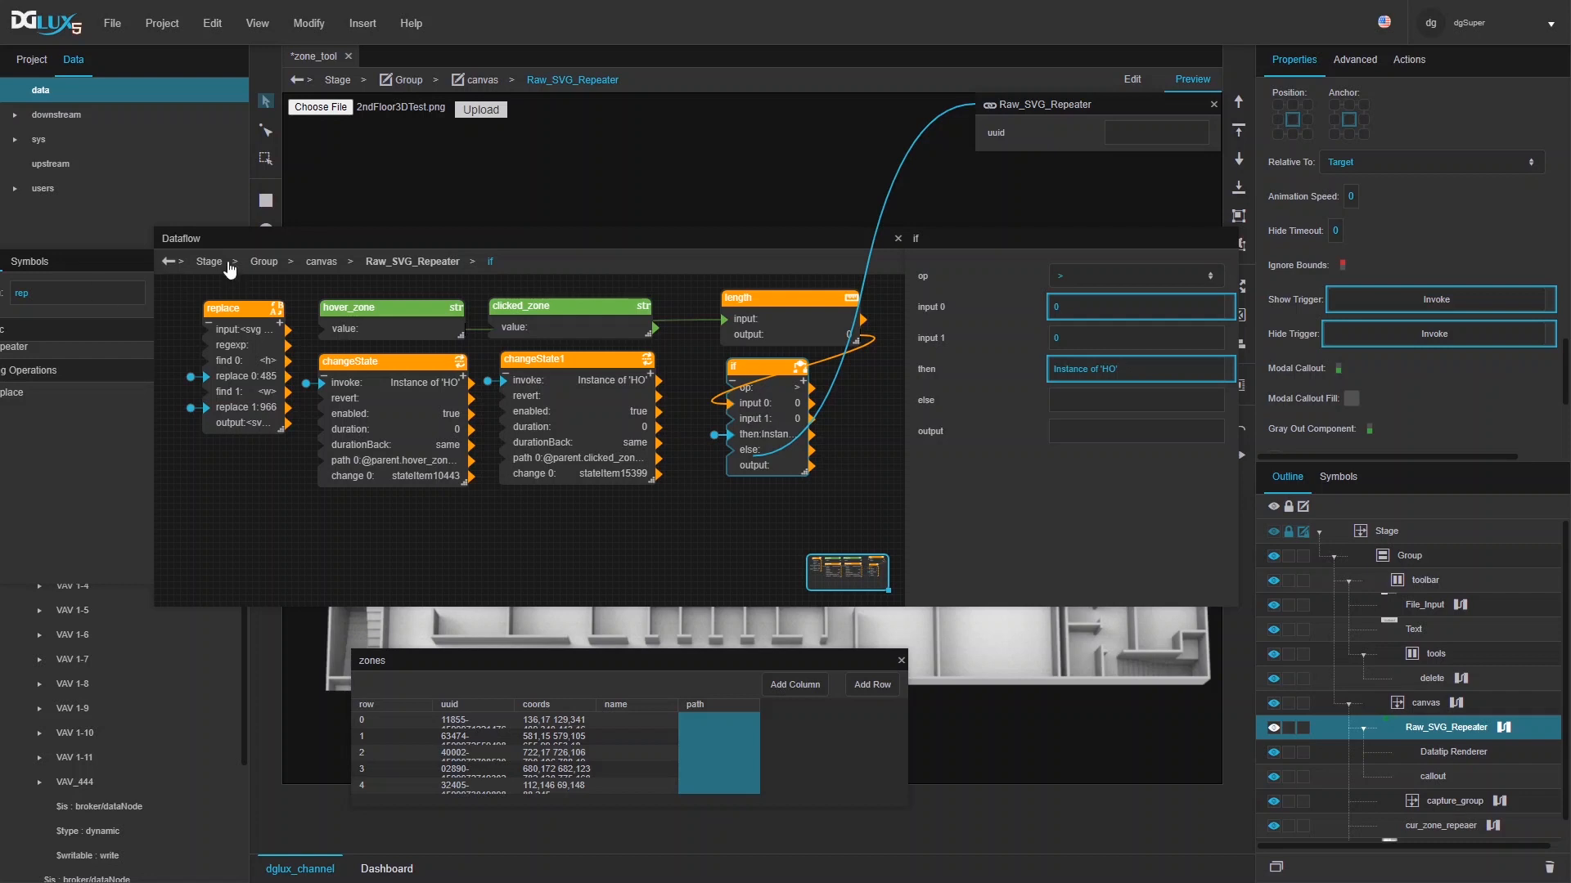
pyautogui.moveTo(228, 252); pyautogui.dragTo(339, 369)
pyautogui.click(165, 409)
pyautogui.write('l')
pyautogui.doubleClick(165, 409)
pyautogui.write('e')
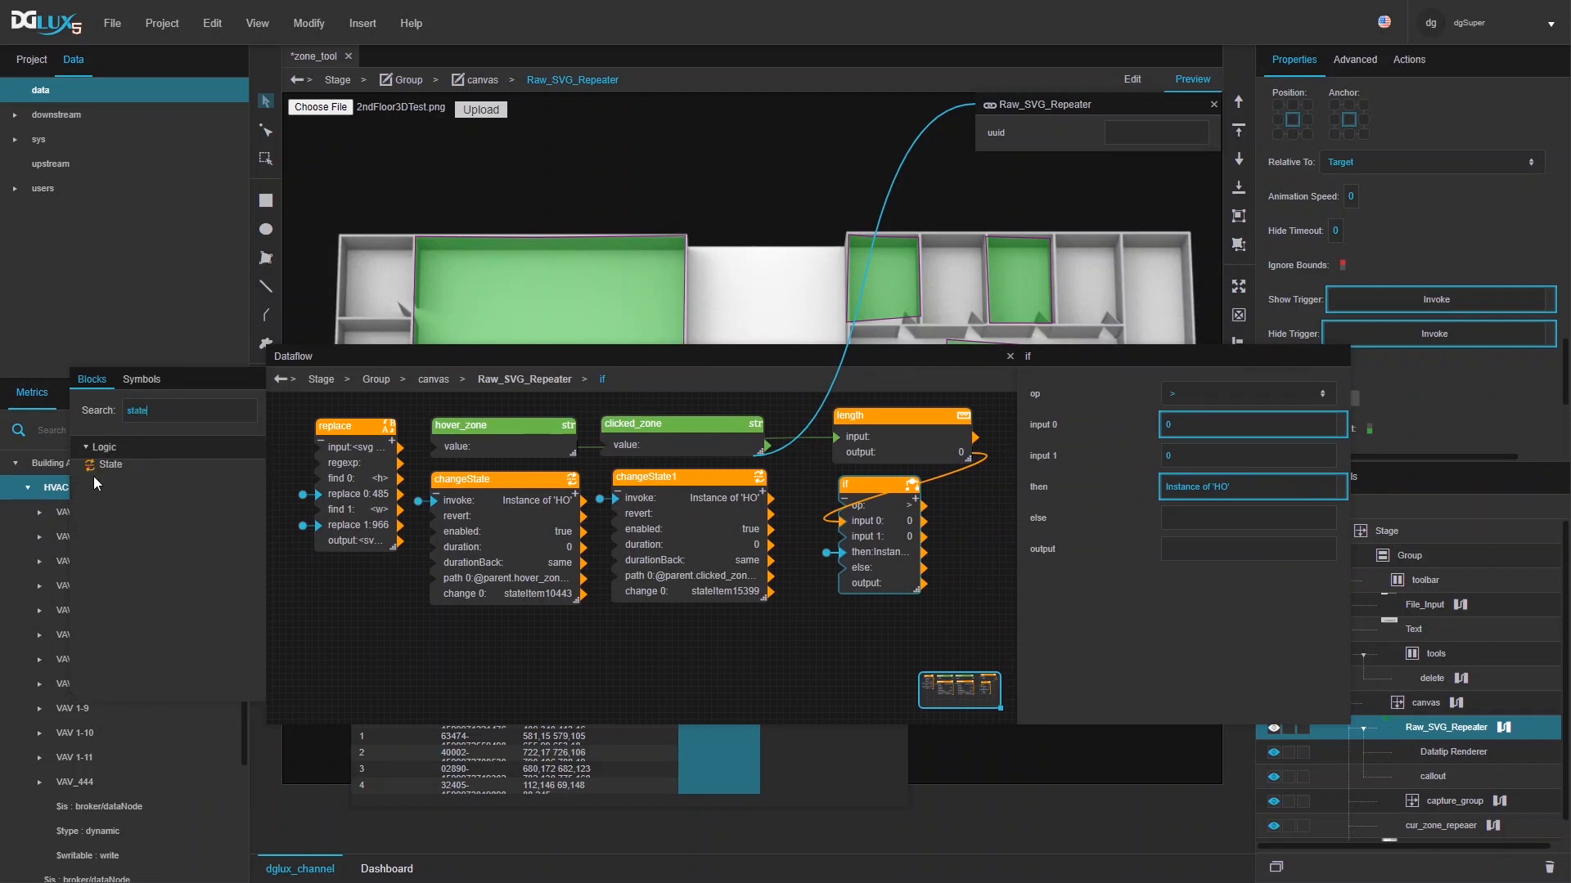
pyautogui.moveTo(100, 473); pyautogui.dragTo(851, 616)
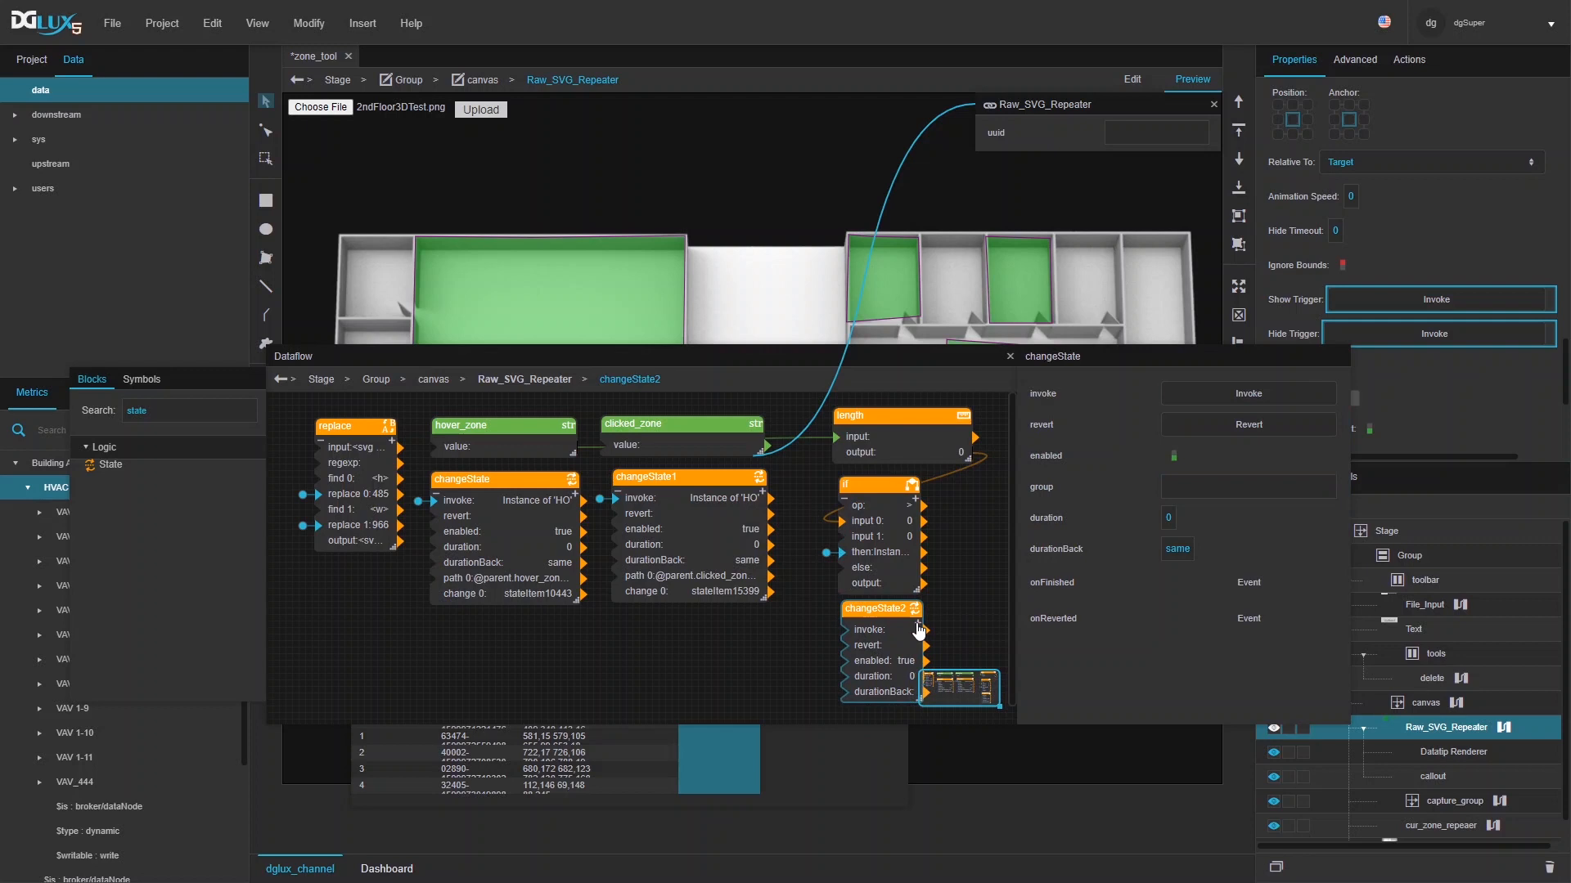
# - Add one path and change pair to the new State block and target its path 0 at the callout's uuid parameter
pyautogui.click(917, 623)
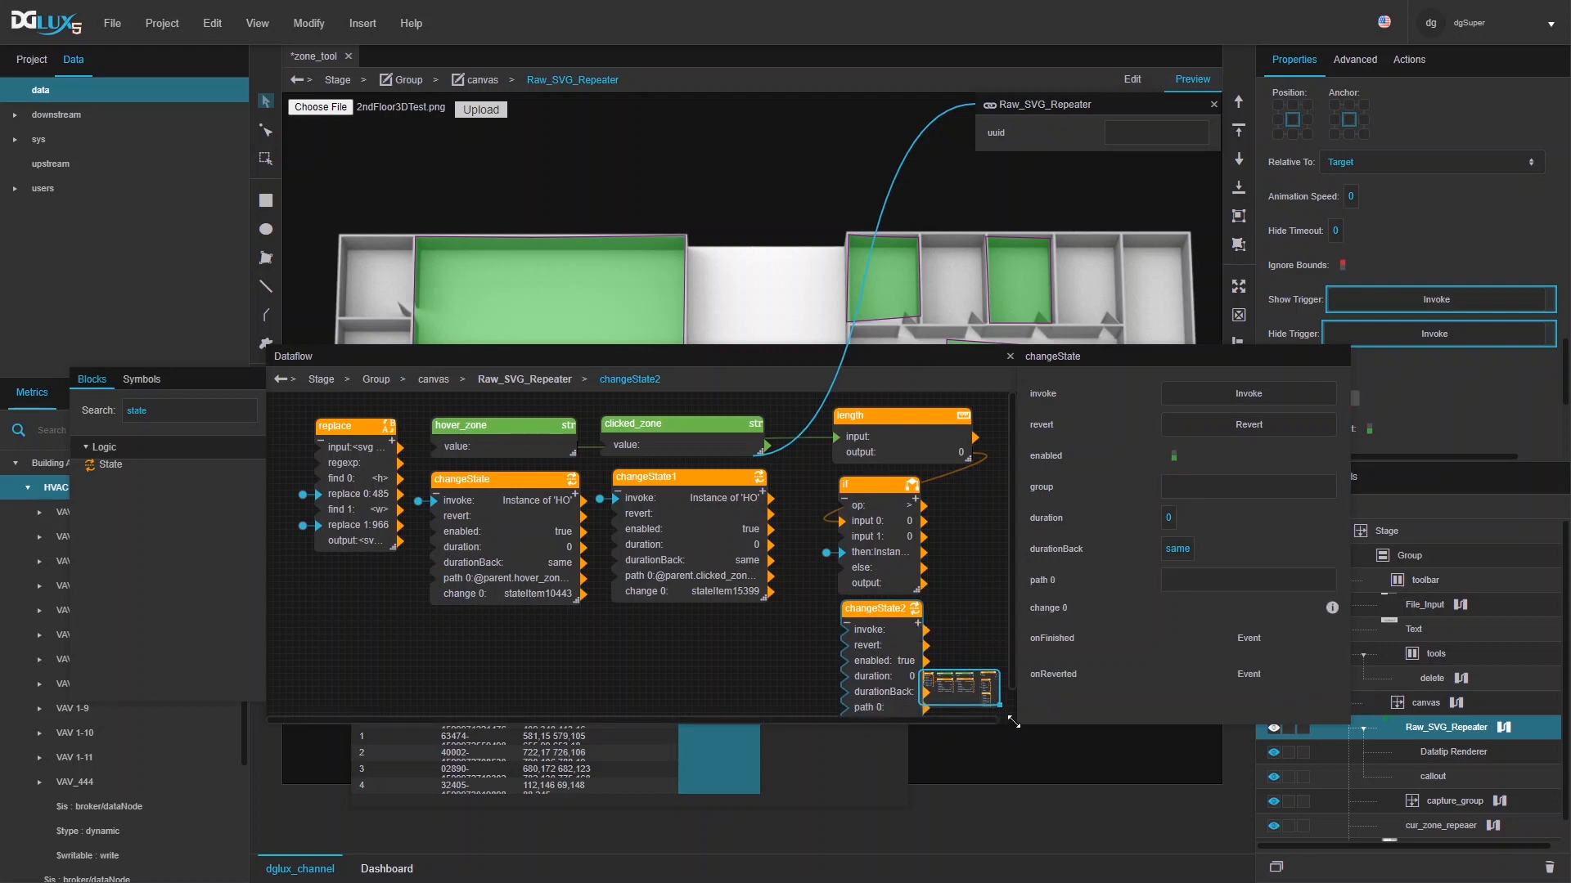
pyautogui.moveTo(1015, 723); pyautogui.dragTo(1062, 795)
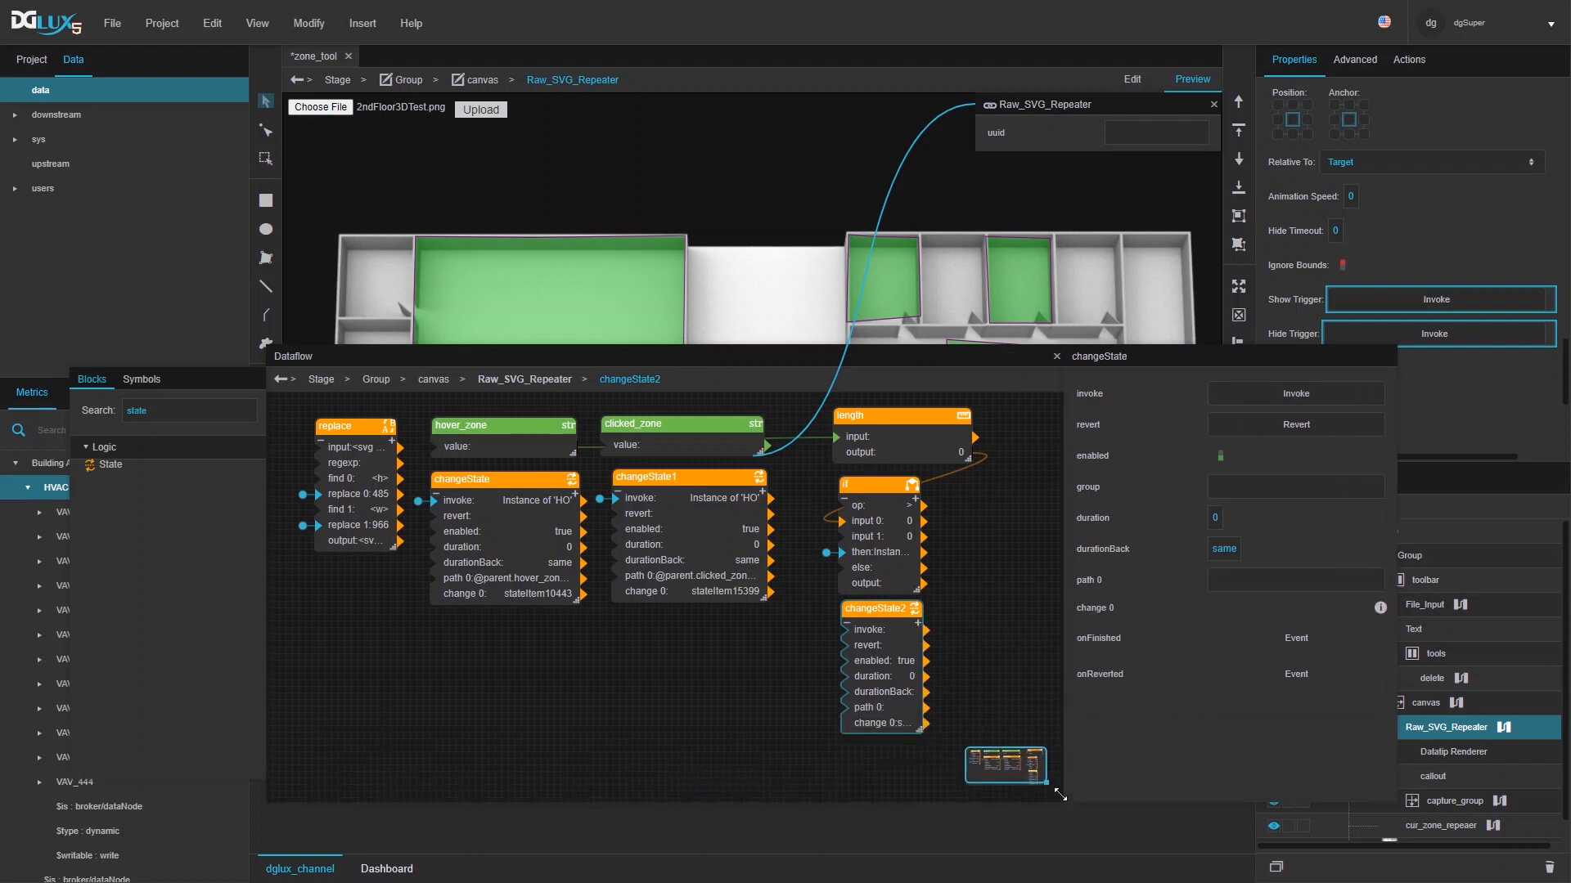
pyautogui.click(1450, 777)
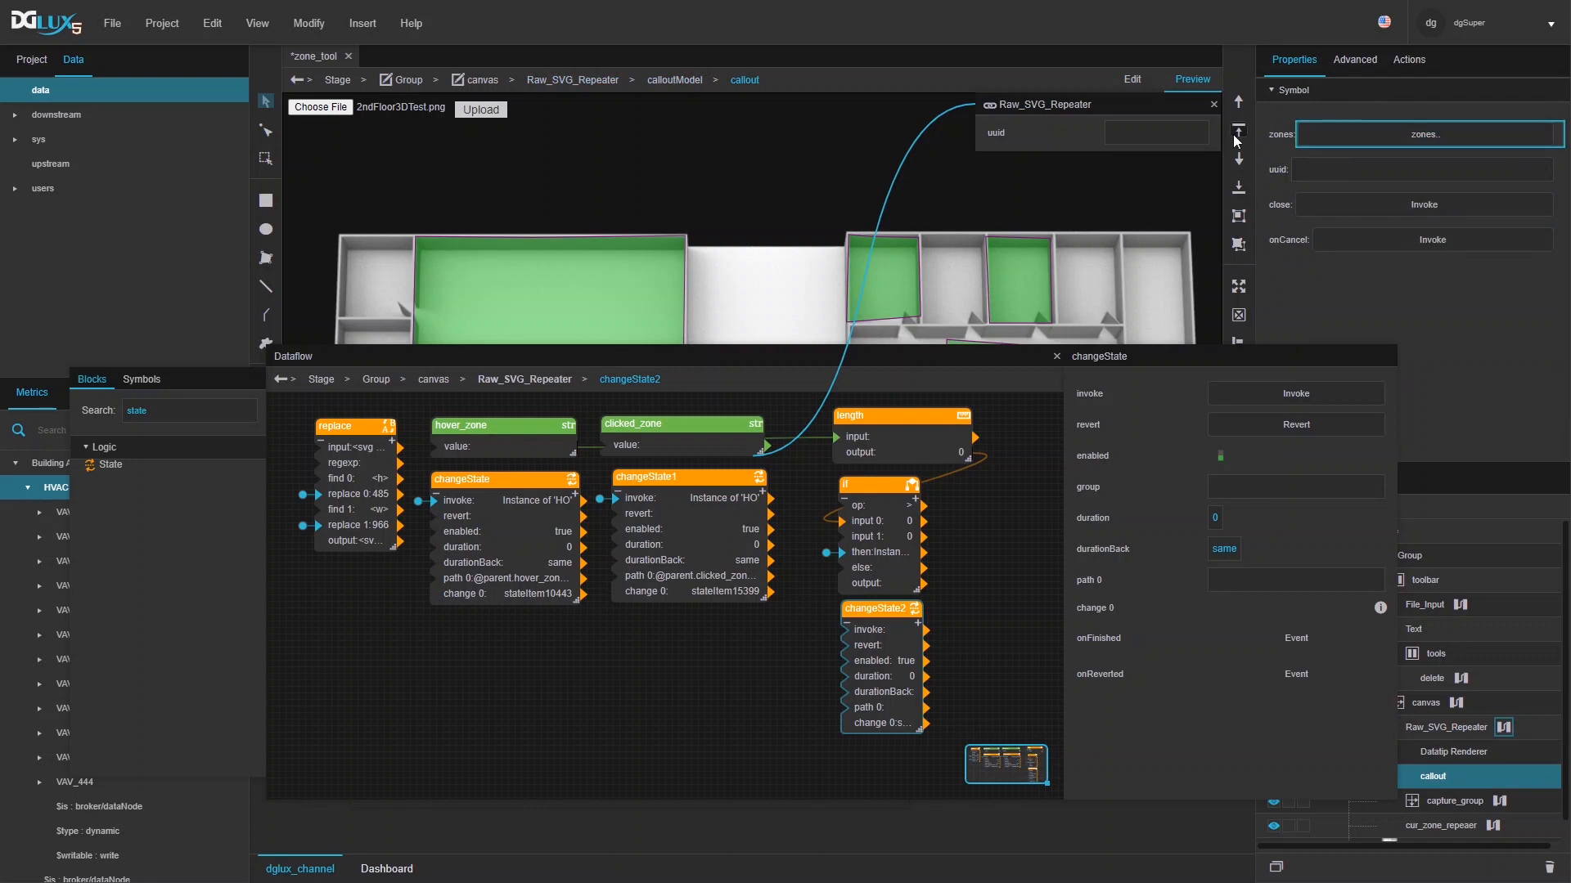
pyautogui.moveTo(1214, 131); pyautogui.dragTo(1293, 579)
pyautogui.click(815, 678)
pyautogui.click(864, 674)
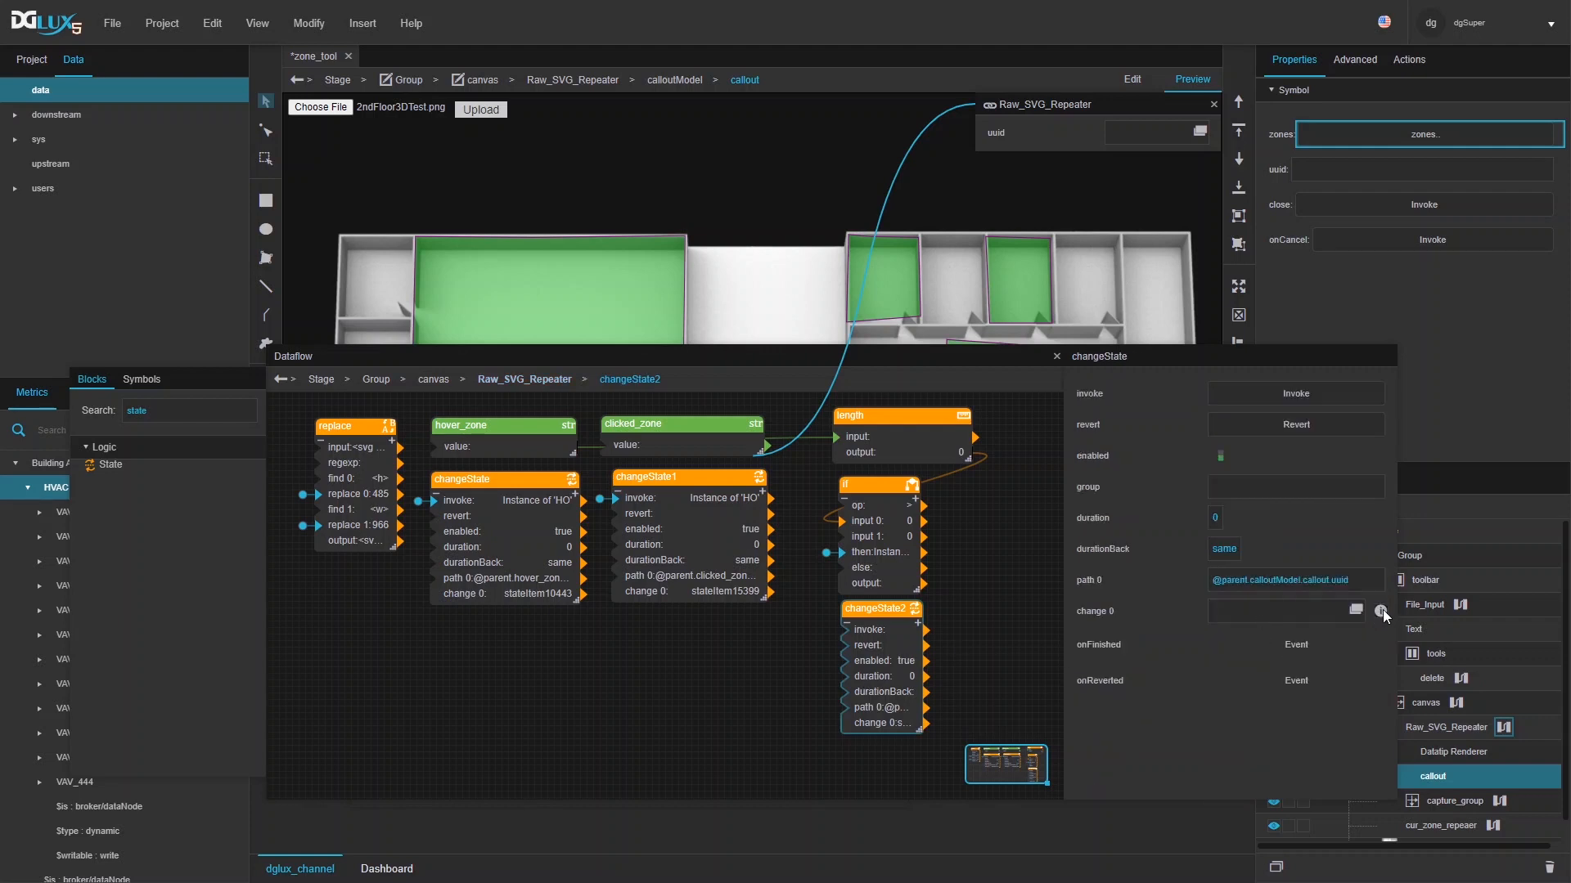
# - Set disableSerialization to true for the uuid change and bind change 0 to the hover_zone value
pyautogui.click(1380, 611)
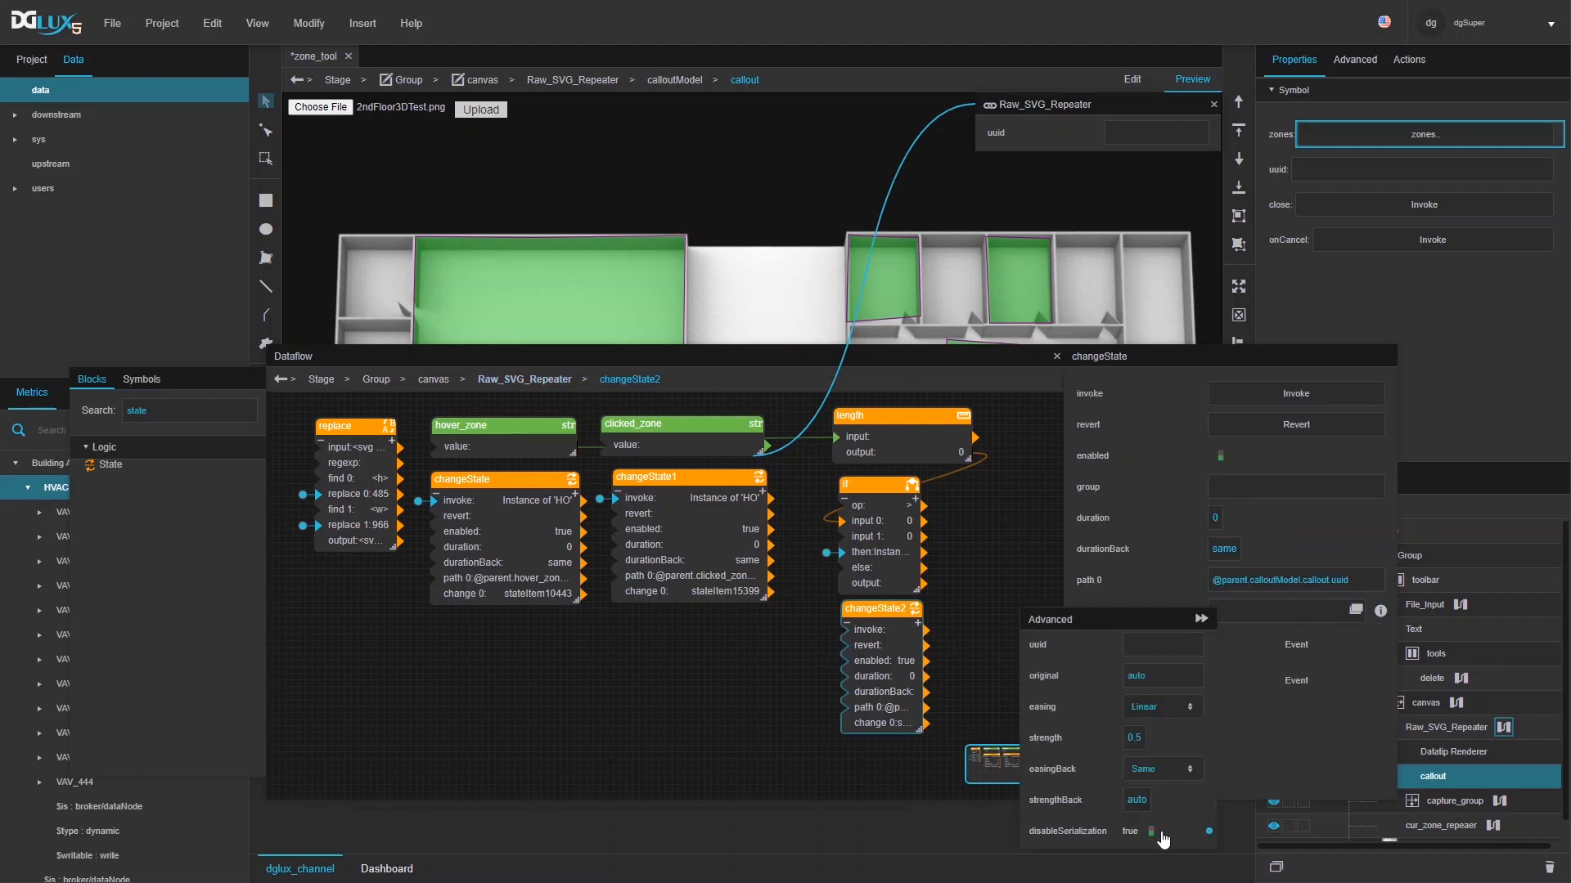
pyautogui.click(785, 702)
pyautogui.click(872, 661)
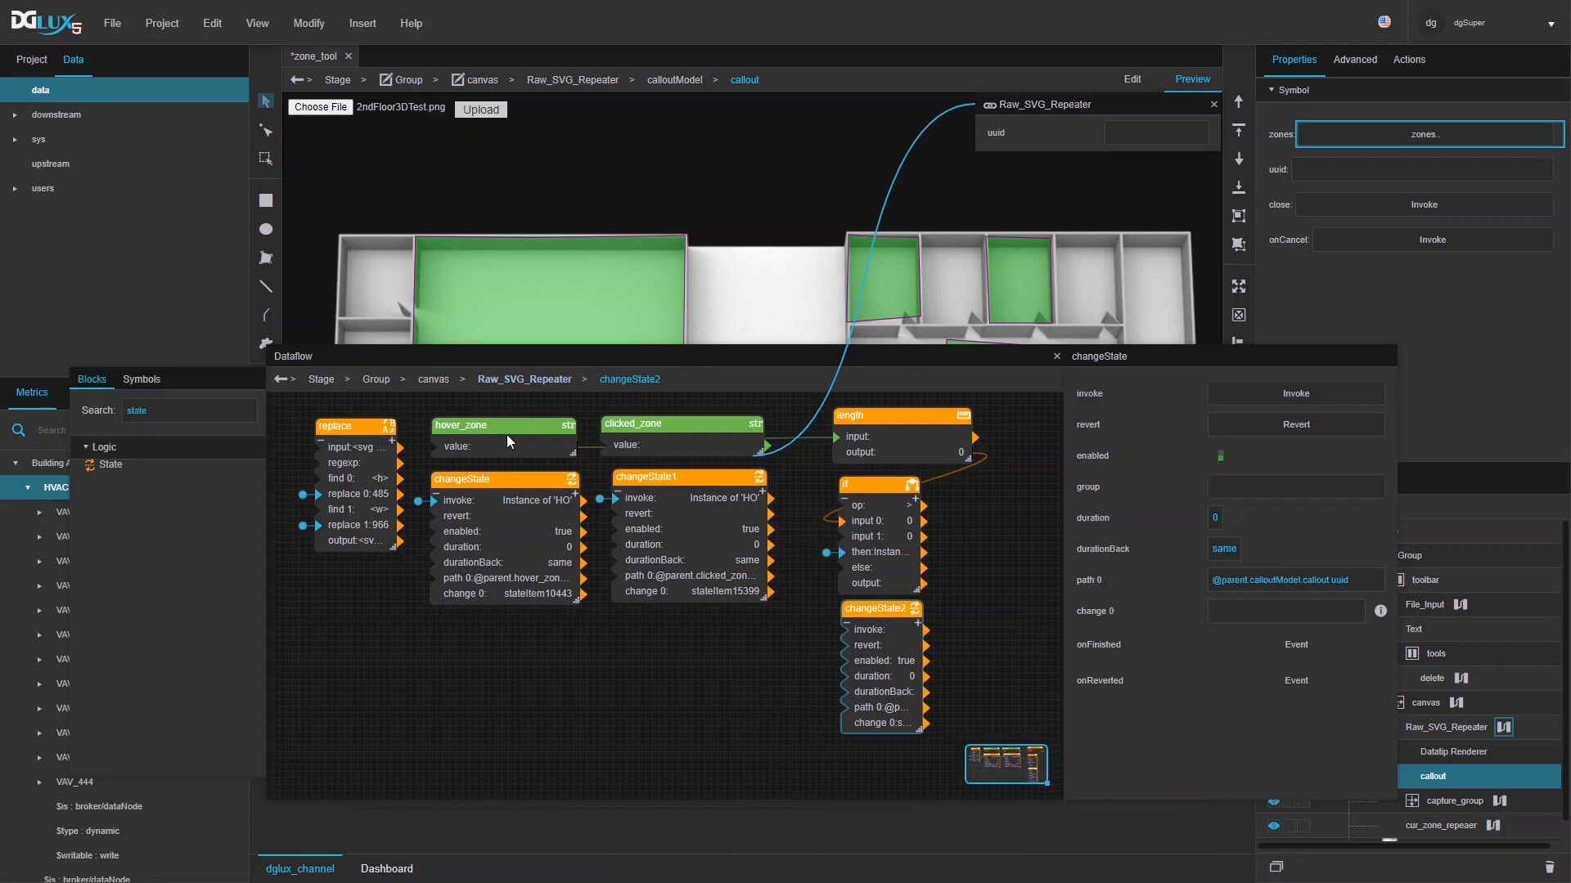
pyautogui.moveTo(523, 446); pyautogui.dragTo(1247, 622)
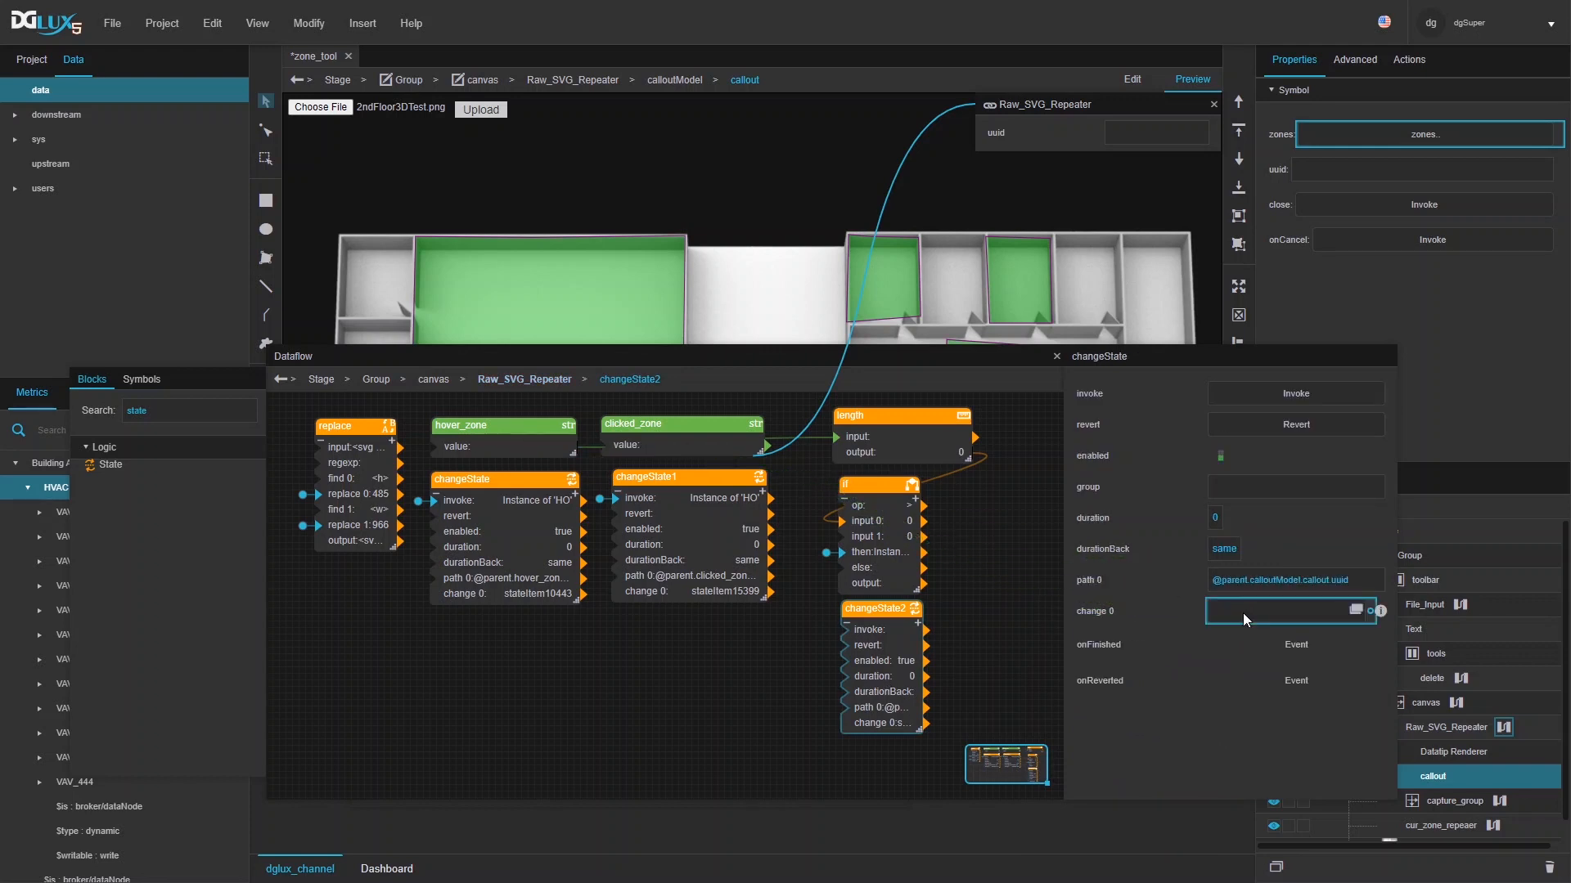
# - Connect the if block's output to the new State block's invoke and close the uuid binding and dataflow windows
pyautogui.moveTo(924, 583); pyautogui.dragTo(845, 630)
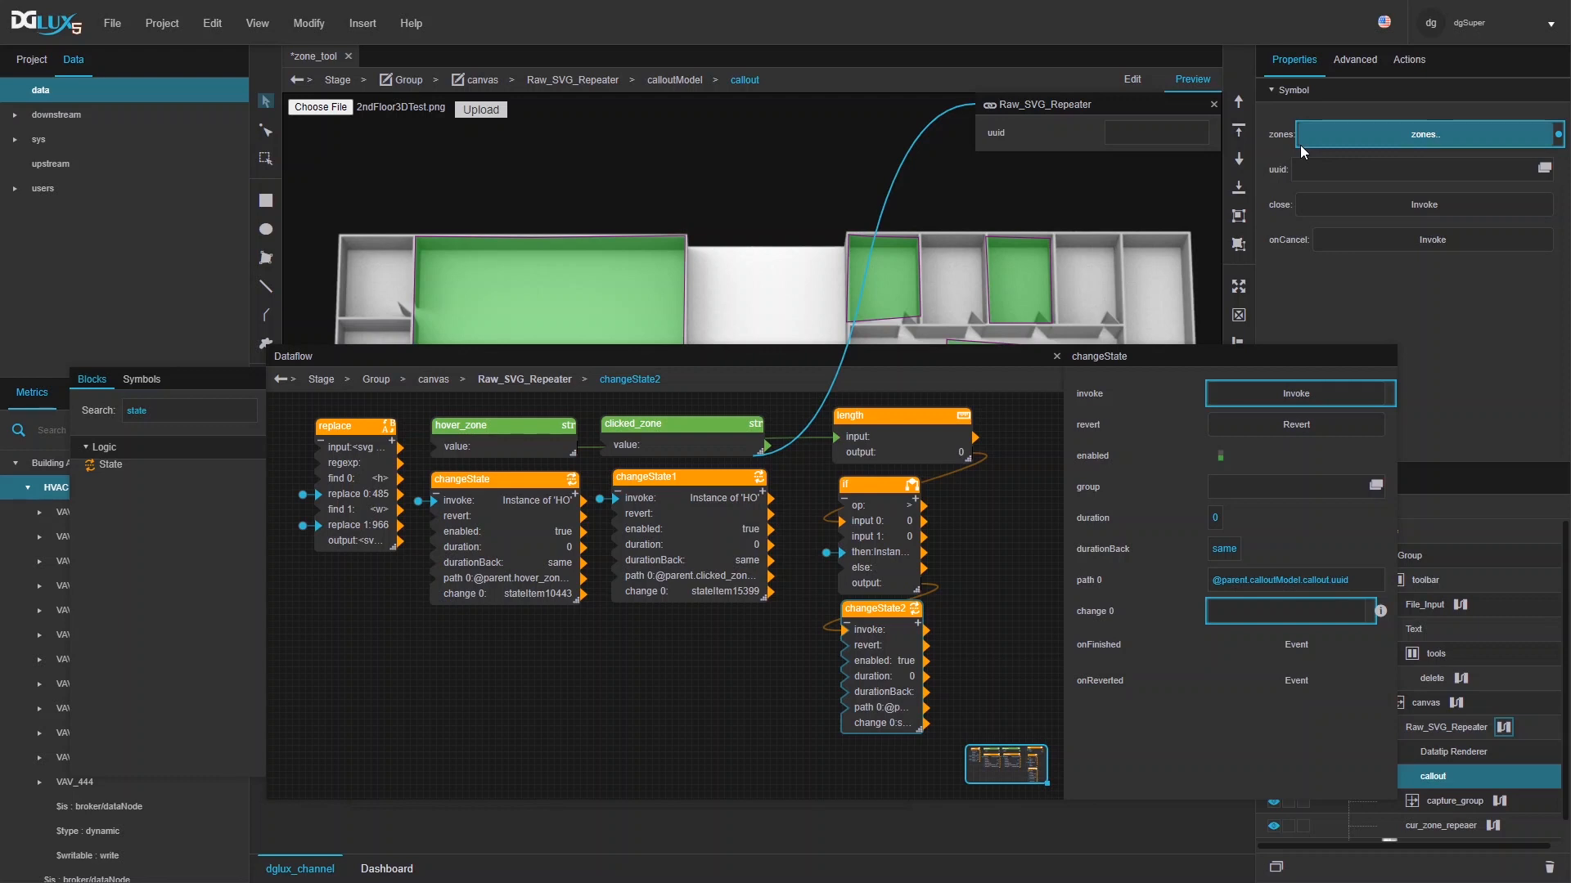
pyautogui.click(469, 425)
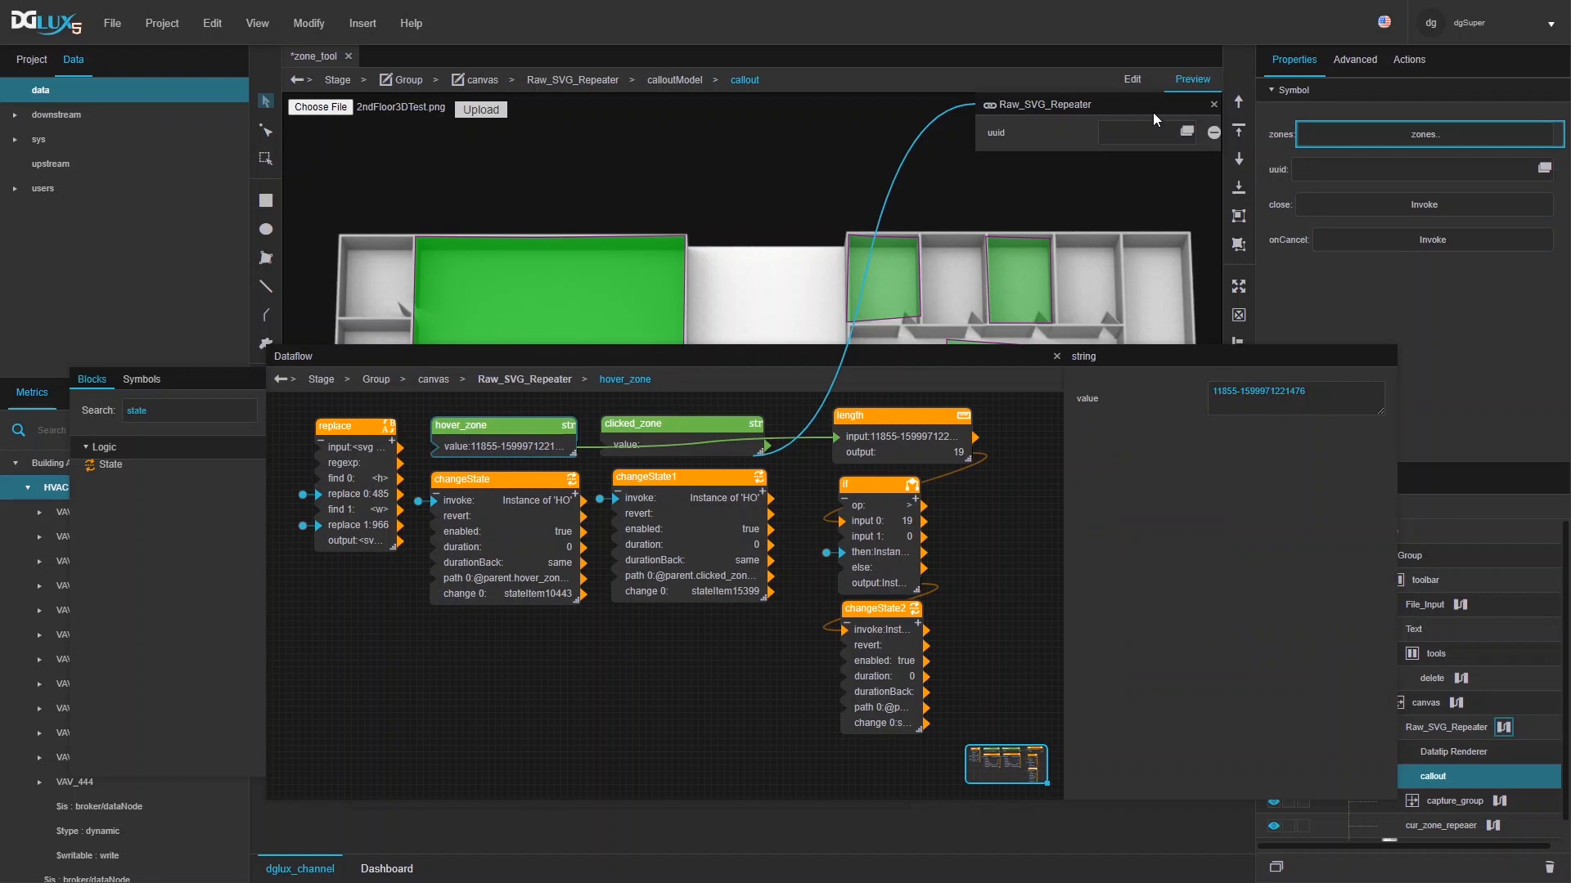
pyautogui.click(1214, 105)
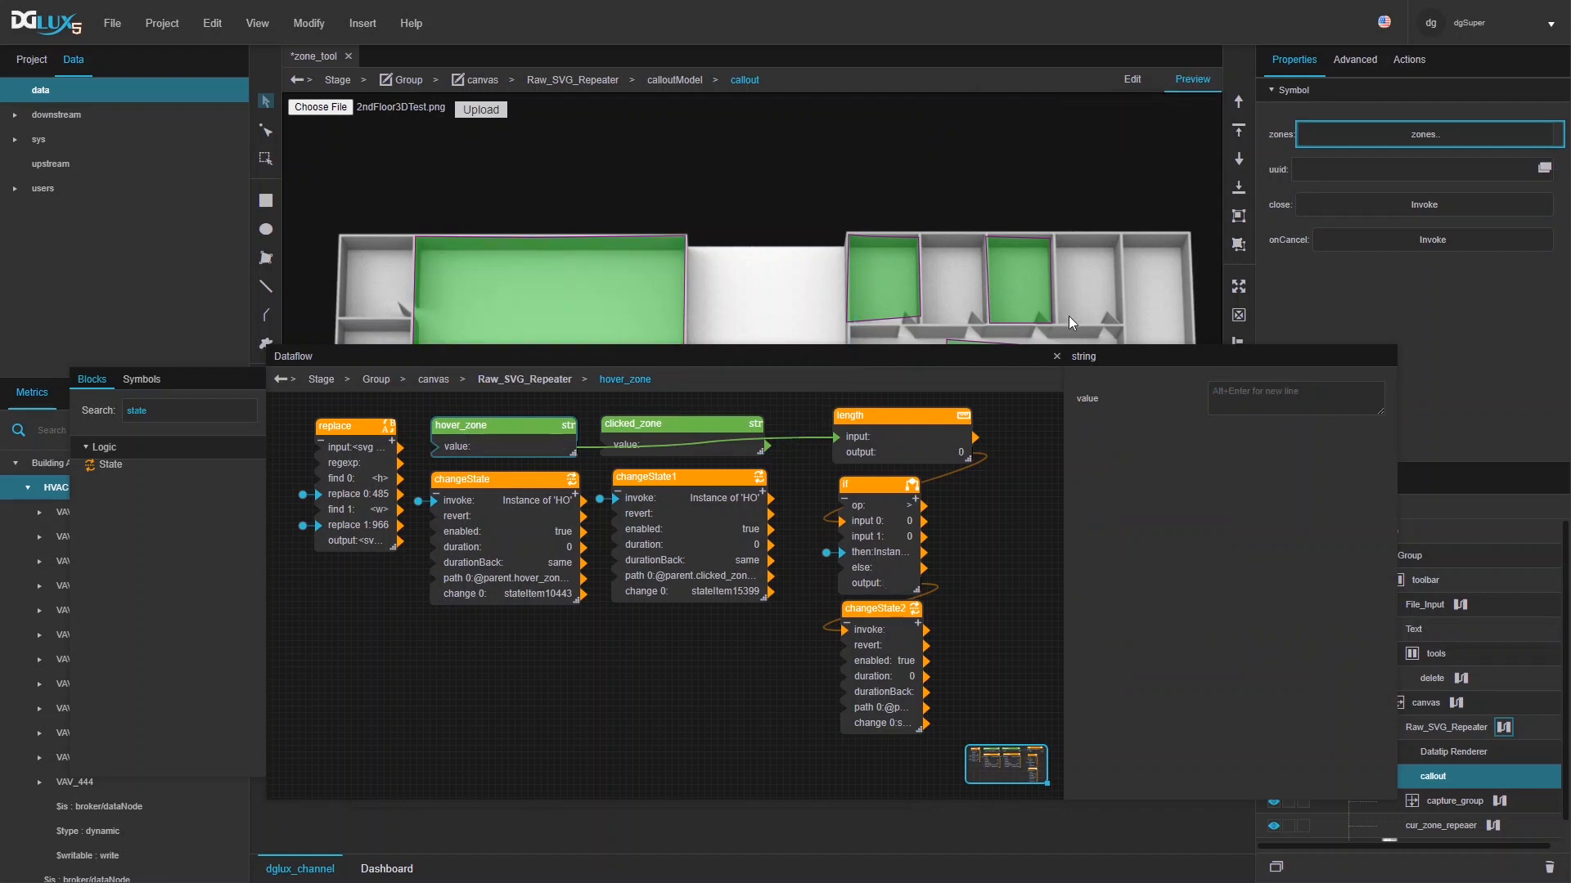
pyautogui.click(1057, 357)
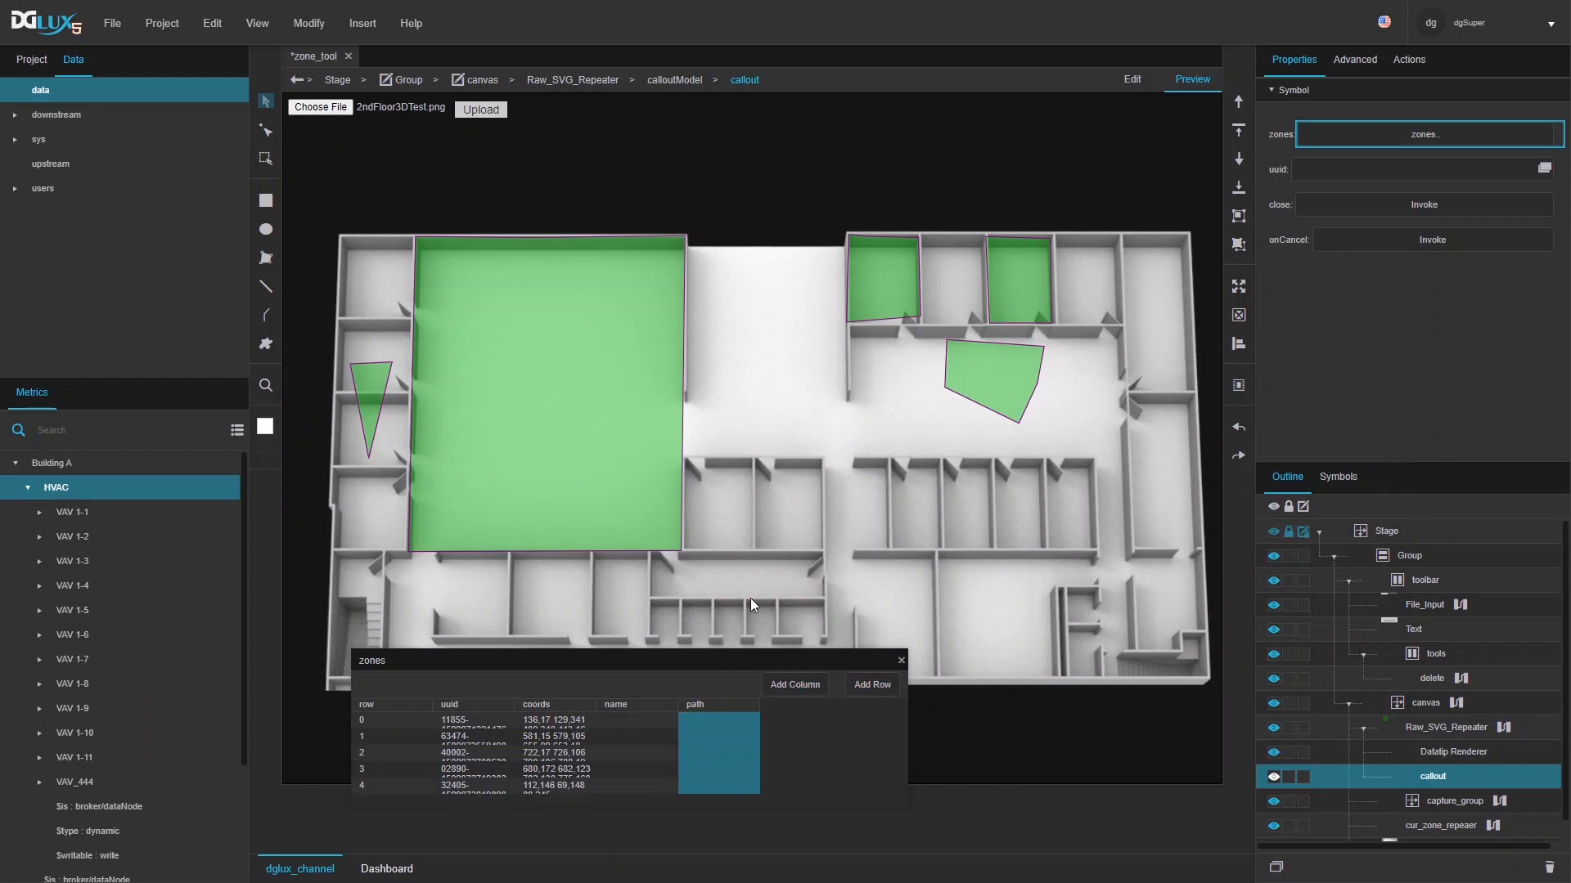
# - Try to save Meeting room 1G with device VAV 1-4 for the large zone through its edit callout
pyautogui.click(565, 336)
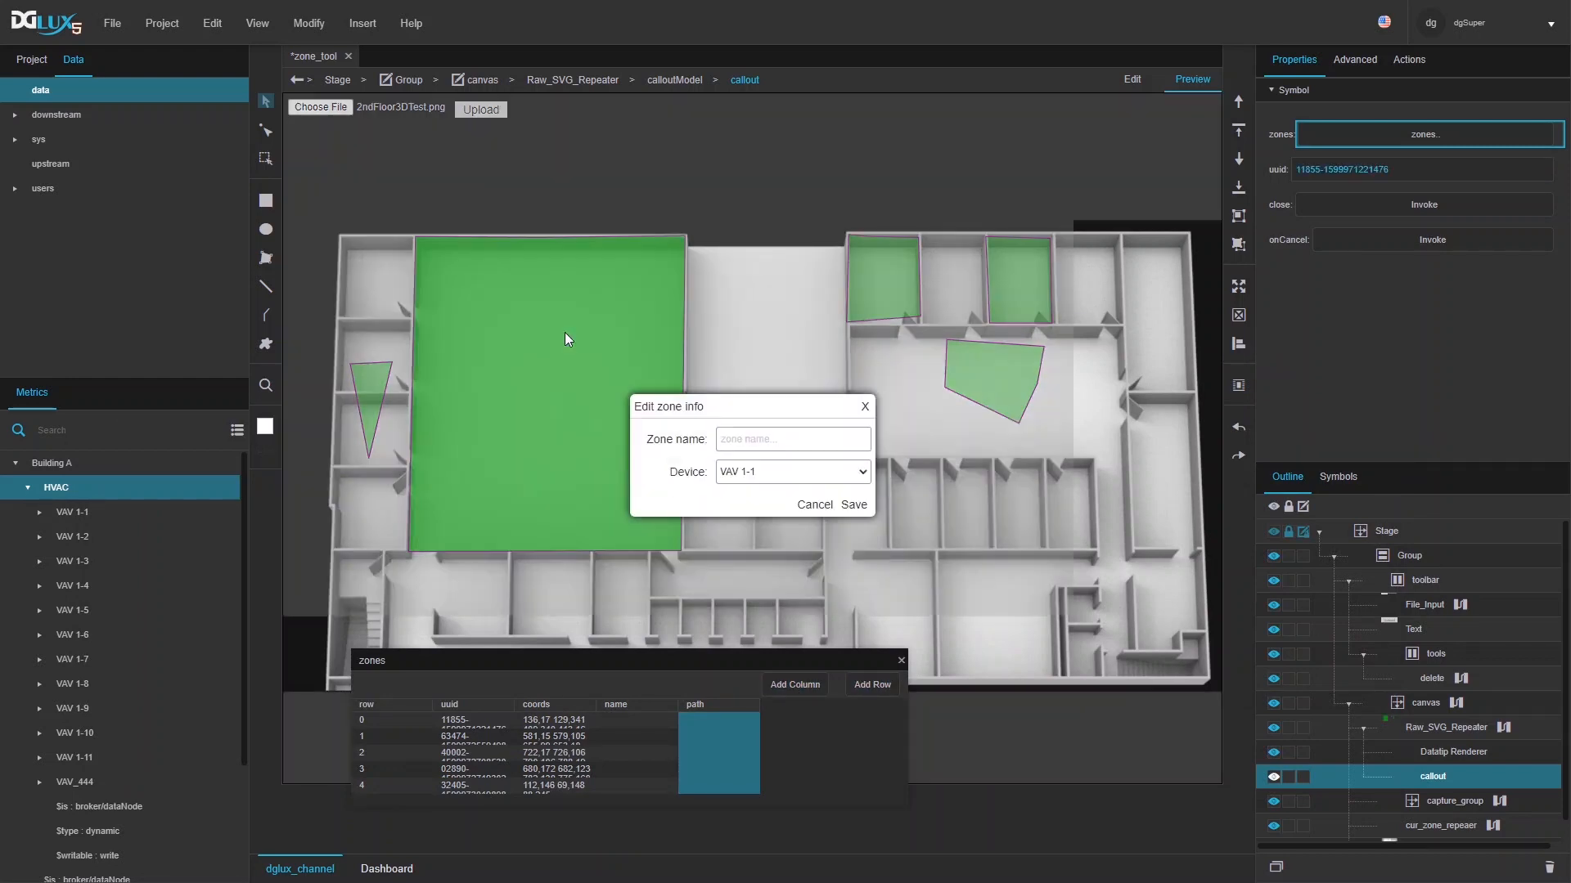
pyautogui.click(788, 441)
pyautogui.write('Meeting room 1G')
pyautogui.click(788, 472)
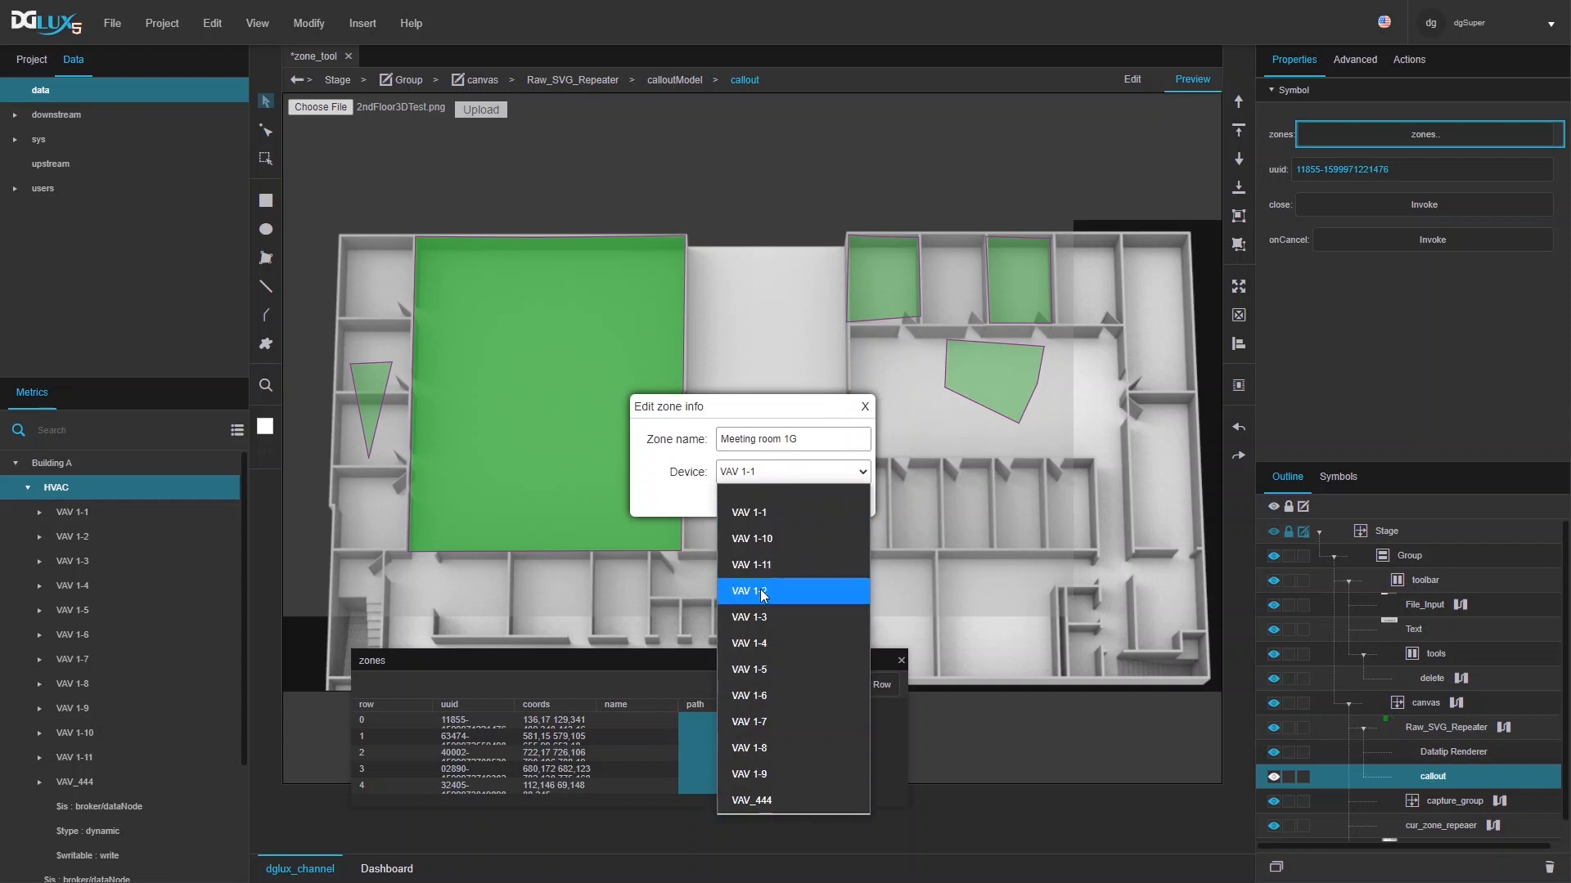
pyautogui.click(758, 644)
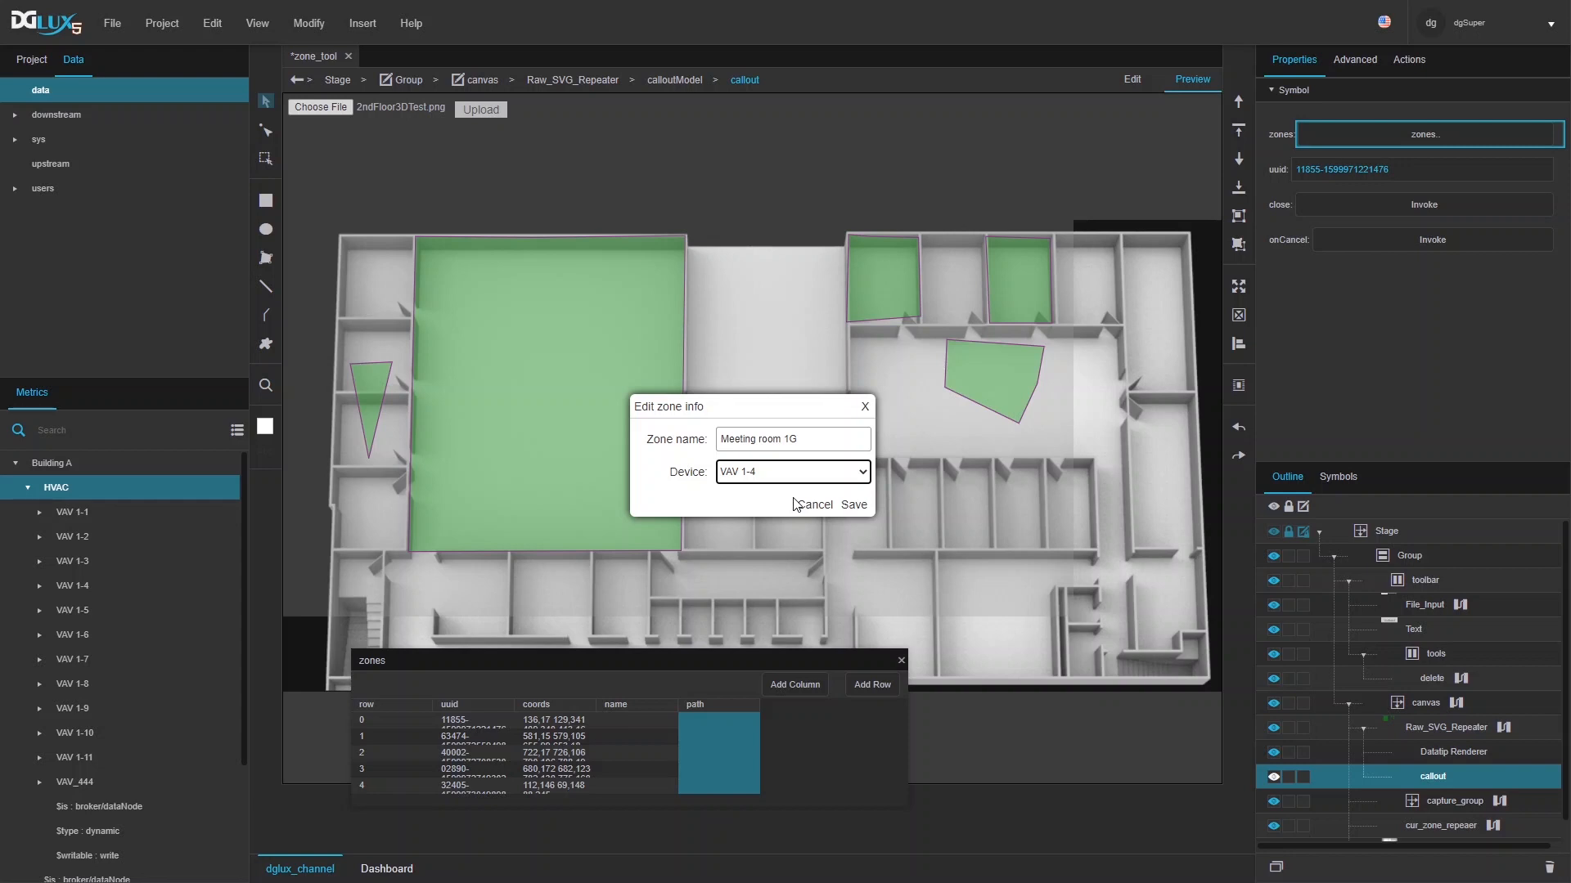
pyautogui.click(853, 509)
# - Edit the callout's symbol and give the Save text in its footer a hand pointer cursor
pyautogui.click(1127, 74)
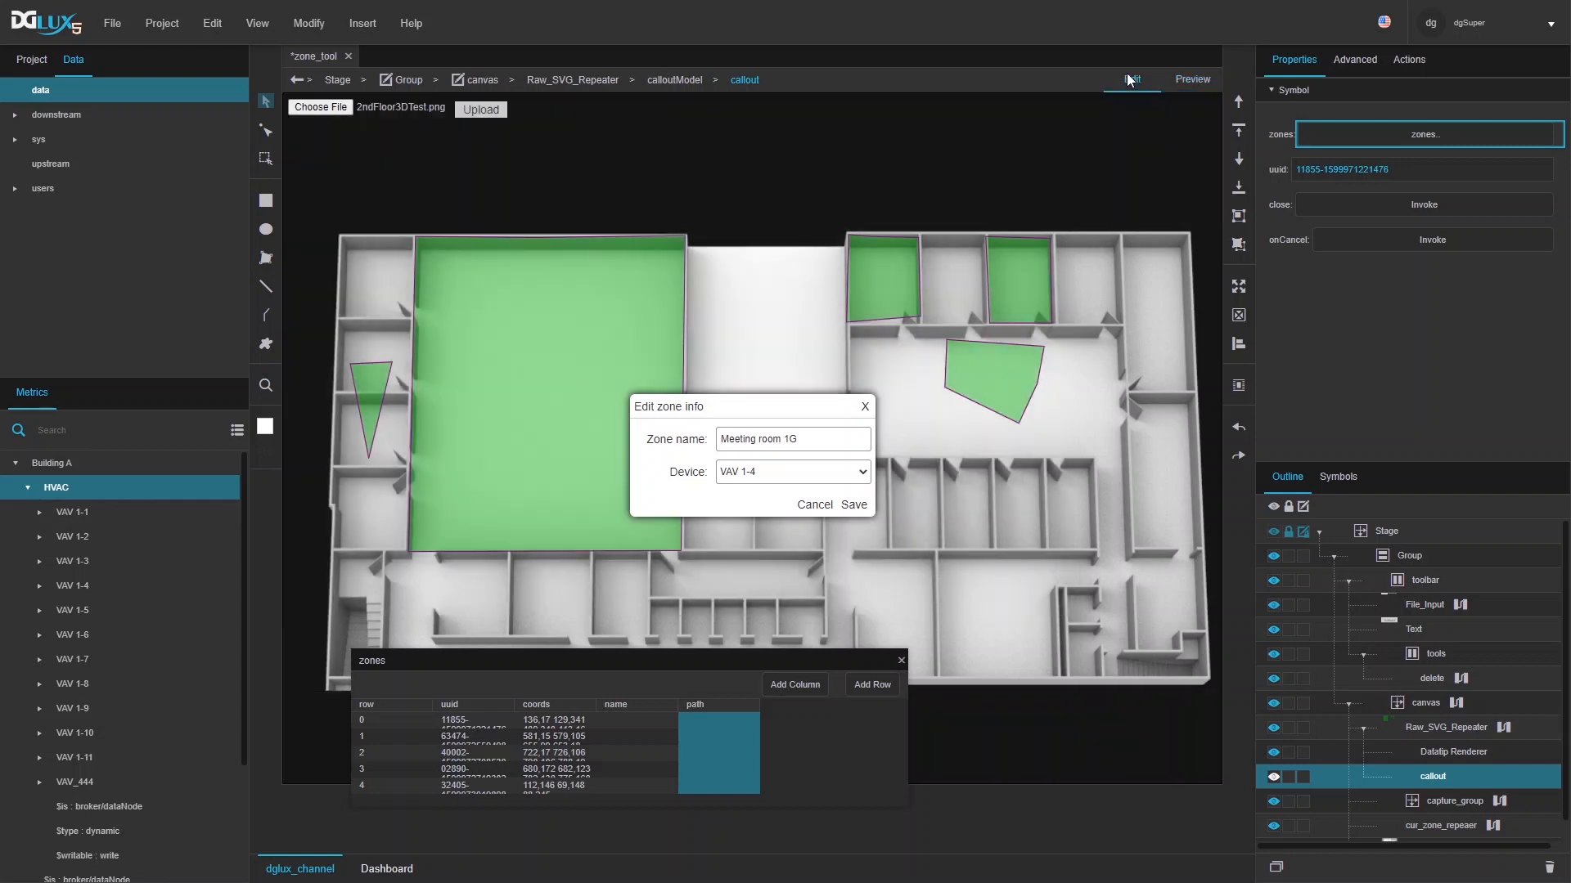
pyautogui.rightClick(1438, 777)
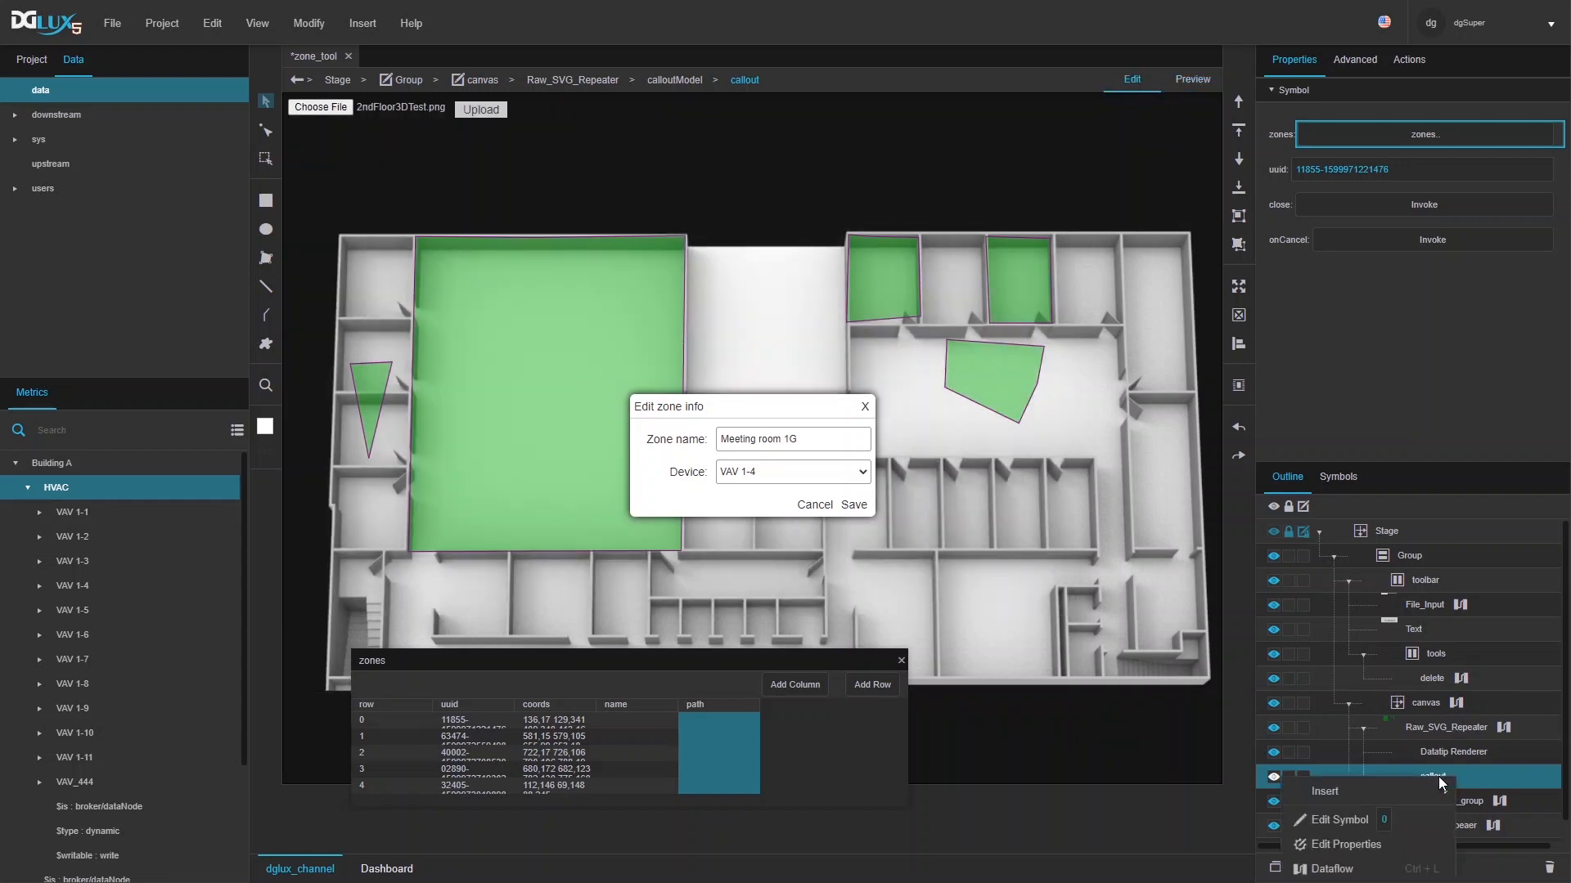
pyautogui.click(1337, 820)
pyautogui.click(1334, 558)
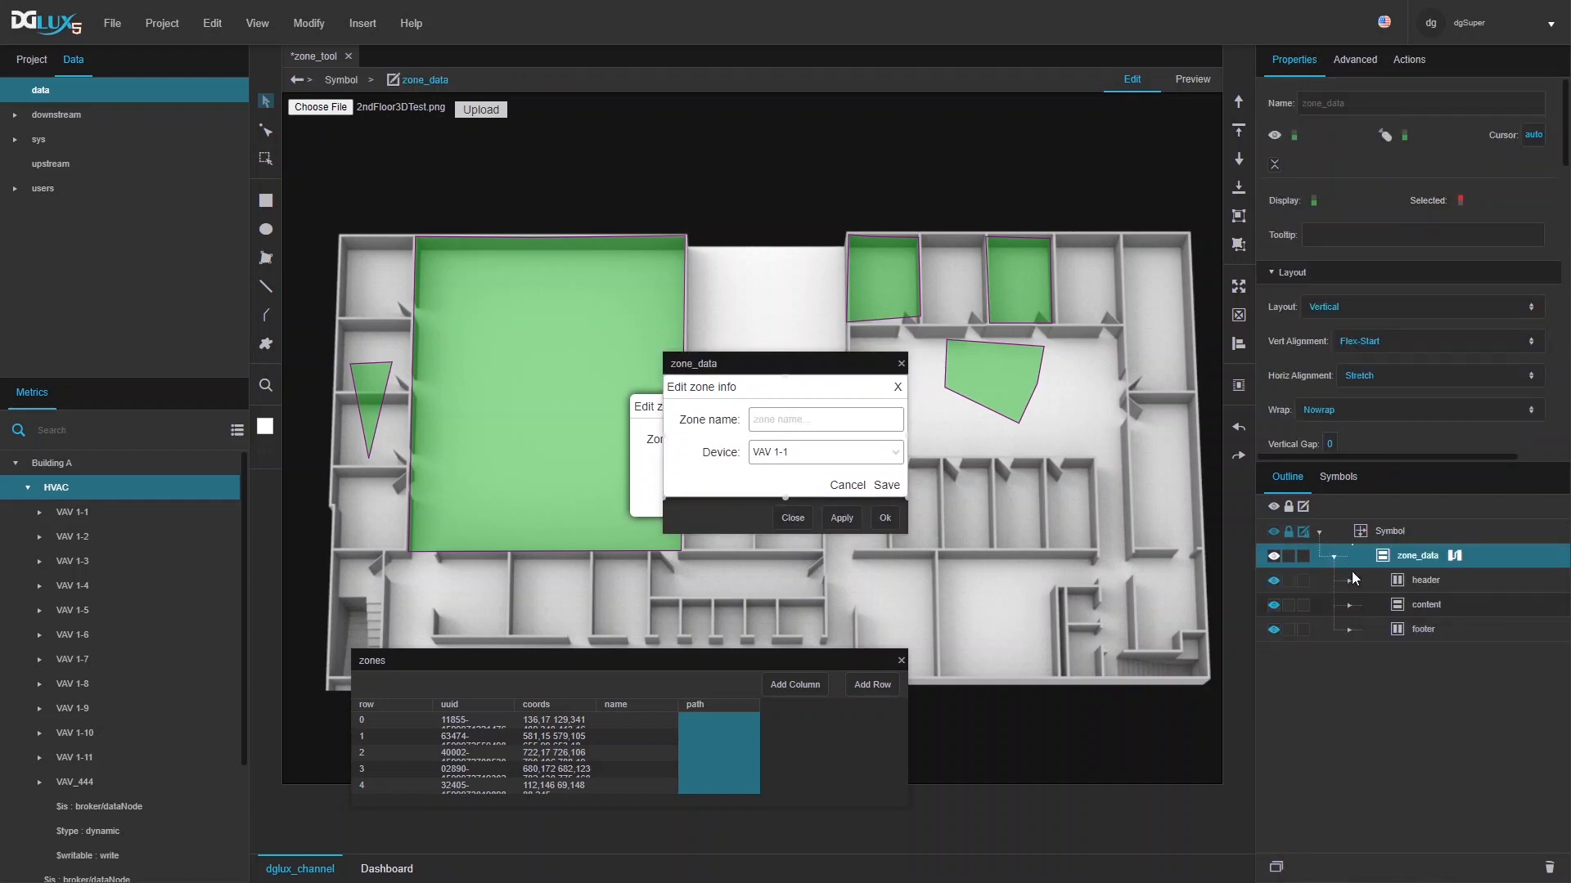
pyautogui.click(1346, 630)
pyautogui.click(1402, 676)
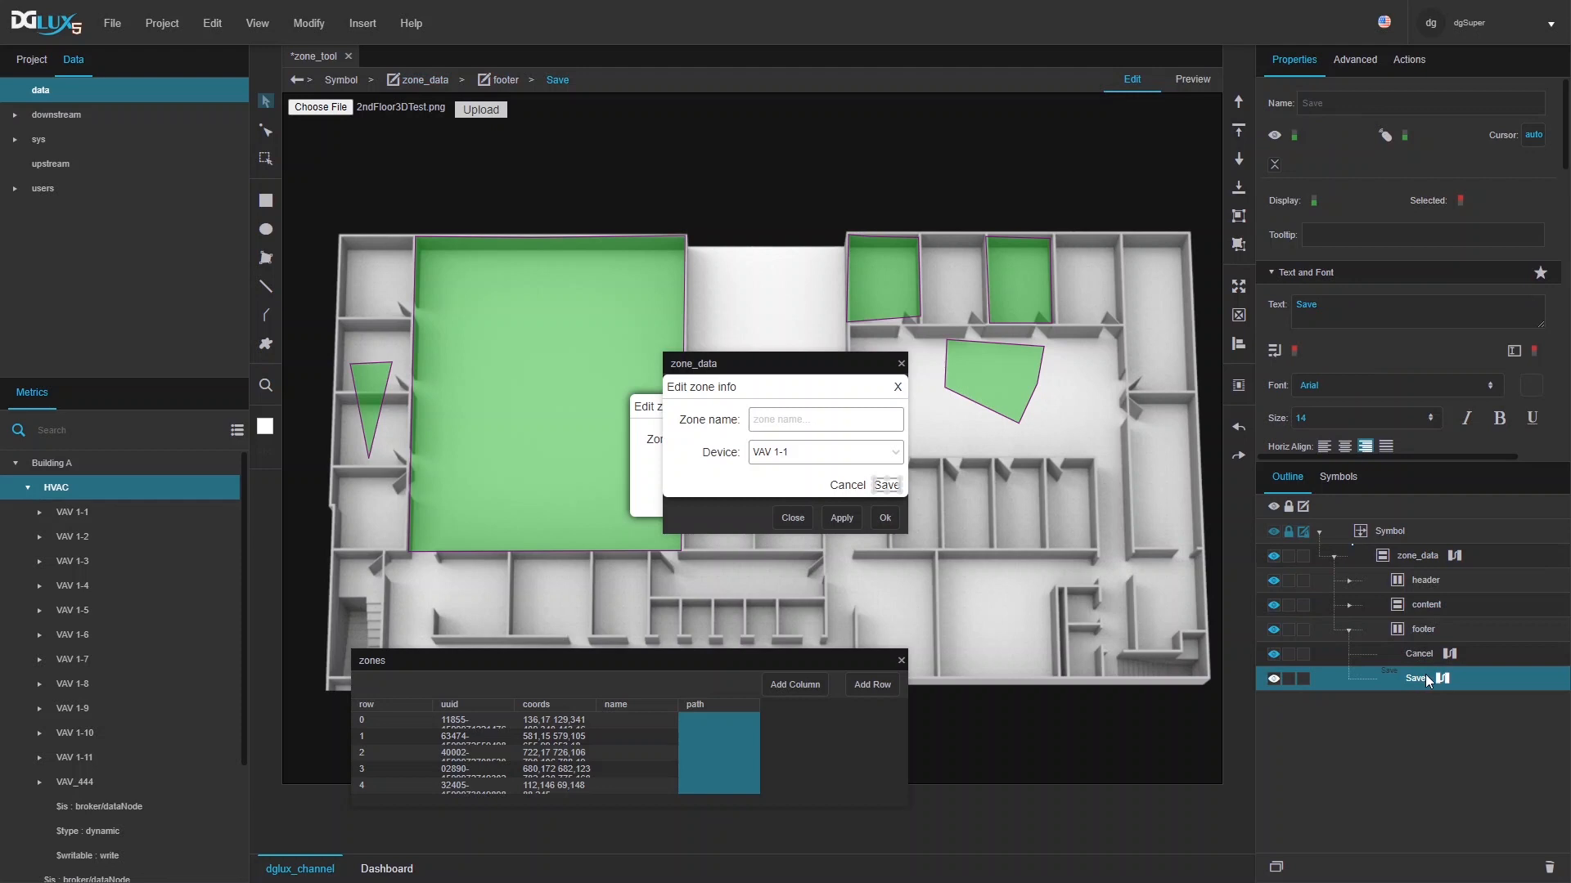
pyautogui.click(1533, 135)
pyautogui.click(1455, 168)
# - Bind Save's onClick event to the tableEditRows block's invoke in its dataflow and accept the symbol changes
pyautogui.click(1442, 678)
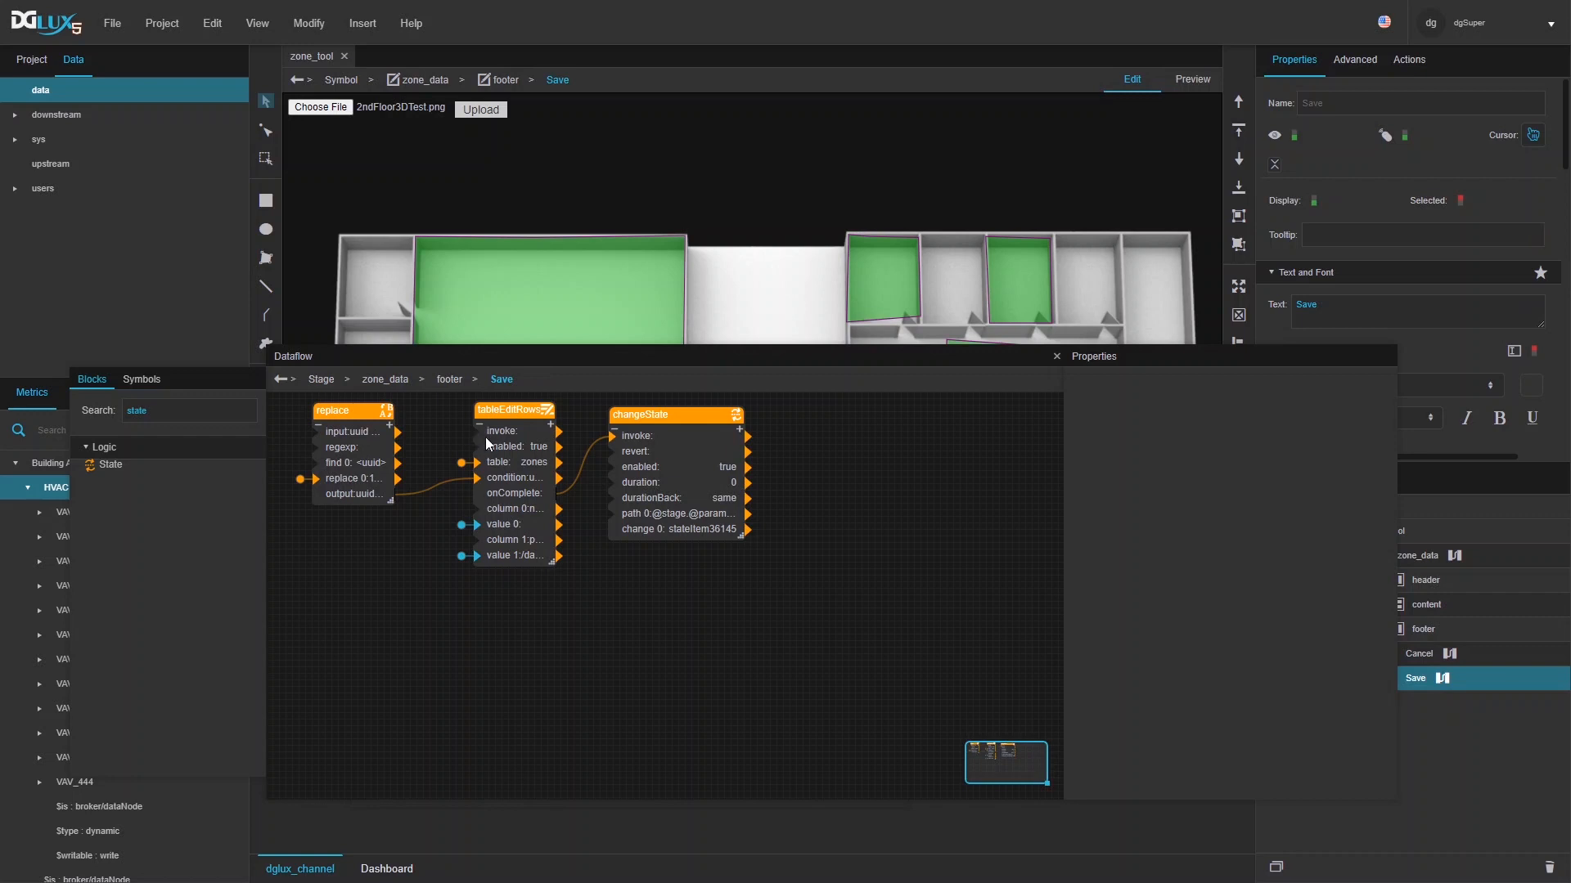
pyautogui.click(1409, 60)
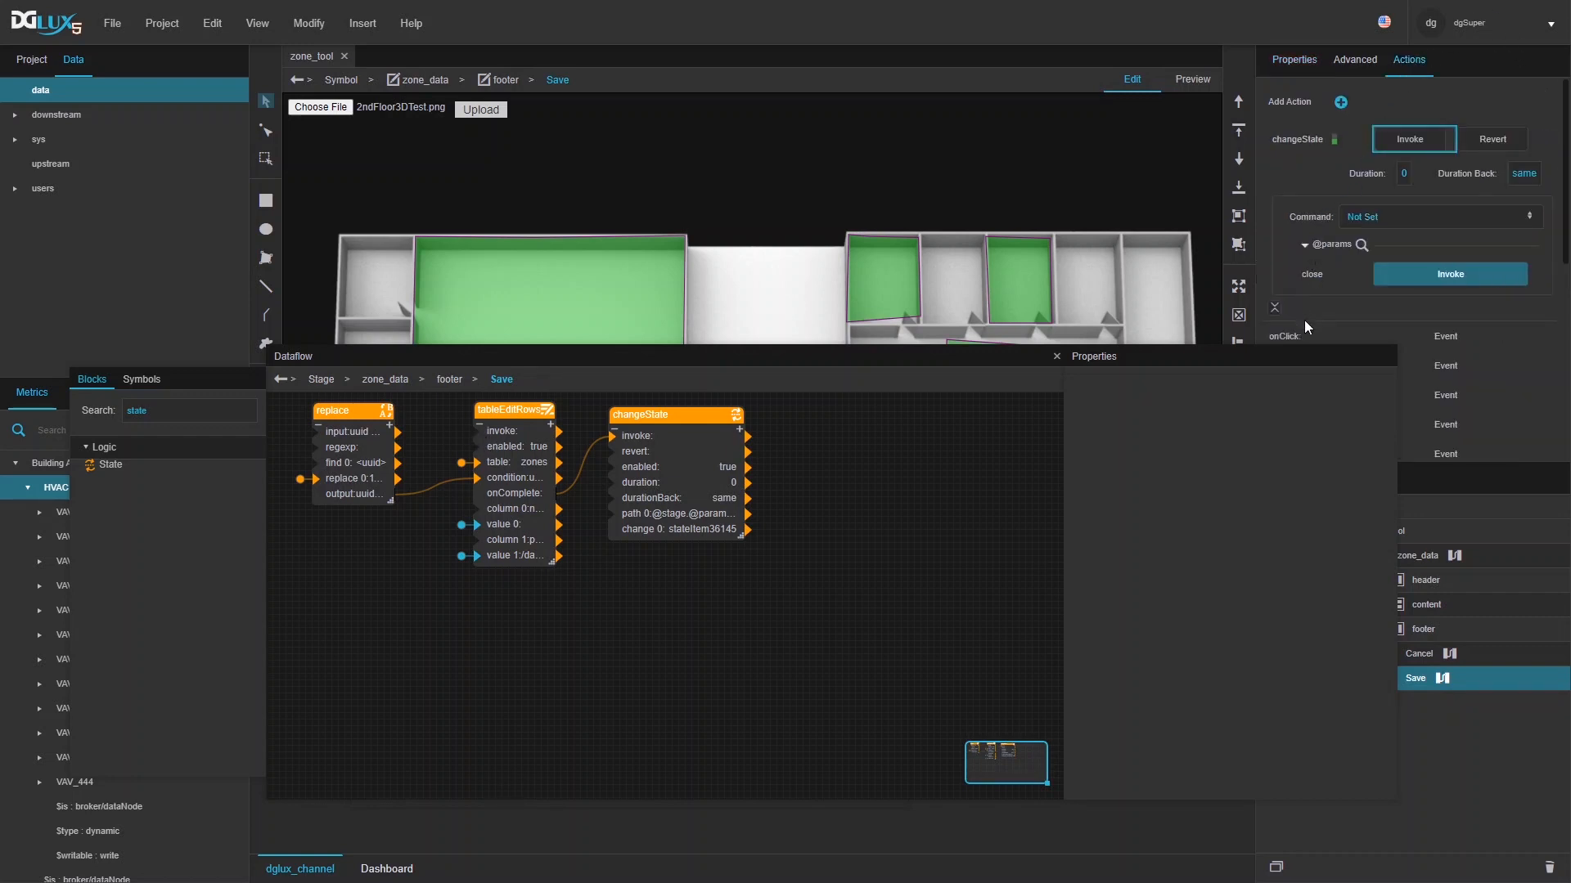
pyautogui.moveTo(1548, 337); pyautogui.dragTo(507, 432)
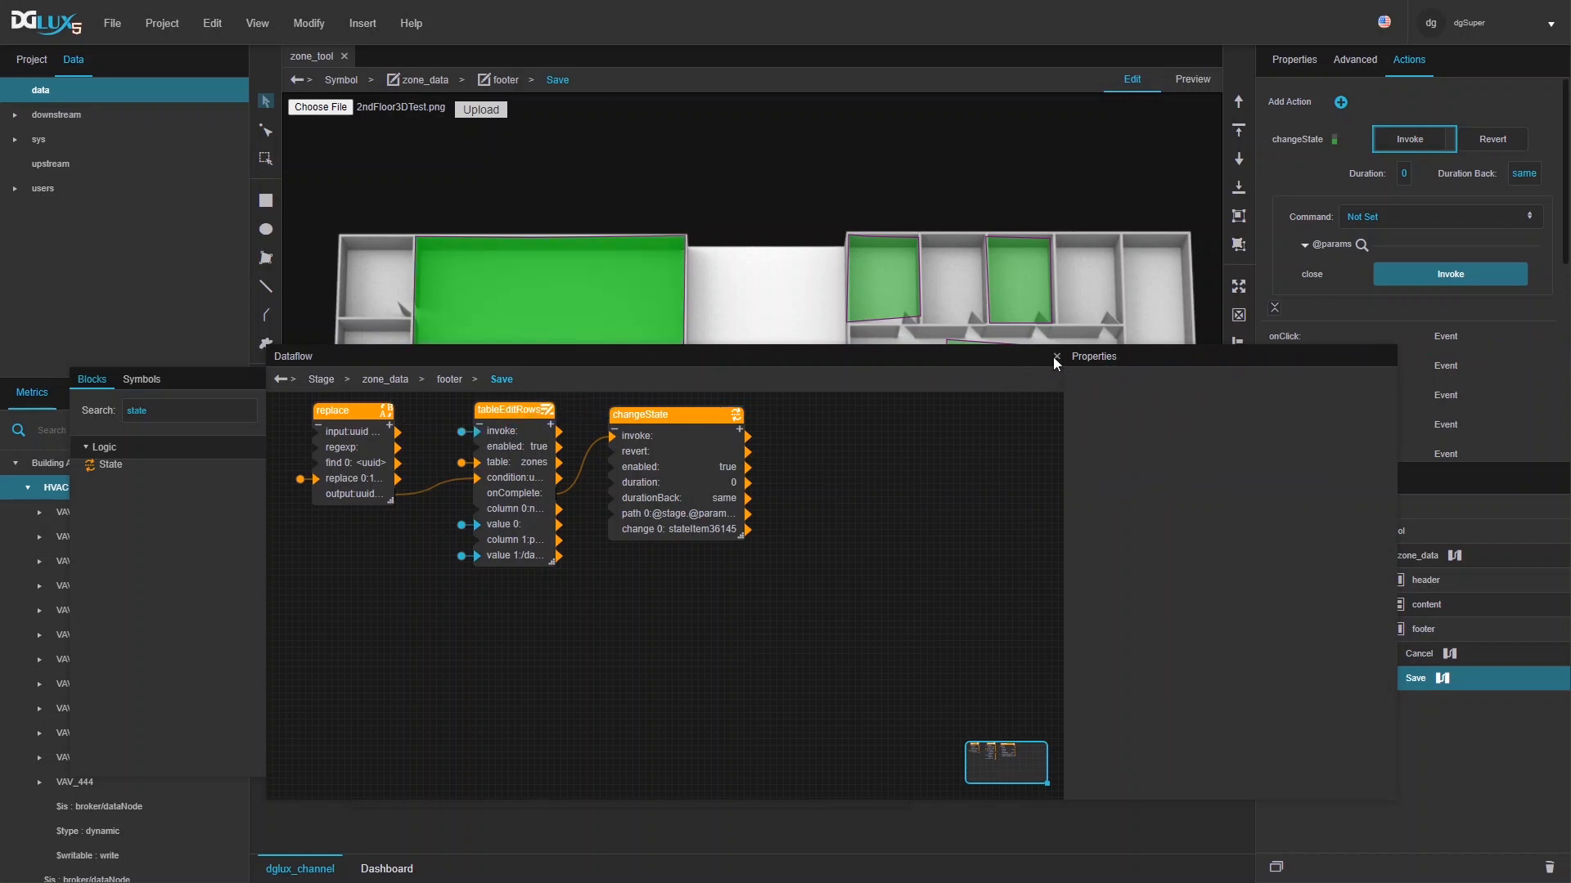
pyautogui.click(1056, 357)
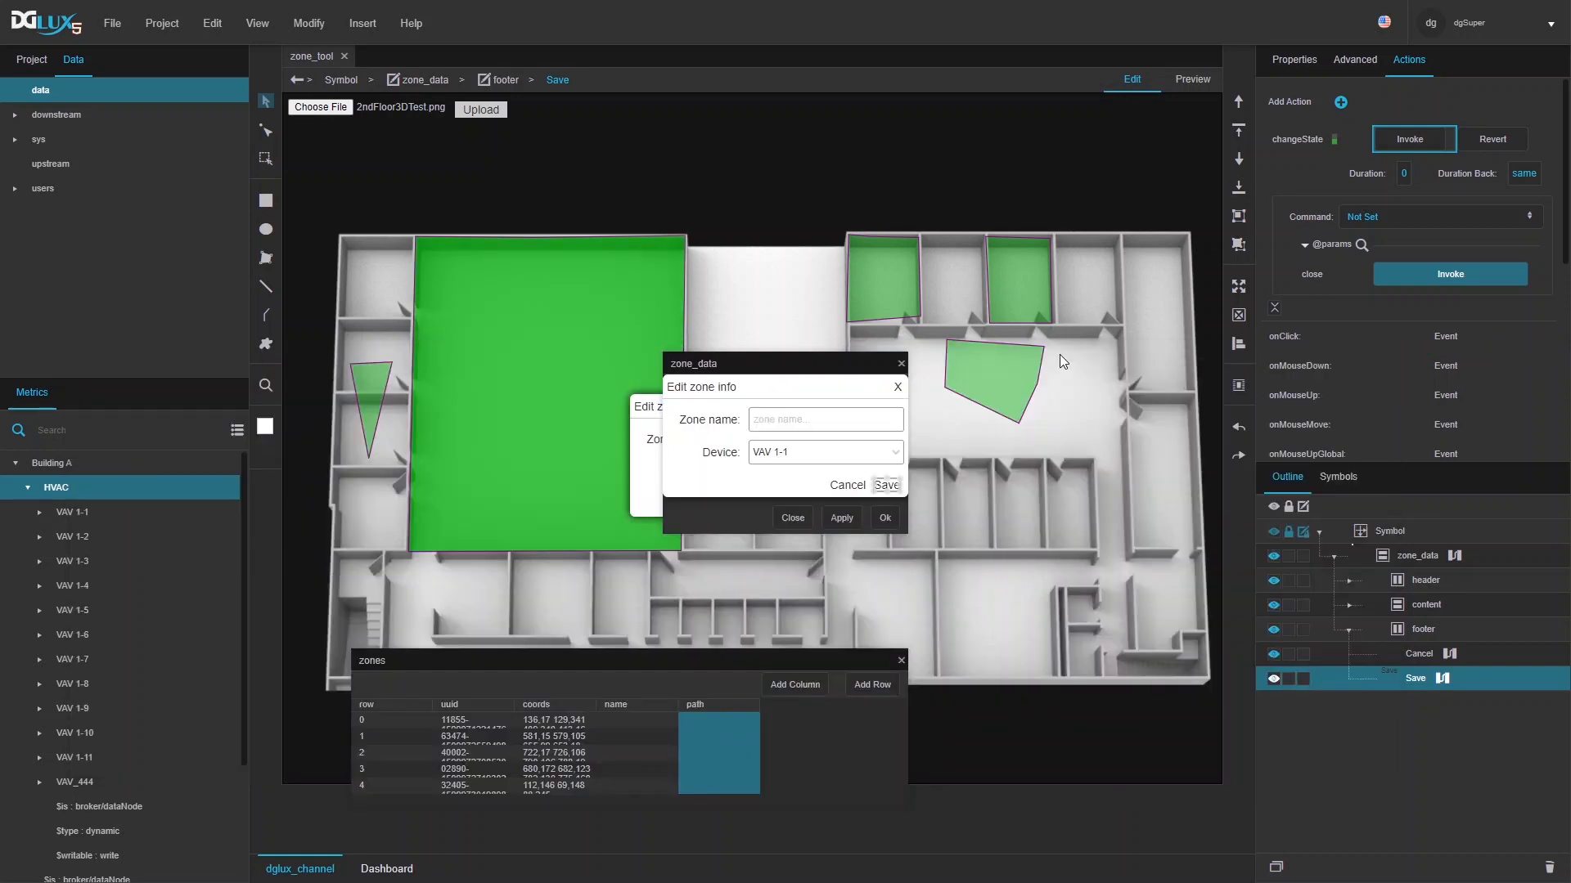
pyautogui.click(885, 518)
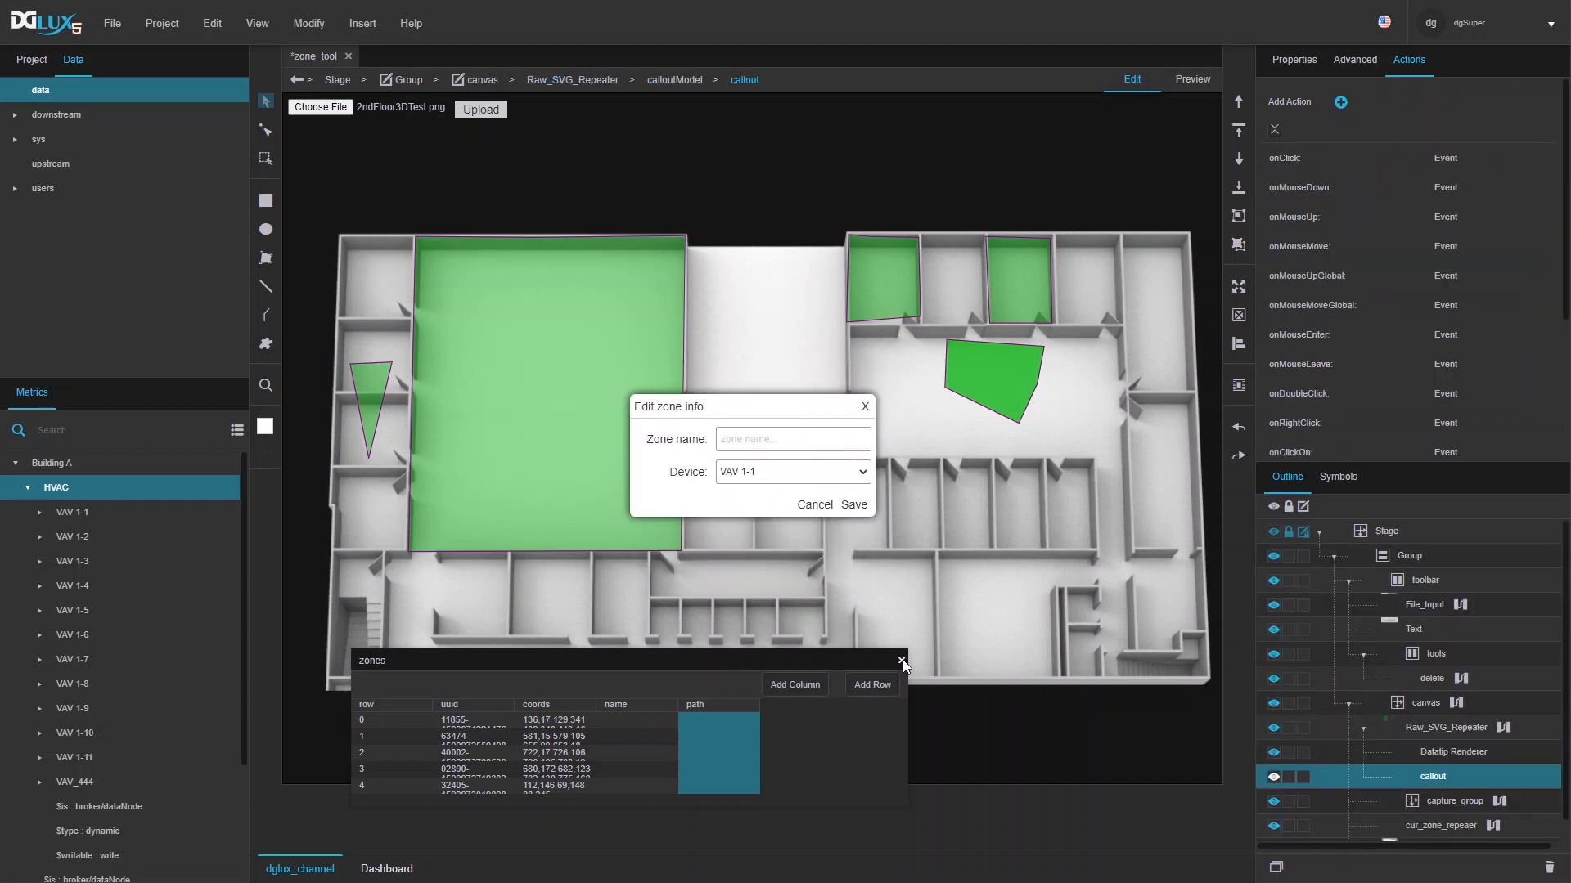
# - Preview the floor plan, cancel the open callout and reopen it for the large zone
pyautogui.click(1200, 76)
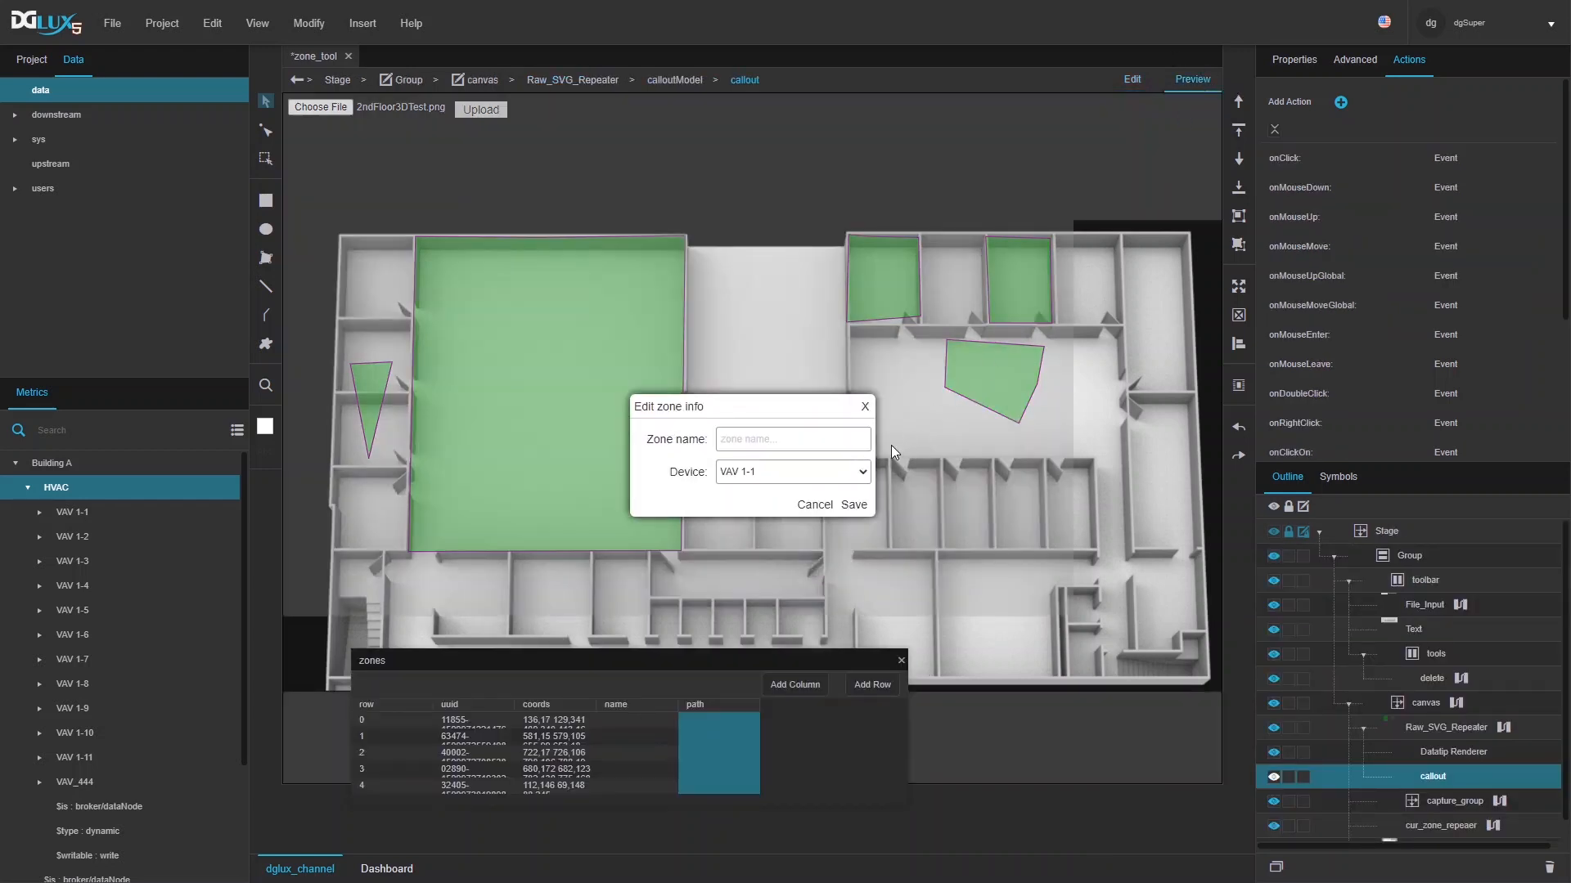
pyautogui.click(826, 505)
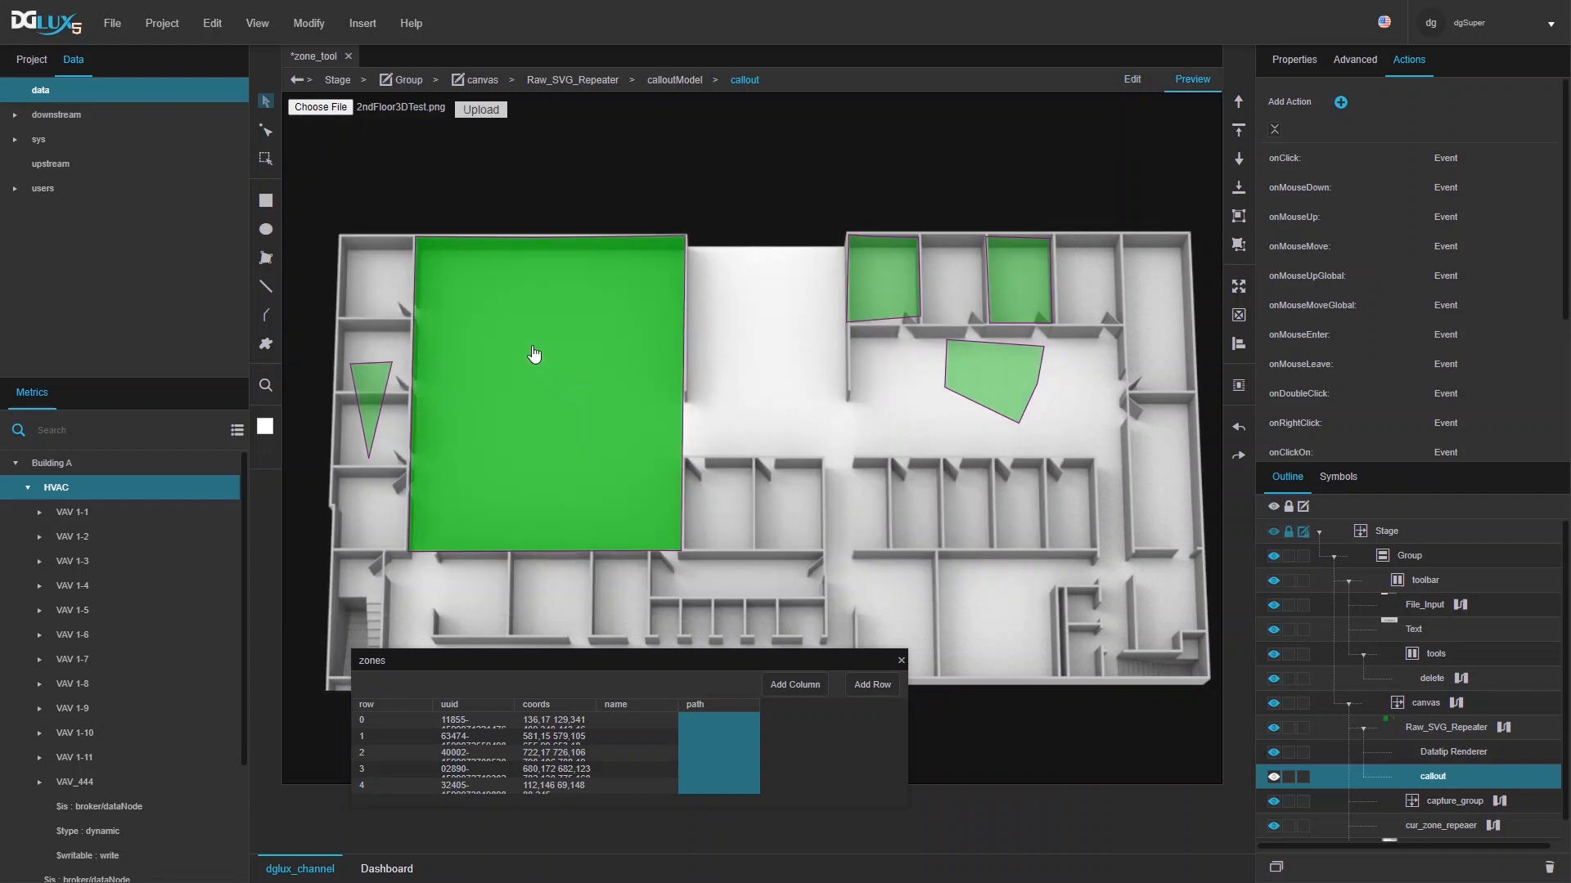
pyautogui.click(533, 352)
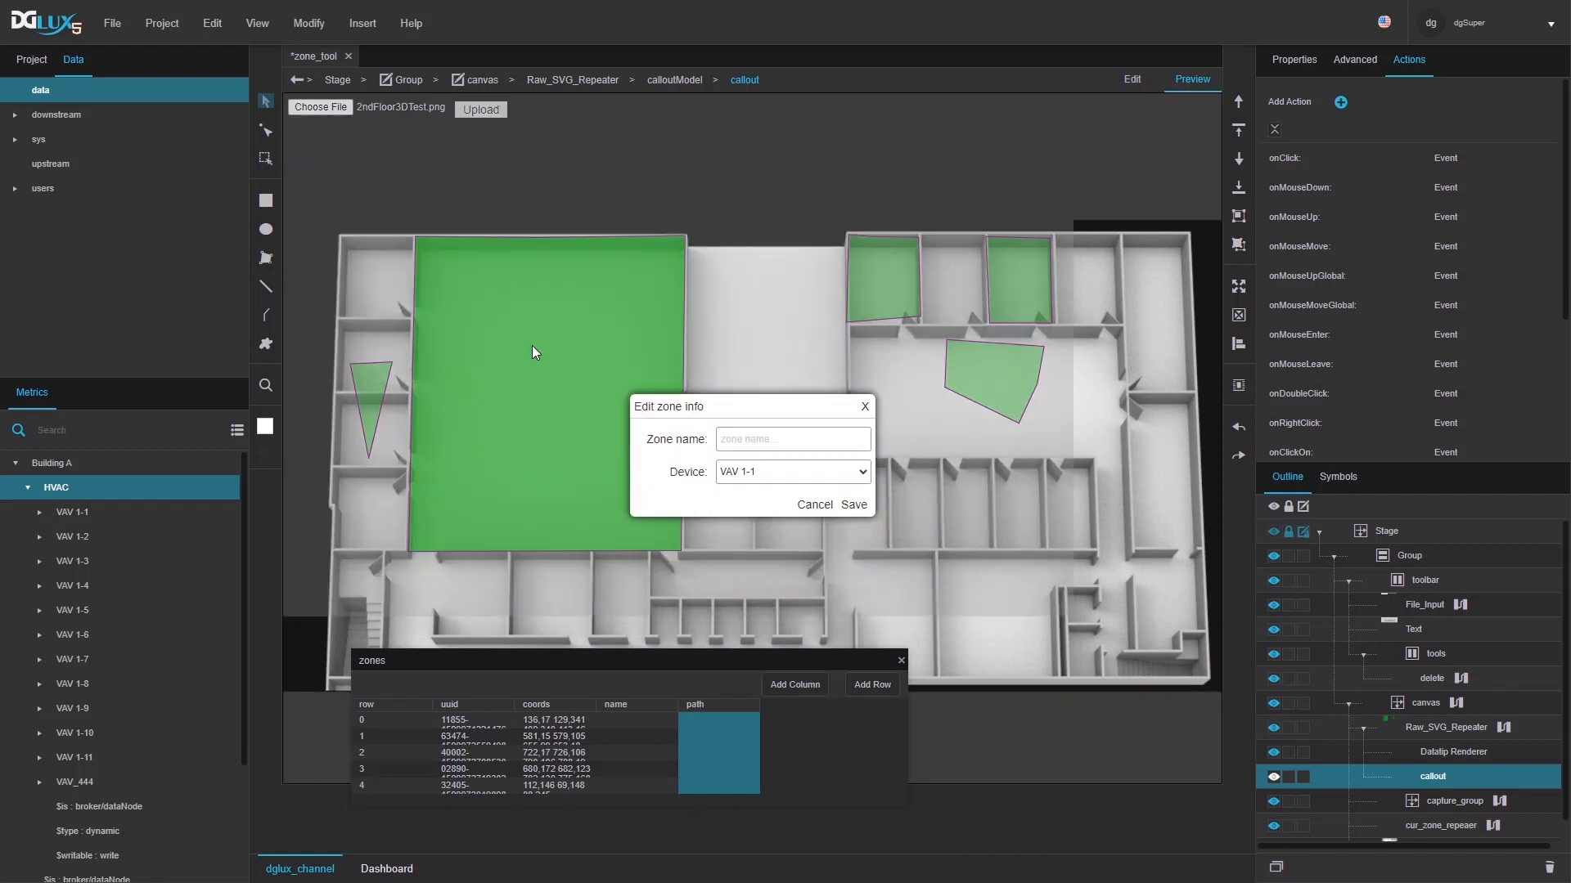
# - Save the large zone as Meeting room 1B-a with device VAV 1-5, and widen the path column of the zones table
pyautogui.click(746, 446)
pyautogui.write('Zone')
pyautogui.press('BackSpace')
pyautogui.write('Meeting room 1B-a')
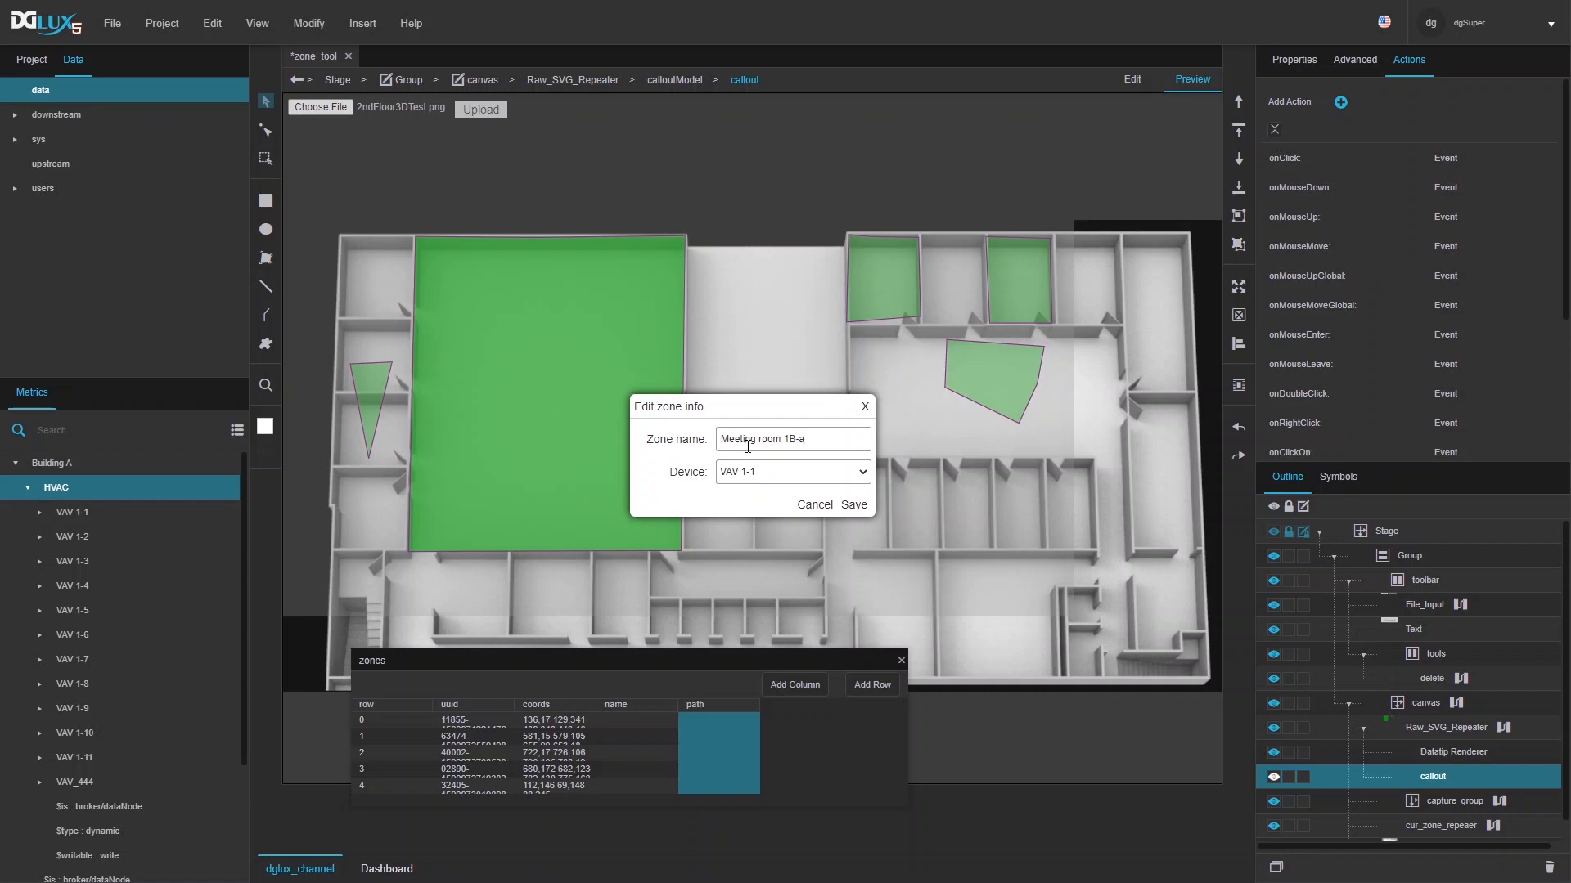
pyautogui.click(777, 478)
pyautogui.click(753, 671)
pyautogui.click(853, 505)
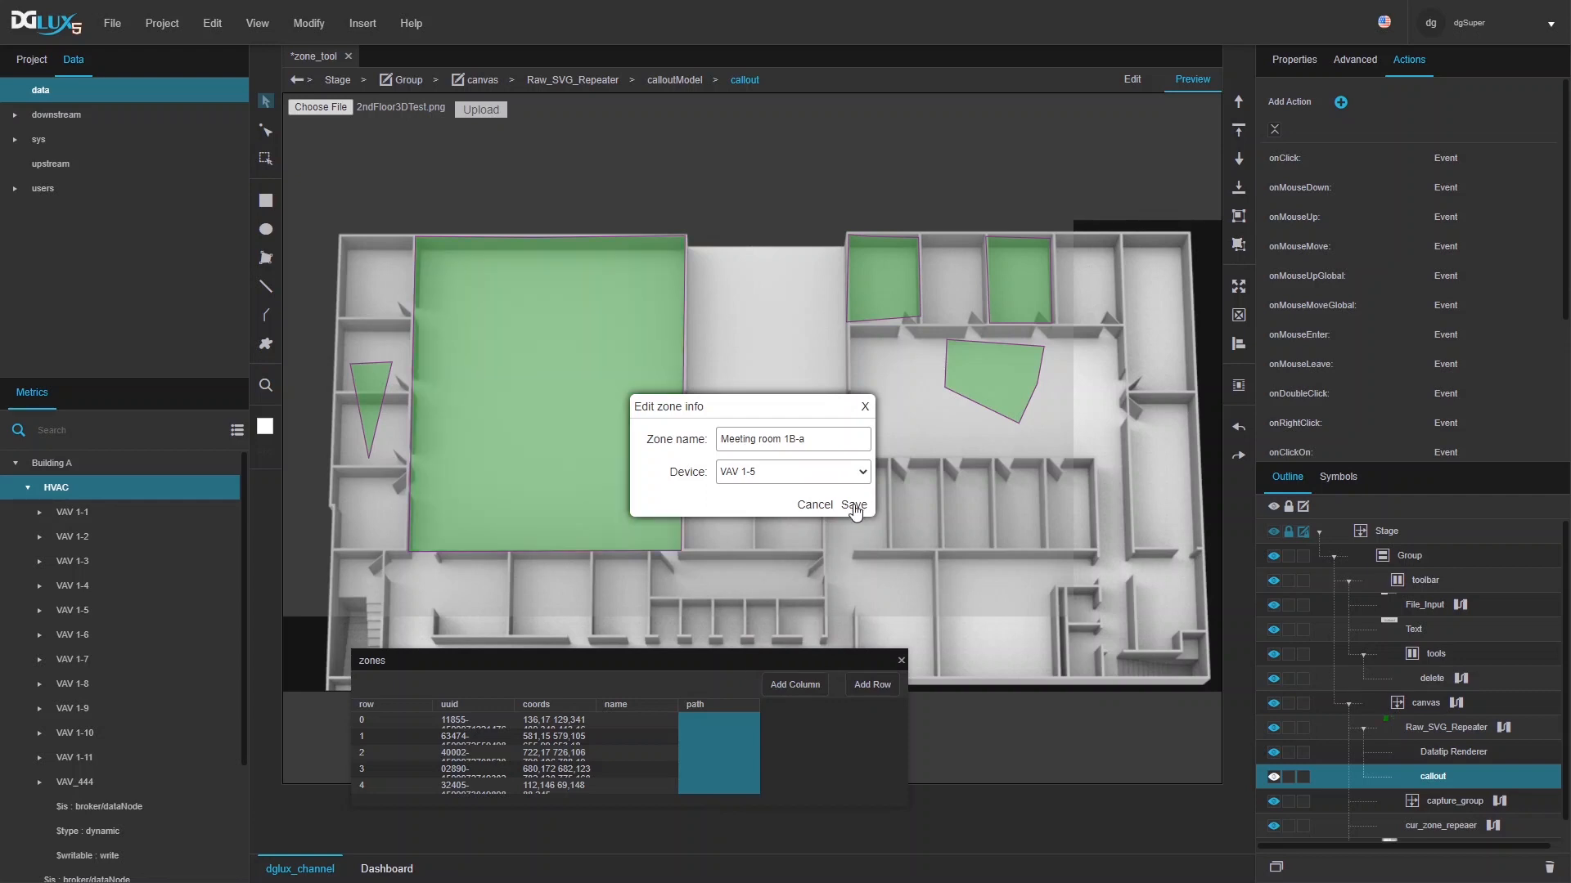
pyautogui.moveTo(762, 703); pyautogui.dragTo(843, 704)
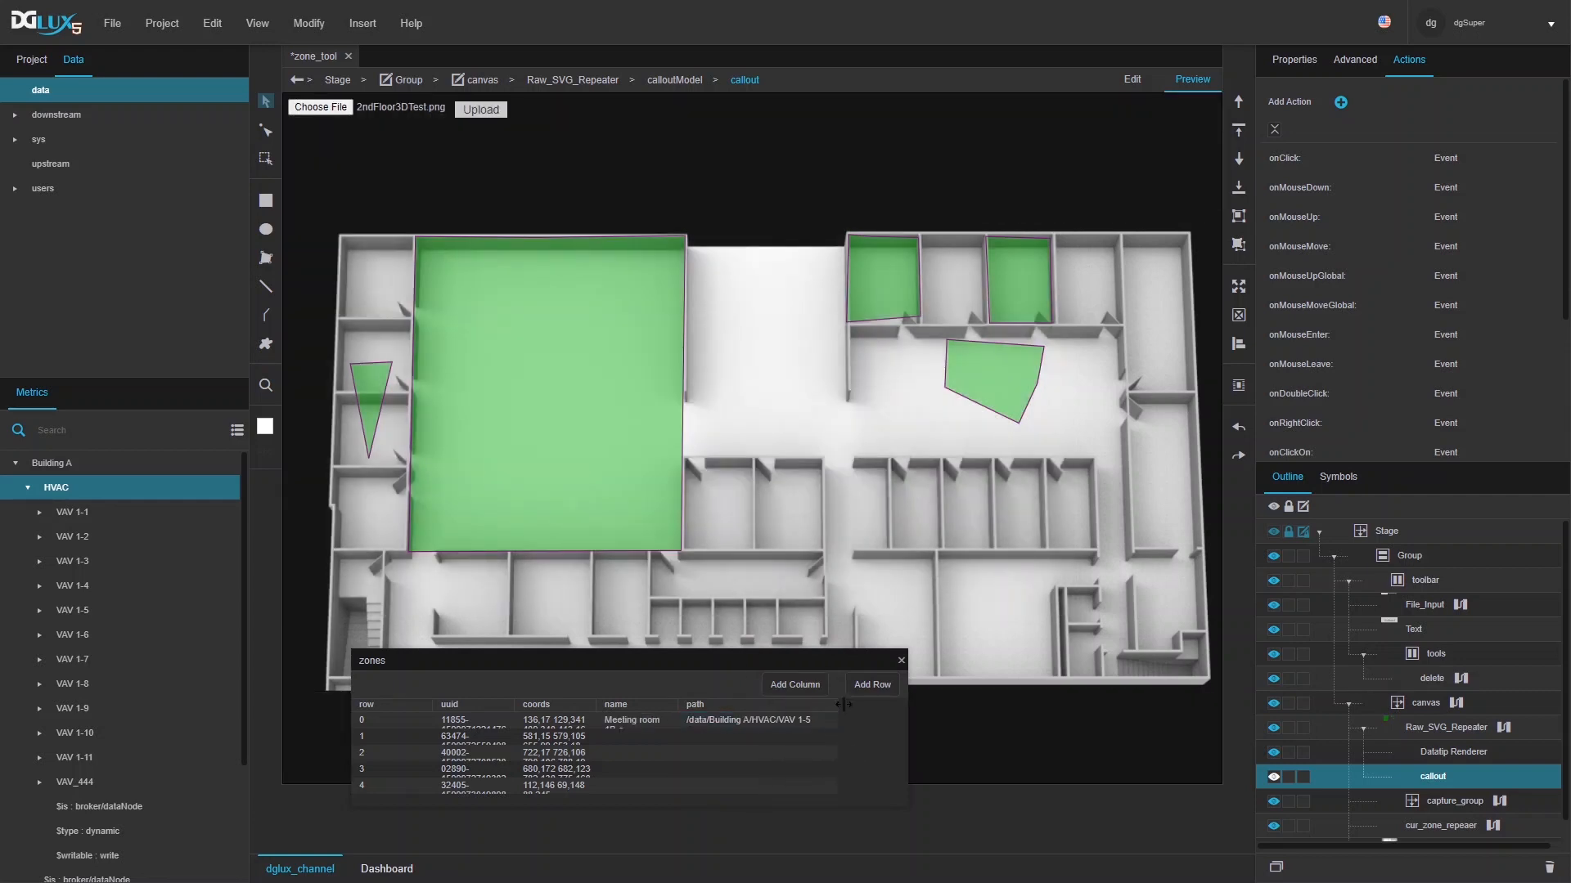
# - Widen the name column of the zones table and open the edit callout for the large zone
pyautogui.moveTo(679, 705)
pyautogui.mouseDown()
pyautogui.moveTo(741, 707)
pyautogui.moveTo(708, 707)
pyautogui.mouseUp()
pyautogui.click(479, 418)
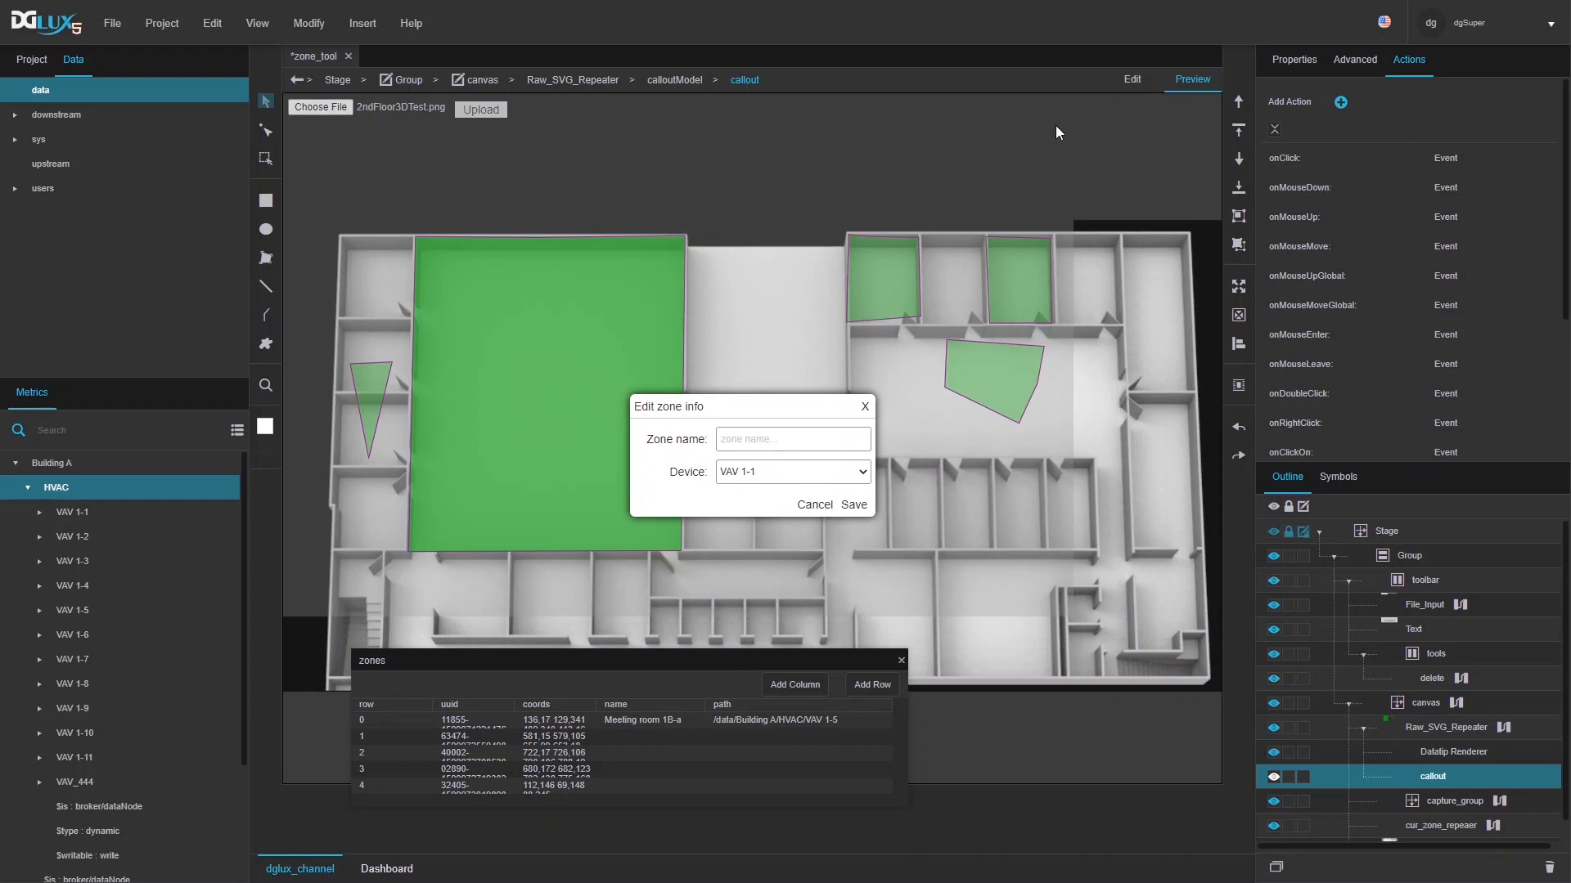
# - Return to edit mode, open the callout's symbol for editing and display its symbol parameters
pyautogui.click(1140, 78)
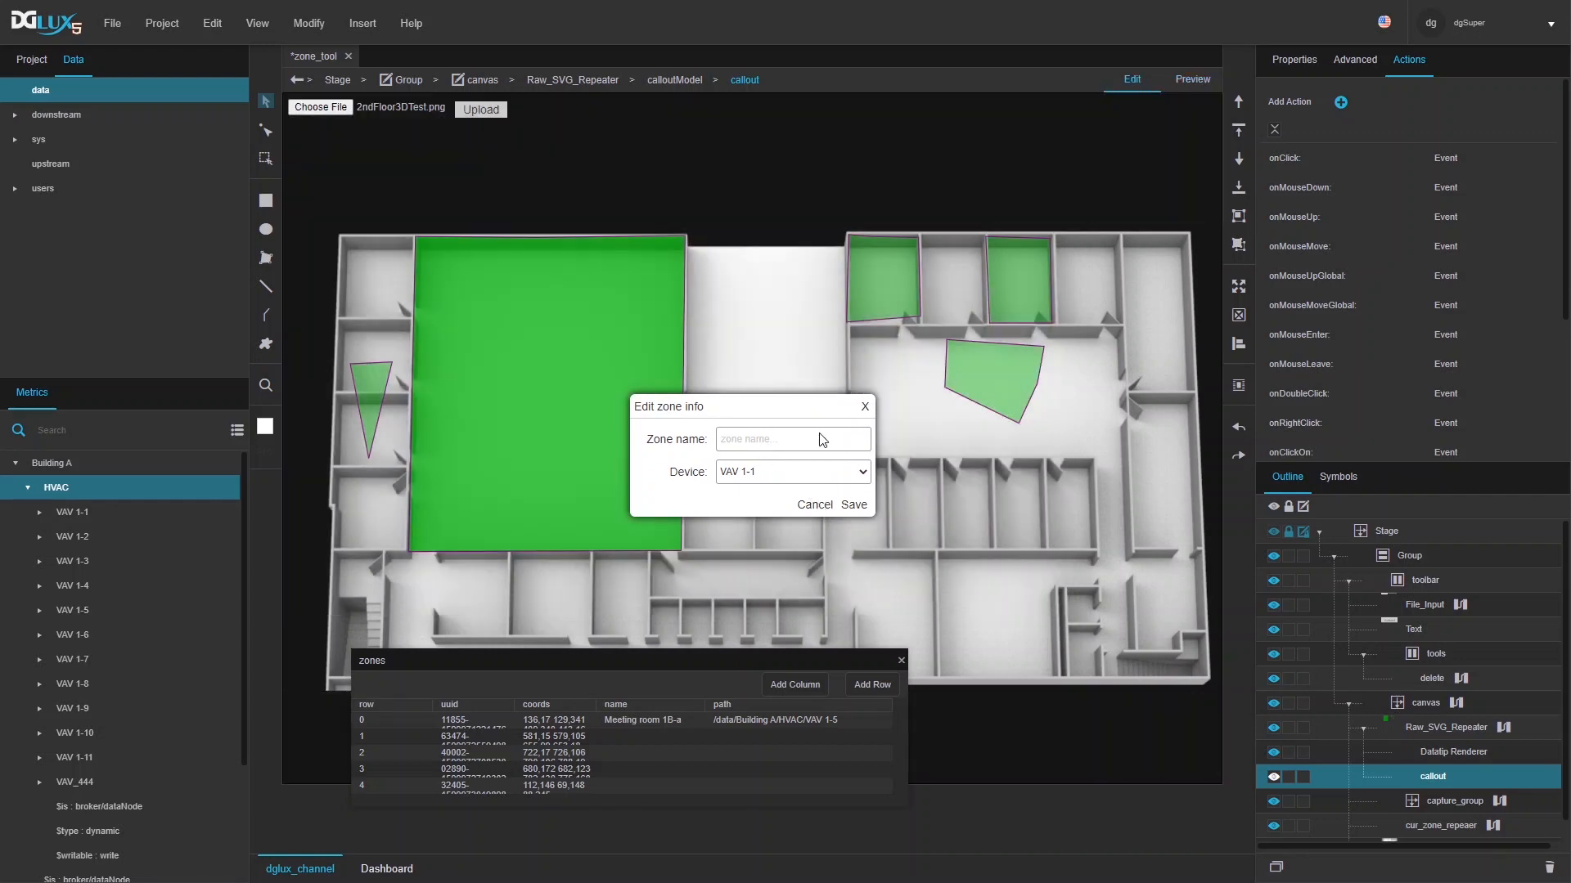
pyautogui.click(822, 439)
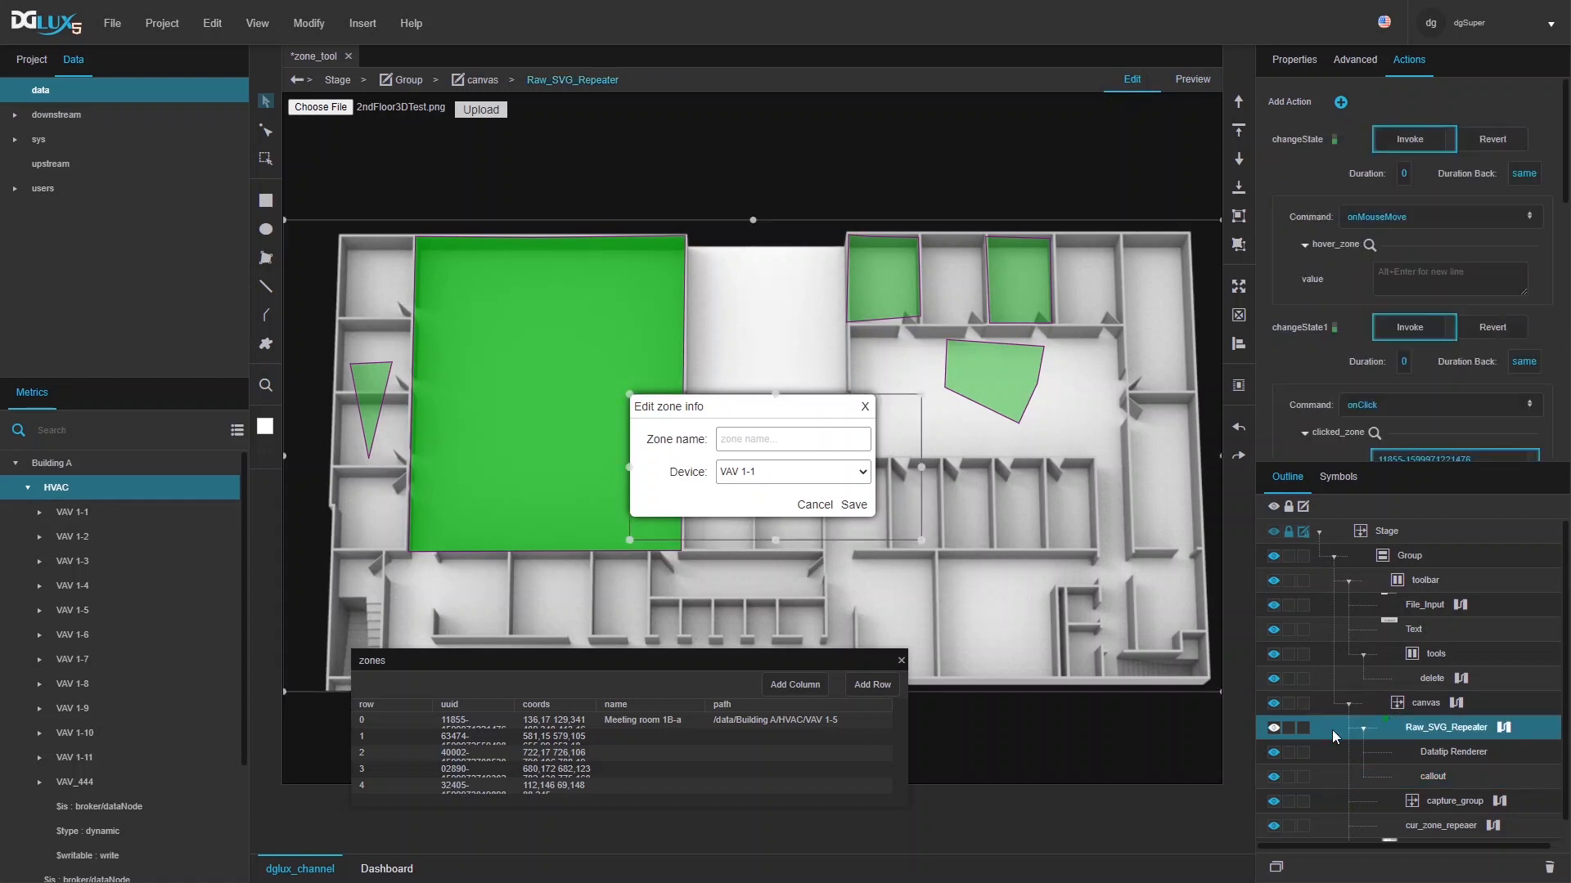
pyautogui.doubleClick(775, 445)
pyautogui.click(308, 23)
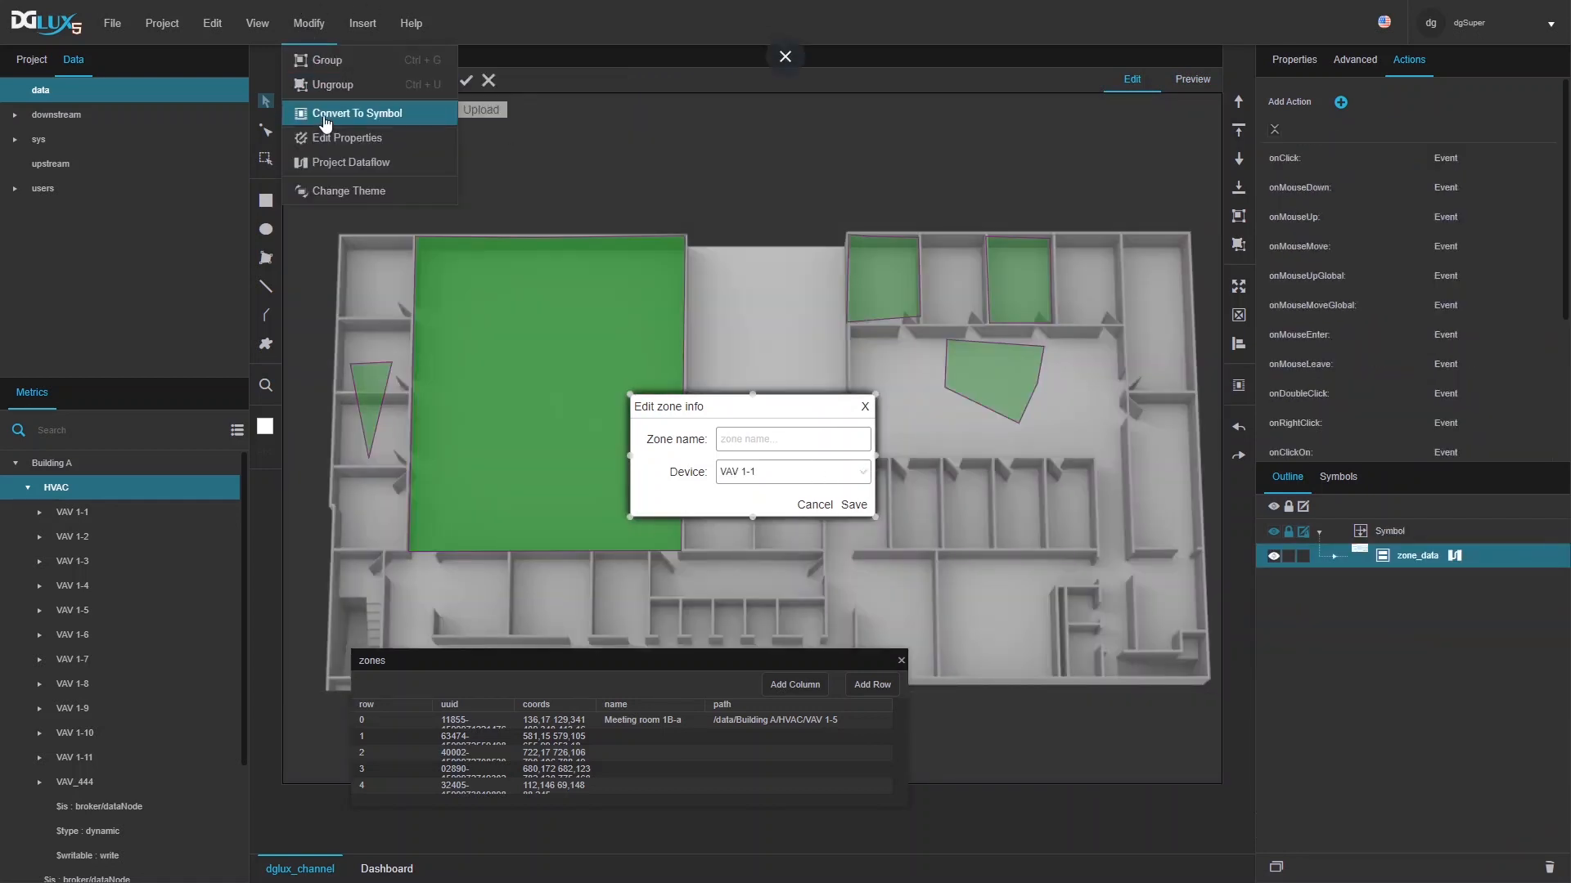
pyautogui.click(331, 136)
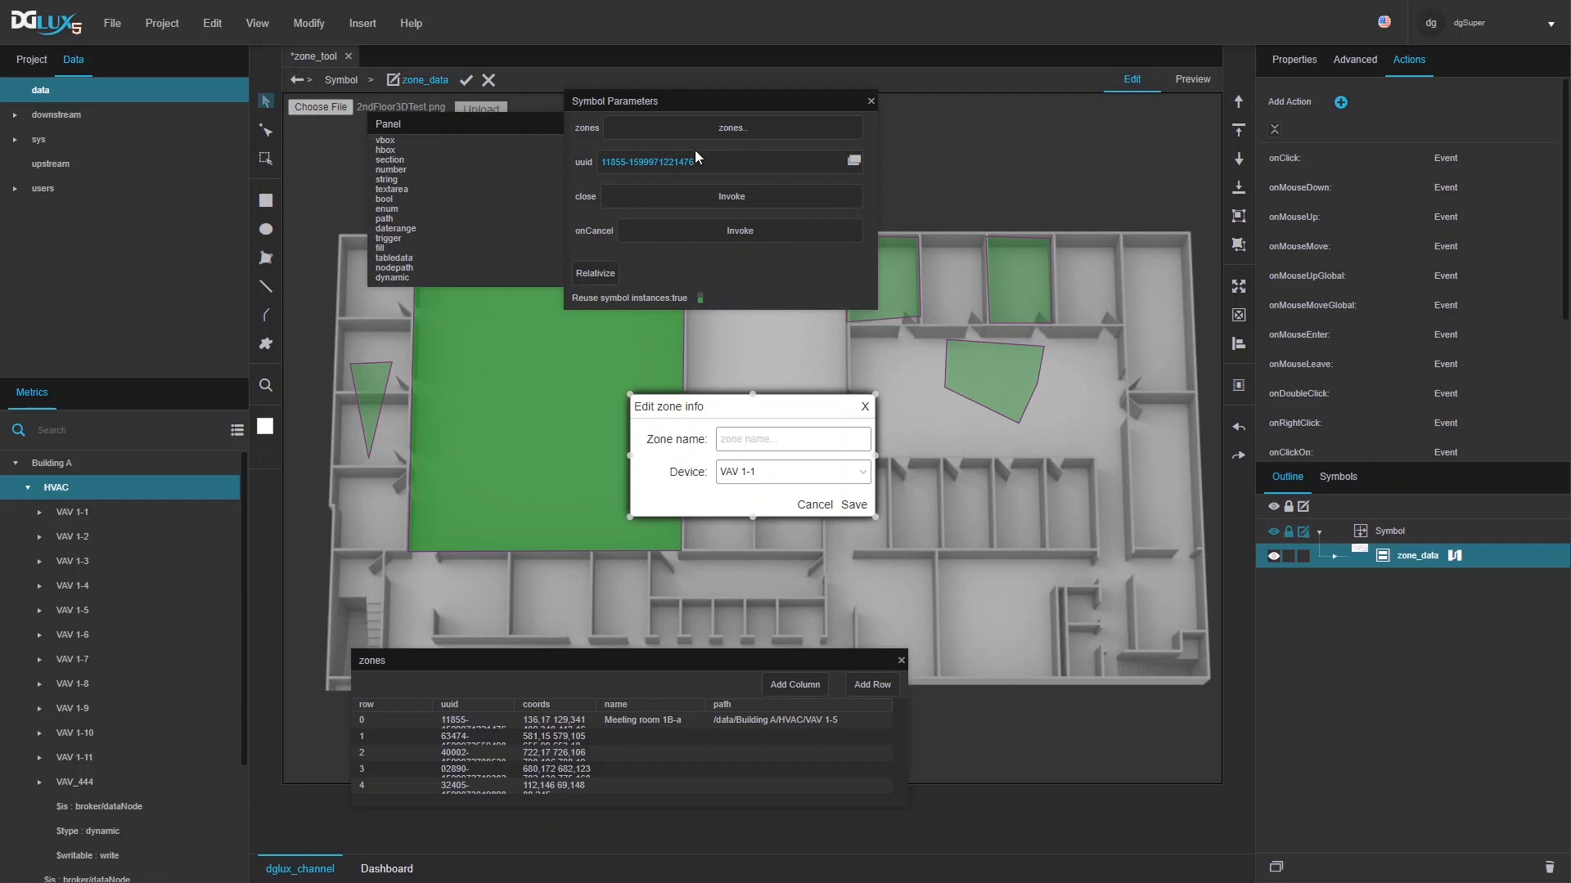
# - Open the zone_data group's dataflow and add a tableFilter block beside dragPosition
pyautogui.click(1292, 61)
pyautogui.click(1335, 557)
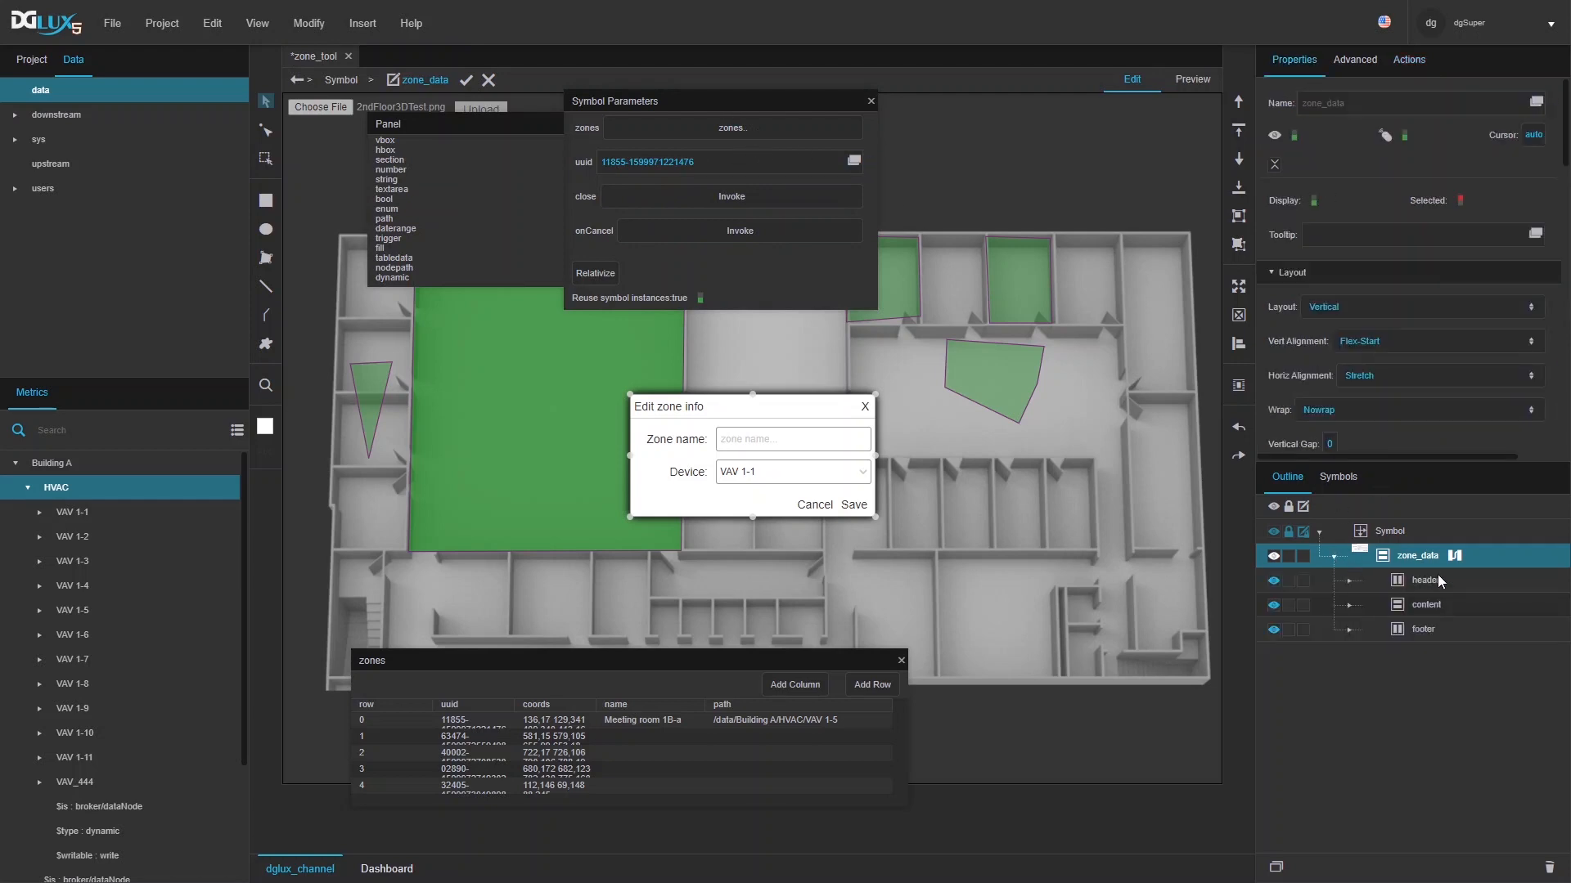
pyautogui.click(1447, 555)
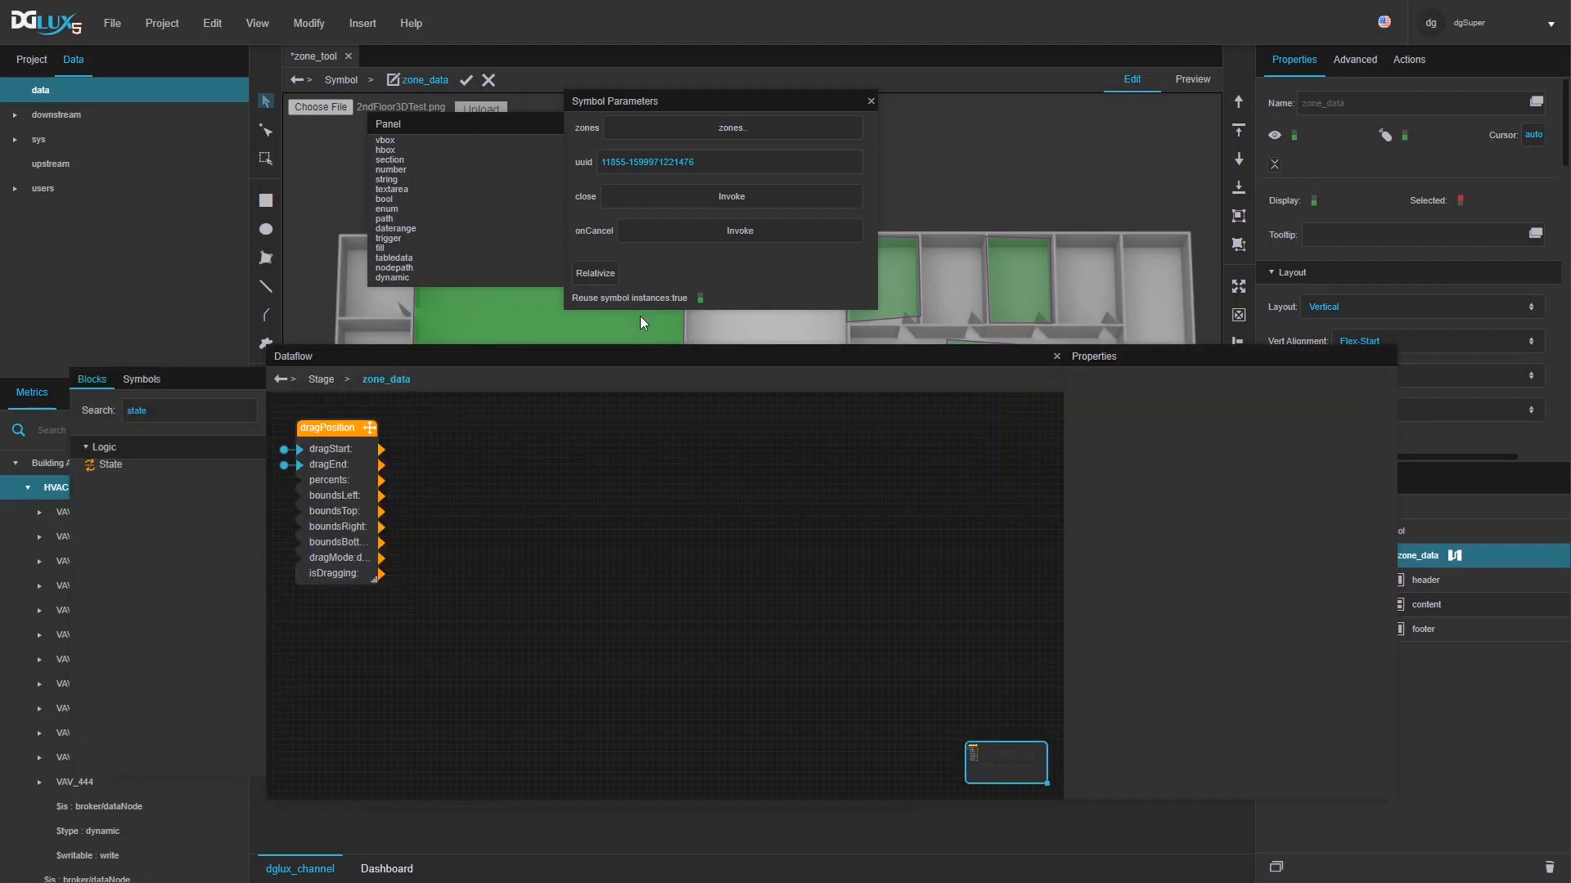
pyautogui.moveTo(635, 350); pyautogui.dragTo(642, 521)
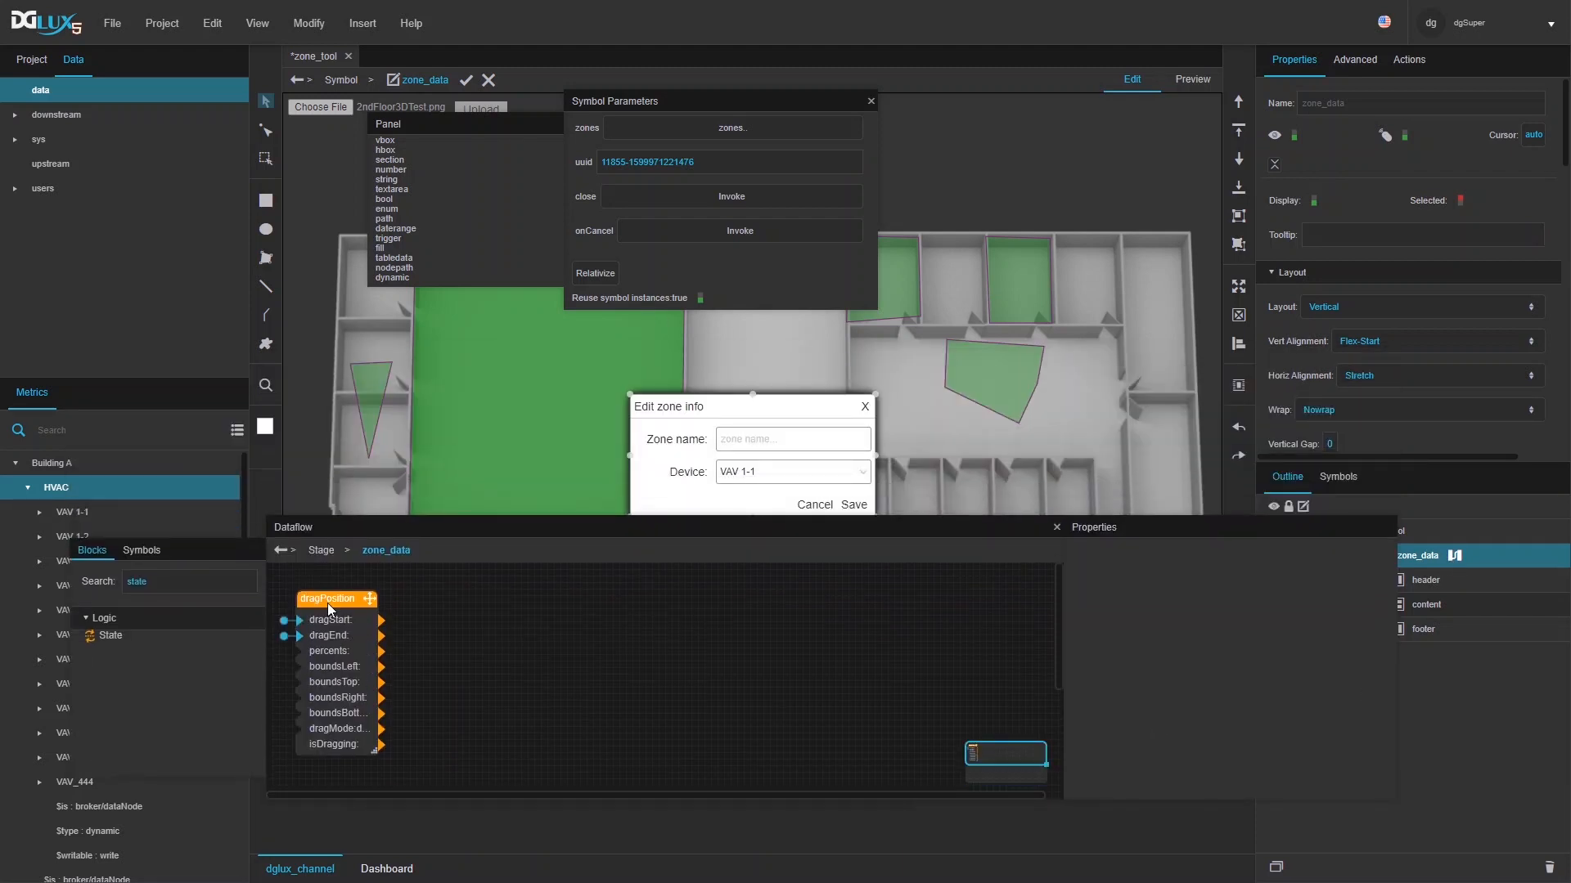
pyautogui.doubleClick(155, 587)
pyautogui.write('fil')
pyautogui.moveTo(114, 744); pyautogui.dragTo(568, 593)
pyautogui.moveTo(737, 522); pyautogui.dragTo(562, 427)
# - Copy the replace block from Save's dataflow into zone_data's dataflow and place it between dragPosition and tableFilter
pyautogui.click(1359, 631)
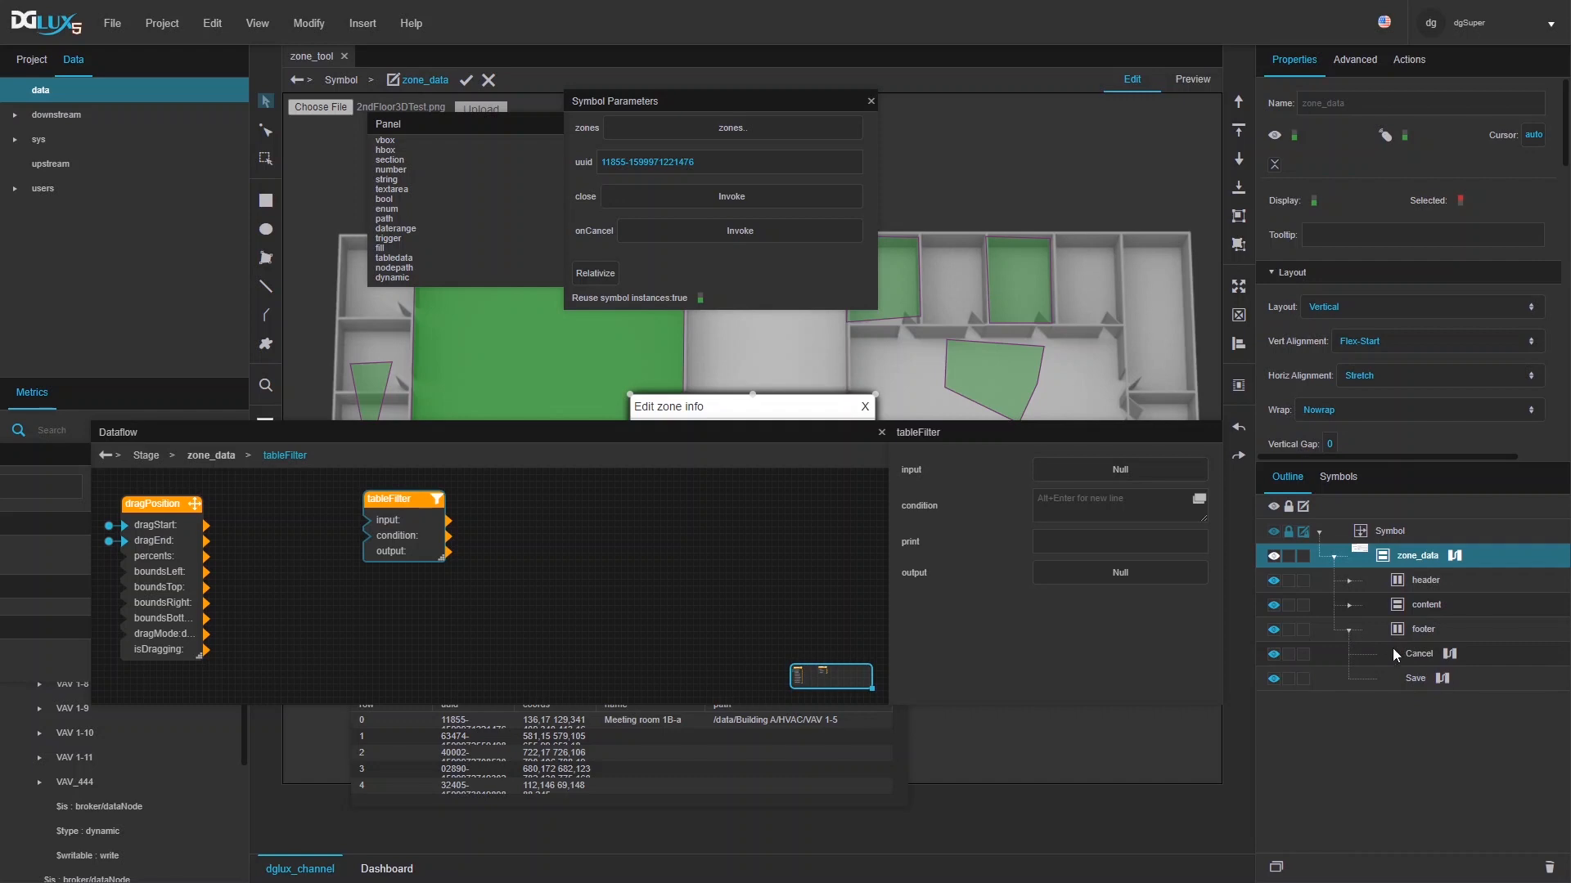
pyautogui.click(1441, 678)
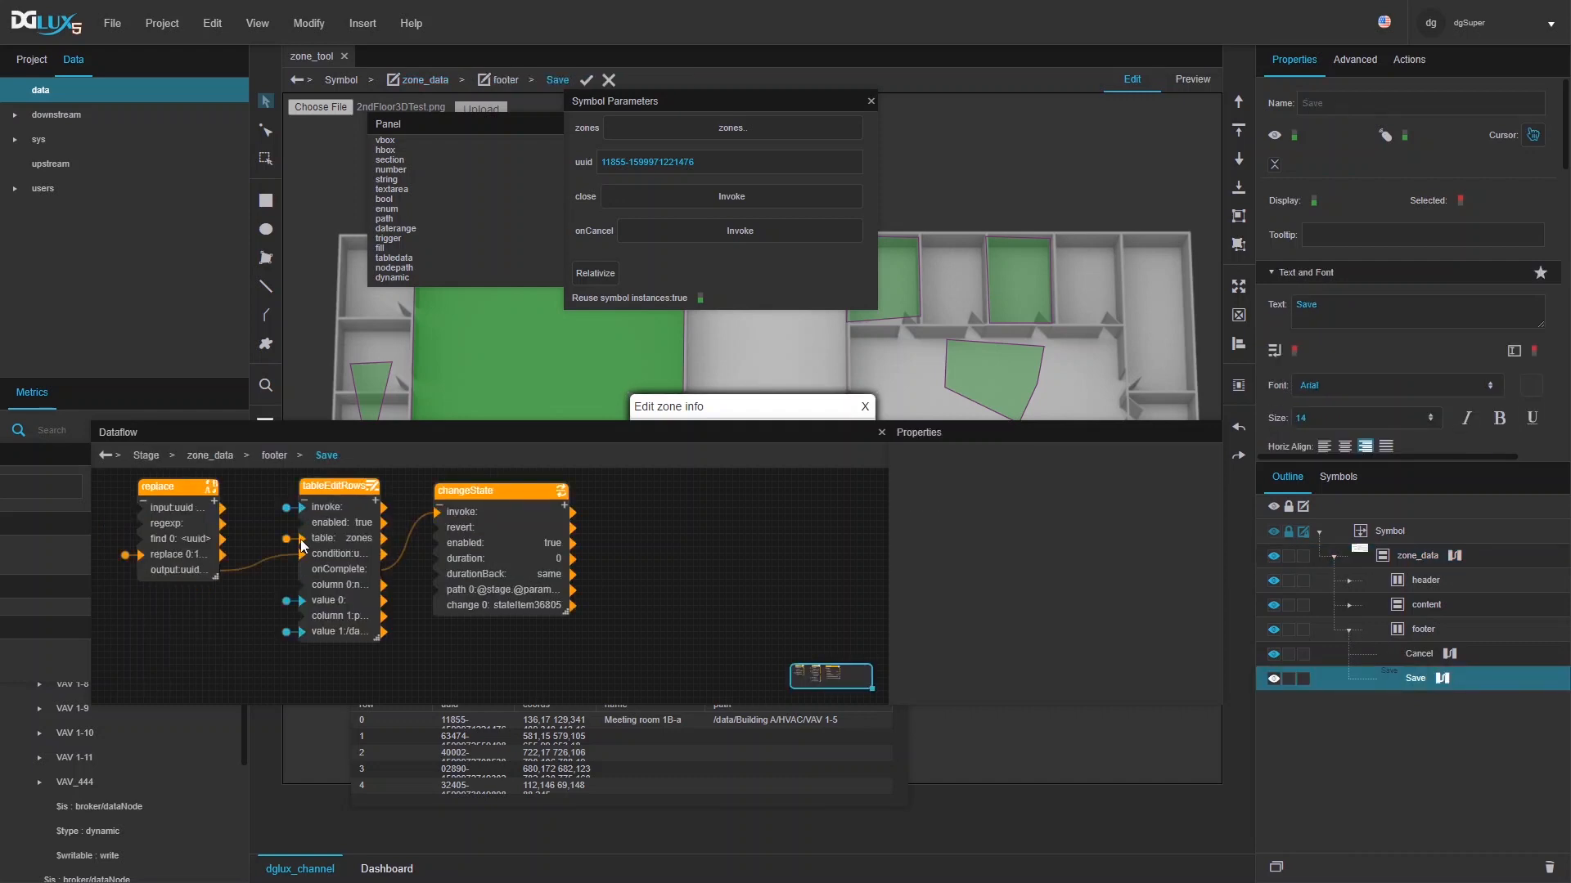
pyautogui.click(173, 519)
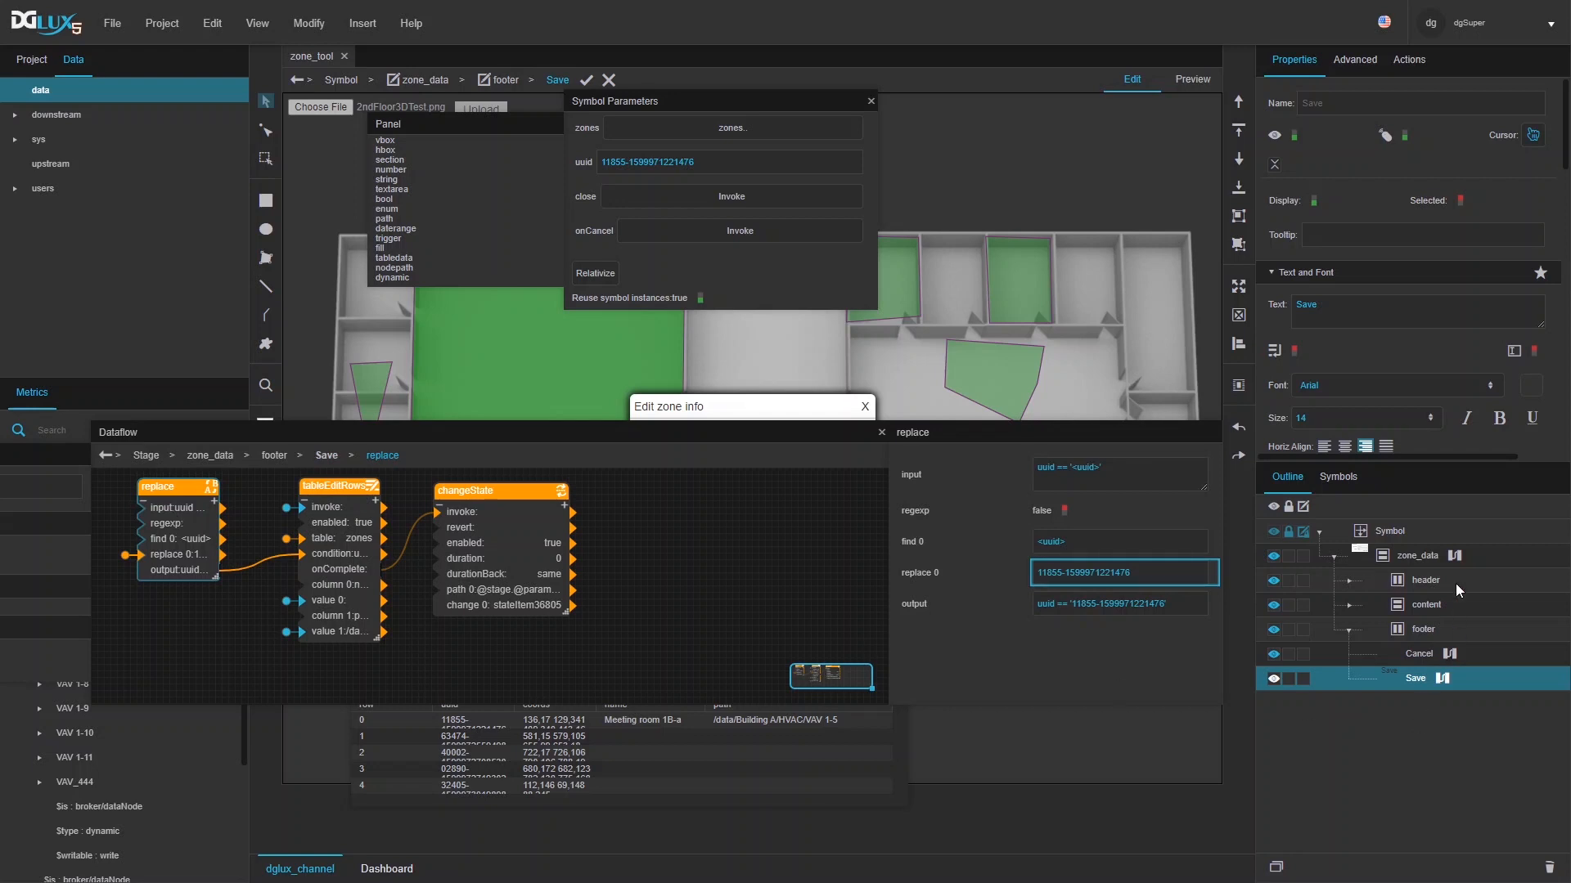
pyautogui.click(1454, 557)
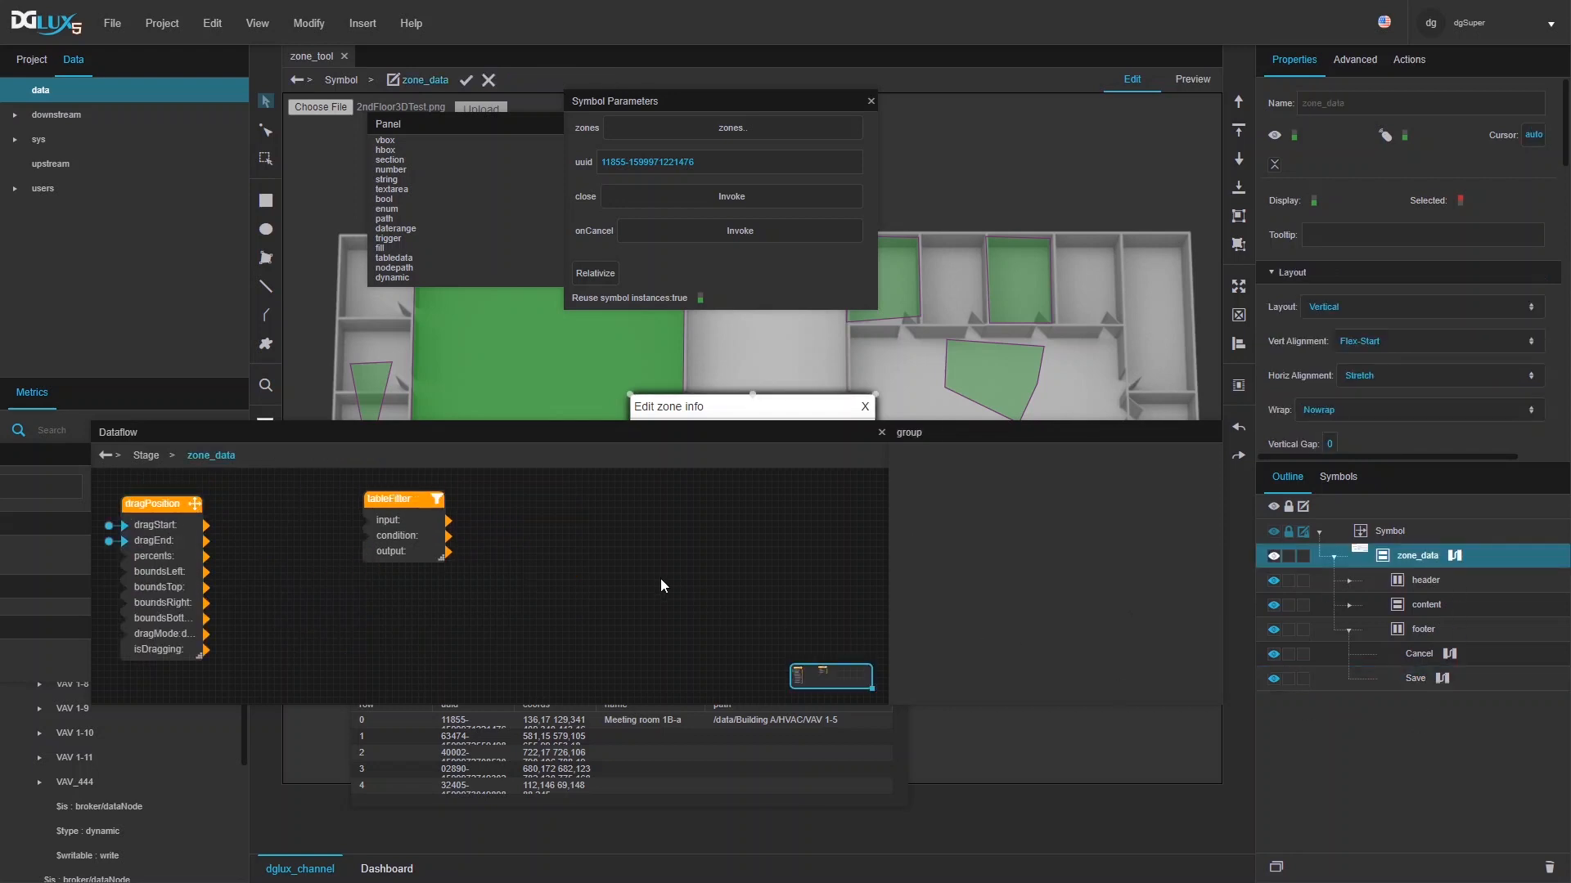
pyautogui.hotkey('ctrl', 'v')
pyautogui.click(213, 493)
pyautogui.moveTo(198, 492); pyautogui.dragTo(306, 496)
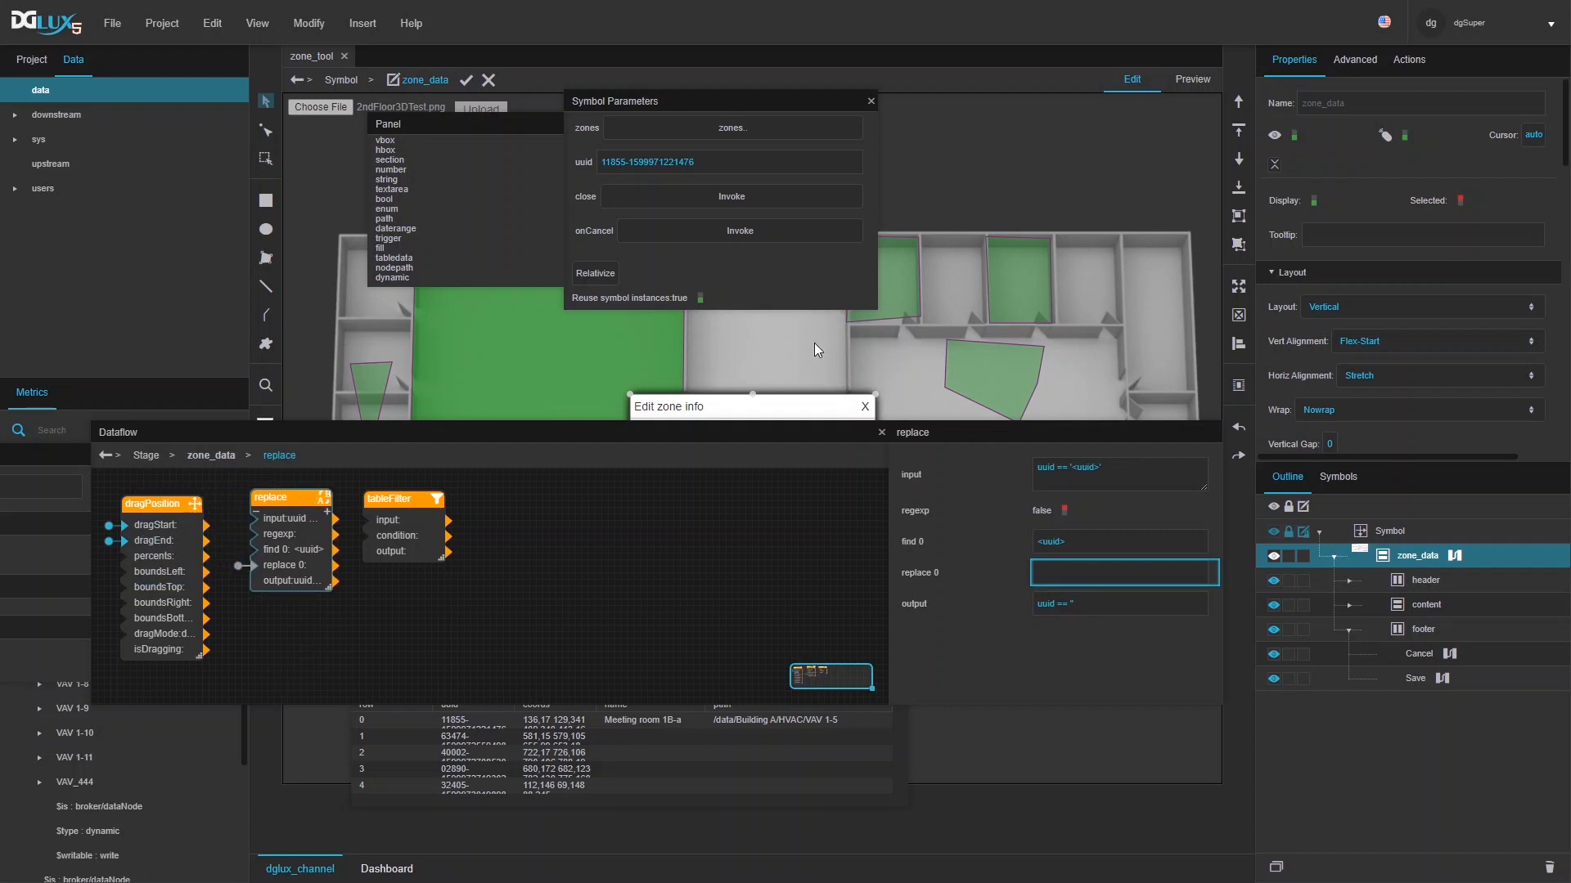
# - Bind the symbol's uuid parameter to replace 0 of the replace block, and the block's output to tableFilter's condition
pyautogui.moveTo(870, 164)
pyautogui.moveTo(869, 162); pyautogui.dragTo(1087, 580)
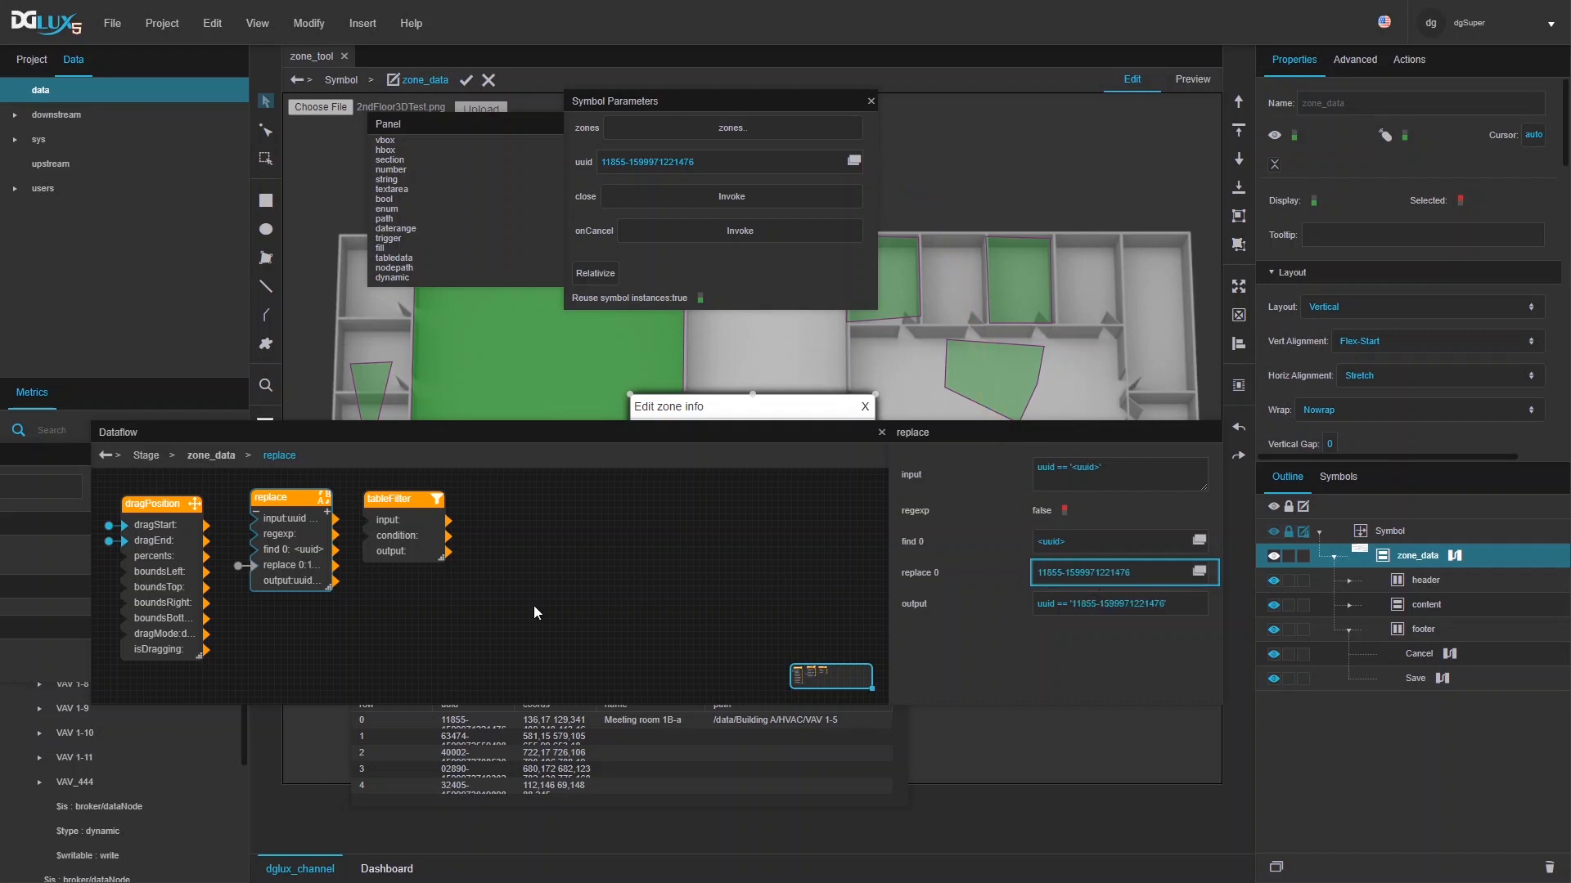
pyautogui.moveTo(335, 581); pyautogui.dragTo(365, 537)
# - Bind the zones parameter to tableFilter's input and open its output table, shrunk and moved clear of the dataflow
pyautogui.moveTo(867, 129)
pyautogui.moveTo(868, 129); pyautogui.dragTo(374, 522)
pyautogui.click(410, 530)
pyautogui.click(1061, 578)
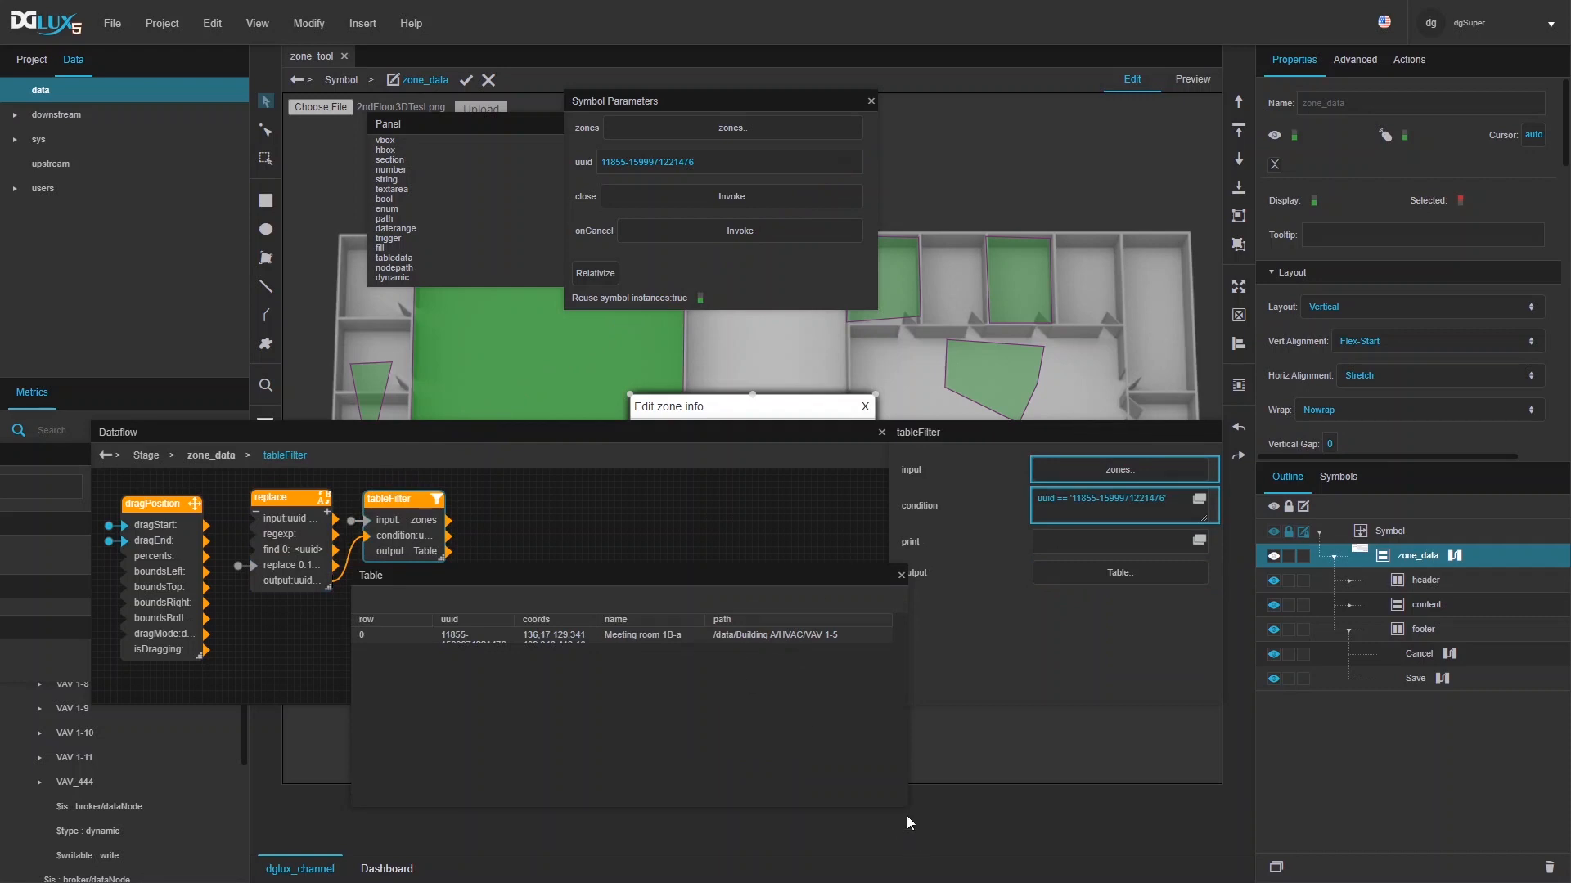
pyautogui.moveTo(905, 806); pyautogui.dragTo(881, 660)
pyautogui.moveTo(814, 566); pyautogui.dragTo(843, 417)
pyautogui.moveTo(1005, 443); pyautogui.dragTo(905, 543)
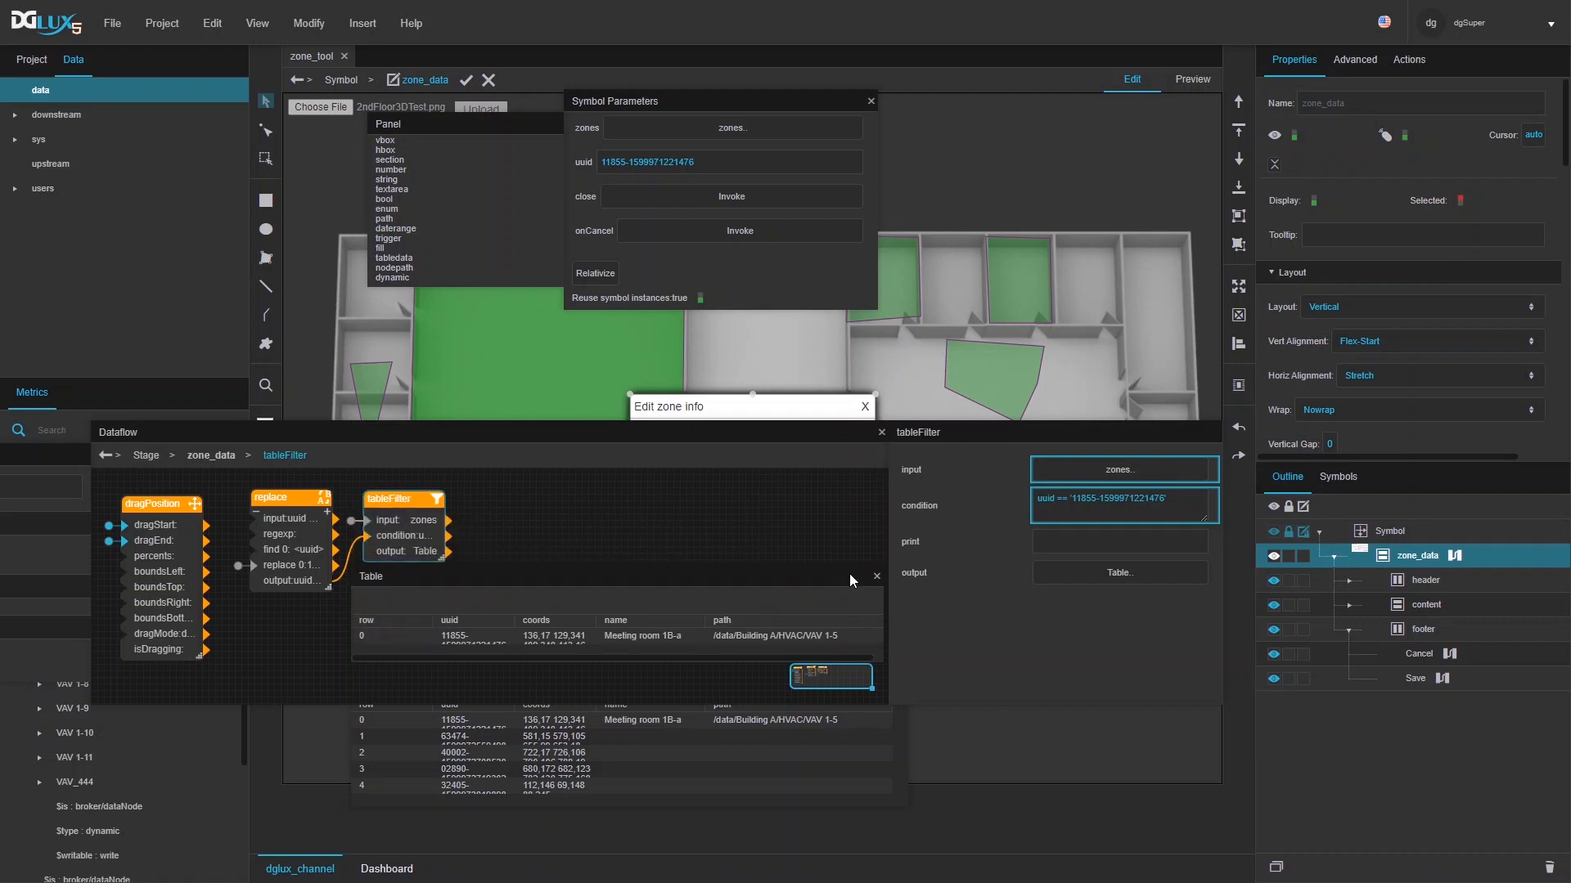
pyautogui.moveTo(849, 573); pyautogui.dragTo(1092, 340)
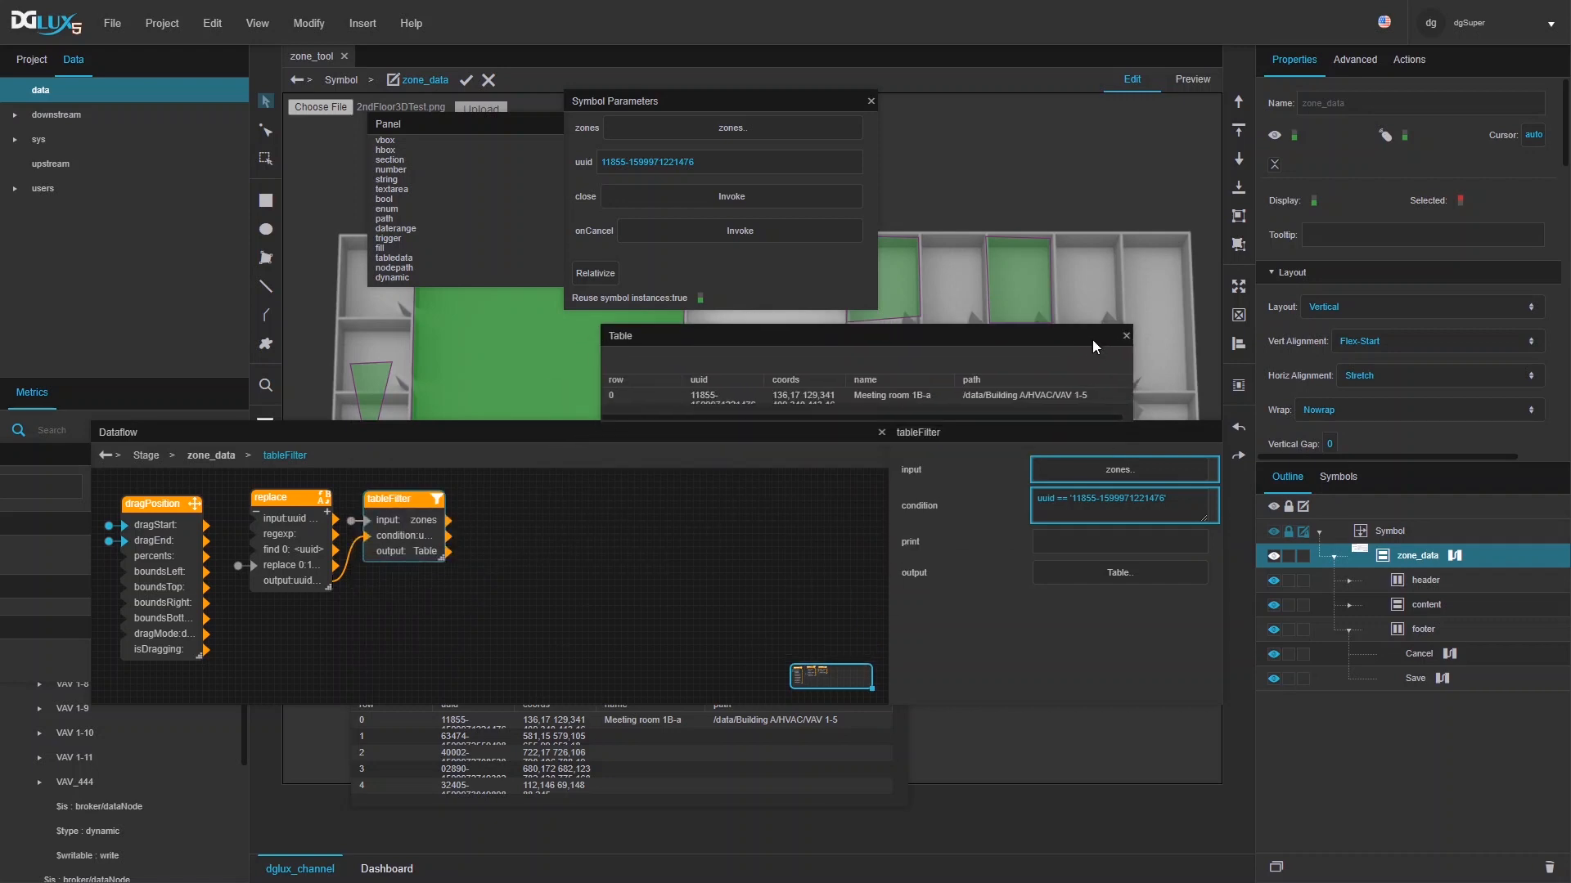
# - Bind the filtered table's name cell to the Value of Text_Input in the callout's content group
pyautogui.click(1345, 606)
pyautogui.click(1364, 630)
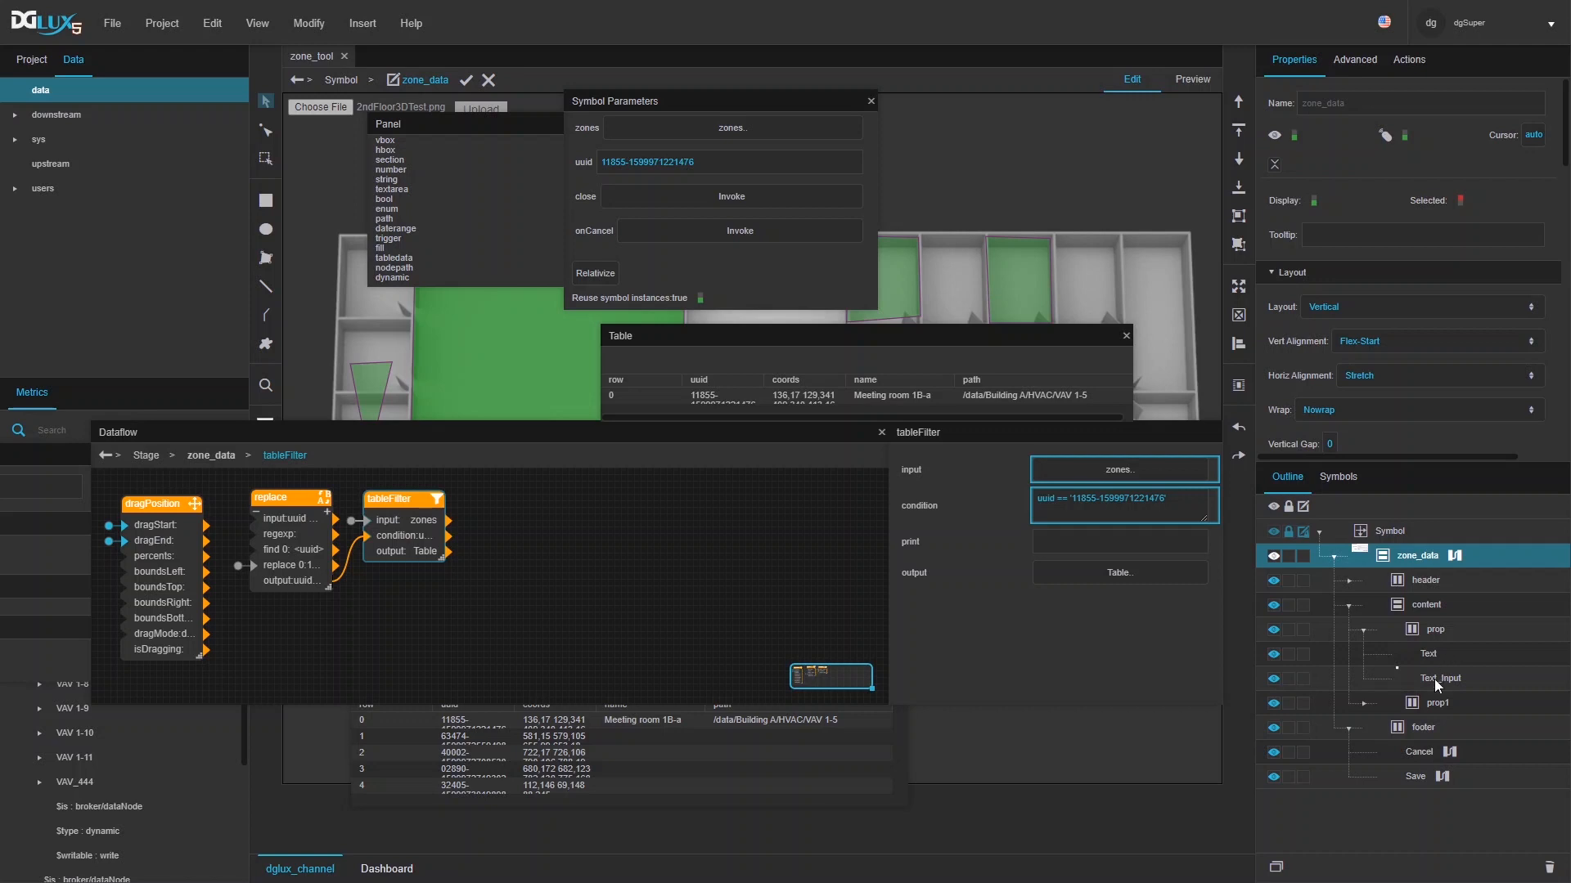
pyautogui.click(1435, 679)
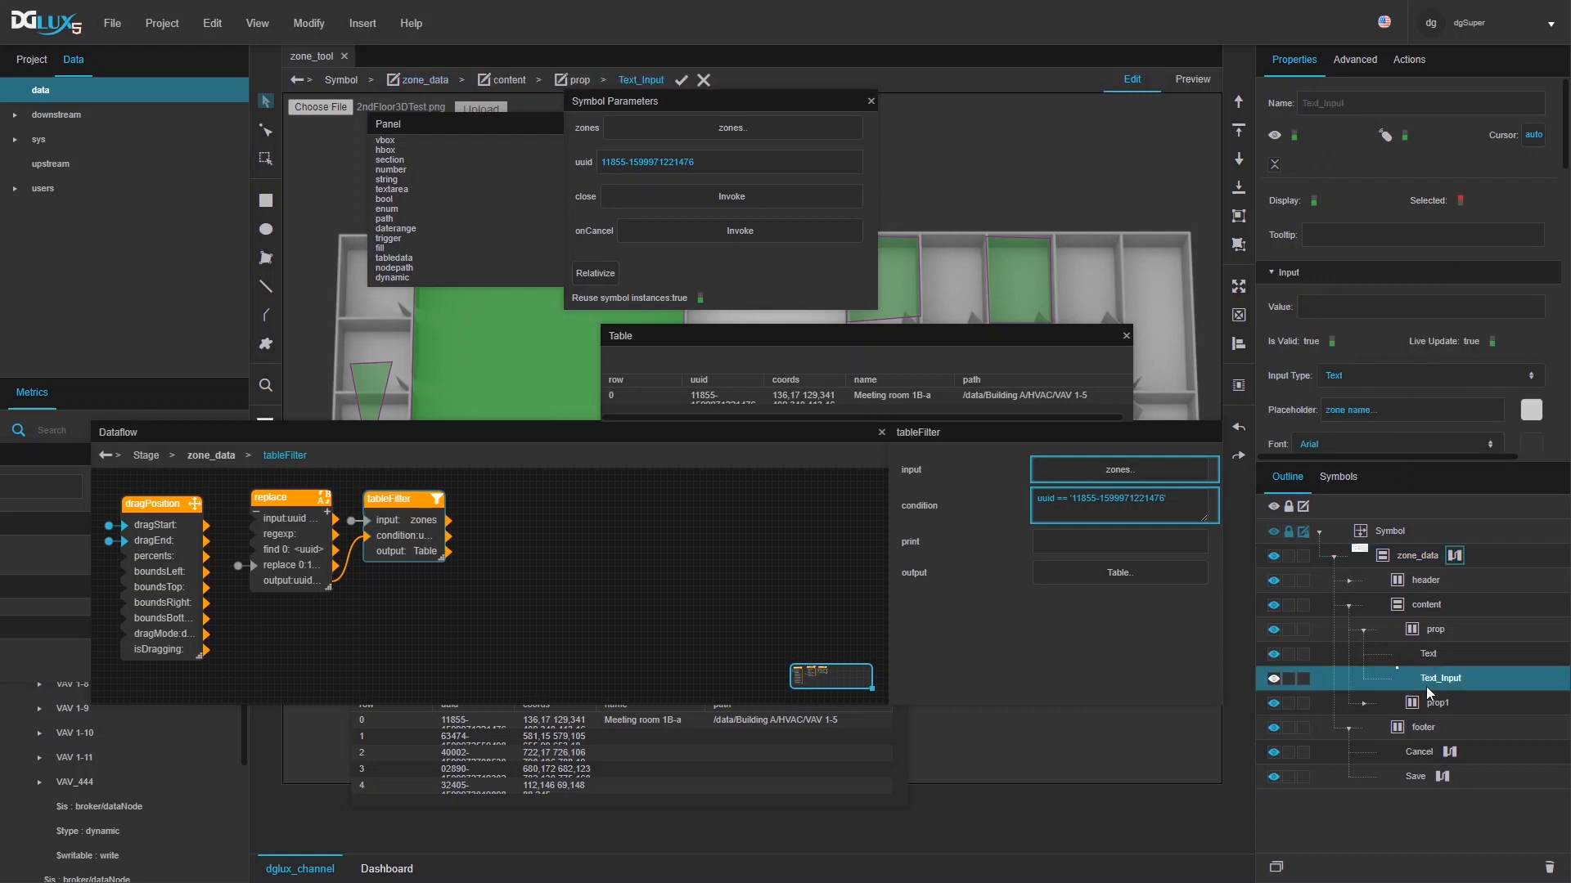
pyautogui.click(881, 396)
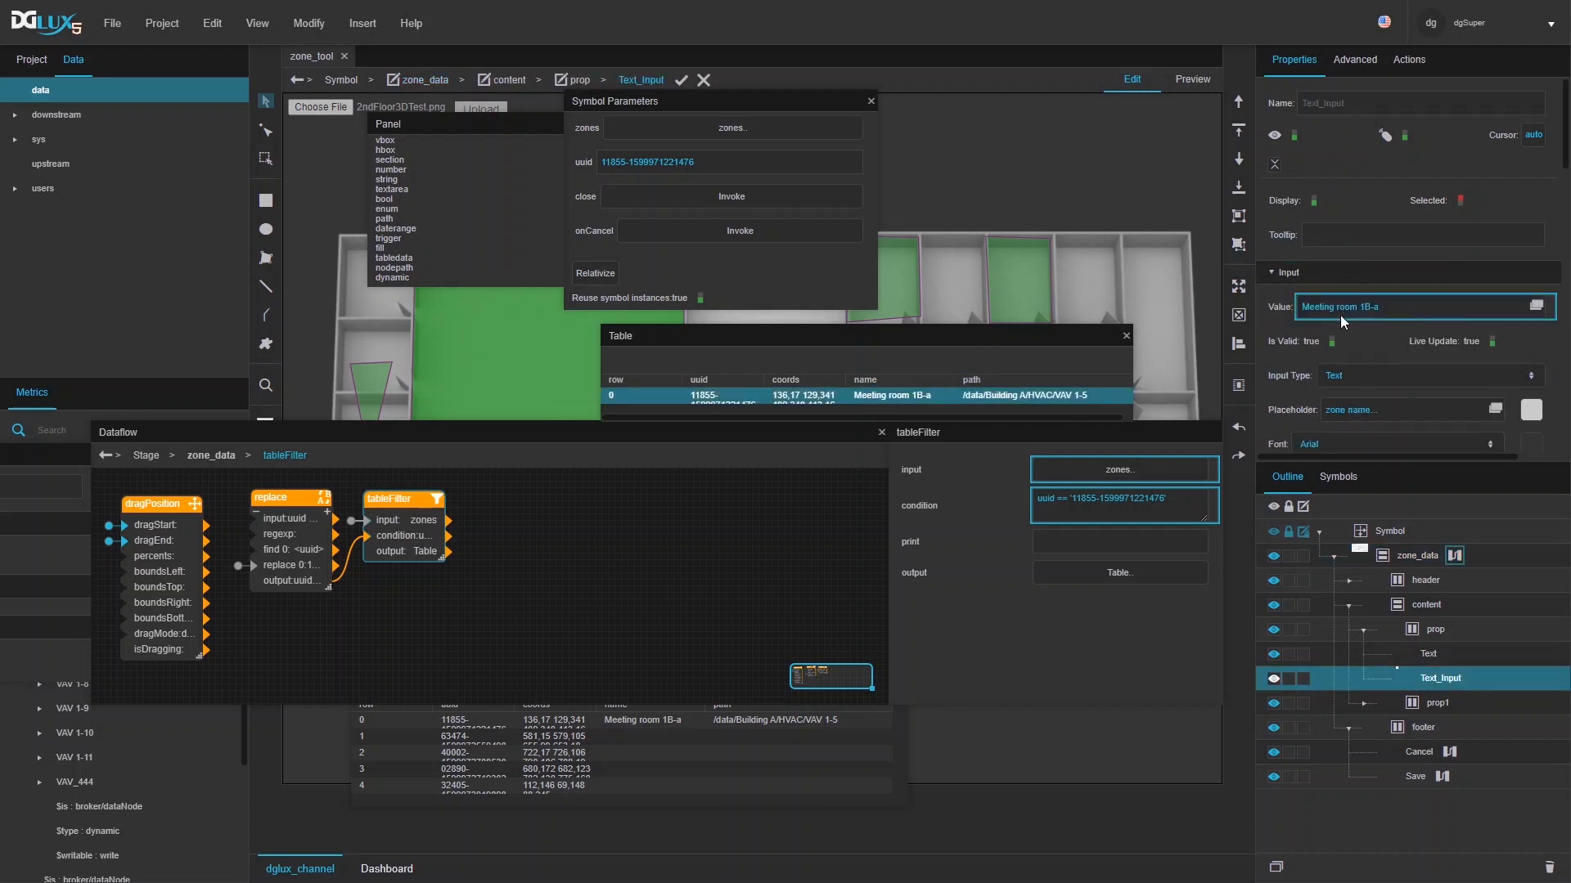
# - Bind the filtered table's path cell to the Value of the List in prop1 and accept the symbol changes
pyautogui.click(1374, 711)
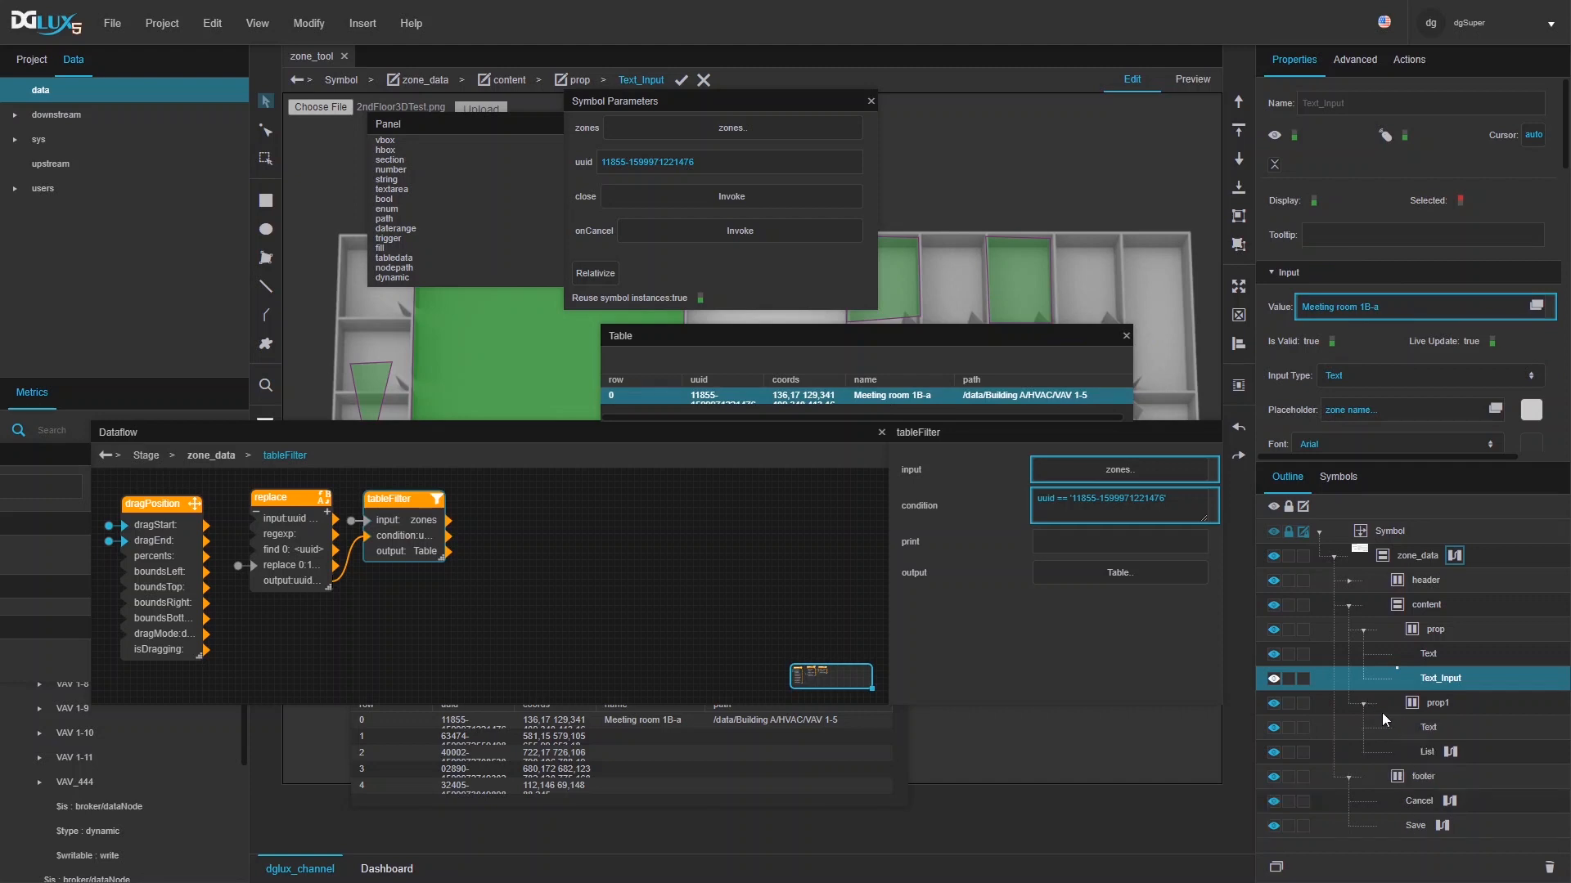
pyautogui.click(1425, 751)
pyautogui.moveTo(1050, 401); pyautogui.dragTo(1332, 311)
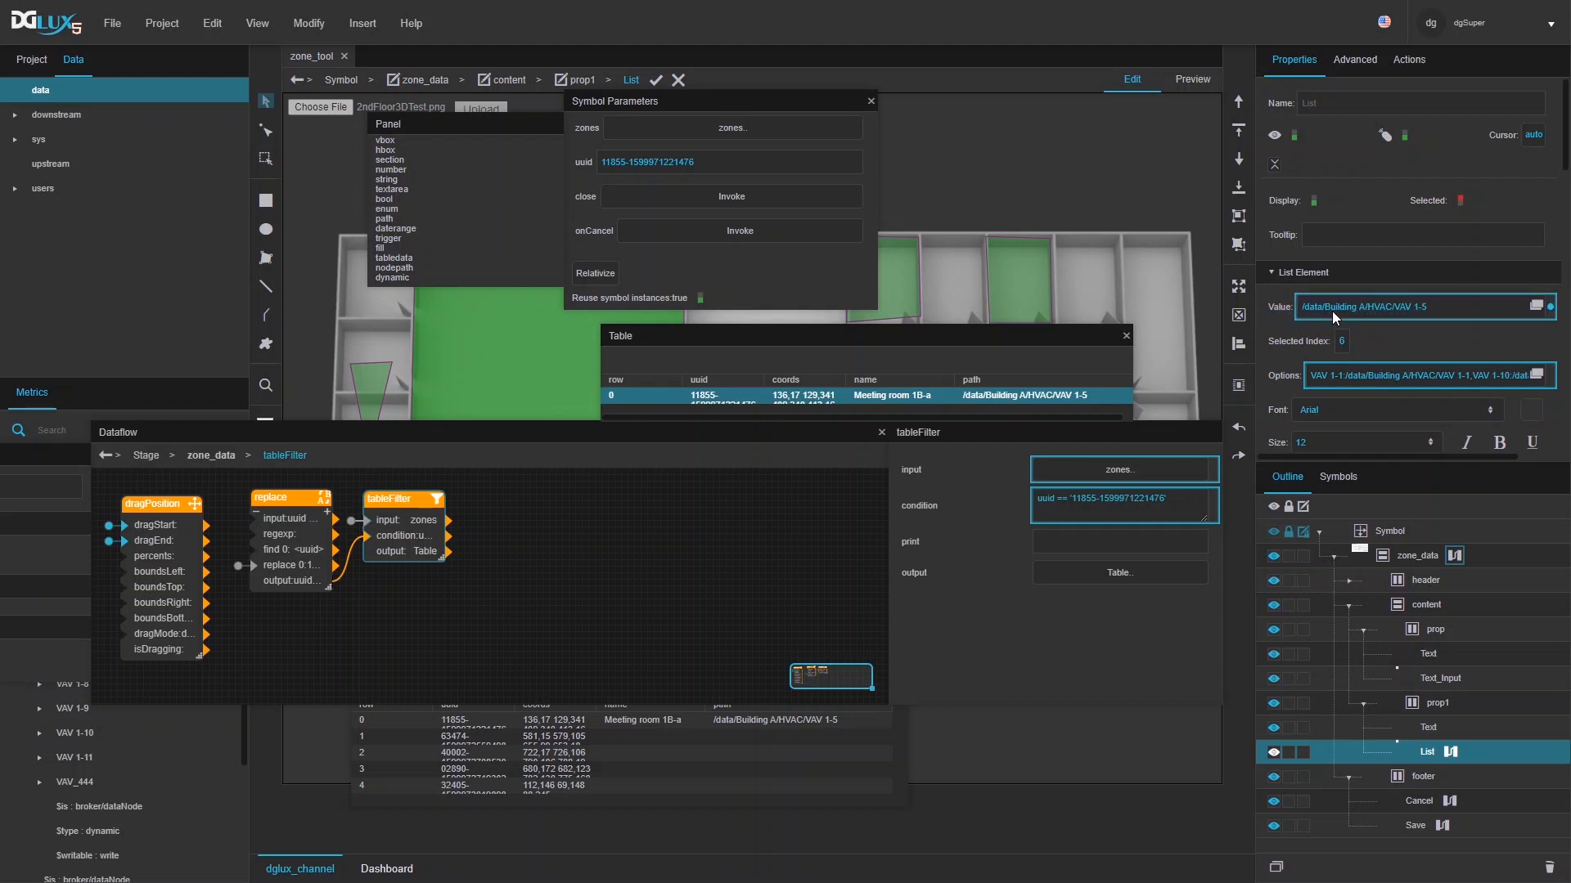
pyautogui.click(658, 79)
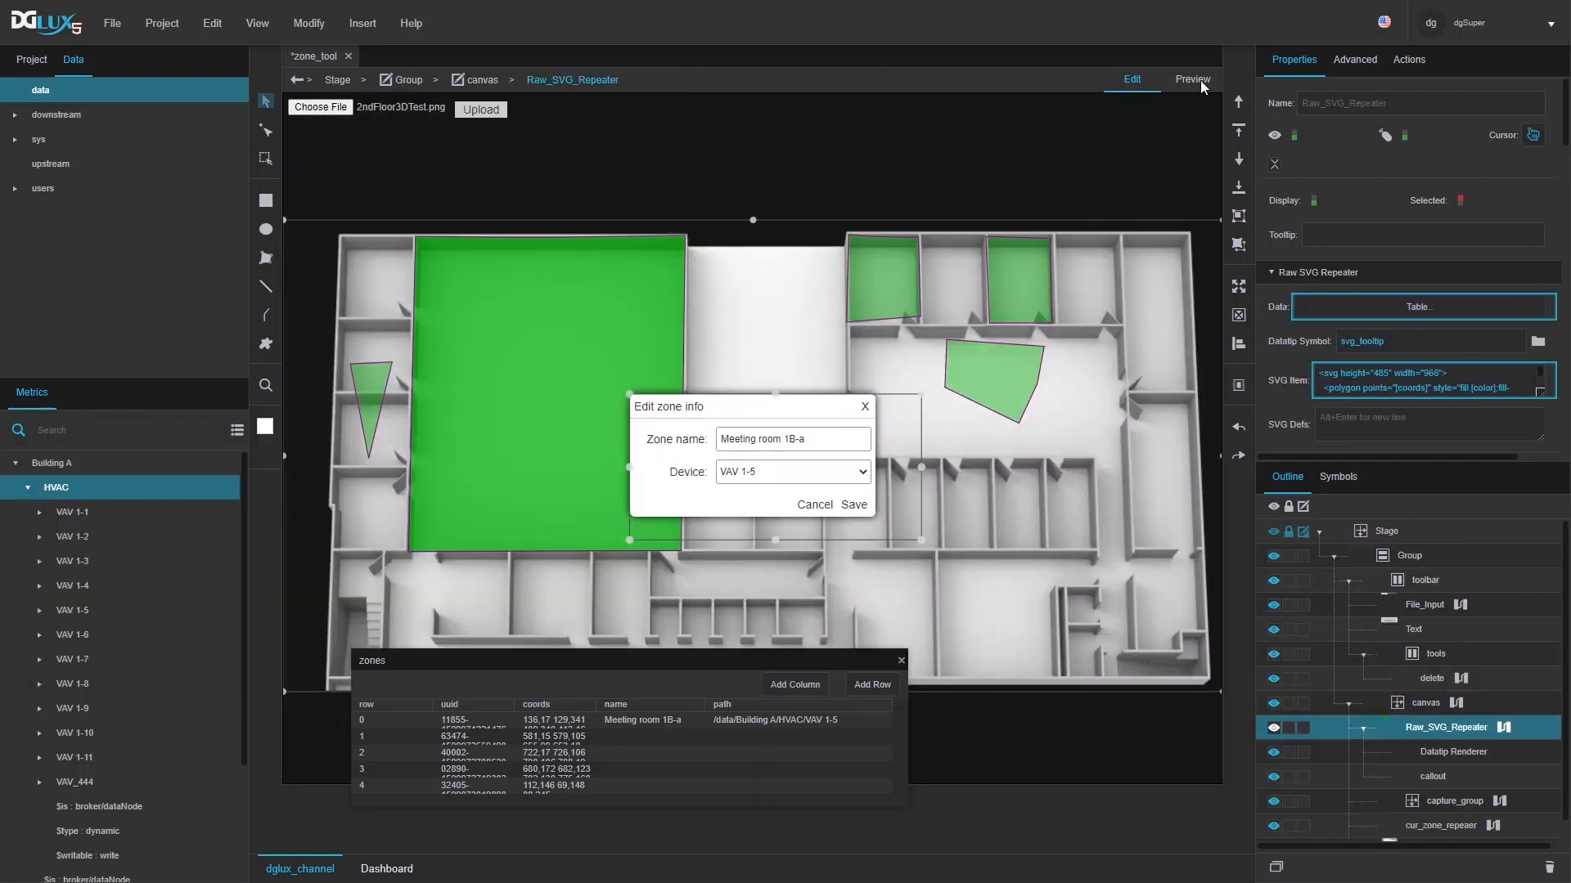
# - Preview the floor plan, cancel the open callout, and check the name and device loaded when reopening it for the large zone
pyautogui.click(1201, 82)
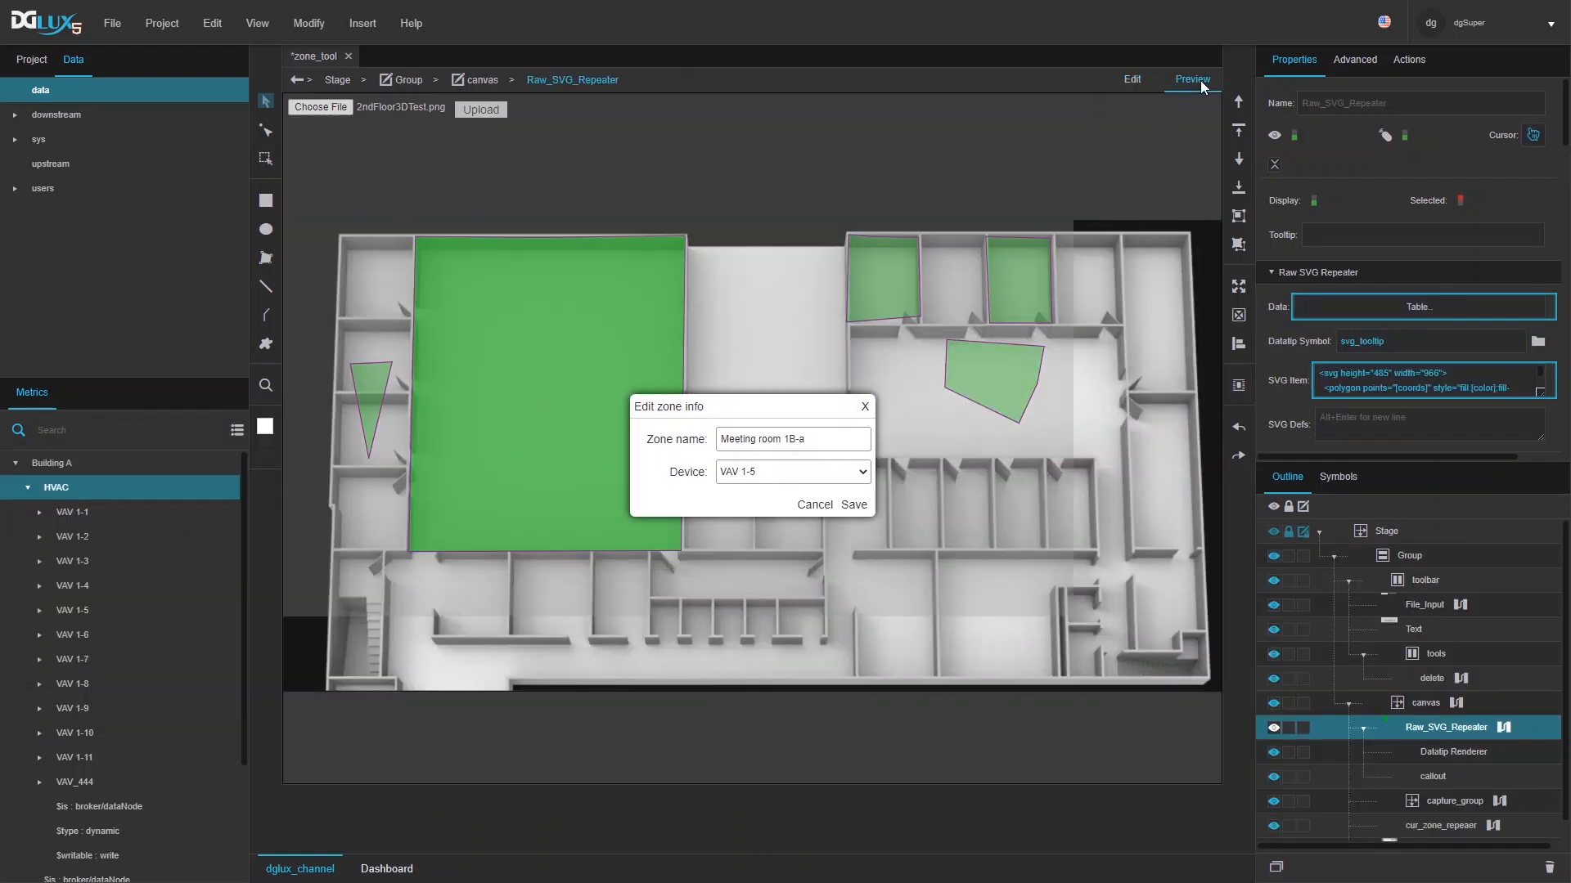
pyautogui.click(815, 506)
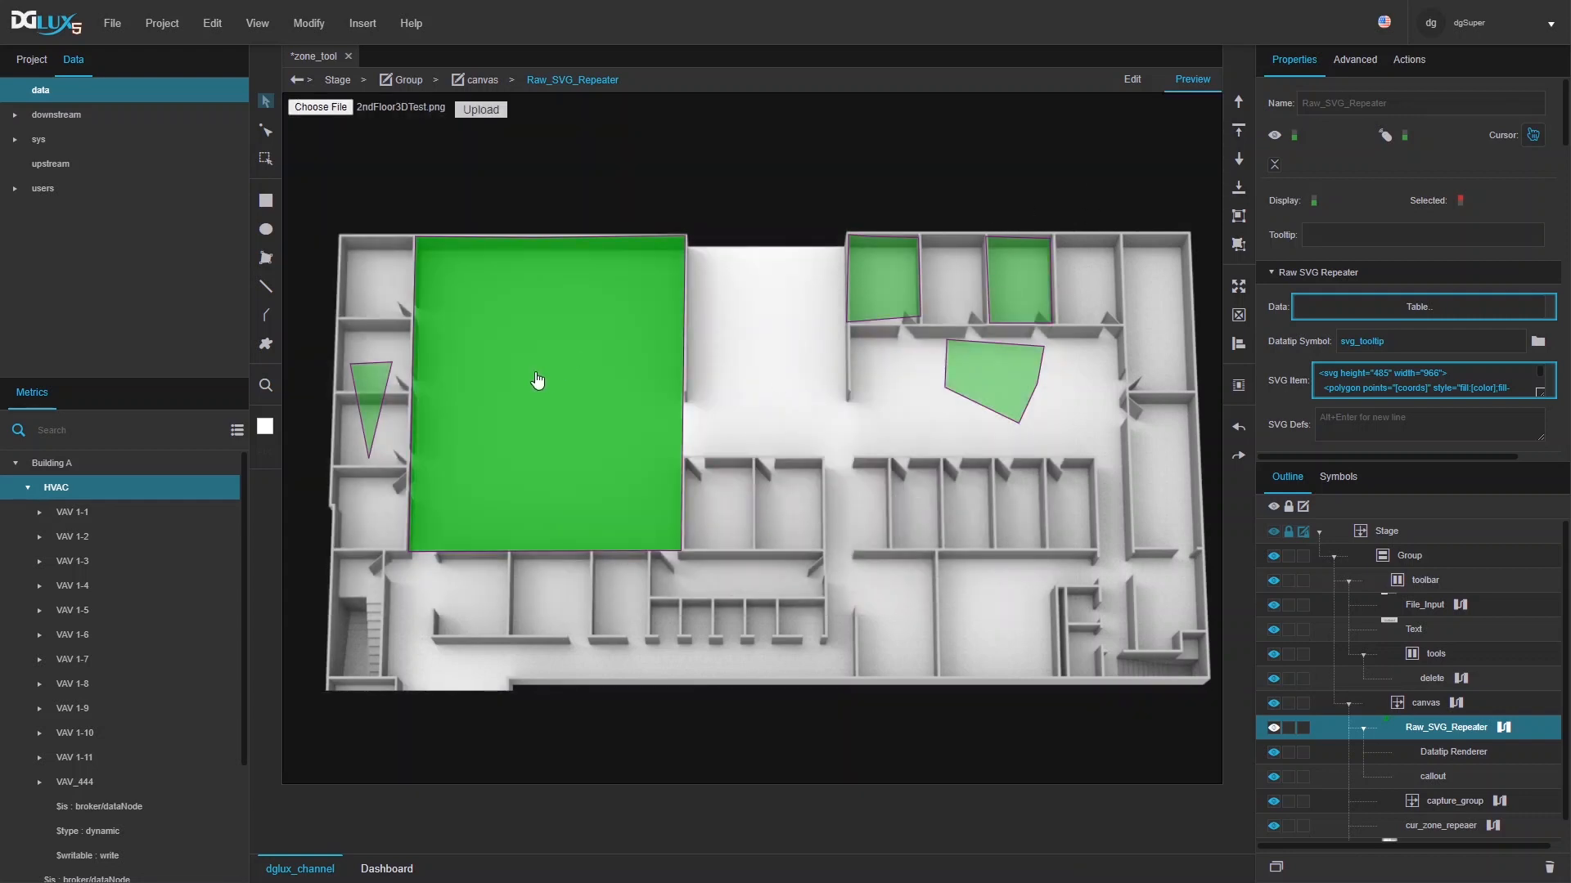
pyautogui.click(538, 381)
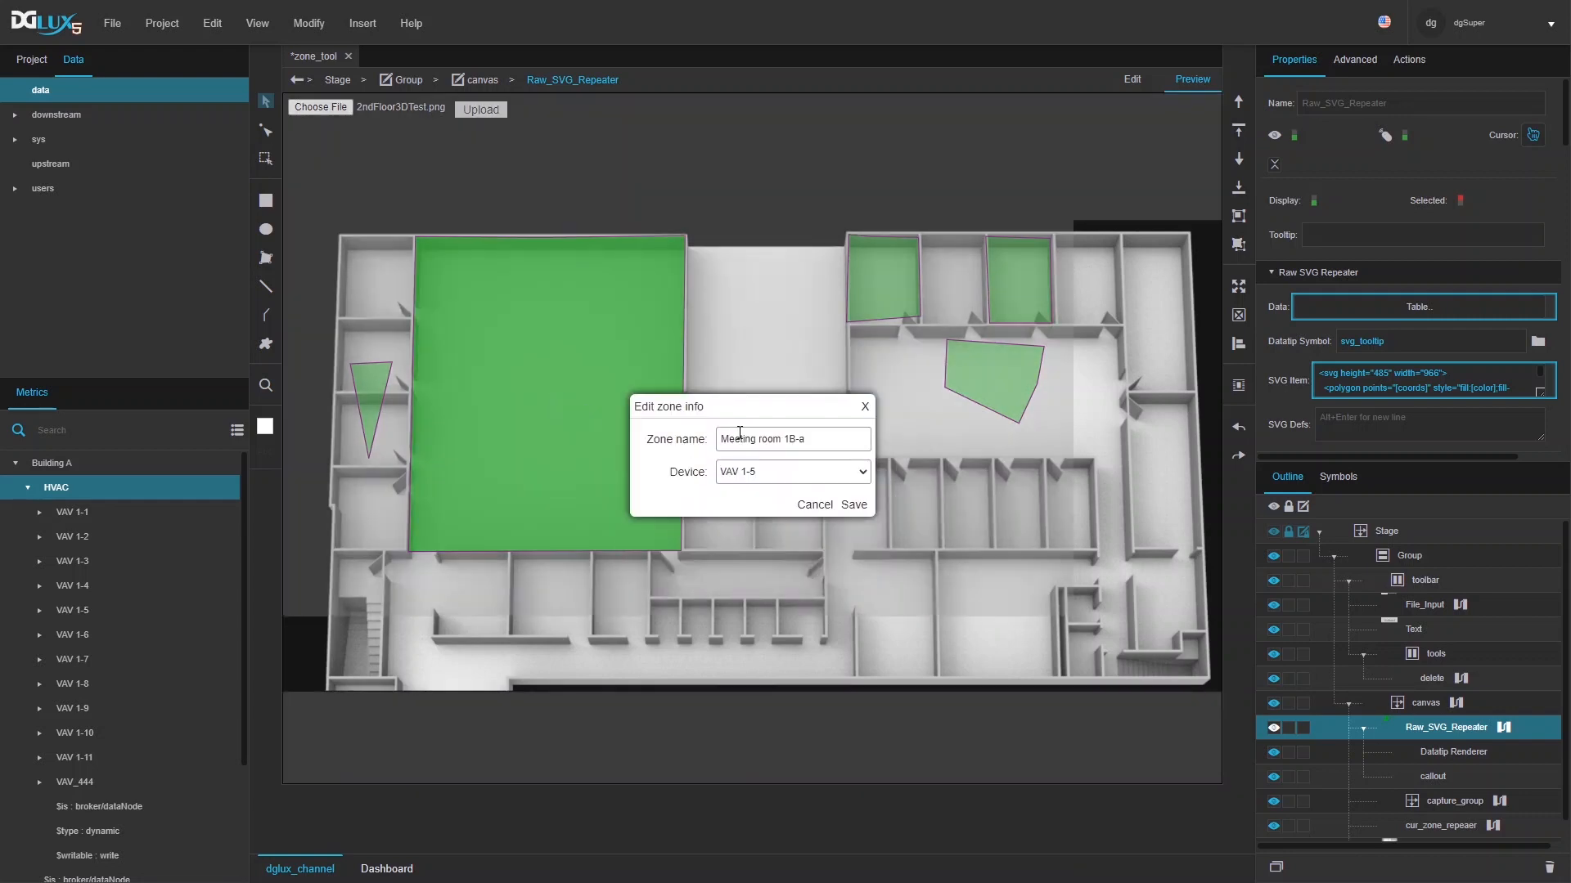
pyautogui.click(815, 504)
# - Save the leftmost of the two small upper zones with a named person's office as zone name and device VAV 1-6
pyautogui.click(889, 285)
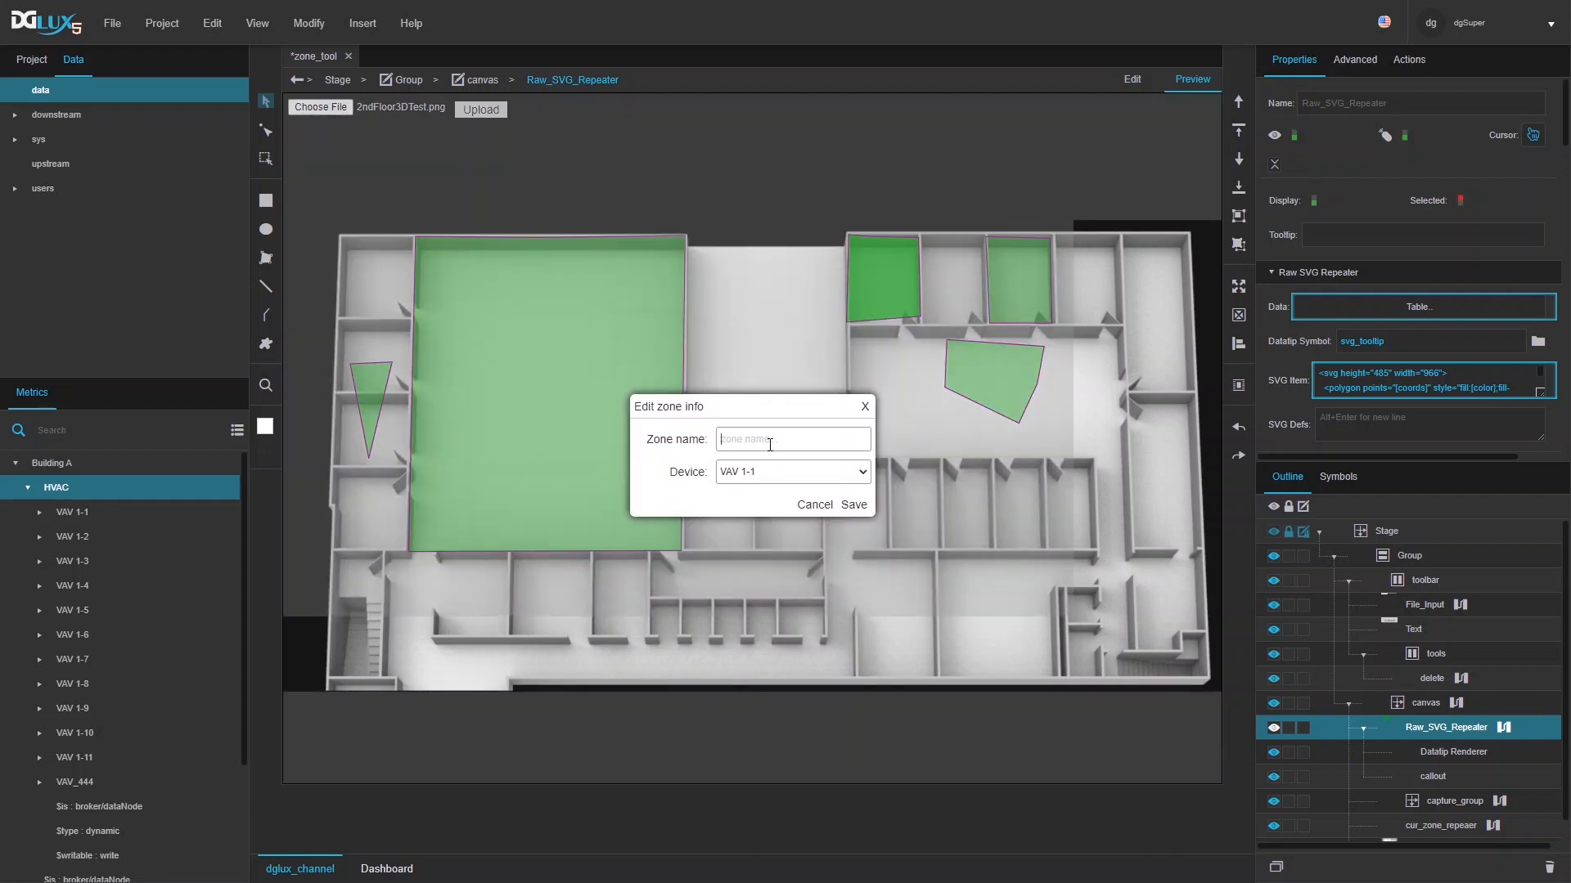
pyautogui.write("Bob's office")
pyautogui.click(749, 472)
pyautogui.click(782, 695)
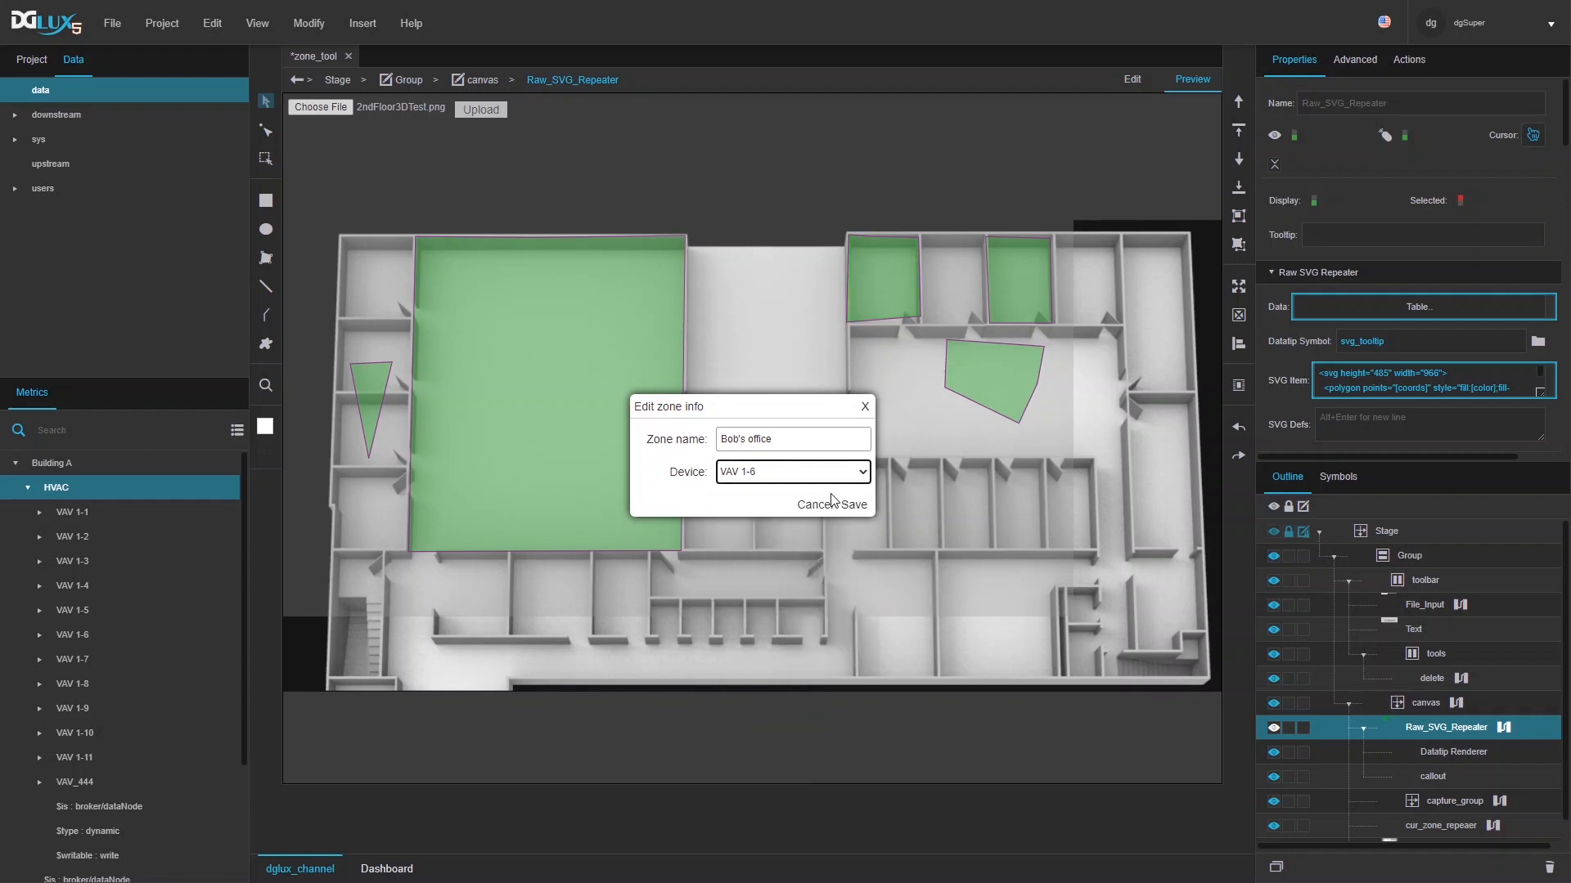
pyautogui.click(853, 506)
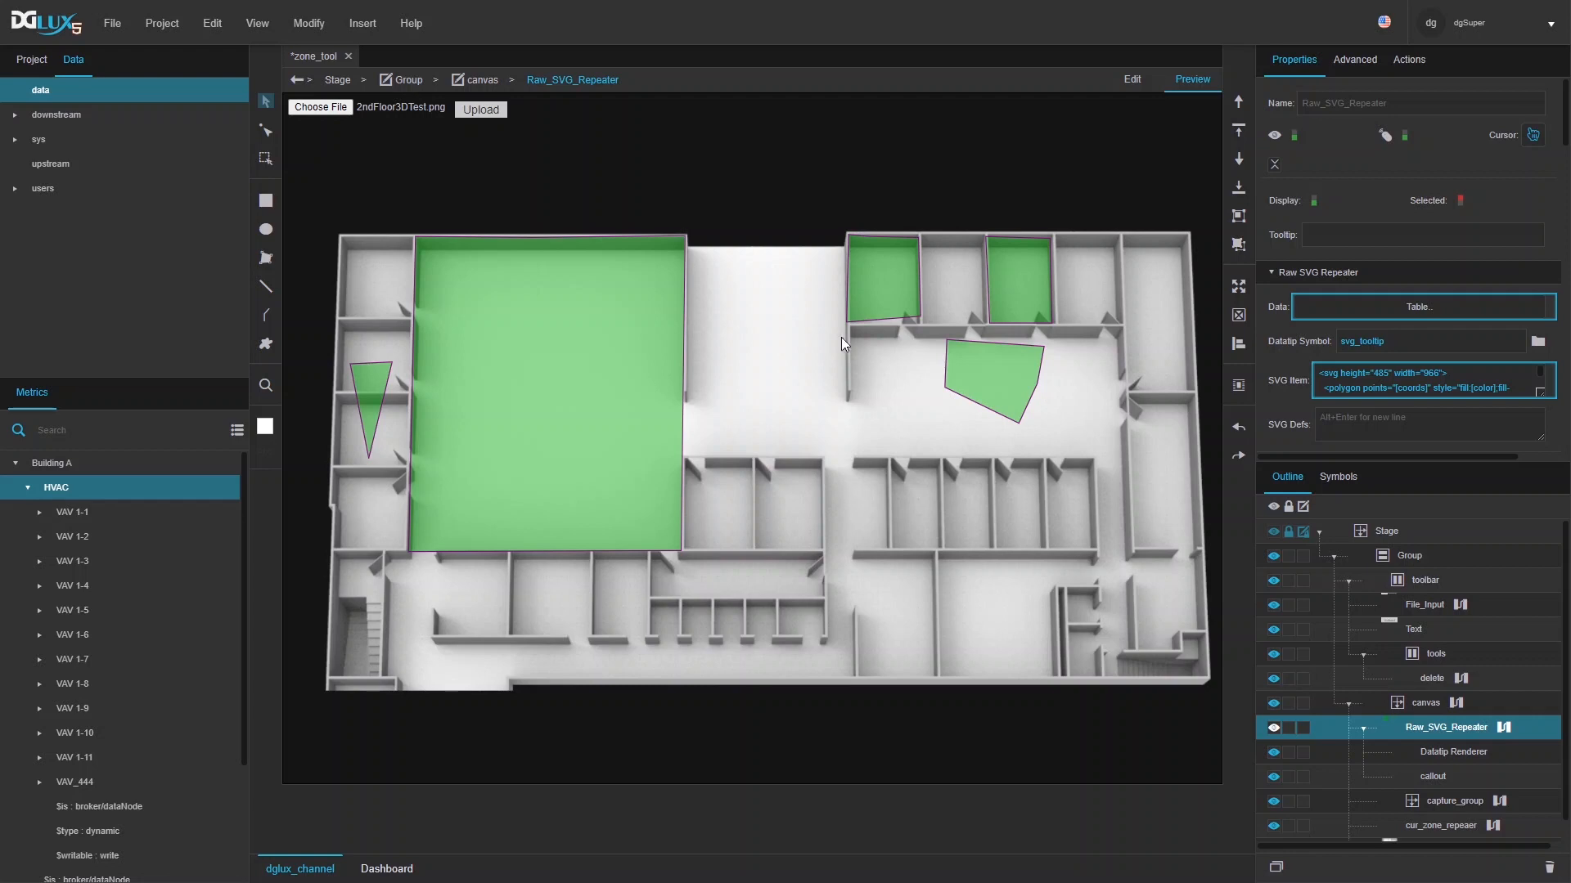
# - Reopen and close the callouts of the large zone and the small upper zone to check their loaded values
pyautogui.click(582, 335)
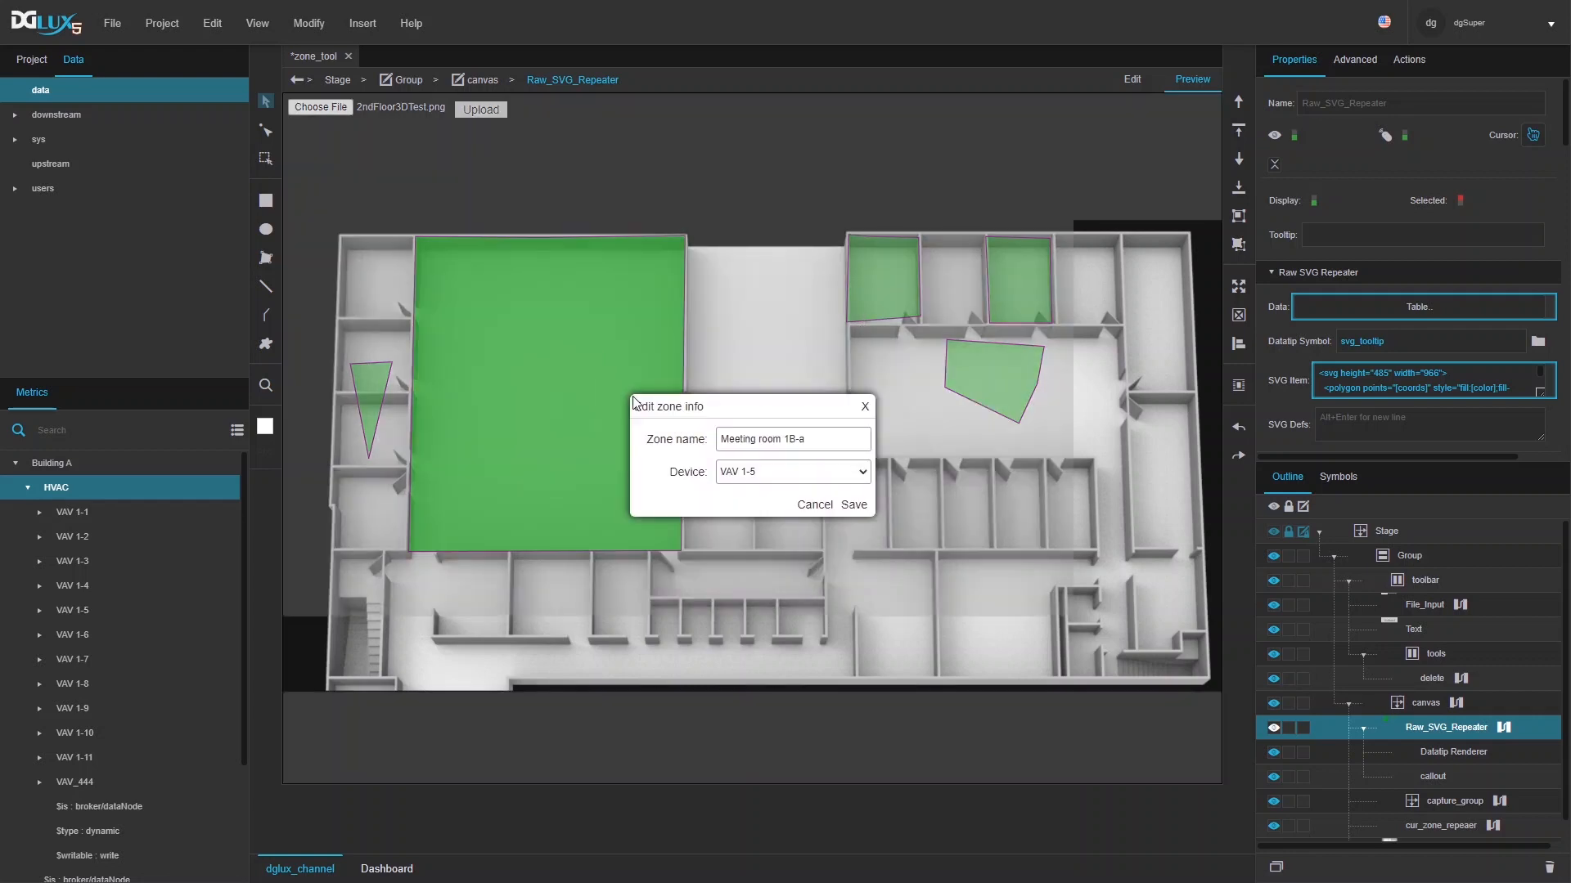
pyautogui.click(865, 408)
pyautogui.click(867, 297)
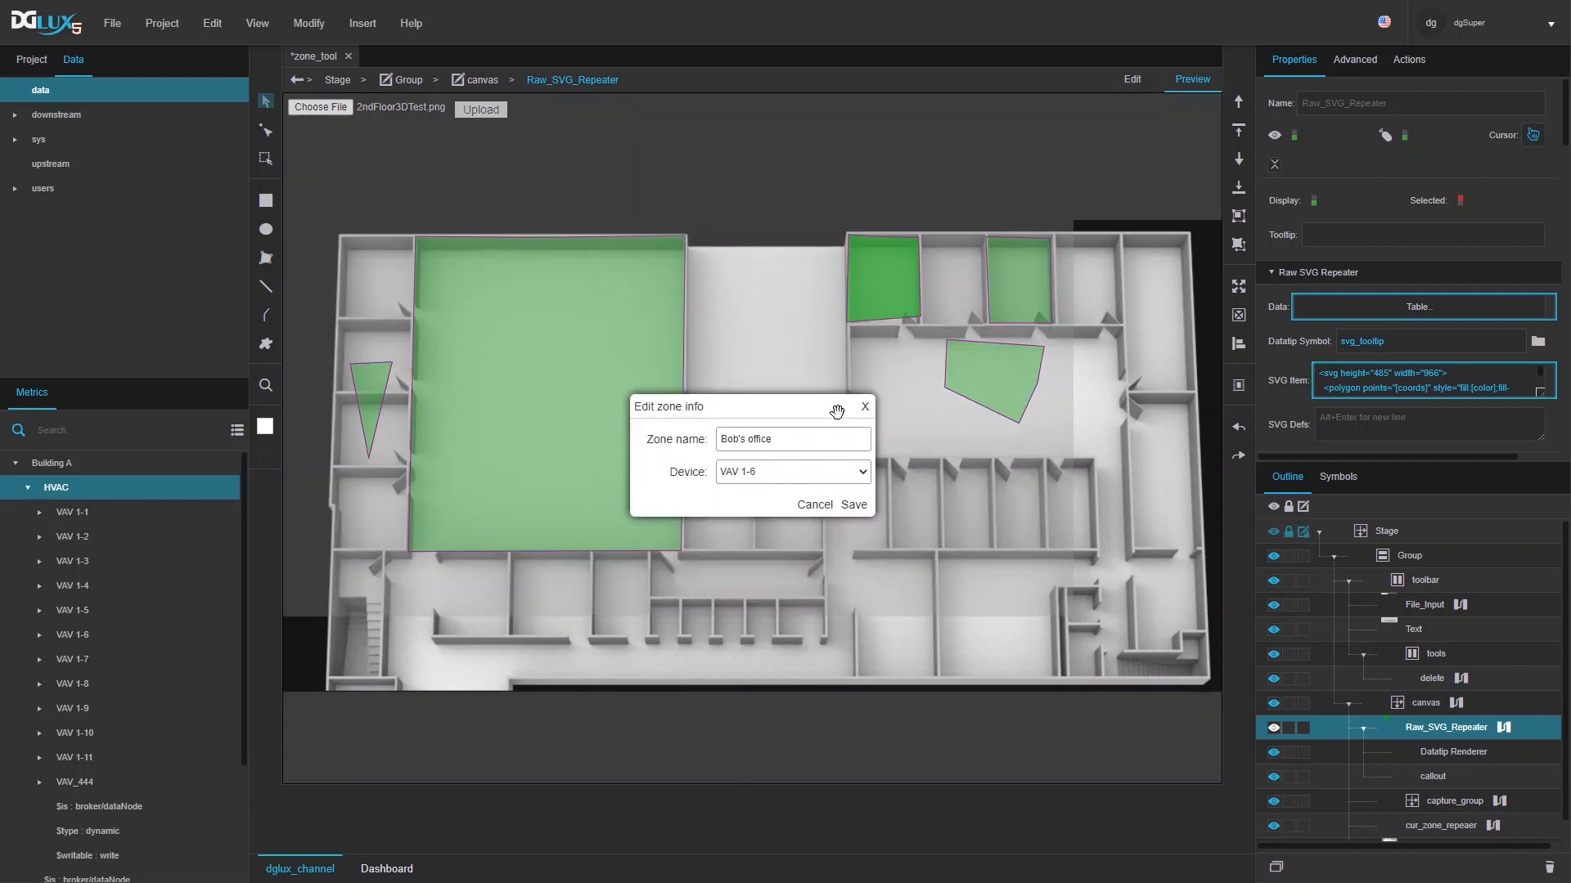
pyautogui.click(865, 408)
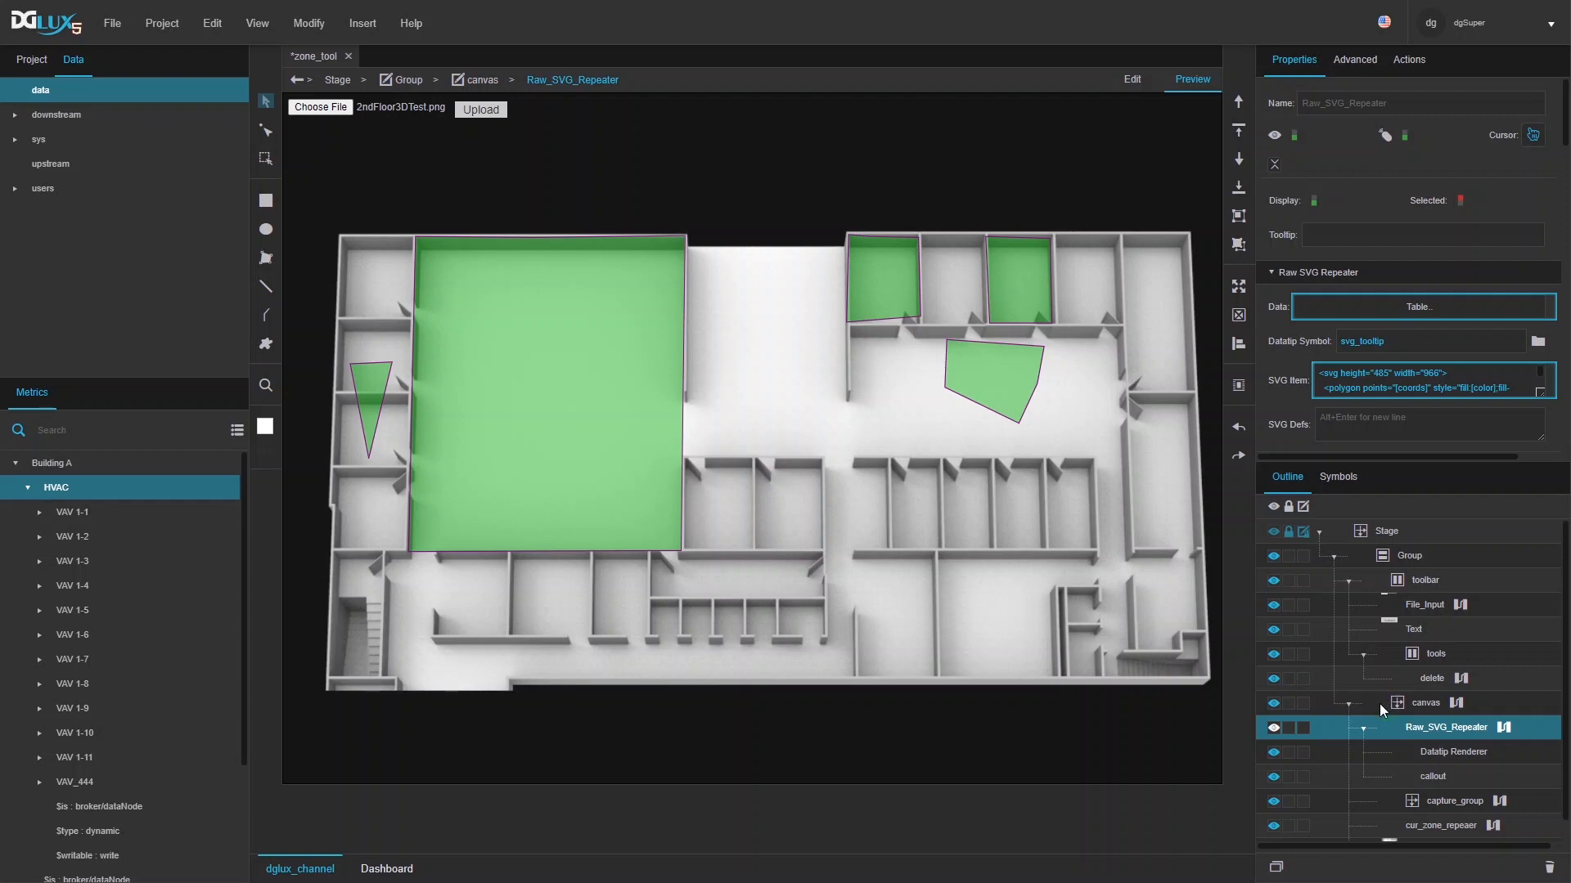
# - Collapse the Raw_SVG_Repeater and toolbar branches in the outline and open the canvas group's dataflow
pyautogui.click(1363, 728)
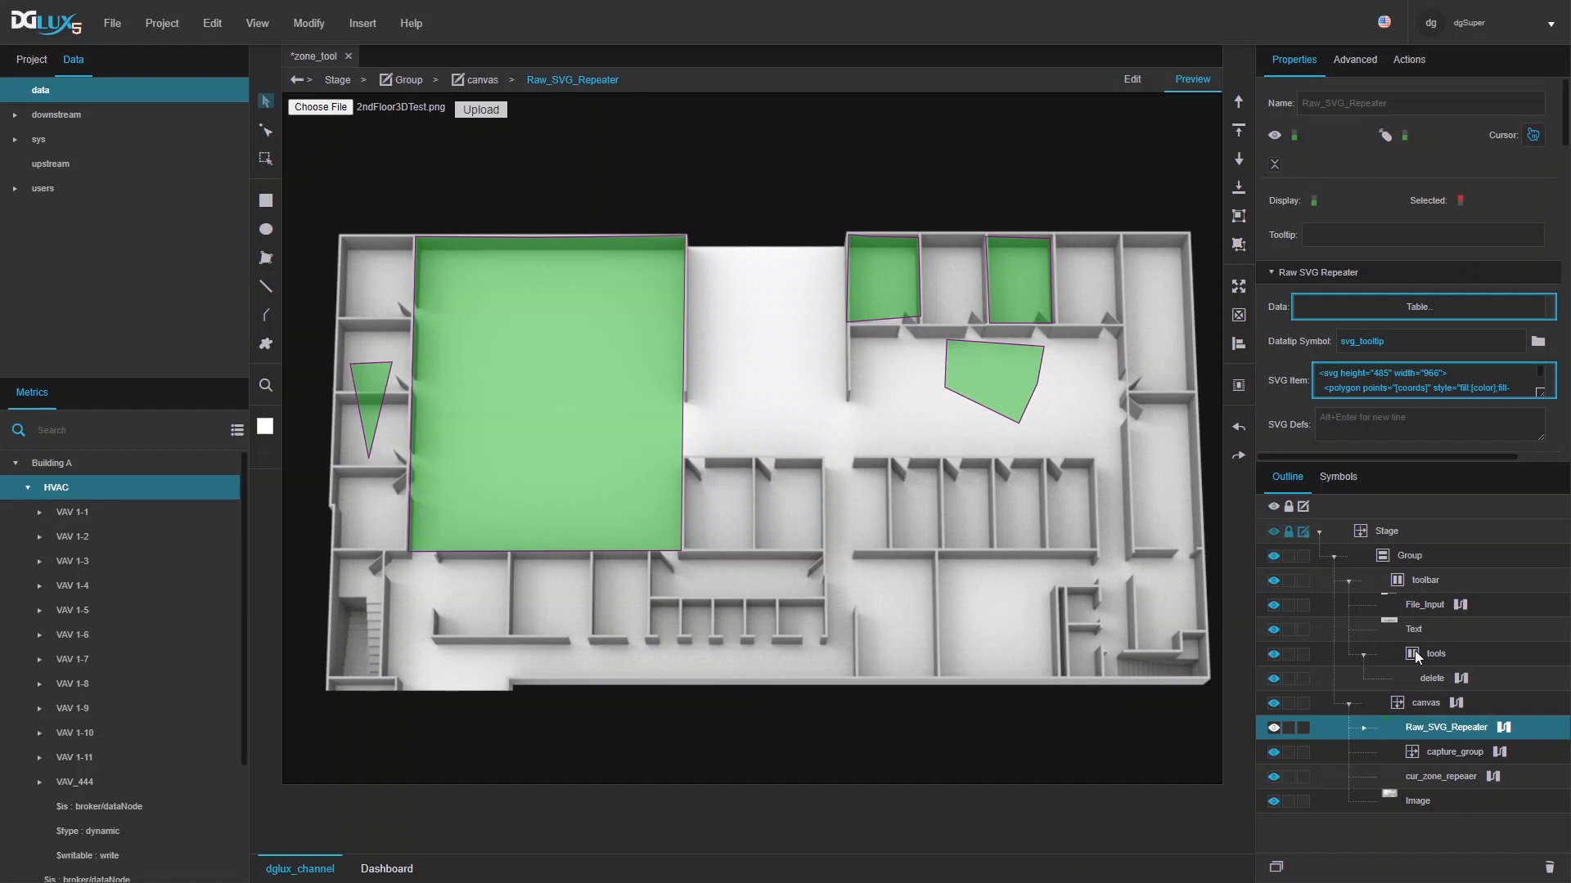
pyautogui.click(1348, 582)
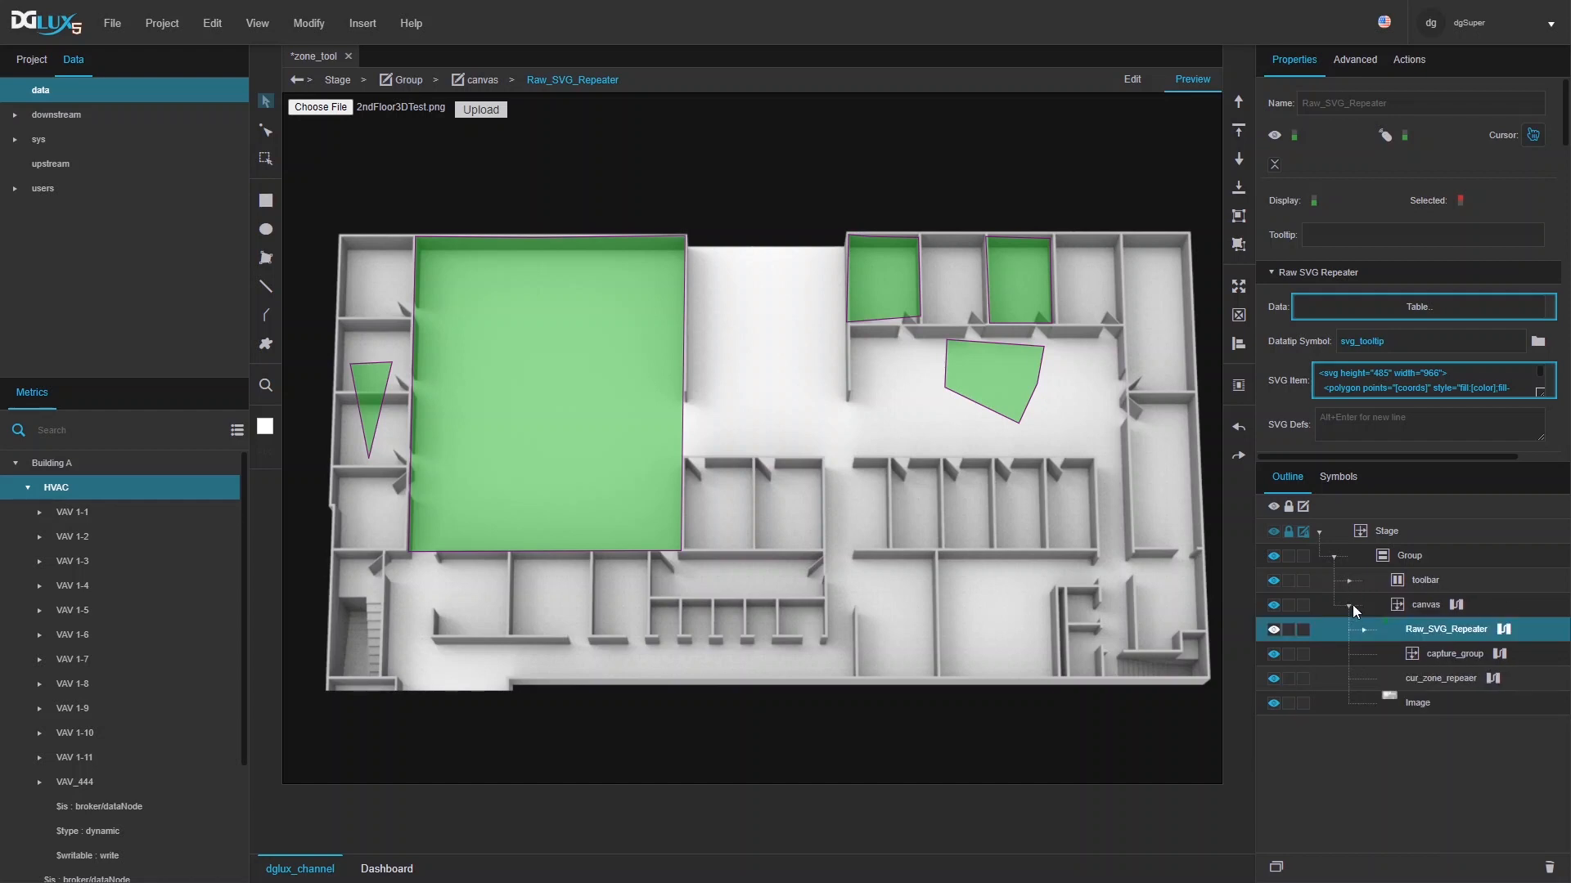
pyautogui.click(1350, 607)
pyautogui.click(1350, 606)
pyautogui.click(1458, 606)
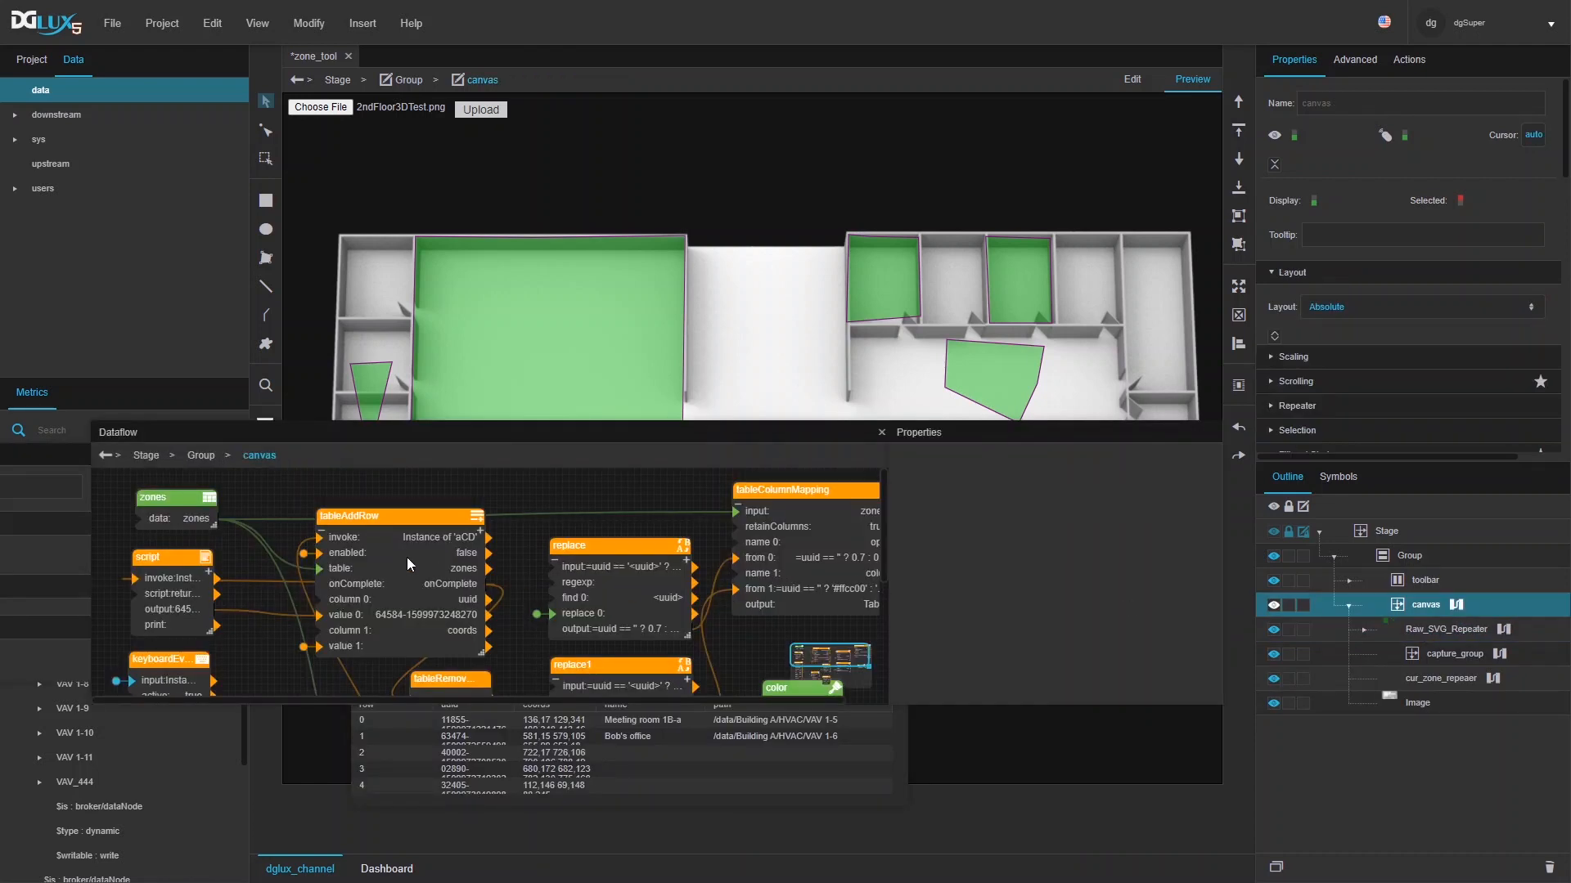
# - View the zones table's contents, expose its data property in a floating binding panel, and close the canvas dataflow
pyautogui.click(157, 524)
pyautogui.click(1156, 468)
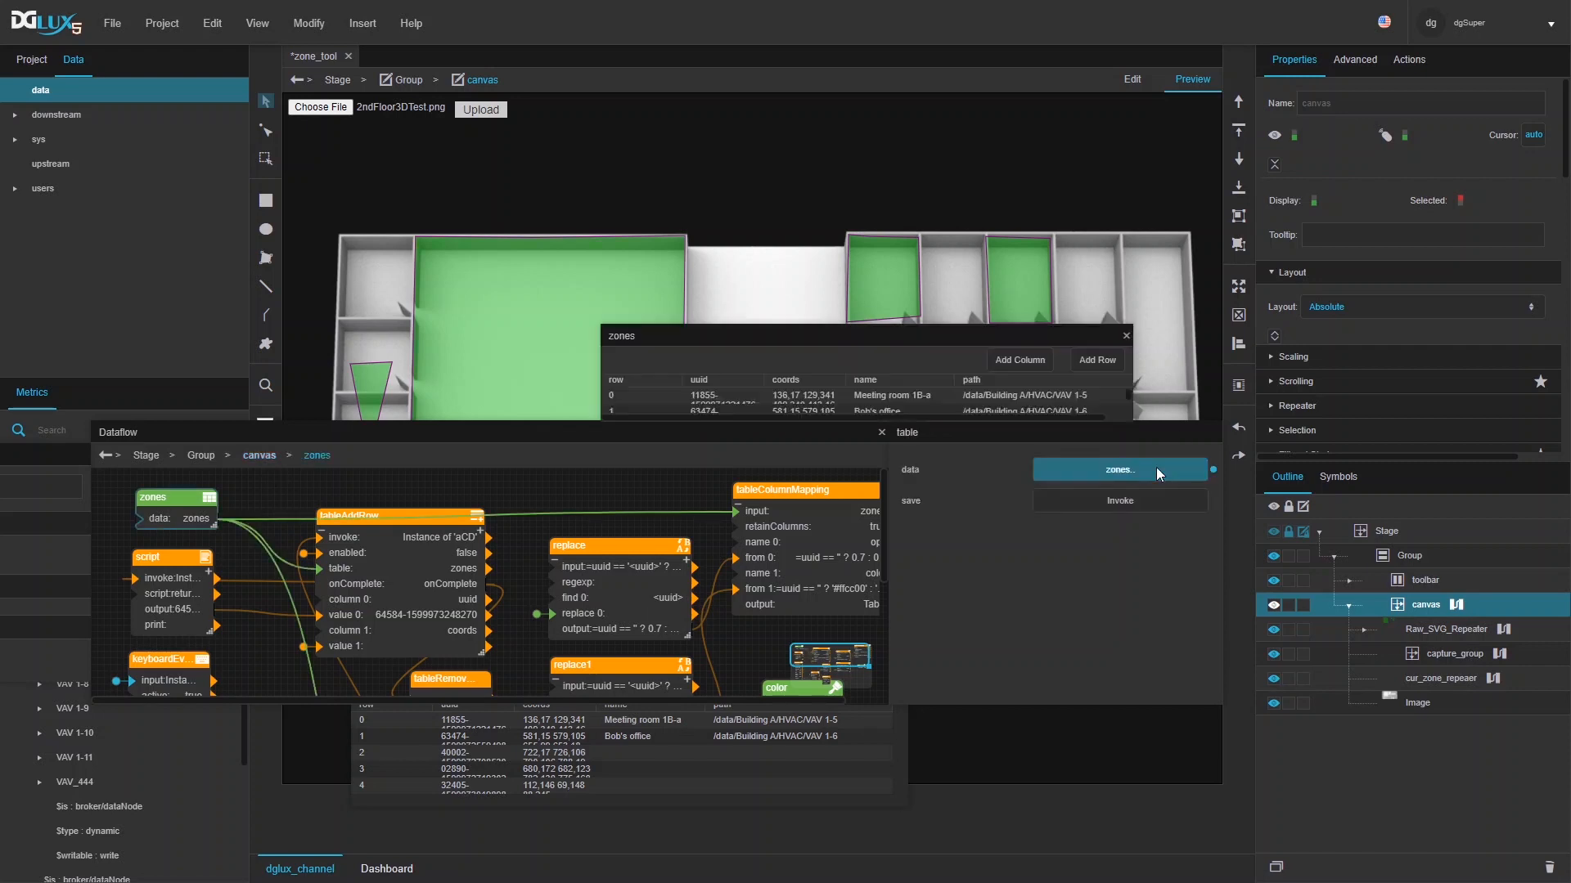
pyautogui.click(1126, 337)
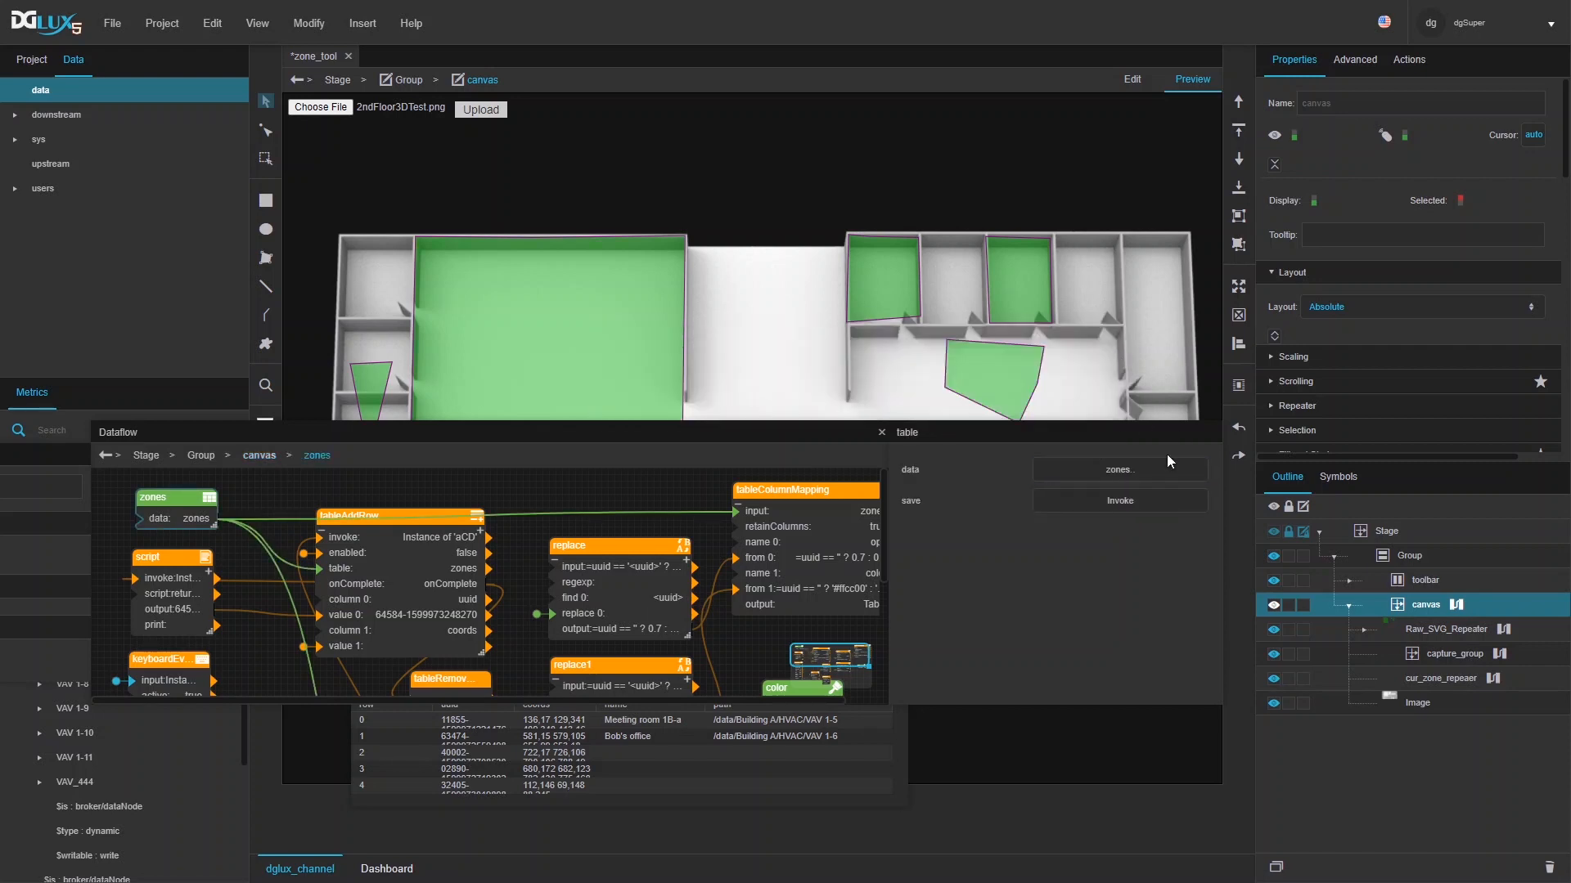
pyautogui.click(1213, 473)
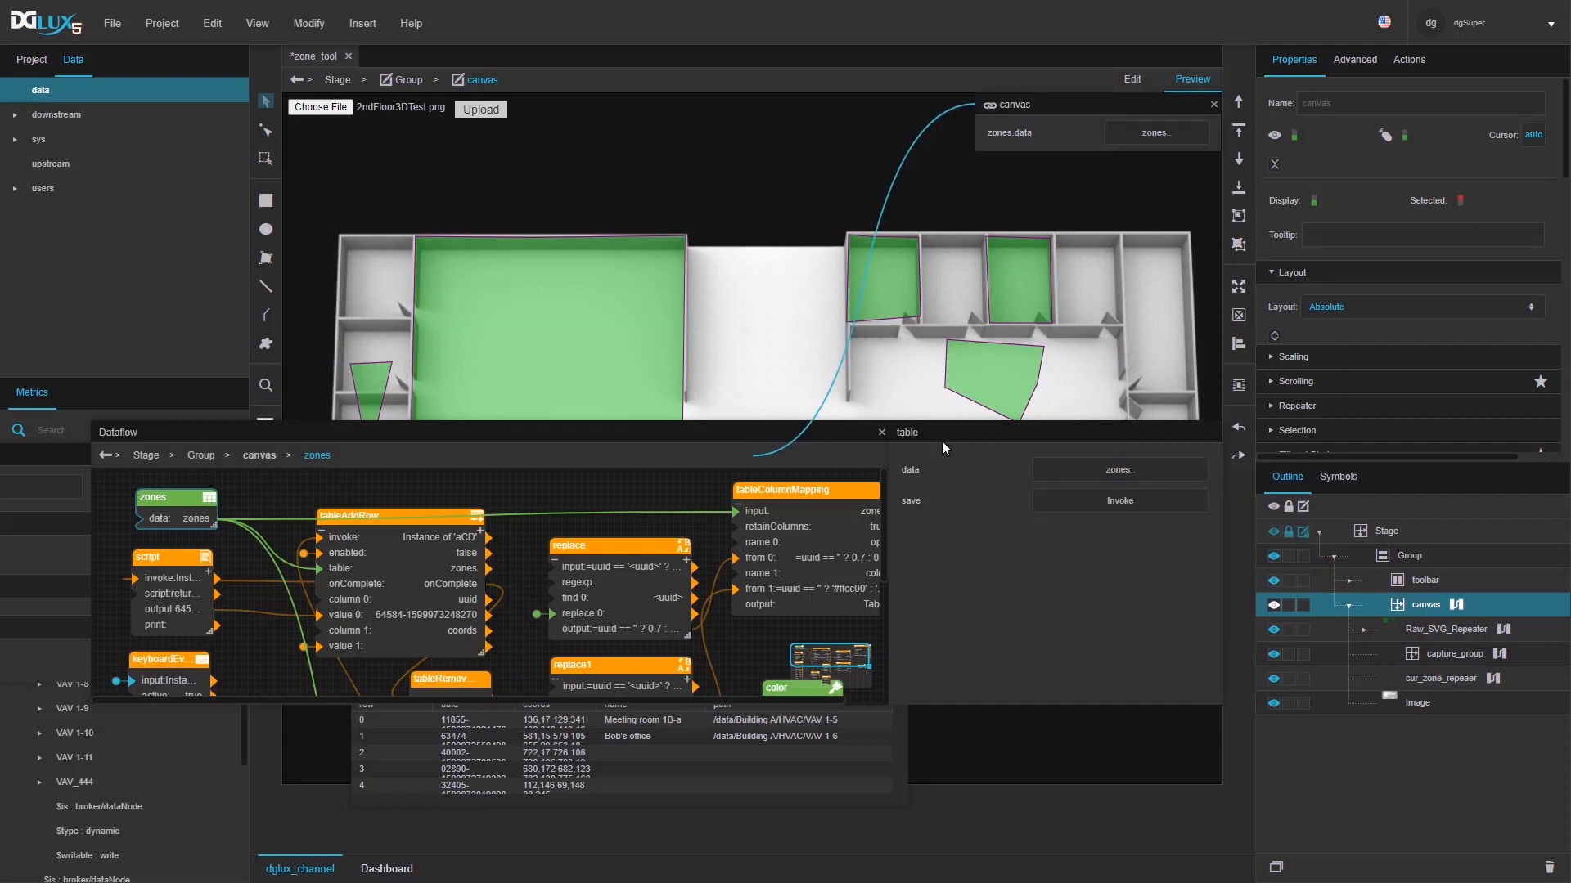
pyautogui.click(882, 431)
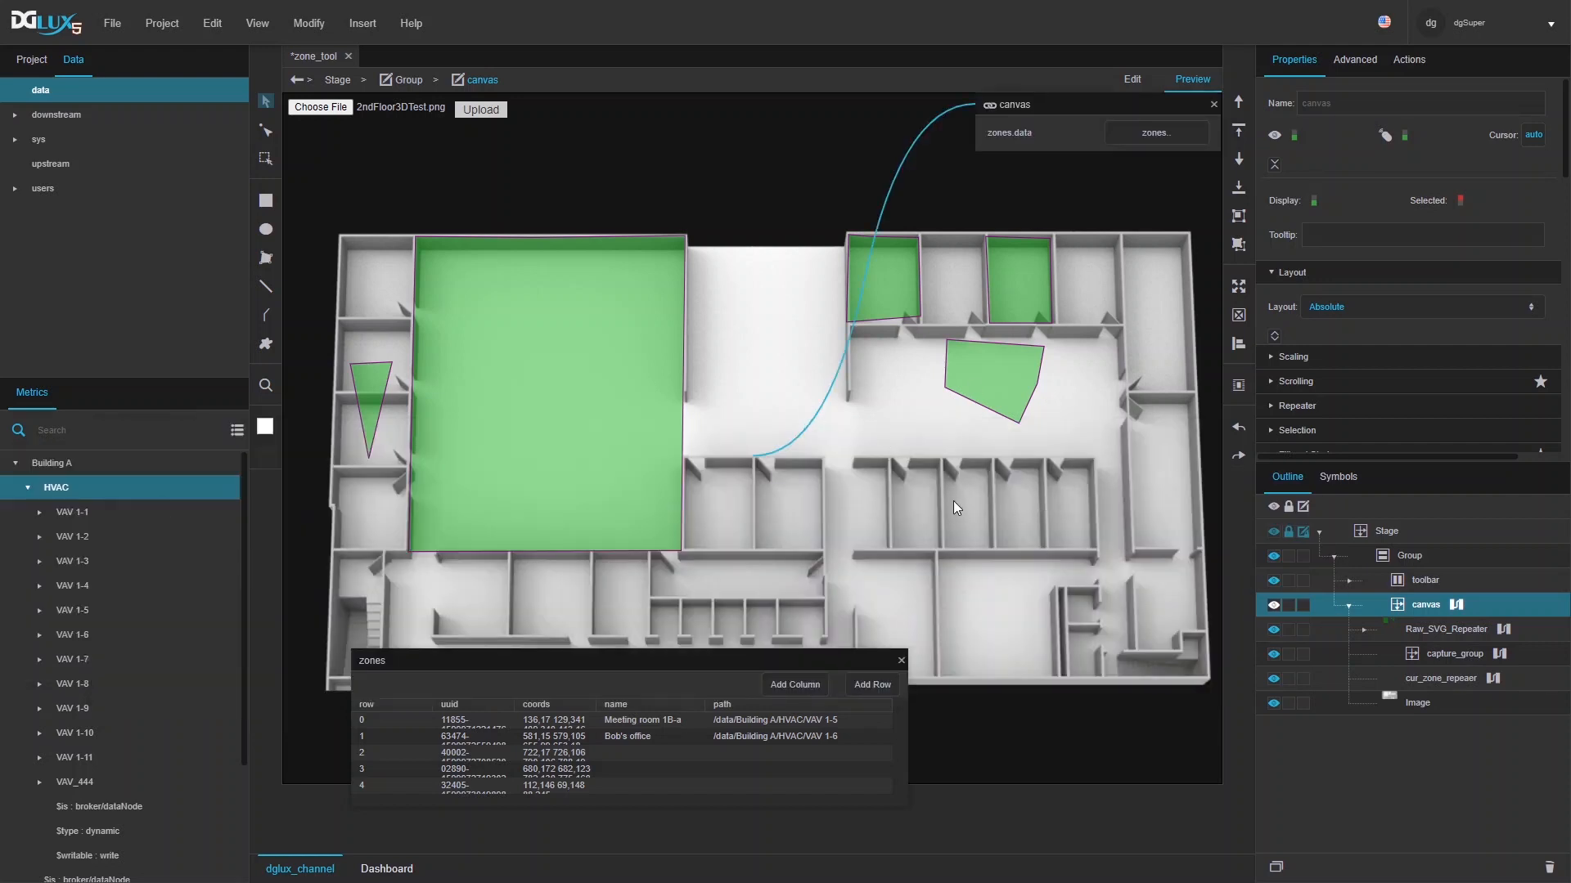
# - Draw a triangular zone over the row of small rooms in the plan's lower right half and close the zones table
pyautogui.click(1129, 489)
pyautogui.click(938, 547)
pyautogui.doubleClick(946, 450)
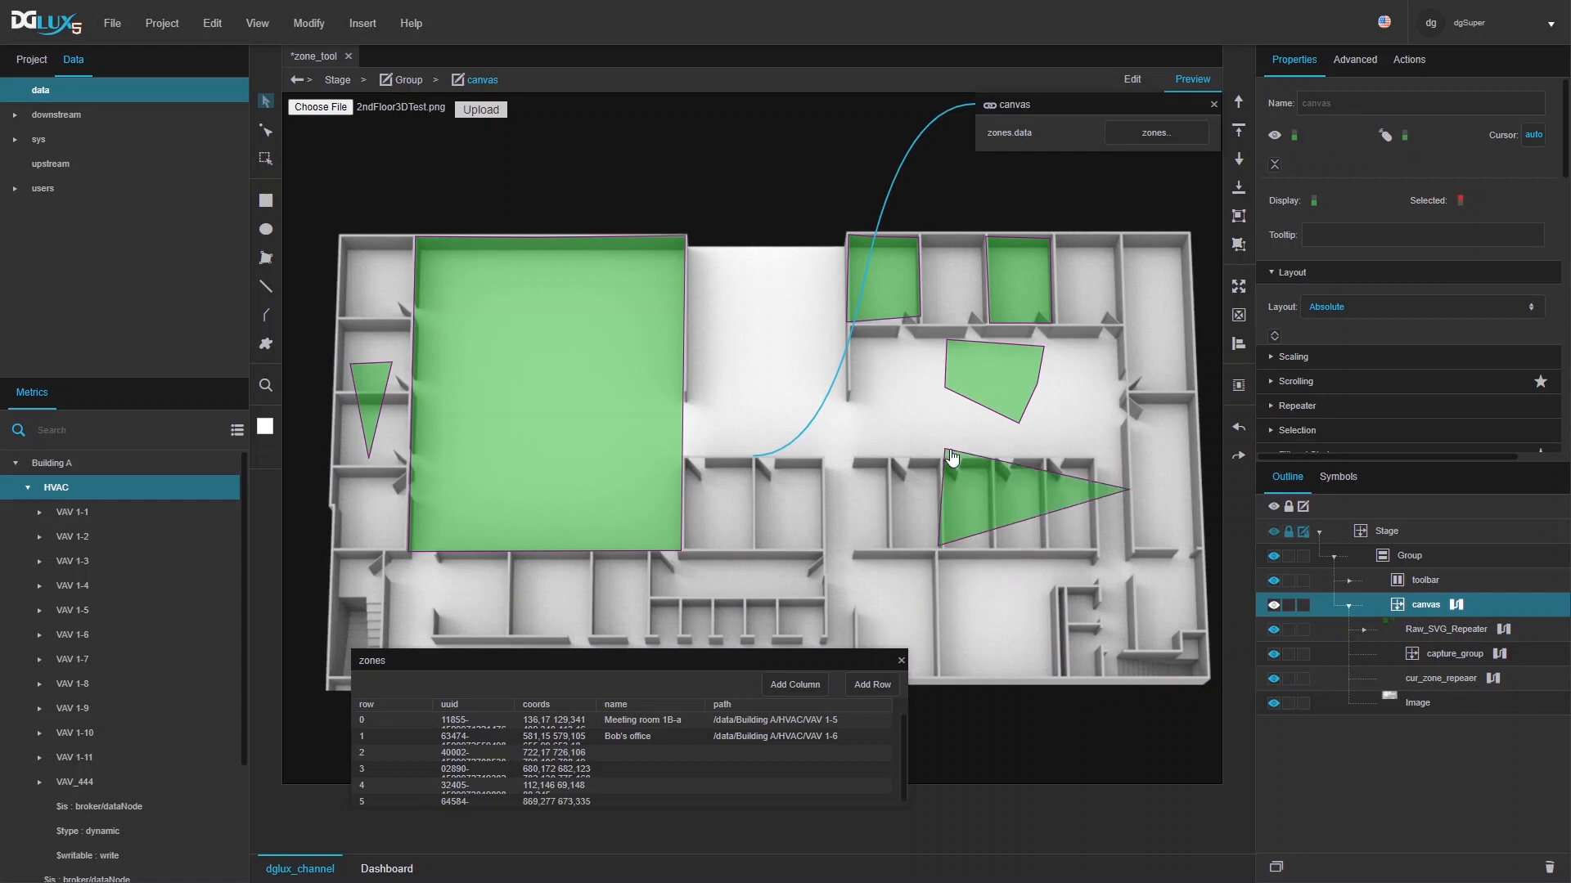
pyautogui.click(901, 661)
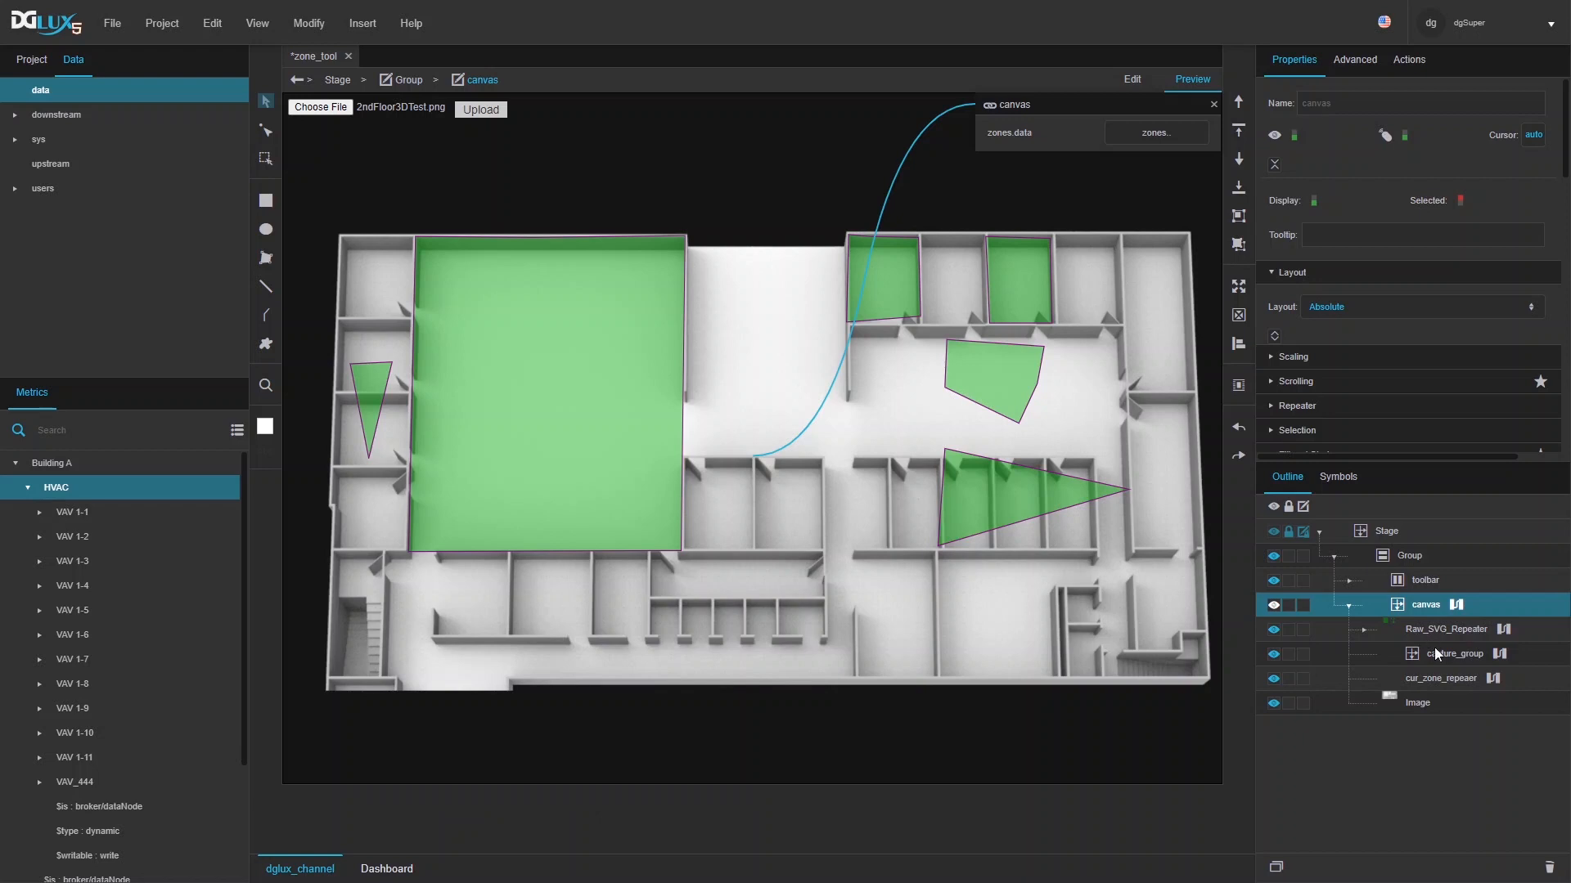
# - Expose the floor-plan Image's URL in a floating binding panel placed just below the canvas one
pyautogui.click(1416, 704)
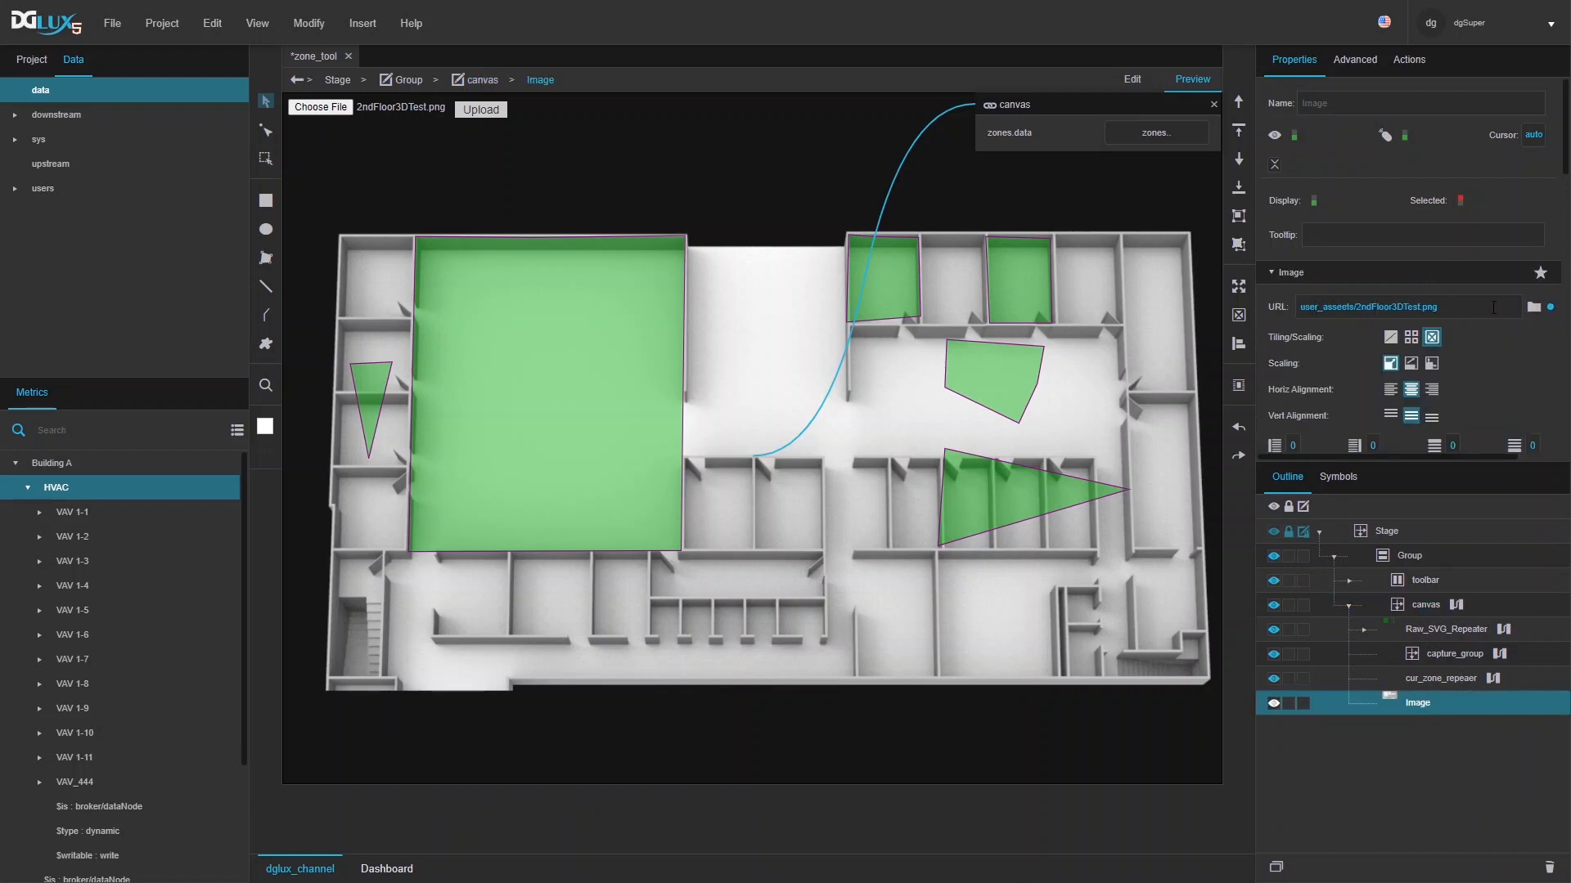
pyautogui.click(1551, 309)
pyautogui.moveTo(1149, 110); pyautogui.dragTo(1147, 173)
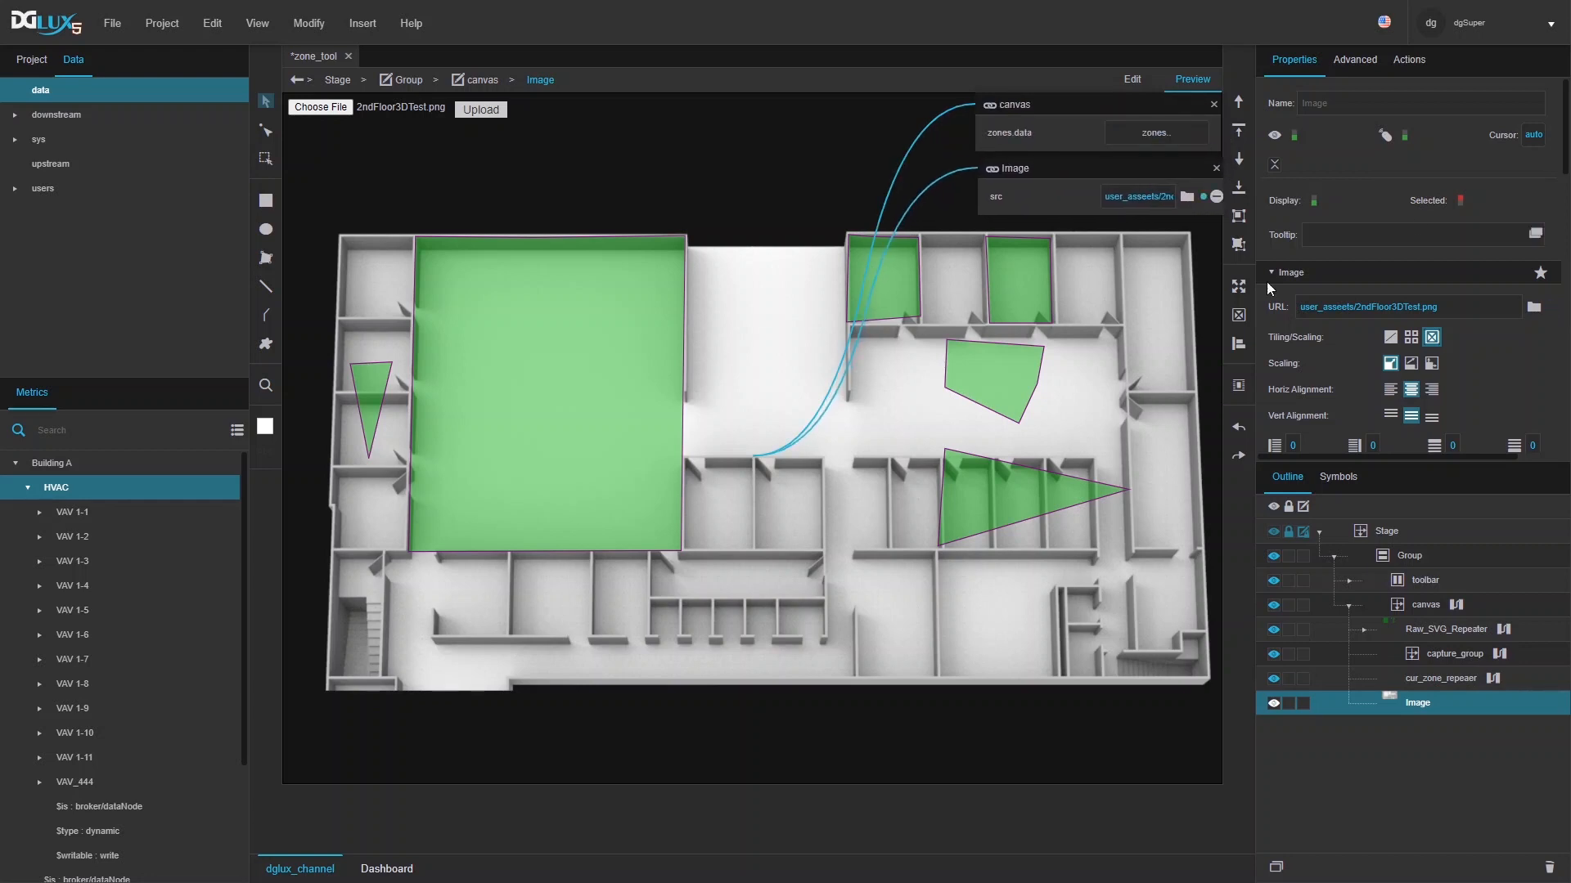
# - Add the canvas group's Content Width and Content Height to its floating binding panel and move the panel clear of the Image one
pyautogui.click(1420, 605)
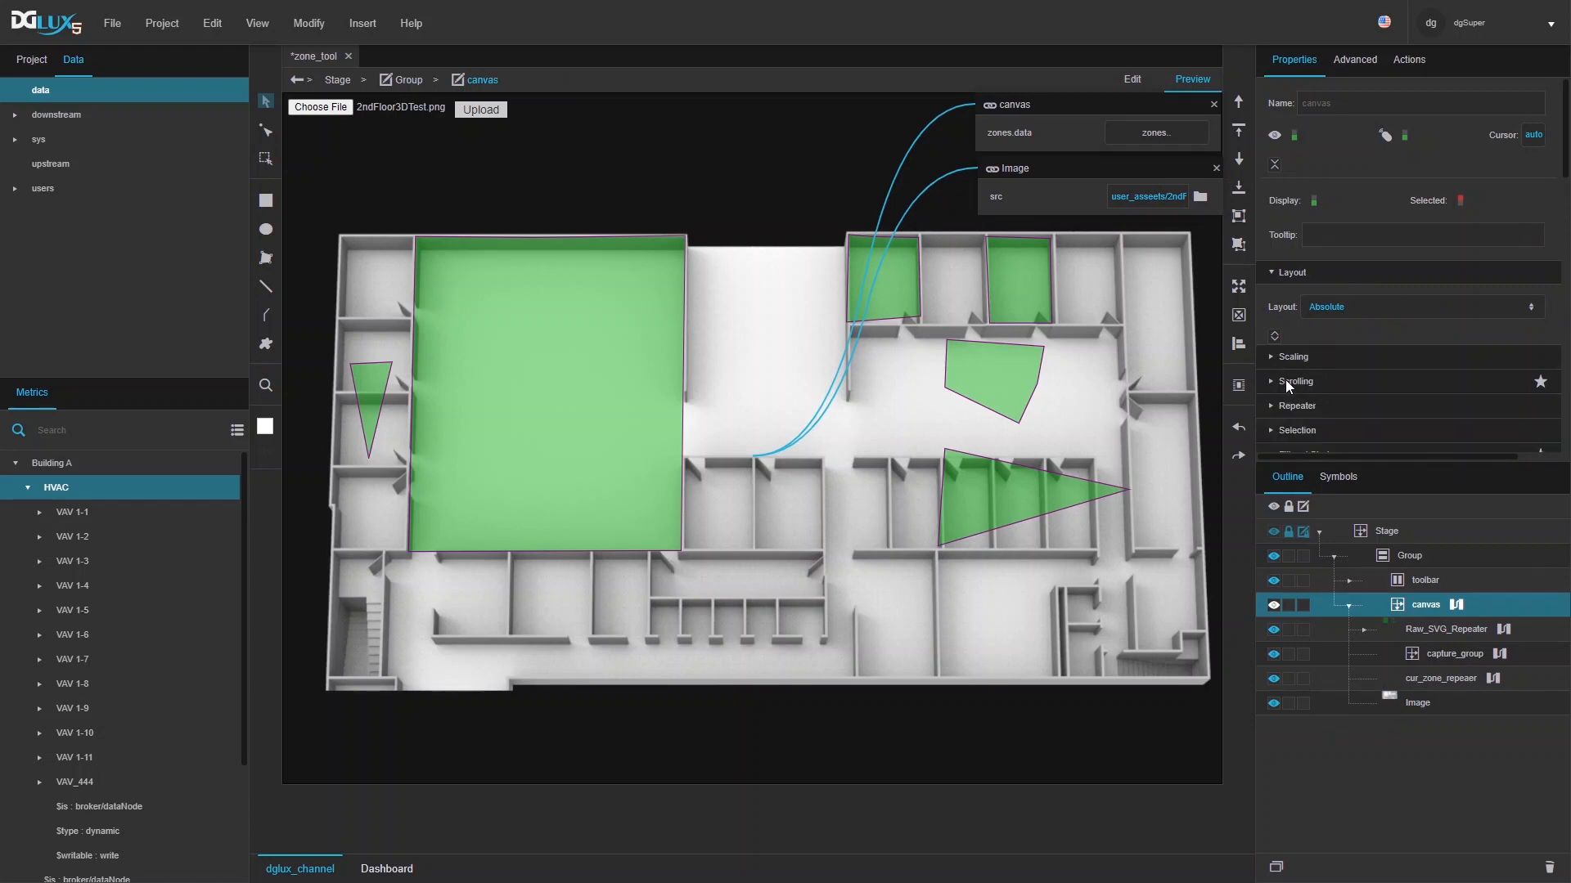
pyautogui.click(1273, 358)
pyautogui.scroll(-2, 1309, 360)
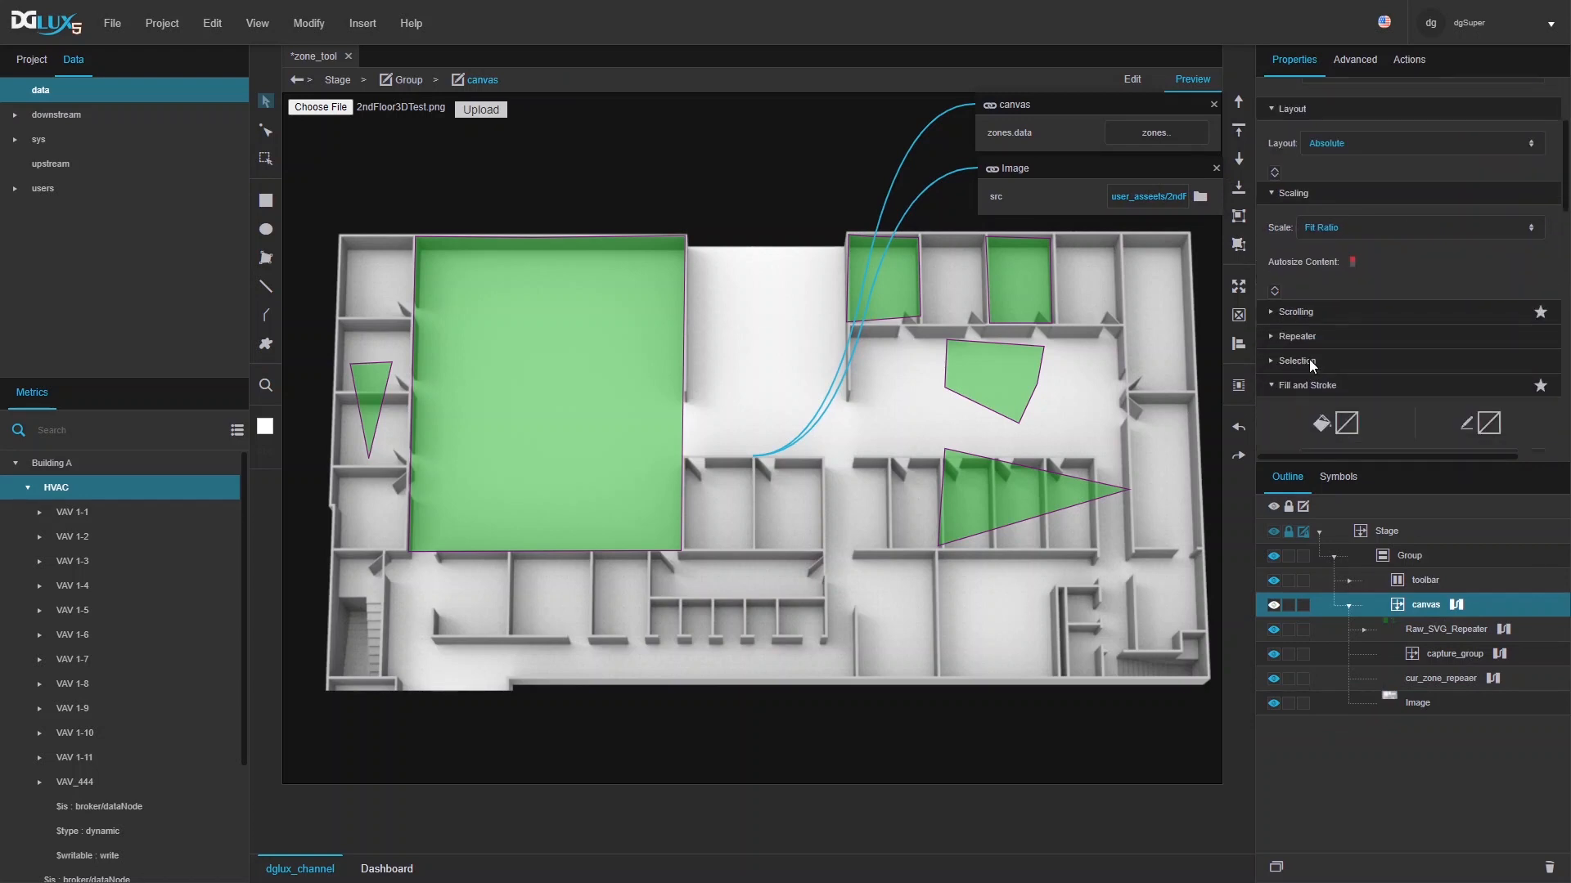
pyautogui.click(1274, 291)
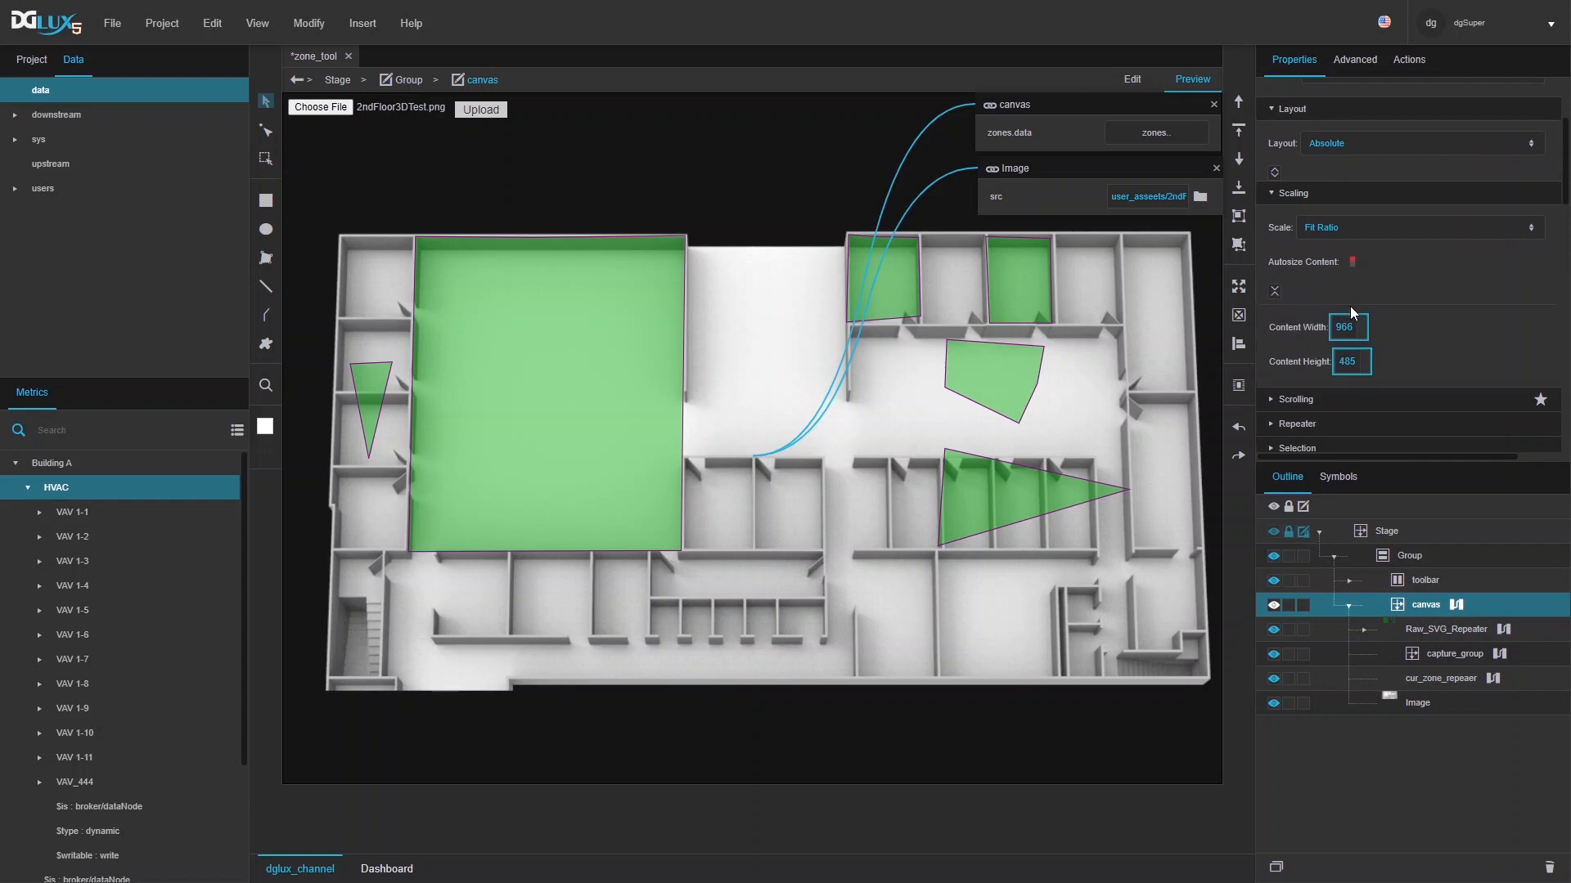
pyautogui.doubleClick(1362, 328)
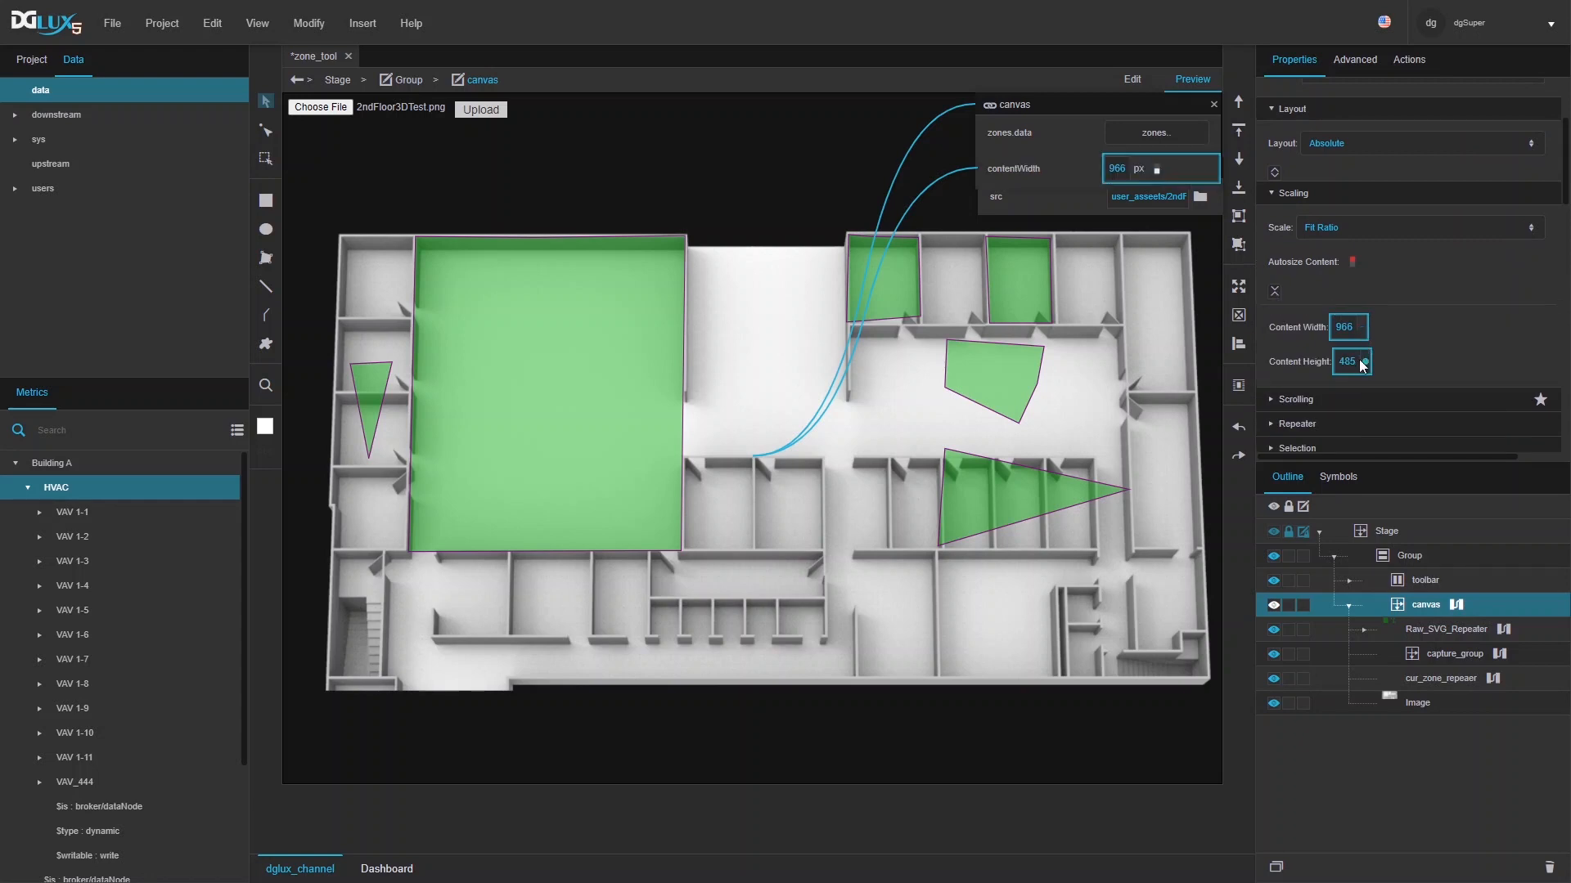
pyautogui.doubleClick(1365, 363)
pyautogui.moveTo(1041, 106); pyautogui.dragTo(784, 102)
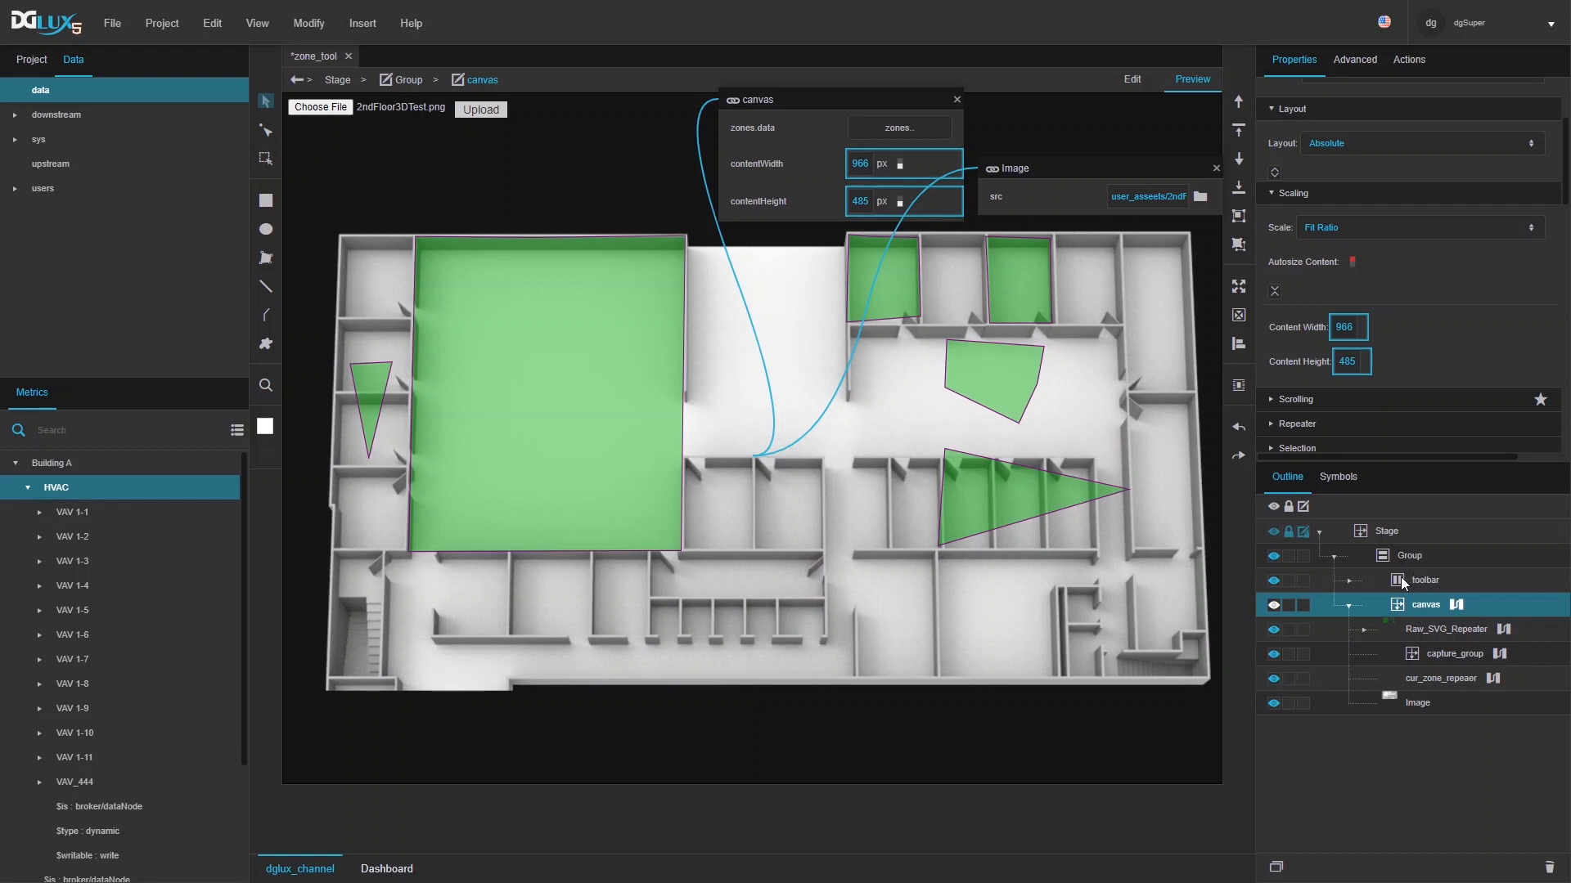
# - Expand the toolbar branch in the outline and select toolbar
pyautogui.click(1349, 580)
pyautogui.click(1438, 585)
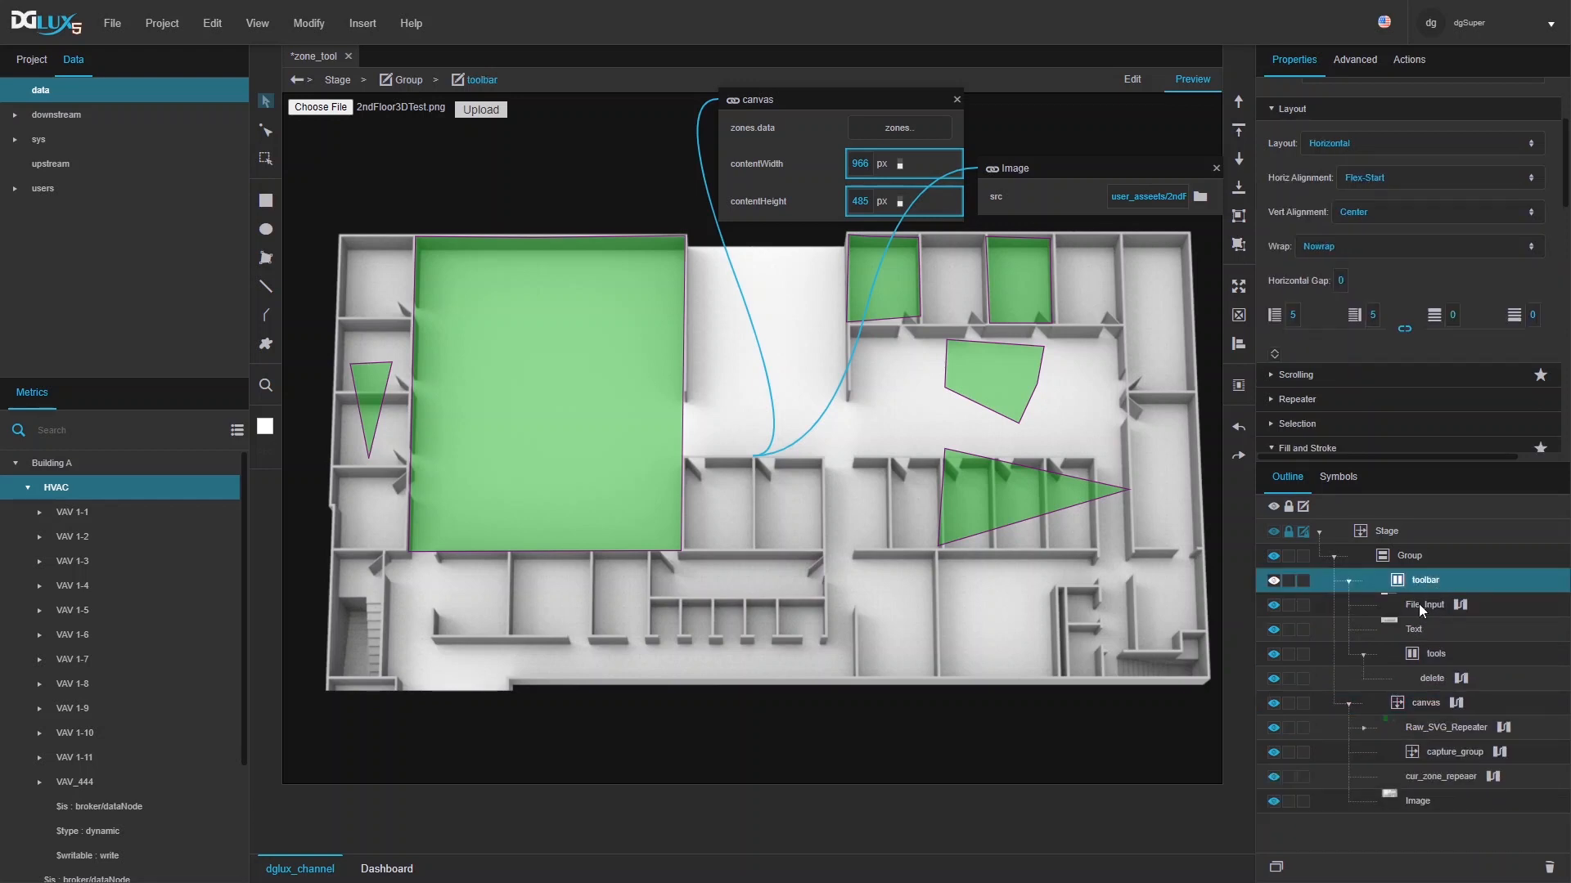
pyautogui.click(1419, 656)
pyautogui.rightClick(1418, 655)
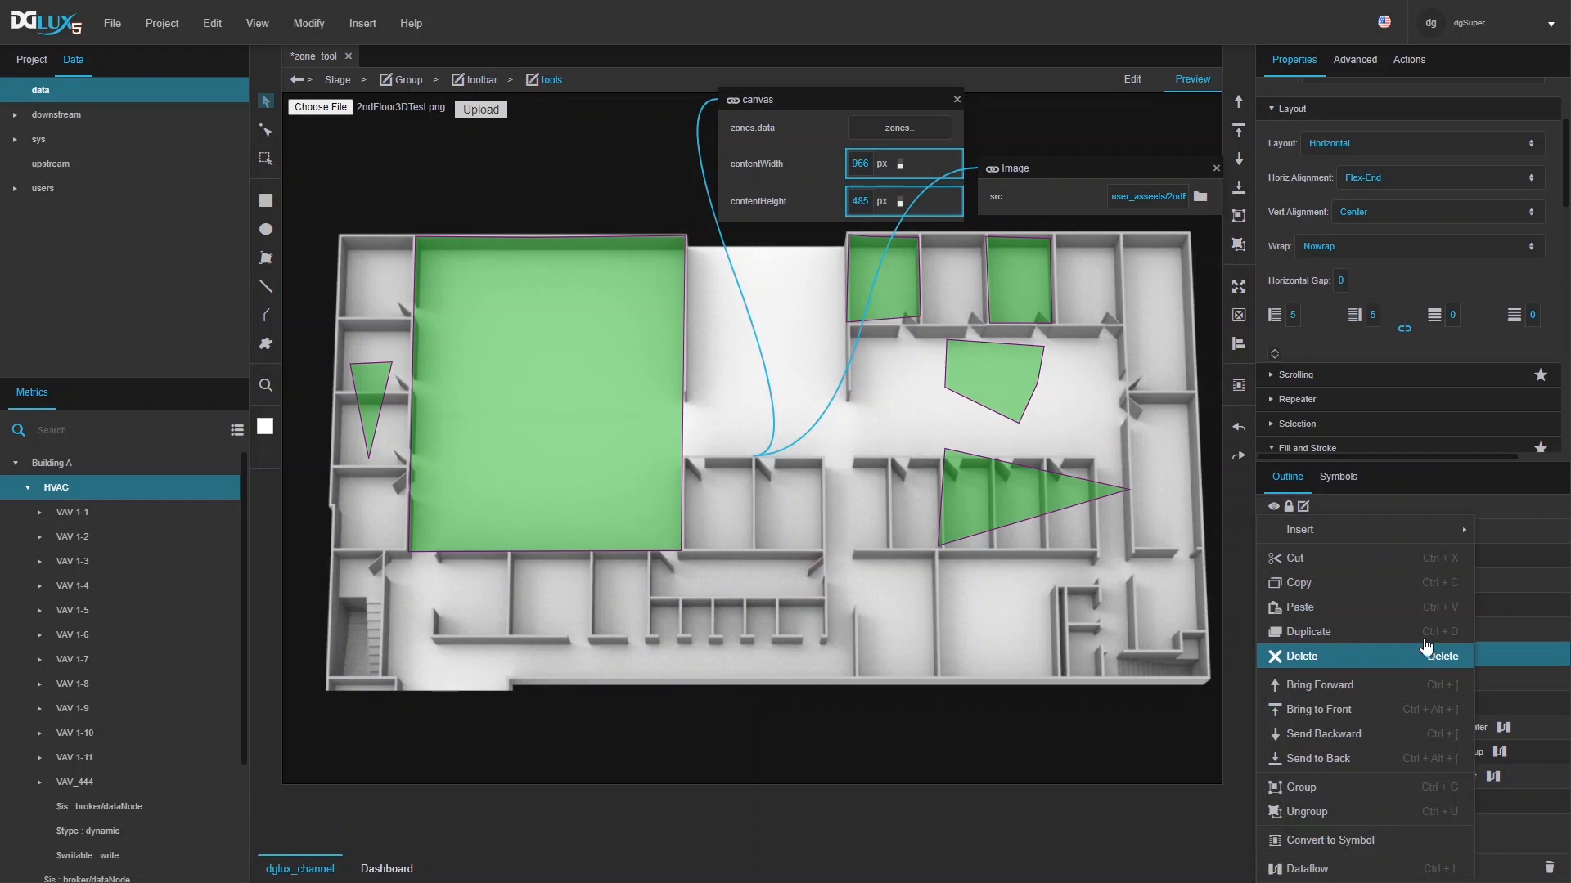
pyautogui.moveTo(1374, 541)
pyautogui.click(1551, 662)
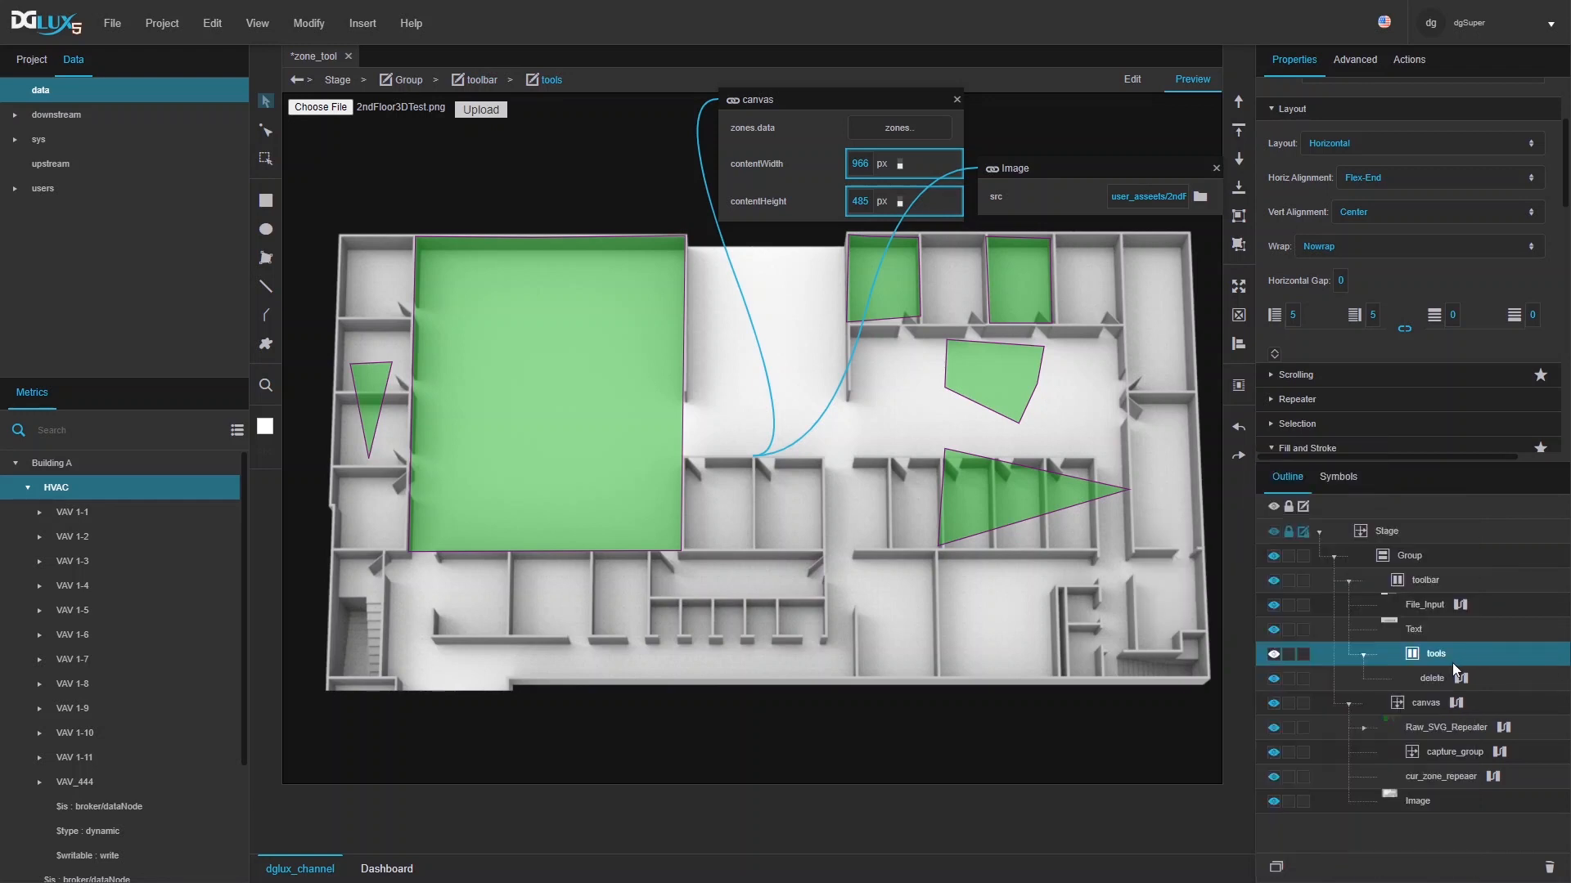
# - Duplicate the delete button inside the tools group and rename the copy save
pyautogui.click(1421, 680)
pyautogui.hotkey('ctrl', 'd')
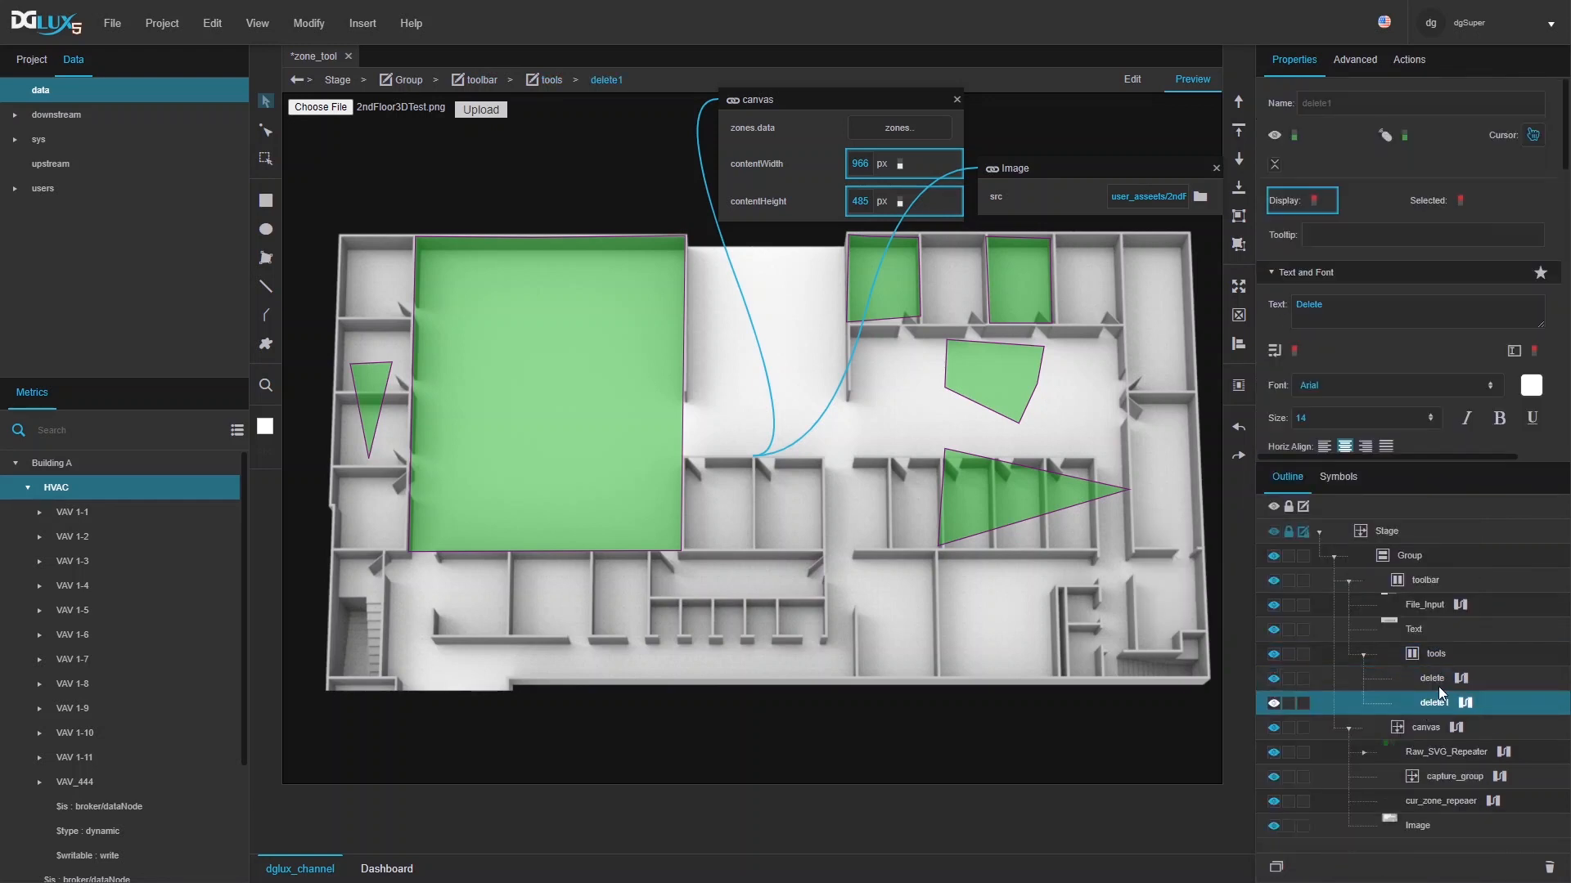
pyautogui.doubleClick(1433, 701)
pyautogui.write('save')
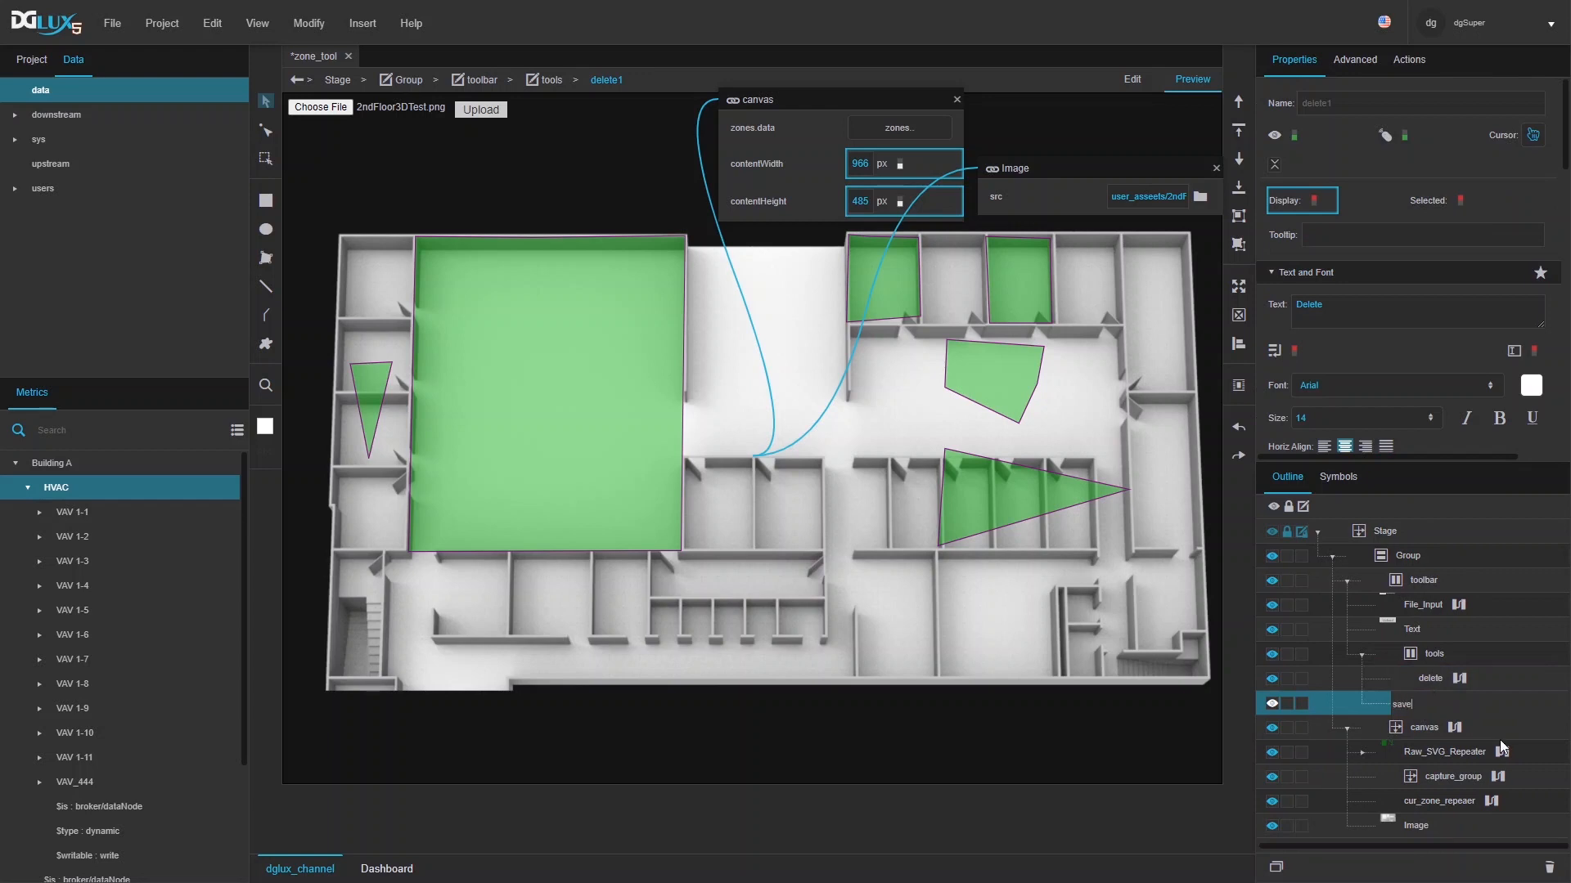
pyautogui.press('Return')
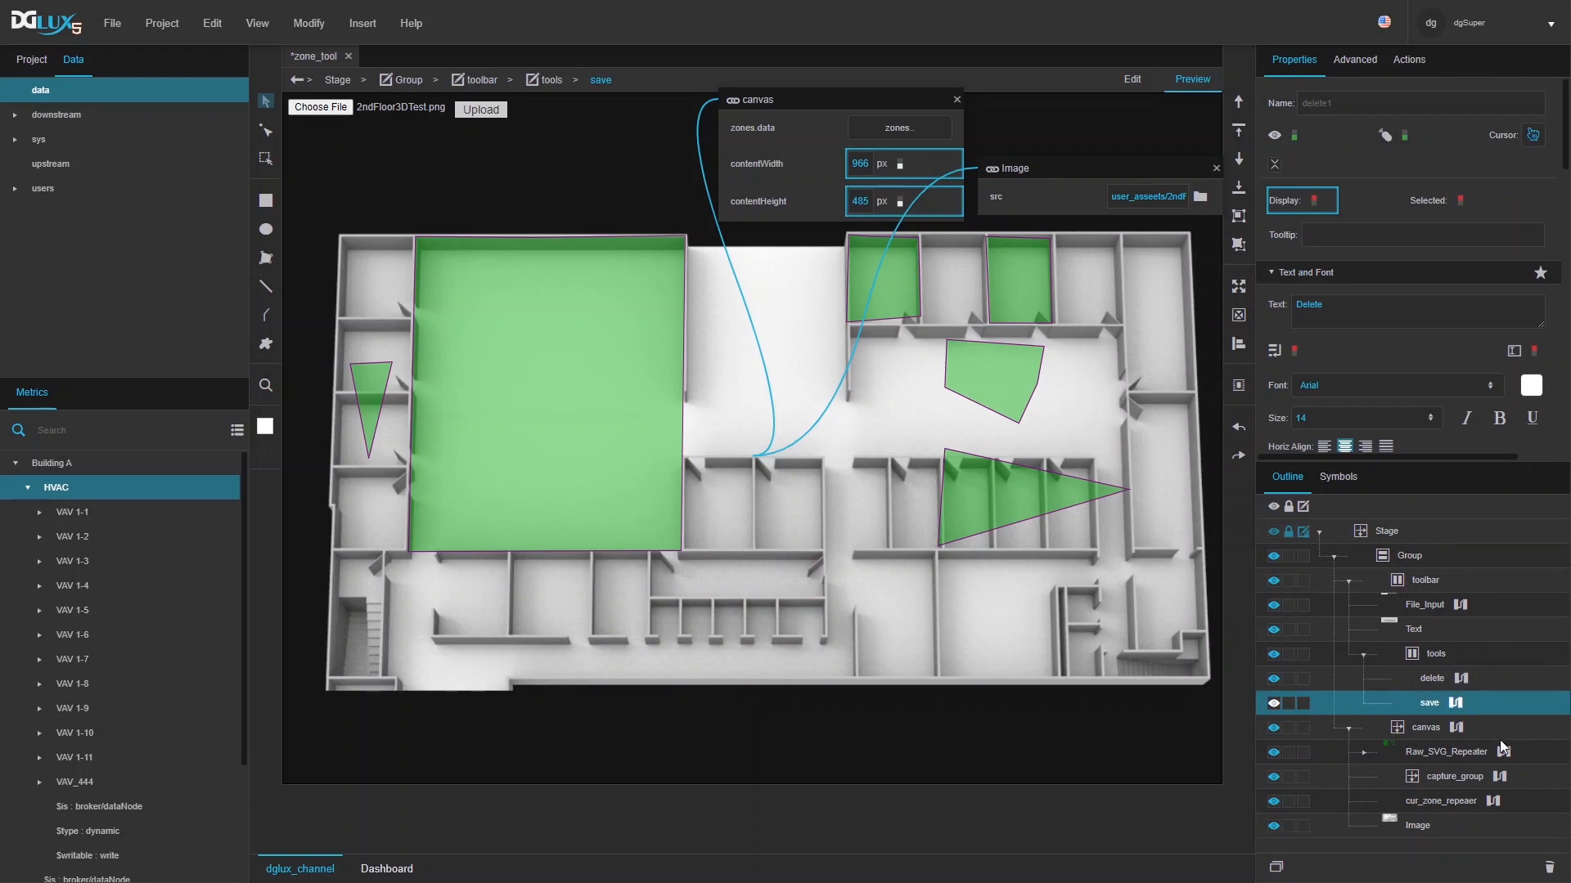
# - Set the save button's text to "Save config" and its fill colour to #33cc33, and shift the canvas binding panel aside
pyautogui.doubleClick(1342, 315)
pyautogui.write('Save config')
pyautogui.scroll(-5, 1498, 378)
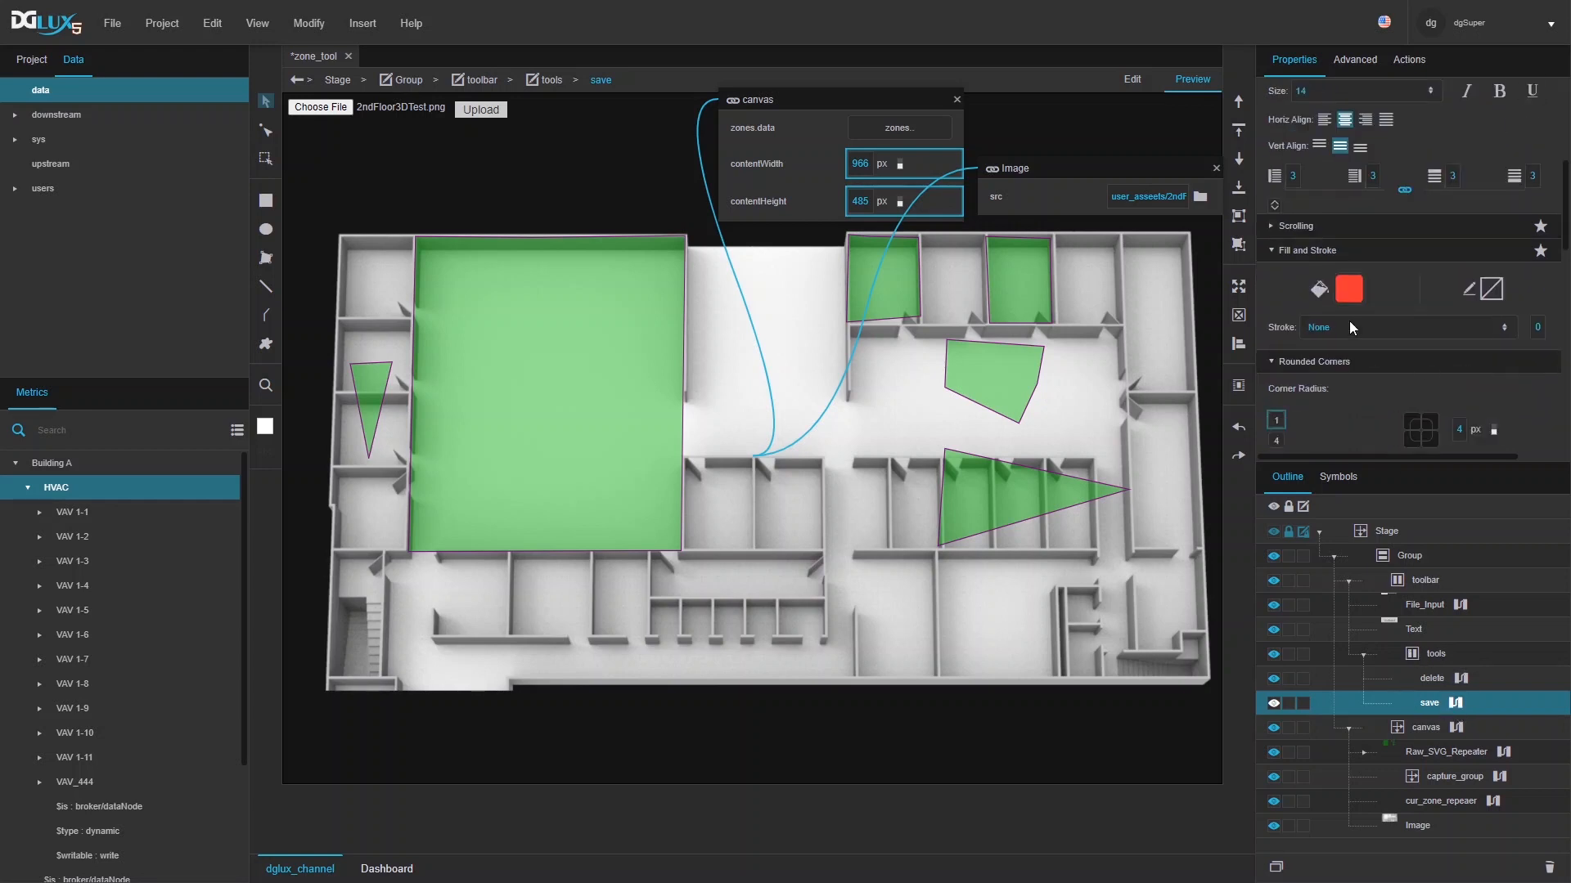
pyautogui.click(1348, 315)
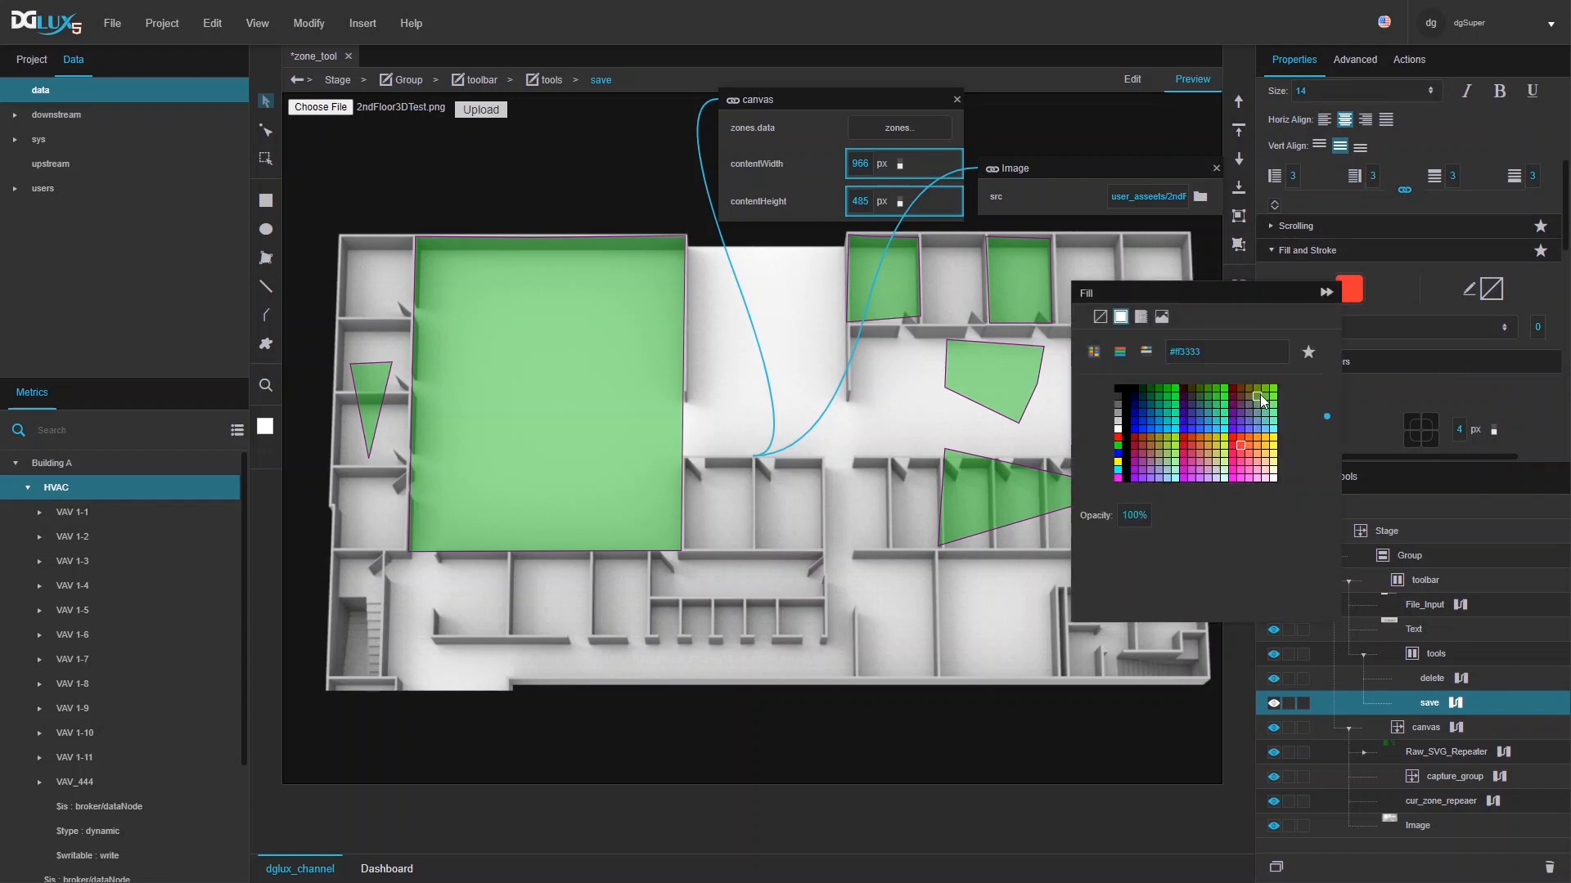
pyautogui.click(1216, 401)
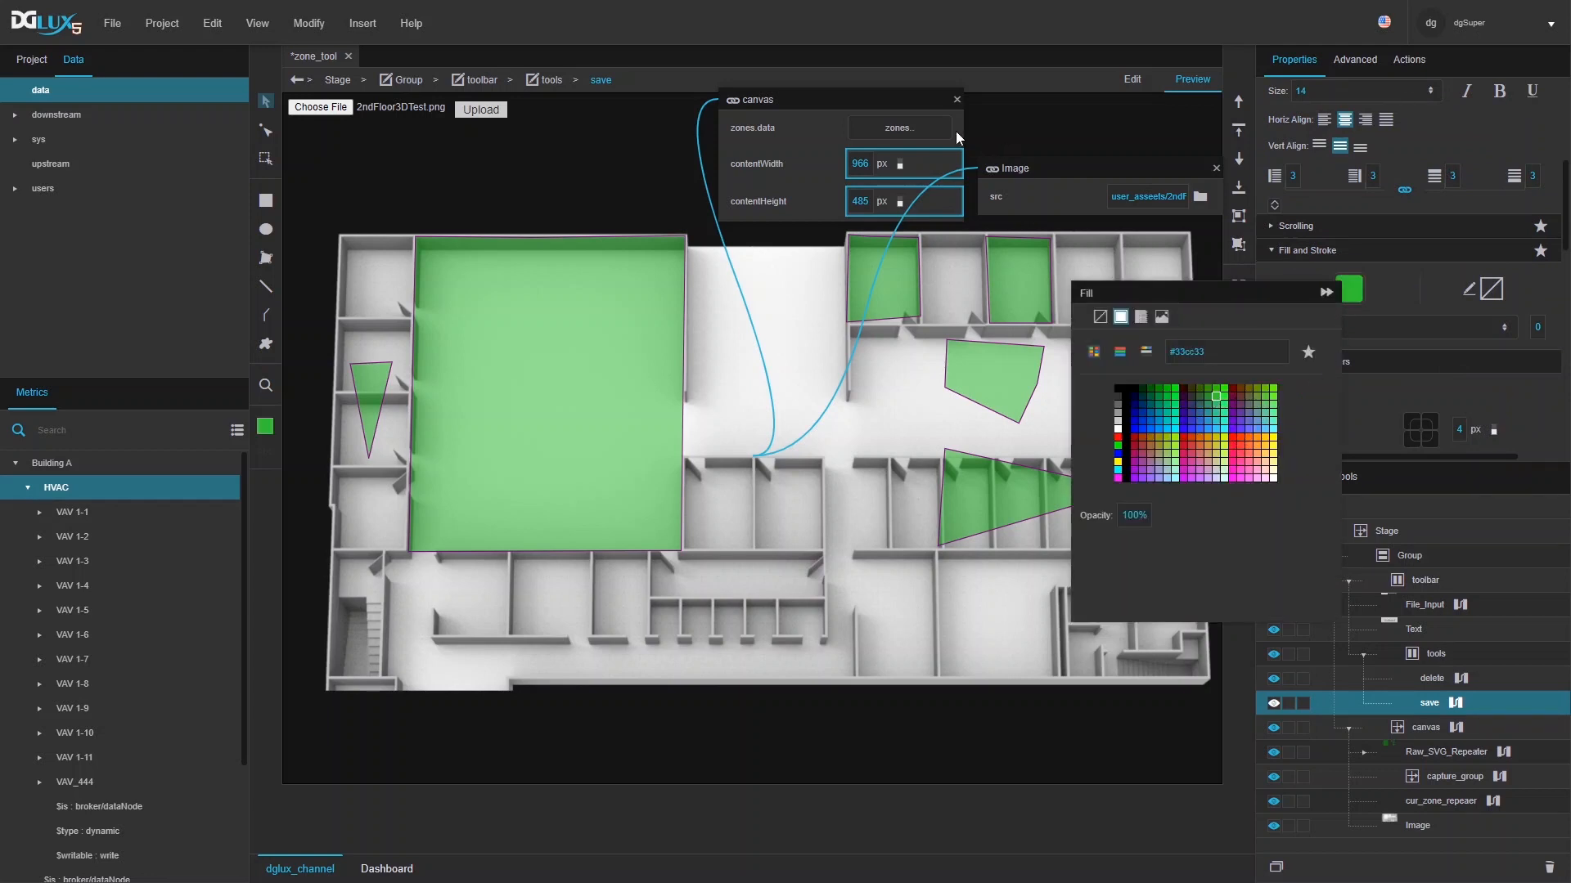
pyautogui.moveTo(856, 107); pyautogui.dragTo(792, 136)
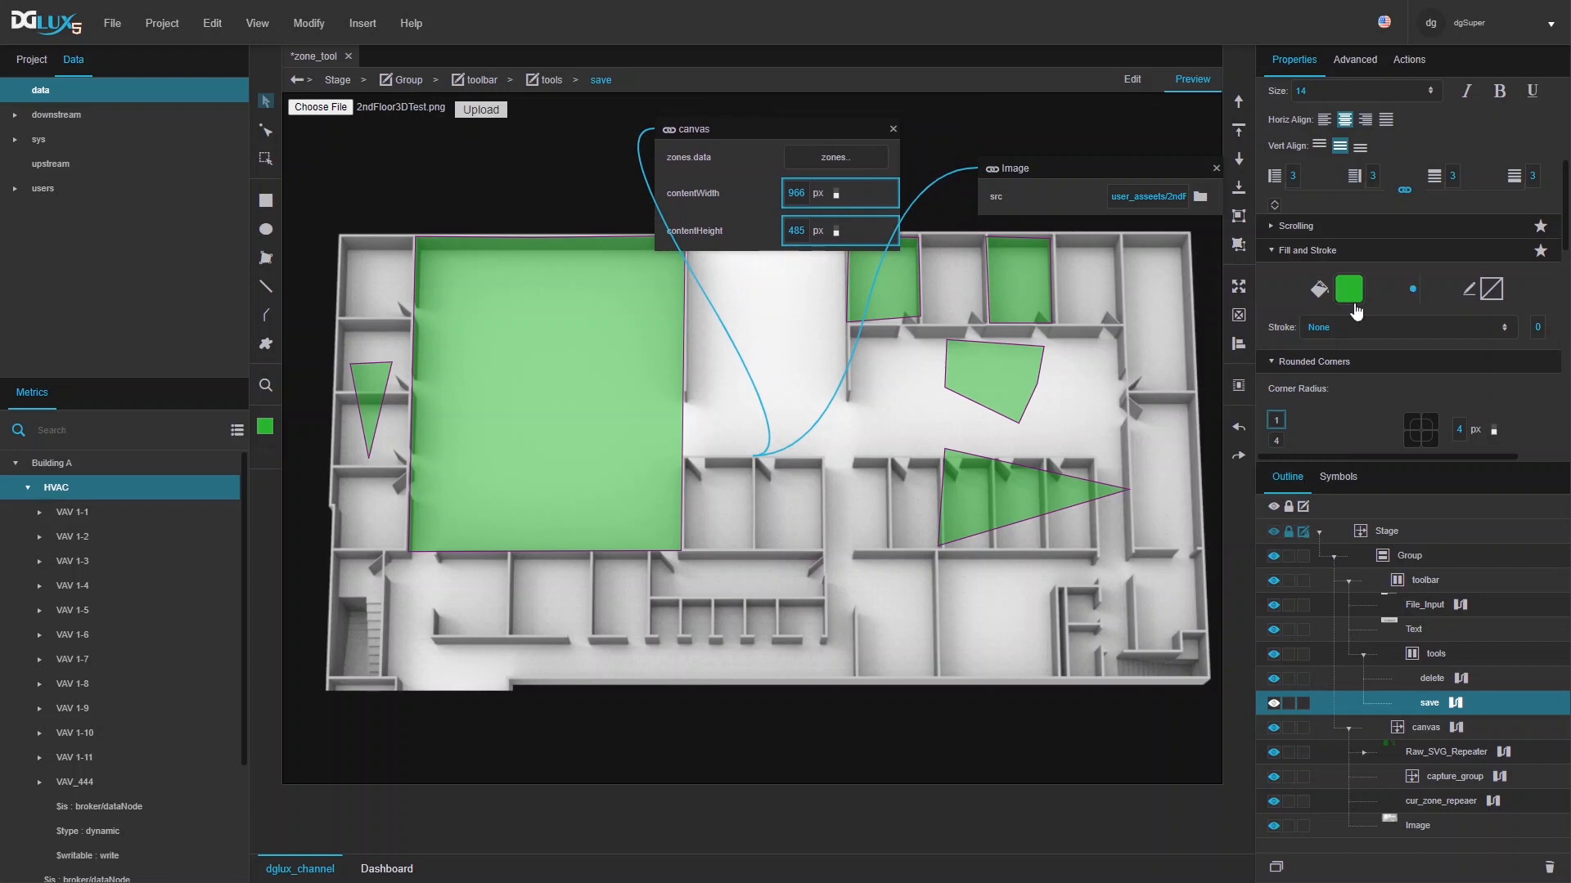
# - Clear the binding on the save button's Display property so the button is shown
pyautogui.scroll(5, 1353, 305)
pyautogui.rightClick(1330, 206)
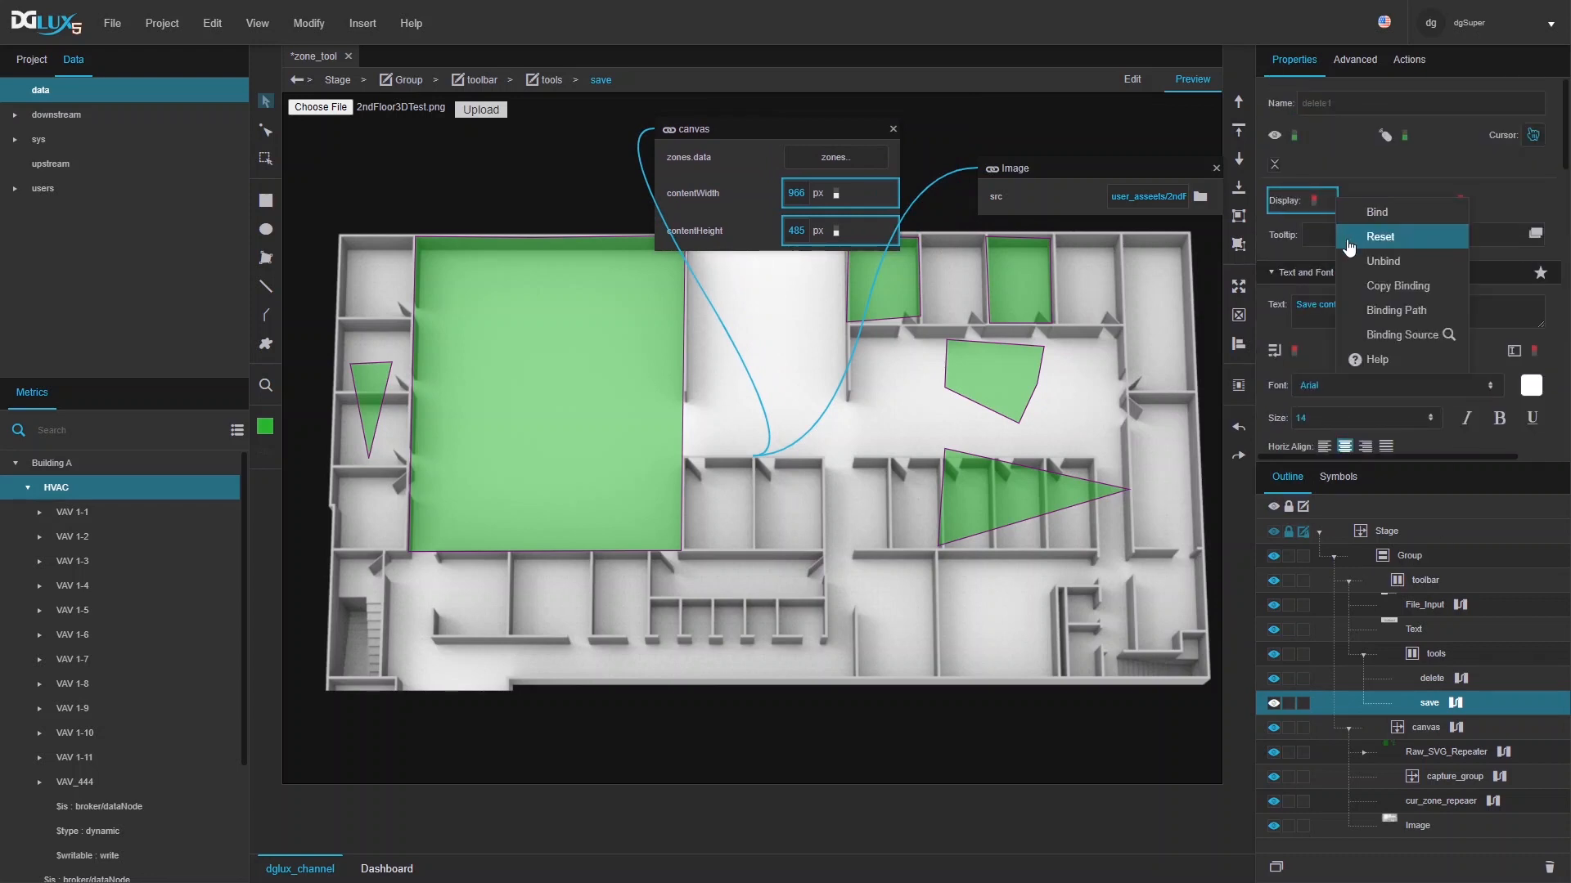
pyautogui.click(1360, 262)
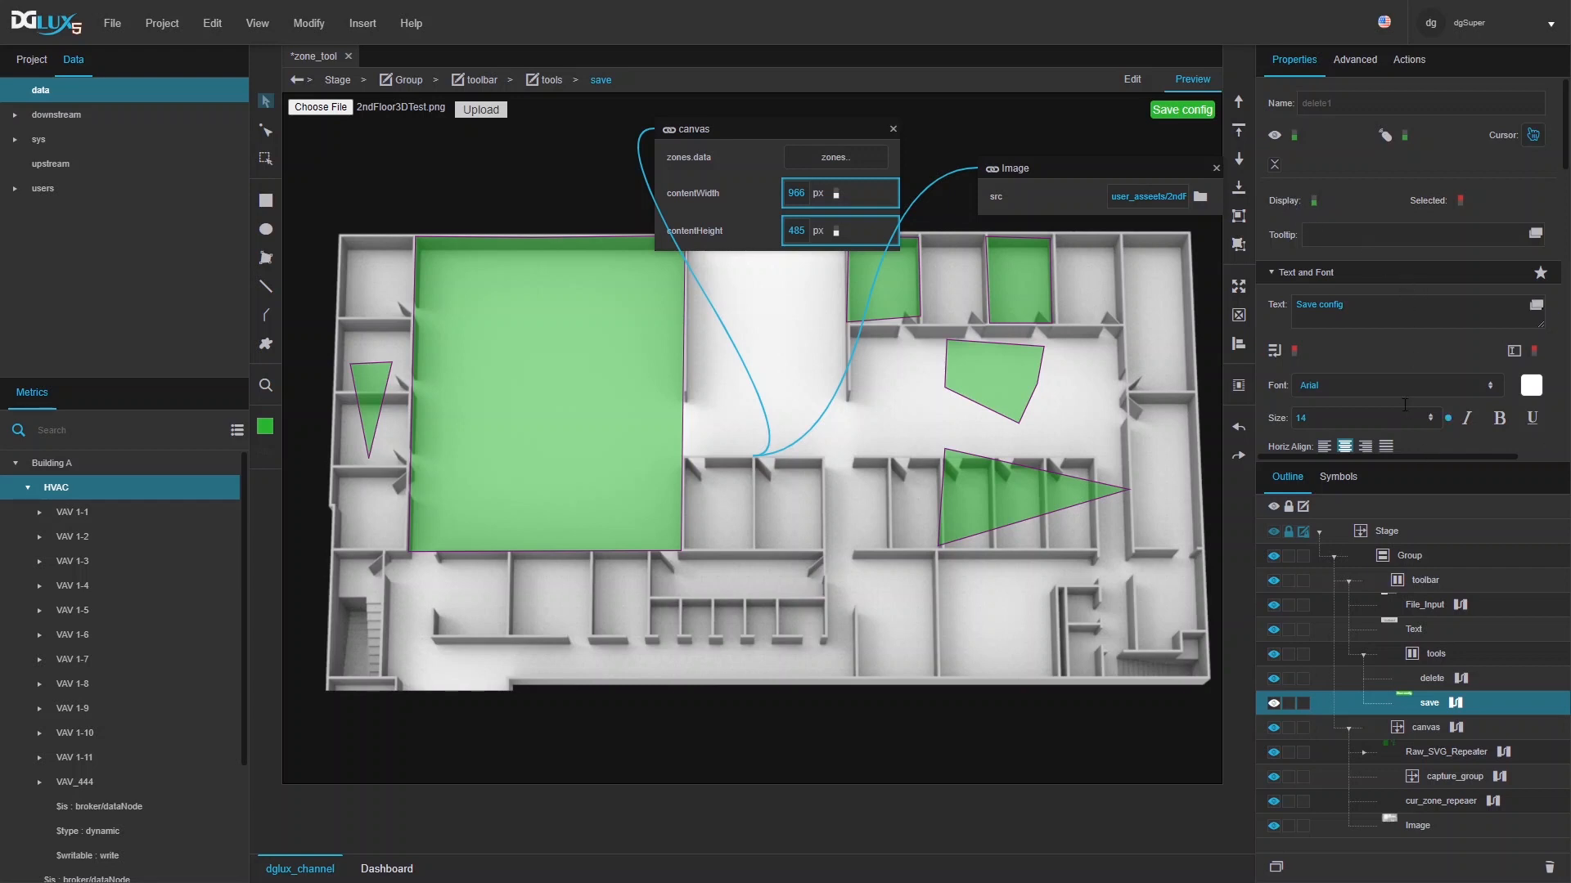
# - Change the save button's fill to the darker green #006600
pyautogui.scroll(-5, 1405, 404)
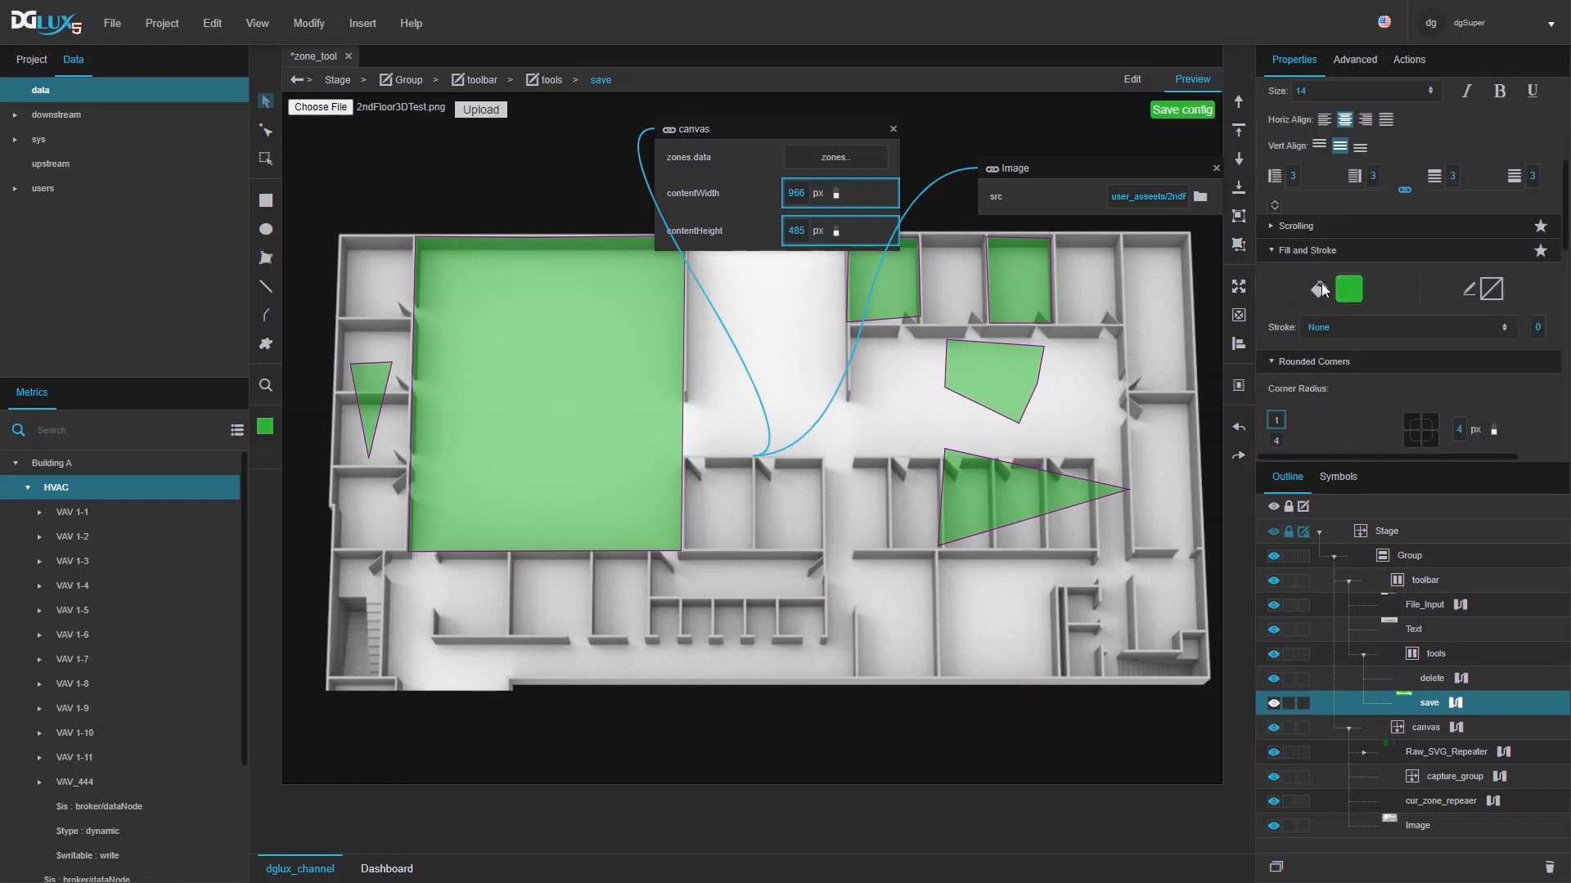
pyautogui.click(1324, 289)
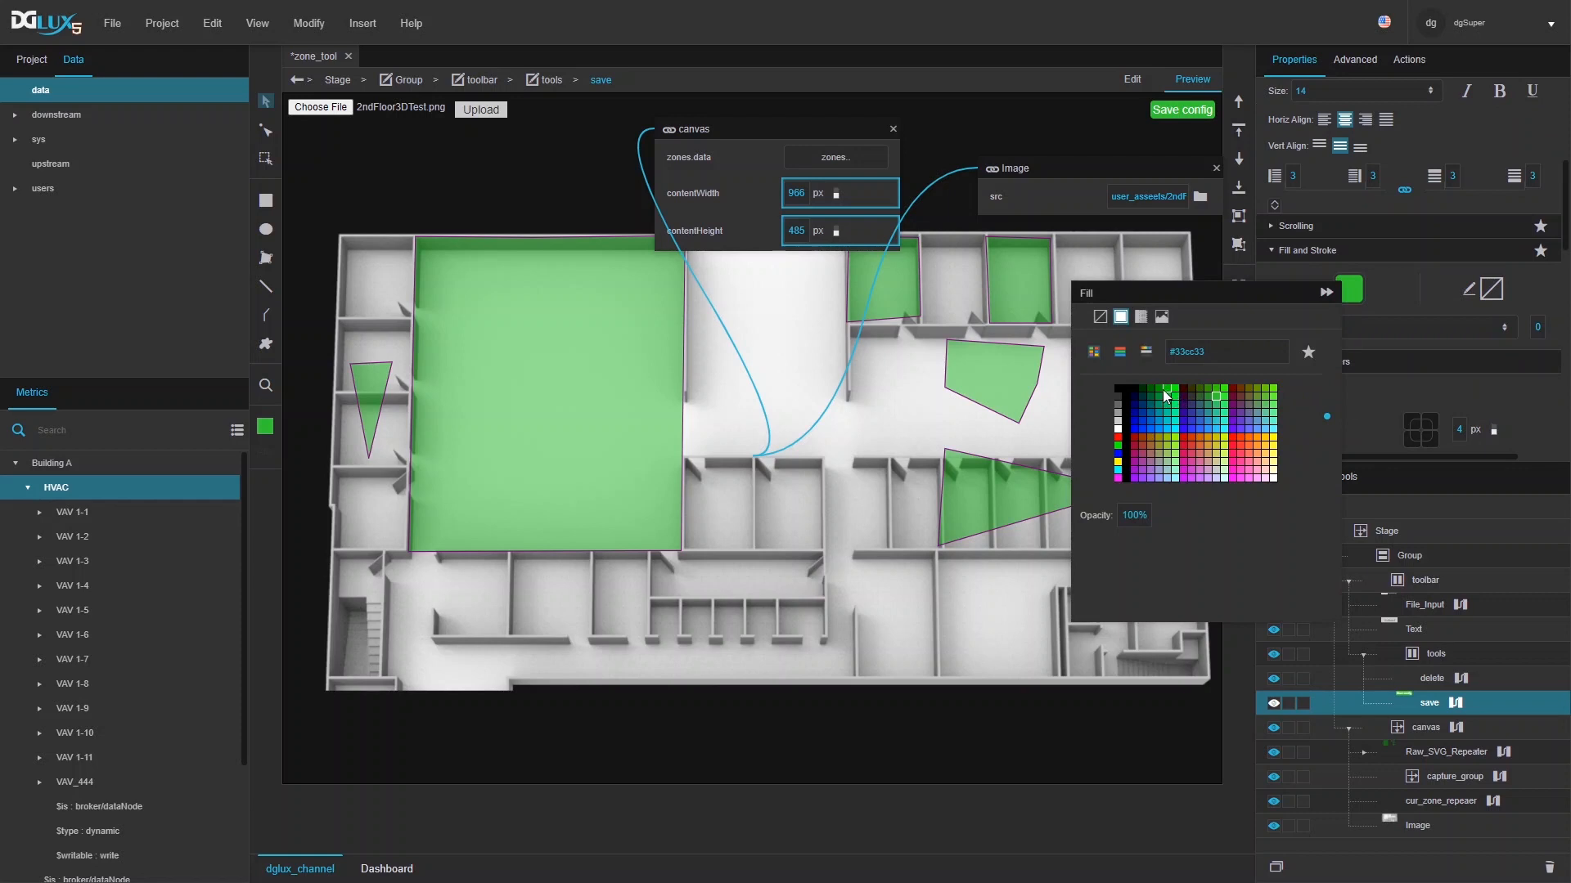
pyautogui.click(1152, 392)
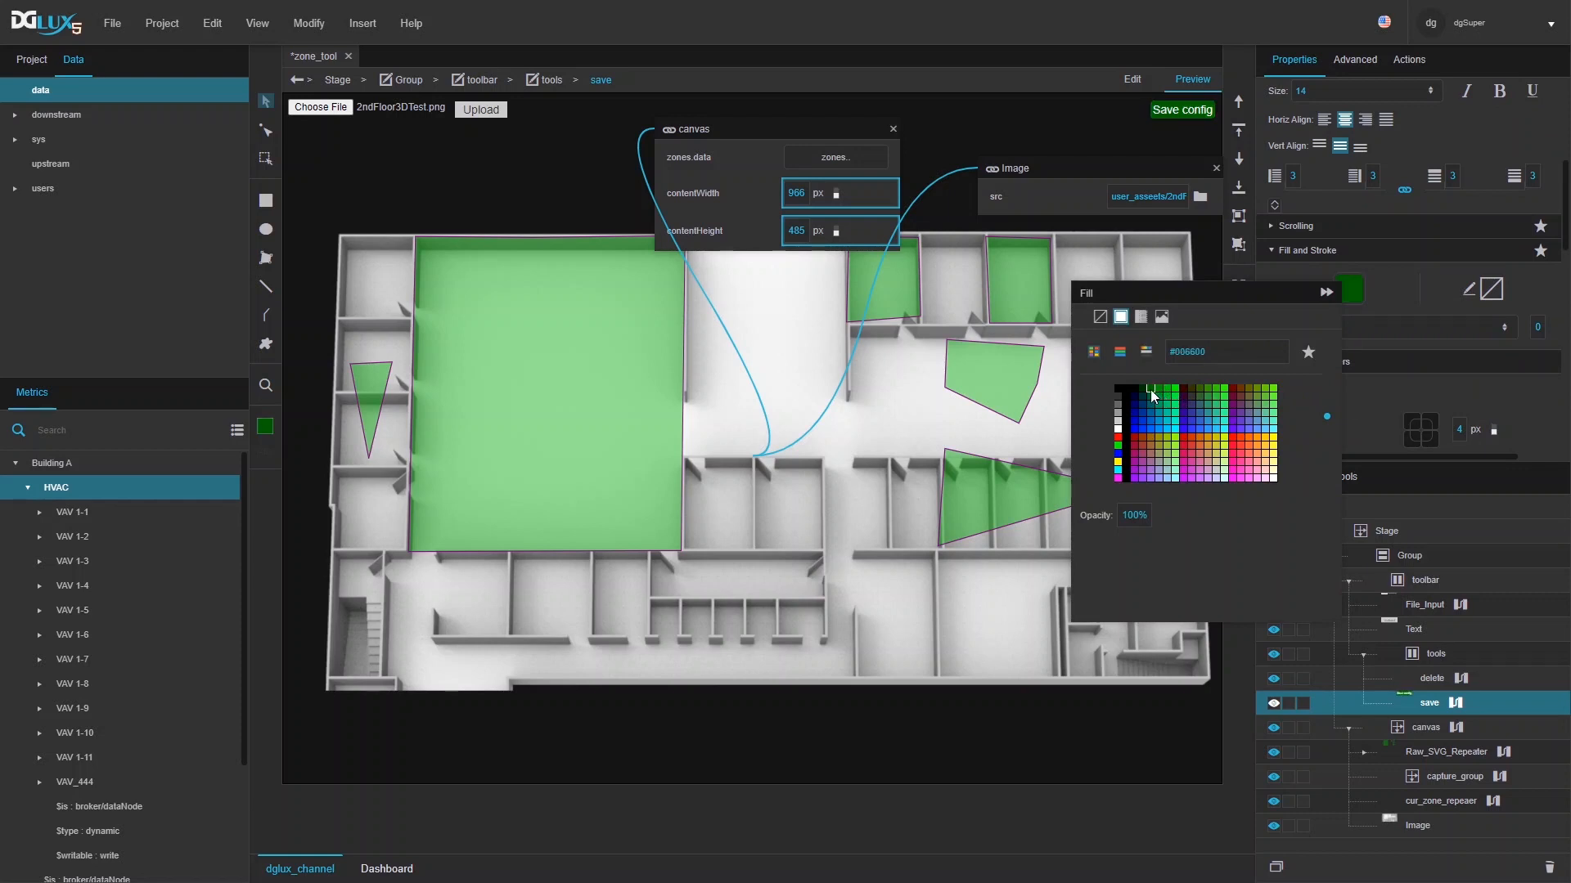
# - Open the save button's dataflow and delete its copied tableRemoveRows, changeState and replace blocks
pyautogui.doubleClick(1415, 700)
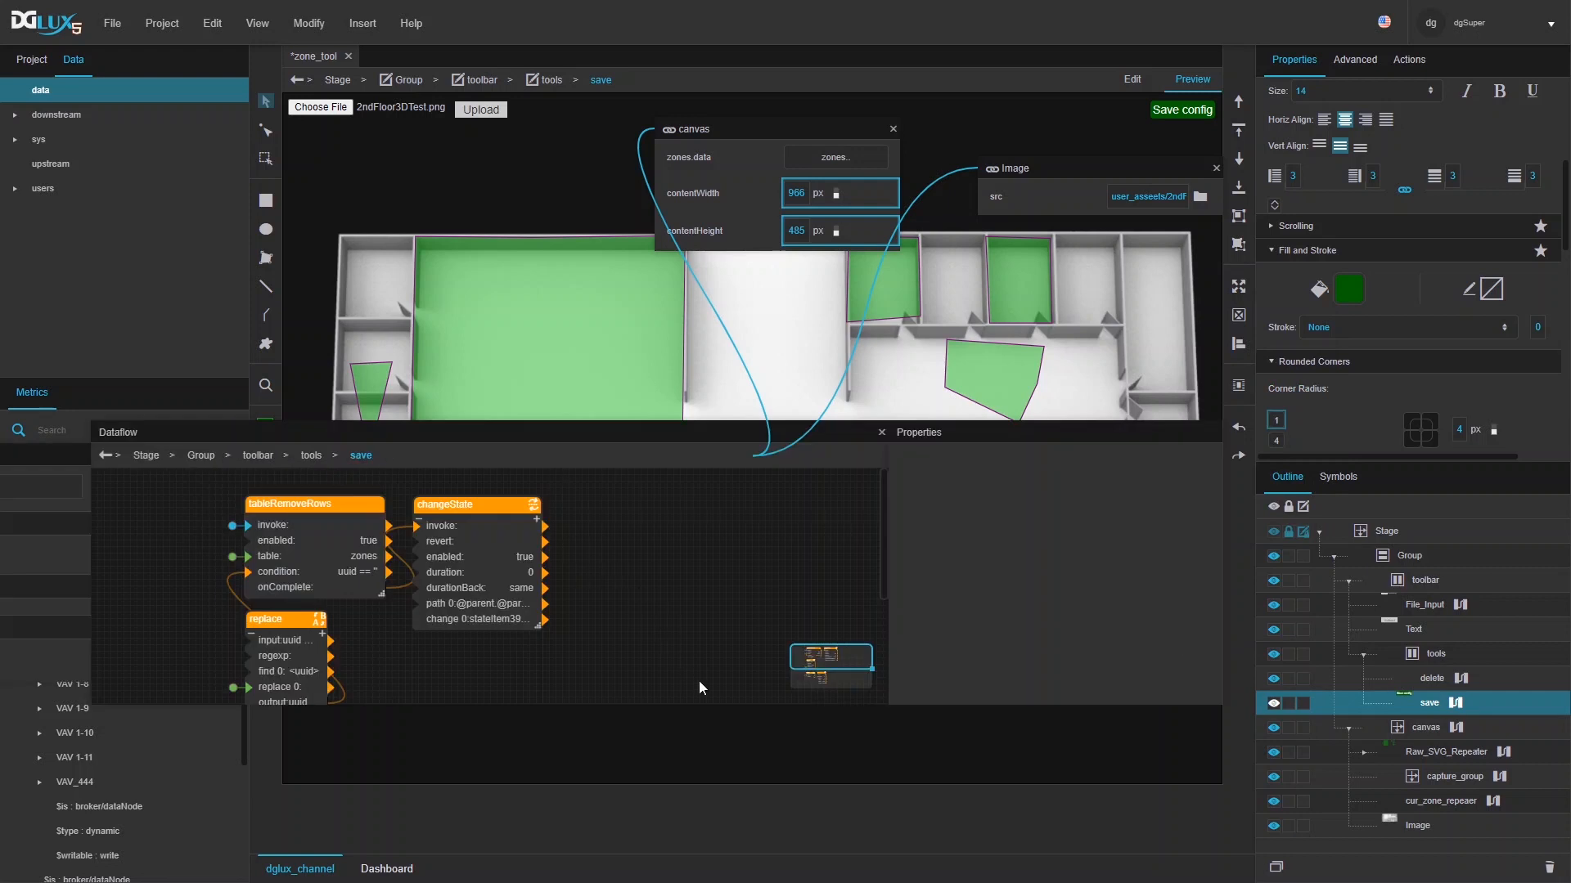
pyautogui.scroll(-1, 670, 707)
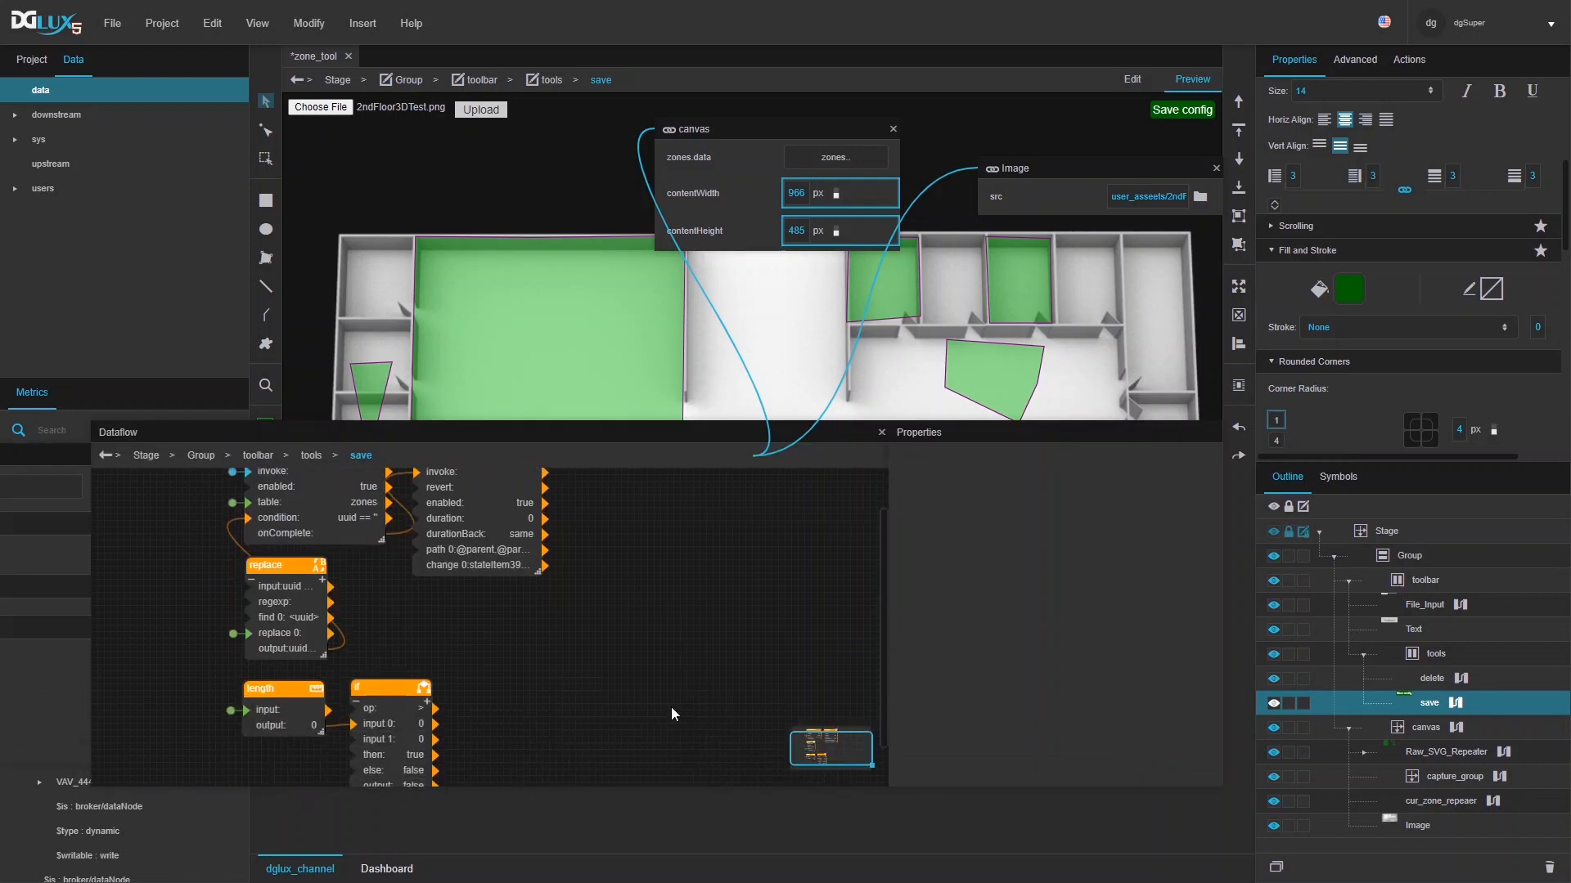
pyautogui.scroll(1, 669, 700)
pyautogui.moveTo(630, 710); pyautogui.dragTo(190, 499)
pyautogui.press('Delete')
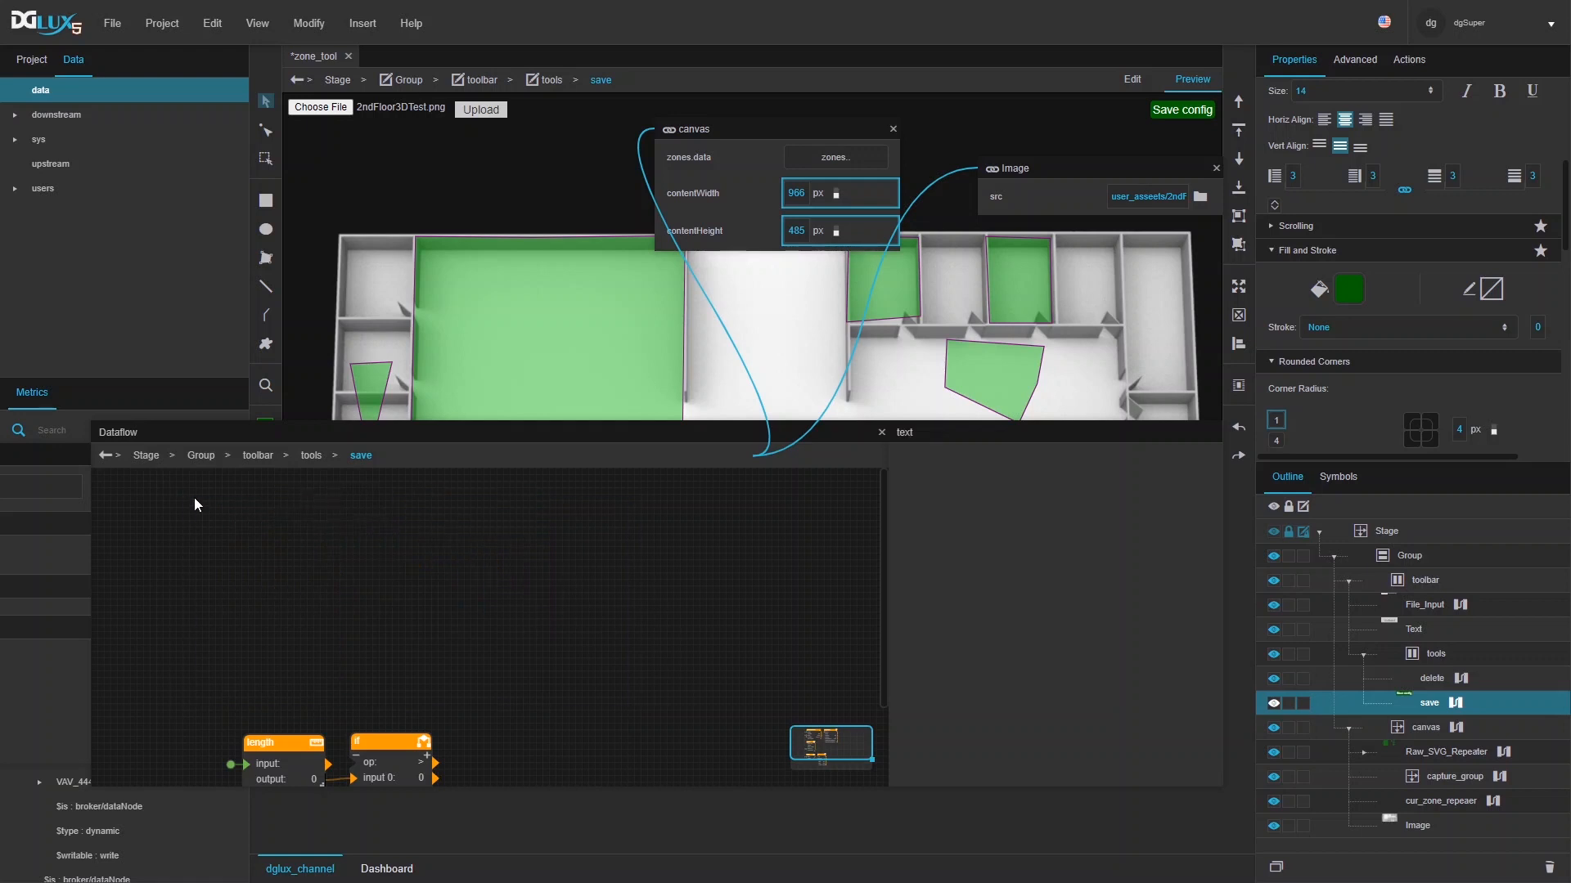
# - Search the blocks for "make" and add a Make Object block to the save button's dataflow
pyautogui.moveTo(260, 434); pyautogui.dragTo(433, 420)
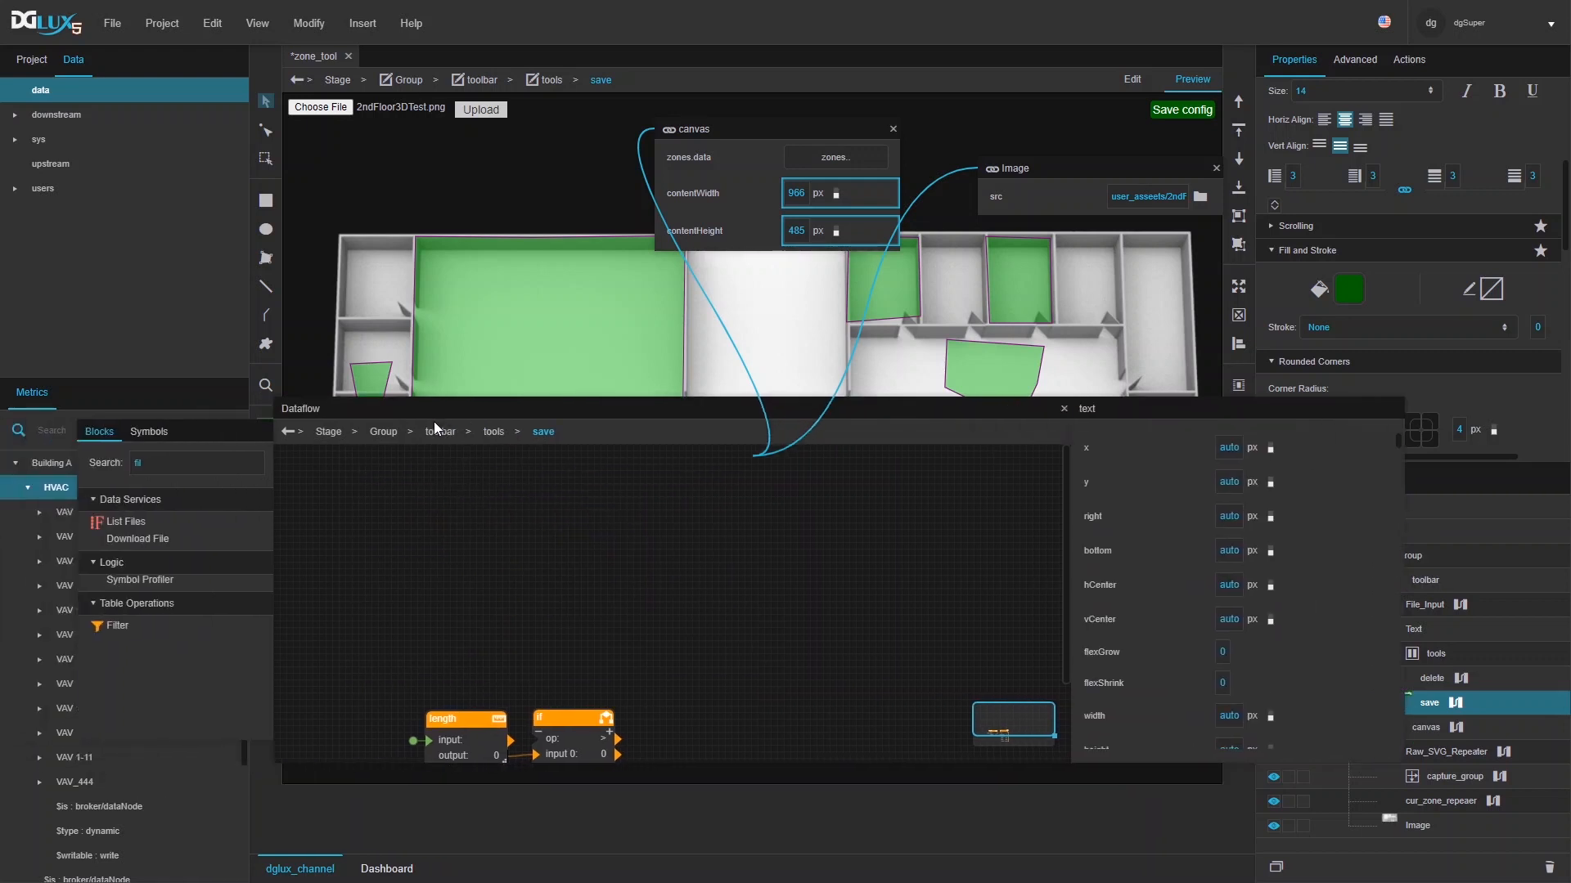
pyautogui.doubleClick(171, 462)
pyautogui.write('ma')
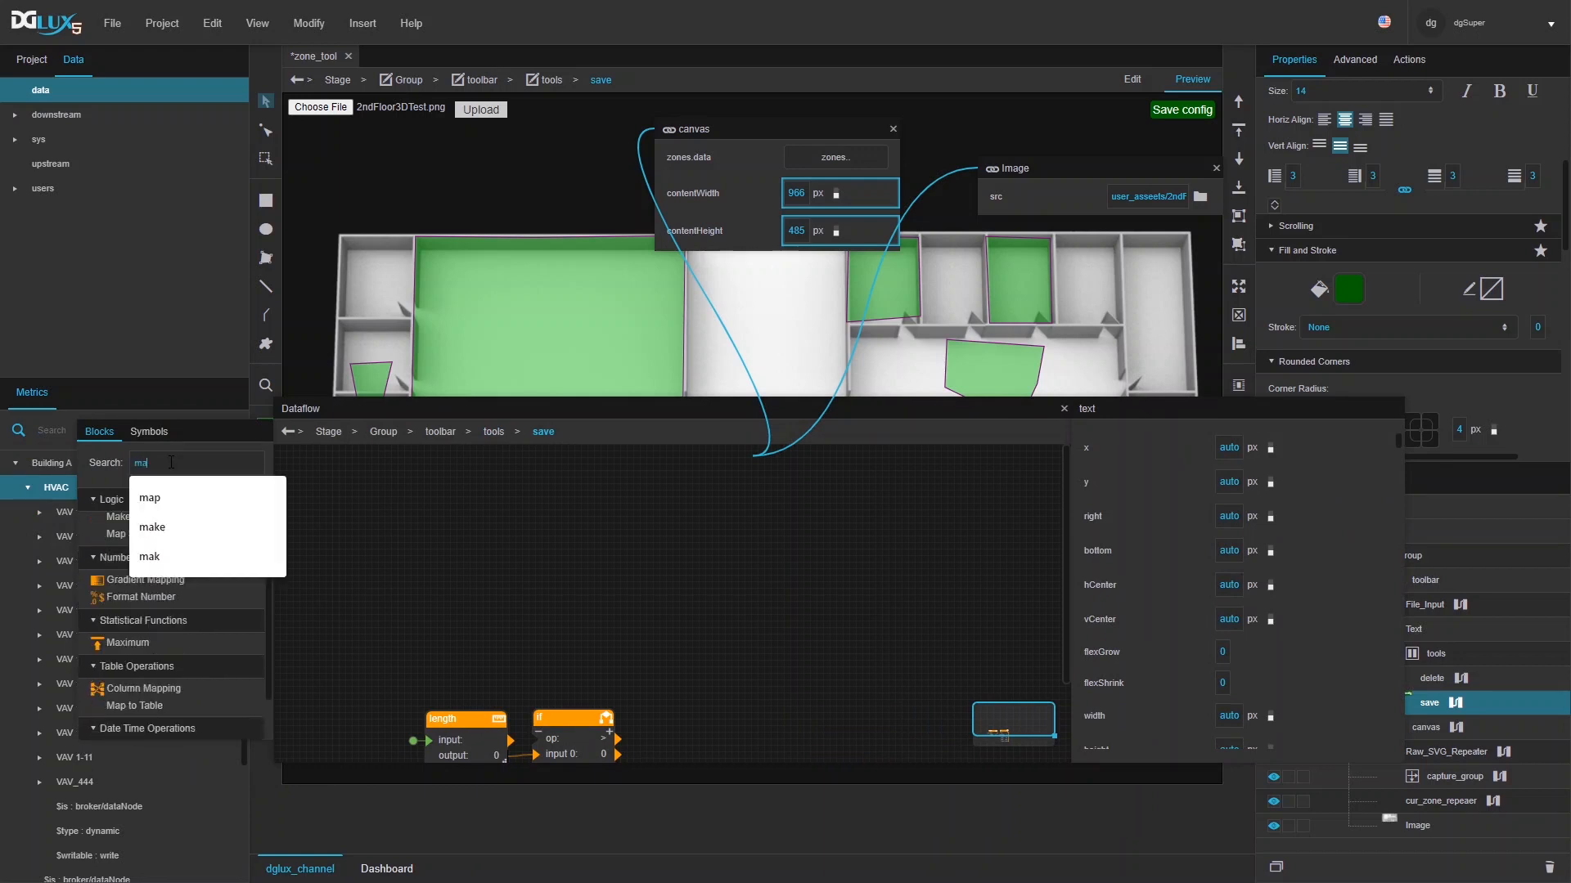
pyautogui.click(152, 527)
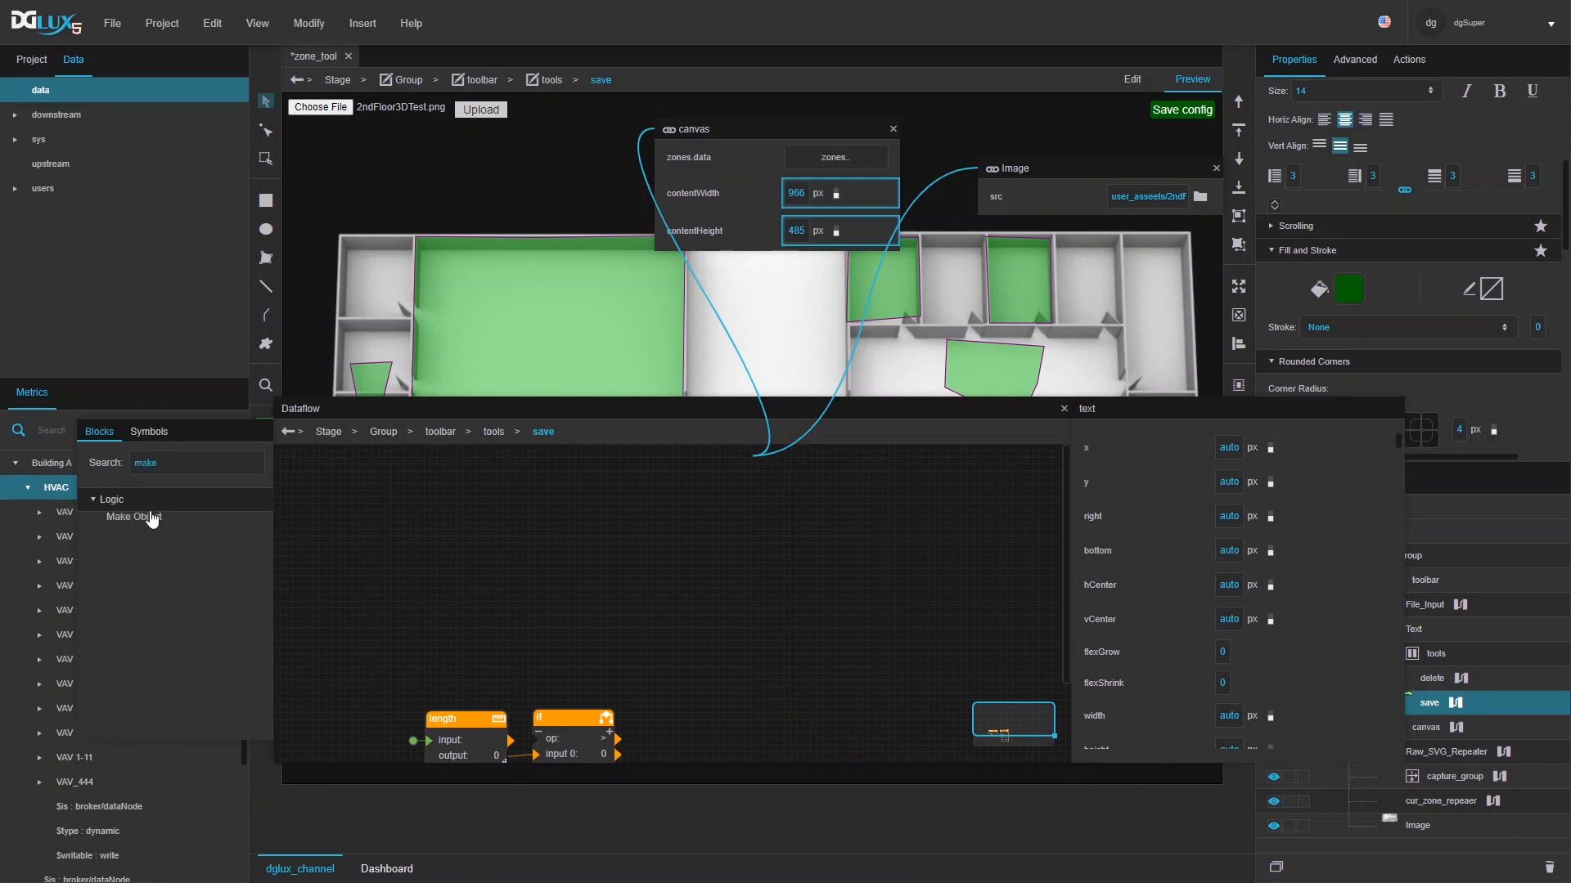
pyautogui.moveTo(151, 516); pyautogui.dragTo(357, 480)
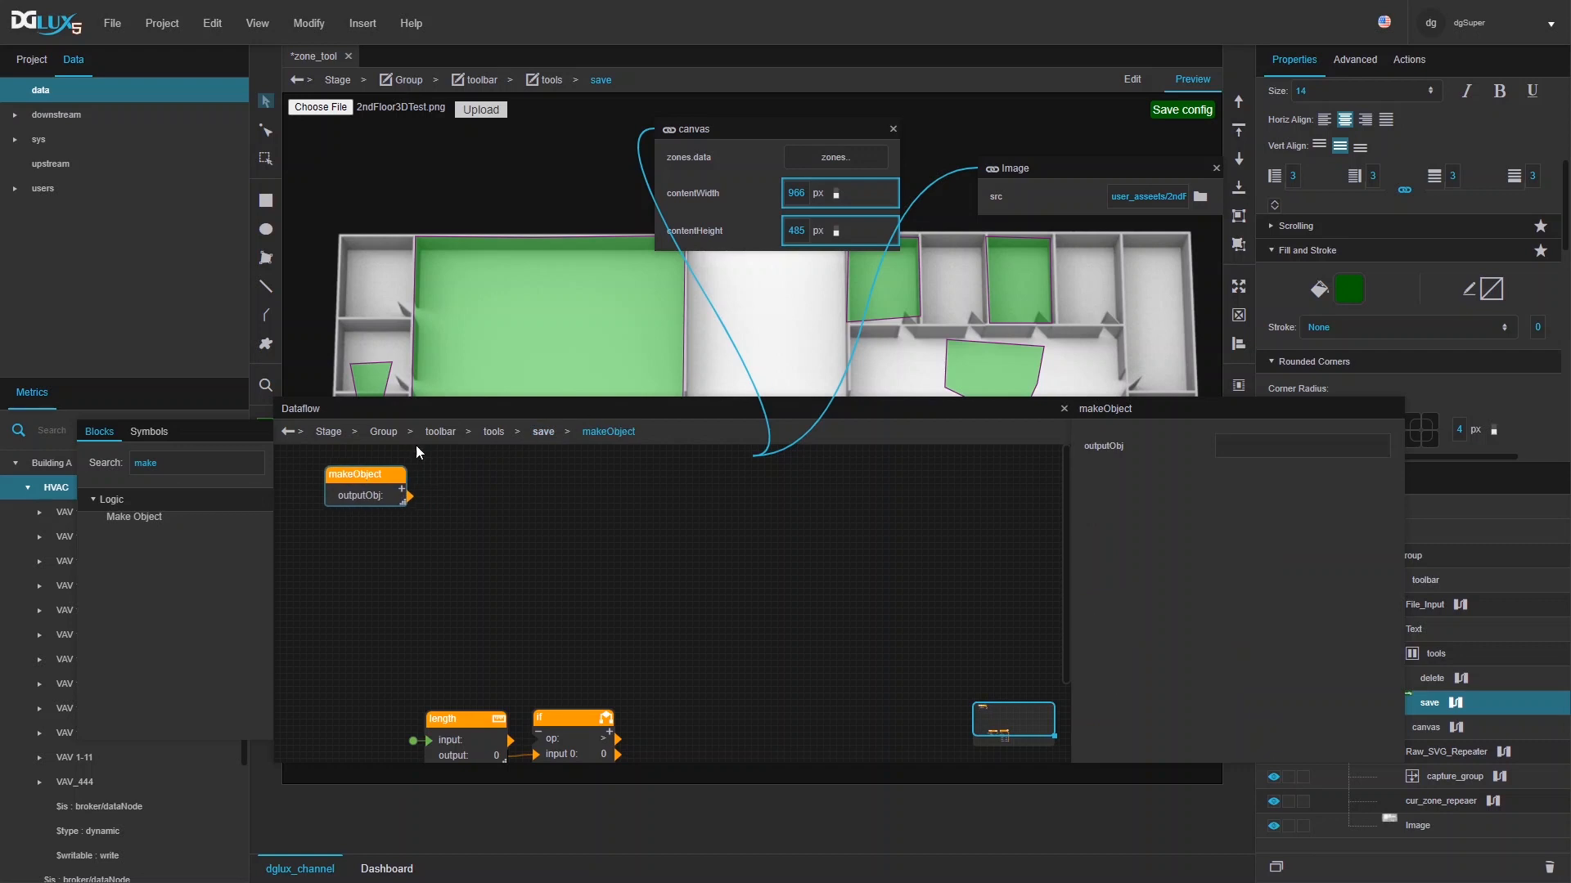
# - Add a tabledata parameter named geometry to the makeObject block
pyautogui.click(402, 493)
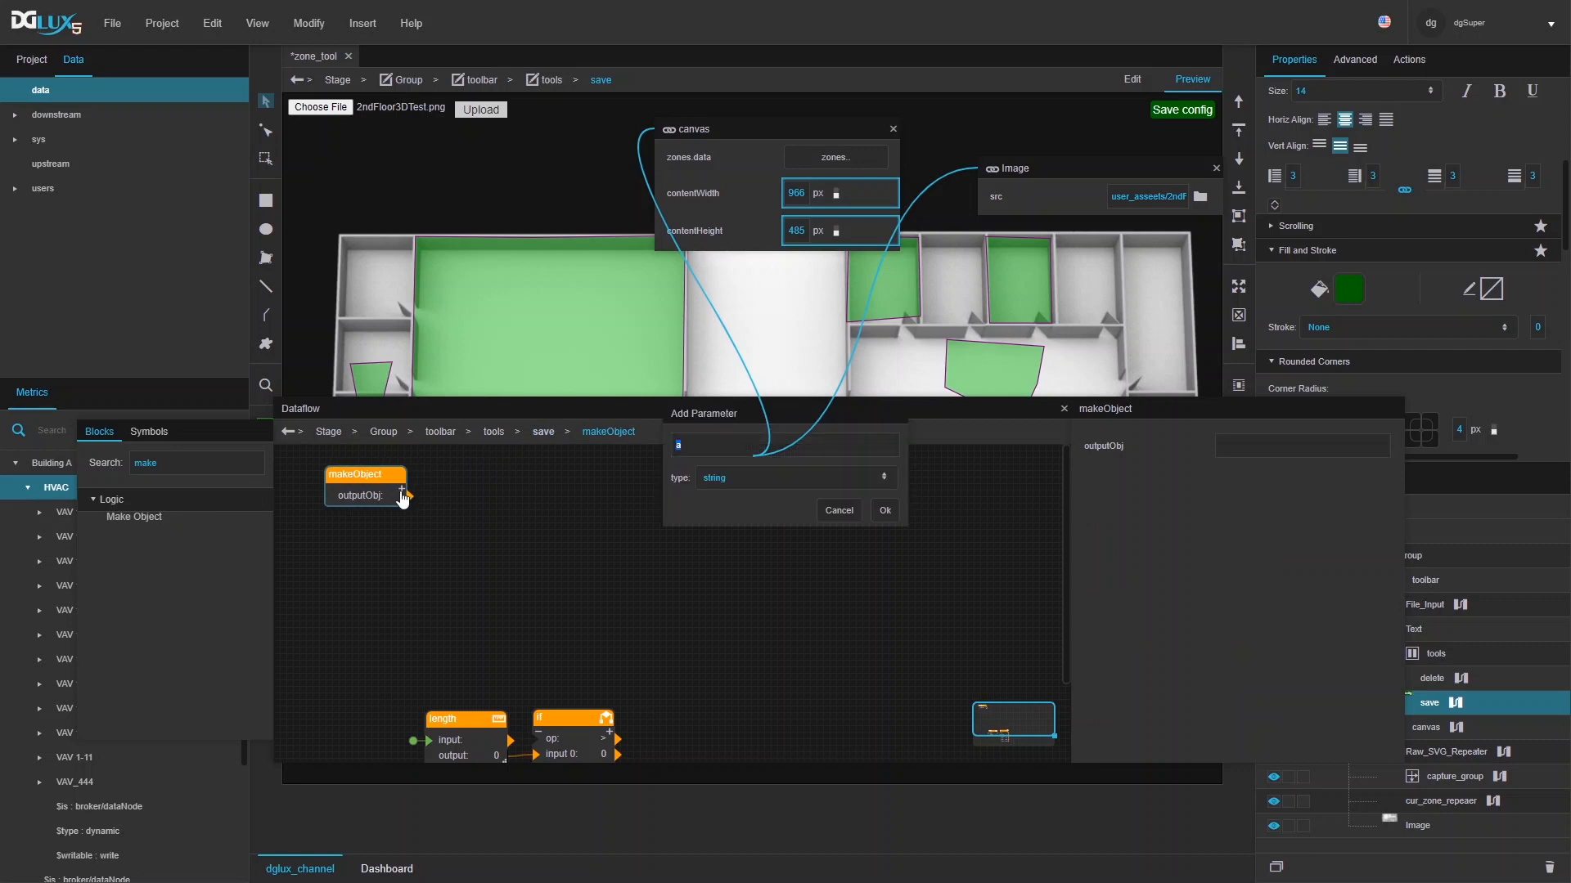
pyautogui.click(800, 483)
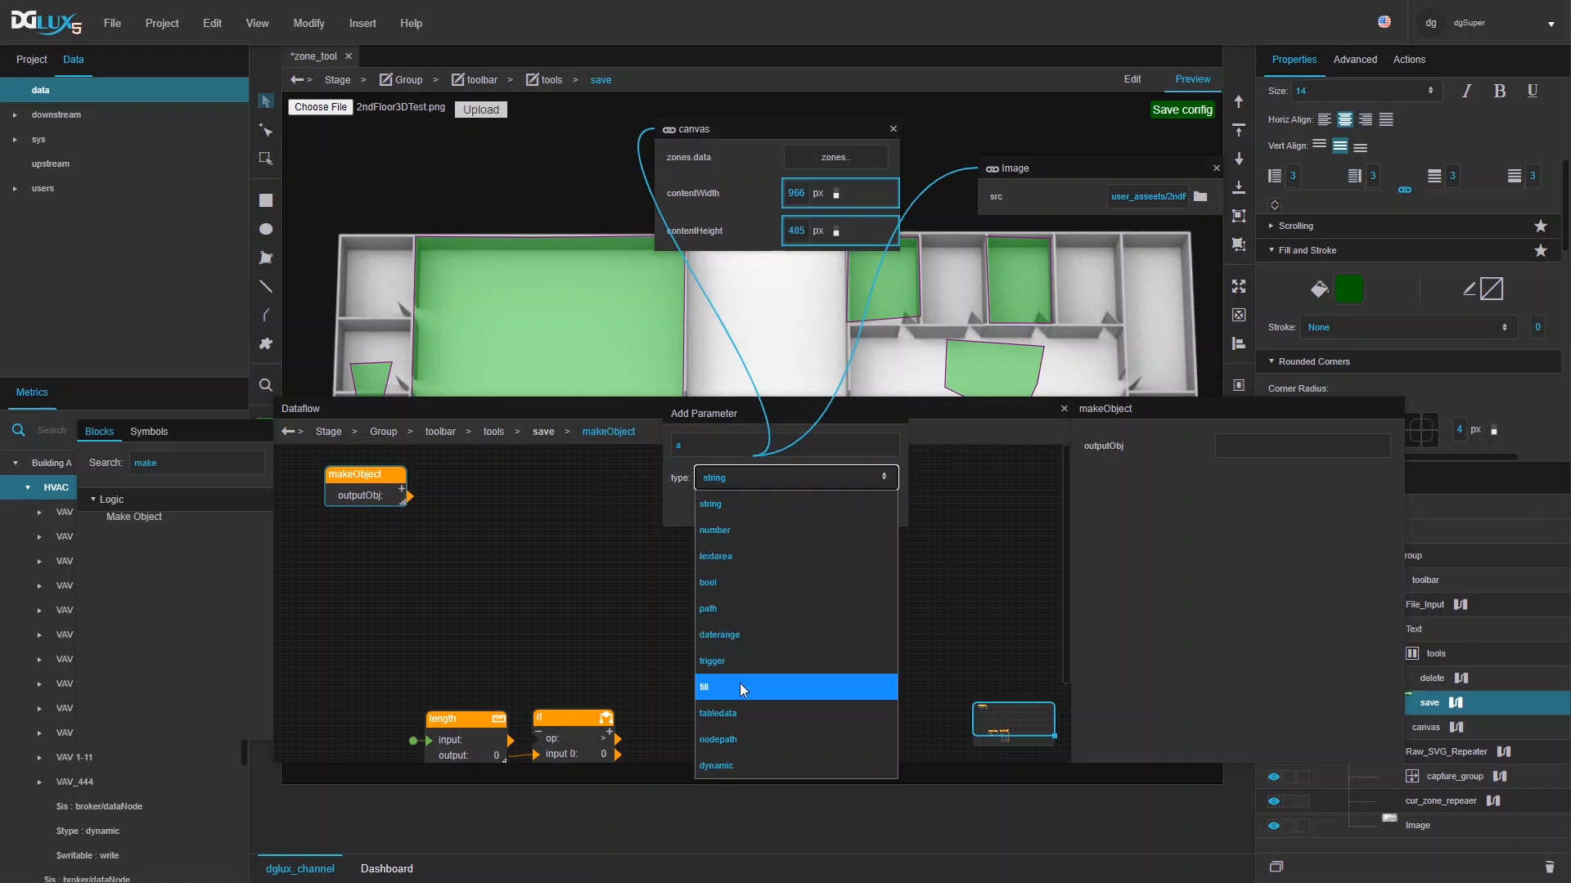
pyautogui.click(746, 708)
pyautogui.click(699, 452)
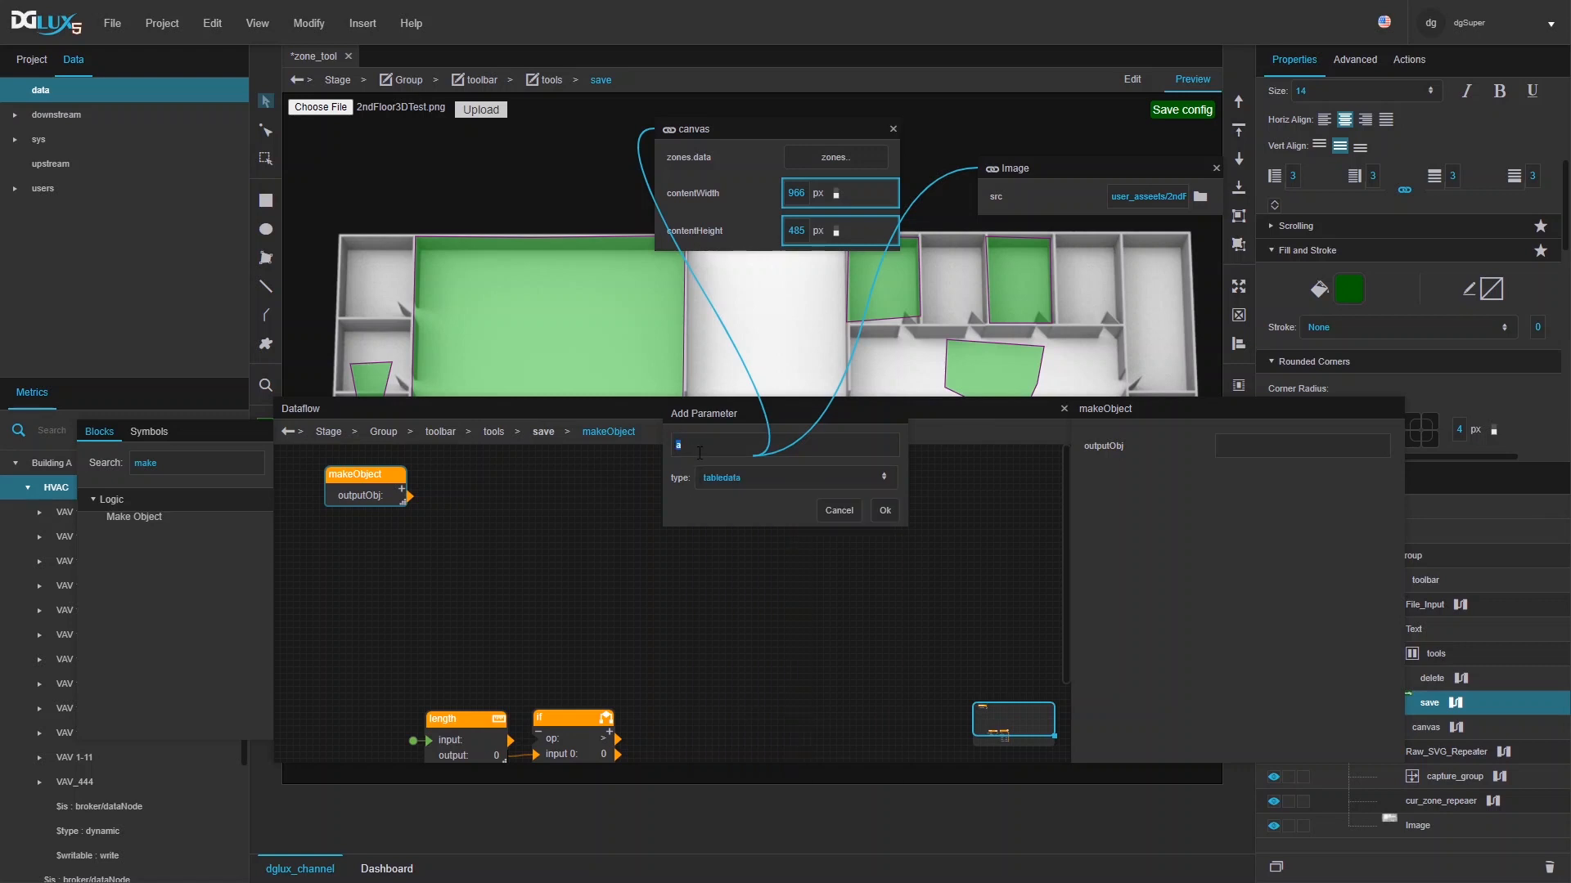
pyautogui.write('geometry')
pyautogui.click(885, 511)
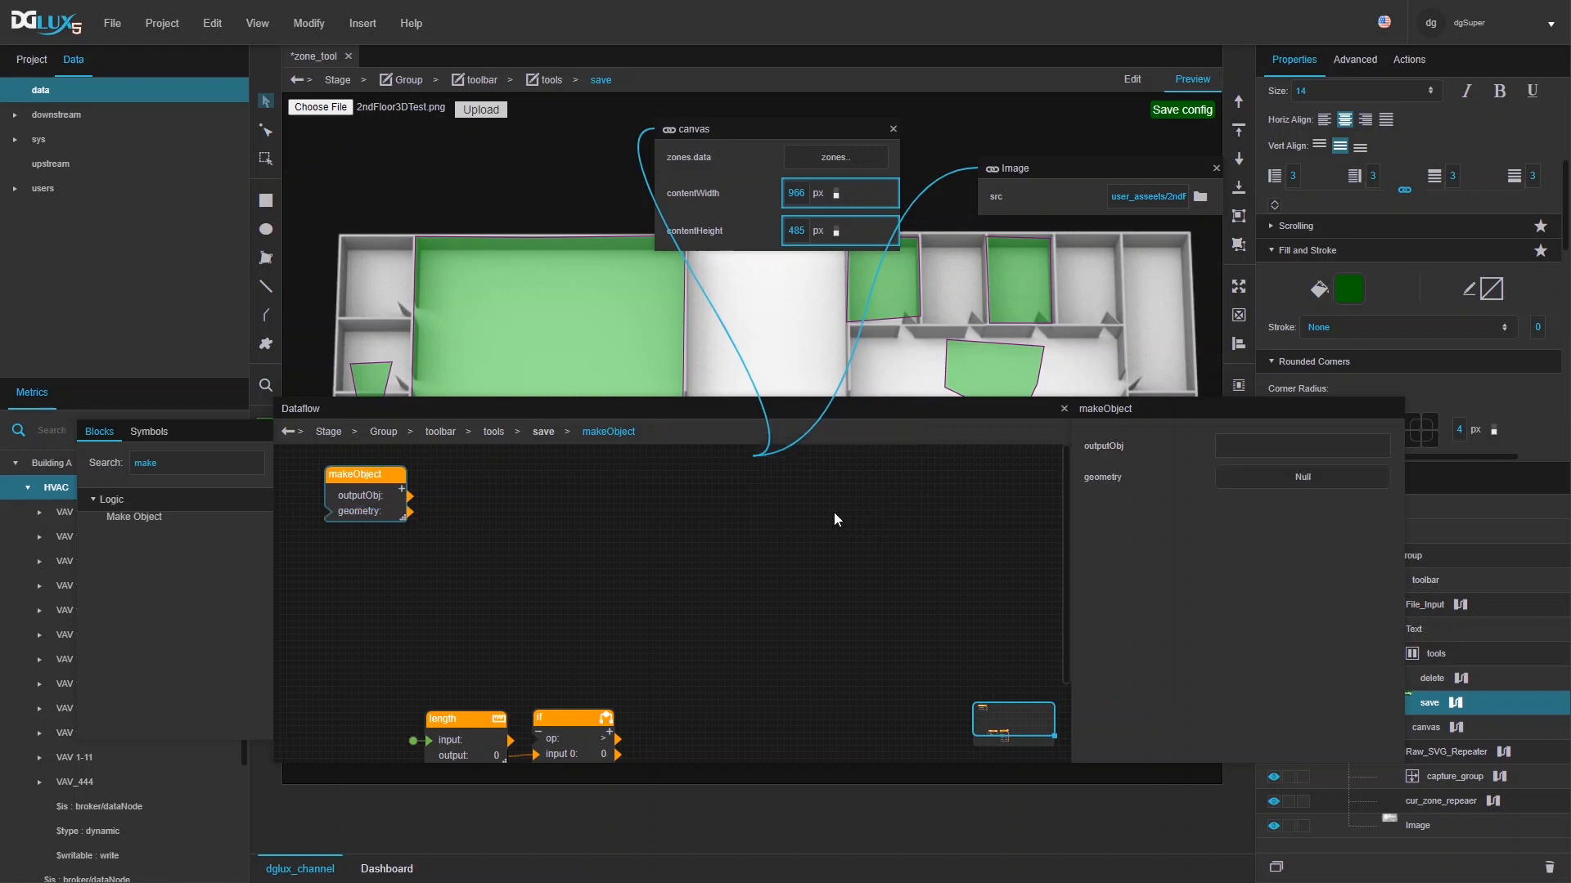
# - Add a string parameter named image_path and a number parameter named width to the makeObject block
pyautogui.click(400, 490)
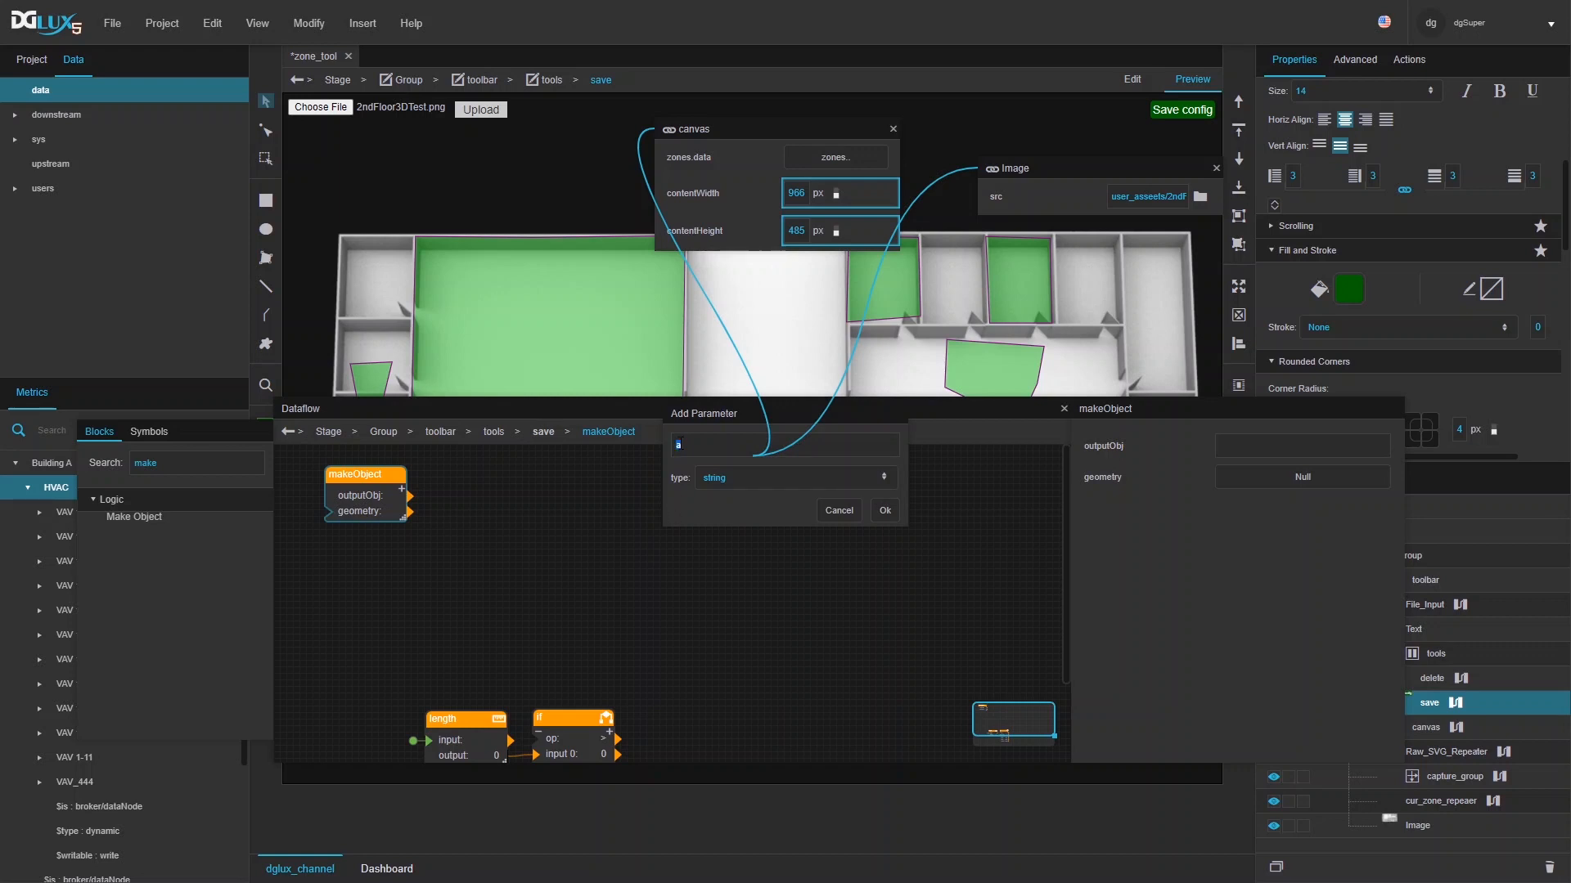
pyautogui.write('image_path')
pyautogui.click(884, 510)
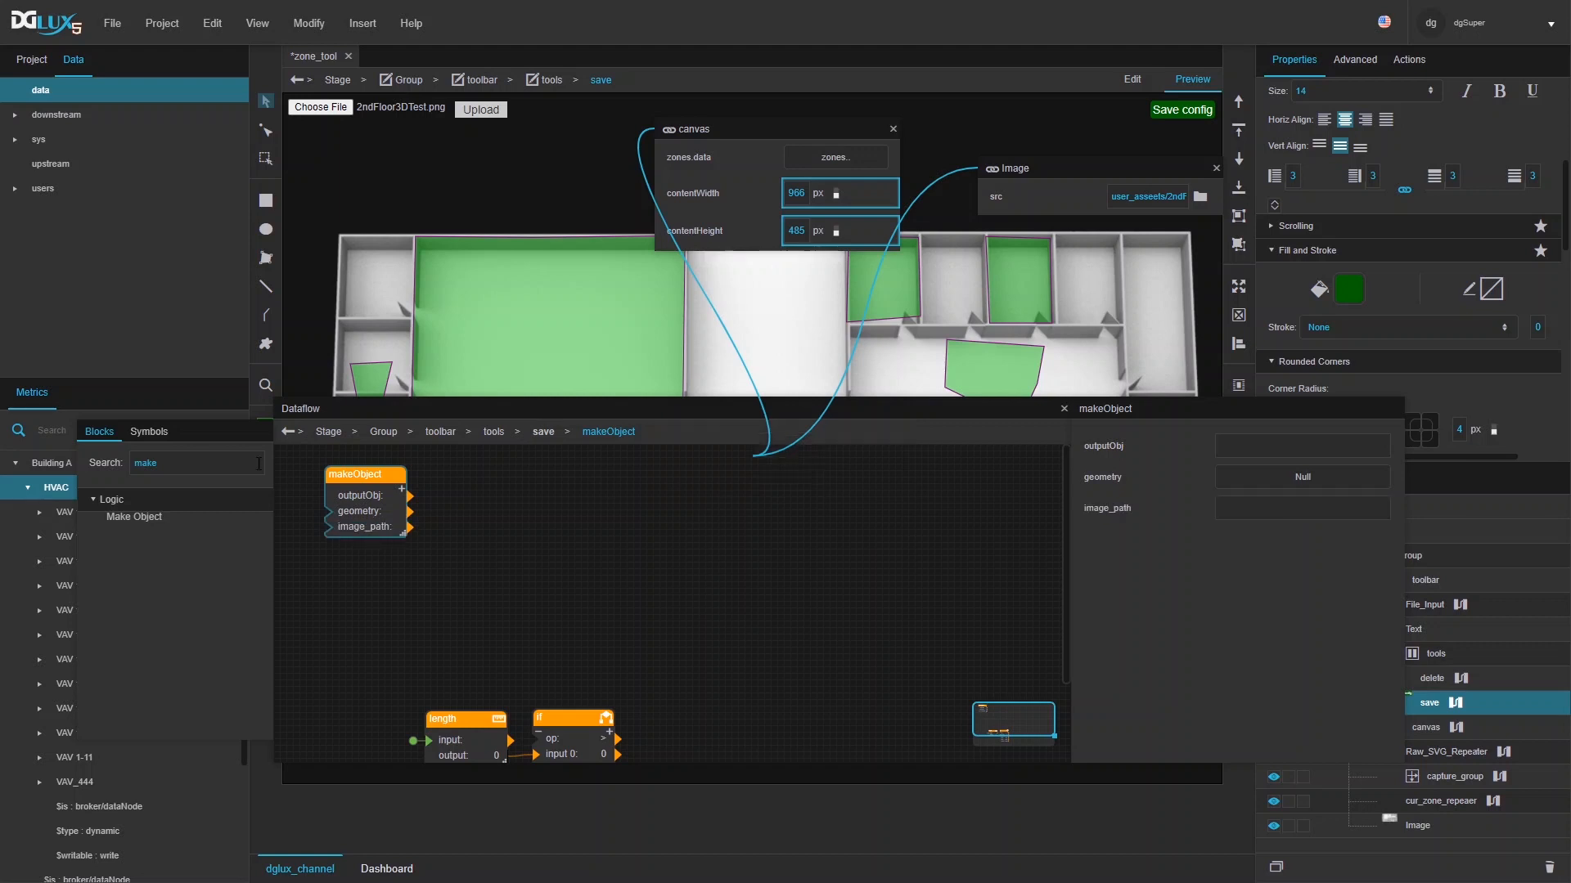
pyautogui.click(401, 490)
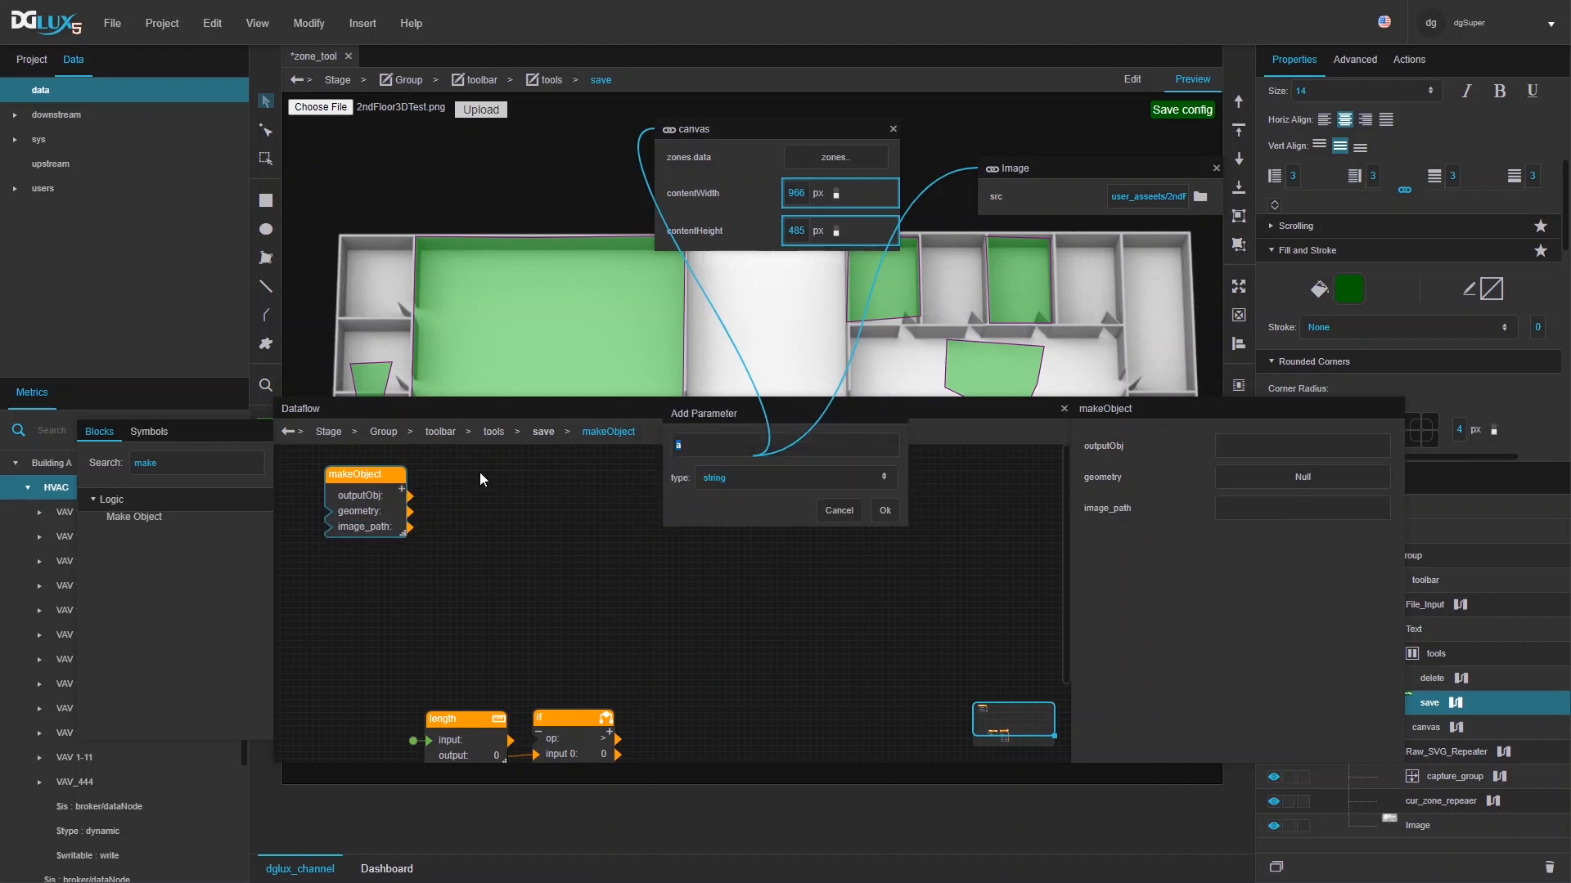
pyautogui.click(758, 481)
pyautogui.click(725, 537)
pyautogui.click(885, 510)
# - Add a parameter named height to the makeObject block
pyautogui.click(402, 492)
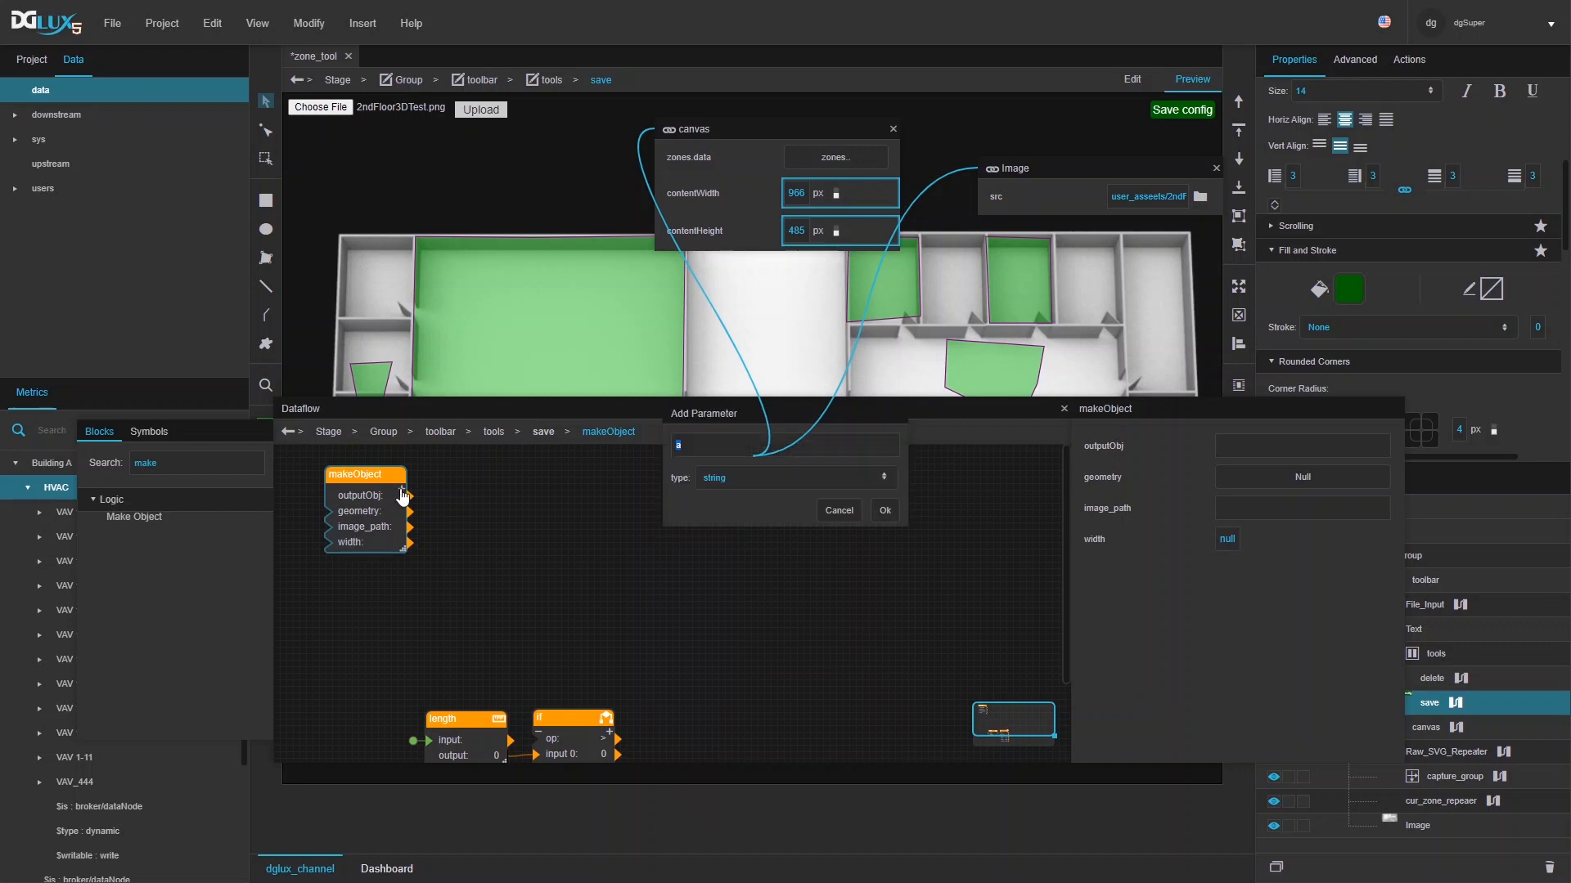
pyautogui.click(734, 486)
pyautogui.click(720, 527)
pyautogui.doubleClick(709, 449)
pyautogui.write('height')
pyautogui.click(884, 511)
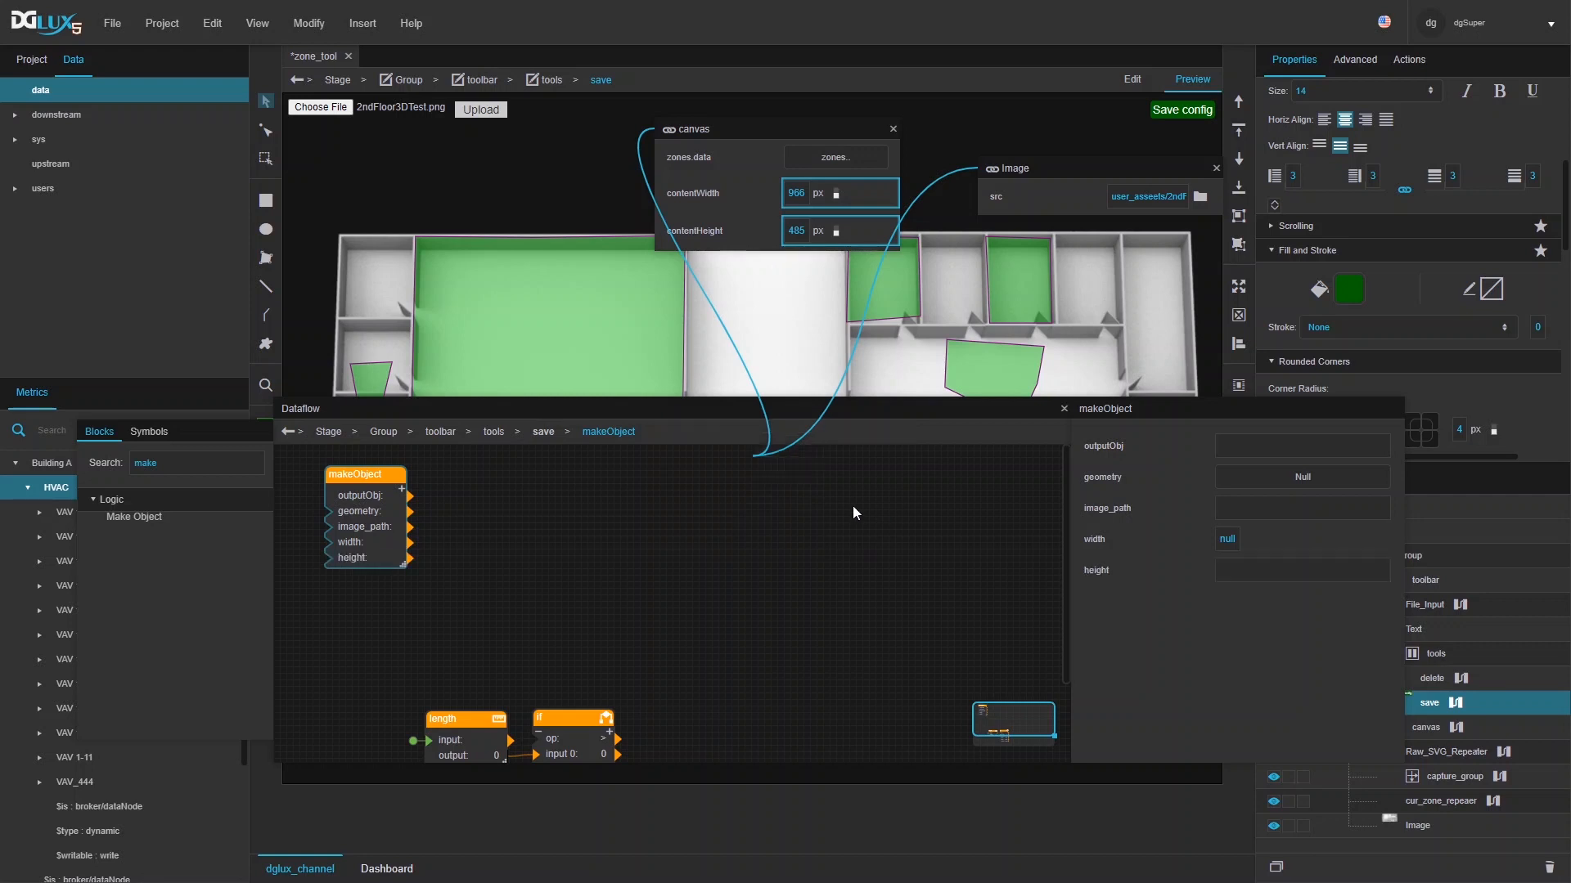
pyautogui.moveTo(892, 157); pyautogui.dragTo(1300, 508)
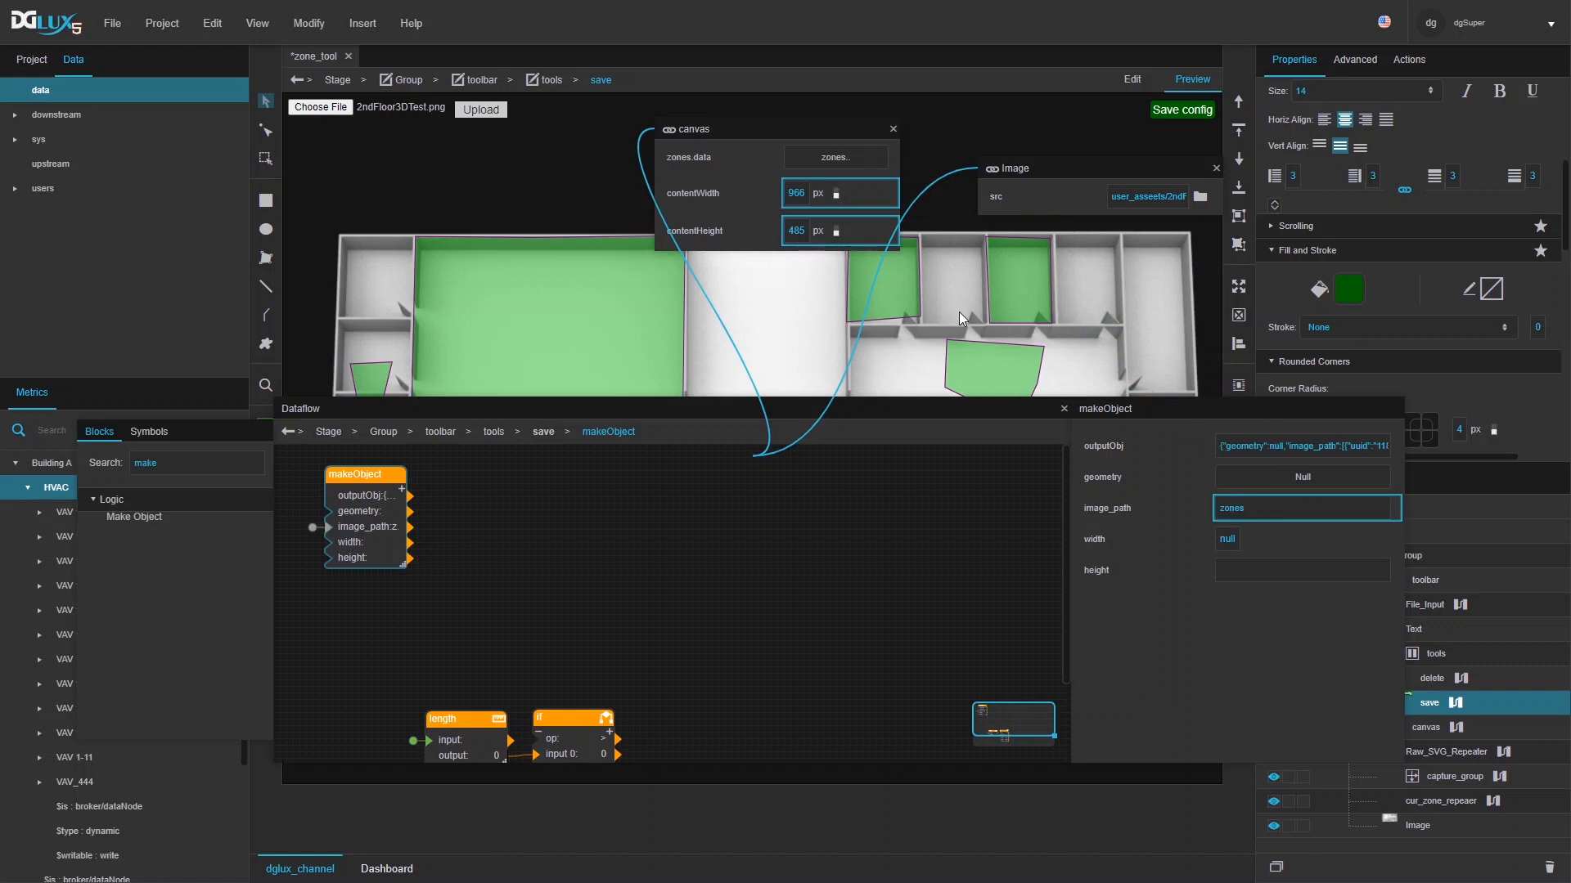
pyautogui.rightClick(1394, 513)
pyautogui.click(1406, 533)
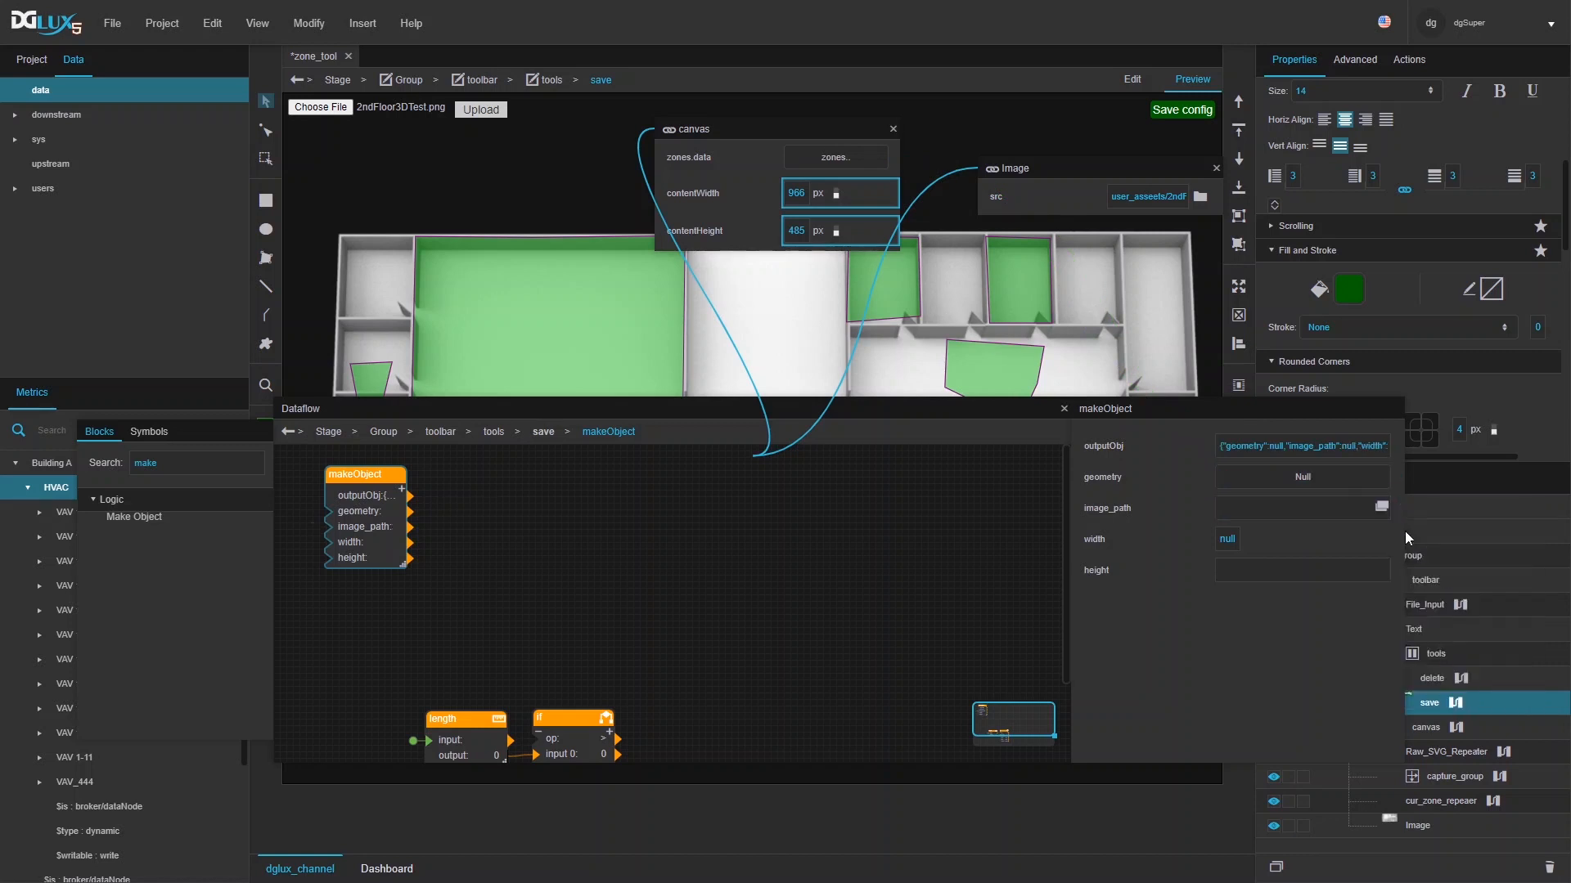
# - Bind makeObject's geometry to the canvas zones.data and its image_path to the Image src
pyautogui.moveTo(884, 159)
pyautogui.moveTo(881, 154); pyautogui.dragTo(1263, 481)
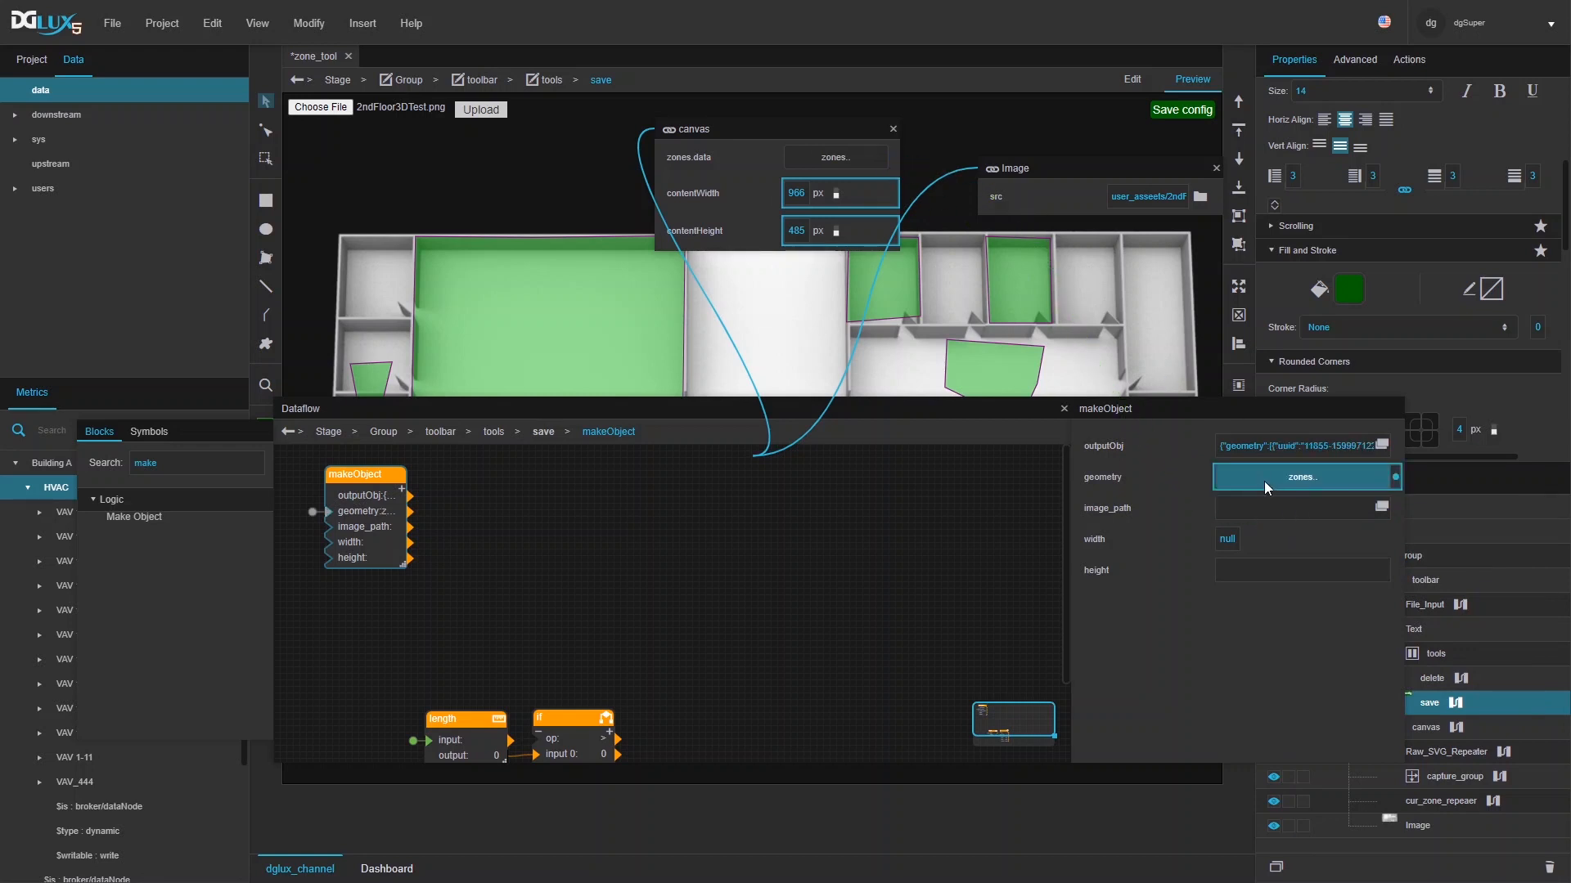
pyautogui.moveTo(881, 188)
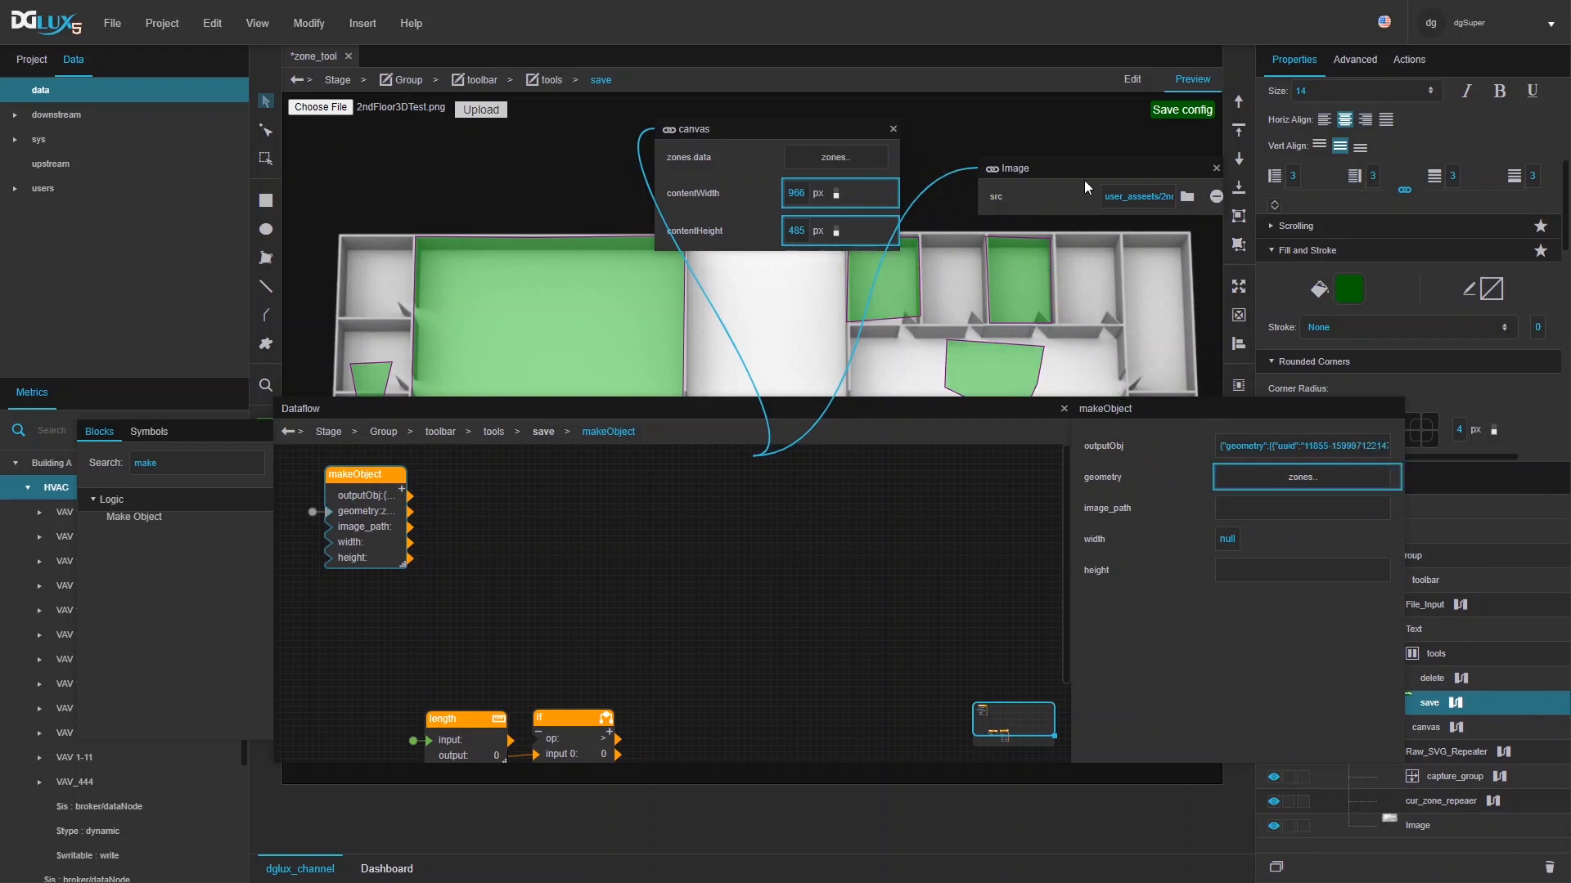
pyautogui.moveTo(1201, 197); pyautogui.dragTo(1299, 514)
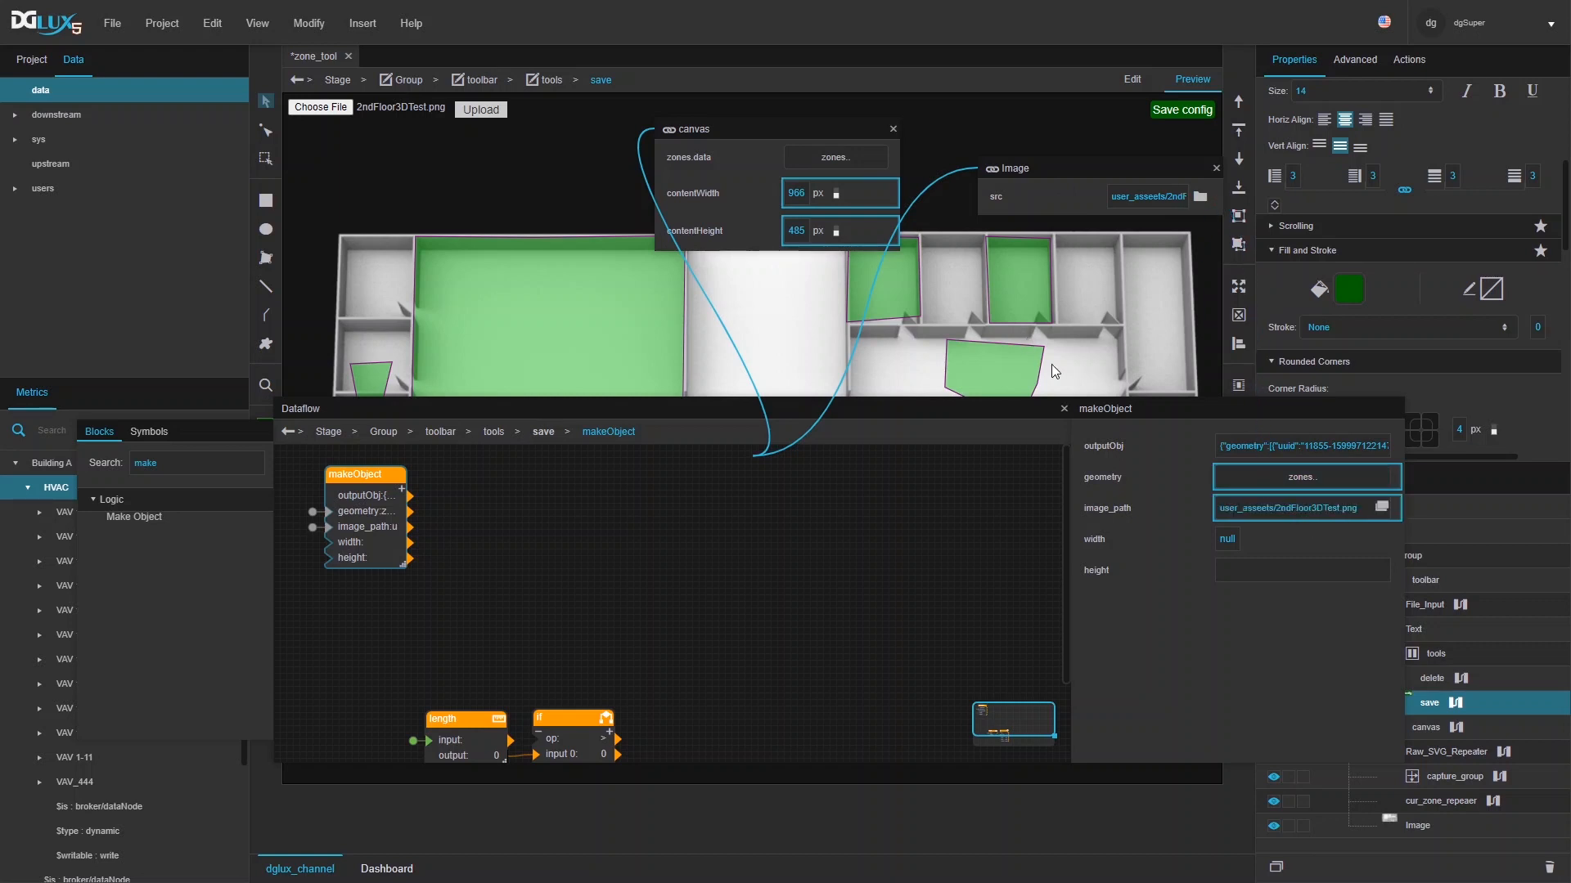
# - Remove makeObject's height parameter and add it again as a number parameter named height
pyautogui.rightClick(1104, 572)
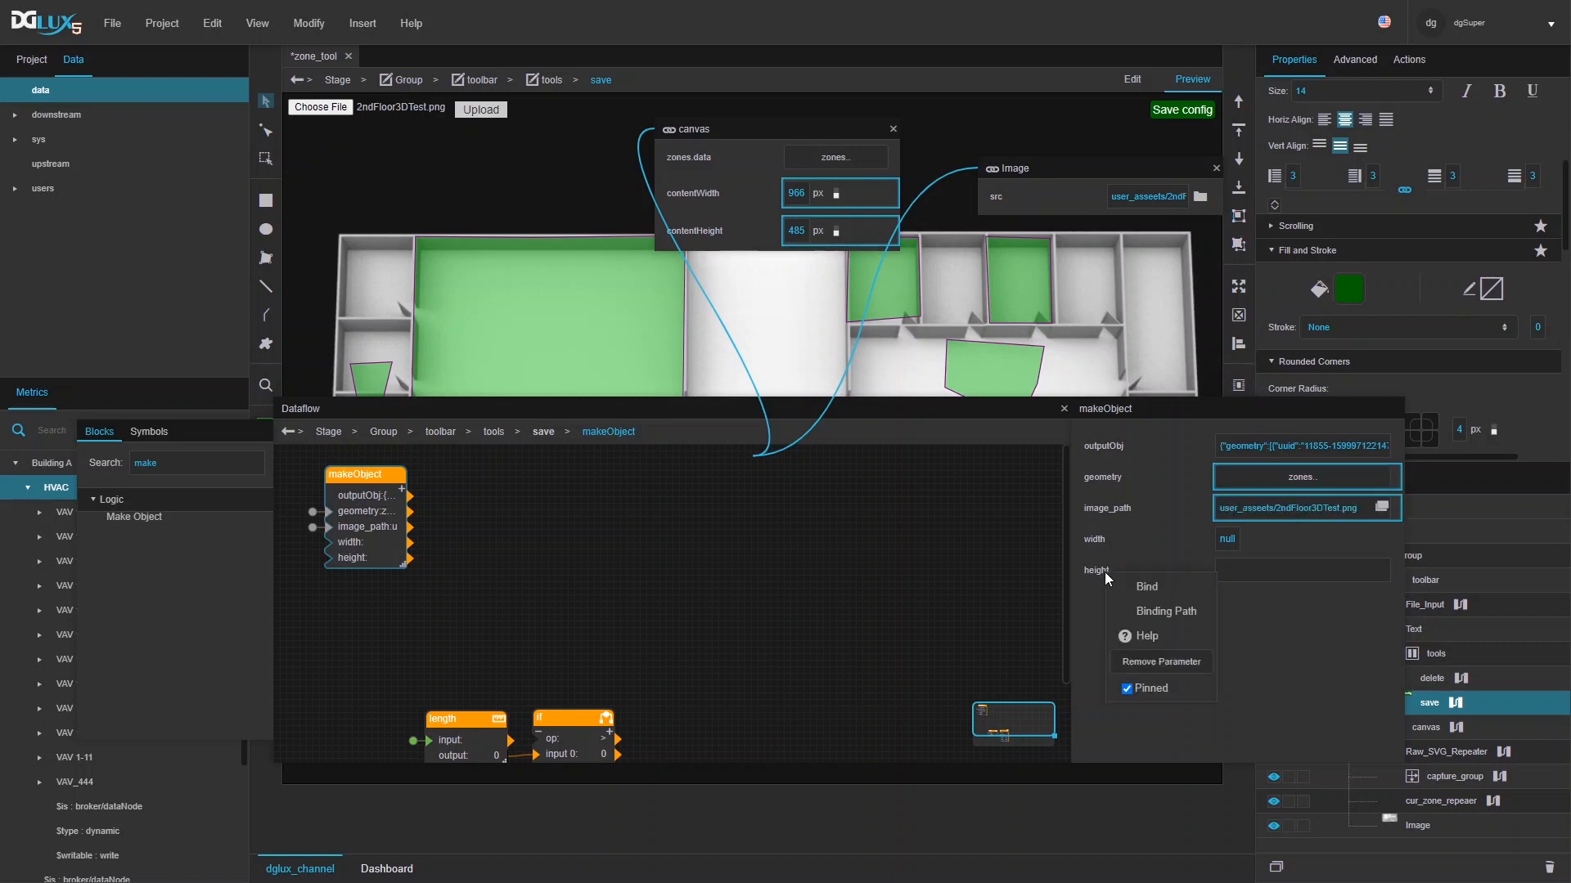
pyautogui.click(1141, 661)
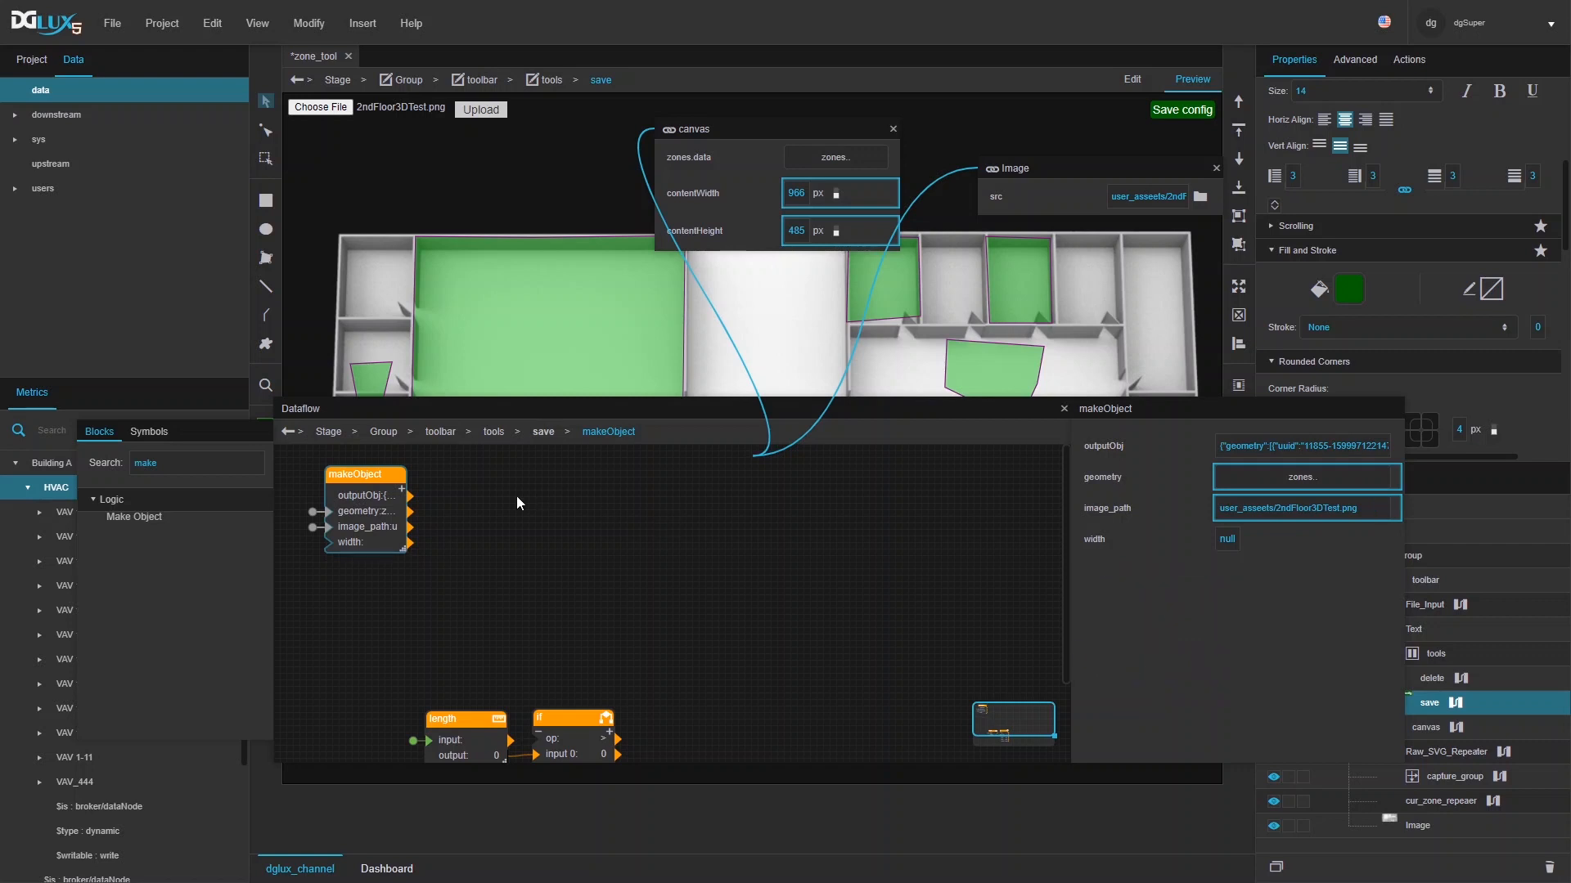
pyautogui.click(402, 488)
pyautogui.click(727, 480)
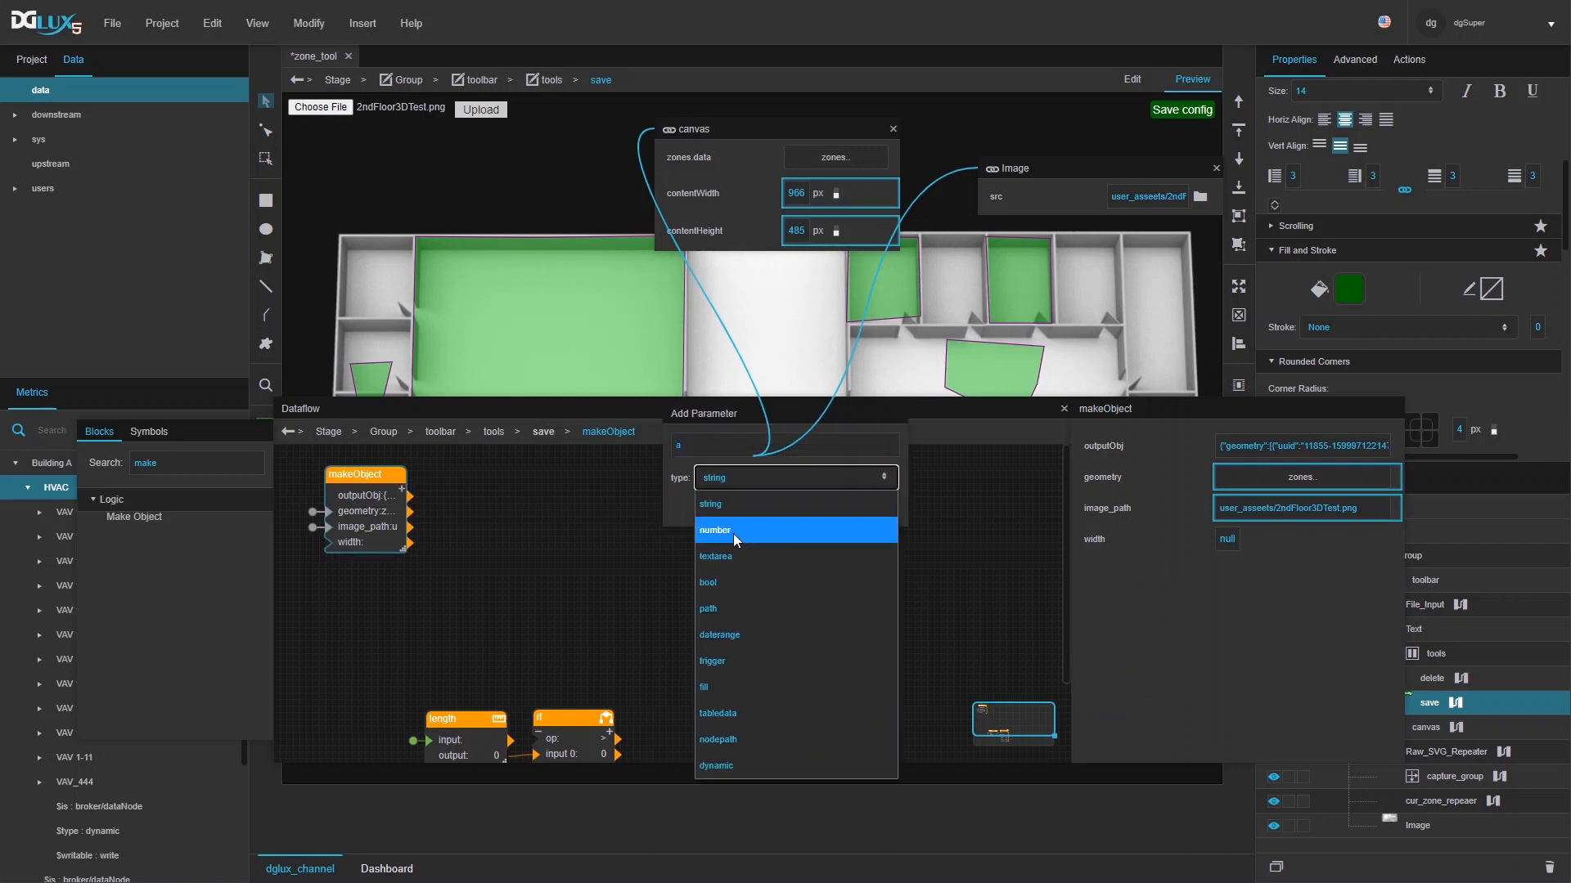
pyautogui.click(733, 534)
pyautogui.doubleClick(704, 440)
pyautogui.write('height')
pyautogui.press('Return')
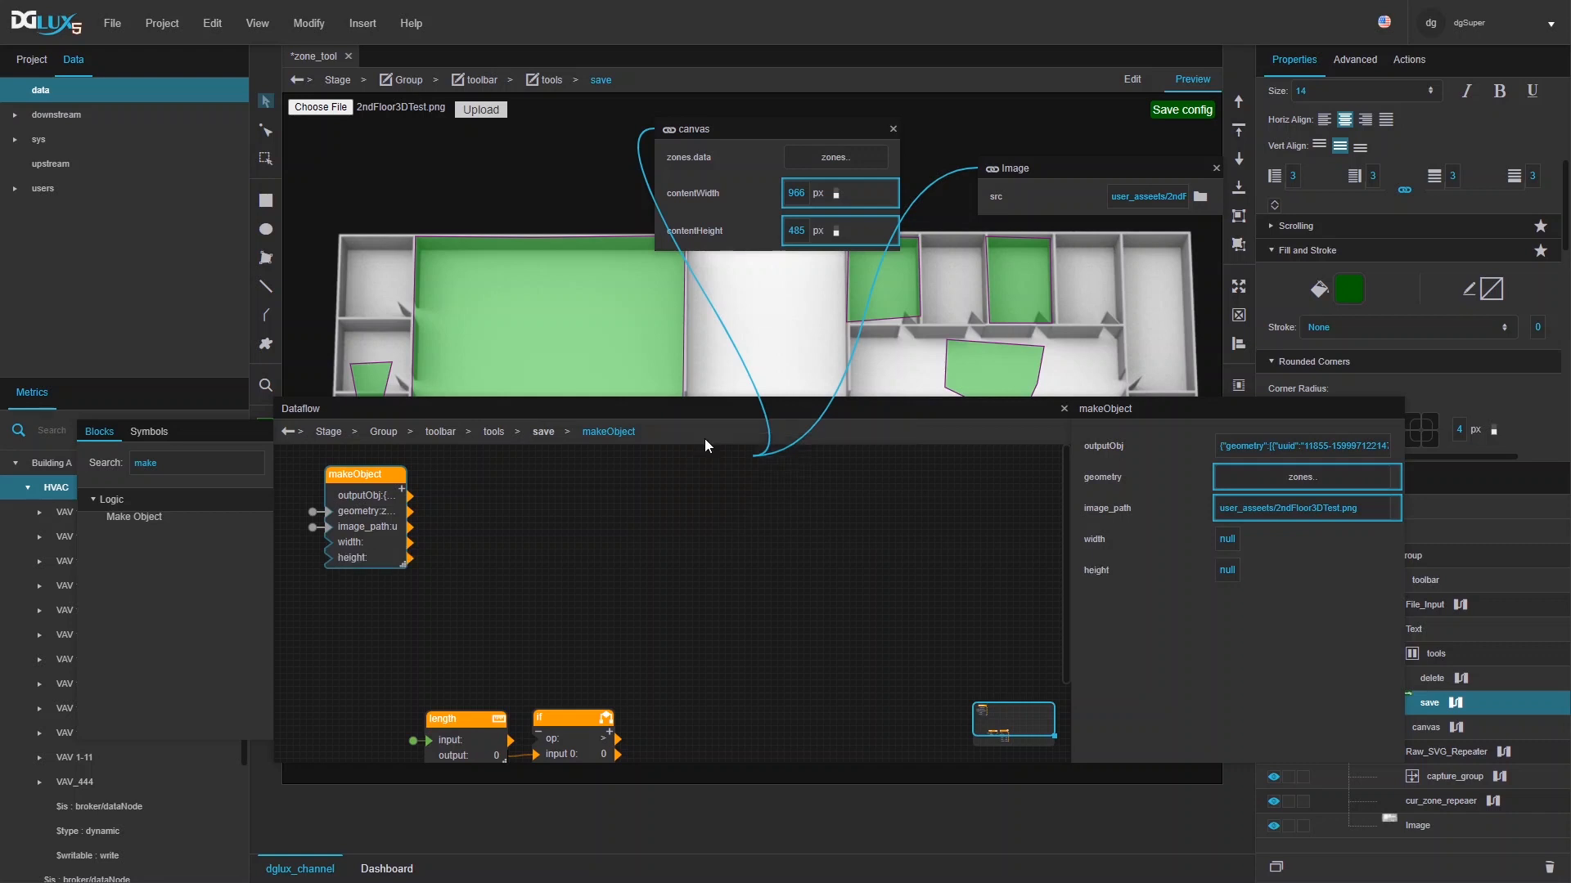
# - Bind makeObject's width and height to the canvas contentWidth and contentHeight, check outputObj's contents, and close the canvas and Image property windows
pyautogui.moveTo(890, 194); pyautogui.dragTo(1254, 546)
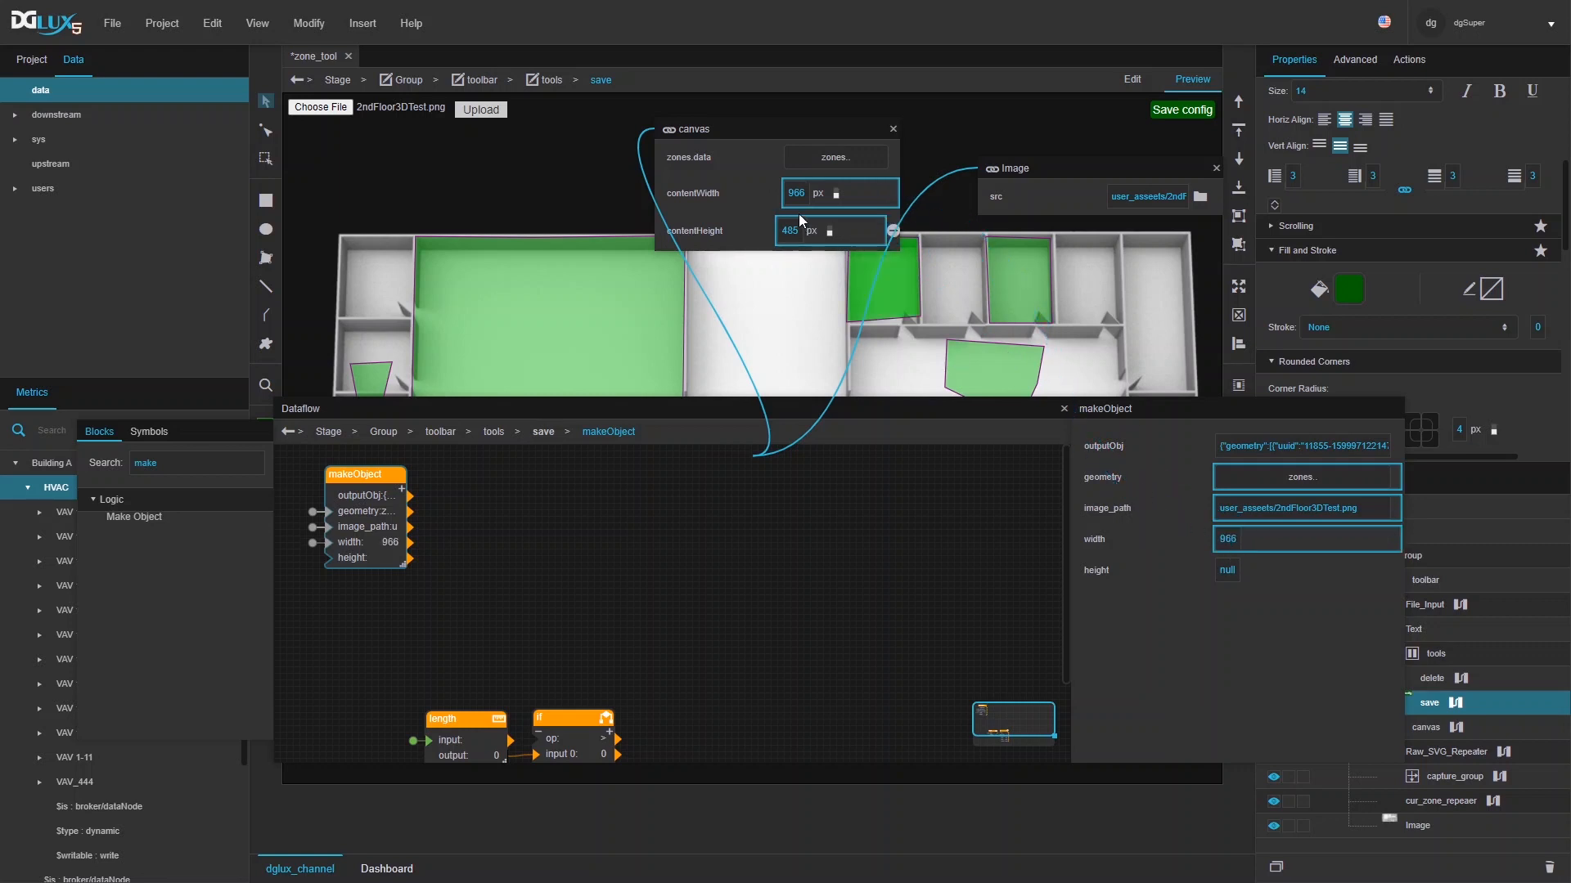
pyautogui.moveTo(881, 233); pyautogui.dragTo(1227, 578)
pyautogui.click(1382, 445)
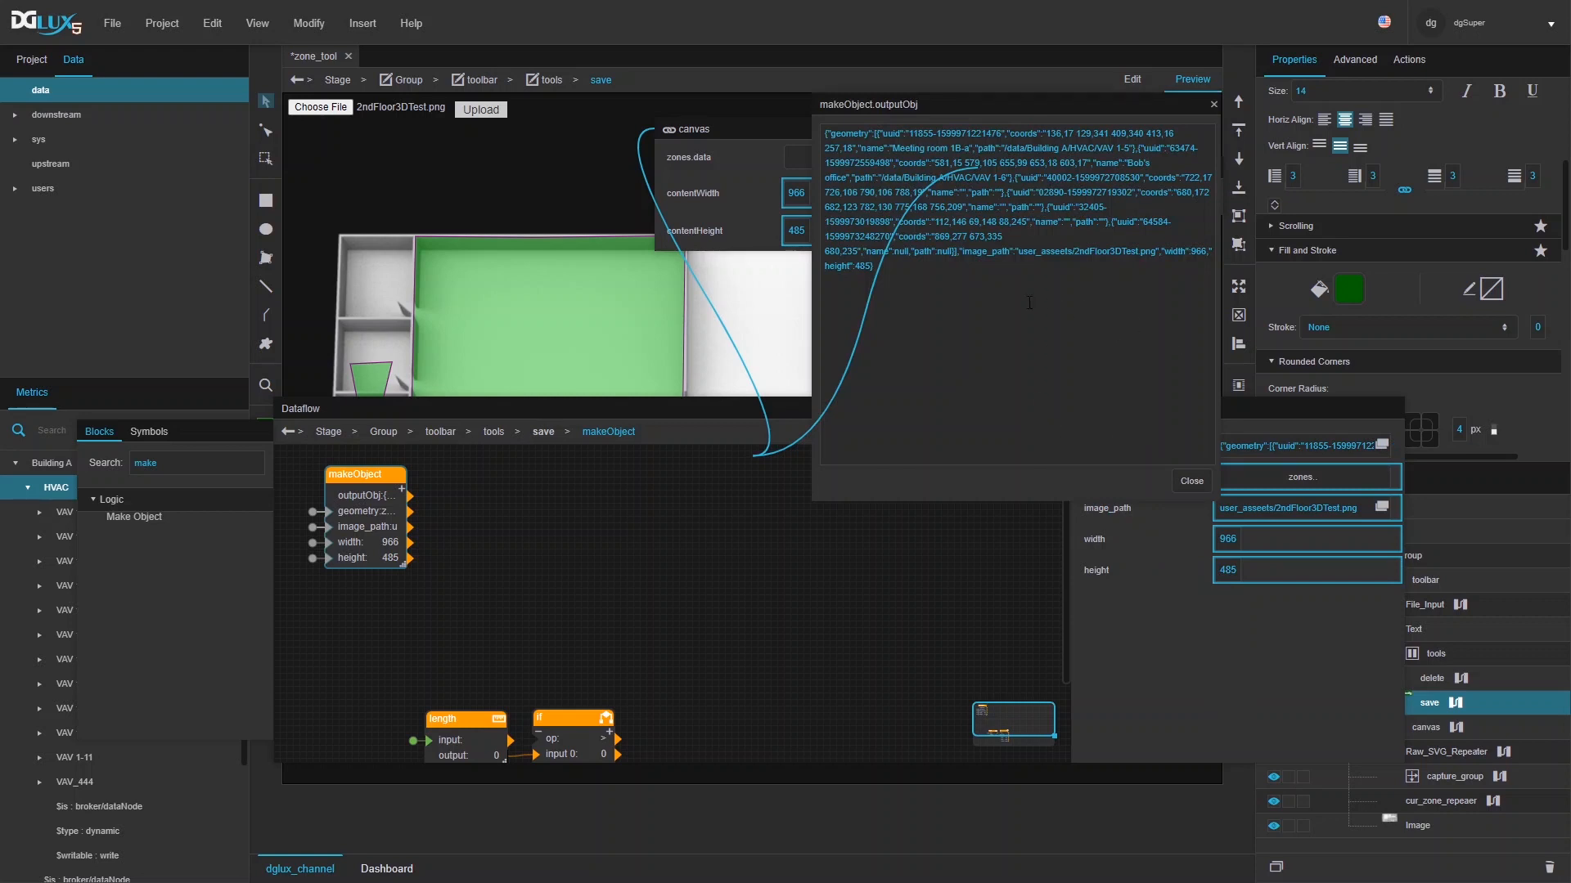
pyautogui.click(1194, 482)
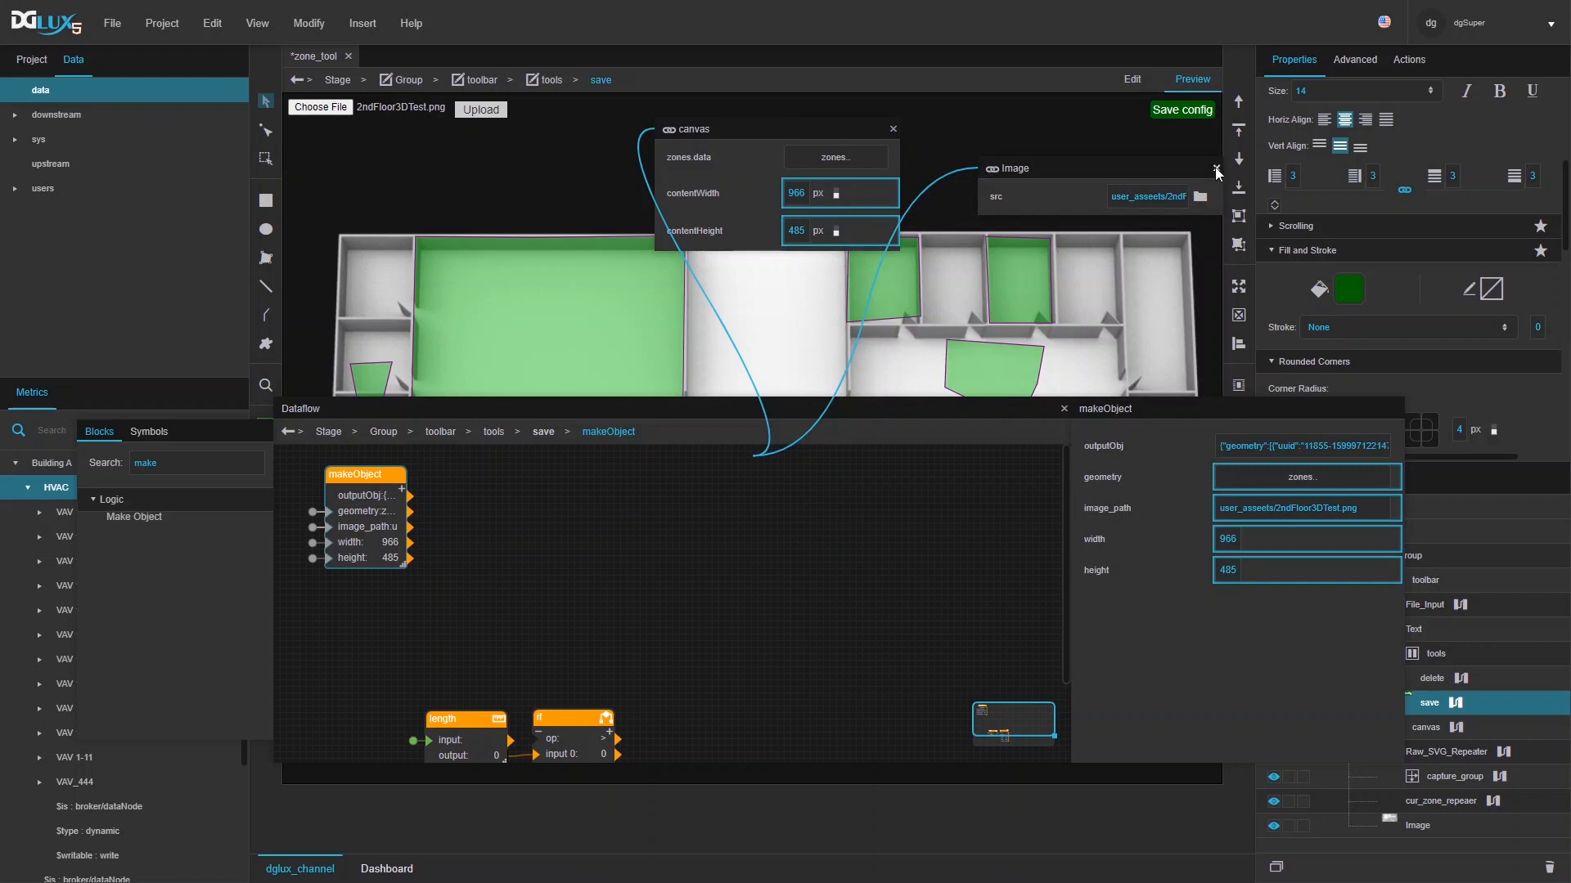
pyautogui.click(892, 128)
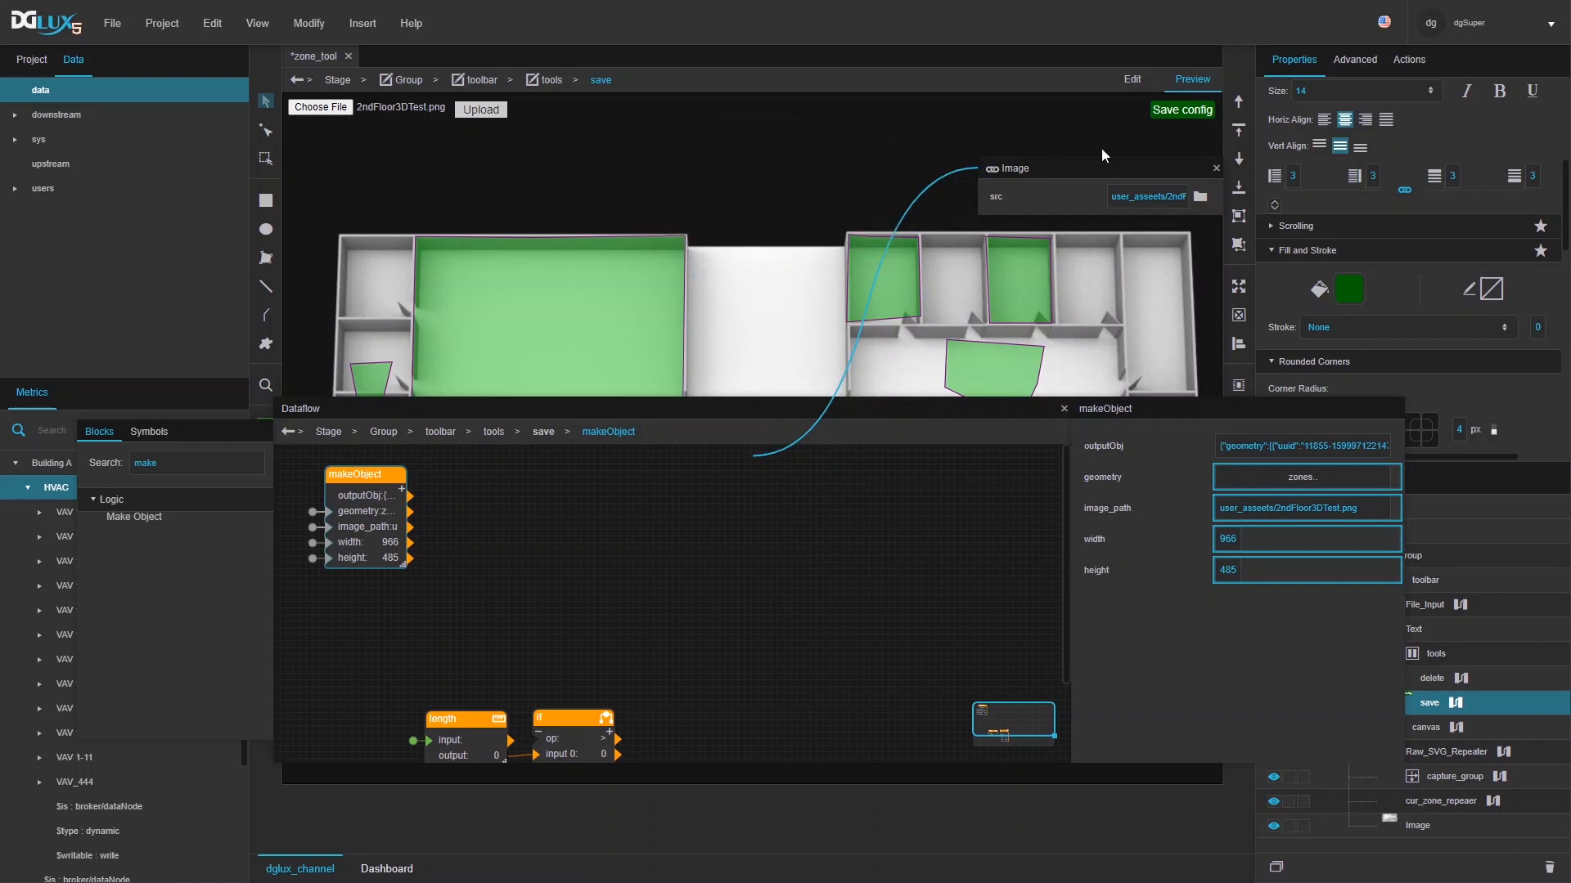
pyautogui.click(1216, 168)
# - Search the blocks for "str" and add a String Uploader block beside makeObject
pyautogui.moveTo(135, 465); pyautogui.dragTo(159, 467)
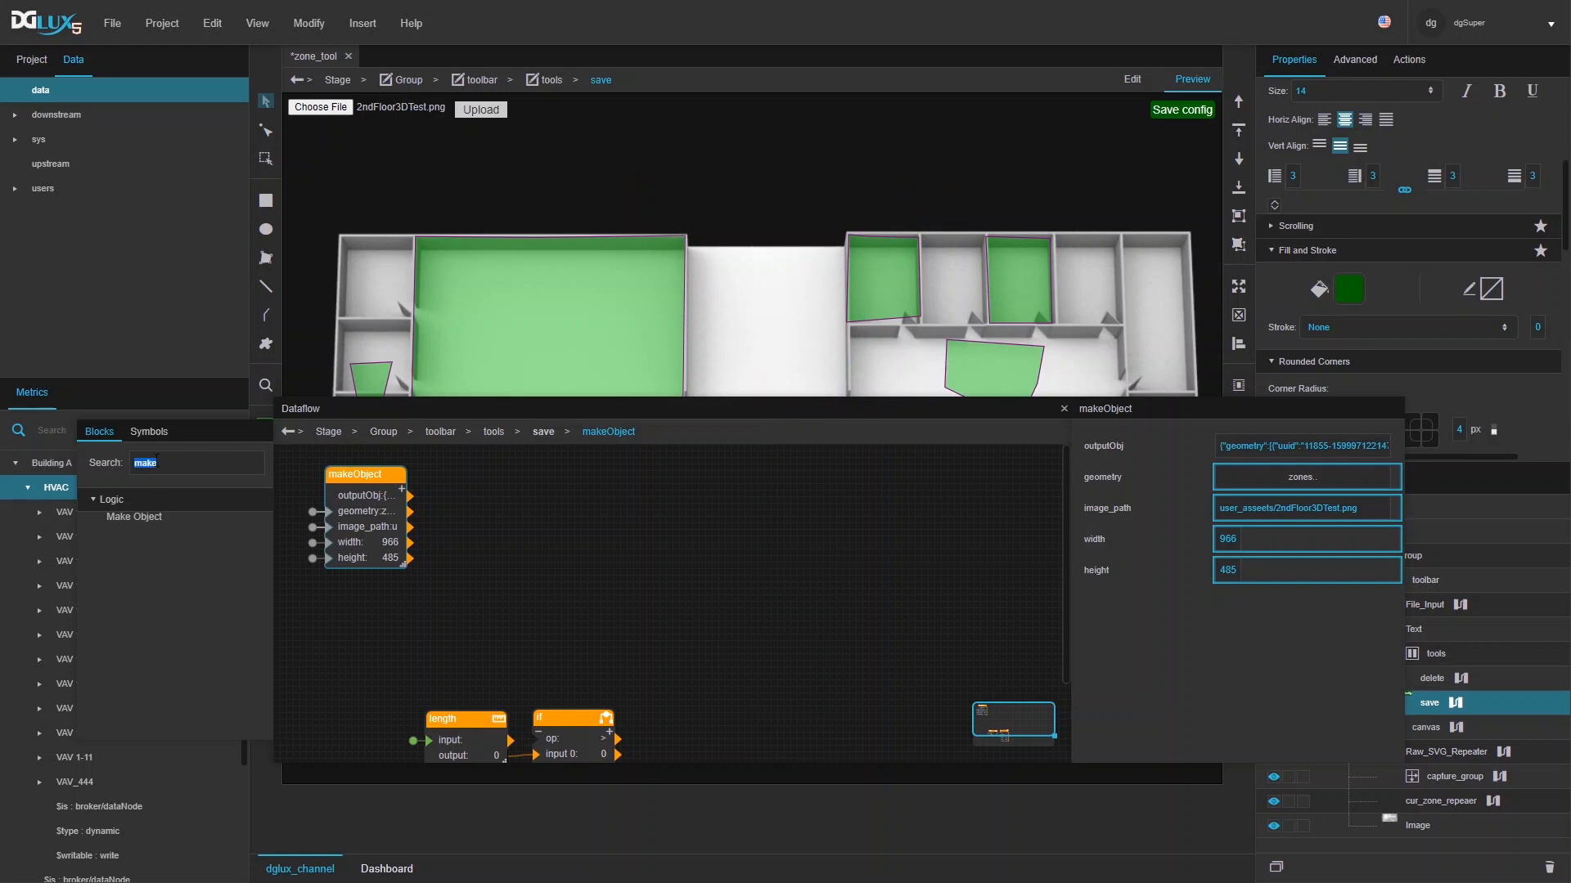
pyautogui.write('str')
pyautogui.moveTo(159, 595); pyautogui.dragTo(510, 468)
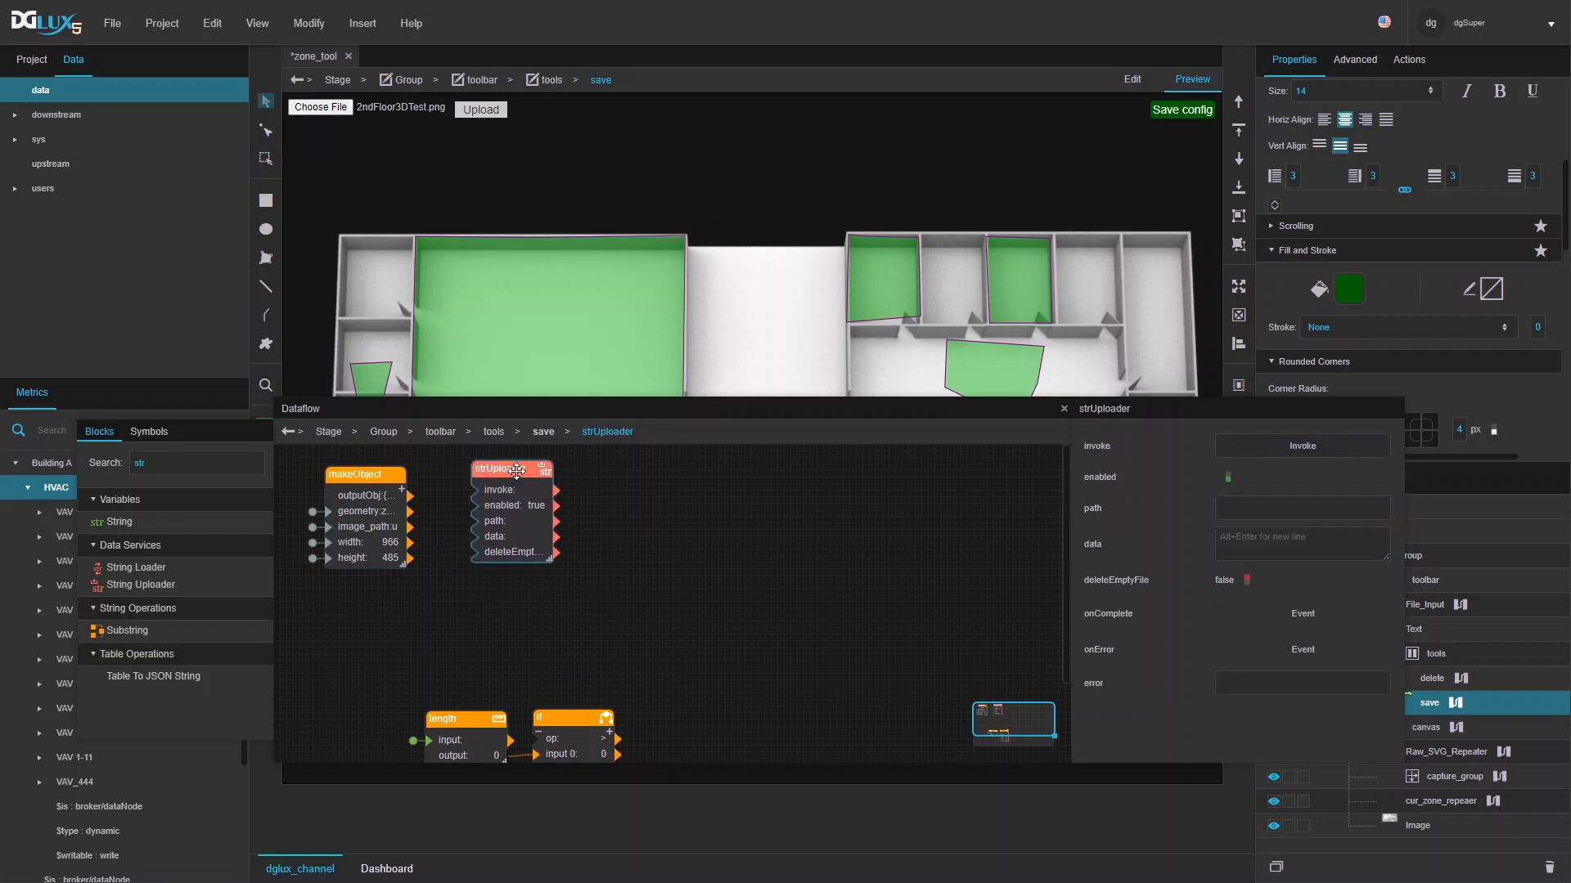
# - Delete the file floor_1.json from the project's configs folder
pyautogui.click(33, 60)
pyautogui.click(62, 180)
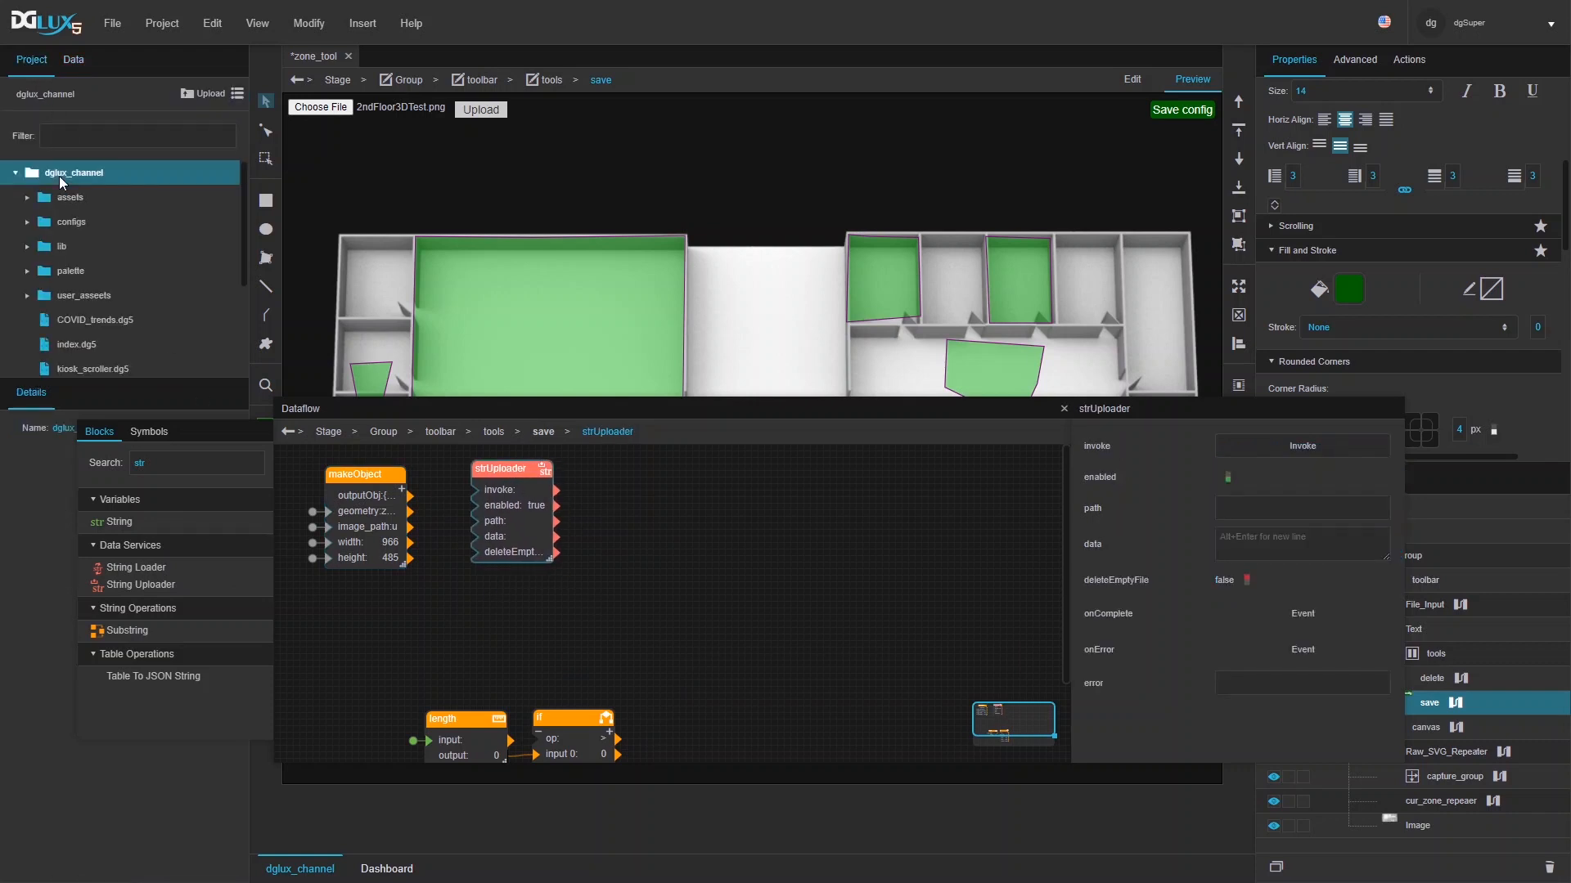
pyautogui.rightClick(60, 175)
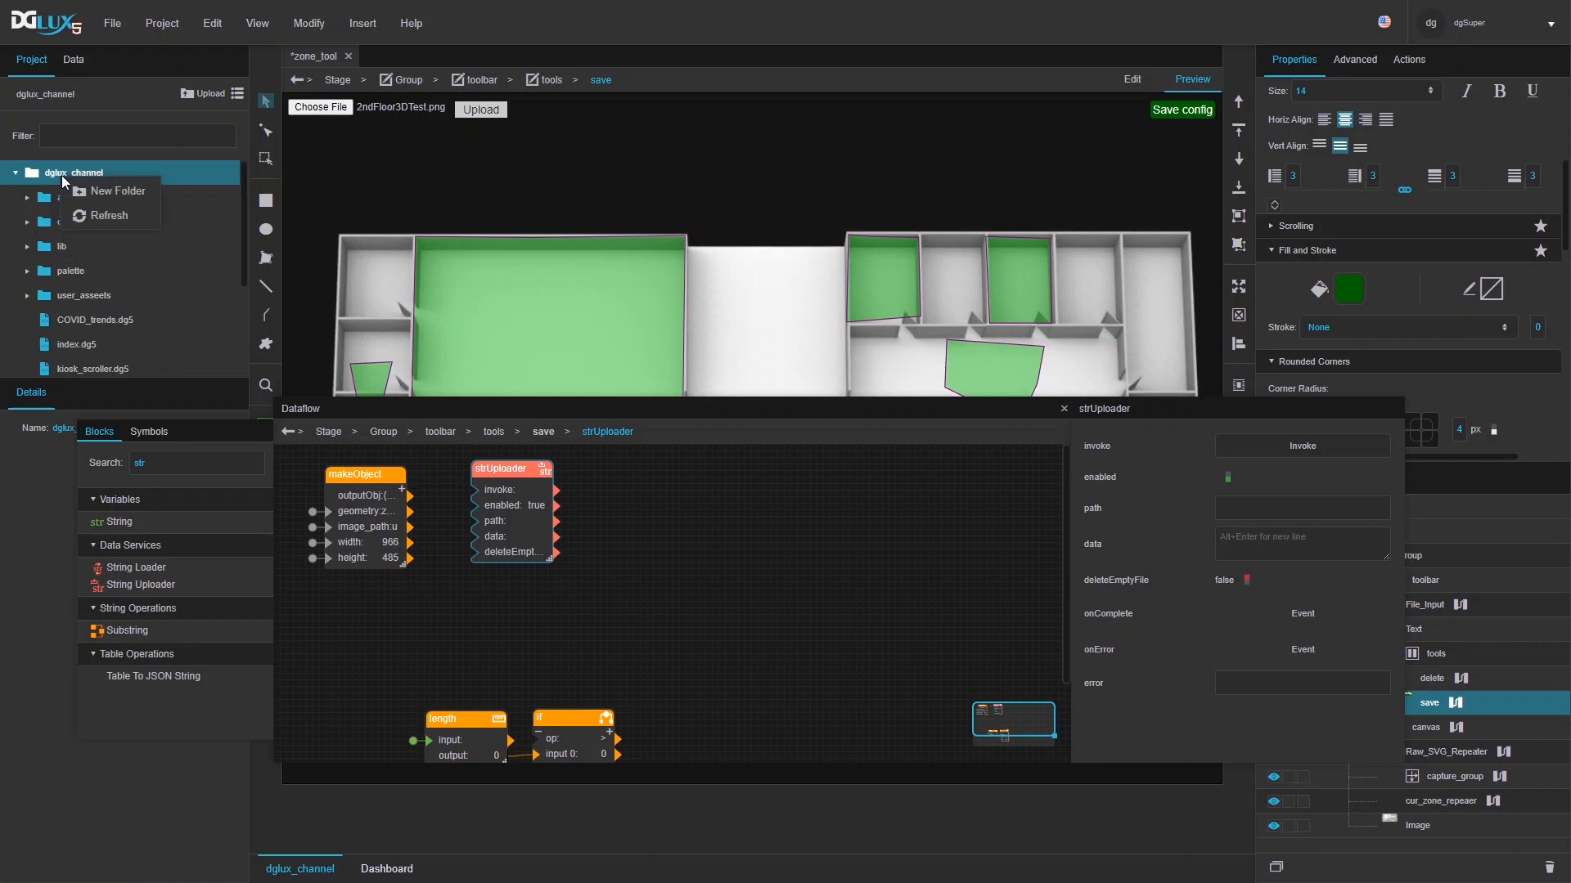
pyautogui.click(40, 219)
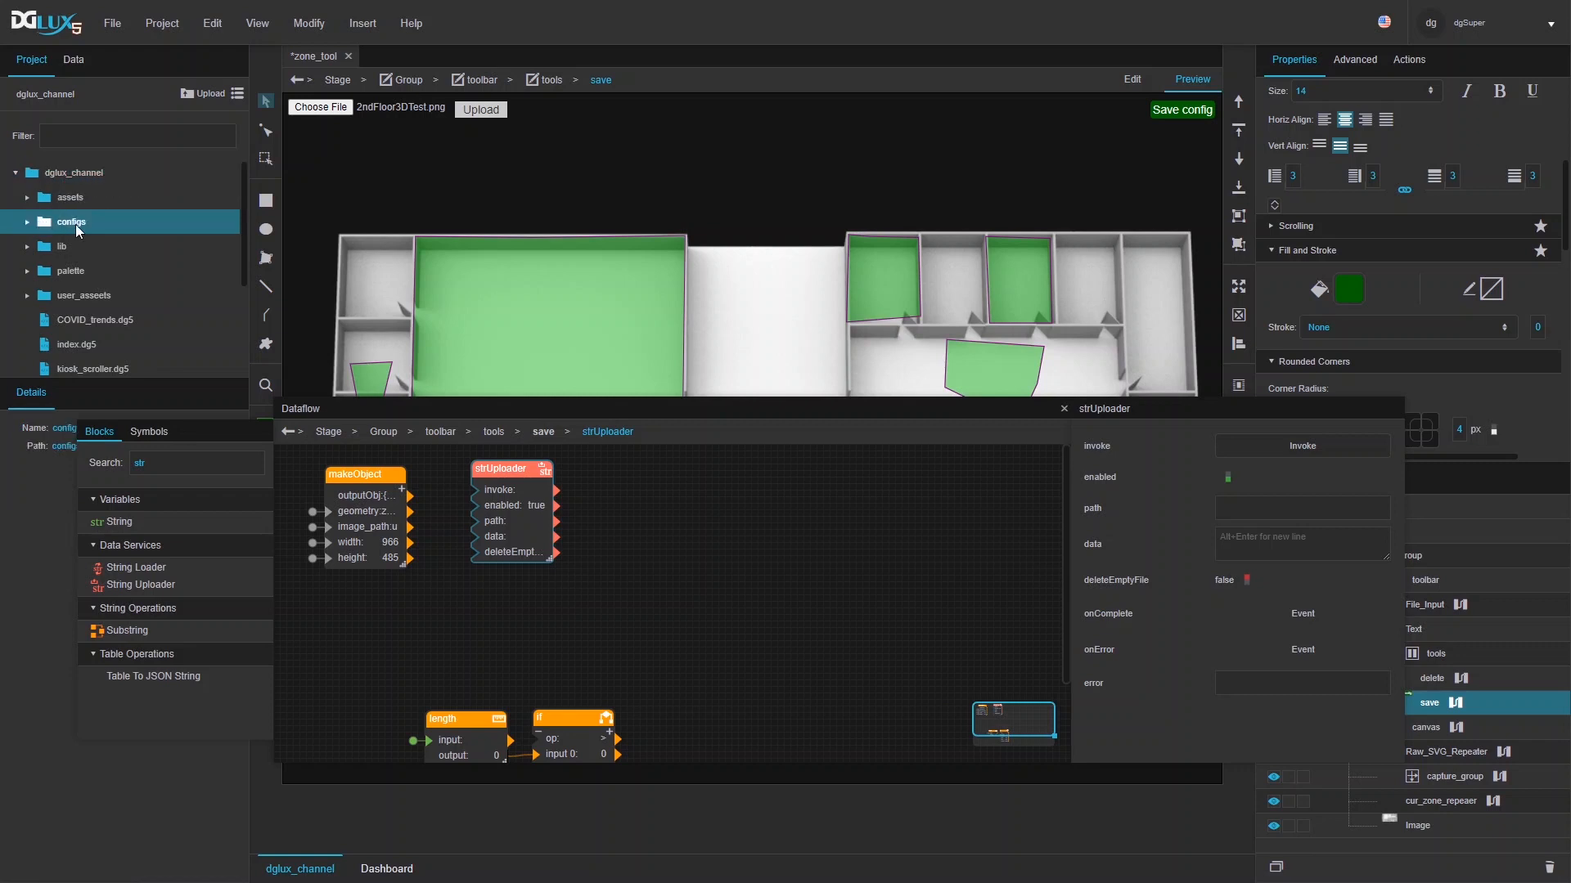
pyautogui.click(28, 222)
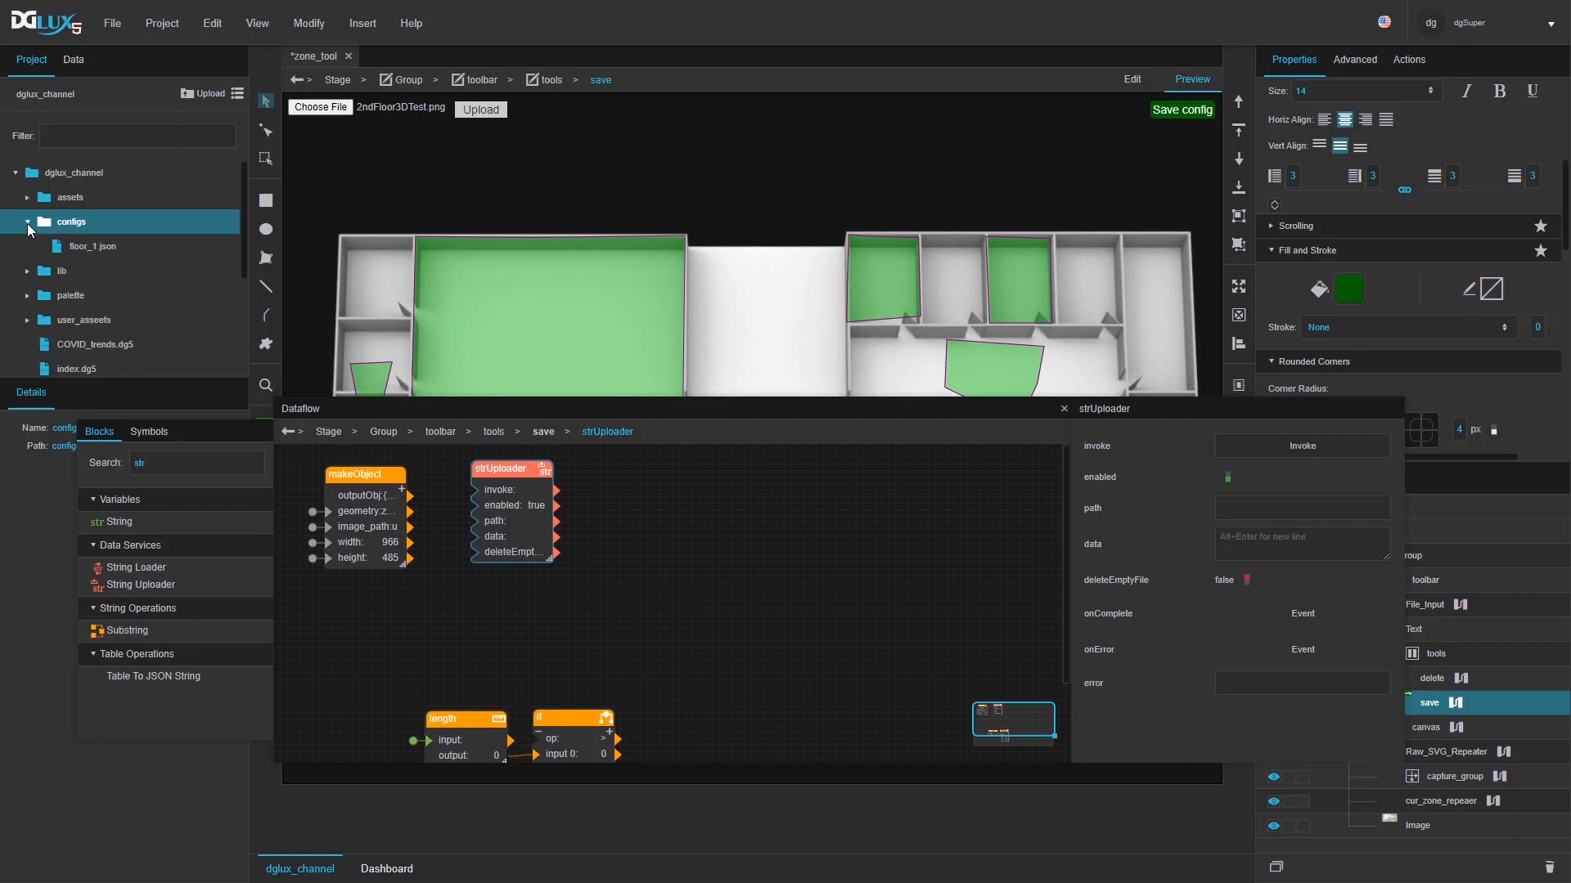
pyautogui.click(77, 249)
pyautogui.rightClick(77, 249)
pyautogui.click(106, 309)
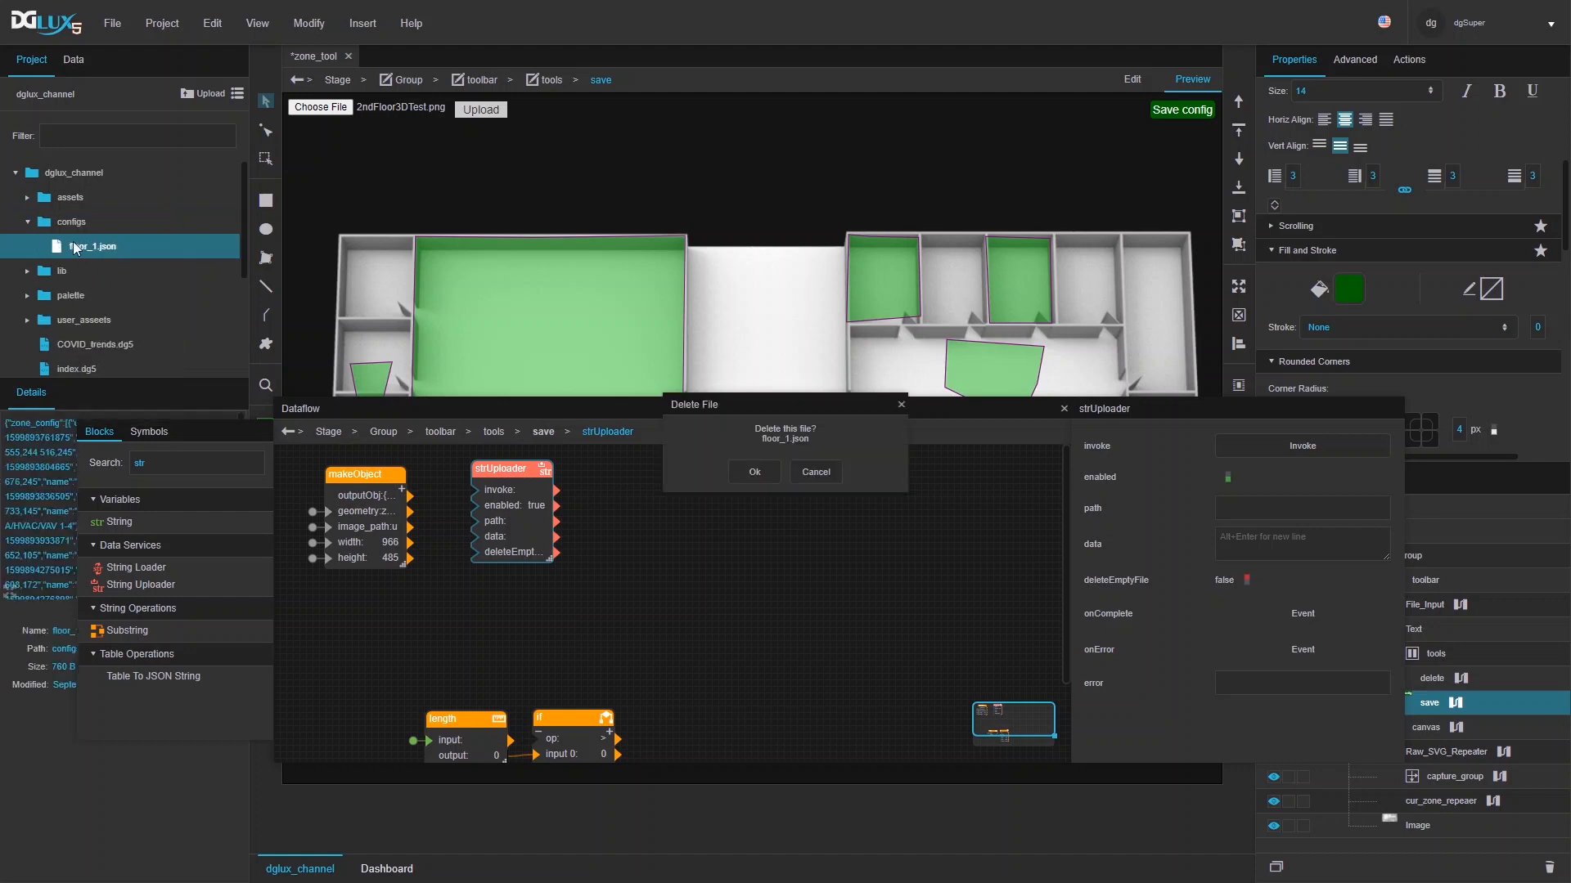
pyautogui.click(765, 477)
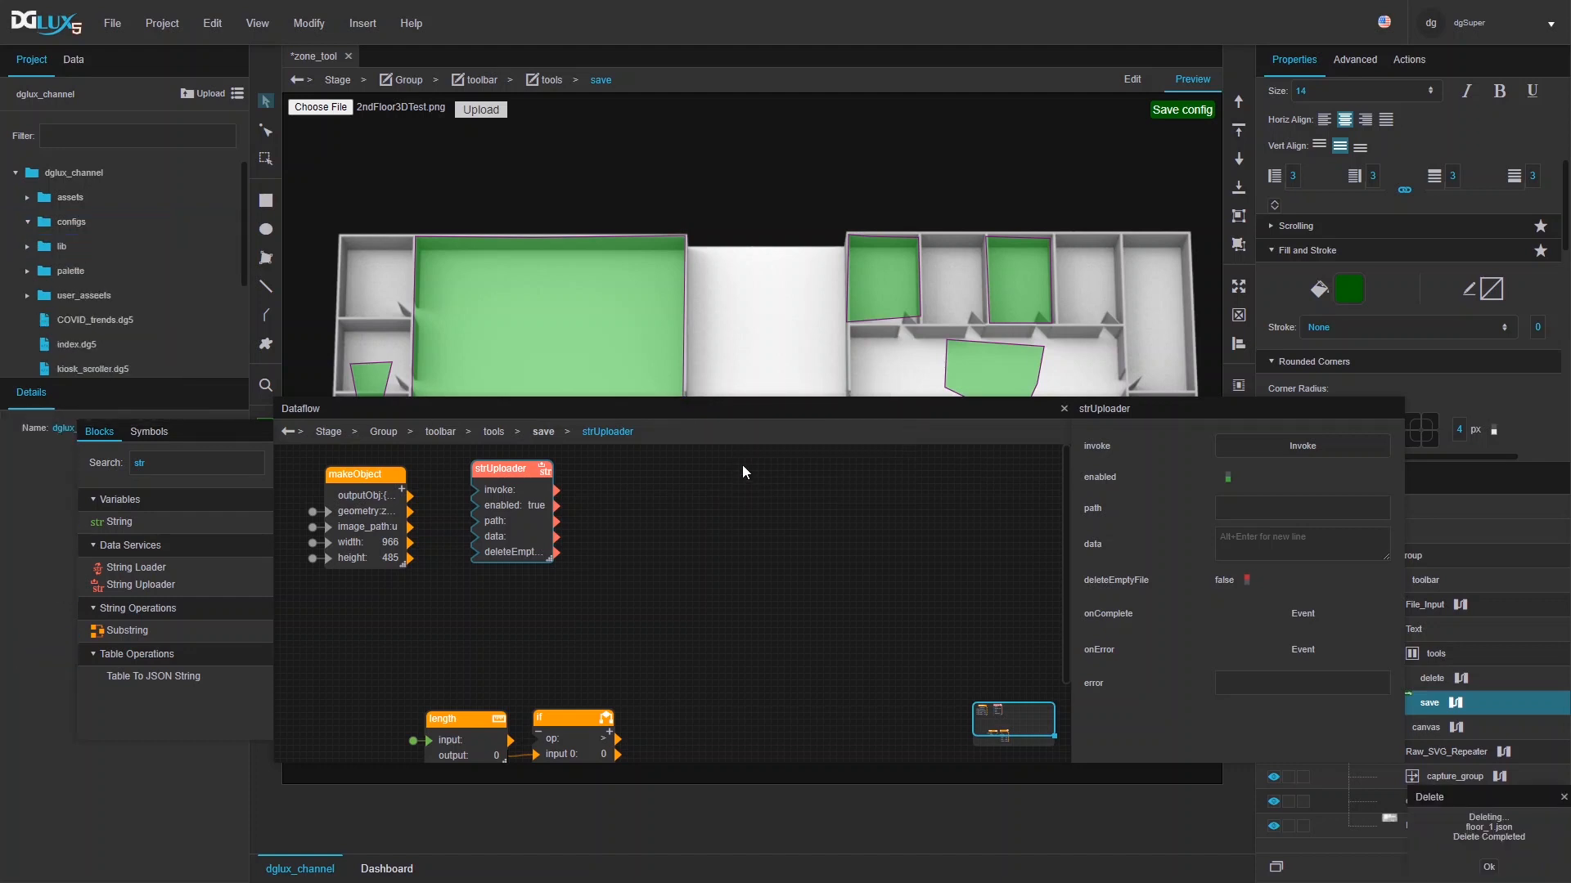
# - Make room beside makeObject by moving strUploader, search the blocks for "con", and add a Concatenate block between them
pyautogui.click(81, 224)
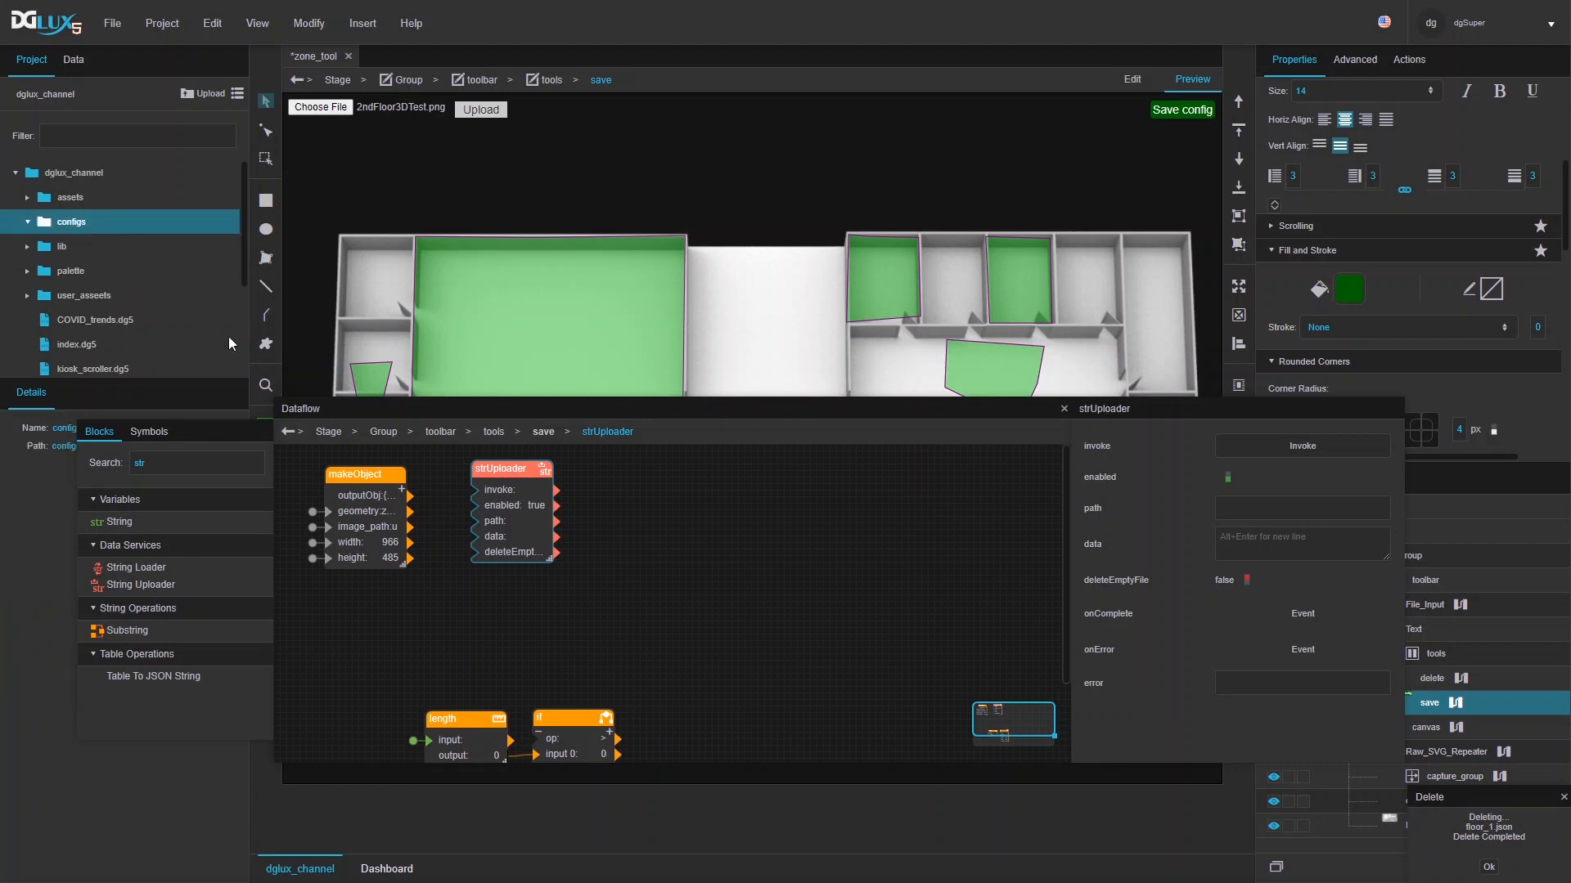
pyautogui.moveTo(534, 468); pyautogui.dragTo(714, 474)
pyautogui.press('BackSpace')
pyautogui.press('BackSpace')
pyautogui.press('BackSpace')
pyautogui.write('con')
pyautogui.moveTo(131, 600); pyautogui.dragTo(476, 478)
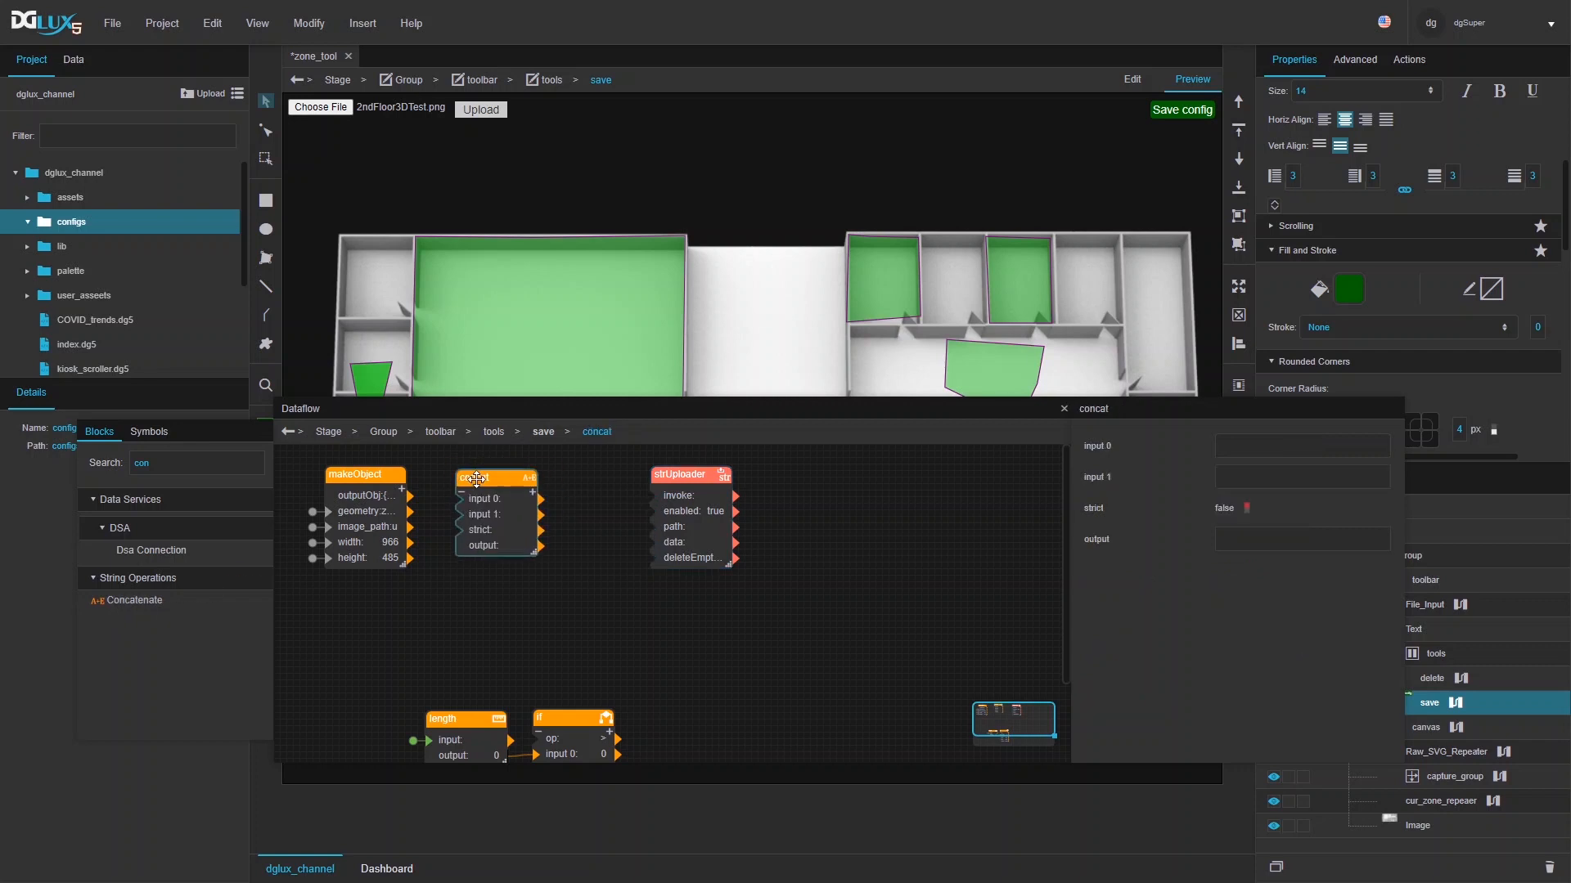
# - Set the concat block's input 0 to the configs folder path and input 1 to "/", and add a third input
pyautogui.moveTo(57, 213); pyautogui.dragTo(1260, 447)
pyautogui.click(1270, 478)
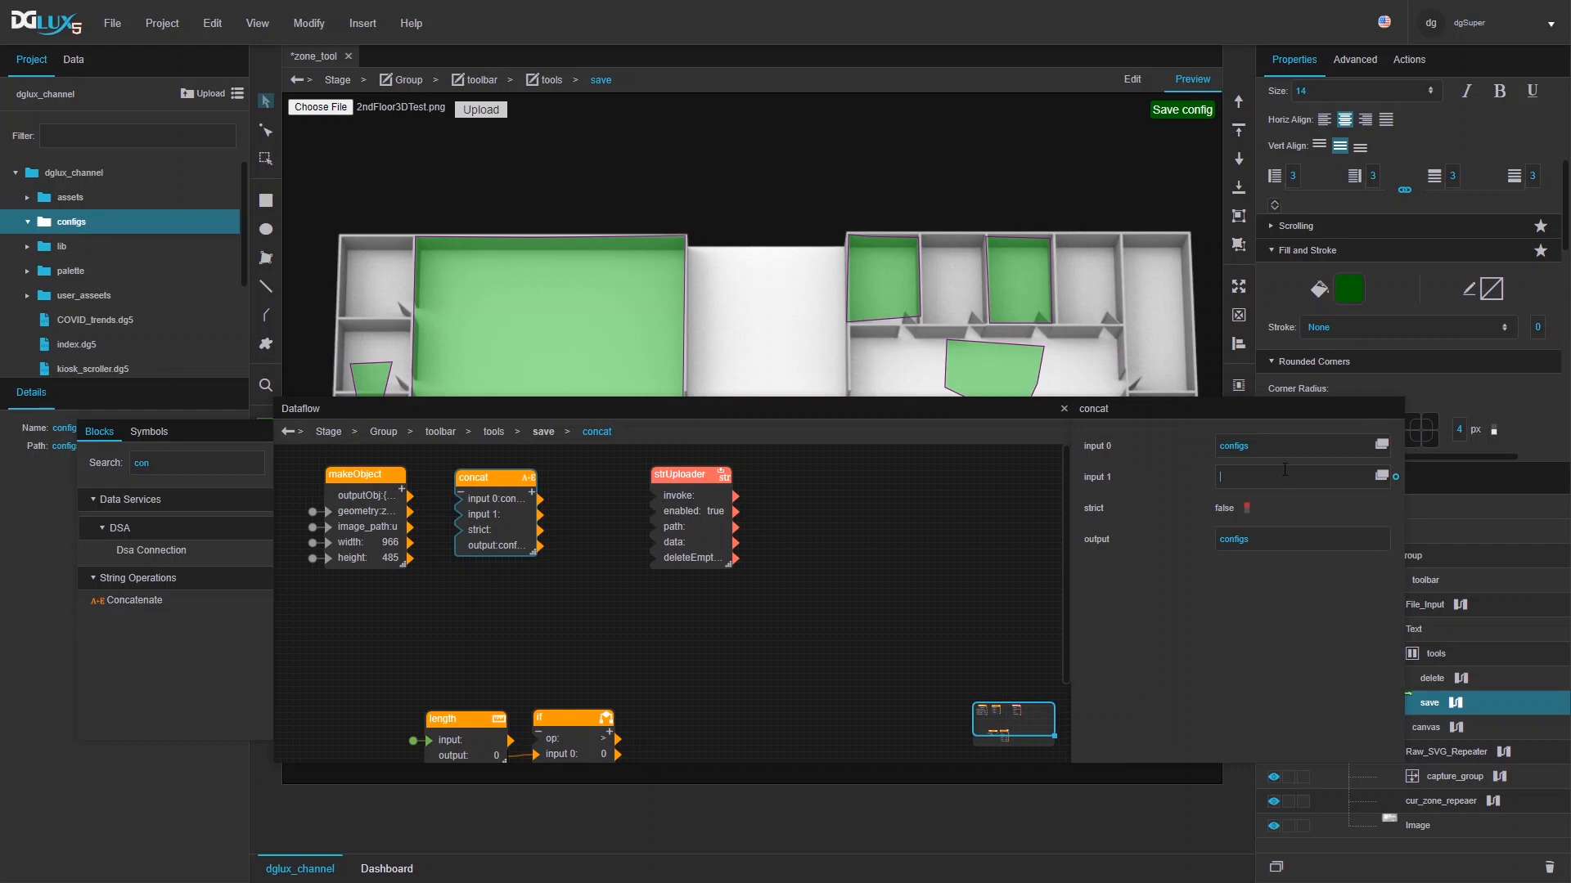
pyautogui.click(531, 492)
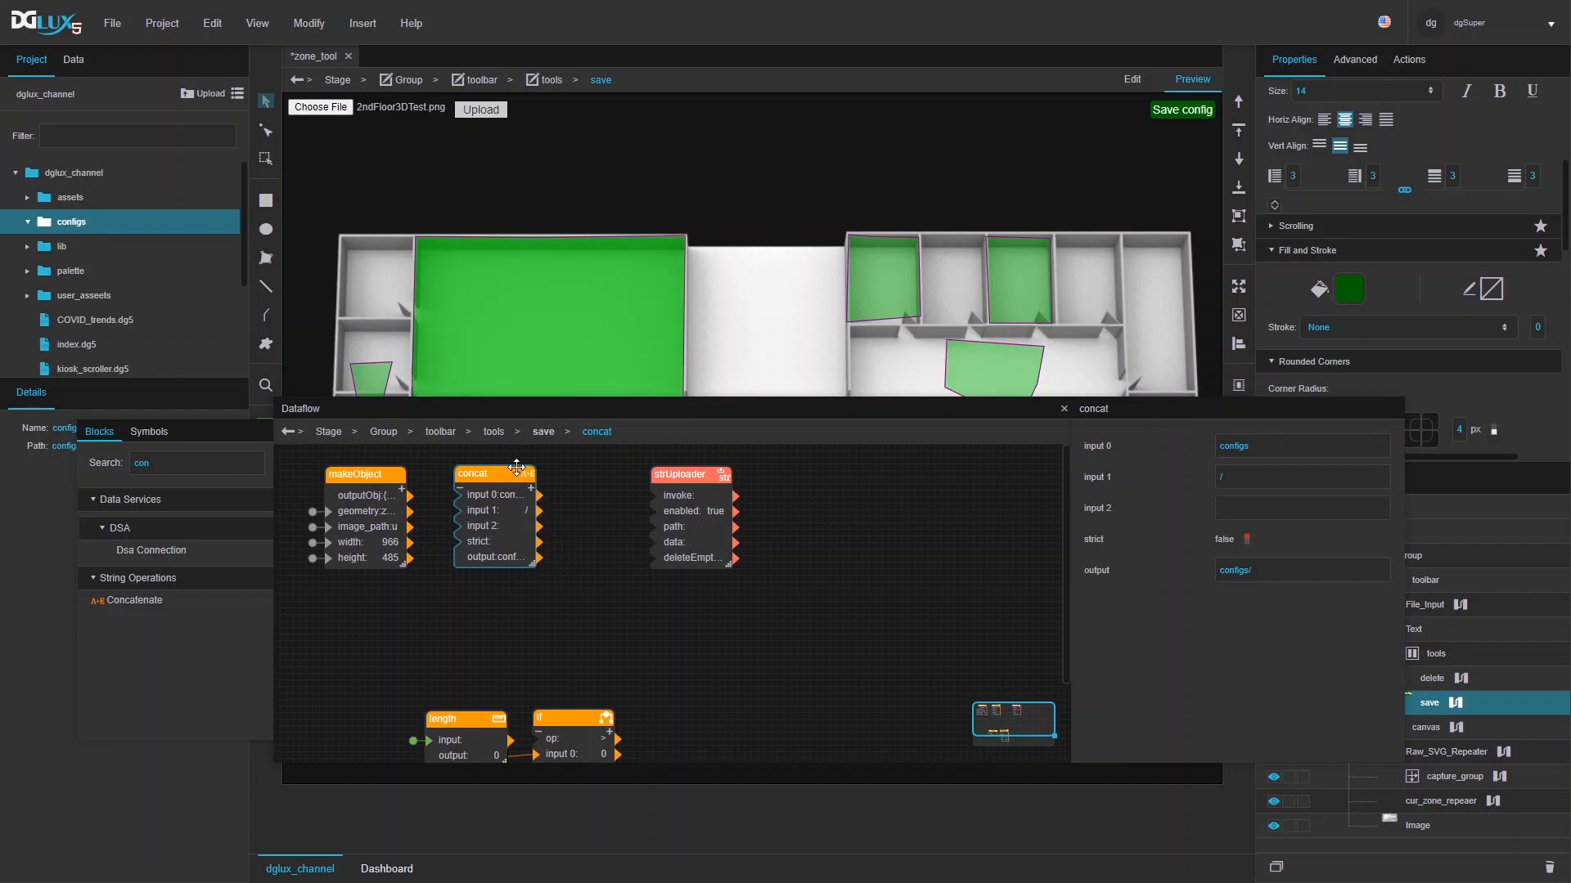
pyautogui.moveTo(793, 406); pyautogui.dragTo(668, 384)
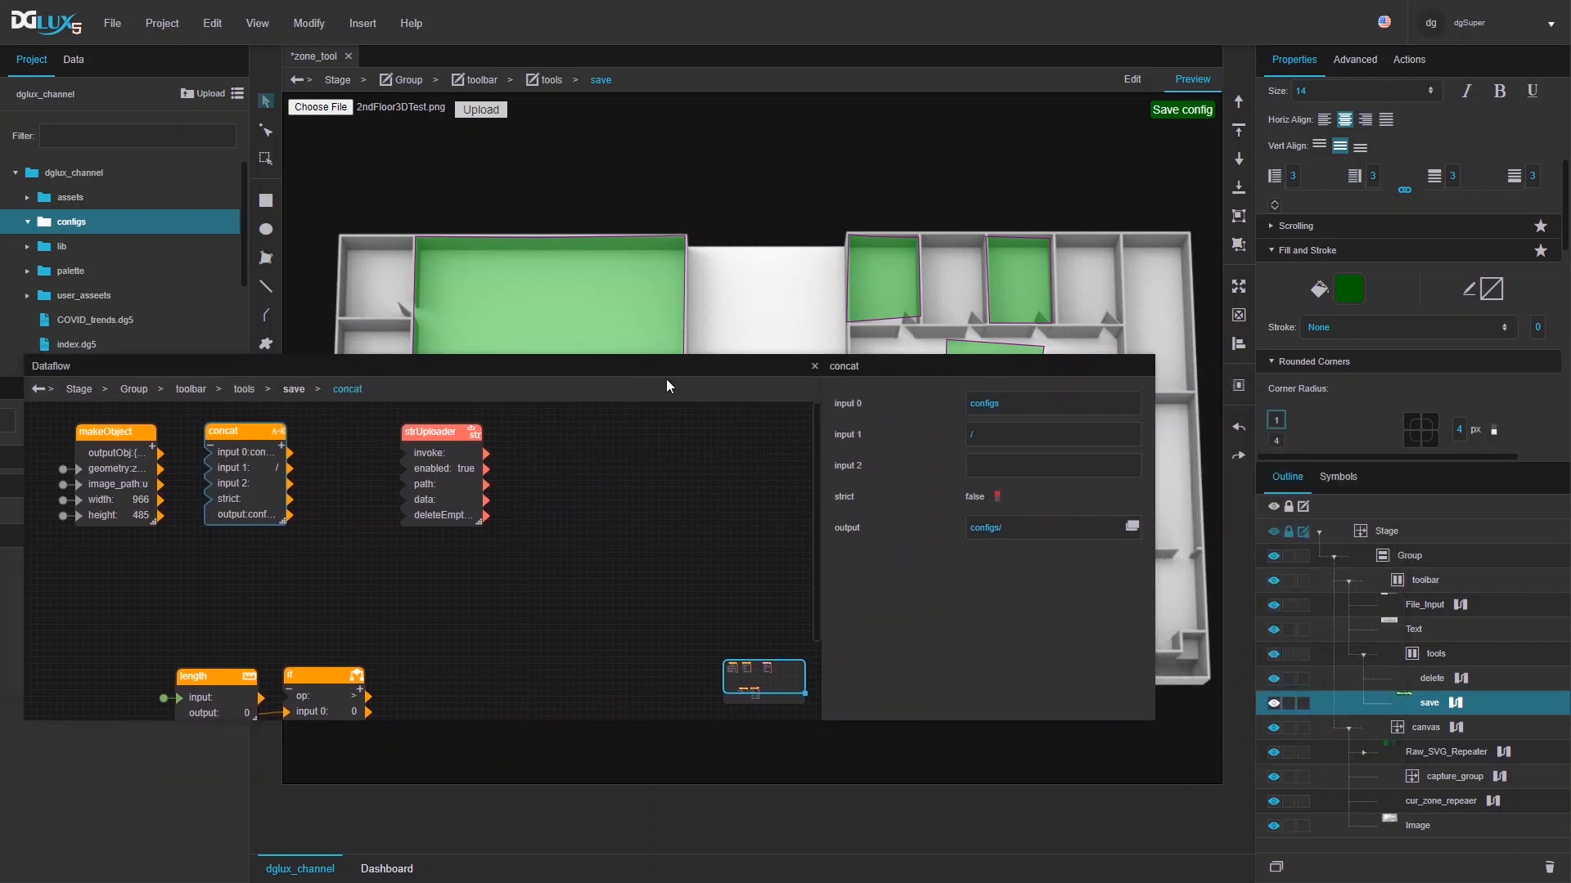
# - Insert a form Text Input into the tools group alongside the save element
pyautogui.rightClick(1430, 661)
pyautogui.moveTo(1440, 530)
pyautogui.moveTo(1229, 528)
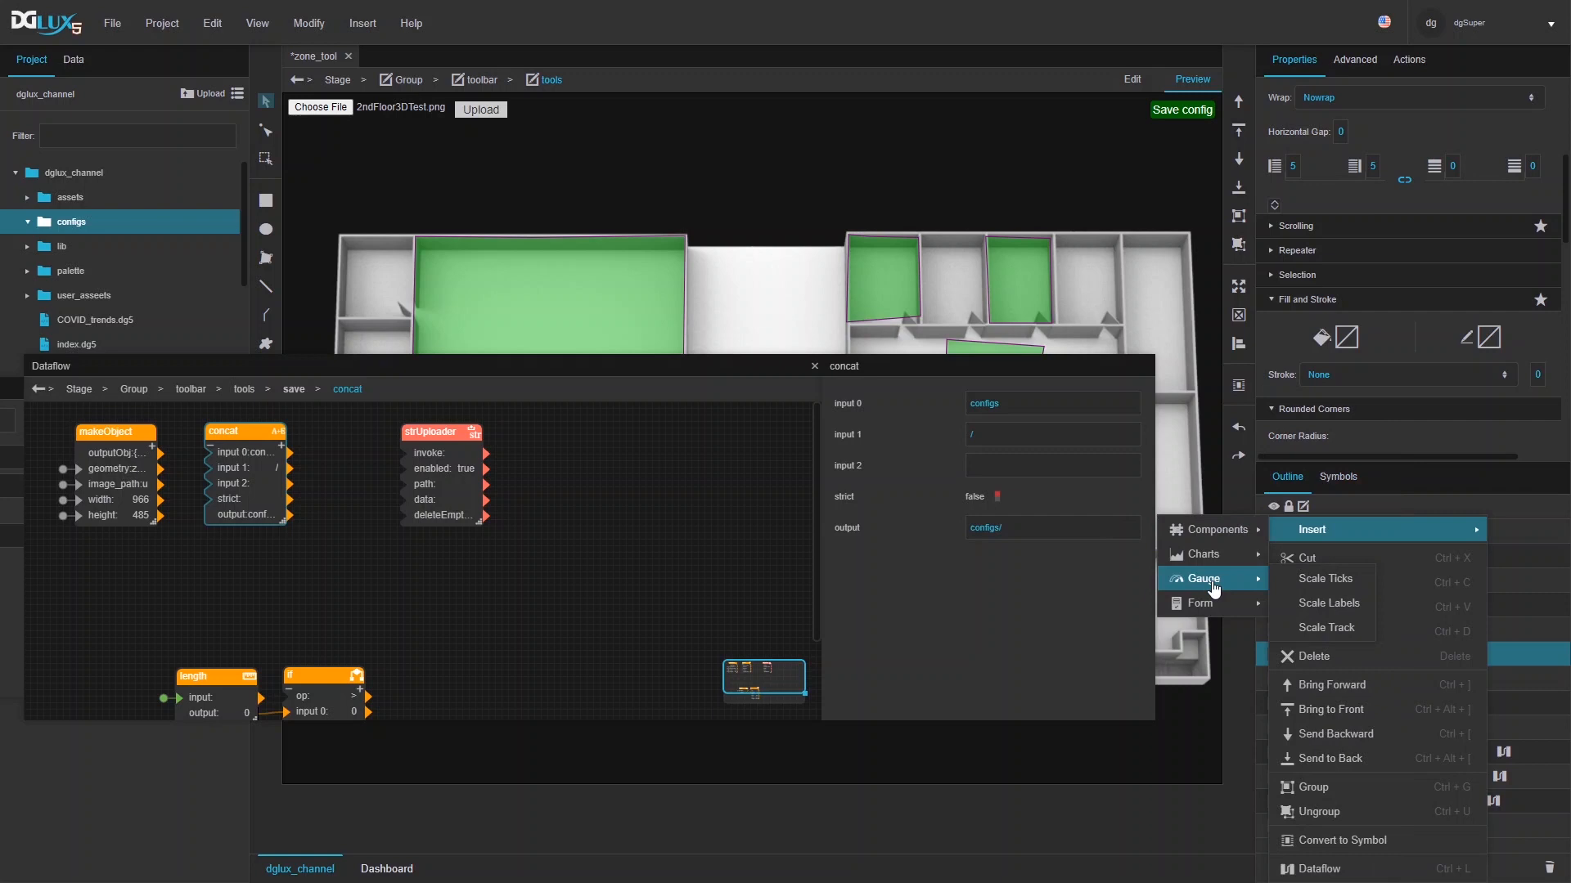
pyautogui.moveTo(1213, 607)
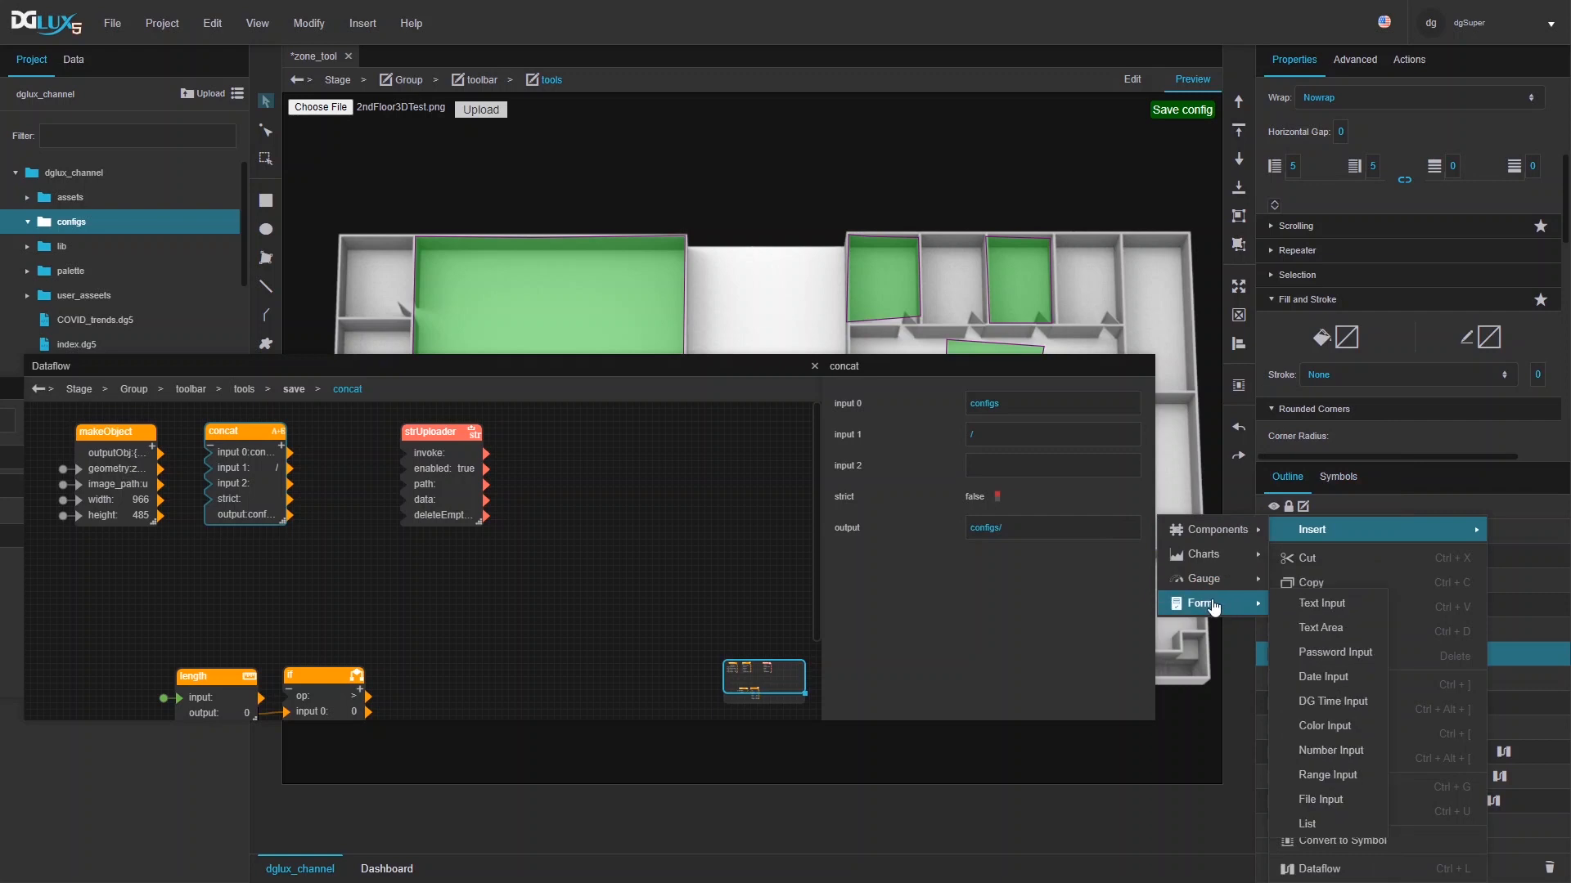
pyautogui.click(1357, 608)
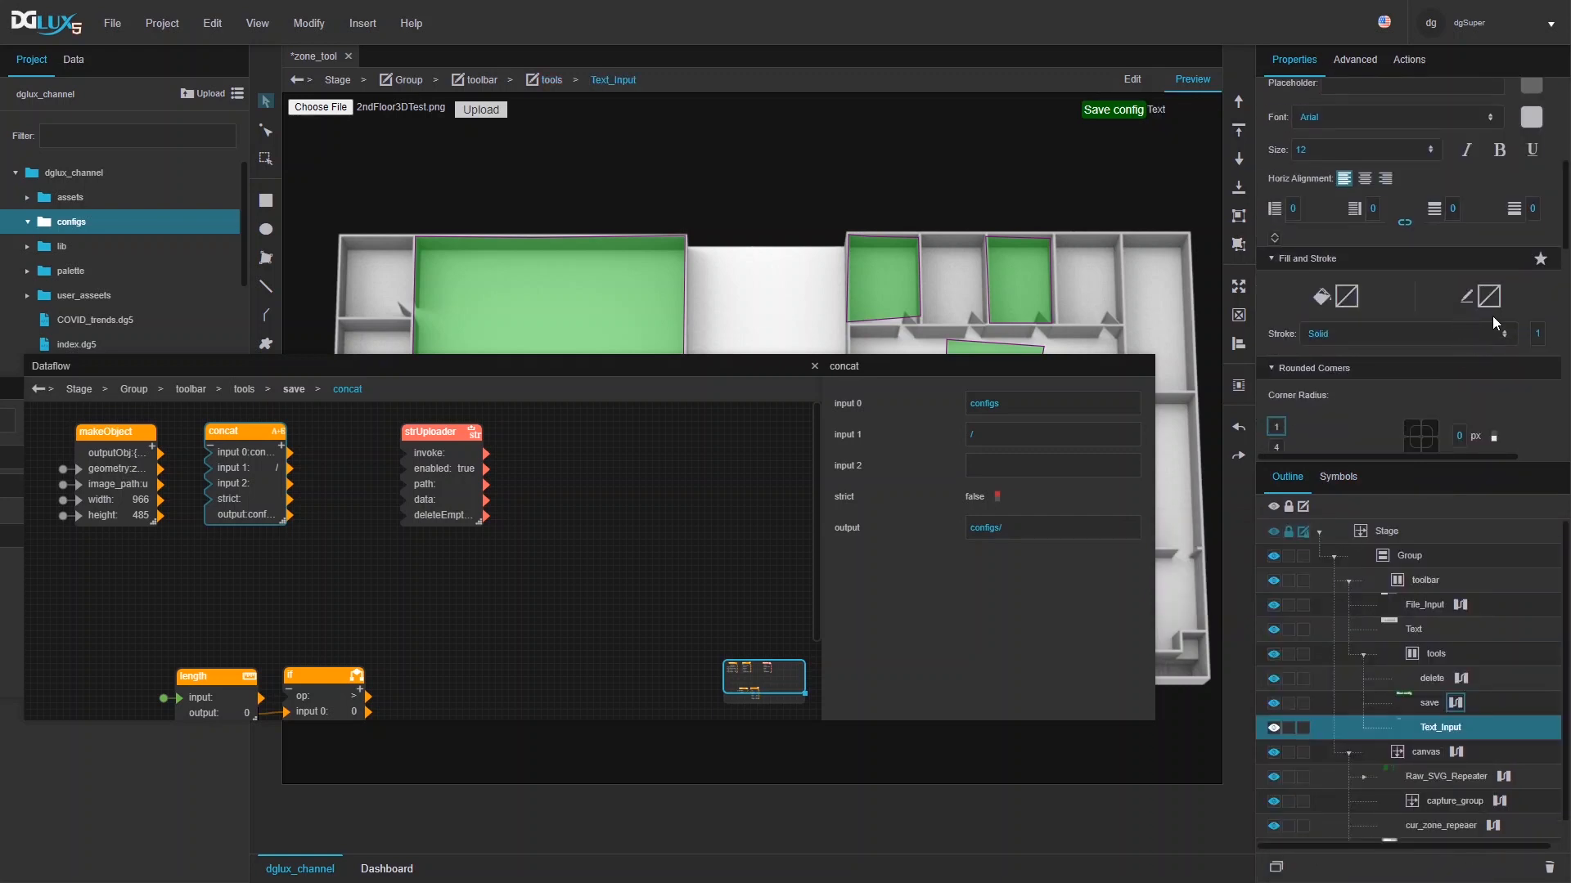
# - Give the text input a solid grey border and a 3 px corner radius
pyautogui.click(1488, 299)
pyautogui.click(1265, 330)
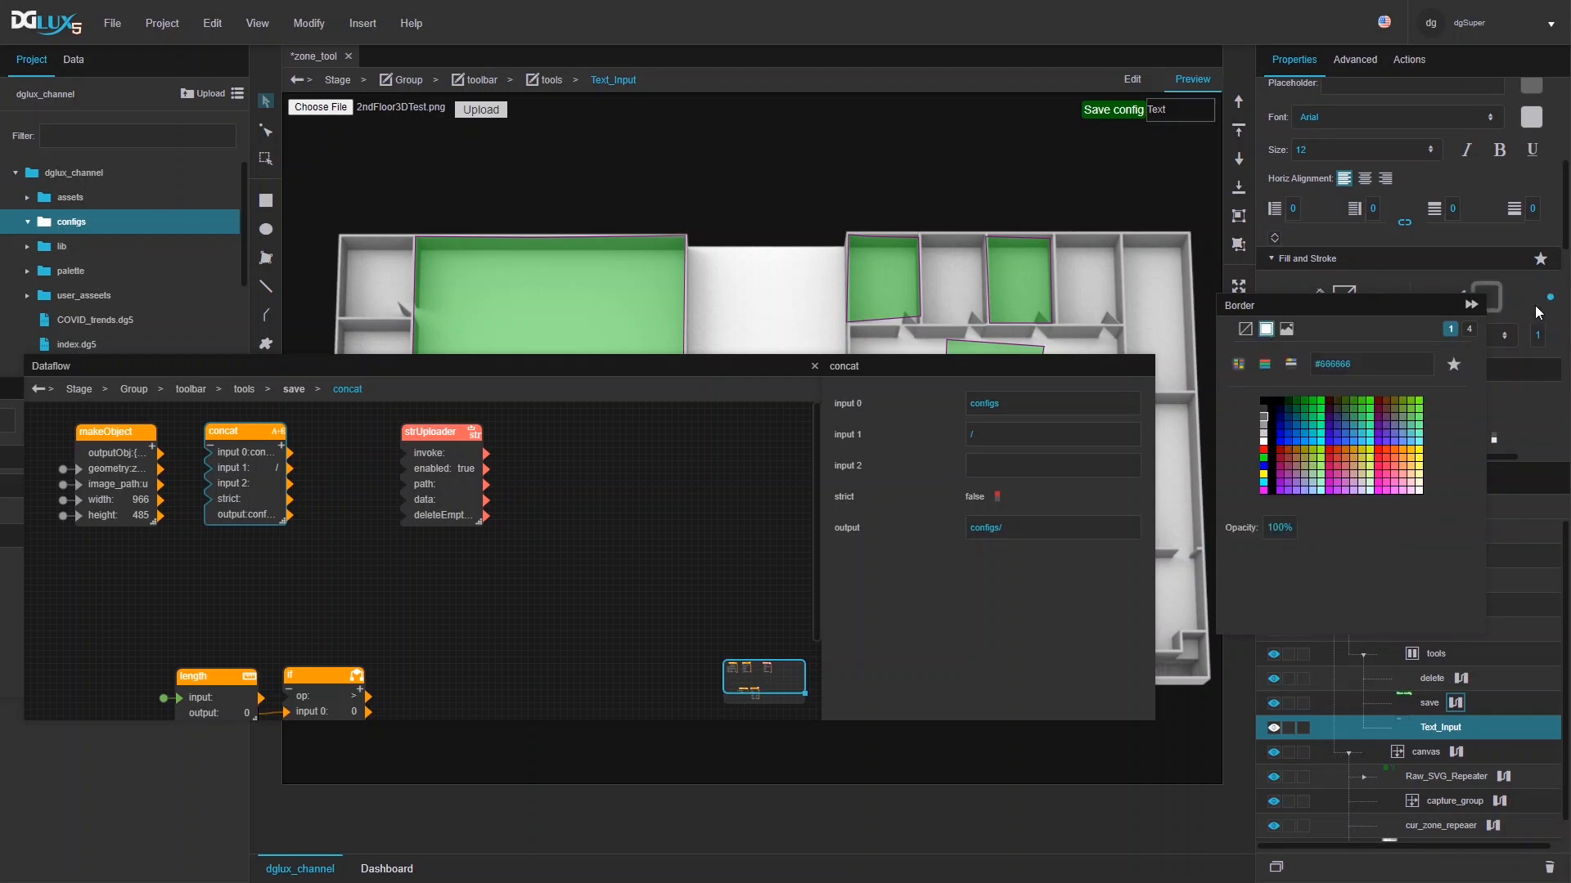
pyautogui.click(1489, 345)
pyautogui.scroll(-2, 1447, 351)
pyautogui.moveTo(1463, 278); pyautogui.dragTo(1462, 274)
pyautogui.scroll(4, 1303, 263)
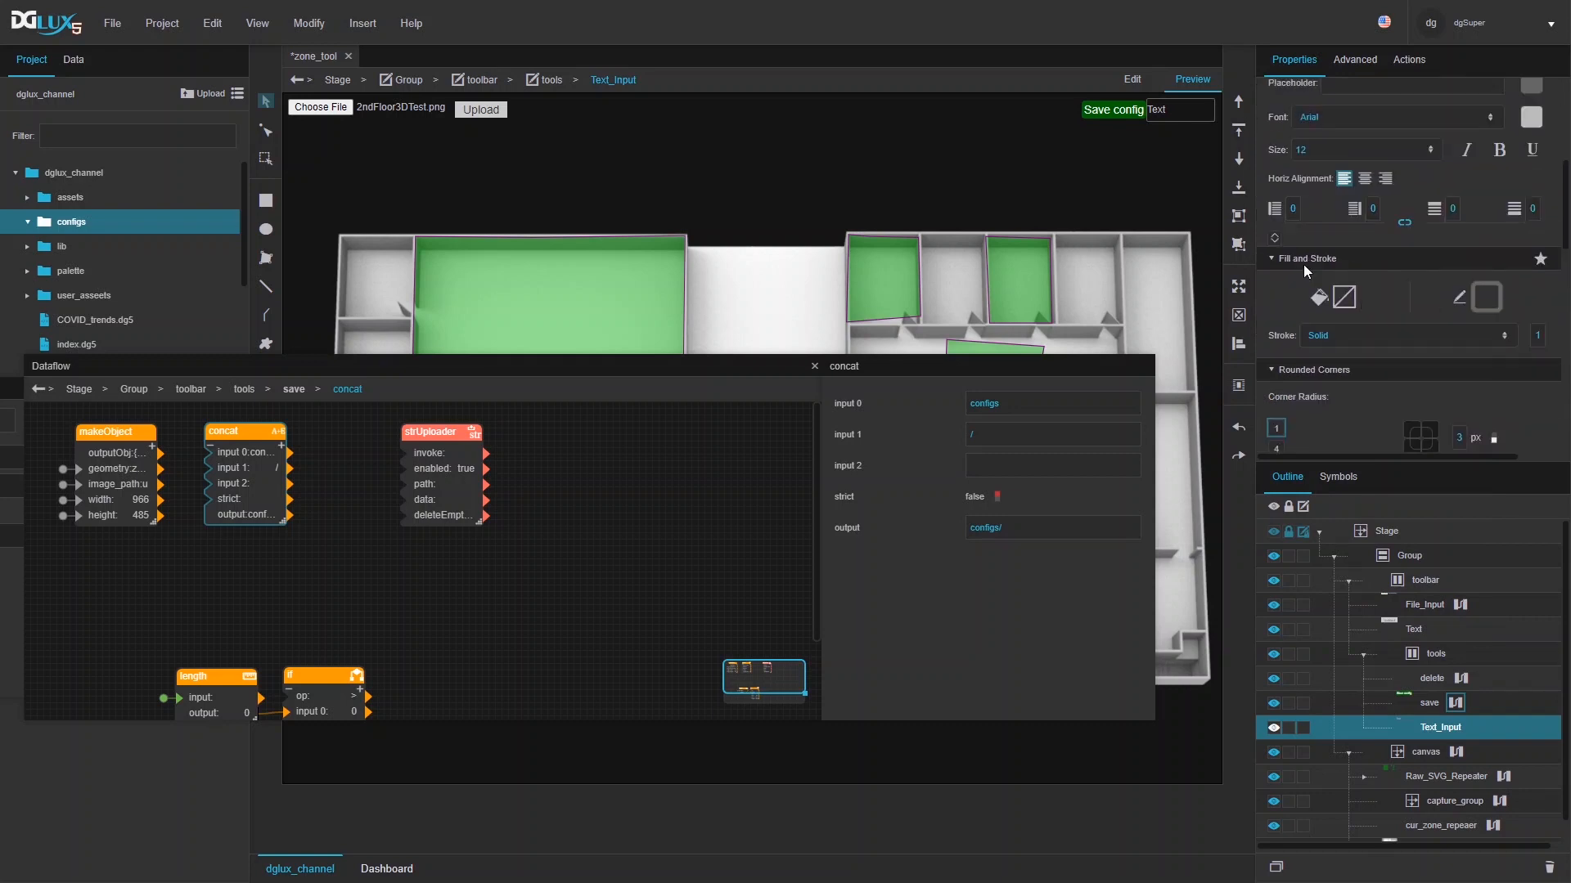
# - Set the text input's left and right padding to 5
pyautogui.click(1293, 370)
pyautogui.write('5')
pyautogui.click(1380, 372)
pyautogui.write('5')
pyautogui.press('Return')
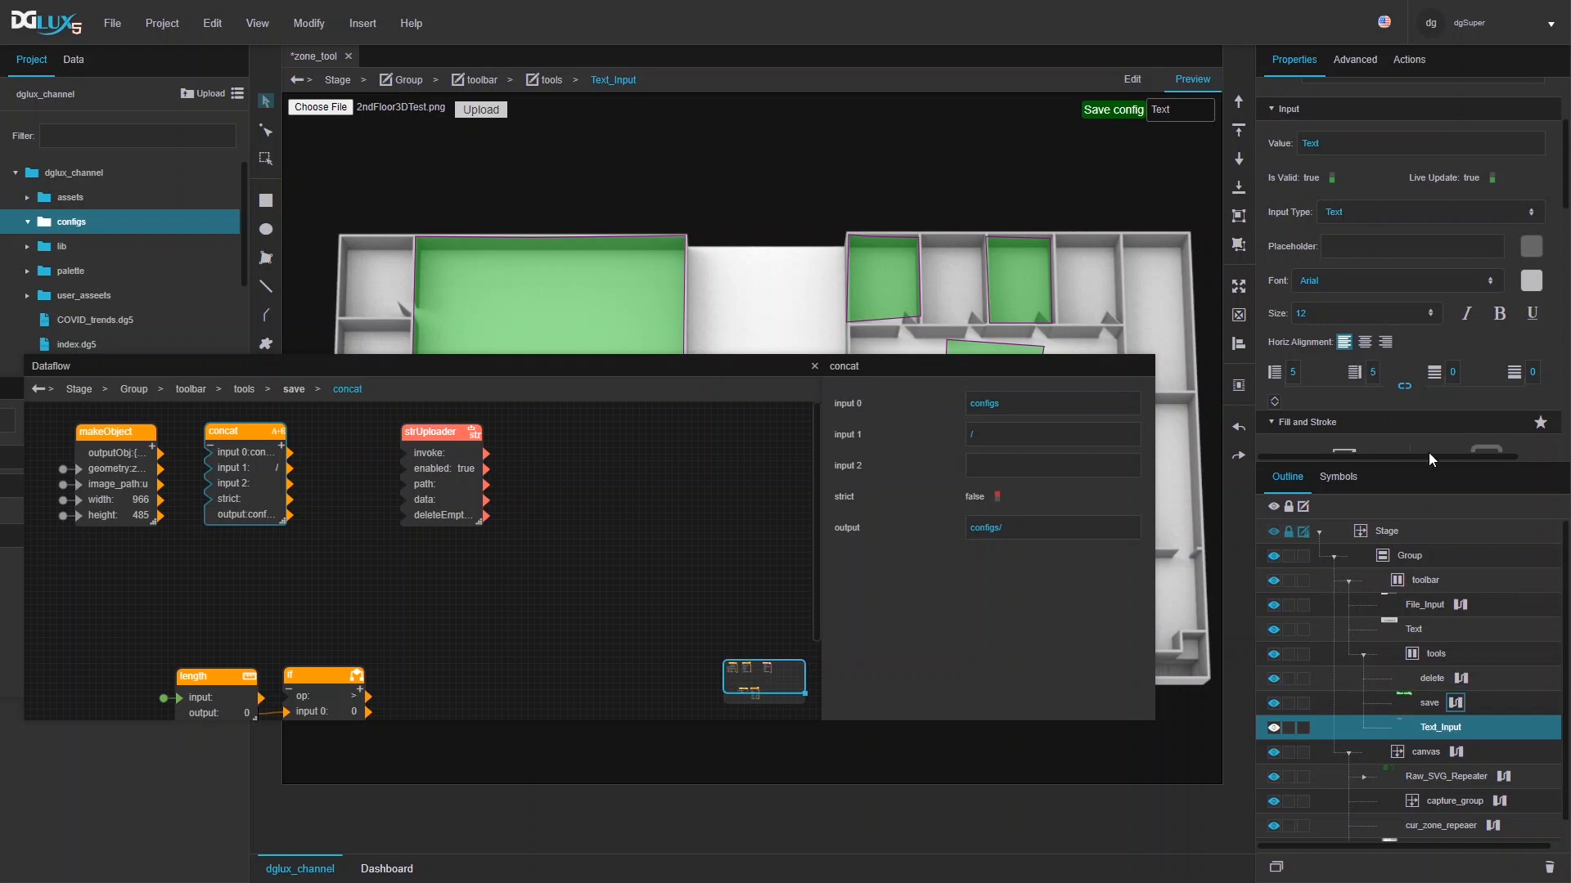
# - Set the text input's left and right position offsets to 5 px
pyautogui.scroll(-5, 1440, 375)
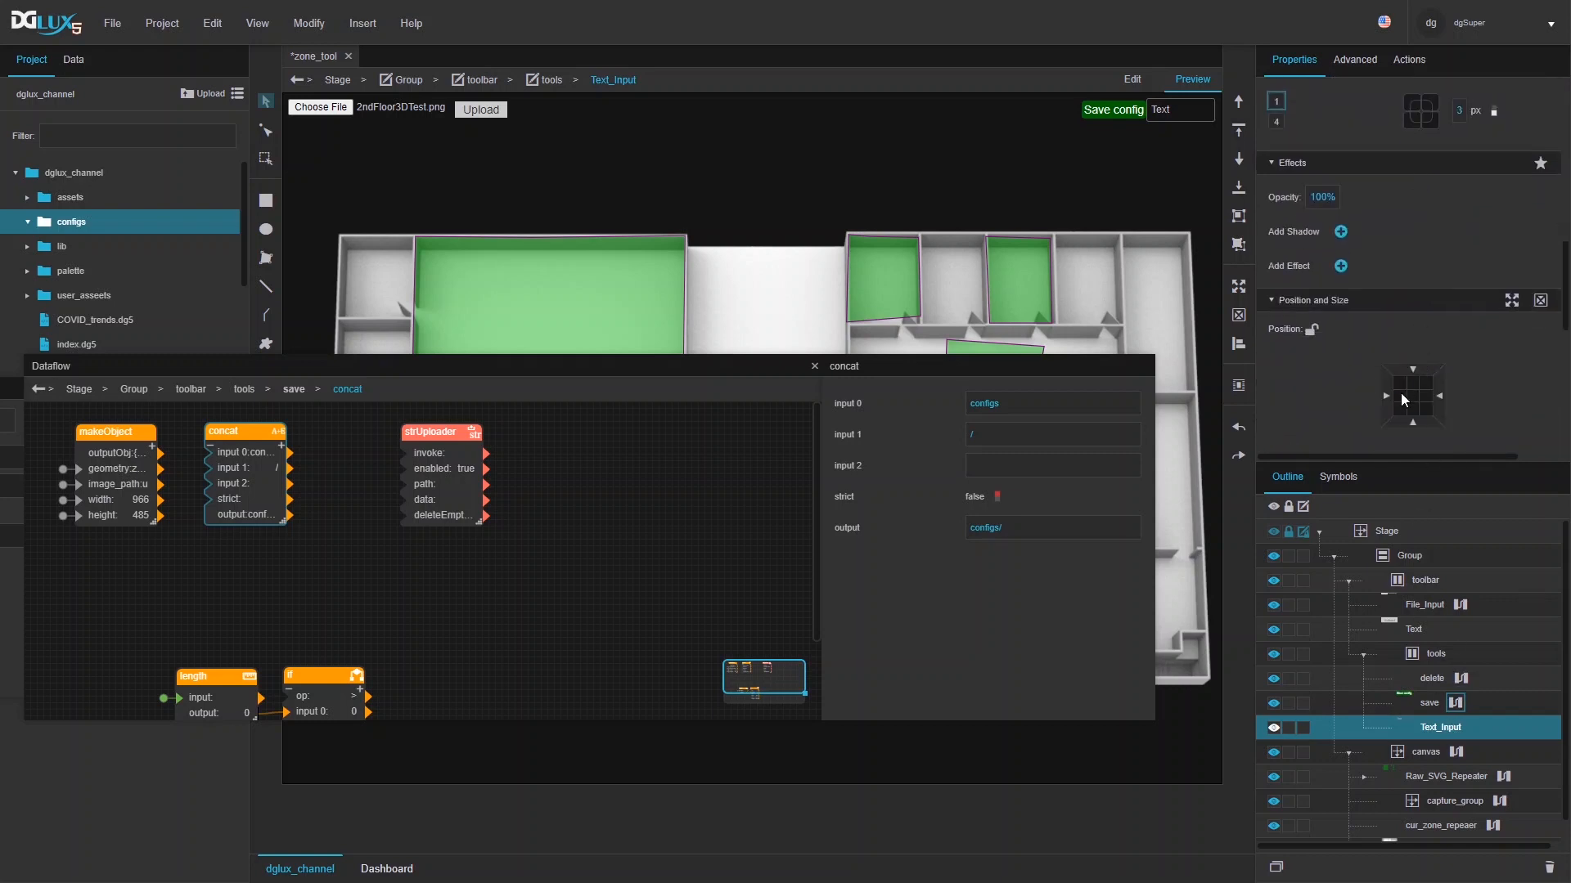
pyautogui.click(1386, 394)
pyautogui.write('5')
pyautogui.click(1443, 397)
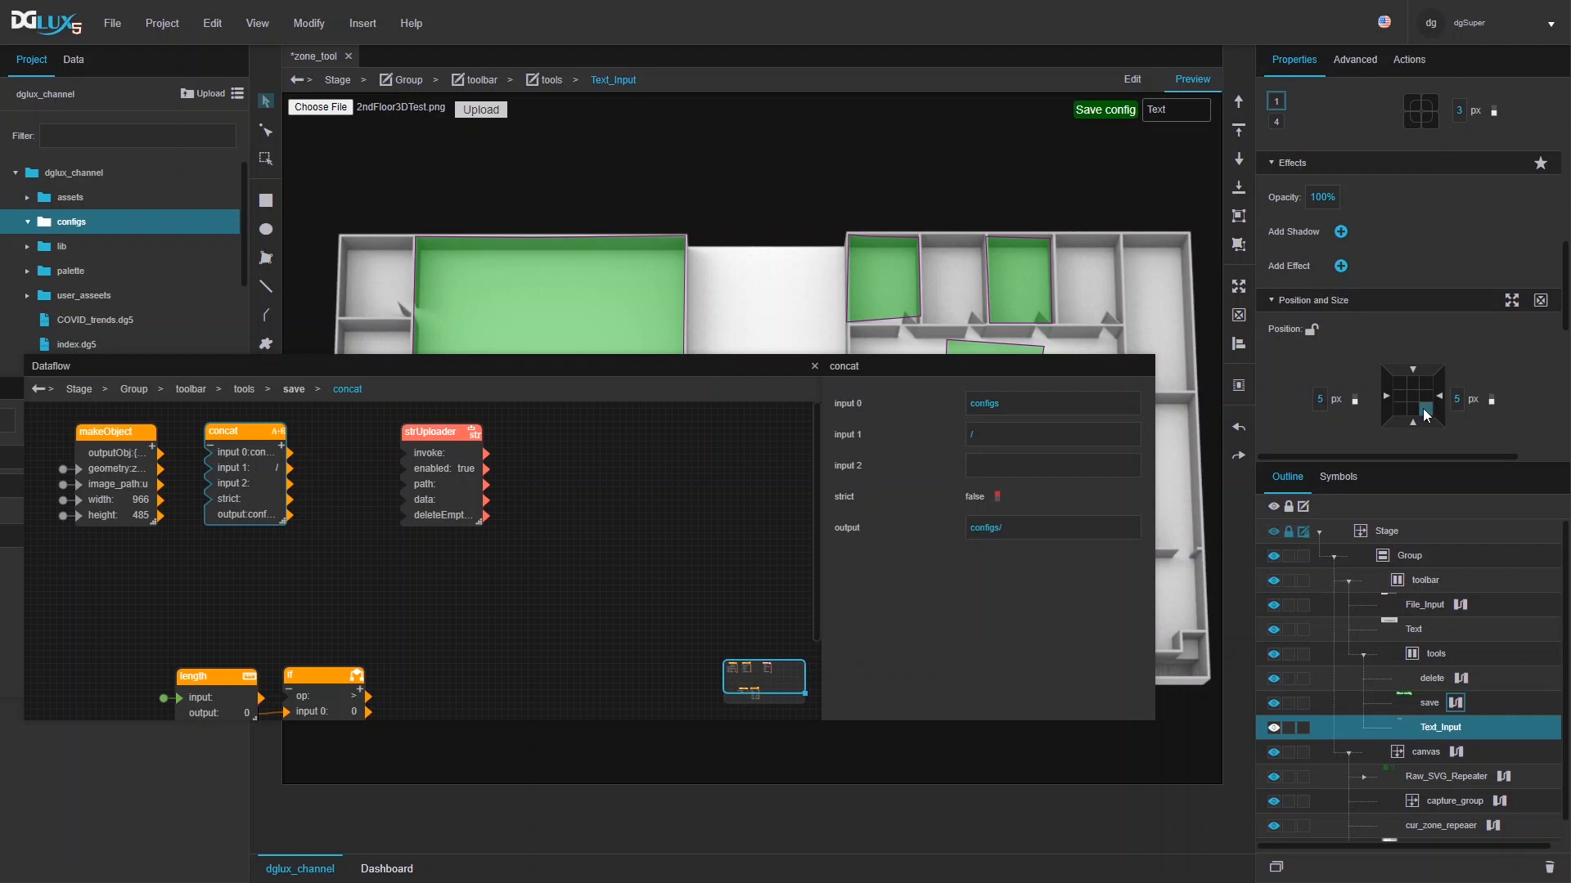
# - Set the text input's value to new_config and bind that value to input 2 of the concat block
pyautogui.scroll(5, 1420, 328)
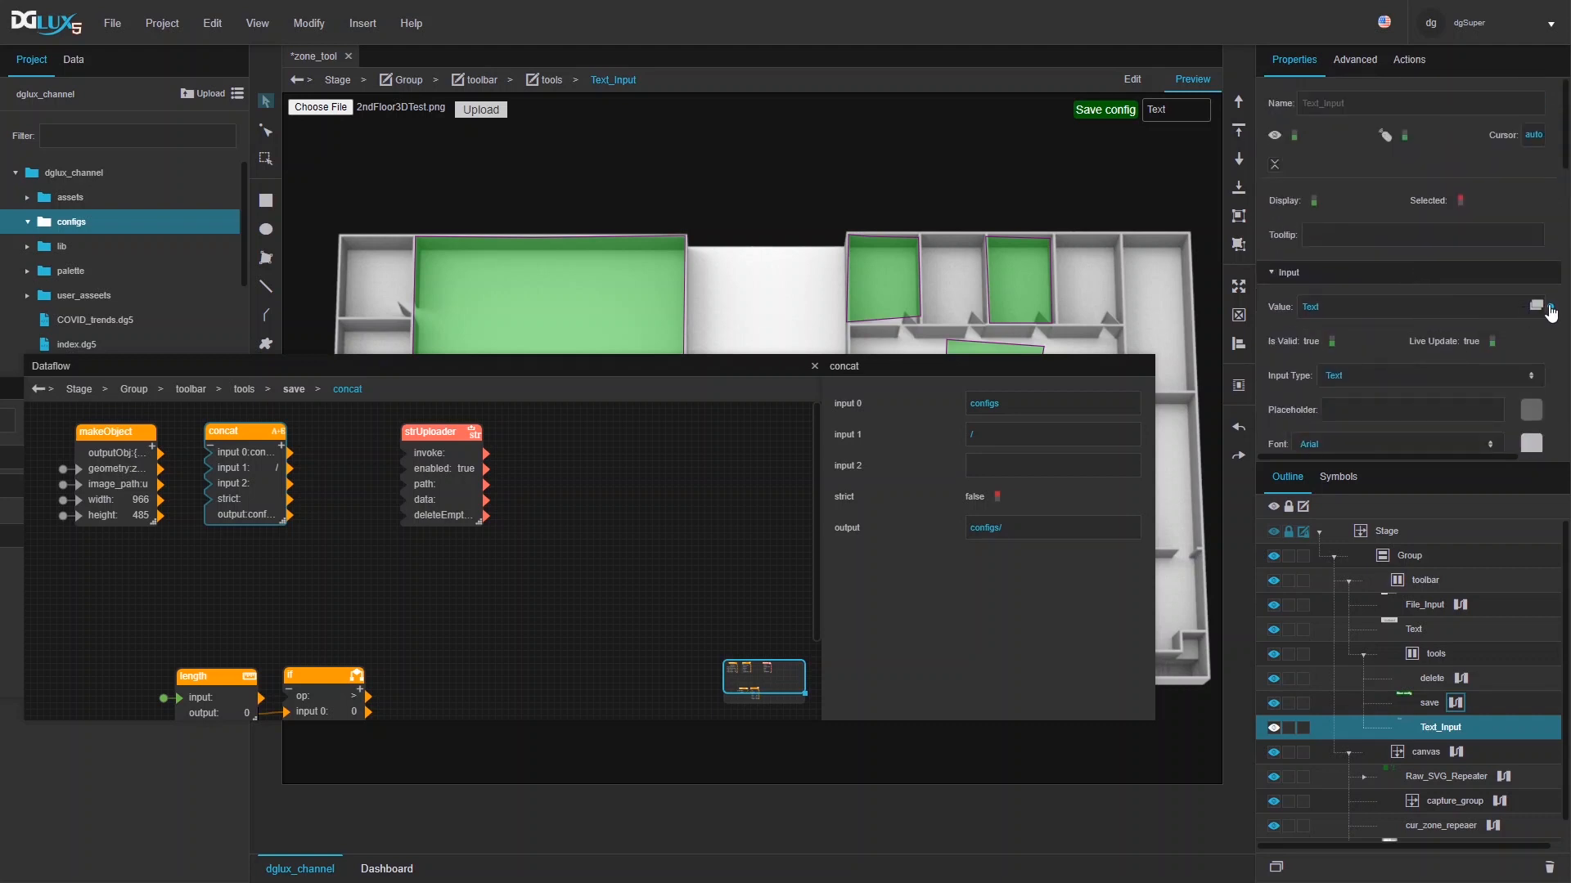
pyautogui.click(1550, 309)
pyautogui.click(1414, 309)
pyautogui.write('ne')
pyautogui.moveTo(1550, 308); pyautogui.dragTo(1041, 468)
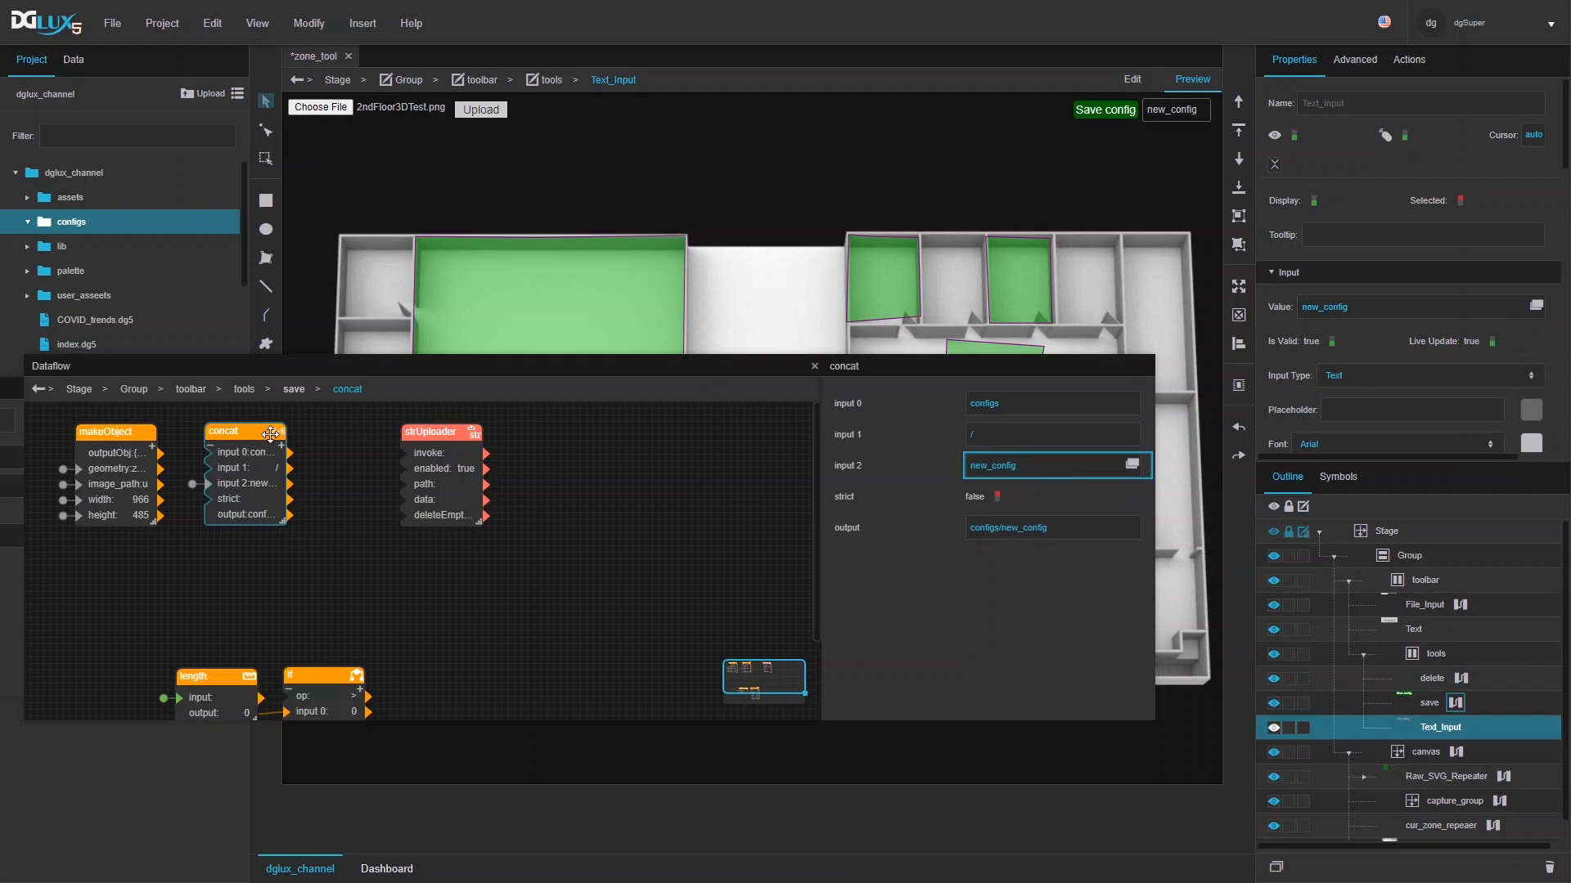
# - Add a fourth input to the concat block and set it to ".json"
pyautogui.click(286, 447)
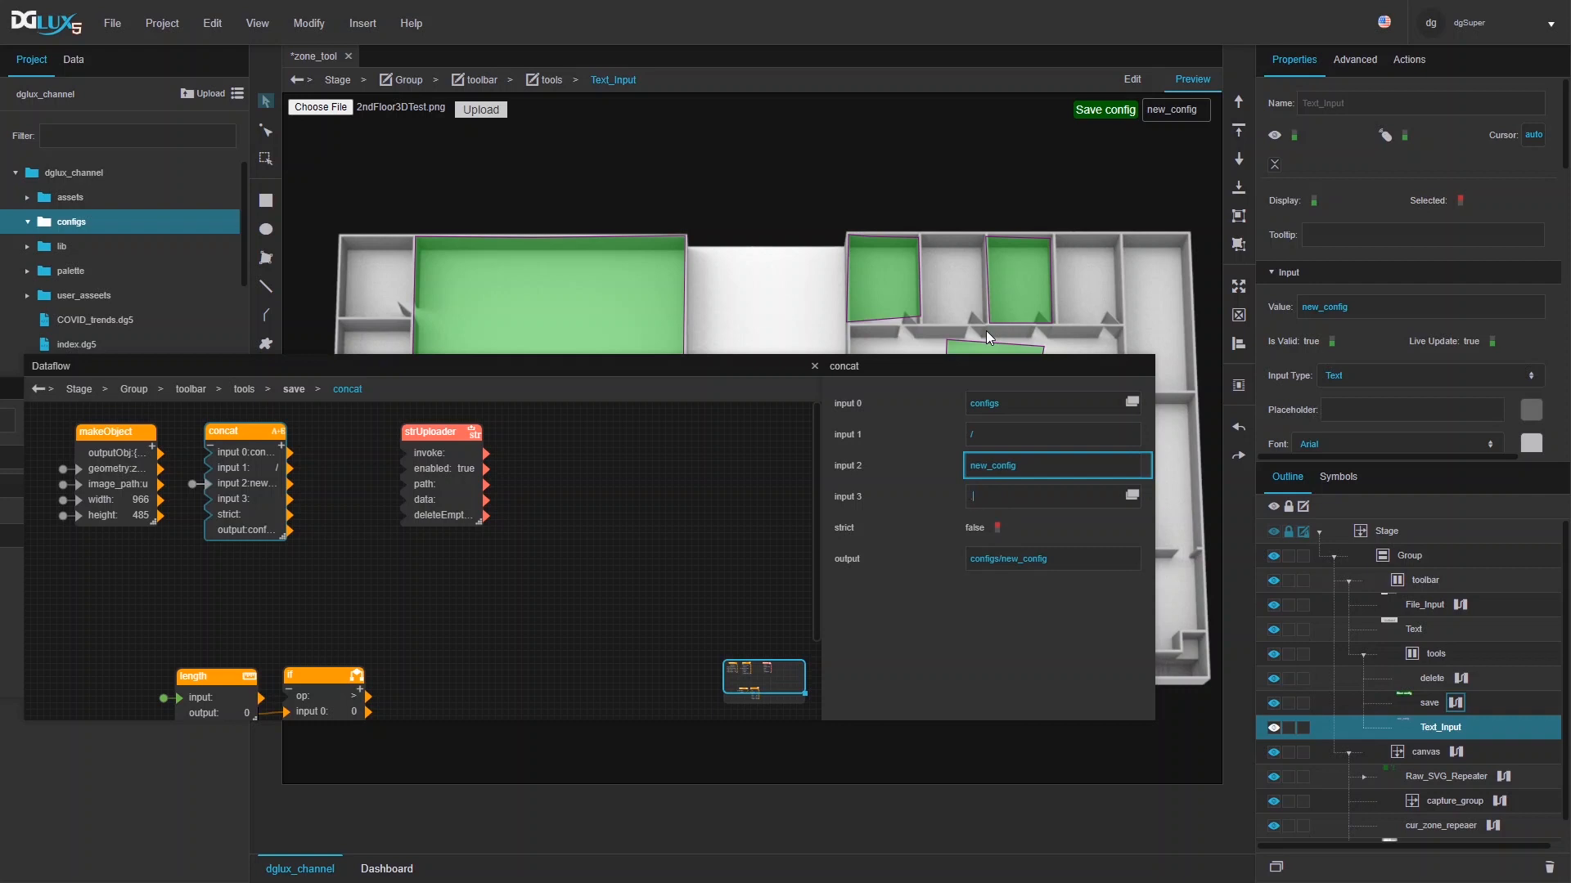
pyautogui.write('json')
# - Connect concat's output to strUploader's path and makeObject's outputObj to its data, moving strUploader closer to concat
pyautogui.click(425, 469)
pyautogui.moveTo(257, 533); pyautogui.dragTo(1032, 468)
pyautogui.moveTo(440, 432); pyautogui.dragTo(370, 435)
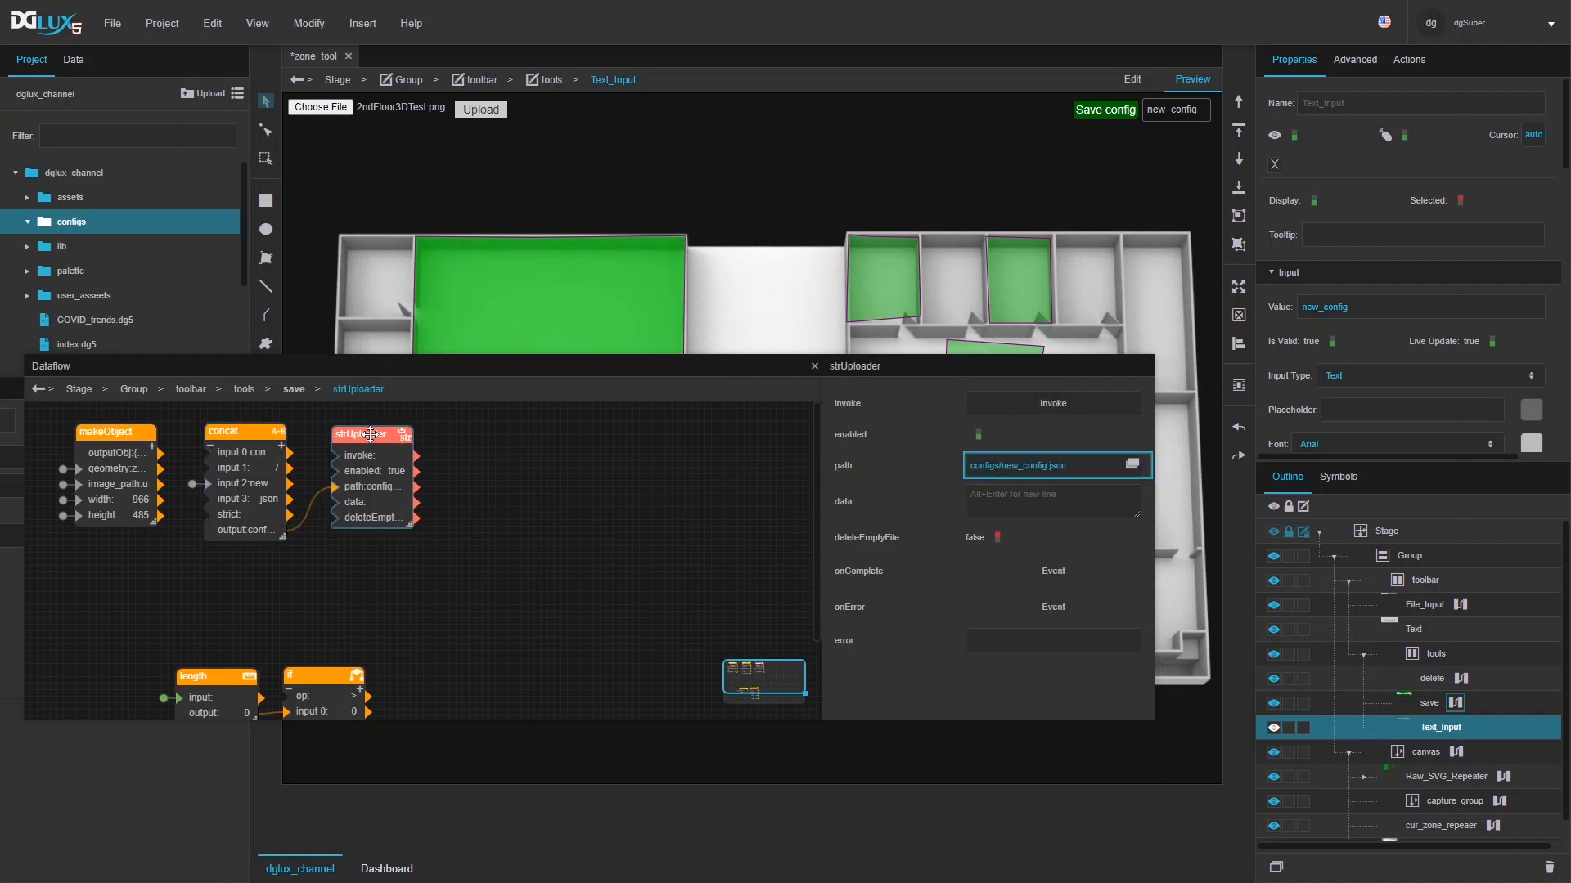
pyautogui.moveTo(160, 452); pyautogui.dragTo(998, 497)
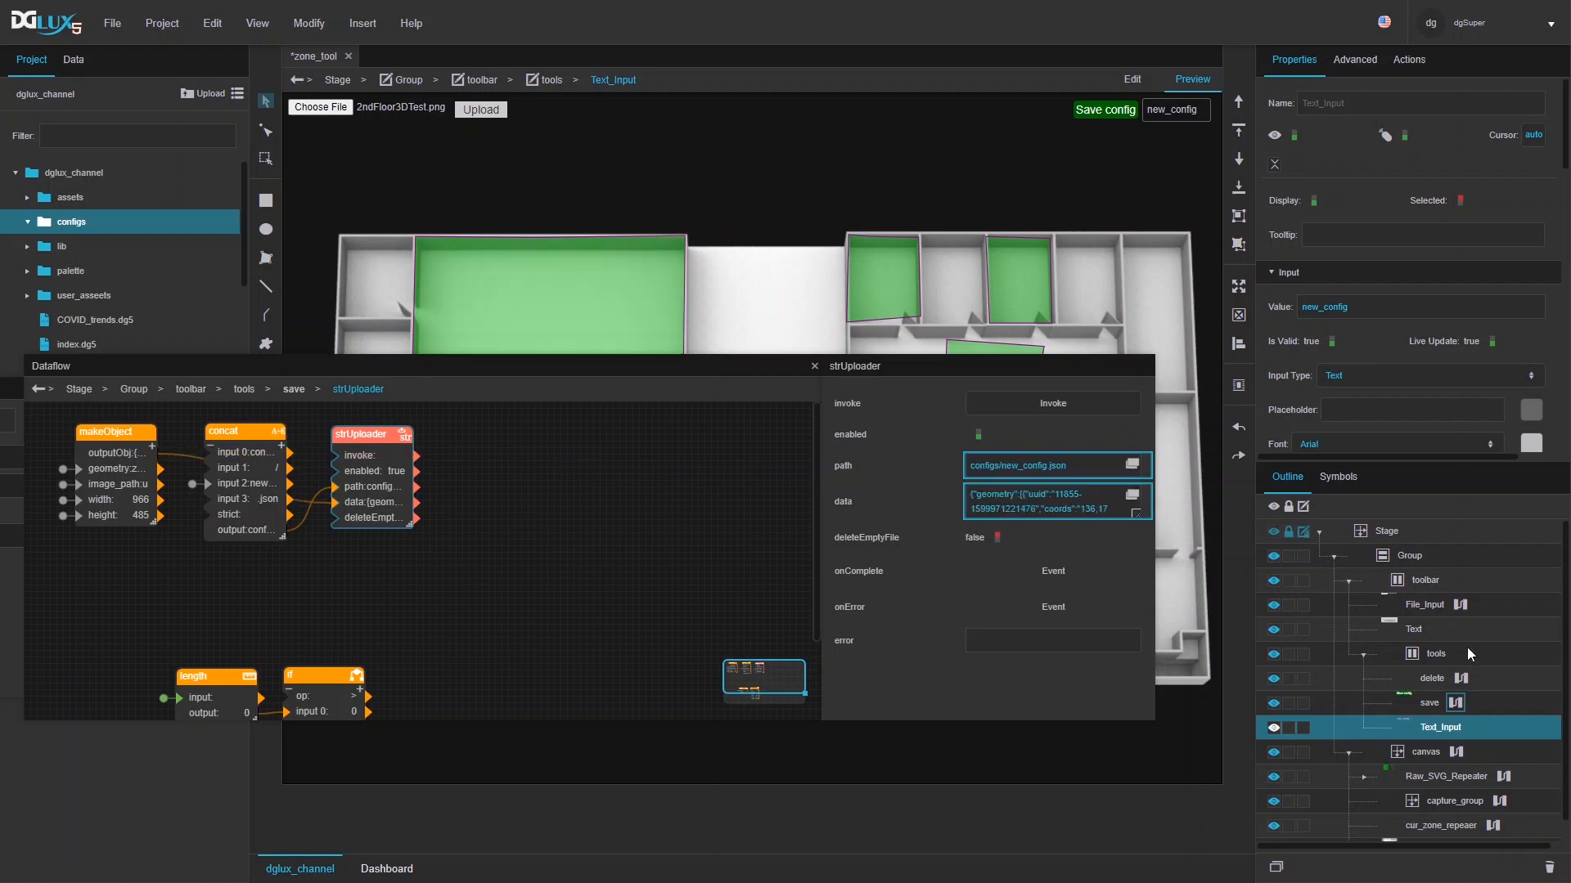
# - Bind the save element's onClick event to strUploader's invoke, and shift the concat and strUploader blocks closer to makeObject
pyautogui.click(1427, 703)
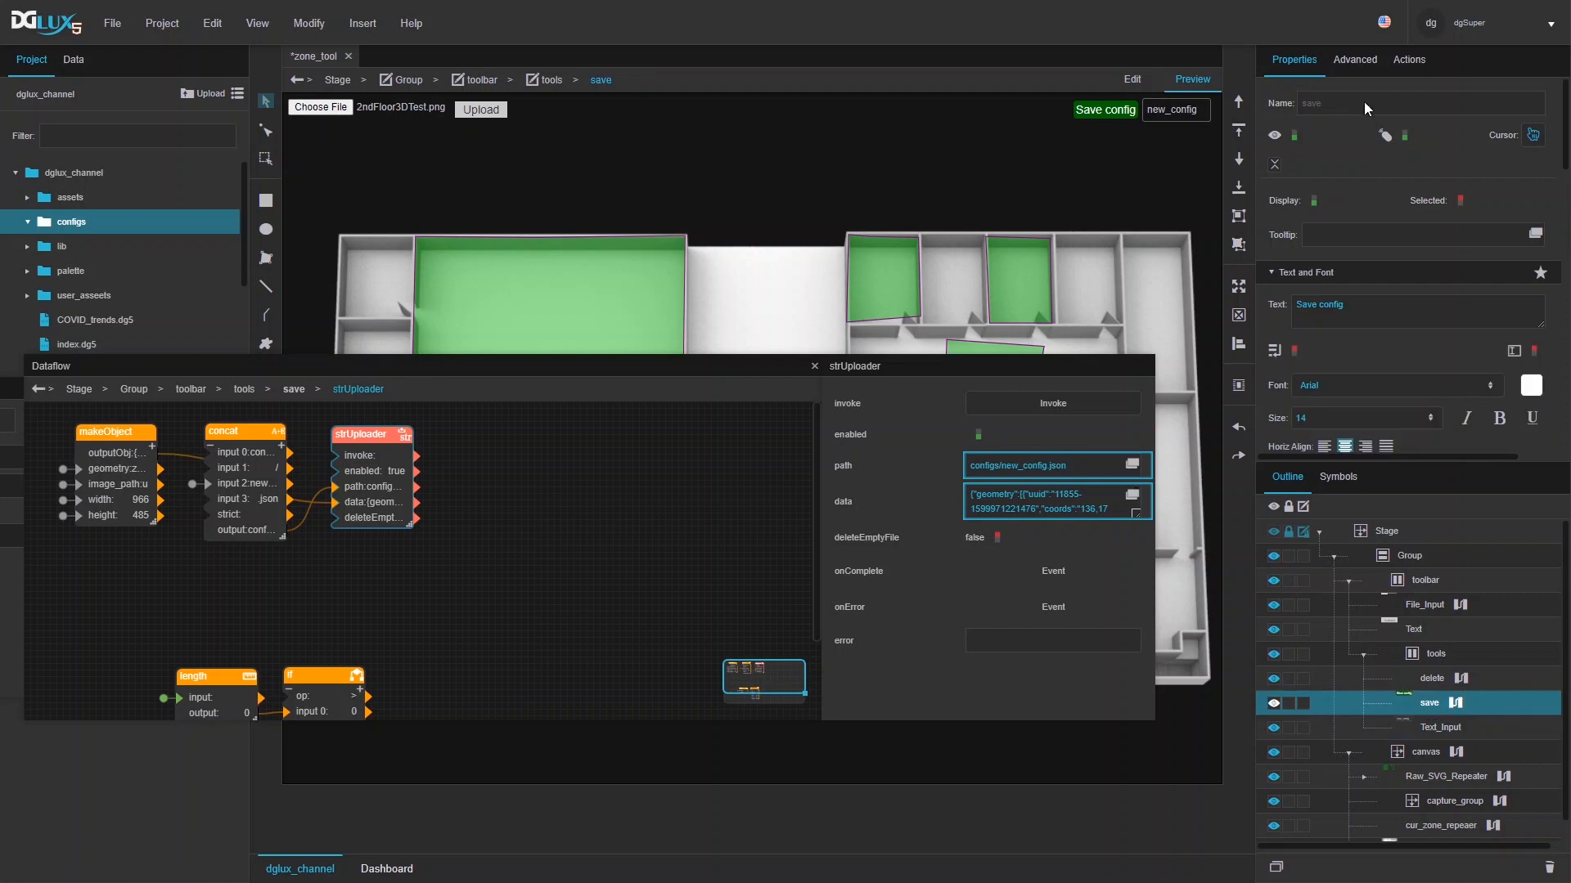
pyautogui.click(1409, 63)
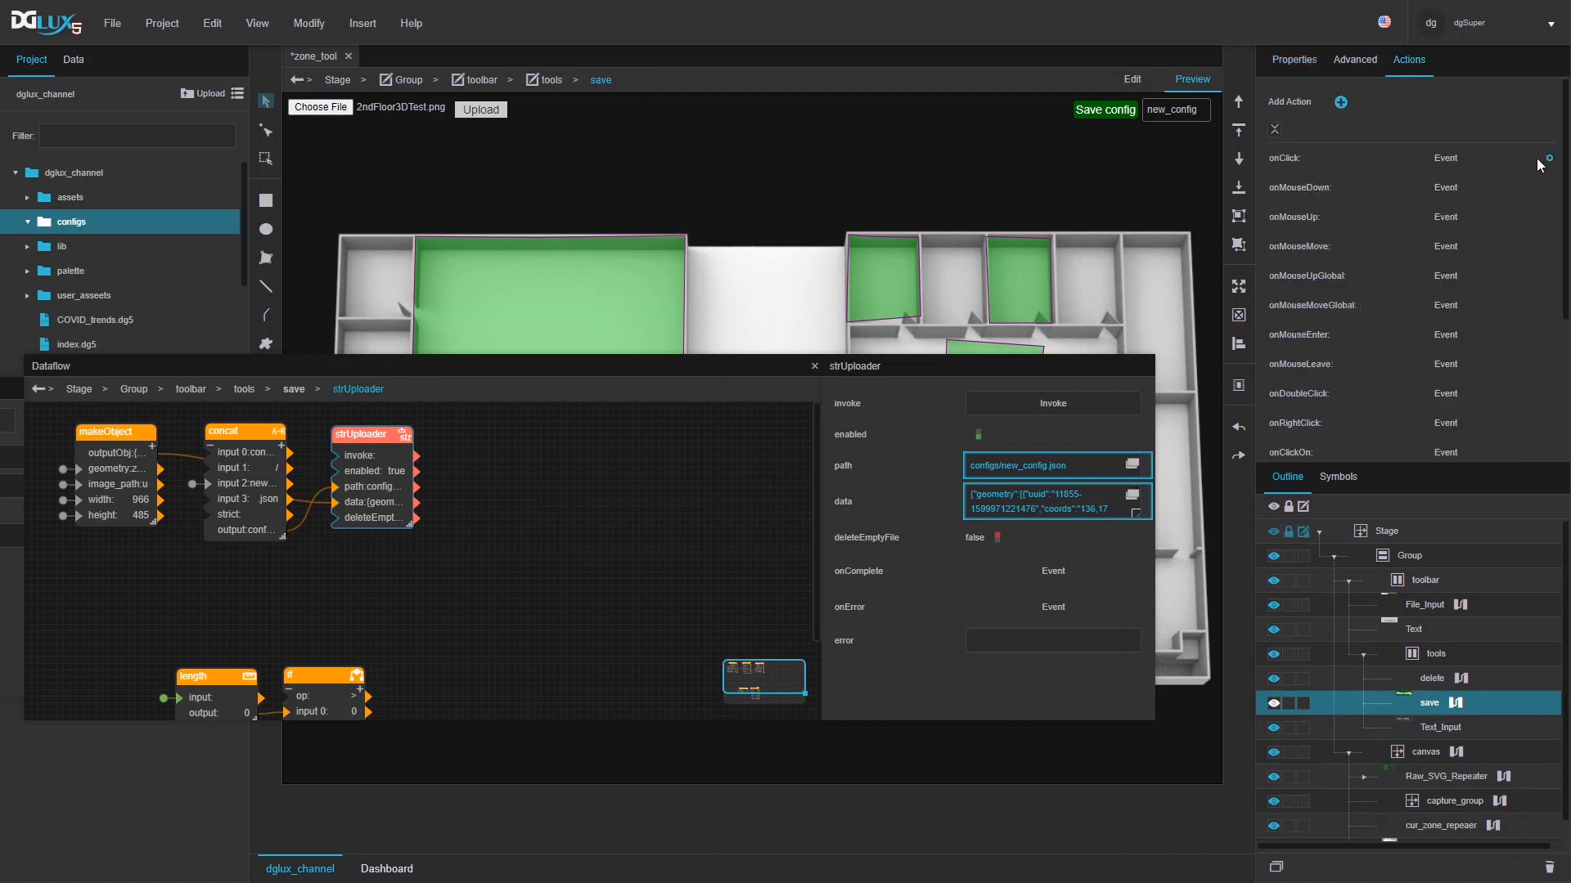
pyautogui.moveTo(1548, 158); pyautogui.dragTo(342, 462)
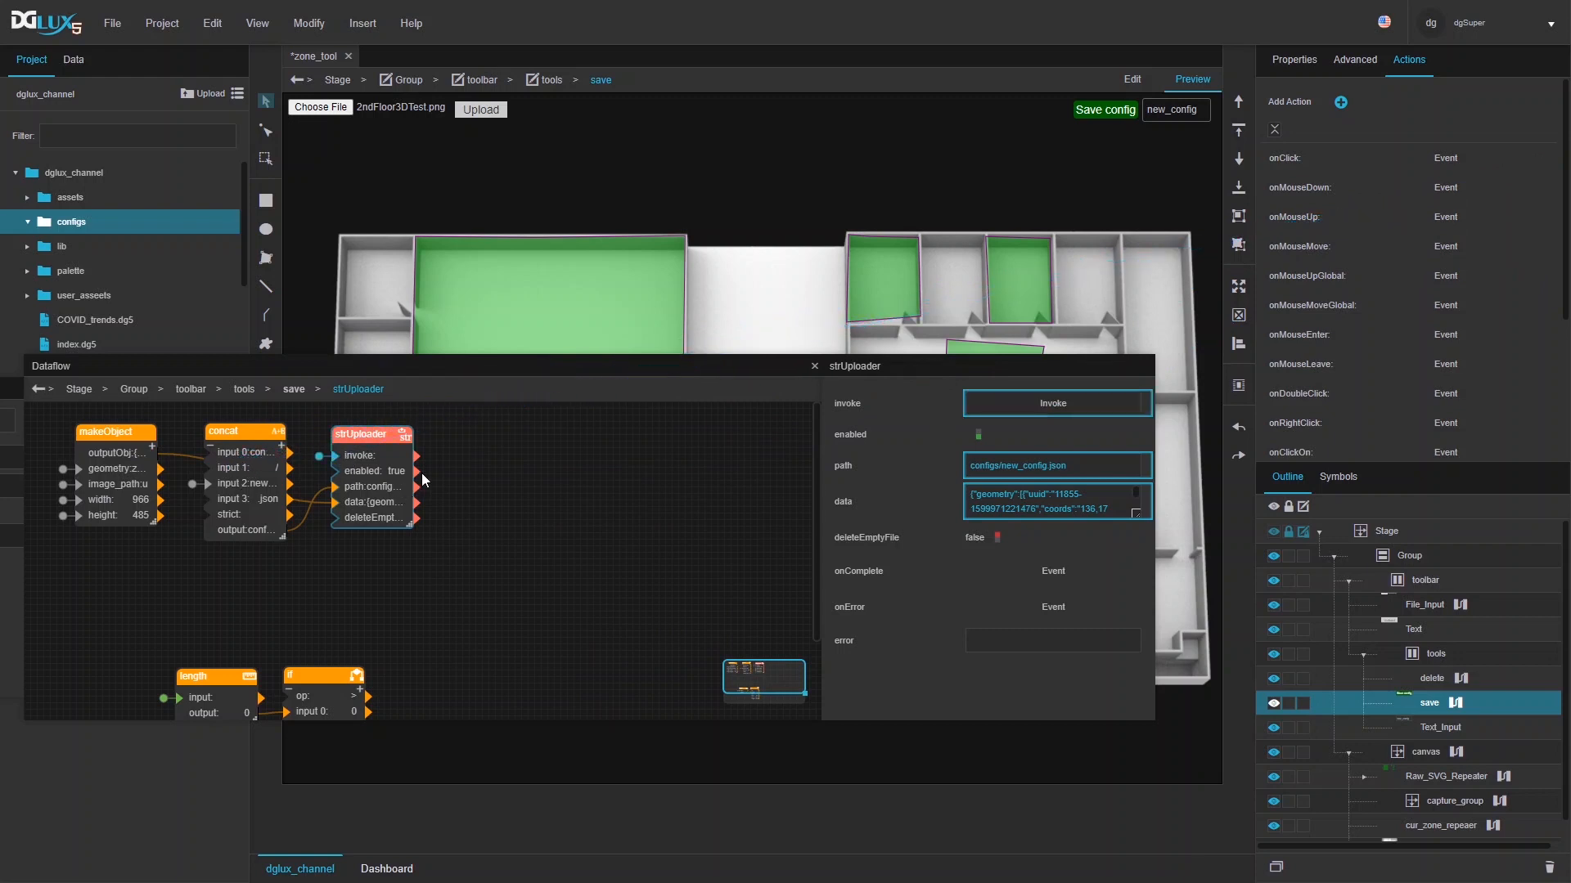
pyautogui.moveTo(233, 429); pyautogui.dragTo(218, 423)
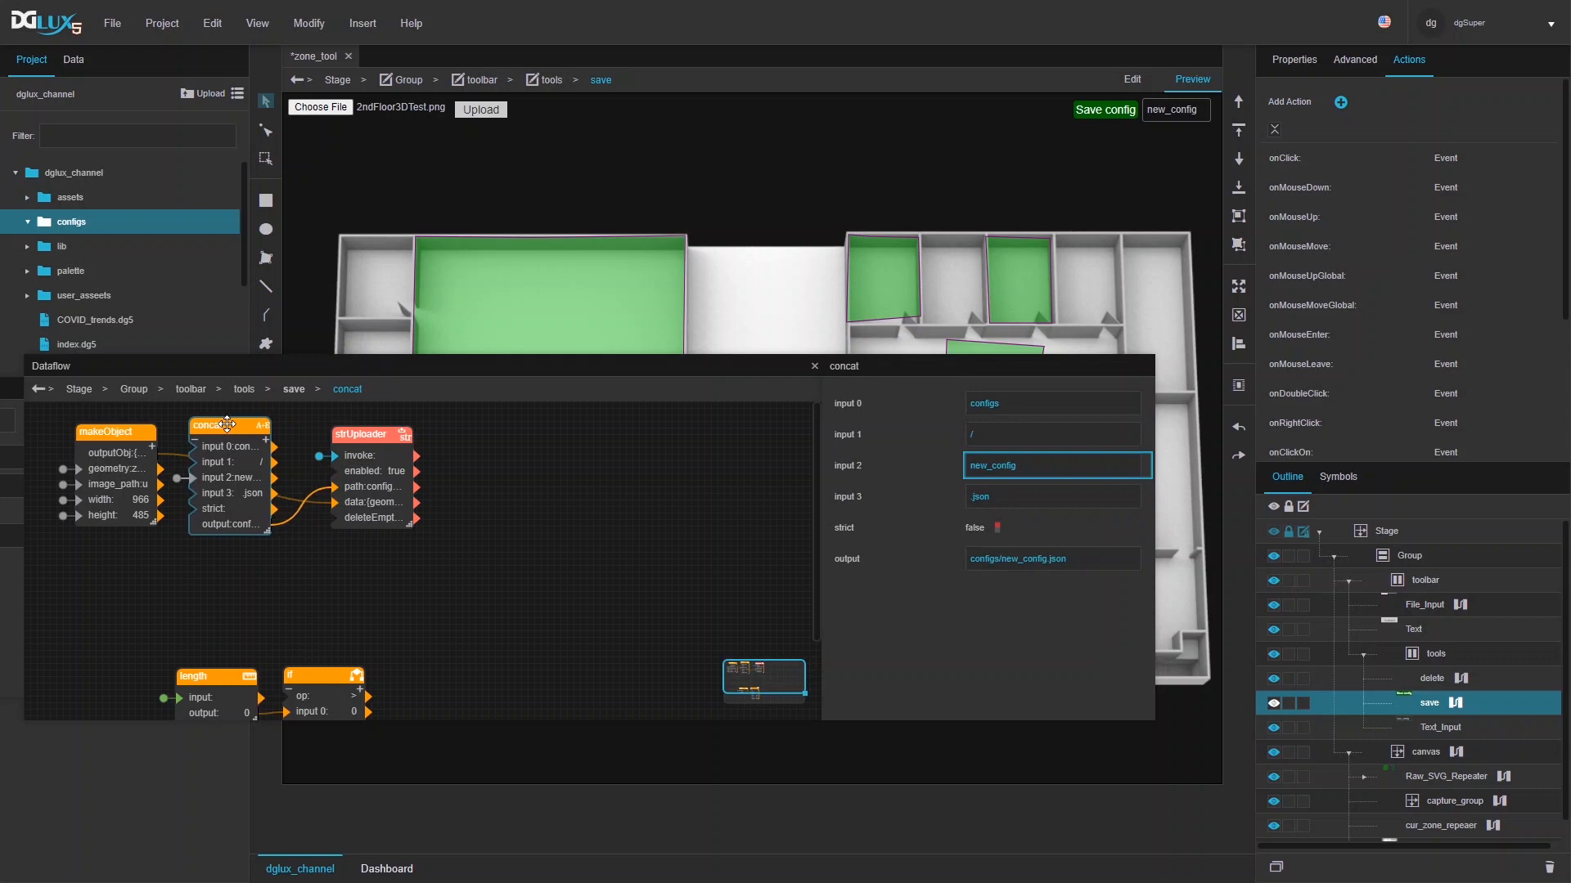
pyautogui.moveTo(343, 434); pyautogui.dragTo(315, 424)
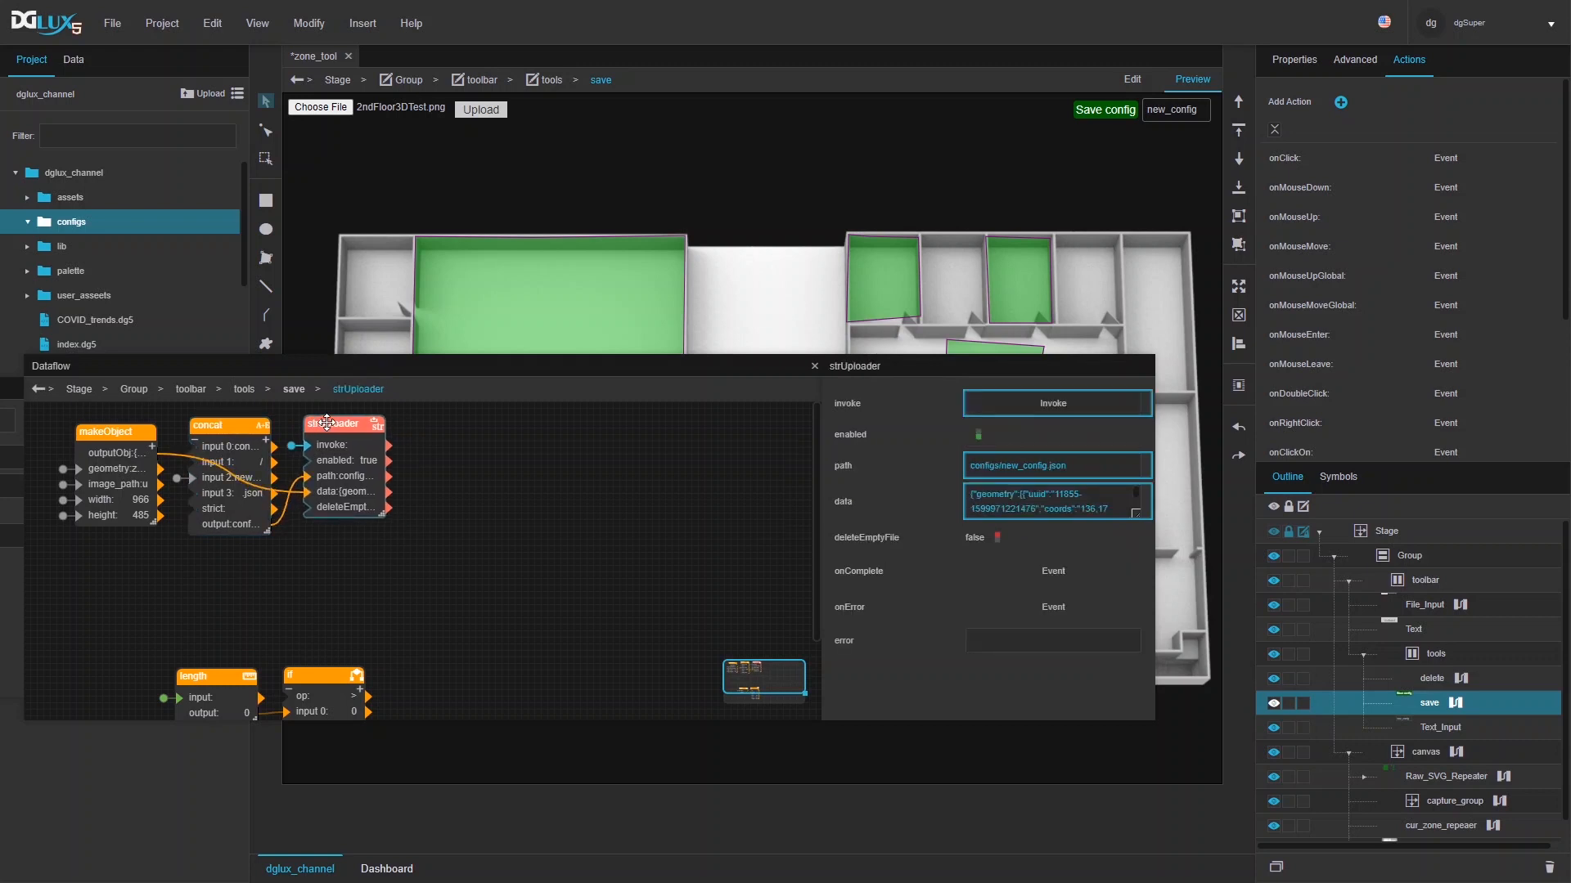
# - Bind the text input's value to the length block's input and move the length and if blocks up beneath concat
pyautogui.scroll(-1, 479, 575)
pyautogui.scroll(-3, 479, 568)
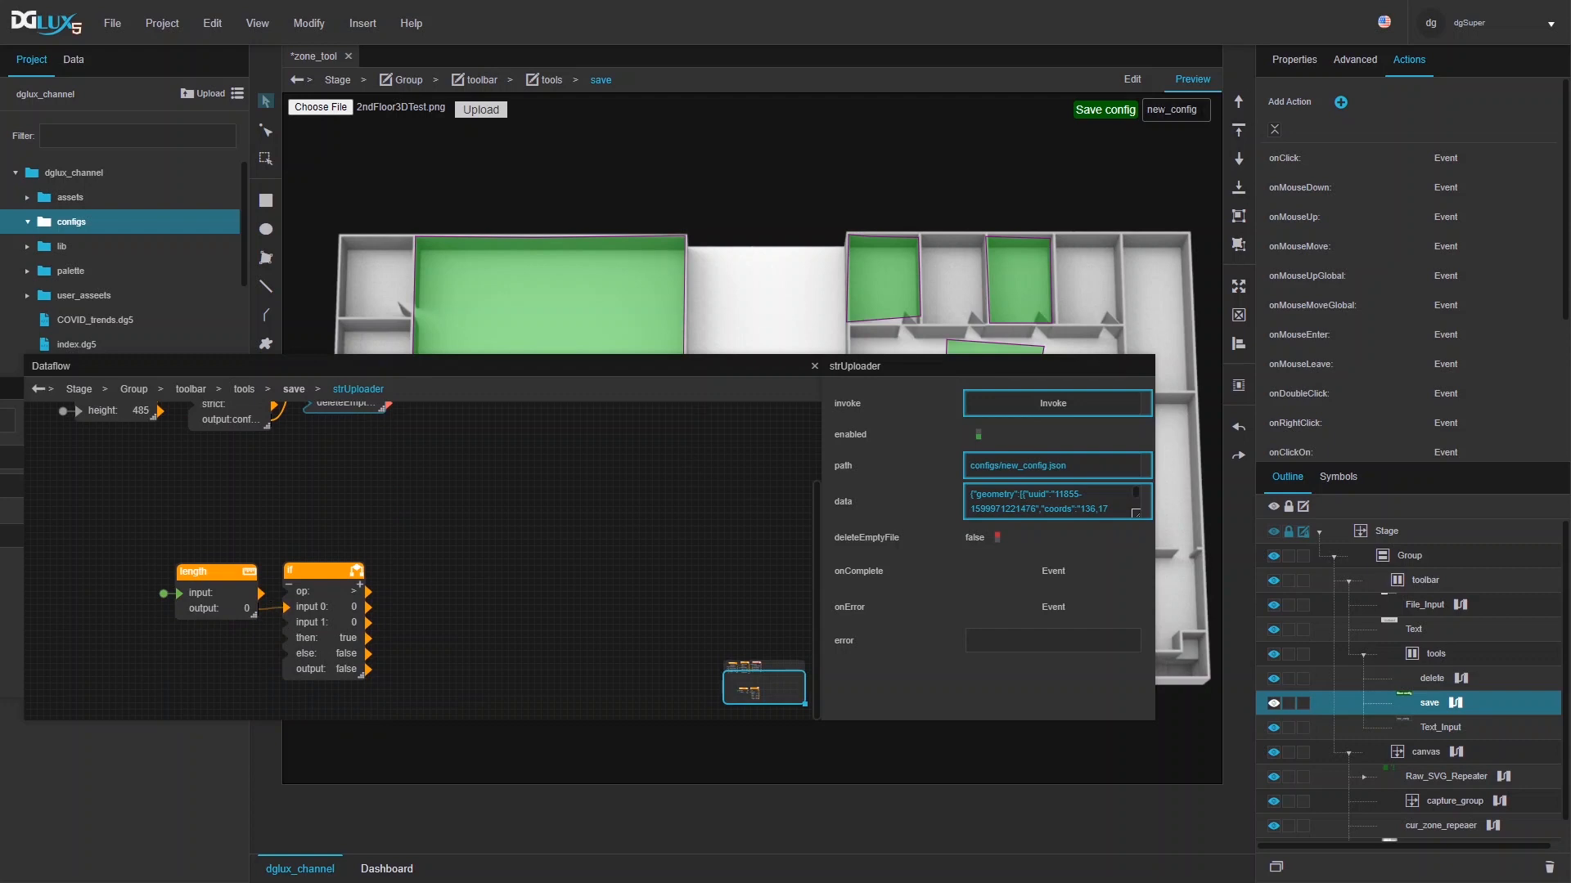
pyautogui.click(1136, 85)
pyautogui.click(1162, 112)
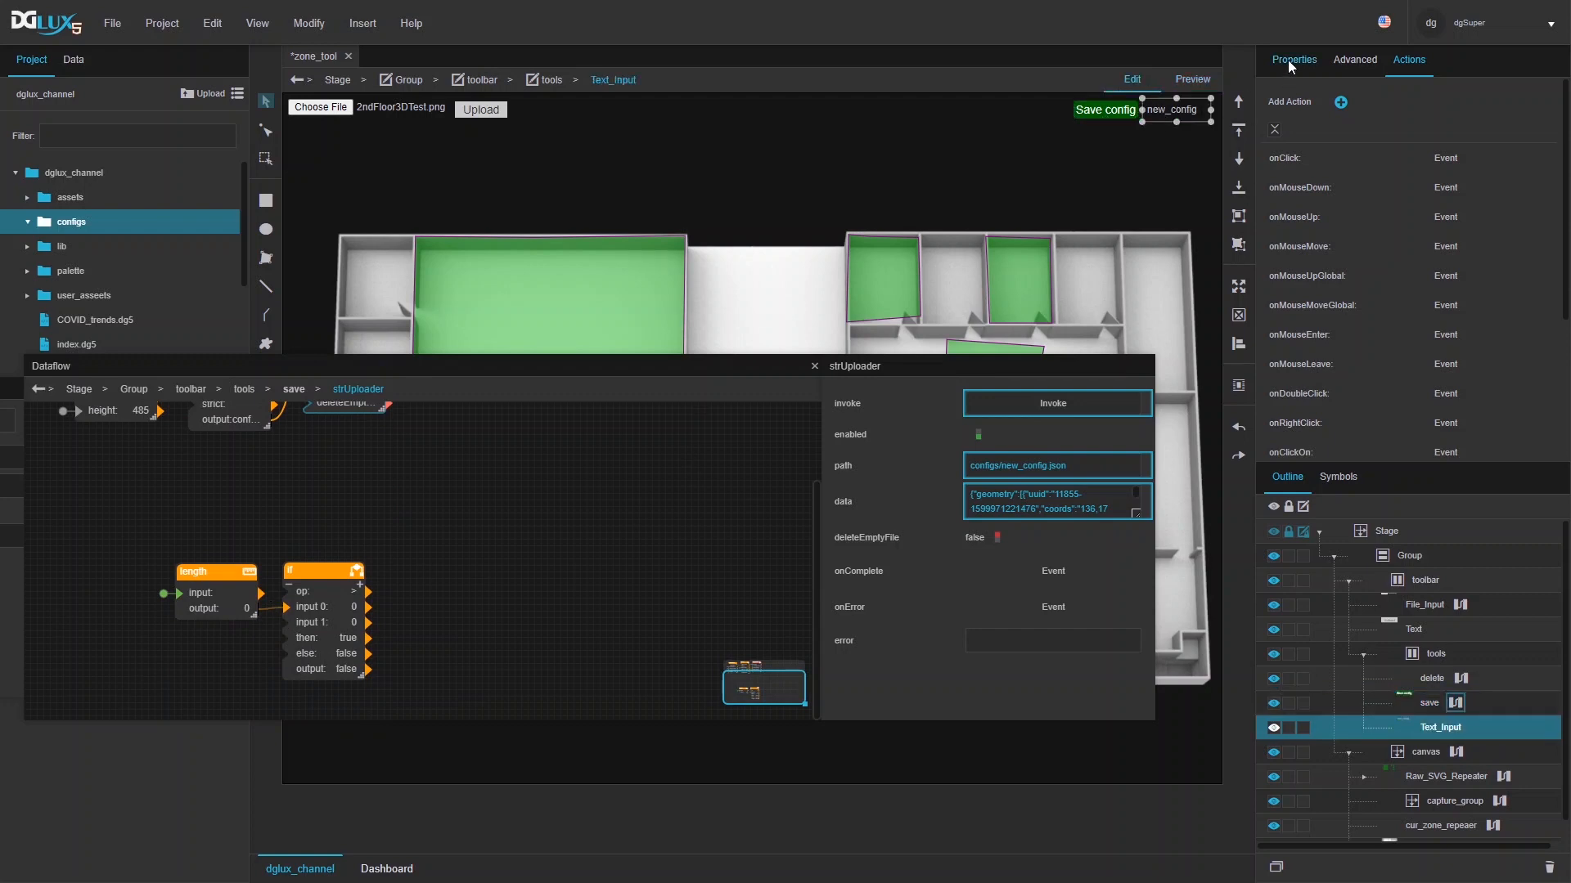
pyautogui.click(1290, 61)
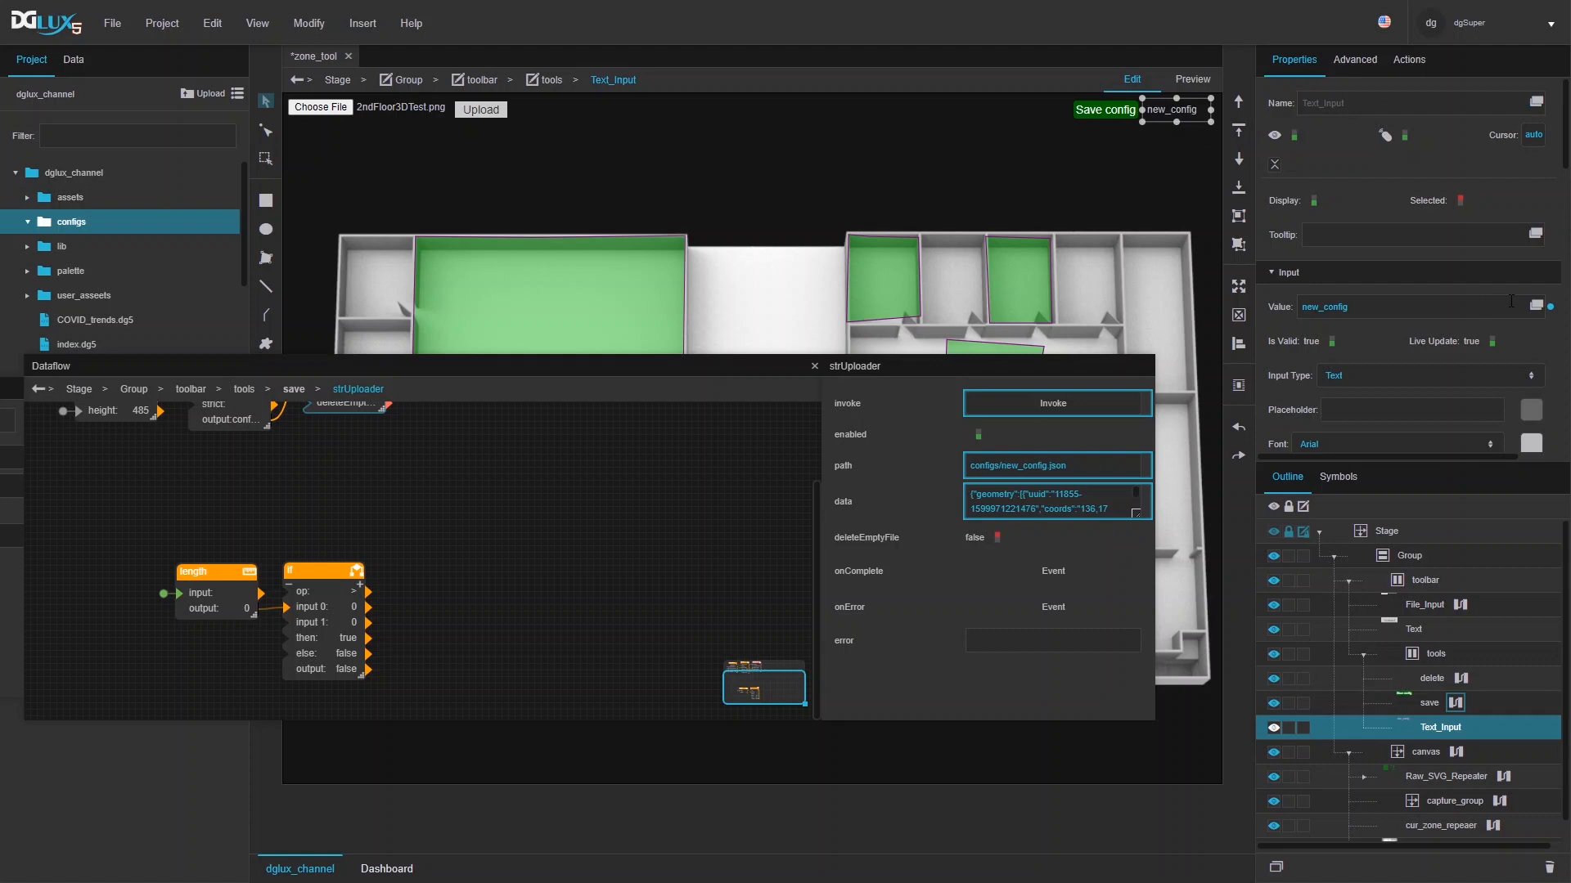
pyautogui.moveTo(398, 606); pyautogui.dragTo(190, 596)
pyautogui.scroll(2, 378, 595)
pyautogui.moveTo(288, 666); pyautogui.dragTo(306, 557)
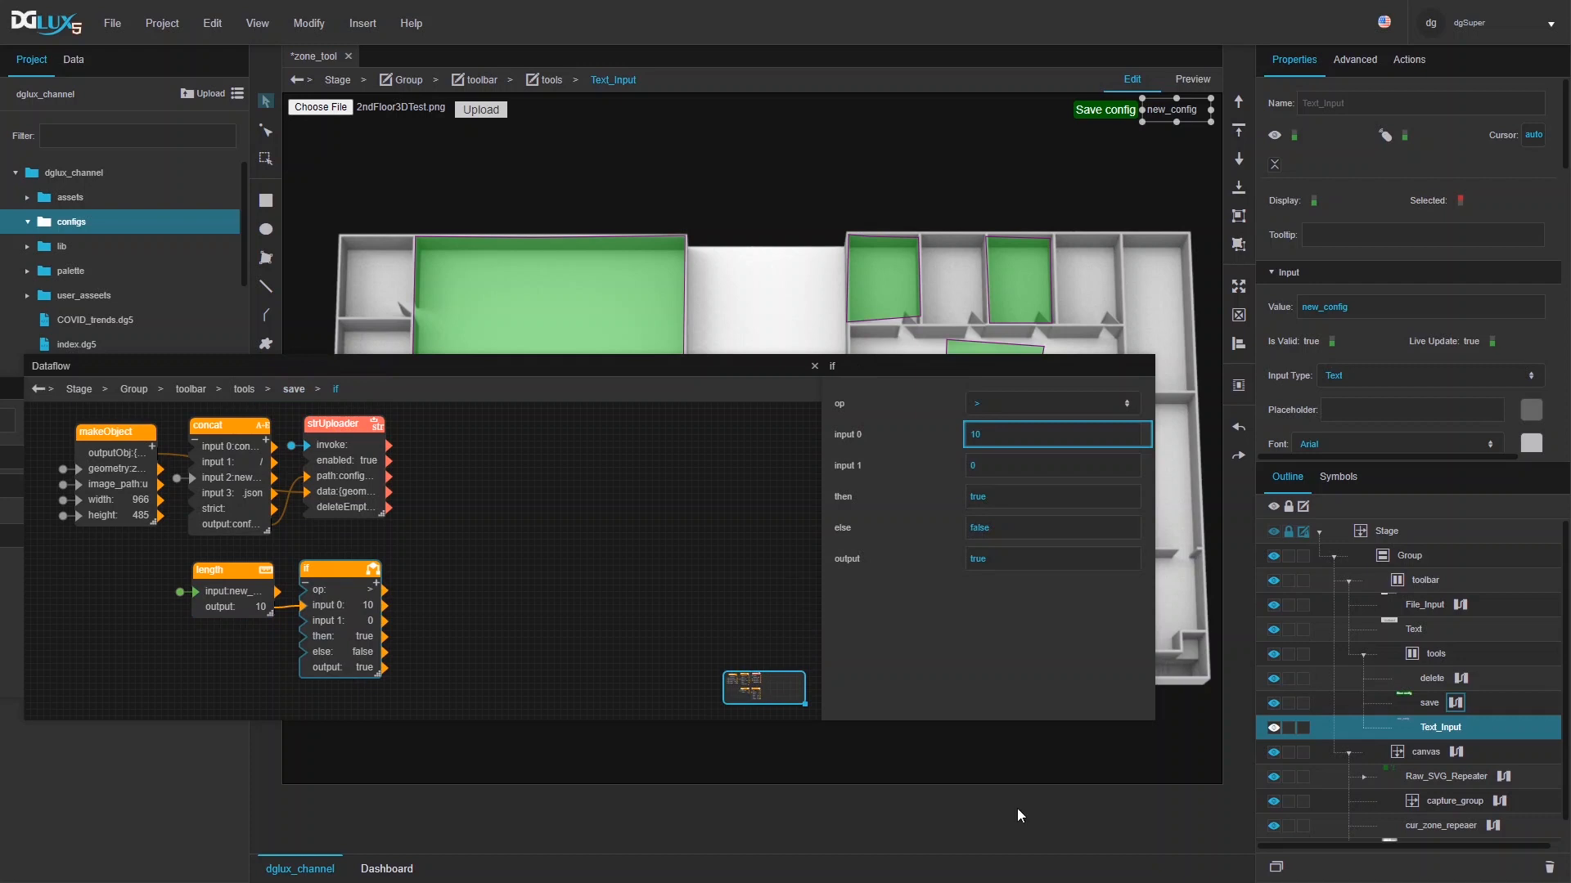
# - Bind the if block's output to the save element's mouse-enabled and opacity properties
pyautogui.click(1425, 700)
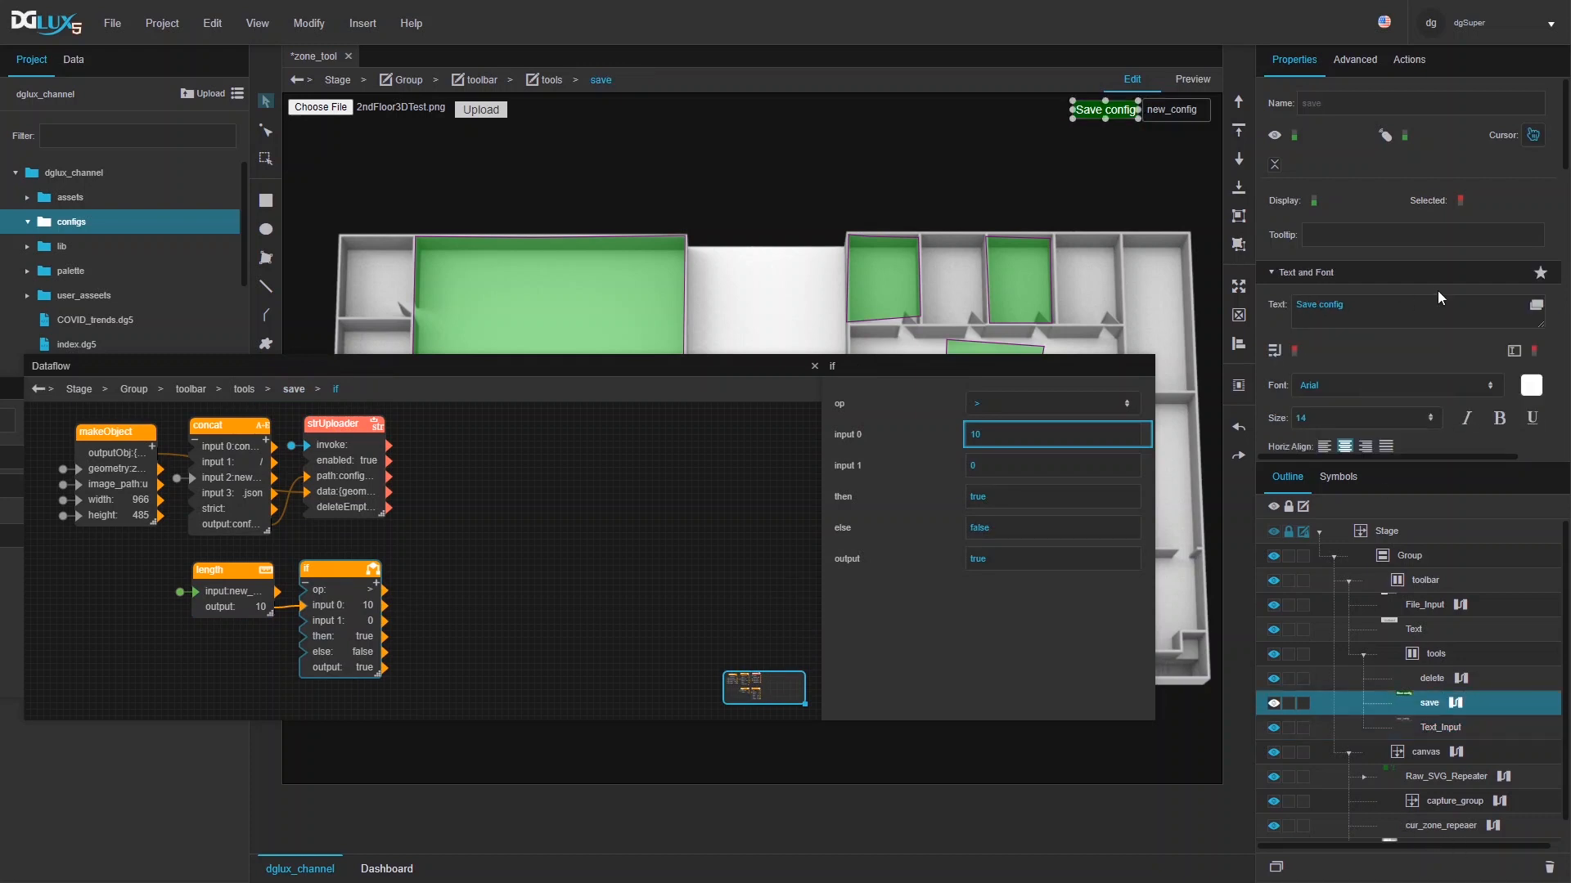
pyautogui.moveTo(383, 667); pyautogui.dragTo(1407, 136)
pyautogui.scroll(-10, 1401, 181)
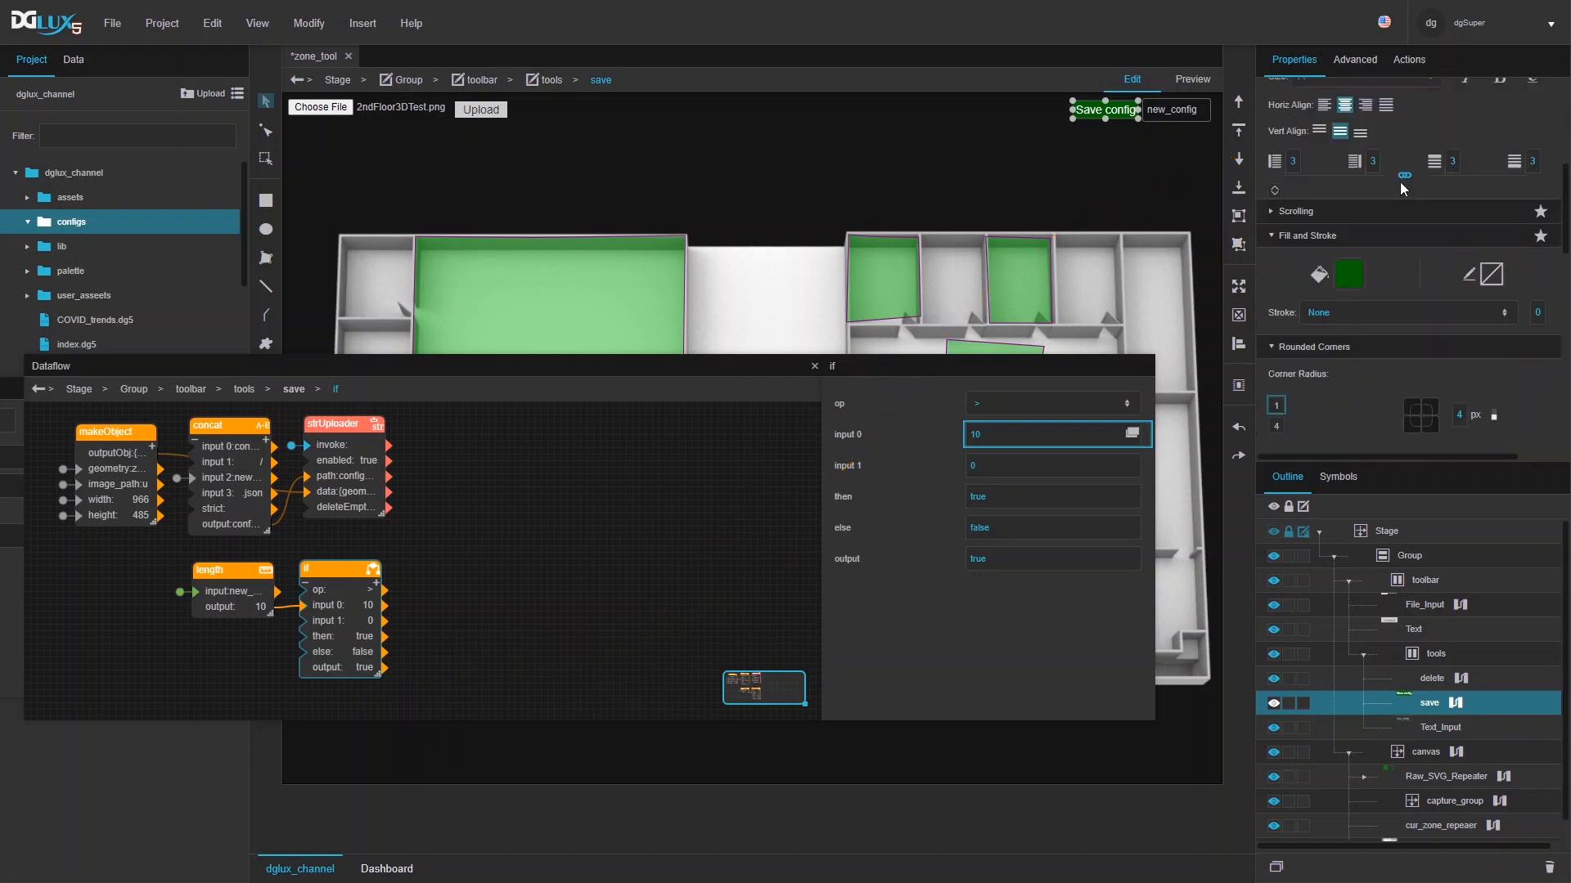
pyautogui.scroll(5, 1400, 182)
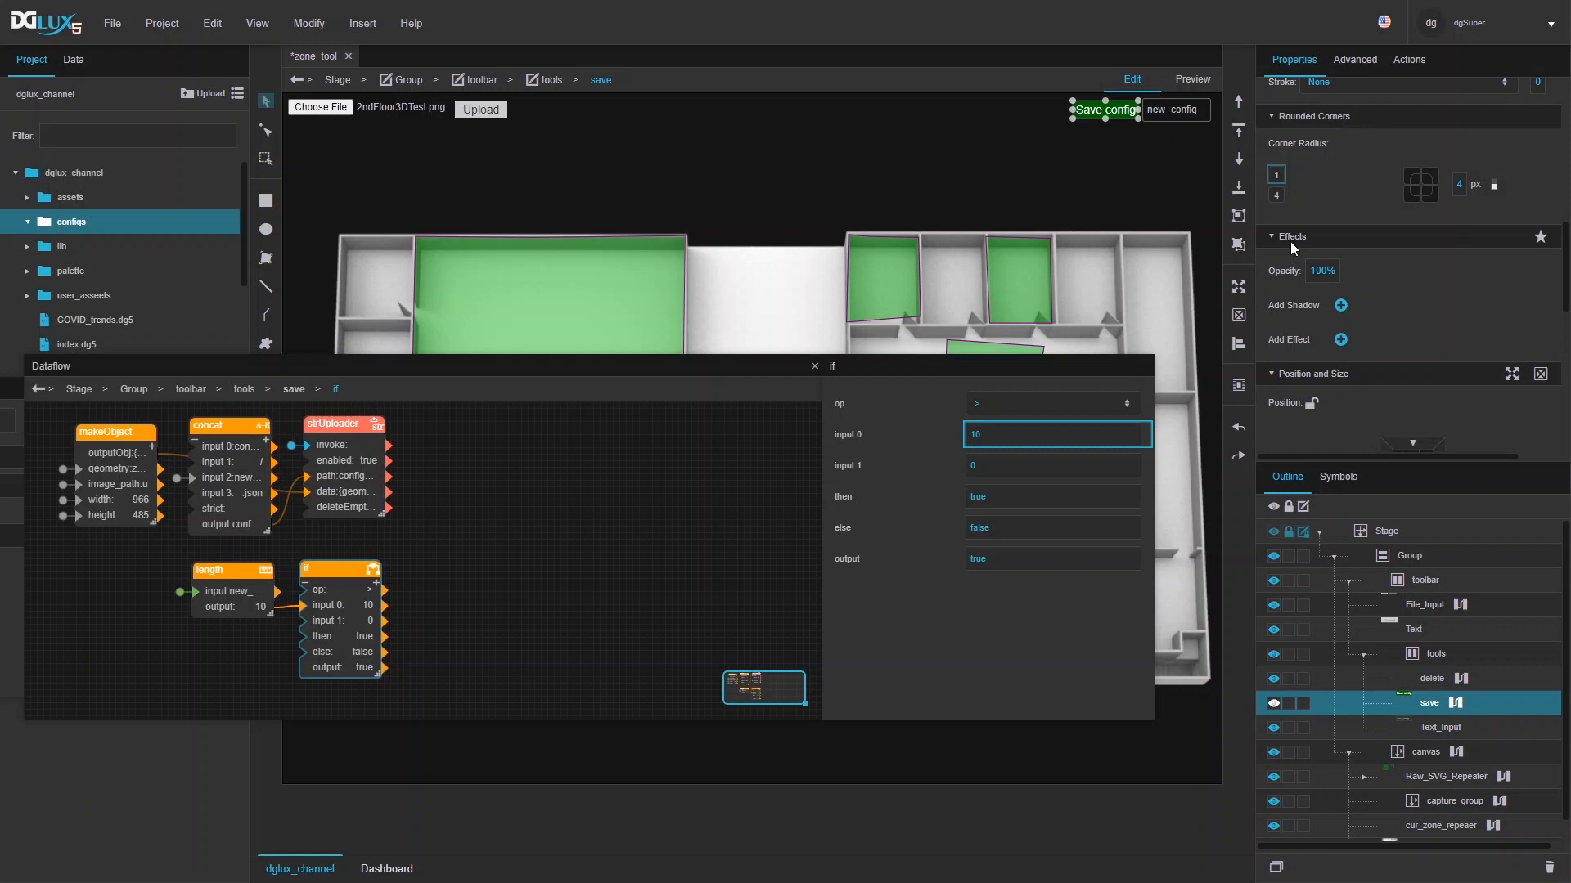
pyautogui.moveTo(385, 668); pyautogui.dragTo(1317, 272)
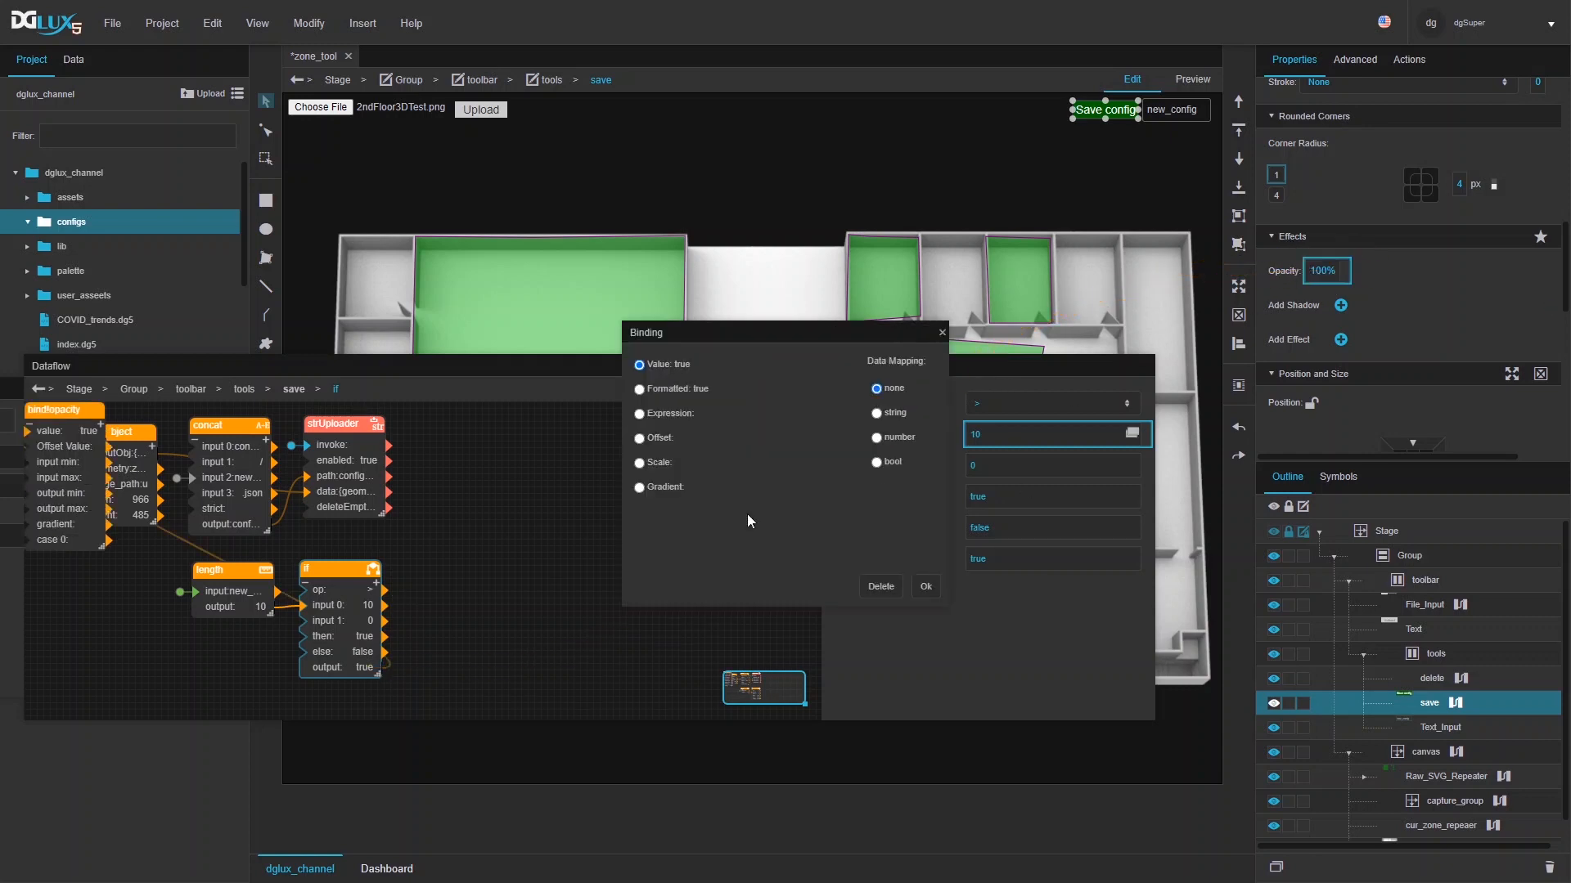
# - Map the opacity binding as a bool, with 100% for case true and a default of 50%
pyautogui.click(875, 463)
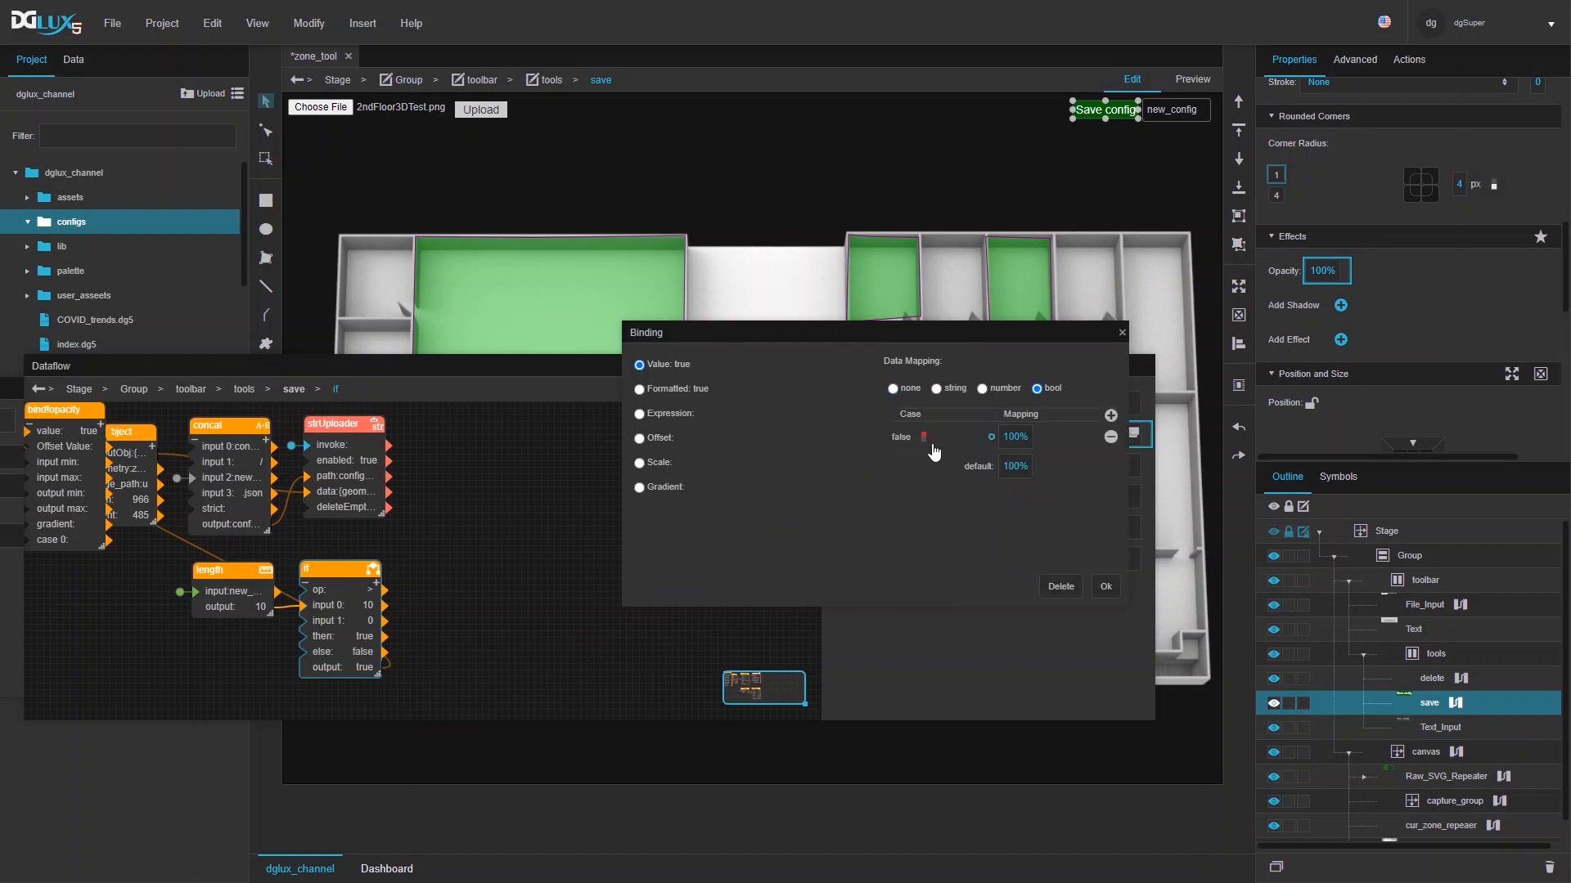
pyautogui.click(923, 437)
pyautogui.click(1006, 466)
pyautogui.write('50')
pyautogui.click(1105, 586)
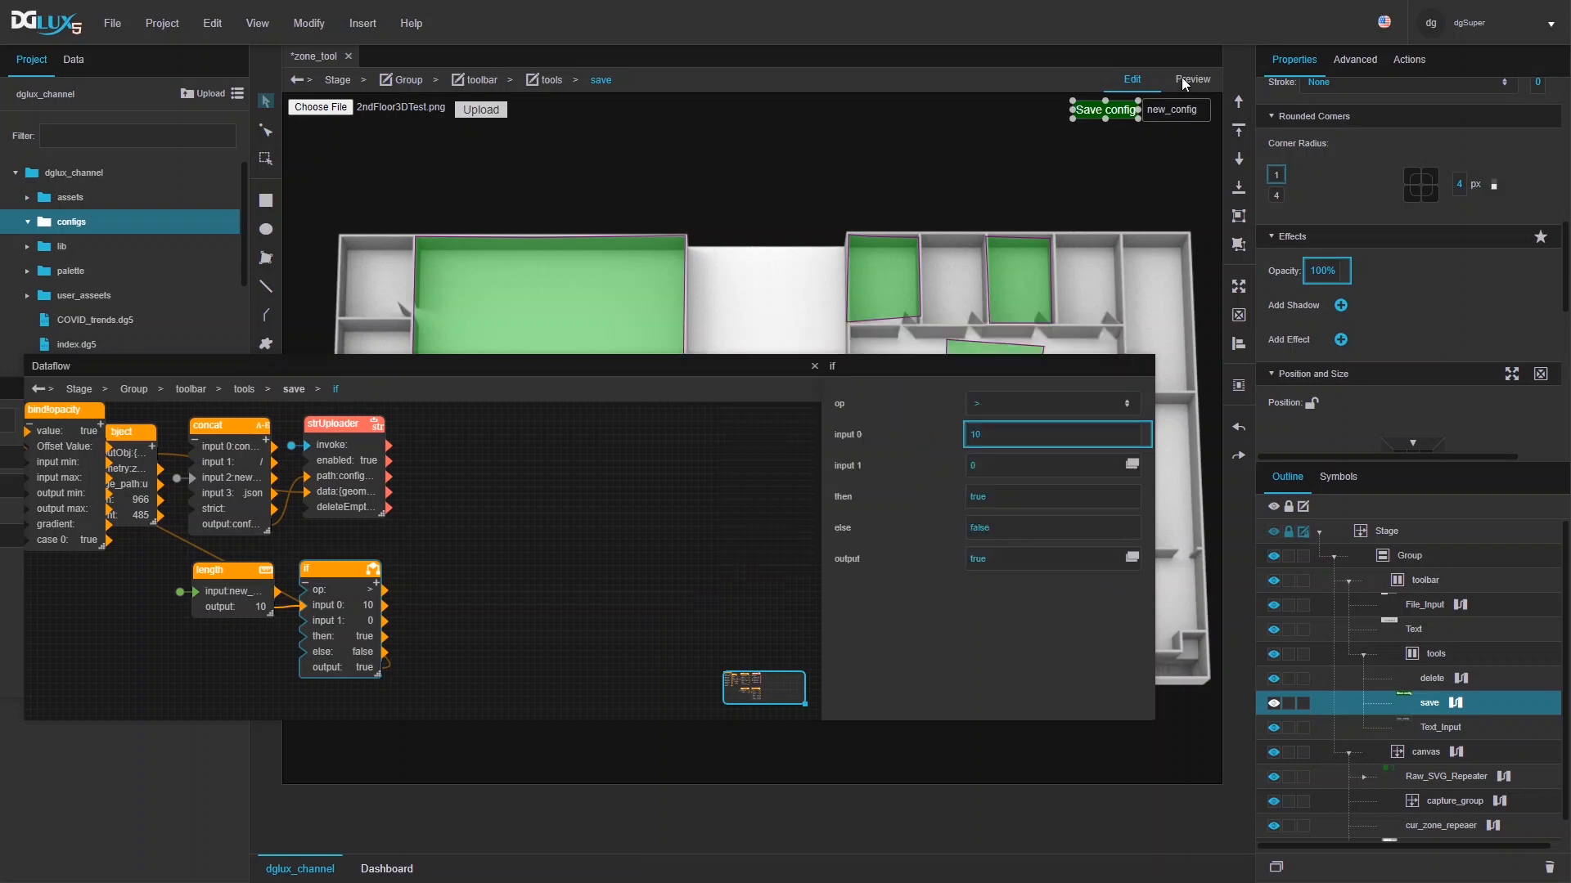
# - In the preview, replace the config name with "dfsdfsd" and save the config
pyautogui.click(1181, 77)
pyautogui.doubleClick(1192, 110)
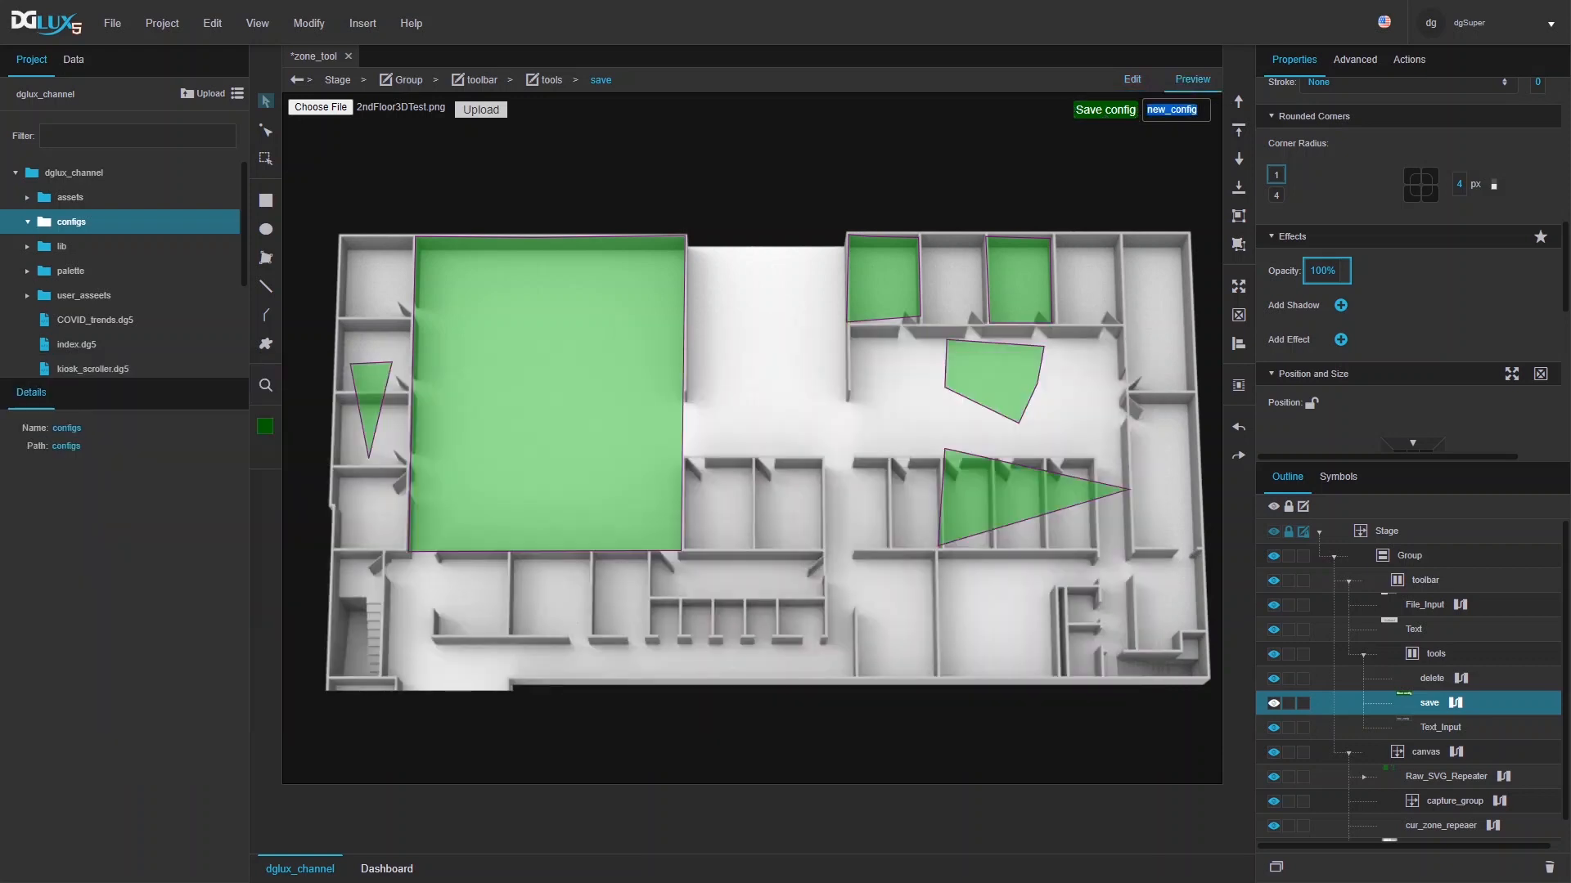
pyautogui.press('BackSpace')
pyautogui.write('dfsdfsd')
pyautogui.scroll(5, 1436, 317)
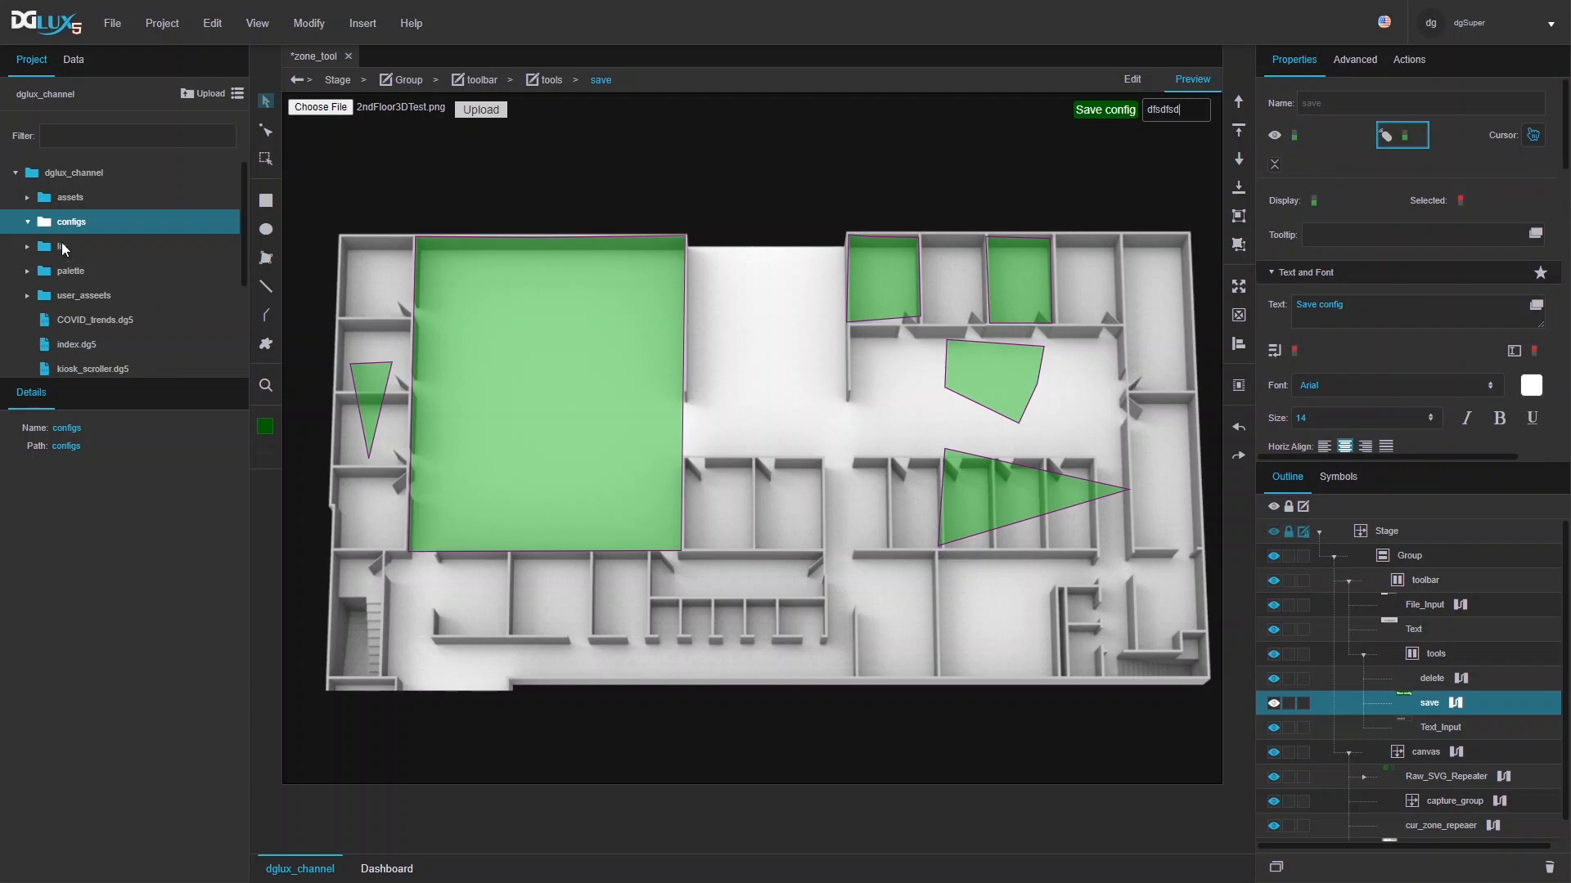
# - Open dfsdfsd.json in the configs folder and examine its saved contents
pyautogui.click(1203, 81)
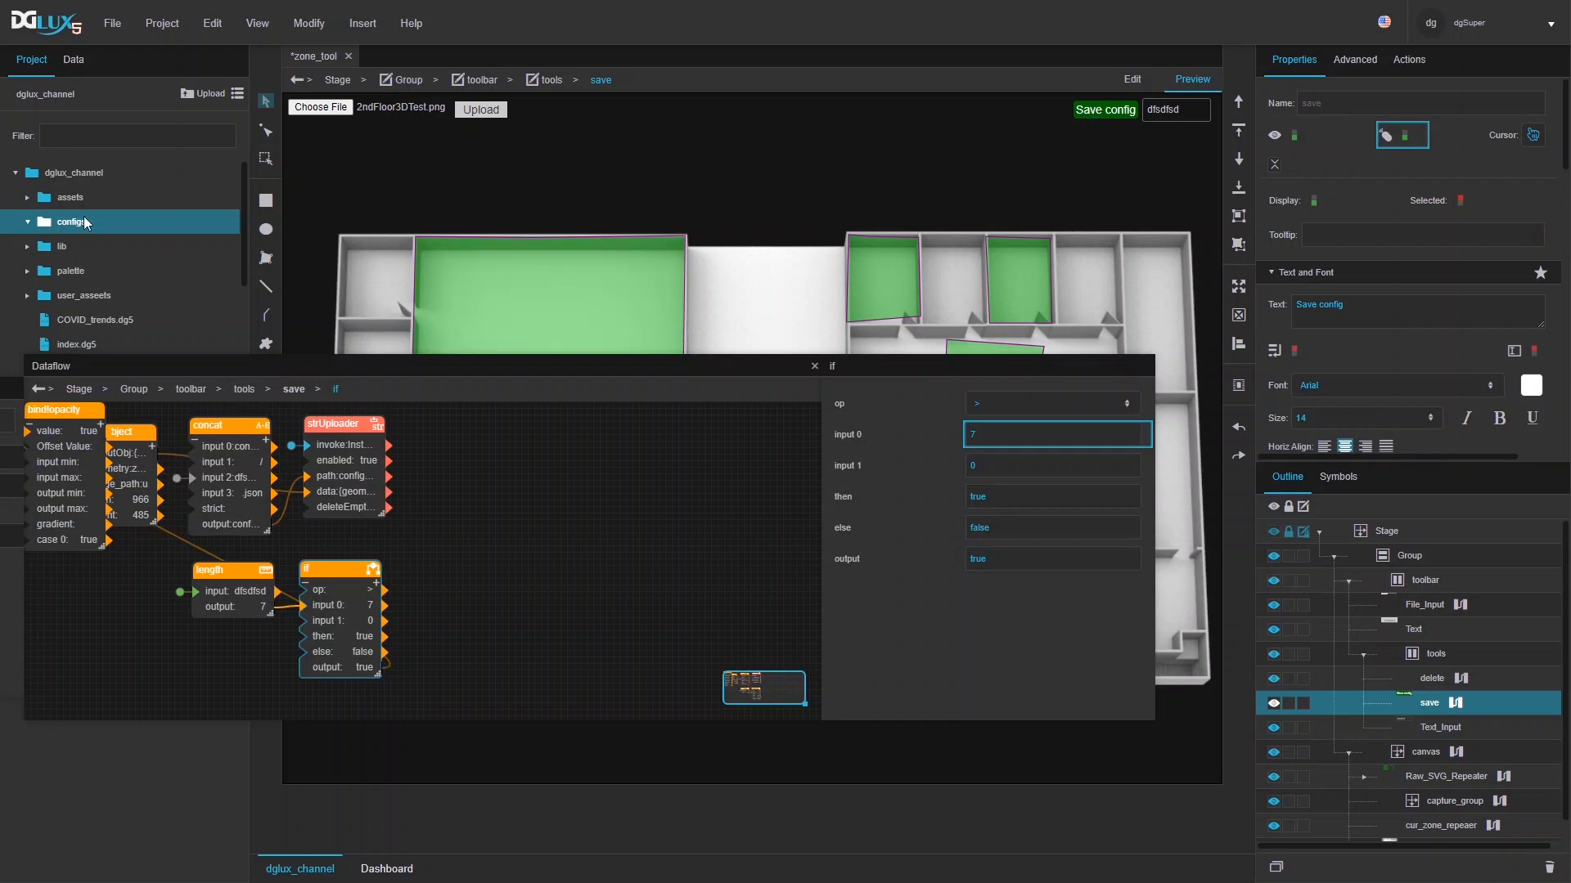
pyautogui.click(27, 223)
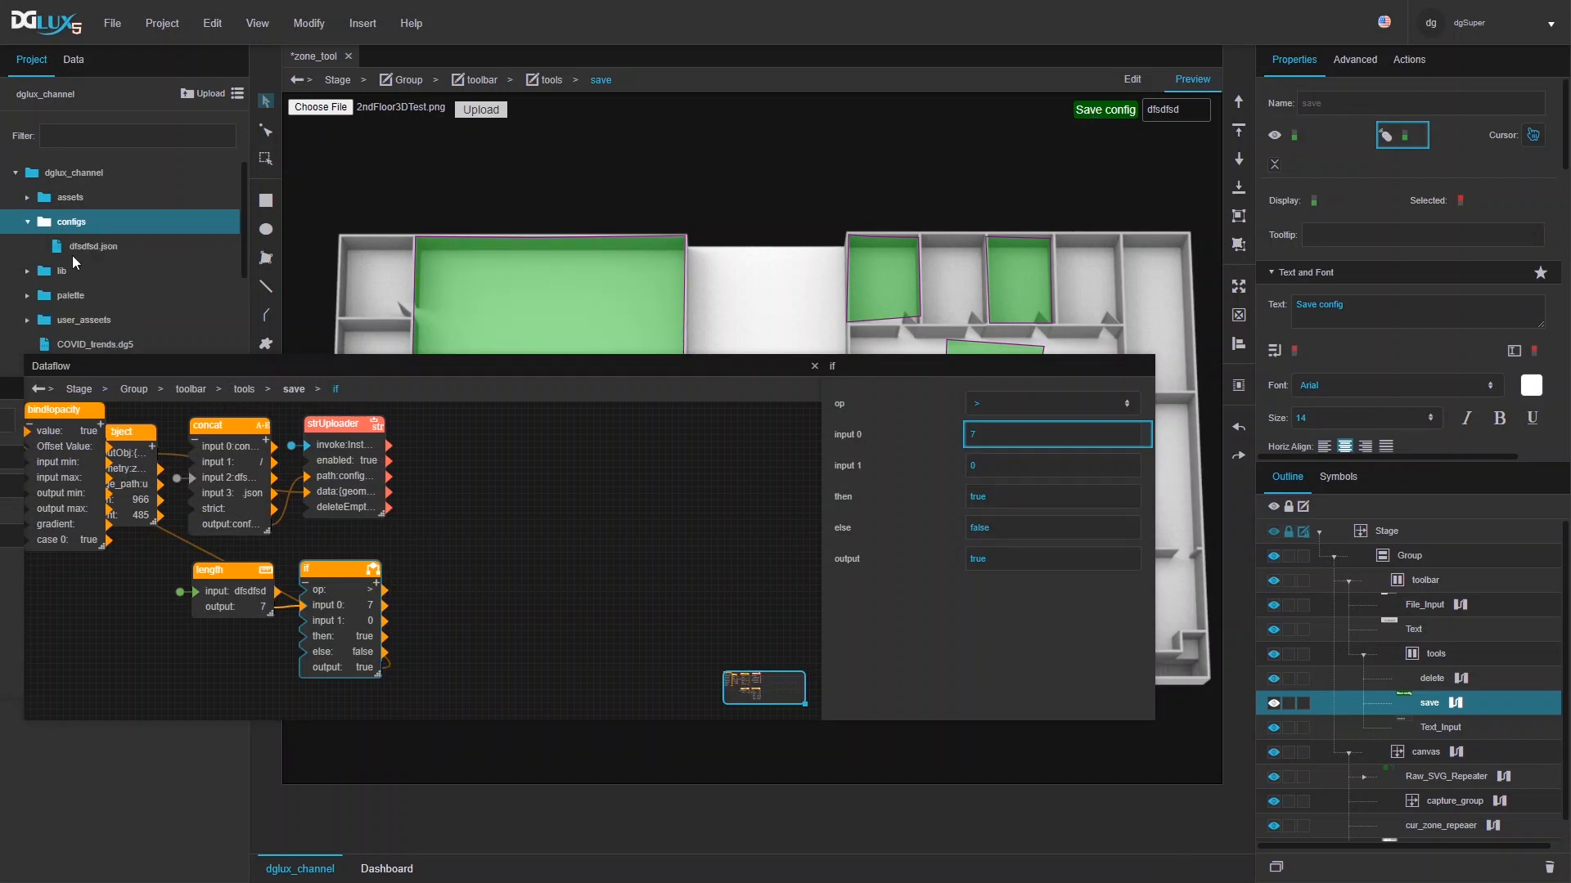
pyautogui.click(78, 248)
pyautogui.moveTo(209, 365); pyautogui.dragTo(743, 411)
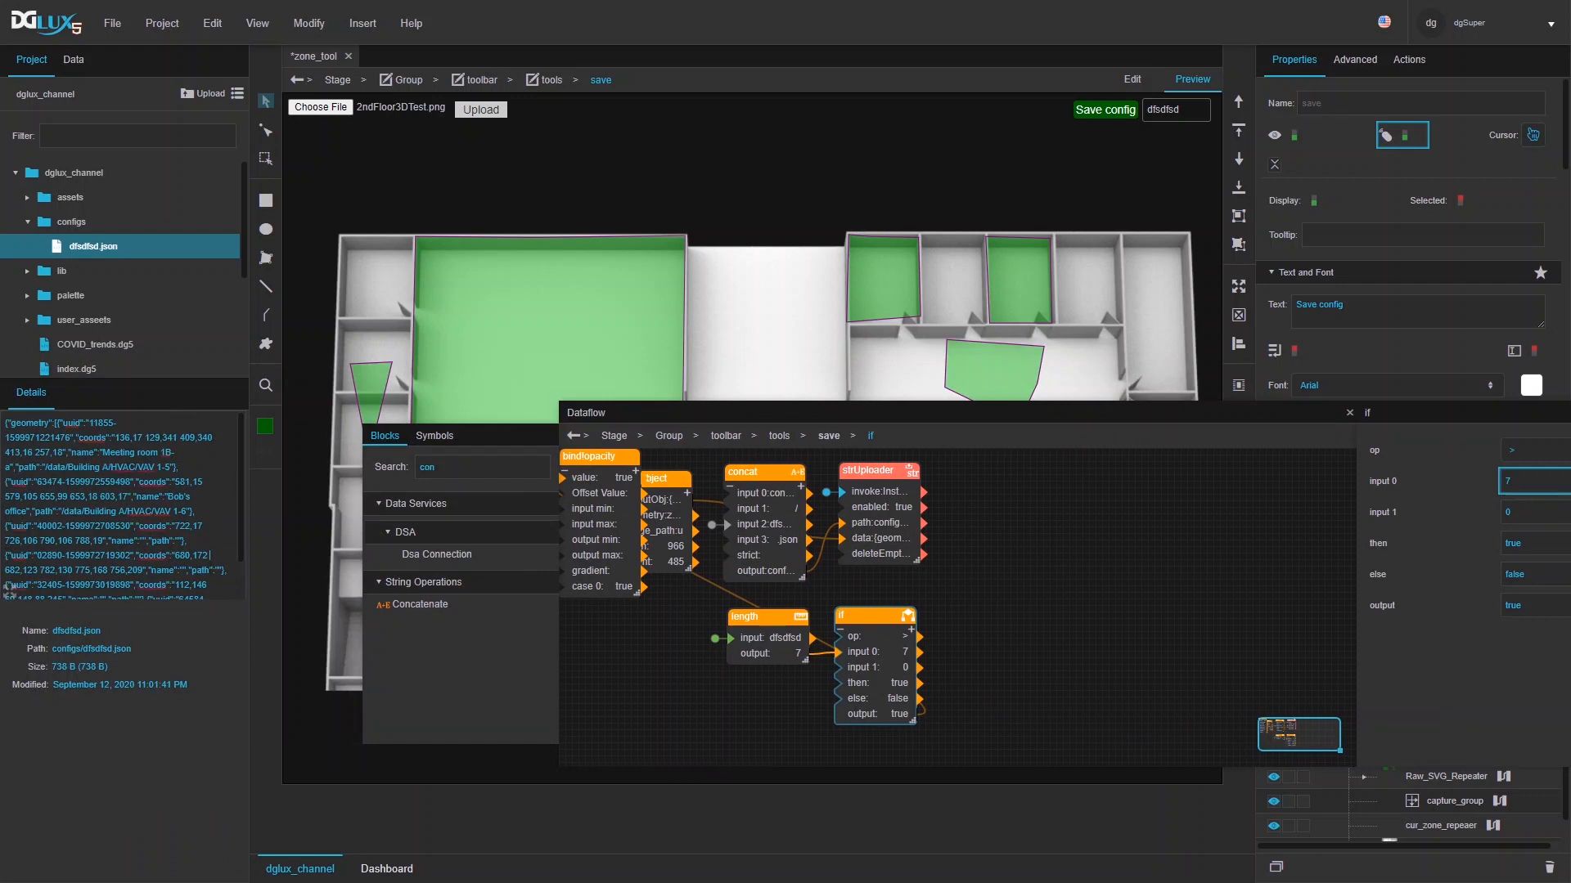
pyautogui.click(10, 595)
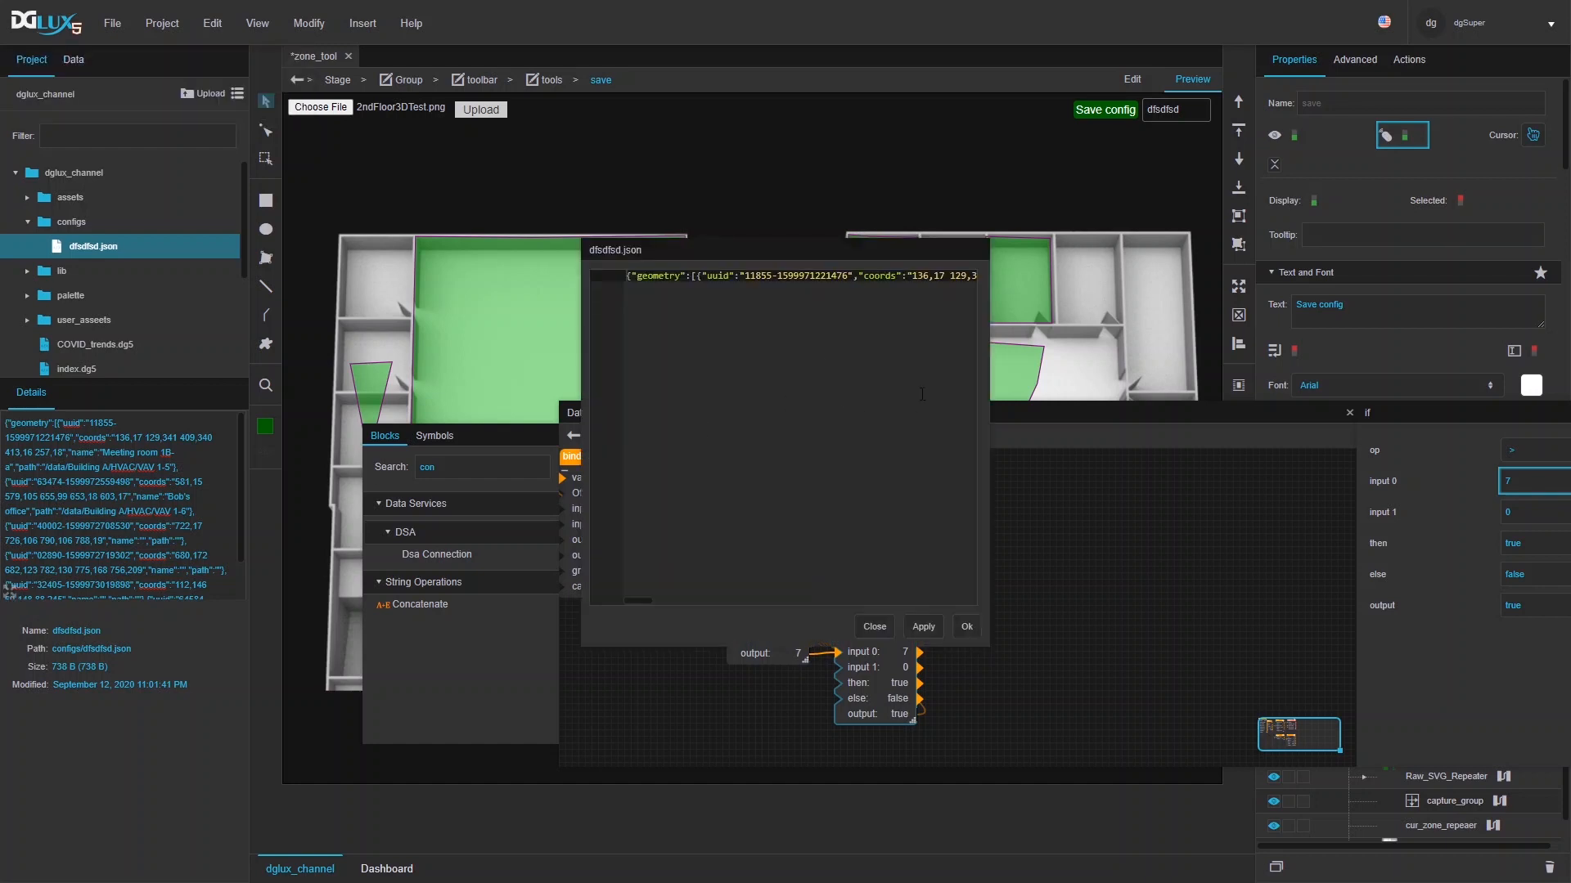
pyautogui.click(875, 626)
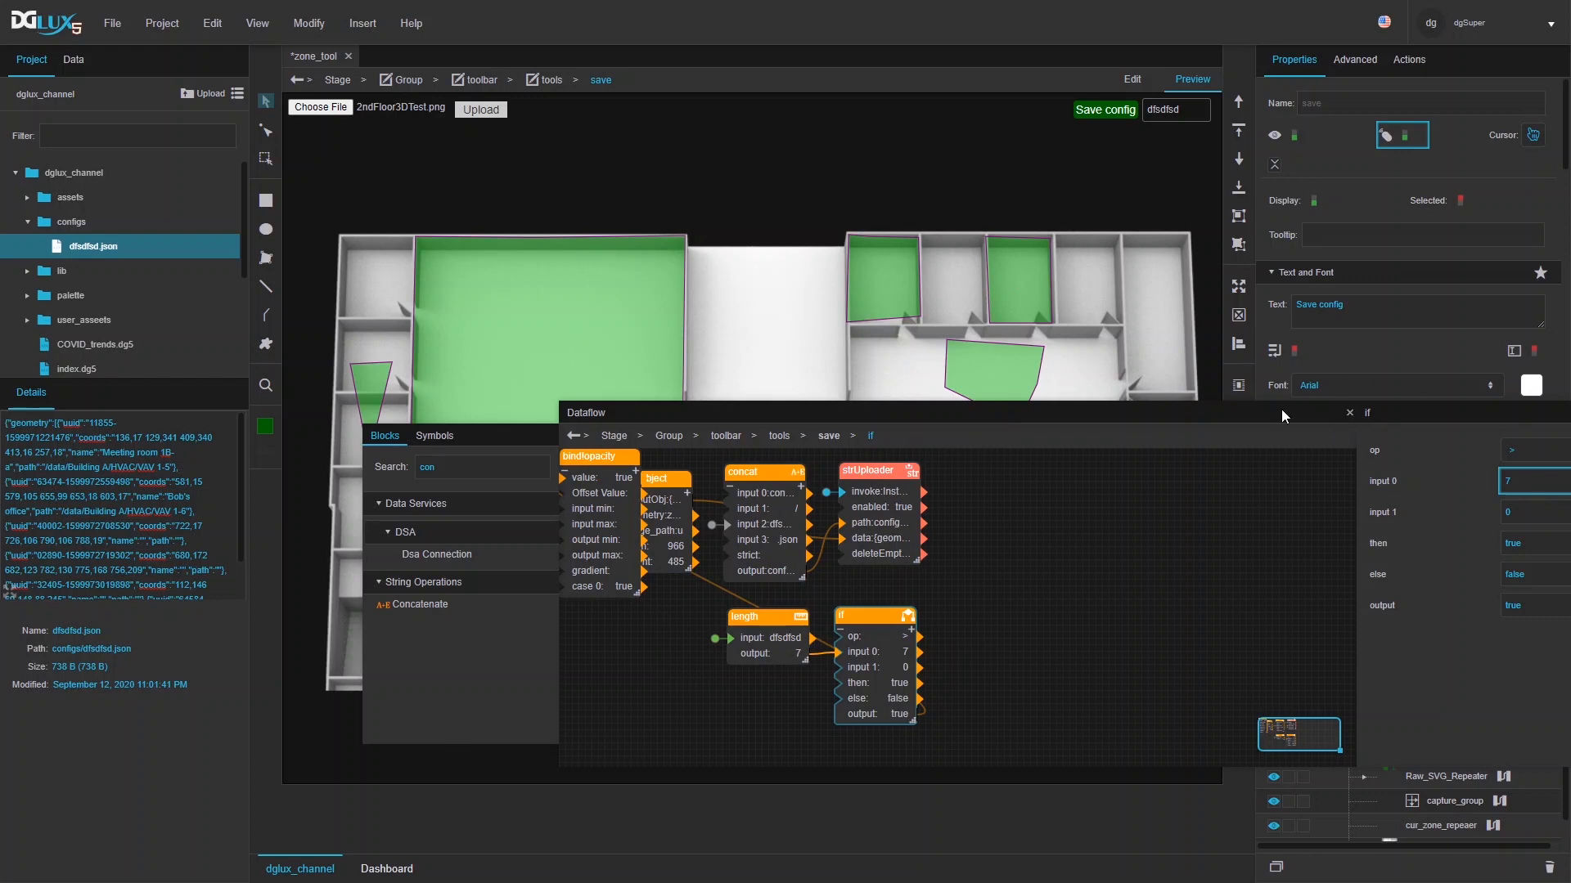
# - Move the opacity binding block beside strUploader and close the save element's dataflow
pyautogui.moveTo(602, 463); pyautogui.dragTo(1004, 467)
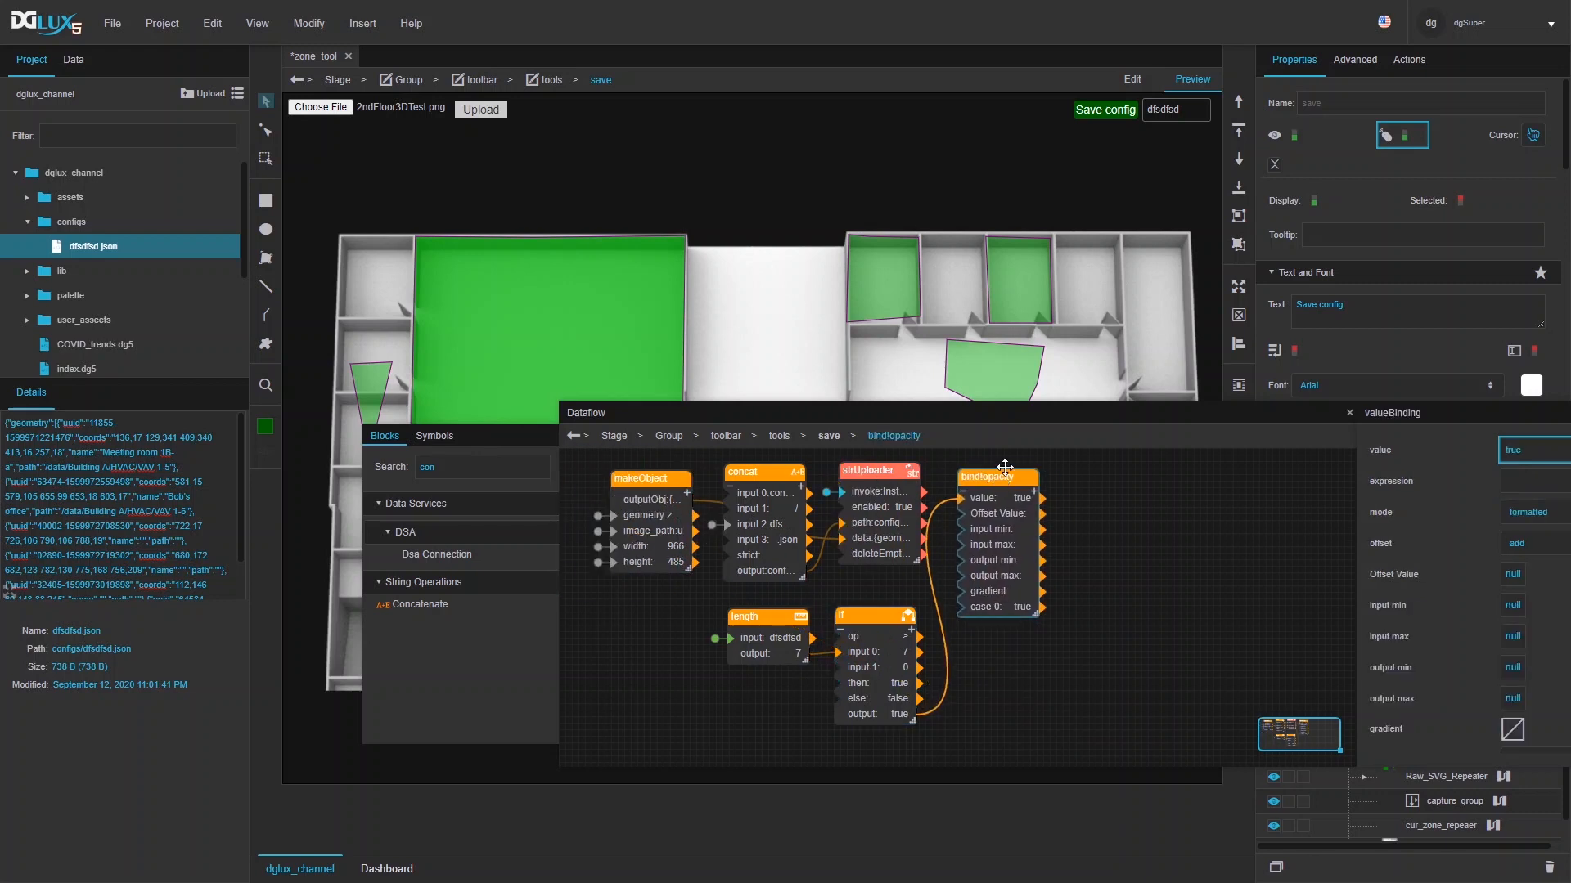
pyautogui.moveTo(1011, 413); pyautogui.dragTo(753, 411)
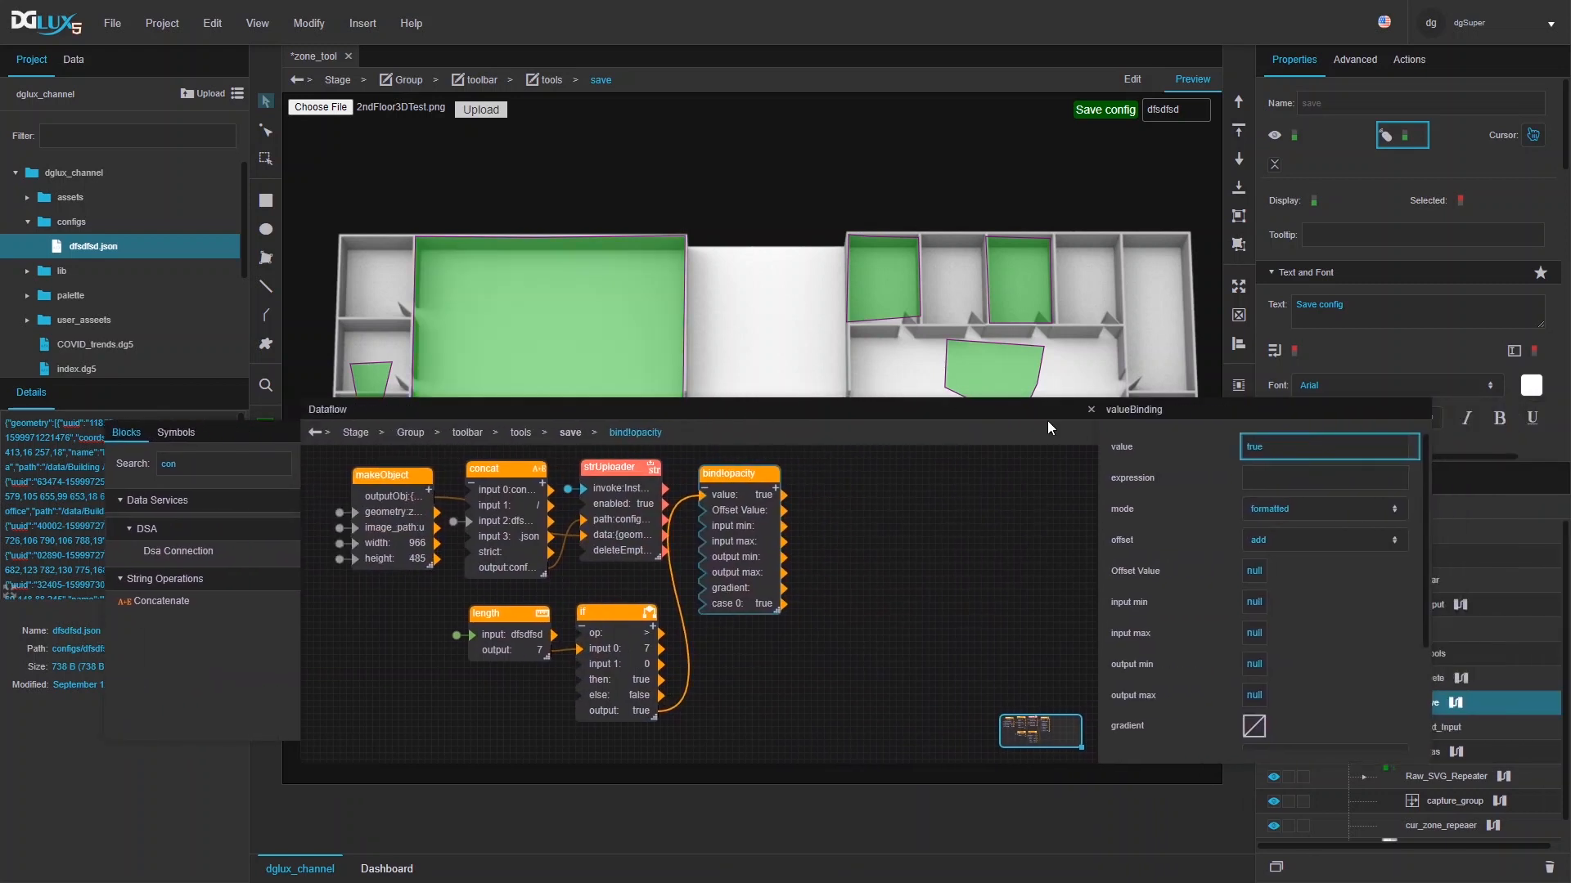
pyautogui.click(1092, 409)
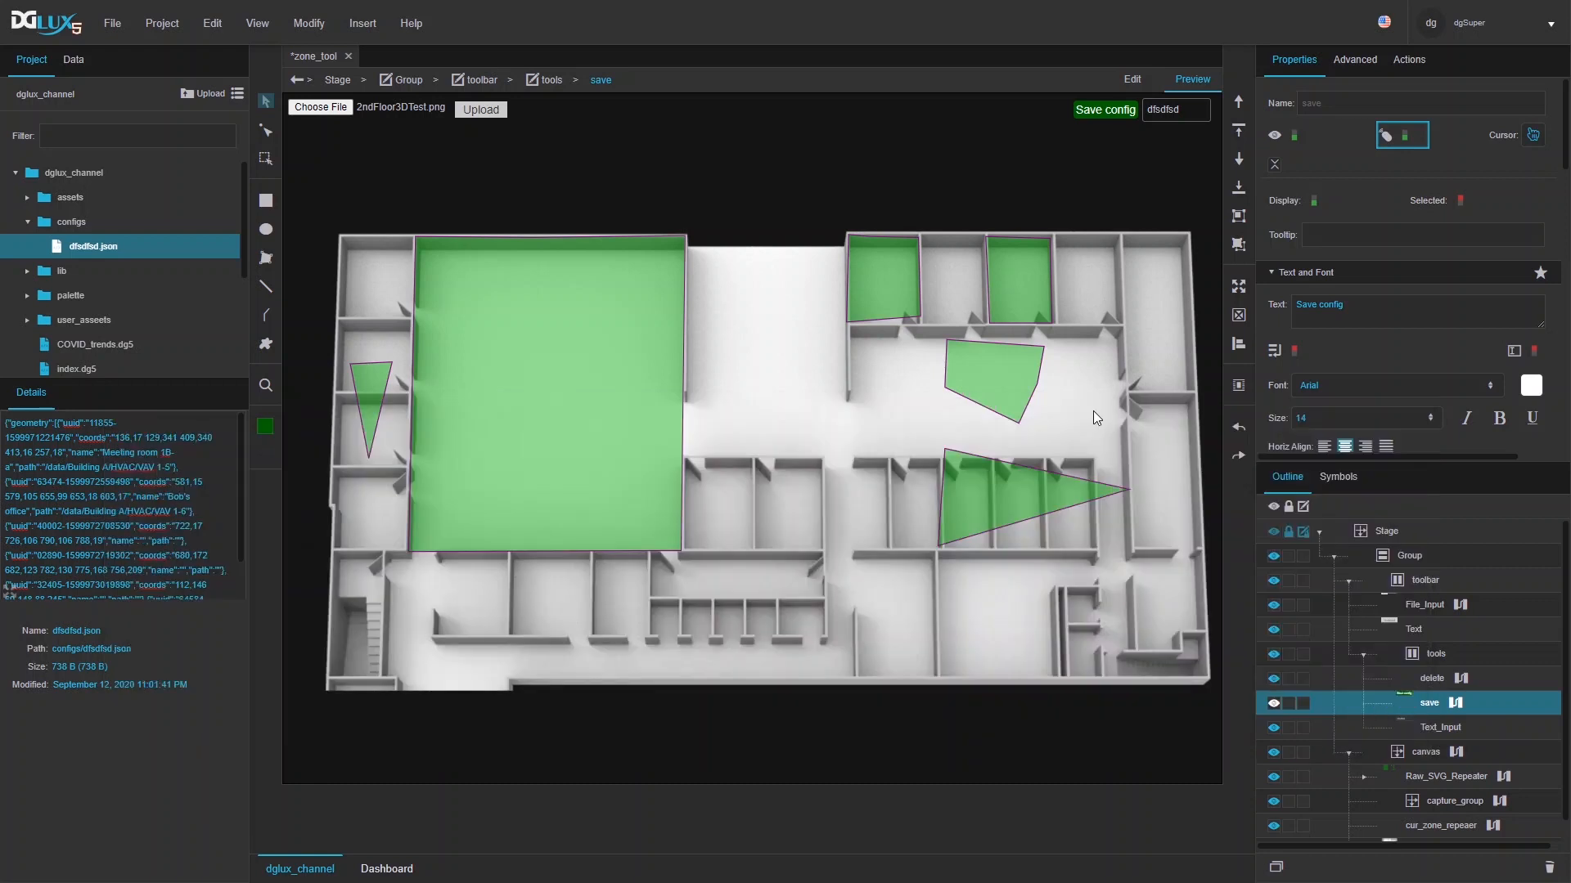